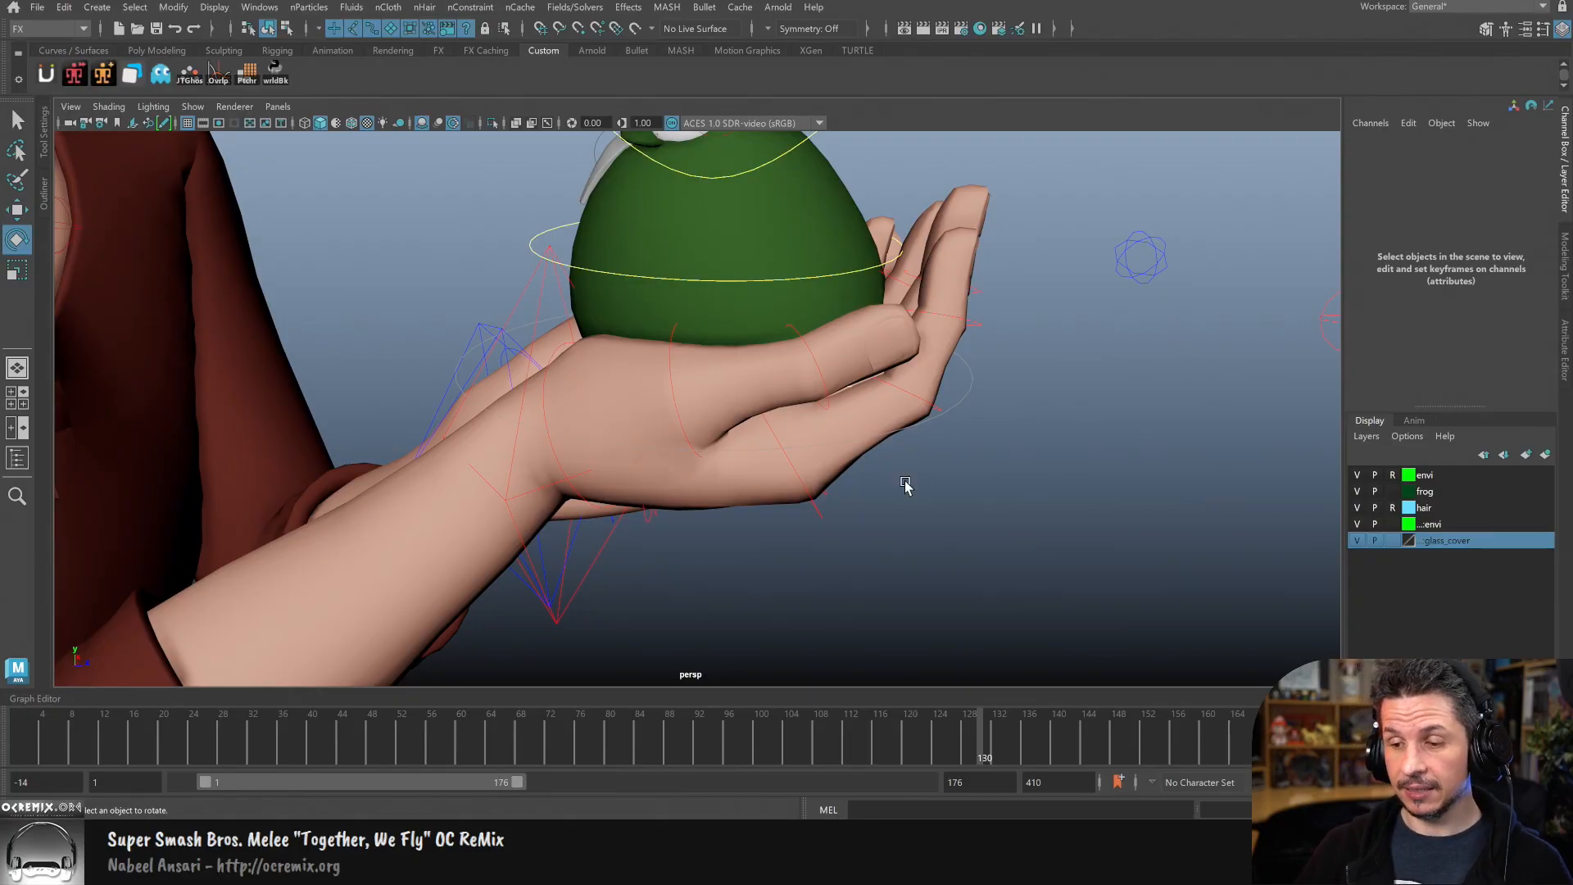
Step: Try rotating the frog's left ear control about 46 degrees around X, and undo the rotation
{"action": "left_click_drag", "start_coordinate": [955, 505], "coordinate": [774, 250], "text": "alt"}
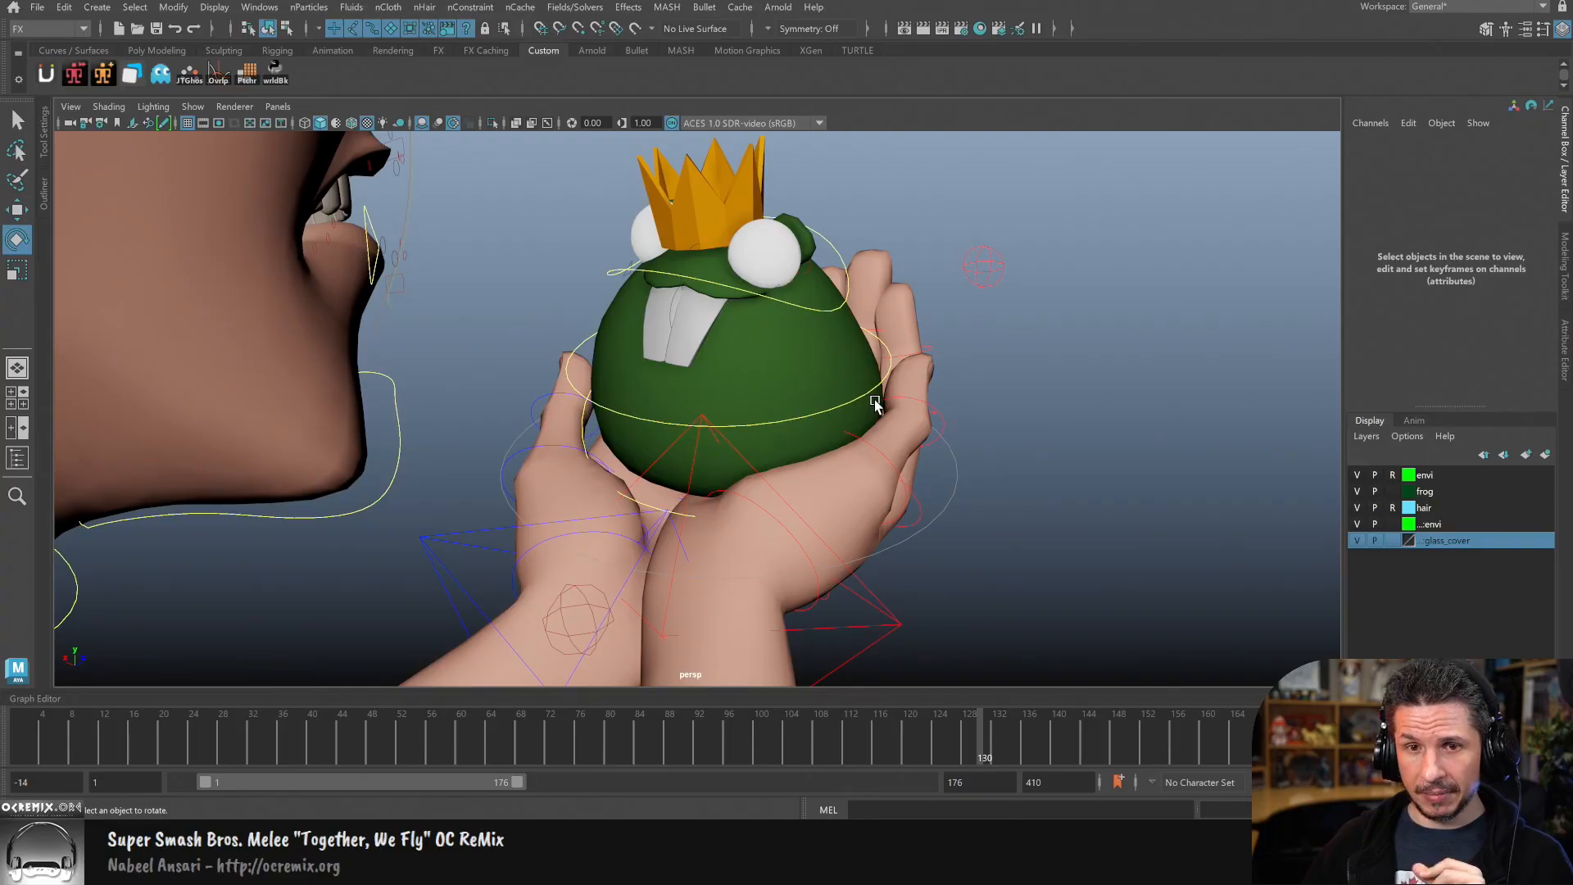
{"action": "left_click", "coordinate": [811, 272]}
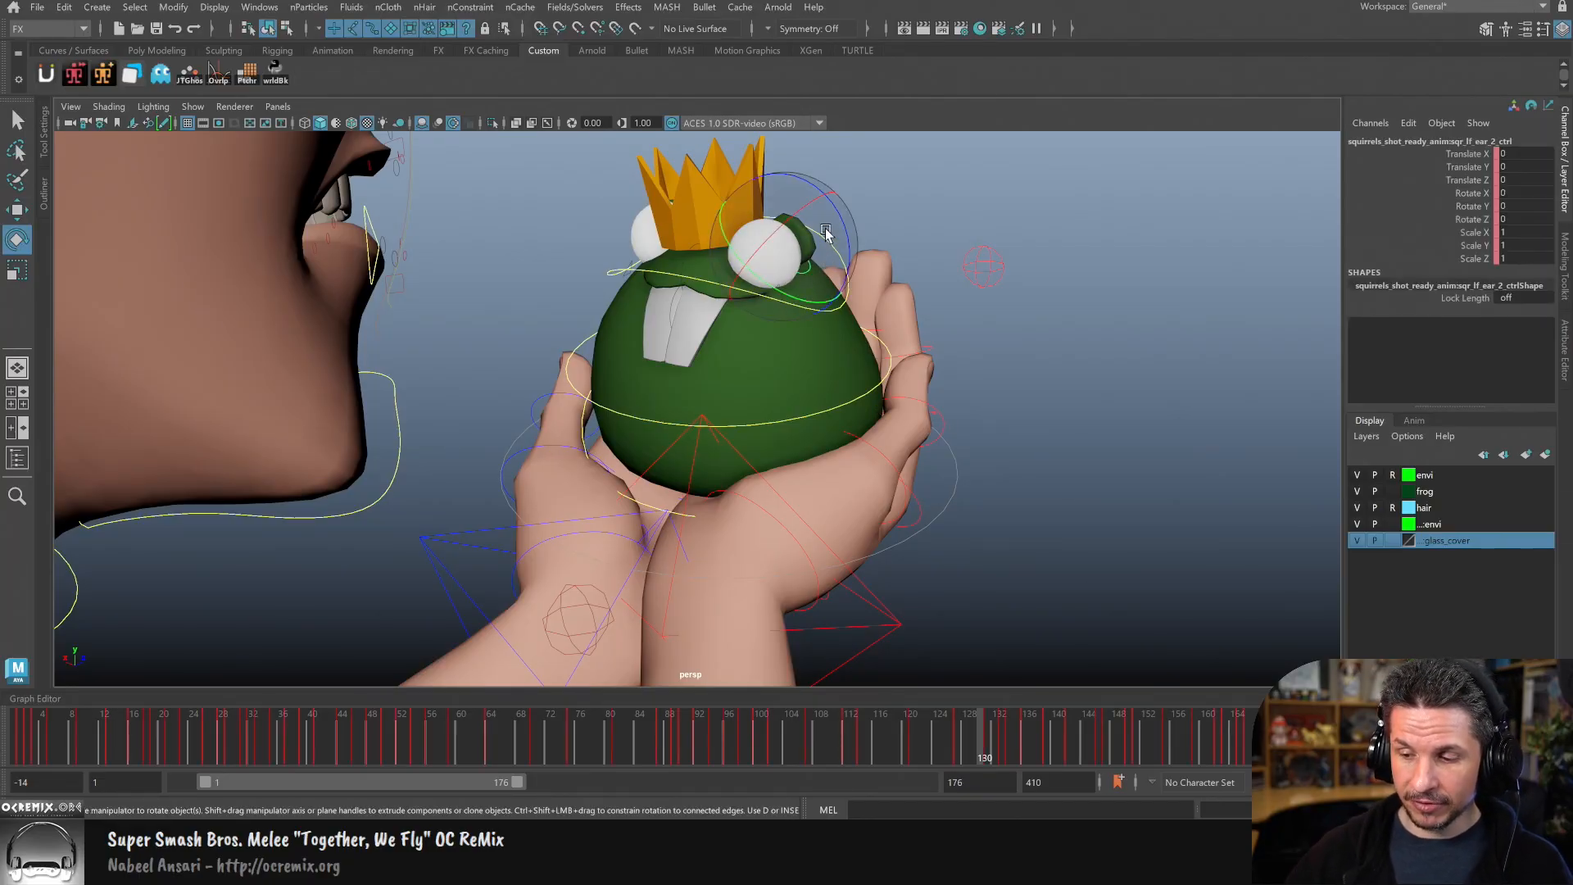
{"action": "left_click_drag", "start_coordinate": [819, 232], "coordinate": [770, 263]}
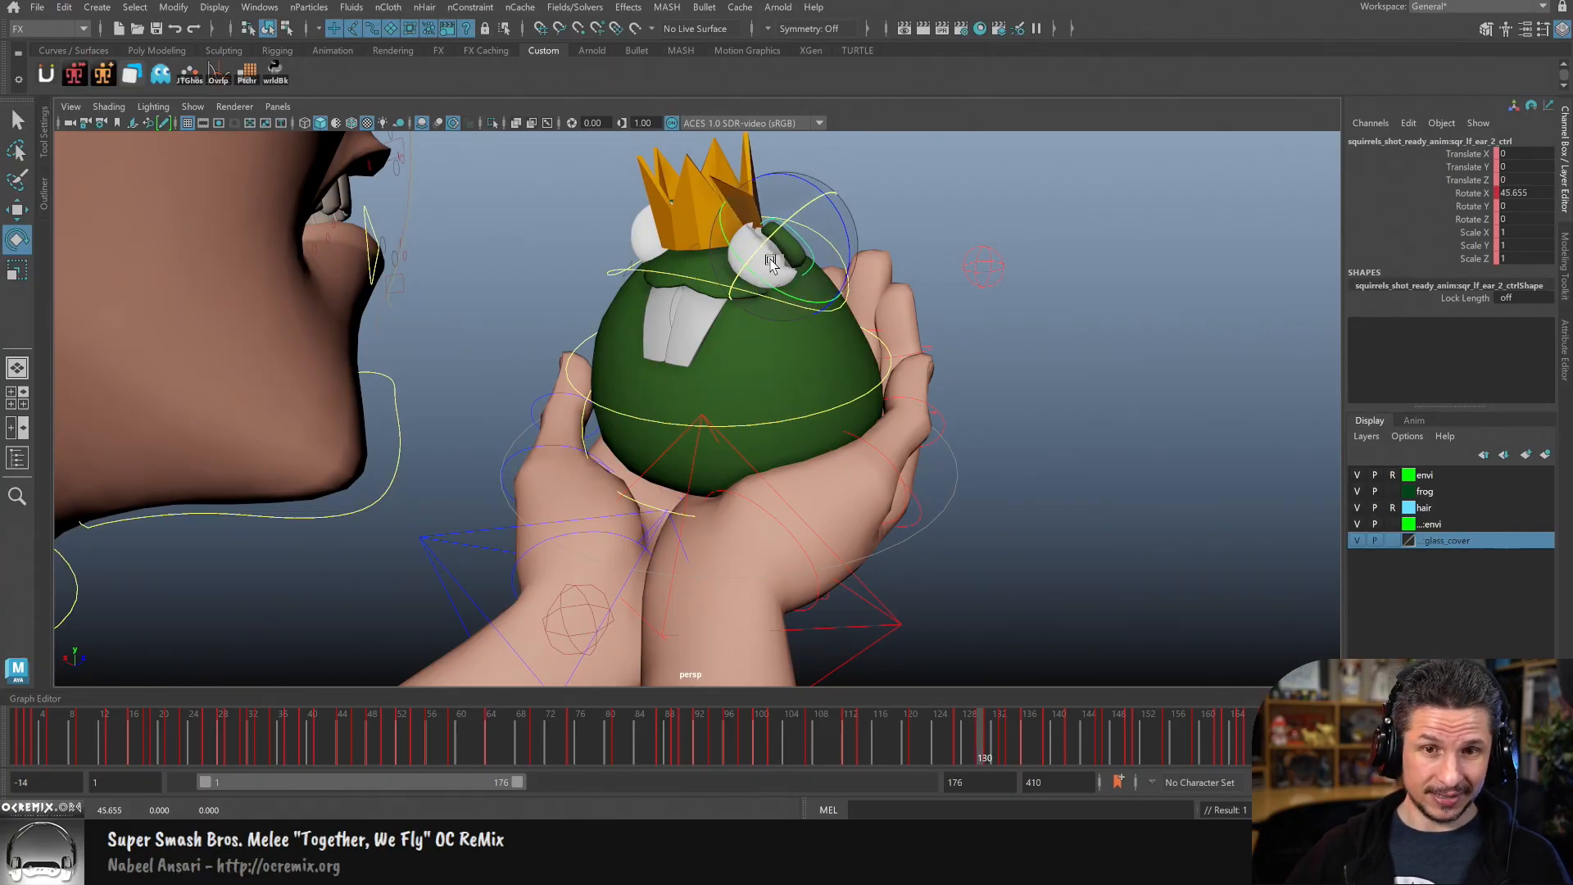
{"action": "left_click_drag", "start_coordinate": [930, 308], "coordinate": [843, 263], "text": "alt"}
{"action": "key", "text": "ctrl+z"}
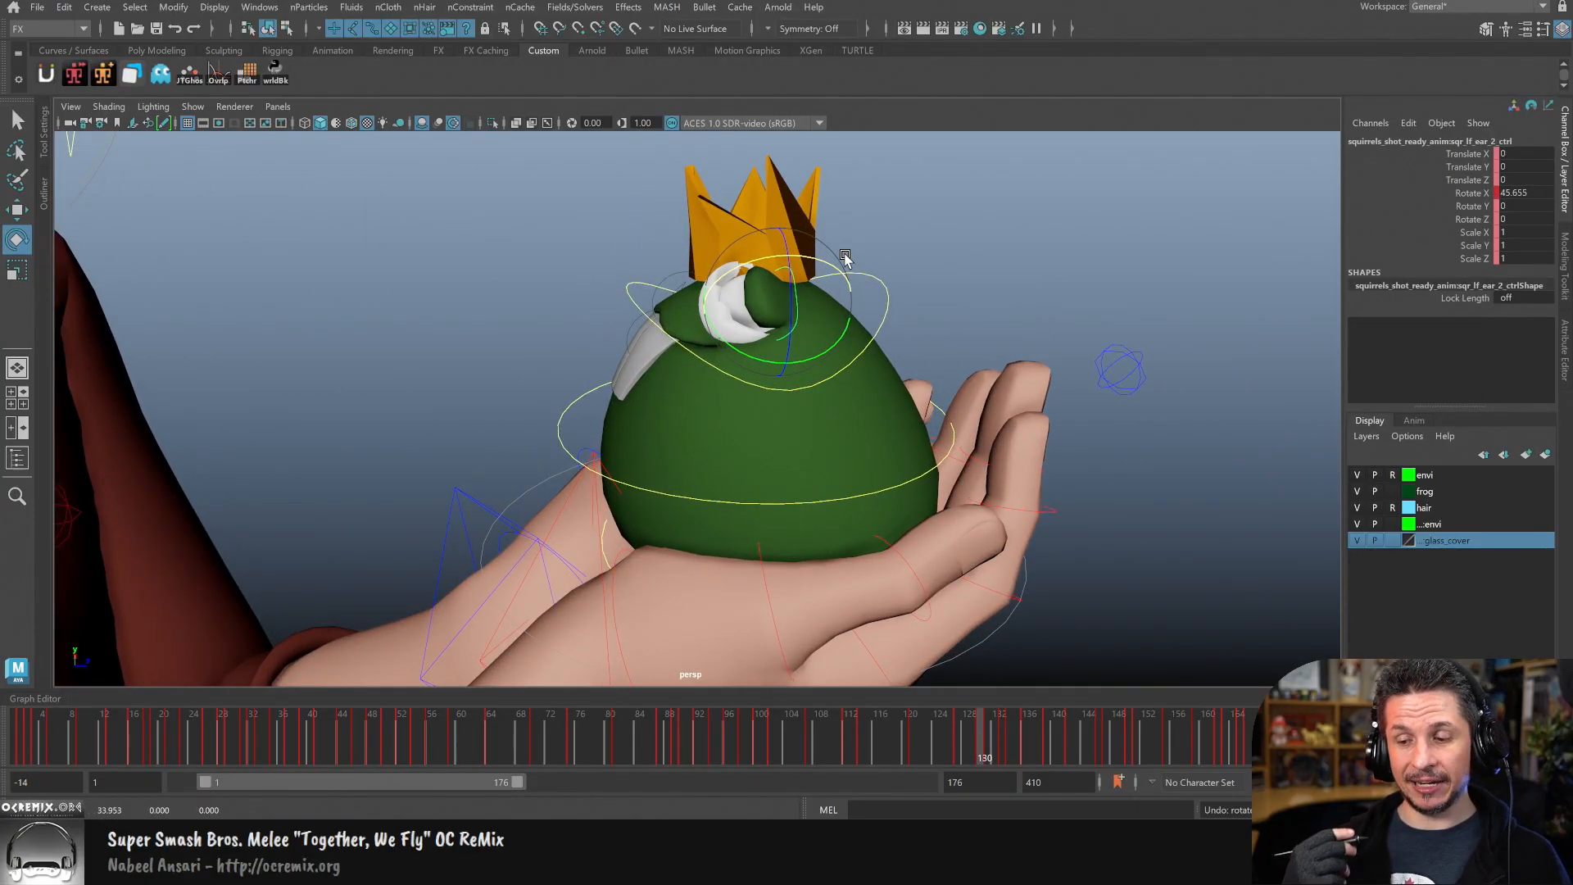
{"action": "key", "text": "ctrl+z"}
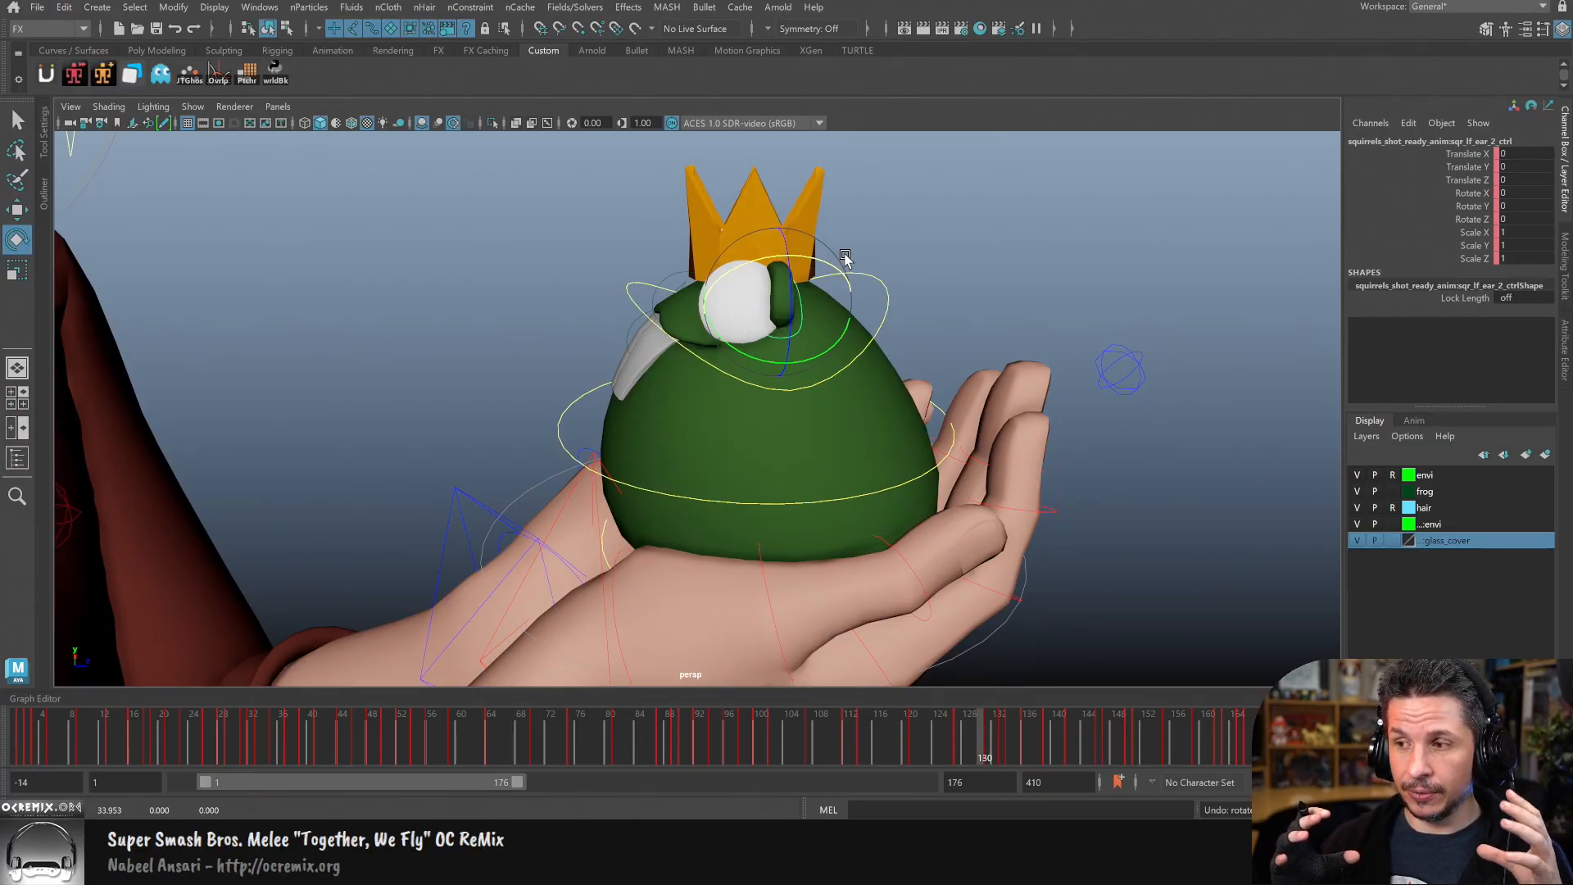
Step: Try squashing the frog's body by lowering its shoulder spine control to about -11.9 in Translate Y
{"action": "left_click", "coordinate": [886, 307]}
{"action": "left_click_drag", "start_coordinate": [862, 373], "coordinate": [938, 382], "text": "alt"}
{"action": "key", "text": "w"}
{"action": "left_click_drag", "start_coordinate": [785, 268], "coordinate": [850, 364]}
{"action": "left_click_drag", "start_coordinate": [849, 441], "coordinate": [1074, 397], "text": "alt"}
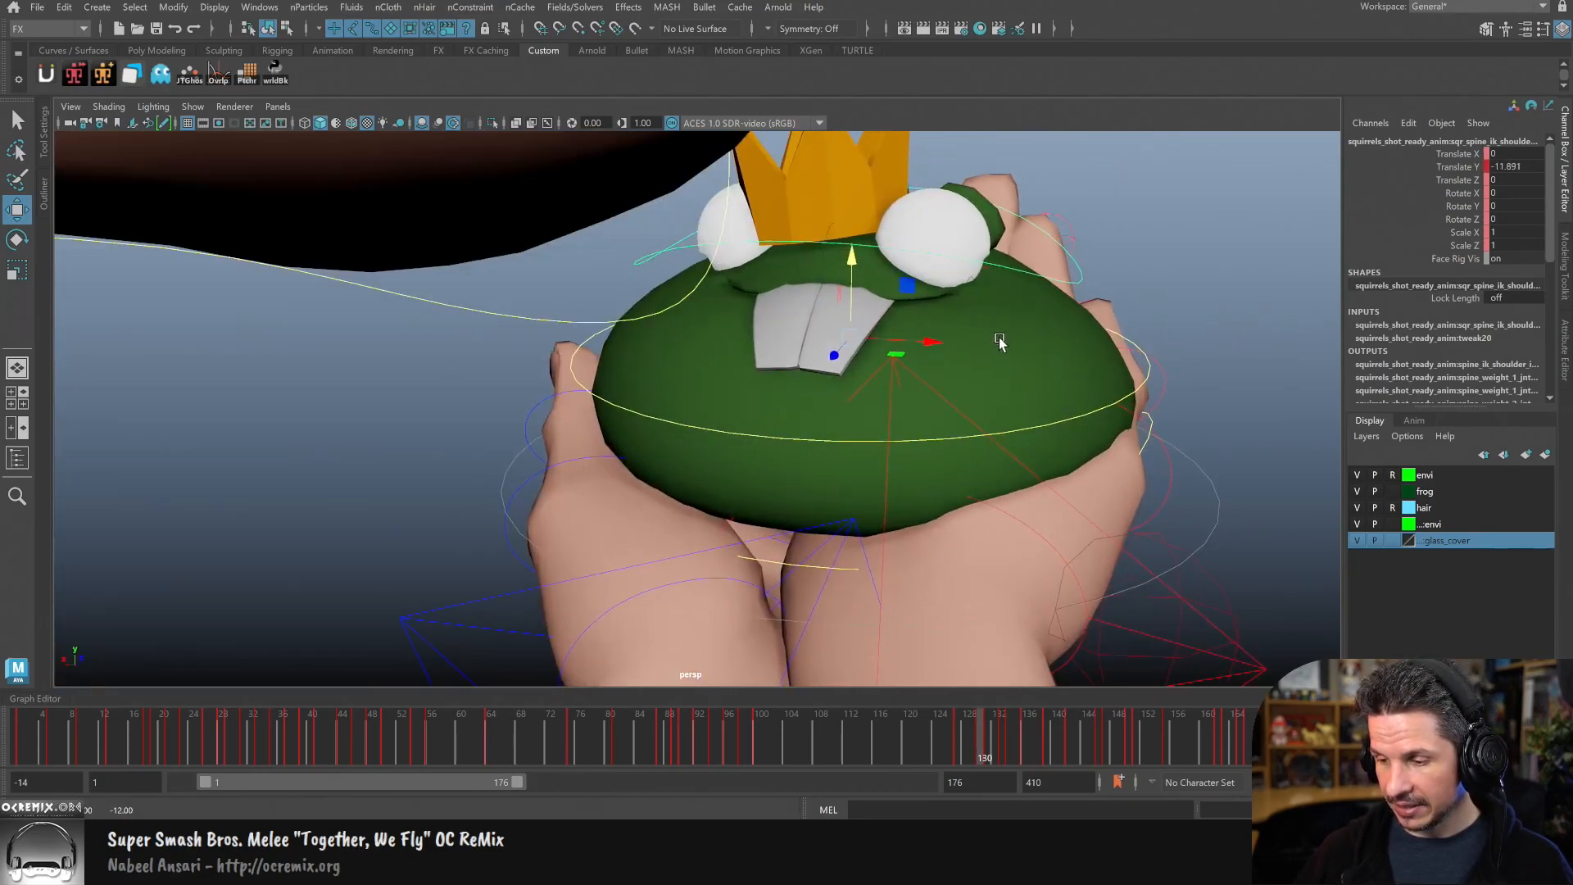
{"action": "middle_click_drag", "start_coordinate": [1000, 343], "coordinate": [874, 439], "text": "alt"}
{"action": "right_click_drag", "start_coordinate": [874, 439], "coordinate": [1064, 432], "text": "alt"}
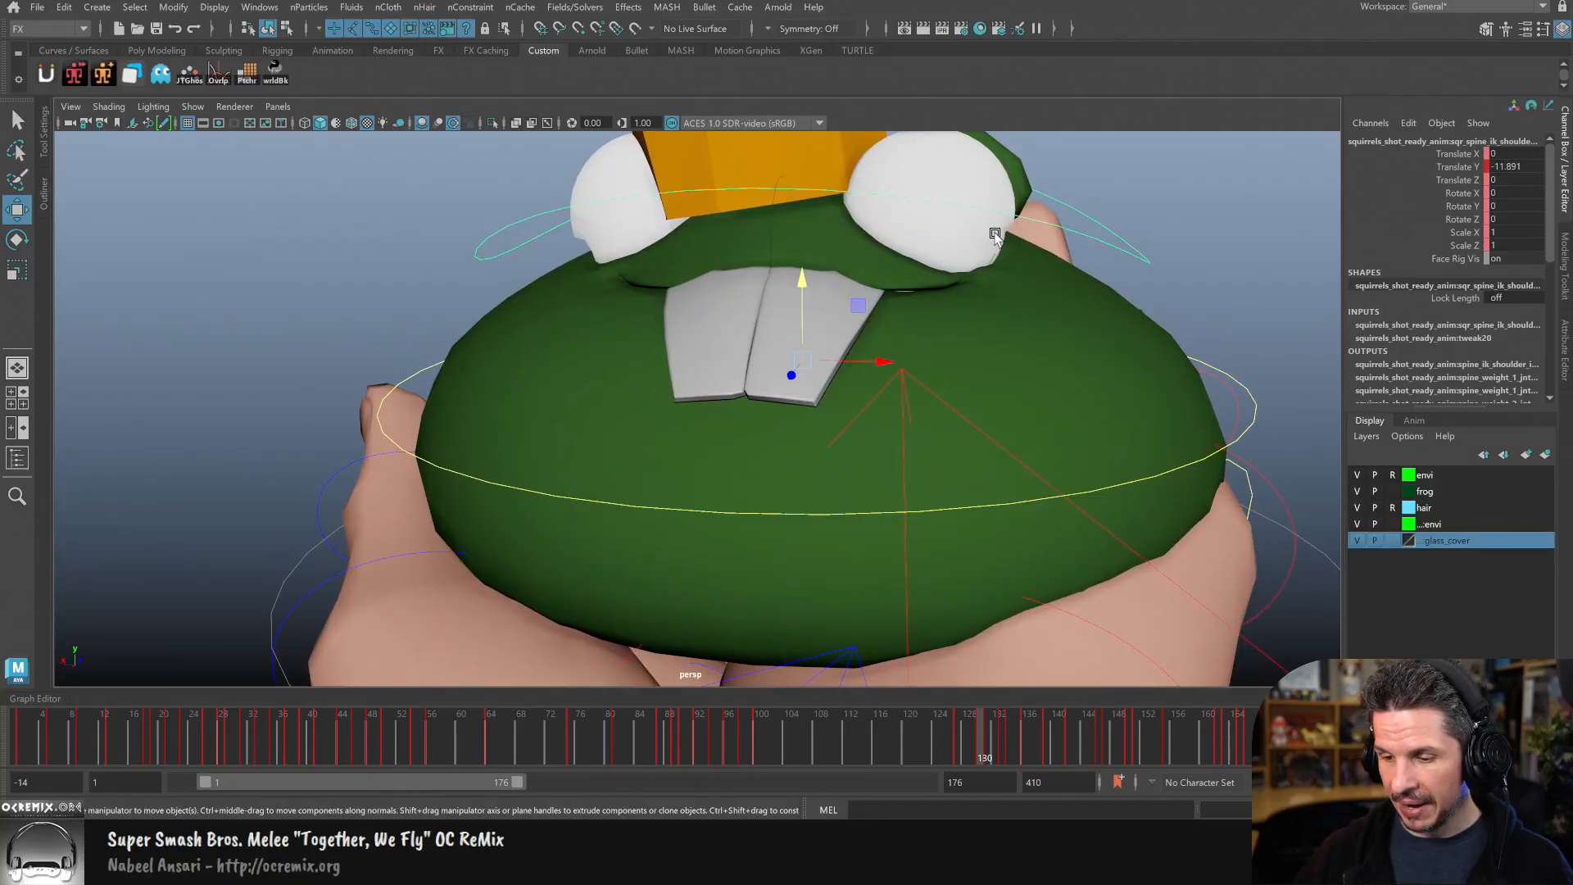
Step: Try stretching the frog's body upward with the shoulder spine control, undo the moves and clear the selection
{"action": "left_click_drag", "start_coordinate": [803, 275], "coordinate": [803, 123]}
{"action": "middle_click_drag", "start_coordinate": [809, 184], "coordinate": [814, 450], "text": "alt"}
{"action": "left_click_drag", "start_coordinate": [803, 357], "coordinate": [804, 295]}
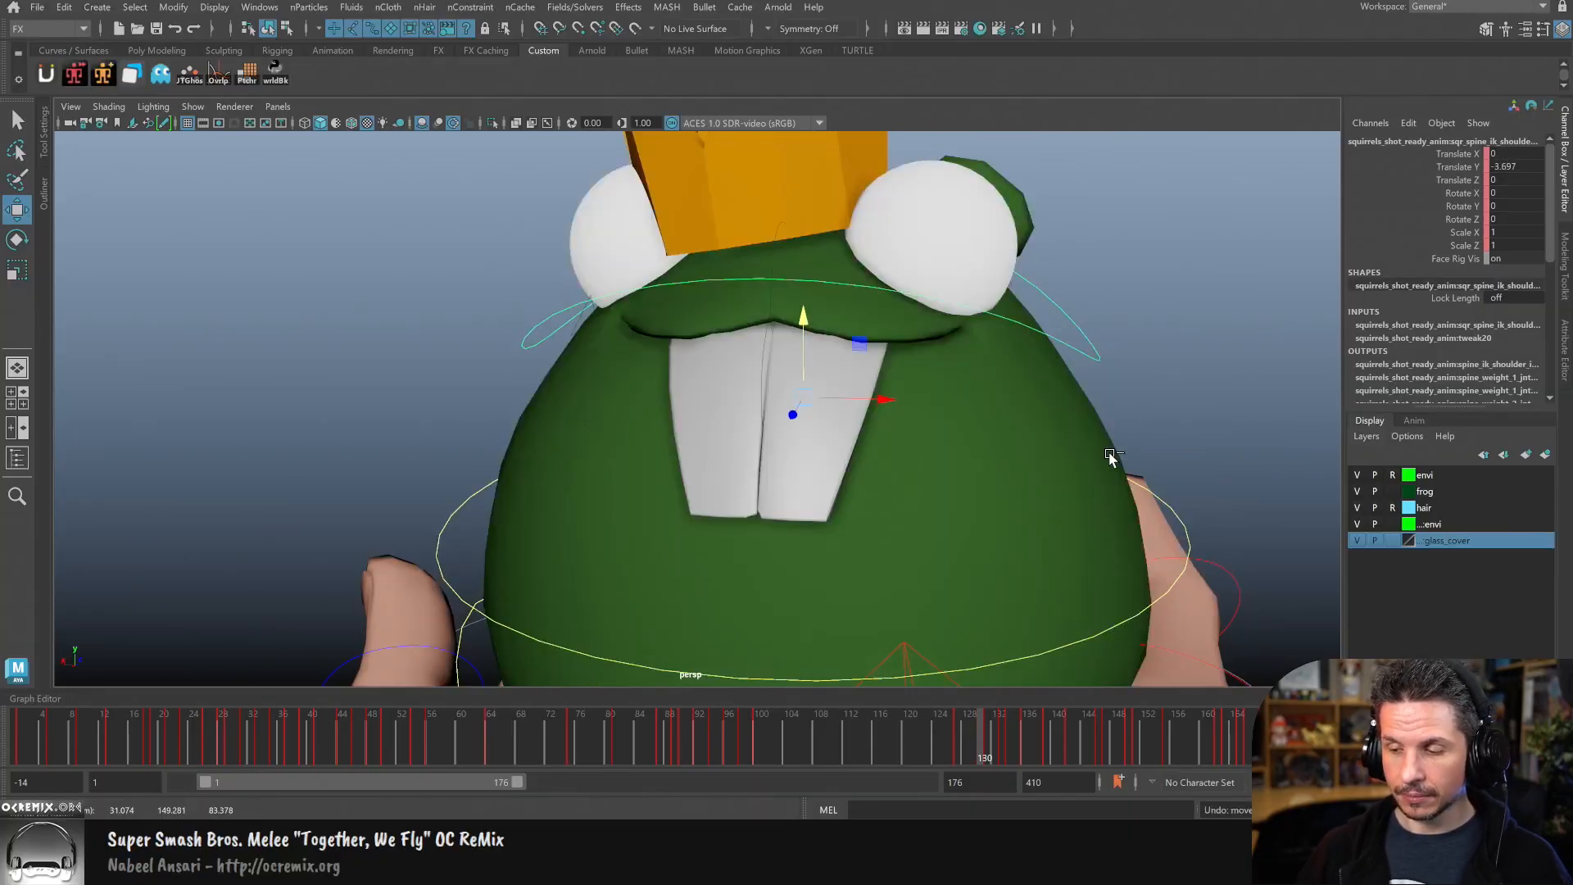
{"action": "left_click", "coordinate": [1197, 386]}
{"action": "left_click_drag", "start_coordinate": [1197, 386], "coordinate": [883, 455], "text": "alt"}
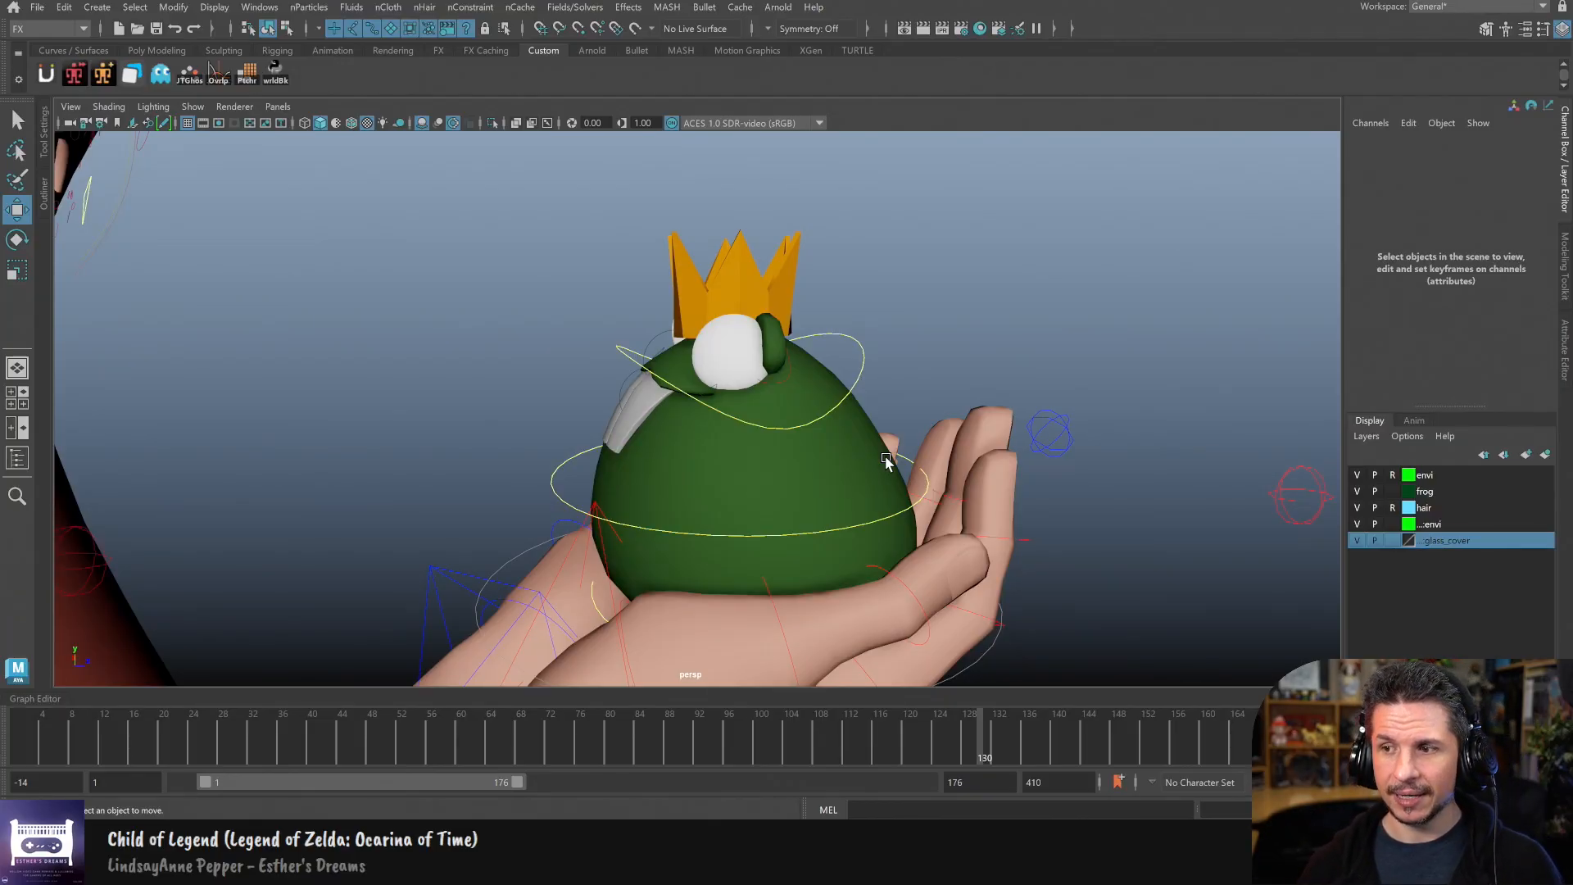
Step: Show the Outliner beside the viewport and adjust its width
{"action": "right_click_drag", "start_coordinate": [1081, 414], "coordinate": [729, 372], "text": "alt"}
{"action": "middle_click_drag", "start_coordinate": [881, 509], "coordinate": [1000, 490], "text": "alt"}
{"action": "right_click_drag", "start_coordinate": [1001, 490], "coordinate": [788, 411], "text": "alt"}
{"action": "left_click_drag", "start_coordinate": [788, 411], "coordinate": [965, 481], "text": "alt"}
{"action": "middle_click_drag", "start_coordinate": [762, 614], "coordinate": [748, 506], "text": "alt"}
{"action": "left_click_drag", "start_coordinate": [748, 505], "coordinate": [913, 565], "text": "alt"}
{"action": "middle_click_drag", "start_coordinate": [913, 565], "coordinate": [885, 309], "text": "alt"}
{"action": "right_click_drag", "start_coordinate": [758, 396], "coordinate": [1011, 499], "text": "alt"}
{"action": "left_click_drag", "start_coordinate": [1011, 499], "coordinate": [908, 469], "text": "alt"}
{"action": "right_click_drag", "start_coordinate": [907, 469], "coordinate": [1119, 527], "text": "alt"}
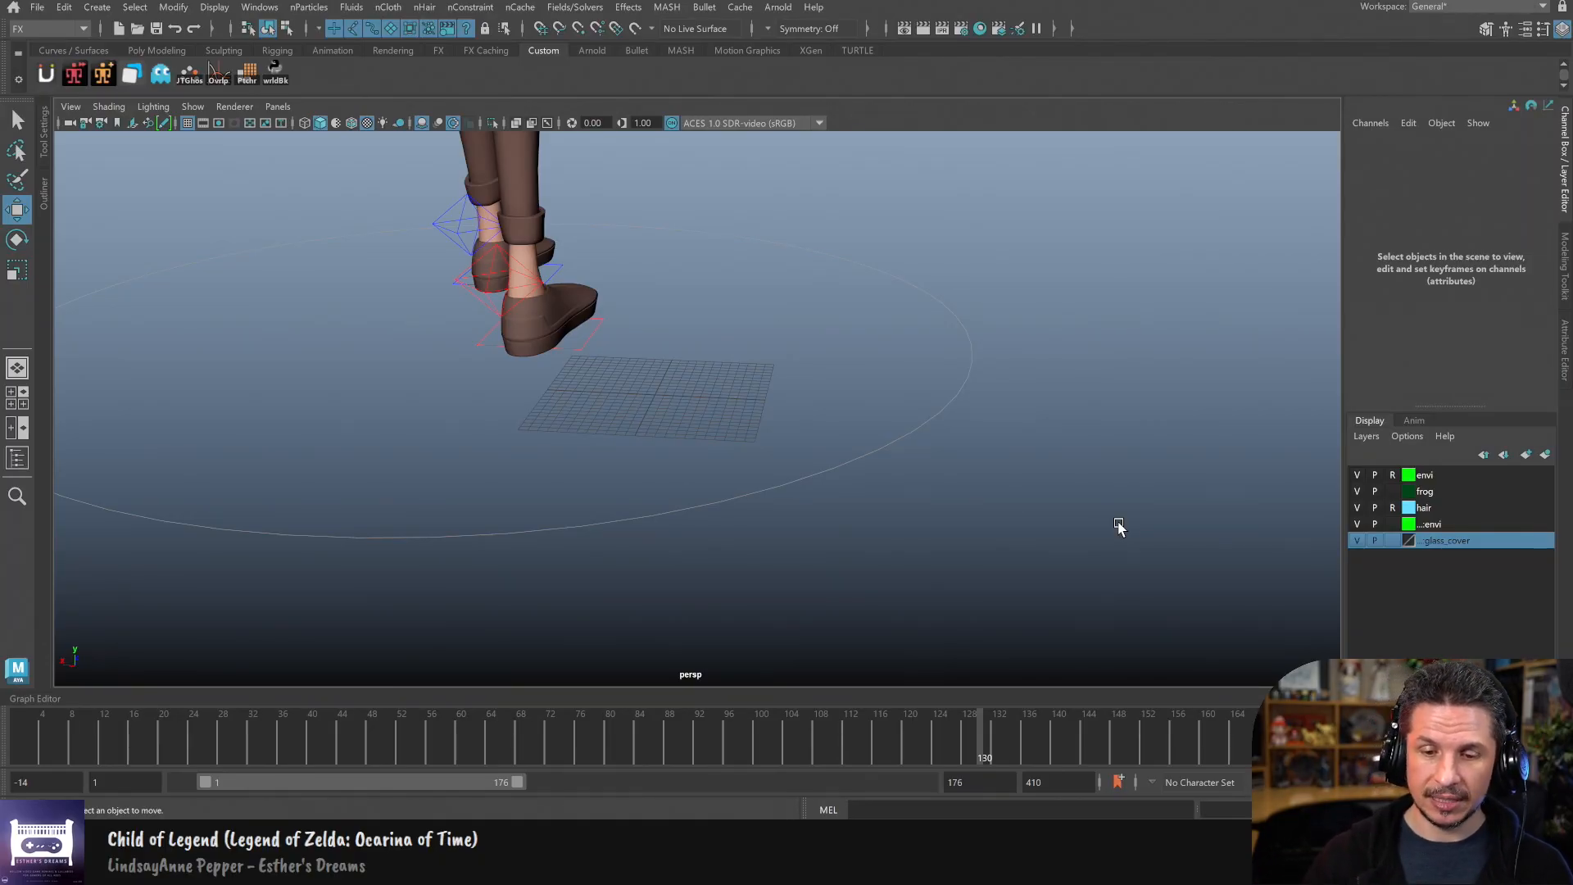
{"action": "left_click", "coordinate": [44, 186]}
{"action": "left_click_drag", "start_coordinate": [304, 384], "coordinate": [236, 375]}
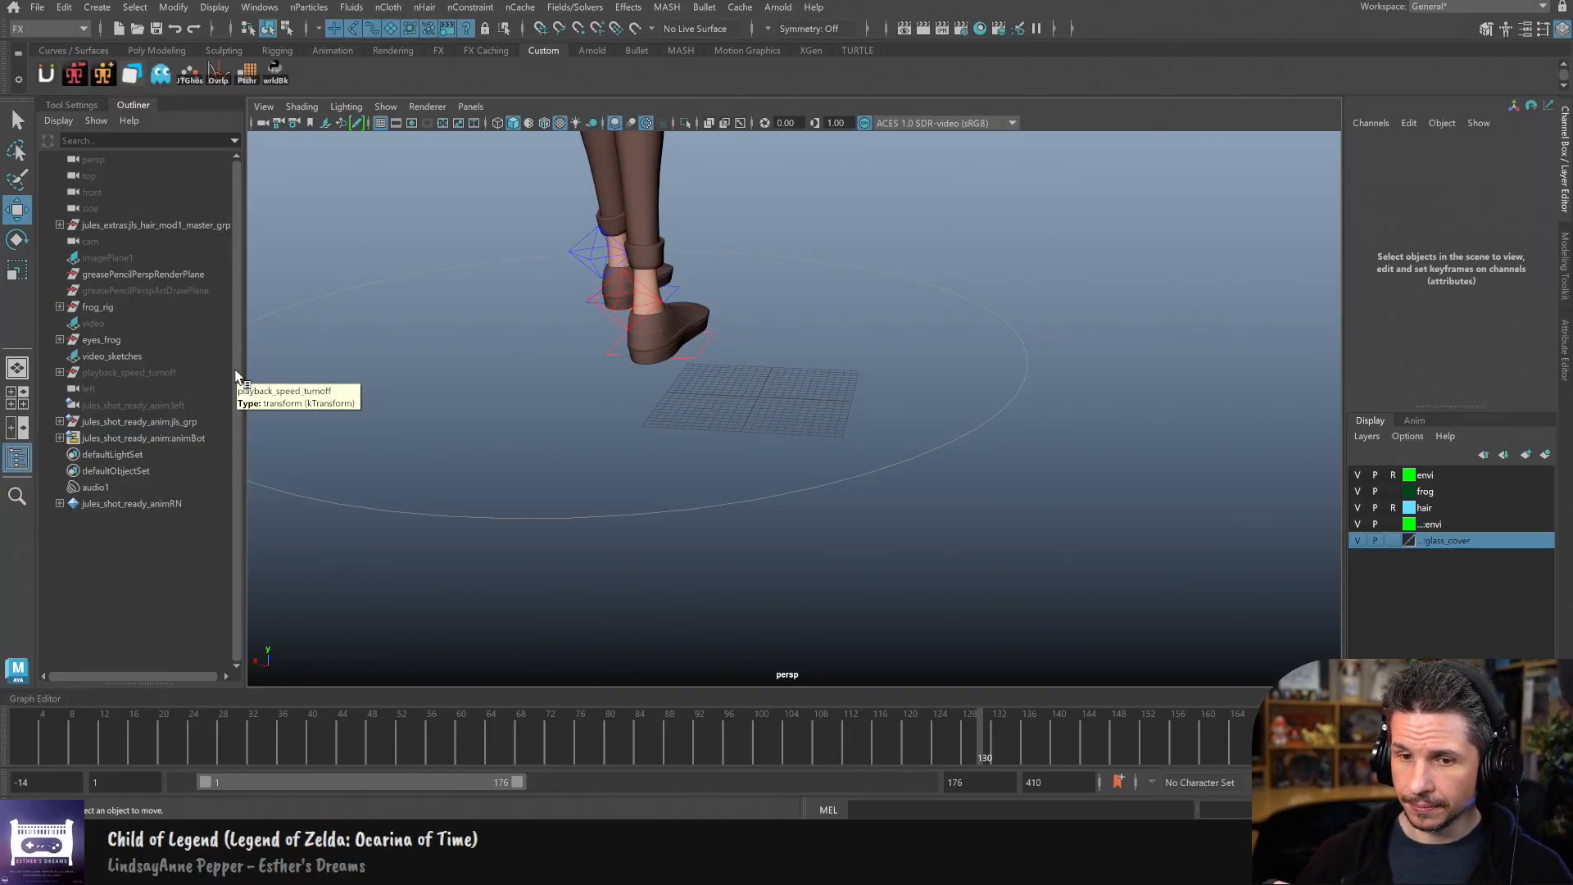
Step: Create a polygon sphere at the grid origin and scale it uniformly to about 6.6
{"action": "middle_click_drag", "start_coordinate": [833, 268], "coordinate": [881, 327], "text": "alt"}
{"action": "left_click_drag", "start_coordinate": [882, 327], "coordinate": [923, 320], "text": "alt"}
{"action": "middle_click_drag", "start_coordinate": [951, 350], "coordinate": [860, 340], "text": "alt"}
{"action": "right_click_drag", "start_coordinate": [860, 340], "coordinate": [950, 341], "text": "alt"}
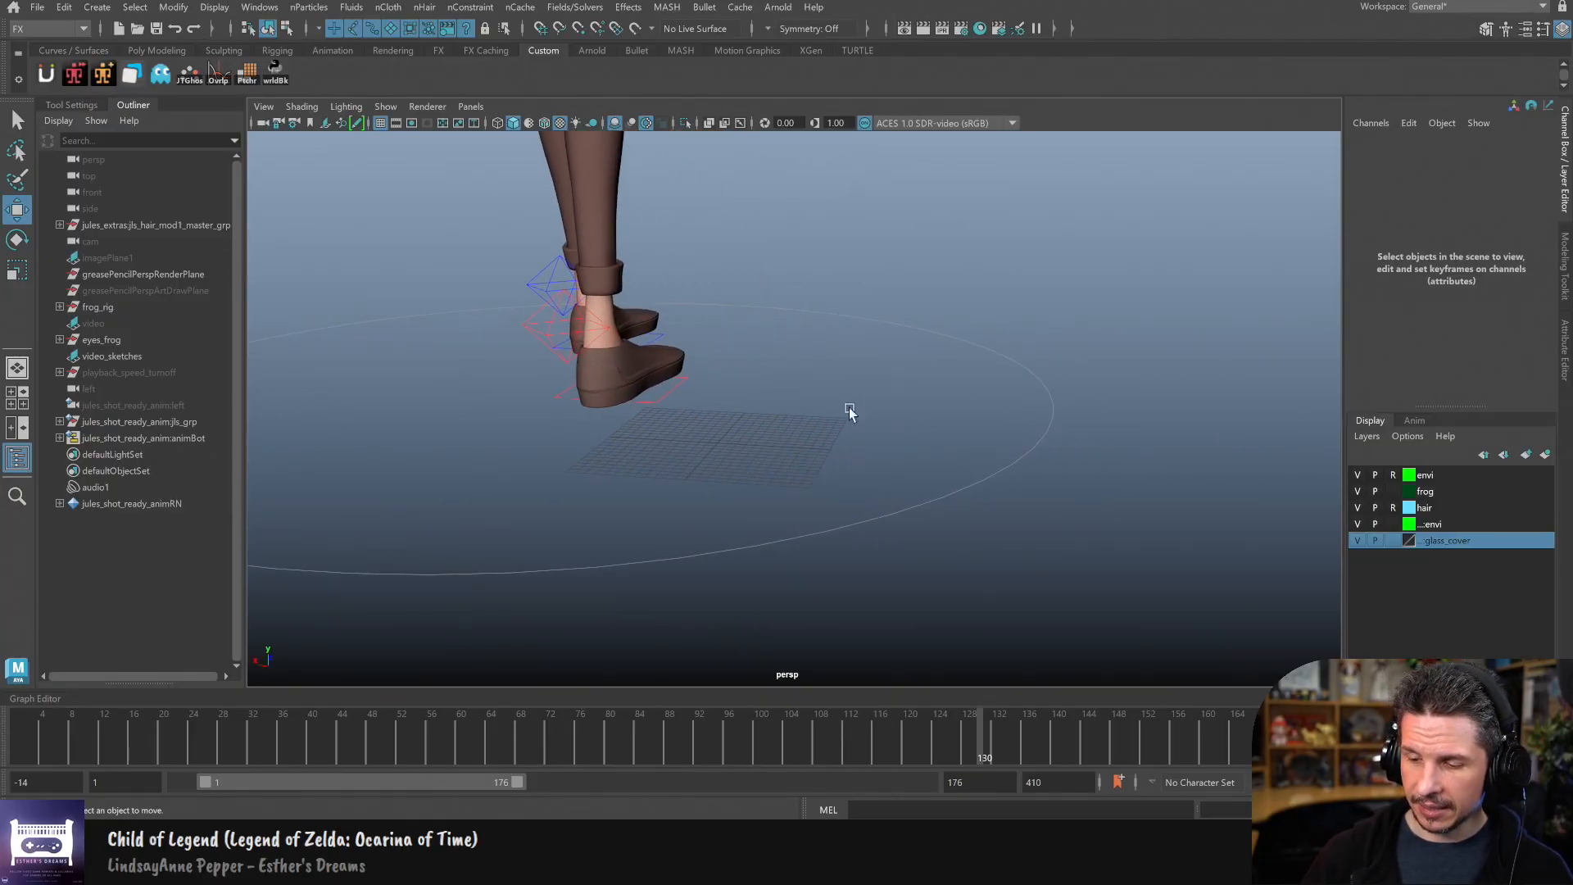
{"action": "left_click_drag", "start_coordinate": [857, 407], "coordinate": [839, 372], "text": "alt"}
{"action": "right_click_drag", "start_coordinate": [839, 372], "coordinate": [994, 348], "text": "alt"}
{"action": "middle_click_drag", "start_coordinate": [758, 345], "coordinate": [837, 382], "text": "alt"}
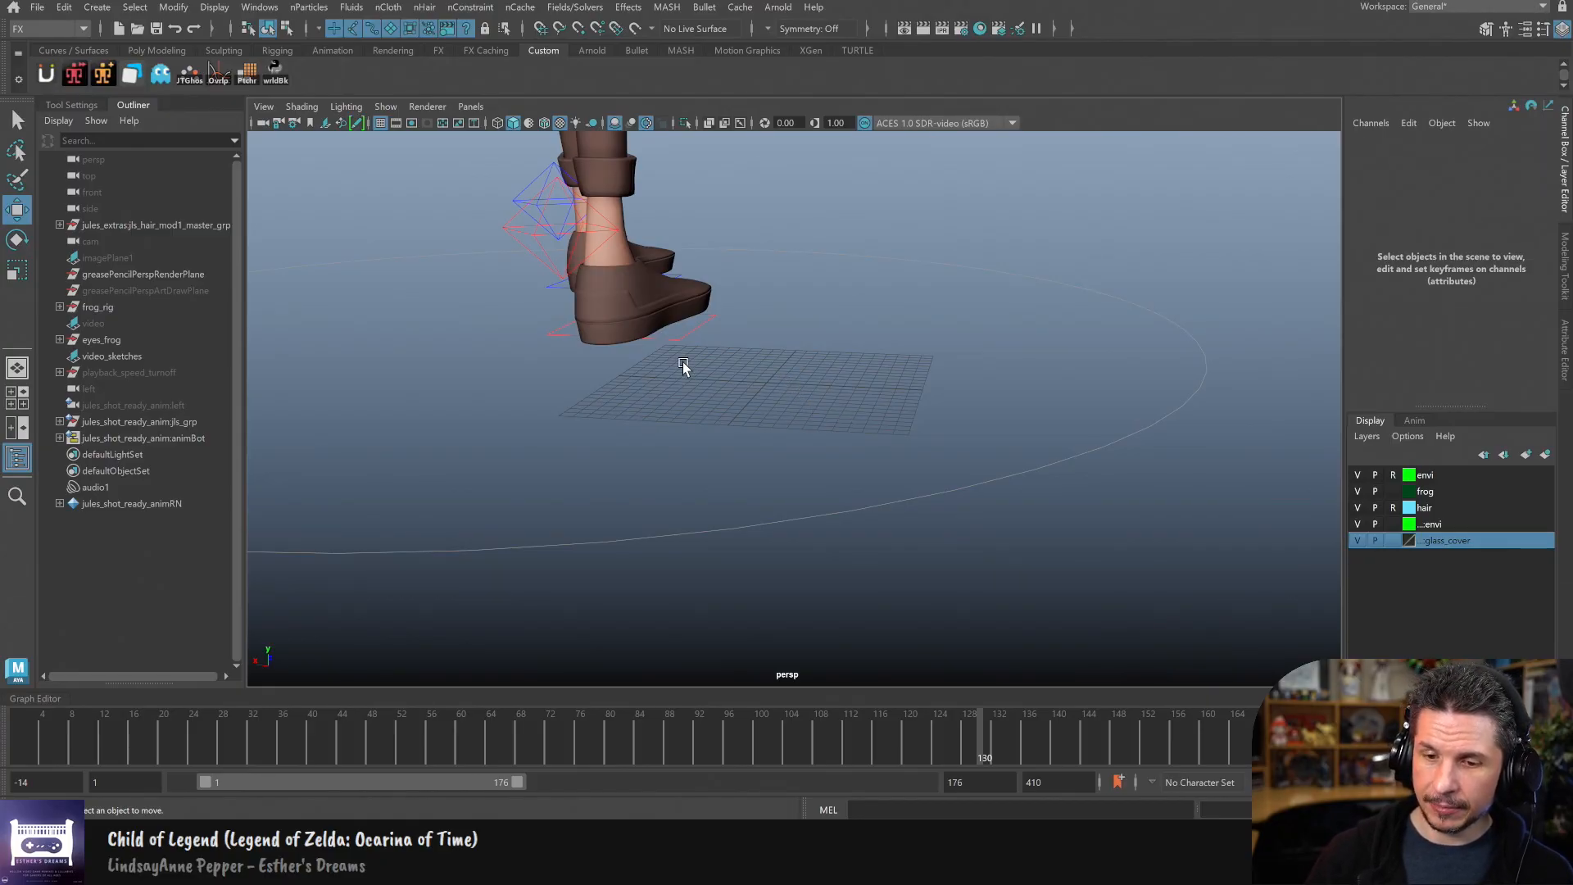
{"action": "left_click", "coordinate": [100, 7]}
{"action": "mouse_move", "coordinate": [228, 69]}
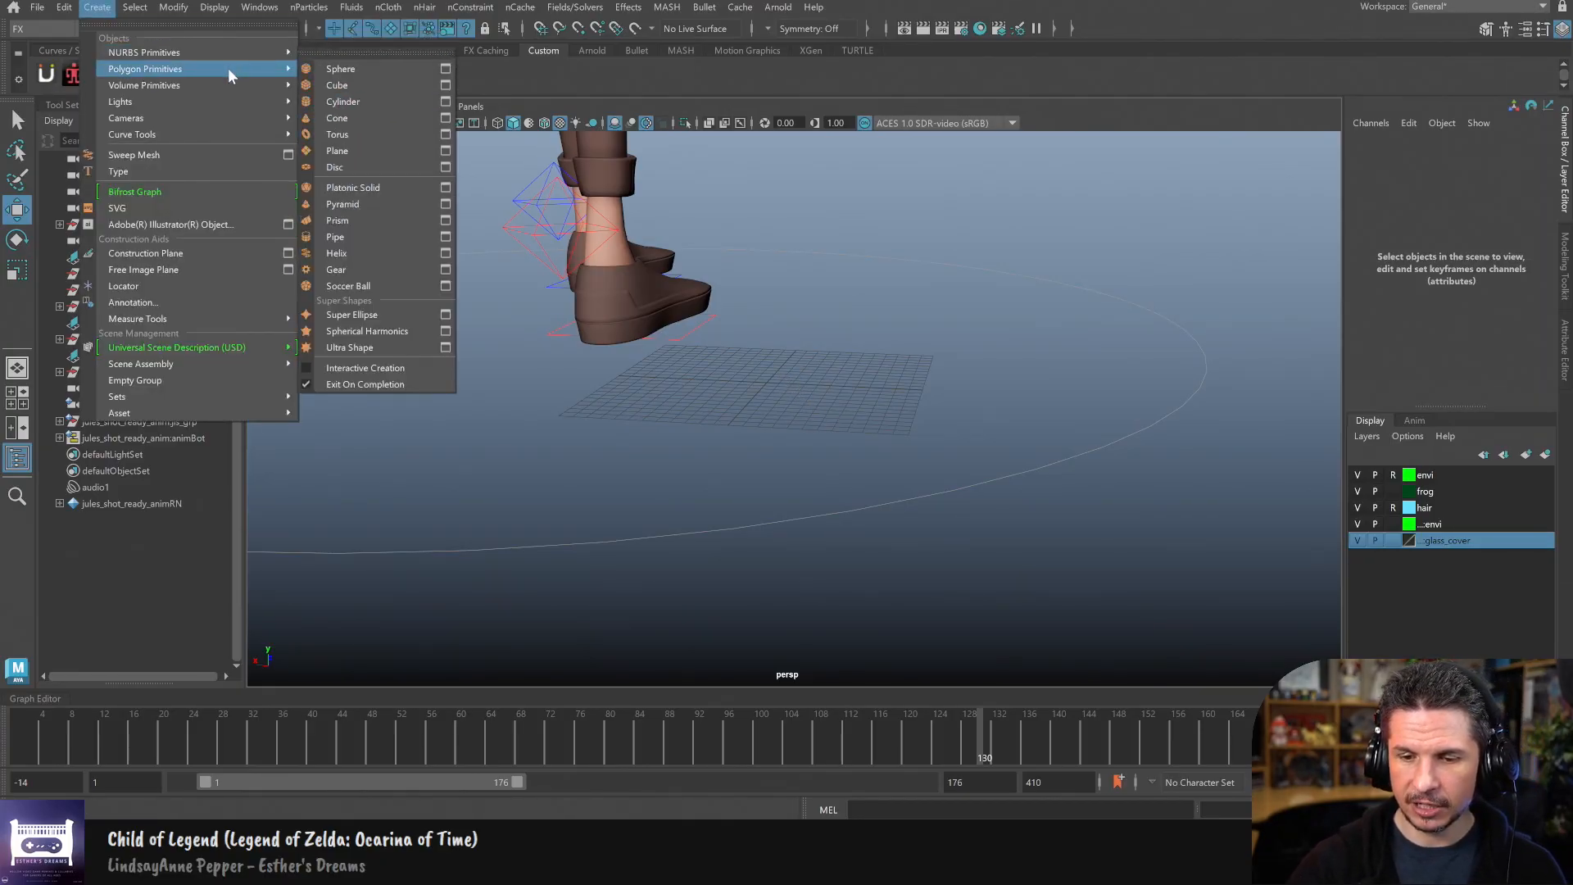
{"action": "left_click", "coordinate": [363, 70]}
{"action": "key", "text": "r"}
{"action": "left_click_drag", "start_coordinate": [766, 382], "coordinate": [906, 372]}
{"action": "key", "text": "w"}
Step: Rename the new sphere eyeball_geo
{"action": "double_click", "coordinate": [1384, 143]}
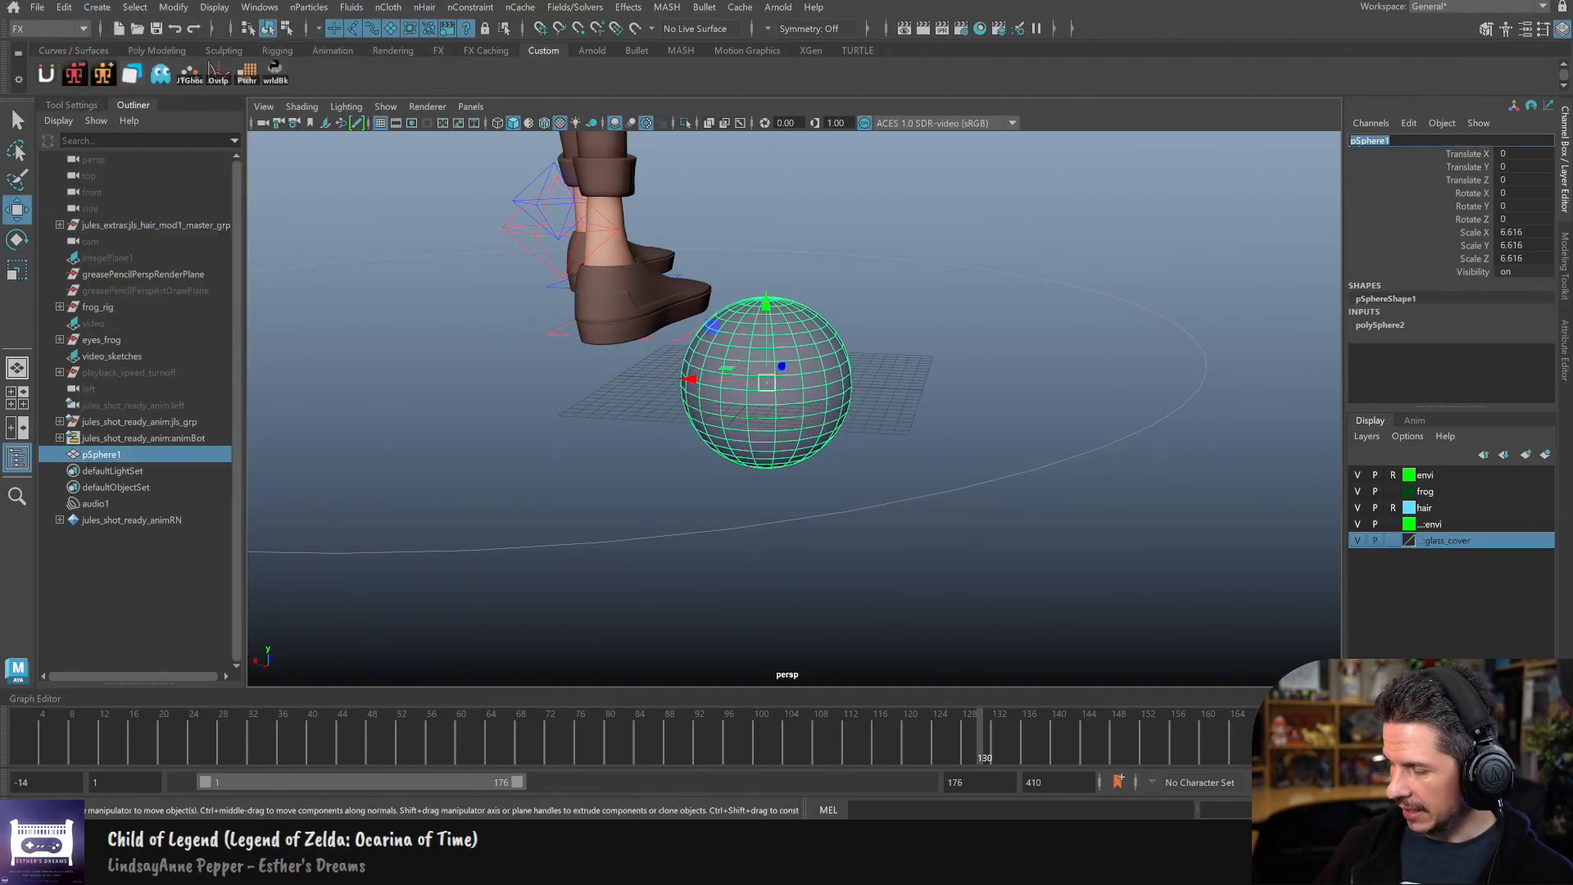
{"action": "type", "text": "eveball_geo"}
{"action": "key", "text": "Return"}
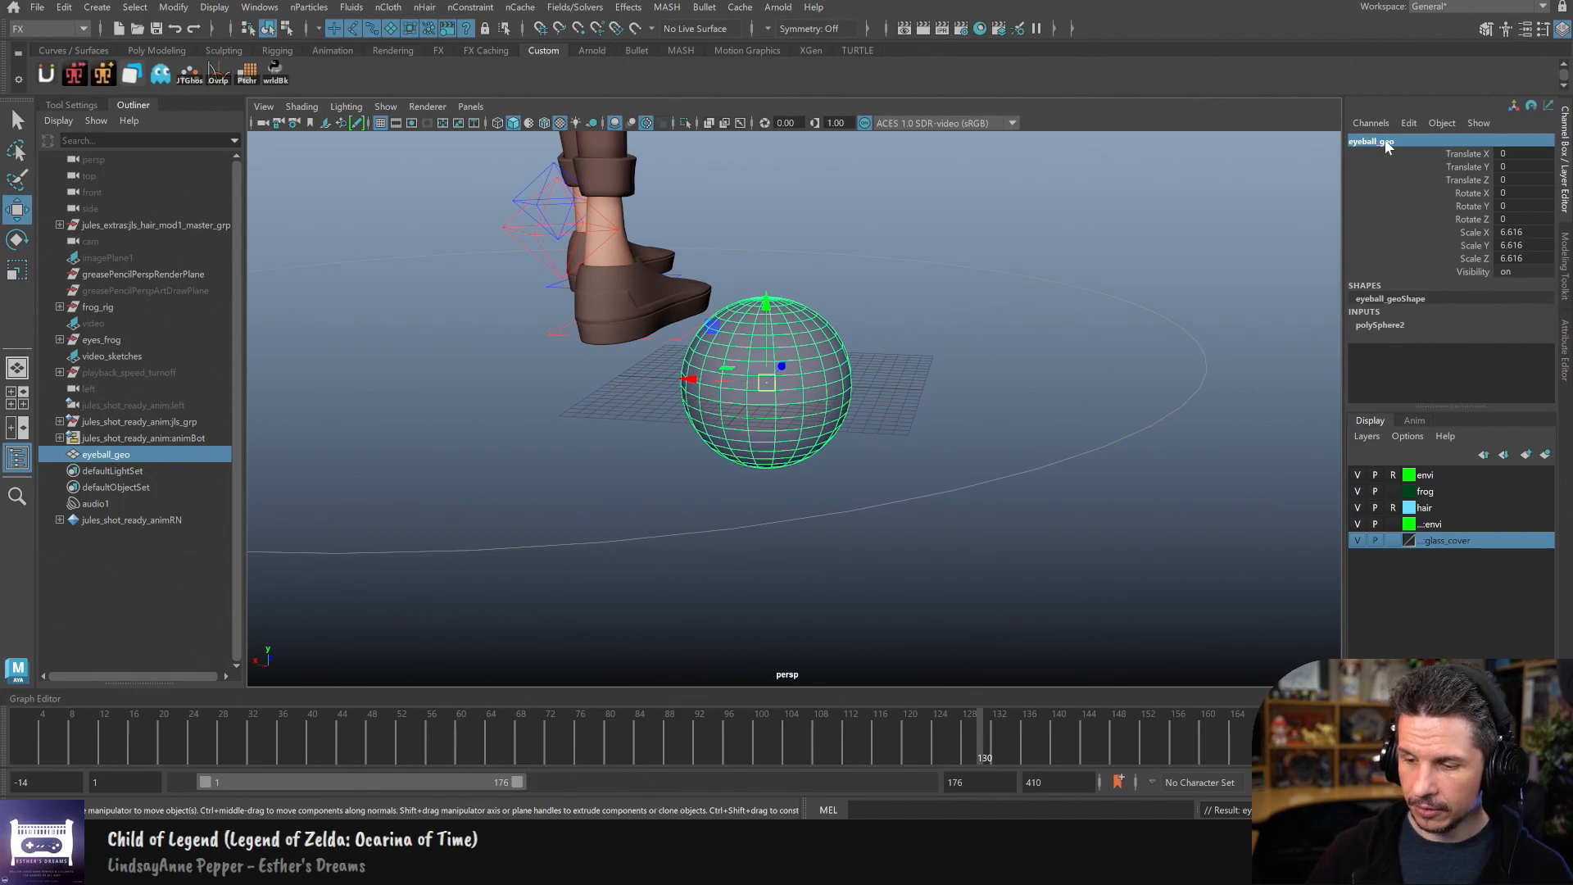
Step: Set the eyeball sphere's Rotate X to -90 so that its pole points forward
{"action": "left_click_drag", "start_coordinate": [912, 404], "coordinate": [790, 470], "text": "alt"}
{"action": "right_click_drag", "start_coordinate": [790, 470], "coordinate": [981, 442], "text": "alt"}
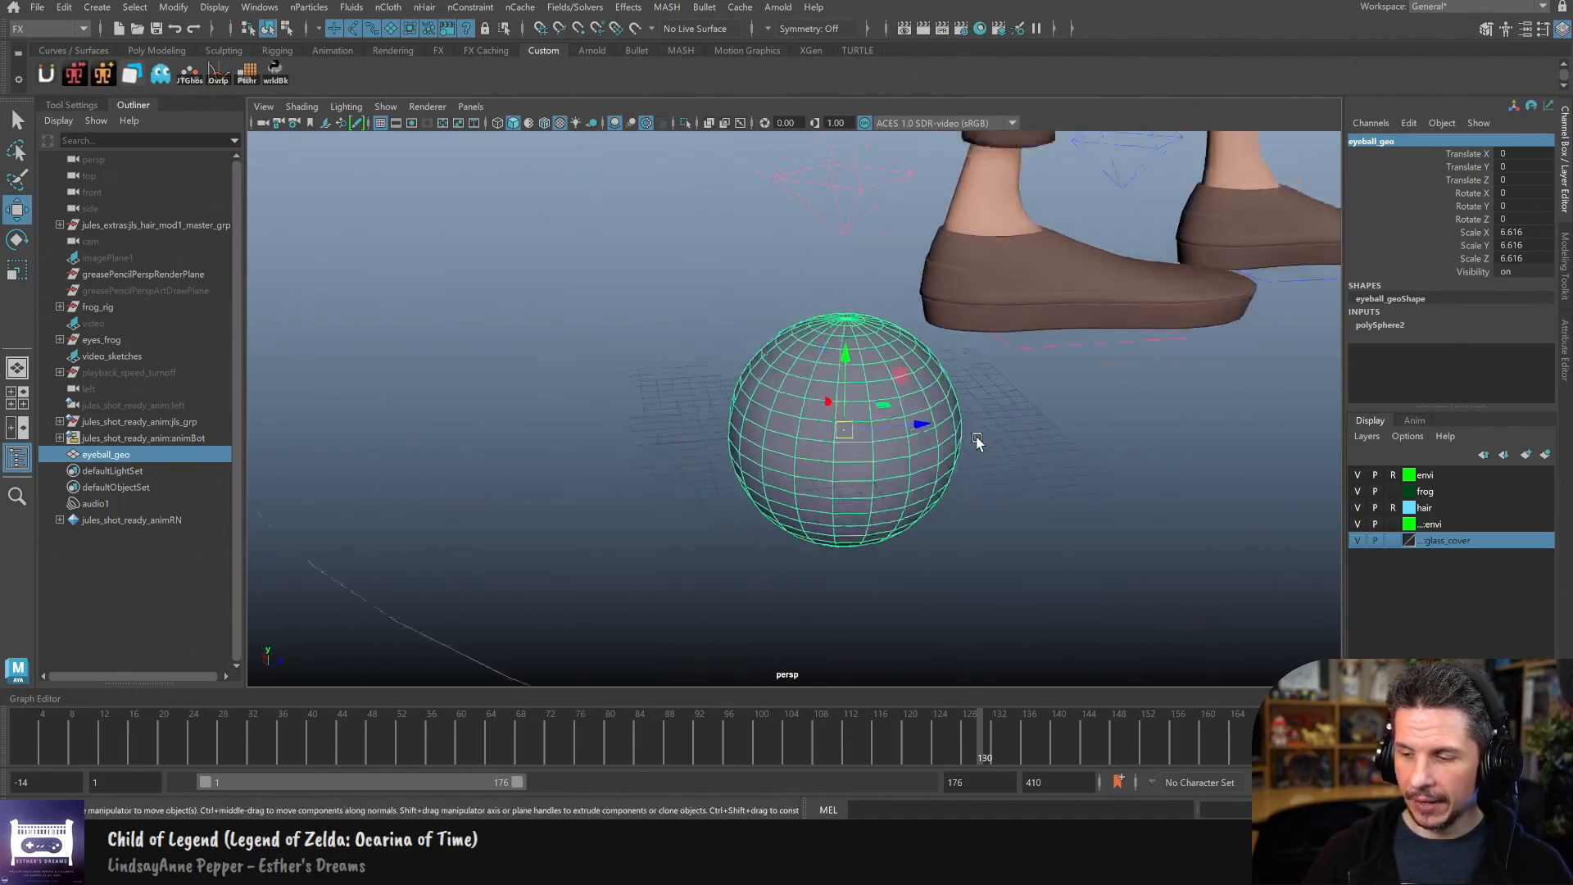
{"action": "middle_click_drag", "start_coordinate": [981, 442], "coordinate": [978, 495], "text": "alt"}
{"action": "left_click_drag", "start_coordinate": [978, 495], "coordinate": [890, 456], "text": "alt"}
{"action": "right_click_drag", "start_coordinate": [889, 457], "coordinate": [923, 502], "text": "alt"}
{"action": "key", "text": "e"}
{"action": "left_click_drag", "start_coordinate": [923, 503], "coordinate": [840, 508], "text": "alt"}
{"action": "left_click_drag", "start_coordinate": [747, 471], "coordinate": [654, 495]}
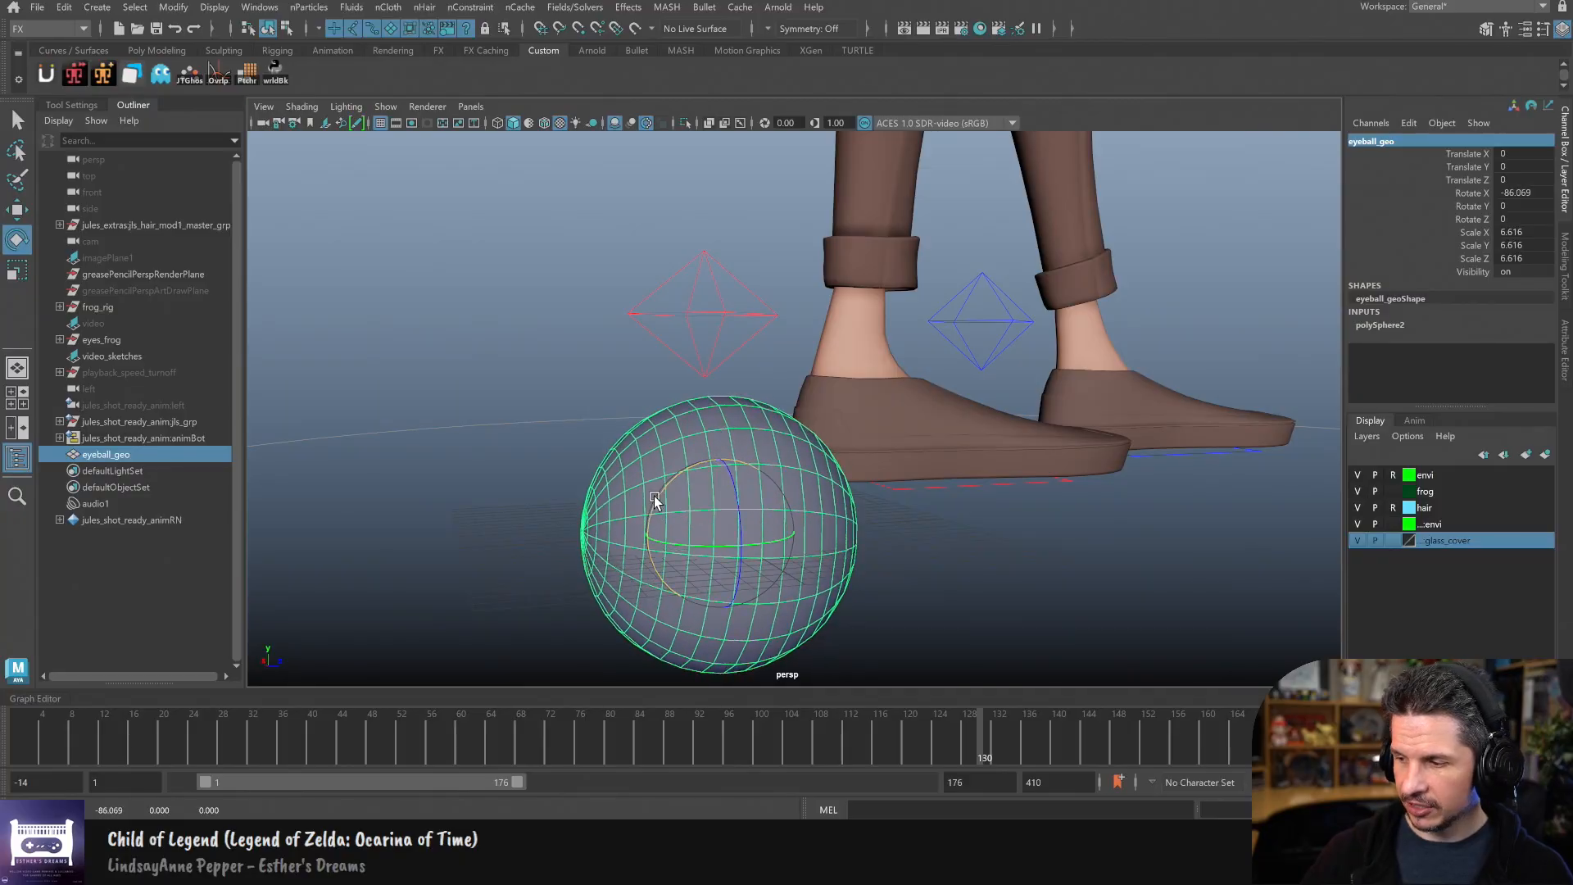
{"action": "double_click", "coordinate": [1529, 190]}
{"action": "type", "text": "-90"}
{"action": "key", "text": "Return"}
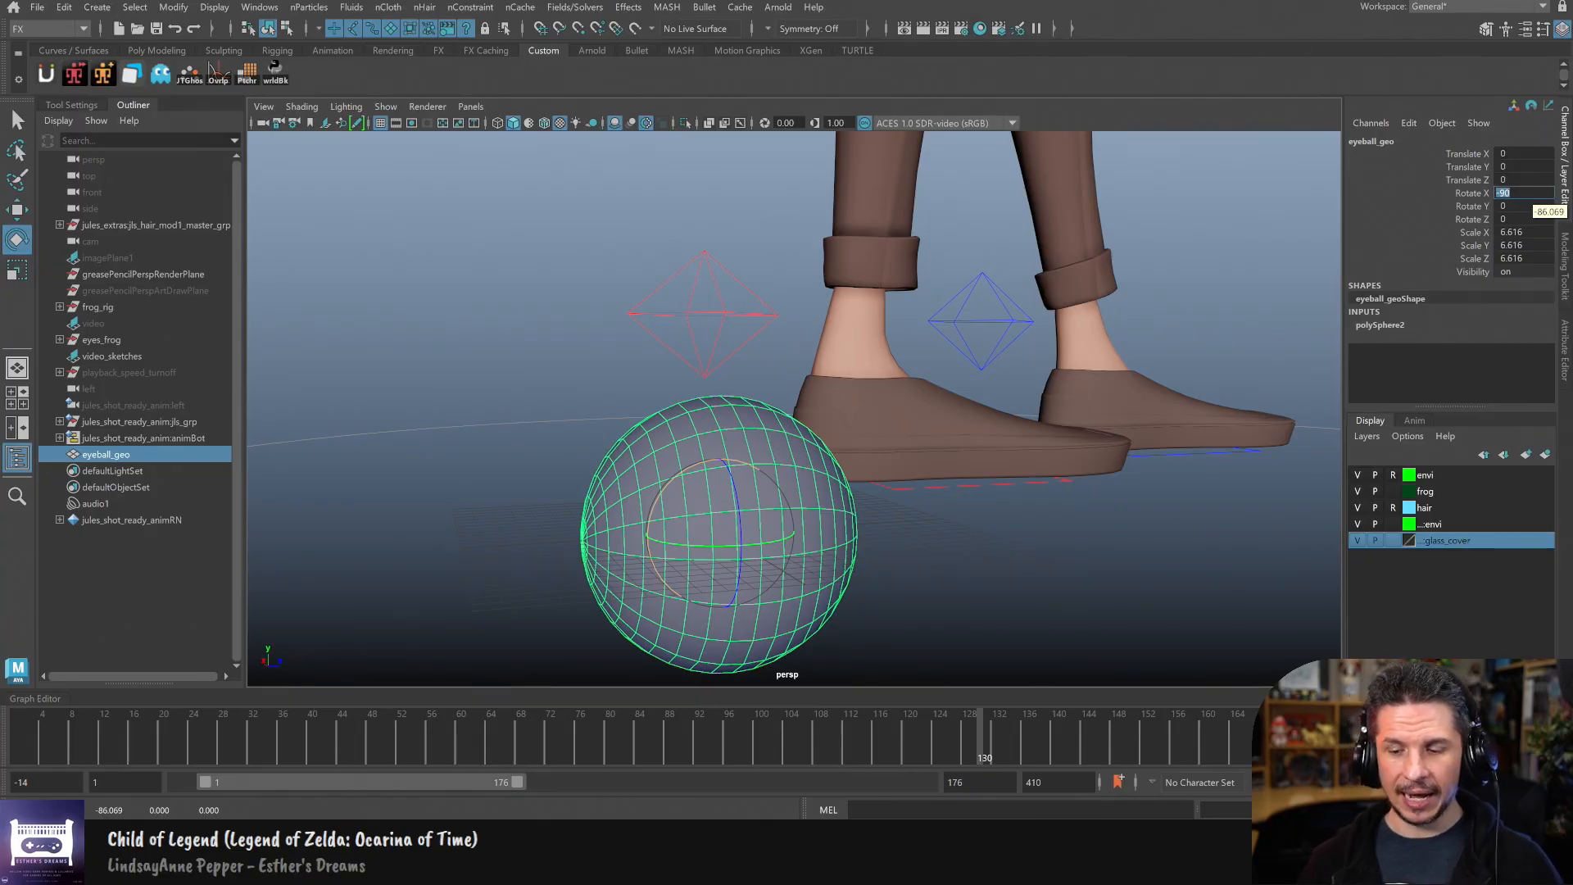
{"action": "key", "text": "Return"}
Step: Compare the eyeball's pole direction with and without the X rotation by undoing and redoing it
{"action": "left_click_drag", "start_coordinate": [874, 541], "coordinate": [906, 502], "text": "alt"}
{"action": "key", "text": "q"}
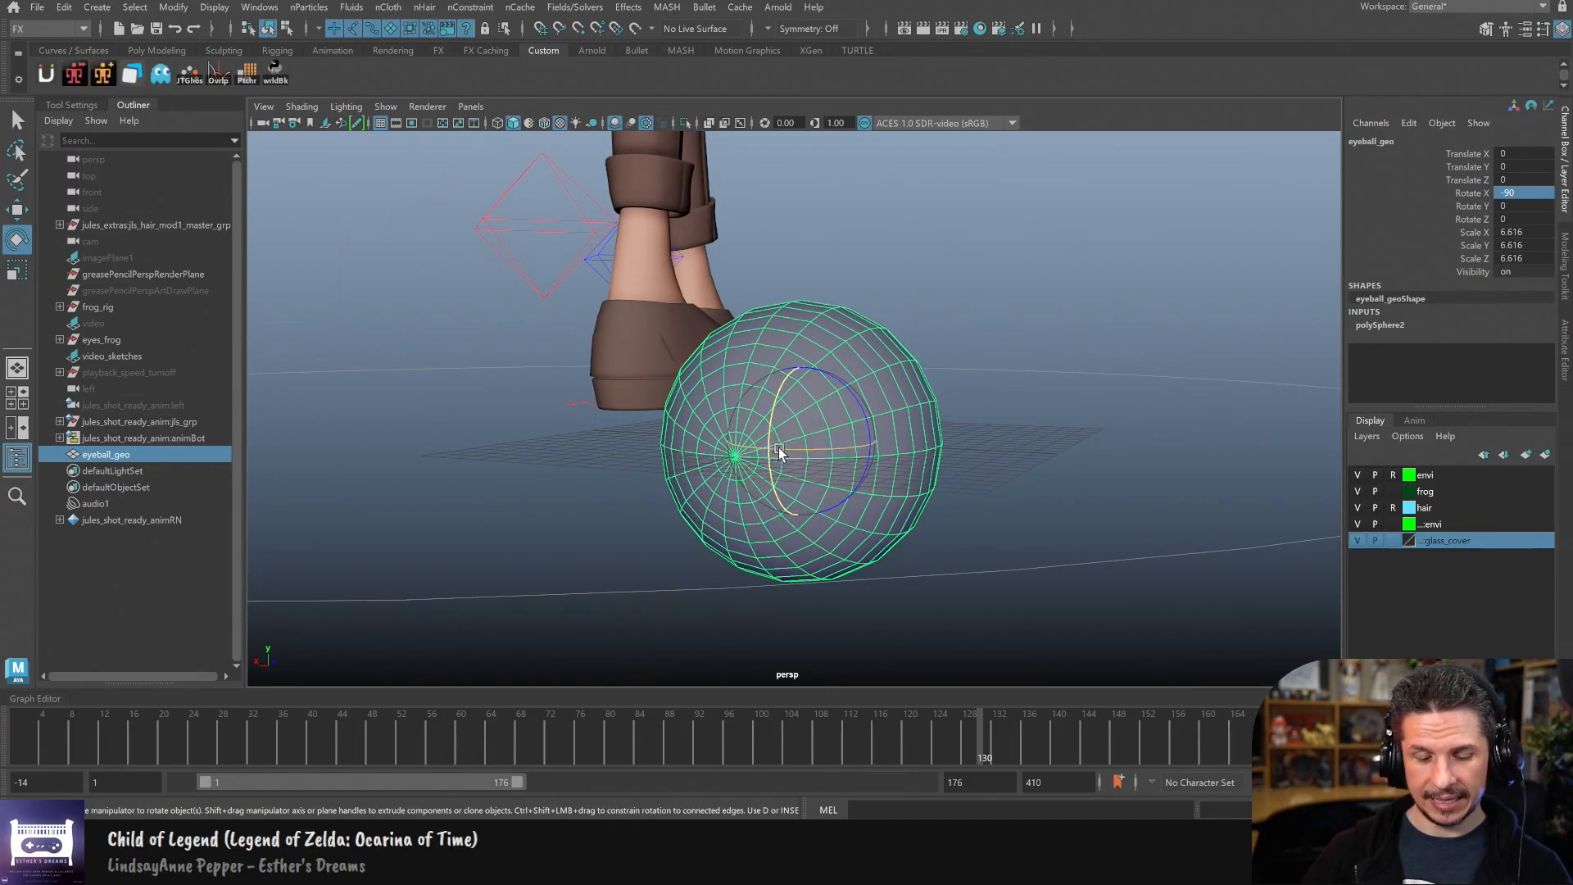
{"action": "left_click_drag", "start_coordinate": [759, 459], "coordinate": [976, 491], "text": "alt"}
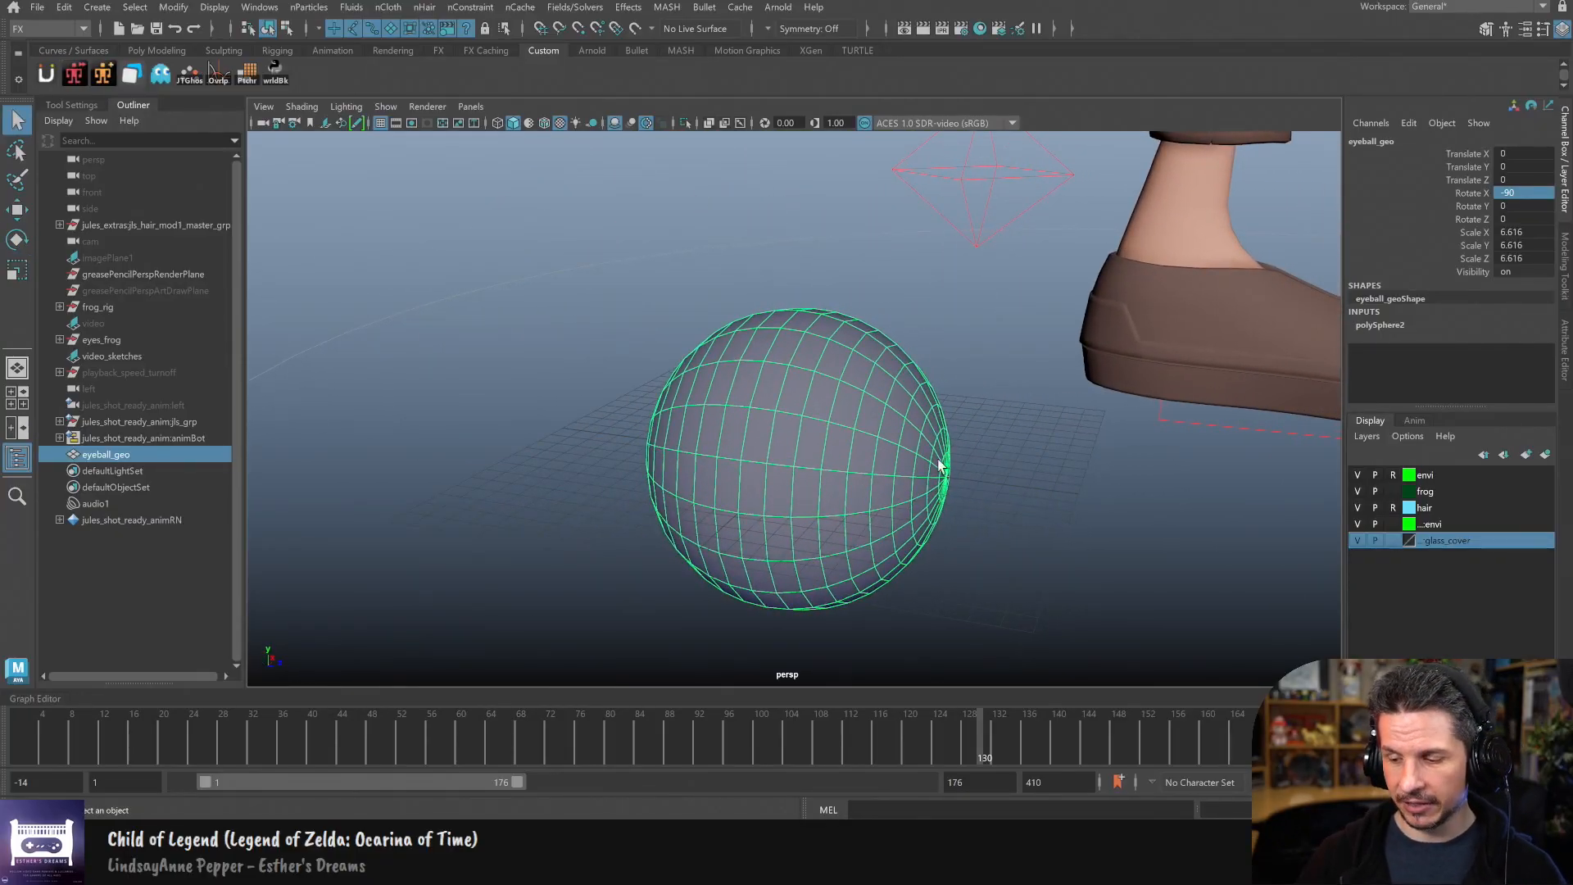
{"action": "left_click_drag", "start_coordinate": [885, 403], "coordinate": [966, 491], "text": "alt"}
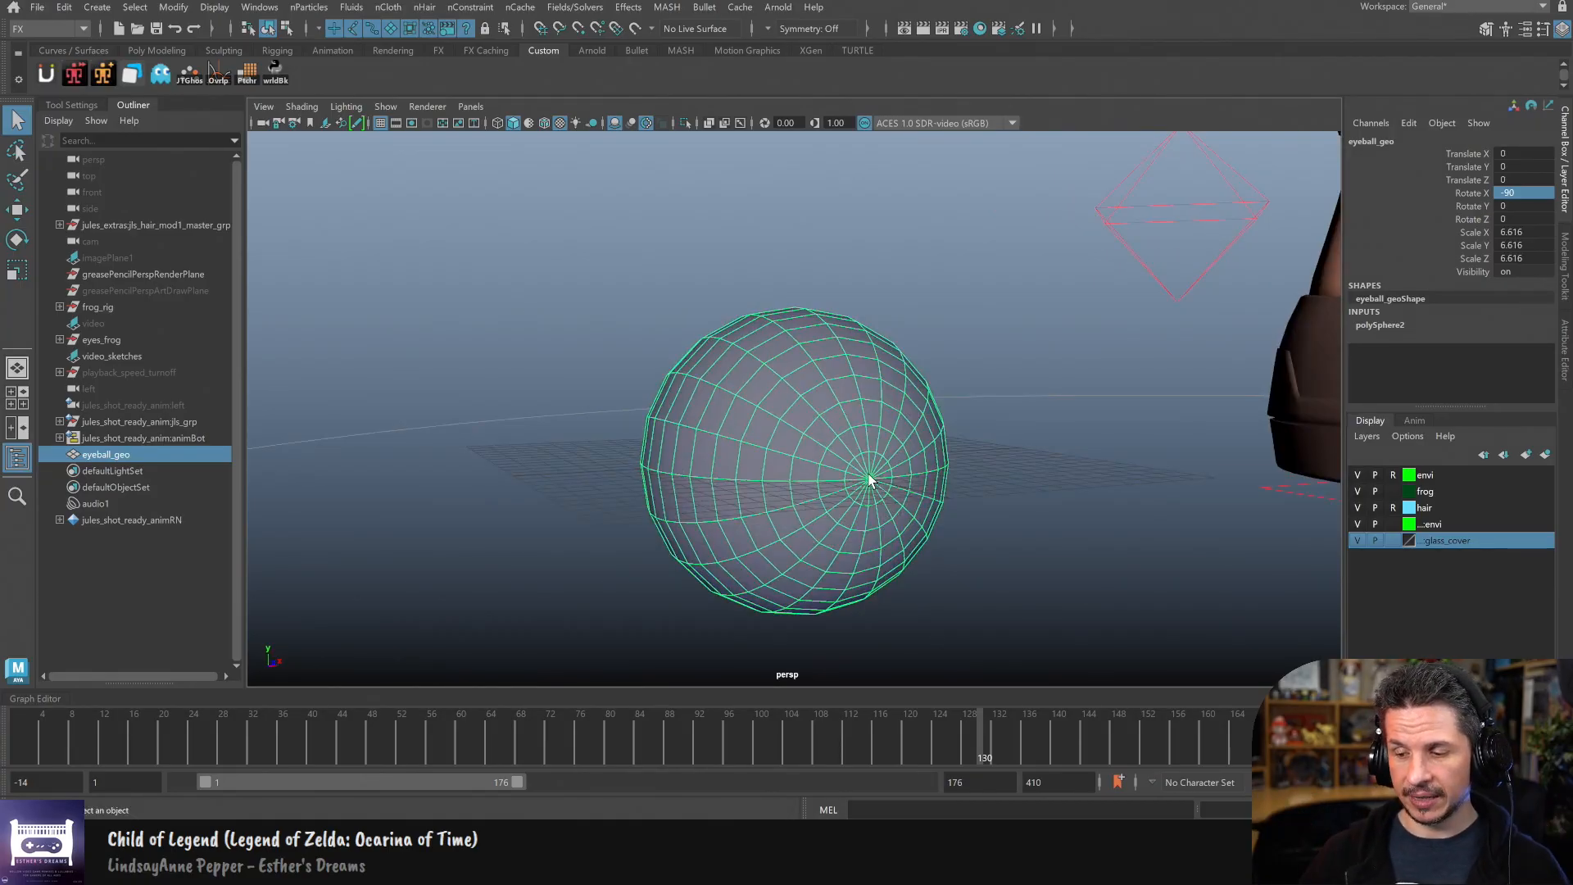
{"action": "left_click_drag", "start_coordinate": [769, 537], "coordinate": [774, 491], "text": "alt"}
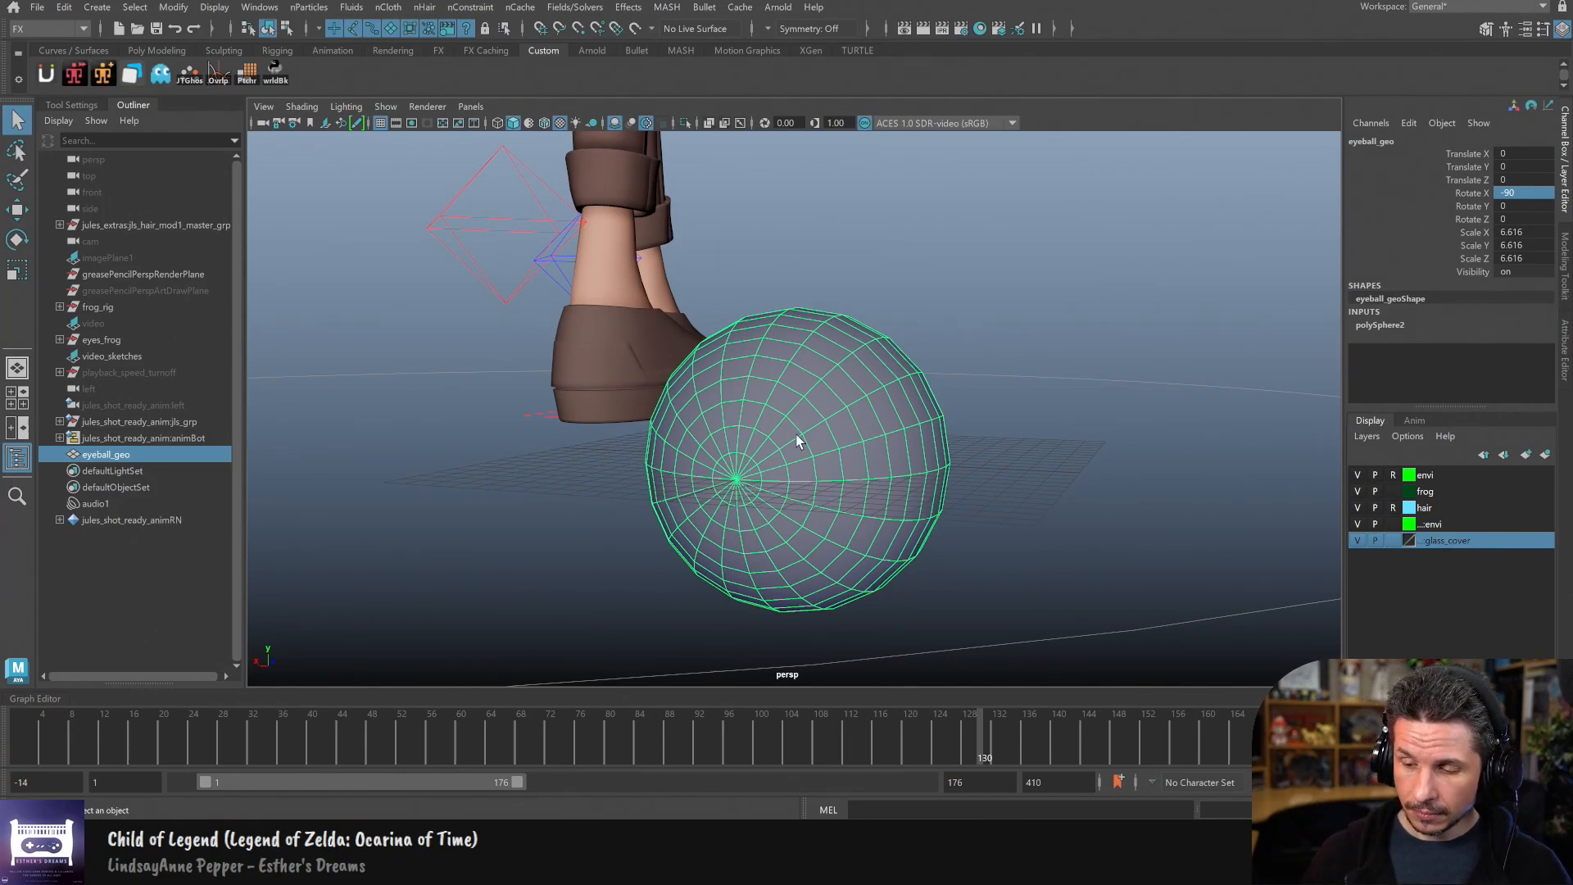
{"action": "key", "text": "ctrl+z"}
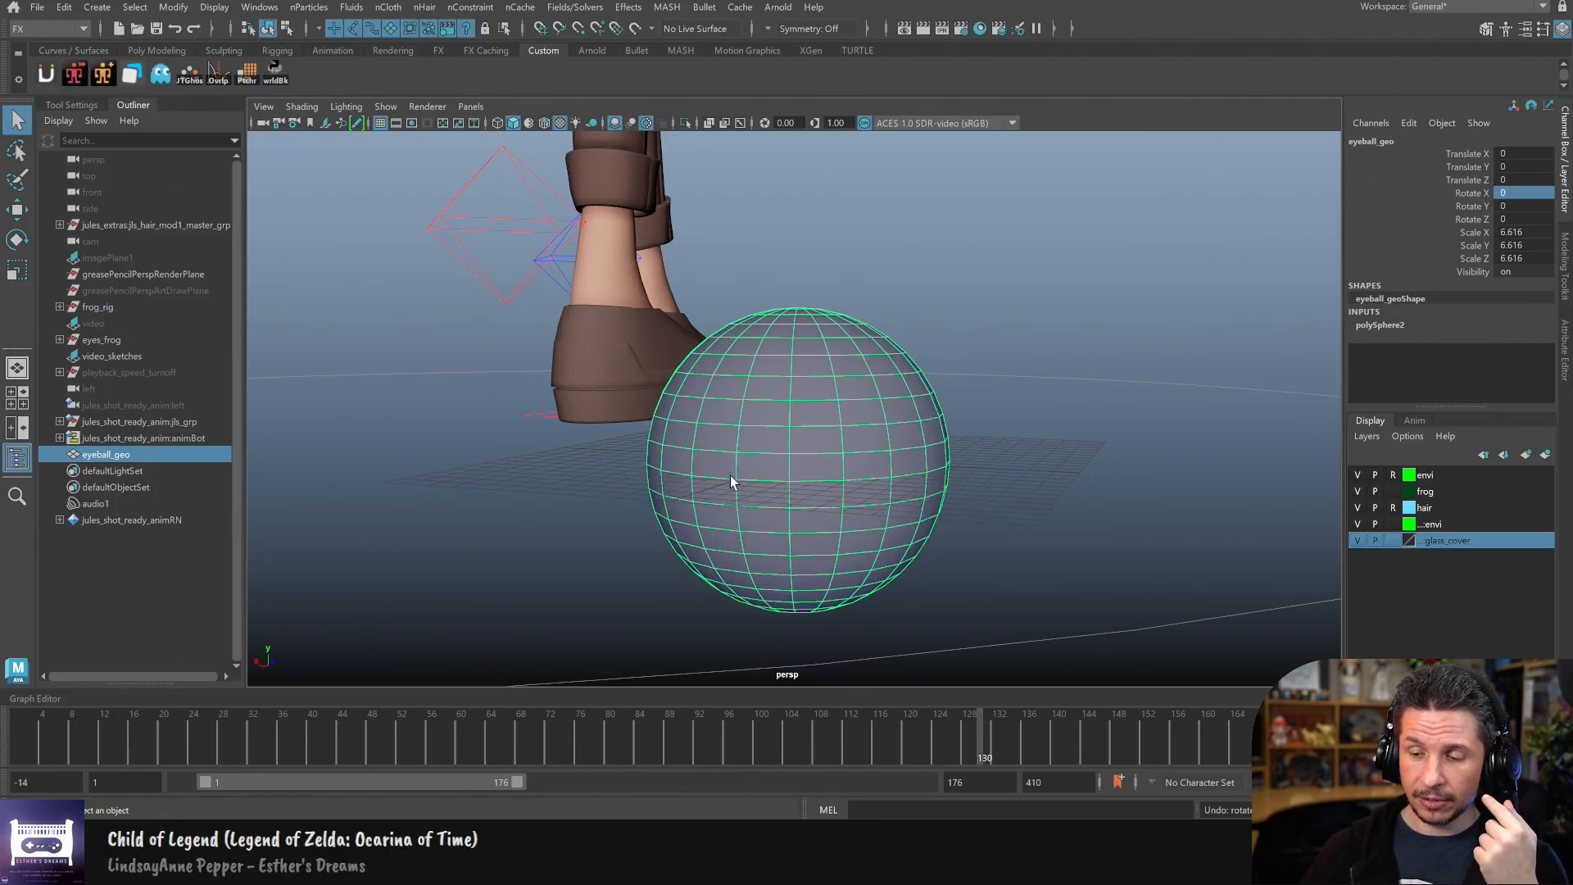
{"action": "key", "text": "shift+z"}
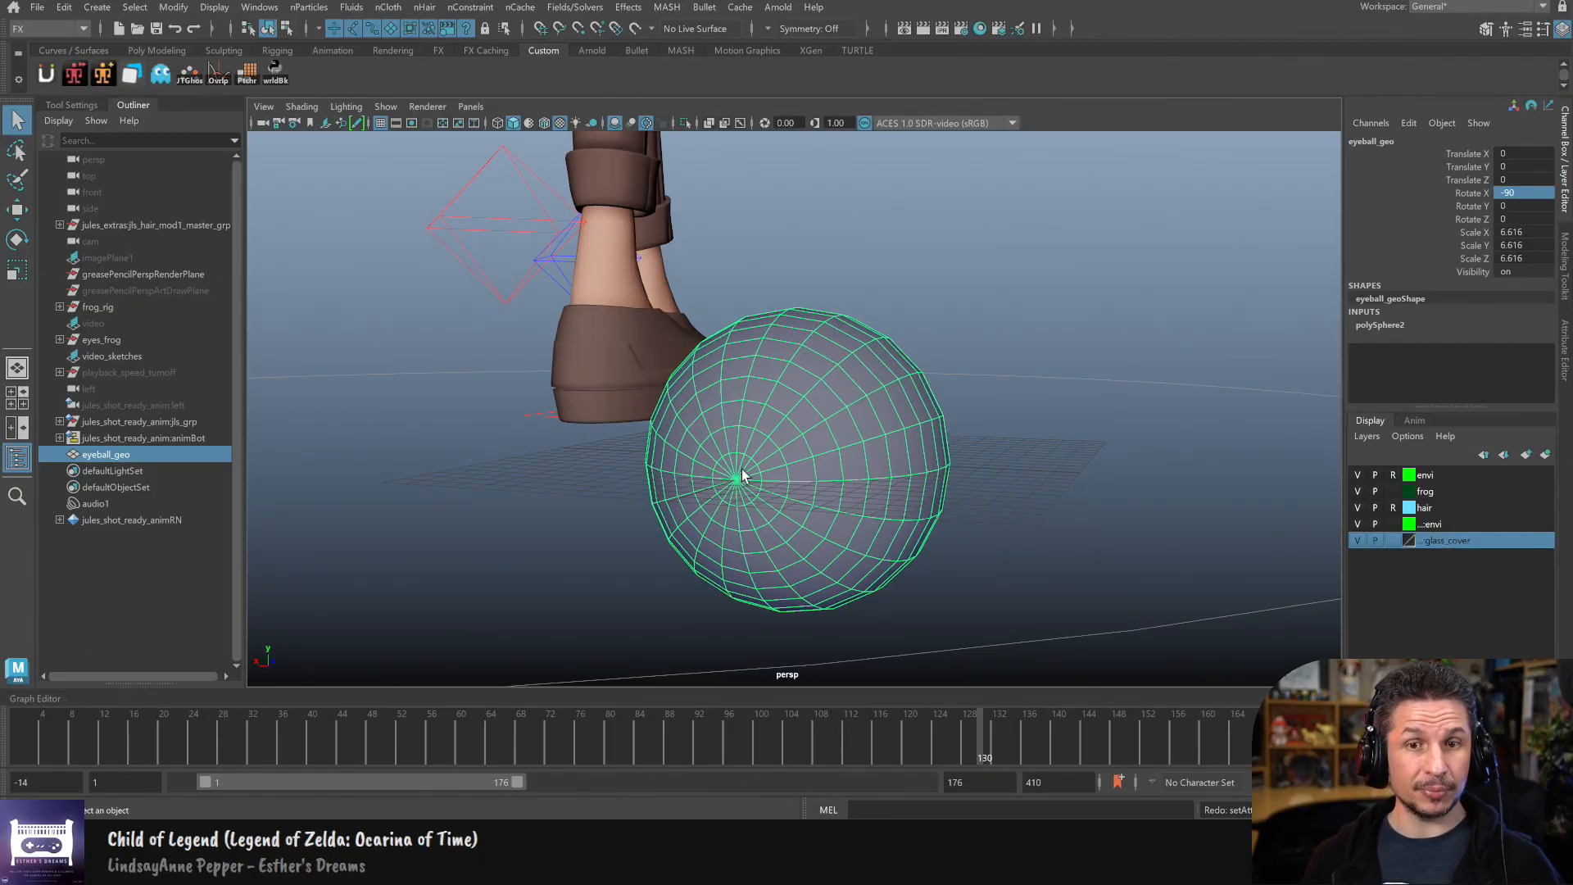
Step: Duplicate the eyeball sphere and scale the copy uniformly up to about 8.0
{"action": "left_click", "coordinate": [955, 470]}
{"action": "left_click", "coordinate": [867, 509]}
{"action": "left_click", "coordinate": [972, 543]}
{"action": "left_click_drag", "start_coordinate": [986, 548], "coordinate": [906, 540], "text": "alt"}
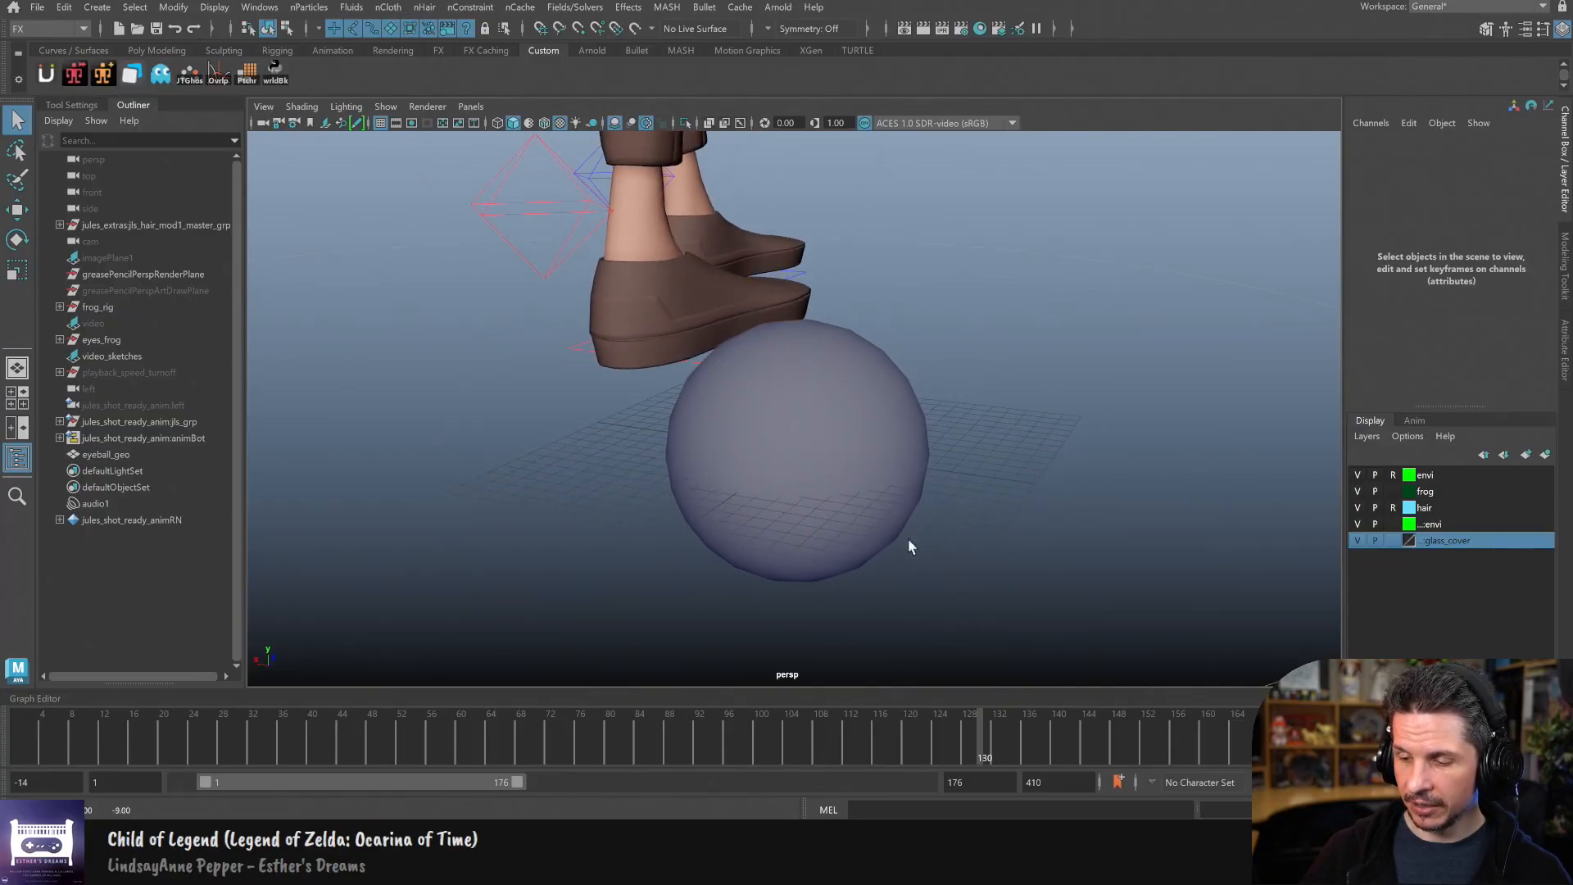
{"action": "left_click", "coordinate": [853, 555]}
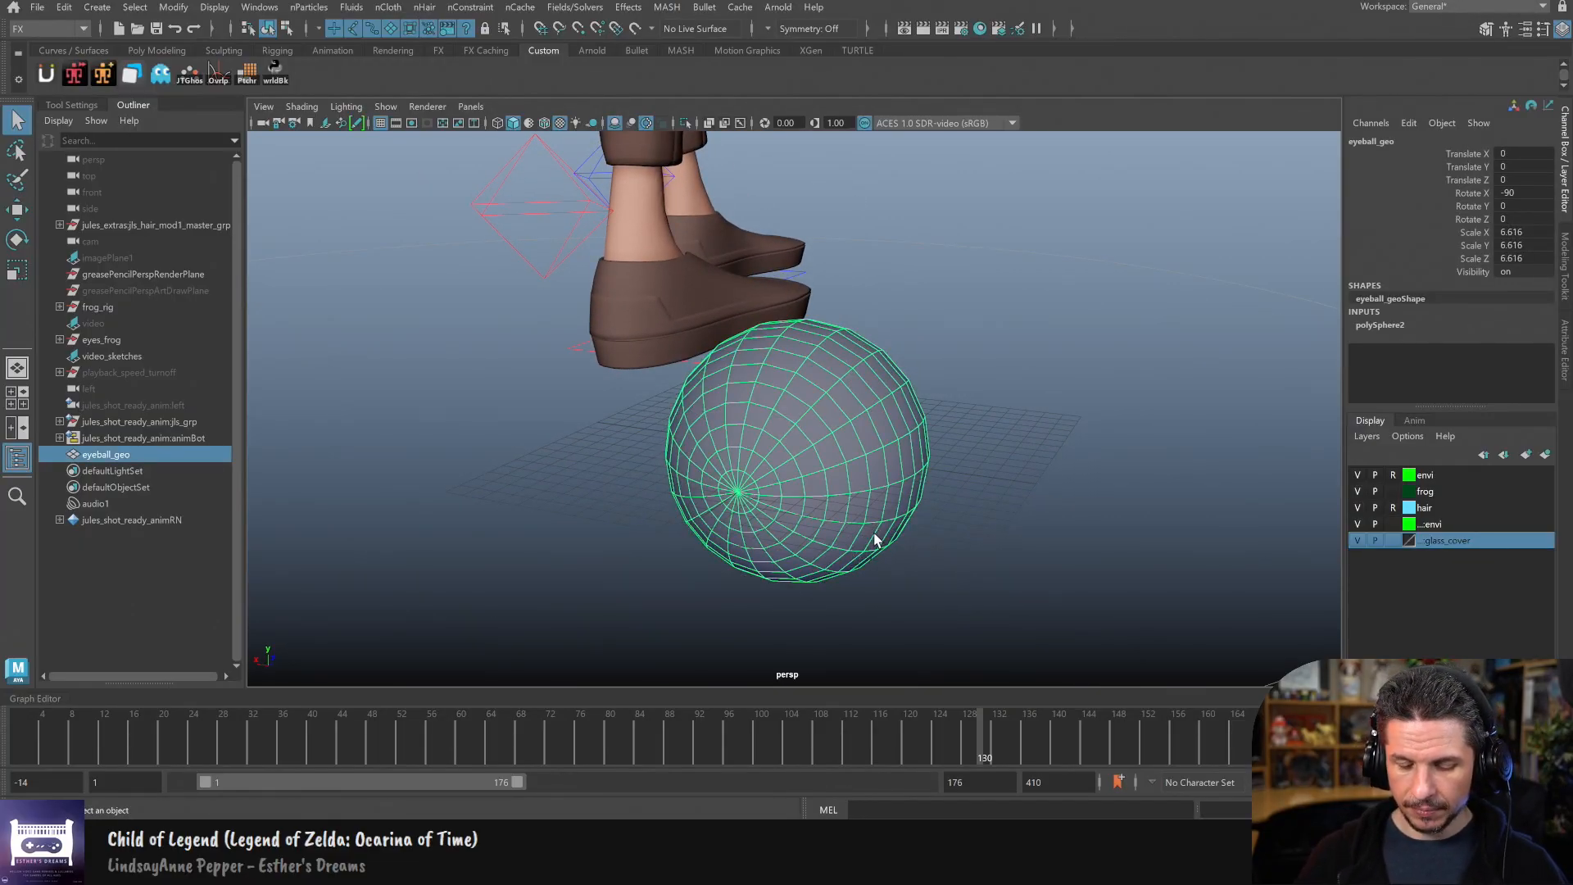
{"action": "key", "text": "ctrl+d"}
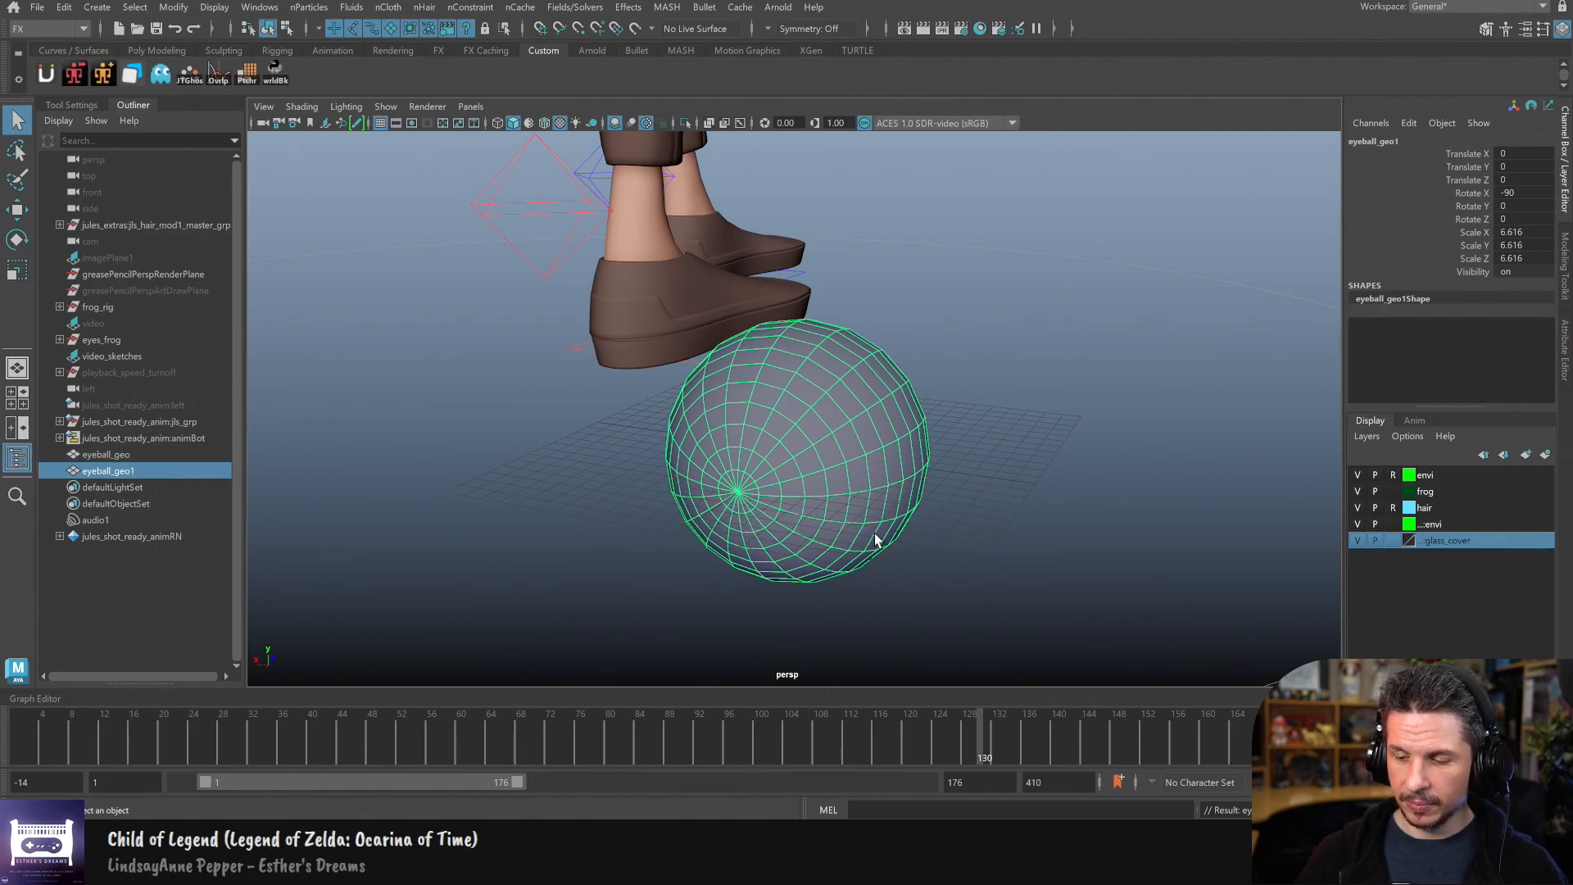
{"action": "key", "text": "r"}
{"action": "middle_click_drag", "start_coordinate": [841, 504], "coordinate": [865, 442]}
{"action": "key", "text": "w"}
{"action": "left_click_drag", "start_coordinate": [887, 468], "coordinate": [884, 502], "text": "alt"}
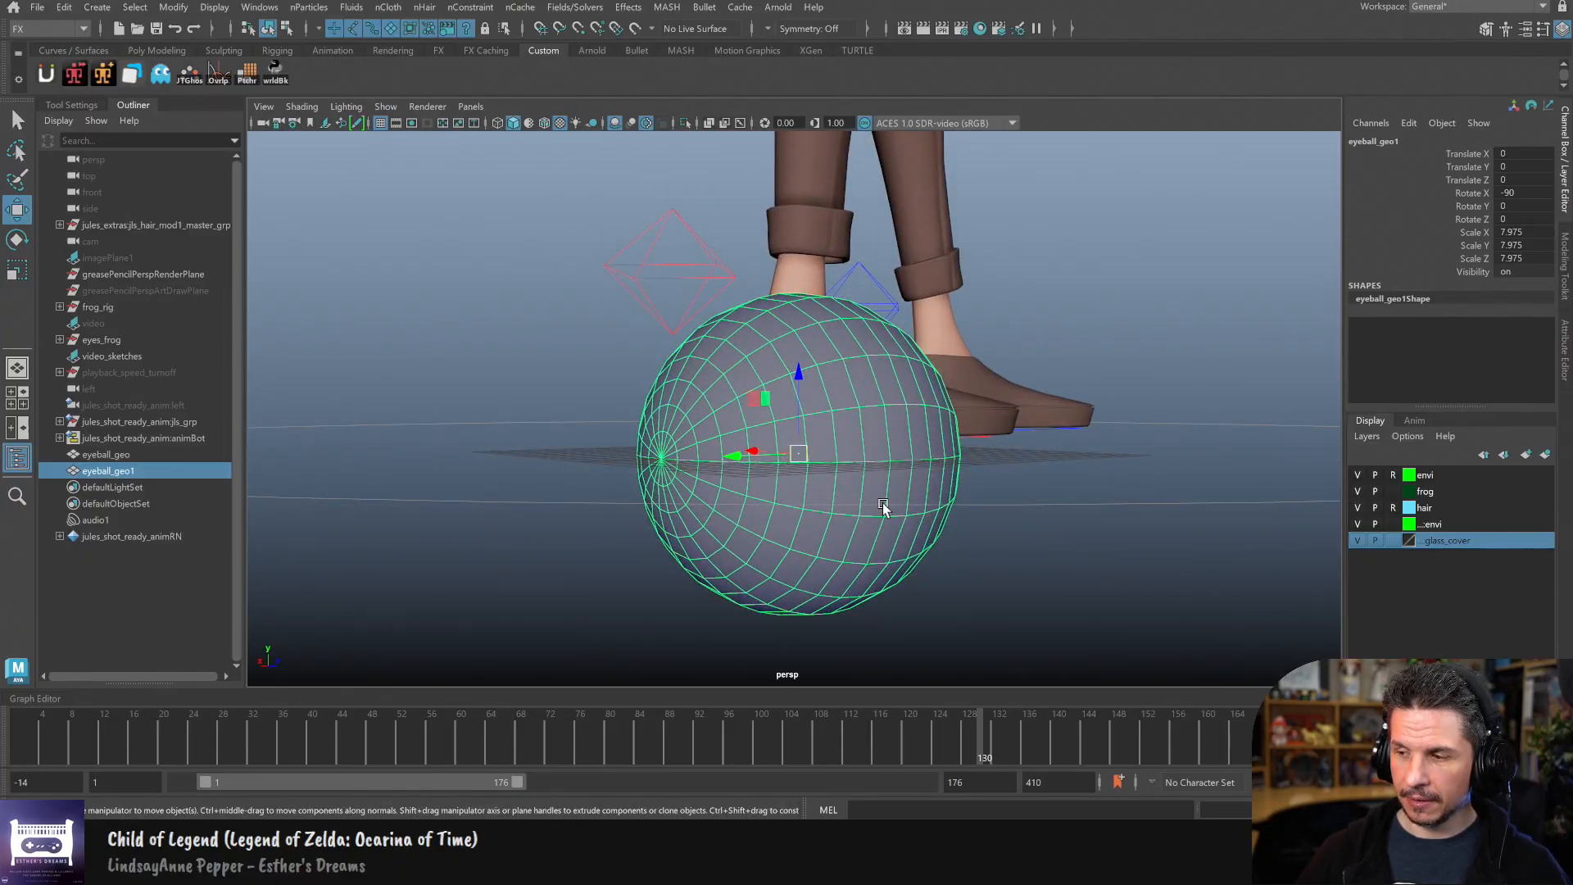
Step: Rename the larger duplicate sphere eyelid_top and set its Rotate X to 0
{"action": "double_click", "coordinate": [1403, 142]}
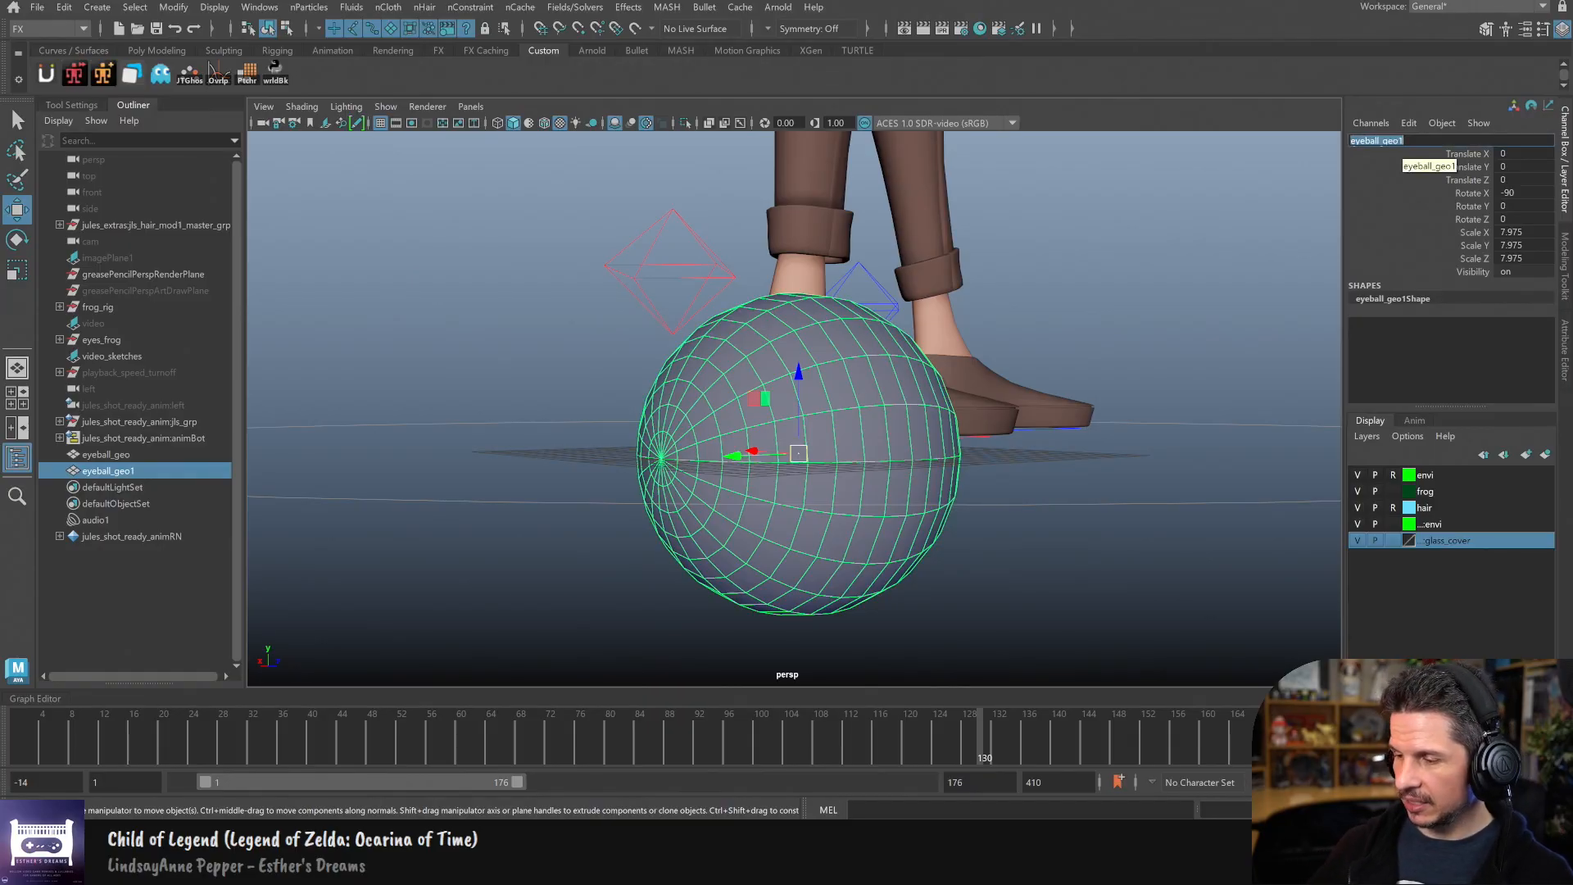
{"action": "type", "text": "eyelid top"}
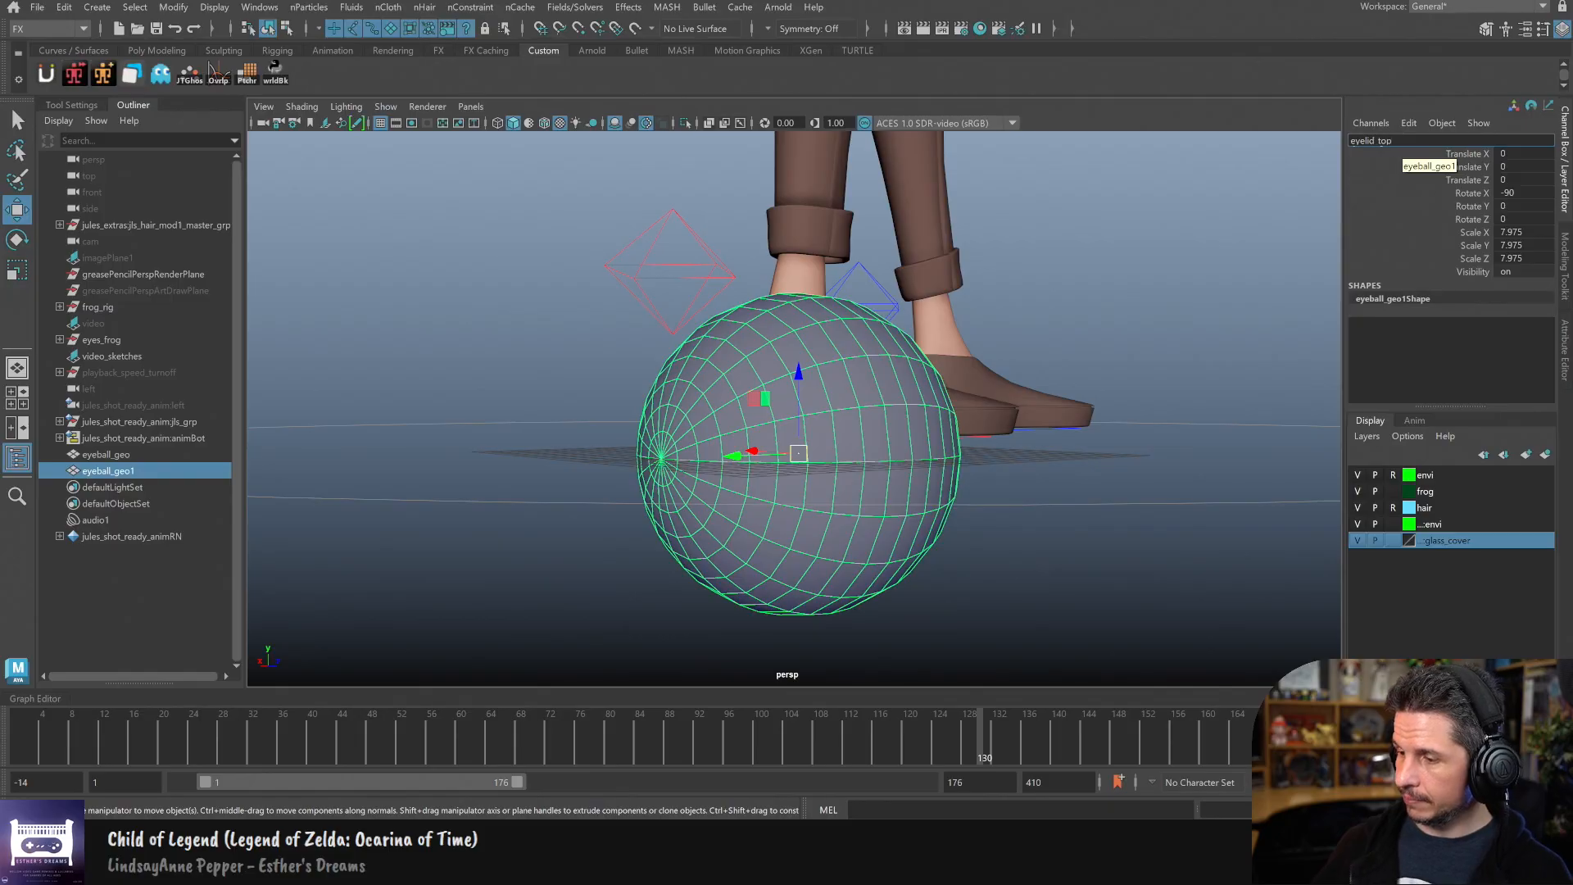
{"action": "key", "text": "Return"}
{"action": "double_click", "coordinate": [1525, 192]}
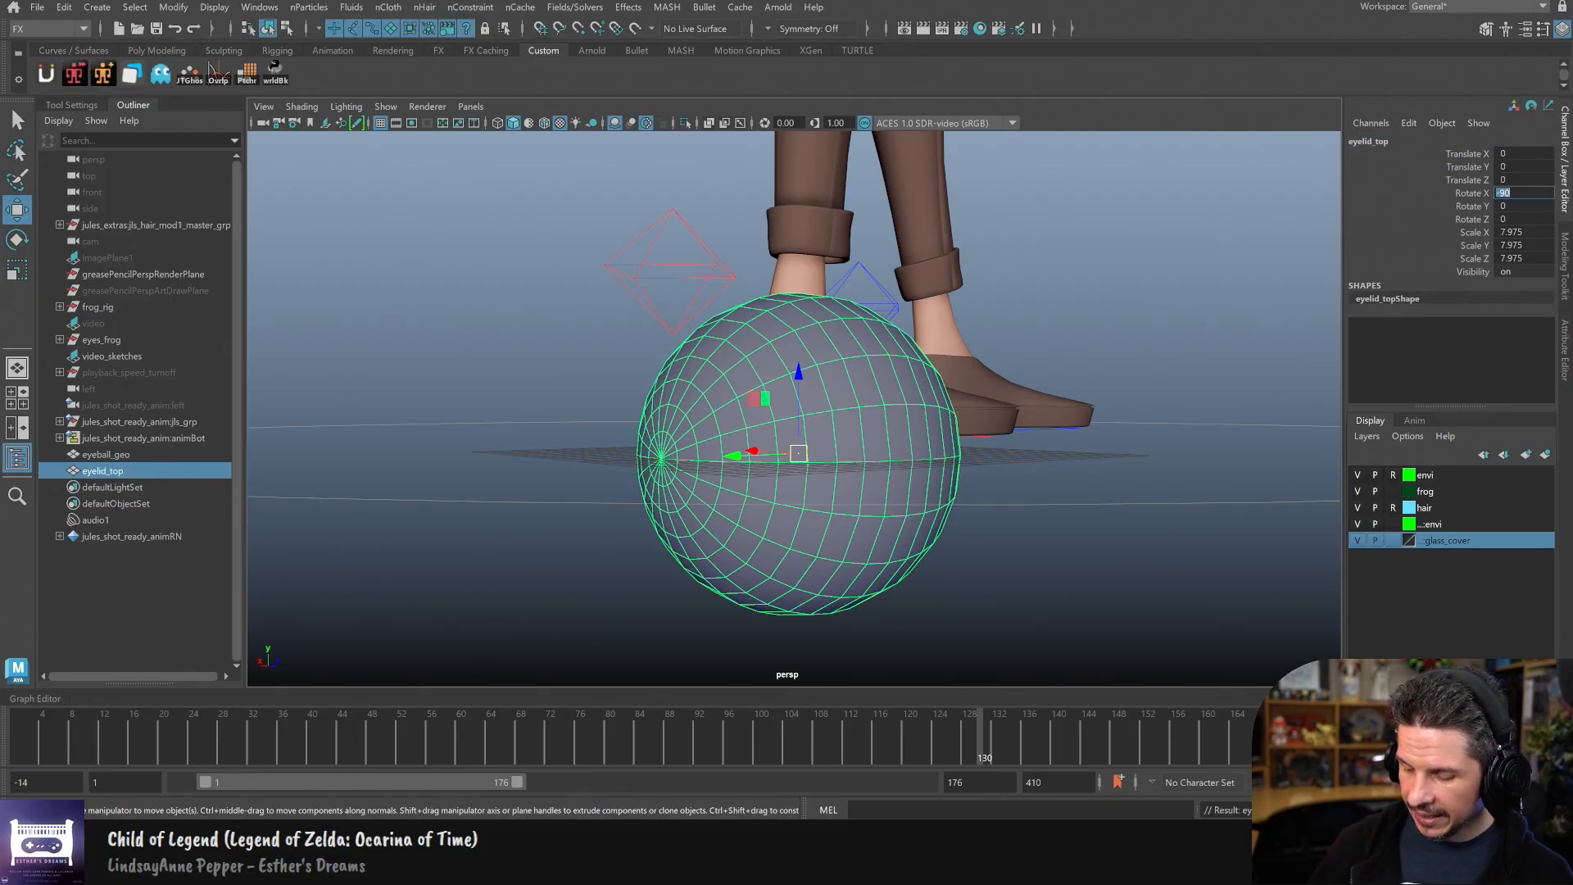
{"action": "type", "text": "0"}
{"action": "key", "text": "Return"}
Step: Select all vertices on the lower half of eyelid_top and align the Move tool to the world axes
{"action": "left_click_drag", "start_coordinate": [939, 464], "coordinate": [906, 450], "text": "alt"}
{"action": "left_click_drag", "start_coordinate": [853, 495], "coordinate": [806, 462], "text": "alt"}
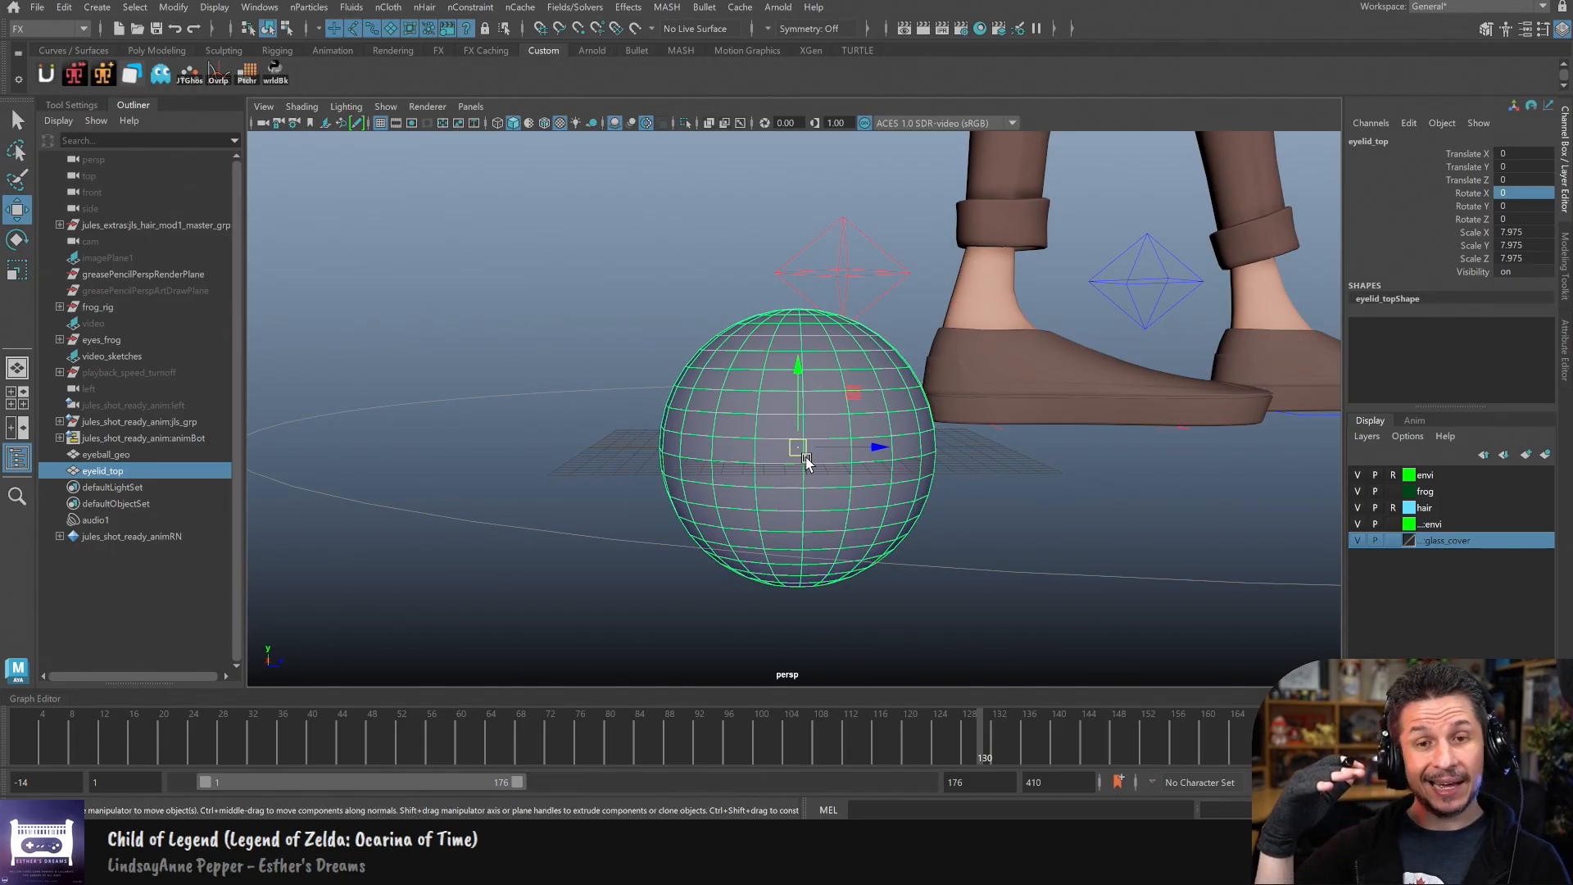
{"action": "left_click_drag", "start_coordinate": [877, 516], "coordinate": [906, 474], "text": "alt"}
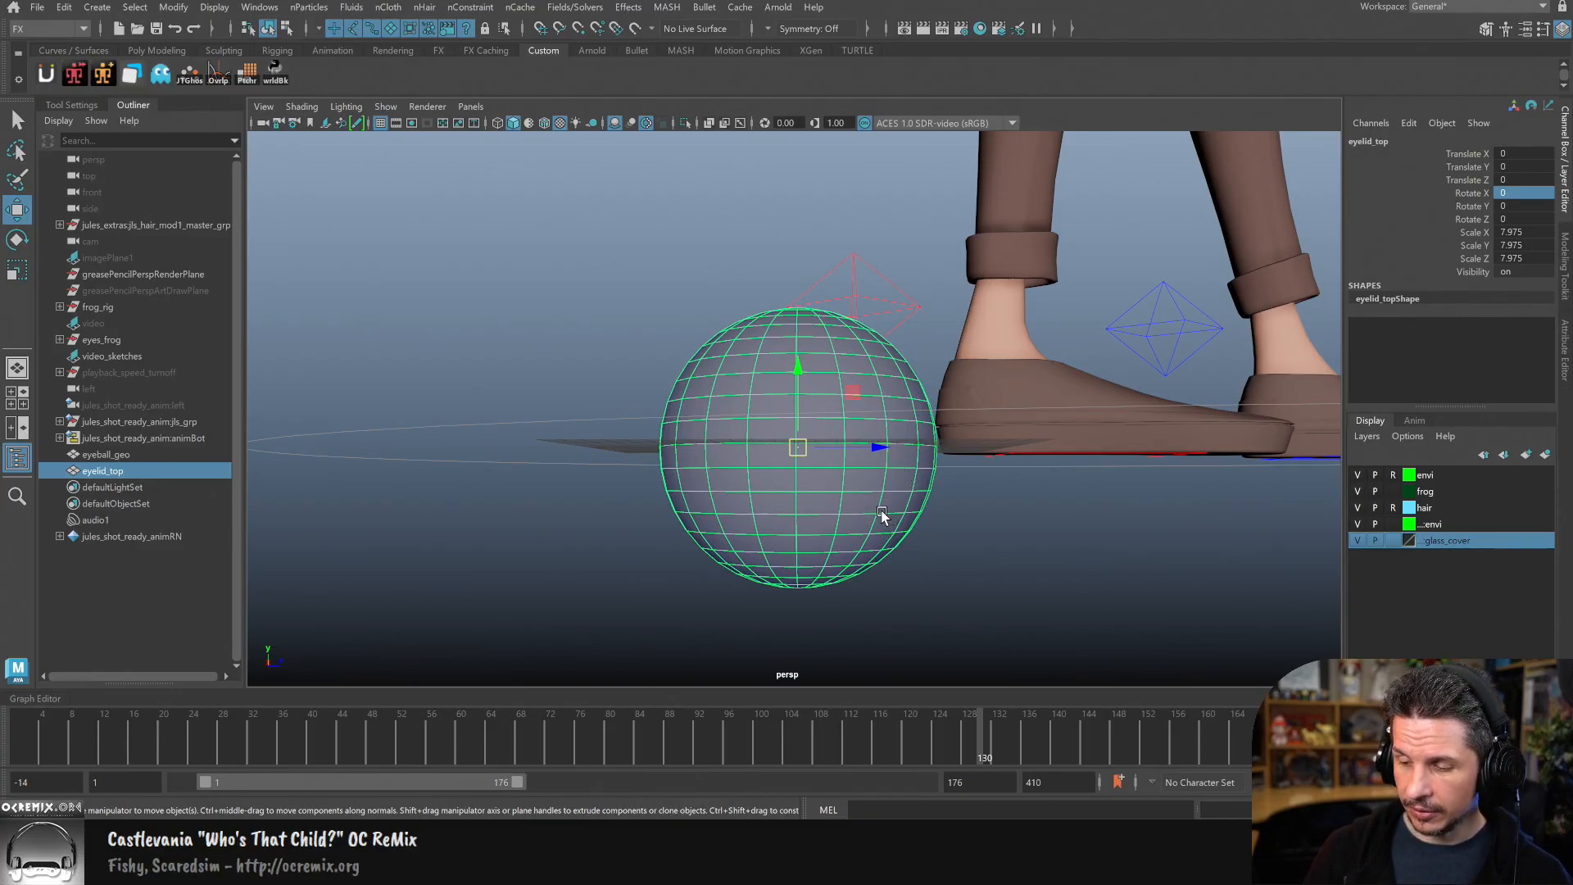
{"action": "right_click_drag", "start_coordinate": [876, 353], "coordinate": [880, 315]}
{"action": "left_click_drag", "start_coordinate": [618, 616], "coordinate": [1018, 456]}
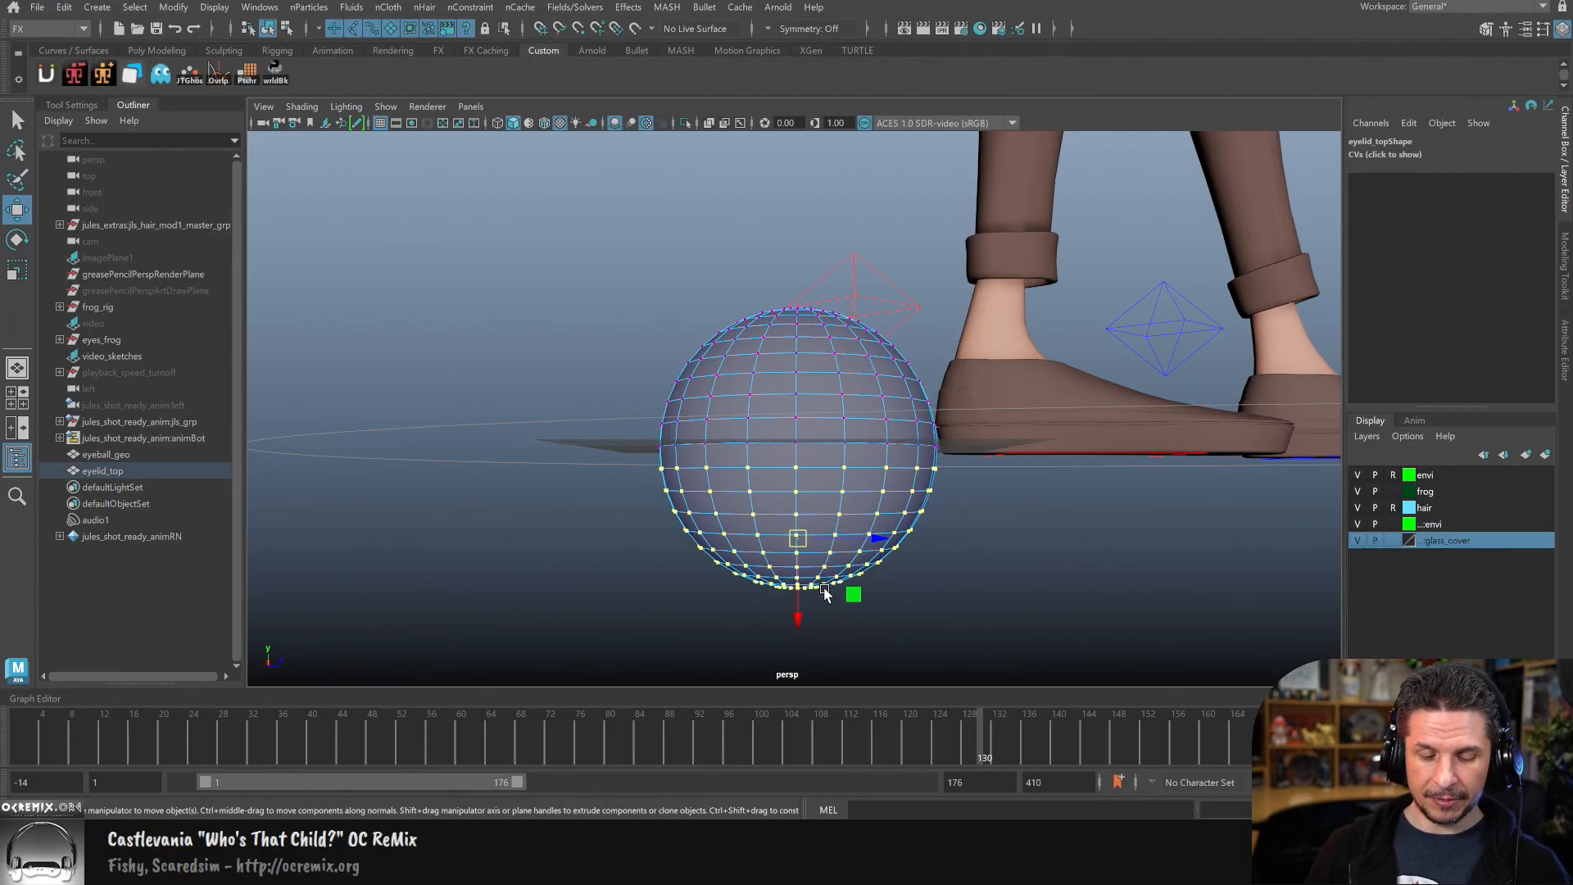
{"action": "right_click_drag", "start_coordinate": [792, 510], "coordinate": [728, 507], "text": "ctrl+shift"}
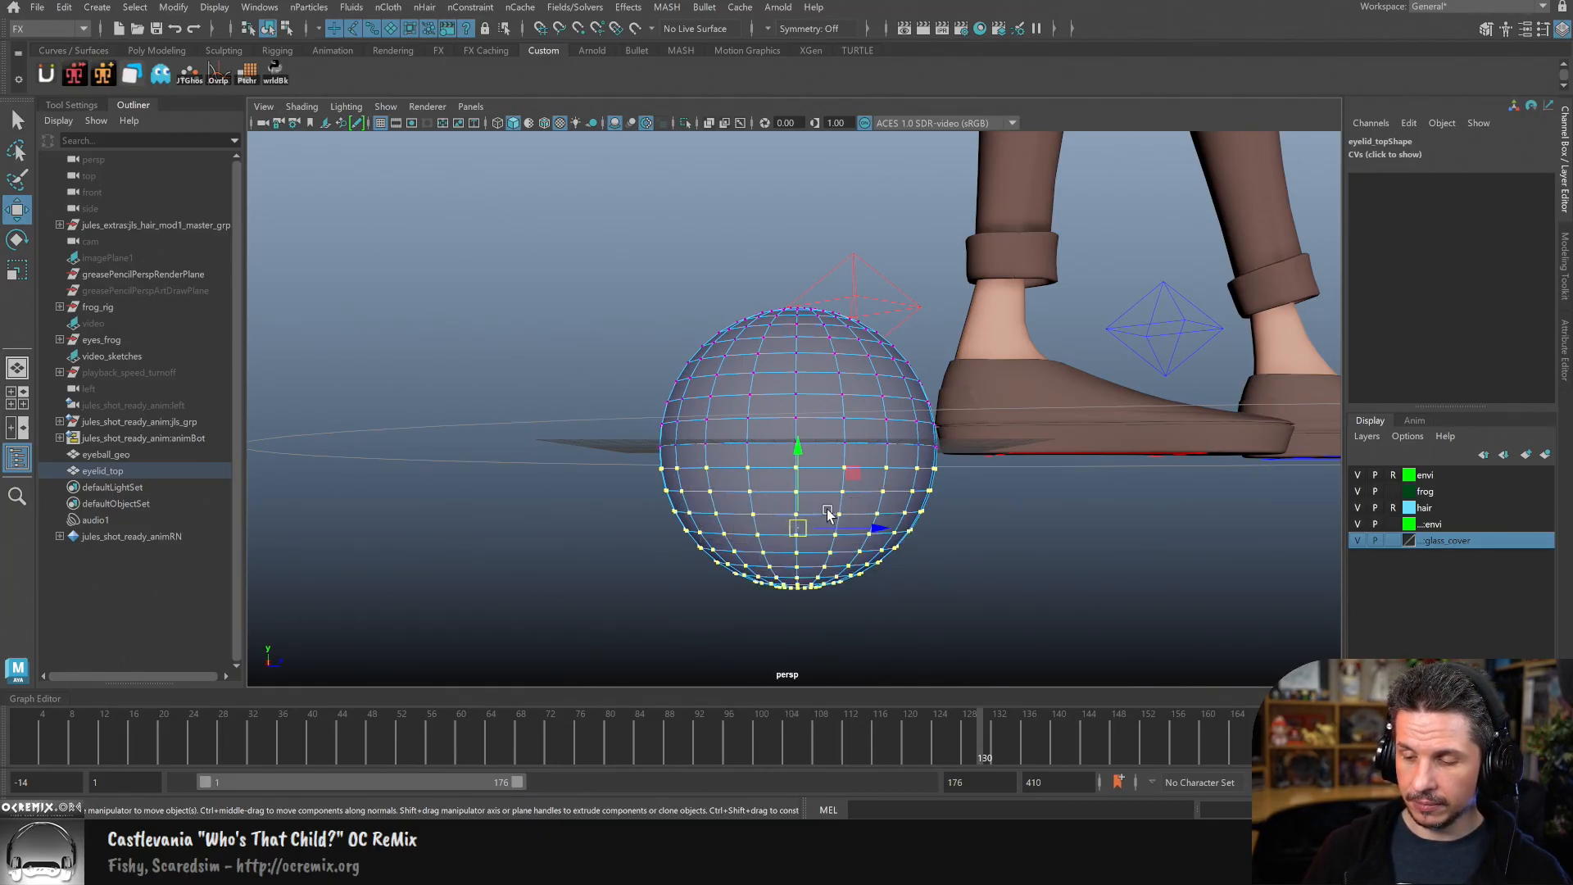
Step: Show the Move tool's snap settings and shift the selected lower vertices down along the Y axis
{"action": "left_click", "coordinate": [101, 102]}
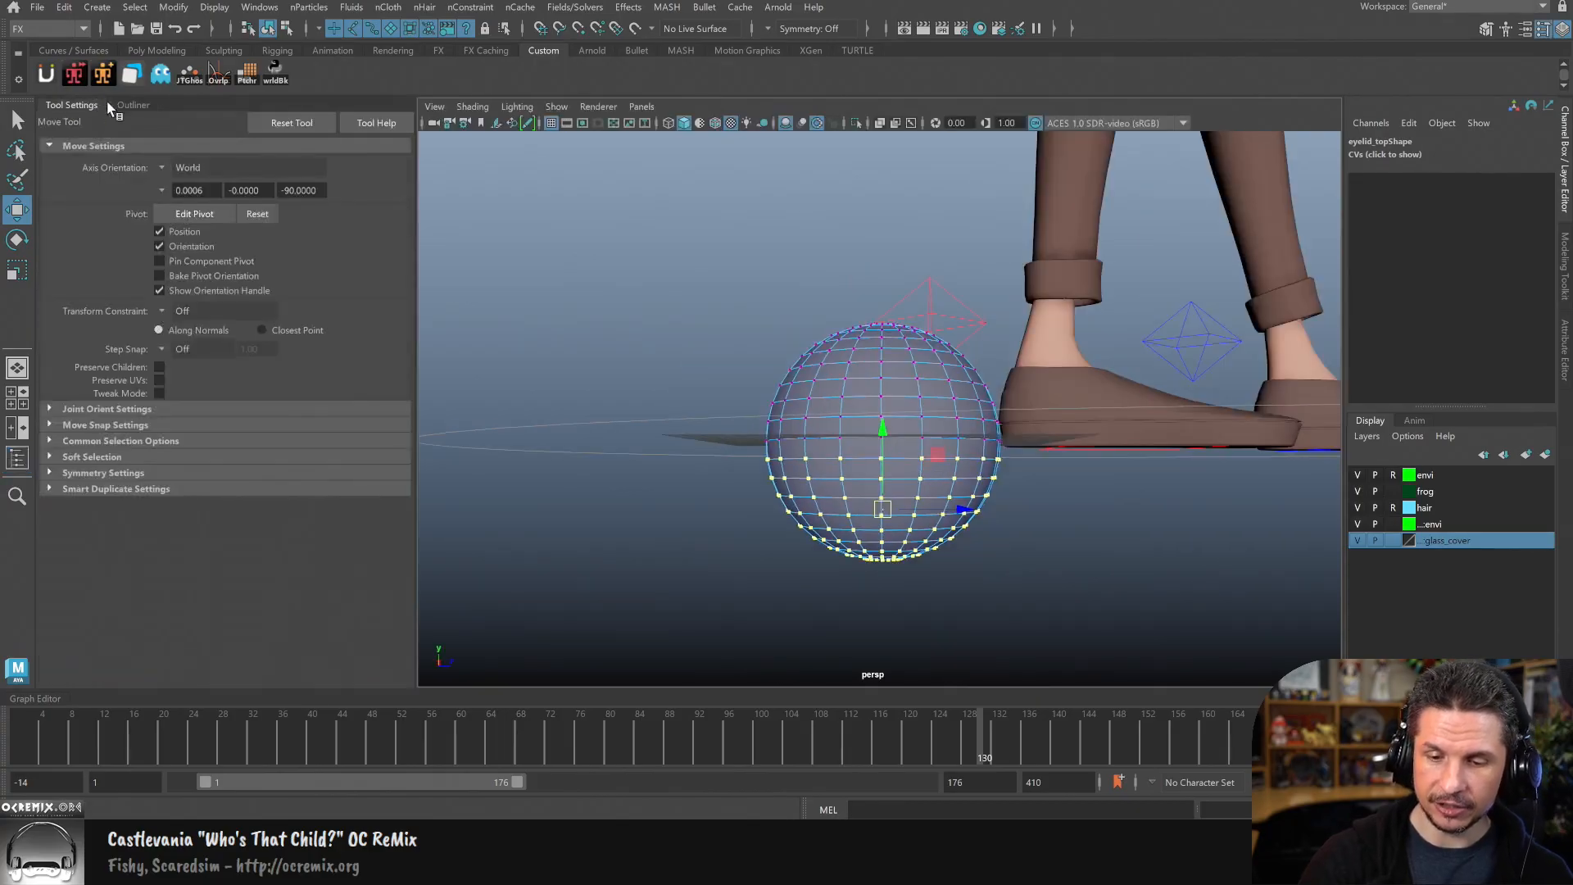
{"action": "left_click", "coordinate": [68, 425]}
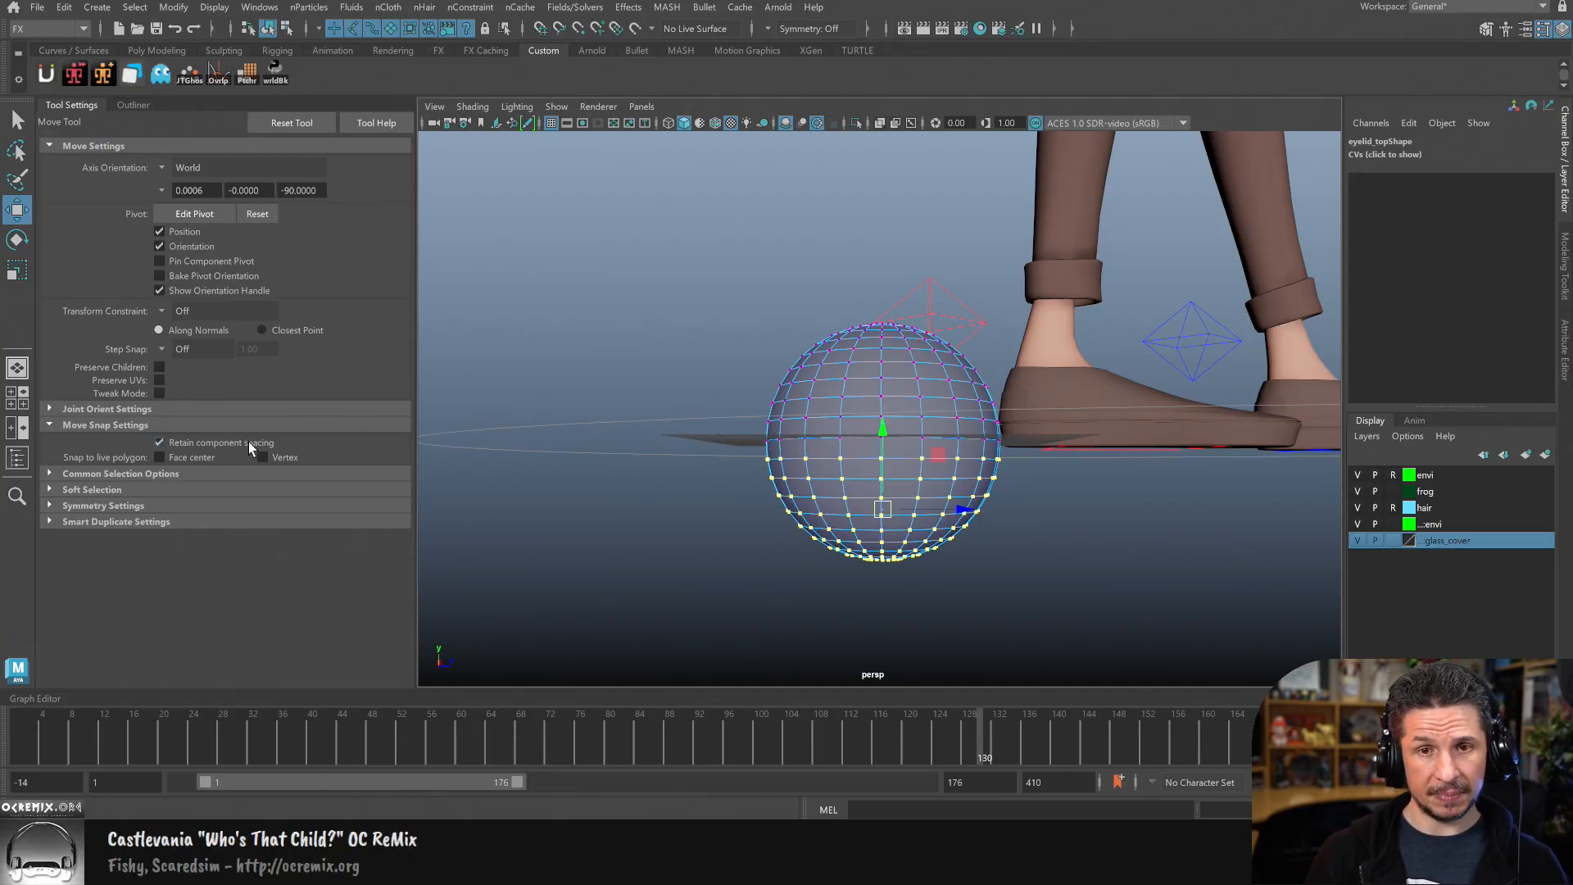
{"action": "right_click_drag", "start_coordinate": [955, 526], "coordinate": [996, 545], "text": "alt"}
{"action": "mouse_move", "coordinate": [996, 545]}
{"action": "left_mouse_down", "text": "alt"}
{"action": "mouse_move", "coordinate": [1057, 474]}
{"action": "mouse_move", "coordinate": [984, 540]}
{"action": "left_mouse_up", "text": "alt"}
{"action": "left_click_drag", "start_coordinate": [892, 388], "coordinate": [890, 501]}
{"action": "key", "text": "r"}
{"action": "key", "text": "ctrl+z"}
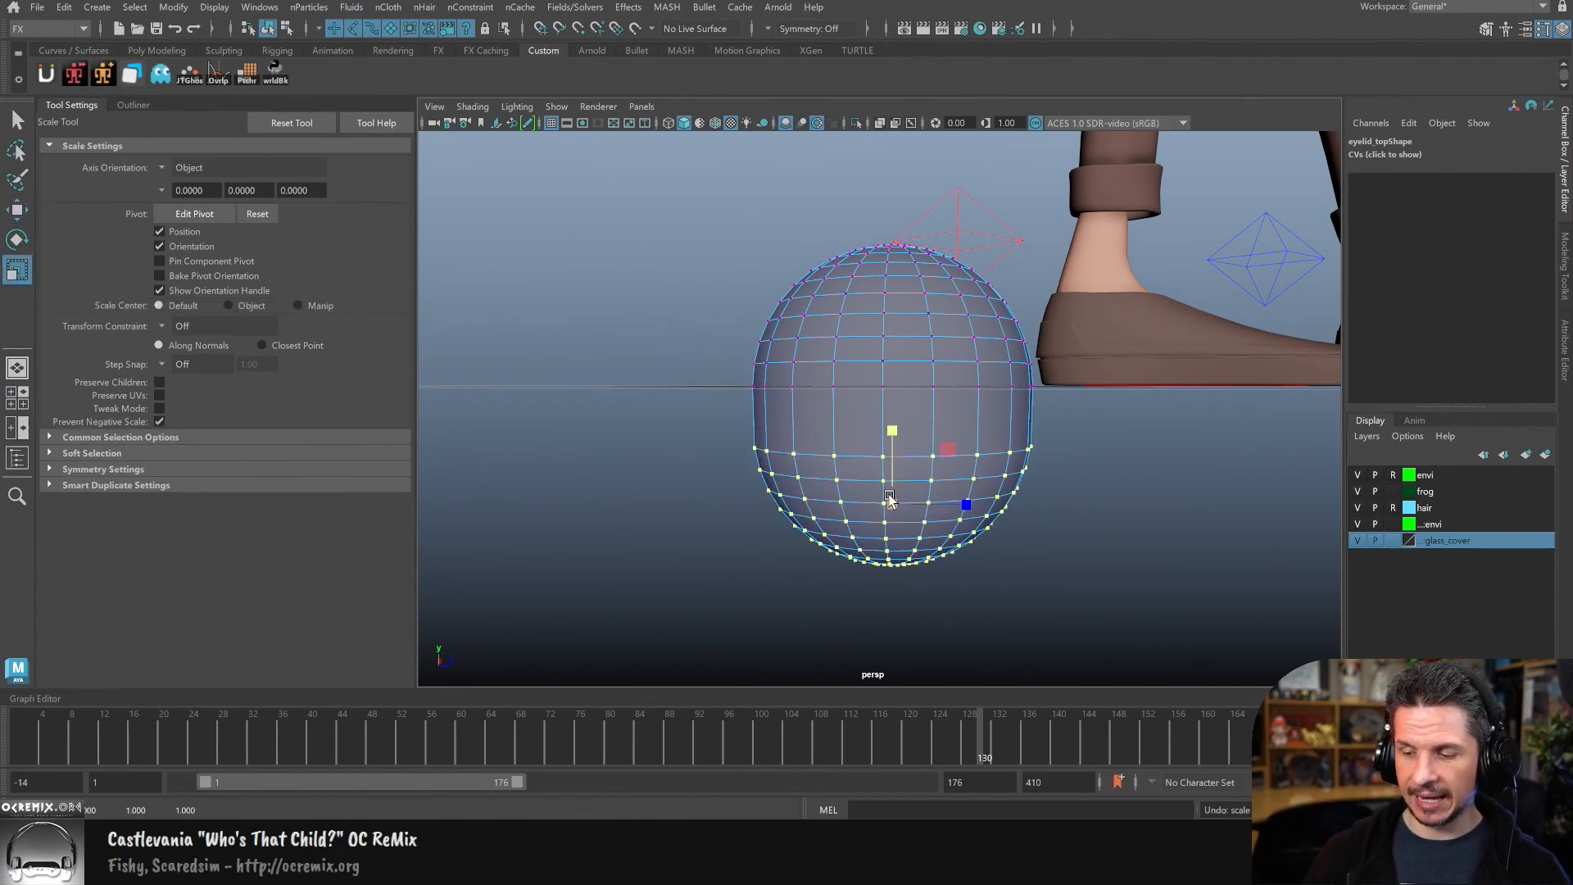
{"action": "key", "text": "w"}
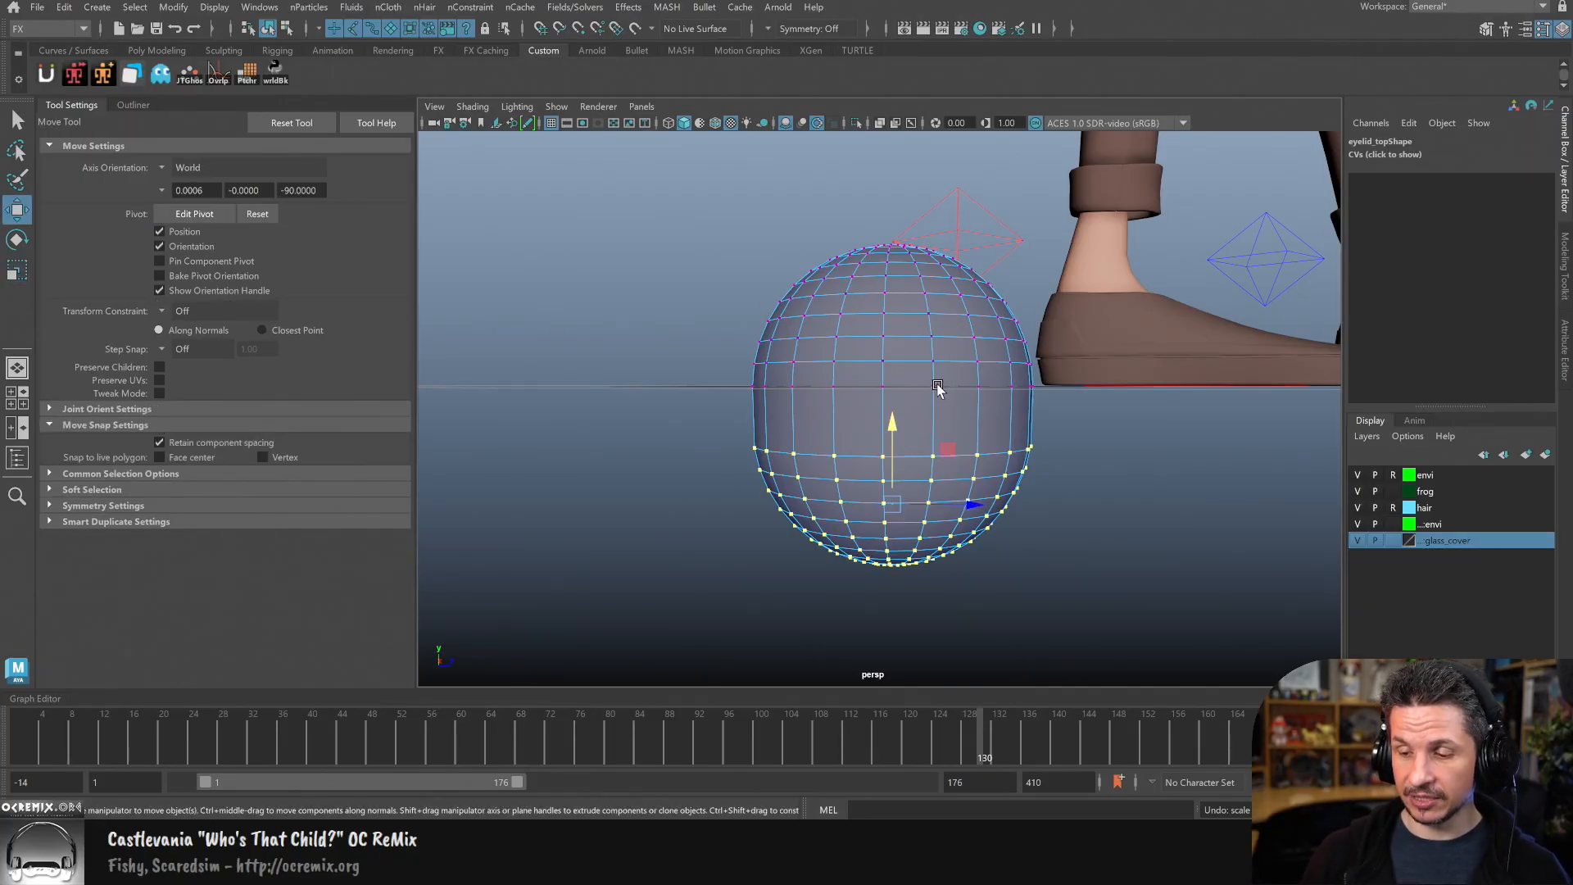
{"action": "left_click_drag", "start_coordinate": [891, 435], "coordinate": [979, 422]}
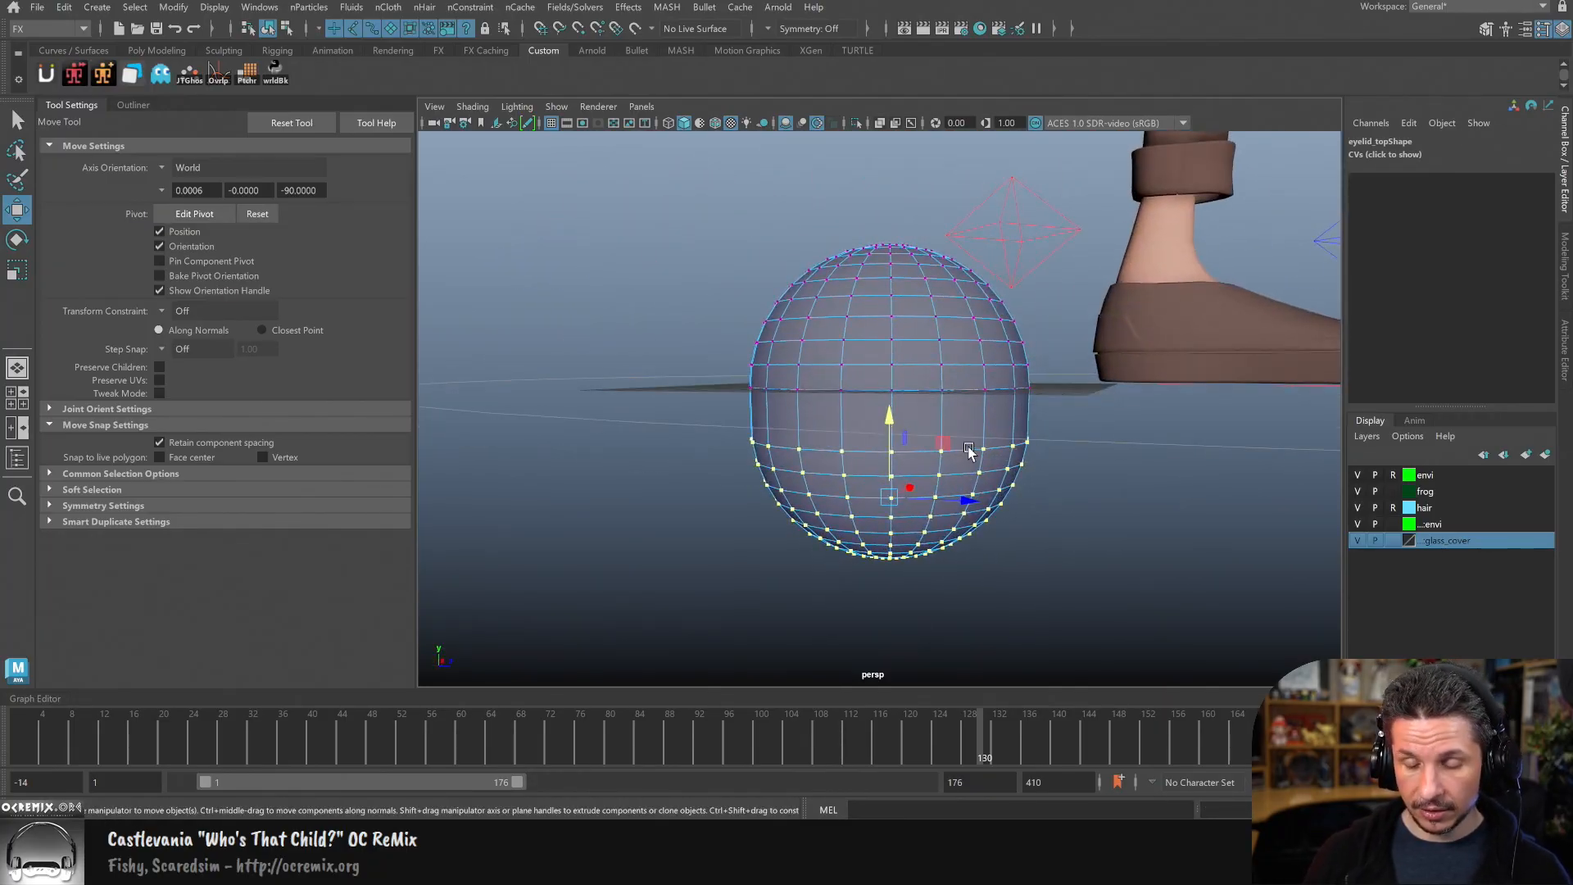
Step: Try to point-snap the selected vertices up to eyelid_top's equator row with Retain component spacing enabled
{"action": "key", "text": "v"}
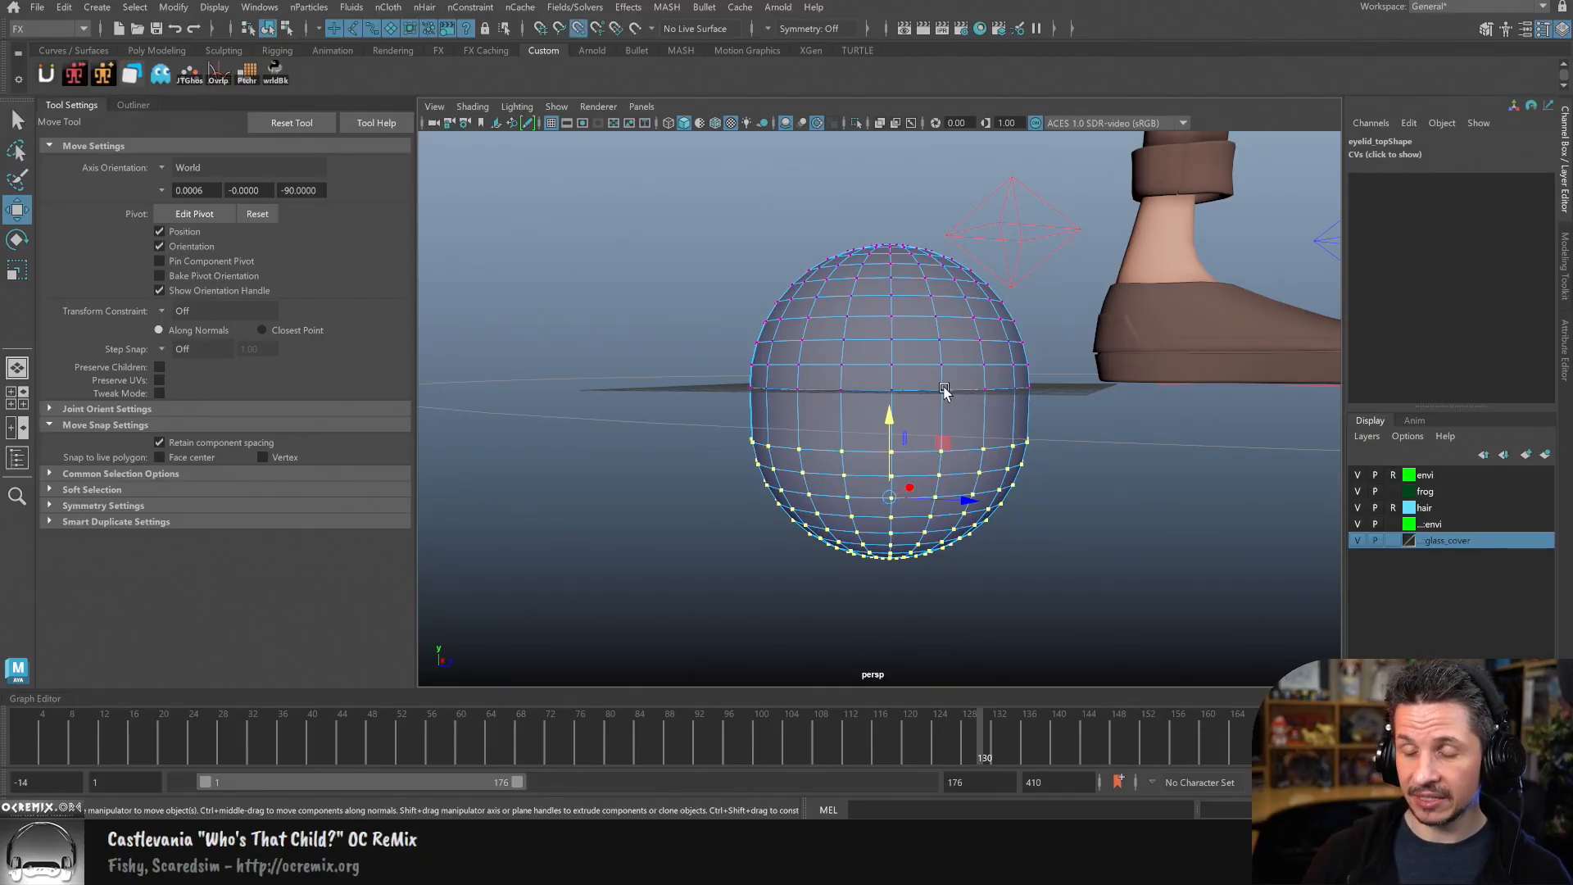
{"action": "middle_click", "coordinate": [941, 390]}
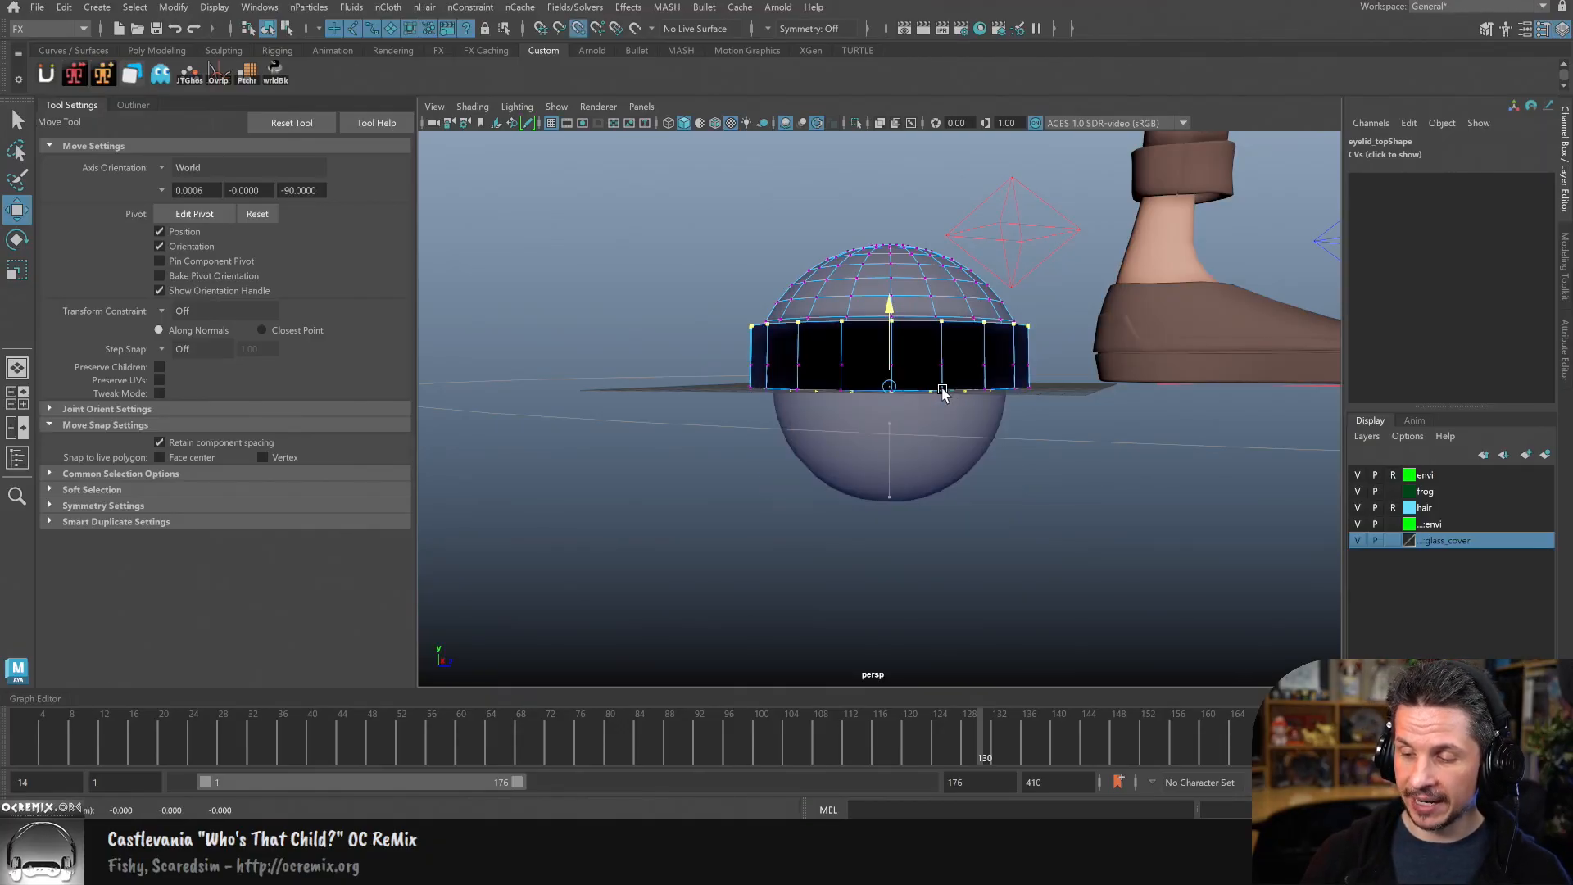
{"action": "mouse_move", "coordinate": [1023, 496]}
{"action": "left_mouse_down", "text": "alt"}
{"action": "mouse_move", "coordinate": [1004, 528]}
{"action": "mouse_move", "coordinate": [1029, 512]}
{"action": "left_mouse_up", "text": "alt"}
{"action": "left_click_drag", "start_coordinate": [889, 332], "coordinate": [902, 374]}
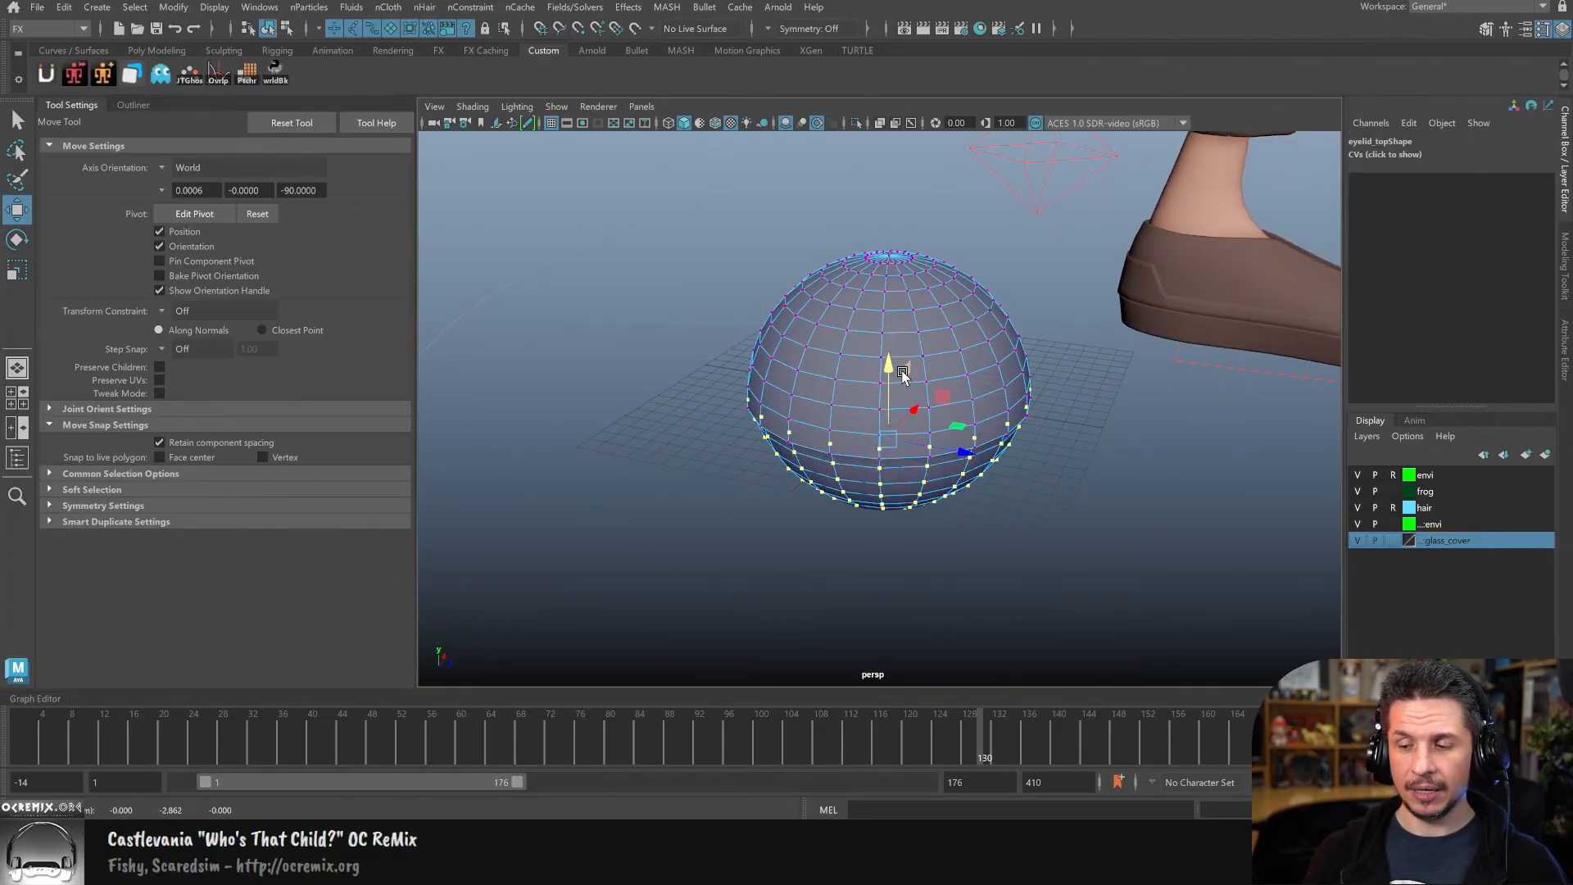
{"action": "key", "text": "ctrl+z"}
{"action": "key", "text": "shift+z"}
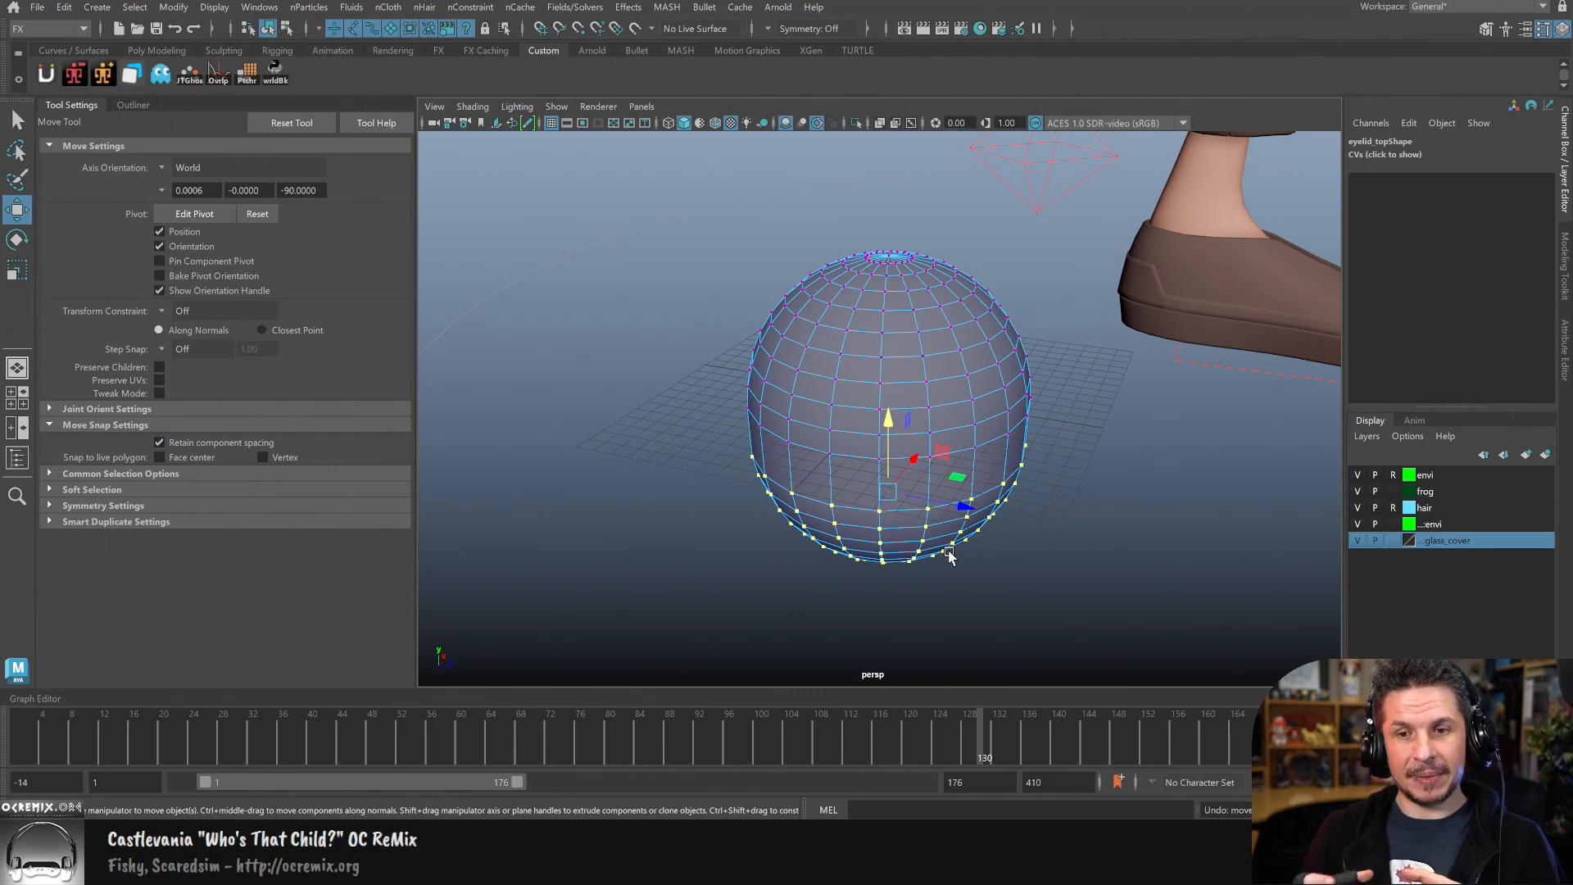
Step: Turn off Retain component spacing, flatten eyelid_top's lower vertices onto its equator with point snapping along Y, and return to object selection
{"action": "left_click_drag", "start_coordinate": [949, 556], "coordinate": [926, 443], "text": "alt"}
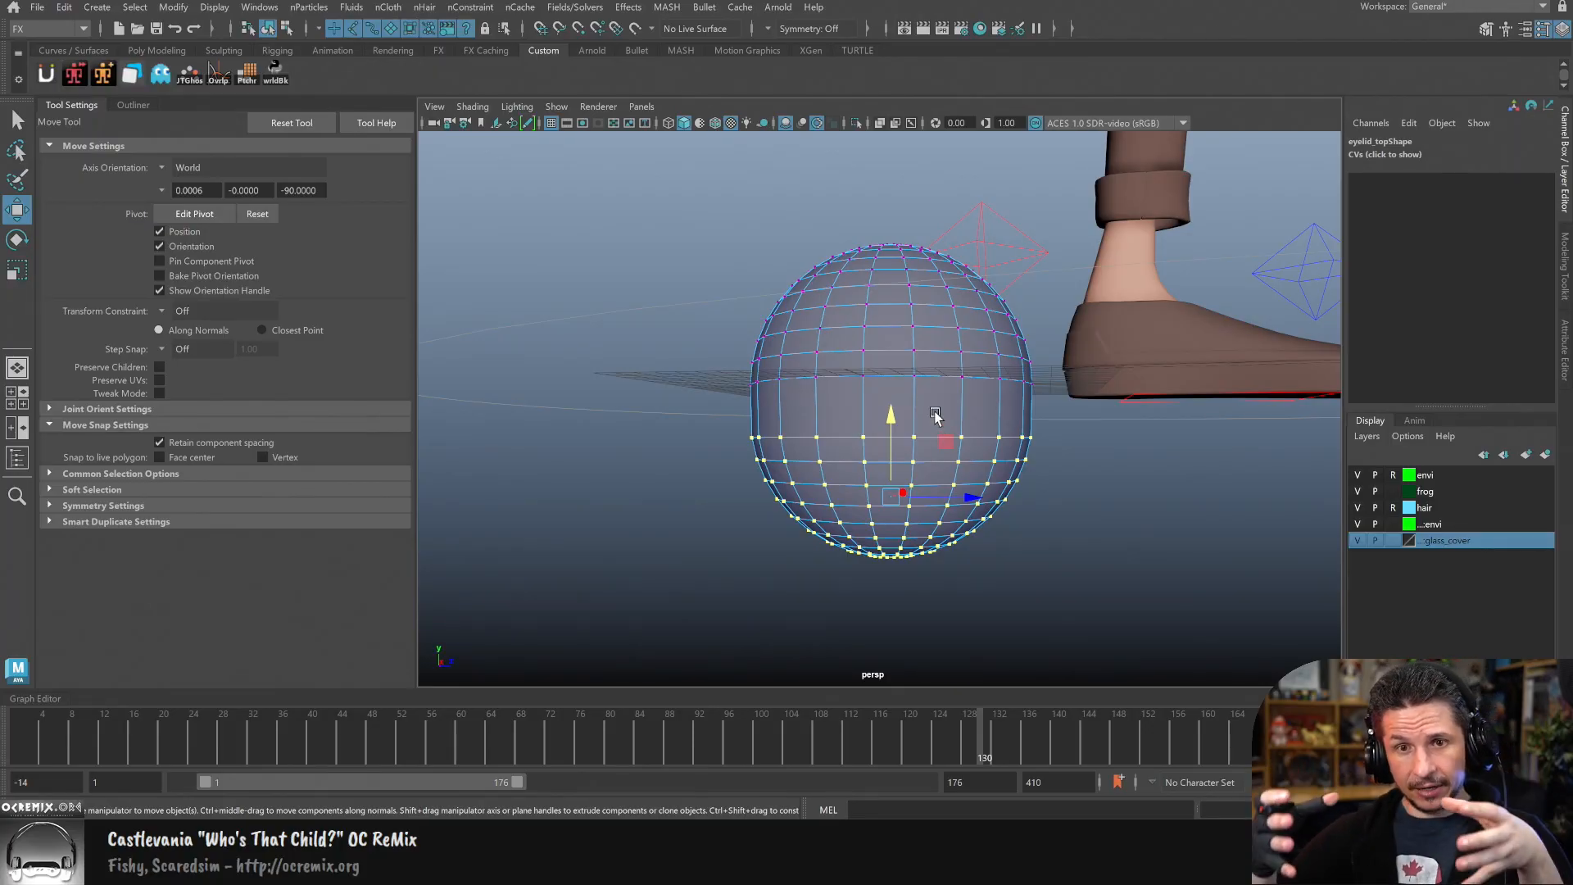
{"action": "middle_click_drag", "start_coordinate": [935, 416], "coordinate": [906, 332]}
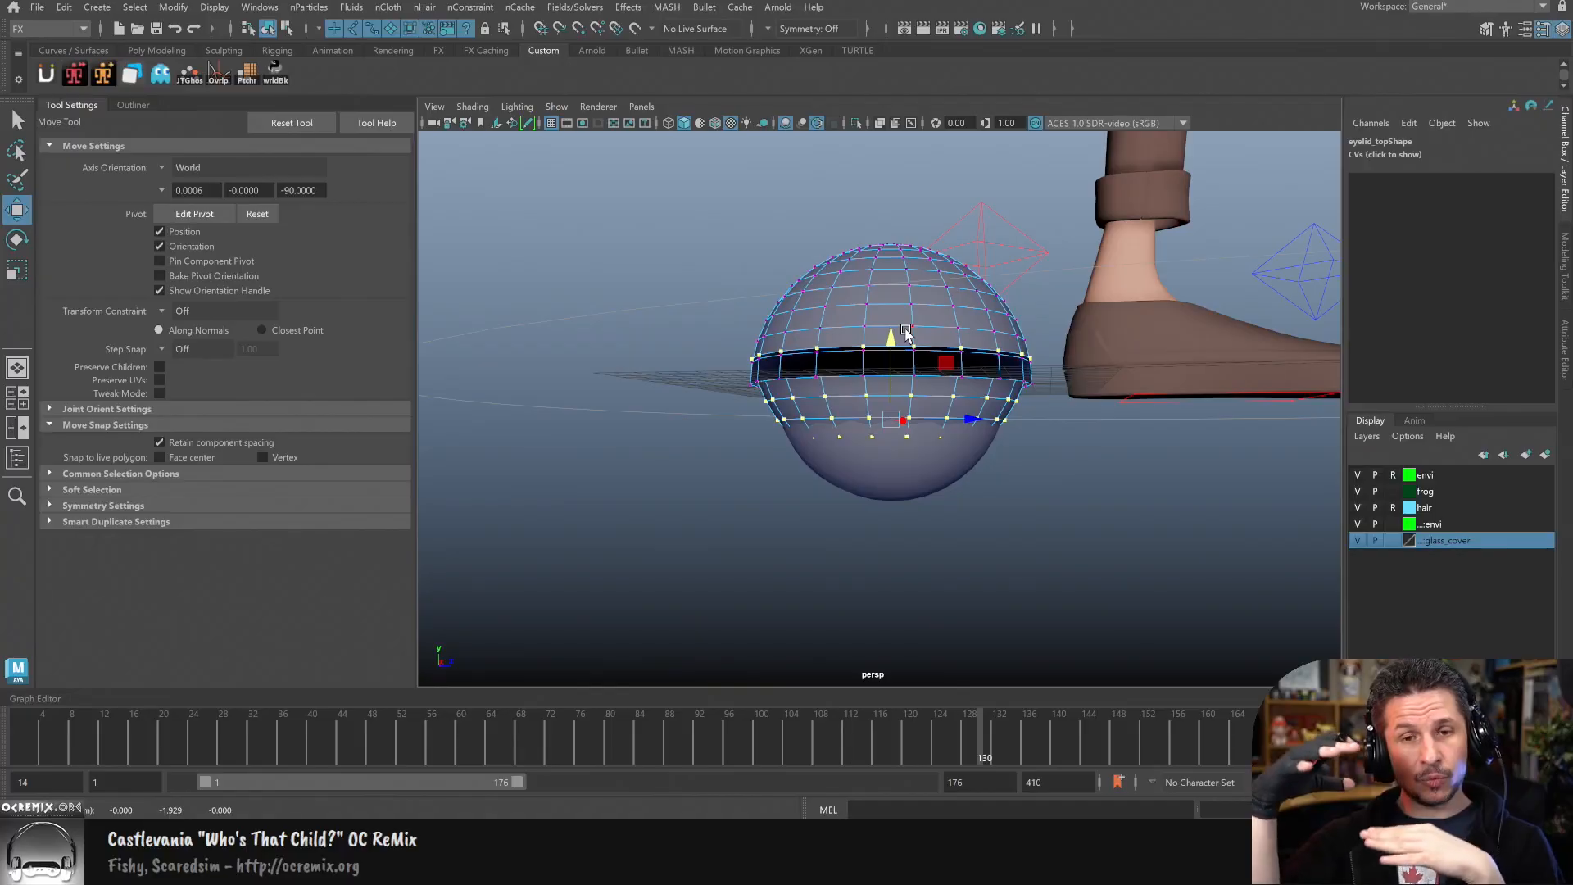
{"action": "middle_click_drag", "start_coordinate": [942, 360], "coordinate": [885, 389]}
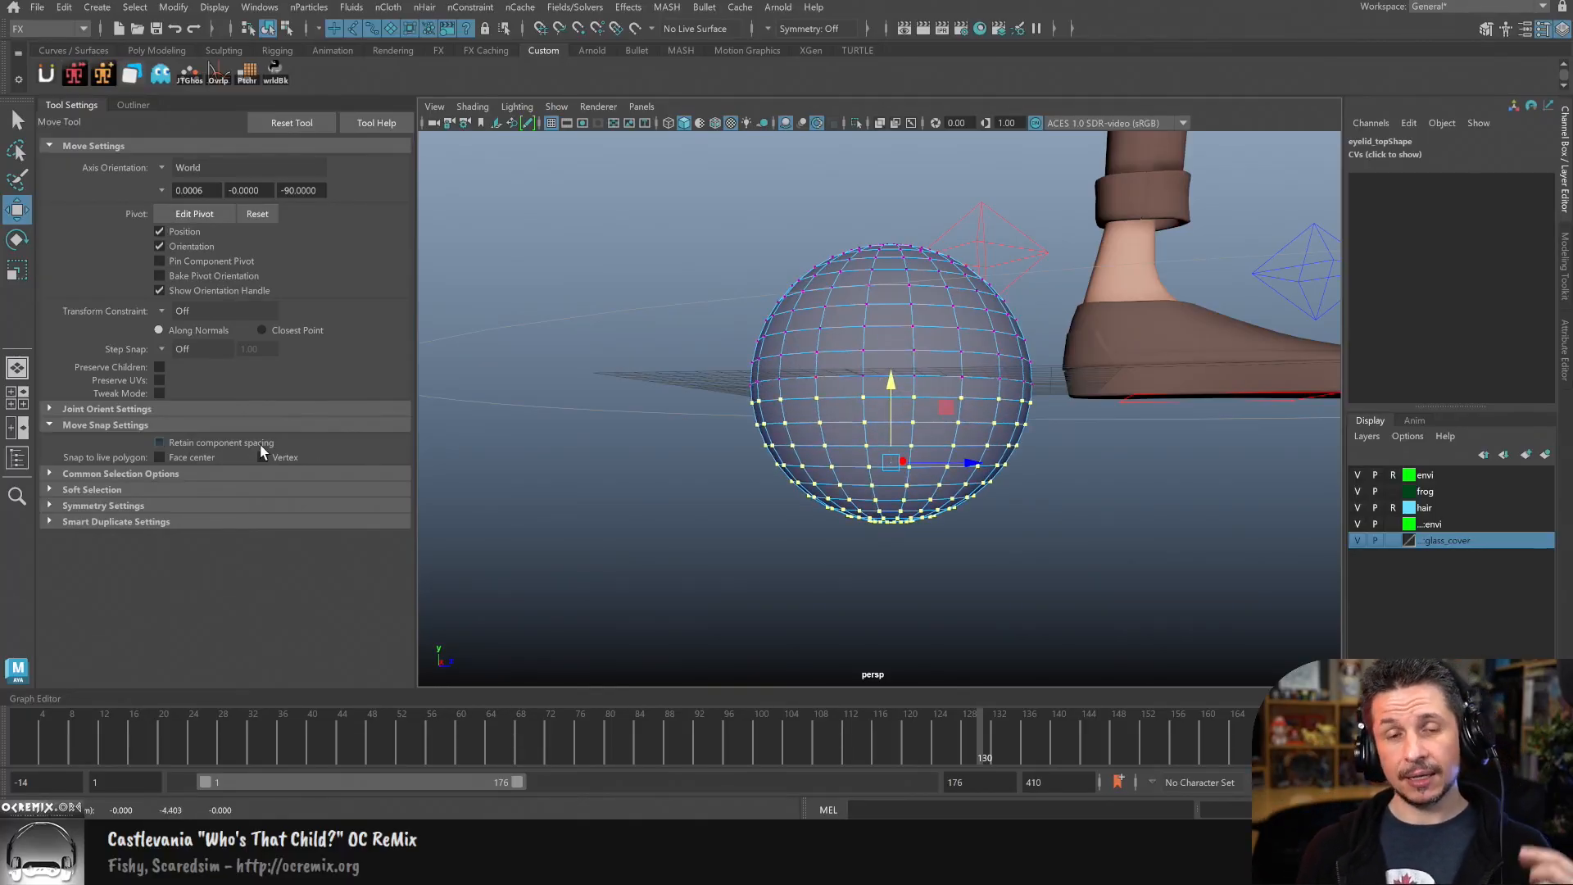
{"action": "middle_click_drag", "start_coordinate": [941, 413], "coordinate": [942, 427]}
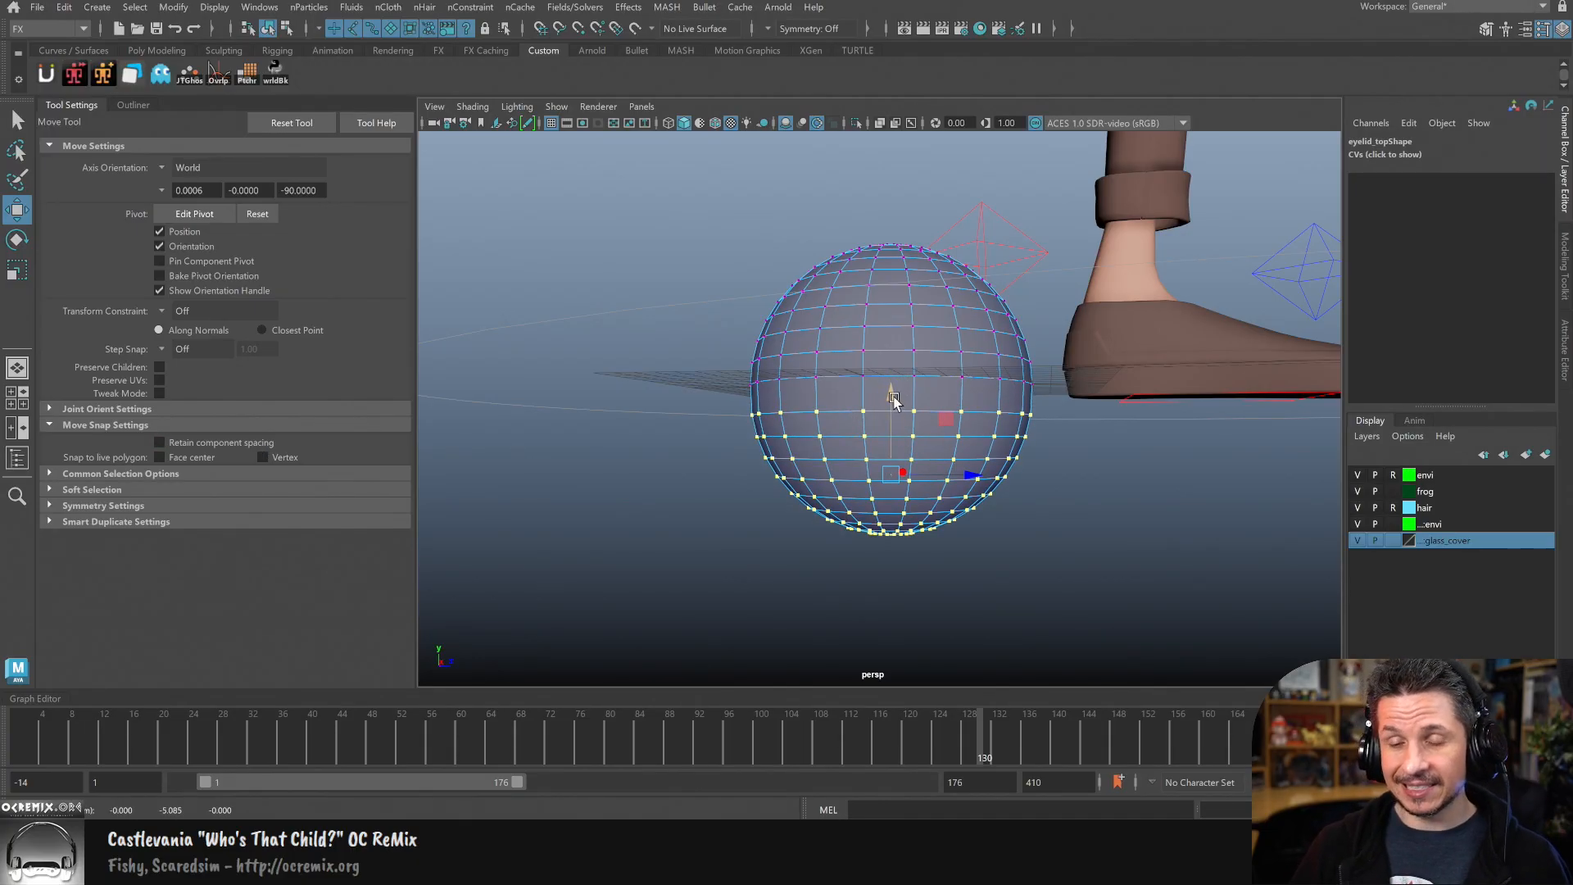
{"action": "left_click_drag", "start_coordinate": [891, 410], "coordinate": [955, 427]}
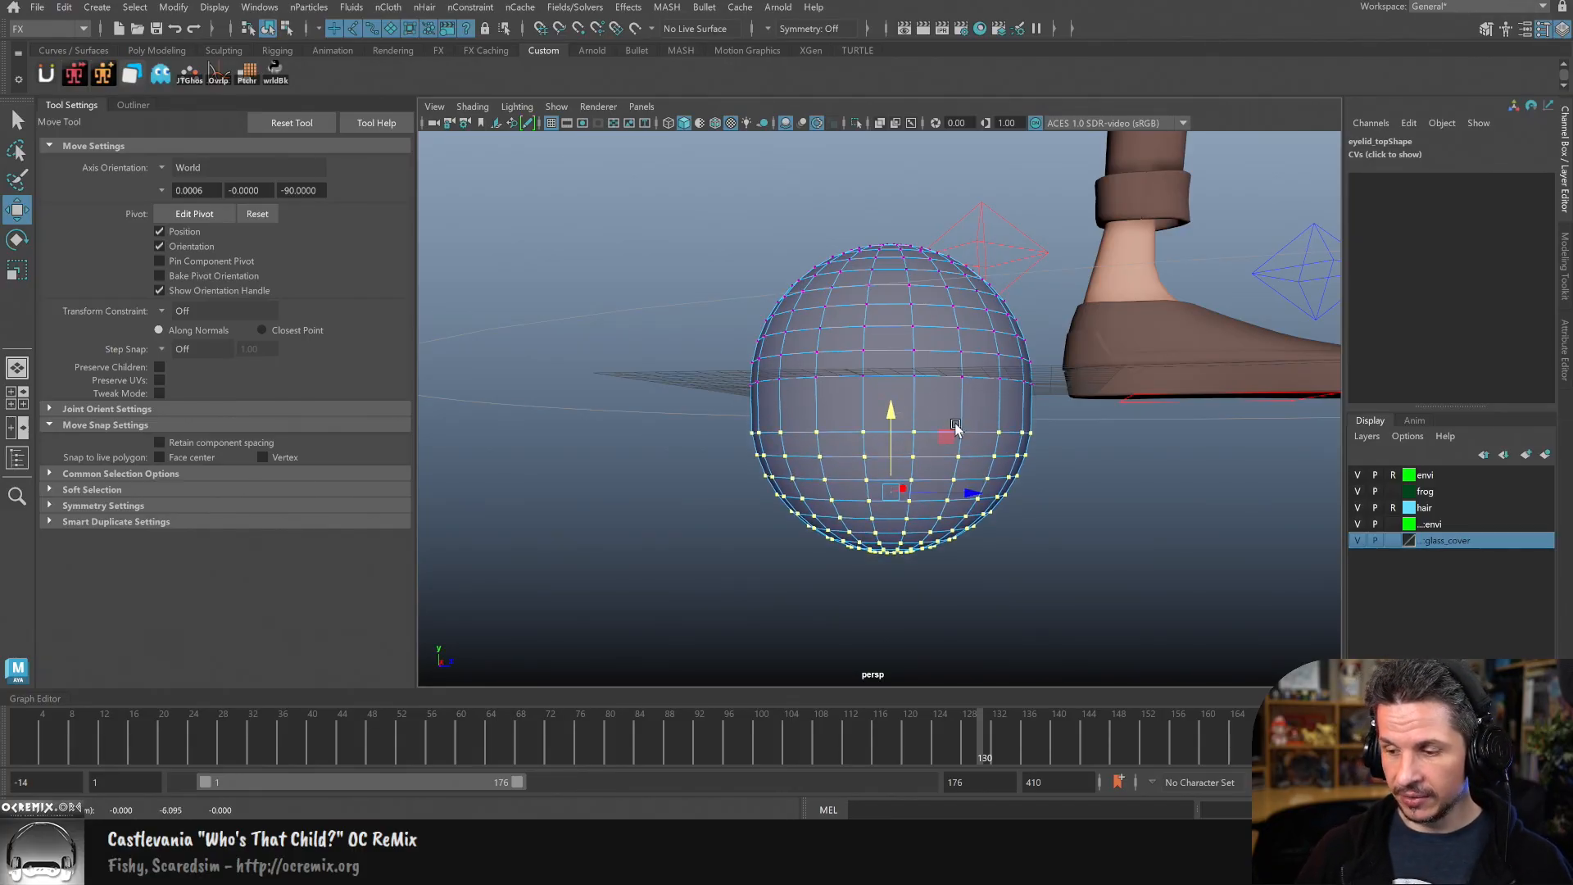
{"action": "key", "text": "v"}
{"action": "middle_click", "coordinate": [961, 376]}
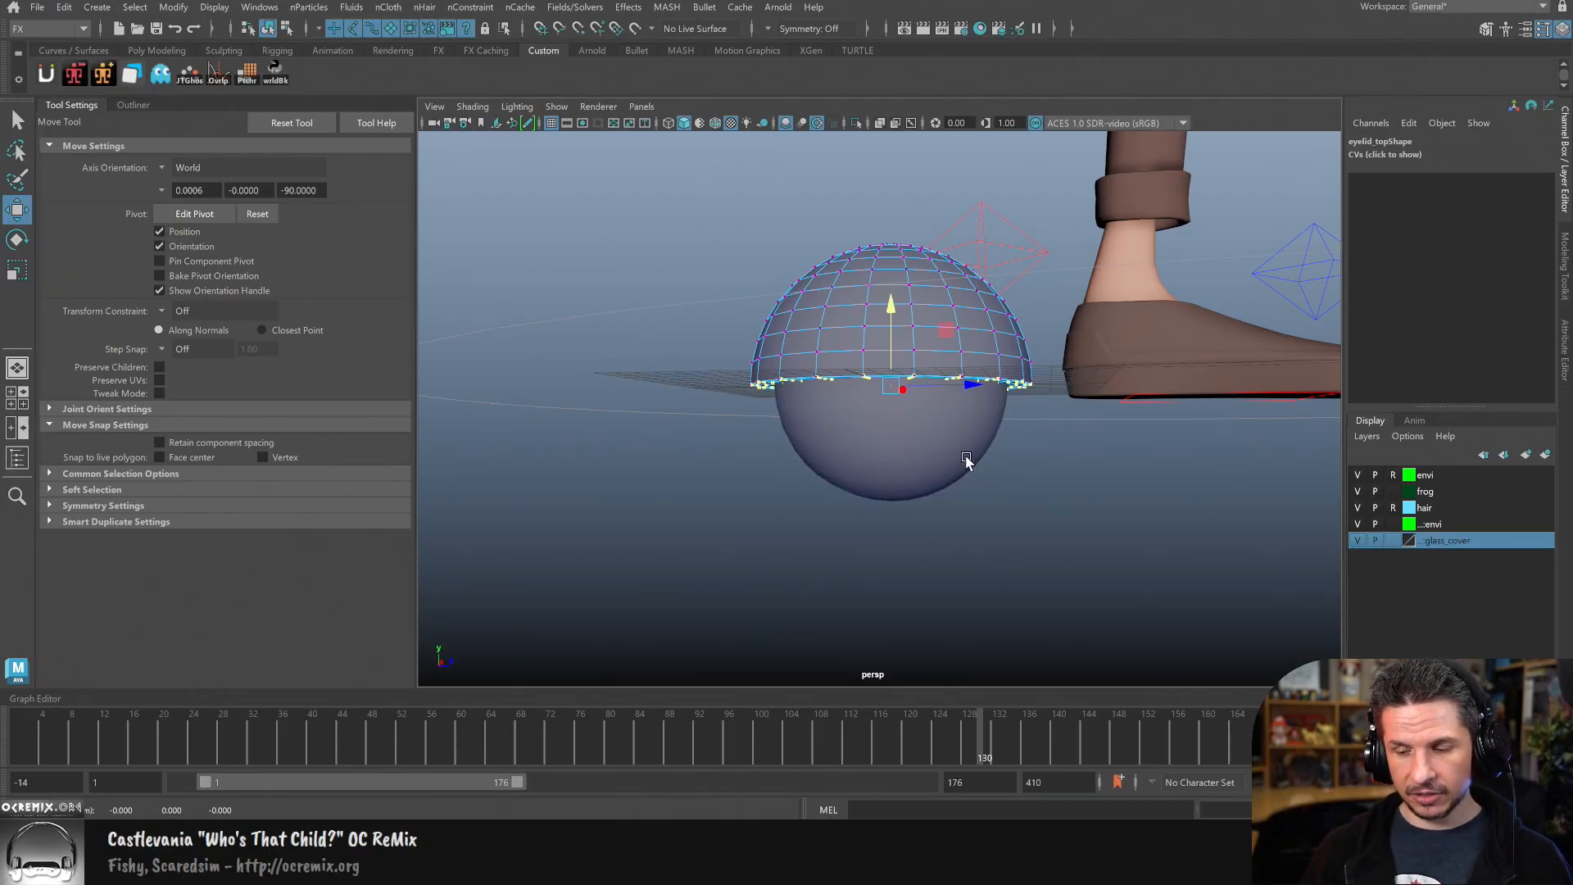
{"action": "left_click_drag", "start_coordinate": [983, 487], "coordinate": [983, 464], "text": "alt"}
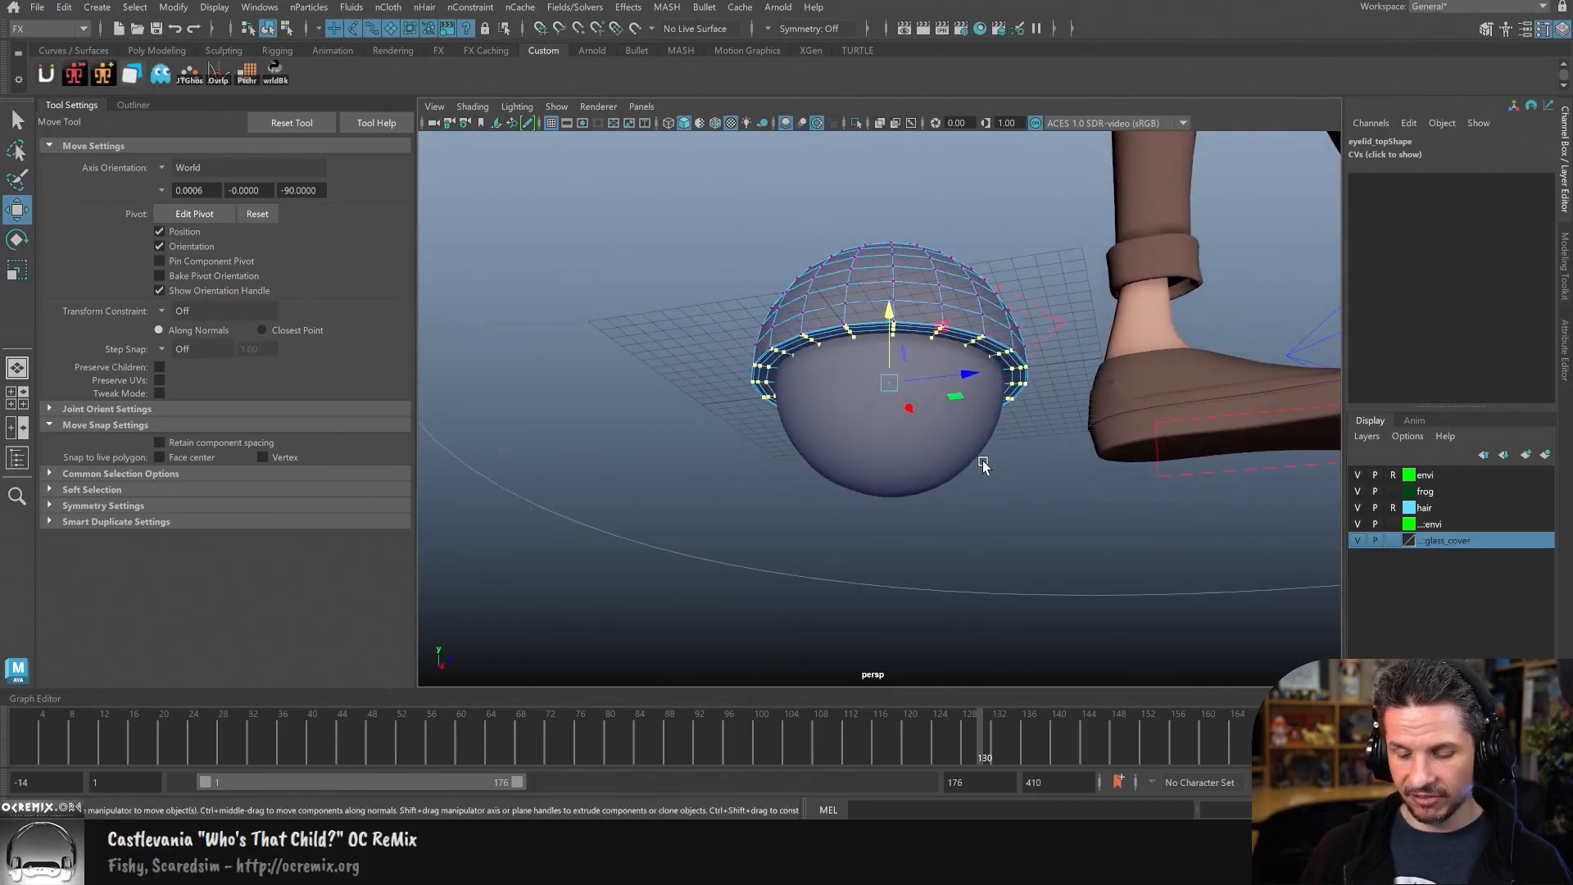
{"action": "key", "text": "F8"}
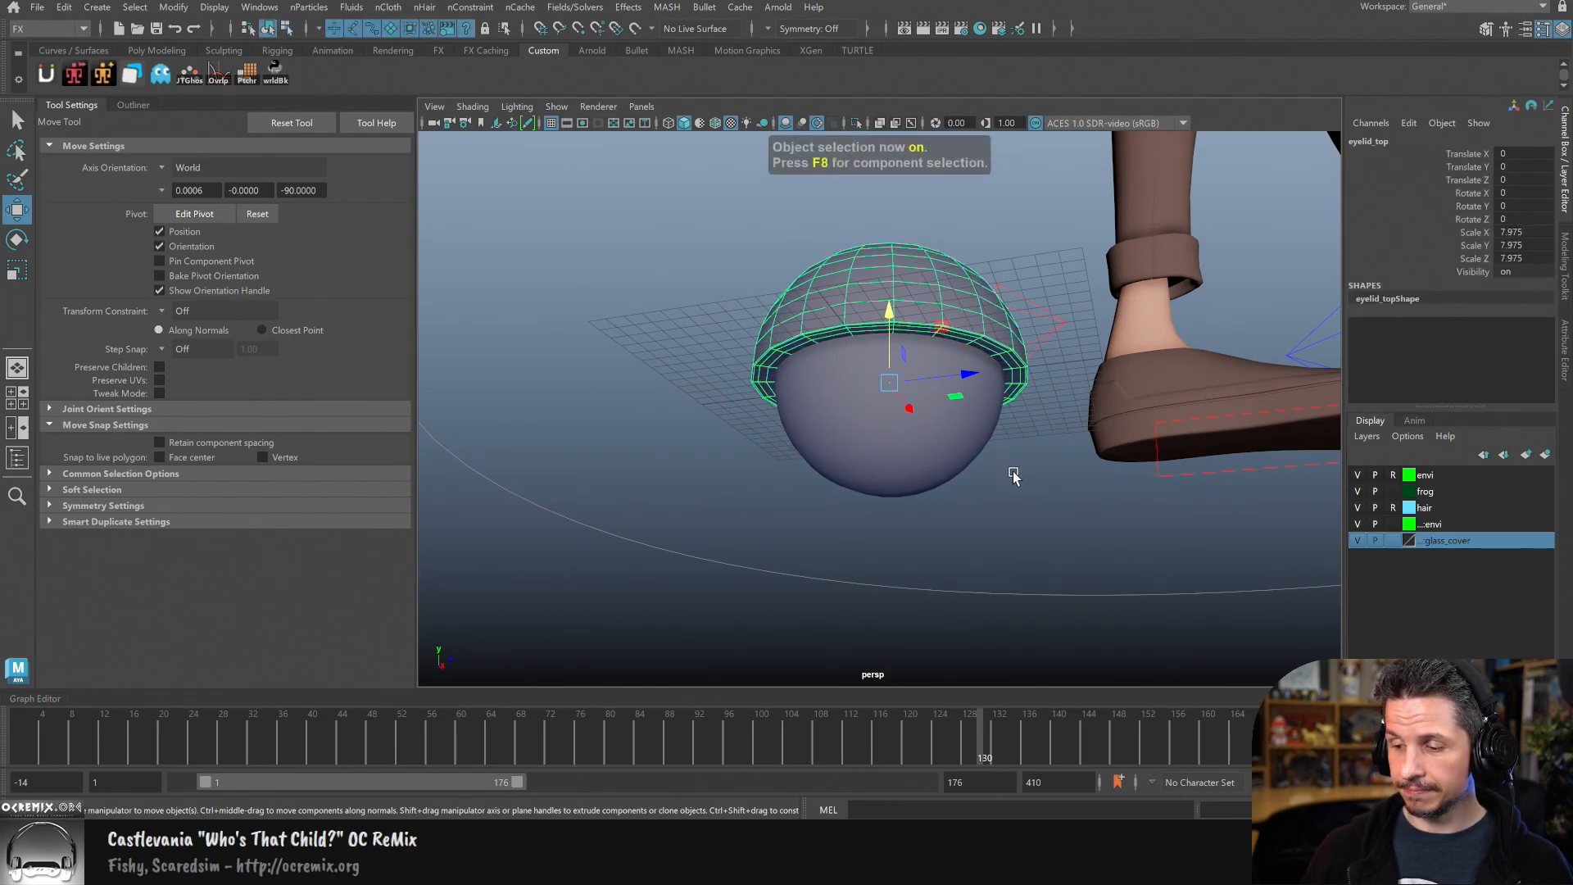
Step: Duplicate the eyelid_top half dome and set the copy's Rotate X to 180
{"action": "left_click", "coordinate": [1012, 468]}
{"action": "mouse_move", "coordinate": [980, 443]}
{"action": "left_mouse_down", "text": "alt"}
{"action": "mouse_move", "coordinate": [1015, 462]}
{"action": "mouse_move", "coordinate": [1042, 453]}
{"action": "mouse_move", "coordinate": [951, 491]}
{"action": "mouse_move", "coordinate": [1015, 524]}
{"action": "mouse_move", "coordinate": [936, 430]}
{"action": "mouse_move", "coordinate": [960, 478]}
{"action": "mouse_move", "coordinate": [965, 466]}
{"action": "left_mouse_up", "text": "alt"}
{"action": "left_click", "coordinate": [937, 430]}
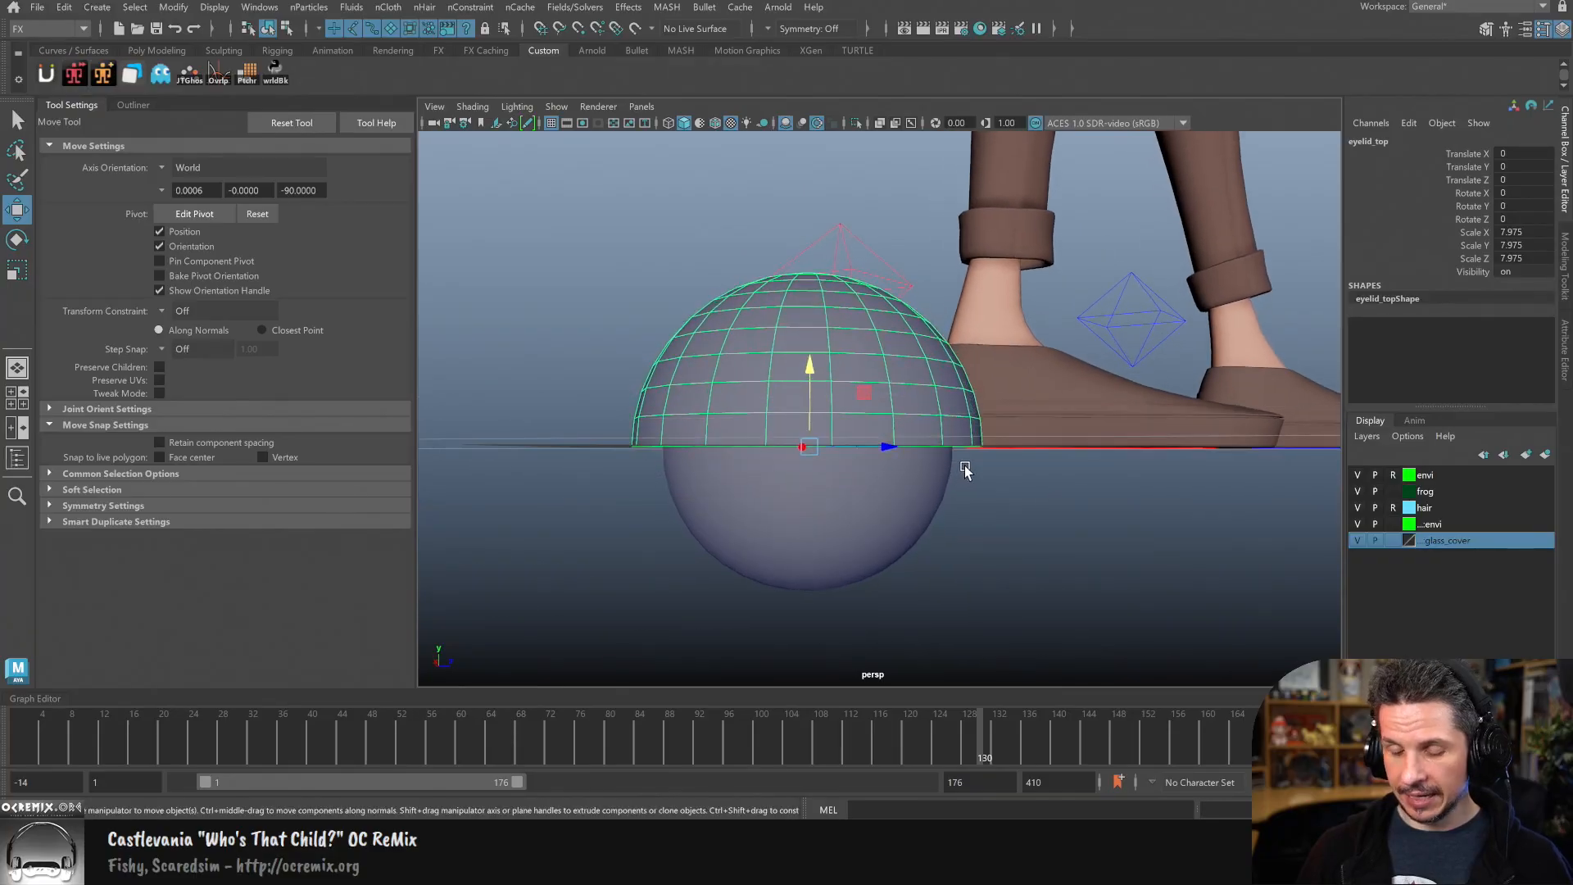
{"action": "key", "text": "ctrl+d"}
{"action": "key", "text": "e"}
{"action": "left_click_drag", "start_coordinate": [818, 398], "coordinate": [990, 417]}
{"action": "double_click", "coordinate": [1523, 192]}
{"action": "type", "text": "180"}
{"action": "key", "text": "Return"}
Step: Rename the flipped half dome eyelid_bottom
{"action": "double_click", "coordinate": [1396, 142]}
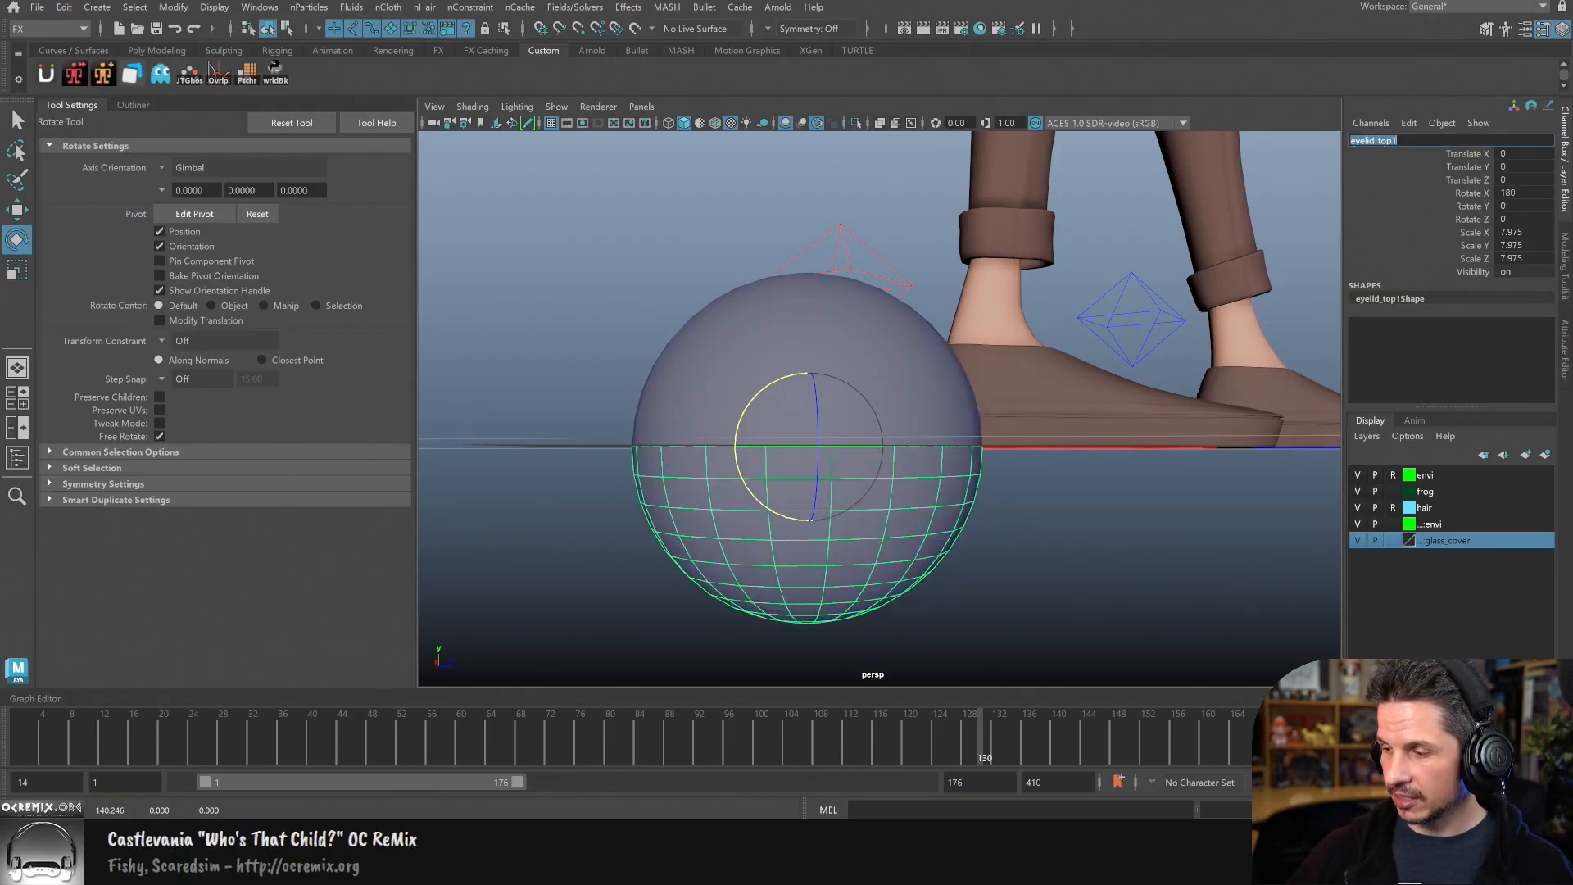
{"action": "left_click_drag", "start_coordinate": [1398, 142], "coordinate": [1380, 142]}
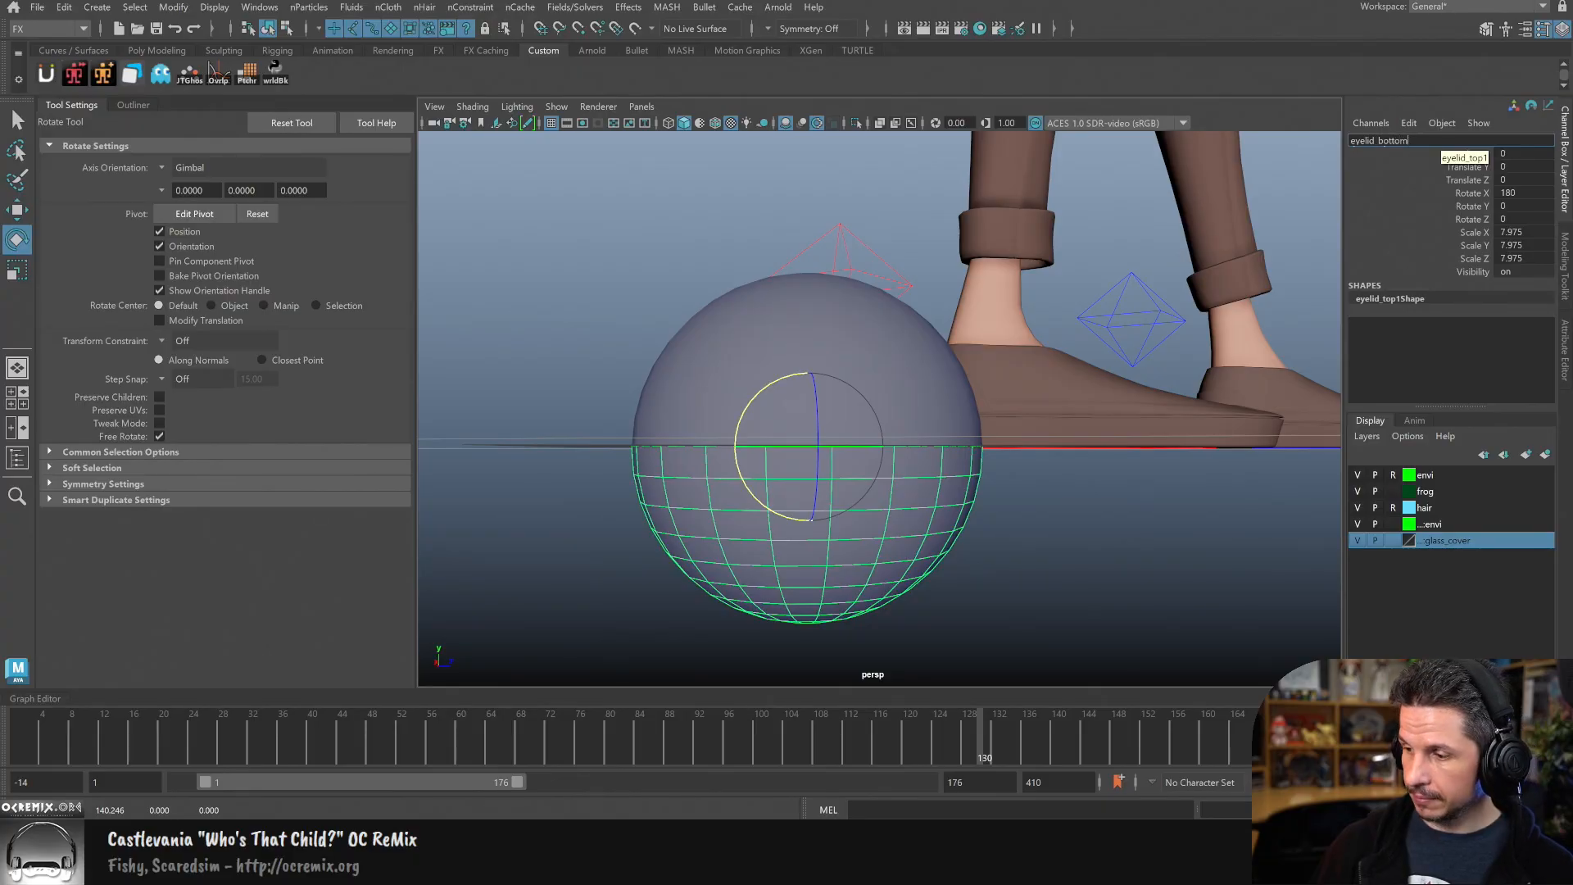
{"action": "key", "text": "Return"}
Step: Try rotating the eyelids about X to test their movement around the eyeball, undoing each test
{"action": "left_click_drag", "start_coordinate": [1000, 516], "coordinate": [932, 447], "text": "alt"}
{"action": "left_click", "coordinate": [924, 419]}
{"action": "left_click", "coordinate": [889, 497], "text": "shift"}
{"action": "left_click_drag", "start_coordinate": [792, 506], "coordinate": [799, 510]}
{"action": "key", "text": "ctrl+z"}
{"action": "key", "text": "ctrl+z"}
{"action": "left_click", "coordinate": [911, 418]}
{"action": "left_click_drag", "start_coordinate": [775, 389], "coordinate": [821, 368]}
{"action": "key", "text": "ctrl+z"}
{"action": "key", "text": "ctrl+z"}
{"action": "key", "text": "ctrl+z"}
Step: Try opening eyelid_top and eyelid_bottom in opposite directions to reveal the eyeball, and undo the rotations
{"action": "left_click", "coordinate": [925, 413]}
{"action": "left_click", "coordinate": [724, 516]}
{"action": "left_click_drag", "start_coordinate": [751, 411], "coordinate": [747, 464]}
{"action": "left_click", "coordinate": [1093, 470]}
{"action": "left_click_drag", "start_coordinate": [1093, 473], "coordinate": [948, 512], "text": "alt"}
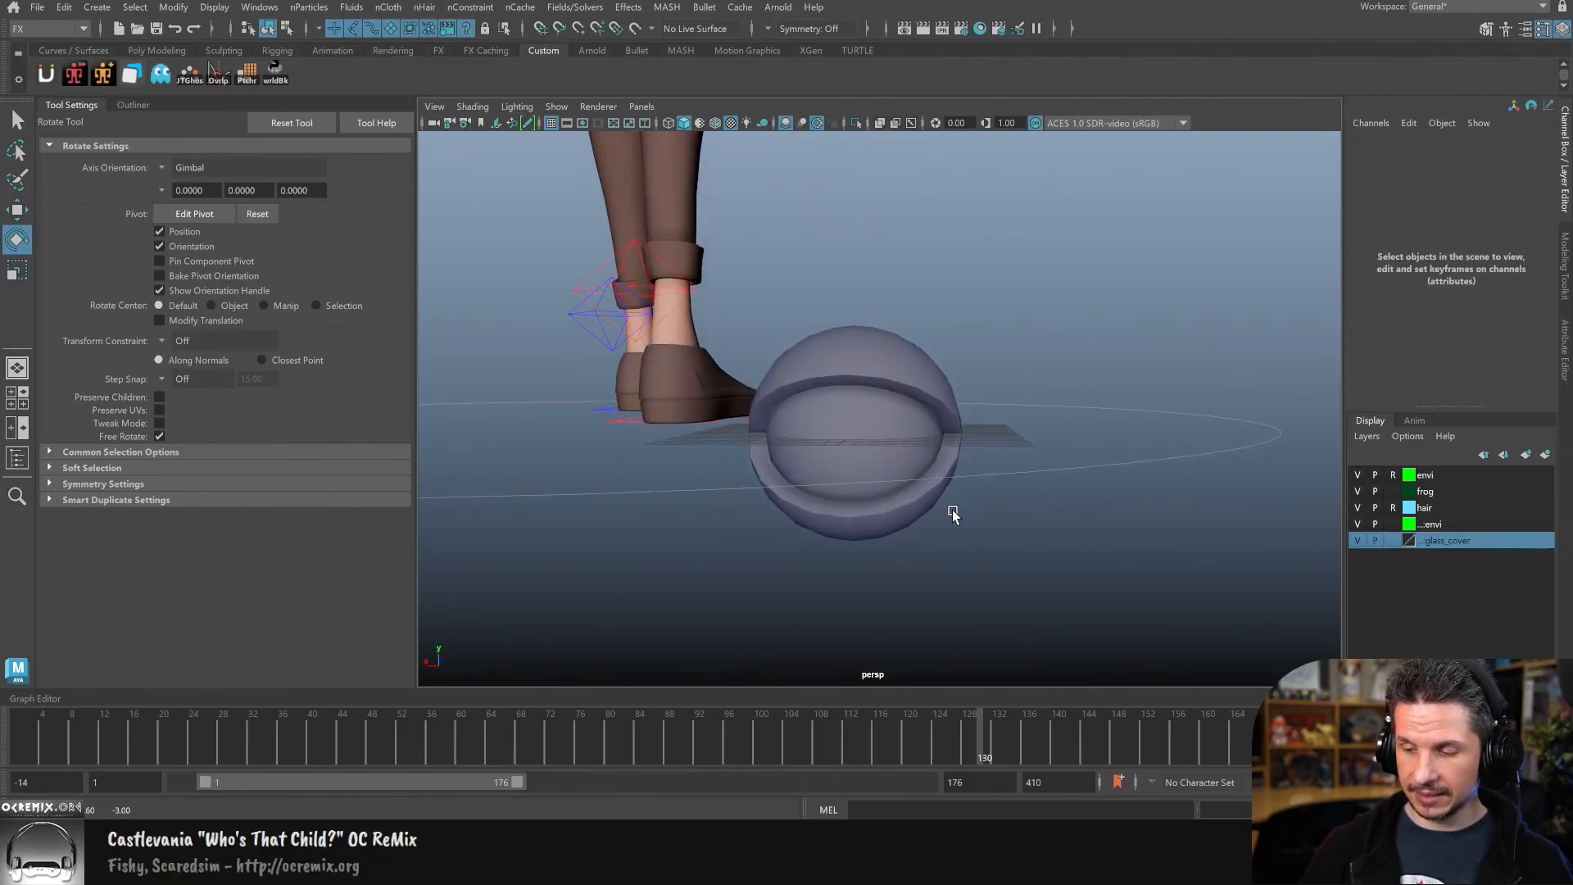
{"action": "key", "text": "ctrl+z"}
{"action": "key", "text": "ctrl+z"}
{"action": "key", "text": "ctrl+z"}
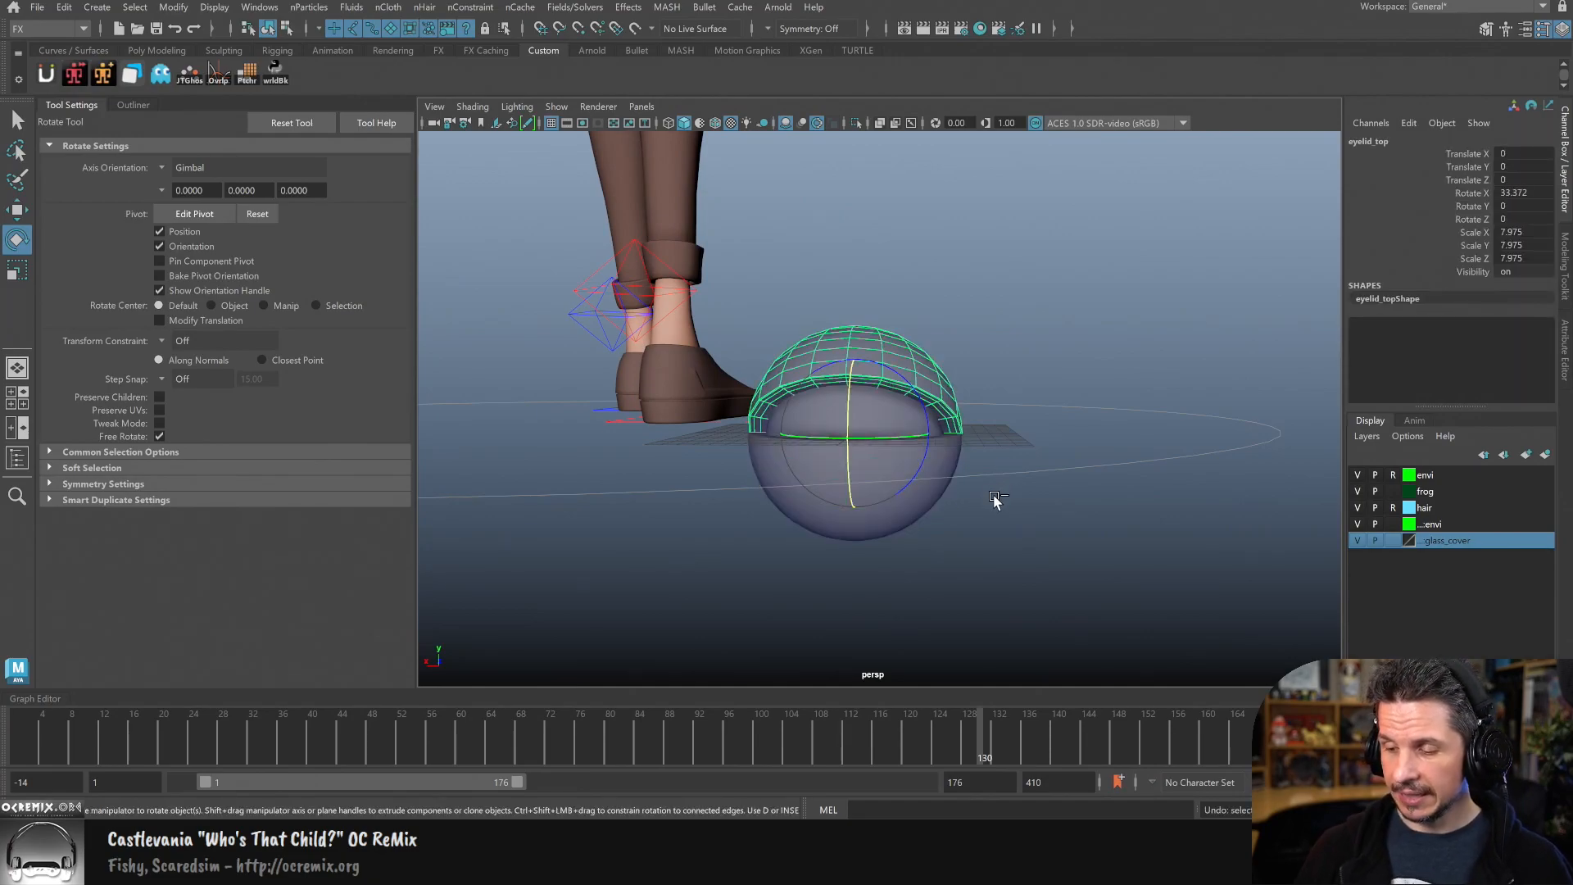
Step: Scale eyelid_top uniformly up to about 8.06 and eyelid_bottom down to about 7.74
{"action": "left_click_drag", "start_coordinate": [987, 500], "coordinate": [938, 440], "text": "alt"}
{"action": "key", "text": "r"}
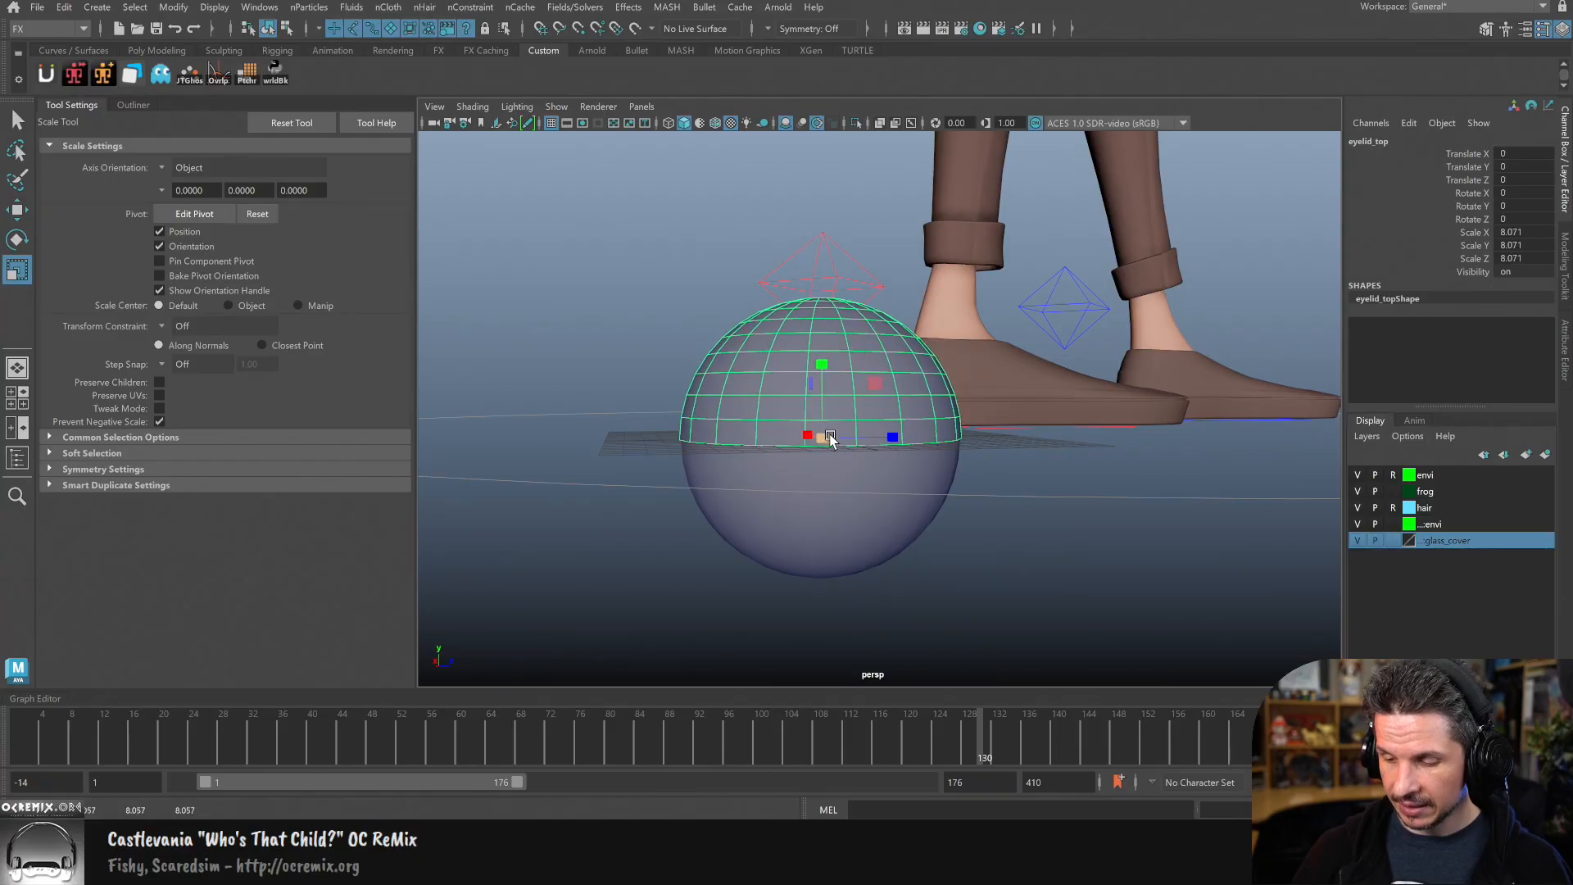
{"action": "left_click", "coordinate": [871, 484]}
{"action": "left_click", "coordinate": [882, 465]}
{"action": "left_click_drag", "start_coordinate": [823, 441], "coordinate": [903, 433]}
{"action": "key", "text": "w"}
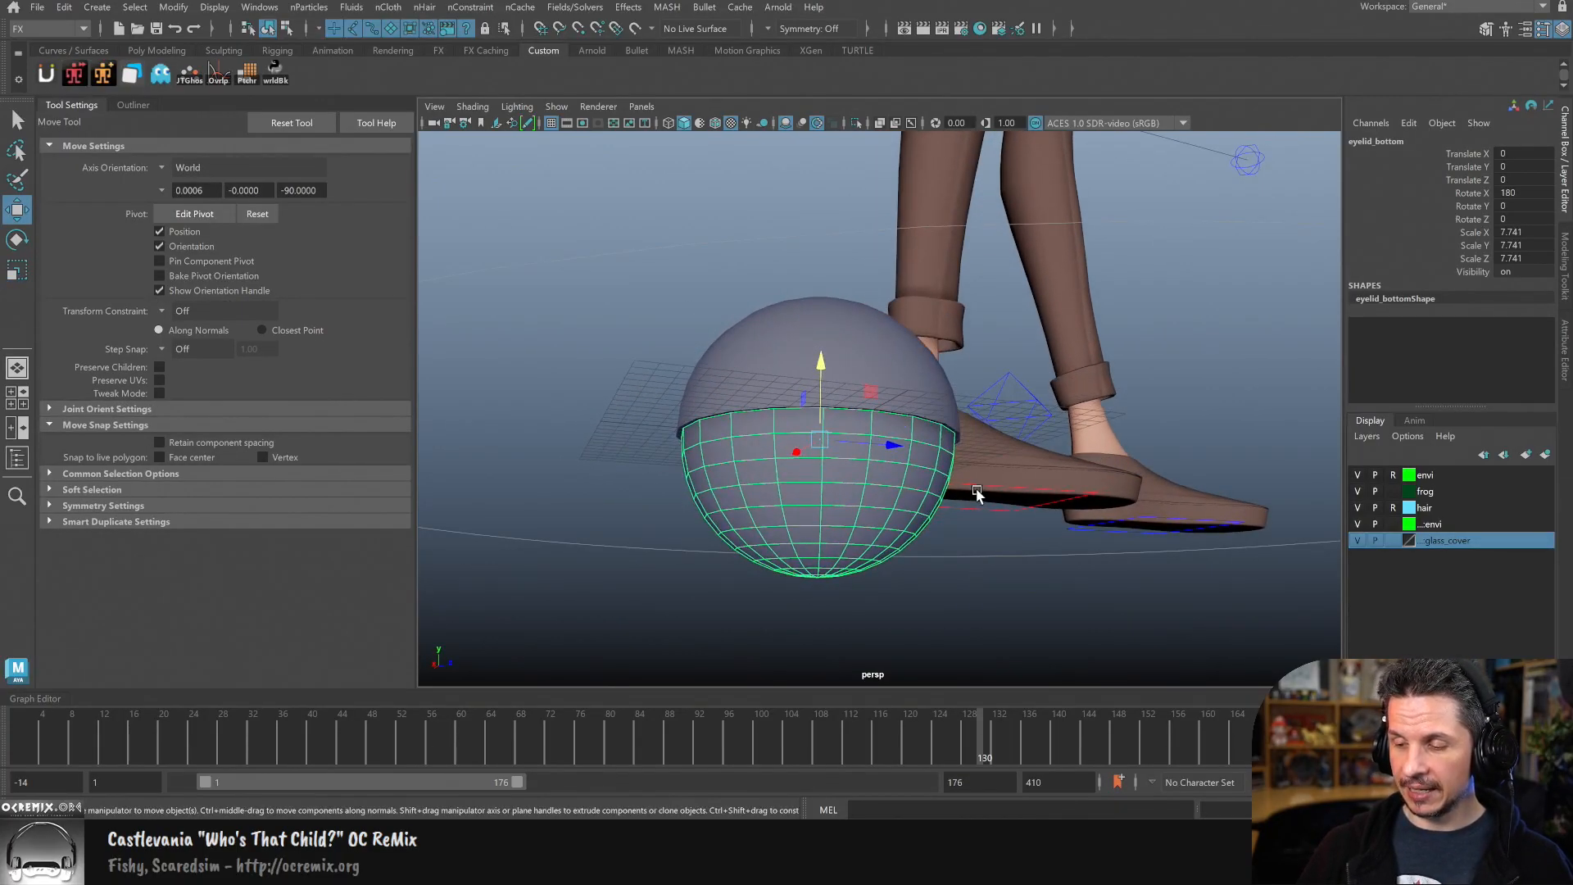
Step: Lower the vertices along eyelid_top's open edge slightly in Y so they overlap eyelid_bottom, and return to object selection
{"action": "left_click_drag", "start_coordinate": [978, 490], "coordinate": [929, 422], "text": "alt"}
{"action": "left_click", "coordinate": [923, 411]}
{"action": "left_click_drag", "start_coordinate": [920, 487], "coordinate": [971, 459], "text": "alt"}
{"action": "right_click_drag", "start_coordinate": [974, 313], "coordinate": [895, 326]}
{"action": "left_click_drag", "start_coordinate": [899, 484], "coordinate": [890, 456], "text": "alt"}
{"action": "left_click_drag", "start_coordinate": [687, 544], "coordinate": [993, 480]}
{"action": "left_click_drag", "start_coordinate": [828, 370], "coordinate": [826, 379]}
{"action": "mouse_move", "coordinate": [1038, 460]}
{"action": "left_mouse_down", "text": "alt"}
{"action": "mouse_move", "coordinate": [1018, 480]}
{"action": "mouse_move", "coordinate": [1028, 458]}
{"action": "left_mouse_up", "text": "alt"}
{"action": "key", "text": "F8"}
Step: Try opening the eye wide by rotating eyelid_top about 57 degrees in X and swinging eyelid_bottom back, and undo both rotations
{"action": "key", "text": "e"}
{"action": "left_click_drag", "start_coordinate": [776, 416], "coordinate": [847, 377]}
{"action": "left_click", "coordinate": [848, 559]}
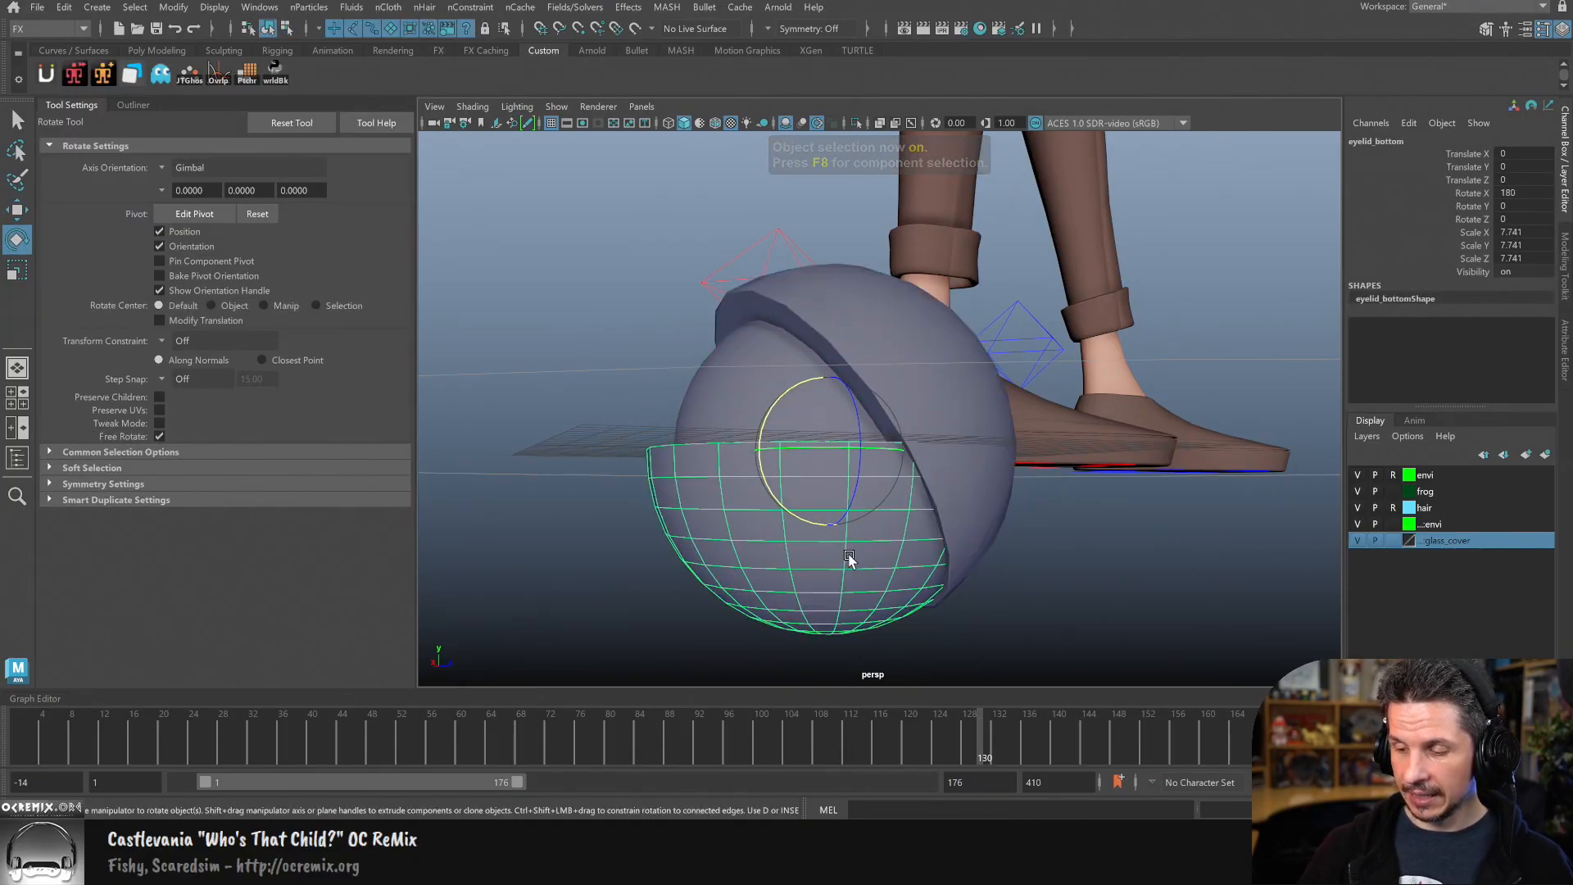
{"action": "left_click_drag", "start_coordinate": [779, 421], "coordinate": [1073, 541]}
{"action": "left_click", "coordinate": [1064, 528]}
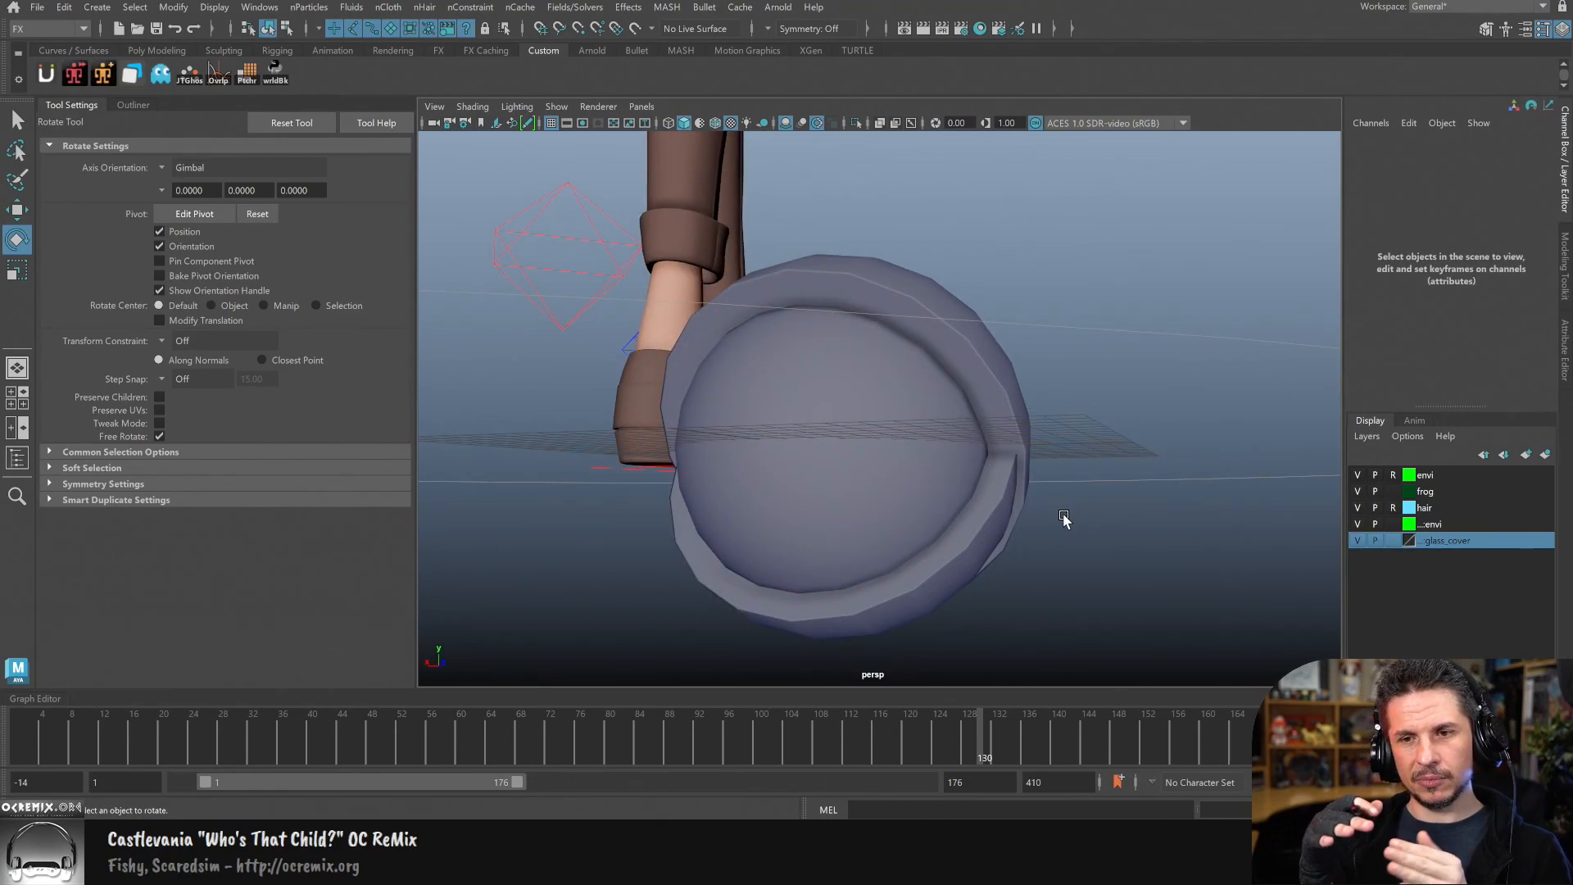
{"action": "key", "text": "ctrl+z"}
{"action": "key", "text": "ctrl+z"}
{"action": "key", "text": "ctrl+z"}
{"action": "key", "text": "ctrl+z"}
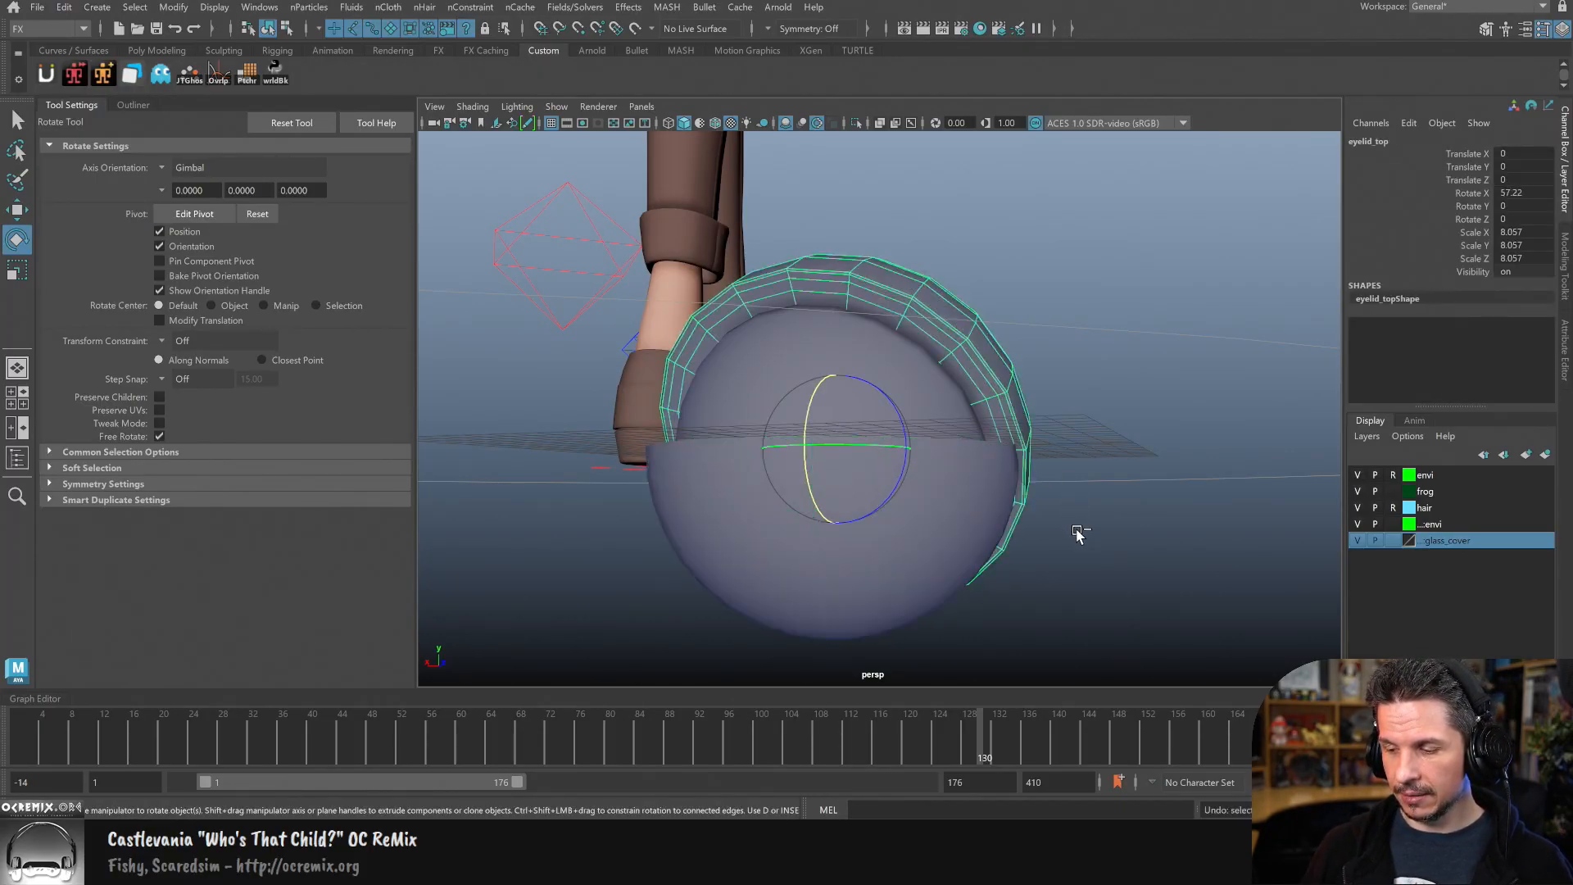
{"action": "key", "text": "ctrl+z"}
Step: Try rotating eyelid_top about X to check how its edge passes over eyelid_bottom
{"action": "left_click_drag", "start_coordinate": [1078, 558], "coordinate": [1035, 562], "text": "alt"}
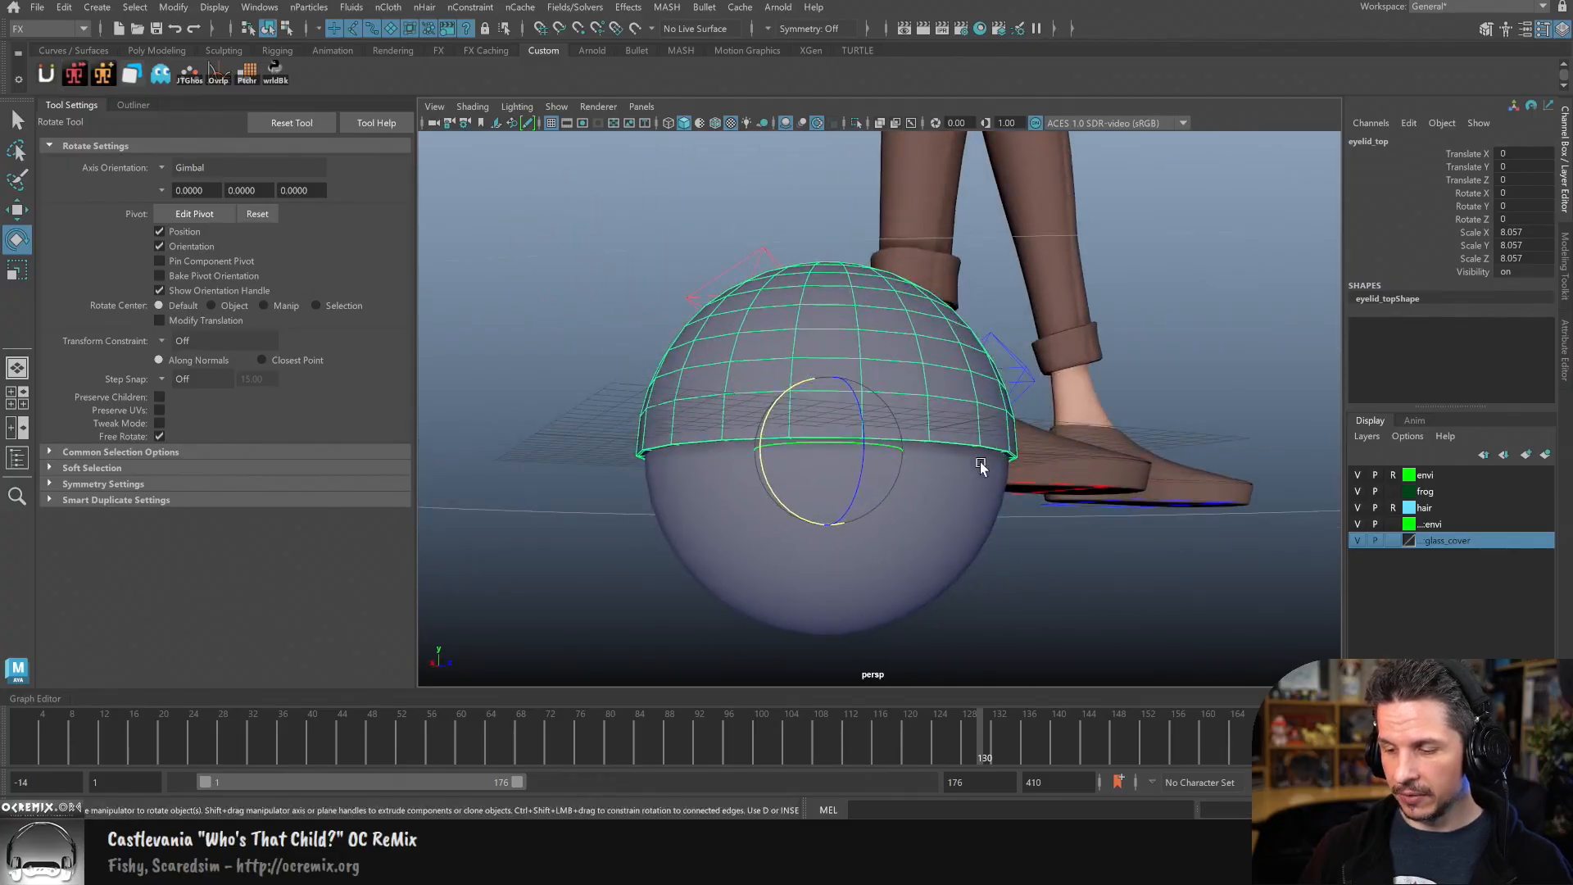
{"action": "key", "text": "w"}
{"action": "key", "text": "e"}
{"action": "left_click_drag", "start_coordinate": [800, 519], "coordinate": [1006, 443]}
{"action": "left_click_drag", "start_coordinate": [805, 521], "coordinate": [896, 489]}
Step: Undo back to eyelid_top's open-edge vertex selection, lower the selected edge vertices slightly in Y again, and return to object selection
{"action": "left_click", "coordinate": [938, 514]}
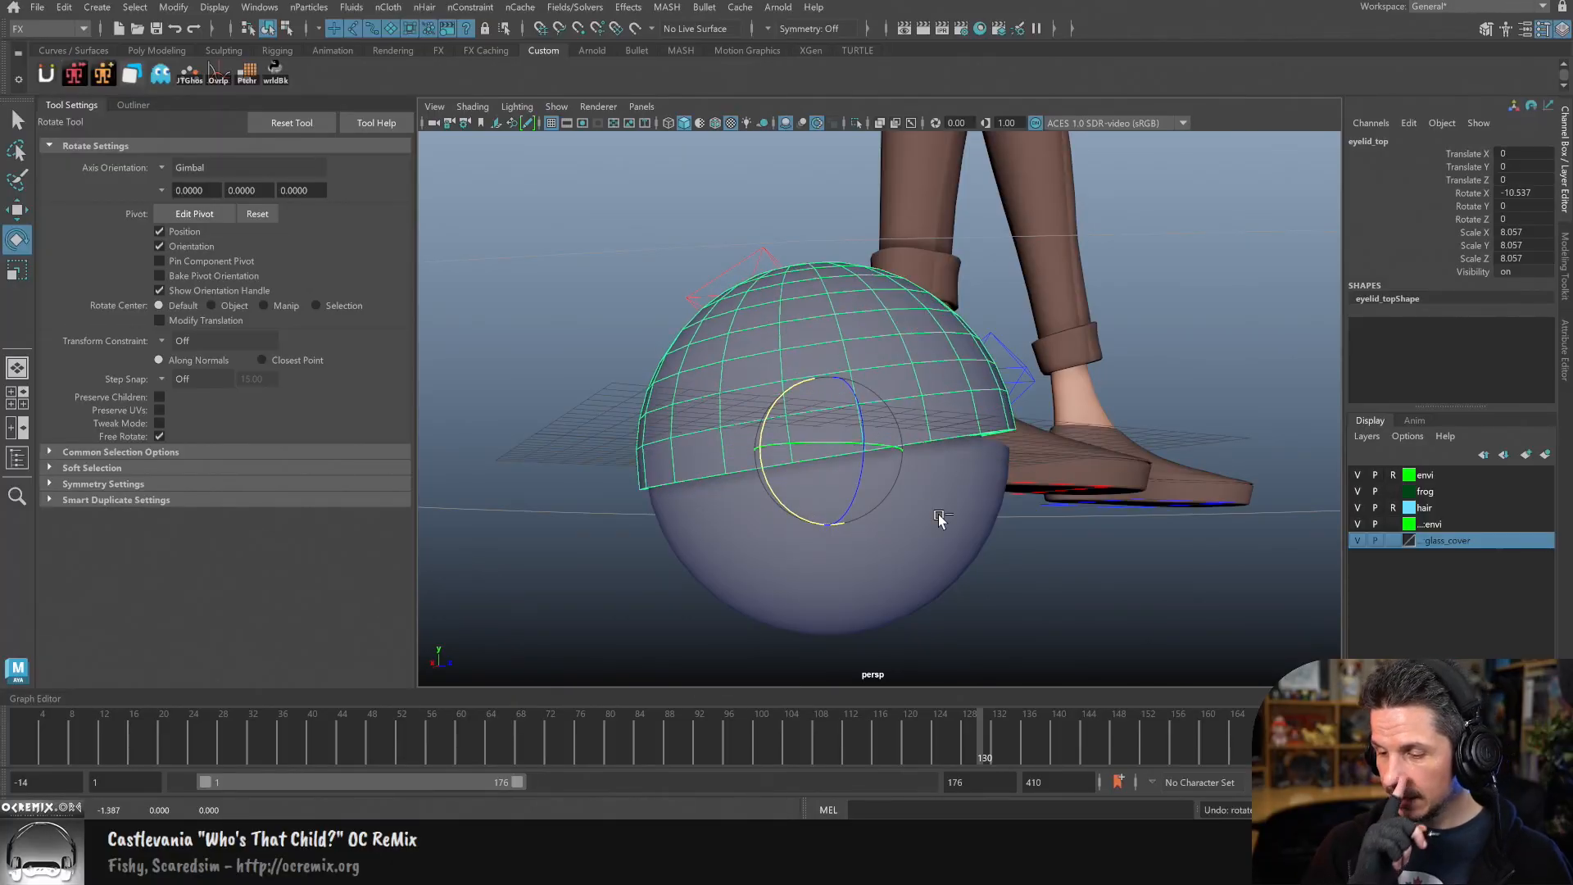
{"action": "left_click", "coordinate": [937, 516]}
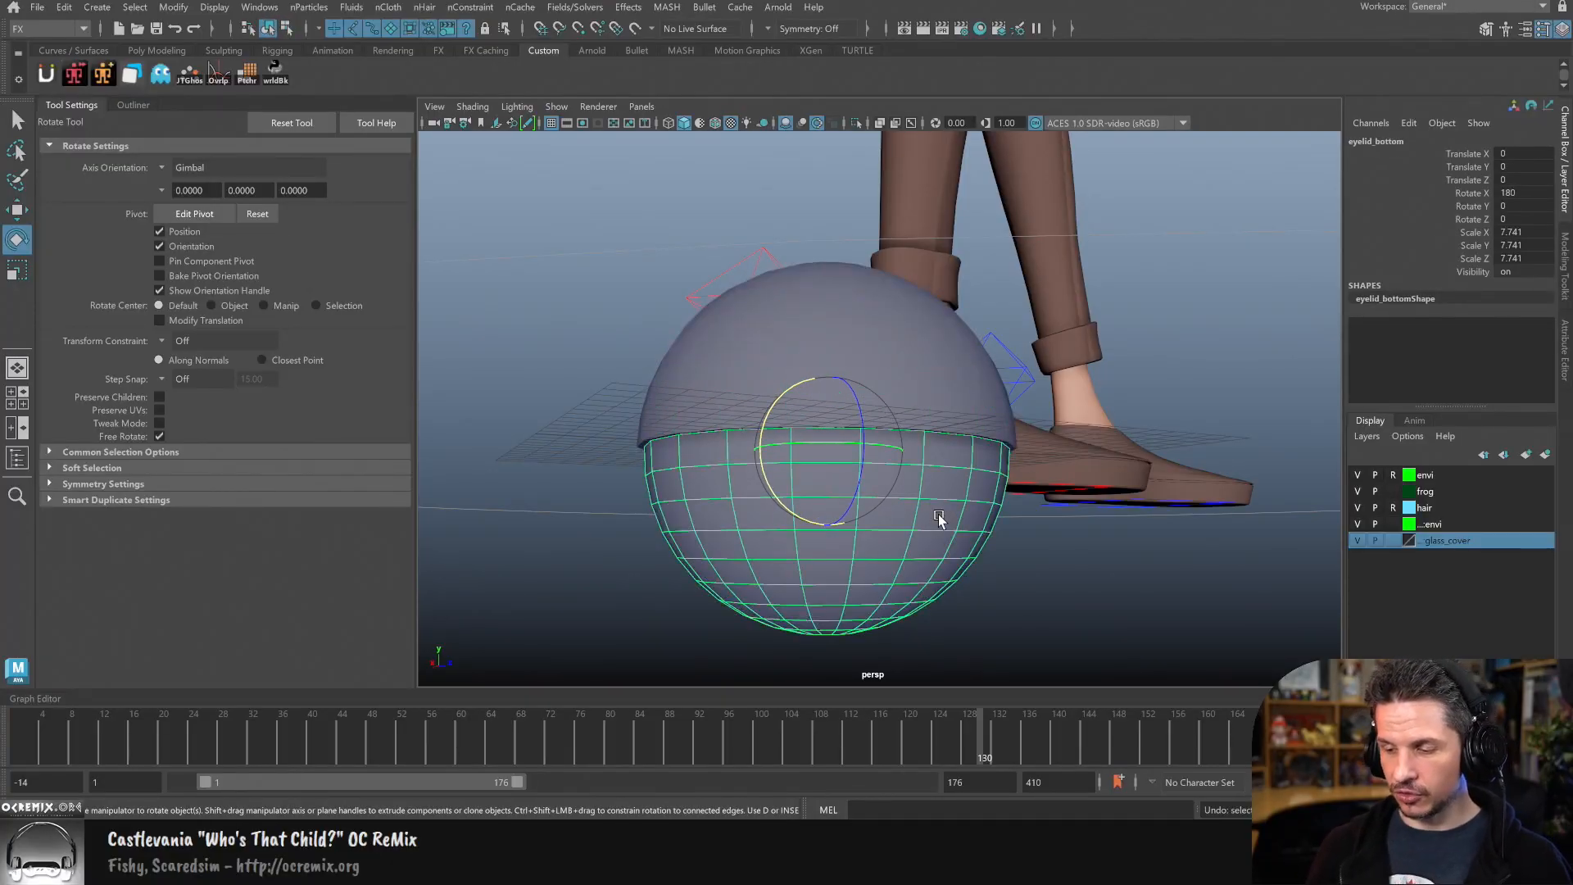
{"action": "key", "text": "shift+z"}
{"action": "key", "text": "shift+z"}
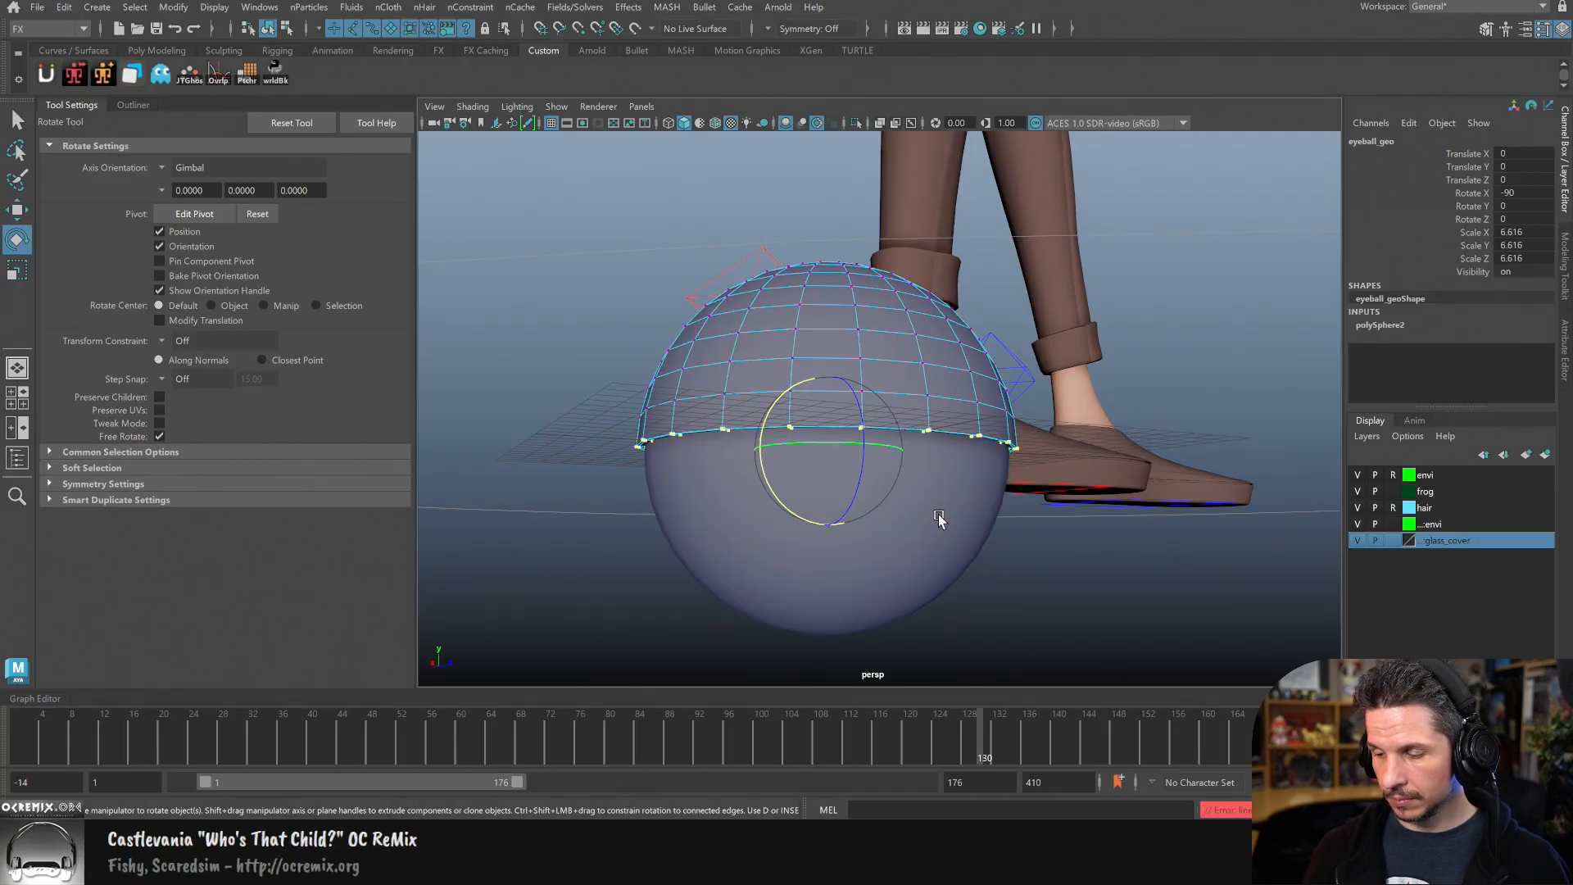
{"action": "key", "text": "w"}
{"action": "left_click_drag", "start_coordinate": [835, 375], "coordinate": [833, 365]}
{"action": "key", "text": "F8"}
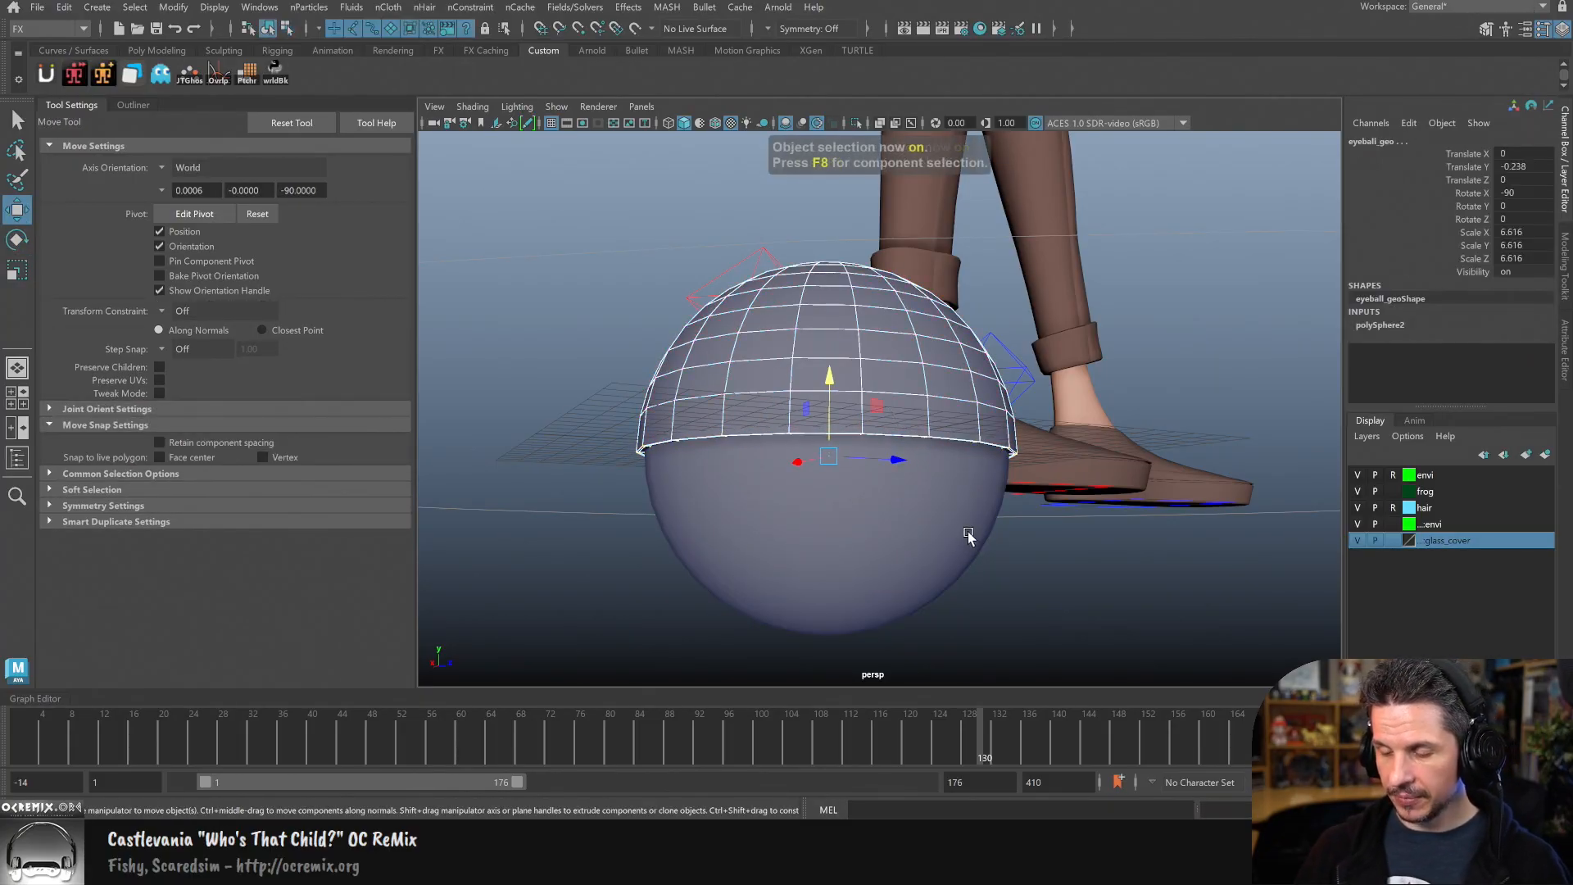
{"action": "left_click_drag", "start_coordinate": [883, 495], "coordinate": [967, 509], "text": "alt"}
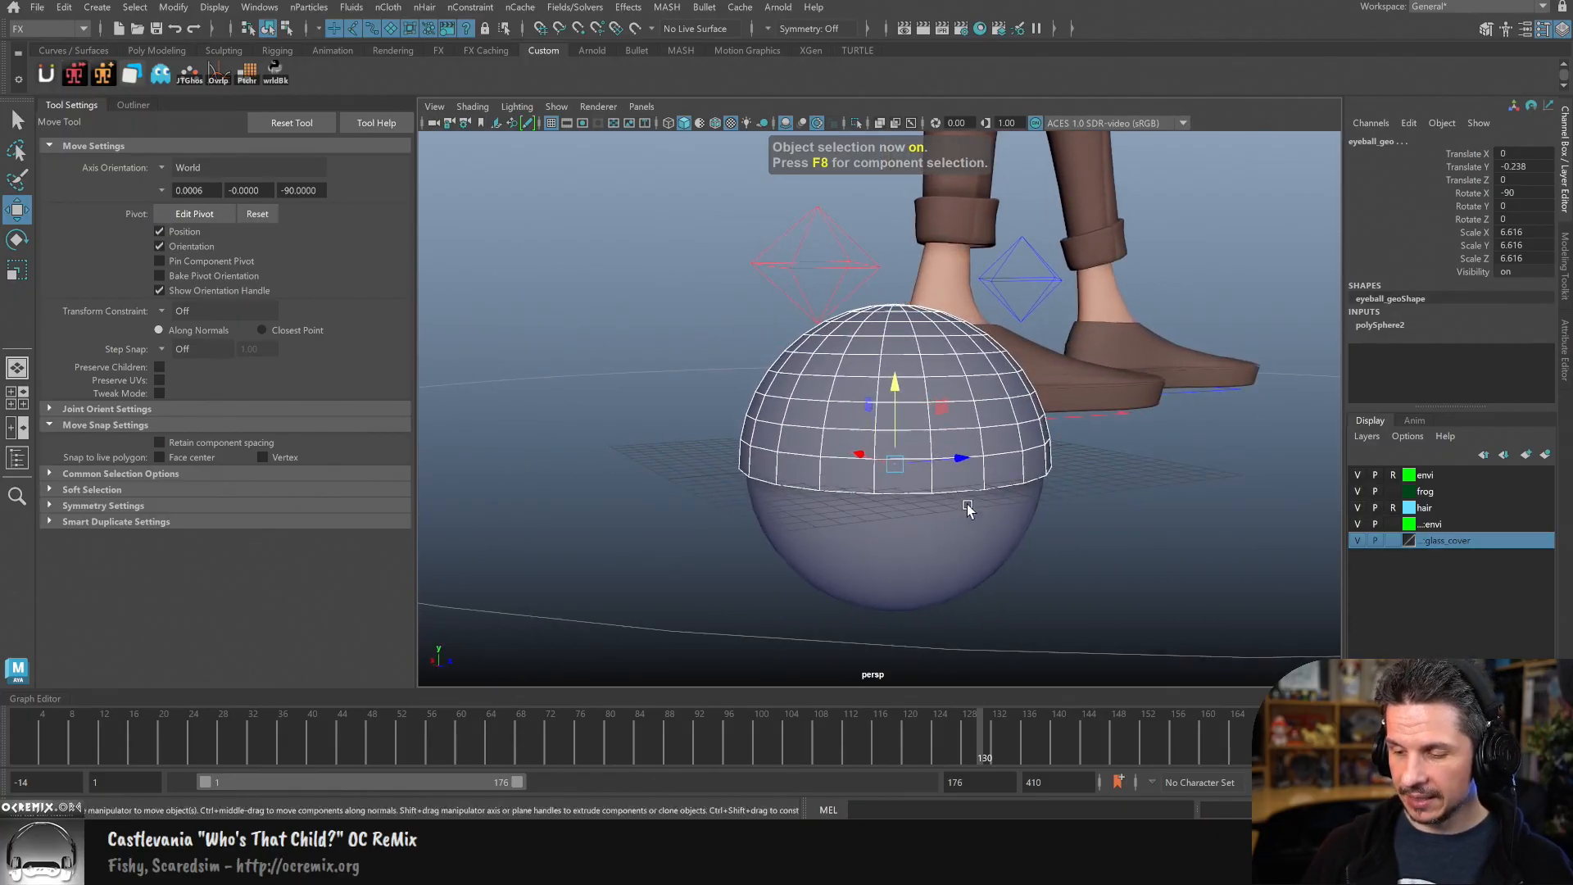
{"action": "right_click_drag", "start_coordinate": [1194, 534], "coordinate": [1109, 509], "text": "alt"}
{"action": "key", "text": "ctrl+1"}
{"action": "key", "text": "ctrl+1"}
{"action": "right_click_drag", "start_coordinate": [811, 573], "coordinate": [1109, 502], "text": "alt"}
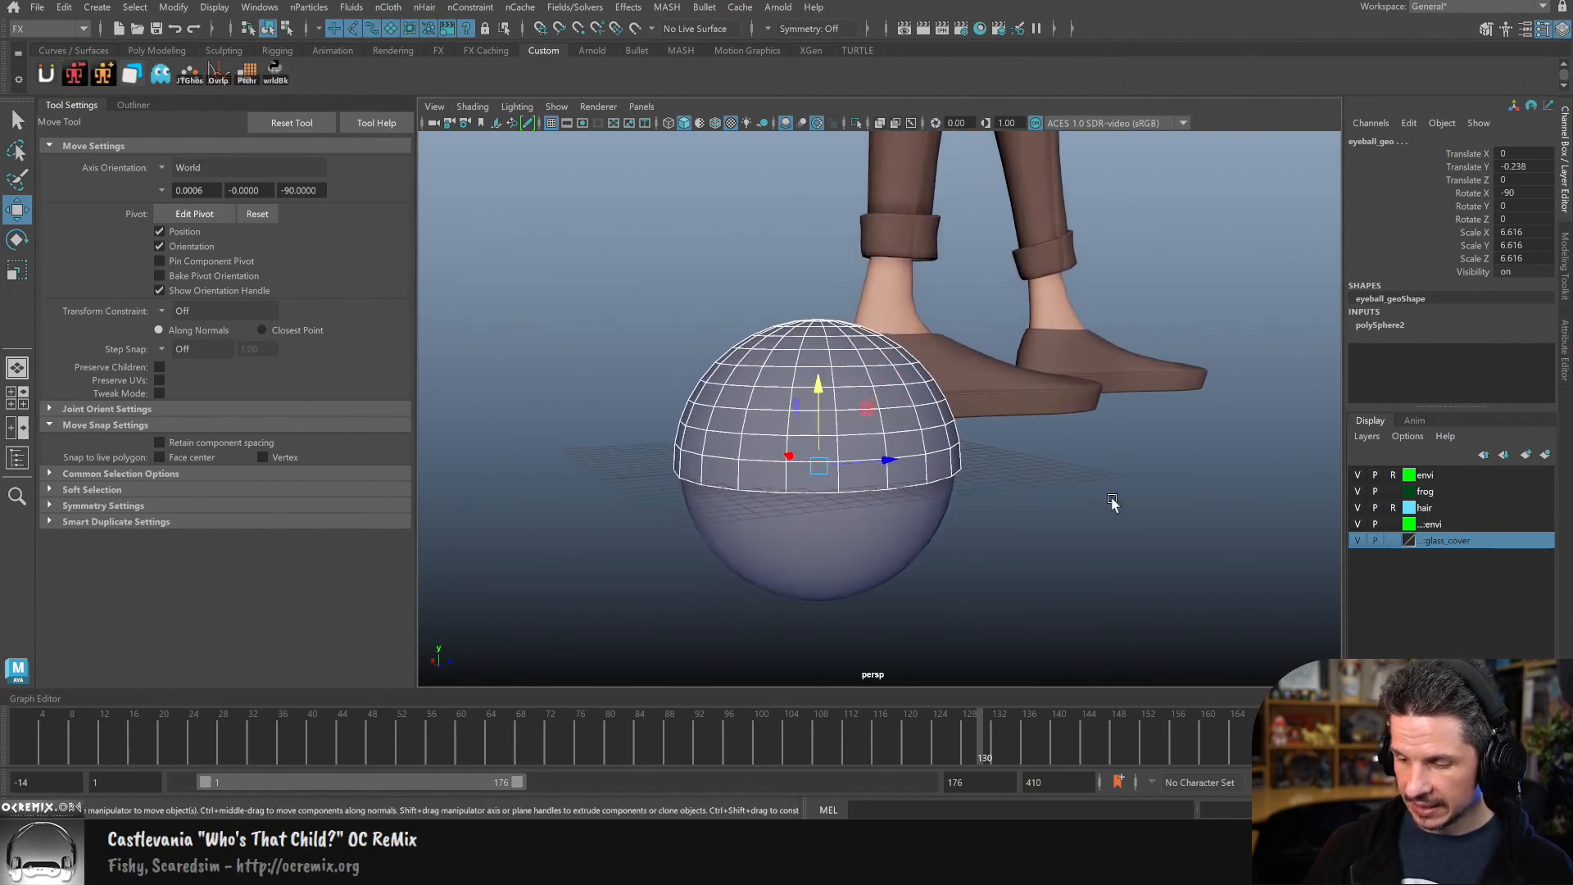
Step: Try opening the eye by rotating eyelid_top back and eyelid_bottom to about 136.7 degrees in X, and undo both rotations
{"action": "left_click", "coordinate": [965, 546]}
{"action": "left_click", "coordinate": [895, 460]}
{"action": "key", "text": "e"}
{"action": "mouse_move", "coordinate": [802, 391]}
{"action": "left_mouse_down"}
{"action": "mouse_move", "coordinate": [776, 412]}
{"action": "mouse_move", "coordinate": [810, 392]}
{"action": "left_mouse_up"}
{"action": "left_click", "coordinate": [744, 539]}
{"action": "left_click_drag", "start_coordinate": [750, 481], "coordinate": [771, 501]}
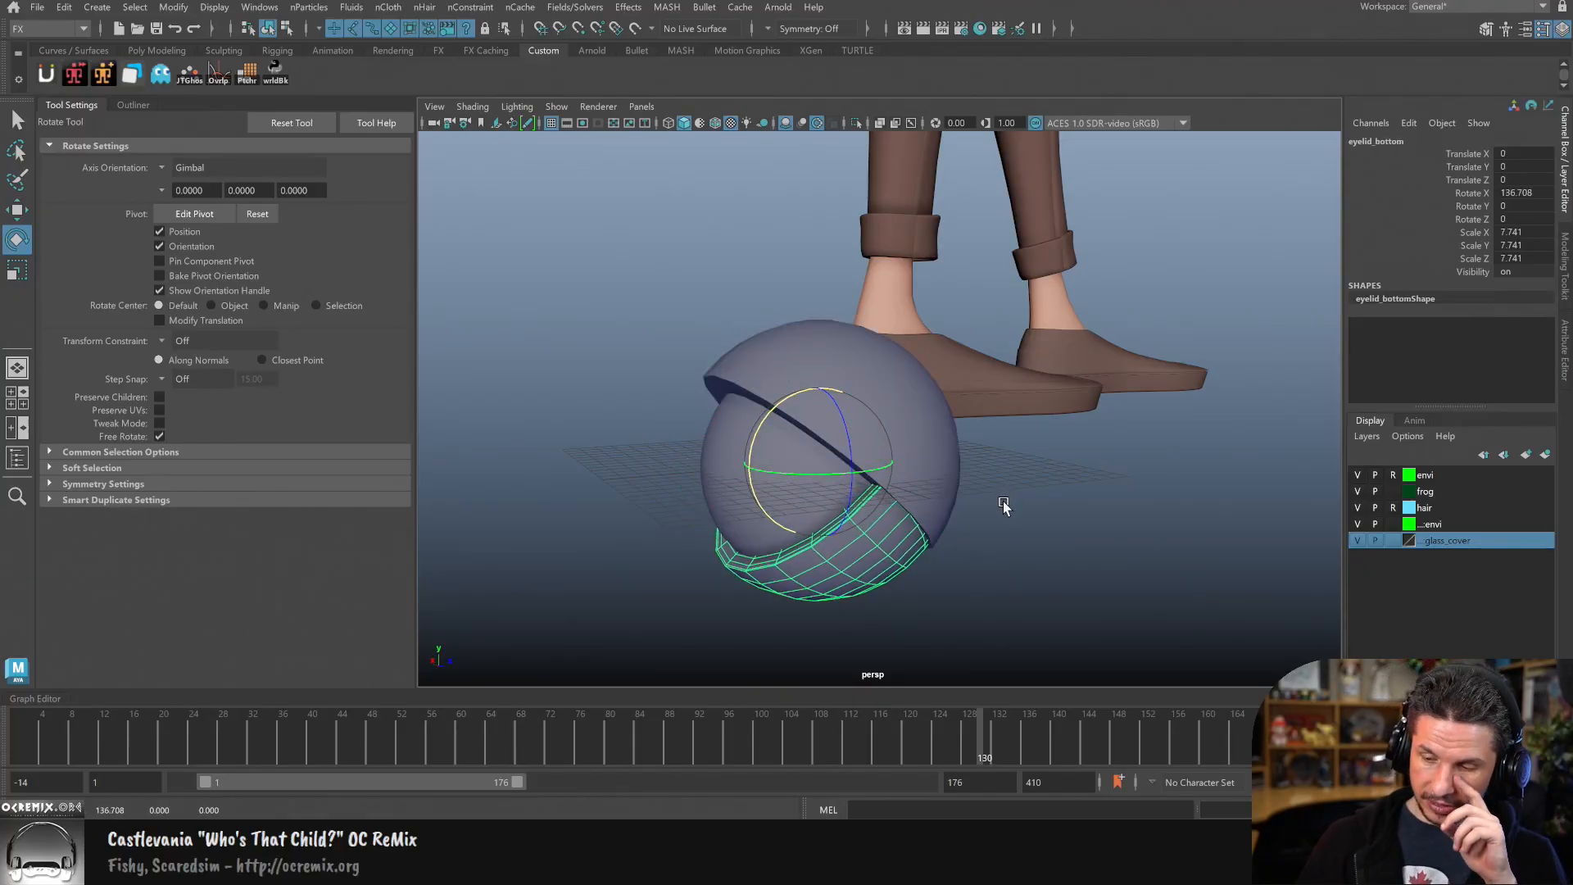
{"action": "key", "text": "ctrl+z"}
{"action": "key", "text": "ctrl+z"}
{"action": "key", "text": "ctrl+z"}
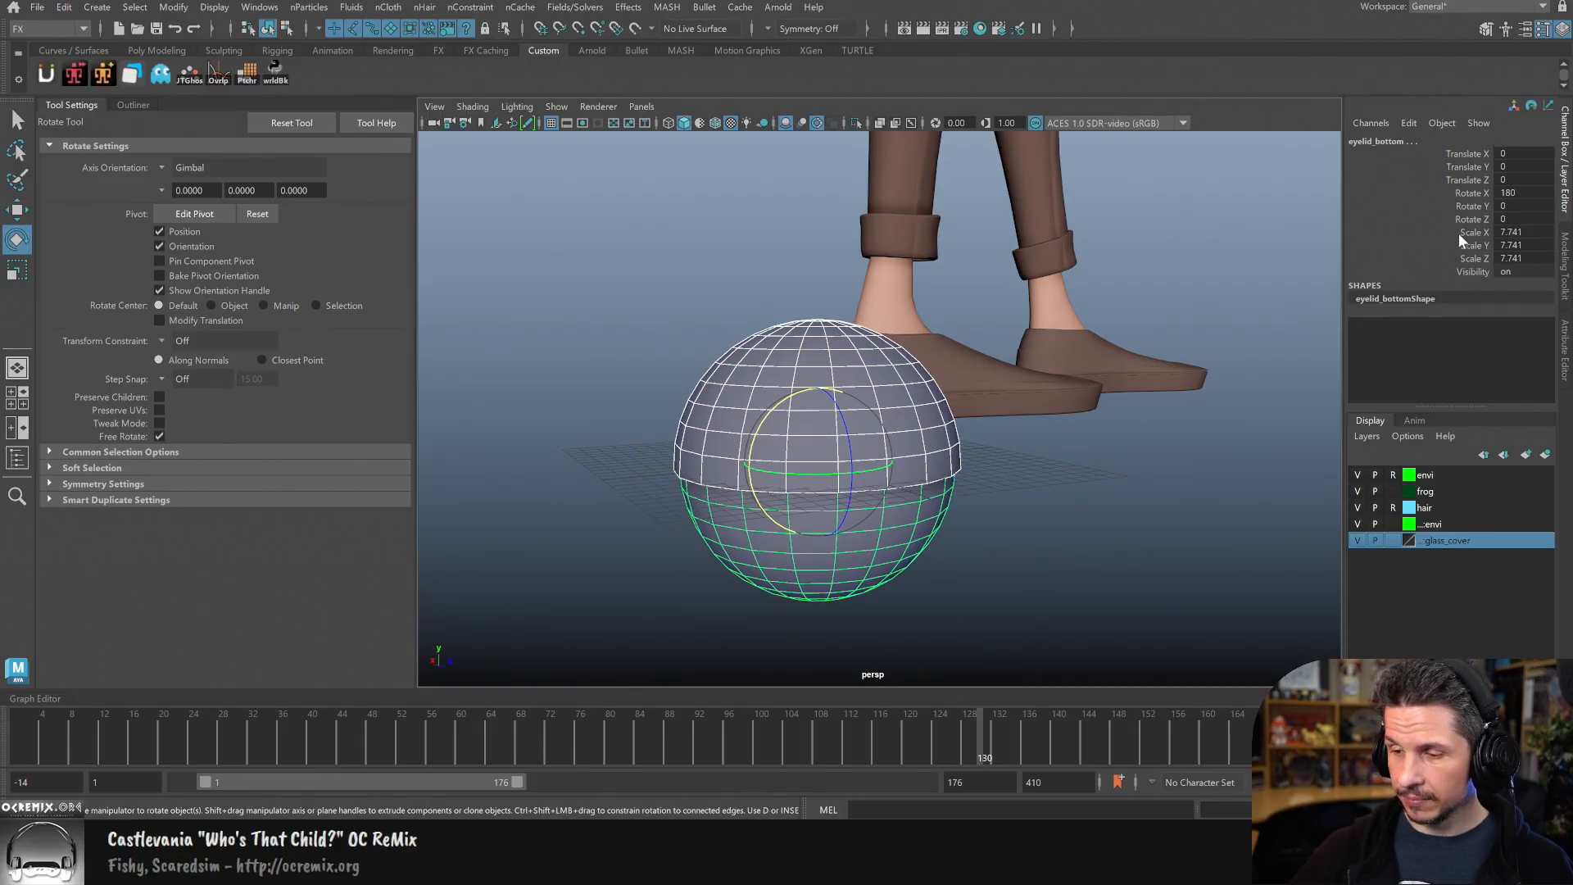
Step: Freeze the transformations and delete the construction history of the eyeball and both eyelids
{"action": "left_click", "coordinate": [176, 8]}
{"action": "left_click", "coordinate": [247, 88]}
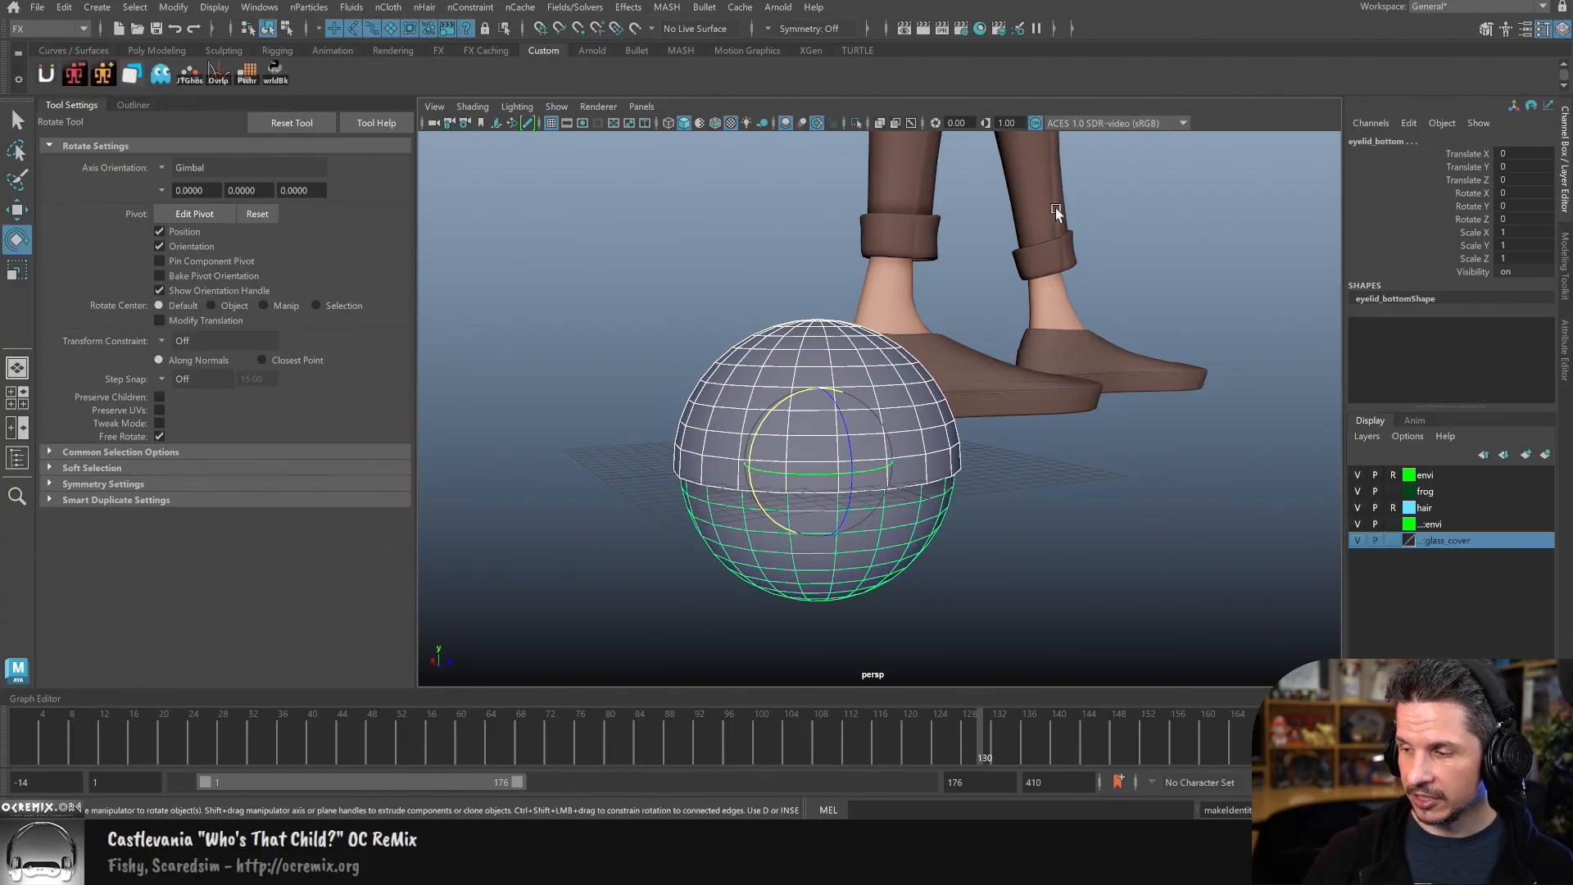
{"action": "left_click", "coordinate": [1095, 441]}
{"action": "left_click_drag", "start_coordinate": [1085, 447], "coordinate": [819, 426]}
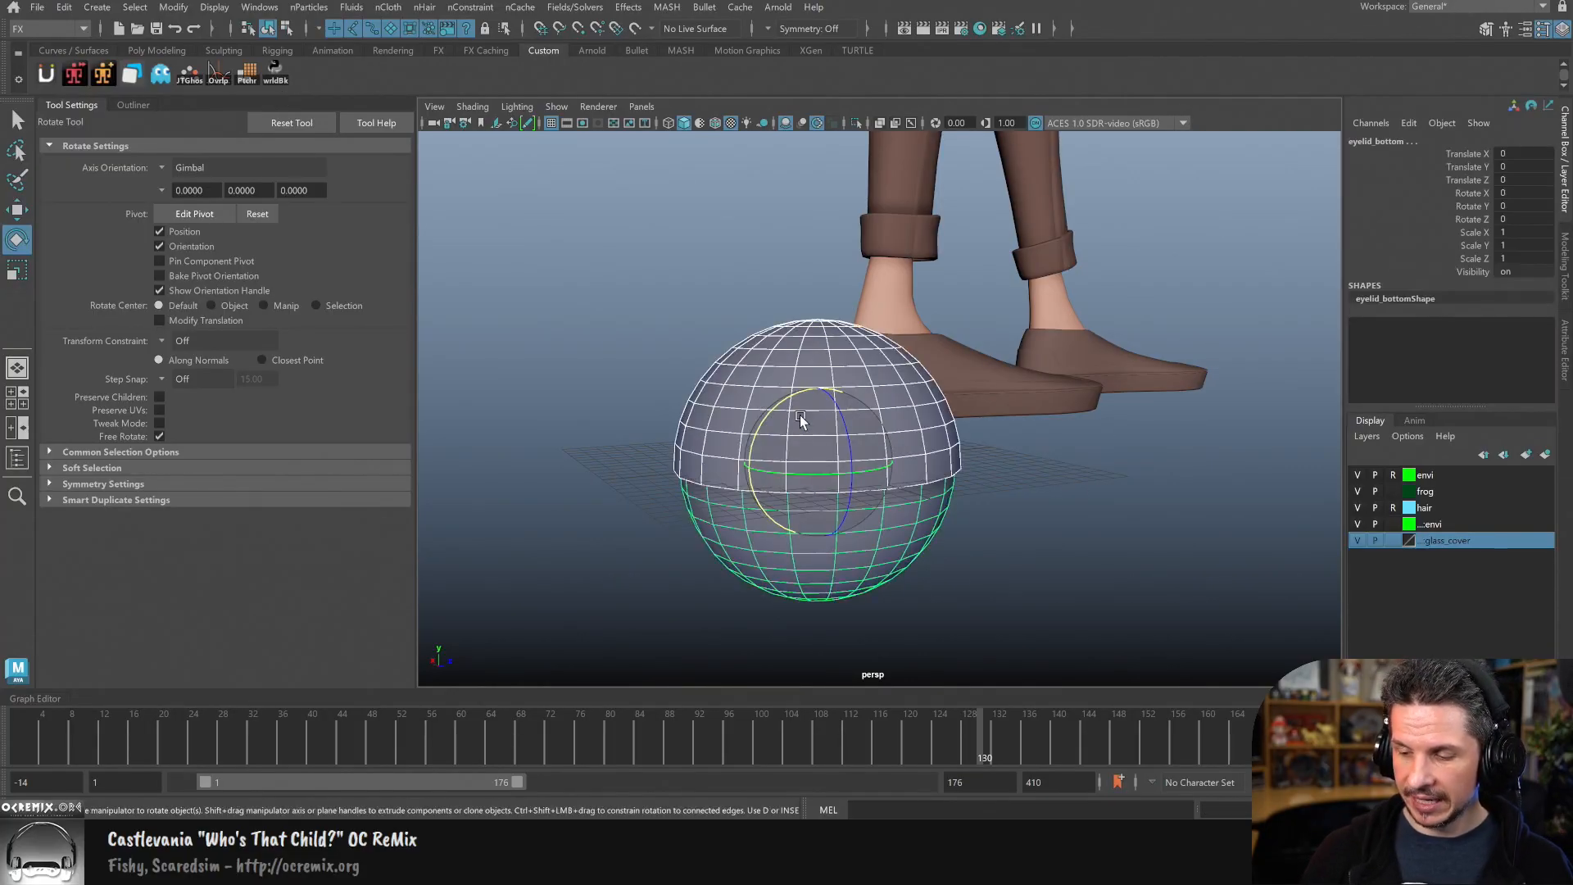
{"action": "left_click", "coordinate": [1000, 465]}
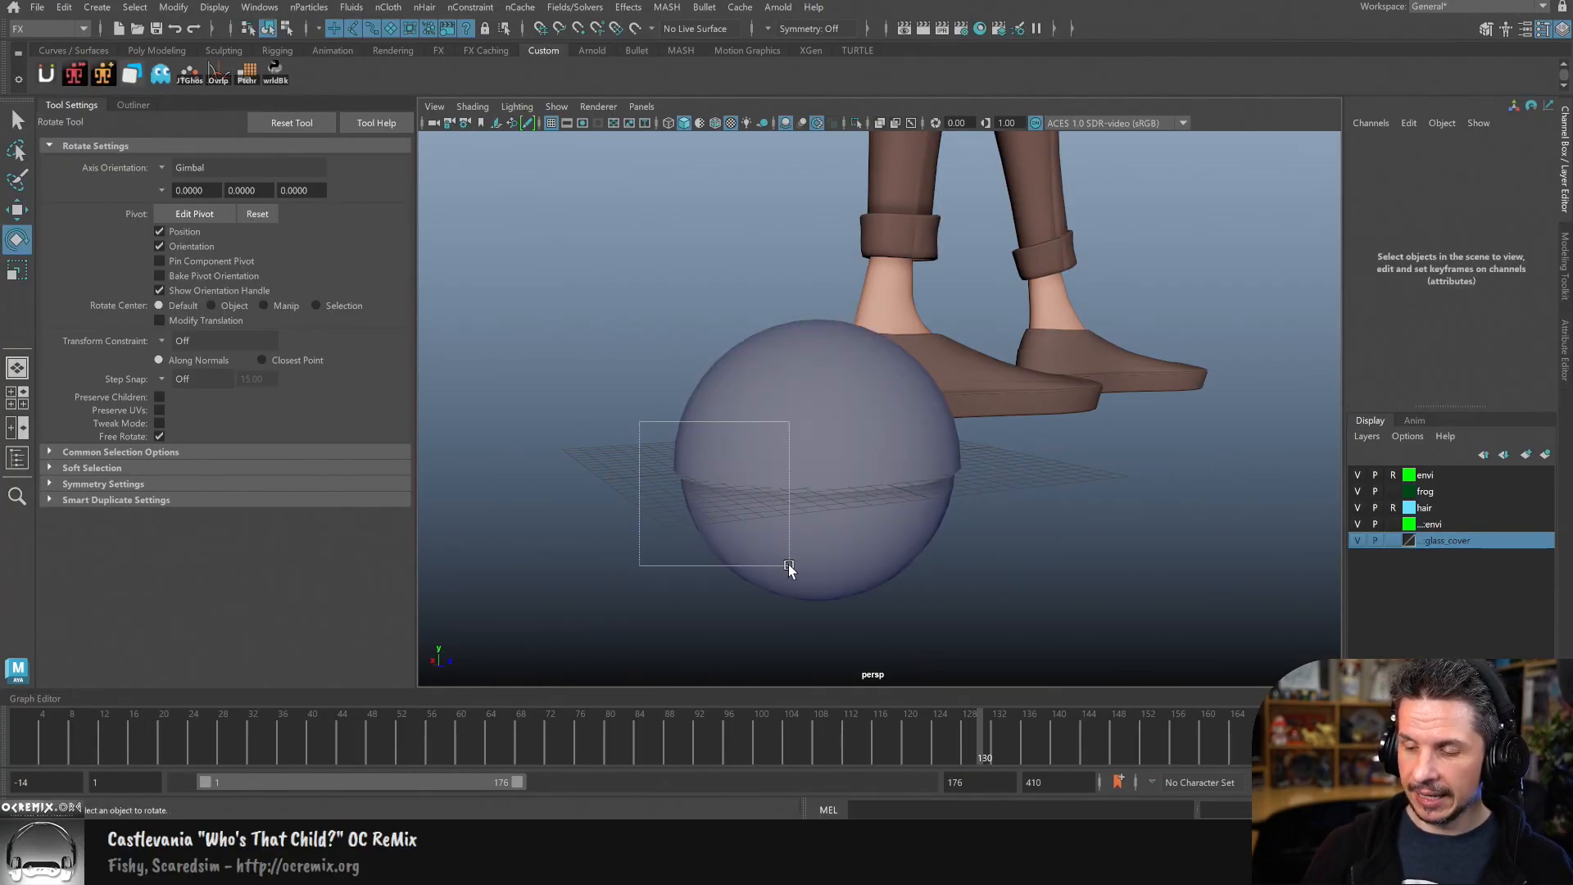
{"action": "left_click_drag", "start_coordinate": [788, 566], "coordinate": [789, 567]}
{"action": "left_click", "coordinate": [63, 7]}
{"action": "mouse_move", "coordinate": [169, 204]}
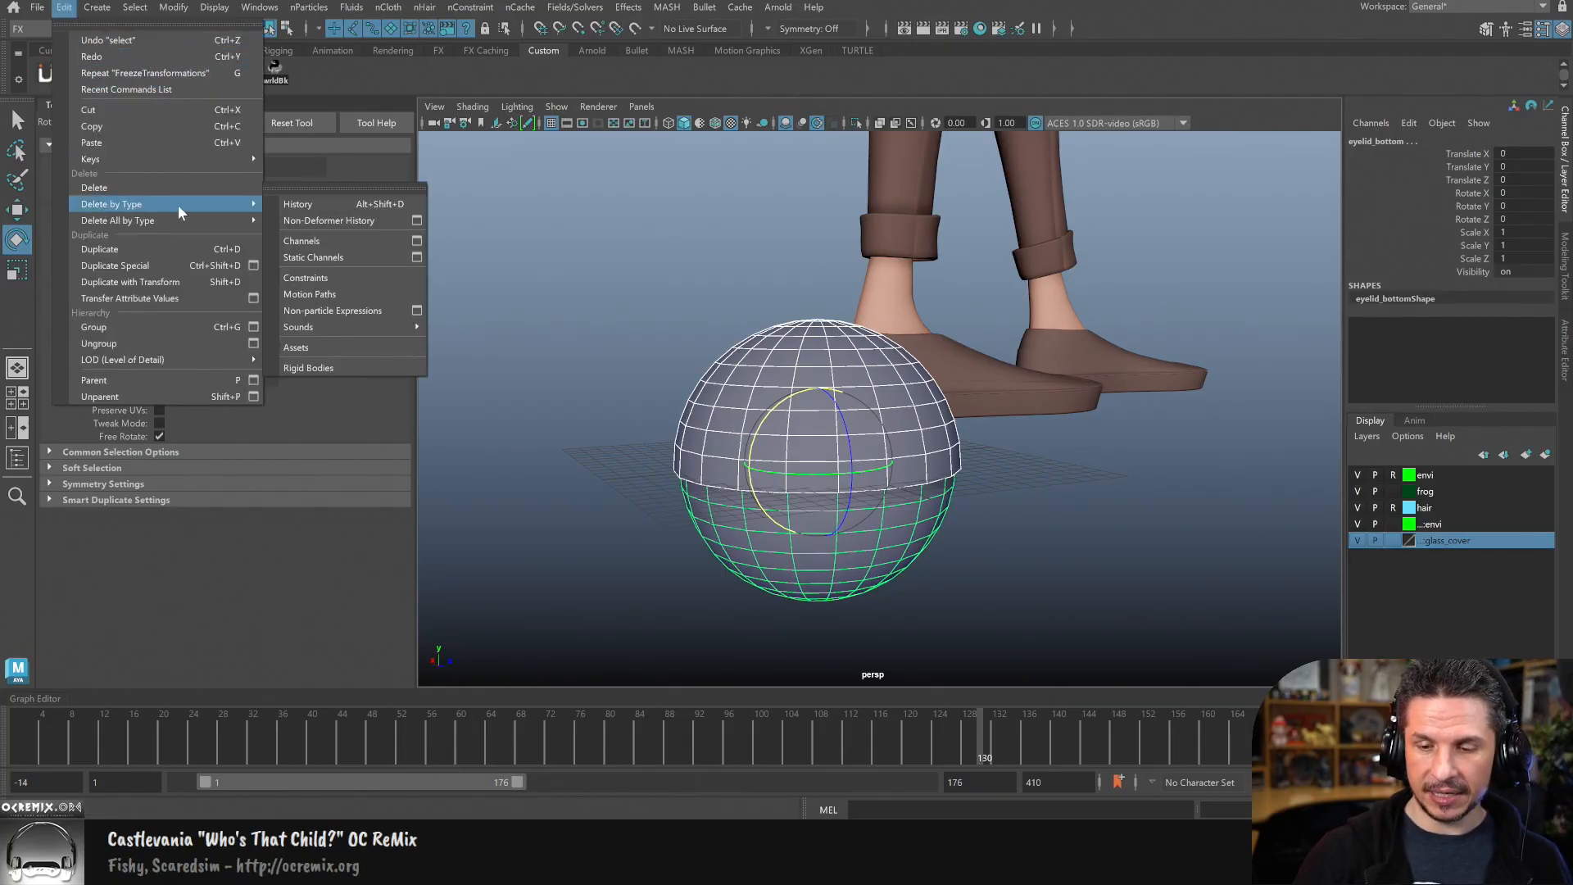
{"action": "left_click", "coordinate": [311, 204]}
Step: Open the eye by rotating eyelid_top upward and eyelid_bottom downward about X
{"action": "left_click", "coordinate": [890, 448]}
{"action": "left_click", "coordinate": [765, 414]}
{"action": "left_click_drag", "start_coordinate": [765, 414], "coordinate": [828, 392]}
{"action": "key", "text": "ctrl+z"}
{"action": "left_click", "coordinate": [985, 473]}
{"action": "left_click", "coordinate": [913, 447]}
{"action": "left_click", "coordinate": [772, 546]}
{"action": "left_click_drag", "start_coordinate": [749, 453], "coordinate": [776, 521]}
{"action": "left_click", "coordinate": [976, 500]}
{"action": "key", "text": "q"}
Step: Duplicate eyeball_geo and move the copy about 14.3 units out in front of the eye along negative Z
{"action": "left_click_drag", "start_coordinate": [975, 533], "coordinate": [902, 504], "text": "alt"}
{"action": "left_click", "coordinate": [895, 489]}
{"action": "key", "text": "w"}
{"action": "left_click_drag", "start_coordinate": [1089, 525], "coordinate": [935, 552], "text": "alt"}
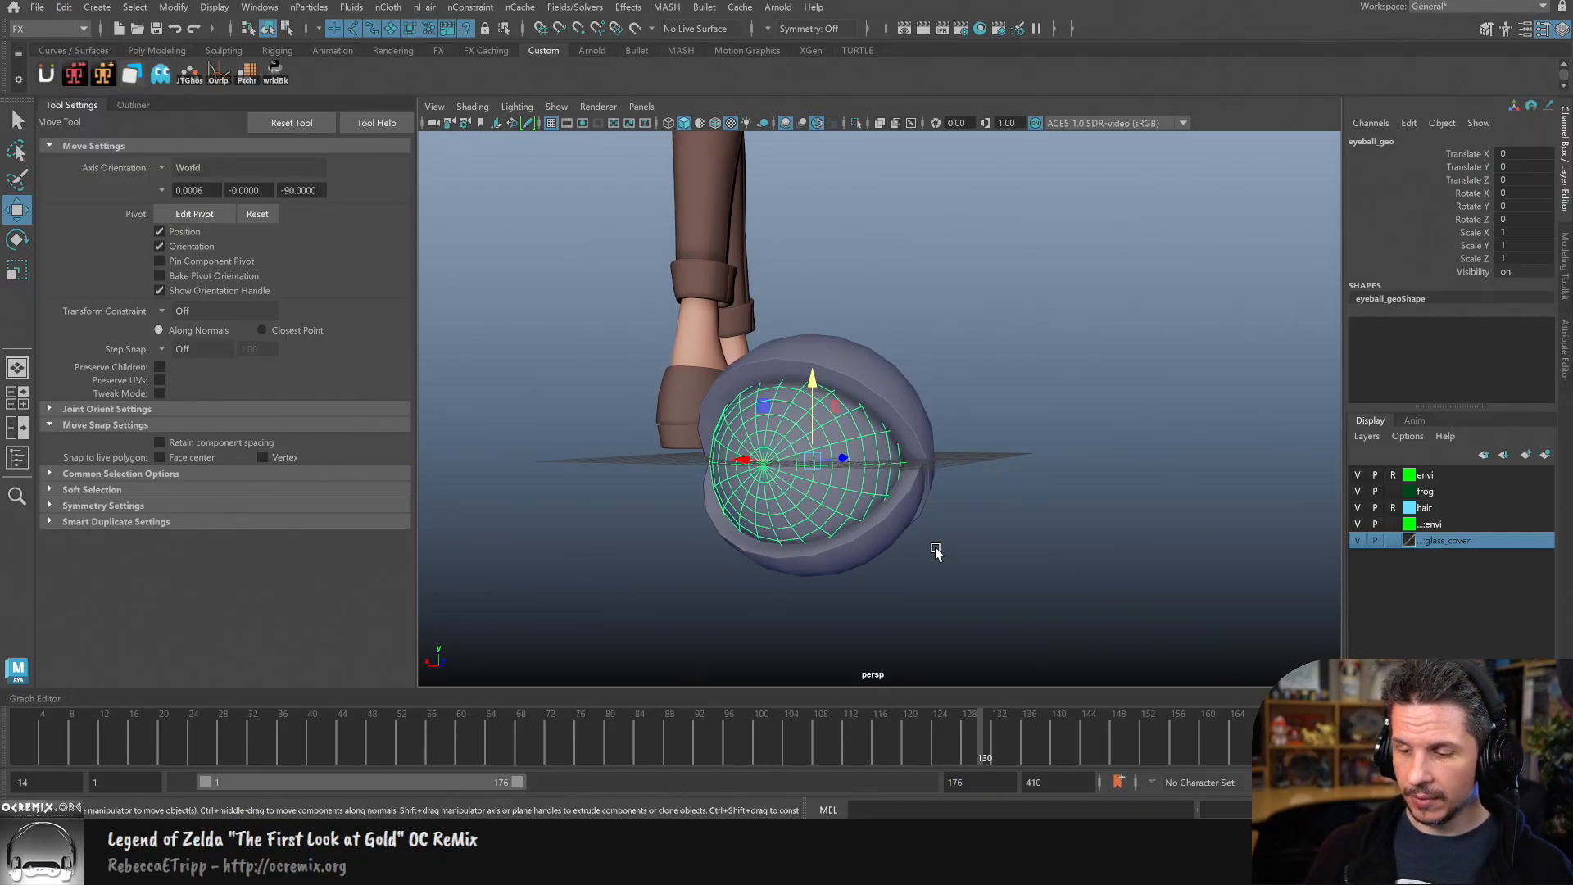
{"action": "left_click_drag", "start_coordinate": [923, 519], "coordinate": [995, 501], "text": "alt"}
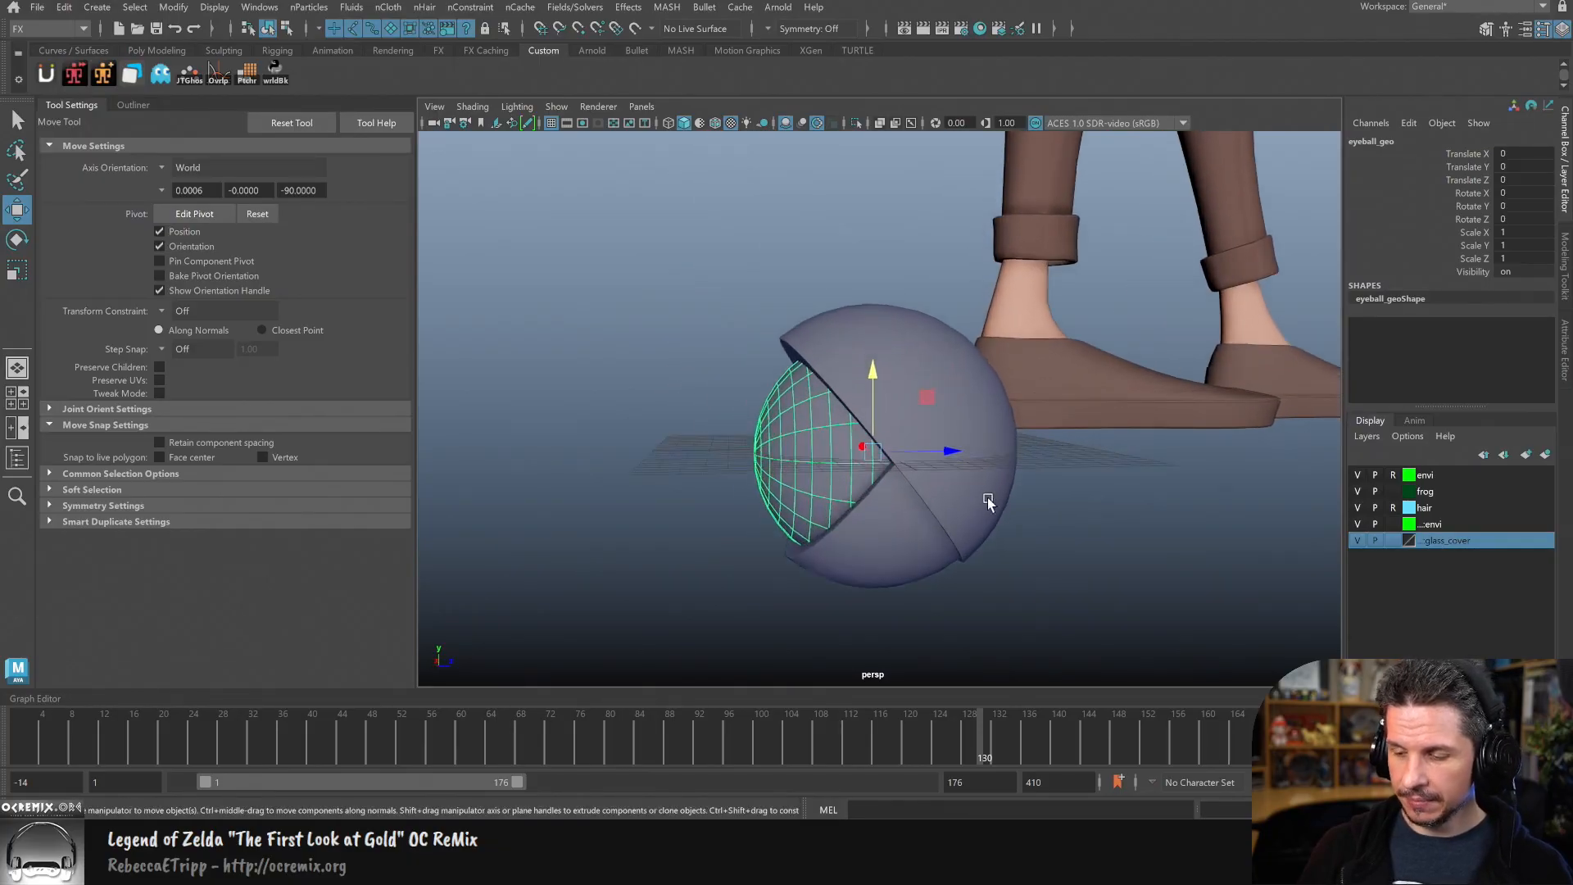
{"action": "left_click_drag", "start_coordinate": [953, 452], "coordinate": [666, 451]}
{"action": "middle_click_drag", "start_coordinate": [696, 513], "coordinate": [1016, 531], "text": "alt"}
{"action": "left_click_drag", "start_coordinate": [1017, 532], "coordinate": [960, 501], "text": "alt"}
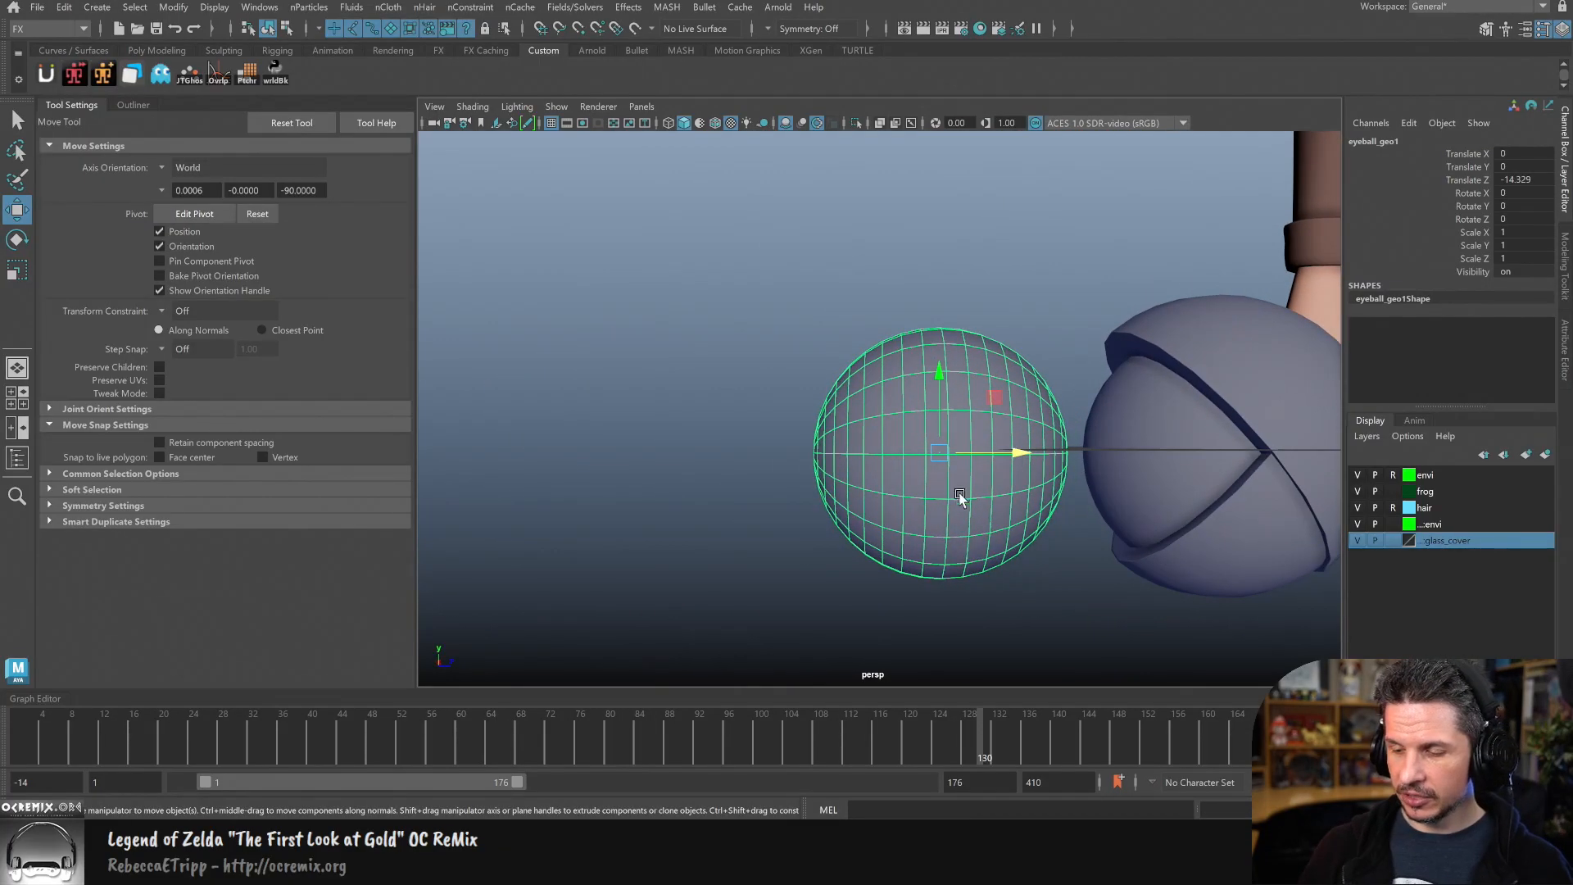
Step: Delete the duplicate sphere's rear and middle faces so only the shallow front cap is left, and return to object selection
{"action": "right_click_drag", "start_coordinate": [936, 465], "coordinate": [933, 359]}
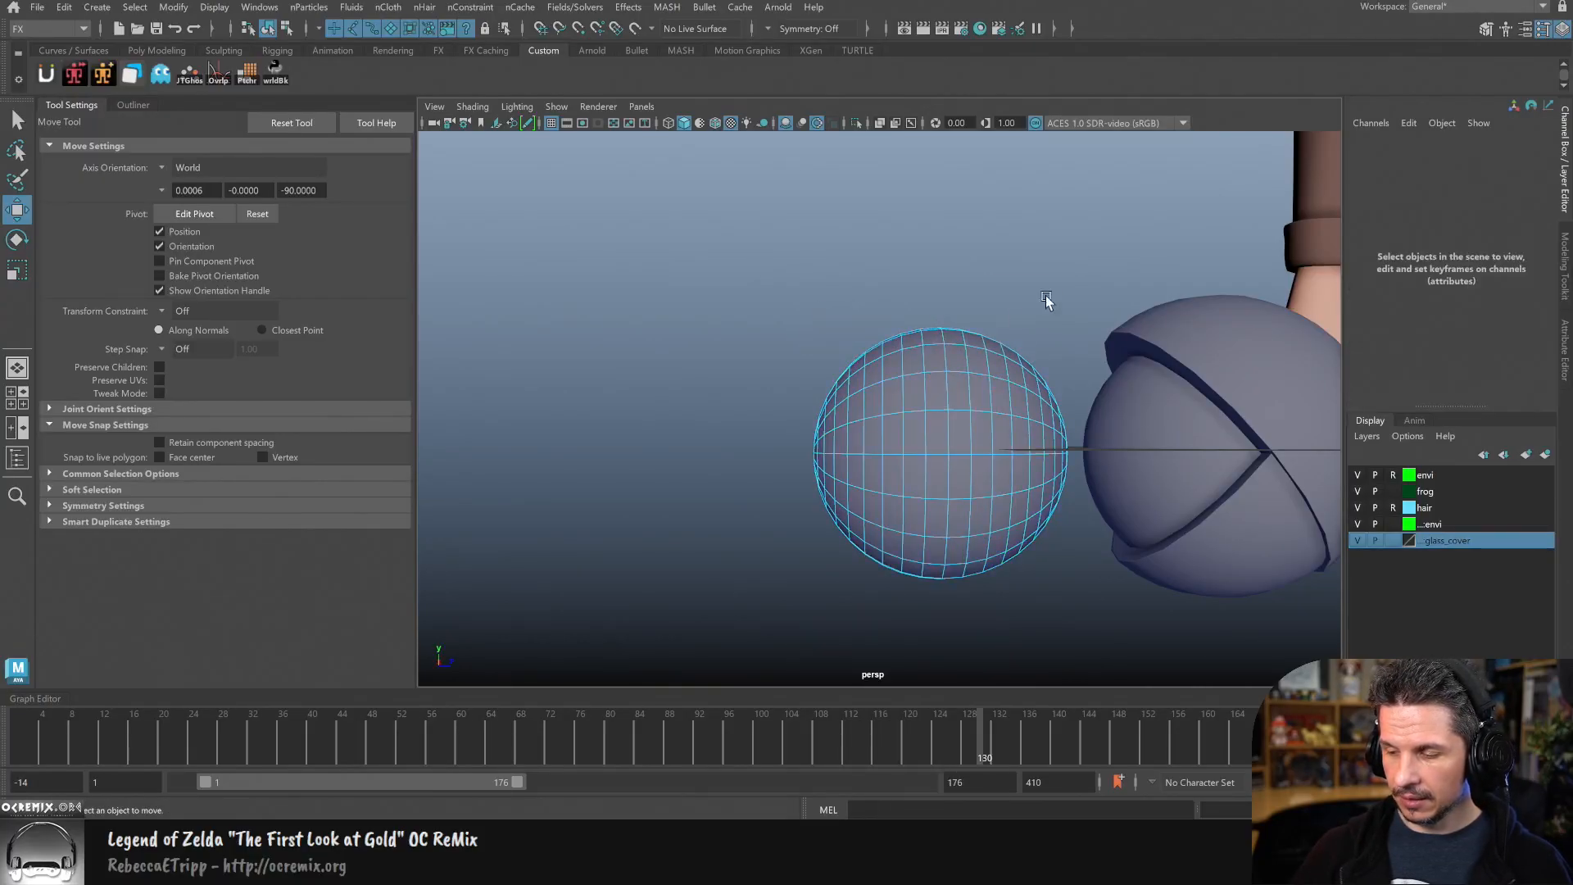
{"action": "left_click_drag", "start_coordinate": [1079, 335], "coordinate": [836, 602]}
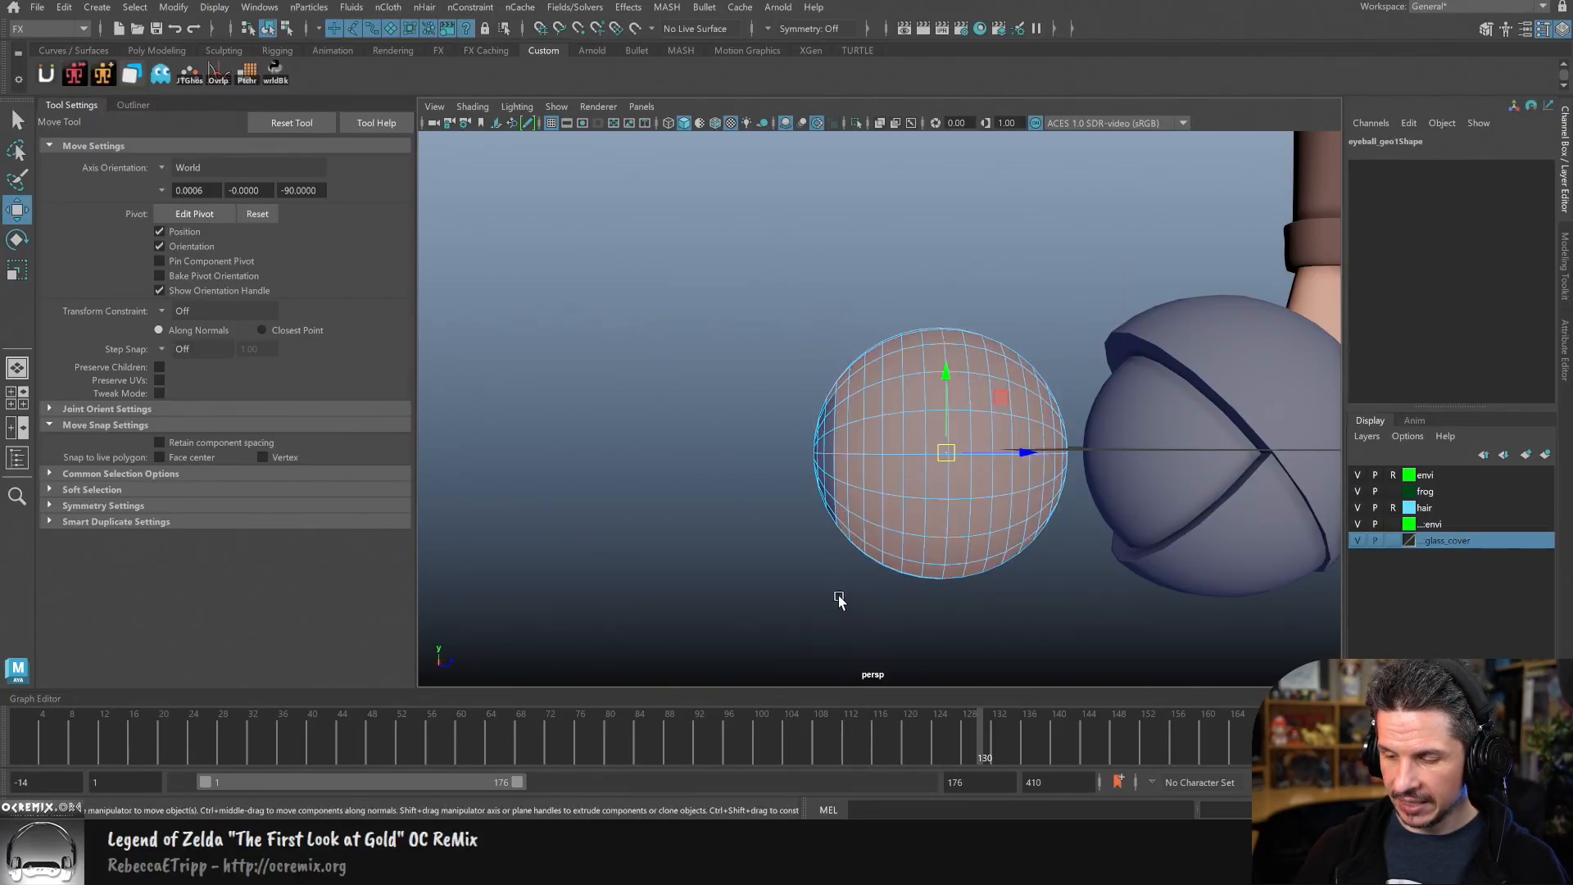
{"action": "key", "text": "Delete"}
{"action": "key", "text": "ctrl+z"}
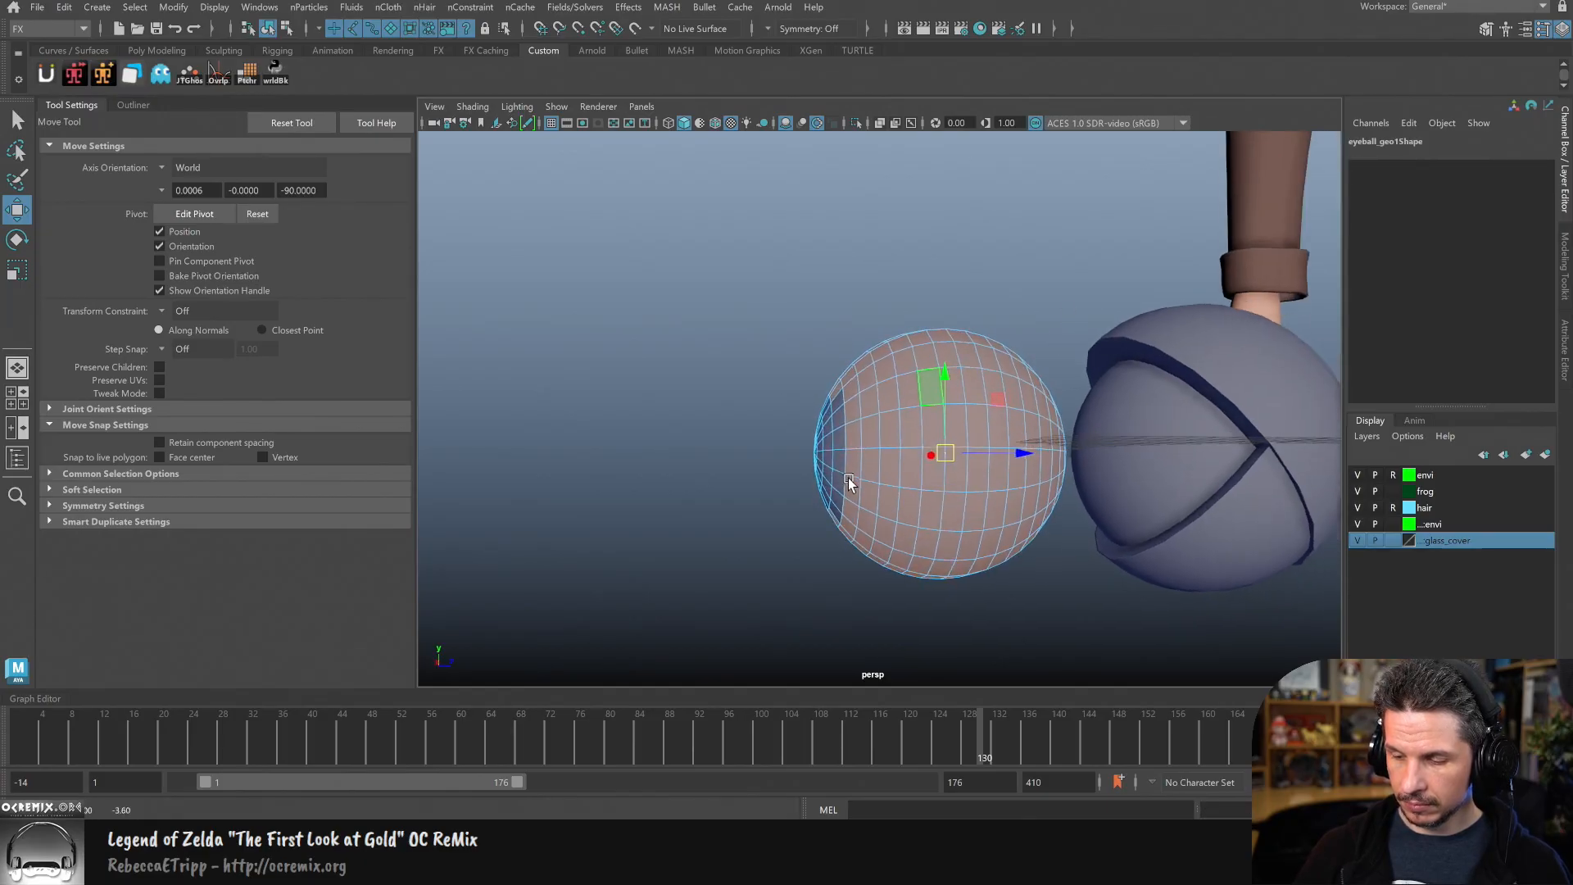
{"action": "left_click_drag", "start_coordinate": [824, 524], "coordinate": [1028, 532]}
{"action": "left_click_drag", "start_coordinate": [886, 500], "coordinate": [952, 497], "text": "alt"}
{"action": "key", "text": "Delete"}
{"action": "mouse_move", "coordinate": [994, 559]}
{"action": "left_mouse_down", "text": "alt"}
{"action": "mouse_move", "coordinate": [1007, 544]}
{"action": "mouse_move", "coordinate": [989, 534]}
{"action": "left_mouse_up", "text": "alt"}
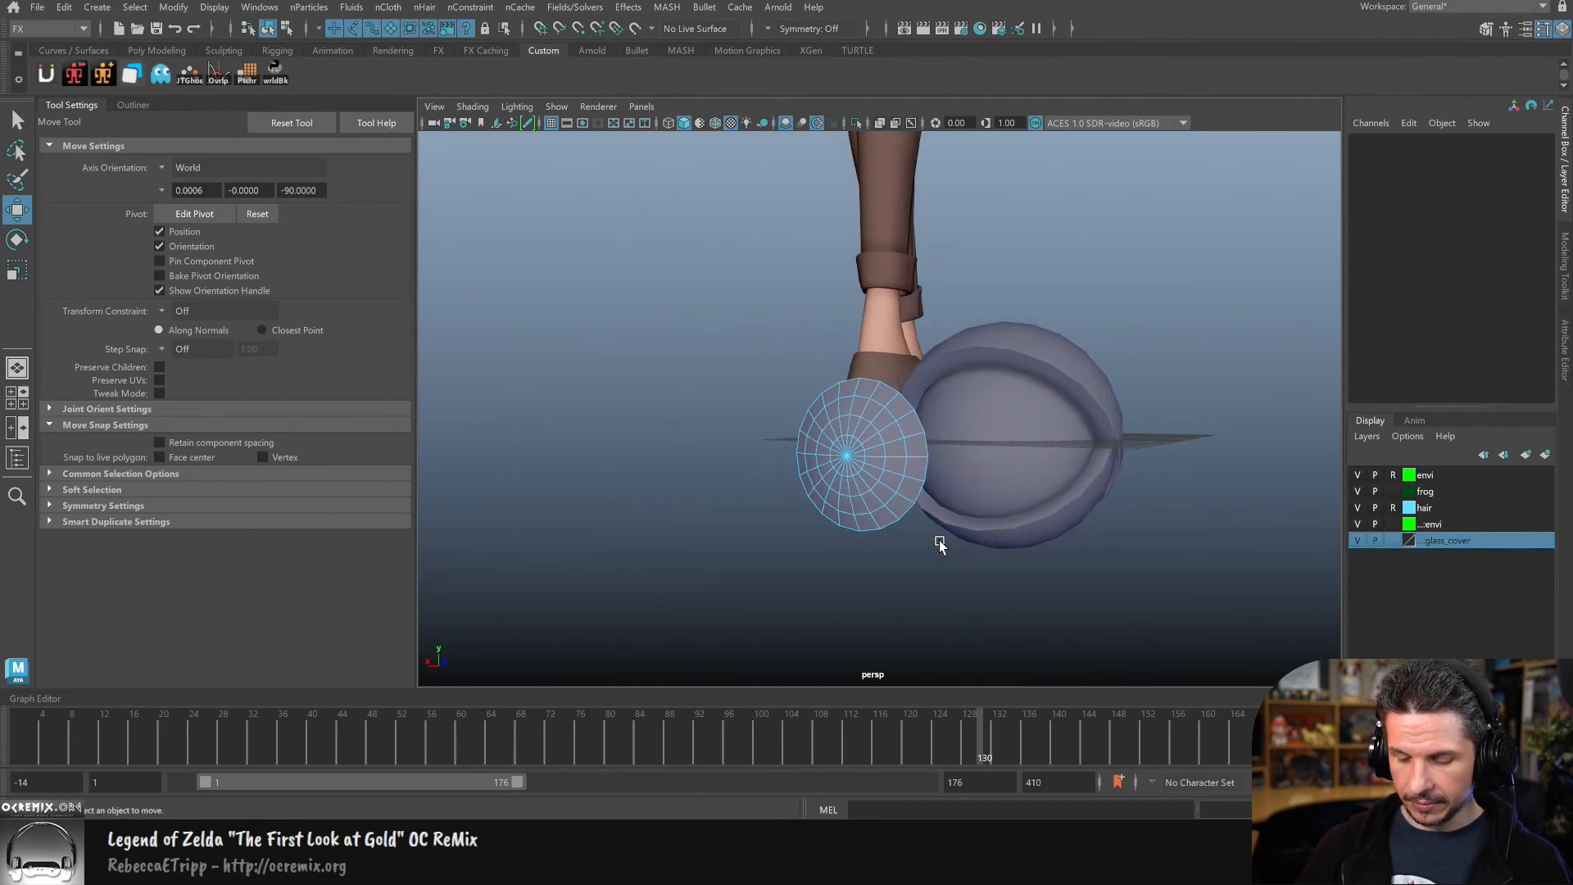
{"action": "key", "text": "F8"}
Step: Insert two extra edge loops around the cap with the Multi-Cut tool
{"action": "right_click_drag", "start_coordinate": [937, 527], "coordinate": [1062, 561], "text": "alt"}
{"action": "left_click_drag", "start_coordinate": [1061, 561], "coordinate": [1019, 532], "text": "alt"}
{"action": "right_click", "coordinate": [857, 364], "text": "shift"}
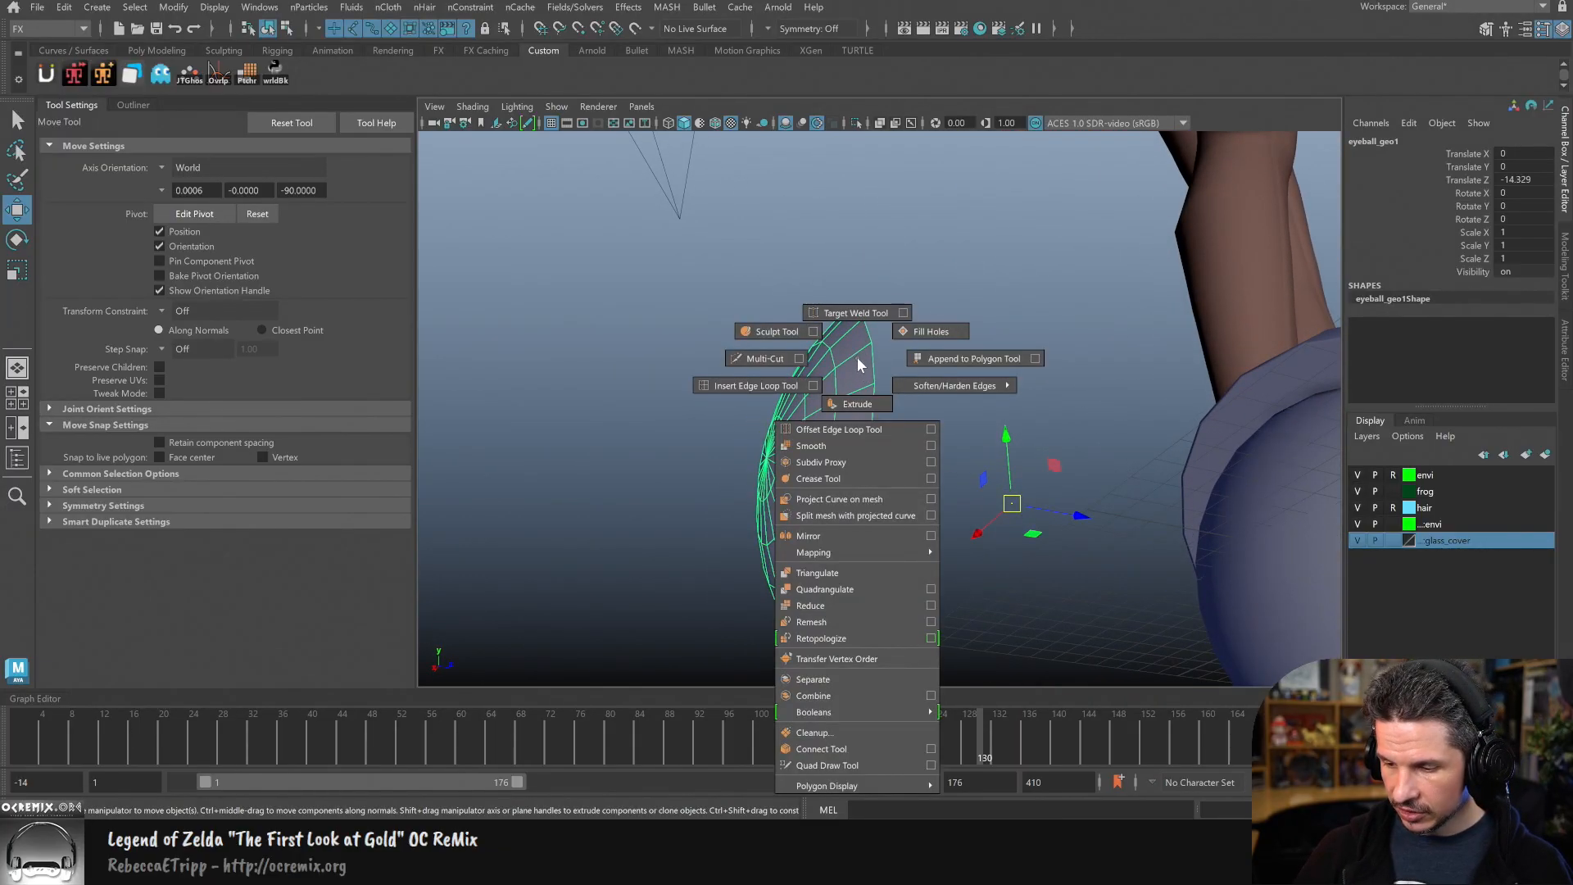
{"action": "left_click", "coordinate": [764, 358]}
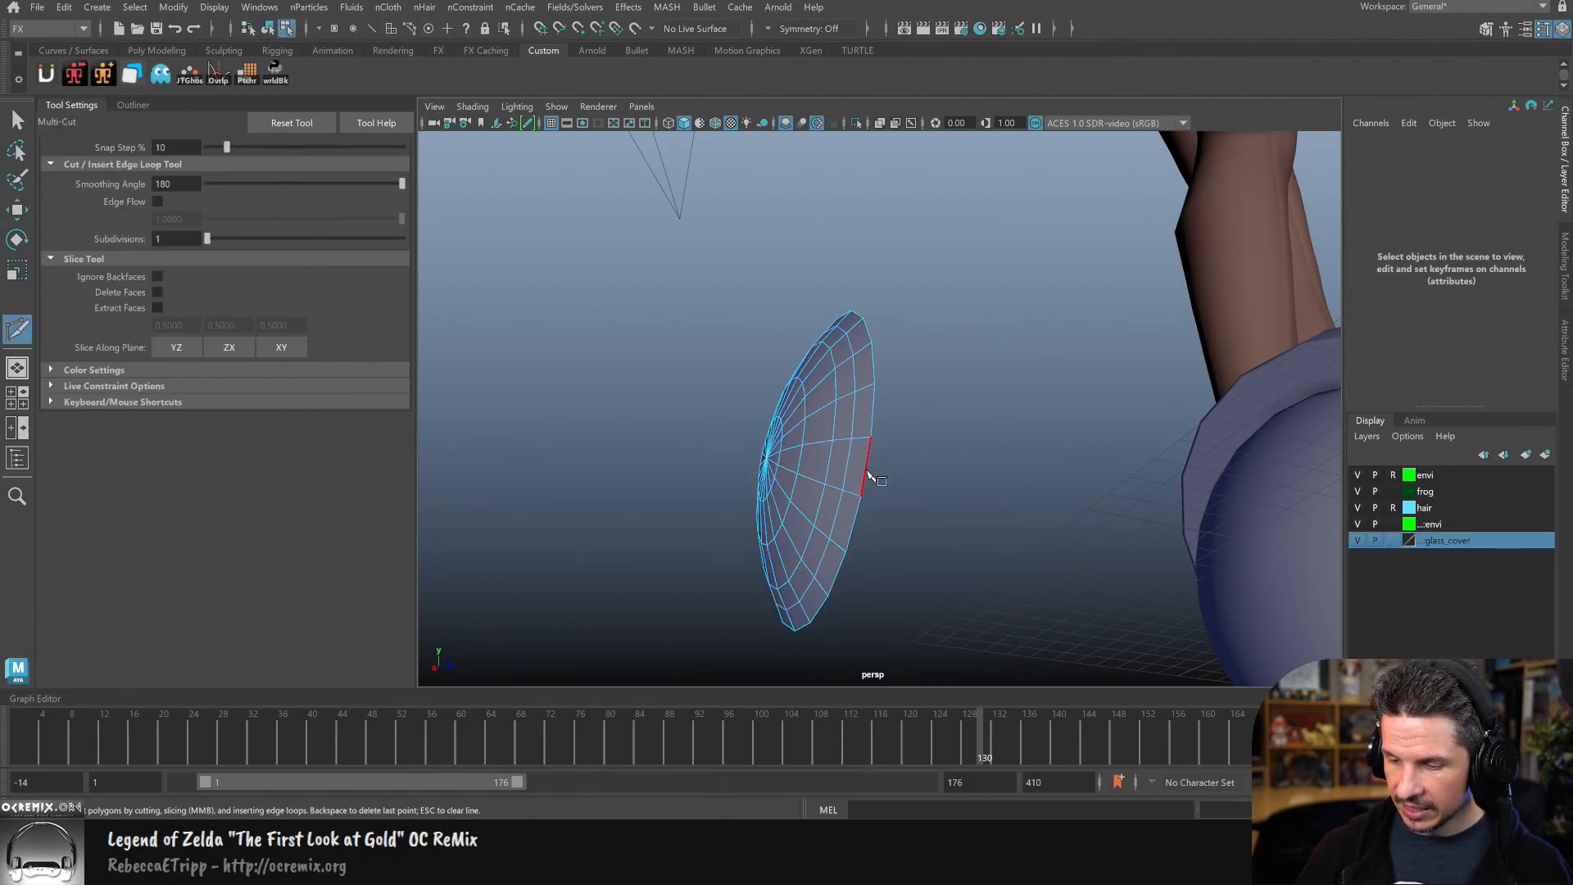
{"action": "left_click_drag", "start_coordinate": [867, 473], "coordinate": [892, 458], "text": "alt"}
{"action": "right_click_drag", "start_coordinate": [892, 458], "coordinate": [879, 357], "text": "alt"}
{"action": "left_click", "coordinate": [852, 339], "text": "ctrl"}
Step: Move the cap's added edge loops slightly along Z to smooth its curvature, and return to object selection
{"action": "key", "text": "w"}
{"action": "left_click", "coordinate": [910, 292]}
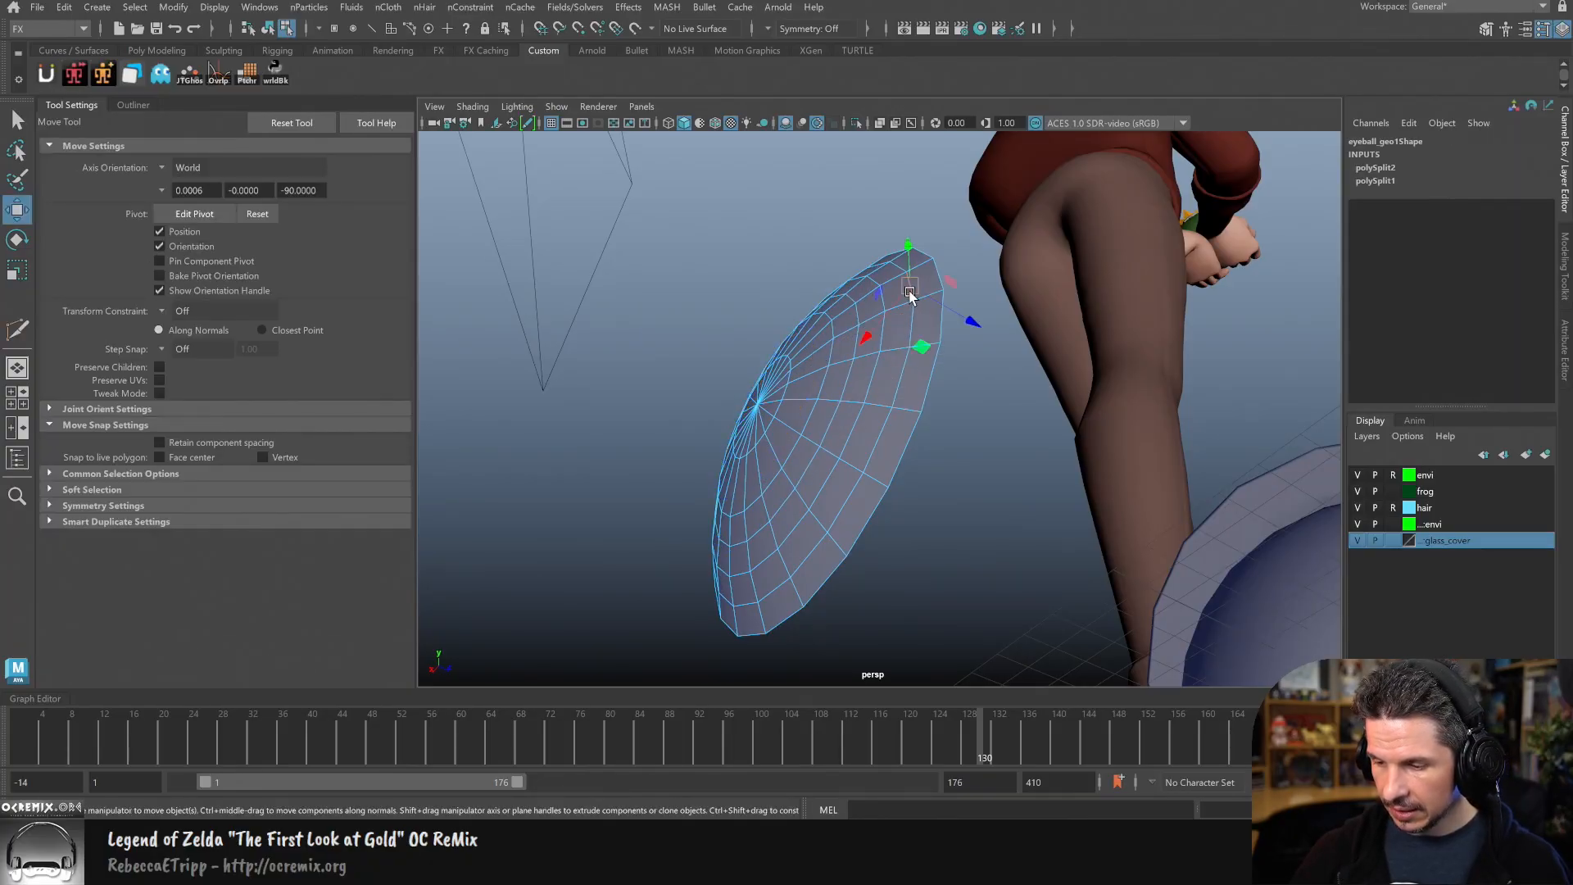
{"action": "left_click_drag", "start_coordinate": [910, 320], "coordinate": [1011, 396], "text": "alt"}
{"action": "left_click_drag", "start_coordinate": [887, 457], "coordinate": [857, 437]}
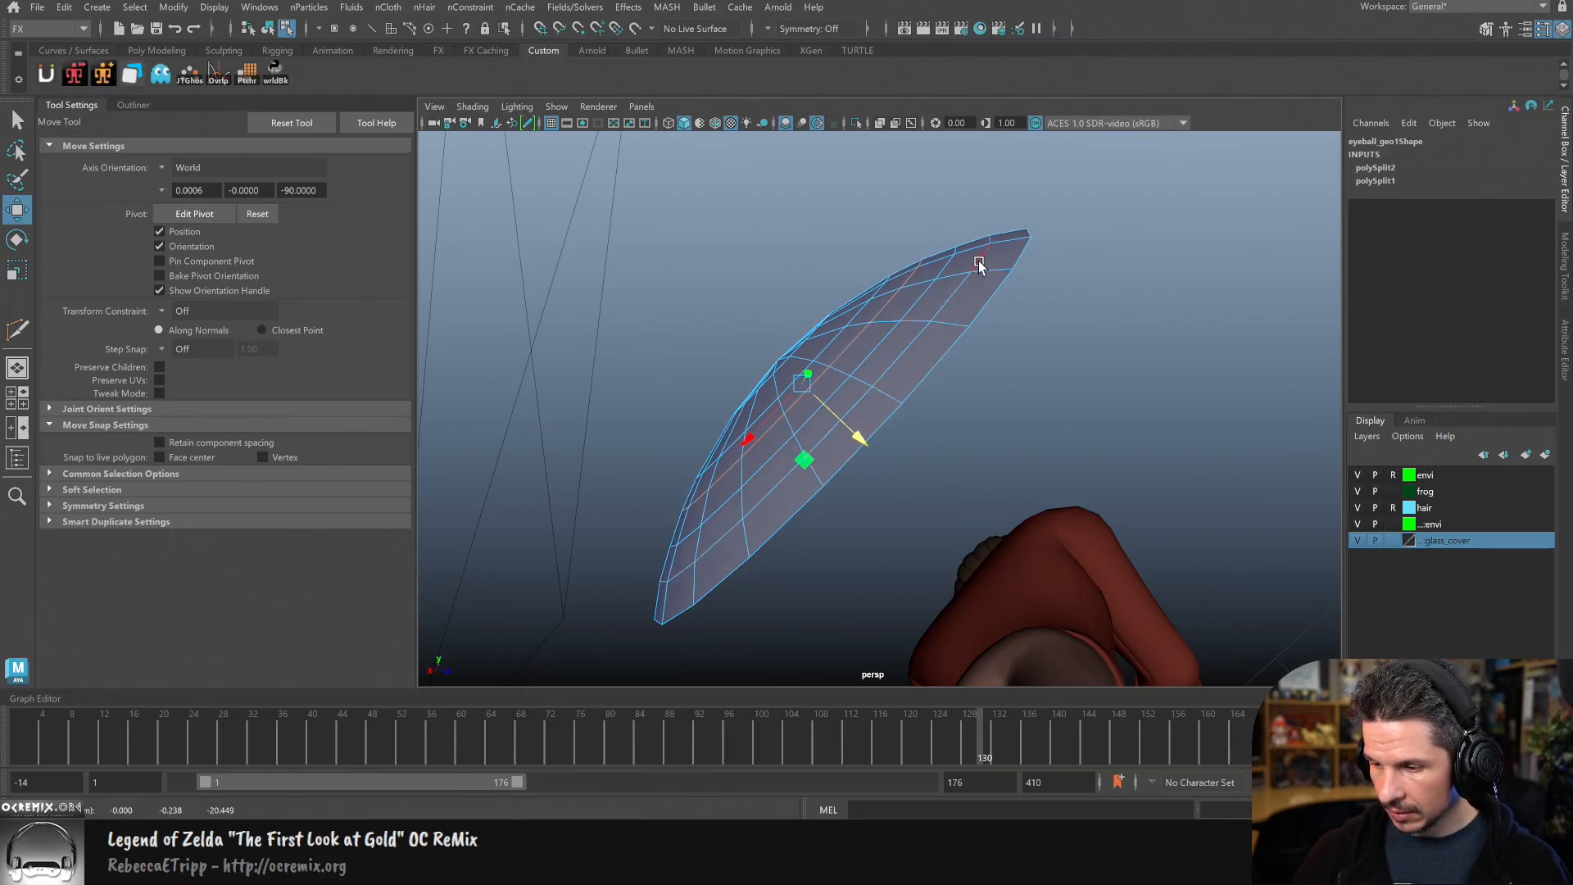
{"action": "left_click_drag", "start_coordinate": [882, 450], "coordinate": [865, 447]}
{"action": "double_click", "coordinate": [942, 267]}
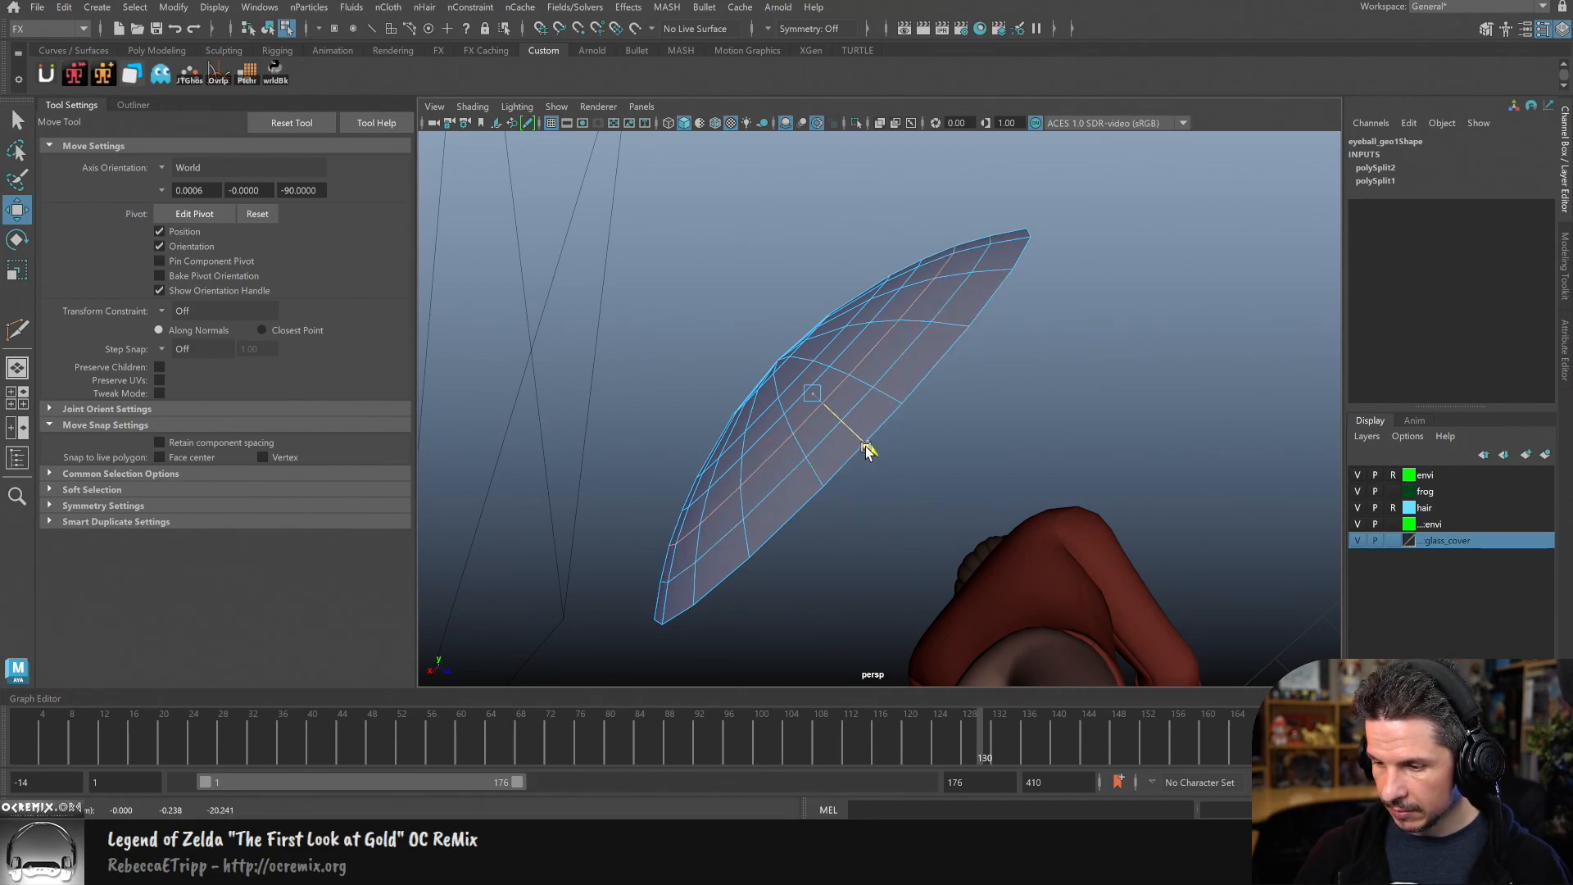
{"action": "left_click_drag", "start_coordinate": [1043, 316], "coordinate": [994, 468], "text": "alt"}
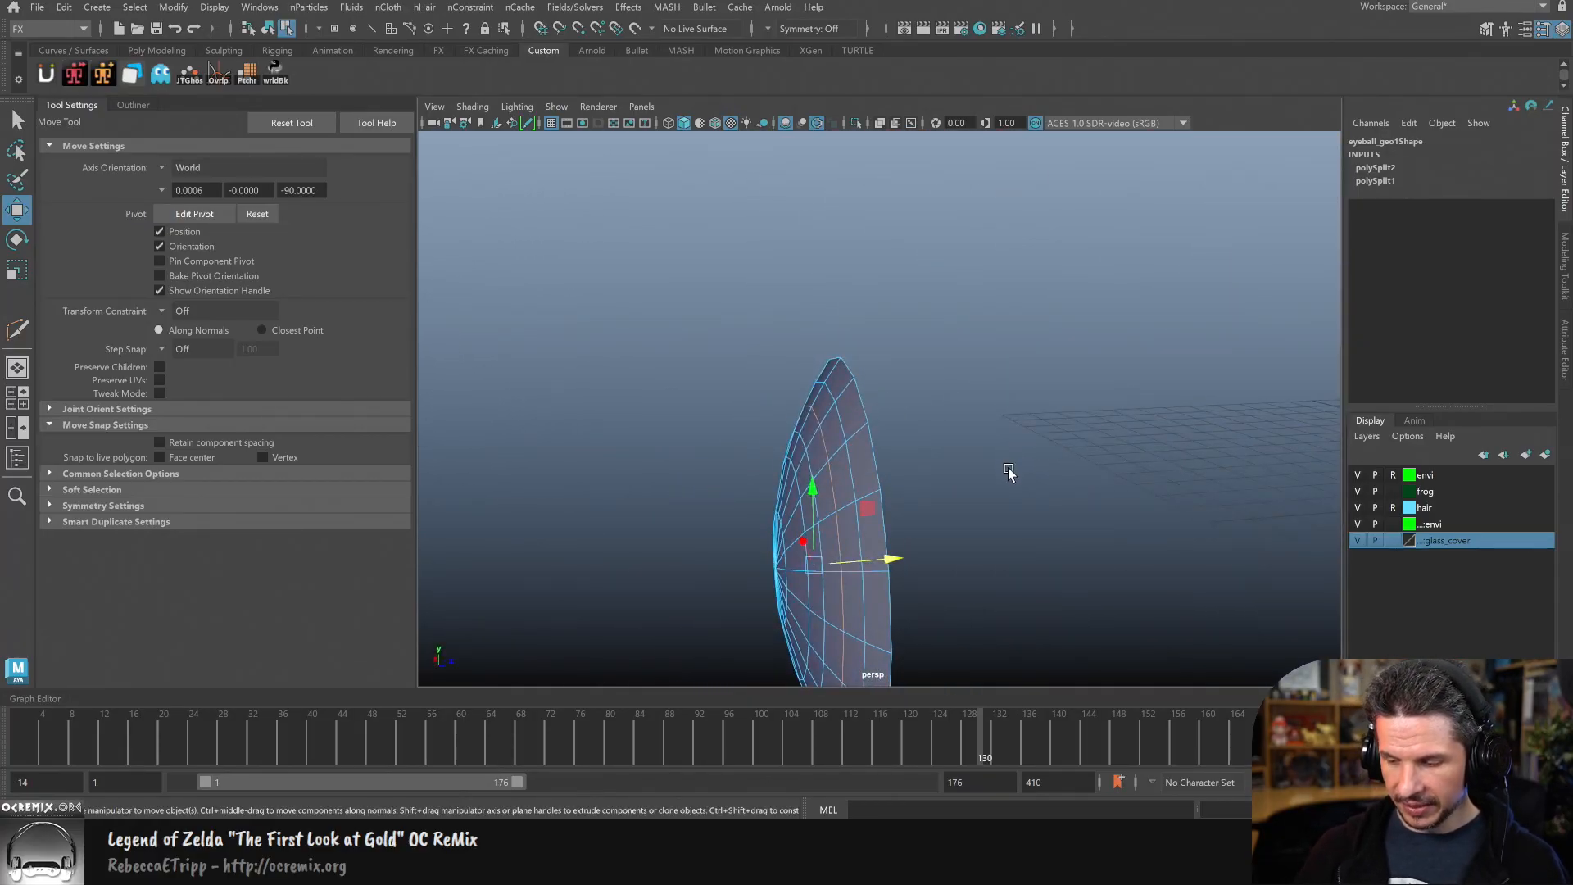
{"action": "key", "text": "F8"}
Step: Set the cap's Translate Z to 0 to place it back on the front of the eyeball
{"action": "left_click_drag", "start_coordinate": [1065, 492], "coordinate": [1004, 482], "text": "alt"}
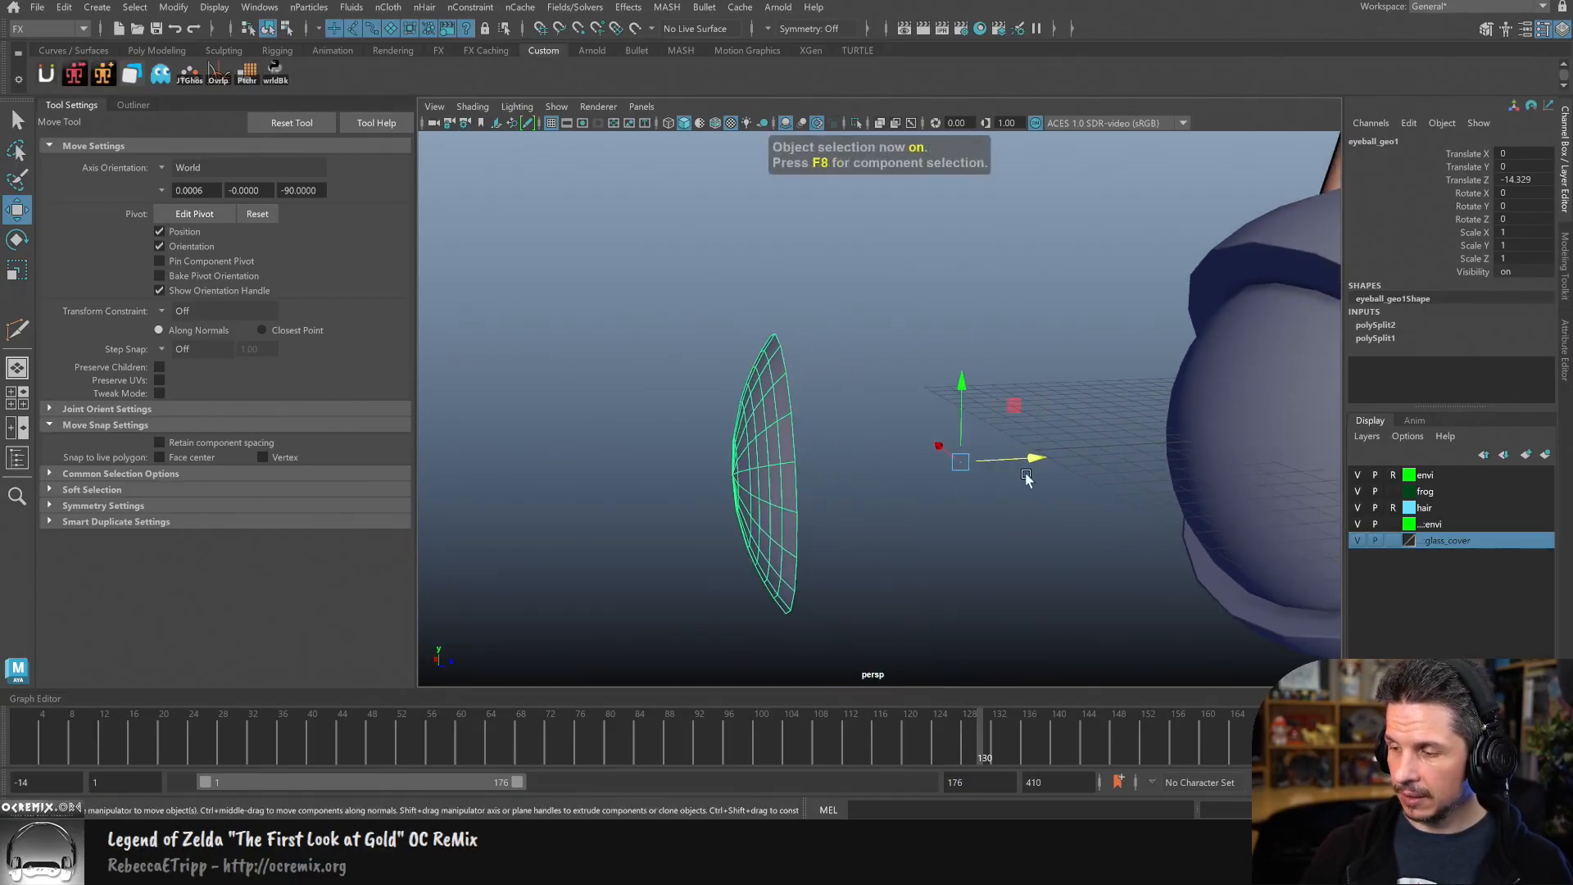
{"action": "type", "text": "0"}
{"action": "key", "text": "Return"}
{"action": "left_click_drag", "start_coordinate": [1169, 503], "coordinate": [959, 514], "text": "alt"}
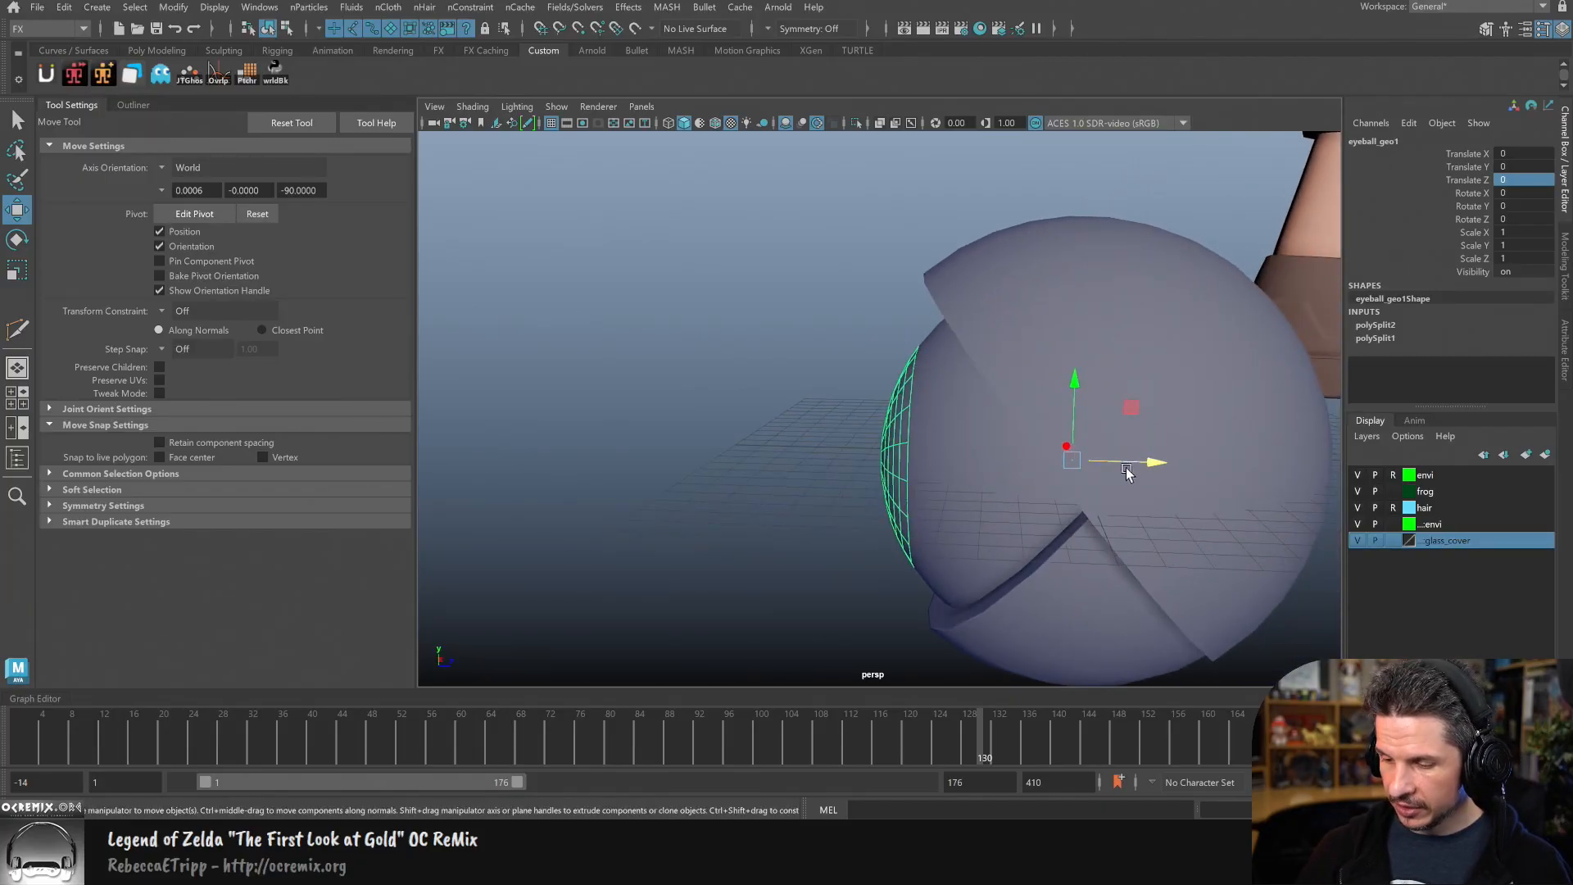
Step: Extrude all the cap's faces outward with a Local Translate Z of about 0.186, and return to object selection
{"action": "right_click", "coordinate": [894, 443]}
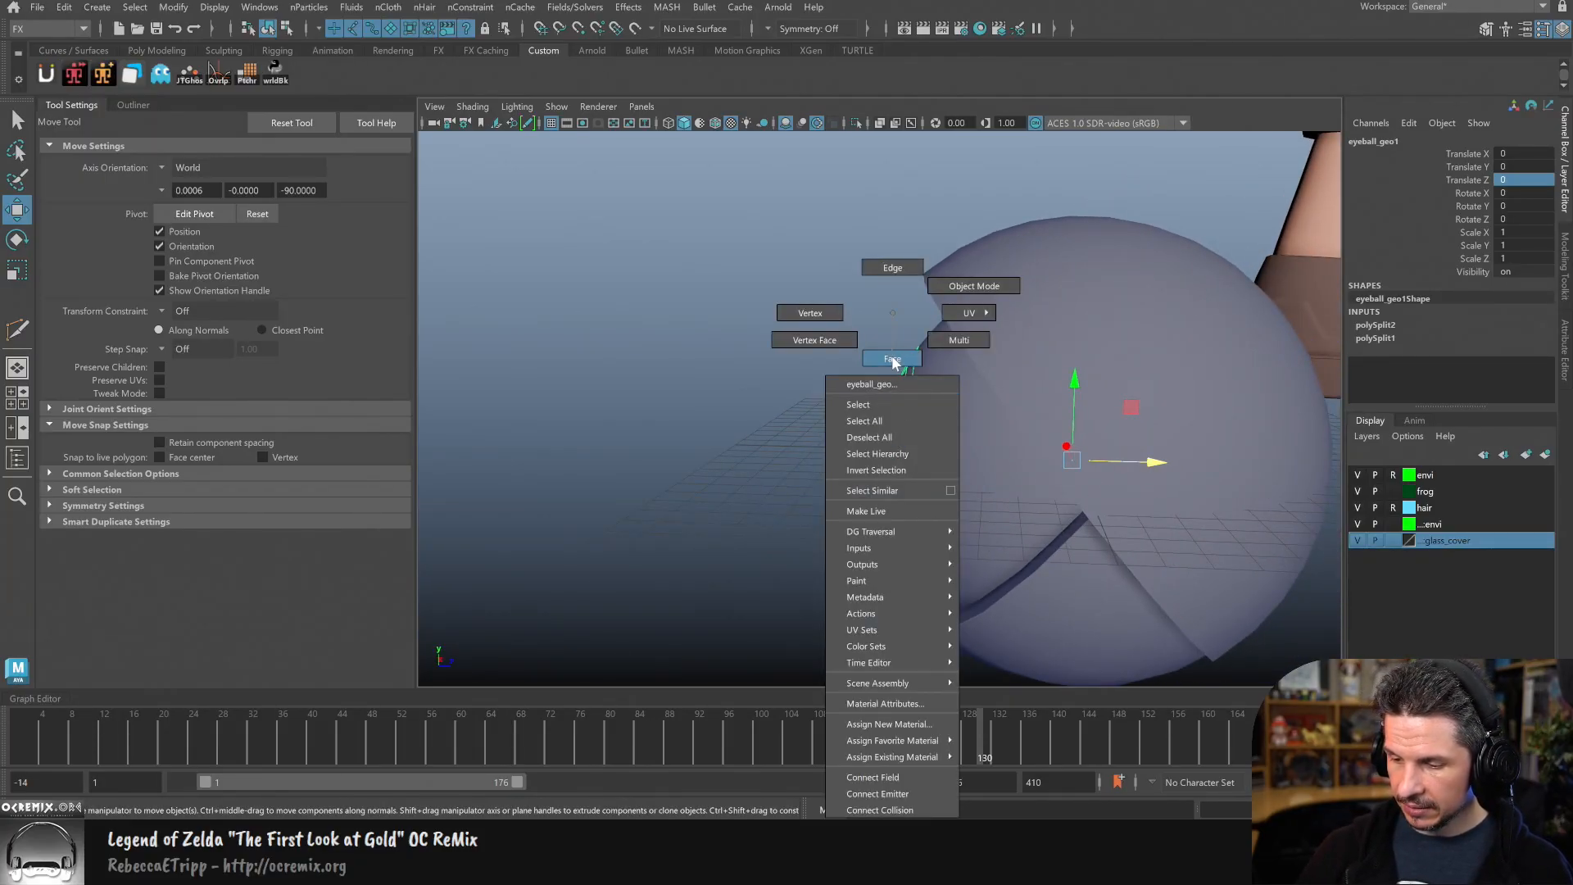
{"action": "right_click_drag", "start_coordinate": [892, 346], "coordinate": [891, 311]}
{"action": "left_click_drag", "start_coordinate": [855, 412], "coordinate": [819, 373], "text": "alt"}
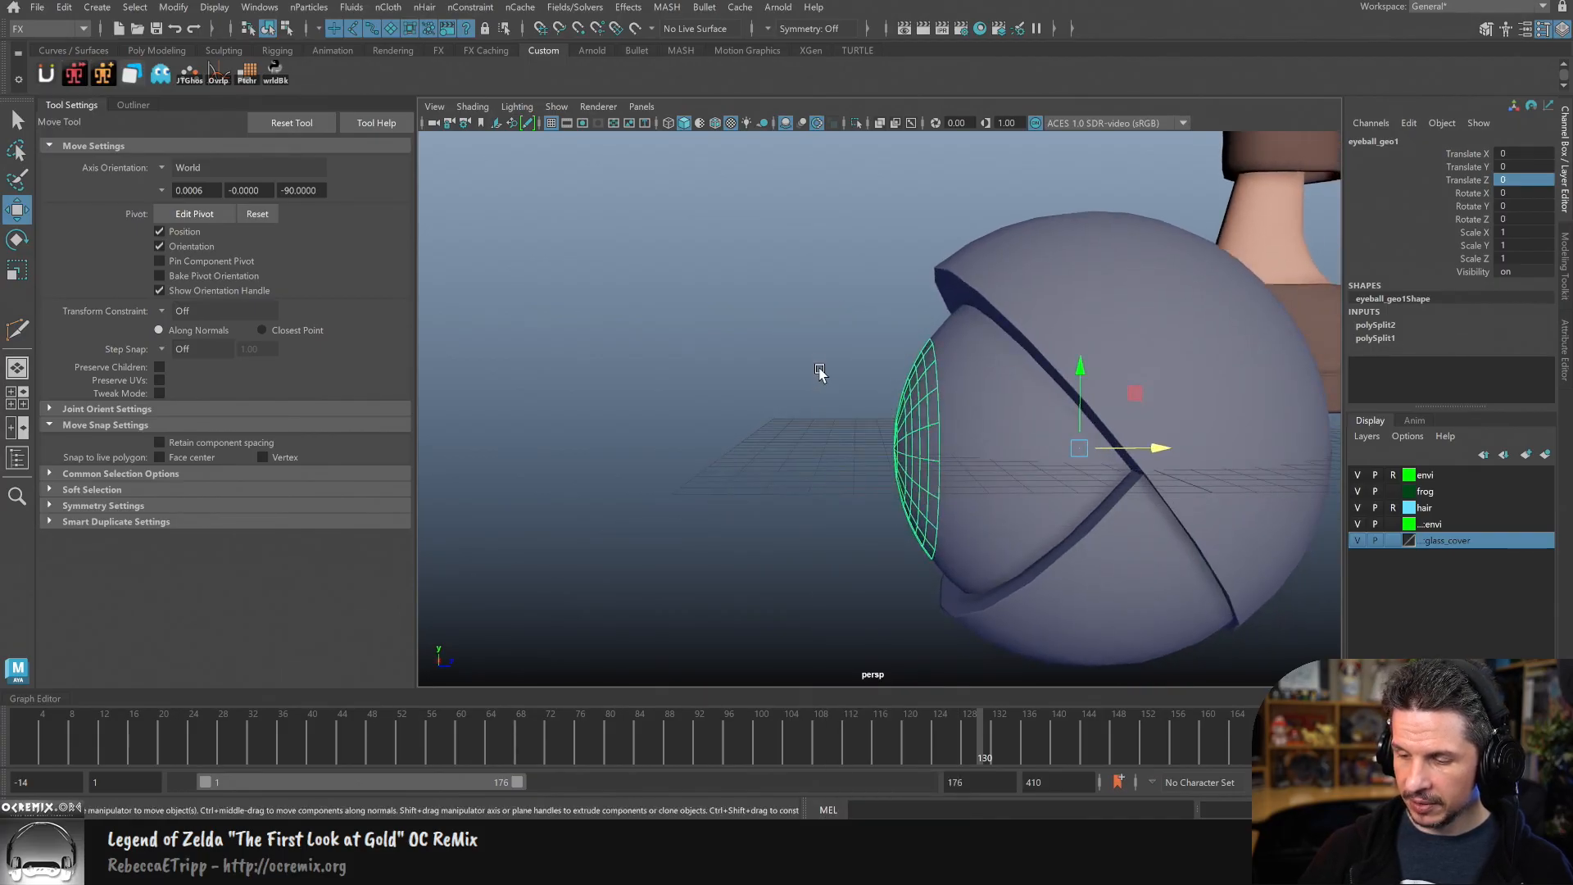
{"action": "right_click_drag", "start_coordinate": [824, 410], "coordinate": [815, 364]}
{"action": "left_click_drag", "start_coordinate": [854, 329], "coordinate": [989, 588]}
{"action": "right_click_drag", "start_coordinate": [929, 418], "coordinate": [933, 463], "text": "shift"}
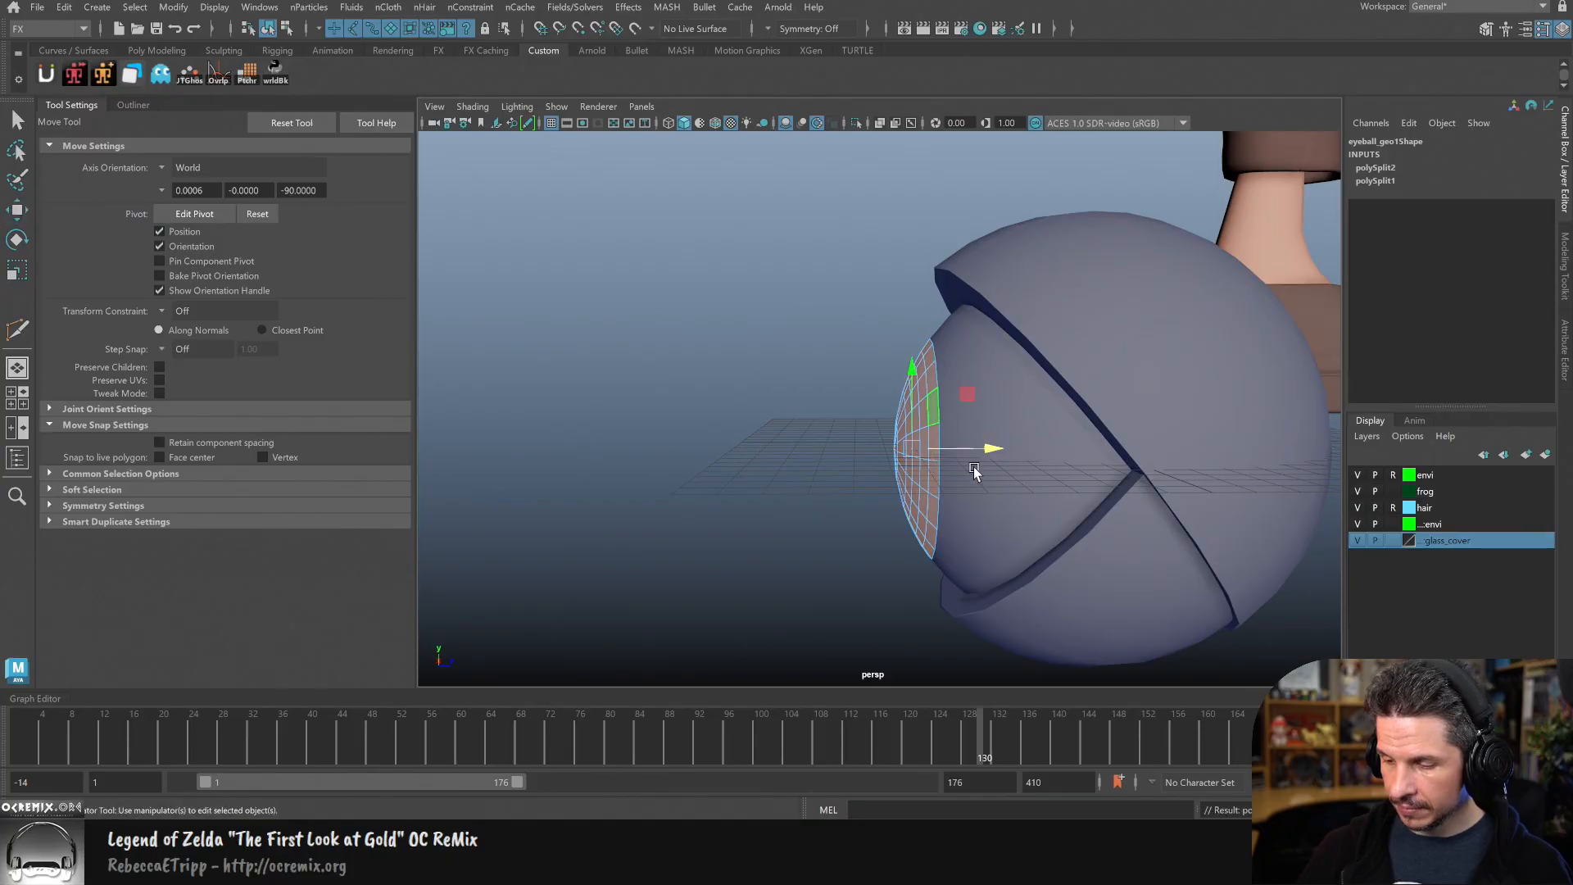
{"action": "left_click_drag", "start_coordinate": [879, 493], "coordinate": [878, 487]}
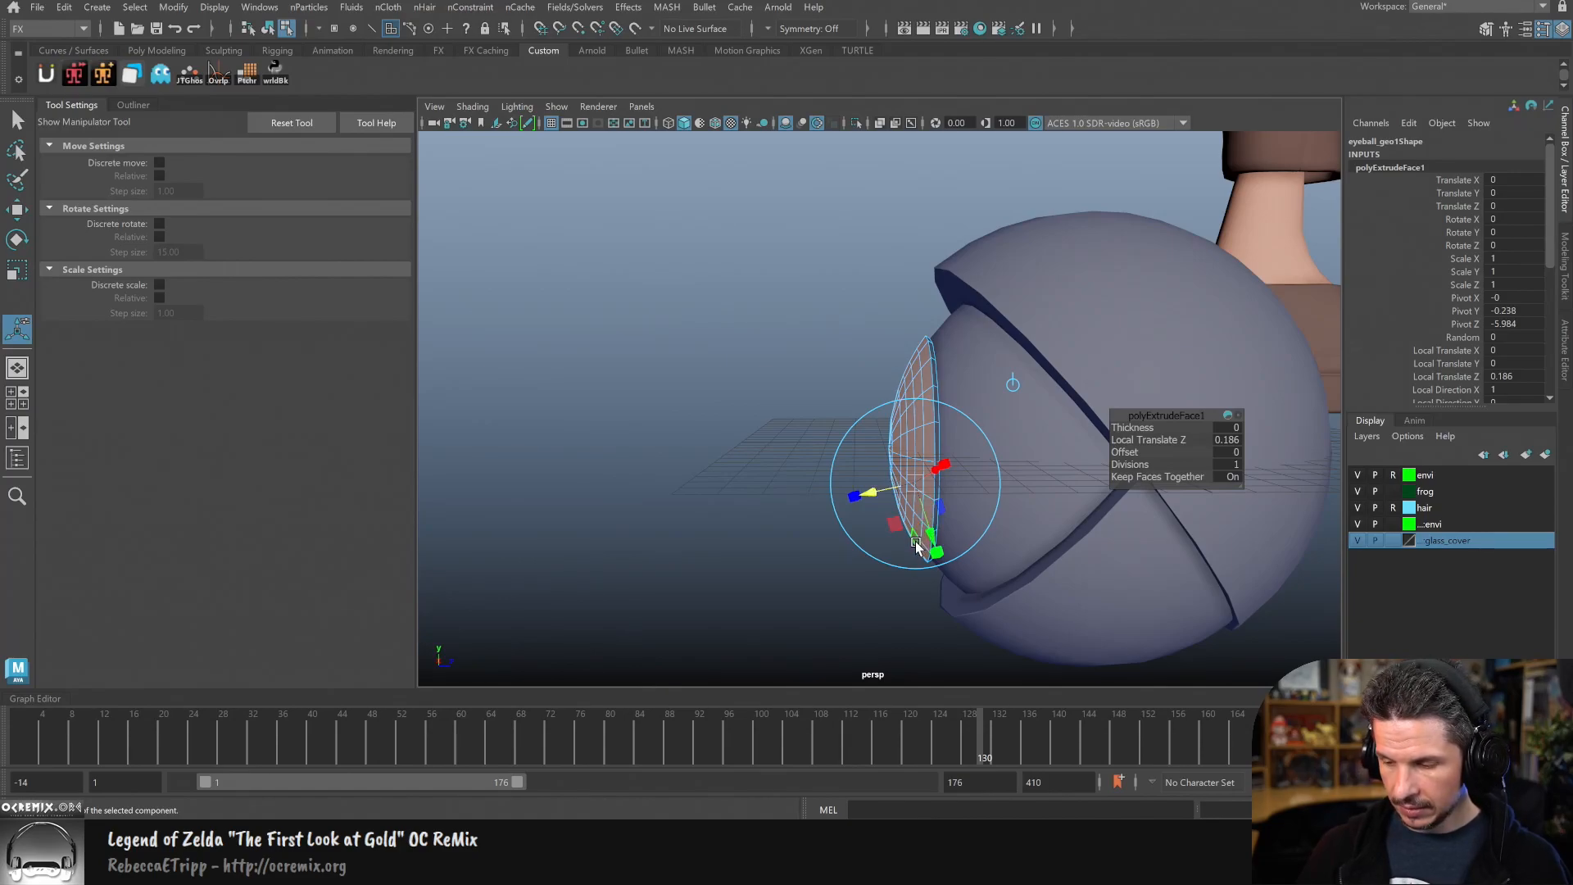
{"action": "key", "text": "q"}
{"action": "key", "text": "F8"}
{"action": "left_click", "coordinate": [883, 573]}
{"action": "left_click_drag", "start_coordinate": [912, 584], "coordinate": [906, 543], "text": "alt"}
Step: Reselect the cap, show its extrusion manipulator to inspect the thickness, and go back to the Move tool with the cap selected
{"action": "left_click", "coordinate": [915, 515]}
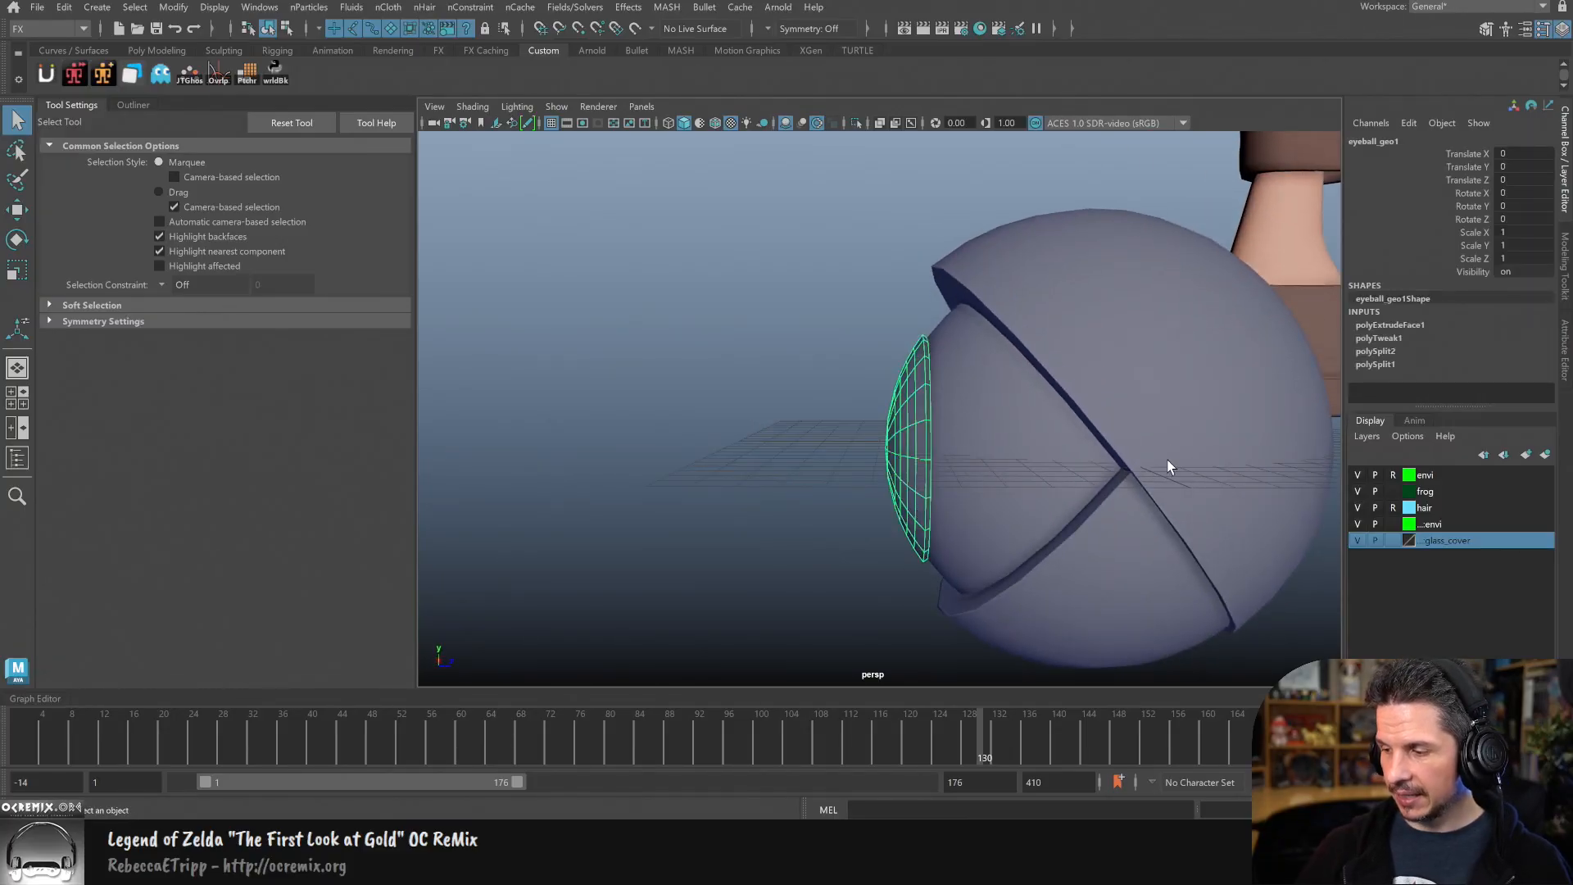
{"action": "key", "text": "t"}
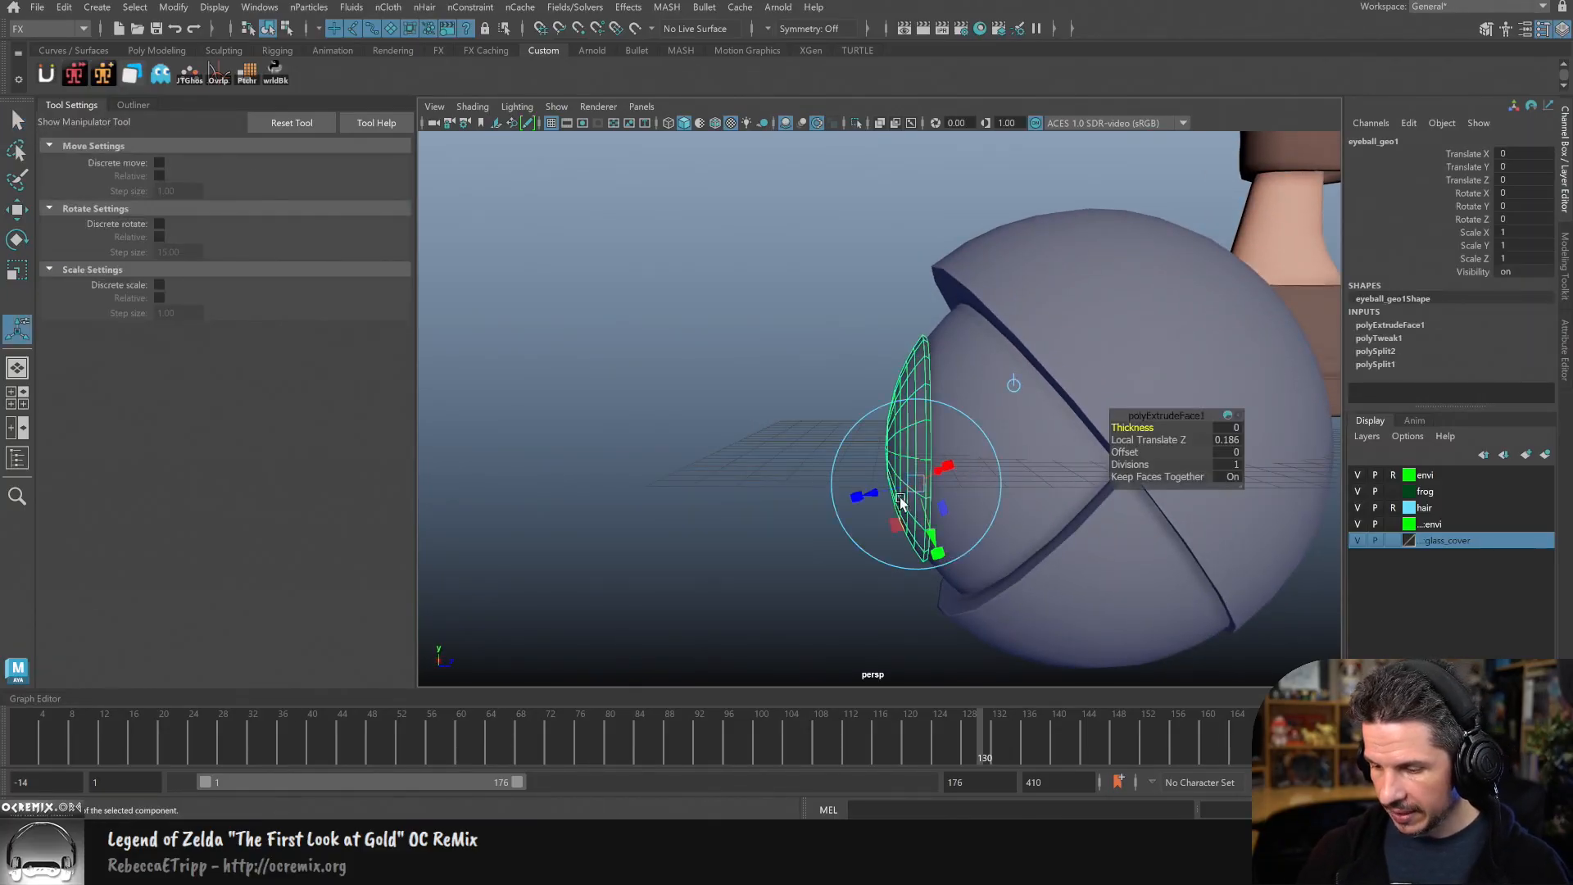
{"action": "key", "text": "w"}
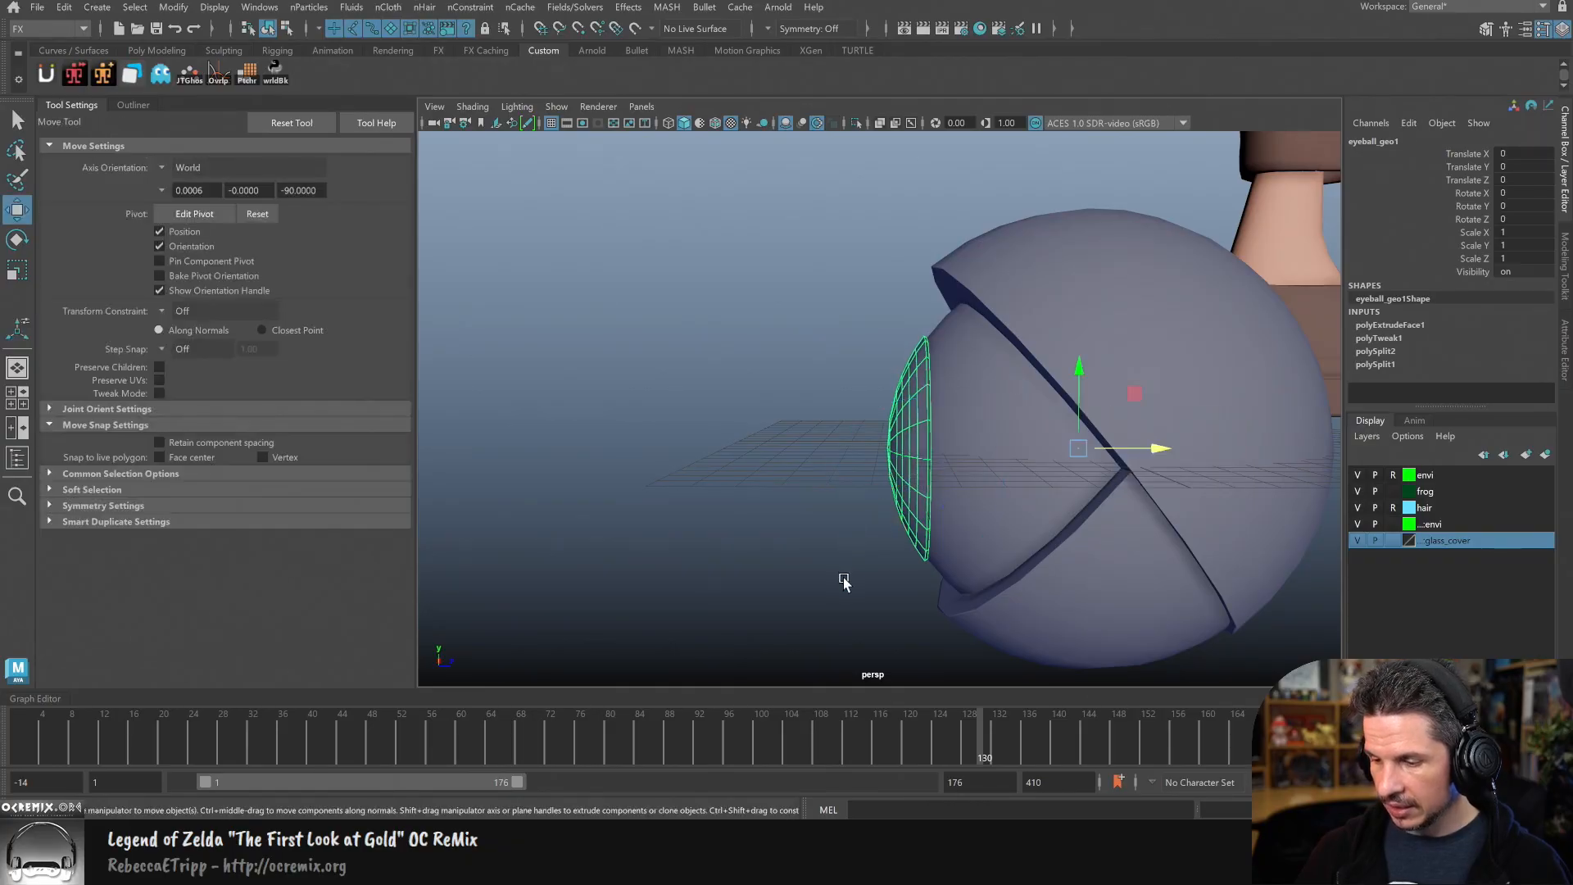
{"action": "left_click", "coordinate": [872, 568]}
{"action": "key", "text": "ctrl+z"}
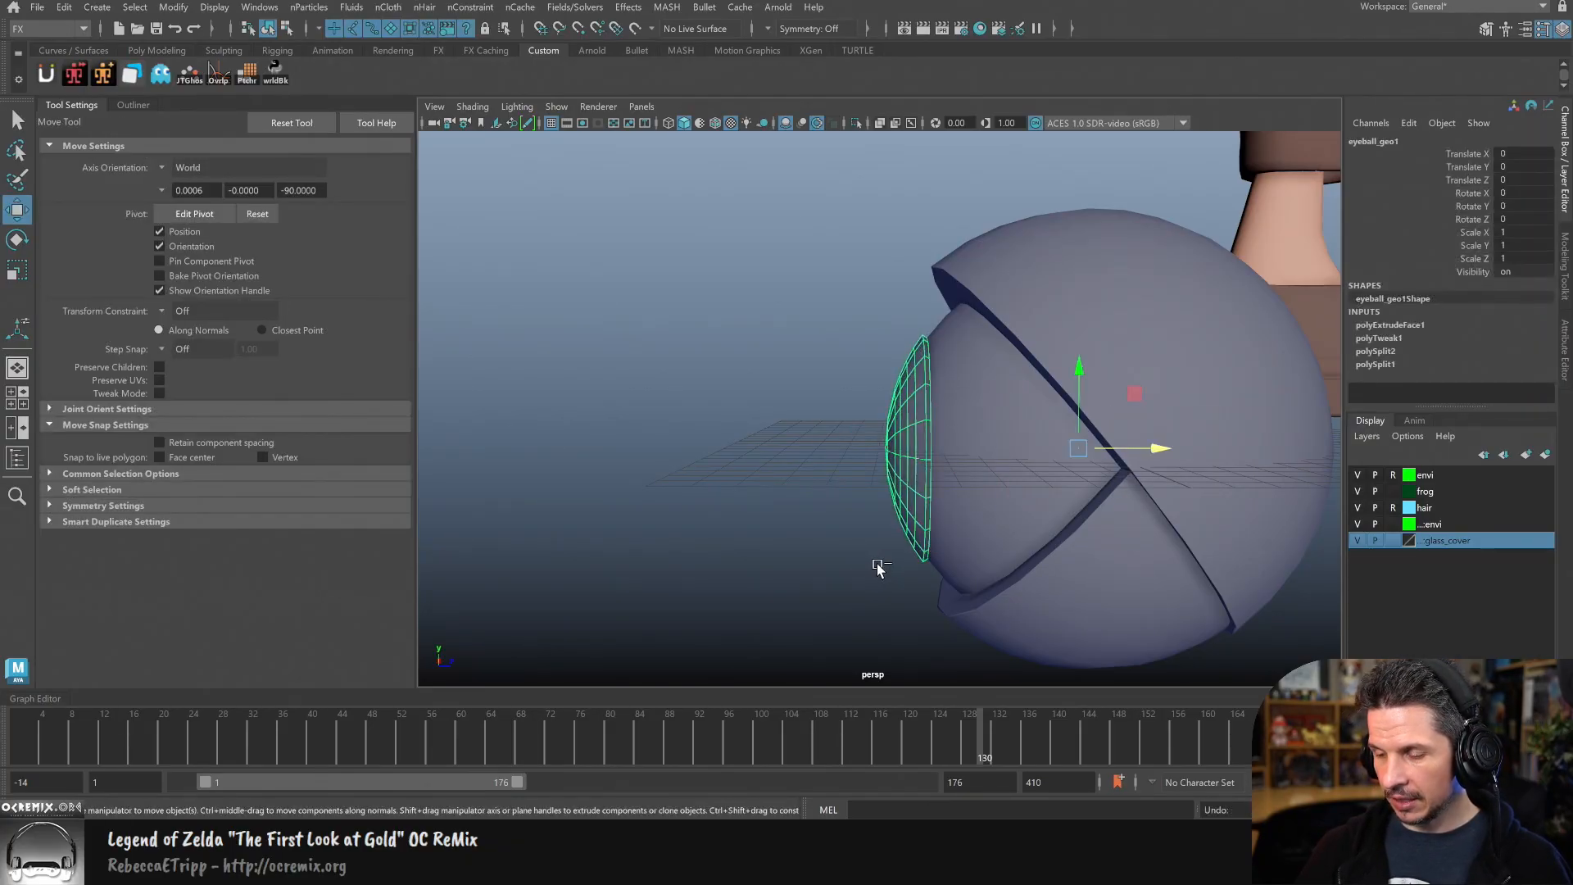
Step: Try rotating the cap about its X axis to test its pivot, undo the rotation, and return to the Move tool
{"action": "scroll", "coordinate": [941, 544], "scroll_direction": "up", "scroll_amount": 5}
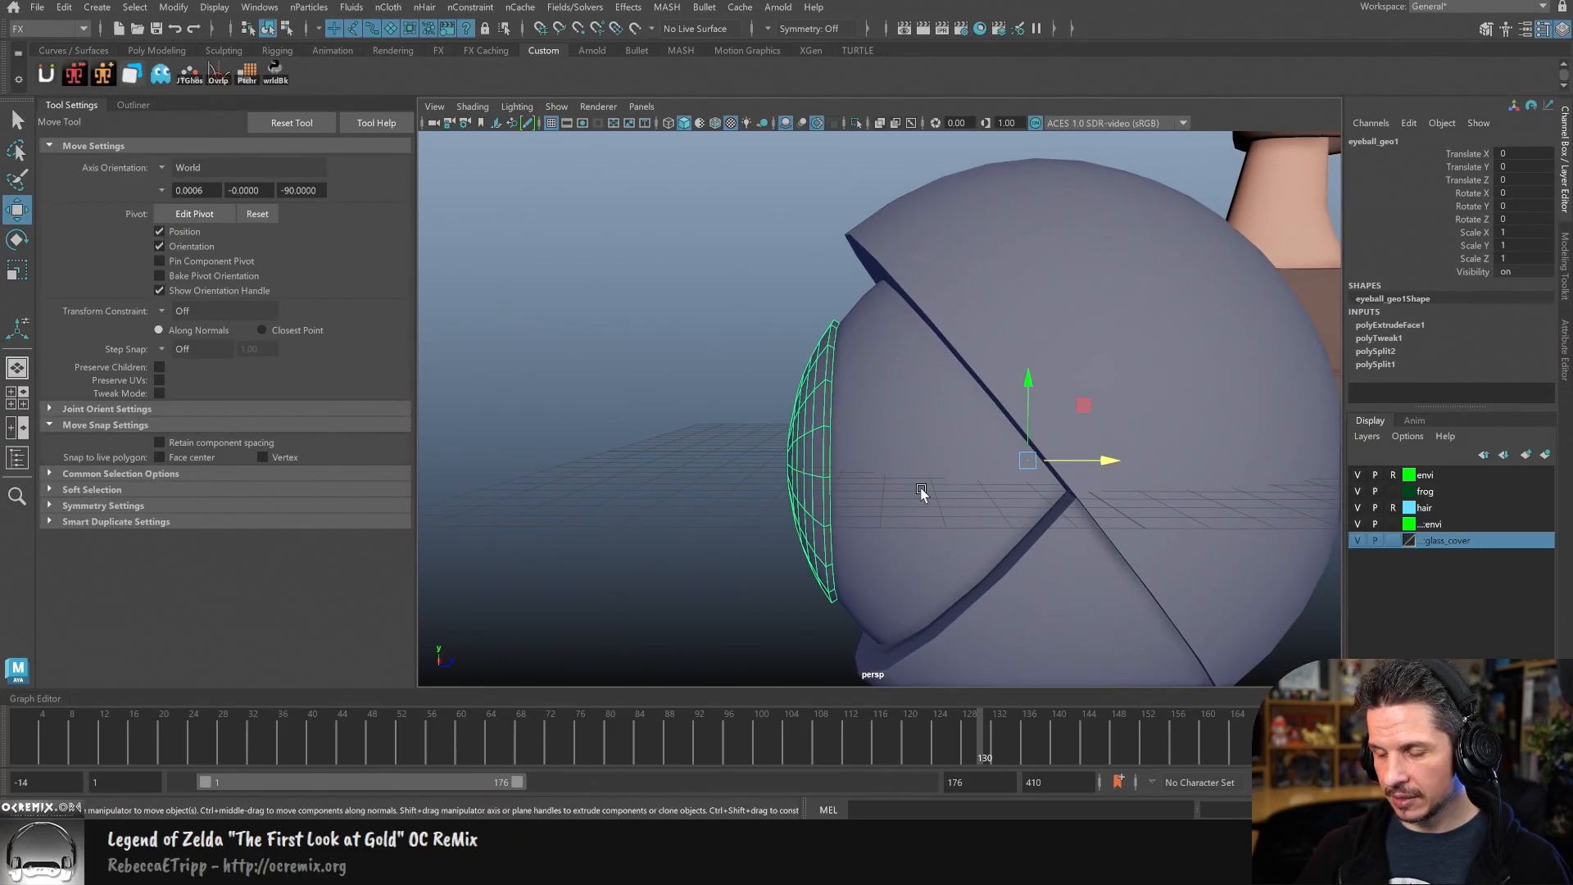
{"action": "left_click_drag", "start_coordinate": [850, 530], "coordinate": [827, 527], "text": "alt"}
{"action": "left_click_drag", "start_coordinate": [1052, 475], "coordinate": [1075, 491], "text": "alt"}
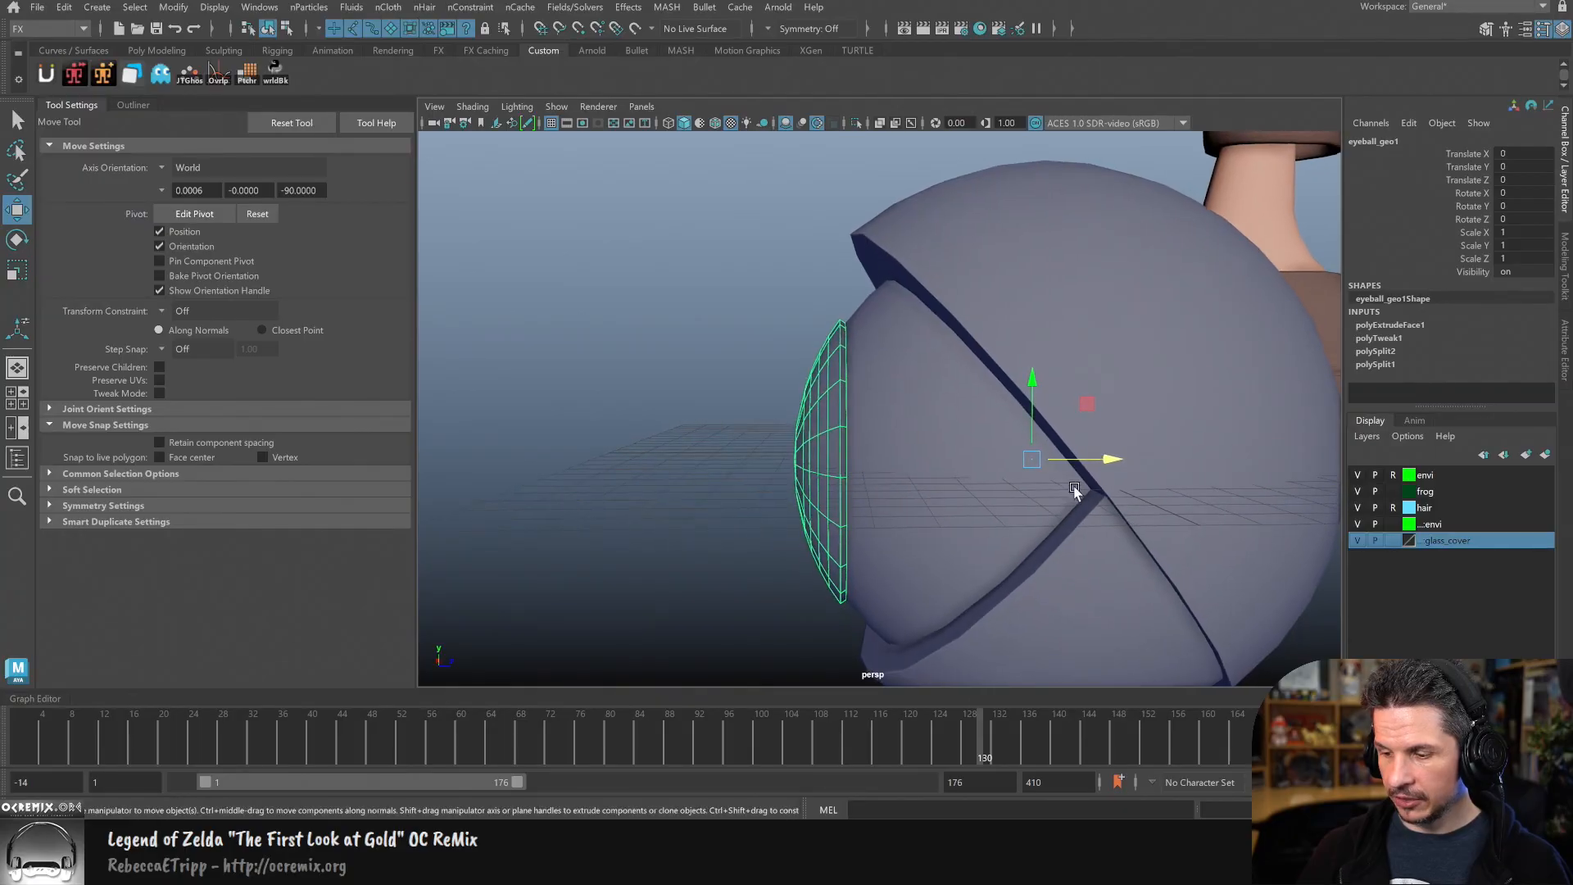
{"action": "key", "text": "e"}
{"action": "left_click_drag", "start_coordinate": [972, 417], "coordinate": [1041, 444]}
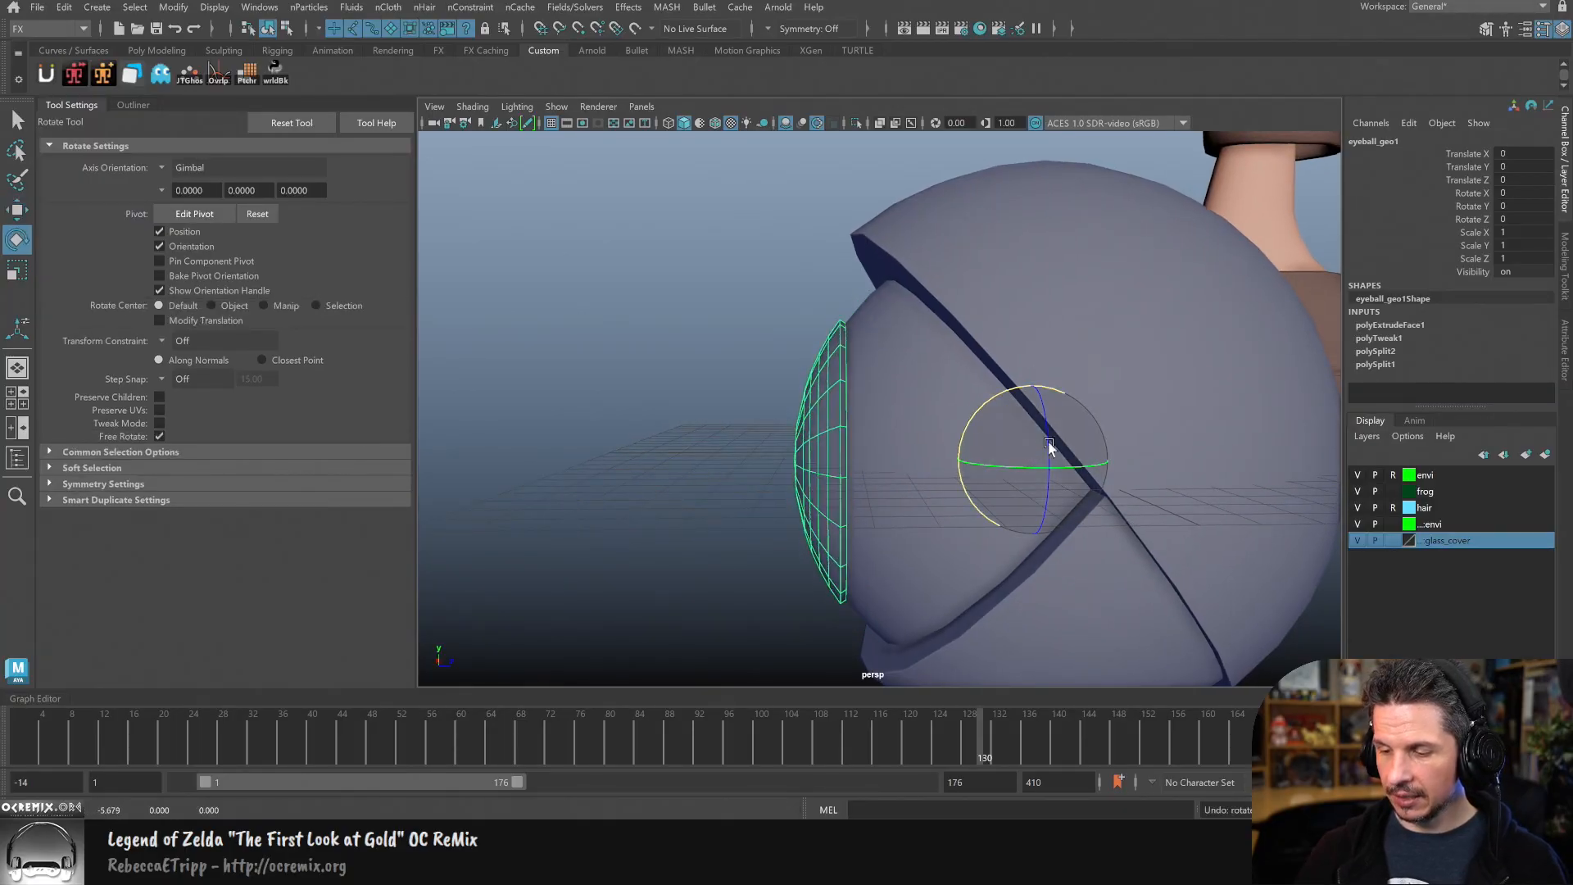
{"action": "key", "text": "w"}
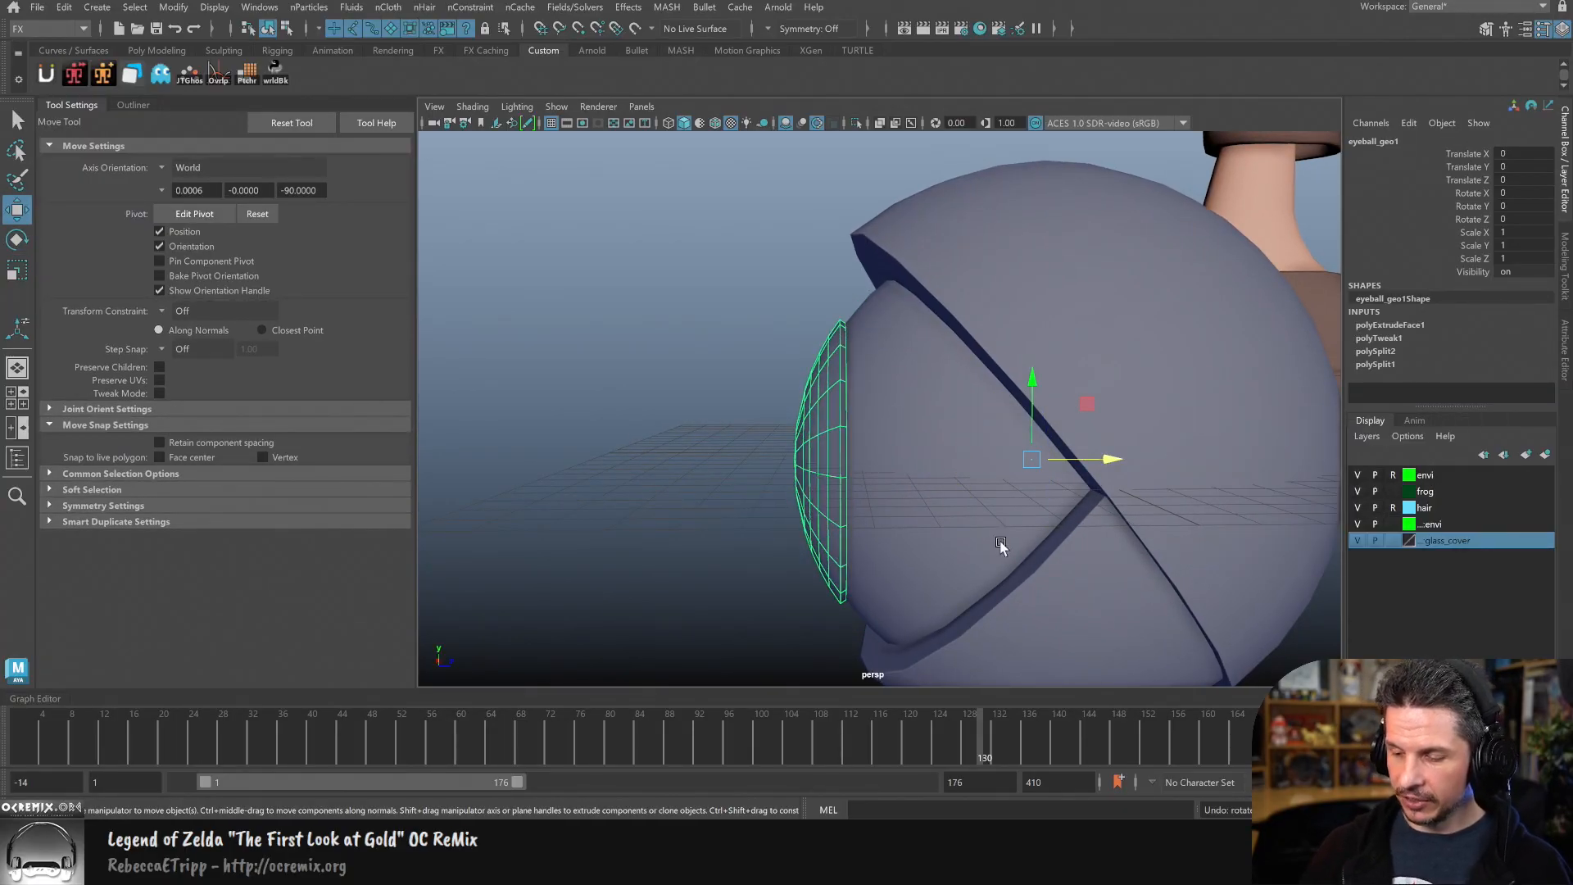
Step: In the side view, move the cap back toward the eyeball along Z to a Translate Z of 0.118
{"action": "key", "text": "space"}
{"action": "key", "text": "space"}
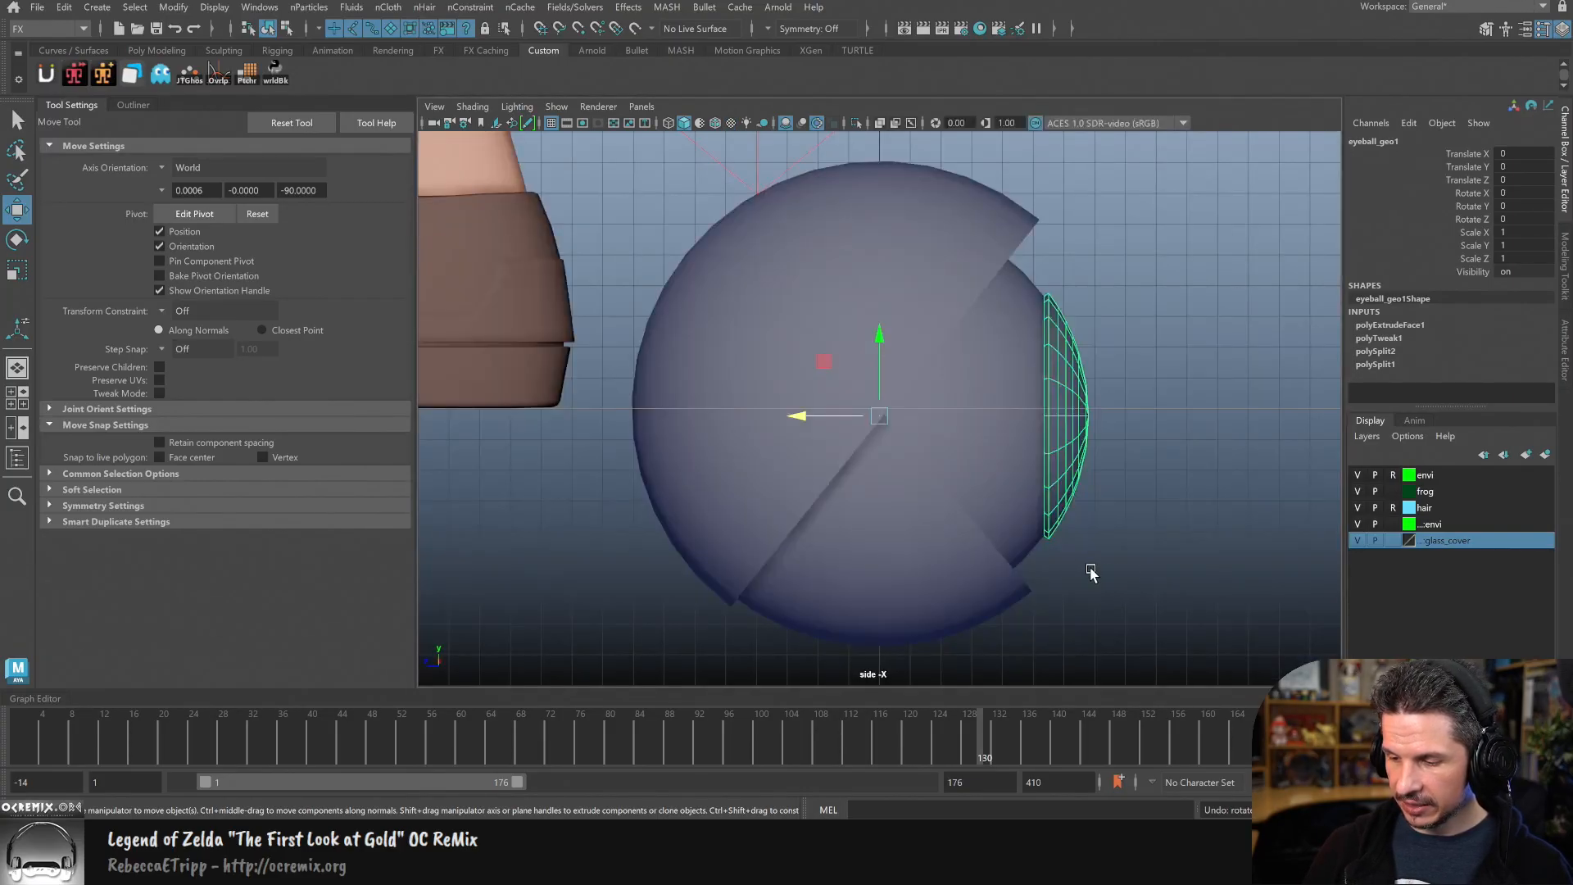
{"action": "middle_click_drag", "start_coordinate": [1098, 567], "coordinate": [1046, 569], "text": "alt"}
{"action": "scroll", "coordinate": [1046, 569], "scroll_direction": "up", "scroll_amount": 2}
{"action": "left_click_drag", "start_coordinate": [707, 432], "coordinate": [706, 431]}
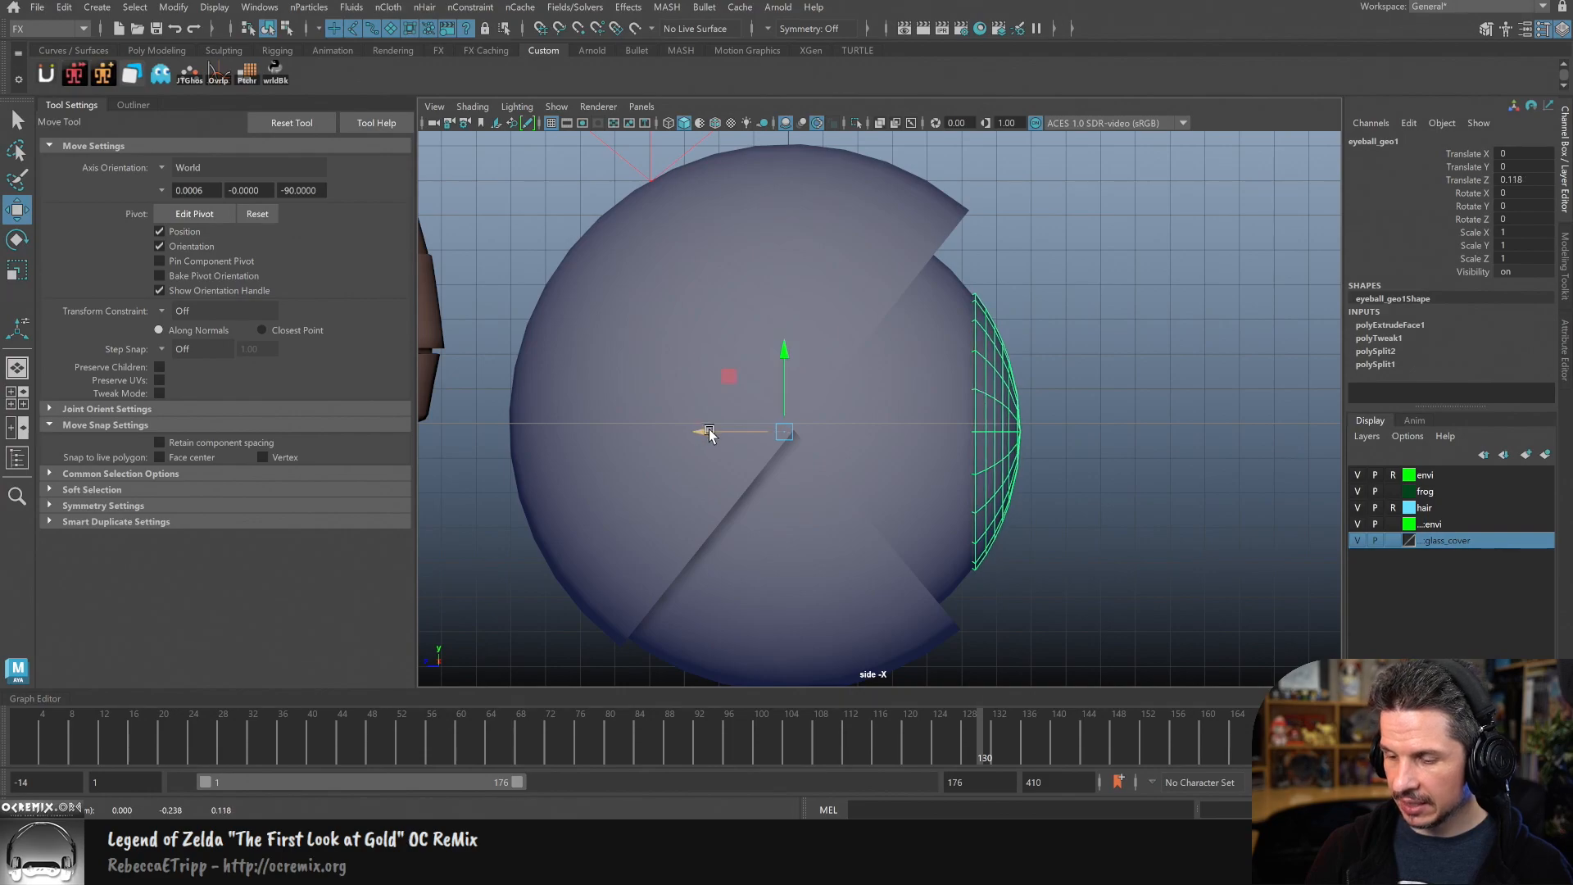
Step: Edit the cap's pivot and snap it near the center of the eyeball in the side view
{"action": "middle_click_drag", "start_coordinate": [1038, 471], "coordinate": [984, 504], "text": "alt"}
{"action": "right_click_drag", "start_coordinate": [969, 508], "coordinate": [901, 494], "text": "alt"}
{"action": "key", "text": "d"}
{"action": "left_click_drag", "start_coordinate": [686, 489], "coordinate": [680, 490]}
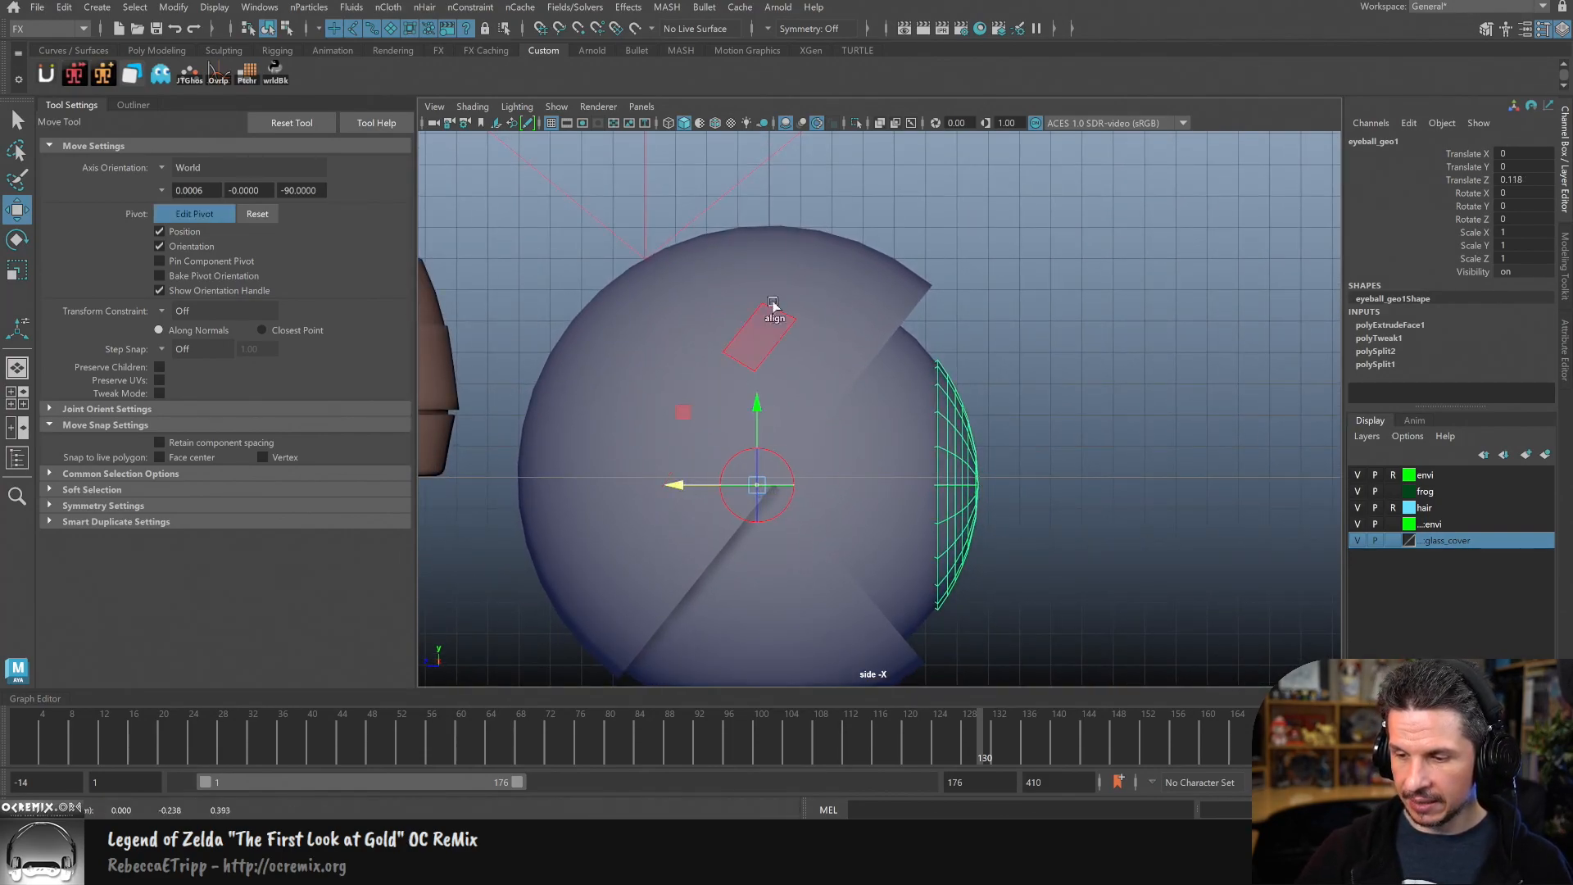
{"action": "key", "text": "v"}
{"action": "middle_click", "coordinate": [768, 193]}
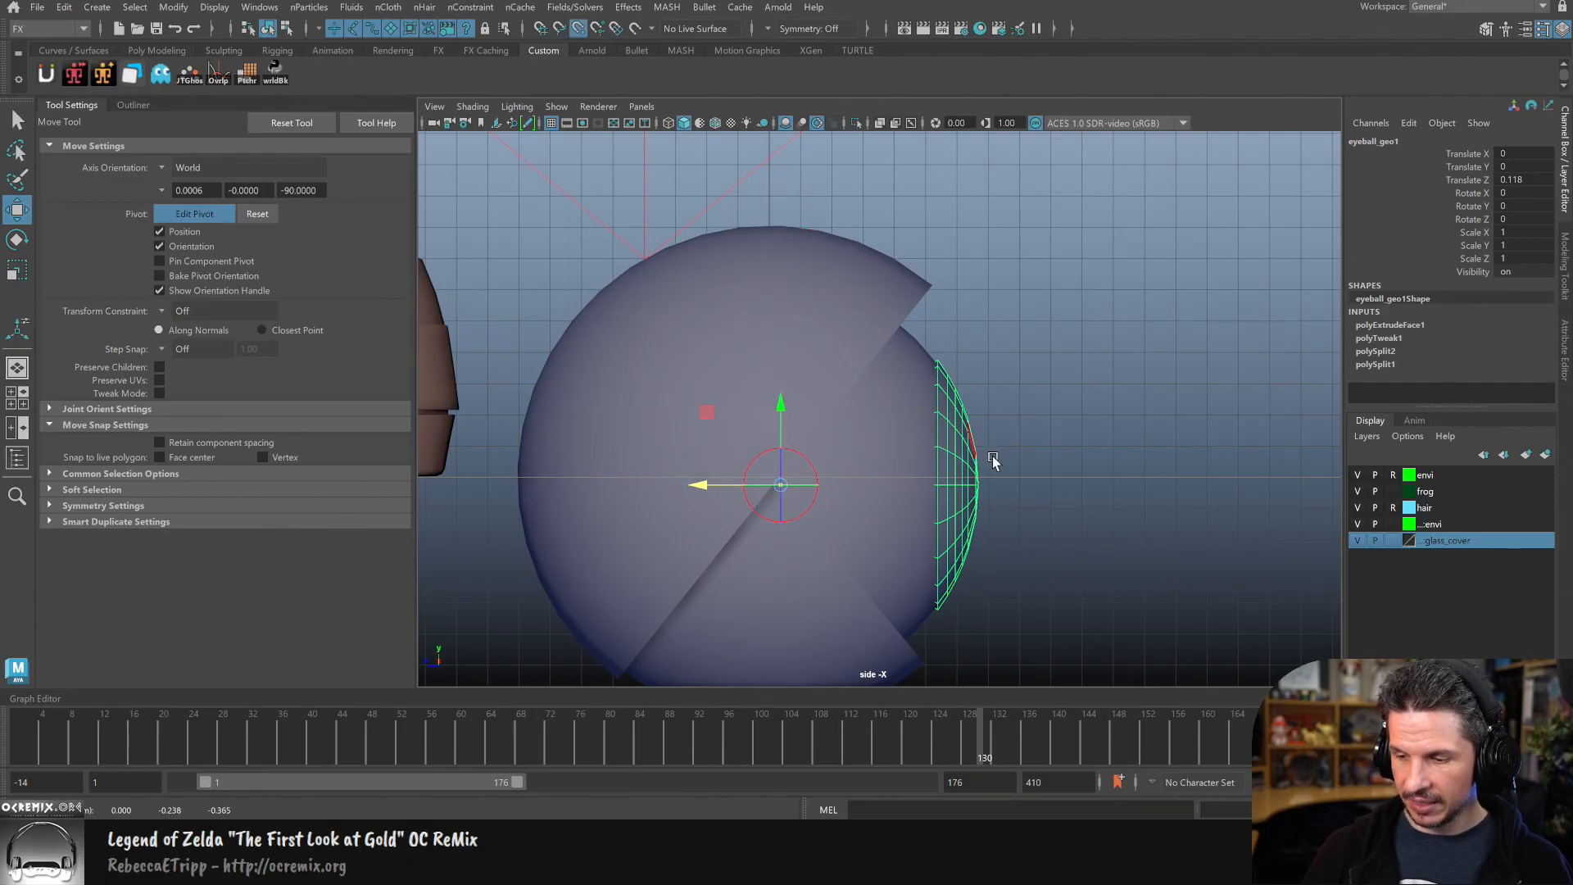
{"action": "key", "text": "d"}
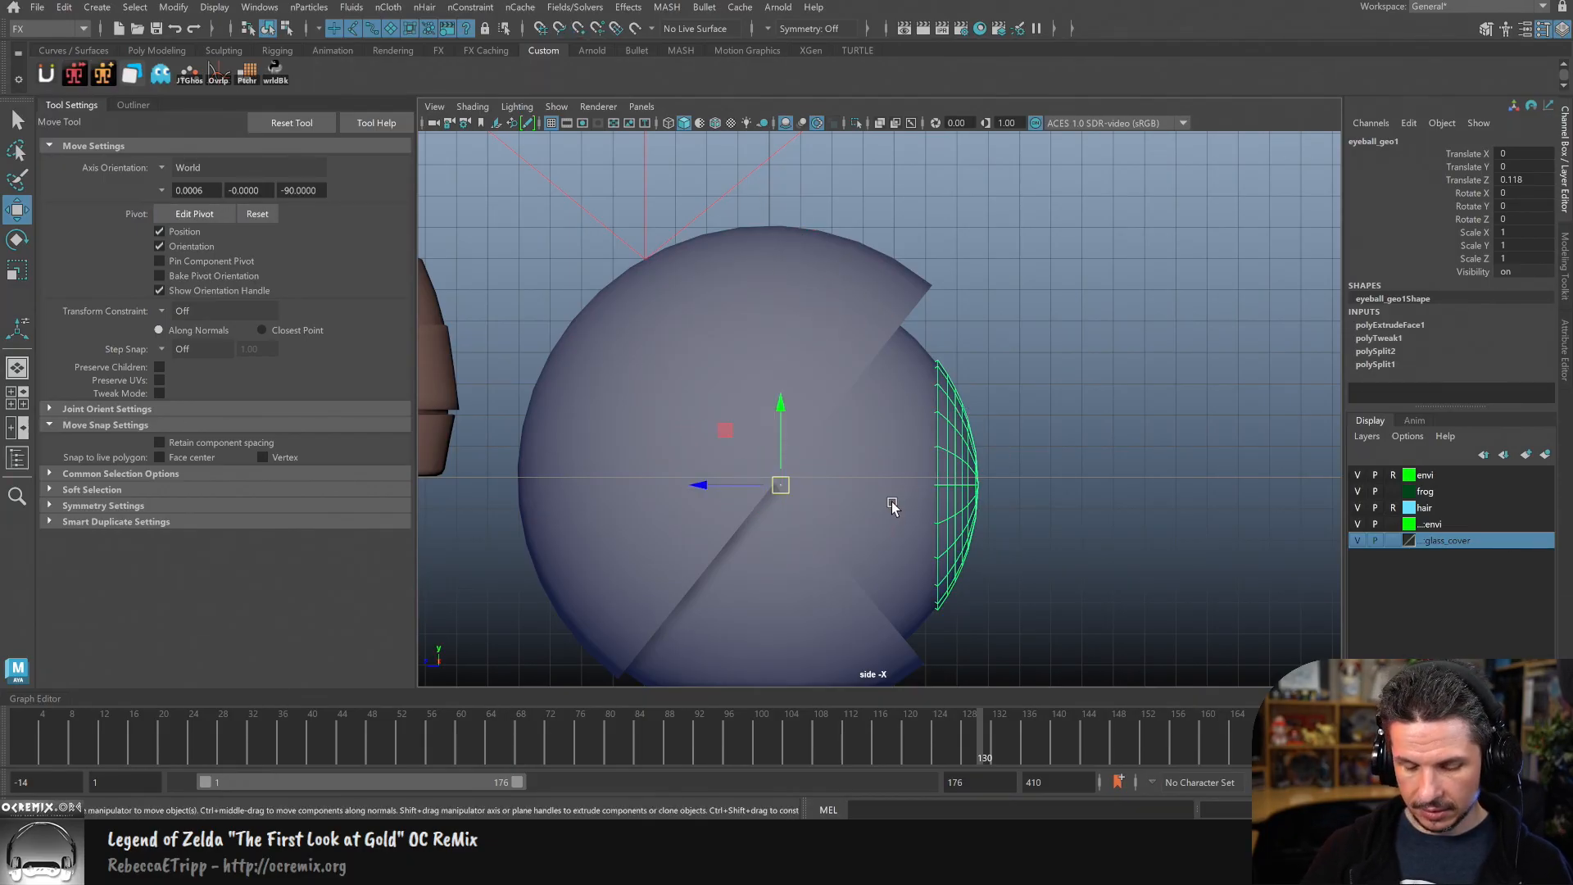
Step: In wireframe display, fine-tune the cap's pivot at the eyeball's center and check it with the Rotate tool
{"action": "key", "text": "4"}
{"action": "scroll", "coordinate": [917, 504], "scroll_direction": "up", "scroll_amount": 5}
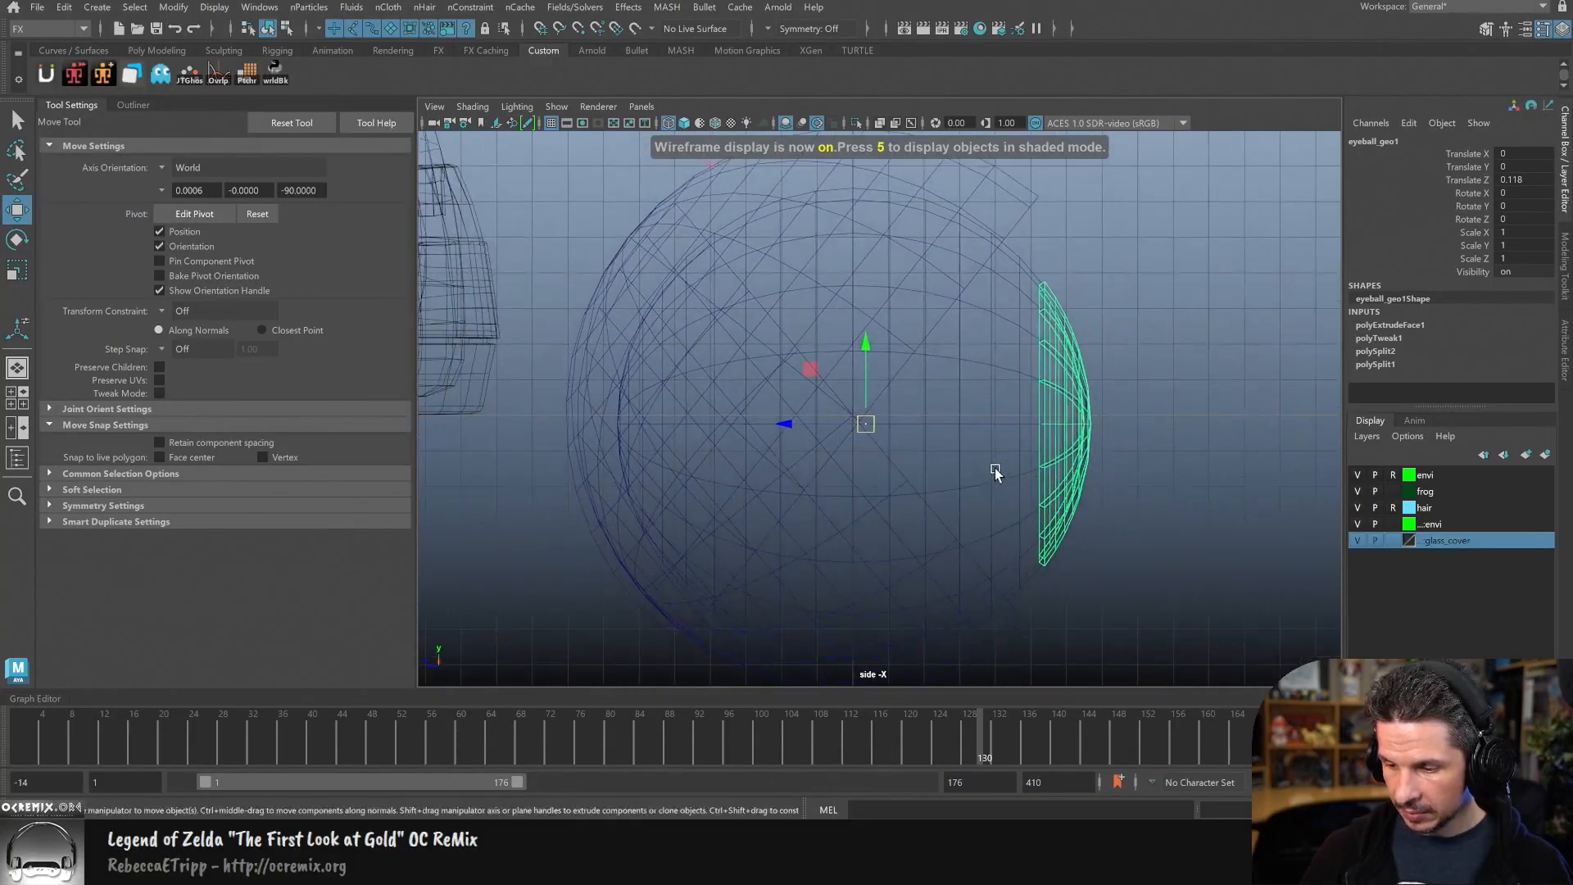
{"action": "key", "text": "d"}
{"action": "left_click_drag", "start_coordinate": [810, 432], "coordinate": [852, 461]}
{"action": "key", "text": "ctrl+z"}
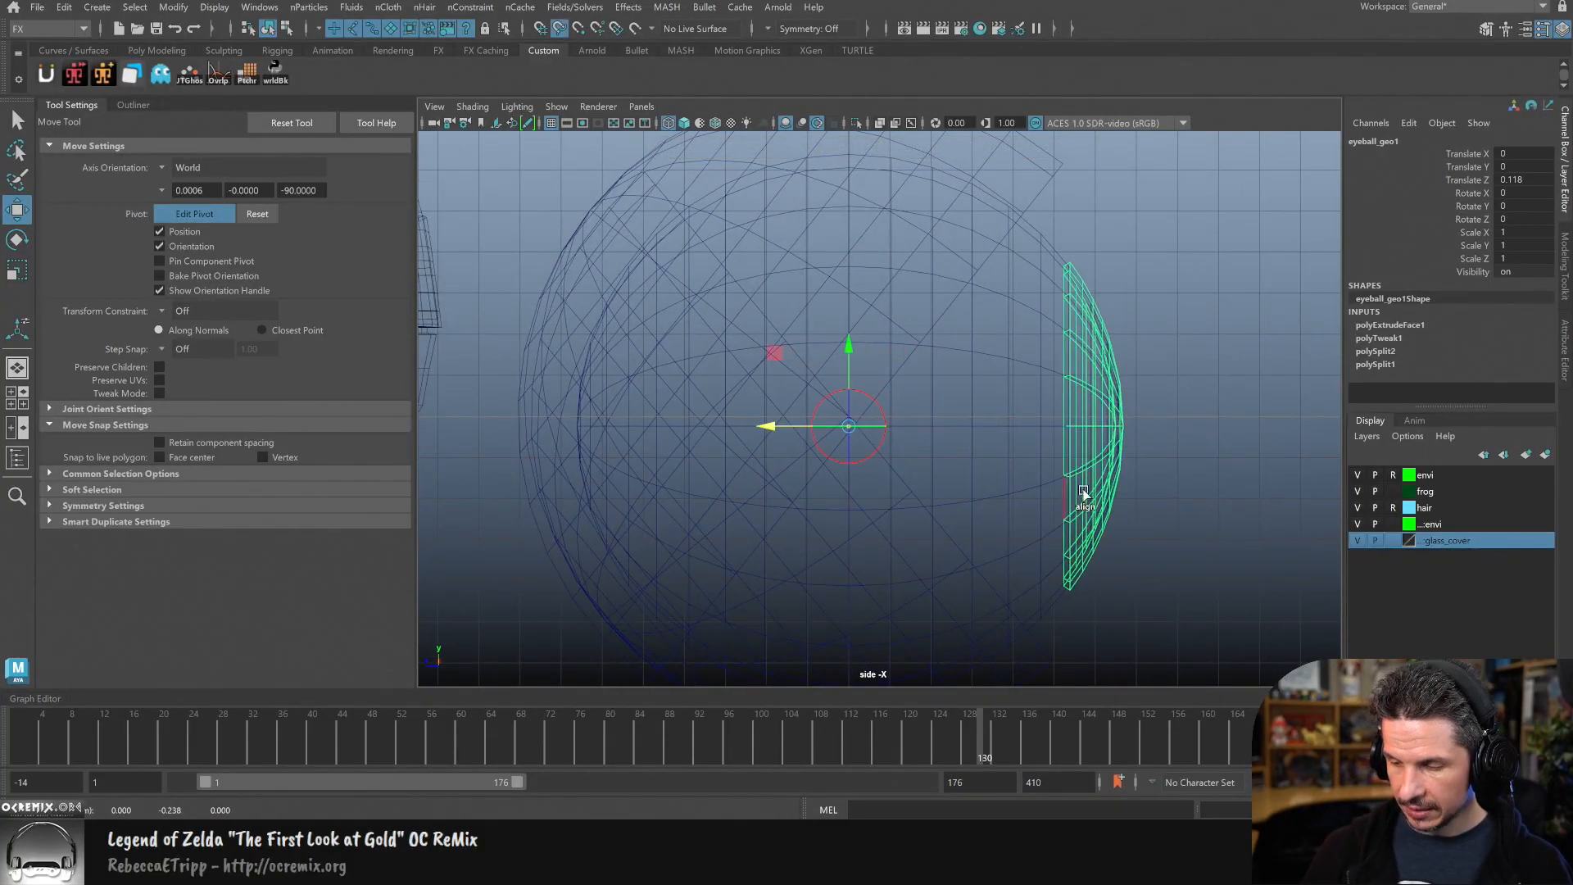
{"action": "key", "text": "d"}
{"action": "key", "text": "e"}
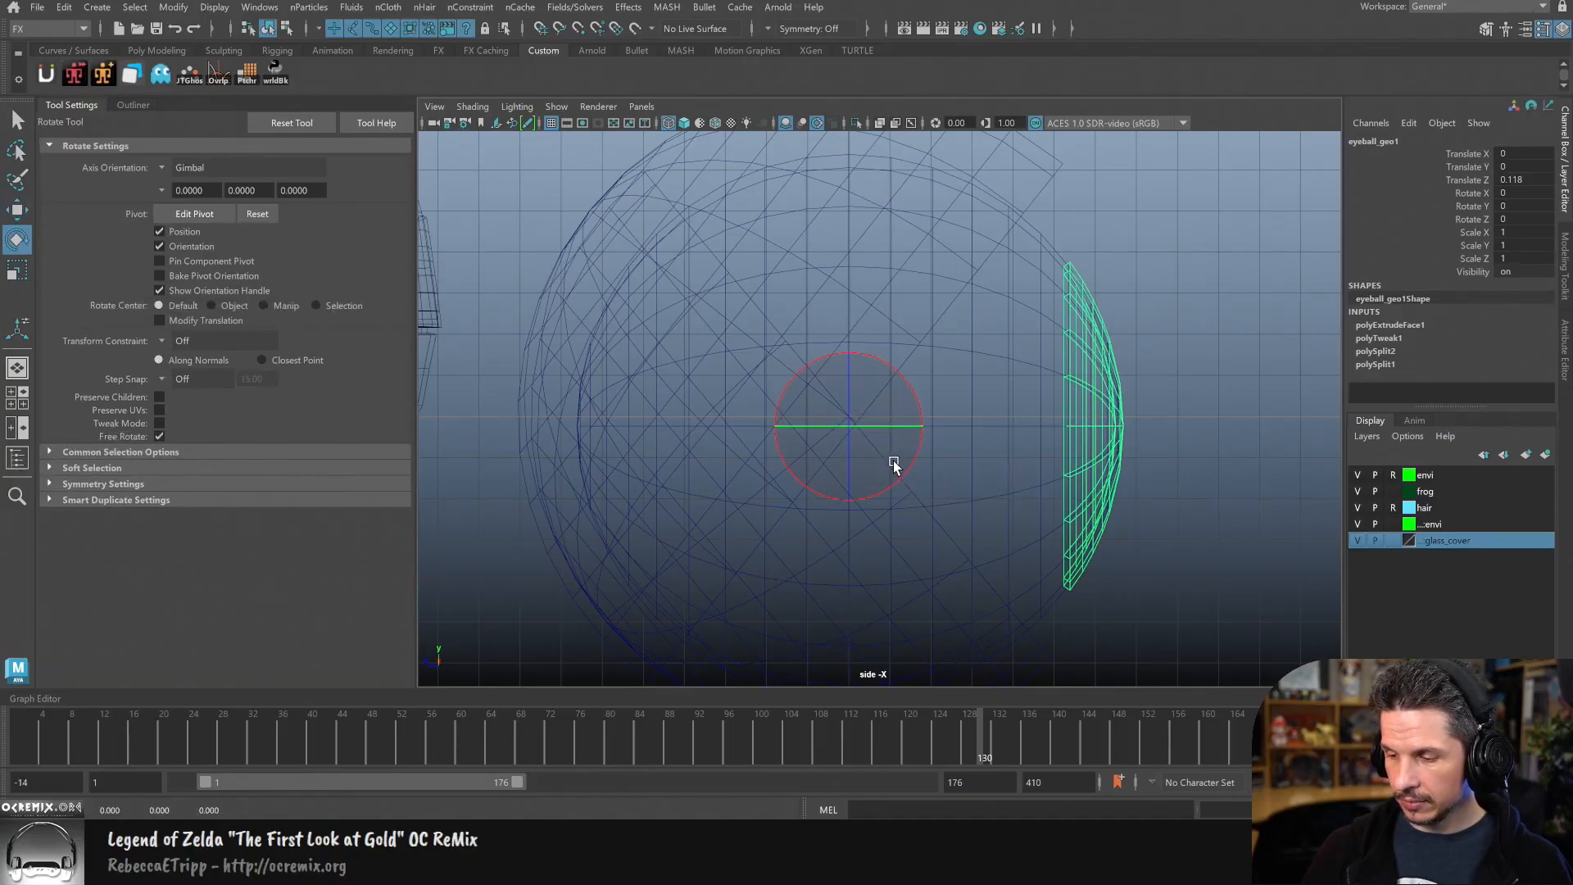
Step: In the perspective view, assign a new Lambert material to the eyeball and set its color to white
{"action": "key", "text": "space"}
{"action": "key", "text": "space"}
{"action": "left_click_drag", "start_coordinate": [1043, 397], "coordinate": [839, 588], "text": "alt"}
{"action": "left_click", "coordinate": [839, 588]}
{"action": "key", "text": "w"}
{"action": "left_click_drag", "start_coordinate": [1161, 530], "coordinate": [982, 547], "text": "alt"}
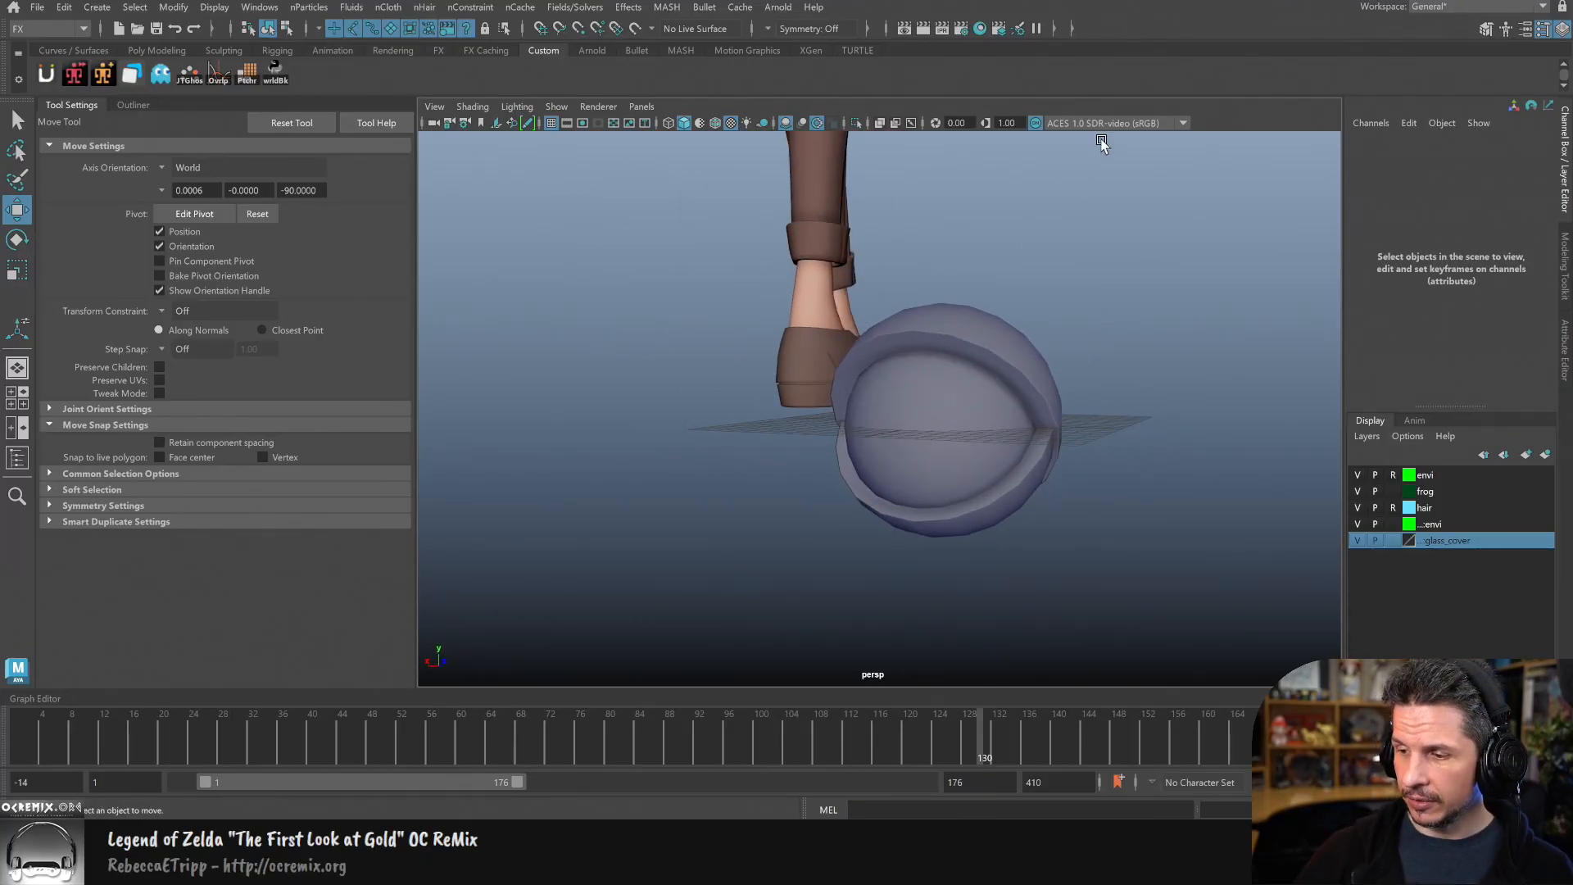
{"action": "left_click", "coordinate": [1032, 474]}
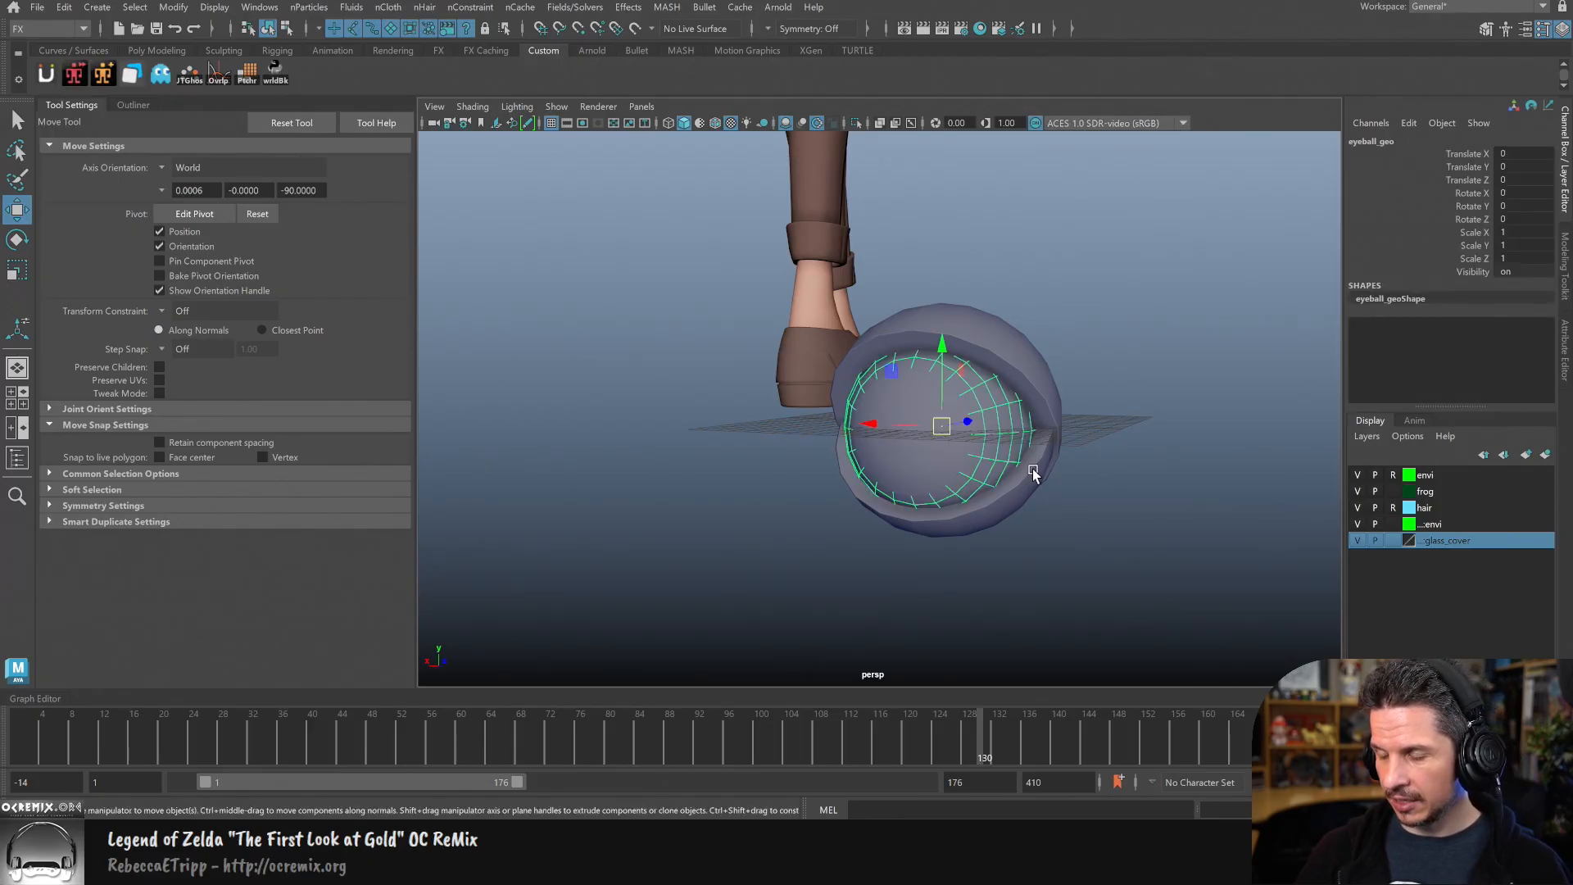
{"action": "right_click", "coordinate": [1009, 421]}
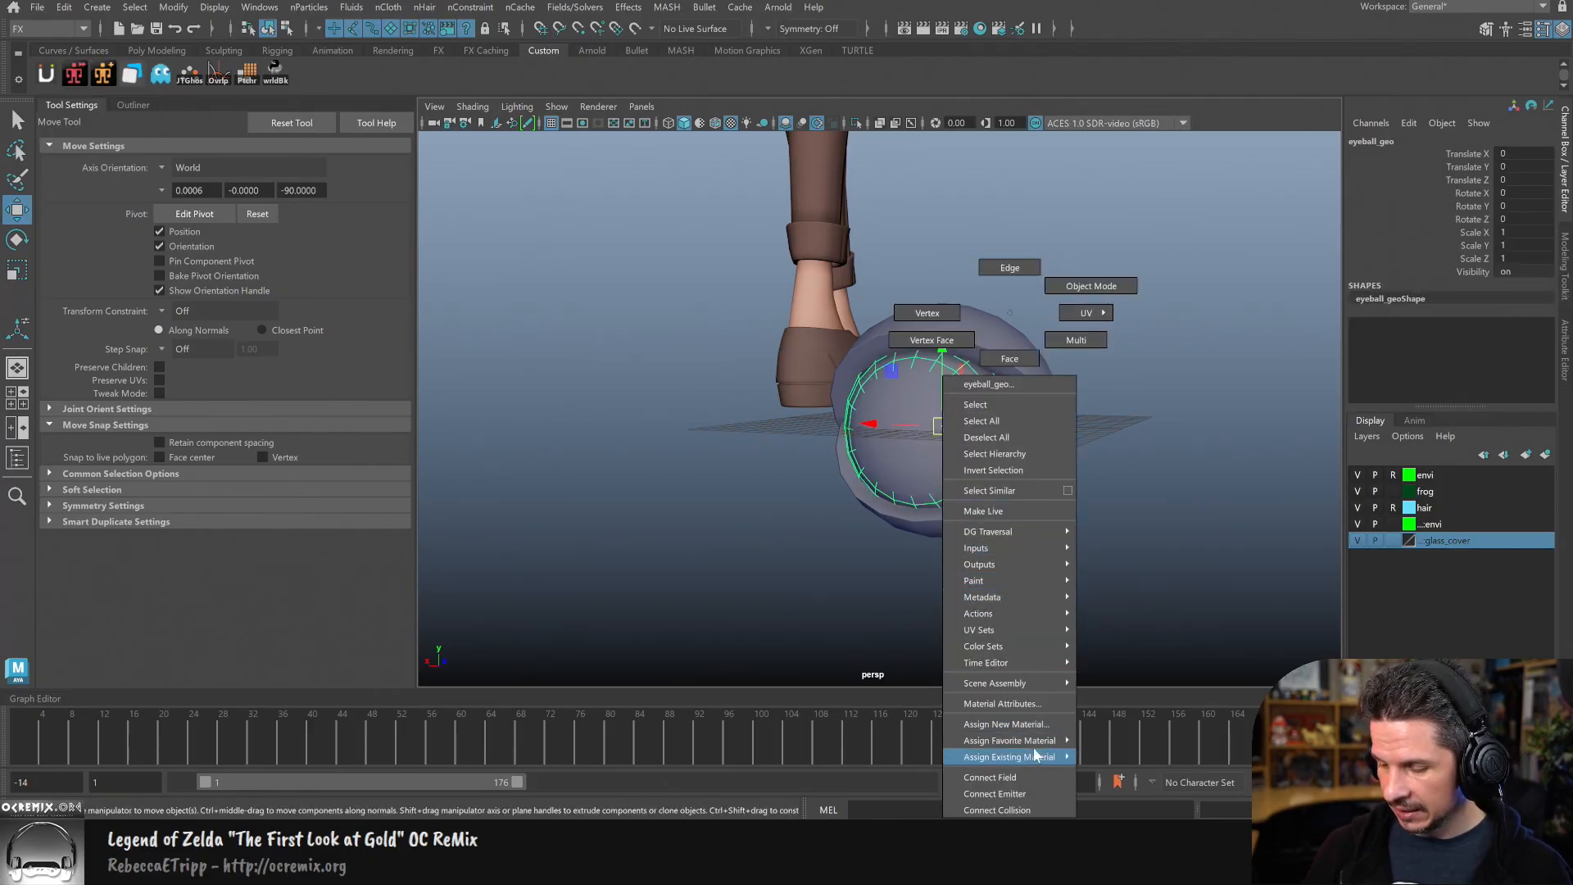
{"action": "mouse_move", "coordinate": [1037, 739]}
{"action": "left_click", "coordinate": [1142, 691]}
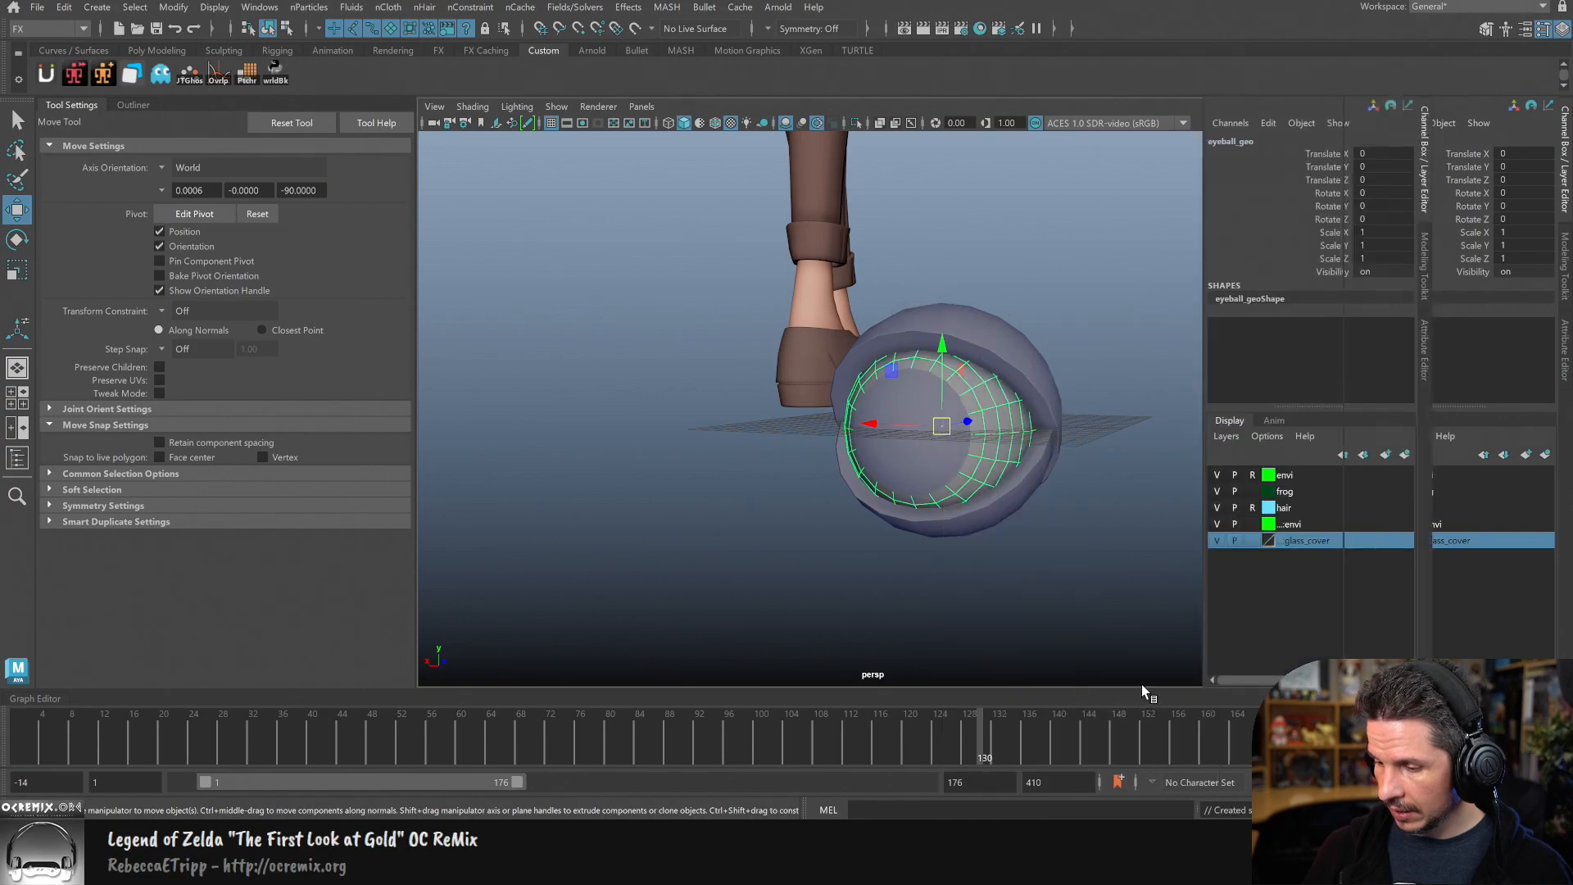
{"action": "left_click", "coordinate": [1411, 139]}
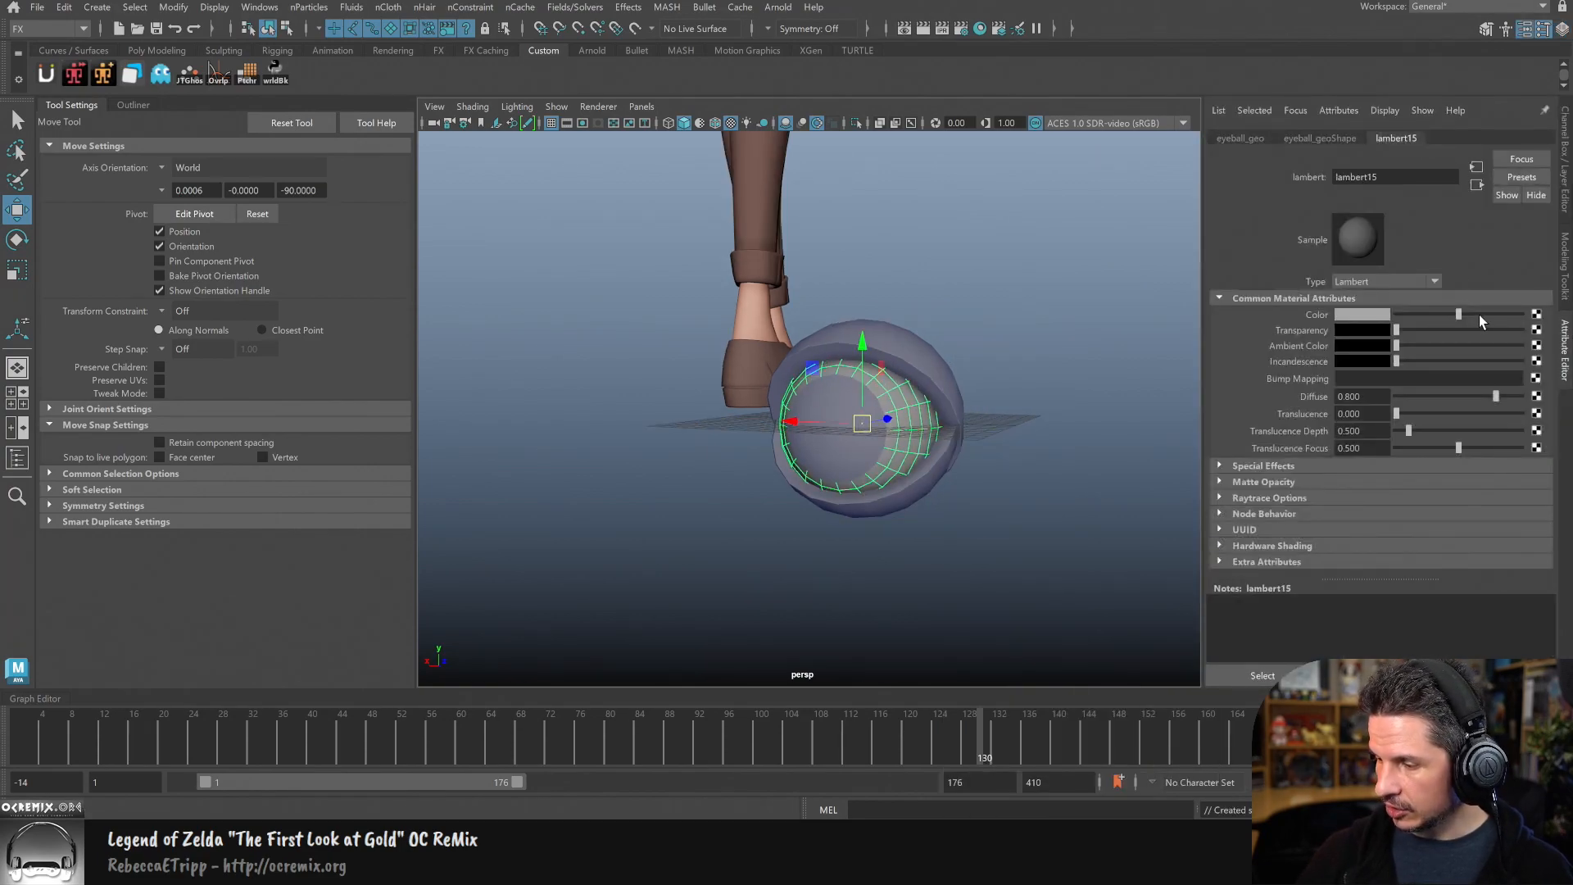
{"action": "left_click", "coordinate": [1003, 475]}
Step: Select only the cap on the eyeball's front and assign it a new black Surface Shader as the pupil
{"action": "left_click_drag", "start_coordinate": [1001, 475], "coordinate": [853, 435]}
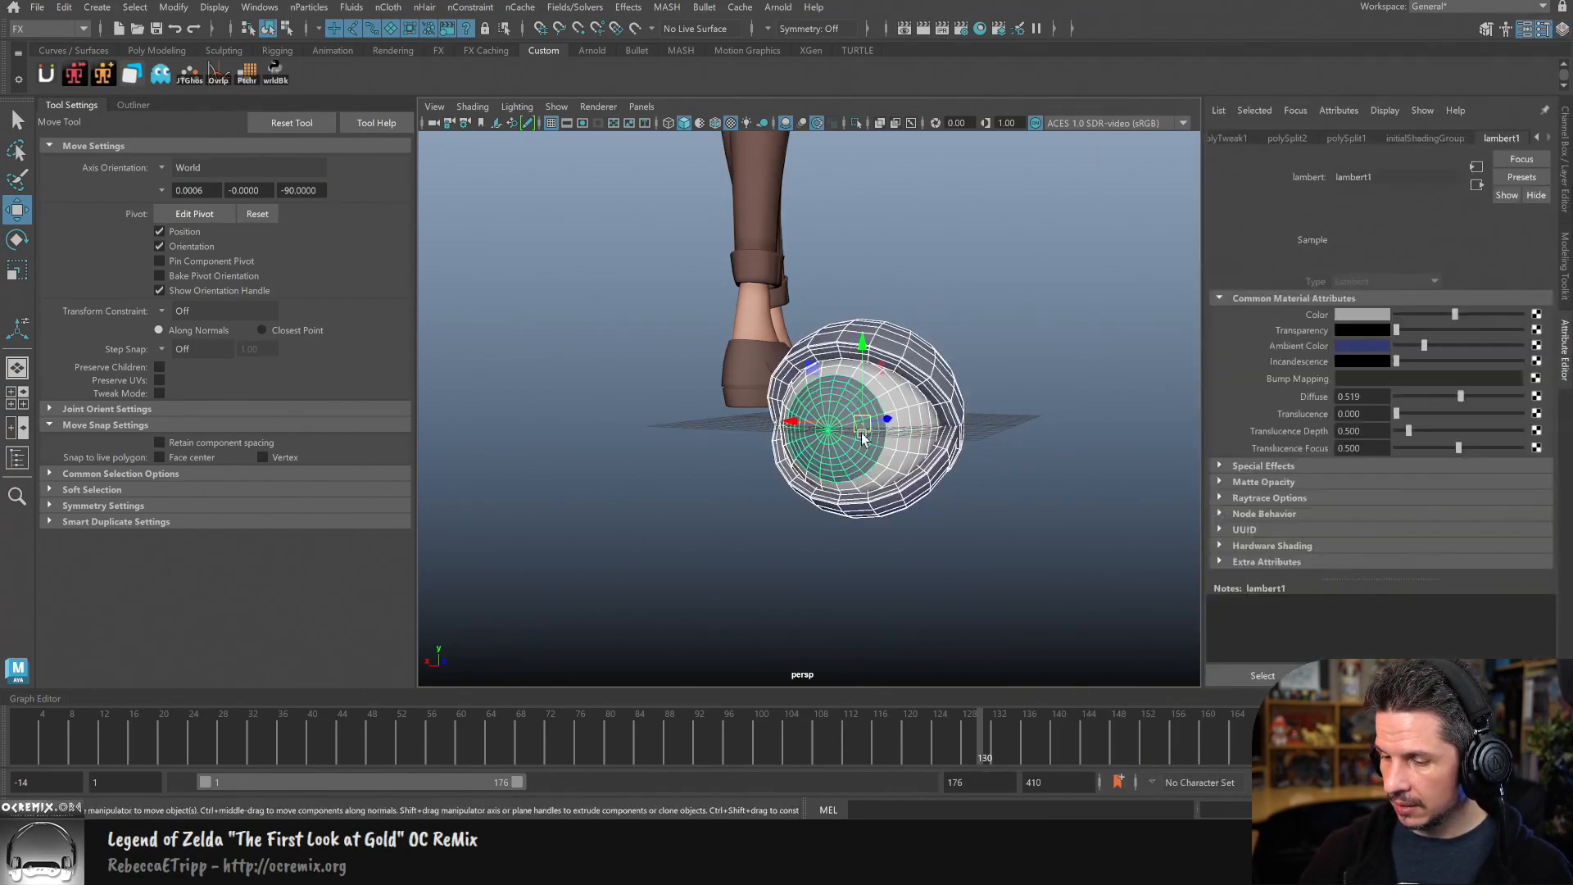
{"action": "left_click", "coordinate": [932, 498]}
{"action": "left_click", "coordinate": [863, 443]}
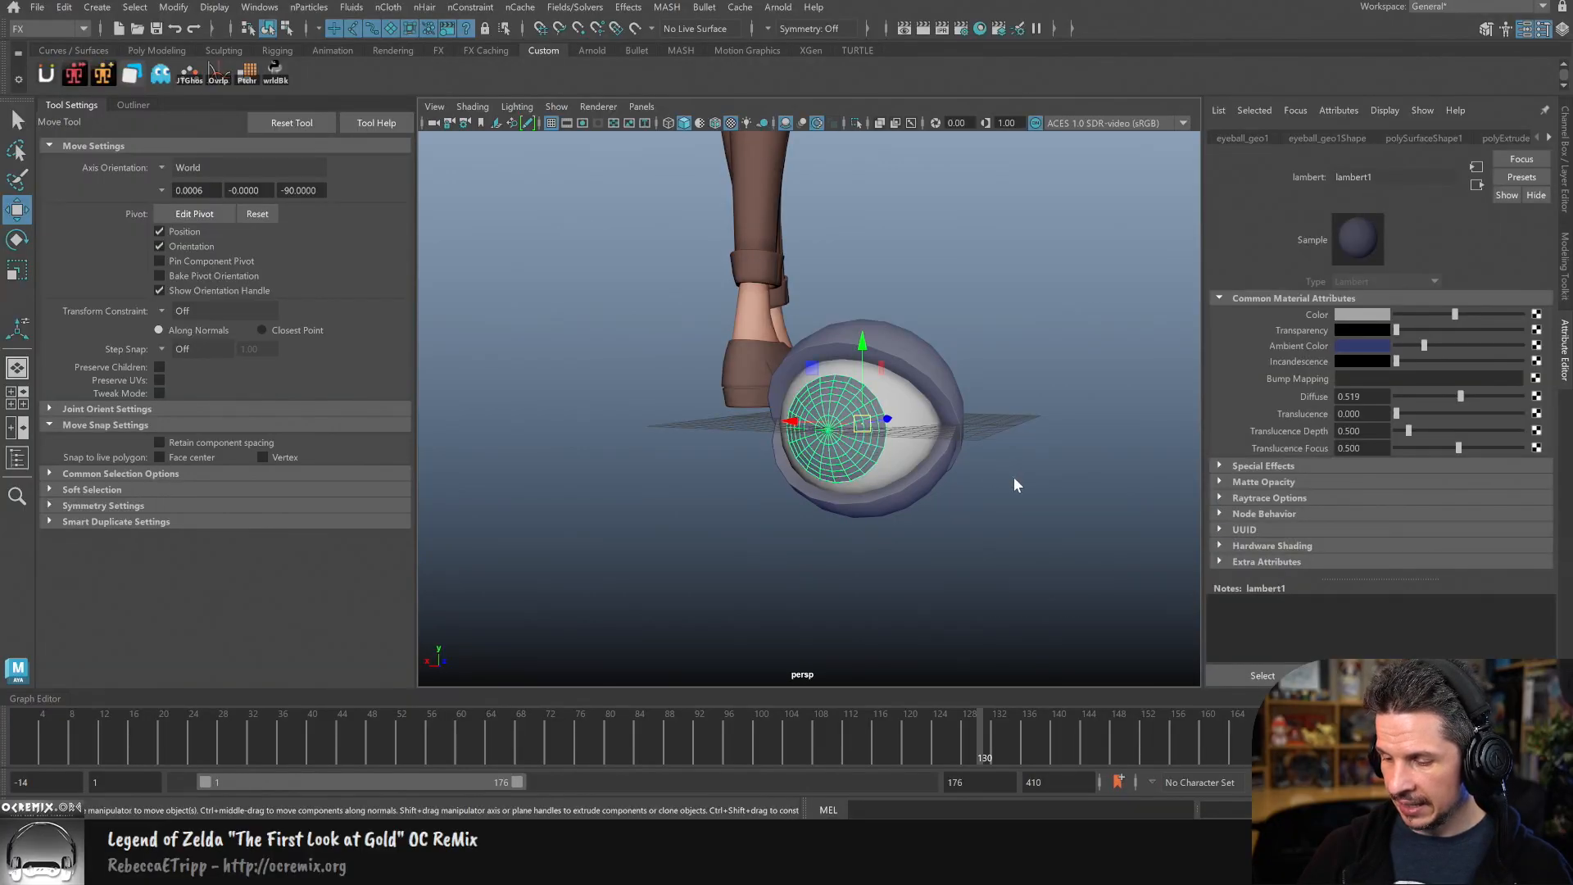
{"action": "right_click_drag", "start_coordinate": [1034, 638], "coordinate": [1150, 788]}
{"action": "left_click", "coordinate": [1034, 485]}
Step: Select both eyelids and assign them a new Lambert material
{"action": "left_click_drag", "start_coordinate": [1034, 485], "coordinate": [801, 495], "text": "alt"}
{"action": "left_click", "coordinate": [803, 489]}
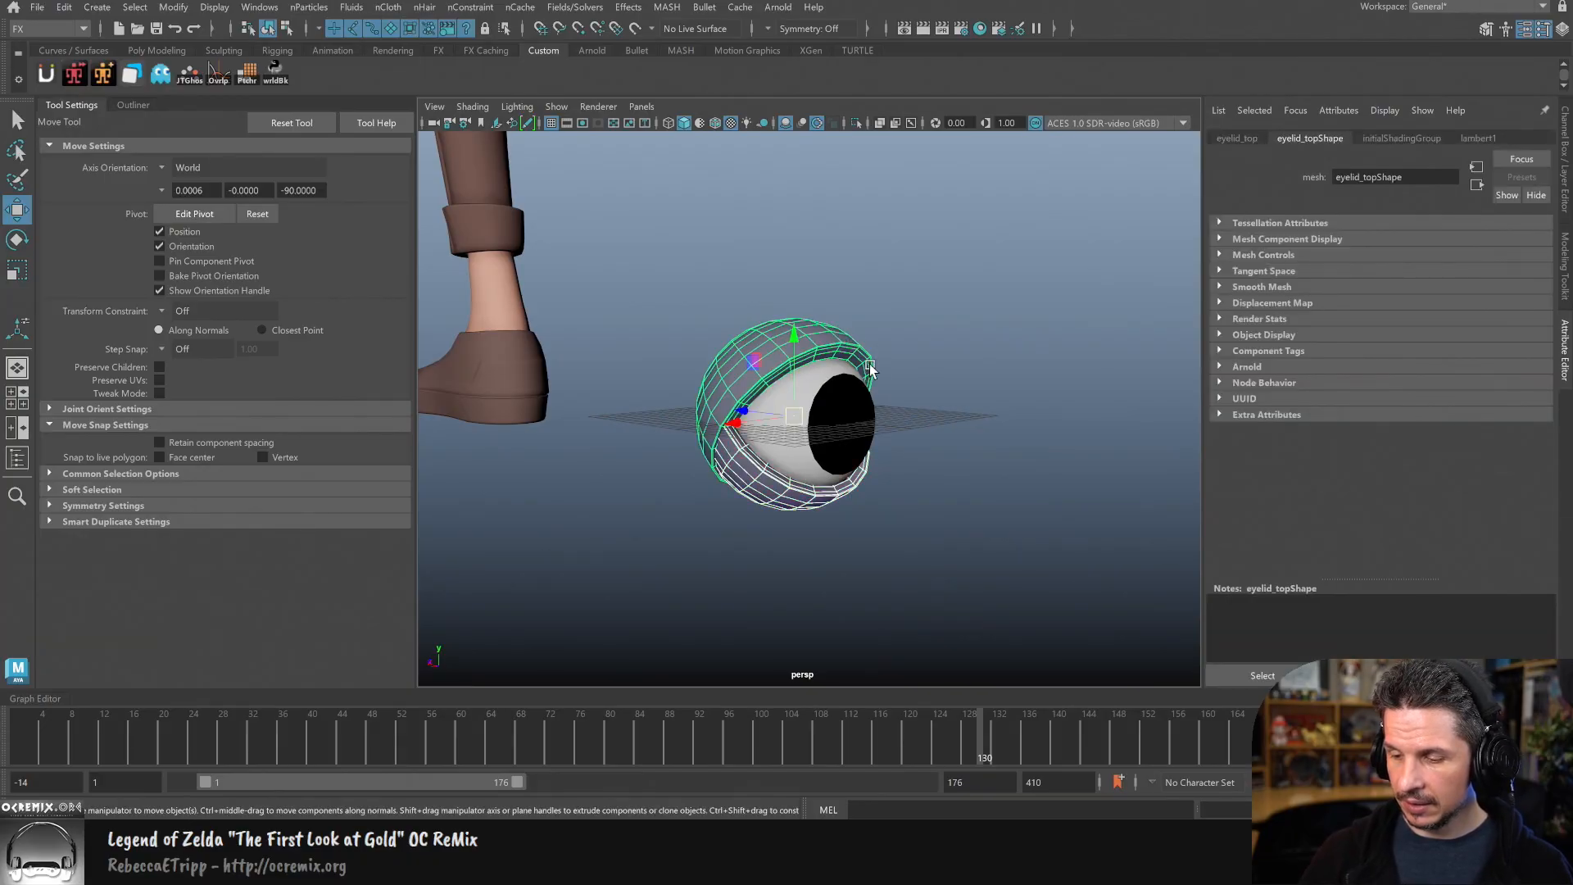
{"action": "left_click_drag", "start_coordinate": [969, 510], "coordinate": [915, 485], "text": "alt"}
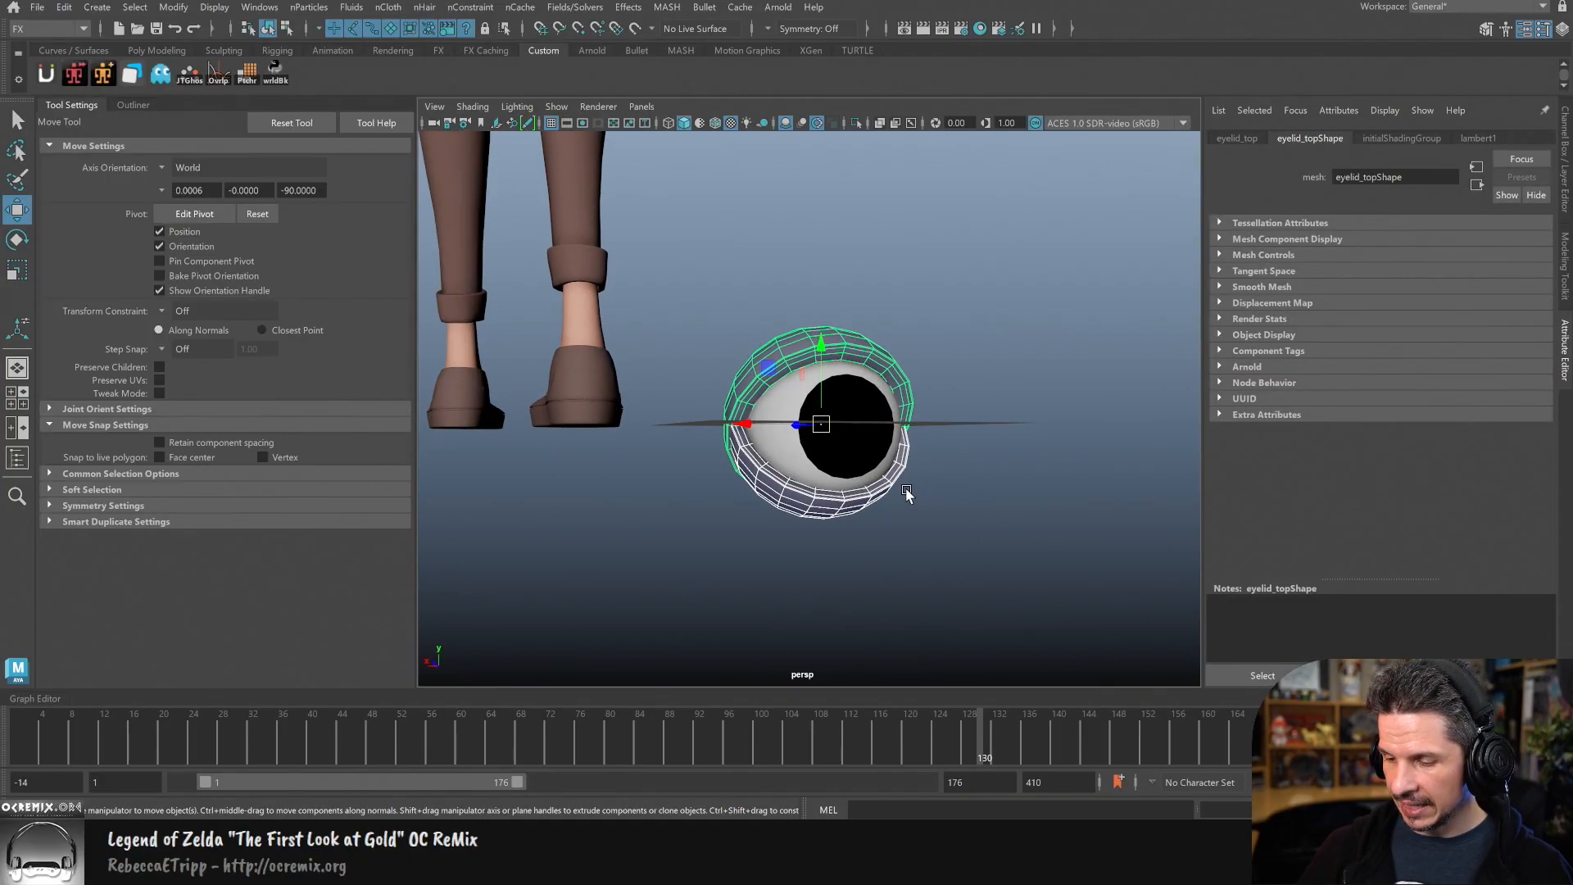
{"action": "right_click", "coordinate": [934, 467]}
{"action": "mouse_move", "coordinate": [950, 745]}
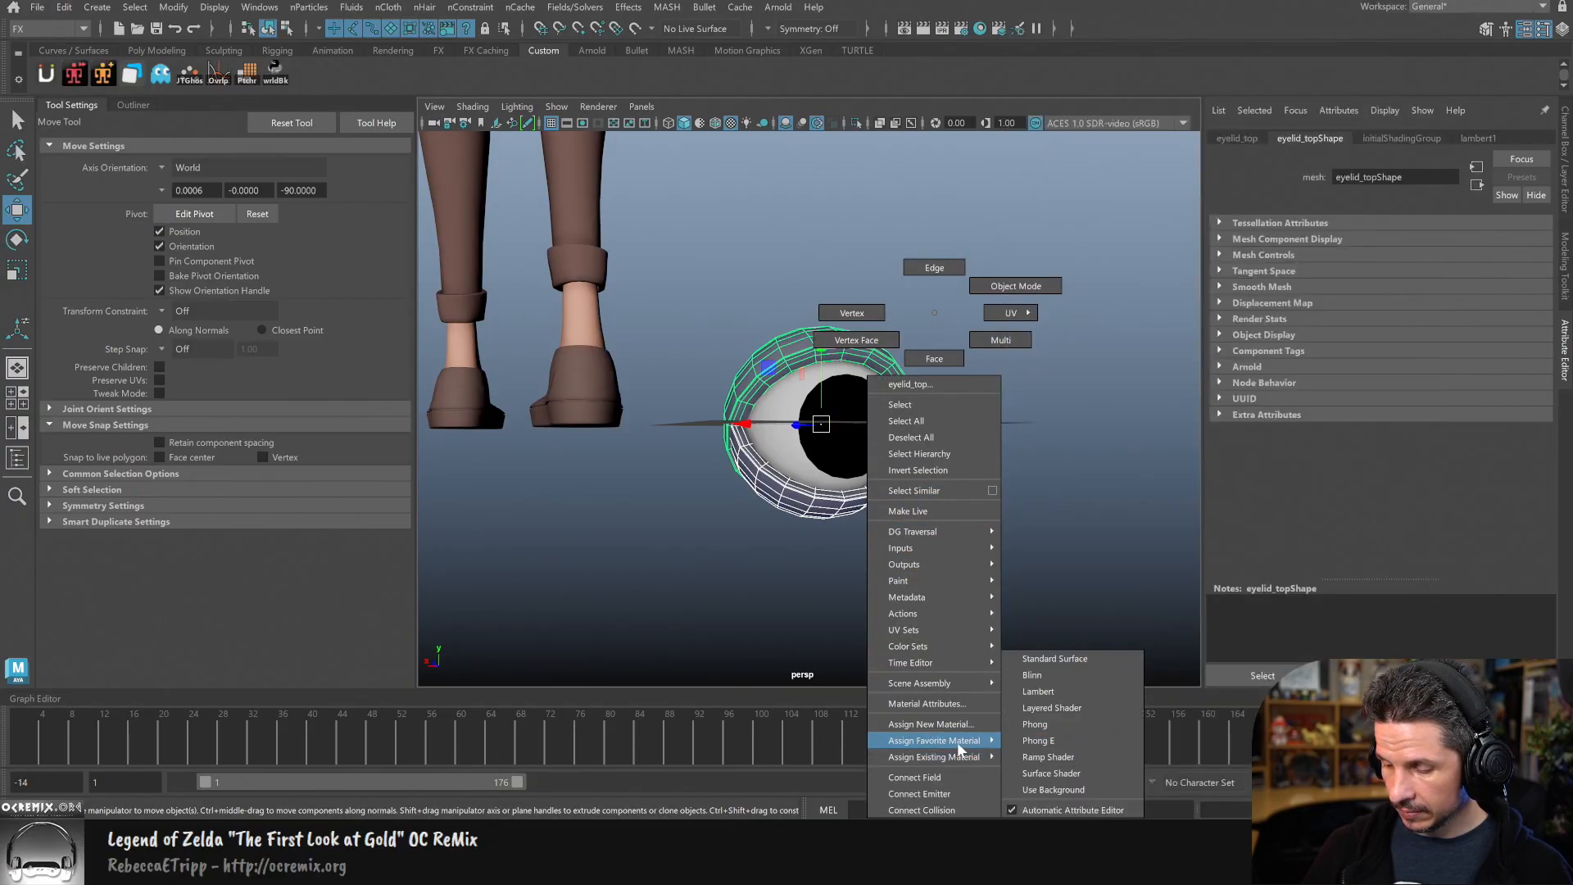
{"action": "left_click", "coordinate": [1073, 692]}
{"action": "left_click", "coordinate": [986, 566]}
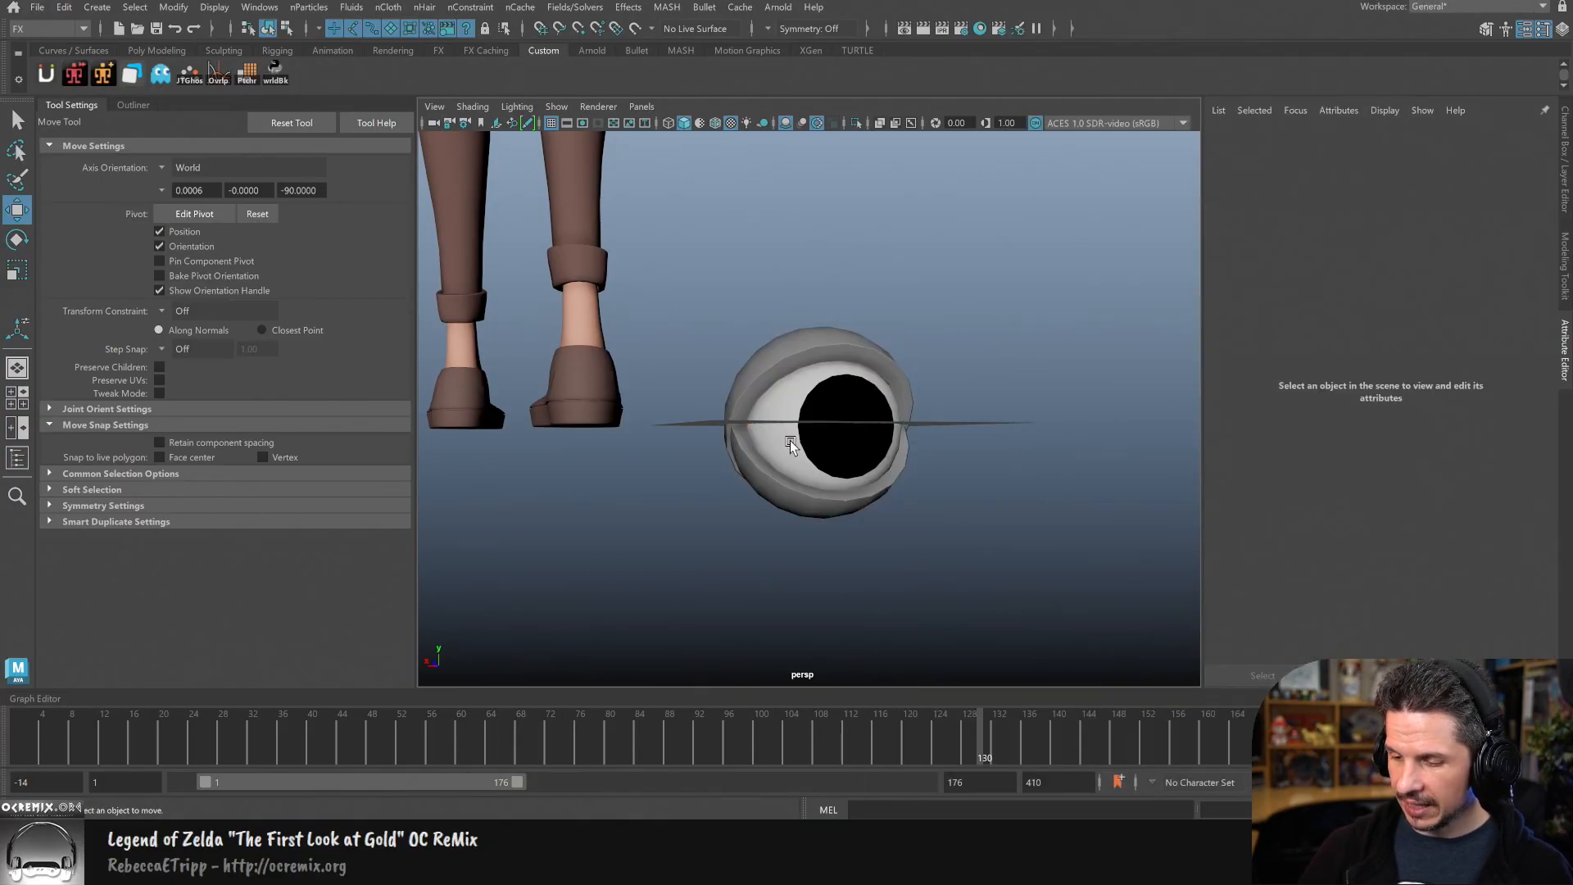
Step: Change the white eyeball material's type from Lambert to Blinn and reselect the eyeball to check the shading
{"action": "left_click", "coordinate": [789, 440]}
{"action": "left_click", "coordinate": [1396, 138]}
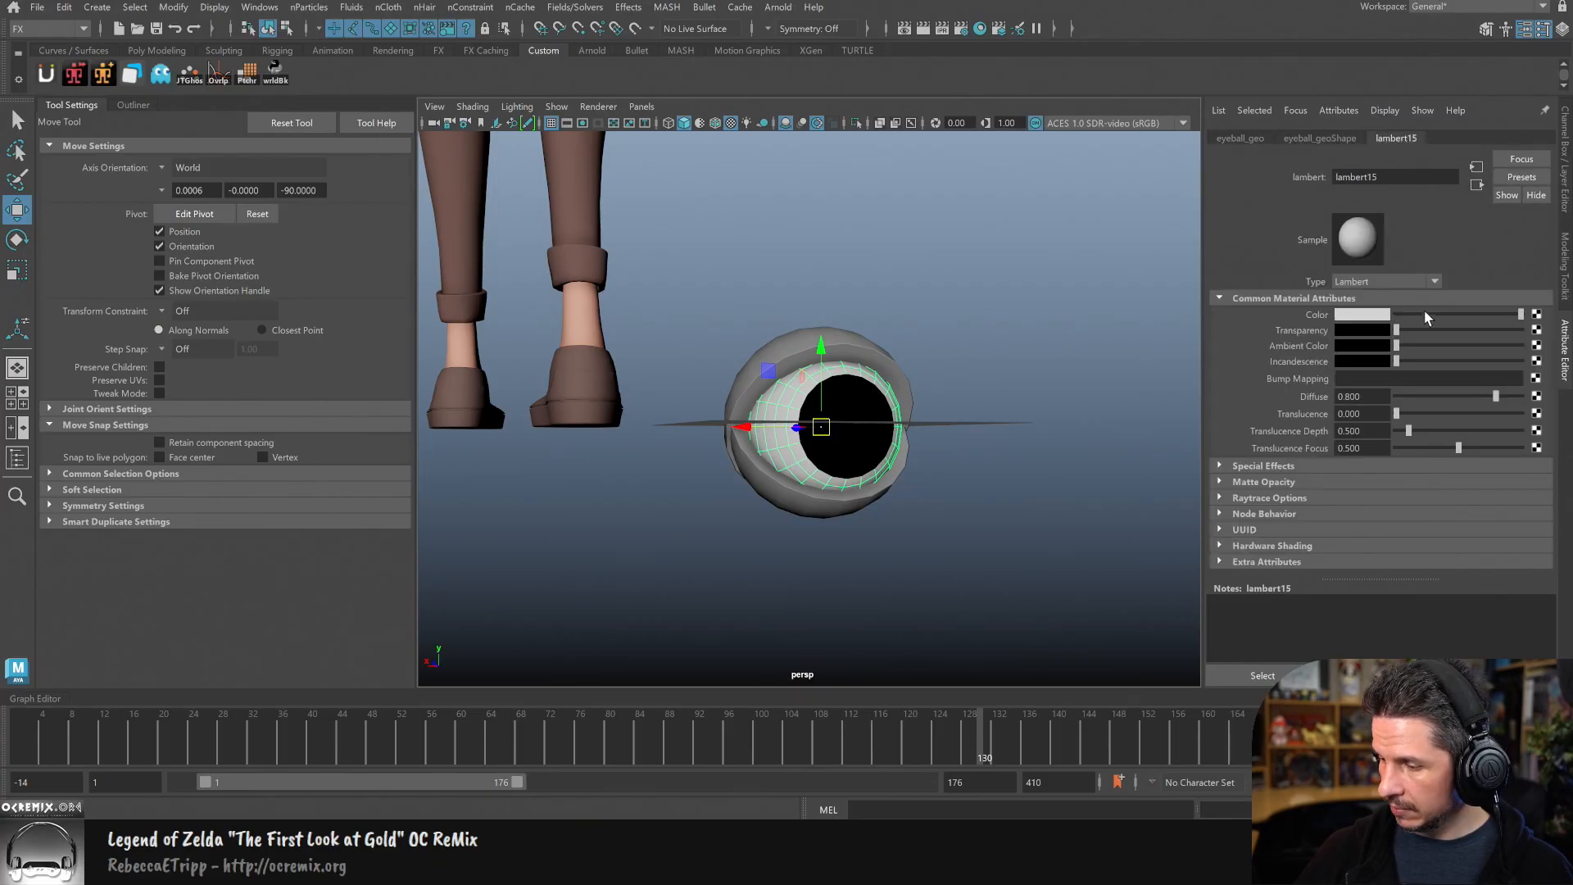
{"action": "left_click", "coordinate": [1394, 284]}
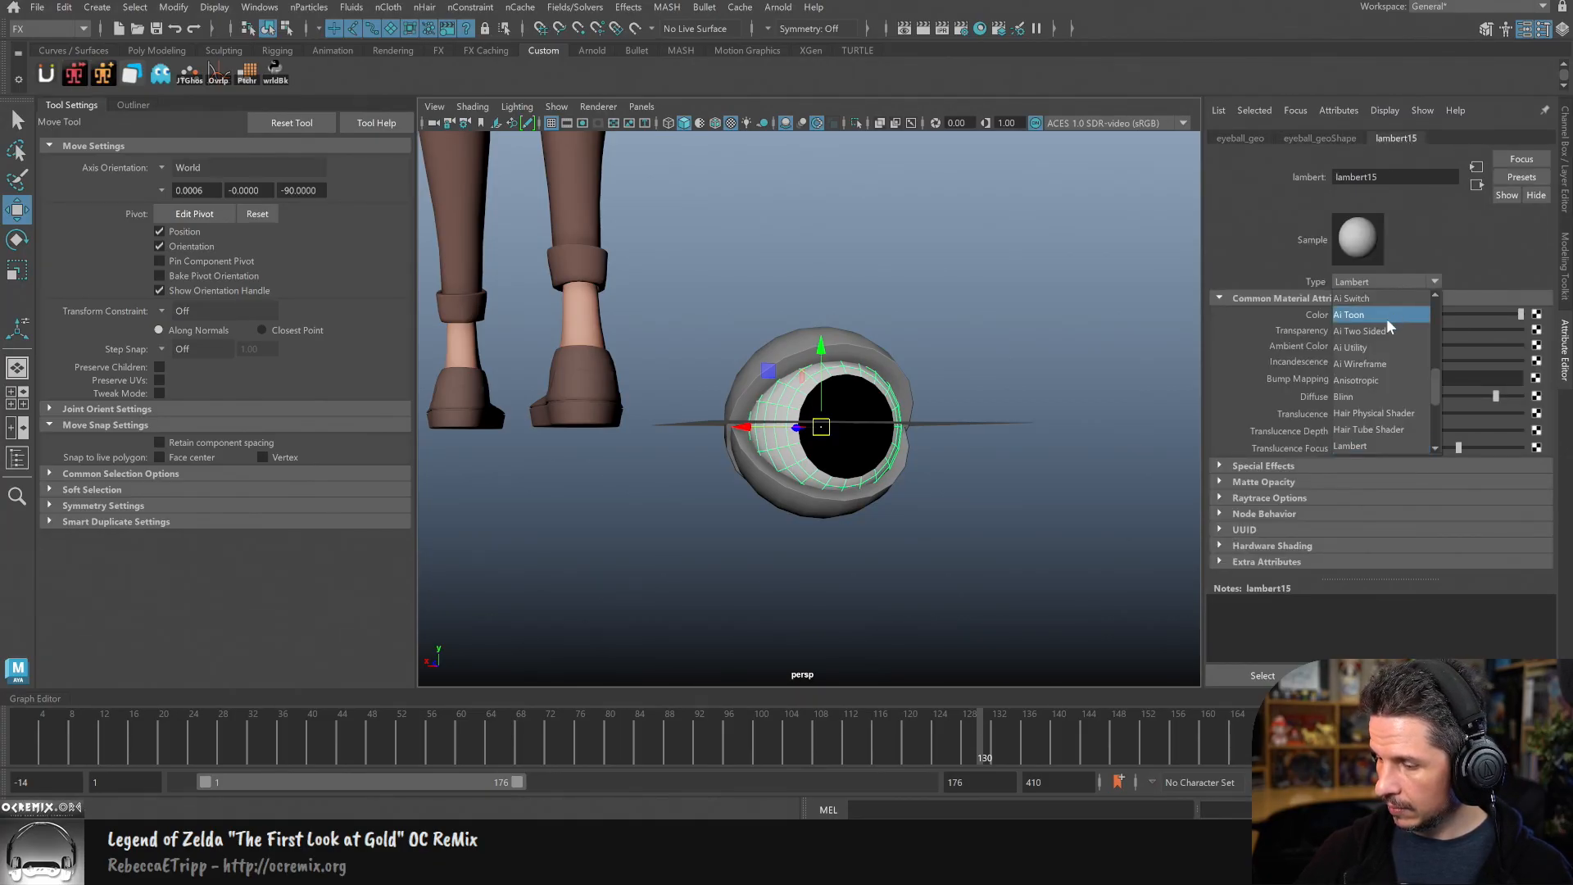
{"action": "left_click", "coordinate": [1378, 395]}
{"action": "left_click", "coordinate": [1046, 484]}
{"action": "left_click_drag", "start_coordinate": [1046, 484], "coordinate": [905, 496], "text": "alt"}
{"action": "left_click", "coordinate": [888, 480]}
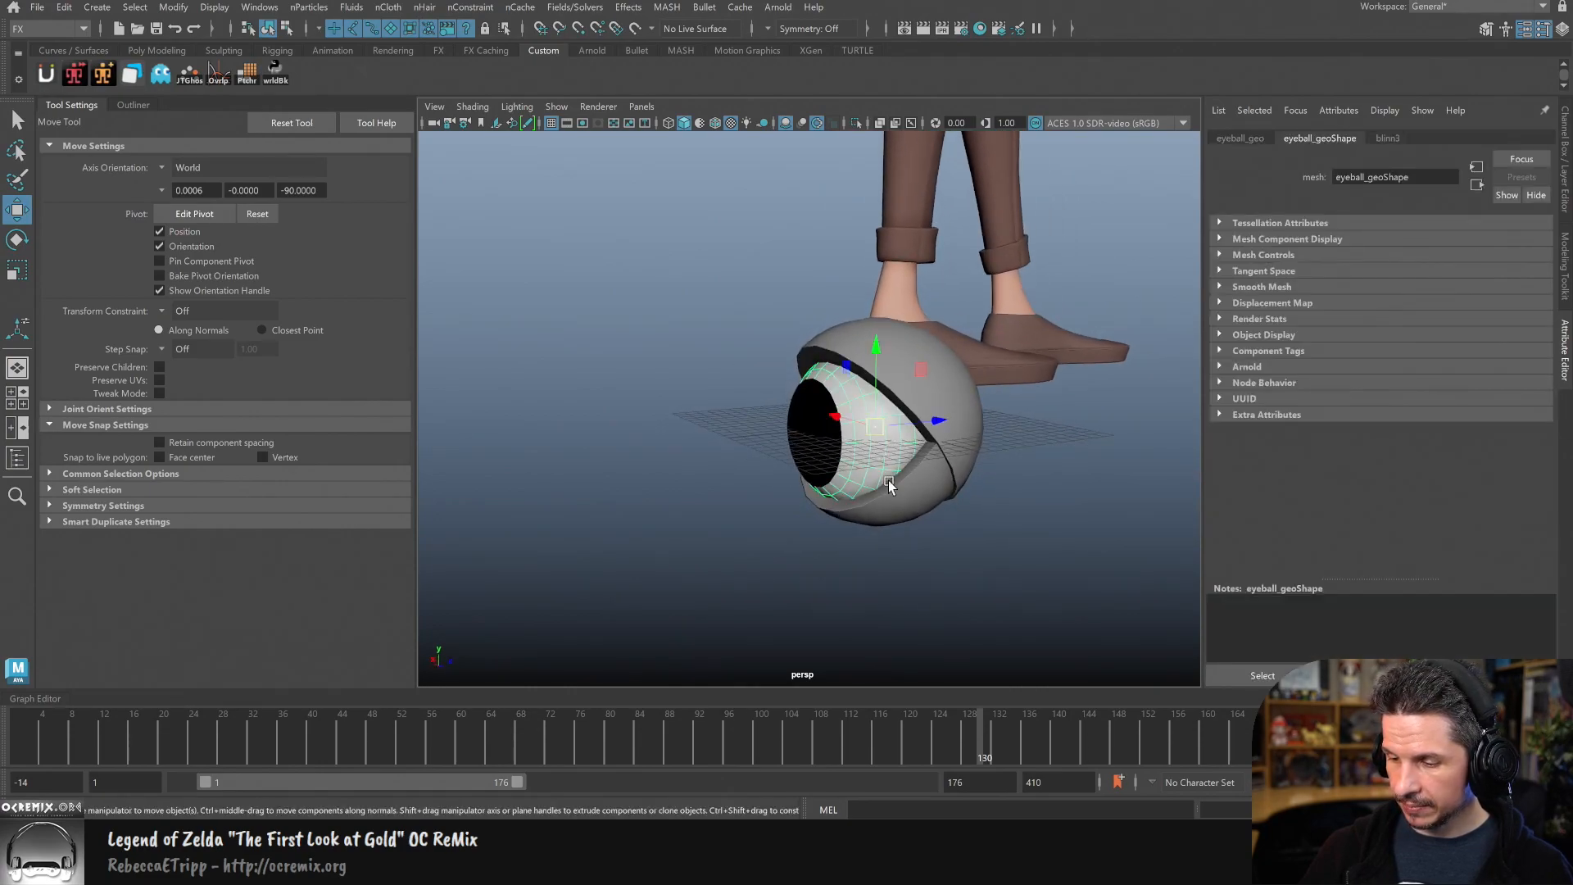
Step: Turn on smooth mesh preview for all the eye parts and clear the selection
{"action": "left_click_drag", "start_coordinate": [760, 516], "coordinate": [726, 442], "text": "alt"}
{"action": "left_click_drag", "start_coordinate": [757, 354], "coordinate": [823, 348]}
{"action": "key", "text": "3"}
{"action": "left_click", "coordinate": [889, 571]}
Step: Try rotating the top eyelid down over the eye, undo the rotation, and return to the Select tool
{"action": "left_click", "coordinate": [850, 409]}
{"action": "key", "text": "e"}
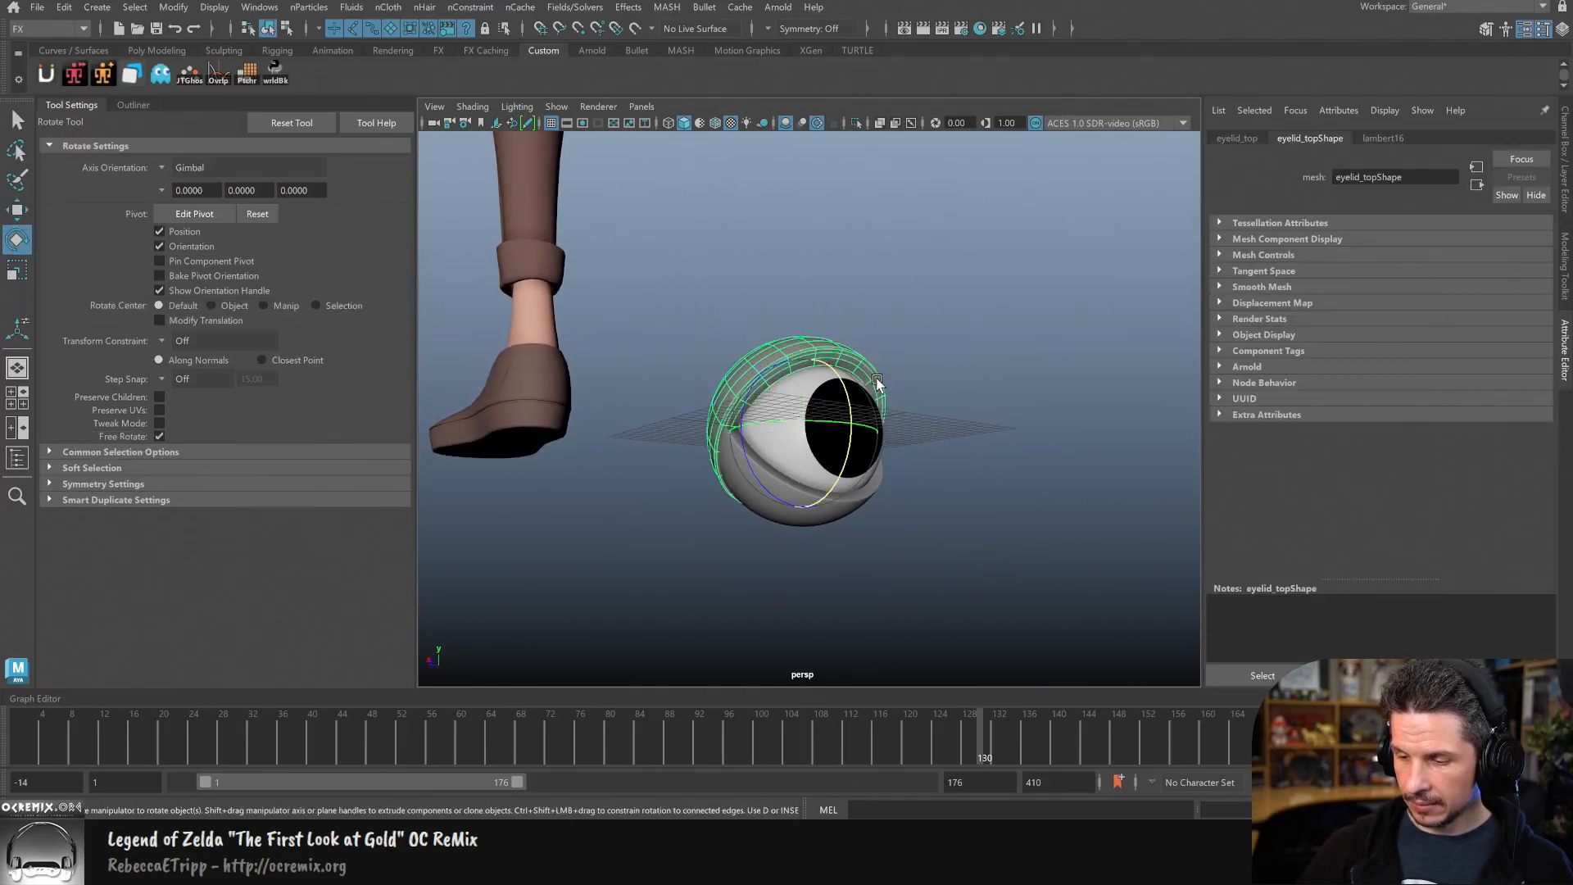
{"action": "left_click_drag", "start_coordinate": [851, 410], "coordinate": [861, 446]}
{"action": "left_click", "coordinate": [996, 517]}
{"action": "left_click_drag", "start_coordinate": [996, 516], "coordinate": [957, 516], "text": "alt"}
{"action": "left_click", "coordinate": [874, 457]}
{"action": "key", "text": "ctrl+z"}
{"action": "key", "text": "ctrl+z"}
{"action": "key", "text": "ctrl+z"}
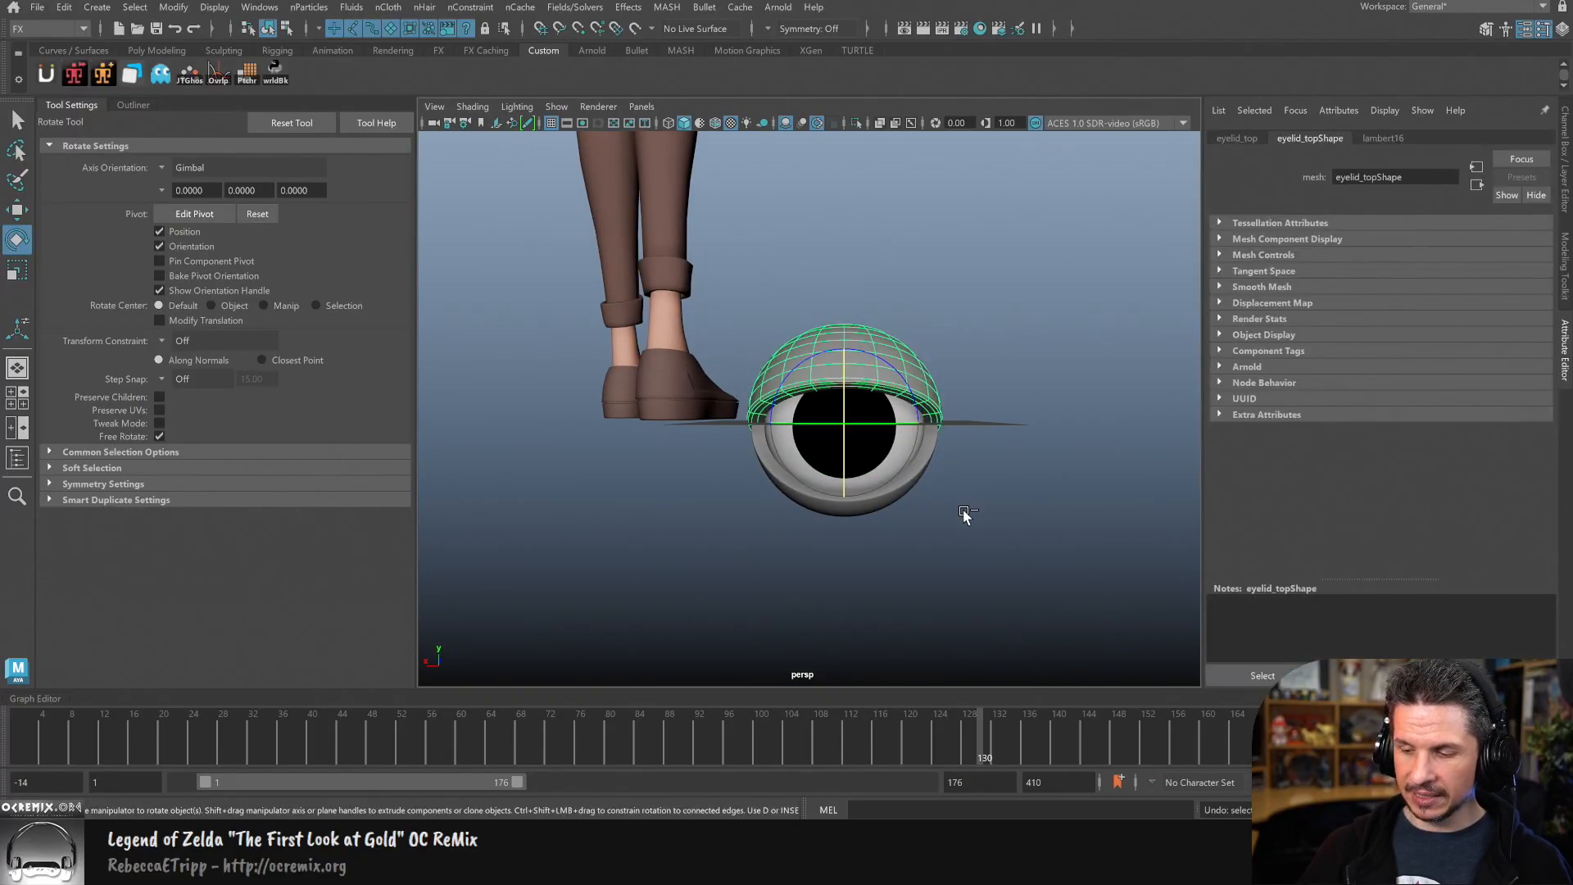
{"action": "key", "text": "q"}
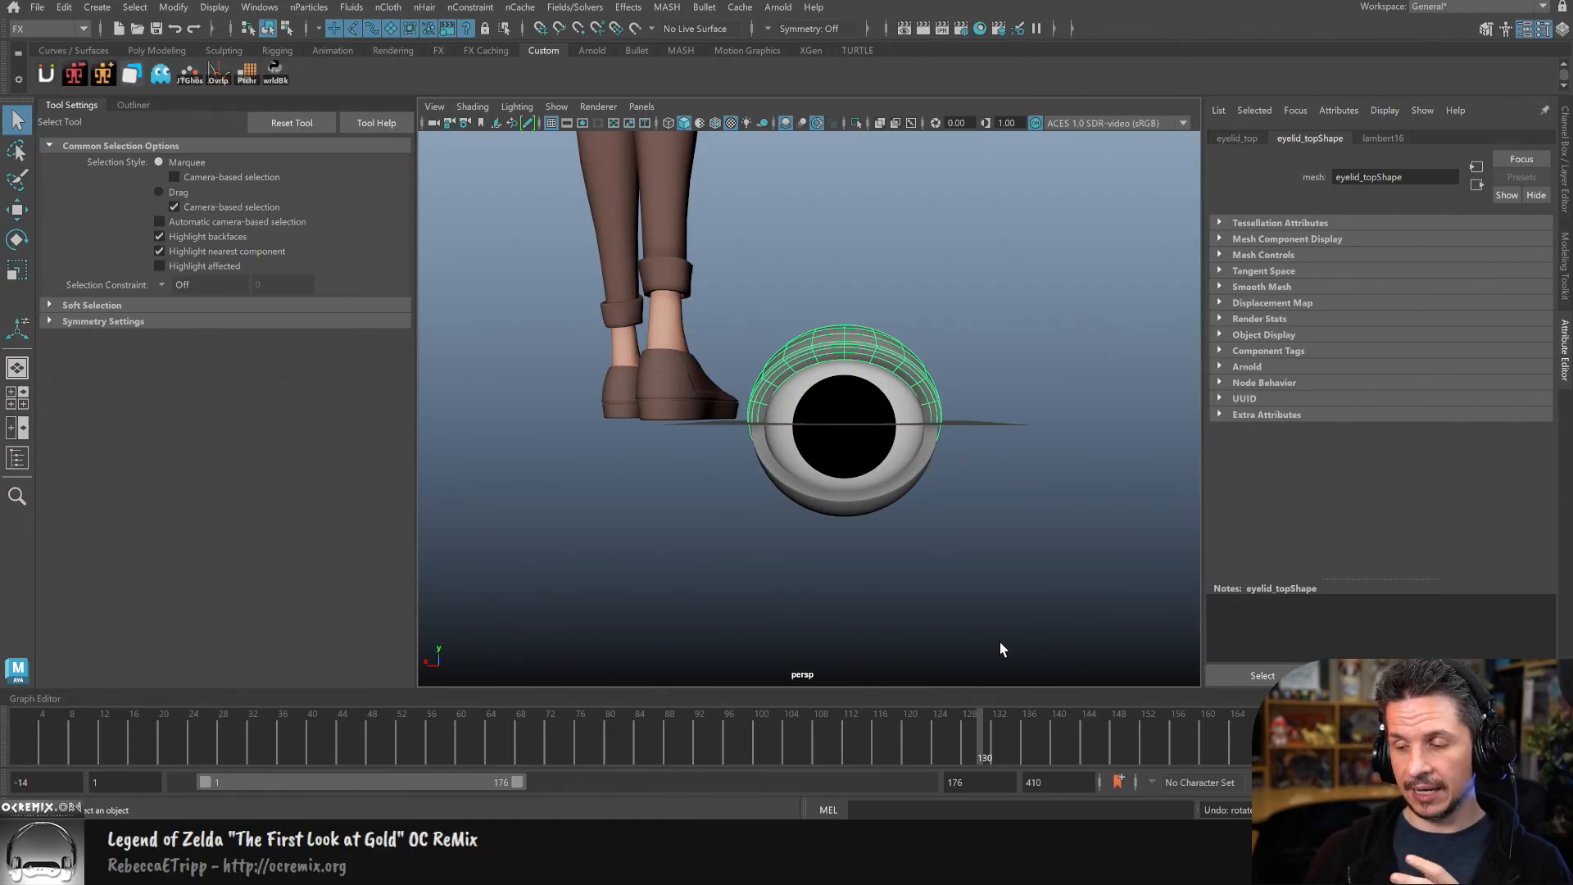
Step: Duplicate the eyeball and scale the copy up uniformly until it just encloses the pupil cap
{"action": "left_click", "coordinate": [988, 509]}
{"action": "left_click_drag", "start_coordinate": [988, 510], "coordinate": [910, 498], "text": "alt"}
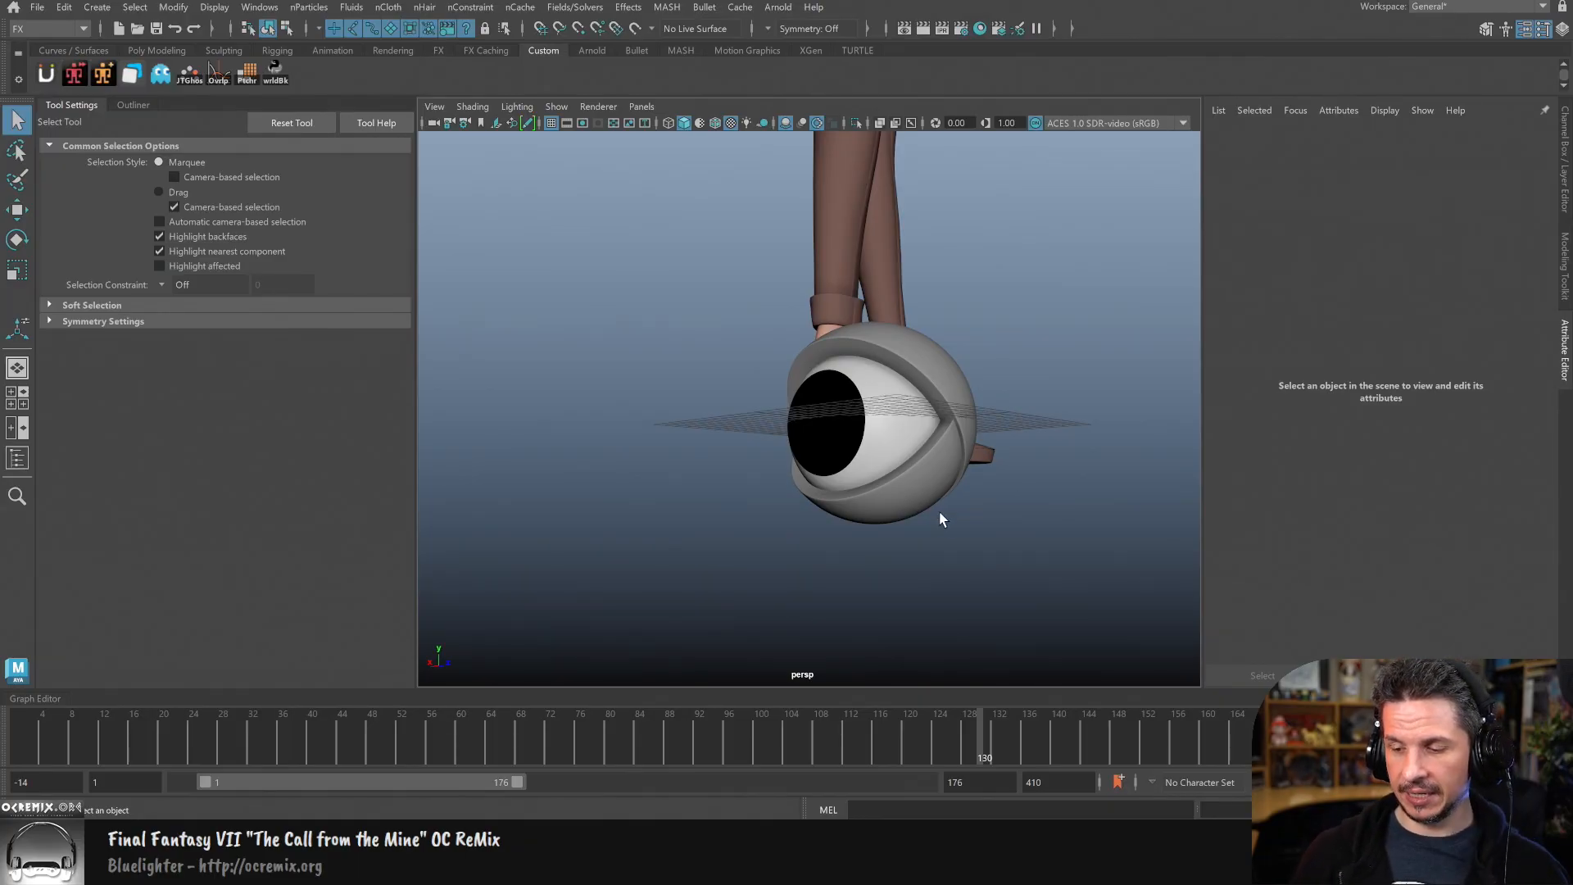
{"action": "left_click_drag", "start_coordinate": [948, 551], "coordinate": [935, 587], "text": "alt"}
{"action": "left_click", "coordinate": [829, 450]}
{"action": "key", "text": "ctrl+d"}
{"action": "key", "text": "r"}
{"action": "scroll", "coordinate": [1016, 488], "scroll_direction": "up", "scroll_amount": 3}
{"action": "right_click_drag", "start_coordinate": [1016, 492], "coordinate": [1020, 491], "text": "alt"}
{"action": "left_click_drag", "start_coordinate": [897, 439], "coordinate": [893, 565]}
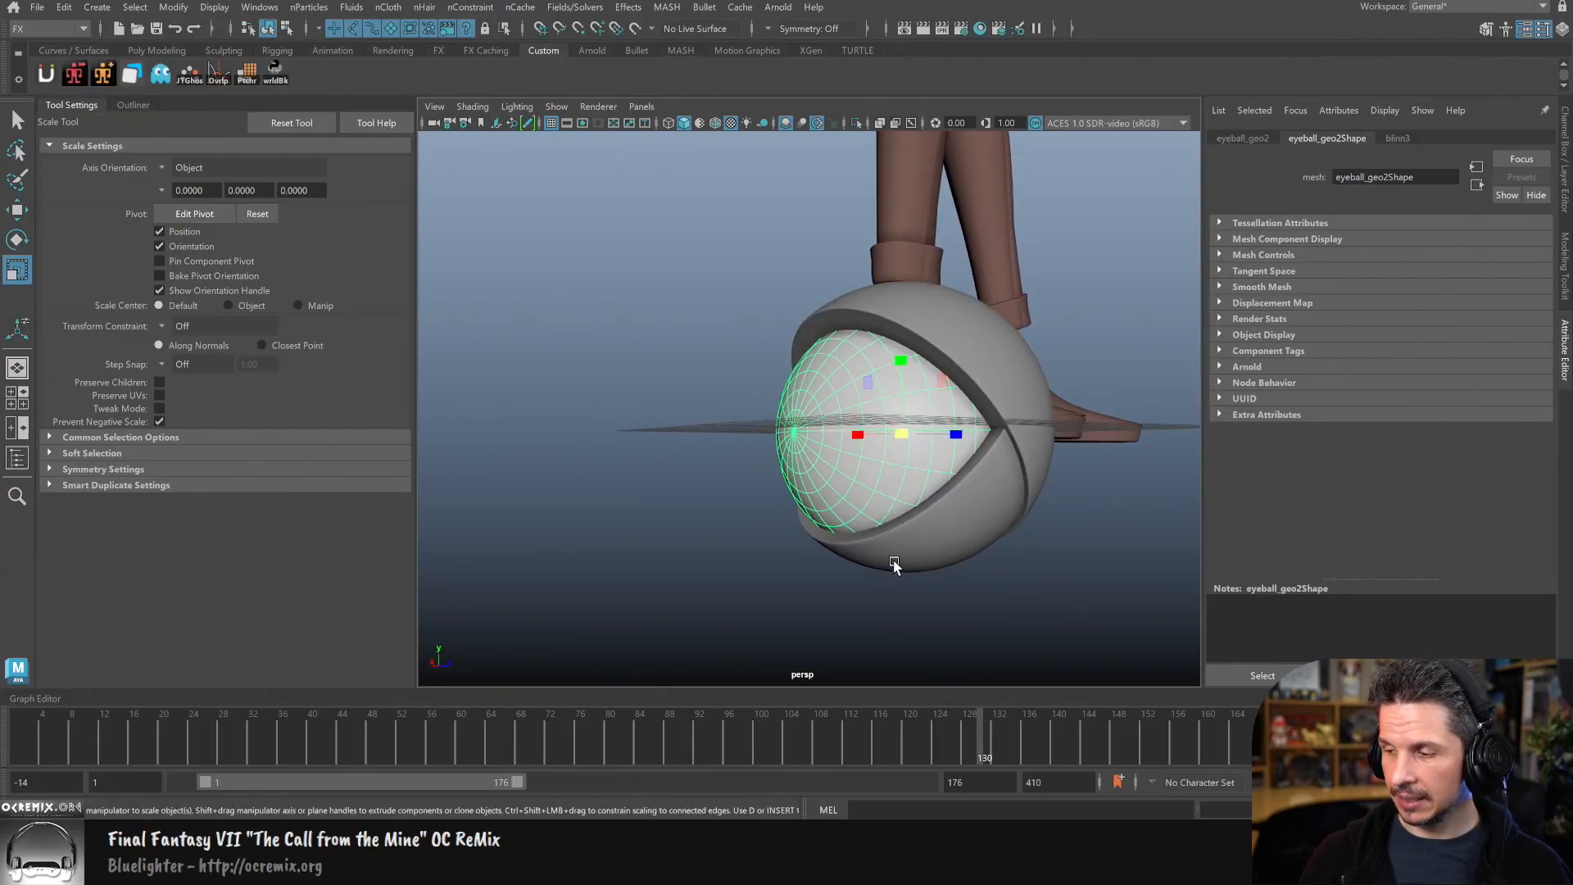
Step: Assign a new Blinn material to the enlarged eyeball copy and raise its transparency almost to the maximum
{"action": "right_click", "coordinate": [687, 514]}
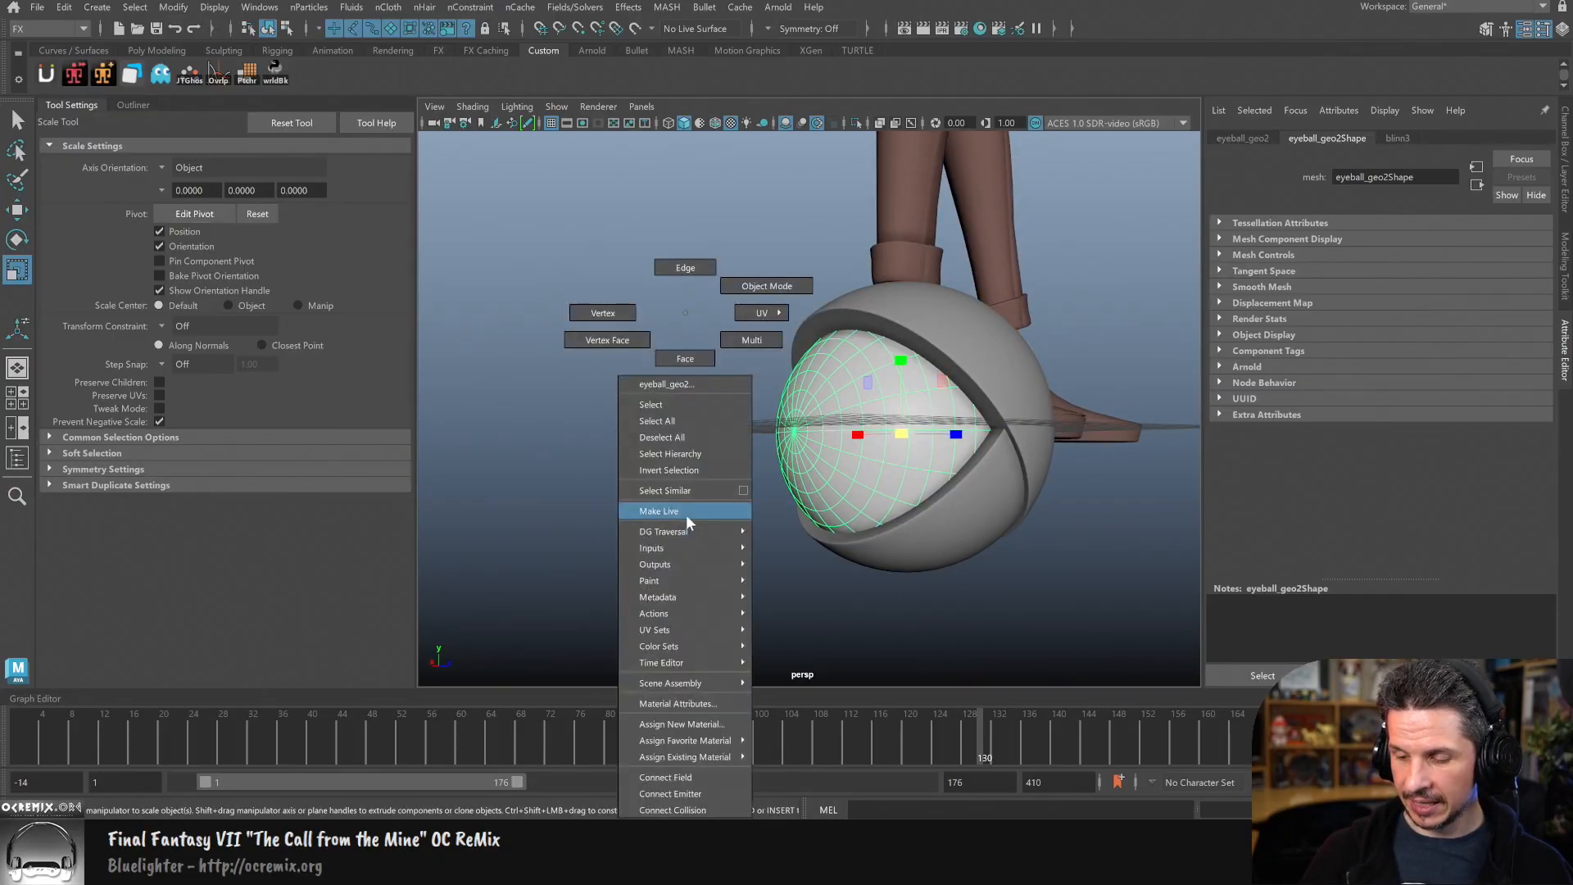
{"action": "mouse_move", "coordinate": [704, 741]}
{"action": "left_click", "coordinate": [832, 676]}
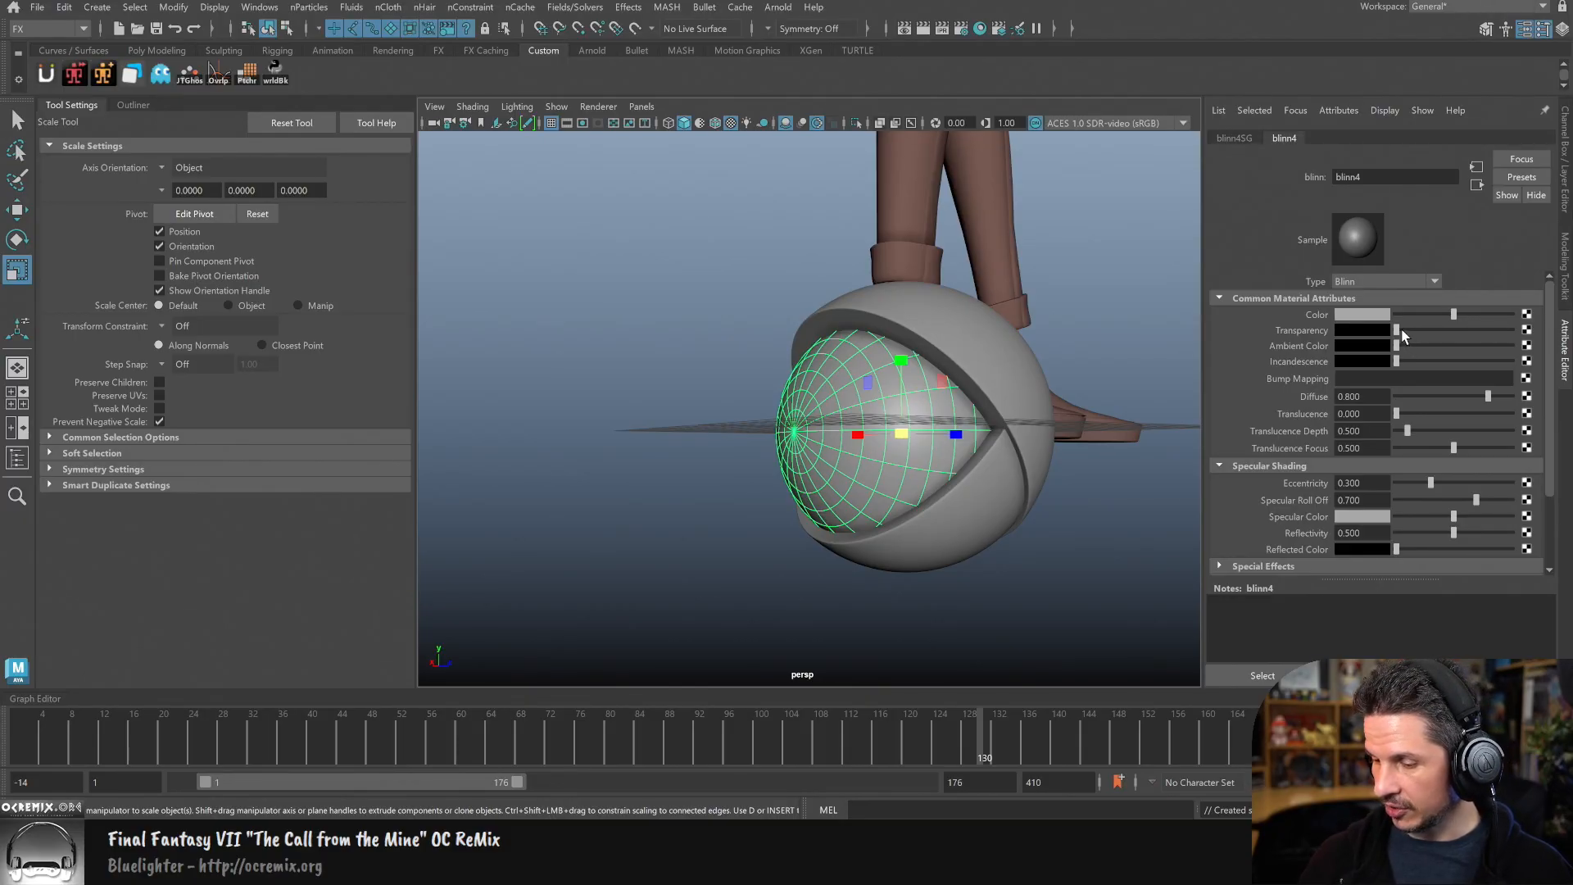
{"action": "left_click_drag", "start_coordinate": [1399, 327], "coordinate": [1515, 329]}
Step: Set the transparent shell material's Specular Roll Off to 1.000, brighten its specular color, and set Eccentricity to about 0.146
{"action": "left_click_drag", "start_coordinate": [1432, 483], "coordinate": [1491, 515]}
{"action": "left_click", "coordinate": [1032, 563]}
{"action": "left_click_drag", "start_coordinate": [1035, 567], "coordinate": [919, 499], "text": "alt"}
{"action": "left_click", "coordinate": [868, 544]}
{"action": "left_click", "coordinate": [1032, 562]}
{"action": "left_click", "coordinate": [908, 453]}
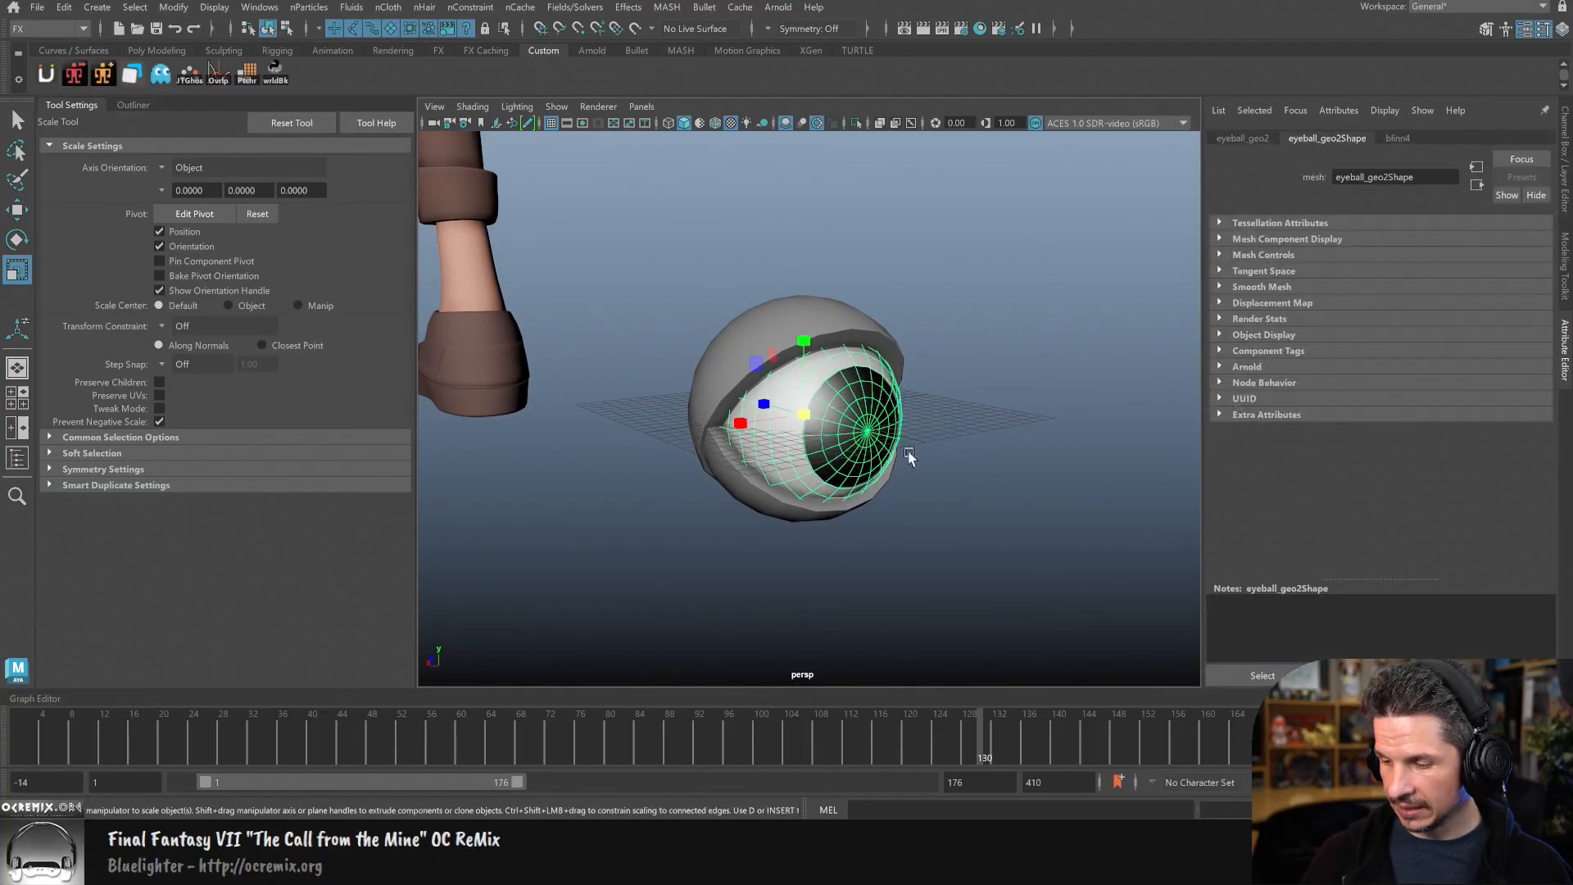
{"action": "left_click", "coordinate": [1399, 137]}
{"action": "left_click_drag", "start_coordinate": [1448, 485], "coordinate": [1412, 486]}
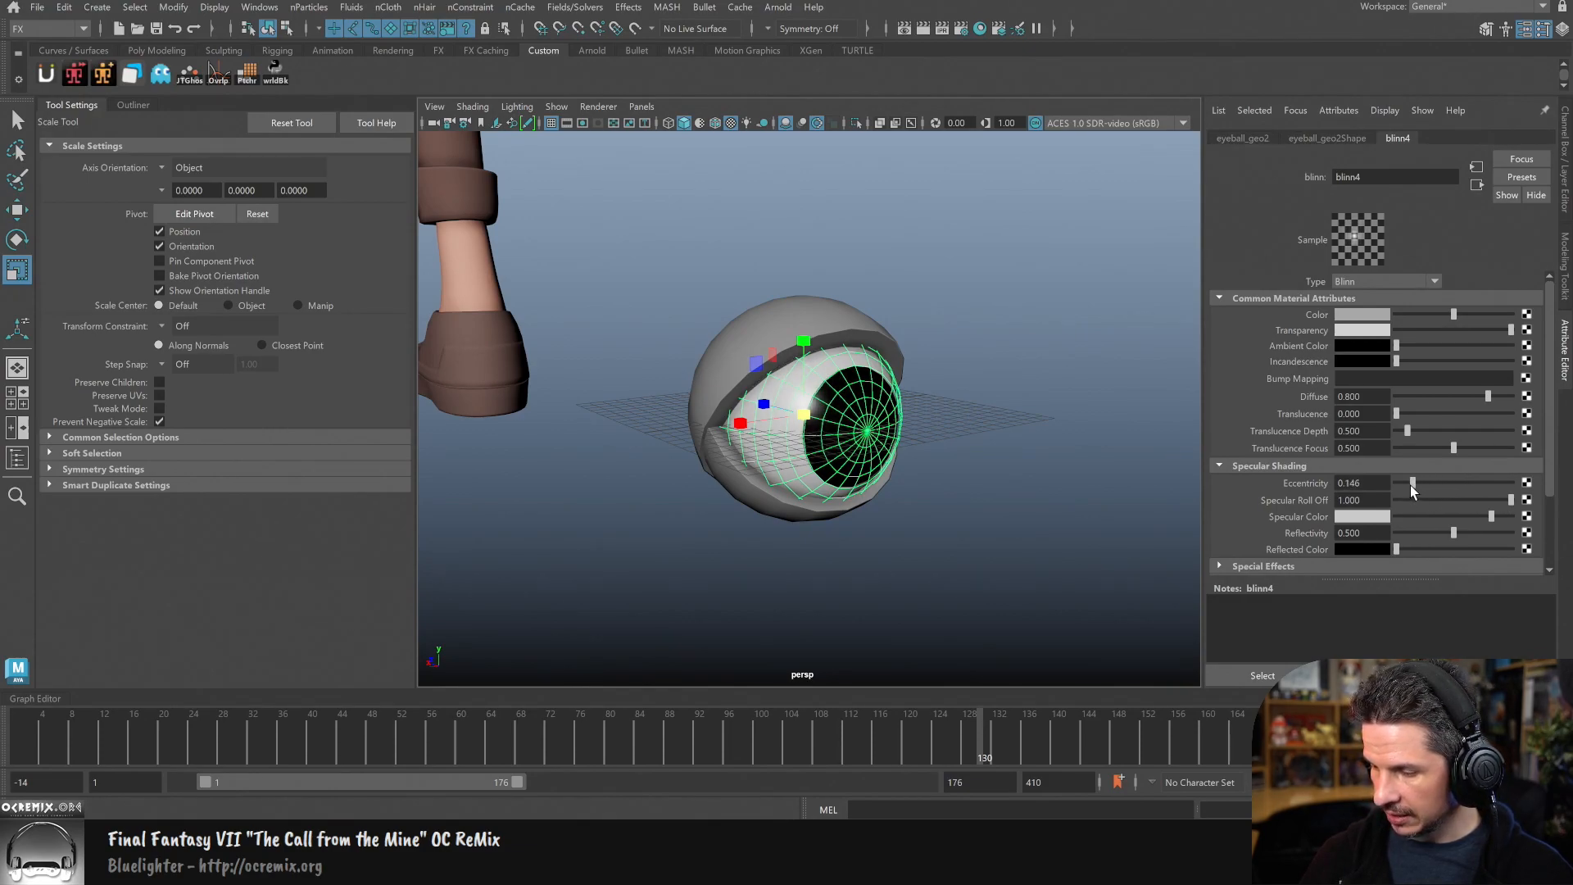
Step: Rename the enlarged transparent eyeball copy as cornea_geo
{"action": "left_click", "coordinate": [1123, 491]}
{"action": "left_click_drag", "start_coordinate": [1123, 491], "coordinate": [911, 497], "text": "alt"}
{"action": "left_click", "coordinate": [772, 436]}
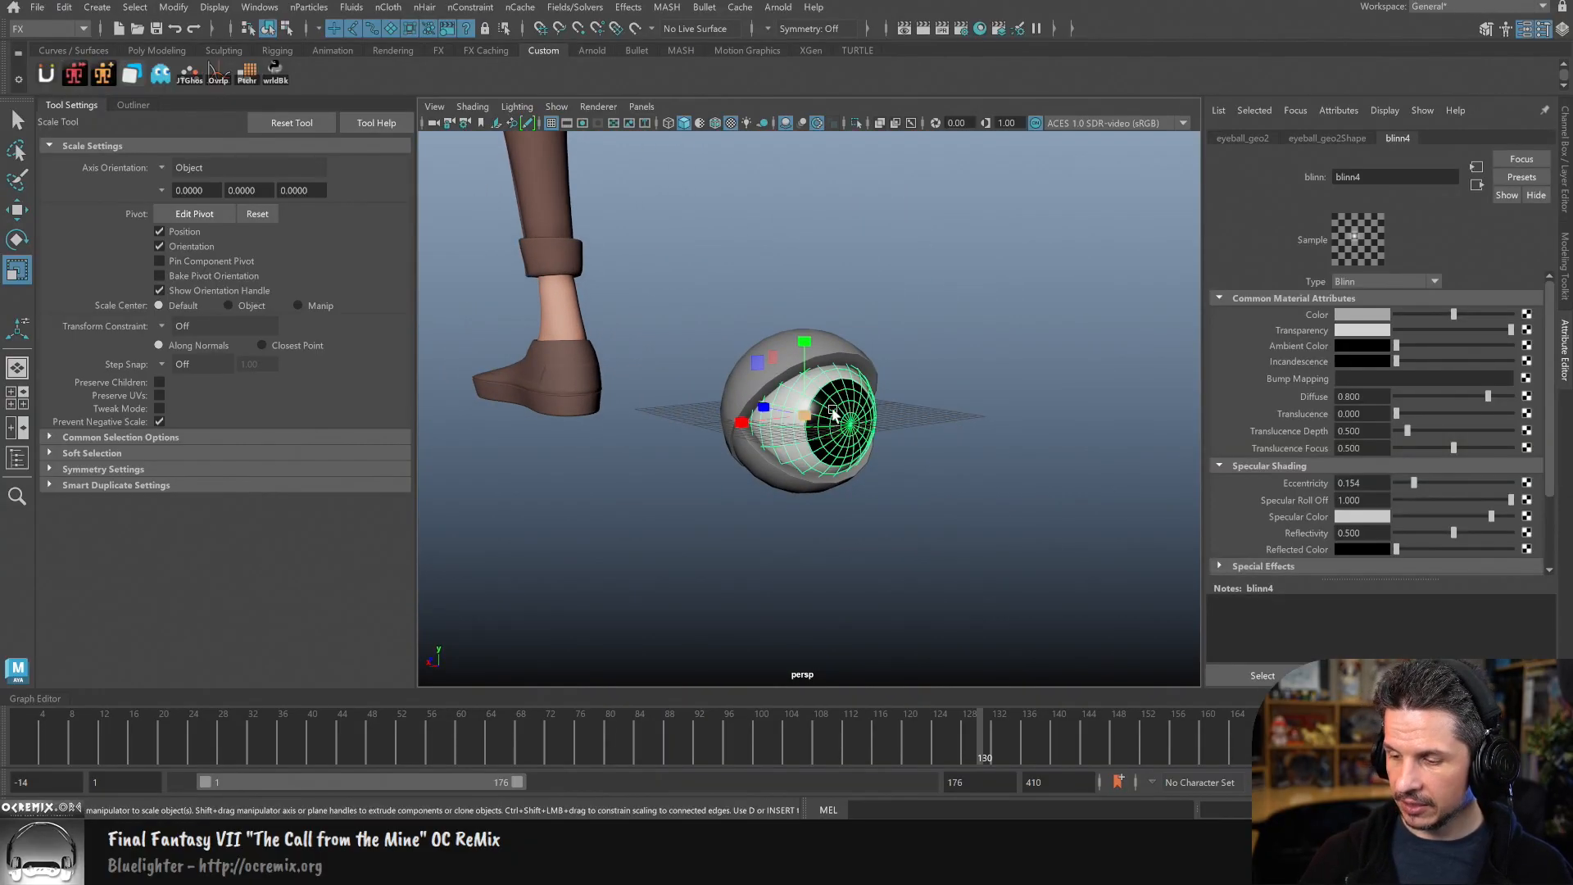
{"action": "left_click", "coordinate": [1566, 150]}
{"action": "double_click", "coordinate": [1384, 142]}
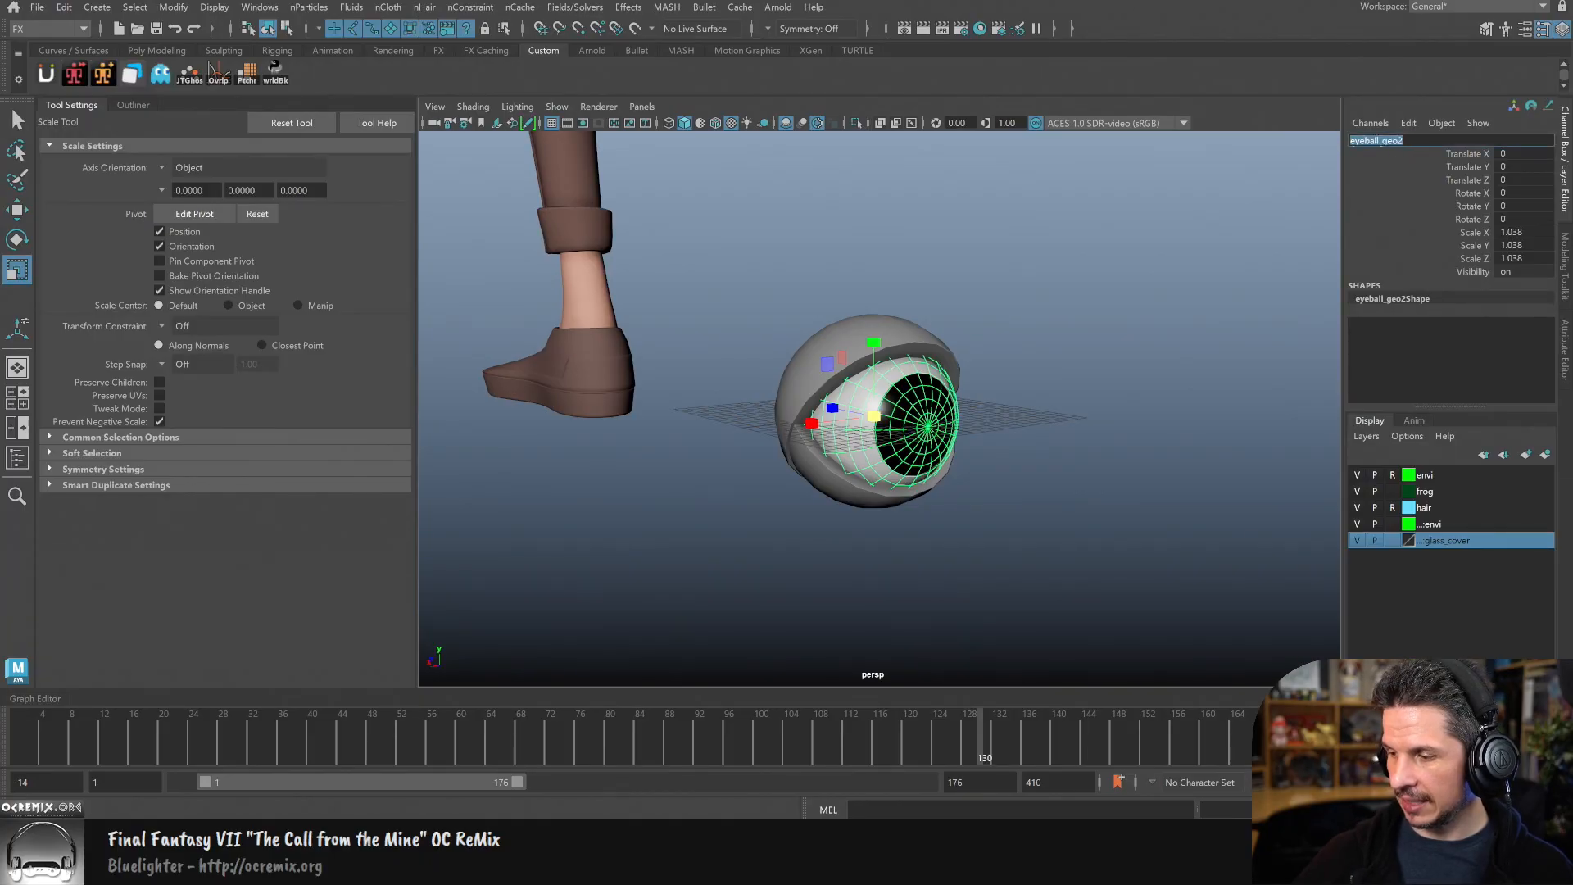
{"action": "left_click_drag", "start_coordinate": [1377, 140], "coordinate": [1350, 140]}
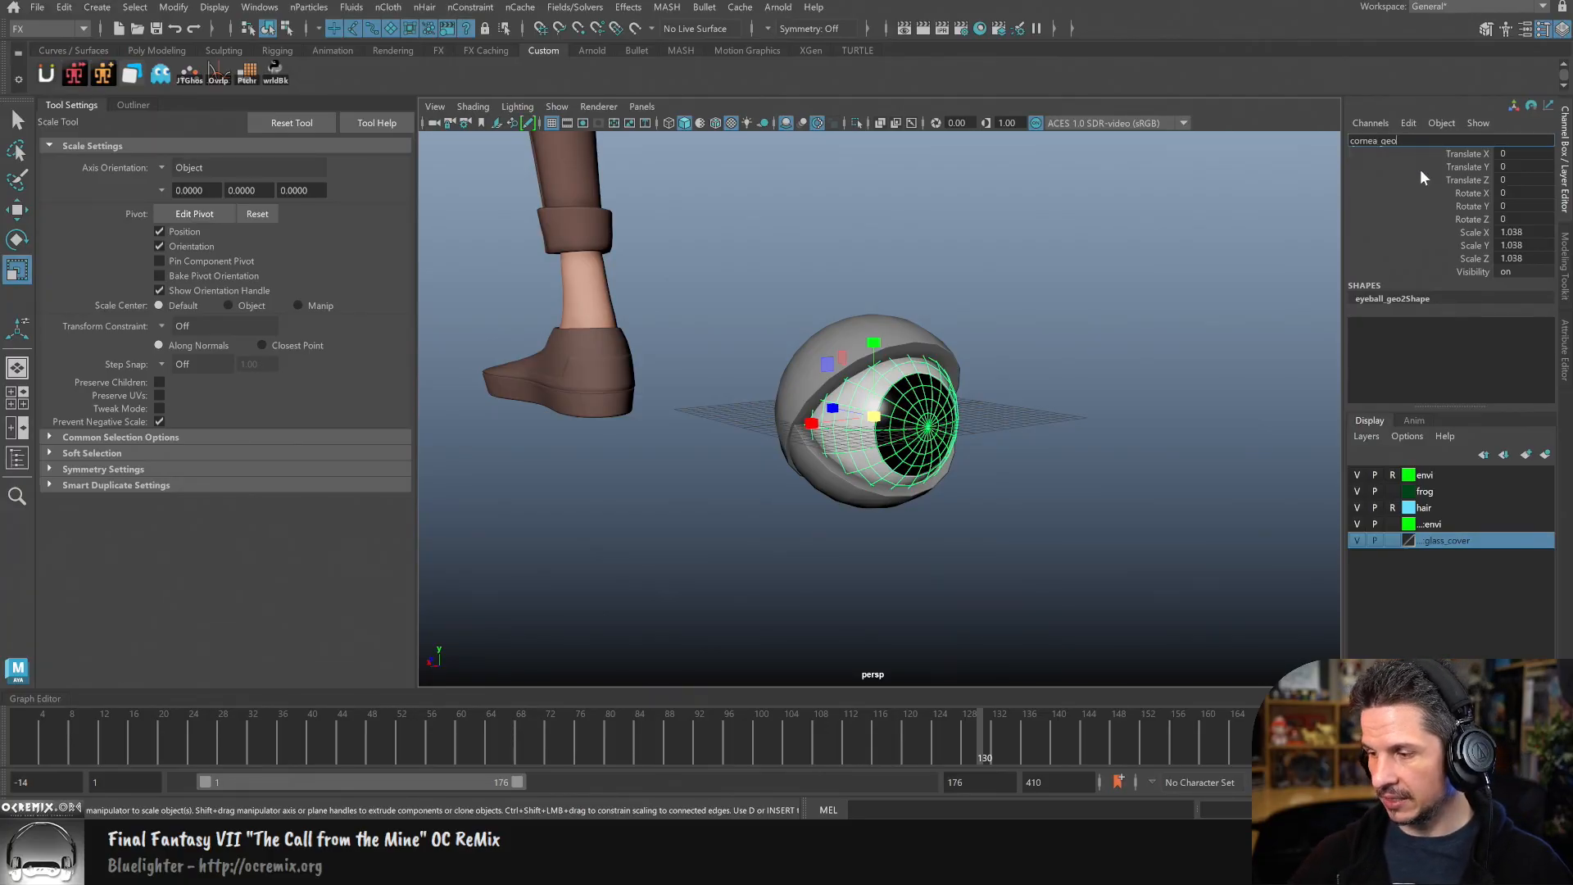
{"action": "left_click", "coordinate": [1106, 361]}
Step: Rename the black pupil cap, eyeball_geo1, as pupil_geo
{"action": "left_click", "coordinate": [133, 104]}
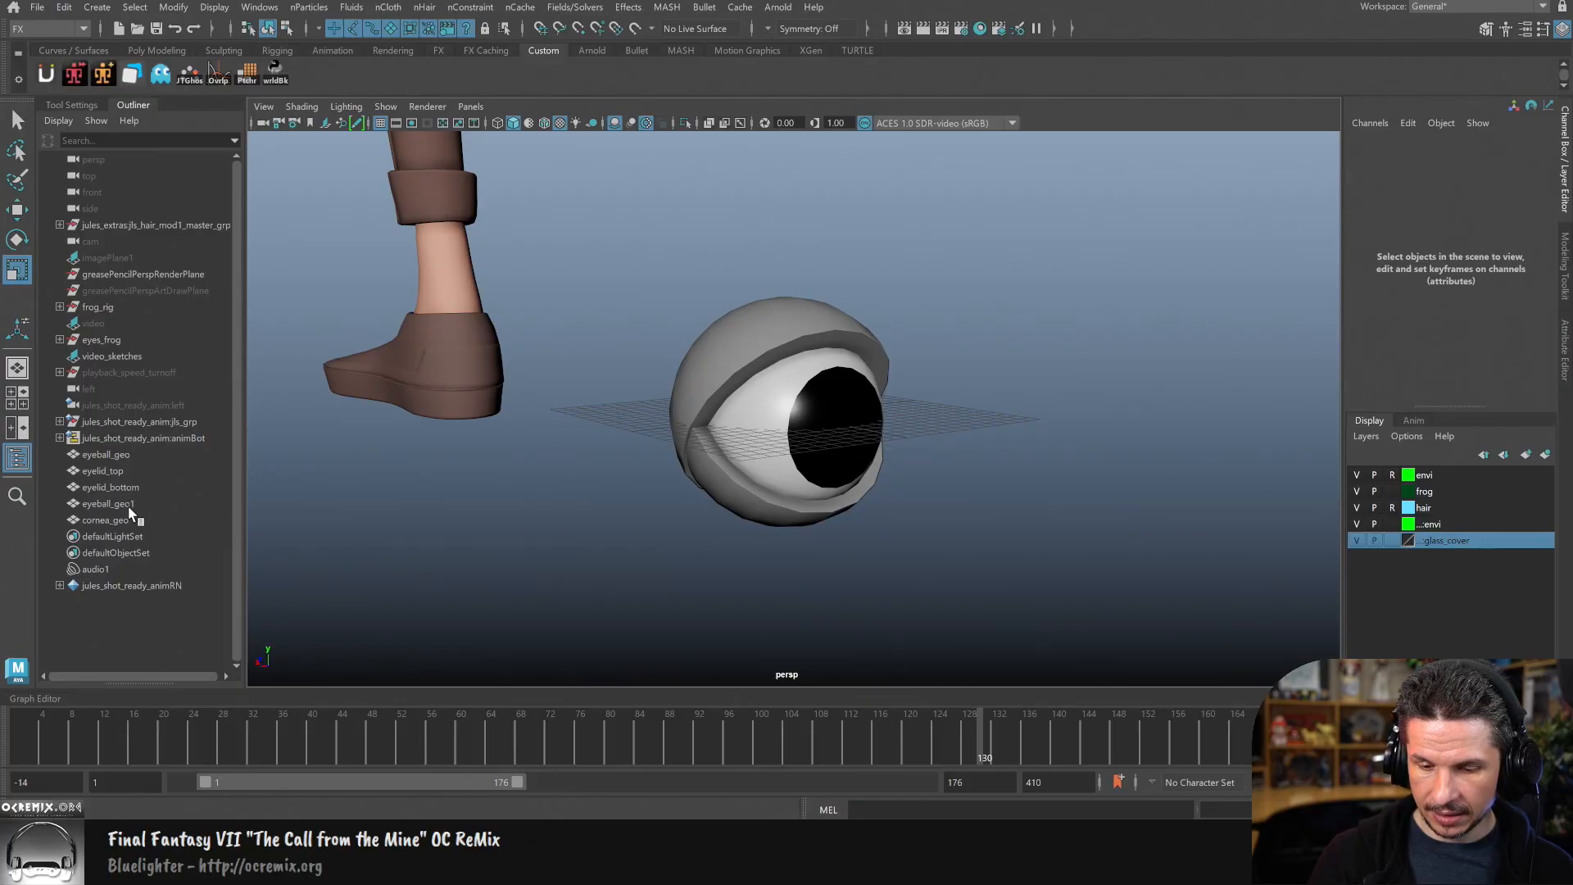
{"action": "left_click", "coordinate": [128, 504]}
{"action": "double_click", "coordinate": [1388, 140]}
{"action": "left_click_drag", "start_coordinate": [1377, 141], "coordinate": [1333, 141]}
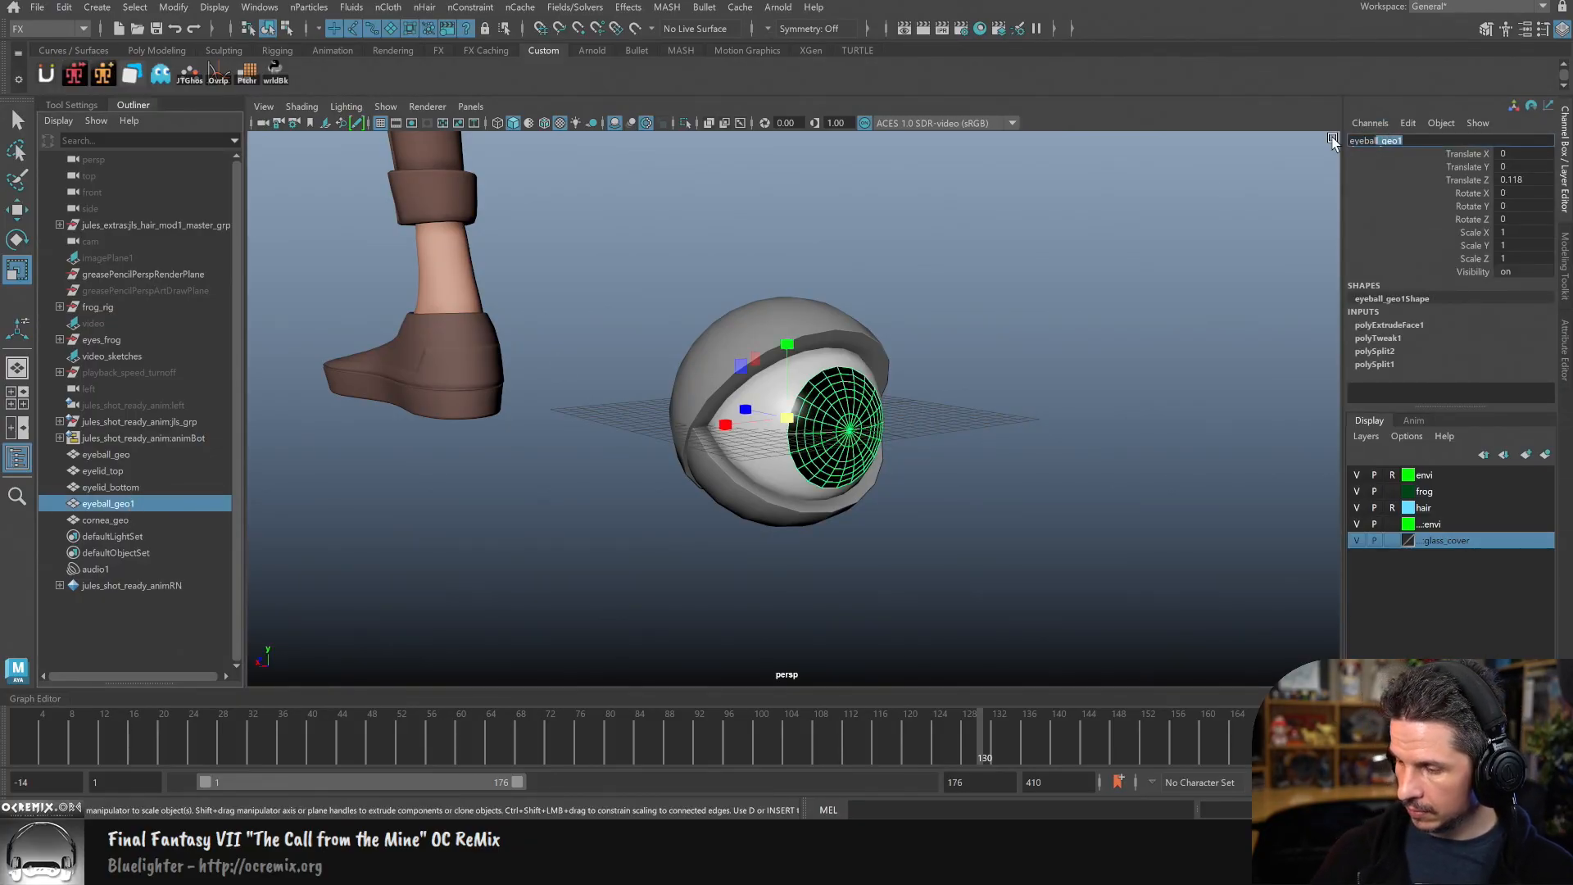
{"action": "key", "text": "BackSpace"}
{"action": "key", "text": "BackSpace"}
{"action": "key", "text": "BackSpace"}
{"action": "key", "text": "BackSpace"}
{"action": "key", "text": "BackSpace"}
{"action": "key", "text": "BackSpace"}
{"action": "type", "text": "Pupi"}
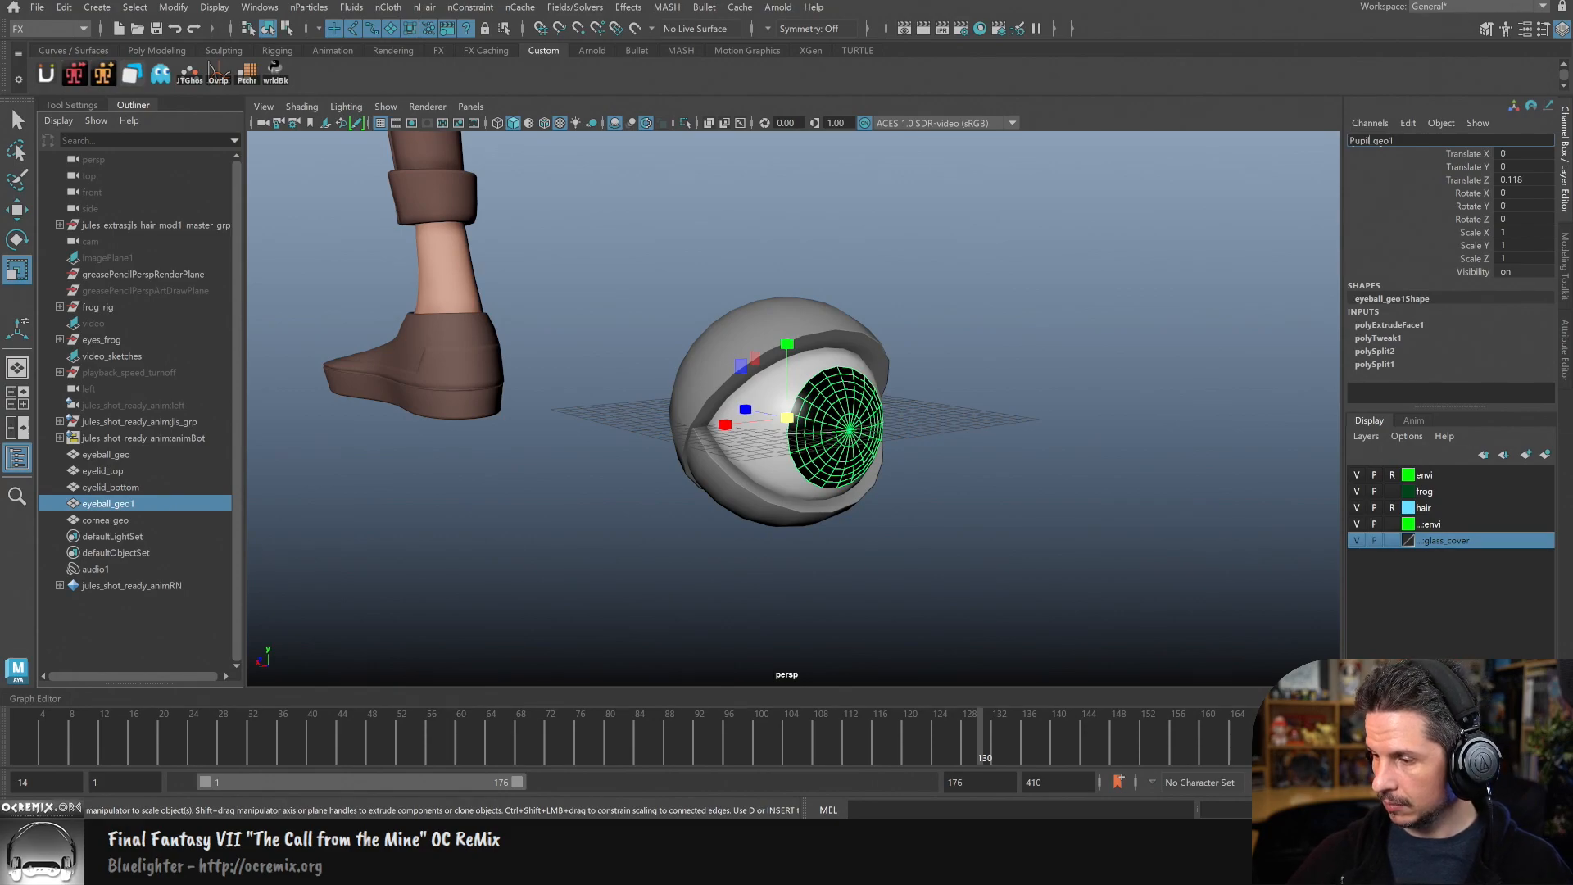
{"action": "key", "text": "Return"}
Step: Group the eyeball, both eyelids, pupil and cornea together and name the group eye_geo
{"action": "left_click", "coordinate": [1019, 455]}
{"action": "left_click_drag", "start_coordinate": [931, 500], "coordinate": [945, 431], "text": "alt"}
{"action": "left_click_drag", "start_coordinate": [914, 291], "coordinate": [672, 604]}
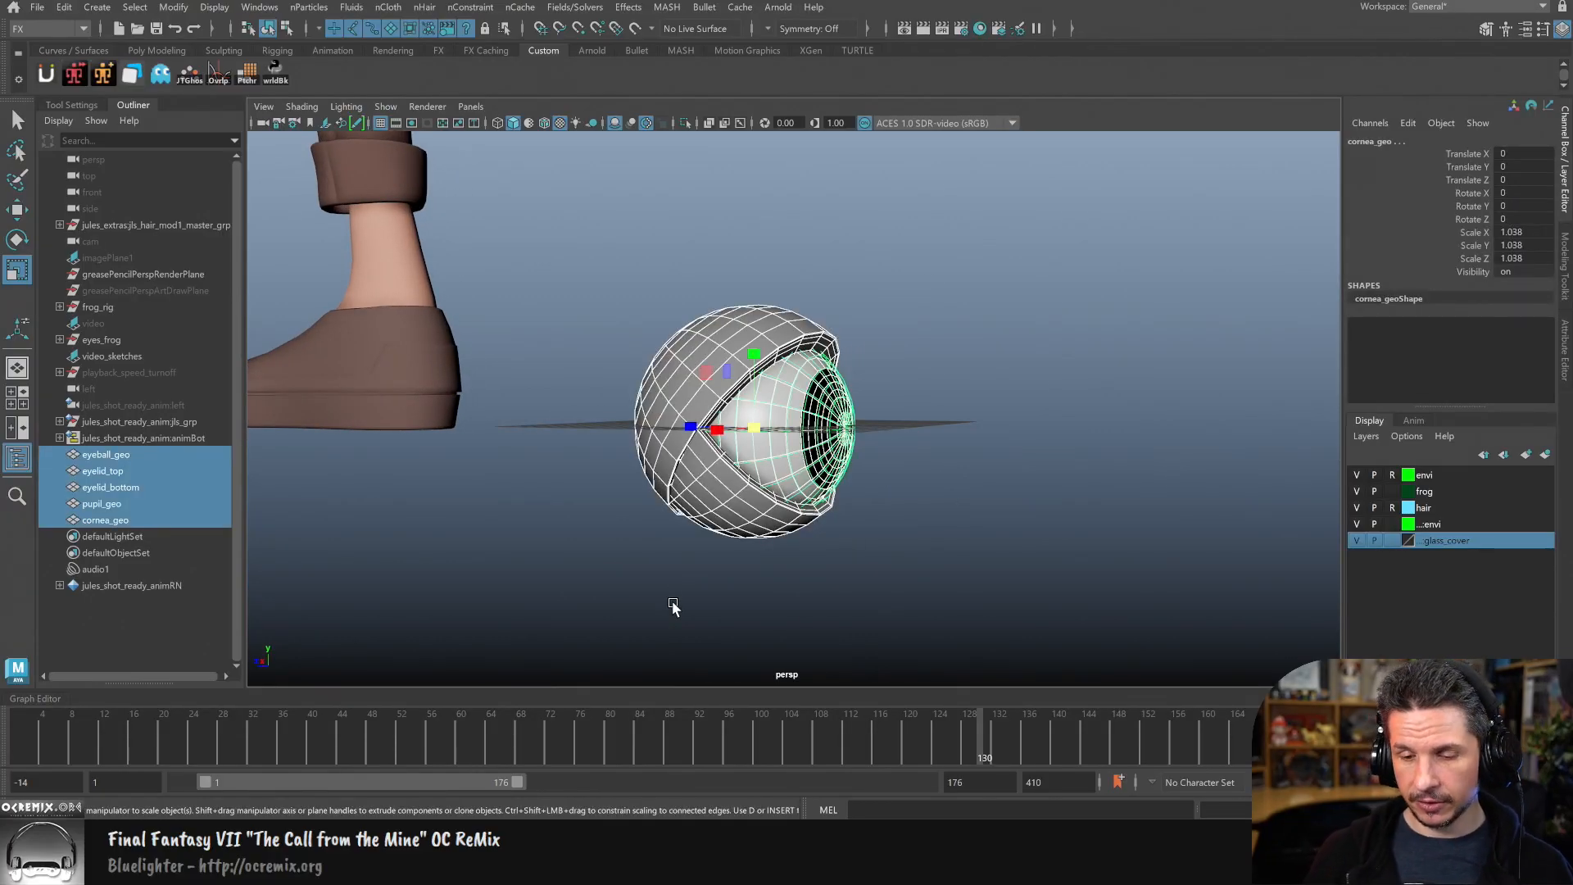
{"action": "key", "text": "ctrl+g"}
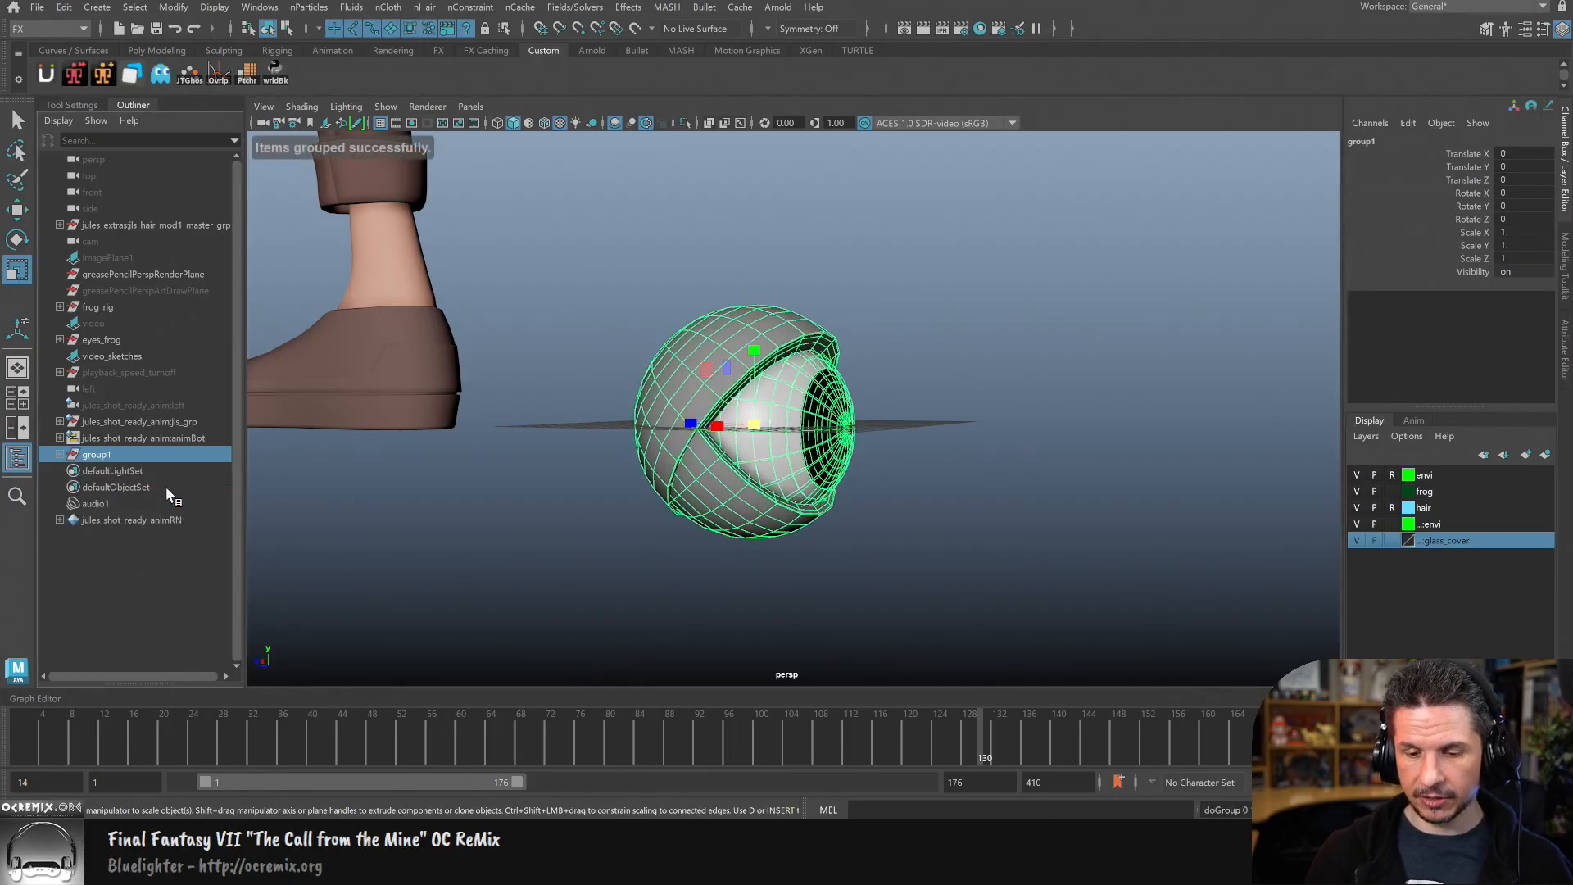
{"action": "double_click", "coordinate": [98, 454]}
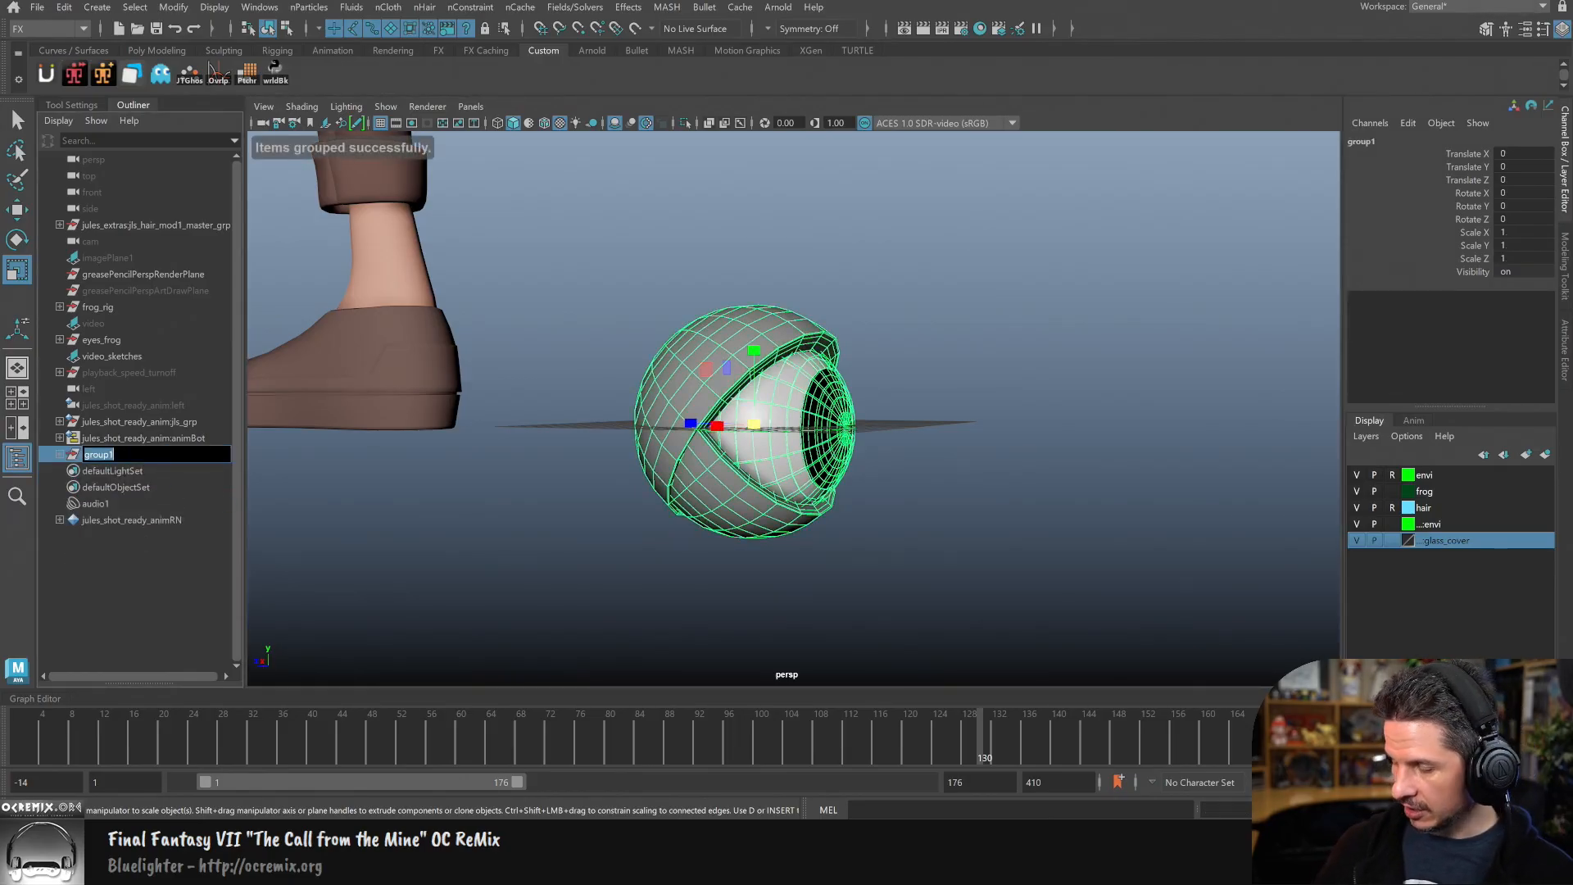
{"action": "type", "text": "eye_geo"}
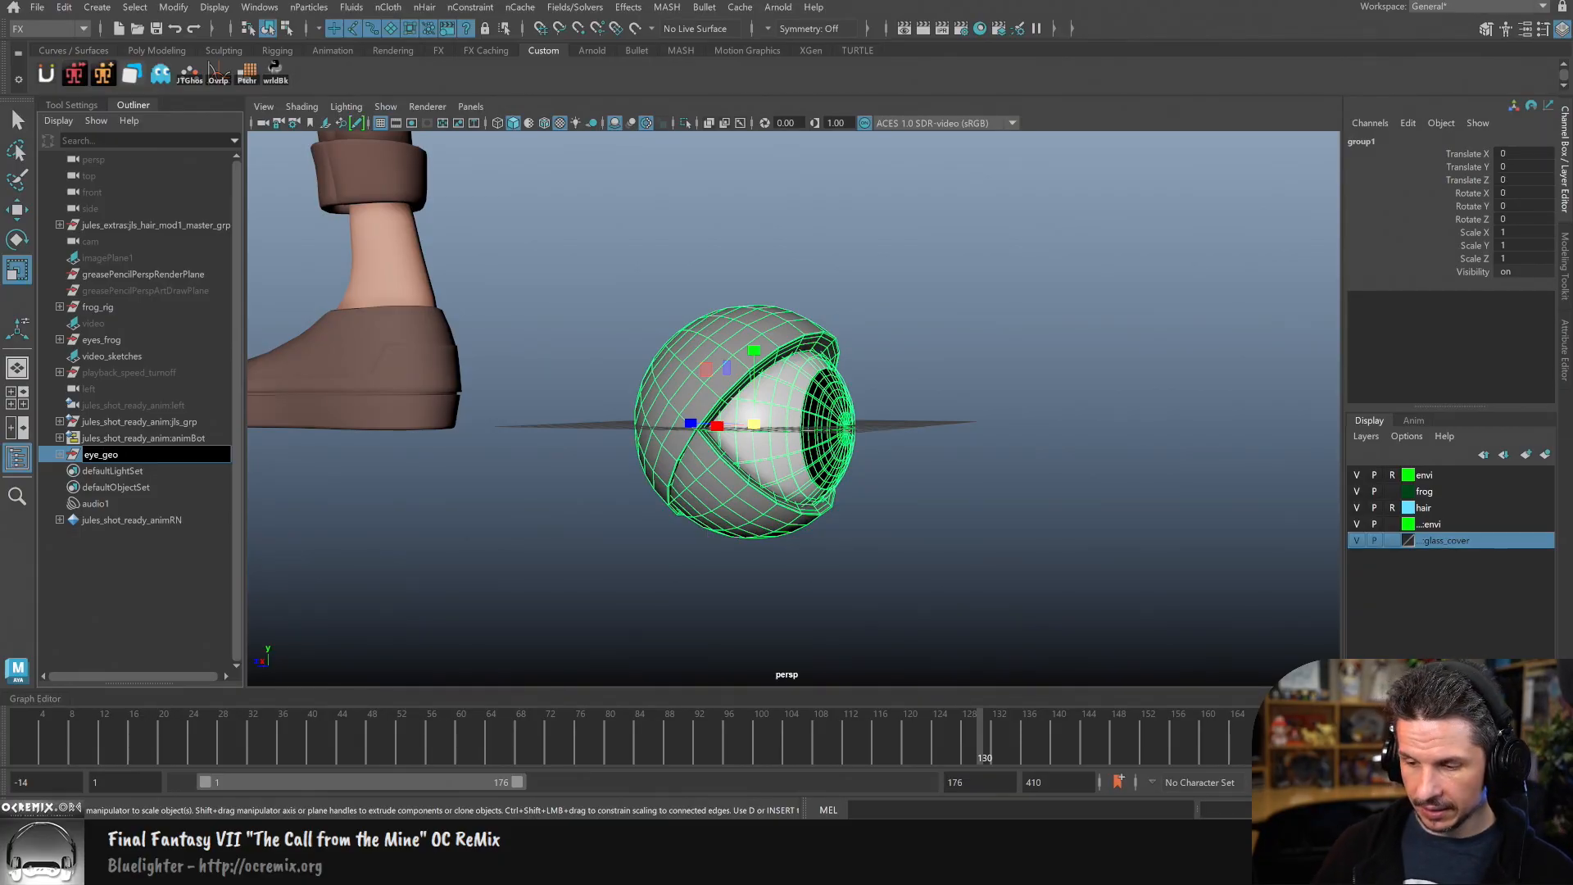
{"action": "left_click", "coordinate": [941, 495]}
{"action": "left_click_drag", "start_coordinate": [942, 495], "coordinate": [883, 505], "text": "alt"}
Step: Set the cornea material's Specular Roll Off to 0.950 and brighten its specular color slightly
{"action": "left_click", "coordinate": [808, 413]}
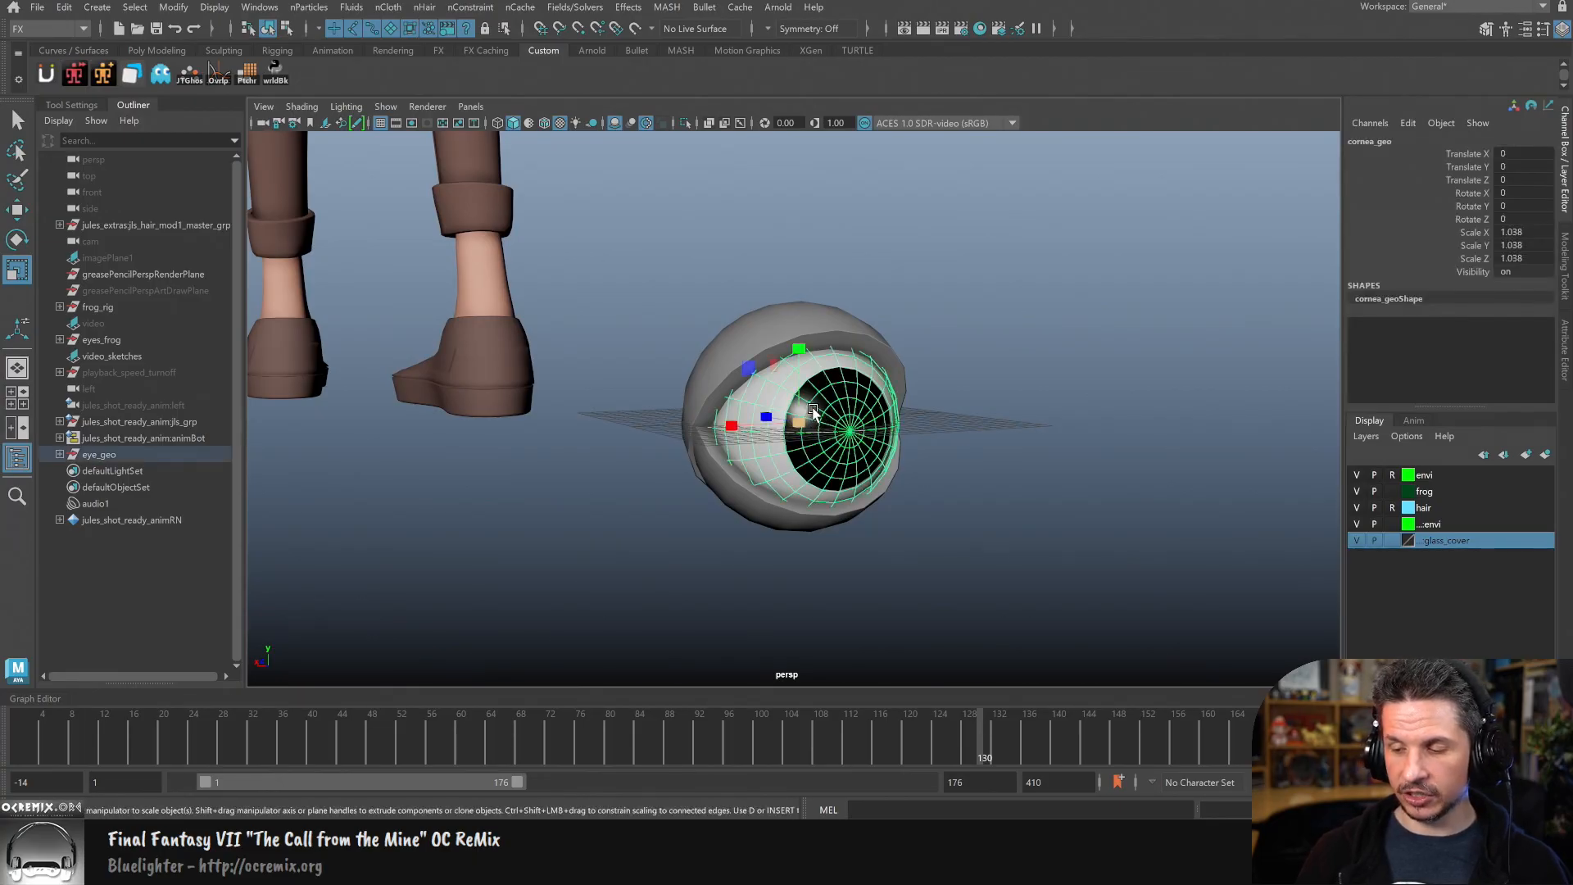
{"action": "key", "text": "ctrl+a"}
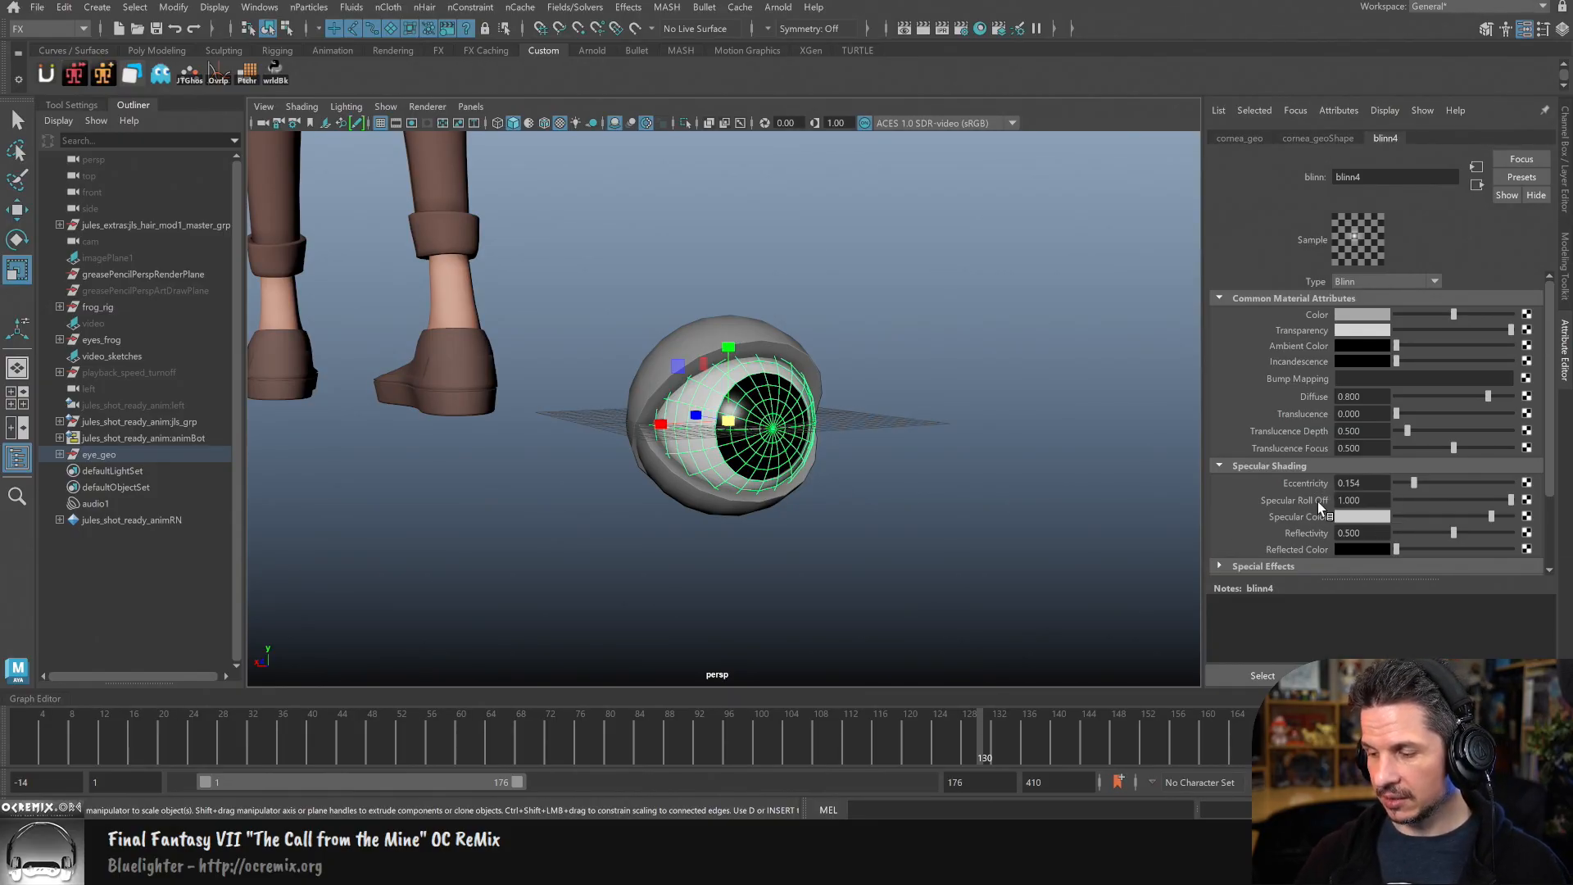
{"action": "left_click_drag", "start_coordinate": [1416, 482], "coordinate": [1417, 480]}
{"action": "left_click_drag", "start_coordinate": [1413, 483], "coordinate": [1414, 484]}
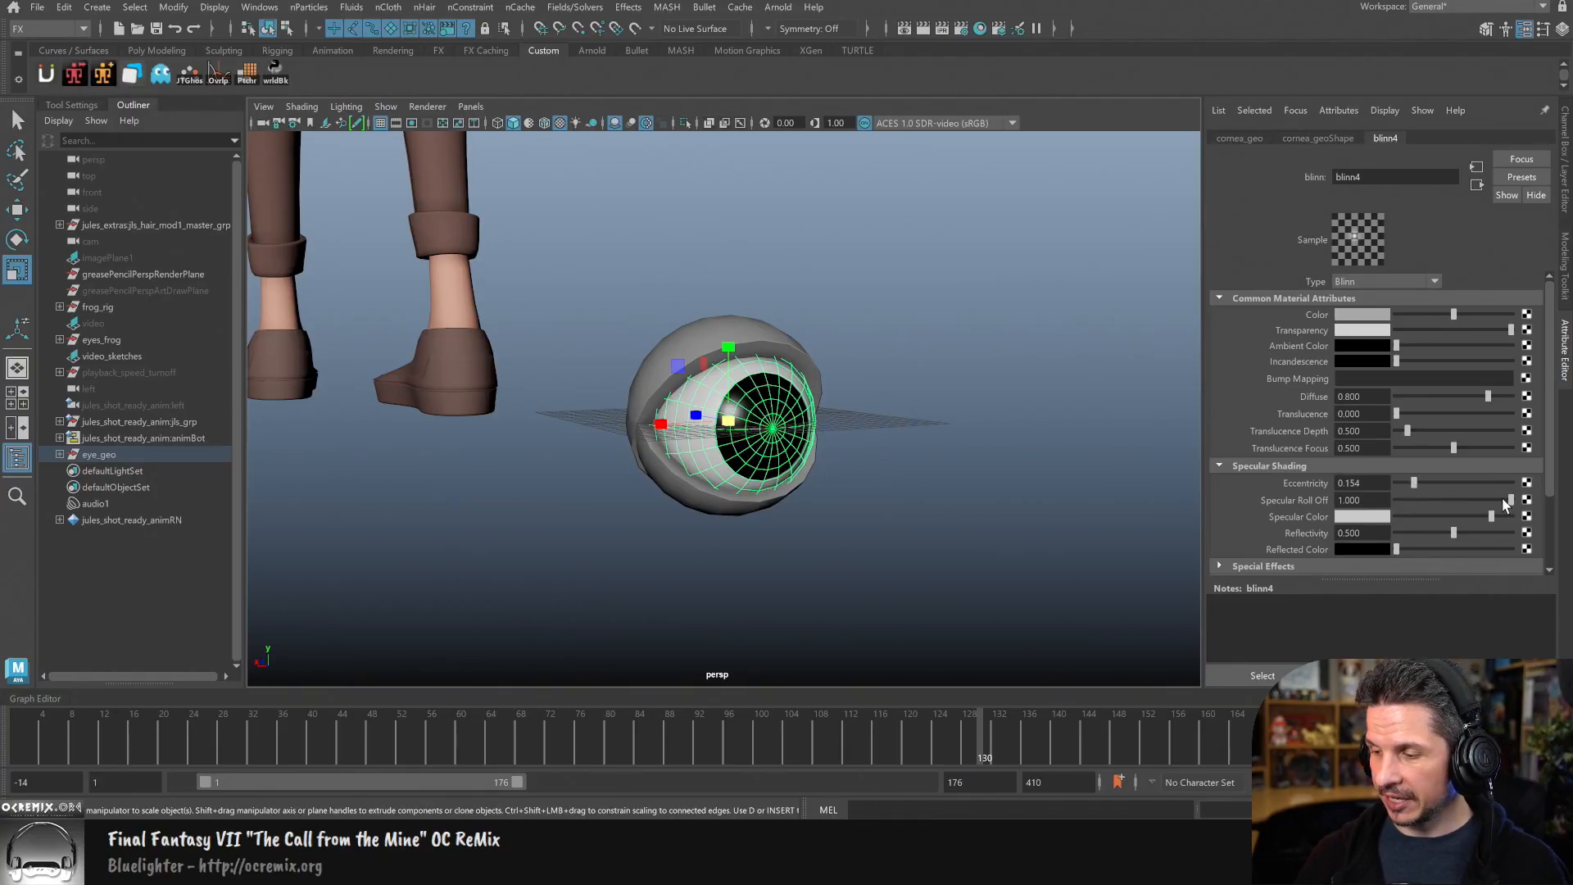
{"action": "mouse_move", "coordinate": [1512, 500]}
{"action": "left_mouse_down"}
{"action": "mouse_move", "coordinate": [1444, 501]}
{"action": "mouse_move", "coordinate": [1512, 516]}
{"action": "left_mouse_up"}
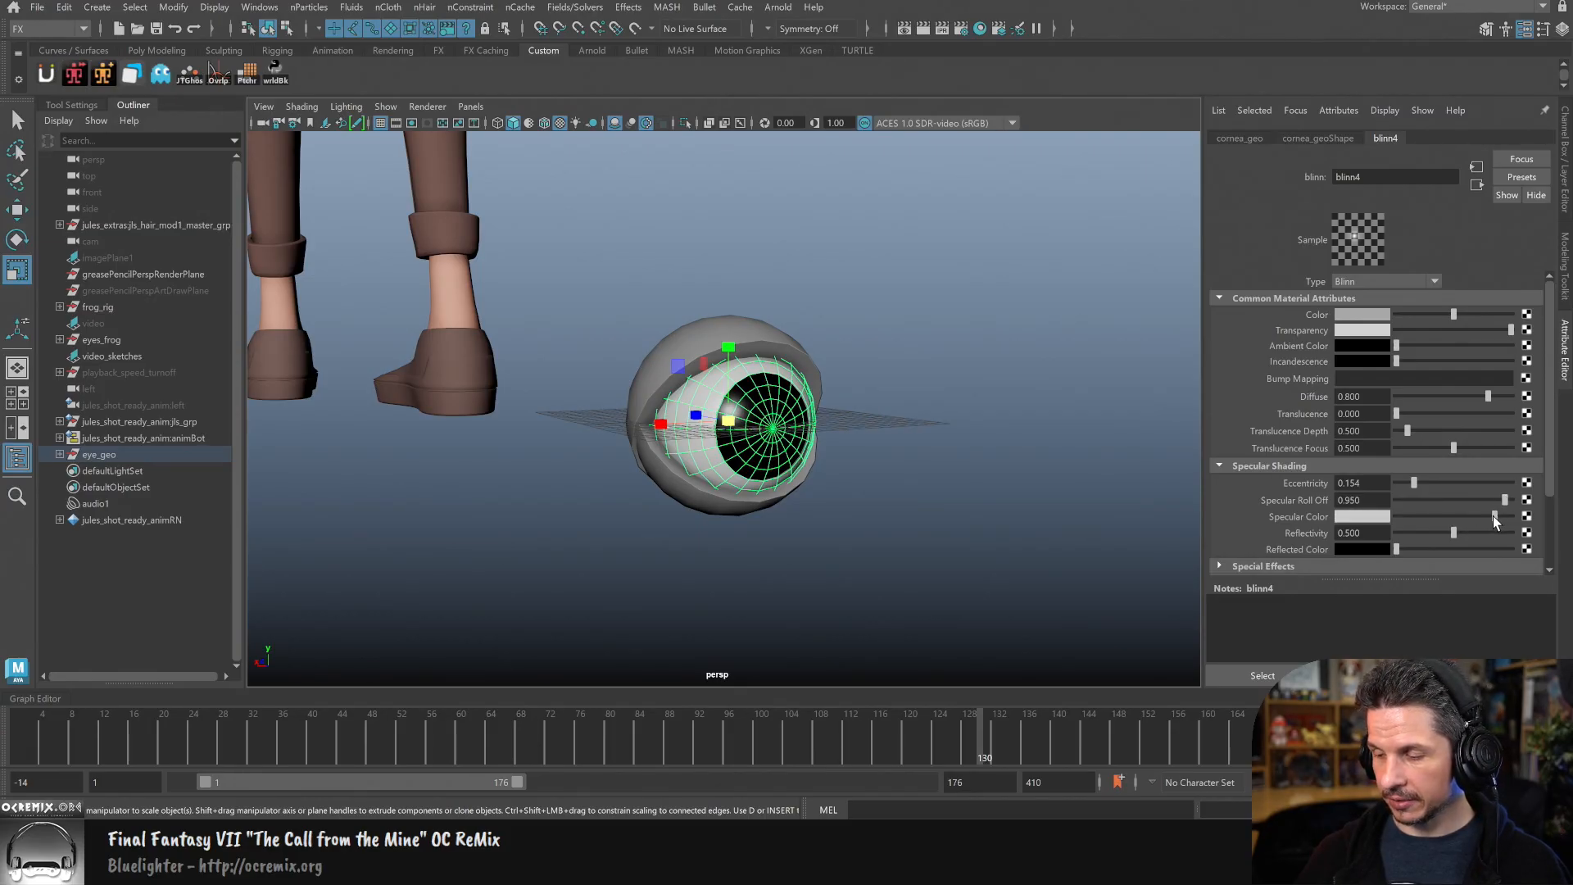
{"action": "left_click", "coordinate": [1036, 544]}
{"action": "left_click_drag", "start_coordinate": [1036, 544], "coordinate": [993, 539], "text": "alt"}
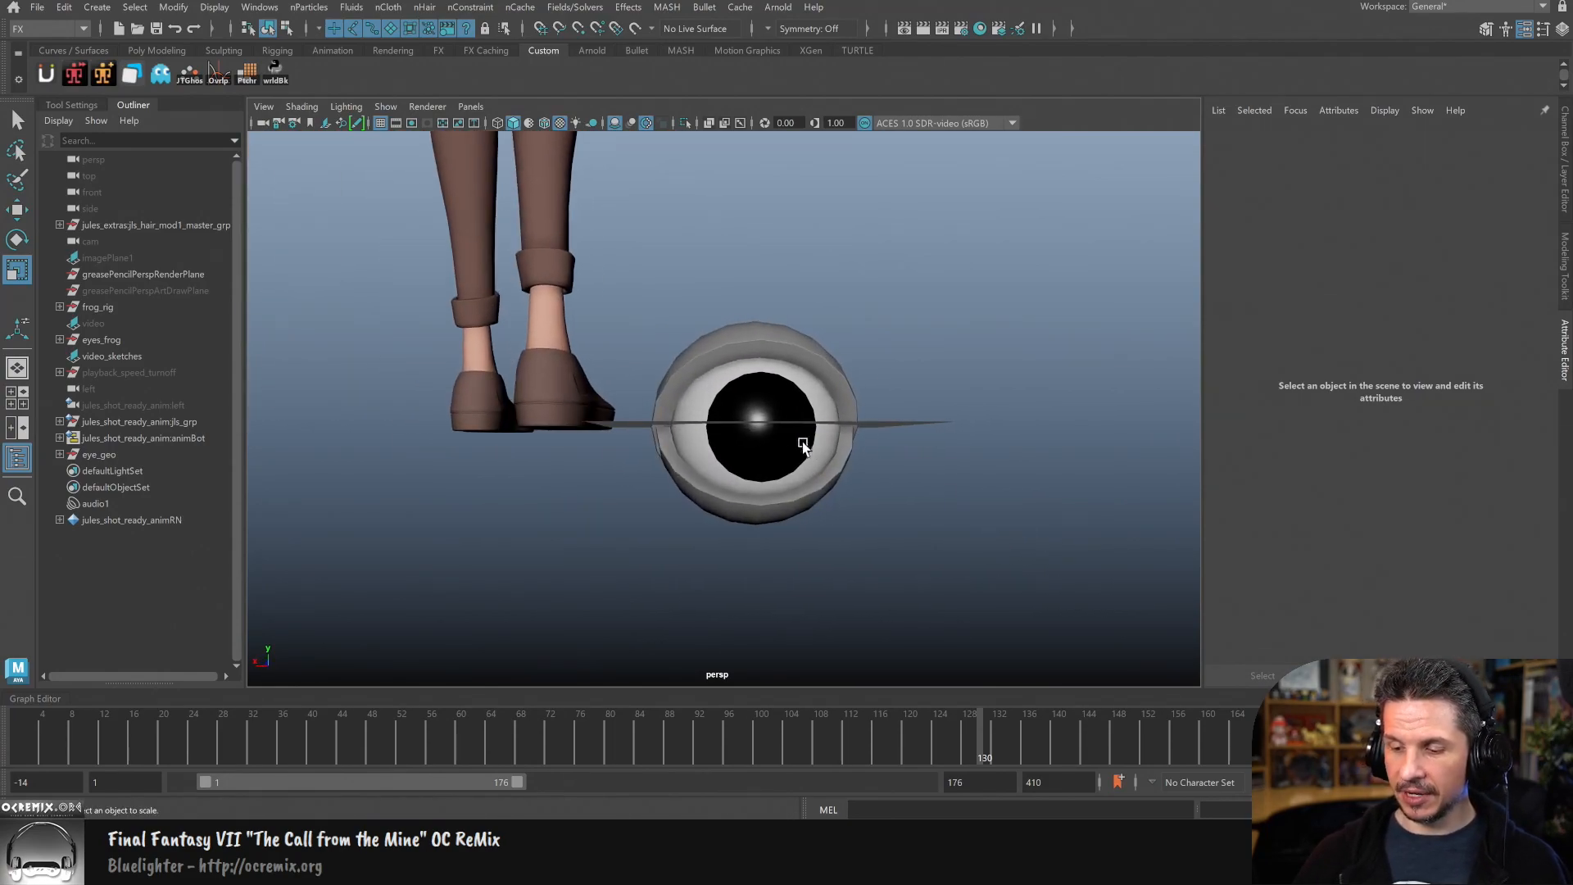
Step: Turn on smooth mesh preview for all the eye parts and hide the viewport grid
{"action": "left_click", "coordinate": [811, 446]}
{"action": "left_click_drag", "start_coordinate": [850, 468], "coordinate": [1109, 516], "text": "alt"}
{"action": "left_click", "coordinate": [1566, 205]}
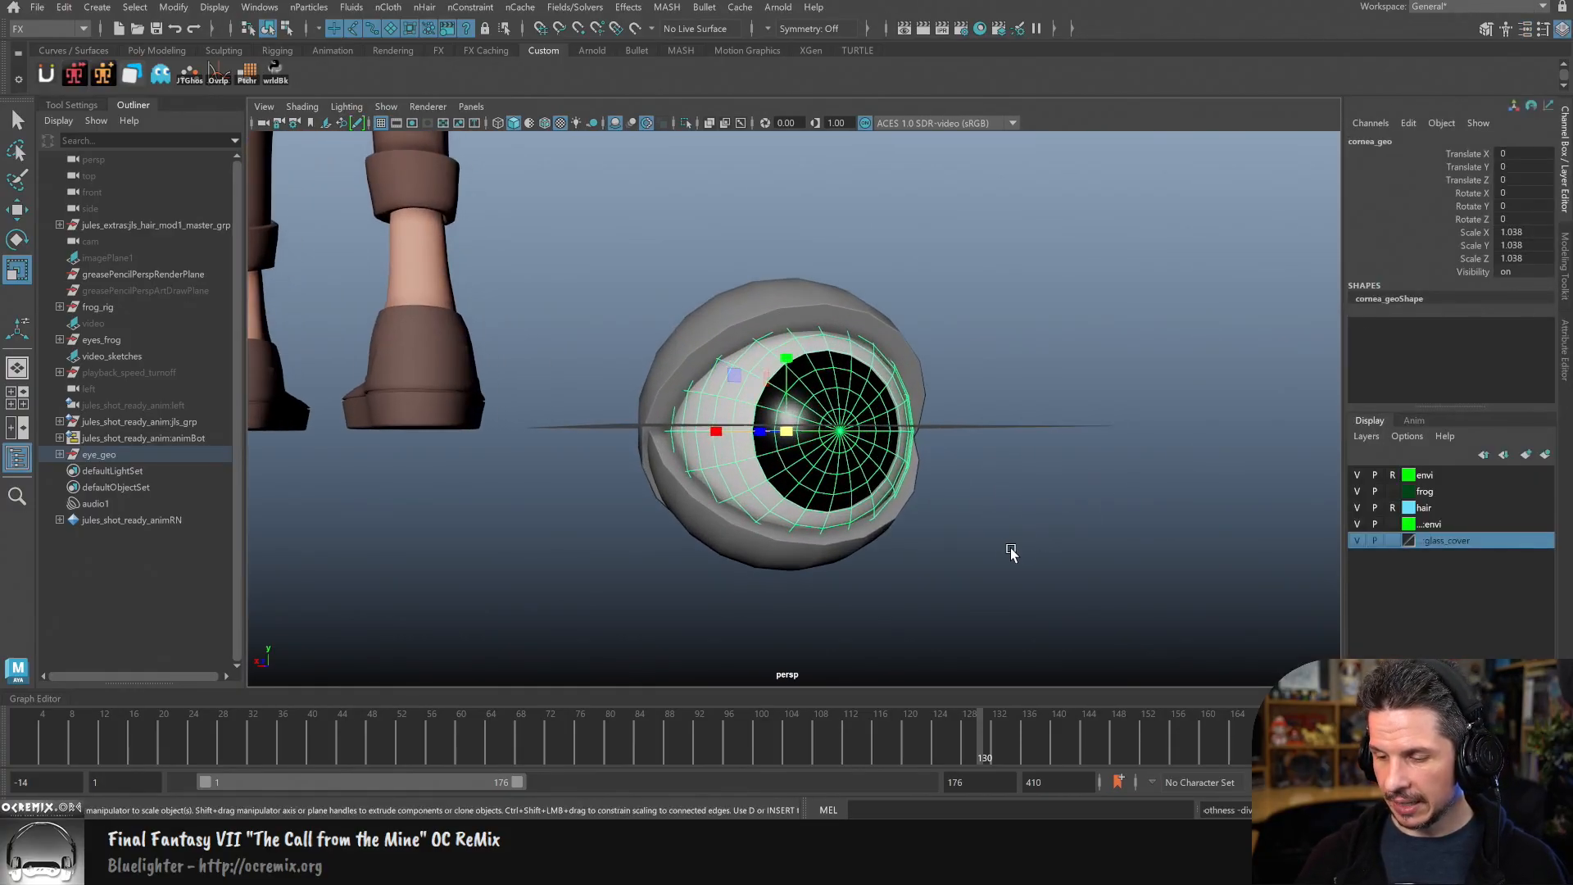
{"action": "left_click_drag", "start_coordinate": [1012, 551], "coordinate": [979, 562], "text": "alt"}
{"action": "left_click_drag", "start_coordinate": [999, 307], "coordinate": [685, 603]}
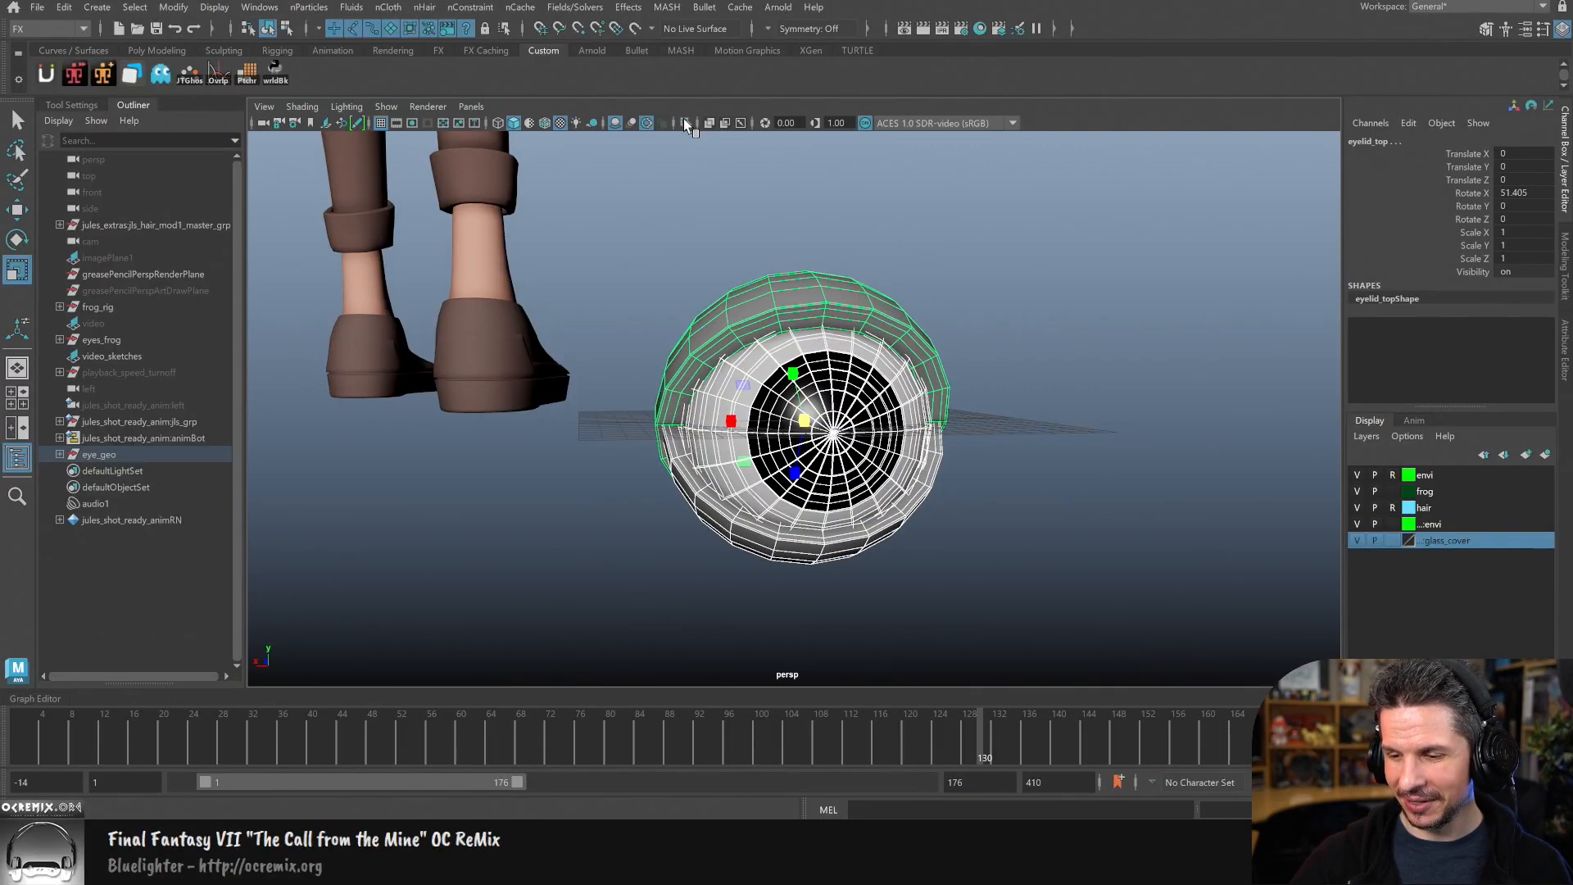
{"action": "left_click", "coordinate": [380, 123]}
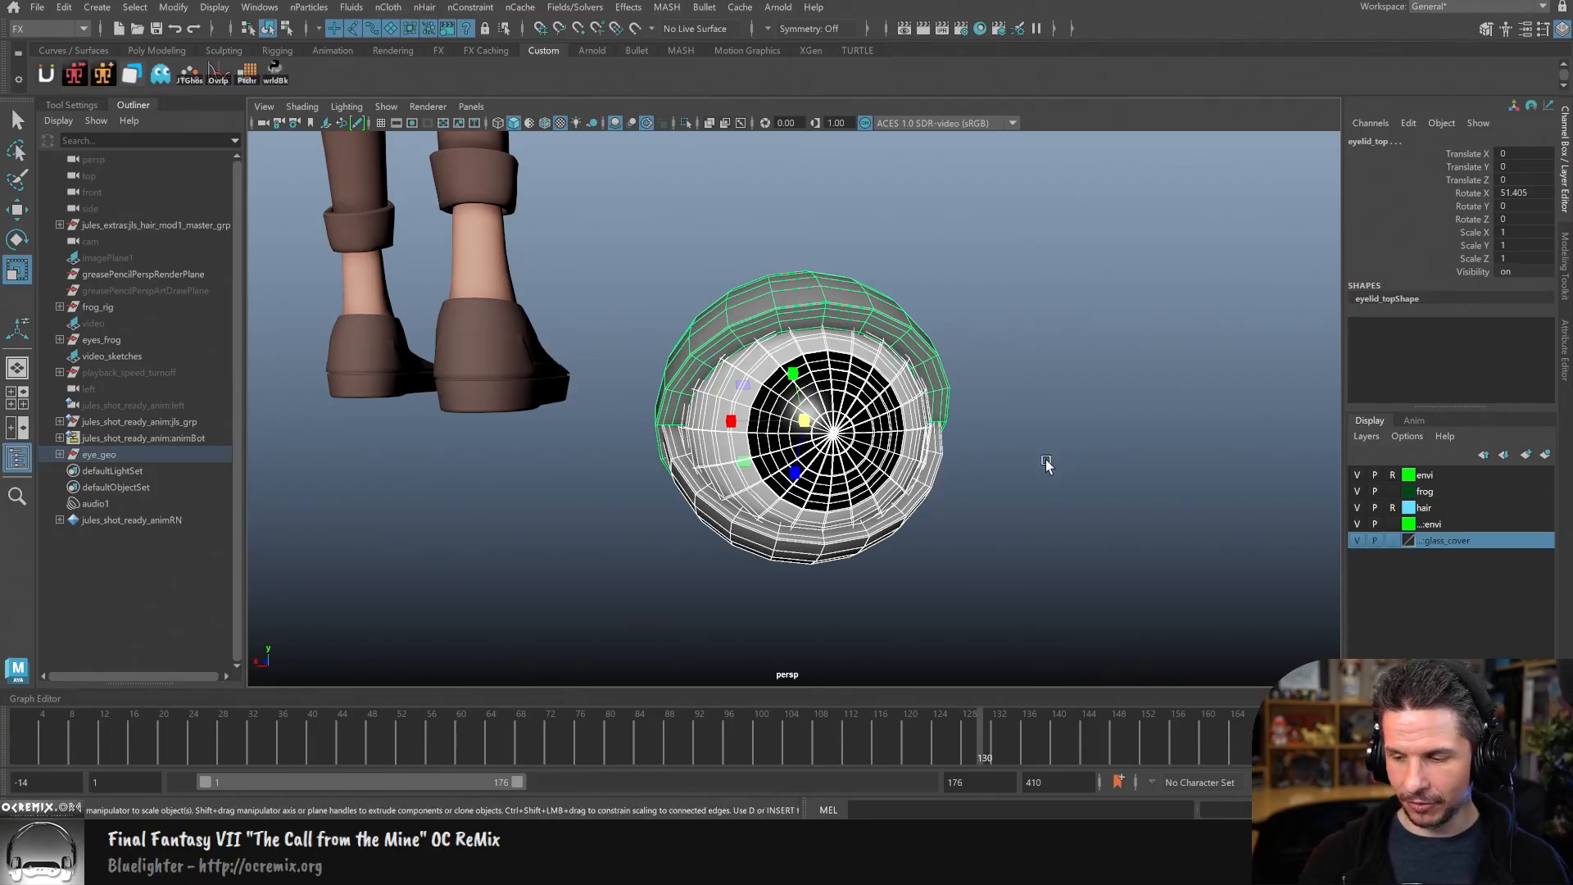
{"action": "left_click", "coordinate": [1060, 513]}
{"action": "left_click_drag", "start_coordinate": [1059, 543], "coordinate": [1055, 542], "text": "alt"}
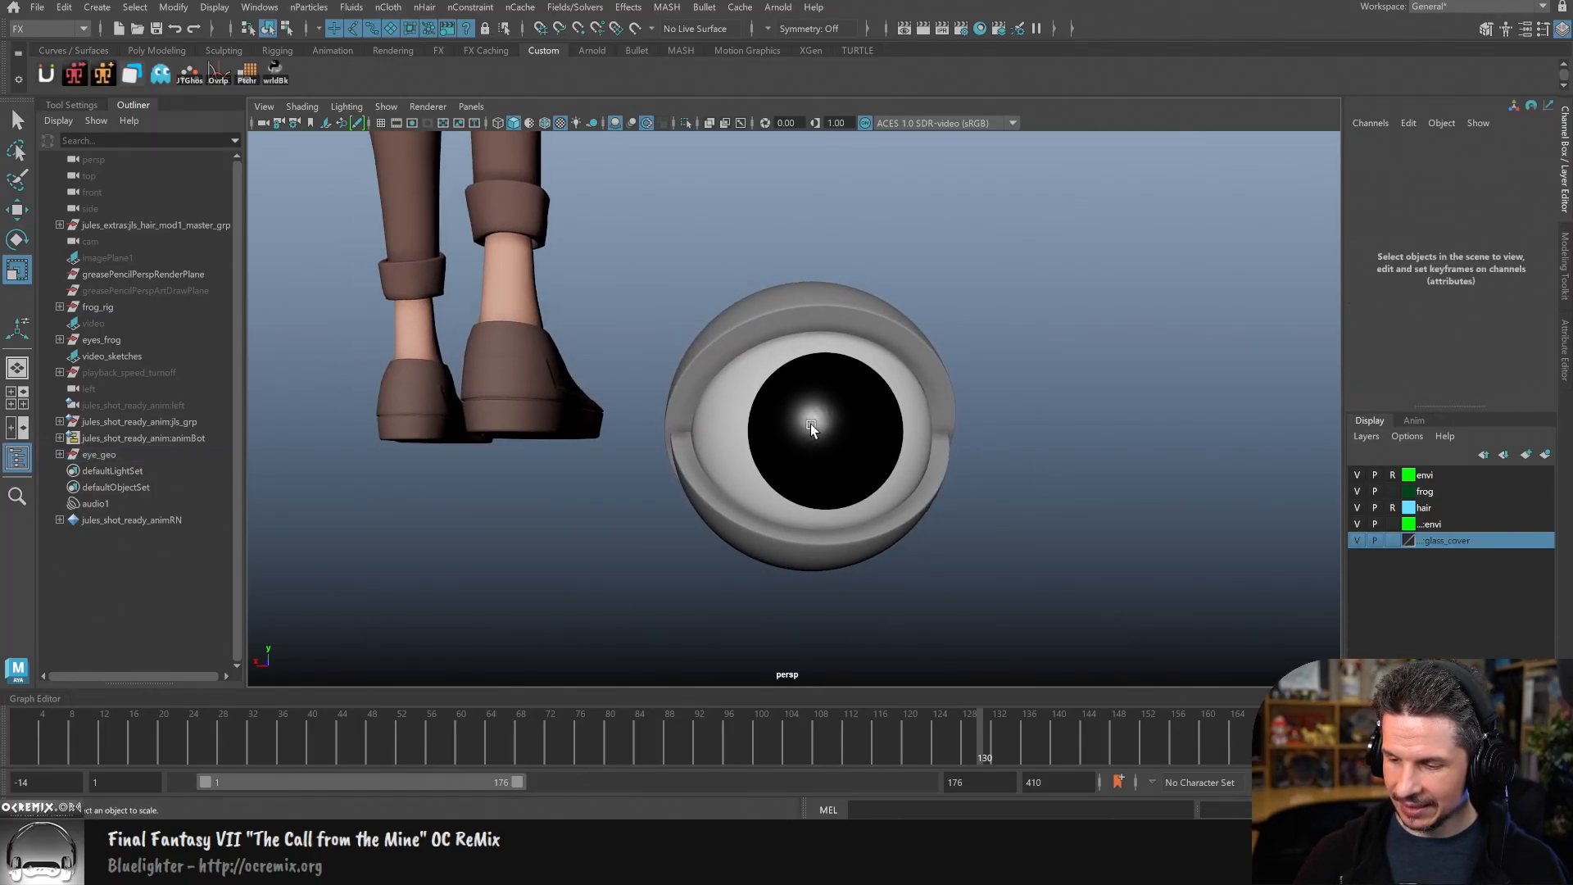
Step: Try turning off smooth mesh preview on the cornea and check its highlight from the front
{"action": "left_click", "coordinate": [883, 446]}
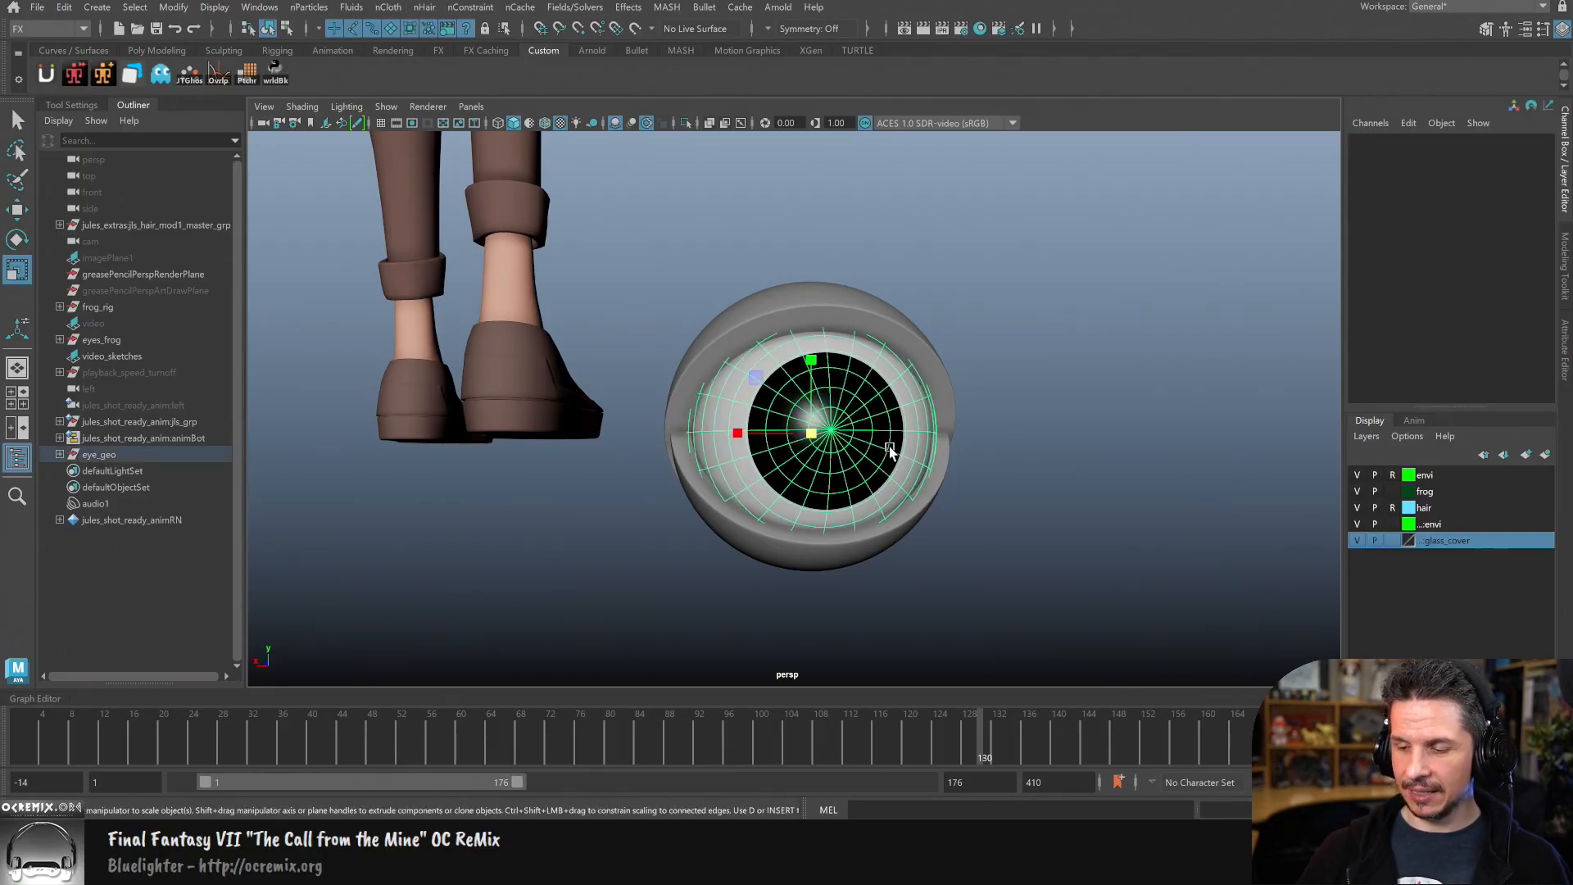
{"action": "left_click_drag", "start_coordinate": [887, 457], "coordinate": [877, 453], "text": "alt"}
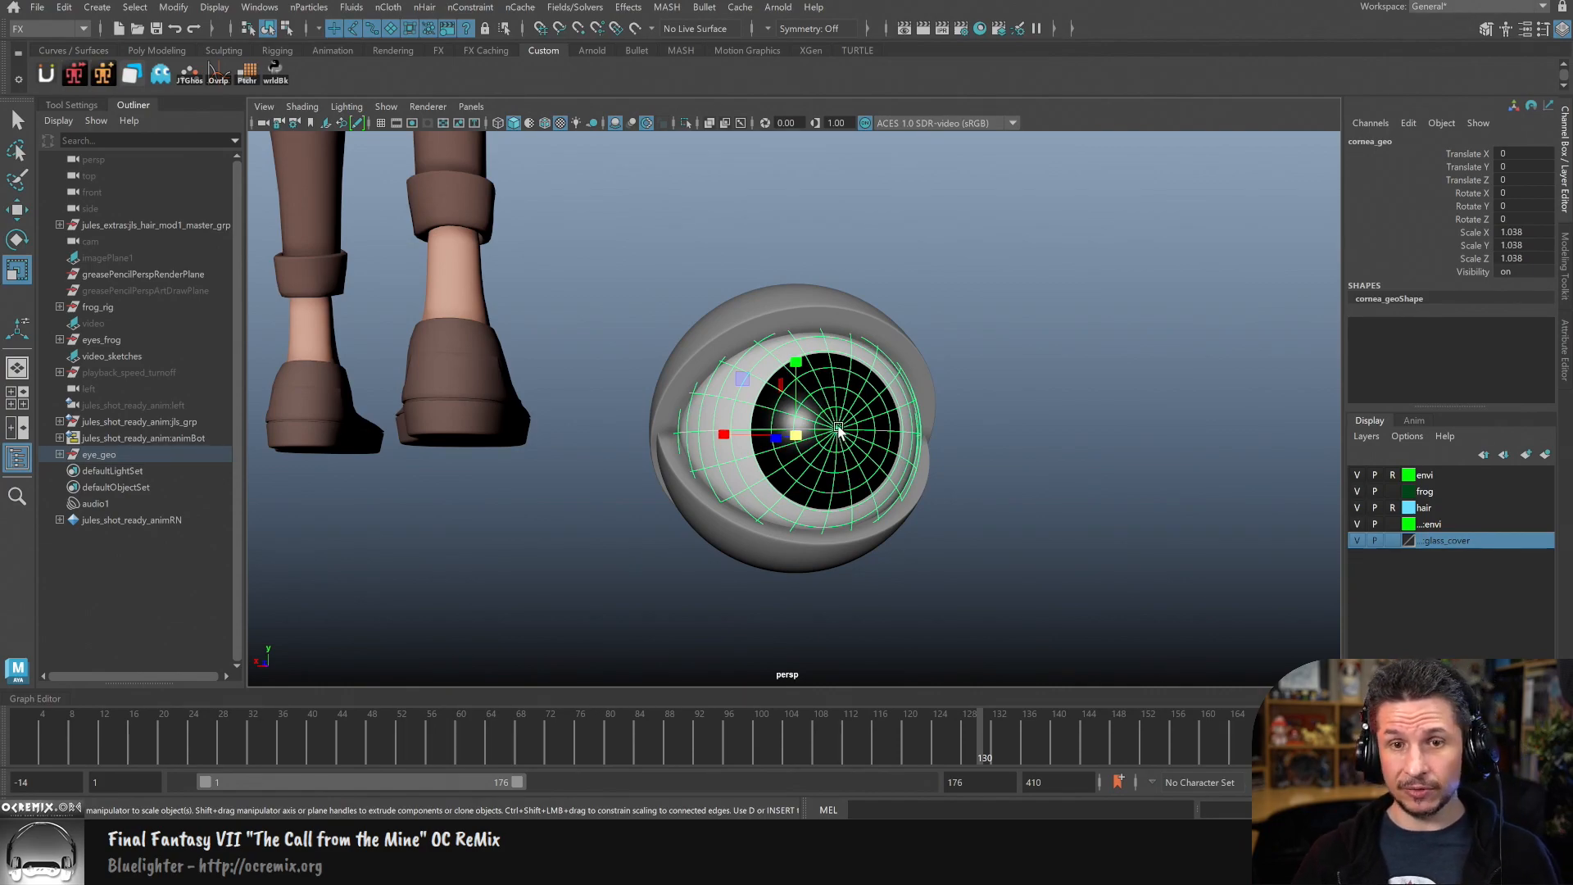
{"action": "key", "text": "1"}
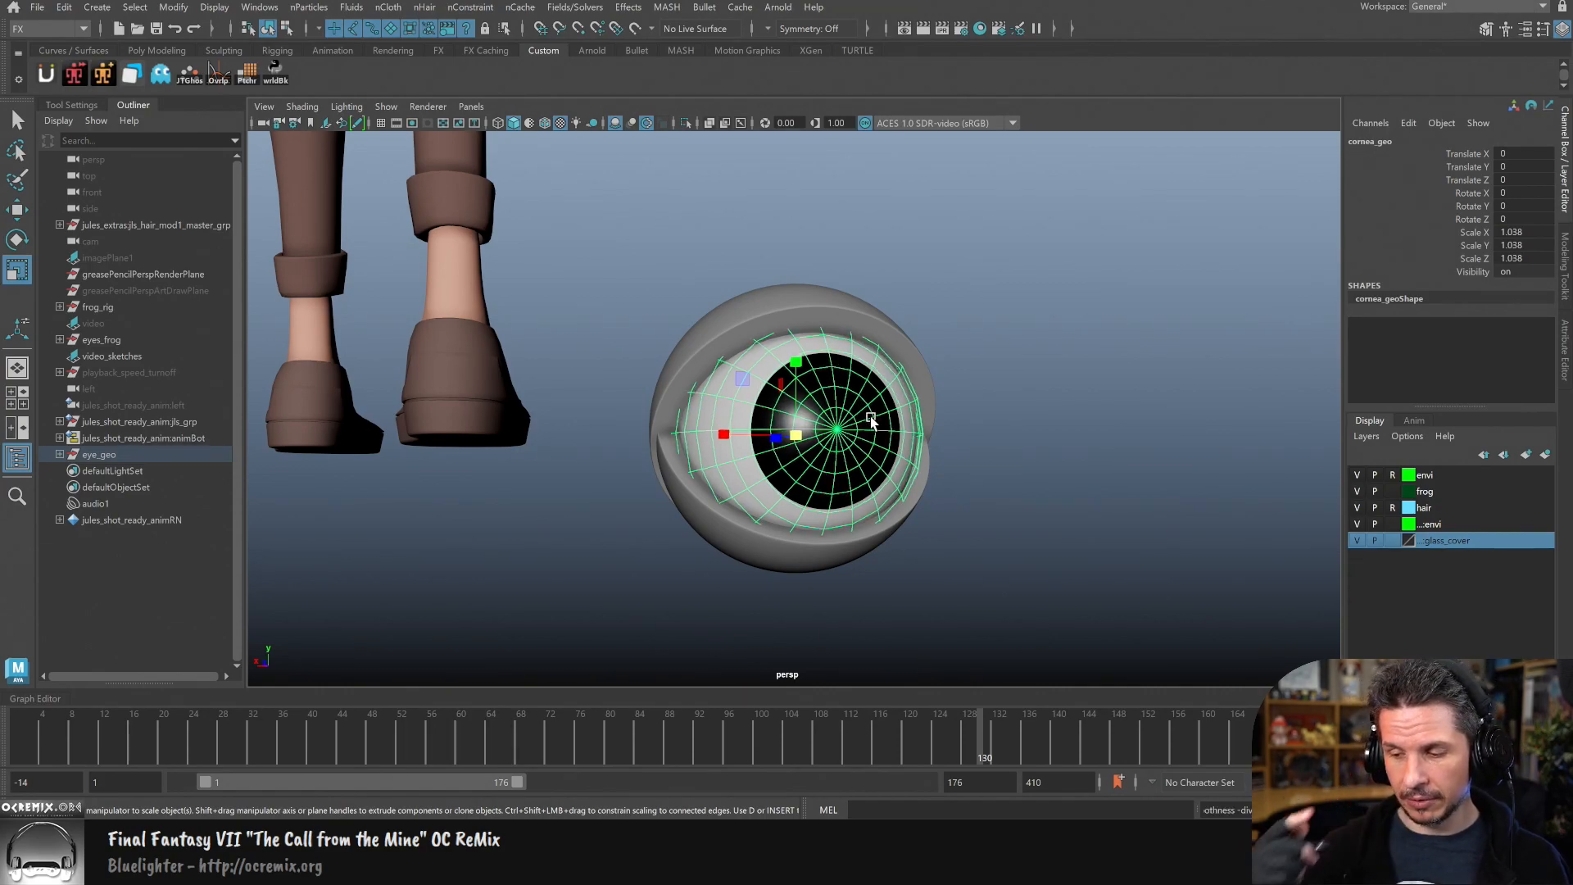
{"action": "left_click", "coordinate": [995, 479]}
{"action": "left_click_drag", "start_coordinate": [994, 492], "coordinate": [859, 445], "text": "alt"}
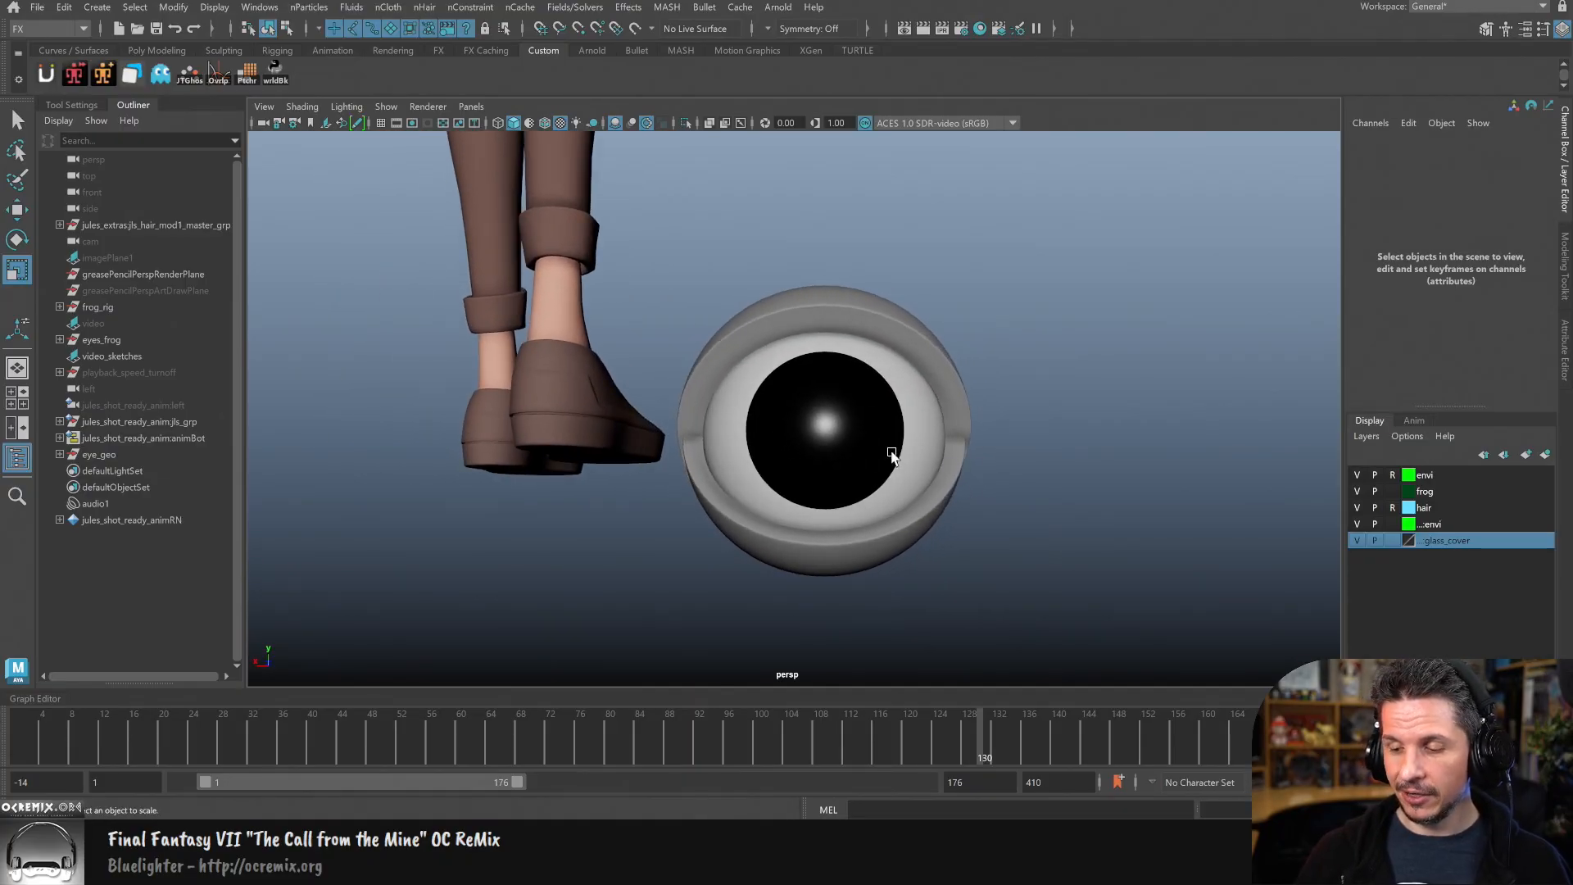
Step: Try changing the cornea's Y rotation, check the highlight, and undo the changes
{"action": "left_click", "coordinate": [898, 454]}
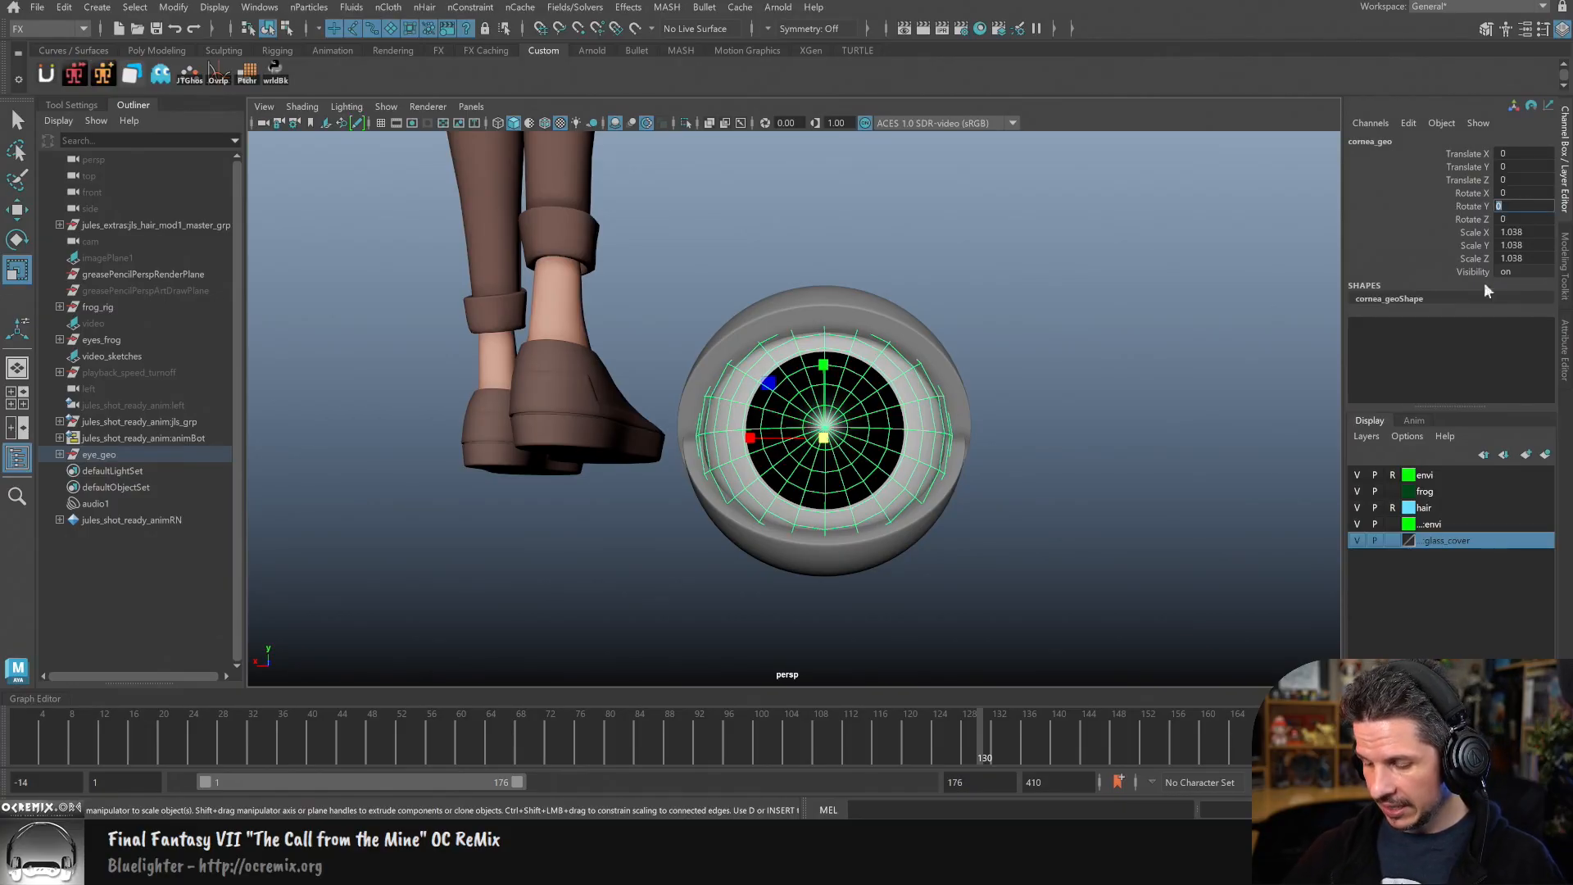
{"action": "left_click", "coordinate": [1086, 465]}
{"action": "mouse_move", "coordinate": [962, 513]}
{"action": "left_mouse_down", "text": "alt"}
{"action": "mouse_move", "coordinate": [1015, 513]}
{"action": "mouse_move", "coordinate": [962, 513]}
{"action": "left_mouse_up", "text": "alt"}
{"action": "left_click", "coordinate": [858, 441]}
{"action": "left_click", "coordinate": [1078, 417]}
{"action": "key", "text": "ctrl+z"}
{"action": "key", "text": "ctrl+z"}
{"action": "key", "text": "ctrl+z"}
{"action": "key", "text": "ctrl+z"}
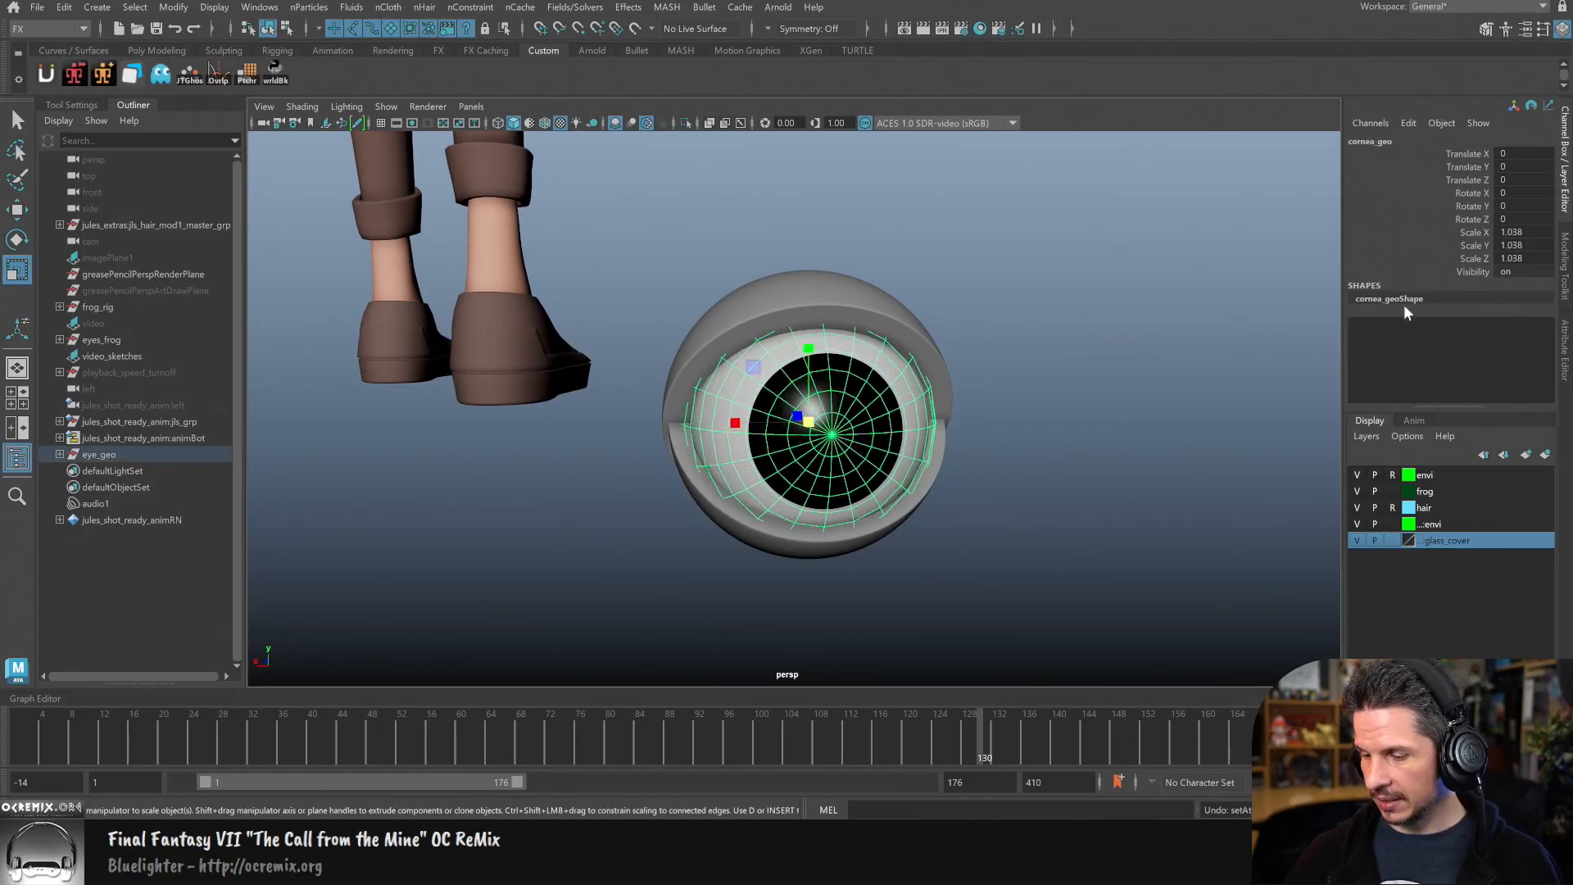
Step: Try rotating the cornea to 90 degrees about the X axis
{"action": "key", "text": "e"}
{"action": "left_click_drag", "start_coordinate": [822, 441], "coordinate": [821, 376]}
{"action": "double_click", "coordinate": [1514, 193]}
{"action": "type", "text": "90"}
{"action": "key", "text": "Return"}
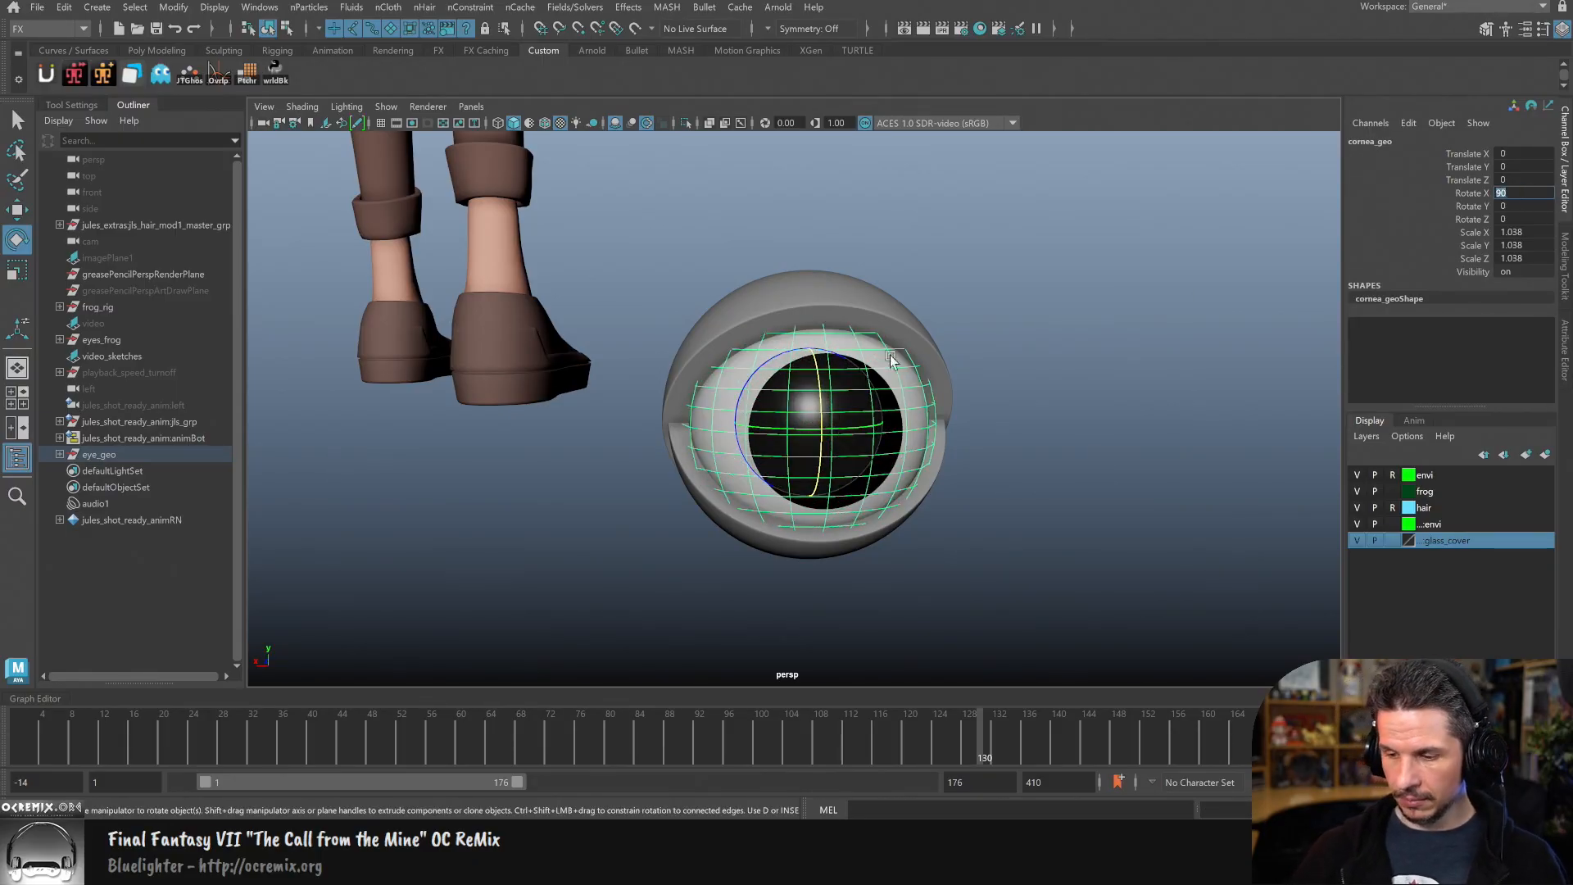
Step: Check the rotated cornea's highlight from the side and undo the X rotation
{"action": "left_click", "coordinate": [1000, 485]}
{"action": "key", "text": "w"}
{"action": "left_click_drag", "start_coordinate": [932, 539], "coordinate": [952, 510], "text": "alt"}
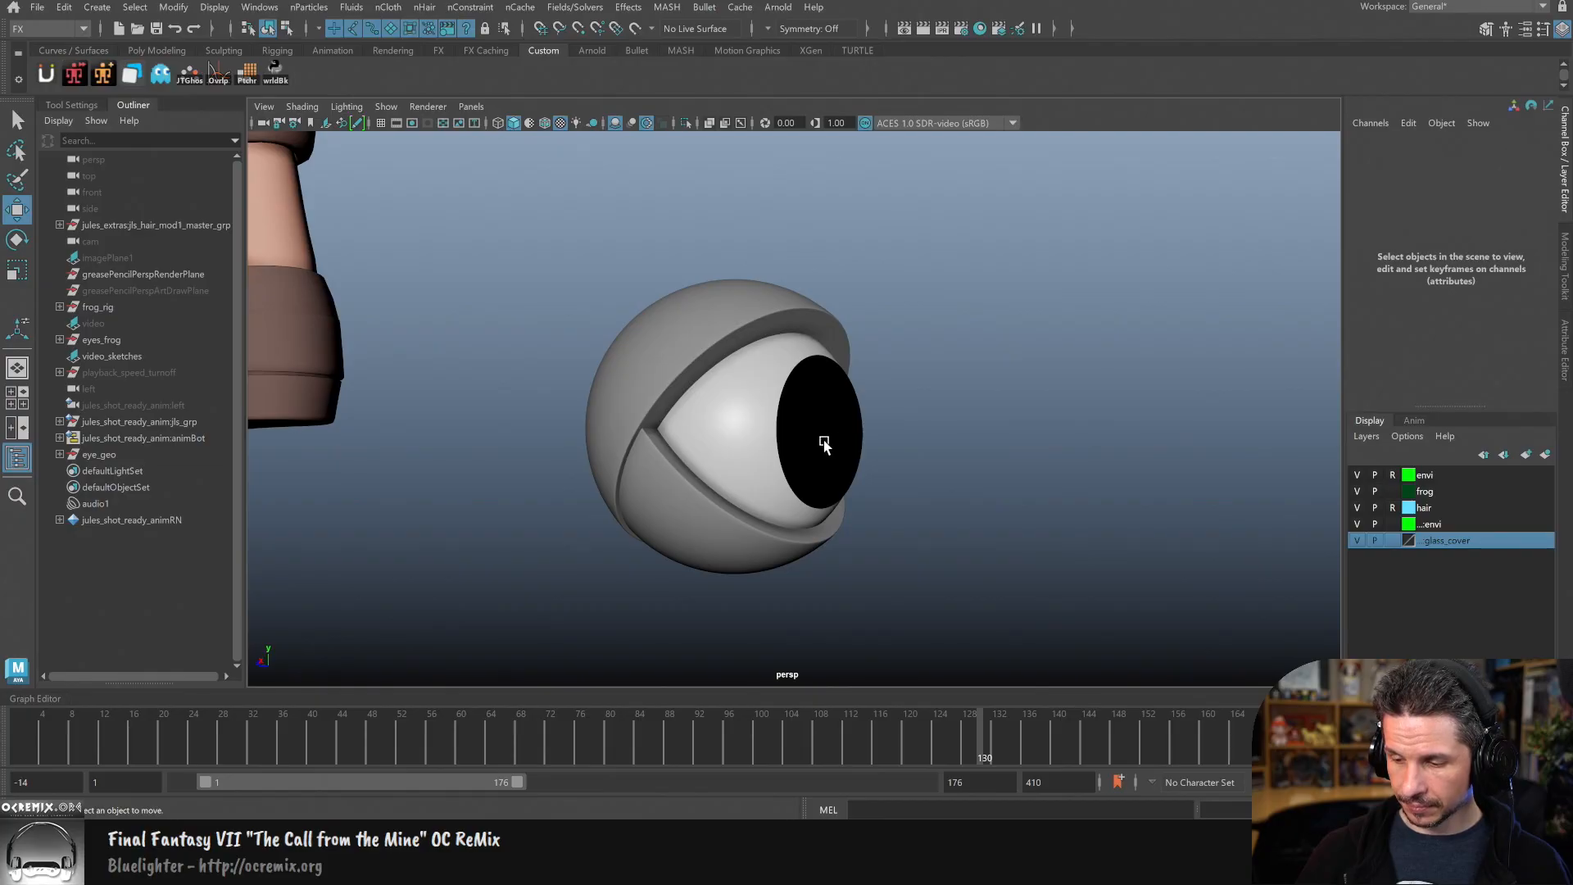
{"action": "left_click", "coordinate": [855, 451]}
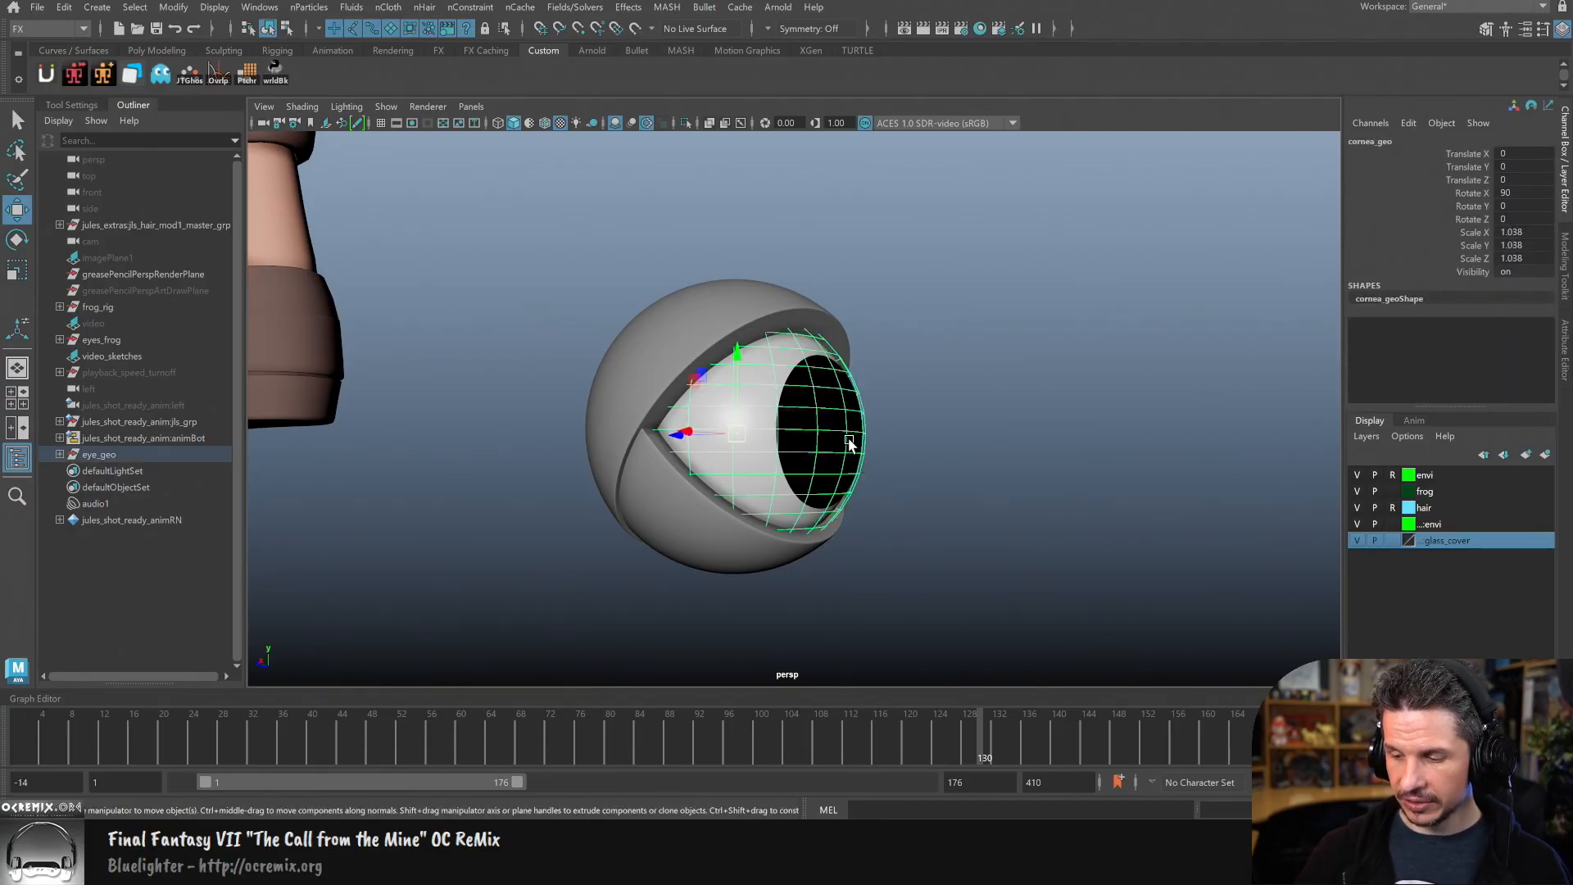
{"action": "key", "text": "ctrl+z"}
{"action": "key", "text": "ctrl+z"}
{"action": "key", "text": "ctrl+z"}
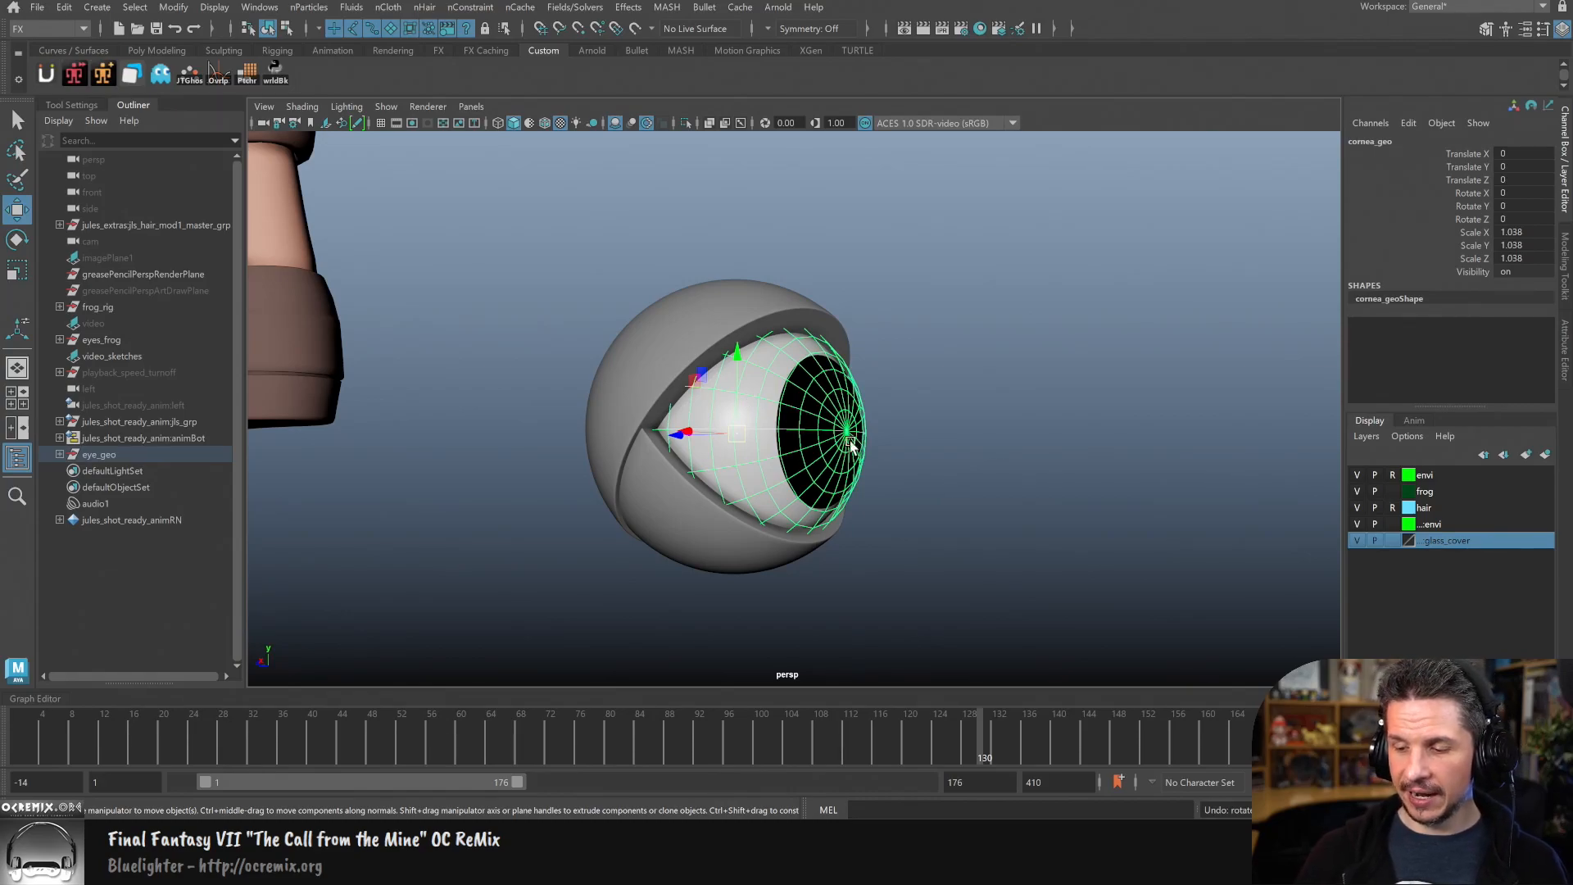
{"action": "left_click_drag", "start_coordinate": [877, 470], "coordinate": [842, 442], "text": "alt"}
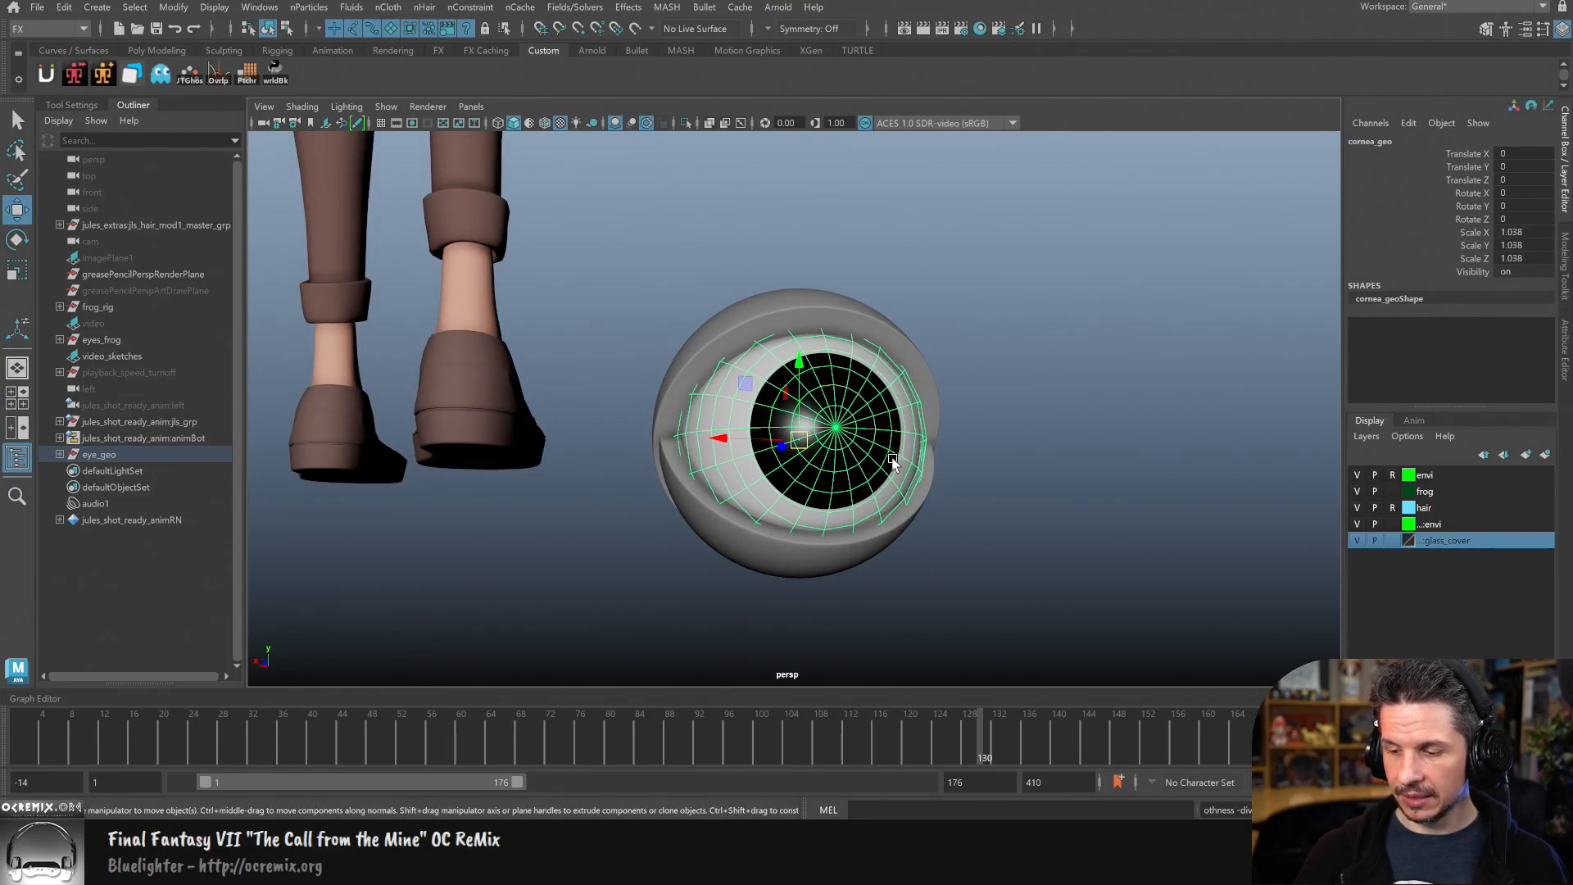
Step: Create a polygon sphere beside the eye at about -14.1 in X, scaled to 6.316 and rotated about -97.9 degrees in X
{"action": "left_click", "coordinate": [65, 7]}
{"action": "mouse_move", "coordinate": [135, 7]}
{"action": "mouse_move", "coordinate": [174, 68]}
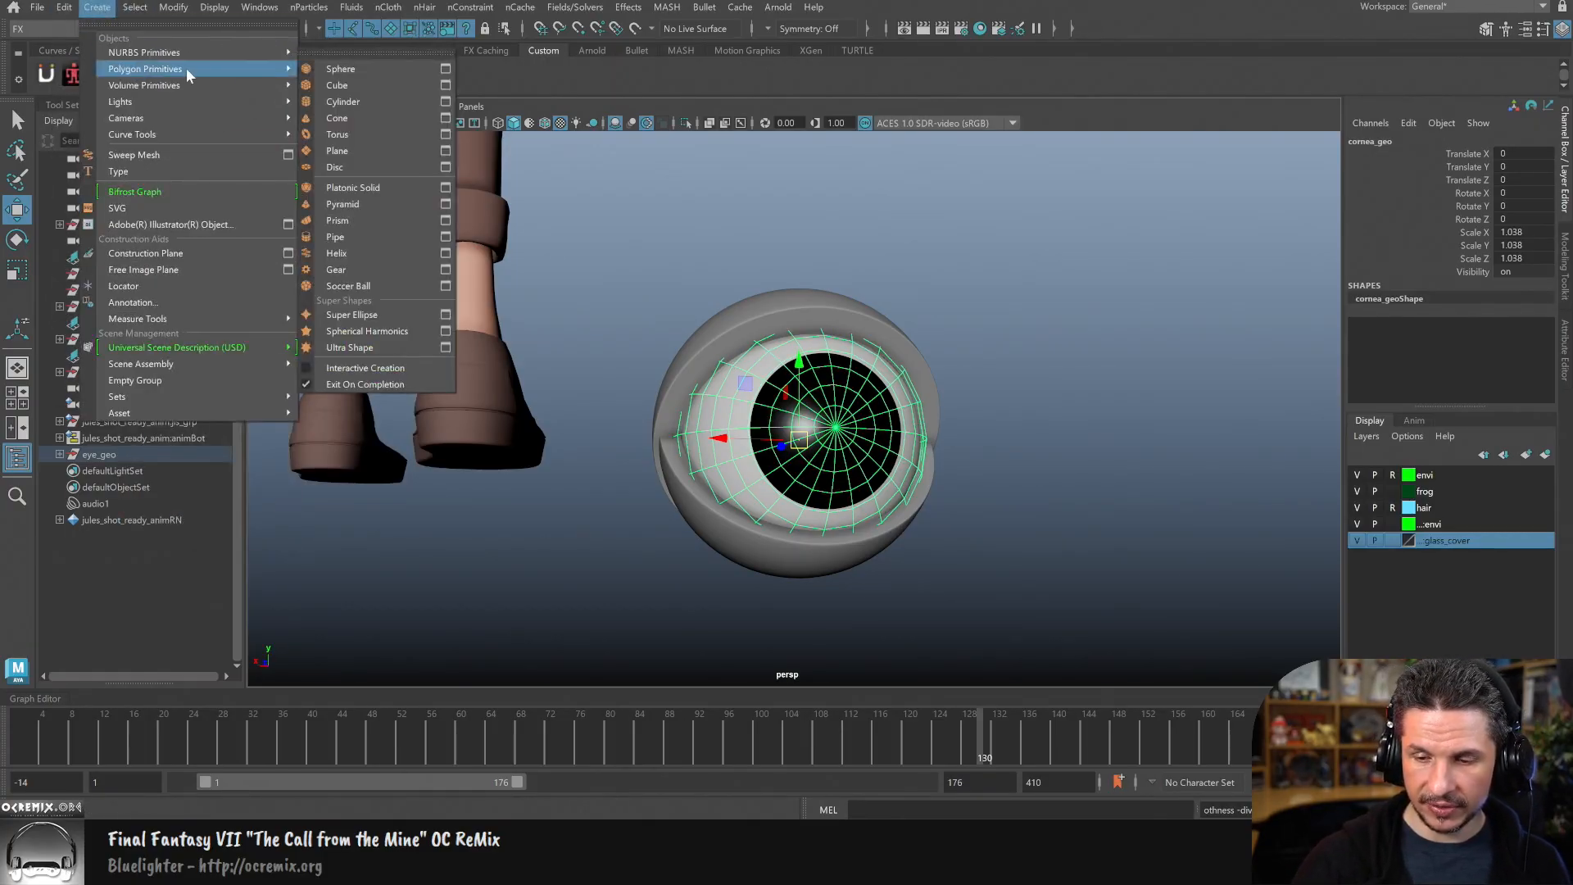
{"action": "left_click", "coordinate": [373, 68]}
{"action": "left_click_drag", "start_coordinate": [718, 433], "coordinate": [1203, 442]}
{"action": "key", "text": "r"}
{"action": "key", "text": "e"}
{"action": "left_click_drag", "start_coordinate": [1072, 424], "coordinate": [1067, 514]}
Step: Look through the new sphere's construction inputs and delete the sphere
{"action": "left_click", "coordinate": [1381, 325]}
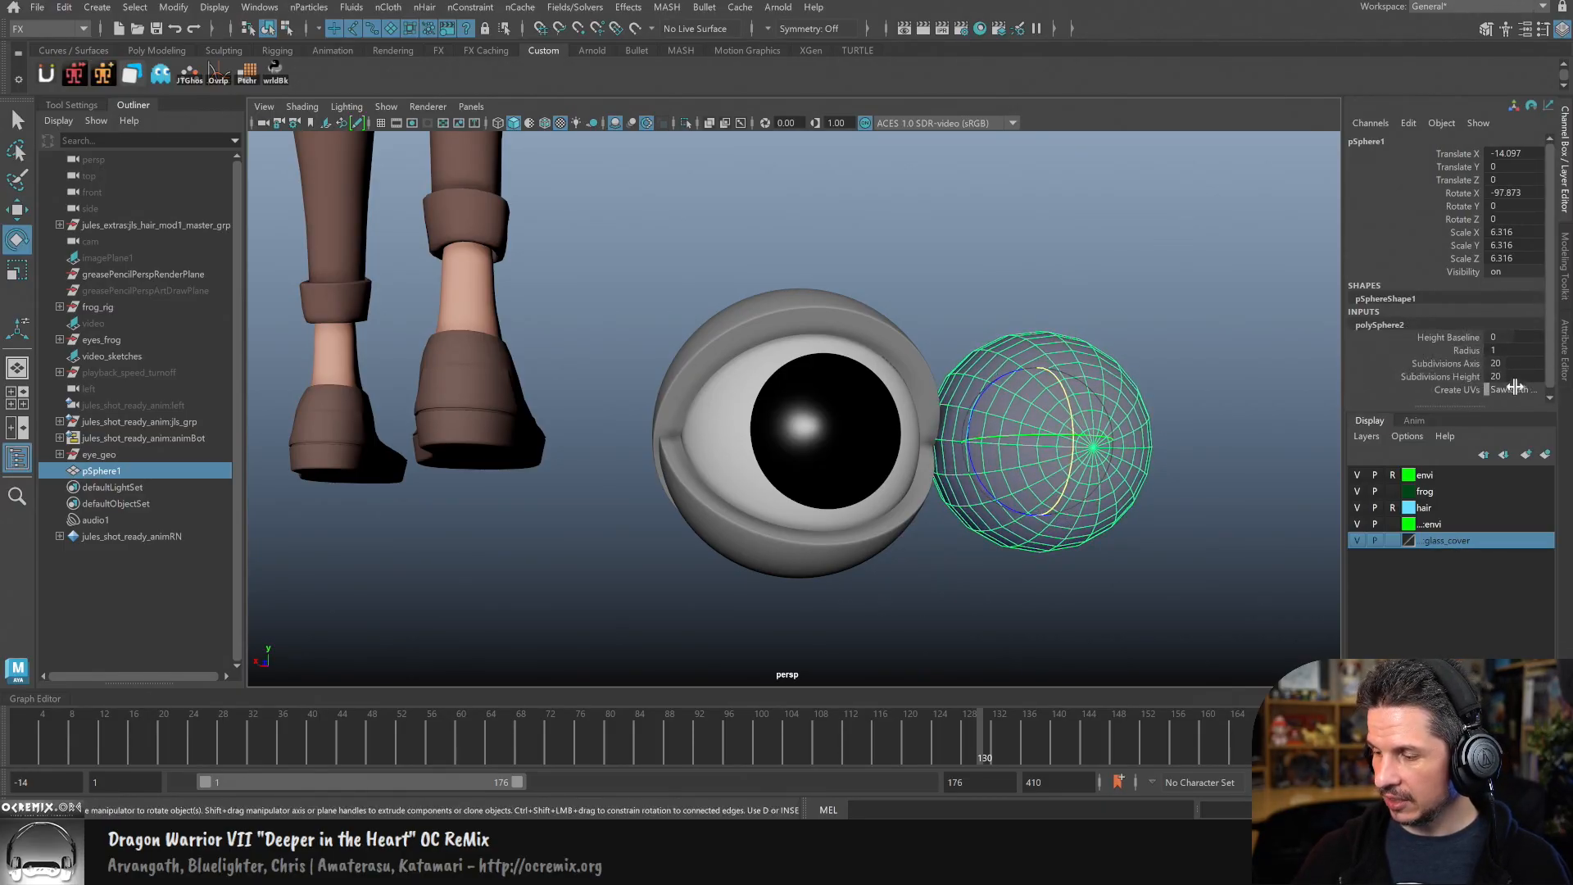
{"action": "right_click", "coordinate": [1557, 404]}
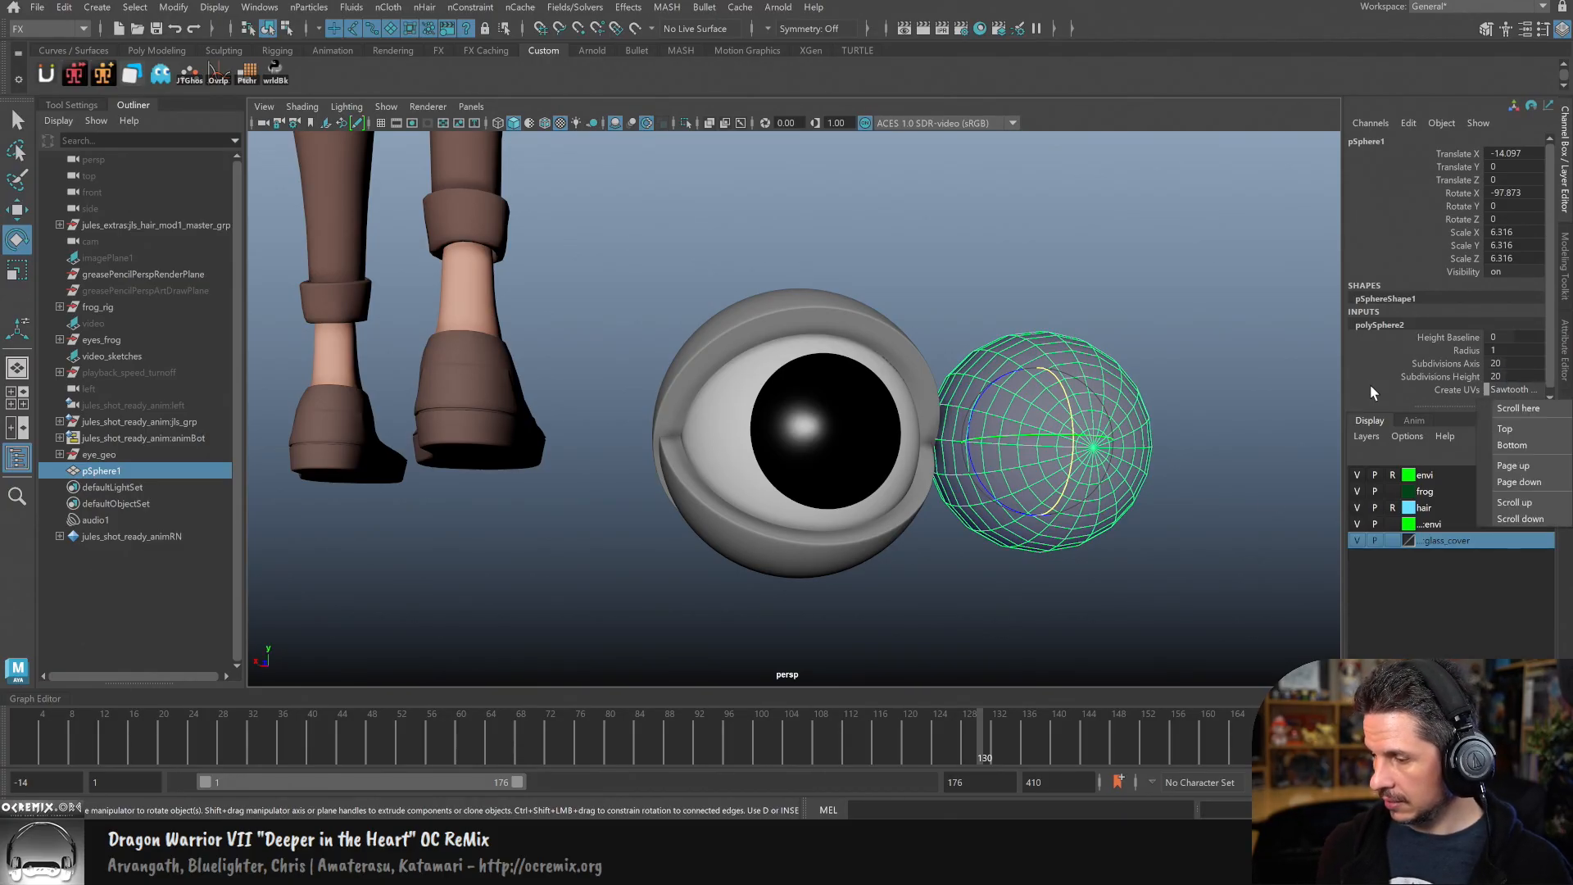
{"action": "left_click", "coordinate": [1464, 350]}
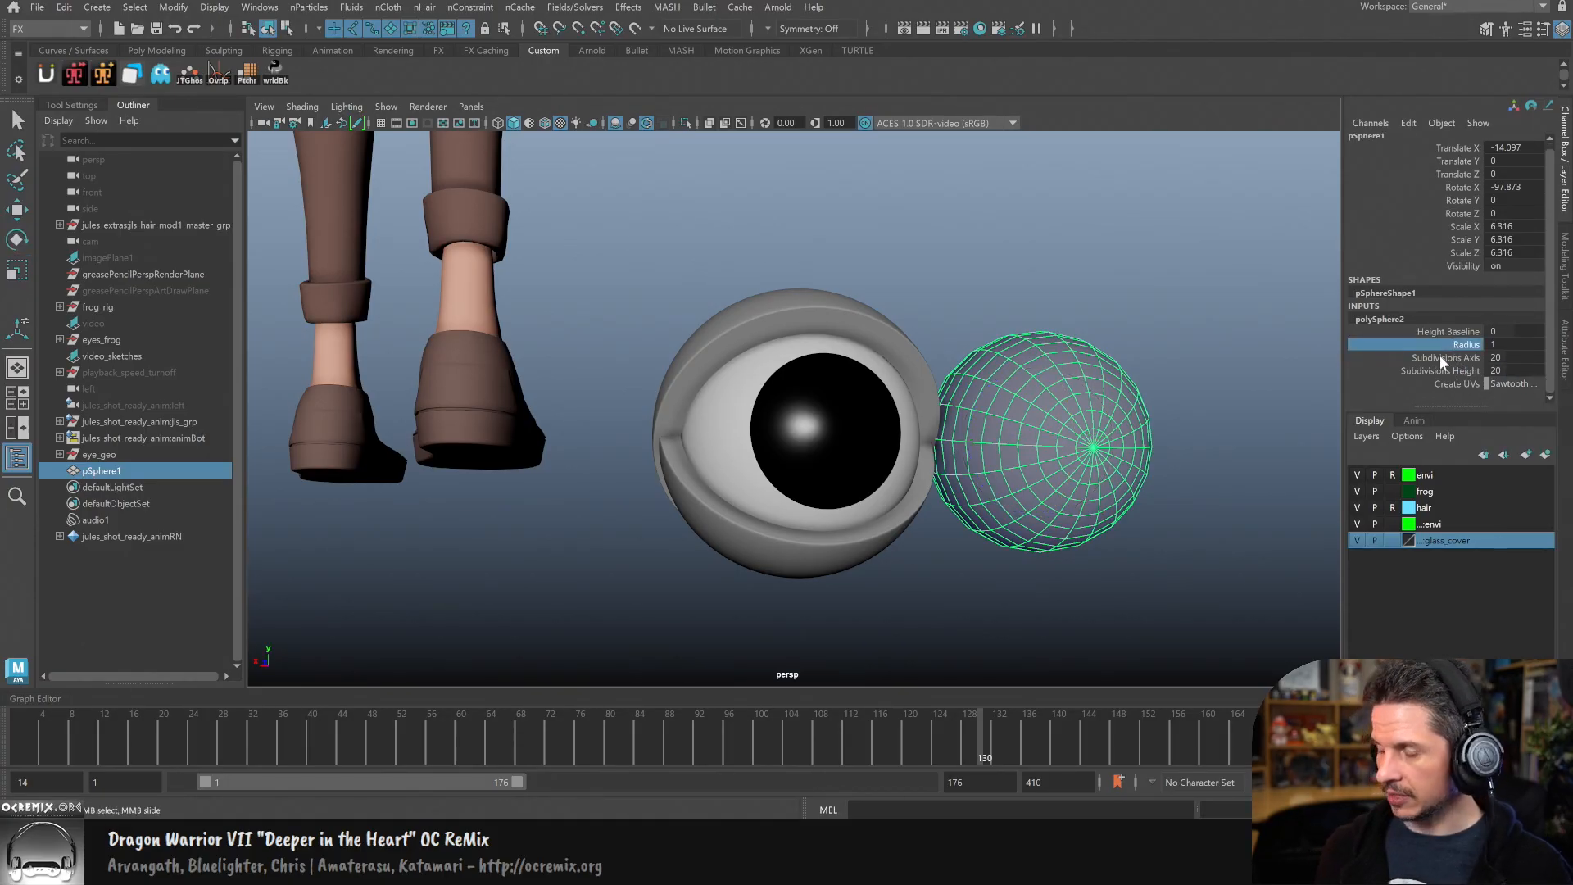
{"action": "left_click", "coordinate": [1204, 439]}
{"action": "left_click", "coordinate": [1094, 464]}
{"action": "key", "text": "Delete"}
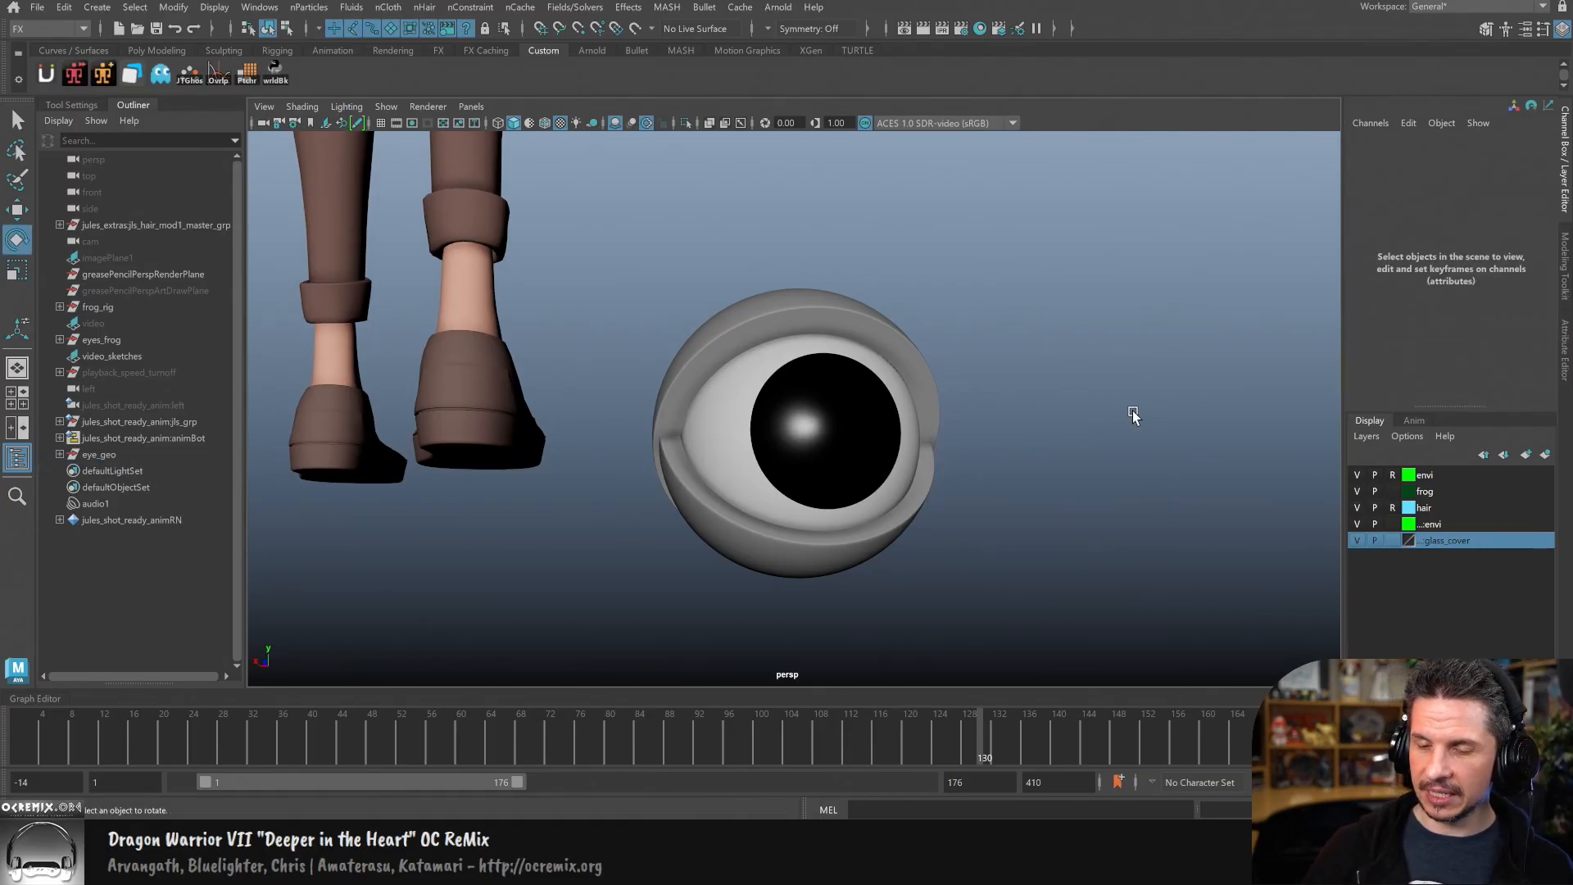
Step: Create a polygon Platonic solid beside the eye at about -17.744 in X, scaled to about 8.145
{"action": "left_click", "coordinate": [738, 383]}
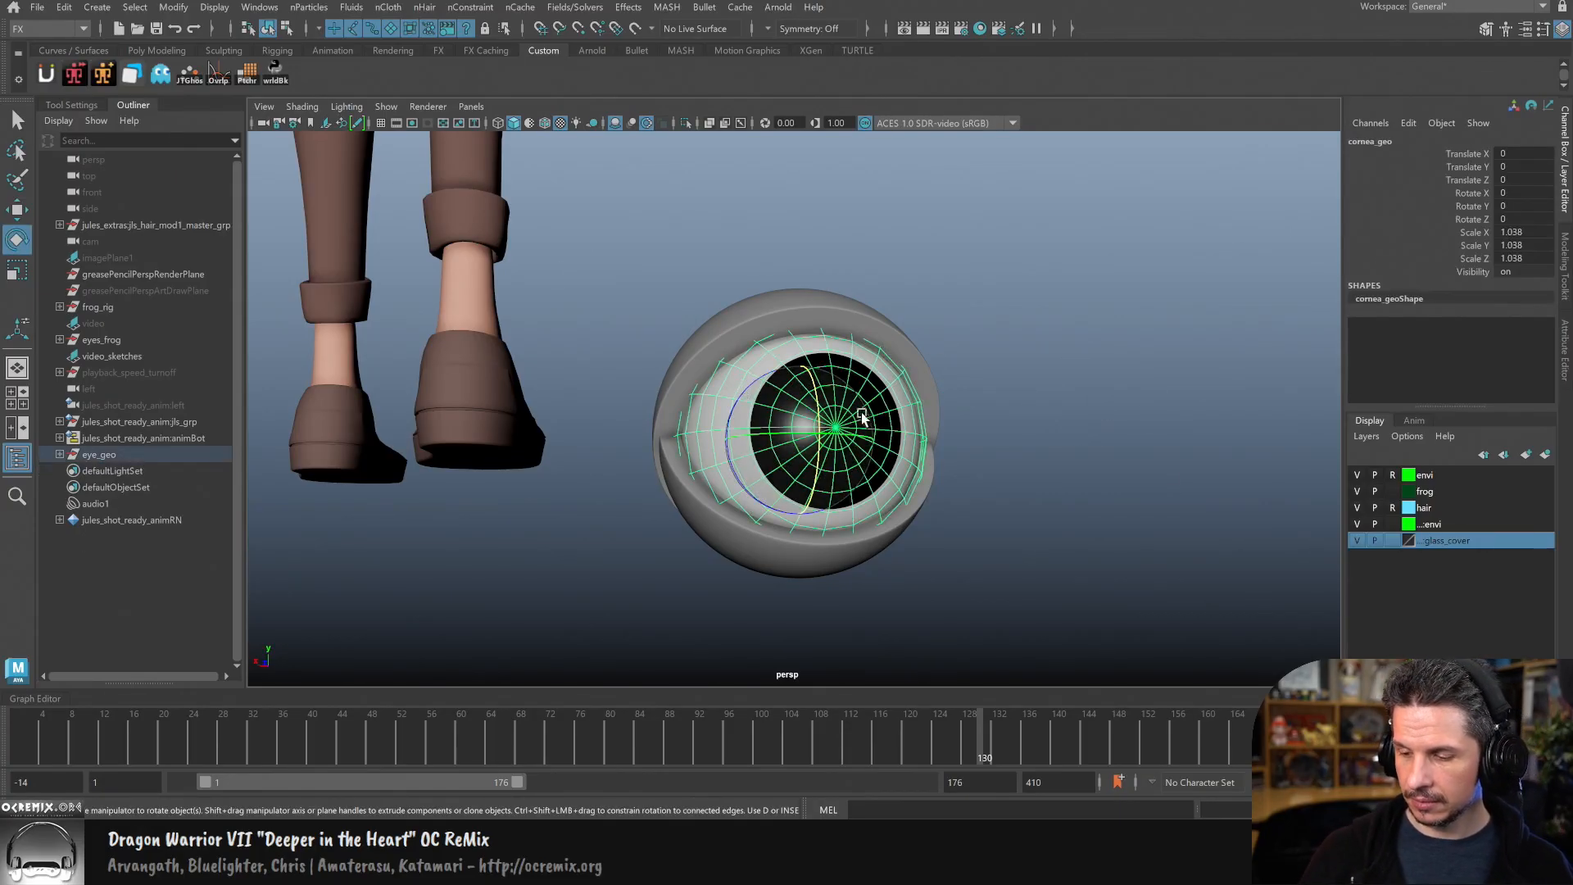
{"action": "left_click", "coordinate": [97, 7]}
{"action": "mouse_move", "coordinate": [170, 69]}
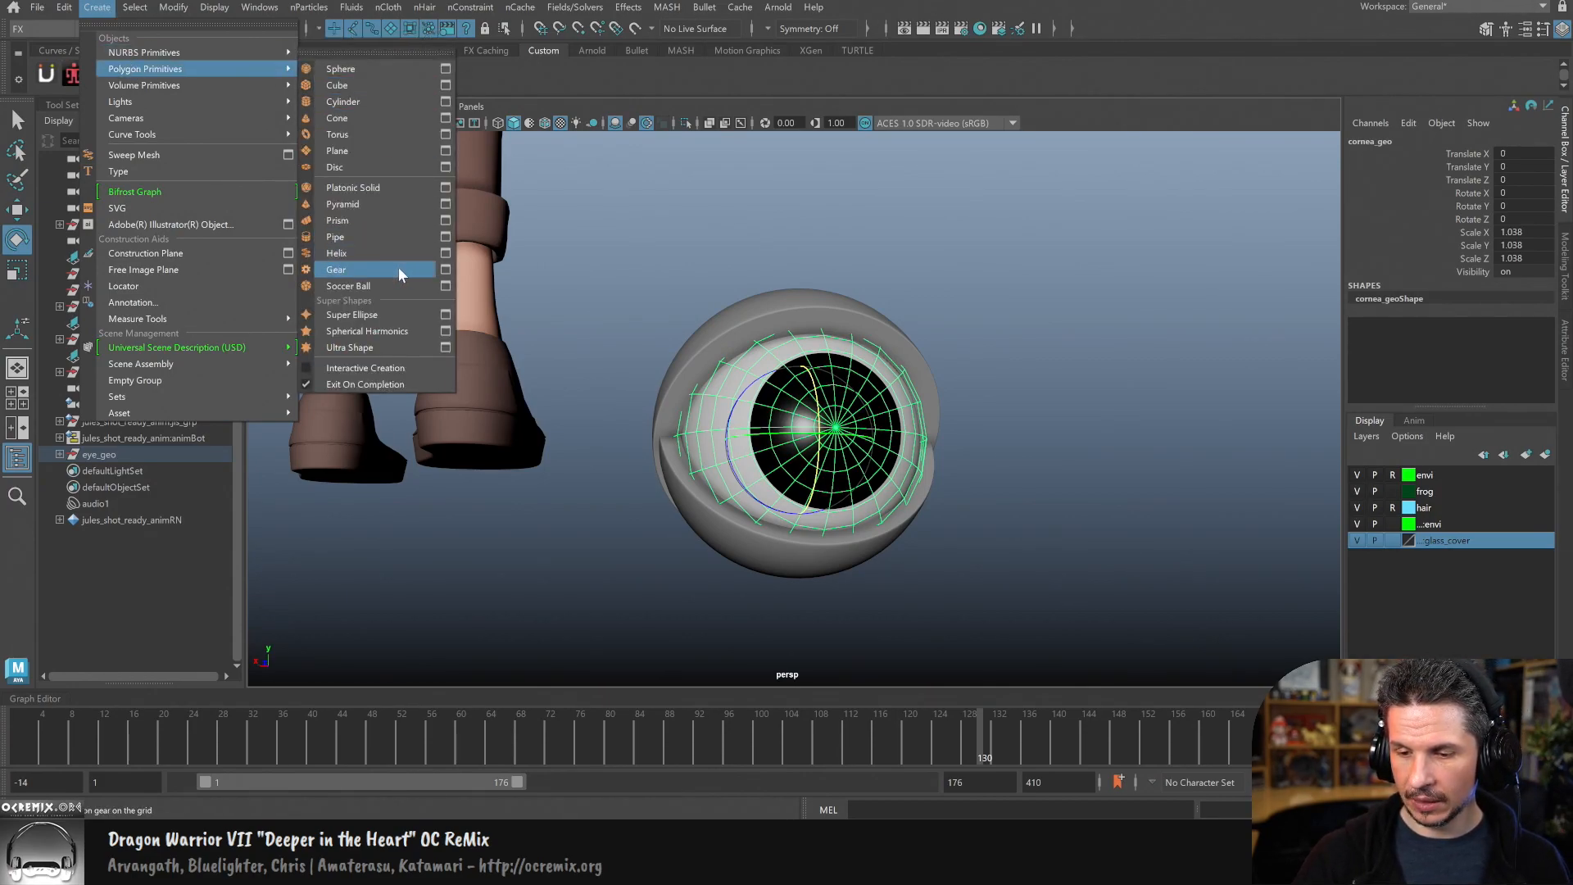
{"action": "left_click", "coordinate": [396, 187]}
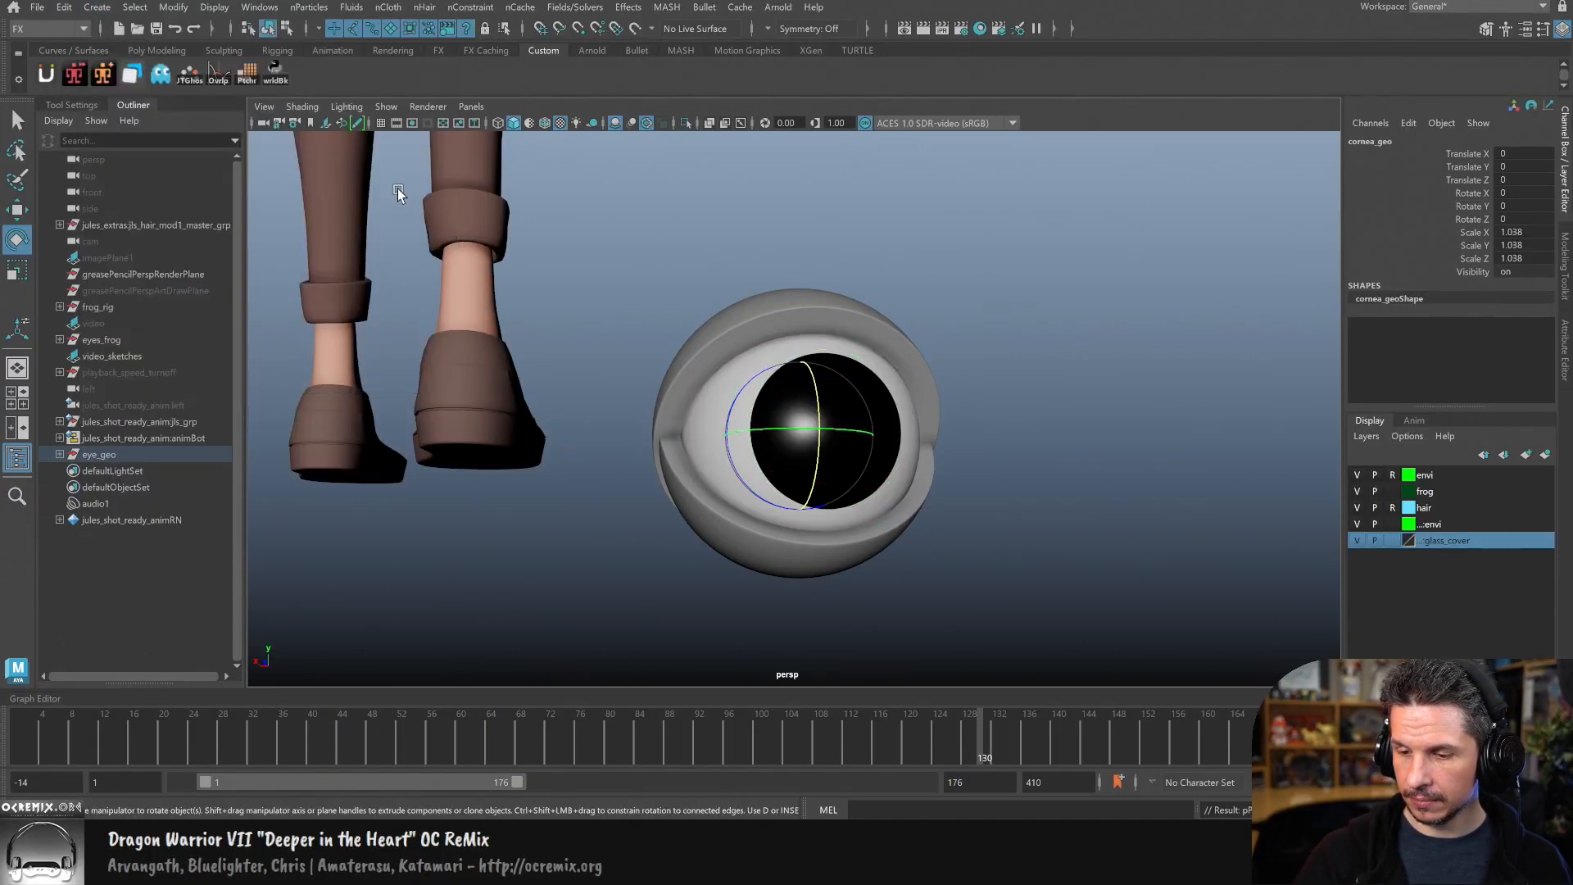
{"action": "key", "text": "r"}
{"action": "left_click_drag", "start_coordinate": [815, 437], "coordinate": [901, 429]}
{"action": "key", "text": "w"}
{"action": "left_click_drag", "start_coordinate": [730, 433], "coordinate": [1181, 463]}
{"action": "key", "text": "r"}
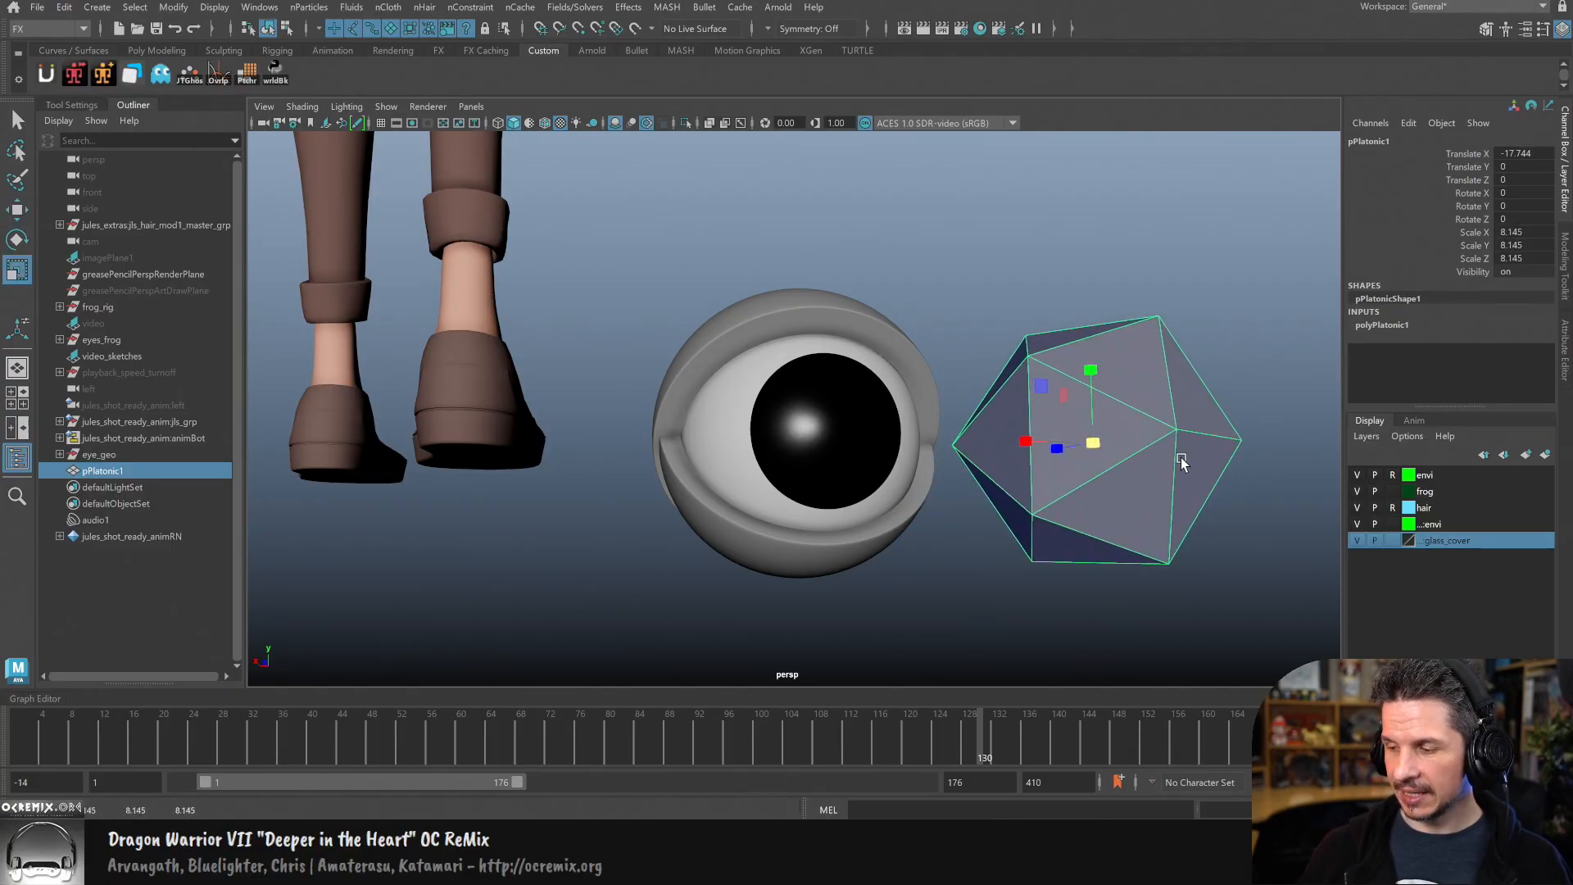
Step: Try the tetrahedron, octahedron and dodecahedron primitive types on the Platonic solid and return it to icosahedron
{"action": "left_click", "coordinate": [1402, 322]}
{"action": "scroll", "coordinate": [1528, 344], "scroll_direction": "down", "scroll_amount": 1}
{"action": "left_click", "coordinate": [1517, 318]}
{"action": "left_click", "coordinate": [1527, 334]}
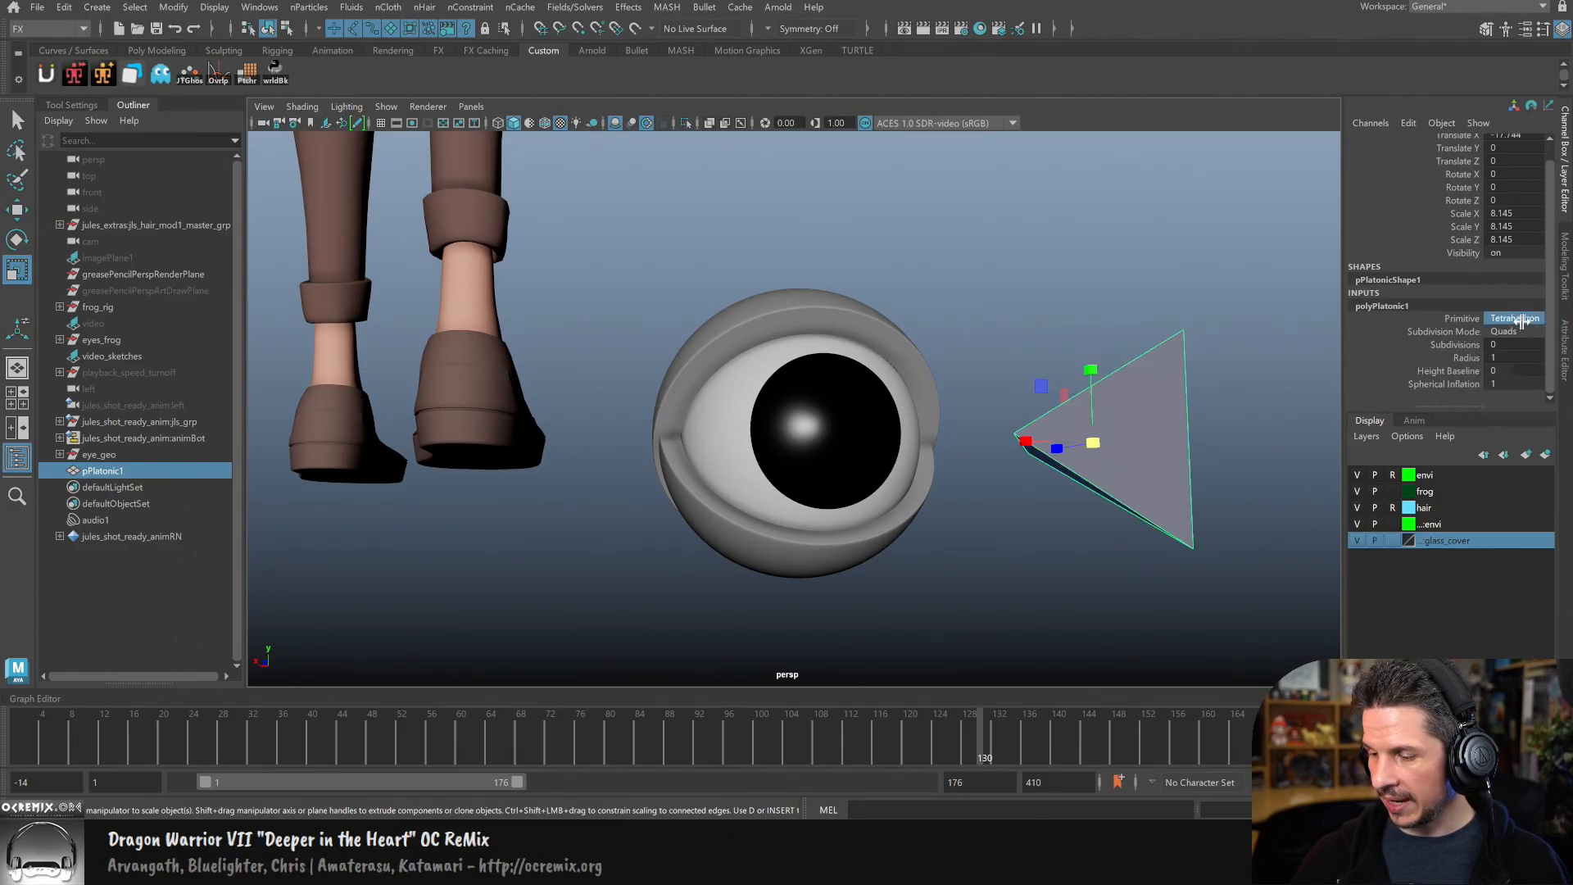
{"action": "left_click", "coordinate": [1523, 366]}
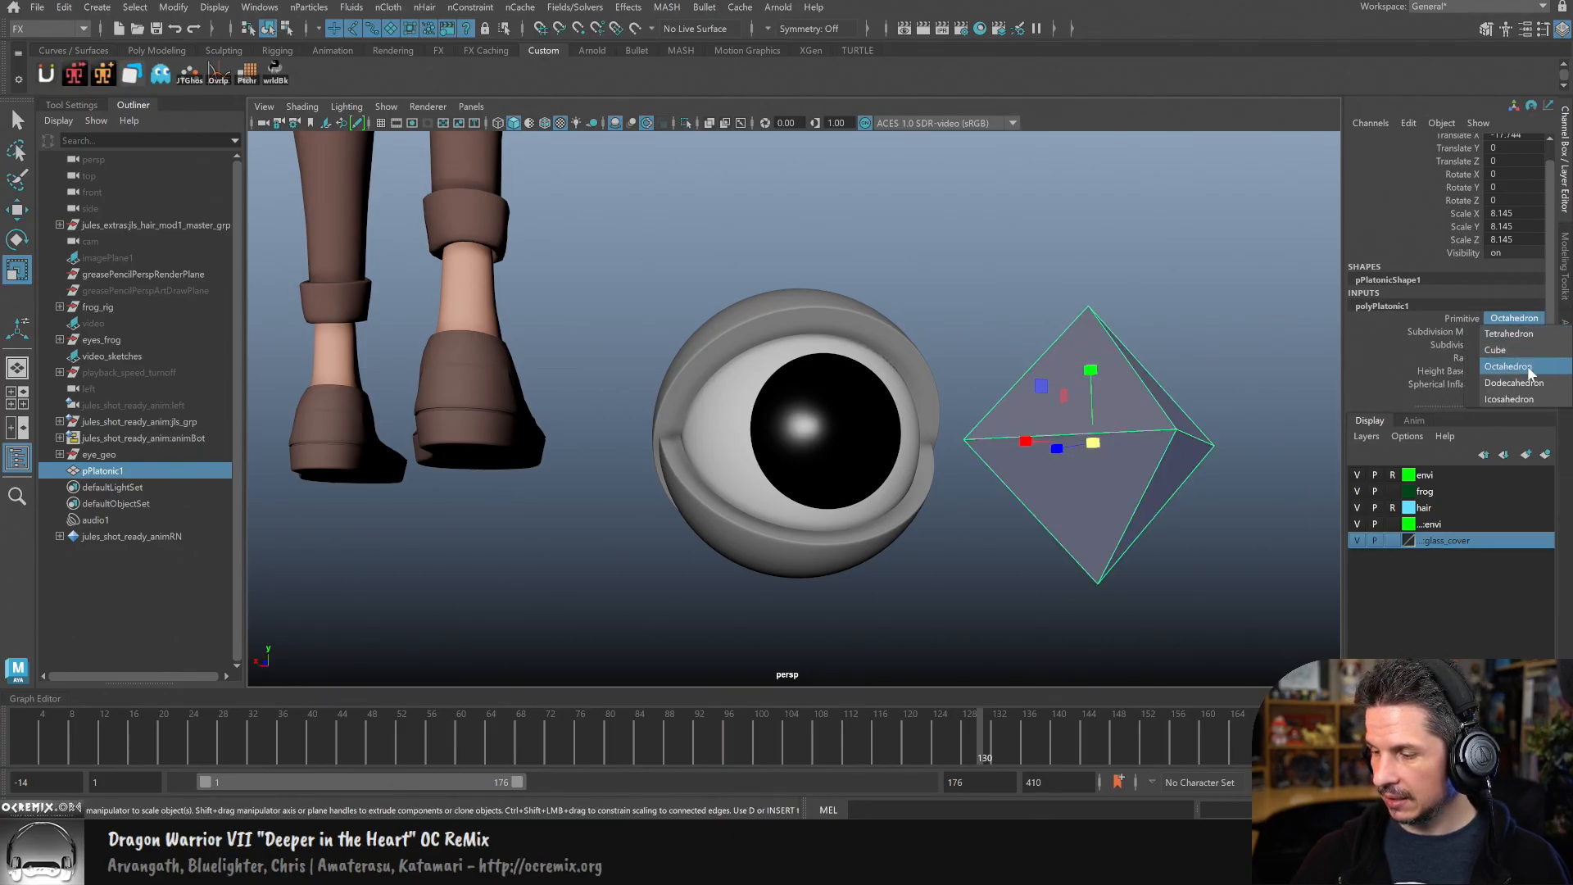
{"action": "left_click", "coordinate": [1527, 383]}
{"action": "left_click", "coordinate": [1519, 319]}
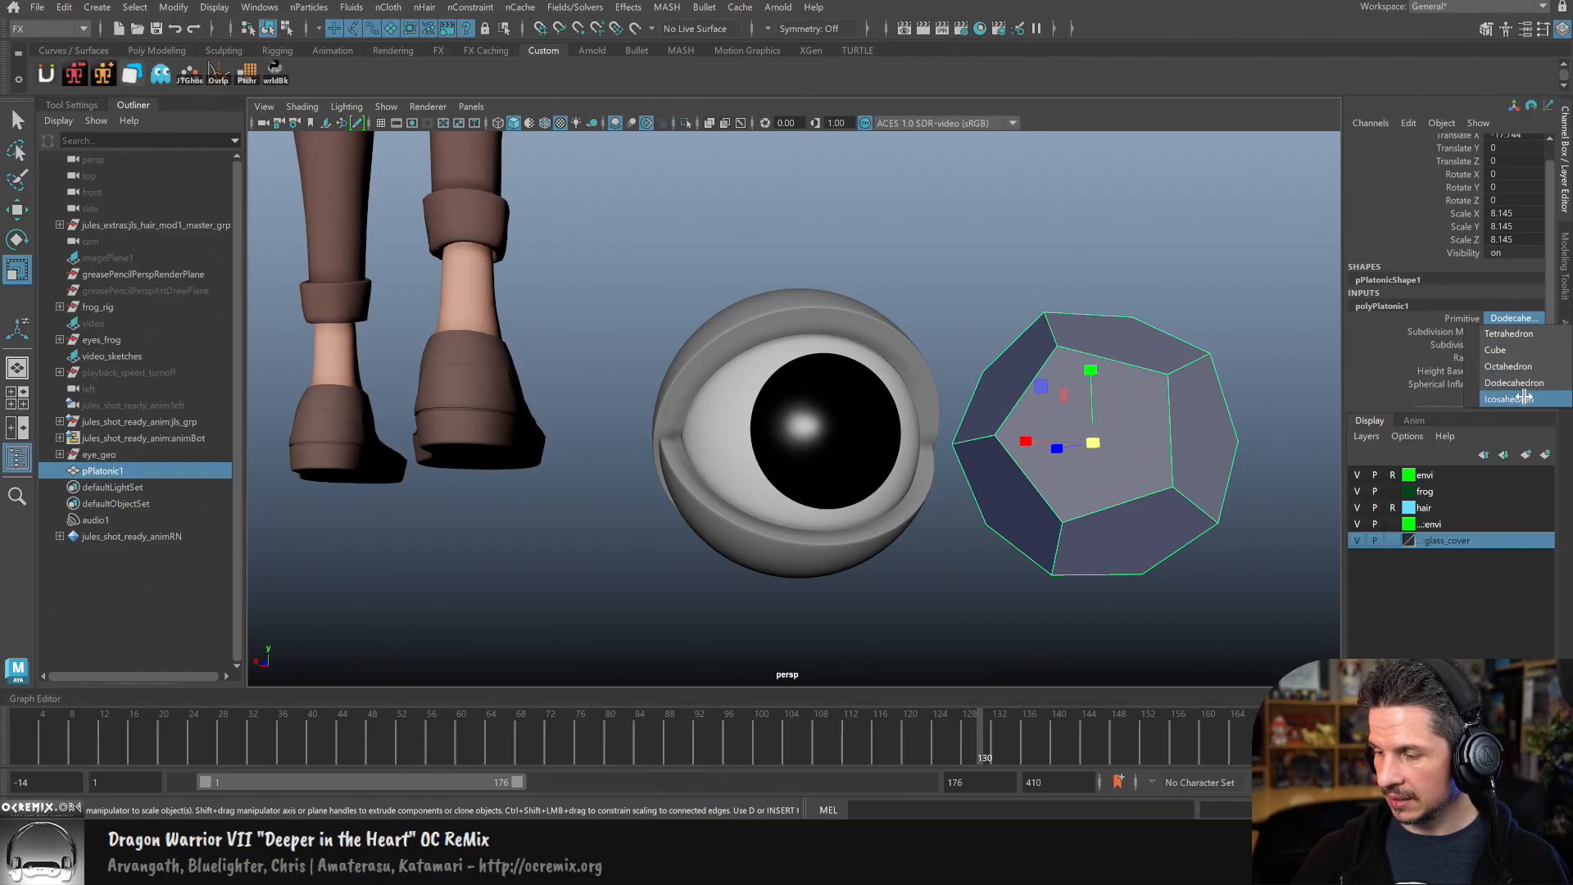
{"action": "left_click", "coordinate": [1511, 399]}
{"action": "left_click", "coordinate": [1521, 319]}
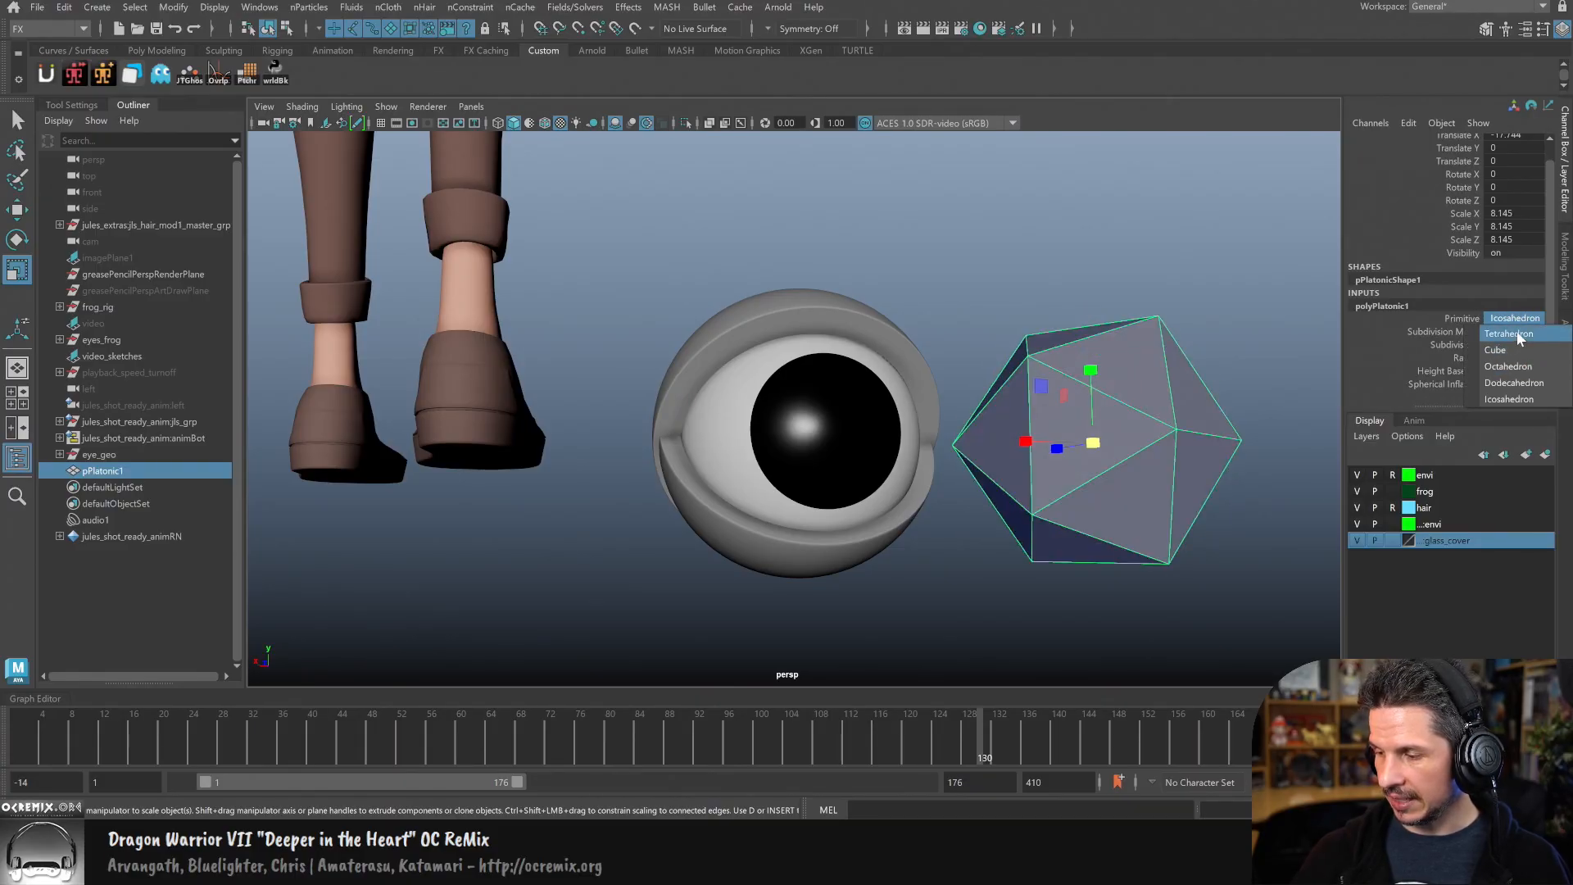
{"action": "left_click", "coordinate": [1490, 399]}
Step: Raise the Platonic solid's subdivisions until it forms a smooth, dense quad sphere, and inspect its wireframe
{"action": "left_click_drag", "start_coordinate": [1462, 331], "coordinate": [1474, 348]}
{"action": "left_click", "coordinate": [1469, 331]}
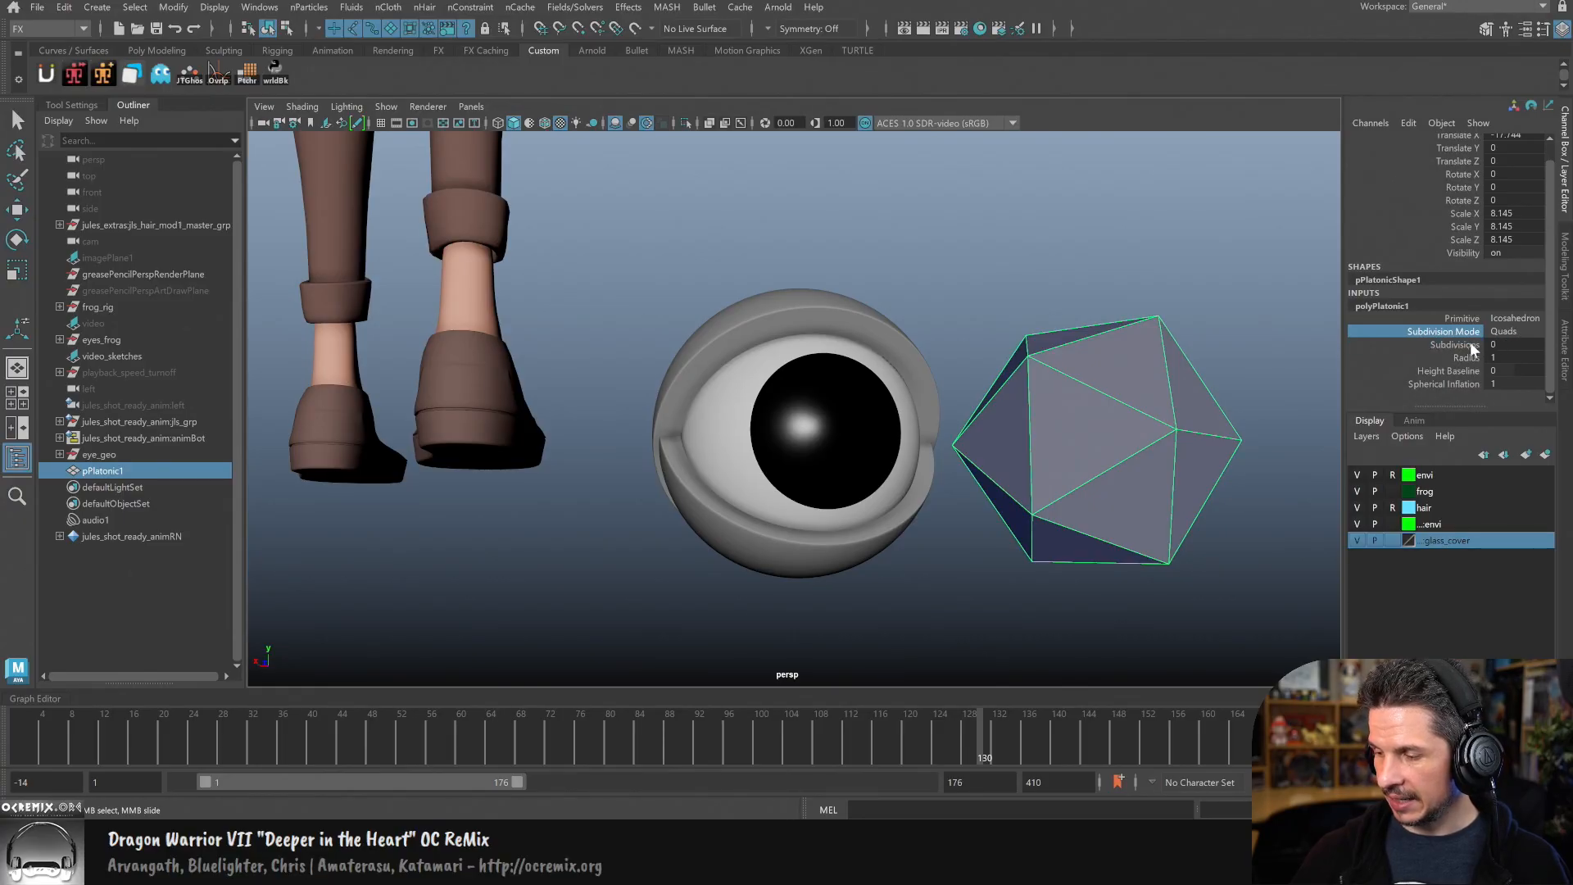
{"action": "left_click", "coordinate": [1468, 345]}
{"action": "left_click", "coordinate": [1473, 332]}
{"action": "left_click", "coordinate": [1447, 346]}
{"action": "middle_click_drag", "start_coordinate": [1294, 390], "coordinate": [1301, 390]}
{"action": "left_click", "coordinate": [1229, 492]}
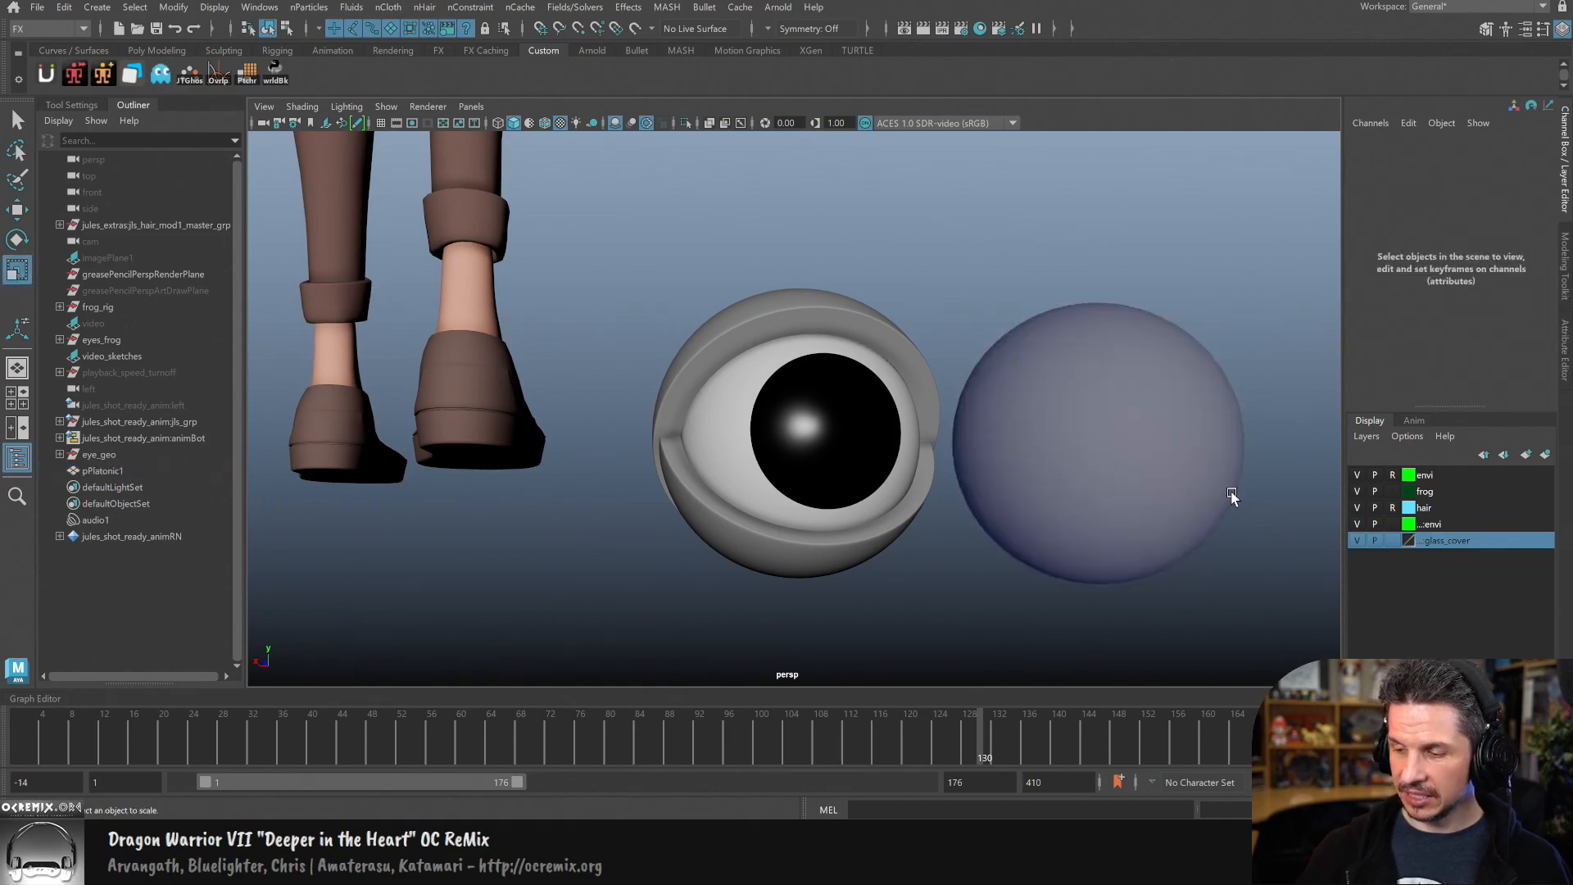
{"action": "left_click_drag", "start_coordinate": [1229, 491], "coordinate": [1225, 520], "text": "alt"}
{"action": "left_click", "coordinate": [1098, 527]}
{"action": "key", "text": "r"}
{"action": "left_click_drag", "start_coordinate": [1095, 463], "coordinate": [1182, 485], "text": "alt"}
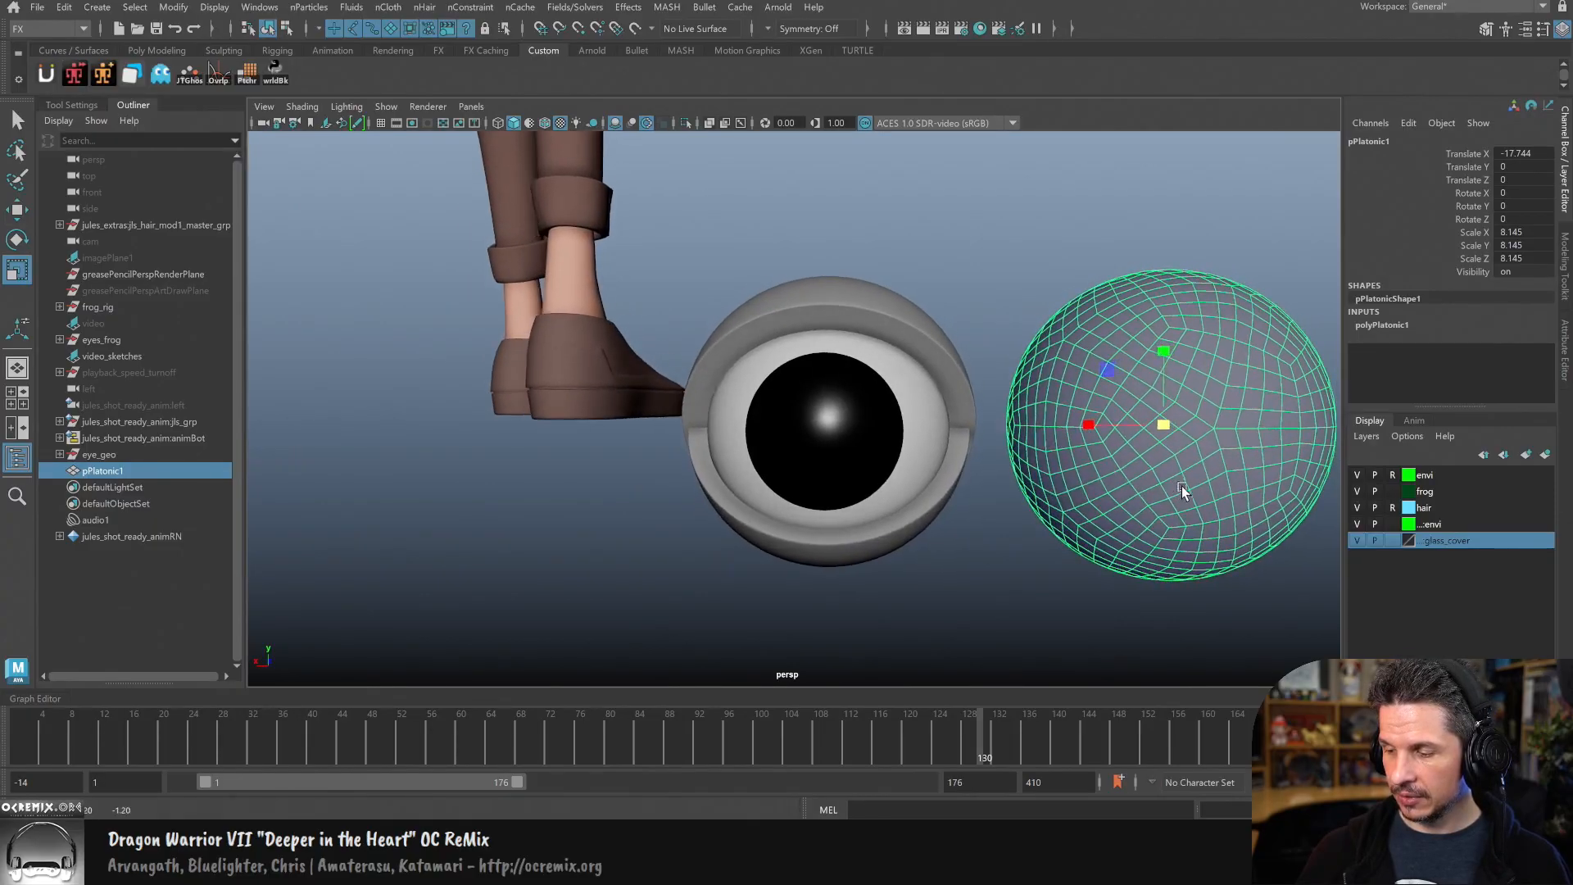
Step: Assign a new Blinn material to the quad sphere with near-full transparency, near-white specular color and specular roll off 0.921
{"action": "right_click", "coordinate": [1196, 429]}
{"action": "mouse_move", "coordinate": [1219, 745]}
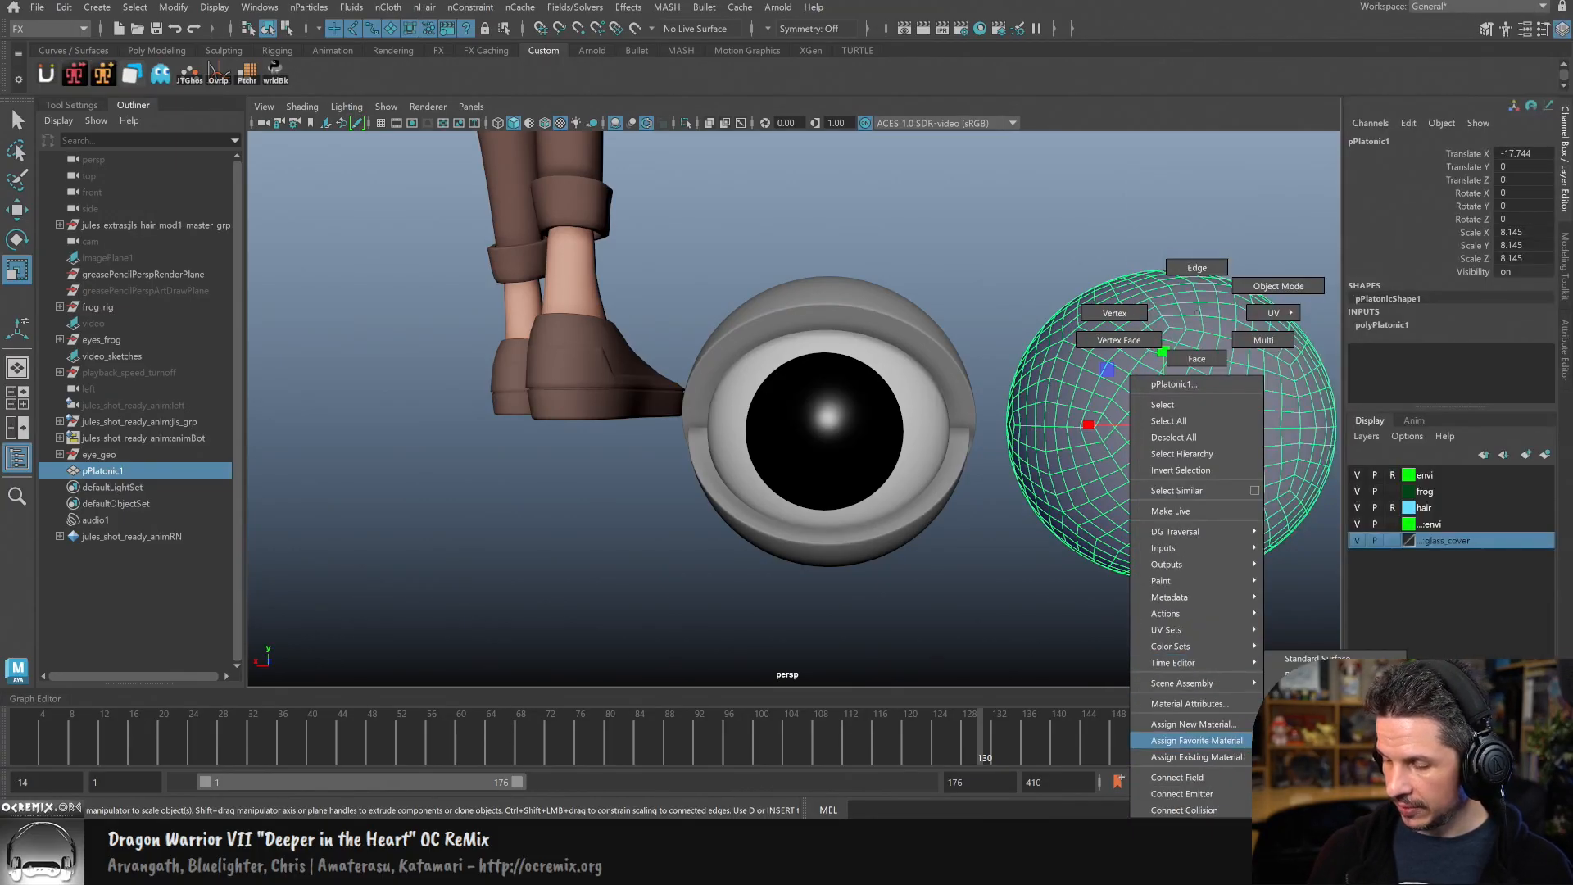
{"action": "left_click", "coordinate": [1309, 675]}
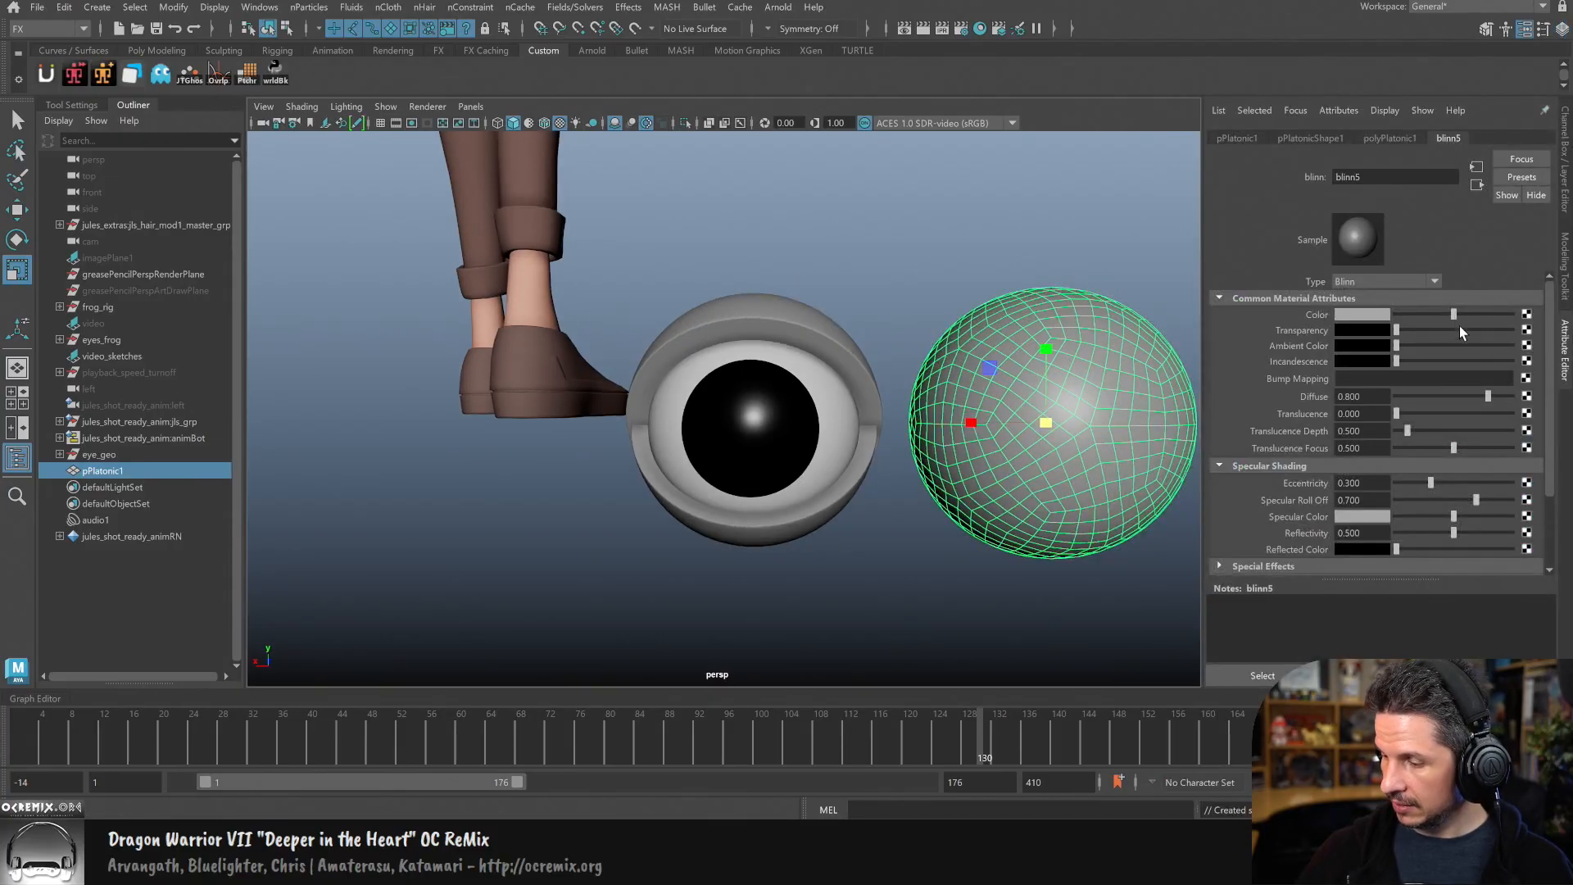
{"action": "left_click_drag", "start_coordinate": [1406, 328], "coordinate": [1555, 331]}
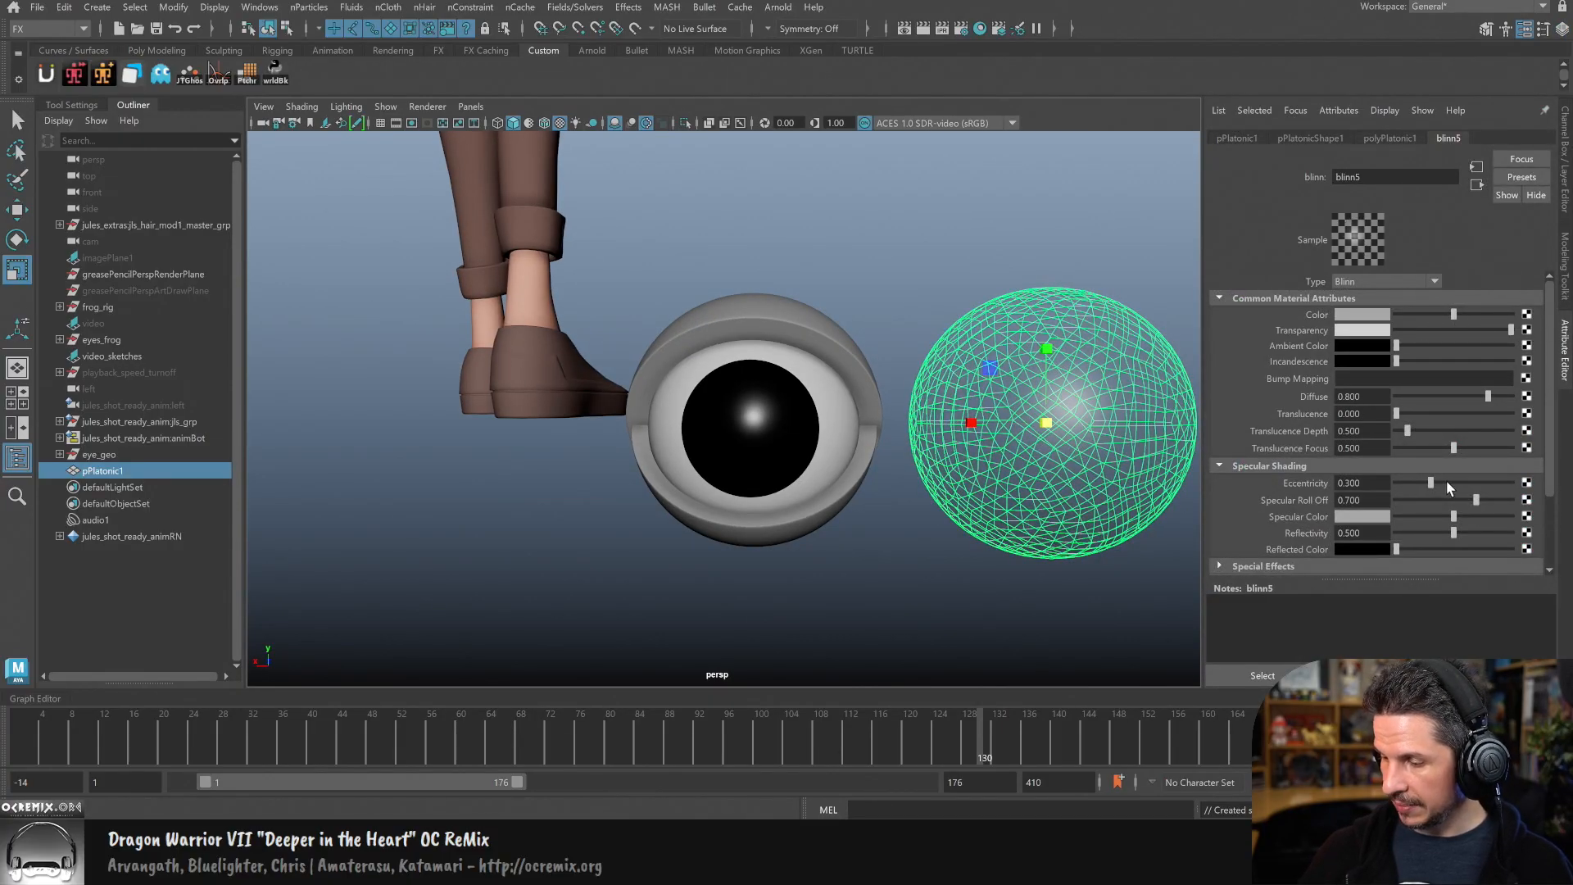
{"action": "left_click_drag", "start_coordinate": [1469, 514], "coordinate": [1502, 501]}
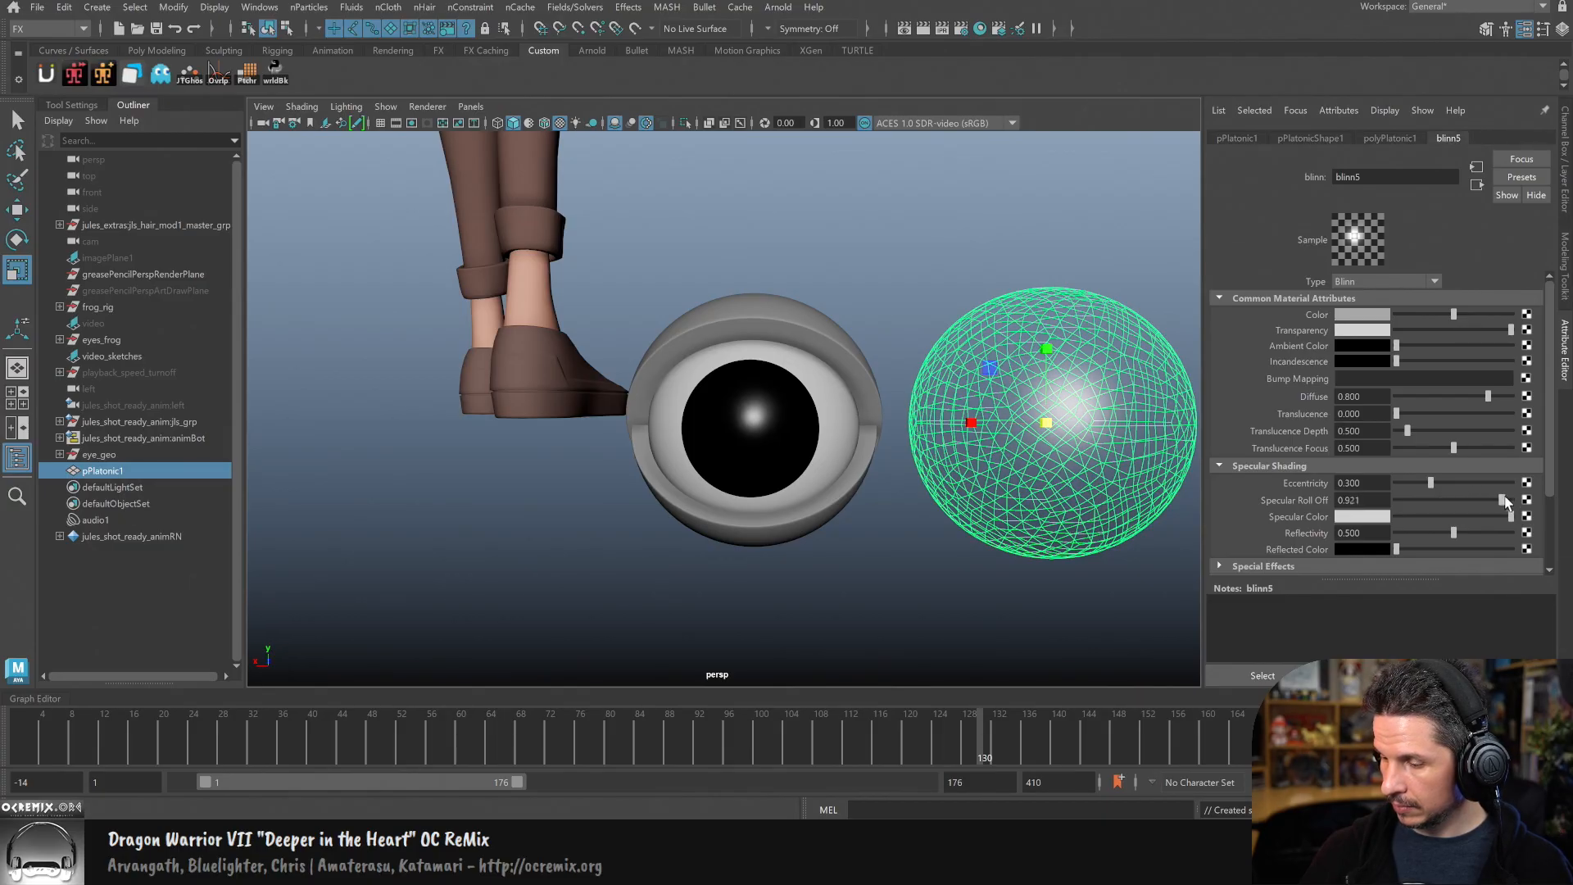
{"action": "left_click", "coordinate": [1116, 562]}
{"action": "mouse_move", "coordinate": [1116, 562]}
{"action": "left_mouse_down", "text": "alt"}
{"action": "mouse_move", "coordinate": [1098, 565]}
{"action": "mouse_move", "coordinate": [1140, 570]}
{"action": "mouse_move", "coordinate": [1123, 537]}
{"action": "mouse_move", "coordinate": [1102, 549]}
{"action": "mouse_move", "coordinate": [1123, 571]}
{"action": "mouse_move", "coordinate": [1106, 561]}
{"action": "left_mouse_up", "text": "alt"}
{"action": "left_click_drag", "start_coordinate": [934, 509], "coordinate": [886, 463], "text": "alt"}
Step: Scale the glossy quad sphere down to about 7.132 and delete the old cornea_geo from the eye
{"action": "left_click", "coordinate": [833, 440]}
{"action": "left_click", "coordinate": [1063, 462]}
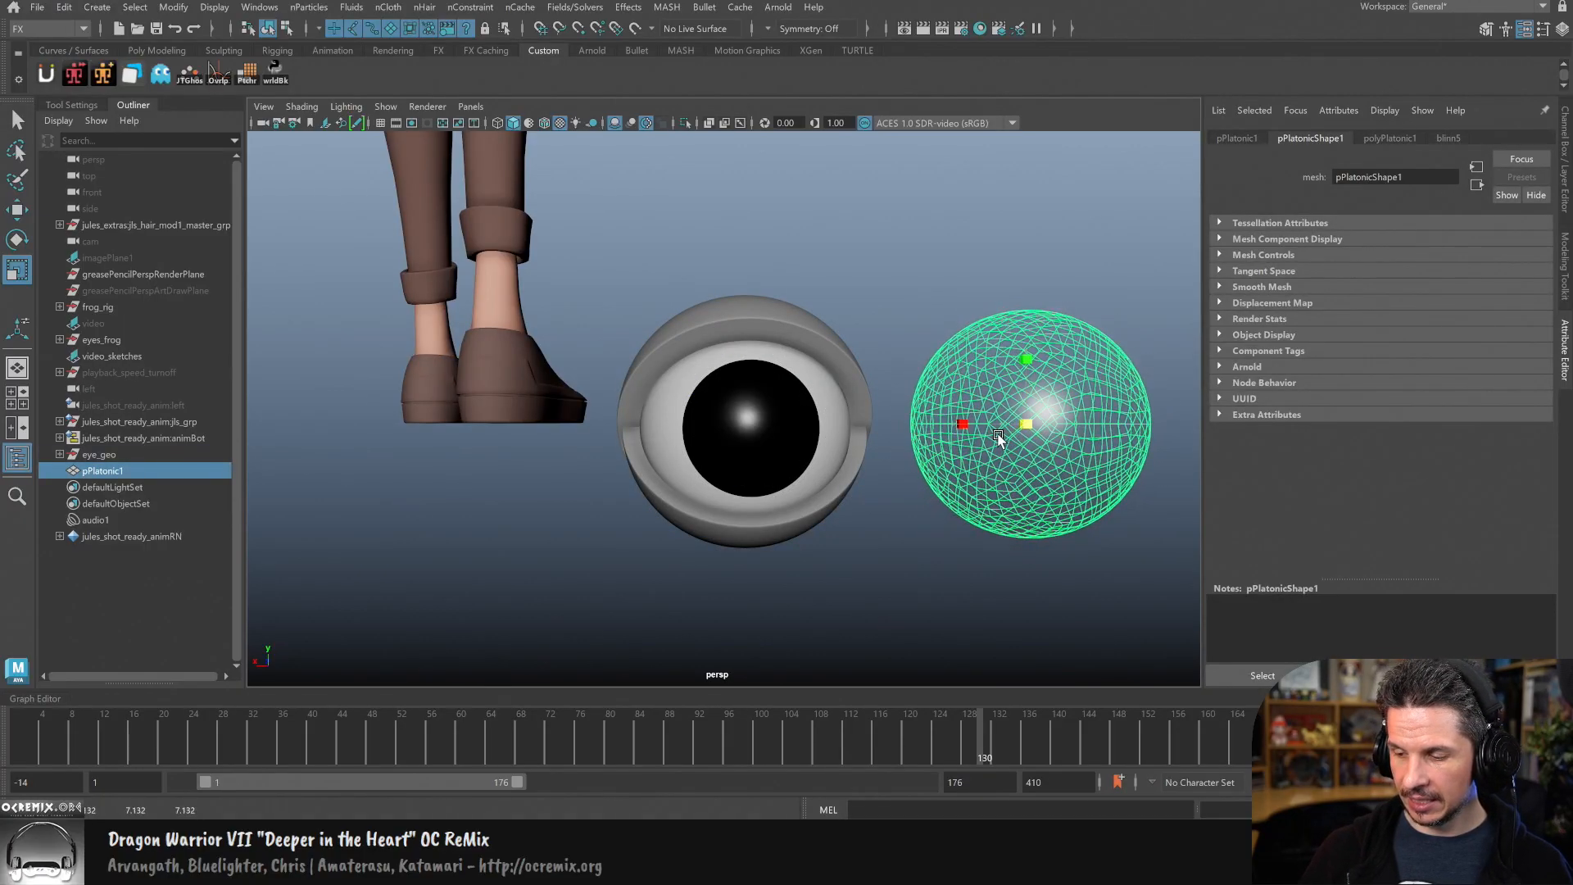
{"action": "left_click", "coordinate": [810, 436]}
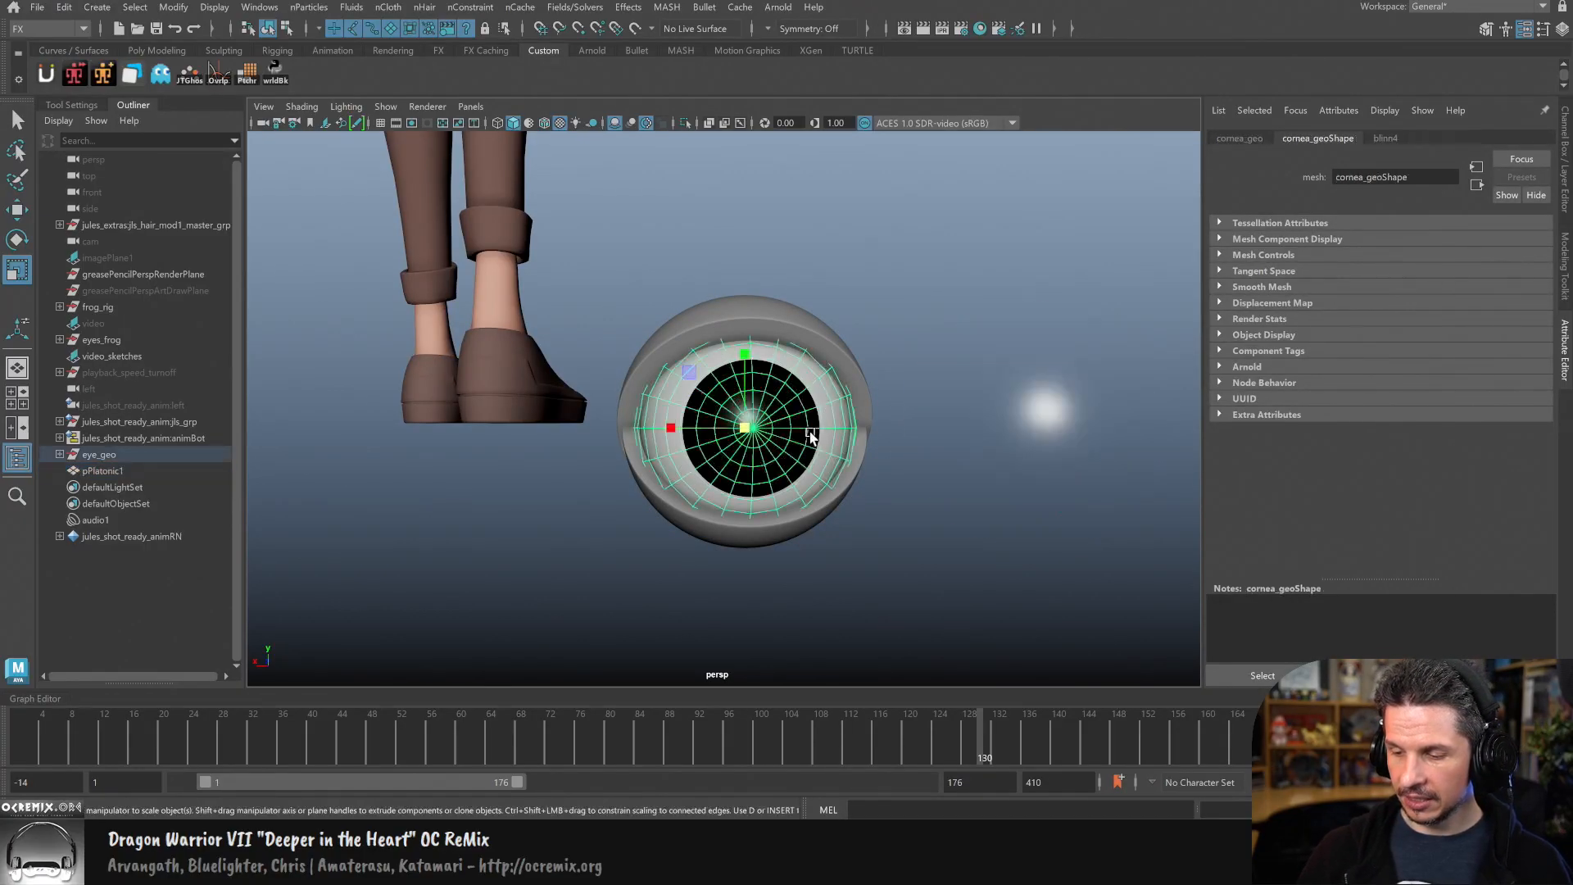
Step: Scale the glossy sphere to about 7.385 and center it on the eye with Translate X at 0
{"action": "left_click", "coordinate": [1032, 449]}
{"action": "left_click", "coordinate": [1025, 456]}
{"action": "key", "text": "w"}
{"action": "left_click_drag", "start_coordinate": [976, 431], "coordinate": [821, 442]}
{"action": "left_click", "coordinate": [1564, 158]}
{"action": "double_click", "coordinate": [1519, 154]}
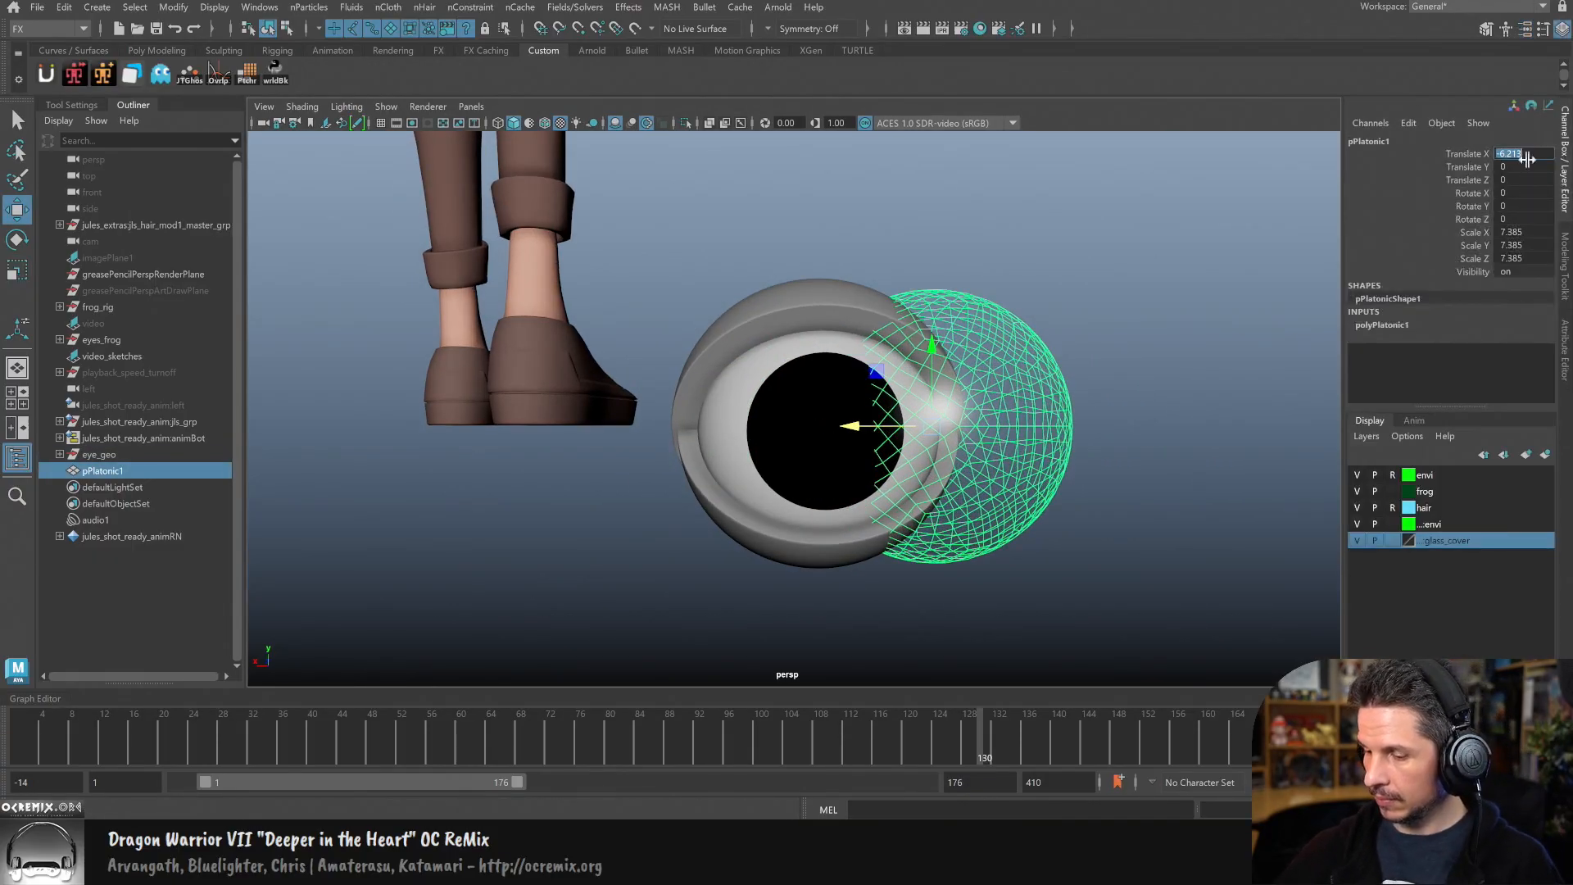
{"action": "type", "text": "0"}
{"action": "key", "text": "Return"}
Step: Scale the glossy sphere to about 6.863 so that it fits closely over the eyeball inside the eyelids
{"action": "left_click_drag", "start_coordinate": [823, 431], "coordinate": [983, 476], "text": "alt"}
{"action": "key", "text": "r"}
{"action": "left_click_drag", "start_coordinate": [820, 416], "coordinate": [807, 430]}
{"action": "left_click_drag", "start_coordinate": [917, 458], "coordinate": [987, 462], "text": "alt"}
{"action": "key", "text": "w"}
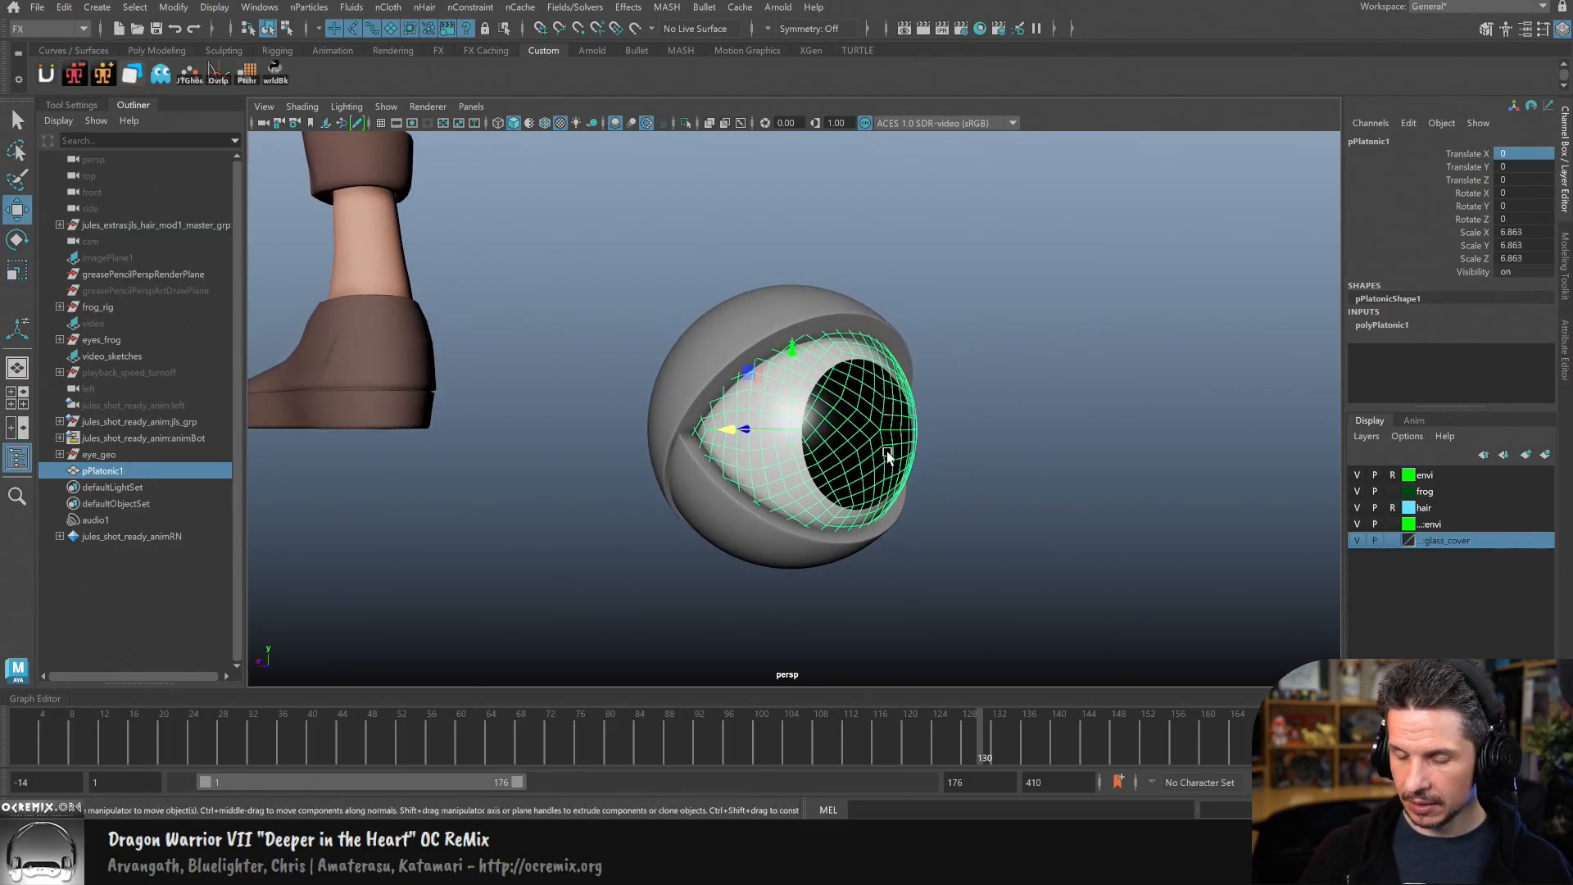
Step: Rename the new glossy sphere cornea_geo and parent it under the eye_geo group
{"action": "double_click", "coordinate": [107, 473]}
{"action": "type", "text": "eye"}
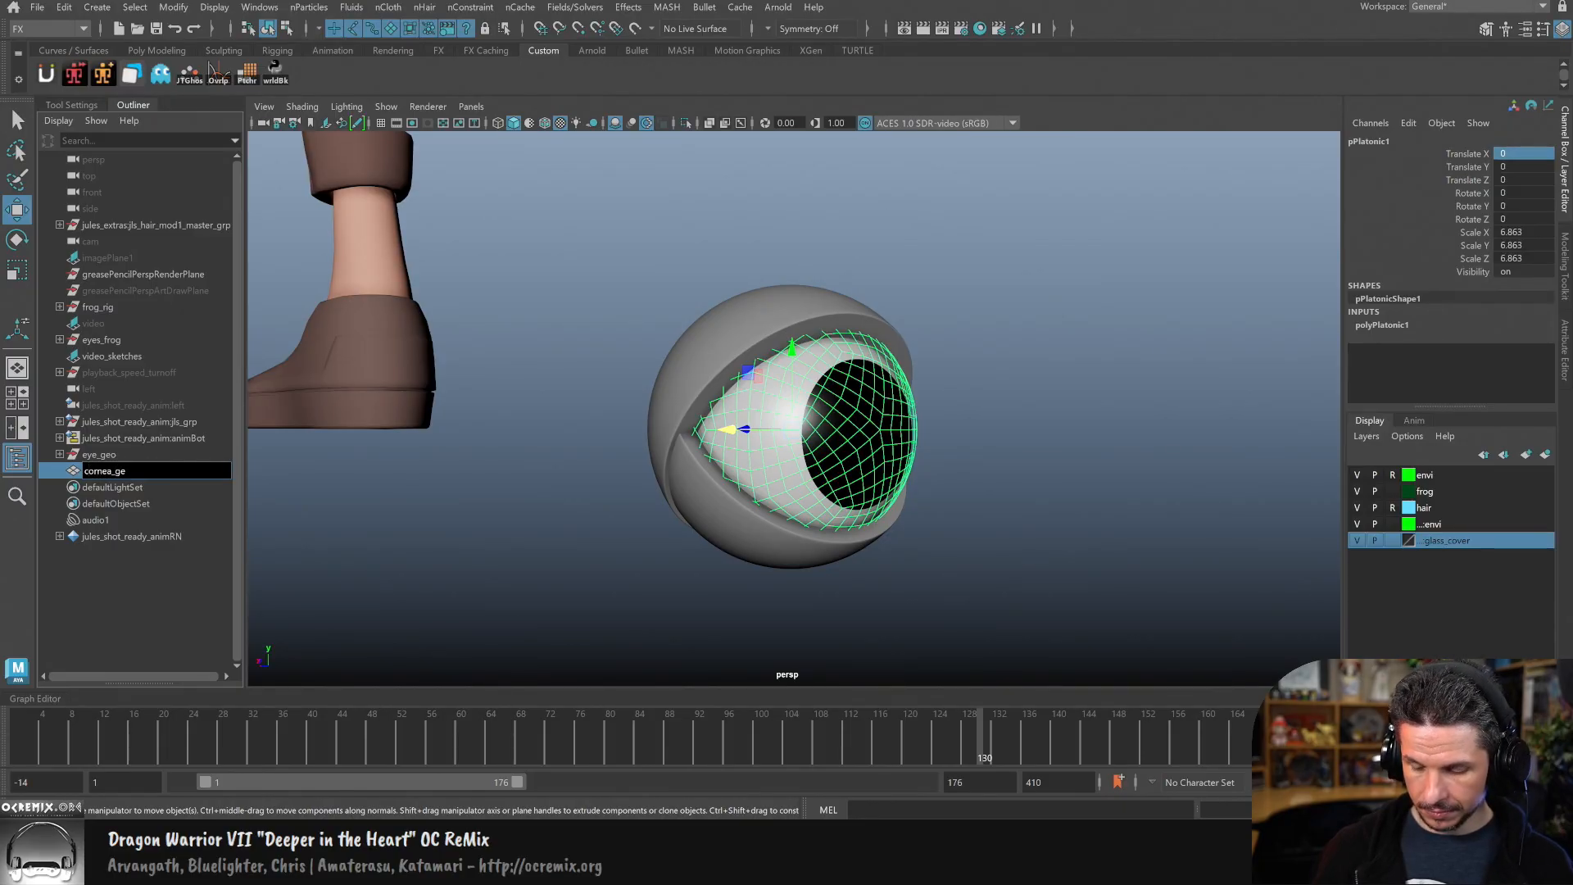
{"action": "left_click", "coordinate": [440, 519]}
{"action": "left_click", "coordinate": [121, 473]}
{"action": "middle_click_drag", "start_coordinate": [120, 473], "coordinate": [115, 454]}
{"action": "left_click", "coordinate": [1003, 501]}
{"action": "left_click_drag", "start_coordinate": [1029, 496], "coordinate": [977, 502], "text": "alt"}
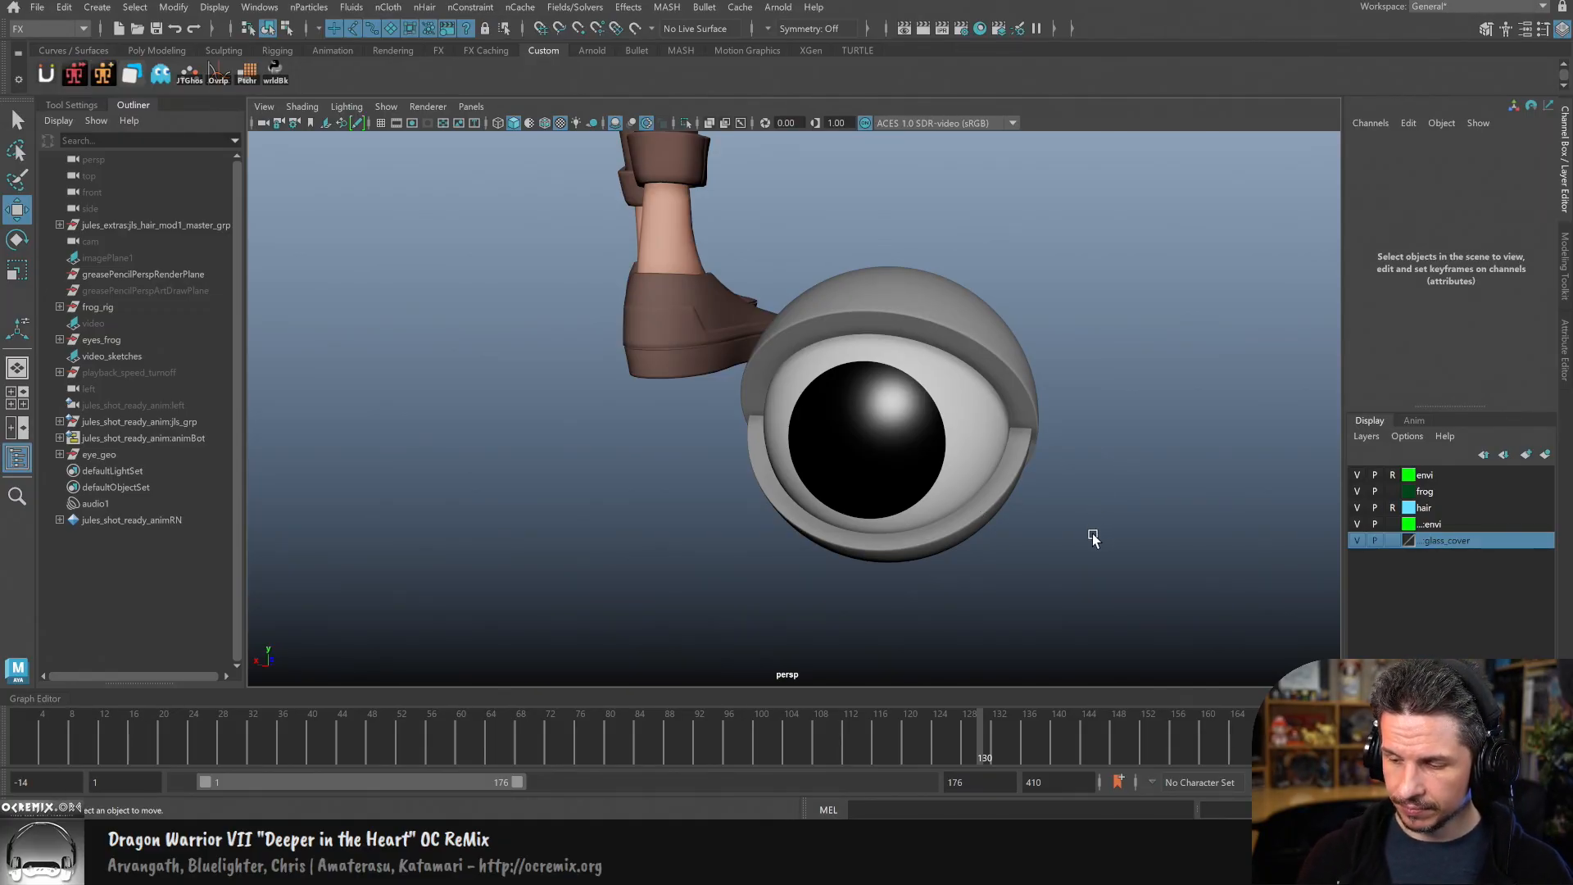
Step: Rename the eye_geo group as eyeR_geo
{"action": "left_click_drag", "start_coordinate": [1093, 535], "coordinate": [1113, 528], "text": "alt"}
{"action": "right_click_drag", "start_coordinate": [1113, 528], "coordinate": [977, 545], "text": "alt"}
{"action": "left_click_drag", "start_coordinate": [978, 546], "coordinate": [915, 550], "text": "alt"}
{"action": "left_click_drag", "start_coordinate": [943, 379], "coordinate": [860, 563]}
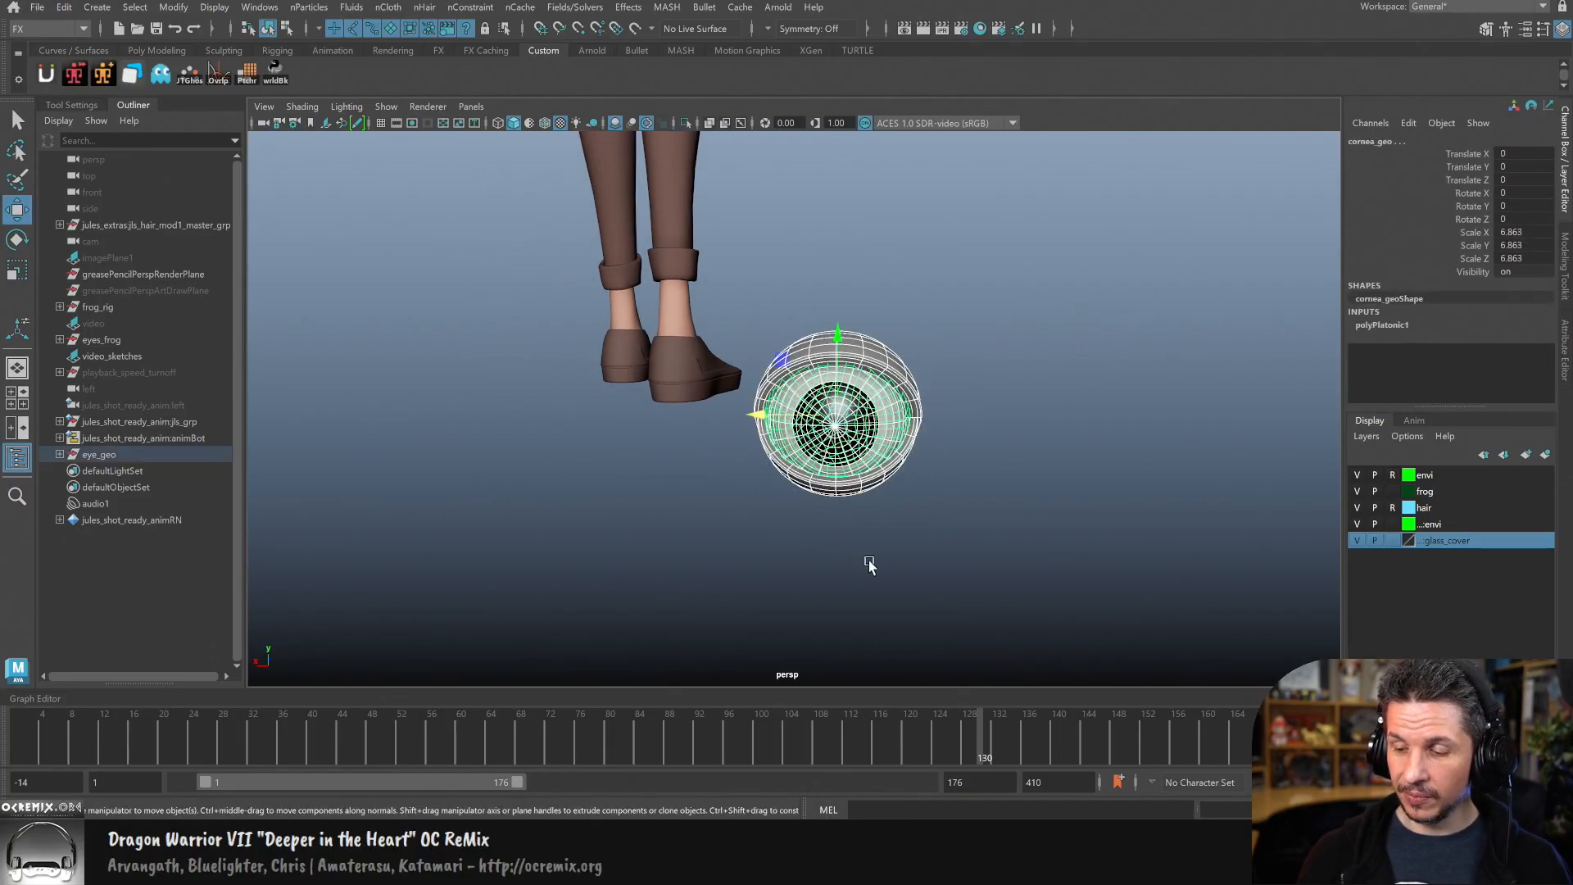
{"action": "double_click", "coordinate": [103, 454]}
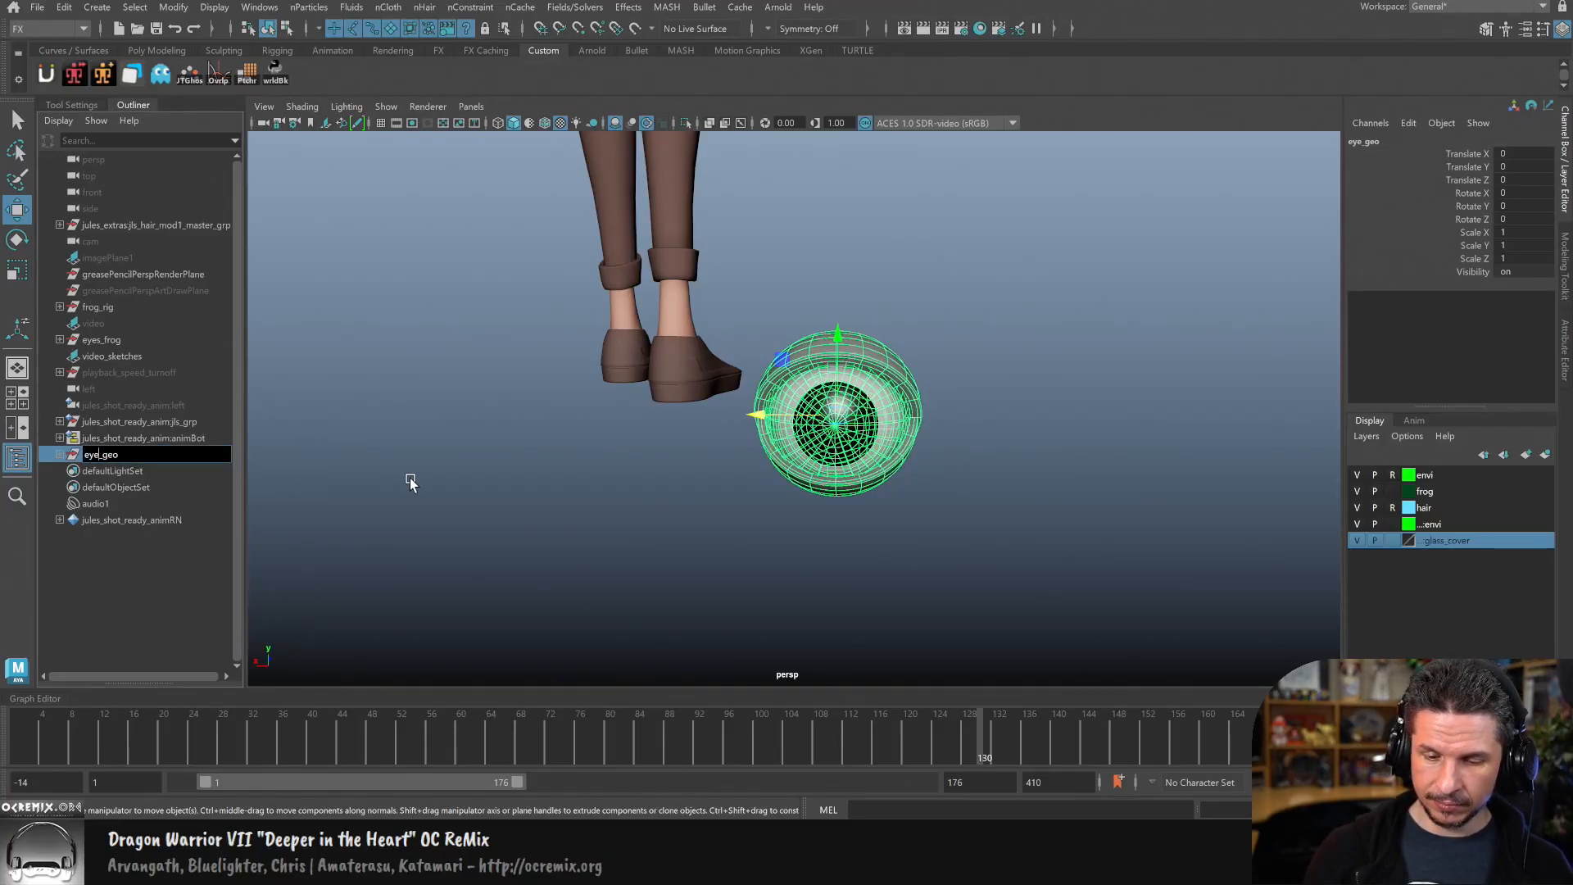
{"action": "type", "text": "R"}
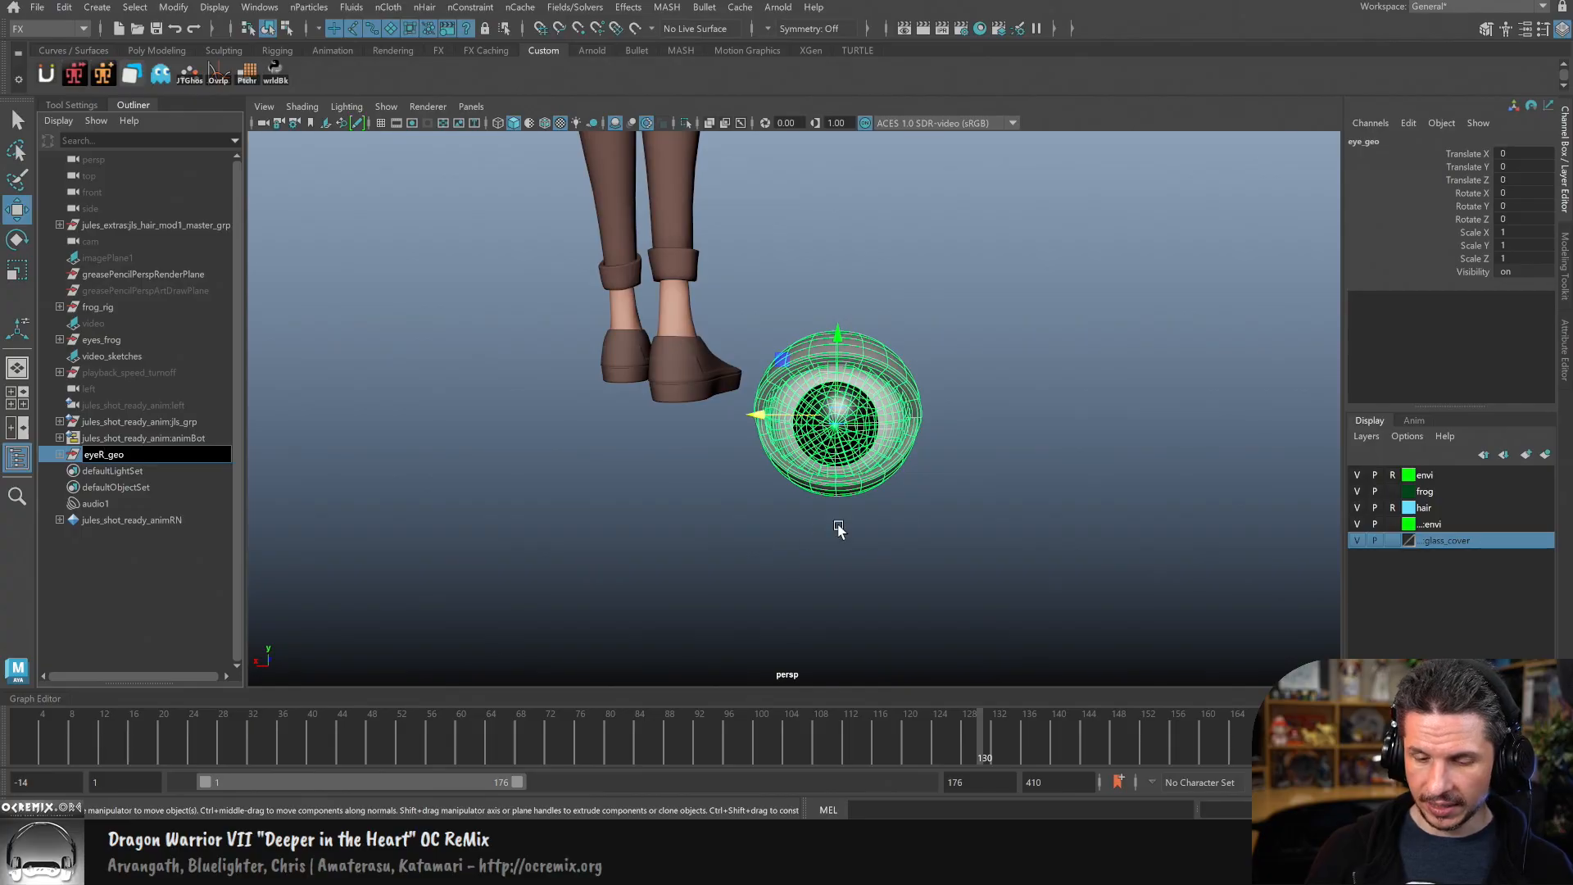
{"action": "left_click", "coordinate": [976, 497]}
Step: Duplicate eyeR_geo, offset the copy about 18.441 in X and name it eyeL_geo
{"action": "left_click", "coordinate": [145, 455]}
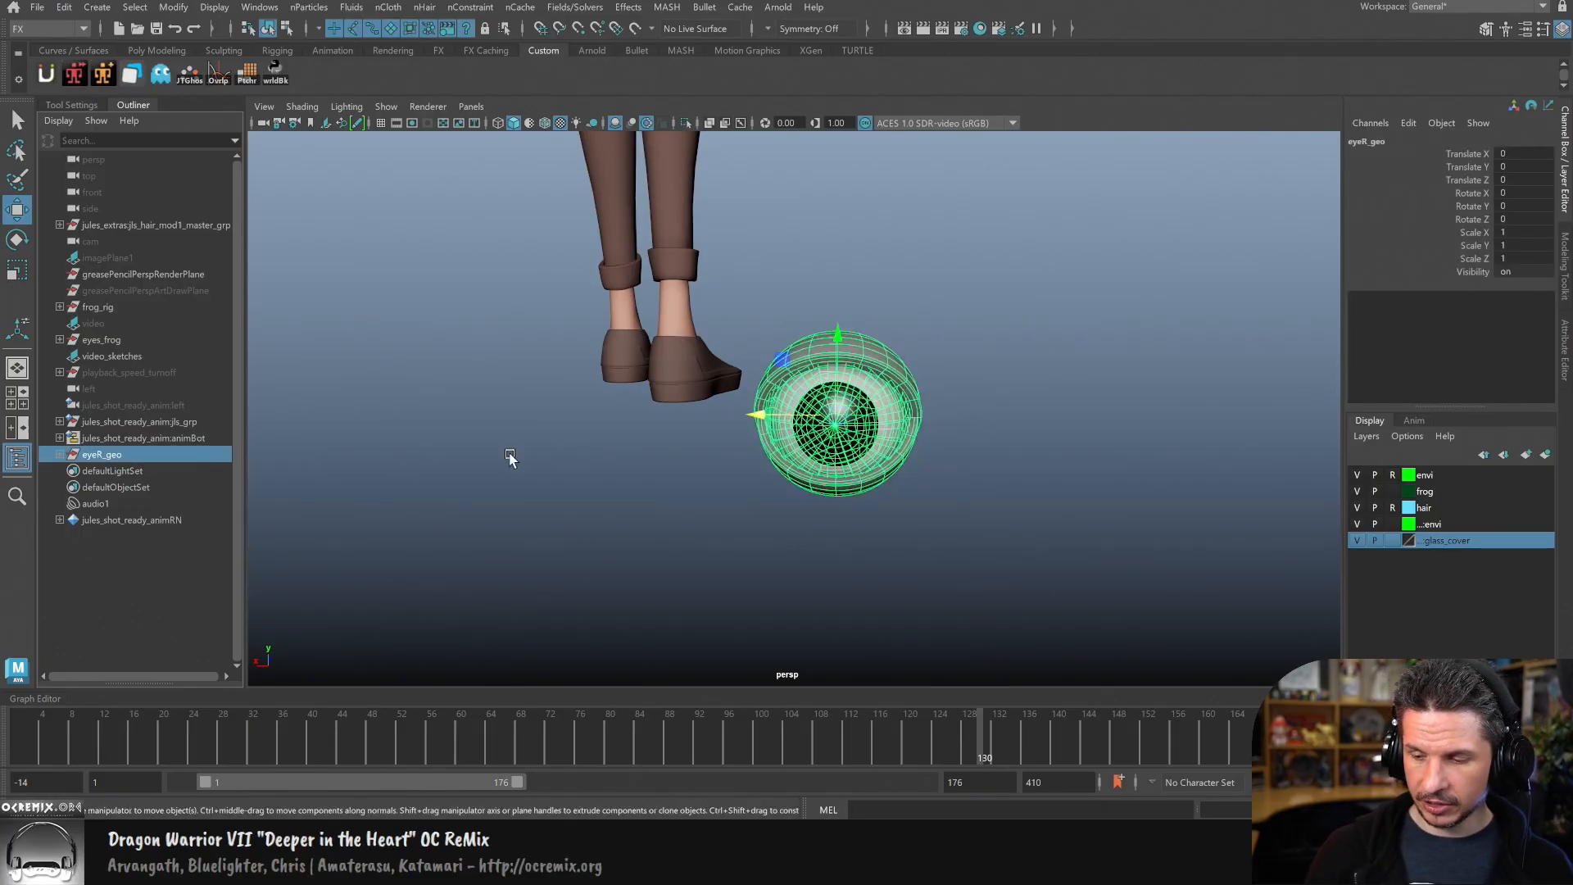
{"action": "key", "text": "ctrl+d"}
{"action": "left_click_drag", "start_coordinate": [770, 443], "coordinate": [570, 442]}
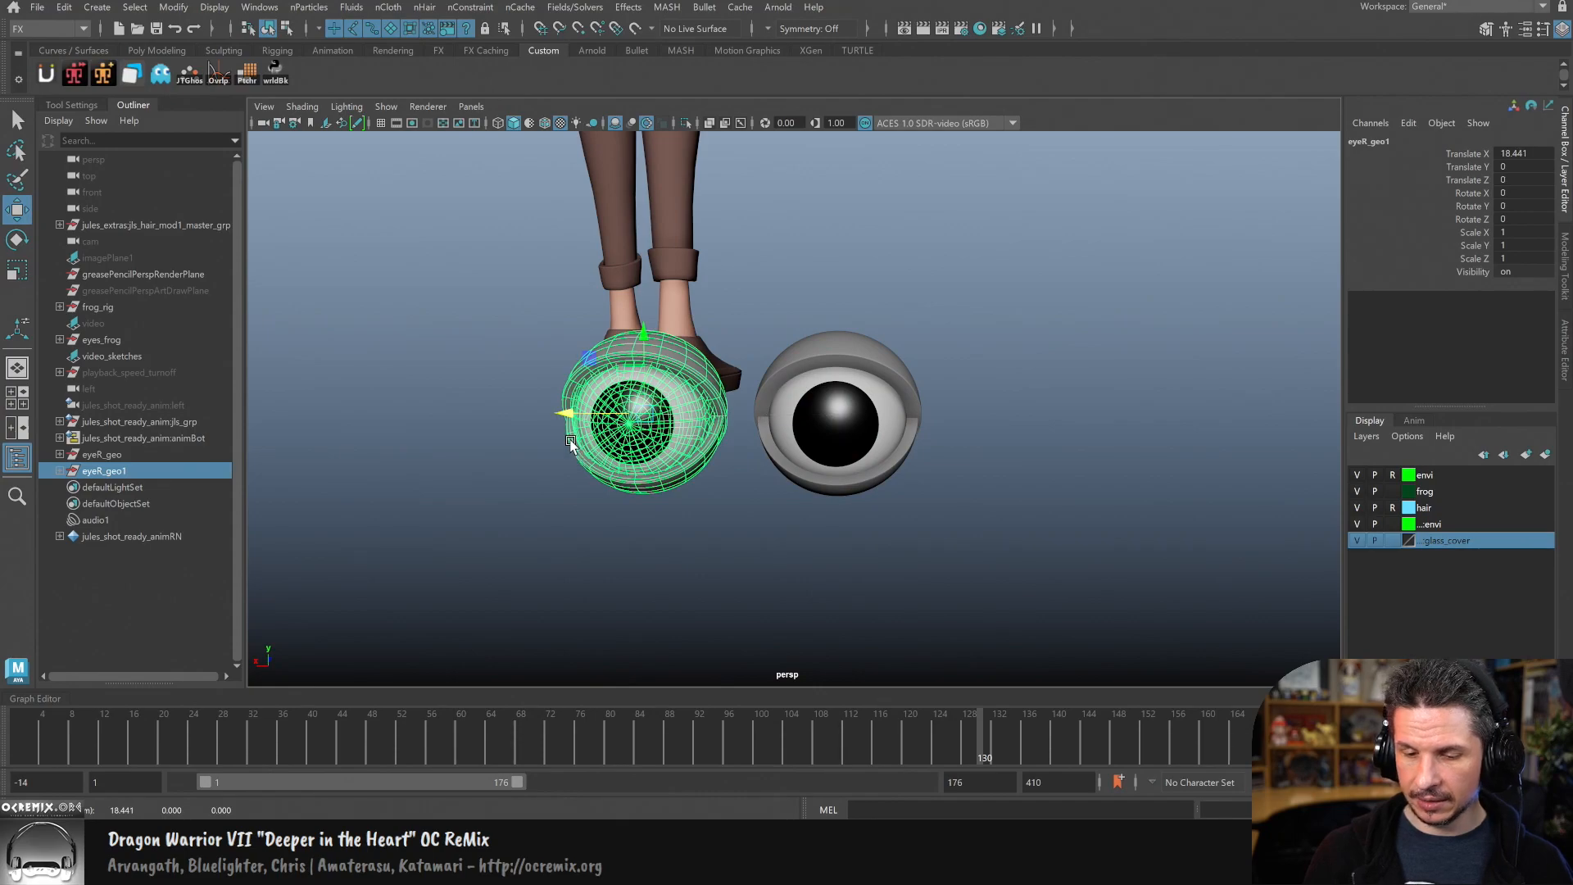
{"action": "double_click", "coordinate": [104, 470]}
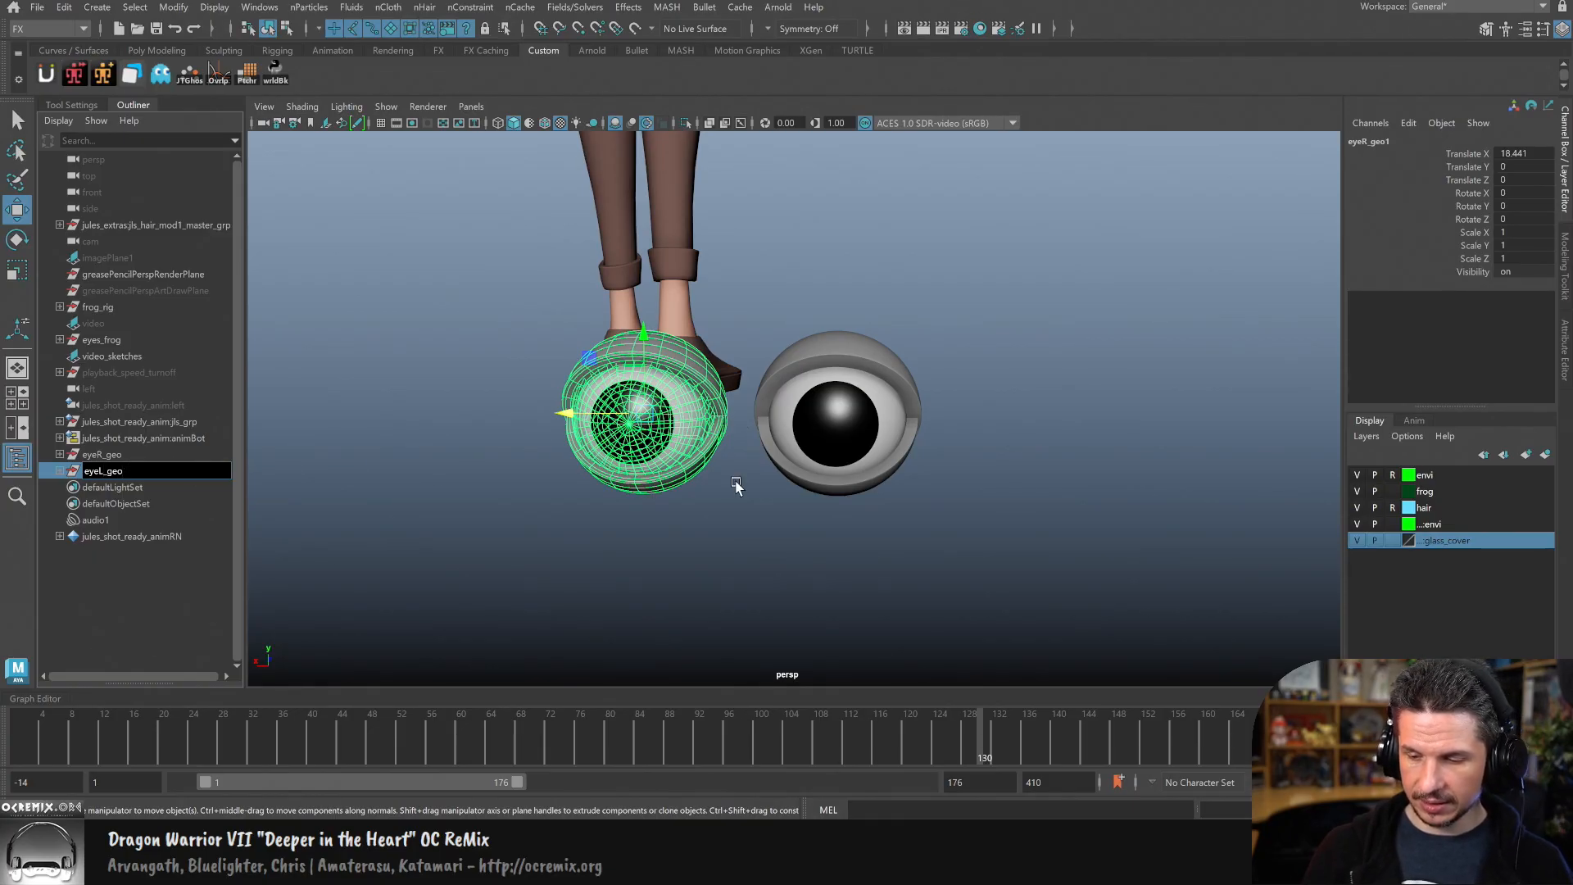
Step: Move eyeL_geo to the opposite side of eyeR_geo at about -20.253 in X and check the pair of eyes
{"action": "left_click_drag", "start_coordinate": [578, 414], "coordinate": [977, 445]}
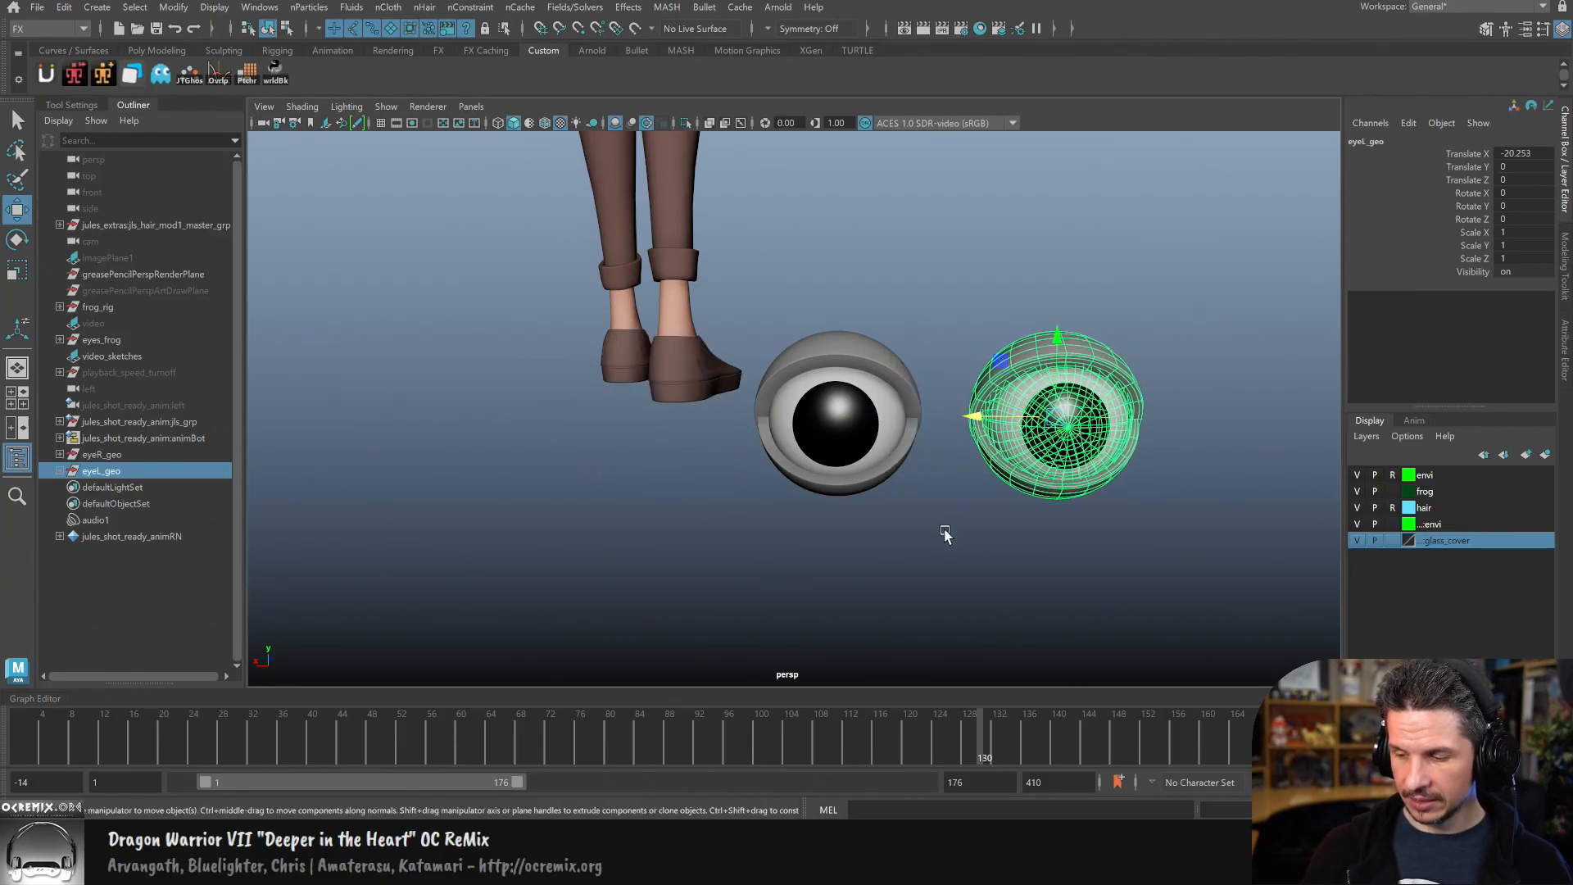
{"action": "left_click", "coordinate": [942, 534]}
{"action": "middle_click_drag", "start_coordinate": [1000, 537], "coordinate": [927, 558], "text": "alt"}
{"action": "mouse_move", "coordinate": [927, 559]}
{"action": "left_mouse_down", "text": "alt"}
{"action": "mouse_move", "coordinate": [969, 586]}
{"action": "mouse_move", "coordinate": [912, 617]}
{"action": "mouse_move", "coordinate": [966, 590]}
{"action": "mouse_move", "coordinate": [804, 575]}
{"action": "mouse_move", "coordinate": [946, 566]}
{"action": "left_mouse_up", "text": "alt"}
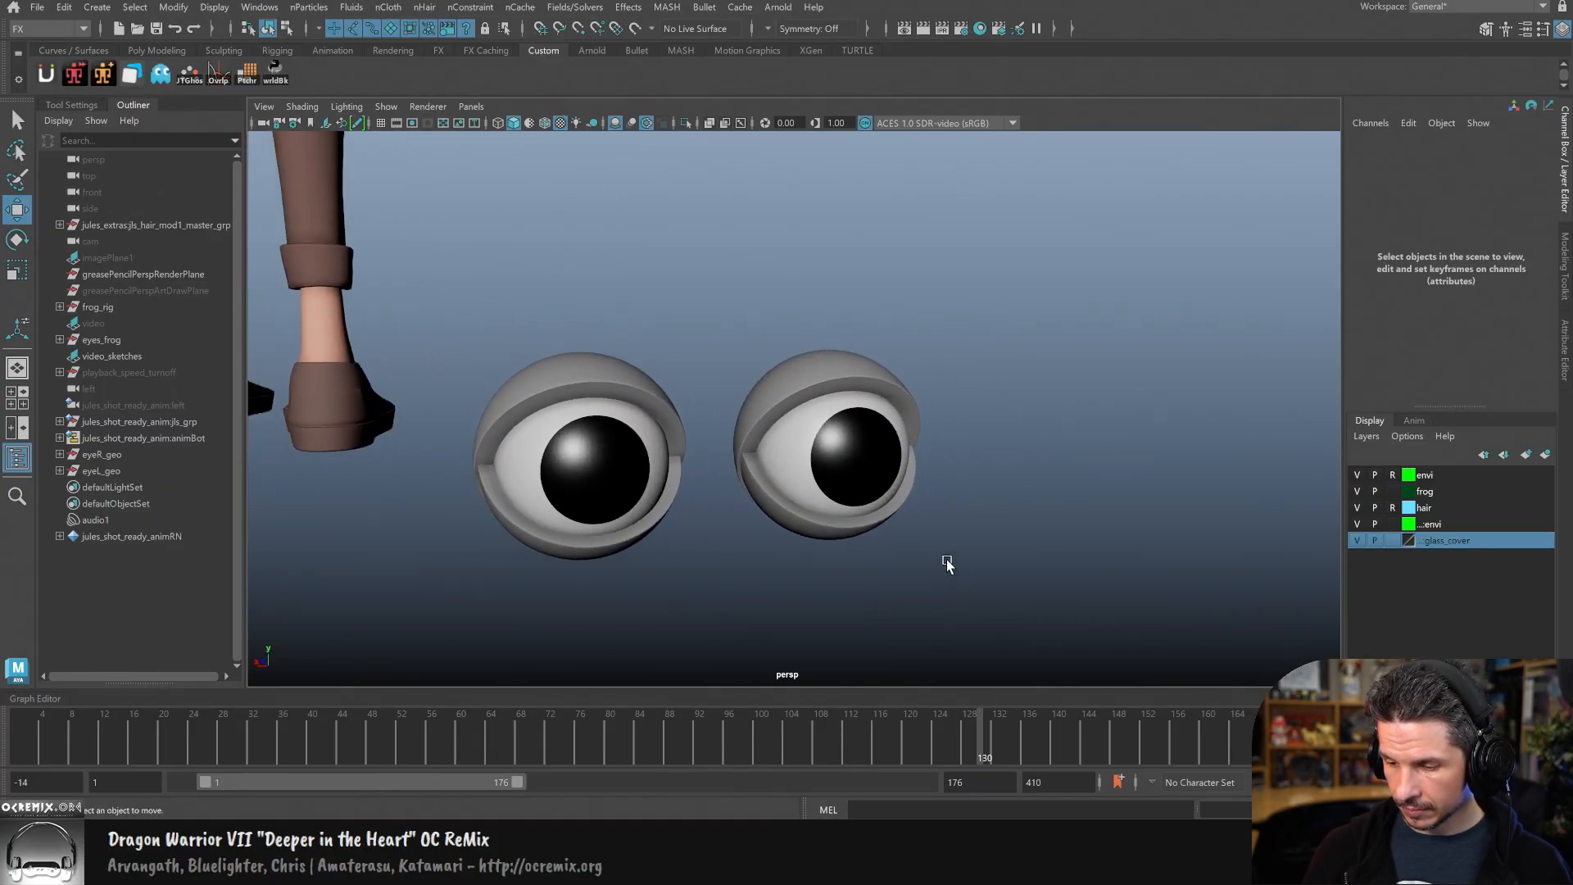
{"action": "left_click_drag", "start_coordinate": [869, 491], "coordinate": [724, 519], "text": "alt"}
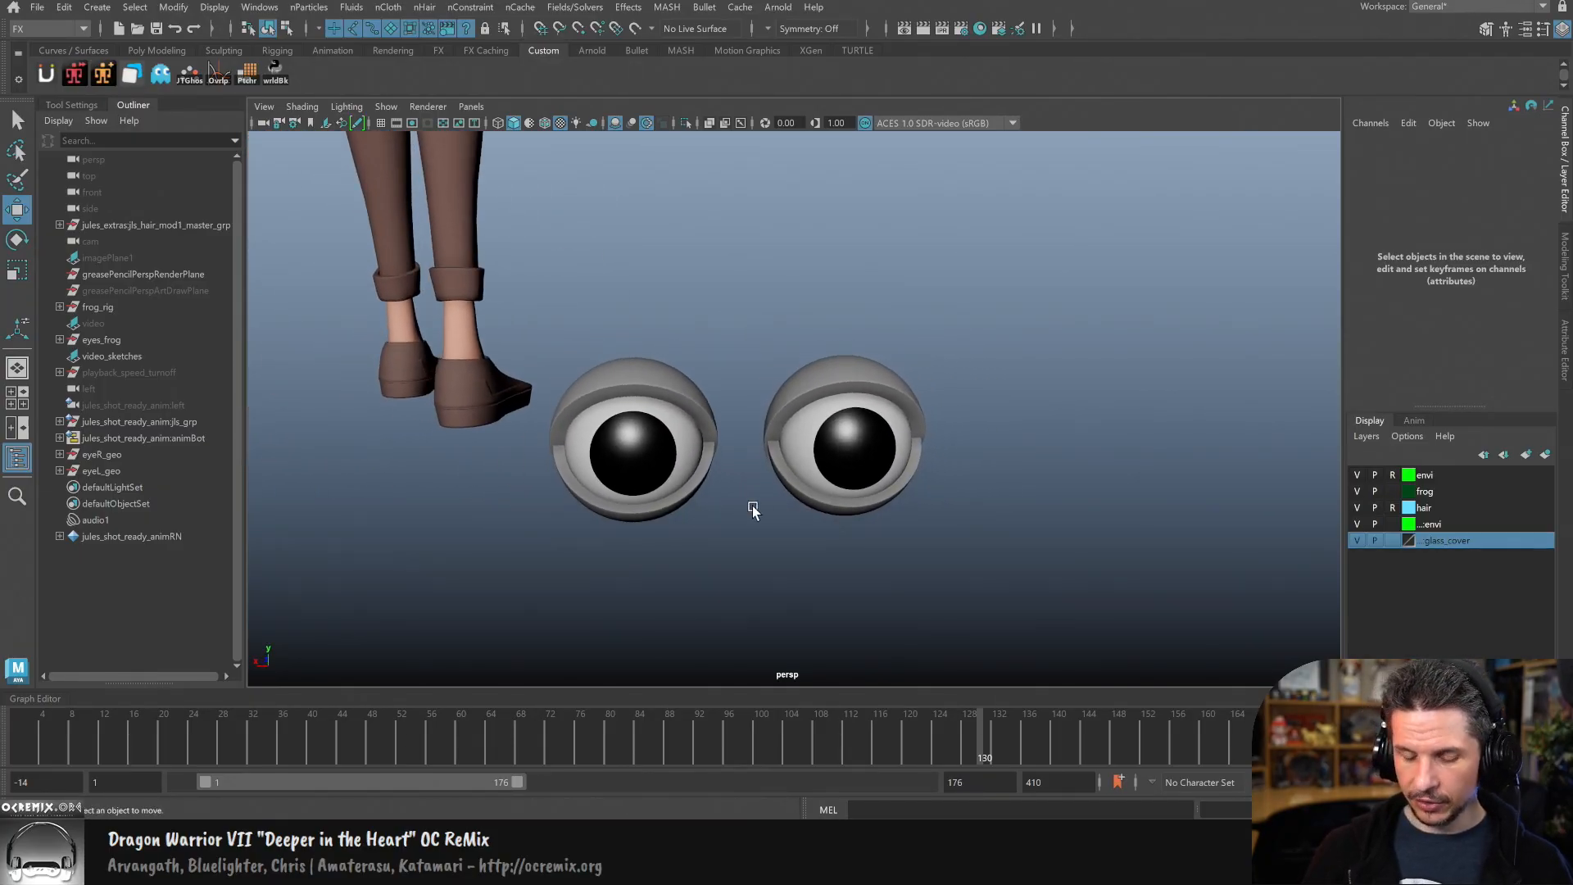
Step: Show the viewport grid and set eyeR_geo's Translate X to 10
{"action": "left_click", "coordinate": [382, 122]}
{"action": "left_click_drag", "start_coordinate": [632, 358], "coordinate": [640, 414], "text": "alt"}
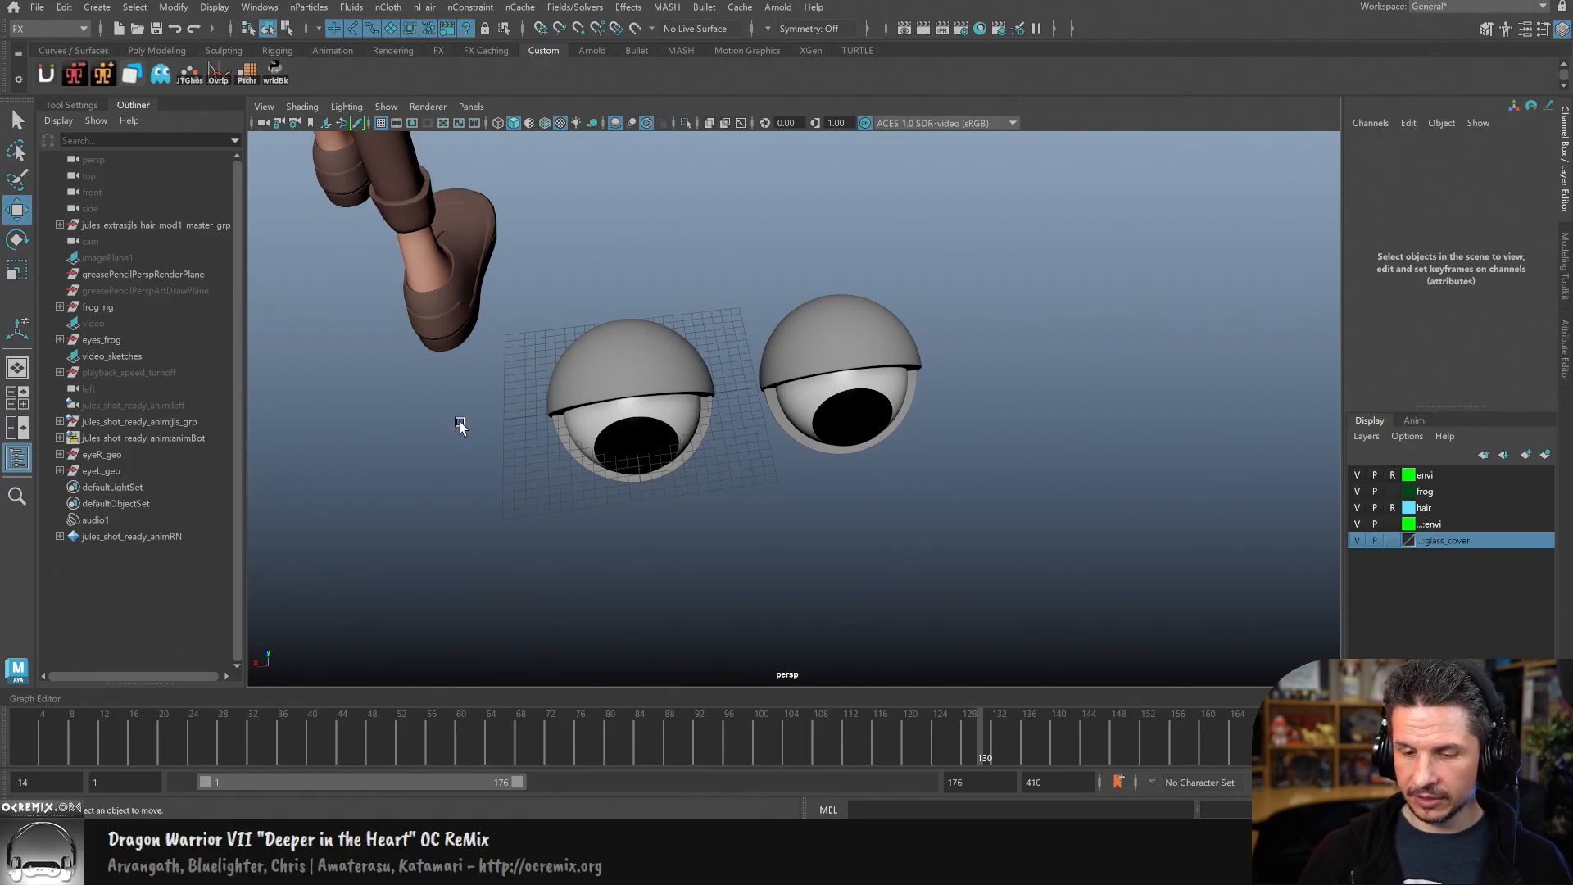
{"action": "left_click", "coordinate": [130, 455]}
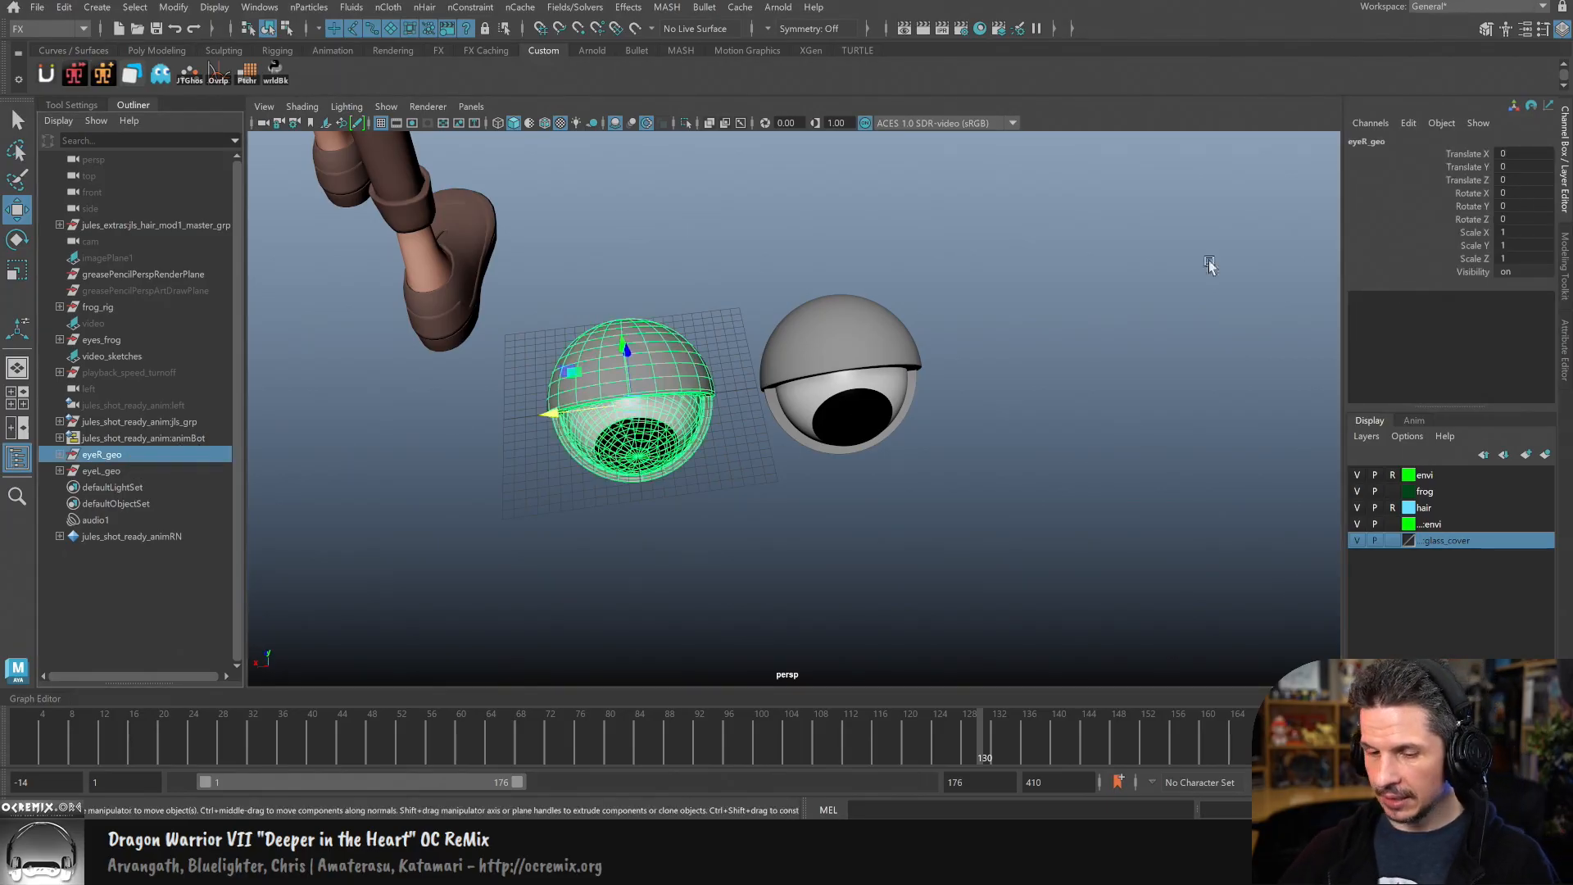
{"action": "left_click", "coordinate": [138, 473]}
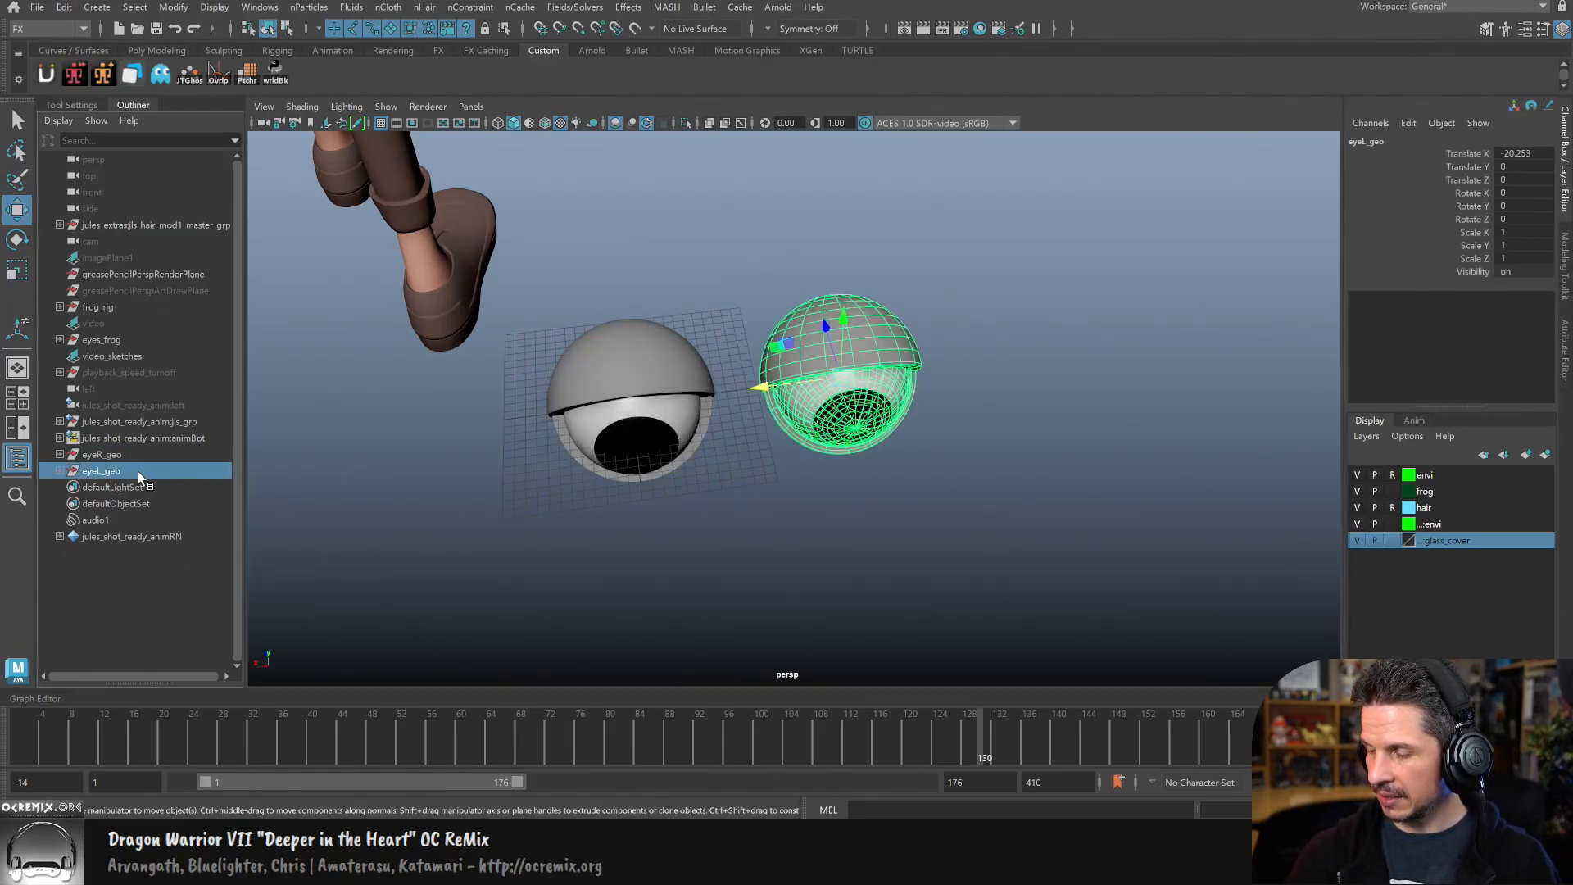
{"action": "left_click", "coordinate": [159, 451]}
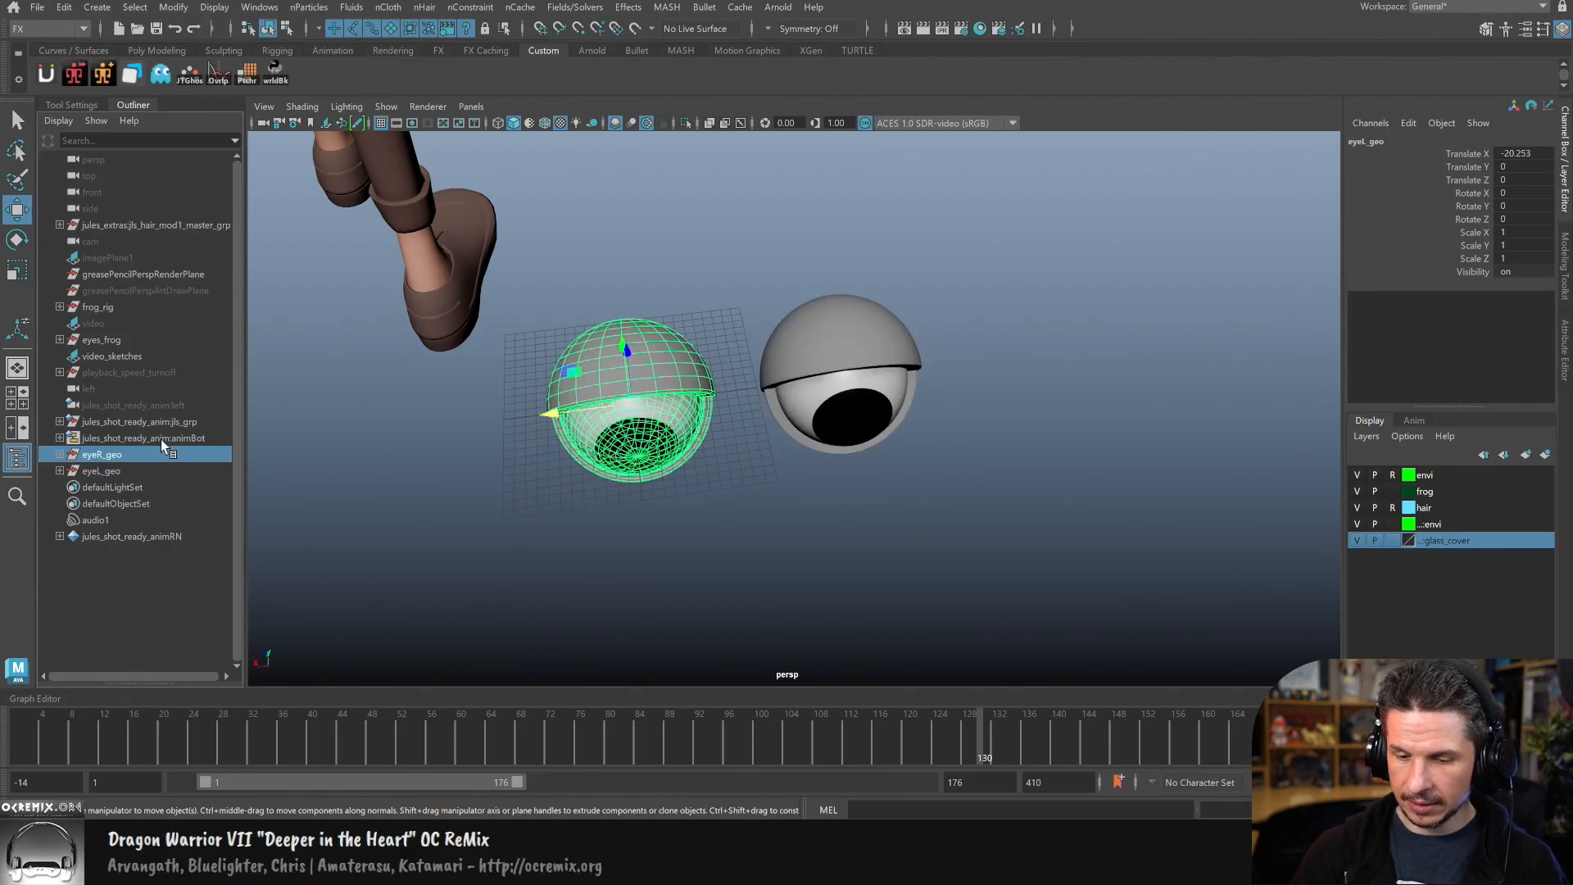
{"action": "left_click", "coordinate": [1517, 153]}
{"action": "type", "text": "10"}
{"action": "key", "text": "Return"}
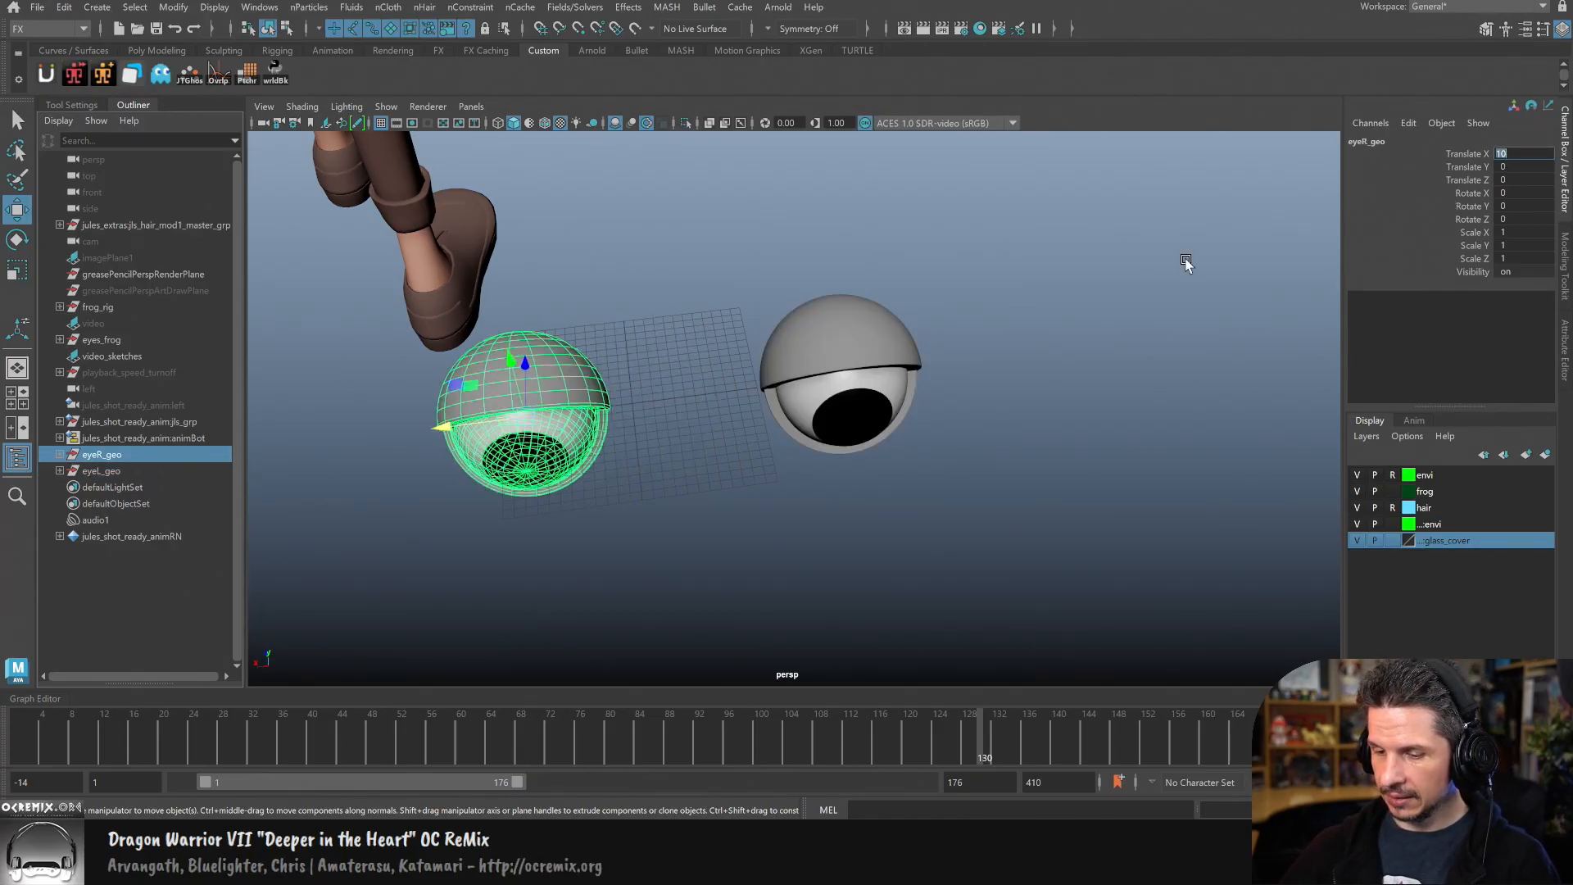
Step: Set eyeL_geo's Translate X to -10 and check the spacing of the two eyes
{"action": "left_click", "coordinate": [197, 471]}
{"action": "left_click", "coordinate": [1538, 154]}
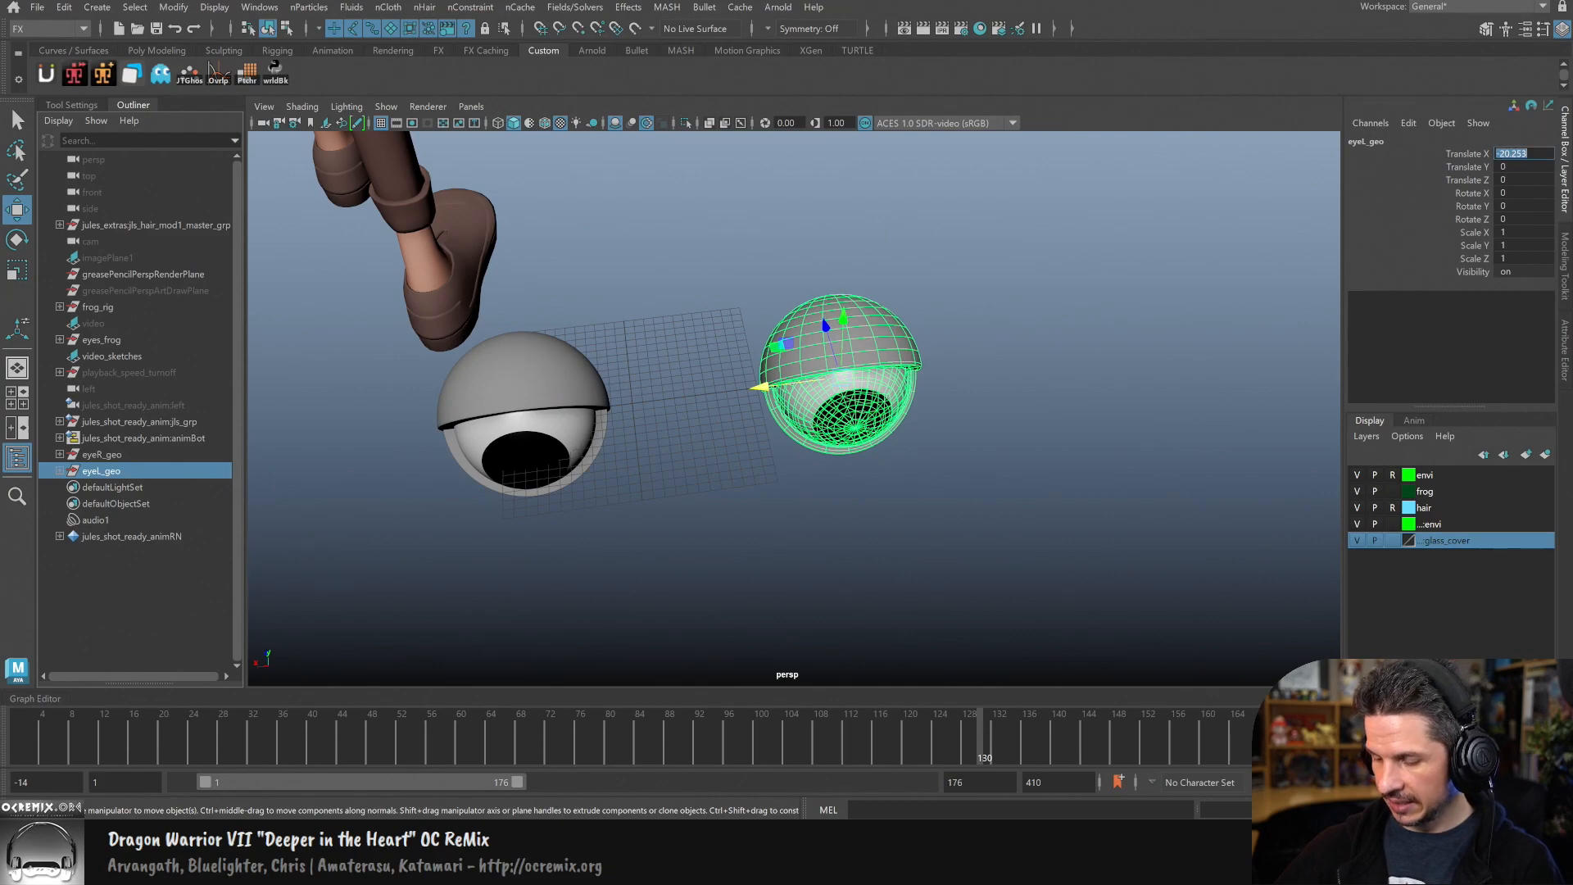
{"action": "key", "text": "Return"}
{"action": "left_click", "coordinate": [967, 500]}
{"action": "left_click_drag", "start_coordinate": [886, 550], "coordinate": [1004, 483], "text": "alt"}
{"action": "right_click_drag", "start_coordinate": [1004, 483], "coordinate": [786, 554], "text": "alt"}
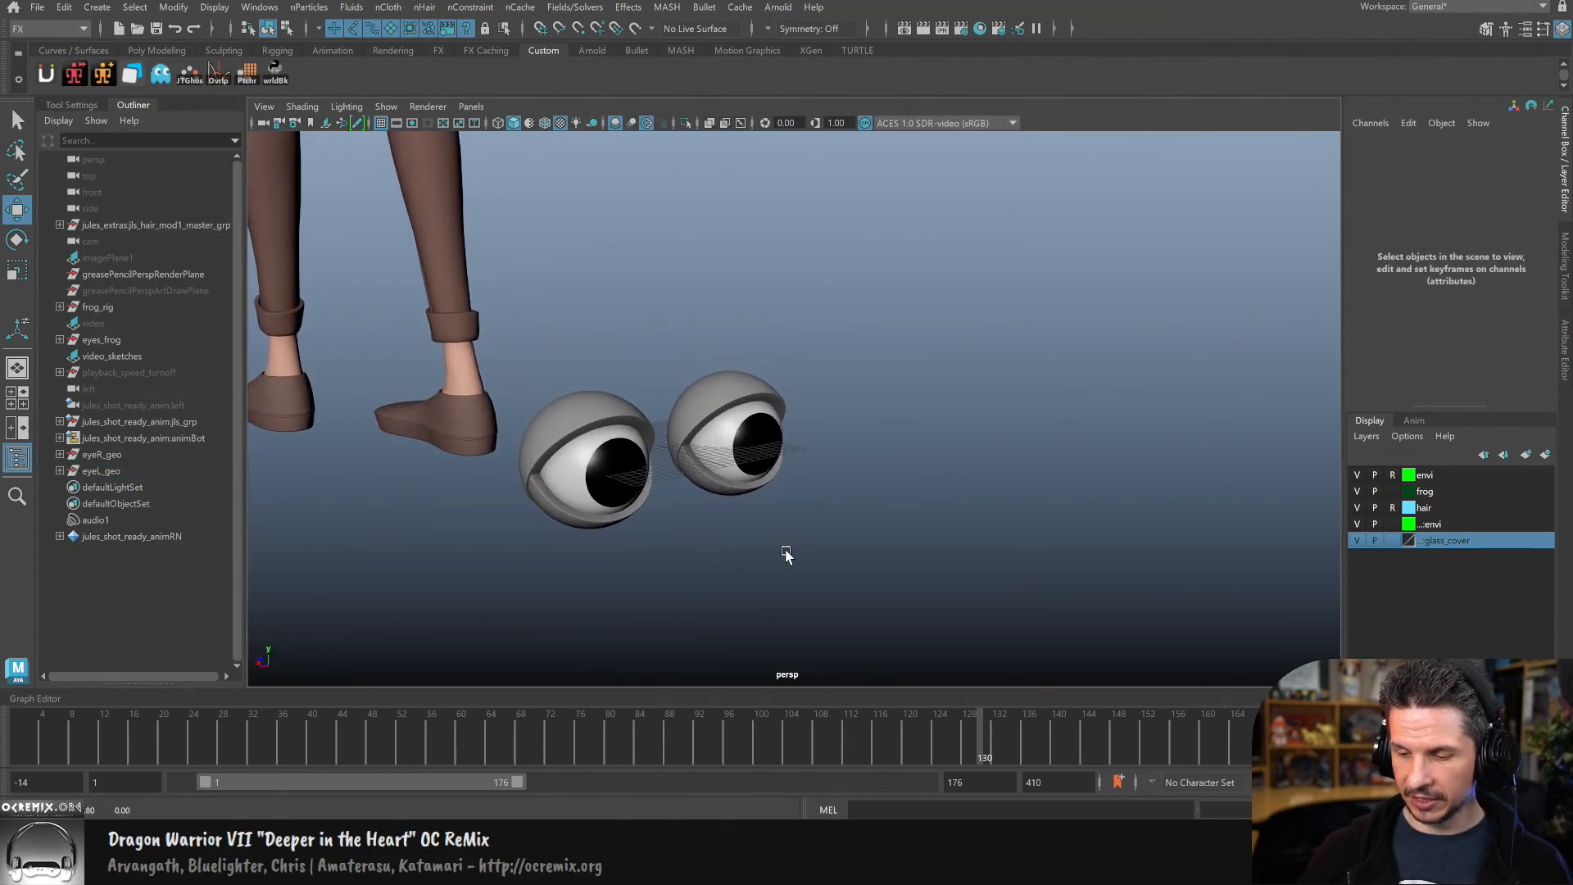
{"action": "middle_click_drag", "start_coordinate": [983, 513], "coordinate": [1109, 435], "text": "alt"}
{"action": "right_click_drag", "start_coordinate": [1109, 435], "coordinate": [867, 504], "text": "alt"}
{"action": "left_click_drag", "start_coordinate": [867, 503], "coordinate": [856, 502], "text": "alt"}
{"action": "middle_click_drag", "start_coordinate": [857, 502], "coordinate": [817, 499], "text": "alt"}
{"action": "right_click_drag", "start_coordinate": [817, 500], "coordinate": [910, 494], "text": "alt"}
{"action": "left_click_drag", "start_coordinate": [910, 495], "coordinate": [921, 492], "text": "alt"}
{"action": "left_click", "coordinate": [122, 458]}
{"action": "left_click", "coordinate": [123, 469]}
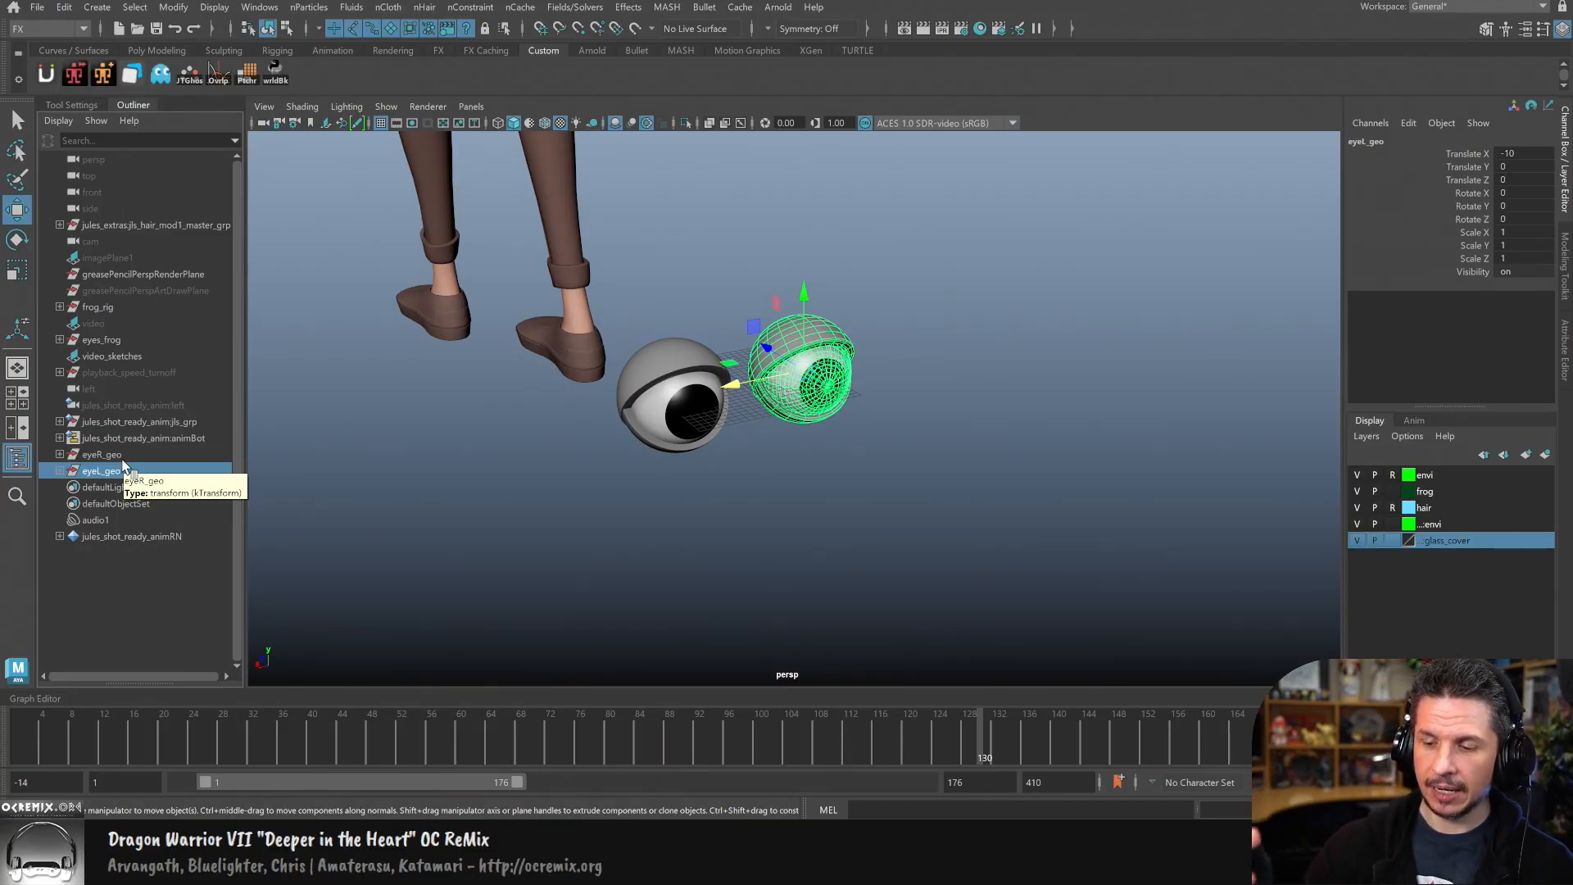
Step: Create a NURBS circle at the origin and scale it uniformly to about 23.18 so it surrounds both eyes
{"action": "left_click", "coordinate": [97, 7]}
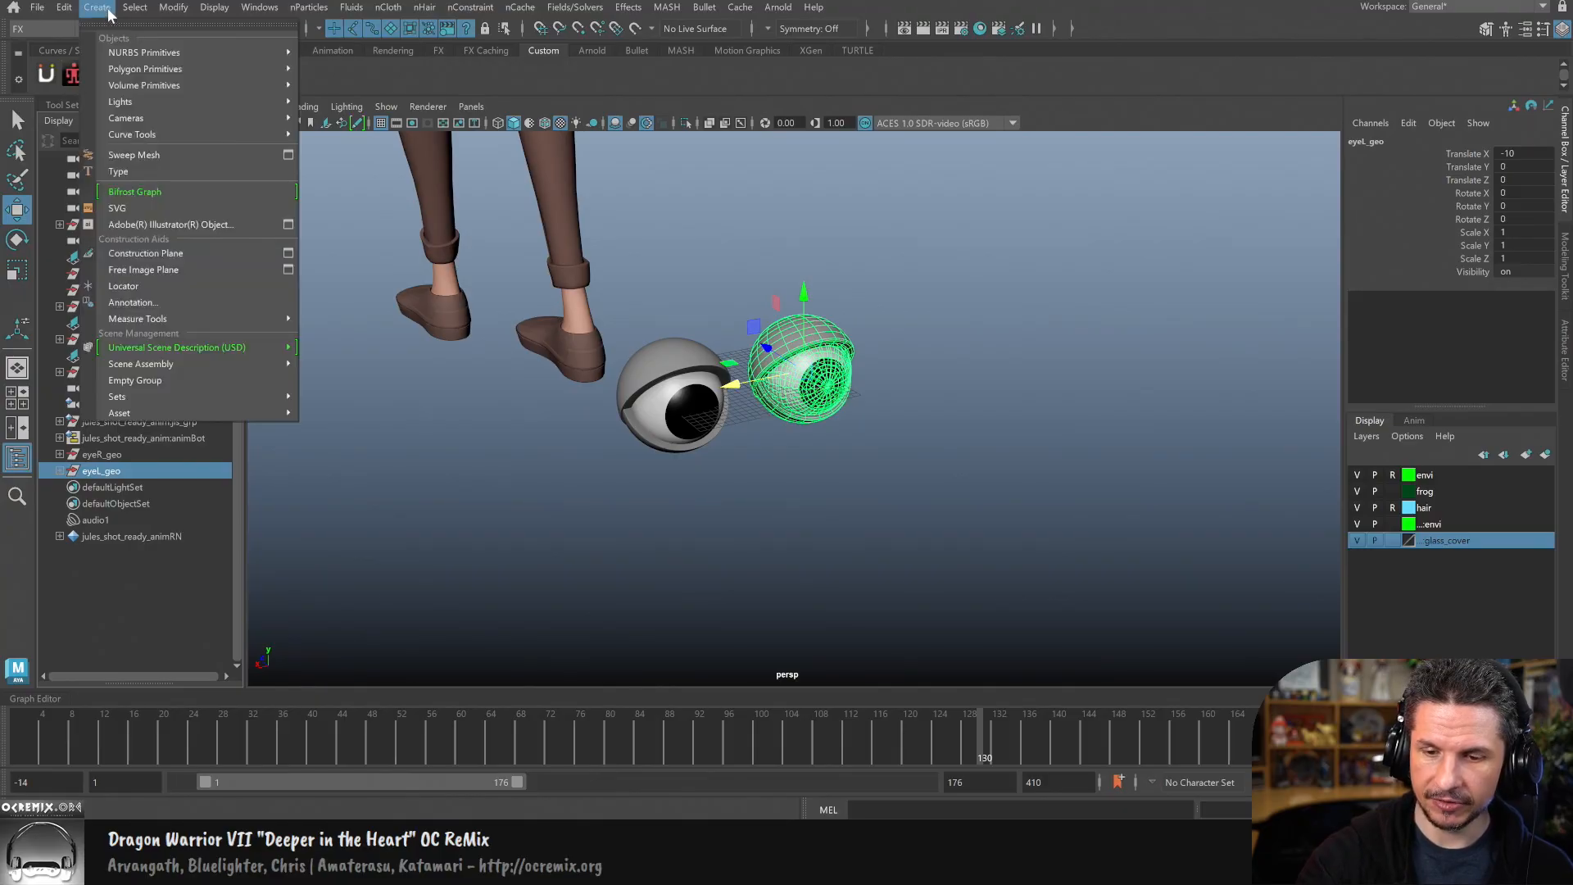
{"action": "mouse_move", "coordinate": [203, 71]}
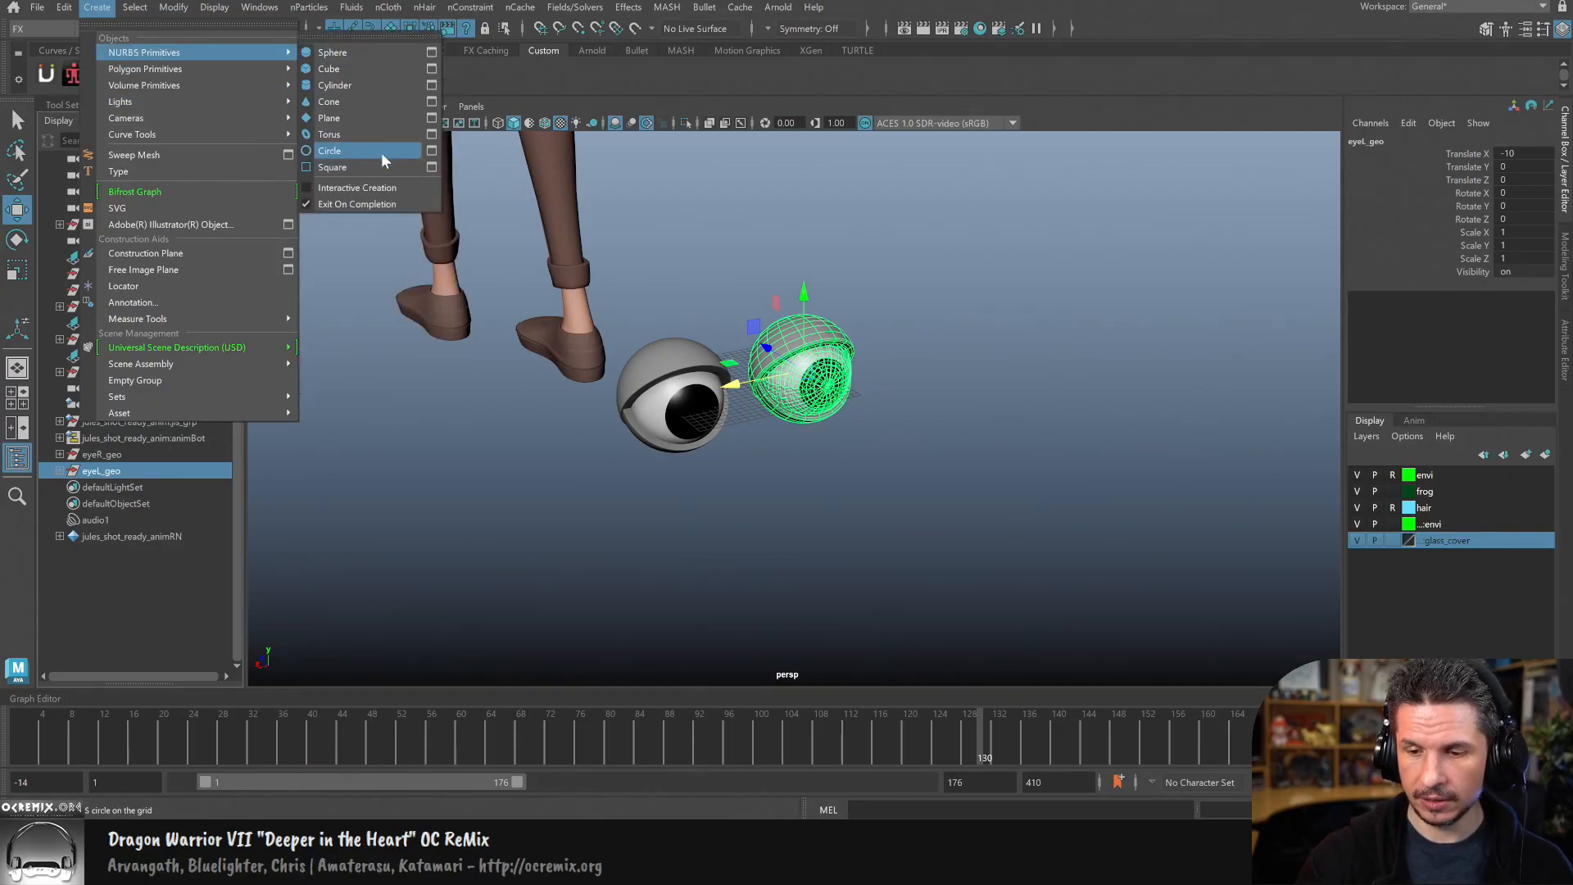
{"action": "left_click", "coordinate": [380, 149]}
{"action": "key", "text": "r"}
{"action": "middle_click_drag", "start_coordinate": [802, 432], "coordinate": [940, 398]}
{"action": "left_click_drag", "start_coordinate": [908, 421], "coordinate": [951, 462], "text": "alt"}
{"action": "left_click_drag", "start_coordinate": [733, 382], "coordinate": [746, 383]}
{"action": "key", "text": "w"}
{"action": "mouse_move", "coordinate": [861, 481]}
{"action": "left_mouse_down", "text": "alt"}
{"action": "mouse_move", "coordinate": [864, 459]}
{"action": "mouse_move", "coordinate": [862, 480]}
{"action": "left_mouse_up", "text": "alt"}
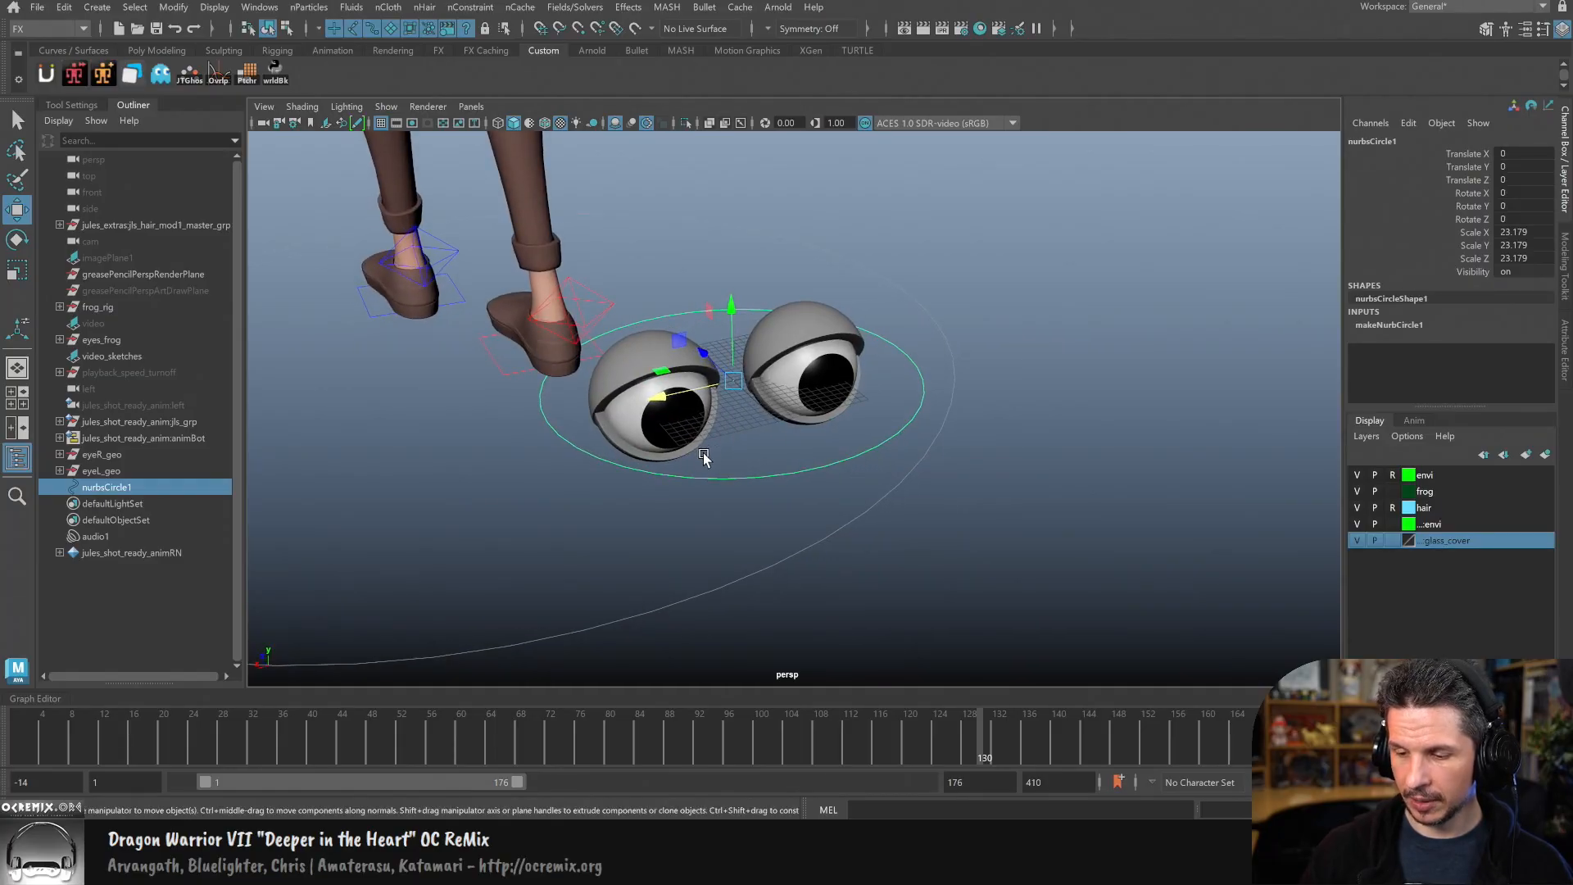
Step: Try to raise eyeR_geo and eyeL_geo together above the circle
{"action": "left_click", "coordinate": [144, 457]}
{"action": "left_click", "coordinate": [152, 470], "text": "shift"}
{"action": "left_click_drag", "start_coordinate": [792, 430], "coordinate": [798, 387], "text": "alt"}
{"action": "left_click_drag", "start_coordinate": [804, 287], "coordinate": [806, 224]}
{"action": "left_click_drag", "start_coordinate": [844, 315], "coordinate": [821, 301], "text": "alt"}
{"action": "left_click_drag", "start_coordinate": [810, 231], "coordinate": [811, 226]}
{"action": "left_click_drag", "start_coordinate": [868, 426], "coordinate": [825, 488], "text": "alt"}
{"action": "left_click", "coordinate": [918, 503]}
Step: Lower the NURBS circle beneath the eyes to about -8.36 in Y and rename it root_ctrl
{"action": "left_click", "coordinate": [828, 450]}
{"action": "left_click_drag", "start_coordinate": [760, 308], "coordinate": [748, 361]}
{"action": "mouse_move", "coordinate": [860, 474]}
{"action": "left_mouse_down", "text": "alt"}
{"action": "mouse_move", "coordinate": [877, 527]}
{"action": "mouse_move", "coordinate": [853, 548]}
{"action": "mouse_move", "coordinate": [845, 504]}
{"action": "mouse_move", "coordinate": [864, 494]}
{"action": "left_mouse_up", "text": "alt"}
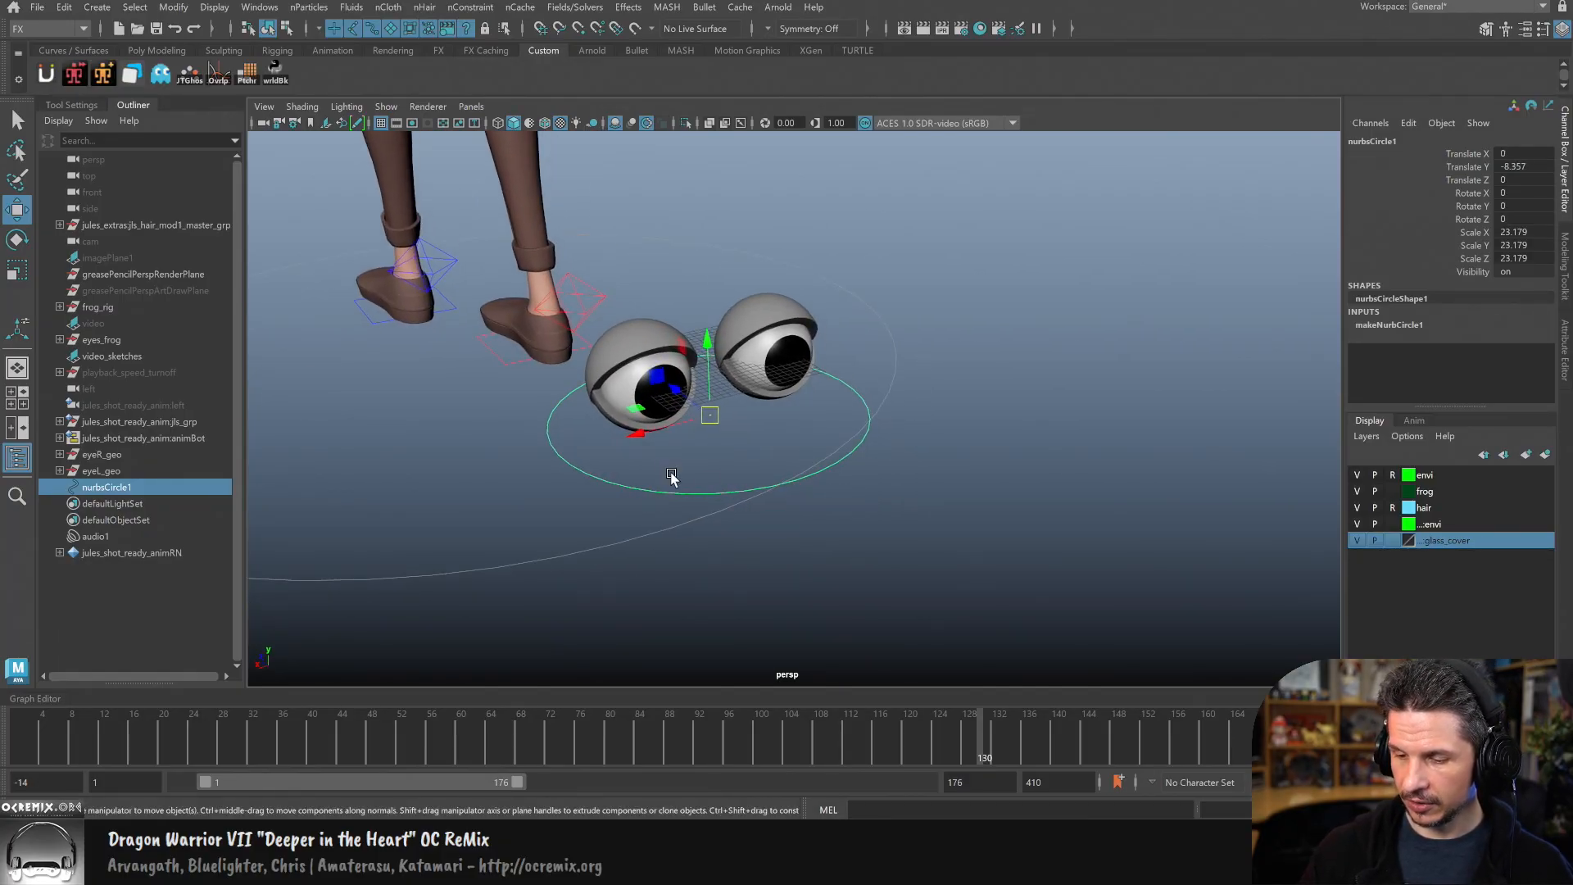
{"action": "left_click_drag", "start_coordinate": [758, 424], "coordinate": [738, 476], "text": "alt"}
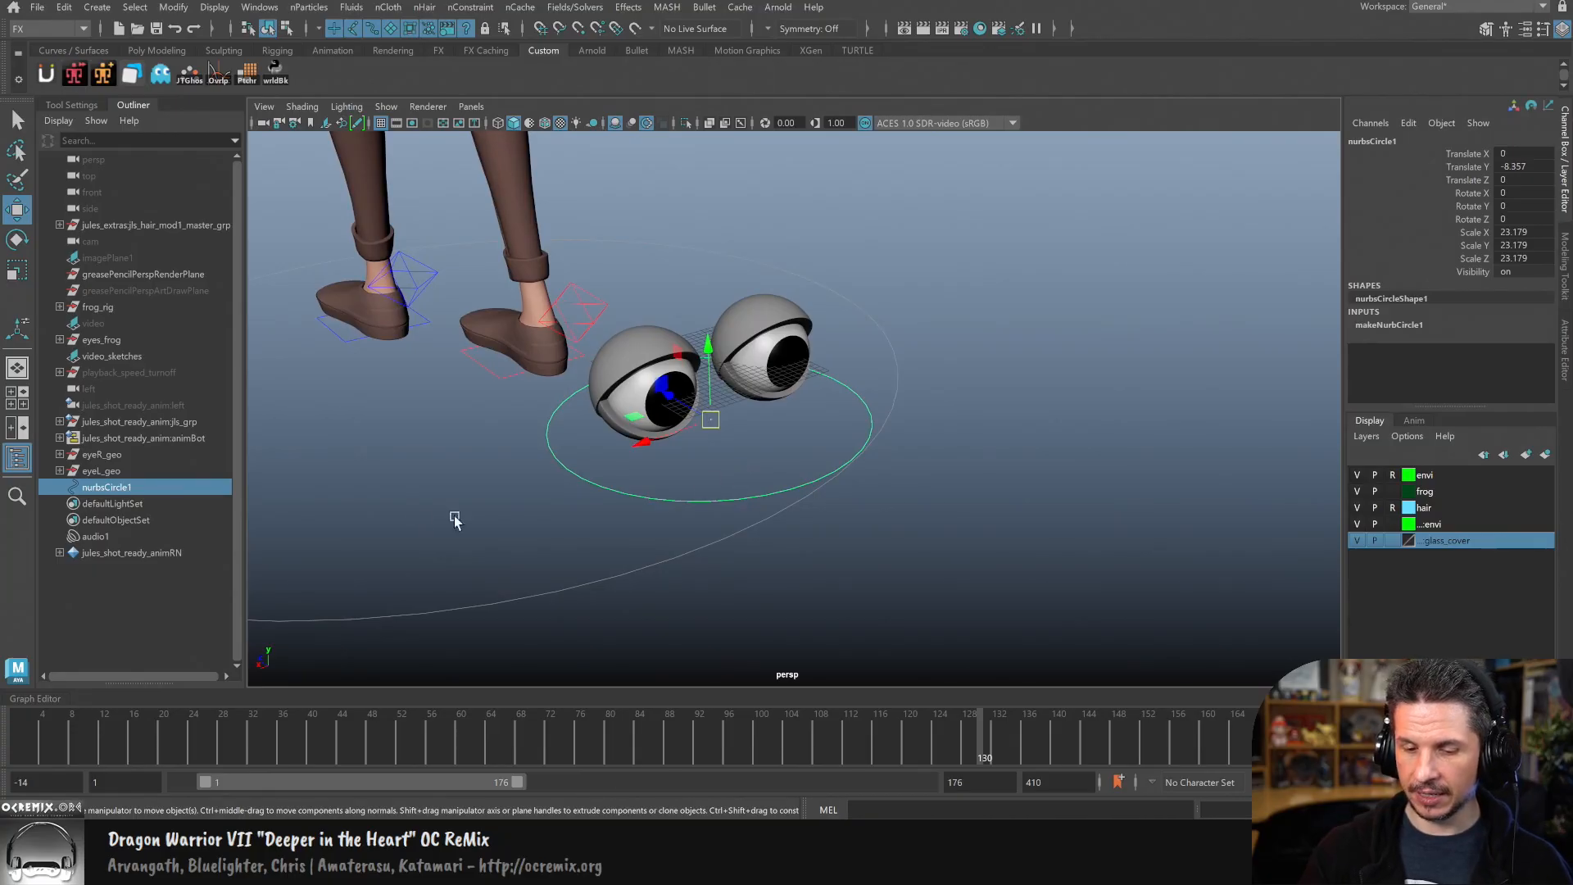
{"action": "double_click", "coordinate": [164, 489]}
{"action": "type", "text": "root_ctrl"}
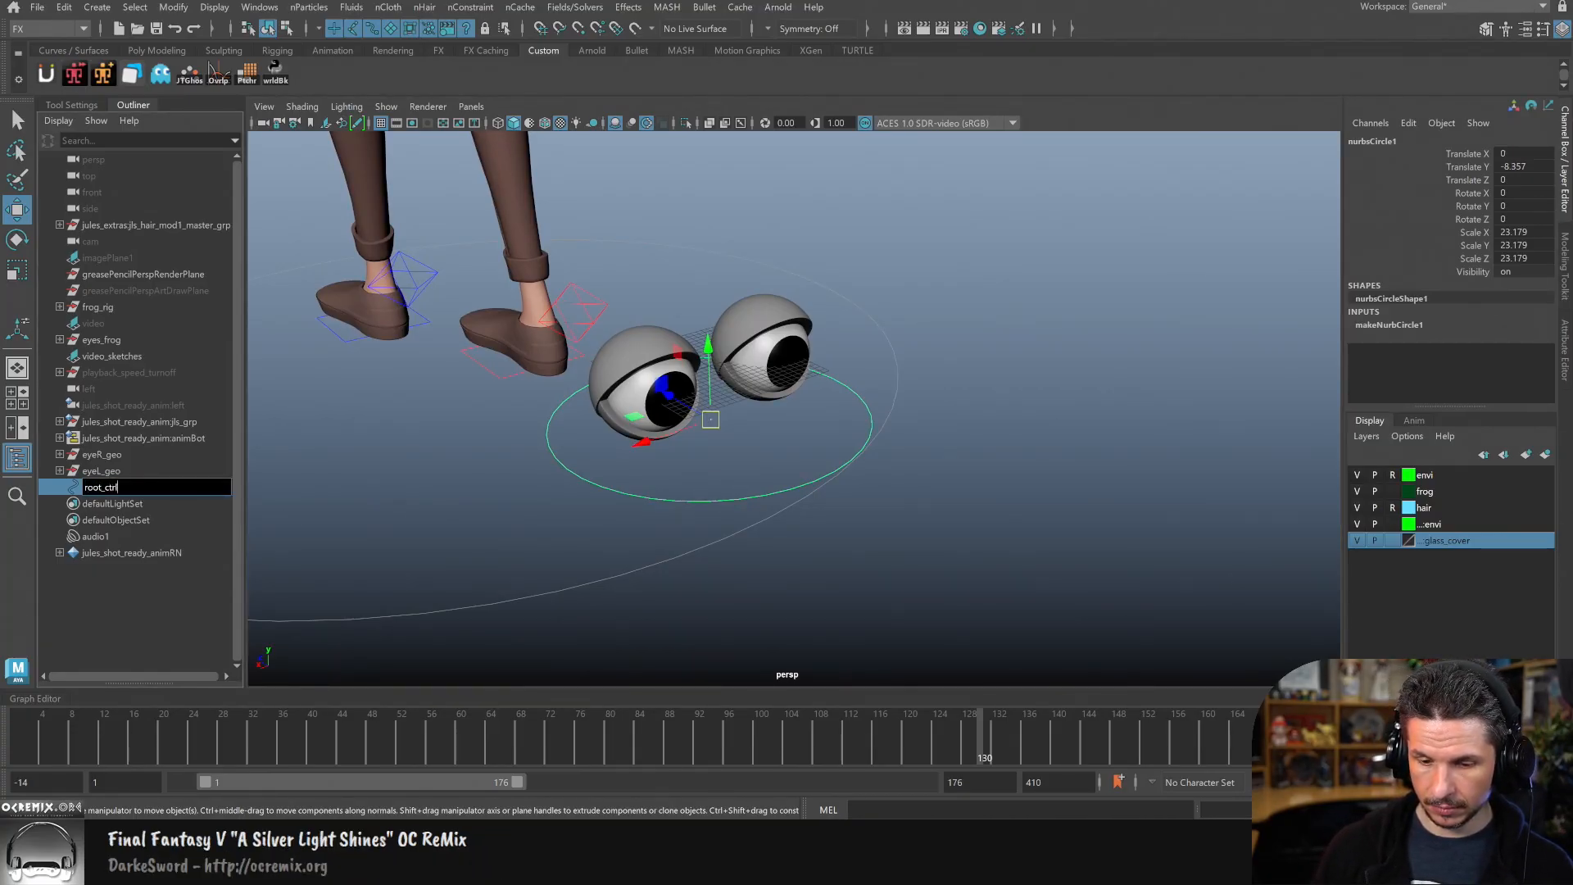
{"action": "key", "text": "Return"}
Step: Duplicate root_ctrl, move the copy in front of the eyes to about -47.35 in Z, and name it eyes_ctrl
{"action": "key", "text": "ctrl+d"}
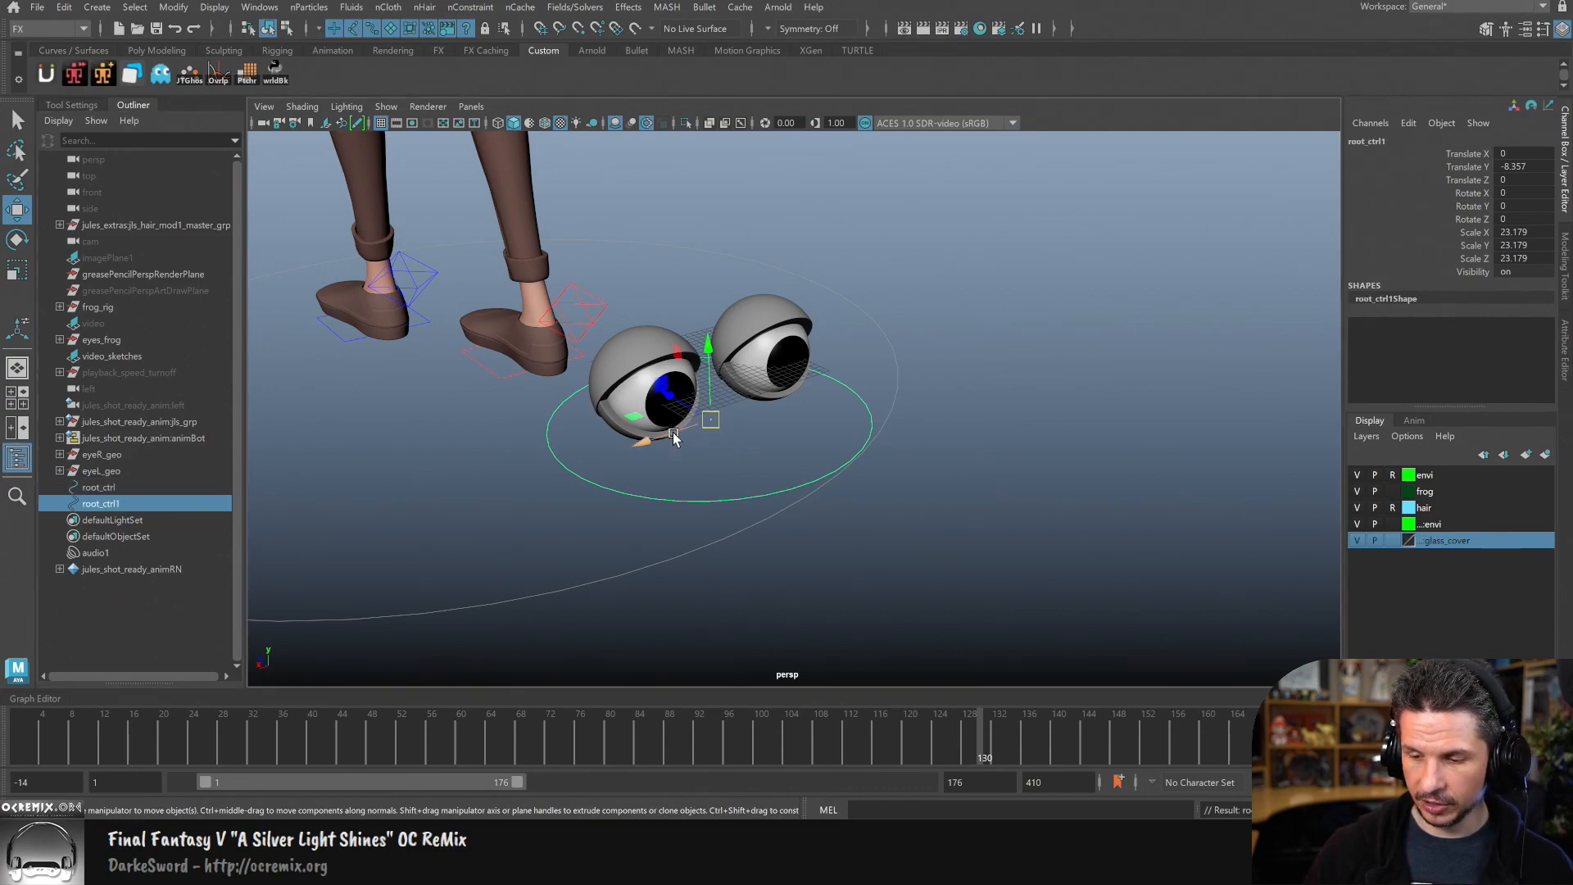
{"action": "left_click_drag", "start_coordinate": [706, 414], "coordinate": [760, 501]}
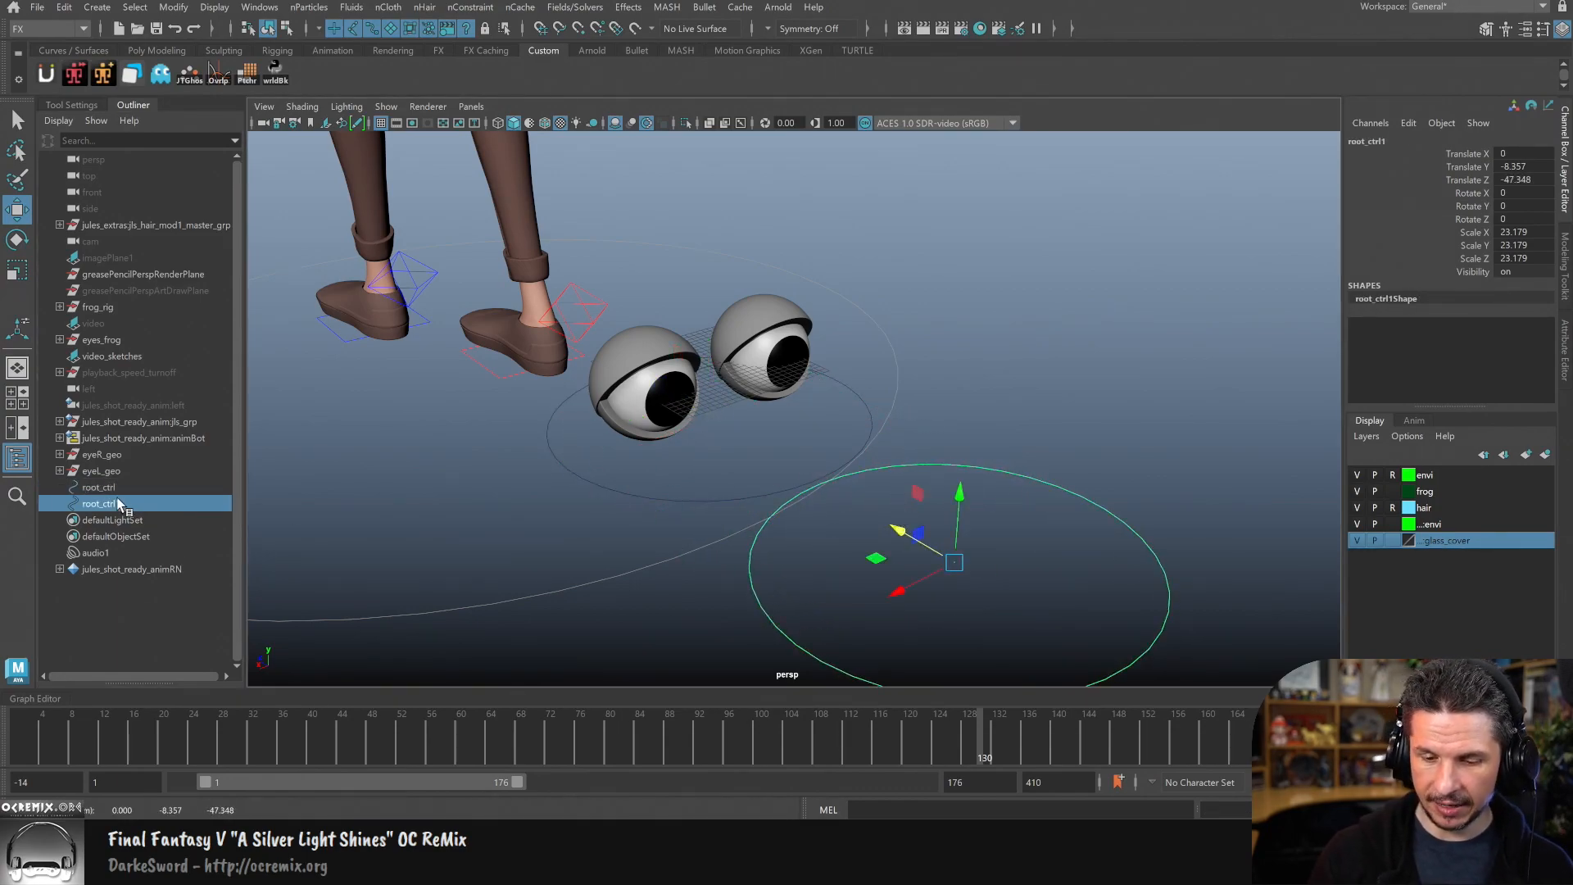
{"action": "double_click", "coordinate": [106, 504]}
{"action": "type", "text": "eyes_ctrl"}
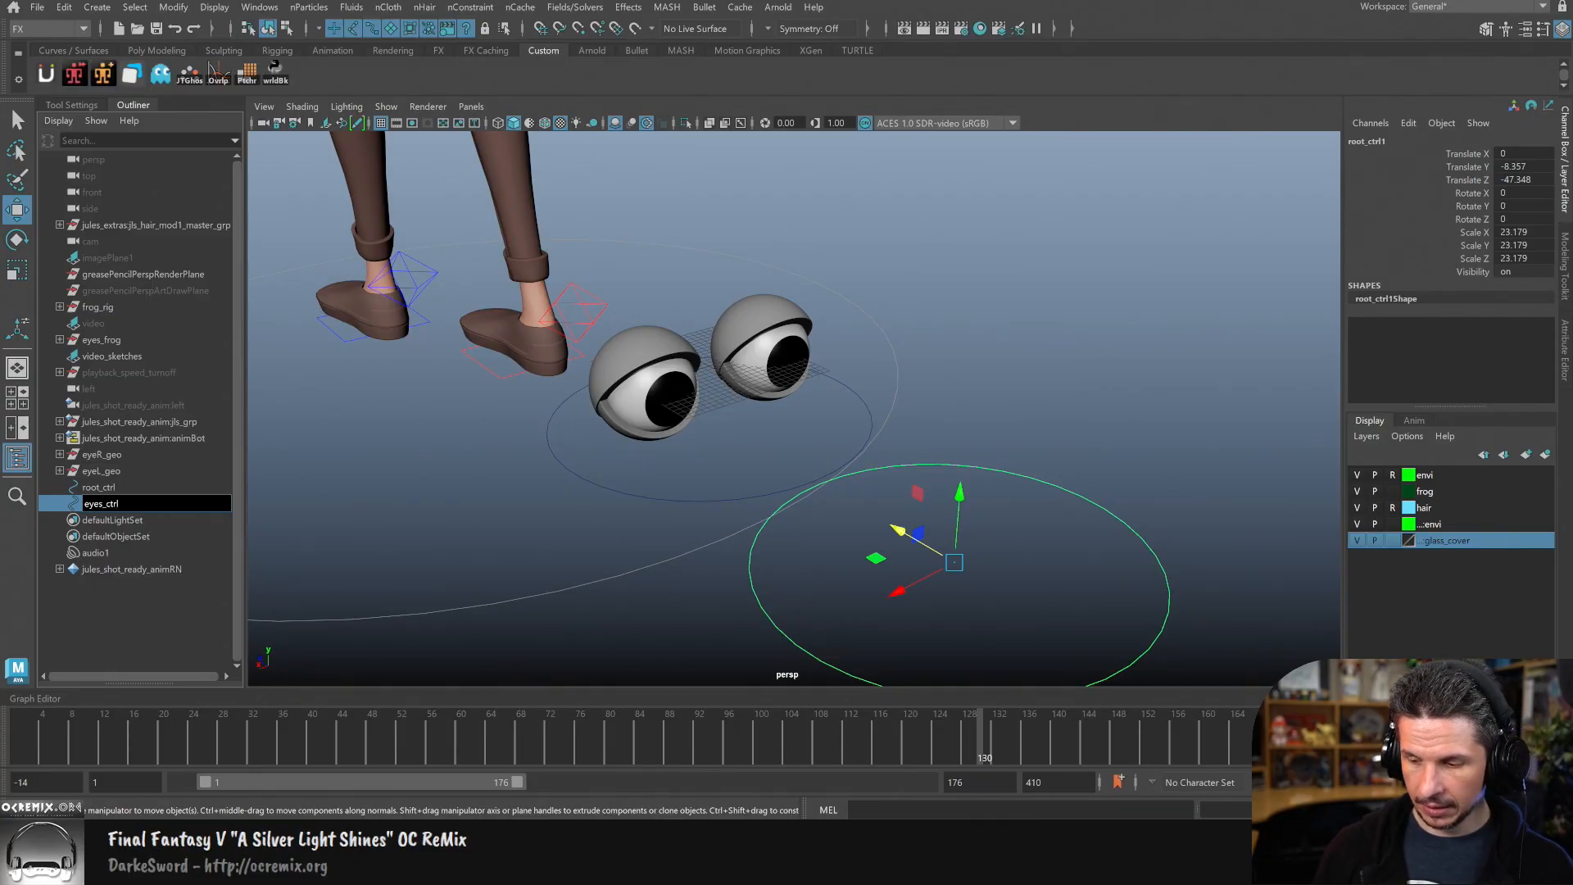
{"action": "key", "text": "Return"}
Step: Duplicate eyes_ctrl in place and rename the copy eyeR_ctrl
{"action": "left_click_drag", "start_coordinate": [1095, 500], "coordinate": [1006, 509], "text": "alt"}
{"action": "right_click_drag", "start_coordinate": [1006, 510], "coordinate": [961, 516], "text": "alt"}
{"action": "middle_click_drag", "start_coordinate": [962, 516], "coordinate": [958, 489], "text": "alt"}
{"action": "key", "text": "ctrl+d"}
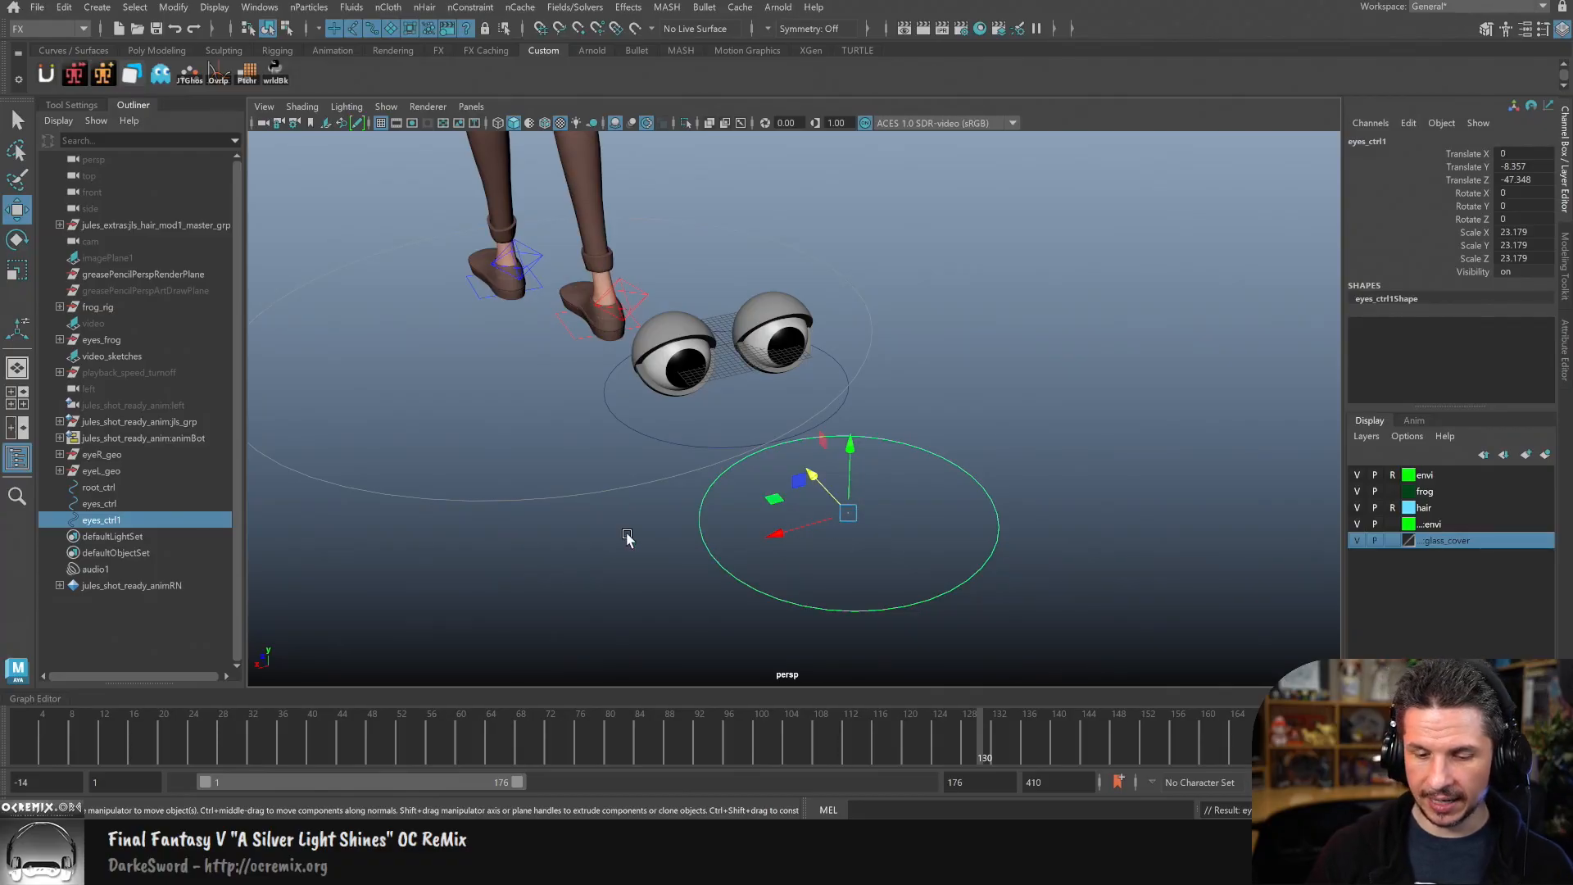
{"action": "double_click", "coordinate": [98, 519]}
{"action": "left_click", "coordinate": [107, 519]}
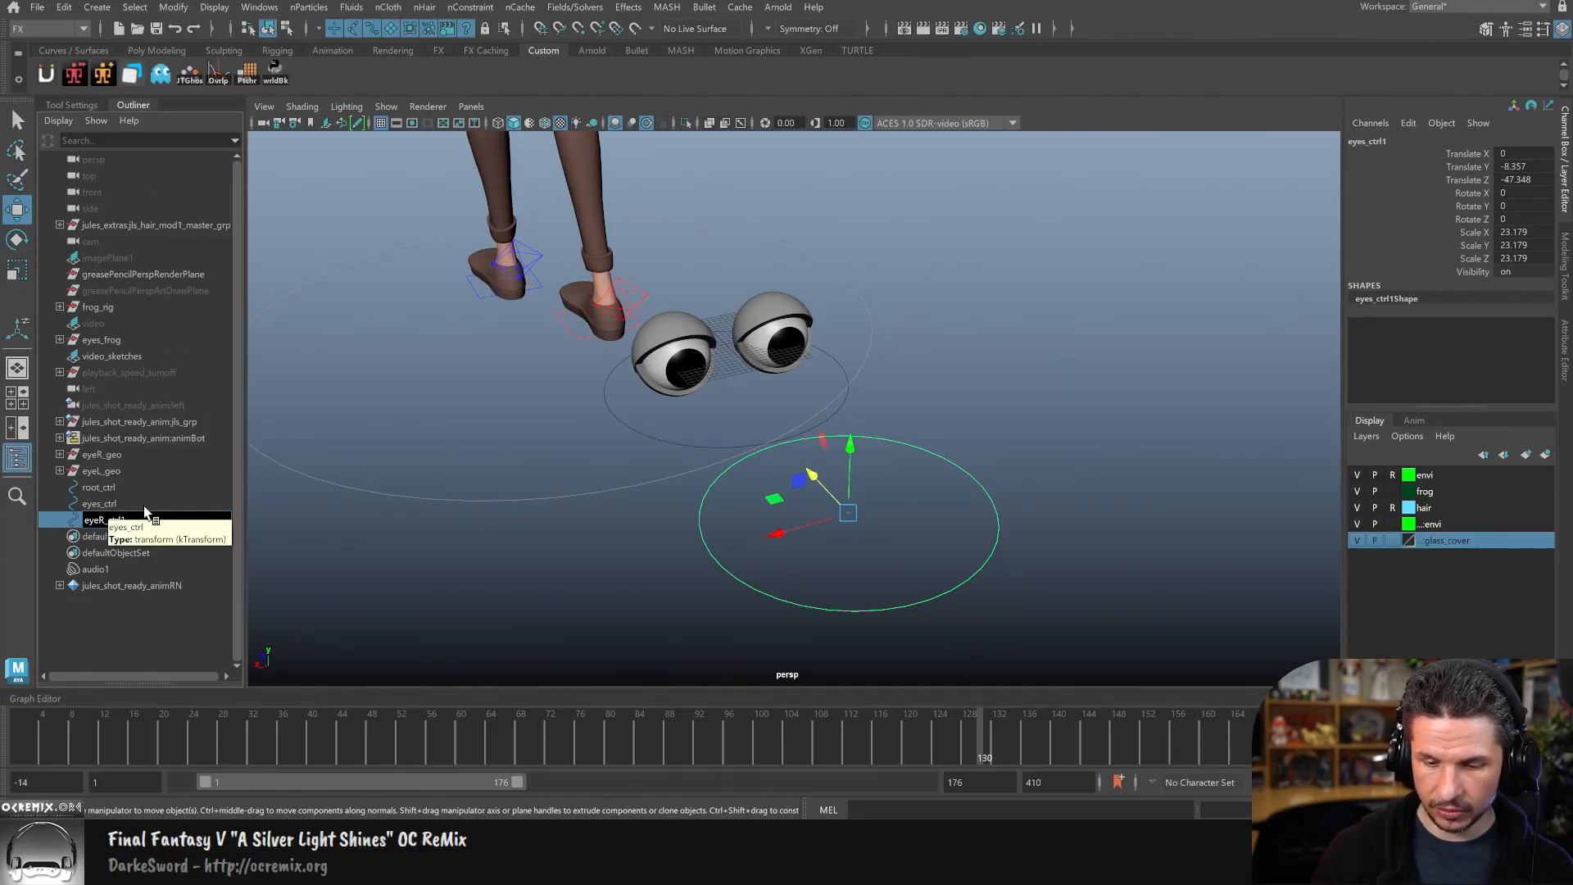
{"action": "left_click", "coordinate": [780, 567]}
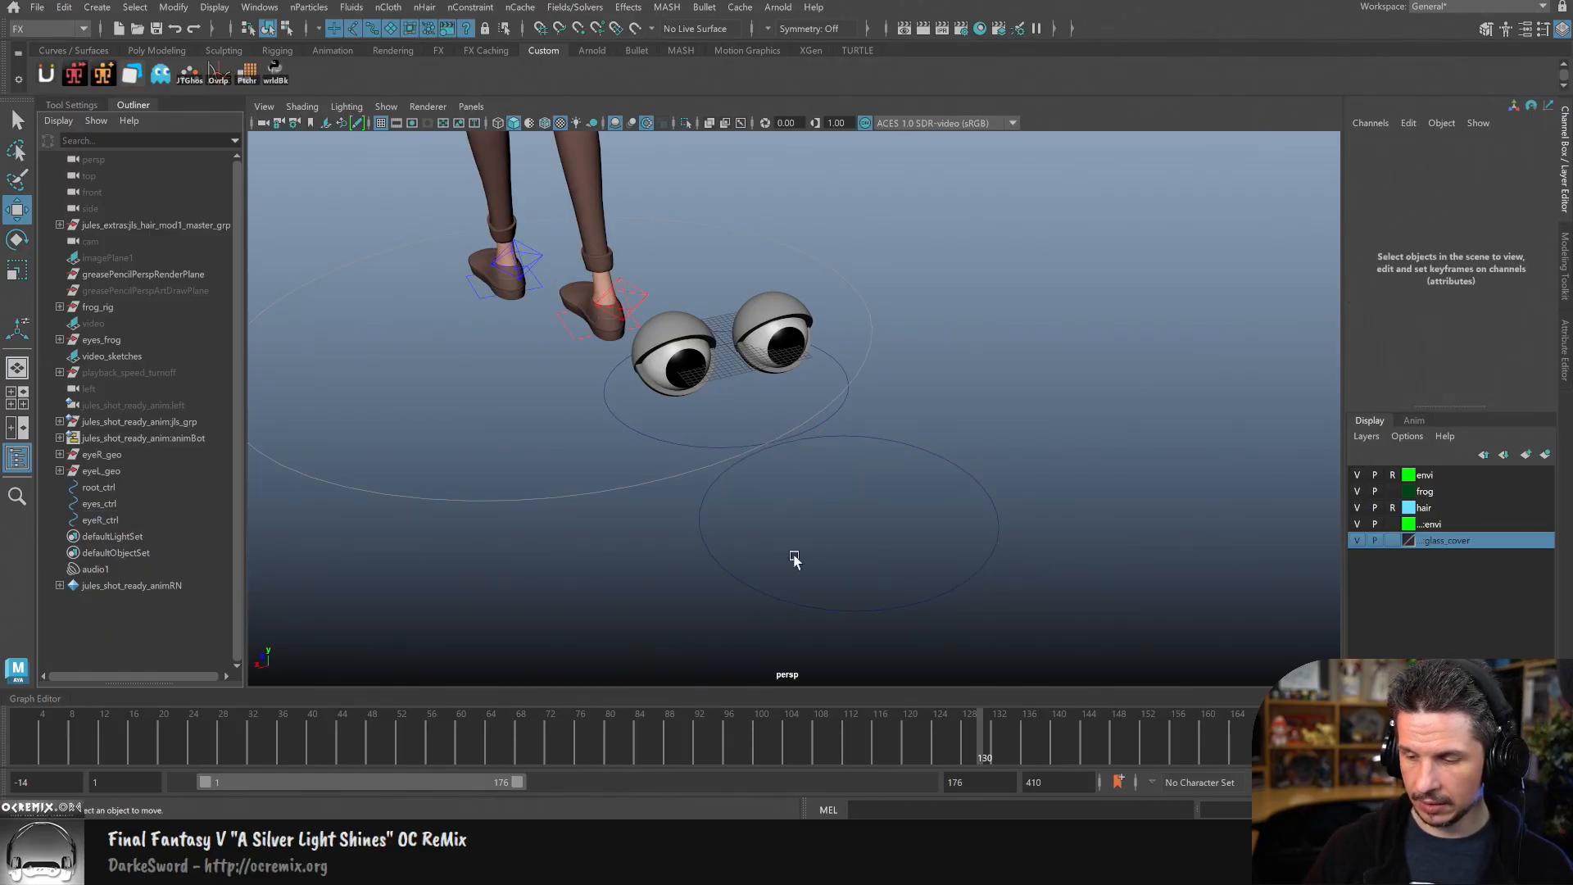
Step: Scale eyeR_ctrl uniformly down to about 11.34 and shift it toward the eyeR_geo side of eyes_ctrl
{"action": "left_click", "coordinate": [778, 565]}
{"action": "key", "text": "r"}
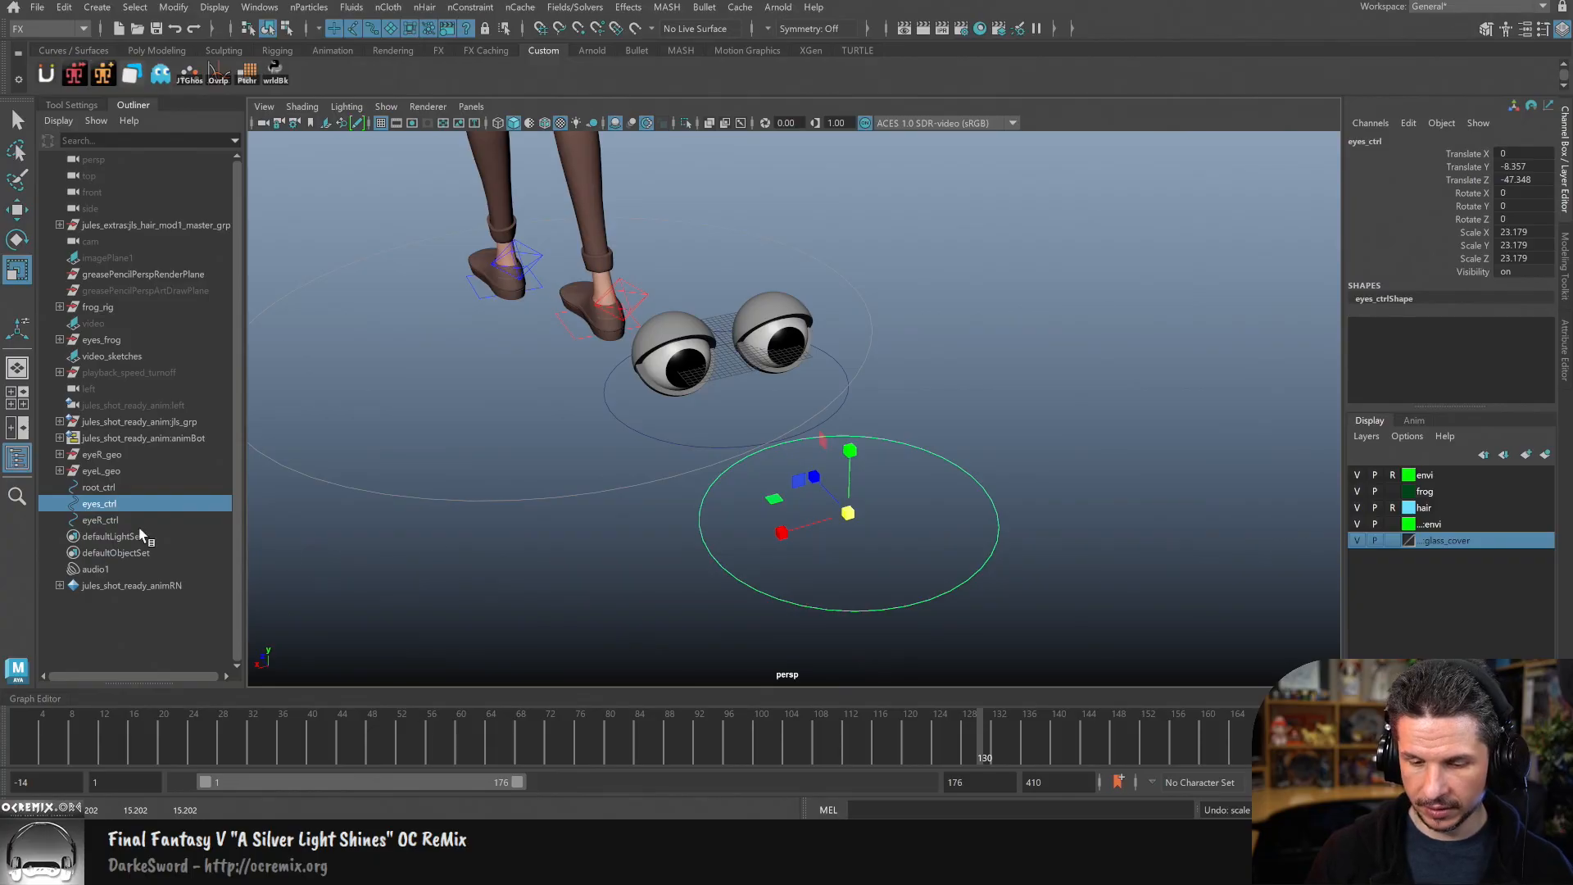
{"action": "left_click", "coordinate": [132, 520]}
{"action": "left_click_drag", "start_coordinate": [848, 513], "coordinate": [742, 560]}
{"action": "key", "text": "w"}
{"action": "left_click_drag", "start_coordinate": [731, 485], "coordinate": [767, 504], "text": "alt"}
Step: Duplicate eyeR_ctrl, move the copy to the other side at about -7.74 in X, and name it eyeL_ctrl
{"action": "key", "text": "ctrl+d"}
{"action": "left_click_drag", "start_coordinate": [779, 635], "coordinate": [846, 579]}
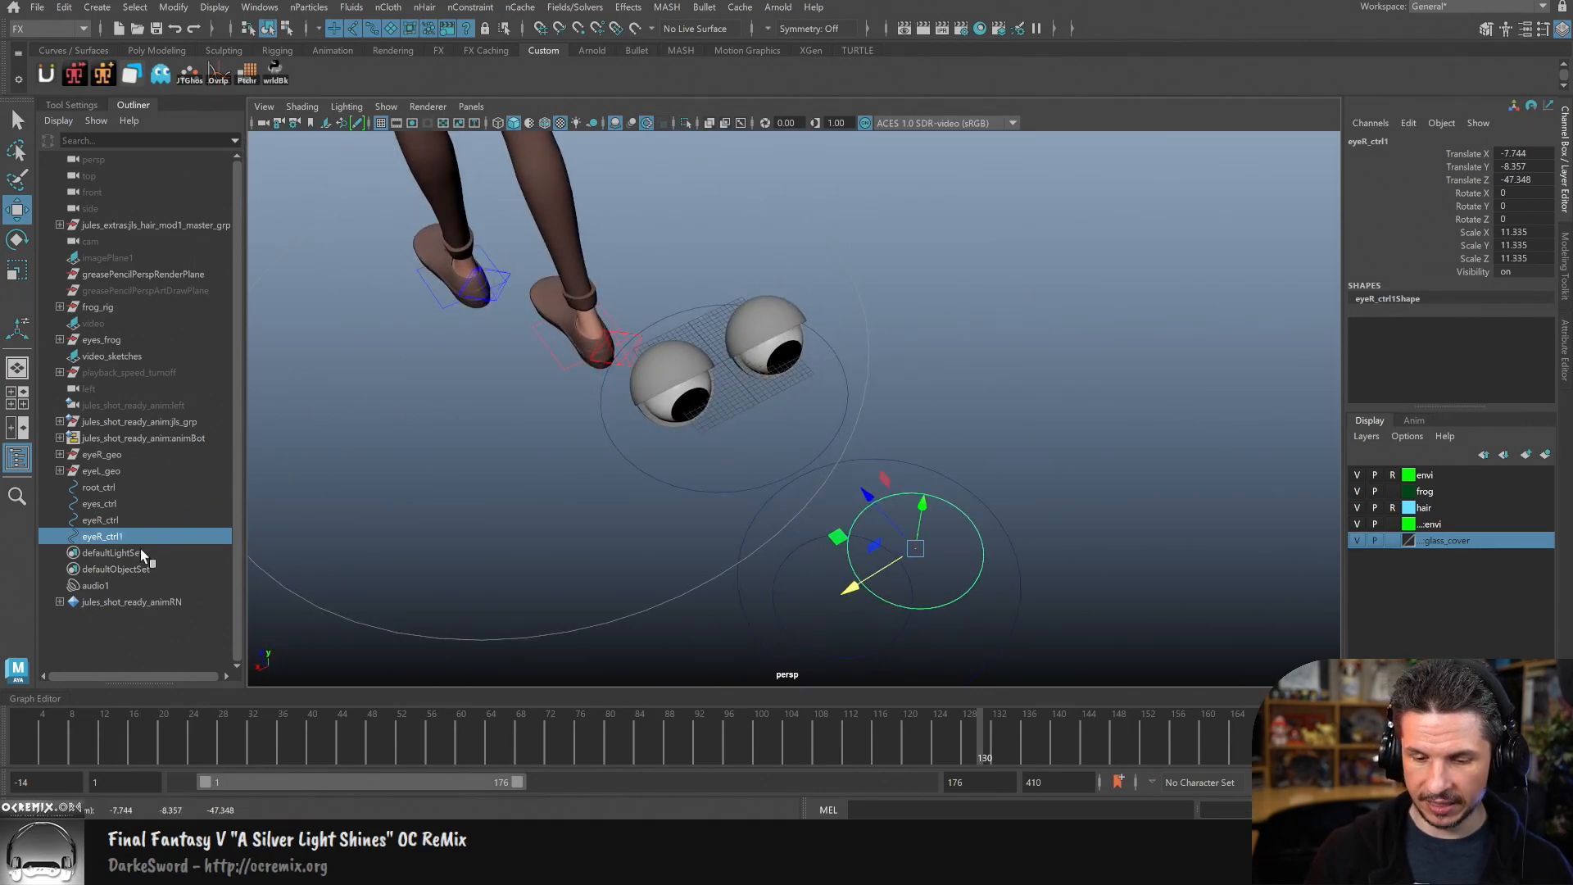
{"action": "double_click", "coordinate": [100, 540]}
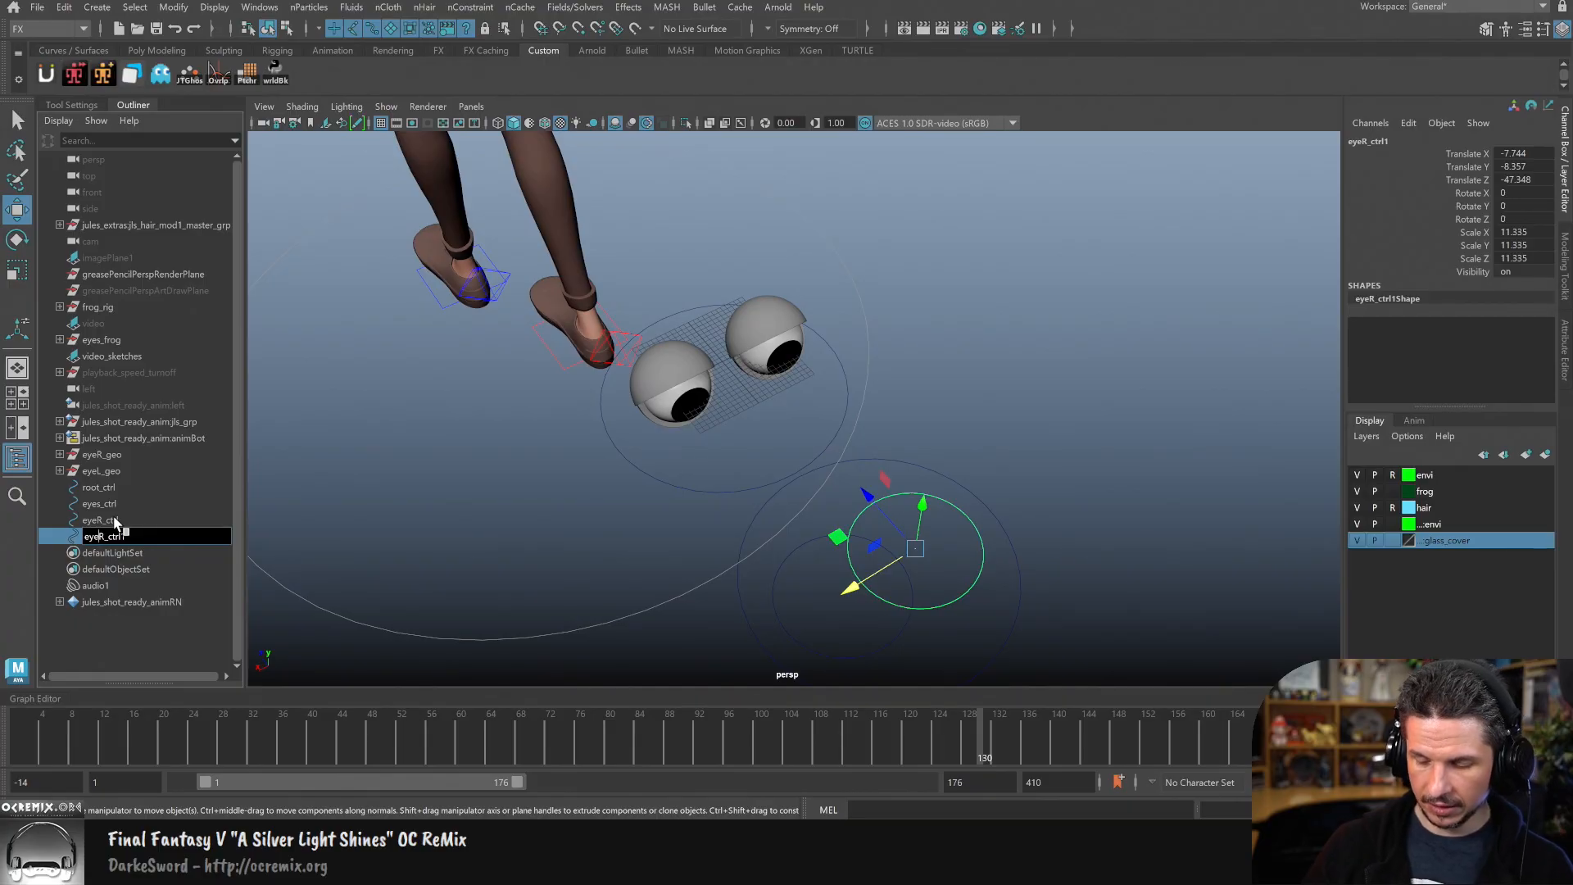
{"action": "key", "text": "Delete"}
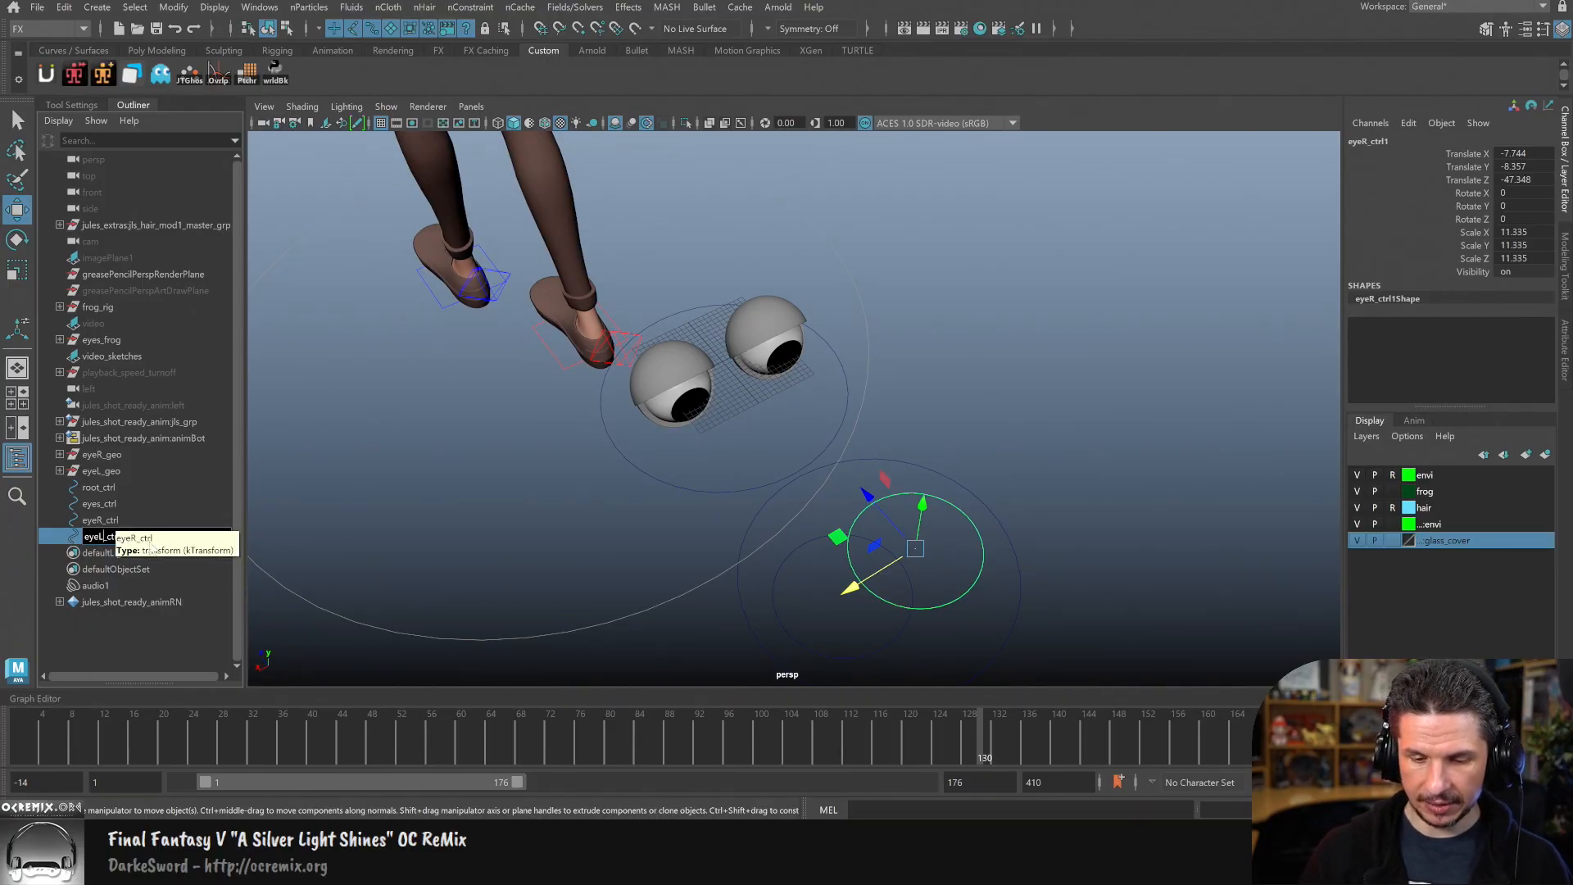
{"action": "left_click", "coordinate": [1034, 557]}
Step: Set Rotate X to 90 on eyes_ctrl, eyeR_ctrl and eyeL_ctrl together
{"action": "left_click_drag", "start_coordinate": [1042, 562], "coordinate": [829, 604], "text": "alt"}
{"action": "left_click", "coordinate": [946, 570]}
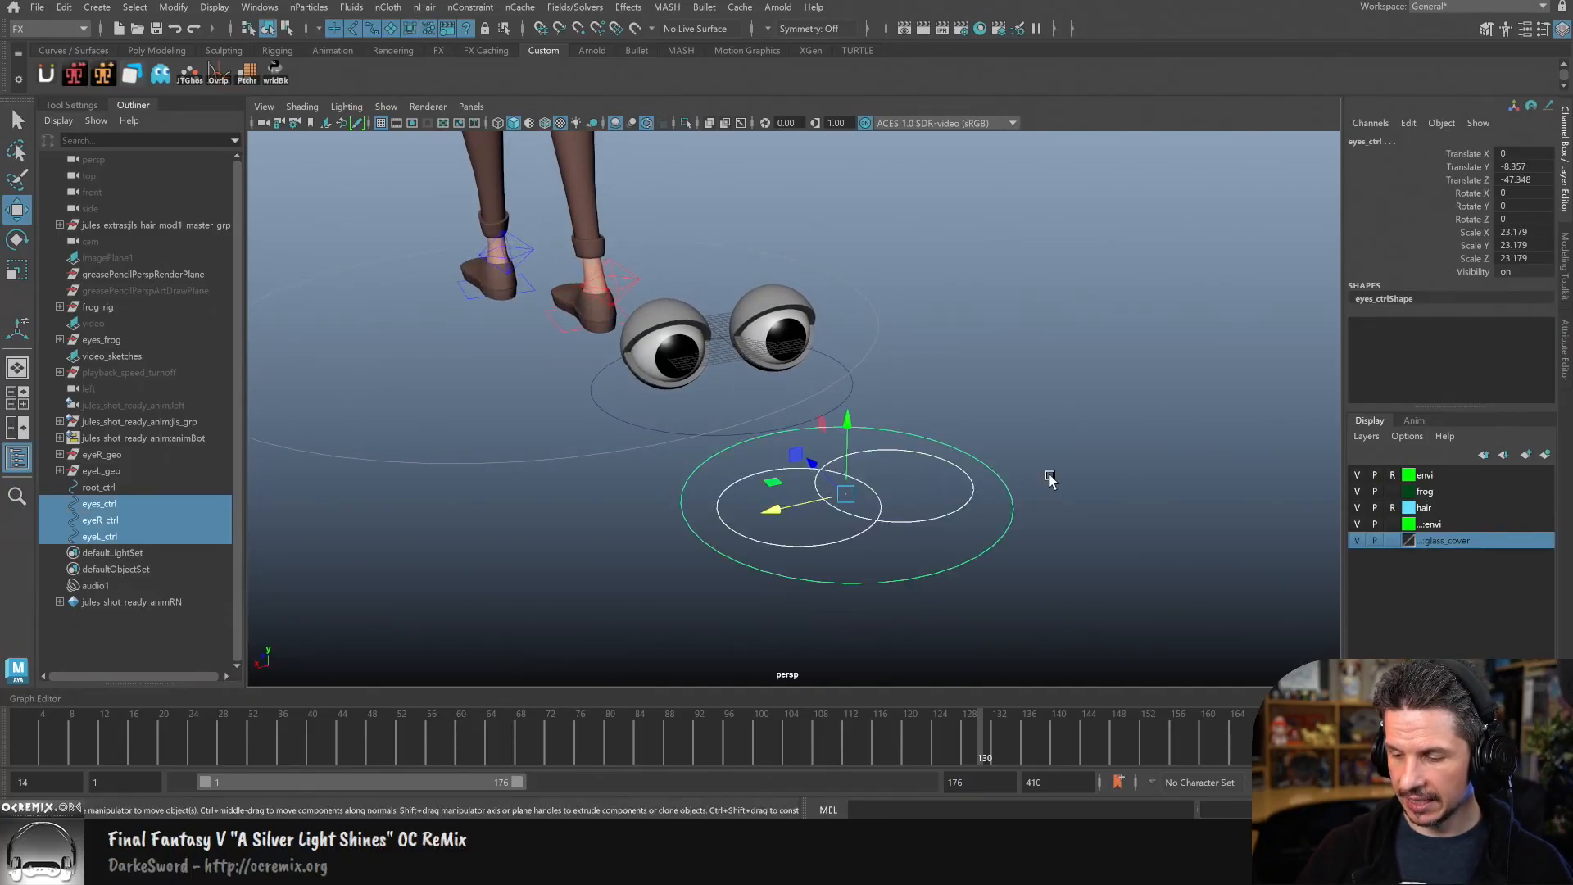
{"action": "key", "text": "e"}
{"action": "left_click_drag", "start_coordinate": [877, 474], "coordinate": [877, 544]}
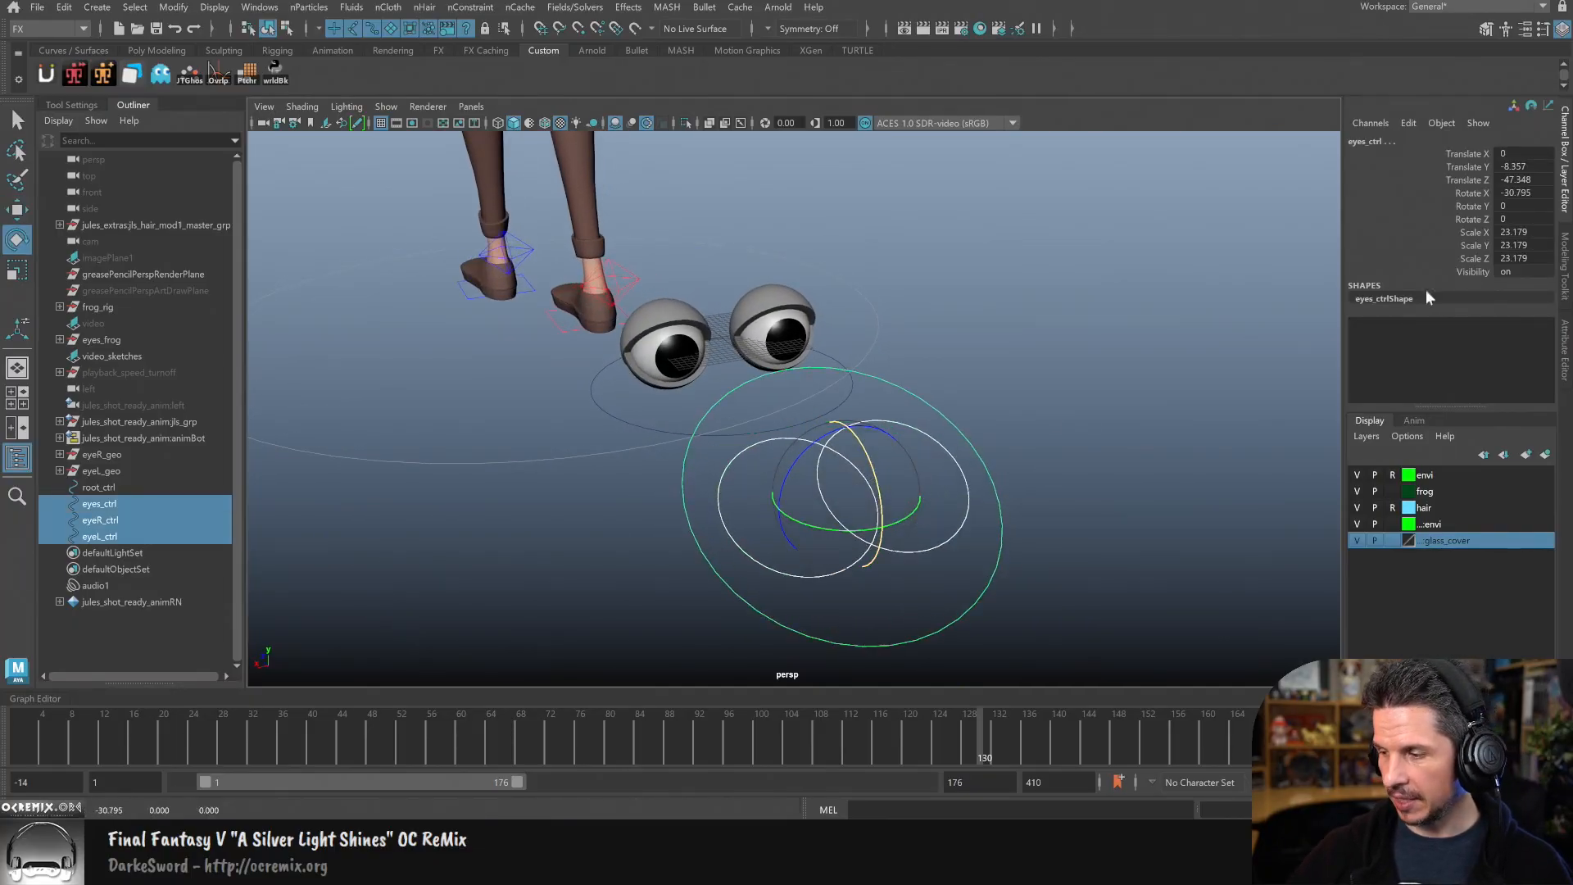
{"action": "double_click", "coordinate": [1522, 193]}
{"action": "type", "text": "90"}
{"action": "key", "text": "Return"}
{"action": "left_click", "coordinate": [1012, 537]}
Step: Reshape eyes_ctrl into a wide oval by scaling it to about 26.86 in X and Y and 11.24 in Z
{"action": "left_click", "coordinate": [901, 617]}
{"action": "key", "text": "f"}
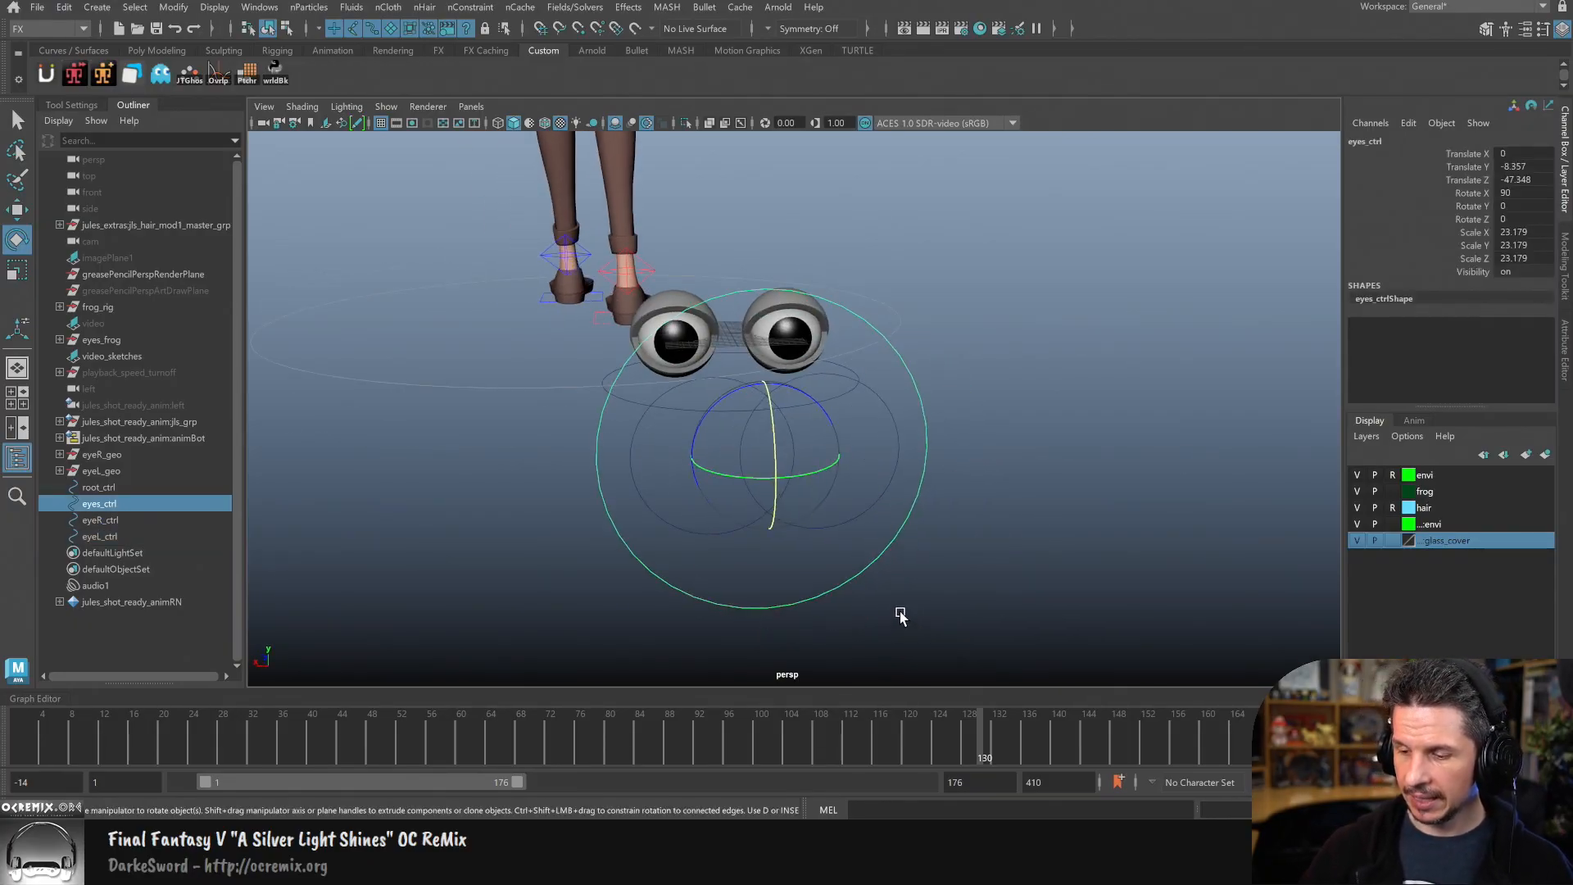
{"action": "left_click_drag", "start_coordinate": [828, 538], "coordinate": [887, 537], "text": "alt"}
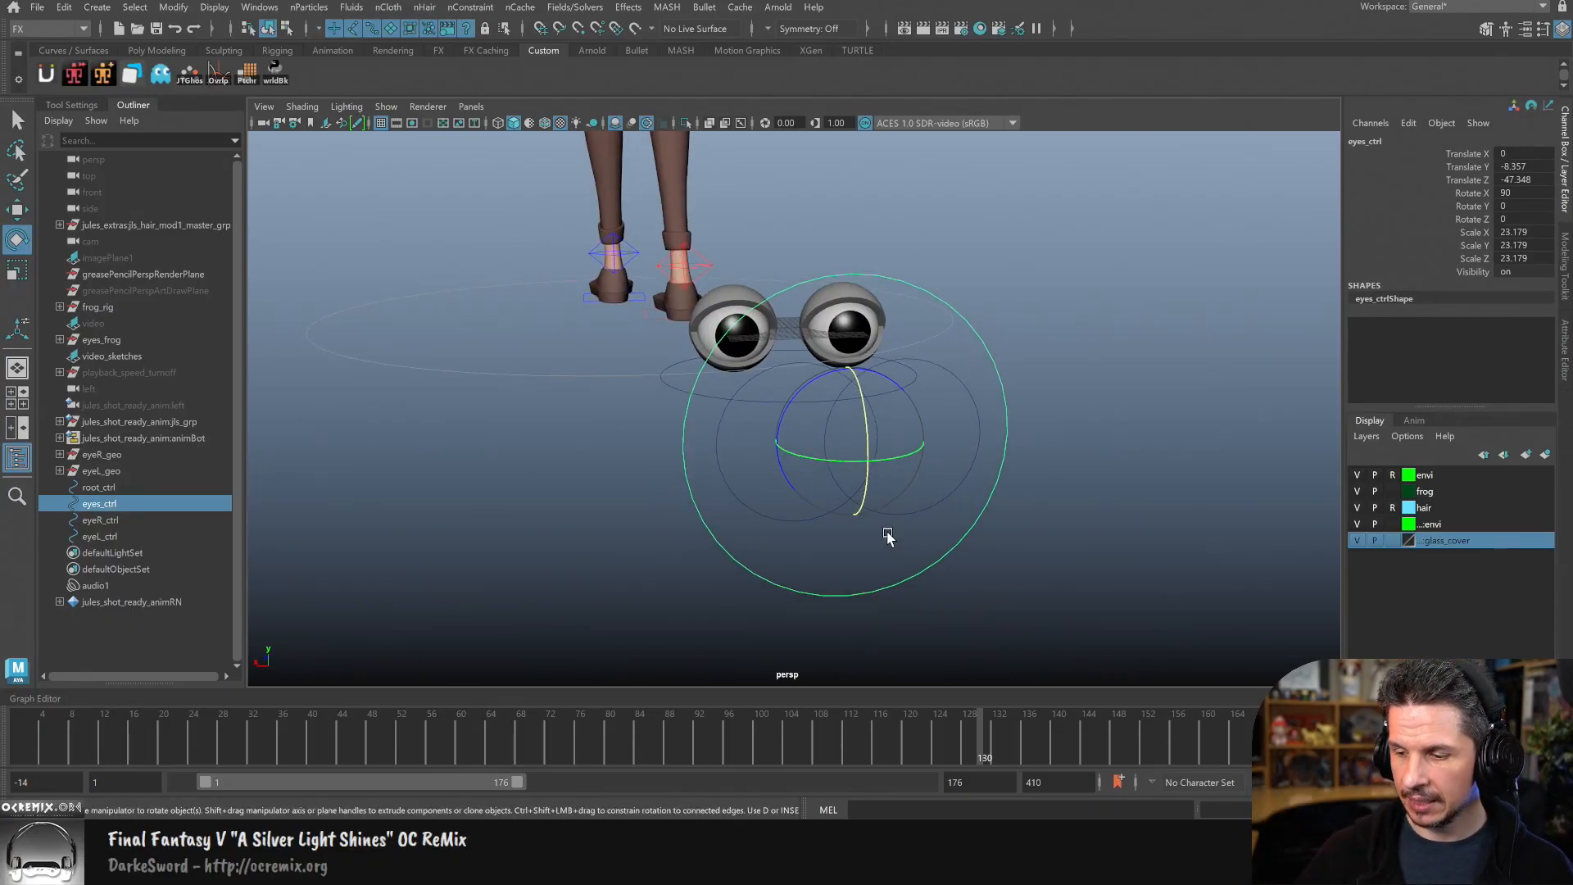
{"action": "key", "text": "r"}
{"action": "left_click_drag", "start_coordinate": [843, 485], "coordinate": [952, 443]}
{"action": "left_click_drag", "start_coordinate": [888, 485], "coordinate": [880, 486], "text": "alt"}
{"action": "left_click_drag", "start_coordinate": [825, 397], "coordinate": [762, 366]}
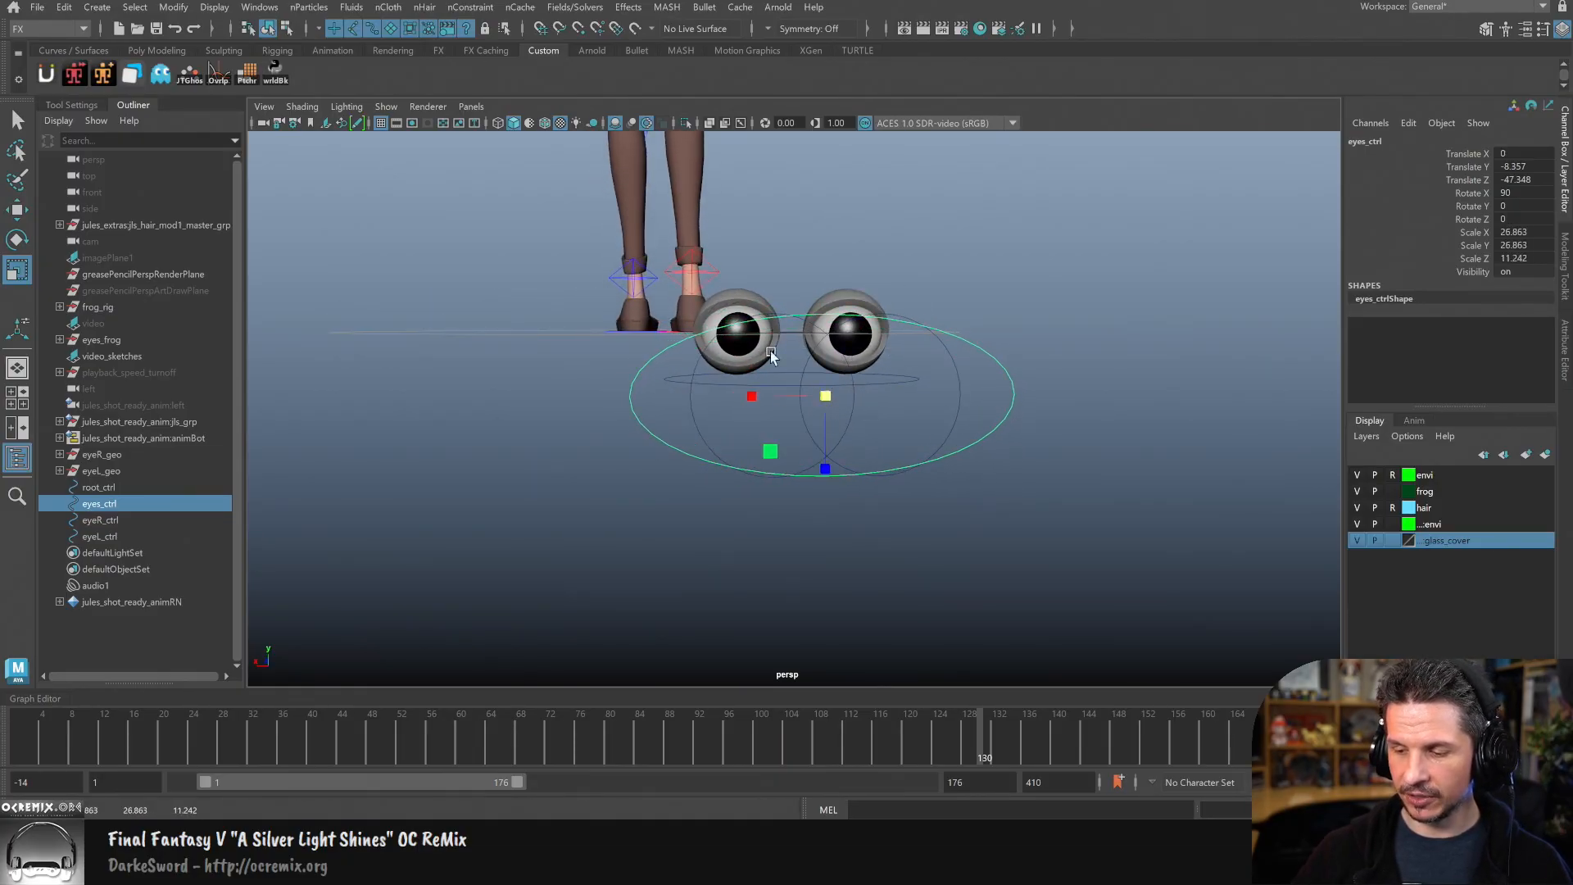
Step: Scale the two outer end control vertices of eyes_ctrl slightly inward along its width, and return to object selection
{"action": "left_click_drag", "start_coordinate": [967, 490], "coordinate": [1029, 459], "text": "alt"}
{"action": "right_click_drag", "start_coordinate": [1018, 439], "coordinate": [939, 361]}
{"action": "left_click_drag", "start_coordinate": [1069, 406], "coordinate": [1035, 437]}
{"action": "left_click_drag", "start_coordinate": [661, 446], "coordinate": [618, 424], "text": "shift"}
{"action": "left_click_drag", "start_coordinate": [785, 431], "coordinate": [794, 432]}
{"action": "key", "text": "w"}
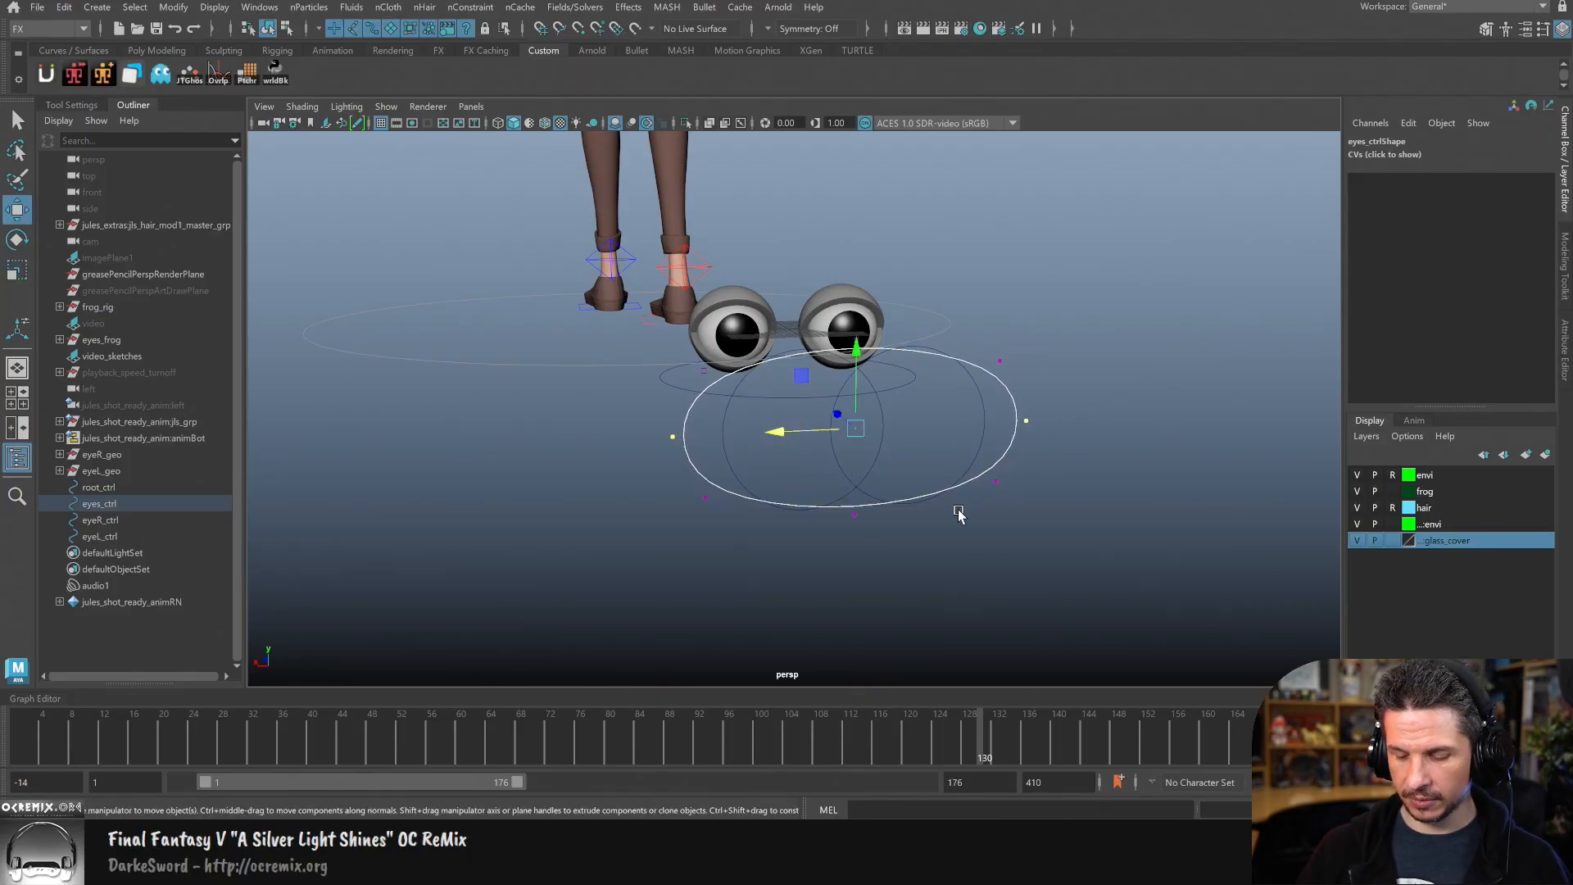
{"action": "key", "text": "F8"}
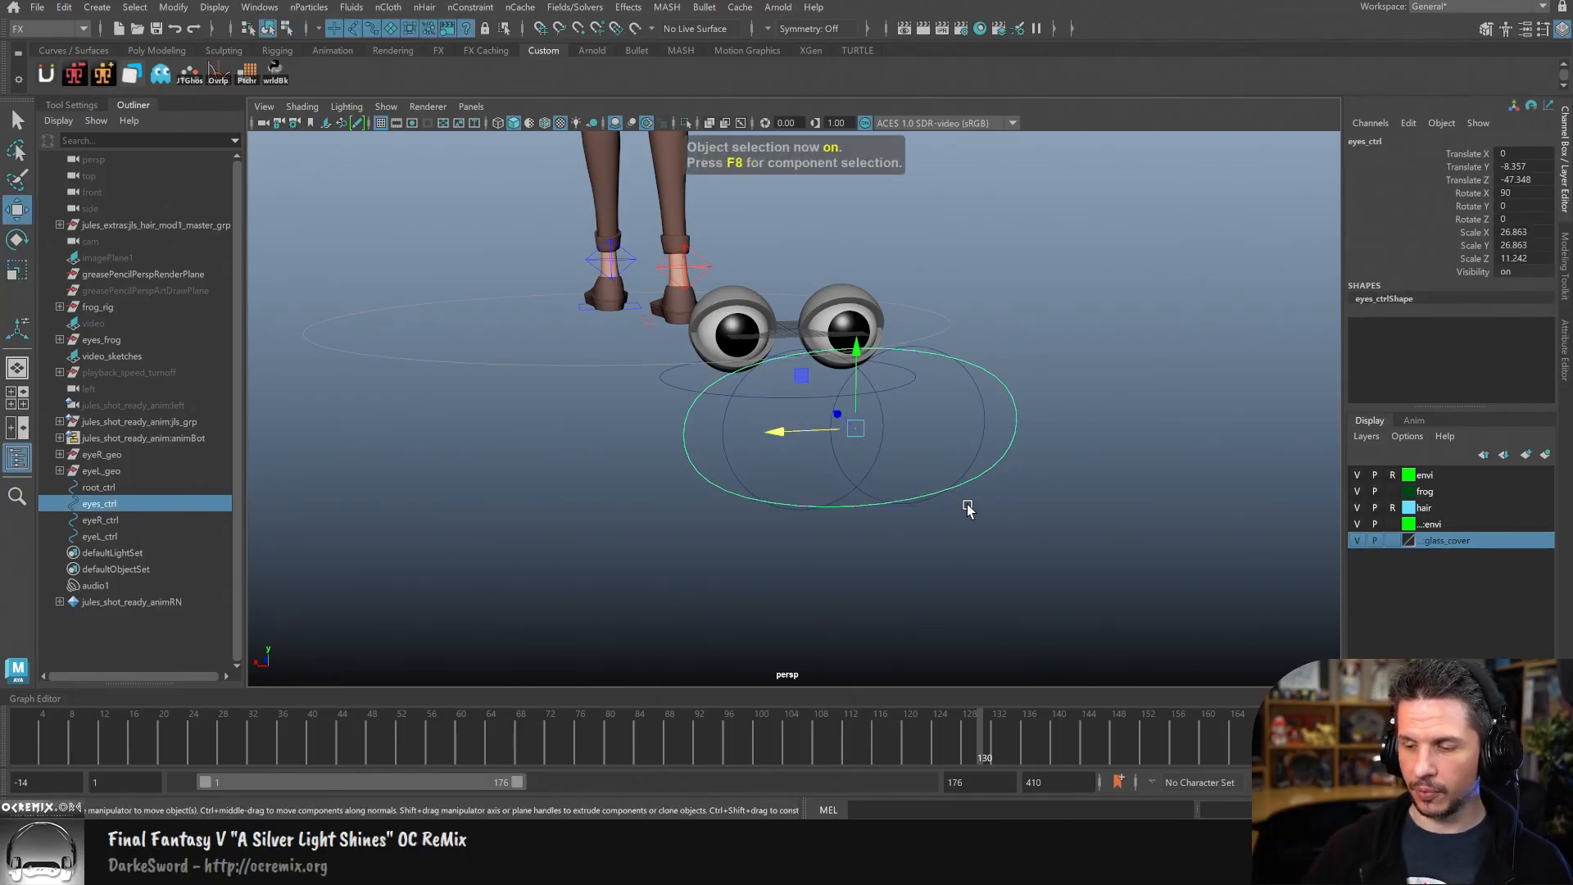
Step: Set Translate X to -10 on eyeL_ctrl and to 10 on eyeR_ctrl
{"action": "left_click", "coordinate": [966, 434]}
{"action": "left_click", "coordinate": [986, 433]}
{"action": "left_click_drag", "start_coordinate": [960, 481], "coordinate": [936, 481], "text": "alt"}
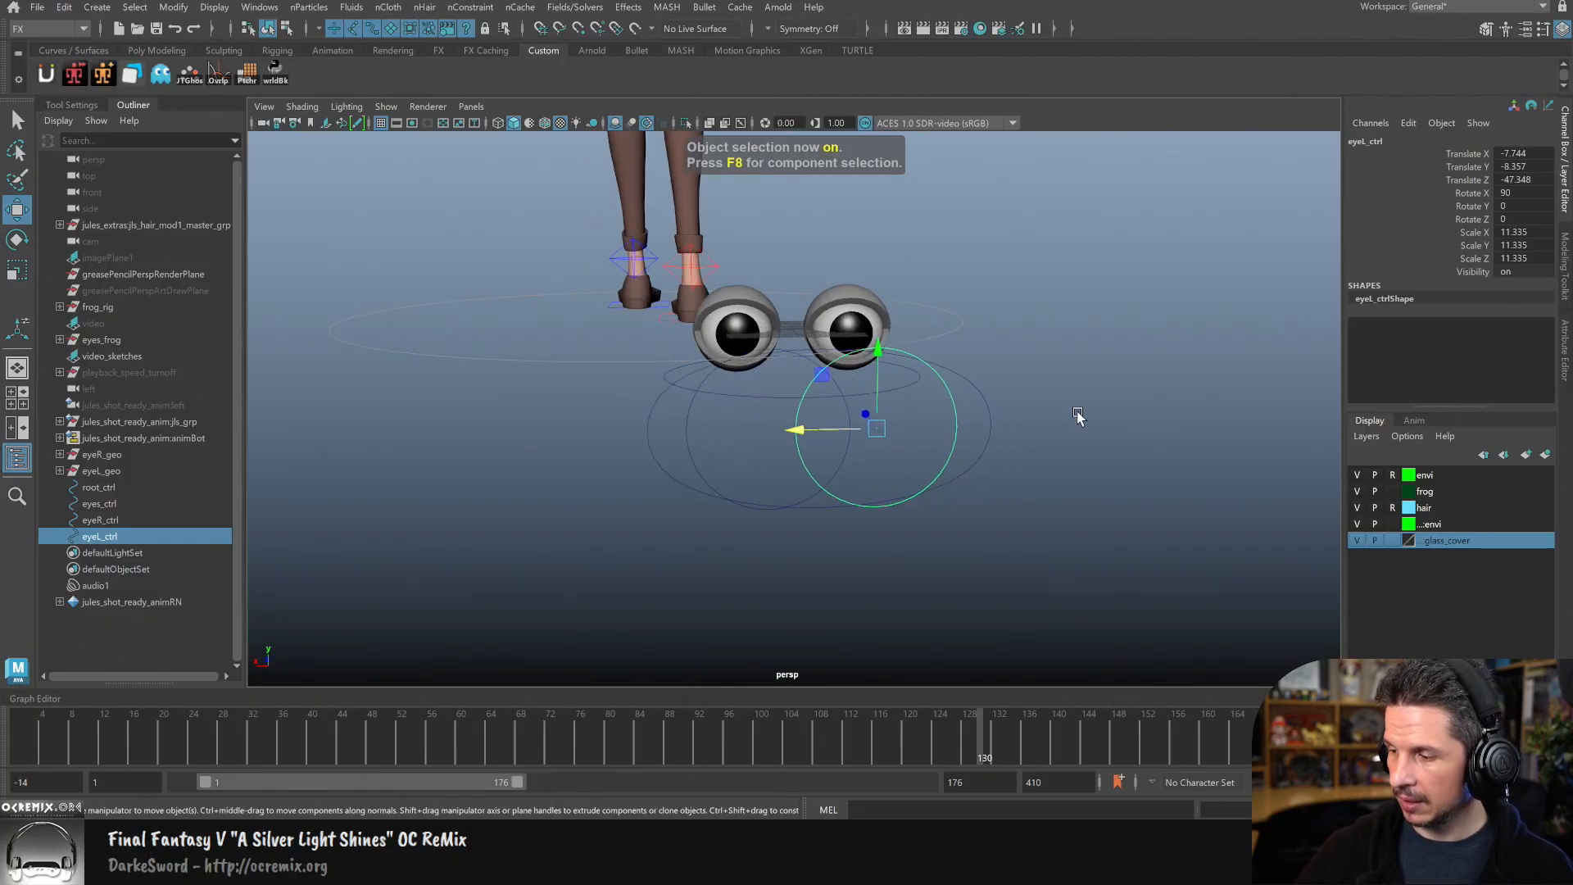
{"action": "left_click", "coordinate": [1534, 158]}
{"action": "type", "text": "-10"}
{"action": "key", "text": "Return"}
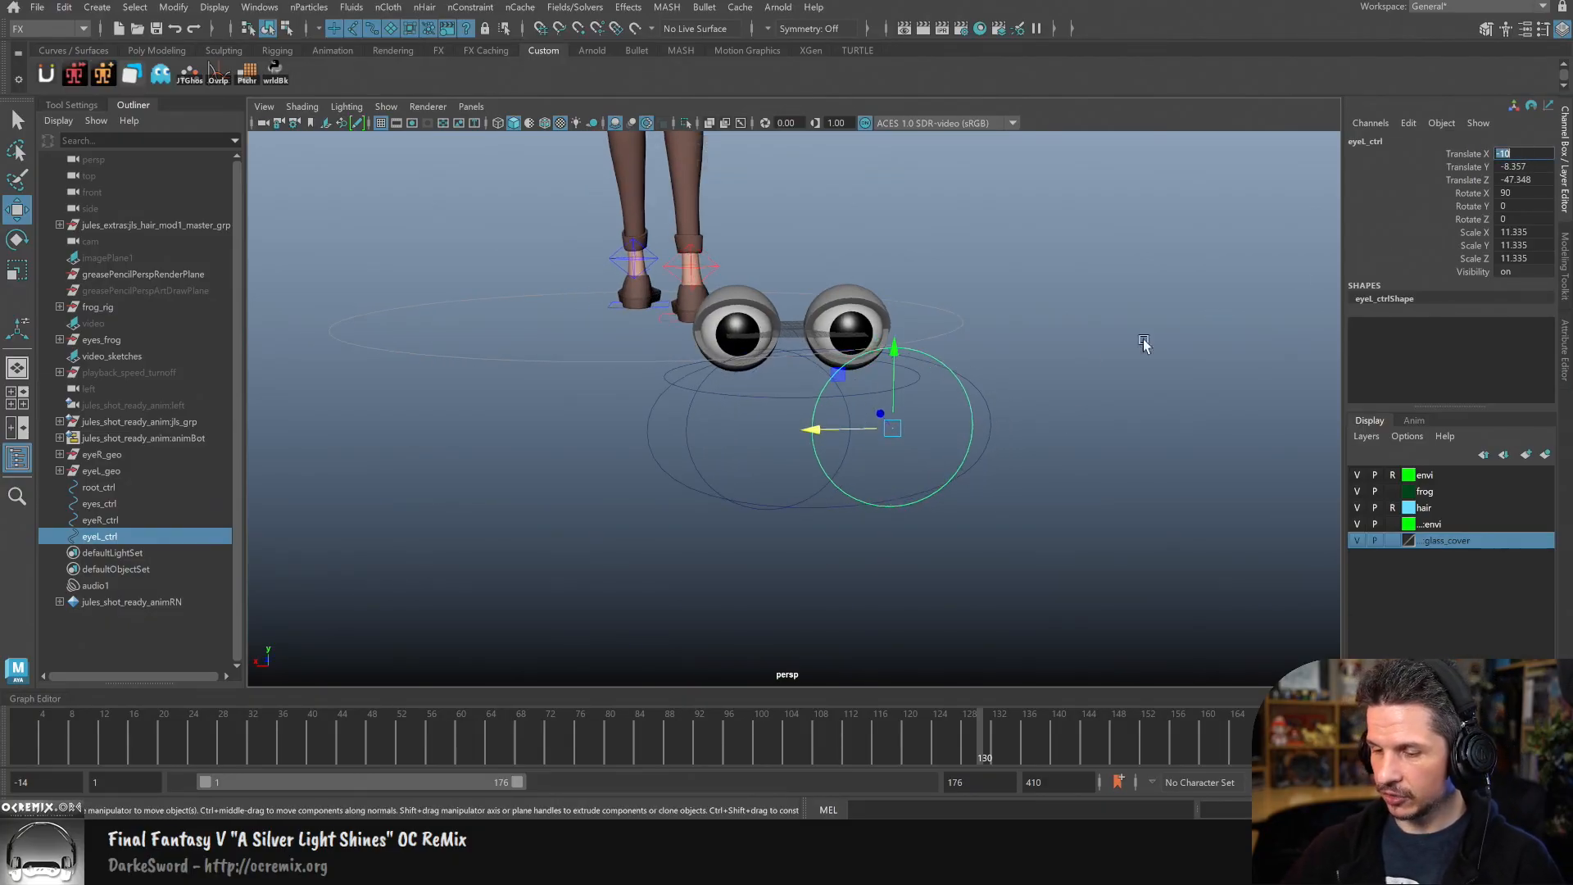
{"action": "left_click", "coordinate": [685, 438]}
{"action": "left_click", "coordinate": [1510, 155]}
{"action": "type", "text": "10"}
{"action": "key", "text": "Return"}
Step: Scale eyeR_ctrl and eyeL_ctrl down together so the circles no longer overlap
{"action": "left_click", "coordinate": [813, 451], "text": "shift"}
{"action": "key", "text": "r"}
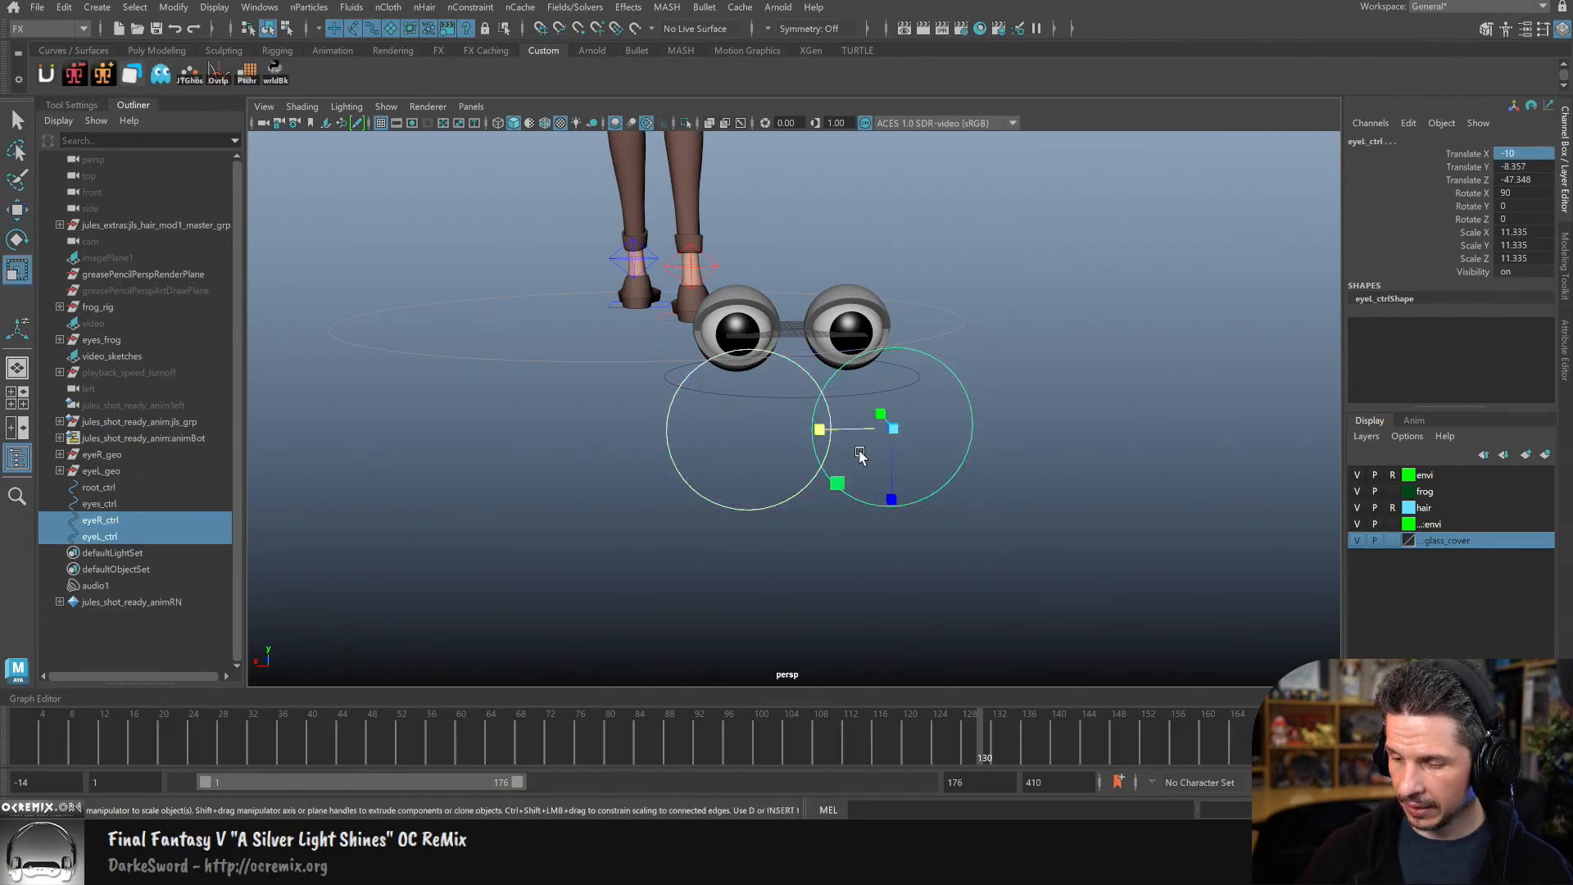
{"action": "left_click_drag", "start_coordinate": [892, 425], "coordinate": [883, 573]}
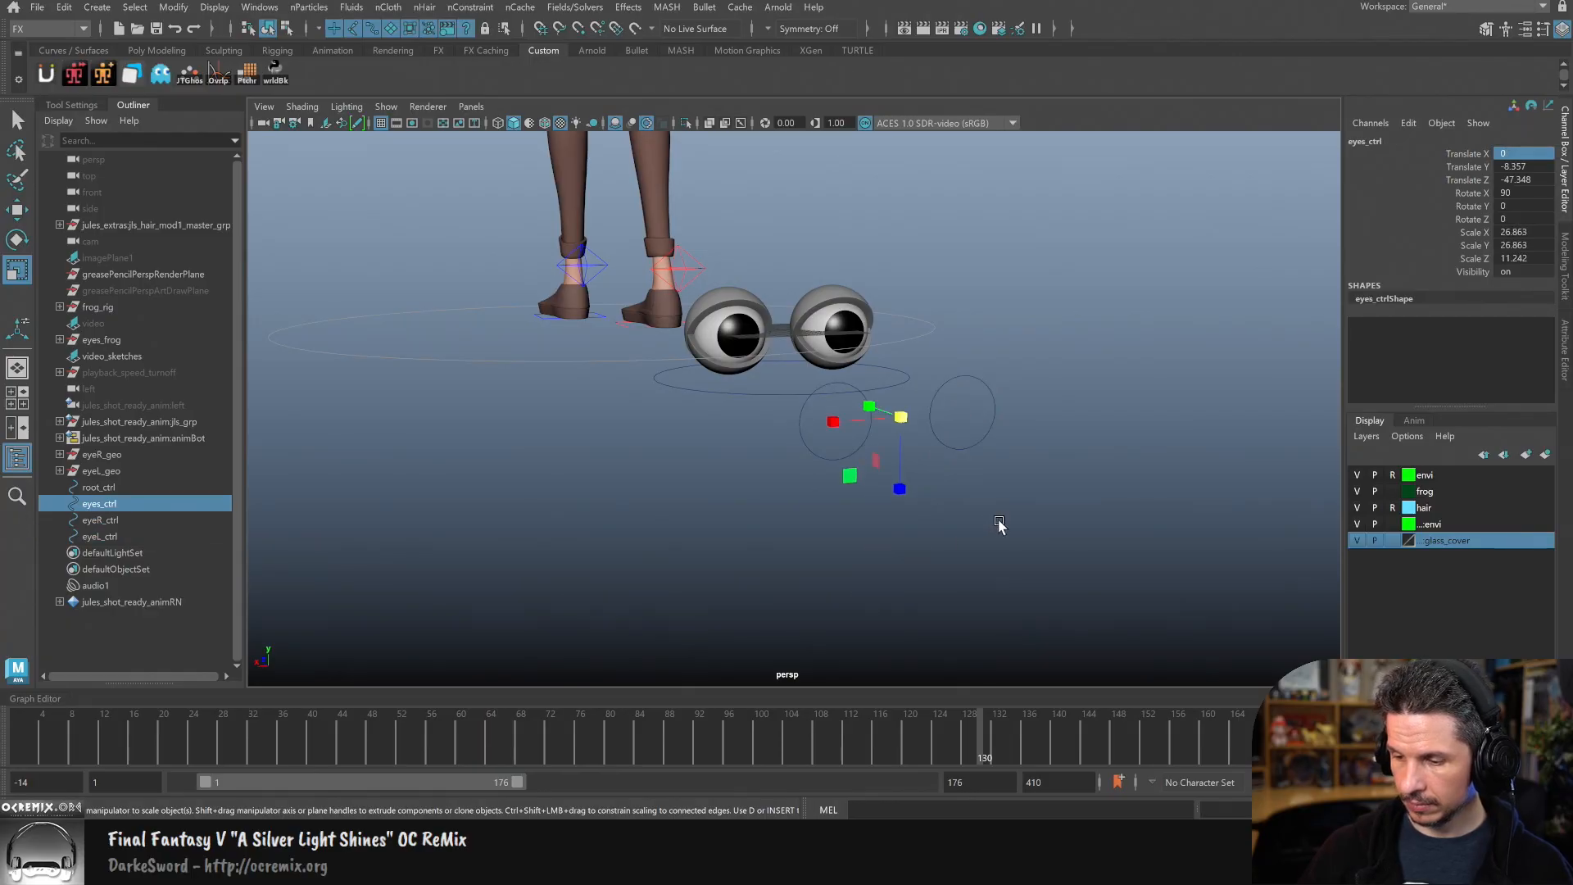
Step: Set Translate Y to 0 on eyes_ctrl, eyeR_ctrl and eyeL_ctrl to level them with the eyes, and inspect the result
{"action": "key", "text": "w"}
{"action": "left_click_drag", "start_coordinate": [1098, 495], "coordinate": [959, 484], "text": "alt"}
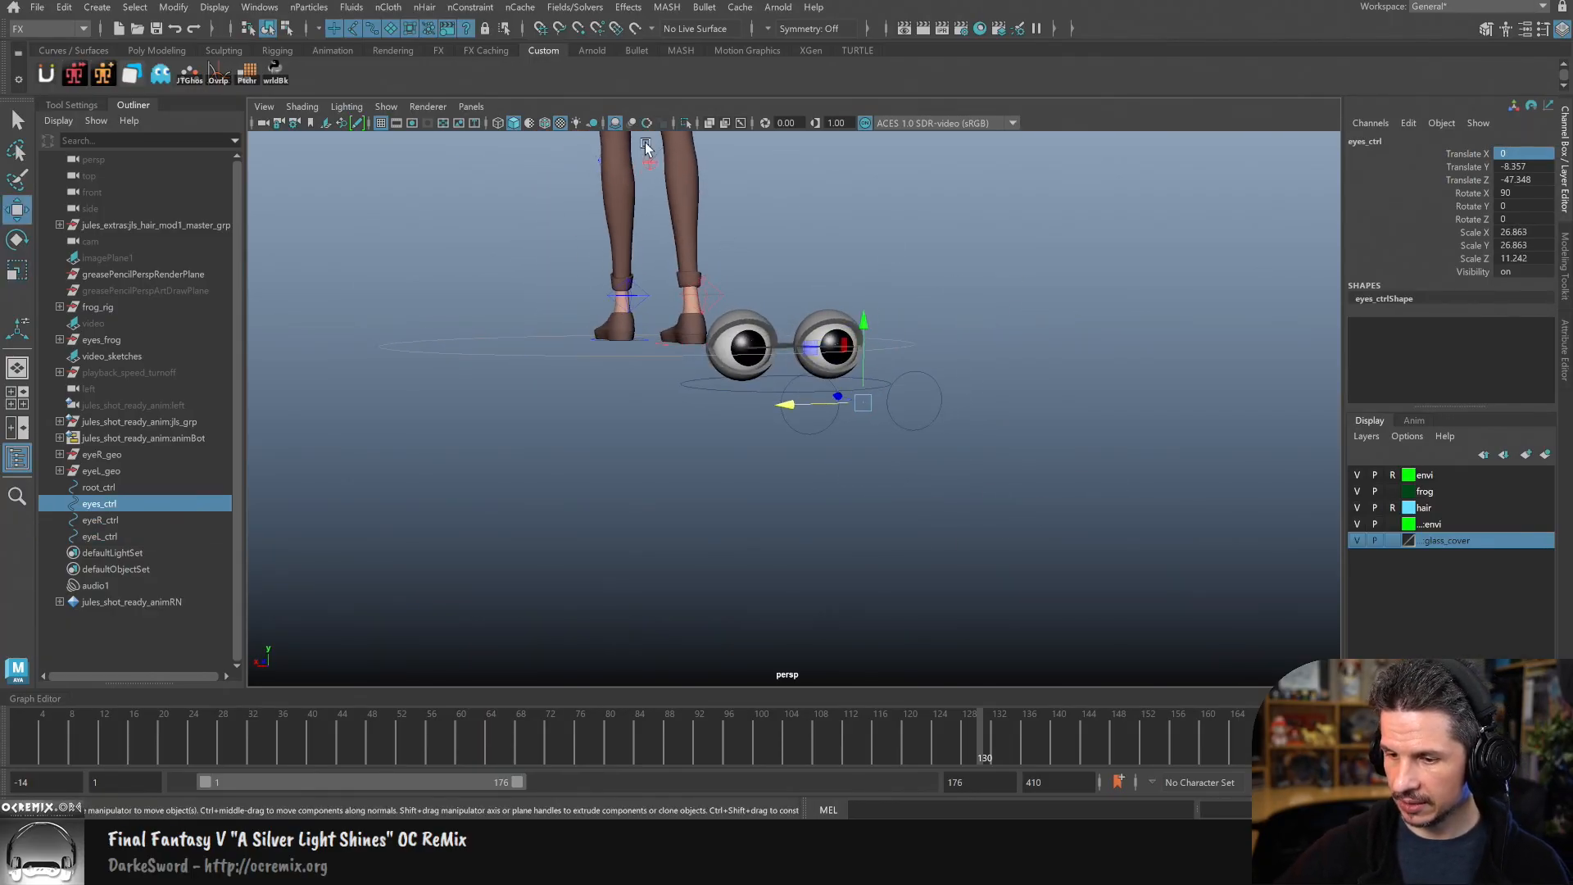
{"action": "left_click_drag", "start_coordinate": [965, 334], "coordinate": [972, 507], "text": "alt"}
{"action": "left_click", "coordinate": [917, 514]}
{"action": "middle_click_drag", "start_coordinate": [976, 495], "coordinate": [893, 510], "text": "alt"}
{"action": "right_click_drag", "start_coordinate": [893, 510], "coordinate": [1059, 553], "text": "alt"}
{"action": "left_click_drag", "start_coordinate": [1059, 553], "coordinate": [1102, 544], "text": "alt"}
{"action": "left_click_drag", "start_coordinate": [958, 475], "coordinate": [1093, 403]}
{"action": "left_click", "coordinate": [1530, 166]}
{"action": "type", "text": "0"}
{"action": "key", "text": "Return"}
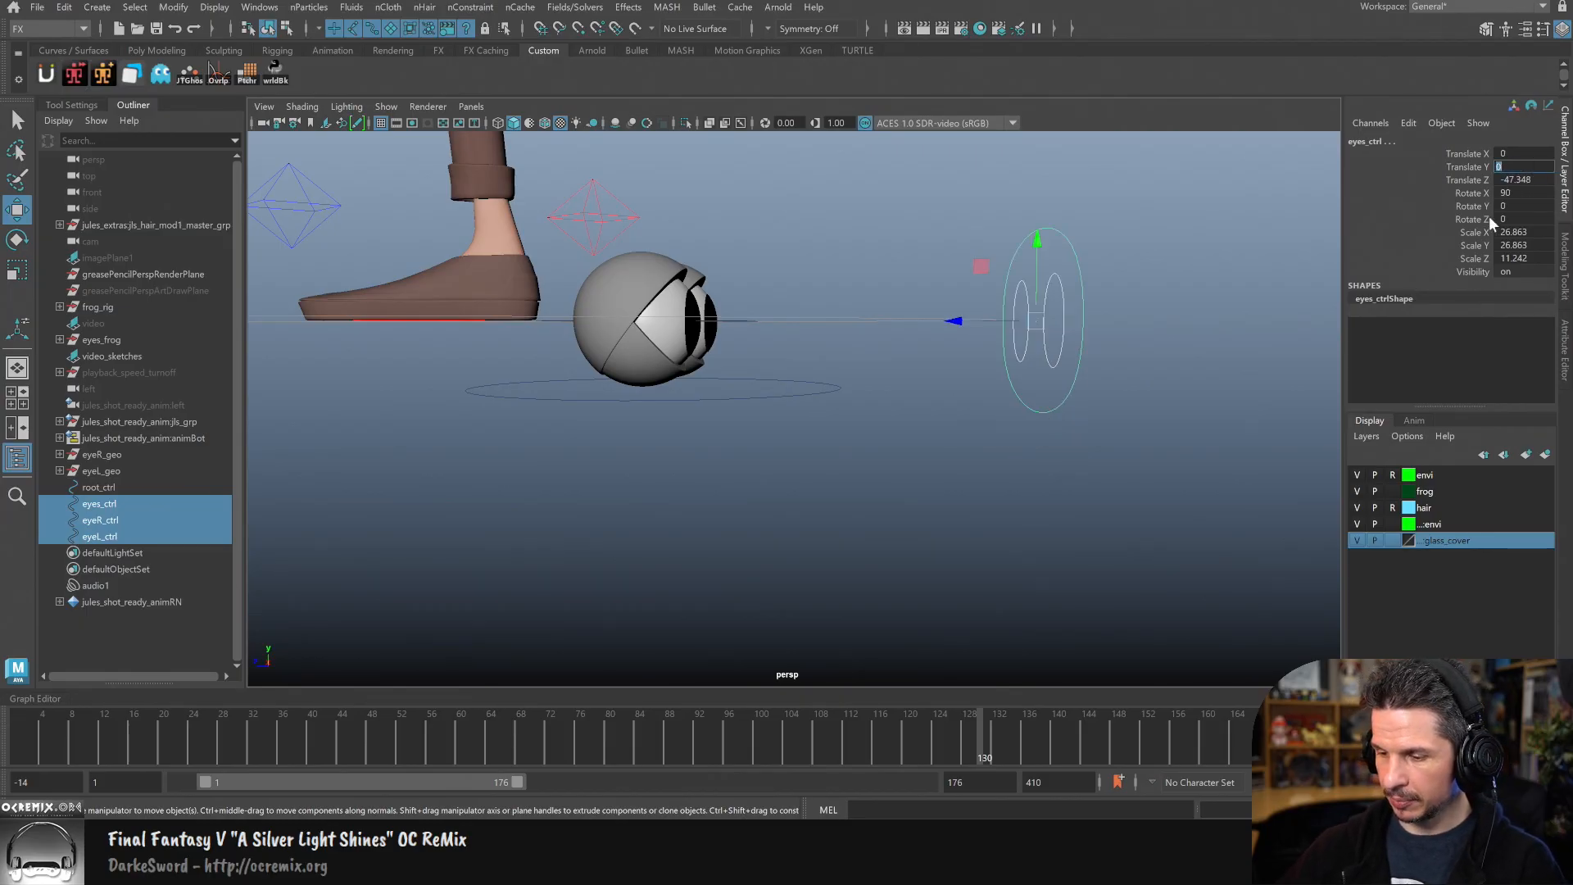
{"action": "left_click", "coordinate": [1042, 479]}
{"action": "left_click_drag", "start_coordinate": [1032, 415], "coordinate": [956, 464], "text": "alt"}
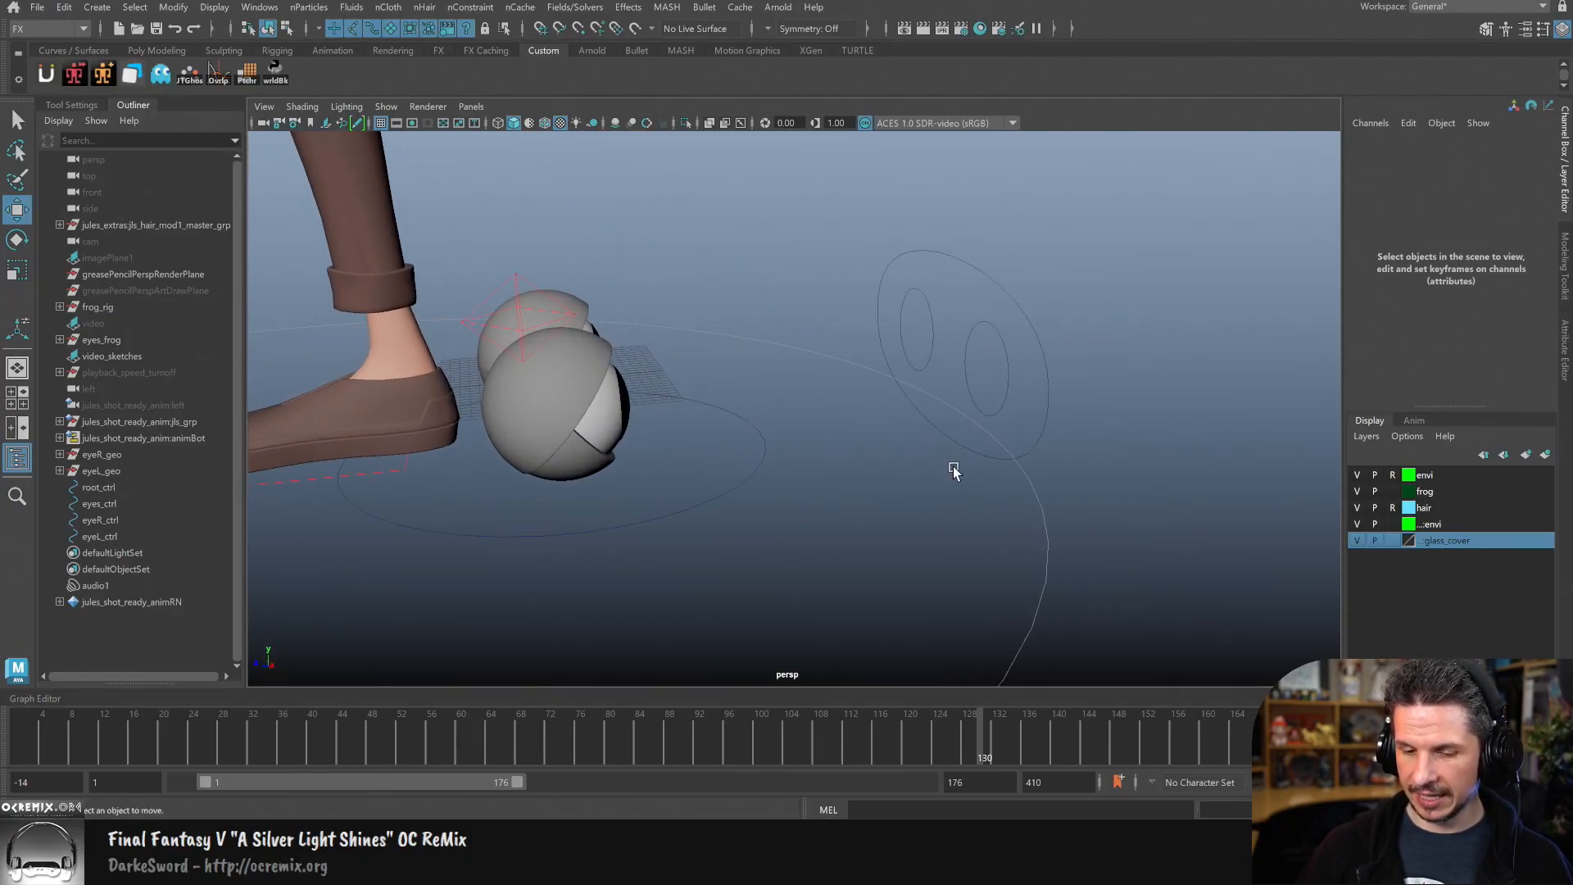
{"action": "left_click", "coordinate": [977, 469]}
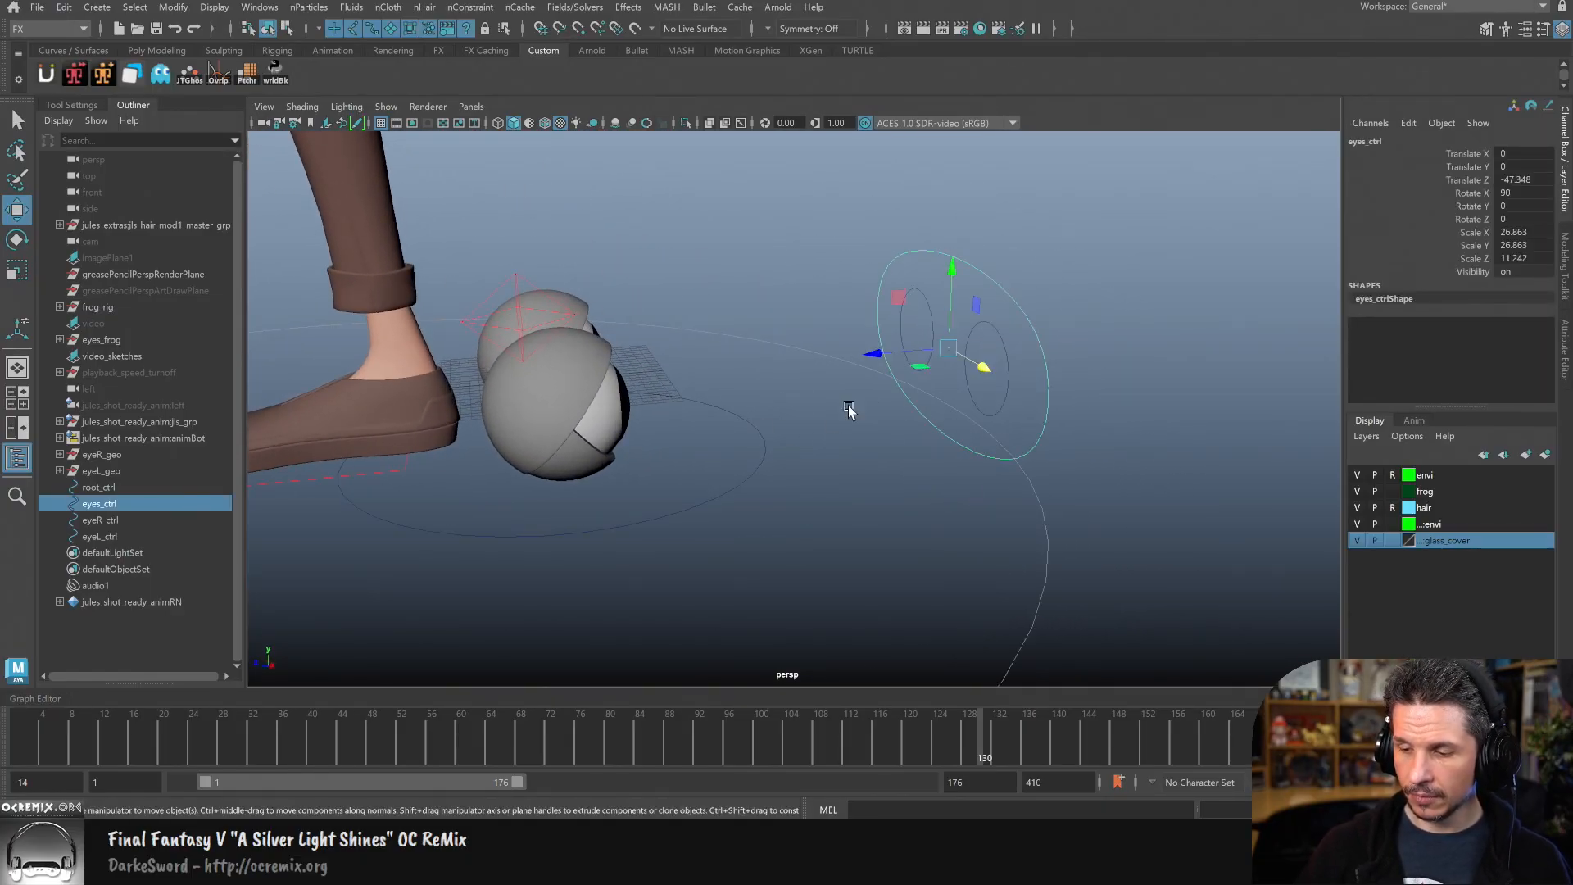
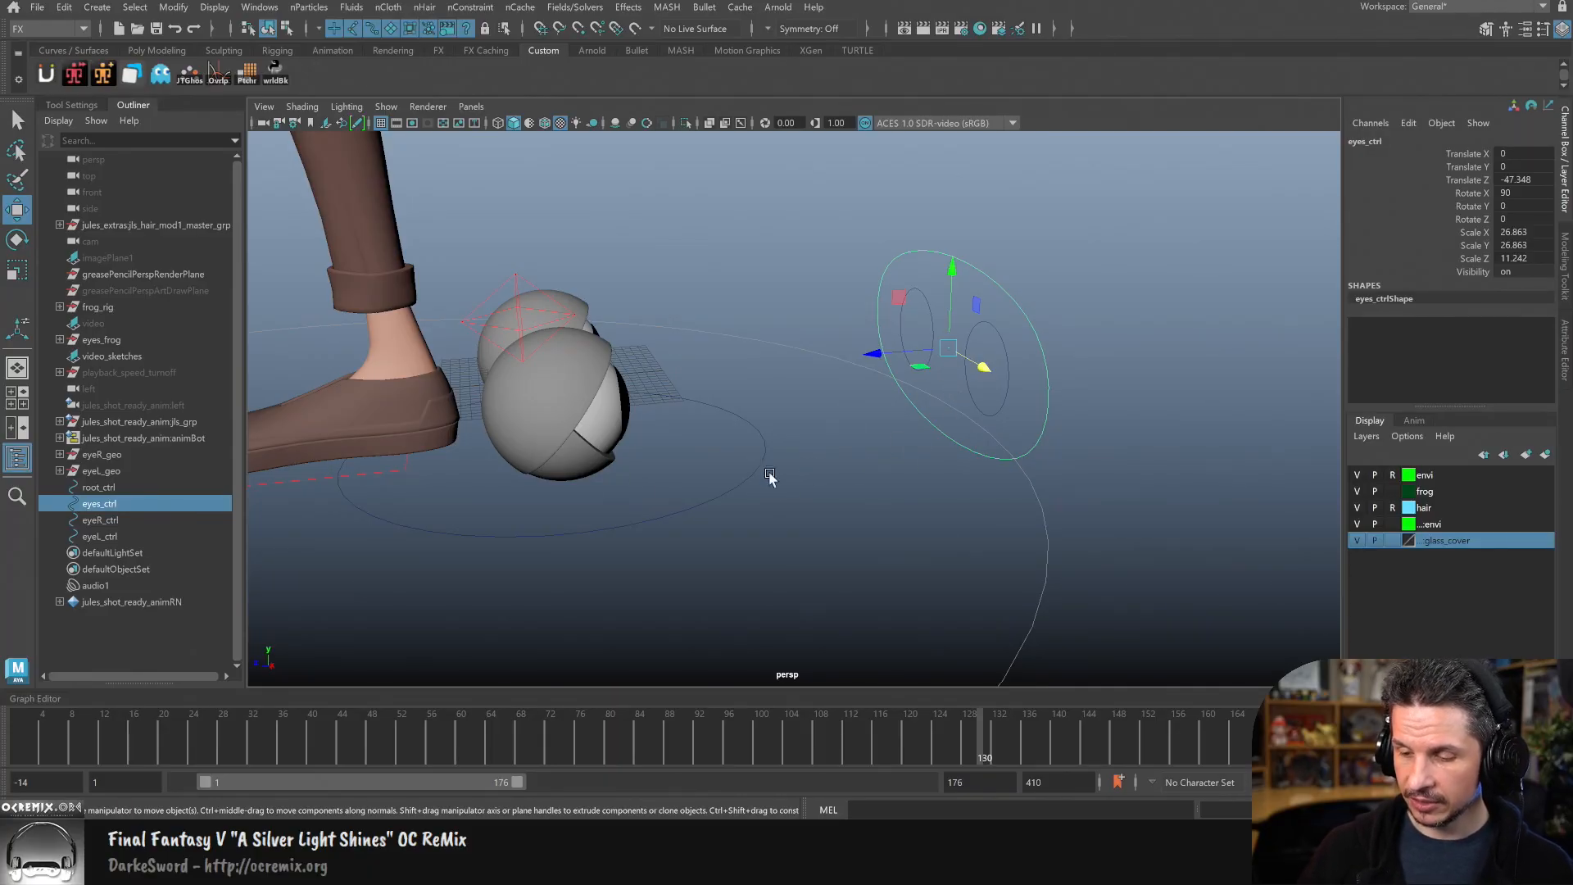
Step: Parent eyes_ctrl under root_ctrl and expand root_ctrl to show its child
{"action": "left_click", "coordinate": [712, 501]}
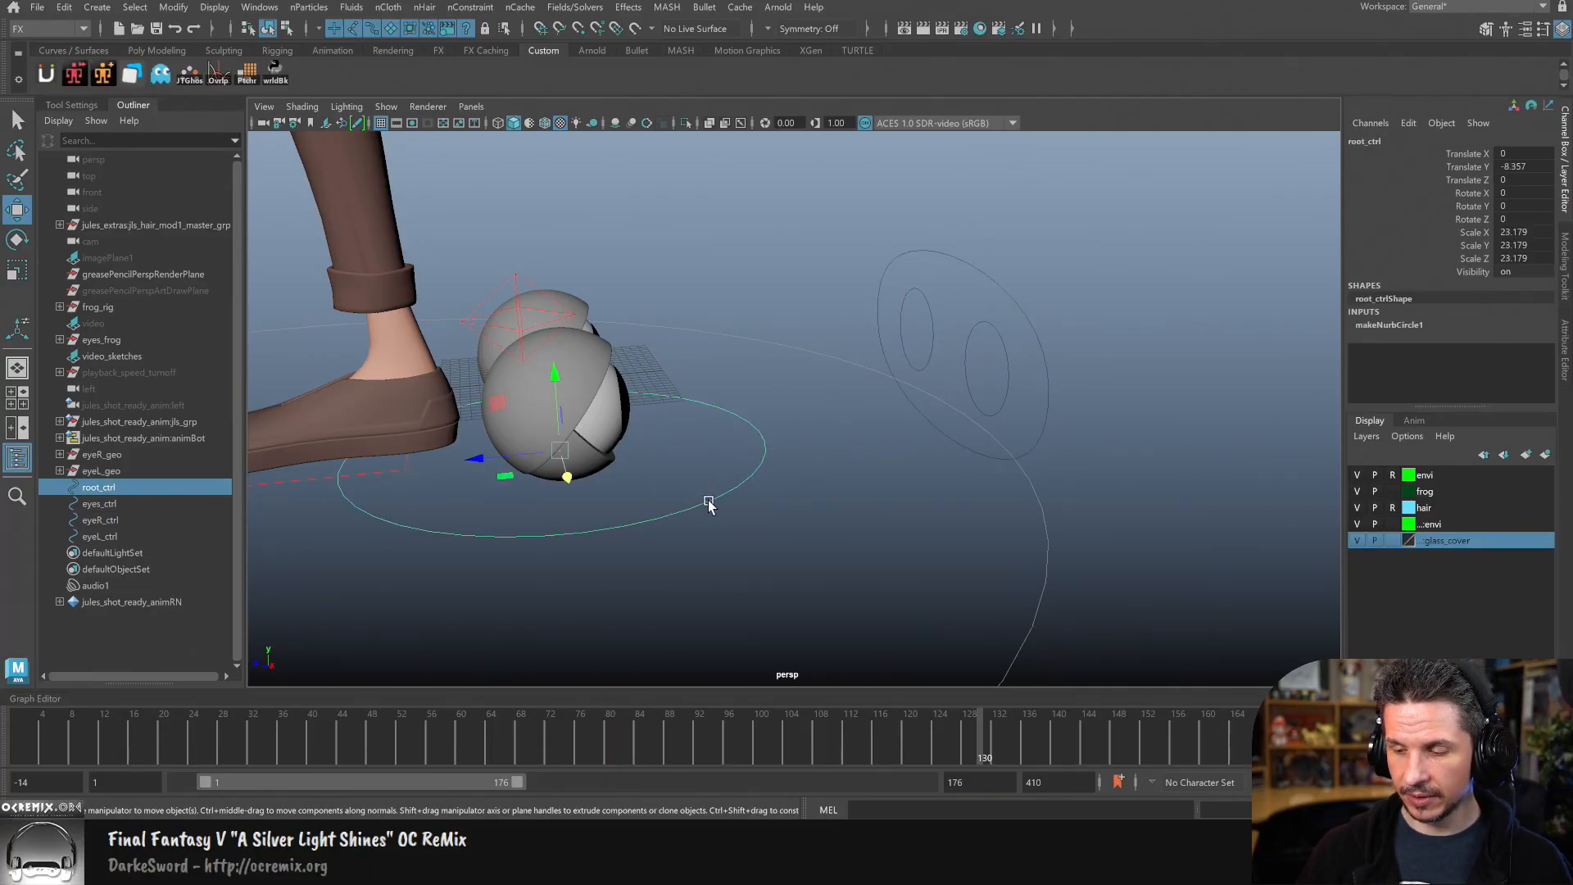
{"action": "left_click", "coordinate": [924, 420]}
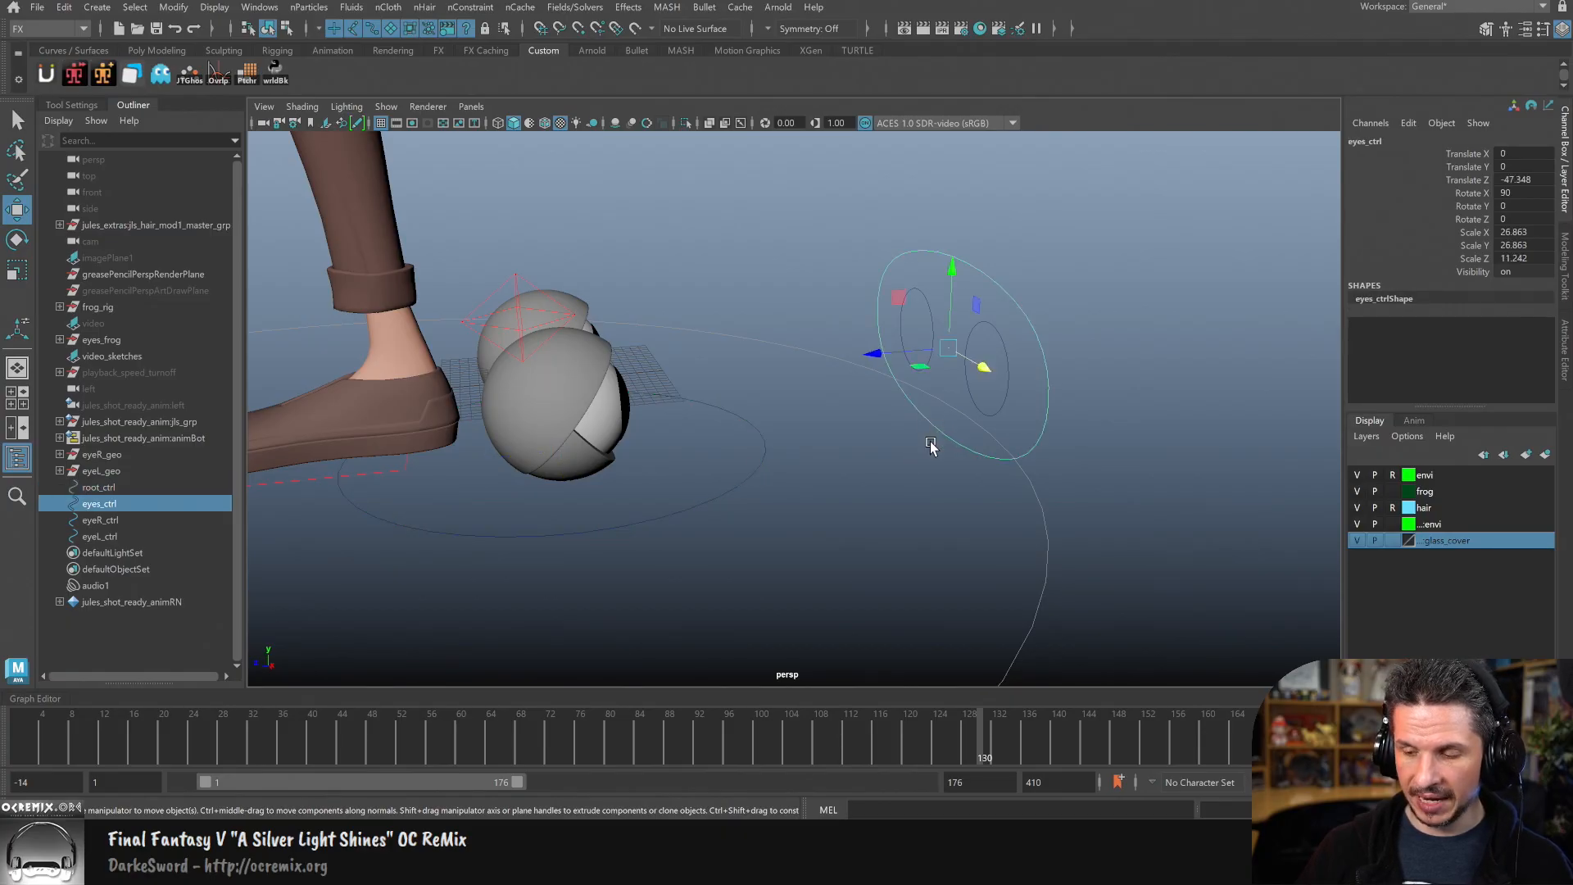
{"action": "left_click", "coordinate": [733, 490], "text": "shift"}
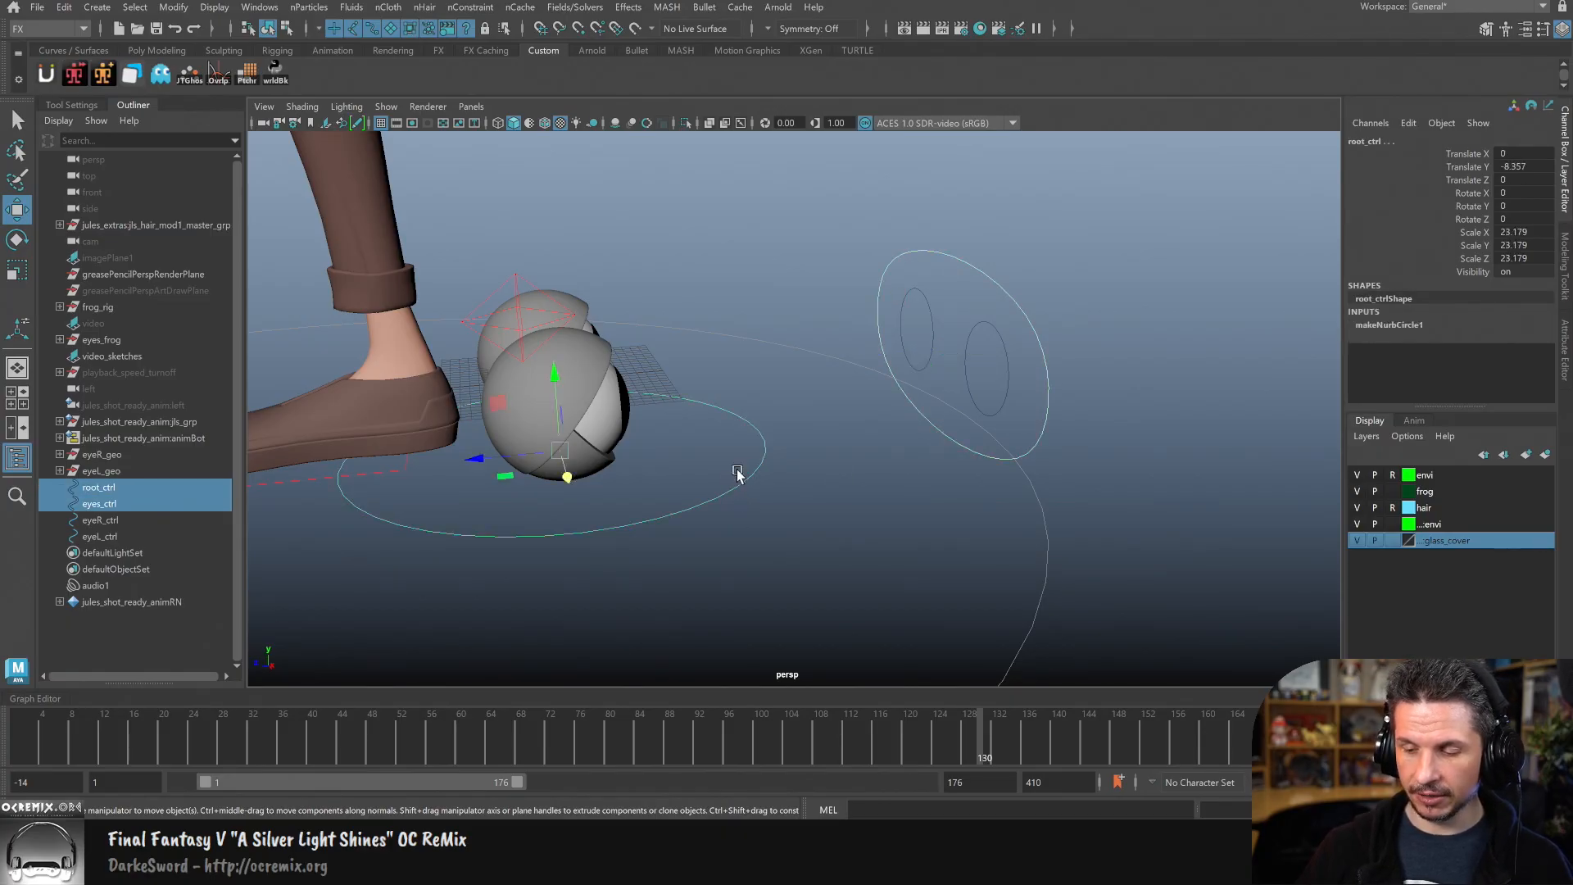
{"action": "key", "text": "p"}
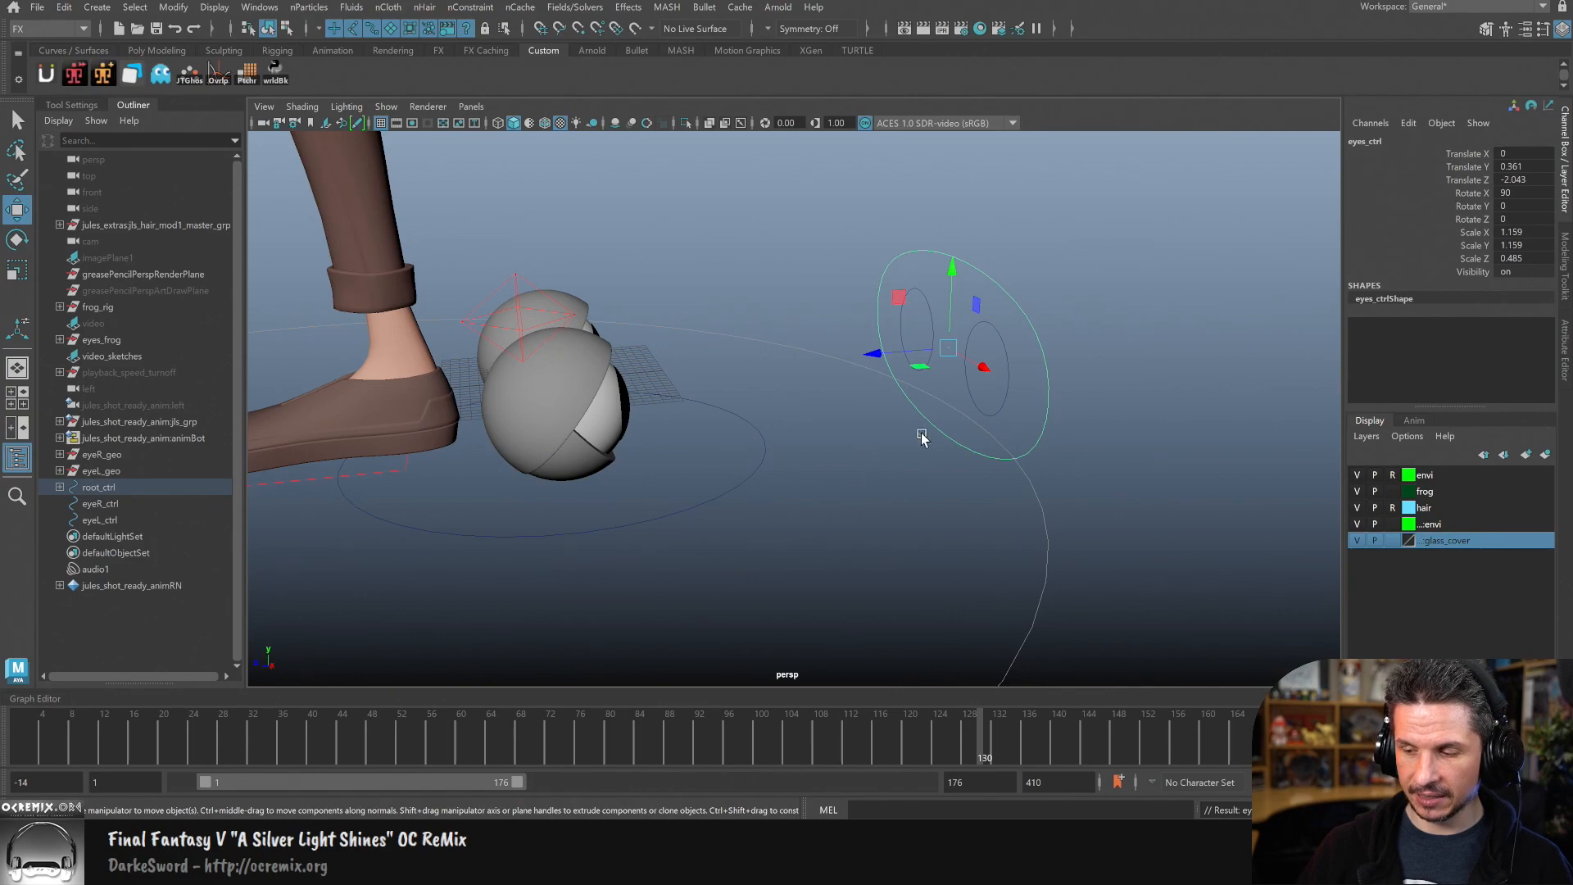
{"action": "left_click", "coordinate": [59, 487]}
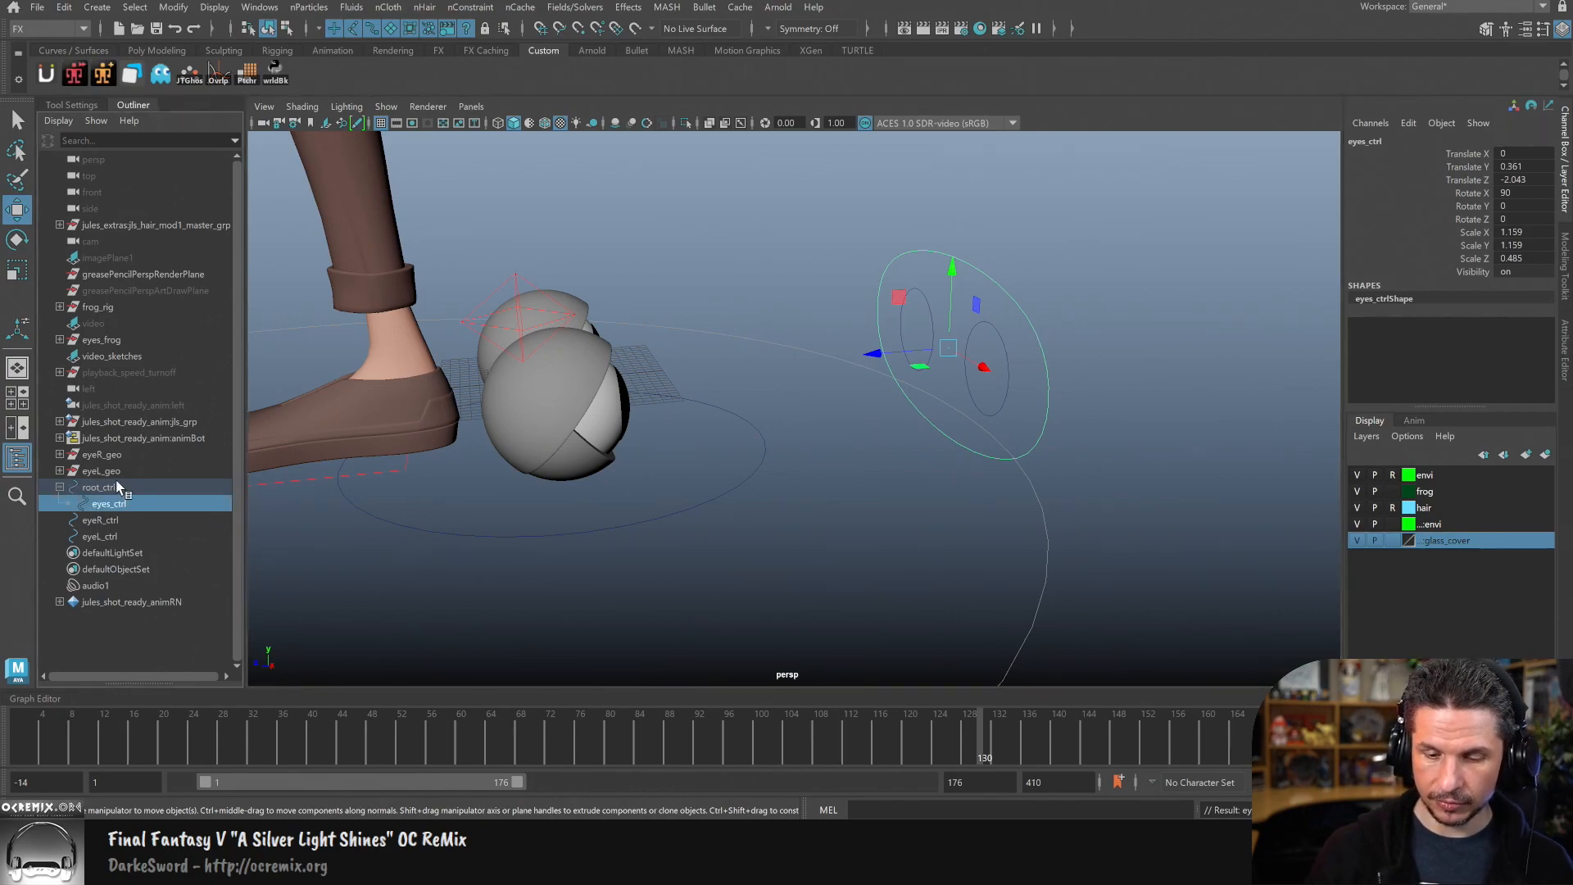
Step: Parent eyeR_ctrl and eyeL_ctrl under eyes_ctrl, expand eyes_ctrl in the hierarchy, and clear the selection
{"action": "left_click", "coordinate": [807, 403]}
{"action": "left_click_drag", "start_coordinate": [920, 324], "coordinate": [1002, 366]}
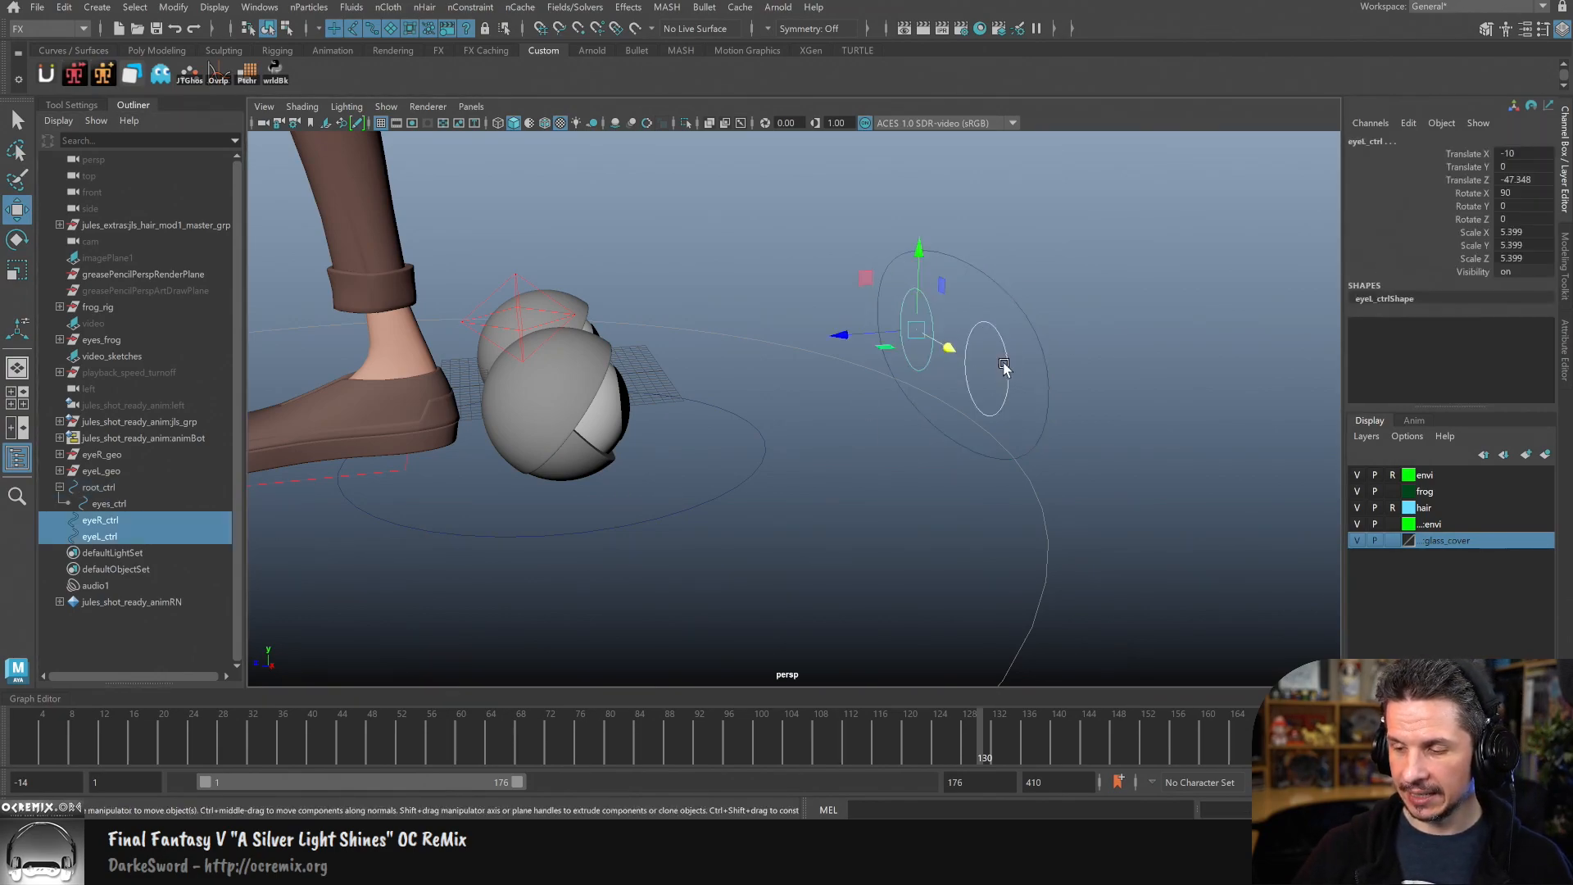
{"action": "left_click", "coordinate": [1041, 386], "text": "shift"}
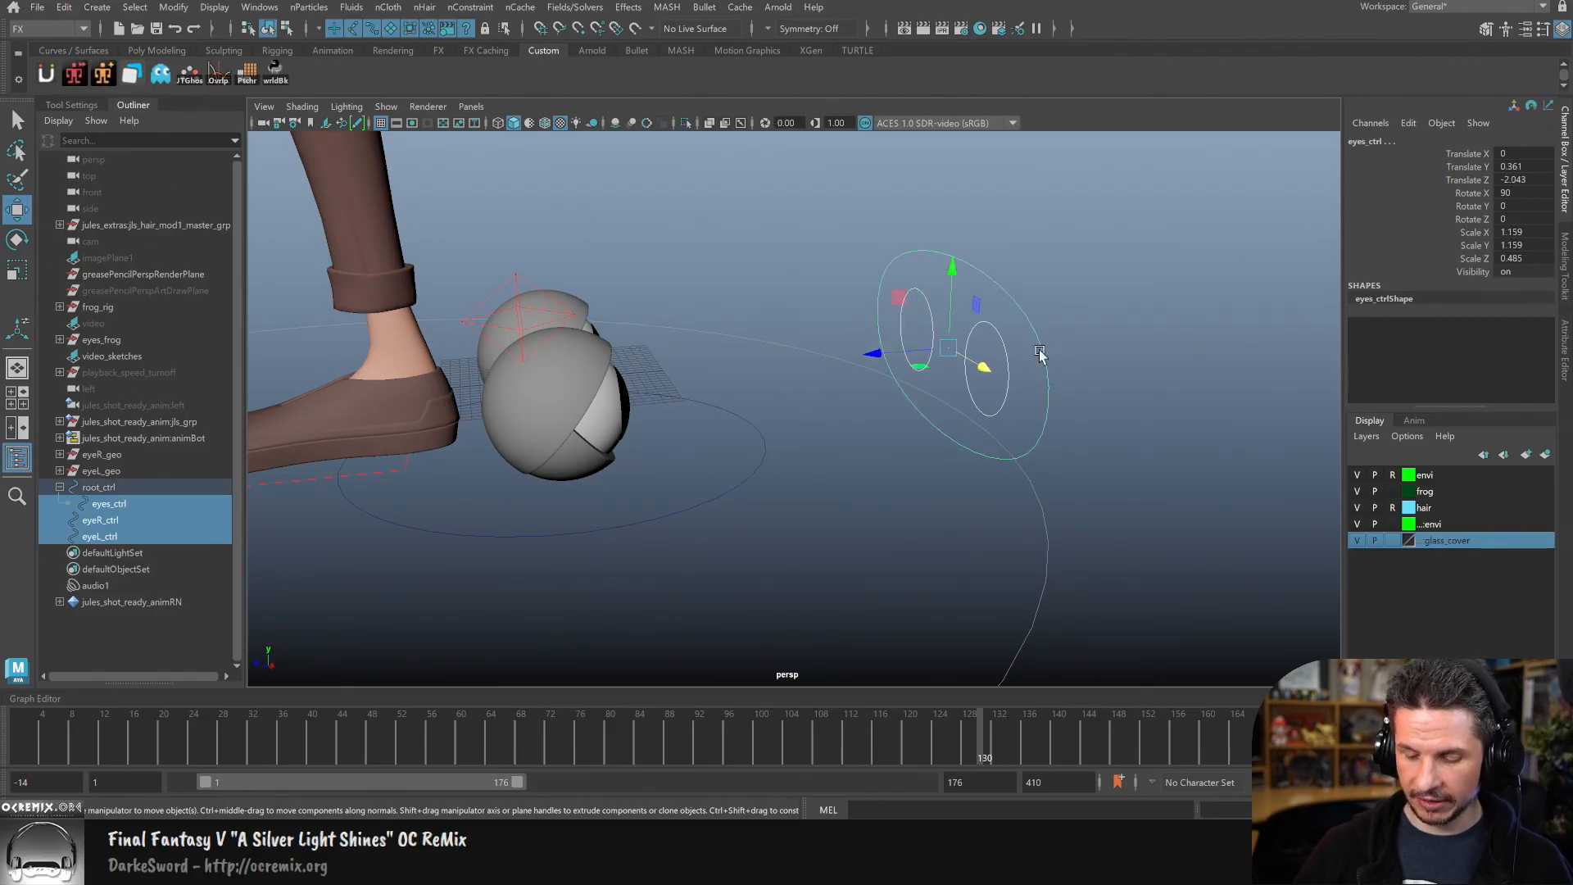
{"action": "key", "text": "p"}
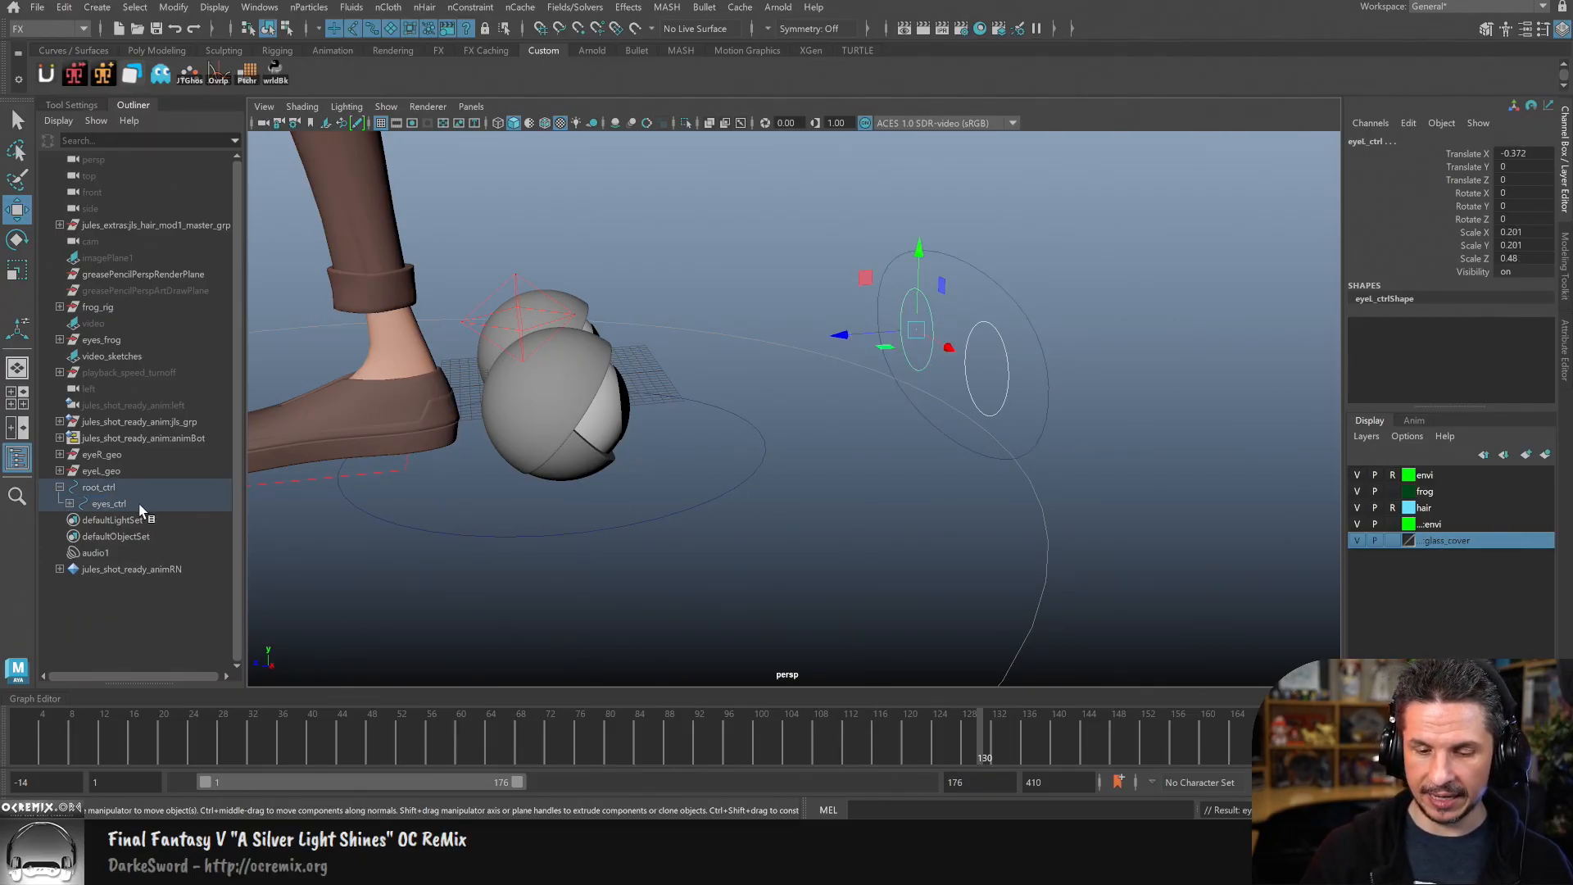
{"action": "left_click", "coordinate": [70, 502]}
{"action": "left_click", "coordinate": [933, 463]}
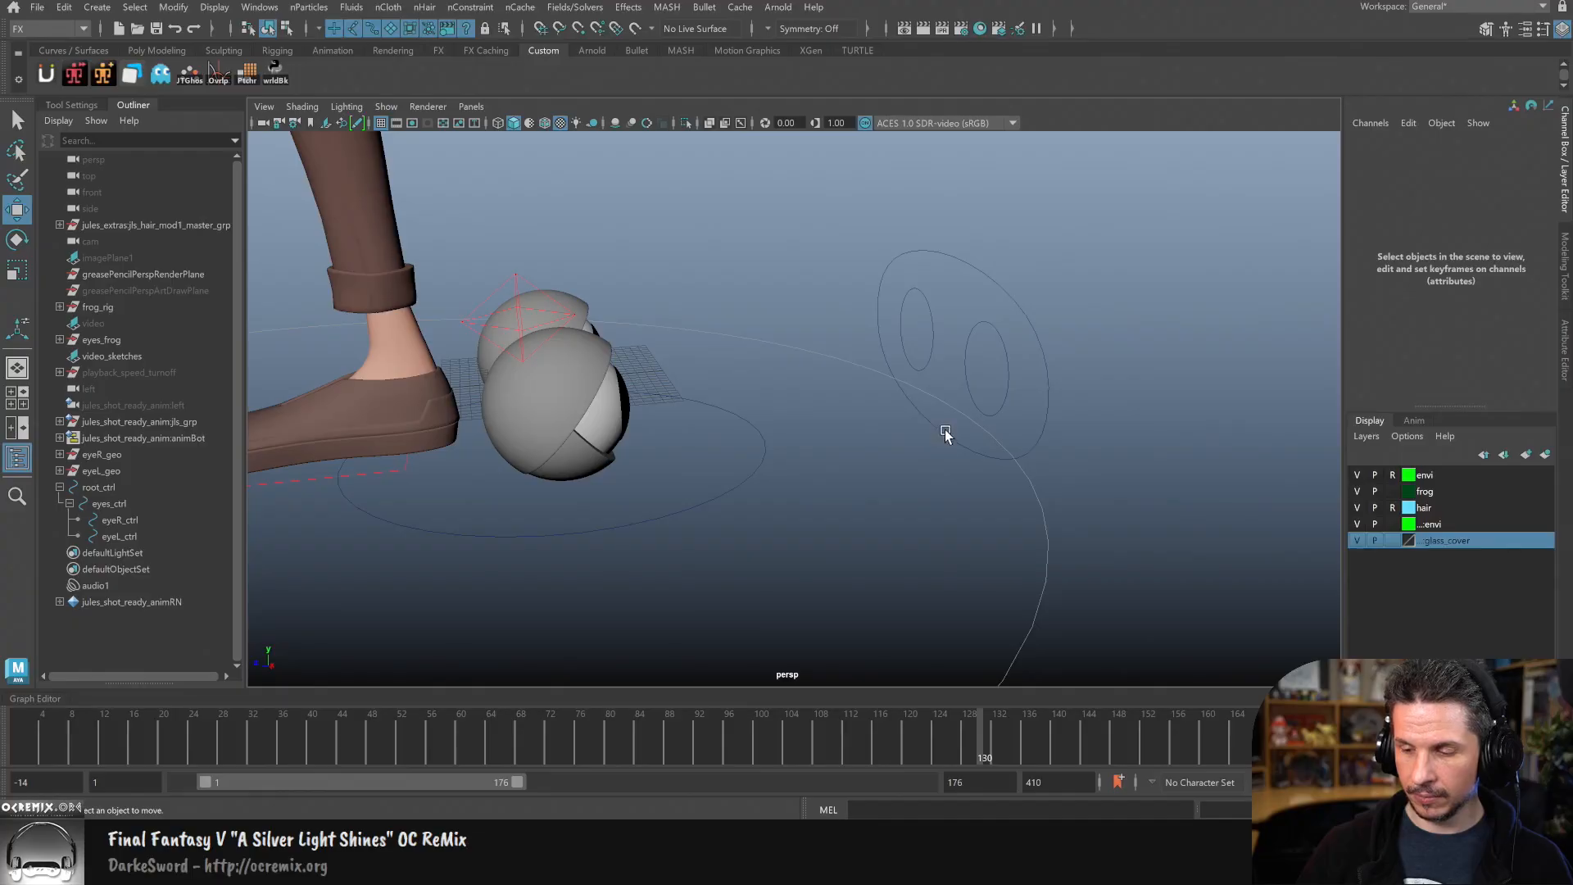
Step: Test the control hierarchy by rotating root_ctrl and eyes_ctrl in turn, undoing each rotation
{"action": "left_click", "coordinate": [688, 524]}
{"action": "key", "text": "e"}
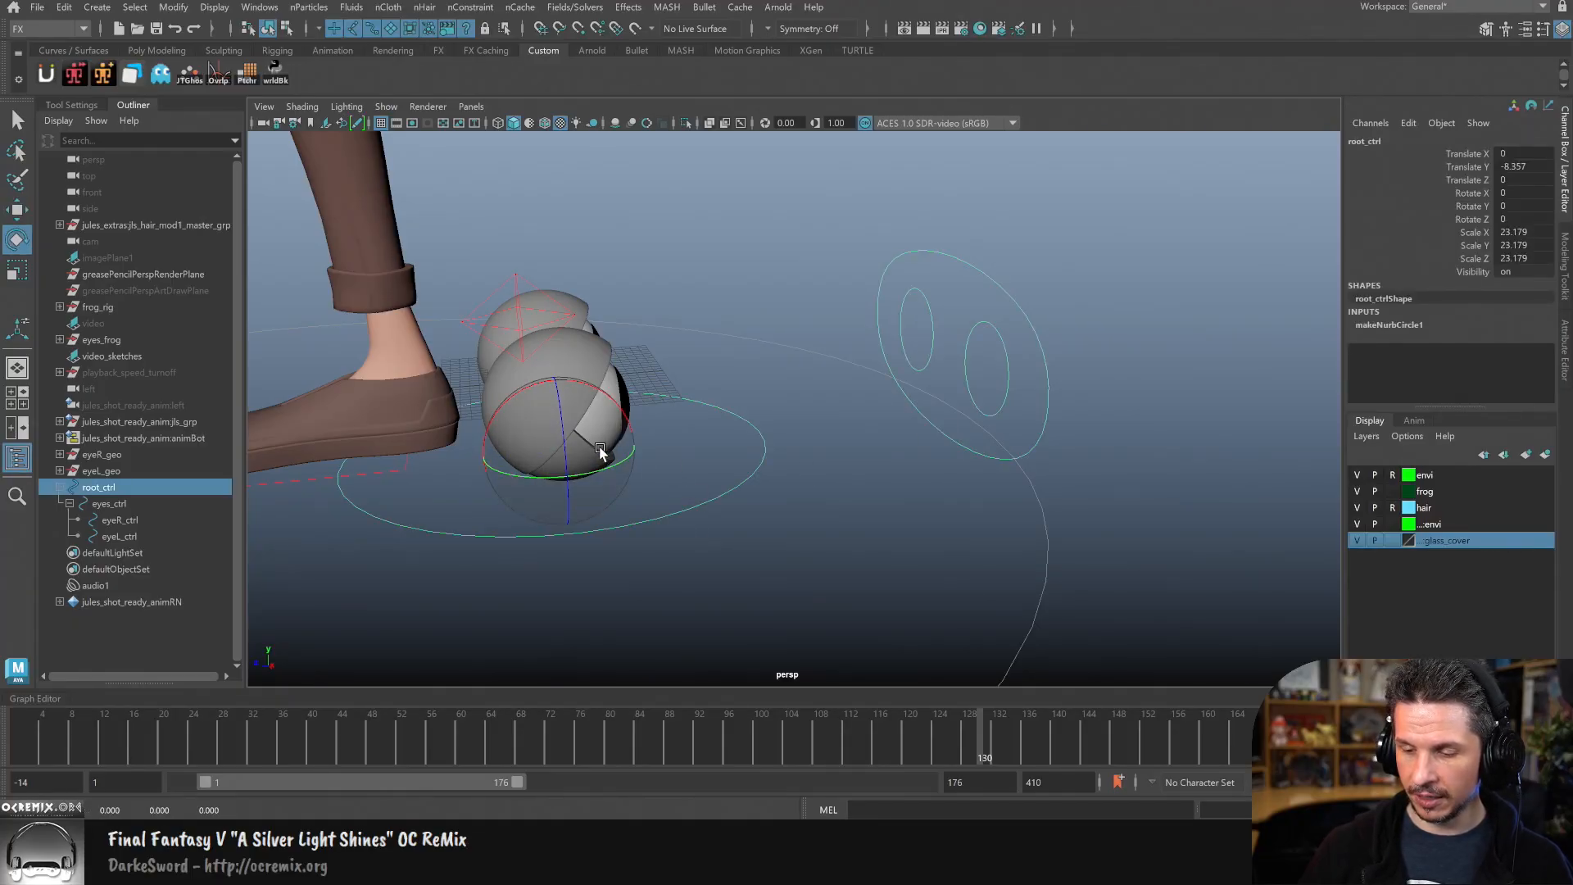
{"action": "left_click_drag", "start_coordinate": [690, 465], "coordinate": [572, 424], "text": "alt"}
{"action": "key", "text": "e"}
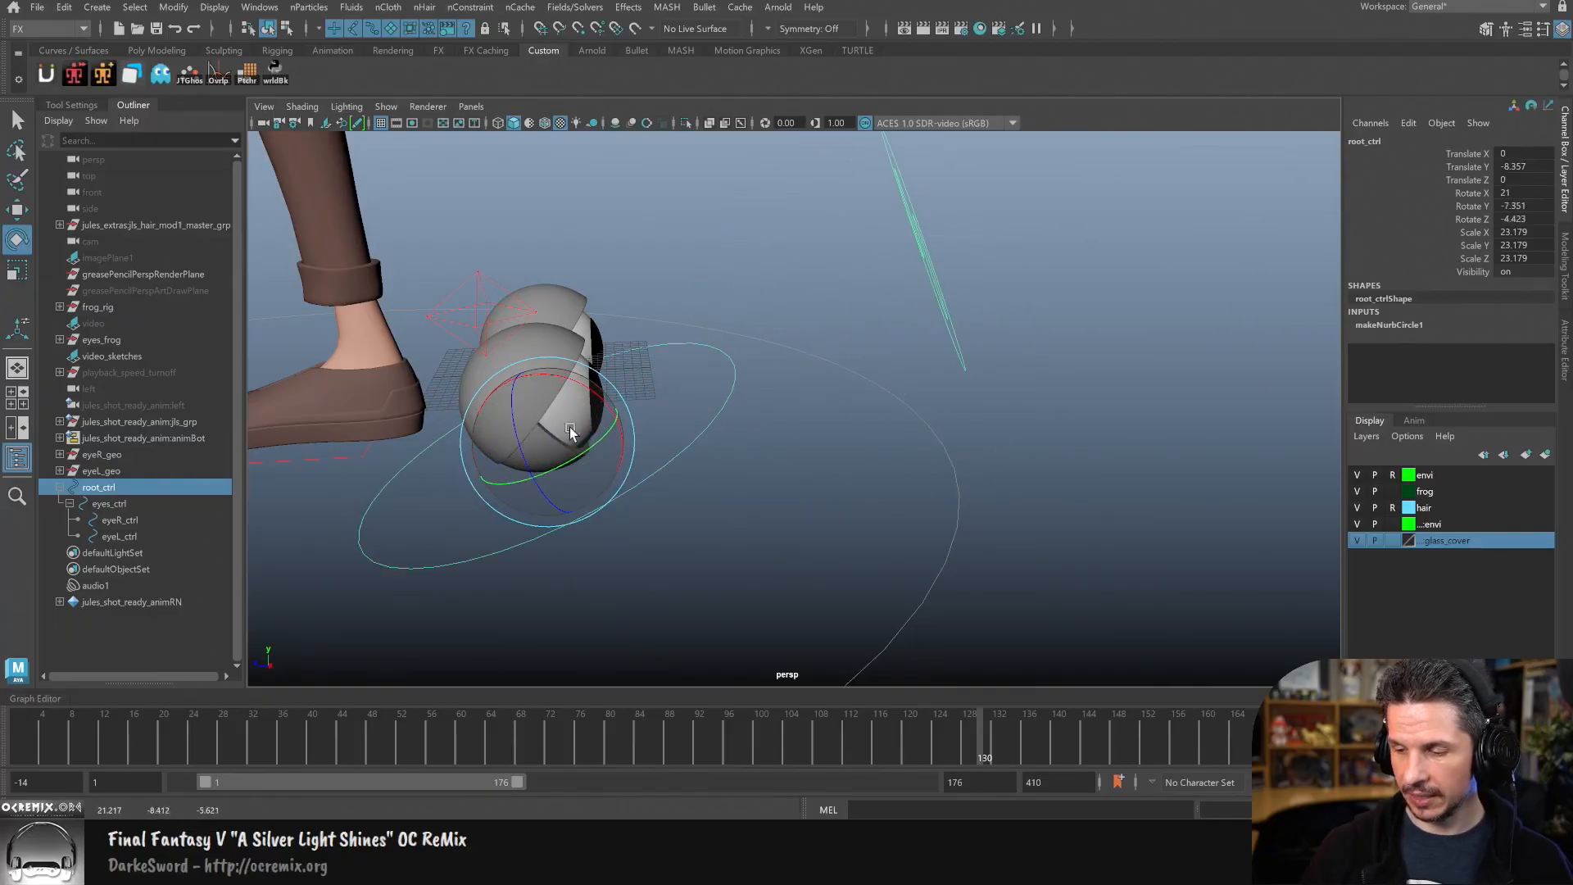
{"action": "key", "text": "ctrl+z"}
{"action": "left_click", "coordinate": [905, 385]}
{"action": "mouse_move", "coordinate": [941, 410]}
{"action": "left_mouse_down"}
{"action": "mouse_move", "coordinate": [920, 358]}
{"action": "mouse_move", "coordinate": [969, 385]}
{"action": "mouse_move", "coordinate": [930, 394]}
{"action": "left_mouse_up"}
{"action": "key", "text": "ctrl+z"}
Step: Test moving the individual eye controls inside eyes_ctrl, and undo the move
{"action": "left_click", "coordinate": [1050, 463]}
{"action": "left_click_drag", "start_coordinate": [933, 332], "coordinate": [1042, 428]}
{"action": "key", "text": "w"}
{"action": "left_click", "coordinate": [1077, 373]}
{"action": "left_click", "coordinate": [983, 383]}
{"action": "mouse_move", "coordinate": [1043, 300]}
{"action": "left_mouse_down"}
{"action": "mouse_move", "coordinate": [1089, 290]}
{"action": "mouse_move", "coordinate": [1042, 303]}
{"action": "left_mouse_up"}
{"action": "key", "text": "ctrl+z"}
Step: Enable drawing overrides on the eyes_ctrl shape and set its index color to yellow
{"action": "left_click_drag", "start_coordinate": [1154, 388], "coordinate": [1025, 456], "text": "alt"}
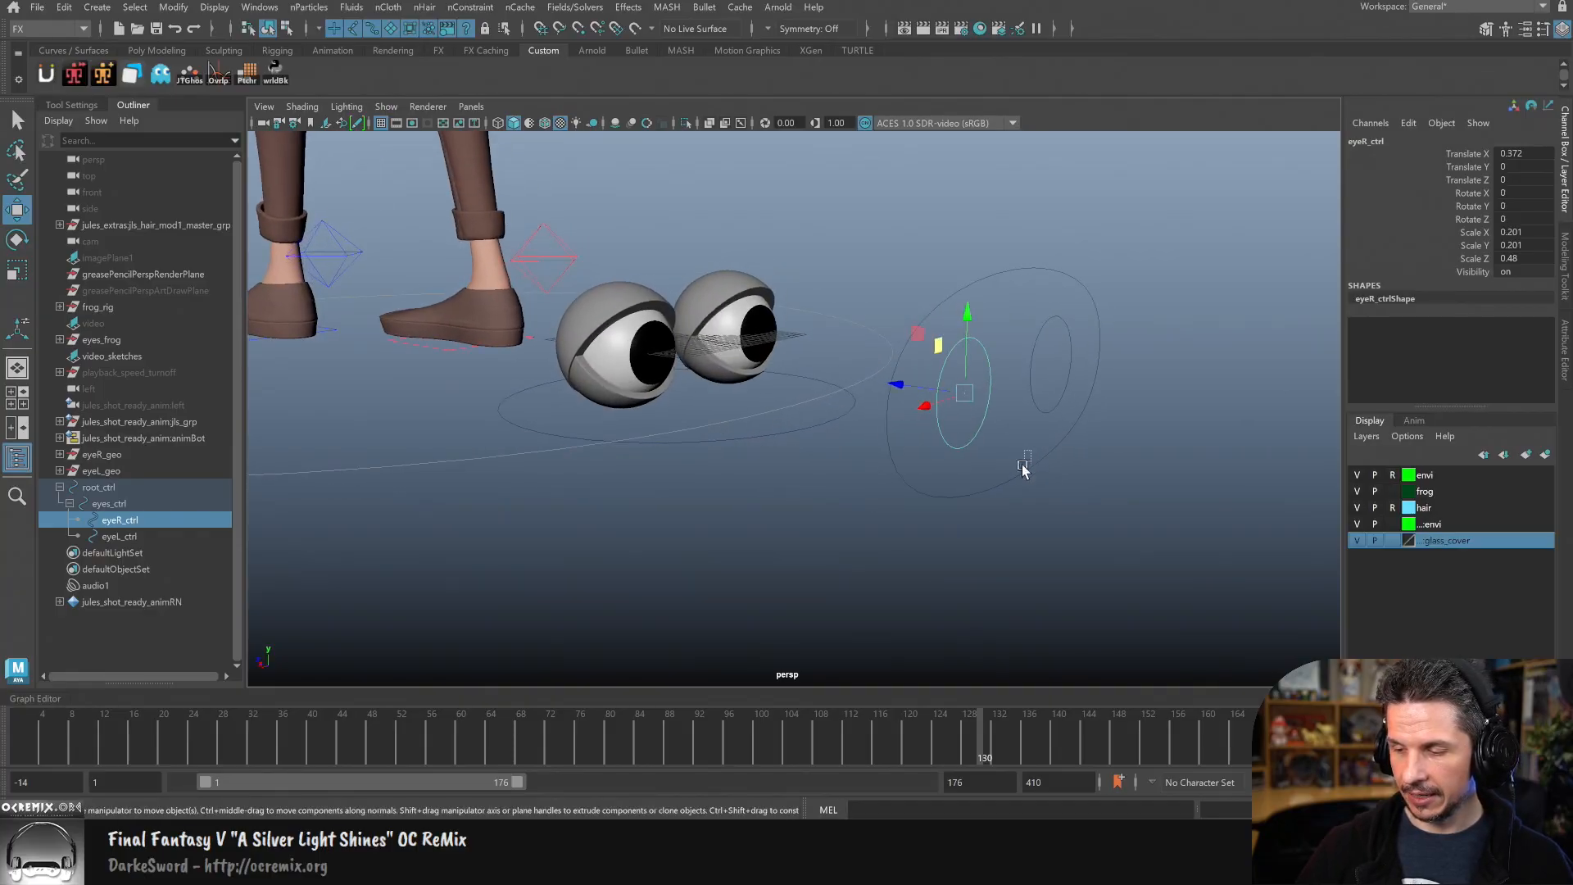
{"action": "key", "text": "Up"}
{"action": "key", "text": "ctrl+a"}
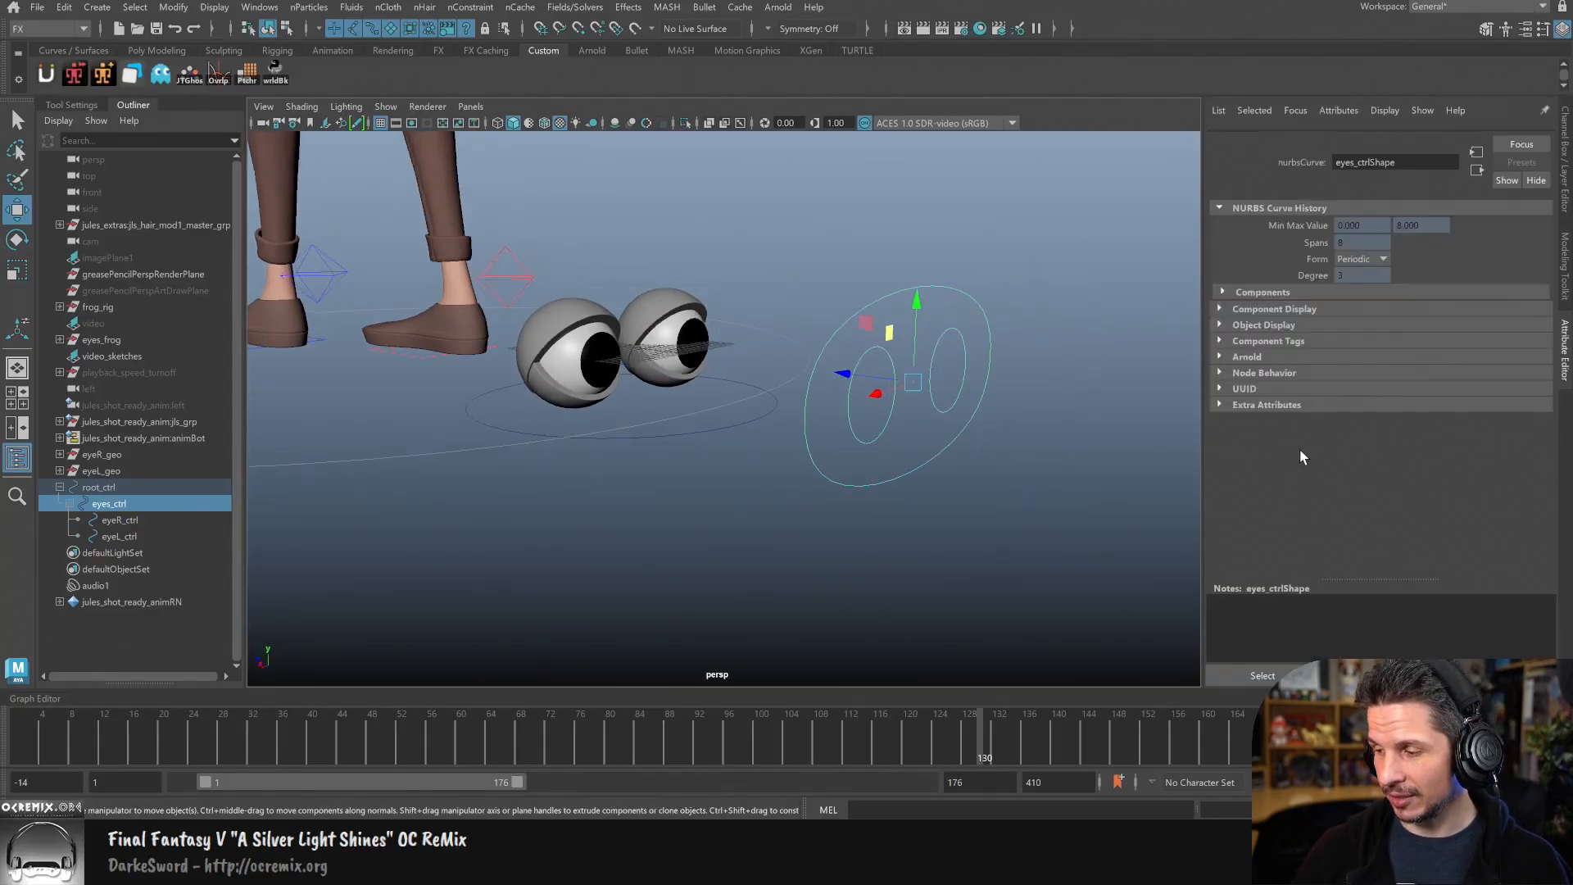
{"action": "left_click", "coordinate": [1221, 340]}
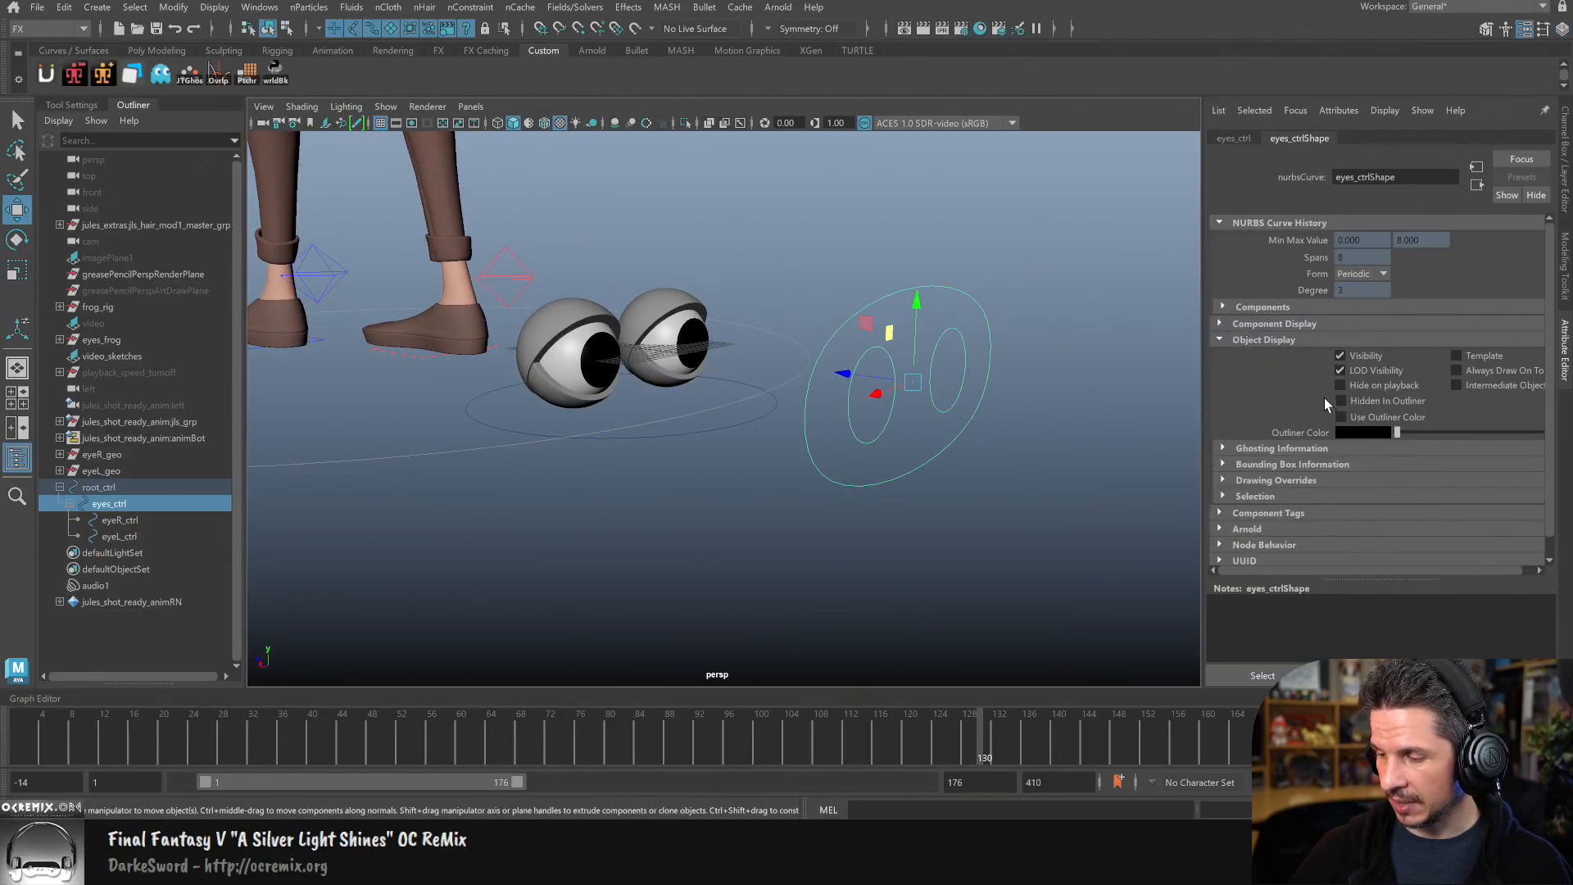
{"action": "left_click", "coordinate": [1245, 479]}
{"action": "left_click", "coordinate": [1381, 500]}
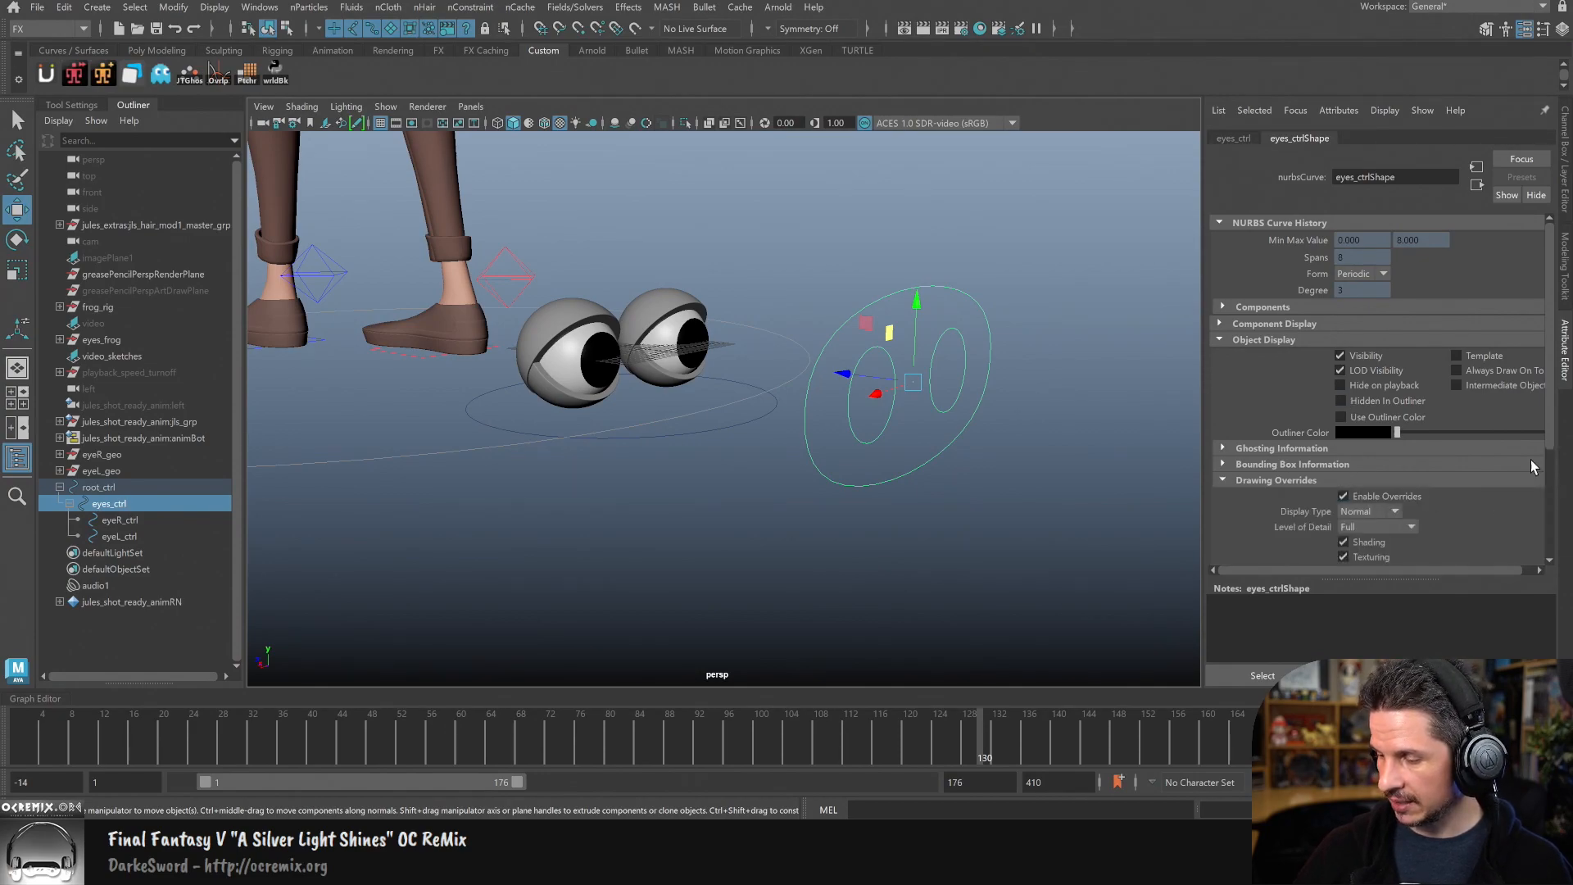
{"action": "scroll", "coordinate": [1545, 459], "scroll_direction": "down", "scroll_amount": 3}
{"action": "left_click_drag", "start_coordinate": [1404, 497], "coordinate": [1476, 498]}
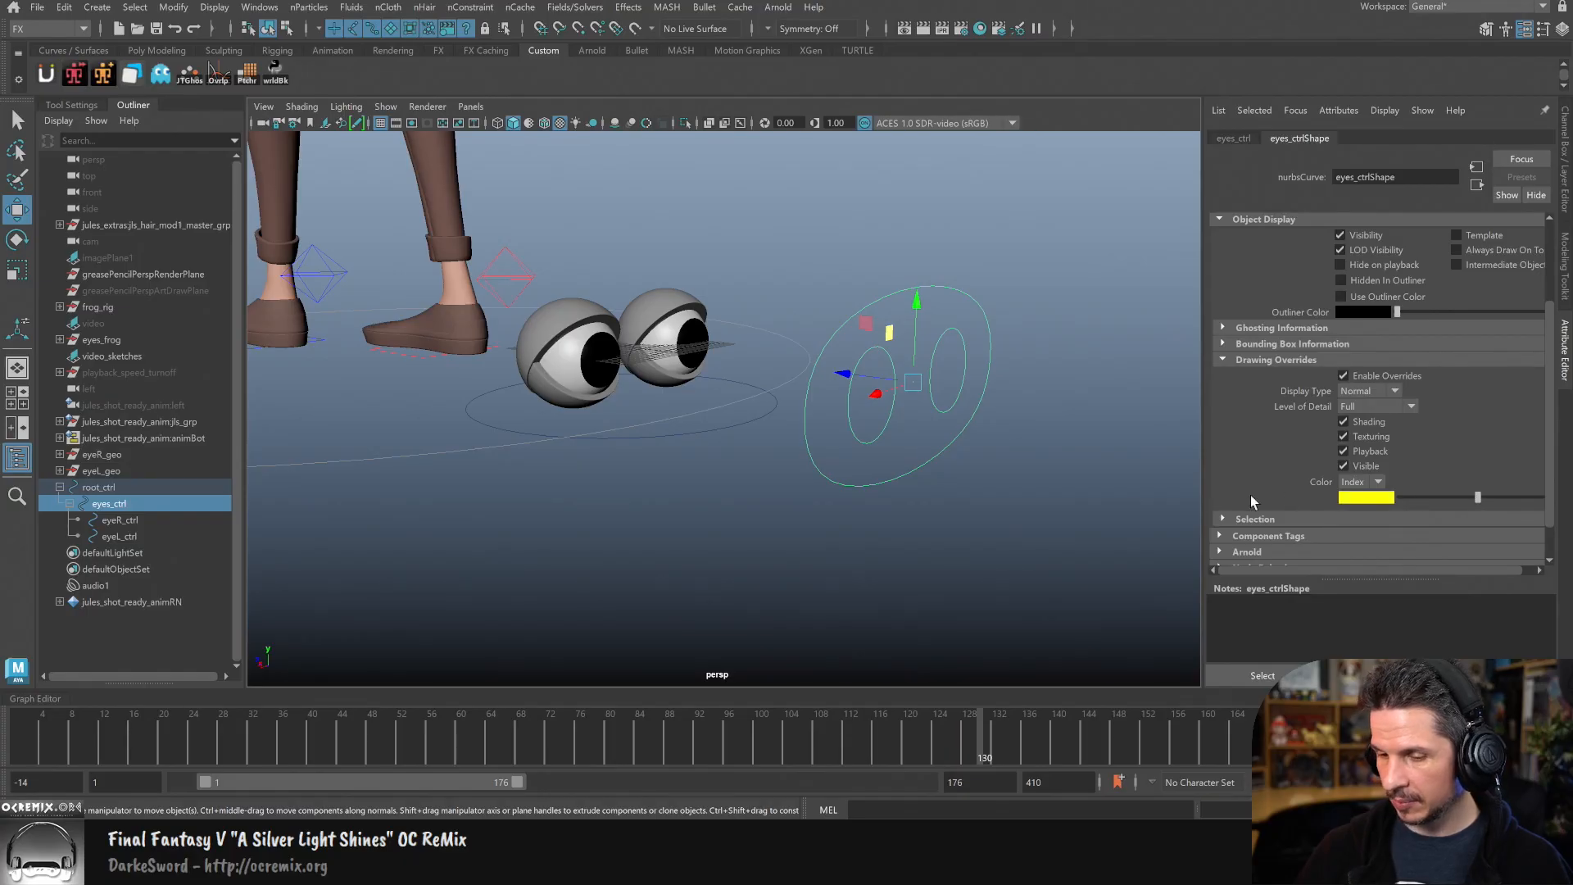
Step: Enable drawing overrides on the eyeR_ctrl shape and set its index color to red
{"action": "left_click_drag", "start_coordinate": [934, 495], "coordinate": [888, 516], "text": "alt"}
{"action": "left_click", "coordinate": [848, 477]}
{"action": "left_click", "coordinate": [785, 480]}
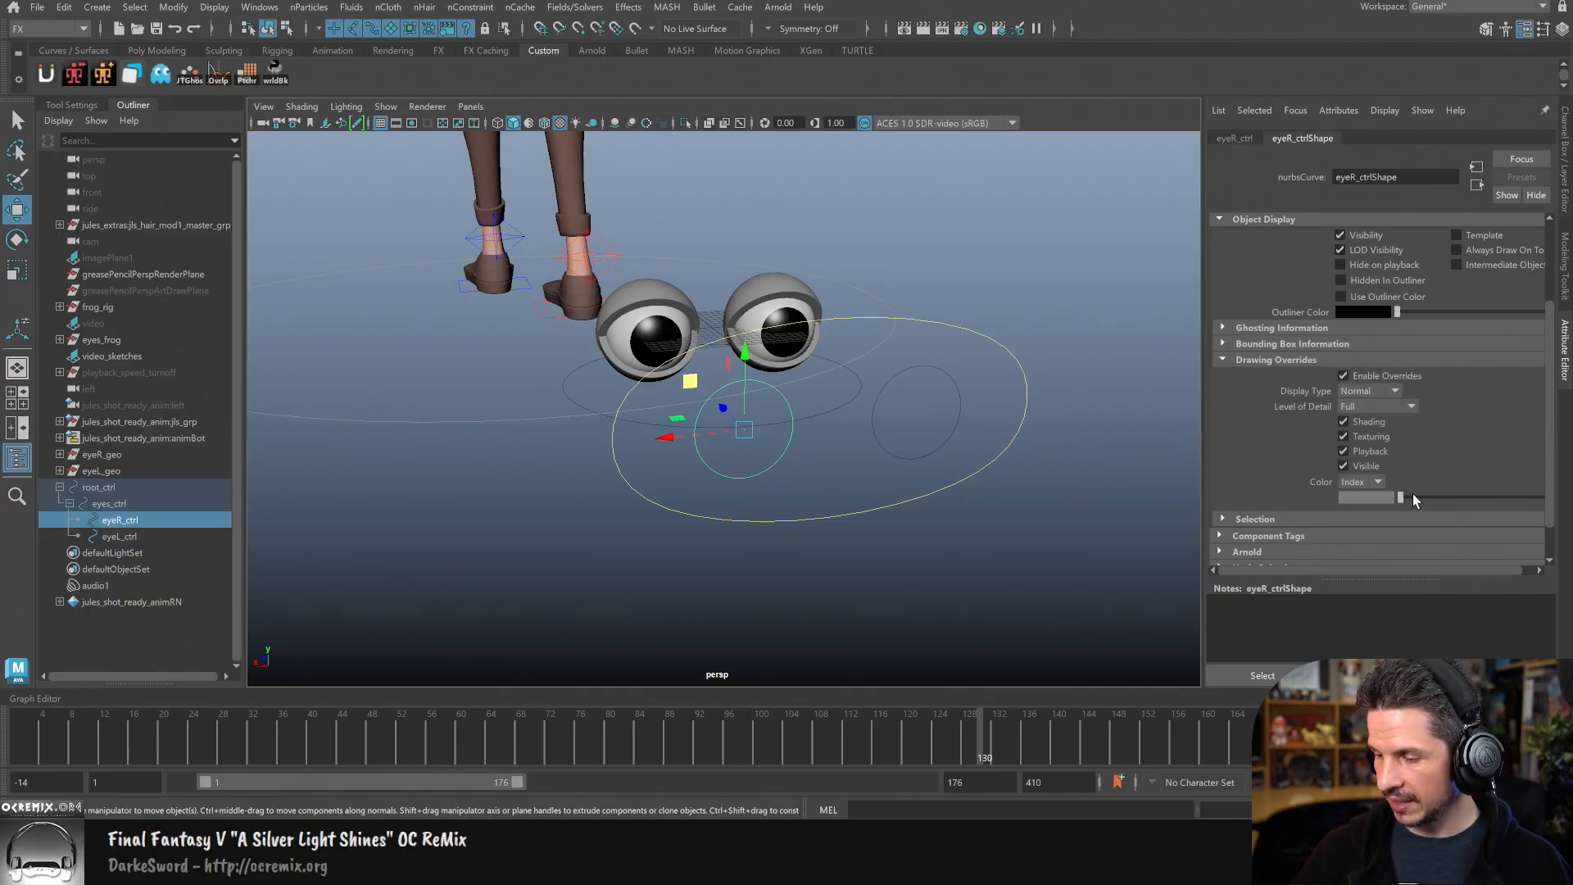
{"action": "left_click_drag", "start_coordinate": [1402, 497], "coordinate": [1458, 498]}
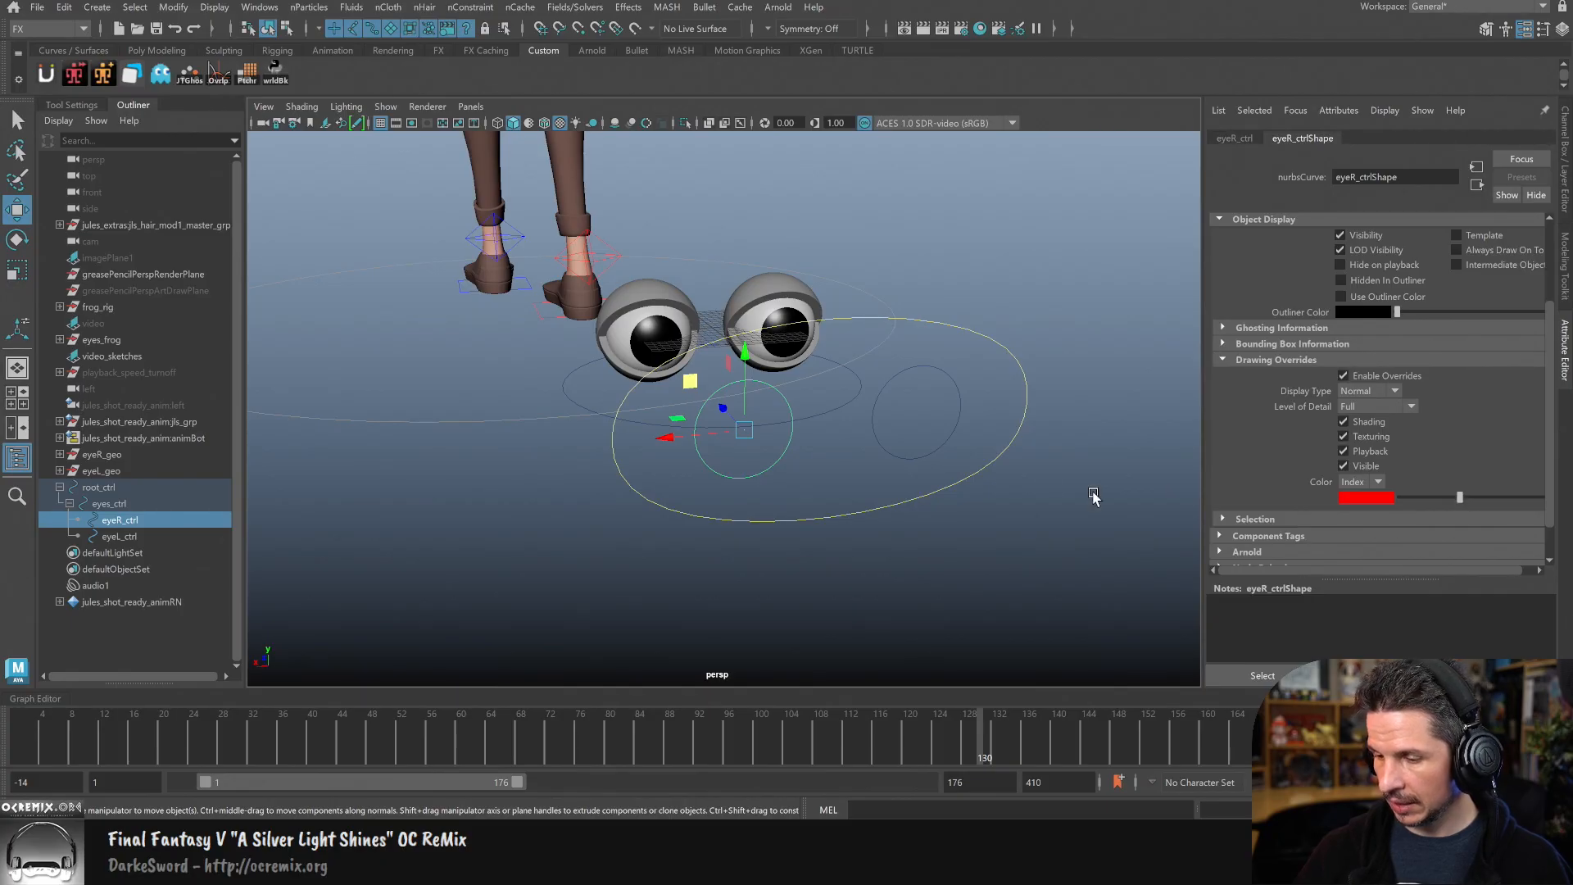
Step: Enable drawing overrides on the eyeL_ctrl shape, set its index color to blue, and deselect it
{"action": "left_click", "coordinate": [914, 411]}
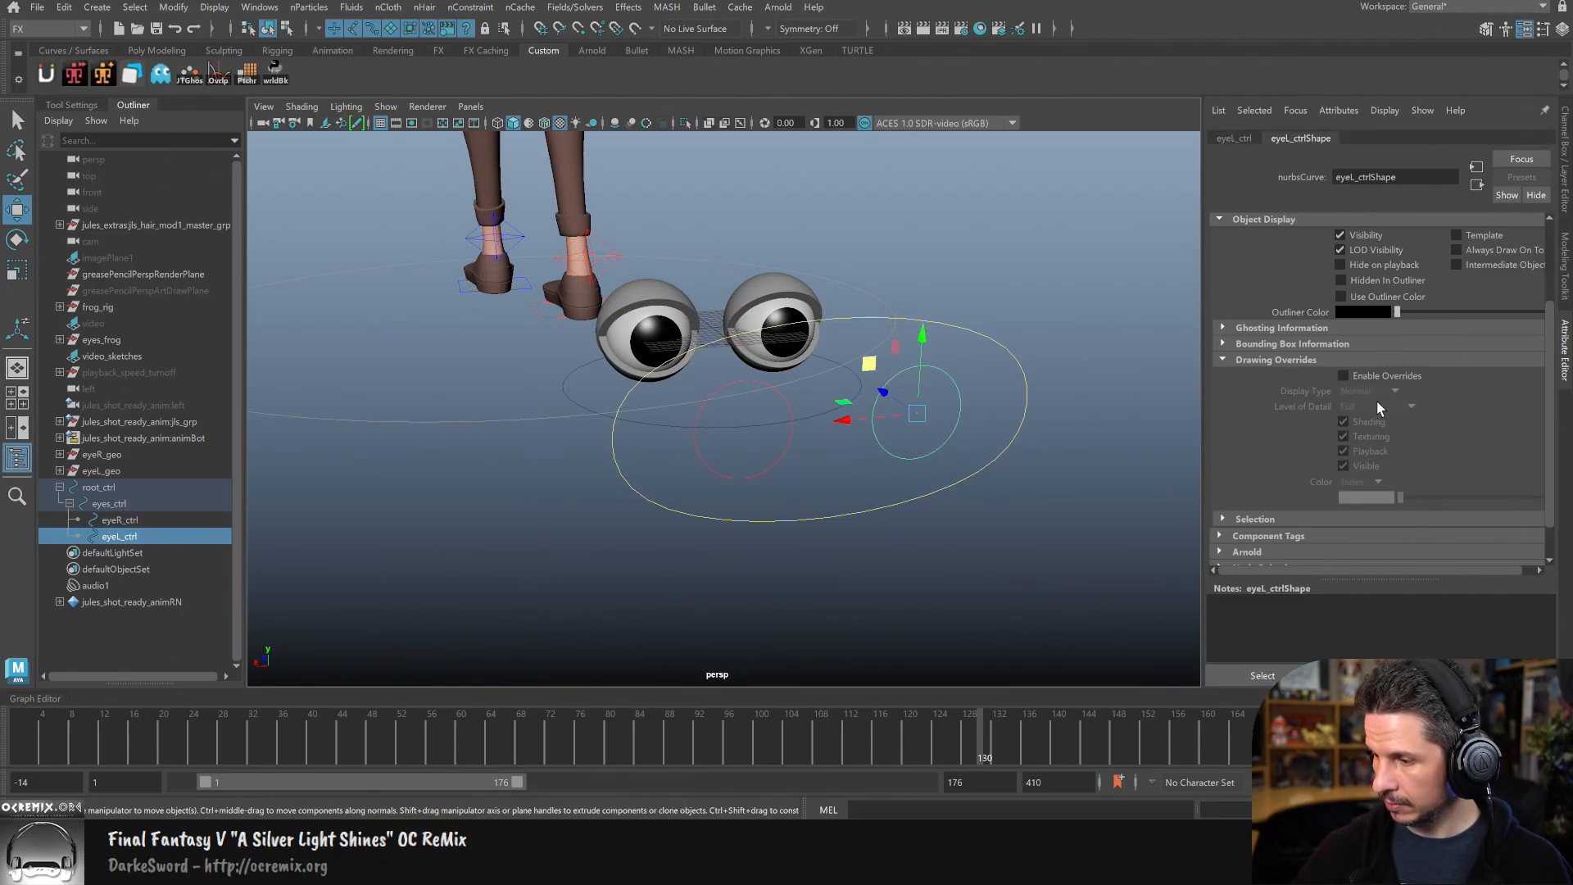
{"action": "left_click", "coordinate": [1370, 376]}
{"action": "left_click_drag", "start_coordinate": [1403, 498], "coordinate": [1424, 498]}
{"action": "left_click", "coordinate": [1083, 524]}
{"action": "left_click_drag", "start_coordinate": [1084, 524], "coordinate": [1063, 562], "text": "alt"}
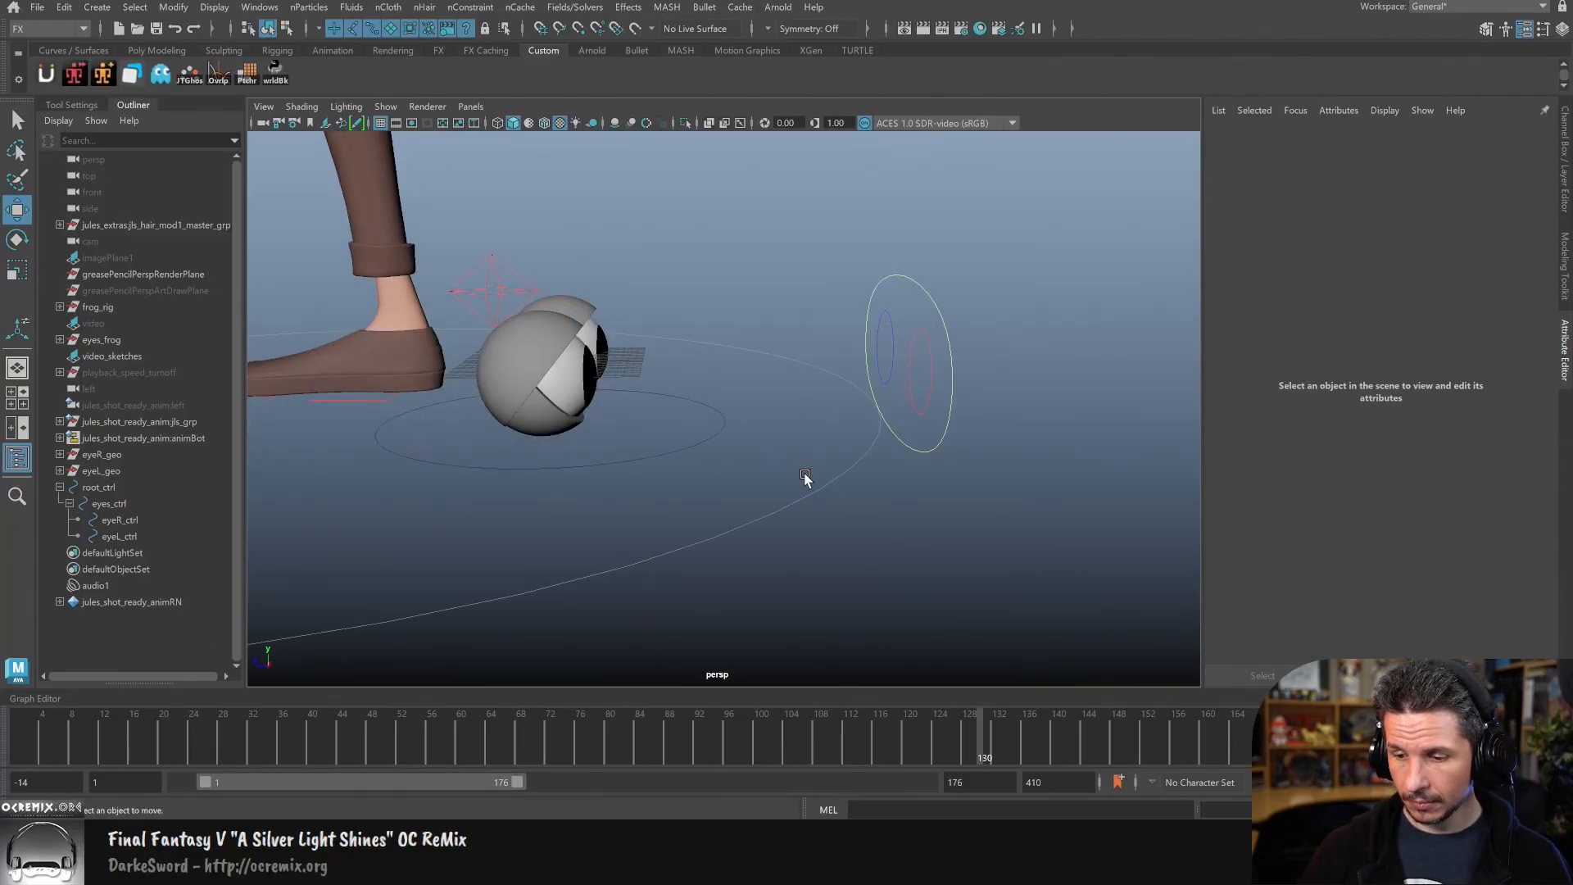
{"action": "key", "text": "space"}
{"action": "left_click_drag", "start_coordinate": [969, 494], "coordinate": [959, 530], "text": "alt"}
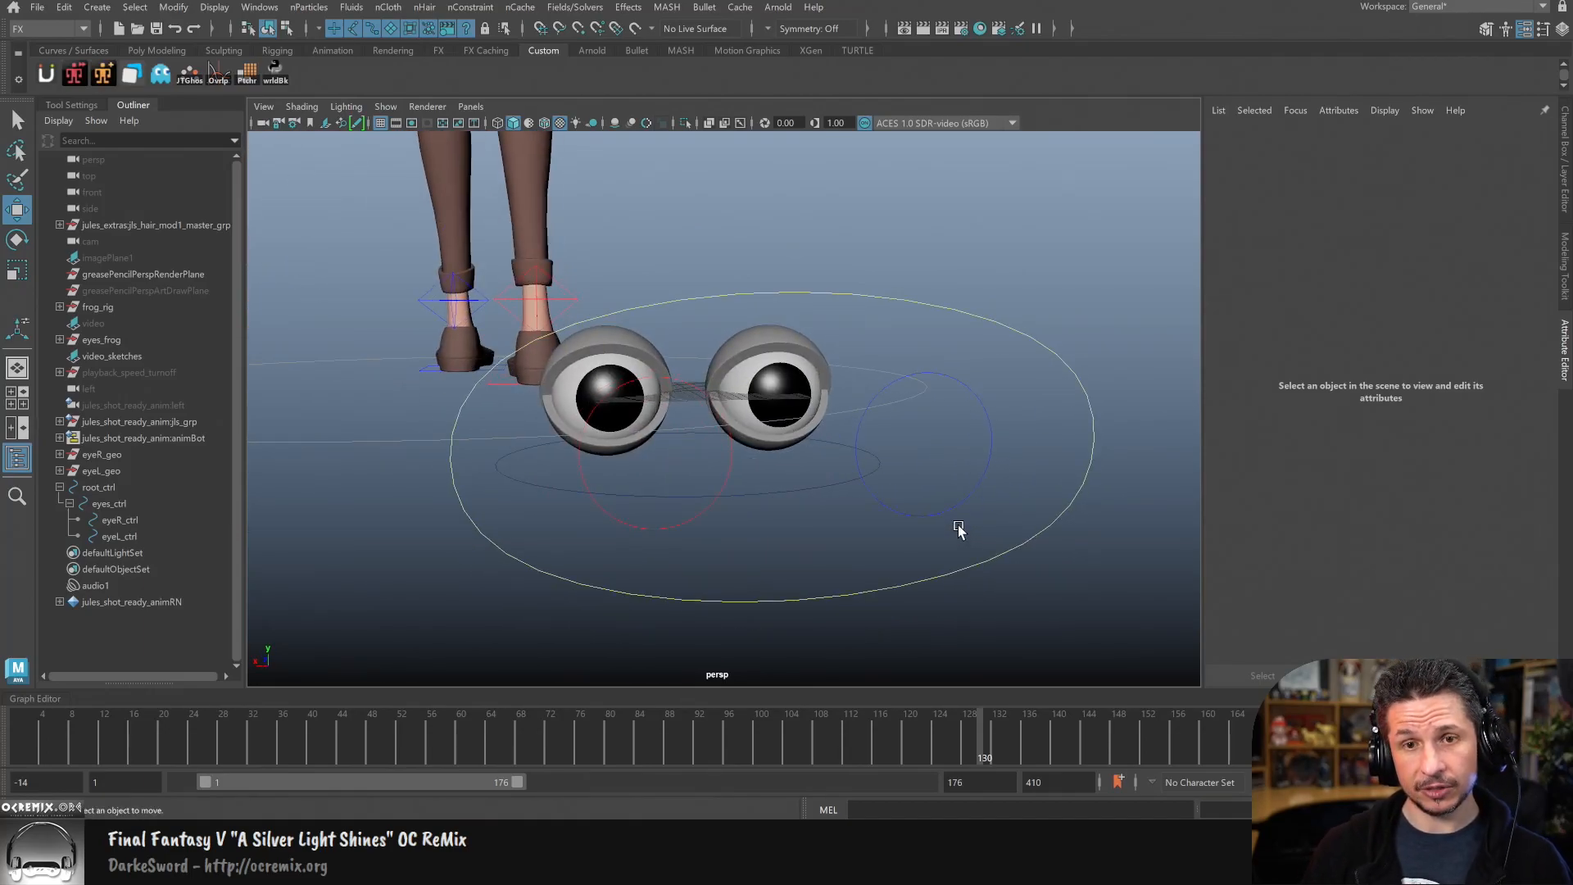
{"action": "left_click_drag", "start_coordinate": [899, 512], "coordinate": [794, 541], "text": "alt"}
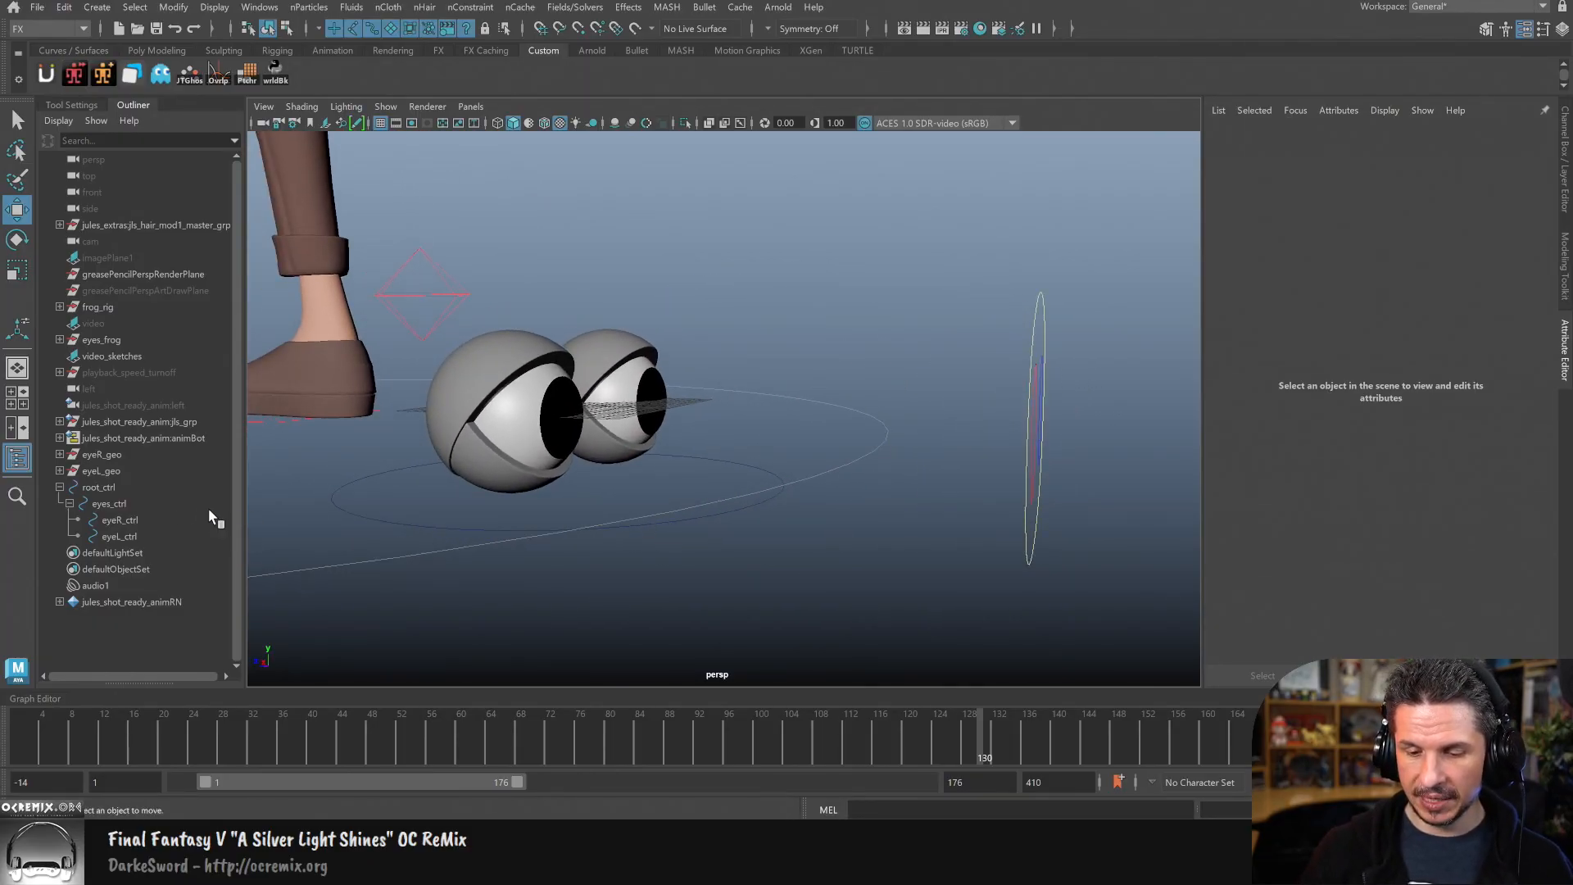
{"action": "left_click", "coordinate": [121, 468]}
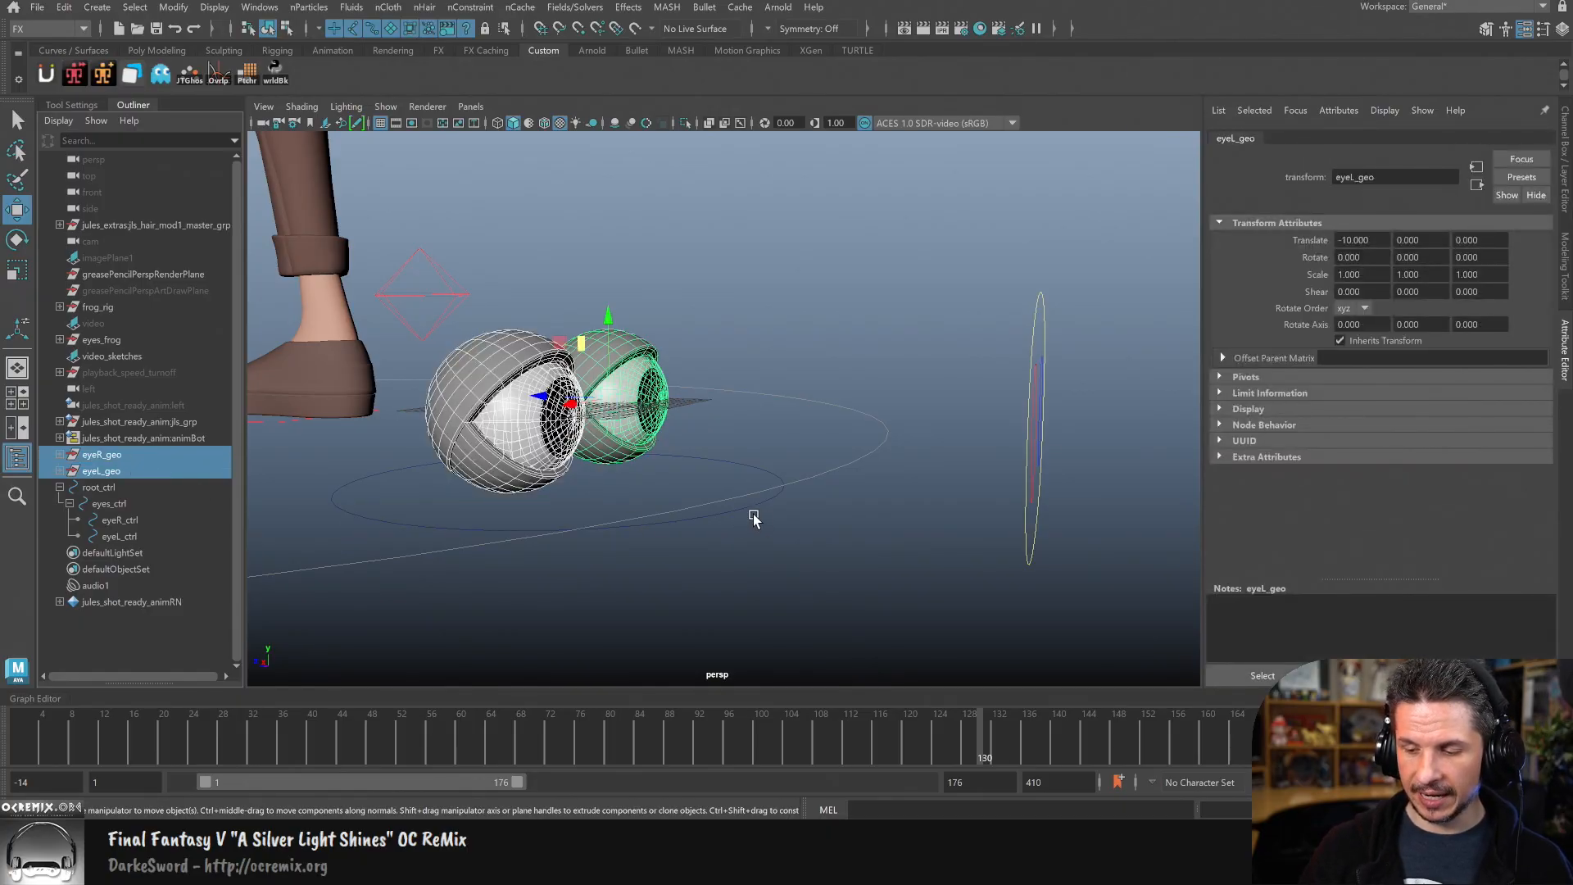
{"action": "left_click", "coordinate": [747, 516]}
{"action": "left_click_drag", "start_coordinate": [534, 434], "coordinate": [543, 485]}
{"action": "key", "text": "ctrl+z"}
Step: Group eyeR_geo and eyeL_geo, rename the group eyes_grp, and test-move it, undoing the move
{"action": "left_click", "coordinate": [123, 456]}
{"action": "left_click", "coordinate": [162, 472], "text": "shift"}
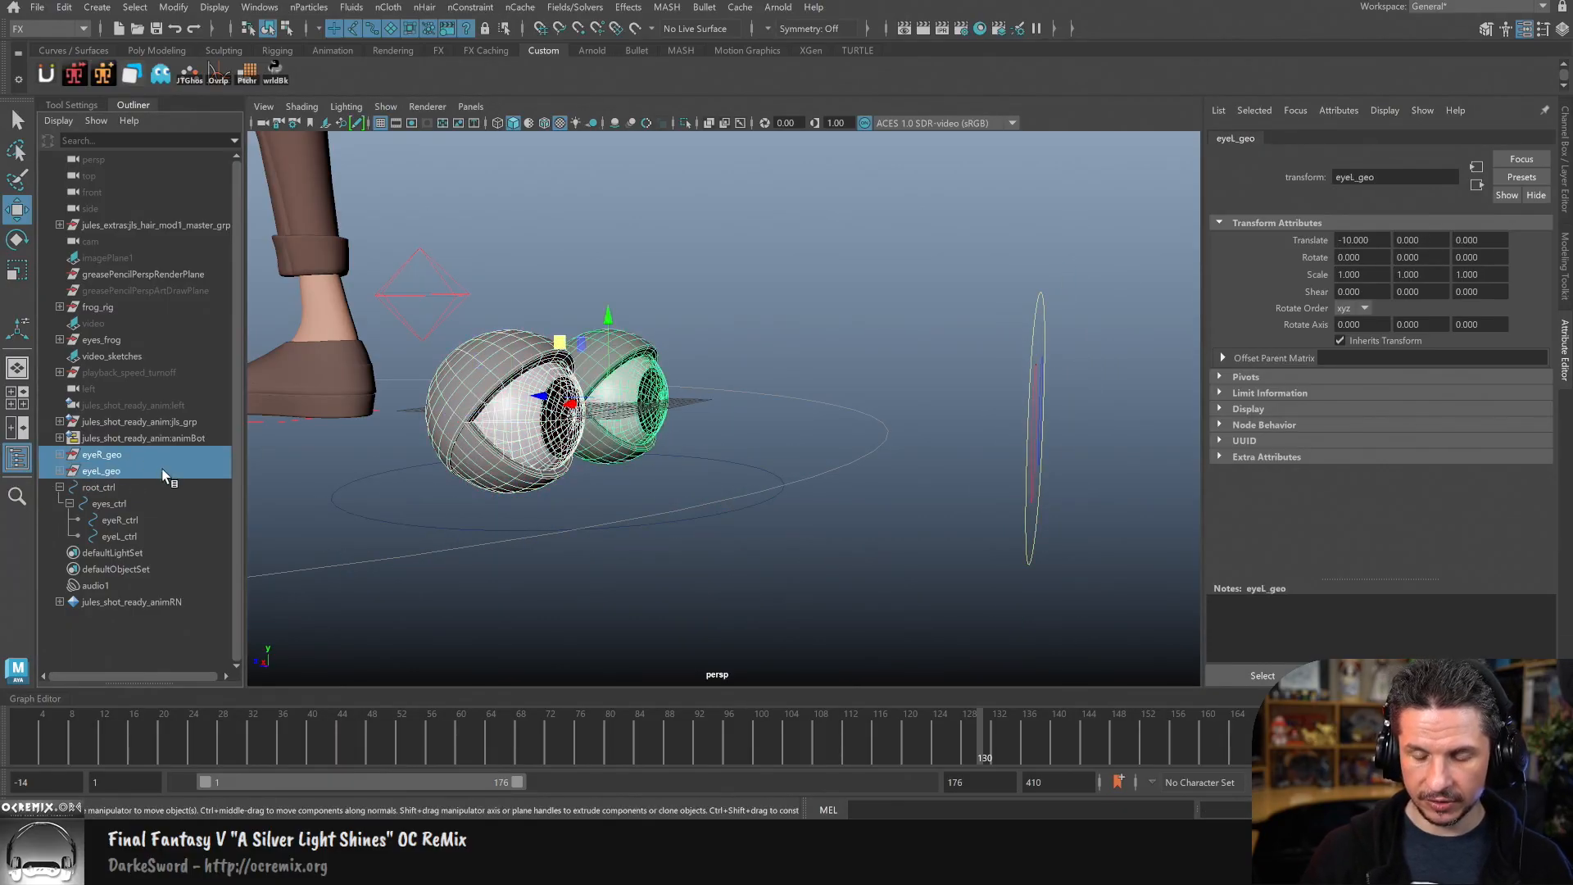
{"action": "key", "text": "ctrl+g"}
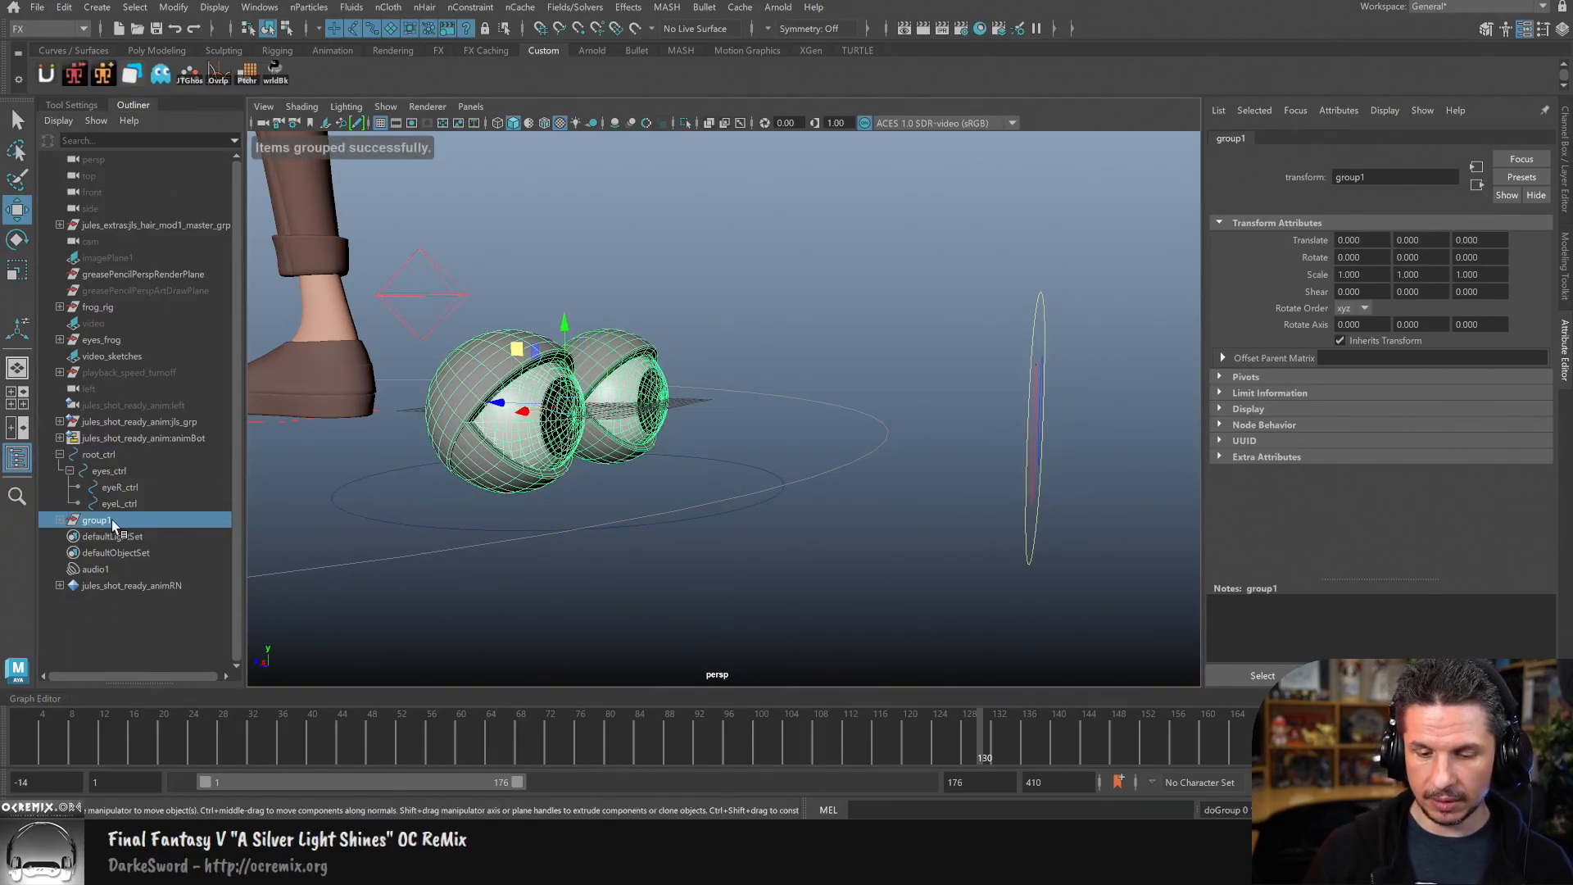
{"action": "left_click", "coordinate": [60, 520]}
{"action": "double_click", "coordinate": [105, 521]}
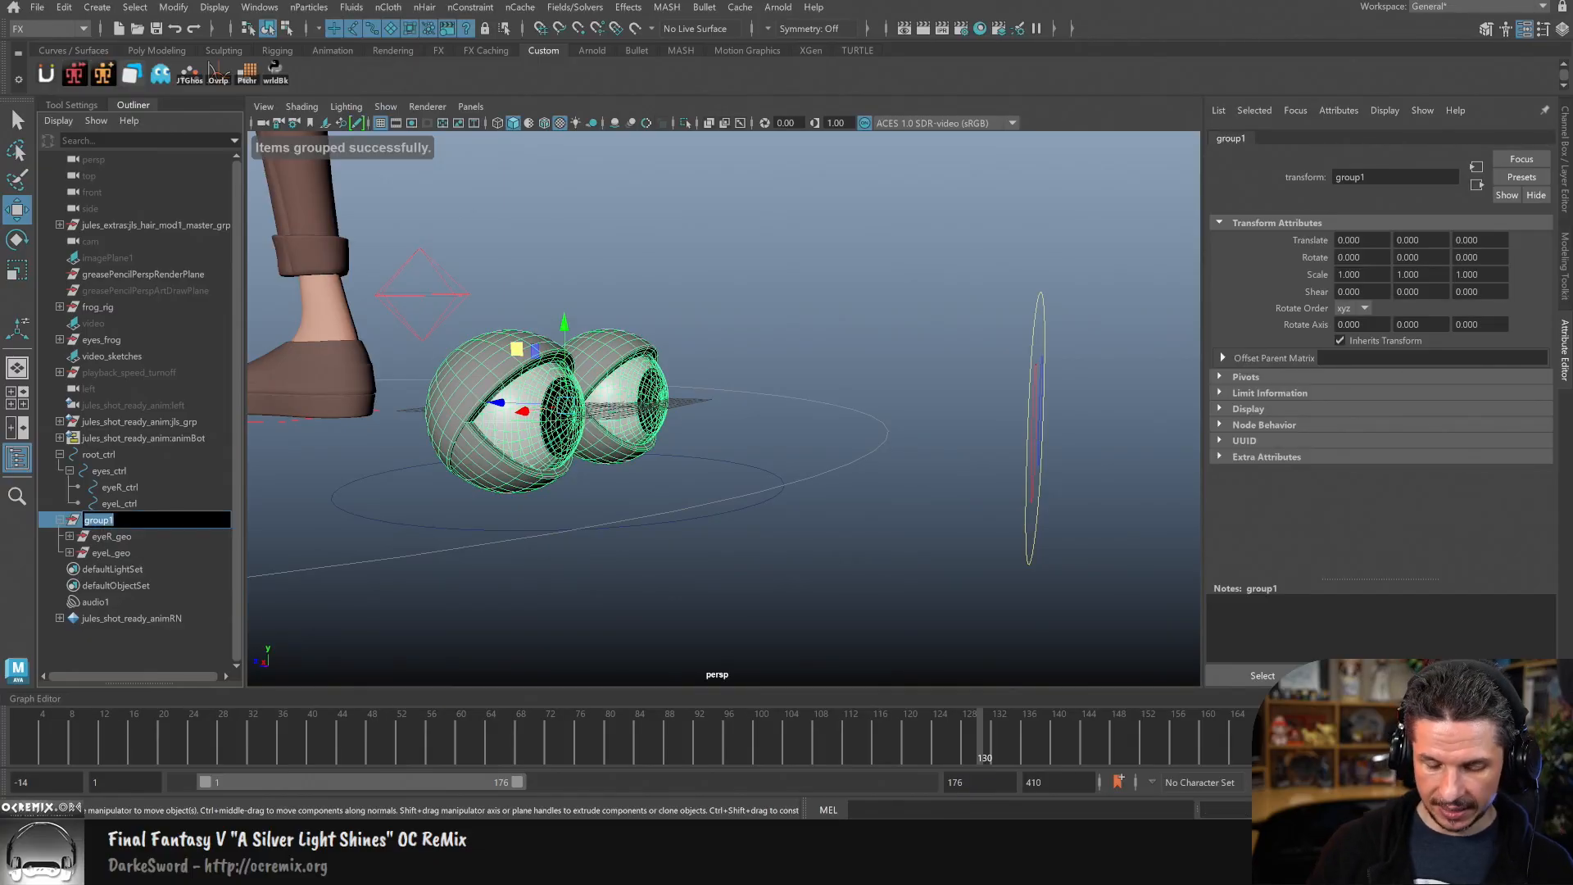
{"action": "type", "text": "eyes_"}
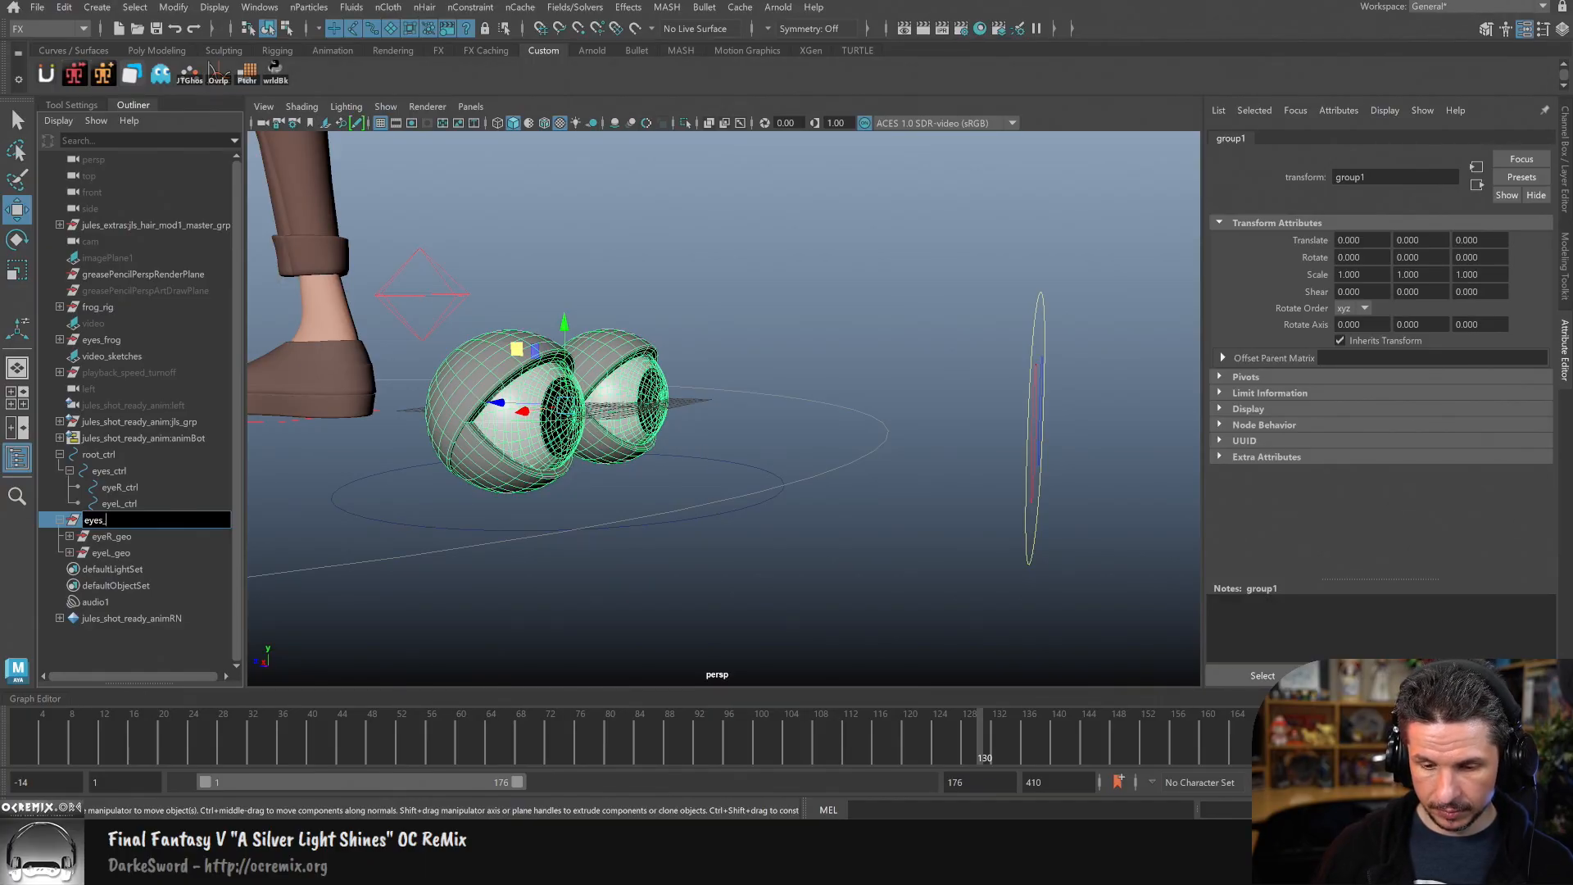
{"action": "key", "text": "Return"}
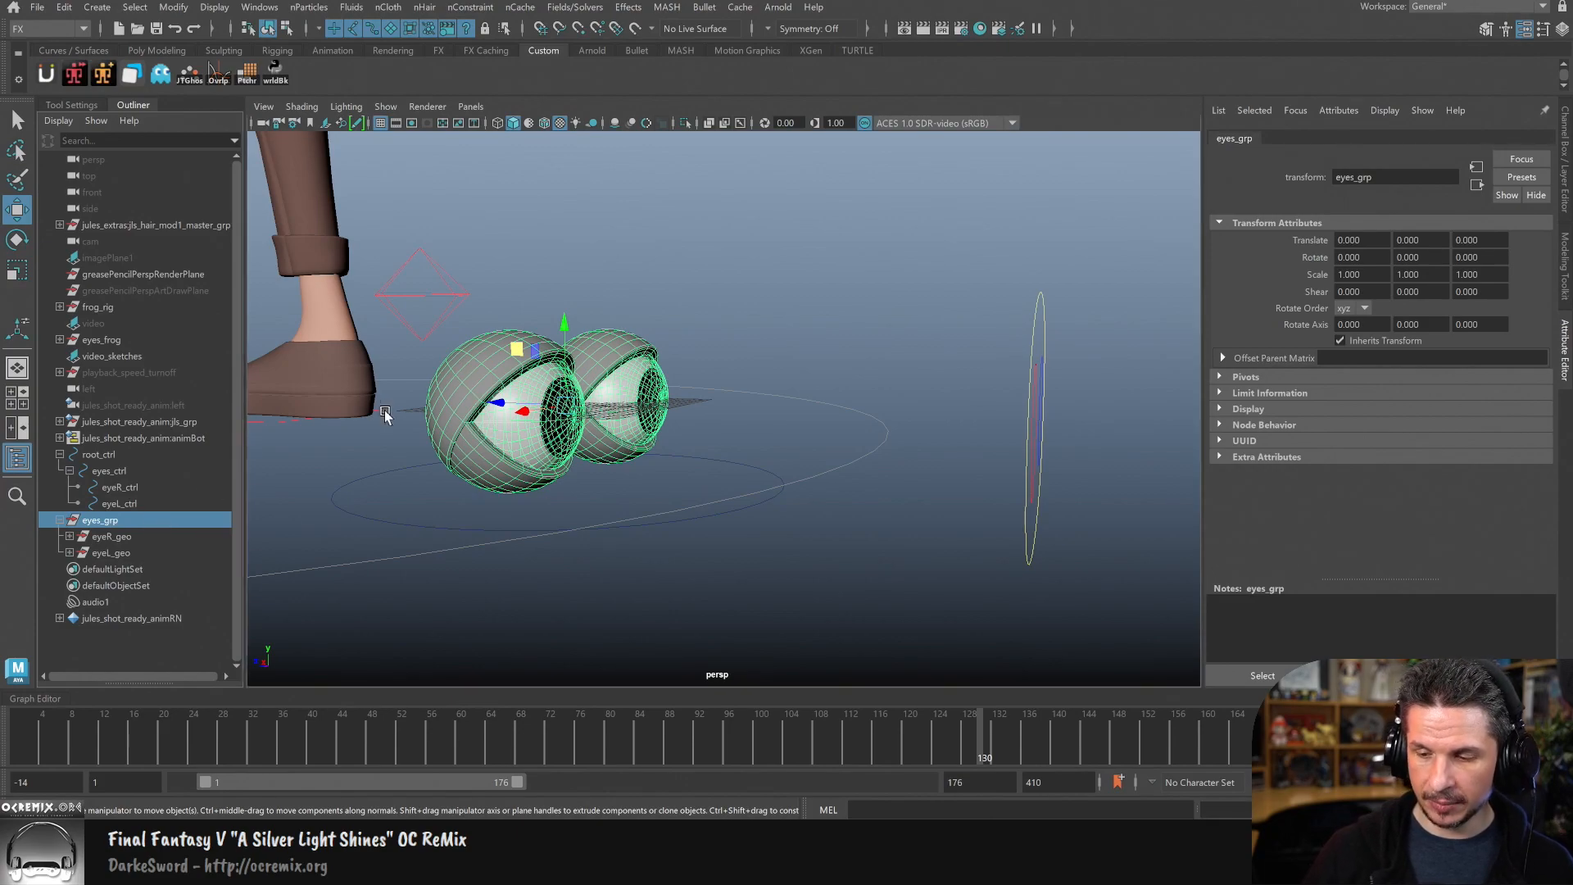
{"action": "left_click_drag", "start_coordinate": [537, 342], "coordinate": [589, 323]}
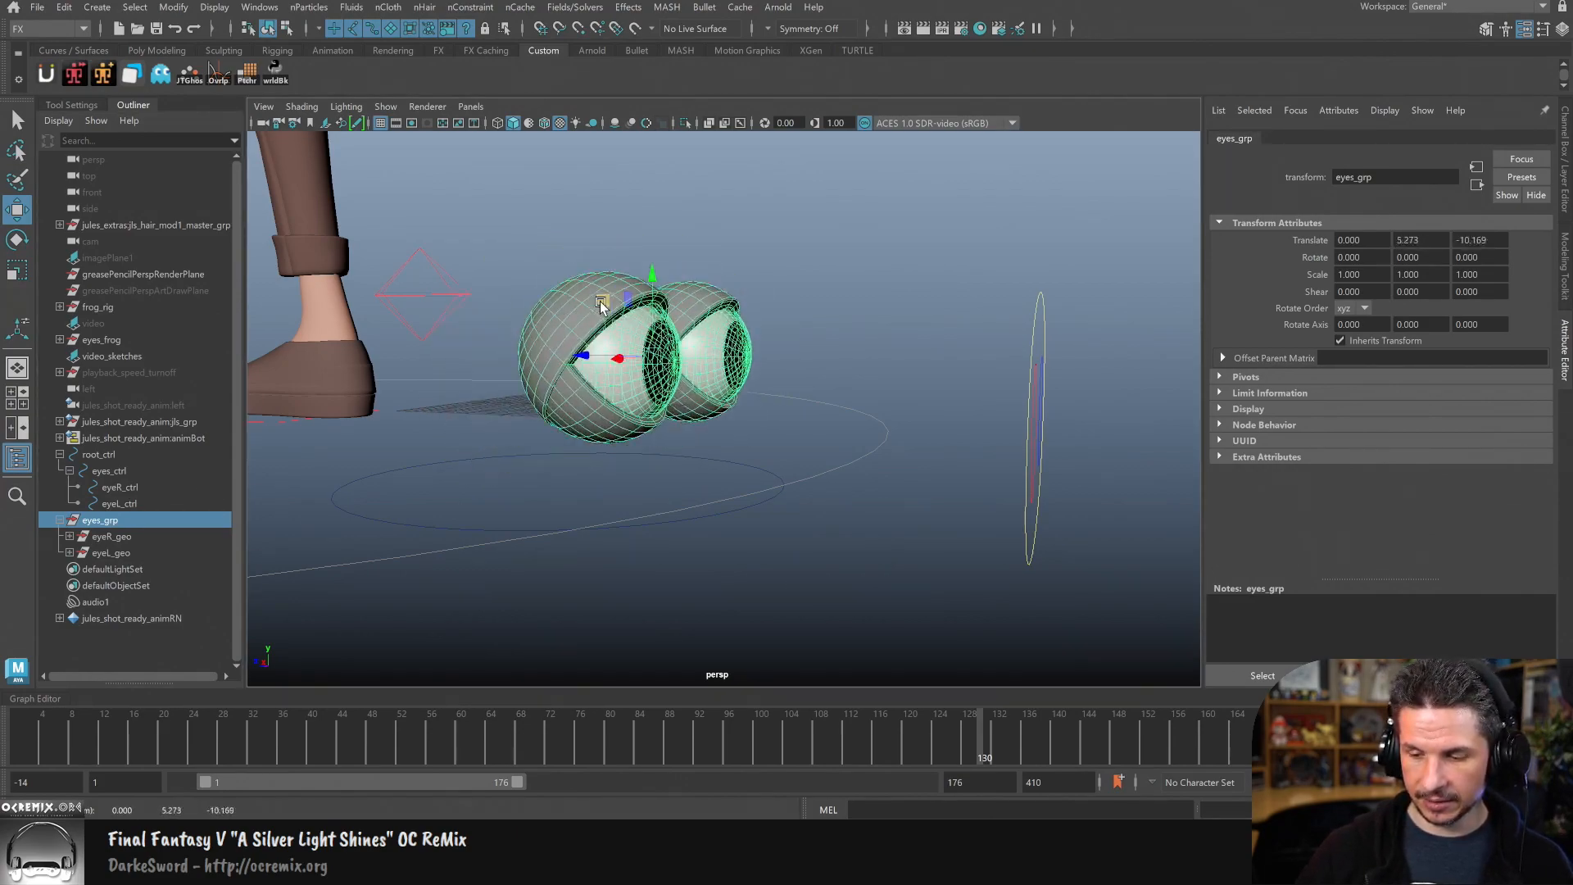
{"action": "key", "text": "ctrl+z"}
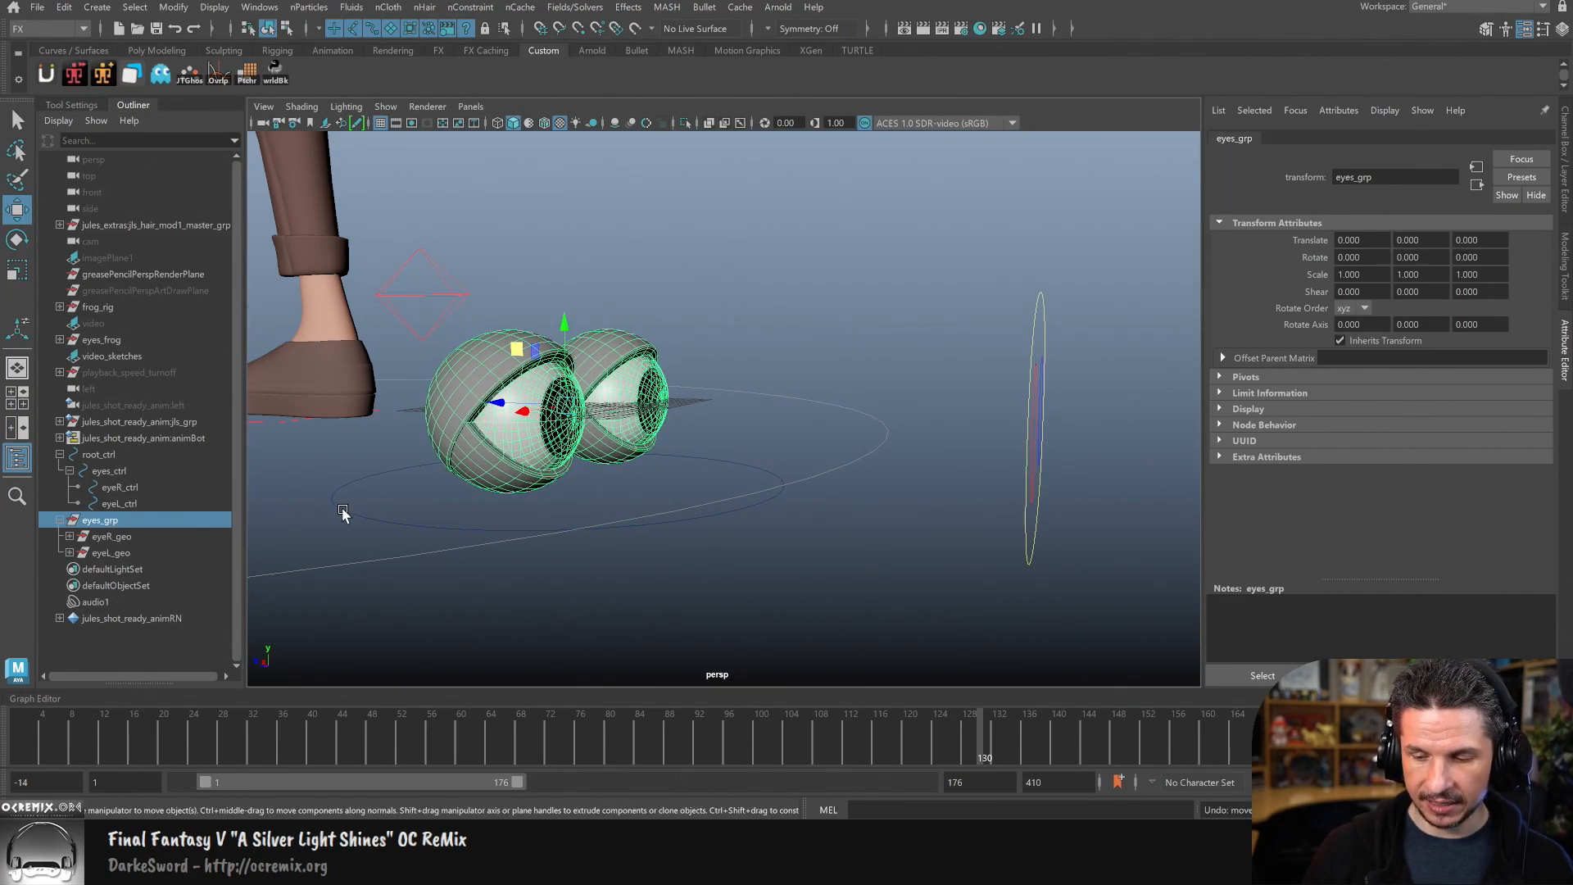
Step: Switch to the Animation menu set and parent-constrain eyes_grp to root_ctrl
{"action": "left_click", "coordinate": [726, 471]}
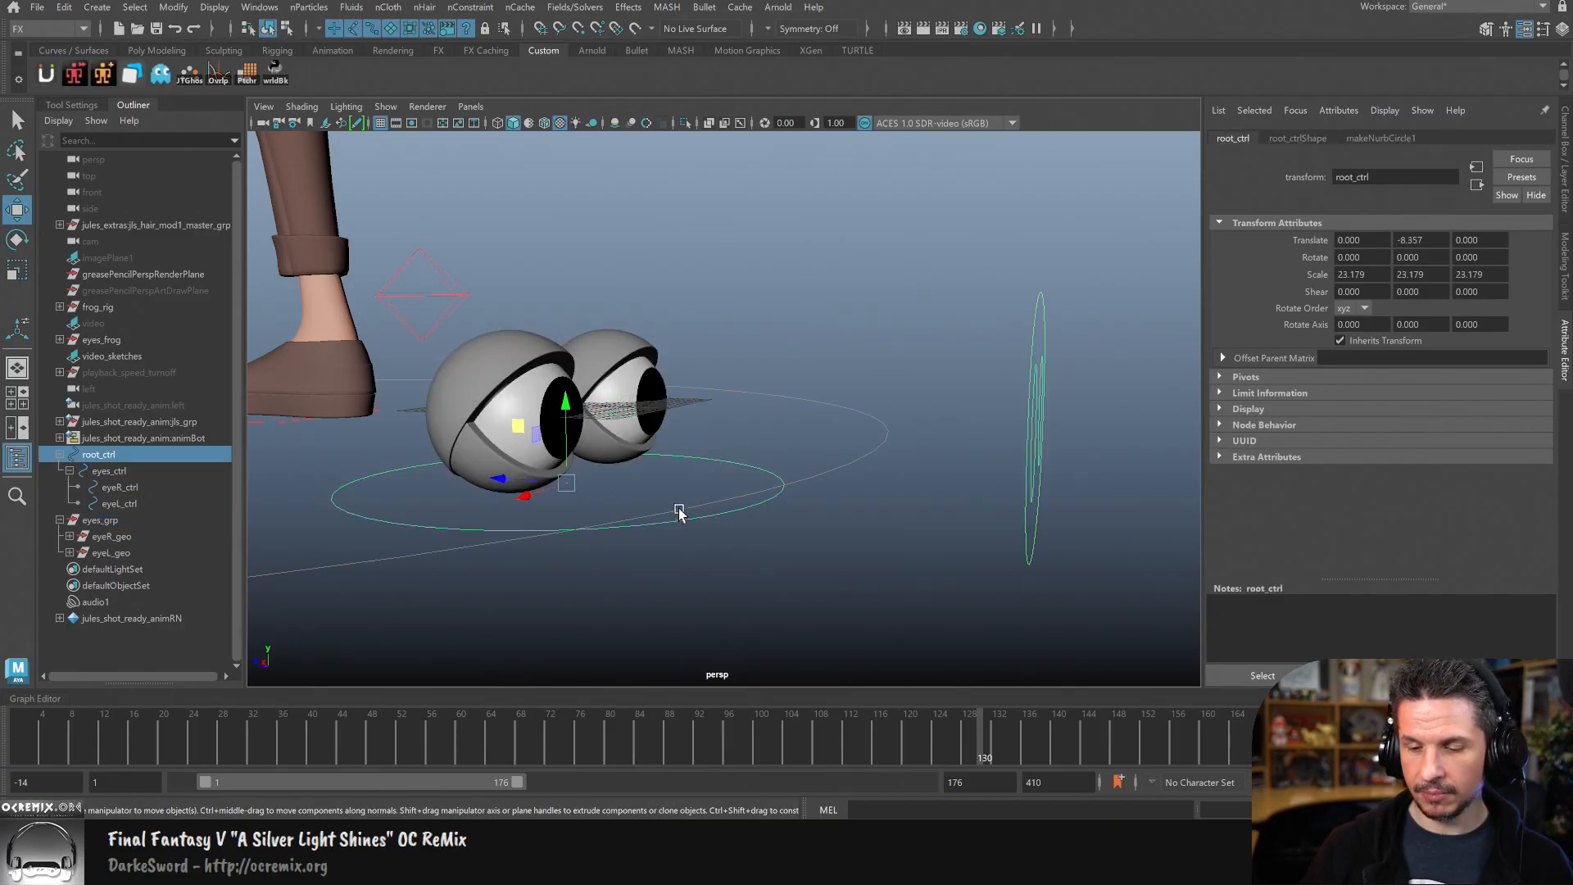
{"action": "left_click", "coordinate": [121, 522], "text": "ctrl"}
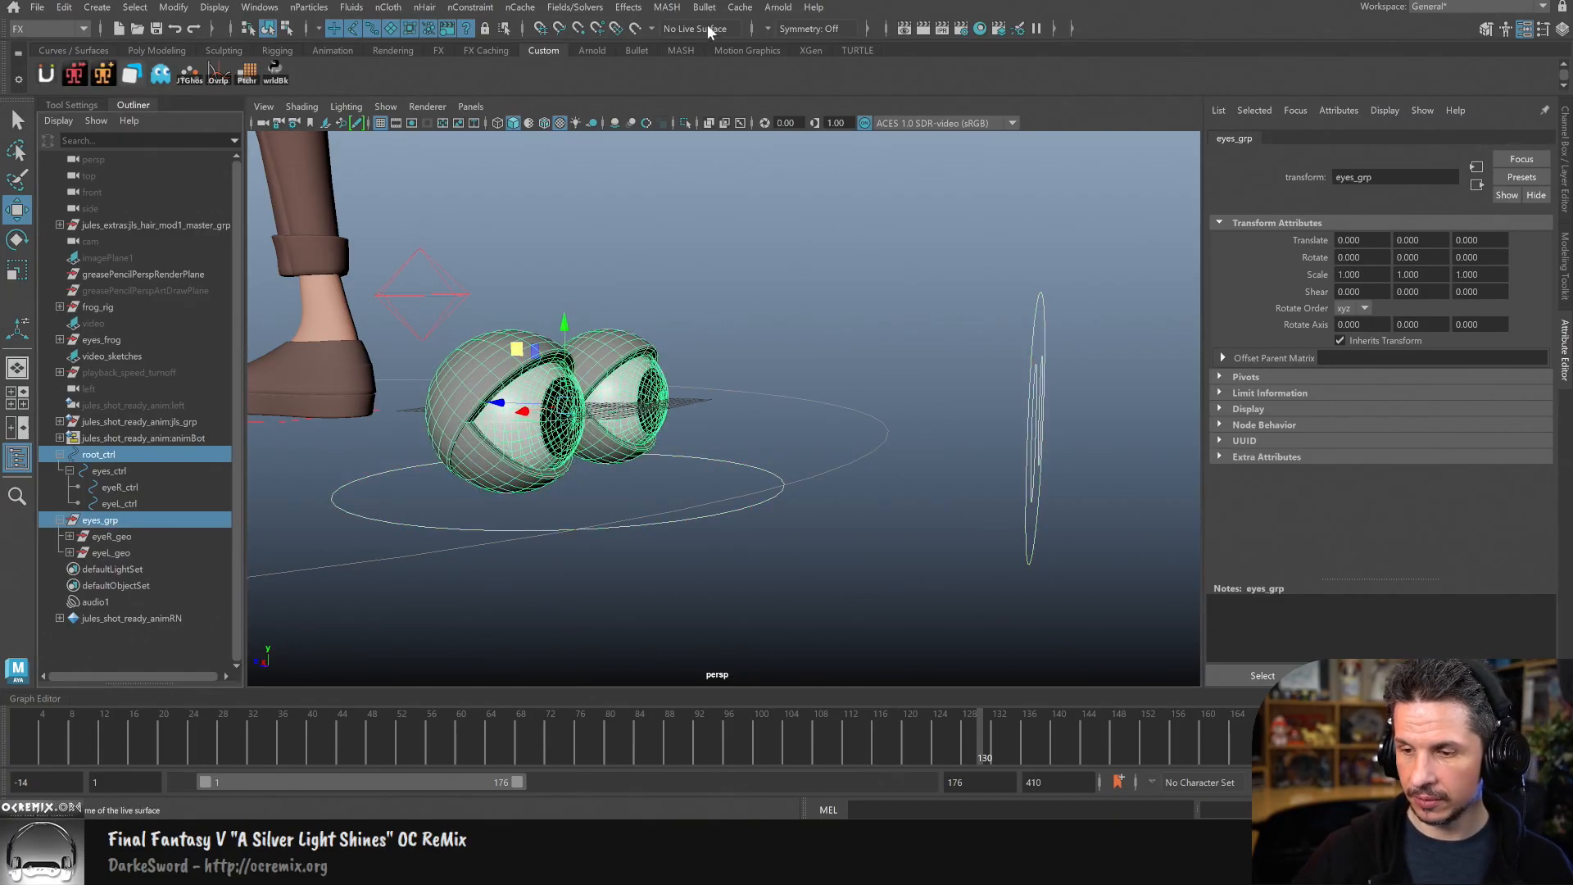
{"action": "left_click", "coordinate": [66, 27]}
{"action": "left_click", "coordinate": [85, 79]}
{"action": "left_click", "coordinate": [508, 7]}
{"action": "left_click", "coordinate": [539, 37]}
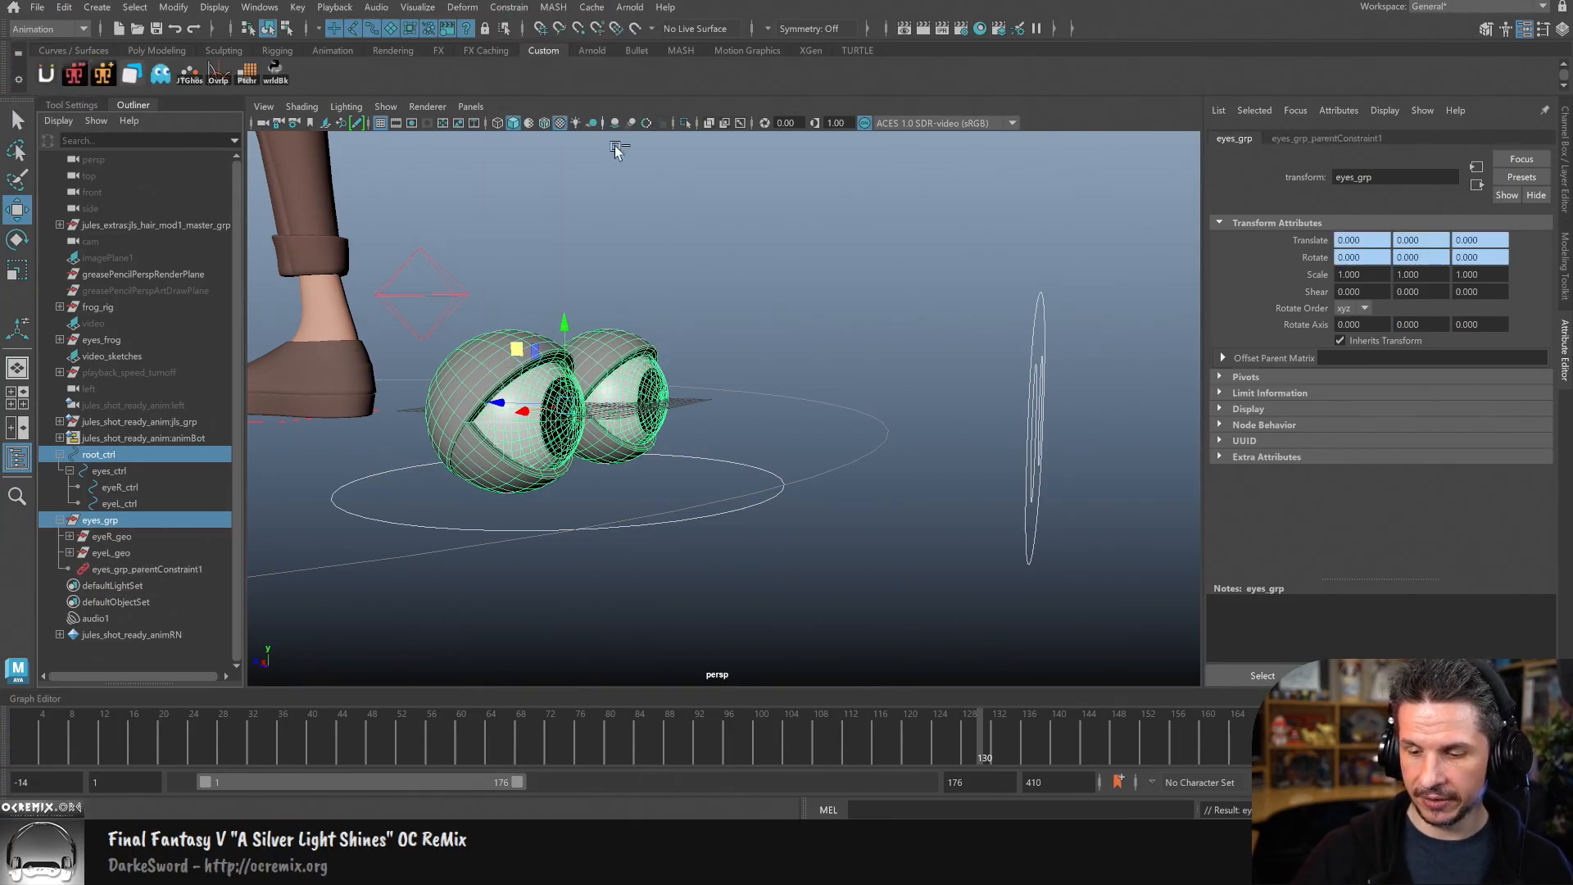
Step: Test the parent constraint by moving root_ctrl, undo the move, and clear the selection
{"action": "left_click", "coordinate": [562, 507]}
{"action": "left_click_drag", "start_coordinate": [533, 450], "coordinate": [643, 452]}
{"action": "key", "text": "ctrl+z"}
{"action": "left_click", "coordinate": [815, 522]}
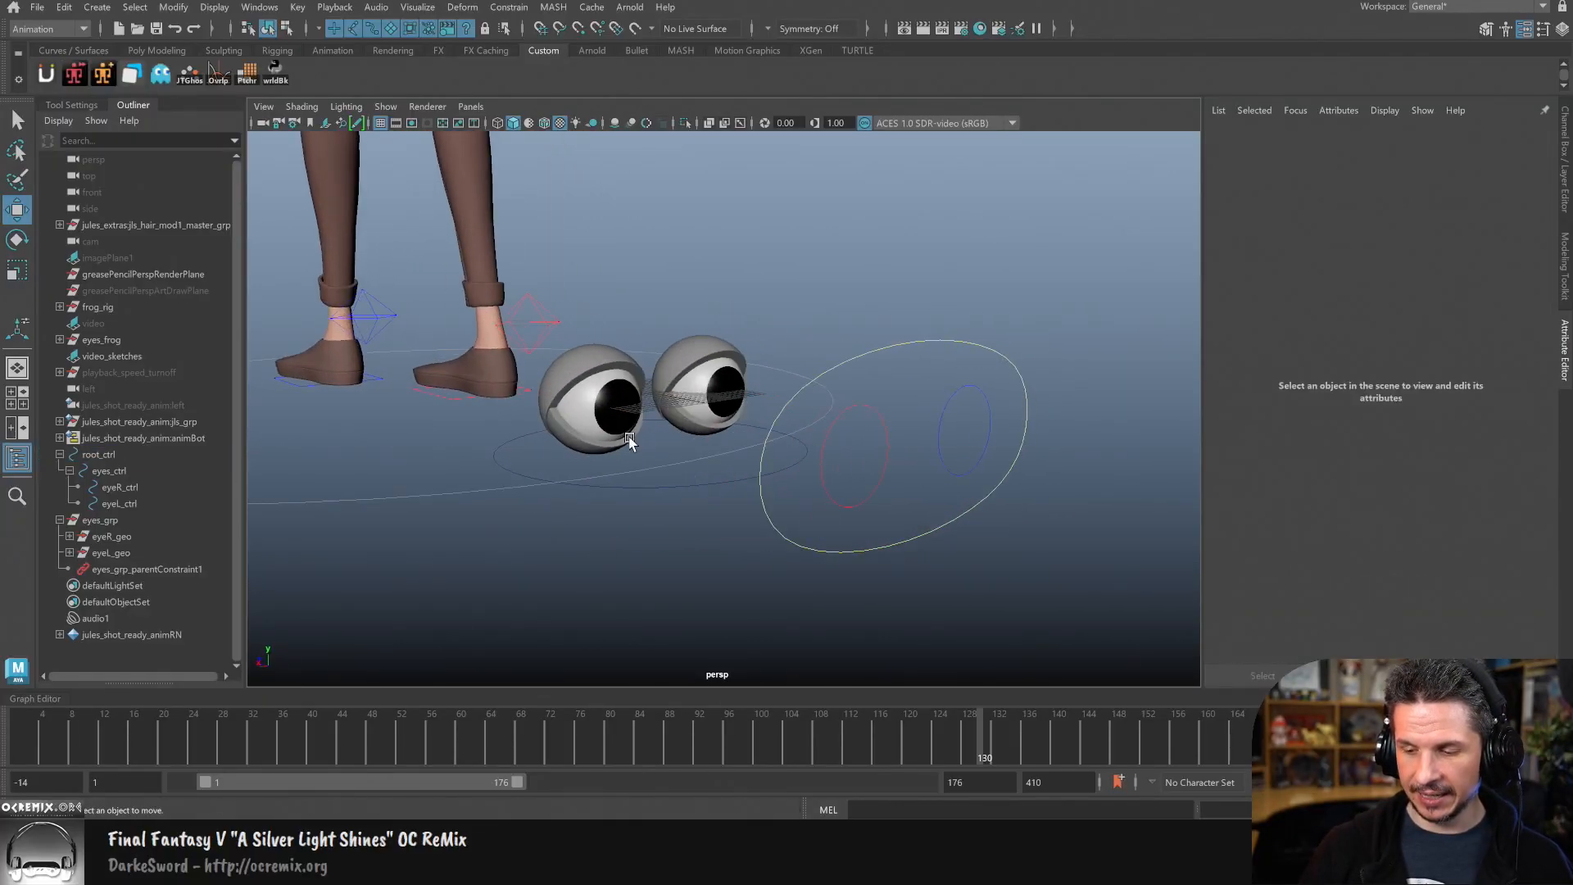
Step: Test-move the eyeR_ctrl curve in front of the eyes and undo the move
{"action": "left_click", "coordinate": [898, 476]}
{"action": "left_click_drag", "start_coordinate": [856, 452], "coordinate": [810, 442], "text": "alt"}
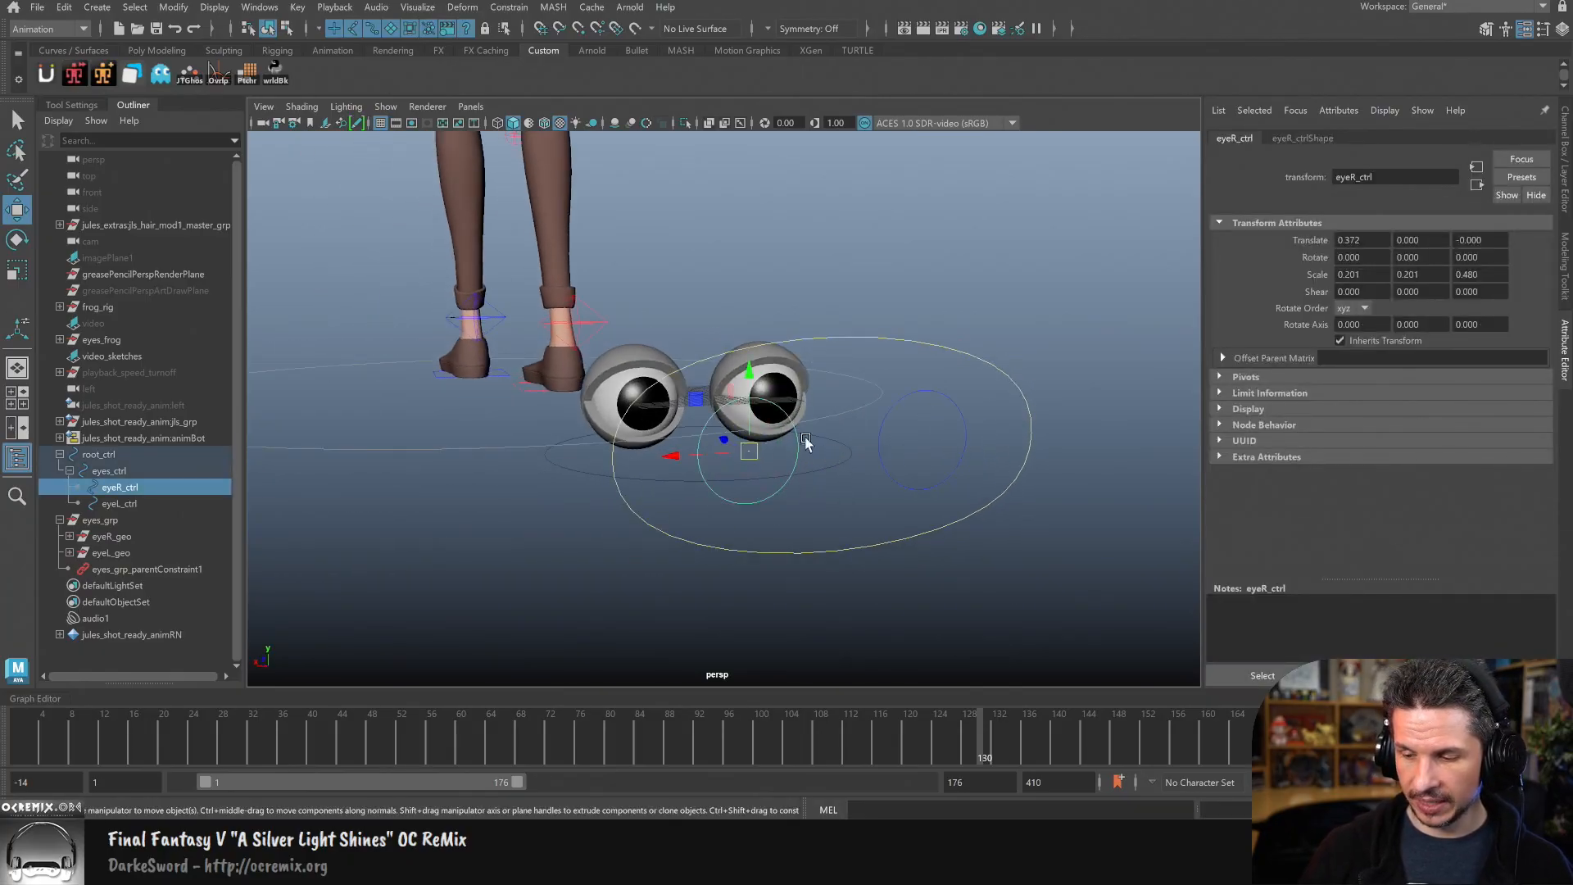
{"action": "mouse_move", "coordinate": [696, 398]}
{"action": "left_mouse_down"}
{"action": "mouse_move", "coordinate": [538, 392]}
{"action": "mouse_move", "coordinate": [630, 431]}
{"action": "mouse_move", "coordinate": [721, 416]}
{"action": "left_mouse_up"}
{"action": "key", "text": "ctrl+z"}
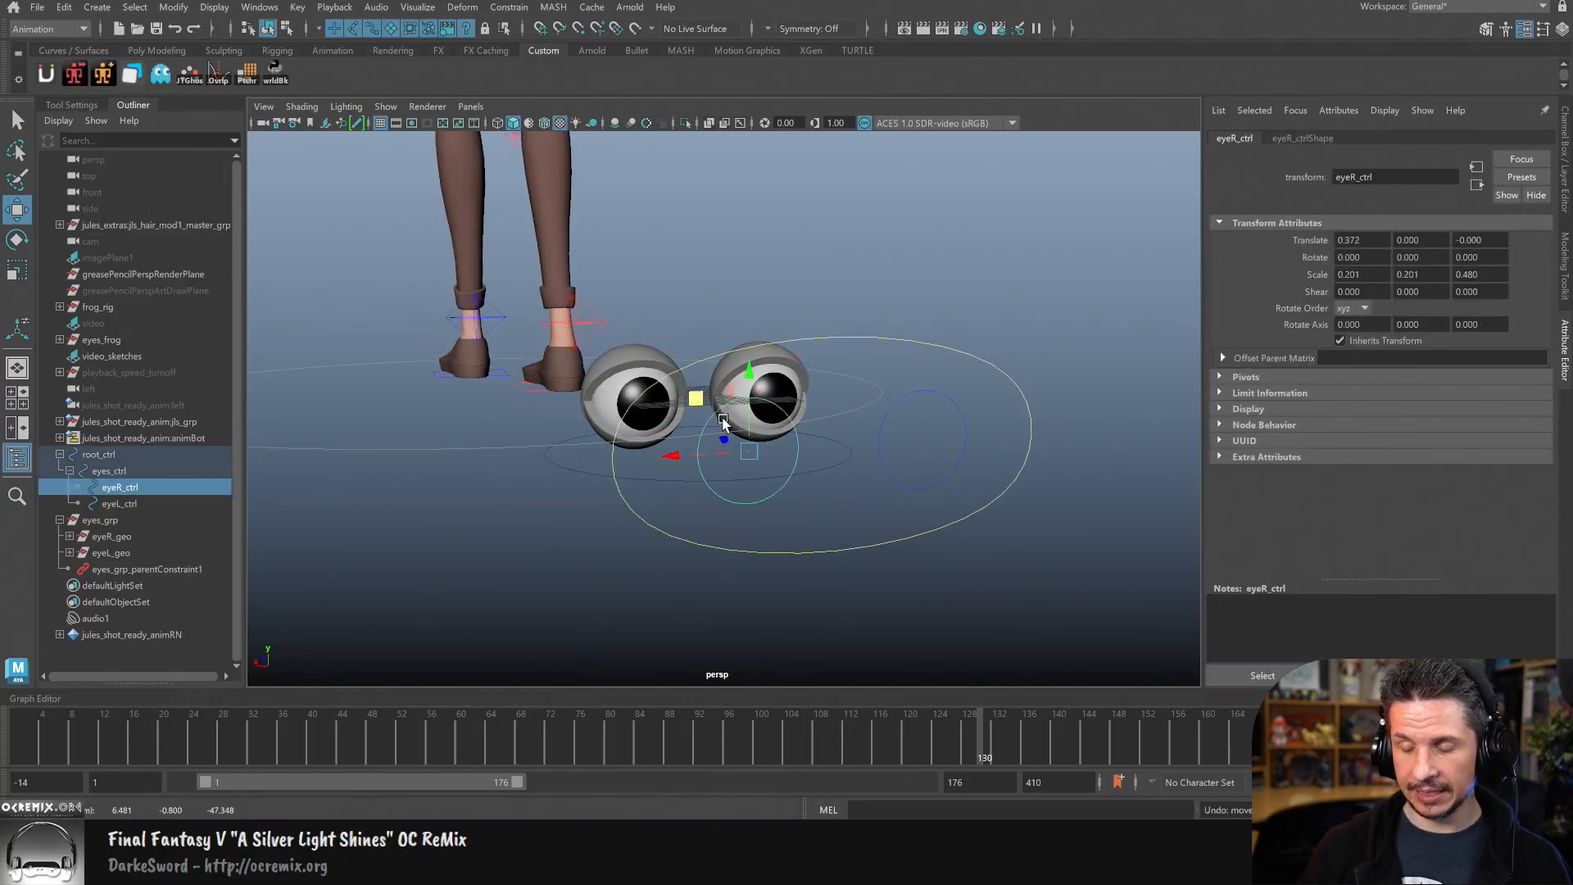
Step: Expand the eyeR_geo group, identify the right eye's cornea_geo mesh in it, and select the eyeball_geo mesh
{"action": "left_click_drag", "start_coordinate": [787, 505], "coordinate": [937, 533], "text": "alt"}
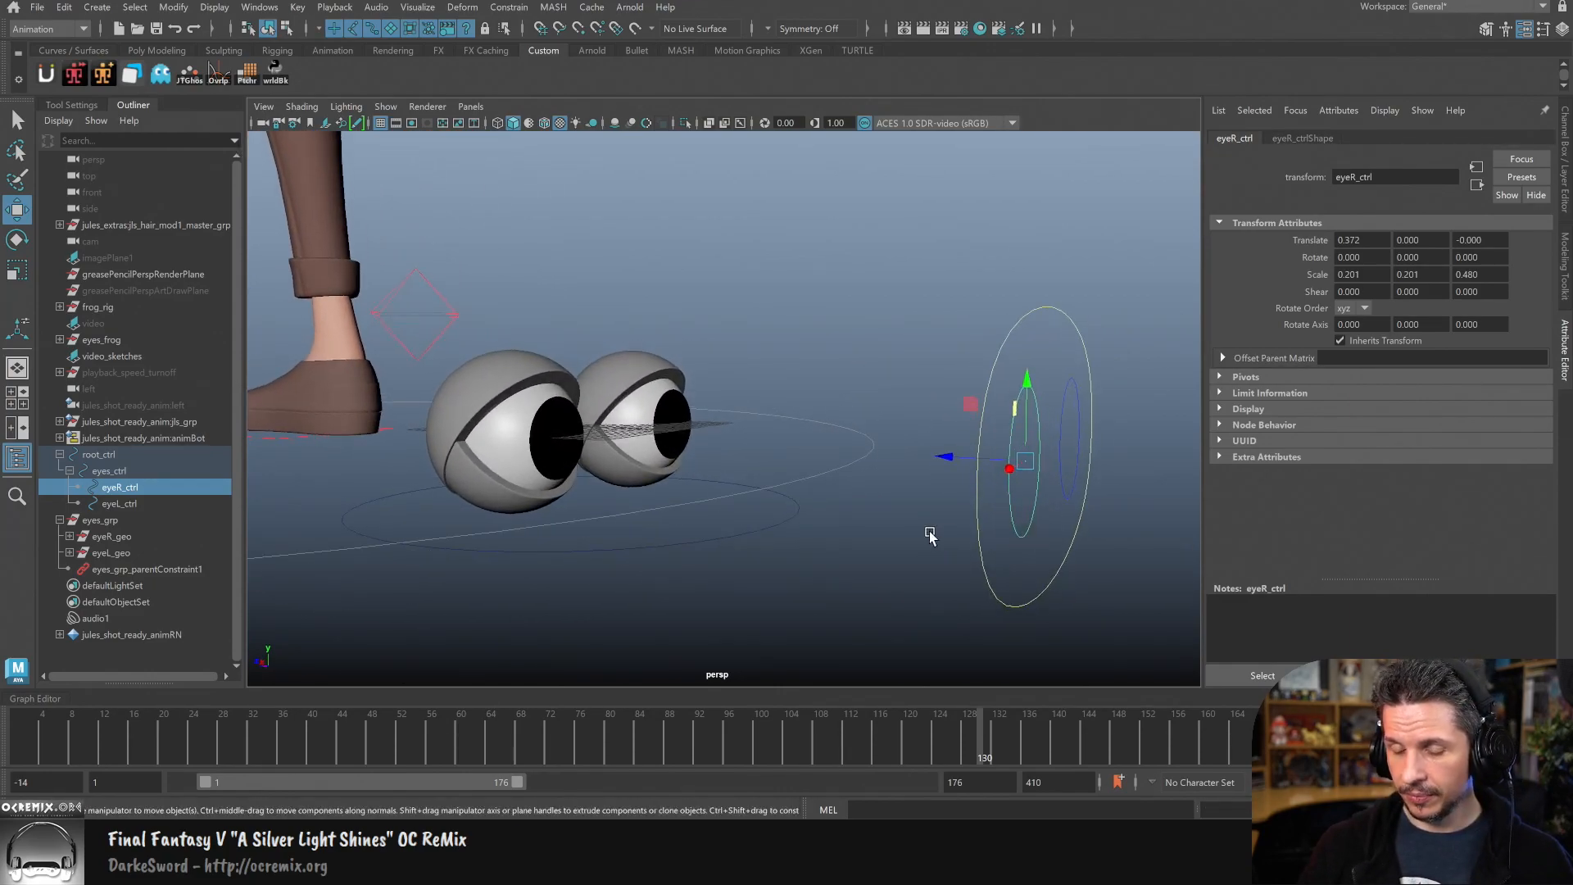
{"action": "left_click", "coordinate": [571, 443]}
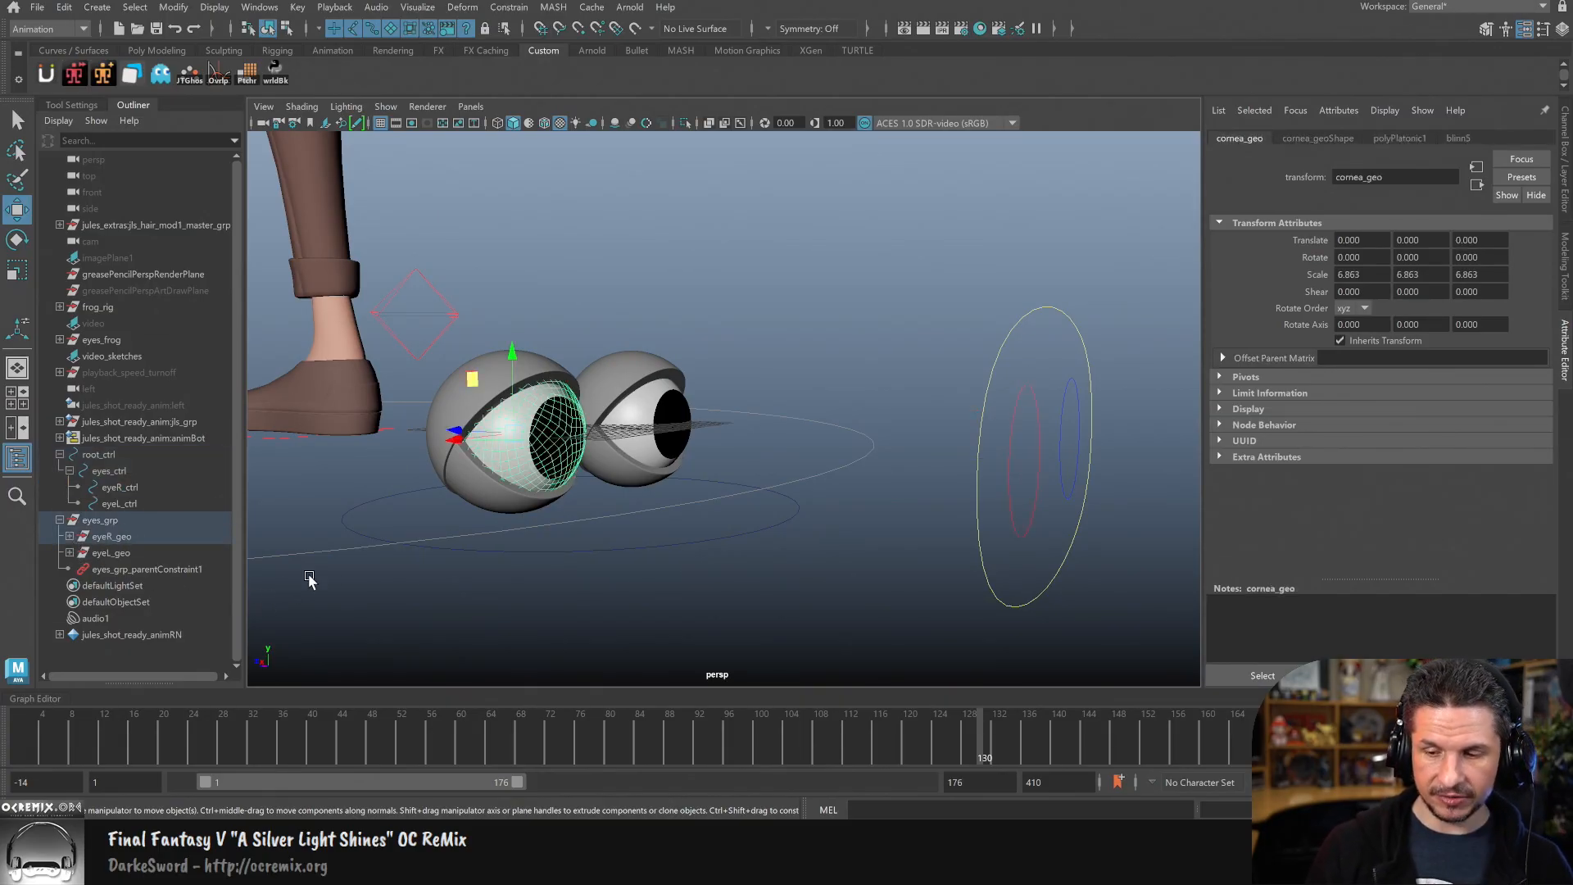
{"action": "left_click", "coordinate": [1032, 393]}
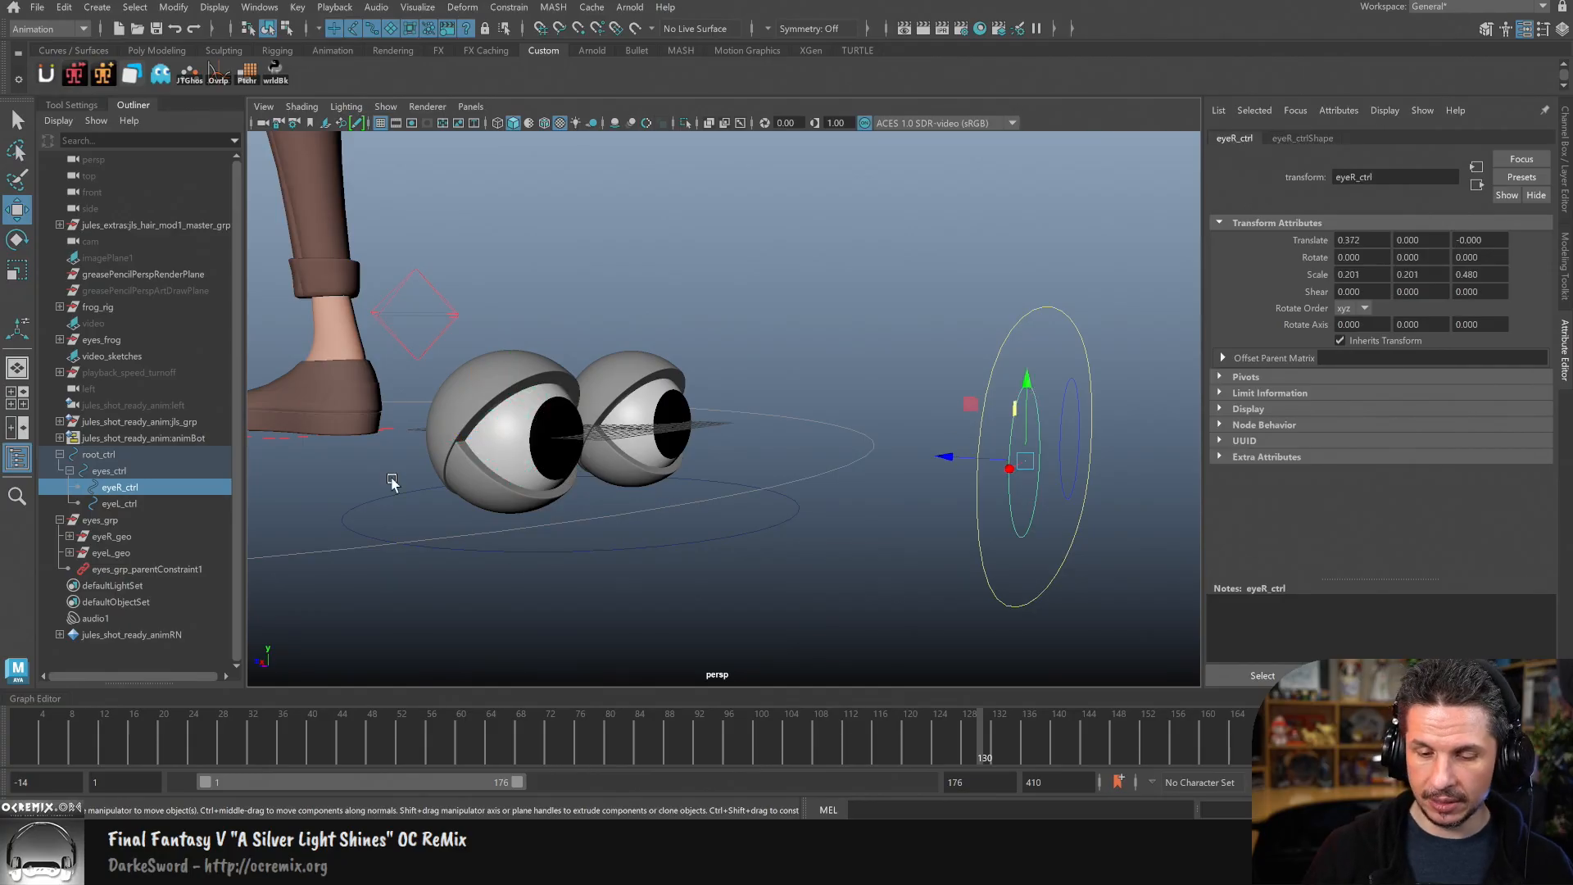
{"action": "left_click", "coordinate": [70, 537]}
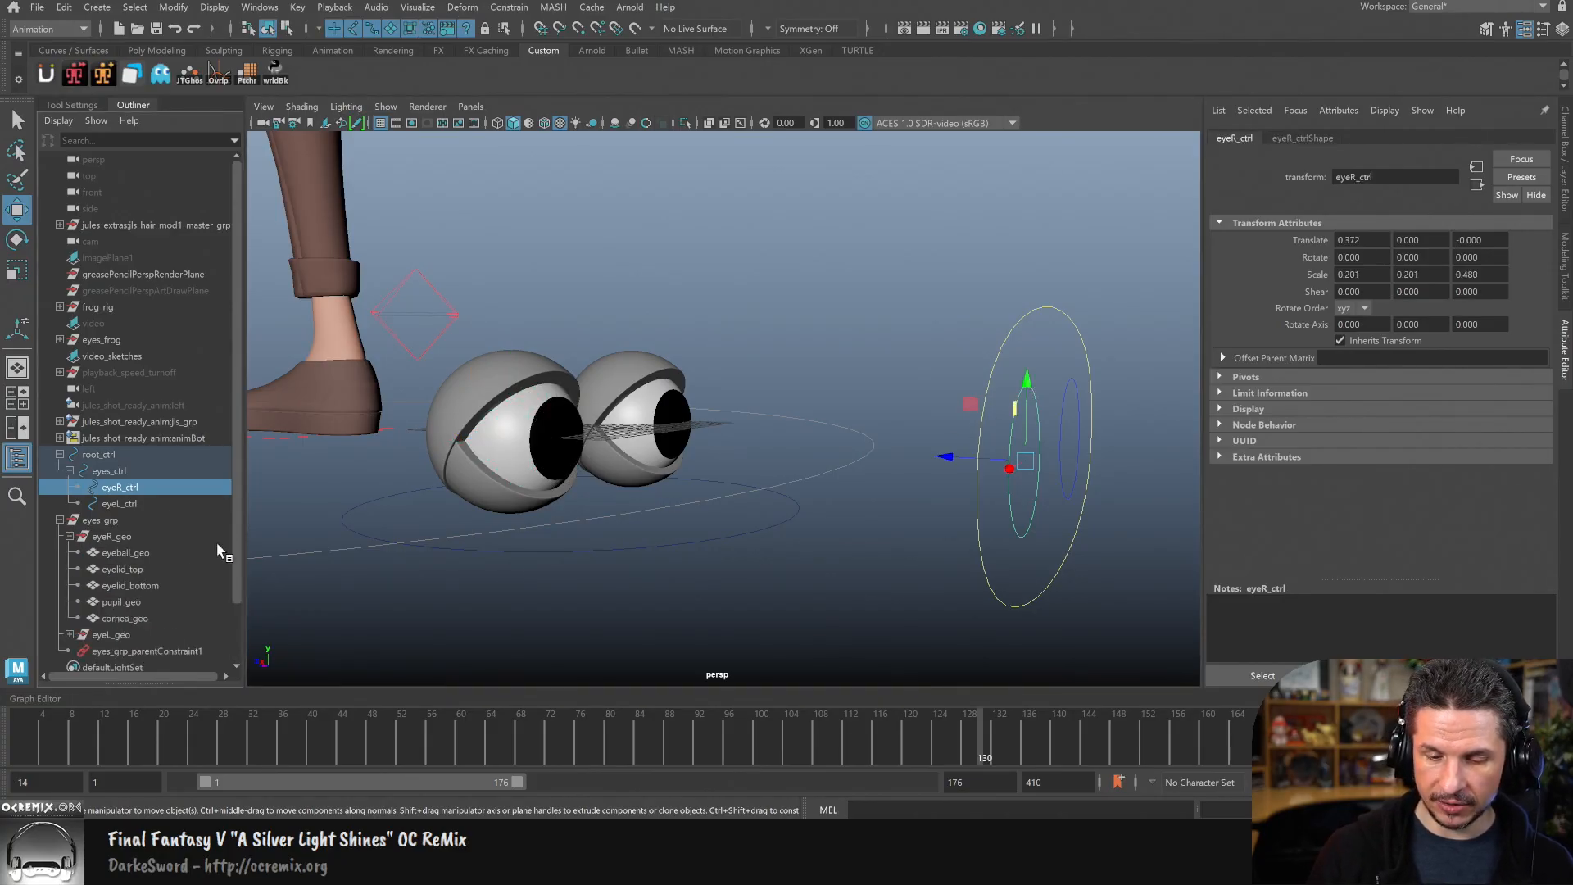
{"action": "left_click", "coordinate": [564, 442]}
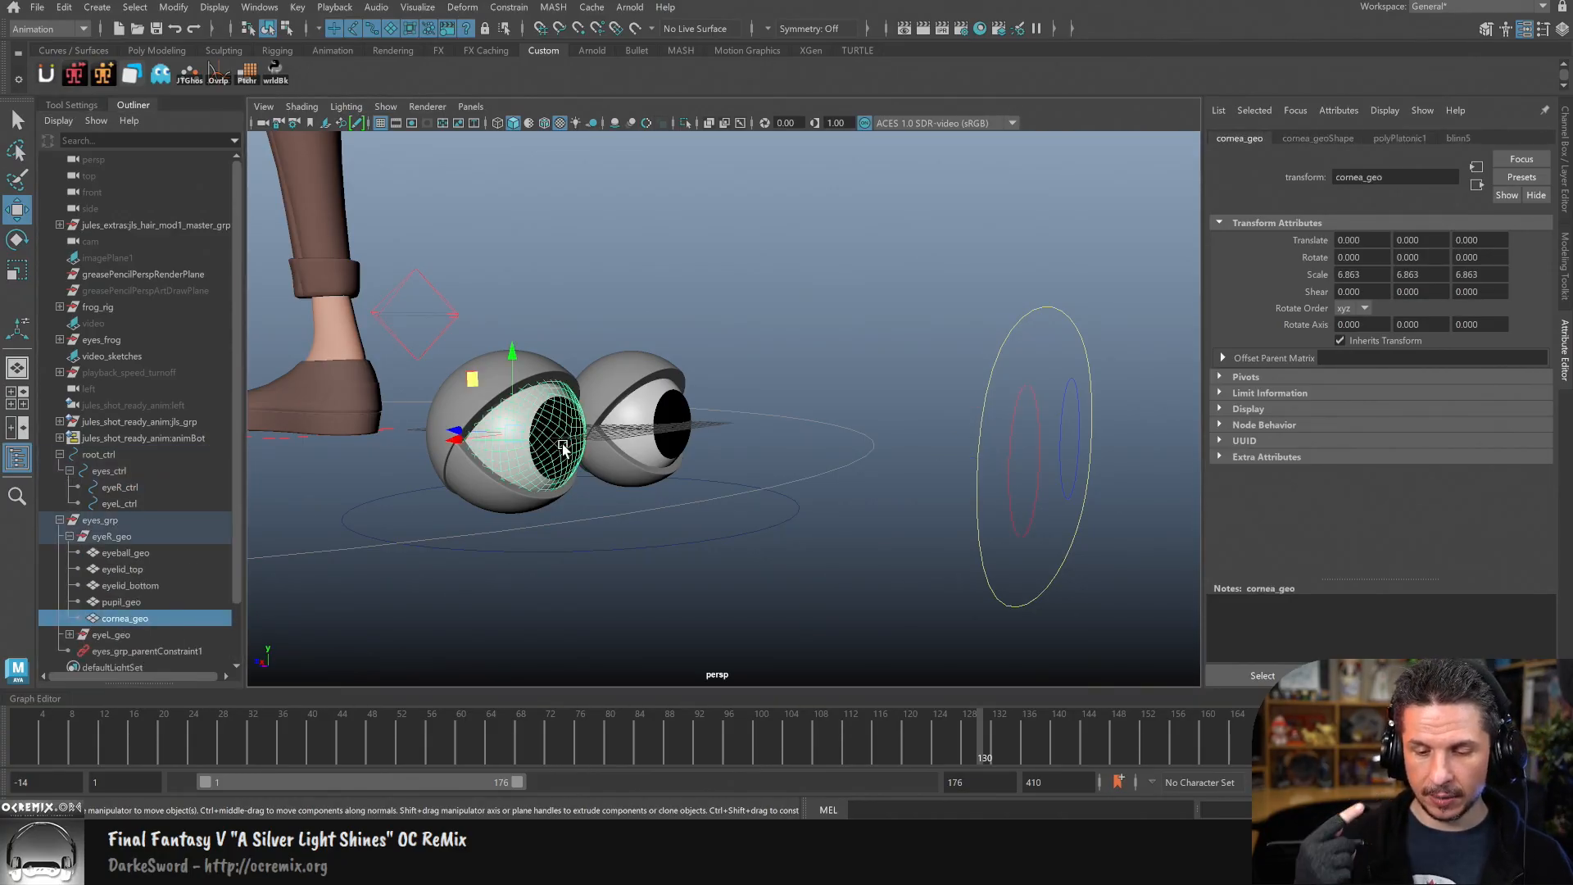
{"action": "left_click", "coordinate": [149, 553]}
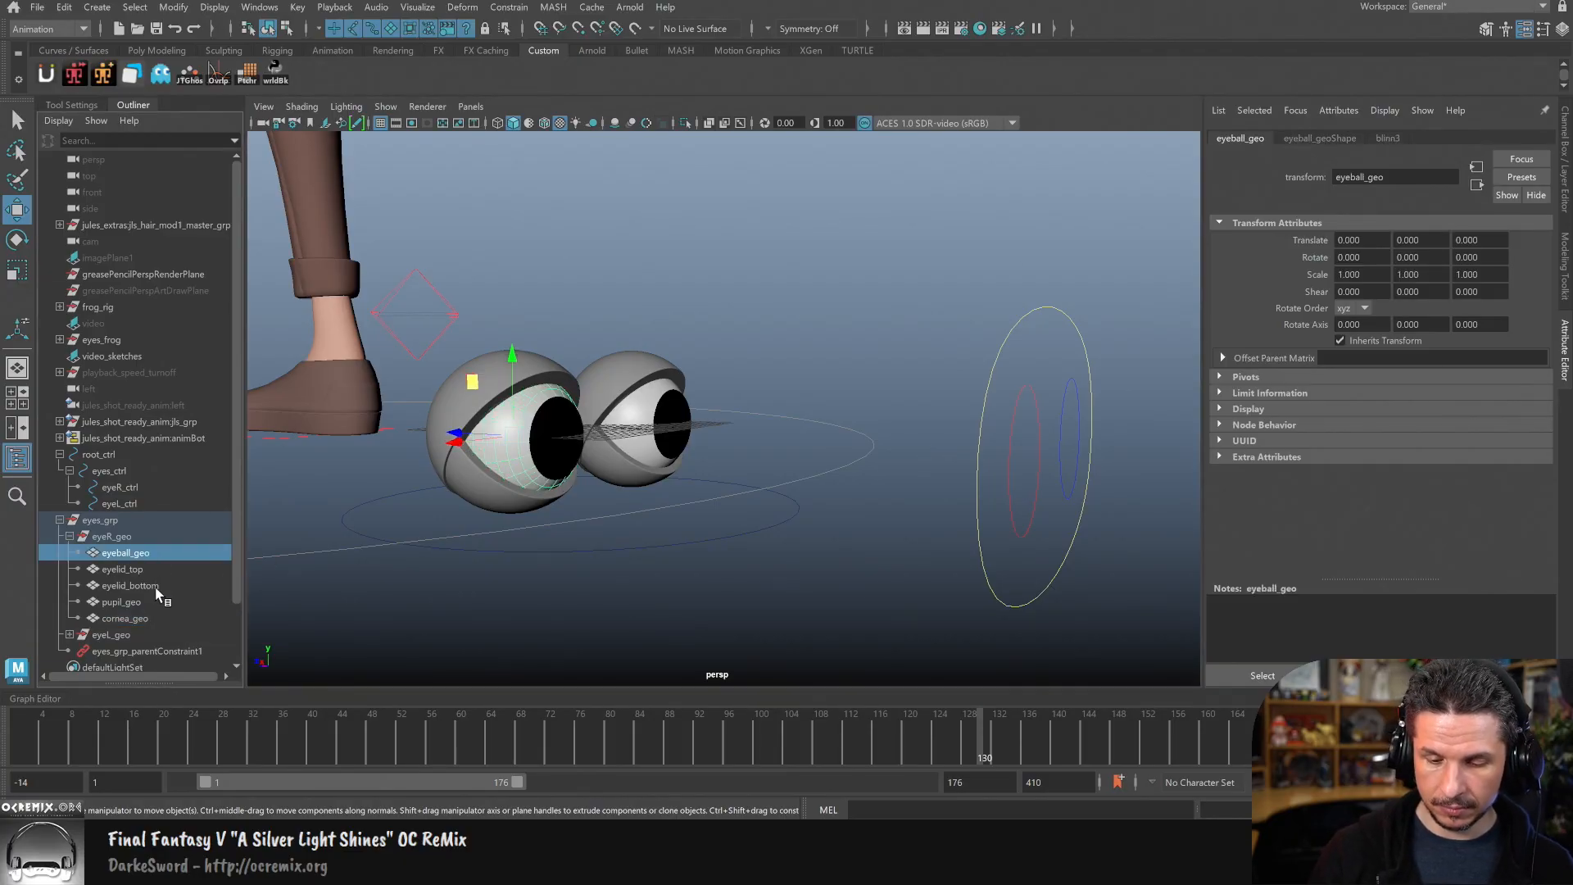
Step: Group the right eye's eyeball, pupil and cornea geometry and name the group eyeFollow_grp
{"action": "left_click", "coordinate": [140, 602], "text": "ctrl"}
{"action": "left_click", "coordinate": [159, 618], "text": "ctrl"}
{"action": "key", "text": "ctrl+g"}
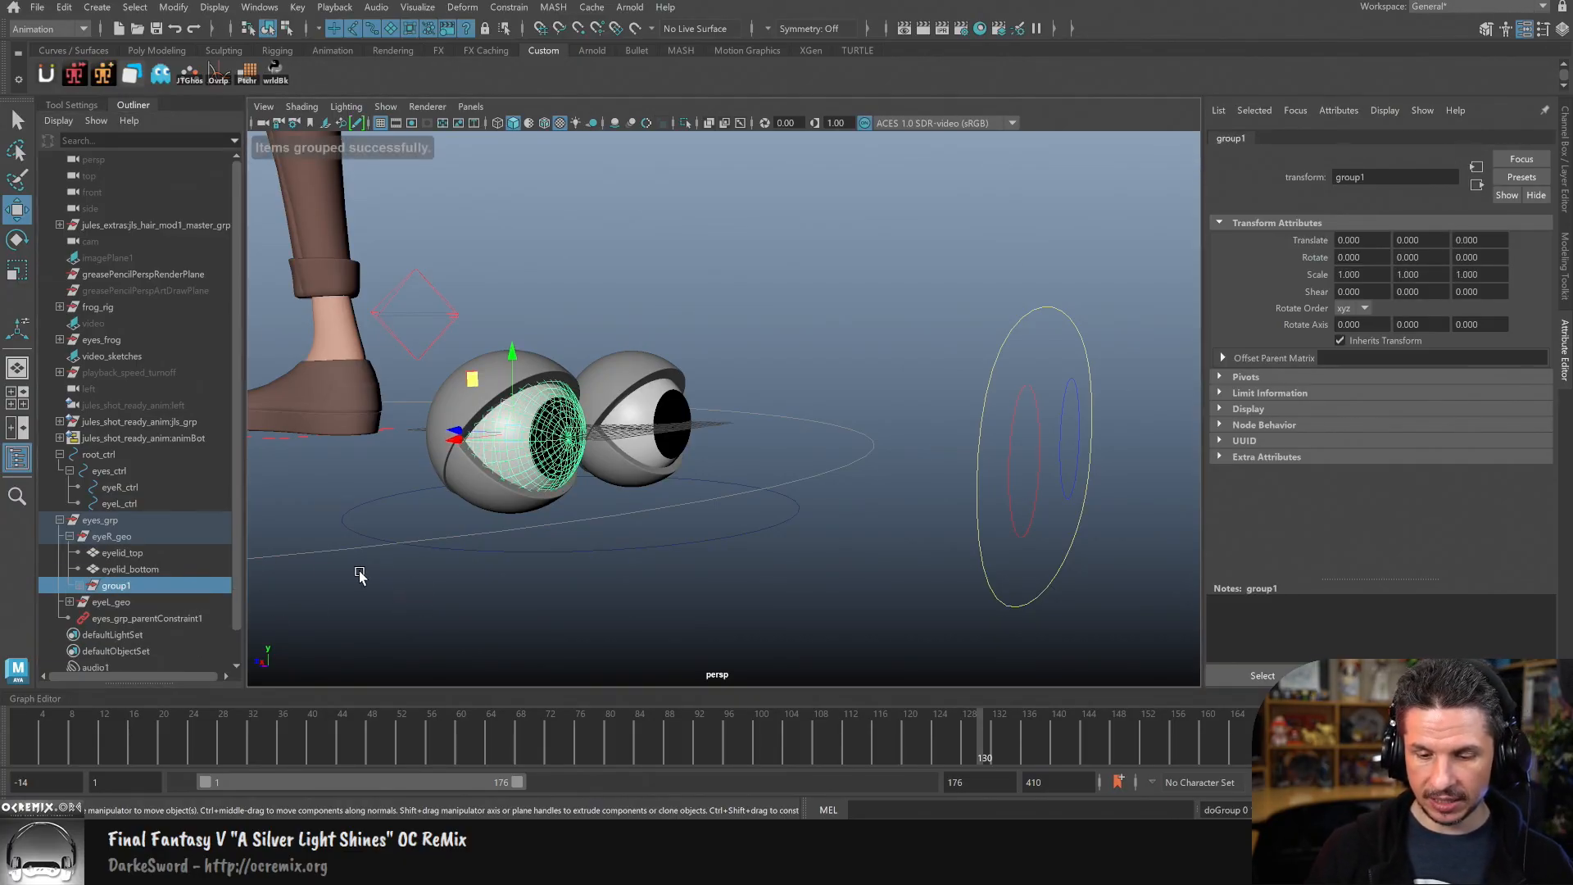
{"action": "double_click", "coordinate": [118, 585]}
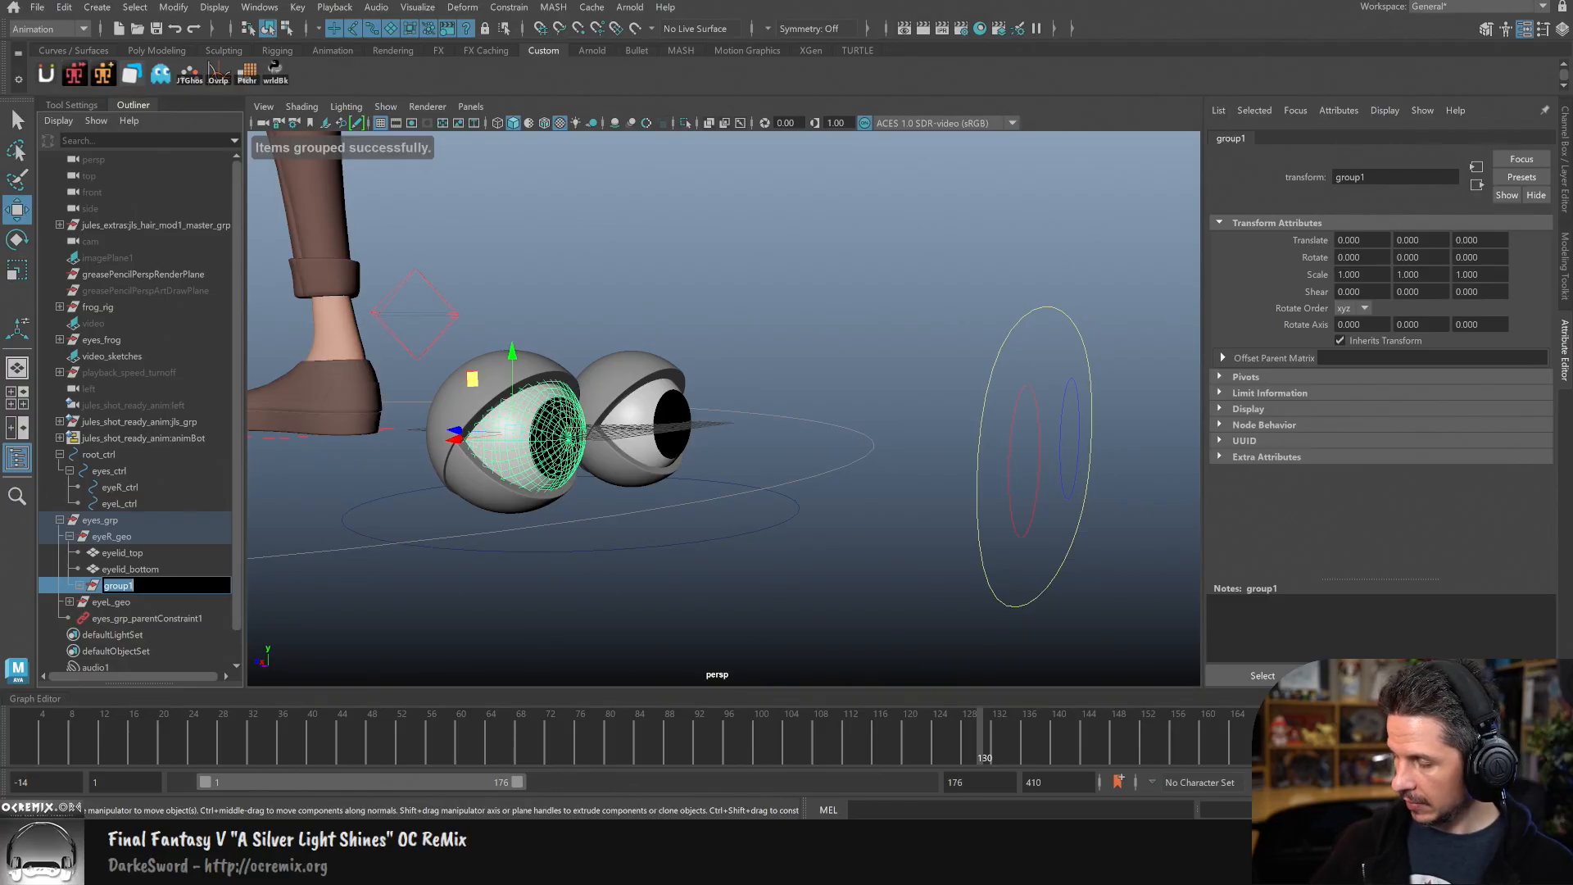
{"action": "type", "text": "eyeFollow_"}
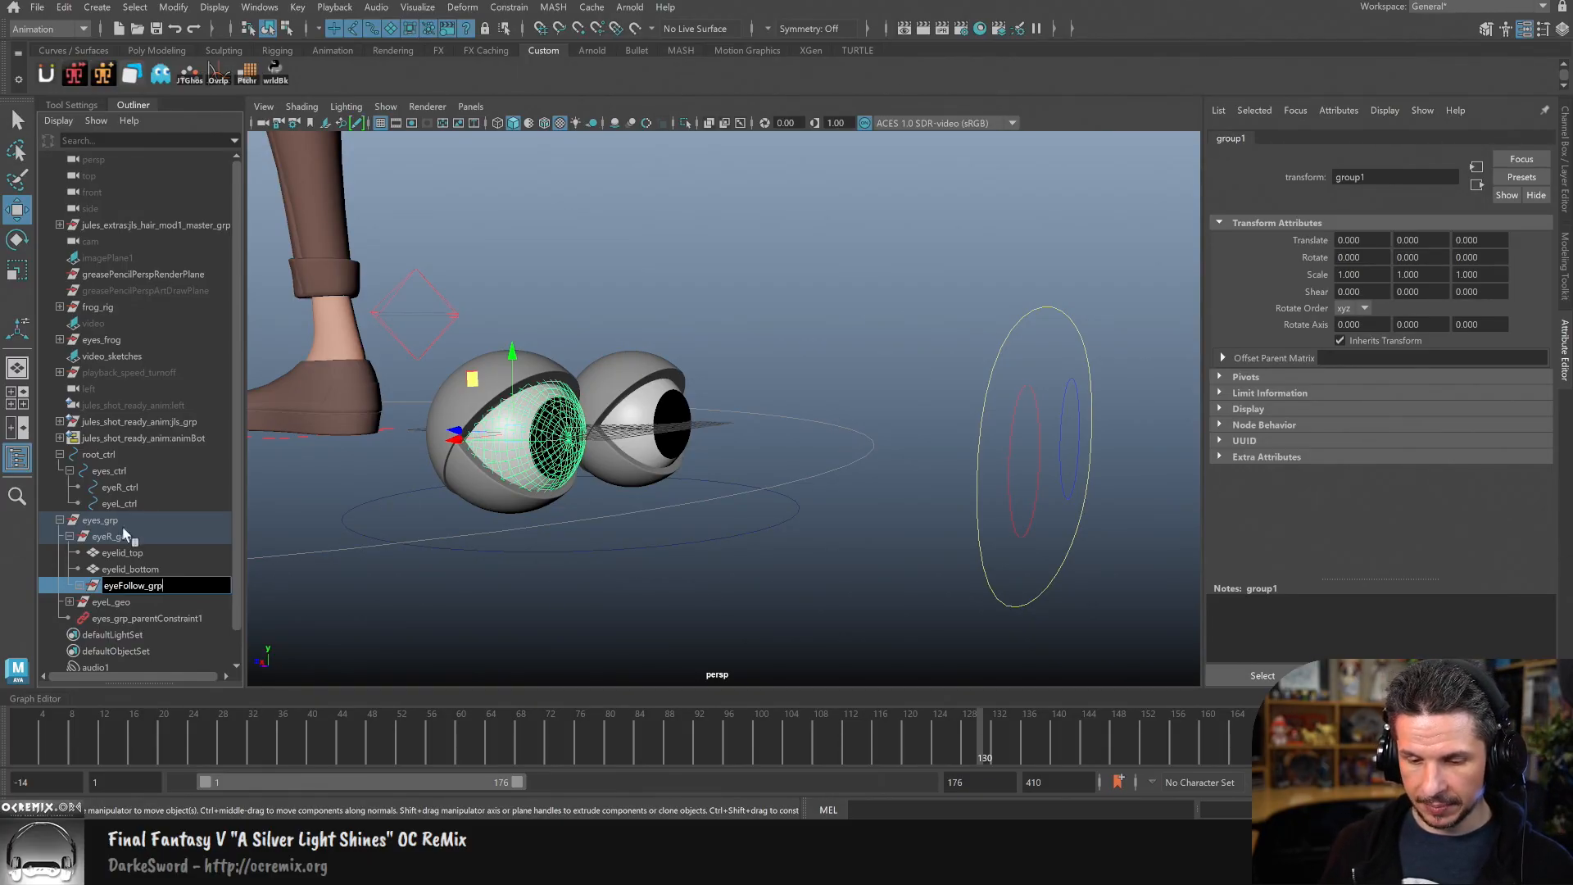
Step: Group the left eye's eyeball_geo, pupil_geo and cornea_geo under eyeL_geo and name the group eyeFollow_grp
{"action": "left_click", "coordinate": [70, 602]}
{"action": "scroll", "coordinate": [131, 557], "scroll_direction": "down", "scroll_amount": 2}
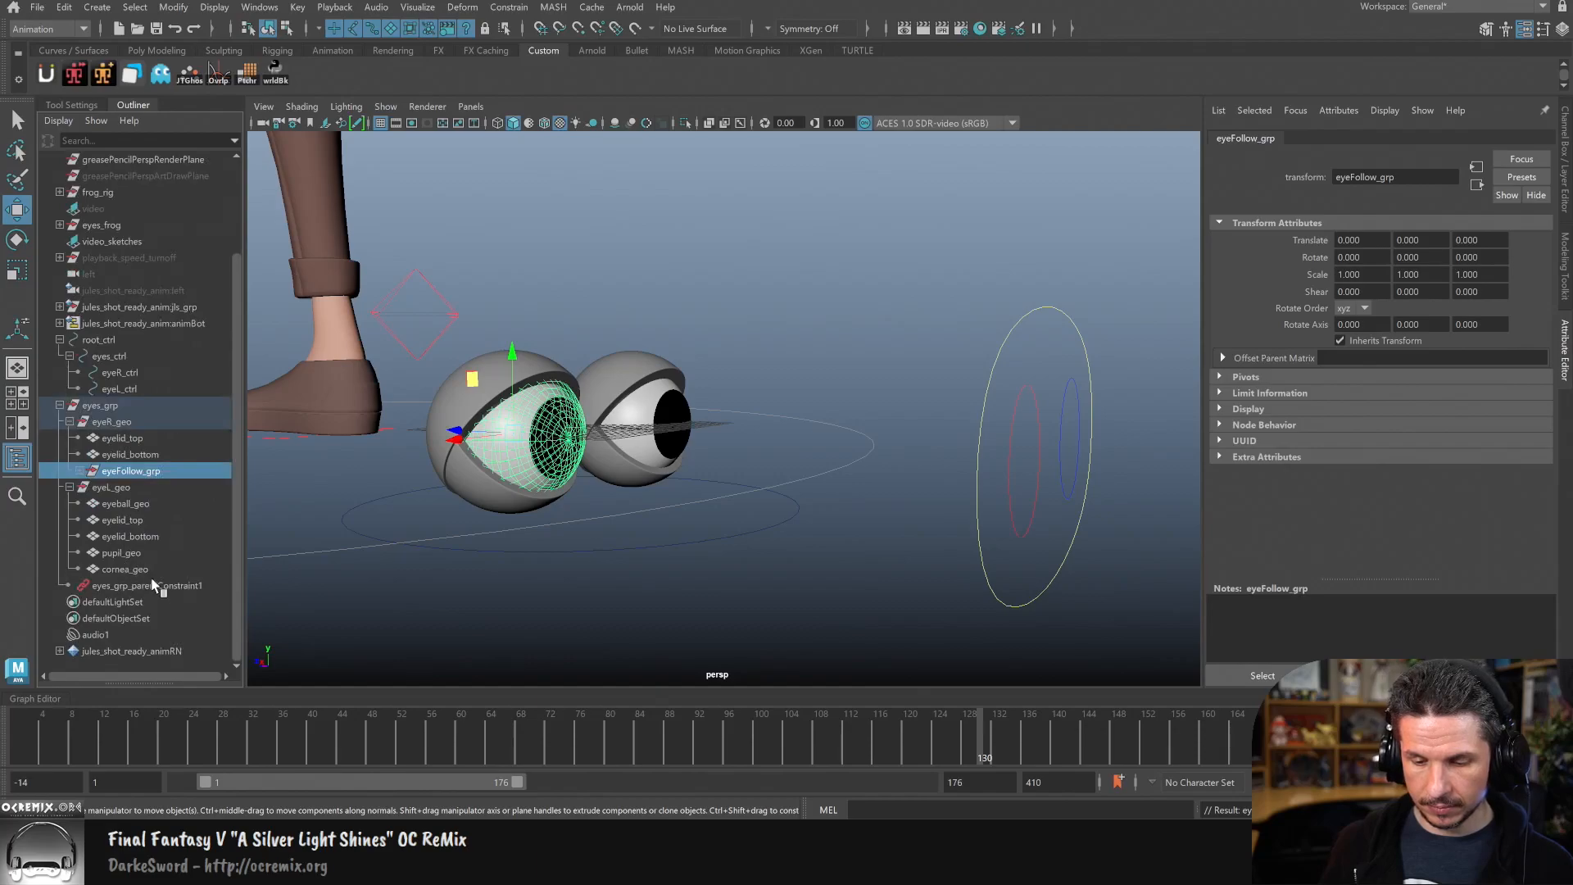
{"action": "left_click", "coordinate": [123, 570]}
{"action": "left_click", "coordinate": [122, 554], "text": "ctrl"}
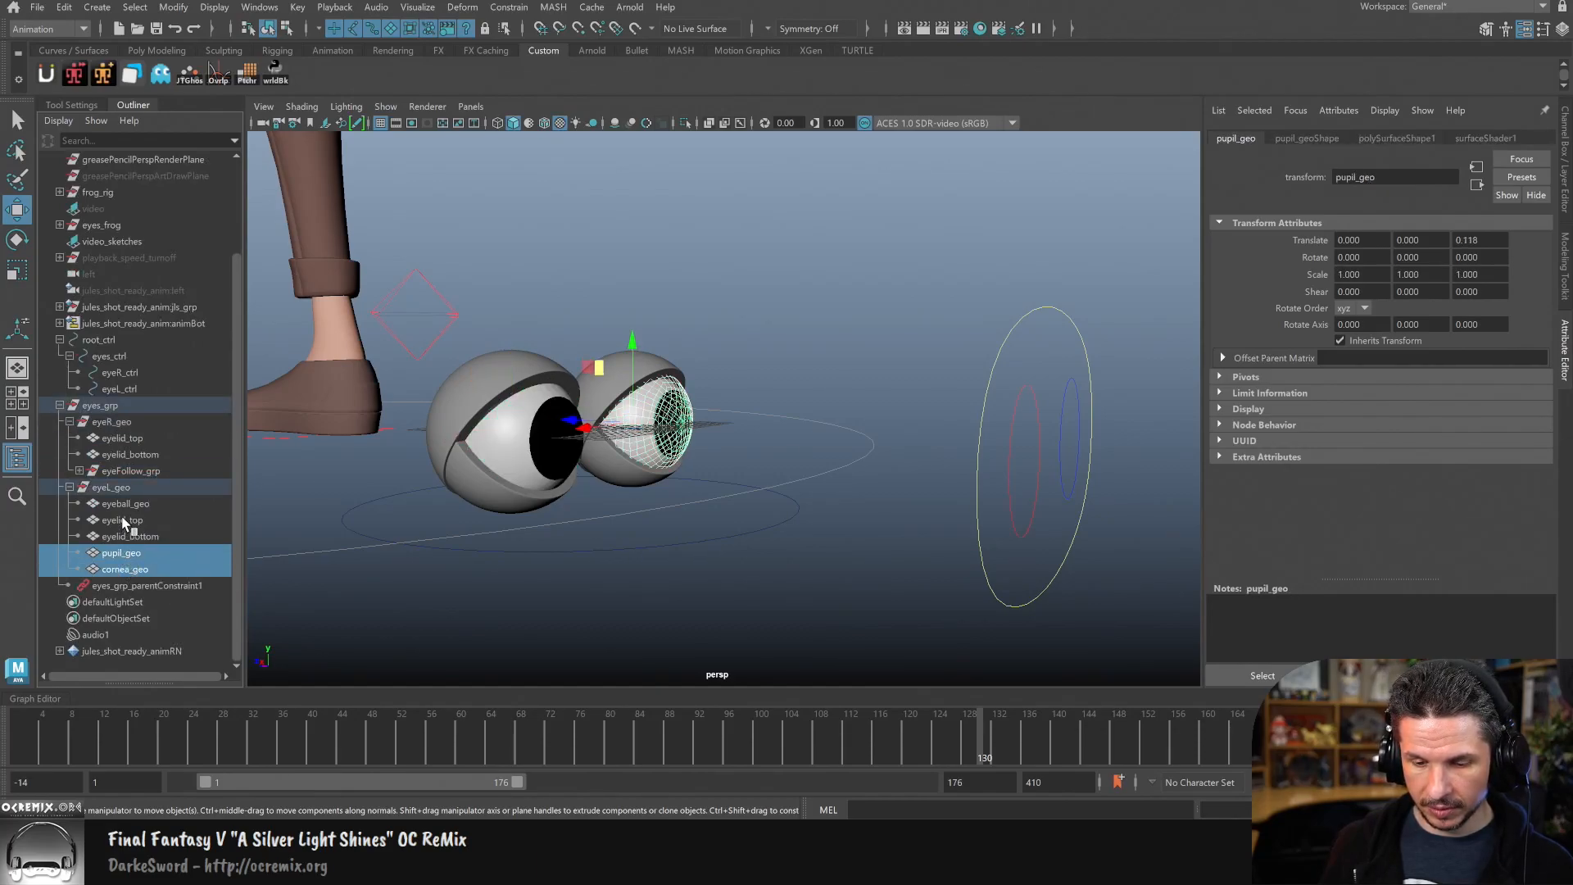
{"action": "left_click", "coordinate": [121, 506], "text": "ctrl"}
{"action": "key", "text": "ctrl+g"}
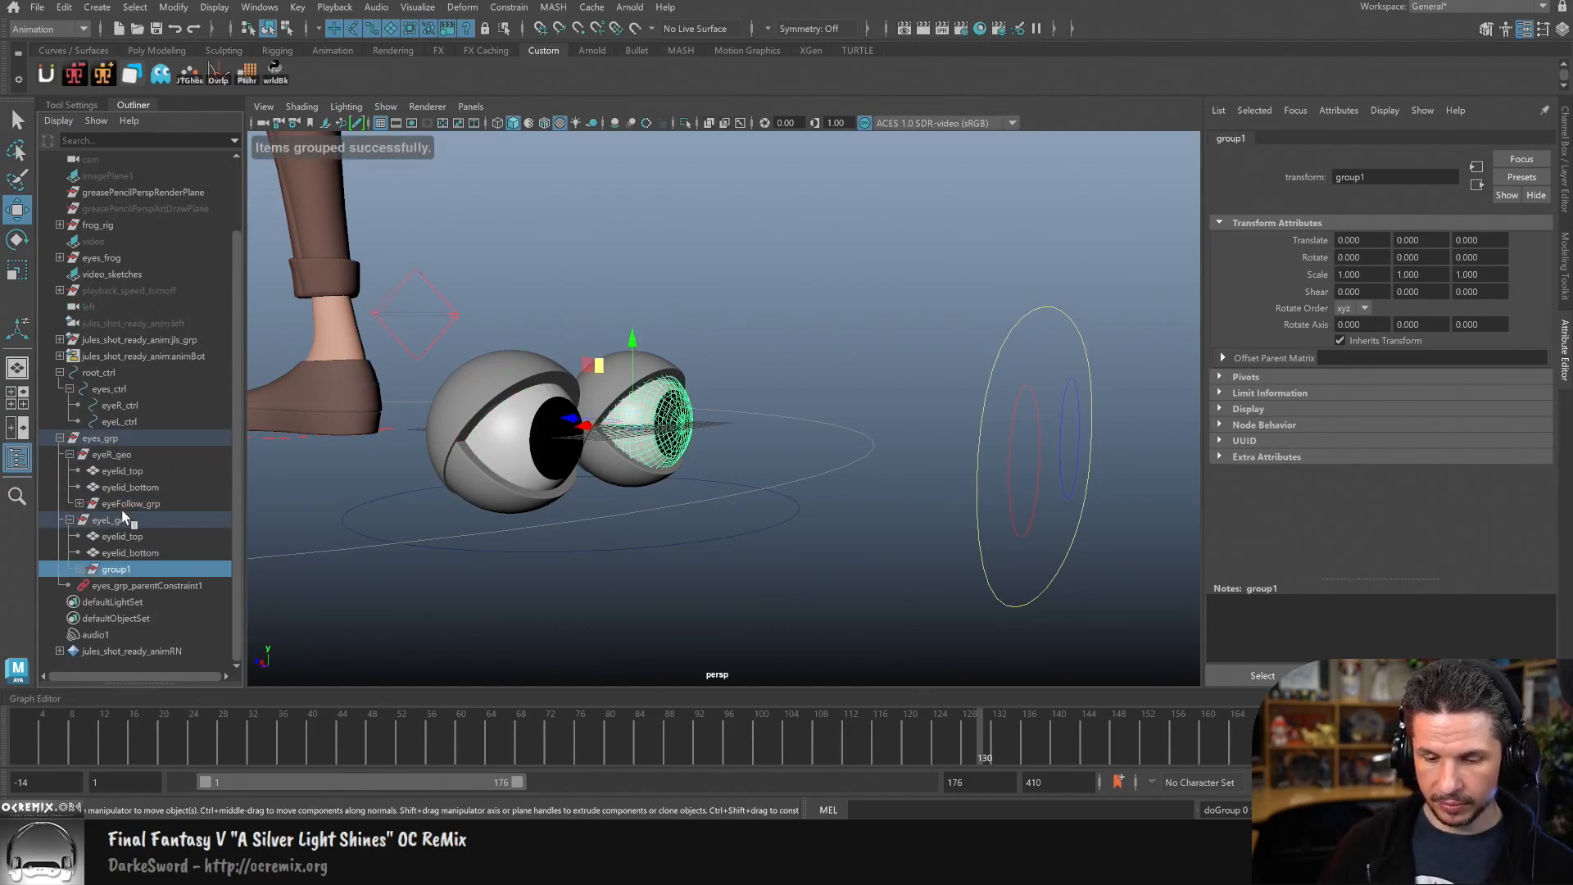
{"action": "double_click", "coordinate": [123, 571]}
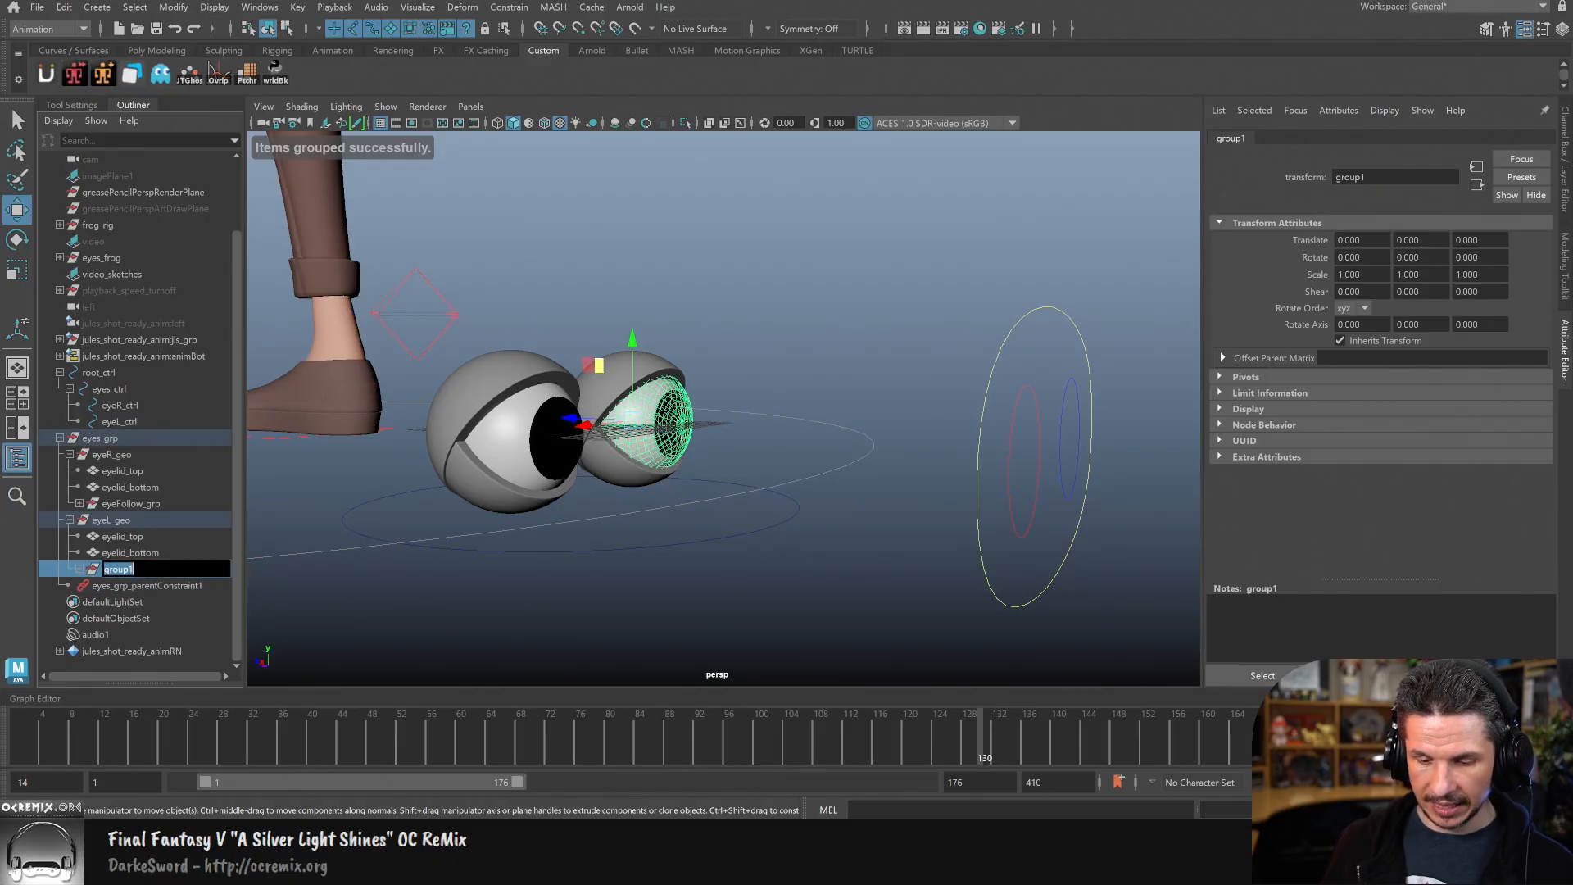
{"action": "type", "text": "eyeFollow_"}
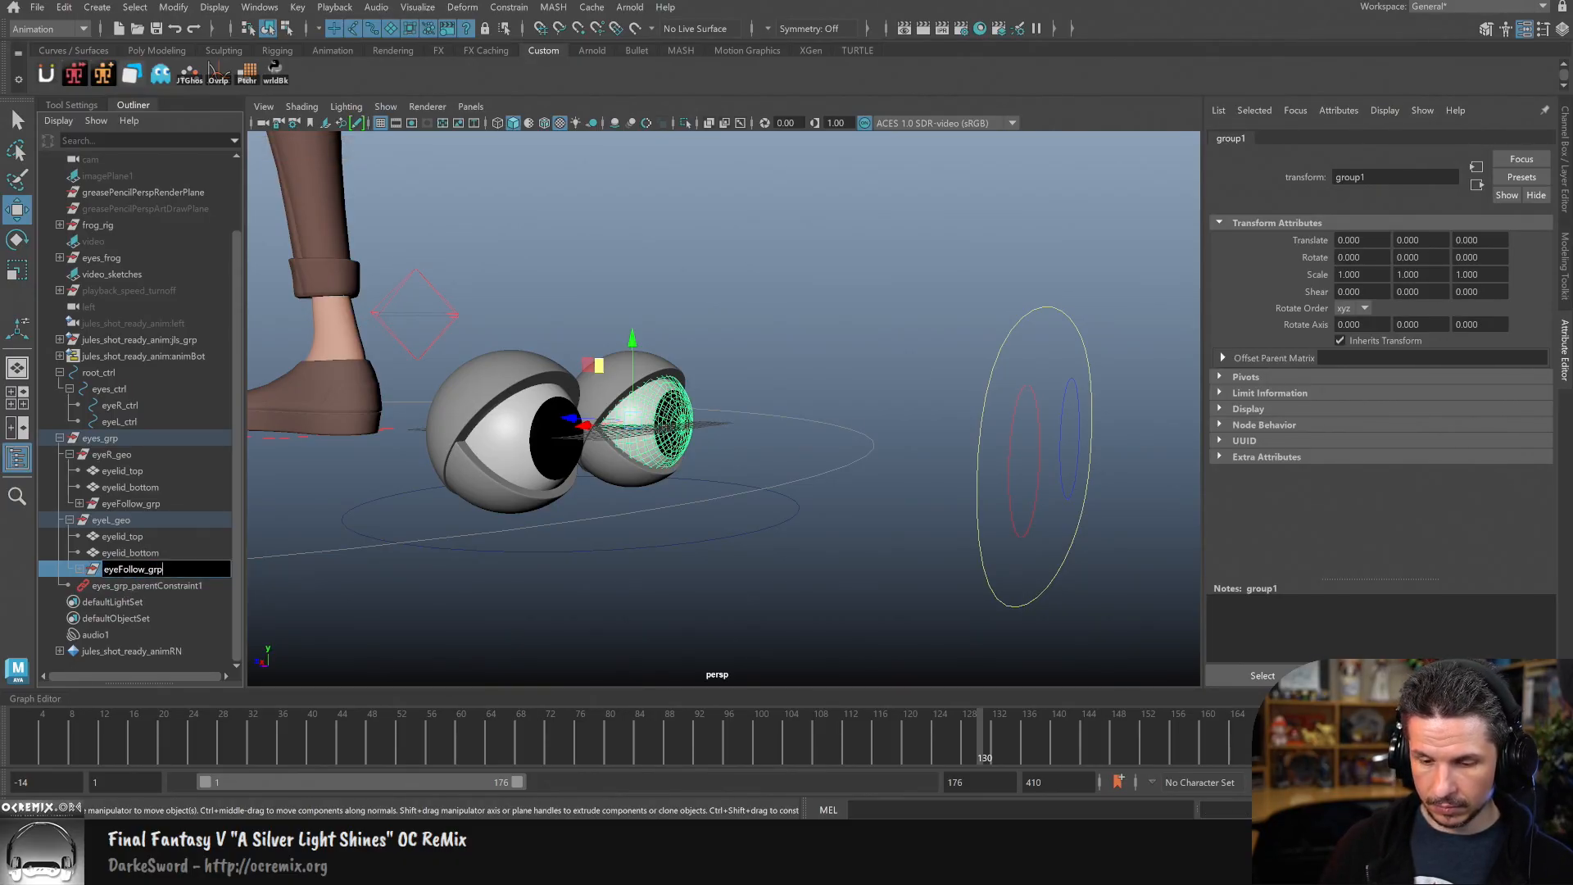
{"action": "key", "text": "Return"}
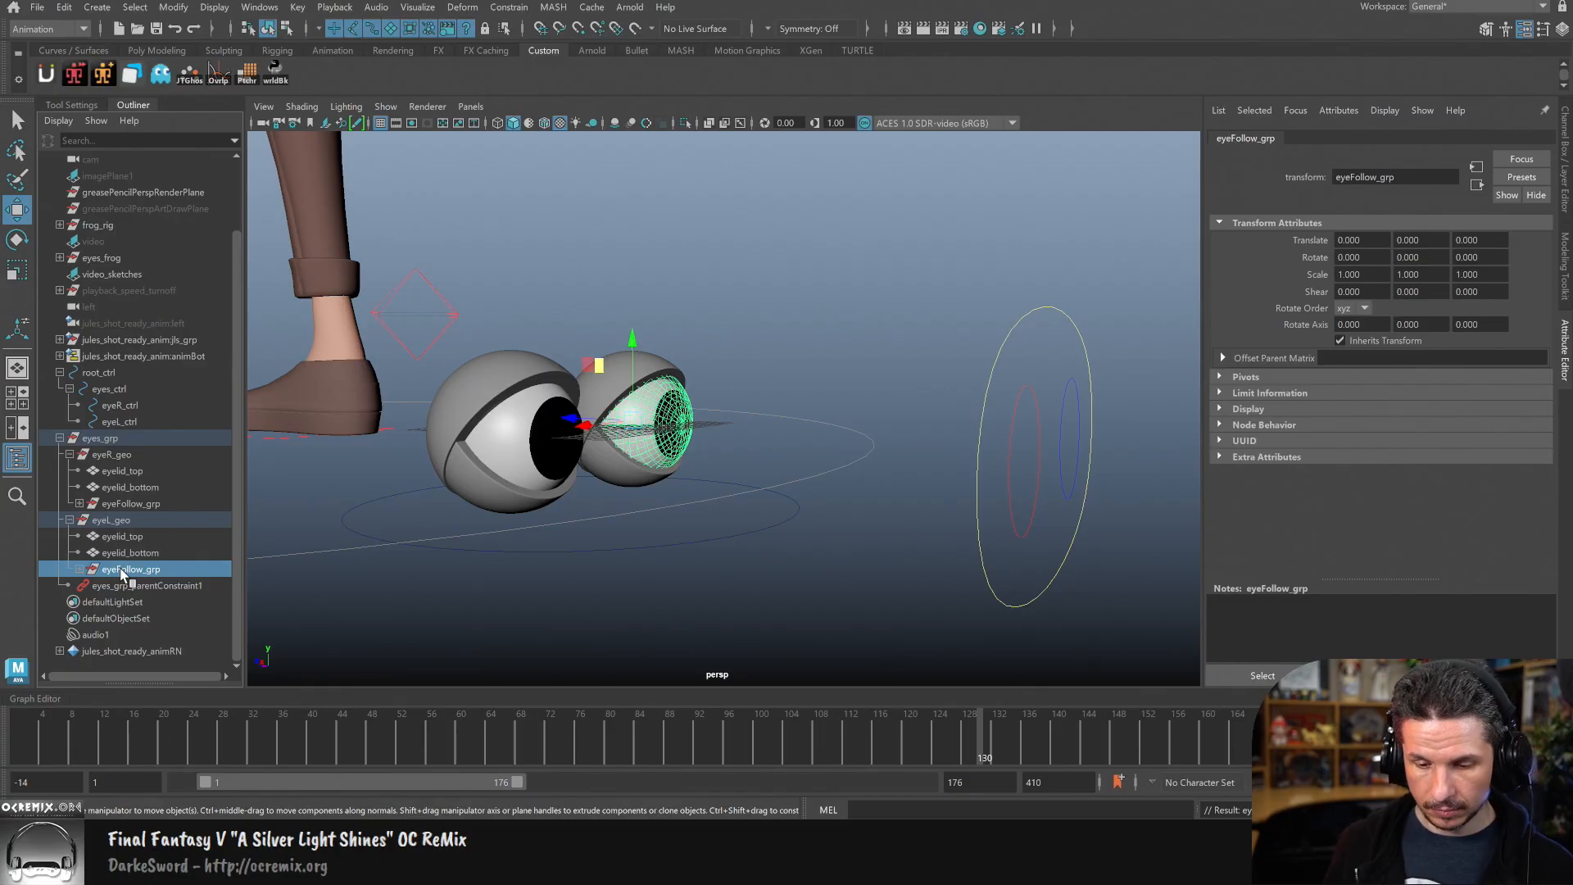
Step: Aim-constrain the left eye's eyeFollow_grp to eyeL_ctrl with Maintain offset enabled
{"action": "left_click_drag", "start_coordinate": [1060, 490], "coordinate": [945, 513], "text": "alt"}
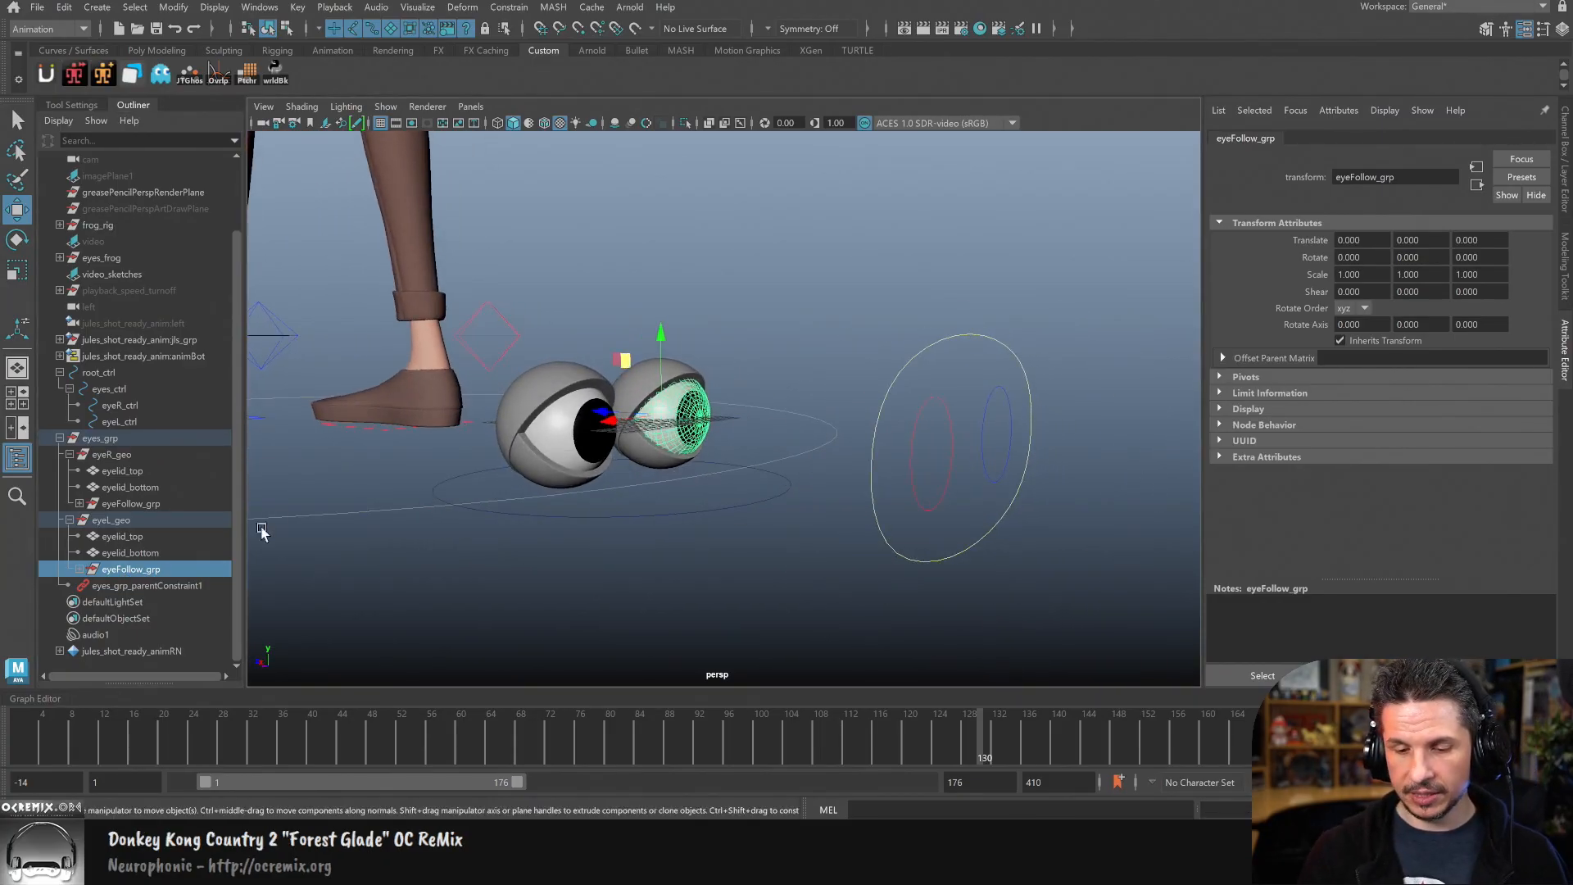
{"action": "left_click", "coordinate": [81, 503]}
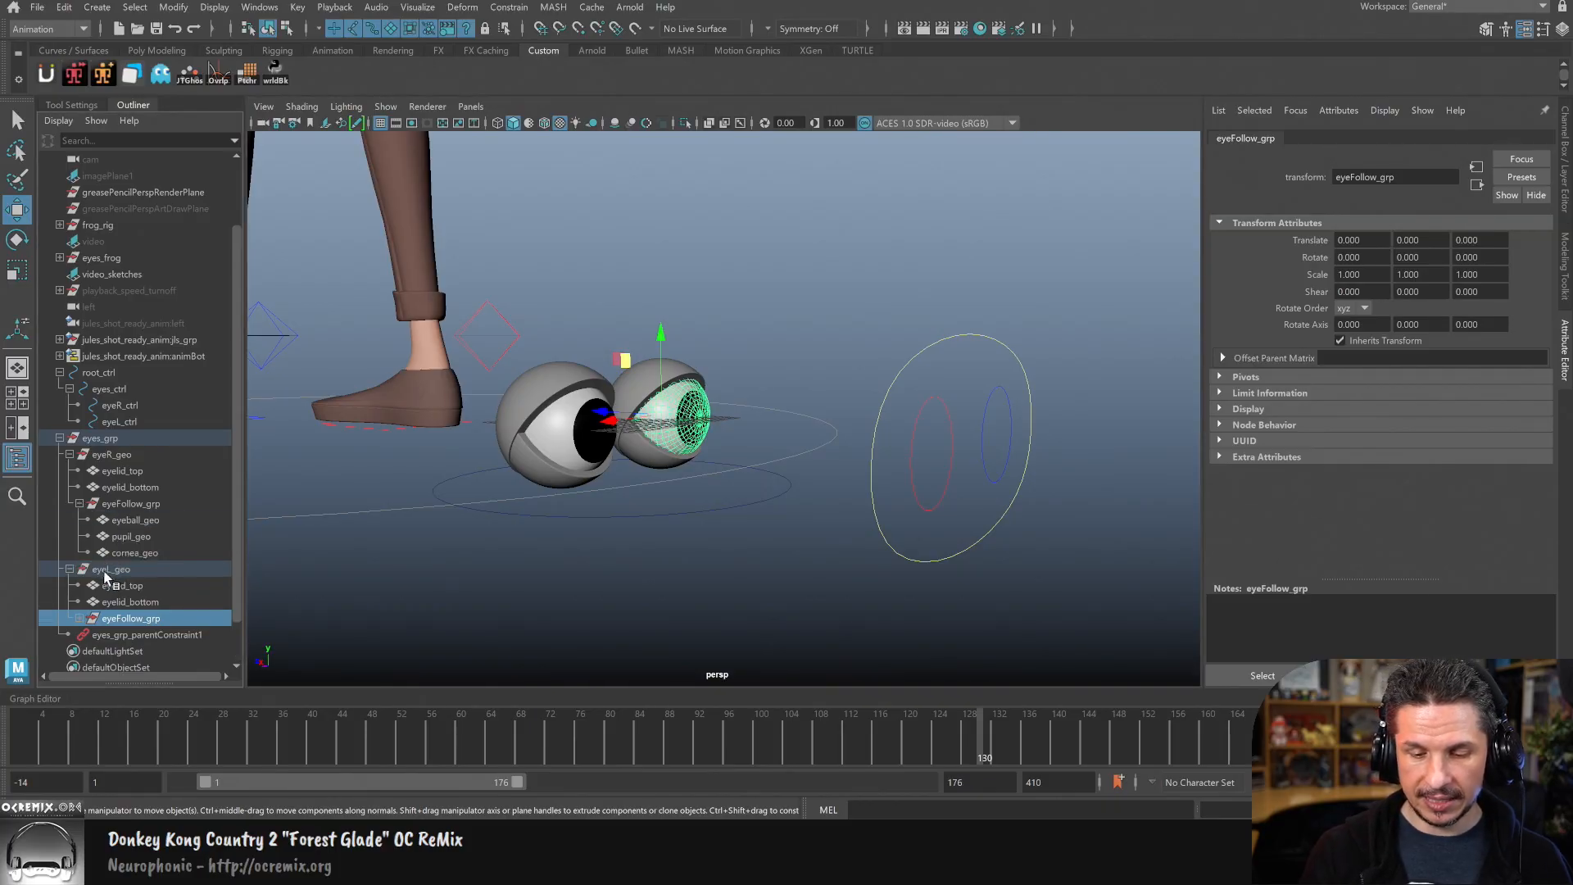
{"action": "left_click", "coordinate": [81, 503]}
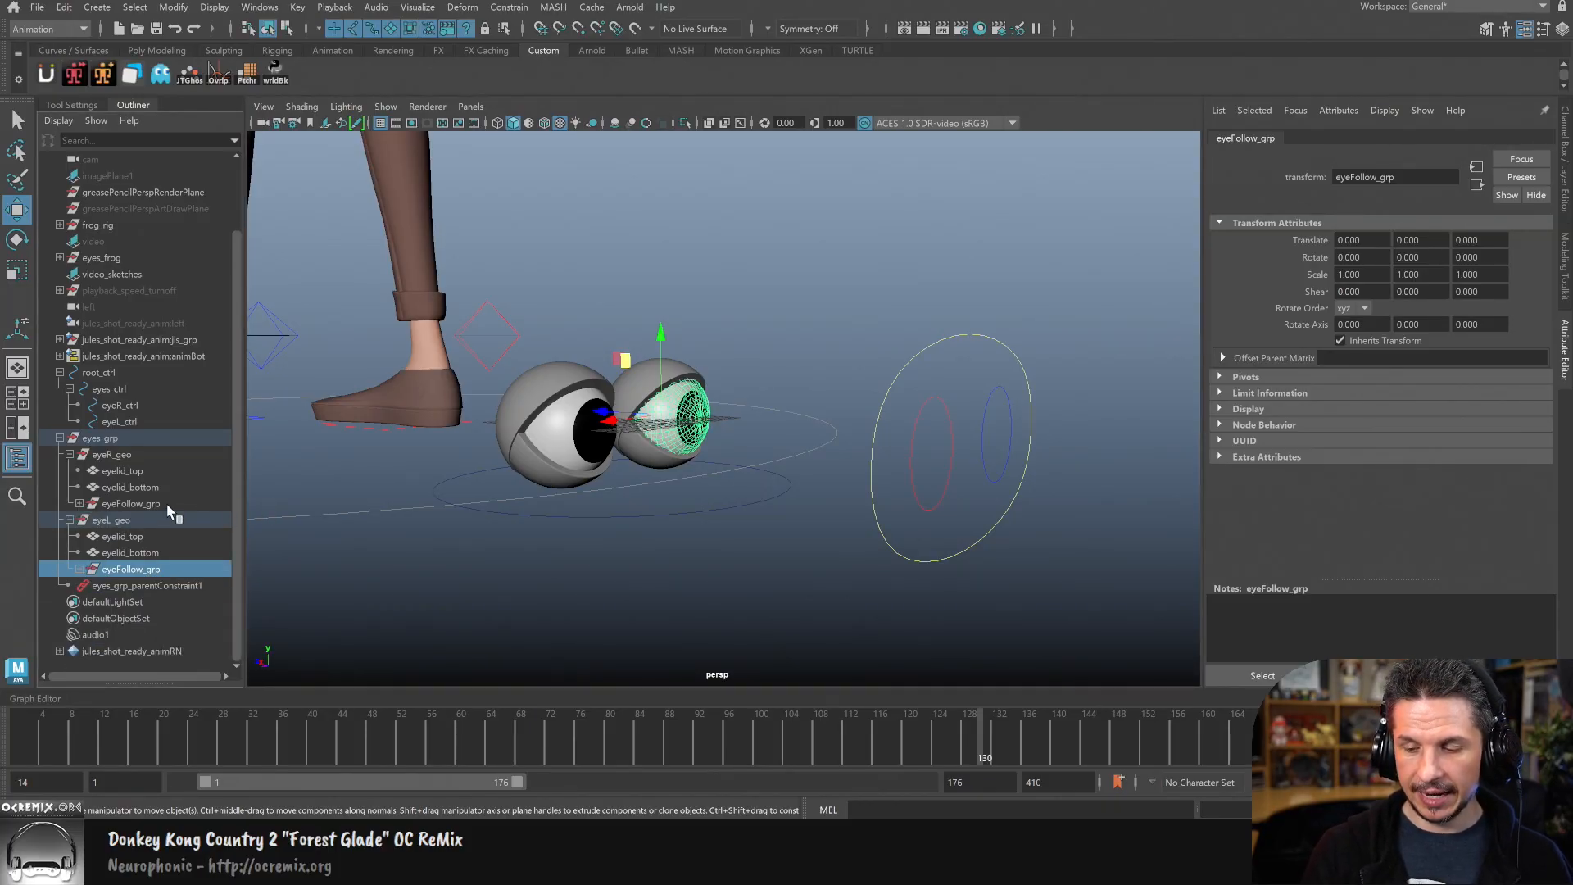
{"action": "left_click", "coordinate": [988, 415]}
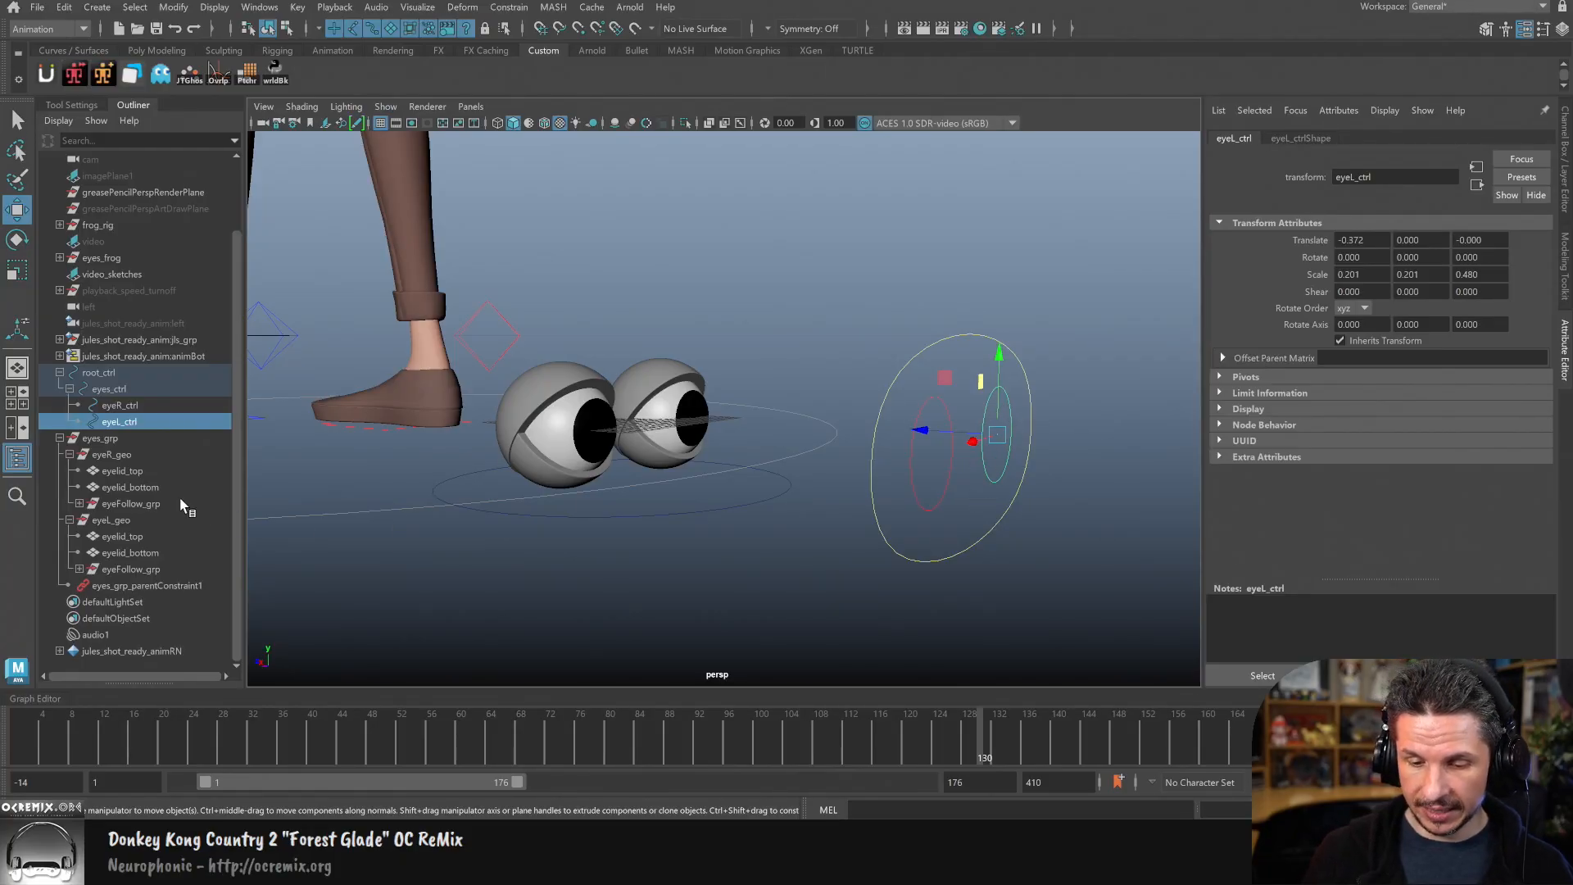
{"action": "left_click", "coordinate": [150, 569], "text": "ctrl"}
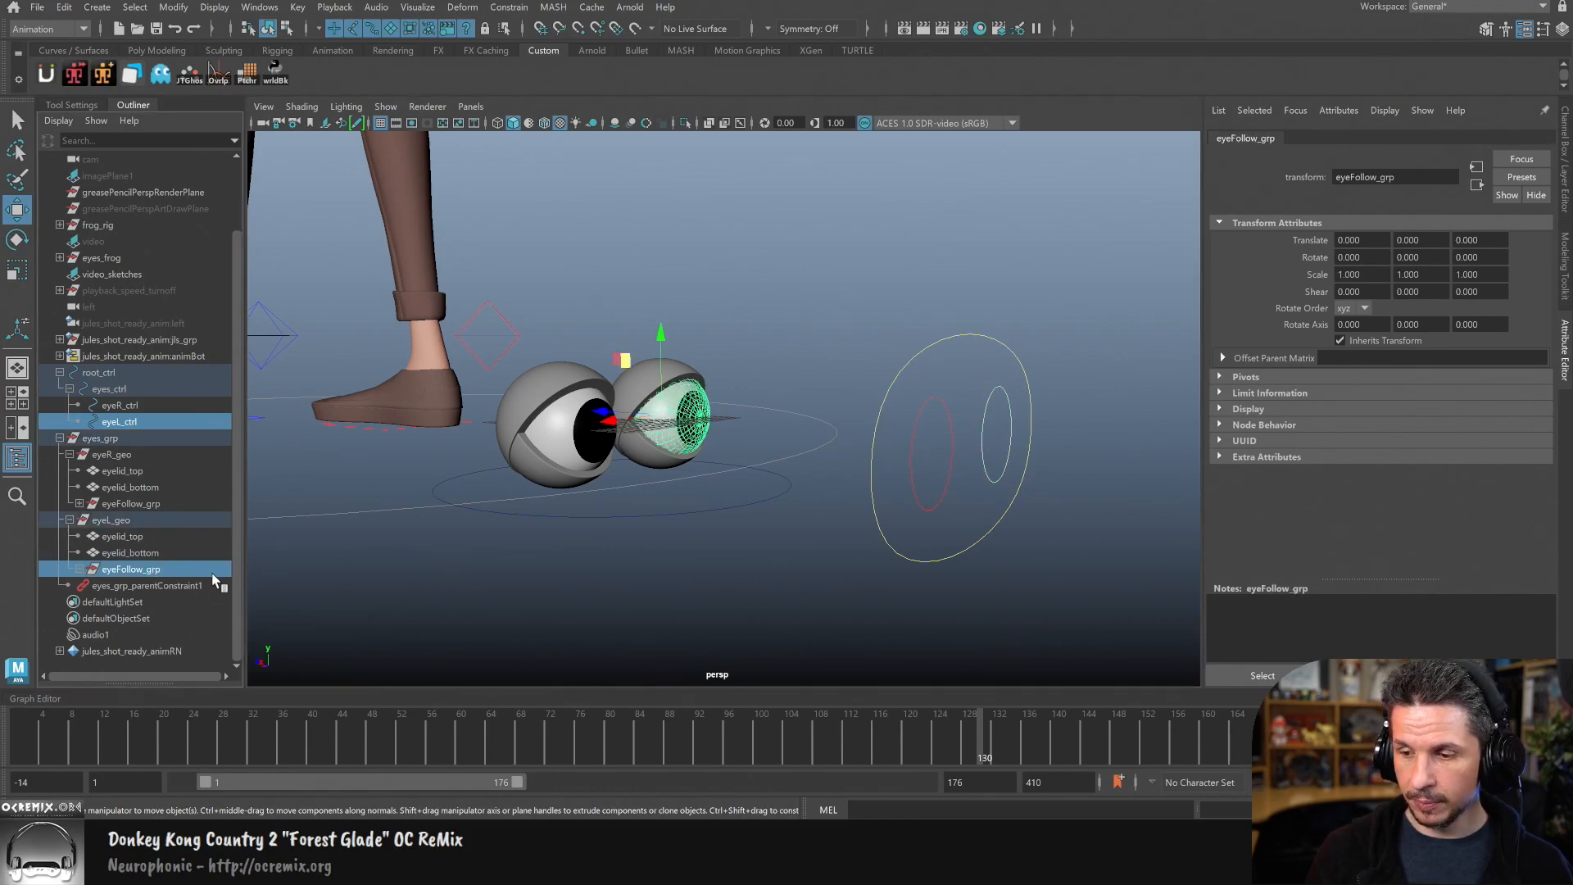
{"action": "left_click", "coordinate": [508, 7]}
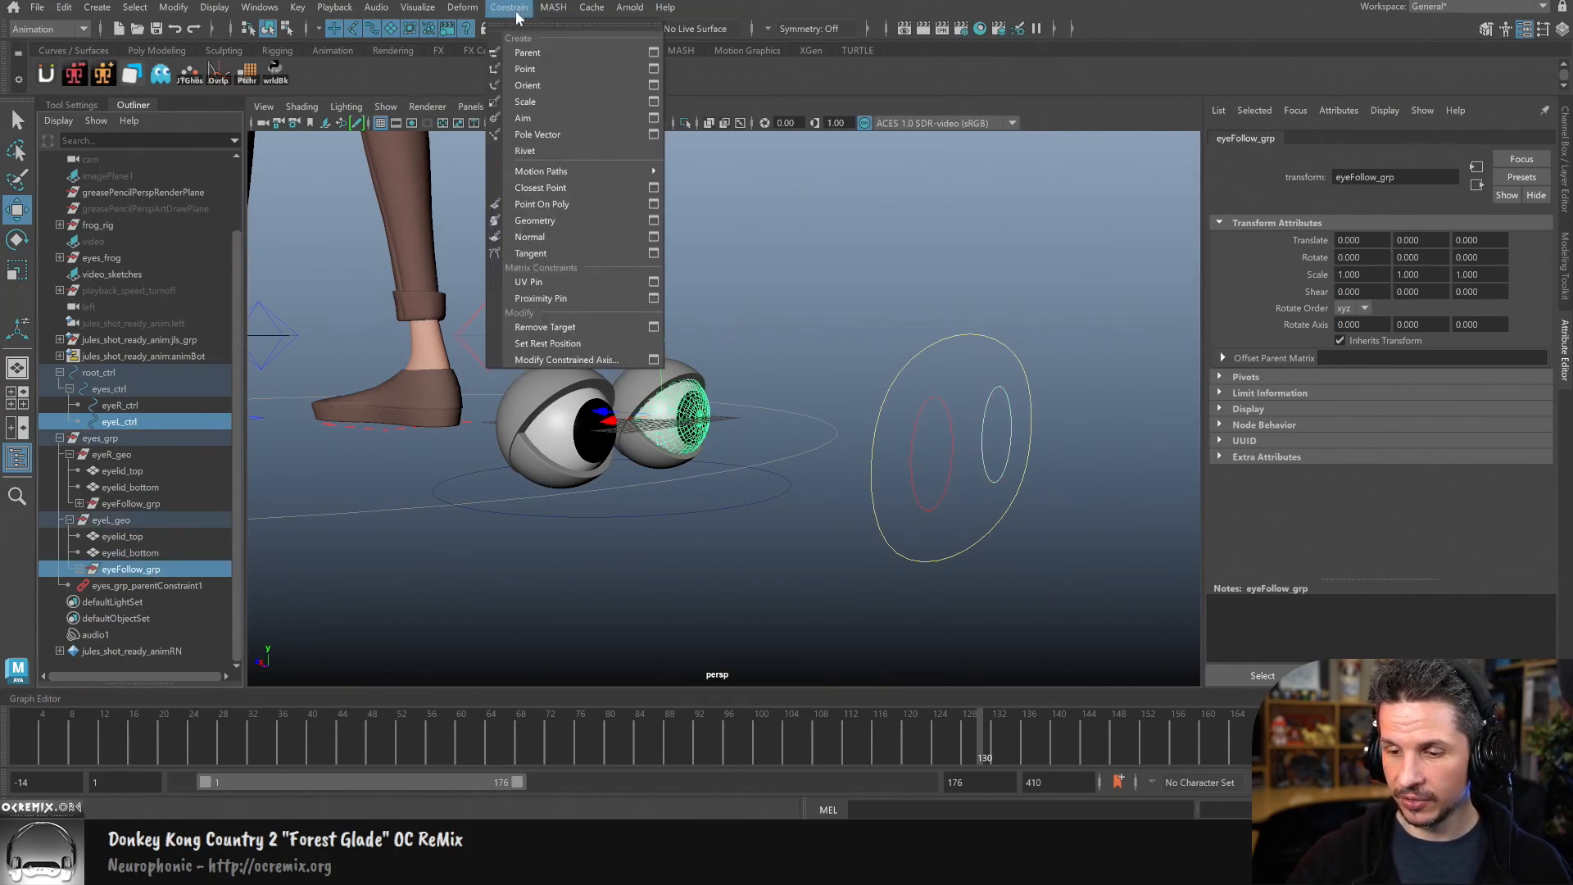
{"action": "left_click", "coordinate": [653, 119]}
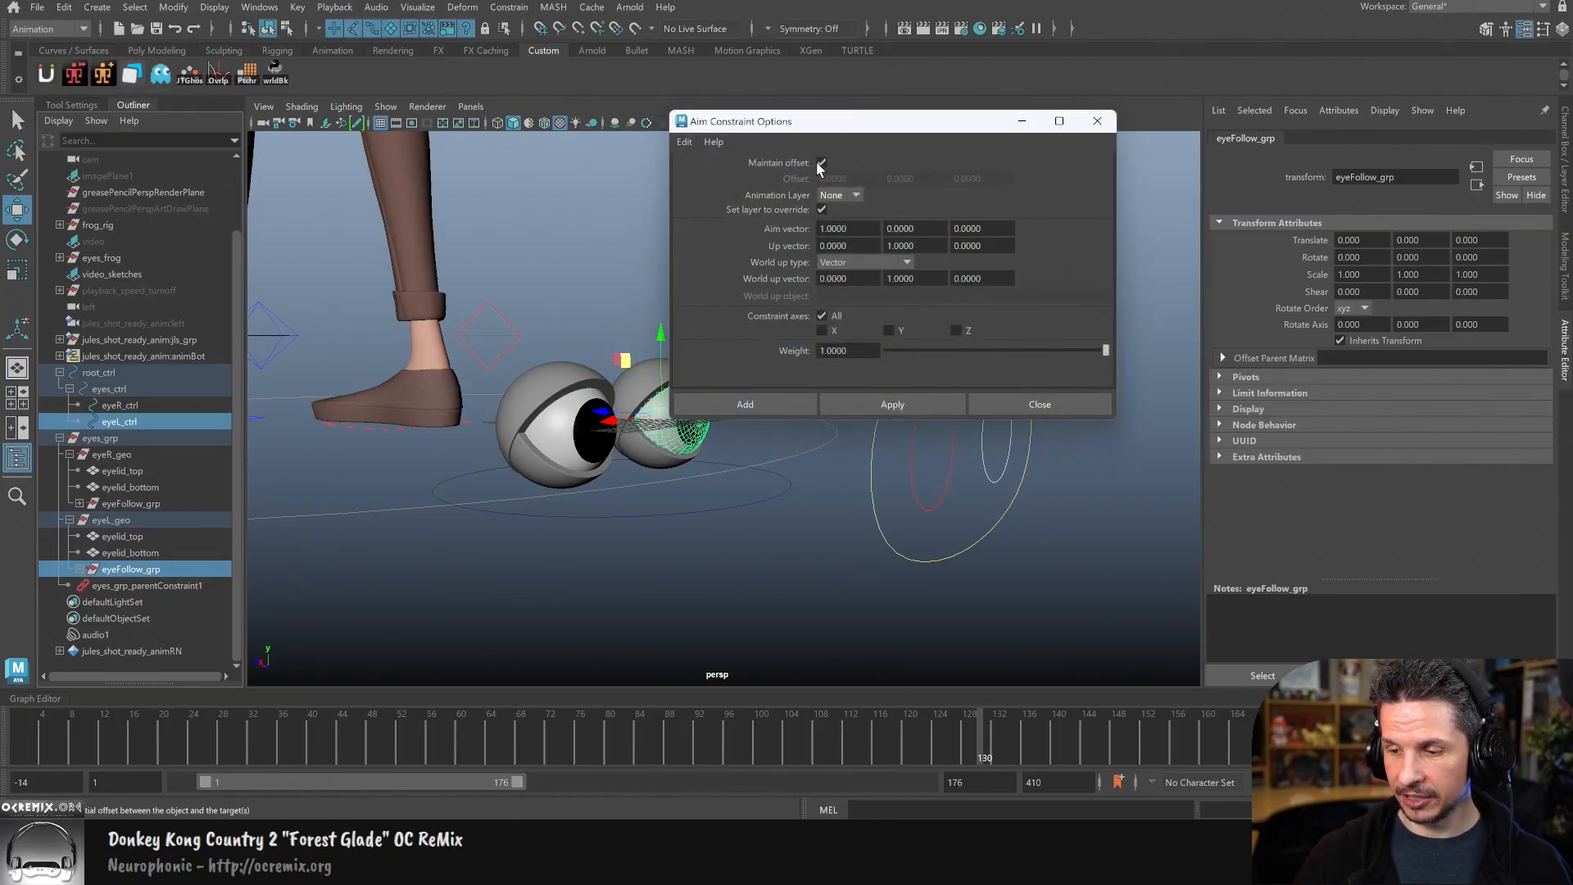
{"action": "left_click", "coordinate": [772, 403]}
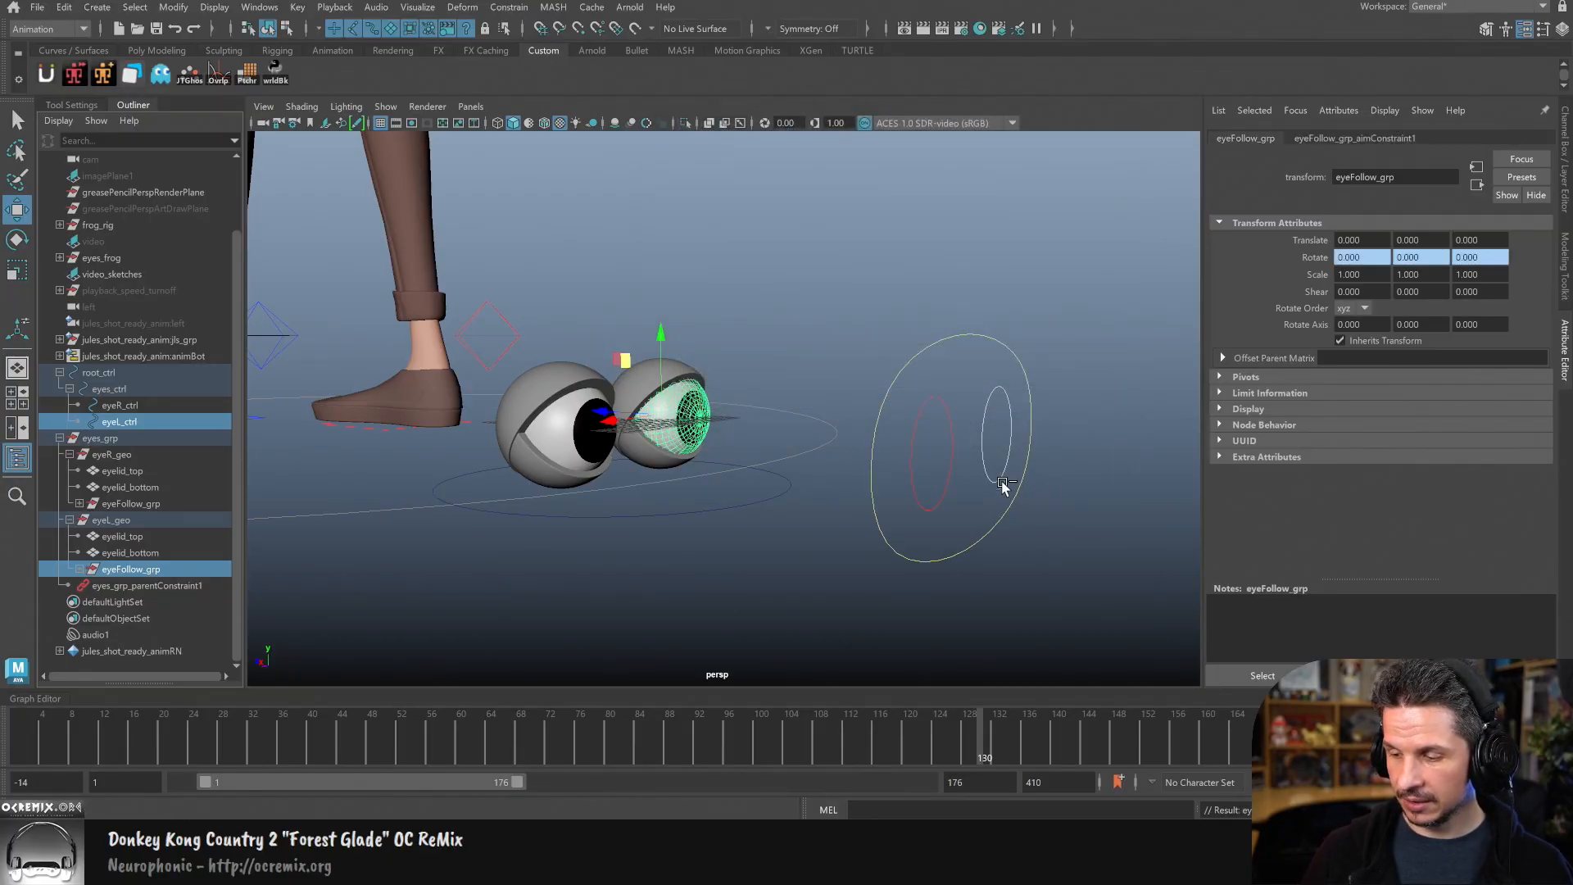
Step: Test the left eye's aim constraint by moving eyeL_ctrl, and undo the move
{"action": "left_click", "coordinate": [998, 487]}
{"action": "left_click_drag", "start_coordinate": [998, 488], "coordinate": [982, 483], "text": "alt"}
{"action": "left_click_drag", "start_coordinate": [971, 383], "coordinate": [942, 428]}
{"action": "key", "text": "ctrl+z"}
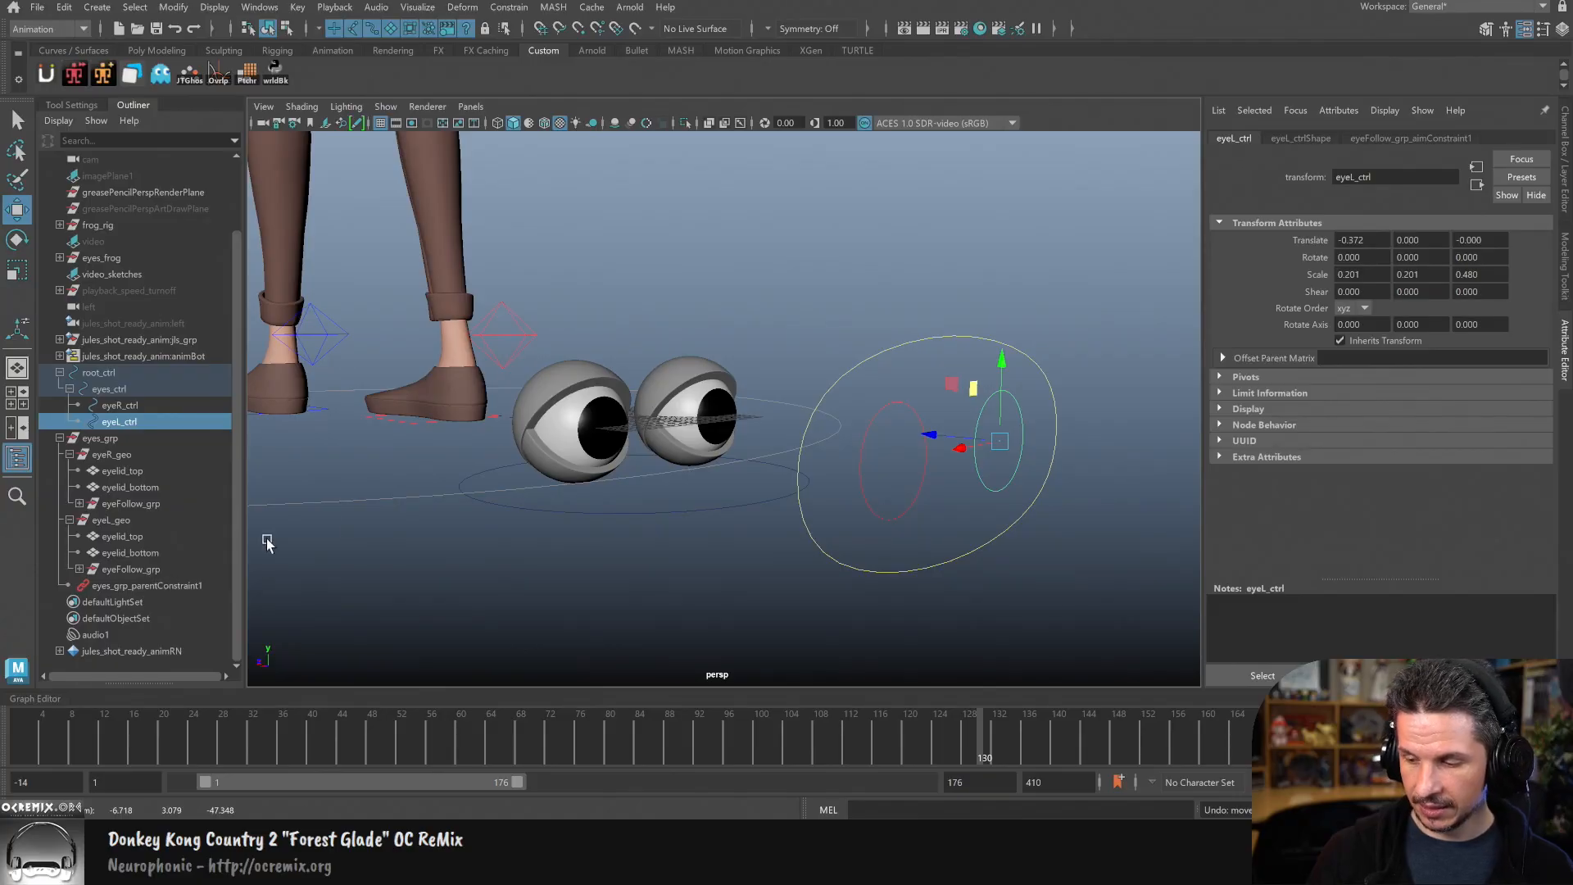
Step: Aim-constrain the right eye's eyeFollow_grp to eyeR_ctrl using the same constraint settings
{"action": "left_click", "coordinate": [892, 412]}
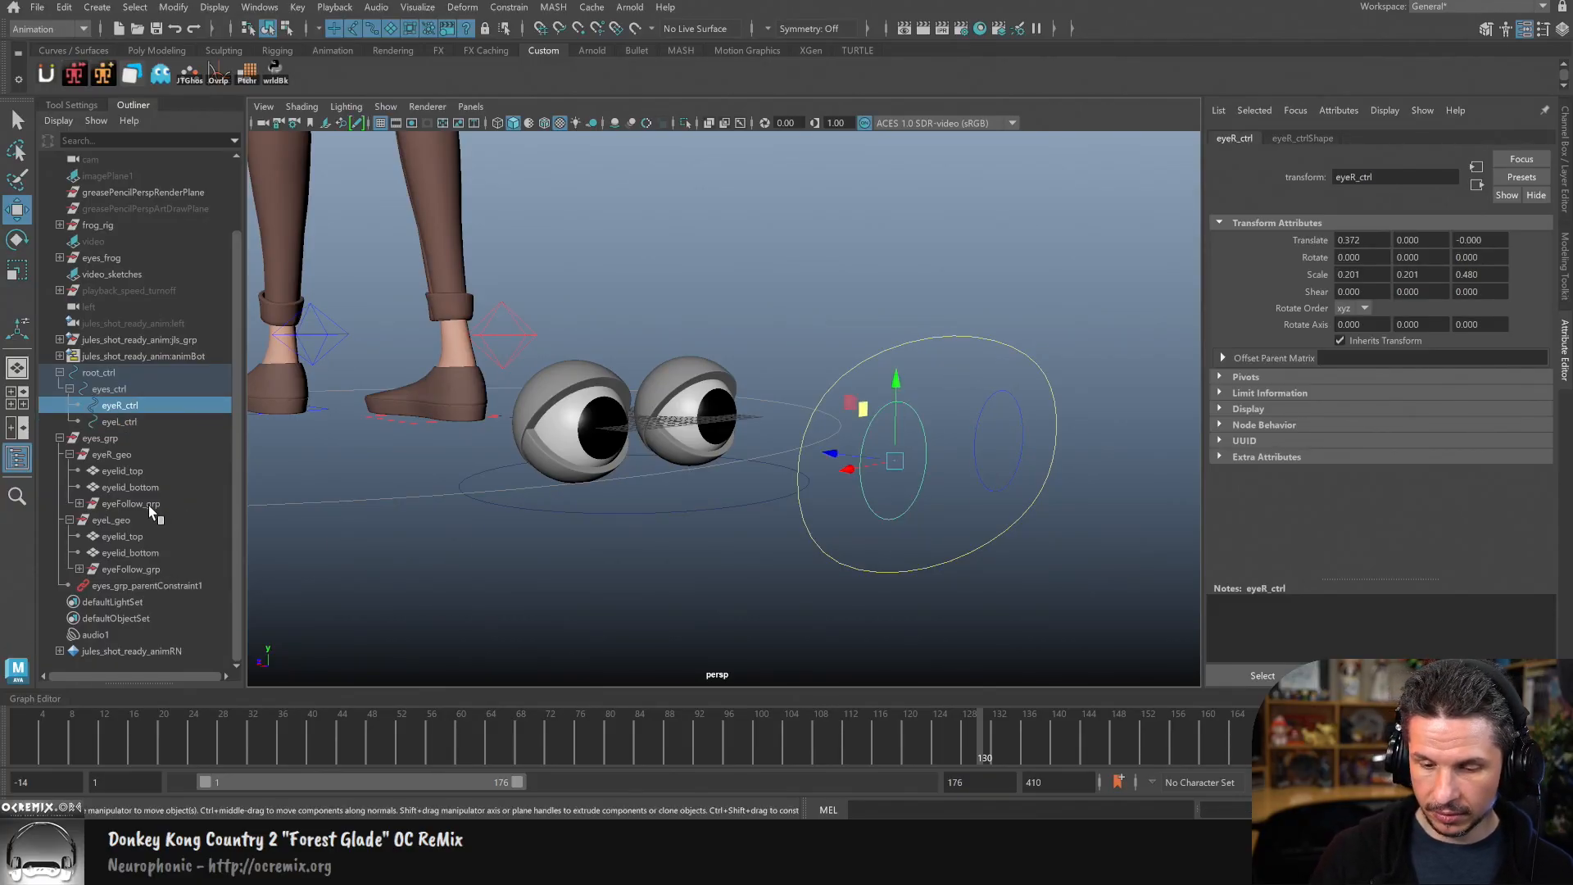
{"action": "left_click", "coordinate": [151, 505]}
{"action": "left_click", "coordinate": [508, 6]}
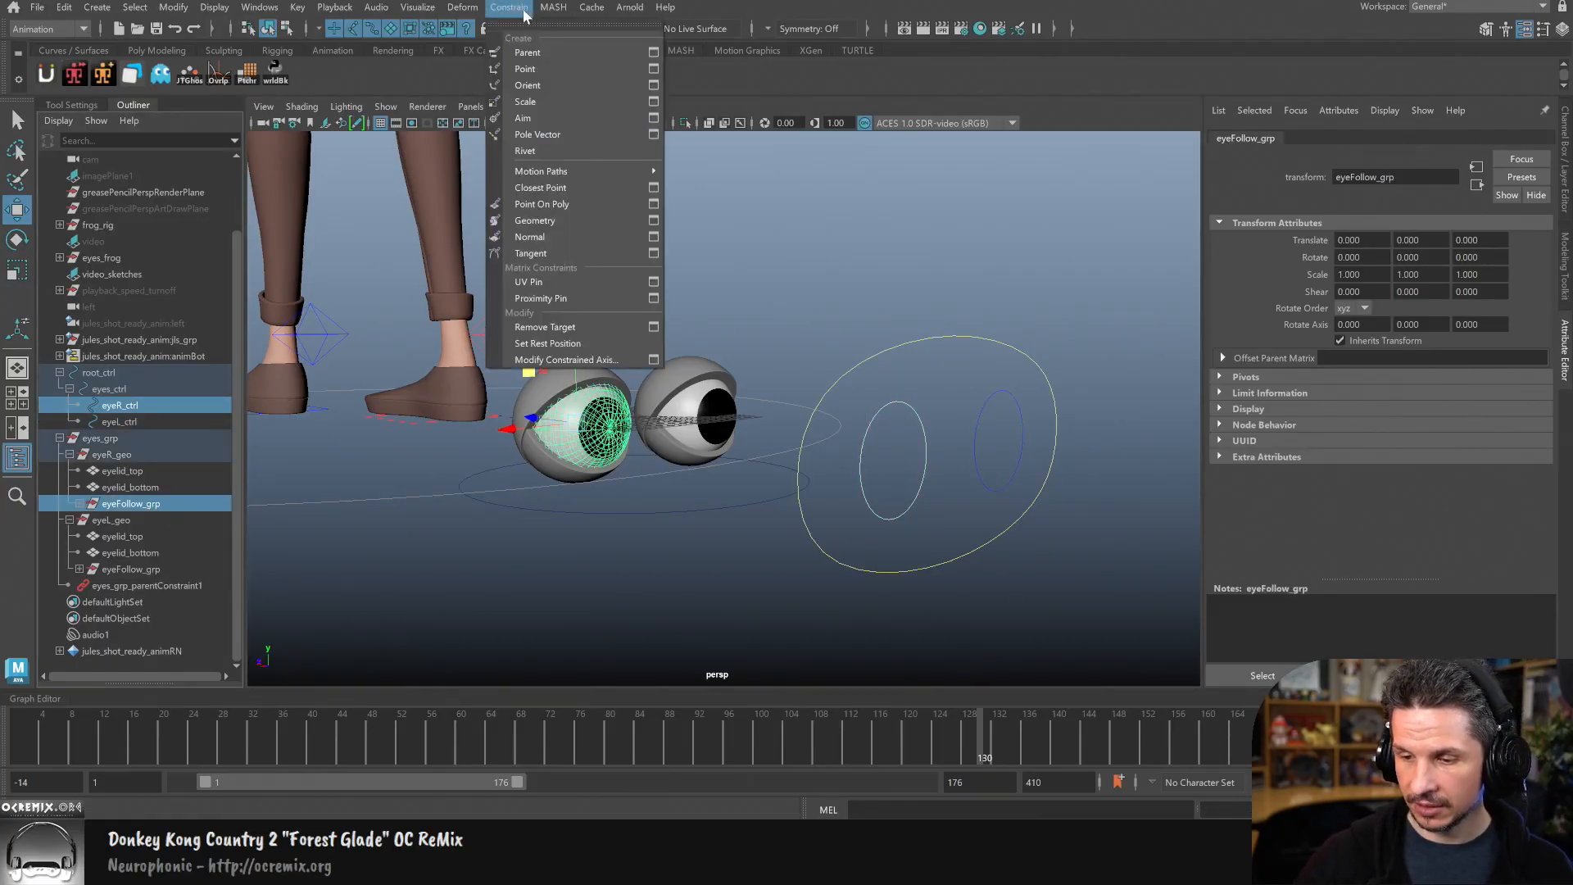
{"action": "left_click", "coordinate": [573, 118]}
Step: Move eyes_ctrl to about -0.076 in X and 0.369 in Y to test both eyes' aim, and undo one further move
{"action": "left_click", "coordinate": [950, 337]}
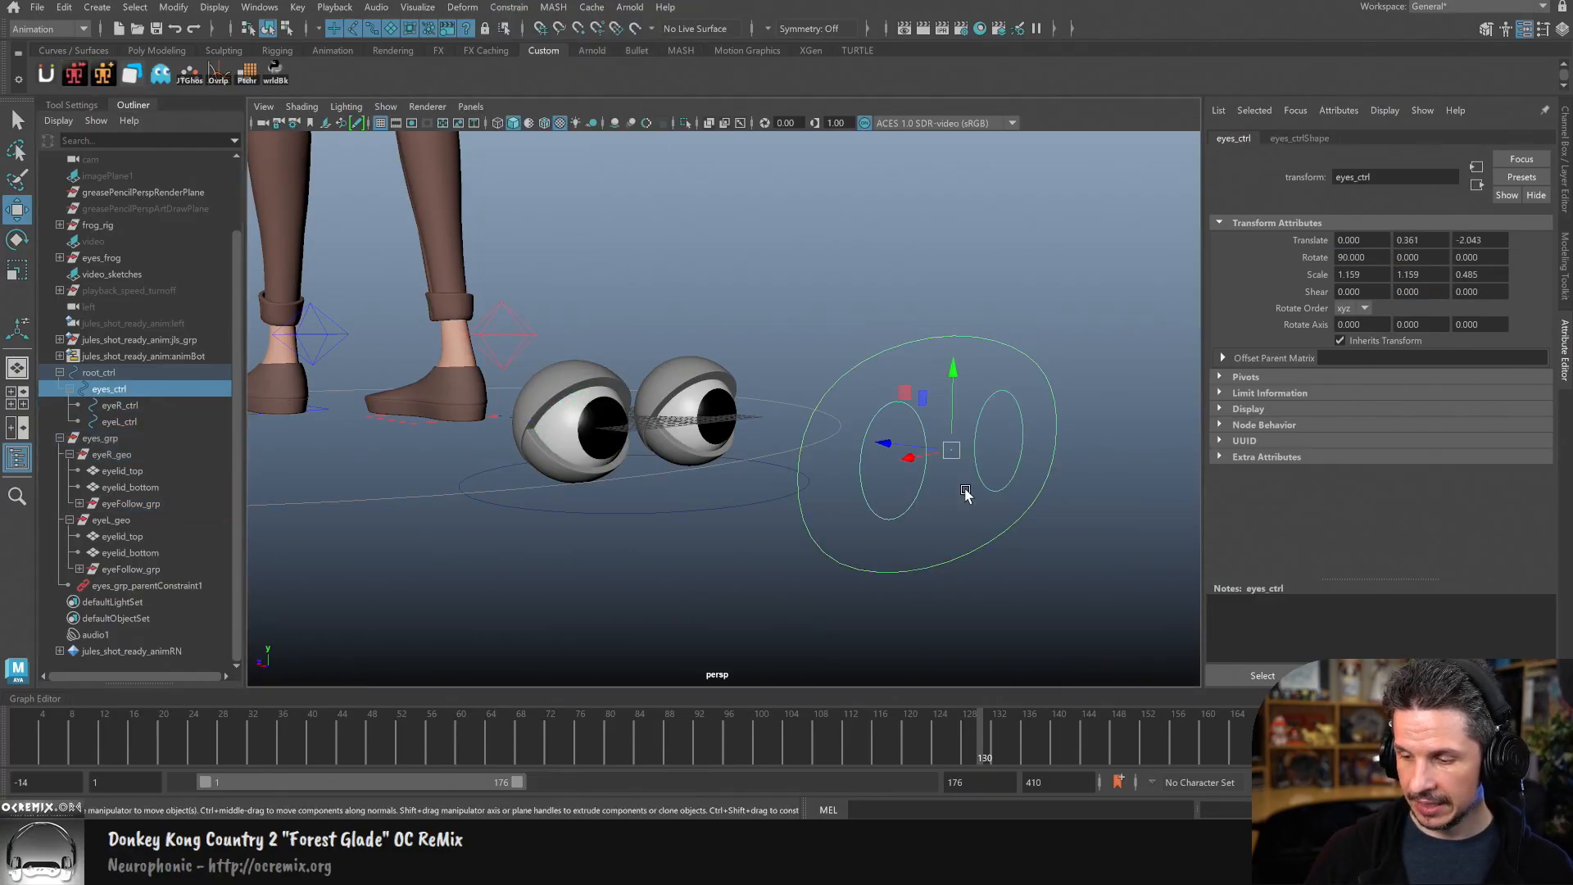
{"action": "left_click_drag", "start_coordinate": [961, 437], "coordinate": [936, 435], "text": "alt"}
{"action": "mouse_move", "coordinate": [818, 398]}
{"action": "left_mouse_down"}
{"action": "mouse_move", "coordinate": [859, 253]}
{"action": "mouse_move", "coordinate": [715, 457]}
{"action": "mouse_move", "coordinate": [384, 418]}
{"action": "mouse_move", "coordinate": [1000, 560]}
{"action": "mouse_move", "coordinate": [517, 574]}
{"action": "mouse_move", "coordinate": [1004, 225]}
{"action": "mouse_move", "coordinate": [712, 465]}
{"action": "mouse_move", "coordinate": [833, 395]}
{"action": "left_mouse_up"}
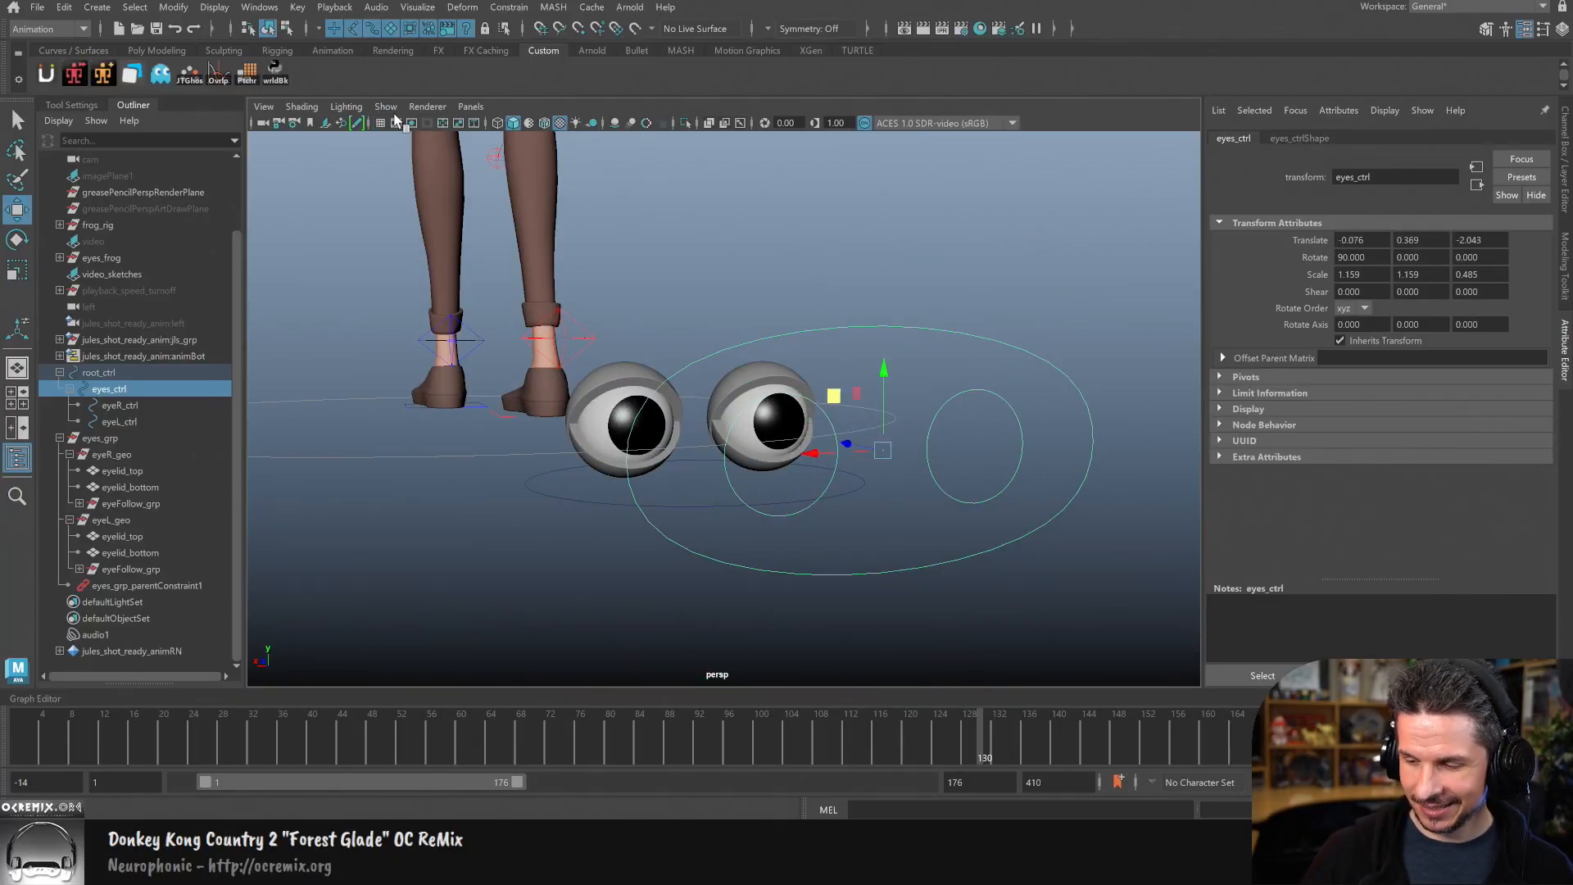
{"action": "left_click_drag", "start_coordinate": [833, 396], "coordinate": [720, 498]}
{"action": "key", "text": "ctrl+z"}
Step: Test the independent aim of each eye by moving eyeL_ctrl and eyeR_ctrl separately
{"action": "left_click", "coordinate": [943, 500]}
{"action": "left_click", "coordinate": [944, 490]}
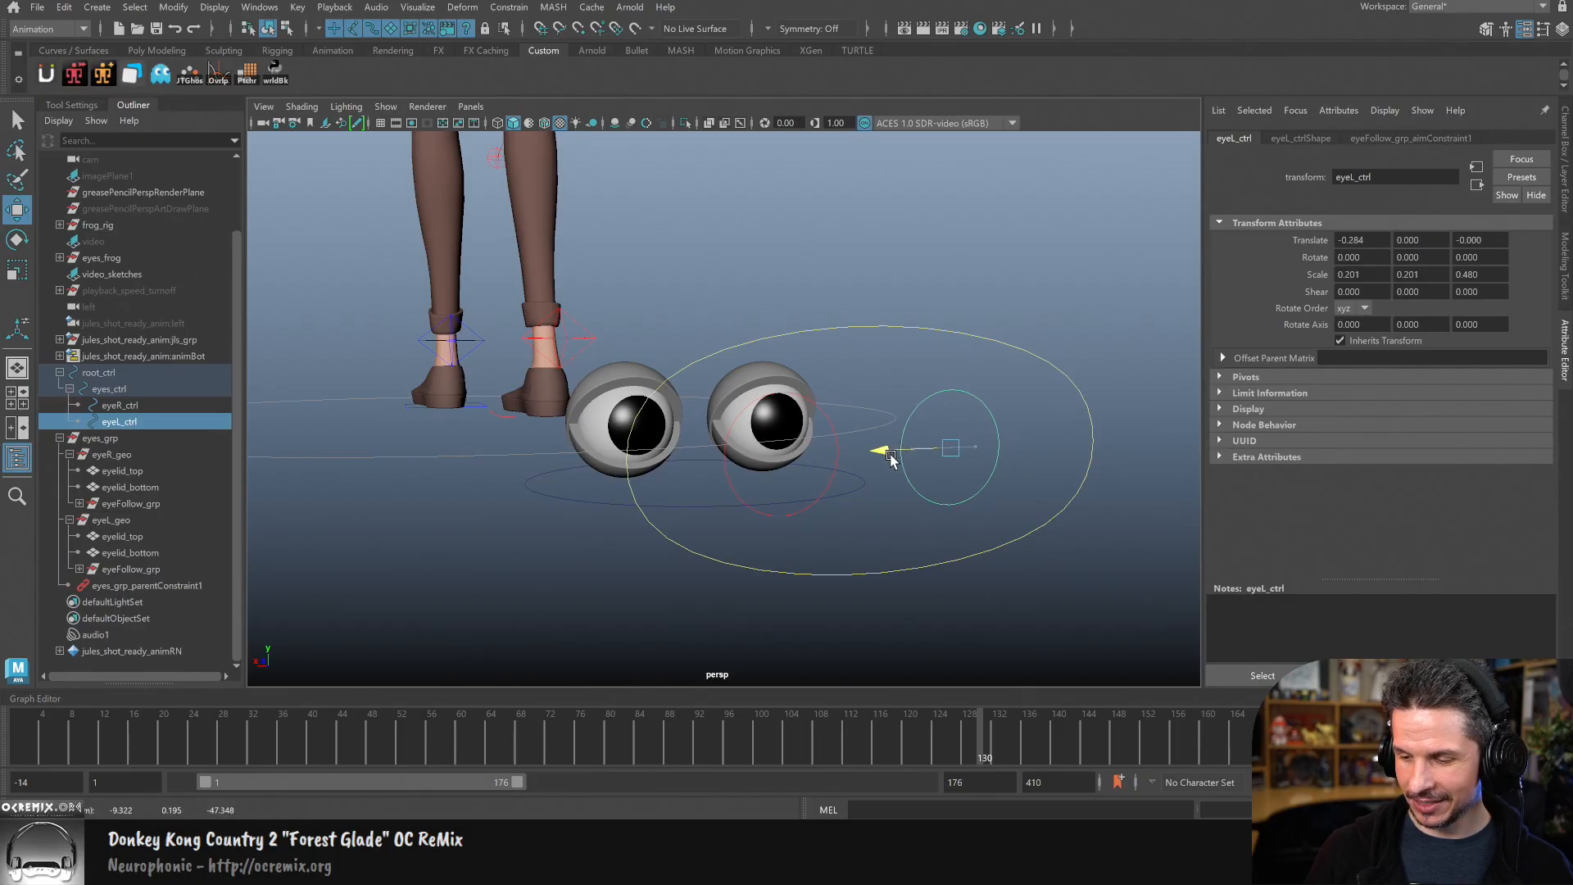
{"action": "left_click", "coordinate": [829, 480]}
{"action": "left_click_drag", "start_coordinate": [706, 461], "coordinate": [764, 460]}
{"action": "left_click", "coordinate": [972, 422]}
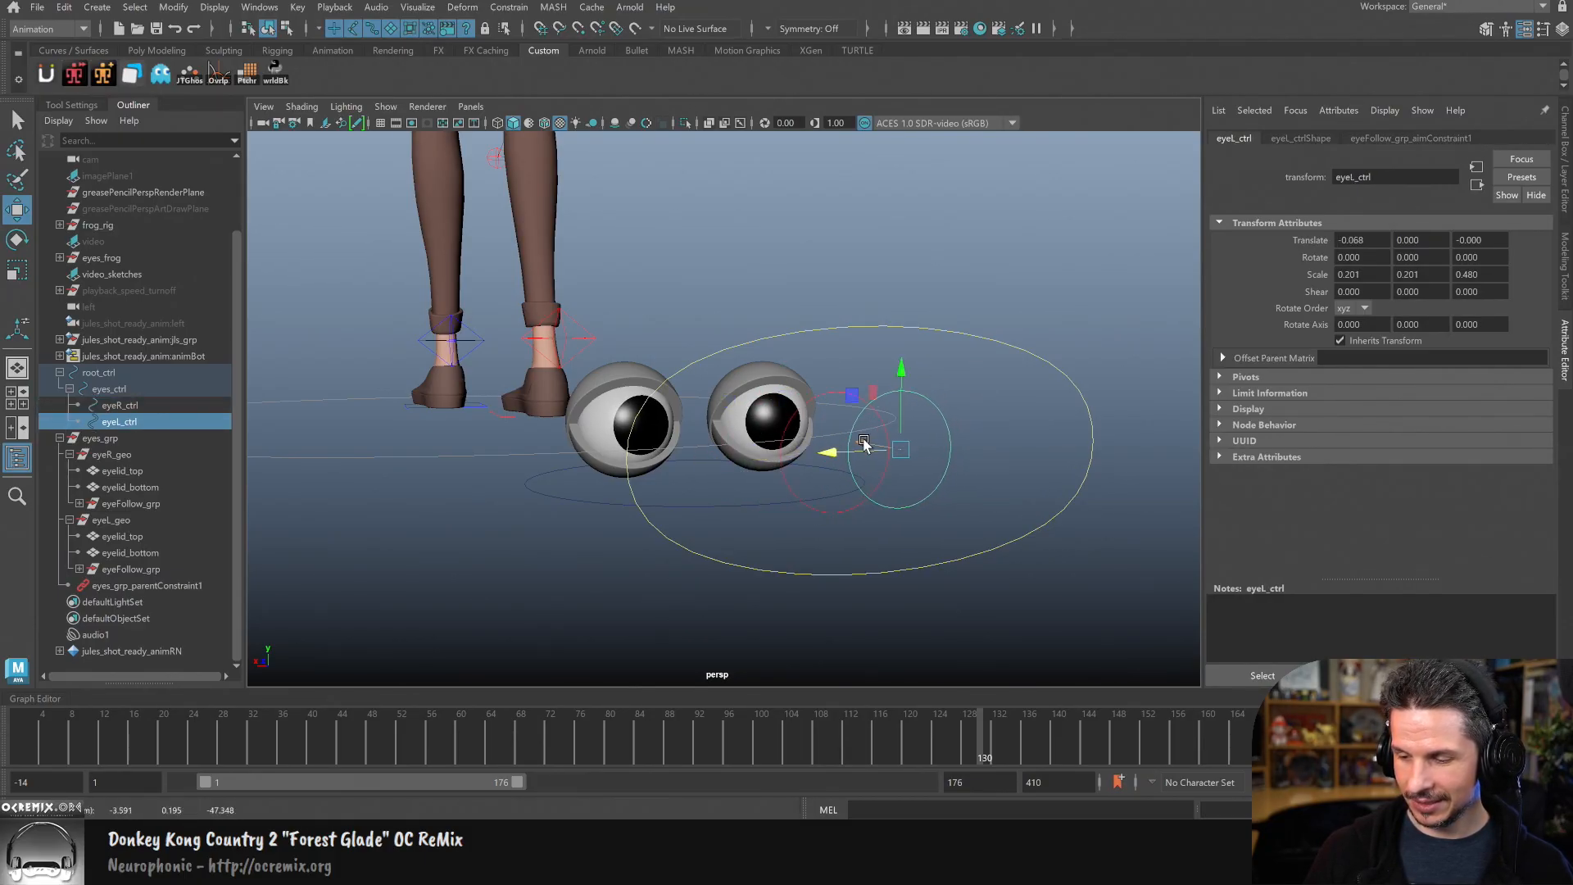
{"action": "left_click_drag", "start_coordinate": [923, 452], "coordinate": [1001, 306]}
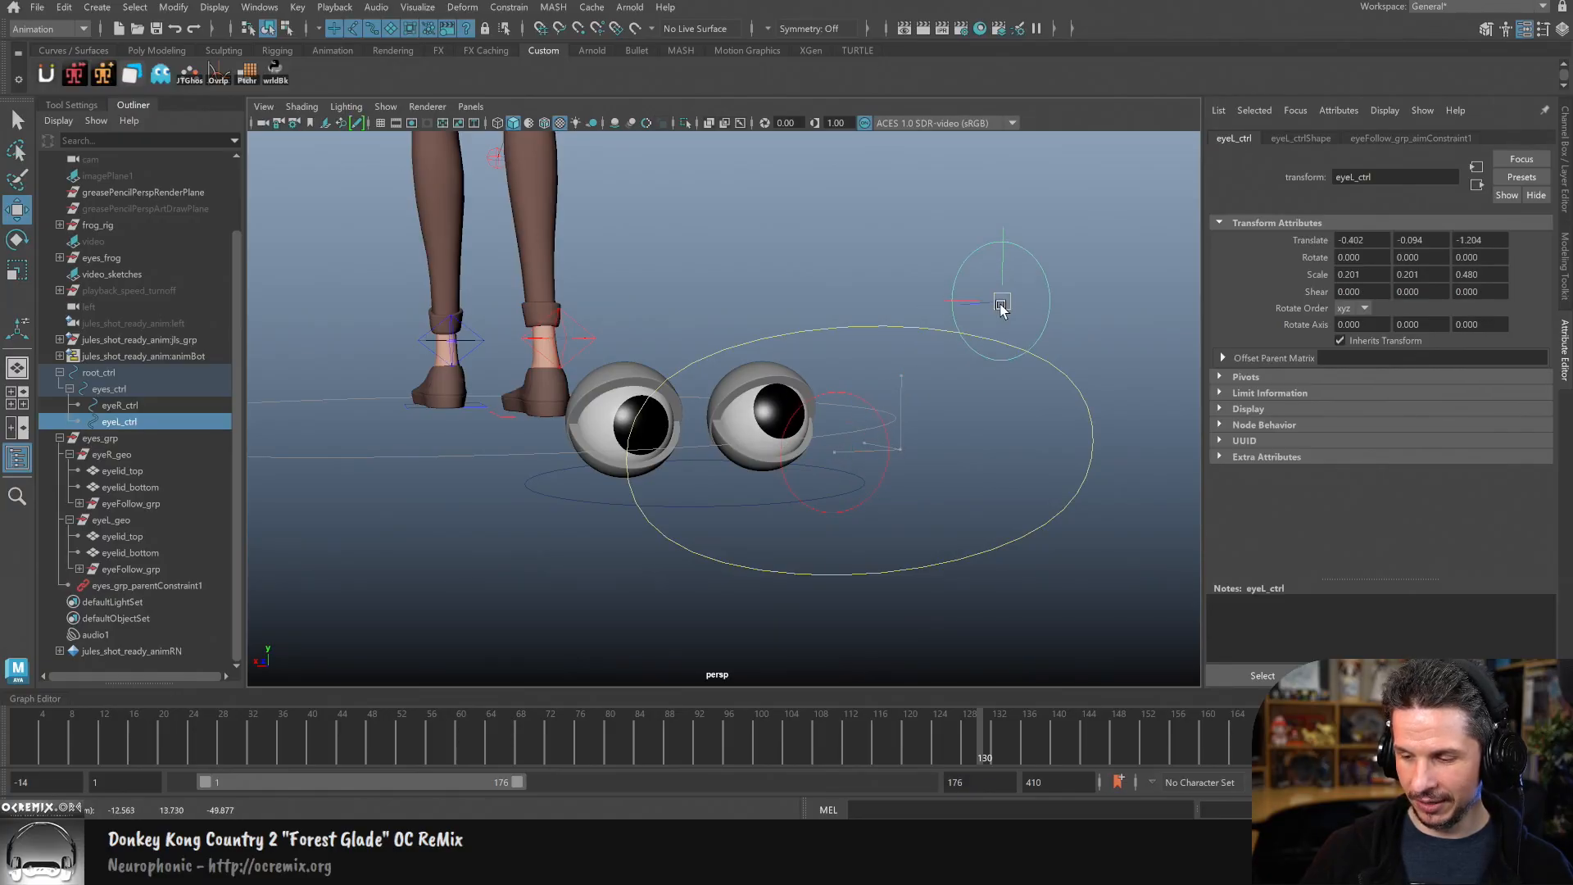
{"action": "left_click", "coordinate": [872, 489]}
{"action": "left_click_drag", "start_coordinate": [840, 453], "coordinate": [794, 533]}
Step: Undo the test moves of the individual left and right eye controls
{"action": "key", "text": "ctrl+z"}
{"action": "key", "text": "ctrl+z"}
{"action": "key", "text": "ctrl+z"}
{"action": "key", "text": "ctrl+z"}
{"action": "key", "text": "ctrl+z"}
{"action": "key", "text": "ctrl+z"}
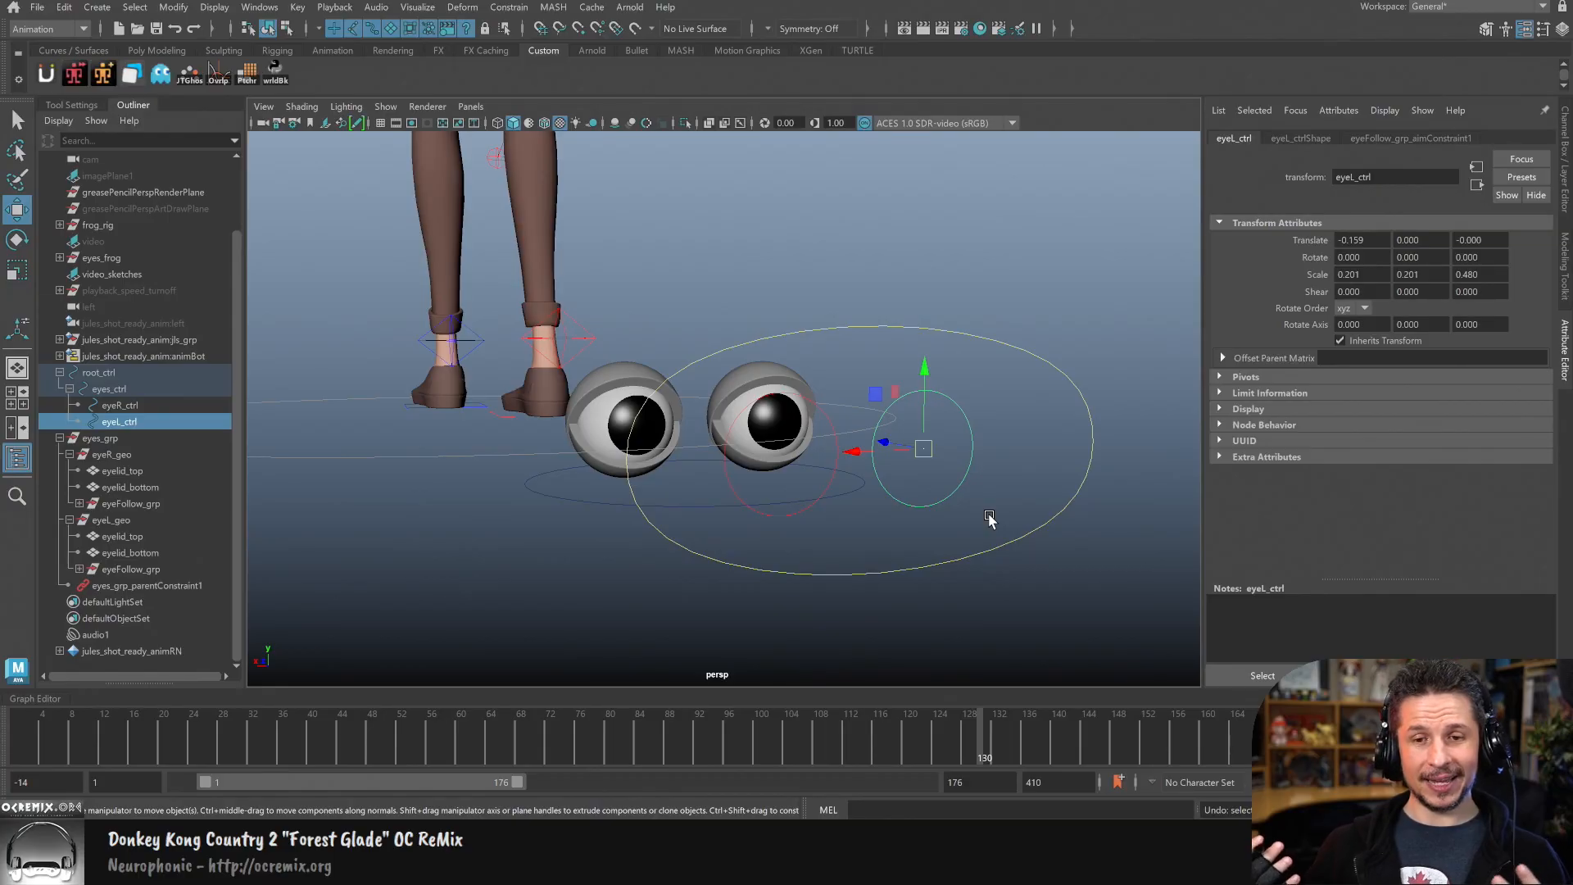
{"action": "key", "text": "ctrl+z"}
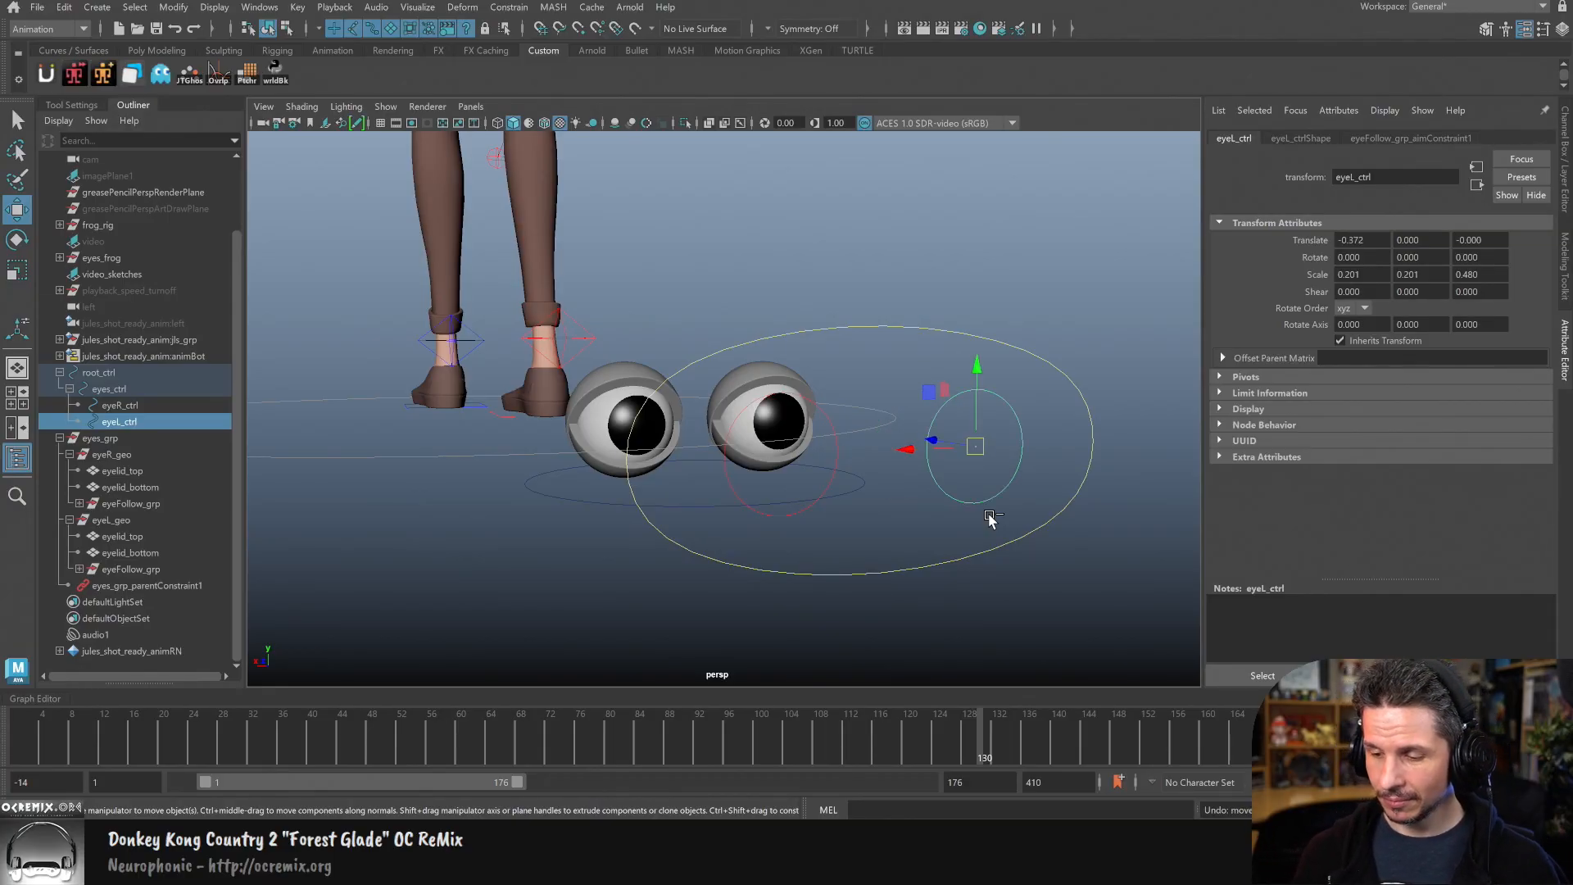
Step: Display the channel attributes of eyes_ctrl and the right eye's eyelid_top
{"action": "left_click_drag", "start_coordinate": [895, 551], "coordinate": [934, 514], "text": "alt"}
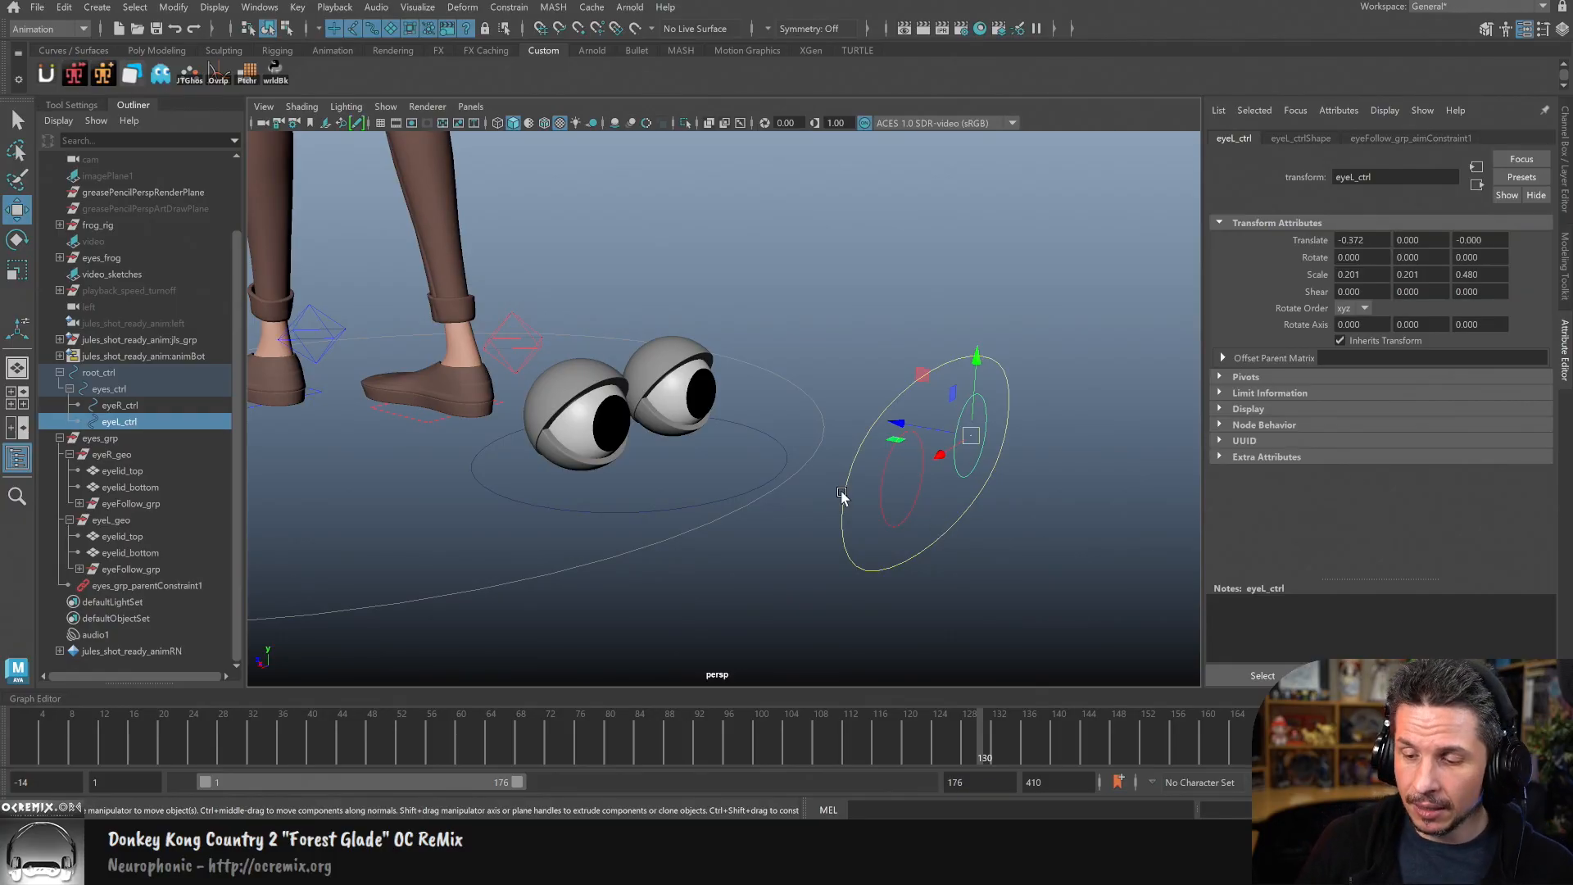
{"action": "left_click", "coordinate": [565, 390]}
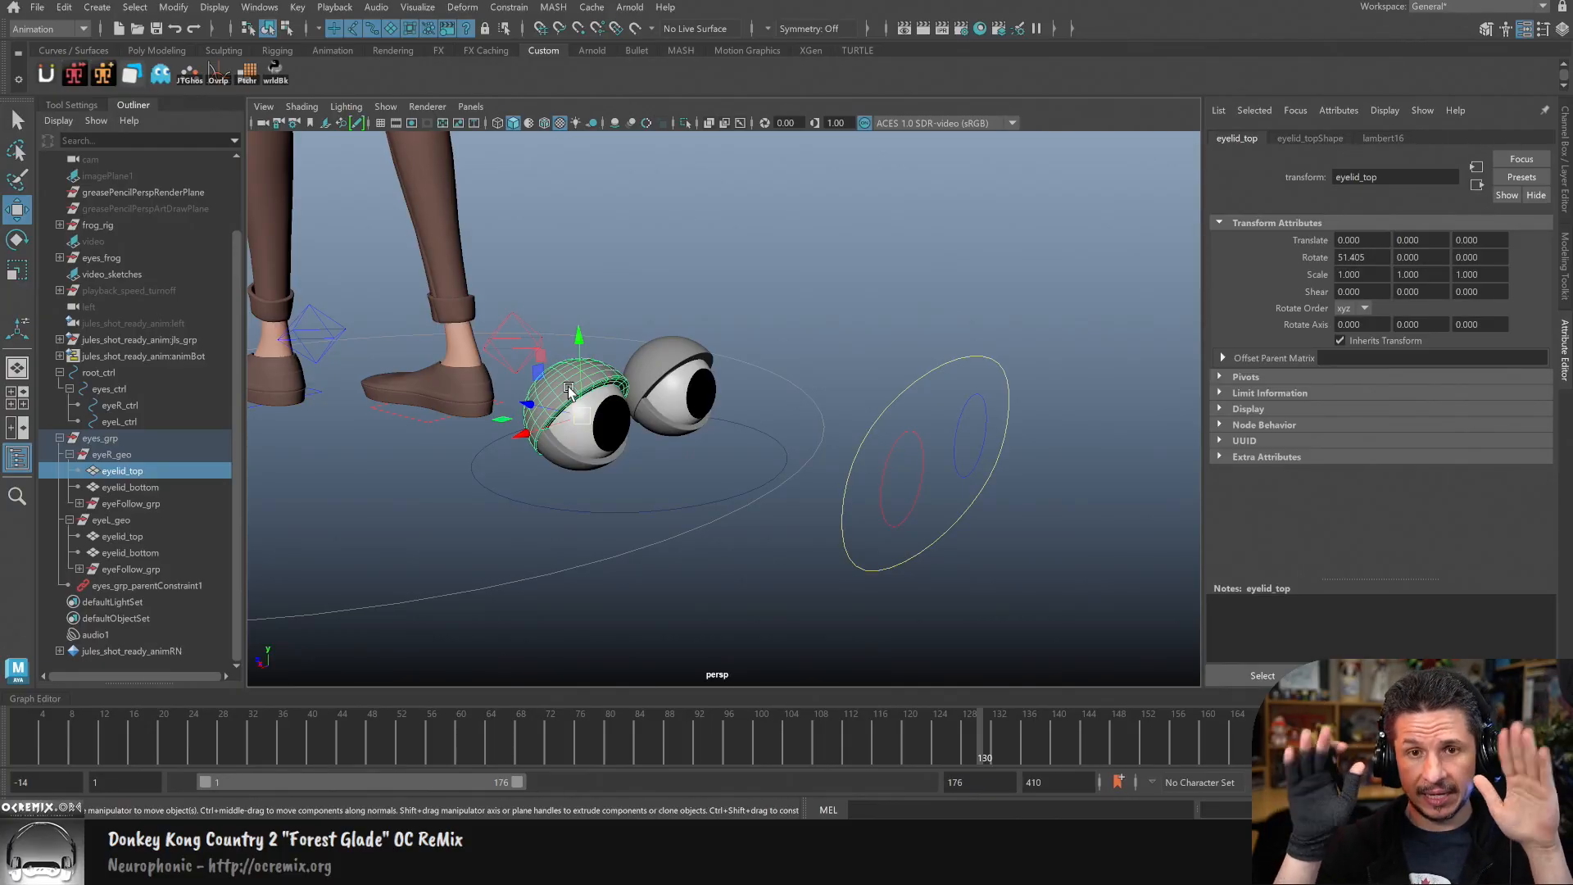
{"action": "left_click", "coordinate": [1007, 388]}
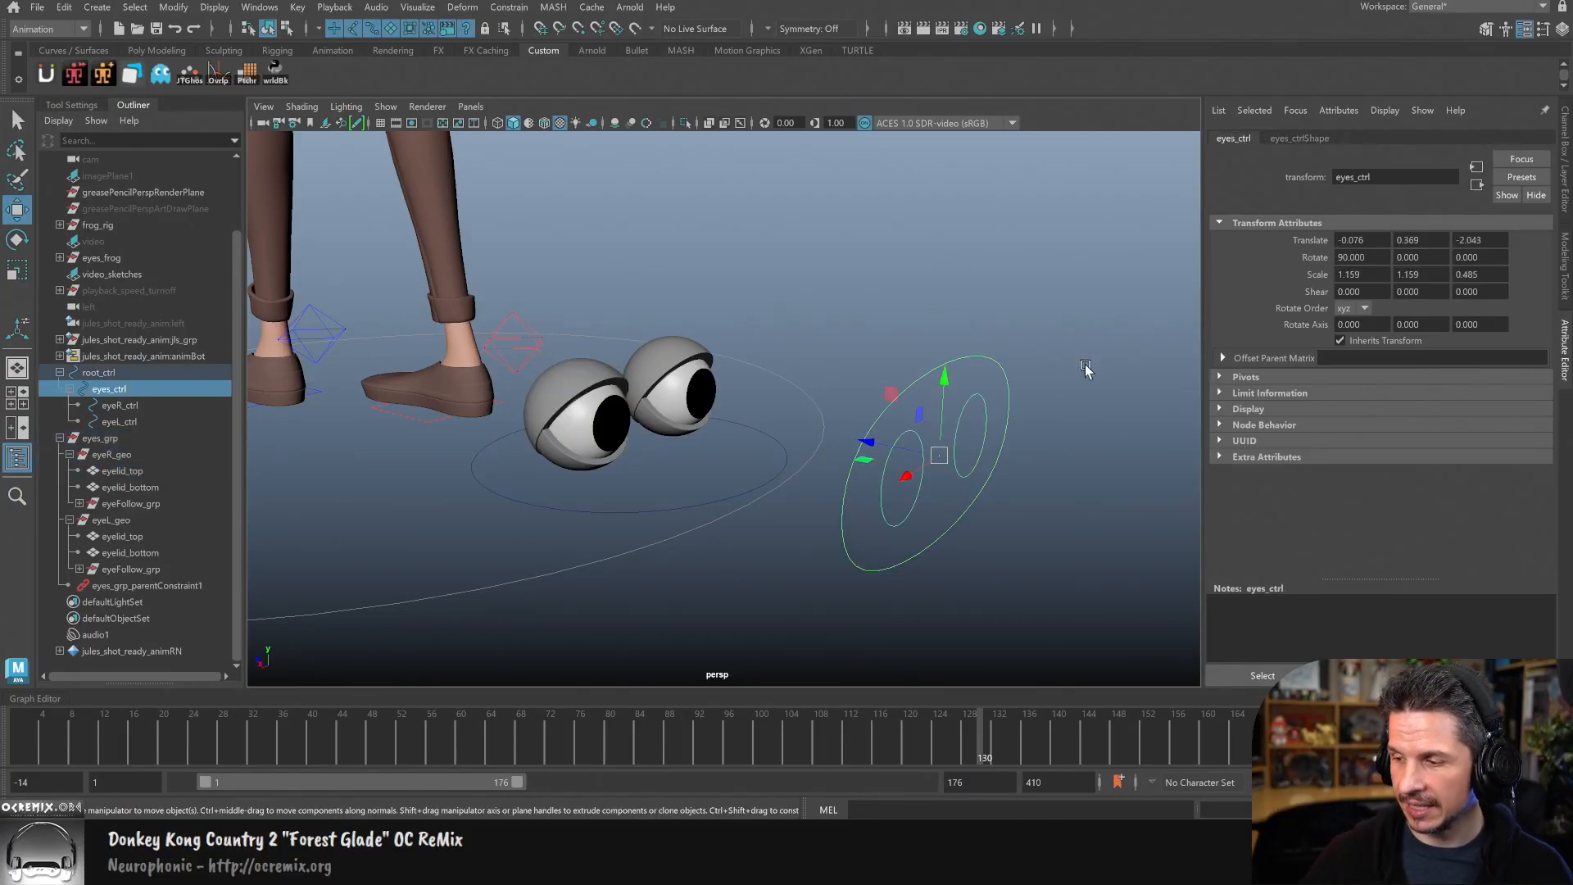
{"action": "left_click", "coordinate": [1564, 196]}
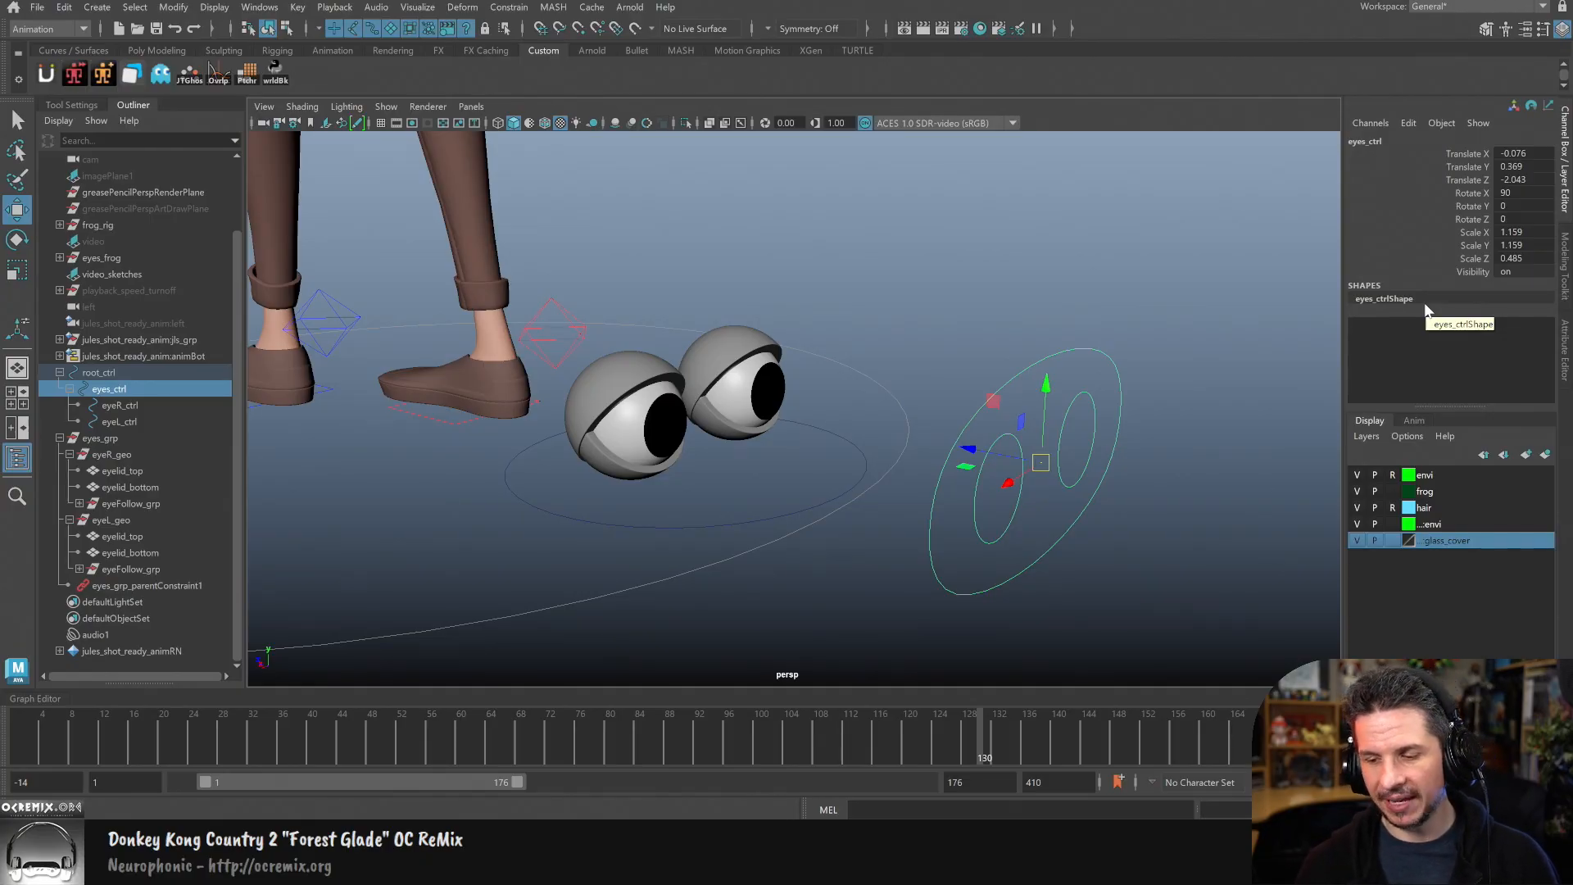
{"action": "left_click", "coordinate": [647, 367]}
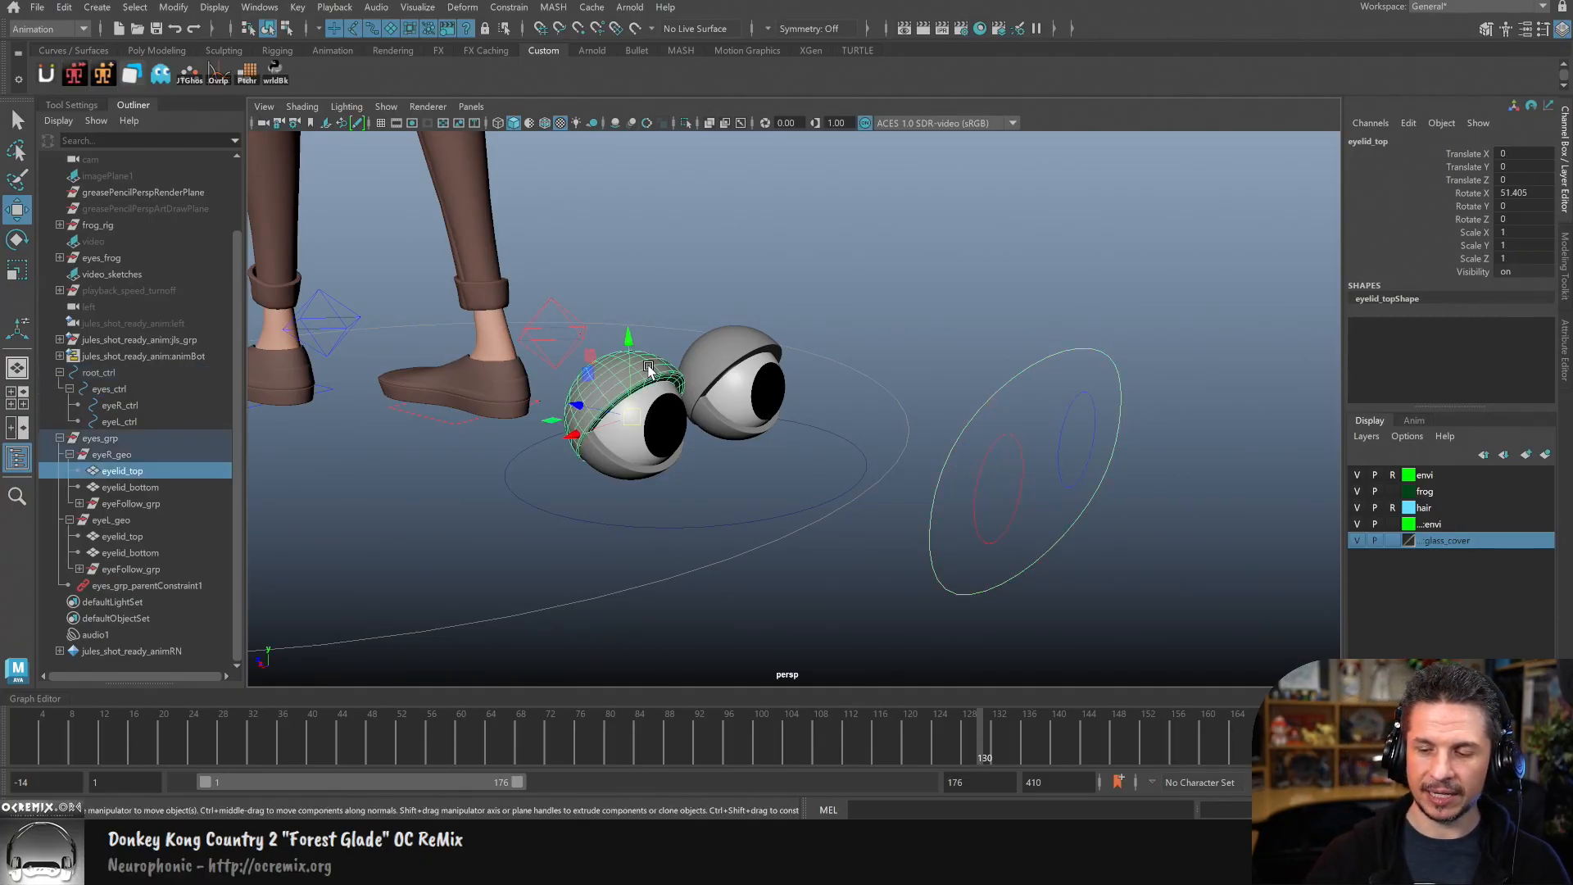
Step: Try rotating both eyes' eyelid_top meshes together from a front view, and undo the rotation
{"action": "left_click", "coordinate": [793, 505]}
{"action": "left_click_drag", "start_coordinate": [824, 501], "coordinate": [762, 502], "text": "alt"}
{"action": "right_click_drag", "start_coordinate": [762, 502], "coordinate": [956, 516], "text": "alt"}
{"action": "middle_click_drag", "start_coordinate": [957, 516], "coordinate": [900, 551], "text": "alt"}
{"action": "left_click", "coordinate": [911, 395]}
{"action": "key", "text": "f"}
{"action": "left_click_drag", "start_coordinate": [971, 534], "coordinate": [955, 562], "text": "alt"}
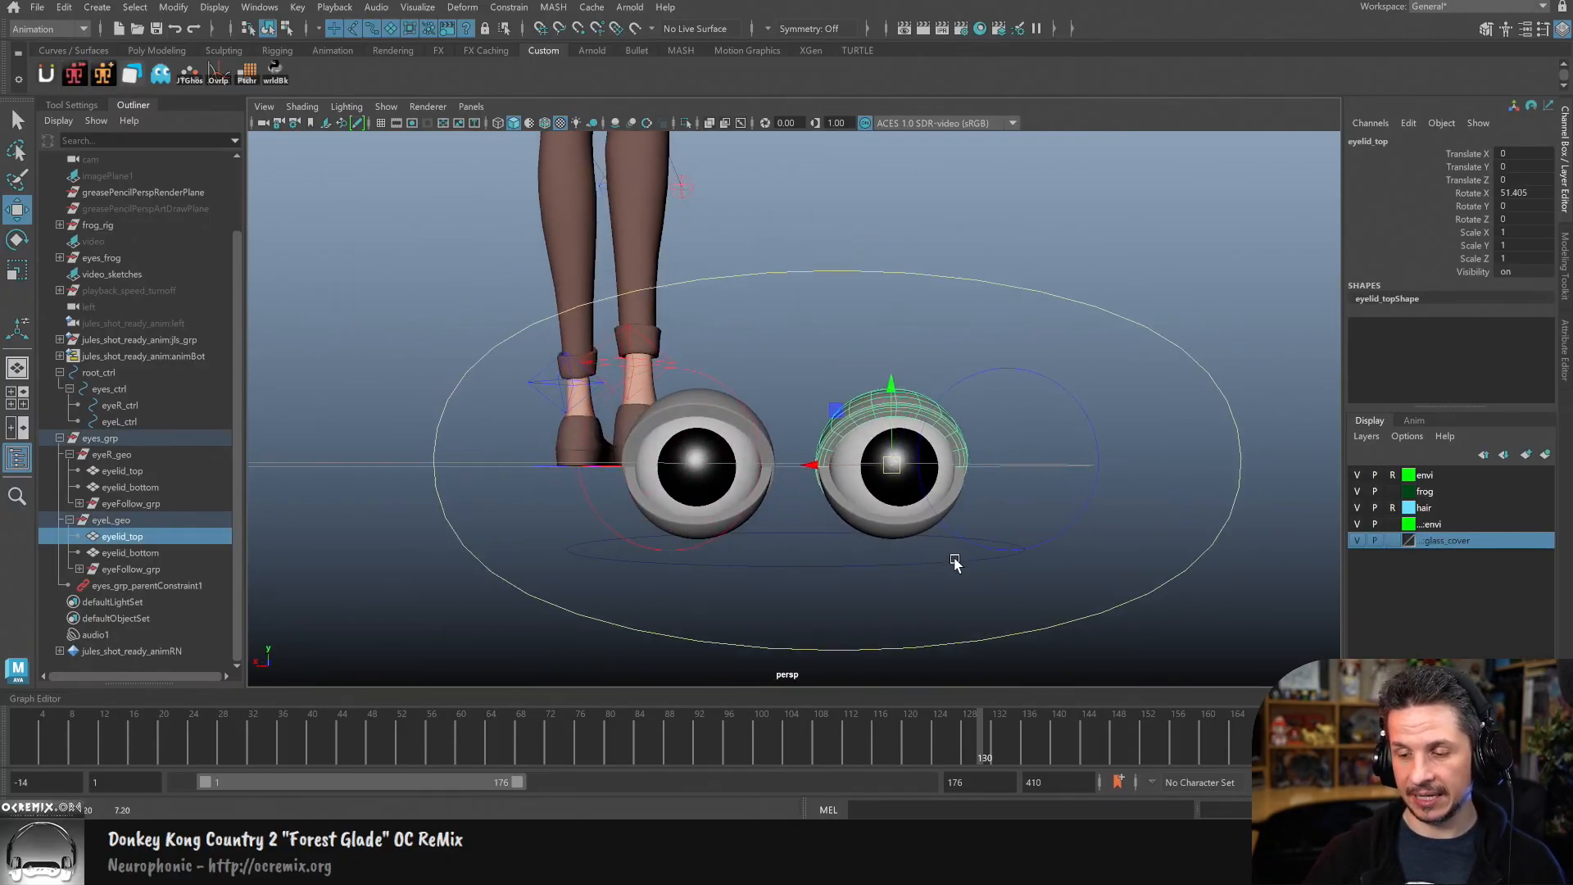
{"action": "left_click", "coordinate": [714, 408], "text": "shift"}
{"action": "key", "text": "e"}
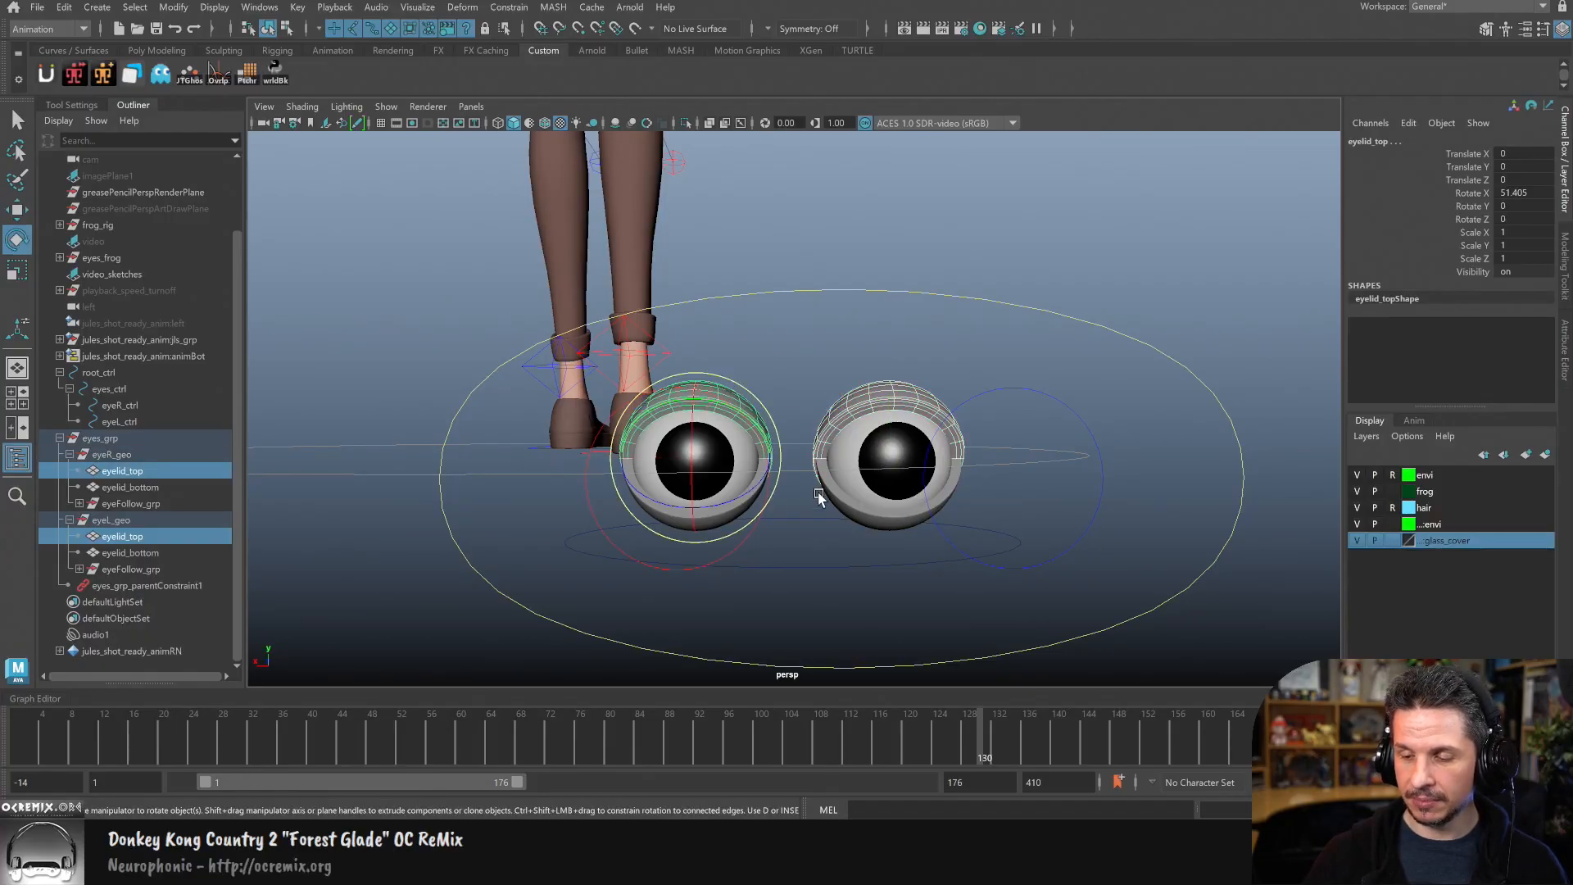
{"action": "left_click_drag", "start_coordinate": [692, 484], "coordinate": [746, 512]}
{"action": "key", "text": "ctrl+z"}
Step: Try tilting the left and right eyes' eyelid_top meshes individually in opposite directions
{"action": "left_click", "coordinate": [899, 456]}
{"action": "left_click_drag", "start_coordinate": [853, 533], "coordinate": [755, 499]}
{"action": "left_click", "coordinate": [734, 452]}
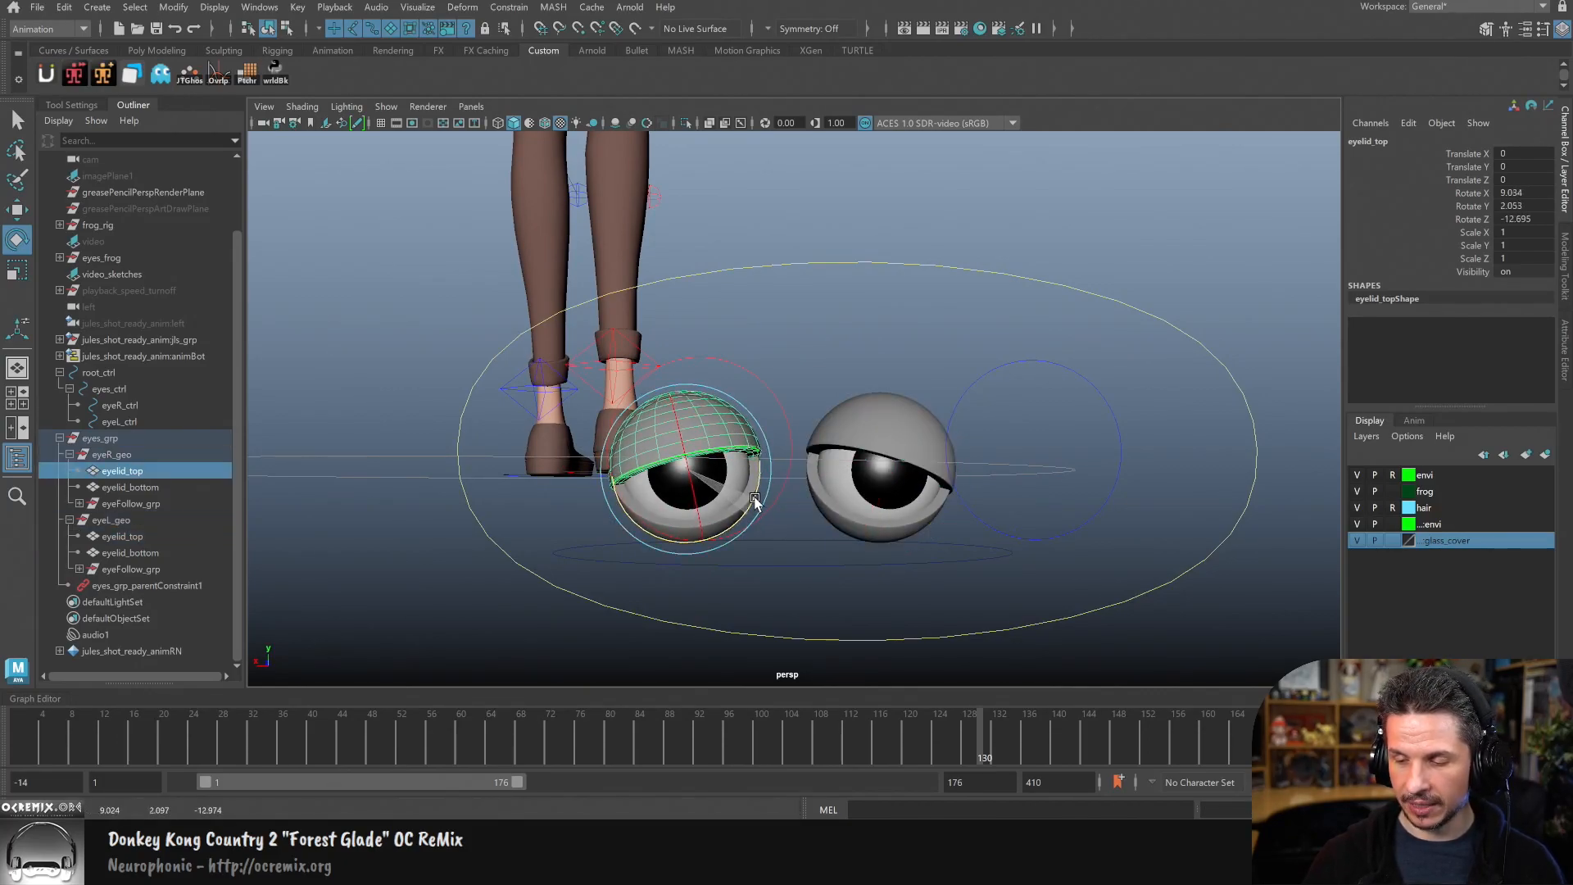
{"action": "left_click", "coordinate": [860, 592]}
{"action": "left_click", "coordinate": [734, 433]}
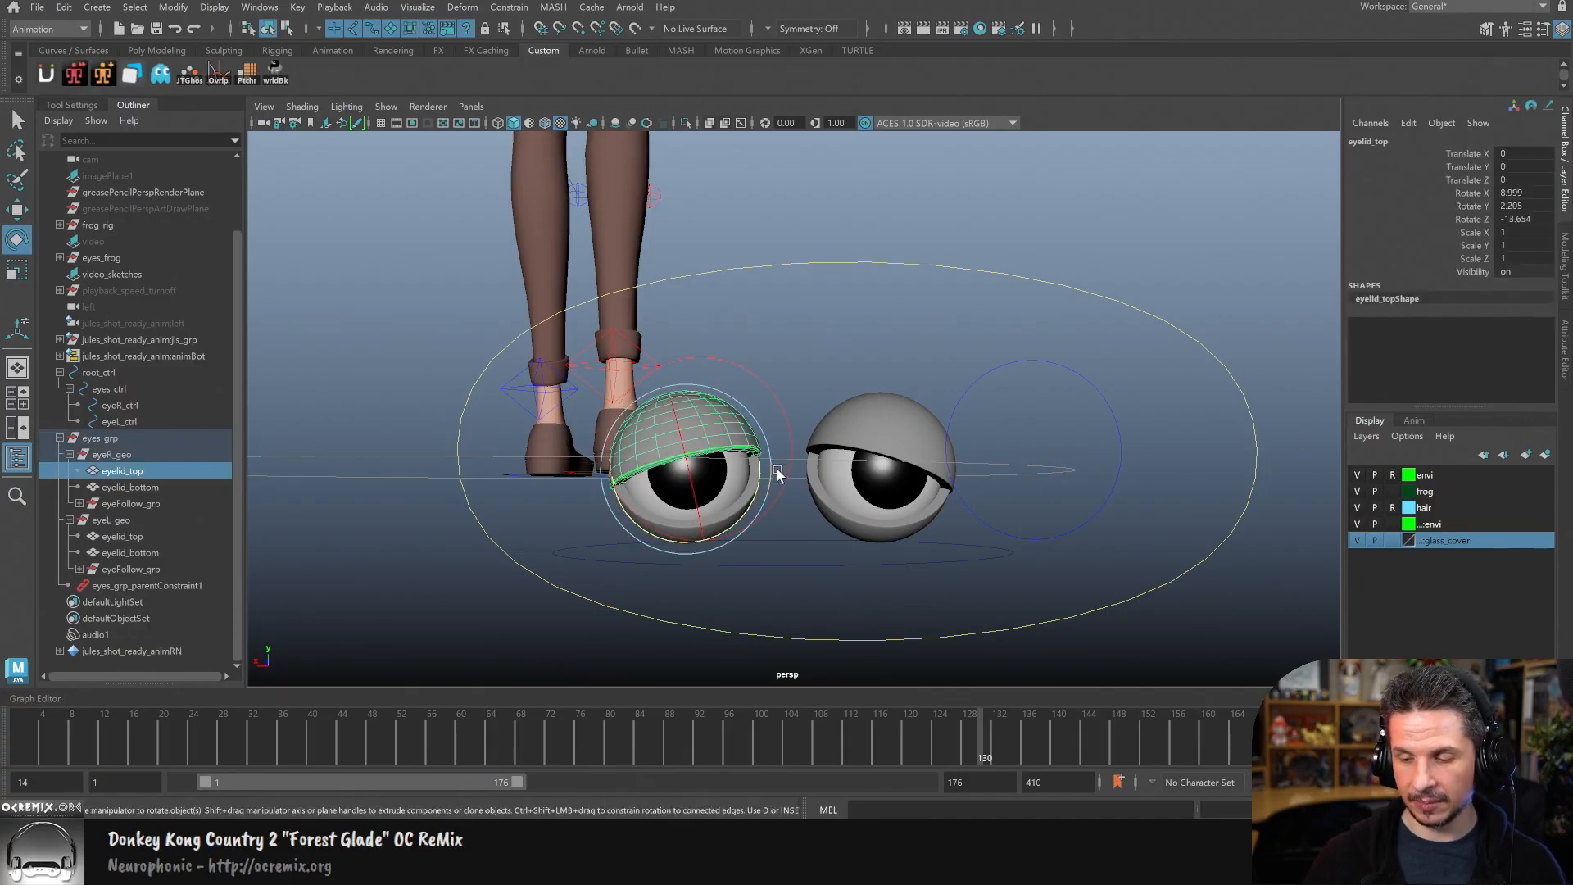
Step: Rotate each eye's eyelid_top mesh individually back toward a nearly level position
{"action": "left_click_drag", "start_coordinate": [750, 505], "coordinate": [733, 528]}
{"action": "left_click_drag", "start_coordinate": [875, 446], "coordinate": [883, 438]}
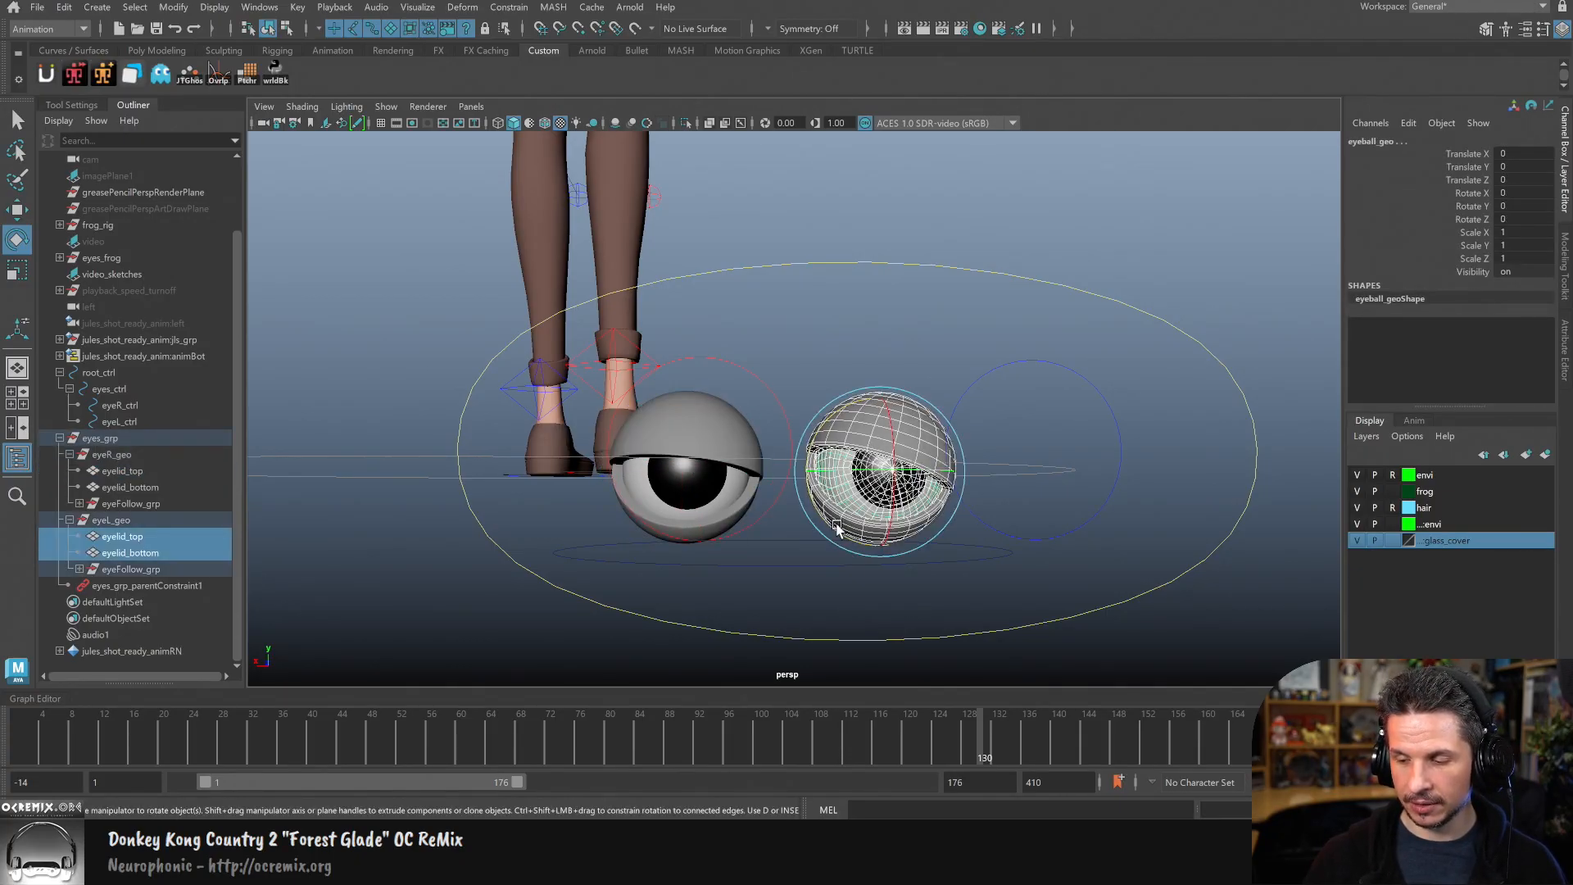
{"action": "left_click", "coordinate": [976, 409]}
{"action": "left_click", "coordinate": [924, 437]}
{"action": "left_click_drag", "start_coordinate": [833, 529], "coordinate": [856, 537]}
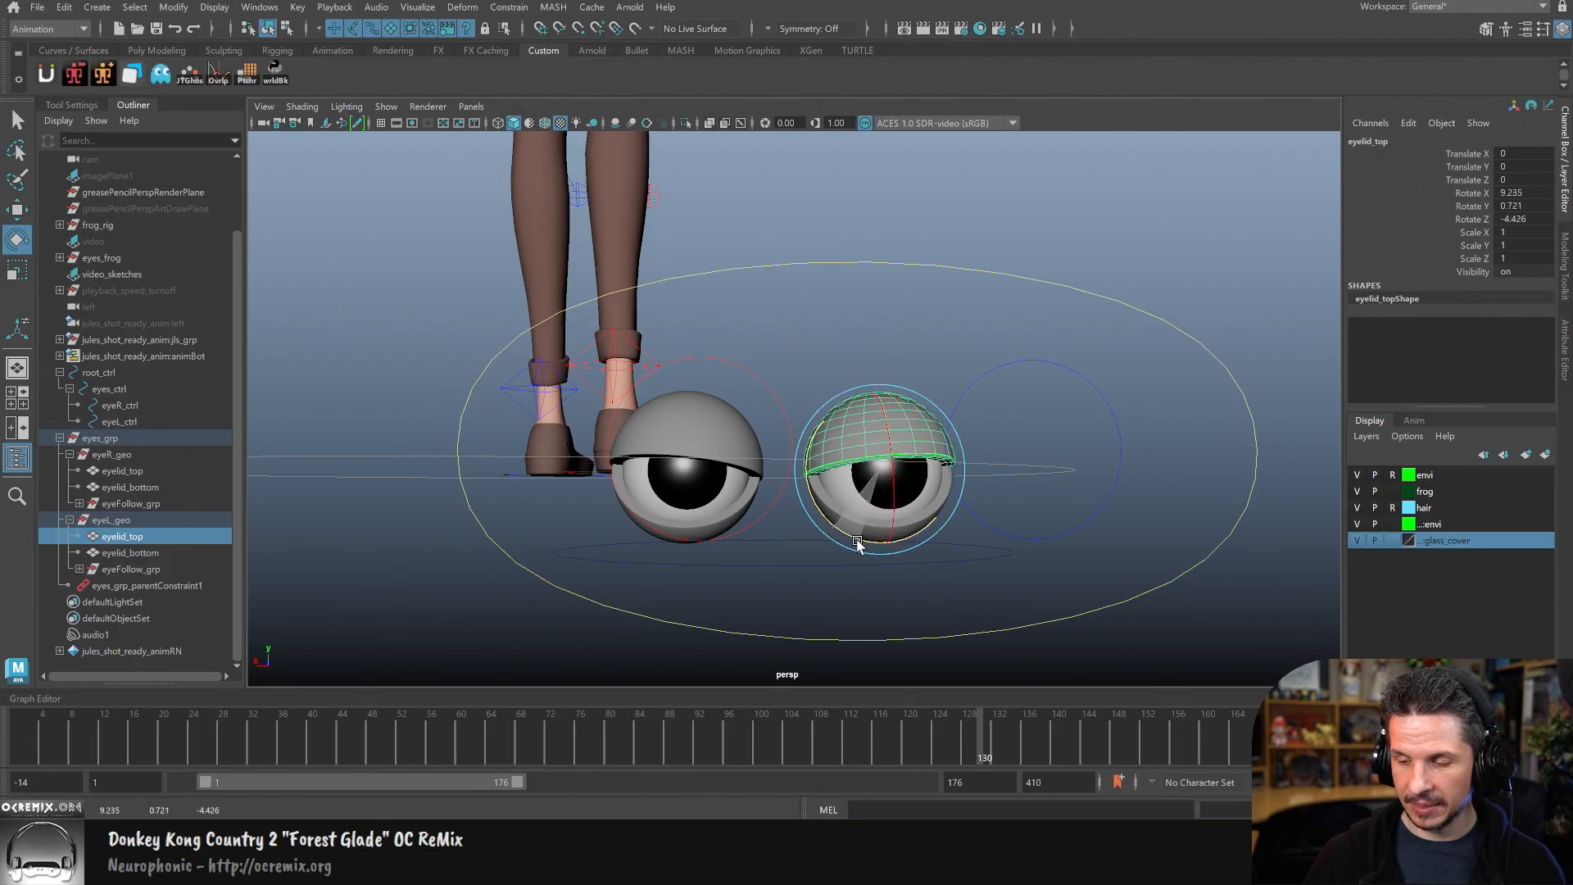
{"action": "left_click", "coordinate": [958, 597]}
{"action": "left_click_drag", "start_coordinate": [959, 597], "coordinate": [904, 574], "text": "alt"}
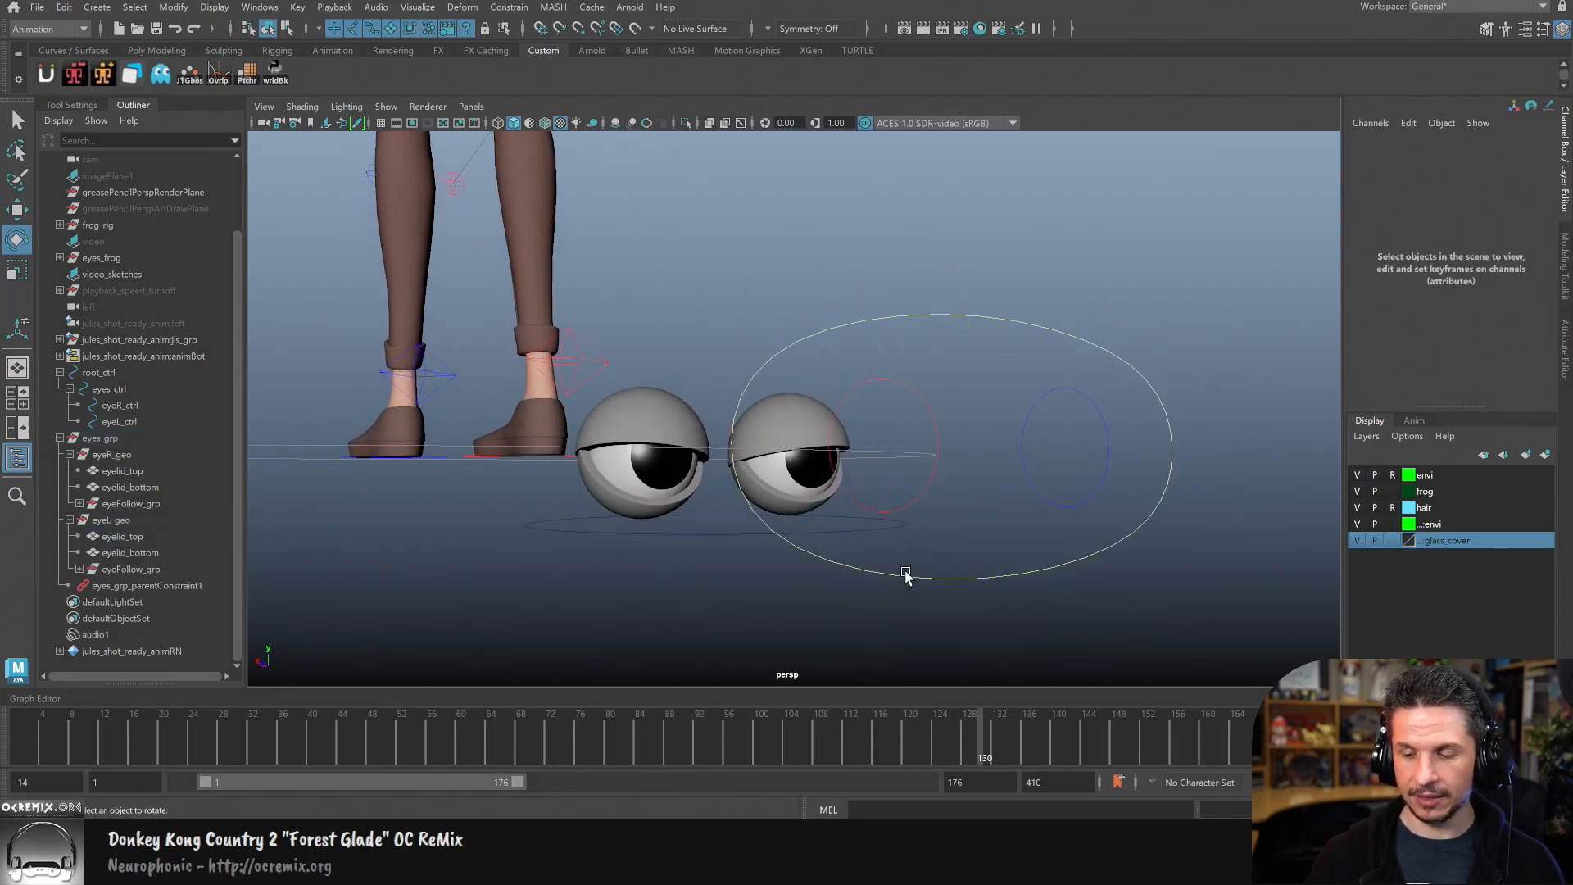
Step: Undo the individual test rotations of both eyelid_top meshes
{"action": "key", "text": "ctrl+z"}
{"action": "key", "text": "ctrl+z"}
{"action": "key", "text": "ctrl+z"}
{"action": "key", "text": "ctrl+z"}
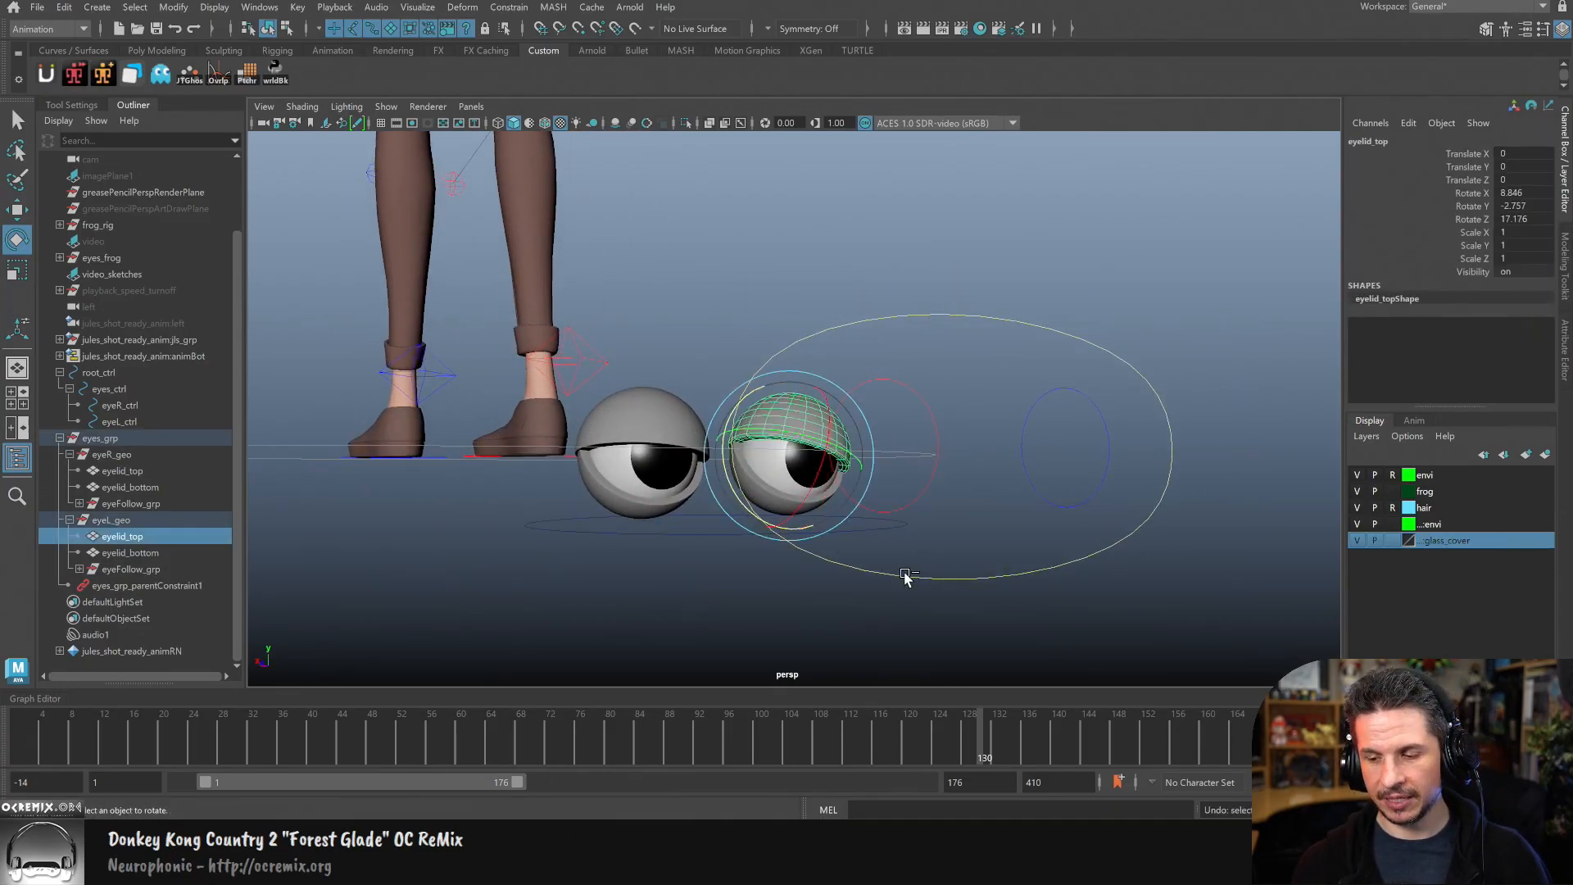
{"action": "key", "text": "ctrl+z"}
{"action": "key", "text": "ctrl+z"}
{"action": "key", "text": "ctrl+z"}
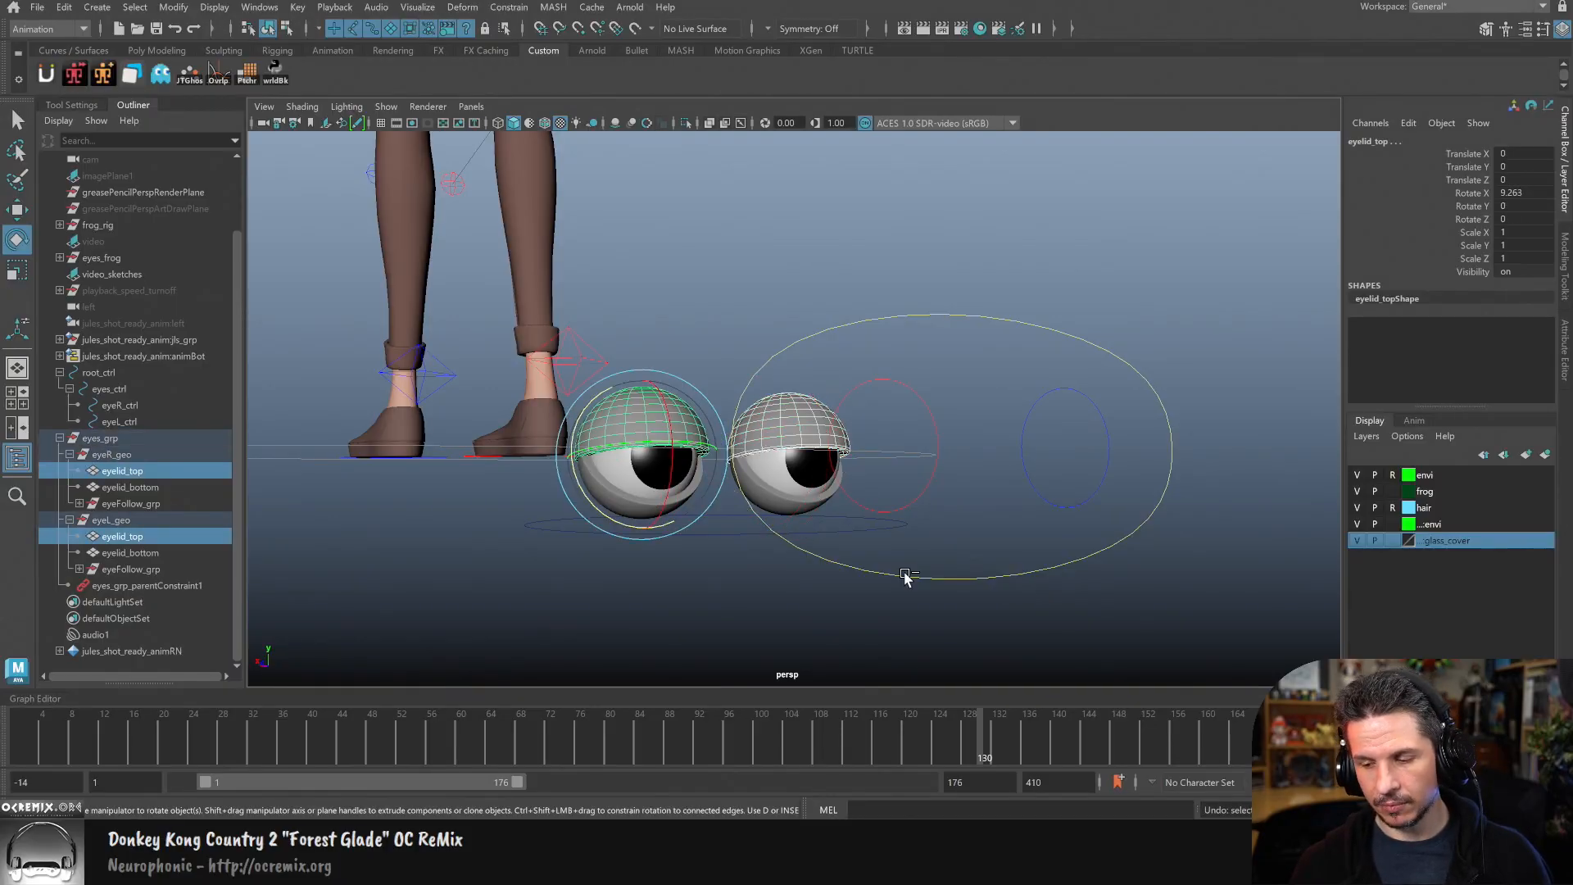
Step: Create a NURBS circle around the eyes and scale it uniformly to about 15
{"action": "key", "text": "q"}
{"action": "left_click_drag", "start_coordinate": [905, 573], "coordinate": [966, 531], "text": "alt"}
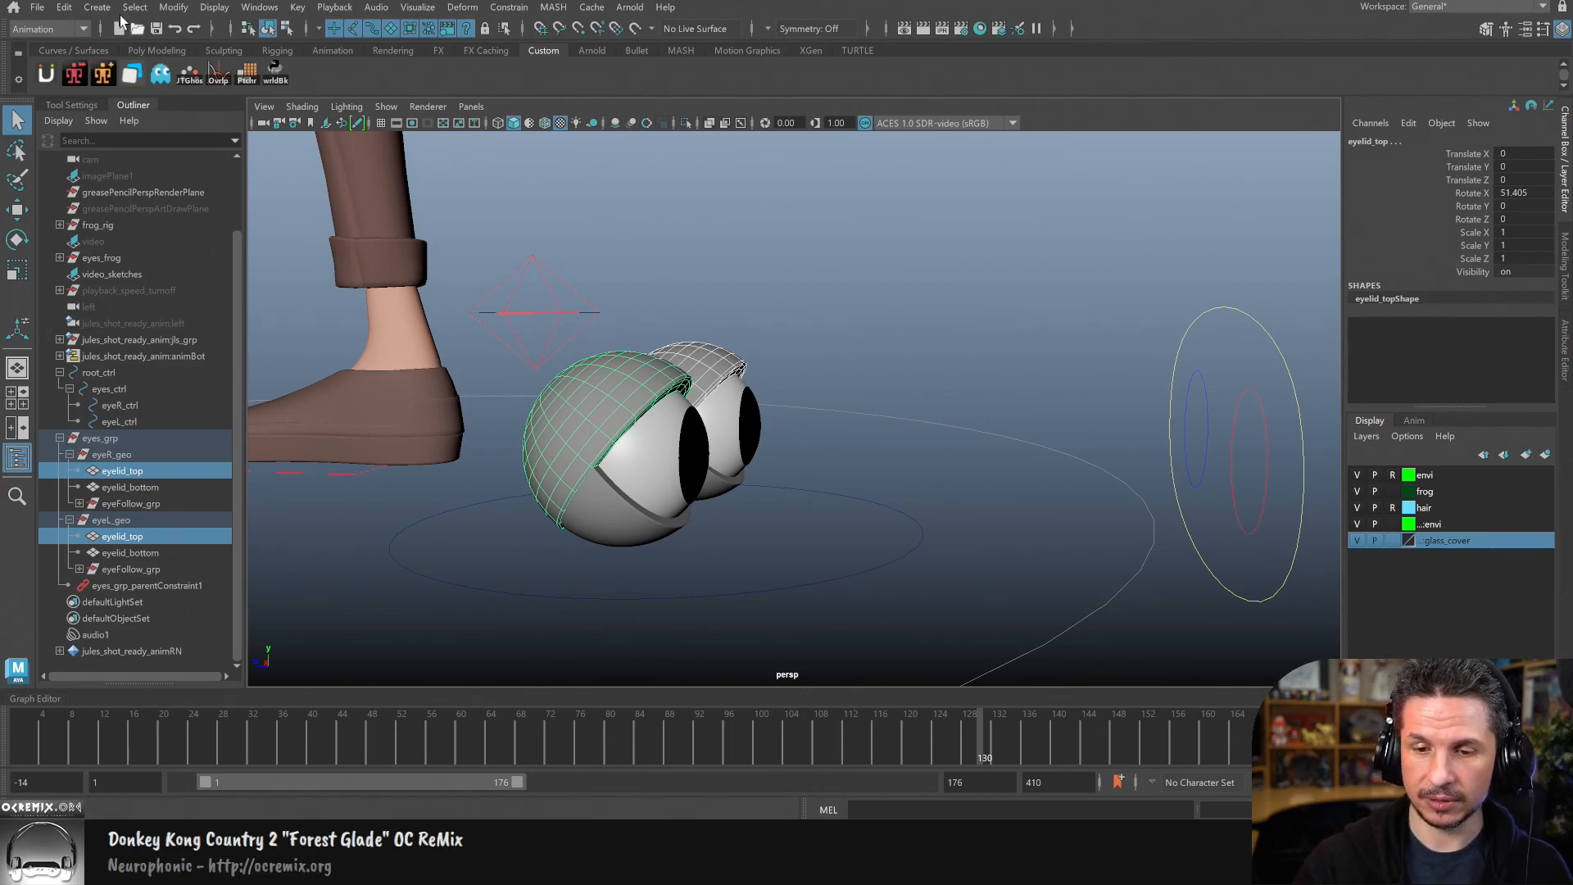
{"action": "left_click", "coordinate": [97, 6]}
{"action": "mouse_move", "coordinate": [174, 69]}
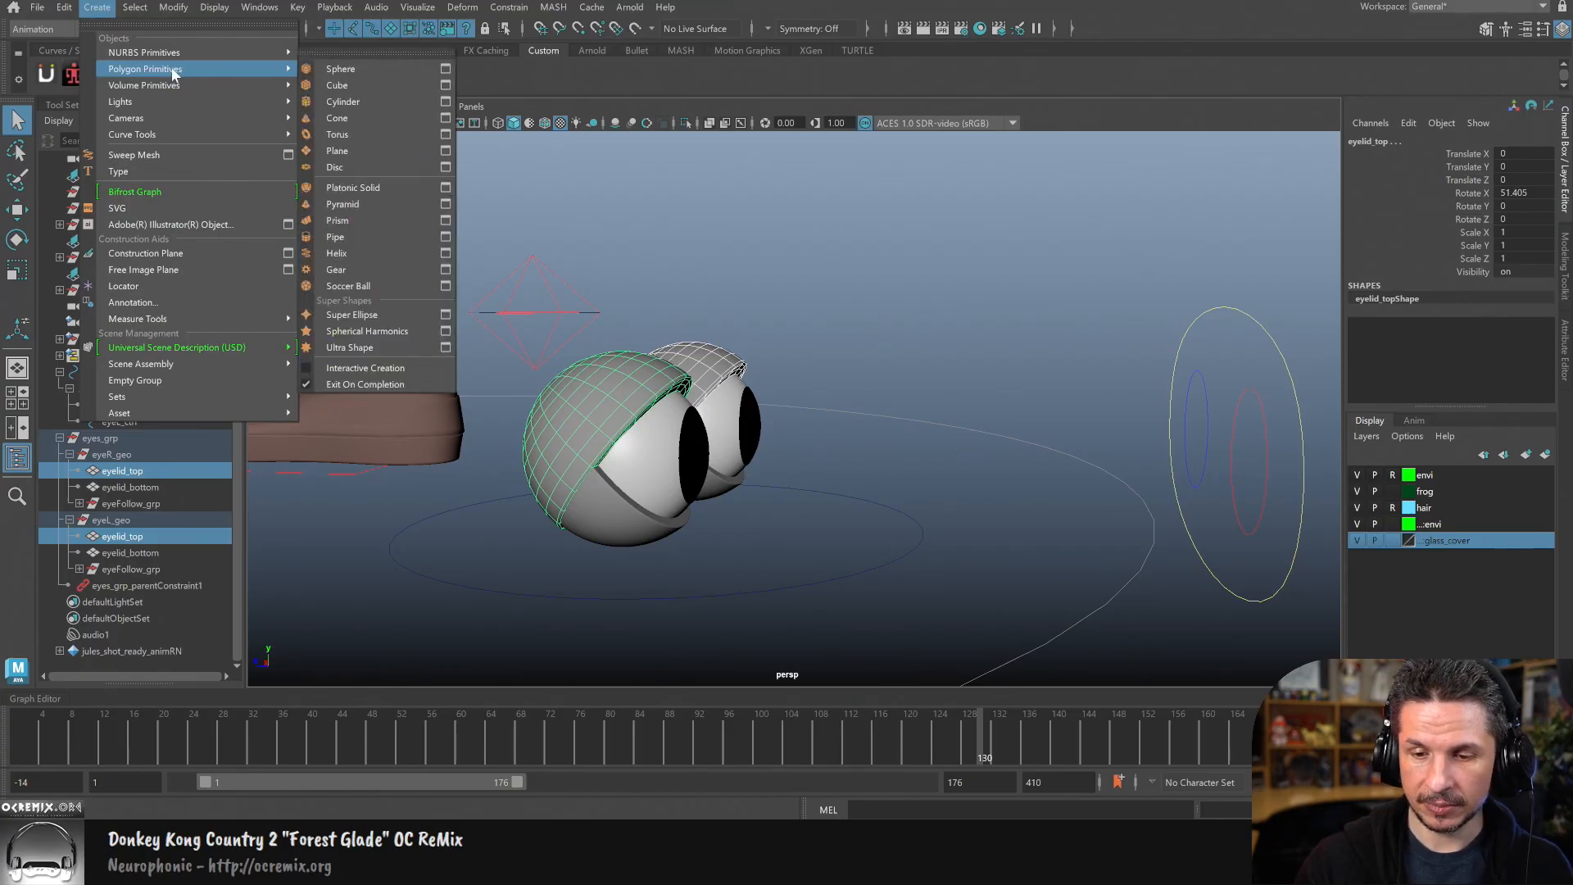
{"action": "mouse_move", "coordinate": [230, 54]}
{"action": "left_click", "coordinate": [367, 153]}
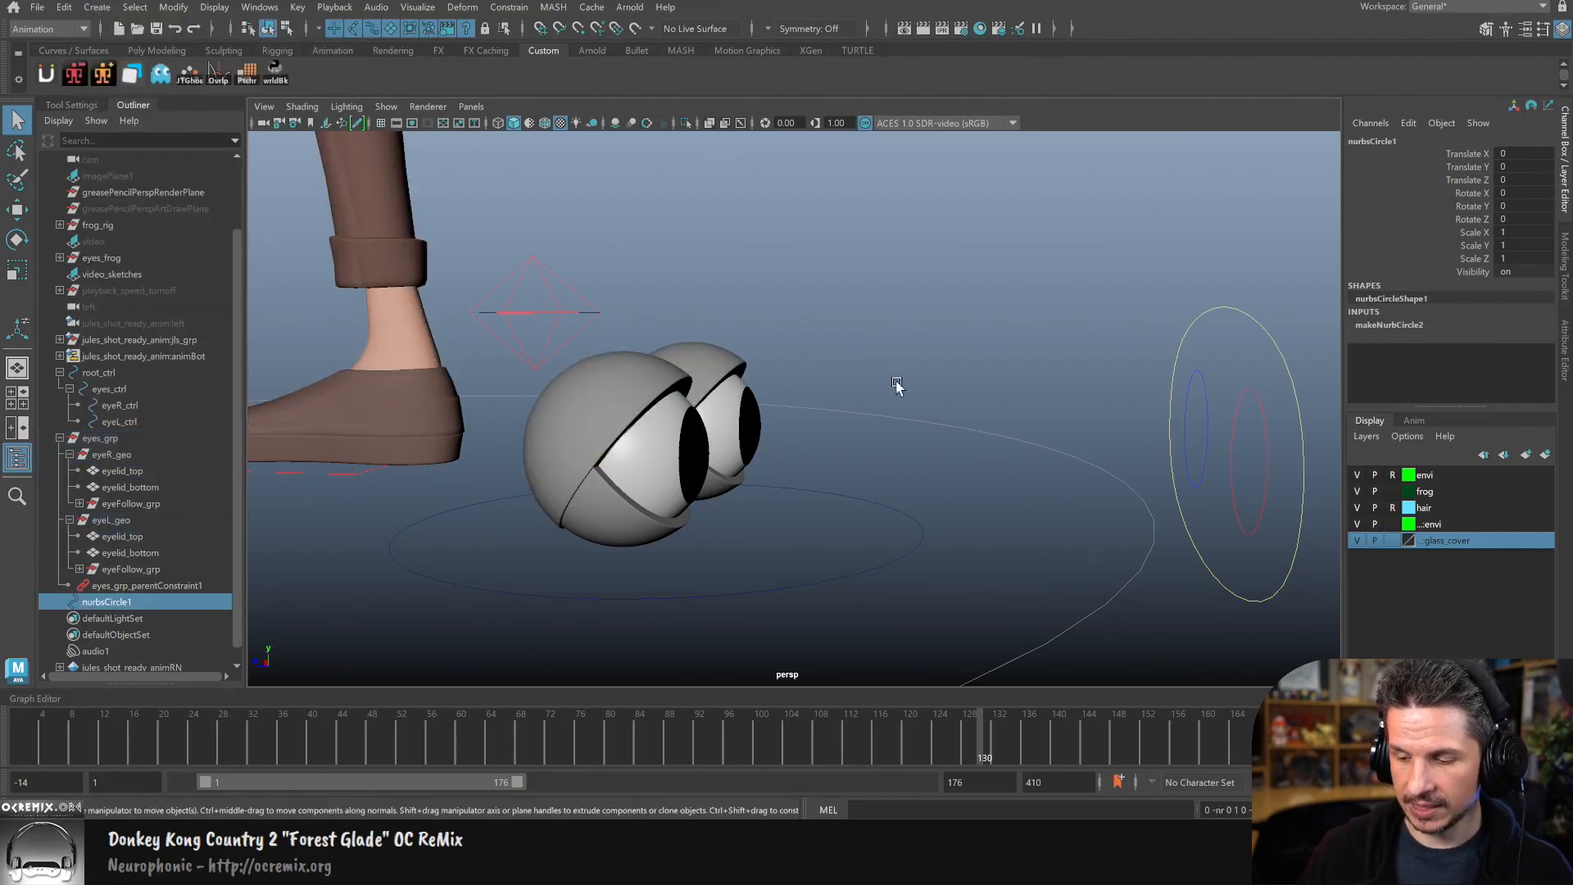
{"action": "key", "text": "w"}
{"action": "right_click_drag", "start_coordinate": [884, 372], "coordinate": [804, 480], "text": "alt"}
{"action": "key", "text": "r"}
{"action": "left_click_drag", "start_coordinate": [687, 430], "coordinate": [844, 413]}
{"action": "key", "text": "e"}
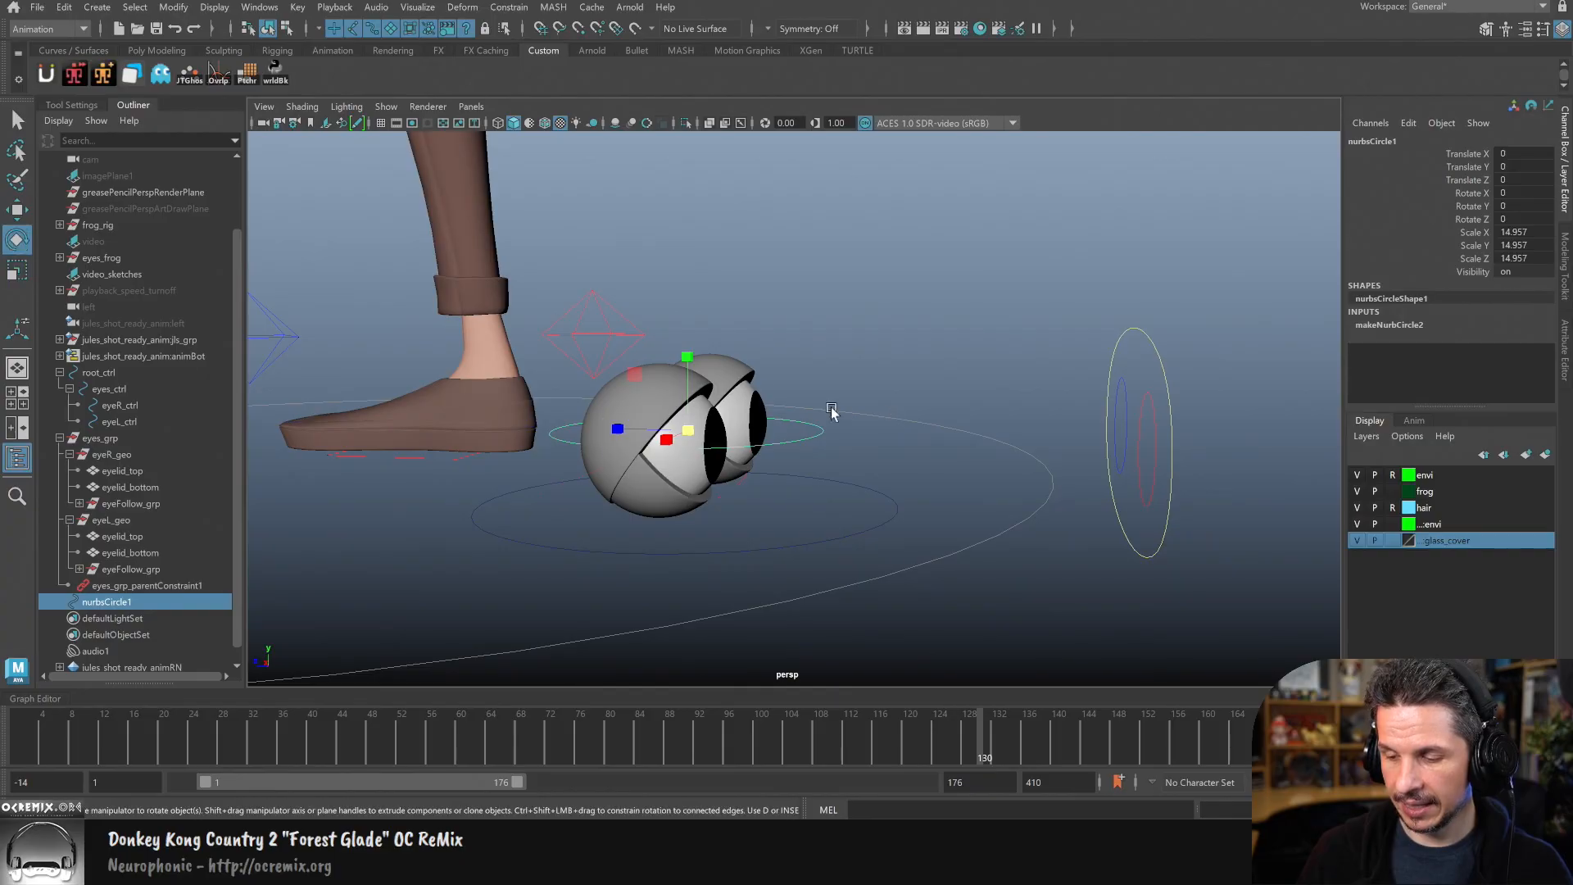
Step: Stand the new circle upright by setting its Rotate Z to 90
{"action": "left_click_drag", "start_coordinate": [674, 391], "coordinate": [669, 497]}
{"action": "double_click", "coordinate": [1522, 218]}
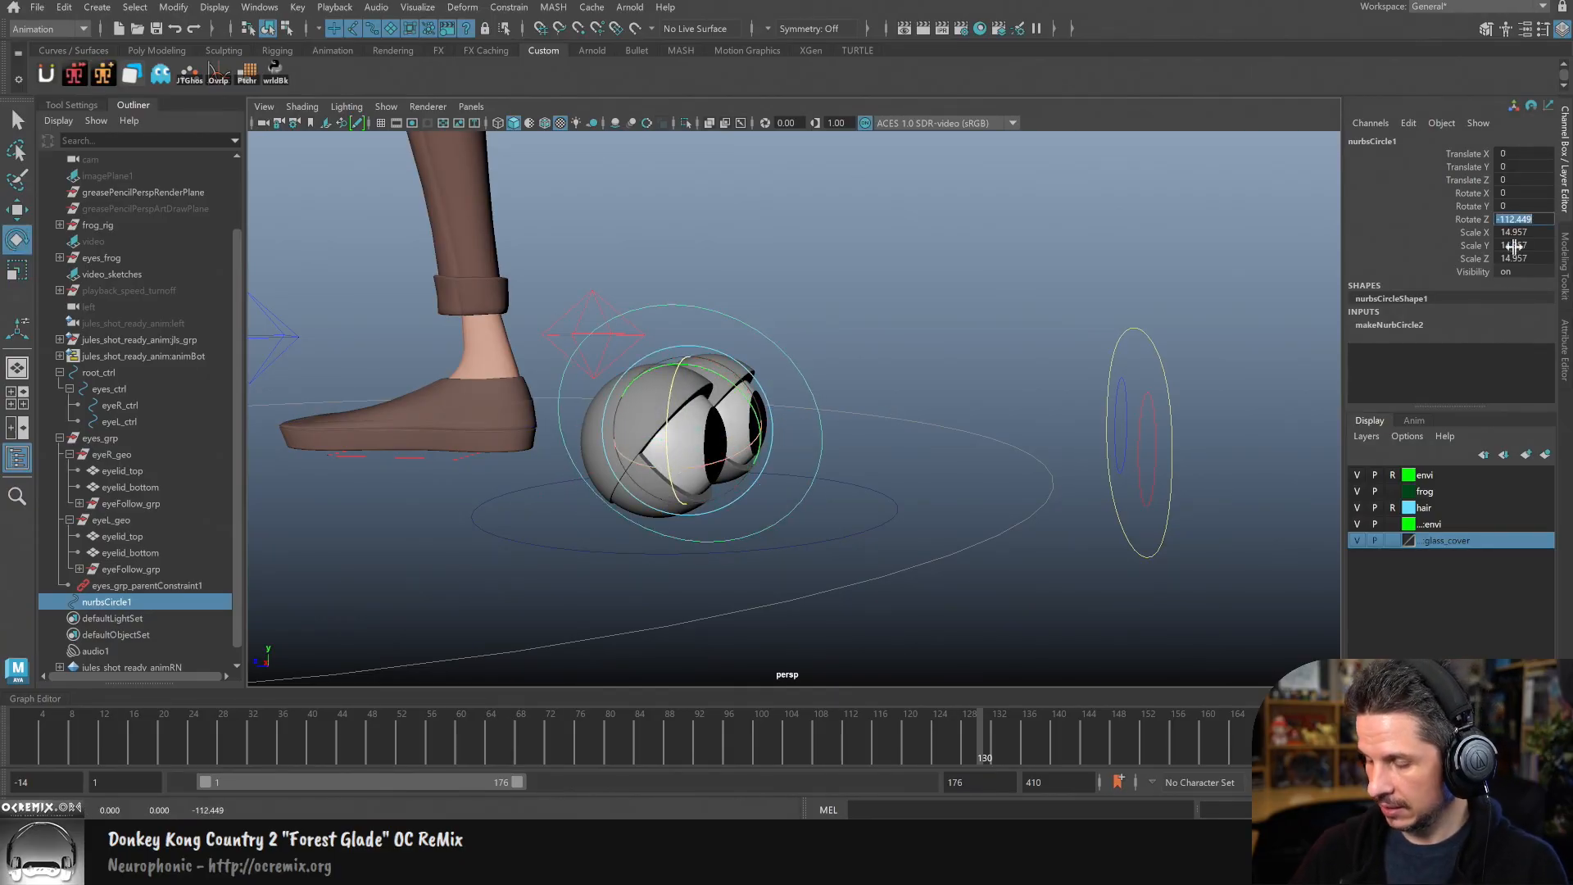
{"action": "type", "text": "0"}
{"action": "key", "text": "Return"}
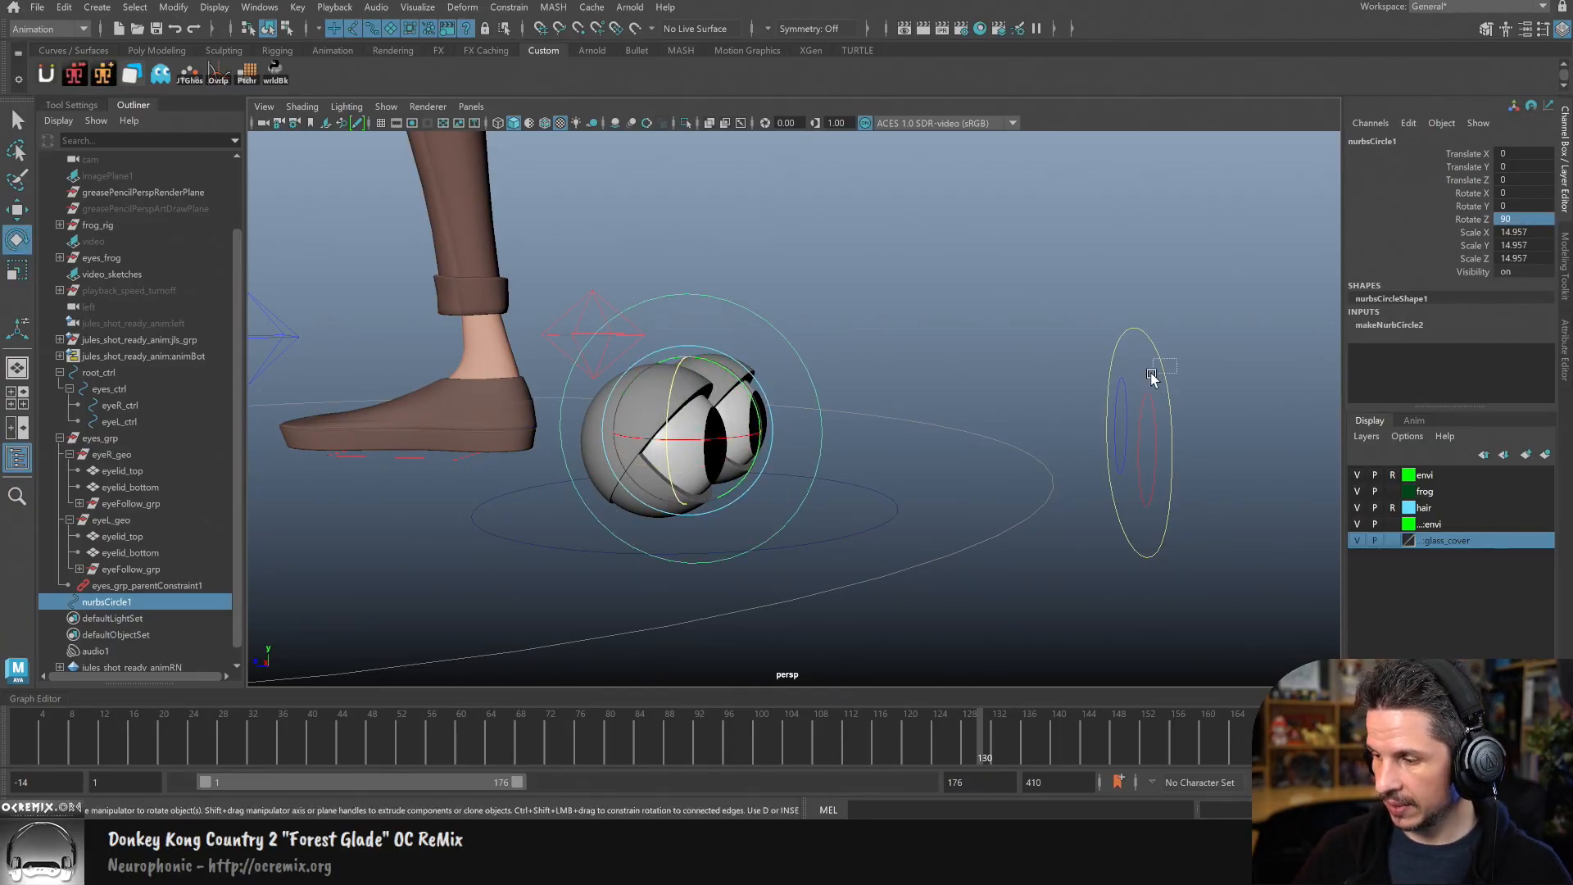
Step: Try to freeze the transformations of eyes_ctrl, eyeR_ctrl and eyeL_ctrl together
{"action": "left_click", "coordinate": [1153, 385]}
{"action": "key", "text": "q"}
{"action": "left_click", "coordinate": [1145, 414]}
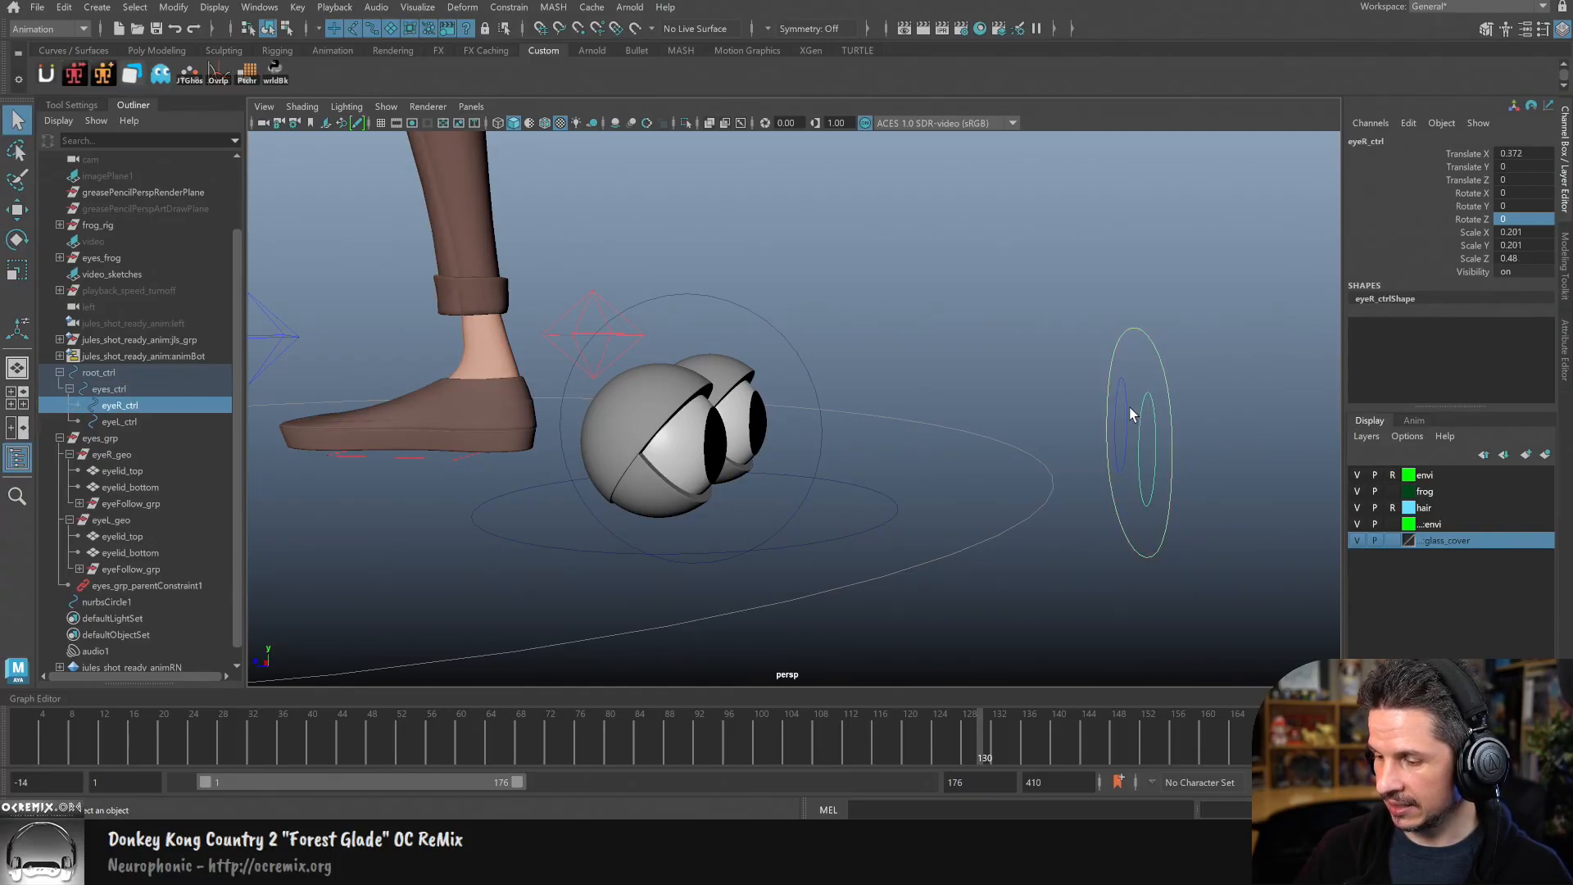
{"action": "left_click", "coordinate": [1130, 418]}
{"action": "mouse_move", "coordinate": [1129, 420]}
{"action": "left_mouse_down", "text": "alt"}
{"action": "mouse_move", "coordinate": [1148, 427]}
{"action": "mouse_move", "coordinate": [1112, 420]}
{"action": "left_mouse_up", "text": "alt"}
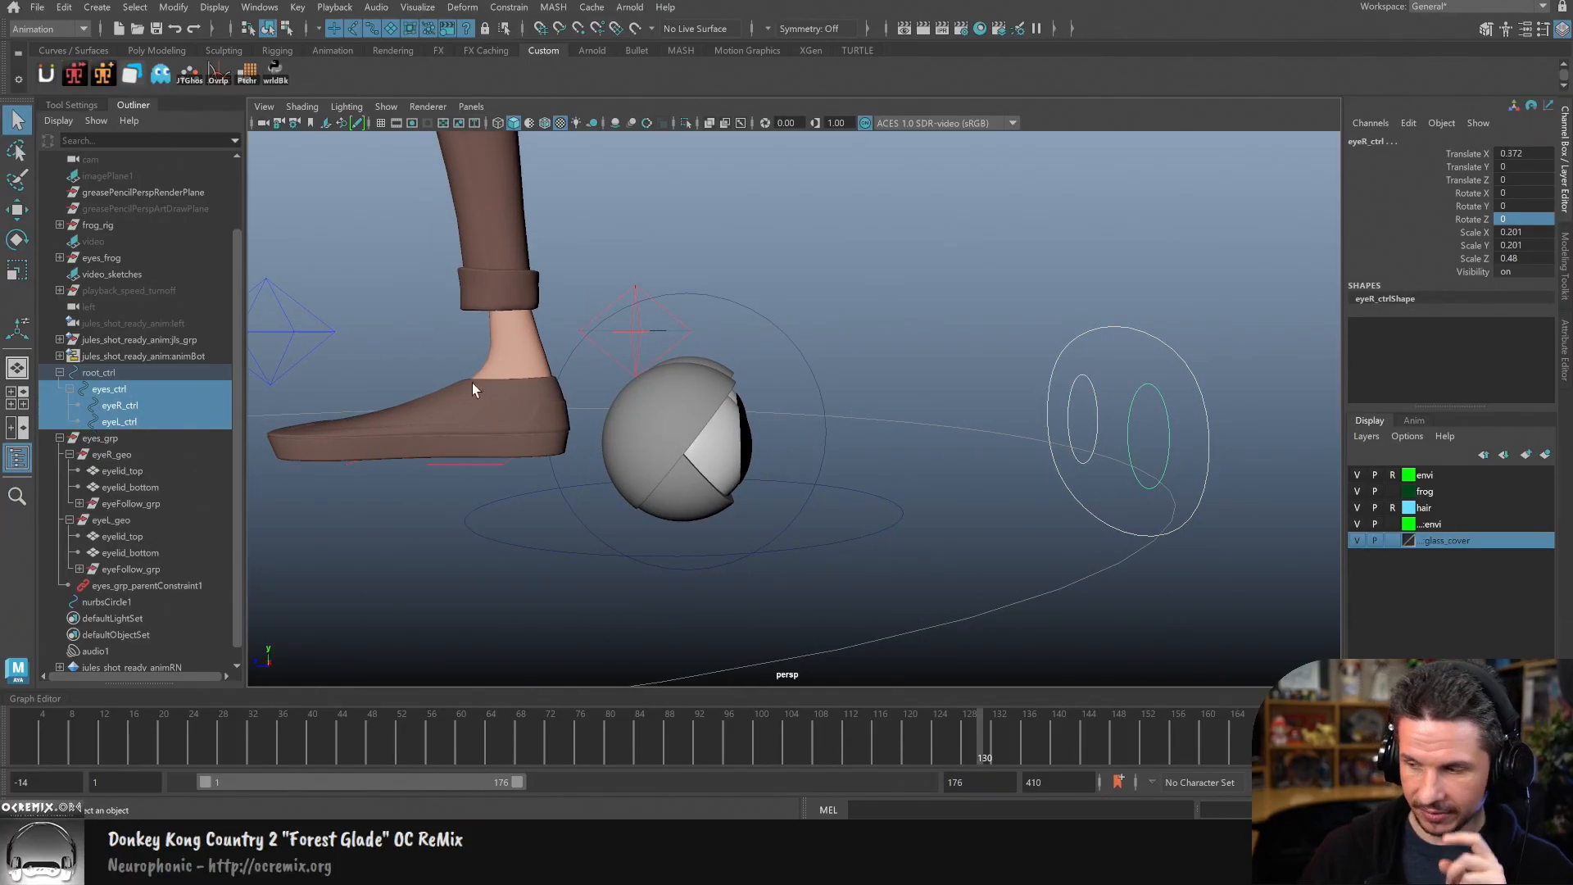
{"action": "left_click", "coordinate": [173, 7]}
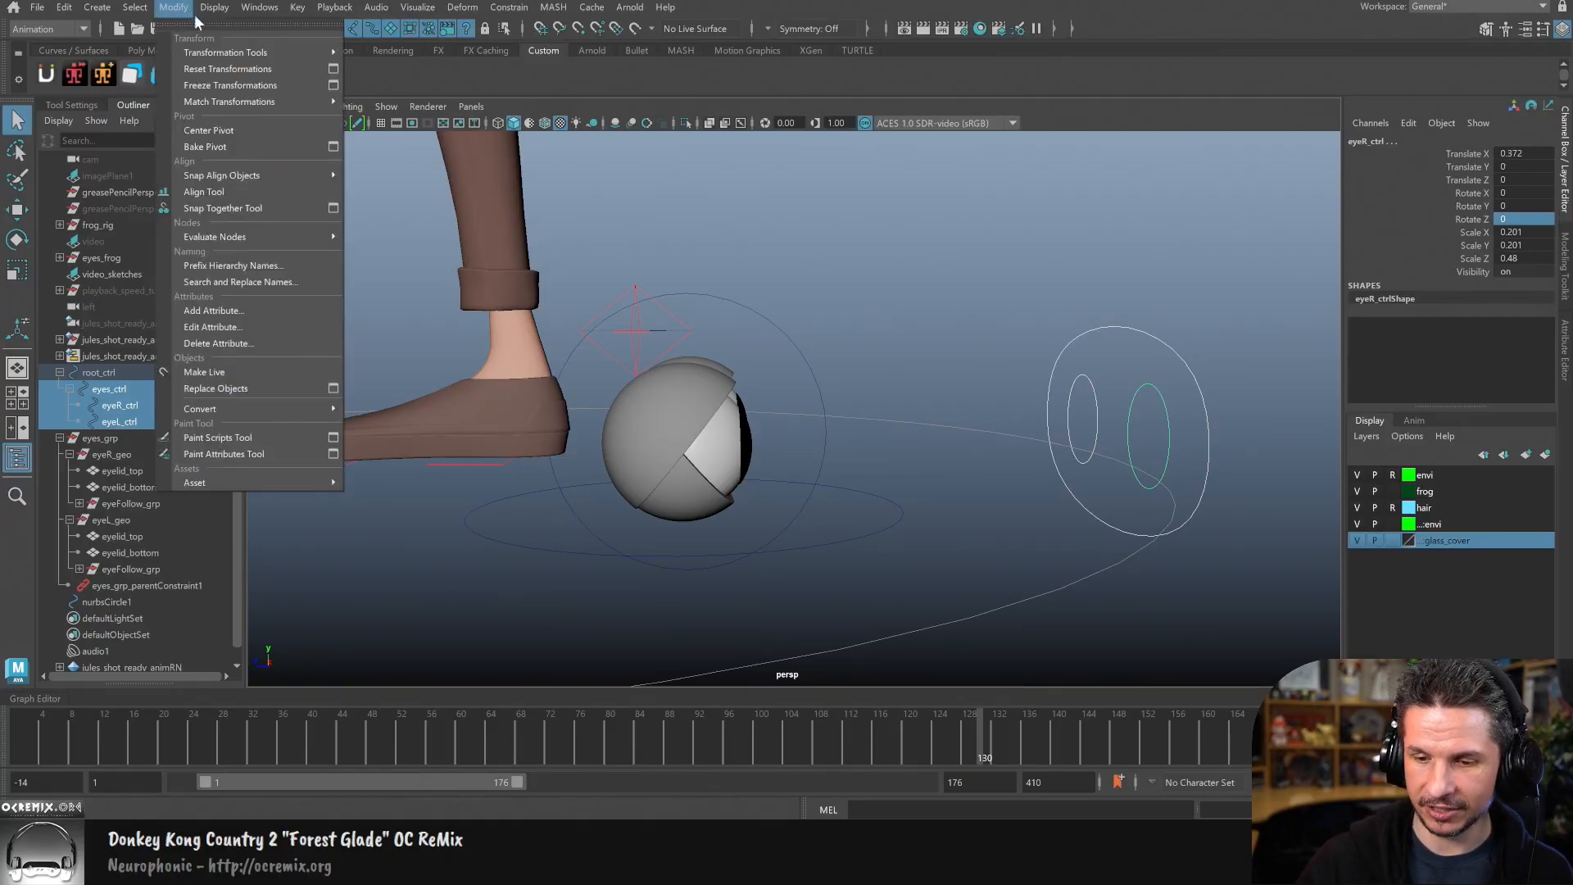
{"action": "left_click", "coordinate": [257, 84]}
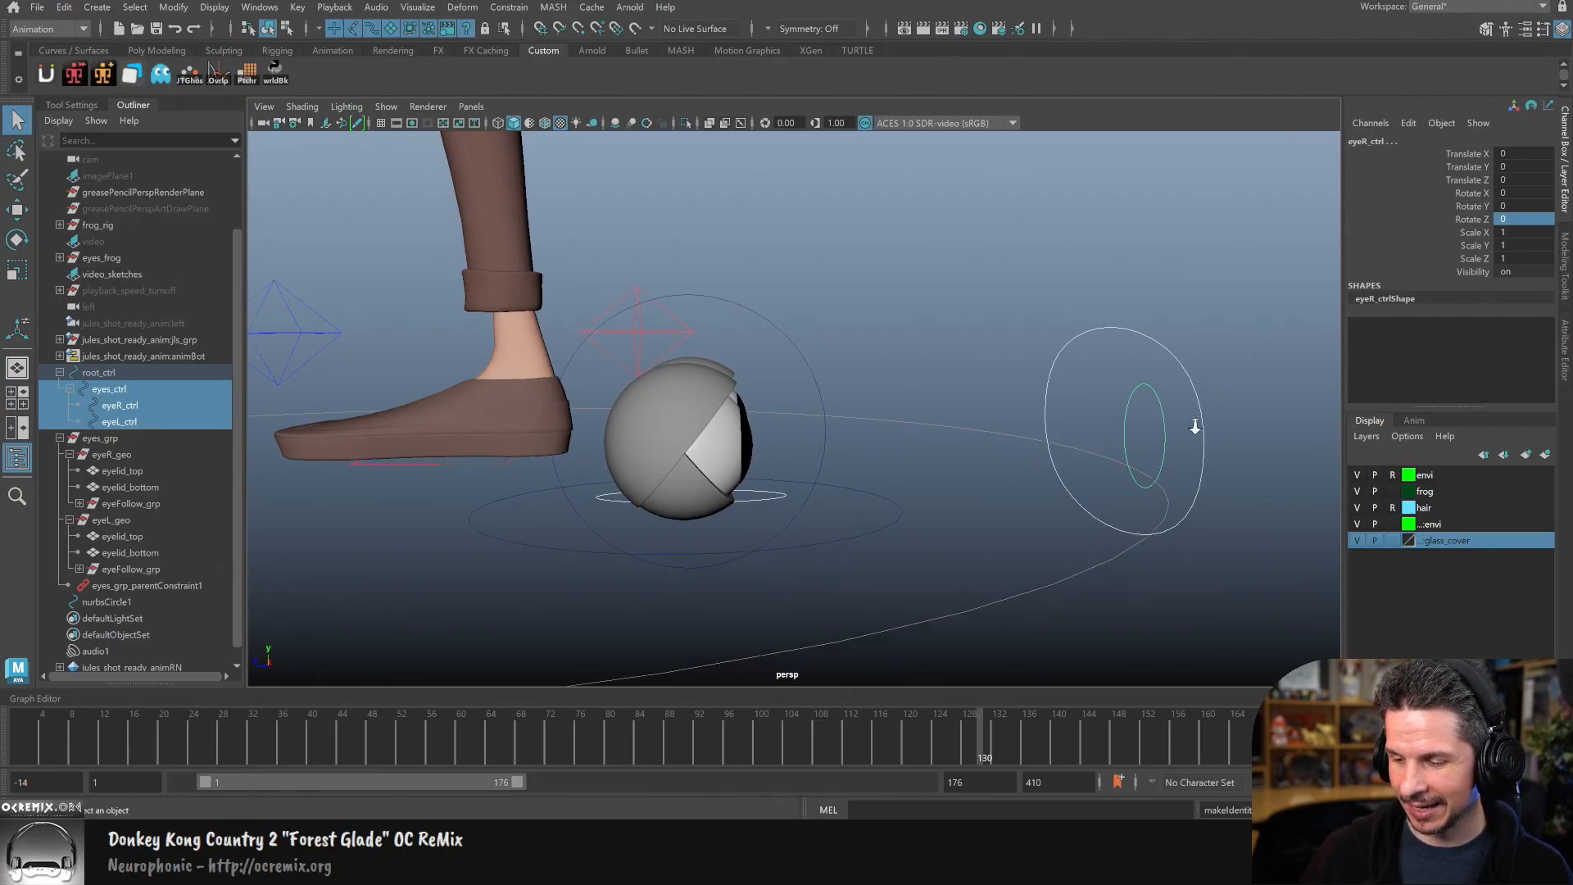
Step: Undo the freeze, retry it on the reselected eye controls, and undo it again
{"action": "left_click_drag", "start_coordinate": [1210, 425], "coordinate": [1055, 470], "text": "alt"}
{"action": "left_click_drag", "start_coordinate": [1112, 516], "coordinate": [1087, 438], "text": "alt"}
{"action": "key", "text": "ctrl+z"}
{"action": "left_click", "coordinate": [1067, 485]}
{"action": "left_click_drag", "start_coordinate": [1186, 345], "coordinate": [1002, 520]}
{"action": "key", "text": "g"}
{"action": "key", "text": "ctrl+z"}
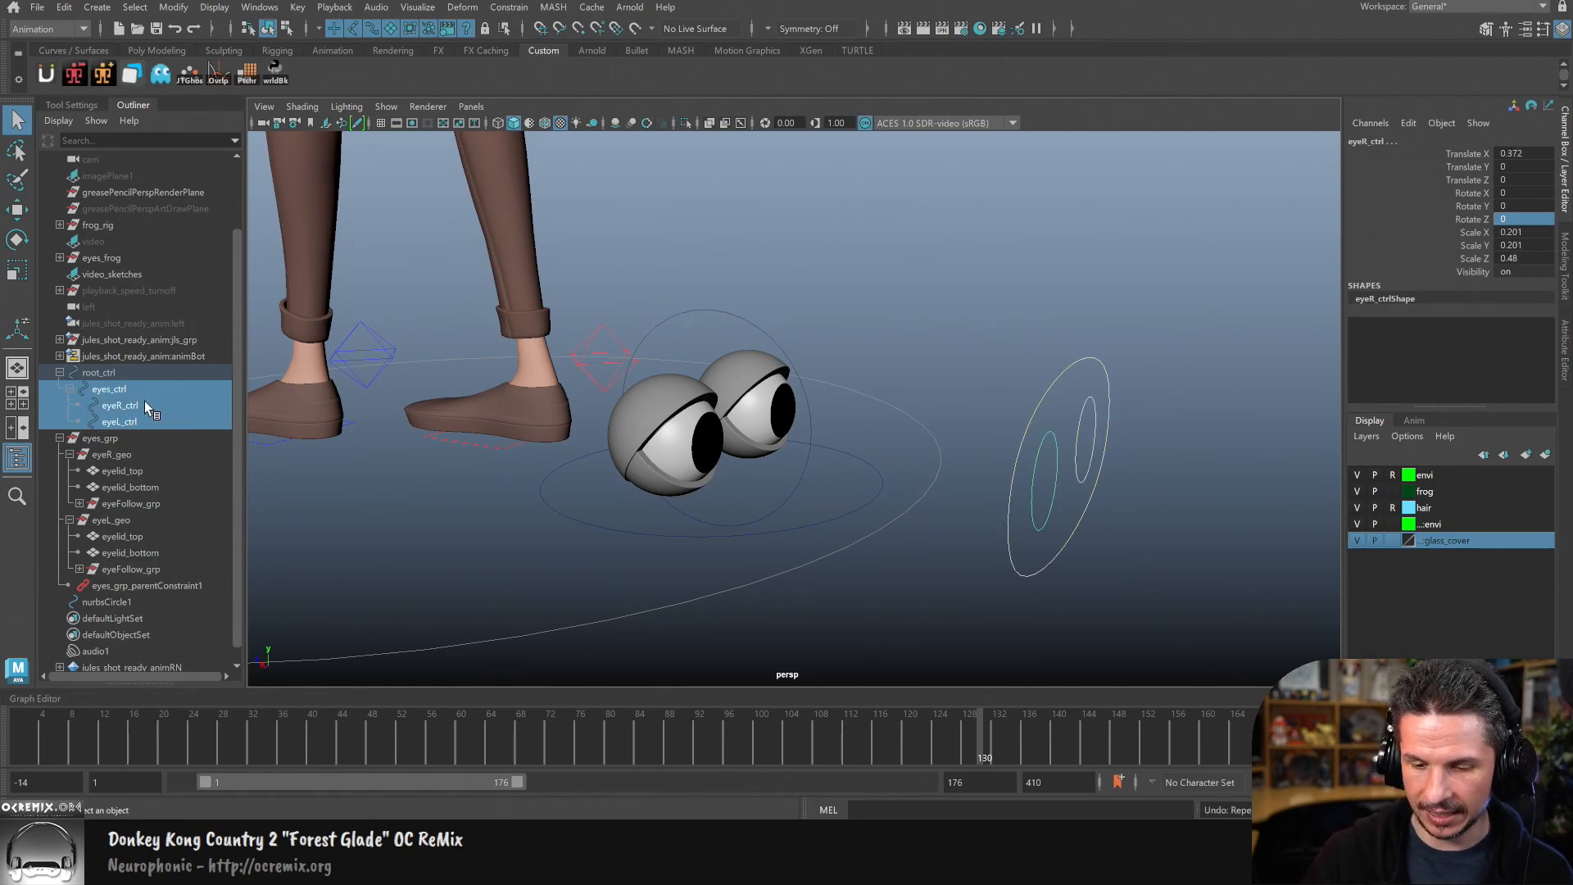
Step: Move eyeR_ctrl, eyeL_ctrl and eyes_ctrl out of their hierarchy to the scene's top level, and freeze the transformations of all three
{"action": "left_click", "coordinate": [144, 403]}
{"action": "left_click", "coordinate": [144, 415], "text": "ctrl"}
{"action": "middle_click_drag", "start_coordinate": [143, 366], "coordinate": [141, 364]}
{"action": "left_click", "coordinate": [142, 421]}
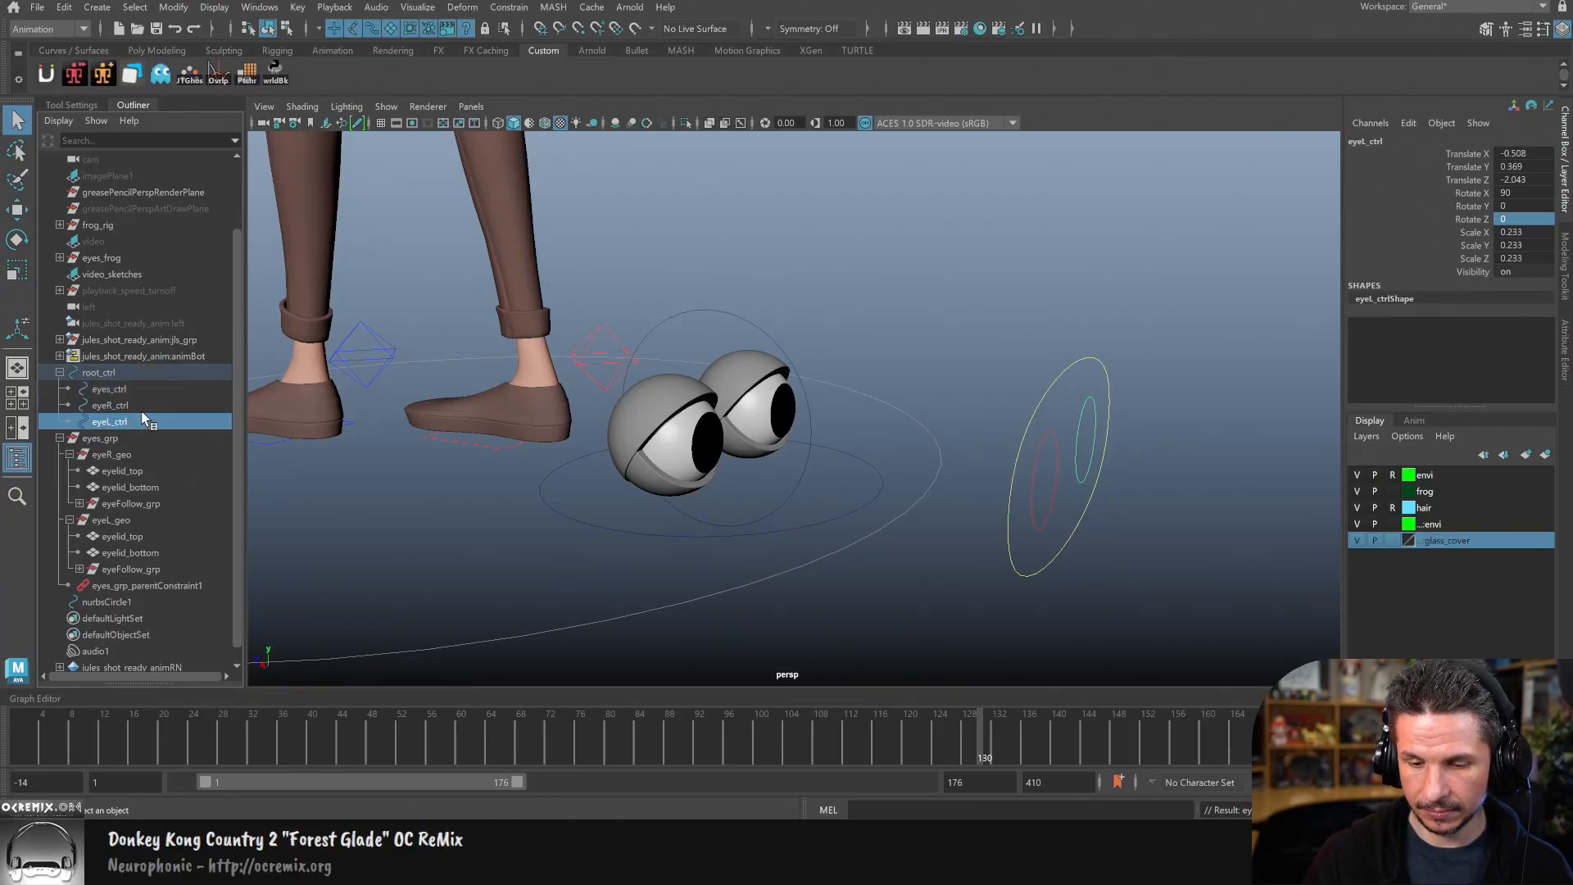
{"action": "left_click_drag", "start_coordinate": [131, 388], "coordinate": [133, 419]}
{"action": "middle_click_drag", "start_coordinate": [132, 394], "coordinate": [128, 362]}
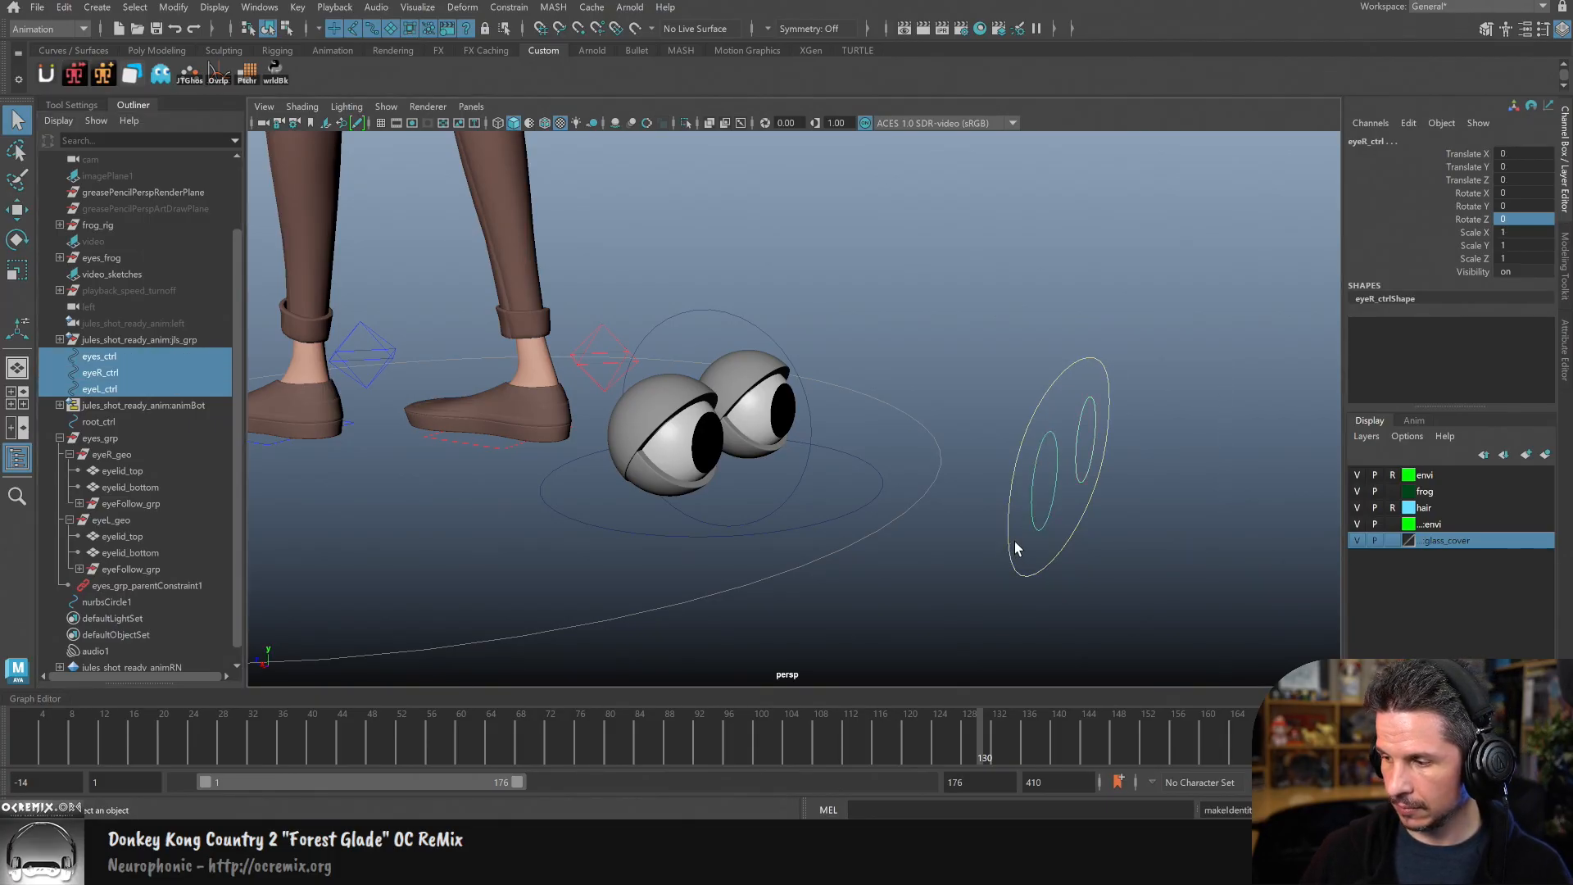
Step: Try to freeze the transformations of root_ctrl, and undo it
{"action": "left_click", "coordinate": [131, 421]}
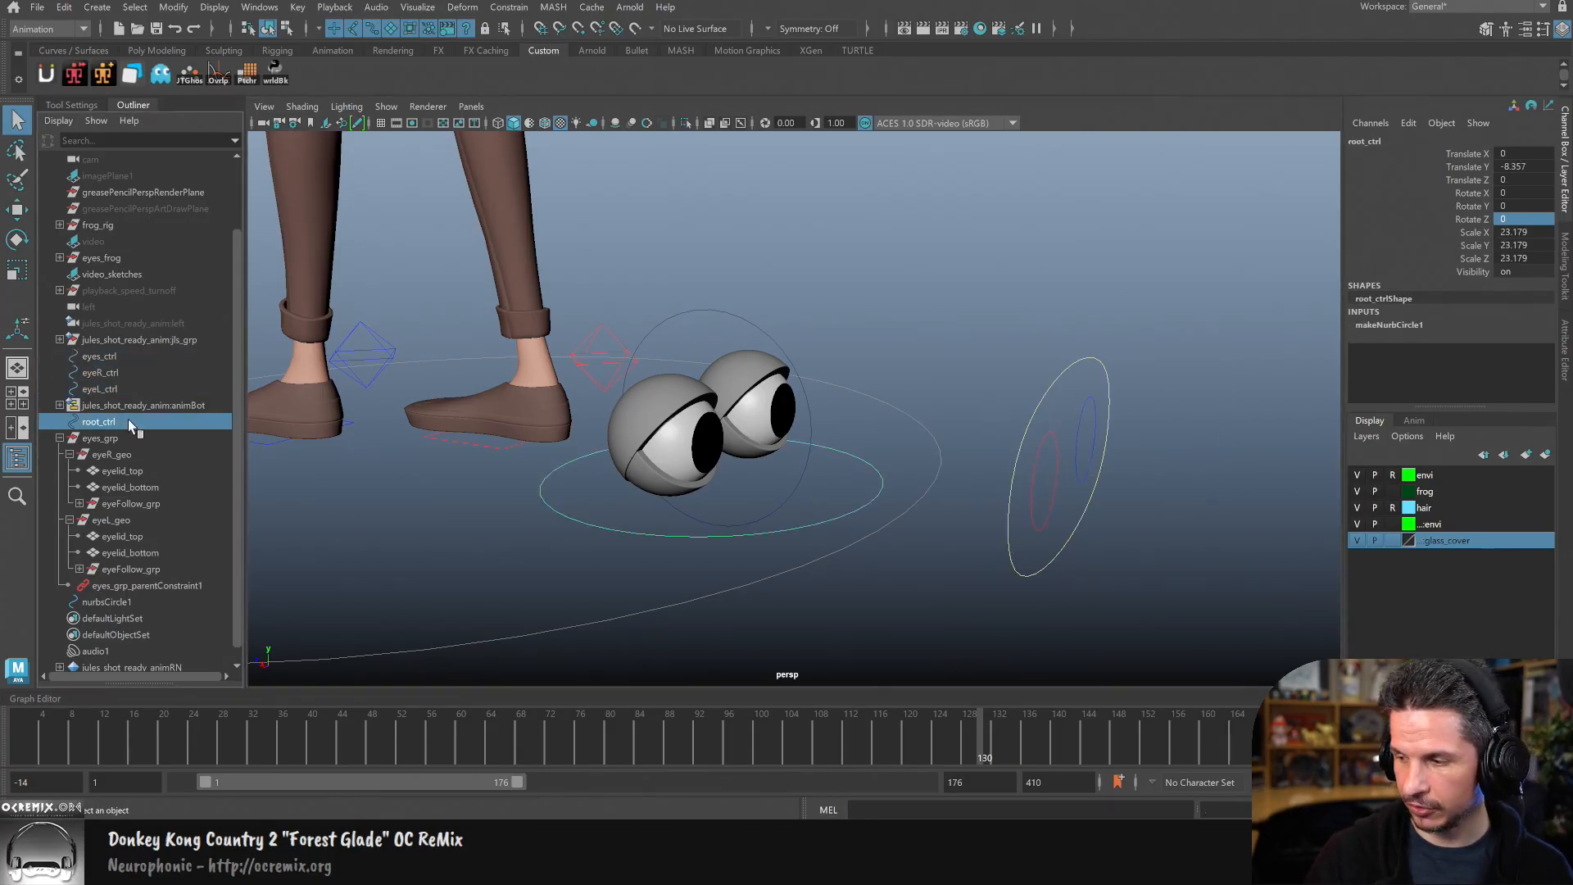
{"action": "key", "text": "g"}
{"action": "key", "text": "ctrl+z"}
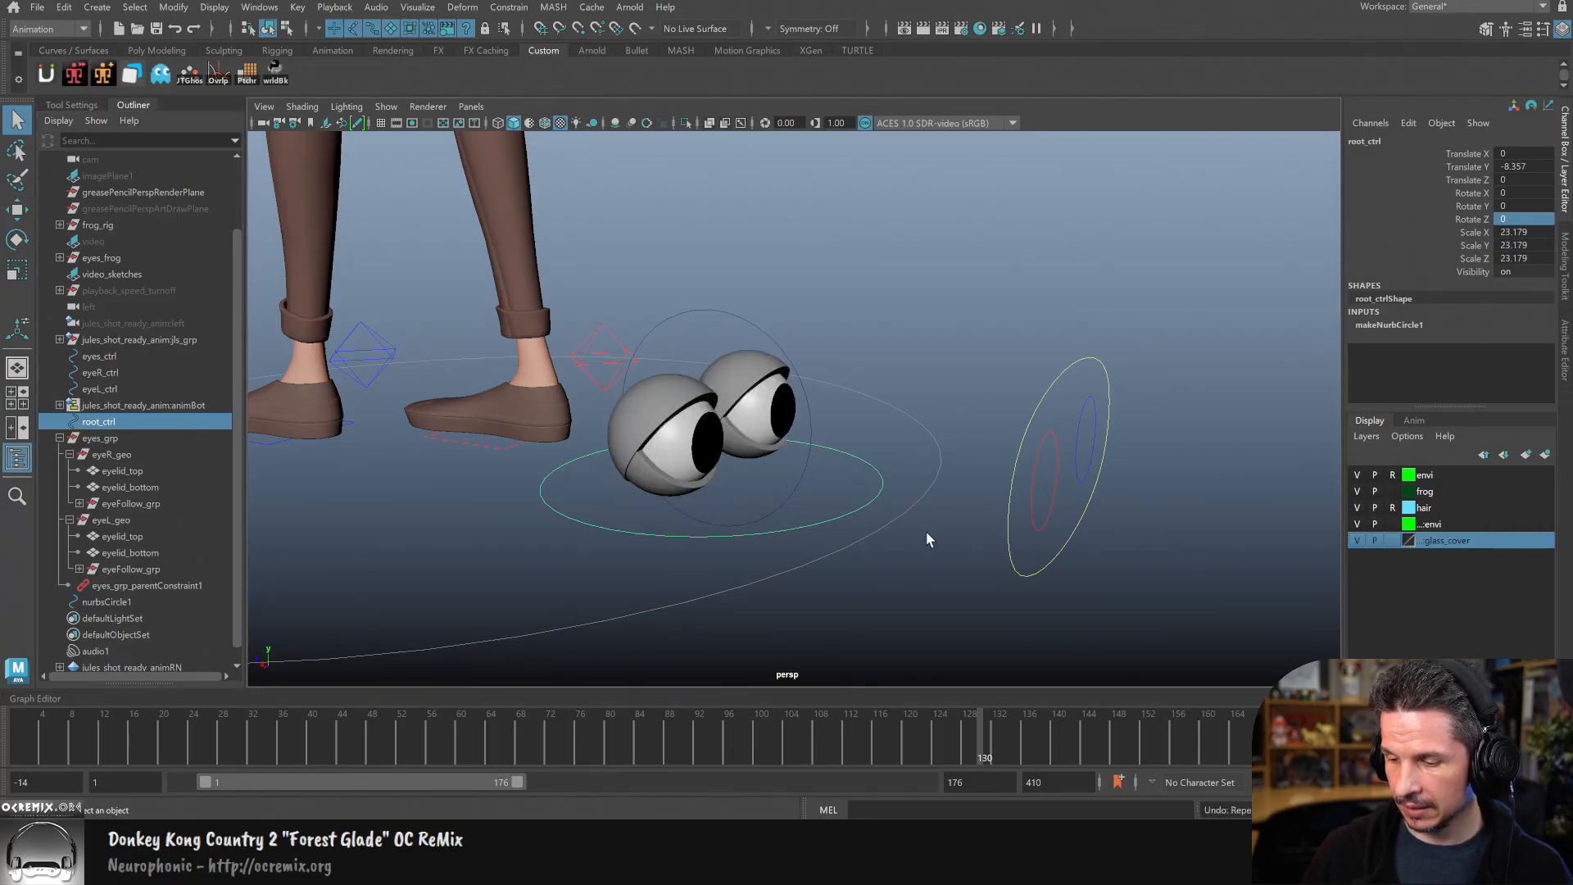
Step: Delete the parent constraint on eyes_grp and freeze the transformations of root_ctrl
{"action": "left_click_drag", "start_coordinate": [847, 543], "coordinate": [808, 526], "text": "alt"}
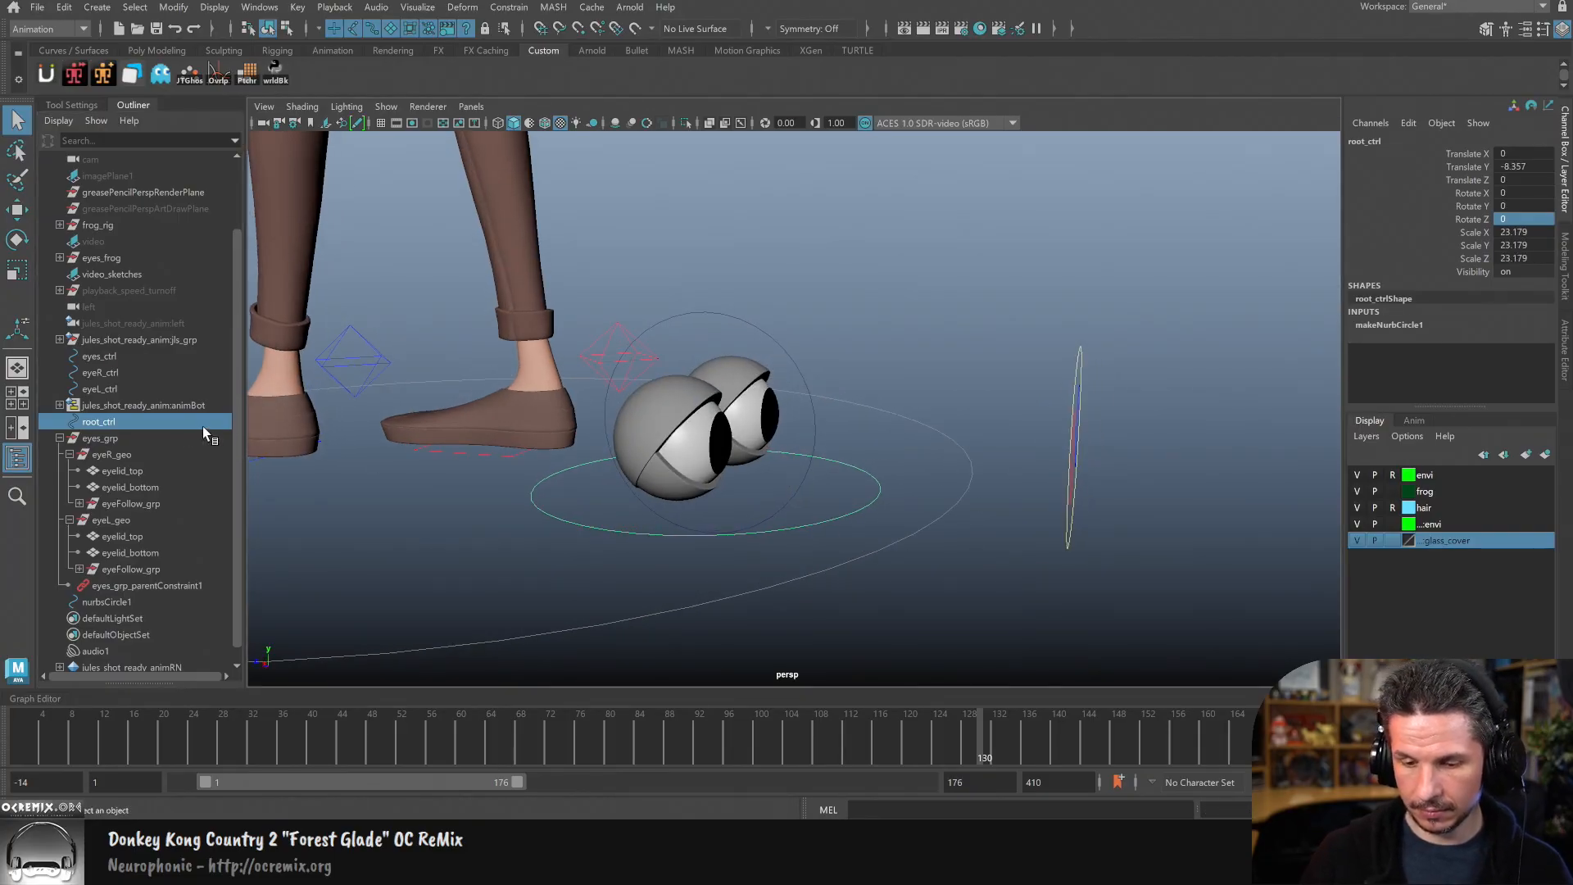
{"action": "left_click", "coordinate": [171, 584]}
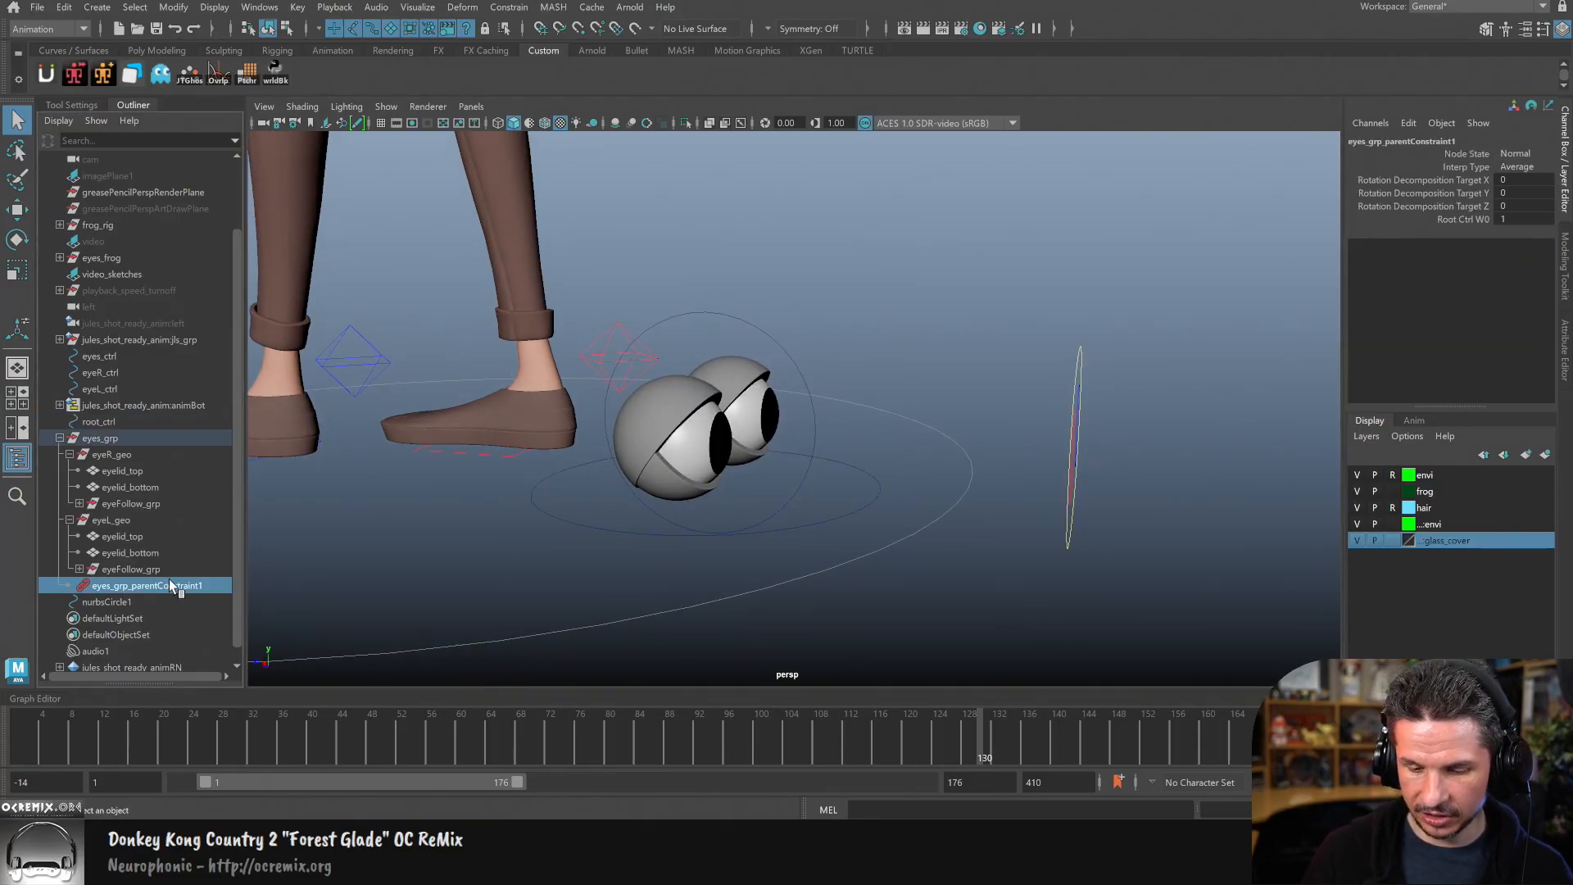
{"action": "key", "text": "Delete"}
{"action": "left_click", "coordinate": [127, 421]}
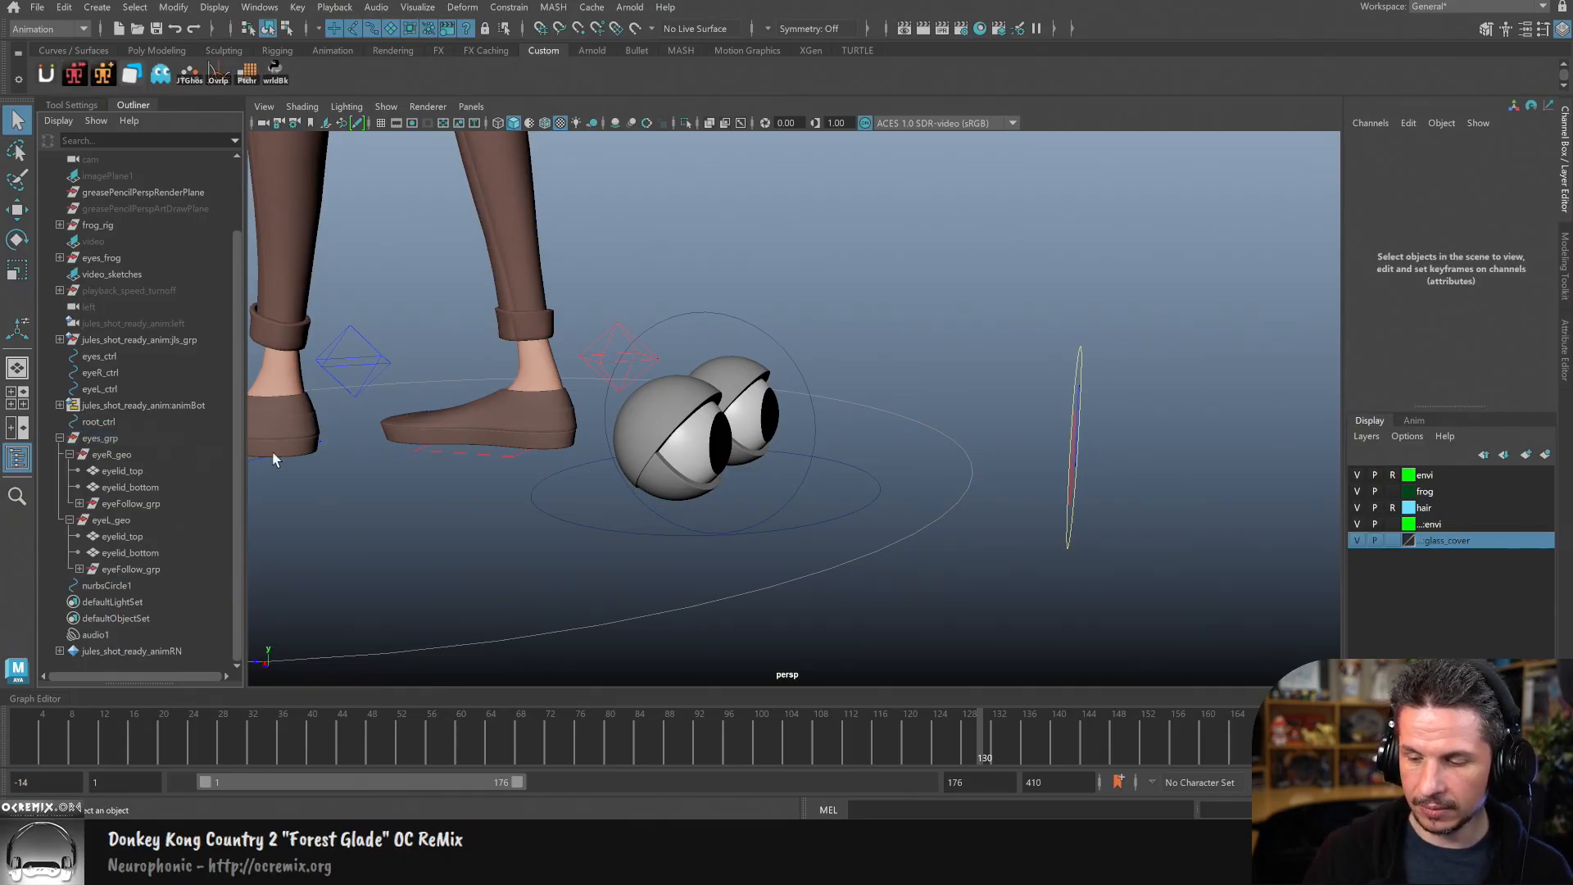
{"action": "left_click_drag", "start_coordinate": [1100, 403], "coordinate": [1039, 531]}
{"action": "left_click", "coordinate": [852, 500]}
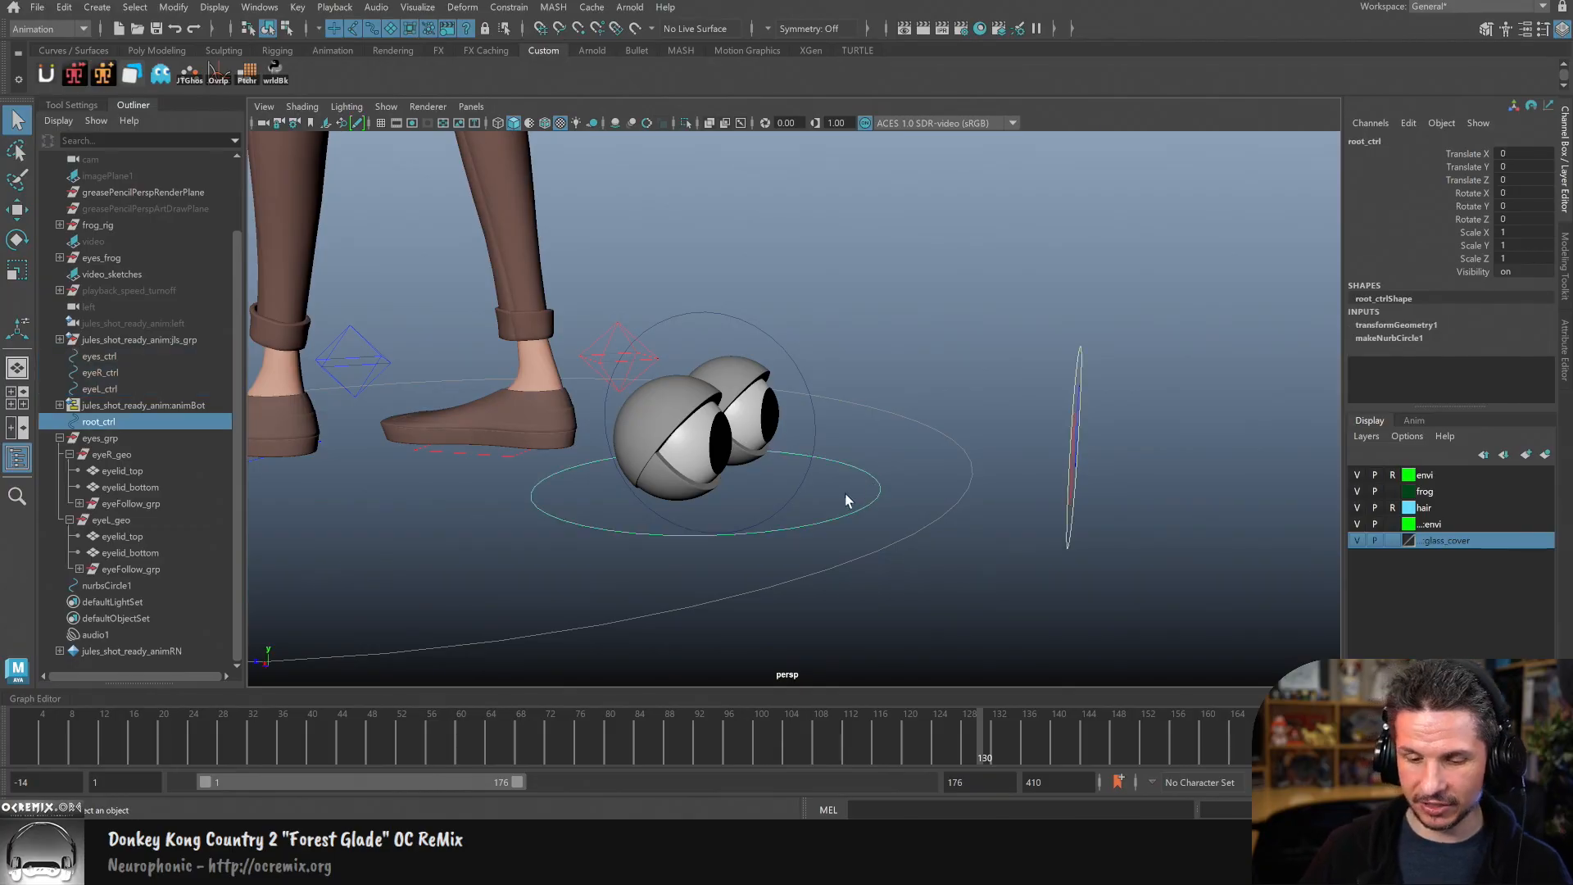
Step: Freeze the transformations of both eyes' cornea_geo meshes
{"action": "left_click", "coordinate": [693, 446]}
{"action": "left_click", "coordinate": [685, 434]}
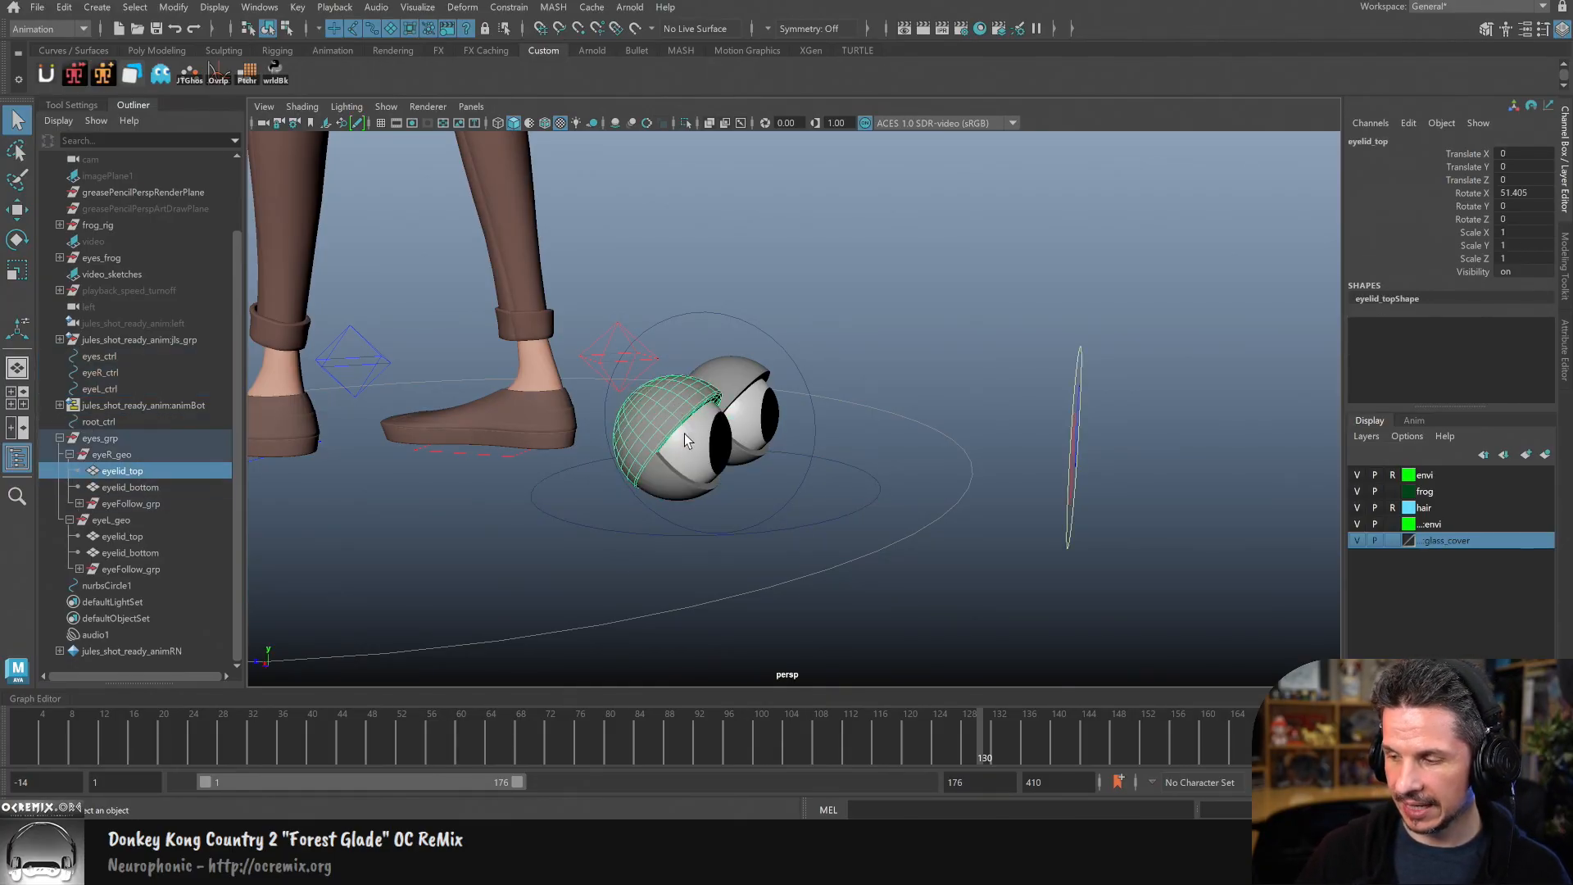
{"action": "left_click", "coordinate": [705, 448]}
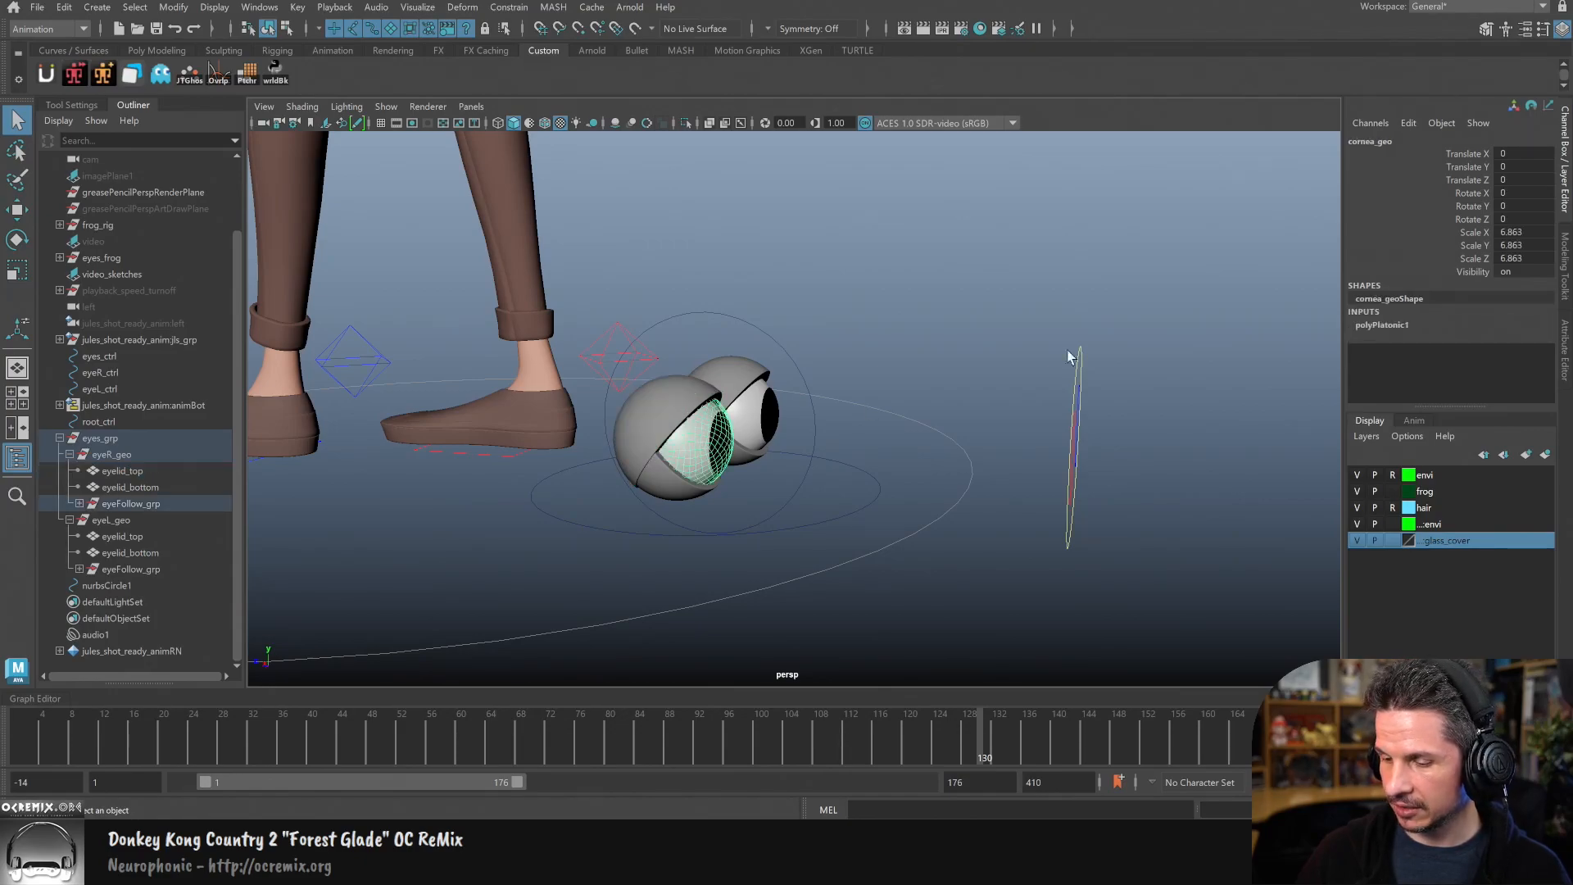
{"action": "key", "text": "g"}
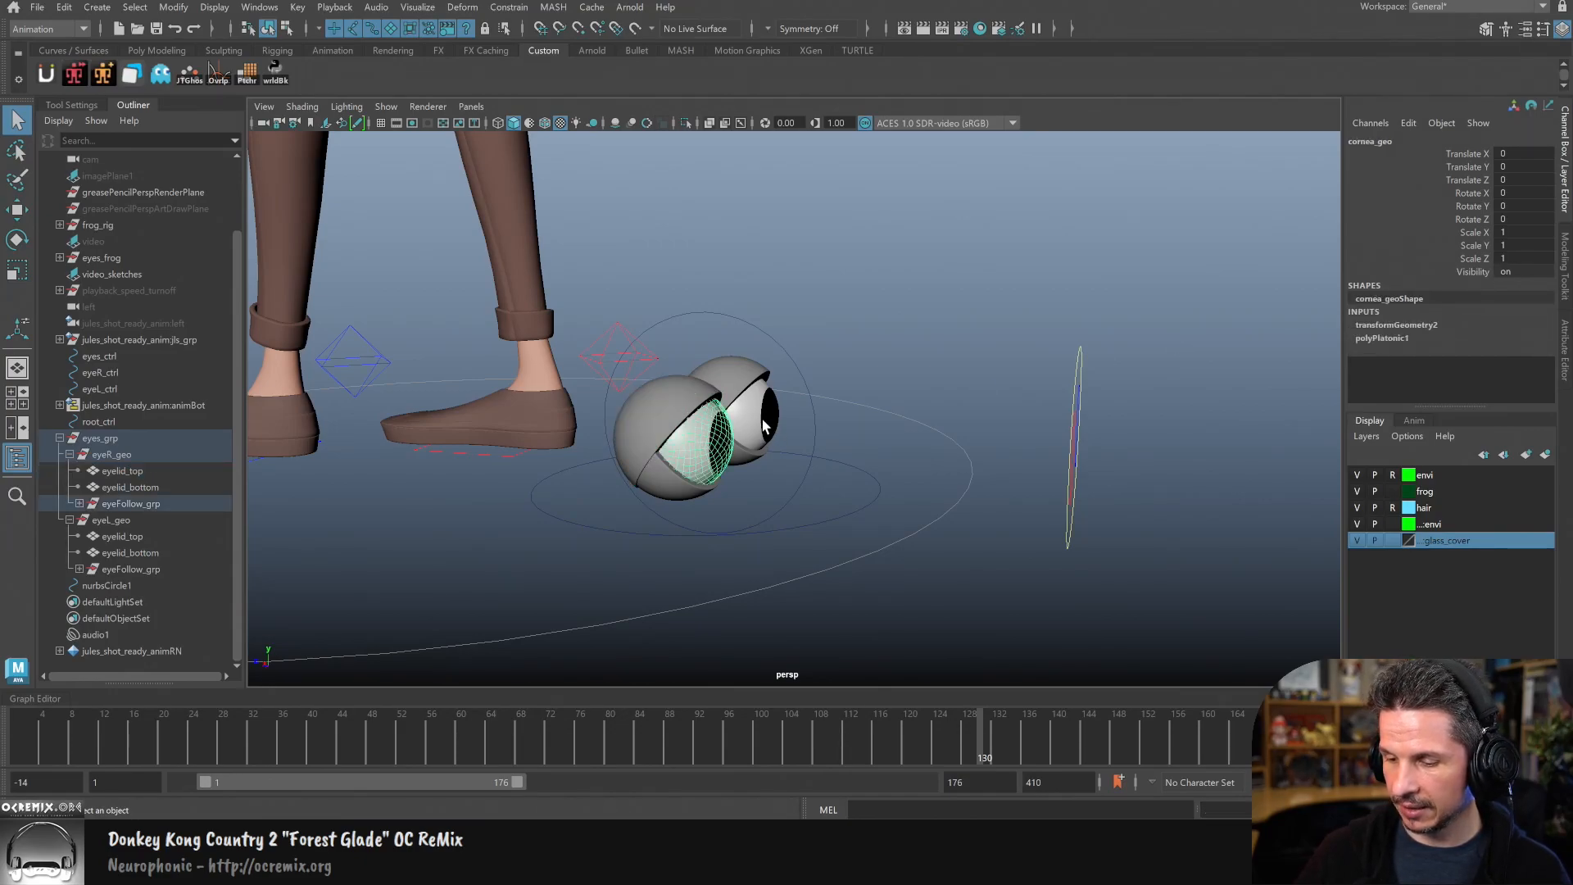
{"action": "left_click", "coordinate": [763, 425]}
{"action": "key", "text": "g"}
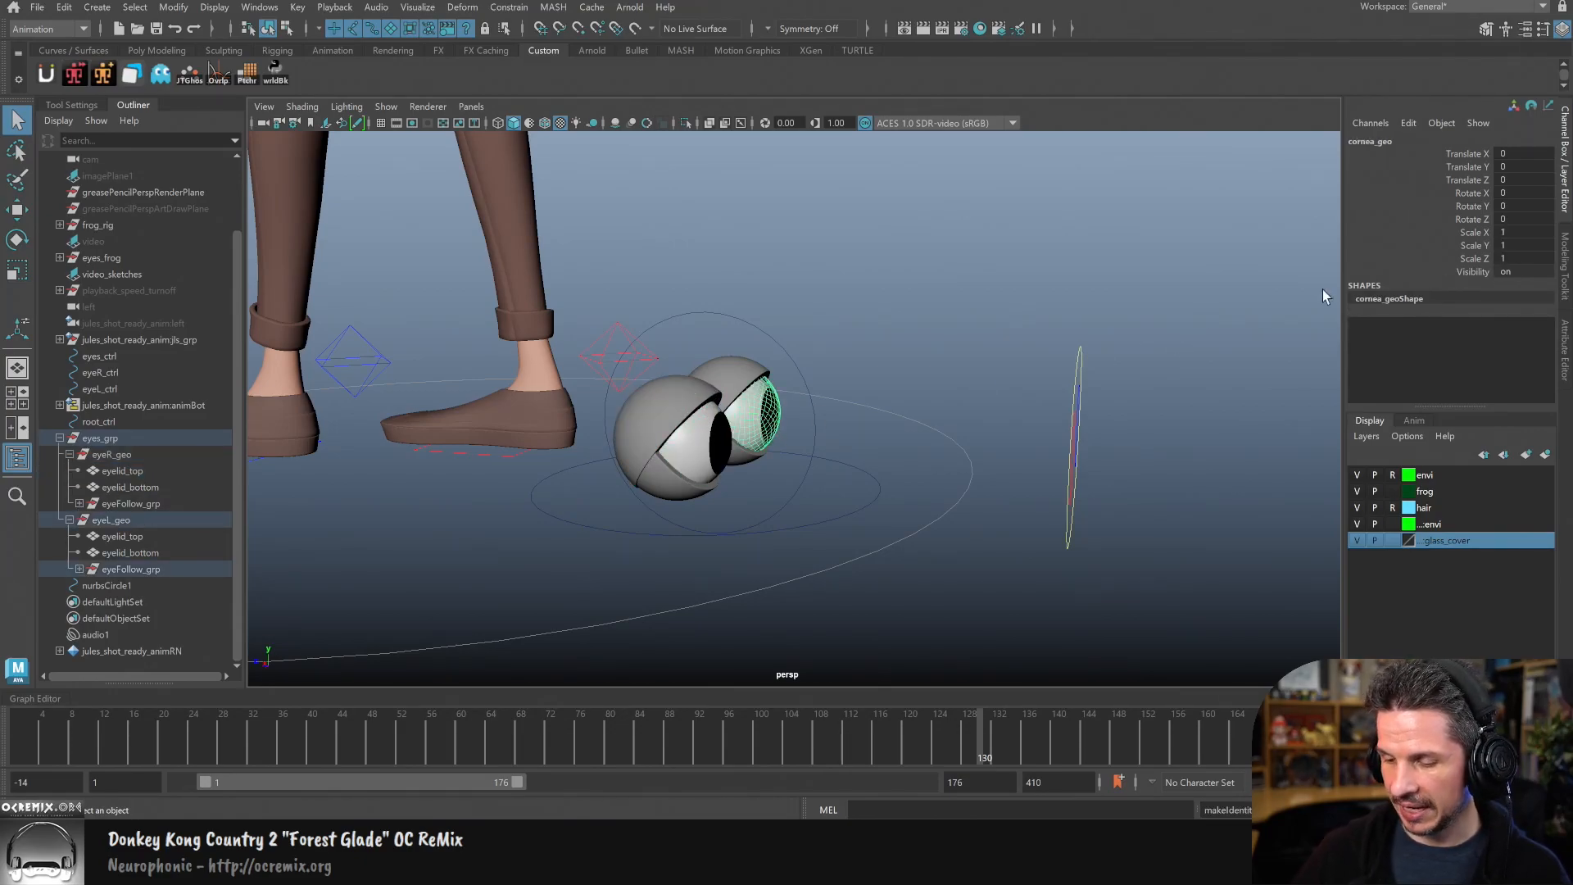
Step: Check the channels of the eyelids and the right eye's eyeFollow_grp meshes, and freeze the transformations of the right eye's pupil_geo
{"action": "left_click", "coordinate": [159, 473]}
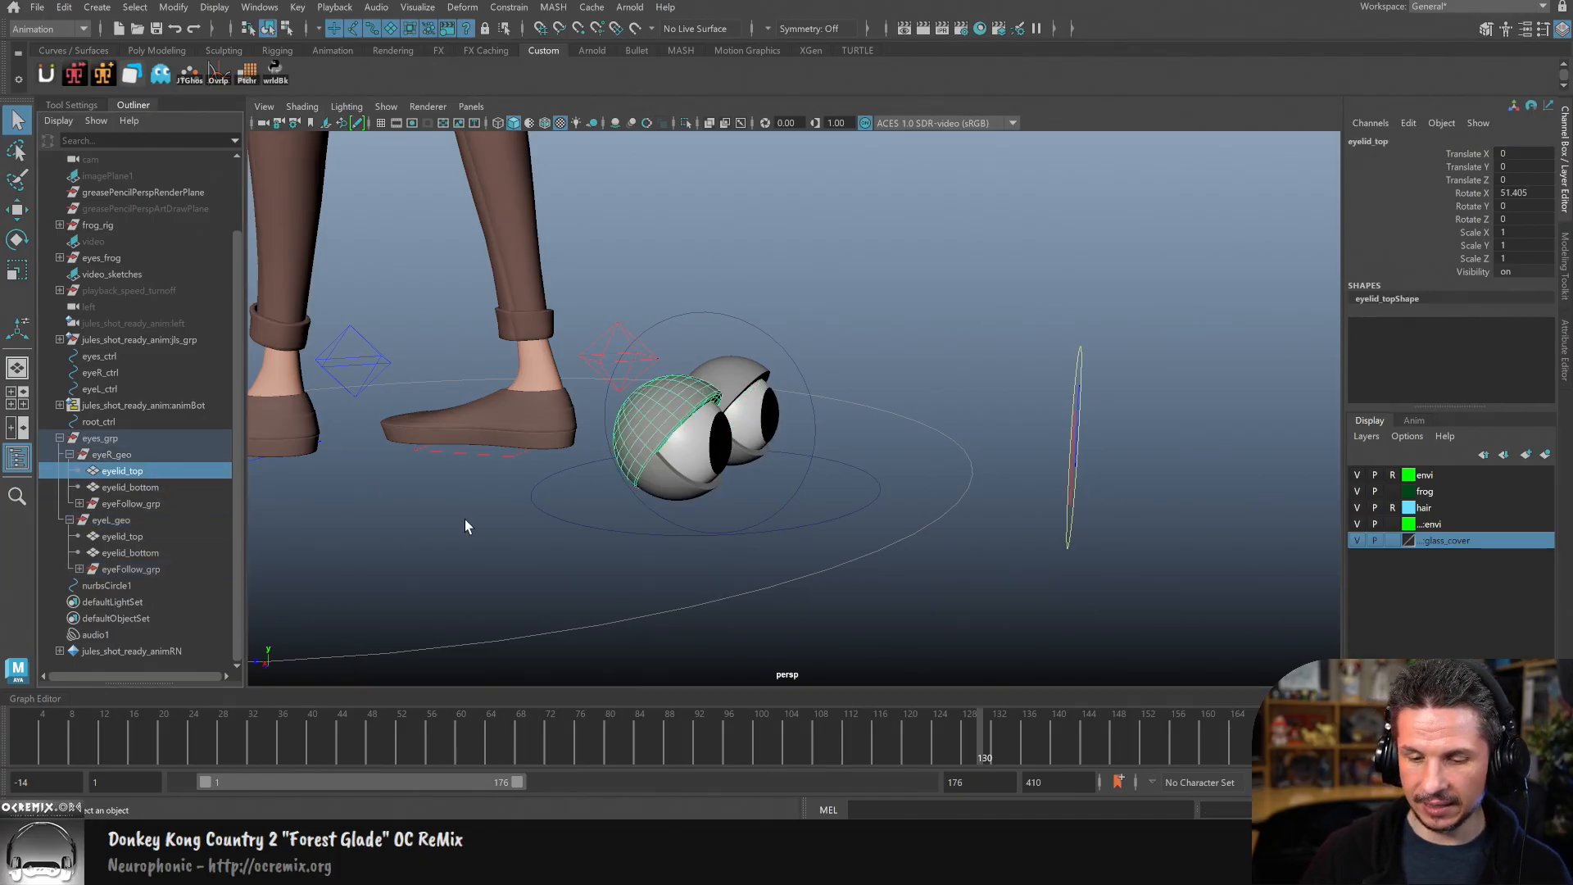
{"action": "left_click", "coordinate": [170, 487]}
{"action": "left_click", "coordinate": [155, 552]}
{"action": "left_click", "coordinate": [162, 539]}
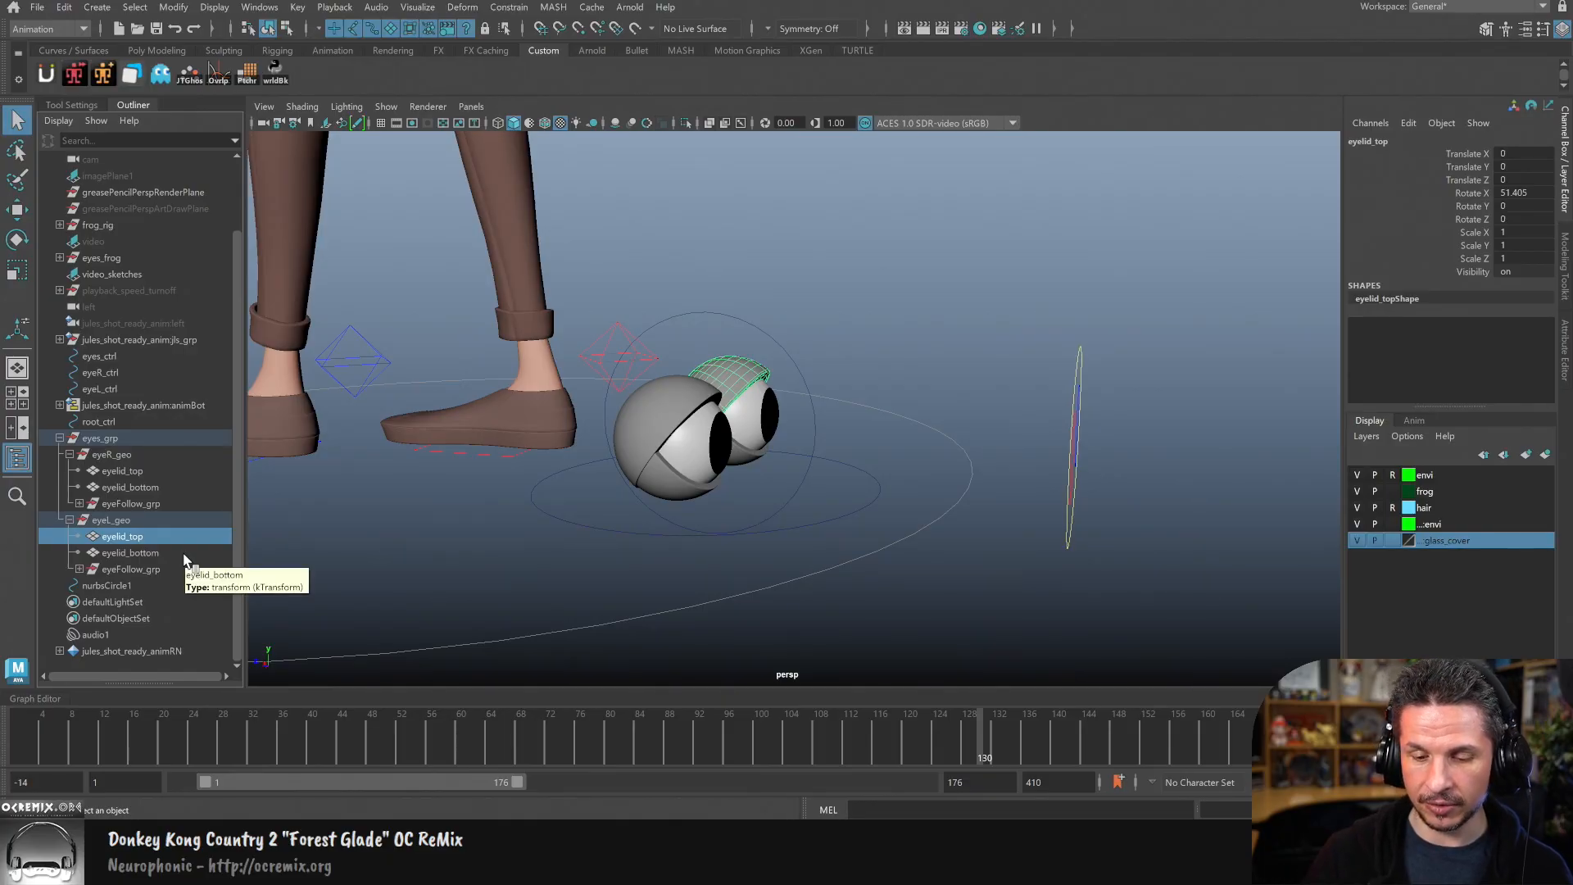
{"action": "left_click", "coordinate": [80, 503]}
{"action": "left_click", "coordinate": [136, 519]}
{"action": "left_click", "coordinate": [133, 535]}
{"action": "left_click", "coordinate": [147, 552]}
{"action": "left_click", "coordinate": [152, 538]}
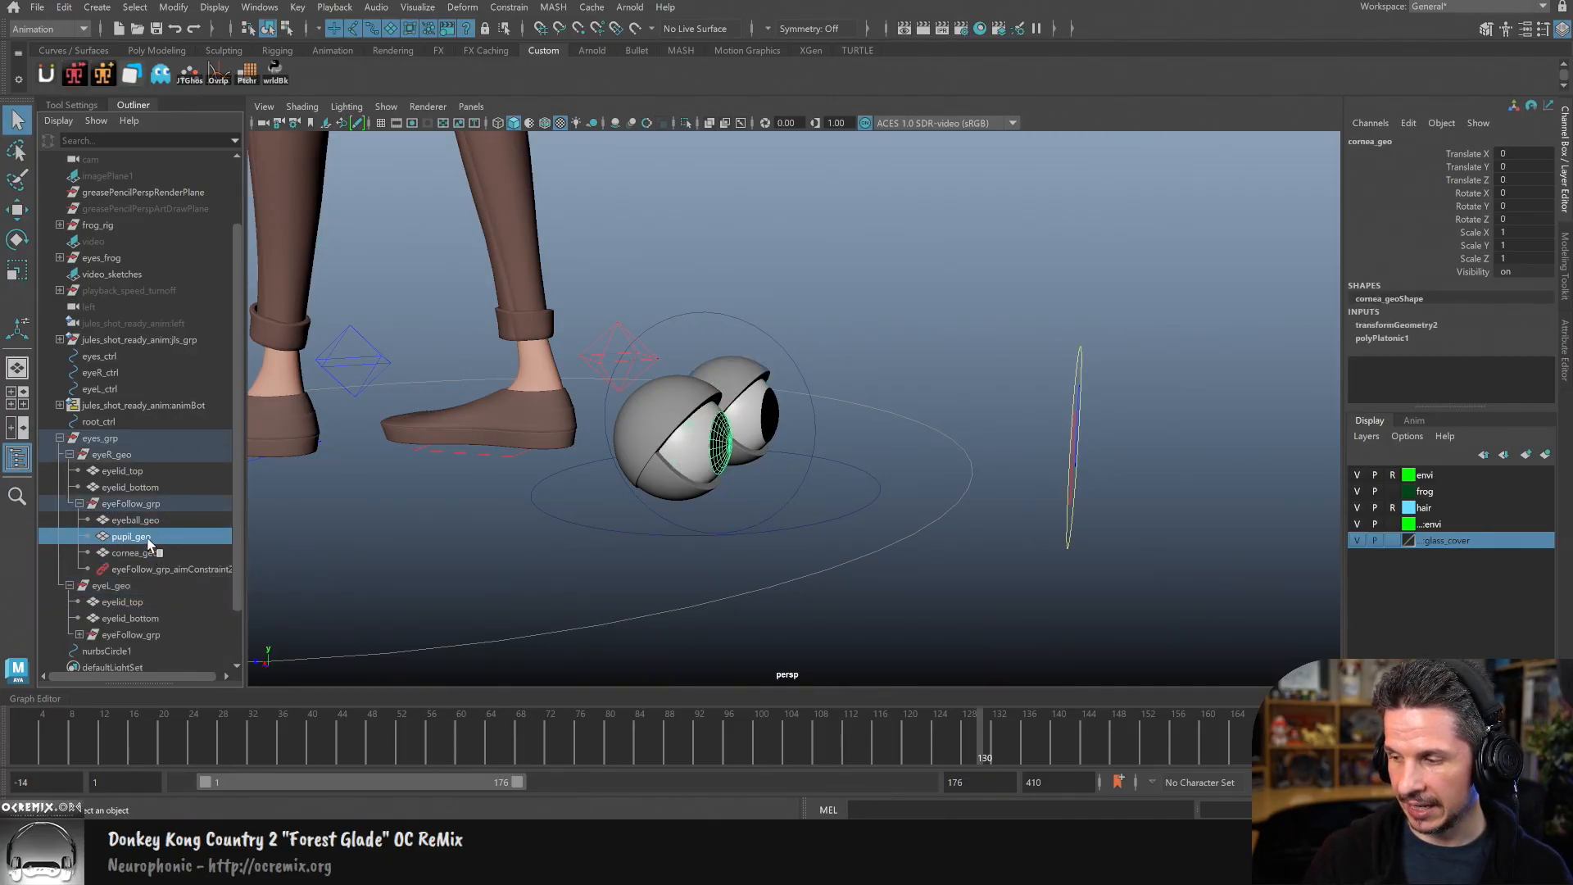
{"action": "key", "text": "g"}
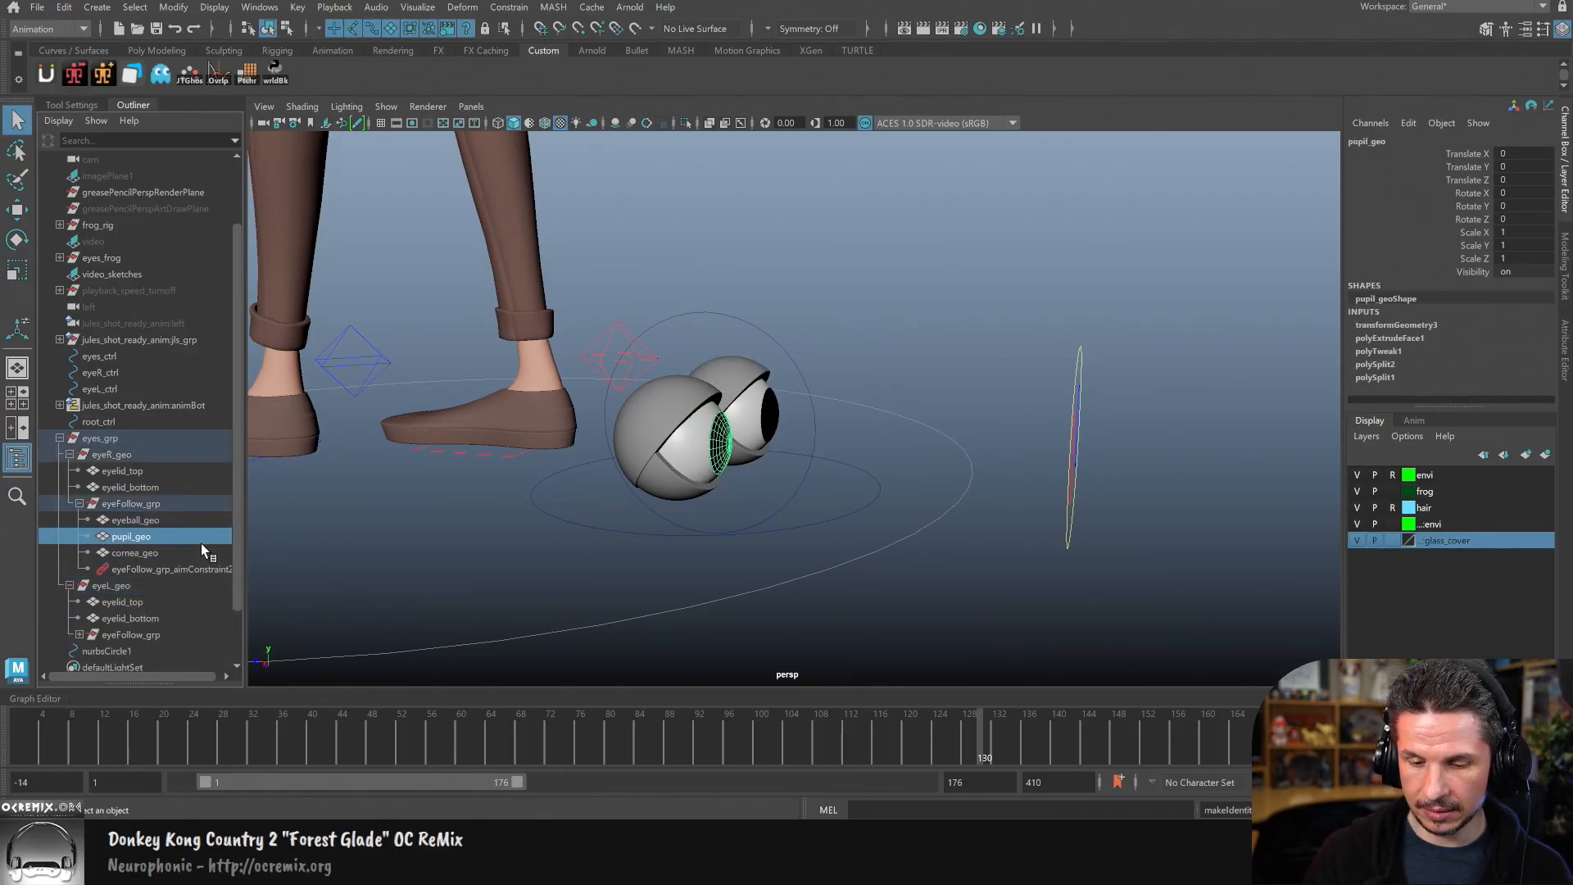
Step: Freeze the transformations of the left eye's pupil_geo and collapse the eyes_grp hierarchy
{"action": "left_click", "coordinate": [79, 502]}
{"action": "left_click", "coordinate": [79, 568]}
{"action": "left_click", "coordinate": [138, 601]}
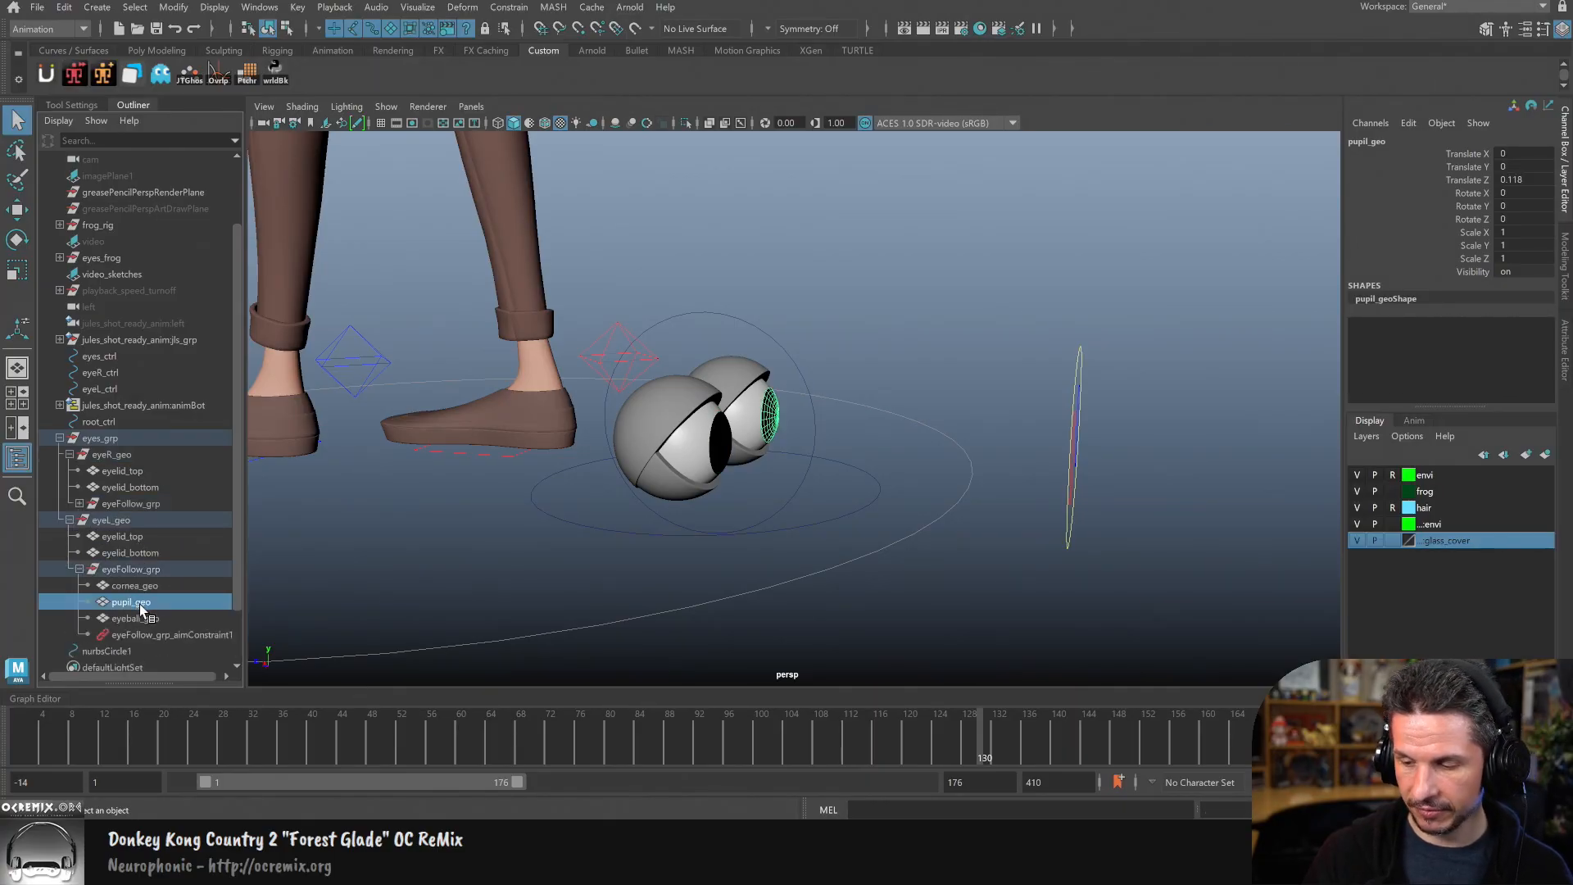
{"action": "key", "text": "g"}
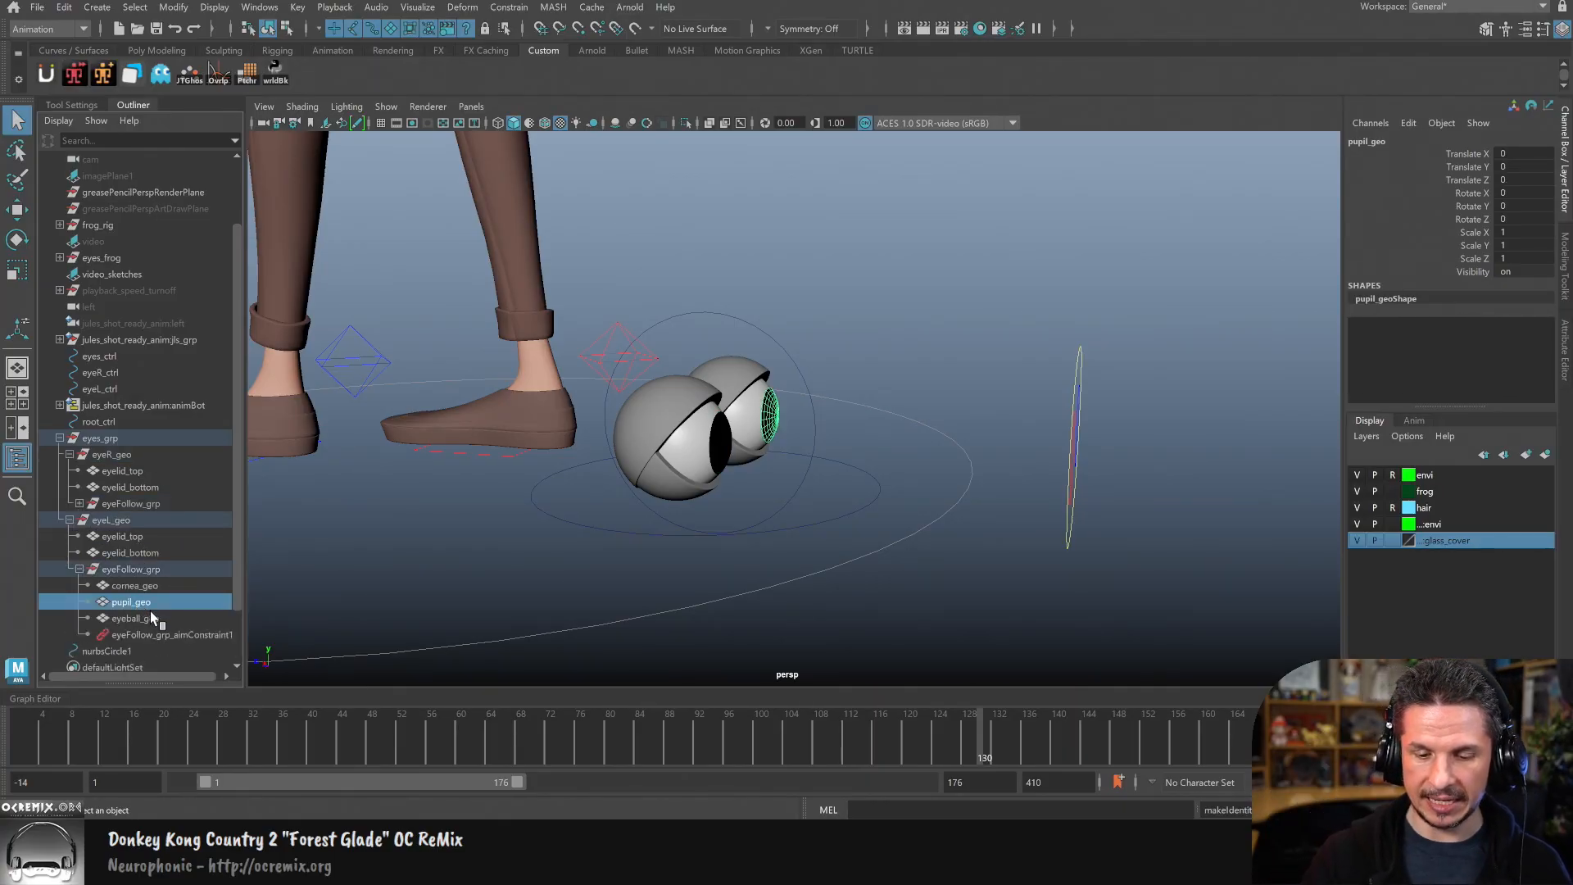
{"action": "left_click", "coordinate": [70, 519]}
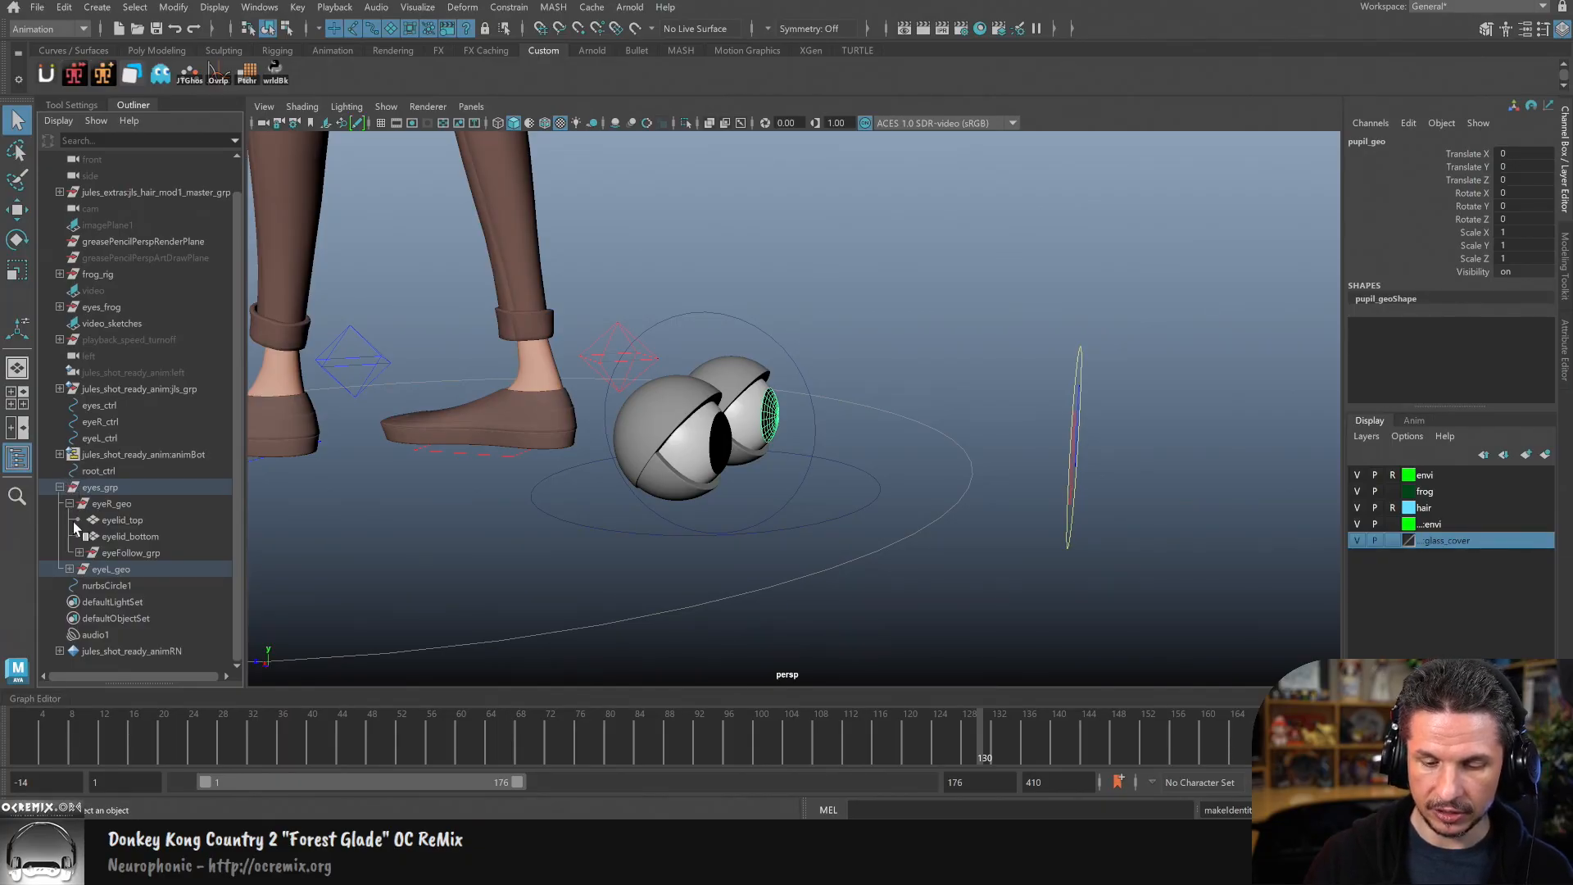
{"action": "left_click", "coordinate": [60, 487]}
Step: Move the nurbsCircle1 control to the right eye by setting its Translate X to 10
{"action": "left_click", "coordinate": [711, 414]}
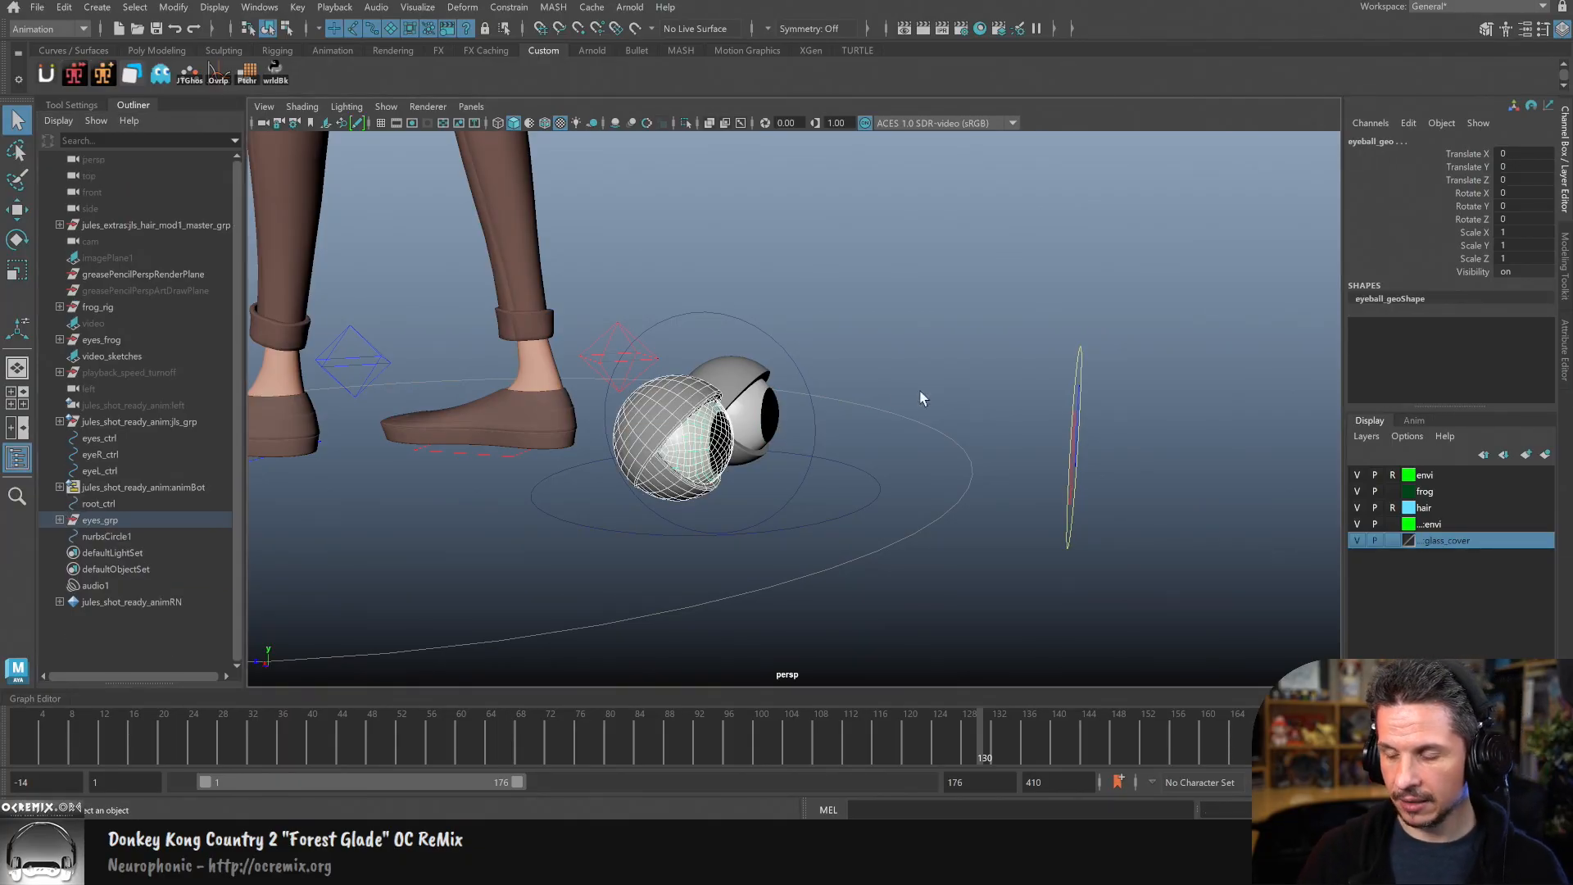
{"action": "left_click", "coordinate": [866, 461]}
{"action": "left_click", "coordinate": [812, 418]}
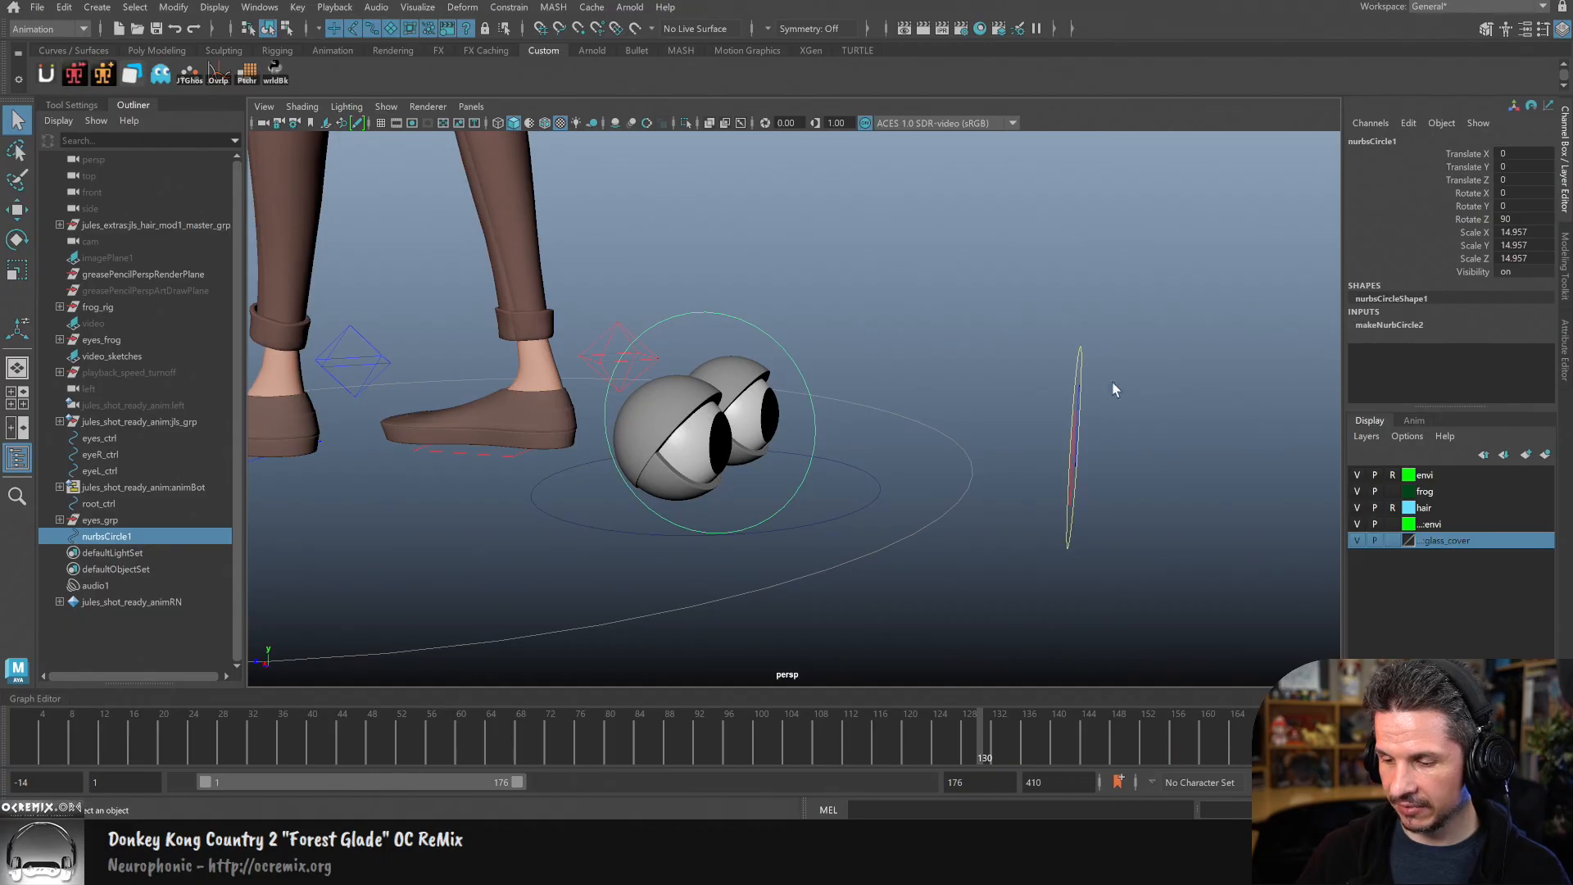
{"action": "left_click_drag", "start_coordinate": [1097, 411], "coordinate": [1055, 468]}
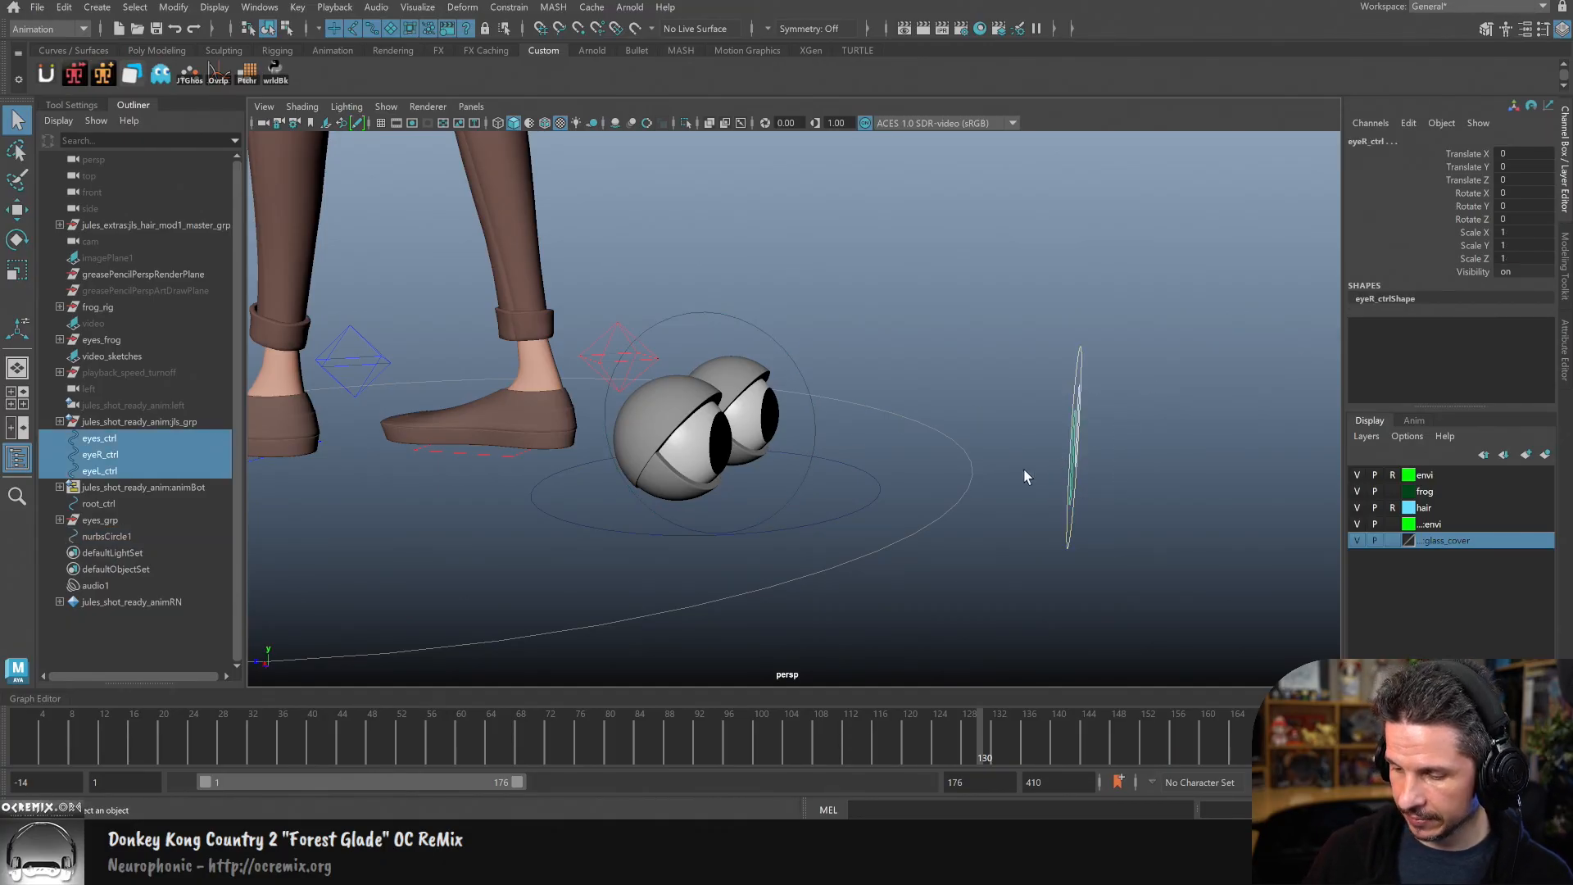
{"action": "left_click", "coordinate": [813, 443]}
{"action": "key", "text": "e"}
{"action": "left_click_drag", "start_coordinate": [848, 444], "coordinate": [983, 502], "text": "alt"}
{"action": "left_click", "coordinate": [1518, 154]}
{"action": "type", "text": "10"}
{"action": "key", "text": "Return"}
Step: Move the lower control vertices of nurbsCircle1 up to eye-centre height so the circle becomes an upper half-arc
{"action": "key", "text": "r"}
{"action": "left_click_drag", "start_coordinate": [786, 513], "coordinate": [874, 446], "text": "alt"}
{"action": "right_click_drag", "start_coordinate": [893, 426], "coordinate": [809, 421]}
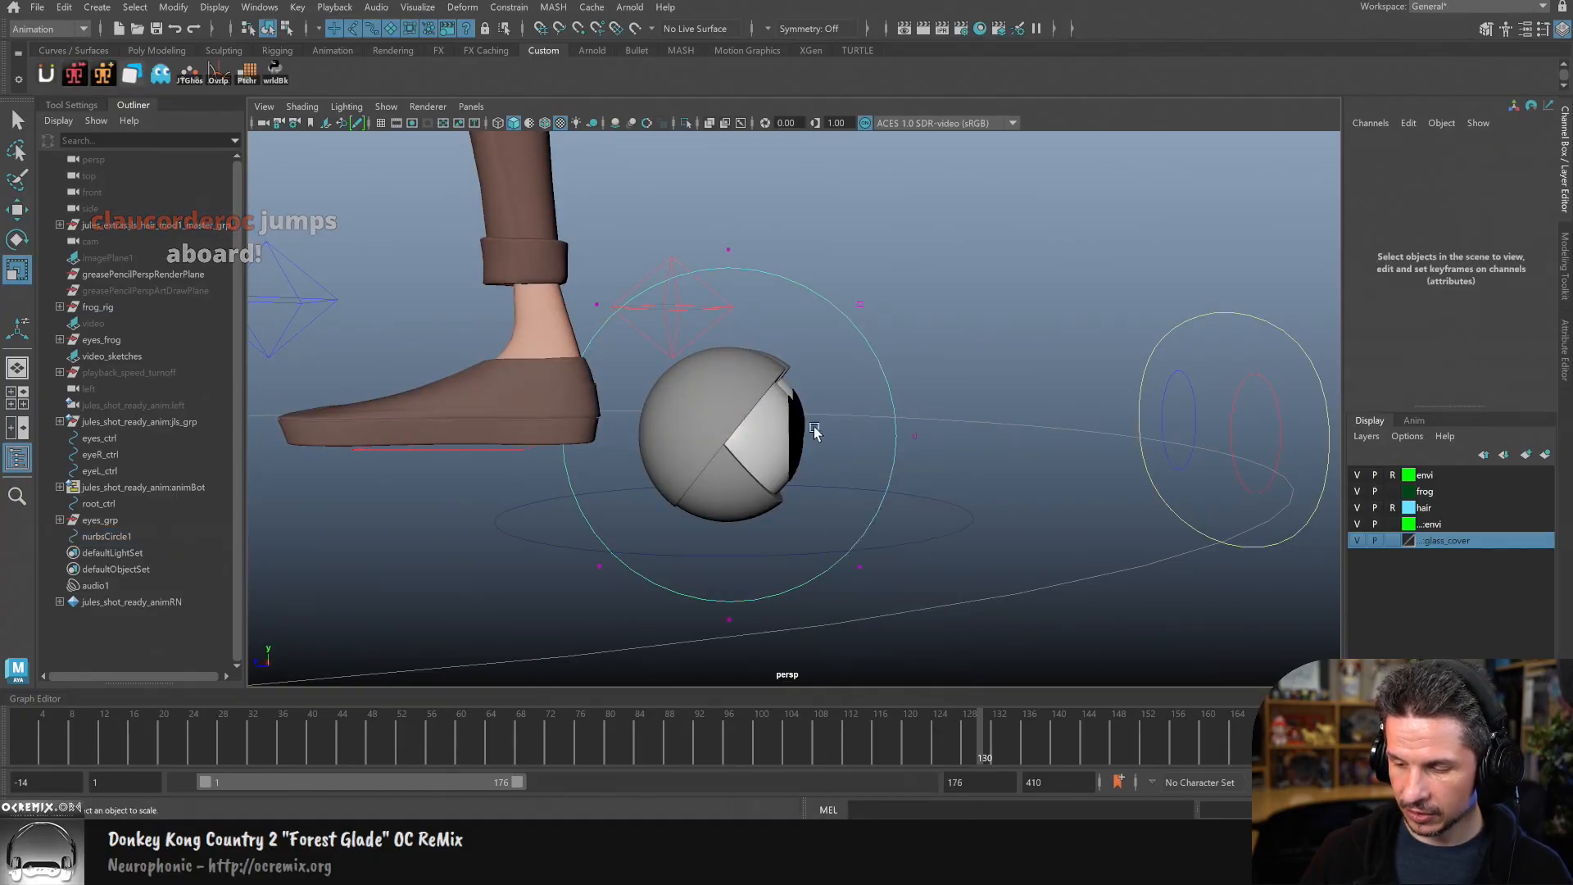
{"action": "left_click_drag", "start_coordinate": [896, 538], "coordinate": [557, 647]}
{"action": "key", "text": "w"}
{"action": "left_click_drag", "start_coordinate": [728, 518], "coordinate": [728, 486]}
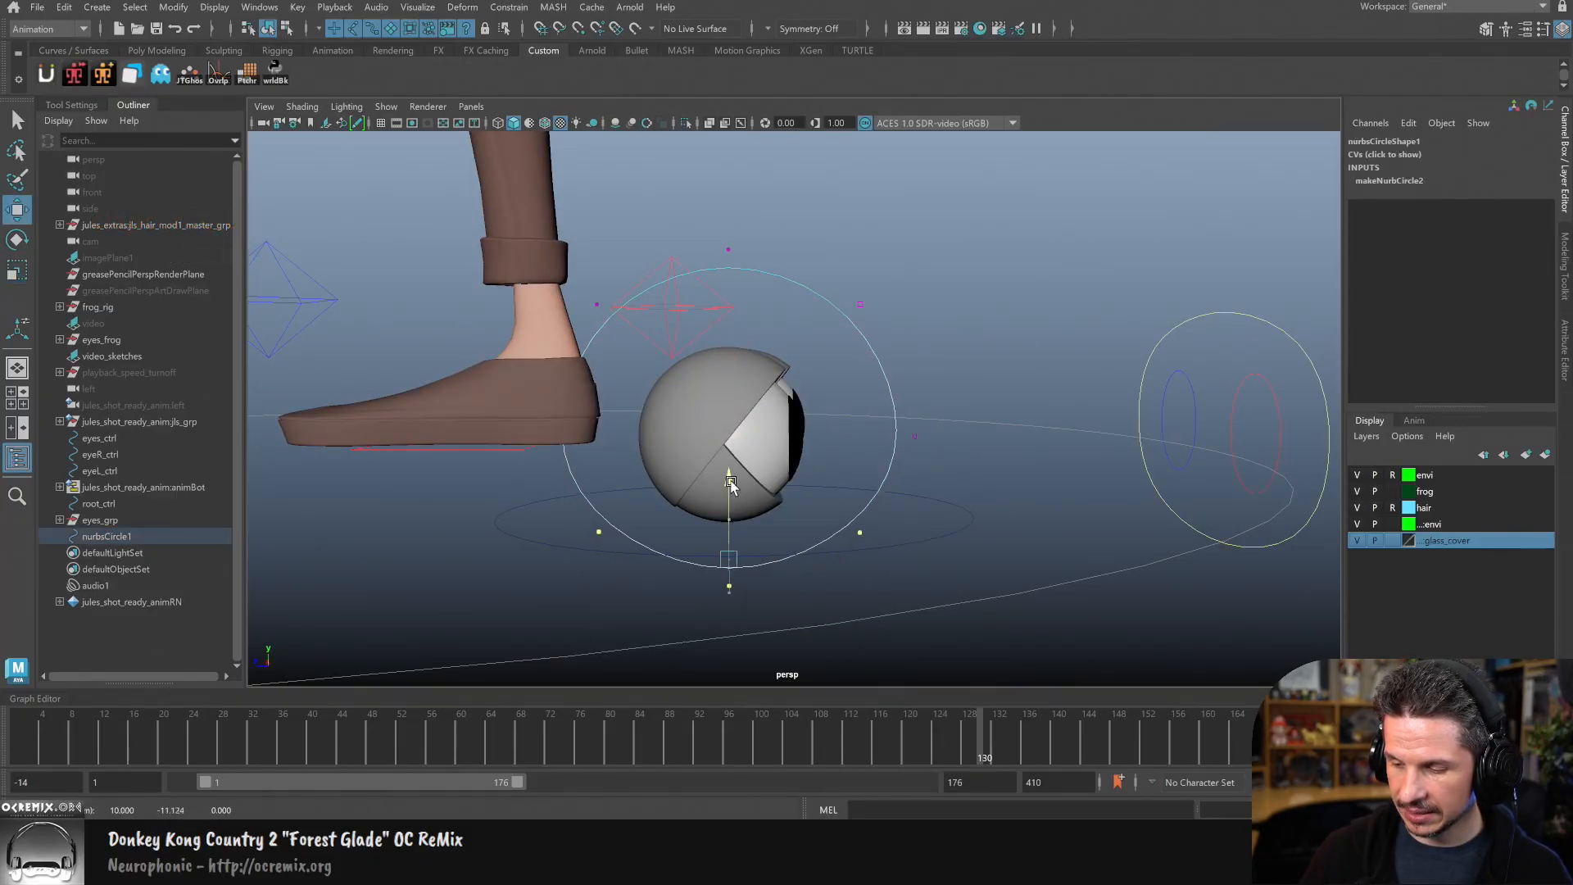
{"action": "left_click_drag", "start_coordinate": [920, 439], "coordinate": [906, 498], "text": "alt"}
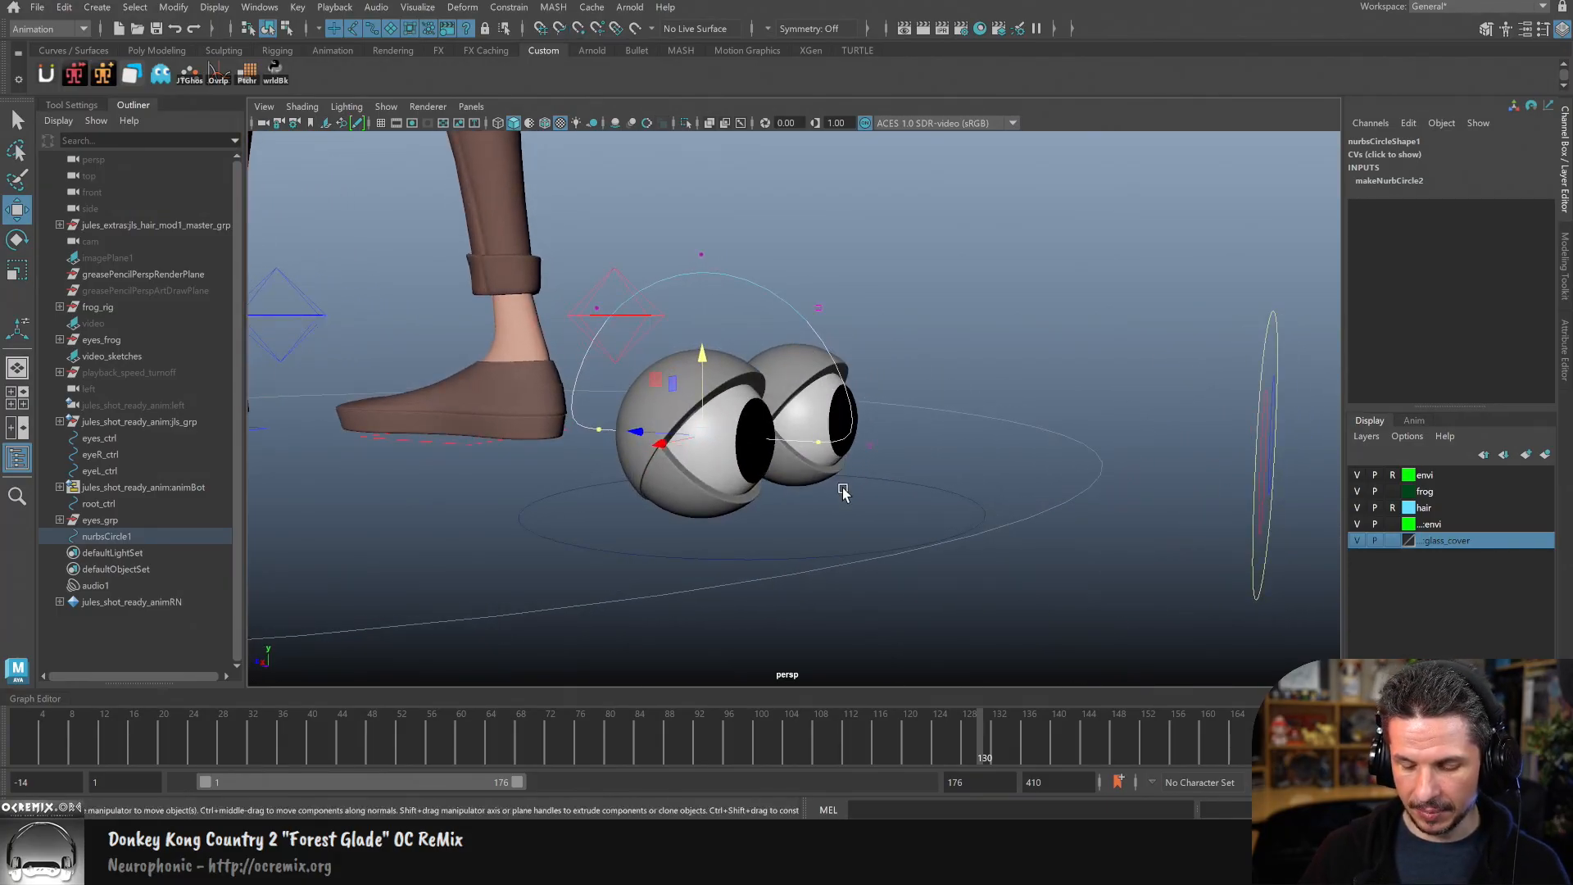
{"action": "left_click_drag", "start_coordinate": [846, 494], "coordinate": [843, 504], "text": "alt"}
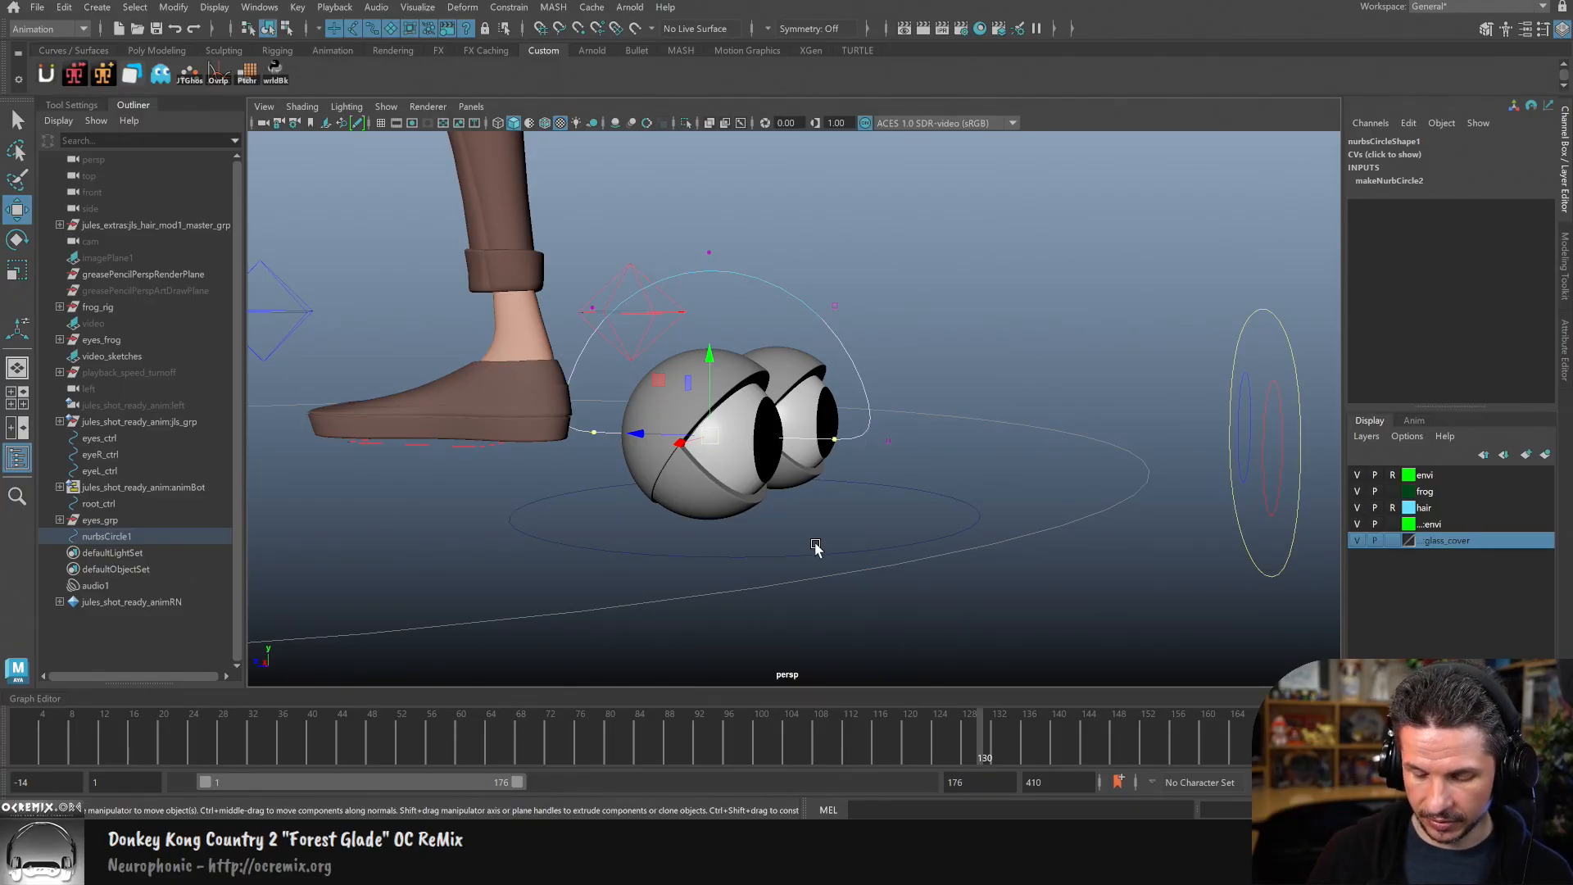
Step: Scale the arc uniformly to about 9.093 and rename it eyelid_topR_ctrl
{"action": "key", "text": "F8"}
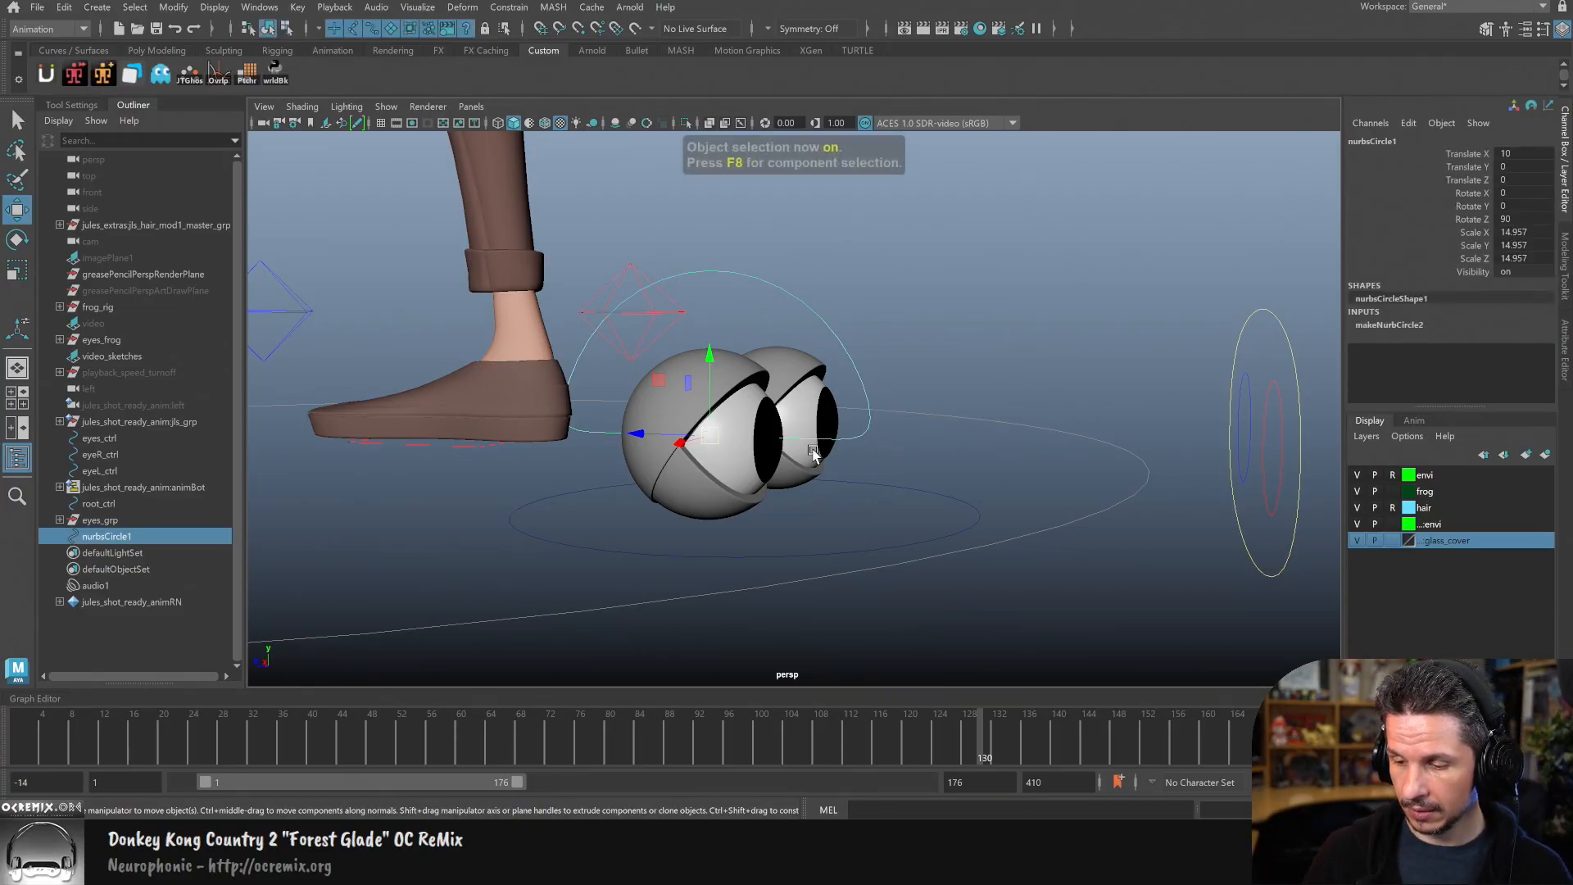
{"action": "key", "text": "r"}
{"action": "left_click_drag", "start_coordinate": [711, 436], "coordinate": [614, 502]}
{"action": "left_click_drag", "start_coordinate": [730, 491], "coordinate": [909, 519], "text": "alt"}
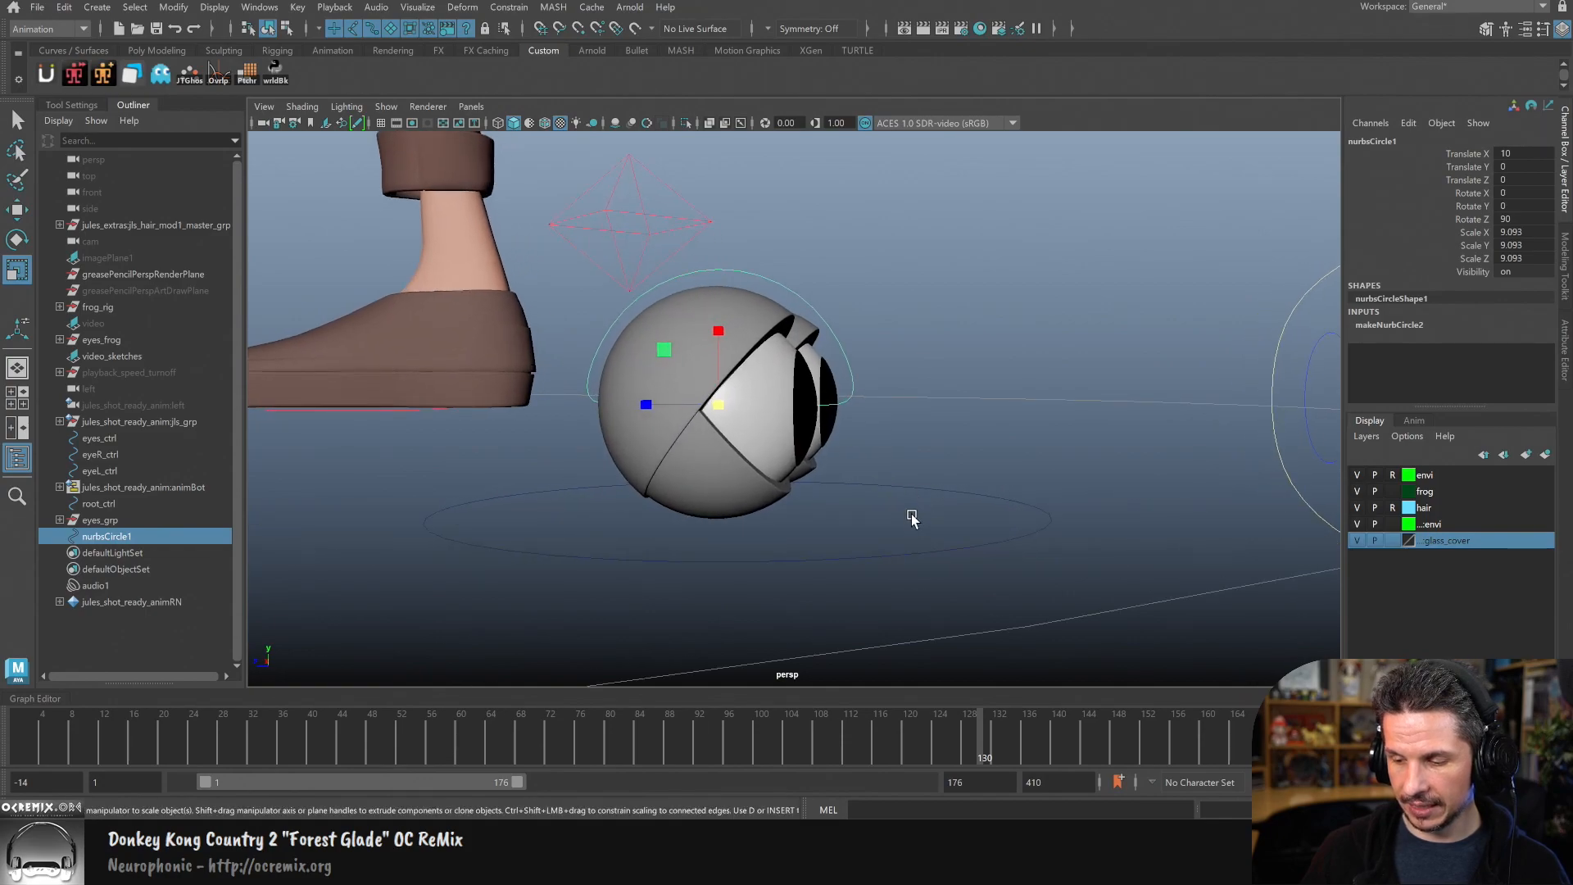
{"action": "double_click", "coordinate": [1392, 140]}
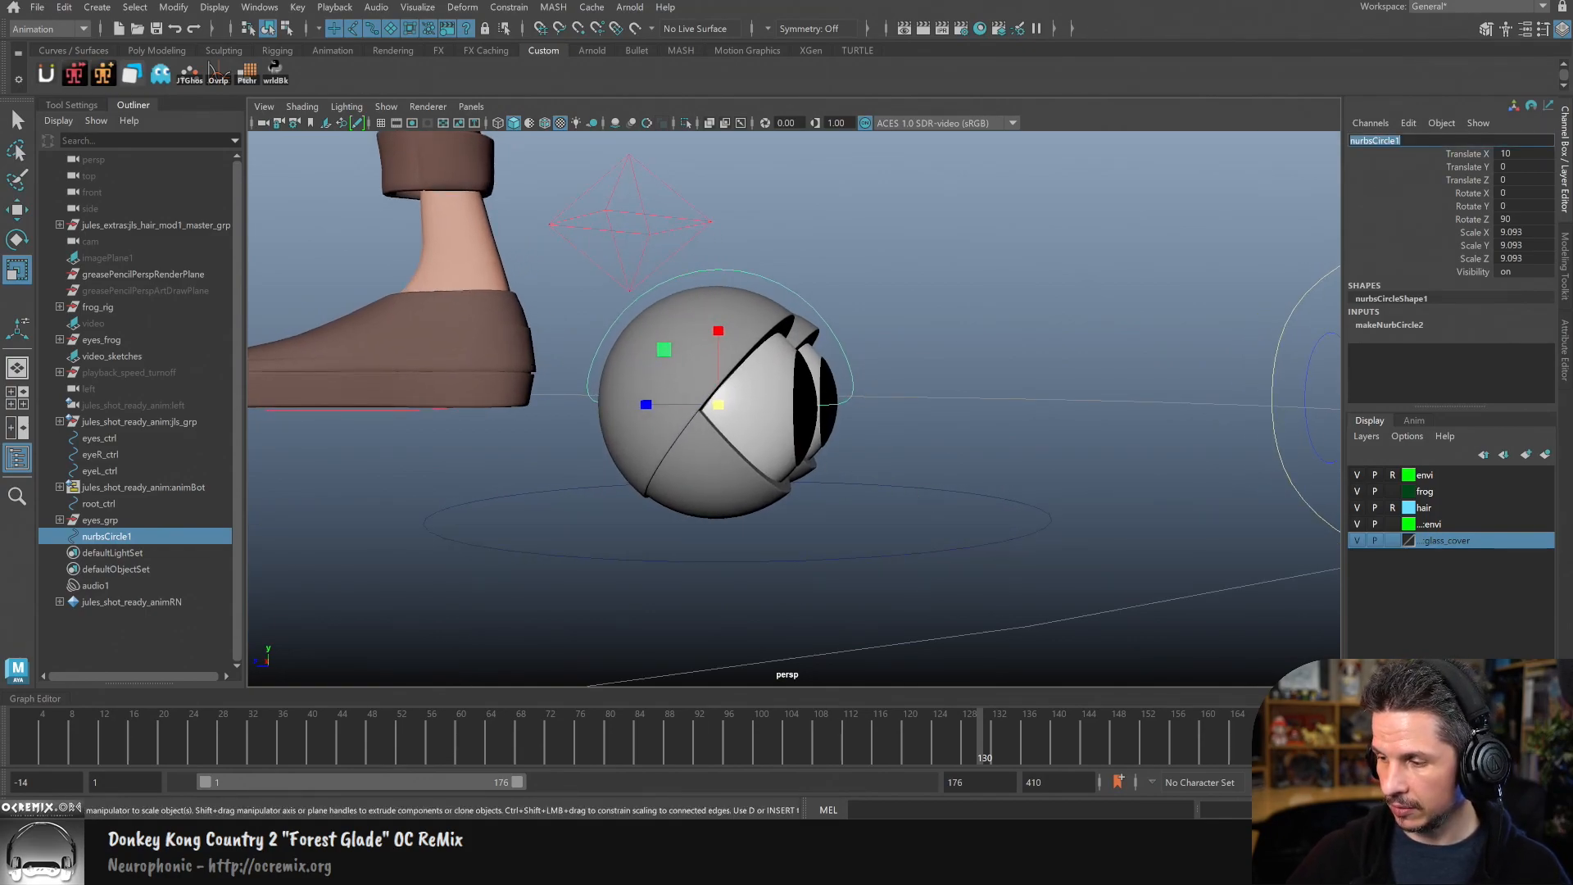
{"action": "type", "text": "eyelid_topR_ctrl"}
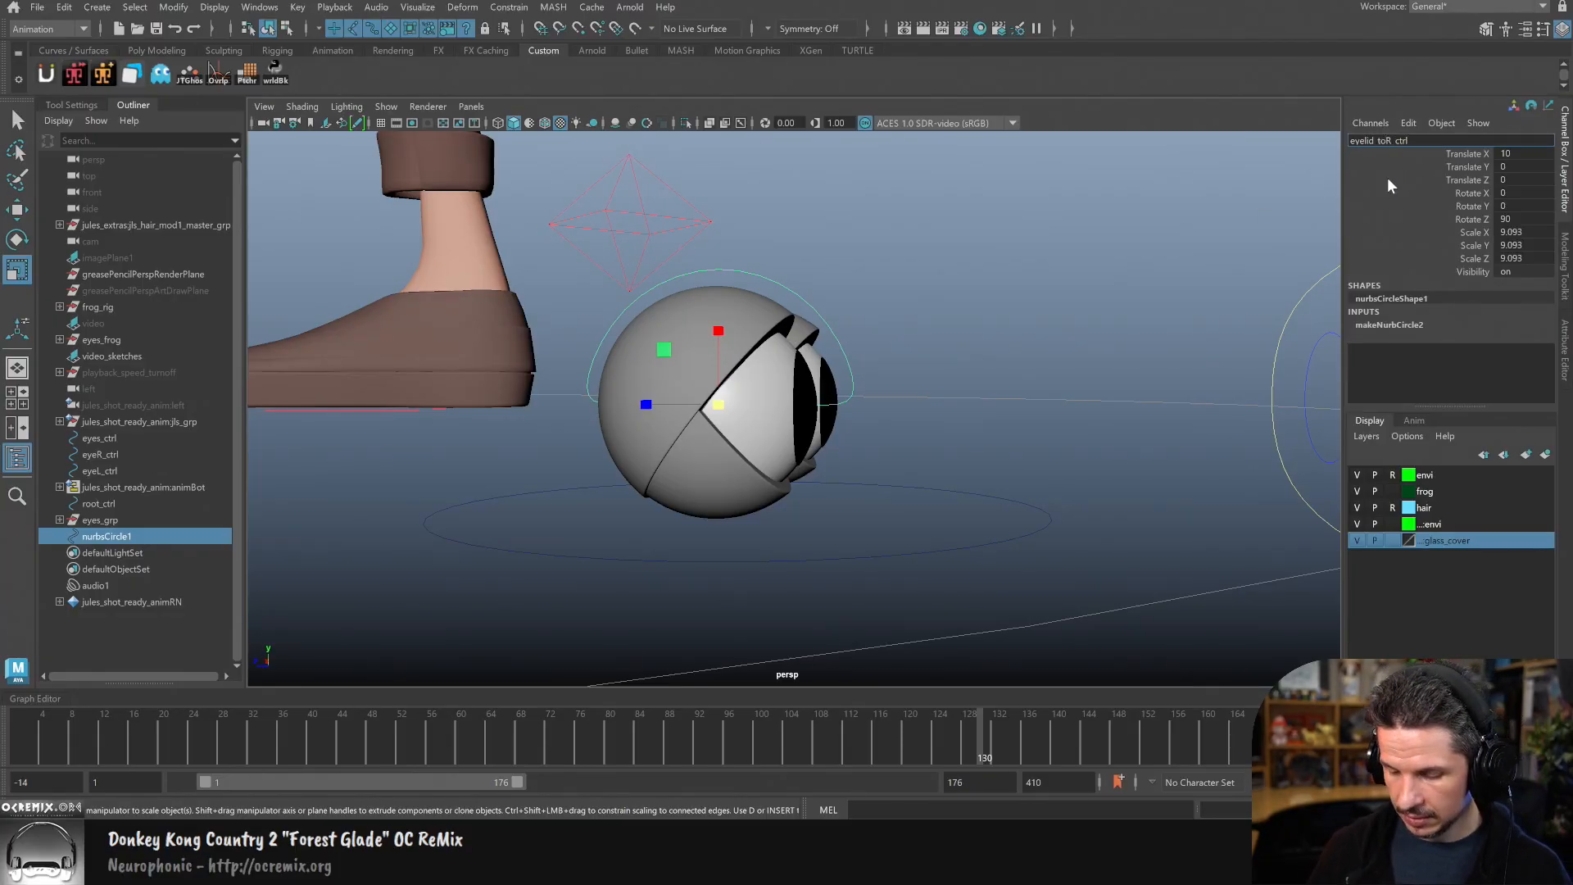
Step: Duplicate eyelid_topR_ctrl and flip the copy below the eye by setting its Rotate Y to 180
{"action": "left_click", "coordinate": [824, 282]}
{"action": "left_click", "coordinate": [794, 296]}
{"action": "key", "text": "ctrl+d"}
{"action": "double_click", "coordinate": [1514, 218]}
{"action": "left_click_drag", "start_coordinate": [889, 341], "coordinate": [871, 359], "text": "alt"}
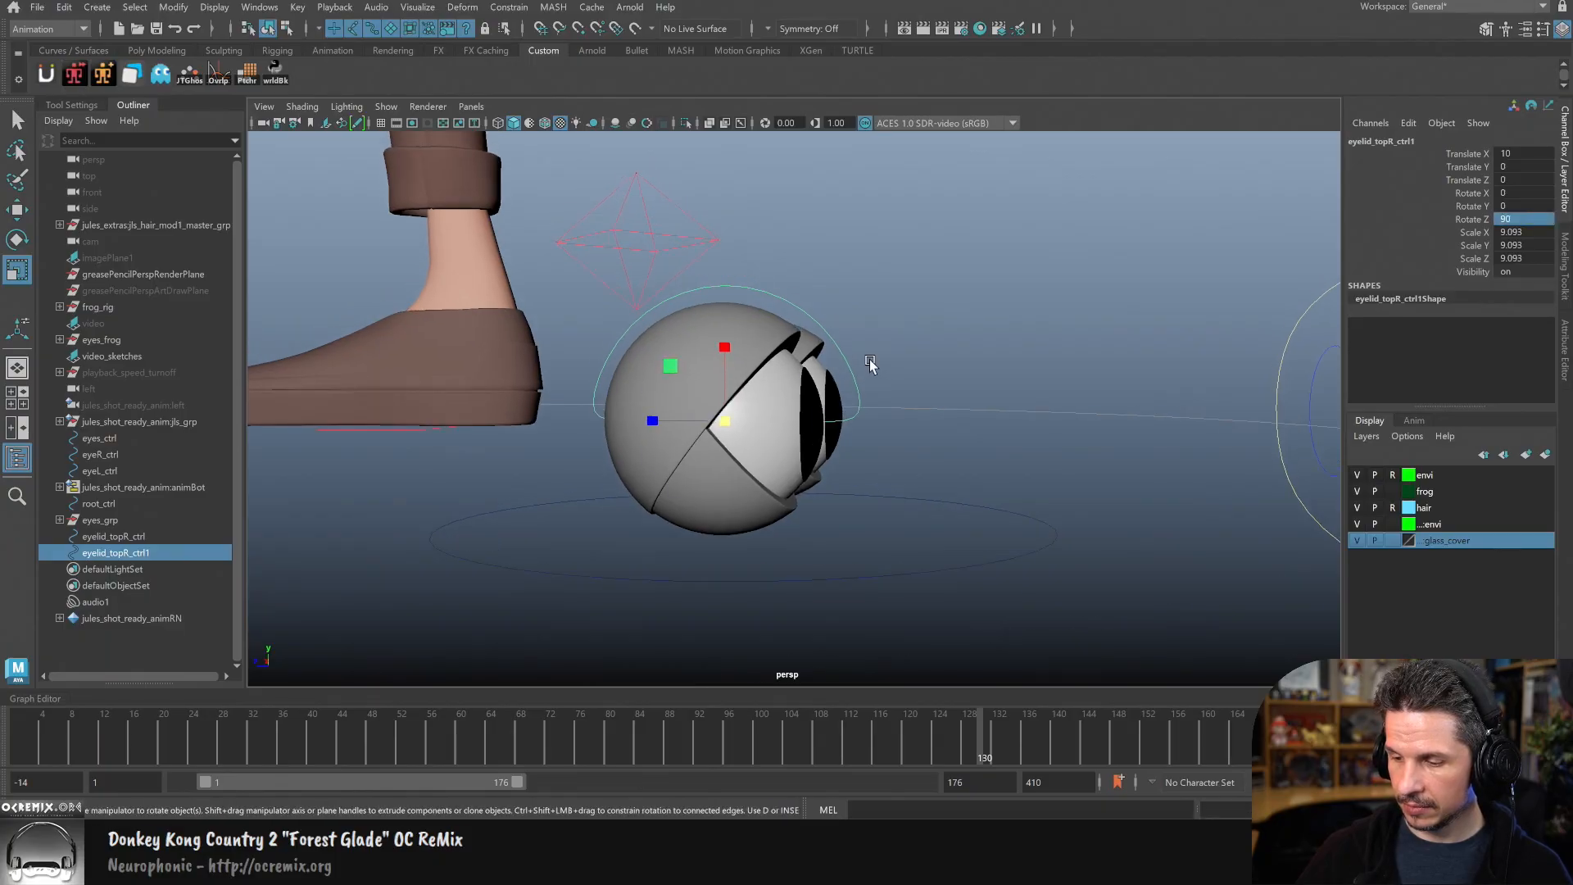
{"action": "key", "text": "e"}
{"action": "left_click_drag", "start_coordinate": [792, 392], "coordinate": [769, 503]}
{"action": "double_click", "coordinate": [1515, 206]}
{"action": "type", "text": "180"}
{"action": "key", "text": "Return"}
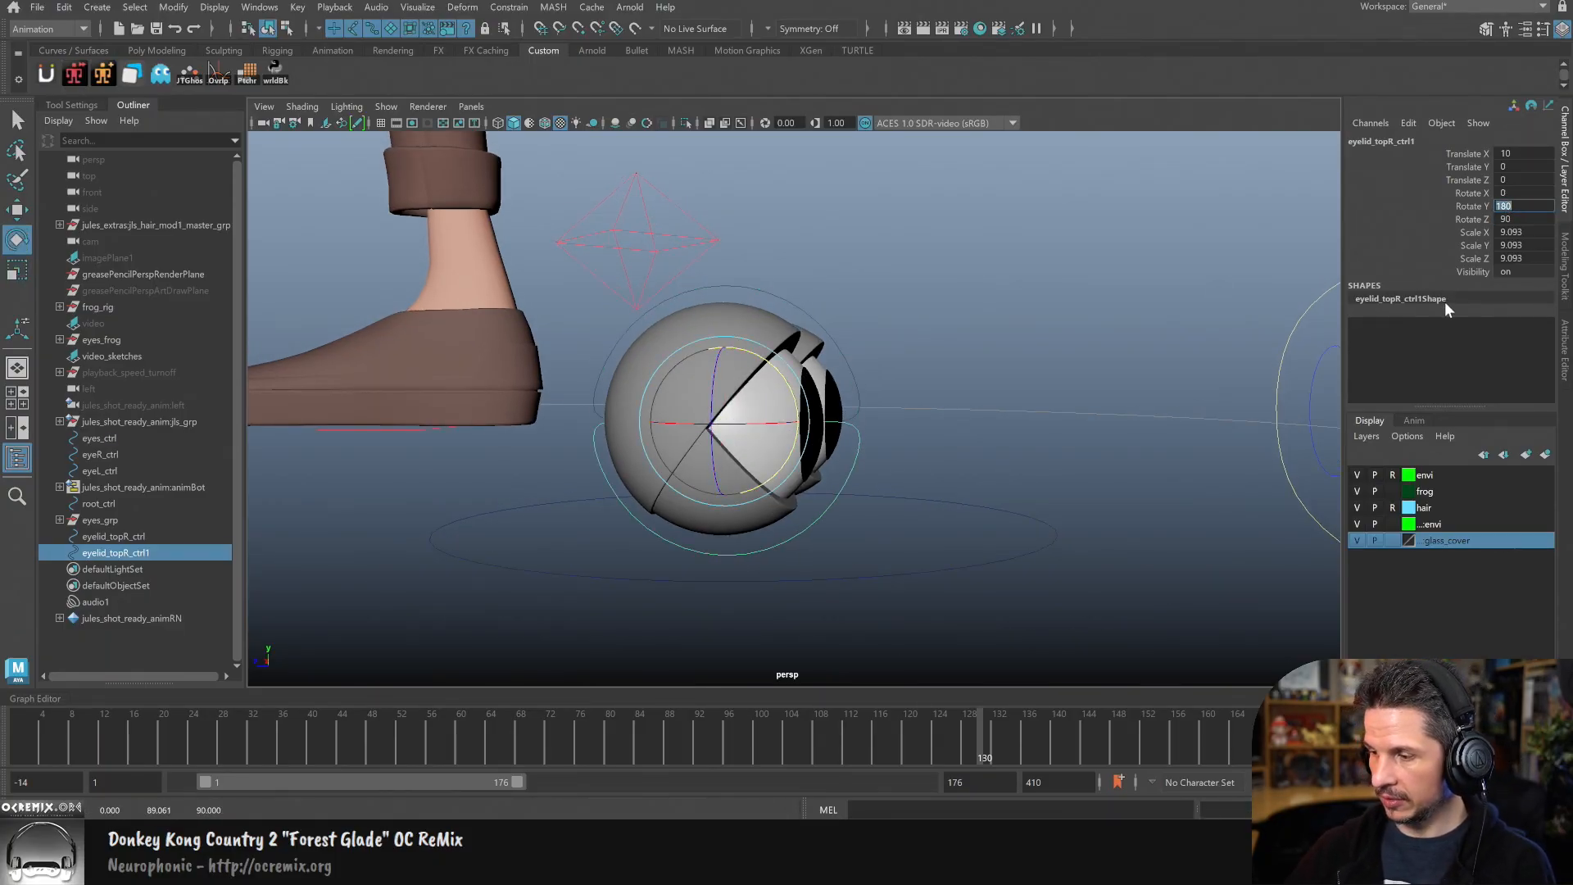
Step: Rename the lower arc control eyelid_botR_ctrl
{"action": "left_click_drag", "start_coordinate": [867, 461], "coordinate": [956, 453], "text": "alt"}
{"action": "right_click_drag", "start_coordinate": [955, 452], "coordinate": [985, 492], "text": "alt"}
{"action": "key", "text": "w"}
{"action": "left_click_drag", "start_coordinate": [948, 495], "coordinate": [941, 495], "text": "alt"}
{"action": "left_click", "coordinate": [1406, 142]}
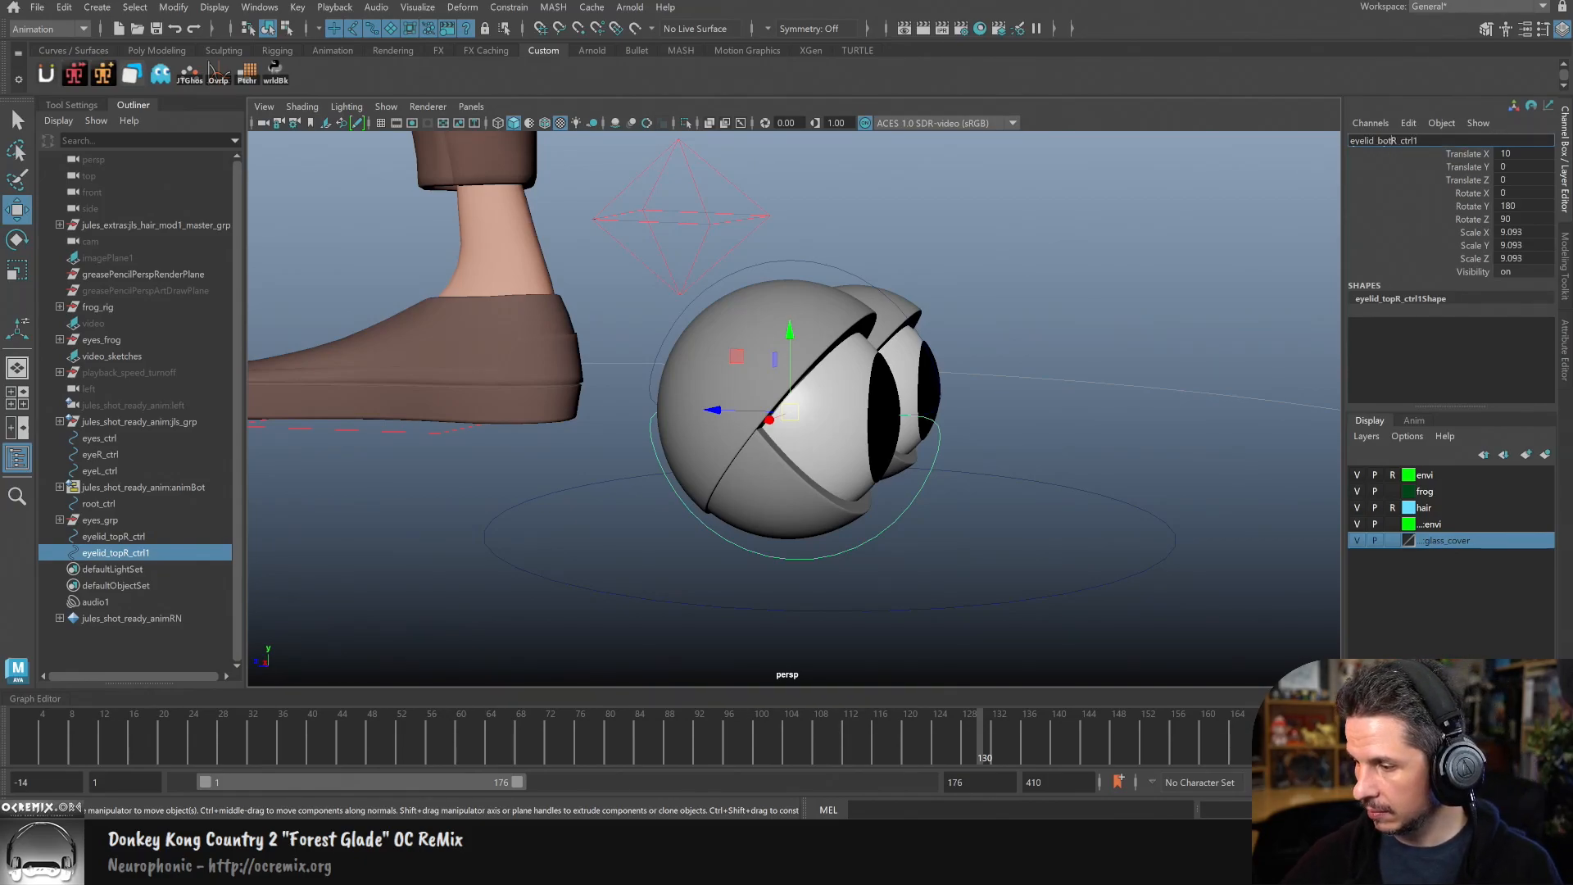
{"action": "key", "text": "Return"}
Step: Freeze the transformations of eyelid_topR_ctrl and eyelid_botR_ctrl together
{"action": "left_click_drag", "start_coordinate": [931, 527], "coordinate": [865, 480], "text": "alt"}
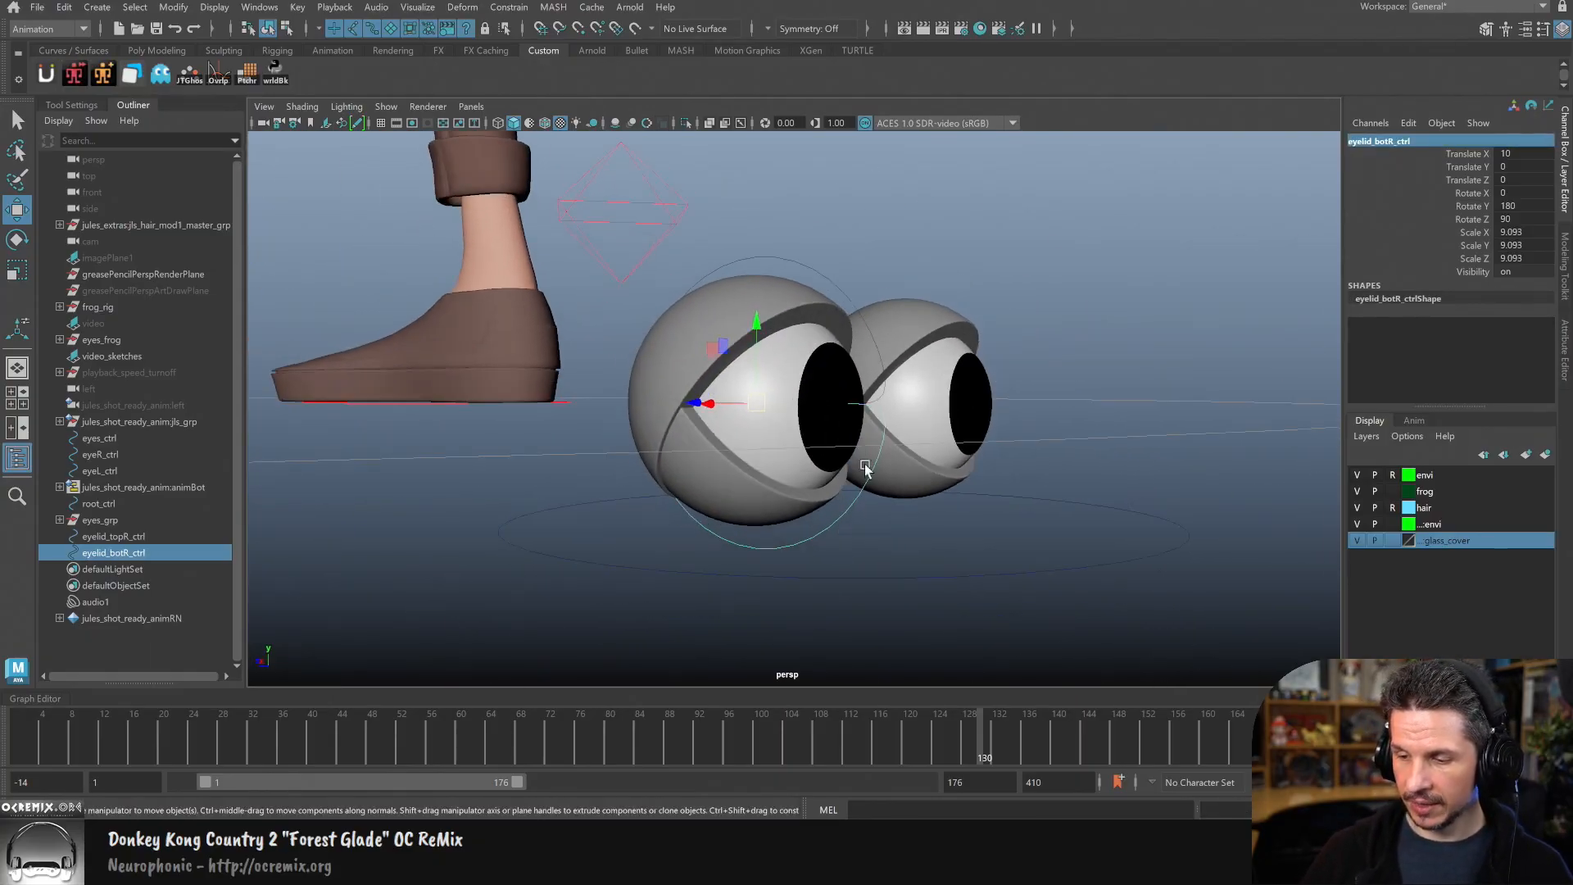
{"action": "left_click", "coordinate": [819, 260], "text": "shift"}
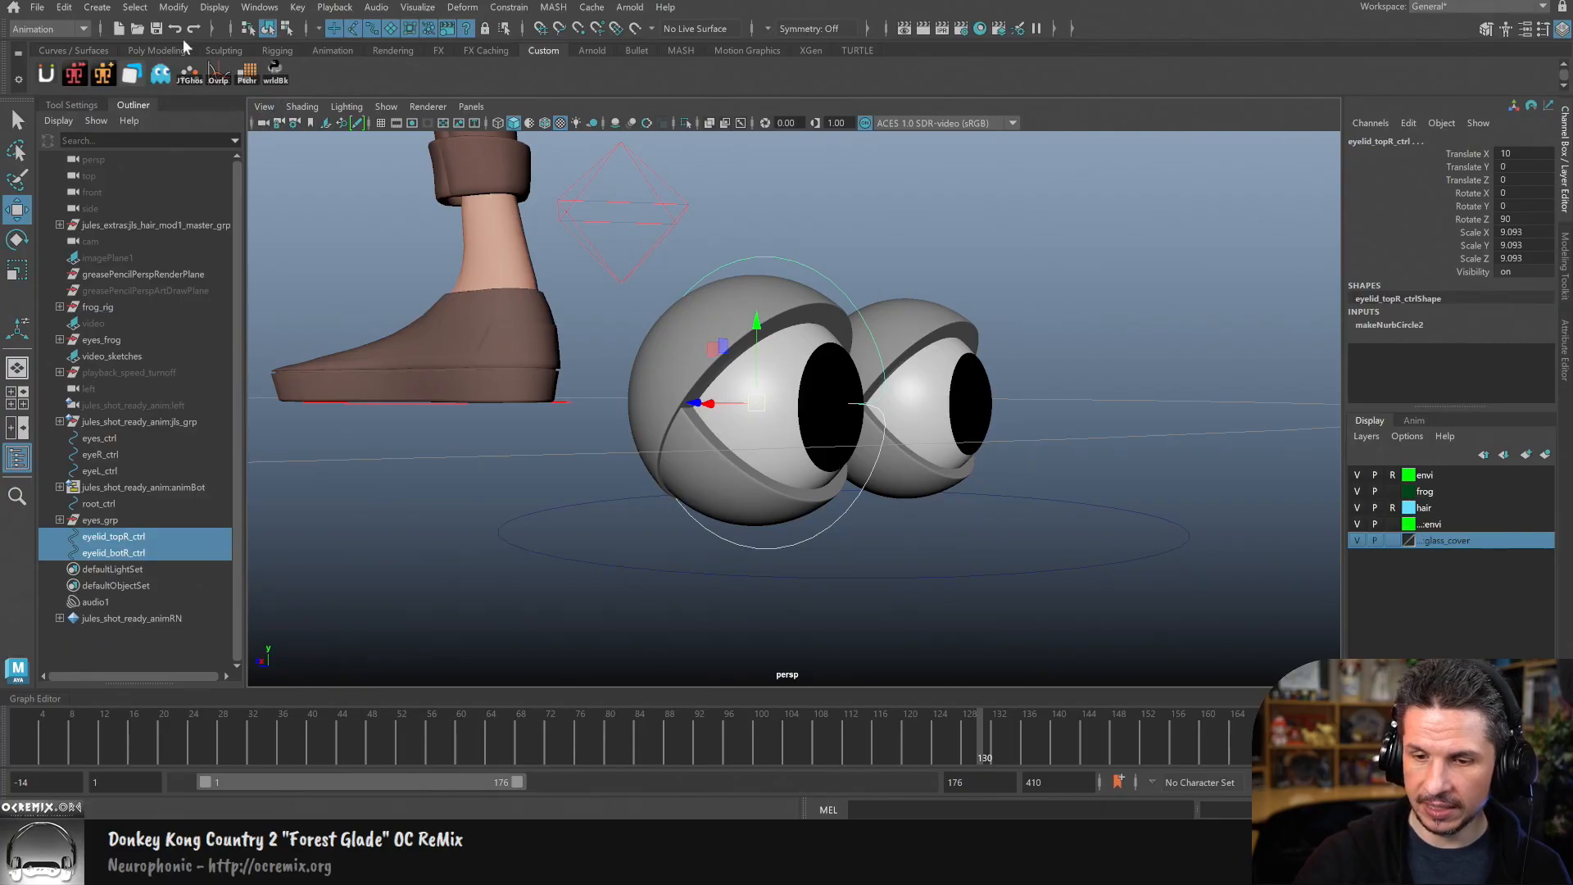
{"action": "left_click", "coordinate": [167, 10]}
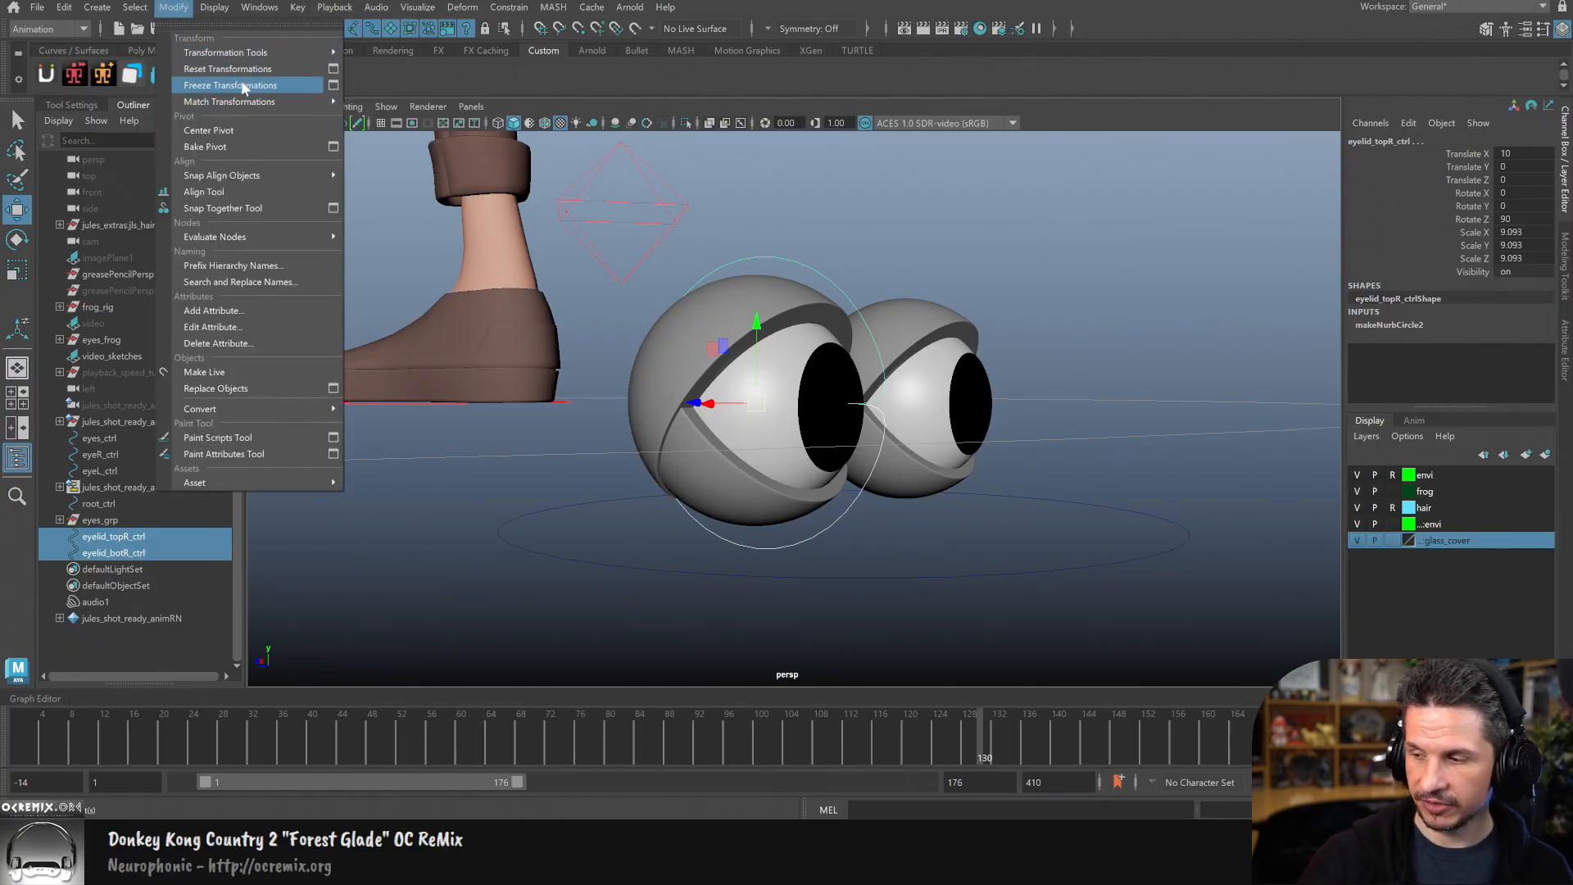
{"action": "left_click", "coordinate": [240, 78]}
{"action": "left_click_drag", "start_coordinate": [958, 457], "coordinate": [883, 508], "text": "alt"}
Step: Test rotating eyelid_topR_ctrl freely around the right eye, undoing each rotation
{"action": "key", "text": "e"}
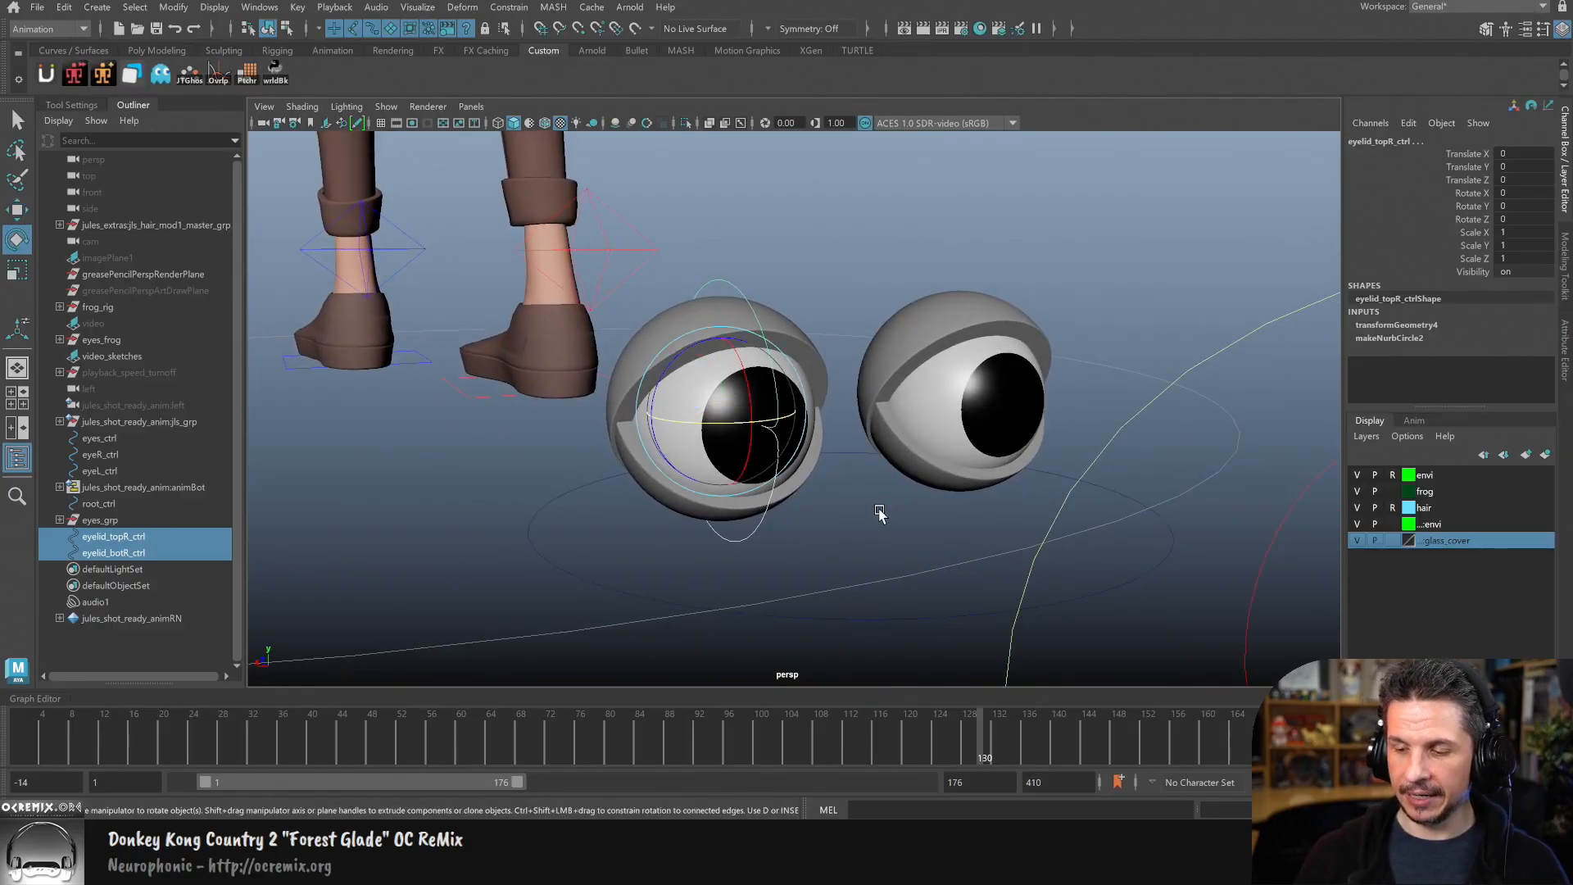
{"action": "left_click", "coordinate": [825, 513]}
{"action": "left_click", "coordinate": [731, 282]}
{"action": "mouse_move", "coordinate": [741, 361]}
{"action": "left_mouse_down"}
{"action": "mouse_move", "coordinate": [733, 382]}
{"action": "mouse_move", "coordinate": [742, 348]}
{"action": "mouse_move", "coordinate": [787, 426]}
{"action": "mouse_move", "coordinate": [740, 375]}
{"action": "left_mouse_up"}
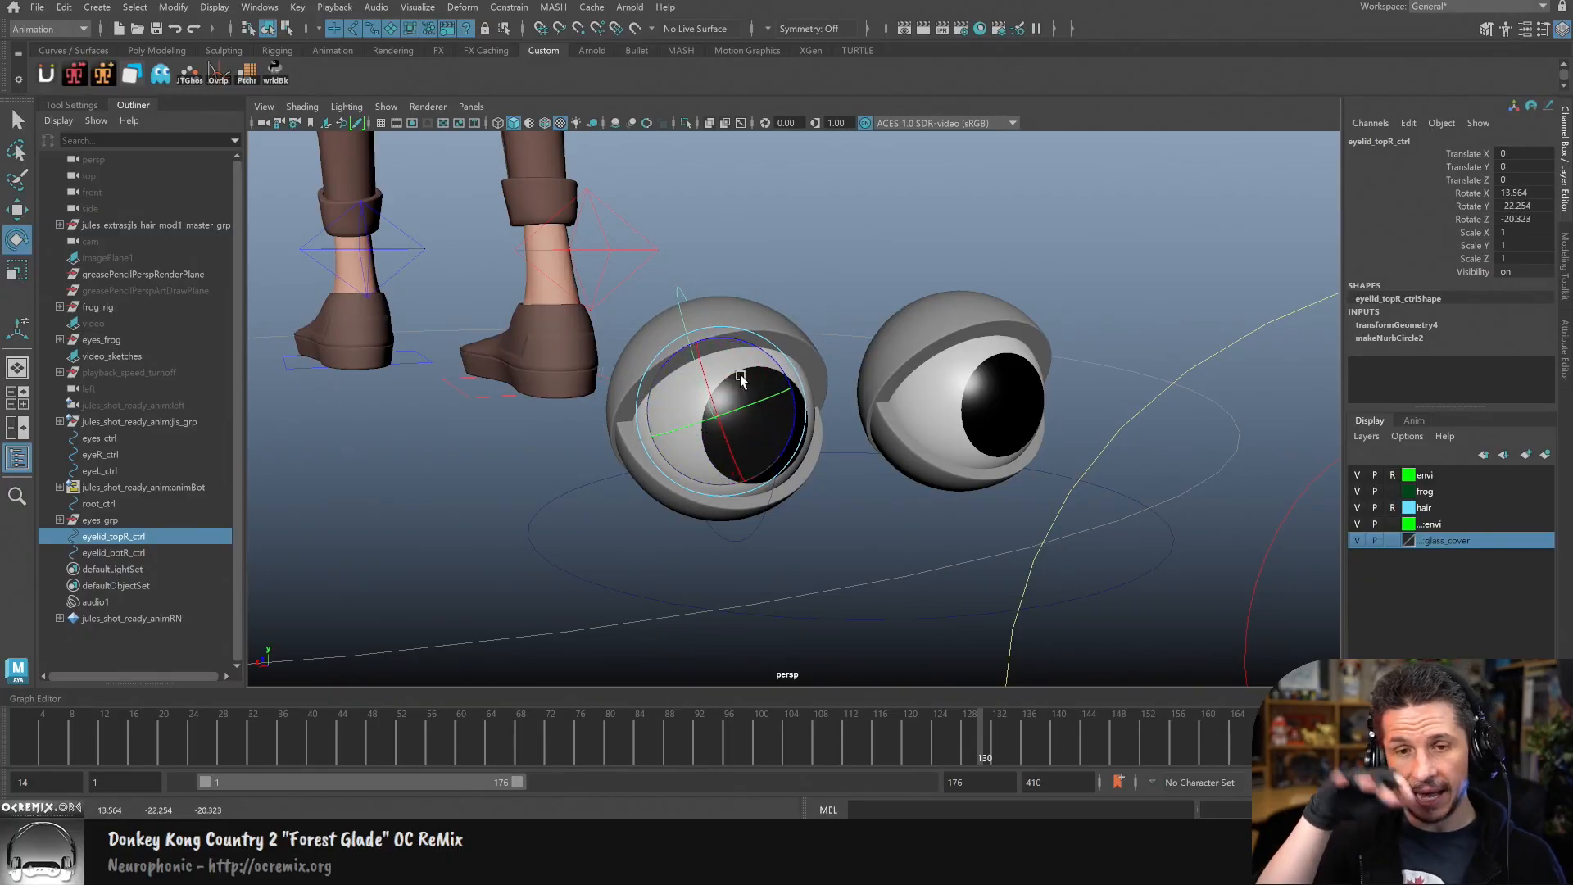
{"action": "key", "text": "ctrl+z"}
{"action": "key", "text": "ctrl+z"}
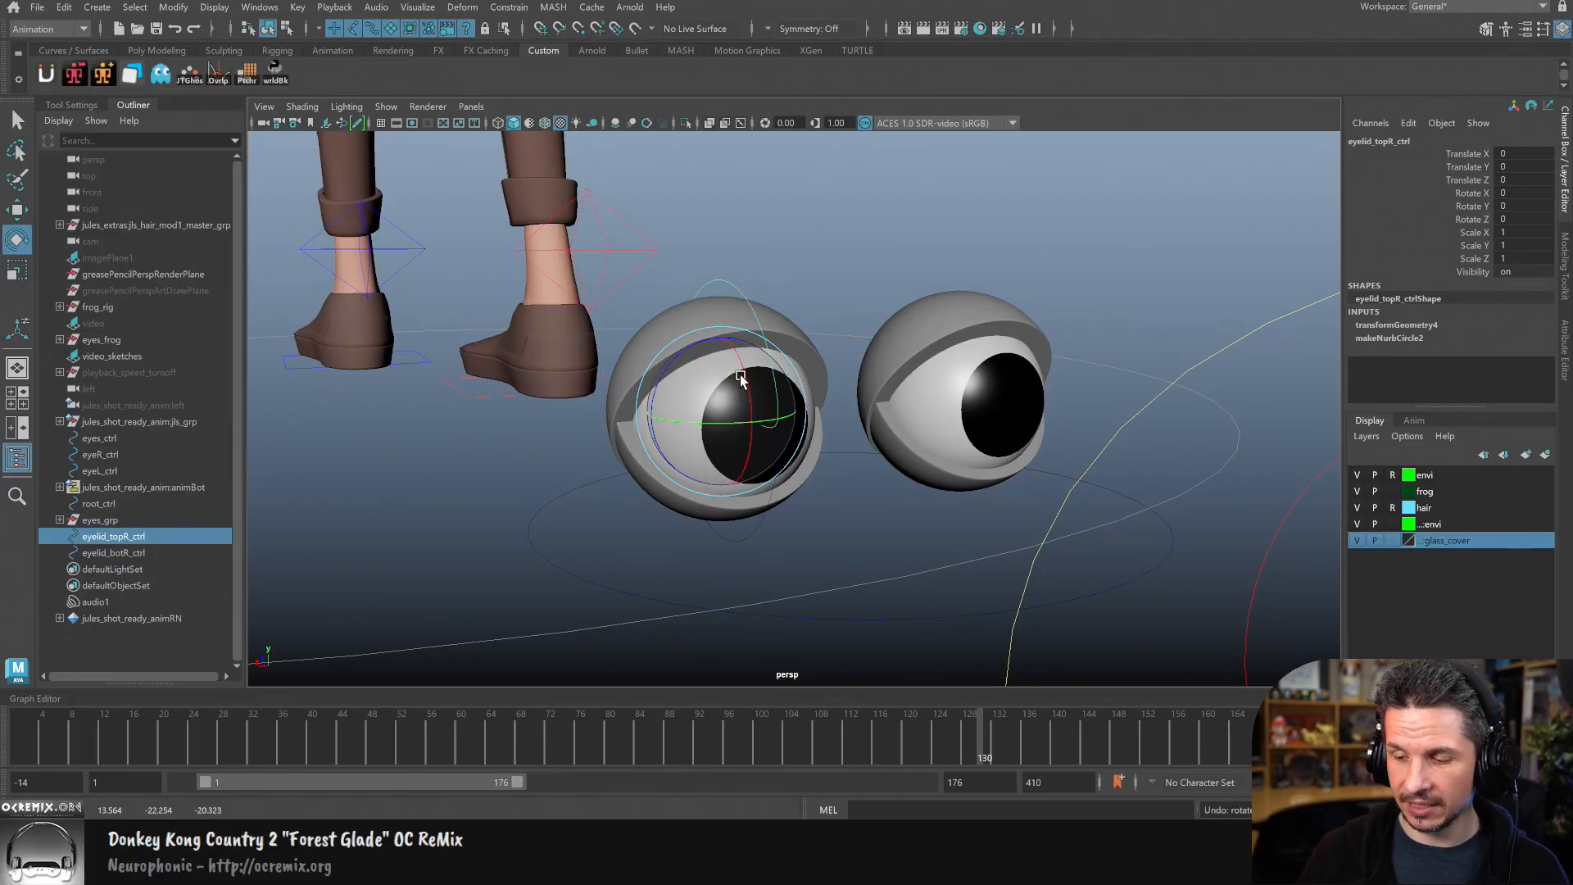
{"action": "mouse_move", "coordinate": [760, 407]}
{"action": "left_mouse_down"}
{"action": "mouse_move", "coordinate": [751, 378]}
{"action": "mouse_move", "coordinate": [772, 392]}
{"action": "mouse_move", "coordinate": [749, 400]}
{"action": "left_mouse_up"}
{"action": "key", "text": "ctrl+z"}
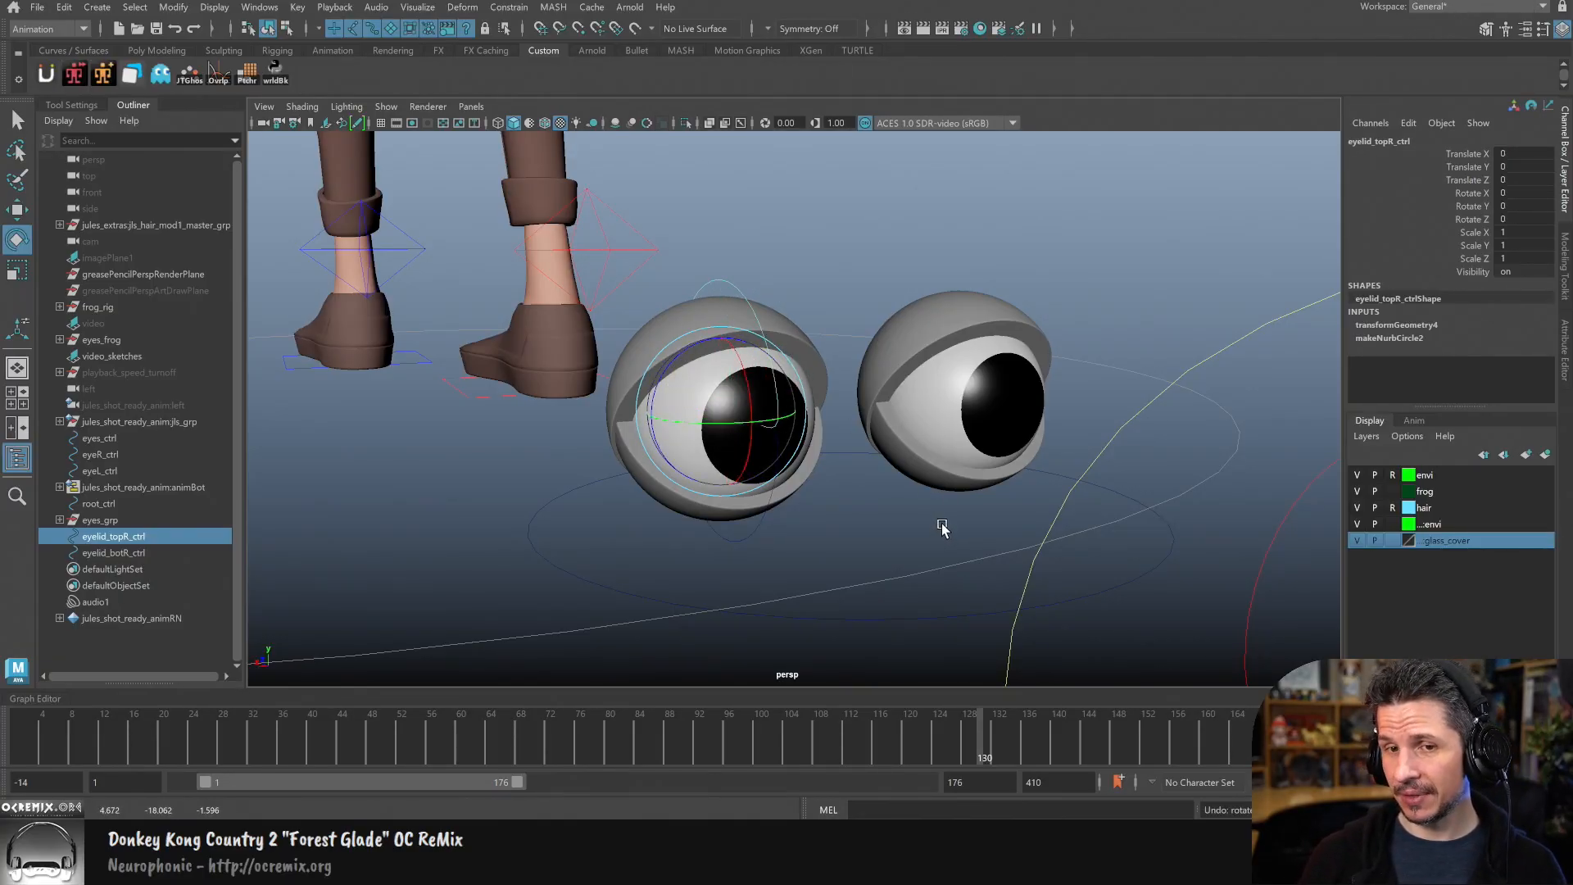
{"action": "mouse_move", "coordinate": [754, 412]}
{"action": "left_mouse_down"}
{"action": "mouse_move", "coordinate": [718, 392]}
{"action": "mouse_move", "coordinate": [733, 398]}
{"action": "left_mouse_up"}
{"action": "key", "text": "ctrl+z"}
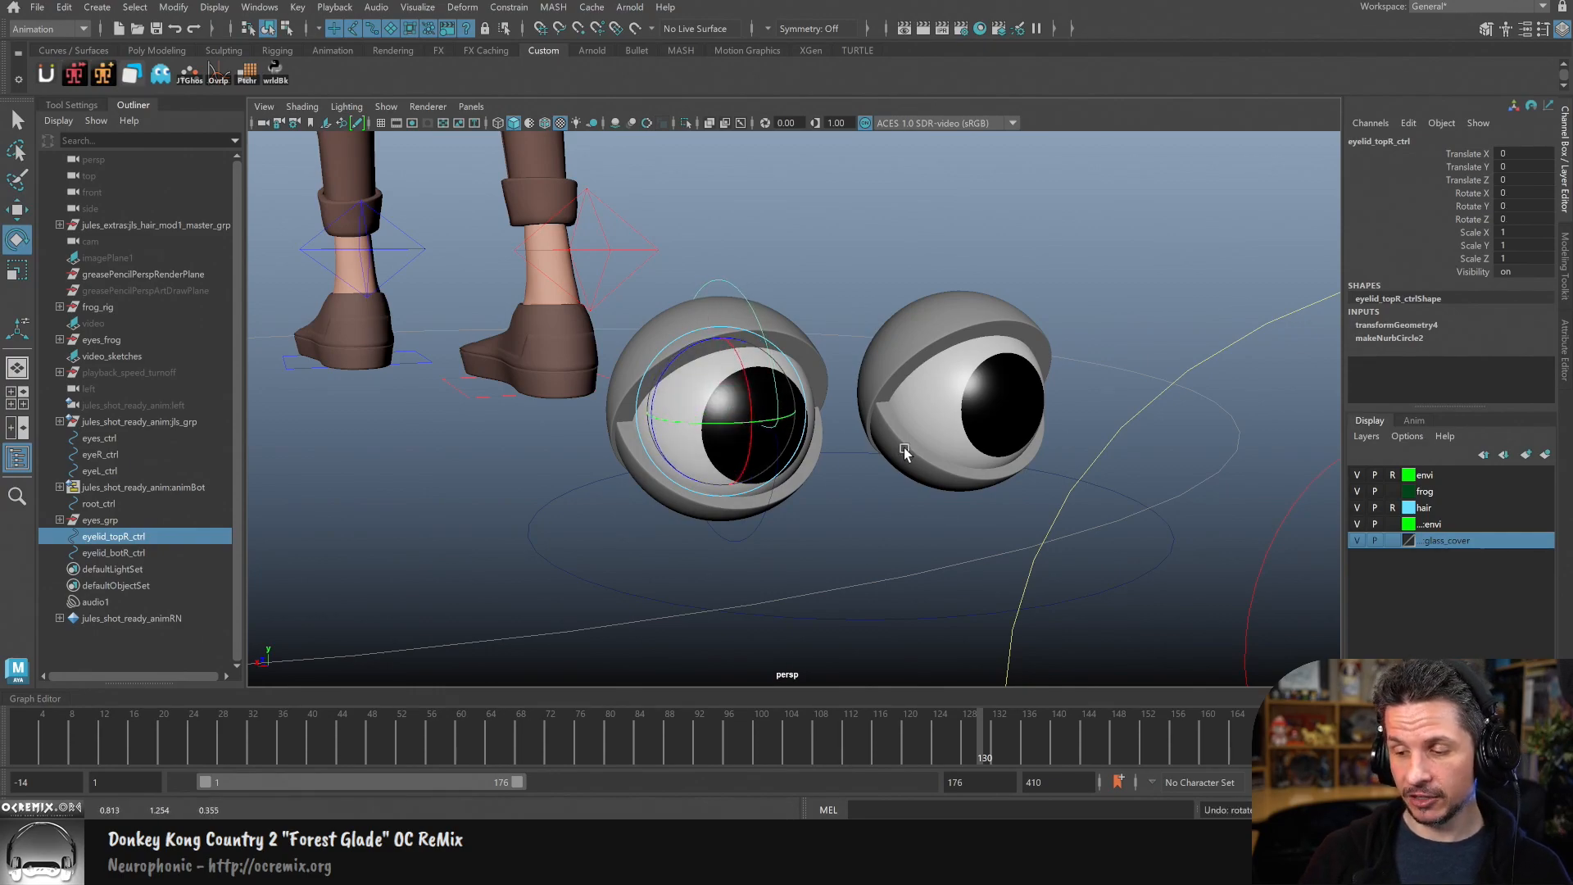
Step: Duplicate both right eyelid controls and move the copies to the left eye, about -20.99 in Translate X
{"action": "left_click_drag", "start_coordinate": [928, 506], "coordinate": [896, 509], "text": "alt"}
{"action": "key", "text": "w"}
{"action": "left_click_drag", "start_coordinate": [697, 529], "coordinate": [739, 516], "text": "shift"}
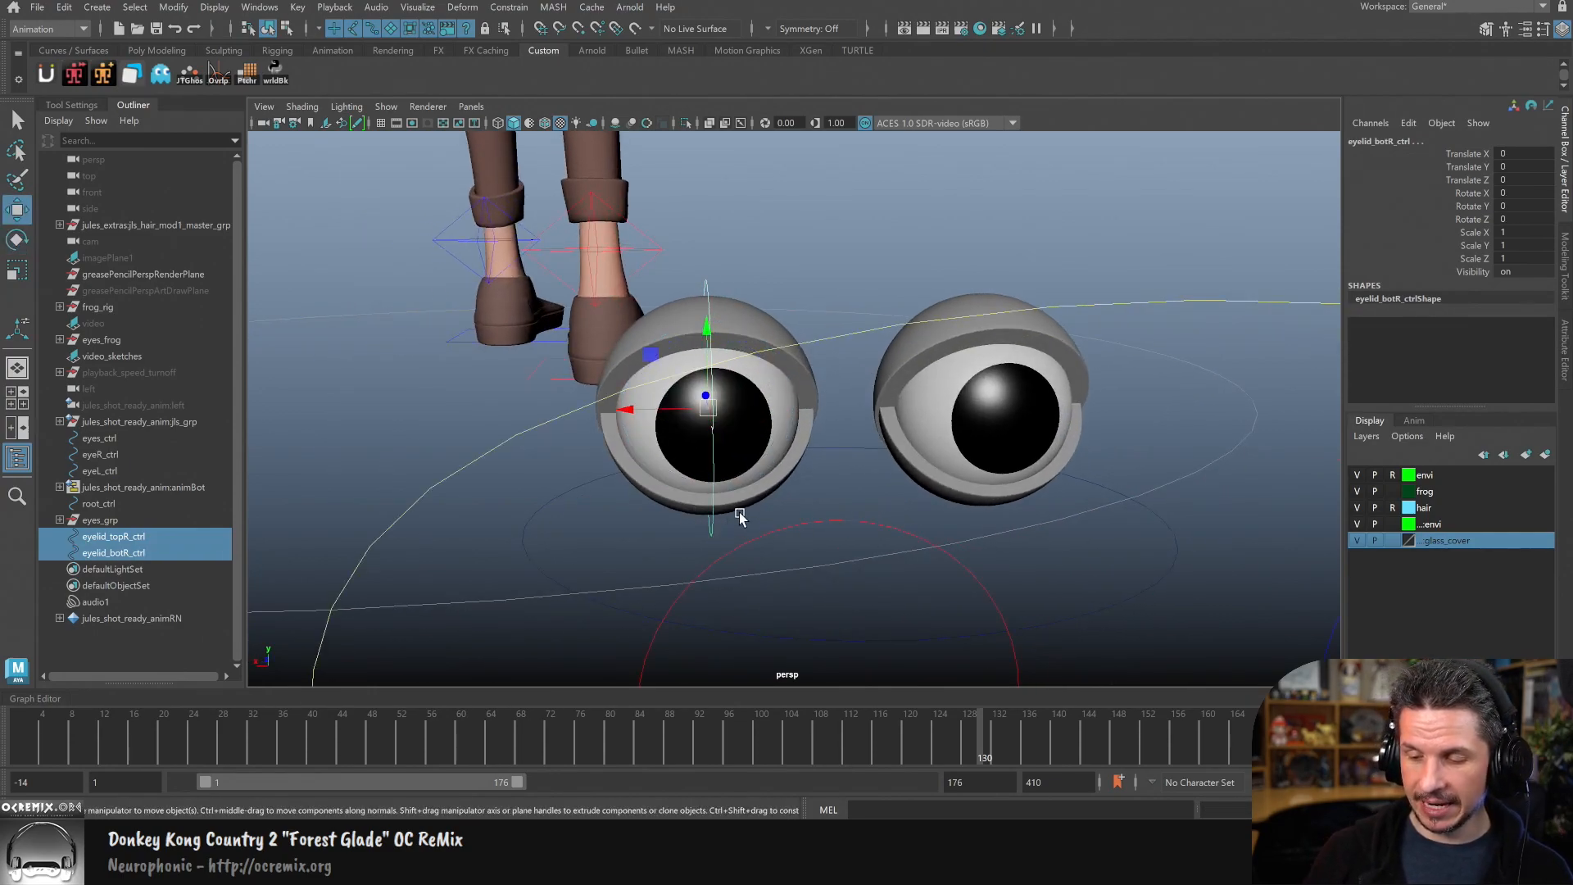
{"action": "key", "text": "ctrl+d"}
{"action": "left_click_drag", "start_coordinate": [627, 409], "coordinate": [923, 458]}
Step: Test rotating the upper eyelid controls of both eyes together, undoing each rotation
{"action": "left_click", "coordinate": [694, 298]}
{"action": "left_click", "coordinate": [1037, 285], "text": "shift"}
{"action": "key", "text": "e"}
{"action": "left_click_drag", "start_coordinate": [1009, 410], "coordinate": [1006, 449]}
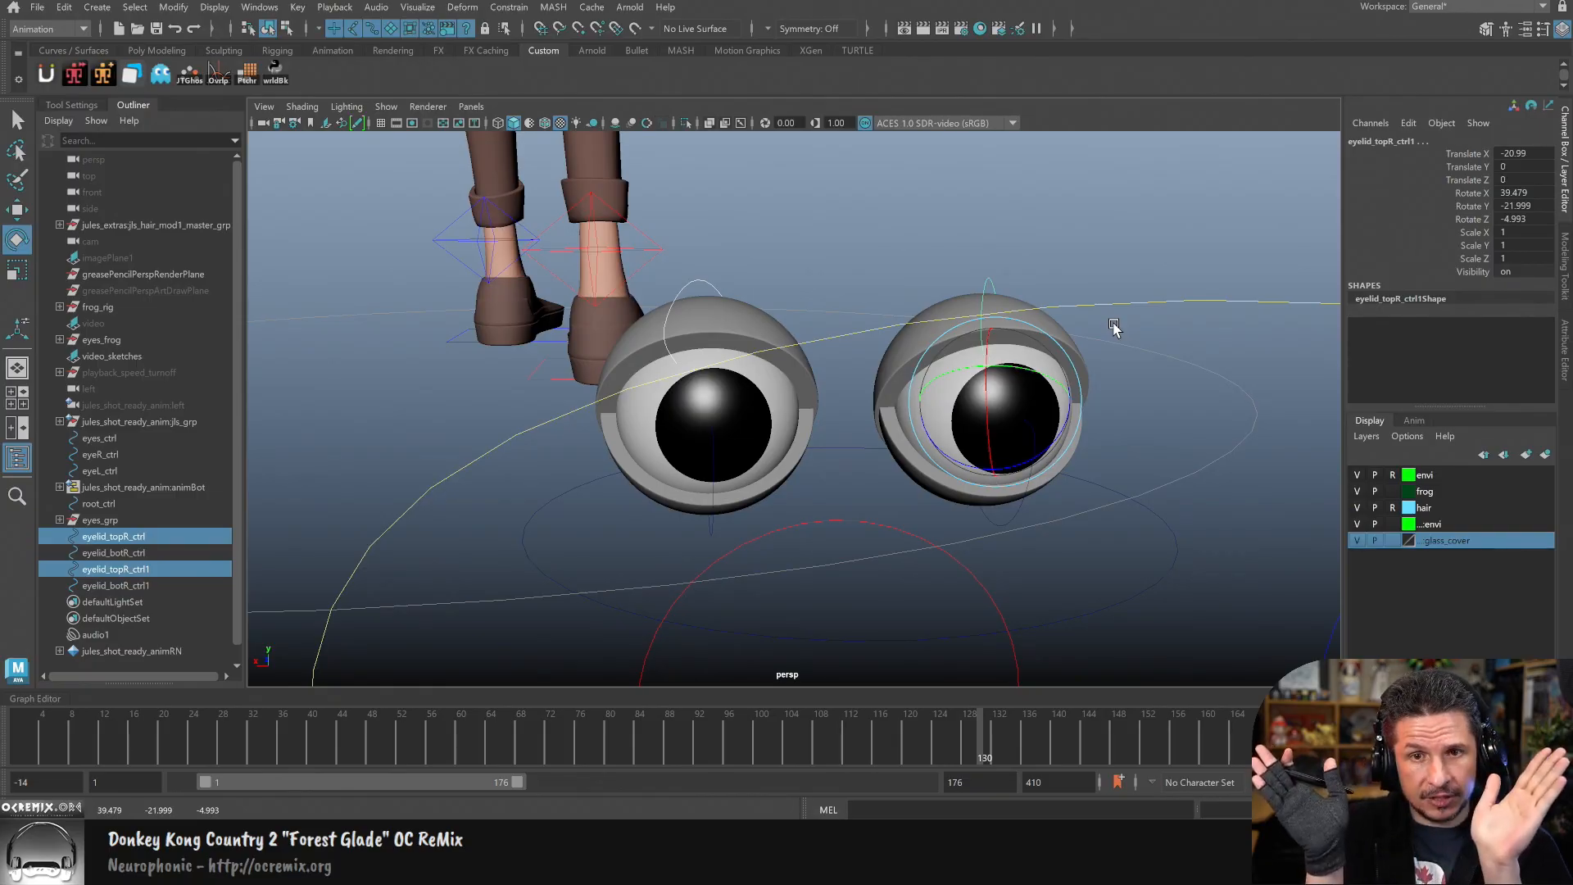
{"action": "key", "text": "ctrl+z"}
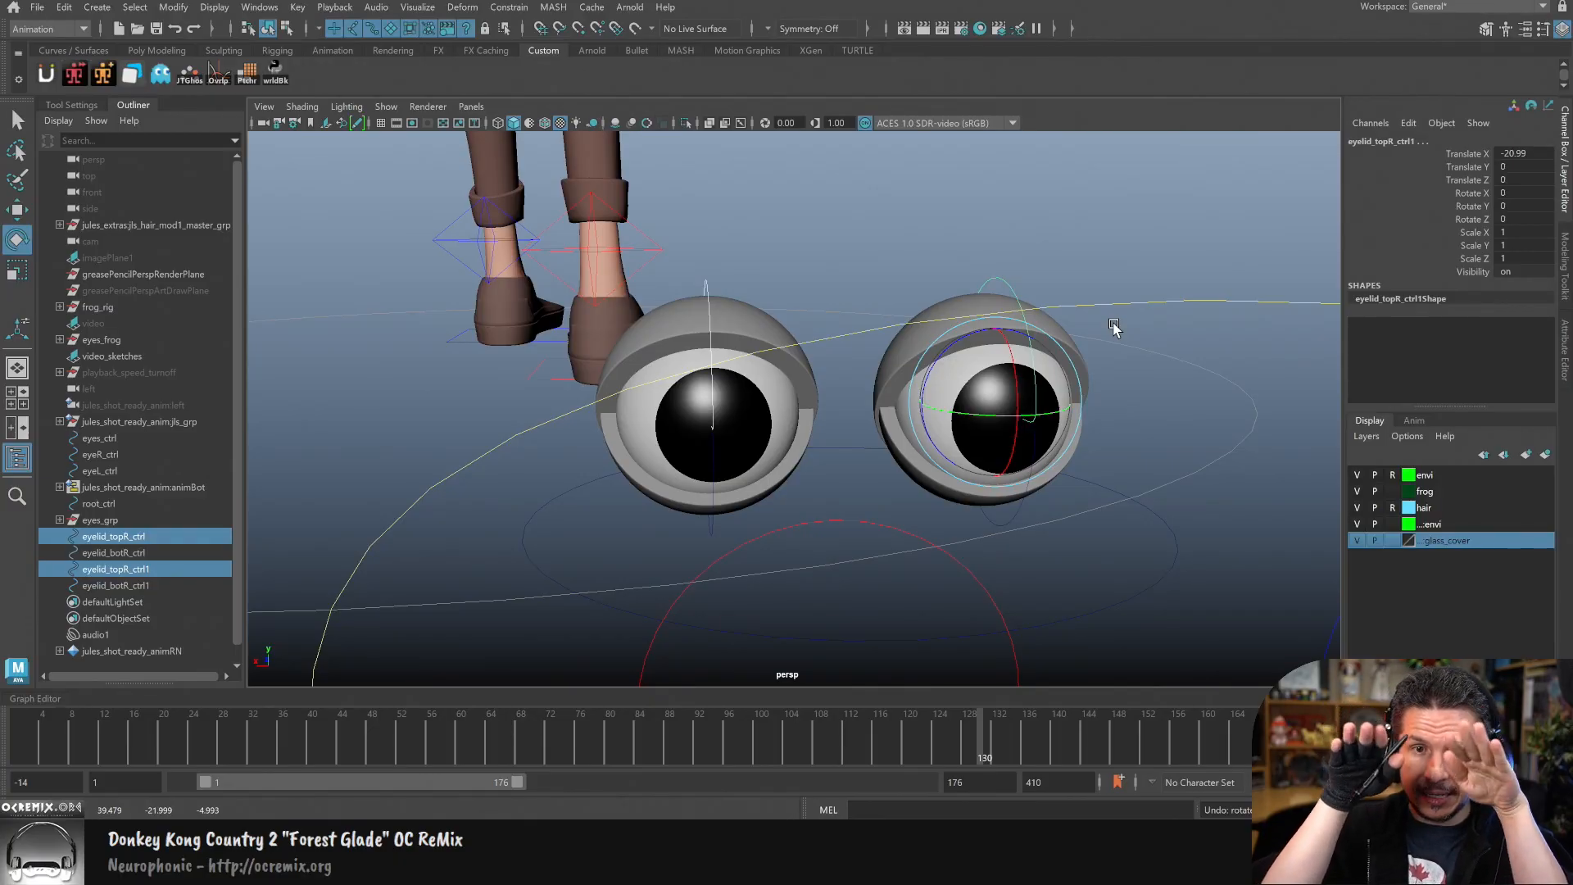
{"action": "left_click_drag", "start_coordinate": [967, 335], "coordinate": [1003, 320]}
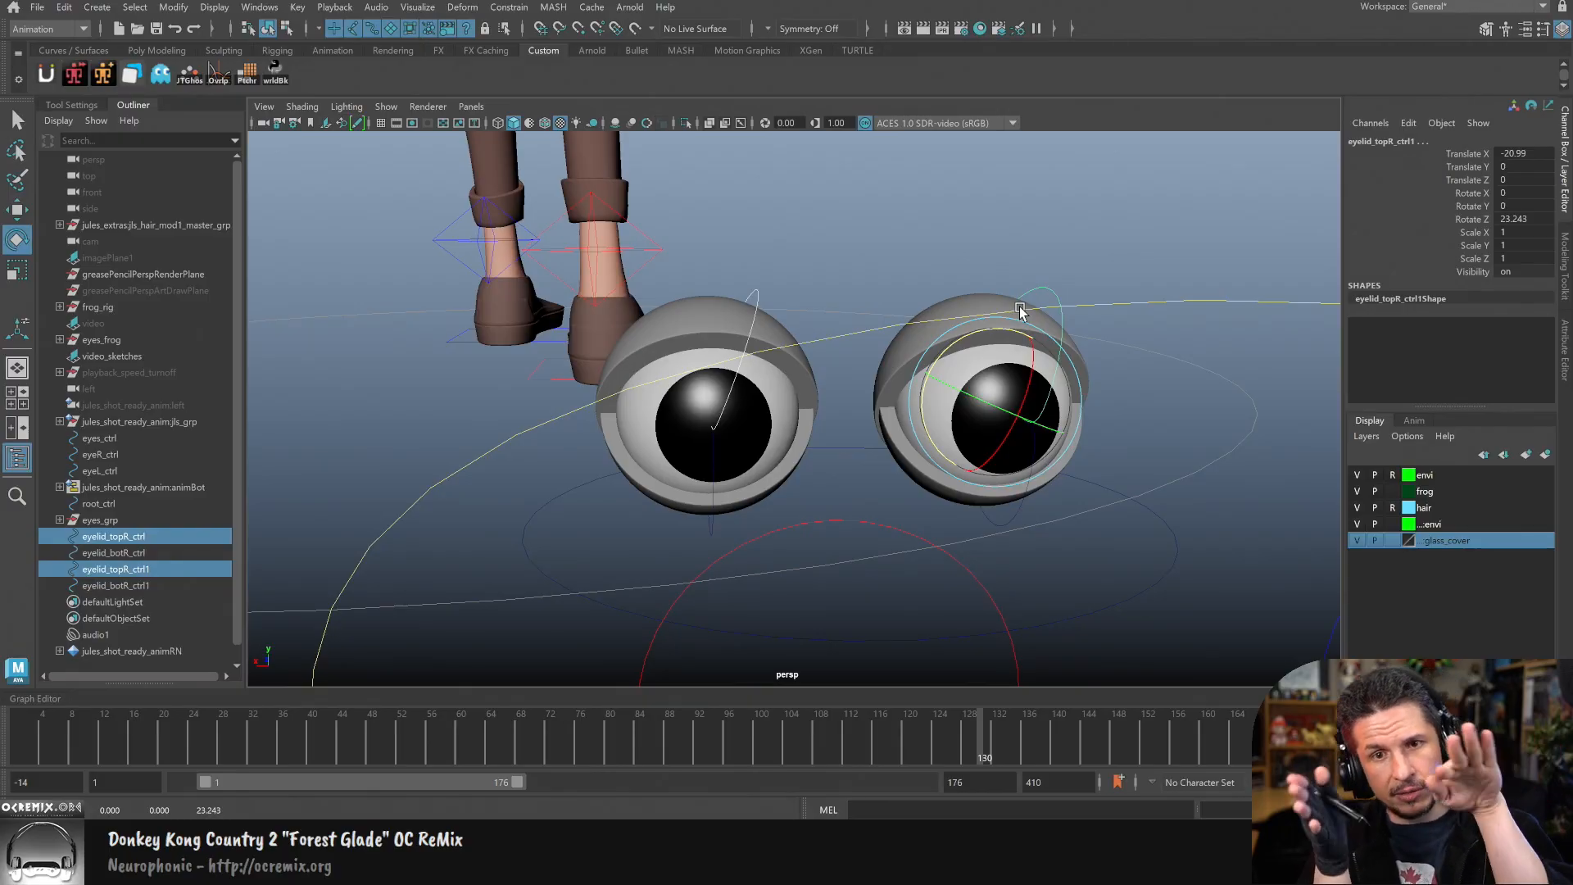
{"action": "key", "text": "ctrl+z"}
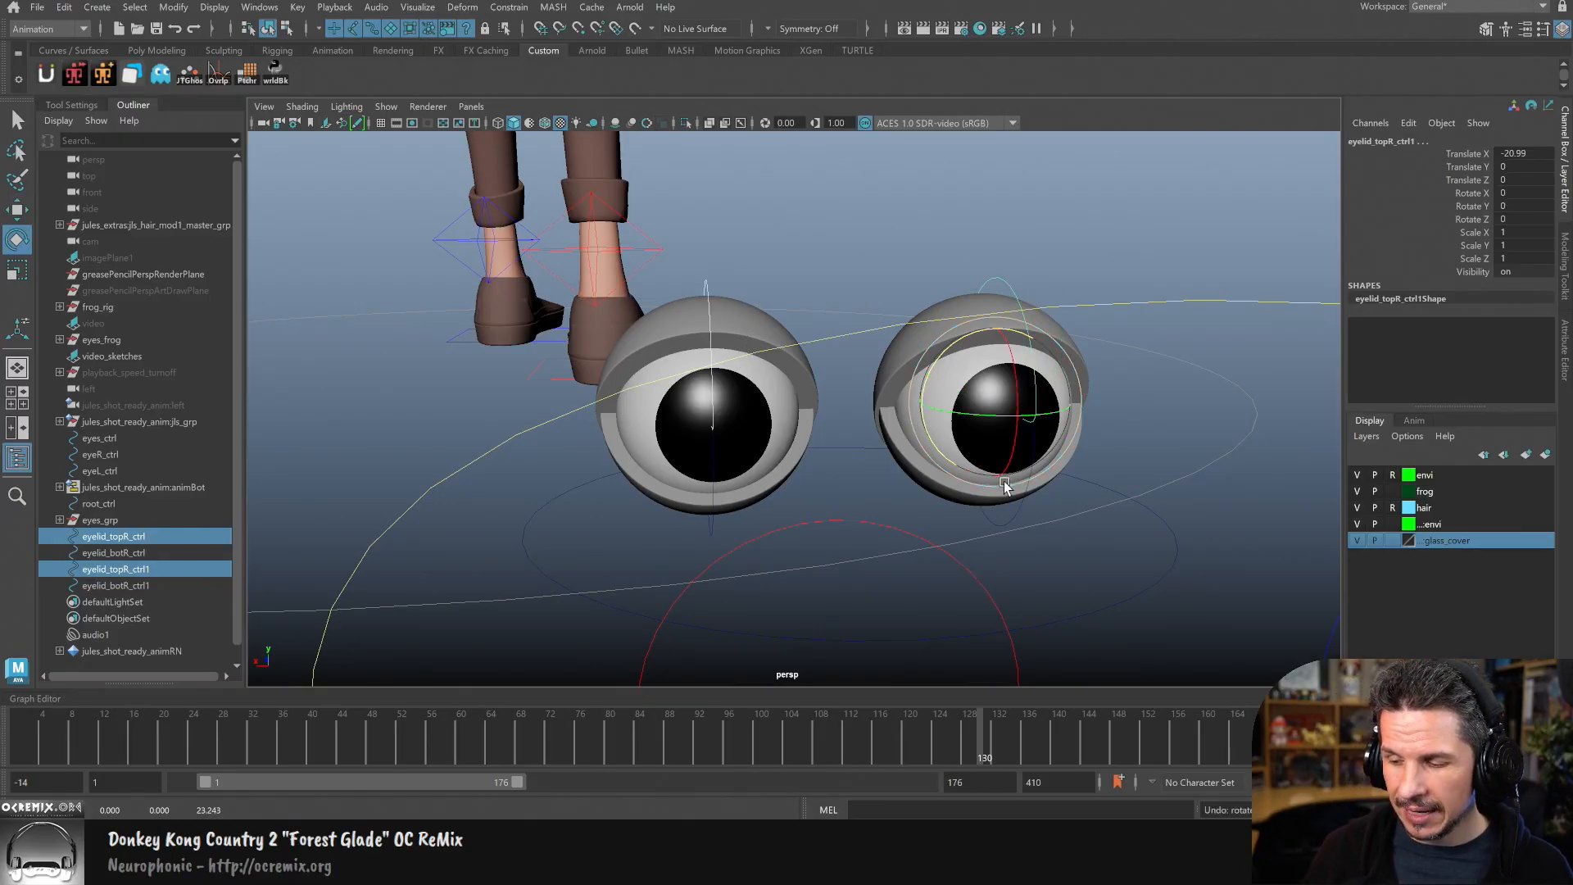
Step: Undo the move and the duplication of the eyelid controls
{"action": "key", "text": "w"}
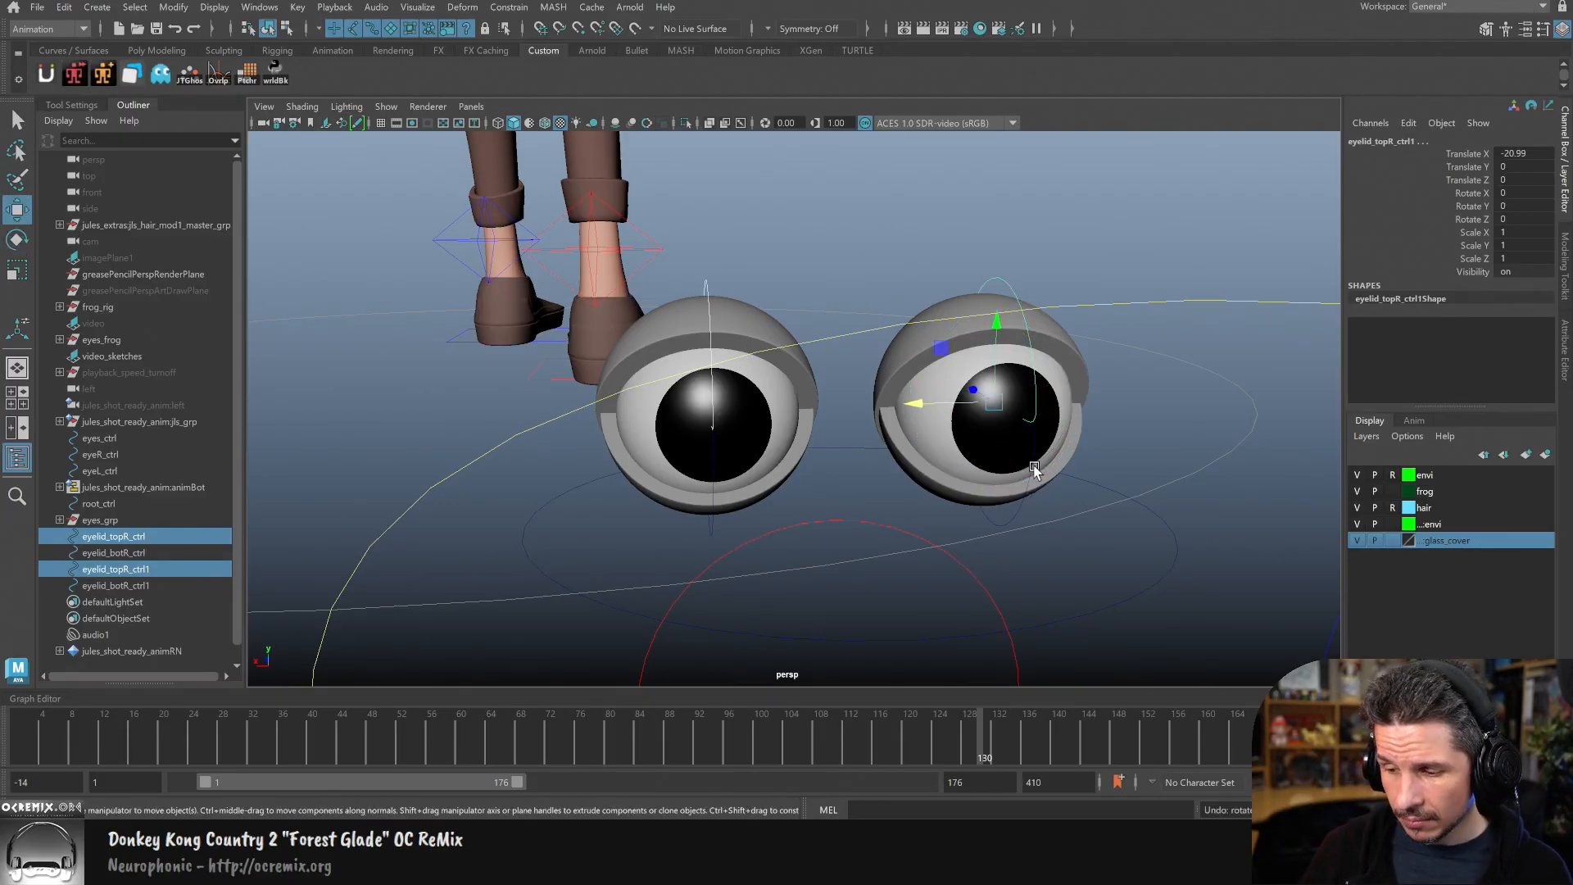
{"action": "key", "text": "ctrl+z"}
{"action": "key", "text": "ctrl+z"}
{"action": "key", "text": "ctrl+z"}
{"action": "key", "text": "ctrl+z"}
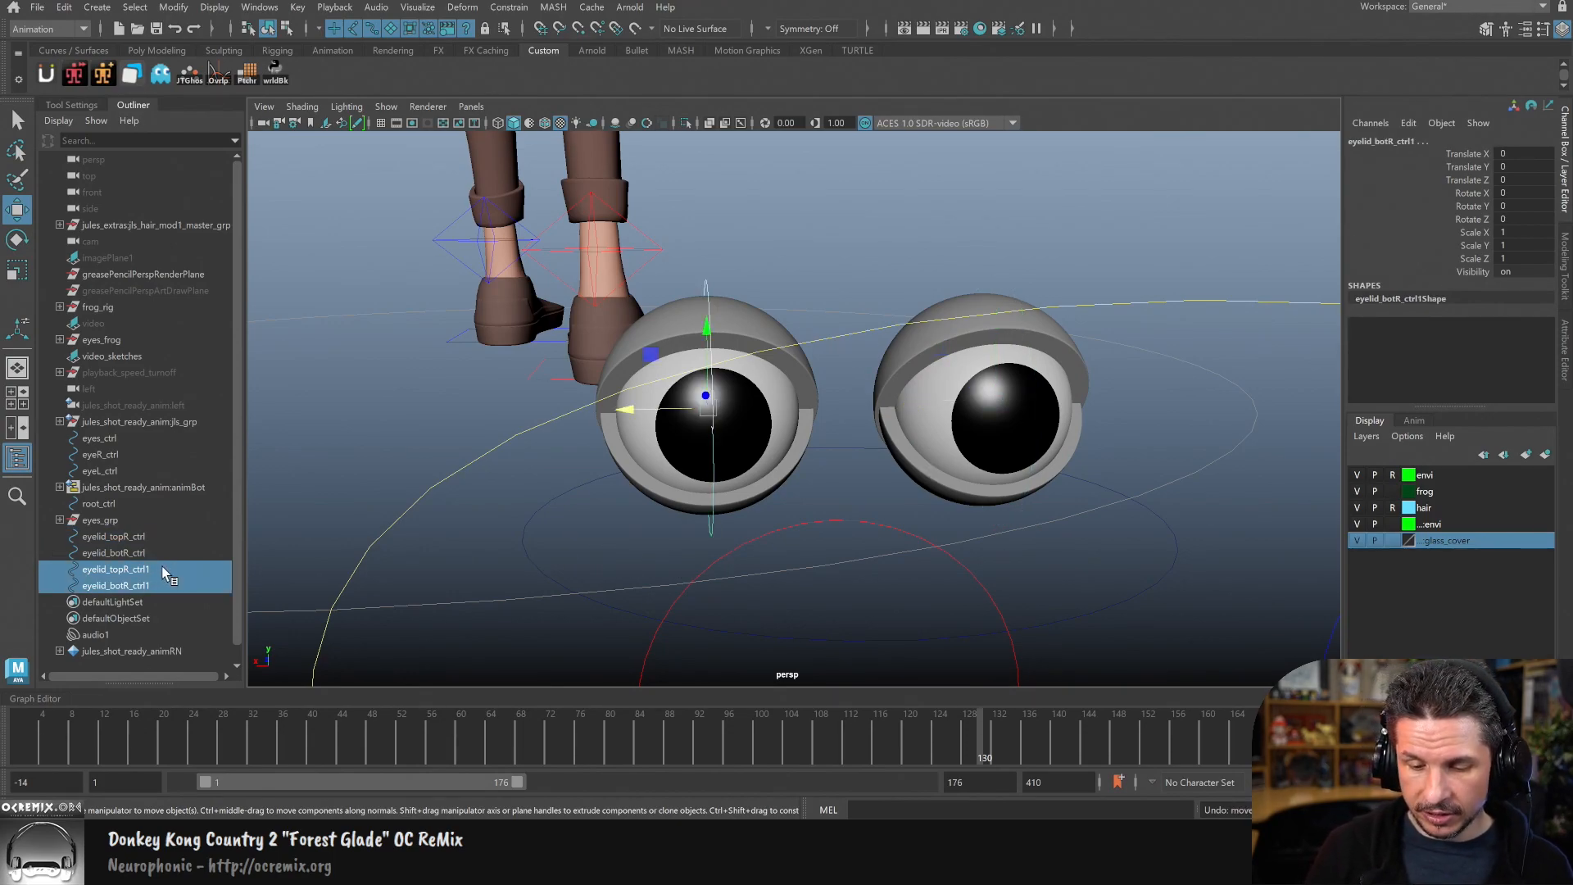
{"action": "key", "text": "ctrl+z"}
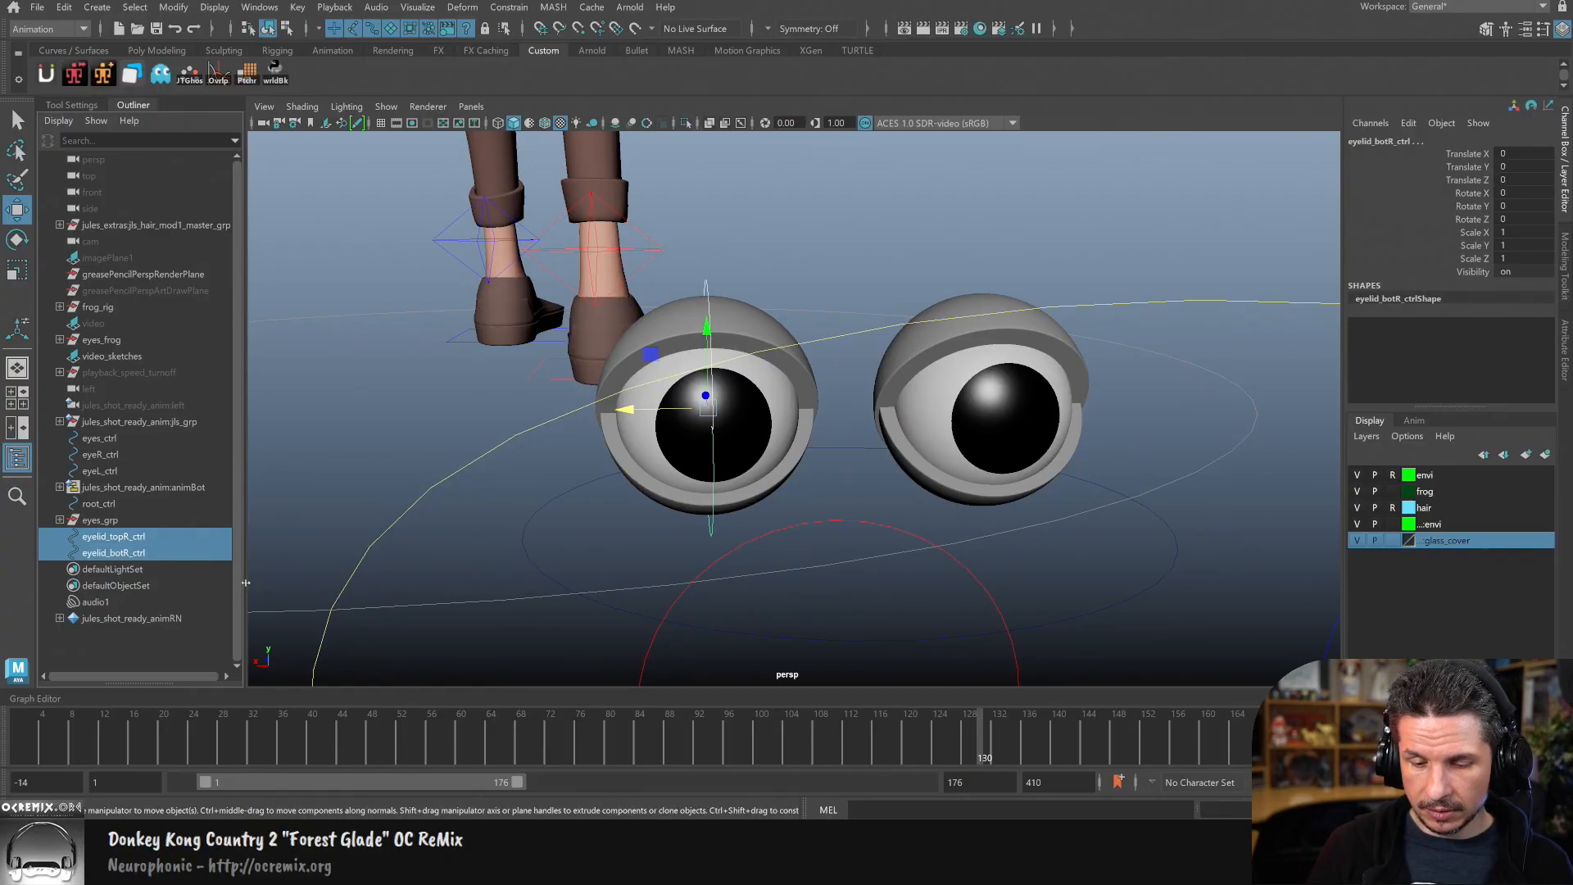
Step: Group the two right eyelid controls and name the group eyelidCtrl_R
{"action": "key", "text": "ctrl+g"}
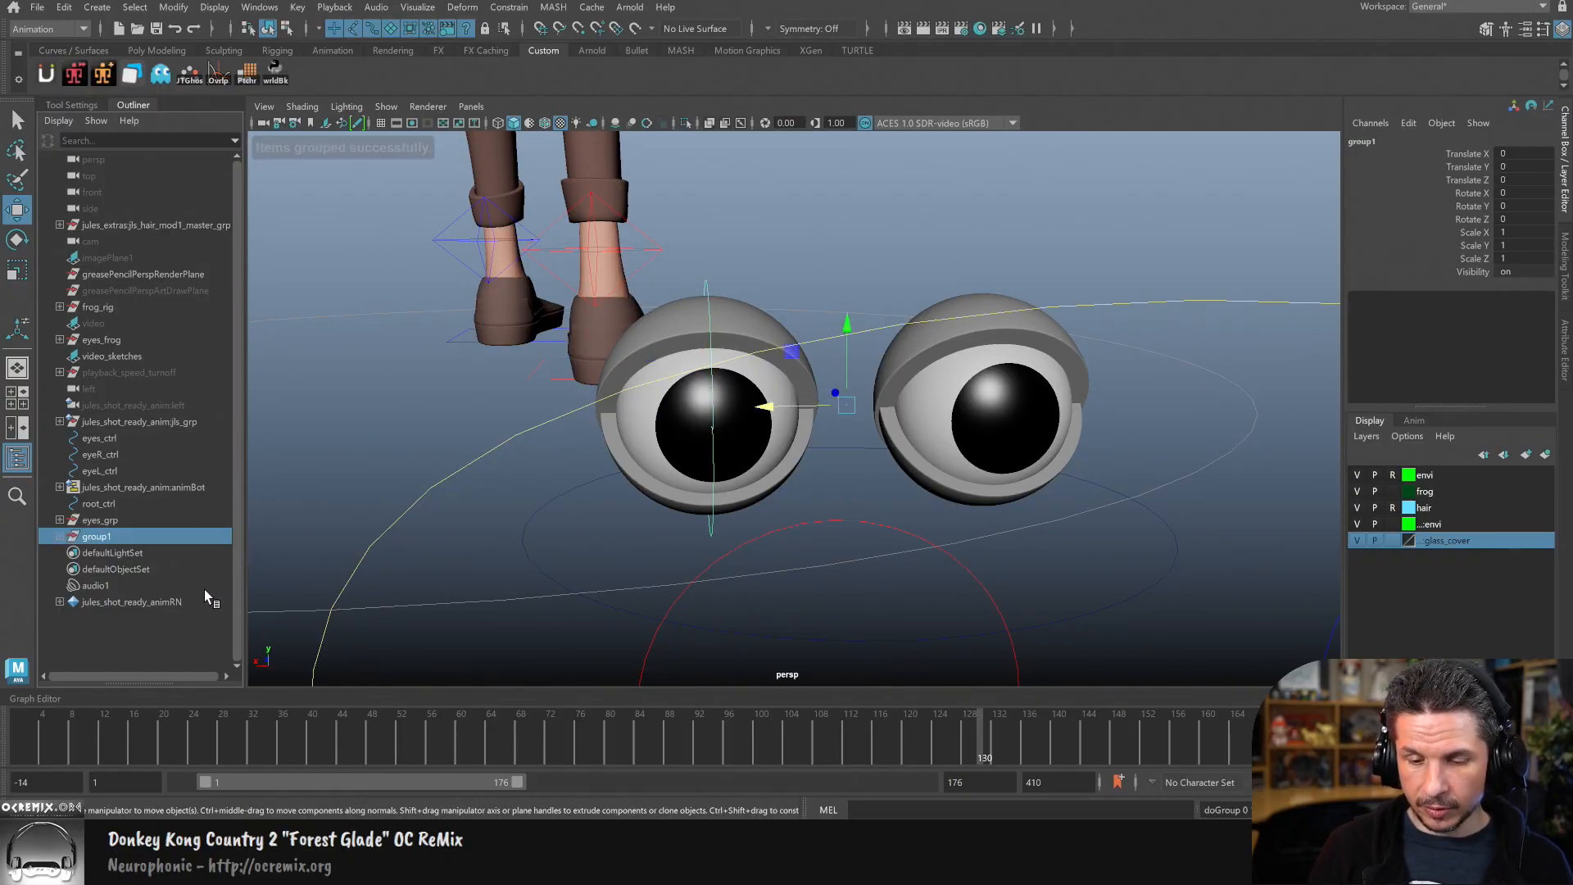
{"action": "double_click", "coordinate": [100, 537]}
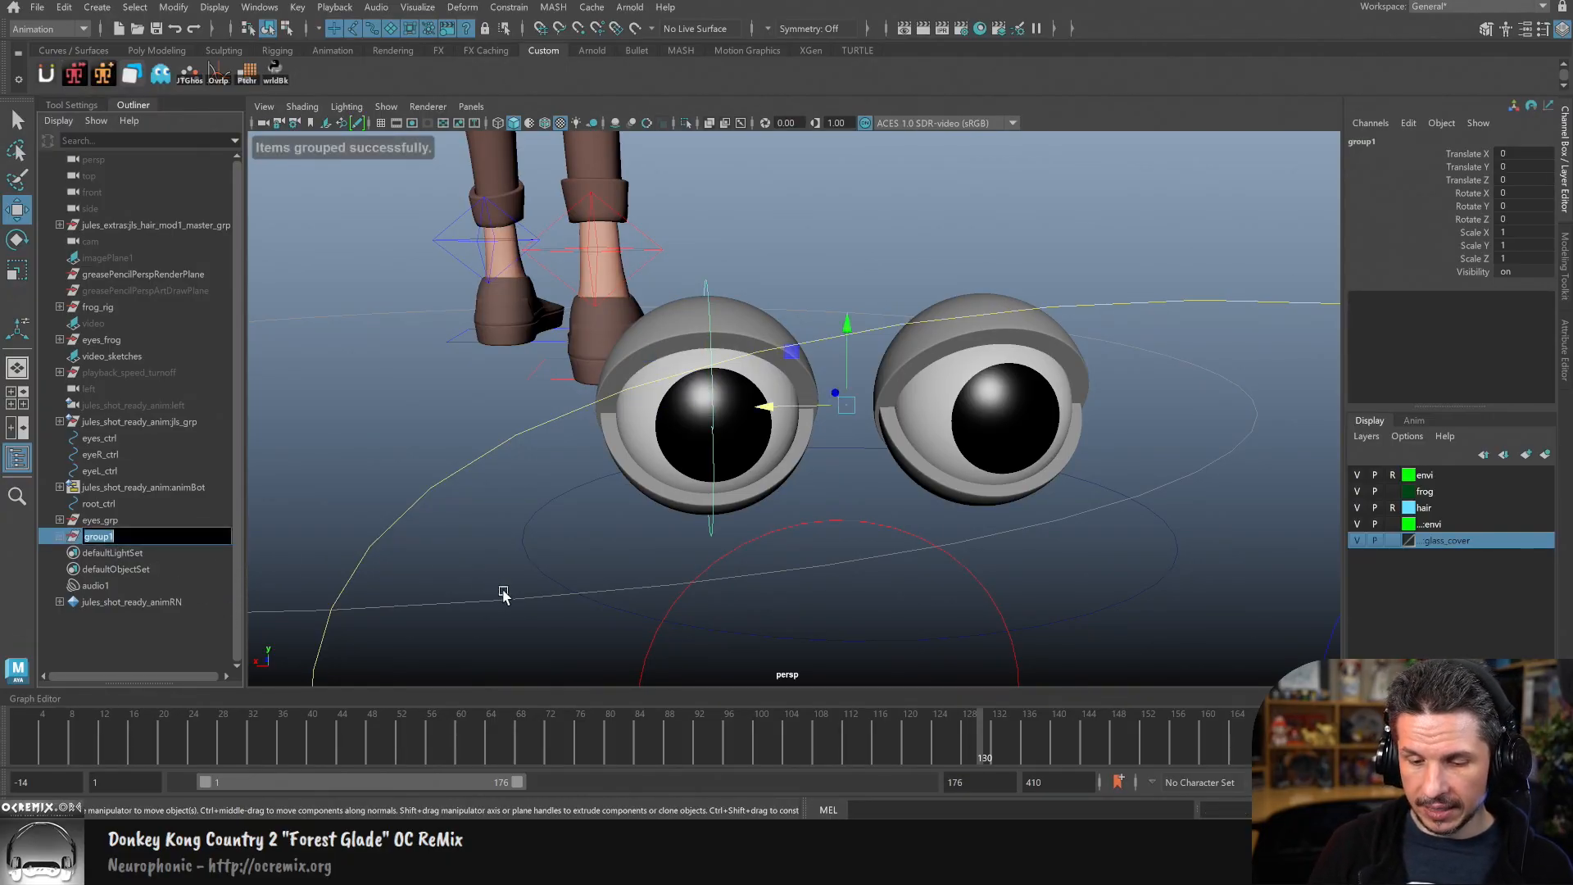
{"action": "type", "text": "eyelidCtrl_R"}
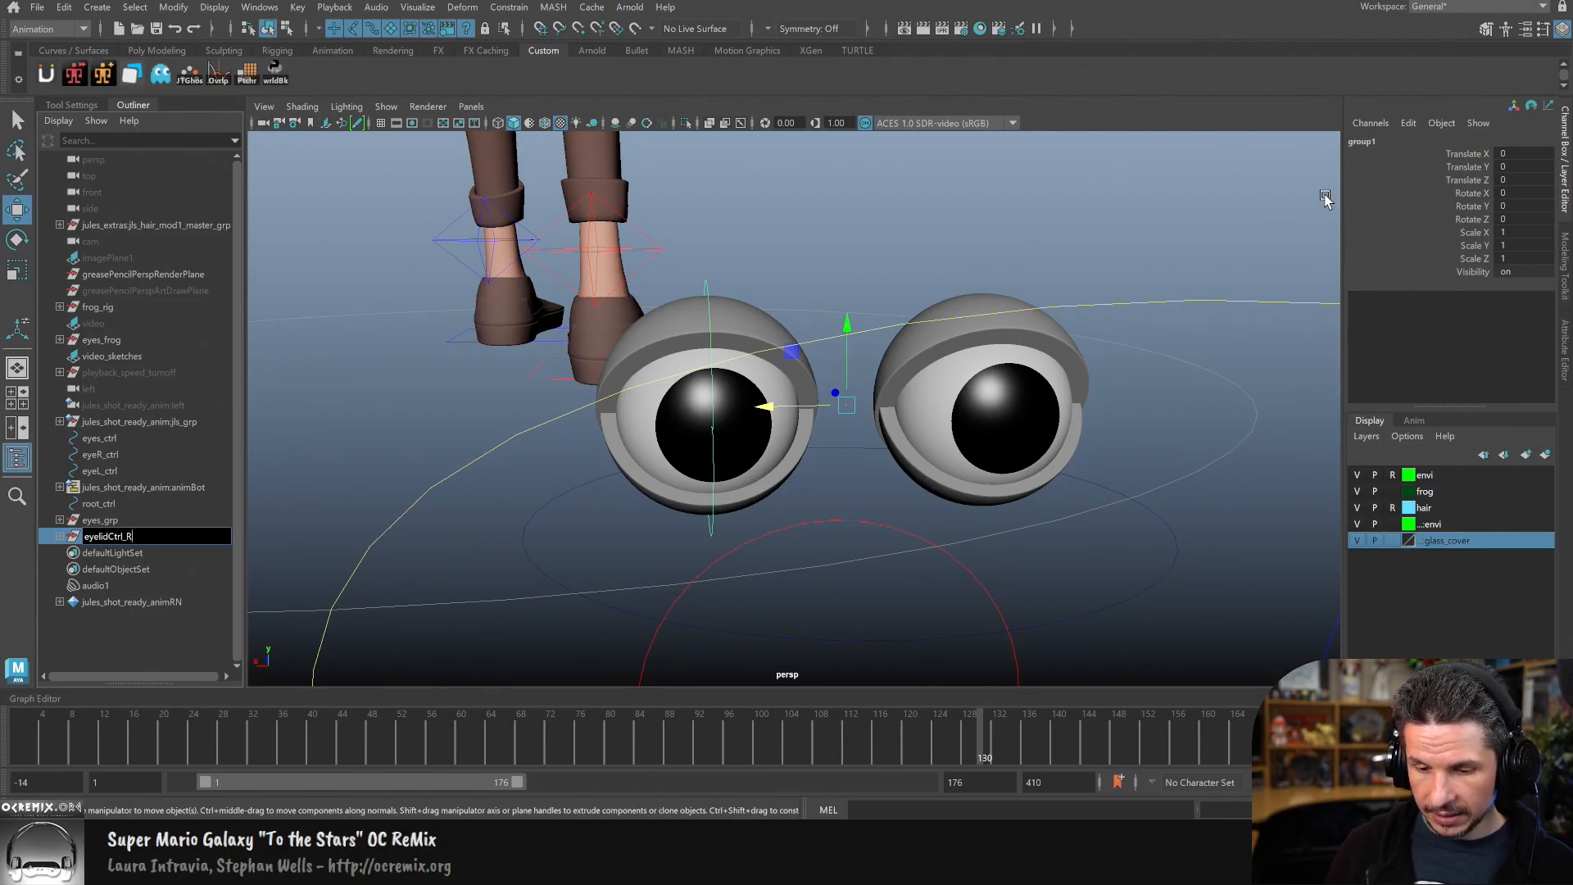
{"action": "key", "text": "Return"}
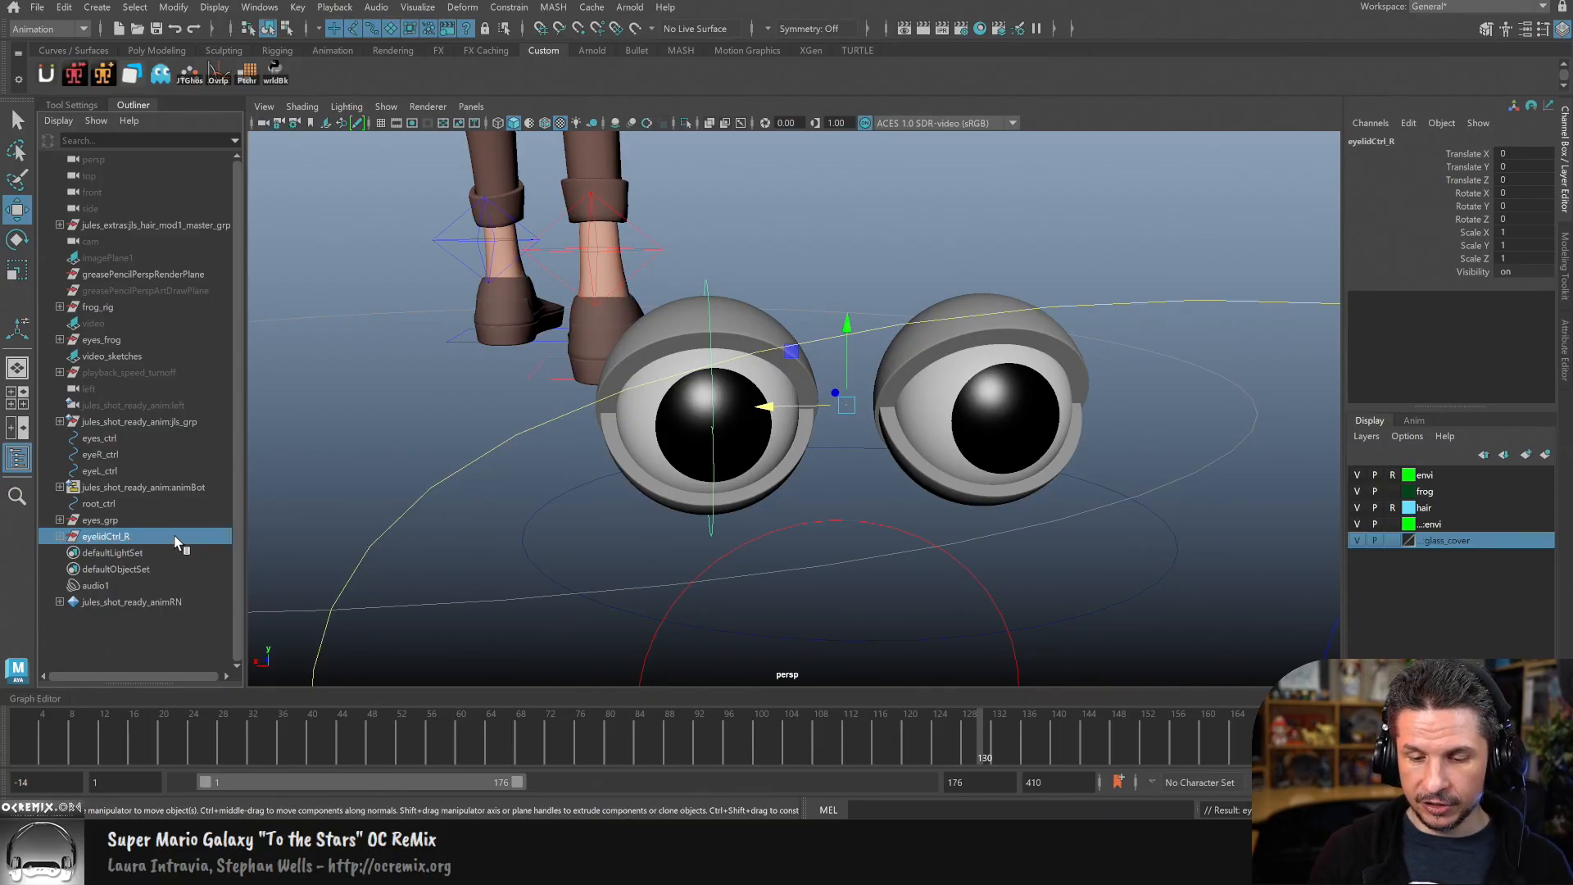
Step: Duplicate the eyelidCtrl_R group as eyelidCtrl_L and mirror it to the left eye with Scale X -1
{"action": "key", "text": "ctrl+d"}
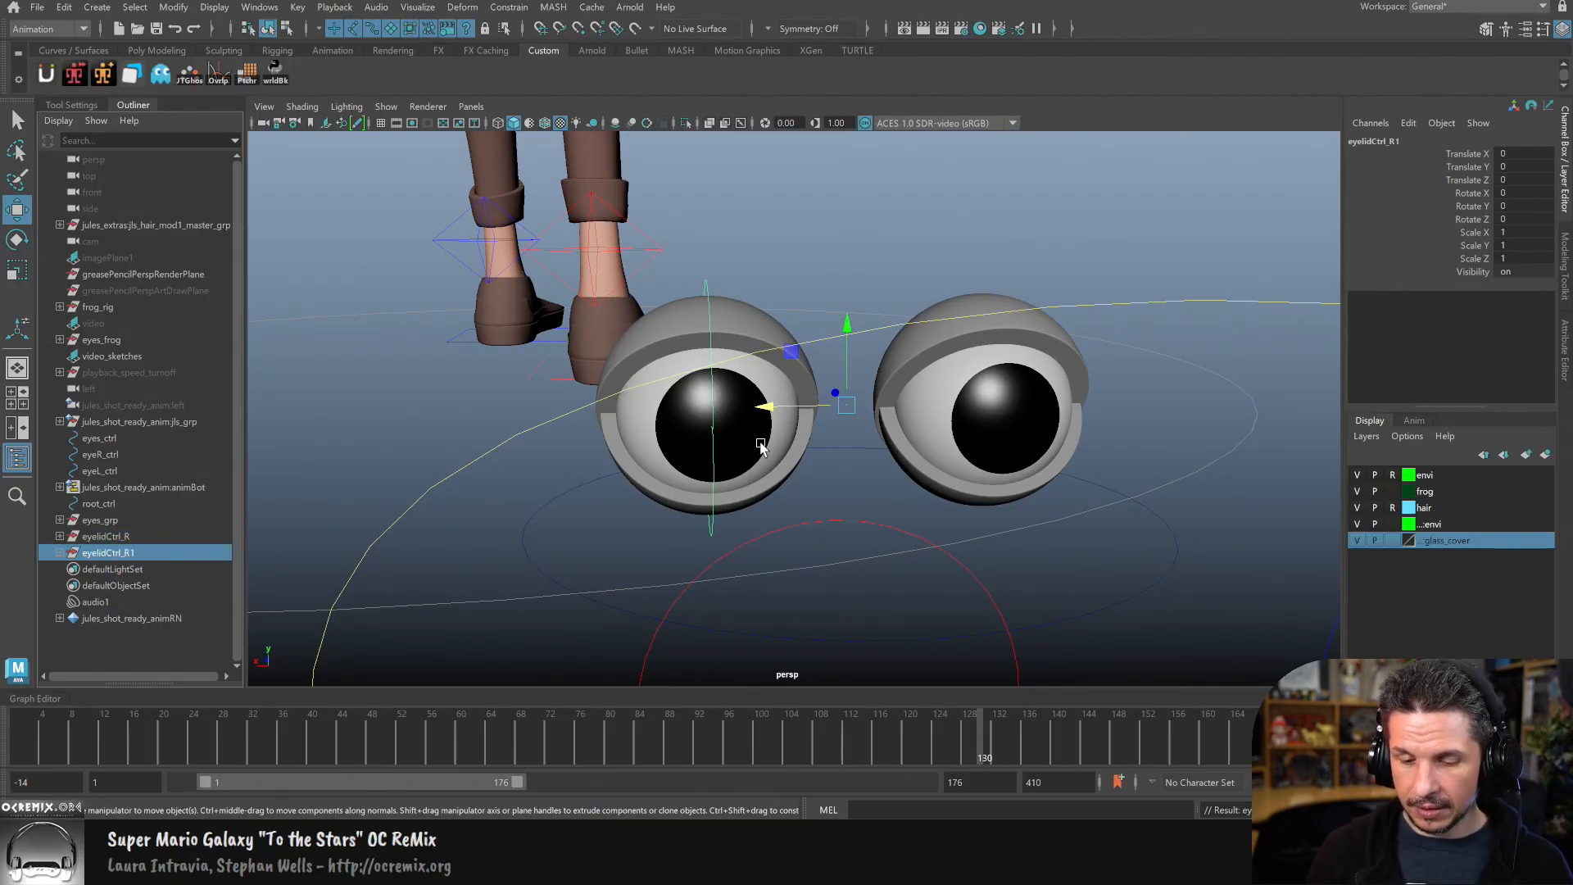
{"action": "double_click", "coordinate": [138, 553]}
{"action": "key", "text": "Right"}
{"action": "key", "text": "shift+Left"}
{"action": "key", "text": "shift+Left"}
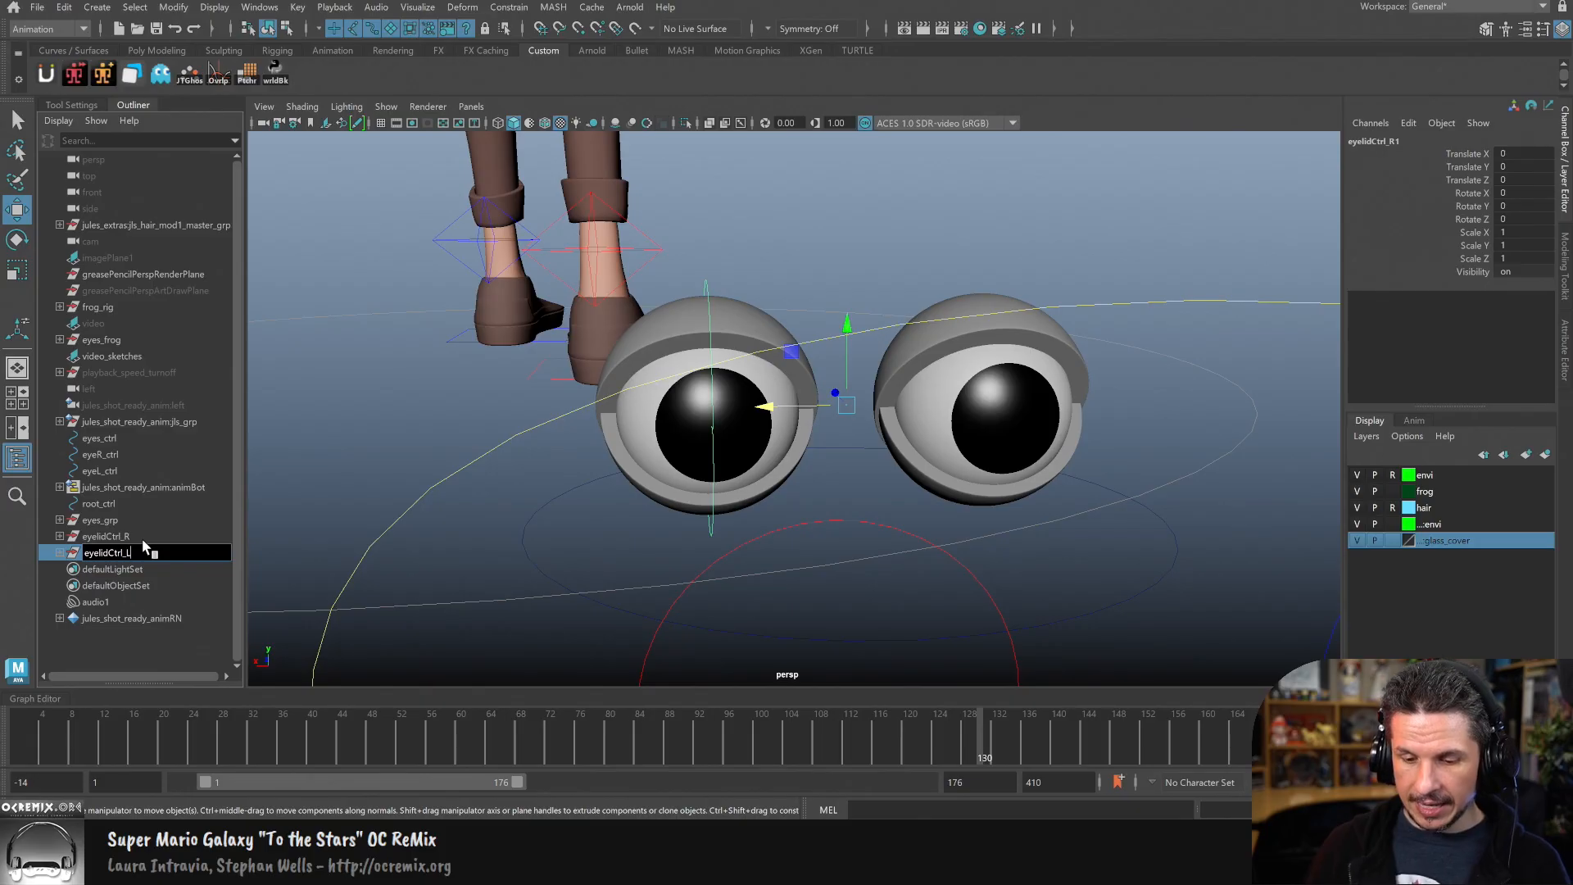
{"action": "key", "text": "Return"}
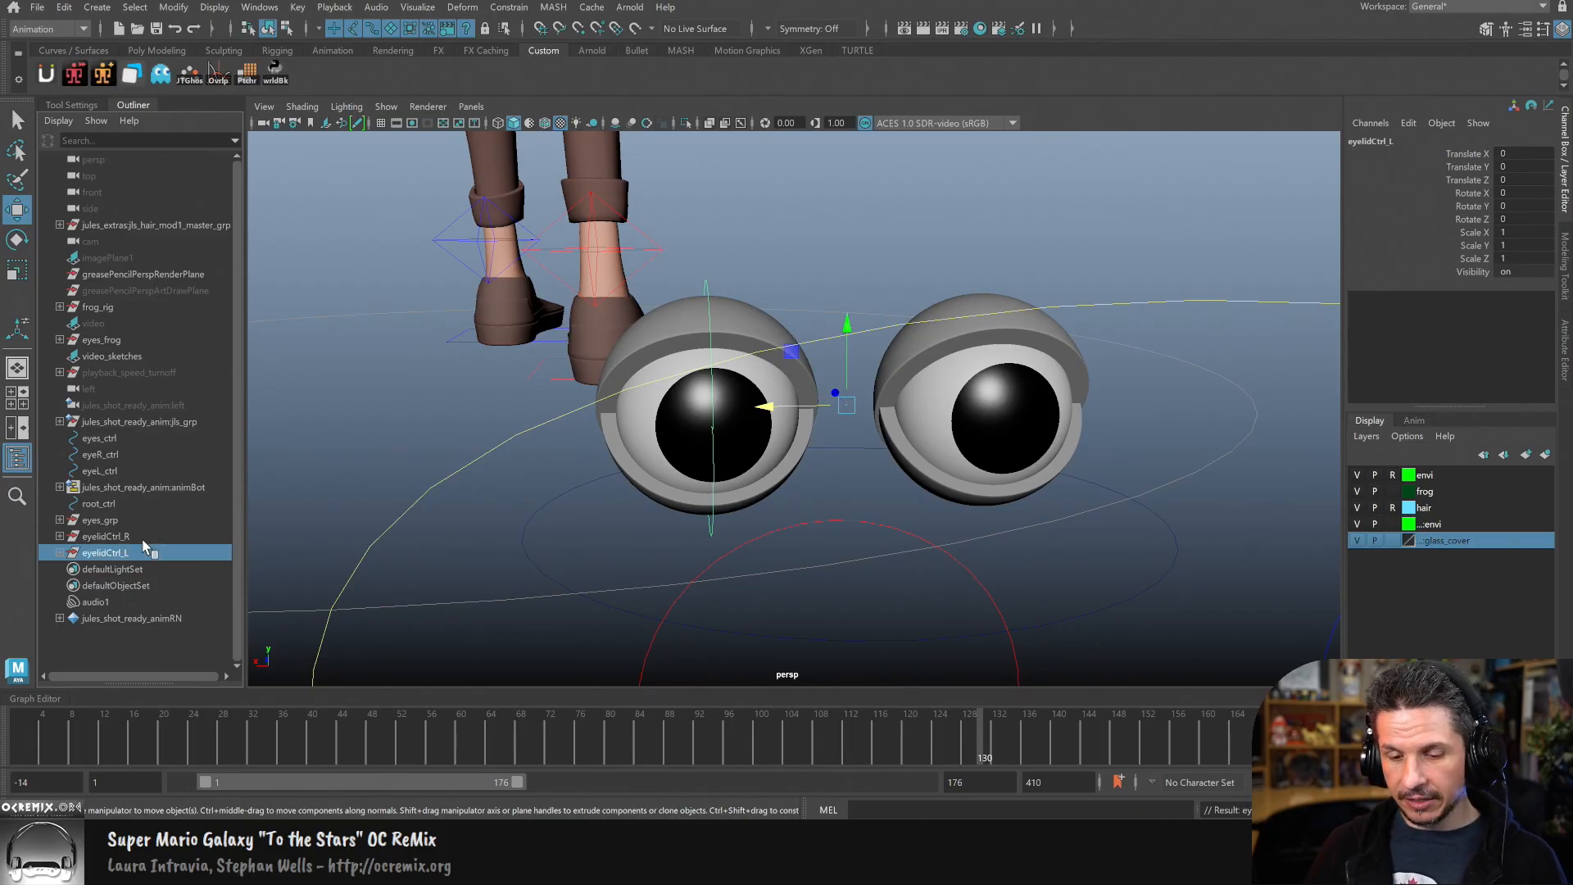
{"action": "left_click", "coordinate": [1511, 233]}
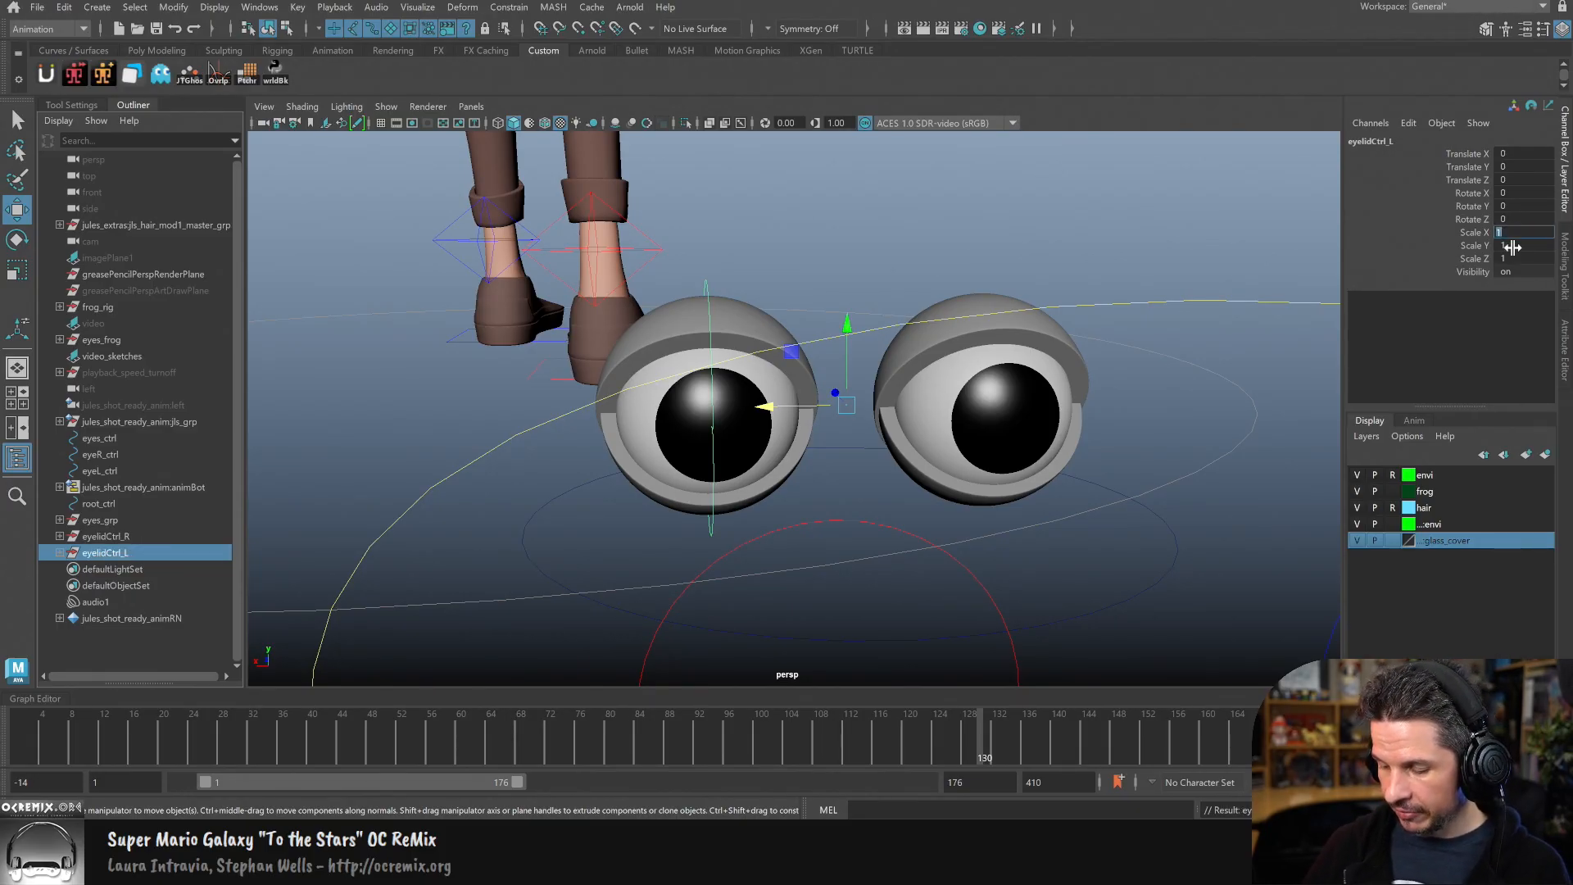
{"action": "key", "text": "Return"}
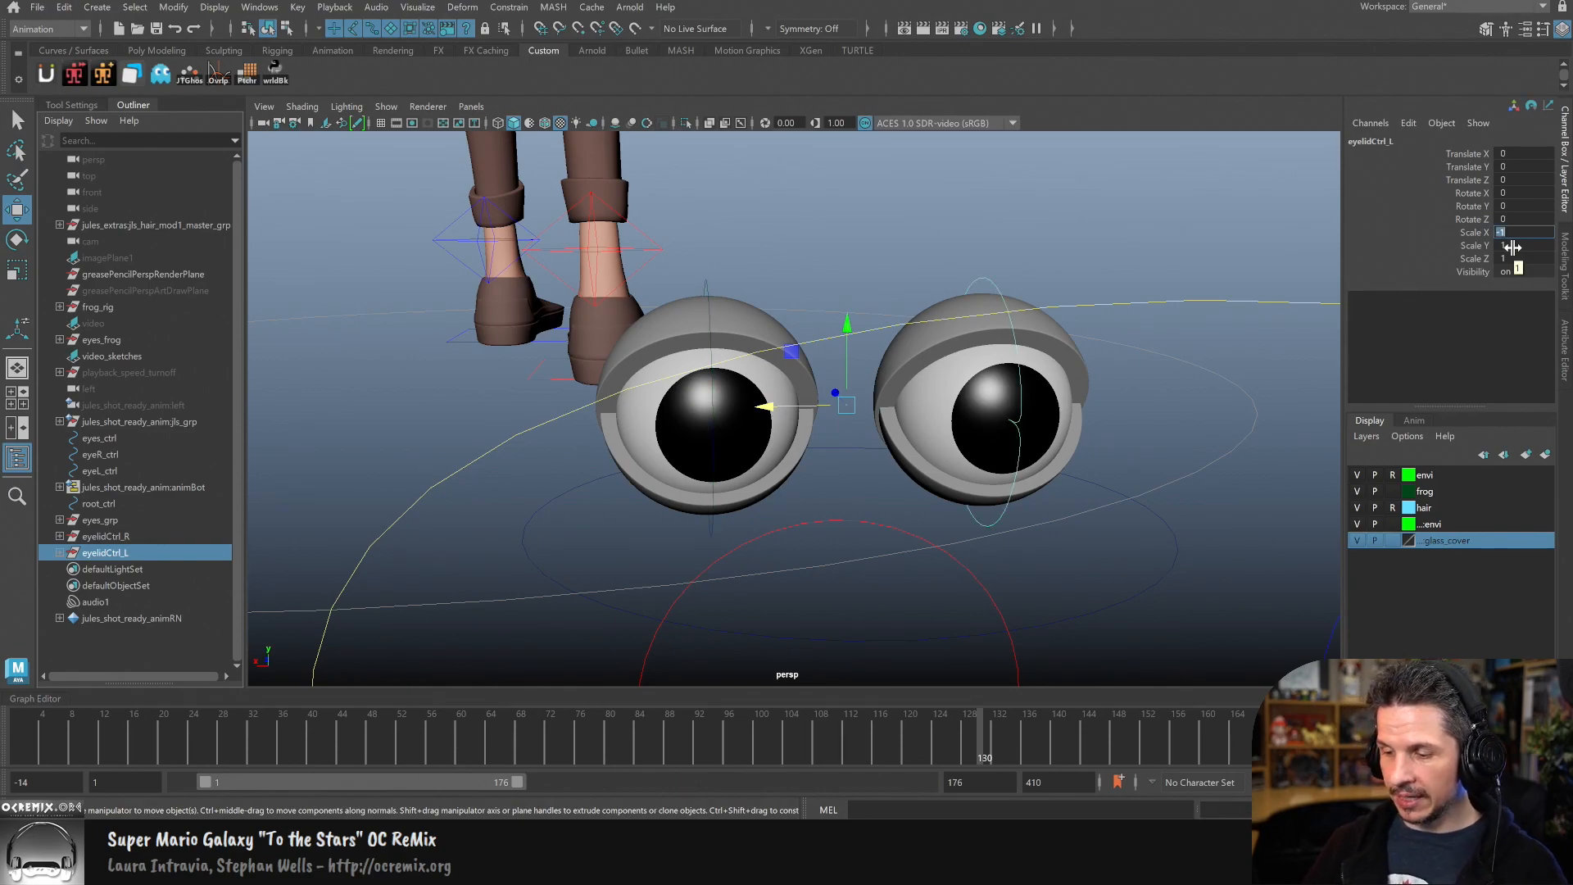
Step: Test rotating the mirrored upper eyelid controls of both eyes together, and undo the rotations
{"action": "left_click_drag", "start_coordinate": [986, 476], "coordinate": [991, 429], "text": "alt"}
{"action": "mouse_move", "coordinate": [720, 292]}
{"action": "left_mouse_down", "text": "alt"}
{"action": "mouse_move", "coordinate": [742, 295]}
{"action": "mouse_move", "coordinate": [697, 288]}
{"action": "left_mouse_up", "text": "alt"}
{"action": "left_click", "coordinate": [698, 290]}
{"action": "left_click", "coordinate": [995, 282]}
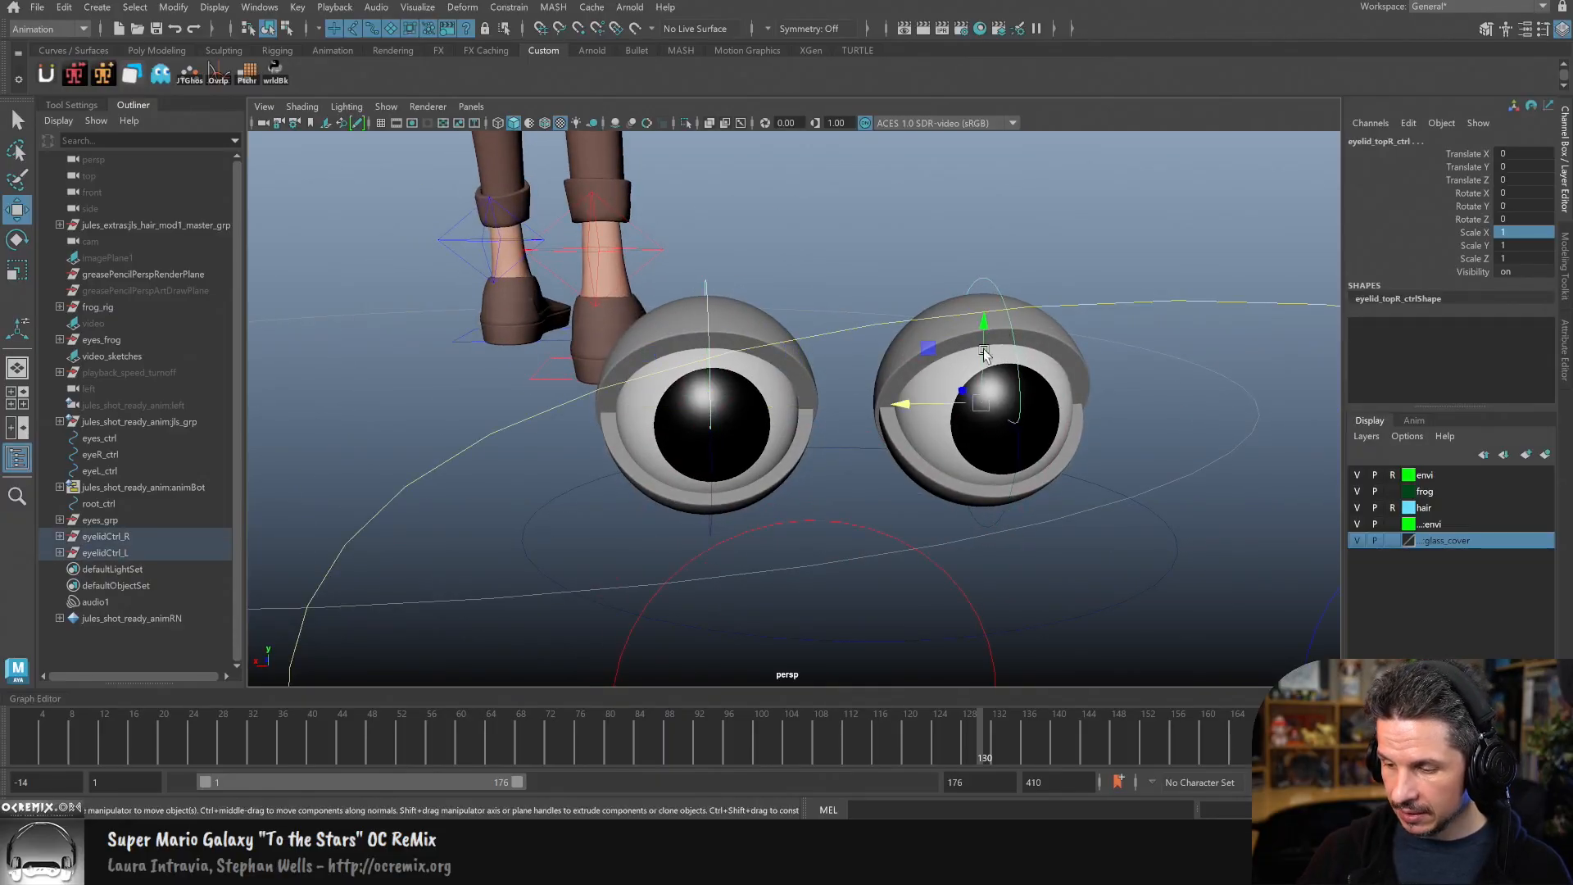
{"action": "key", "text": "e"}
{"action": "left_click_drag", "start_coordinate": [1002, 398], "coordinate": [1075, 397]}
{"action": "left_click_drag", "start_coordinate": [973, 352], "coordinate": [960, 362]}
{"action": "left_click_drag", "start_coordinate": [960, 369], "coordinate": [946, 421], "text": "alt"}
{"action": "key", "text": "ctrl+z"}
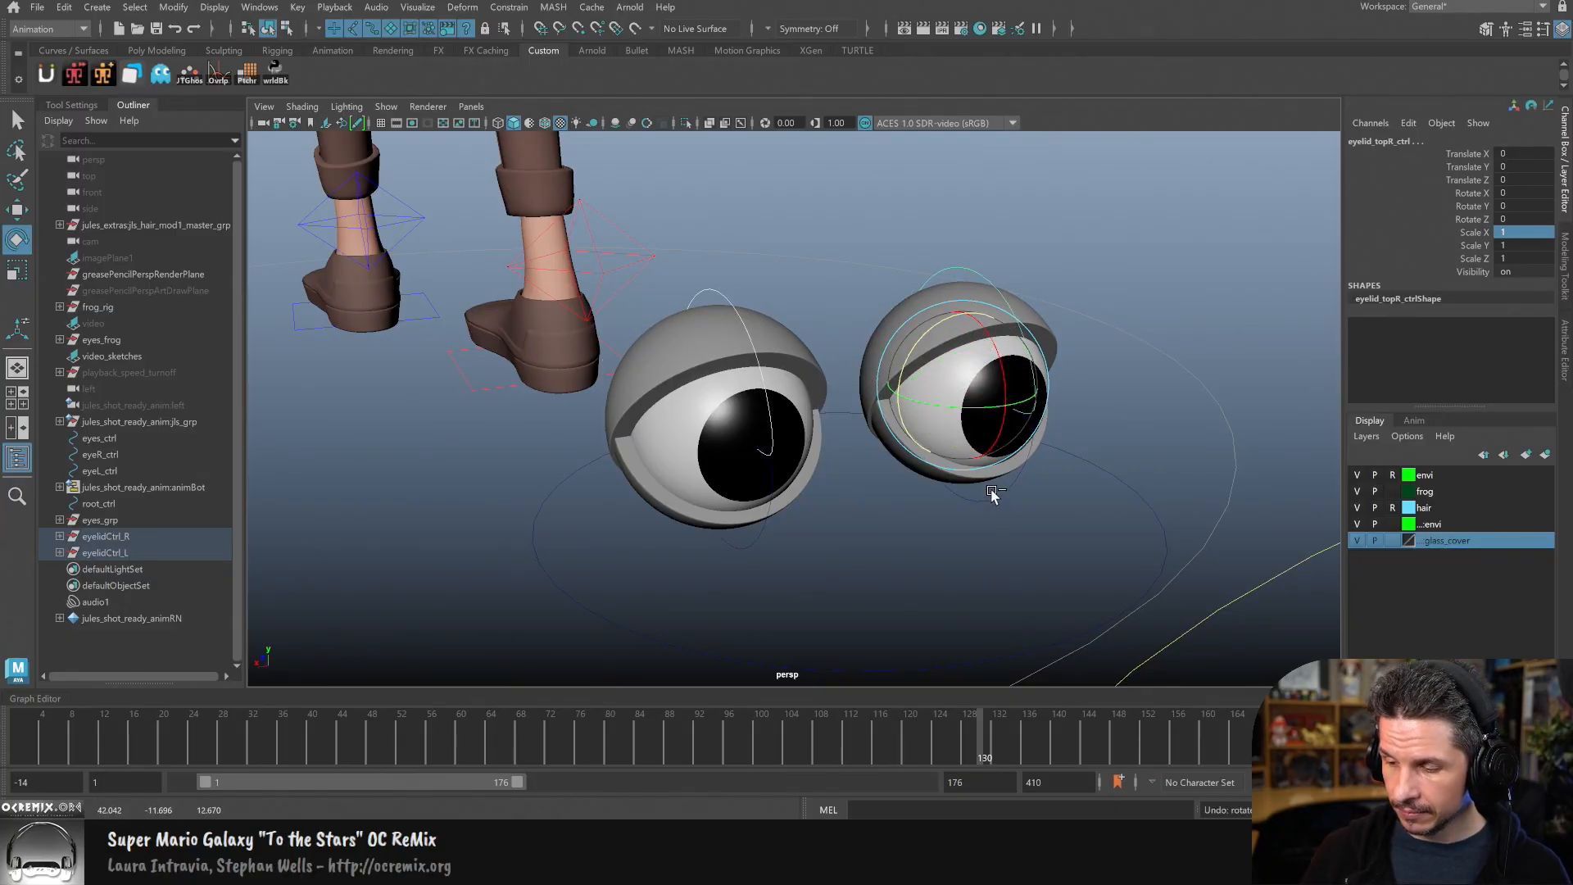
{"action": "key", "text": "q"}
{"action": "left_click_drag", "start_coordinate": [1018, 550], "coordinate": [674, 550], "text": "alt"}
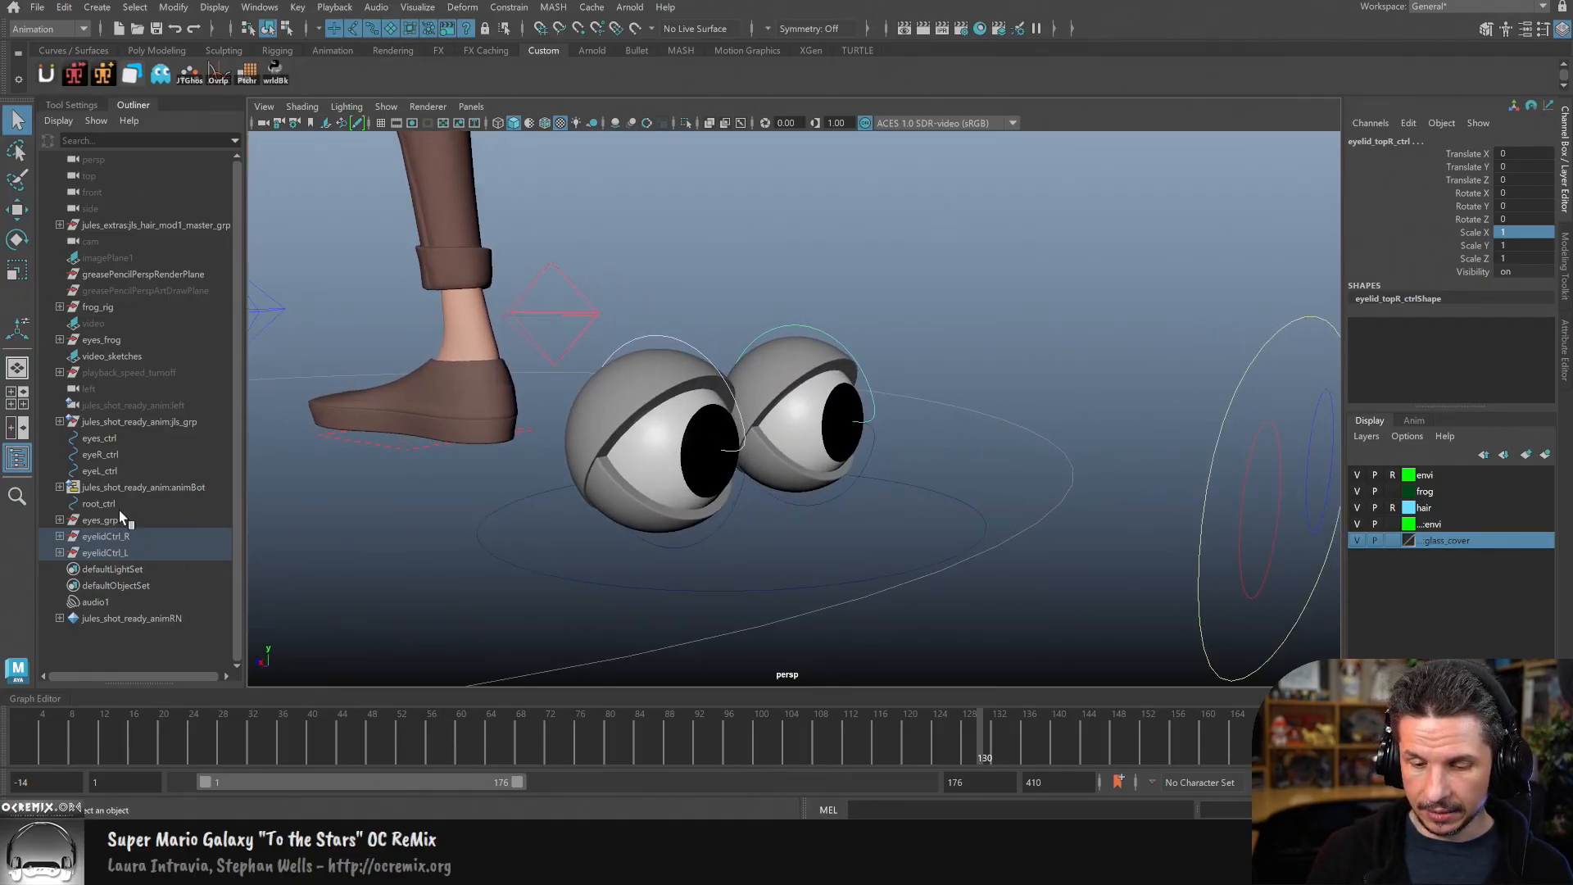
{"action": "left_click", "coordinate": [125, 537]}
{"action": "left_click", "coordinate": [125, 552], "text": "shift"}
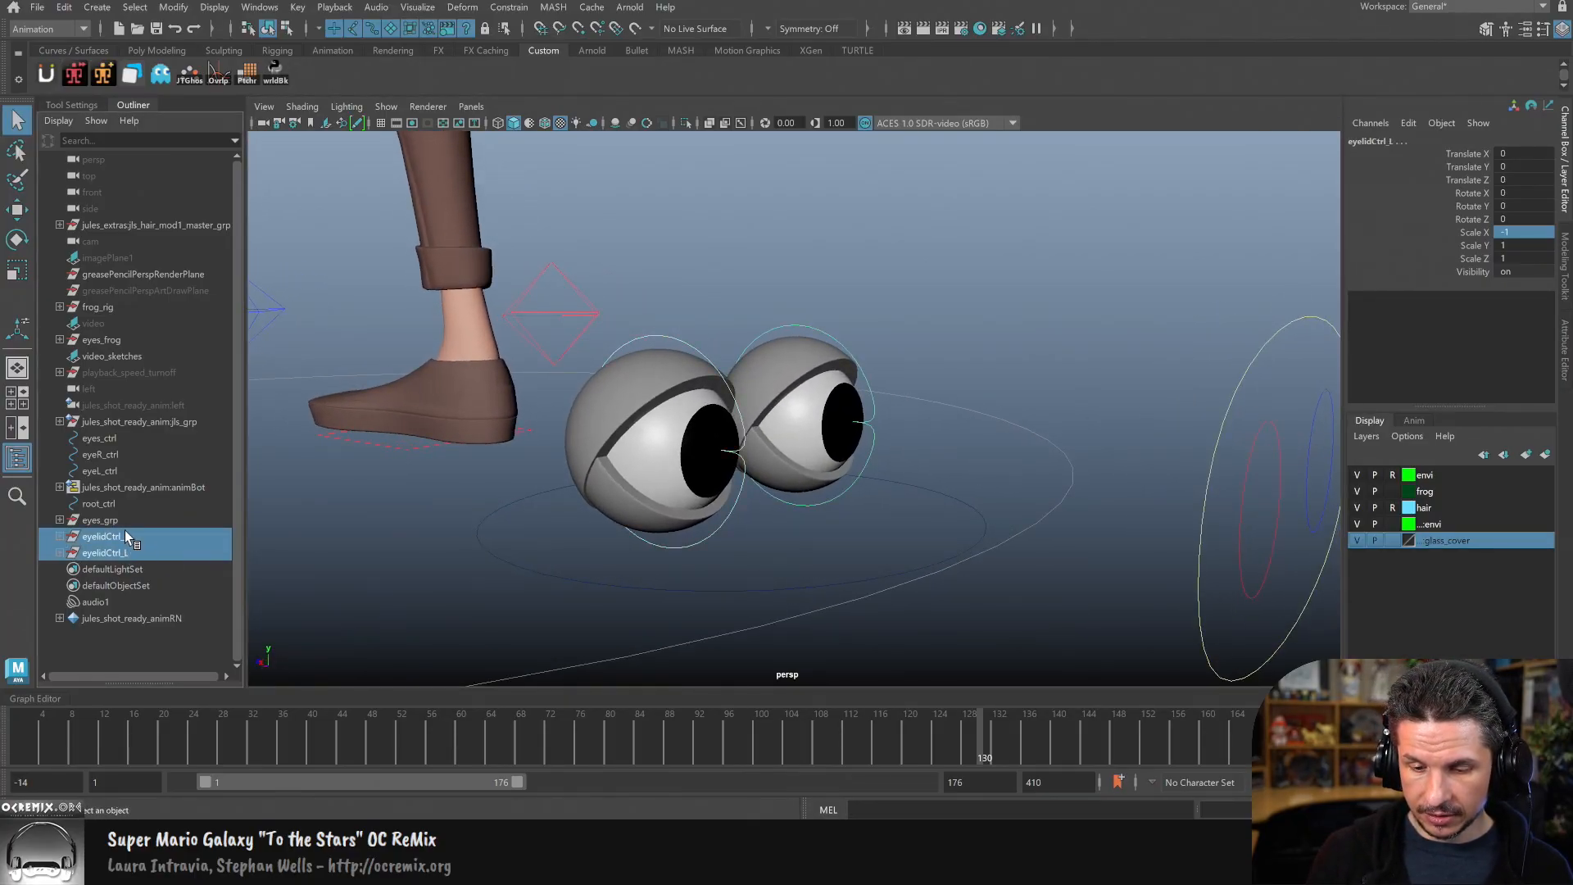
{"action": "left_click", "coordinate": [100, 519]}
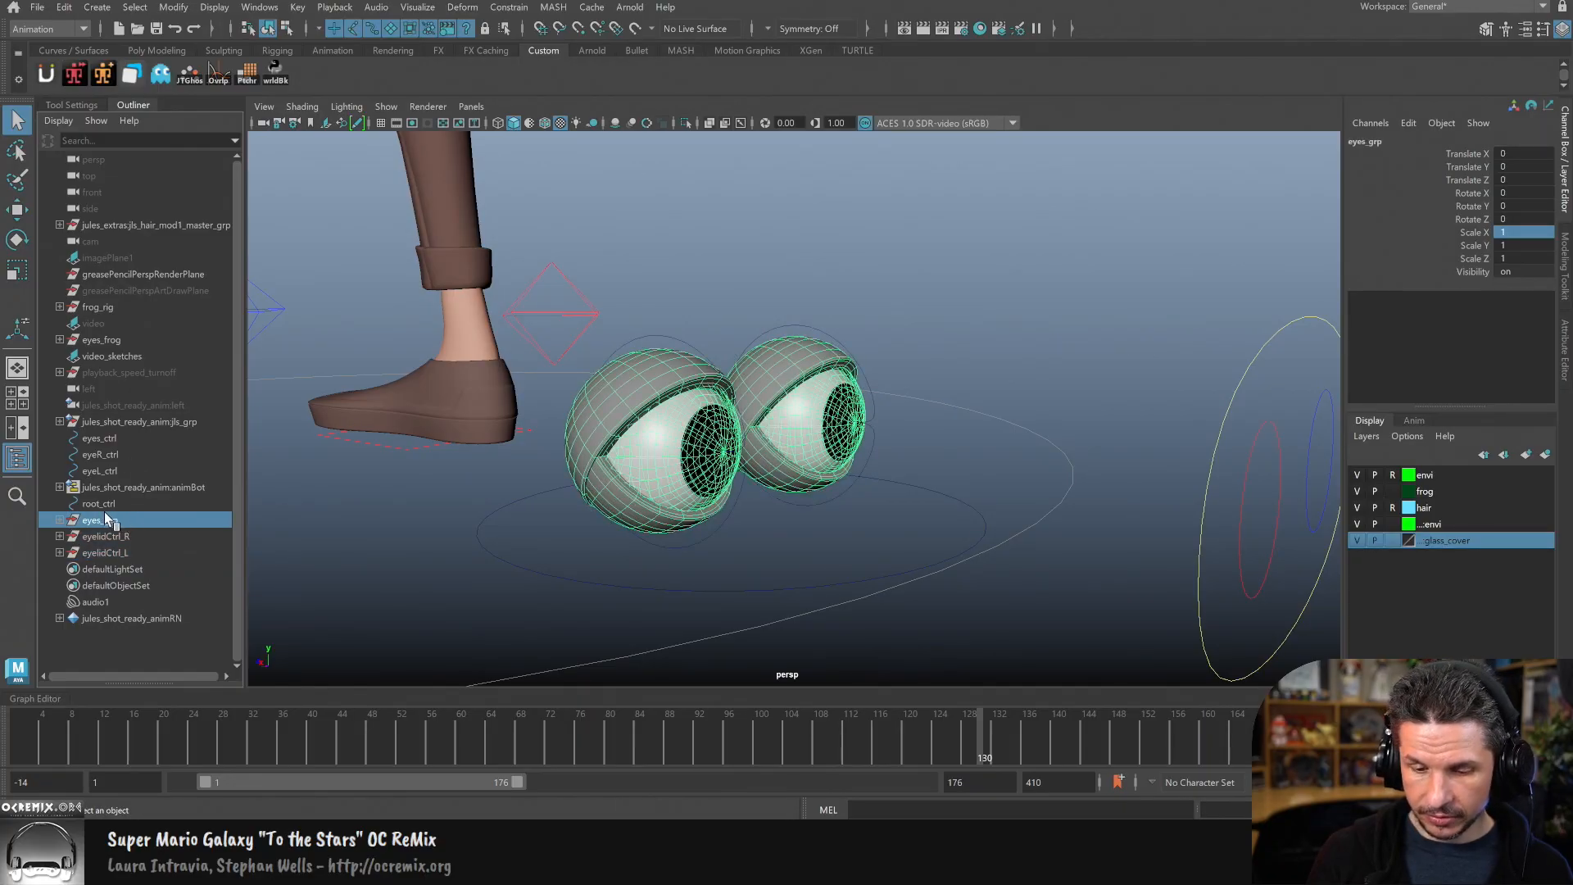
{"action": "left_click", "coordinate": [60, 519]}
{"action": "left_click", "coordinate": [60, 520]}
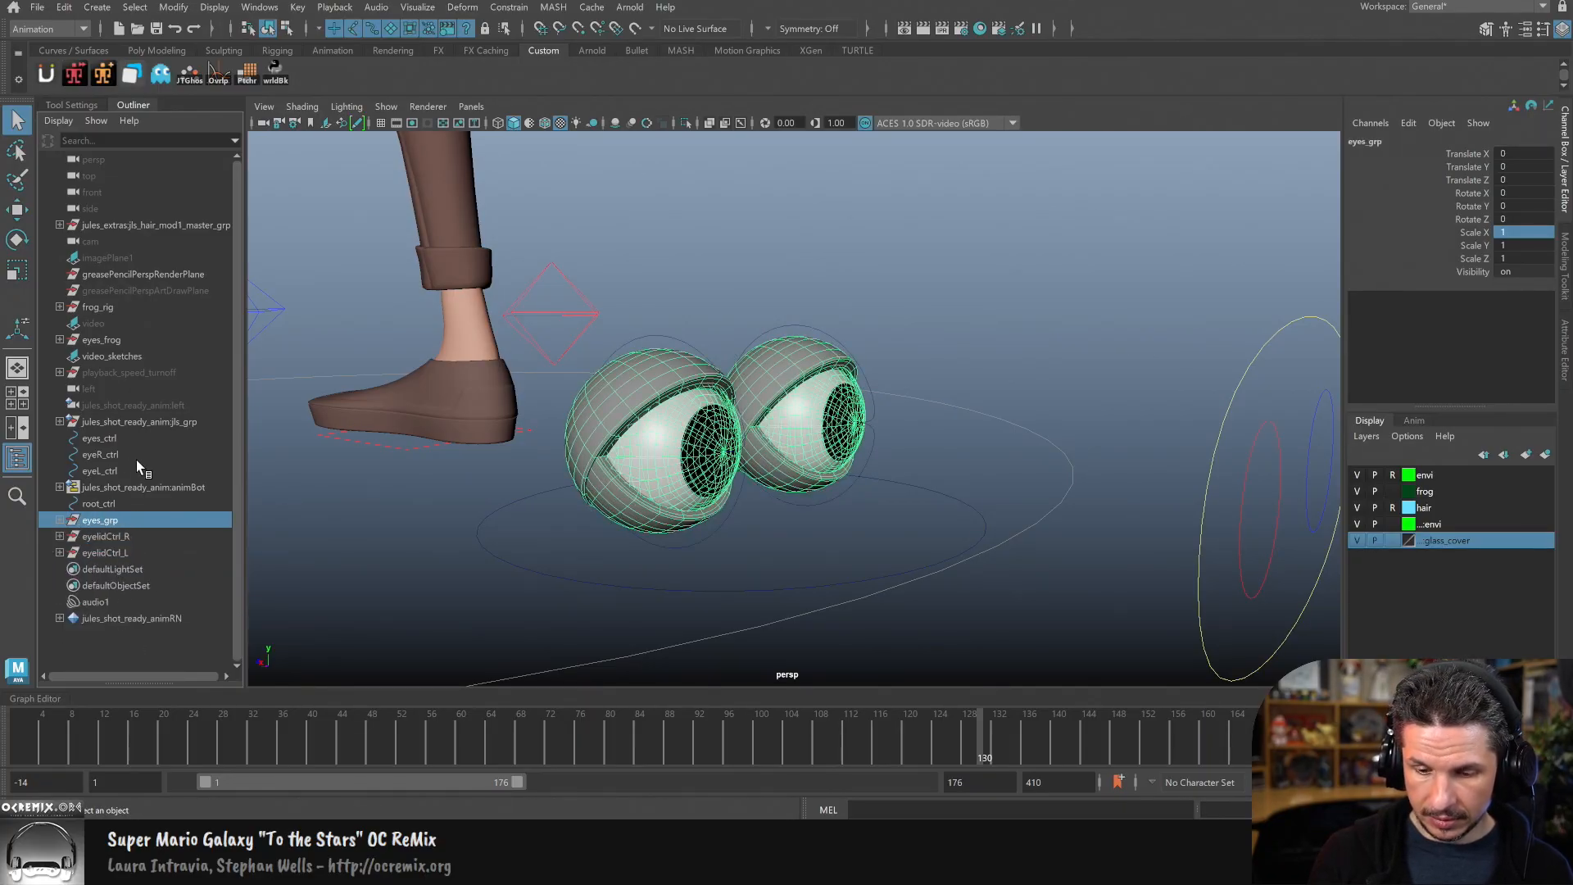
Step: Group eyes_ctrl, eyeR_ctrl, eyeL_ctrl, root_ctrl and both eyelid control groups, and name the new group eyey_ctrls
{"action": "left_click", "coordinate": [99, 438]}
{"action": "left_click", "coordinate": [131, 469], "text": "shift"}
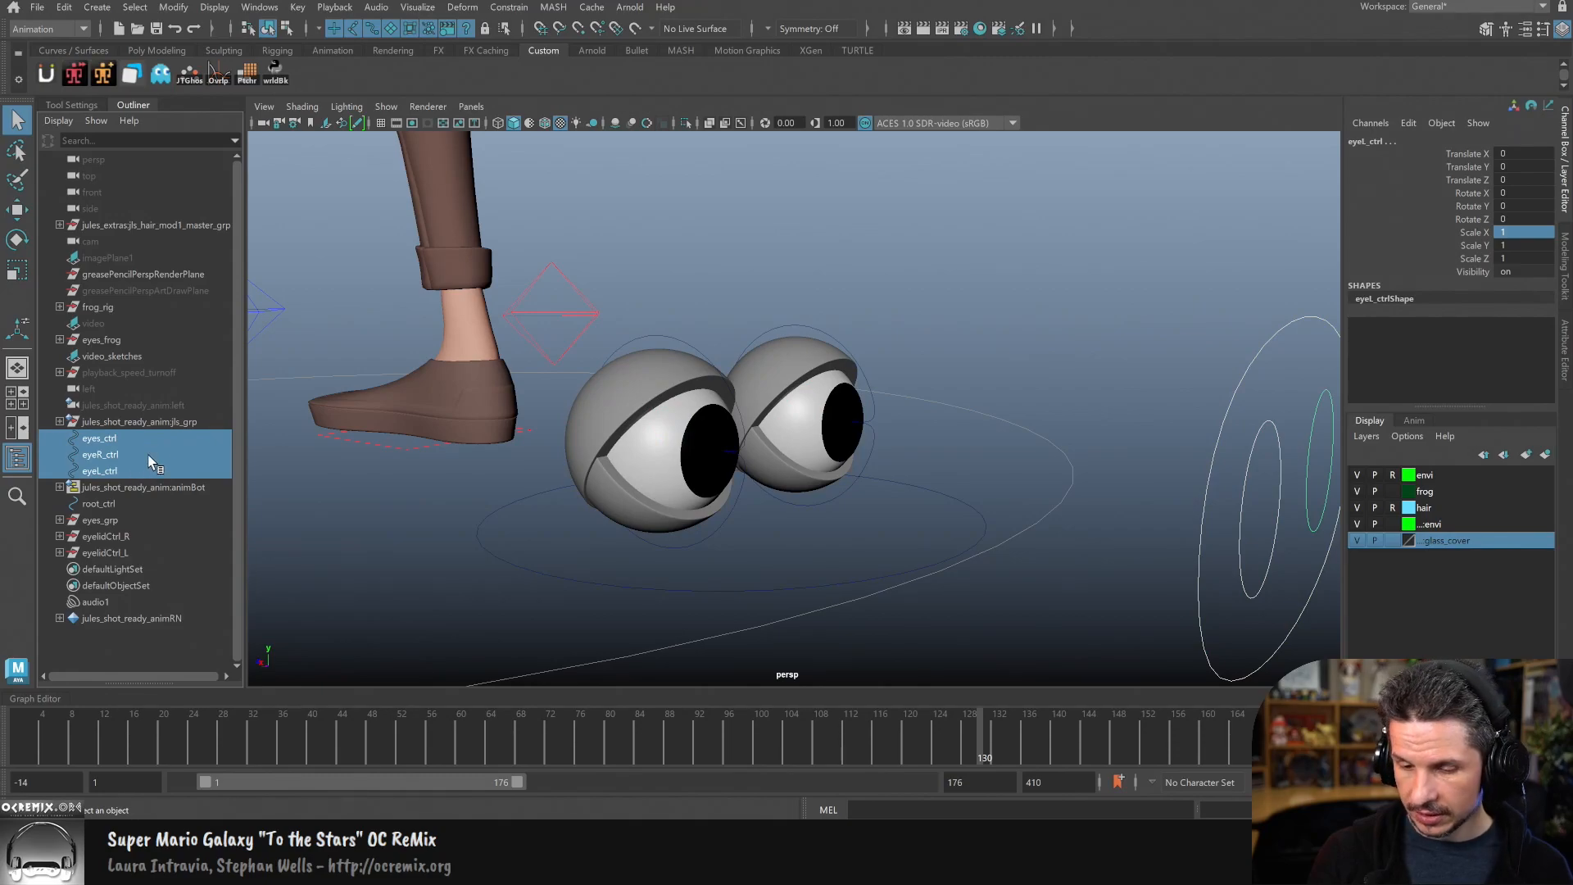
{"action": "left_click", "coordinate": [130, 502]}
{"action": "left_click", "coordinate": [130, 441]}
{"action": "left_click", "coordinate": [126, 469], "text": "shift"}
{"action": "left_click", "coordinate": [105, 535], "text": "ctrl"}
{"action": "left_click", "coordinate": [104, 552], "text": "ctrl"}
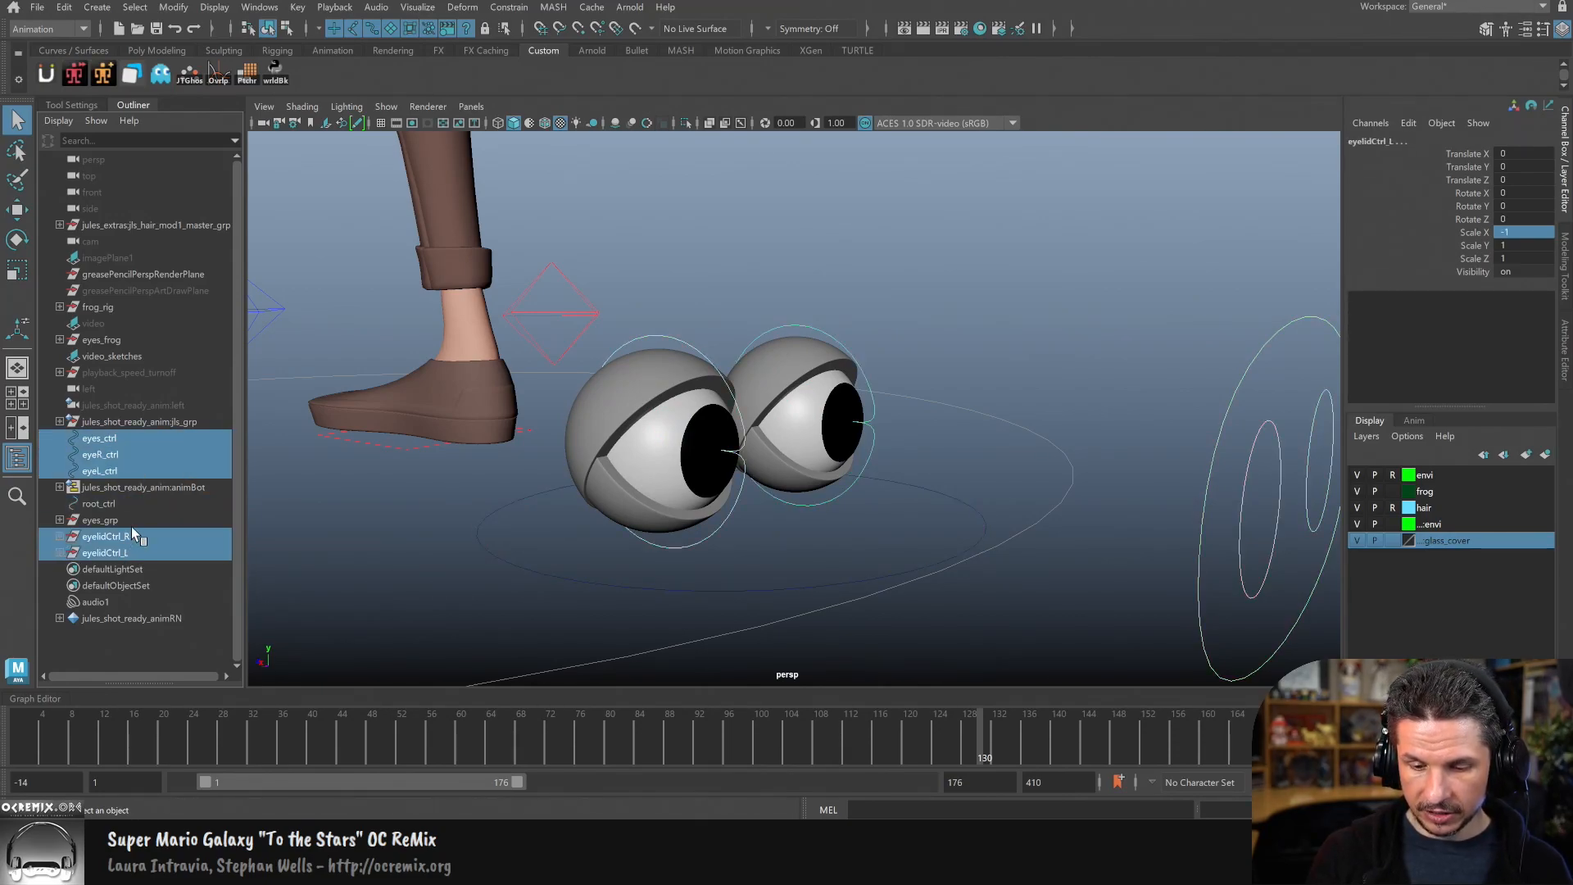
{"action": "left_click", "coordinate": [100, 503], "text": "ctrl"}
{"action": "key", "text": "ctrl+g"}
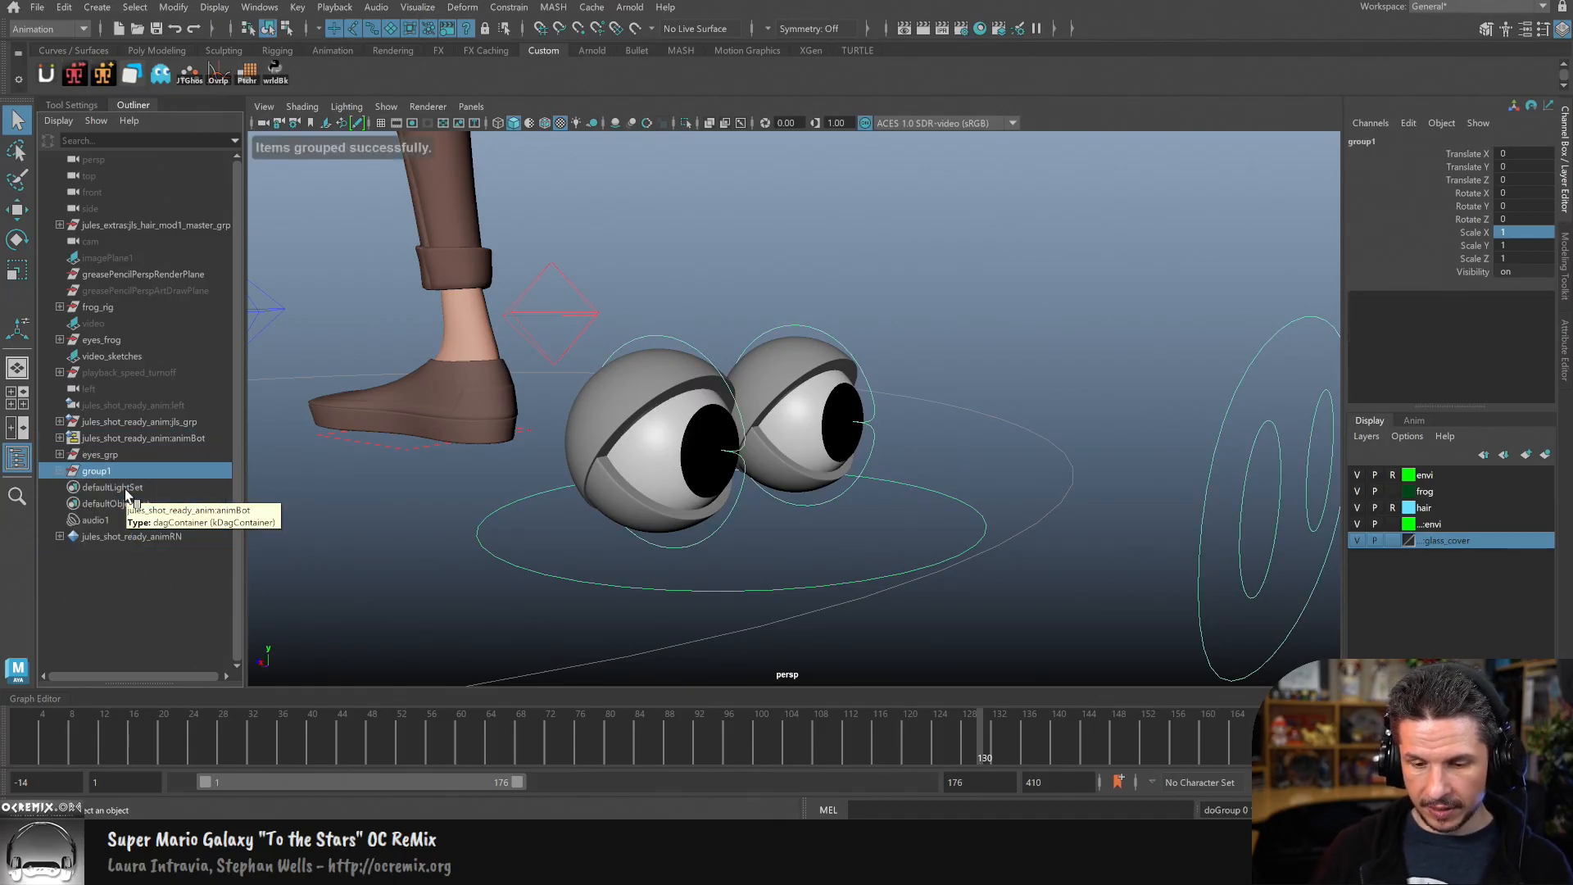
{"action": "double_click", "coordinate": [98, 470]}
{"action": "type", "text": "eye"}
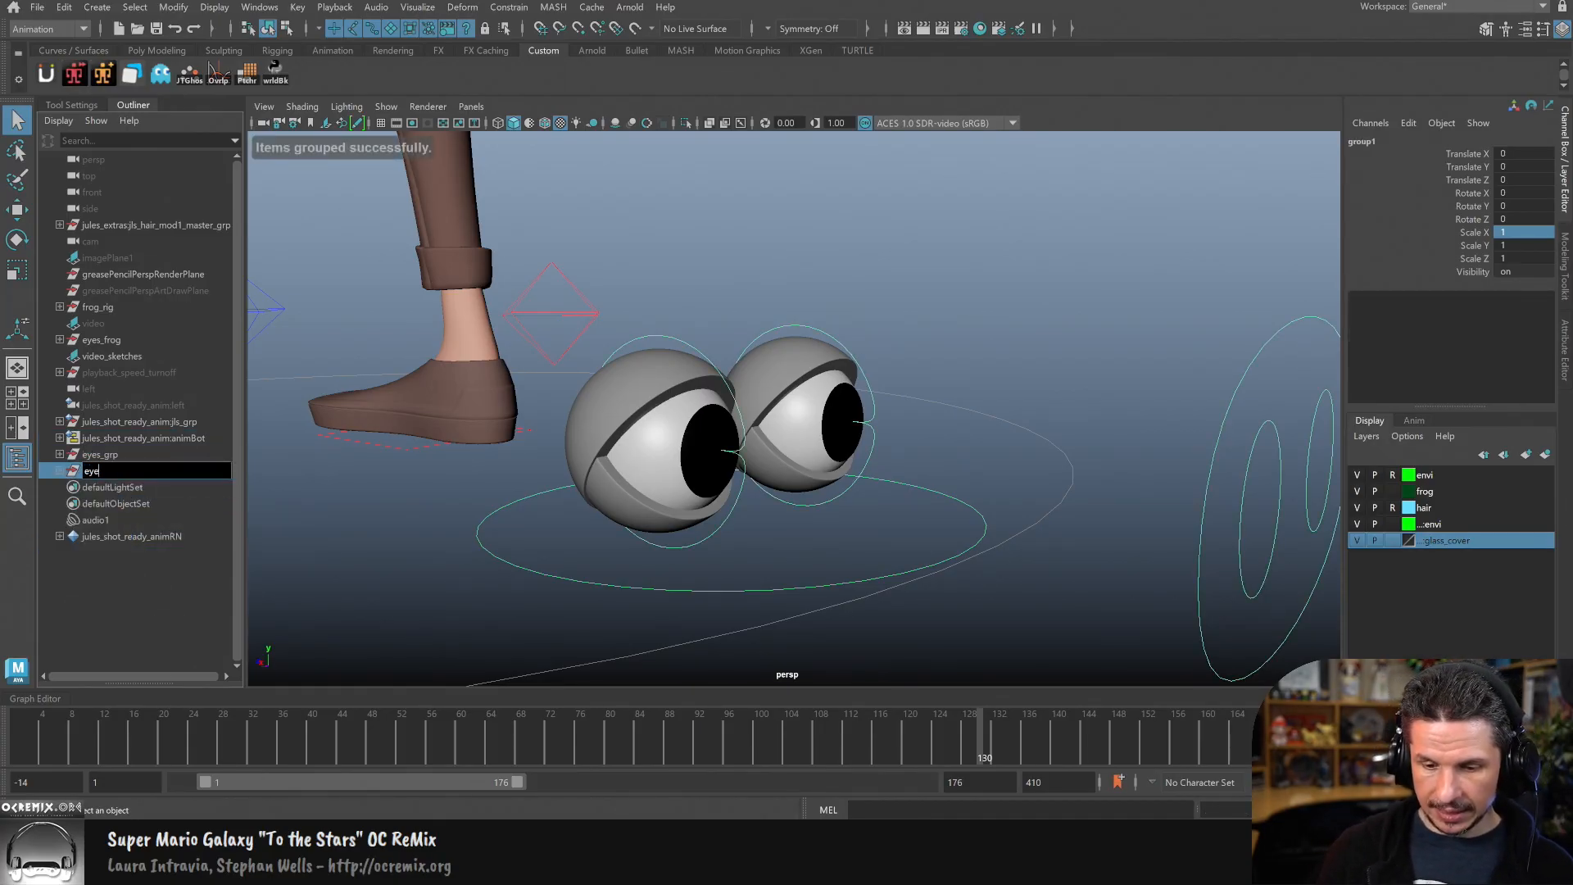
{"action": "type", "text": "y_ctrls"}
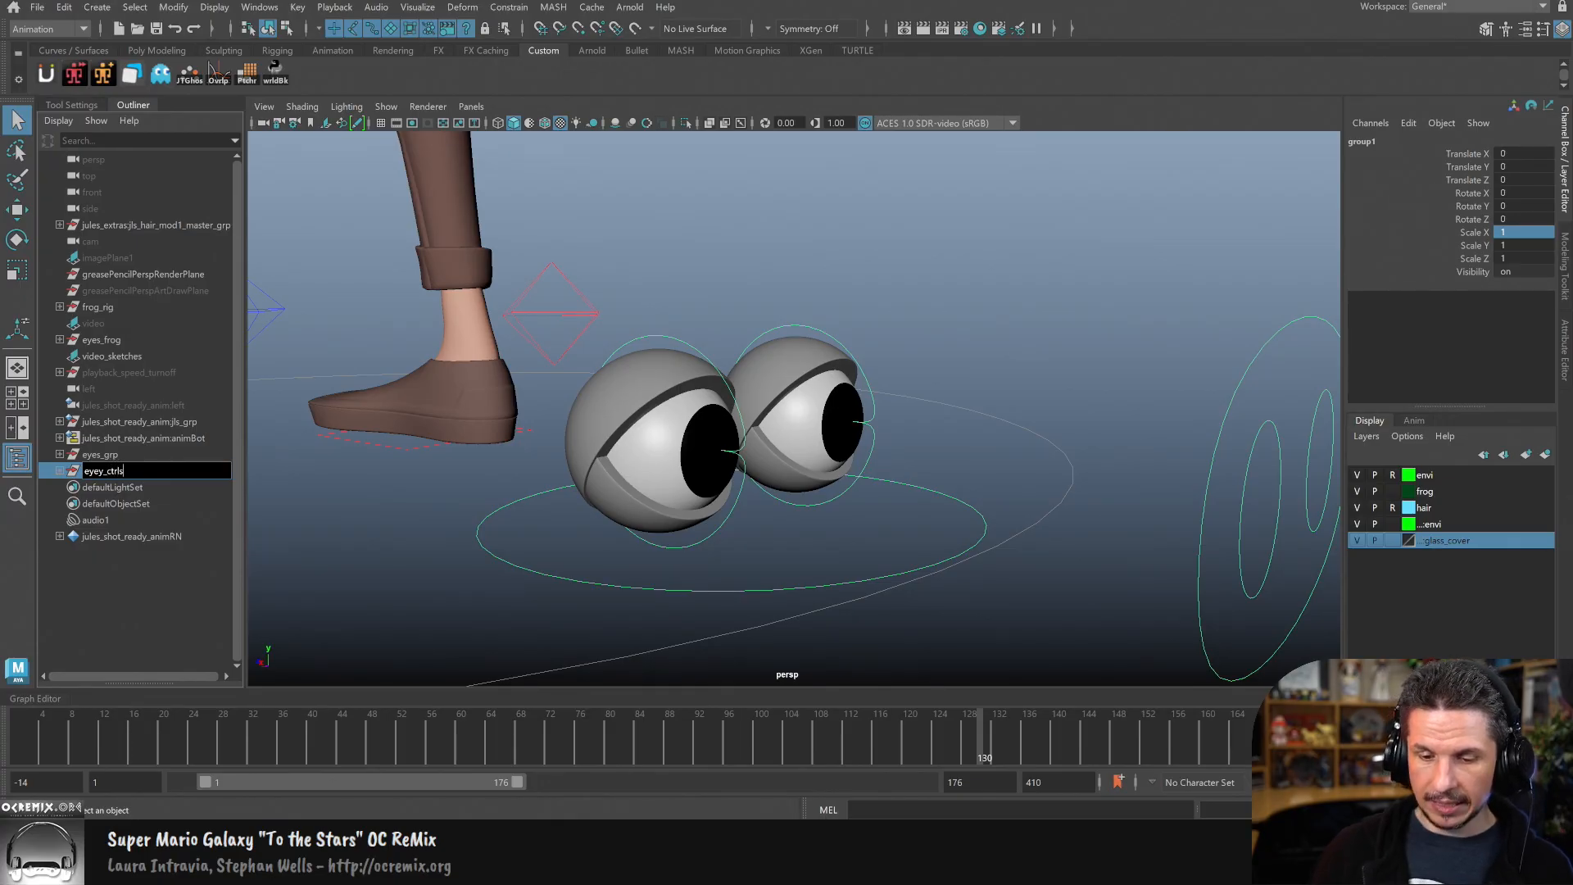
{"action": "key", "text": "Return"}
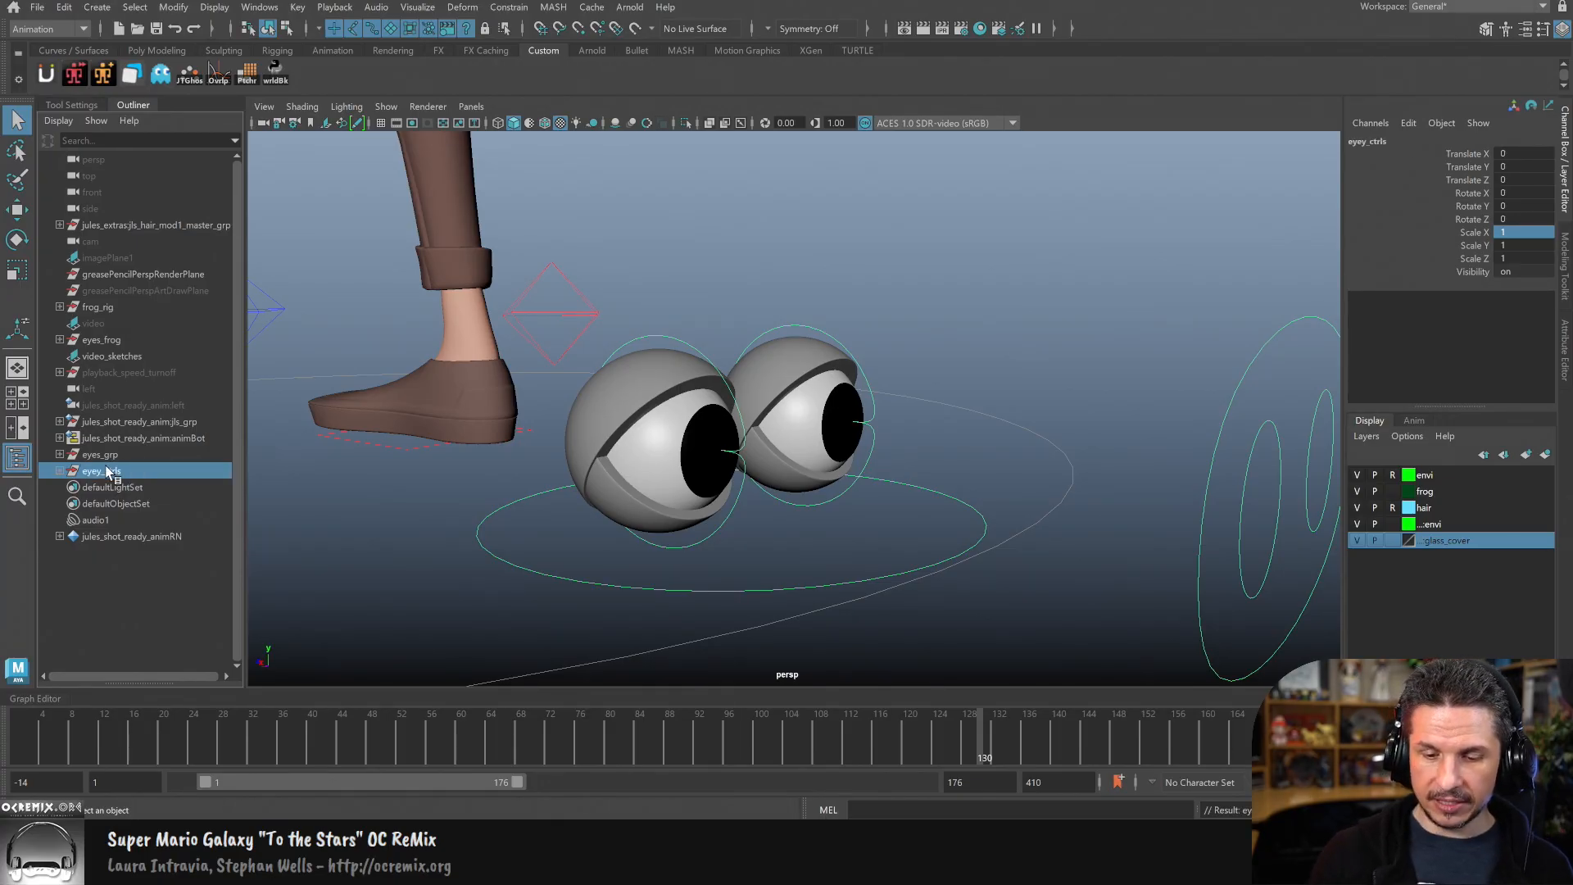
Step: Expand eyey_ctrls and eyes_grp, then test moving eyeR_ctrl and undo the move
{"action": "left_click", "coordinate": [60, 472]}
{"action": "left_click", "coordinate": [60, 454]}
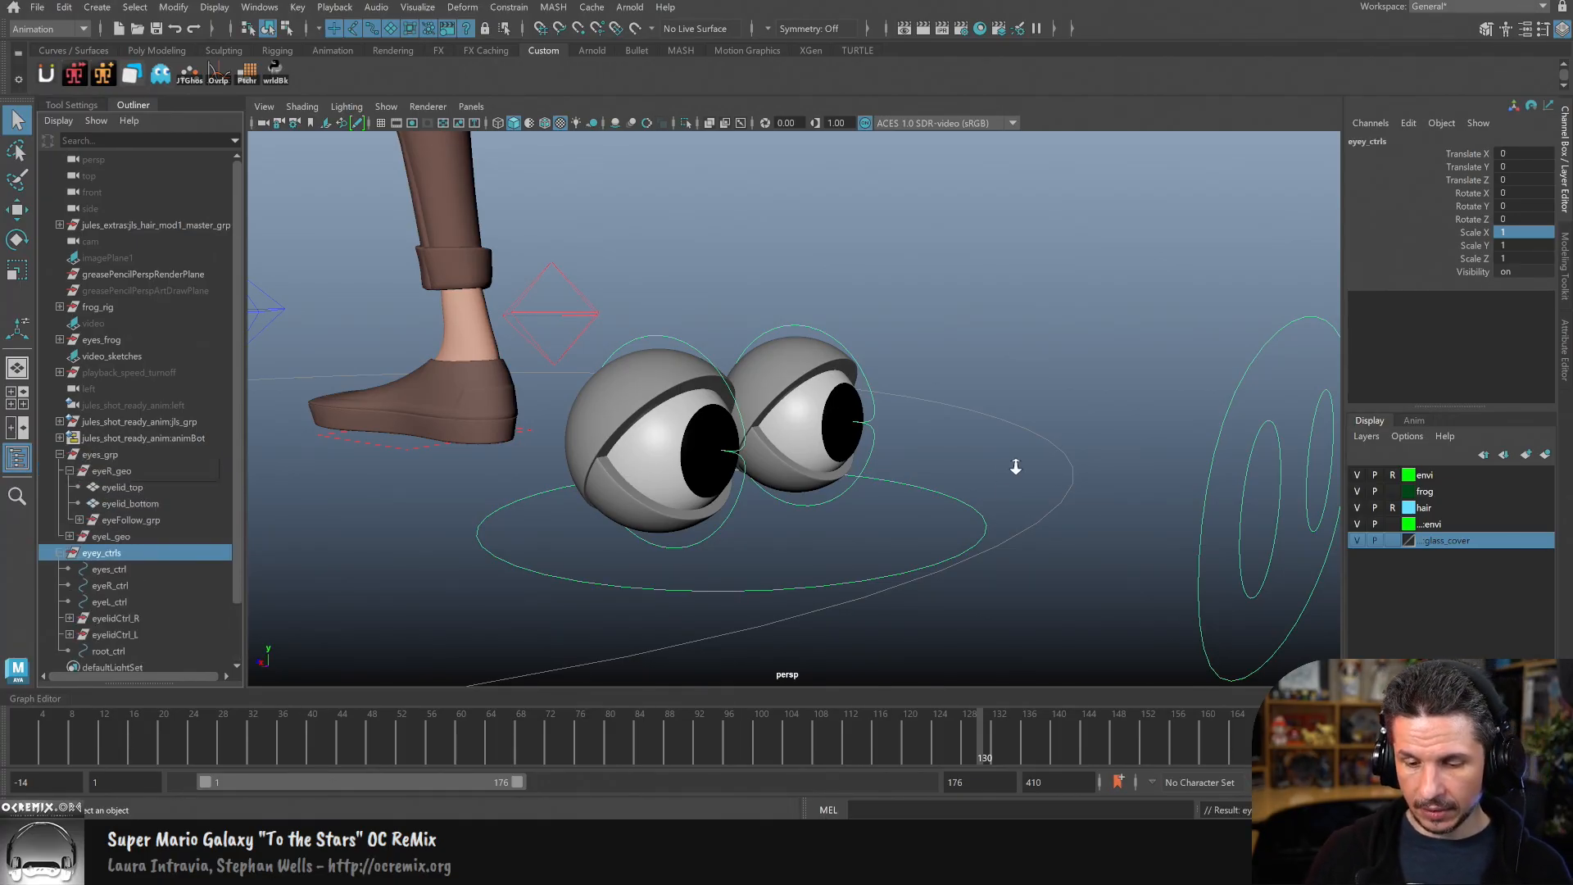
{"action": "right_click_drag", "start_coordinate": [1024, 460], "coordinate": [872, 500], "text": "alt"}
{"action": "middle_click_drag", "start_coordinate": [871, 500], "coordinate": [864, 450], "text": "alt"}
{"action": "left_click_drag", "start_coordinate": [864, 450], "coordinate": [883, 501], "text": "alt"}
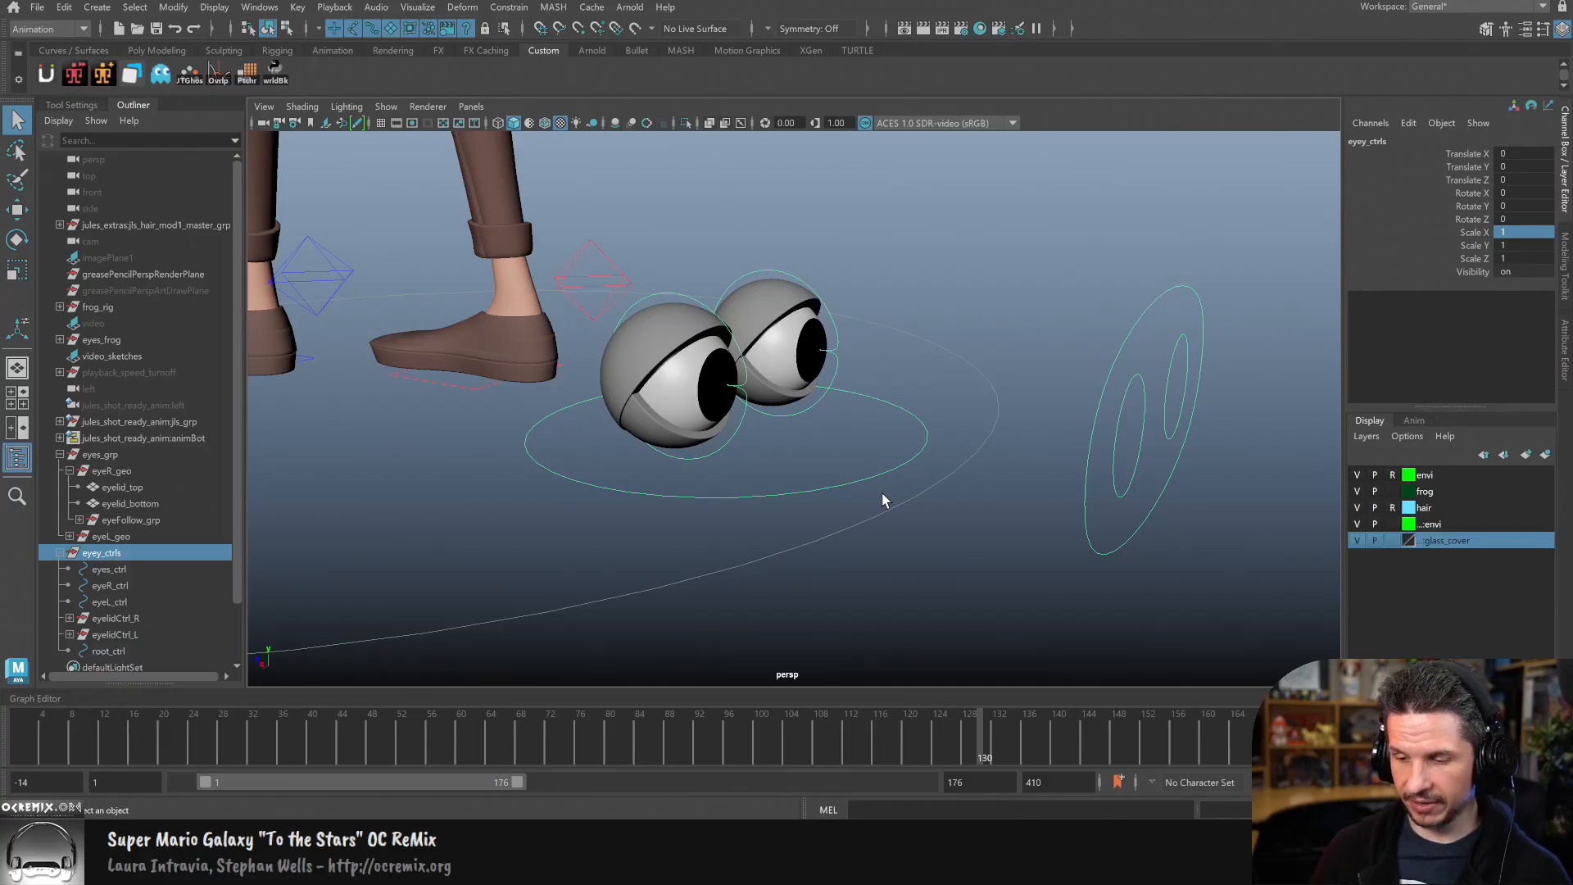
{"action": "left_click", "coordinate": [1117, 459]}
{"action": "key", "text": "w"}
{"action": "left_click_drag", "start_coordinate": [1117, 449], "coordinate": [1043, 408]}
{"action": "key", "text": "ctrl+z"}
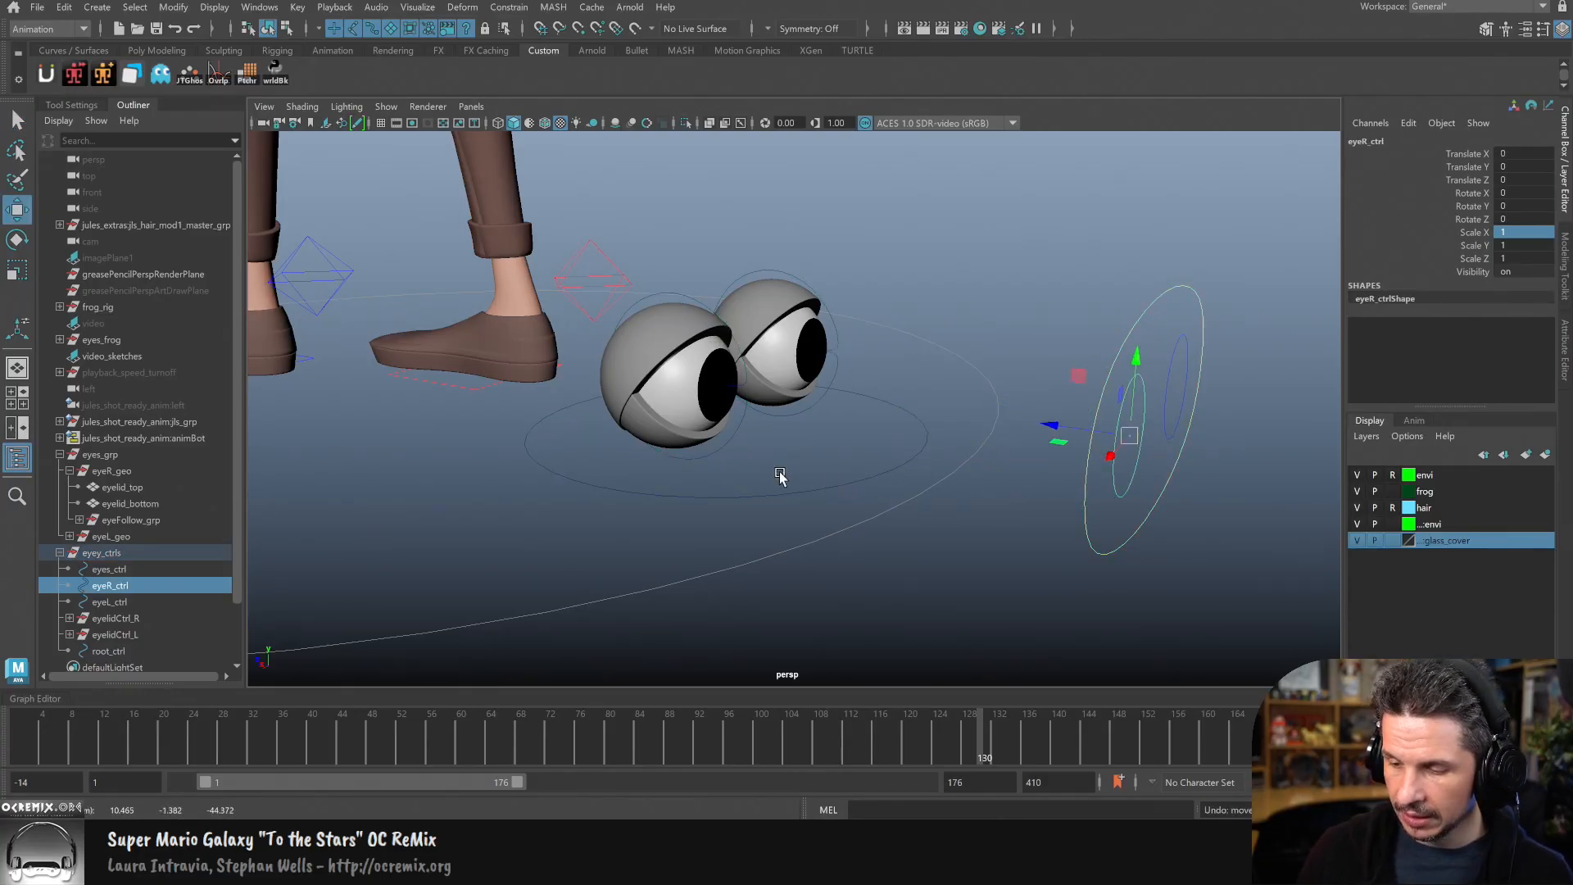
Step: Parent constrain eyes_grp to root_ctrl, selecting root_ctrl as the driver first
{"action": "left_click", "coordinate": [806, 490]}
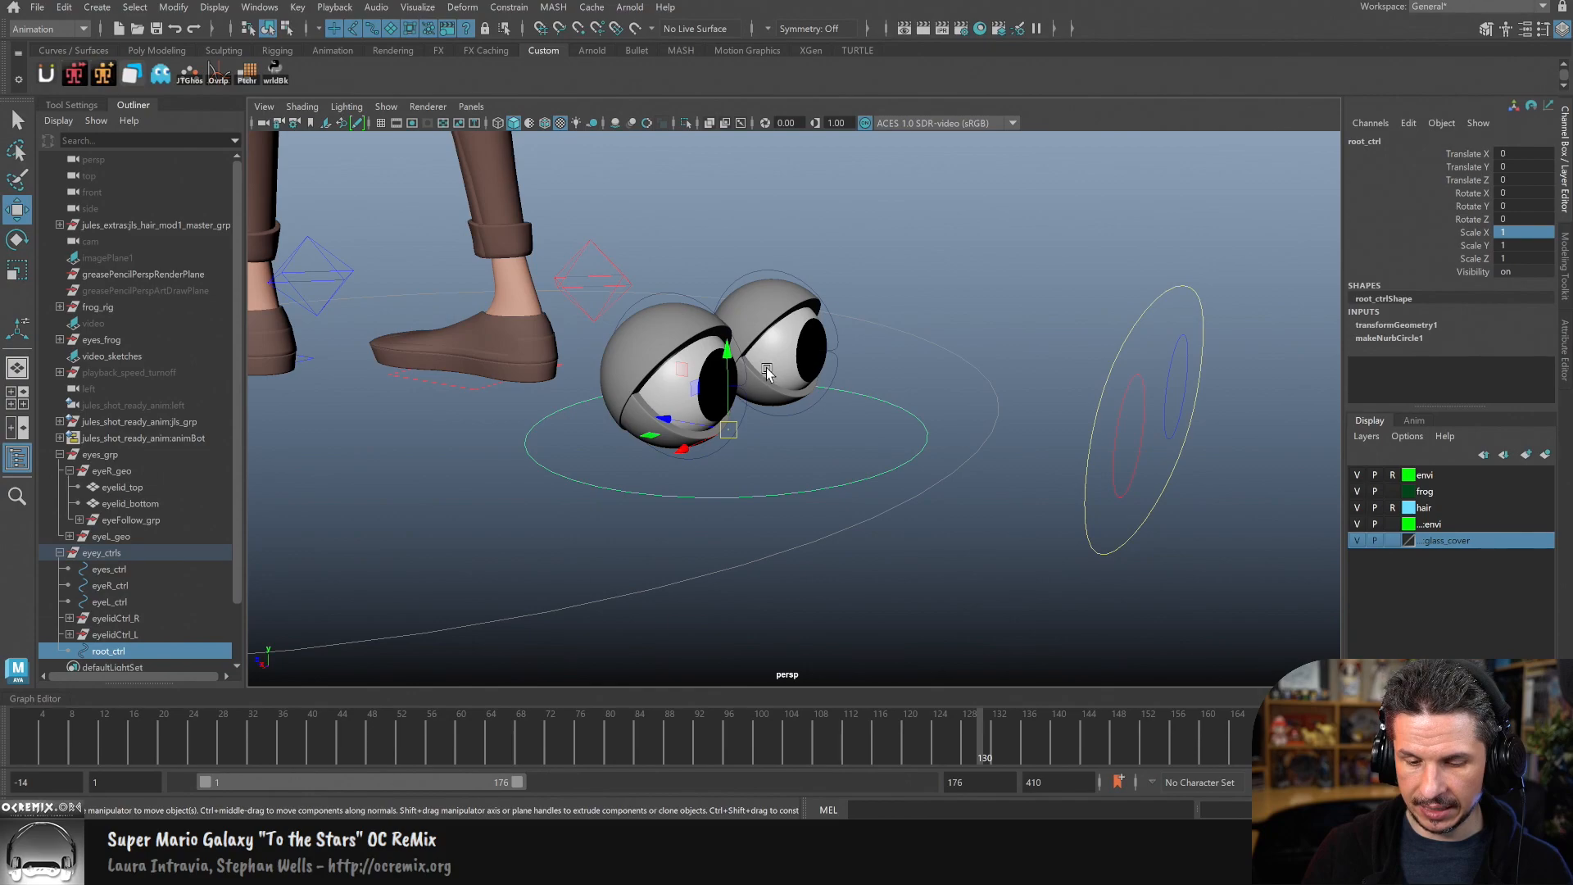
{"action": "middle_click_drag", "start_coordinate": [748, 414], "coordinate": [791, 405], "text": "alt"}
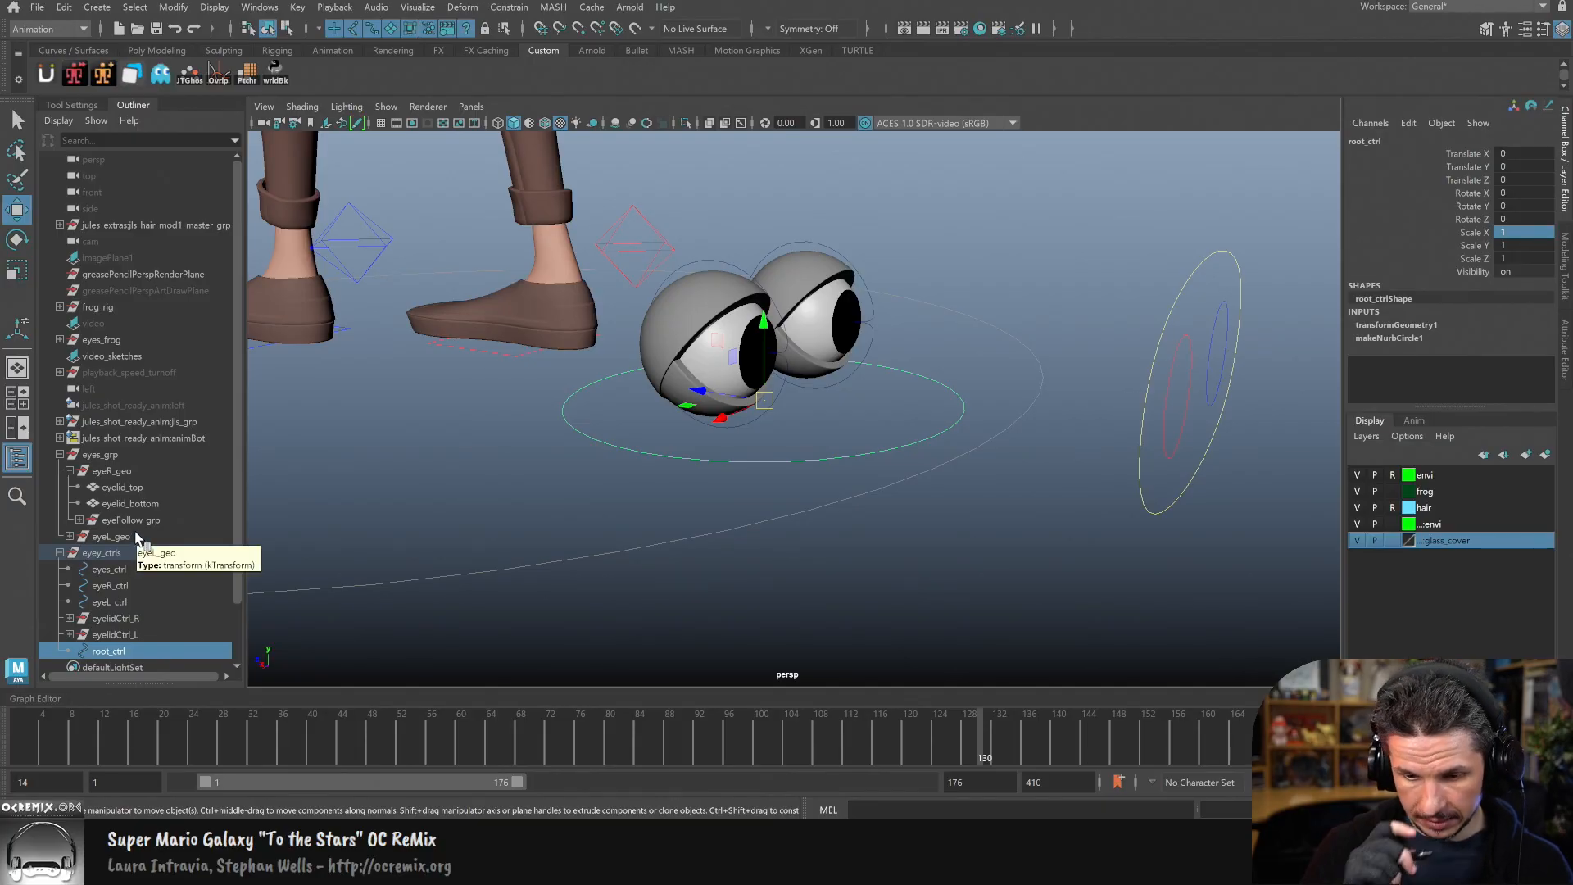
{"action": "left_click", "coordinate": [117, 455], "text": "ctrl"}
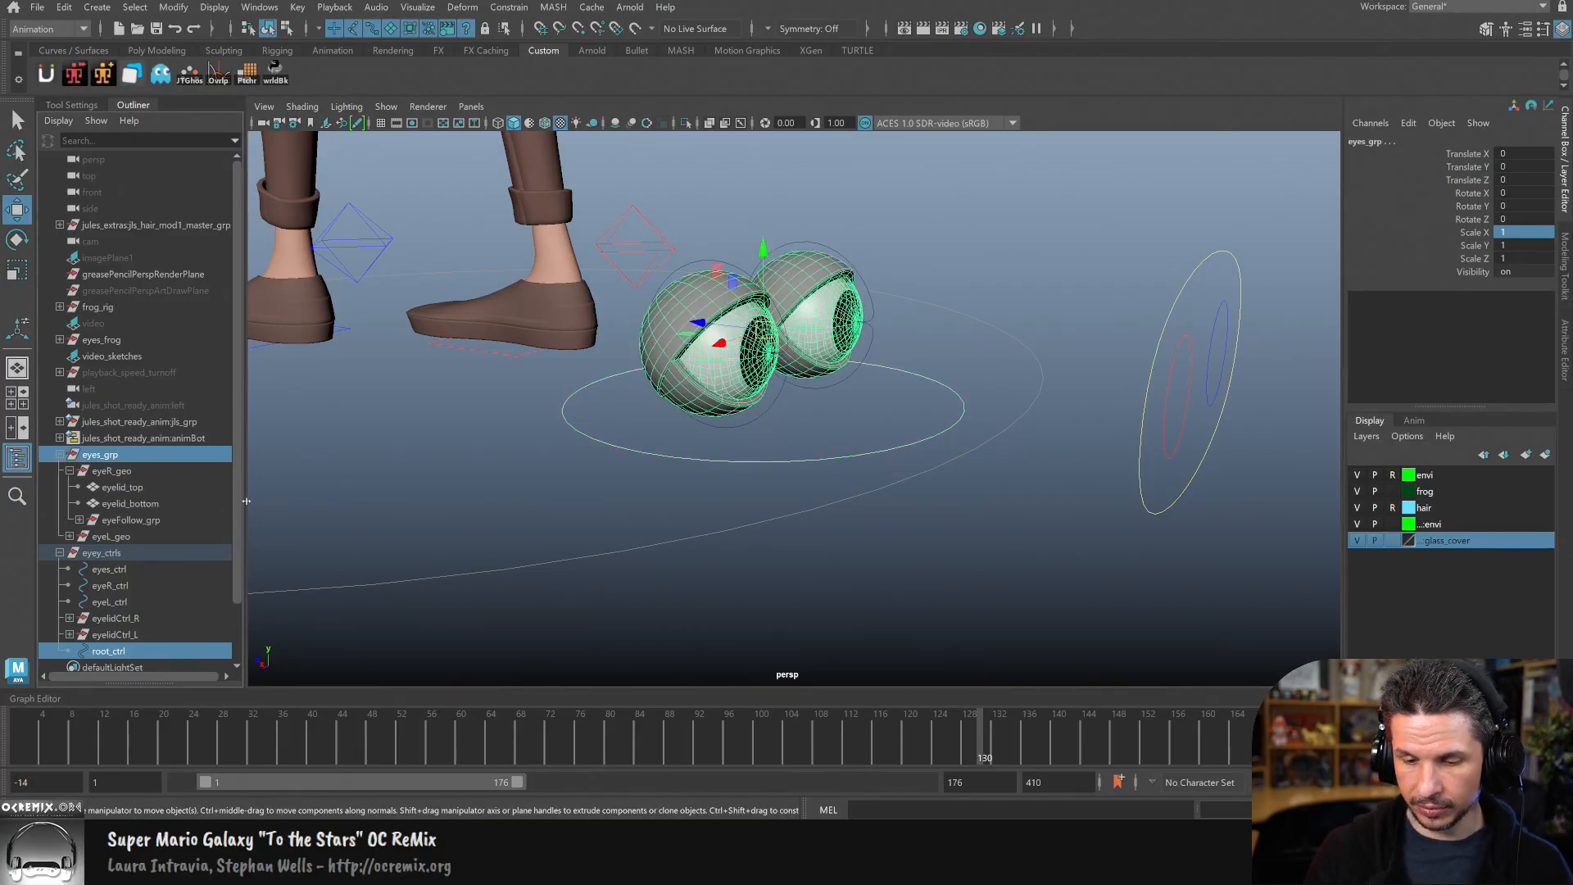
{"action": "left_click", "coordinate": [509, 8]}
{"action": "left_click", "coordinate": [564, 51]}
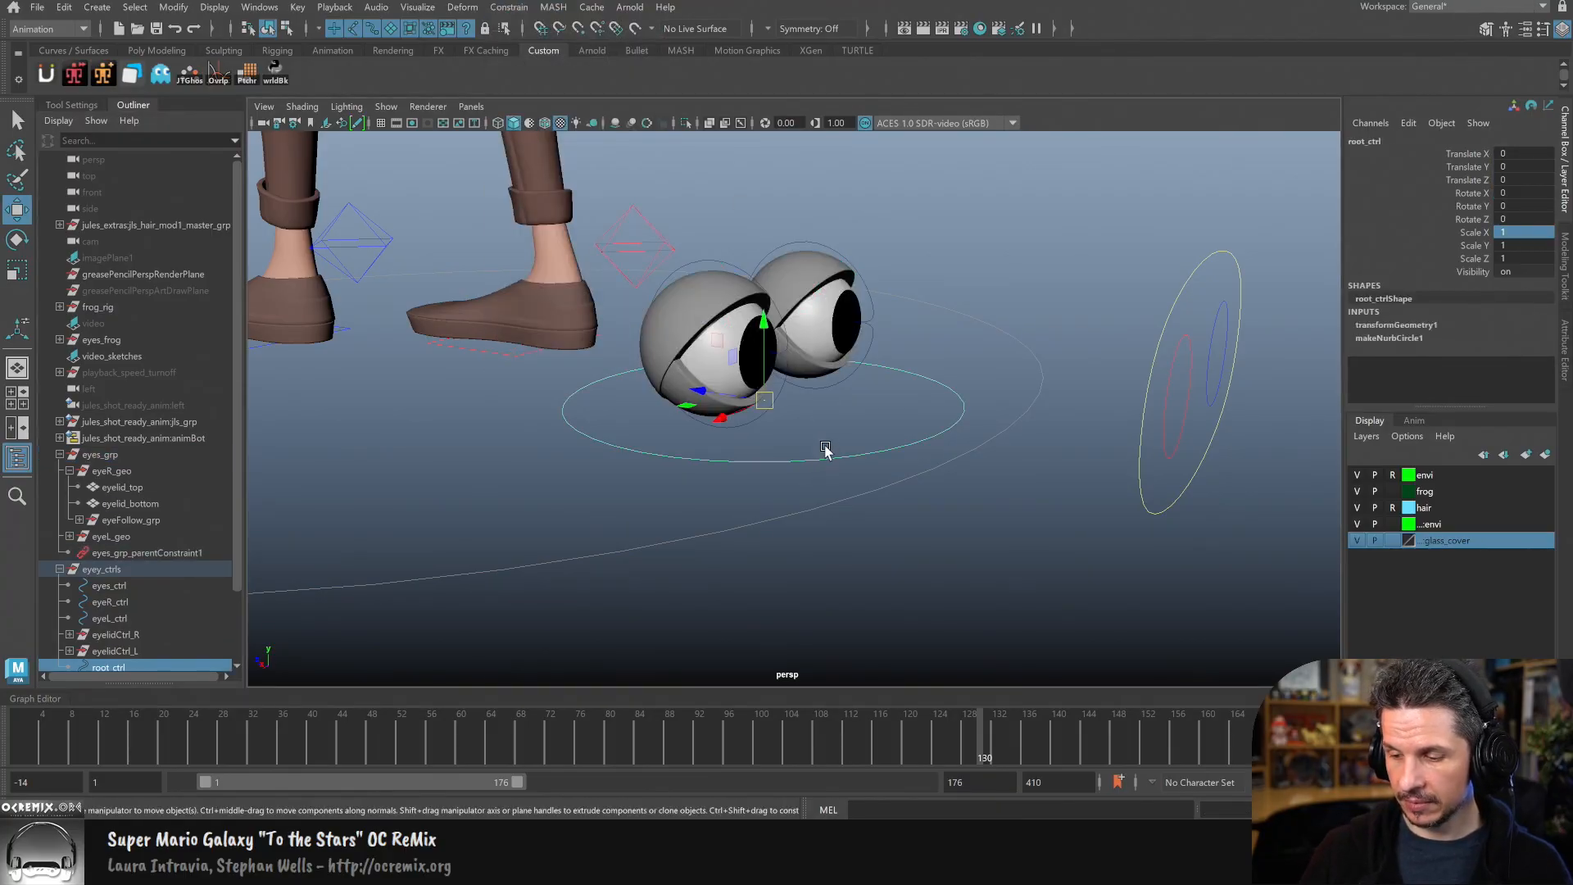
Step: Test the parent constraint by moving root_ctrl slightly, and undo each move
{"action": "left_click_drag", "start_coordinate": [762, 407], "coordinate": [803, 385]}
{"action": "key", "text": "ctrl+z"}
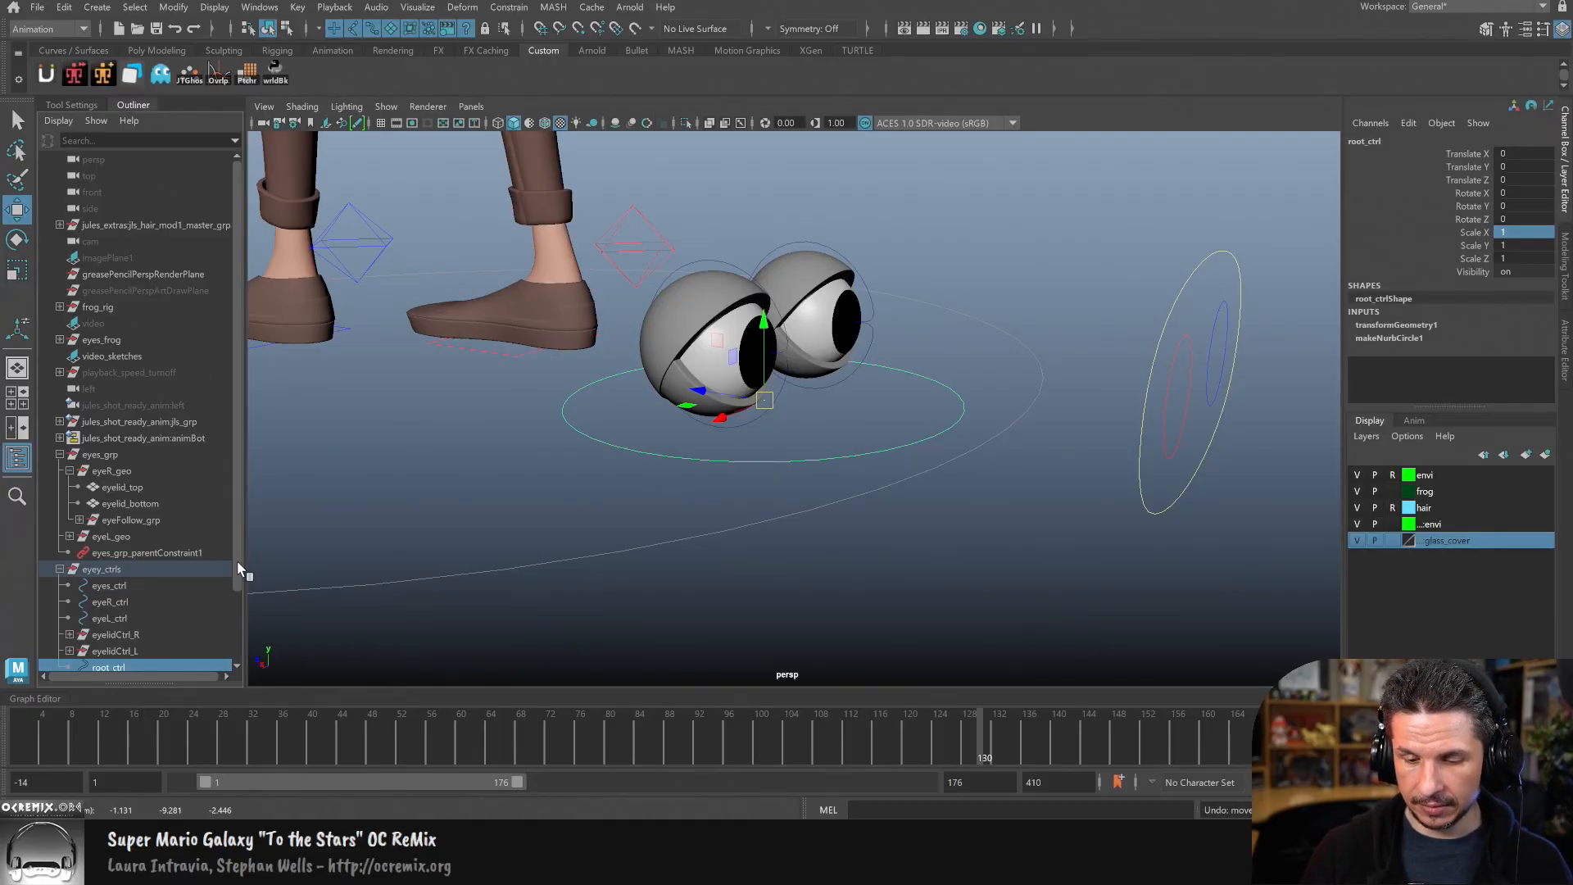
{"action": "scroll", "coordinate": [233, 603], "scroll_direction": "down", "scroll_amount": 2}
{"action": "mouse_move", "coordinate": [764, 400]}
{"action": "left_mouse_down"}
{"action": "mouse_move", "coordinate": [850, 408]}
{"action": "mouse_move", "coordinate": [783, 399]}
{"action": "left_mouse_up"}
{"action": "key", "text": "ctrl+z"}
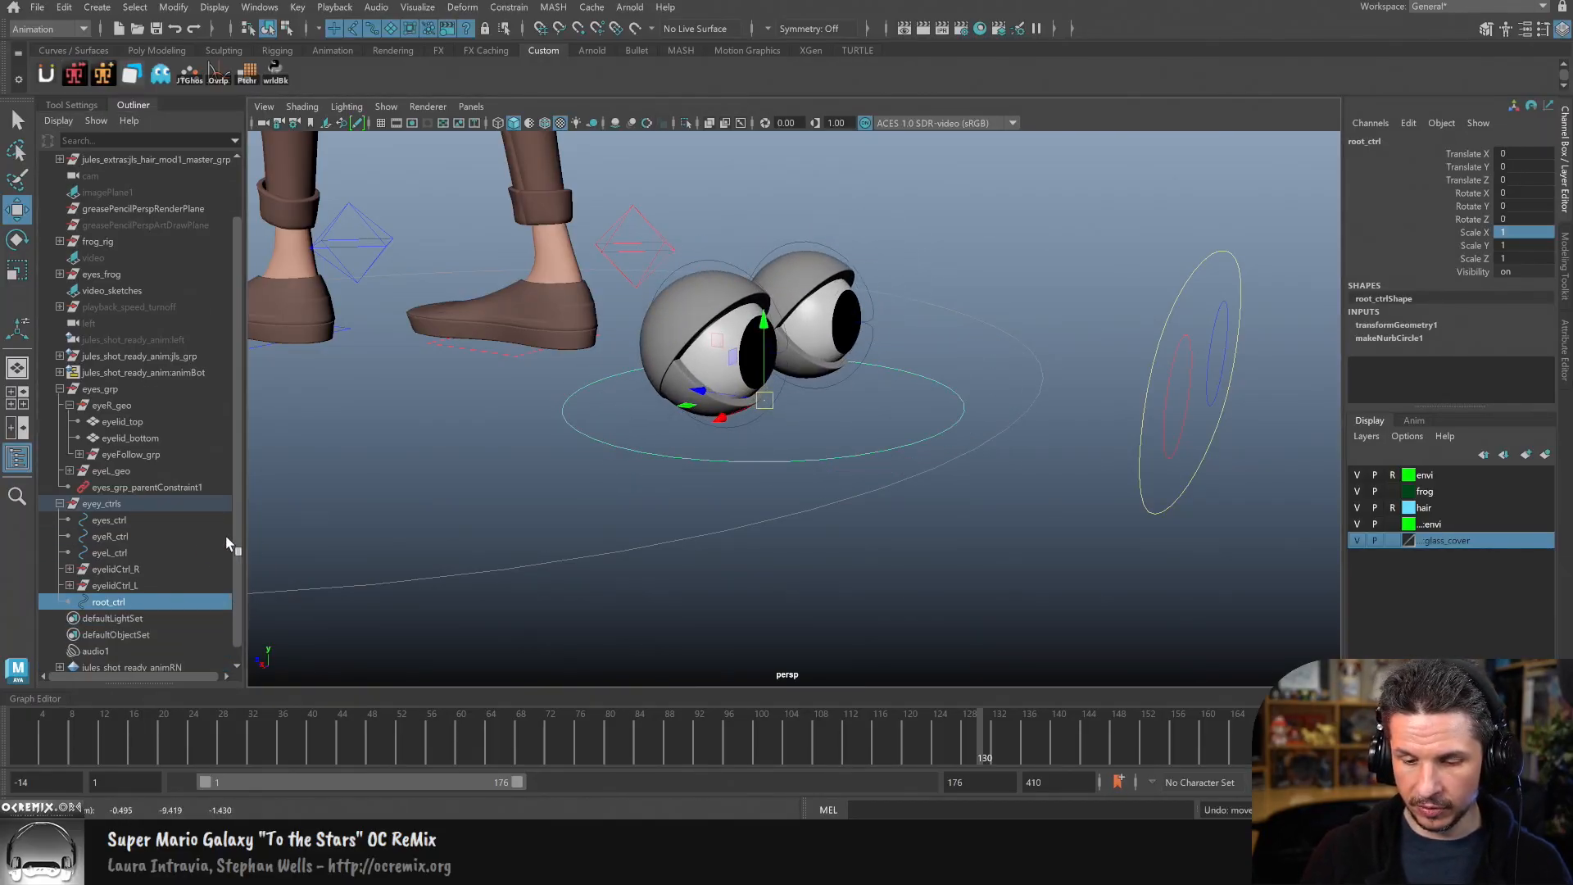
Step: Check the objects inside eyey_ctrls, then test moving the whole group and undo the move
{"action": "left_click", "coordinate": [136, 584]}
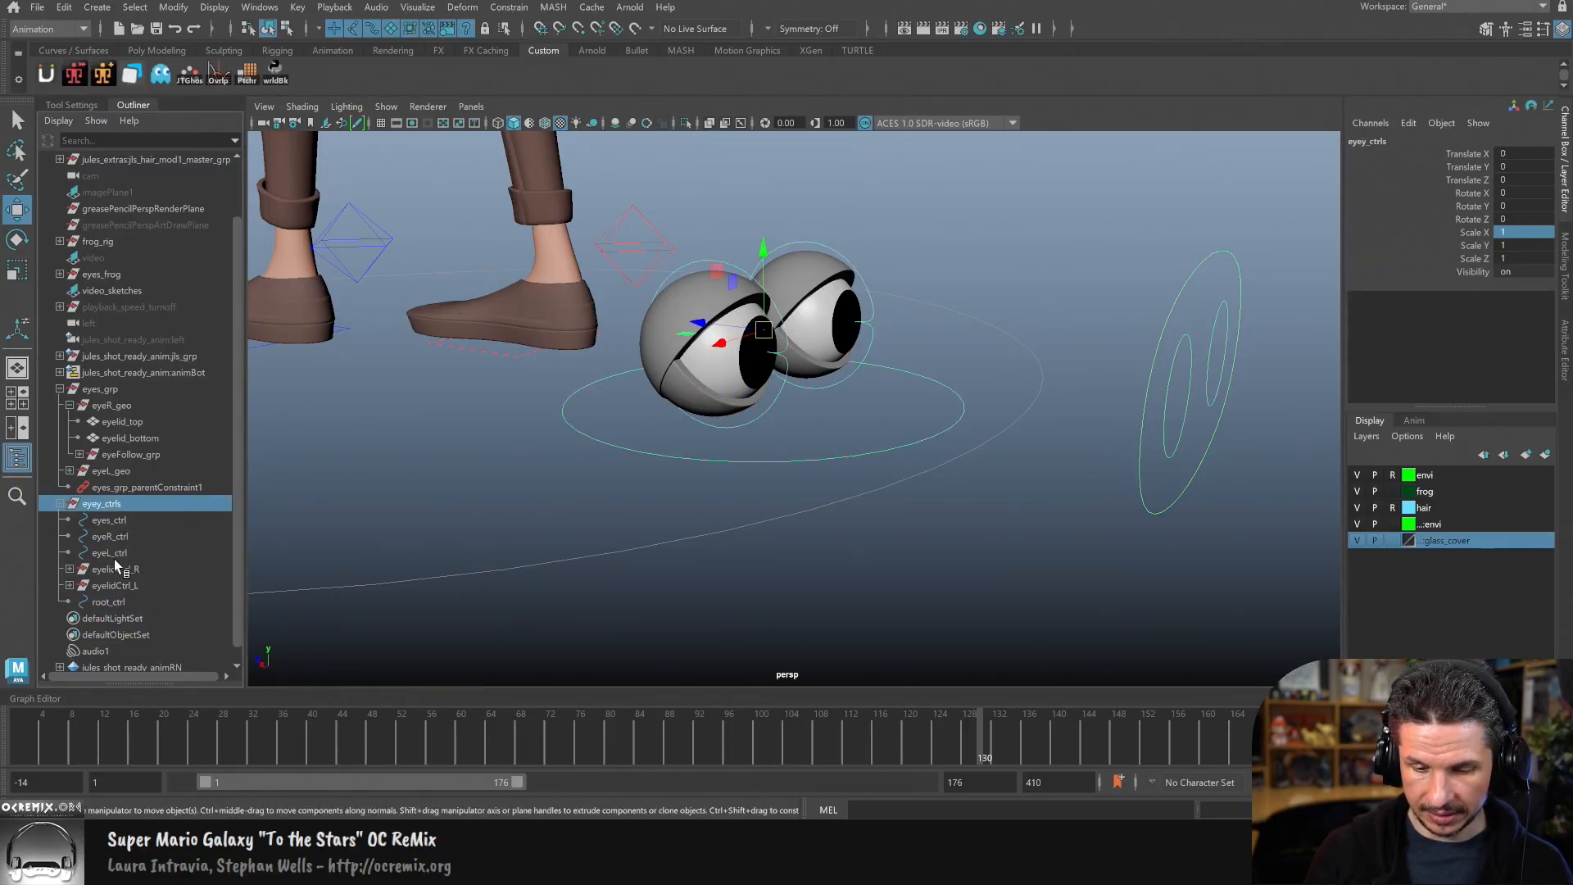
{"action": "left_click", "coordinate": [107, 601]}
{"action": "left_click", "coordinate": [125, 521]}
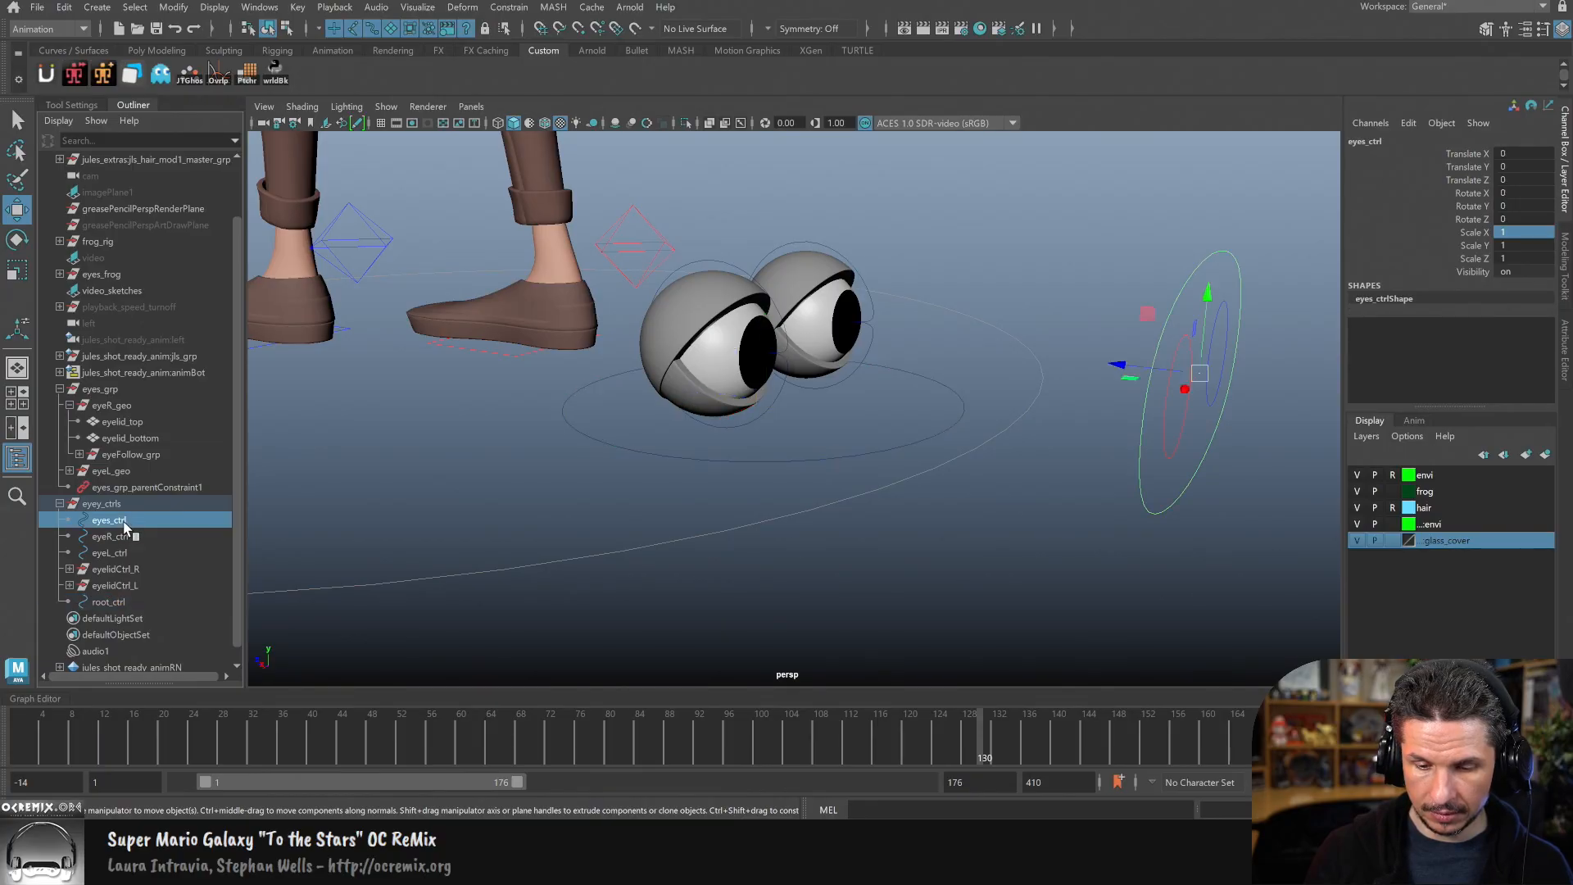
{"action": "left_click", "coordinate": [122, 506]}
{"action": "left_click", "coordinate": [129, 520]}
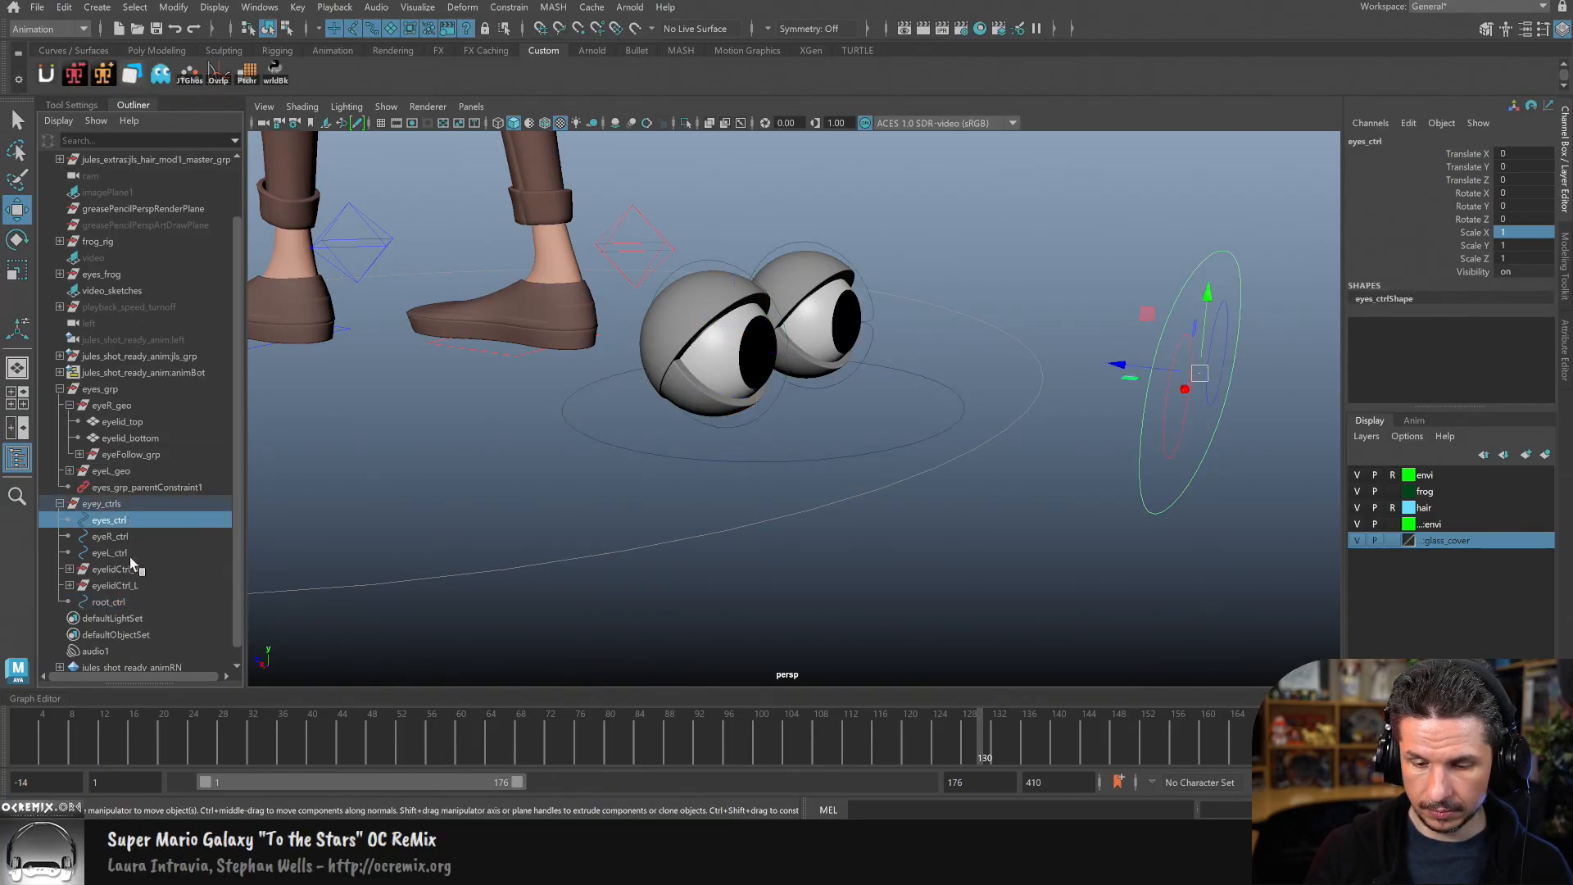
{"action": "key", "text": "ctrl+z"}
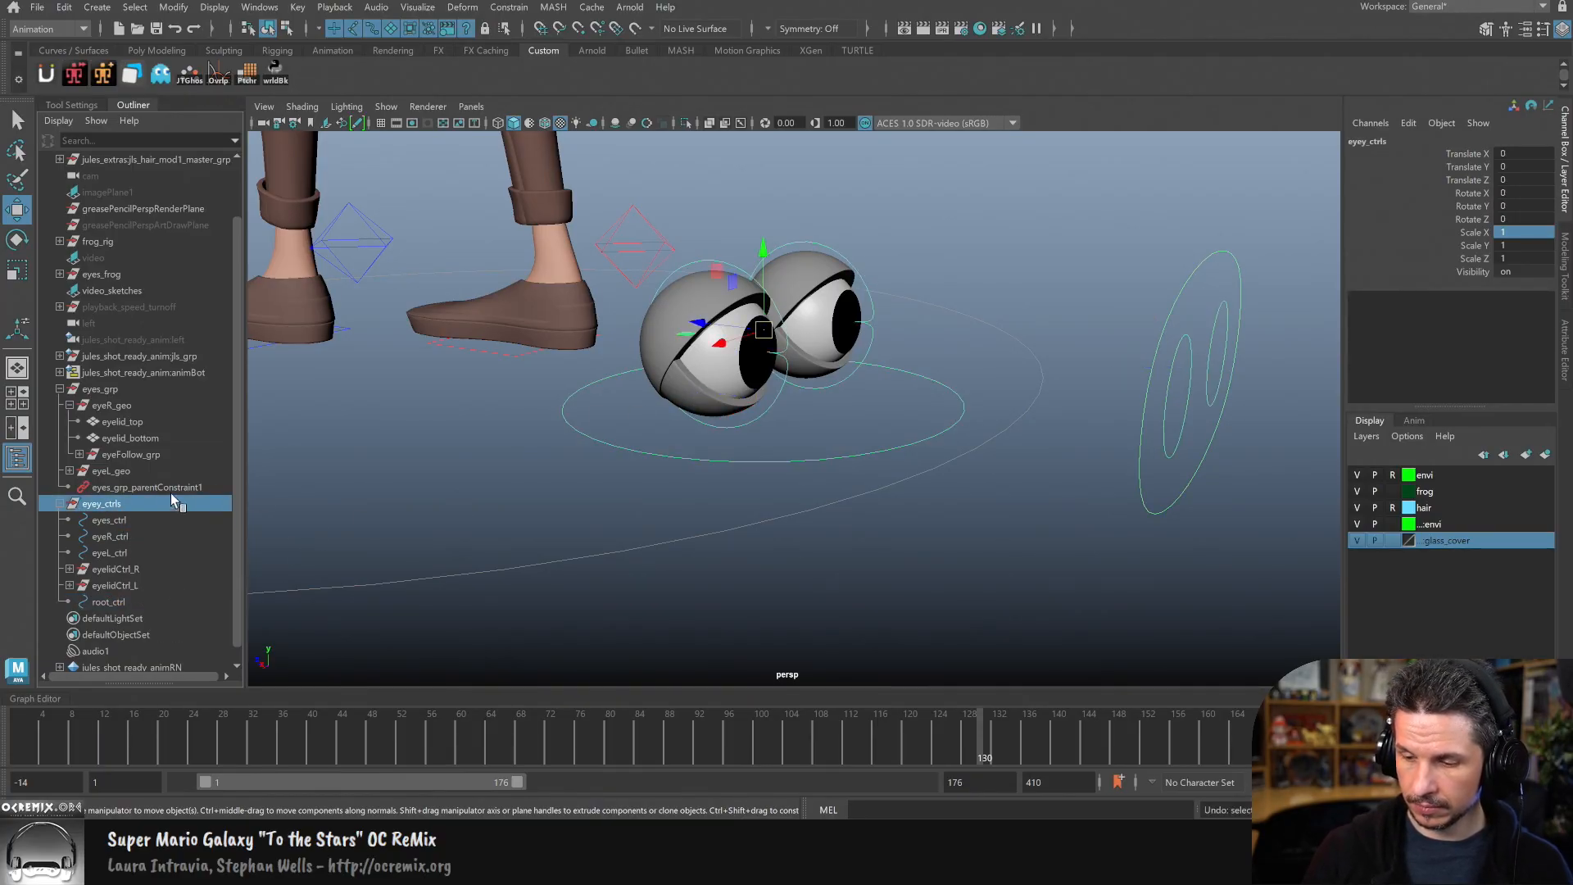
{"action": "left_click_drag", "start_coordinate": [765, 330], "coordinate": [826, 311]}
{"action": "key", "text": "ctrl+z"}
Step: Test raising root_ctrl well above the ground and shifting it around, and undo all of the moves
{"action": "left_click", "coordinate": [705, 459]}
{"action": "left_click_drag", "start_coordinate": [764, 401], "coordinate": [750, 266]}
{"action": "left_click_drag", "start_coordinate": [902, 365], "coordinate": [842, 370], "text": "alt"}
{"action": "left_click_drag", "start_coordinate": [842, 282], "coordinate": [818, 341]}
{"action": "key", "text": "ctrl+z"}
{"action": "key", "text": "ctrl+z"}
{"action": "key", "text": "ctrl+z"}
{"action": "key", "text": "ctrl+z"}
{"action": "left_click_drag", "start_coordinate": [737, 501], "coordinate": [677, 512], "text": "alt"}
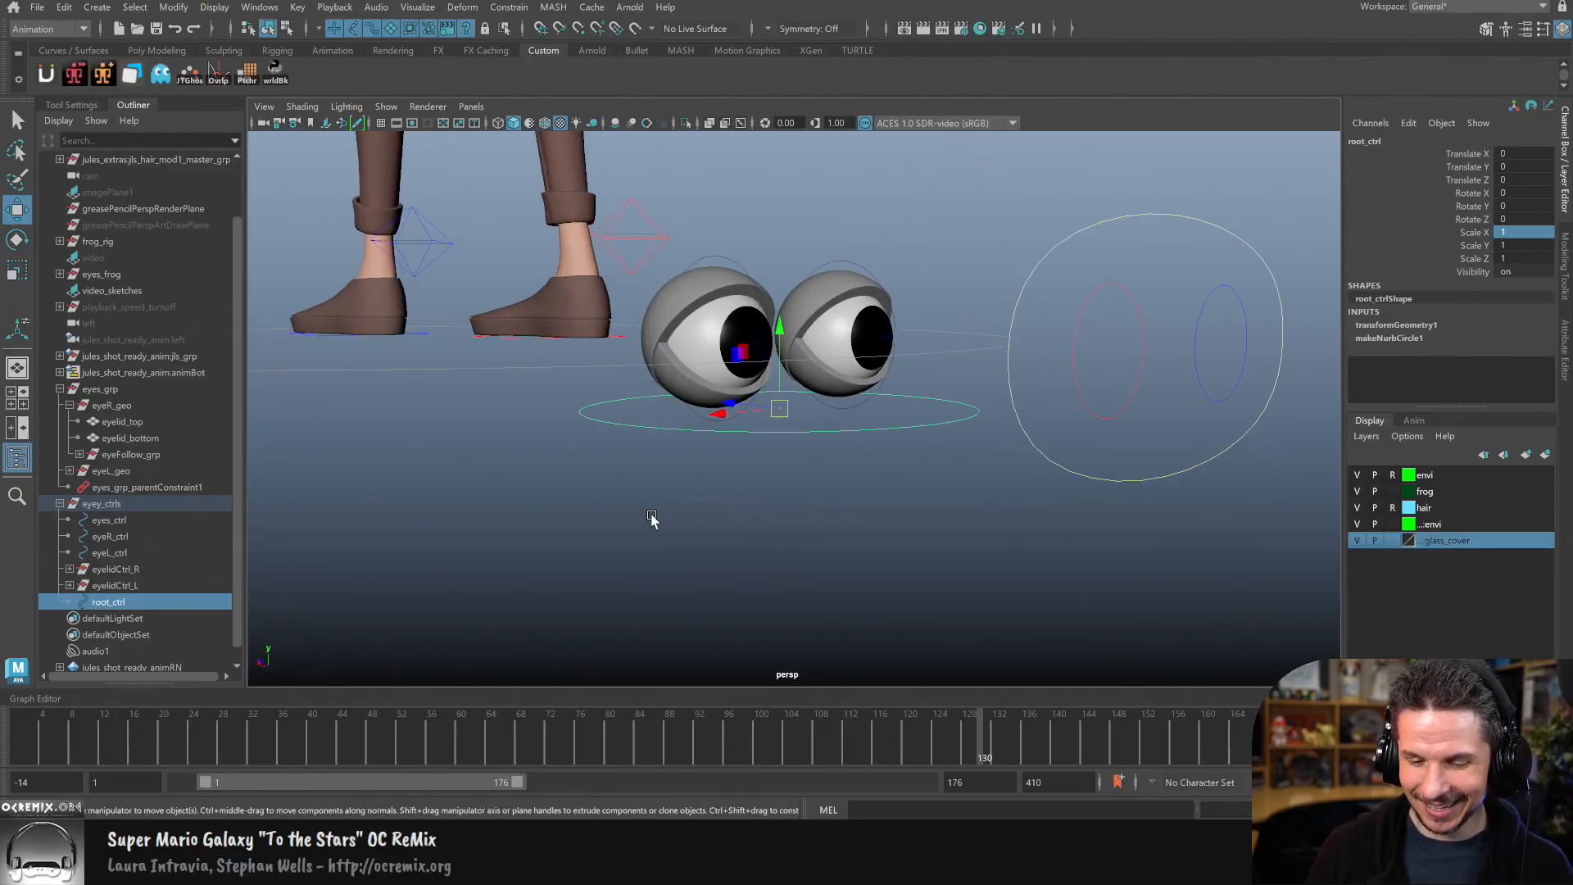
Step: Parent eyes_ctrl, eyeR_ctrl, eyeL_ctrl, eyelidCtrl_R and eyelidCtrl_L under root_ctrl, and expand root_ctrl in the hierarchy
{"action": "left_click", "coordinate": [109, 520]}
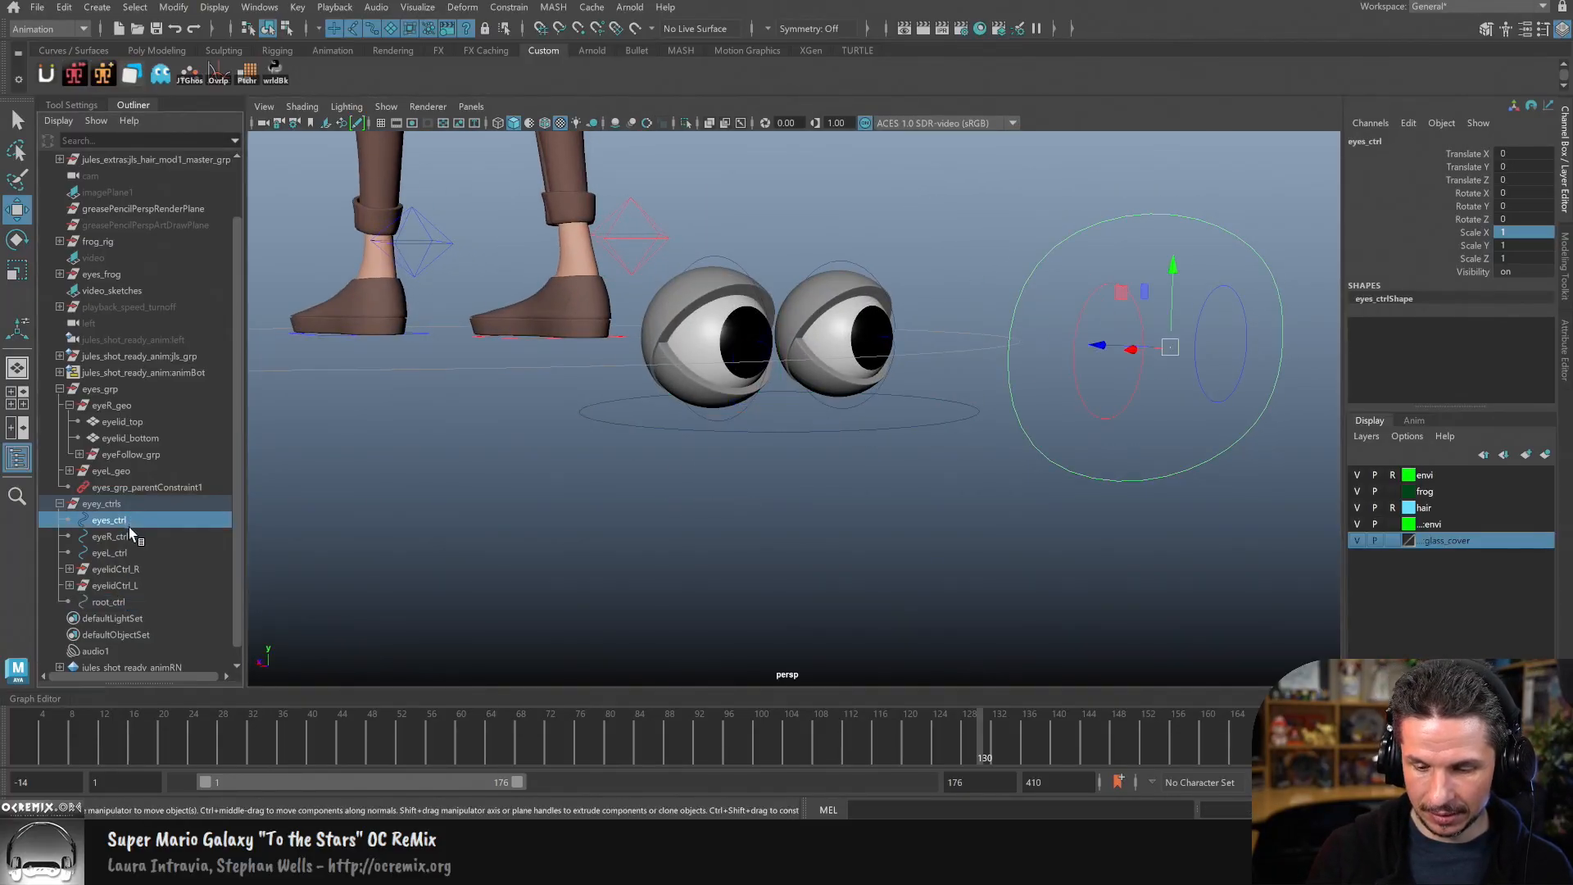
{"action": "left_click", "coordinate": [126, 552], "text": "shift"}
{"action": "left_click", "coordinate": [127, 581], "text": "shift"}
{"action": "middle_click_drag", "start_coordinate": [135, 560], "coordinate": [126, 596]}
{"action": "left_click", "coordinate": [110, 583]}
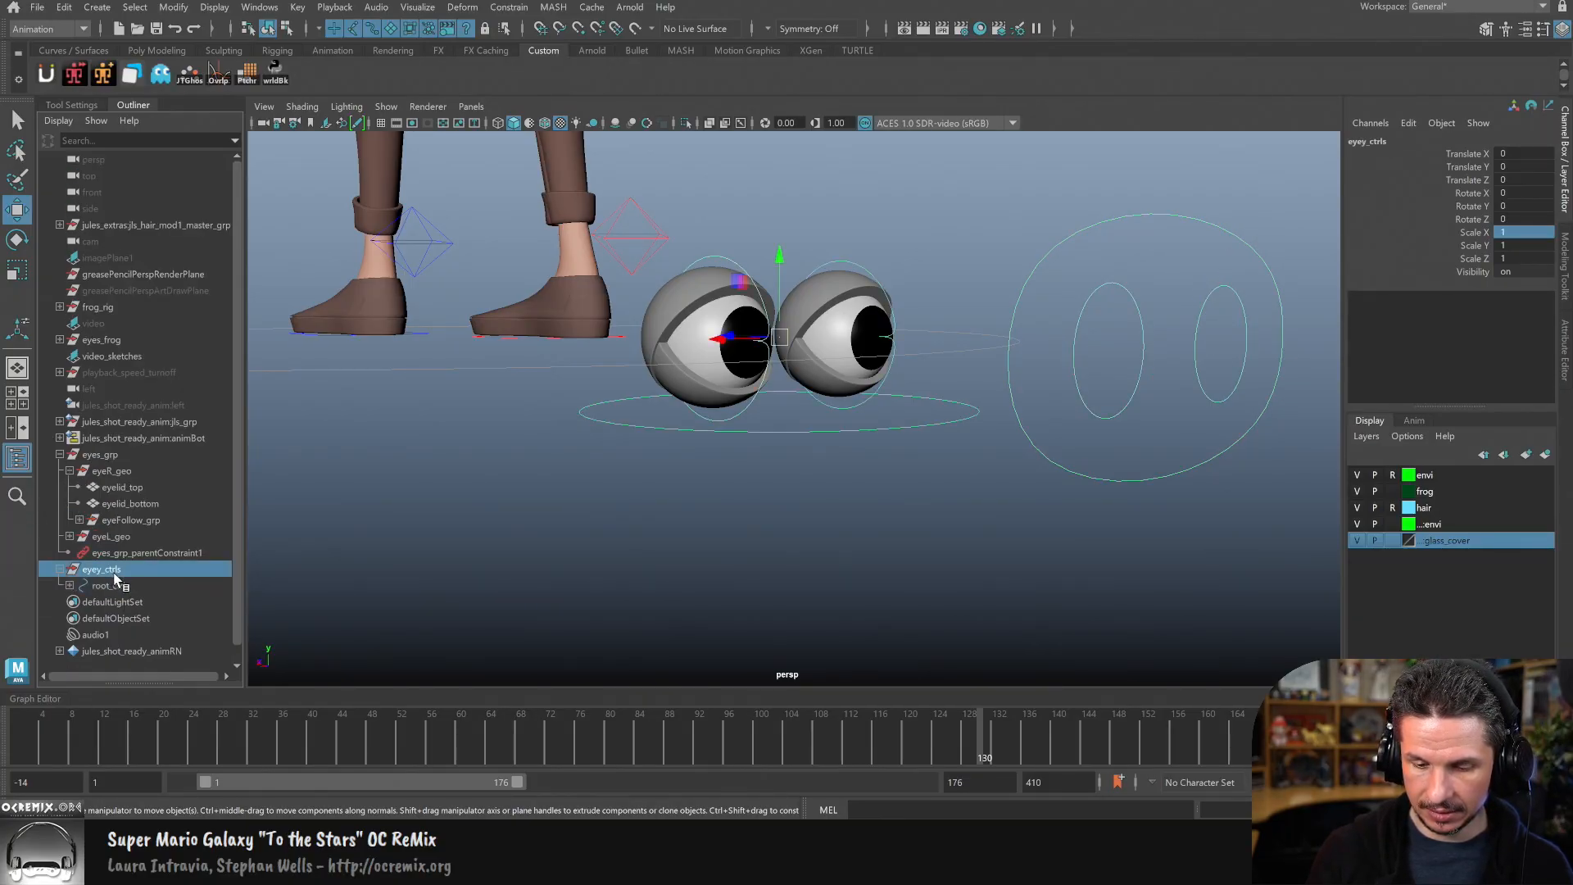
{"action": "left_click", "coordinate": [70, 584]}
Step: Test the new hierarchy by moving root_ctrl and eyes_ctrl, and undo each move
{"action": "left_click_drag", "start_coordinate": [793, 409], "coordinate": [825, 381]}
{"action": "key", "text": "ctrl+z"}
{"action": "left_click_drag", "start_coordinate": [874, 442], "coordinate": [831, 518], "text": "alt"}
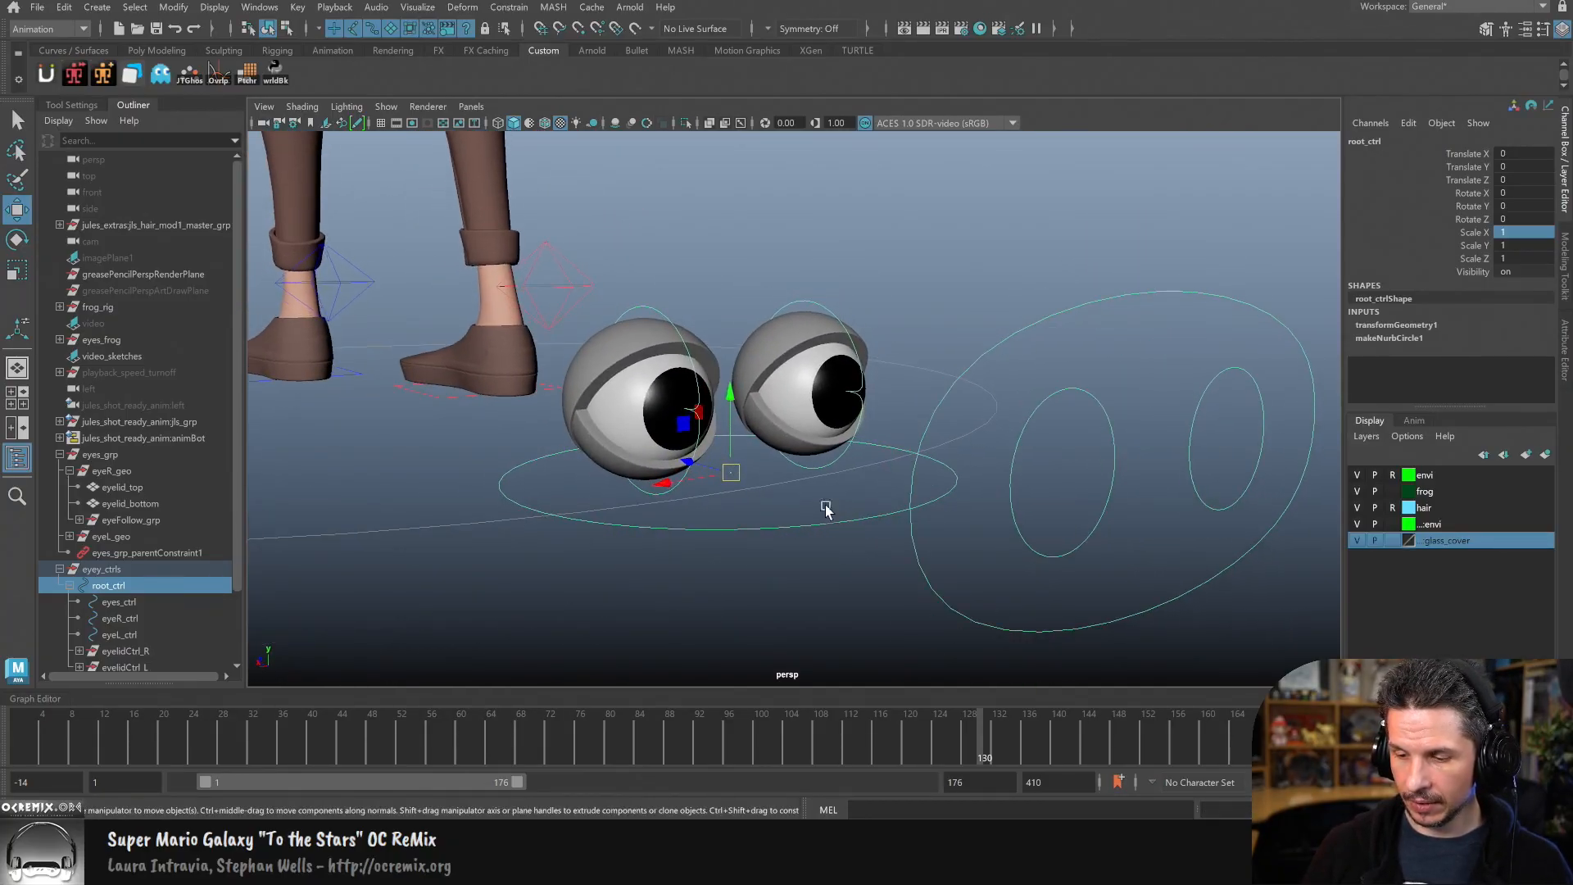
{"action": "left_click", "coordinate": [652, 316]}
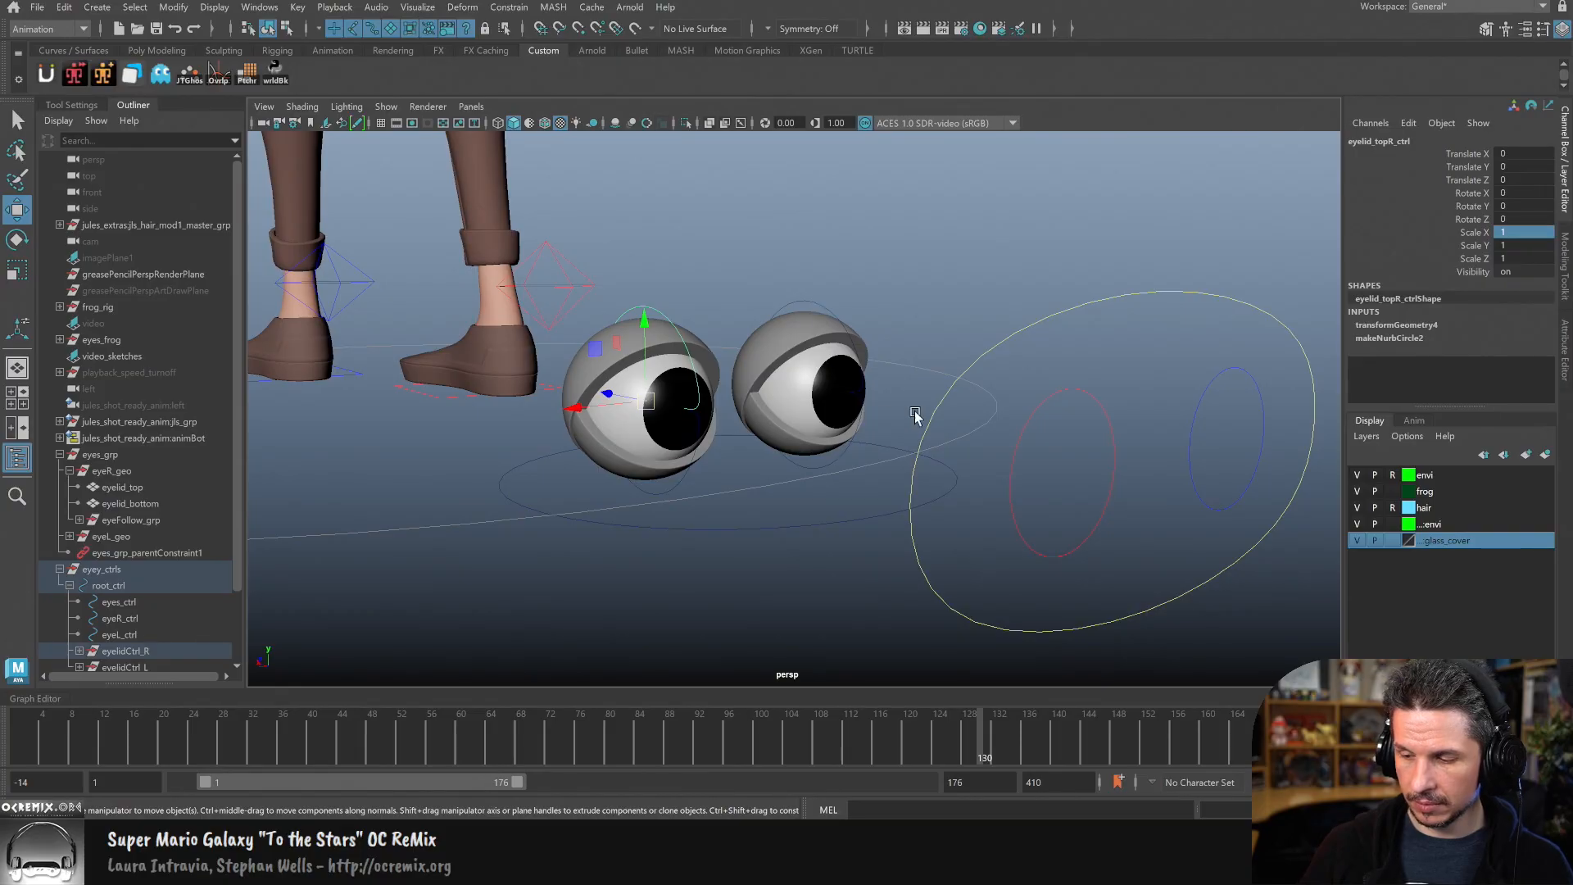
{"action": "left_click", "coordinate": [1094, 290]}
{"action": "left_click_drag", "start_coordinate": [1117, 430], "coordinate": [1201, 497]}
{"action": "key", "text": "ctrl+z"}
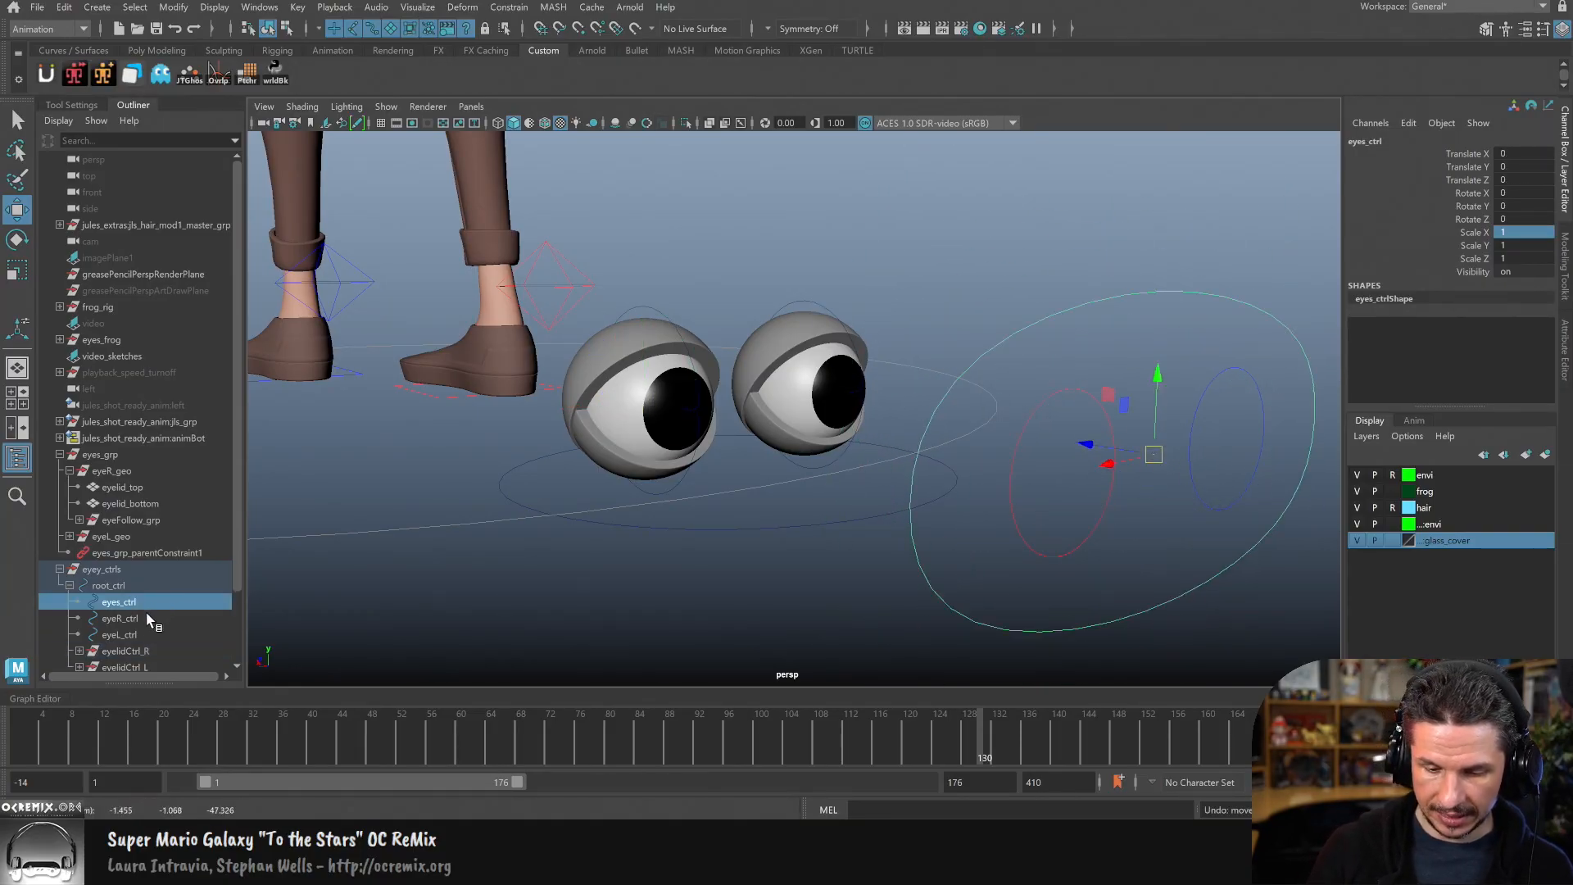
Step: Parent eyeR_ctrl and eyeL_ctrl under eyes_ctrl, then test moving eyes_ctrl and undo the move
{"action": "left_click_drag", "start_coordinate": [146, 616], "coordinate": [144, 620]}
{"action": "middle_click_drag", "start_coordinate": [145, 602], "coordinate": [145, 604]}
{"action": "left_click", "coordinate": [1133, 292]}
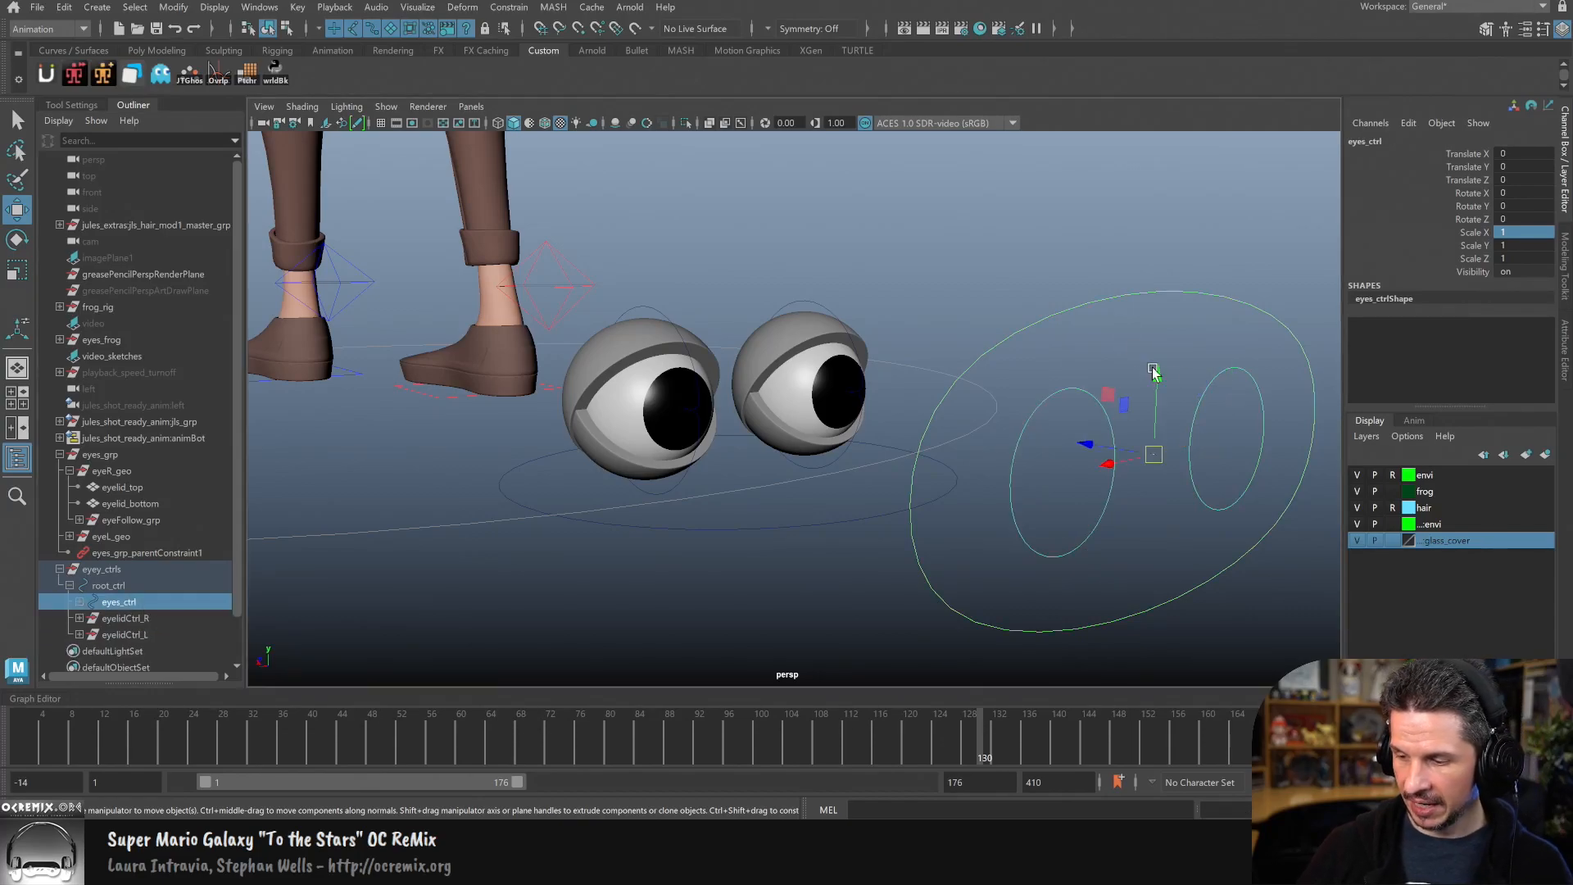
{"action": "left_click_drag", "start_coordinate": [1156, 455], "coordinate": [1052, 445]}
{"action": "key", "text": "ctrl+z"}
{"action": "middle_click_drag", "start_coordinate": [667, 574], "coordinate": [737, 513], "text": "alt"}
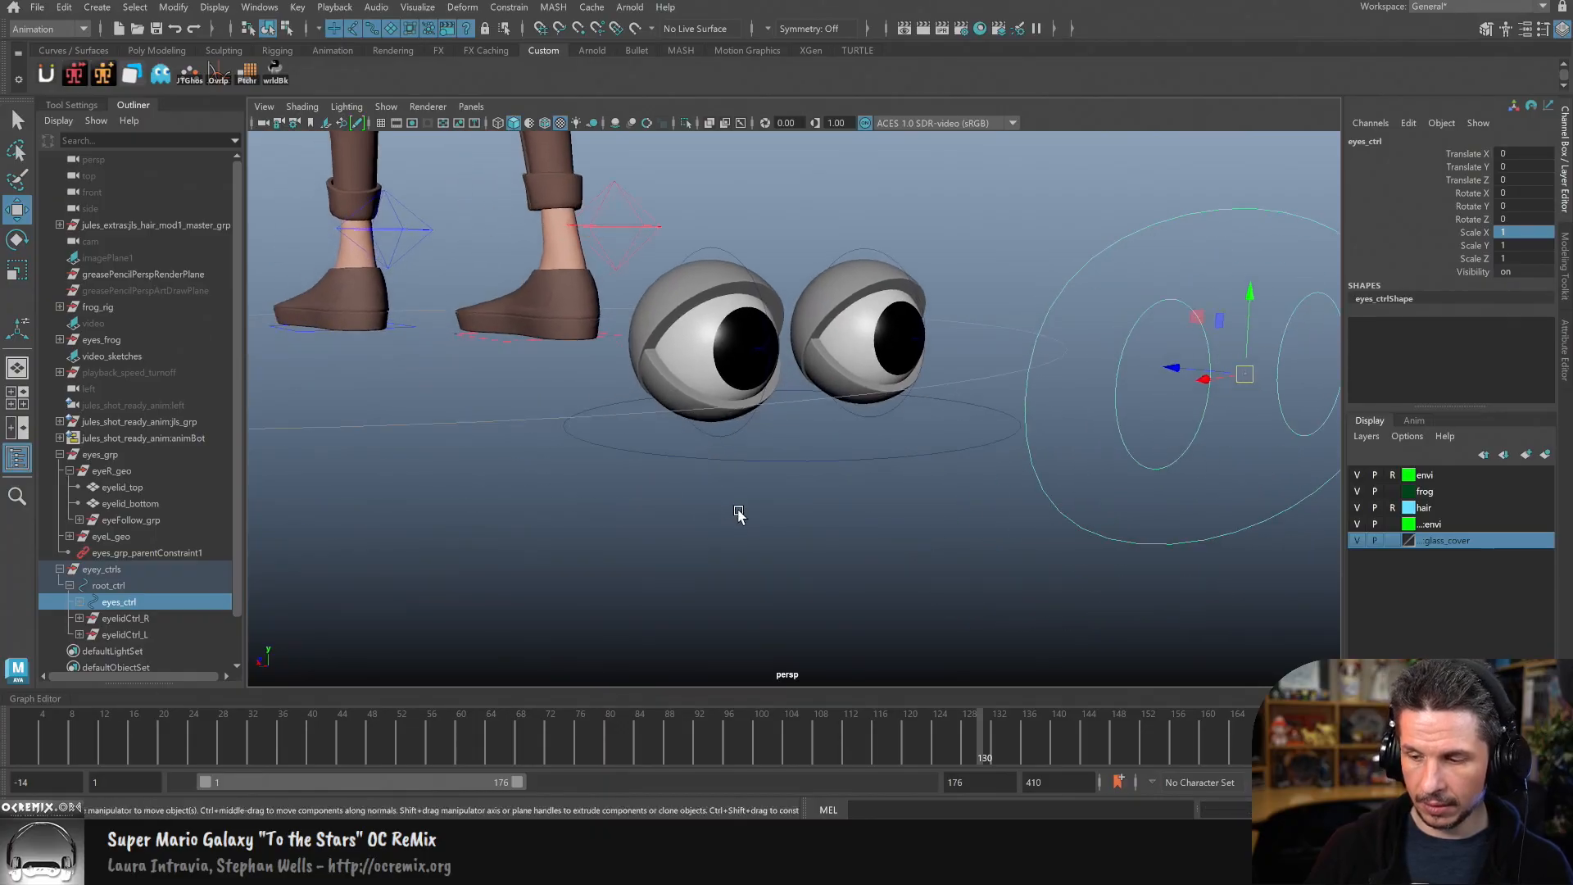
Step: Set Rotate X to 0 on the eyelid_top geometry of both the right and the left eye
{"action": "left_click_drag", "start_coordinate": [737, 513], "coordinate": [867, 537], "text": "alt"}
{"action": "left_click", "coordinate": [723, 235]}
{"action": "key", "text": "q"}
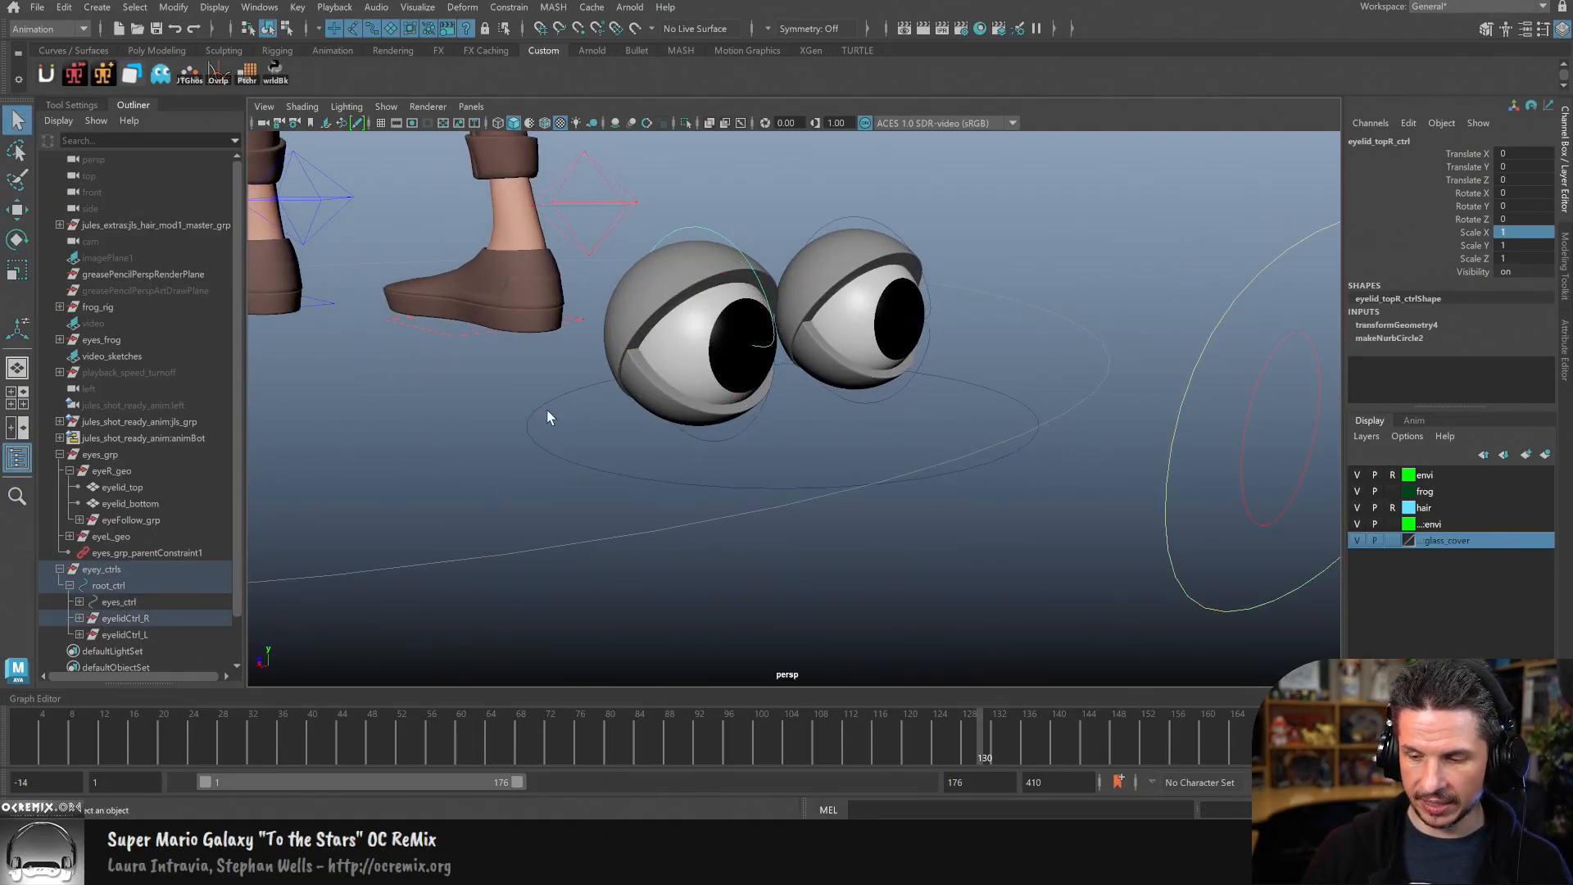
{"action": "left_click", "coordinate": [709, 275]}
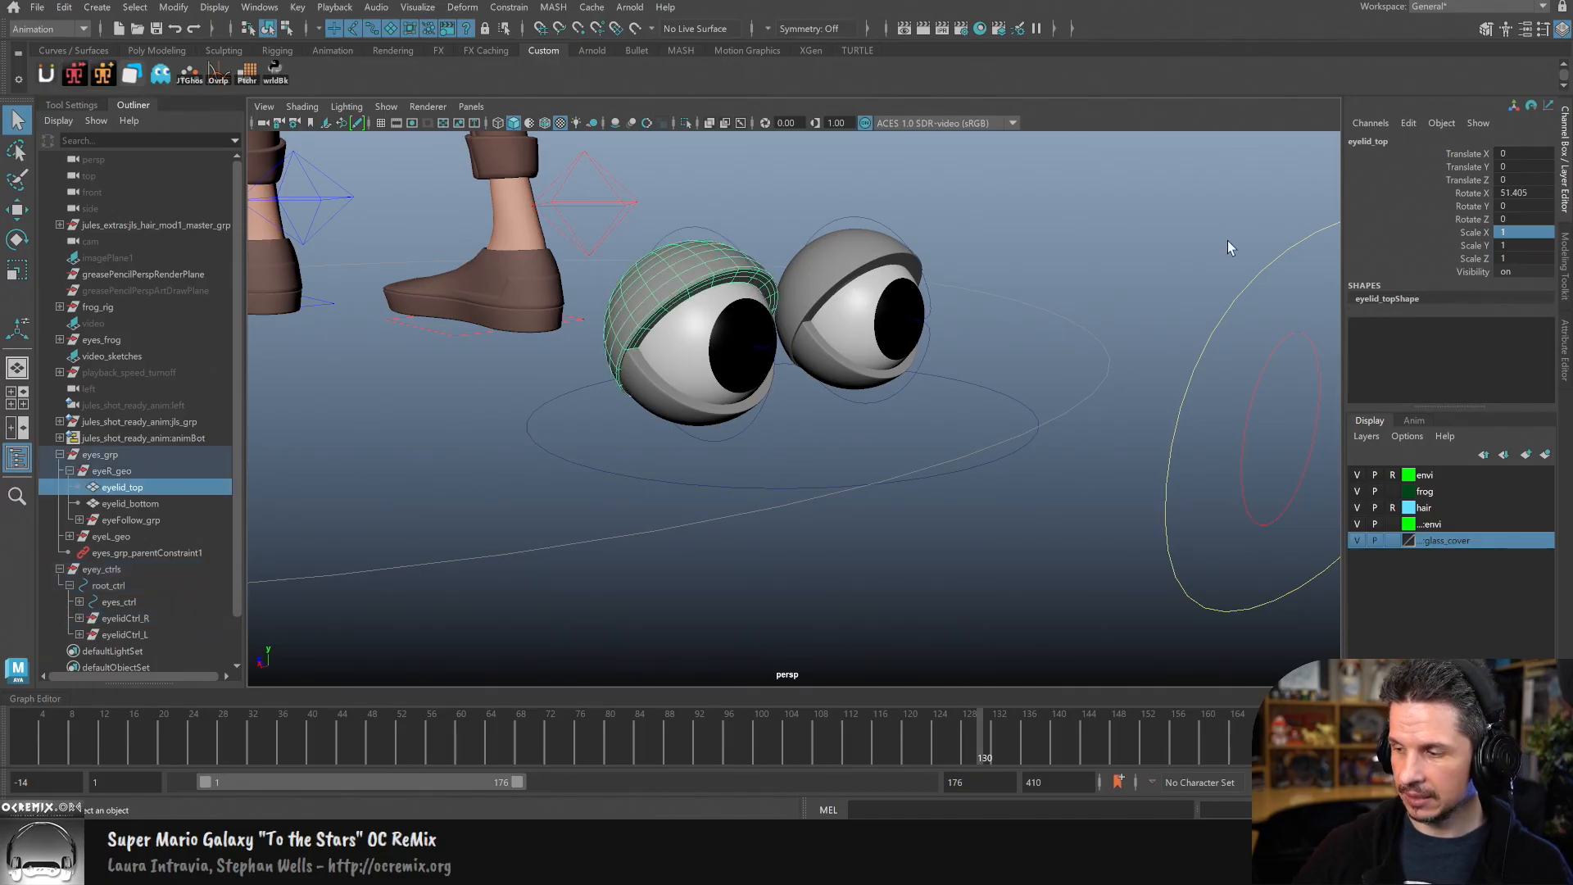
{"action": "left_click", "coordinate": [1535, 193]}
{"action": "type", "text": "0"}
{"action": "key", "text": "Return"}
{"action": "left_click_drag", "start_coordinate": [857, 264], "coordinate": [873, 257]}
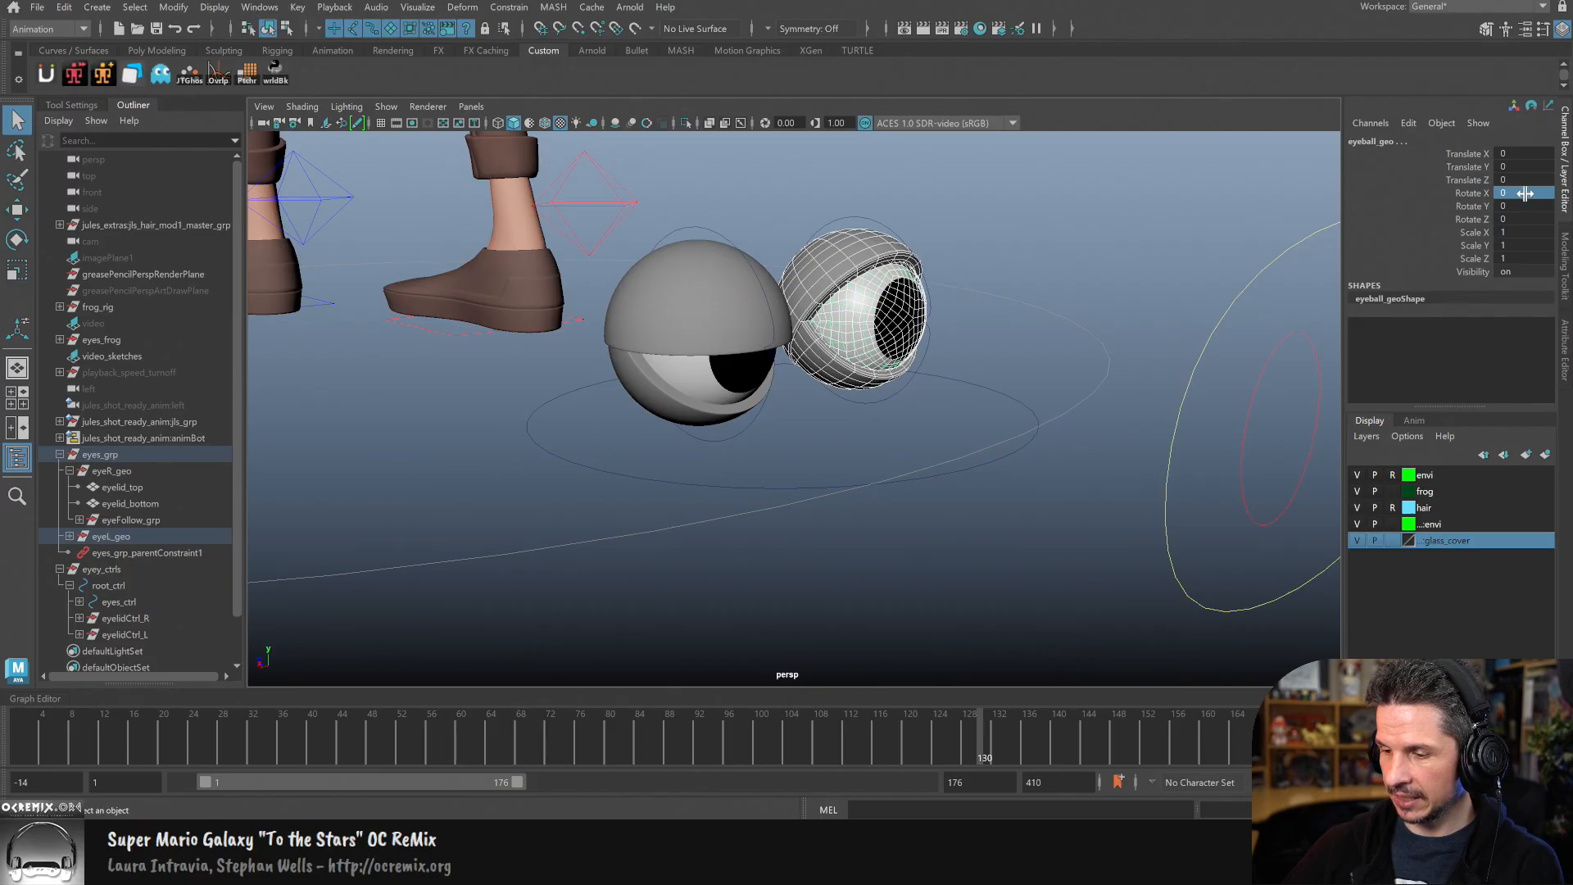
{"action": "key", "text": "ctrl+z"}
{"action": "key", "text": "ctrl+z"}
{"action": "type", "text": "0"}
{"action": "key", "text": "Return"}
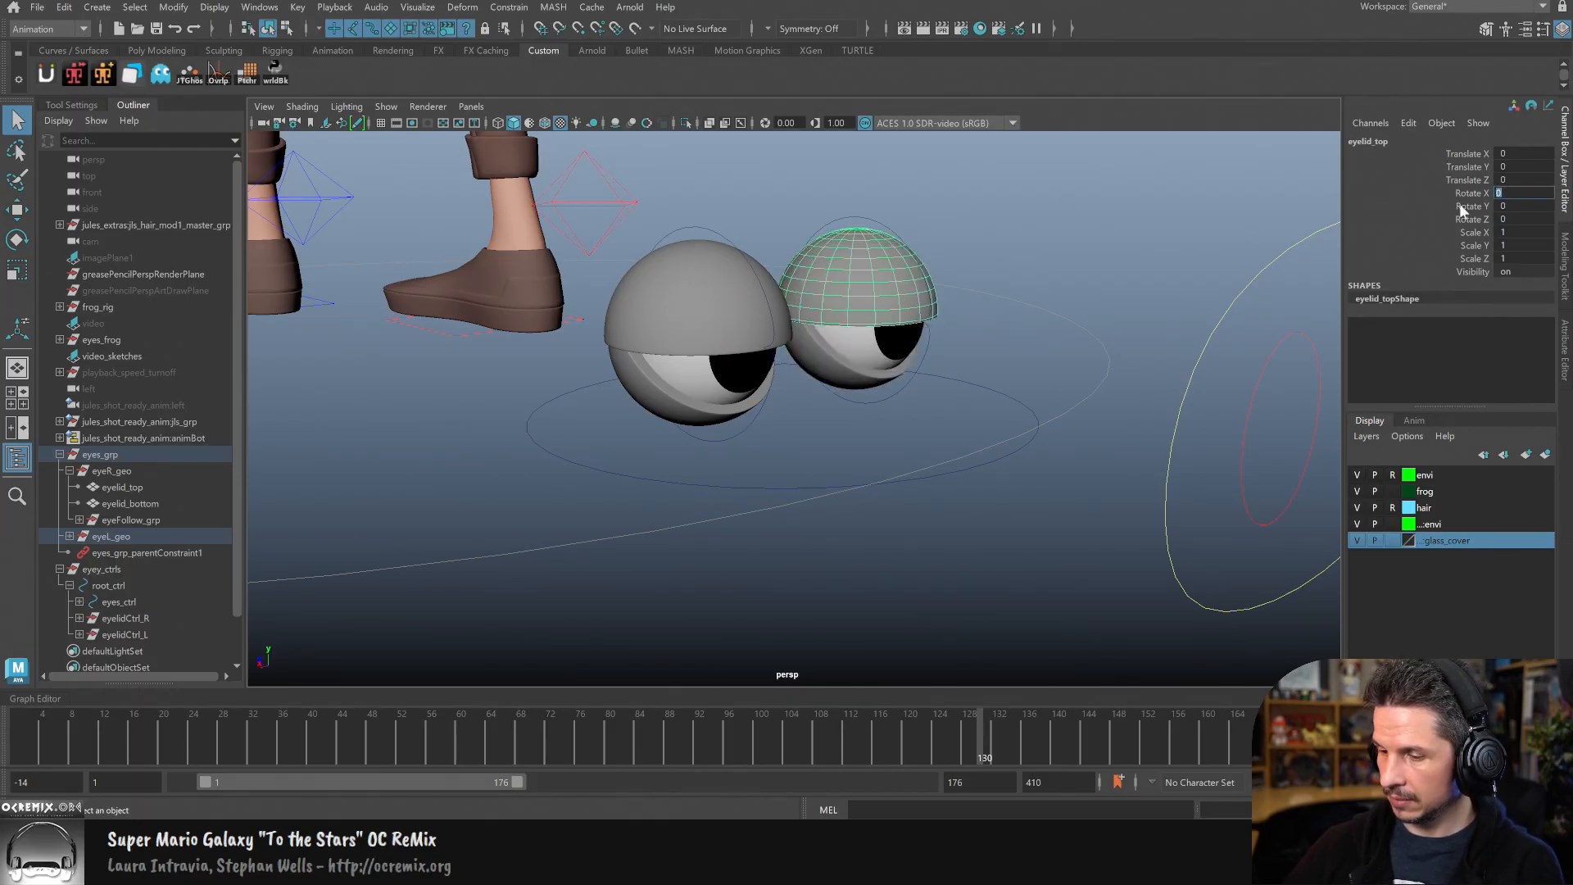
Step: Parent constrain the right eye's eyelid_top to eyelid_topR_ctrl, selecting the control first as the driver
{"action": "left_click", "coordinate": [734, 234]}
{"action": "left_click", "coordinate": [734, 317]}
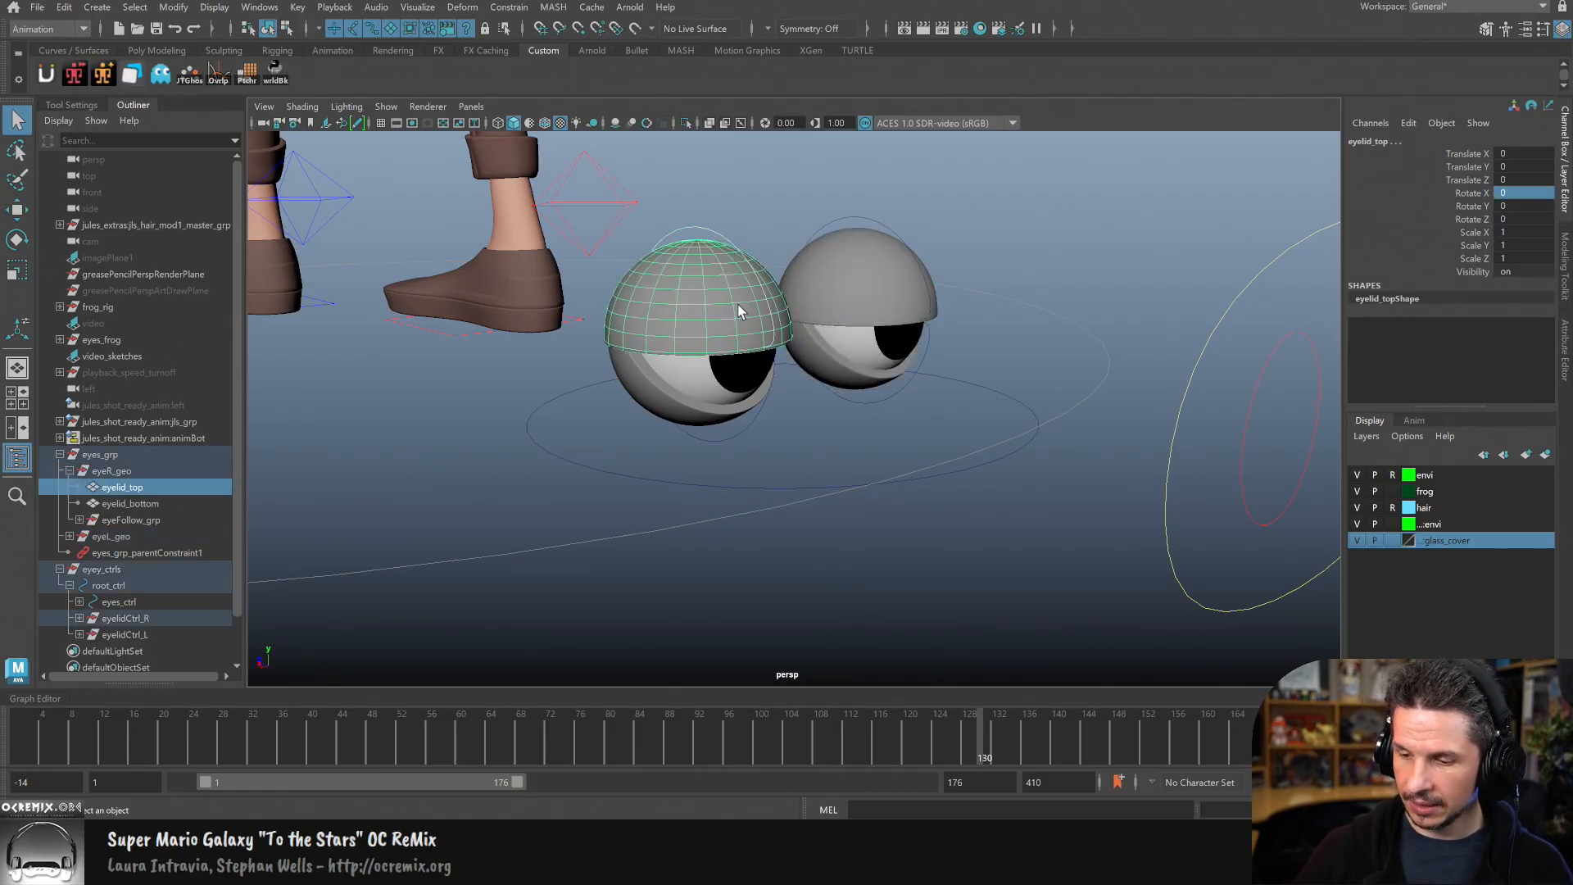
{"action": "left_click", "coordinate": [508, 7]}
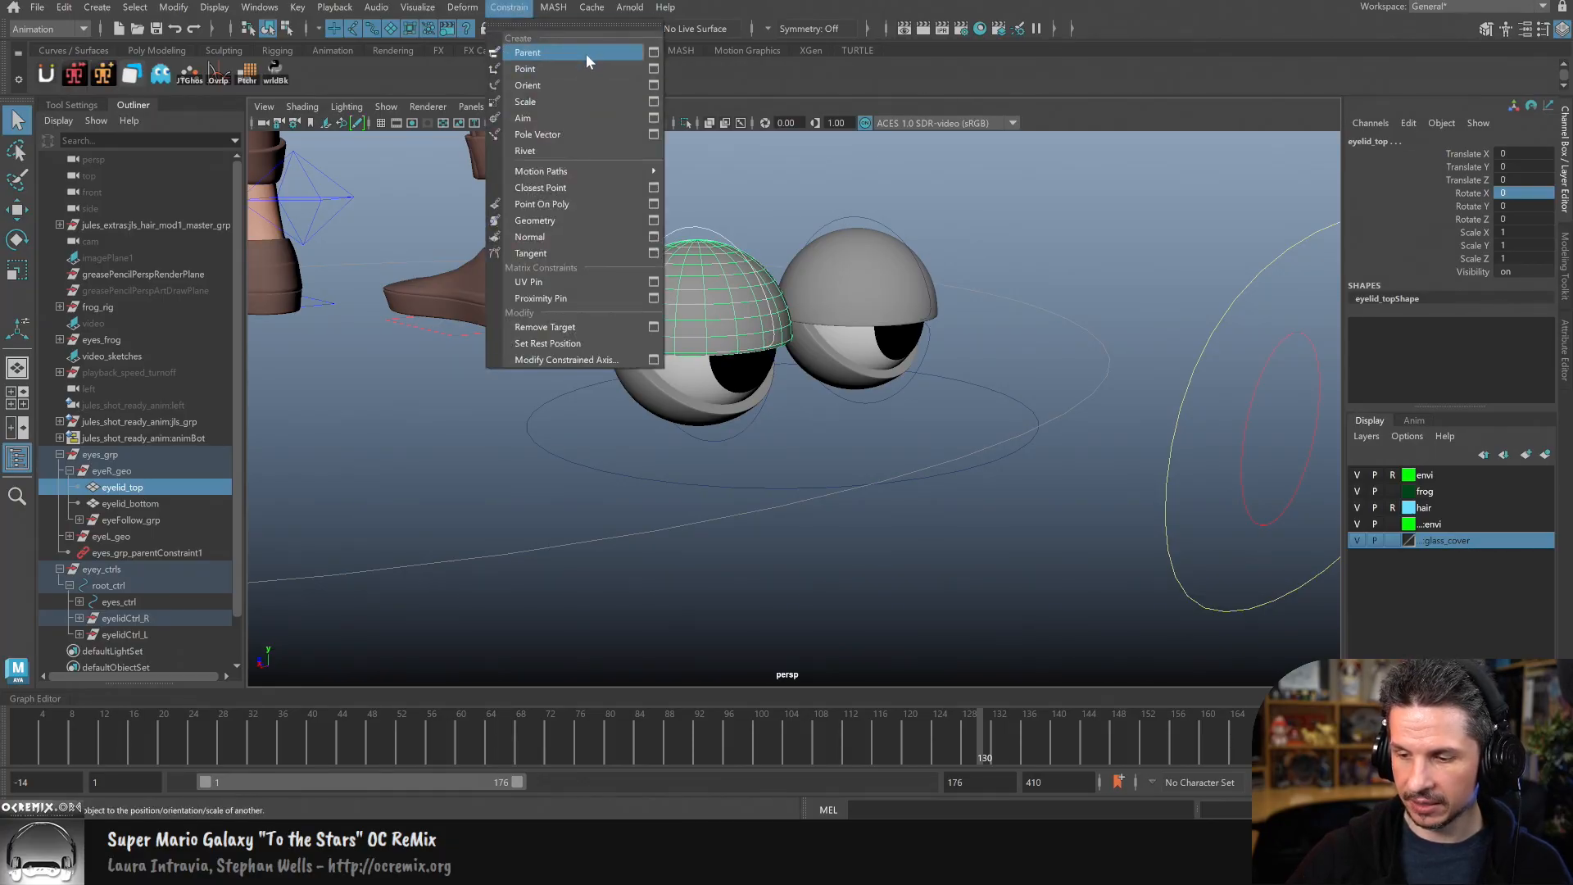
{"action": "left_click", "coordinate": [586, 53]}
Step: Test the upper eyelid constraint by rotating eyelid_topR_ctrl freely and on a single axis
{"action": "left_click", "coordinate": [717, 218]}
{"action": "key", "text": "e"}
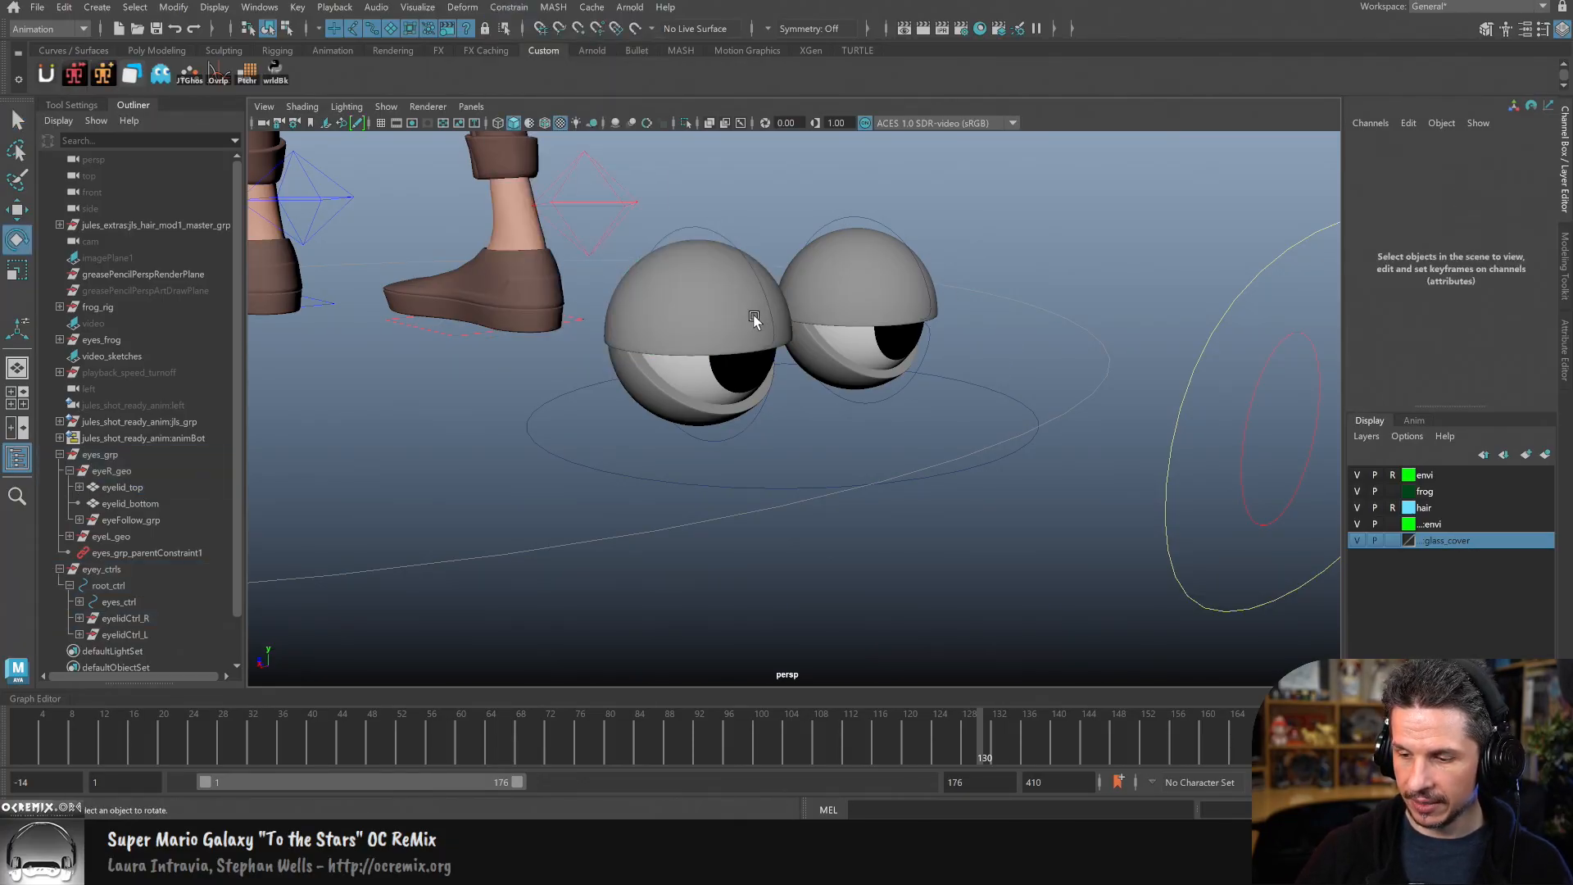
{"action": "left_click", "coordinate": [718, 234]}
{"action": "left_click_drag", "start_coordinate": [718, 234], "coordinate": [750, 268]}
{"action": "left_click_drag", "start_coordinate": [954, 402], "coordinate": [899, 418], "text": "alt"}
{"action": "key", "text": "q"}
{"action": "left_click_drag", "start_coordinate": [819, 491], "coordinate": [789, 436], "text": "alt"}
{"action": "left_click_drag", "start_coordinate": [724, 236], "coordinate": [774, 501], "text": "alt"}
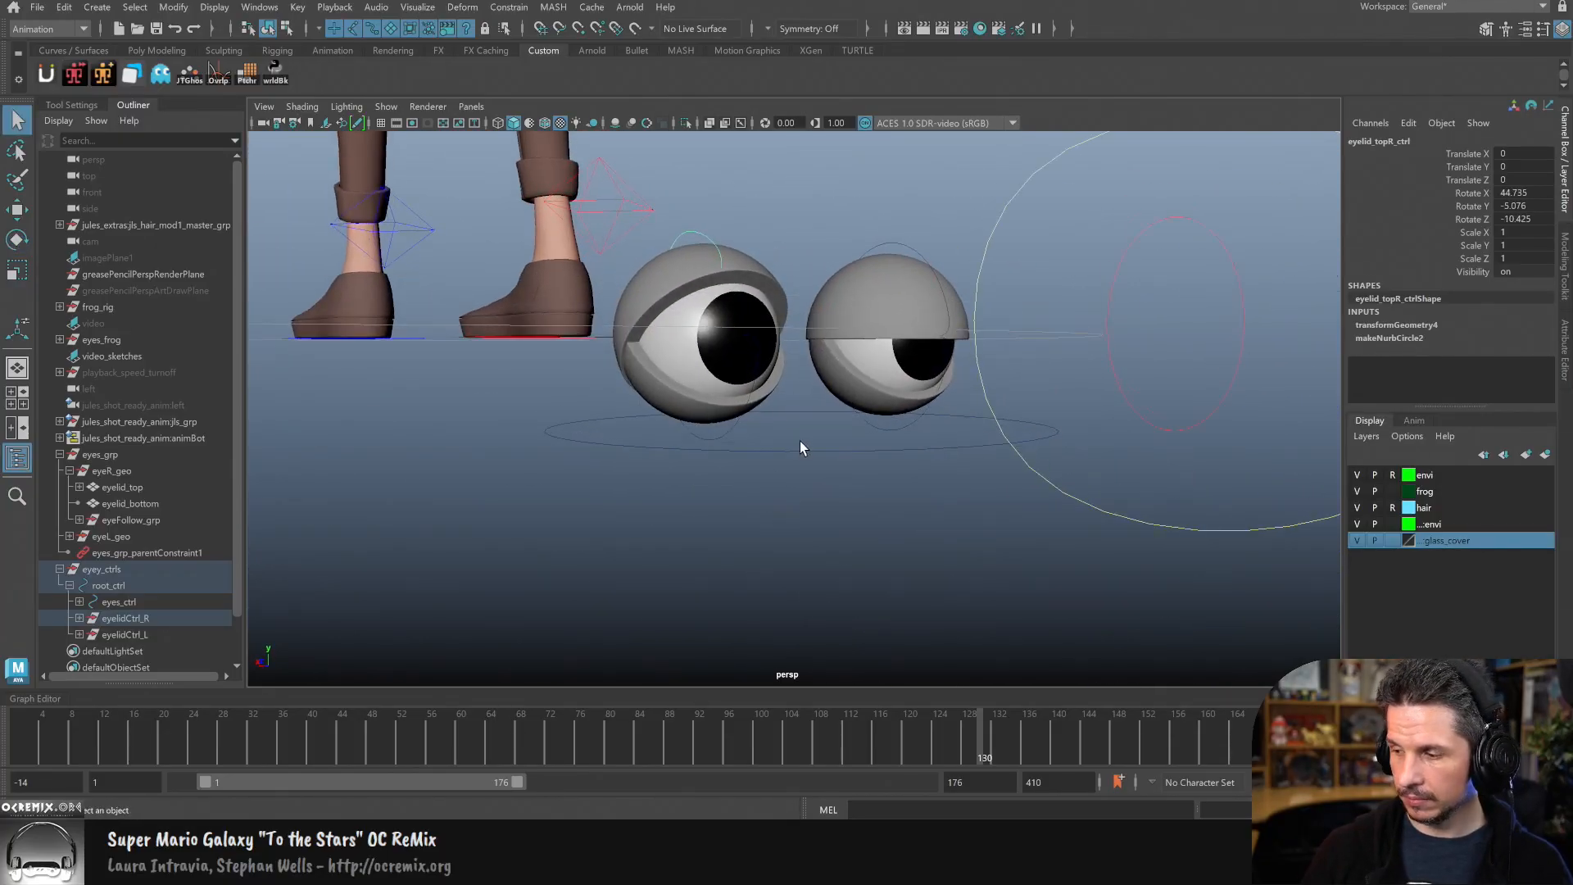
{"action": "key", "text": "e"}
{"action": "left_click", "coordinate": [705, 283]}
{"action": "left_click", "coordinate": [705, 232]}
{"action": "left_click_drag", "start_coordinate": [729, 301], "coordinate": [758, 369]}
{"action": "key", "text": "ctrl+z"}
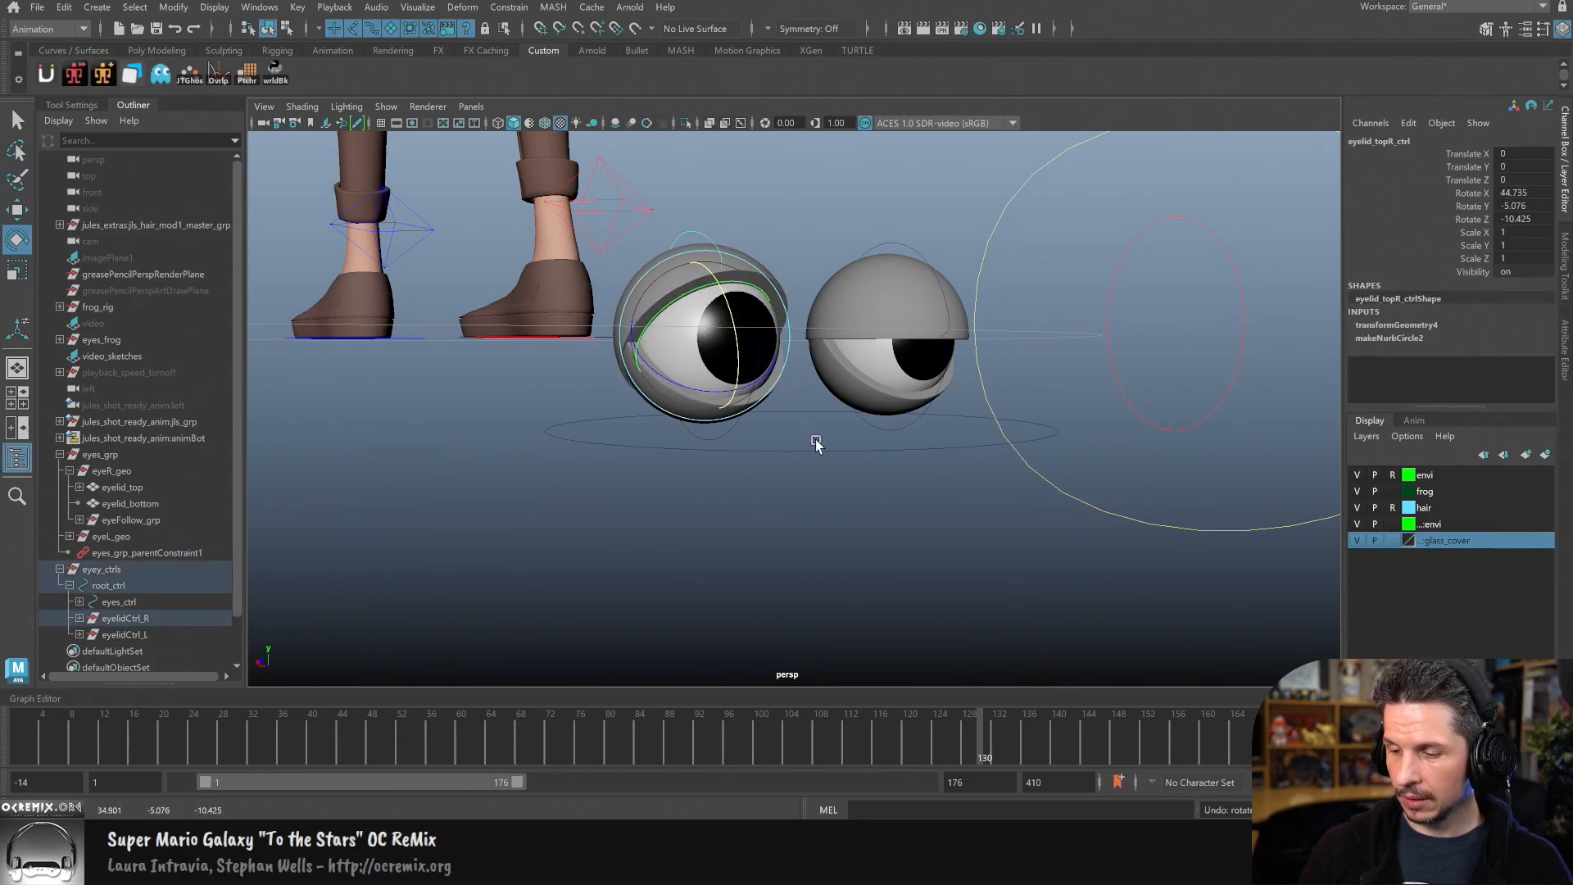
Step: Test moving root_ctrl and eyelid_topR_ctrl, and undo all of the test moves and eyelid rotations
{"action": "left_click", "coordinate": [816, 446]}
{"action": "key", "text": "w"}
{"action": "mouse_move", "coordinate": [807, 435]}
{"action": "left_mouse_down"}
{"action": "mouse_move", "coordinate": [814, 361]}
{"action": "mouse_move", "coordinate": [836, 478]}
{"action": "mouse_move", "coordinate": [759, 420]}
{"action": "mouse_move", "coordinate": [801, 450]}
{"action": "left_mouse_up"}
{"action": "key", "text": "ctrl+z"}
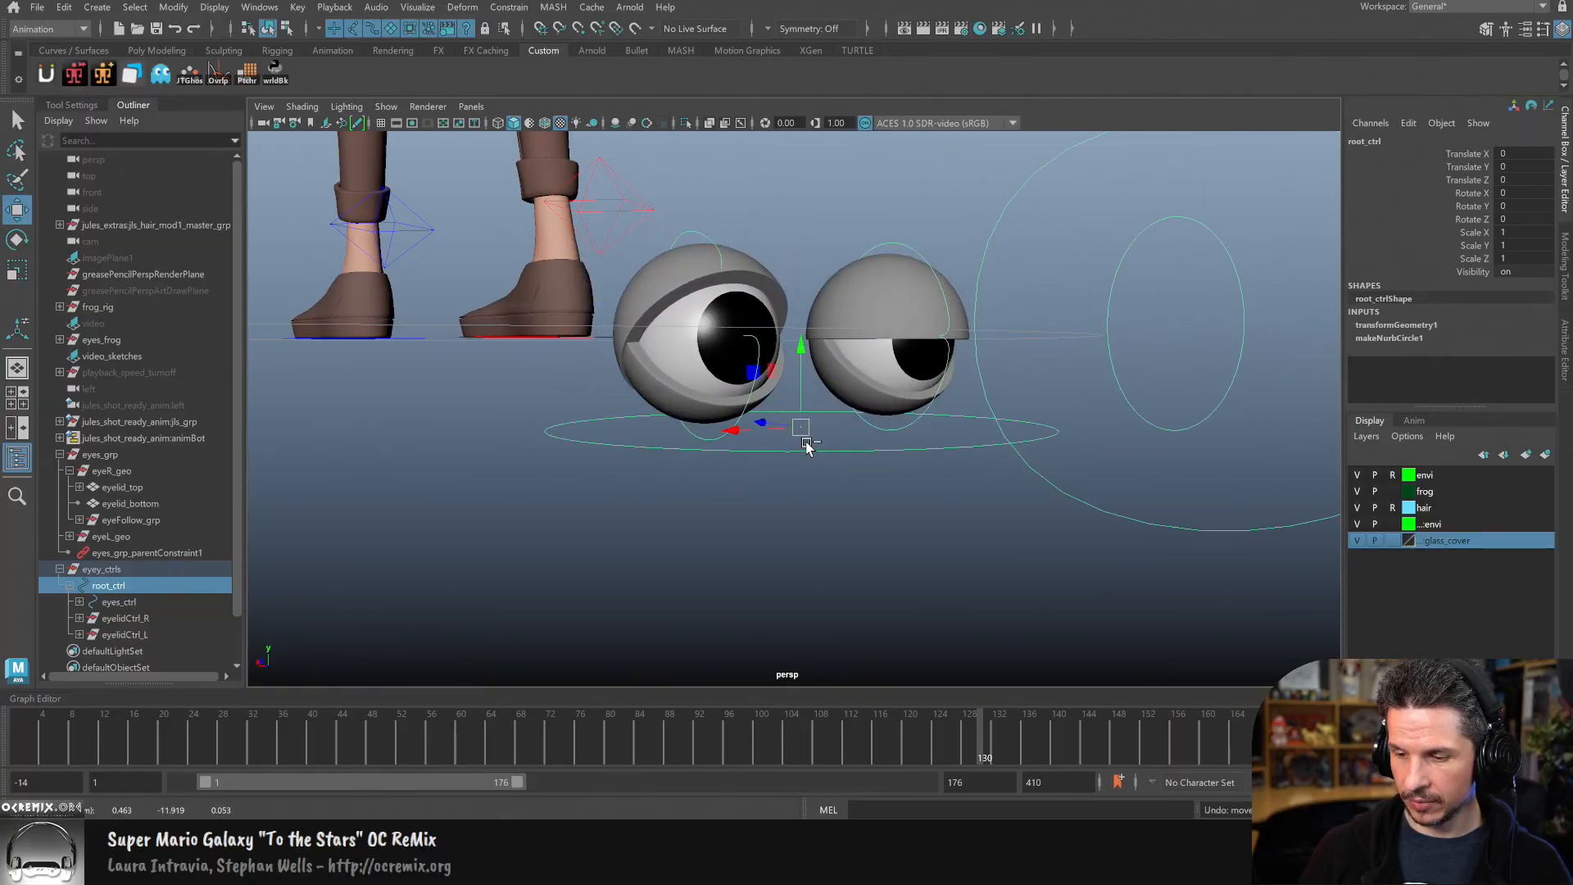
{"action": "left_click", "coordinate": [700, 236]}
{"action": "mouse_move", "coordinate": [702, 237]}
{"action": "left_mouse_down"}
{"action": "mouse_move", "coordinate": [717, 197]}
{"action": "mouse_move", "coordinate": [717, 270]}
{"action": "mouse_move", "coordinate": [717, 153]}
{"action": "mouse_move", "coordinate": [713, 240]}
{"action": "left_mouse_up"}
{"action": "key", "text": "ctrl+z"}
{"action": "key", "text": "ctrl+z"}
{"action": "key", "text": "ctrl+z"}
{"action": "key", "text": "ctrl+z"}
{"action": "key", "text": "ctrl+z"}
{"action": "key", "text": "ctrl+z"}
{"action": "middle_click_drag", "start_coordinate": [853, 501], "coordinate": [814, 580], "text": "alt"}
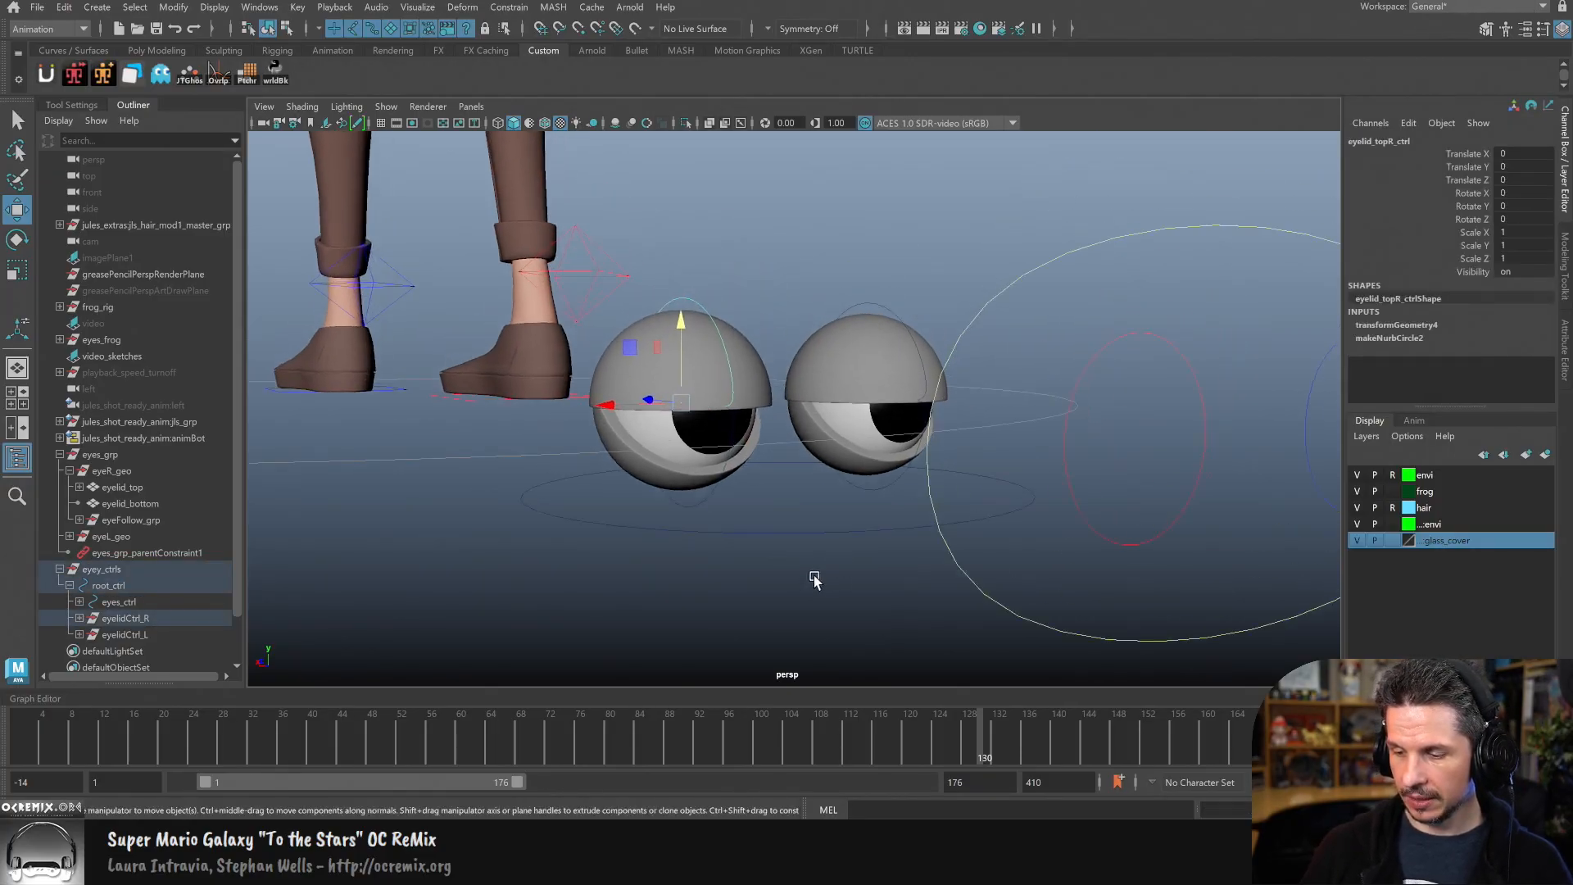
Step: Set Rotate X to 0 on the eyelid_bottom geometry of both eyes
{"action": "right_click_drag", "start_coordinate": [814, 581], "coordinate": [897, 554], "text": "alt"}
{"action": "left_click", "coordinate": [897, 554]}
{"action": "left_click_drag", "start_coordinate": [863, 467], "coordinate": [816, 484]}
{"action": "left_click", "coordinate": [843, 471]}
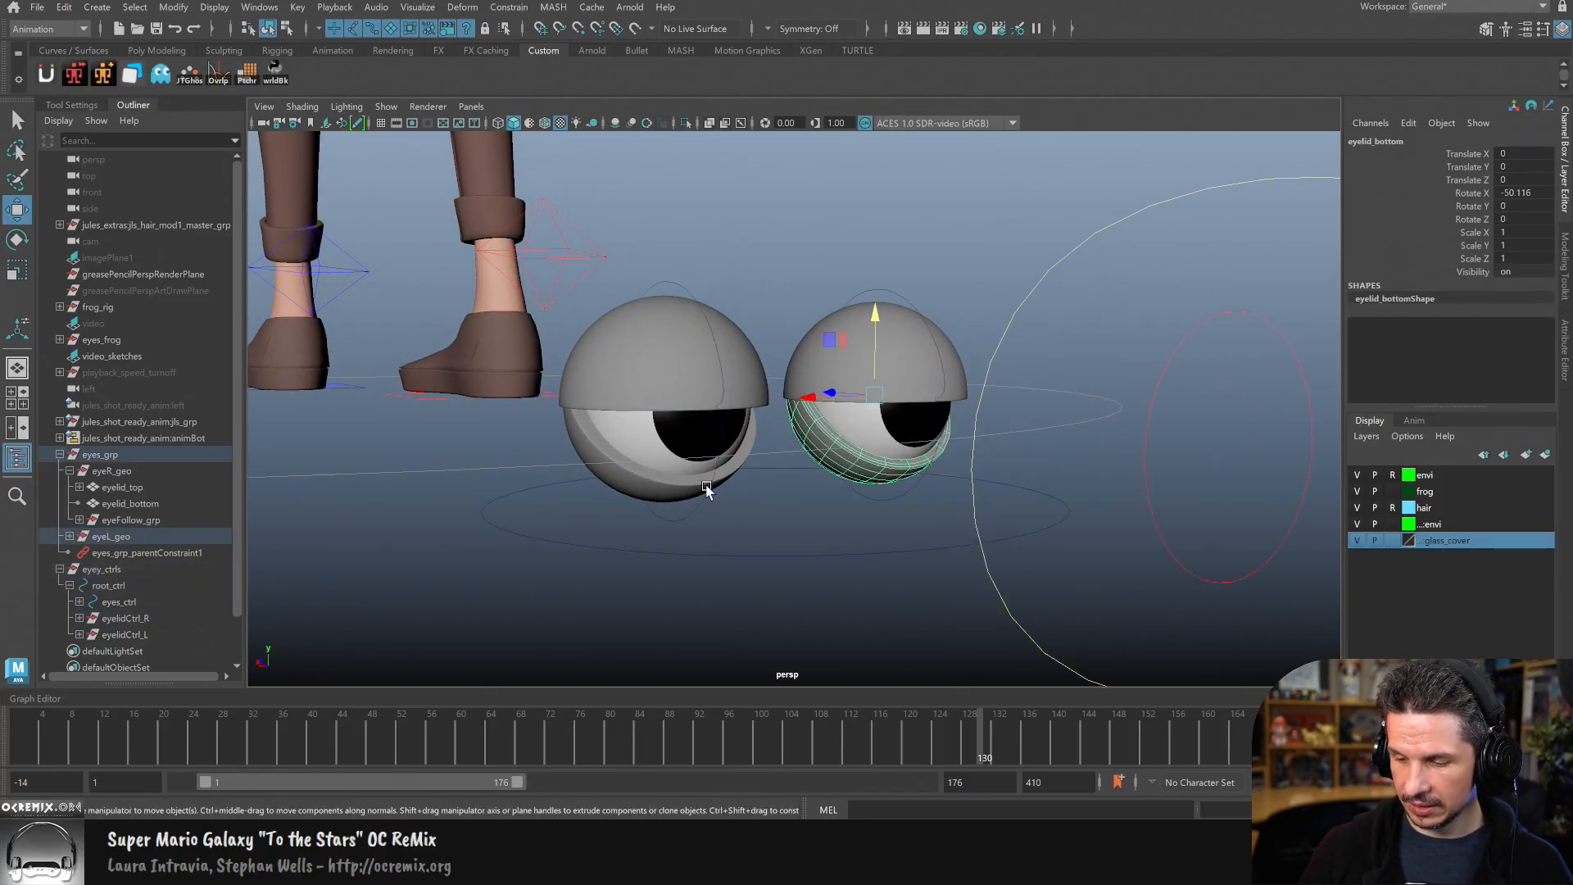
{"action": "left_click", "coordinate": [652, 476], "text": "shift"}
{"action": "left_click", "coordinate": [1519, 192]}
{"action": "type", "text": "0"}
{"action": "key", "text": "Return"}
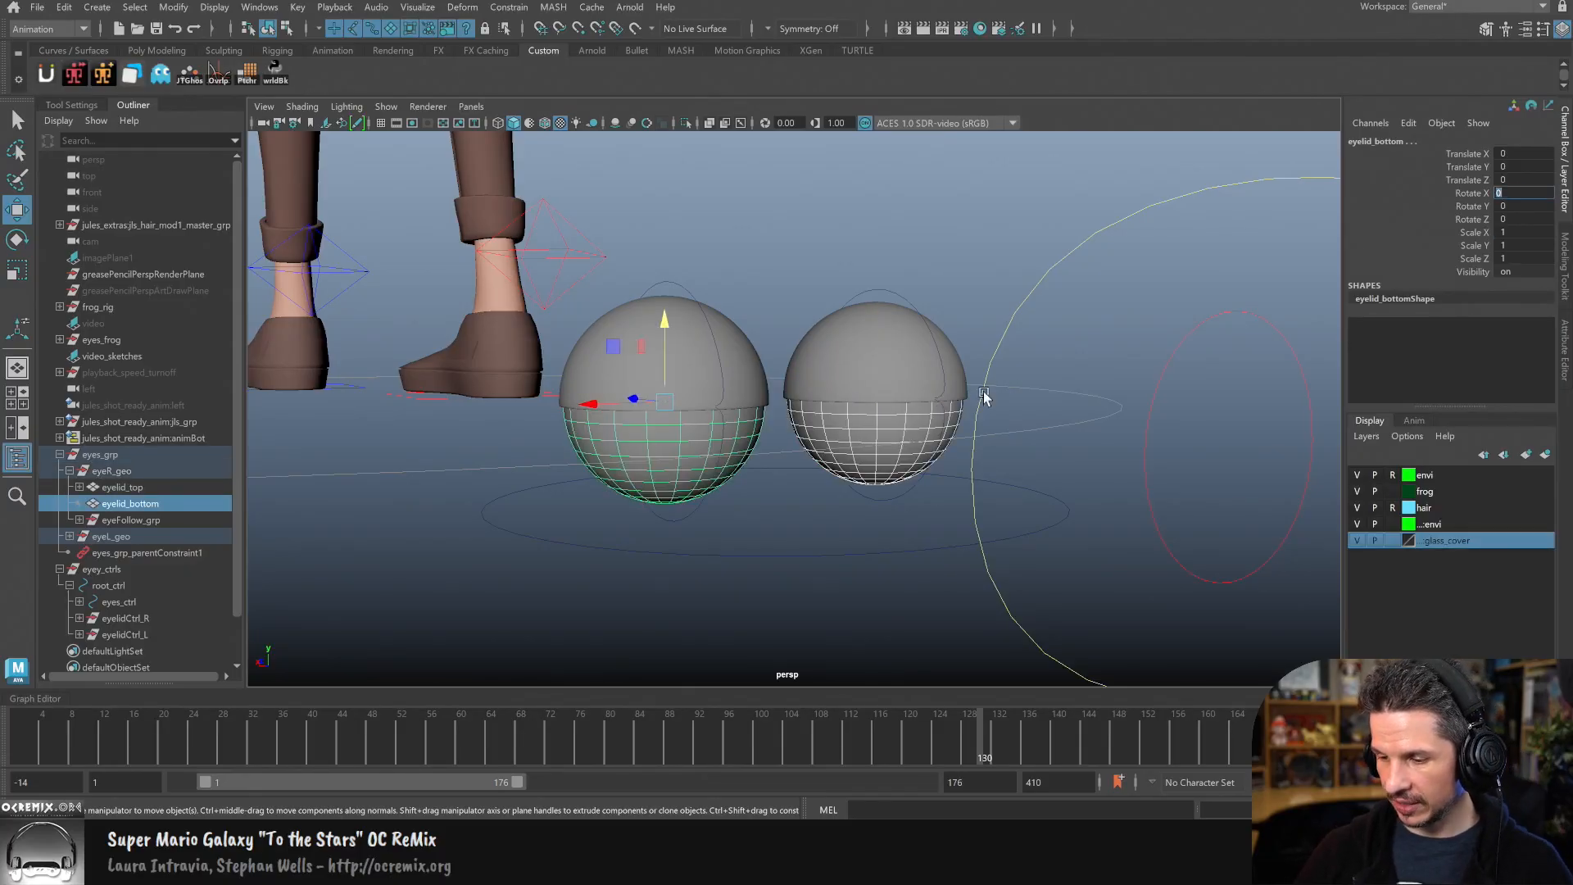
Step: Parent constrain the right eye's eyelid_bottom to its lower eyelid control, selecting the control first
{"action": "left_click", "coordinate": [714, 523]}
{"action": "left_click_drag", "start_coordinate": [713, 523], "coordinate": [736, 518], "text": "alt"}
{"action": "left_click", "coordinate": [704, 517]}
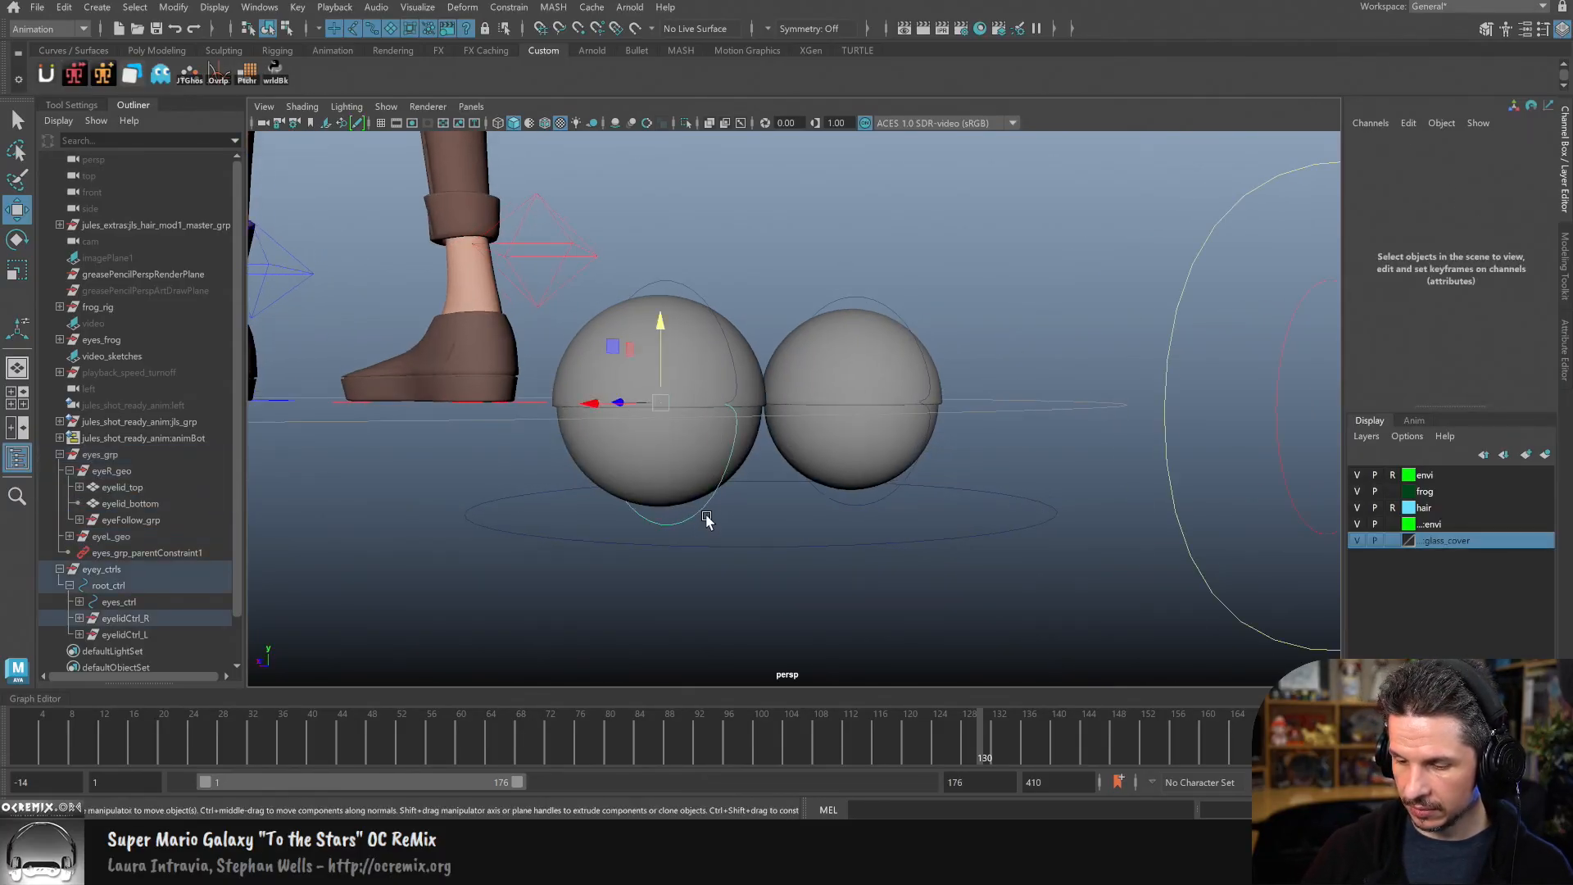
{"action": "left_click", "coordinate": [677, 469], "text": "shift"}
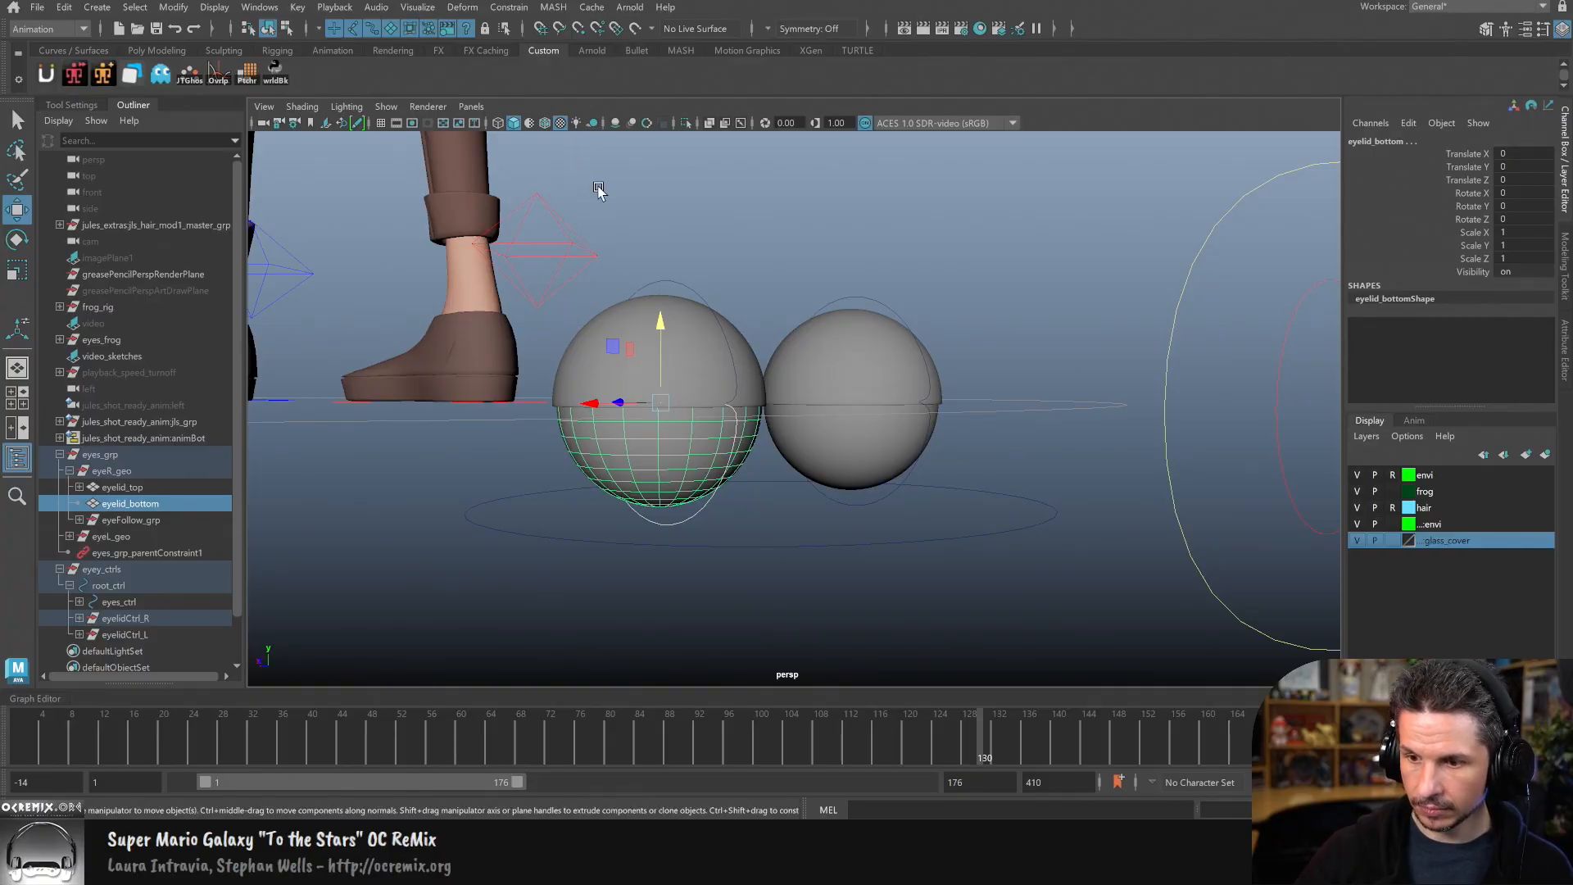
{"action": "left_click", "coordinate": [508, 7]}
{"action": "left_click", "coordinate": [555, 56]}
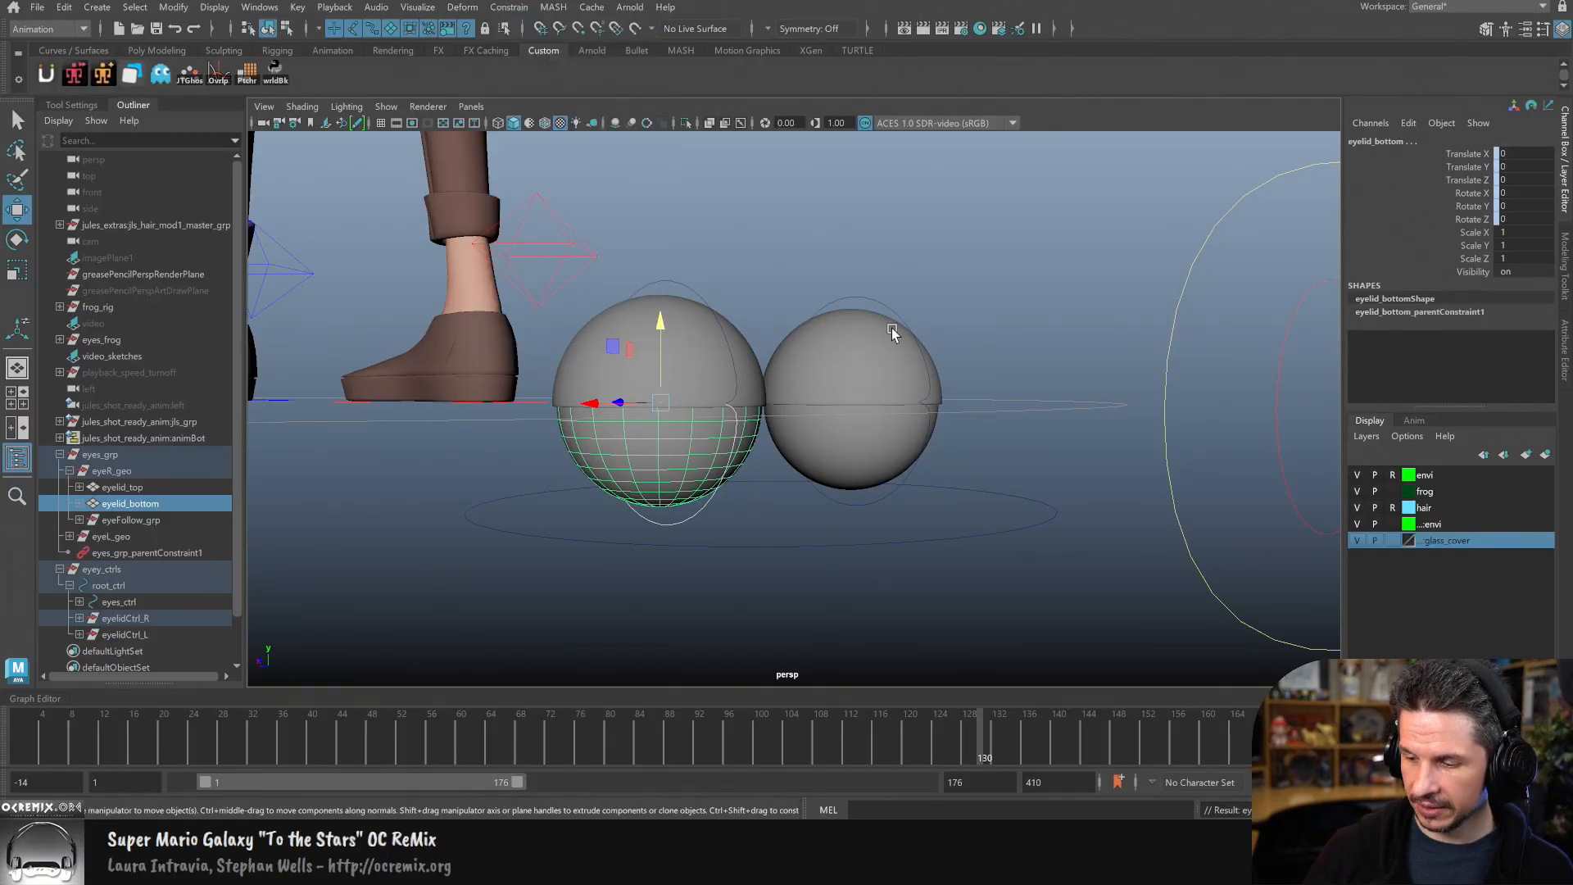
Step: Parent constrain the left eye's eyelid_bottom and eyelid_top to their matching lower and upper eyelid controls
{"action": "left_click", "coordinate": [876, 502]}
{"action": "left_click", "coordinate": [906, 450]}
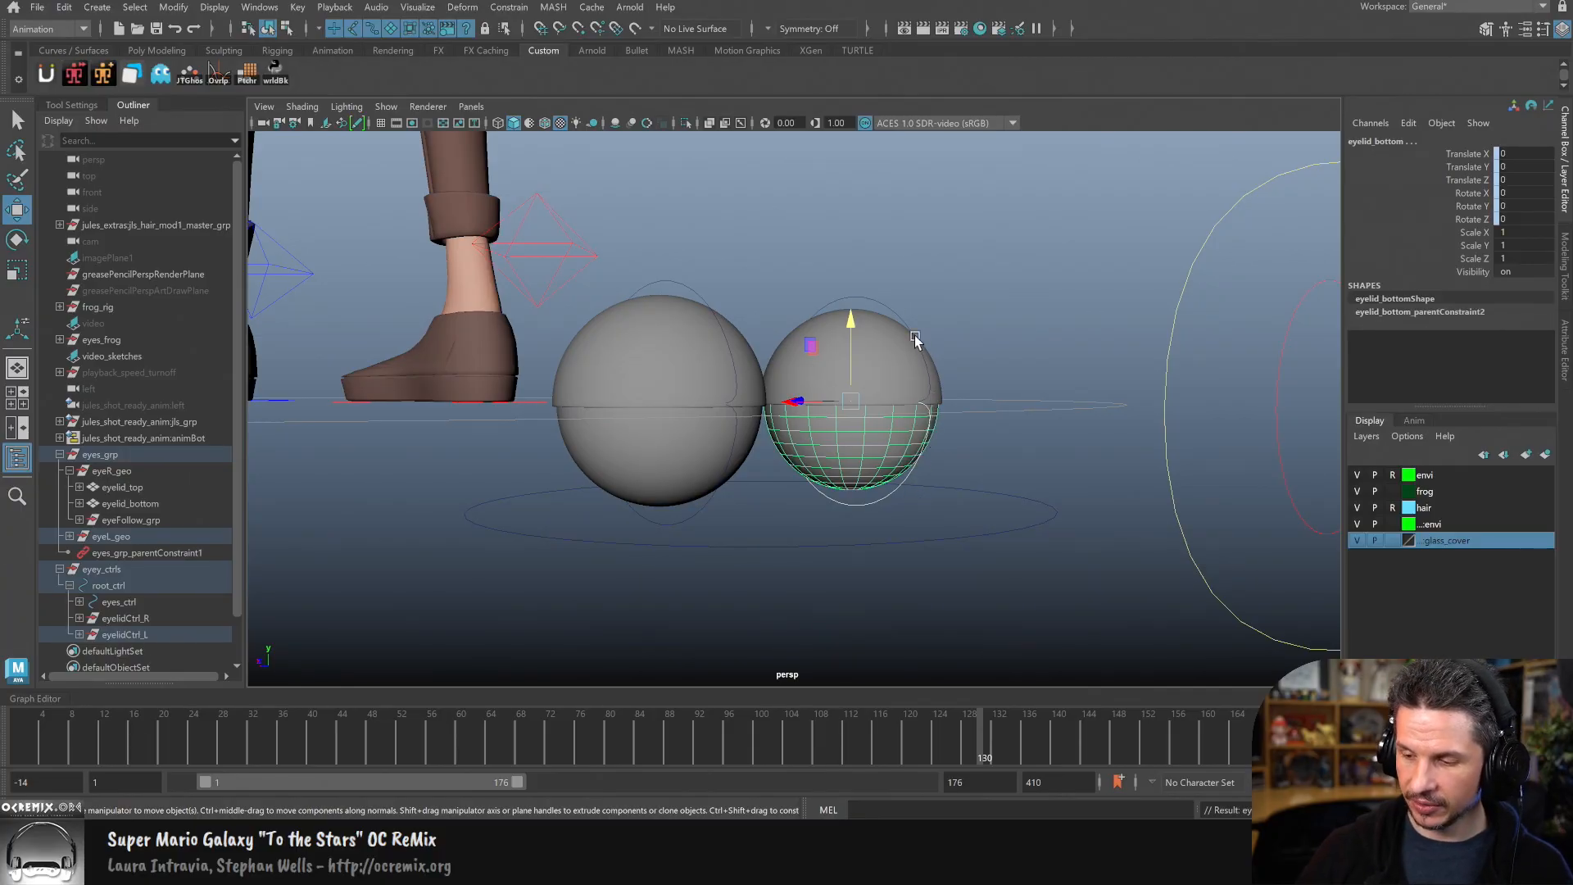
{"action": "left_click", "coordinate": [893, 301]}
{"action": "left_click", "coordinate": [883, 306]}
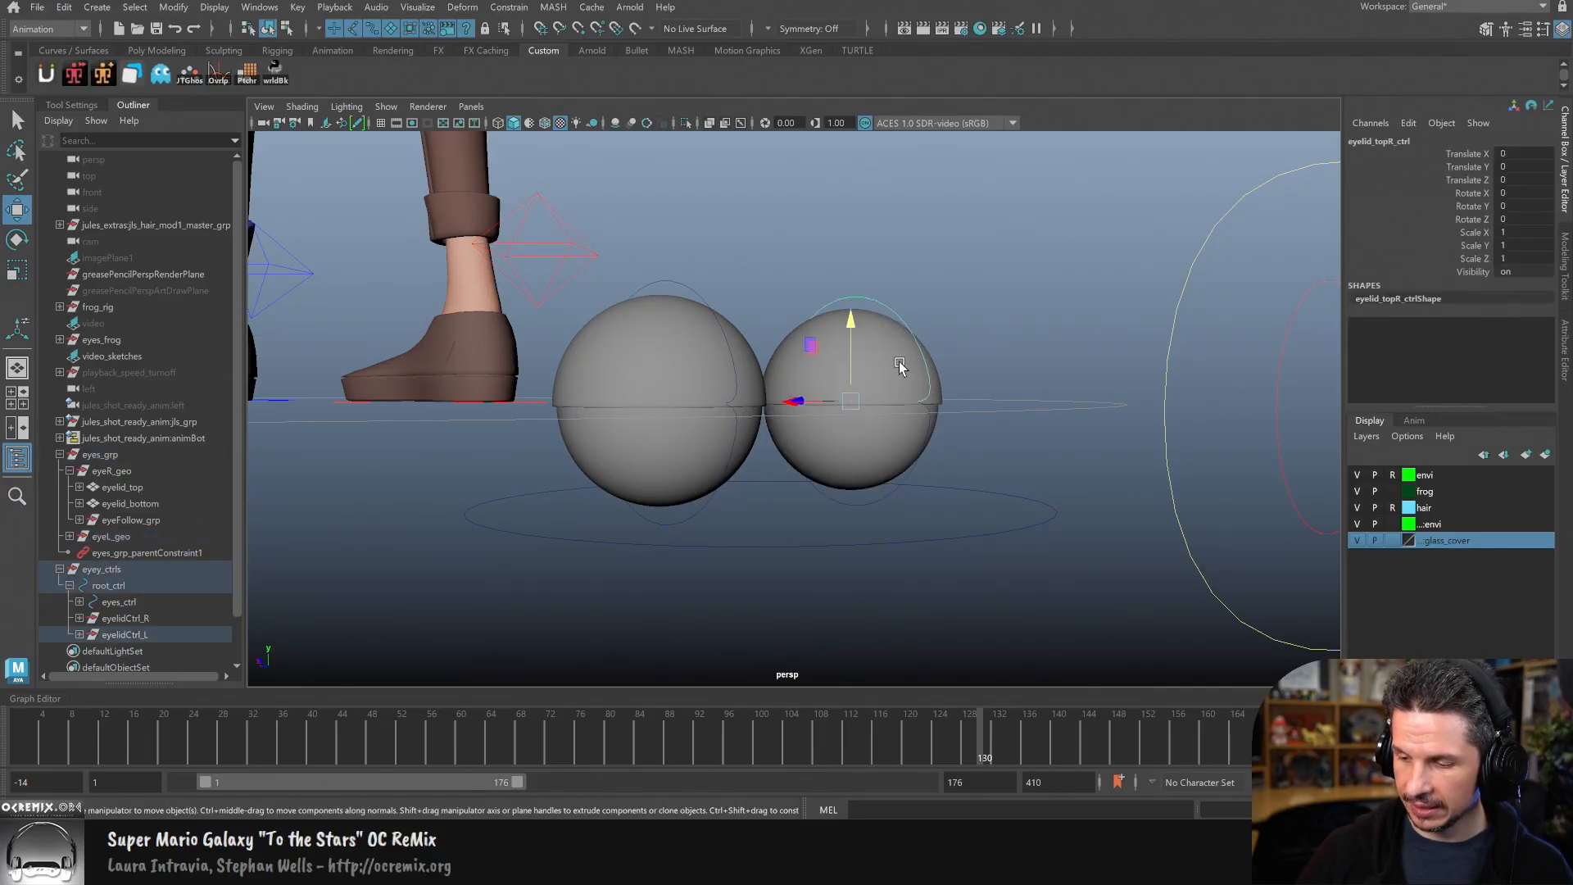
{"action": "key", "text": "g"}
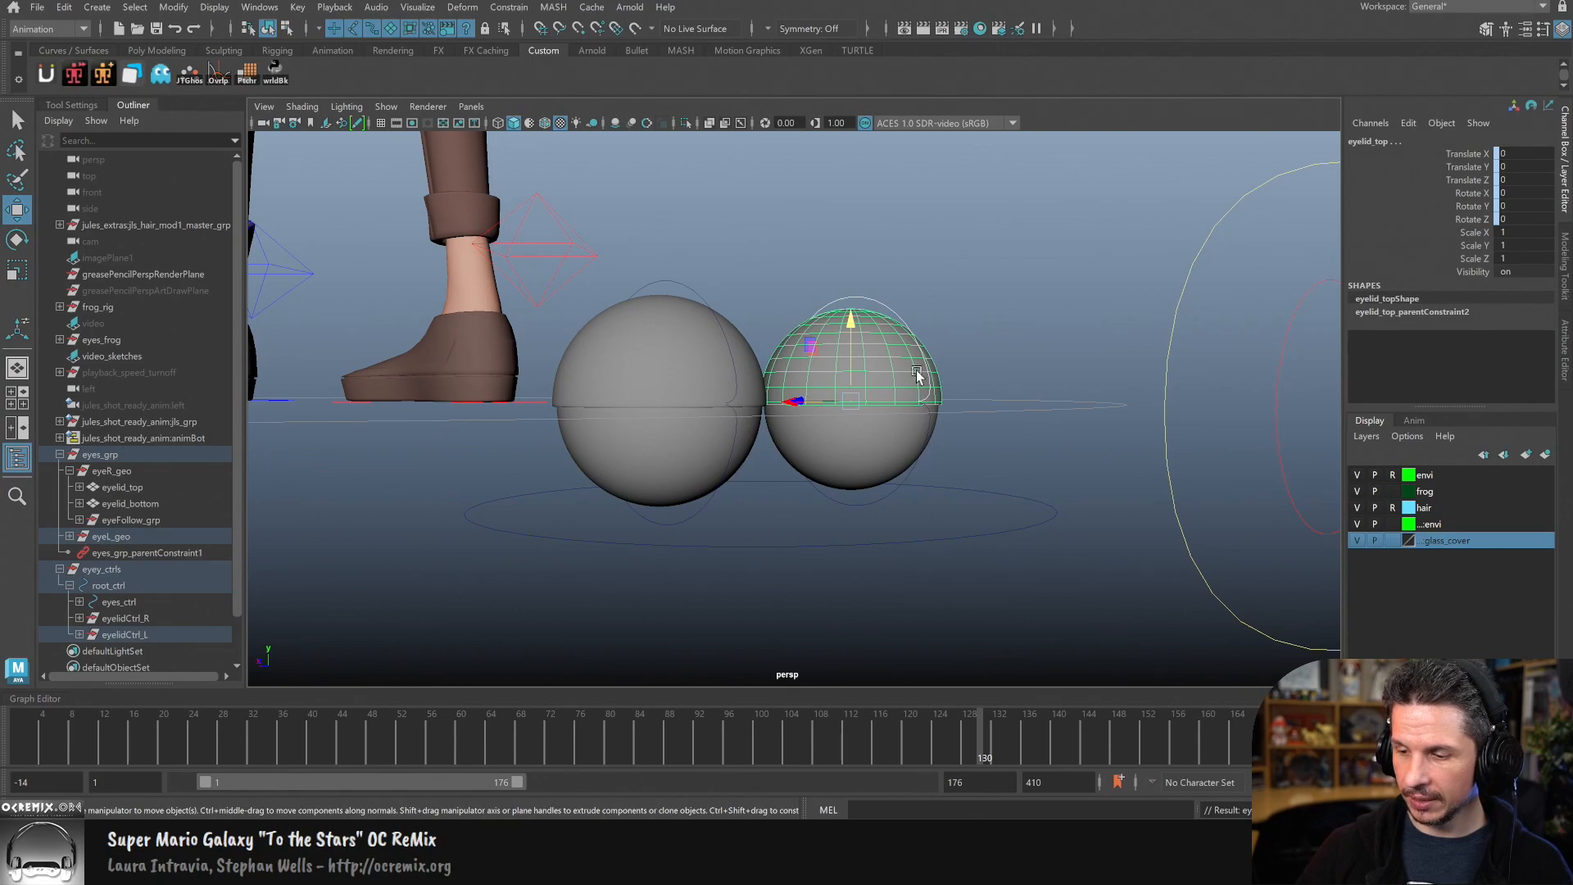
Step: Open both eyes by rotating the upper eyelid controls to about 37.7 and the lower ones to about -43.9 in X
{"action": "left_click", "coordinate": [886, 301]}
{"action": "left_click", "coordinate": [713, 308]}
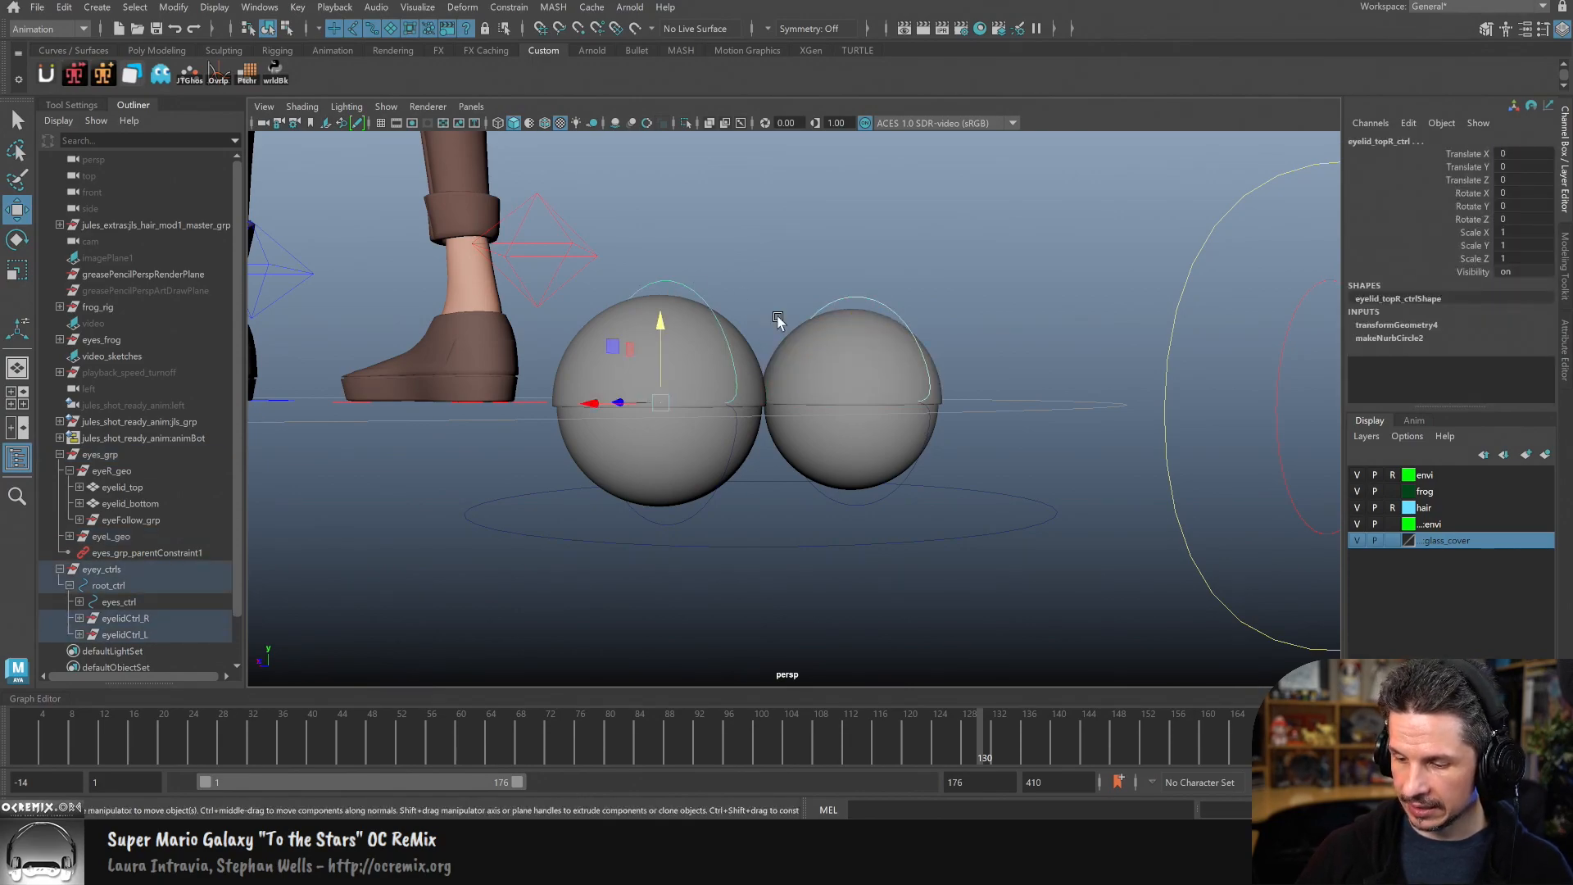
{"action": "key", "text": "e"}
{"action": "middle_click_drag", "start_coordinate": [806, 434], "coordinate": [804, 489]}
{"action": "left_click", "coordinate": [870, 503]}
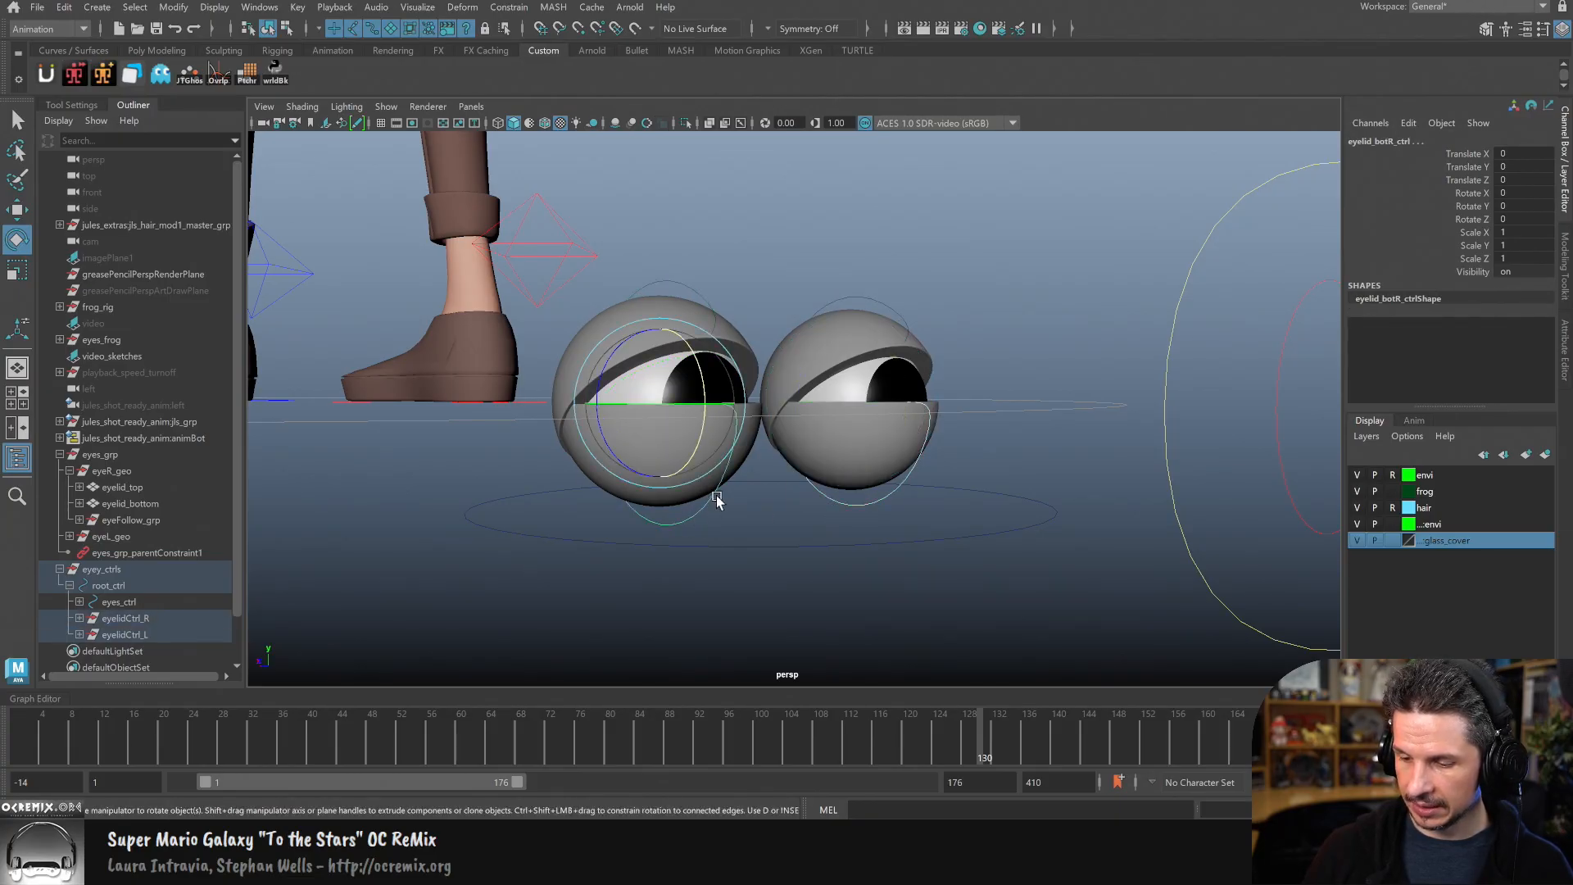
{"action": "middle_click_drag", "start_coordinate": [696, 447], "coordinate": [682, 483]}
Step: Try tilting both upper eyelid controls together on several axes to test different eye expressions
{"action": "left_click", "coordinate": [689, 292]}
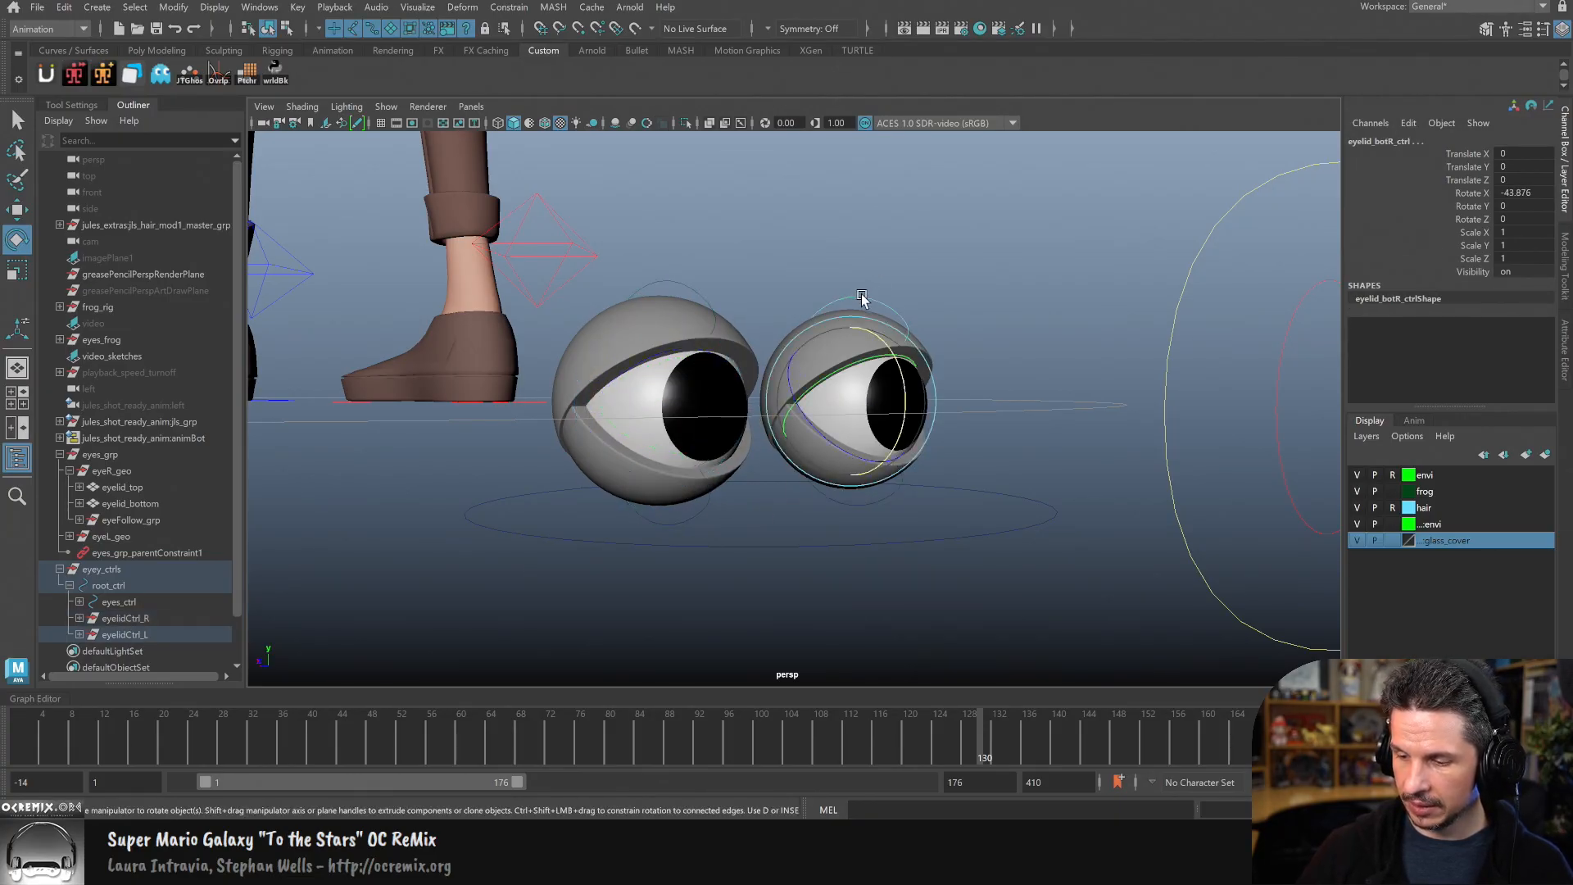
{"action": "left_click", "coordinate": [714, 313], "text": "shift"}
{"action": "left_click_drag", "start_coordinate": [797, 318], "coordinate": [874, 409], "text": "alt"}
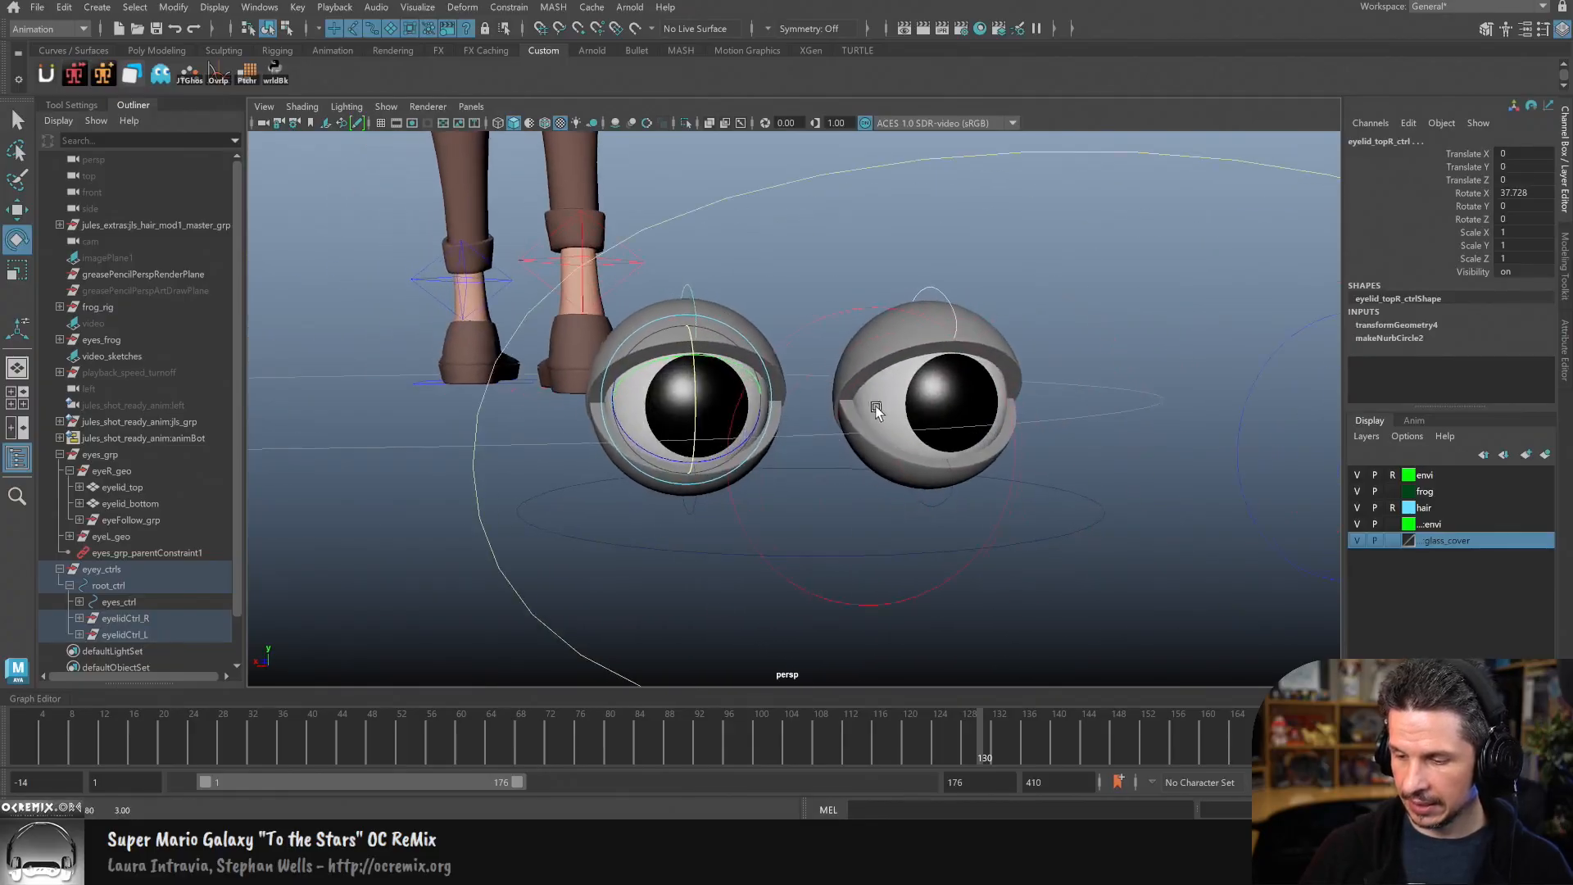
{"action": "middle_click_drag", "start_coordinate": [695, 404], "coordinate": [701, 409]}
{"action": "mouse_move", "coordinate": [676, 459]}
{"action": "left_mouse_down", "text": "alt"}
{"action": "mouse_move", "coordinate": [702, 472]}
{"action": "mouse_move", "coordinate": [766, 452]}
{"action": "mouse_move", "coordinate": [672, 458]}
{"action": "mouse_move", "coordinate": [687, 448]}
{"action": "left_mouse_up", "text": "alt"}
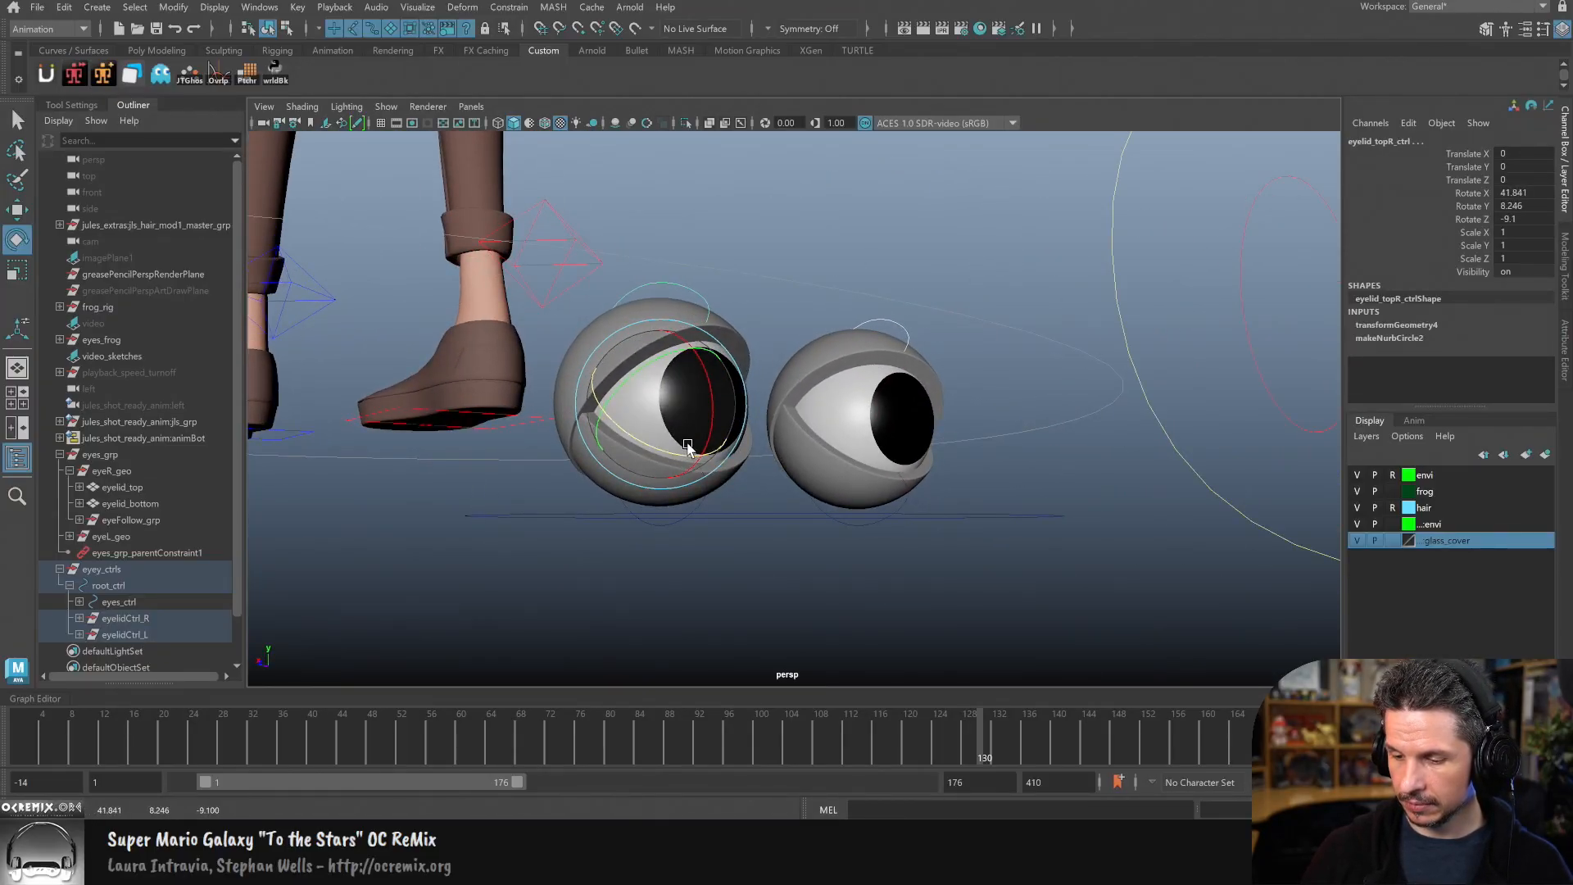
{"action": "right_click_drag", "start_coordinate": [686, 442], "coordinate": [741, 455]}
{"action": "left_click_drag", "start_coordinate": [741, 455], "coordinate": [822, 498], "text": "alt"}
{"action": "left_click_drag", "start_coordinate": [781, 435], "coordinate": [778, 446]}
{"action": "left_click_drag", "start_coordinate": [776, 369], "coordinate": [771, 366]}
{"action": "left_click_drag", "start_coordinate": [777, 420], "coordinate": [775, 425]}
{"action": "left_click_drag", "start_coordinate": [772, 369], "coordinate": [769, 367]}
{"action": "left_click_drag", "start_coordinate": [760, 384], "coordinate": [729, 418]}
Step: Undo the test tilts on both upper eyelid controls, back to the plain X rotation
{"action": "left_click", "coordinate": [1126, 472]}
{"action": "left_click_drag", "start_coordinate": [864, 516], "coordinate": [921, 508], "text": "alt"}
{"action": "key", "text": "ctrl+z"}
{"action": "key", "text": "ctrl+z"}
{"action": "key", "text": "ctrl+z"}
{"action": "key", "text": "ctrl+z"}
{"action": "key", "text": "ctrl+z"}
{"action": "key", "text": "ctrl+z"}
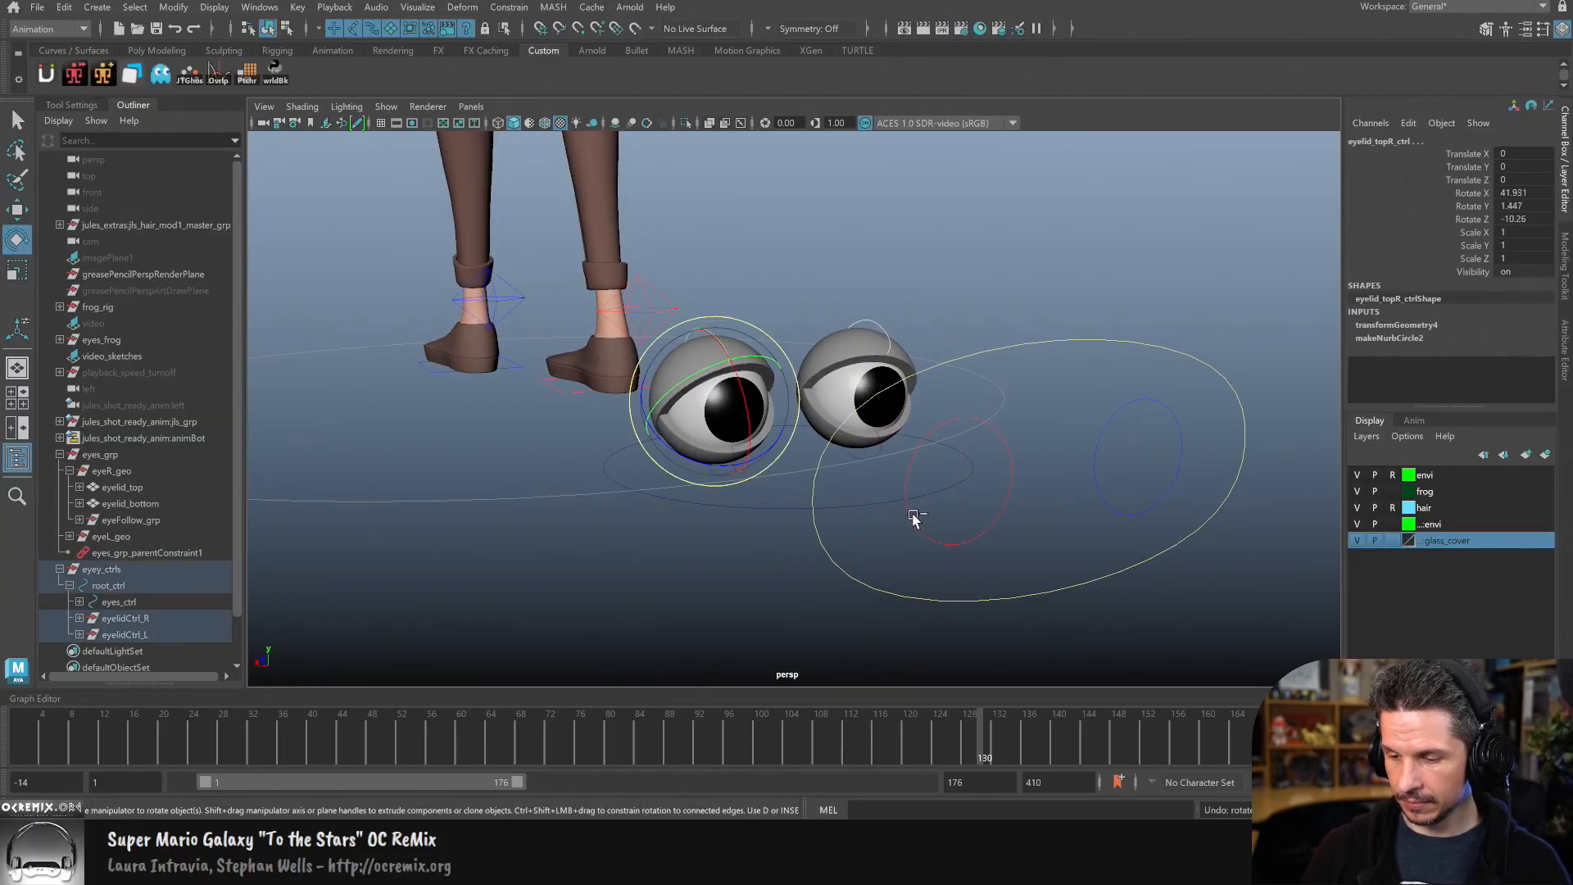
{"action": "key", "text": "ctrl+z"}
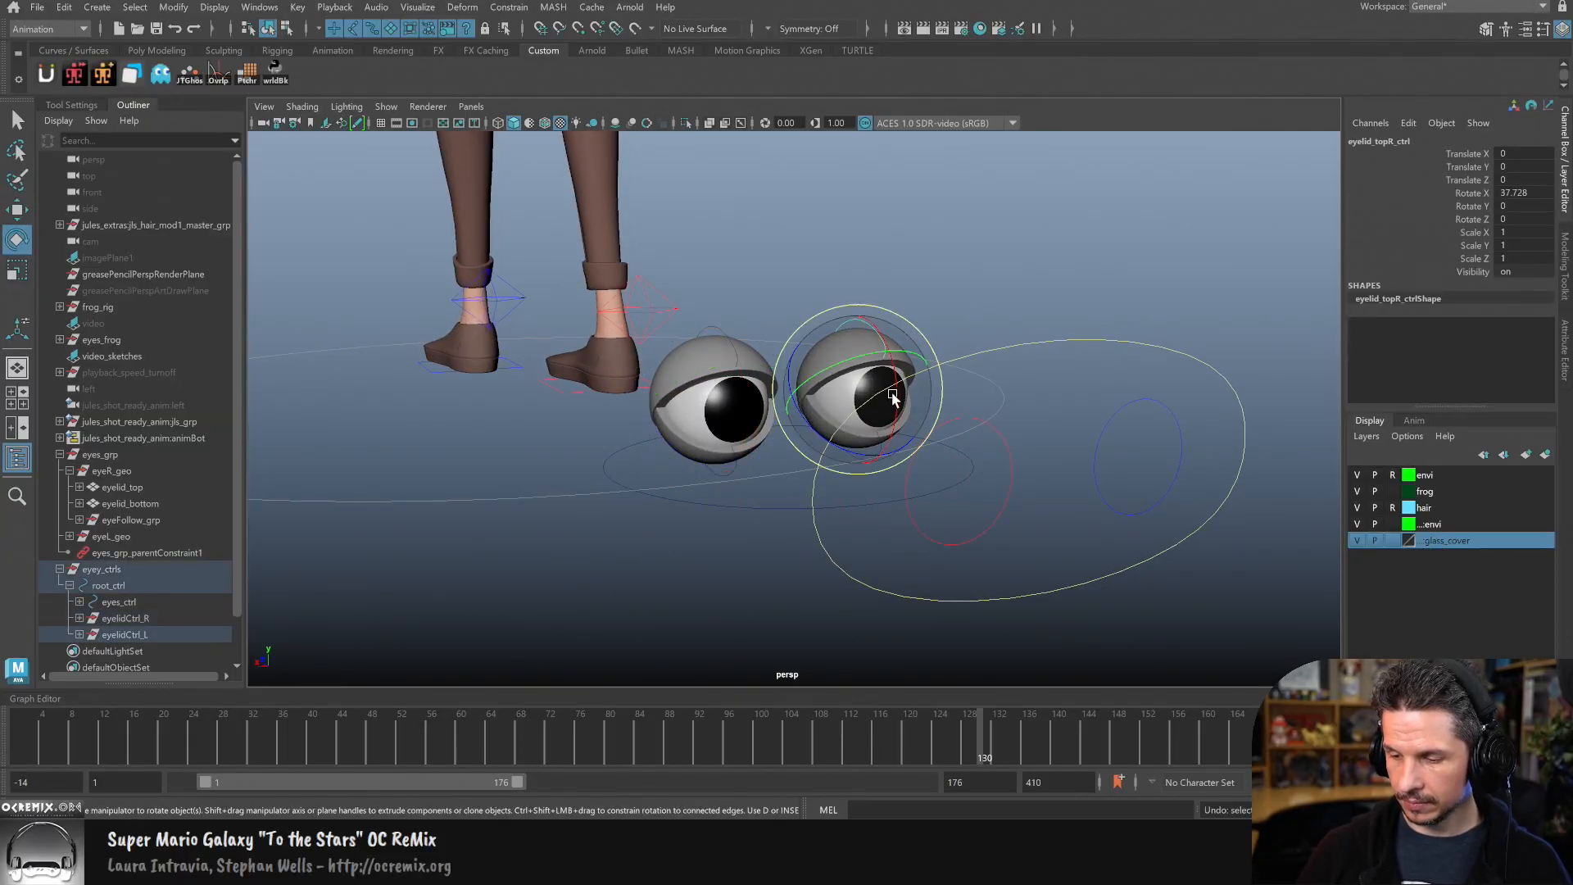
{"action": "key", "text": "ctrl+z"}
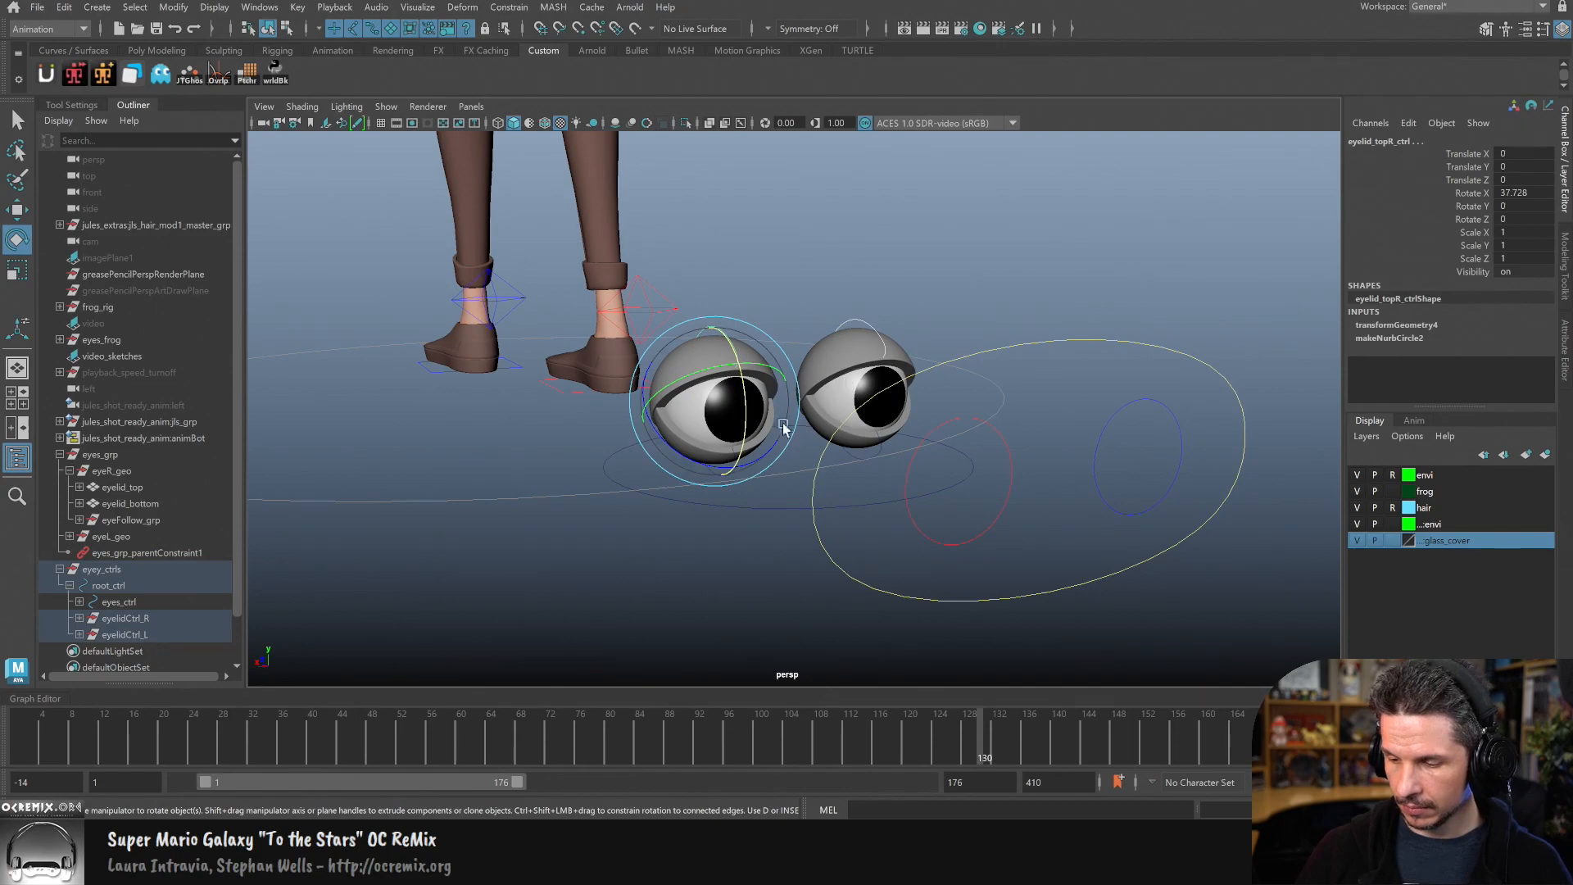
Step: Try moving the large eyes aim control and then root_ctrl to test how the eyes and eyelids follow, undoing each move
{"action": "left_click", "coordinate": [1044, 331]}
{"action": "left_click_drag", "start_coordinate": [1015, 502], "coordinate": [899, 466], "text": "alt"}
{"action": "left_click", "coordinate": [1006, 348]}
{"action": "key", "text": "w"}
{"action": "left_click_drag", "start_coordinate": [1001, 348], "coordinate": [927, 434]}
{"action": "left_click", "coordinate": [185, 569]}
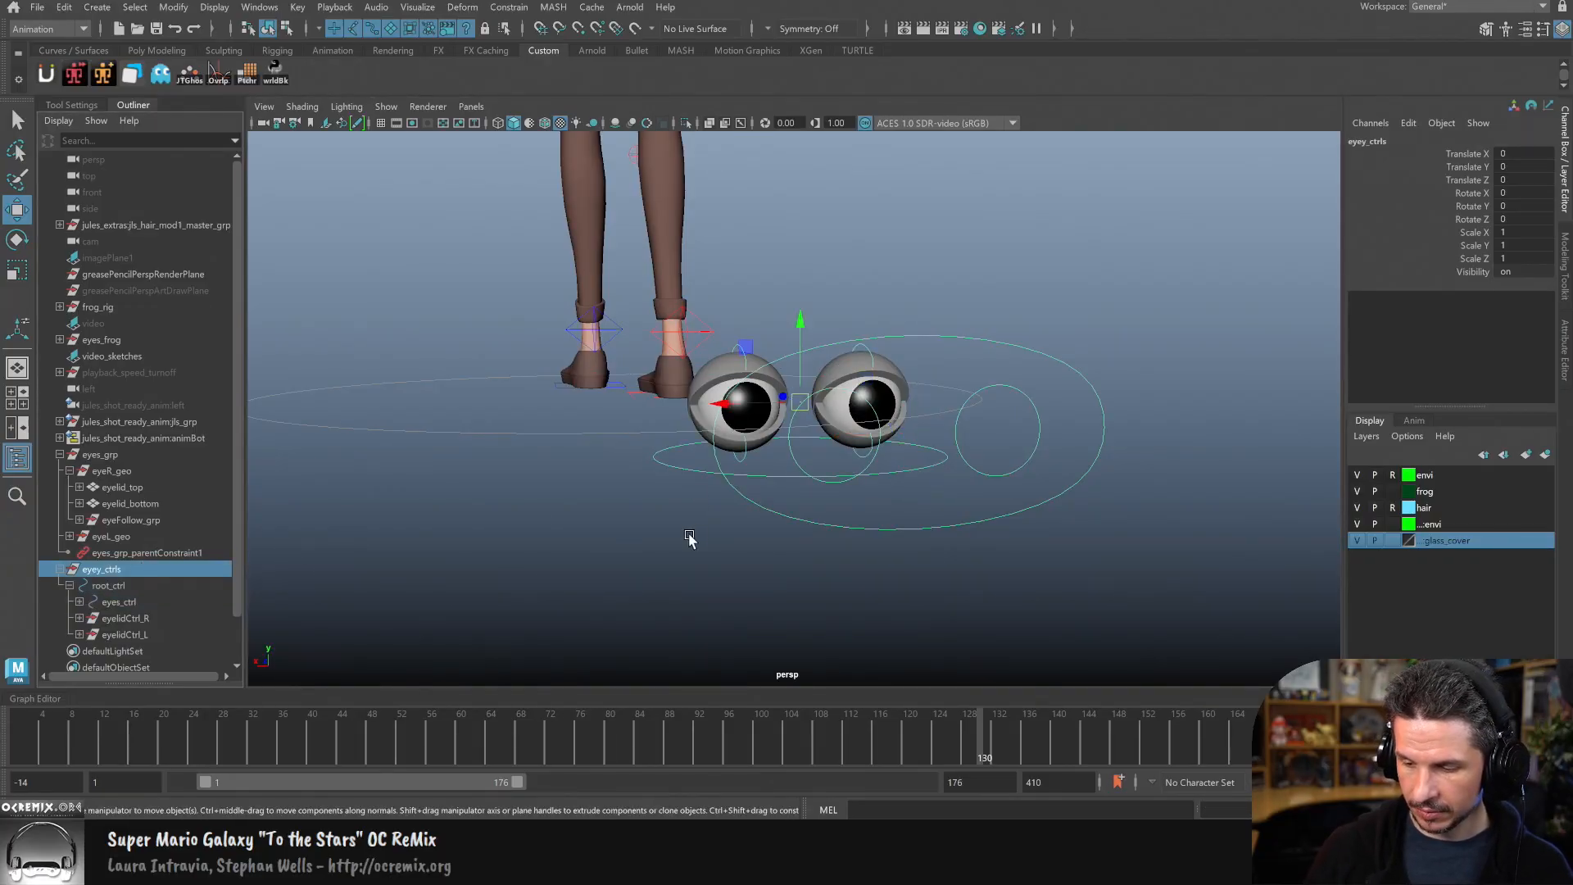
{"action": "key", "text": "Down"}
{"action": "left_click_drag", "start_coordinate": [800, 454], "coordinate": [906, 513]}
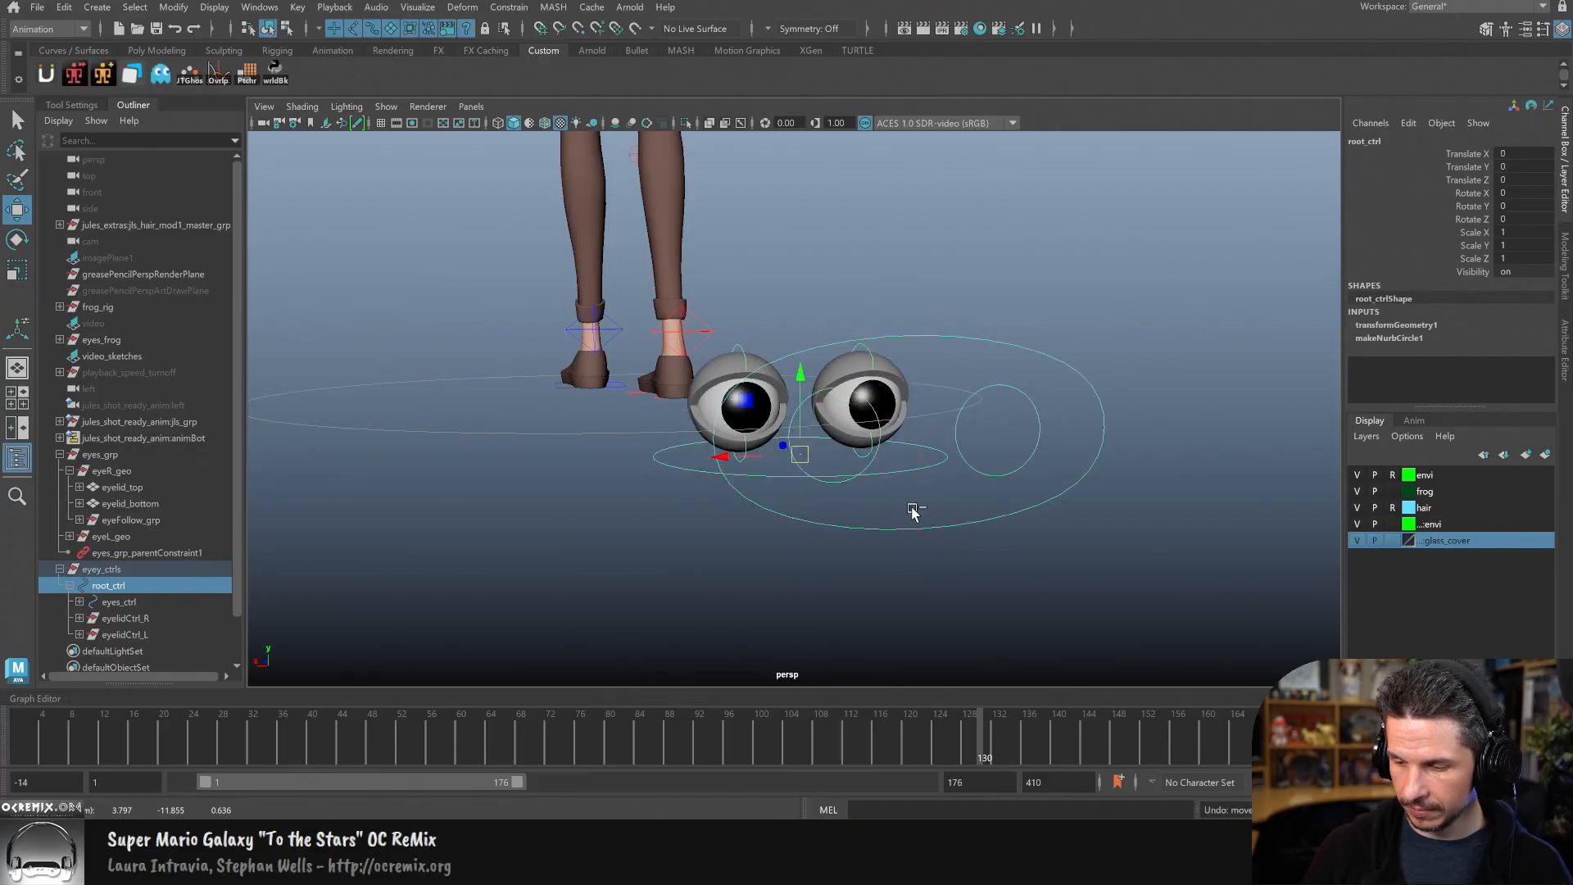
{"action": "left_click", "coordinate": [941, 592]}
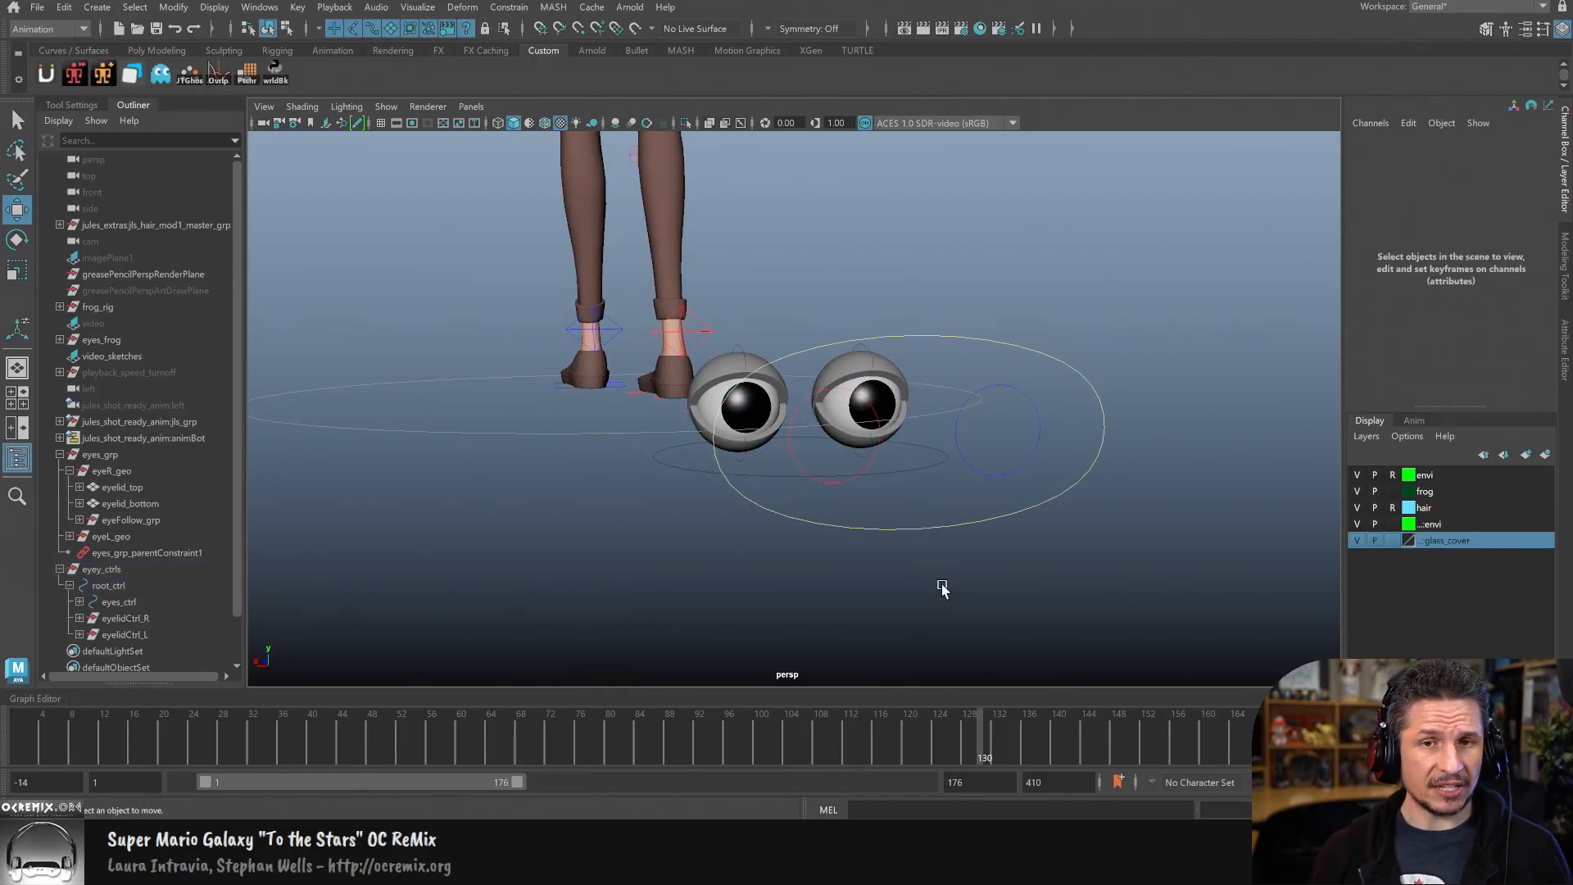
Step: Expand the right eye's eyeFollow_grp and the eyeL_geo group to inspect the geometry inside them
{"action": "mouse_move", "coordinate": [1000, 568]}
{"action": "left_mouse_down", "text": "alt"}
{"action": "mouse_move", "coordinate": [1025, 590]}
{"action": "mouse_move", "coordinate": [1021, 577]}
{"action": "left_mouse_up", "text": "alt"}
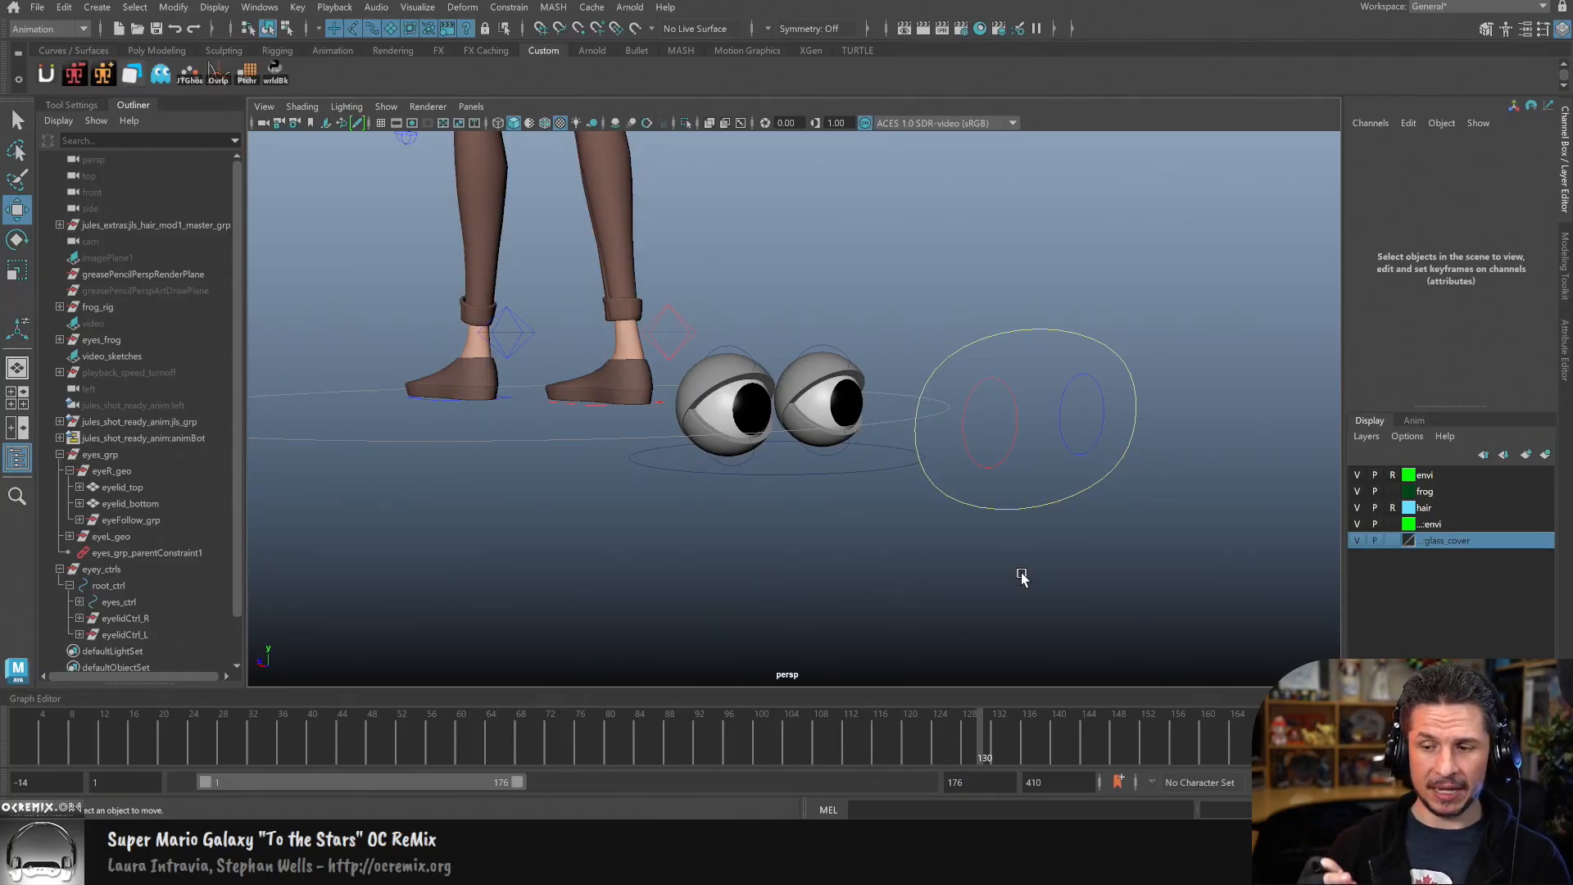
{"action": "left_click", "coordinate": [752, 417]}
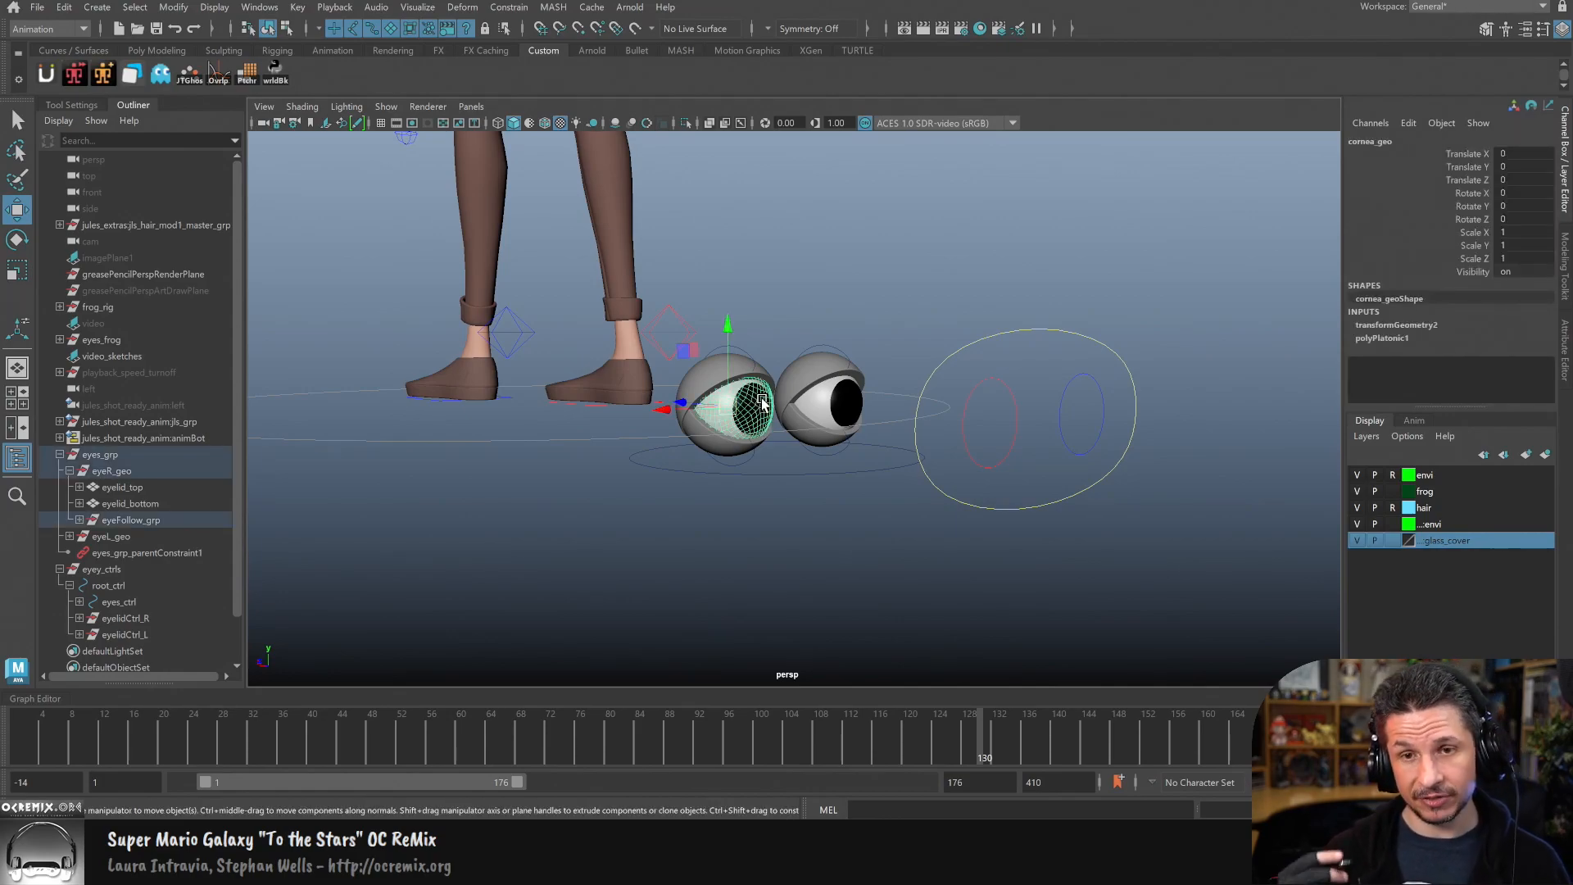
{"action": "left_click", "coordinate": [80, 519]}
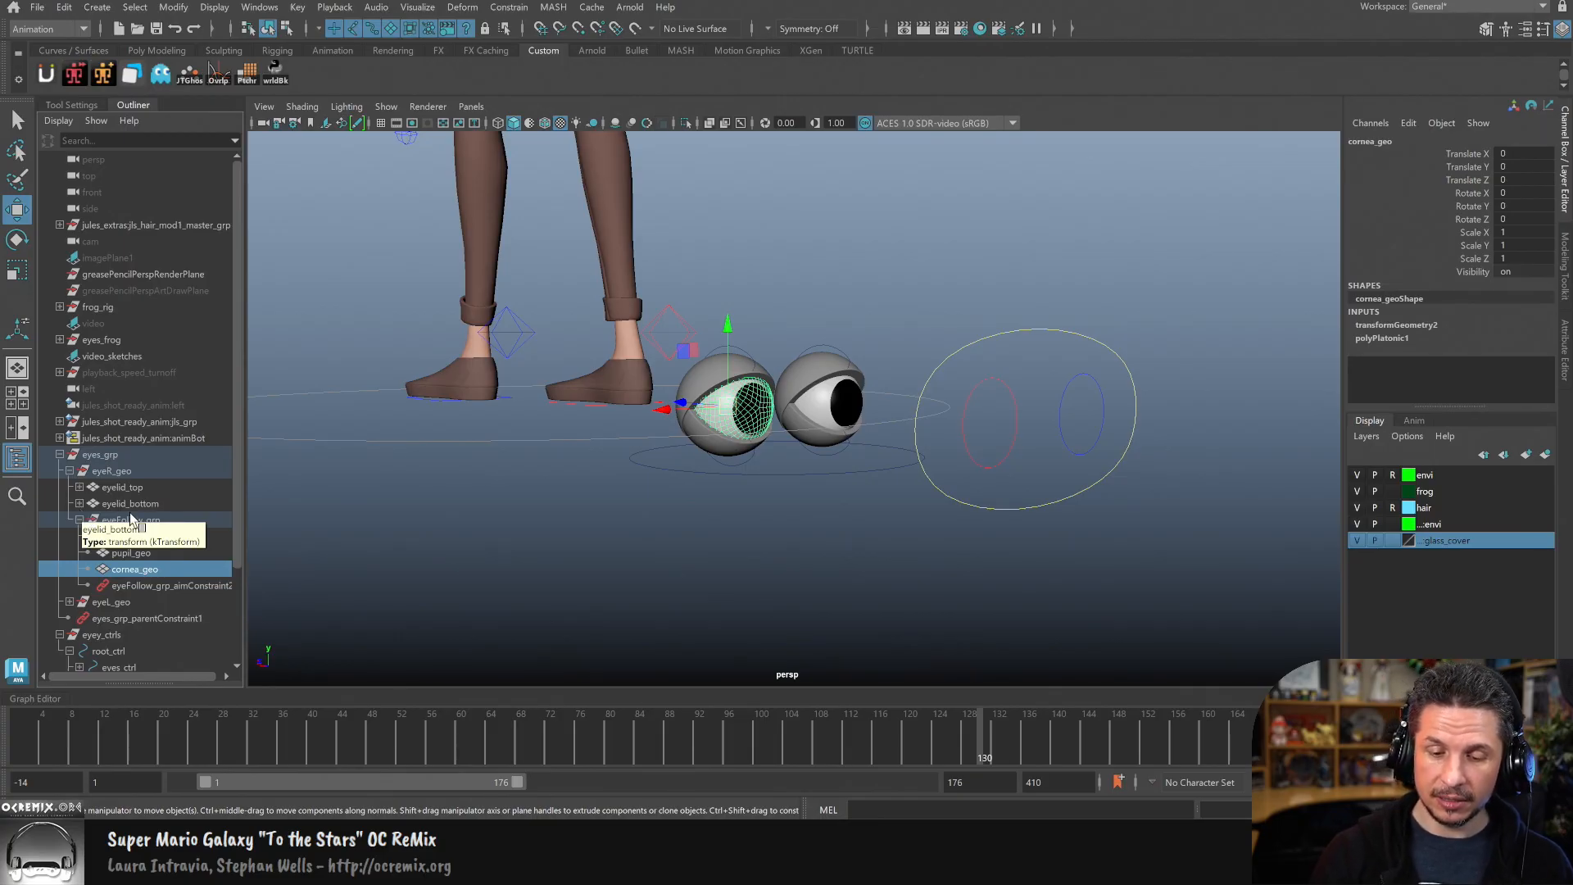
{"action": "left_click", "coordinate": [70, 601]}
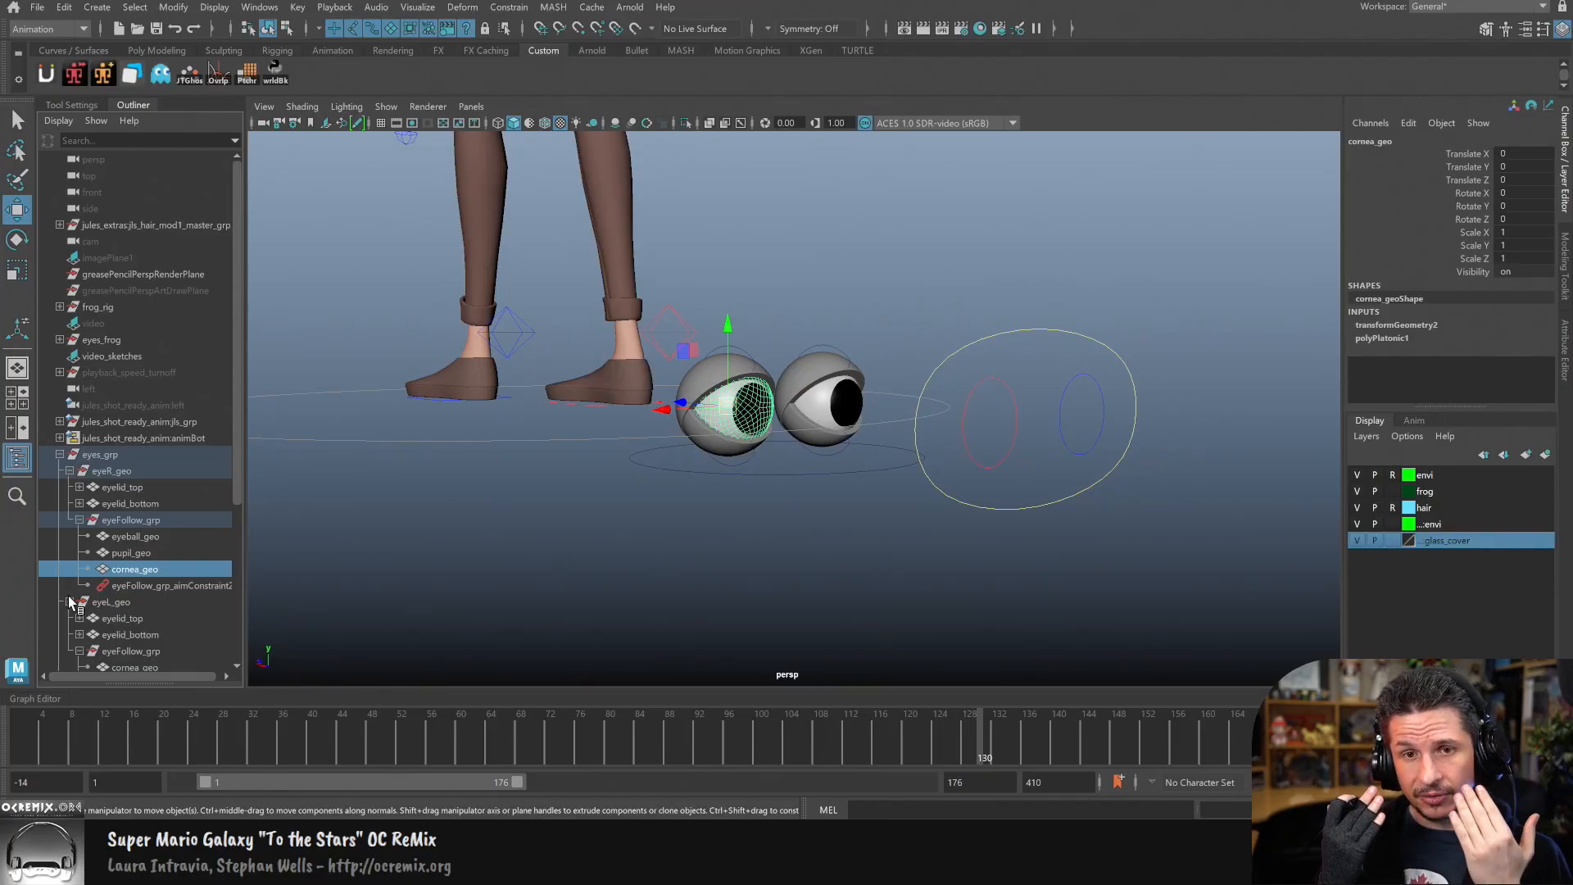
Step: Go to frame 80 and examine the character's eyes, irises and pupils from the front and side
{"action": "middle_click_drag", "start_coordinate": [798, 383], "coordinate": [948, 674], "text": "alt"}
{"action": "left_click_drag", "start_coordinate": [738, 402], "coordinate": [645, 421], "text": "alt"}
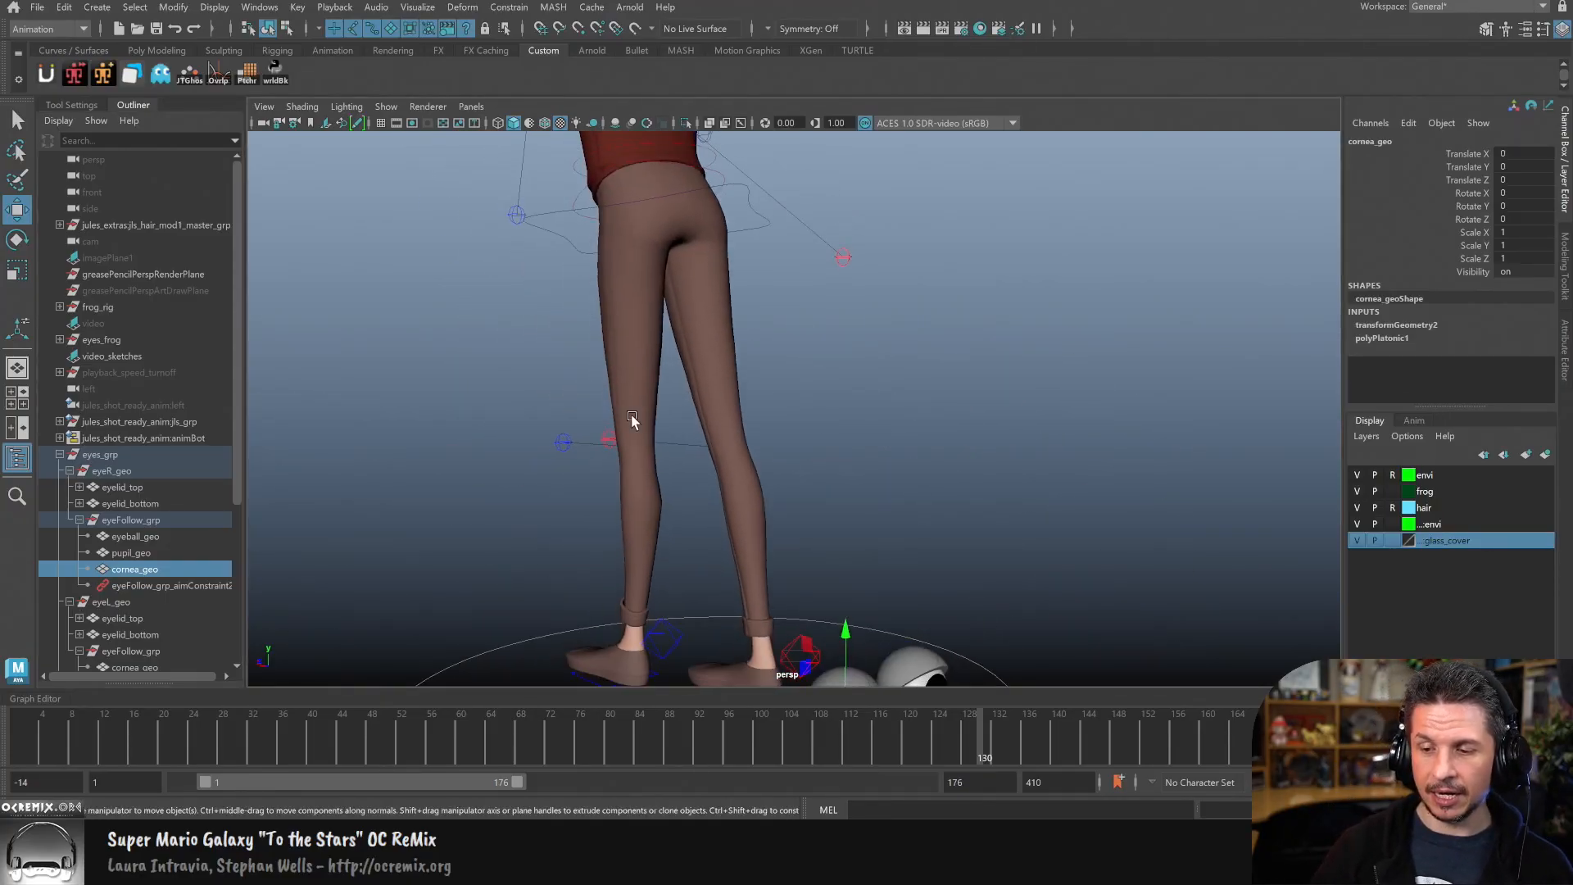
{"action": "middle_click_drag", "start_coordinate": [645, 421], "coordinate": [653, 737], "text": "alt"}
{"action": "left_click_drag", "start_coordinate": [654, 557], "coordinate": [772, 544], "text": "alt"}
{"action": "middle_click_drag", "start_coordinate": [696, 360], "coordinate": [735, 660], "text": "alt"}
{"action": "right_click_drag", "start_coordinate": [819, 606], "coordinate": [1117, 555], "text": "alt"}
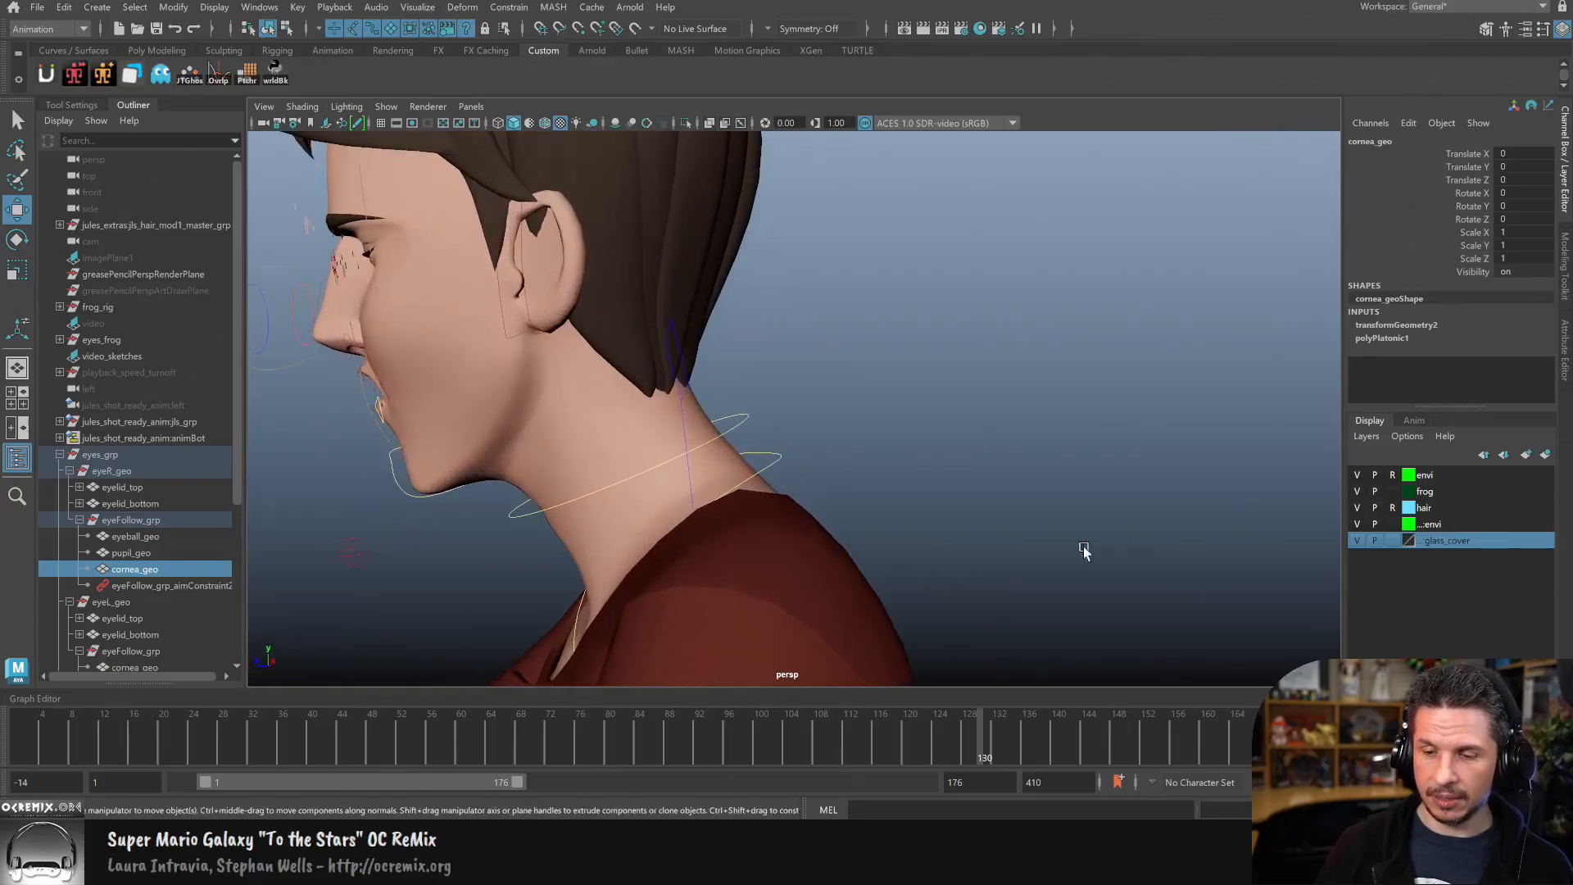
{"action": "left_click_drag", "start_coordinate": [679, 557], "coordinate": [831, 557], "text": "alt"}
{"action": "right_click_drag", "start_coordinate": [830, 557], "coordinate": [647, 574], "text": "alt"}
{"action": "left_click", "coordinate": [611, 734]}
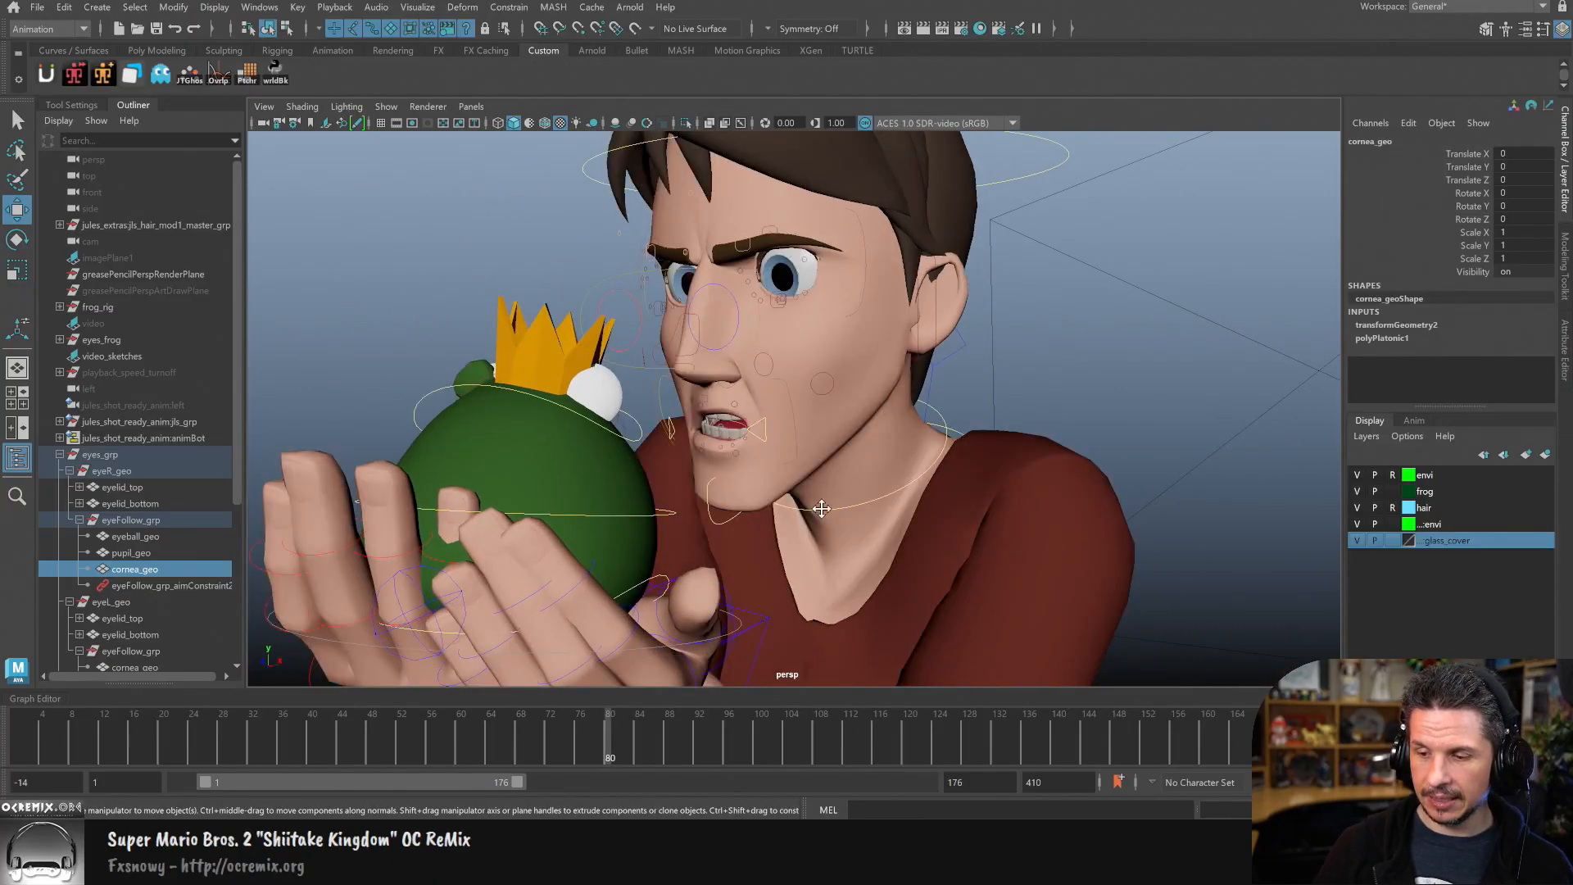
{"action": "middle_click_drag", "start_coordinate": [818, 513], "coordinate": [766, 664], "text": "alt"}
{"action": "right_click_drag", "start_coordinate": [766, 639], "coordinate": [897, 591], "text": "alt"}
{"action": "middle_click_drag", "start_coordinate": [897, 591], "coordinate": [988, 525], "text": "alt"}
{"action": "left_click_drag", "start_coordinate": [1023, 528], "coordinate": [930, 551], "text": "alt"}
{"action": "middle_click_drag", "start_coordinate": [931, 552], "coordinate": [1165, 571], "text": "alt"}
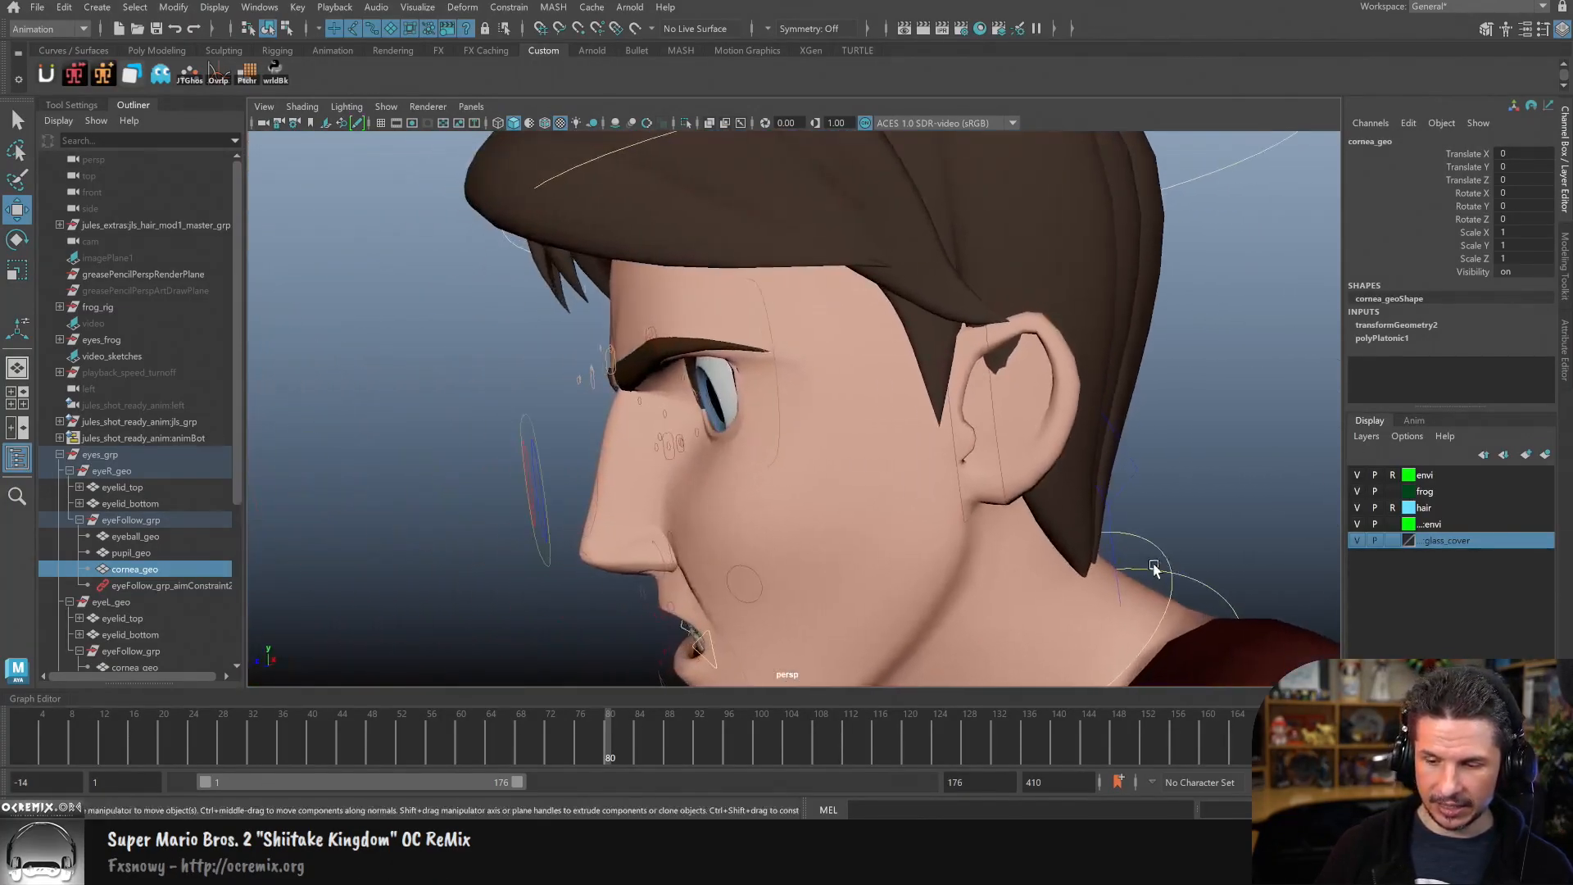
{"action": "right_click_drag", "start_coordinate": [856, 565], "coordinate": [989, 558], "text": "alt"}
{"action": "left_click_drag", "start_coordinate": [897, 583], "coordinate": [955, 573], "text": "alt"}
{"action": "middle_click_drag", "start_coordinate": [955, 573], "coordinate": [986, 620], "text": "alt"}
{"action": "right_click_drag", "start_coordinate": [975, 614], "coordinate": [1045, 597], "text": "alt"}
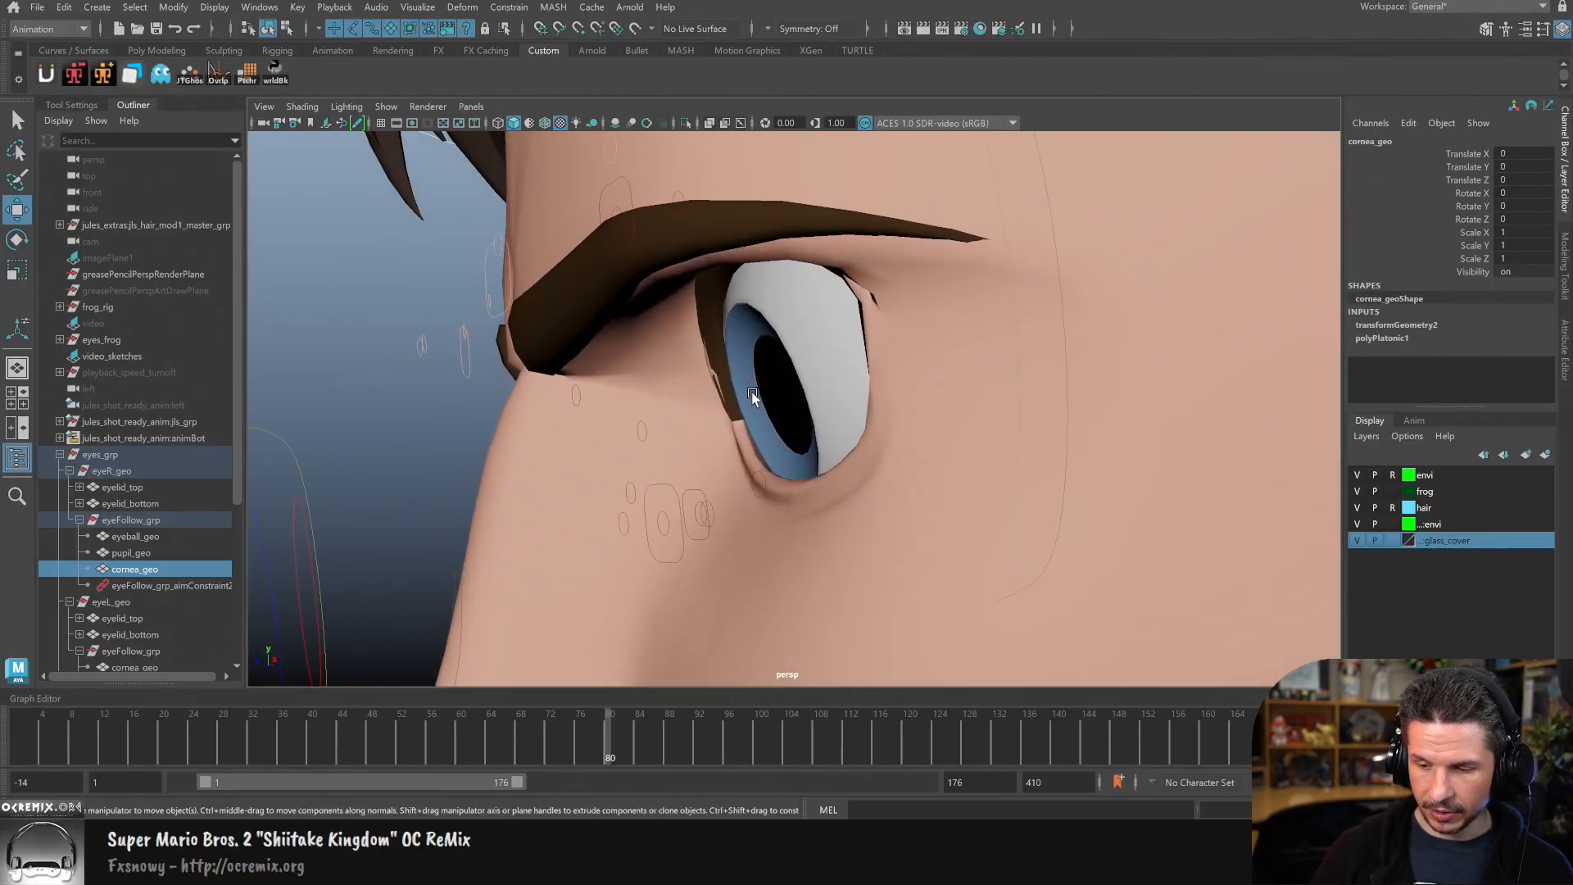
{"action": "left_click_drag", "start_coordinate": [835, 497], "coordinate": [776, 505], "text": "alt"}
{"action": "middle_click_drag", "start_coordinate": [752, 484], "coordinate": [734, 512], "text": "alt"}
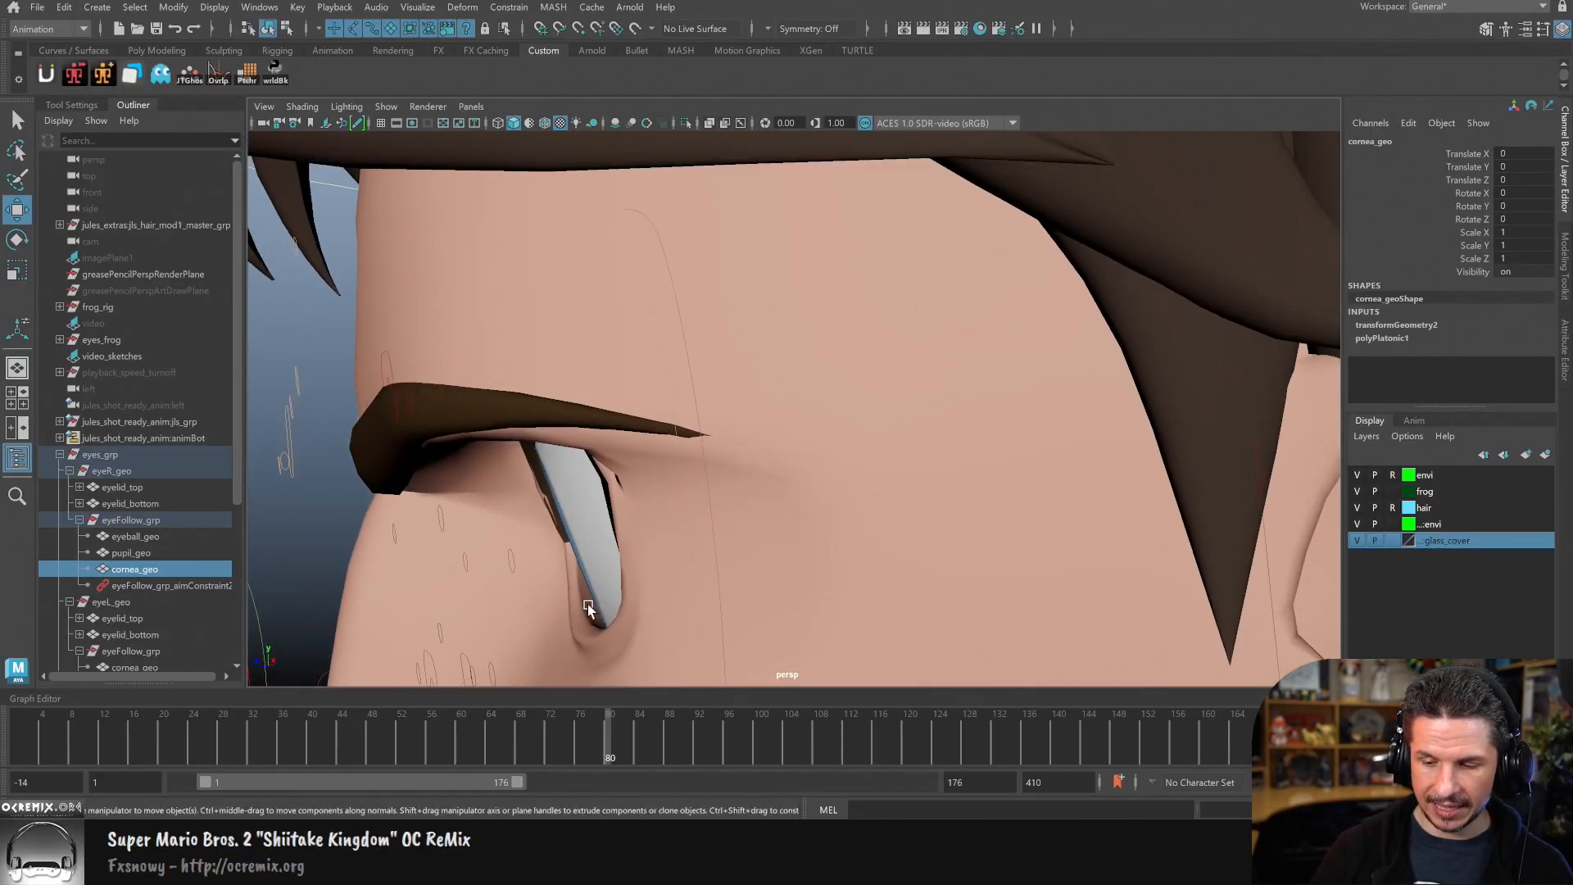
{"action": "right_click_drag", "start_coordinate": [942, 516], "coordinate": [765, 491], "text": "alt"}
{"action": "left_click_drag", "start_coordinate": [765, 491], "coordinate": [1081, 565], "text": "alt"}
{"action": "middle_click_drag", "start_coordinate": [1081, 565], "coordinate": [937, 541], "text": "alt"}
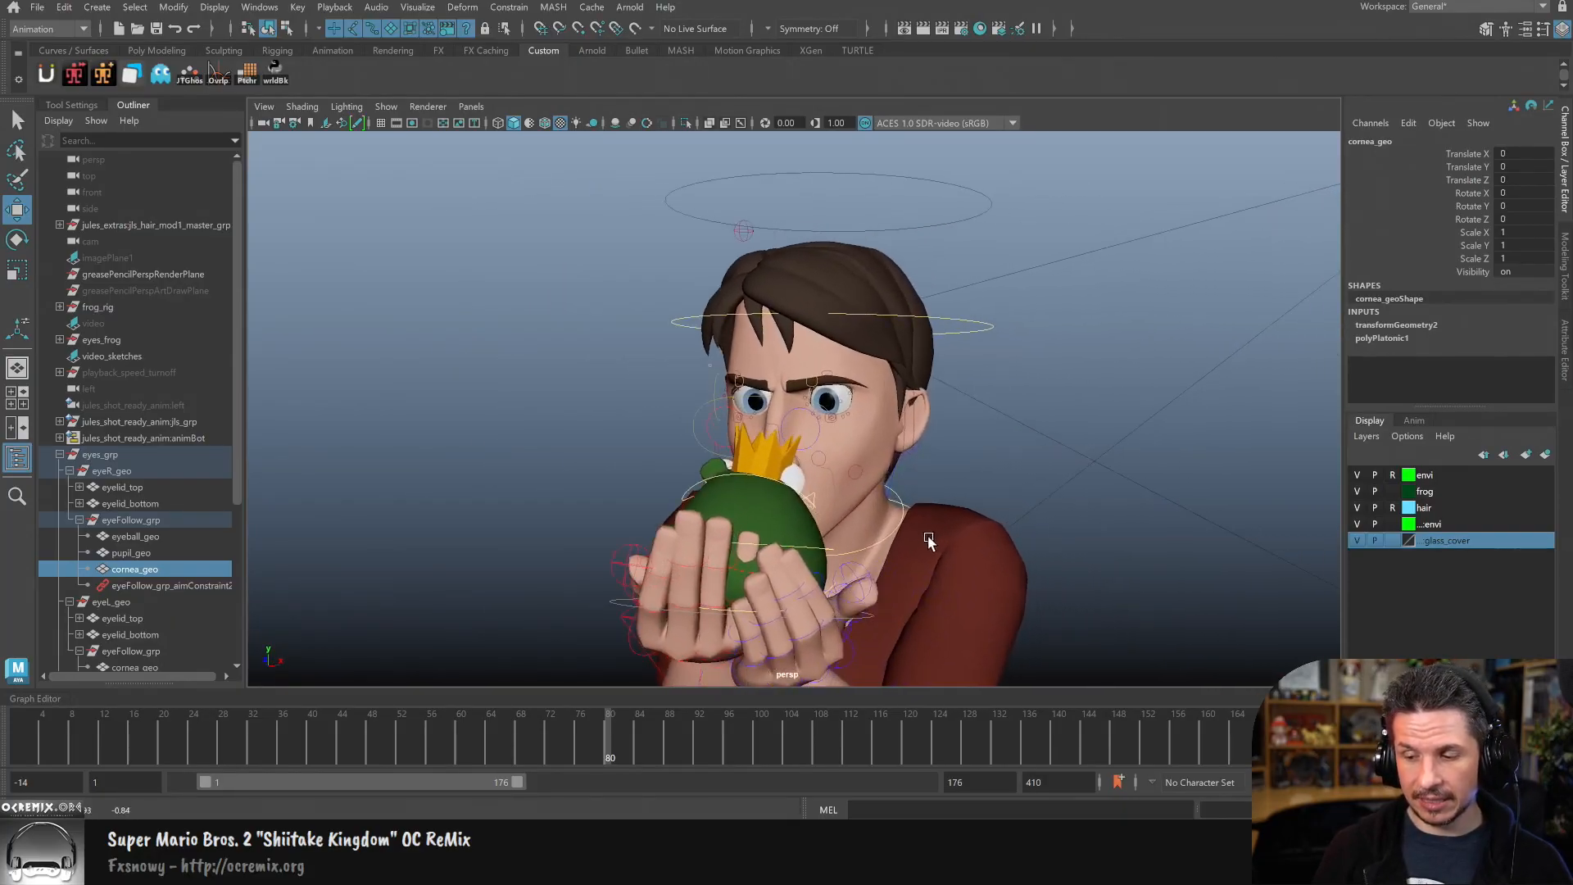
{"action": "middle_click_drag", "start_coordinate": [1055, 602], "coordinate": [988, 340], "text": "alt"}
{"action": "right_click_drag", "start_coordinate": [988, 339], "coordinate": [873, 470], "text": "alt"}
{"action": "left_click_drag", "start_coordinate": [872, 470], "coordinate": [832, 527], "text": "alt"}
{"action": "middle_click_drag", "start_coordinate": [832, 526], "coordinate": [983, 631], "text": "alt"}
{"action": "right_click_drag", "start_coordinate": [760, 542], "coordinate": [931, 516], "text": "alt"}
{"action": "left_click_drag", "start_coordinate": [931, 516], "coordinate": [827, 528], "text": "alt"}
{"action": "middle_click_drag", "start_coordinate": [828, 528], "coordinate": [903, 643], "text": "alt"}
{"action": "right_click_drag", "start_coordinate": [904, 643], "coordinate": [778, 499], "text": "alt"}
{"action": "left_click_drag", "start_coordinate": [778, 500], "coordinate": [860, 565], "text": "alt"}
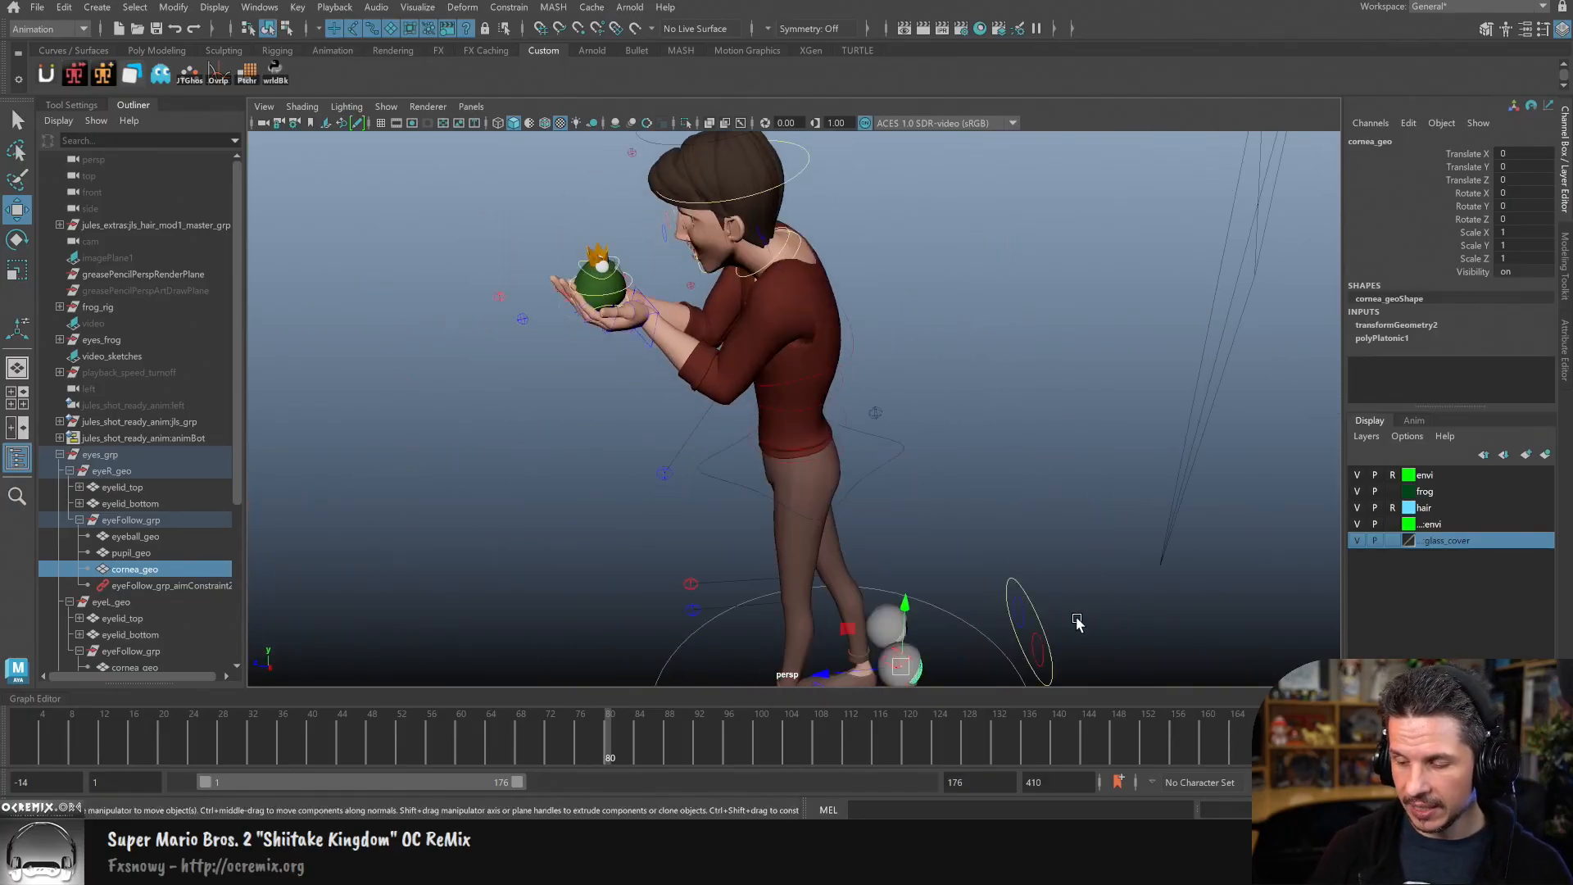
Step: Frame eyes_ctrl and examine the cartoon eyes on the floor from the side and the front
{"action": "left_click", "coordinate": [1033, 609]}
{"action": "key", "text": "f"}
{"action": "left_click_drag", "start_coordinate": [1062, 603], "coordinate": [846, 653], "text": "alt"}
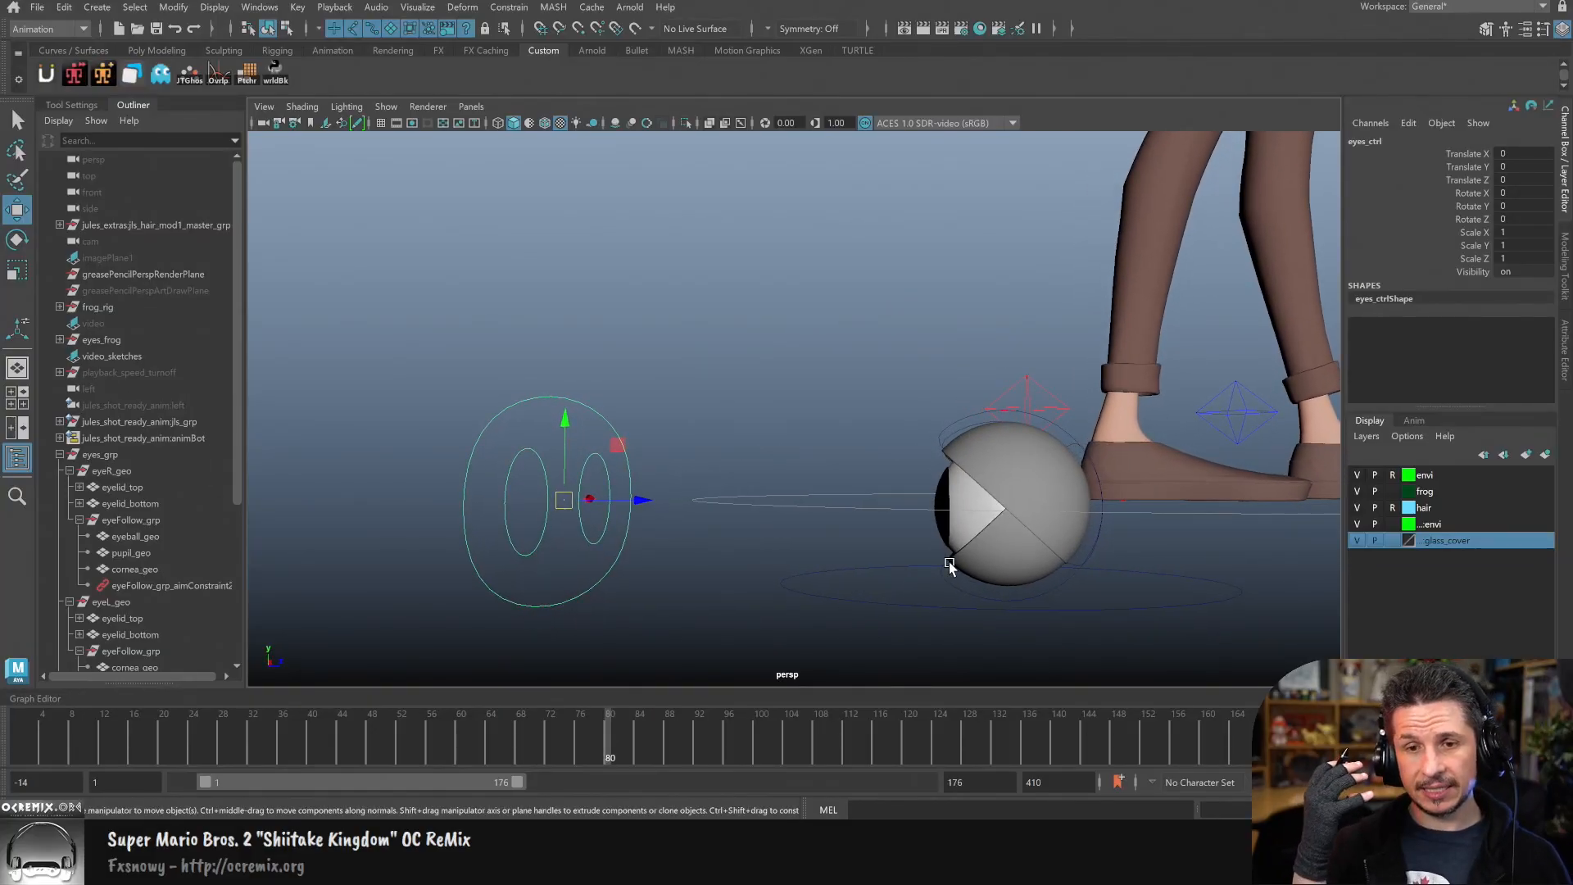
{"action": "left_click_drag", "start_coordinate": [993, 568], "coordinate": [1050, 571], "text": "alt"}
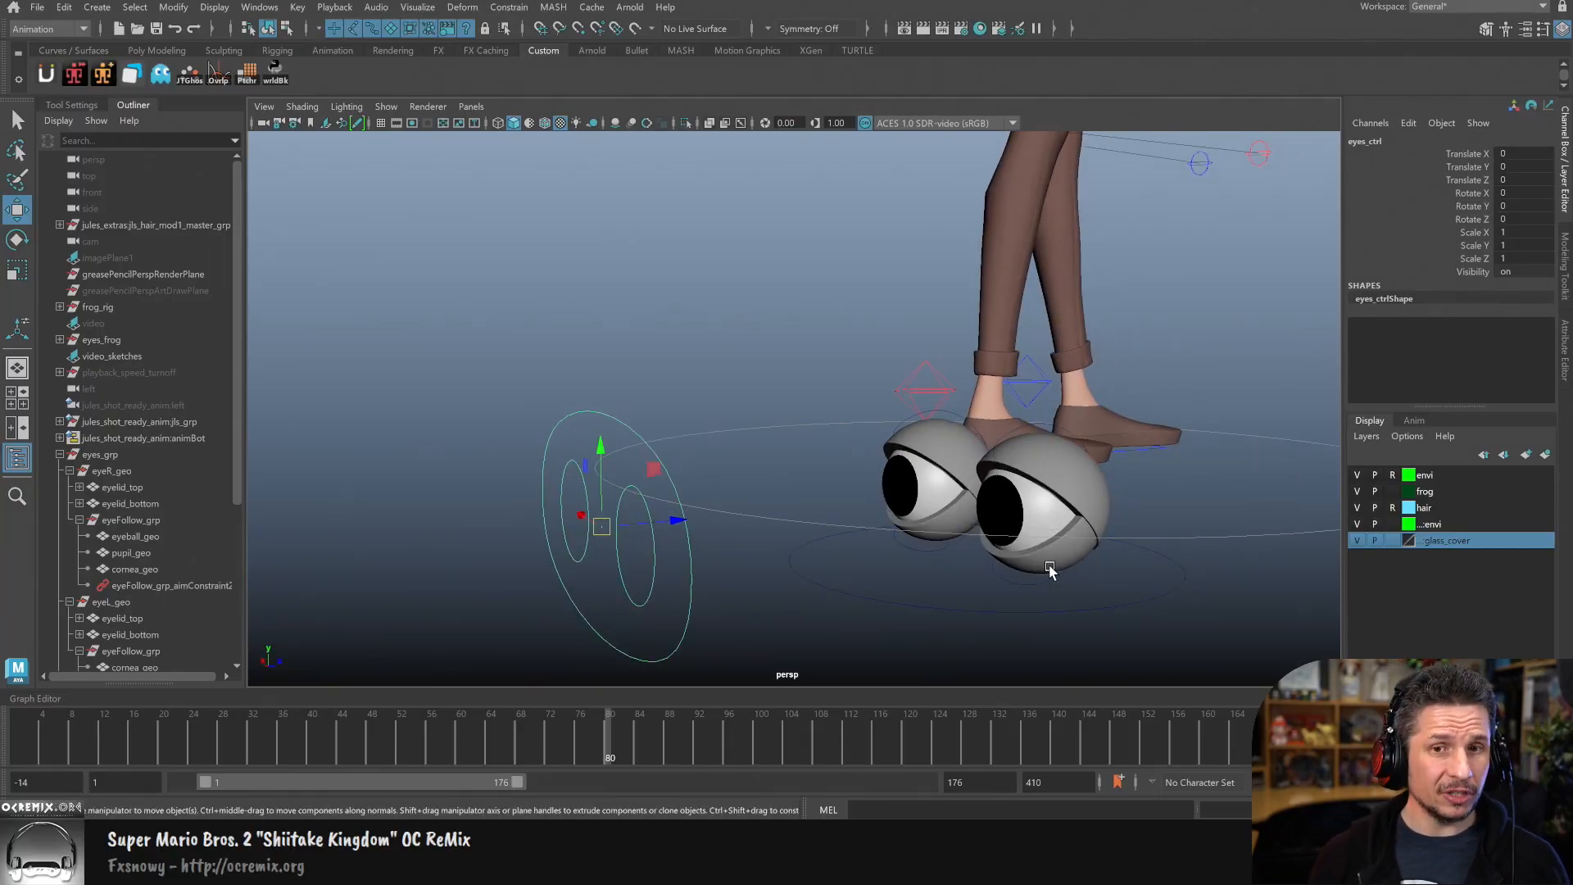
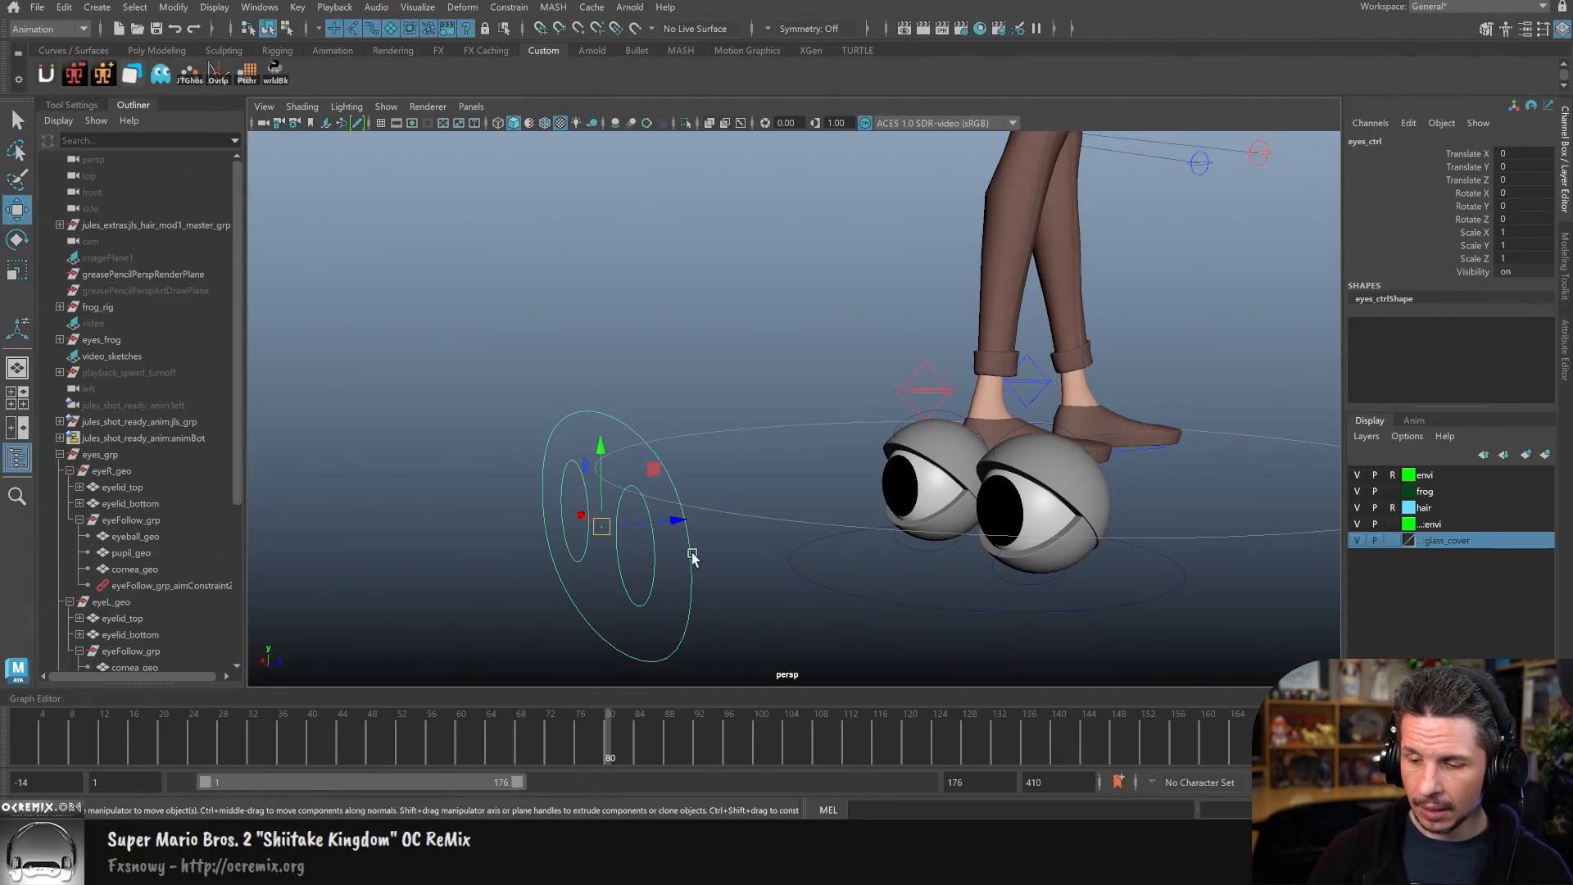
{"action": "left_click", "coordinate": [759, 591]}
{"action": "middle_click_drag", "start_coordinate": [1050, 568], "coordinate": [937, 569], "text": "alt"}
{"action": "left_click_drag", "start_coordinate": [962, 584], "coordinate": [1004, 587], "text": "alt"}
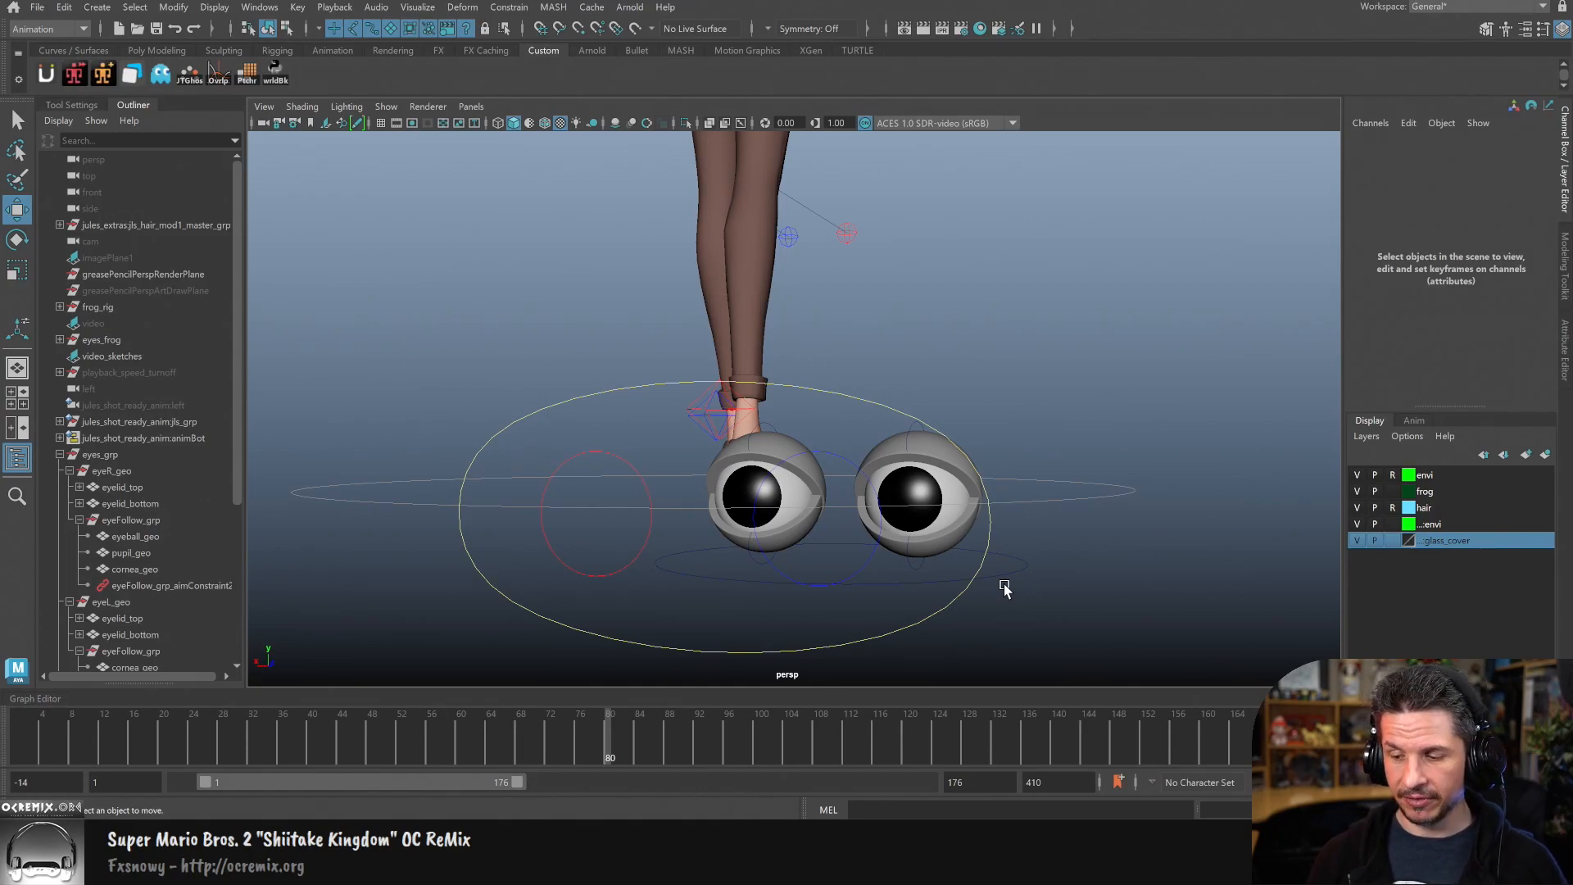
Step: Select the left eye control eyeL_ctrl and bring up the Add Attribute dialog for it
{"action": "left_click", "coordinate": [875, 564]}
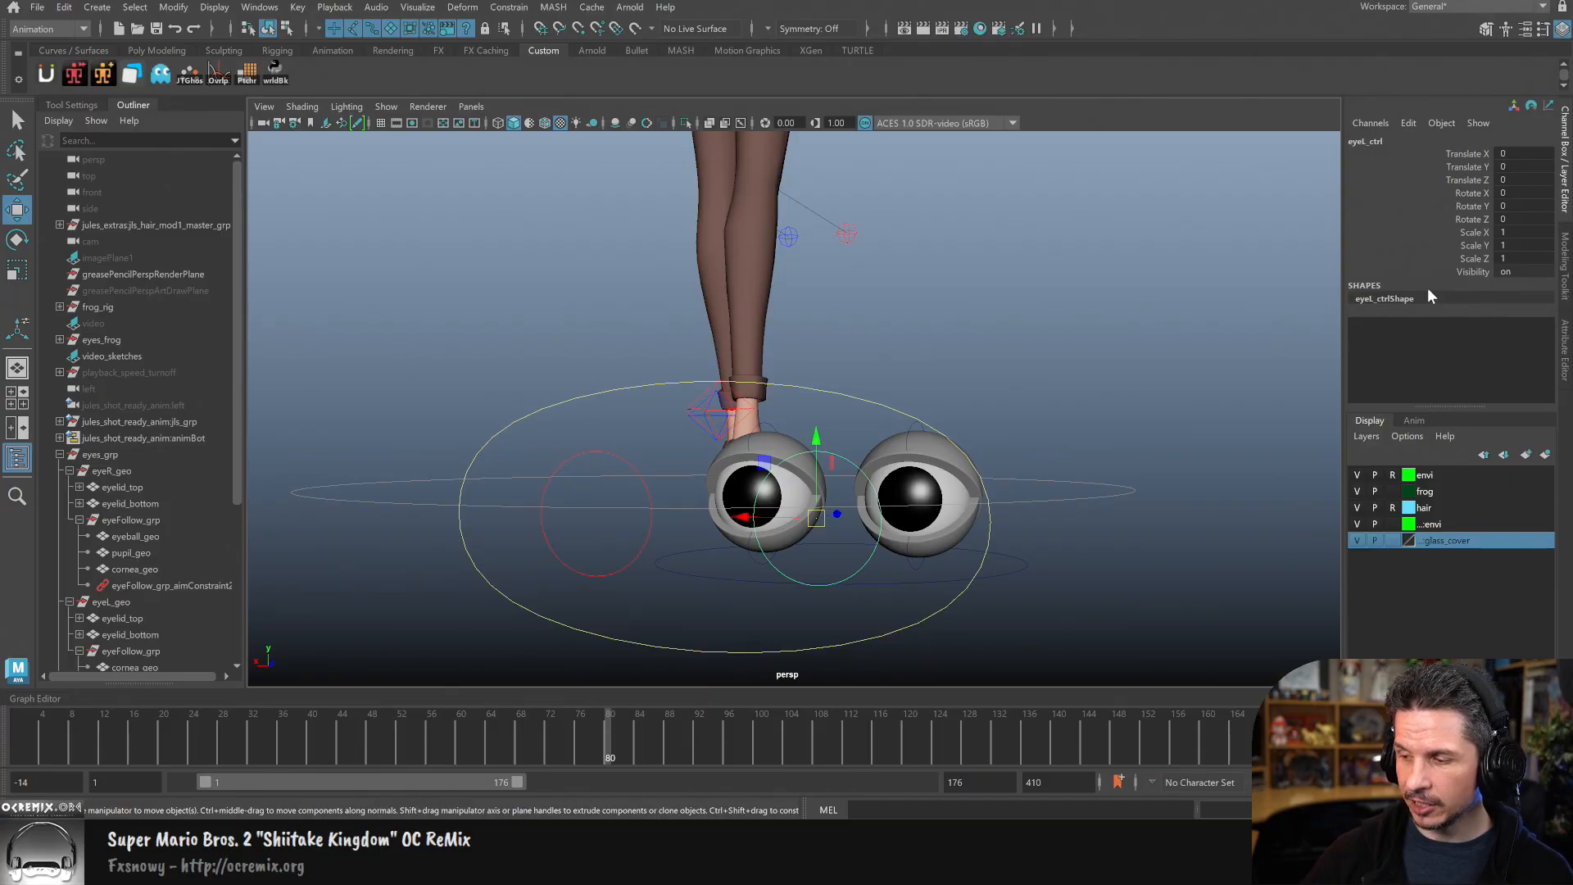
{"action": "left_click_drag", "start_coordinate": [1445, 408], "coordinate": [1445, 660]}
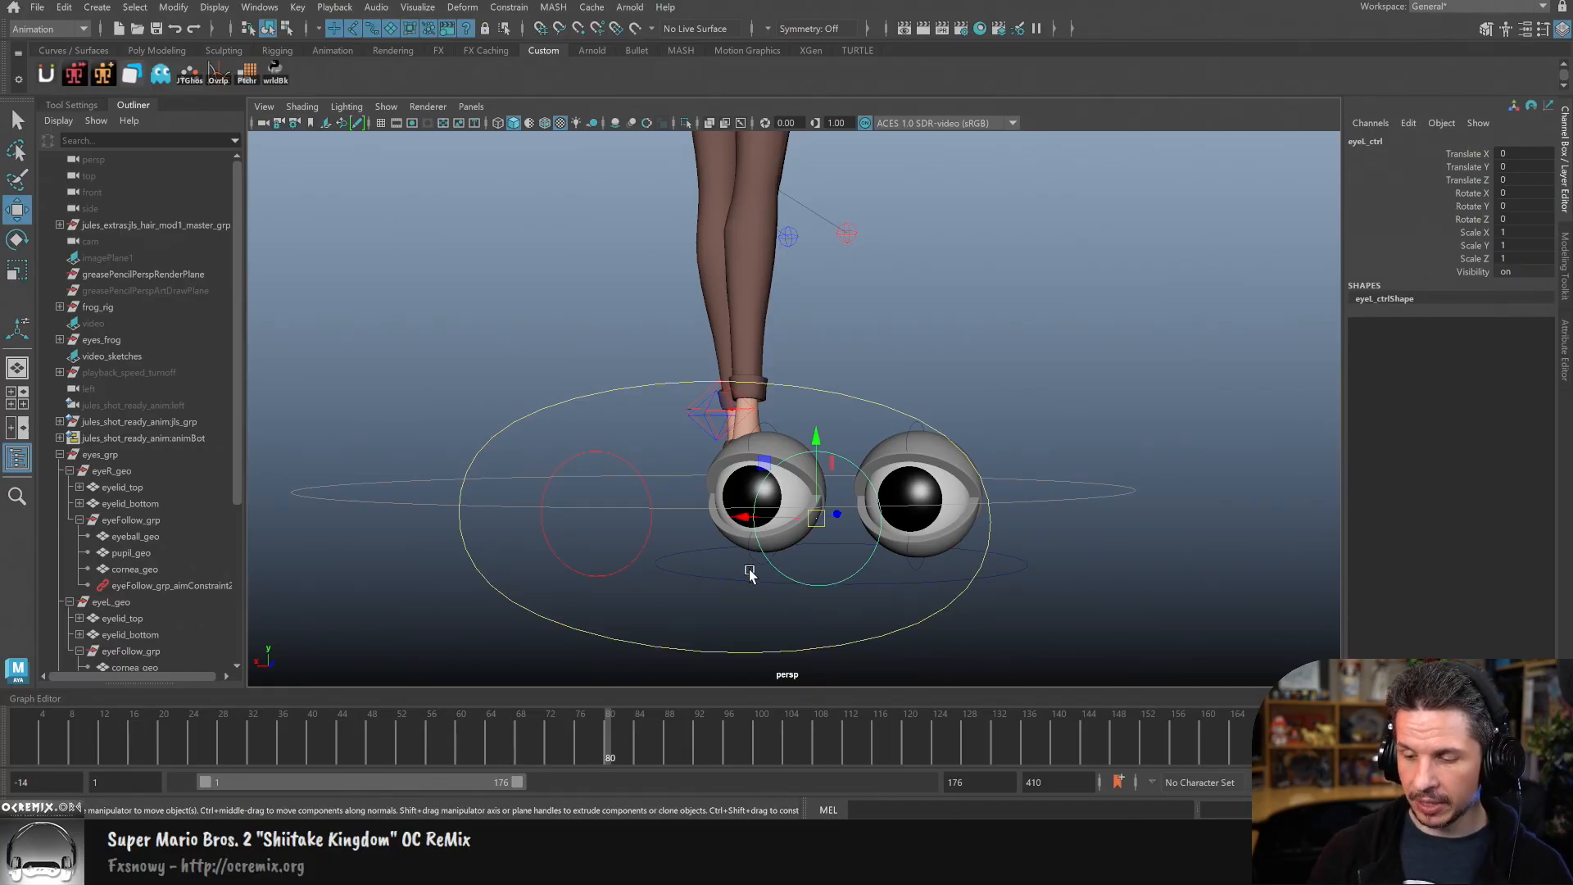
{"action": "left_click_drag", "start_coordinate": [772, 620], "coordinate": [699, 579], "text": "alt"}
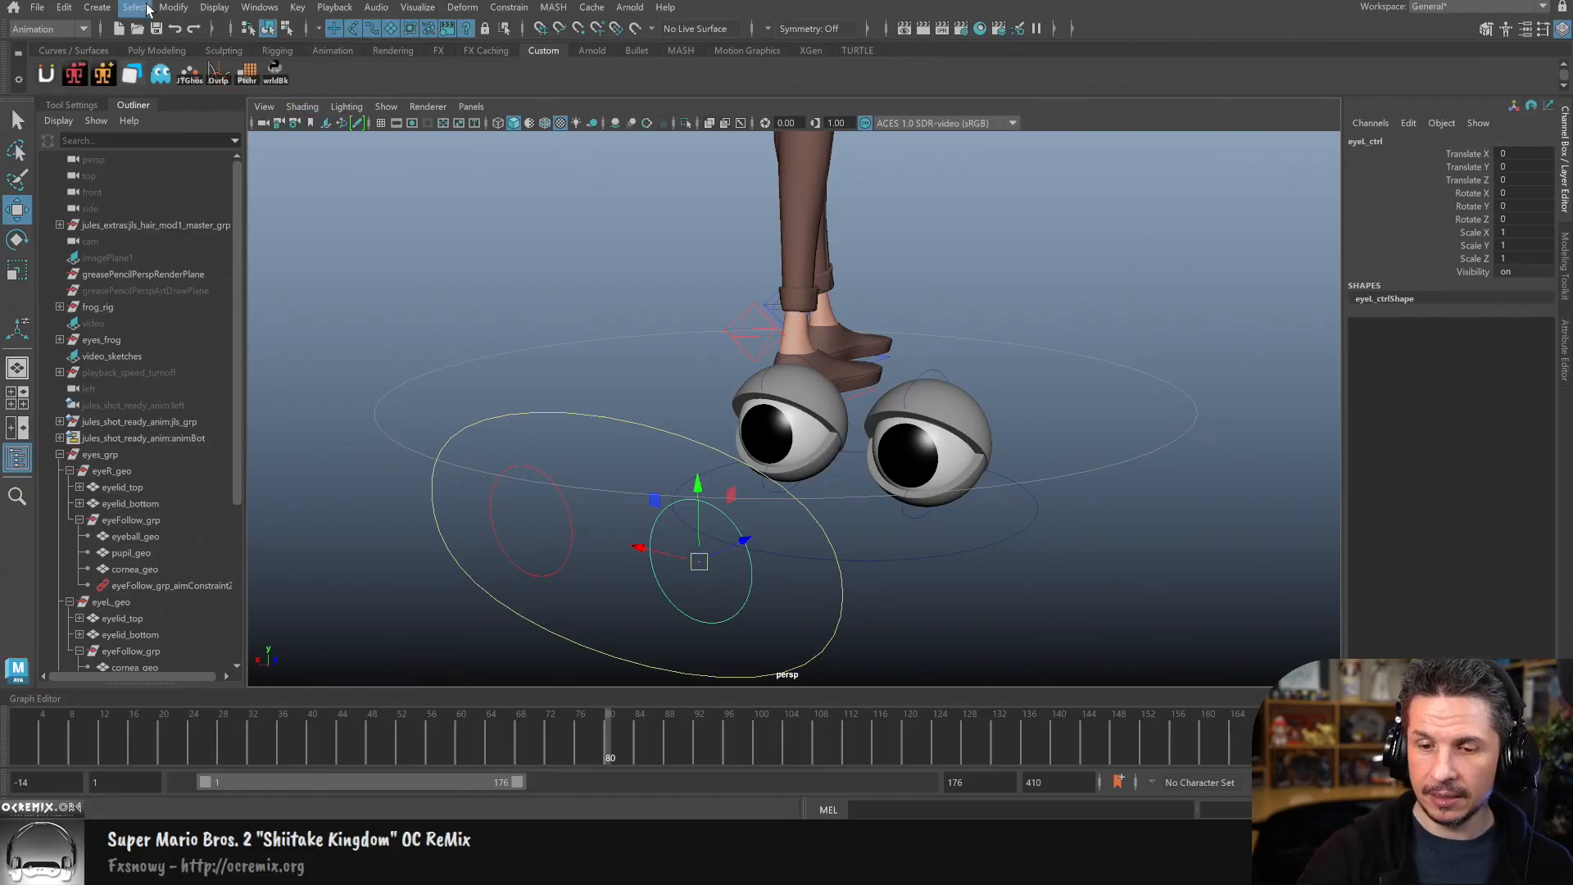
{"action": "left_click", "coordinate": [97, 8]}
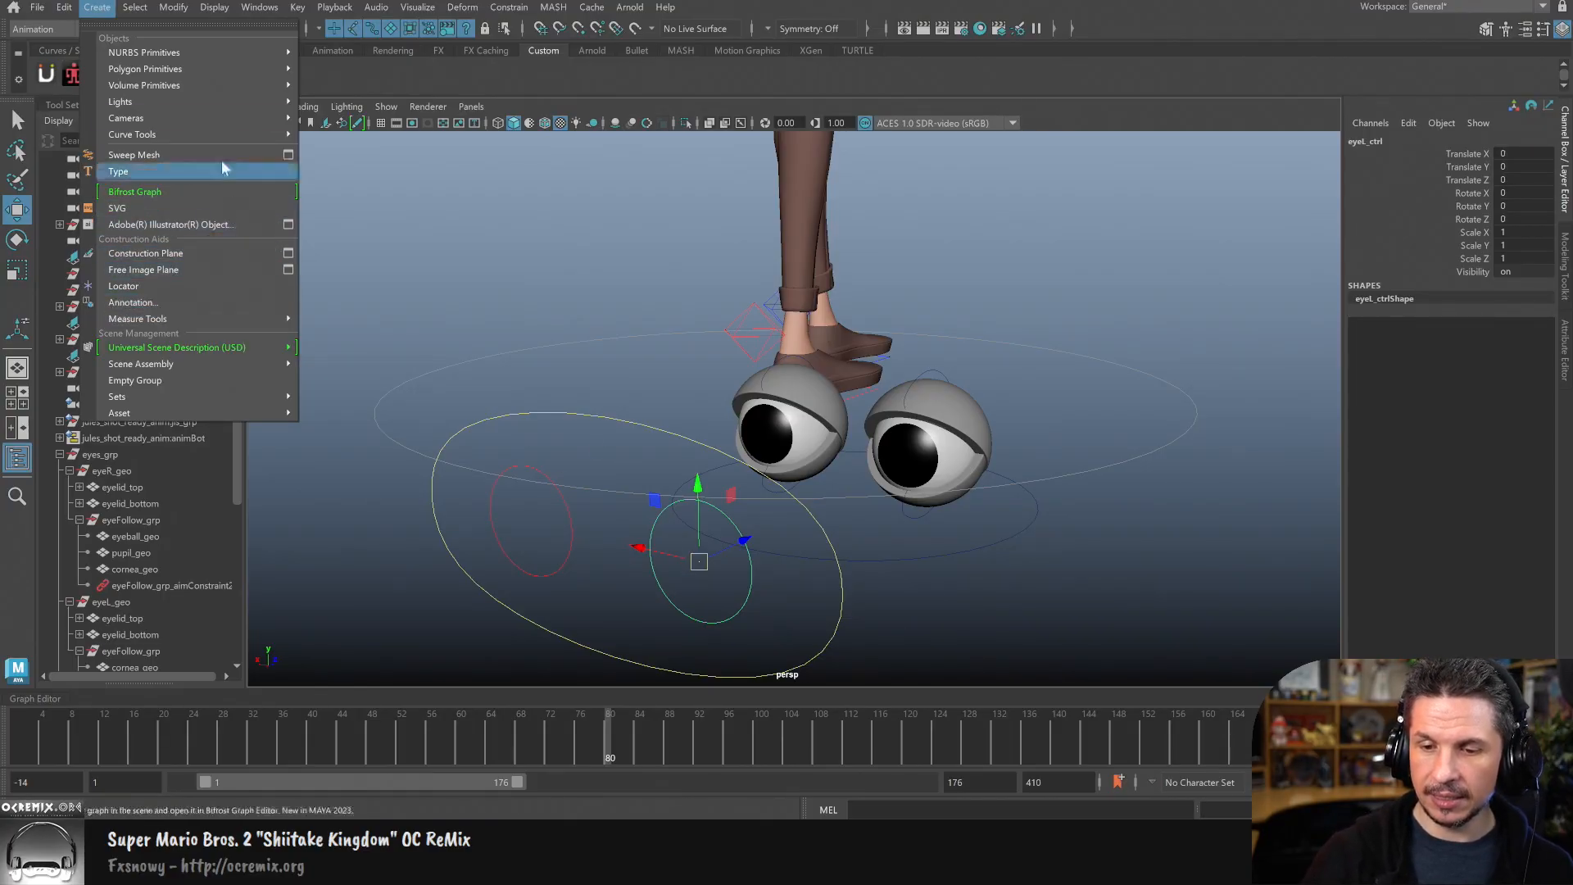
{"action": "left_click", "coordinate": [173, 6]}
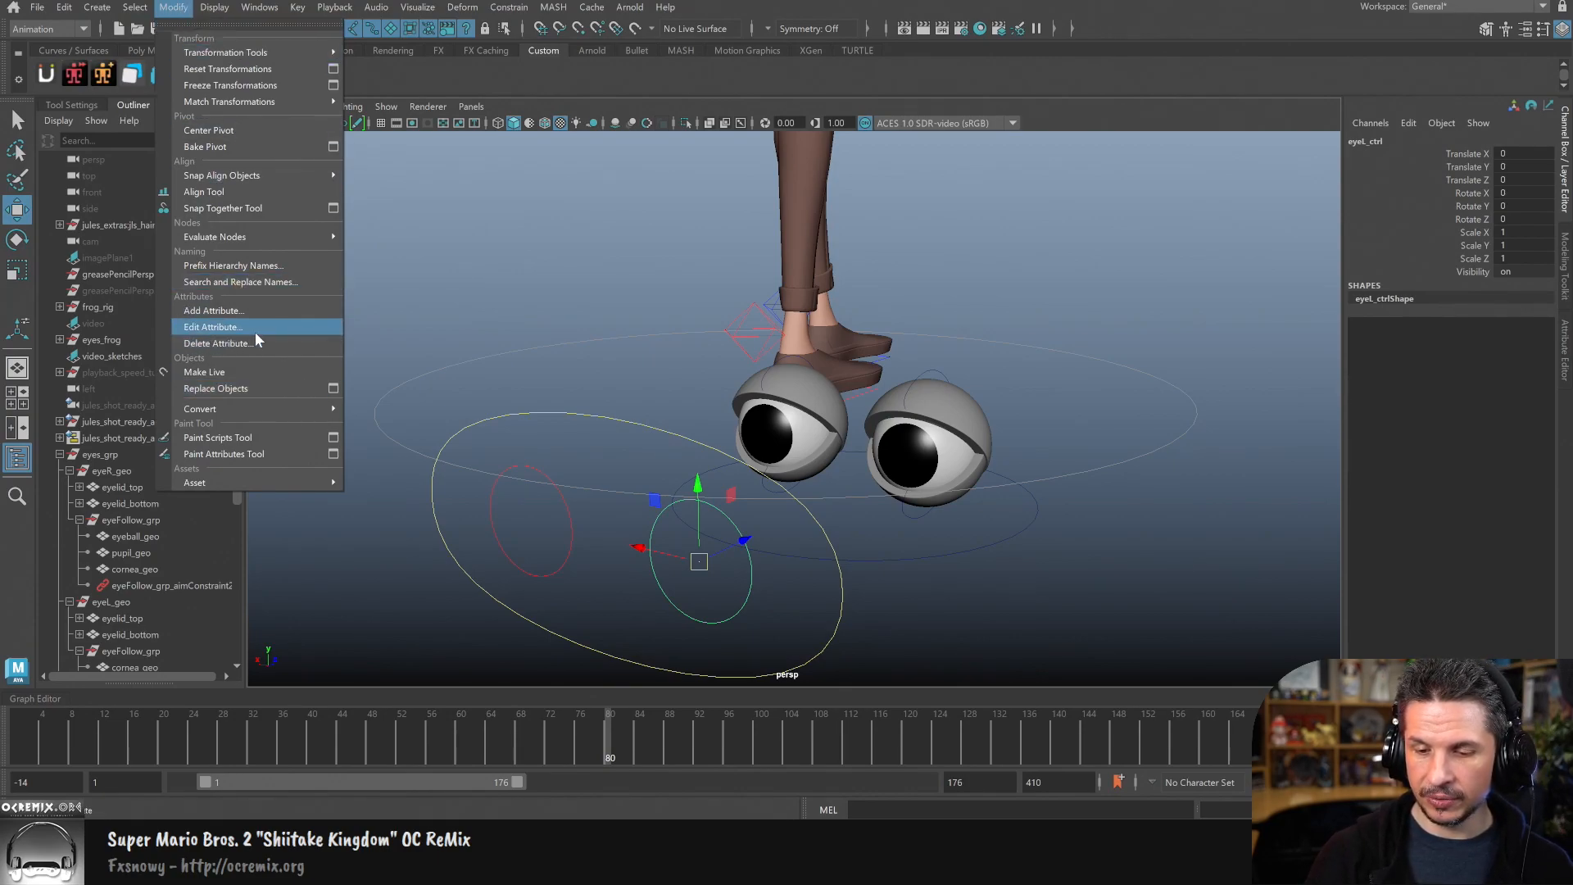
{"action": "left_click", "coordinate": [256, 311]}
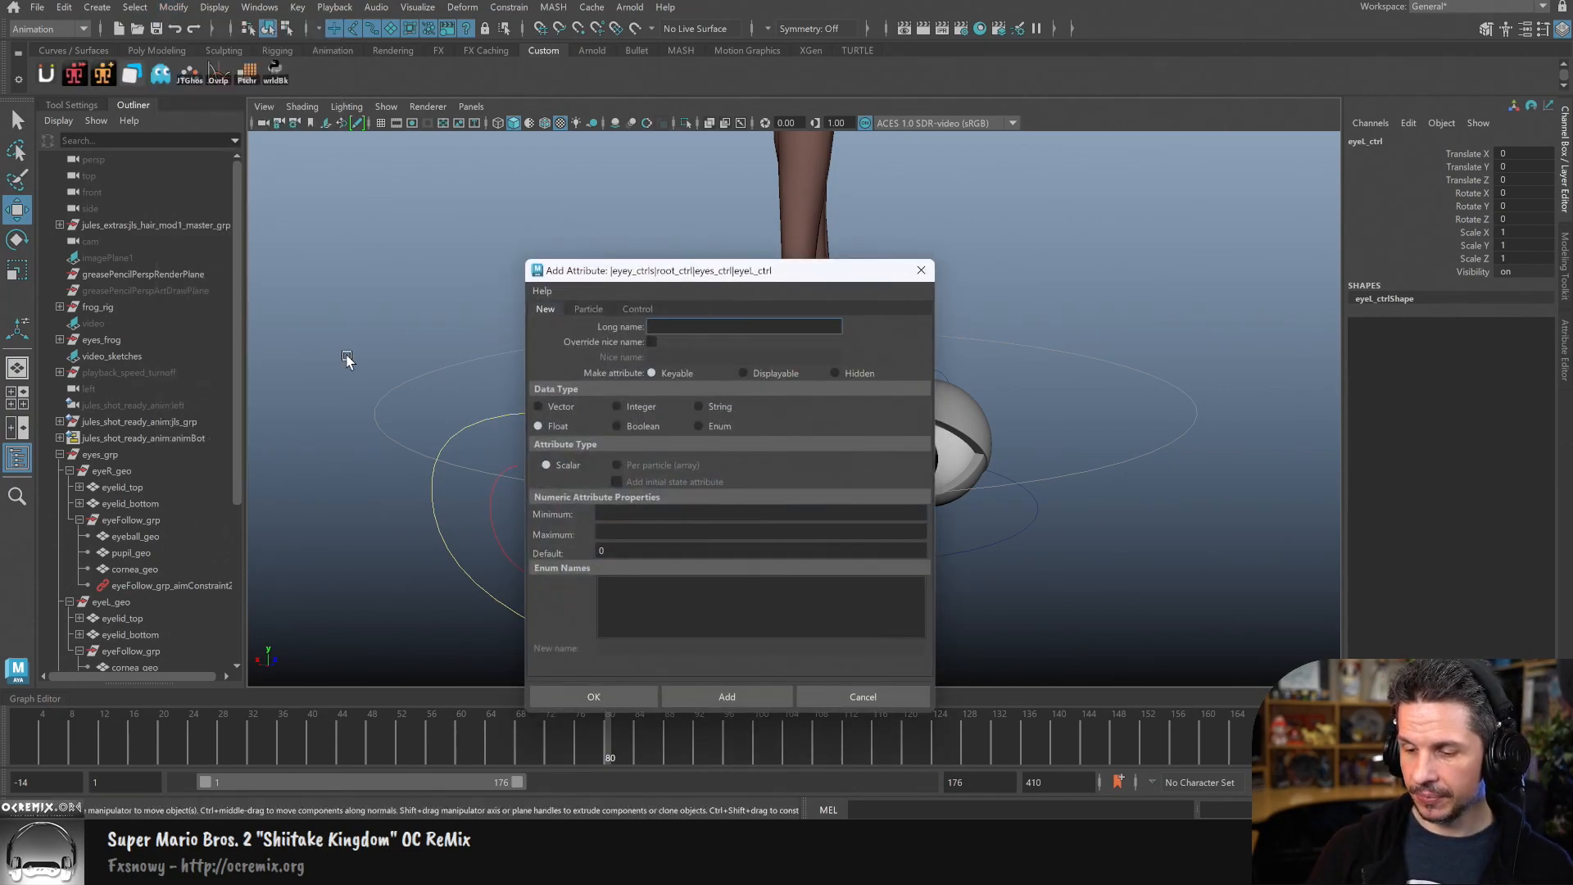
{"action": "left_click_drag", "start_coordinate": [801, 273], "coordinate": [1038, 201]}
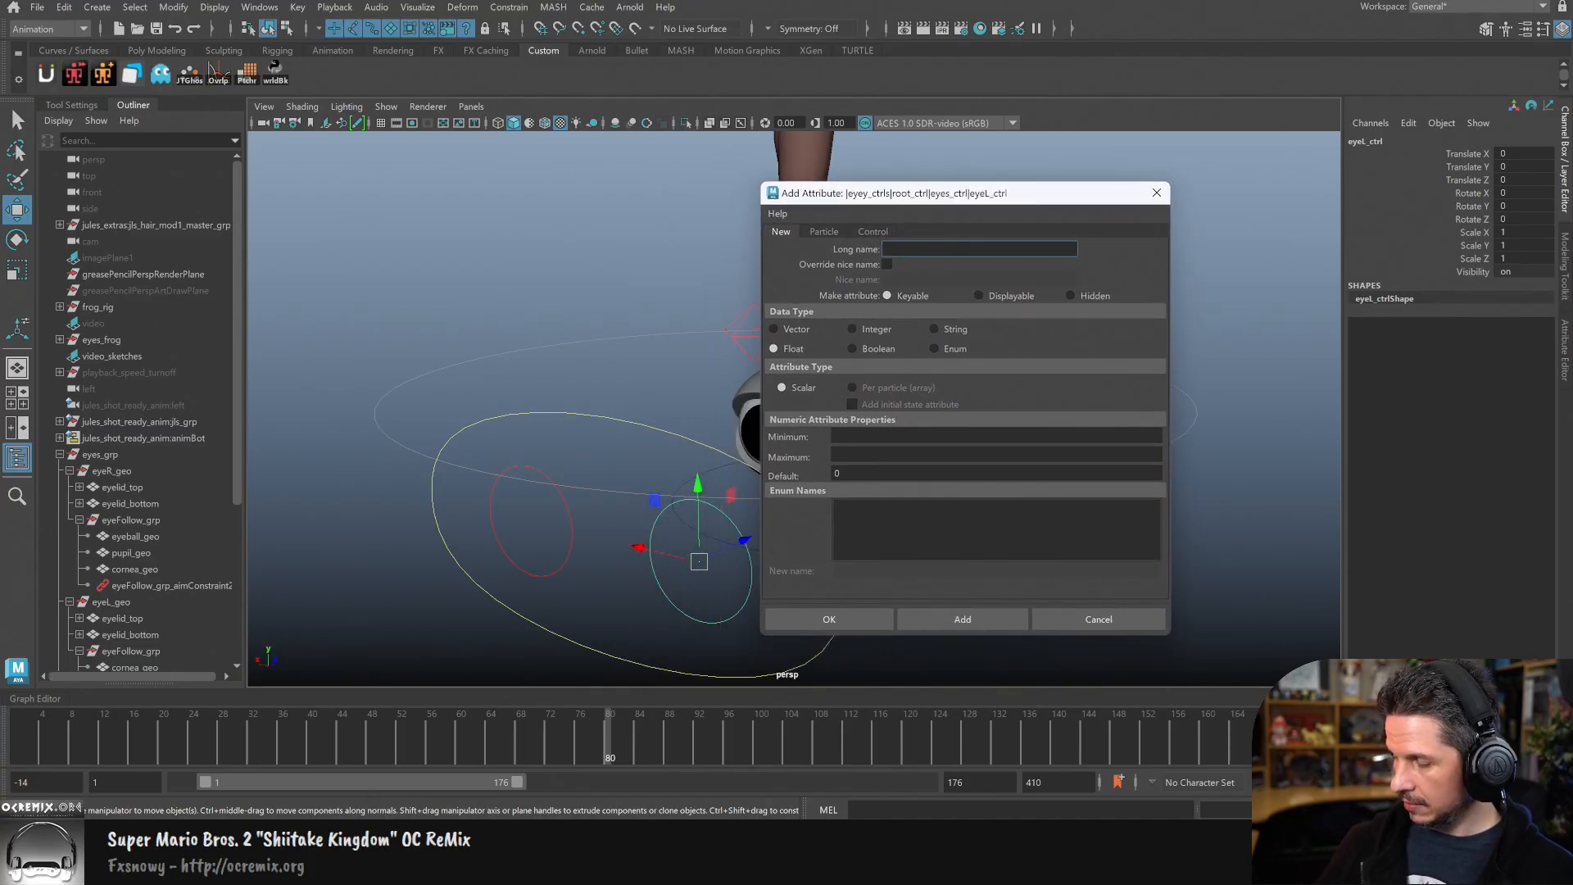
Step: Add a keyable float attribute PupilSize to eyeL_ctrl with minimum 0 and maximum 100, and try sliding its value
{"action": "type", "text": "pu"}
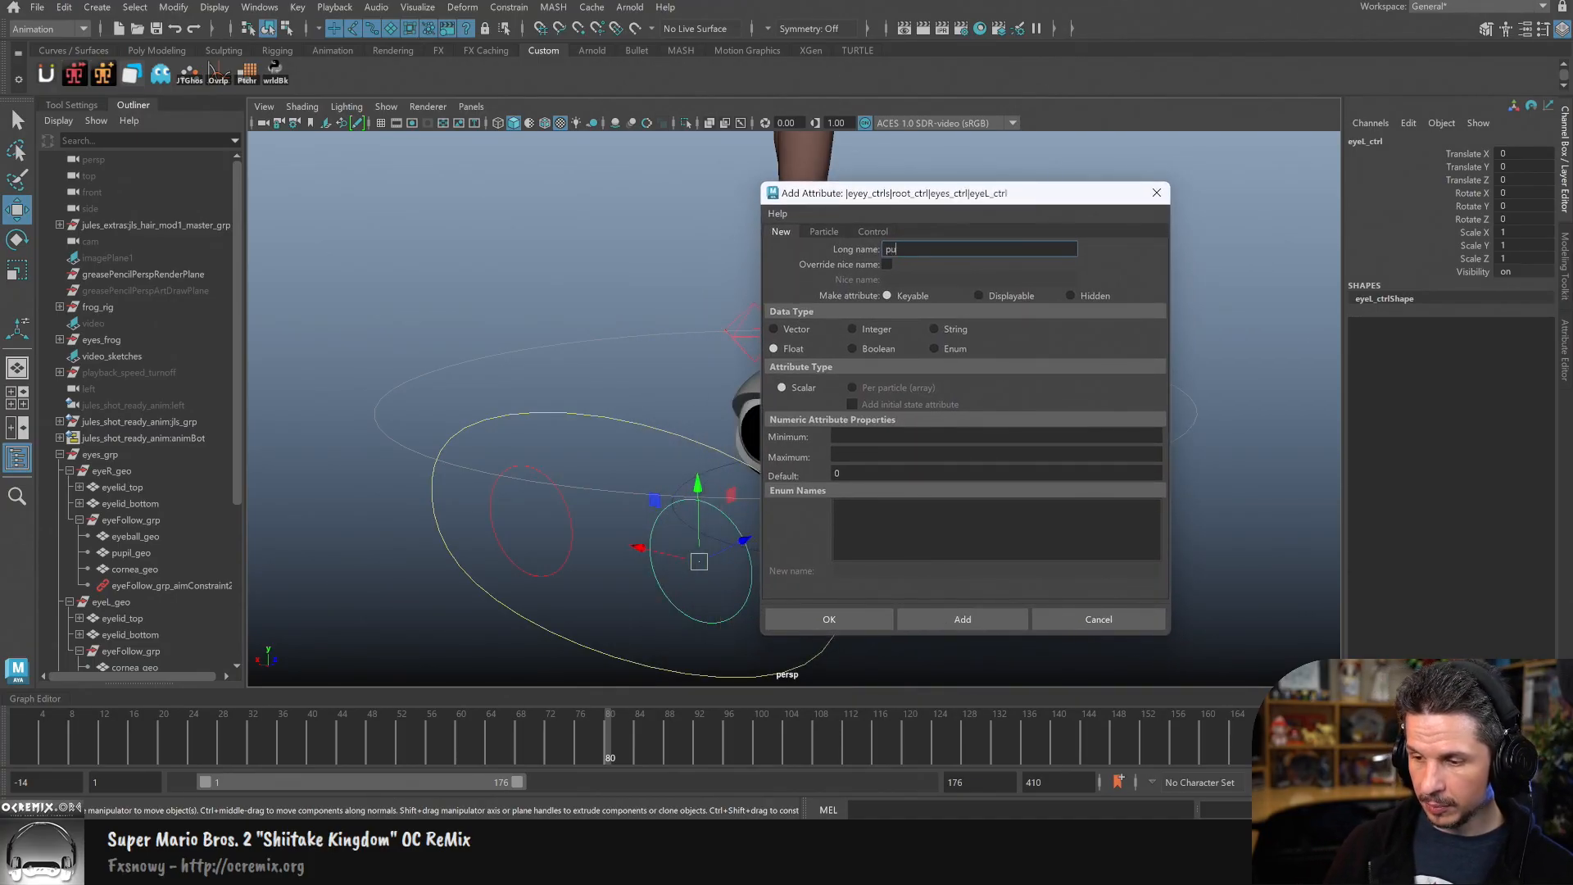
{"action": "key", "text": "BackSpace"}
{"action": "key", "text": "BackSpace"}
{"action": "key", "text": "BackSpace"}
{"action": "type", "text": "PupilSize"}
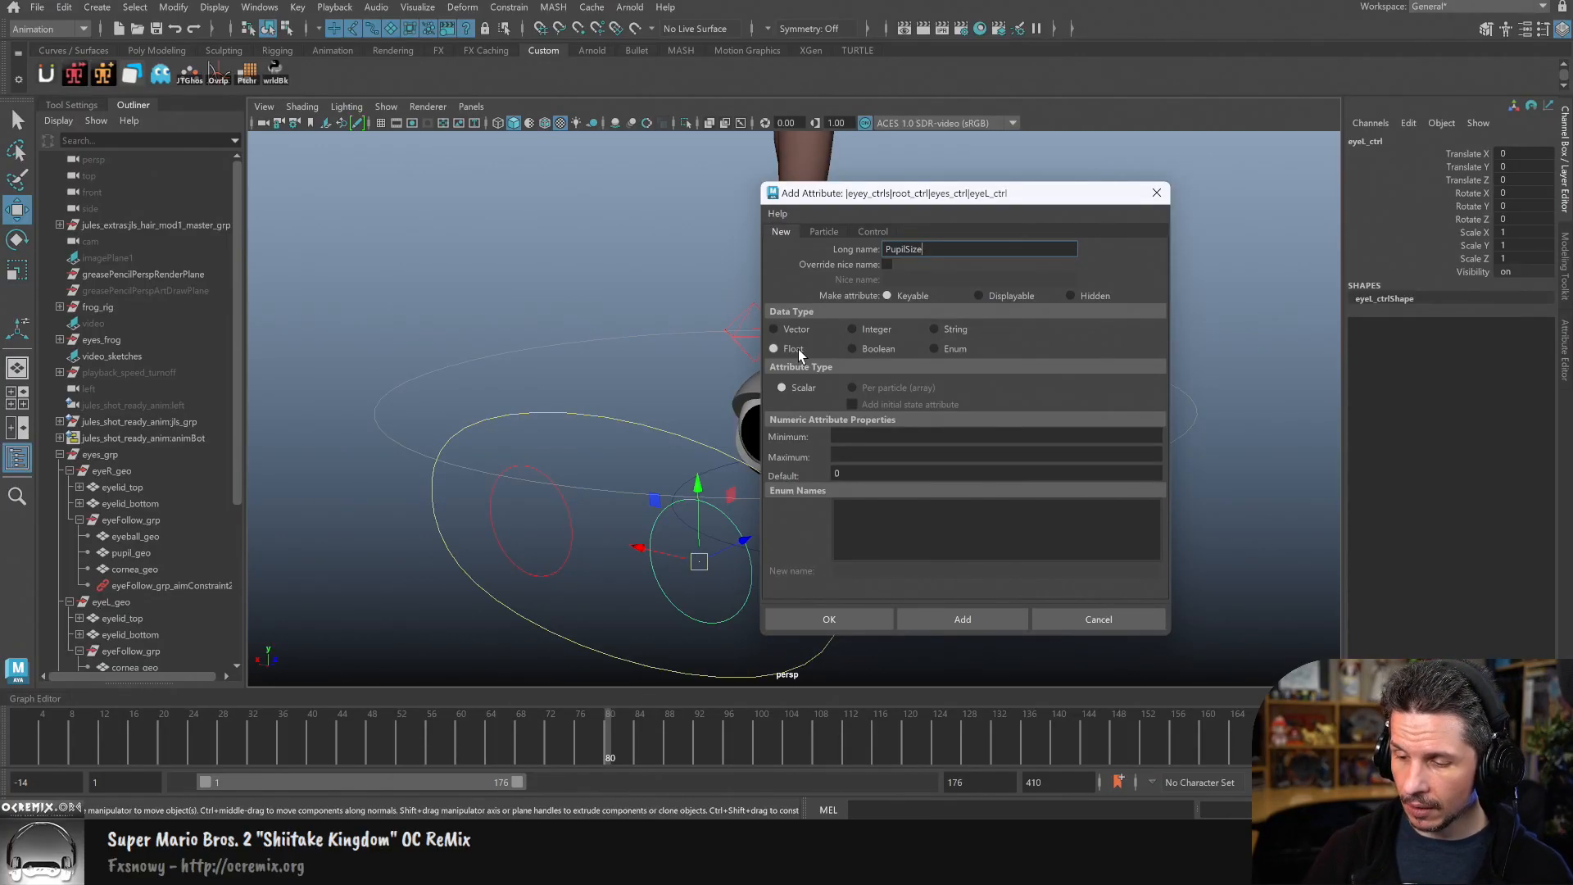
{"action": "left_click", "coordinate": [880, 434]}
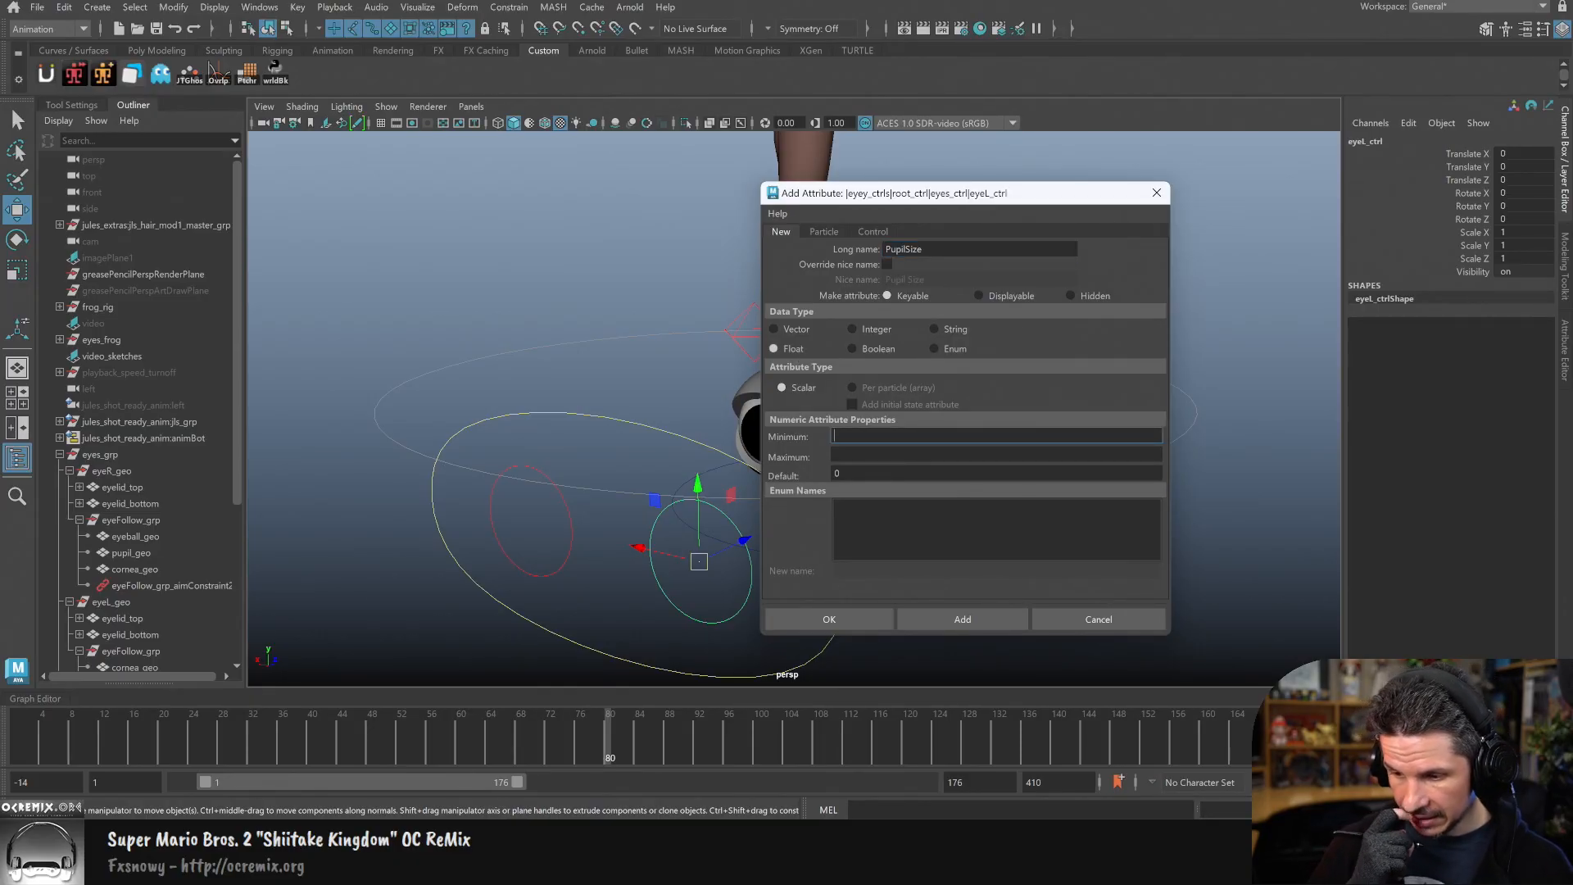
{"action": "type", "text": "0"}
{"action": "key", "text": "Tab"}
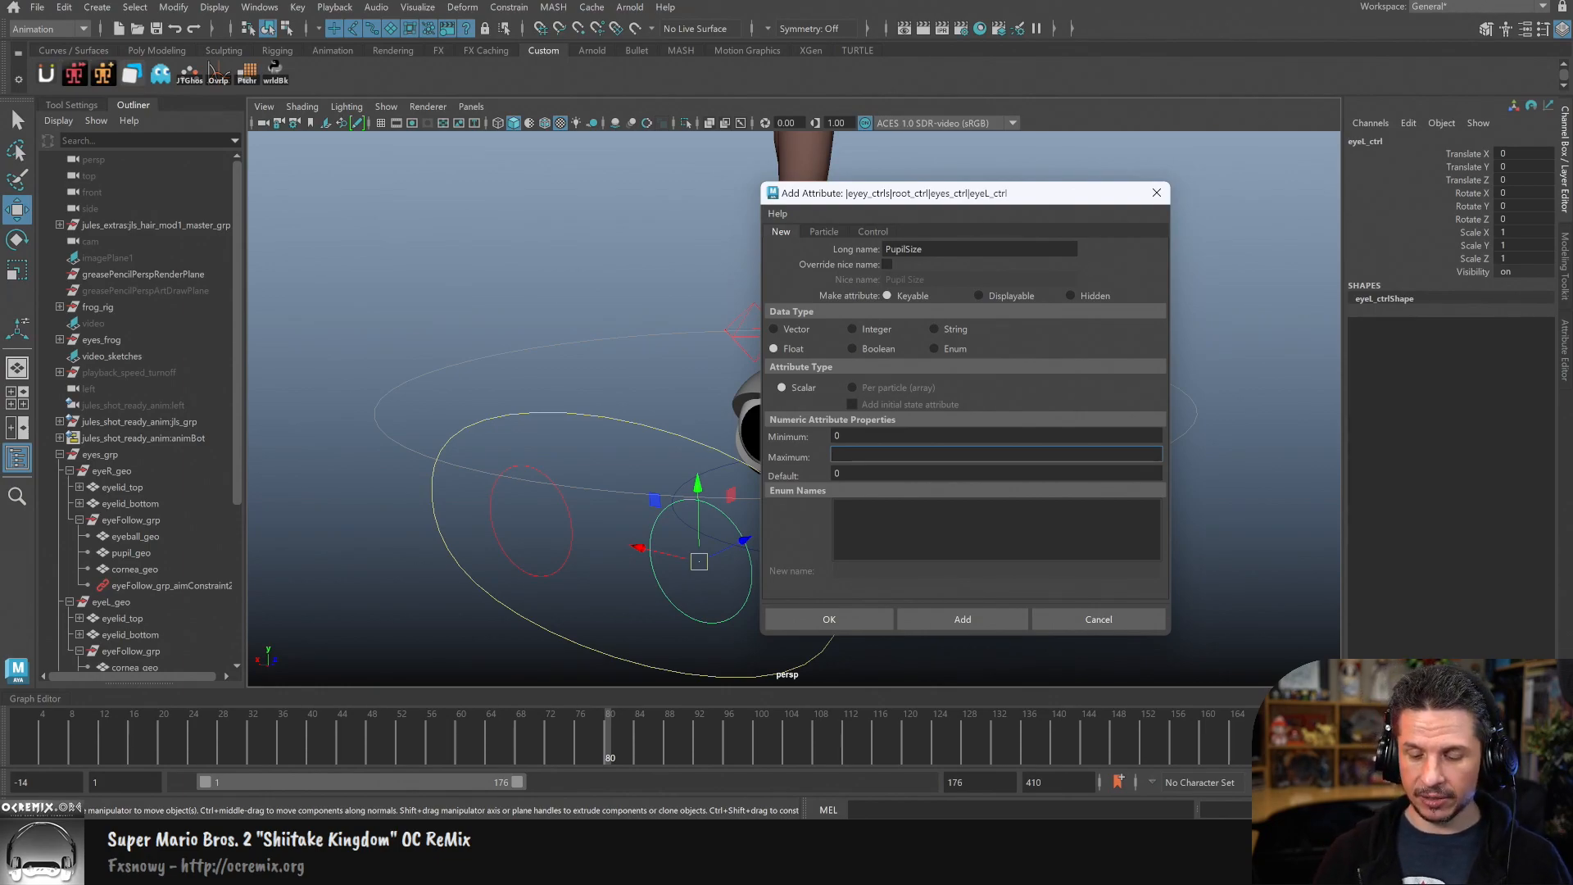
{"action": "type", "text": "100"}
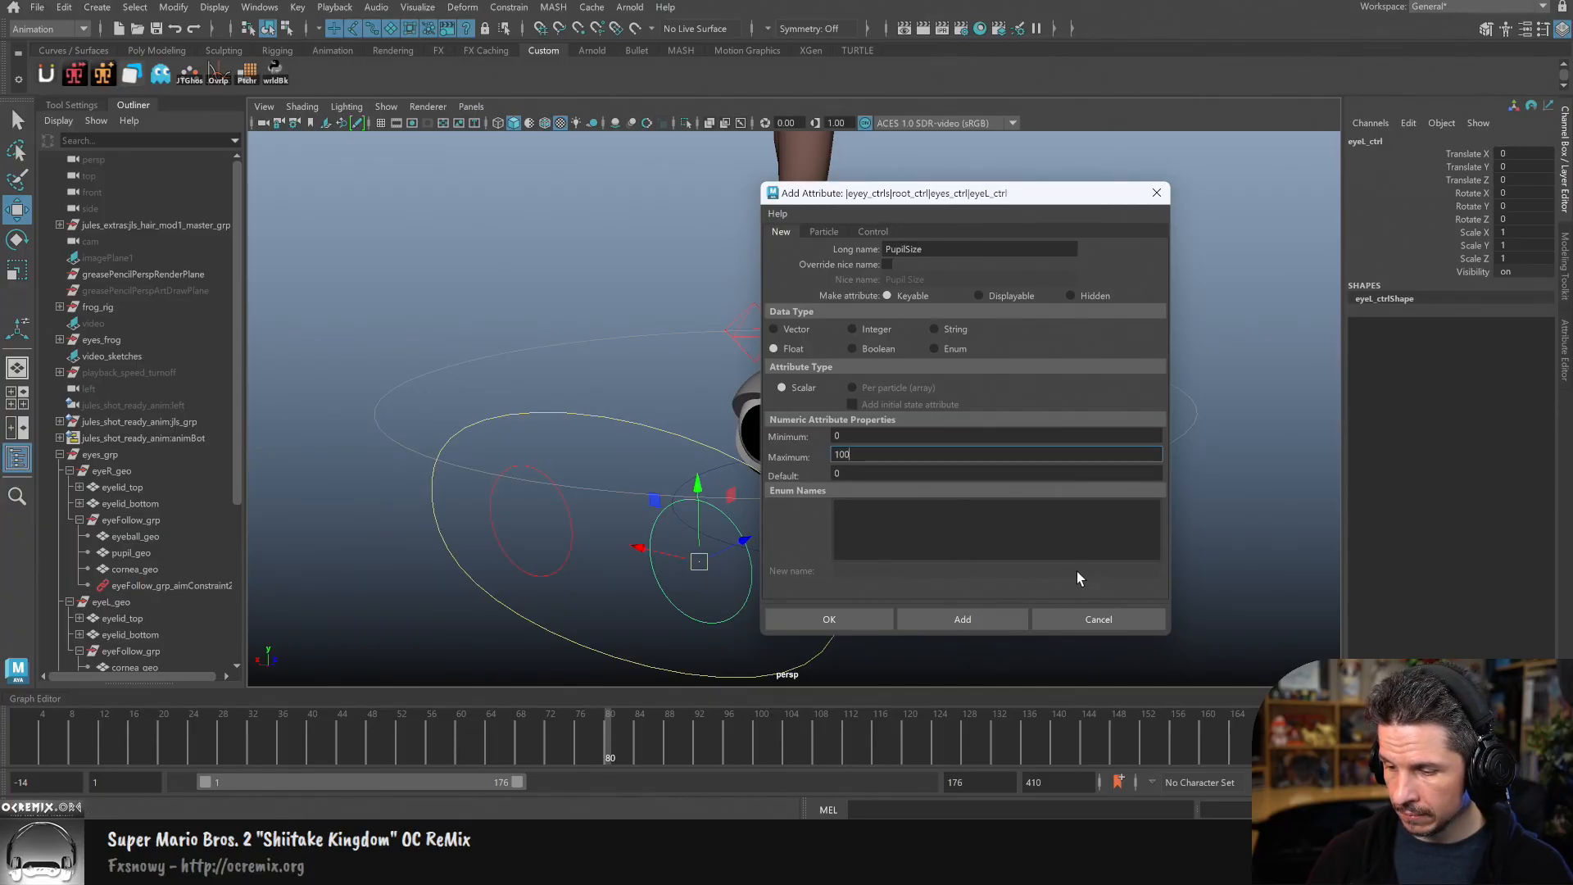
{"action": "left_click", "coordinate": [857, 618]}
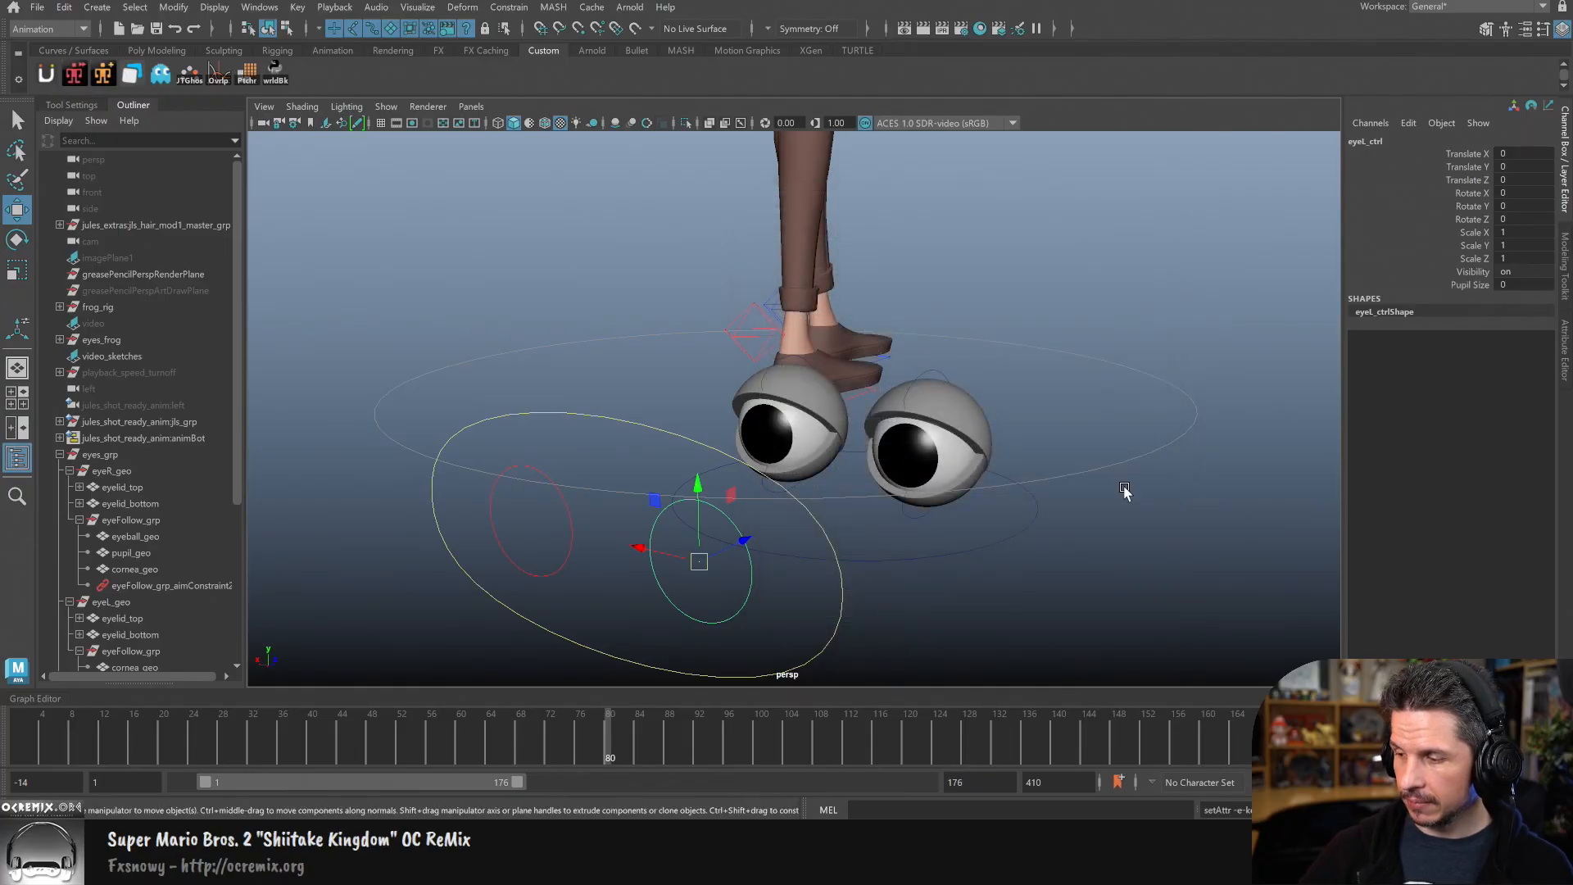
{"action": "left_click", "coordinate": [1476, 285]}
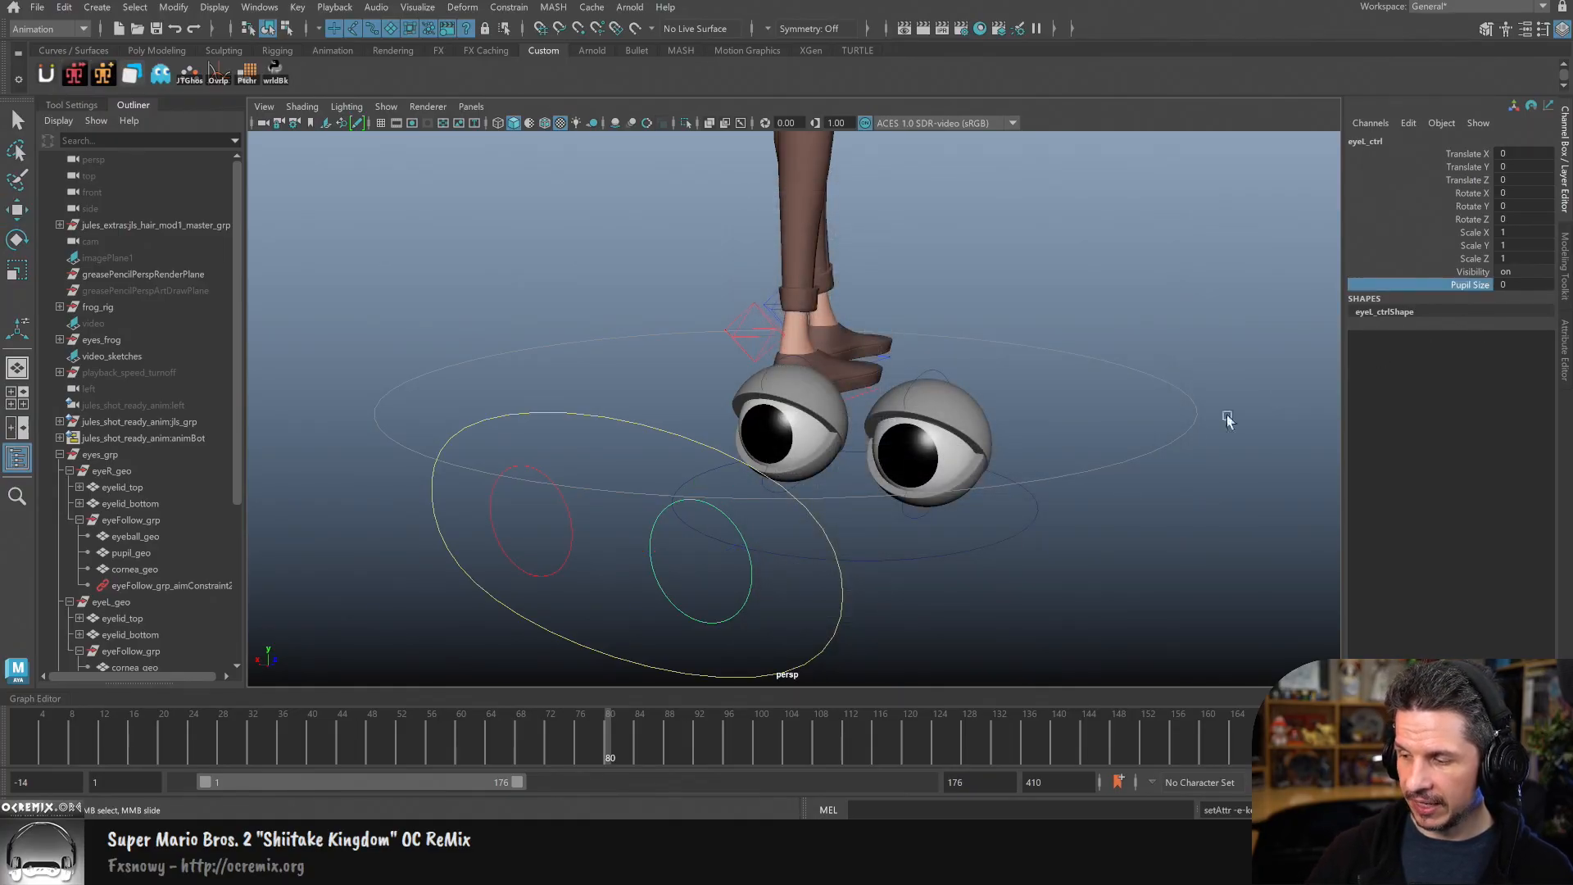
{"action": "middle_click_drag", "start_coordinate": [985, 492], "coordinate": [1104, 491]}
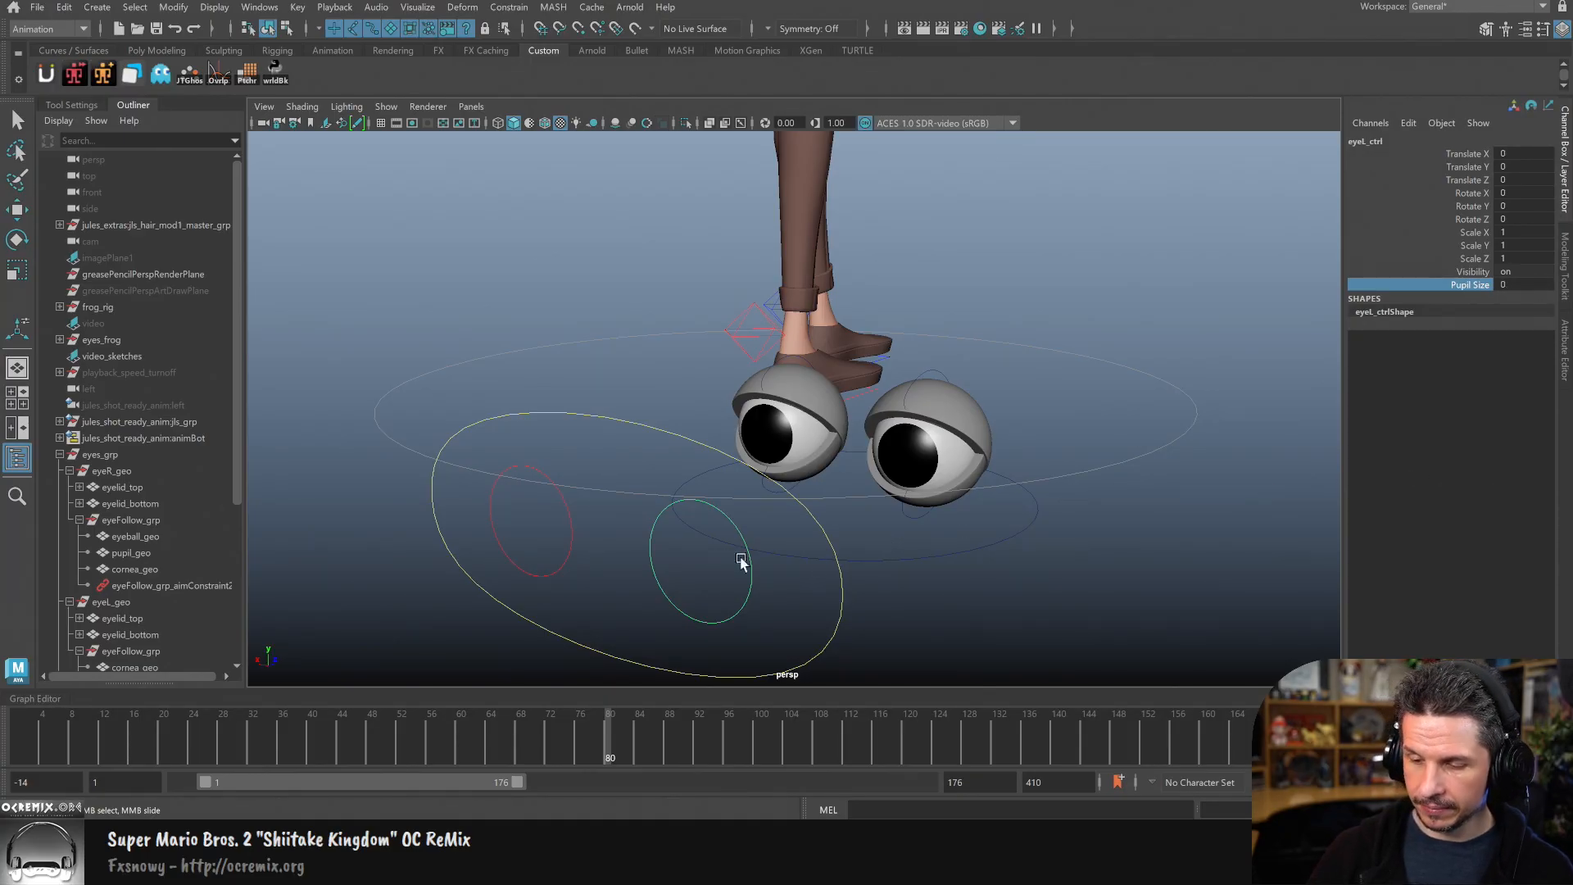
Step: Add a keyable float attribute PupilSize to the right eye control eyeR_ctrl with minimum 0 and maximum 100
{"action": "left_click", "coordinate": [570, 540]}
{"action": "key", "text": "w"}
{"action": "left_click", "coordinate": [174, 7]}
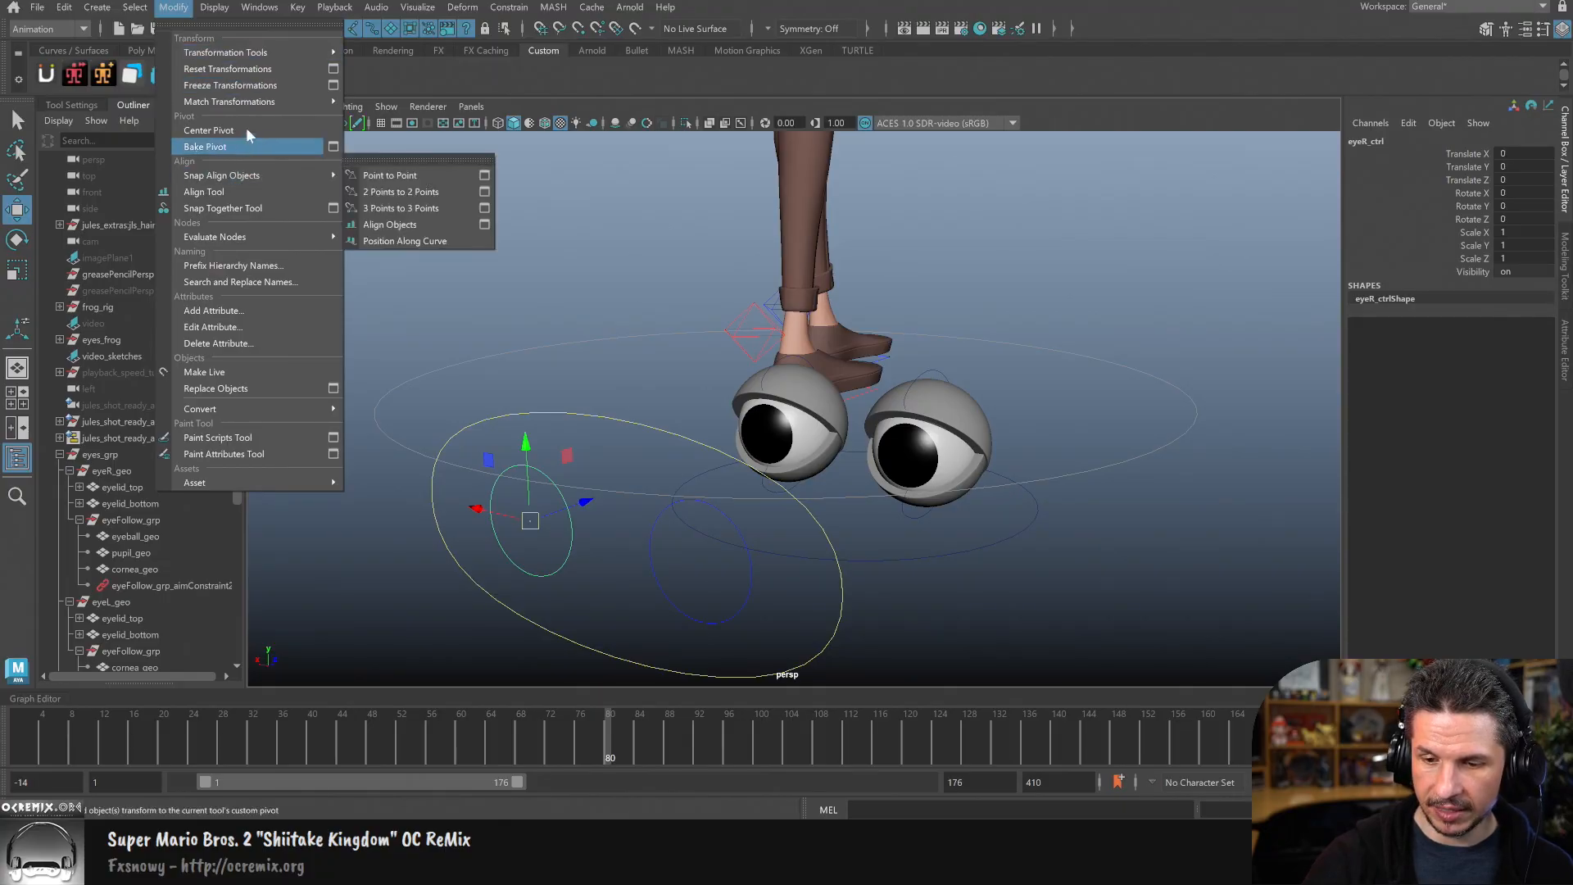
{"action": "mouse_move", "coordinate": [264, 237]}
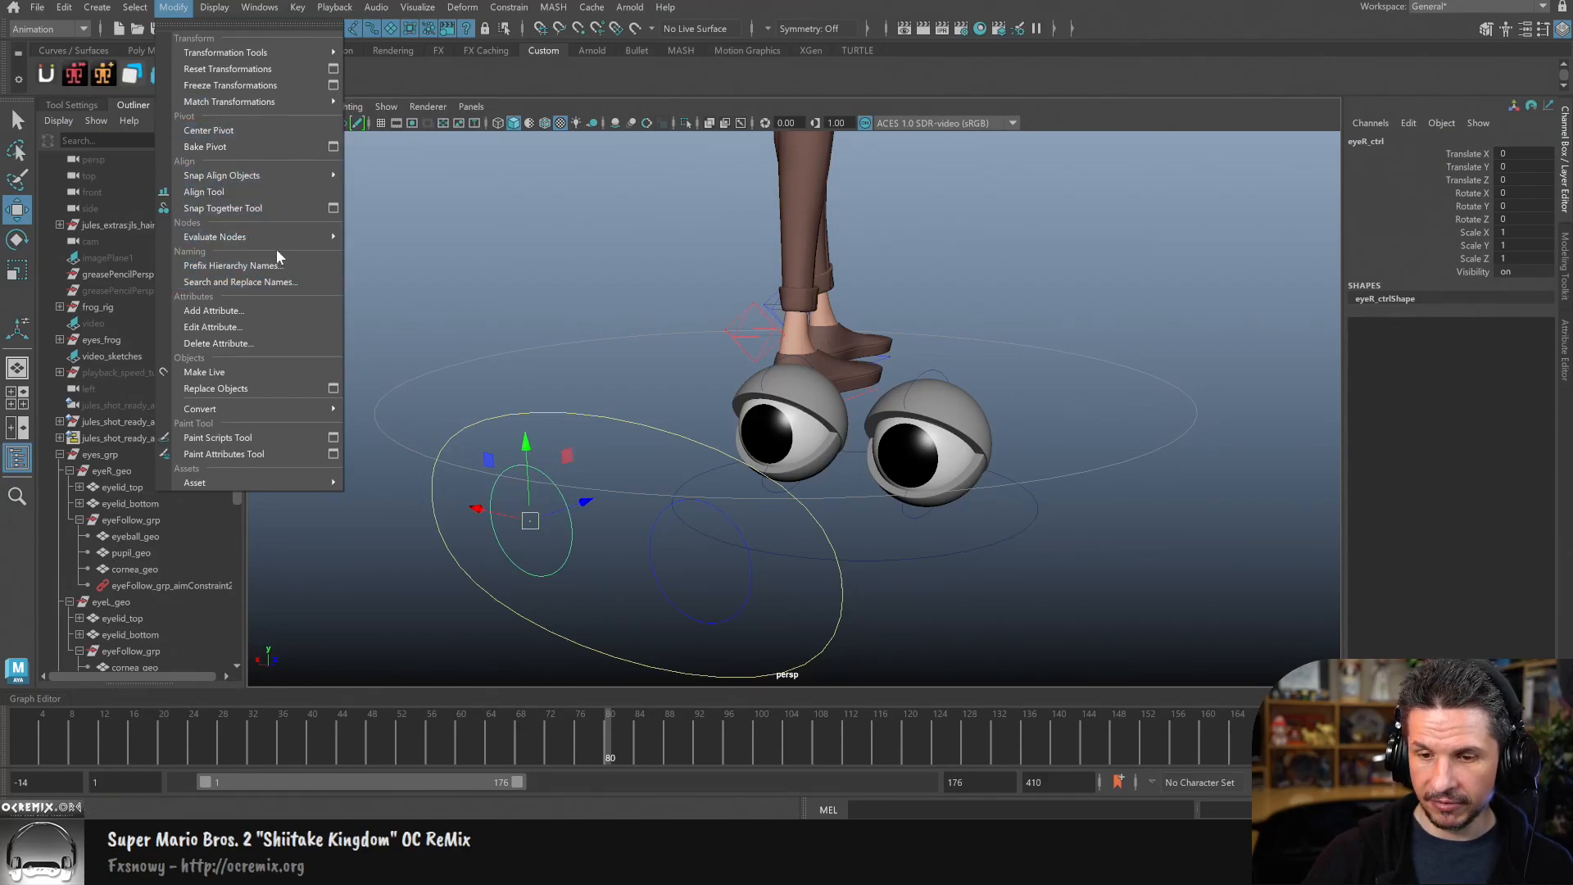
{"action": "left_click", "coordinate": [250, 311]}
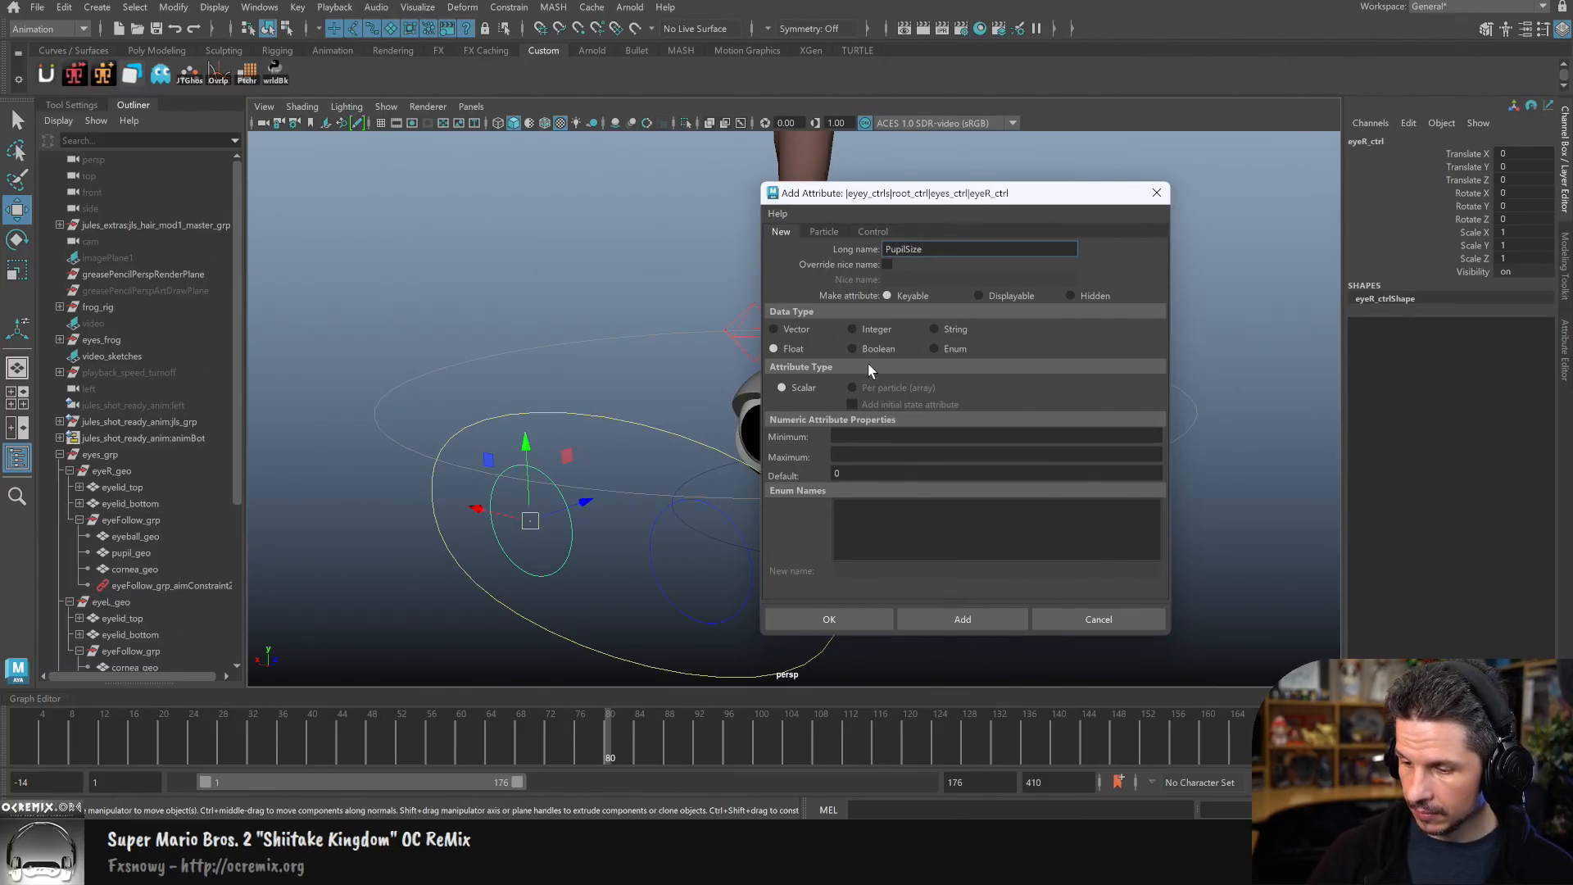
{"action": "left_click", "coordinate": [907, 436]}
{"action": "key", "text": "Tab"}
{"action": "type", "text": "1"}
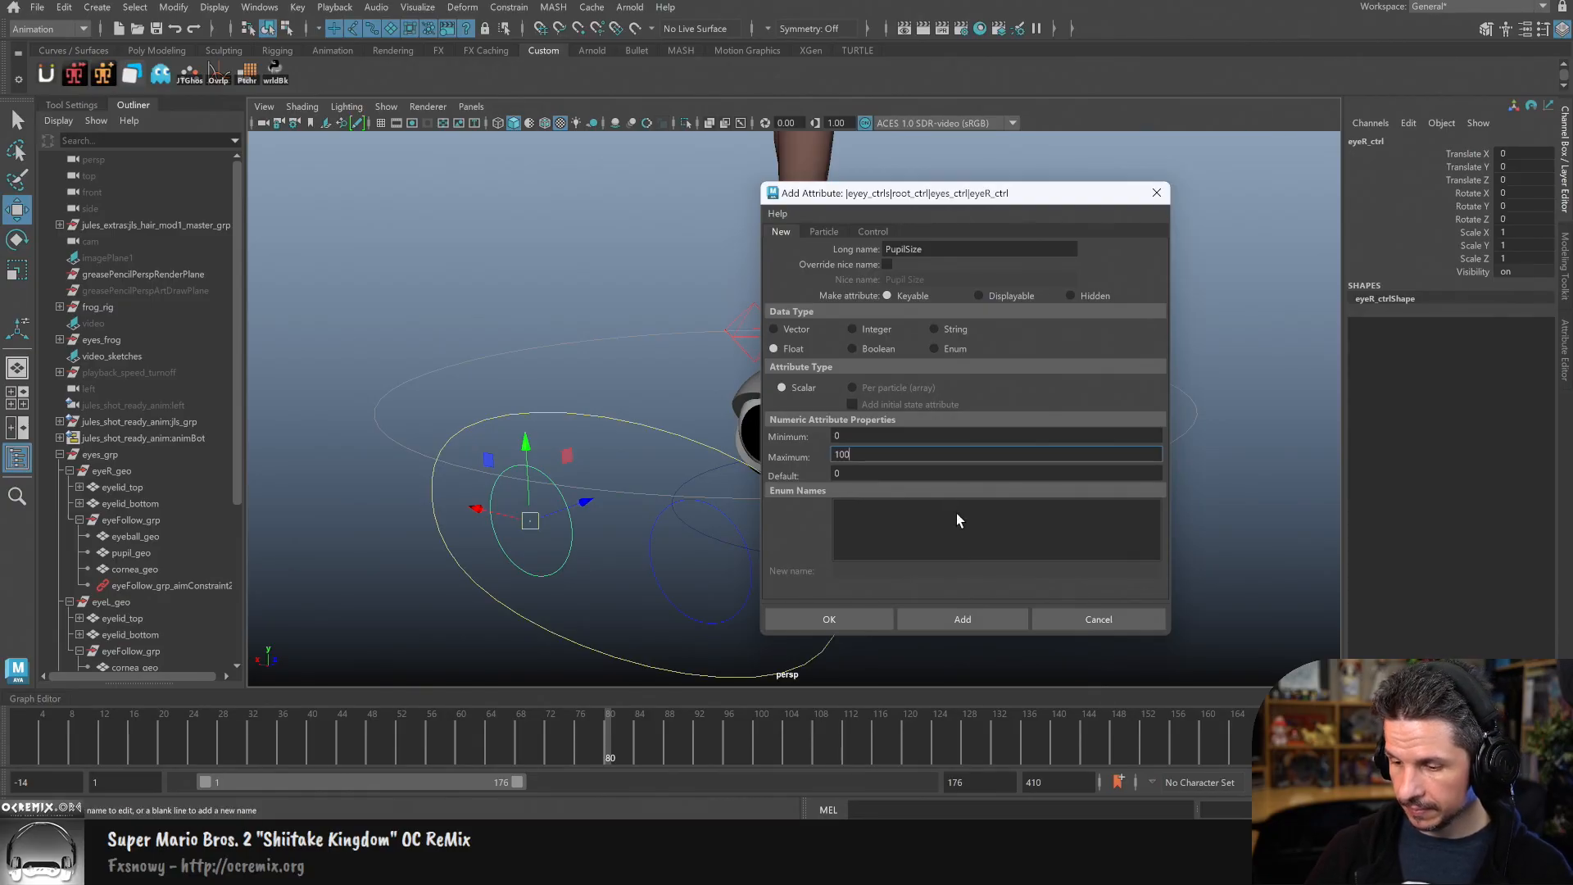
{"action": "left_click", "coordinate": [832, 620]}
Step: Turn off the visibility of the cornea_geo meshes of both eyes
{"action": "left_click_drag", "start_coordinate": [914, 554], "coordinate": [682, 528], "text": "alt"}
{"action": "left_click", "coordinate": [878, 479]}
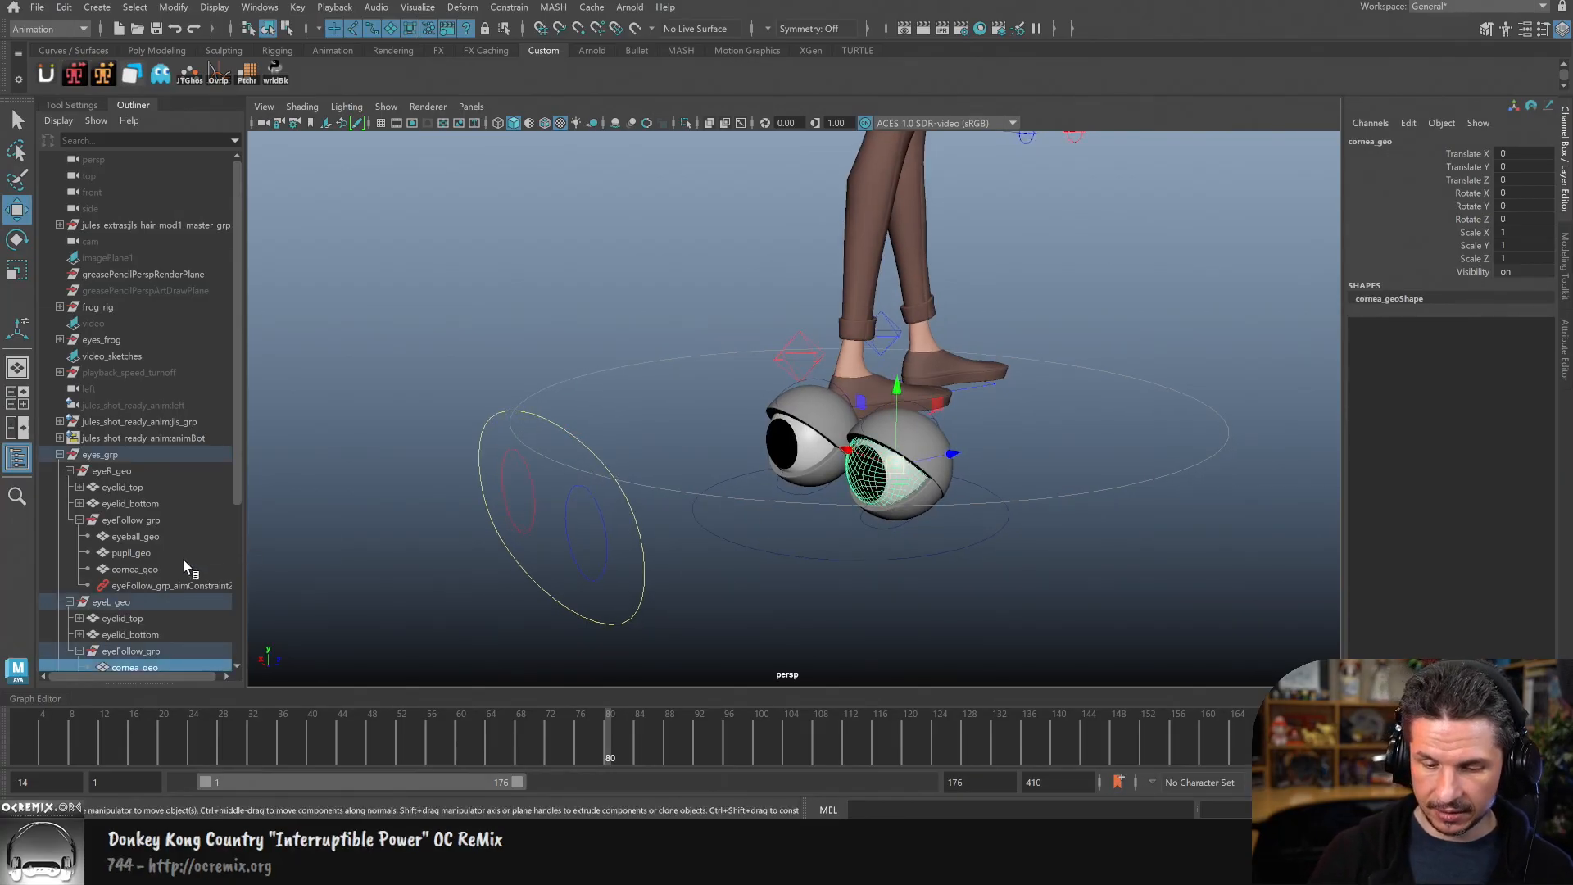
{"action": "left_click_drag", "start_coordinate": [373, 549], "coordinate": [240, 573], "text": "alt"}
{"action": "left_click", "coordinate": [160, 572], "text": "ctrl"}
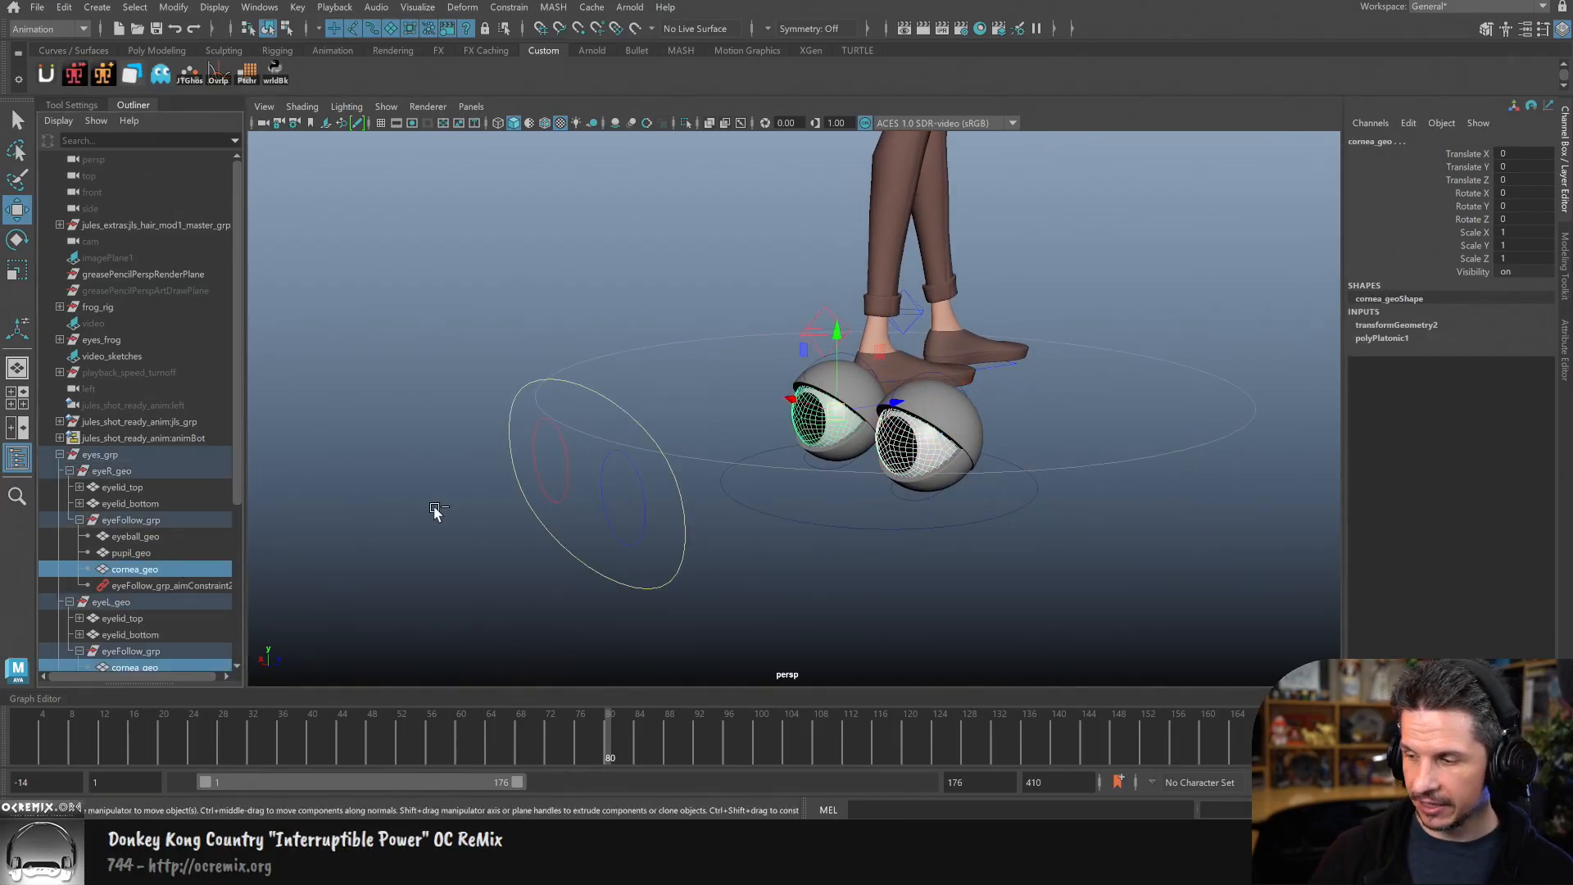
{"action": "left_click", "coordinate": [1518, 276]}
{"action": "type", "text": "0"}
{"action": "key", "text": "Return"}
{"action": "left_click", "coordinate": [1108, 453]}
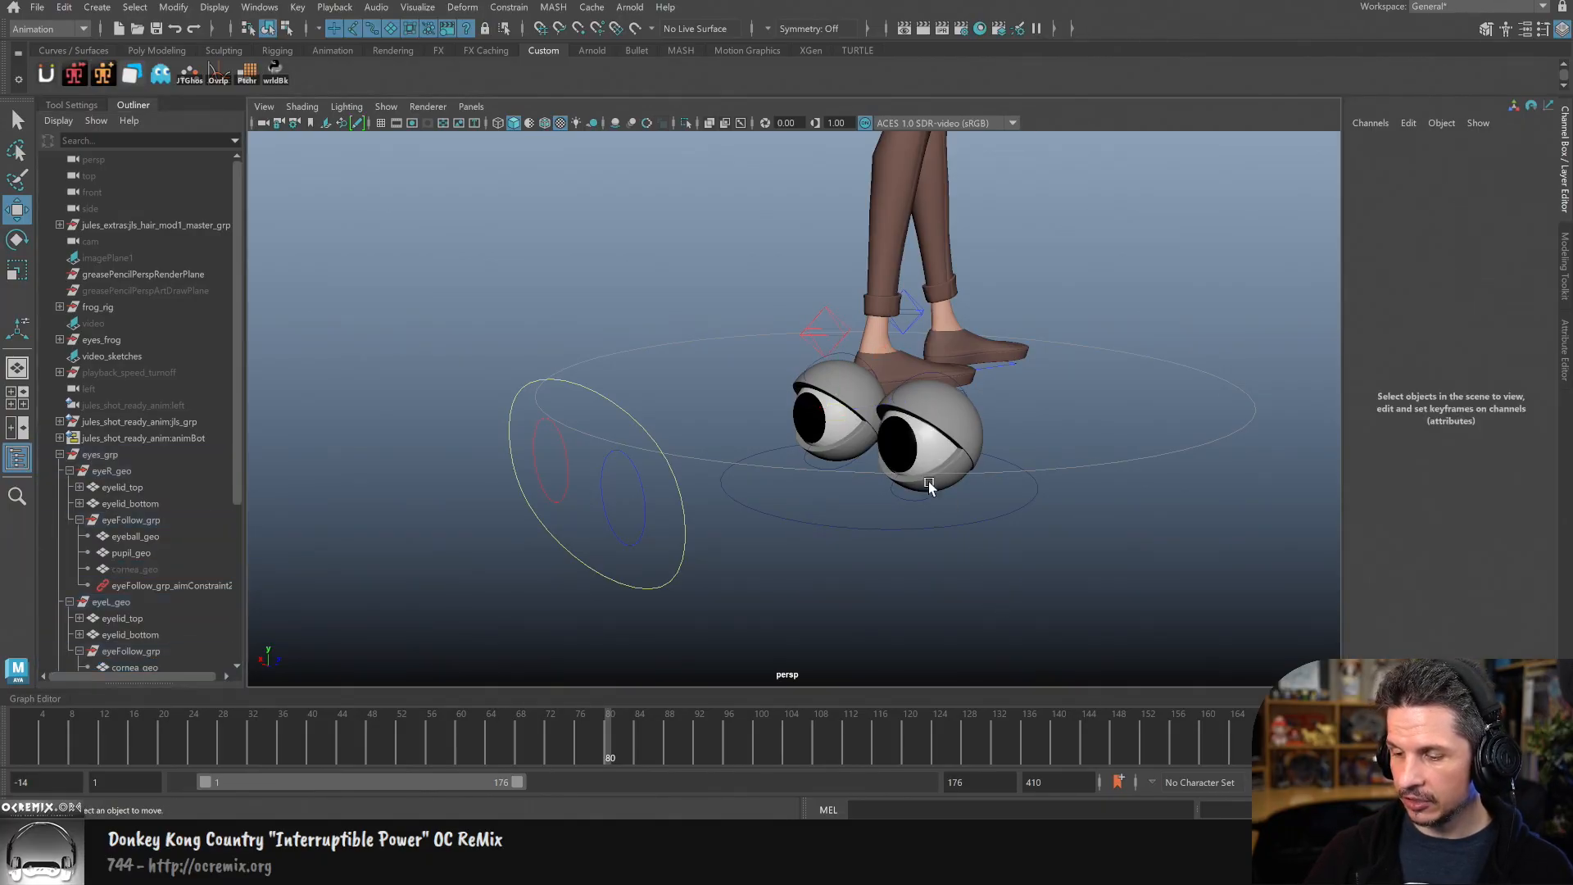
Step: Select the left eye's pupil_geo, try scaling it from its original pivot and undo the attempt
{"action": "left_click", "coordinate": [930, 484]}
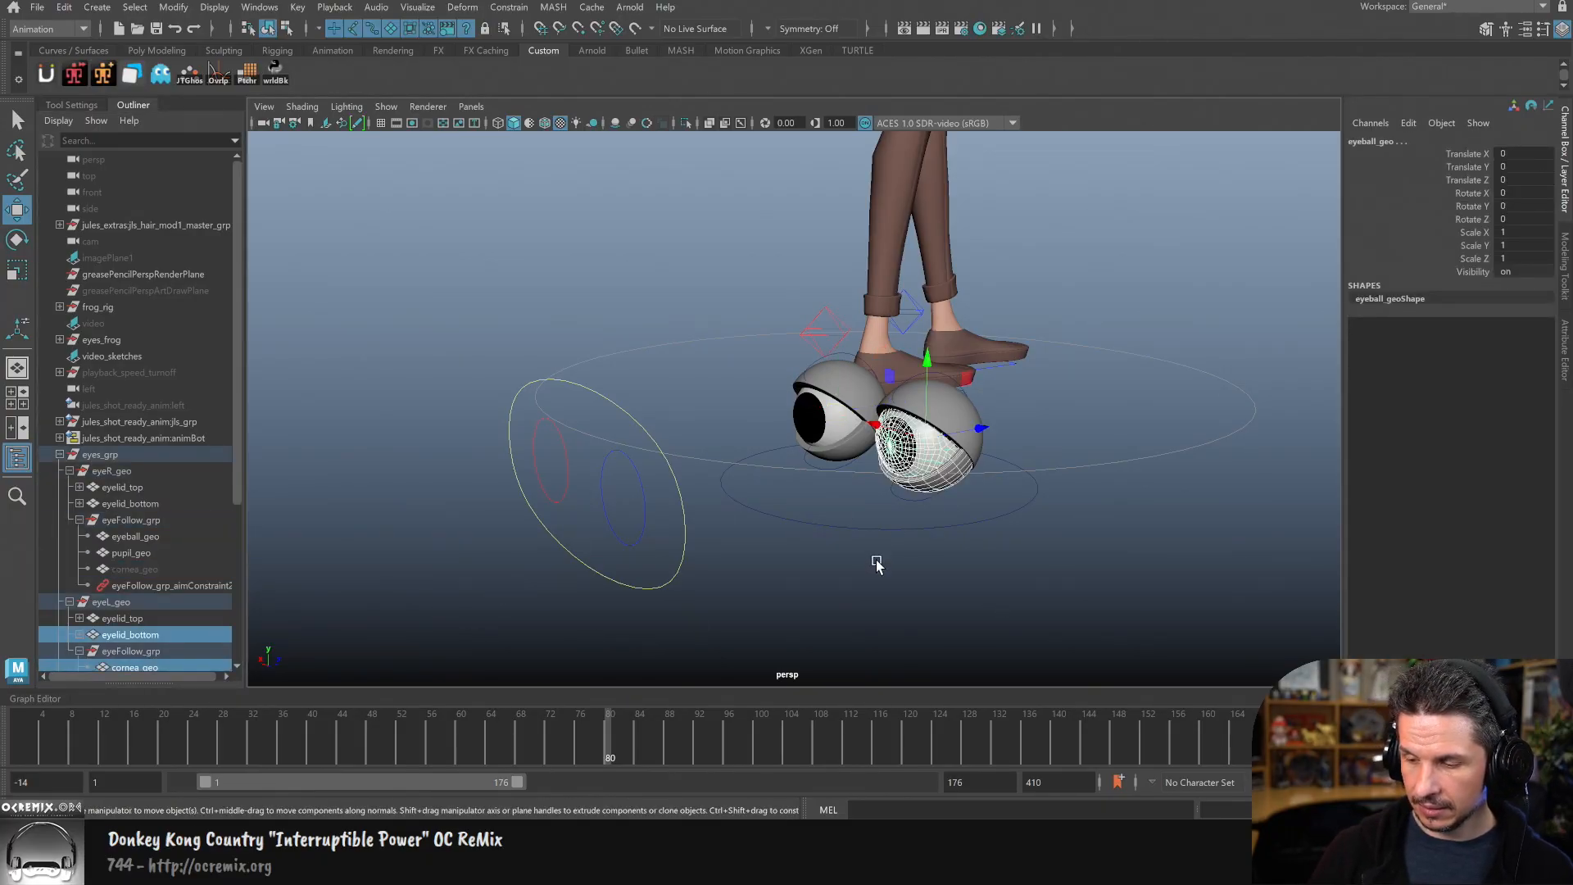
{"action": "left_click", "coordinate": [904, 450]}
{"action": "middle_click_drag", "start_coordinate": [891, 541], "coordinate": [808, 529], "text": "alt"}
{"action": "right_click_drag", "start_coordinate": [807, 529], "coordinate": [1032, 541], "text": "alt"}
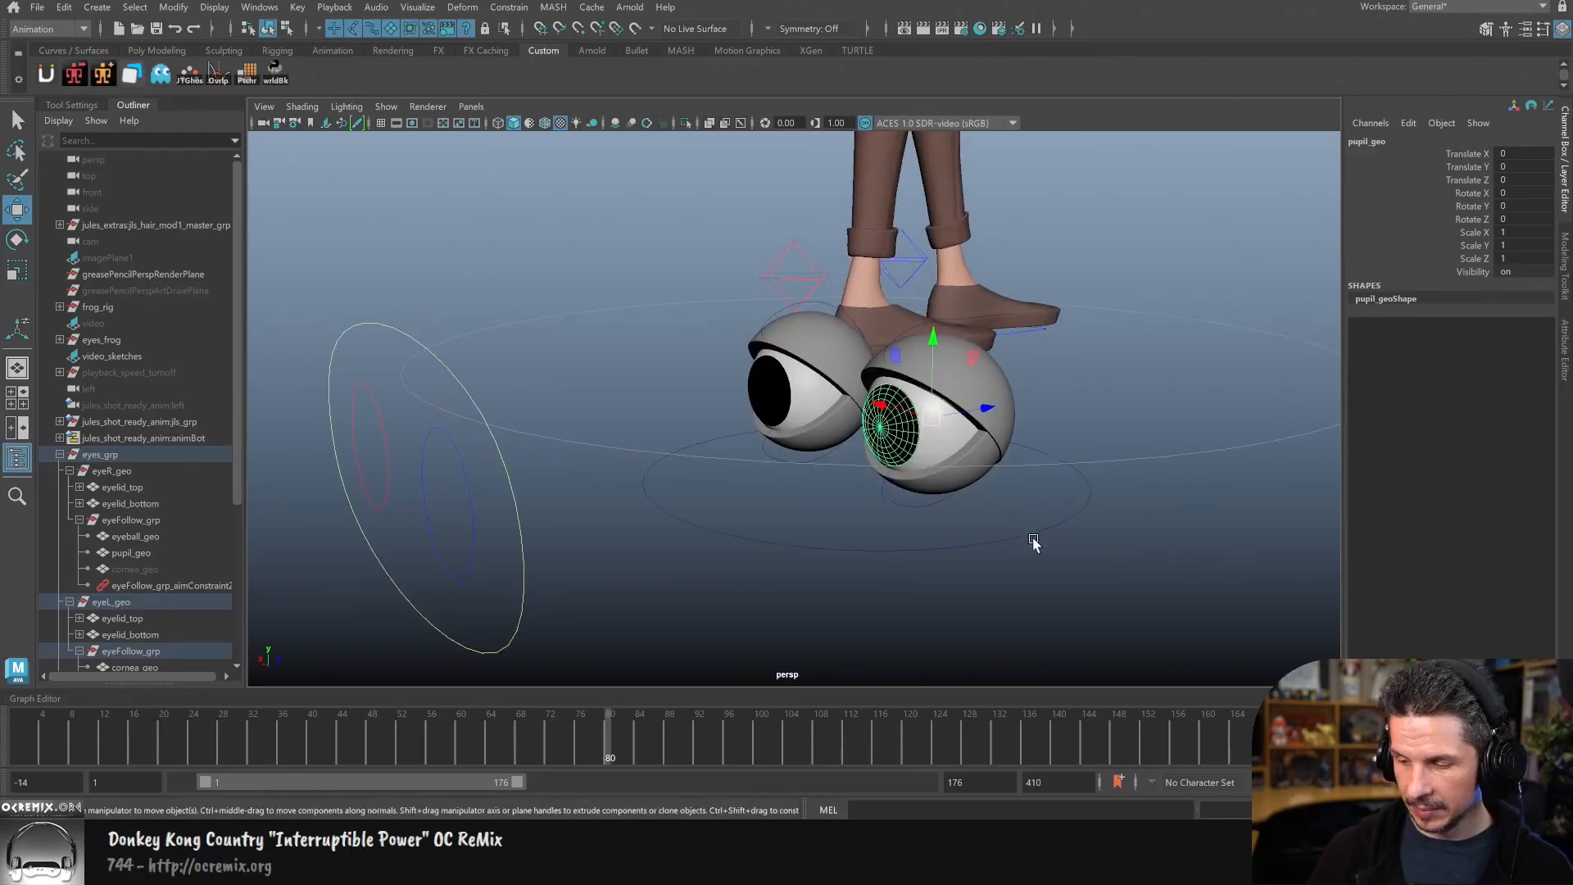
{"action": "left_click_drag", "start_coordinate": [1032, 541], "coordinate": [1050, 539], "text": "alt"}
{"action": "middle_click_drag", "start_coordinate": [1050, 539], "coordinate": [955, 553], "text": "alt"}
{"action": "right_click_drag", "start_coordinate": [955, 554], "coordinate": [1021, 563], "text": "alt"}
{"action": "left_click_drag", "start_coordinate": [1021, 562], "coordinate": [980, 572], "text": "alt"}
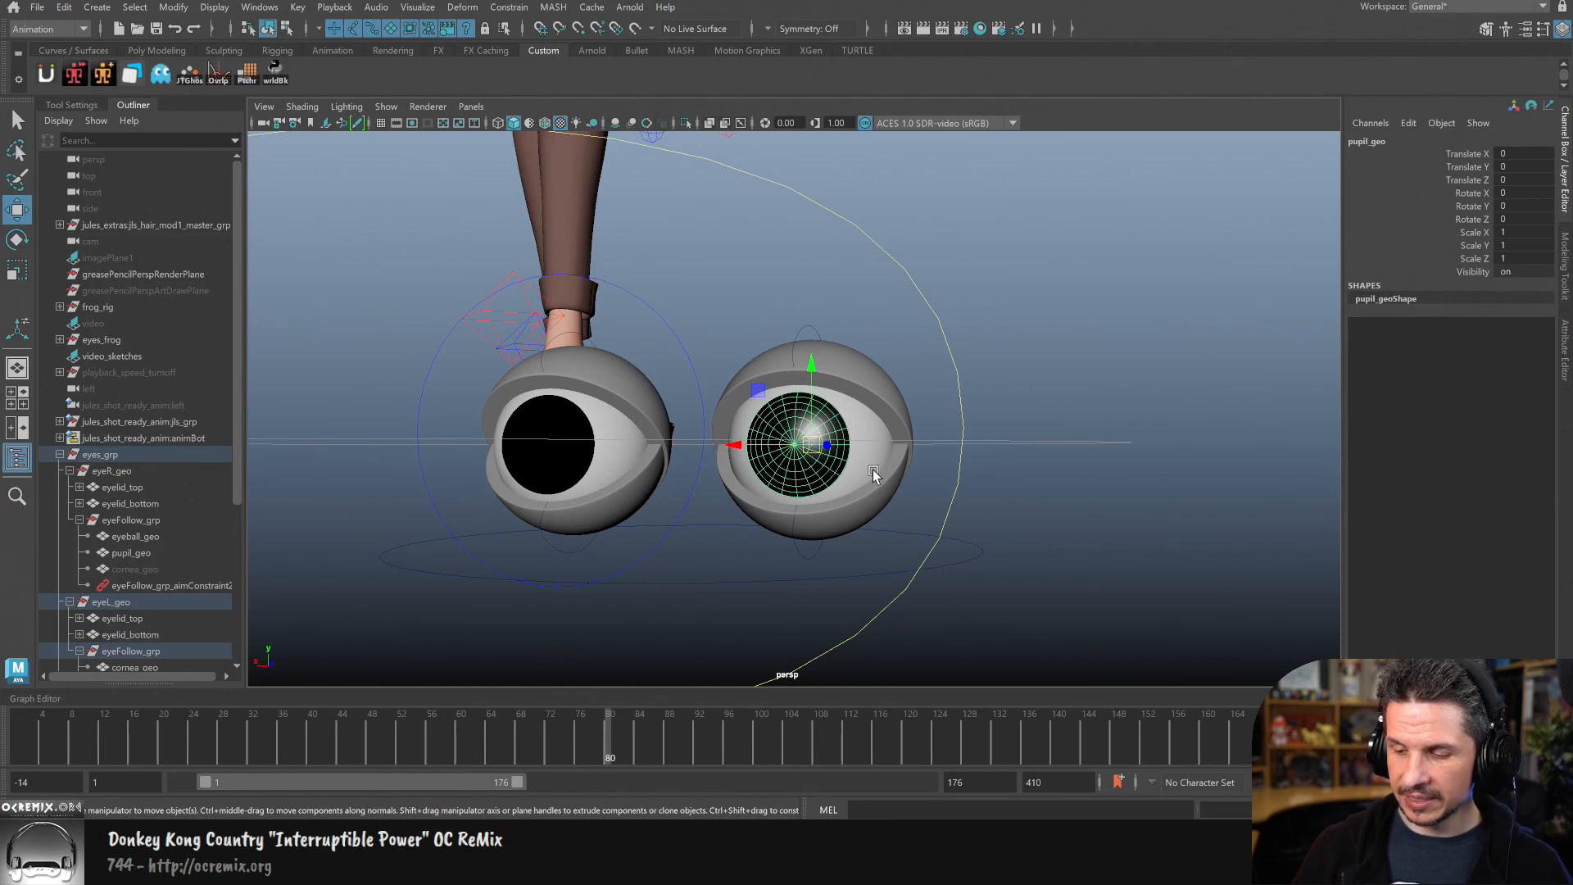
{"action": "key", "text": "r"}
{"action": "left_click_drag", "start_coordinate": [822, 437], "coordinate": [1017, 522], "text": "alt"}
{"action": "key", "text": "ctrl+z"}
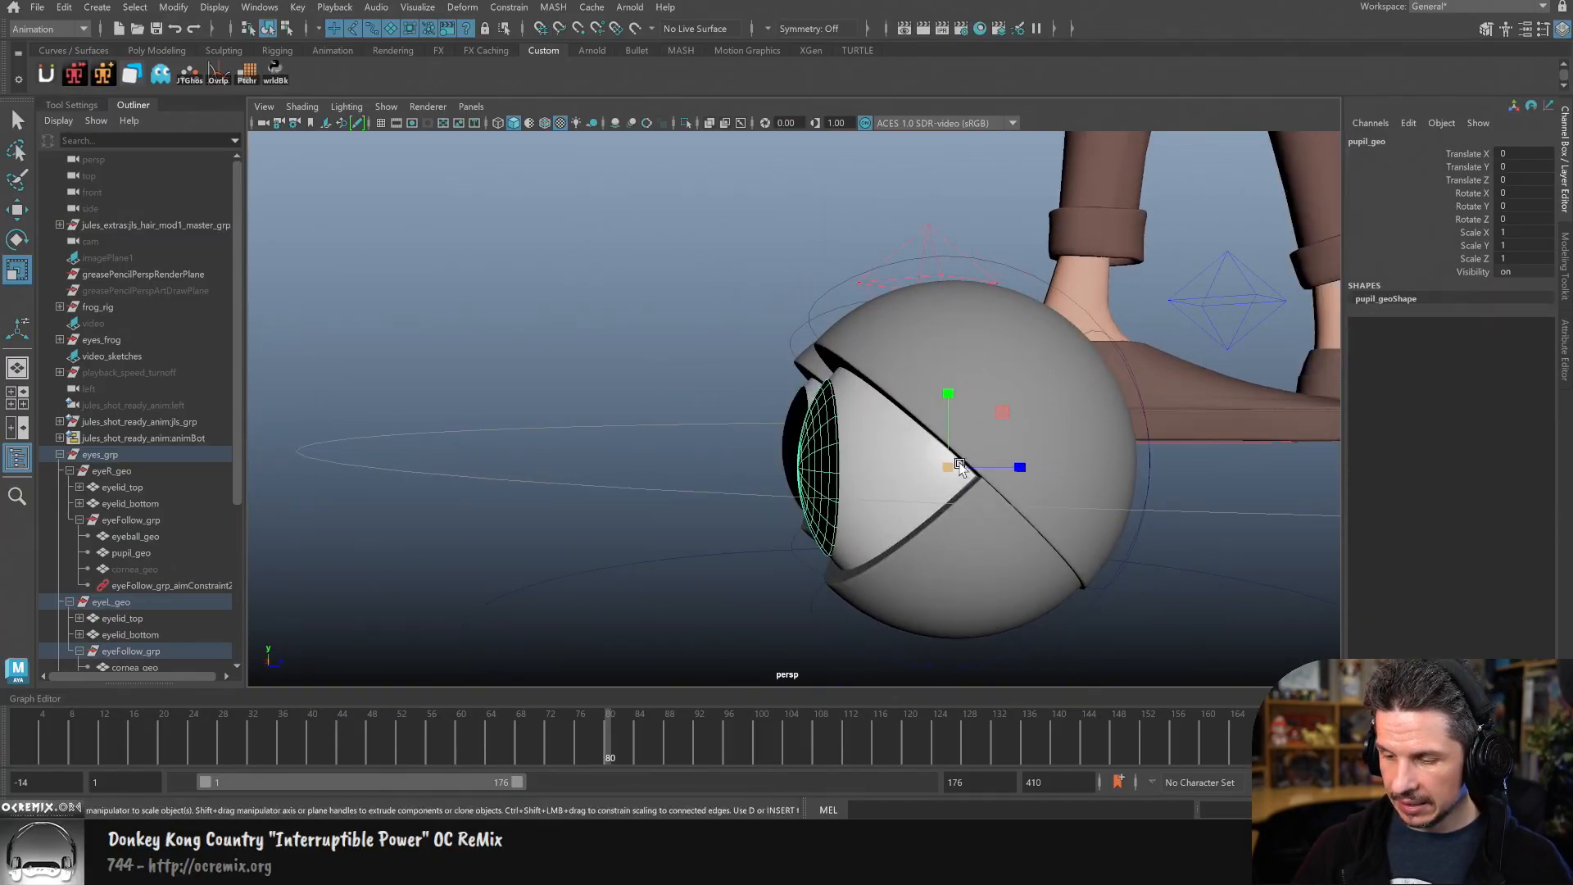
Step: Move the pivot of the left pupil_geo to the front of the pupil, working in wireframe display
{"action": "key", "text": "w"}
{"action": "mouse_move", "coordinate": [881, 498]}
{"action": "left_mouse_down", "text": "alt"}
{"action": "mouse_move", "coordinate": [1078, 526]}
{"action": "mouse_move", "coordinate": [939, 478]}
{"action": "left_mouse_up", "text": "alt"}
{"action": "key", "text": "4"}
{"action": "left_click_drag", "start_coordinate": [886, 526], "coordinate": [1016, 602], "text": "alt"}
{"action": "key", "text": "d"}
{"action": "key", "text": "d"}
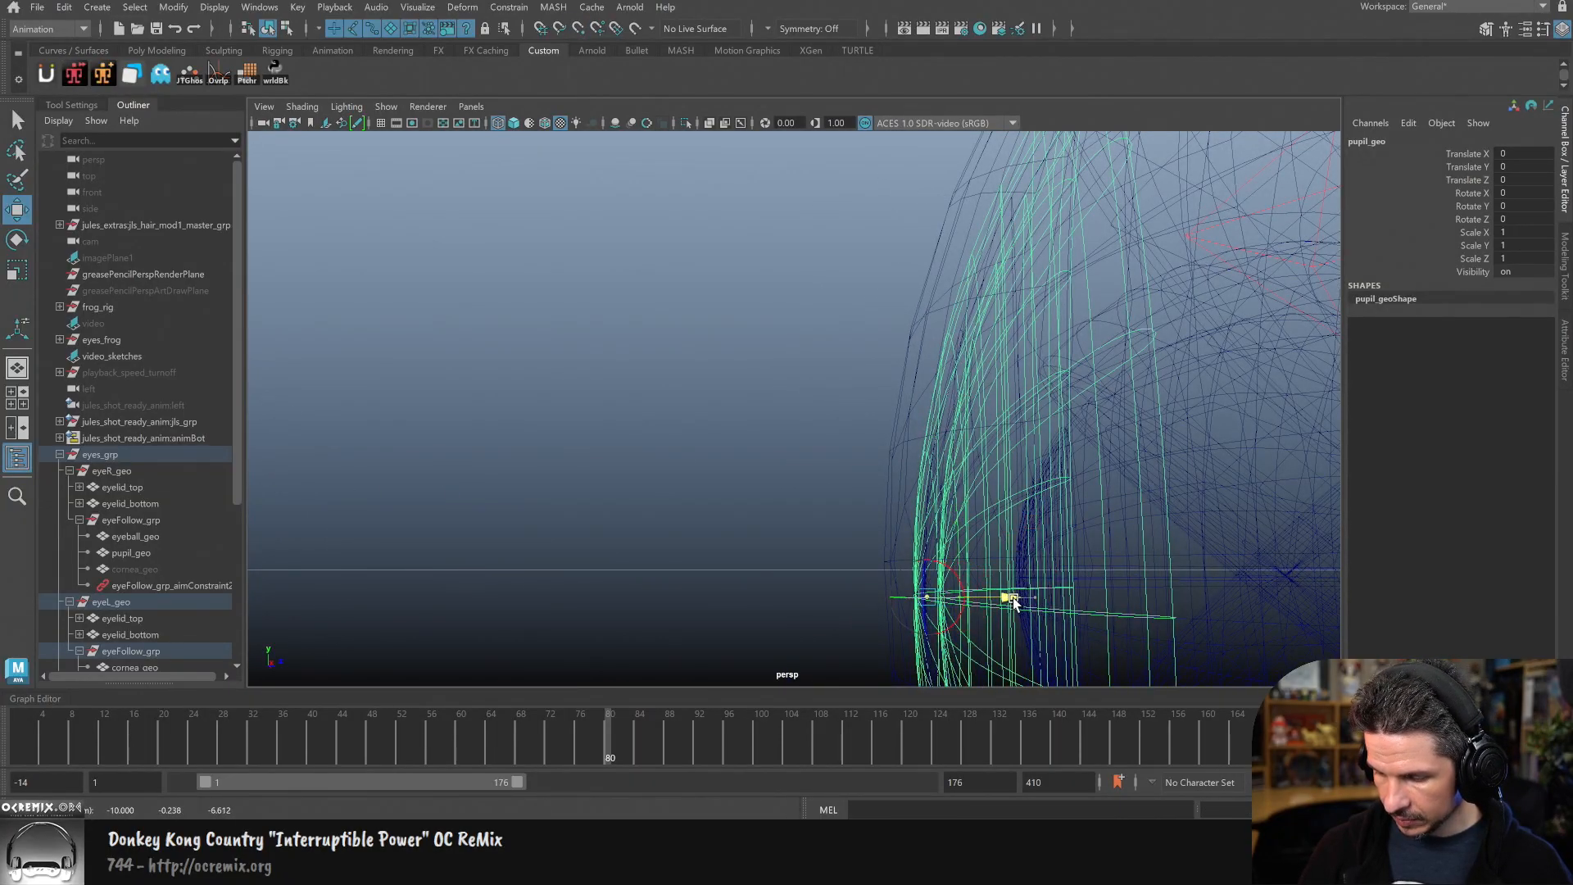
Step: Return to shaded display, try enlarging the left pupil uniformly from its front pivot, and undo the scaling
{"action": "key", "text": "5"}
{"action": "mouse_move", "coordinate": [1106, 555]}
{"action": "left_mouse_down", "text": "alt"}
{"action": "mouse_move", "coordinate": [766, 549]}
{"action": "mouse_move", "coordinate": [1088, 516]}
{"action": "mouse_move", "coordinate": [830, 453]}
{"action": "mouse_move", "coordinate": [882, 465]}
{"action": "mouse_move", "coordinate": [872, 545]}
{"action": "left_mouse_up", "text": "alt"}
{"action": "key", "text": "r"}
{"action": "left_click_drag", "start_coordinate": [820, 448], "coordinate": [722, 542]}
{"action": "left_click_drag", "start_coordinate": [722, 542], "coordinate": [892, 508], "text": "alt"}
{"action": "key", "text": "ctrl+z"}
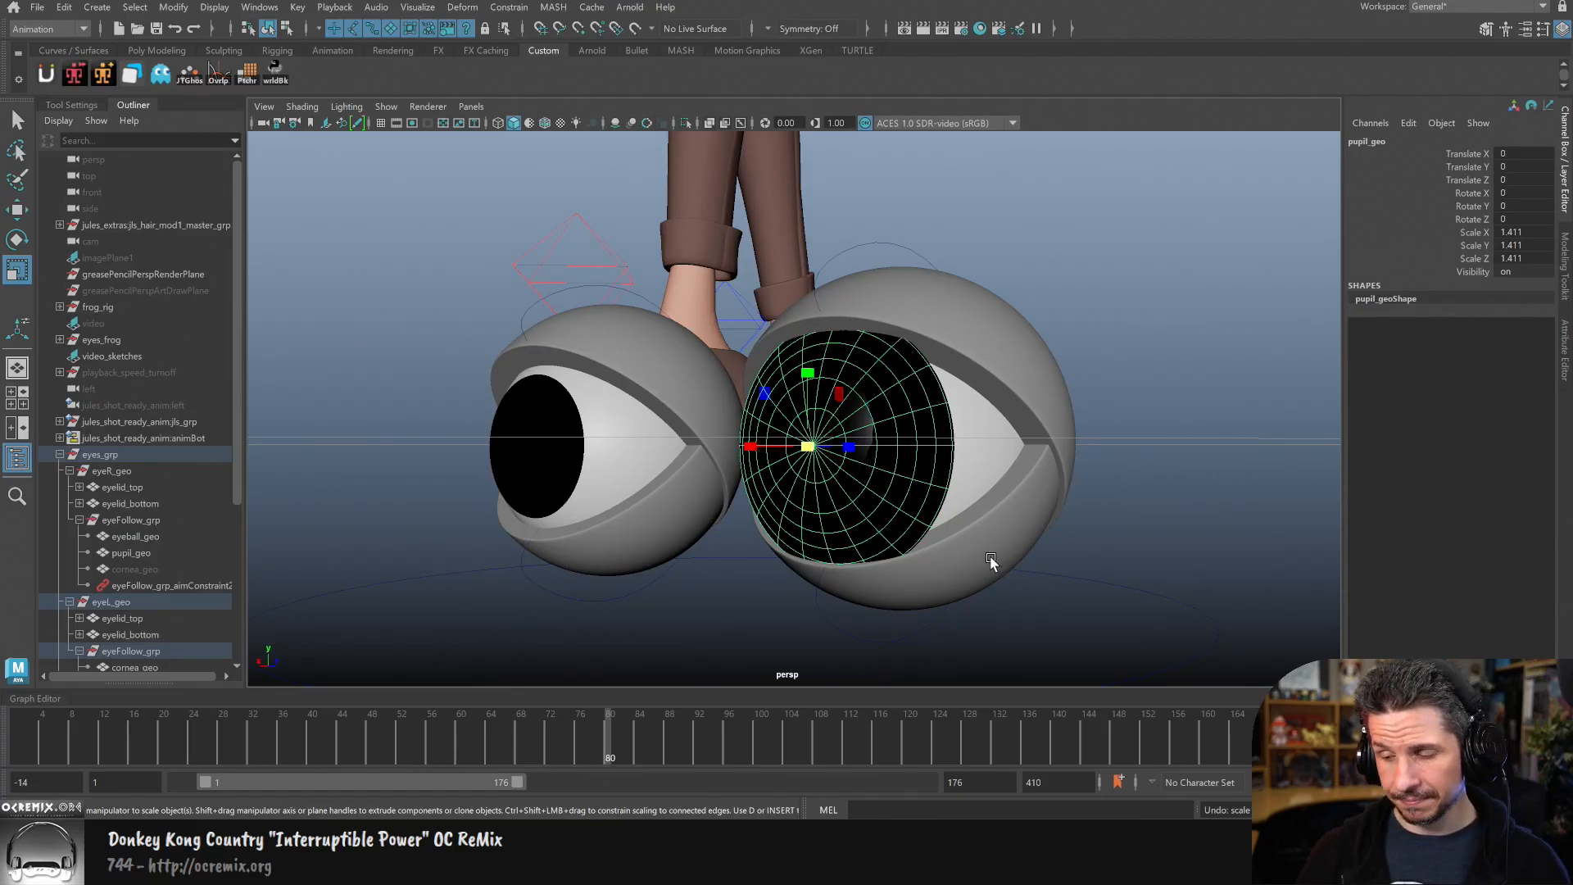
{"action": "key", "text": "ctrl+z"}
Step: Test scaling the left pupil uniformly and along its depth axis from the side, and undo both tests
{"action": "left_click_drag", "start_coordinate": [989, 541], "coordinate": [1008, 582], "text": "alt"}
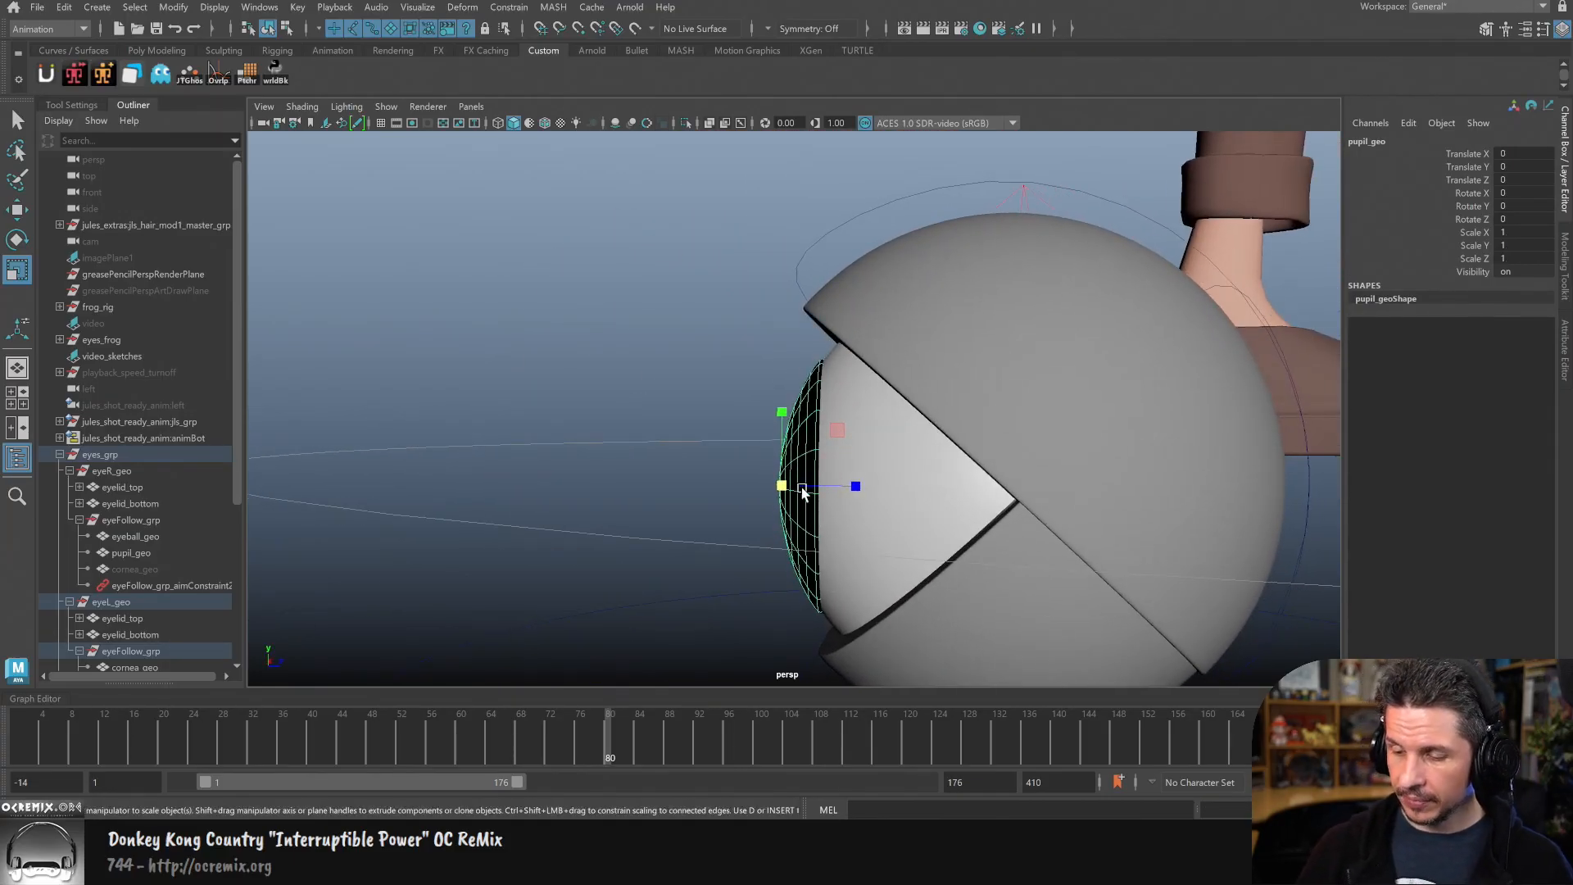
{"action": "left_click_drag", "start_coordinate": [783, 487], "coordinate": [725, 537]}
{"action": "left_click", "coordinate": [869, 488]}
{"action": "key", "text": "ctrl+z"}
{"action": "key", "text": "ctrl+z"}
{"action": "key", "text": "ctrl+z"}
{"action": "key", "text": "ctrl+z"}
{"action": "left_click_drag", "start_coordinate": [854, 491], "coordinate": [806, 512]}
{"action": "key", "text": "ctrl+z"}
{"action": "key", "text": "ctrl+z"}
Step: Open Set Driven Key for eyeL_ctrl and load it as the driver with its Pupil Size attribute chosen
{"action": "key", "text": "w"}
{"action": "left_click_drag", "start_coordinate": [892, 544], "coordinate": [500, 373], "text": "alt"}
{"action": "left_click", "coordinate": [490, 388]}
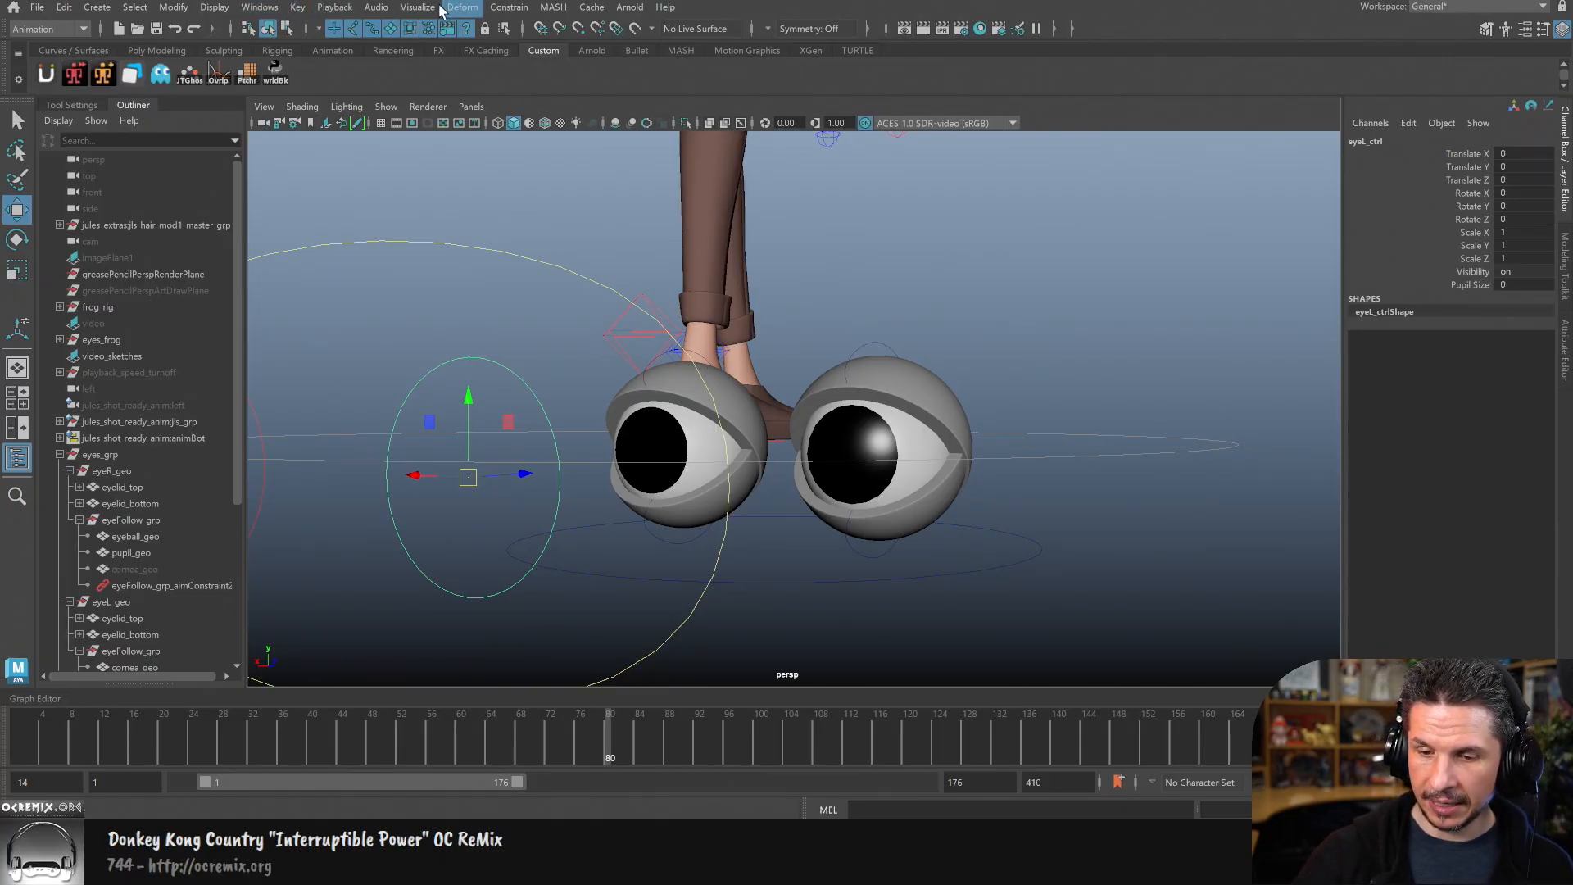
{"action": "left_click", "coordinate": [300, 9]}
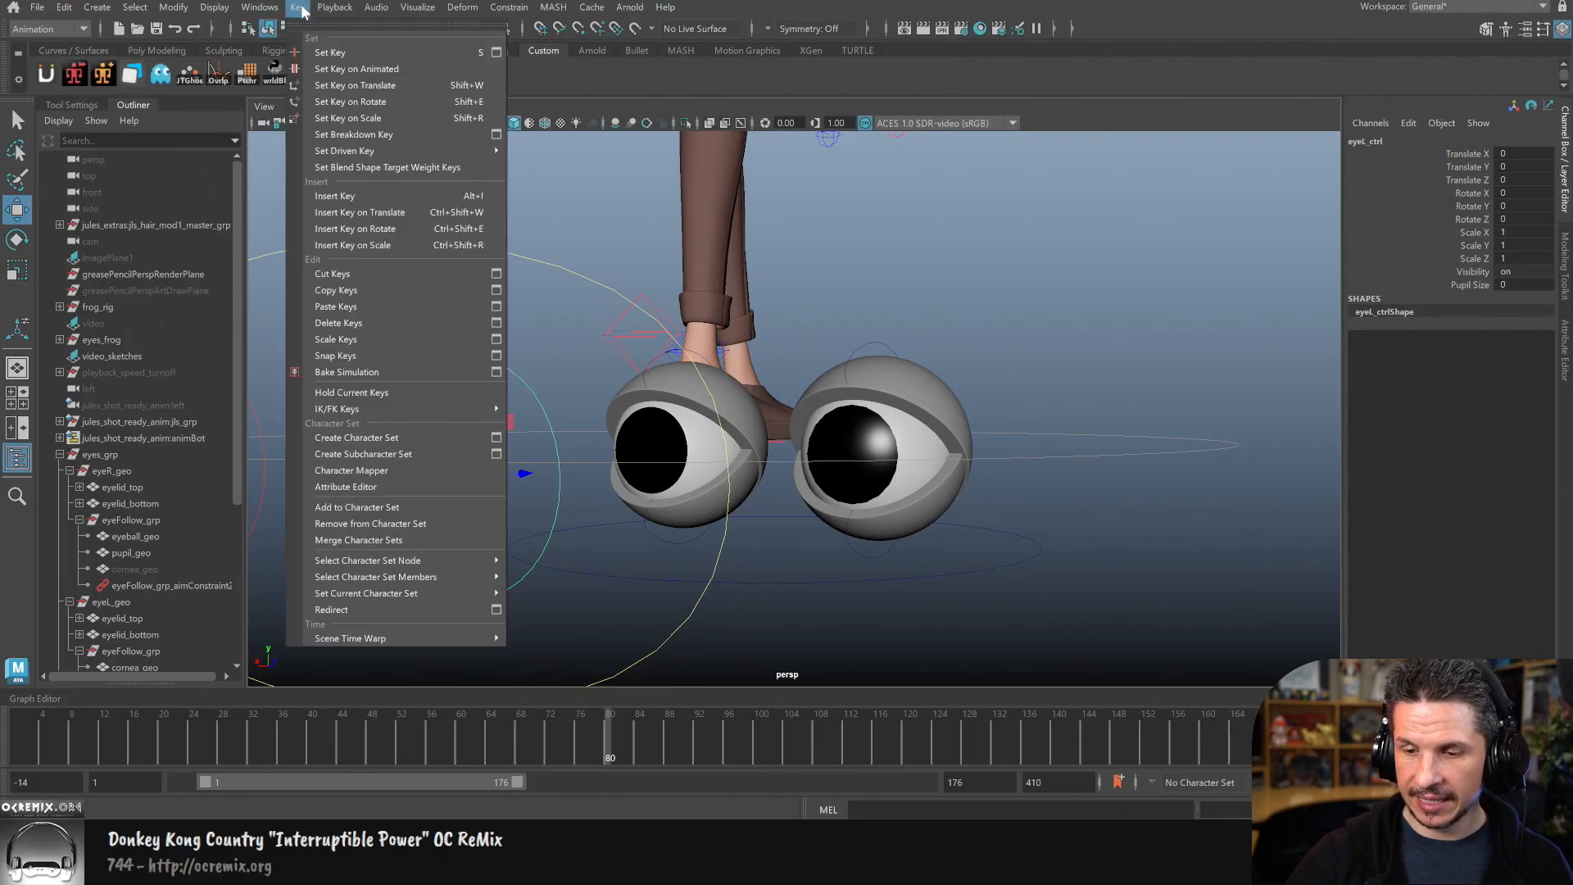
{"action": "mouse_move", "coordinate": [410, 151]}
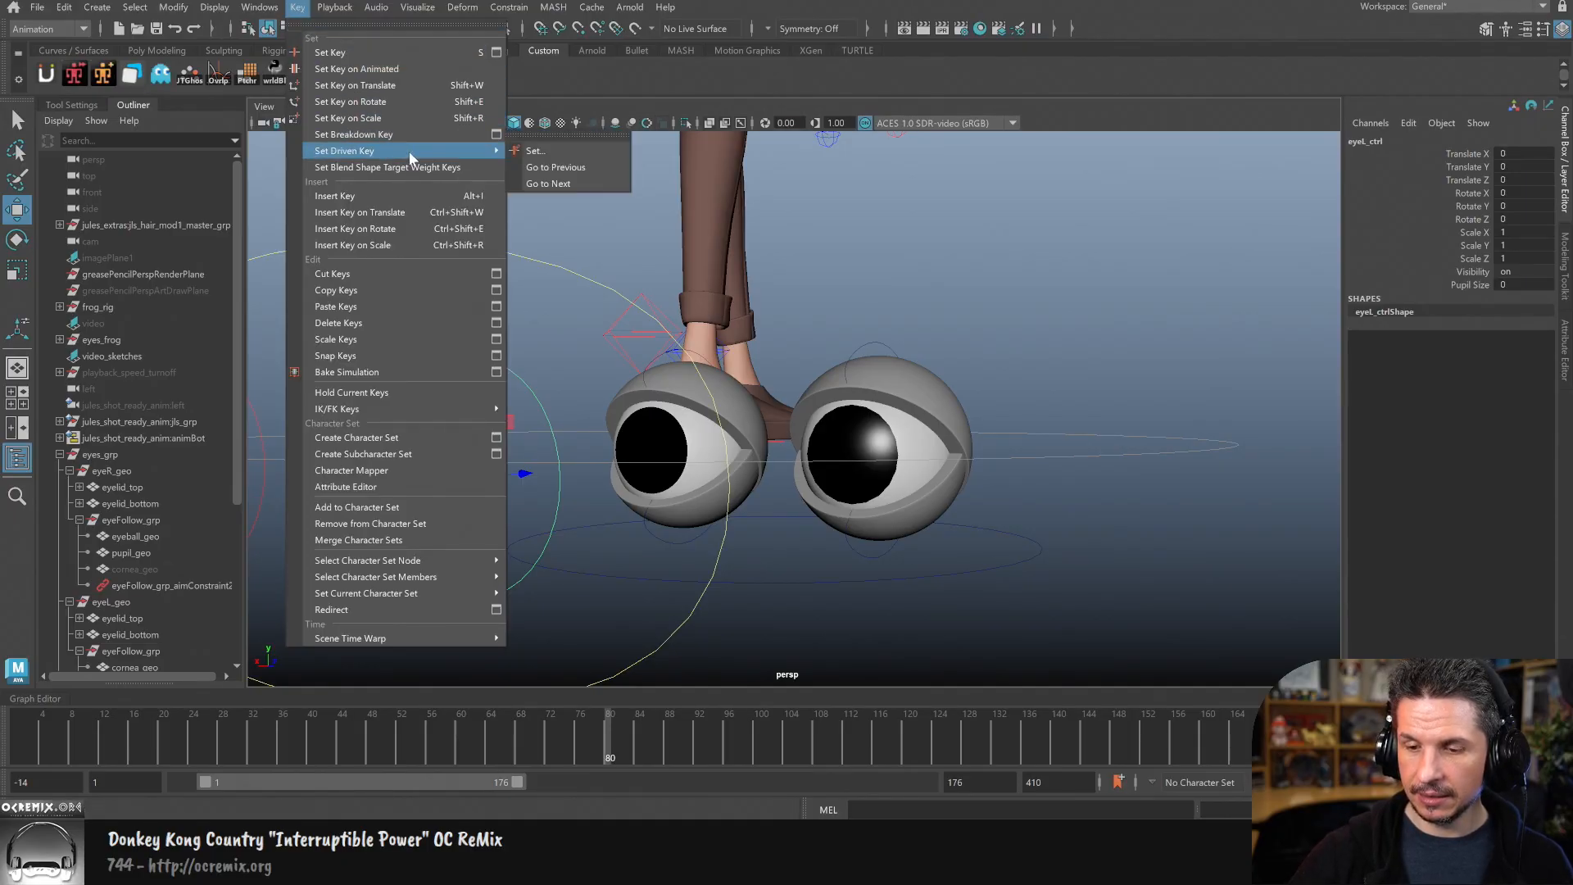
{"action": "left_click", "coordinate": [585, 154]}
{"action": "left_click_drag", "start_coordinate": [721, 270], "coordinate": [1176, 220]}
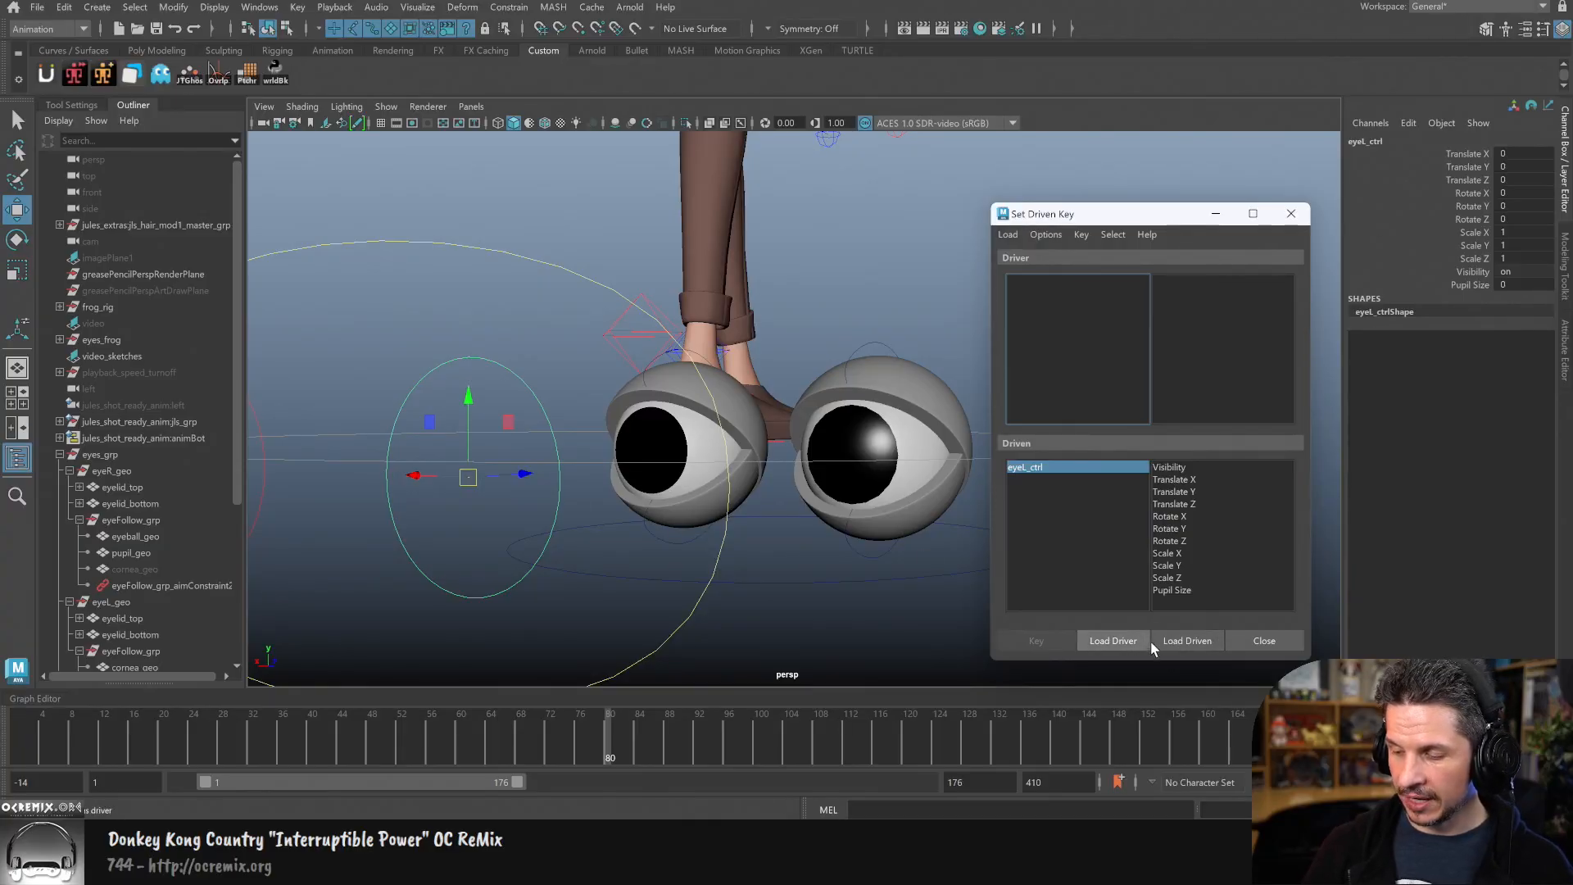
{"action": "left_click", "coordinate": [1112, 640]}
{"action": "left_click", "coordinate": [1192, 405]}
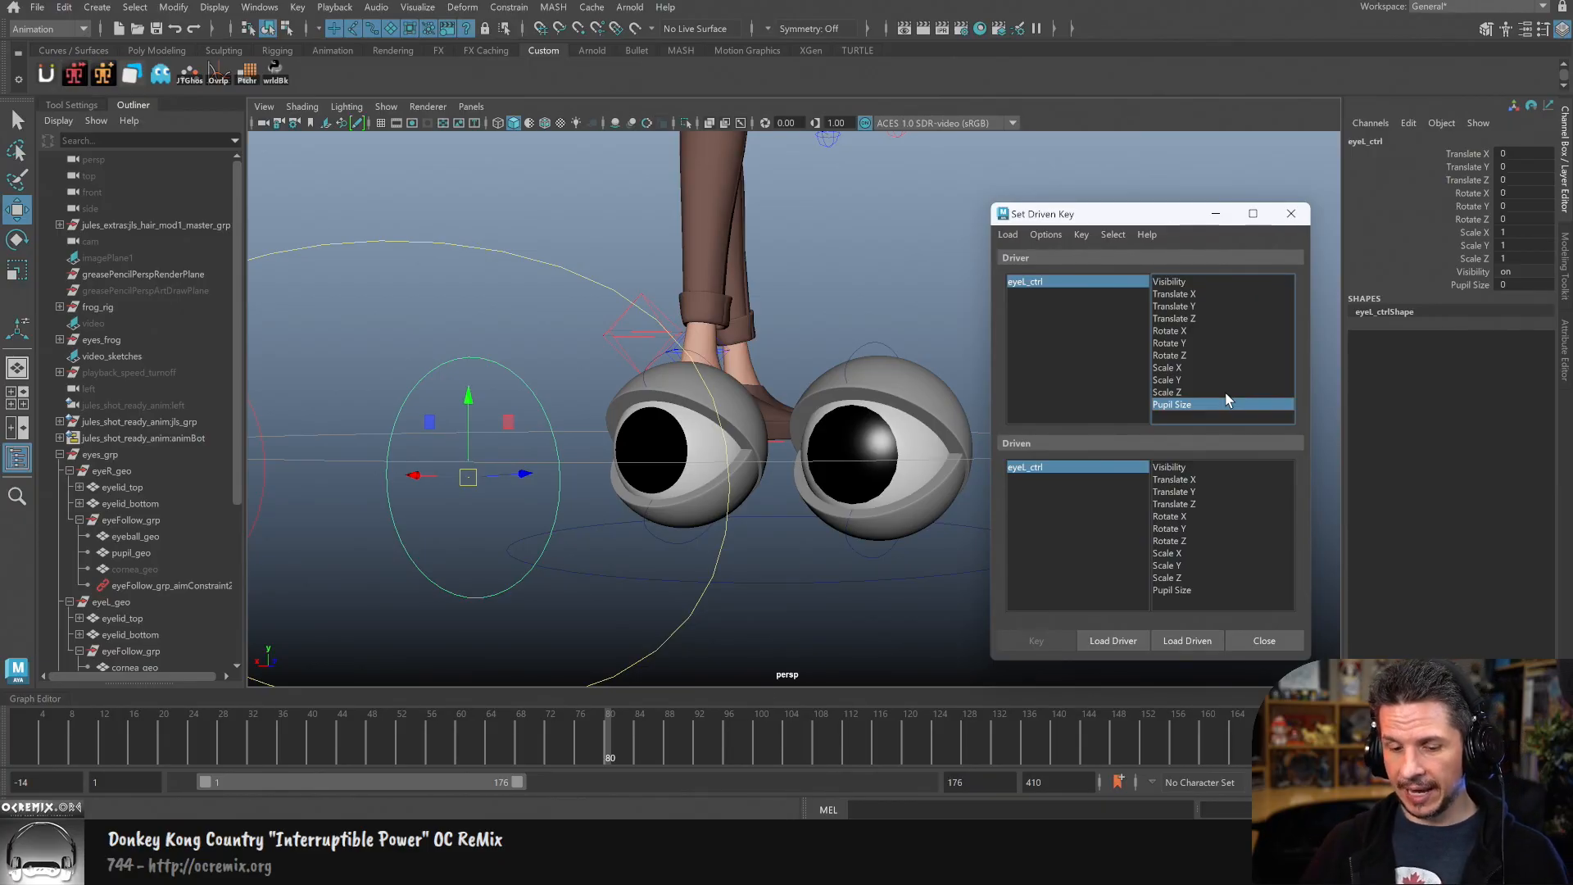
{"action": "left_click_drag", "start_coordinate": [1179, 219], "coordinate": [1225, 160]}
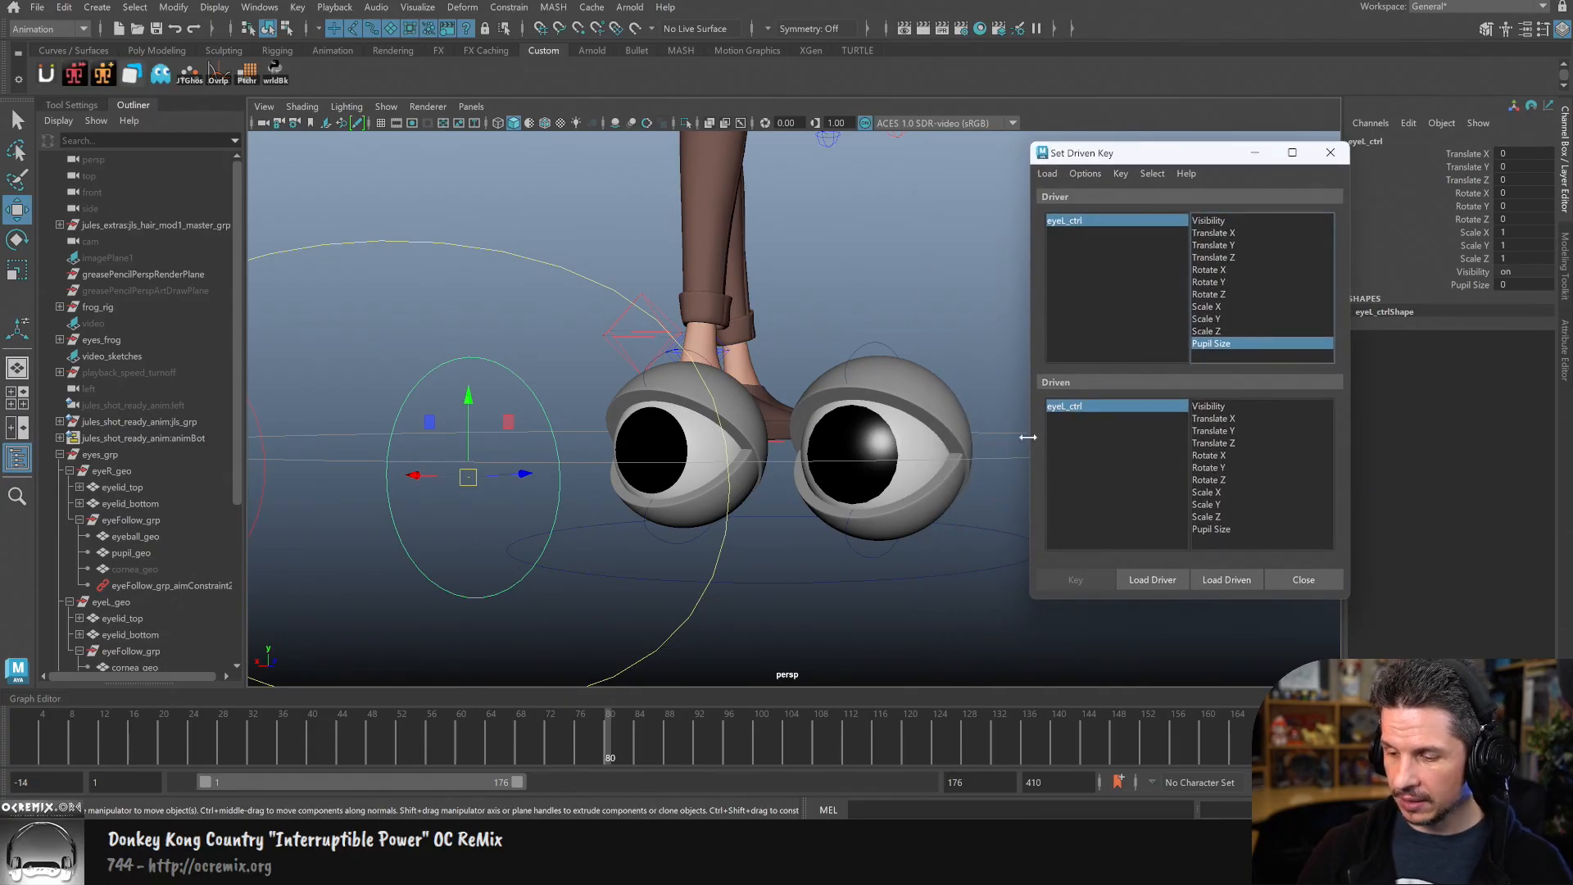
Step: Hide the left cornea and load the left pupil_geo as driven, choosing its Scale X, Scale Y and Scale Z
{"action": "left_click", "coordinate": [874, 456]}
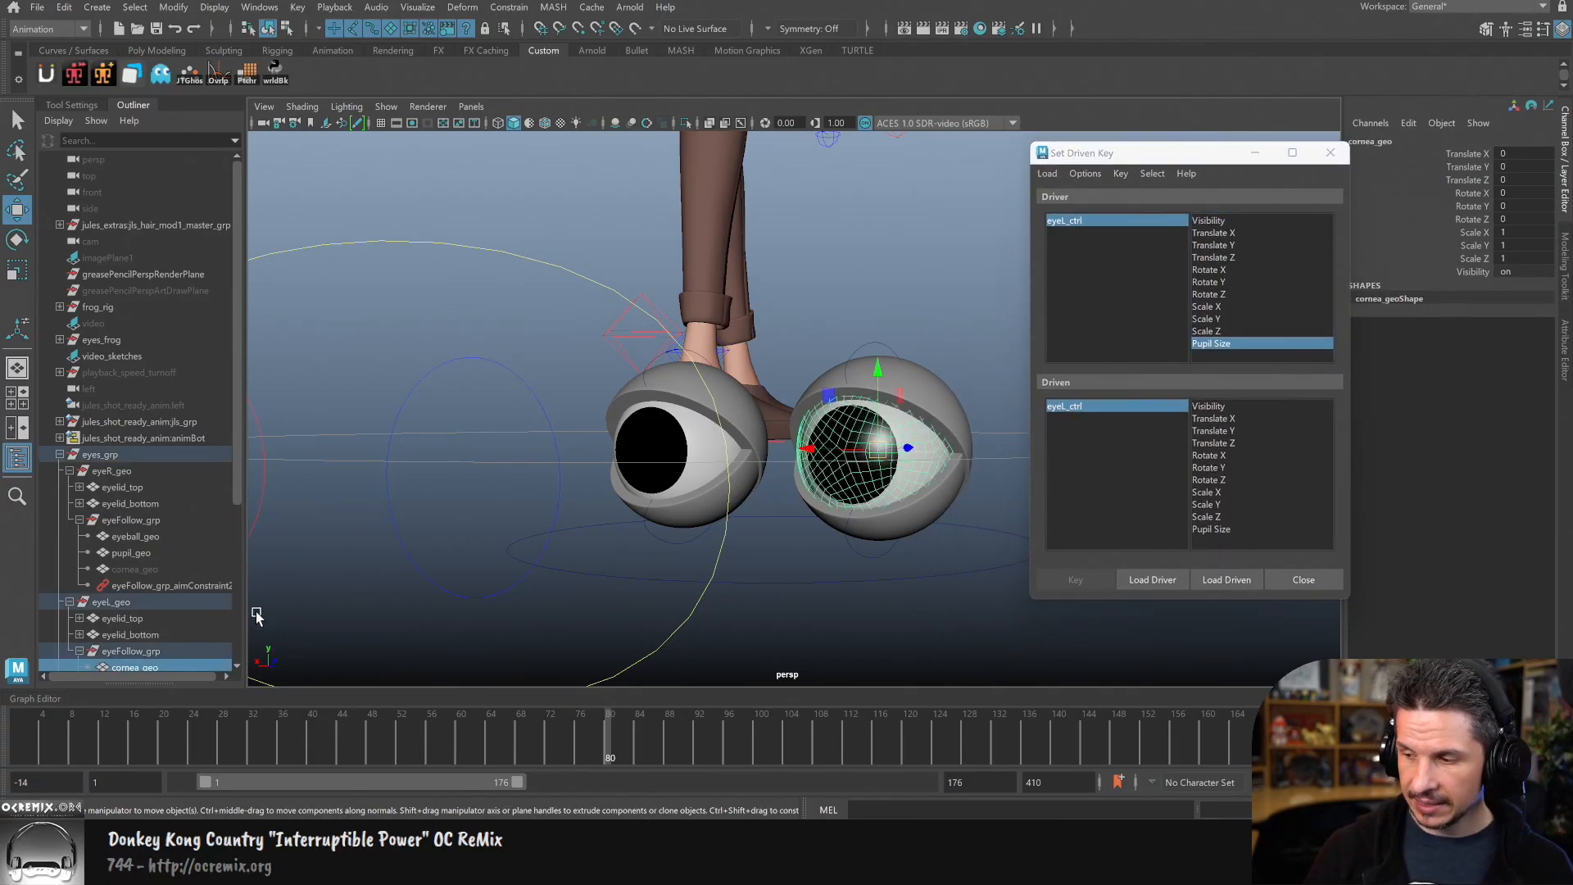
{"action": "key", "text": "ctrl+h"}
{"action": "left_click", "coordinate": [850, 434]}
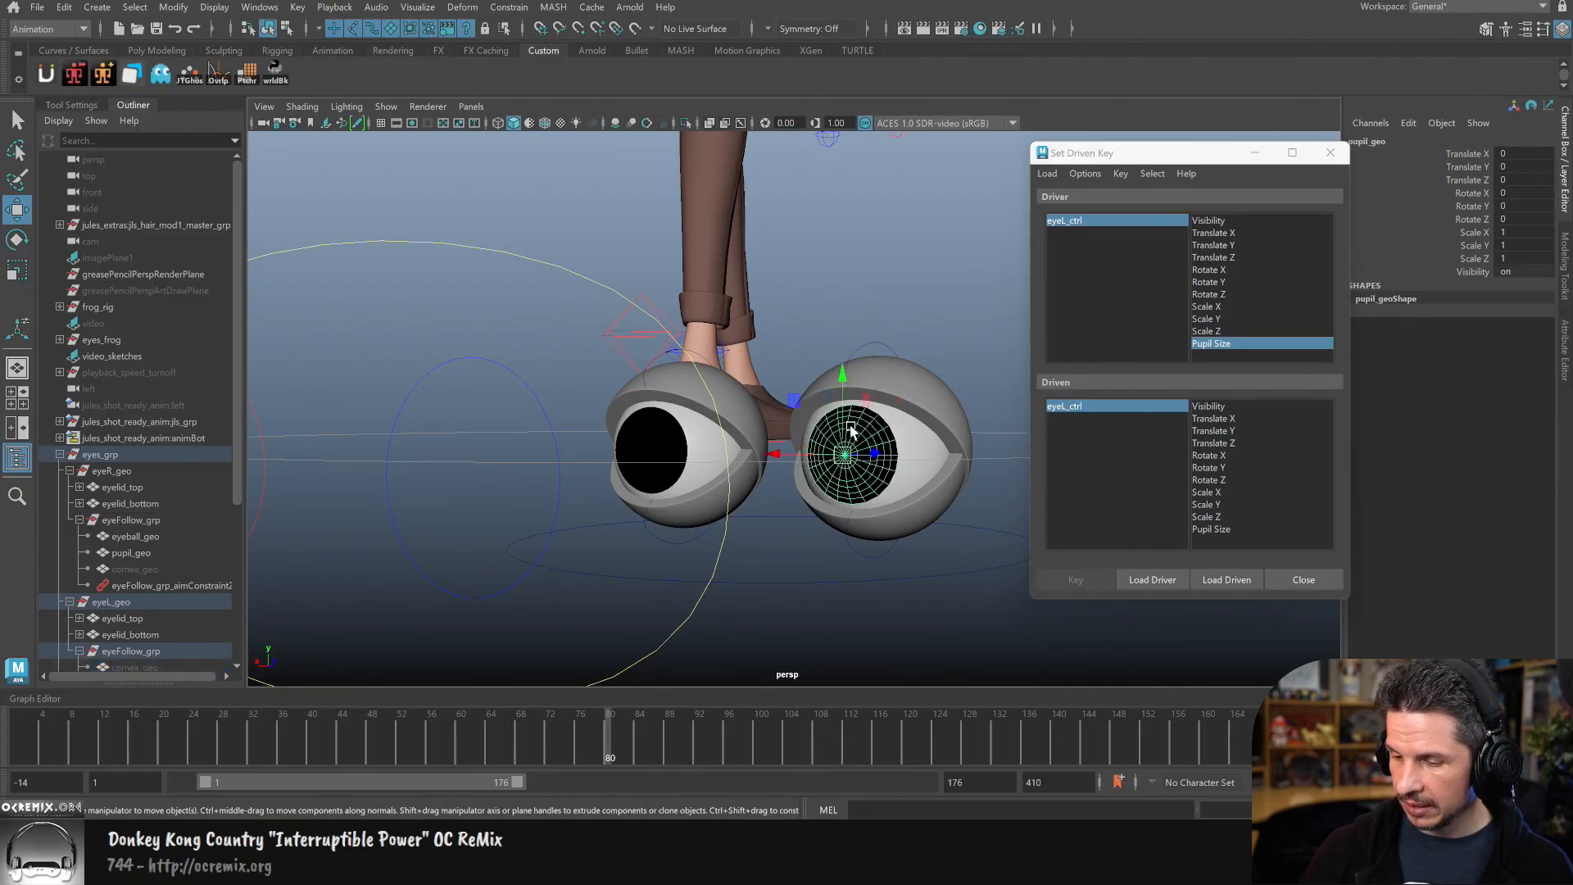
{"action": "left_click", "coordinate": [1229, 578]}
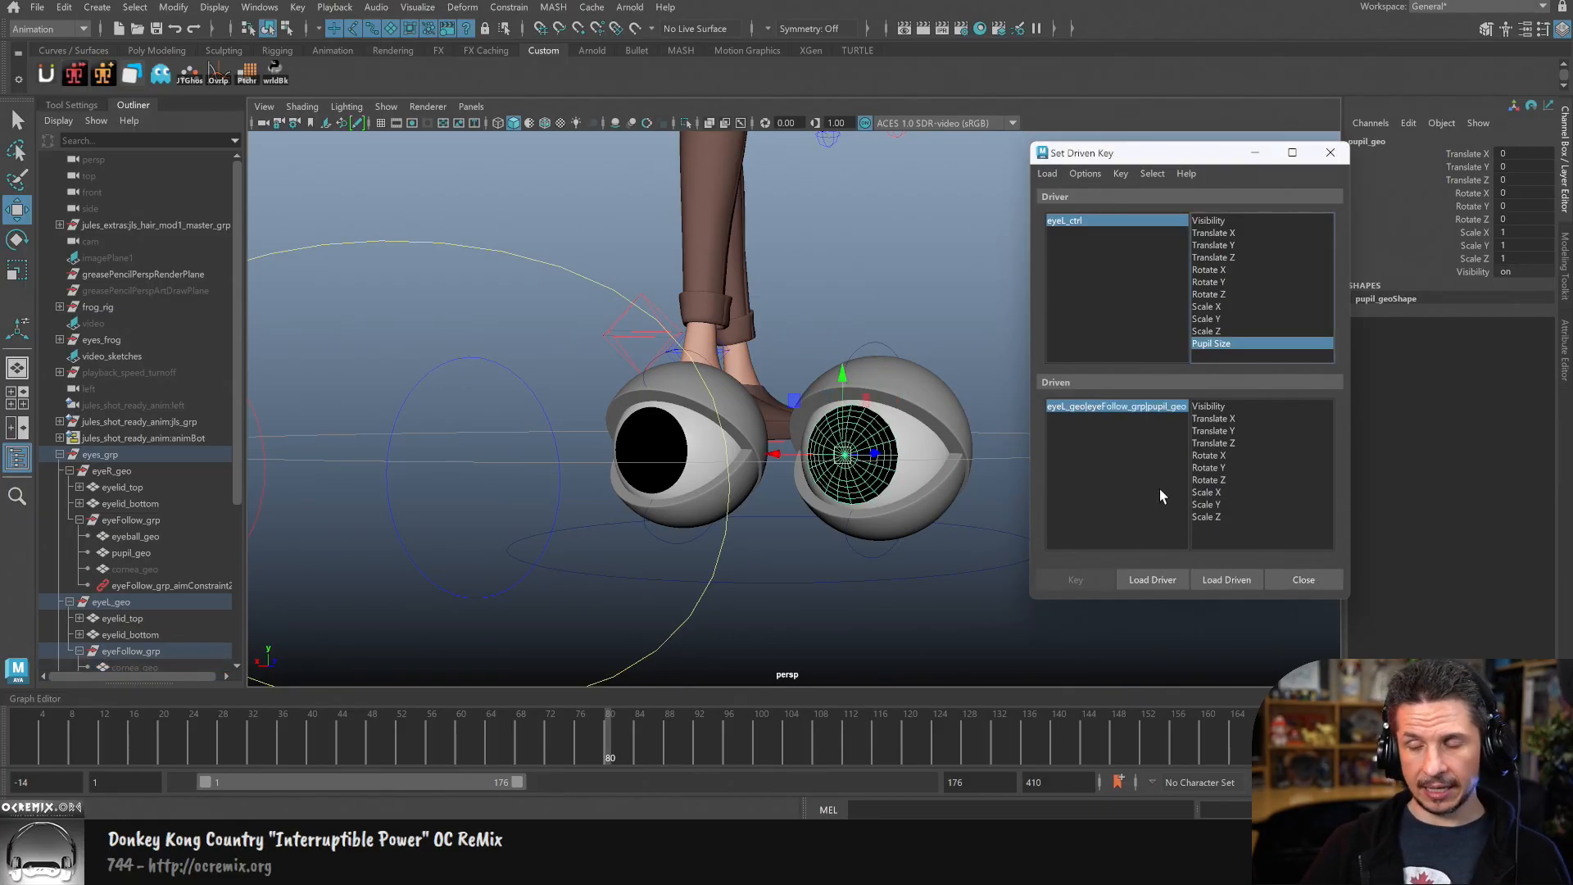
{"action": "left_click_drag", "start_coordinate": [1218, 460], "coordinate": [1218, 512]}
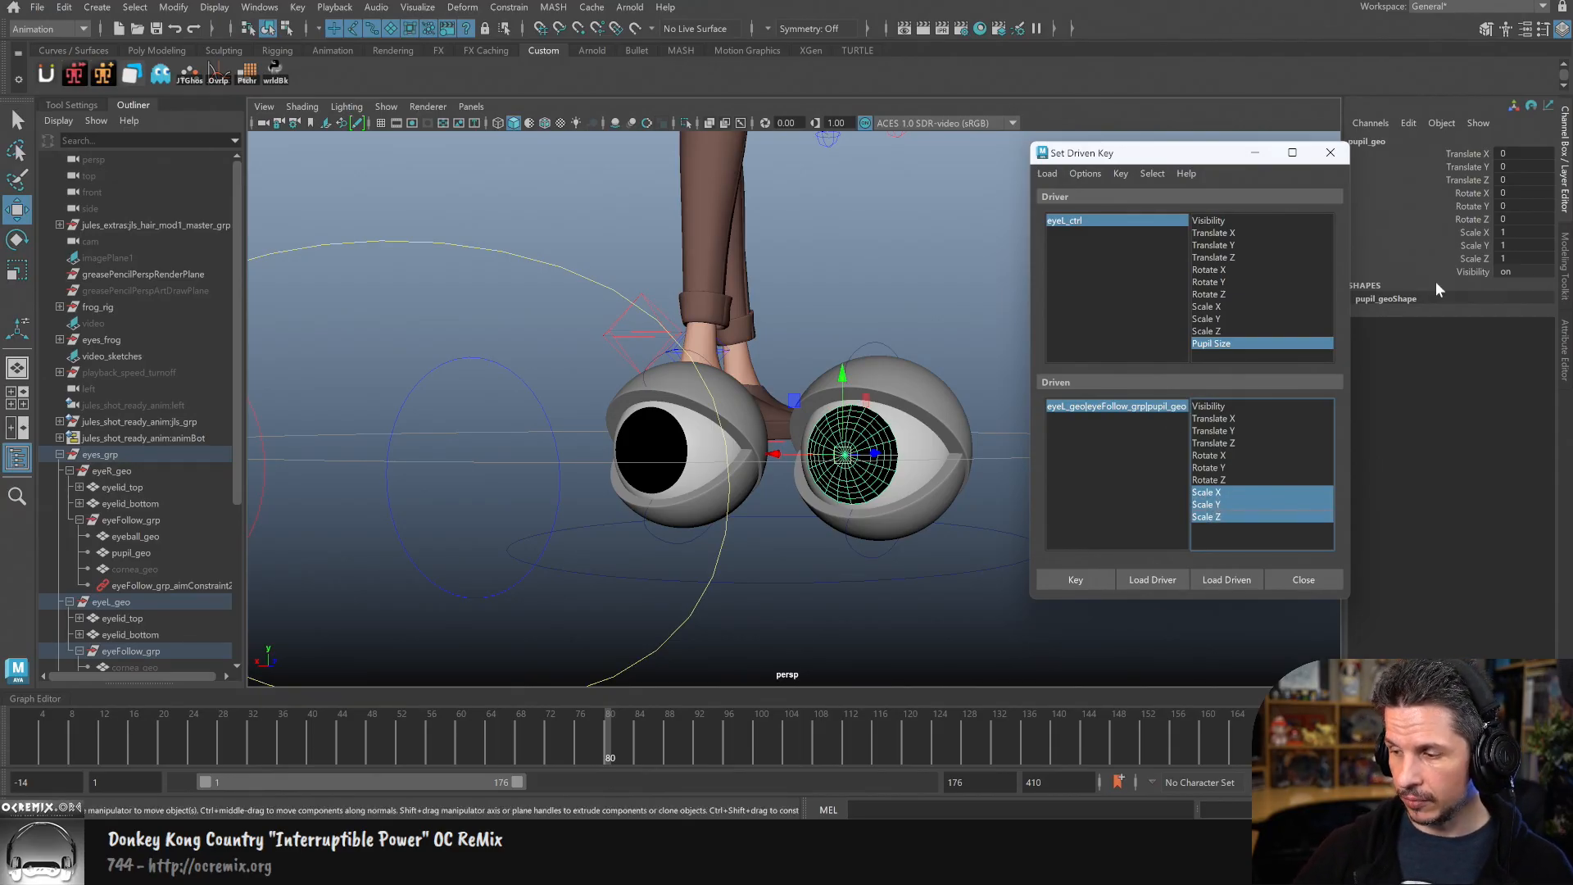
Step: Try scaling the left eye's pupil once more while checking it from several angles, and undo the scaling
{"action": "left_click", "coordinate": [556, 502]}
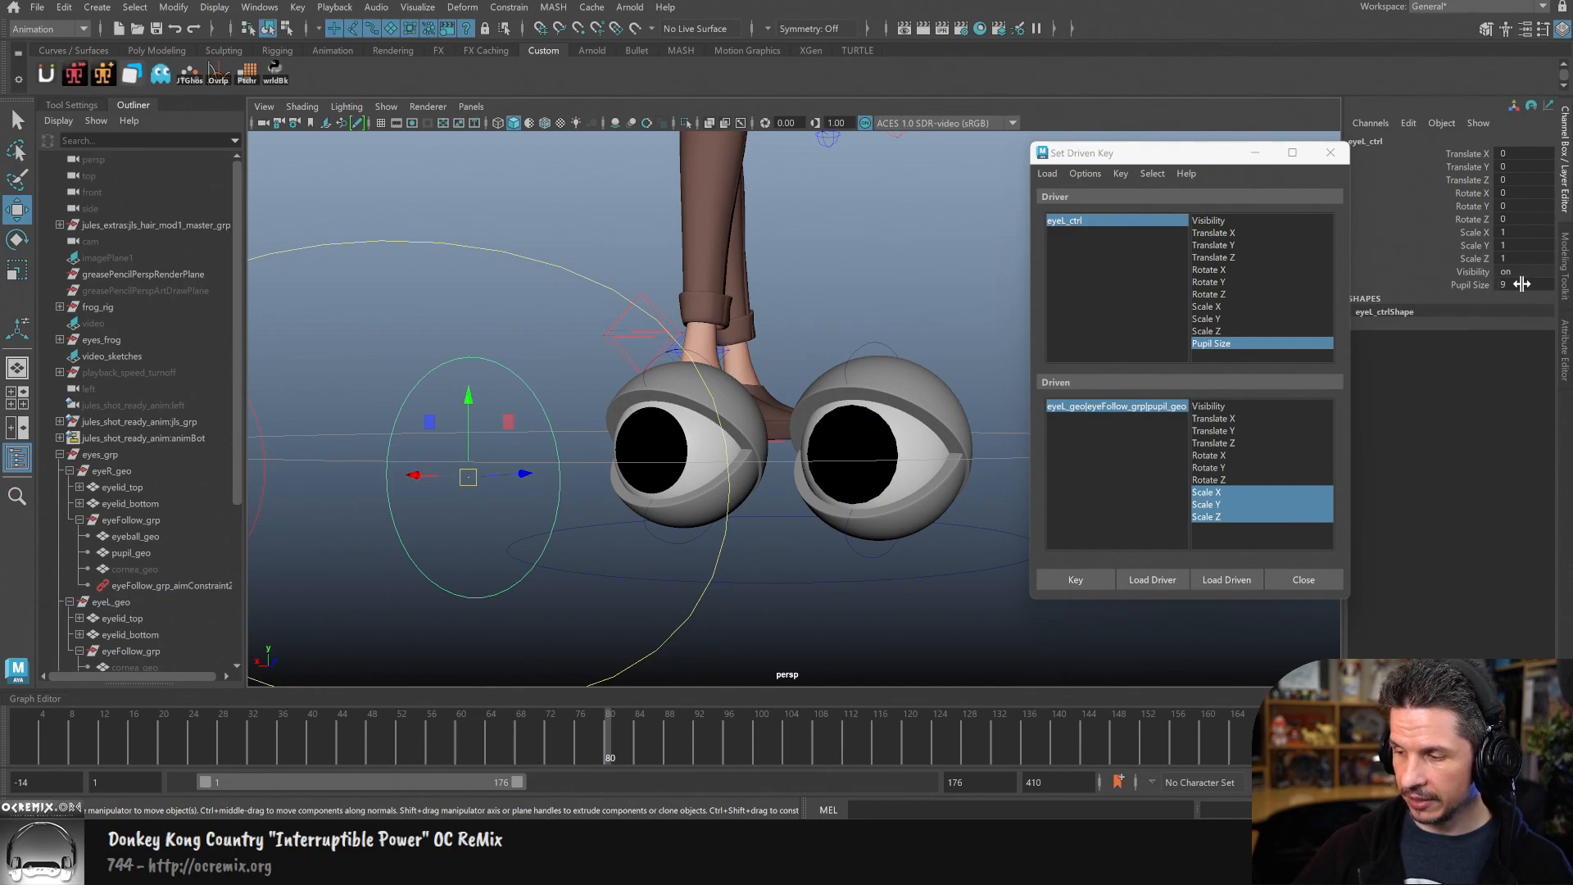
{"action": "left_click", "coordinate": [874, 451]}
{"action": "key", "text": "f"}
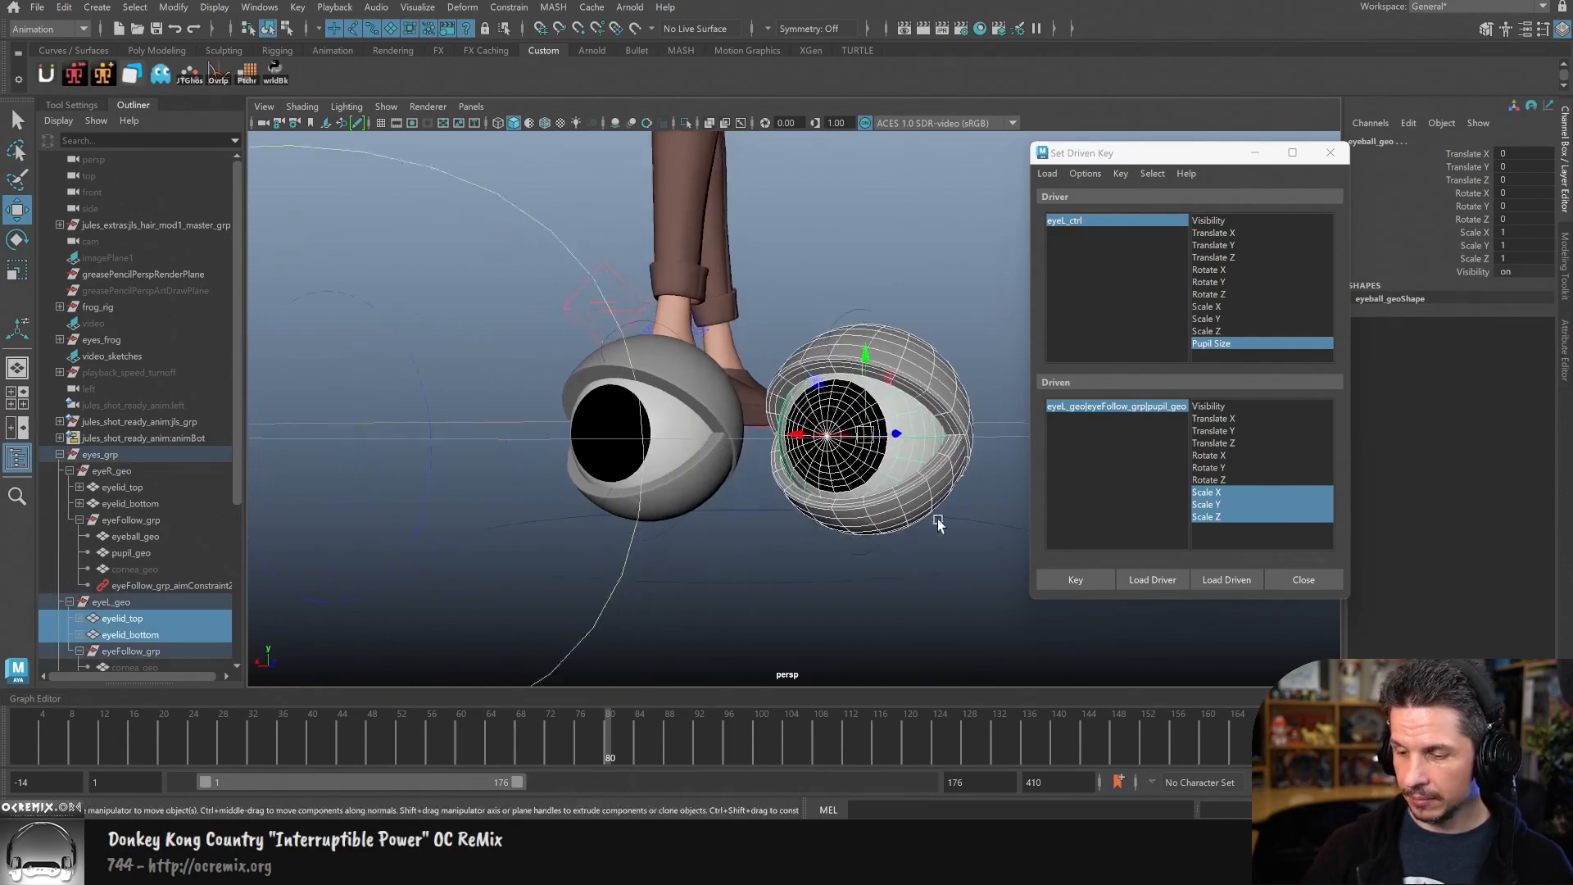
{"action": "key", "text": "r"}
{"action": "left_click_drag", "start_coordinate": [889, 487], "coordinate": [746, 505], "text": "alt"}
{"action": "right_click_drag", "start_coordinate": [872, 502], "coordinate": [926, 506], "text": "alt"}
{"action": "left_click_drag", "start_coordinate": [946, 501], "coordinate": [852, 485], "text": "alt"}
{"action": "left_click_drag", "start_coordinate": [852, 485], "coordinate": [794, 519], "text": "alt"}
{"action": "right_click_drag", "start_coordinate": [838, 527], "coordinate": [938, 519], "text": "alt"}
{"action": "left_click_drag", "start_coordinate": [946, 518], "coordinate": [832, 533], "text": "alt"}
{"action": "left_click_drag", "start_coordinate": [763, 493], "coordinate": [739, 495]}
{"action": "left_click_drag", "start_coordinate": [893, 488], "coordinate": [877, 460], "text": "alt"}
{"action": "key", "text": "ctrl+z"}
{"action": "key", "text": "ctrl+z"}
{"action": "key", "text": "ctrl+z"}
Step: Select the left pupil_geo and examine the eyes and their aim controls from above
{"action": "key", "text": "w"}
{"action": "left_click", "coordinate": [884, 415]}
{"action": "right_click_drag", "start_coordinate": [877, 459], "coordinate": [786, 458], "text": "alt"}
{"action": "left_click_drag", "start_coordinate": [860, 428], "coordinate": [781, 461], "text": "alt"}
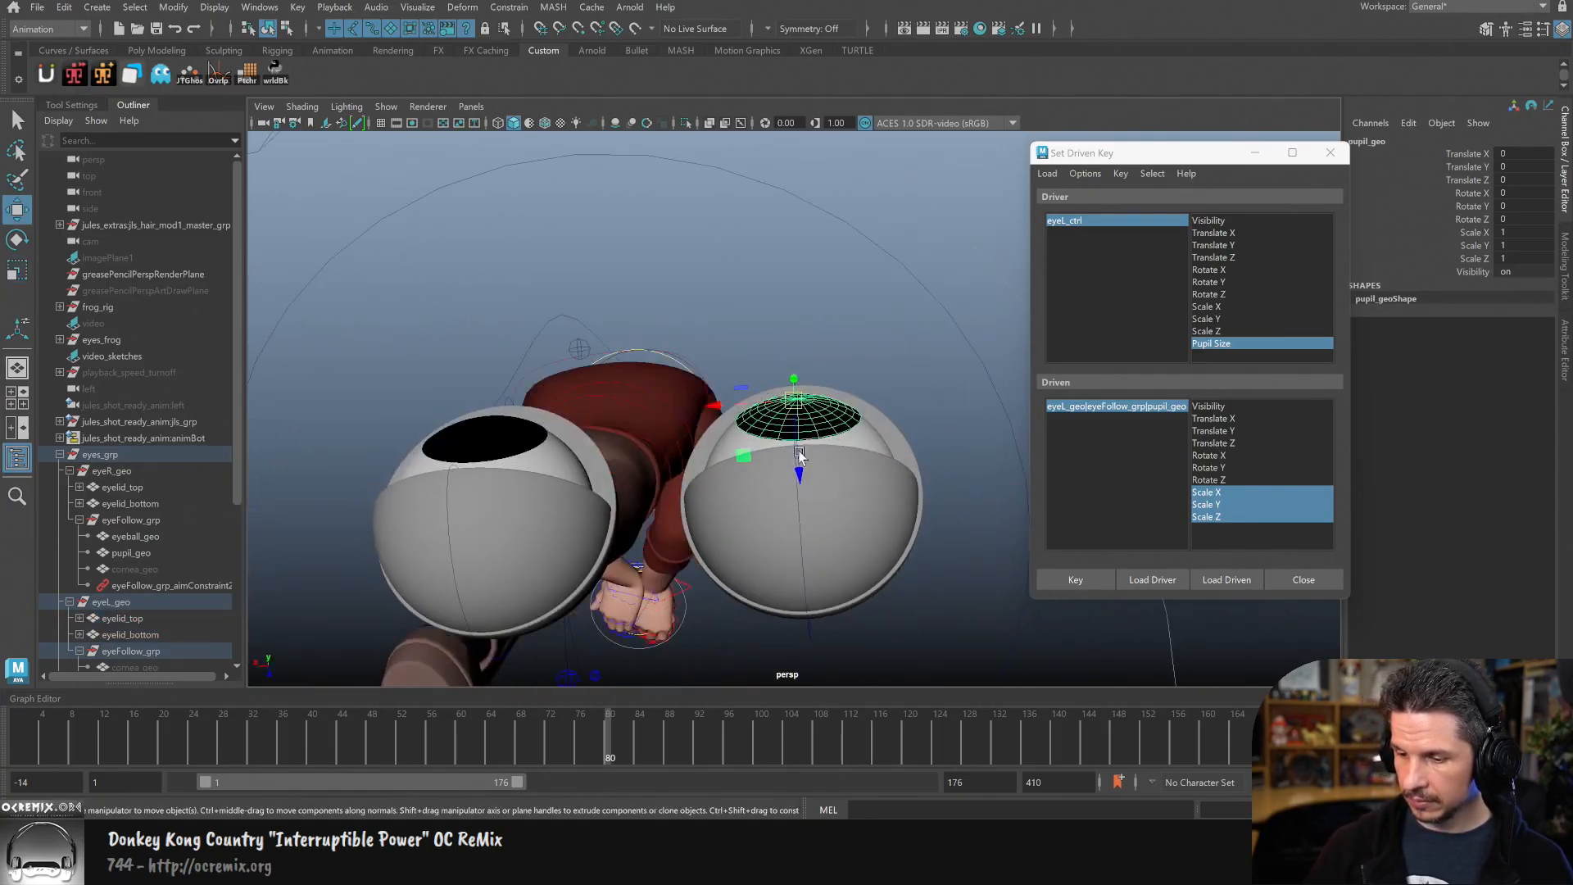
{"action": "right_click_drag", "start_coordinate": [781, 462], "coordinate": [711, 447], "text": "alt"}
{"action": "left_click_drag", "start_coordinate": [711, 446], "coordinate": [779, 459], "text": "alt"}
{"action": "right_click_drag", "start_coordinate": [779, 460], "coordinate": [691, 446], "text": "alt"}
{"action": "left_click", "coordinate": [823, 300]}
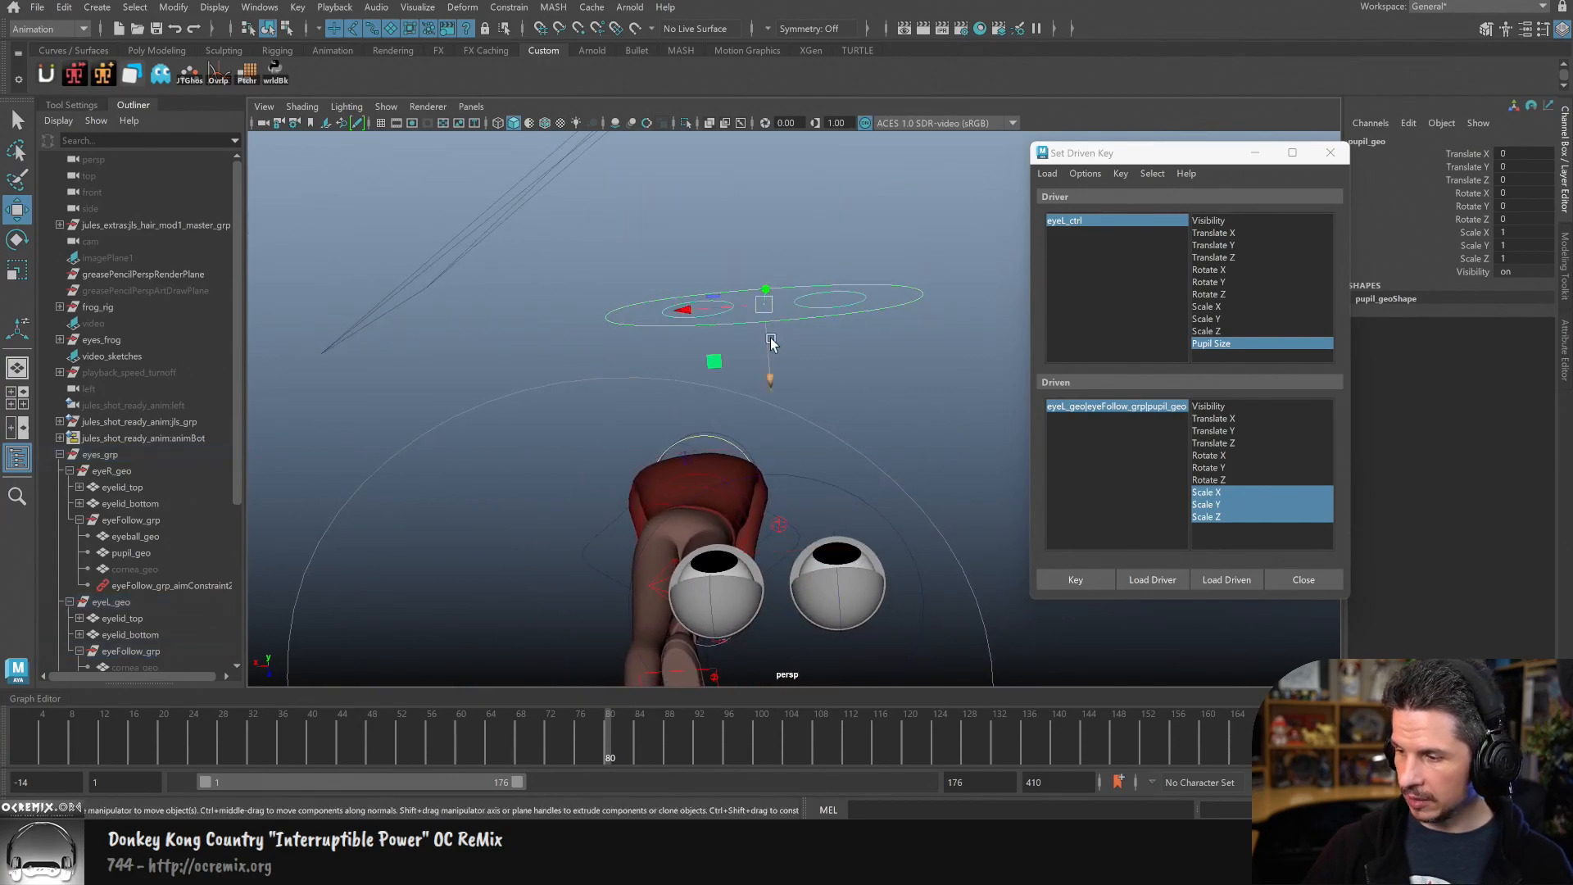
{"action": "left_click", "coordinate": [824, 361]}
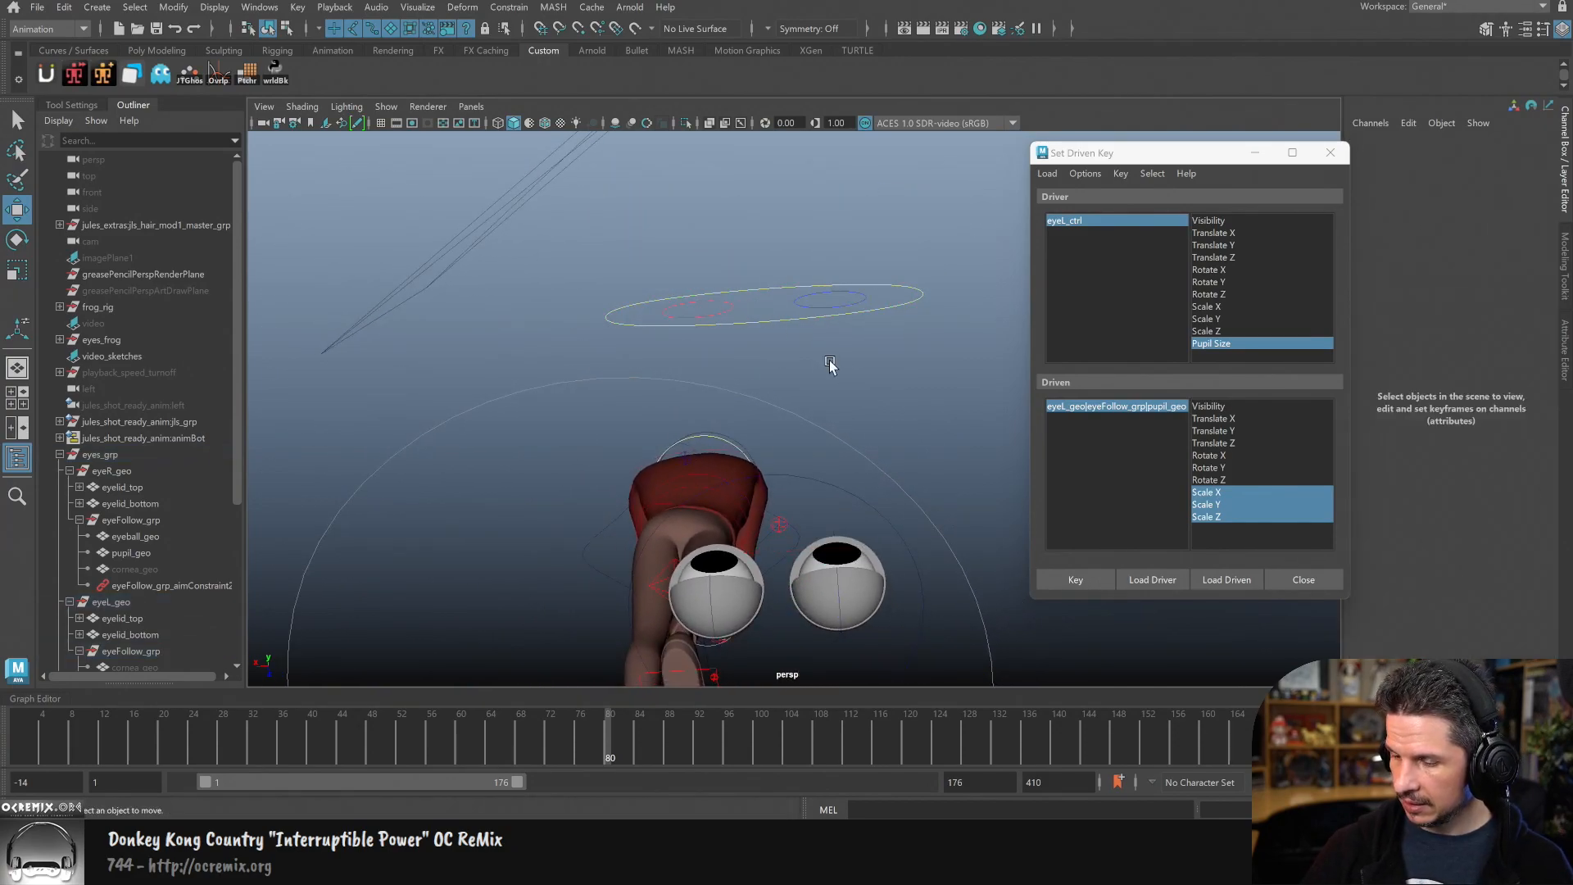
{"action": "left_click", "coordinate": [739, 309]}
{"action": "right_click_drag", "start_coordinate": [789, 439], "coordinate": [909, 547], "text": "alt"}
Step: Frame the left pupil and examine its curvature against the eyeball in the orthographic top view
{"action": "left_click", "coordinate": [849, 557]}
{"action": "key", "text": "f"}
{"action": "left_click_drag", "start_coordinate": [868, 575], "coordinate": [833, 556], "text": "alt"}
{"action": "left_click_drag", "start_coordinate": [842, 386], "coordinate": [842, 527], "text": "alt"}
{"action": "key", "text": "space"}
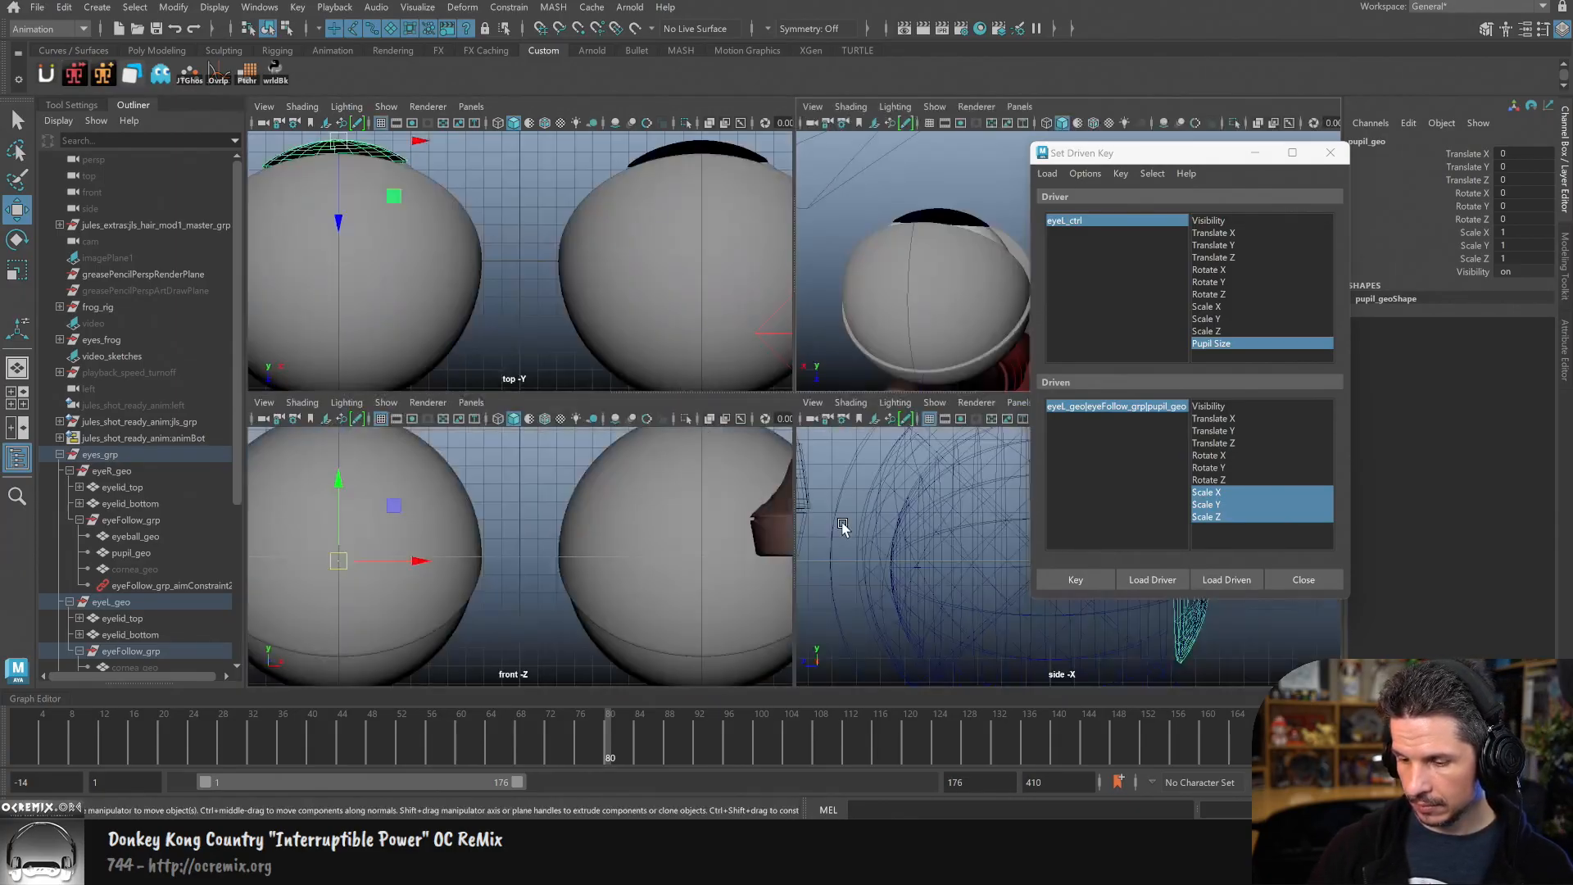
{"action": "key", "text": "space"}
{"action": "middle_click_drag", "start_coordinate": [766, 343], "coordinate": [544, 600], "text": "alt"}
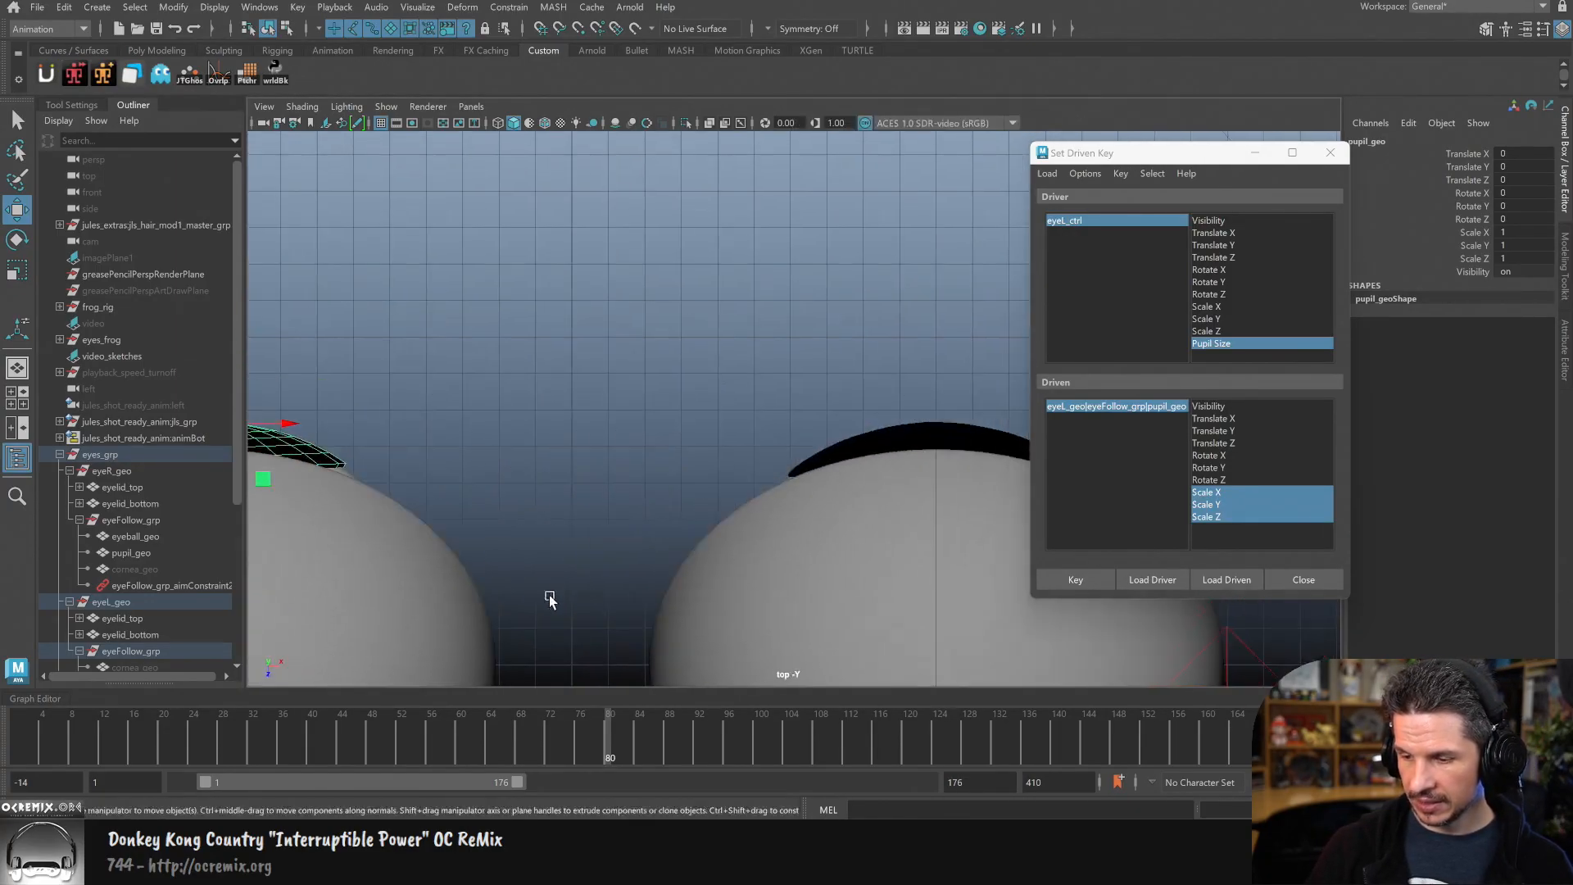
{"action": "right_click_drag", "start_coordinate": [544, 601], "coordinate": [587, 539], "text": "alt"}
{"action": "middle_click_drag", "start_coordinate": [767, 491], "coordinate": [828, 551], "text": "alt"}
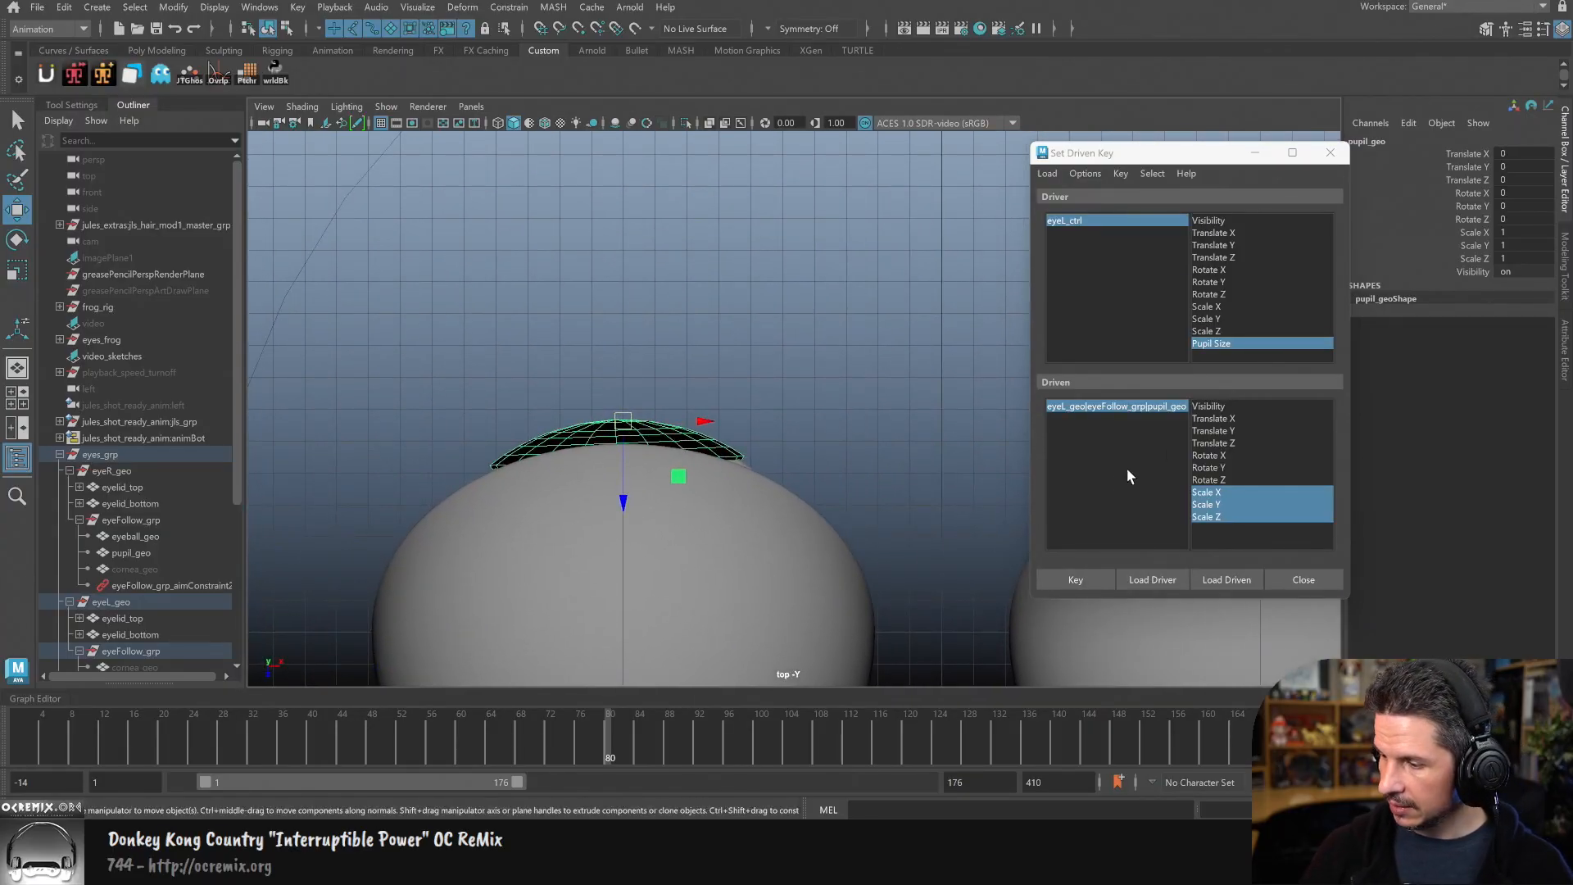
{"action": "left_click", "coordinate": [989, 488]}
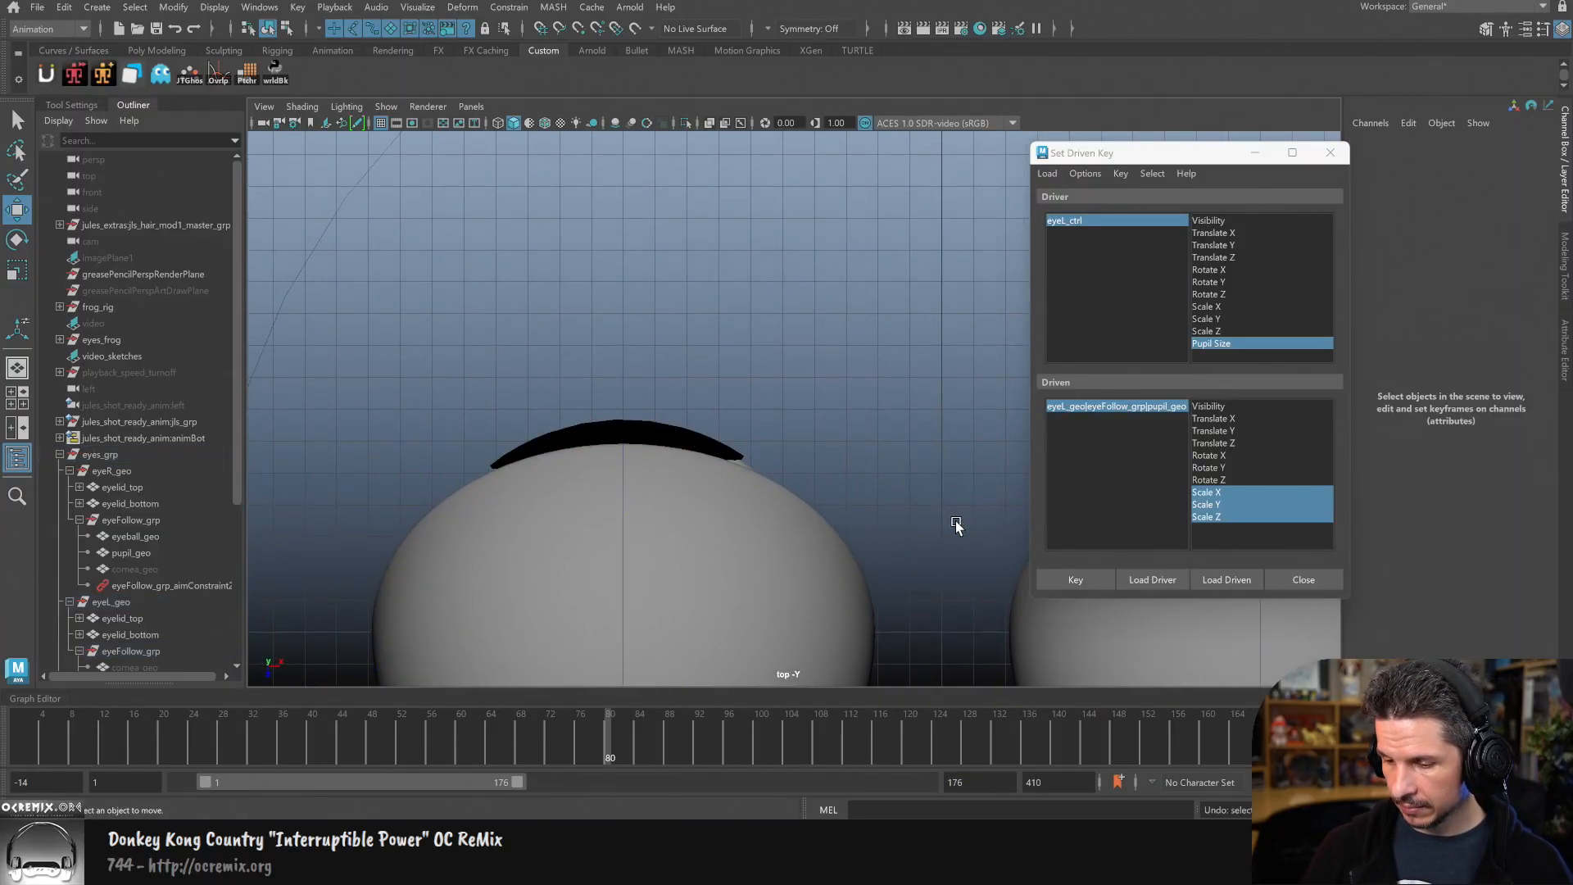
{"action": "left_click", "coordinate": [701, 446]}
{"action": "right_click_drag", "start_coordinate": [894, 480], "coordinate": [843, 522], "text": "alt"}
Step: Undo the recent edits to return the left pupil's pivot to the eyeball's centre, and redo its selection
{"action": "key", "text": "ctrl+z"}
{"action": "key", "text": "ctrl+z"}
{"action": "key", "text": "ctrl+z"}
{"action": "key", "text": "ctrl+z"}
{"action": "key", "text": "ctrl+z"}
{"action": "key", "text": "ctrl+z"}
{"action": "key", "text": "ctrl+z"}
{"action": "key", "text": "ctrl+z"}
{"action": "key", "text": "ctrl+z"}
{"action": "key", "text": "ctrl+z"}
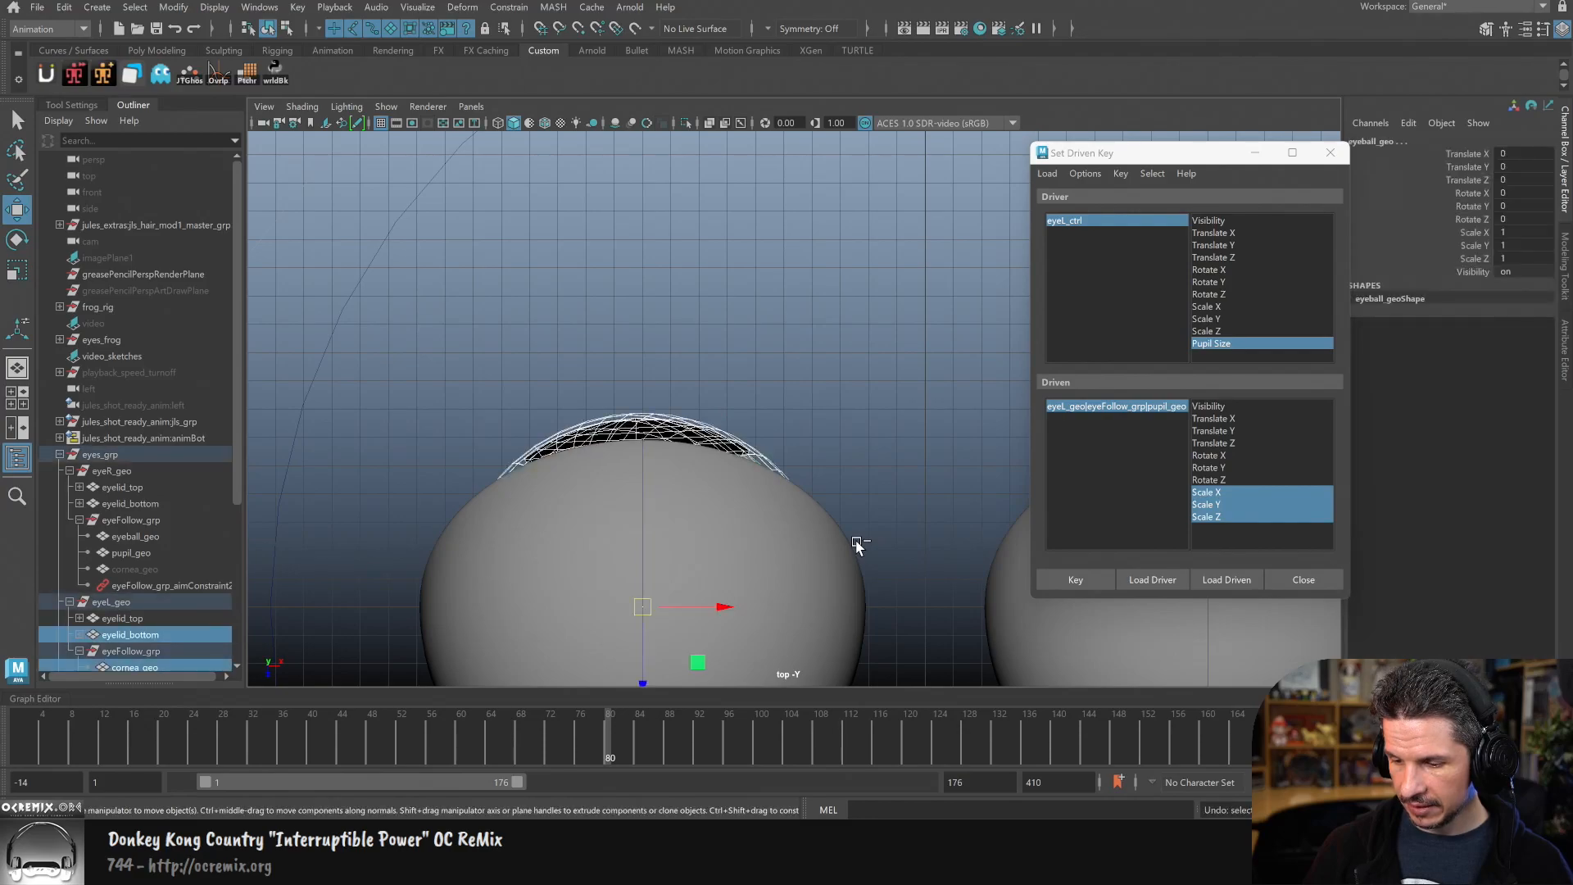
{"action": "key", "text": "ctrl+z"}
{"action": "key", "text": "shift+z"}
{"action": "key", "text": "shift+z"}
{"action": "key", "text": "shift+z"}
{"action": "key", "text": "shift+z"}
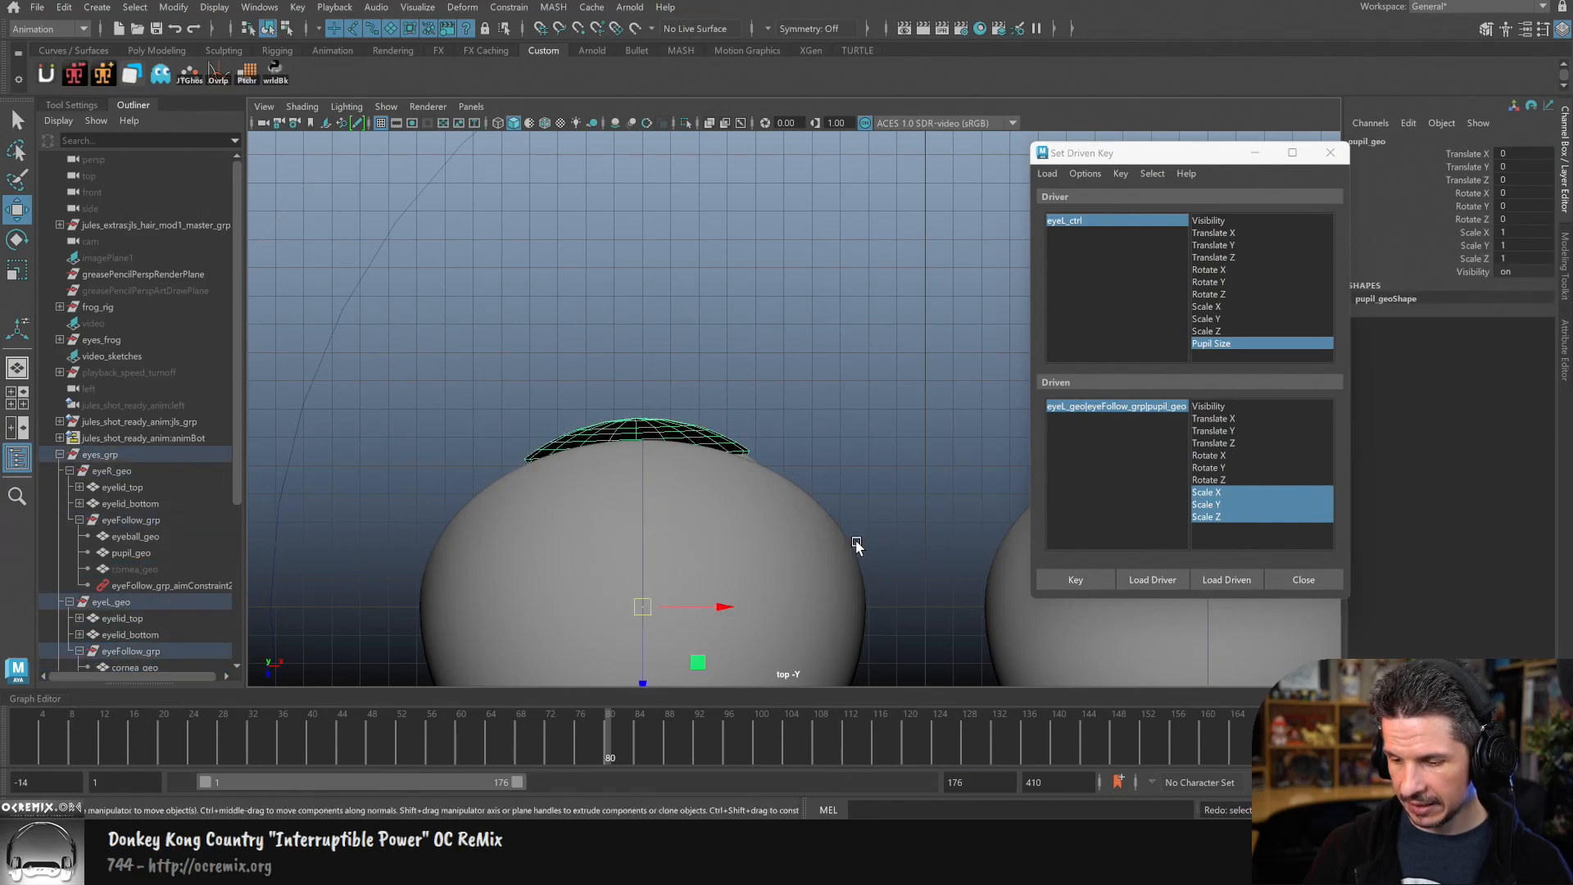
Step: Redo the undone edits to restore the left pupil's pivot at the pupil's front tip
{"action": "key", "text": "shift+z"}
{"action": "key", "text": "shift+z"}
{"action": "key", "text": "shift+z"}
{"action": "key", "text": "shift+z"}
{"action": "key", "text": "shift+z"}
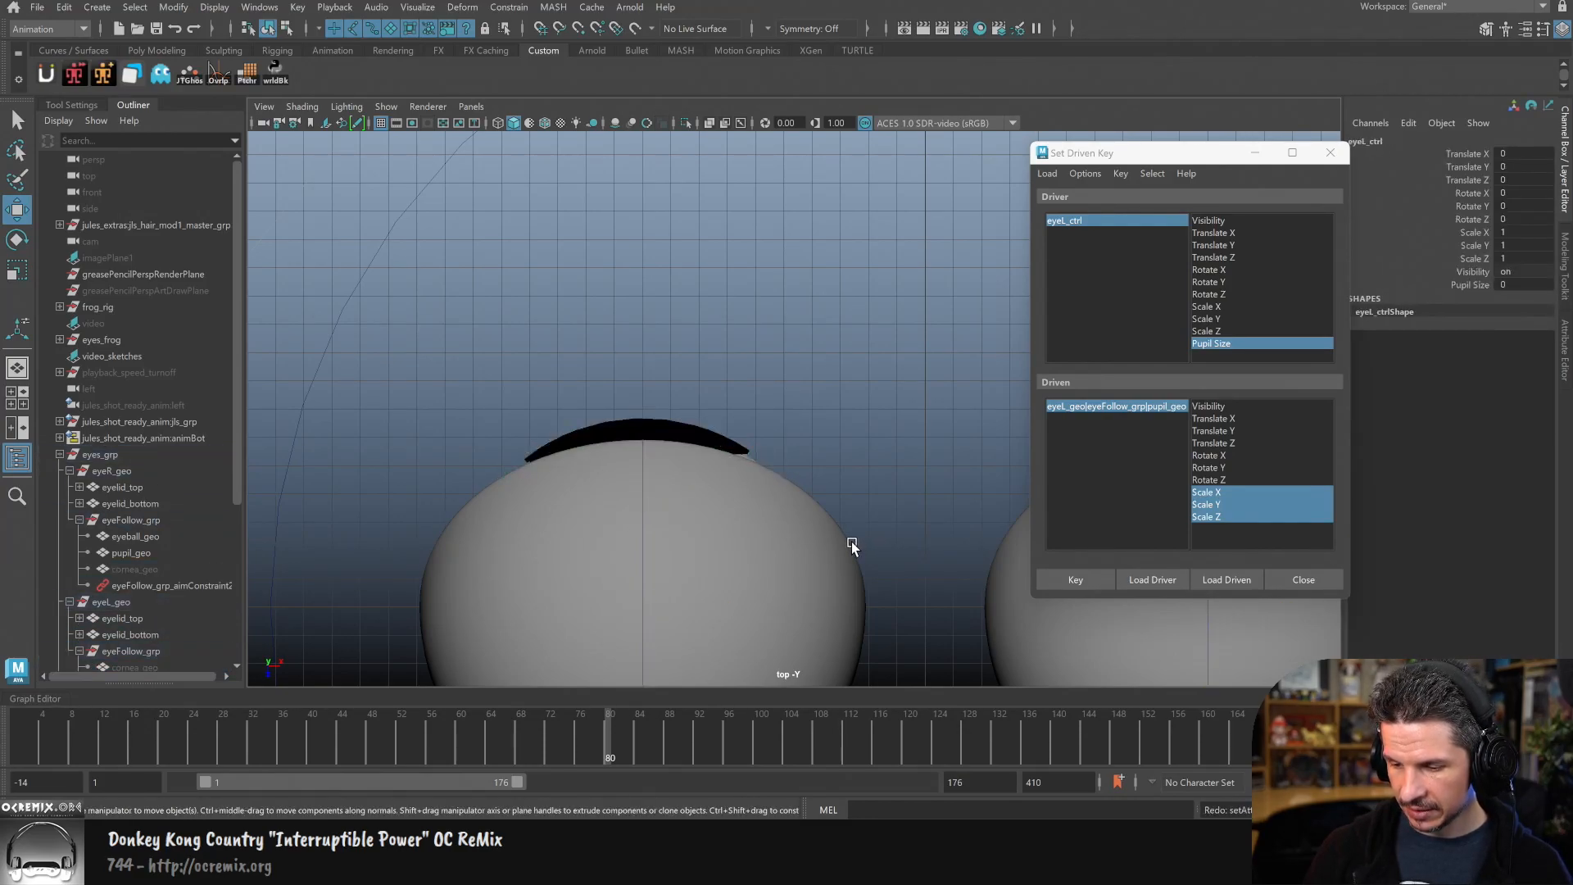
{"action": "key", "text": "shift+z"}
{"action": "key", "text": "shift+z"}
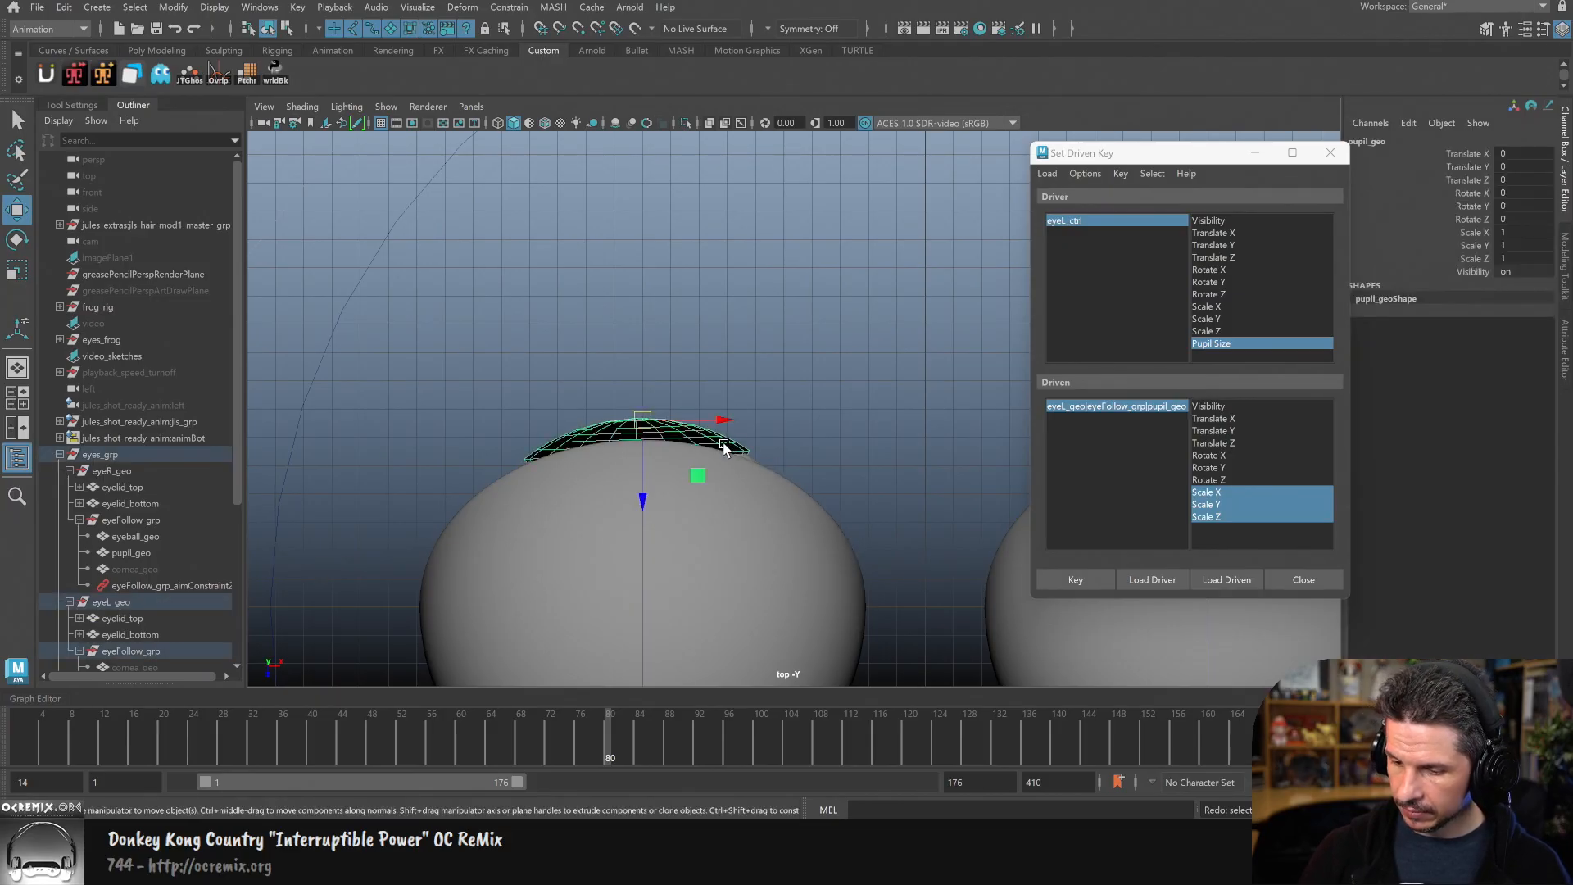
Step: Examine the curvature and edges of both pupils against their eyeballs in the top view
{"action": "middle_click_drag", "start_coordinate": [881, 481], "coordinate": [600, 549], "text": "alt"}
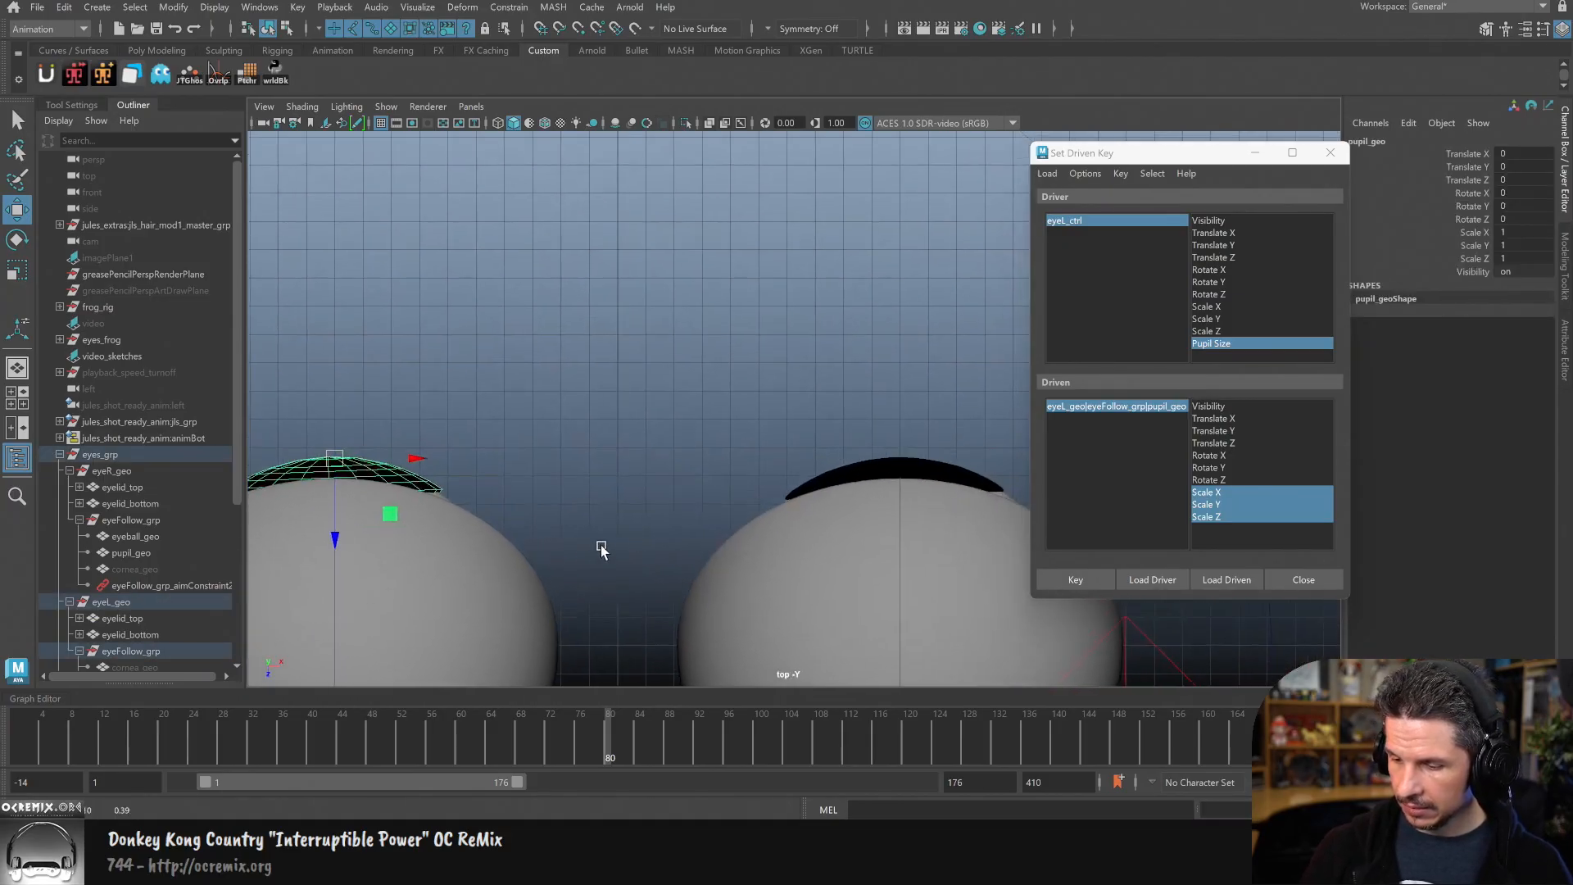
{"action": "left_click", "coordinate": [946, 476]}
{"action": "middle_click_drag", "start_coordinate": [756, 570], "coordinate": [965, 560], "text": "alt"}
{"action": "middle_click_drag", "start_coordinate": [703, 565], "coordinate": [845, 562], "text": "alt"}
{"action": "right_click_drag", "start_coordinate": [845, 562], "coordinate": [869, 556], "text": "alt"}
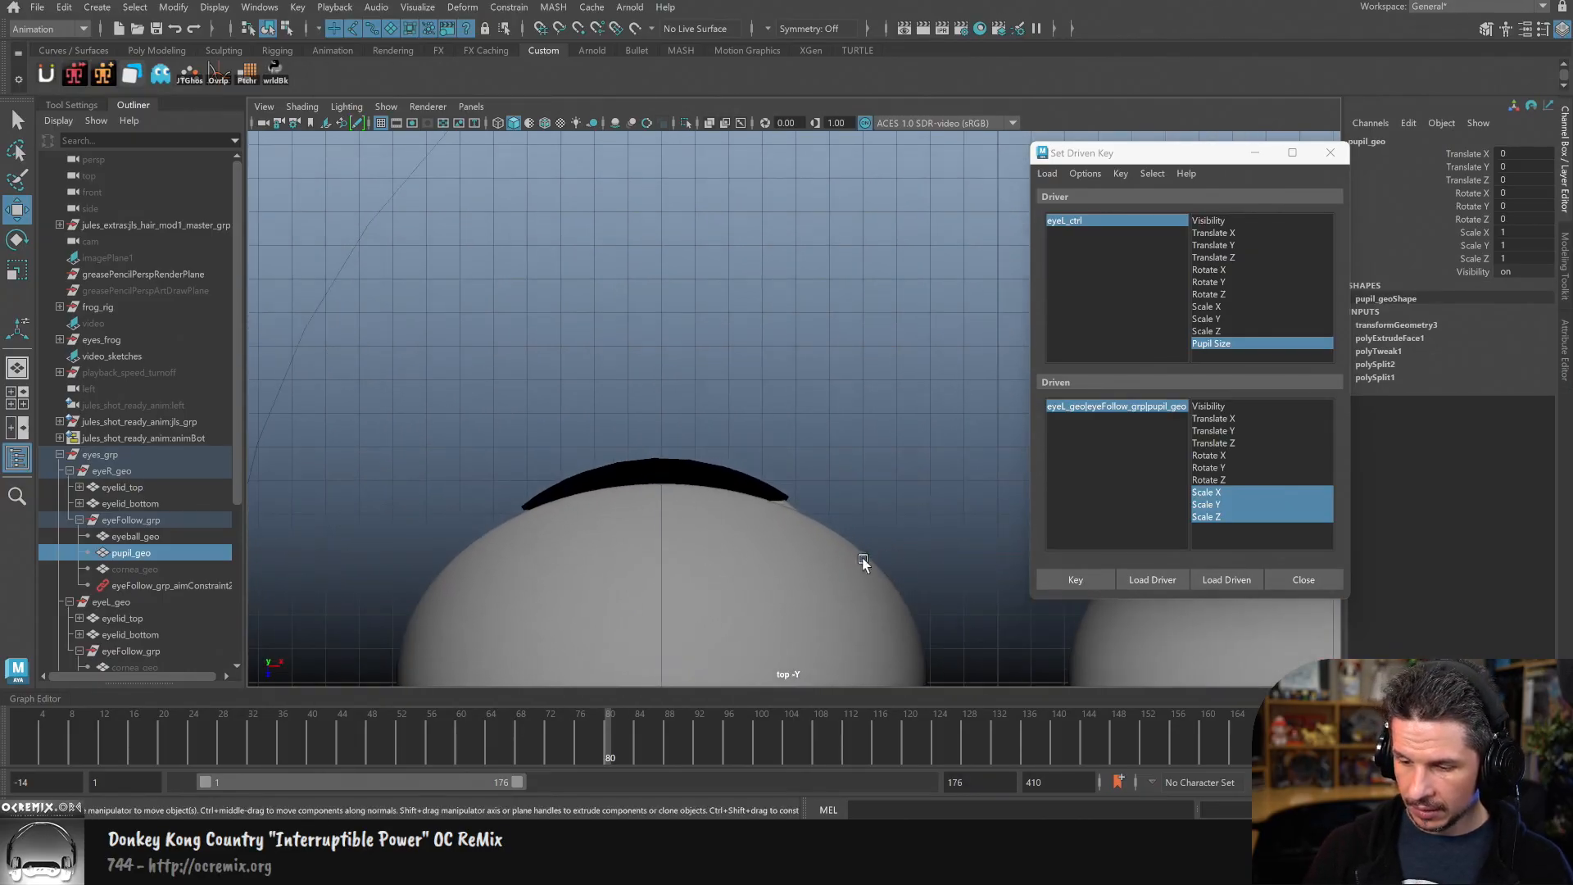
{"action": "middle_click_drag", "start_coordinate": [871, 560], "coordinate": [919, 568], "text": "alt"}
{"action": "left_click", "coordinate": [855, 501]}
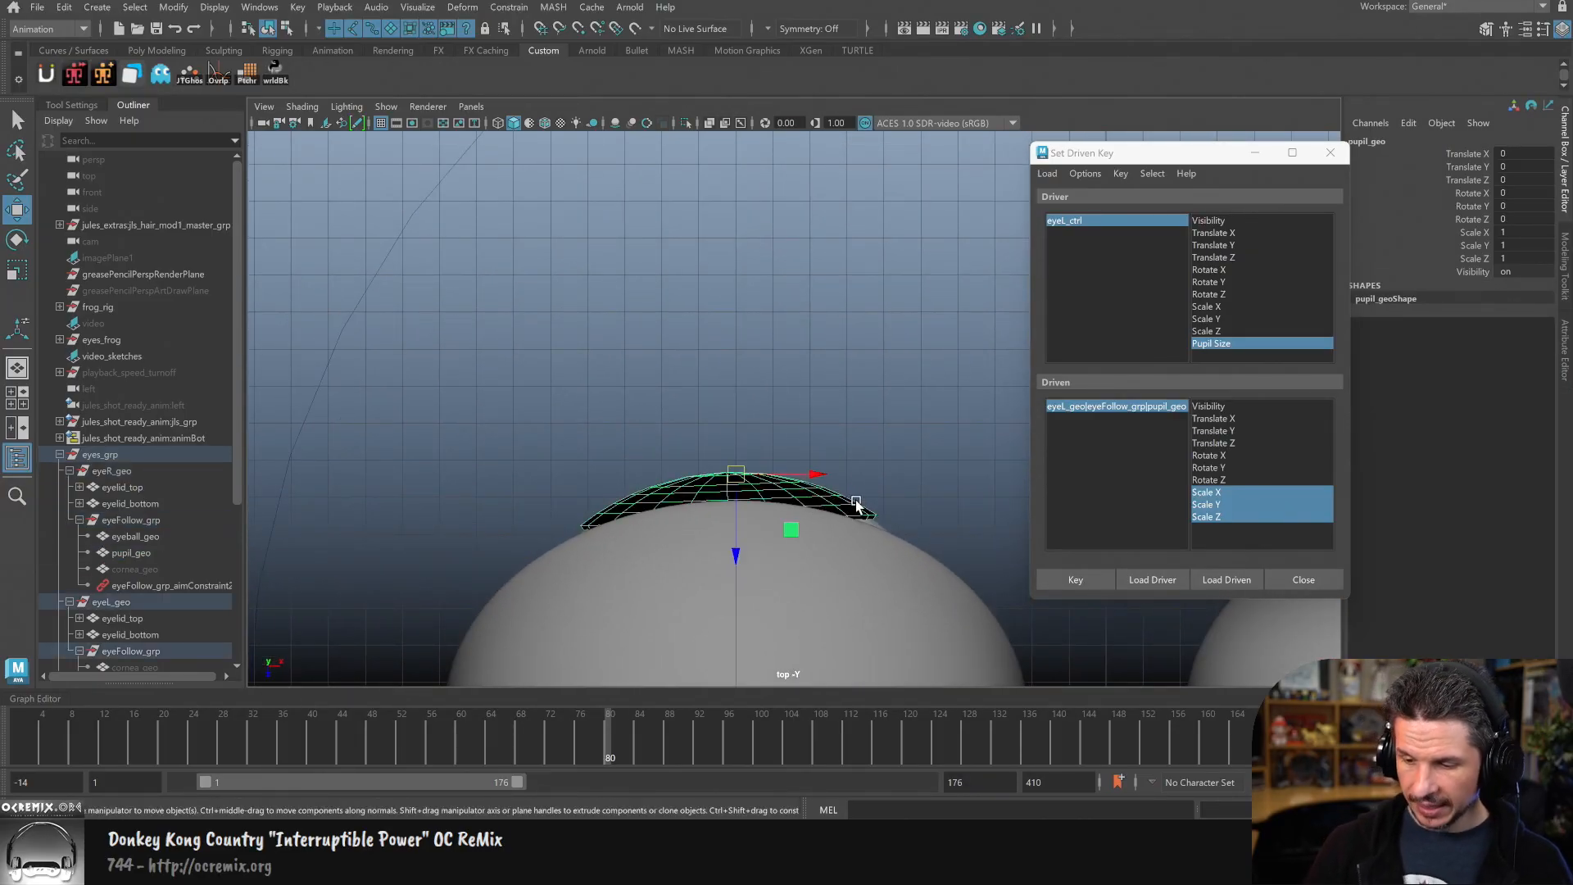
{"action": "left_click", "coordinate": [883, 524]}
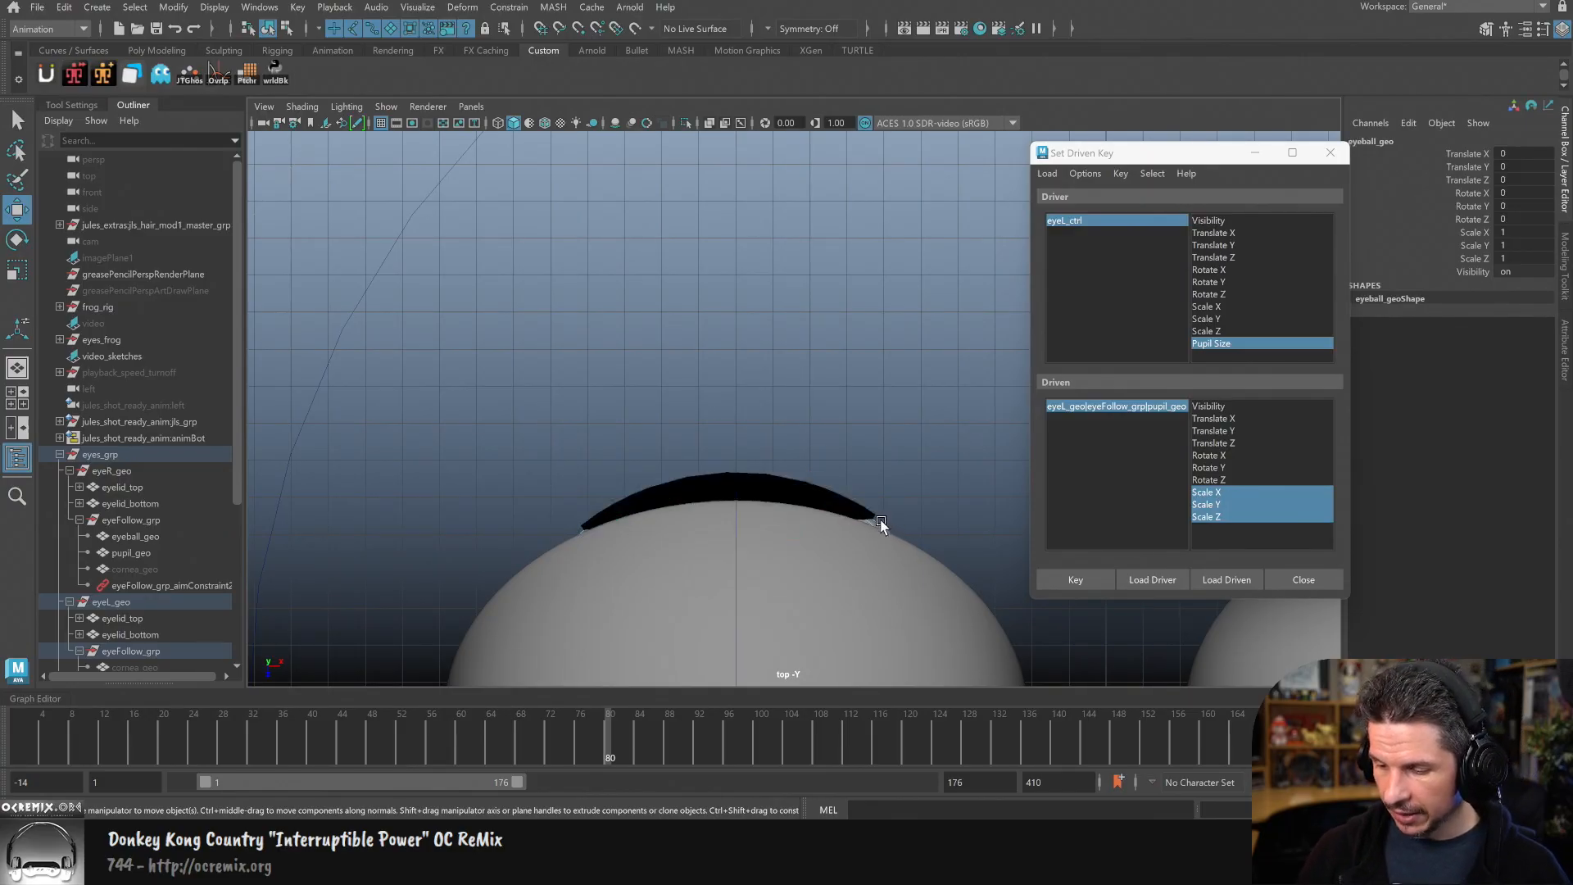
{"action": "left_click", "coordinate": [845, 490]}
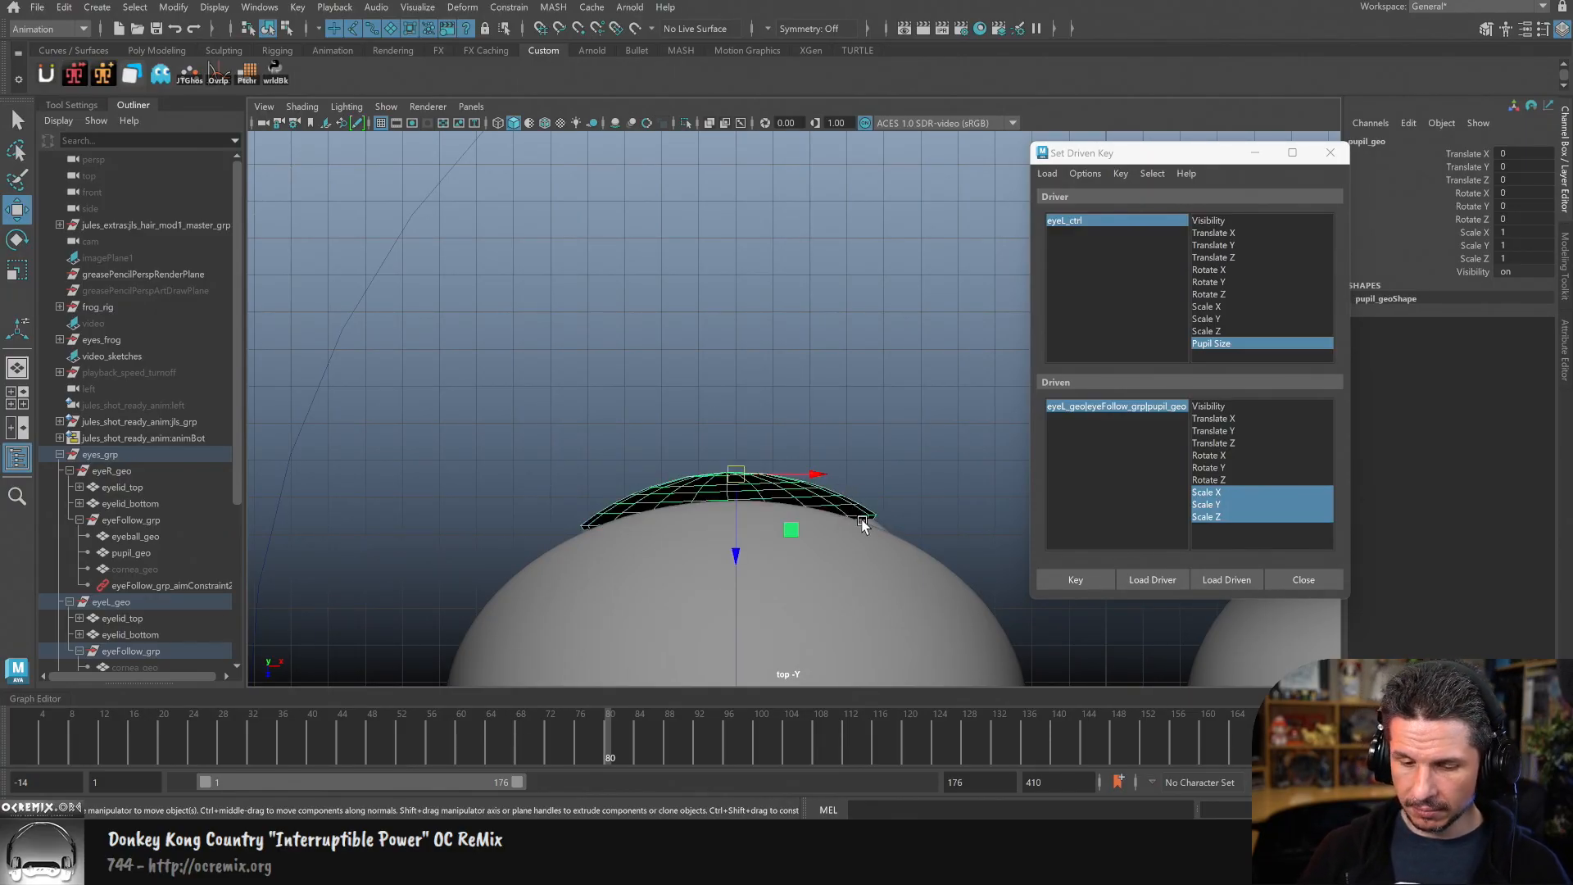
{"action": "middle_click_drag", "start_coordinate": [914, 517], "coordinate": [793, 531], "text": "alt"}
{"action": "right_click_drag", "start_coordinate": [793, 531], "coordinate": [688, 562], "text": "alt"}
{"action": "middle_click_drag", "start_coordinate": [982, 527], "coordinate": [779, 551], "text": "alt"}
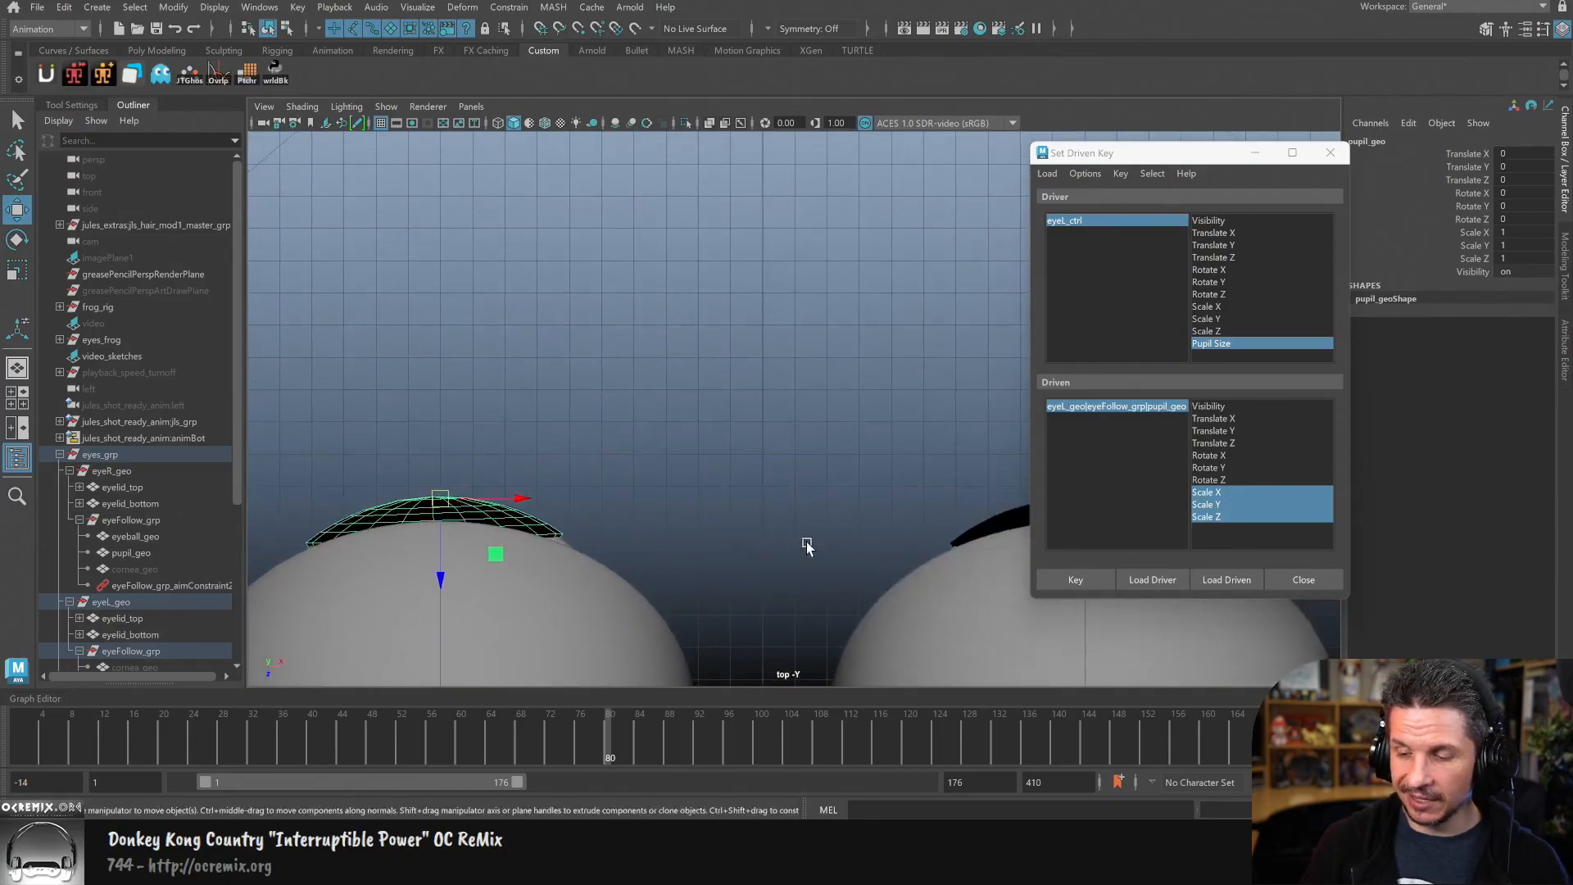
{"action": "right_click_drag", "start_coordinate": [779, 551], "coordinate": [692, 566], "text": "alt"}
Step: Try deleting both pupils to inspect the bare eyeballs from above, and undo the deletion
{"action": "left_click", "coordinate": [993, 506]}
{"action": "key", "text": "Delete"}
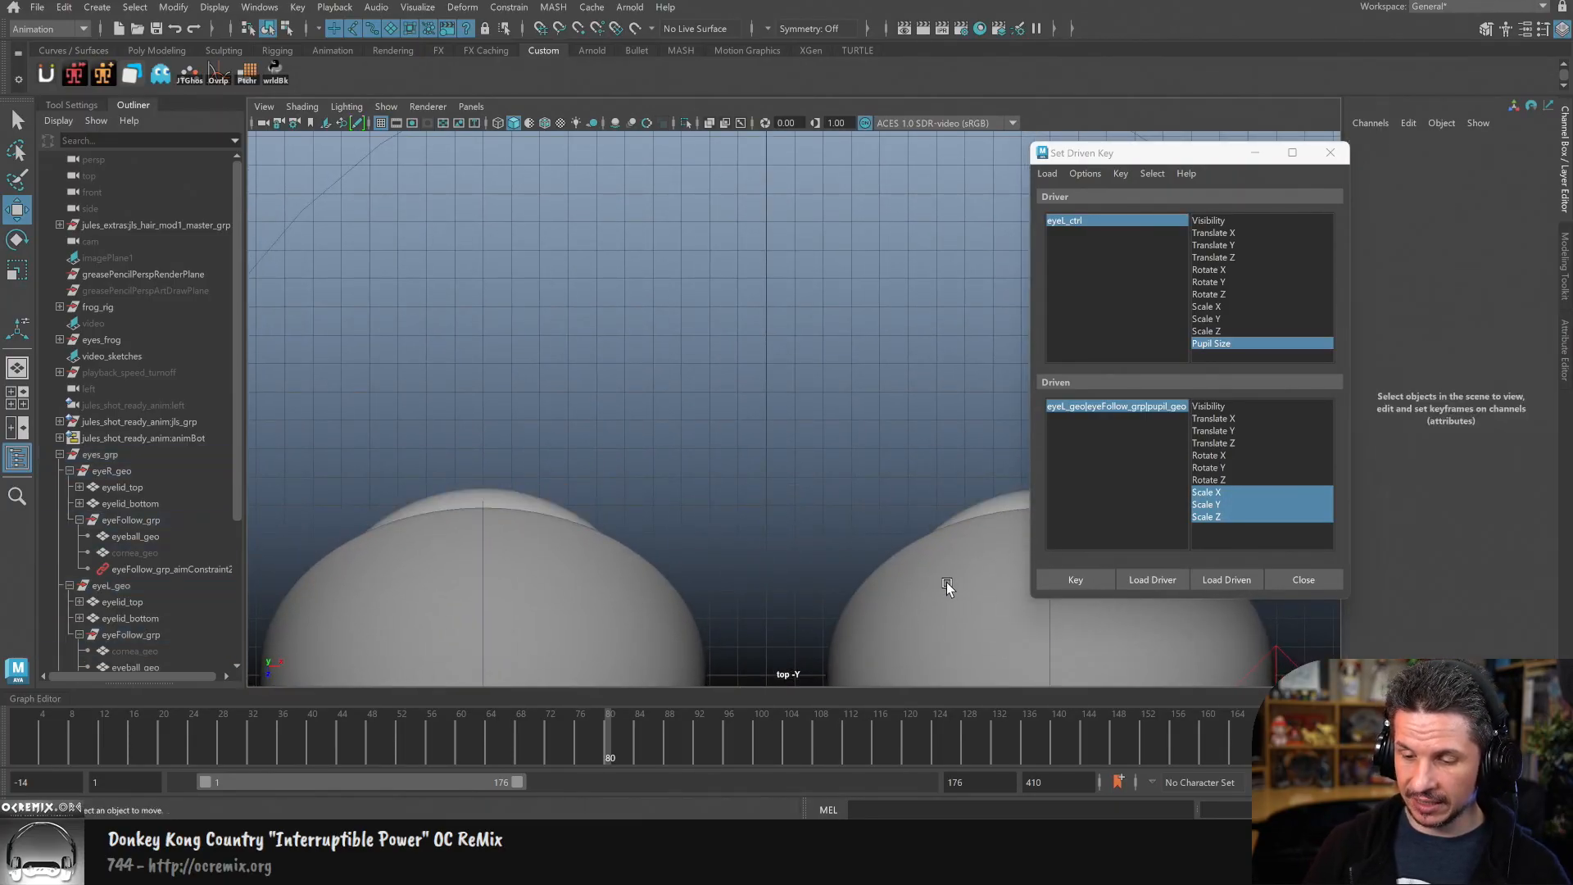
{"action": "left_click", "coordinate": [532, 508]}
{"action": "scroll", "coordinate": [564, 527], "scroll_direction": "down", "scroll_amount": 4}
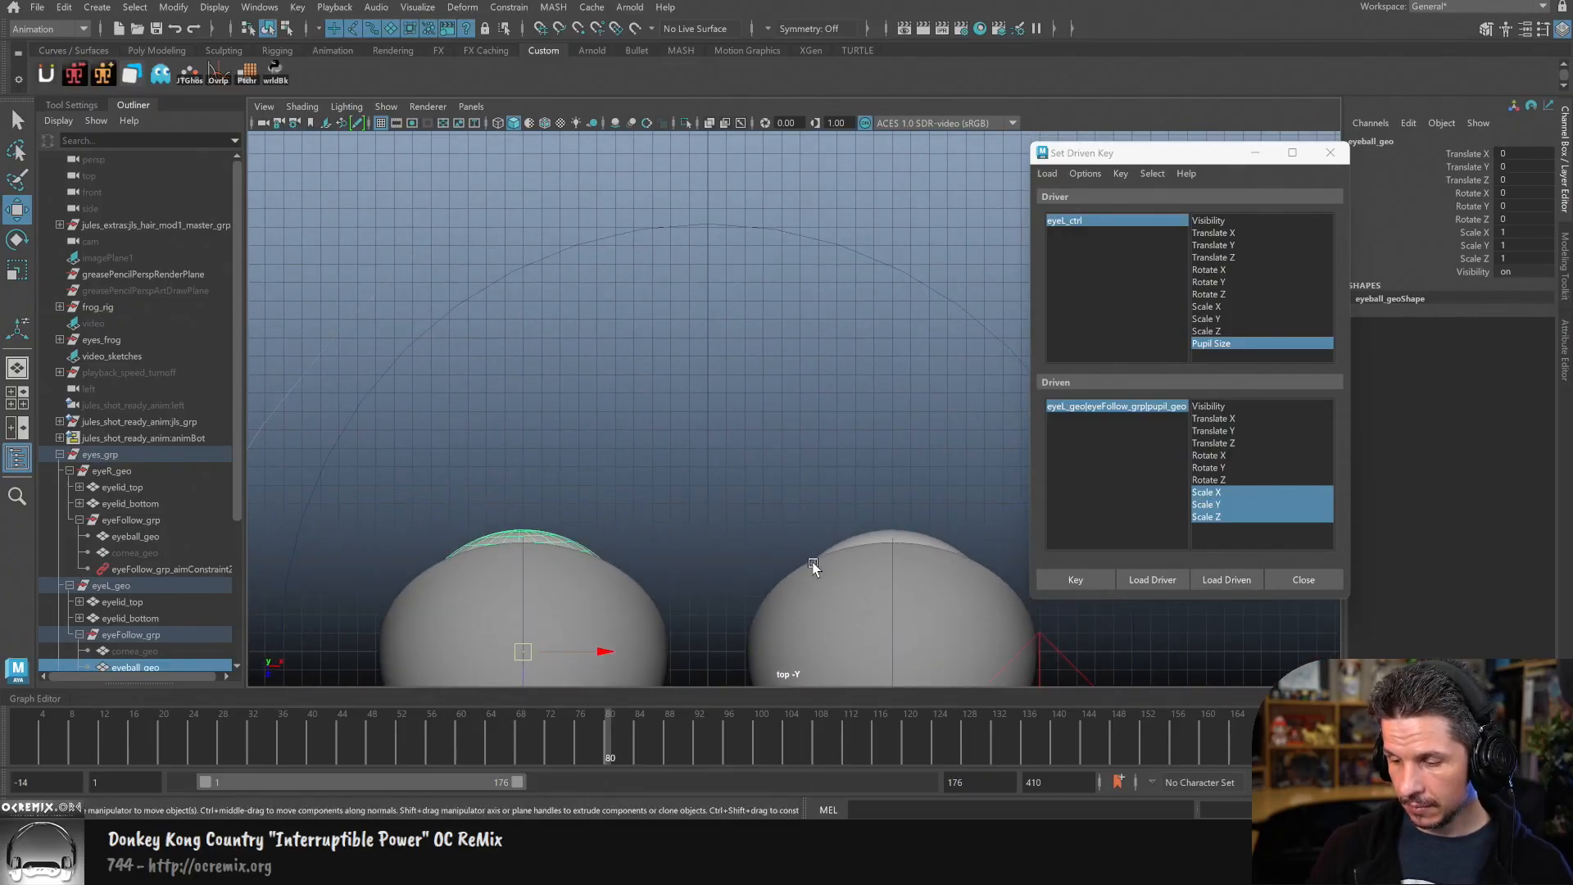
{"action": "right_click_drag", "start_coordinate": [794, 563], "coordinate": [641, 459], "text": "alt"}
{"action": "middle_click_drag", "start_coordinate": [868, 300], "coordinate": [863, 473], "text": "alt"}
{"action": "right_click_drag", "start_coordinate": [863, 473], "coordinate": [744, 331], "text": "alt"}
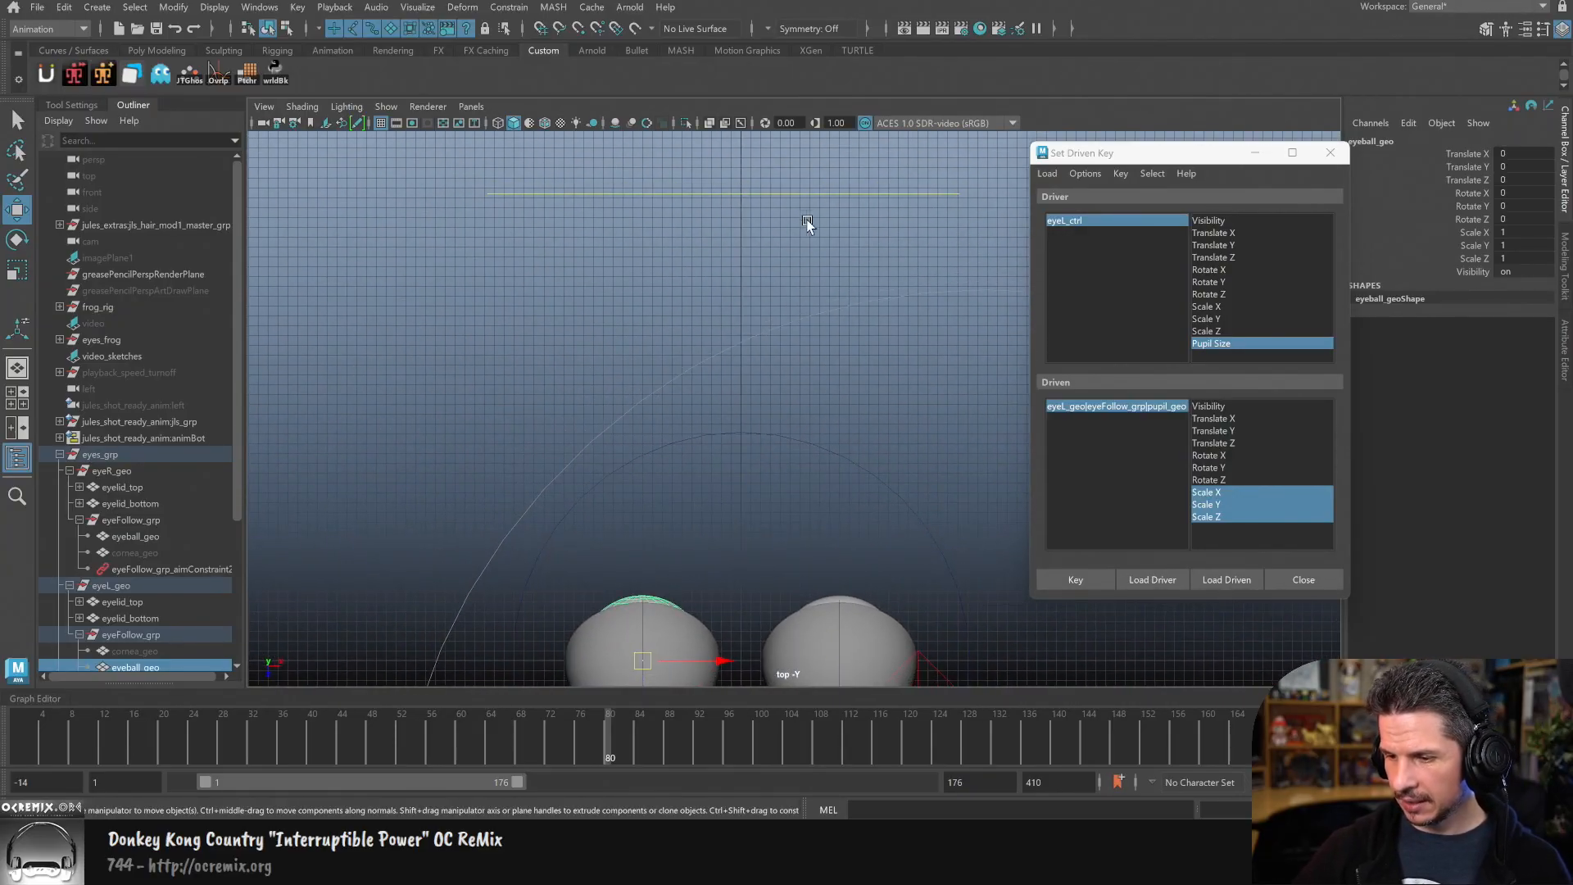
{"action": "left_click", "coordinate": [799, 195]}
{"action": "key", "text": "ctrl+z"}
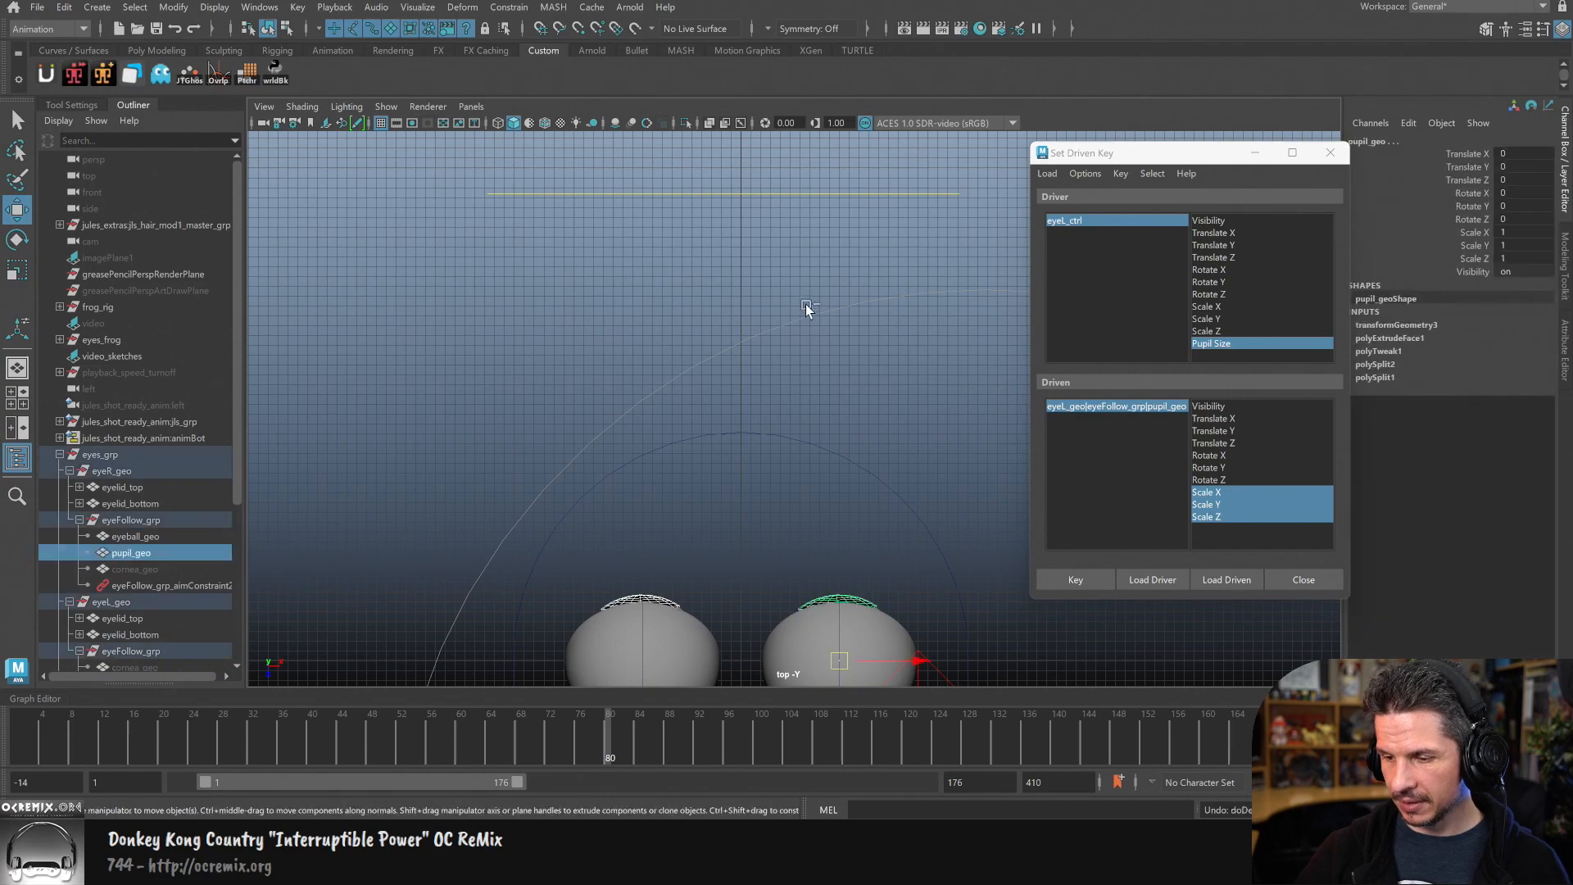
Step: Snap eyes_ctrl sideways to the midpoint between the eyes, with Translate X 1.767, and freeze its transformations
{"action": "left_click_drag", "start_coordinate": [746, 207], "coordinate": [817, 196]}
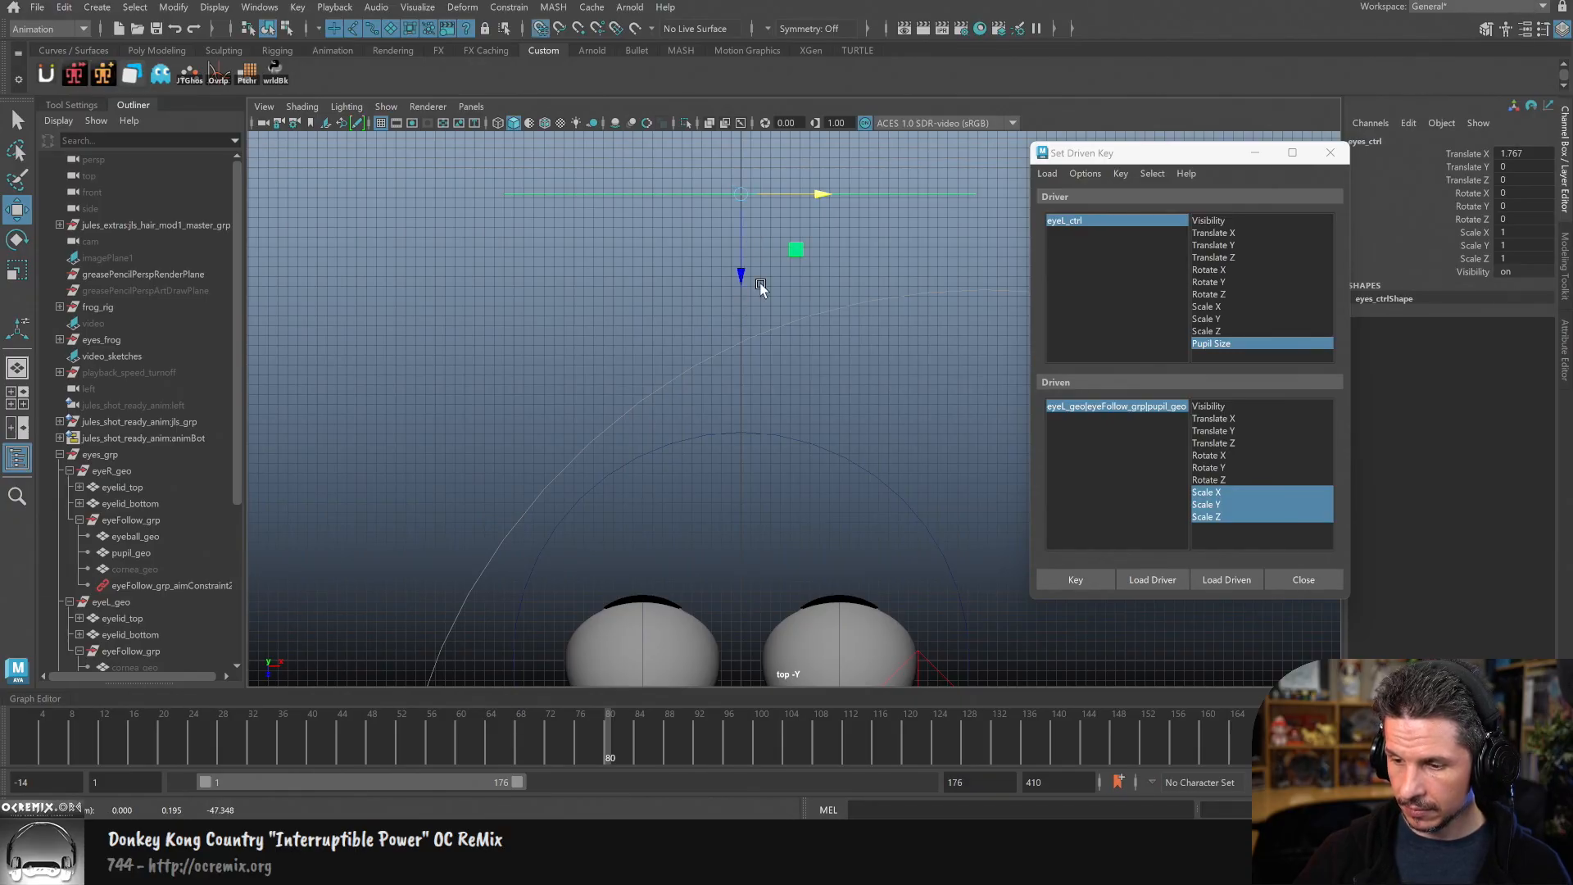
{"action": "left_click", "coordinate": [173, 7]}
{"action": "left_click", "coordinate": [231, 87]}
Step: Return to the perspective view and select eyeL_ctrl to check its Pupil Size value
{"action": "left_click_drag", "start_coordinate": [864, 444], "coordinate": [821, 505], "text": "alt"}
{"action": "key", "text": "space"}
{"action": "key", "text": "space"}
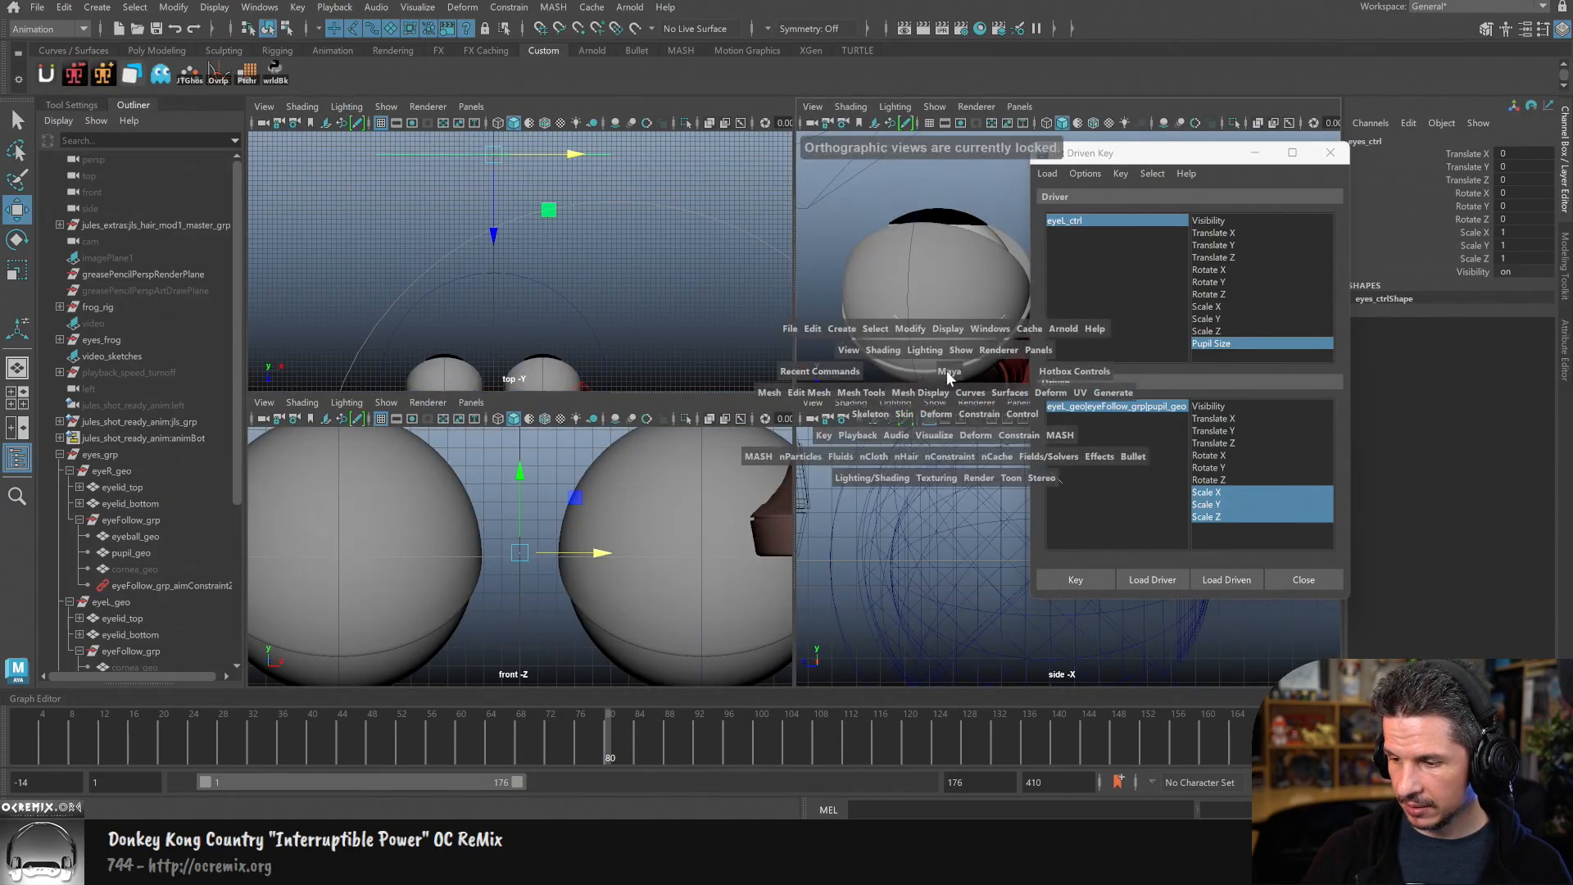
{"action": "left_click_drag", "start_coordinate": [906, 429], "coordinate": [755, 526], "text": "alt"}
{"action": "scroll", "coordinate": [755, 531], "scroll_direction": "up", "scroll_amount": 5}
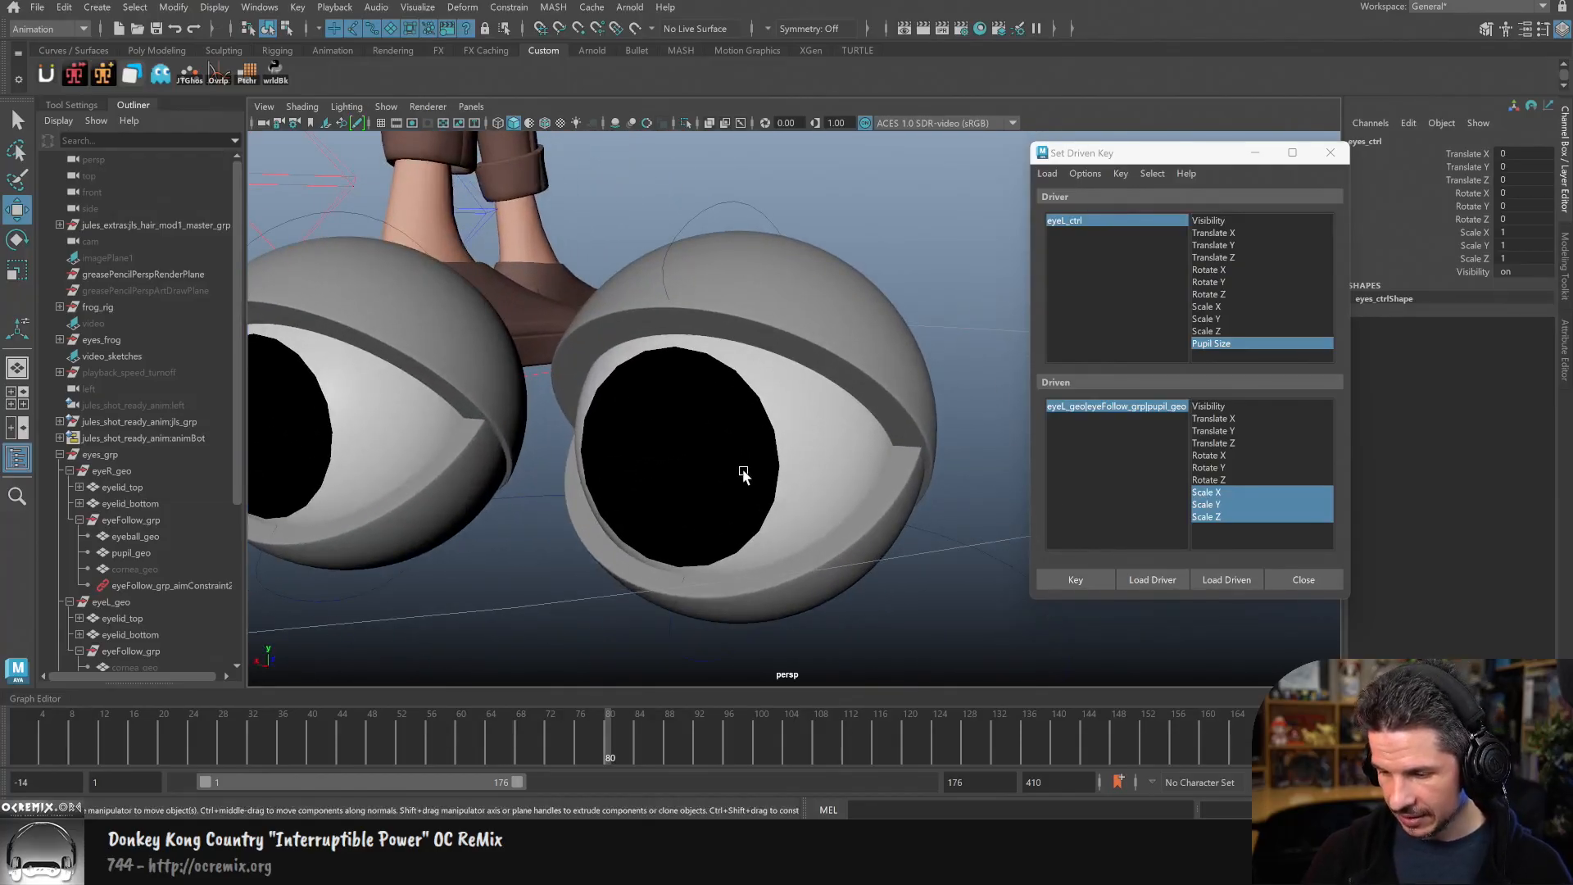
{"action": "left_click", "coordinate": [743, 474]}
{"action": "left_click_drag", "start_coordinate": [743, 474], "coordinate": [481, 488], "text": "alt"}
{"action": "left_click", "coordinate": [472, 481]}
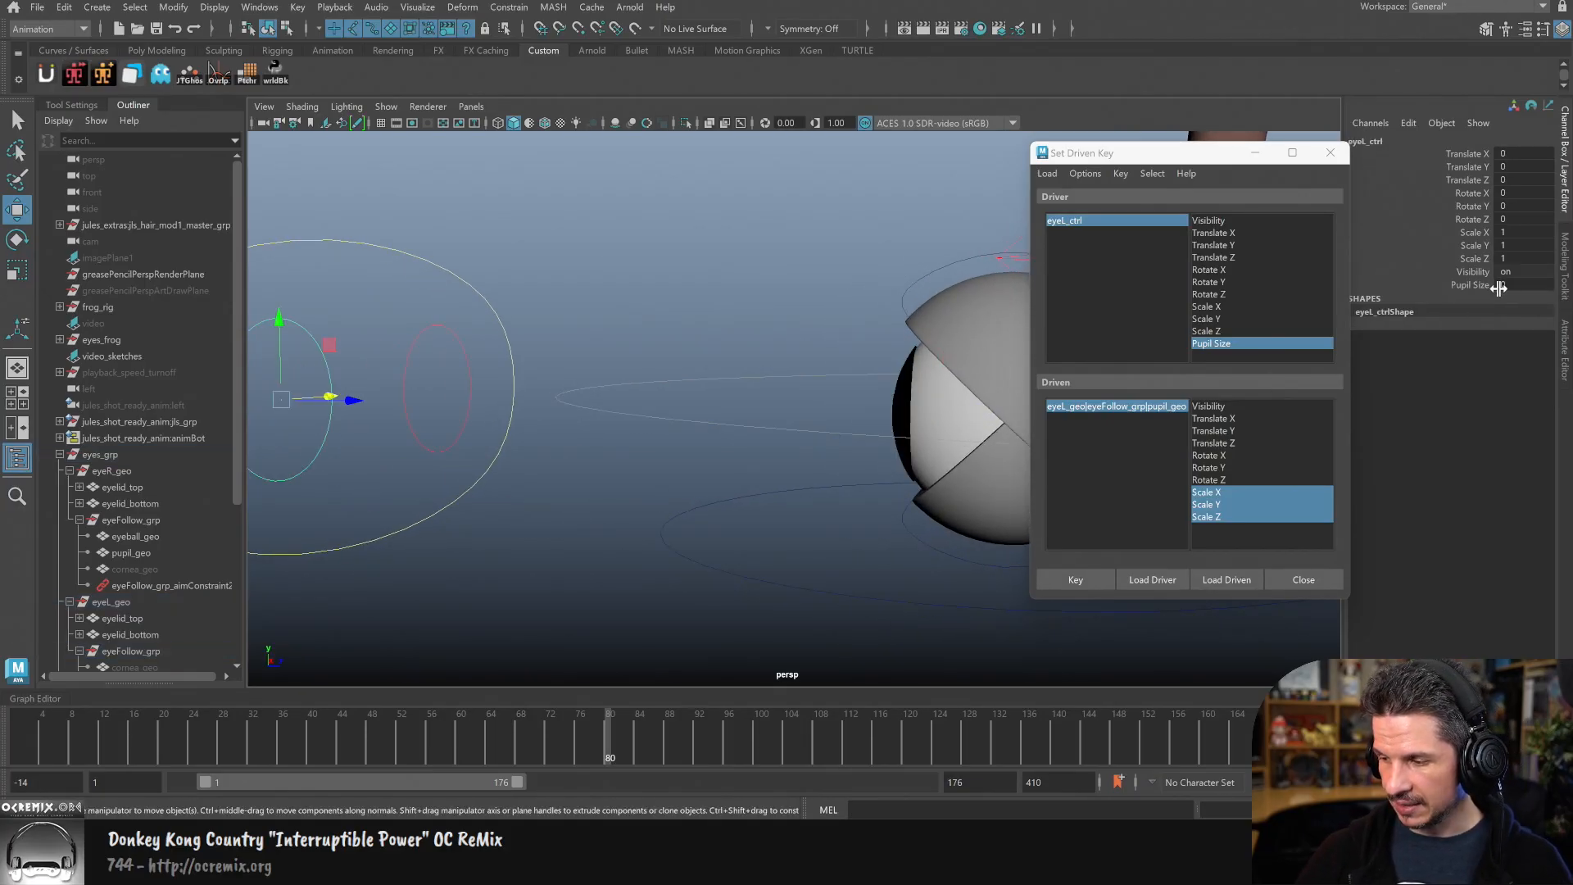
Step: Shrink the left pupil to Scale X and Y 0.24 and Scale Z 0.055, and key it at Pupil Size 0
{"action": "left_click_drag", "start_coordinate": [930, 501], "coordinate": [986, 505], "text": "alt"}
{"action": "left_click_drag", "start_coordinate": [791, 498], "coordinate": [860, 491], "text": "alt"}
{"action": "left_click", "coordinate": [830, 529]}
{"action": "key", "text": "r"}
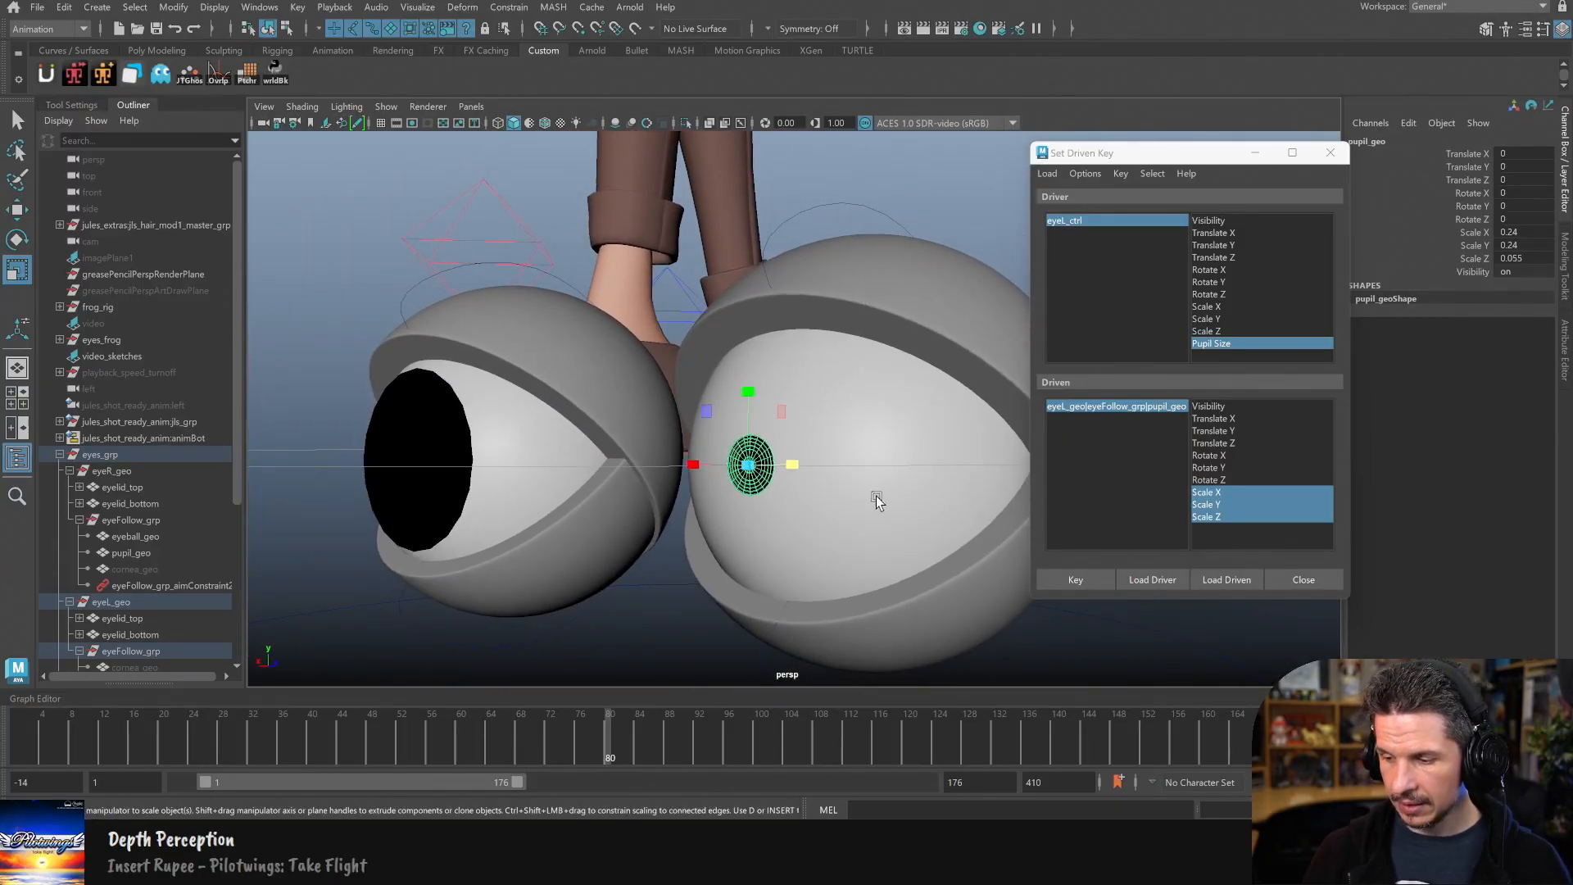
{"action": "right_click_drag", "start_coordinate": [878, 496], "coordinate": [866, 494], "text": "alt"}
{"action": "middle_click_drag", "start_coordinate": [866, 494], "coordinate": [936, 468], "text": "alt"}
{"action": "left_click", "coordinate": [1083, 578]}
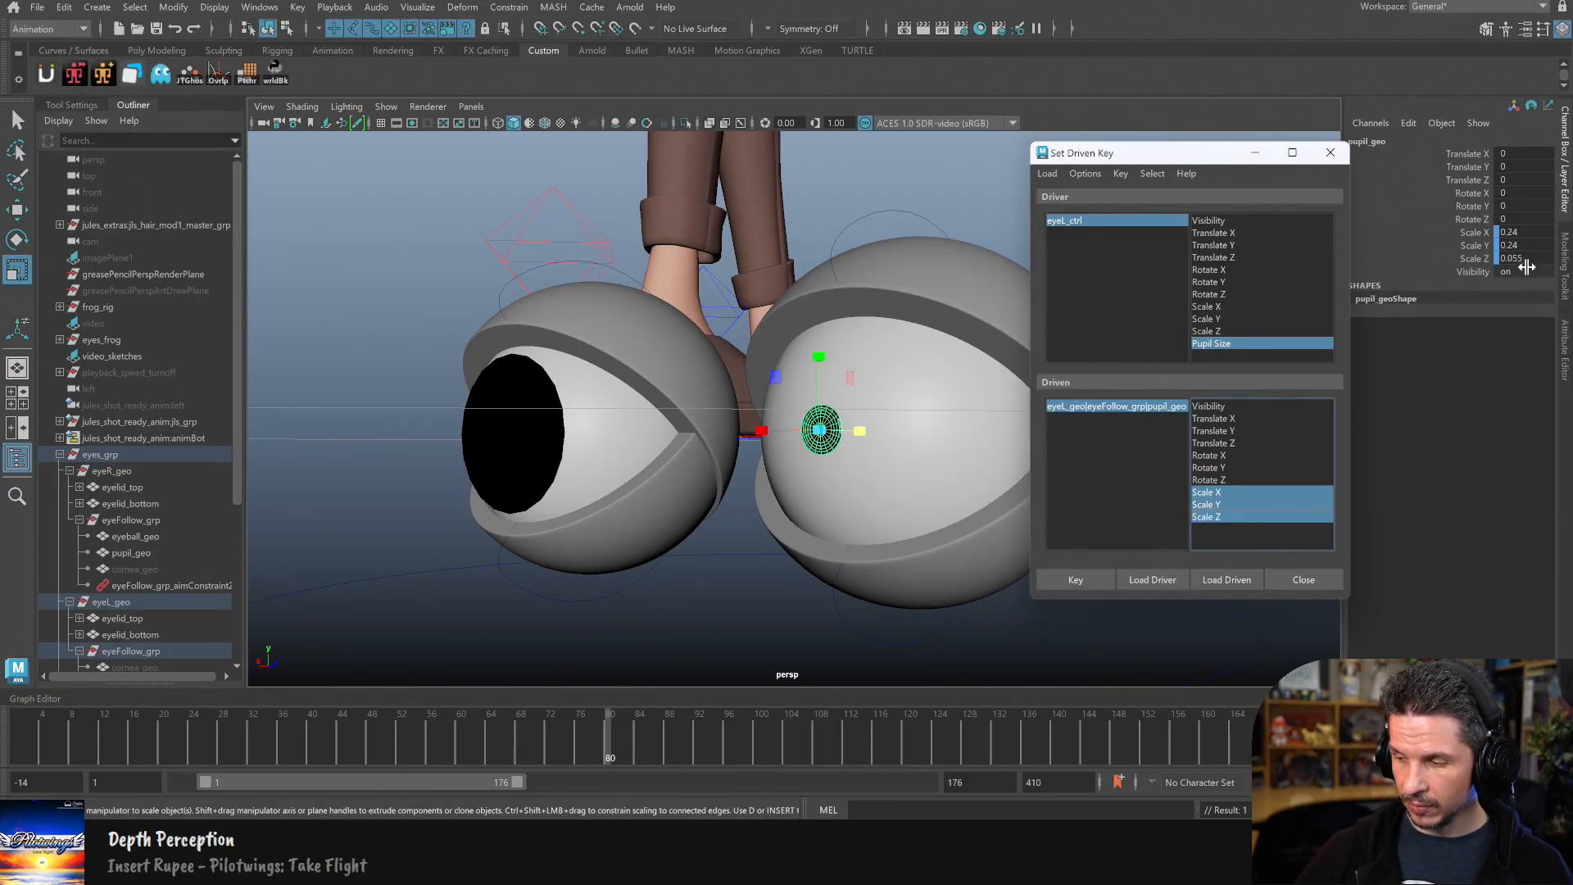
Step: Set the Pupil Size of eyeL_ctrl to 100
{"action": "right_click_drag", "start_coordinate": [856, 494], "coordinate": [734, 491], "text": "alt"}
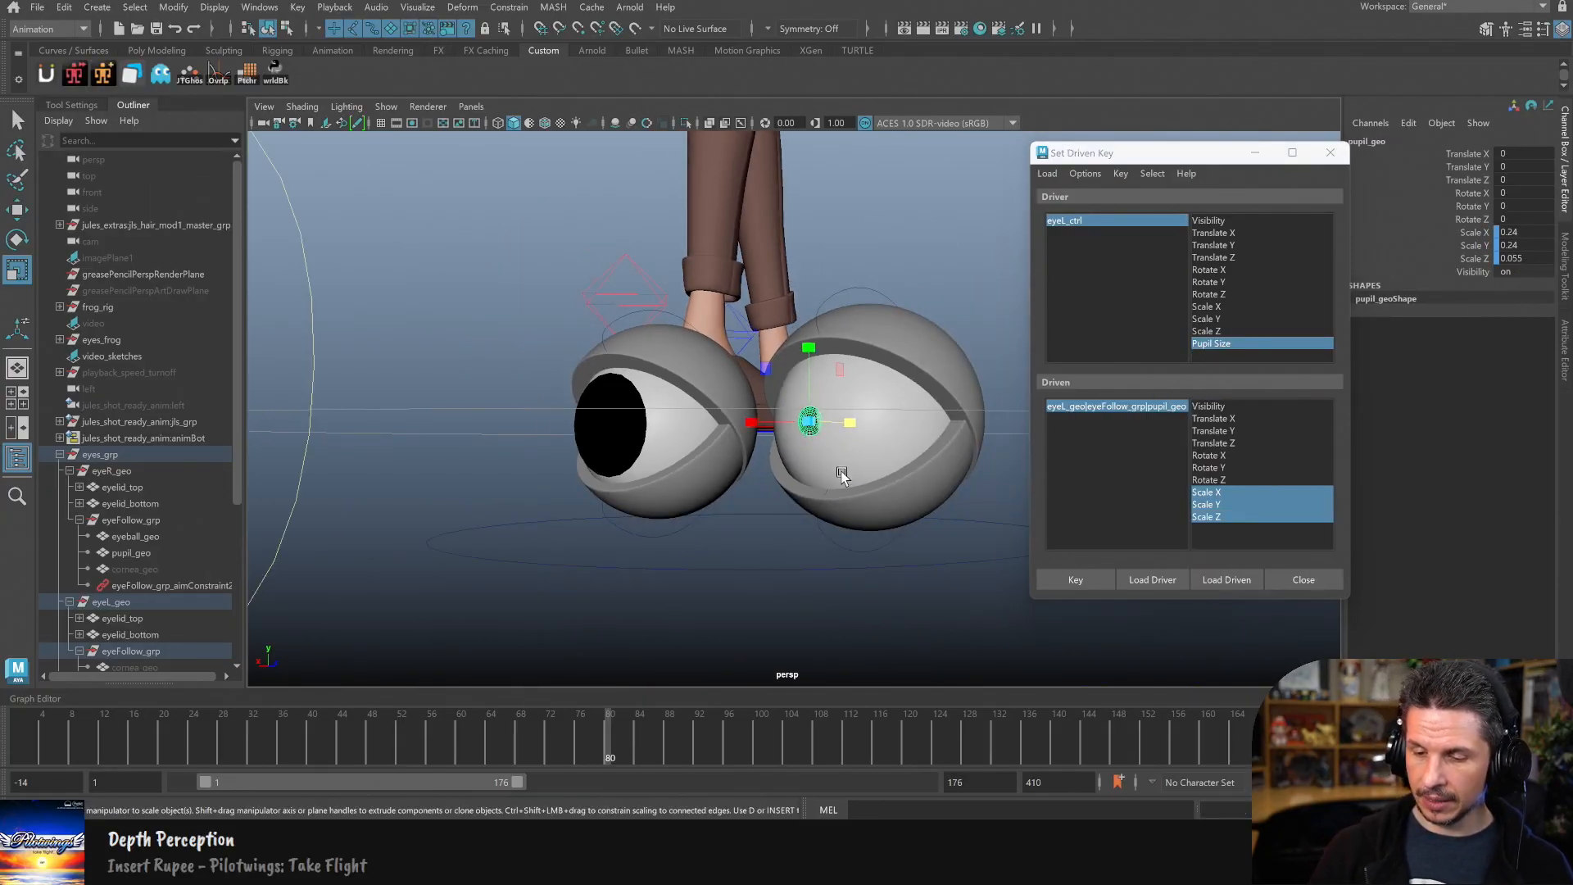
{"action": "middle_click_drag", "start_coordinate": [849, 472], "coordinate": [930, 467], "text": "alt"}
{"action": "right_click_drag", "start_coordinate": [774, 499], "coordinate": [681, 507], "text": "alt"}
{"action": "left_click", "coordinate": [537, 501]}
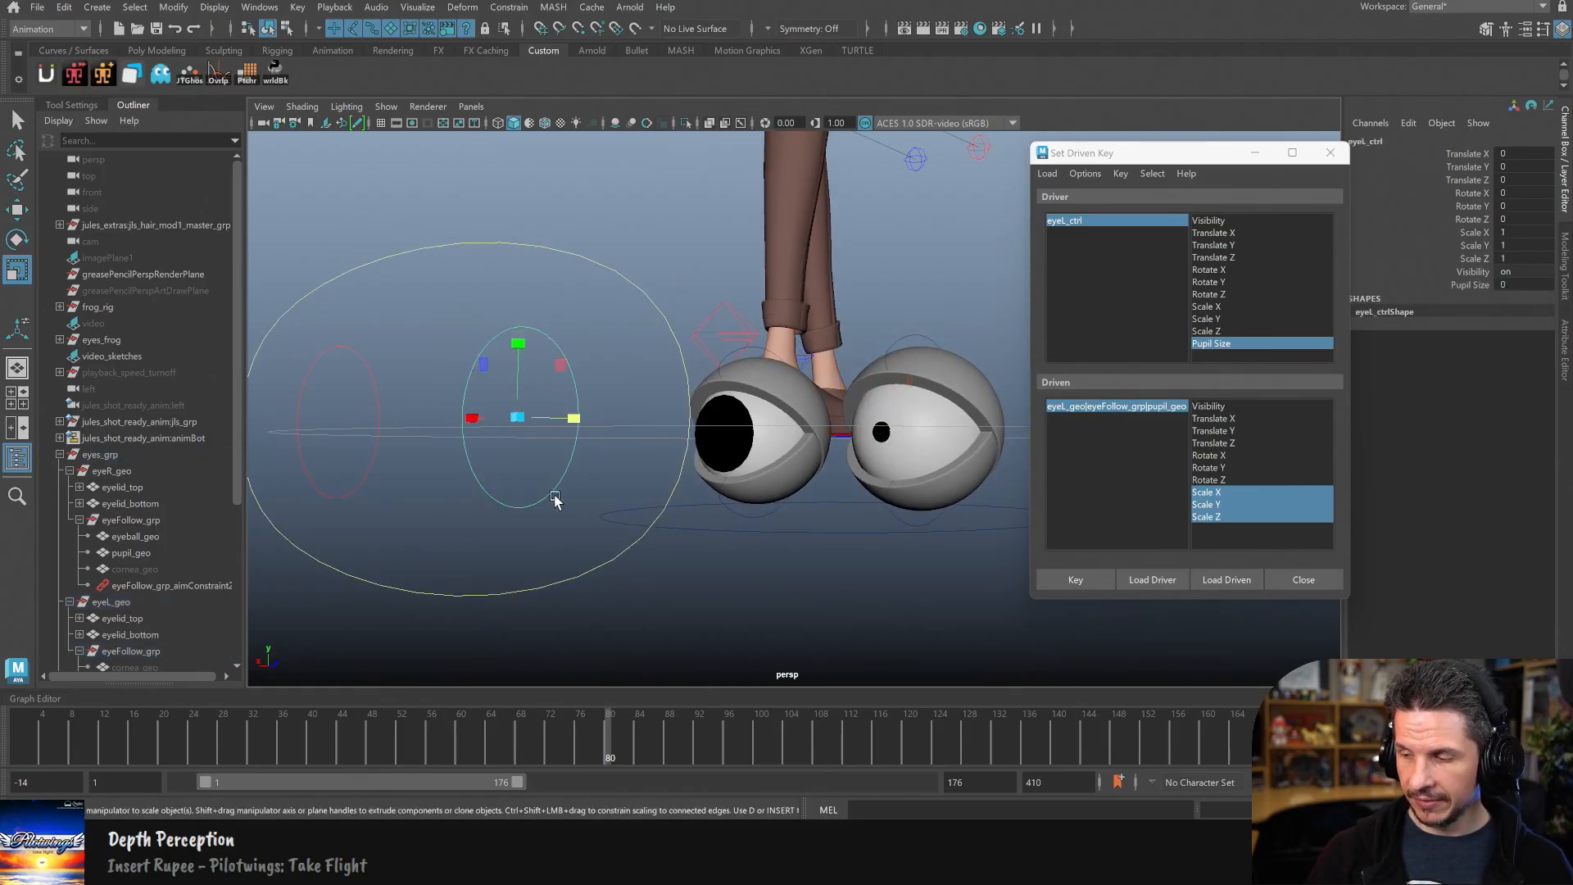
{"action": "left_click", "coordinate": [1516, 289]}
{"action": "type", "text": "100"}
{"action": "key", "text": "Return"}
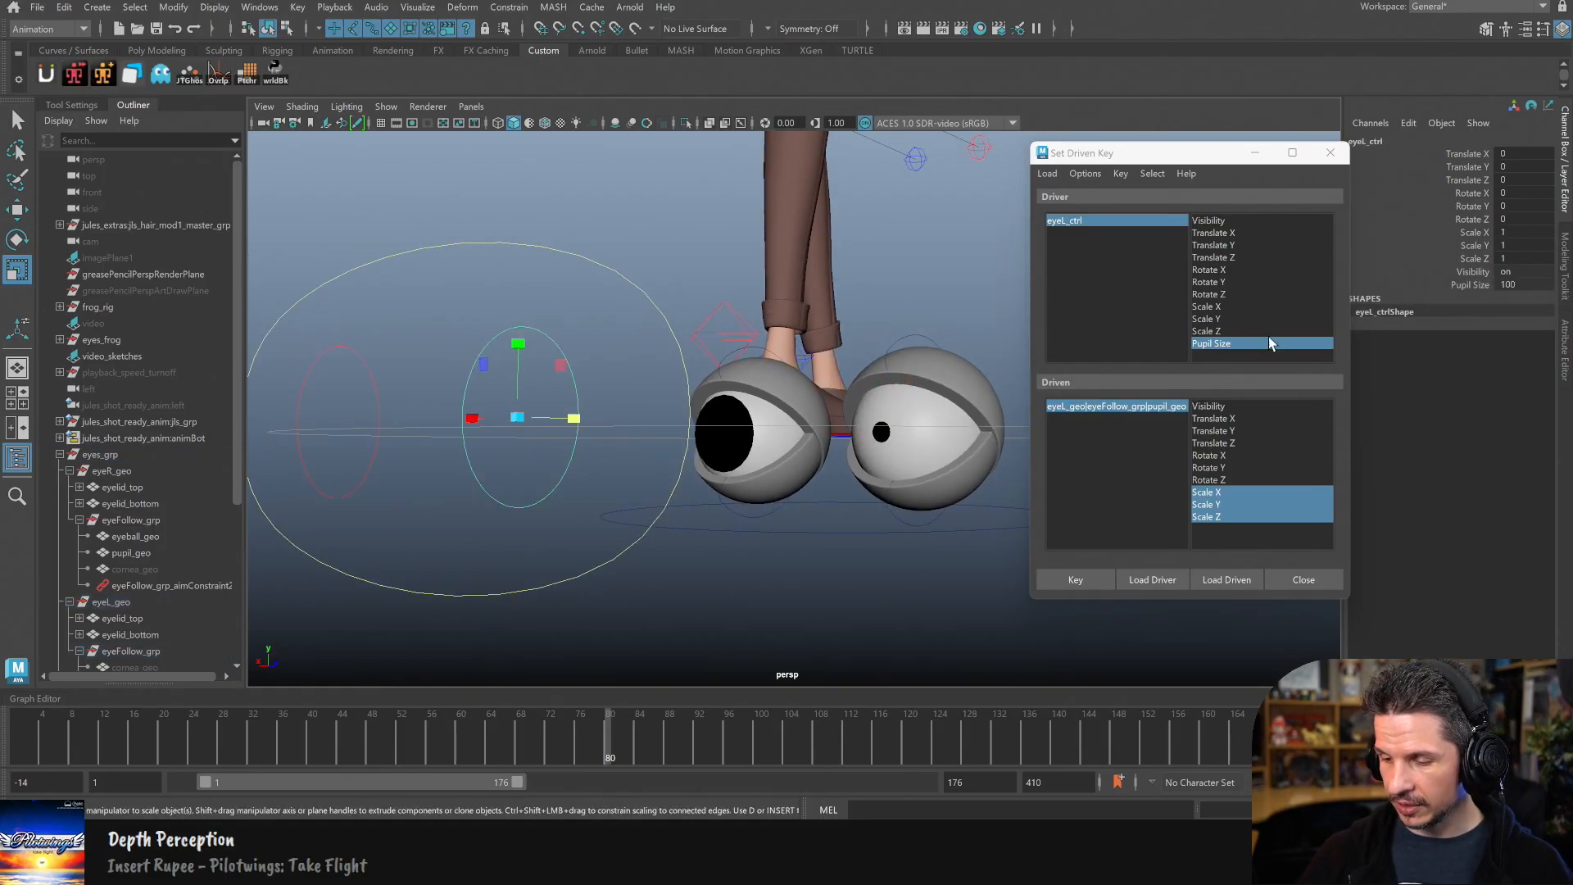
Step: Enlarge the left pupil to Scale X and Y 1.135 and Scale Z 1.376, and key it against the current Pupil Size
{"action": "left_click", "coordinate": [885, 434]}
{"action": "right_click_drag", "start_coordinate": [885, 435], "coordinate": [864, 461], "text": "alt"}
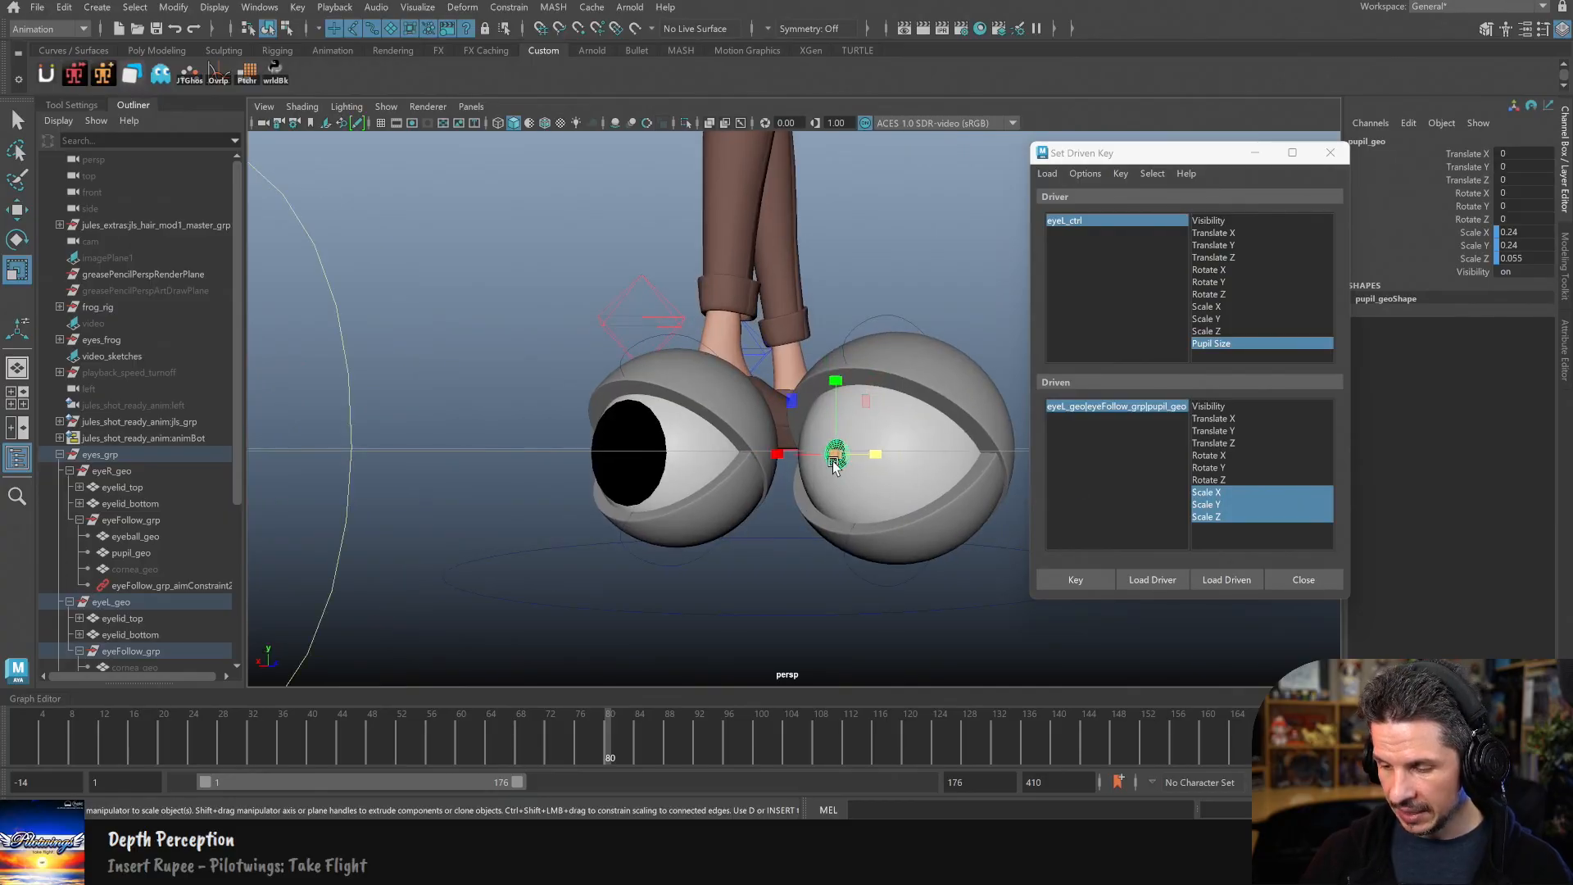
{"action": "left_click_drag", "start_coordinate": [864, 461], "coordinate": [835, 507]}
{"action": "right_click_drag", "start_coordinate": [835, 508], "coordinate": [953, 524], "text": "alt"}
{"action": "left_click_drag", "start_coordinate": [907, 468], "coordinate": [1225, 475]}
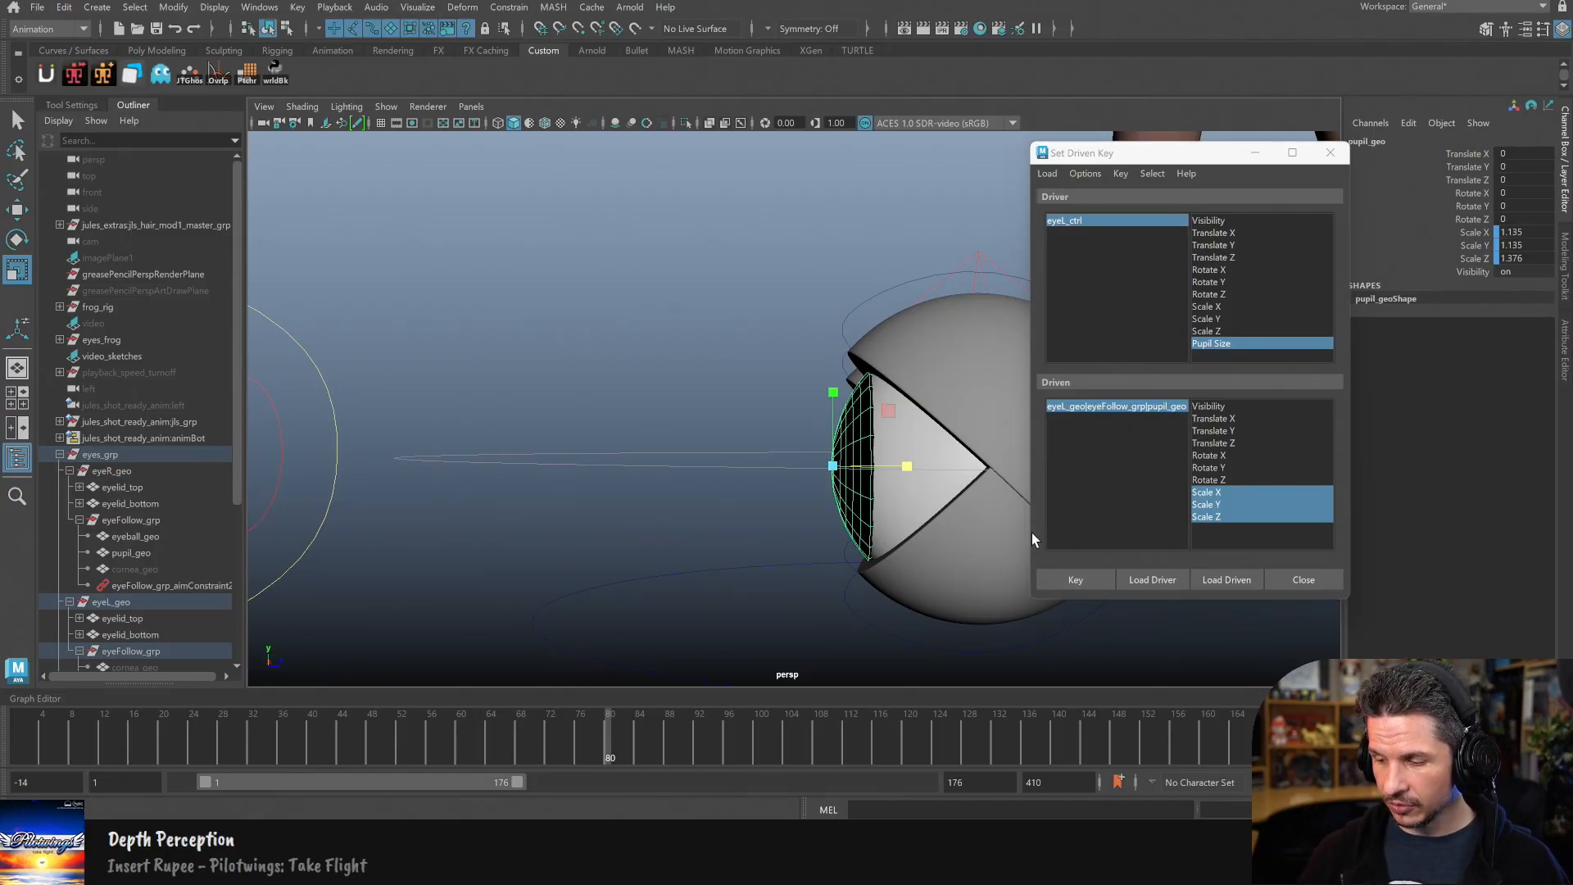
{"action": "left_click", "coordinate": [1083, 580]}
Step: Test the driven scaling by sliding the Pupil Size of eyeL_ctrl down from 100 while viewing the left pupil
{"action": "left_click_drag", "start_coordinate": [828, 596], "coordinate": [891, 607], "text": "alt"}
{"action": "right_click_drag", "start_coordinate": [891, 607], "coordinate": [681, 569], "text": "alt"}
{"action": "middle_click_drag", "start_coordinate": [734, 571], "coordinate": [834, 583], "text": "alt"}
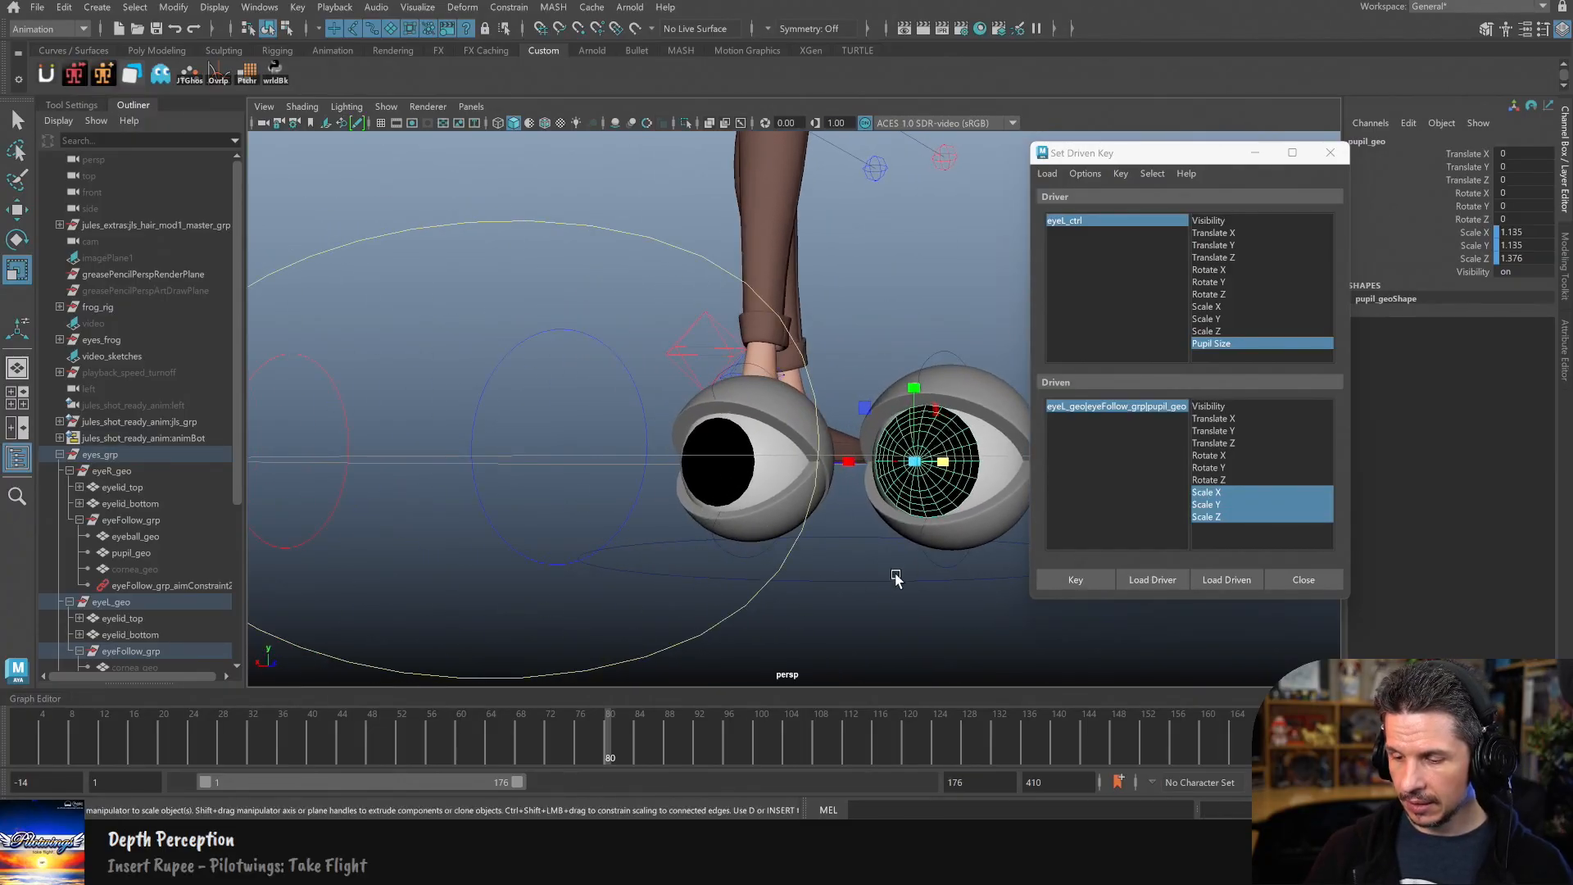
{"action": "right_click_drag", "start_coordinate": [894, 579], "coordinate": [832, 578], "text": "alt"}
{"action": "left_click", "coordinate": [539, 548]}
{"action": "left_click", "coordinate": [1489, 285]}
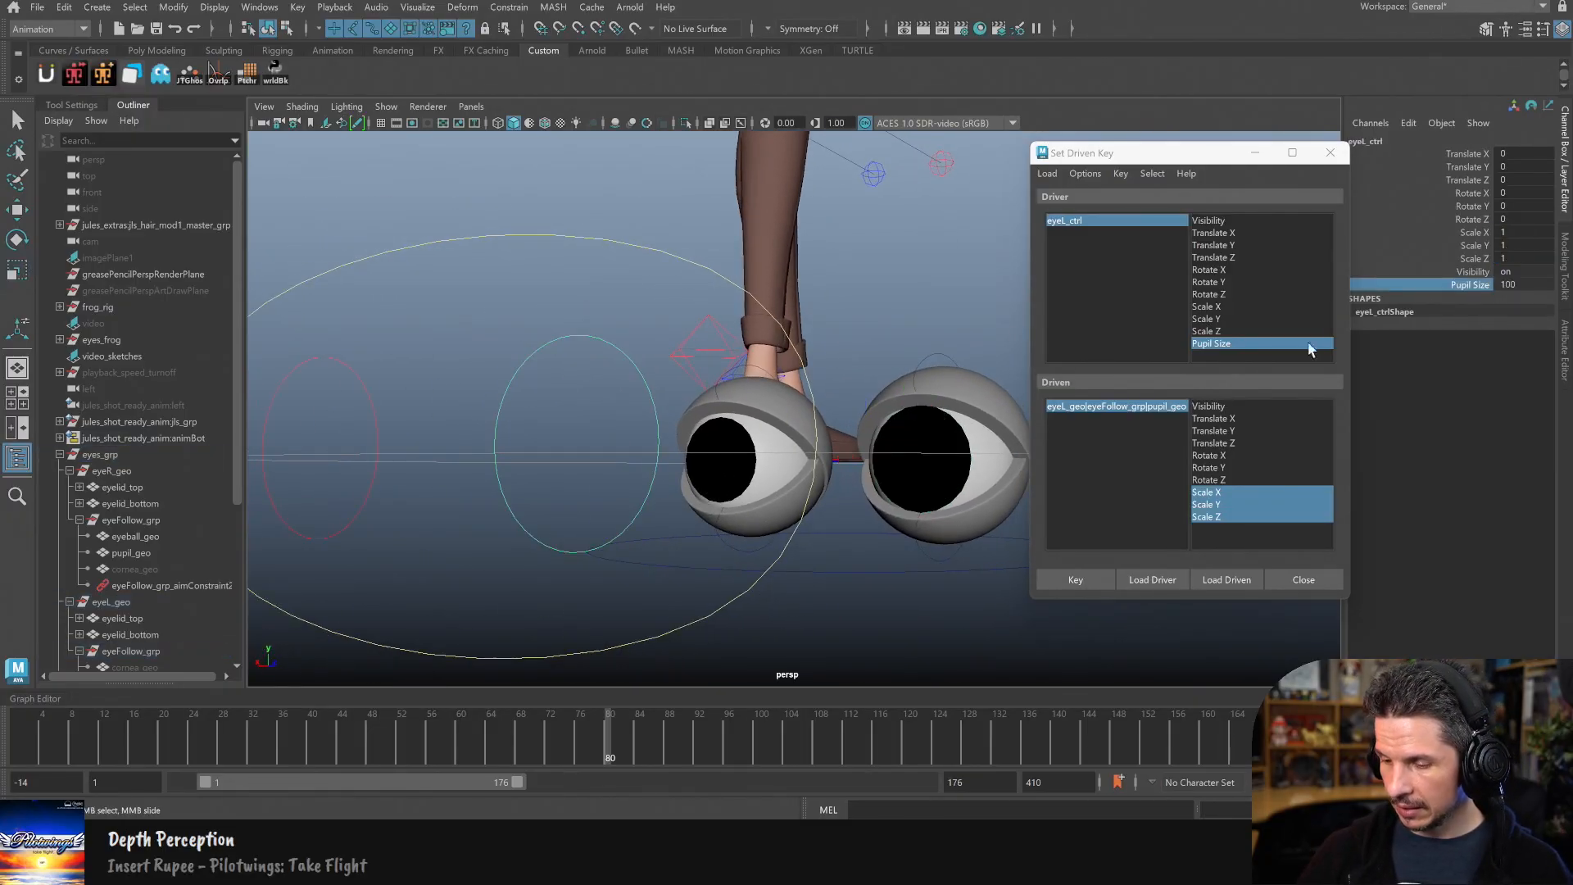
{"action": "middle_click_drag", "start_coordinate": [942, 541], "coordinate": [849, 560]}
{"action": "left_click_drag", "start_coordinate": [848, 560], "coordinate": [924, 544], "text": "alt"}
Step: Flatten the left pupil to Scale Z 0.467 at Pupil Size 50 and set a driven key
{"action": "left_click", "coordinate": [1530, 285]}
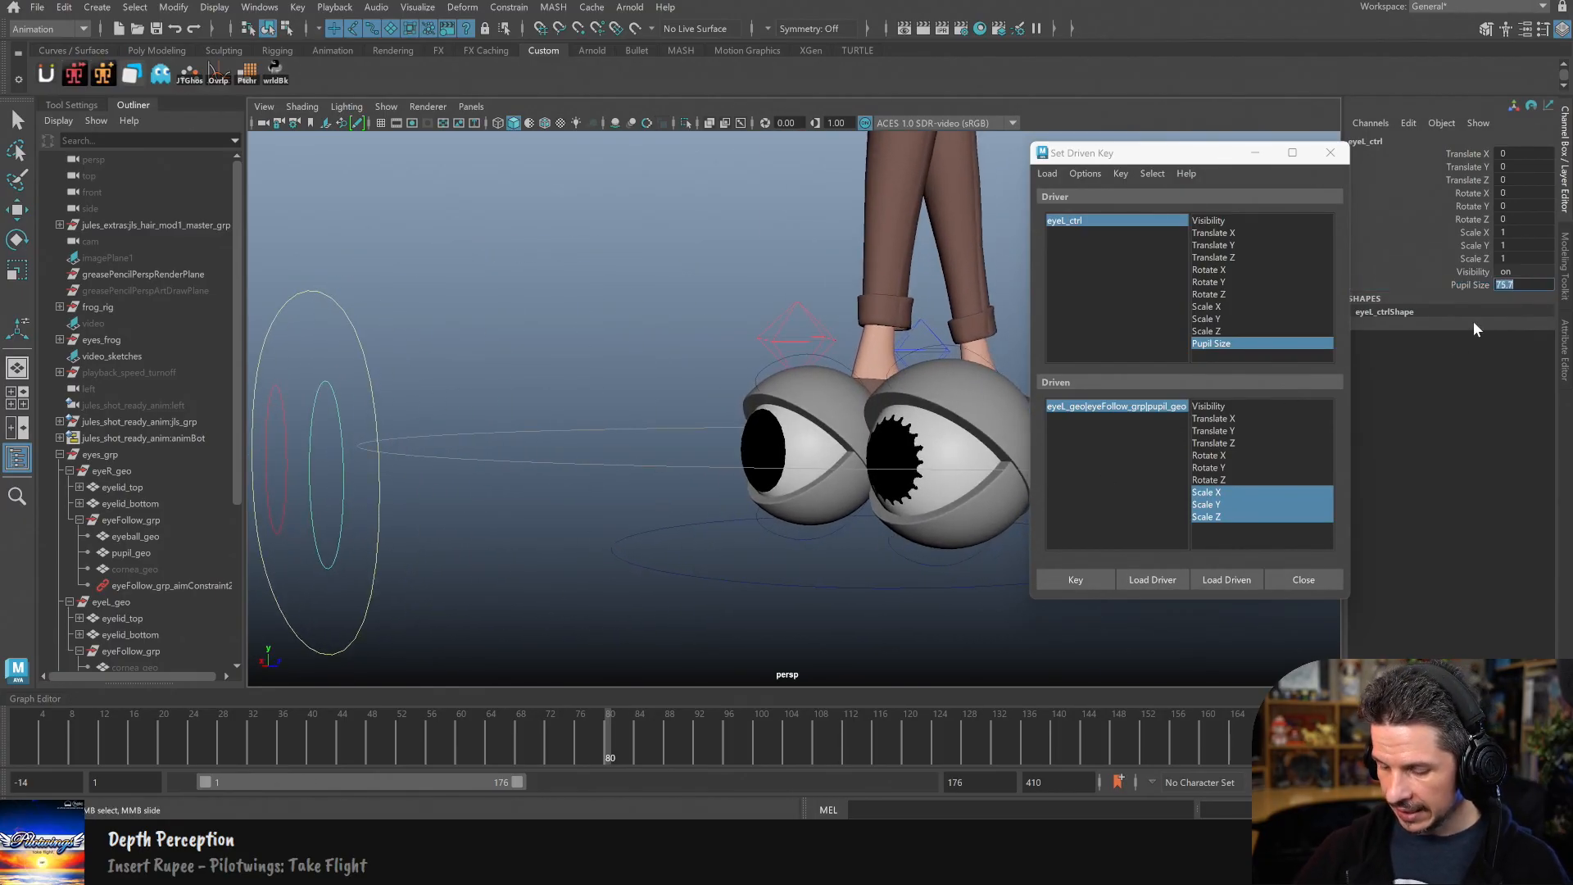
{"action": "type", "text": "50"}
{"action": "key", "text": "Return"}
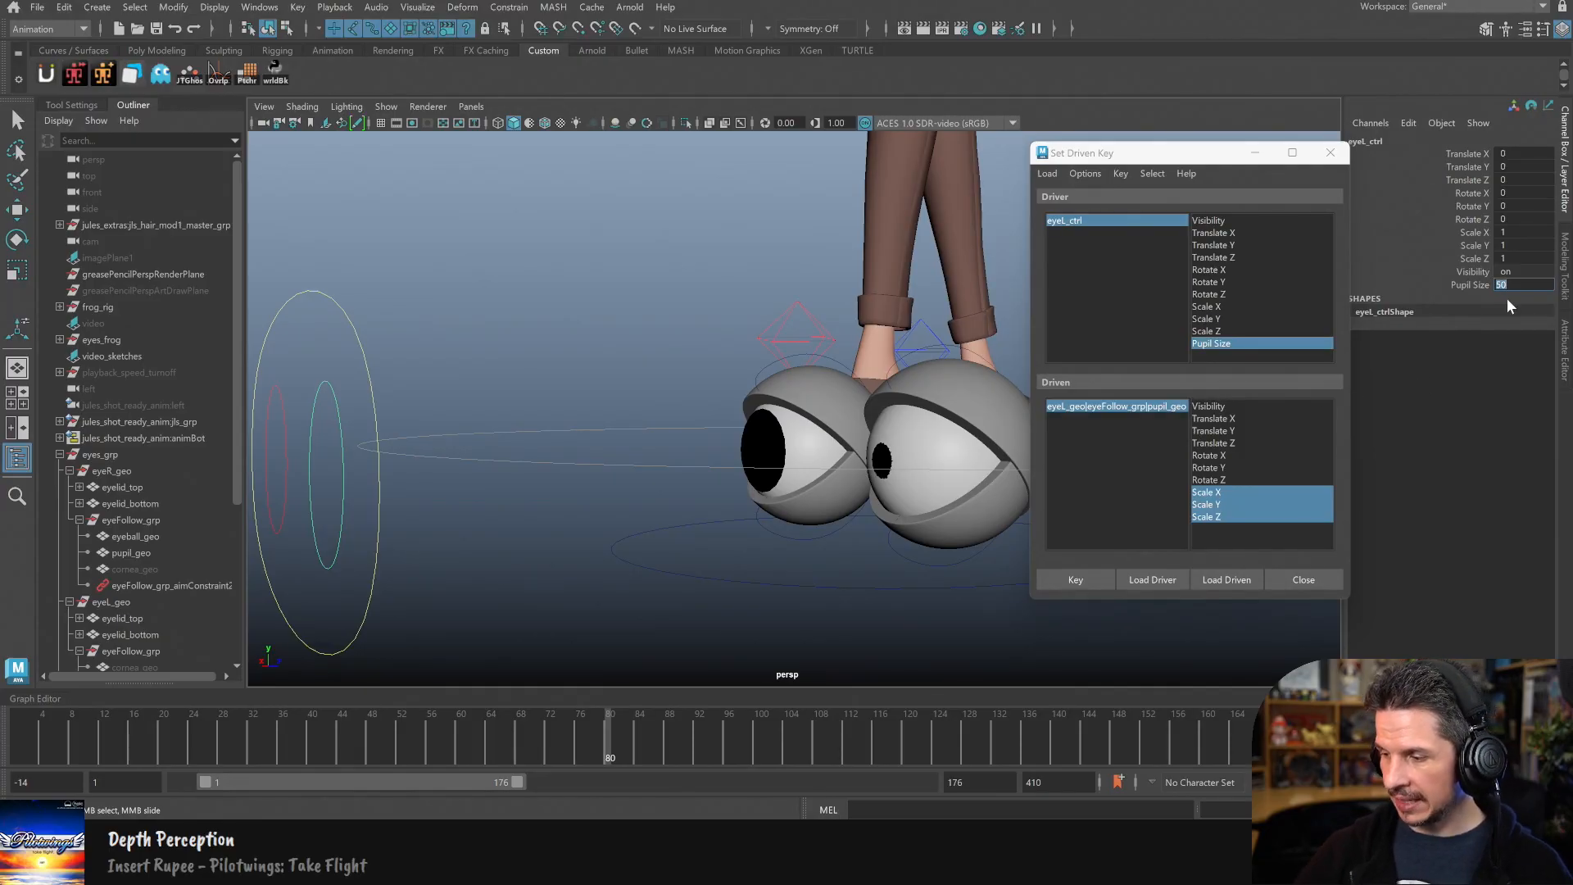
{"action": "right_click_drag", "start_coordinate": [931, 530], "coordinate": [1013, 521], "text": "alt"}
{"action": "left_click", "coordinate": [818, 460]}
{"action": "key", "text": "r"}
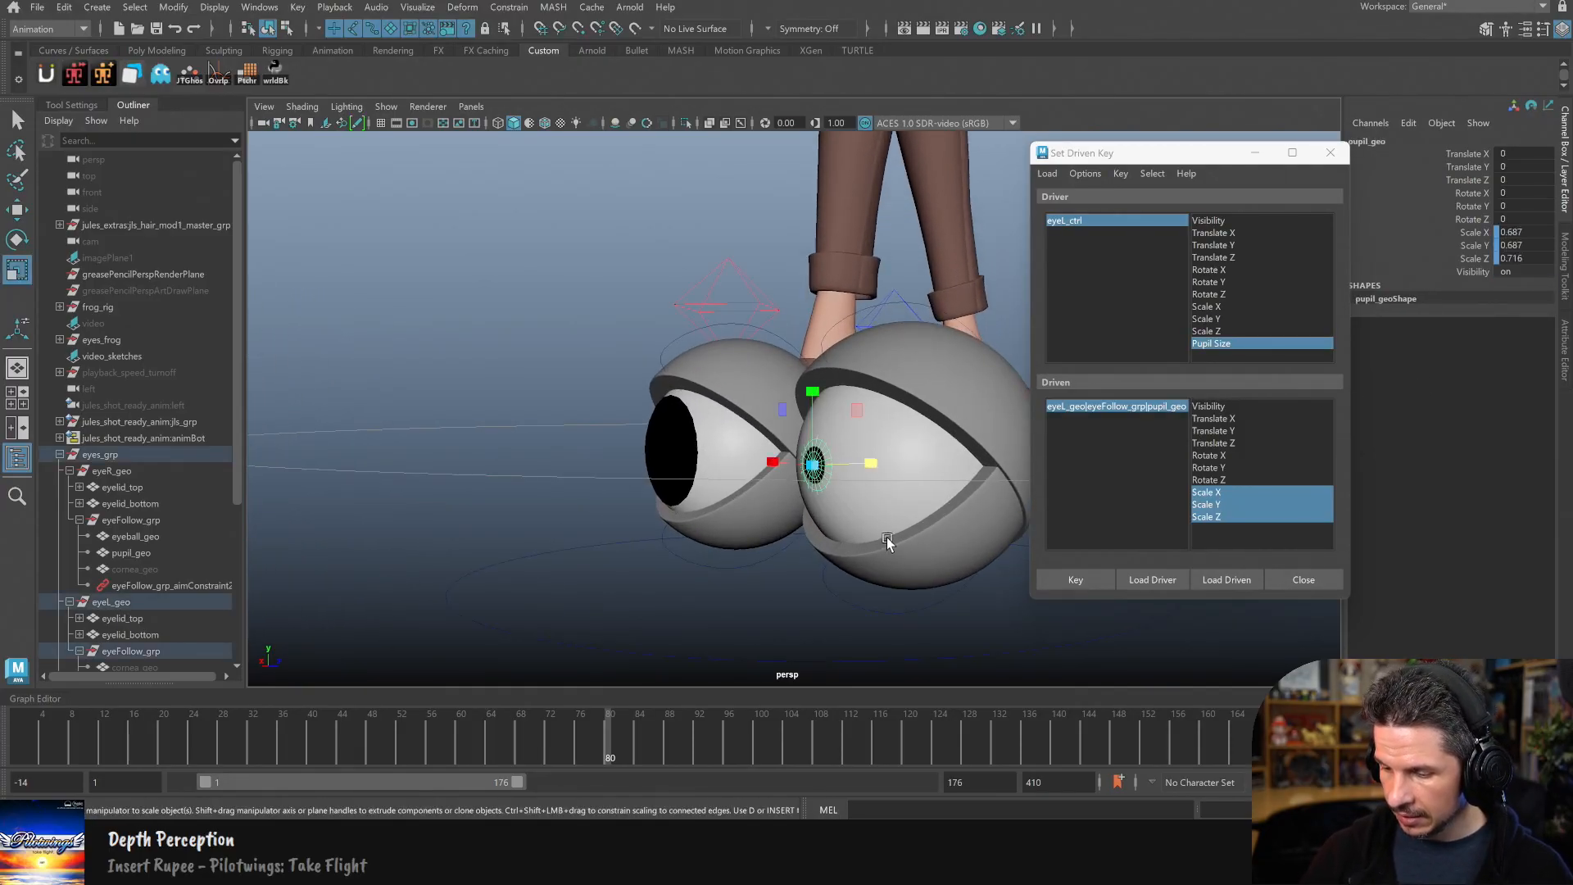
{"action": "left_click_drag", "start_coordinate": [883, 537], "coordinate": [810, 528], "text": "alt"}
{"action": "left_click_drag", "start_coordinate": [860, 474], "coordinate": [833, 473]}
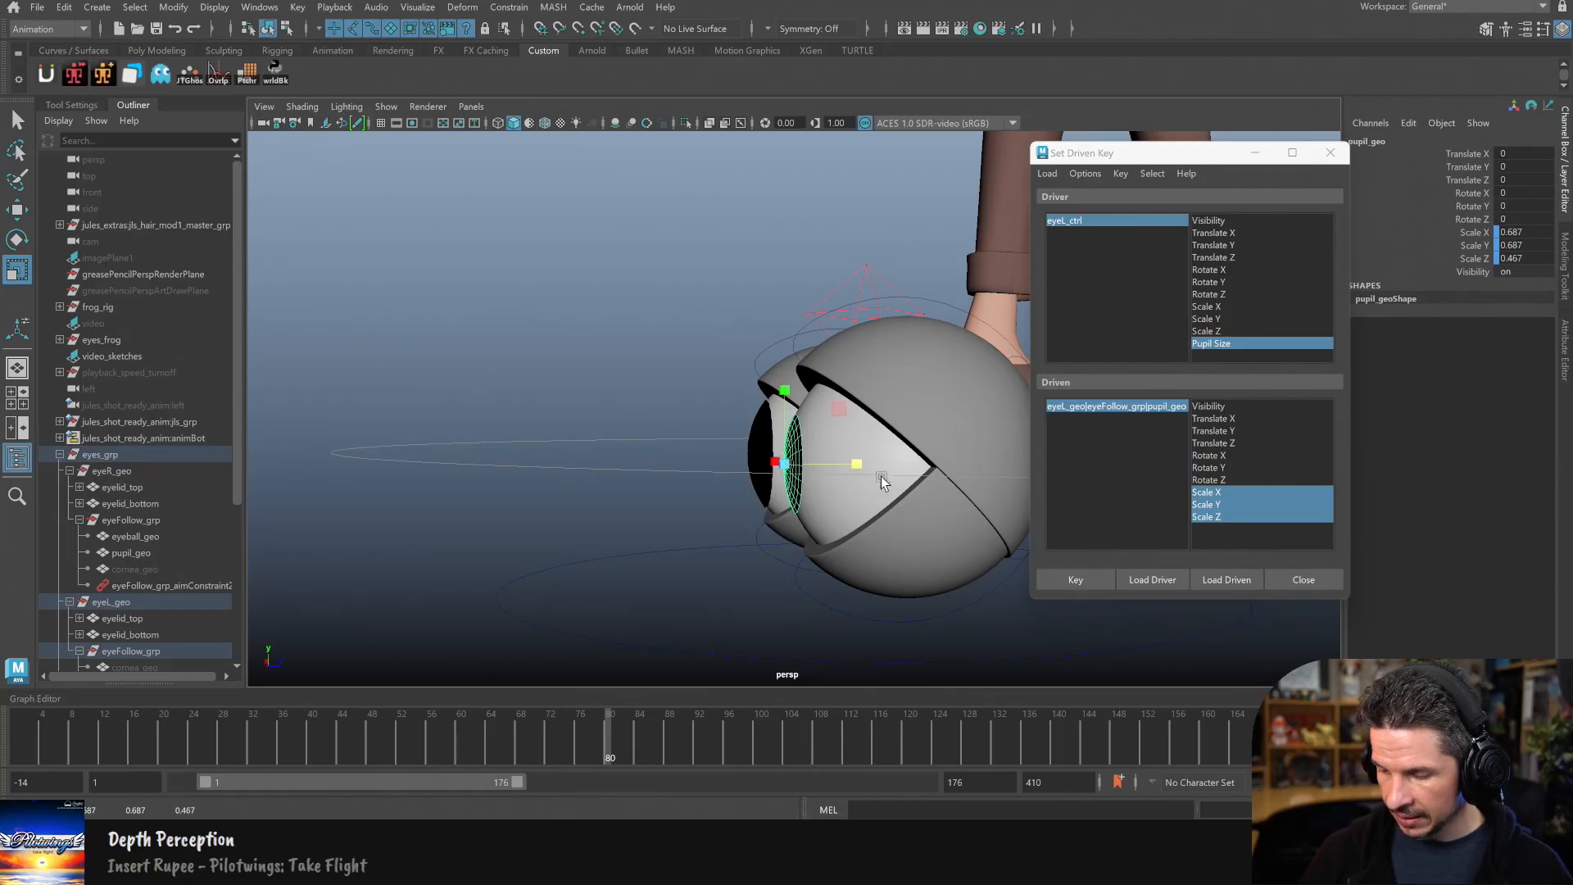
{"action": "left_click", "coordinate": [1089, 577]}
Step: Slide the Pupil Size of eyeL_ctrl to 17.5 to check how the left pupil shrinks
{"action": "left_click_drag", "start_coordinate": [966, 610], "coordinate": [876, 602], "text": "alt"}
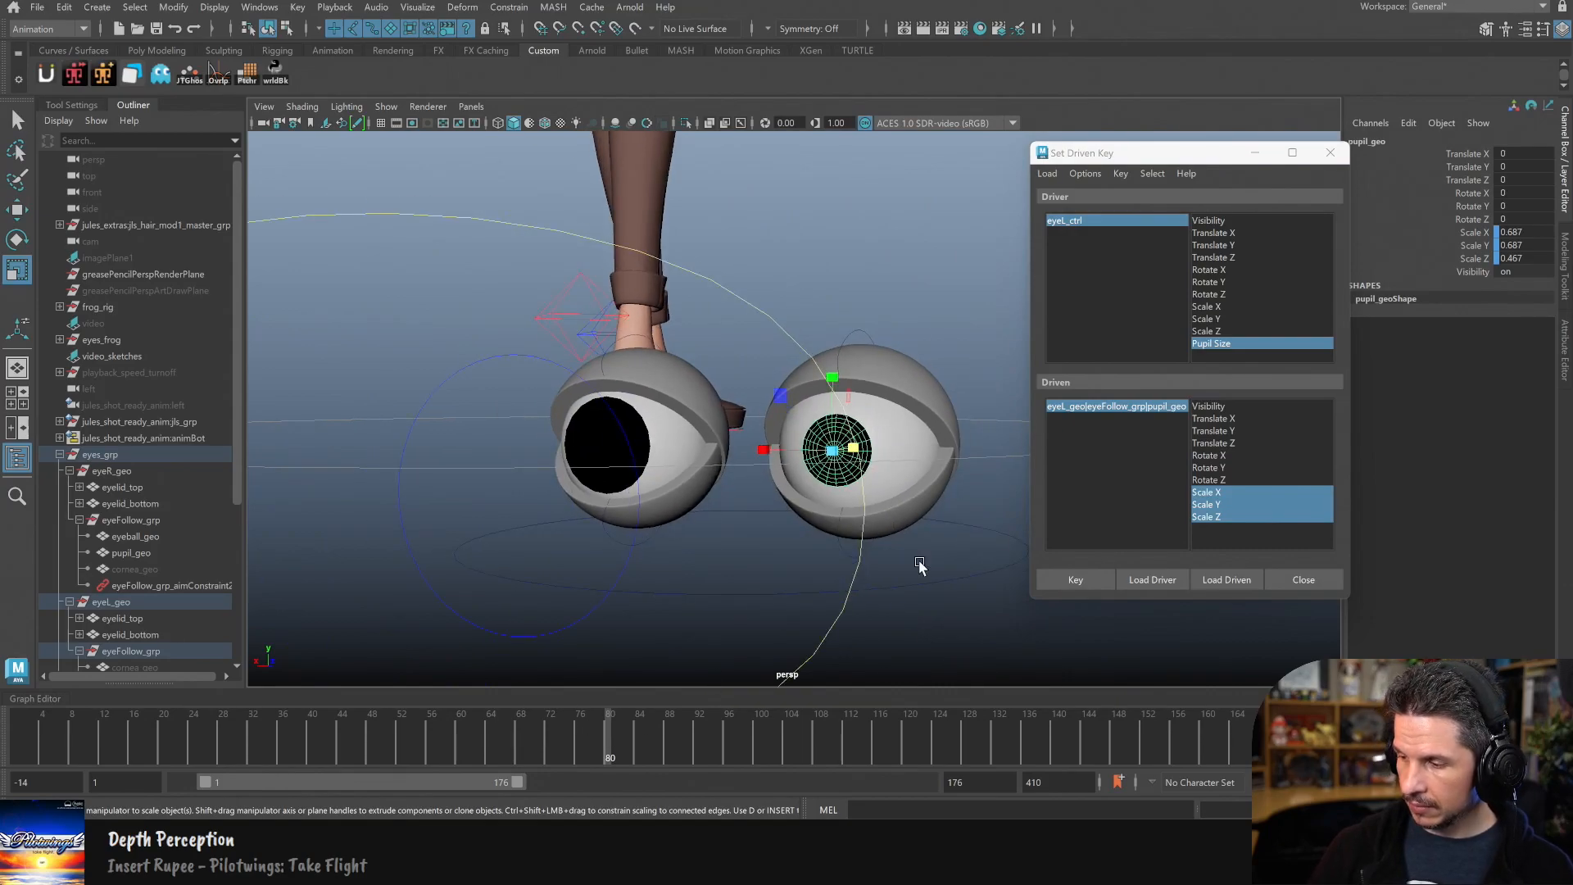
{"action": "left_click", "coordinate": [615, 565]}
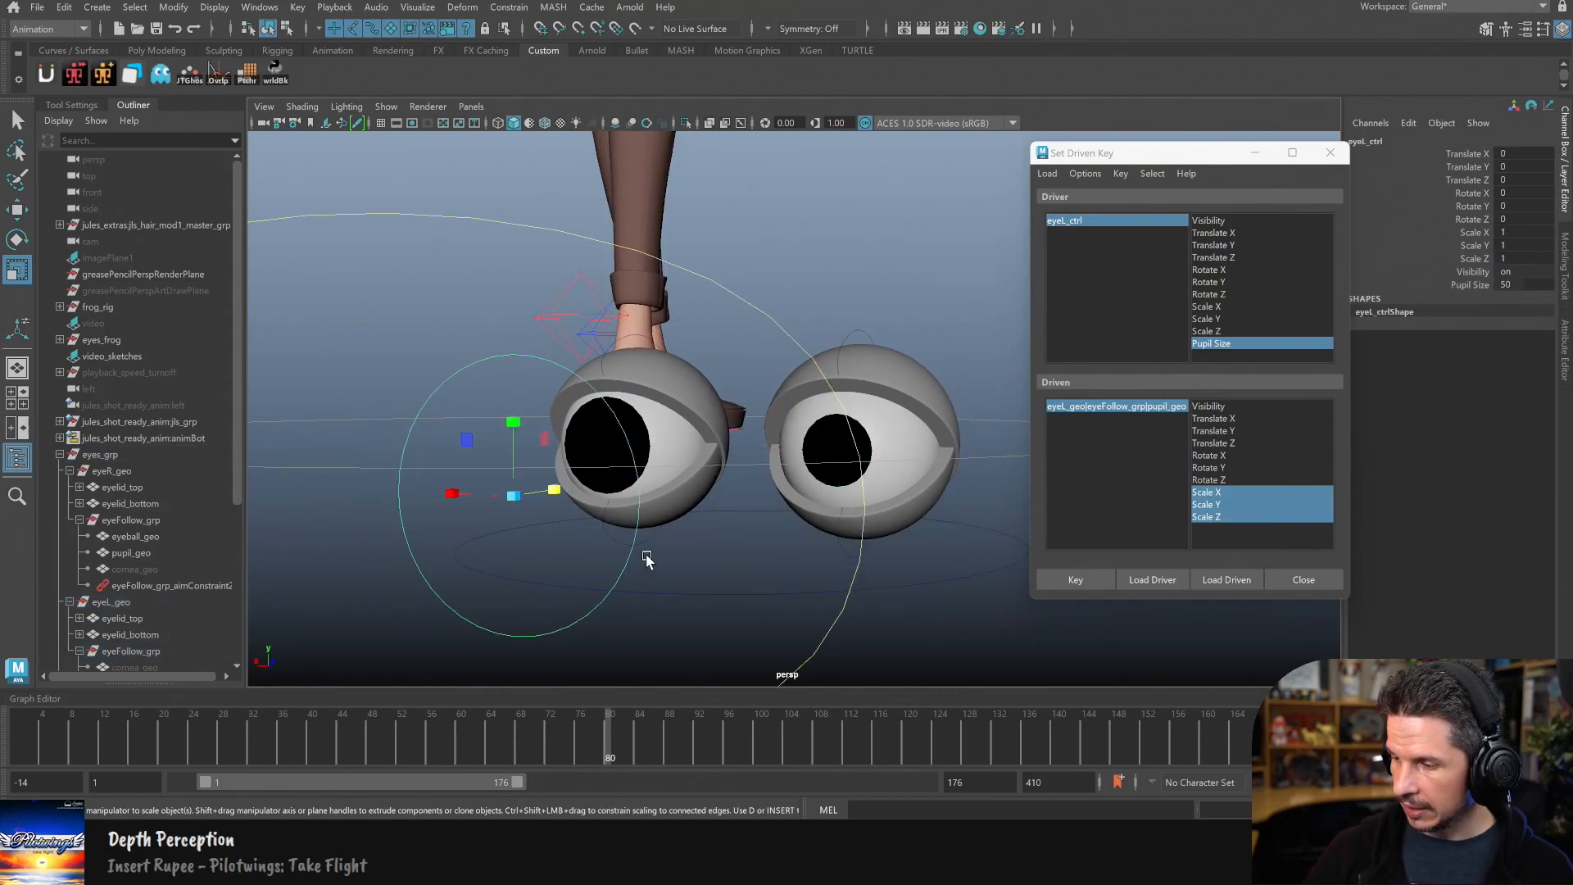
{"action": "left_click", "coordinate": [1476, 283]}
{"action": "middle_click_drag", "start_coordinate": [977, 476], "coordinate": [826, 525]}
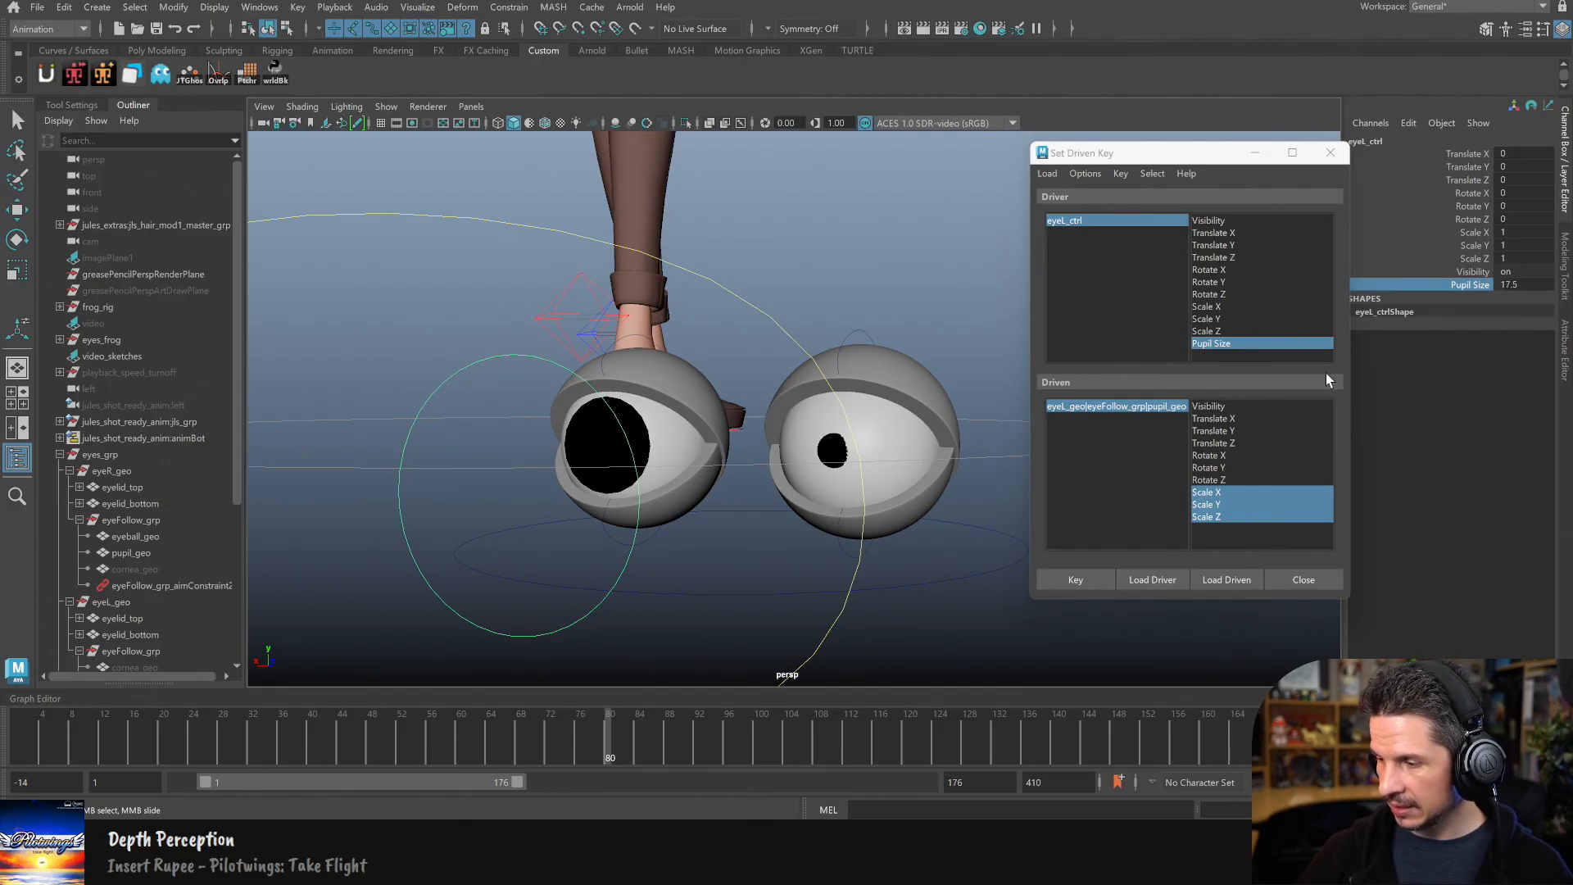
Step: Flatten the left pupil to Scale Z 0.103 at Pupil Size 20 and set a driven key
{"action": "left_click", "coordinate": [1522, 284]}
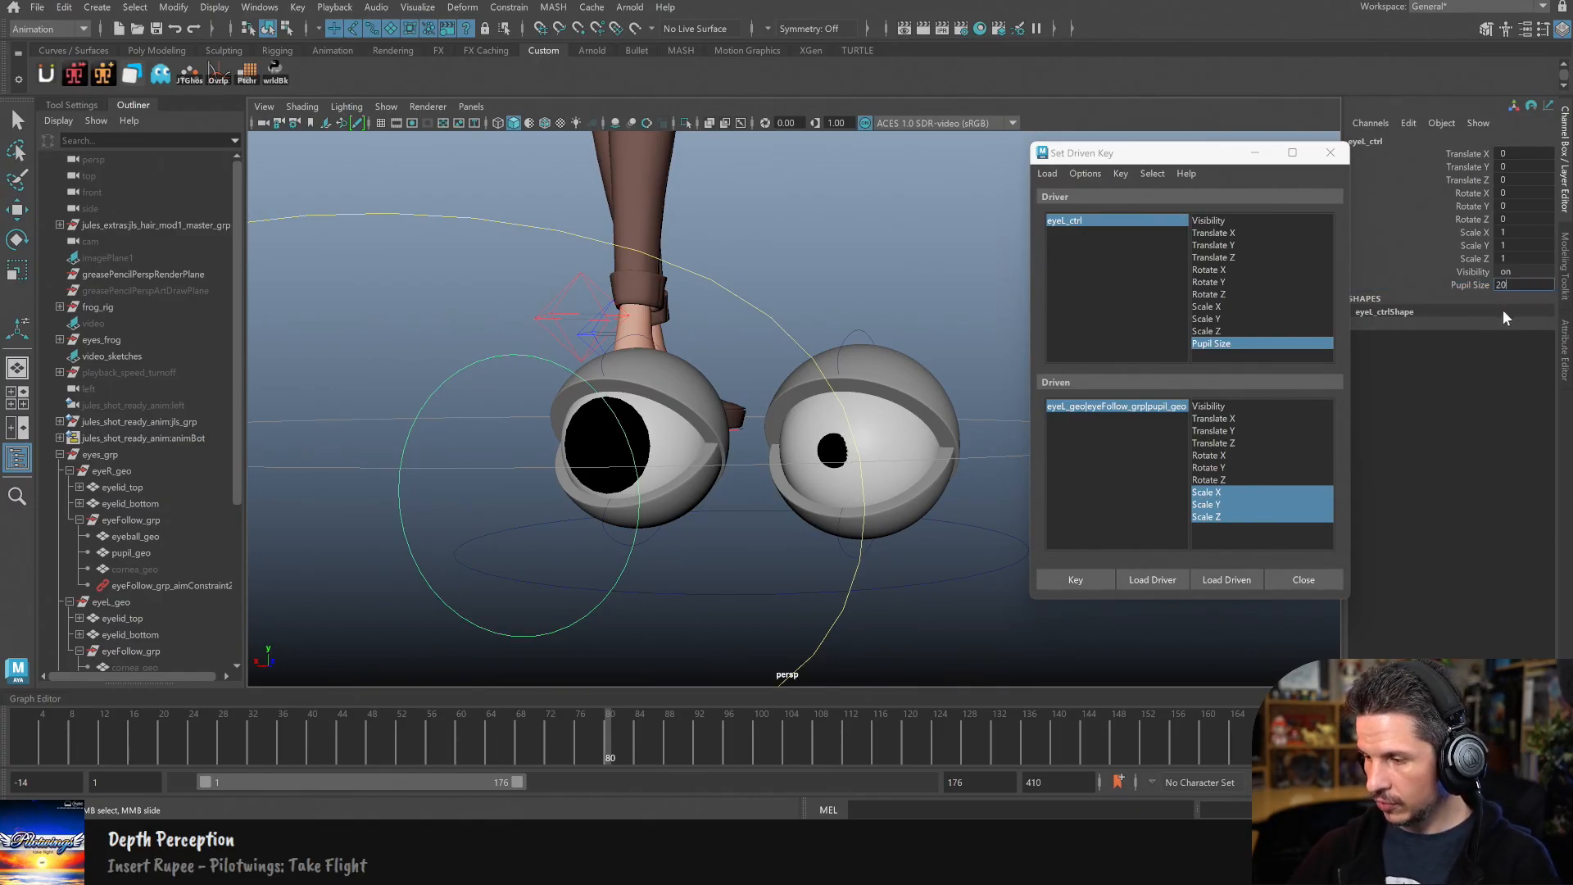
{"action": "left_click_drag", "start_coordinate": [883, 516], "coordinate": [822, 524], "text": "alt"}
{"action": "scroll", "coordinate": [822, 524], "scroll_direction": "up", "scroll_amount": 2}
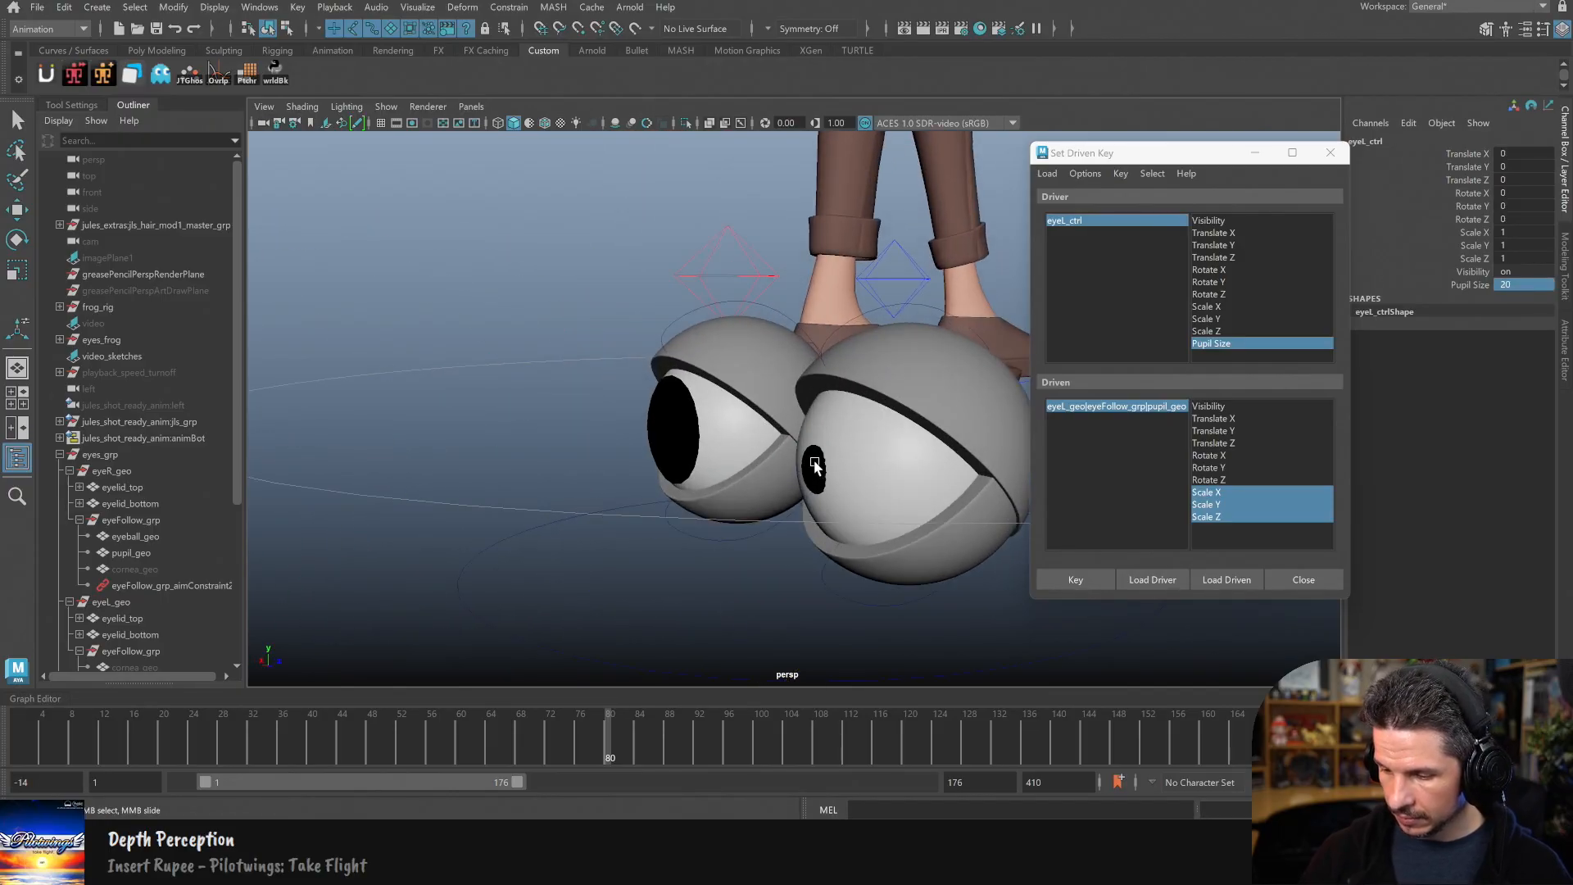
{"action": "left_click", "coordinate": [815, 464]}
{"action": "left_click_drag", "start_coordinate": [870, 465], "coordinate": [876, 478]}
{"action": "left_click", "coordinate": [1091, 575]}
{"action": "left_click_drag", "start_coordinate": [711, 583], "coordinate": [813, 531], "text": "alt"}
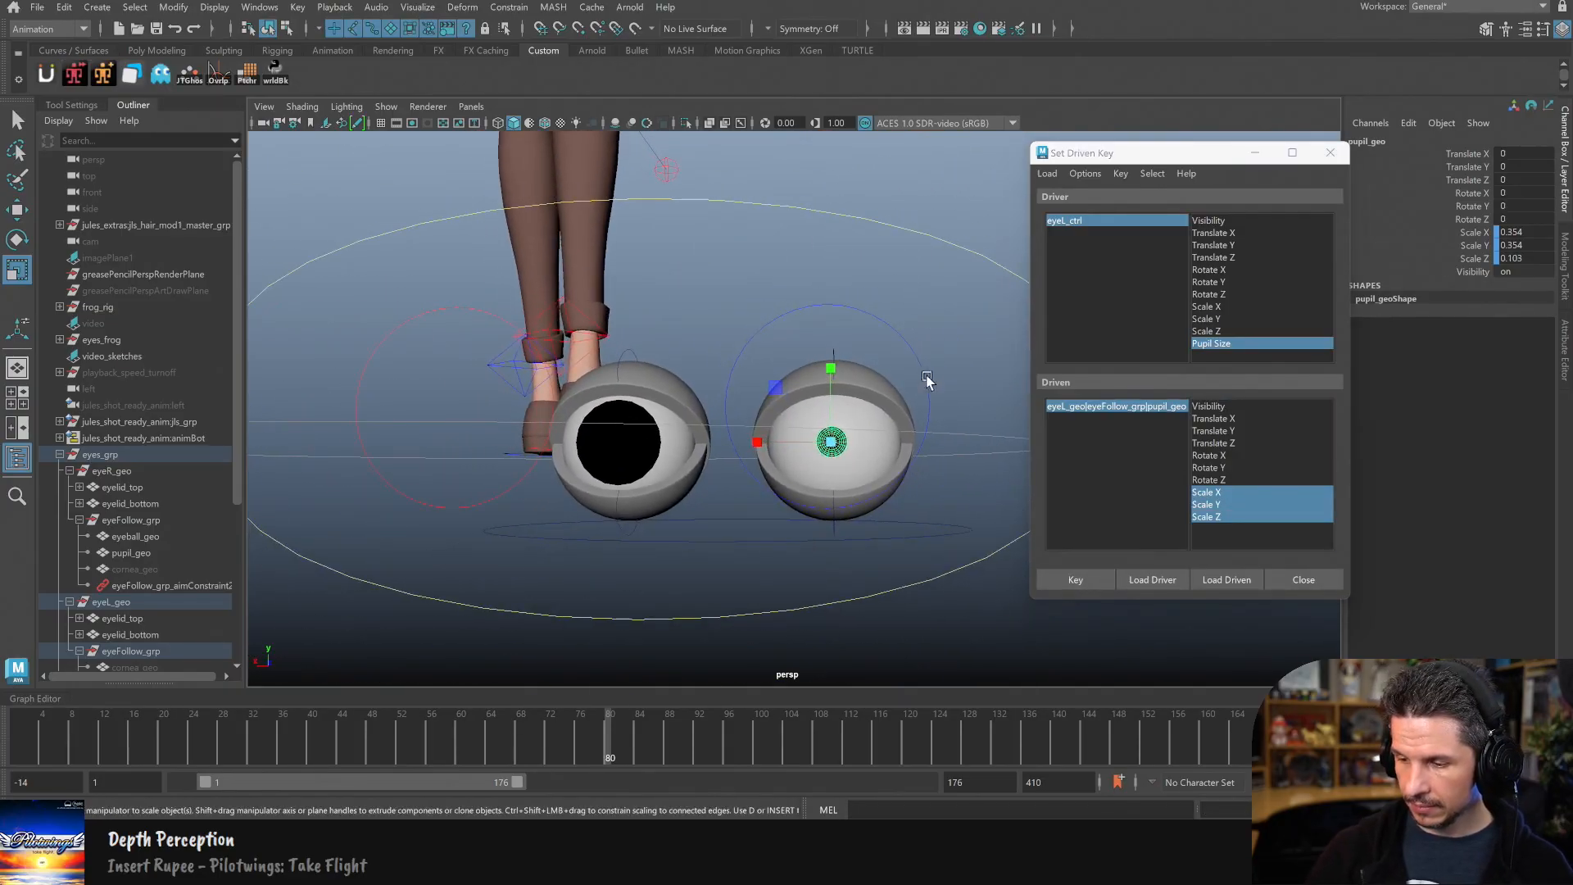
Step: Slide the Pupil Size of eyeL_ctrl from 8.4 up to 74.9 to check how the left pupil grows
{"action": "left_click", "coordinate": [925, 385]}
{"action": "left_click", "coordinate": [1470, 284]}
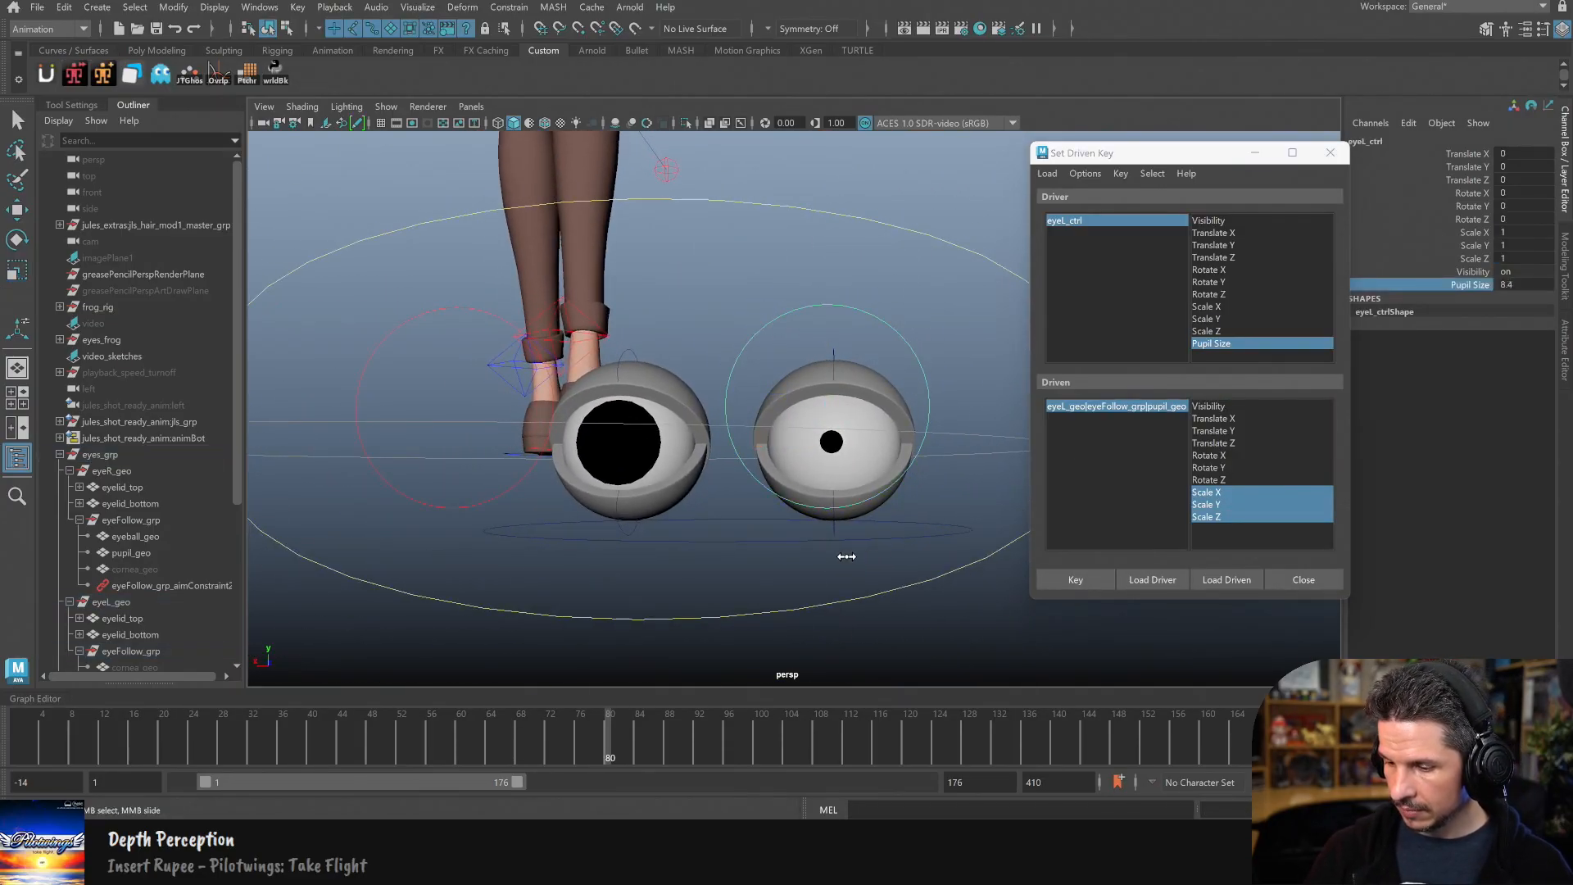
{"action": "middle_click_drag", "start_coordinate": [686, 579], "coordinate": [1095, 548]}
{"action": "left_click_drag", "start_coordinate": [1007, 557], "coordinate": [917, 583], "text": "alt"}
{"action": "left_click", "coordinate": [846, 481]}
{"action": "key", "text": "r"}
{"action": "left_click_drag", "start_coordinate": [953, 519], "coordinate": [1091, 506], "text": "alt"}
Step: Run the Pupil Size of eyeL_ctrl between 100 and 33.9 to compare the left pupil with the right one from the side
{"action": "left_click", "coordinate": [554, 398]}
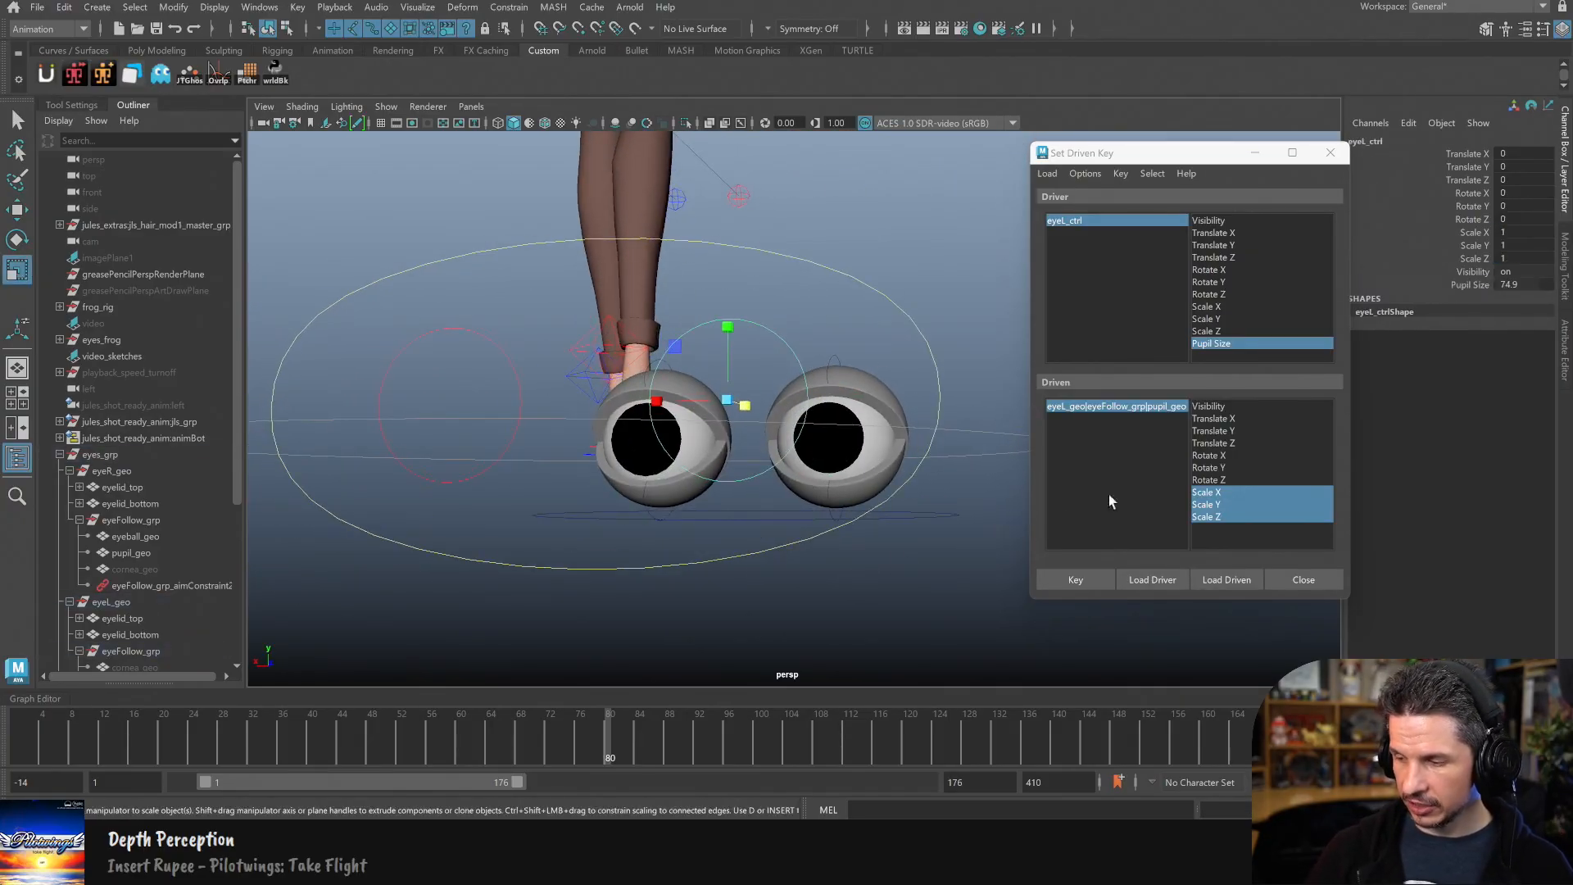
{"action": "left_click", "coordinate": [1470, 284]}
{"action": "middle_click_drag", "start_coordinate": [918, 536], "coordinate": [604, 593]}
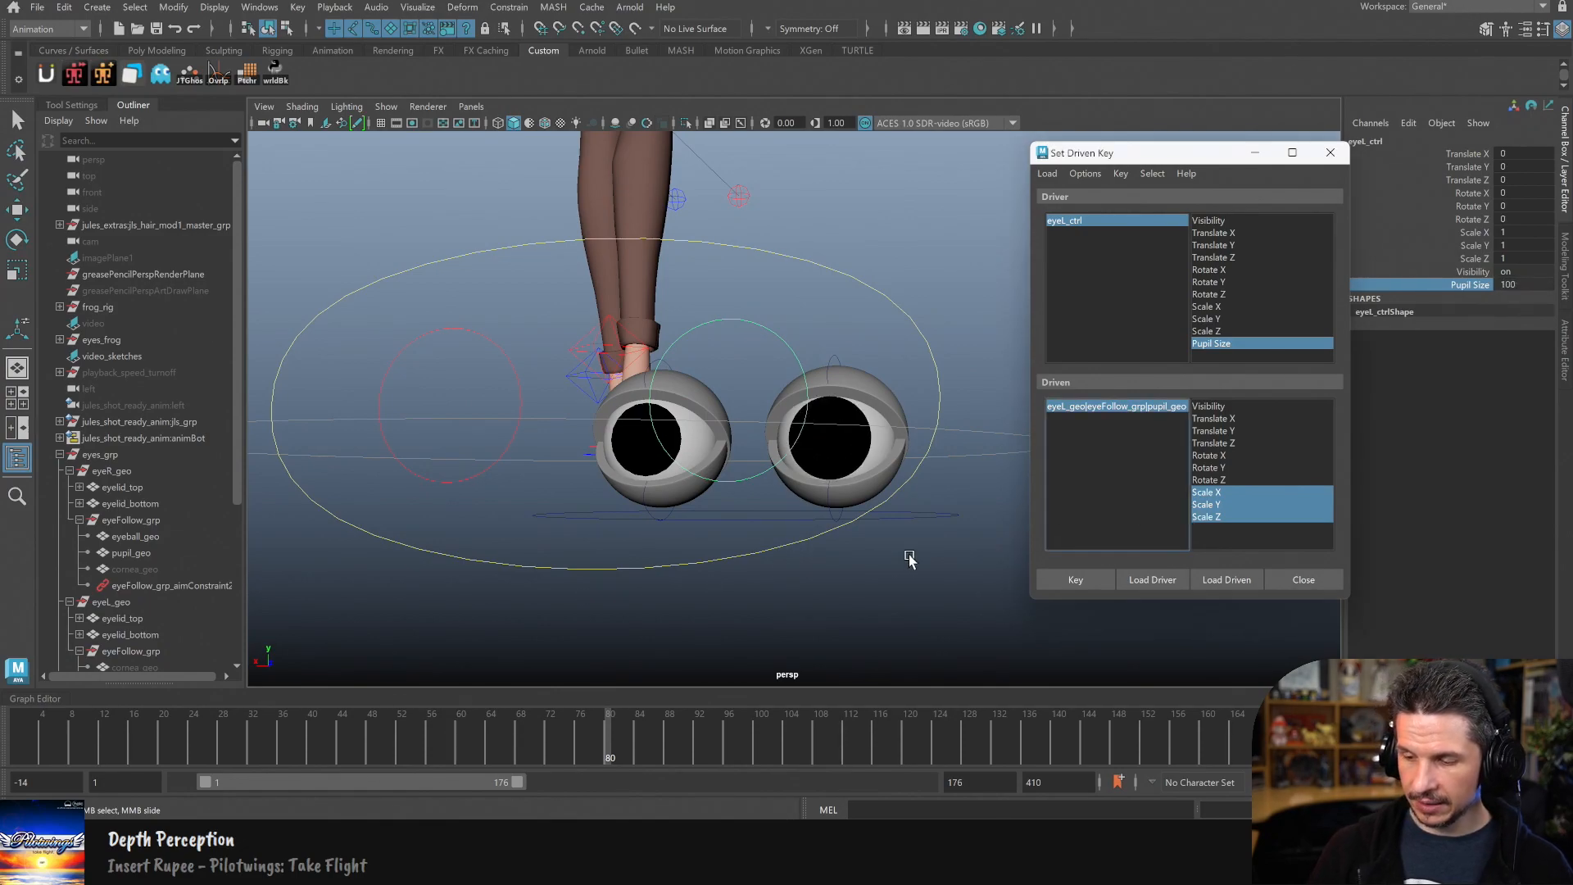
{"action": "left_click_drag", "start_coordinate": [920, 555], "coordinate": [863, 562], "text": "alt"}
{"action": "right_click_drag", "start_coordinate": [863, 562], "coordinate": [787, 576], "text": "alt"}
{"action": "left_click_drag", "start_coordinate": [787, 575], "coordinate": [891, 551], "text": "alt"}
{"action": "middle_click_drag", "start_coordinate": [891, 550], "coordinate": [874, 550]}
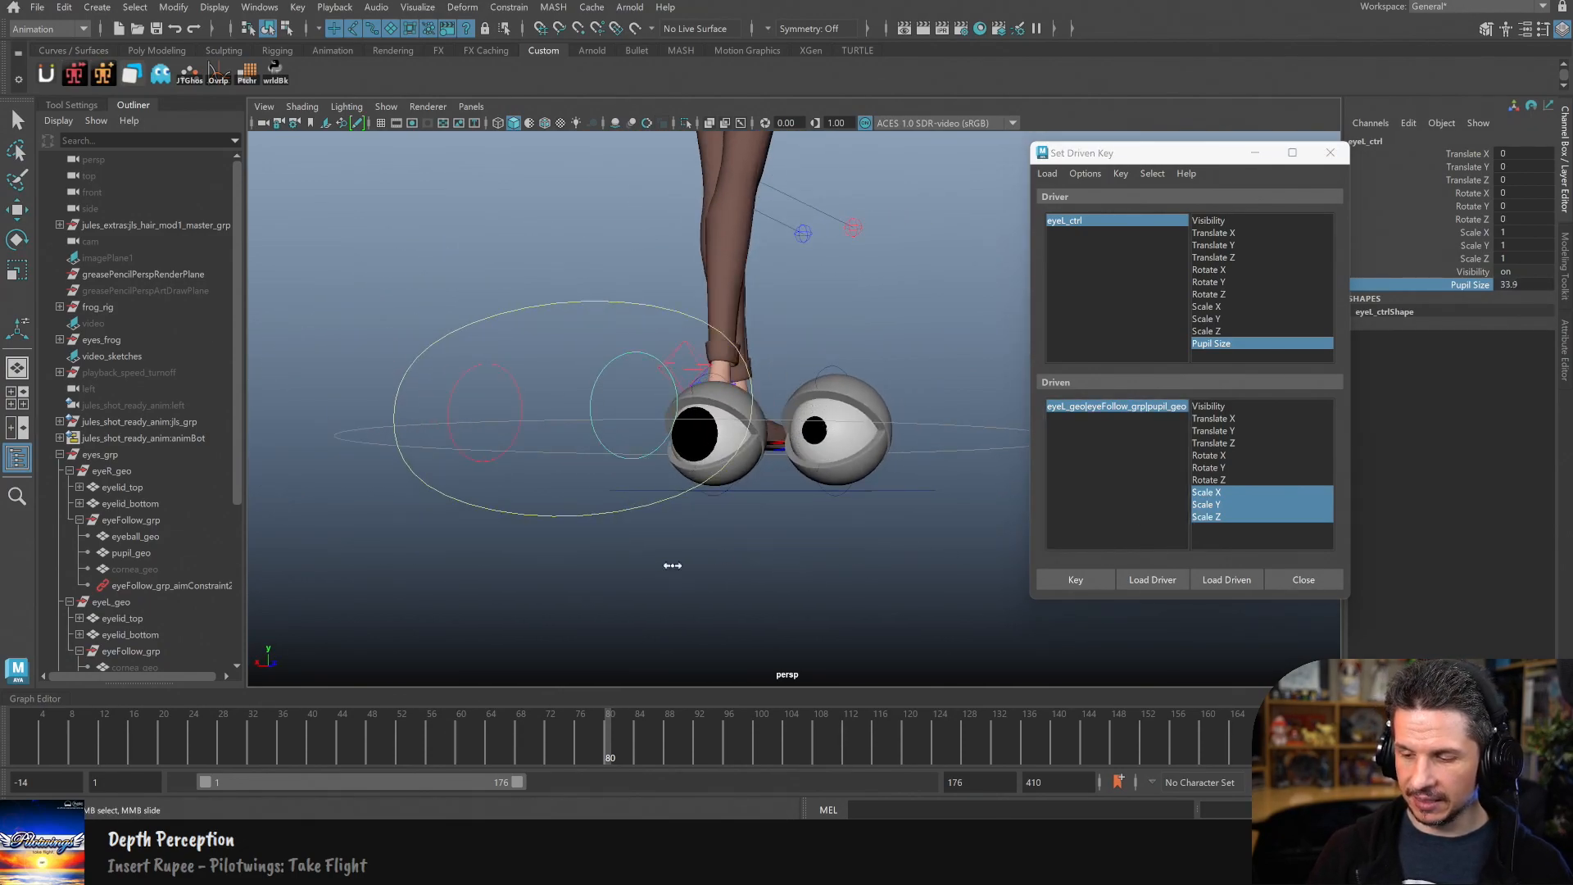
{"action": "middle_click_drag", "start_coordinate": [696, 559], "coordinate": [698, 559]}
{"action": "right_click_drag", "start_coordinate": [851, 534], "coordinate": [790, 575], "text": "alt"}
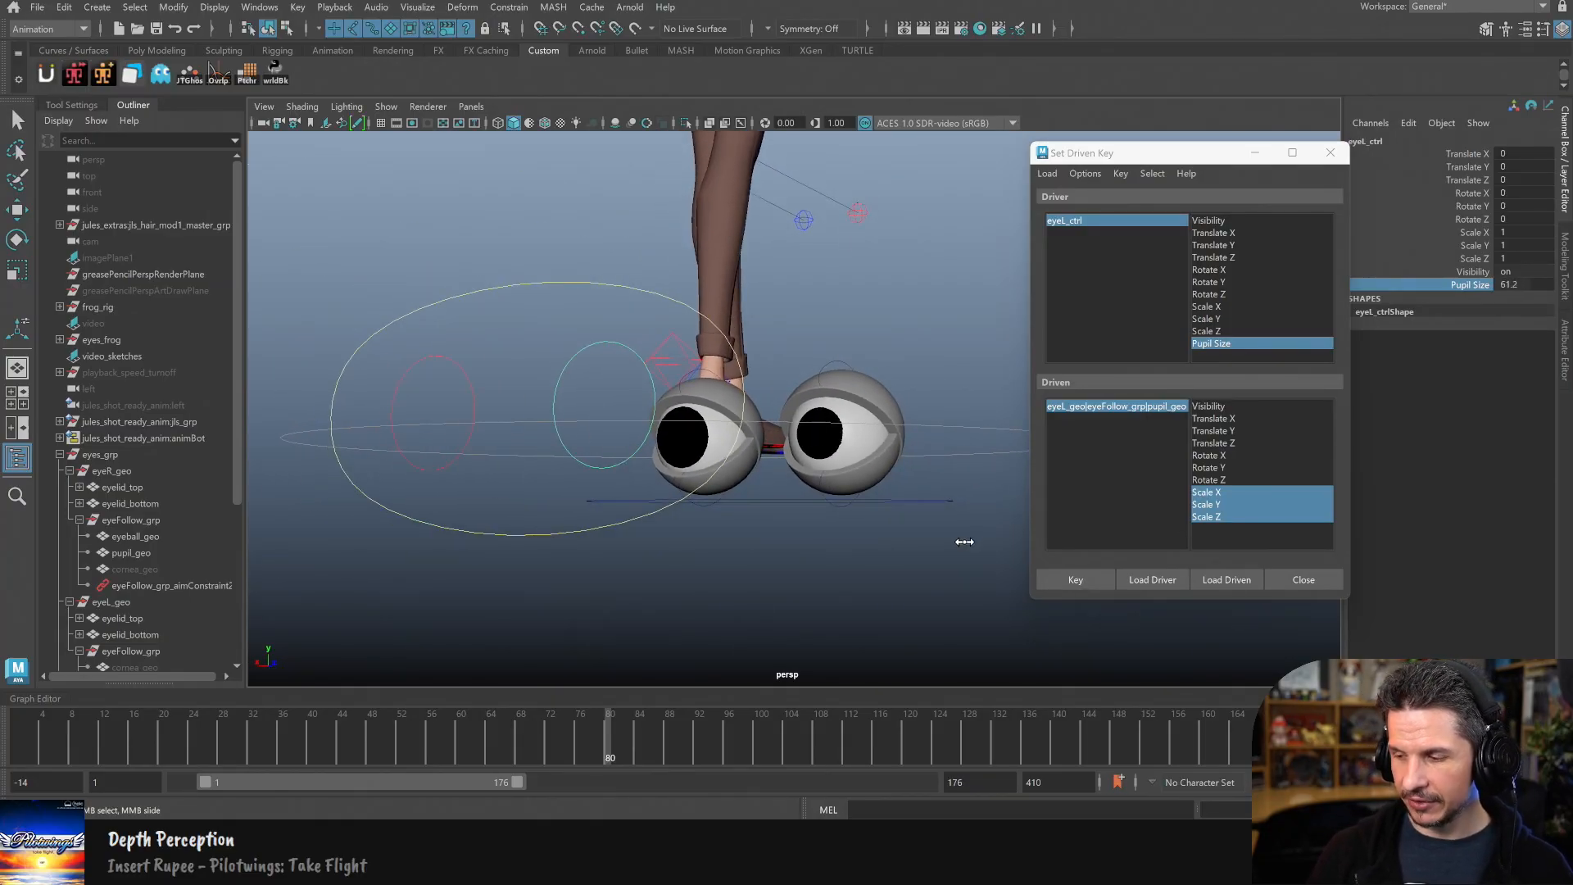
Step: Enter an exact Pupil Size for eyeL_ctrl and move the left pupil back into the eye to about -0.114 in Translate Z
{"action": "double_click", "coordinate": [1521, 287]}
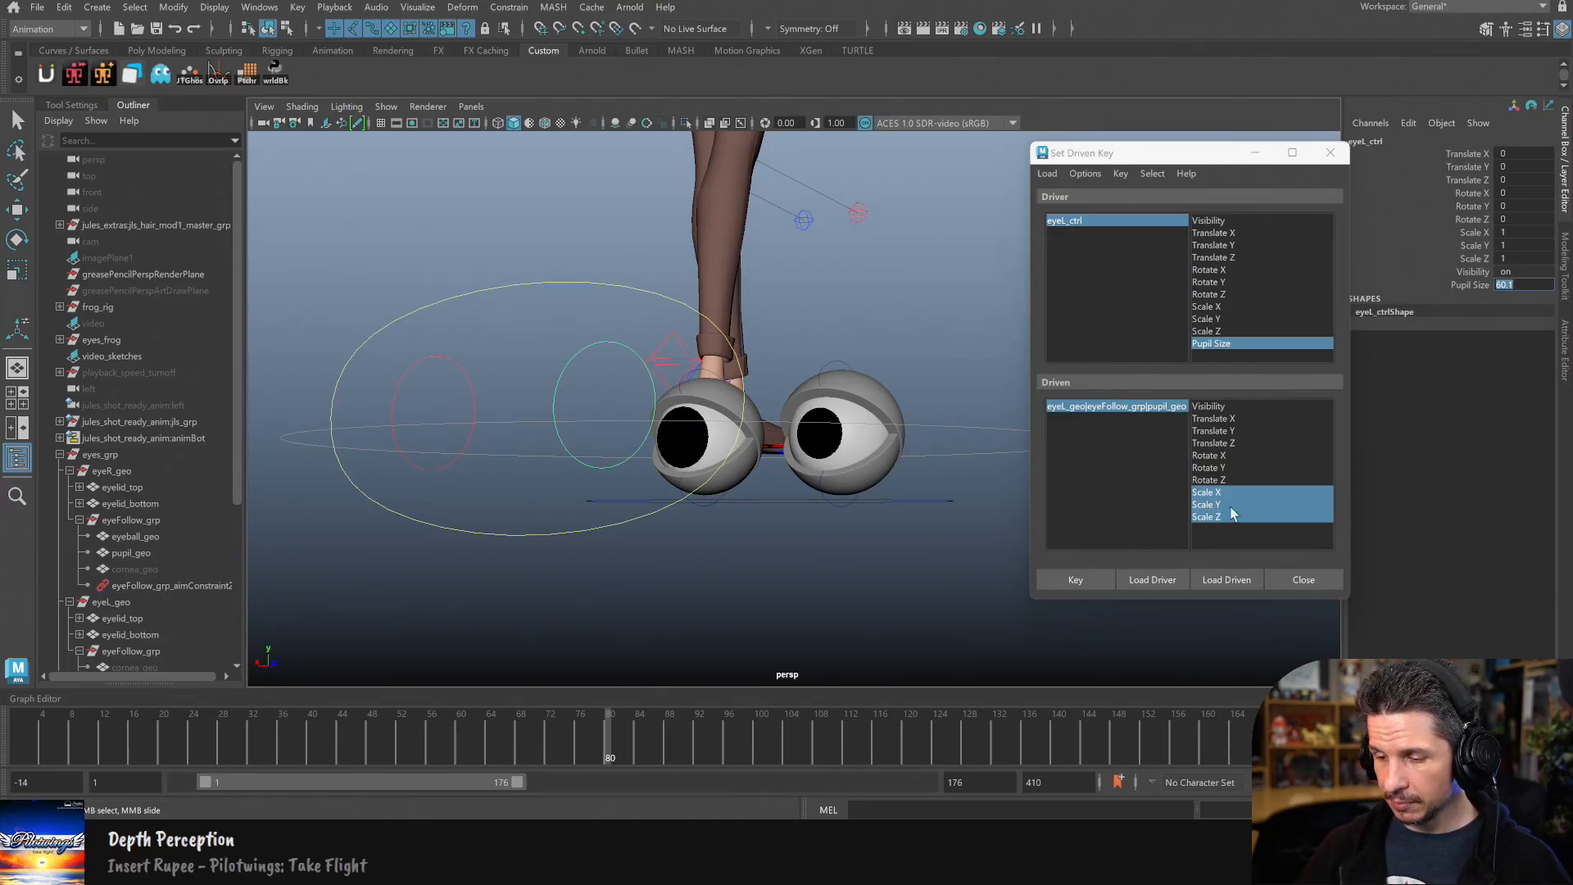
{"action": "key", "text": "Return"}
{"action": "left_click", "coordinate": [867, 553]}
{"action": "left_click_drag", "start_coordinate": [869, 554], "coordinate": [955, 551], "text": "alt"}
{"action": "left_click", "coordinate": [837, 465]}
{"action": "key", "text": "f"}
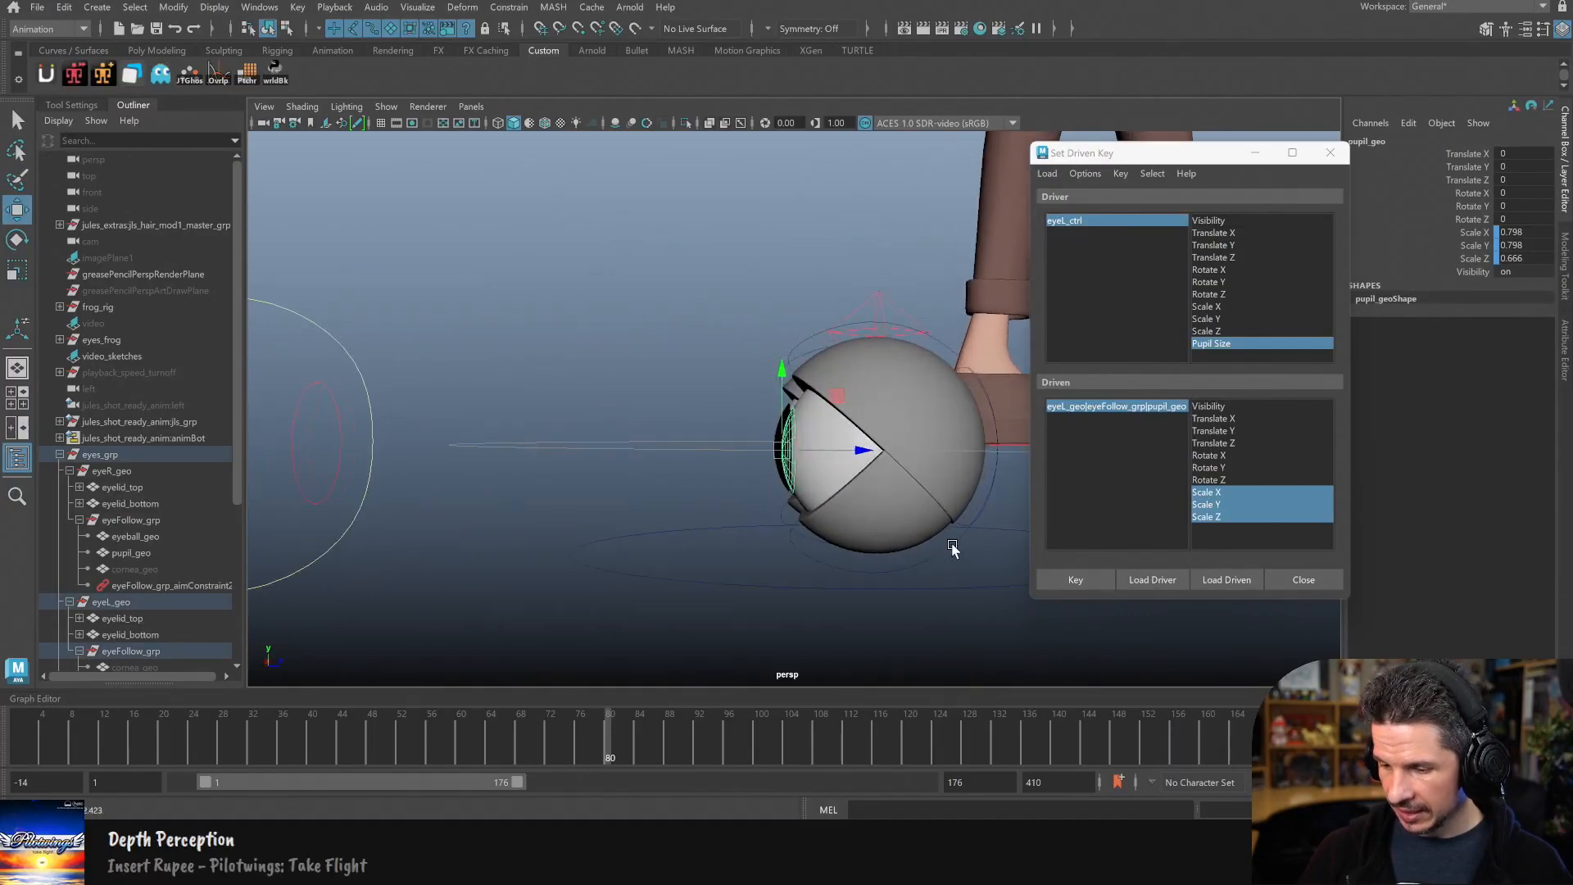
{"action": "key", "text": "w"}
{"action": "left_click_drag", "start_coordinate": [857, 452], "coordinate": [856, 449]}
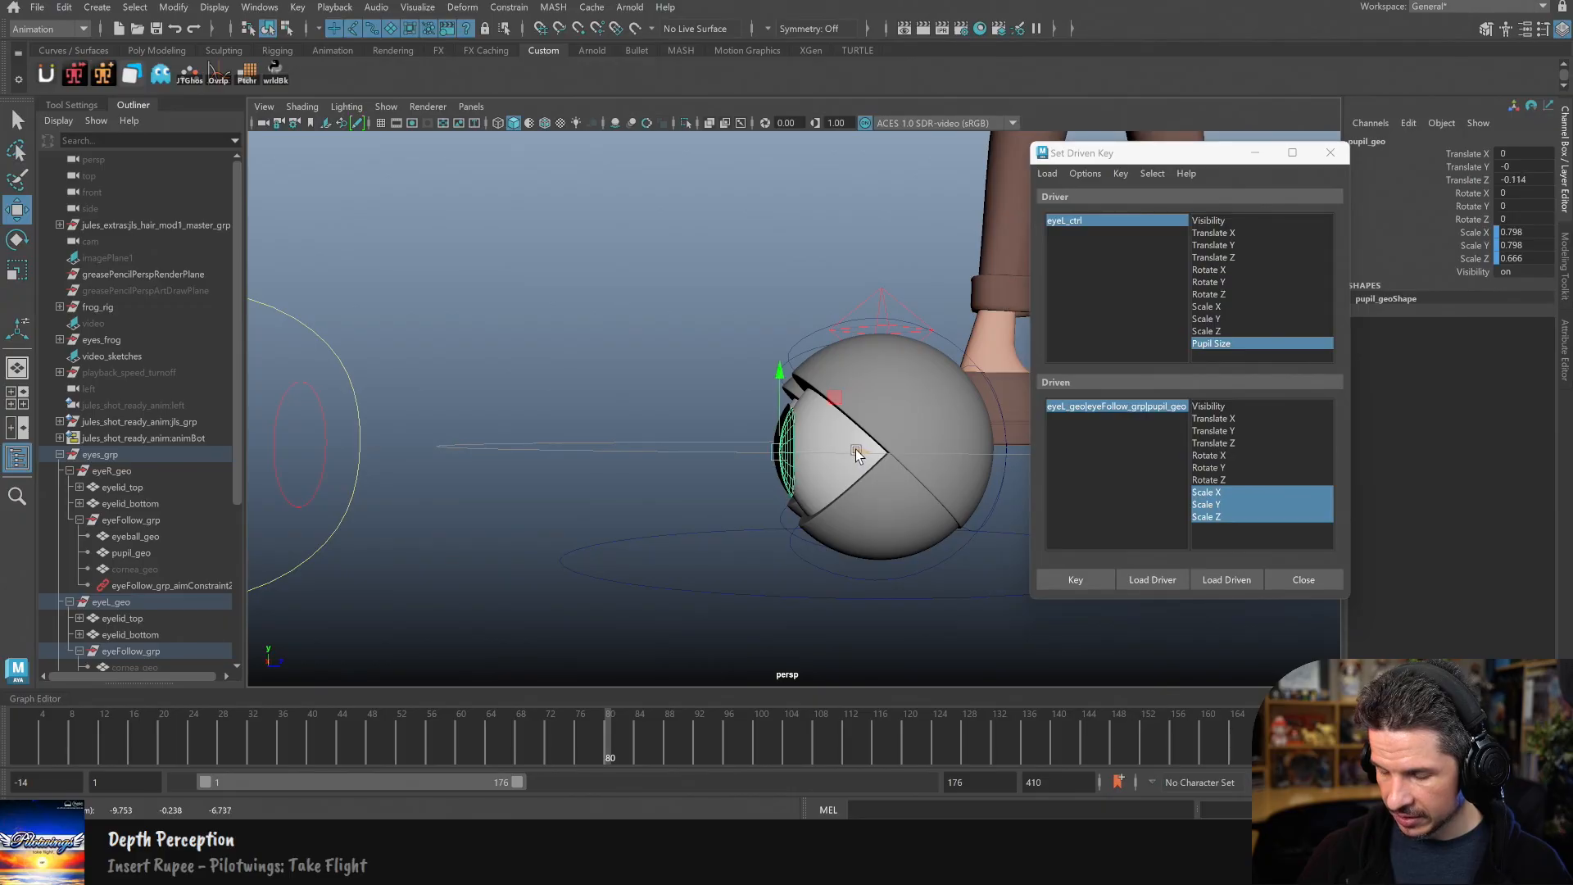
Step: Try a Pupil Size of 100 on eyeL_ctrl at frame 67, and undo the change
{"action": "left_click_drag", "start_coordinate": [36, 739], "coordinate": [514, 701]}
{"action": "left_click_drag", "start_coordinate": [800, 524], "coordinate": [686, 560], "text": "alt"}
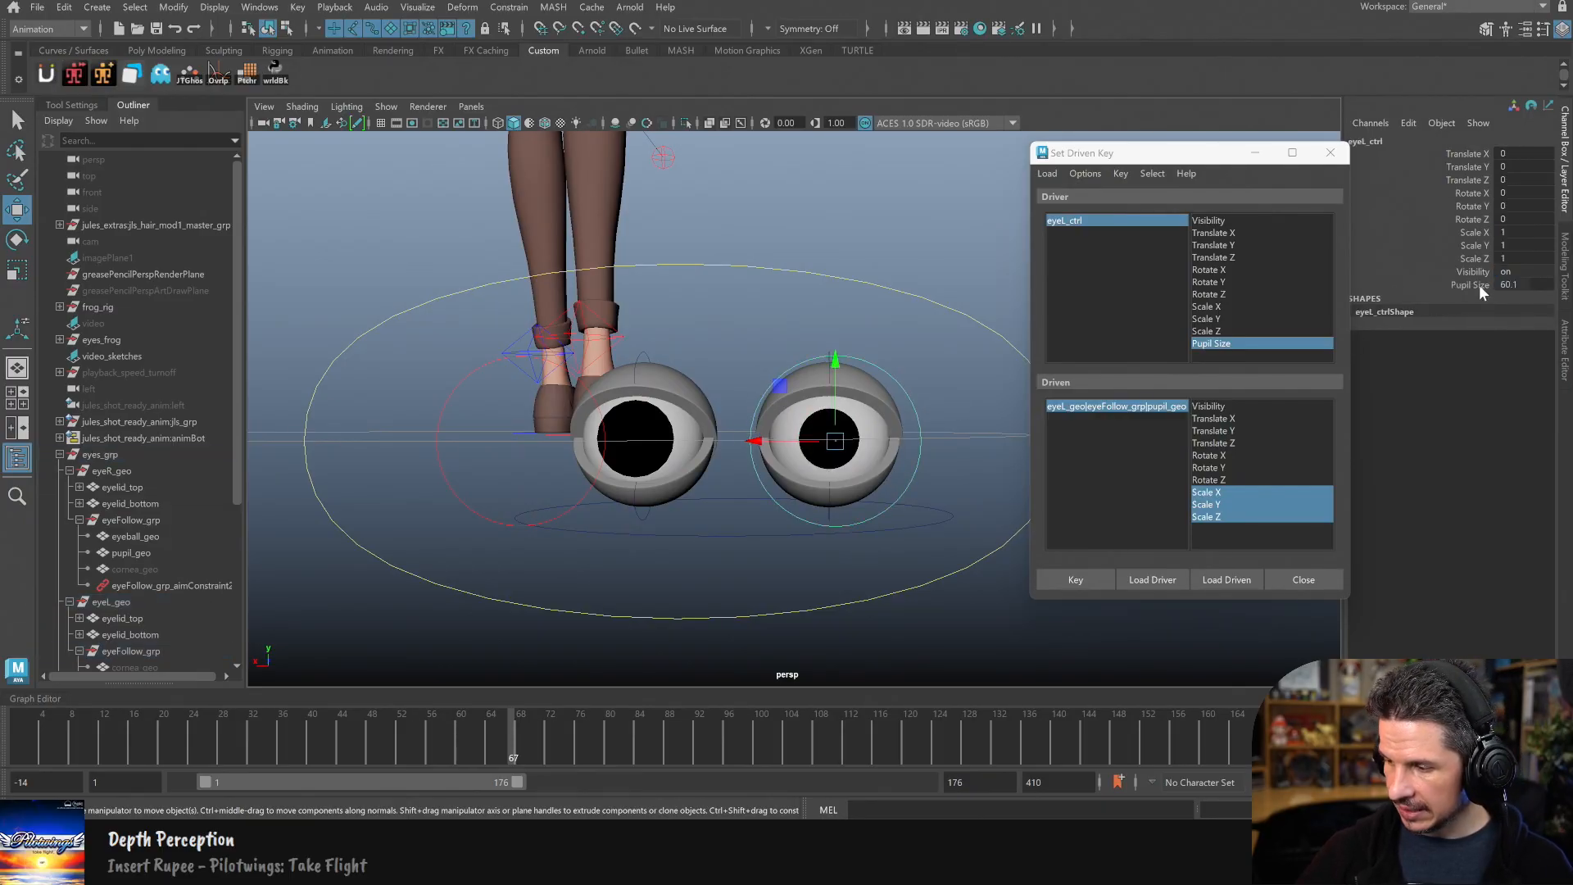
{"action": "left_click", "coordinate": [1479, 285]}
{"action": "middle_click_drag", "start_coordinate": [1035, 456], "coordinate": [1078, 503]}
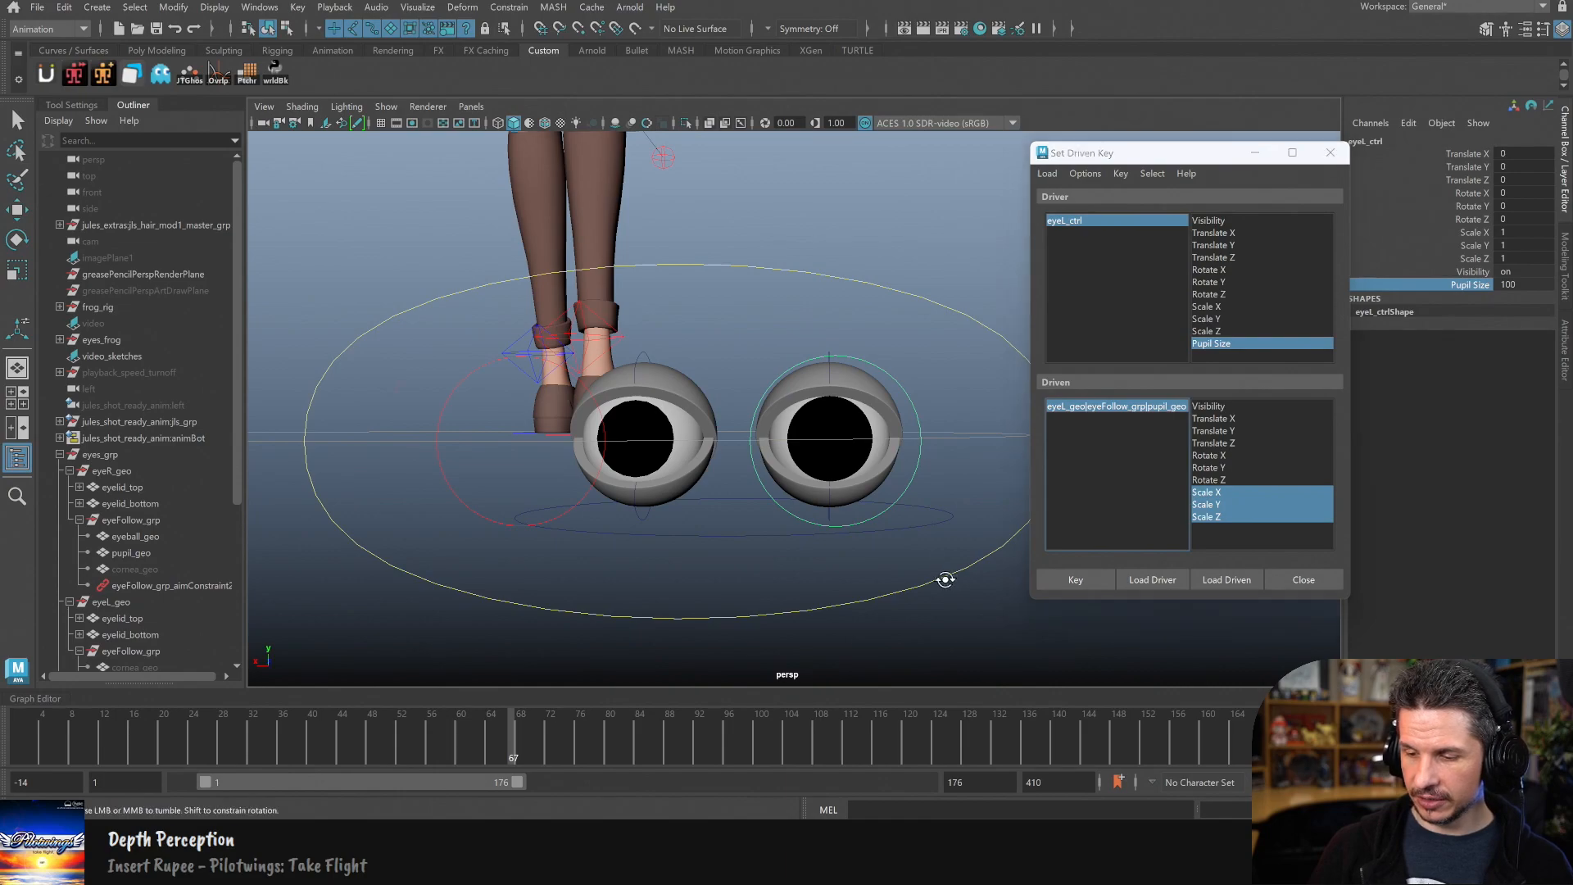
{"action": "left_click_drag", "start_coordinate": [947, 580], "coordinate": [849, 548], "text": "alt"}
{"action": "right_click_drag", "start_coordinate": [850, 548], "coordinate": [847, 540], "text": "alt"}
{"action": "key", "text": "ctrl+z"}
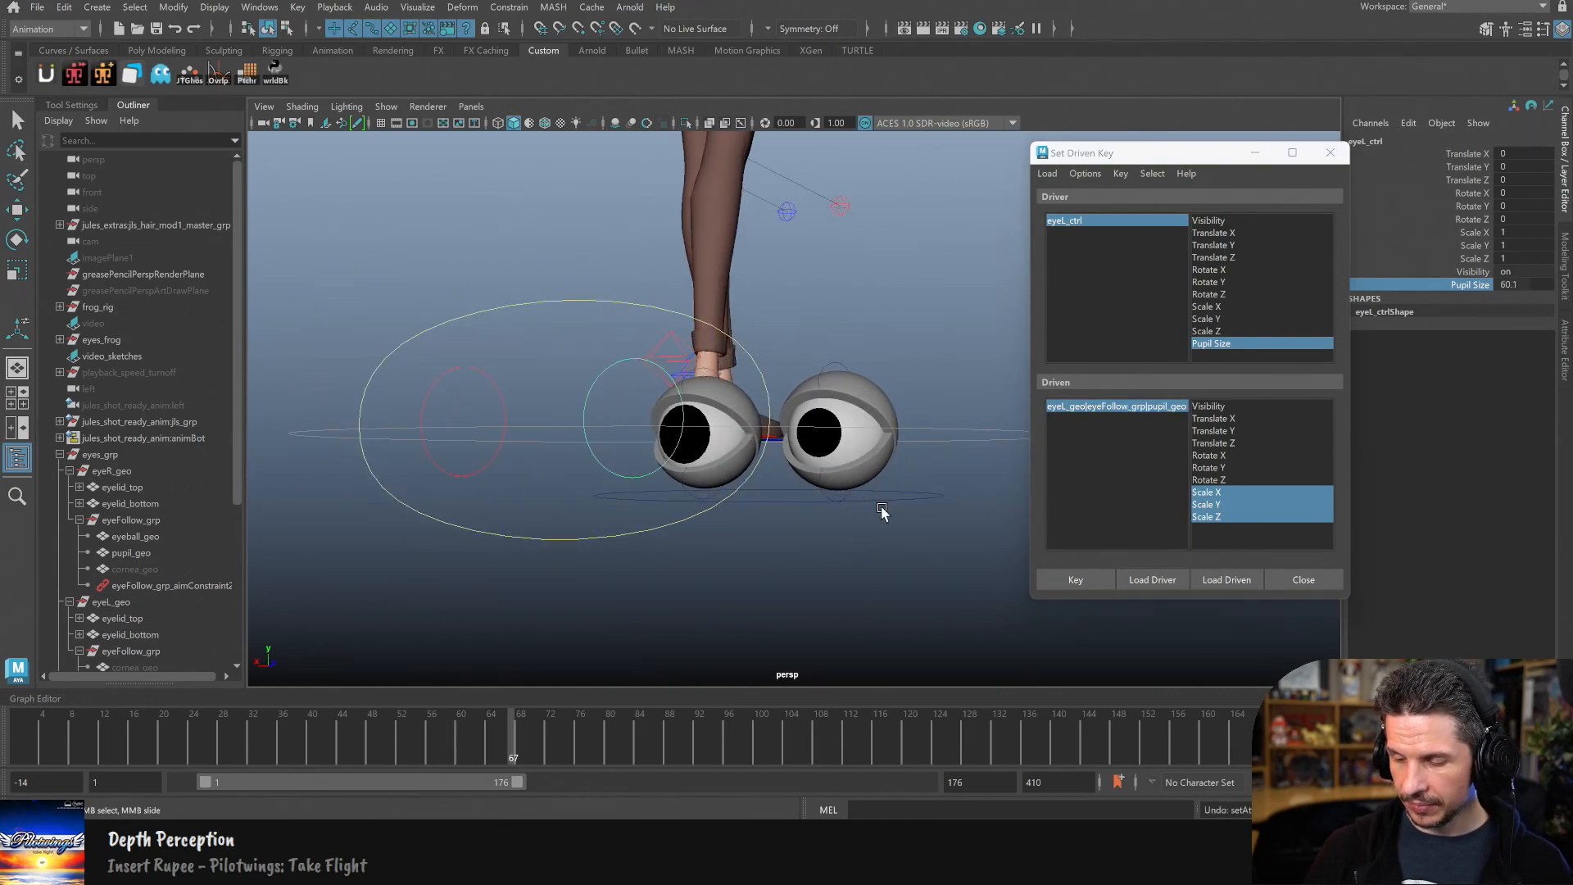
Step: Inspect both eyes from several angles, selecting the right eye control and each pupil to compare their channel values
{"action": "left_click_drag", "start_coordinate": [874, 527], "coordinate": [765, 481], "text": "alt"}
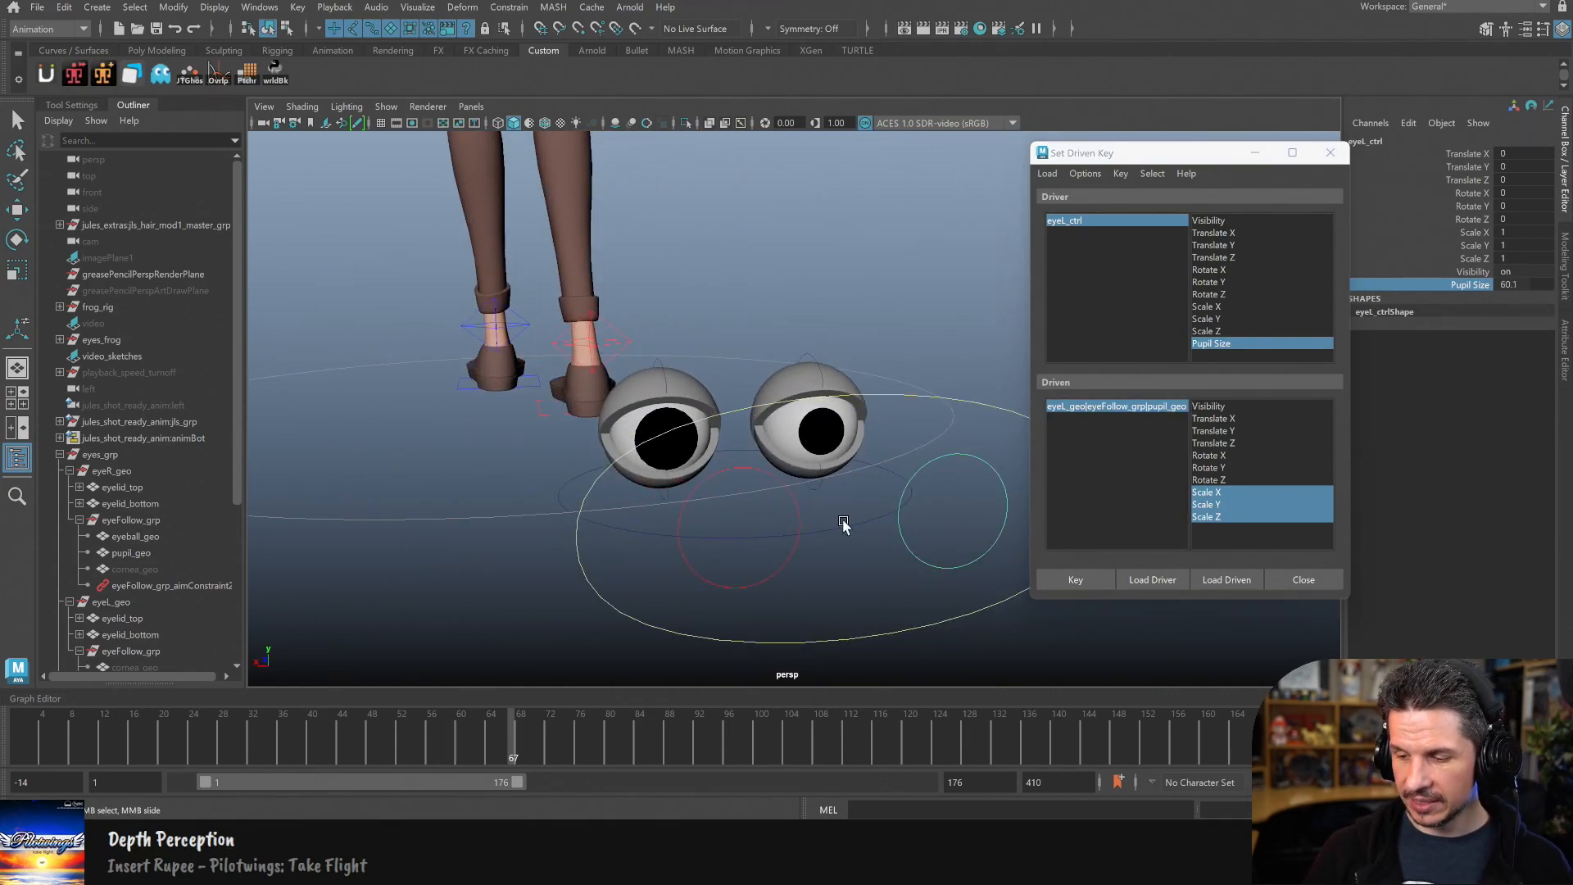
{"action": "left_click_drag", "start_coordinate": [837, 520], "coordinate": [819, 521], "text": "alt"}
{"action": "left_click", "coordinate": [839, 437]}
{"action": "key", "text": "w"}
{"action": "left_click_drag", "start_coordinate": [729, 477], "coordinate": [817, 491], "text": "alt"}
{"action": "left_click_drag", "start_coordinate": [829, 399], "coordinate": [672, 584]}
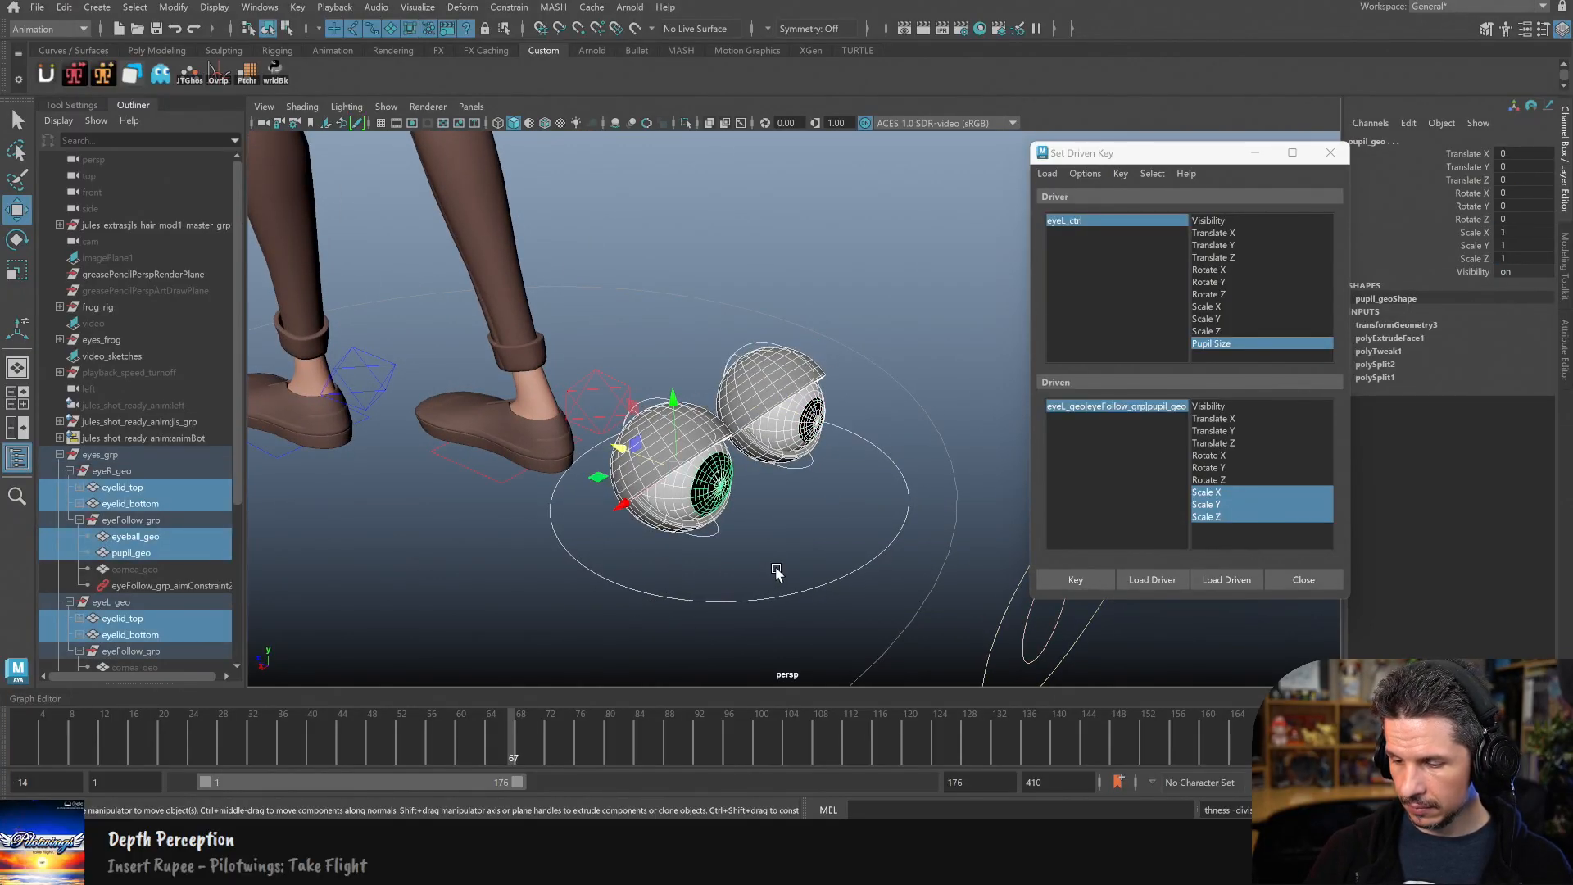
{"action": "left_click", "coordinate": [817, 562]}
{"action": "mouse_move", "coordinate": [878, 586]}
{"action": "left_mouse_down", "text": "alt"}
{"action": "mouse_move", "coordinate": [853, 569]}
{"action": "mouse_move", "coordinate": [876, 501]}
{"action": "left_mouse_up", "text": "alt"}
{"action": "left_click", "coordinate": [907, 477]}
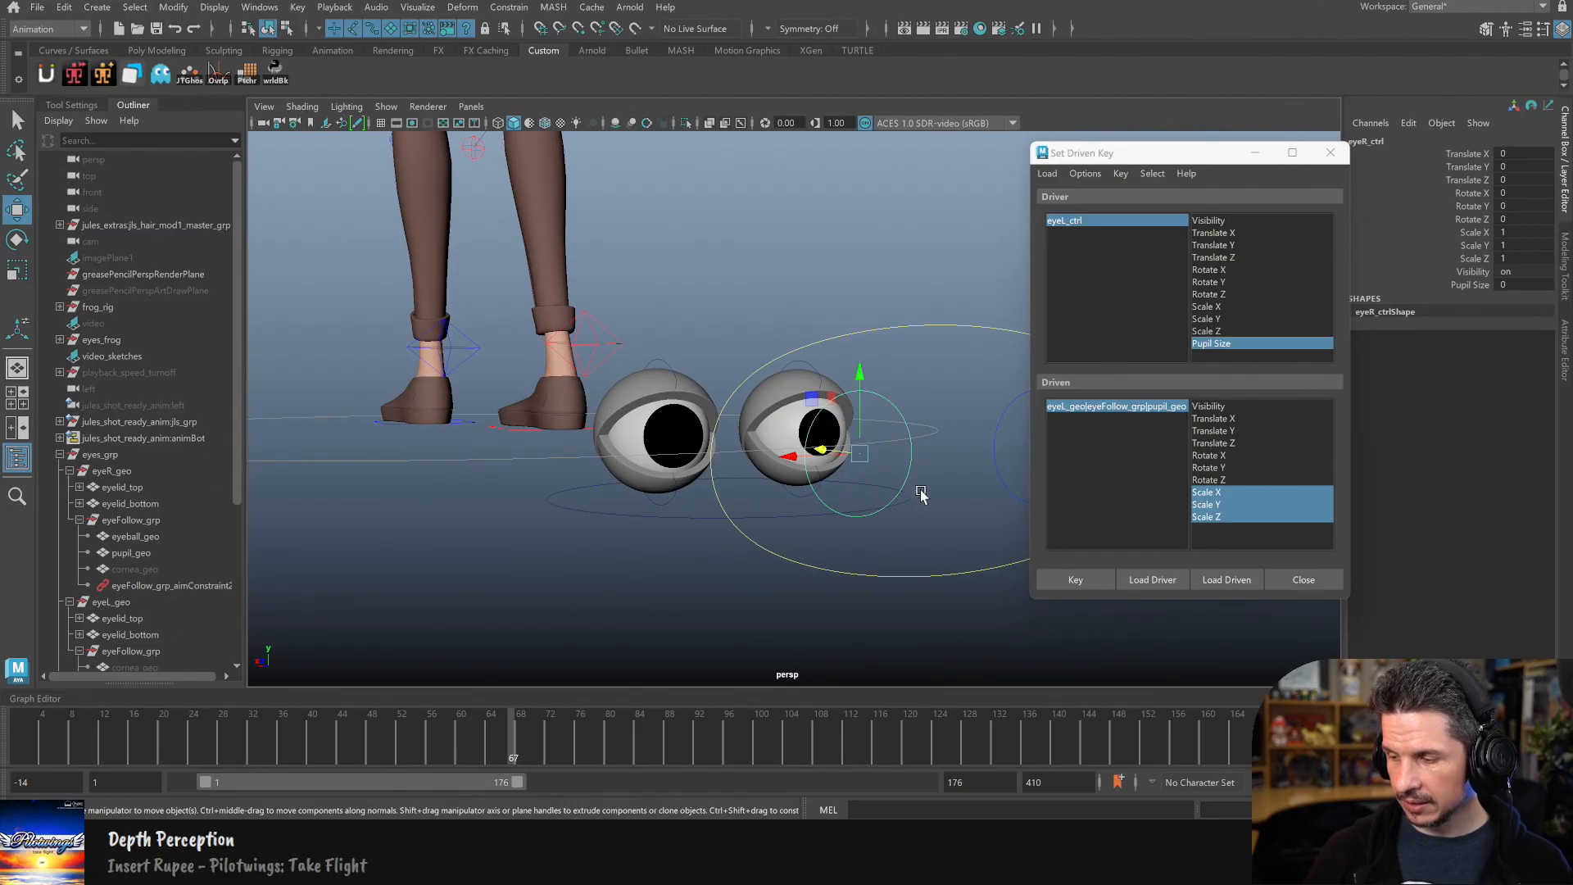
{"action": "left_click", "coordinate": [679, 434]}
{"action": "left_click", "coordinate": [836, 431]}
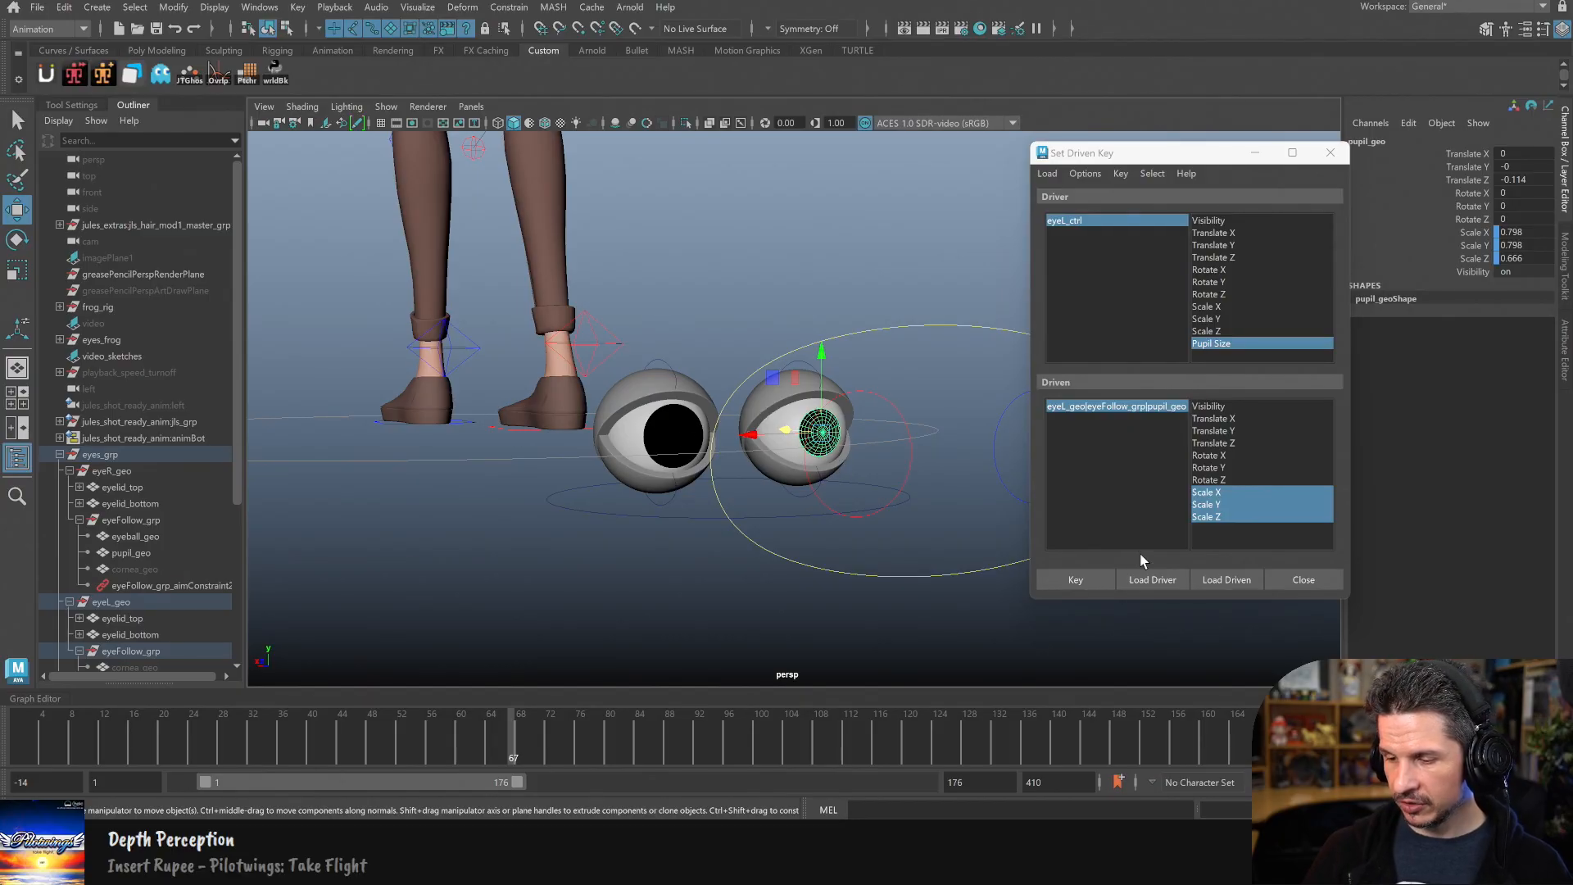
{"action": "left_click_drag", "start_coordinate": [847, 497], "coordinate": [815, 536], "text": "alt"}
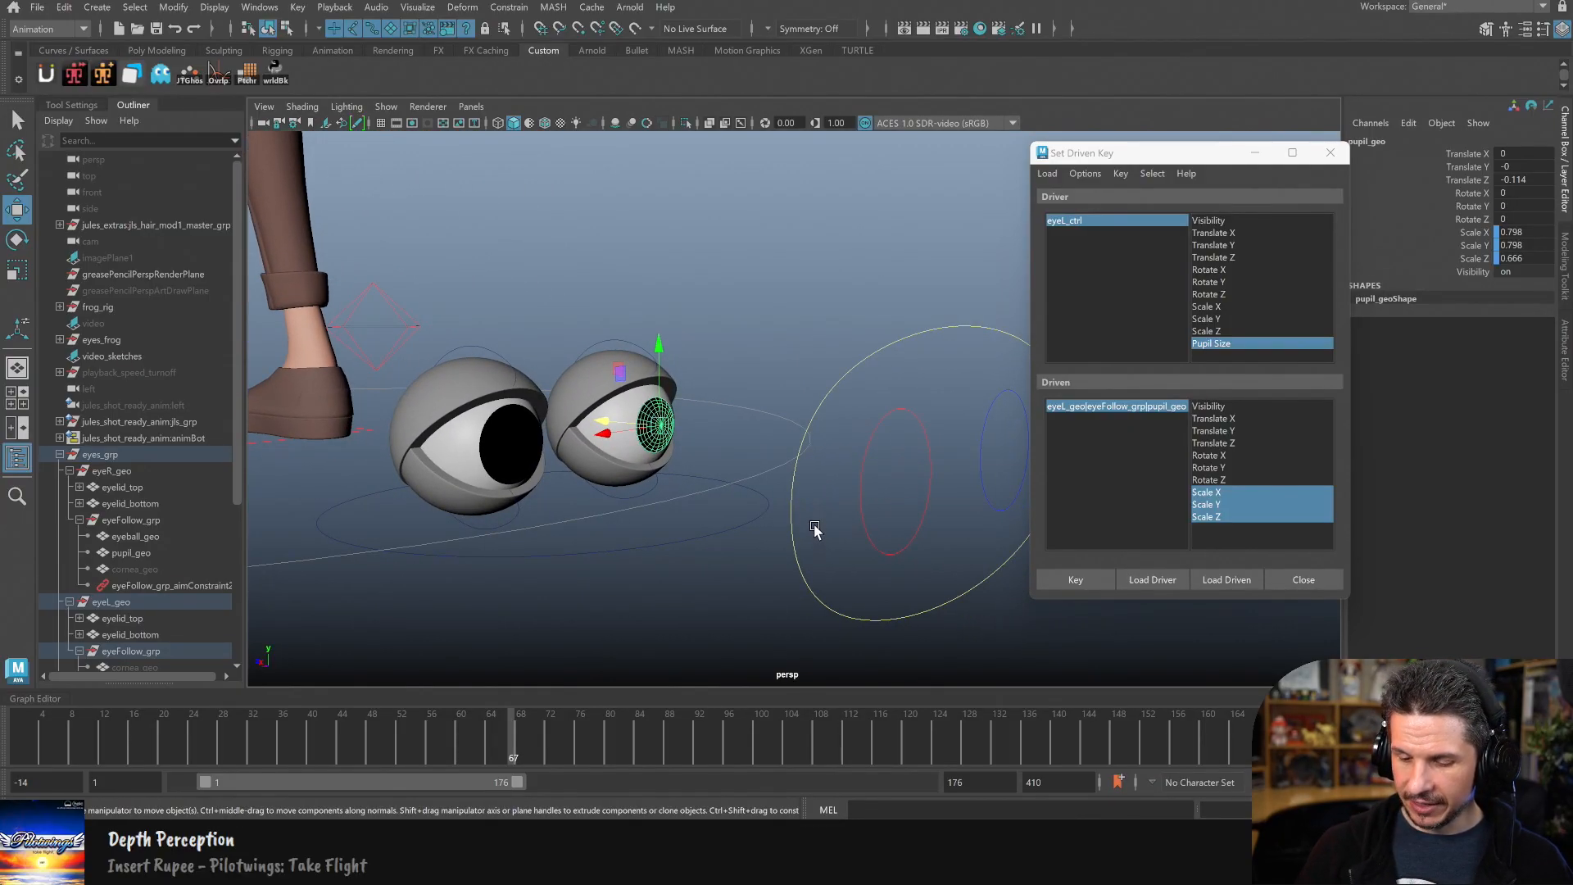
Step: Go to frame 1 and show the left pupil's Scale X, Scale Y and Scale Z curves in the Graph Editor
{"action": "left_click", "coordinate": [20, 733]}
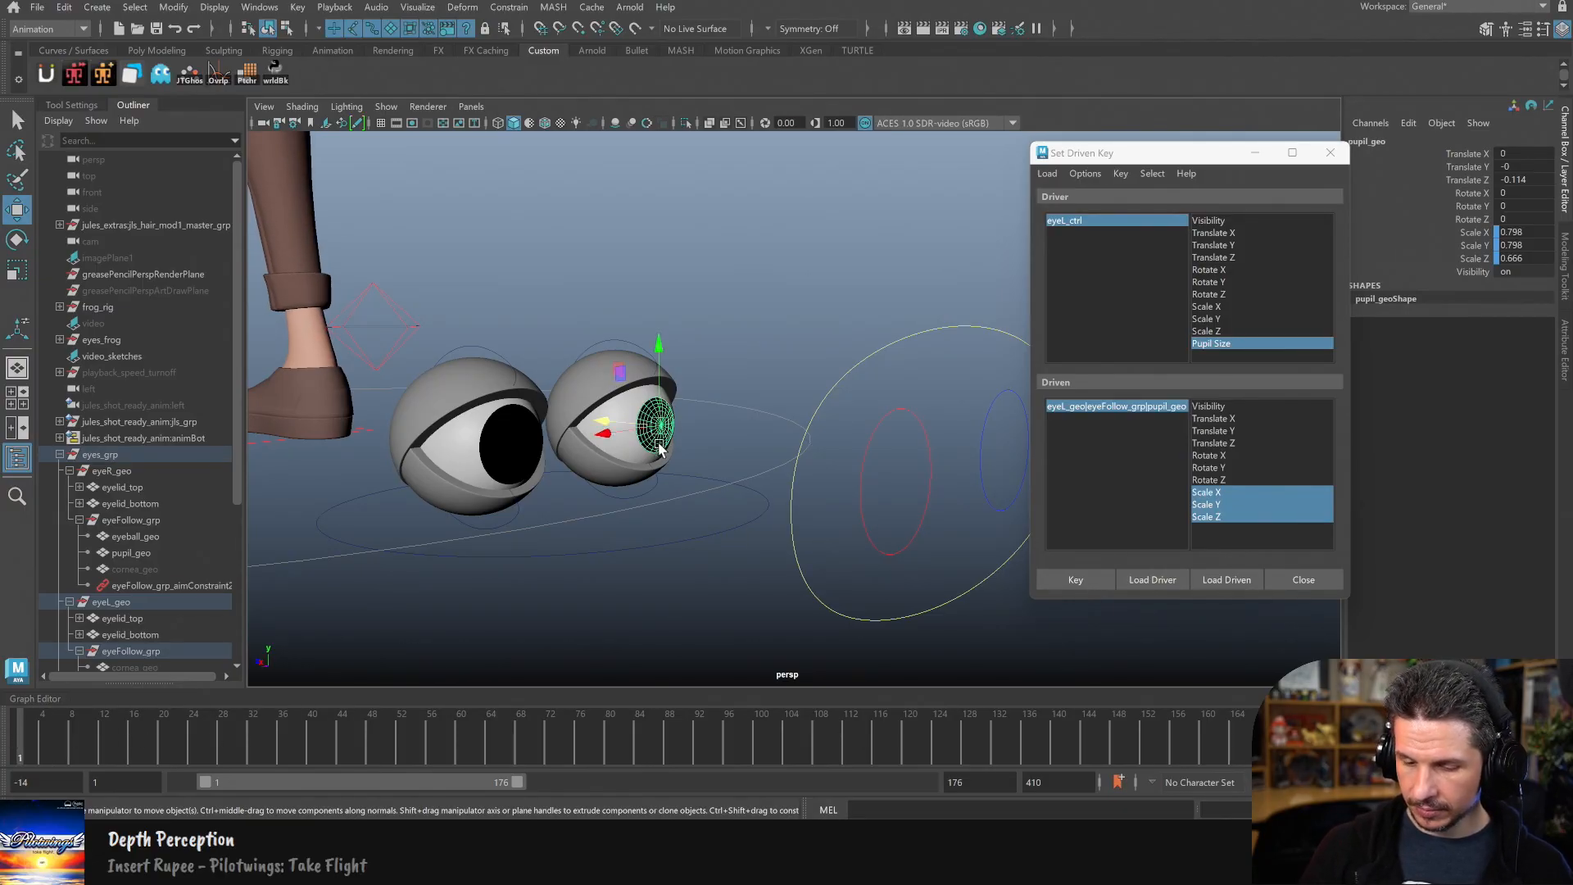
{"action": "left_click", "coordinate": [47, 694]}
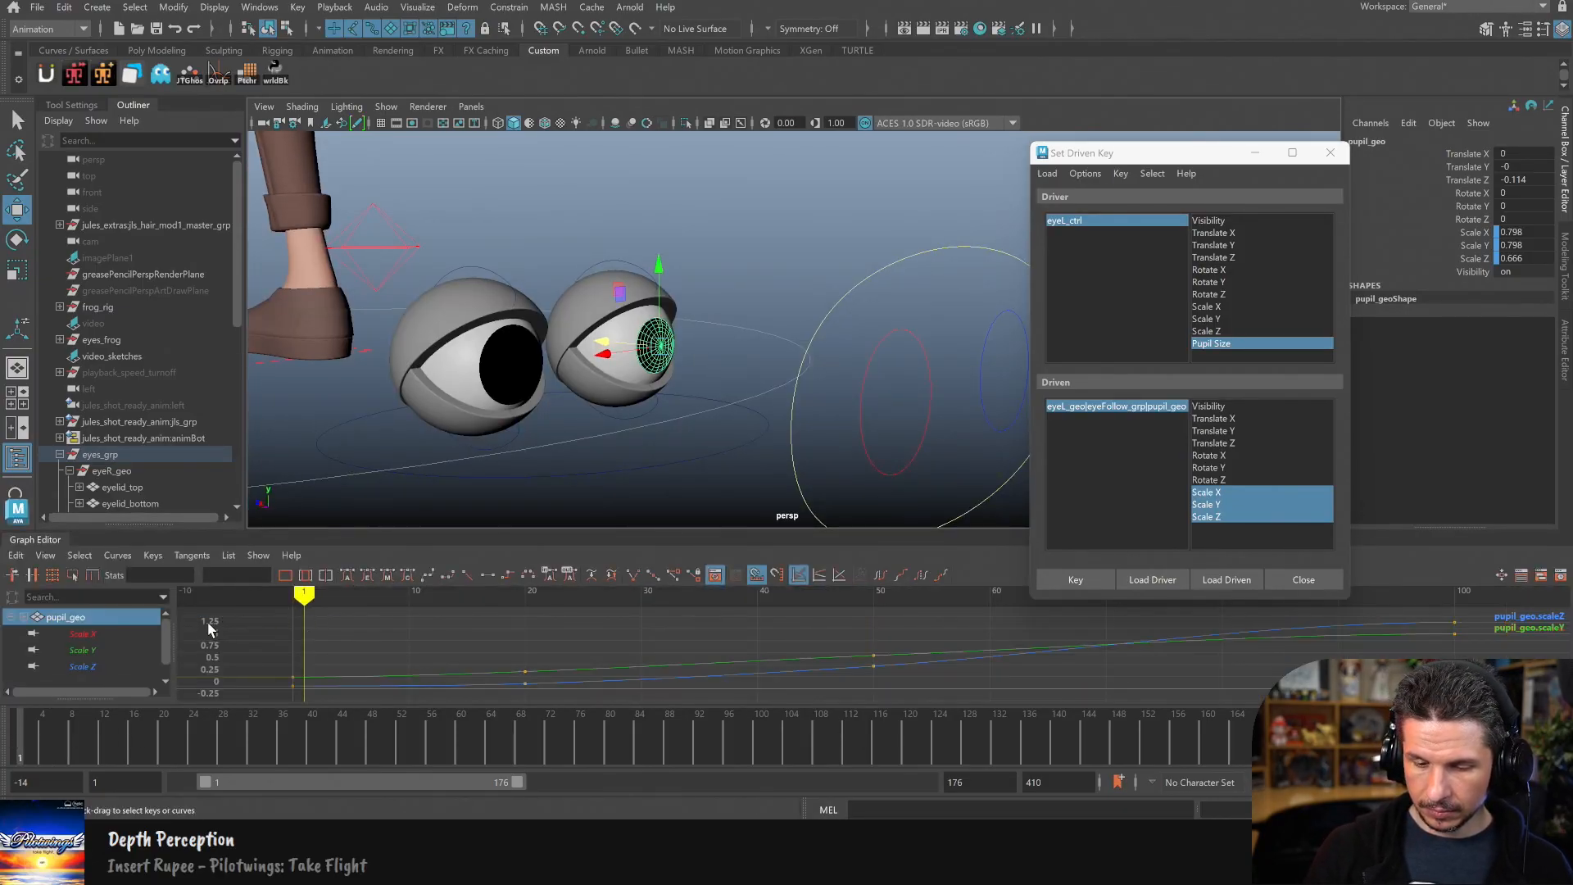
{"action": "left_click_drag", "start_coordinate": [123, 632], "coordinate": [124, 675]}
{"action": "left_click_drag", "start_coordinate": [877, 467], "coordinate": [770, 498], "text": "alt"}
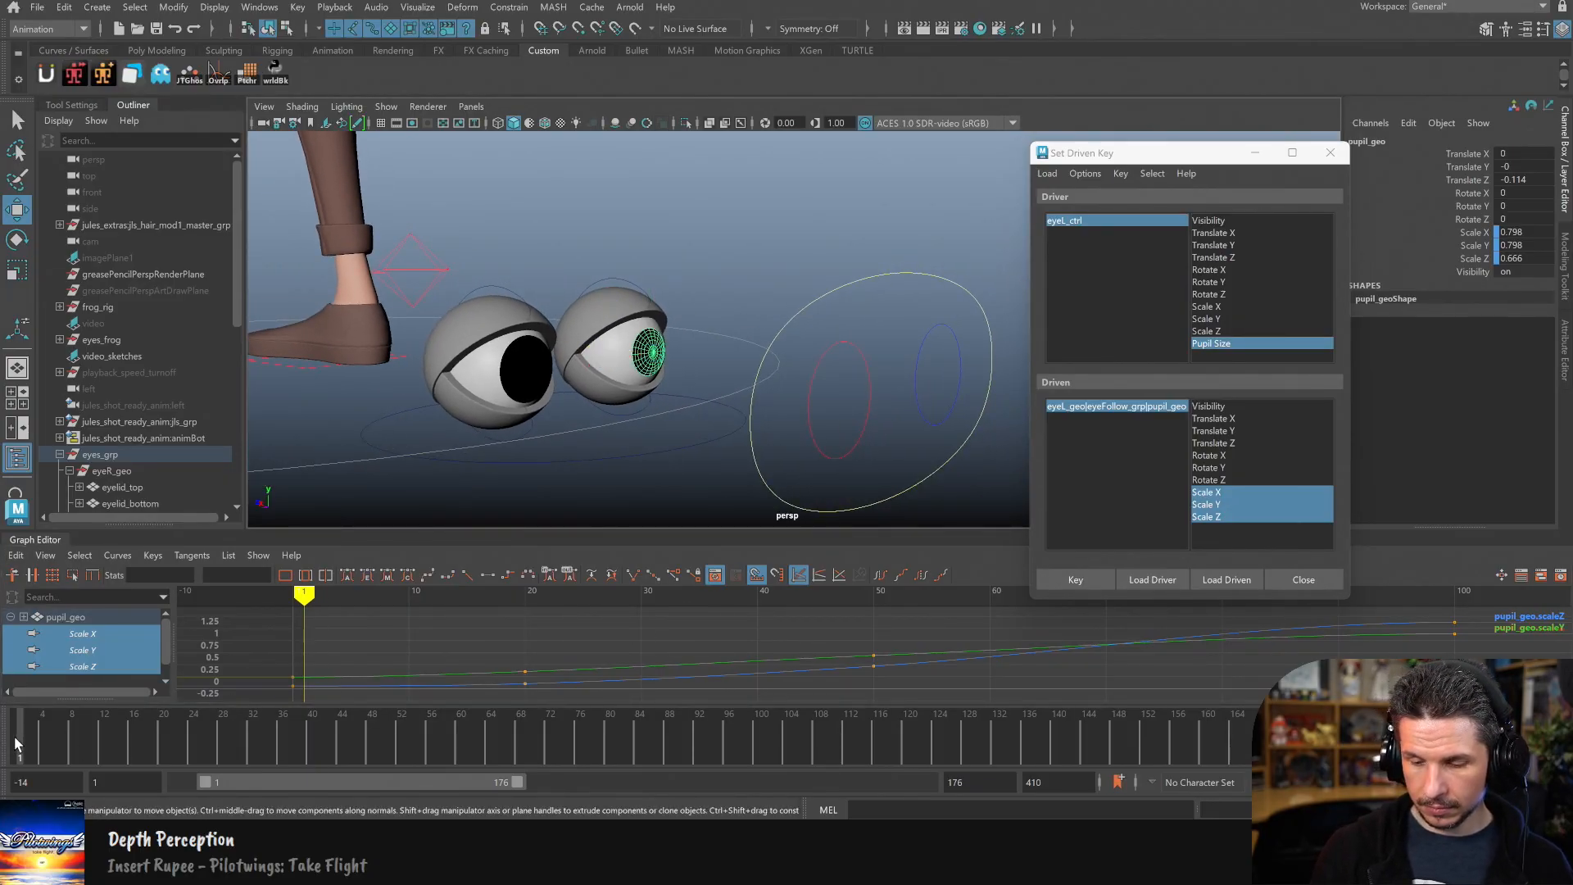
Step: Load eyeR_ctrl as the driver and the right eye's pupil_geo as the driven object for Set Driven Key
{"action": "left_click", "coordinate": [864, 385]}
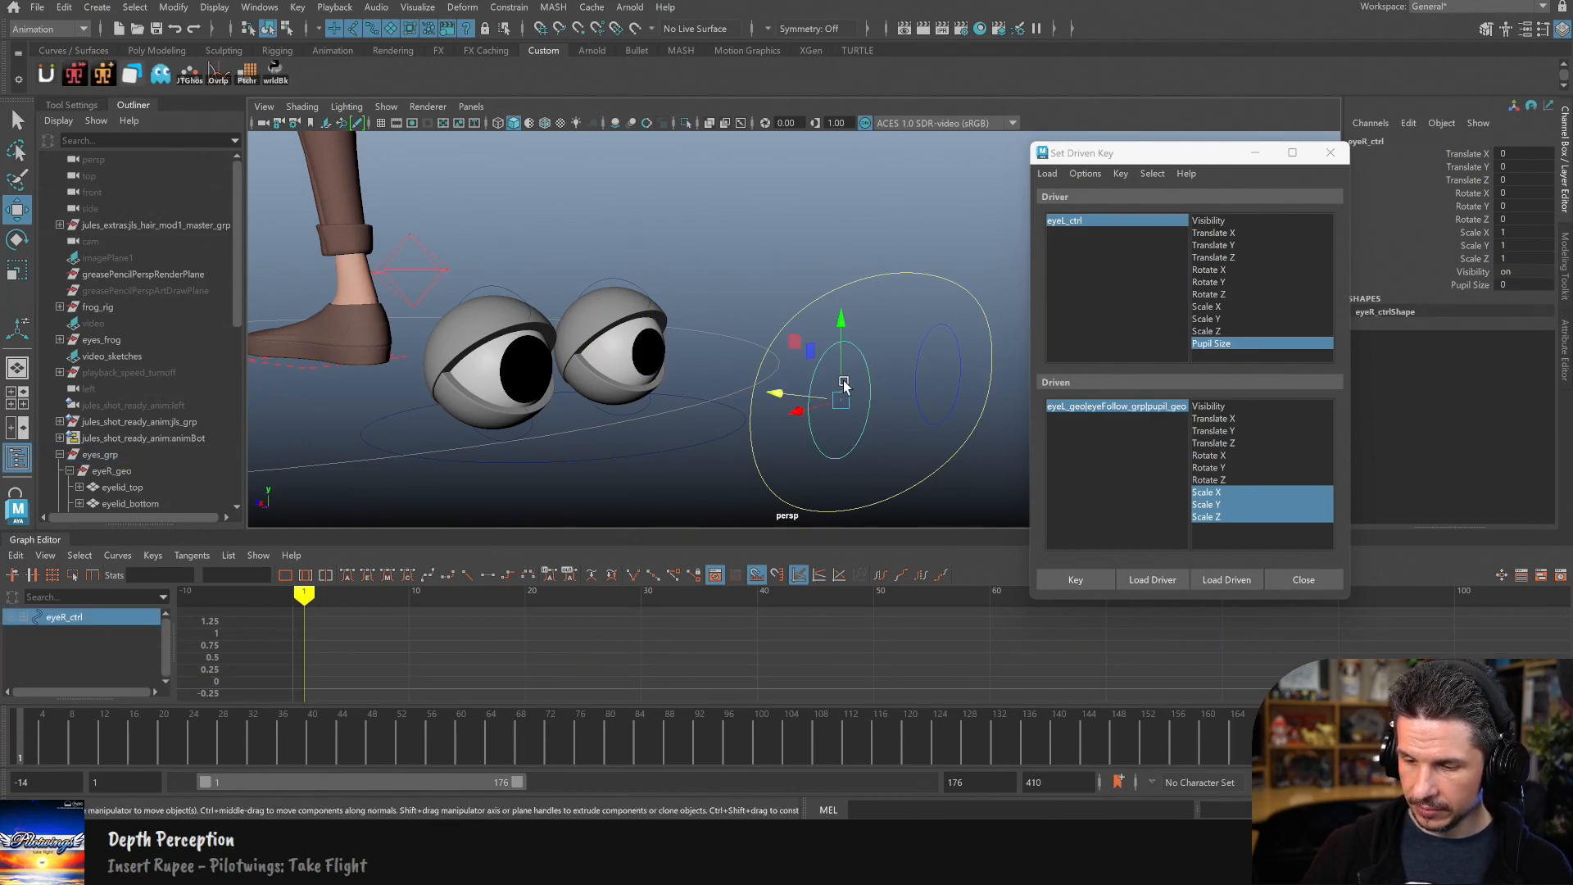
{"action": "left_click", "coordinate": [1176, 580]}
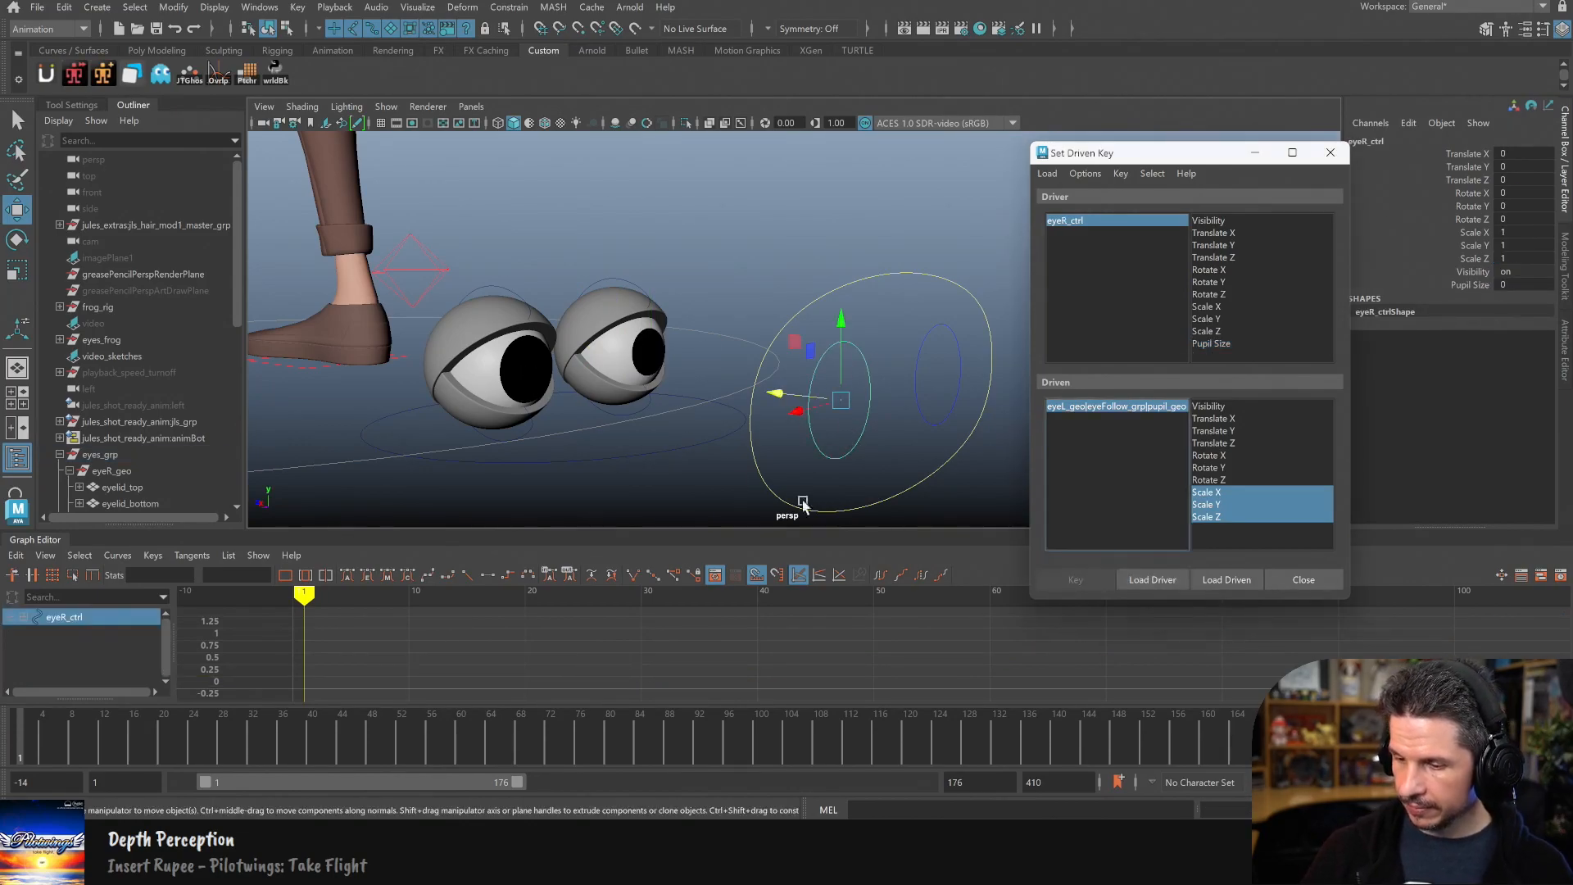
{"action": "left_click", "coordinate": [524, 375]}
{"action": "left_click", "coordinate": [1222, 577]}
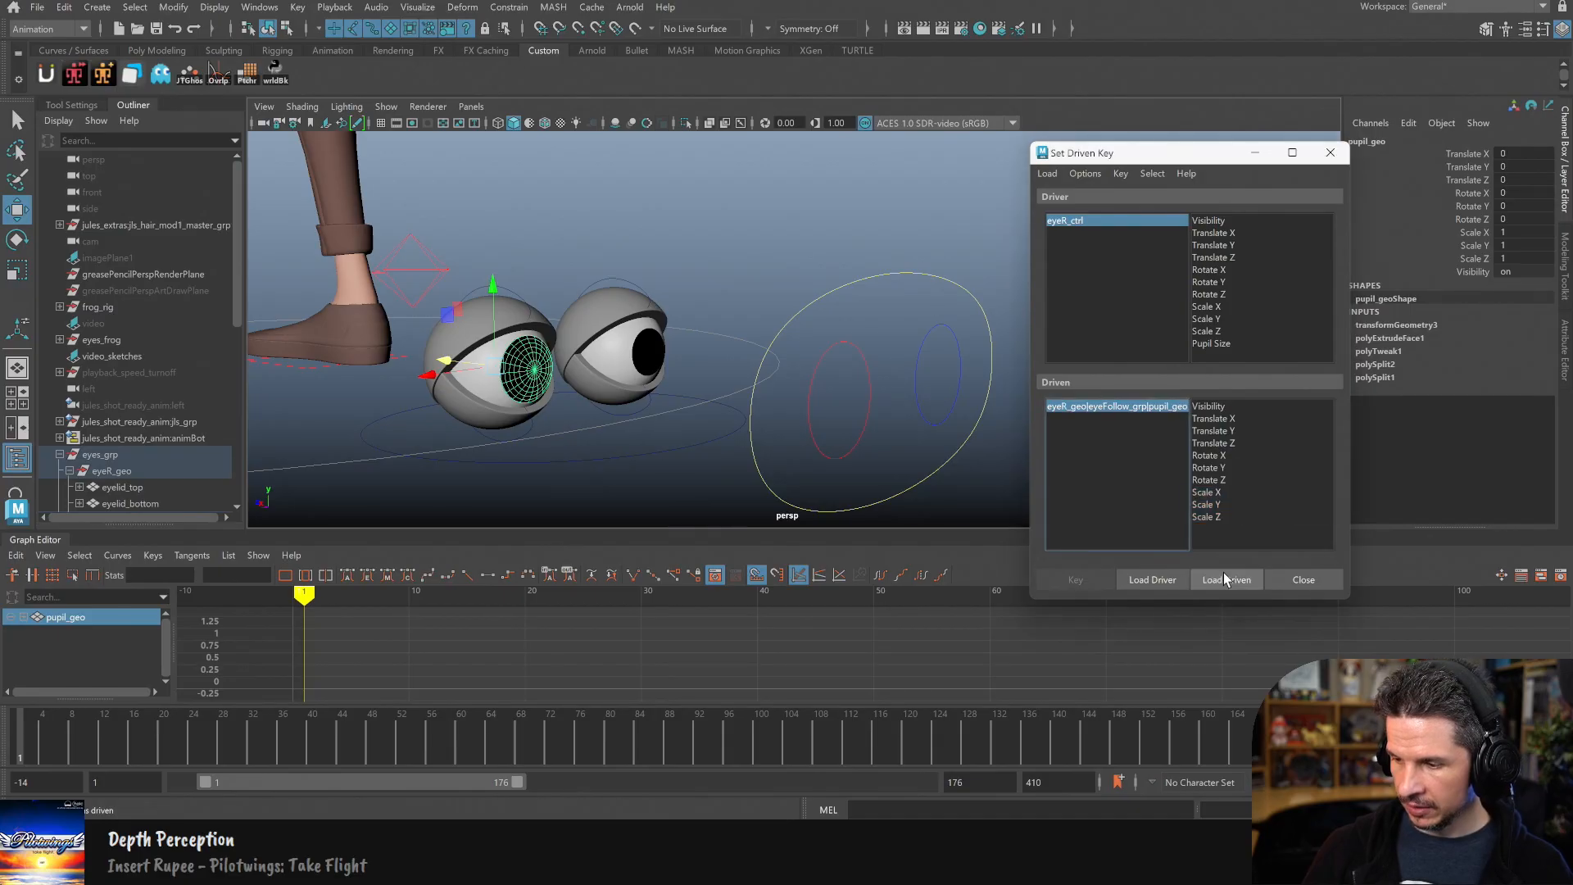
Step: Set a driven key linking the right eye's Pupil Size at 0 to its pupil's Scale X, Y and Z
{"action": "left_click", "coordinate": [1220, 343]}
{"action": "left_click_drag", "start_coordinate": [1219, 494], "coordinate": [1222, 514]}
{"action": "left_click", "coordinate": [1075, 579]}
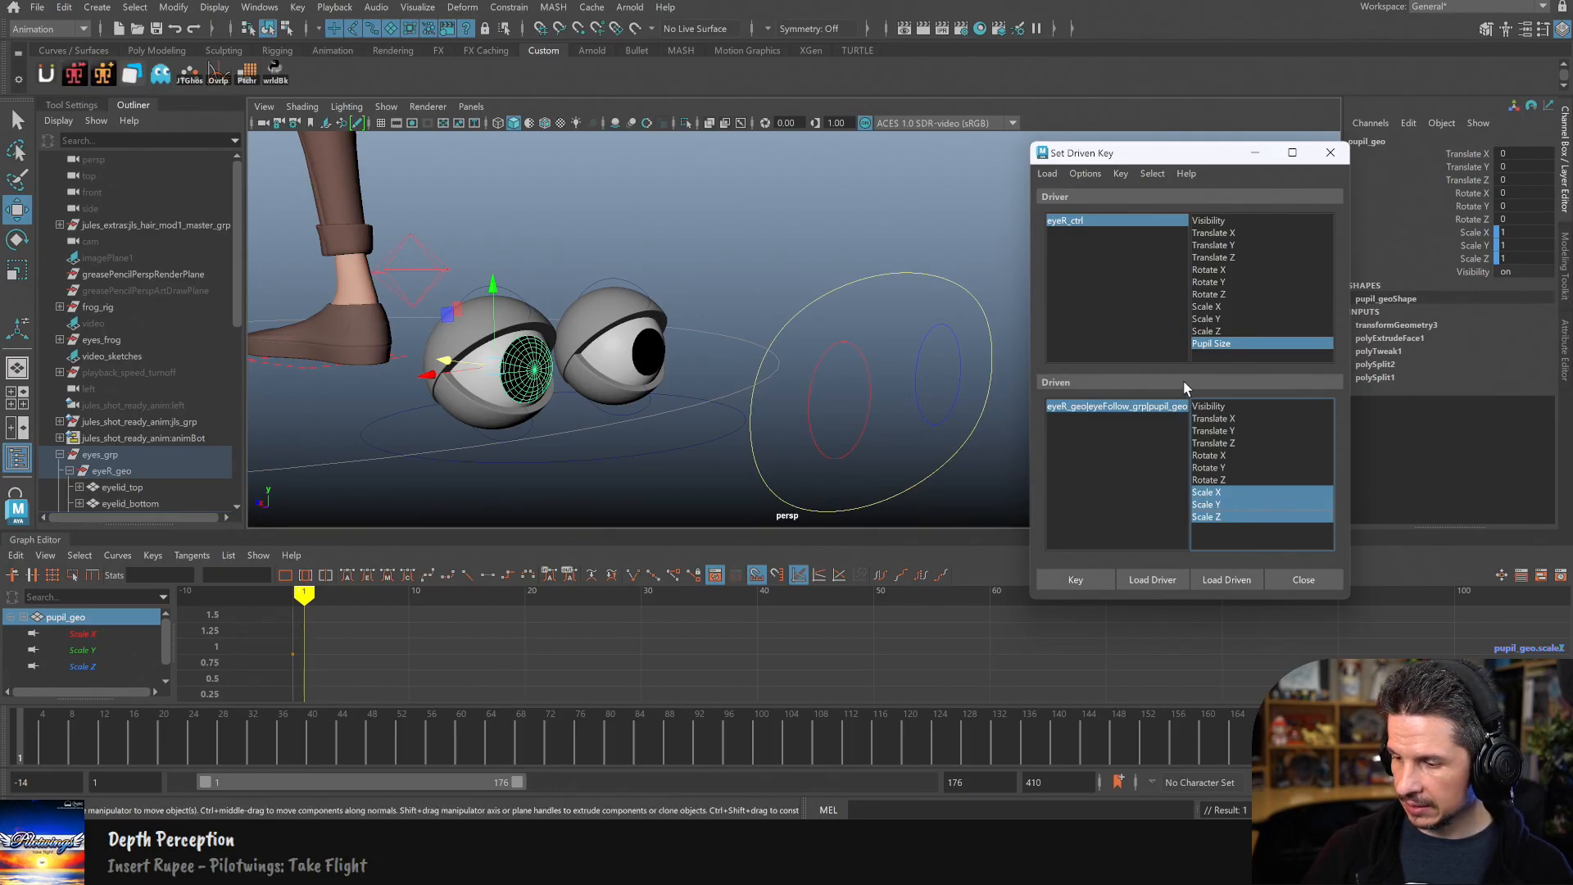
{"action": "left_click", "coordinate": [1267, 343]}
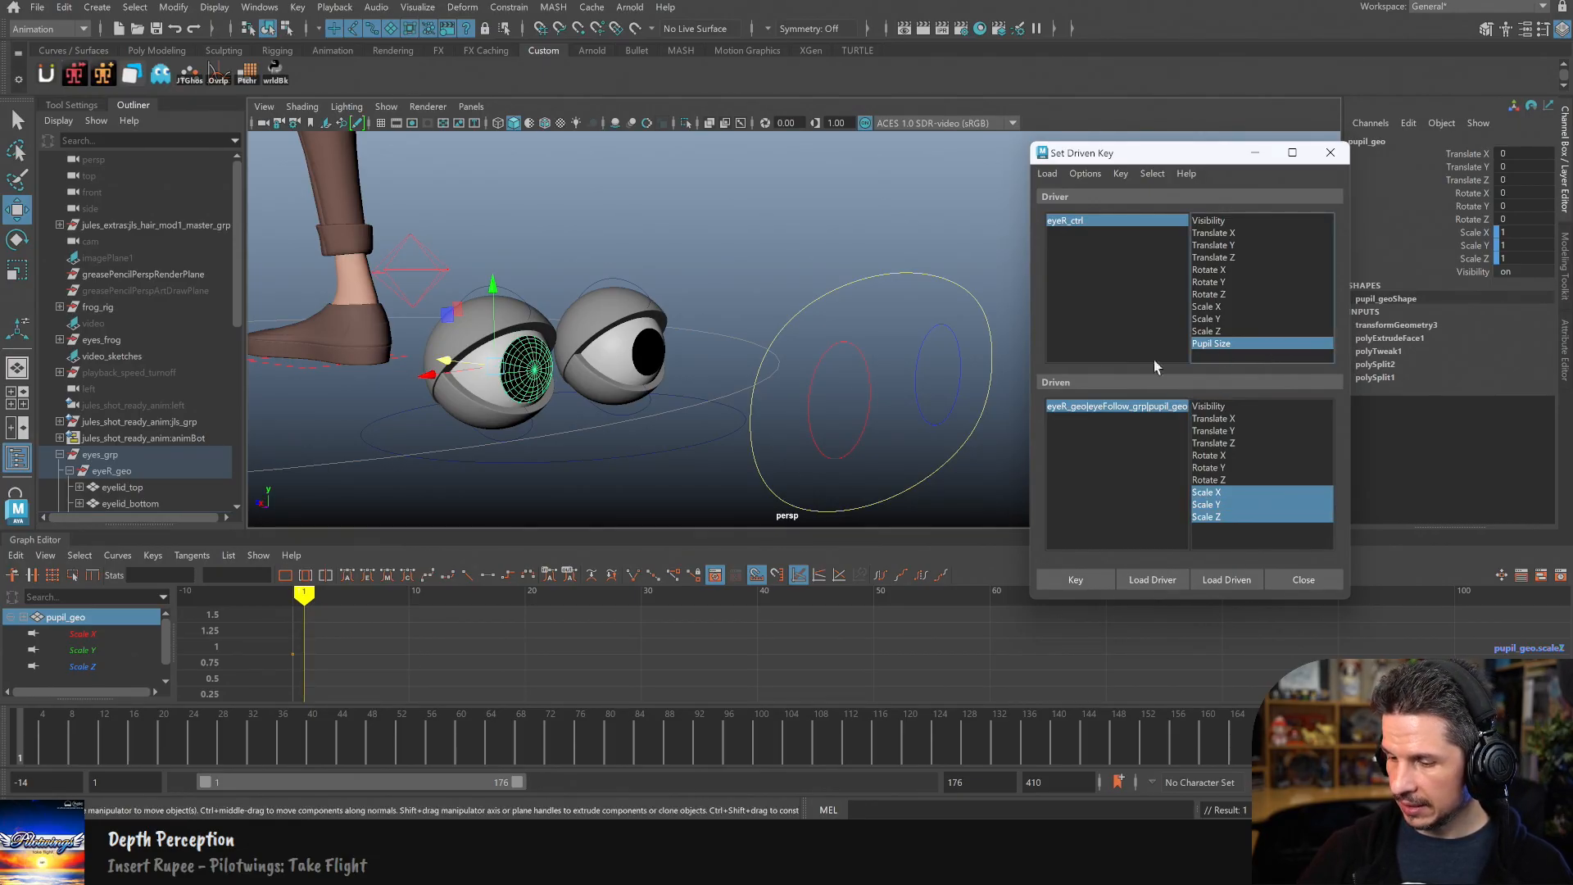
Step: Set eyeR_ctrl's Pupil Size to 100, scale the right pupil uniformly to 0.776, and set a driven key
{"action": "left_click", "coordinate": [881, 352]}
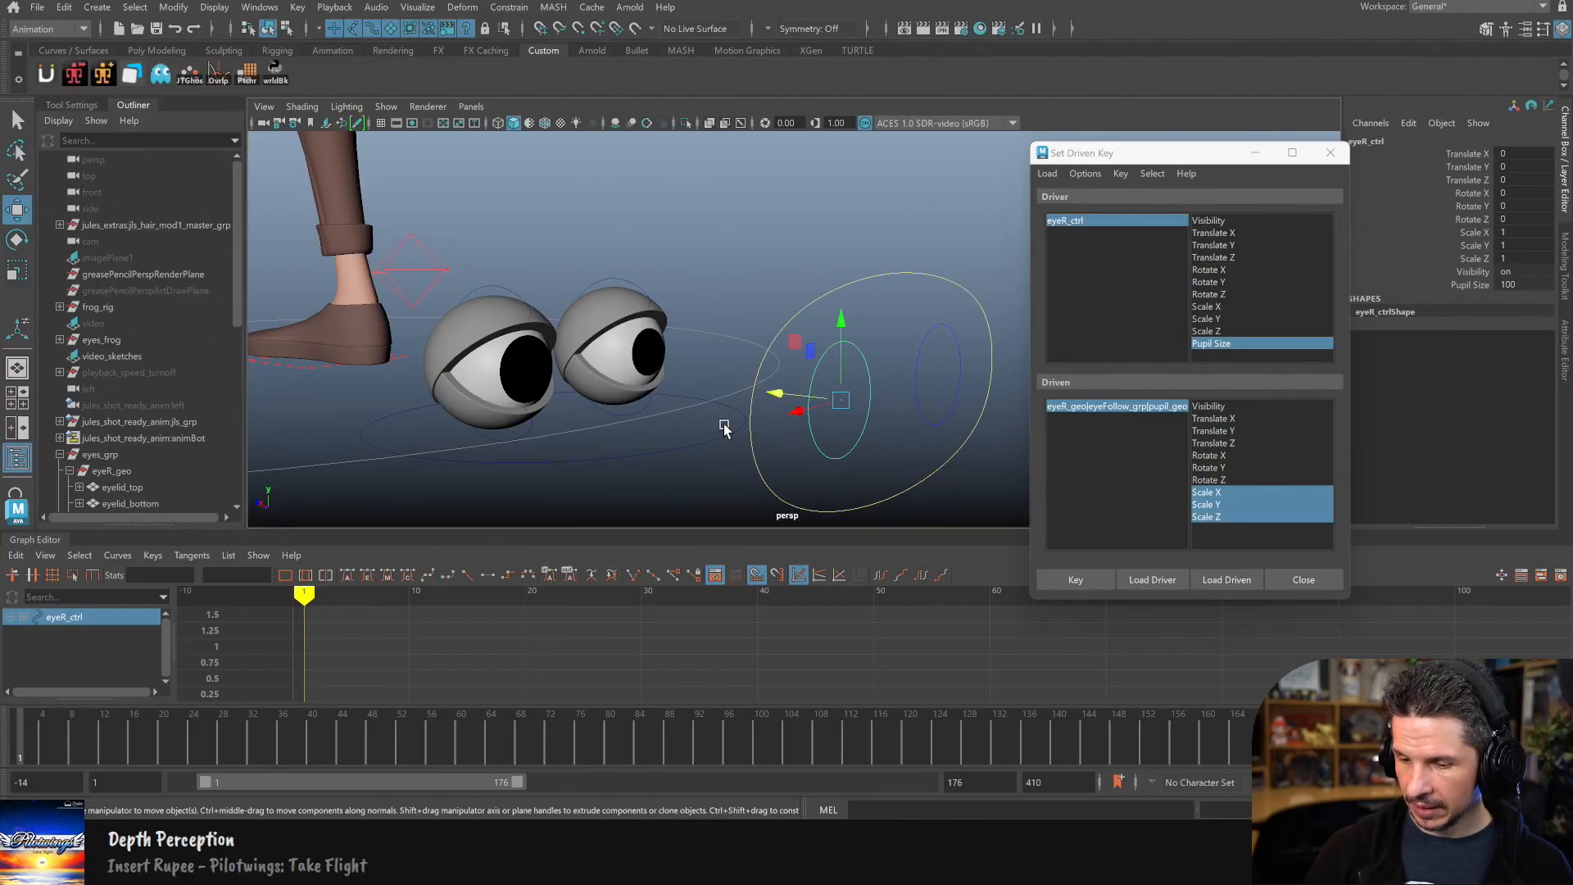
{"action": "left_click", "coordinate": [534, 372]}
{"action": "key", "text": "r"}
{"action": "left_click_drag", "start_coordinate": [495, 367], "coordinate": [475, 378]}
{"action": "left_click", "coordinate": [1093, 577]}
{"action": "key", "text": "f"}
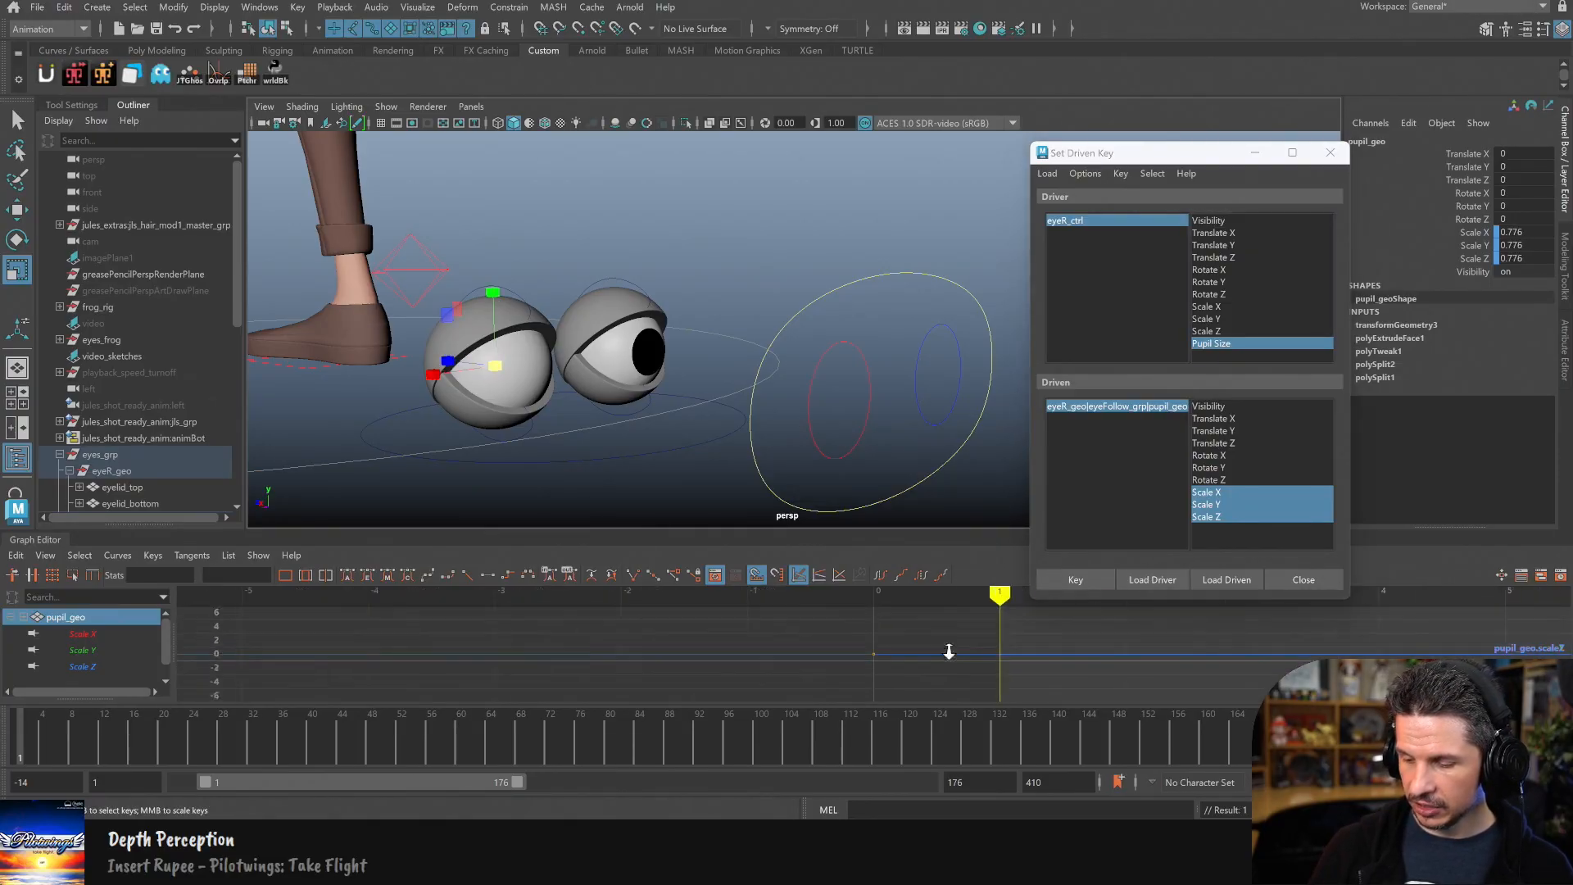
{"action": "right_click_drag", "start_coordinate": [960, 649], "coordinate": [891, 683], "text": "alt"}
{"action": "key", "text": "a"}
{"action": "mouse_move", "coordinate": [1033, 667]}
{"action": "right_mouse_down", "text": "alt"}
{"action": "mouse_move", "coordinate": [938, 679]}
{"action": "mouse_move", "coordinate": [1046, 672]}
{"action": "right_mouse_up", "text": "alt"}
{"action": "middle_click_drag", "start_coordinate": [1046, 672], "coordinate": [991, 659], "text": "alt"}
Step: Raise the key at 50 slightly on the left pupil's Scale X curve
{"action": "left_click", "coordinate": [660, 353]}
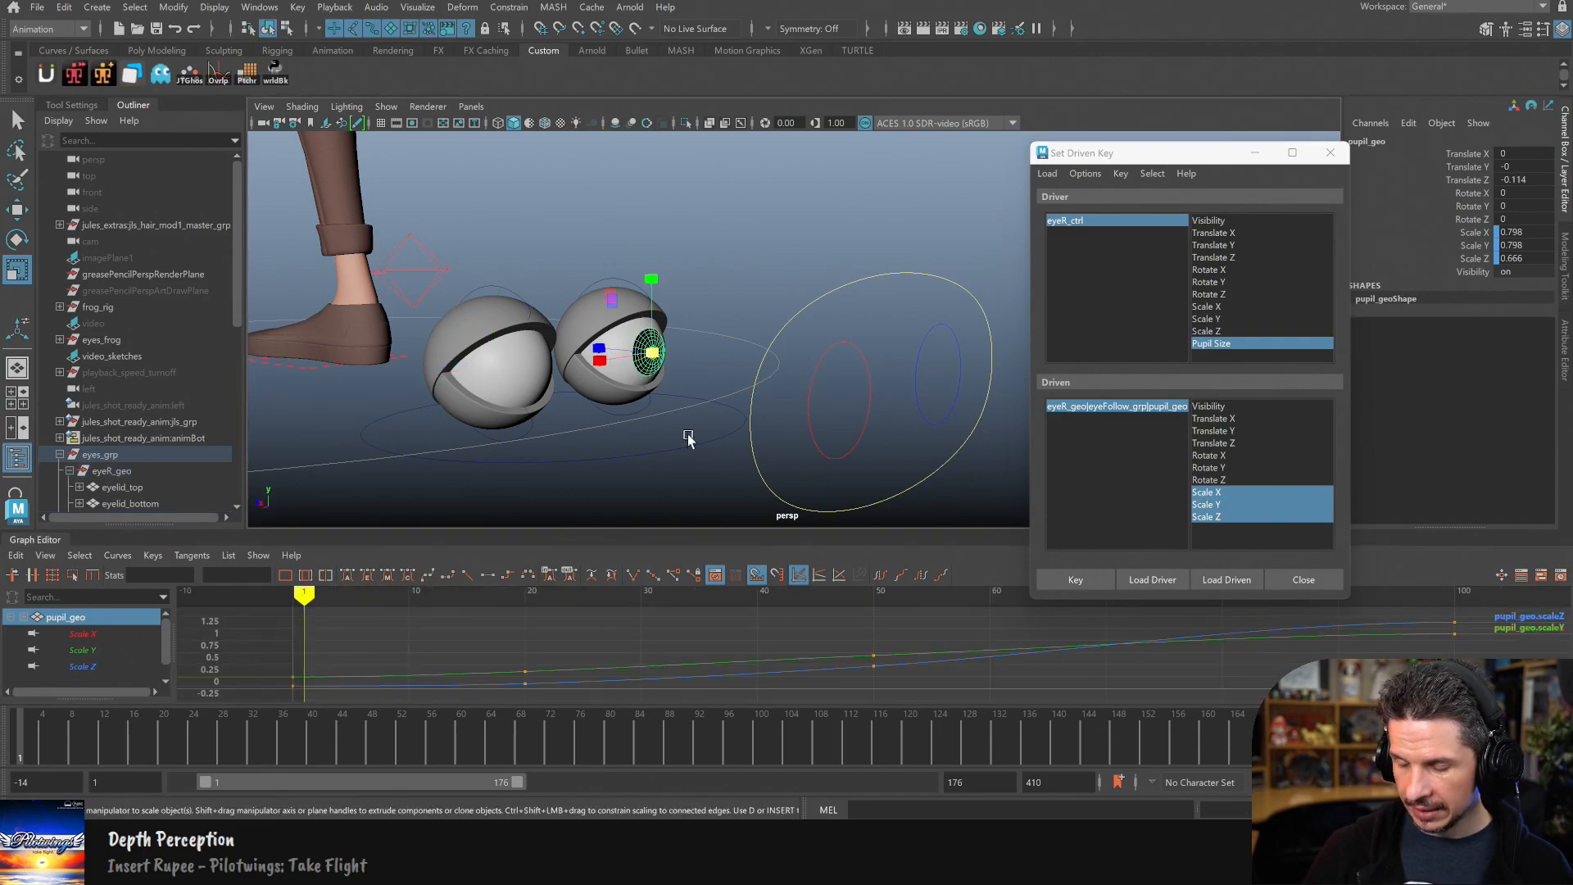
{"action": "left_click", "coordinate": [130, 636]}
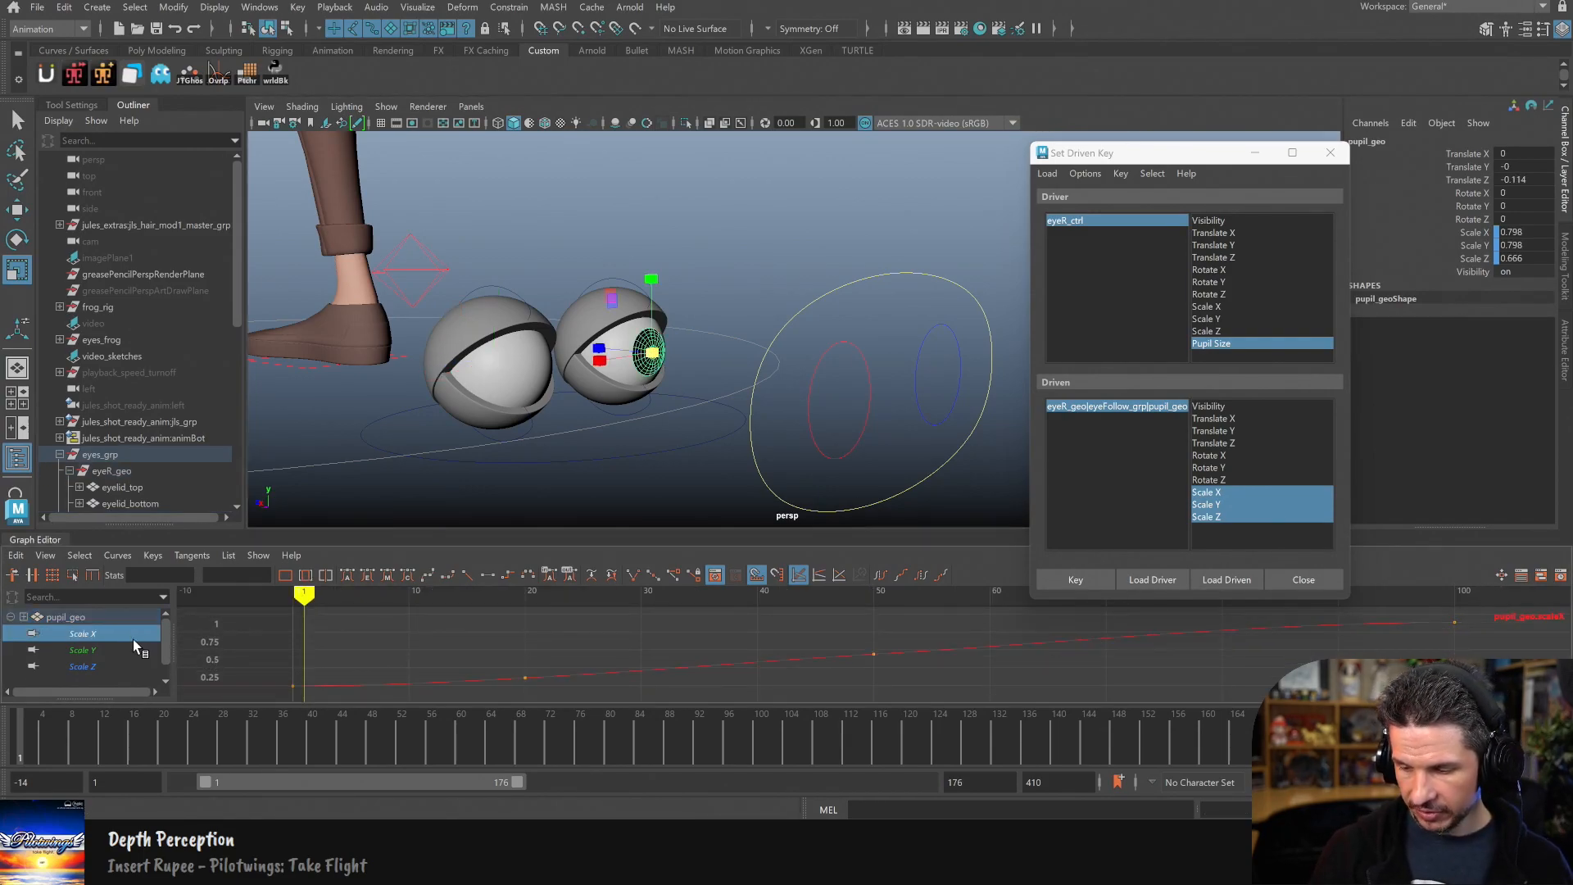
{"action": "mouse_move", "coordinate": [843, 643]}
{"action": "right_mouse_down", "text": "alt"}
{"action": "mouse_move", "coordinate": [775, 670]}
{"action": "mouse_move", "coordinate": [828, 656]}
{"action": "mouse_move", "coordinate": [815, 651]}
{"action": "right_mouse_up", "text": "alt"}
{"action": "middle_click_drag", "start_coordinate": [811, 647], "coordinate": [787, 665], "text": "alt"}
{"action": "left_click_drag", "start_coordinate": [723, 653], "coordinate": [800, 672]}
{"action": "left_click", "coordinate": [781, 668]}
{"action": "middle_click_drag", "start_coordinate": [800, 672], "coordinate": [803, 660]}
{"action": "key", "text": "ctrl+z"}
{"action": "key", "text": "w"}
{"action": "key", "text": "w"}
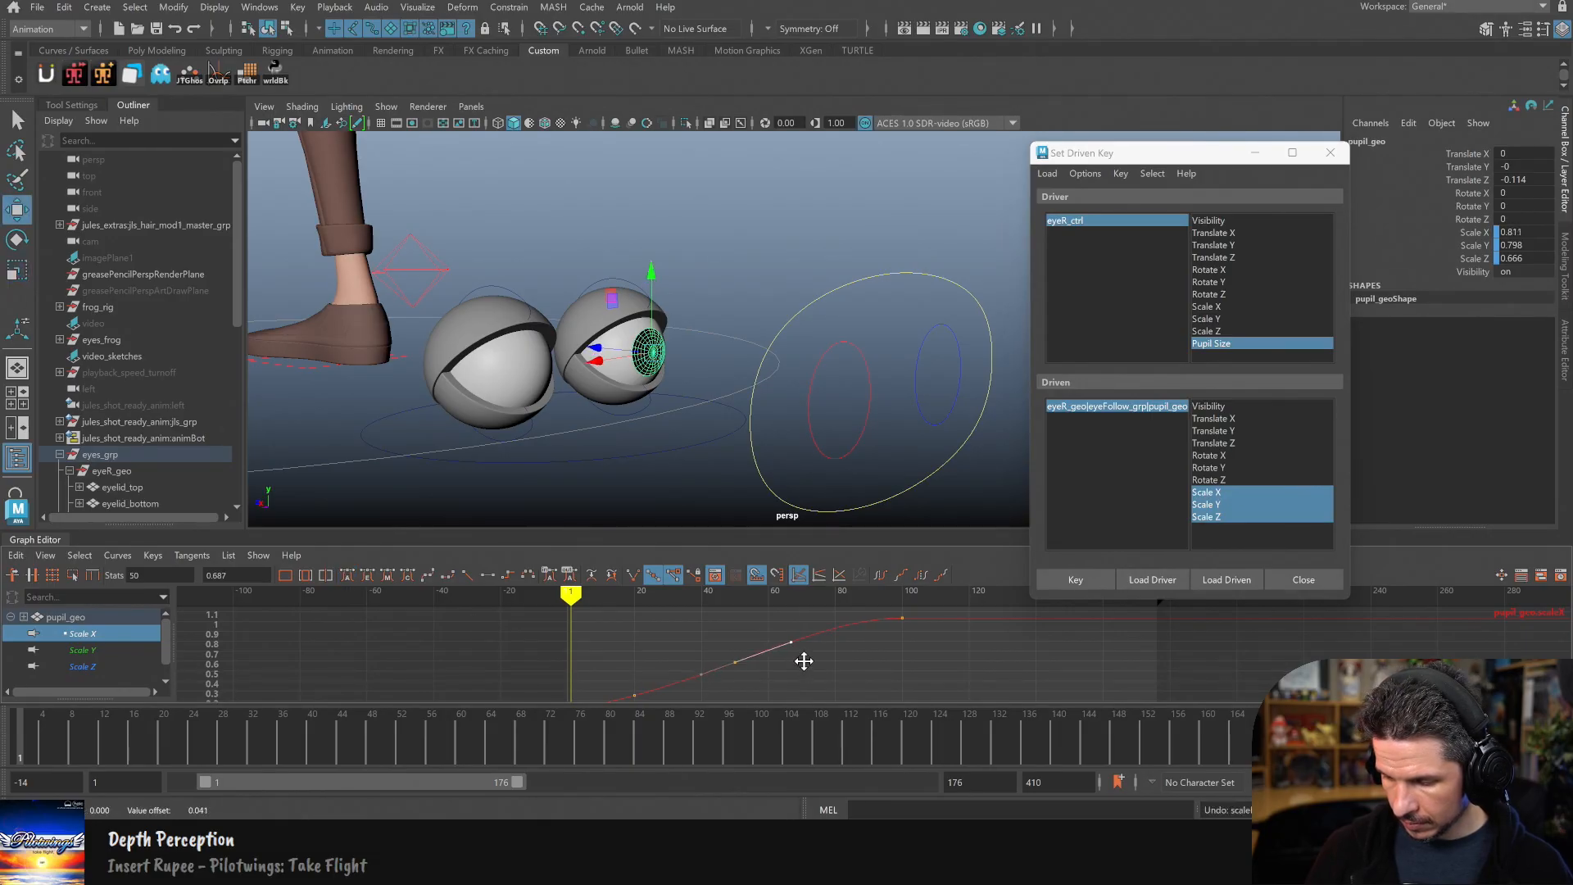
Step: Raise the keys at 50 slightly on the left pupil's Scale Y and Scale Z curves
{"action": "left_click", "coordinate": [96, 651]}
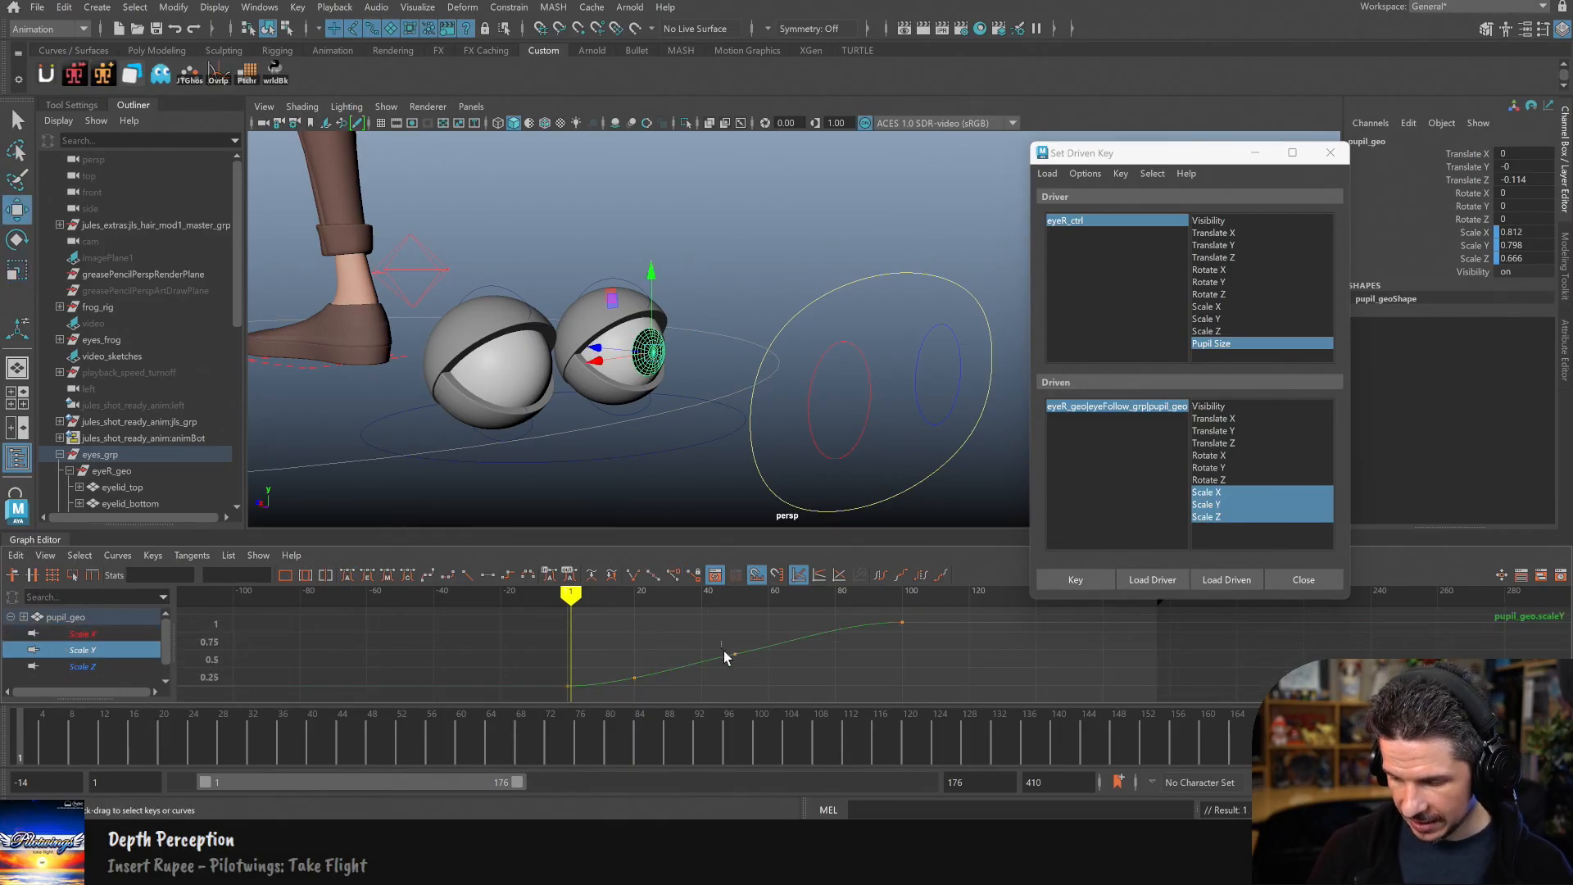
{"action": "left_click_drag", "start_coordinate": [721, 646], "coordinate": [801, 666]}
{"action": "middle_click_drag", "start_coordinate": [801, 666], "coordinate": [807, 660]}
{"action": "left_click", "coordinate": [123, 665]}
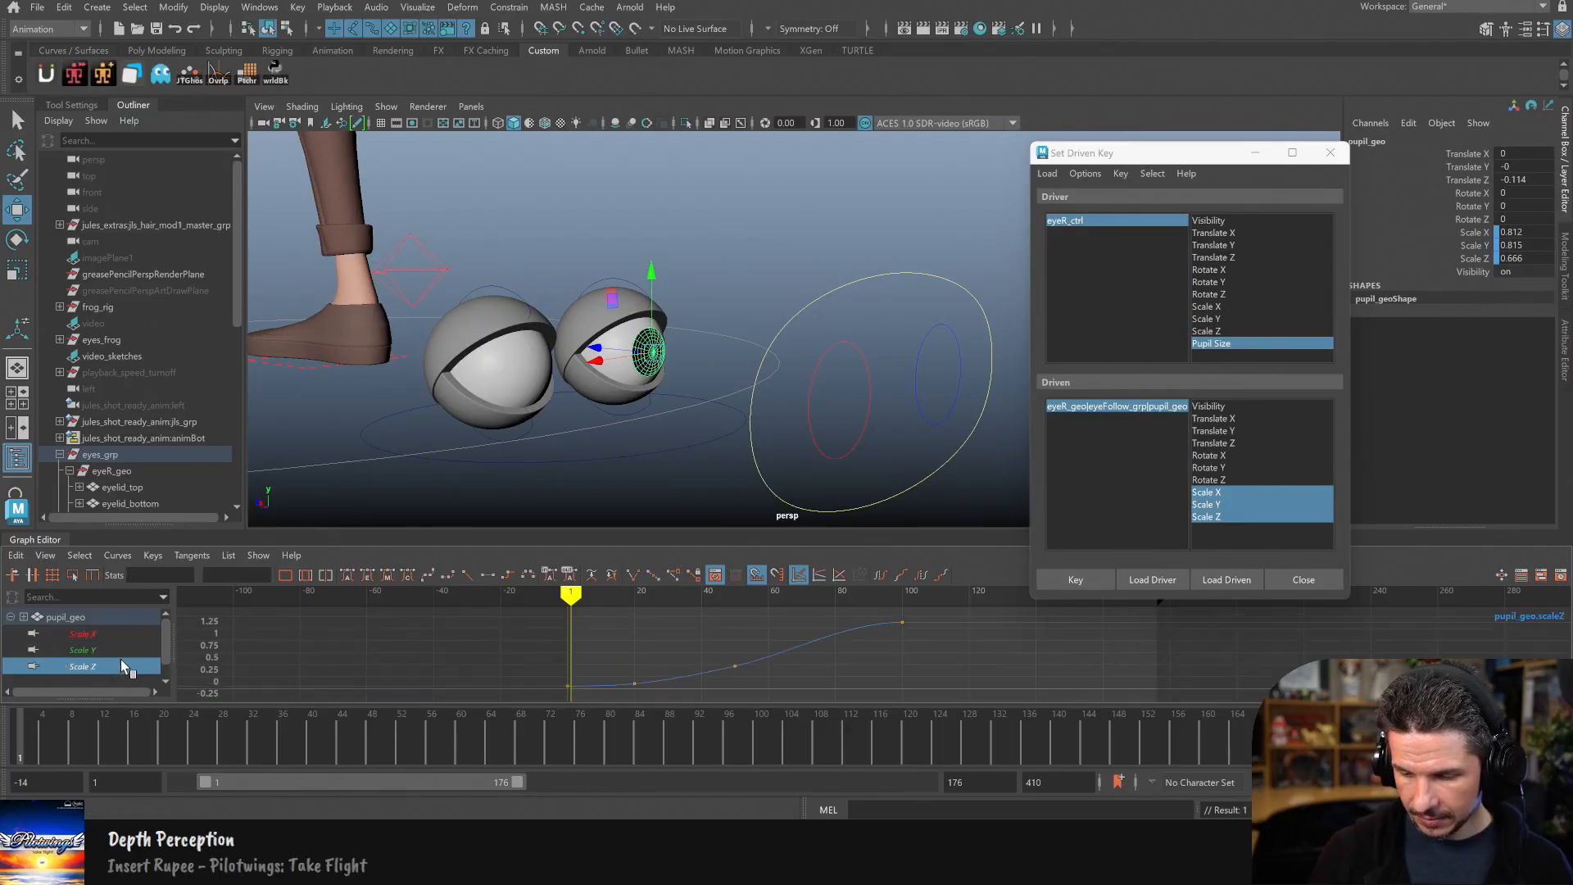
{"action": "left_click_drag", "start_coordinate": [698, 642], "coordinate": [765, 657]}
{"action": "middle_click_drag", "start_coordinate": [765, 656], "coordinate": [803, 670]}
{"action": "left_click", "coordinate": [823, 645]}
{"action": "left_click", "coordinate": [821, 639]}
Step: Copy all keys of the left pupil's Scale X curve
{"action": "left_click", "coordinate": [123, 634], "text": "shift"}
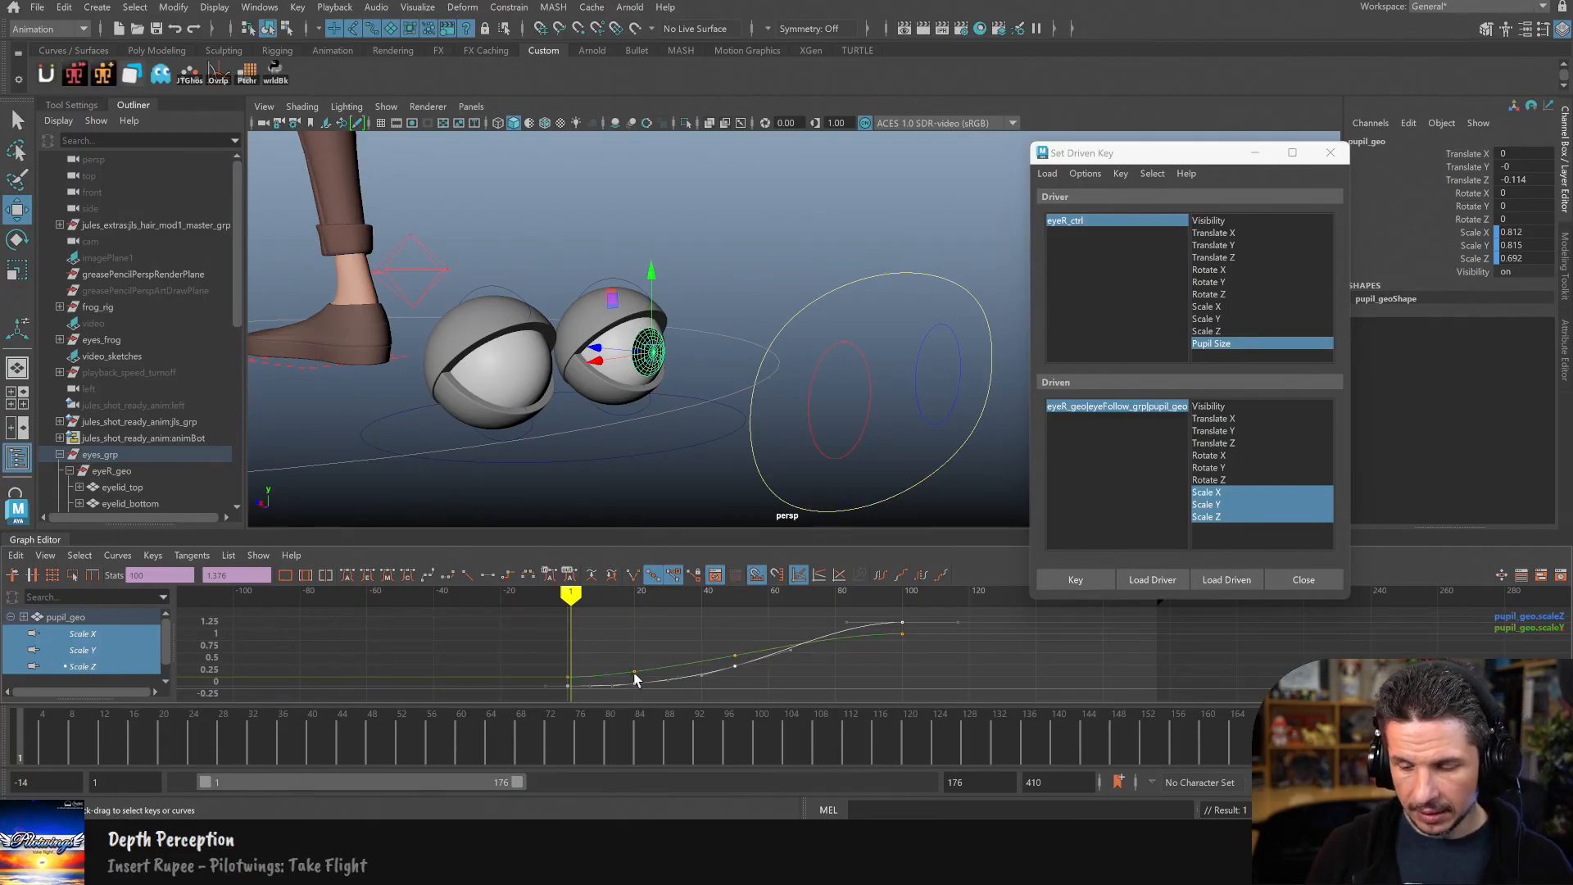
{"action": "left_click", "coordinate": [647, 644]}
{"action": "left_click", "coordinate": [139, 634]}
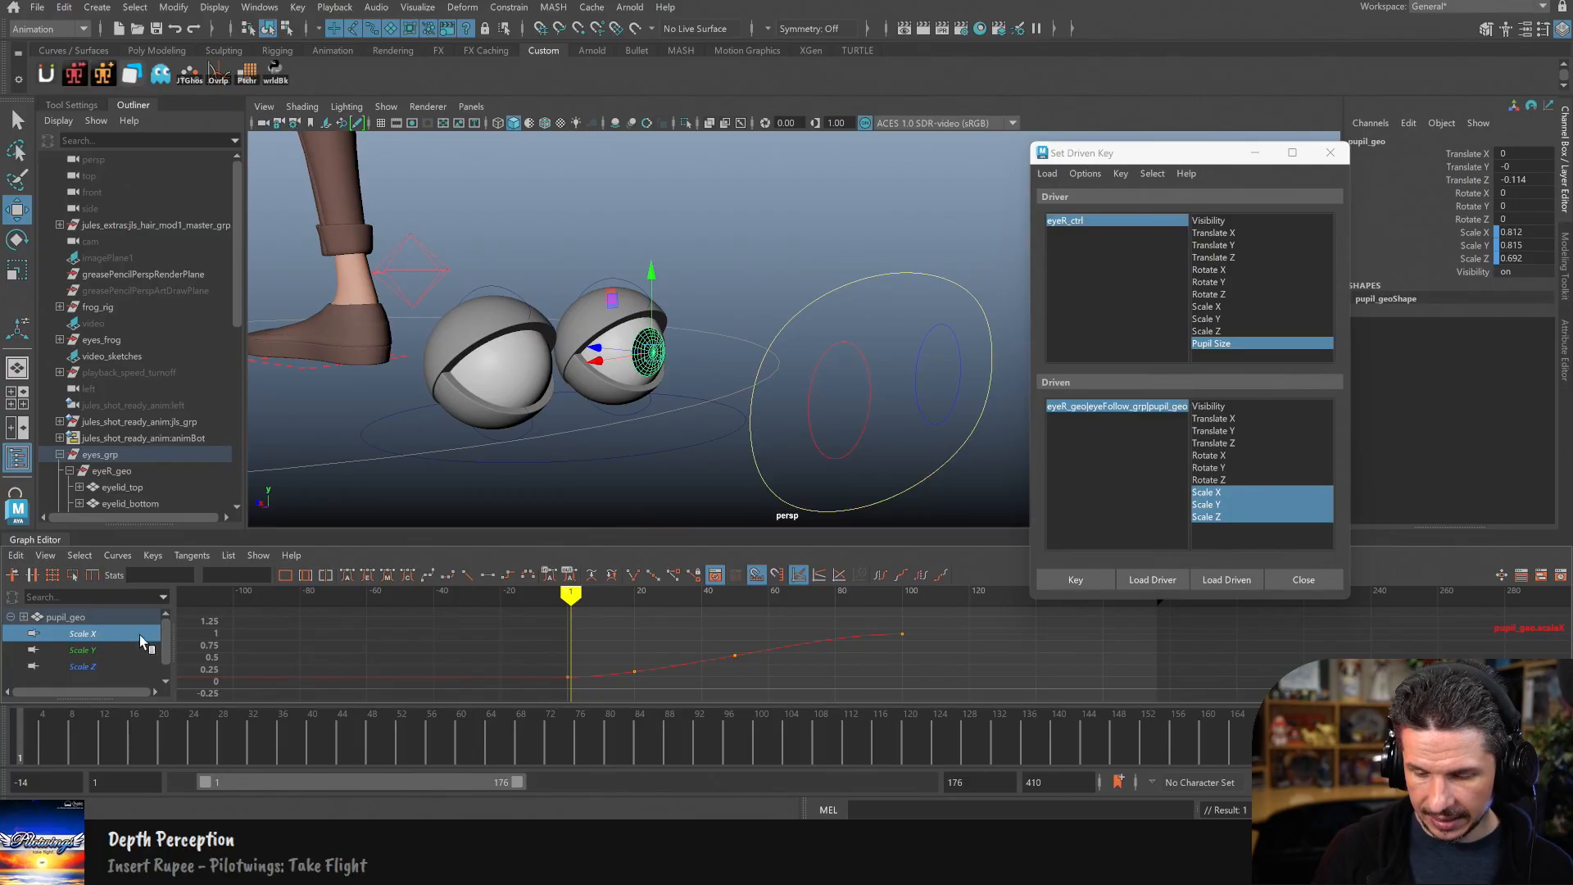
{"action": "left_click", "coordinate": [605, 655]}
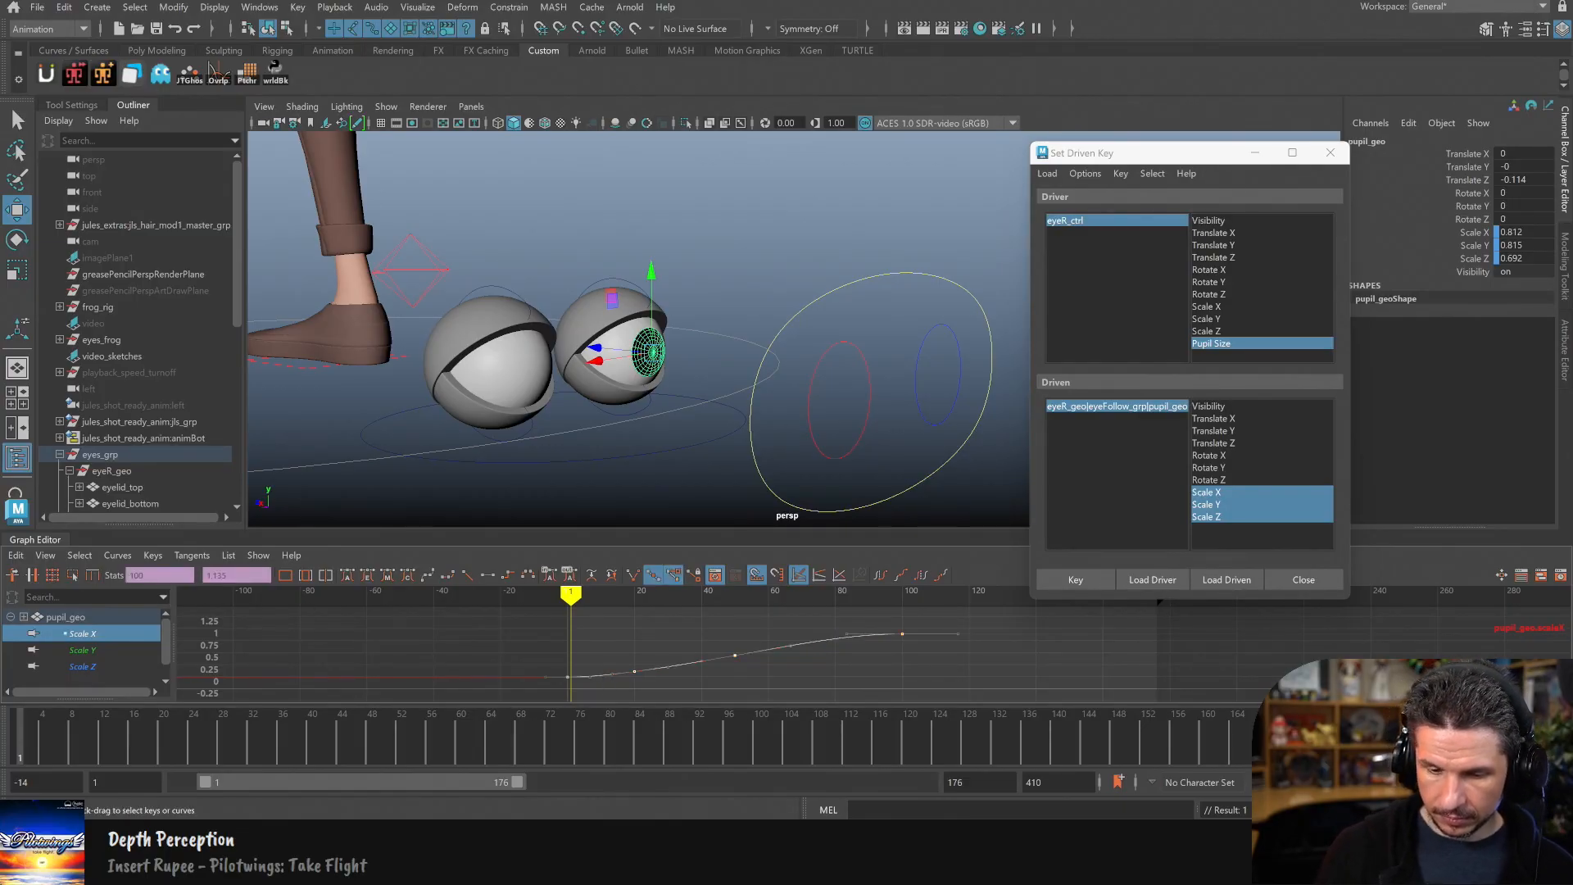
{"action": "left_click", "coordinate": [23, 557]}
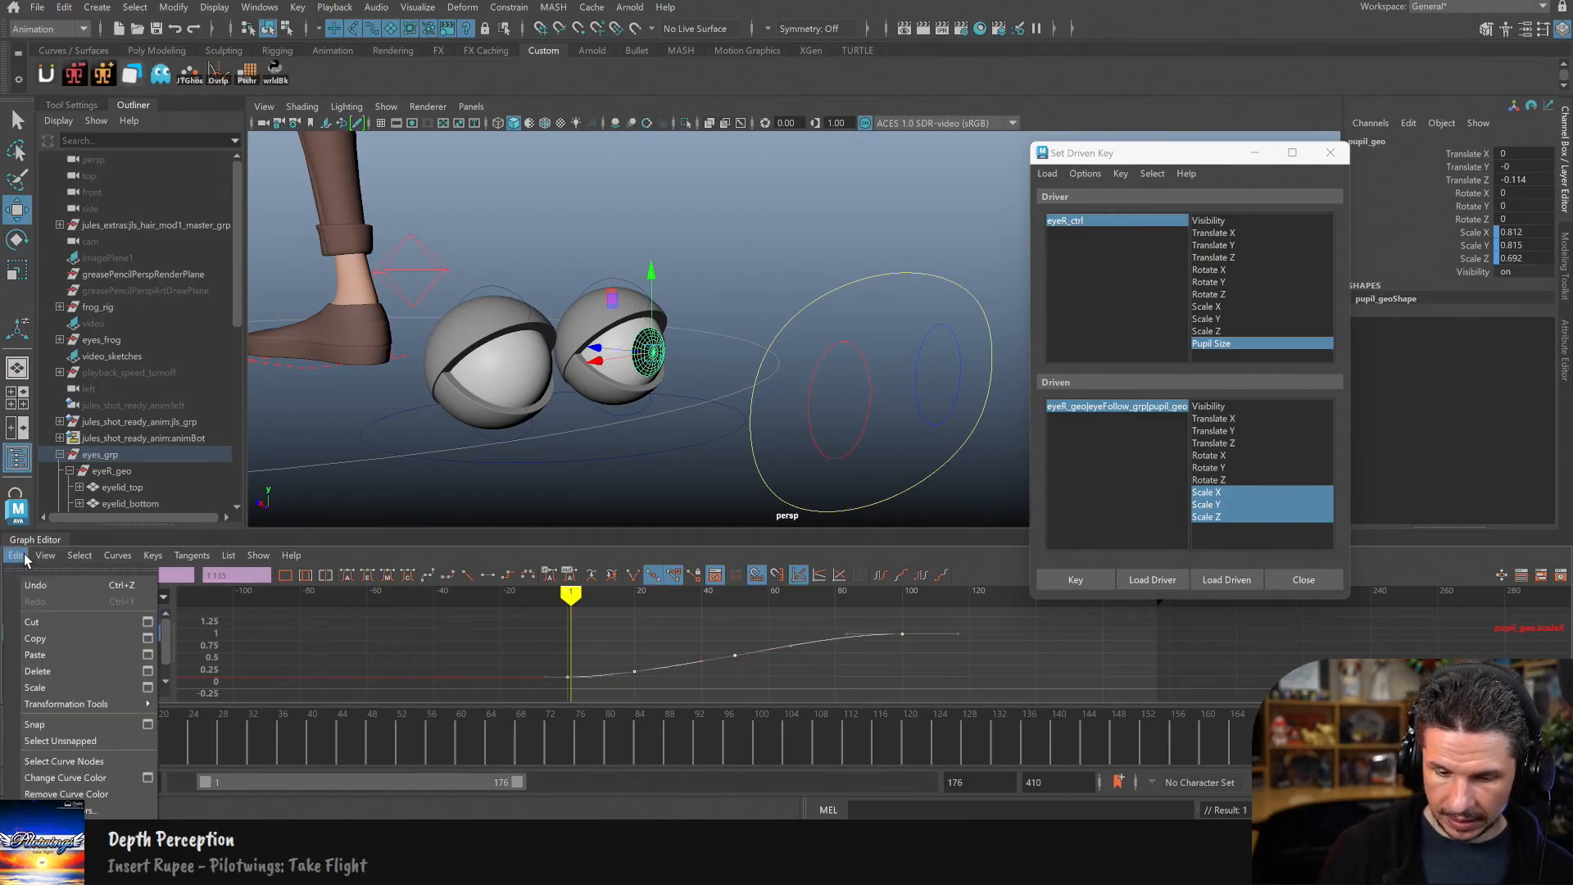
{"action": "left_click", "coordinate": [65, 639]}
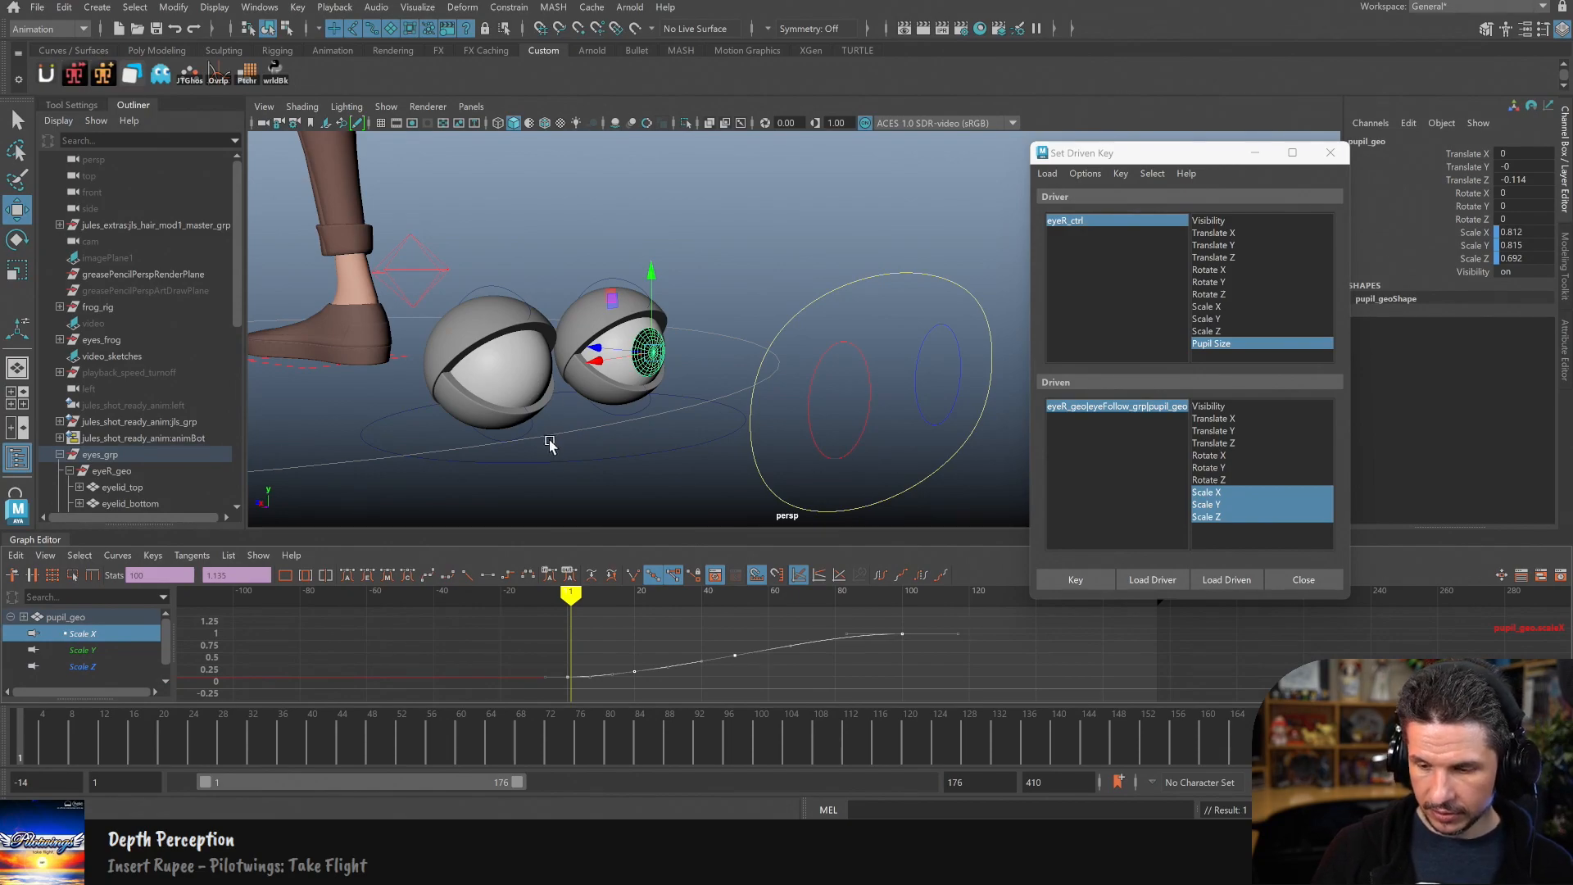
Step: Select the right eye's pupil_geo in wireframe display and delete the key at 100 from its Scale X curve
{"action": "key", "text": "4"}
{"action": "left_click_drag", "start_coordinate": [541, 406], "coordinate": [583, 439], "text": "alt"}
{"action": "left_click_drag", "start_coordinate": [233, 317], "coordinate": [234, 414]}
{"action": "left_click", "coordinate": [170, 360]}
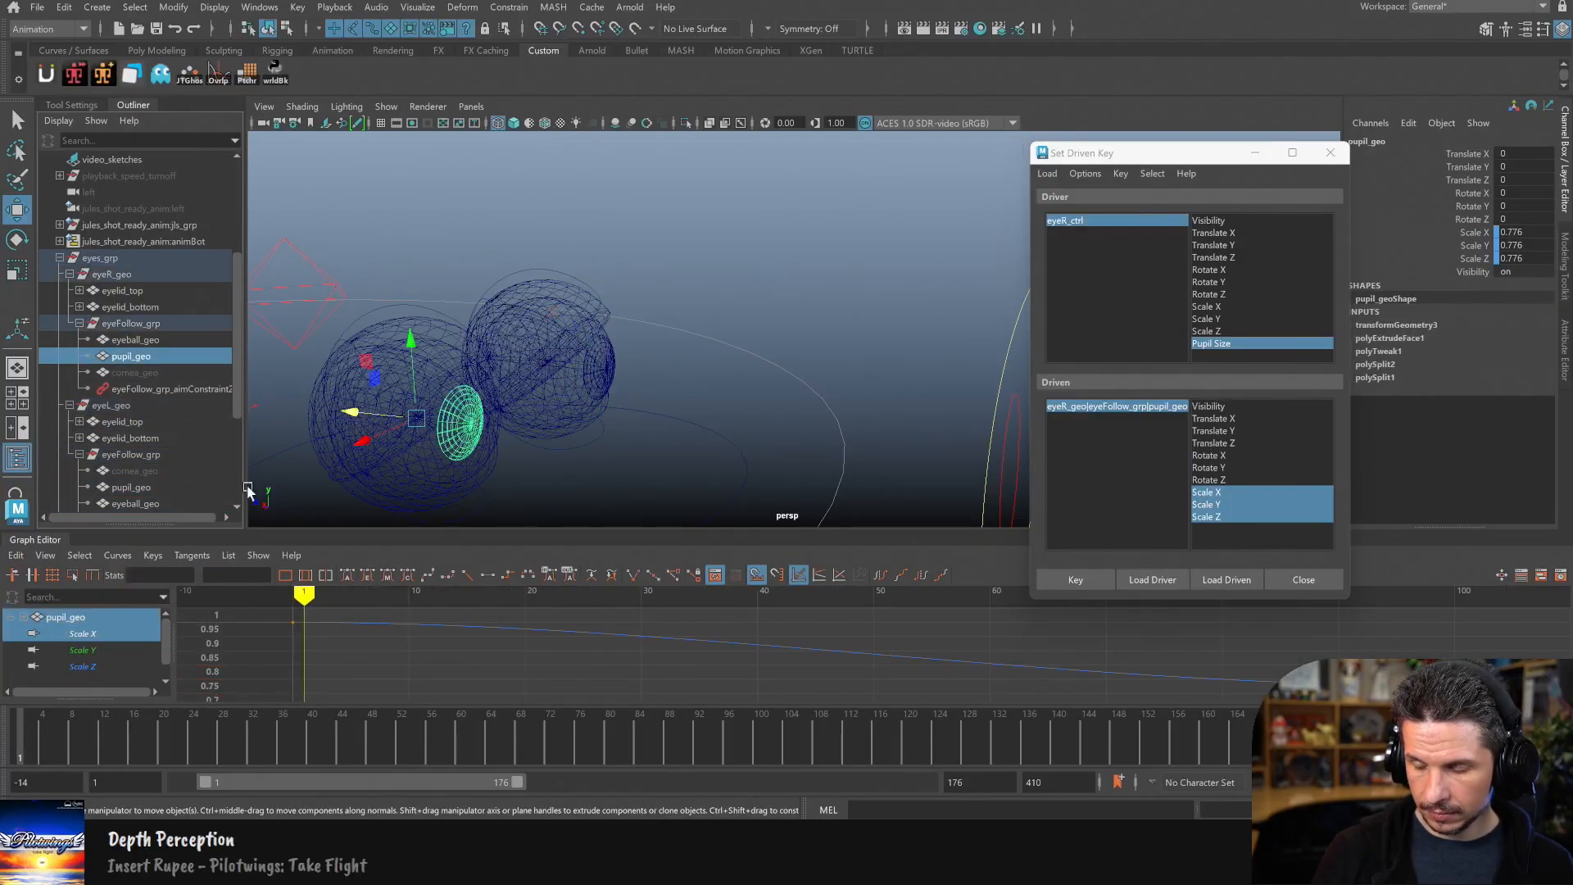
{"action": "key", "text": "5"}
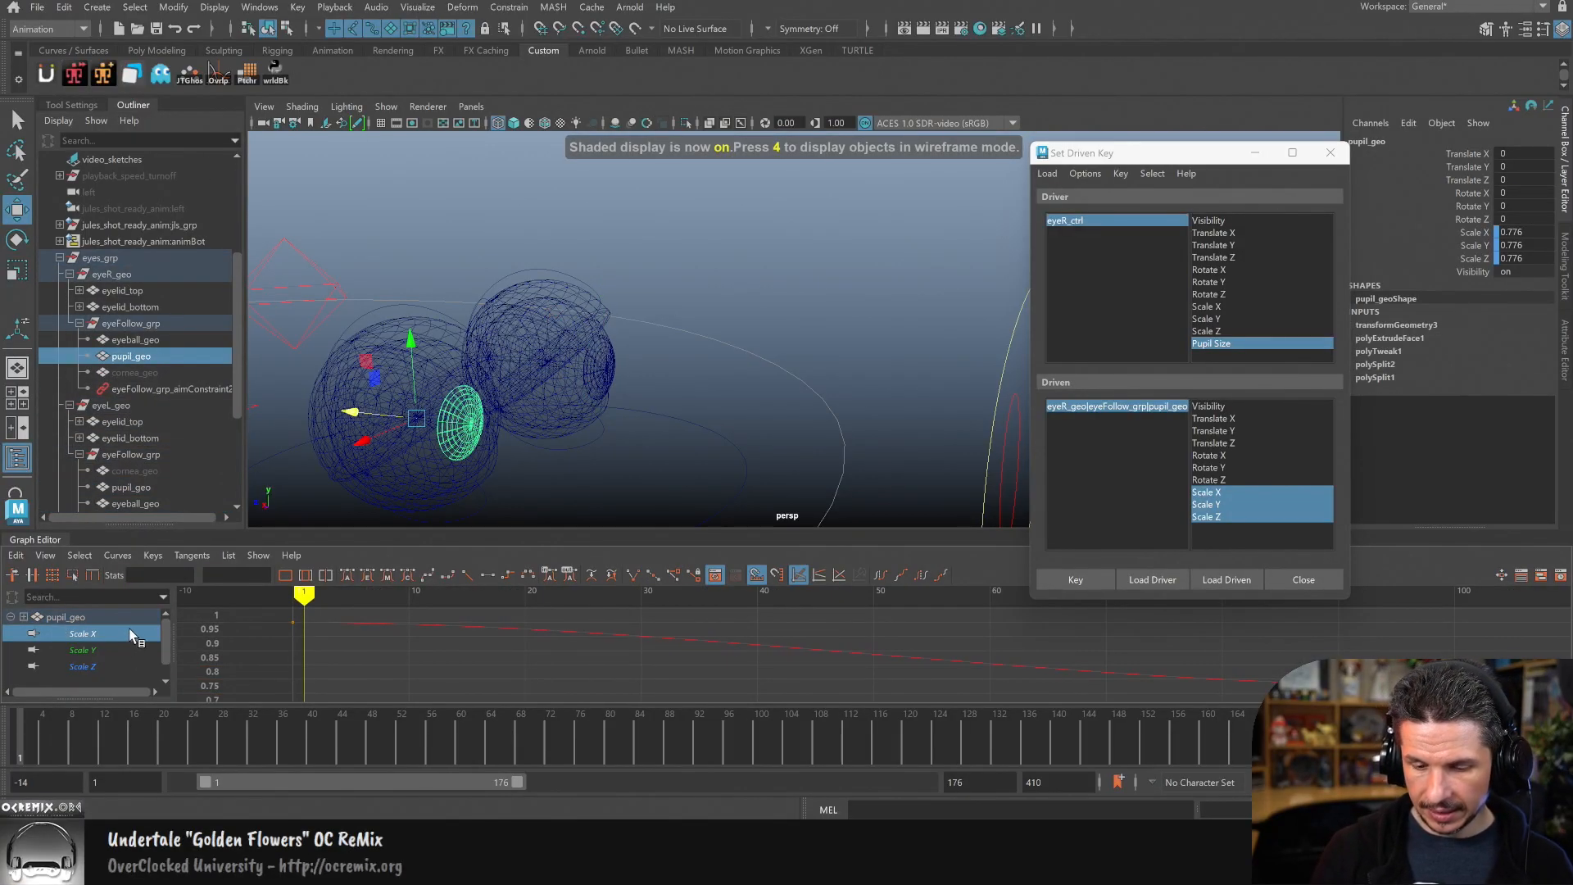
{"action": "key", "text": "a"}
{"action": "left_click_drag", "start_coordinate": [991, 629], "coordinate": [760, 677]}
{"action": "key", "text": "Delete"}
Step: Open the Paste Keys options and choose Merge as the paste method
{"action": "left_click", "coordinate": [17, 555]}
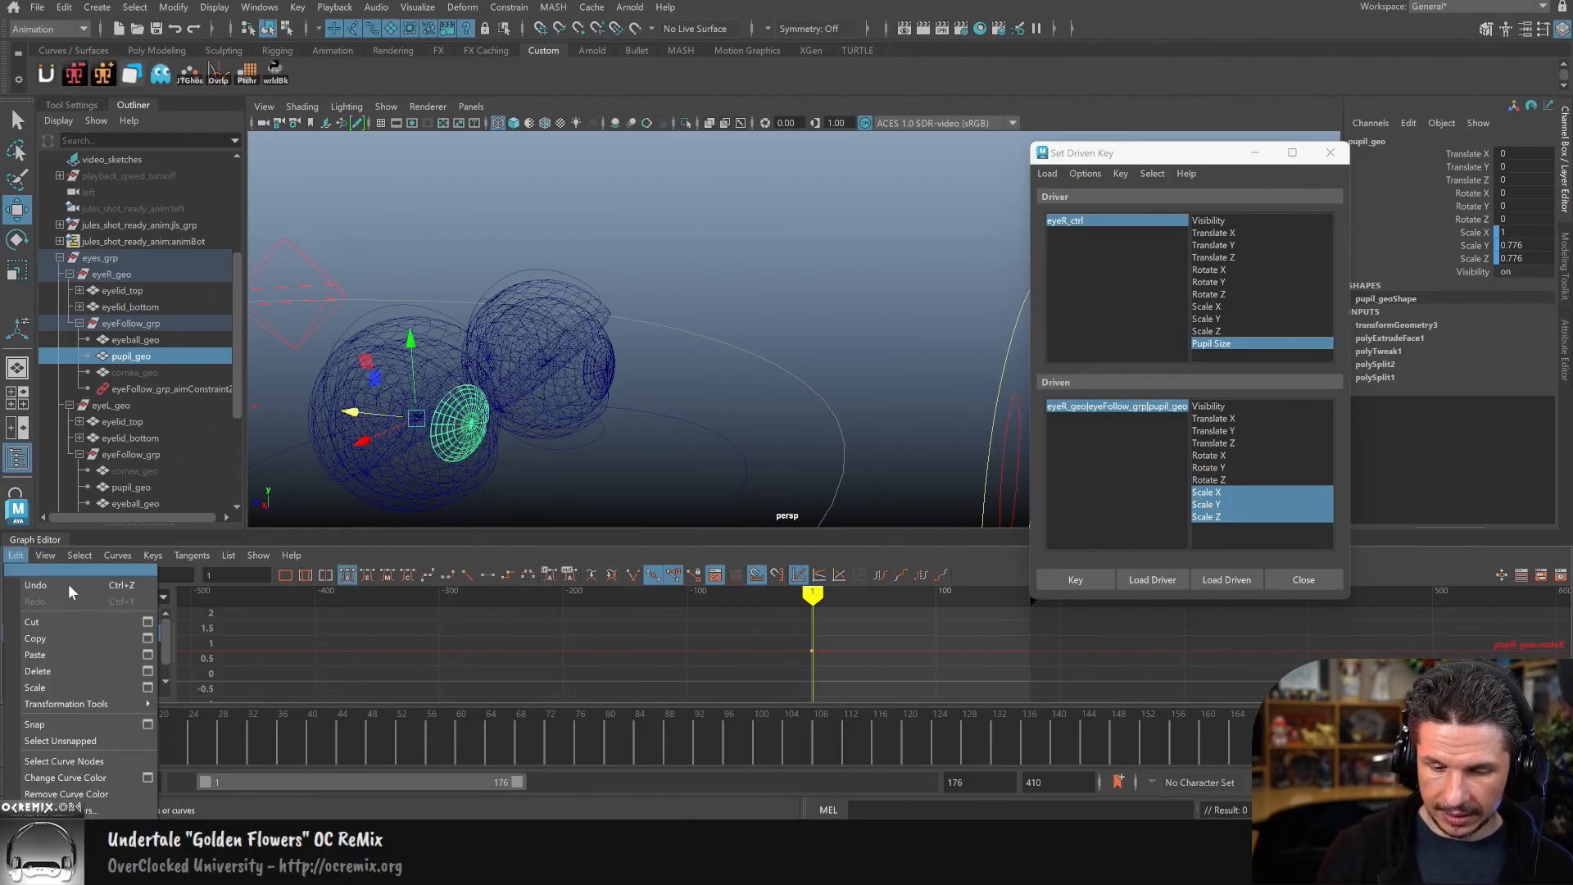
{"action": "left_click", "coordinate": [158, 656]}
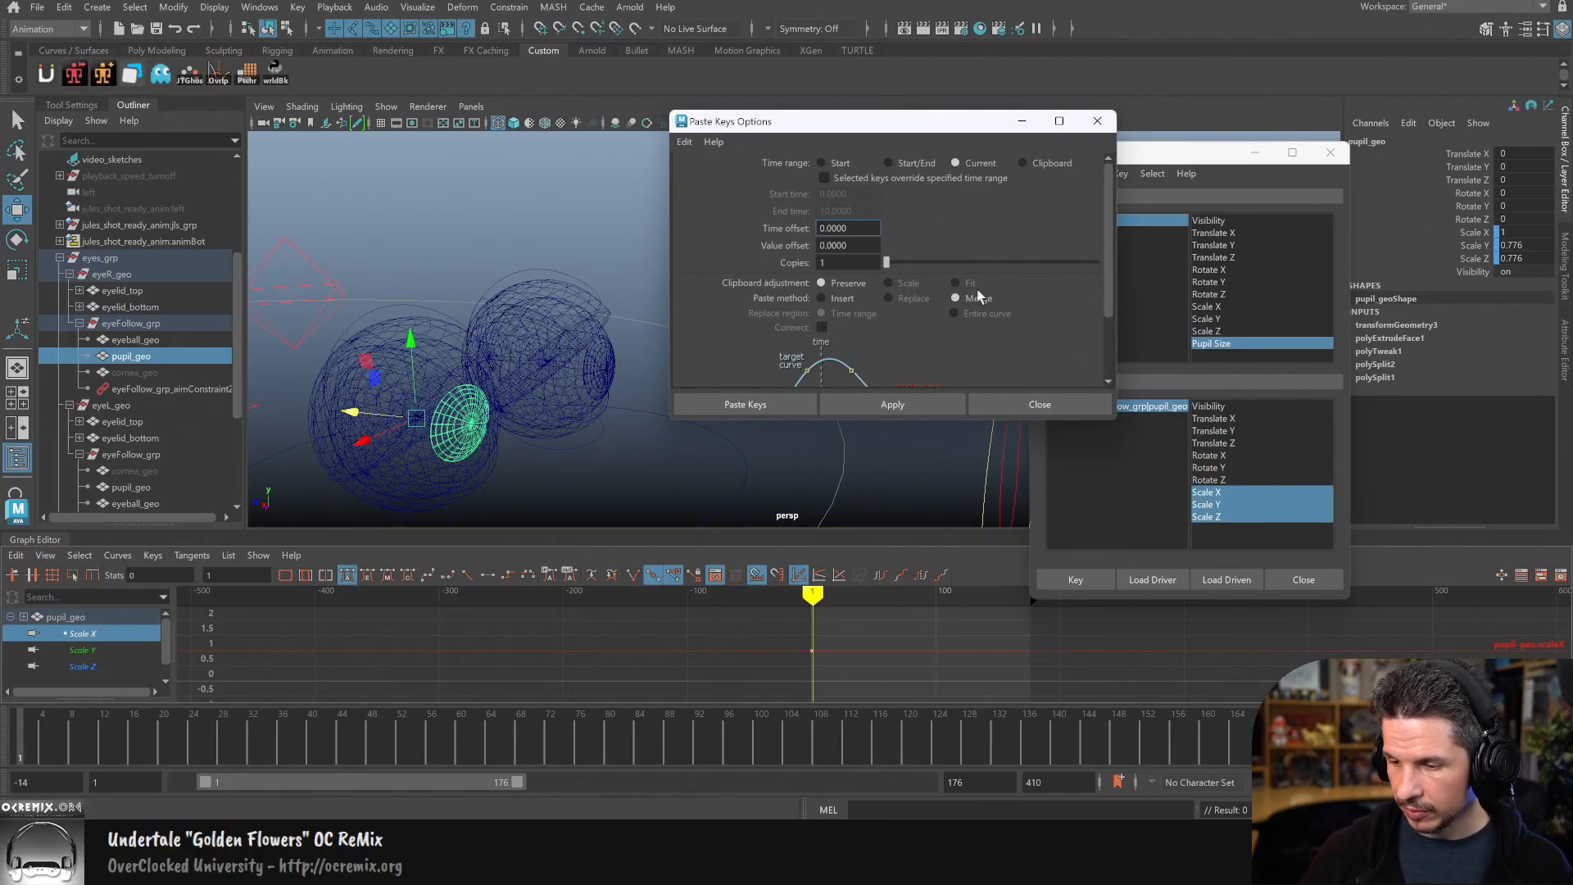
{"action": "left_click", "coordinate": [848, 298]}
{"action": "scroll", "coordinate": [1105, 331], "scroll_direction": "down", "scroll_amount": 3}
{"action": "left_click", "coordinate": [19, 745]}
{"action": "left_click", "coordinate": [968, 211]}
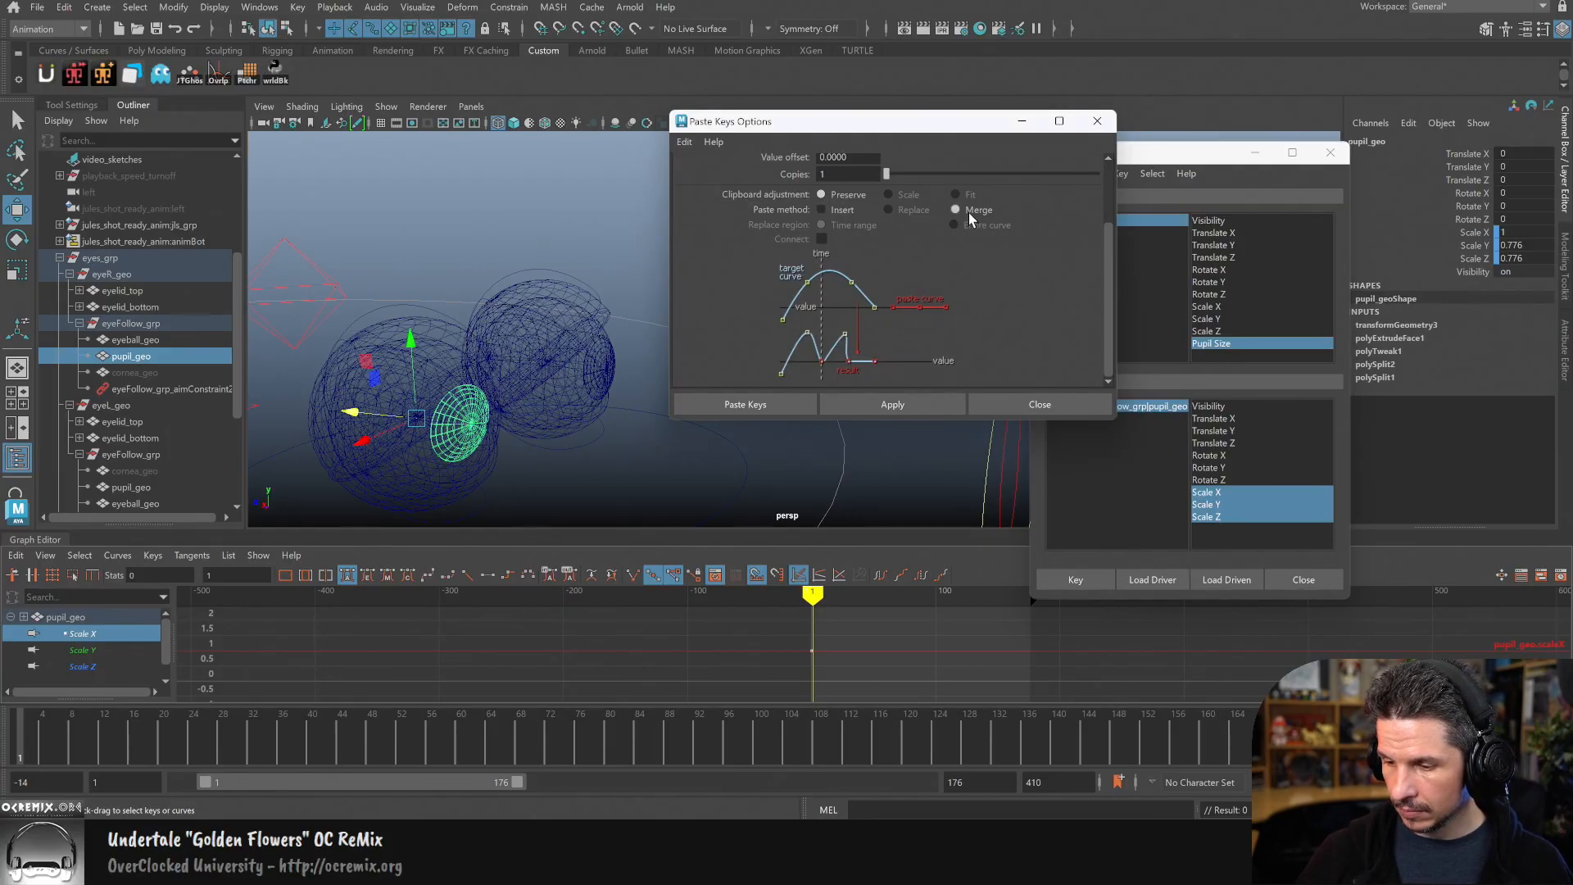
Step: Try pasting the copied keys onto the right pupil's Scale X curve at frame 1, and undo the paste
{"action": "left_click", "coordinate": [911, 406]}
{"action": "right_click_drag", "start_coordinate": [870, 626], "coordinate": [905, 646], "text": "alt+shift"}
{"action": "key", "text": "ctrl+z"}
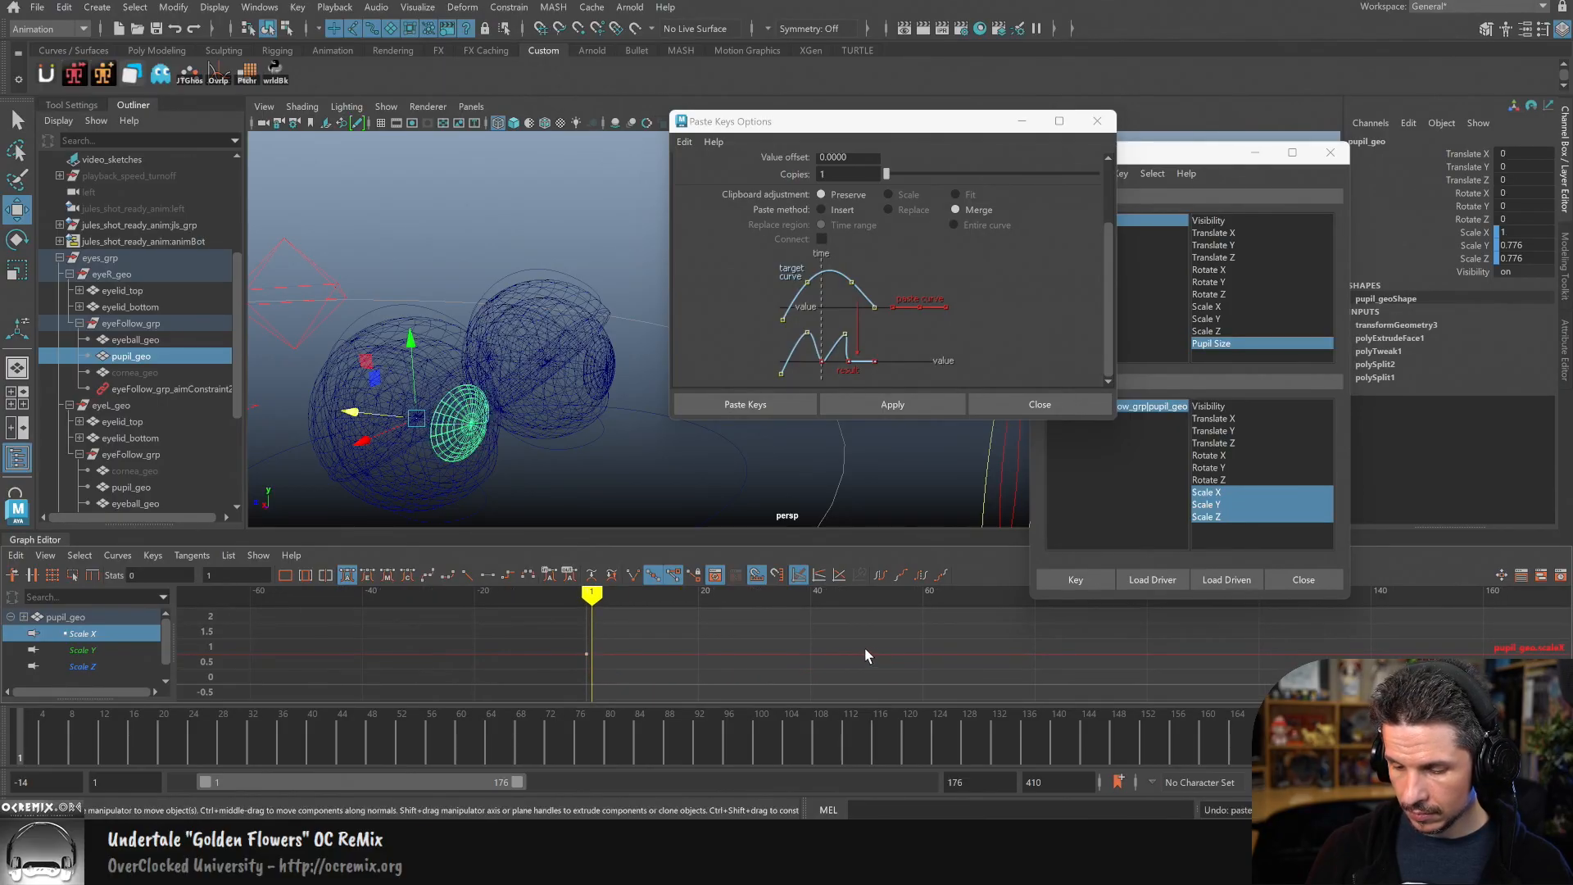
Step: Try merging the copied keys into the right pupil's Scale X curve again, and undo the paste
{"action": "key", "text": "alt+comma"}
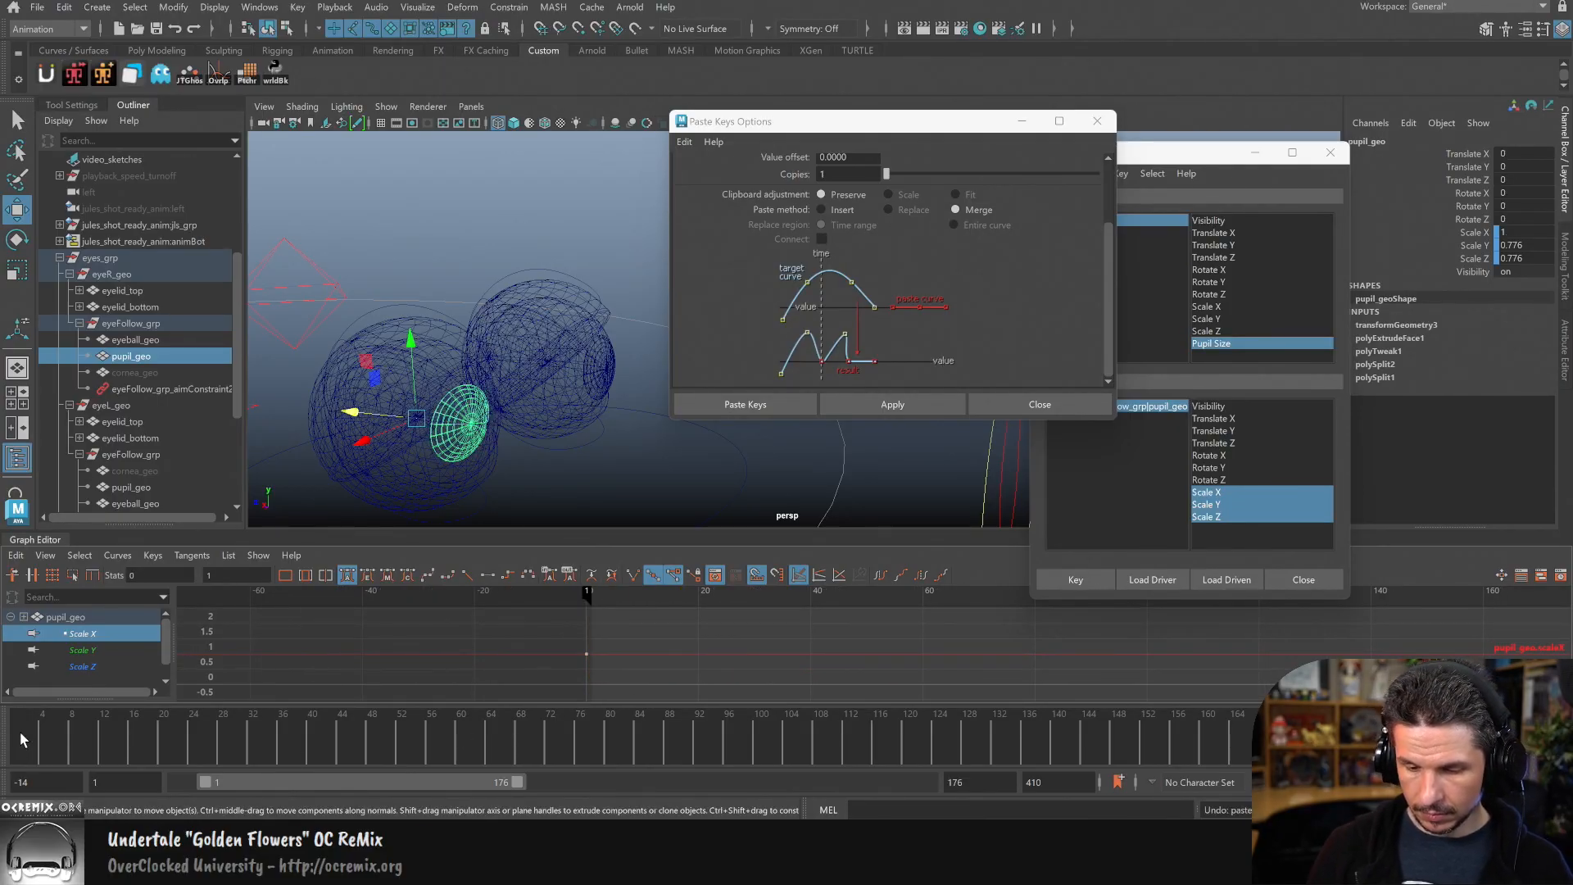
{"action": "left_click", "coordinate": [926, 403]}
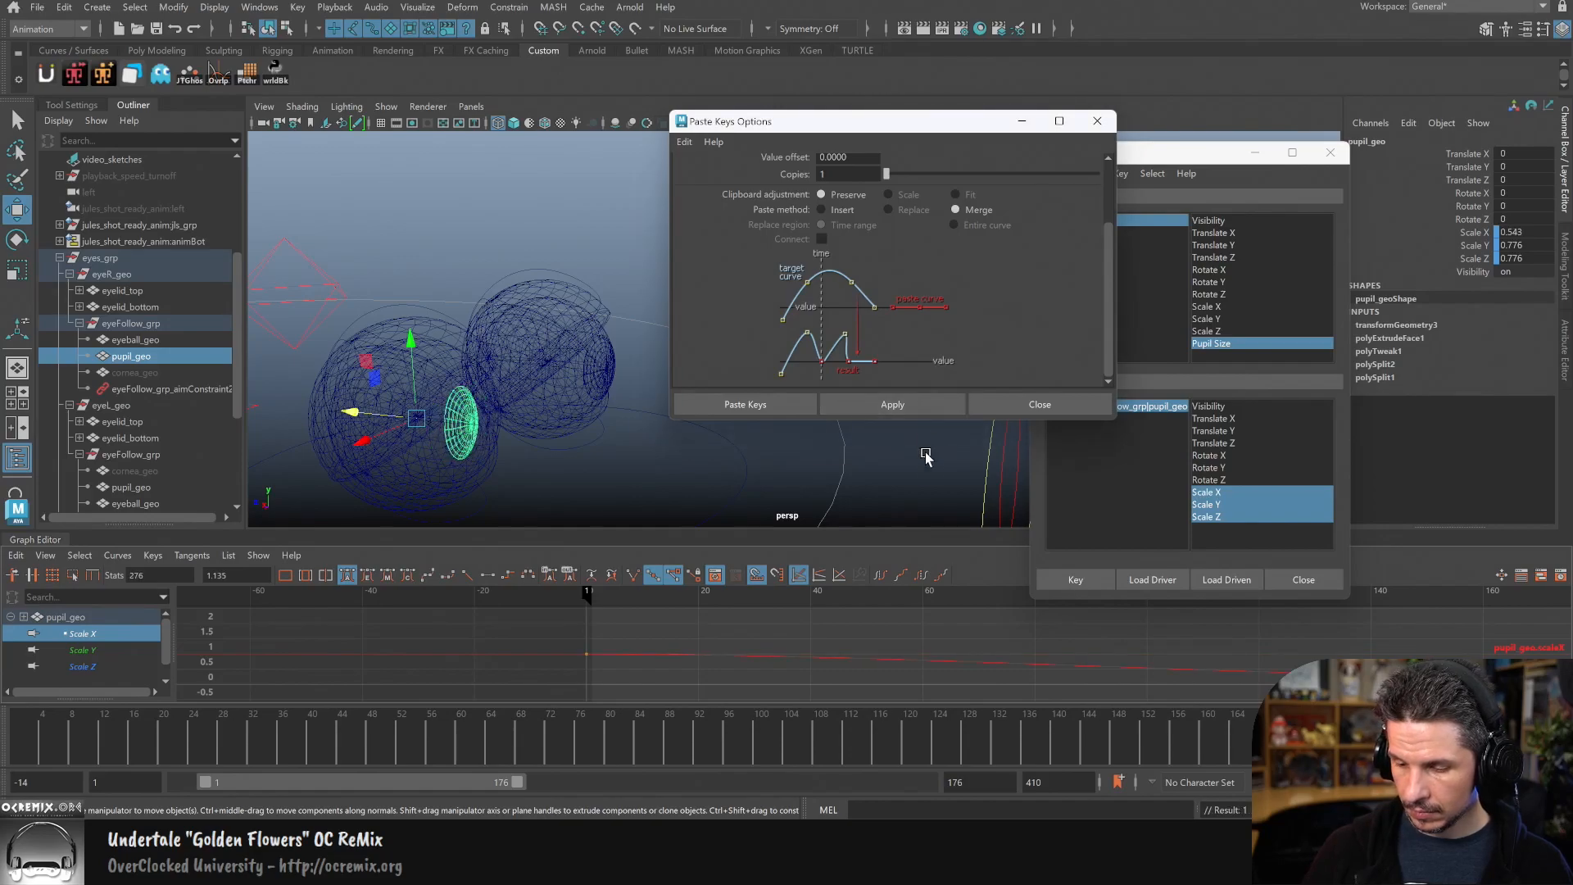
{"action": "key", "text": "ctrl+z"}
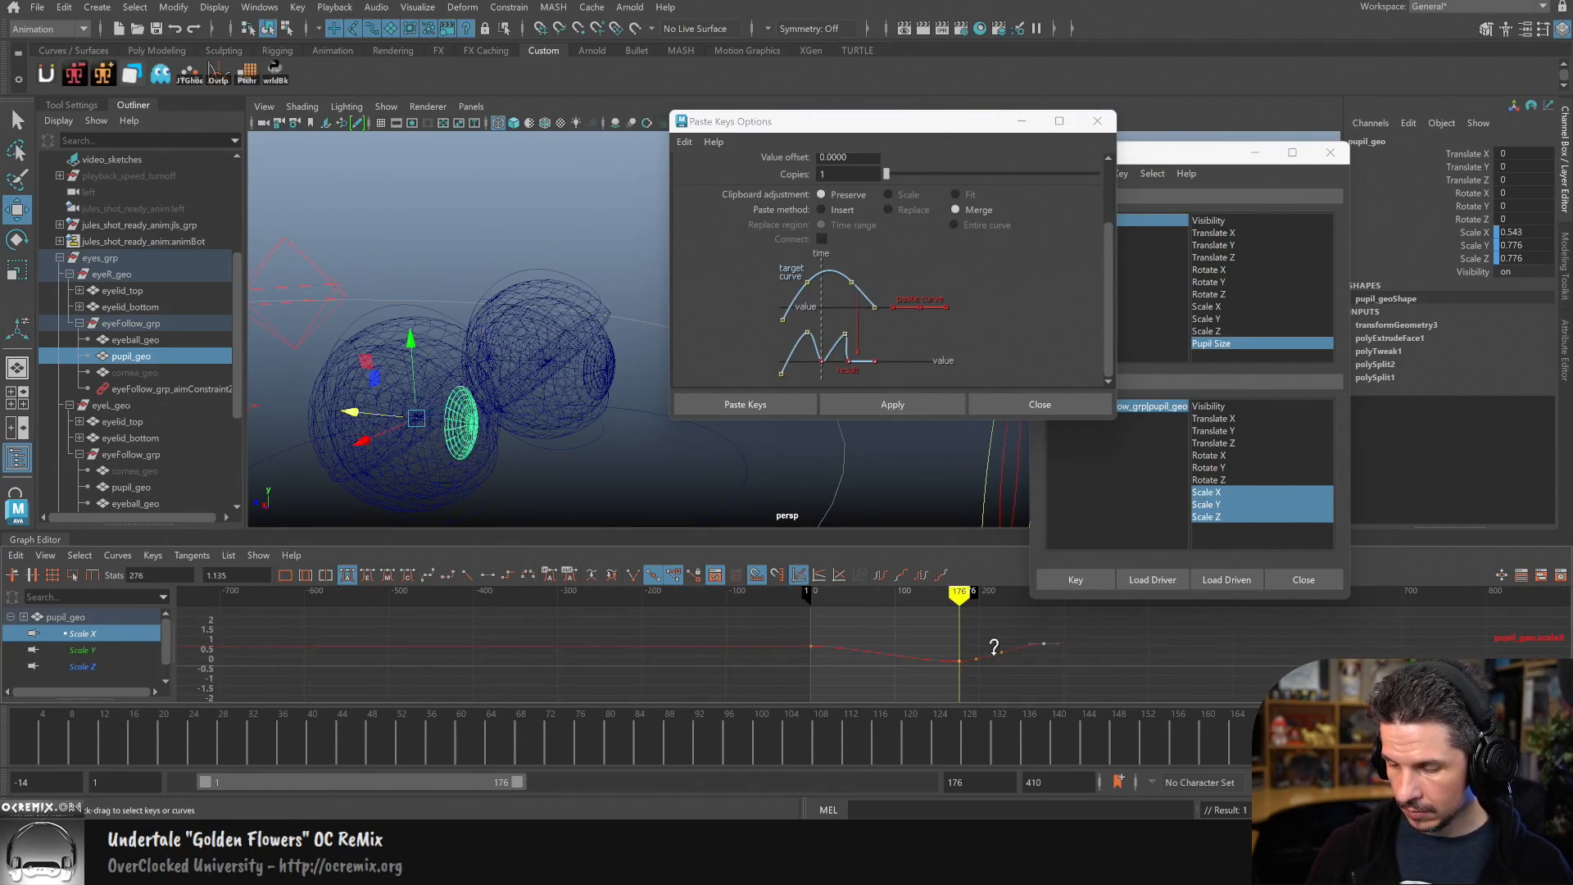
Step: Extend the playback range to start at frame -2 and move the current time to frame 0
{"action": "left_click_drag", "start_coordinate": [200, 776], "coordinate": [172, 773]}
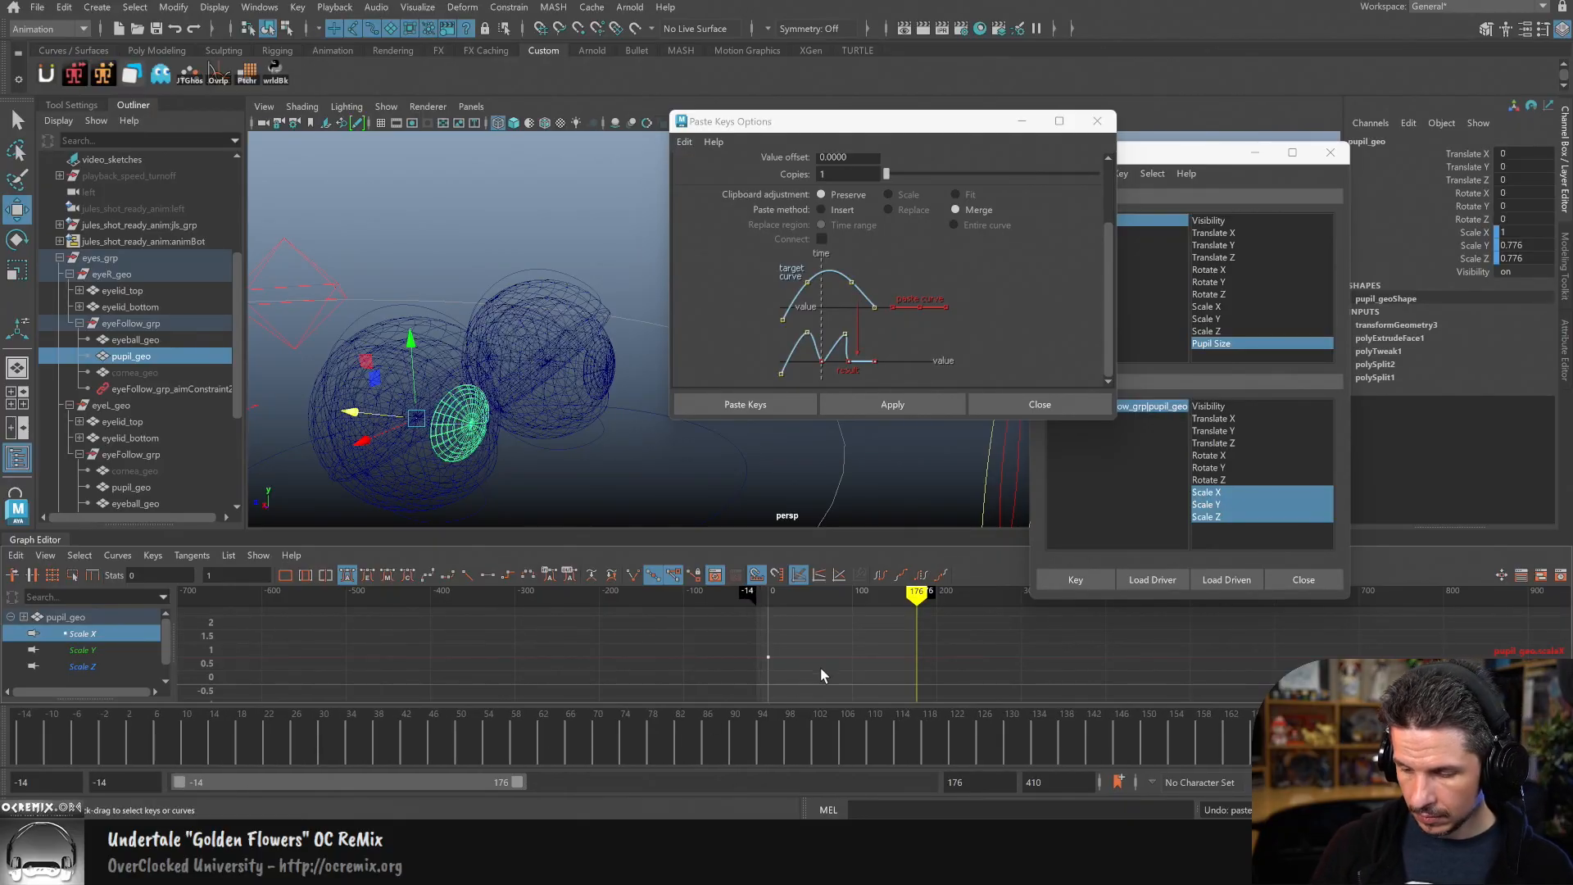
{"action": "middle_click_drag", "start_coordinate": [859, 657], "coordinate": [811, 653], "text": "alt"}
{"action": "right_click_drag", "start_coordinate": [811, 653], "coordinate": [883, 647], "text": "alt"}
{"action": "mouse_move", "coordinate": [566, 734]}
{"action": "left_mouse_down"}
{"action": "mouse_move", "coordinate": [498, 747]}
{"action": "mouse_move", "coordinate": [726, 744]}
{"action": "mouse_move", "coordinate": [97, 733]}
{"action": "mouse_move", "coordinate": [126, 741]}
{"action": "left_mouse_up"}
{"action": "left_click_drag", "start_coordinate": [286, 783], "coordinate": [306, 780]}
{"action": "left_click_drag", "start_coordinate": [46, 726], "coordinate": [32, 734]}
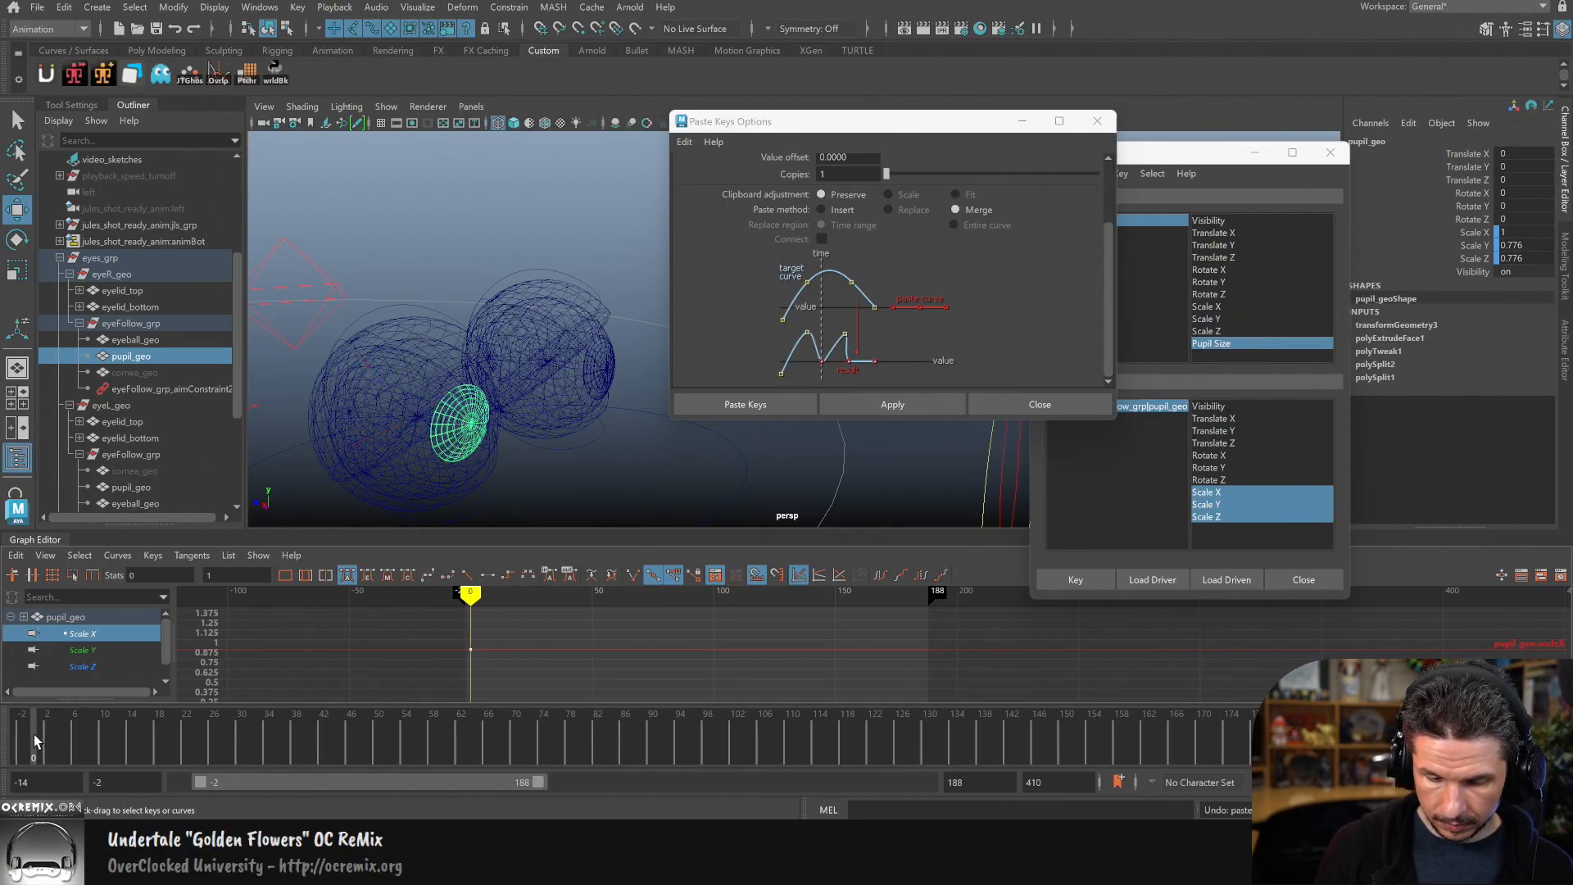
Step: Paste the copied keys onto the right pupil's Scale X curve at frame 0 using the Merge method
{"action": "left_click", "coordinate": [915, 403]}
{"action": "scroll", "coordinate": [817, 647], "scroll_direction": "down", "scroll_amount": 3}
{"action": "middle_click_drag", "start_coordinate": [800, 662], "coordinate": [786, 656], "text": "alt"}
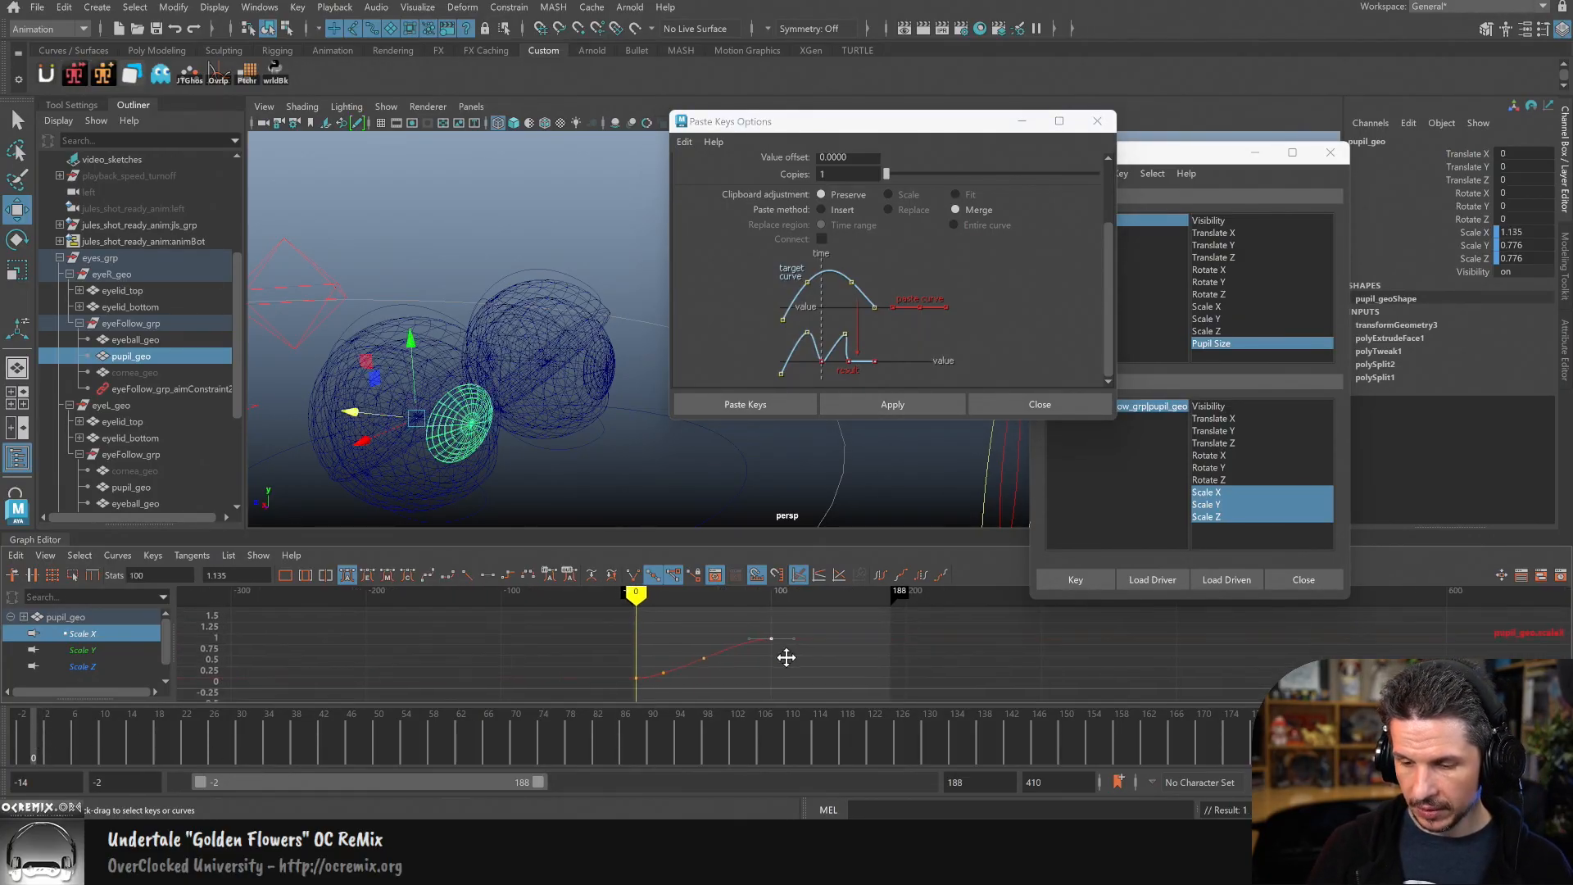
Step: Select the left eye's pupil_geo and copy all keys of its Scale Y curve
{"action": "left_click", "coordinate": [610, 367]}
{"action": "left_click", "coordinate": [465, 668]}
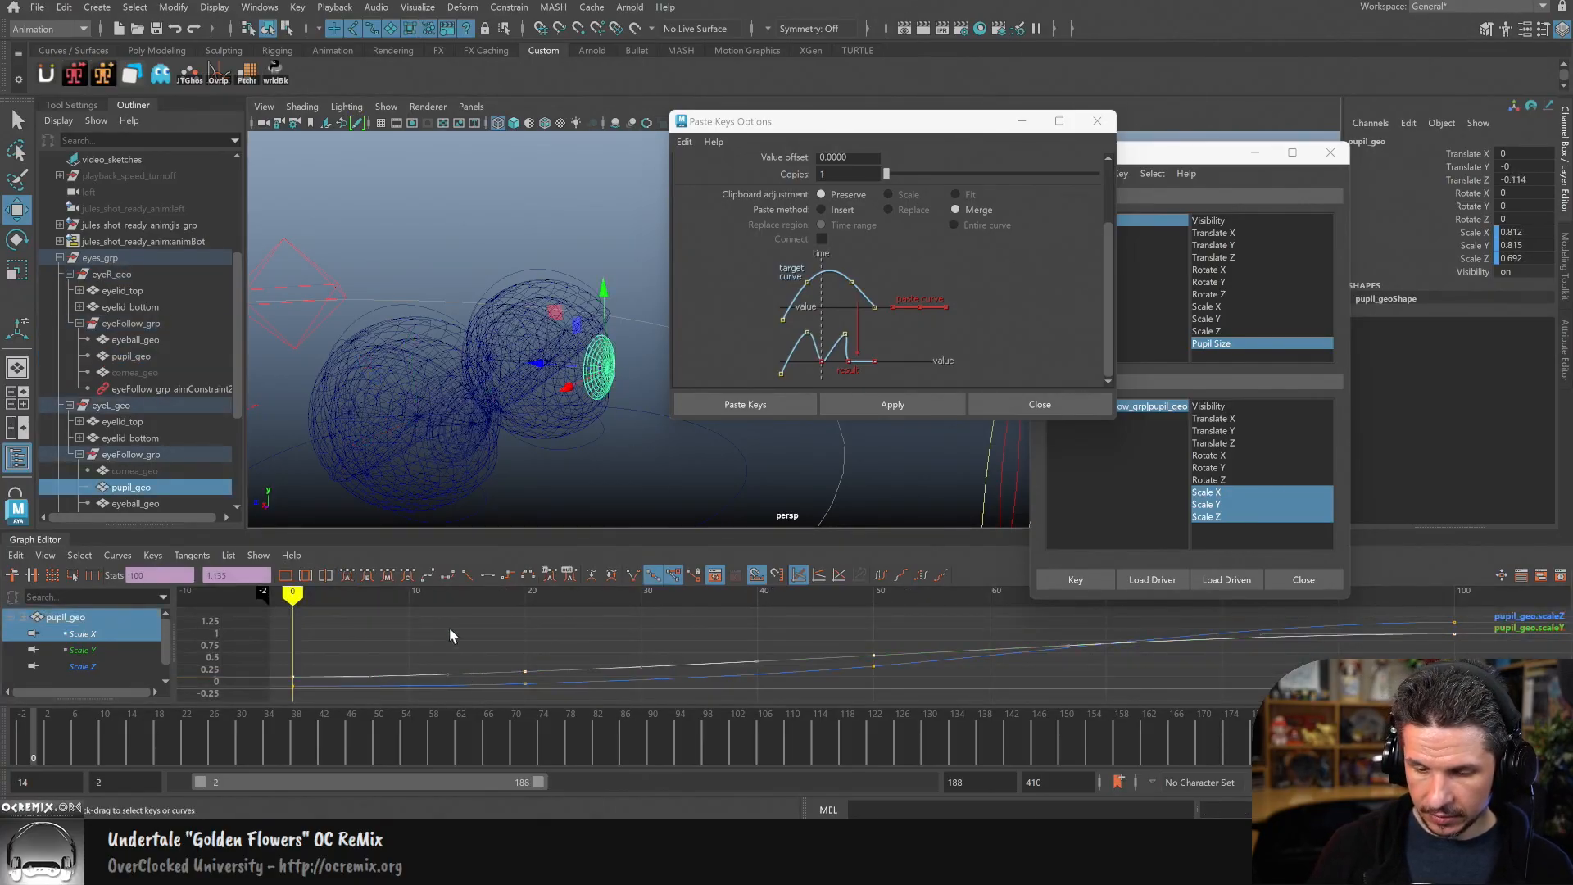
{"action": "left_click", "coordinate": [45, 556]}
{"action": "left_click", "coordinate": [25, 578]}
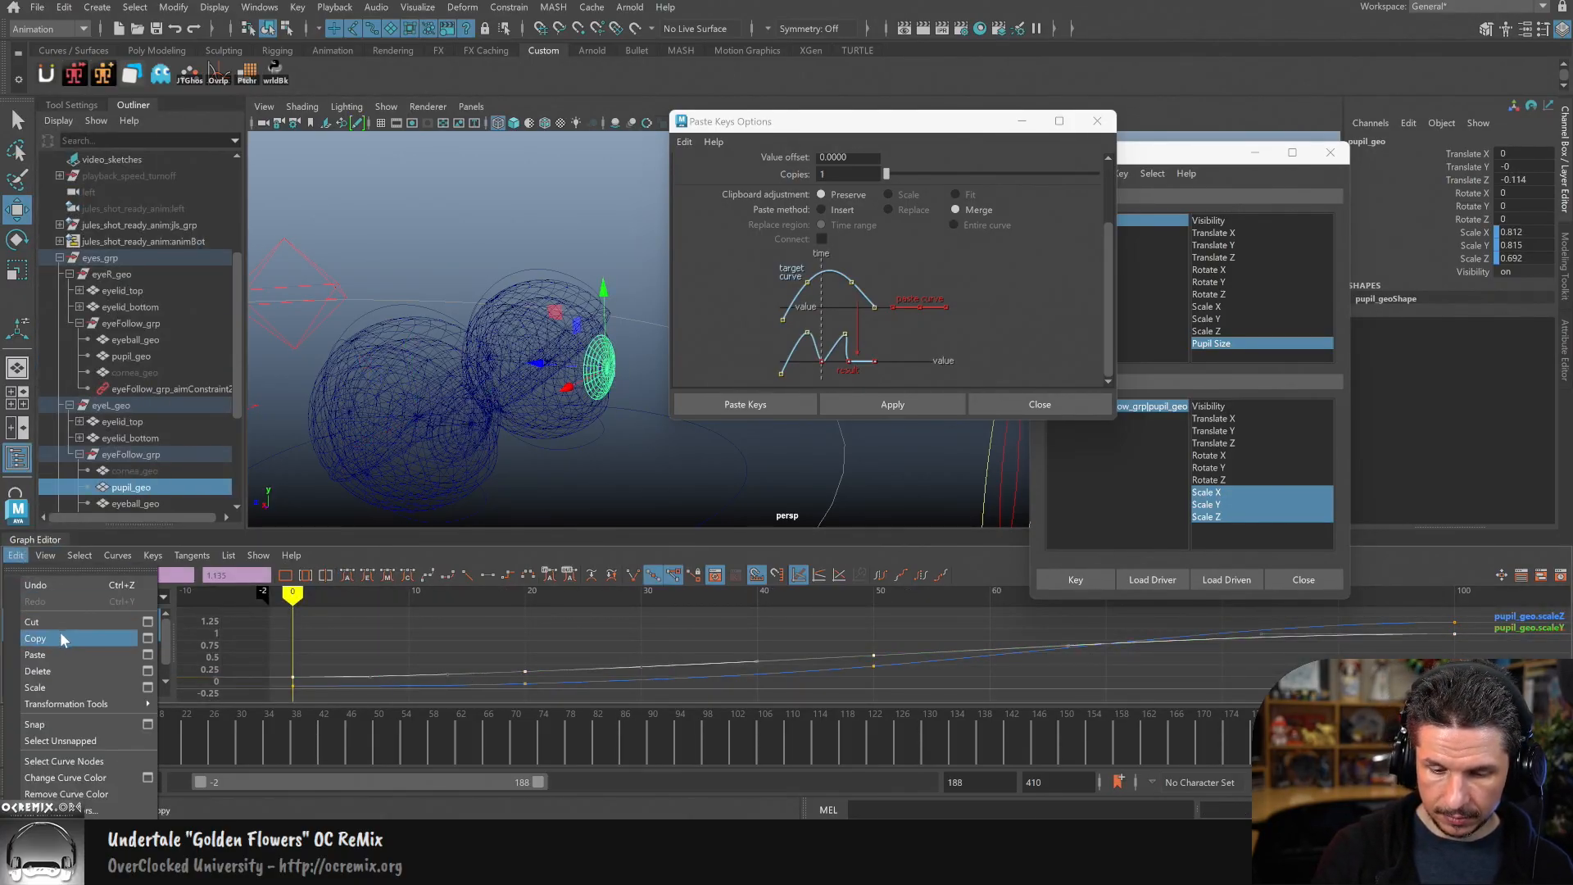
Step: Select the right eye's pupil_geo in wireframe display
{"action": "left_click", "coordinate": [458, 435]}
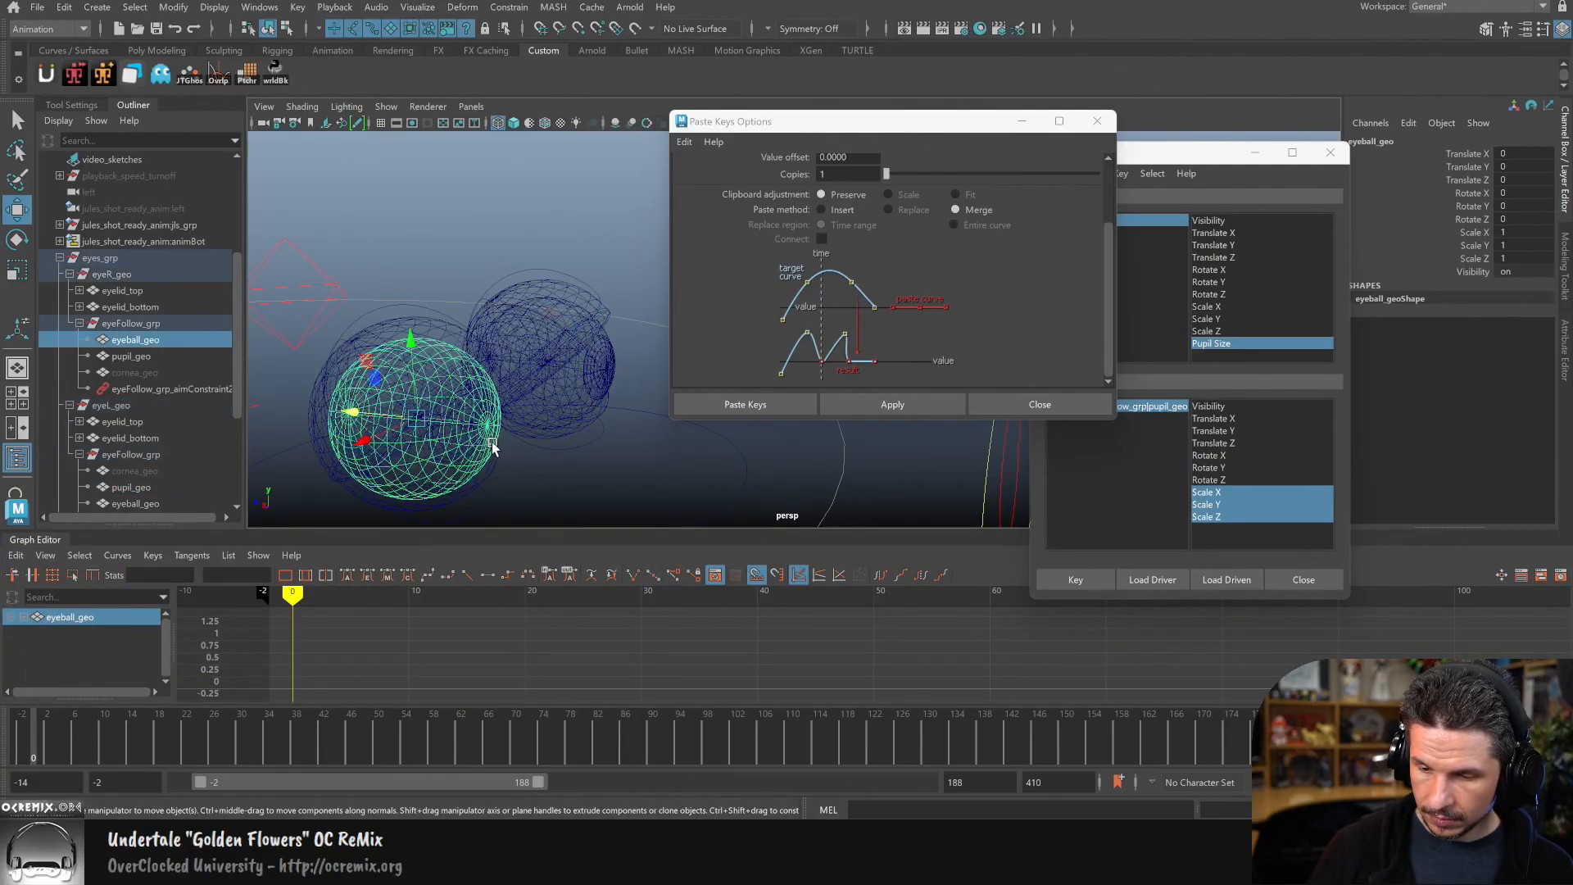
{"action": "left_click", "coordinate": [503, 443]}
{"action": "left_click", "coordinate": [492, 440]}
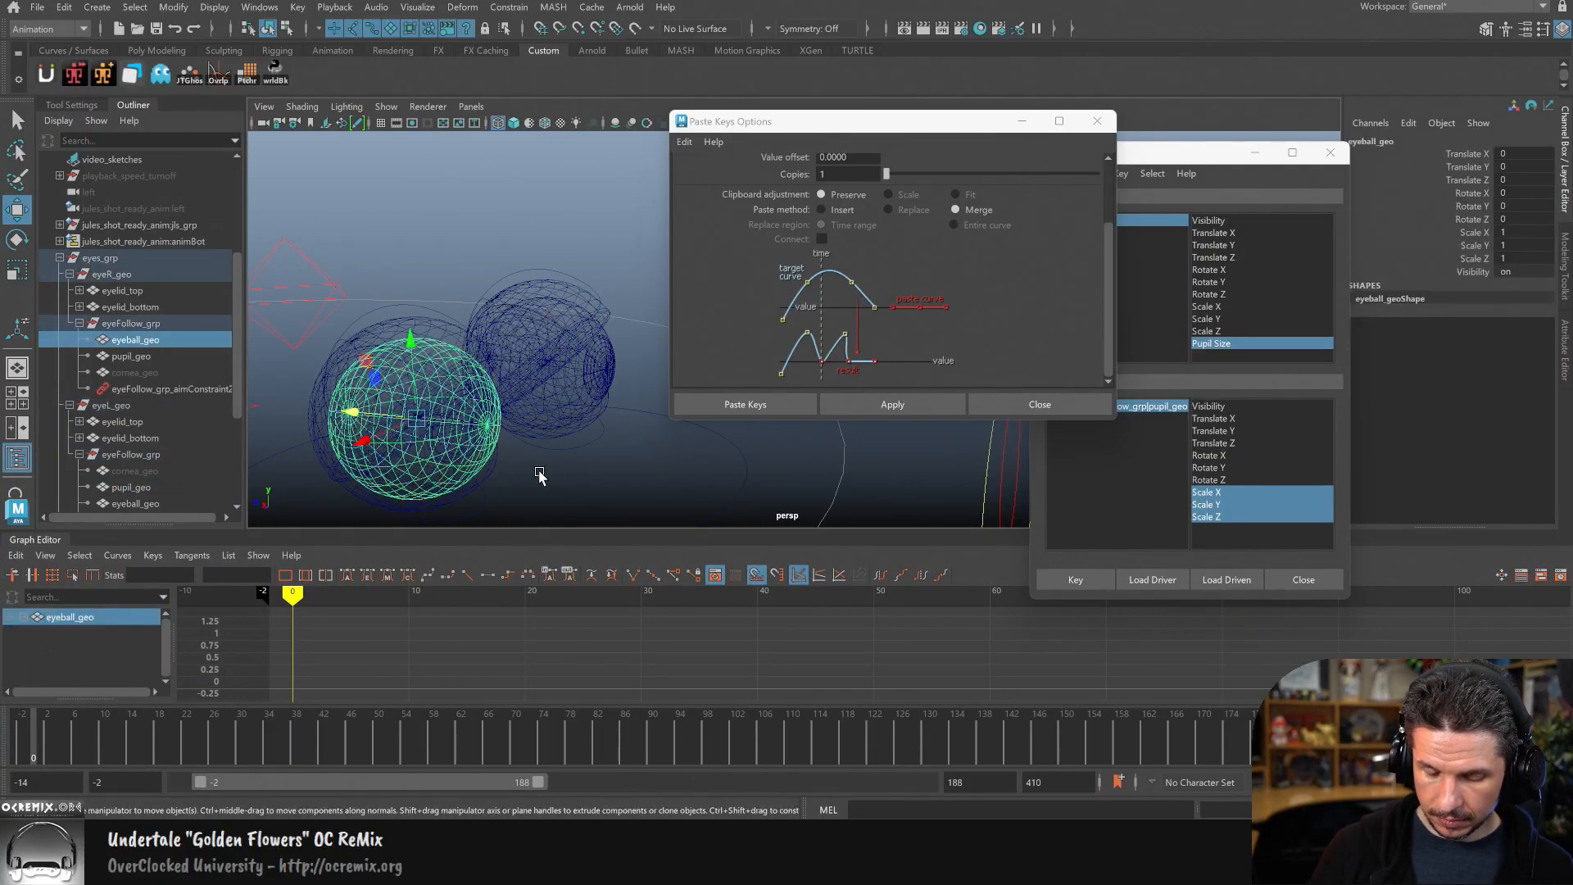
{"action": "key", "text": "5"}
{"action": "key", "text": "4"}
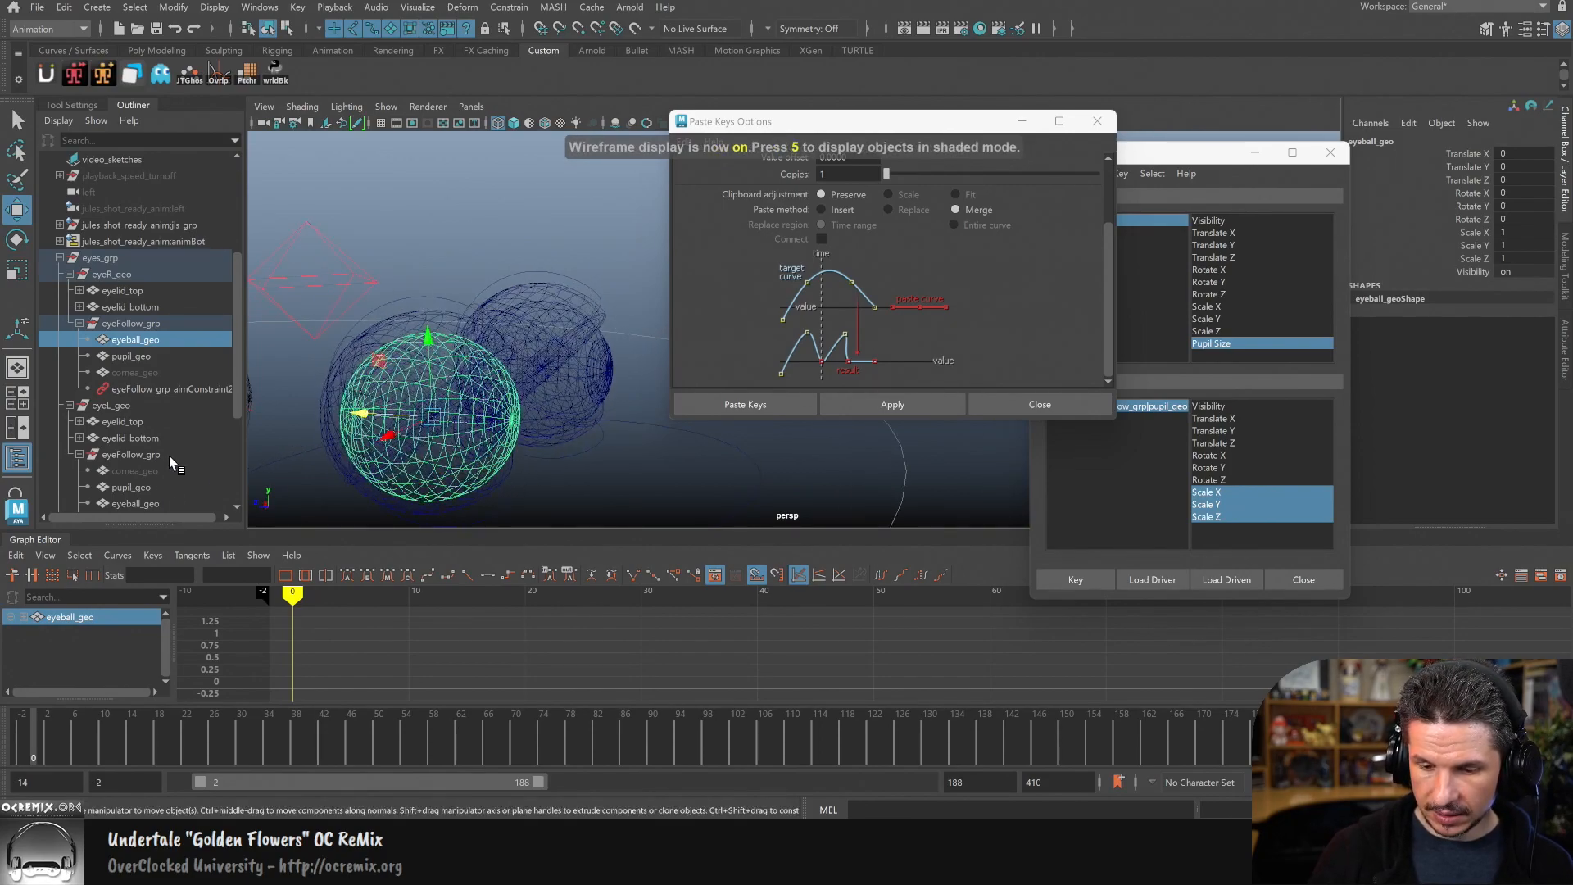
{"action": "left_click", "coordinate": [160, 485]}
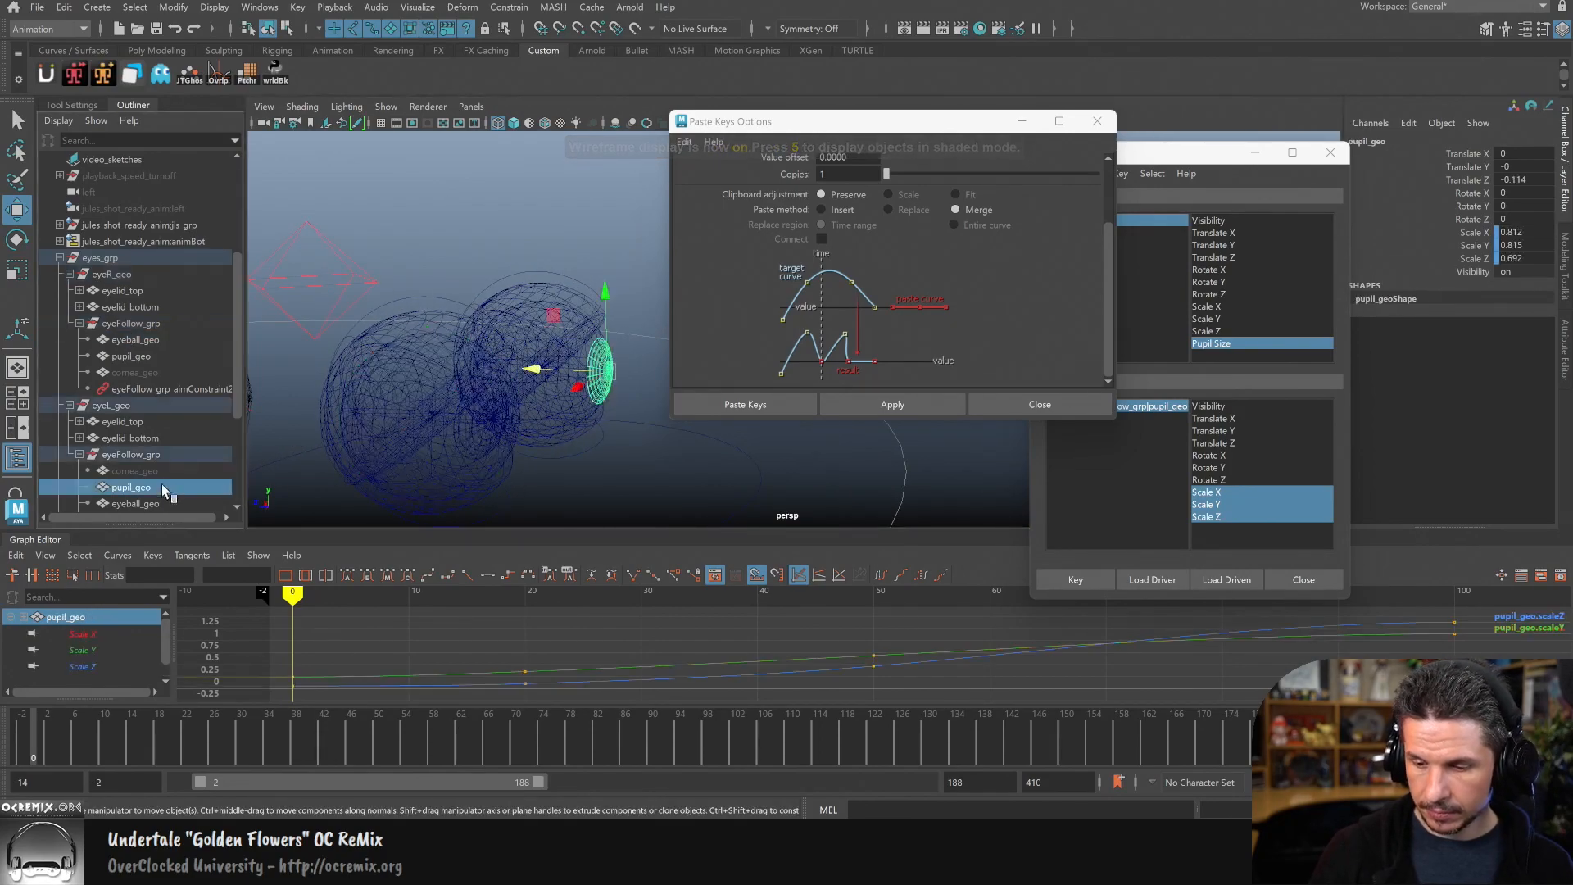
{"action": "left_click", "coordinate": [170, 361]}
Step: Delete the key at 100 from the right pupil's Scale Y curve and paste the copied keys at frame 0
{"action": "left_click", "coordinate": [82, 649]}
{"action": "key", "text": "f"}
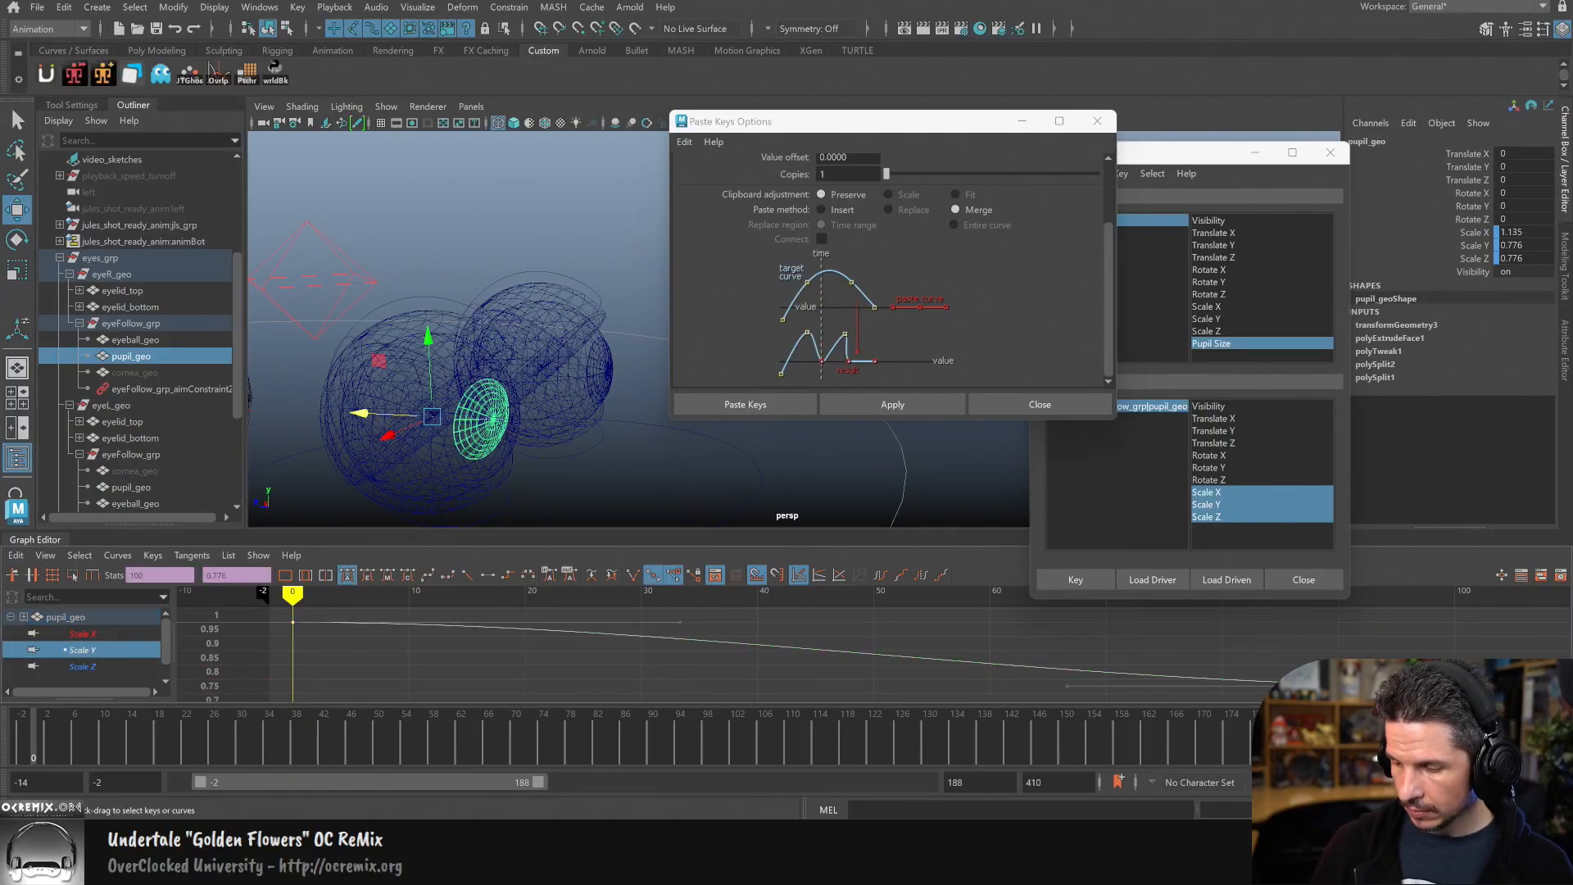
{"action": "left_click_drag", "start_coordinate": [1422, 668], "coordinate": [1484, 706]}
{"action": "key", "text": "Delete"}
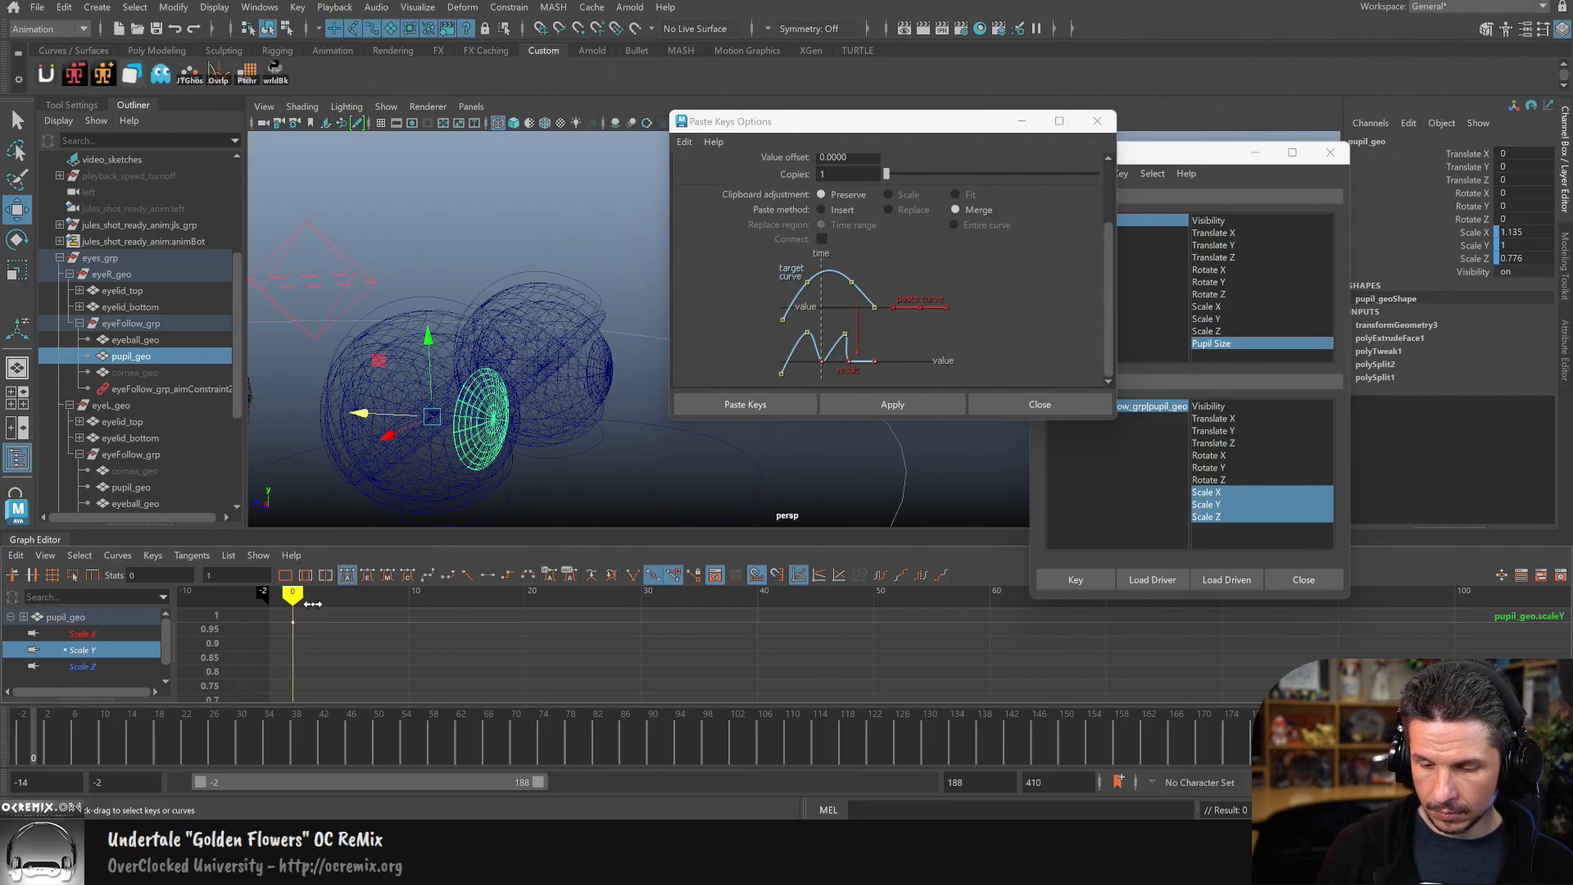
{"action": "left_click", "coordinate": [18, 556]}
{"action": "left_click", "coordinate": [77, 655]}
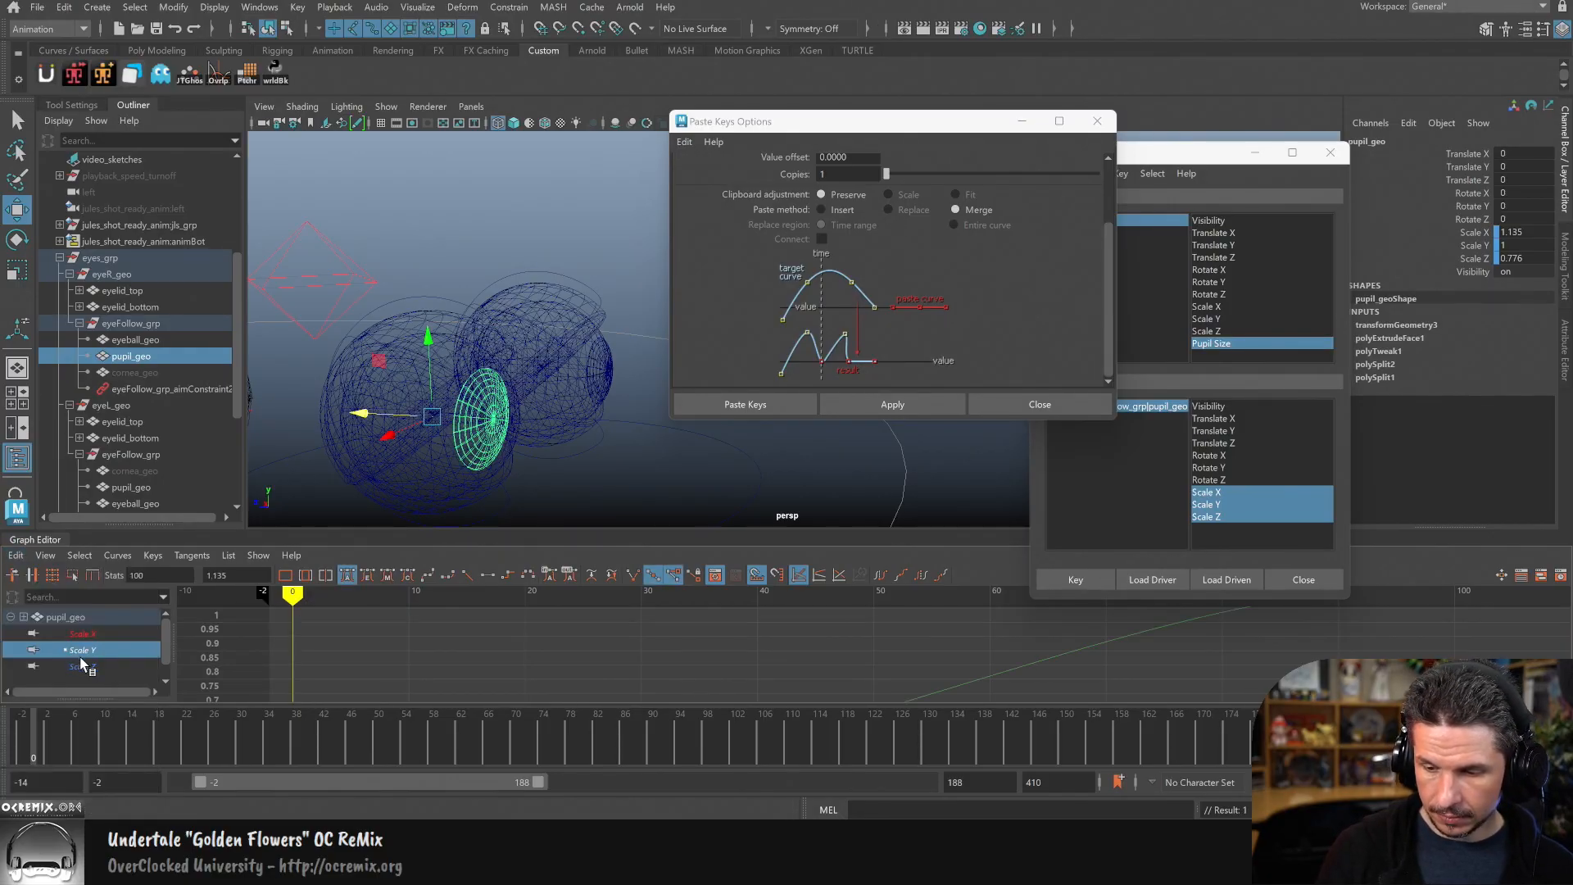
Step: Select the left eye's pupil_geo and copy all keys of its Scale Z curve
{"action": "left_click", "coordinate": [602, 375]}
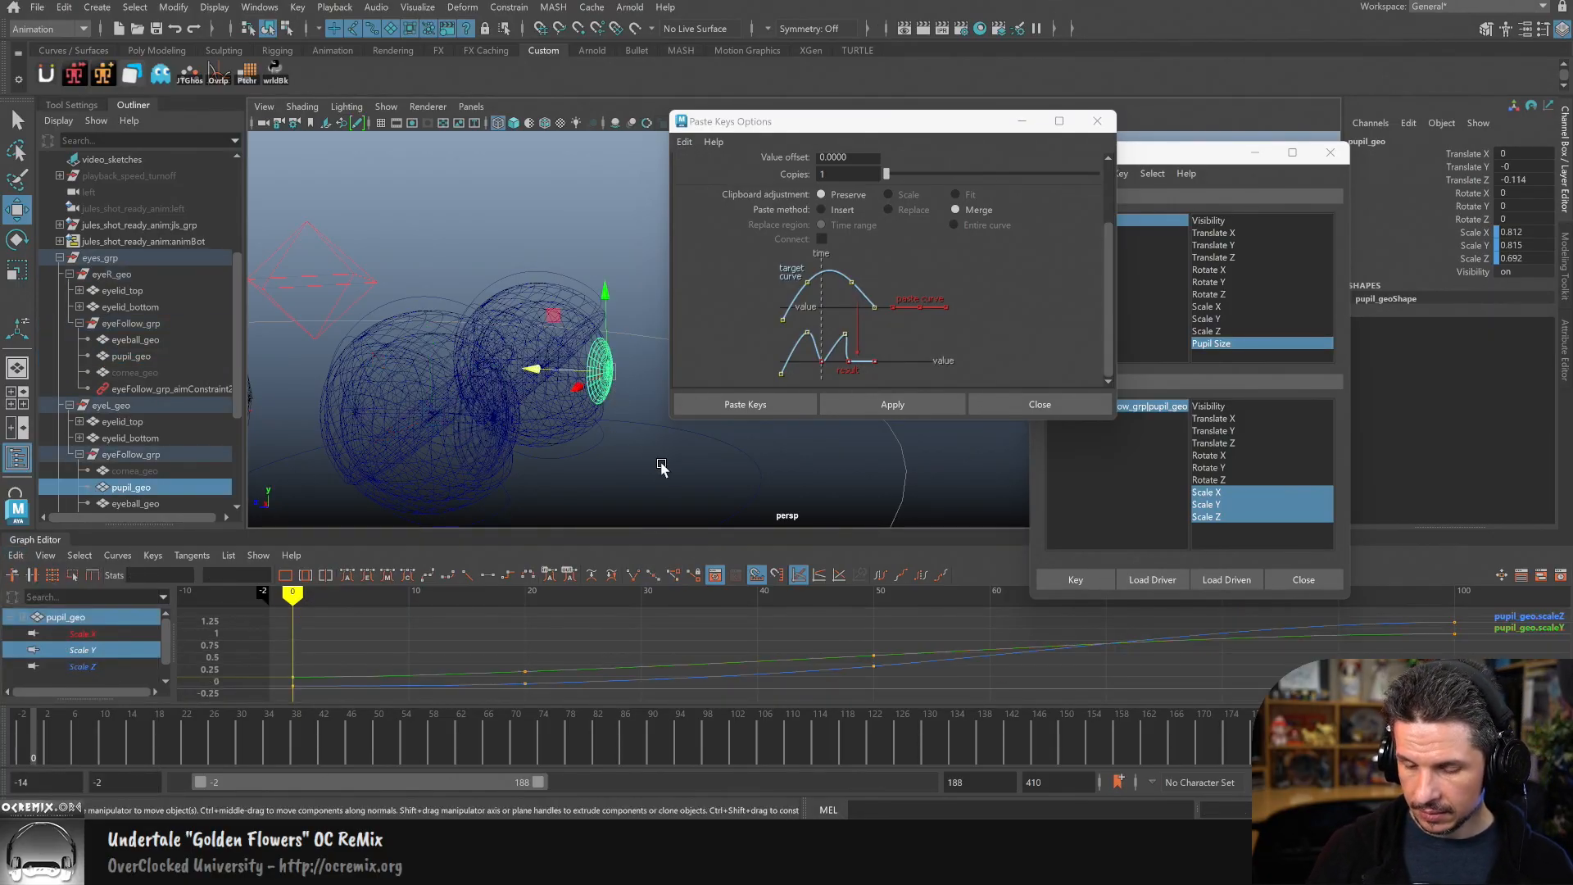
{"action": "left_click", "coordinate": [386, 684]}
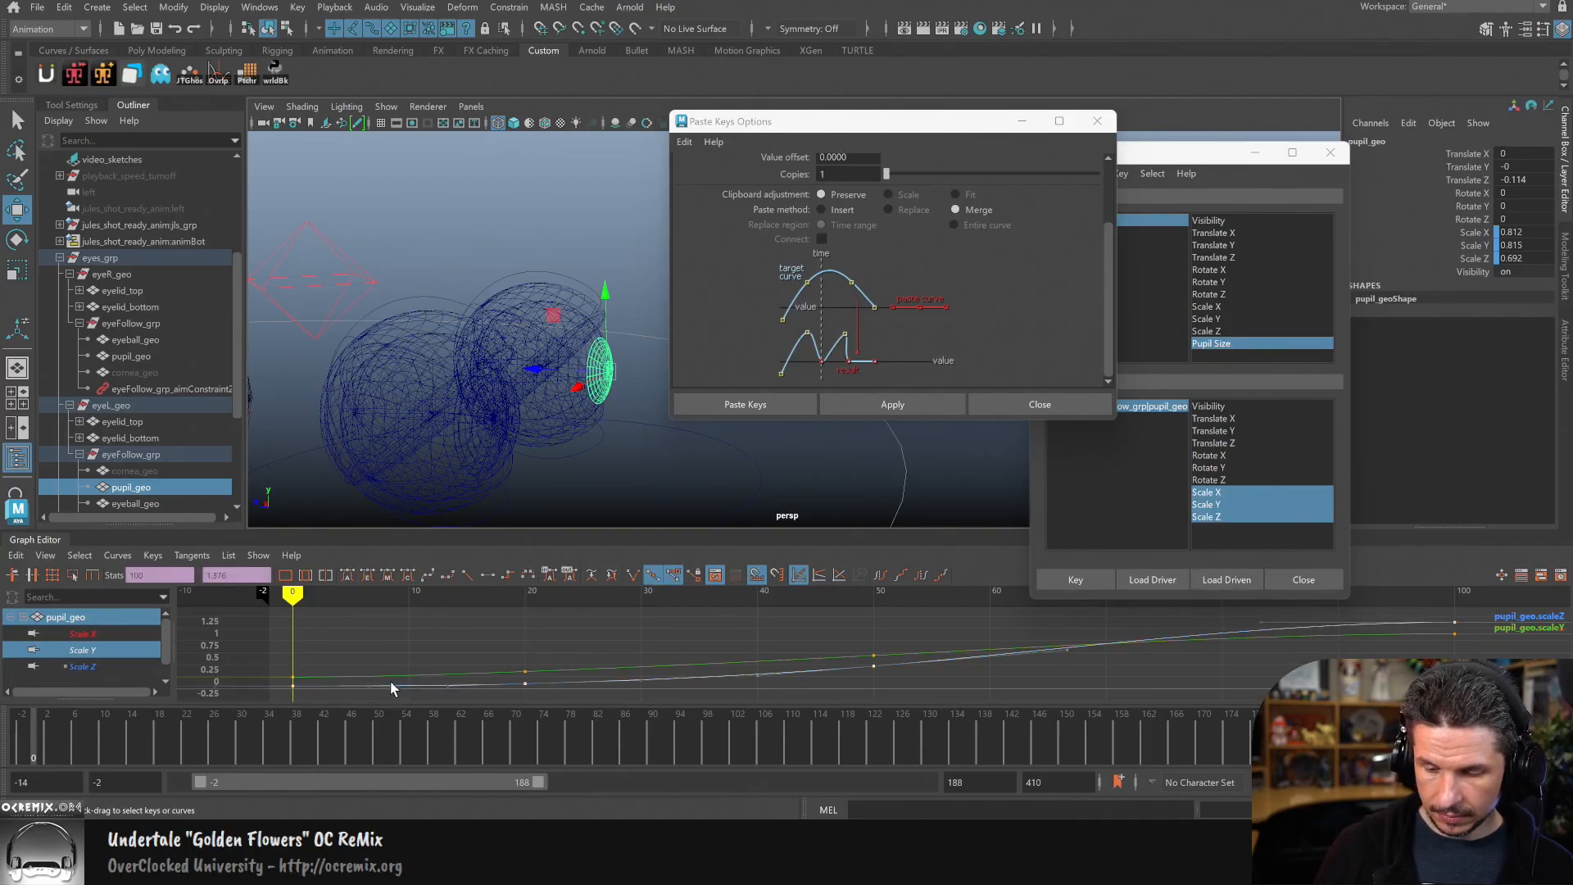
{"action": "left_click", "coordinate": [101, 666]}
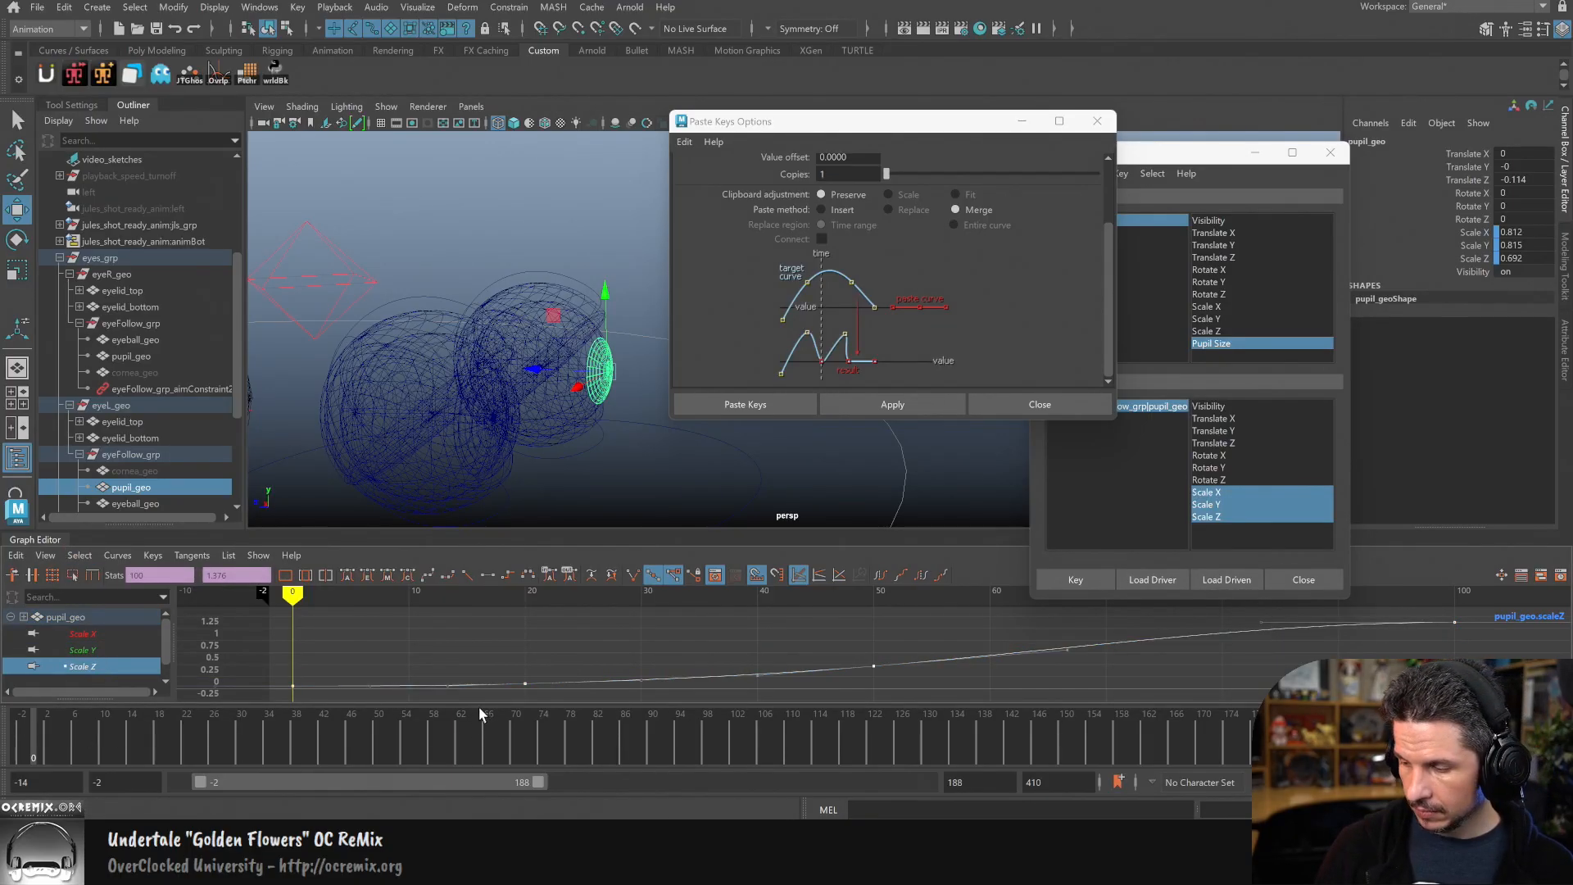
{"action": "left_click", "coordinate": [45, 555]}
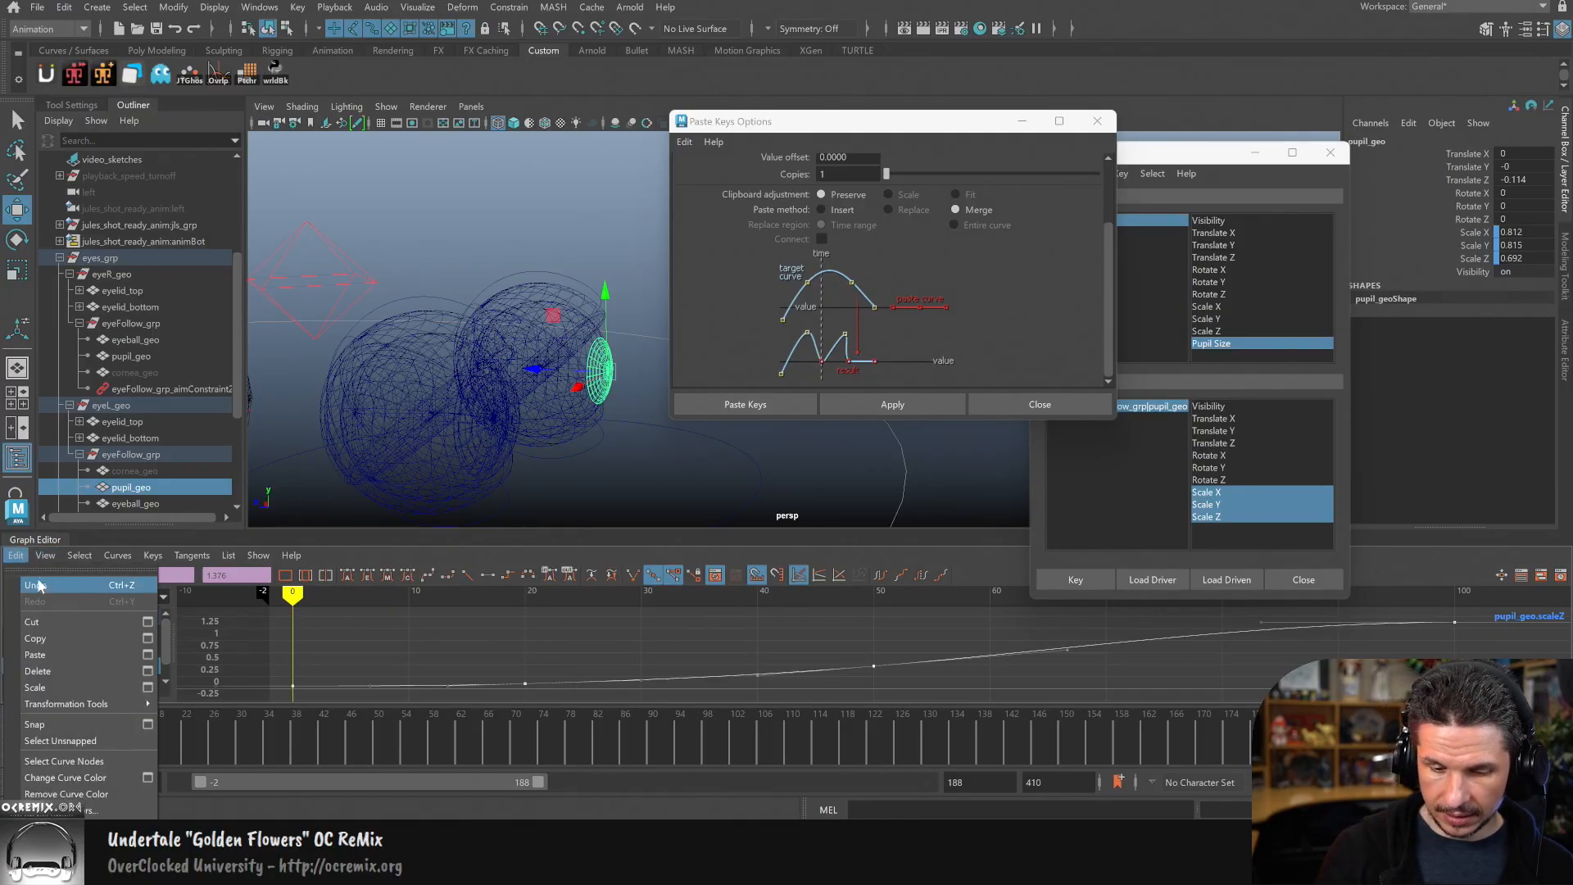
{"action": "left_click", "coordinate": [53, 641]}
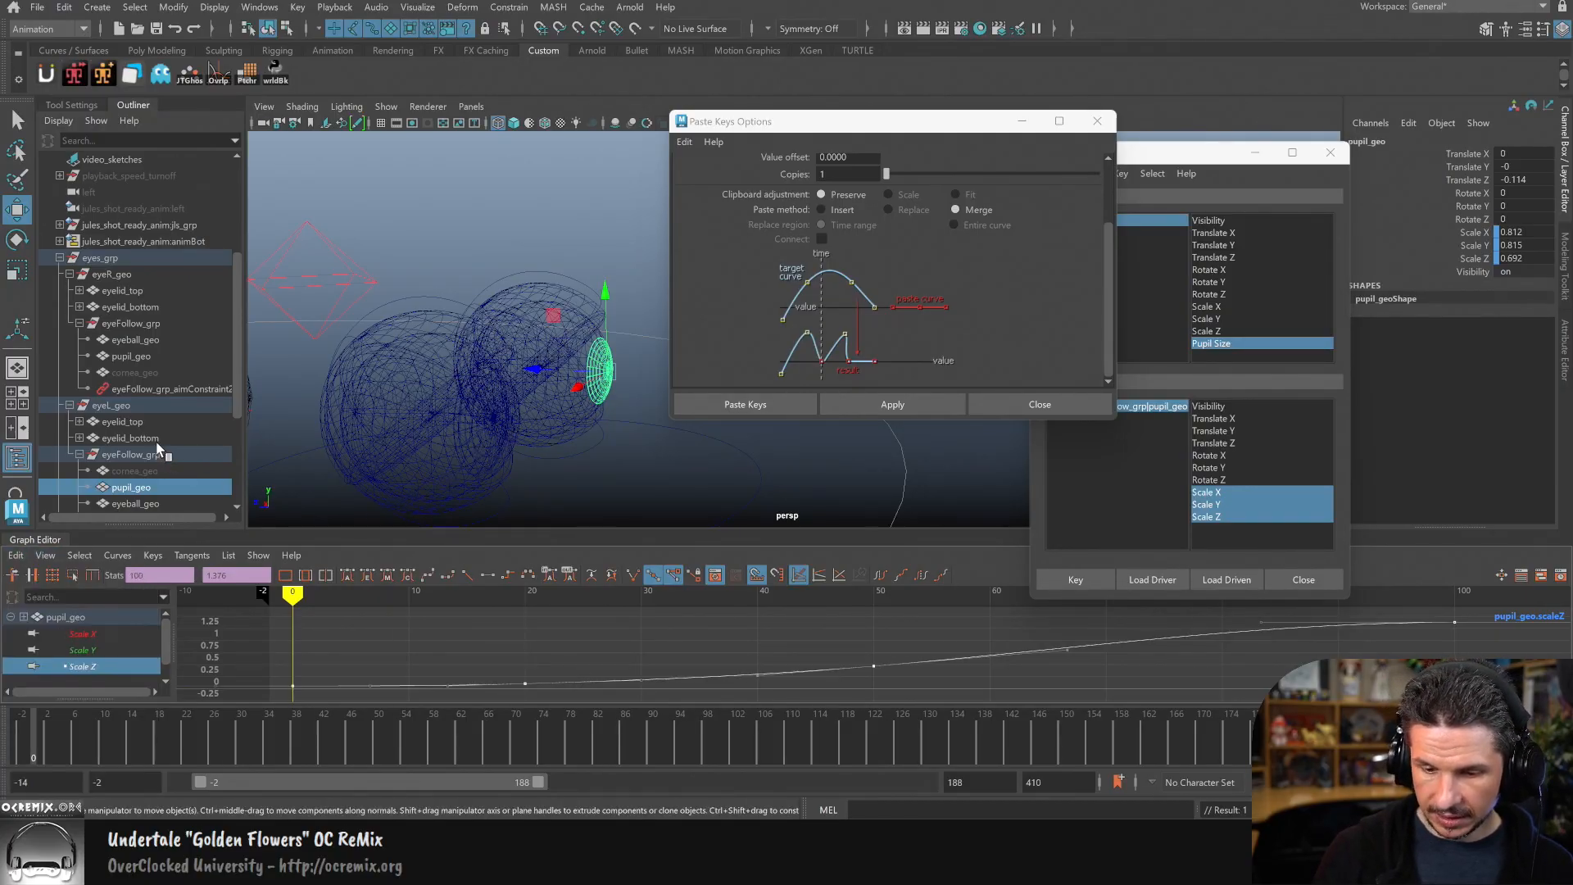
Step: Delete the key at 100 from the right pupil's Scale Z curve and paste the copied Scale Z keys at frame 0
{"action": "left_click", "coordinate": [161, 354]}
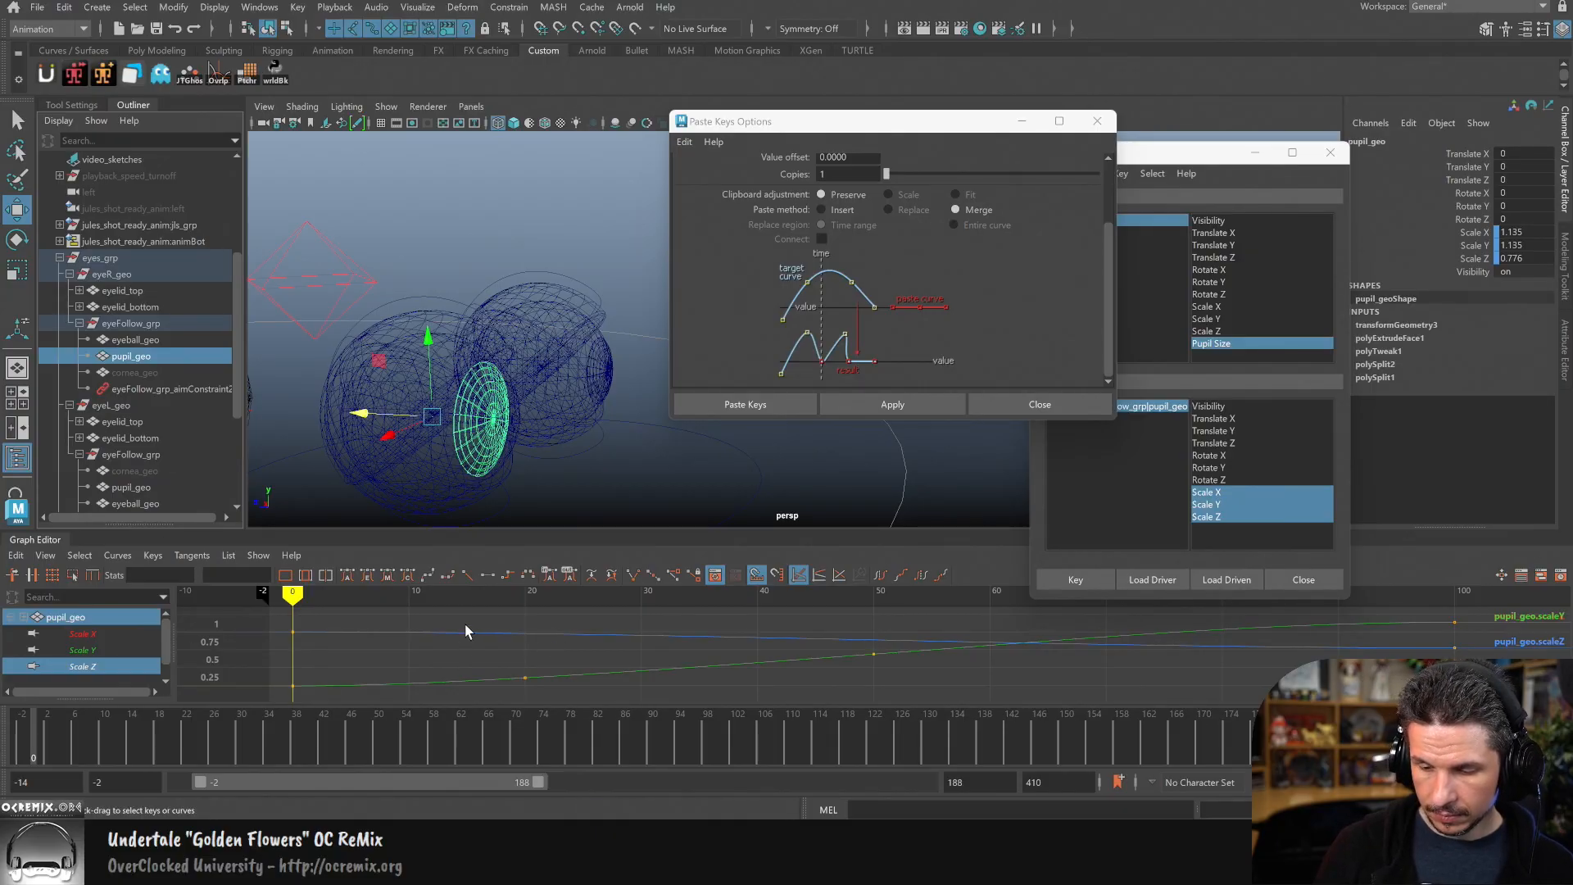
{"action": "left_click", "coordinate": [465, 628]}
{"action": "left_click", "coordinate": [110, 662]}
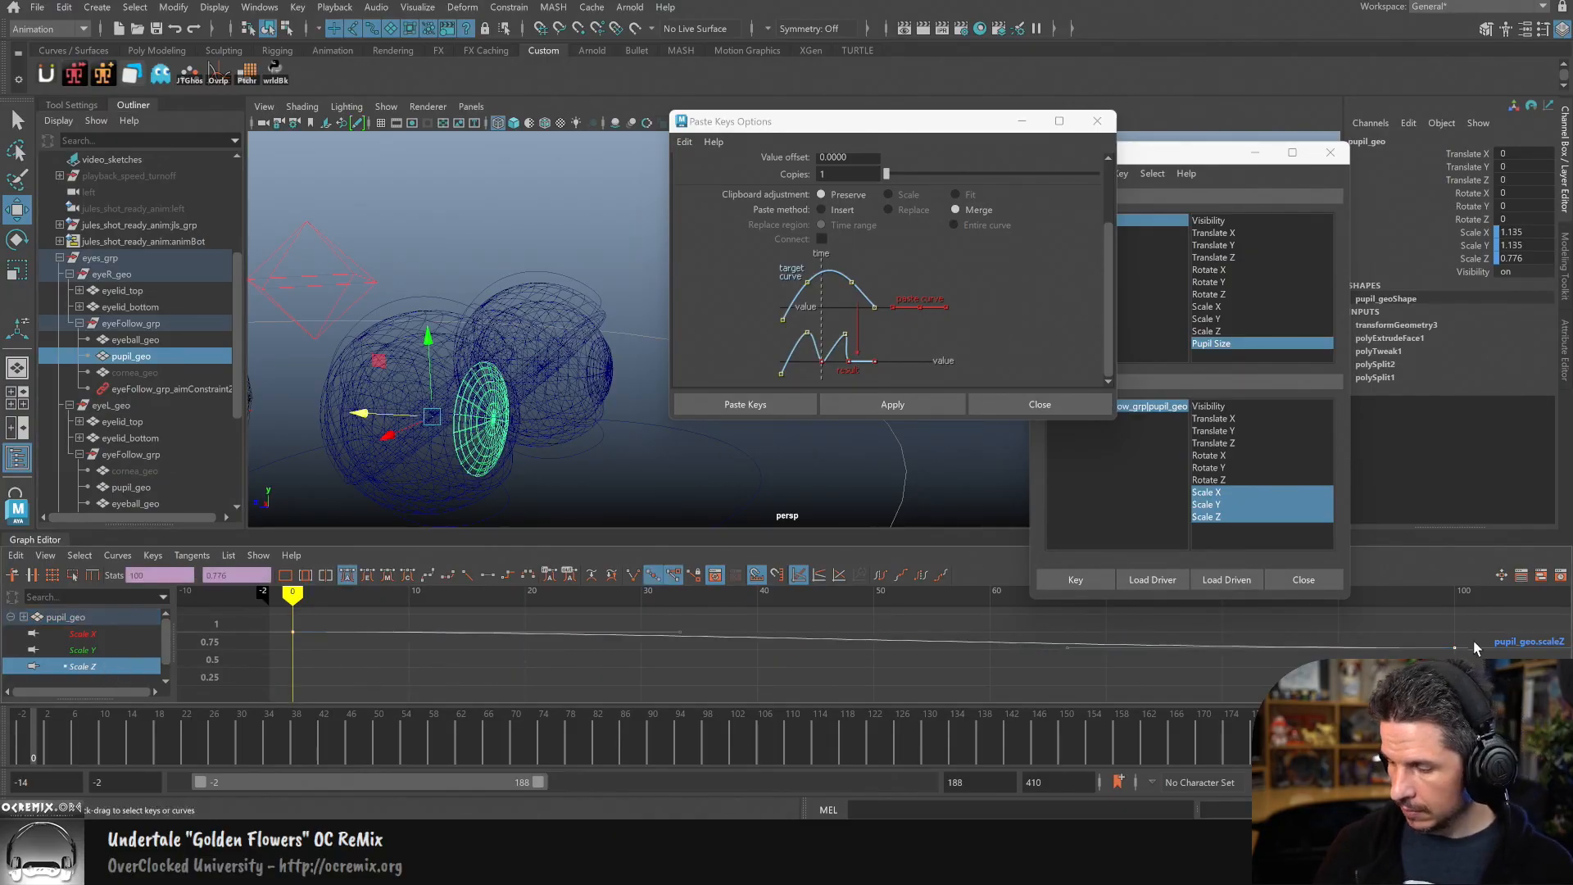
{"action": "key", "text": "Delete"}
{"action": "left_click", "coordinate": [22, 557]}
{"action": "left_click", "coordinate": [78, 652]}
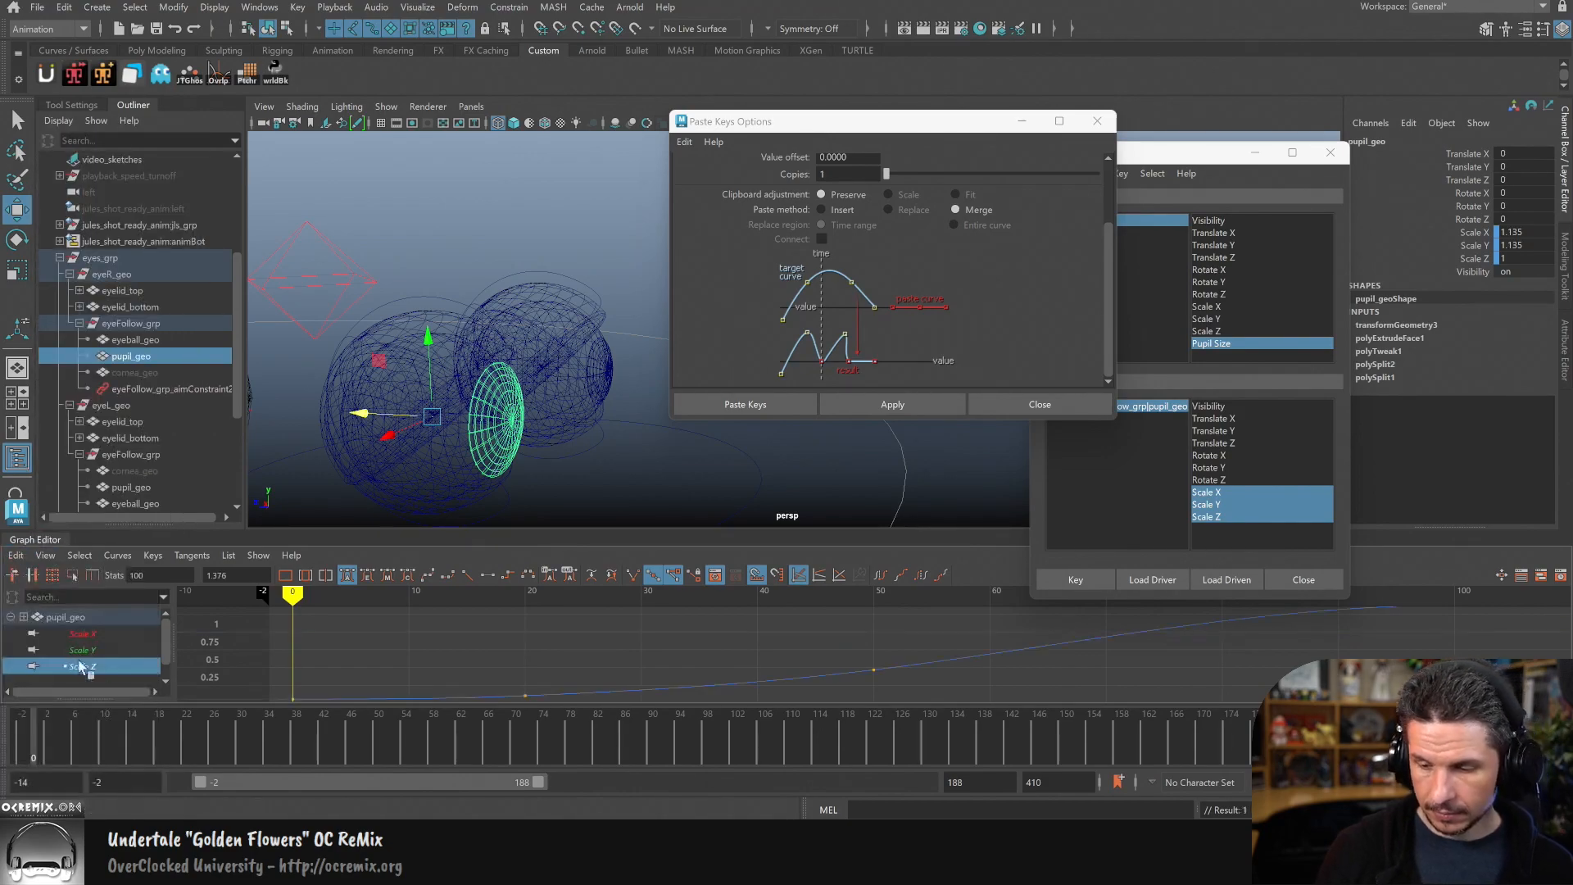
Step: Switch to shaded display and move the Paste Keys Options and Set Driven Key windows clear of the eyes and their controls
{"action": "key", "text": "5"}
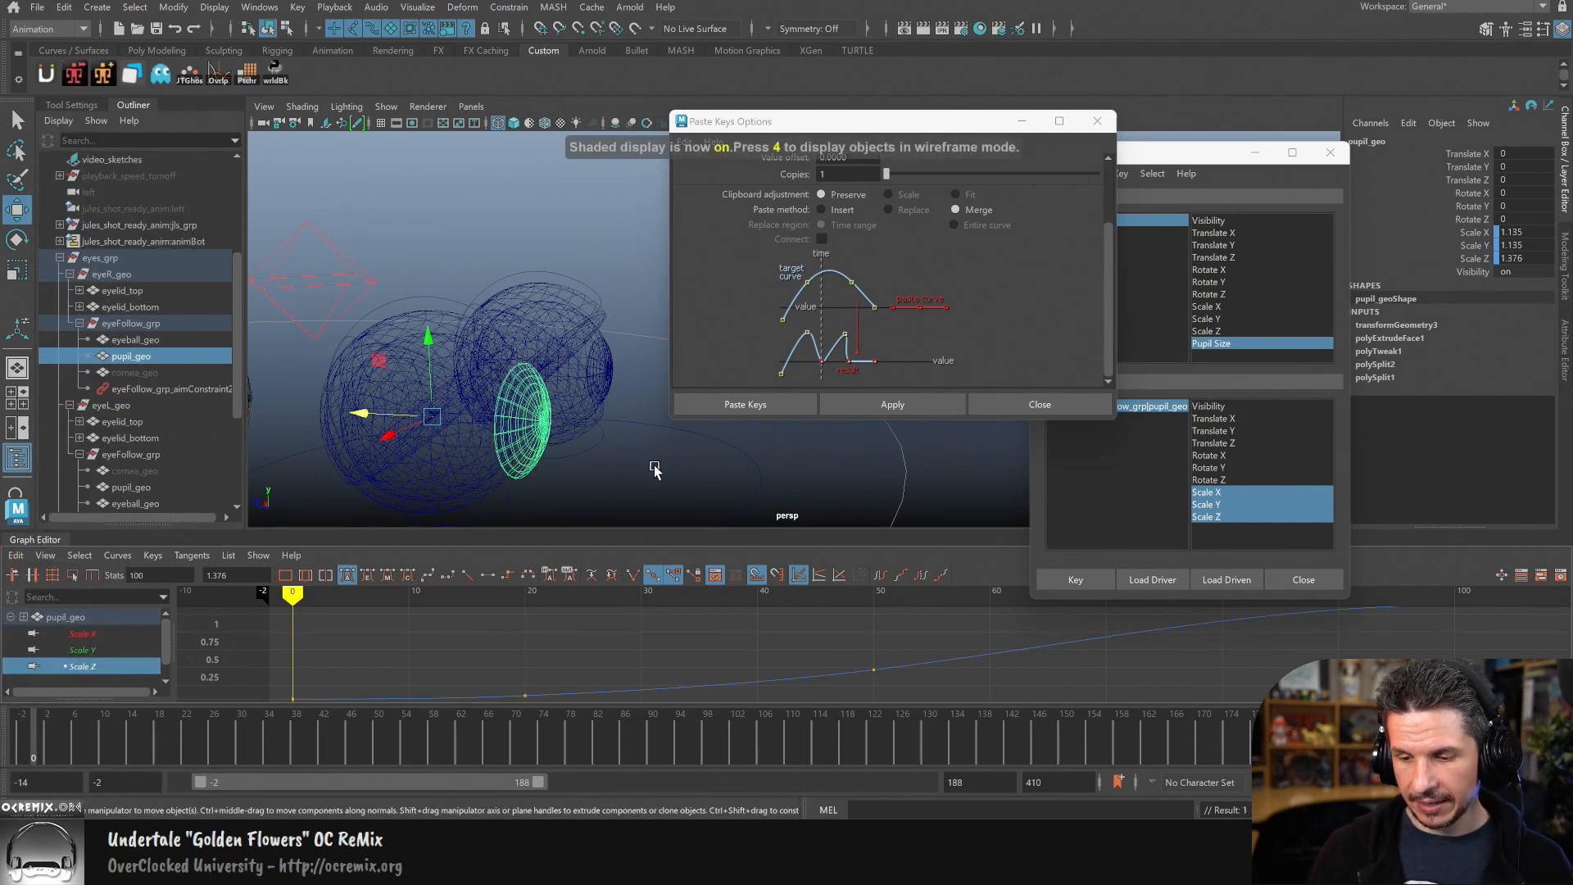
{"action": "left_click_drag", "start_coordinate": [629, 477], "coordinate": [656, 477], "text": "alt"}
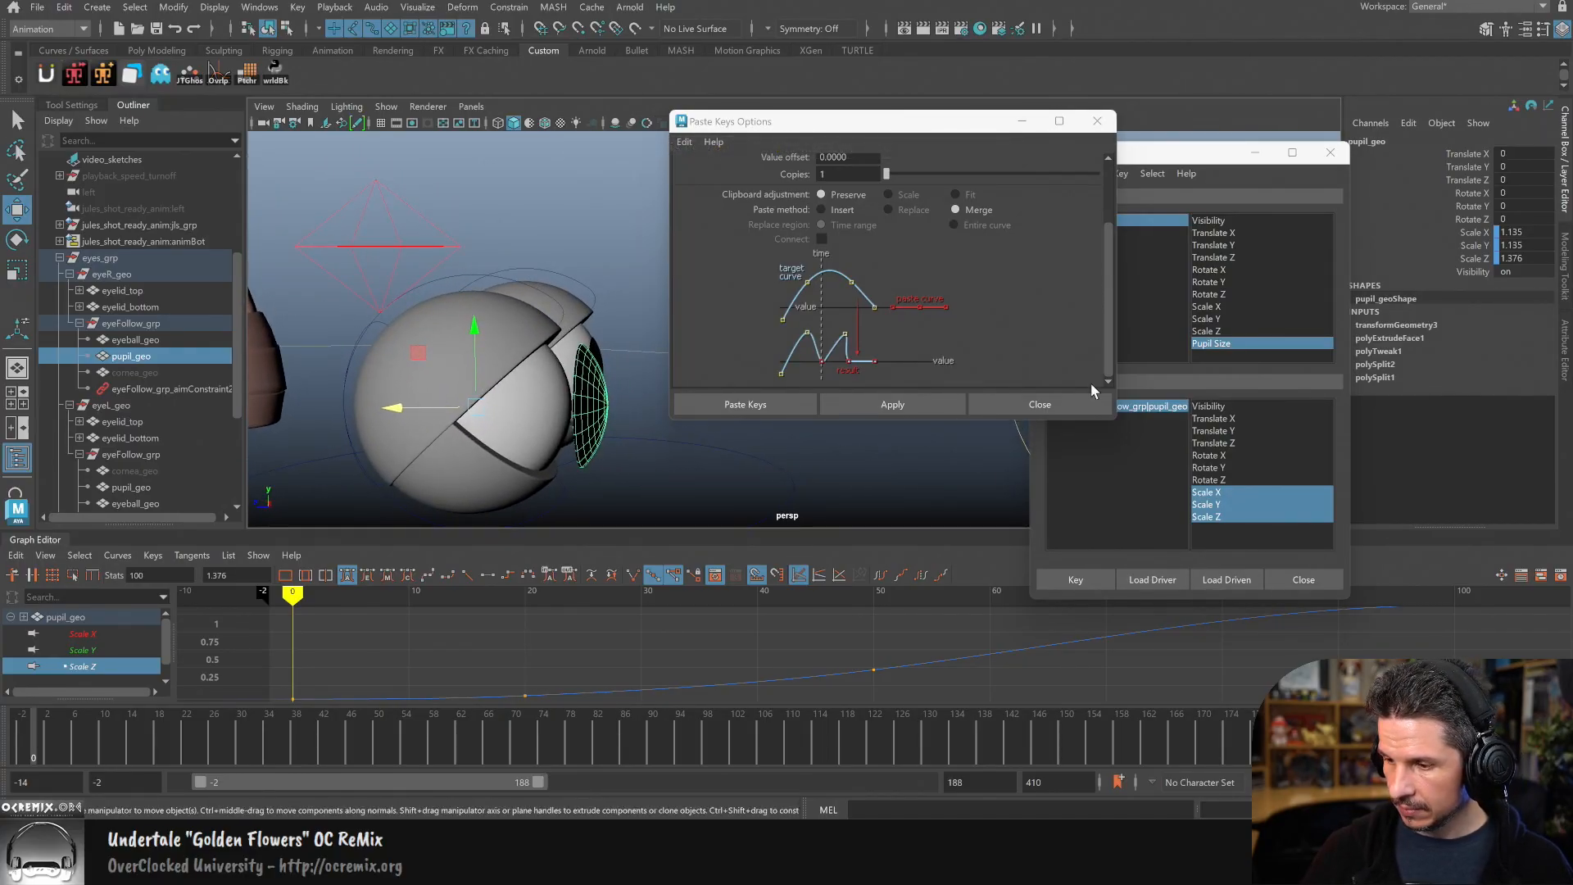
{"action": "left_click_drag", "start_coordinate": [758, 122], "coordinate": [692, 109]}
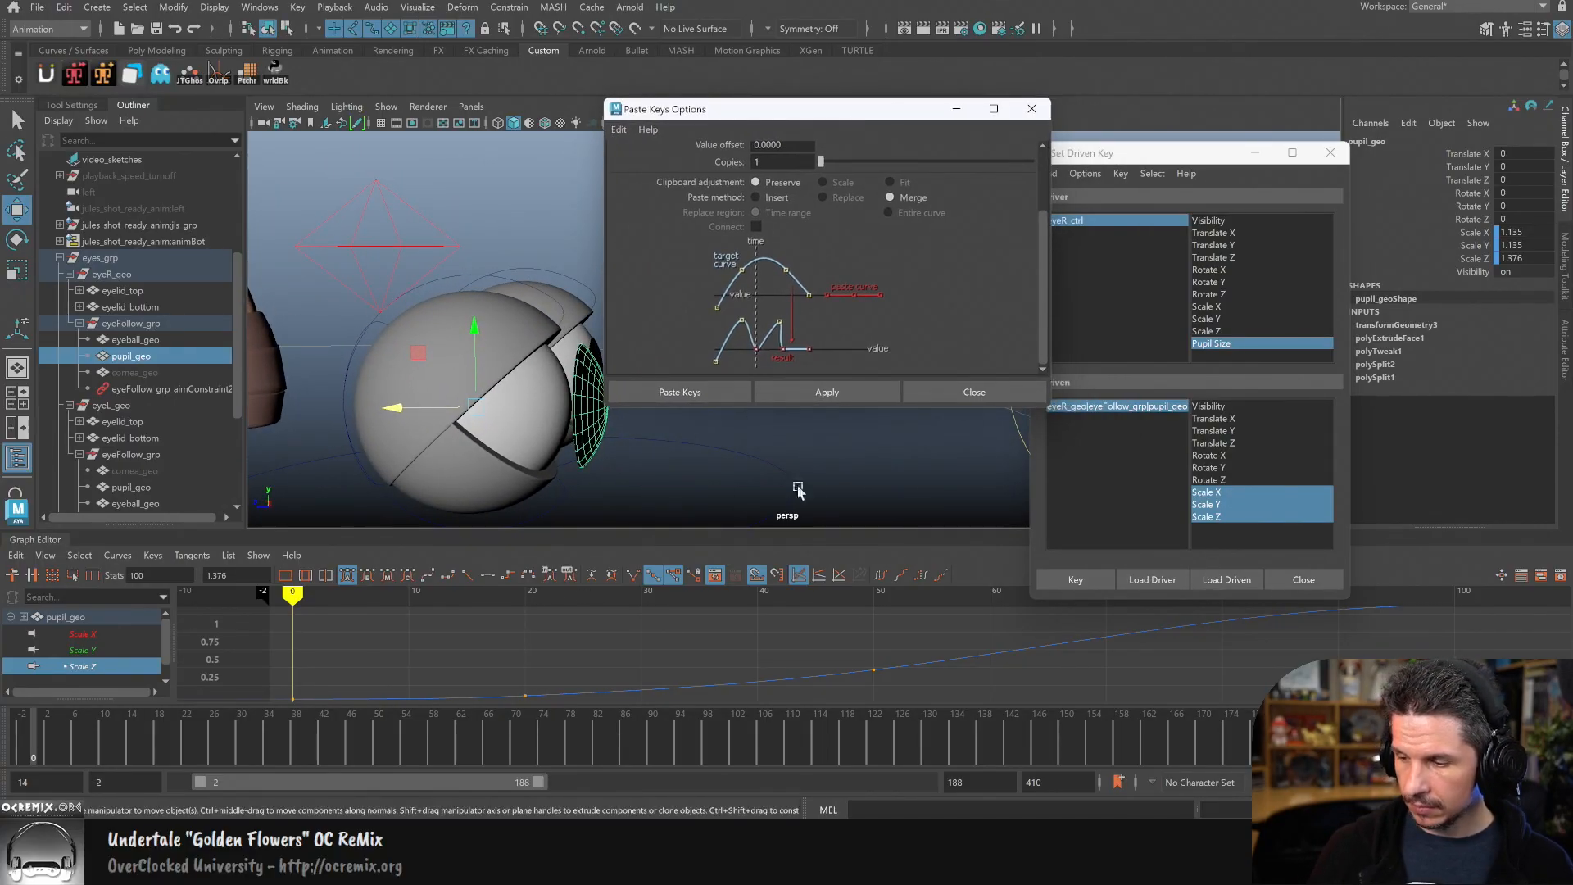
{"action": "left_click_drag", "start_coordinate": [909, 122], "coordinate": [862, 495]}
{"action": "left_click_drag", "start_coordinate": [1183, 154], "coordinate": [1142, 373]}
{"action": "left_click_drag", "start_coordinate": [1050, 306], "coordinate": [978, 239], "text": "alt"}
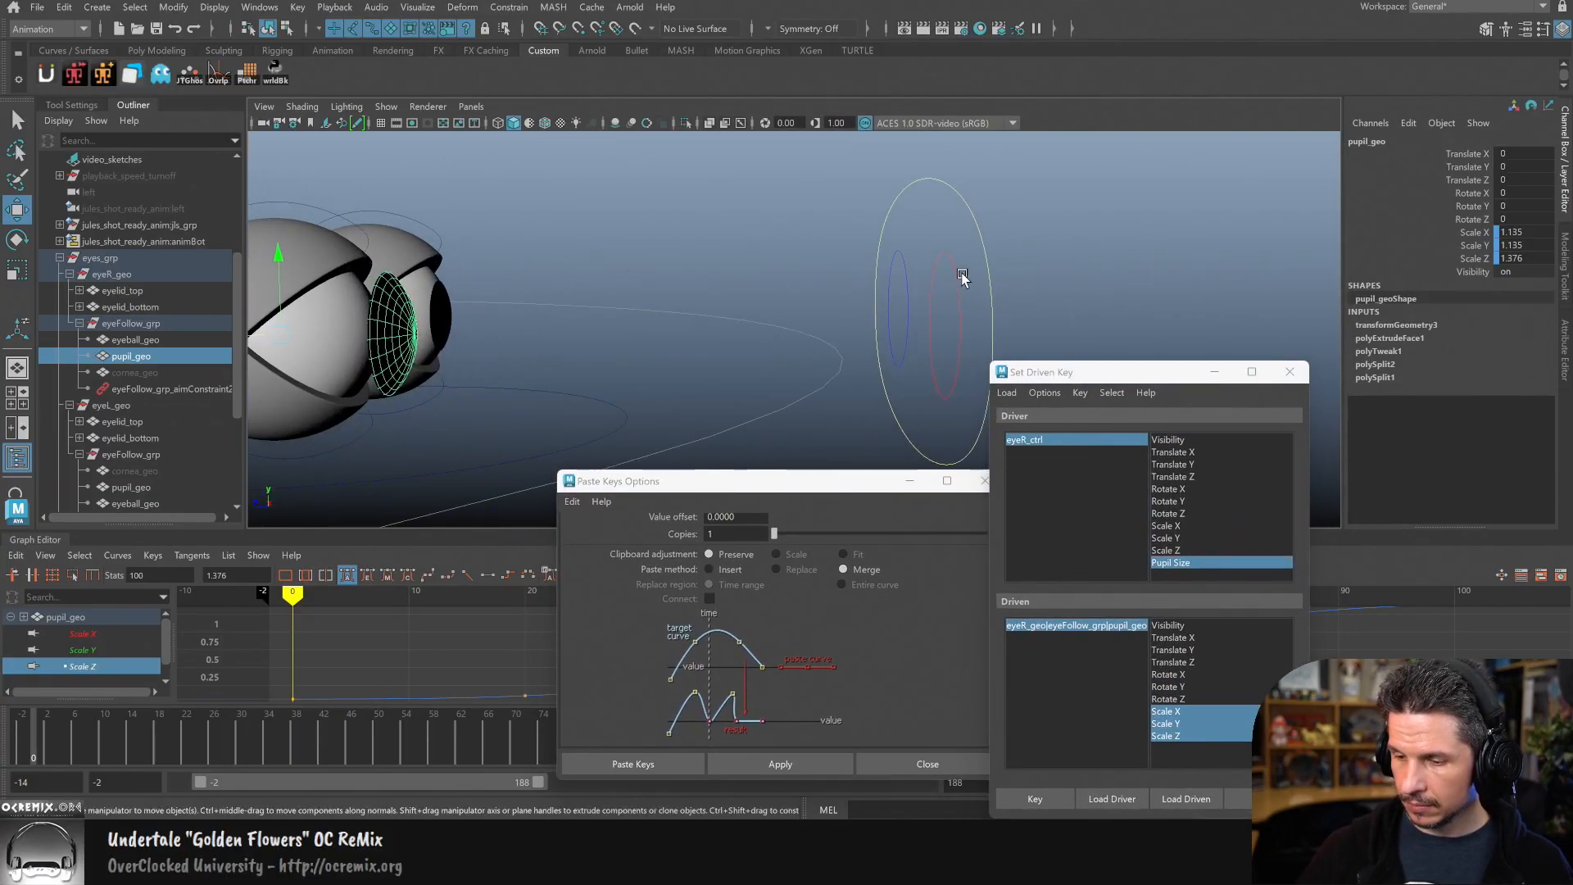
Step: Select eyeR_ctrl and vary its Pupil Size to test the right pupil's scaling, leaving it at about 75
{"action": "left_click", "coordinate": [958, 272]}
{"action": "left_click_drag", "start_coordinate": [791, 394], "coordinate": [797, 388], "text": "alt"}
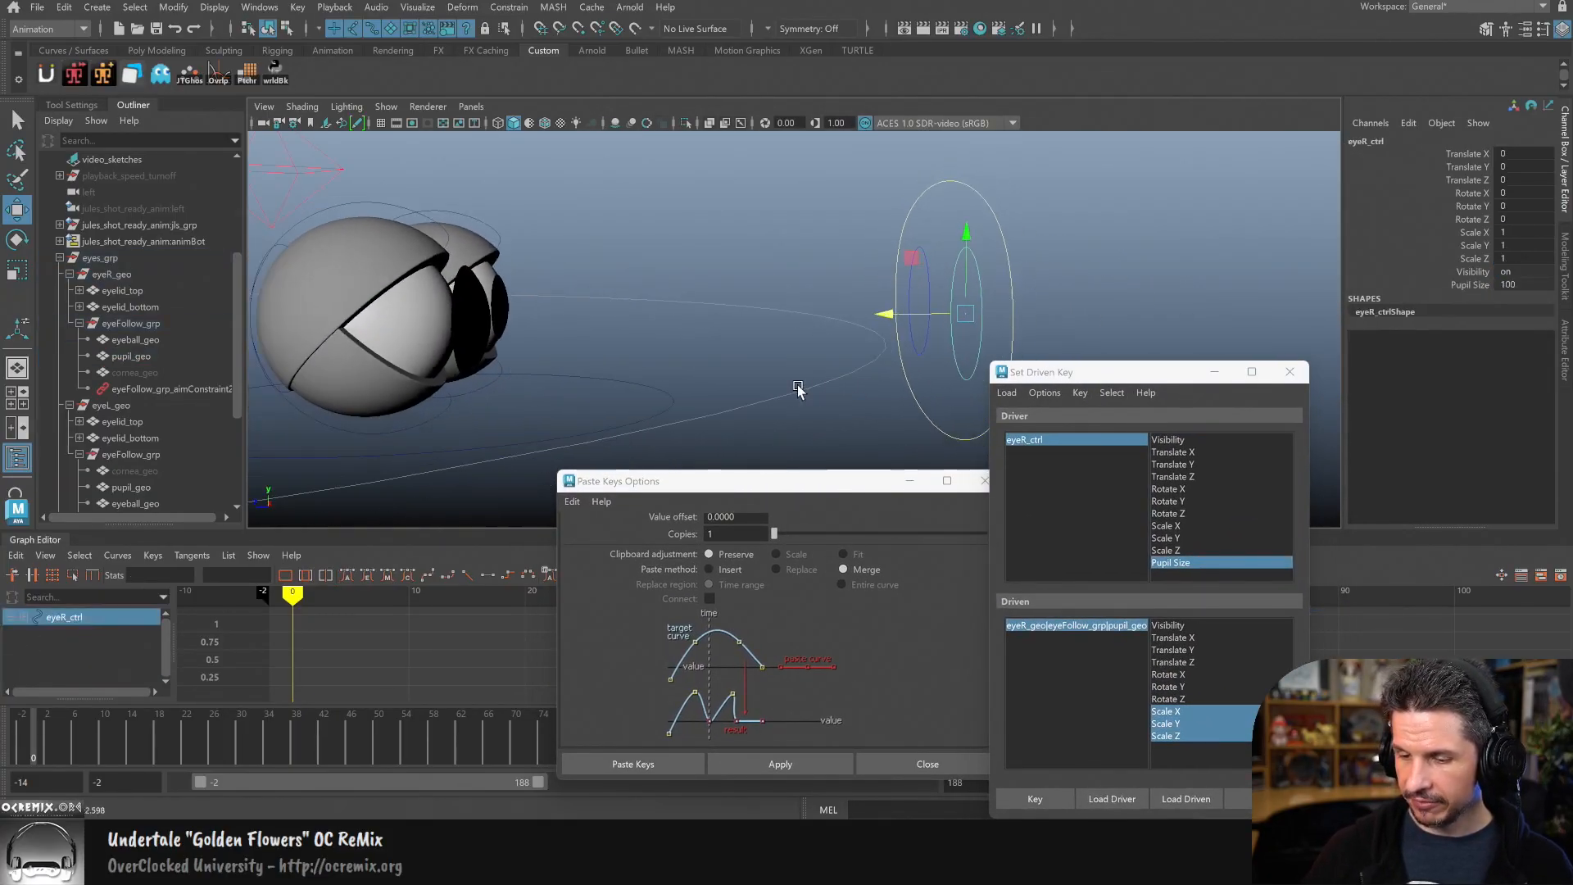
{"action": "left_click", "coordinate": [1471, 284]}
{"action": "middle_click_drag", "start_coordinate": [1089, 342], "coordinate": [836, 371]}
{"action": "middle_click_drag", "start_coordinate": [579, 432], "coordinate": [1099, 352]}
{"action": "key", "text": "4"}
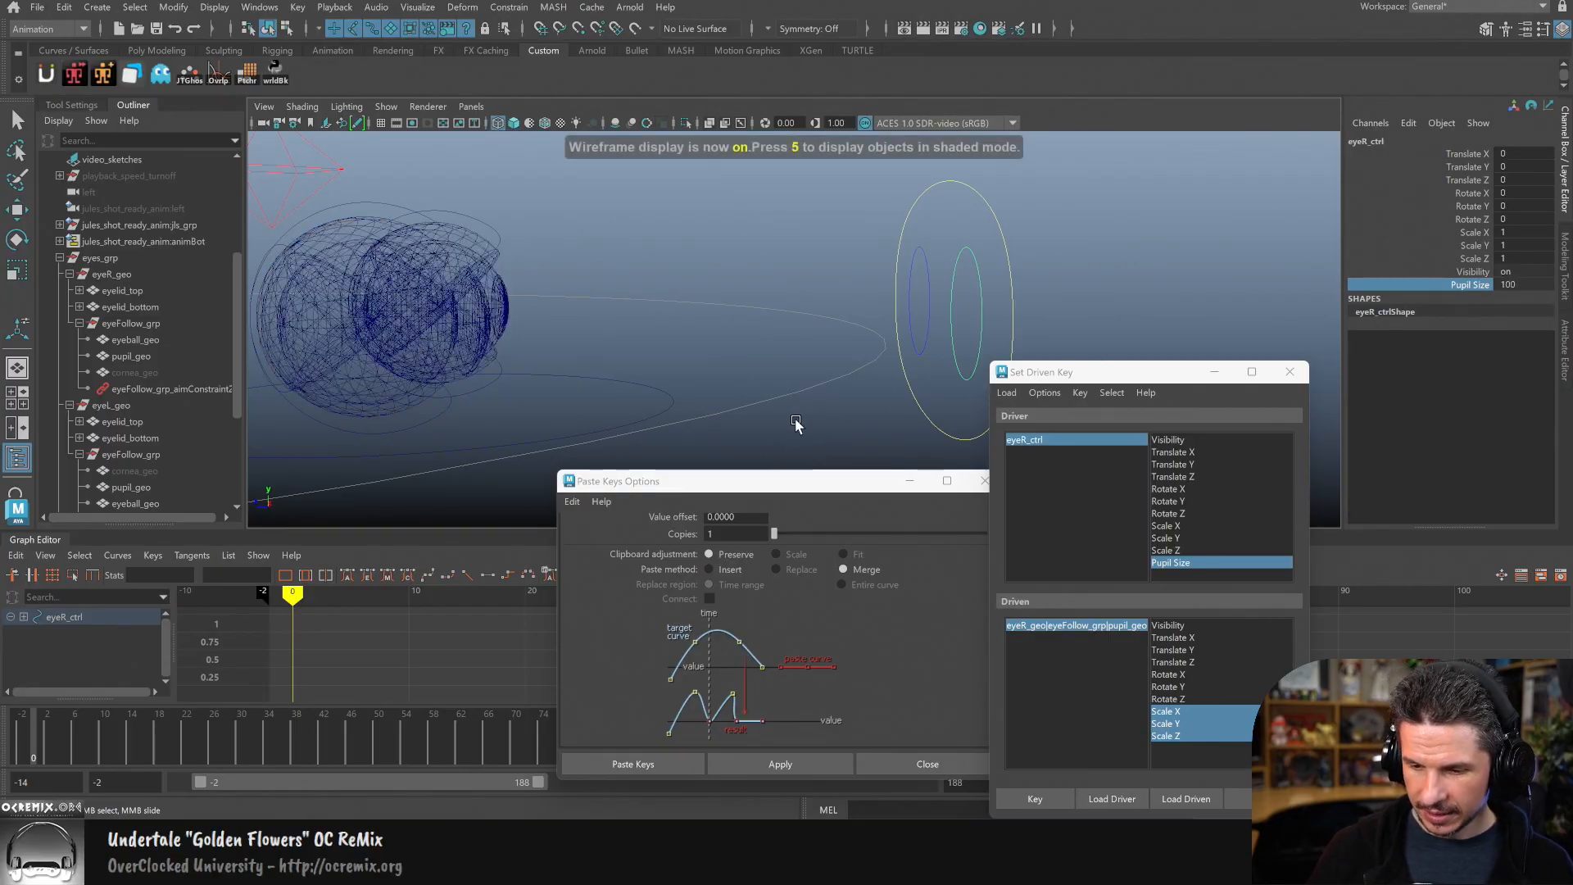
{"action": "key", "text": "5"}
{"action": "mouse_move", "coordinate": [825, 396]}
{"action": "middle_mouse_down"}
{"action": "mouse_move", "coordinate": [836, 372]}
{"action": "mouse_move", "coordinate": [788, 386]}
{"action": "middle_mouse_up"}
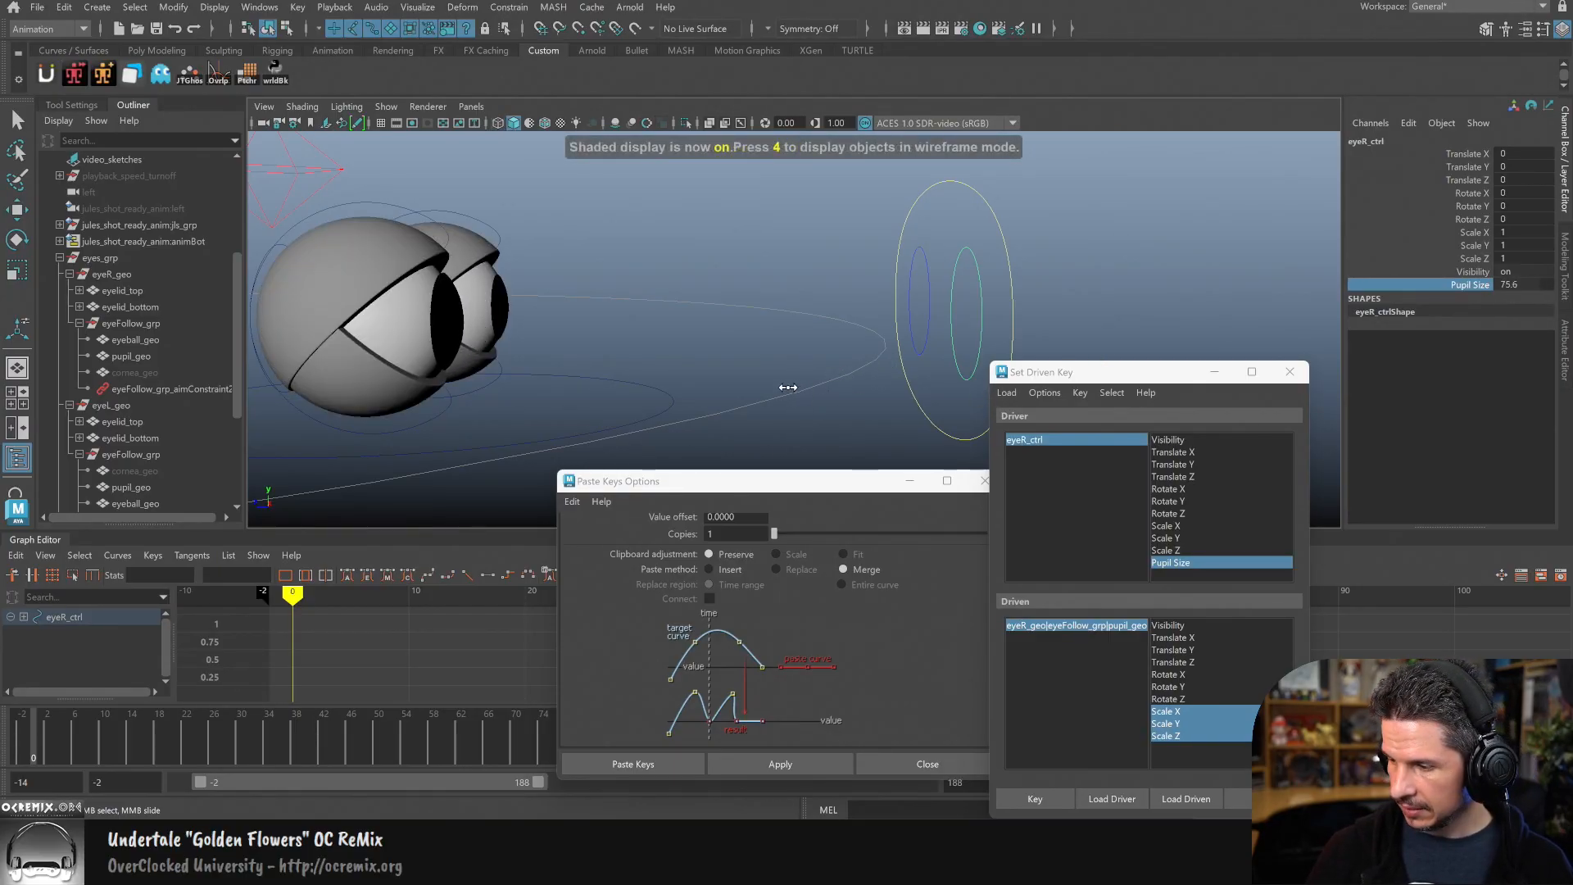
Step: Select both eyes' pupil_geo objects together and compare their Scale X, Y and Z curves
{"action": "left_click_drag", "start_coordinate": [768, 481], "coordinate": [1155, 414]}
{"action": "left_click_drag", "start_coordinate": [29, 734], "coordinate": [34, 734]}
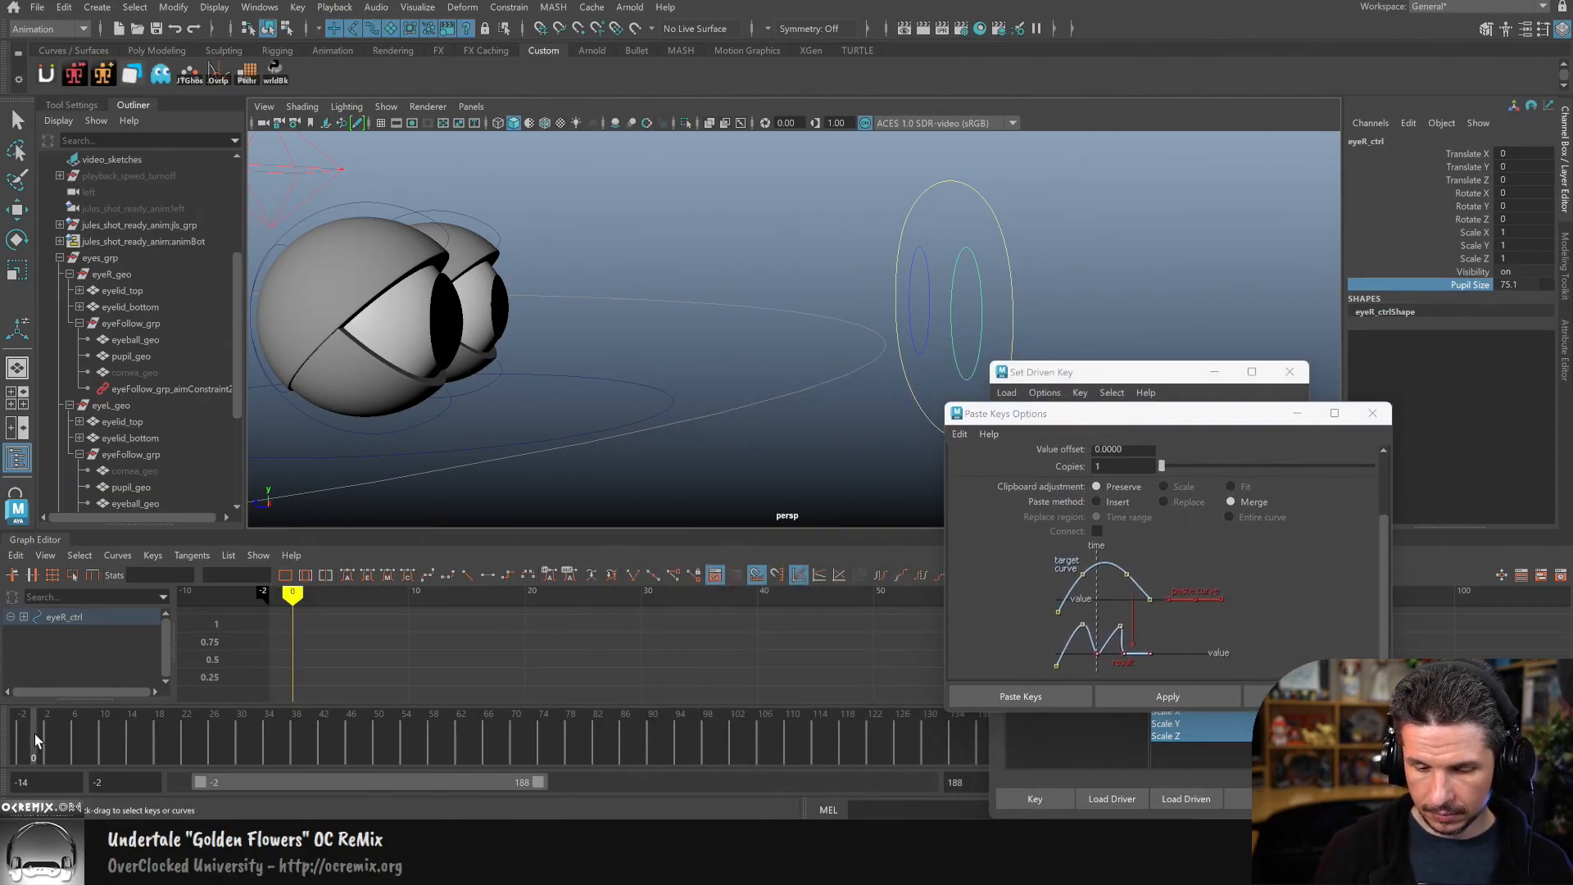
{"action": "left_click", "coordinate": [501, 332]}
{"action": "key", "text": "w"}
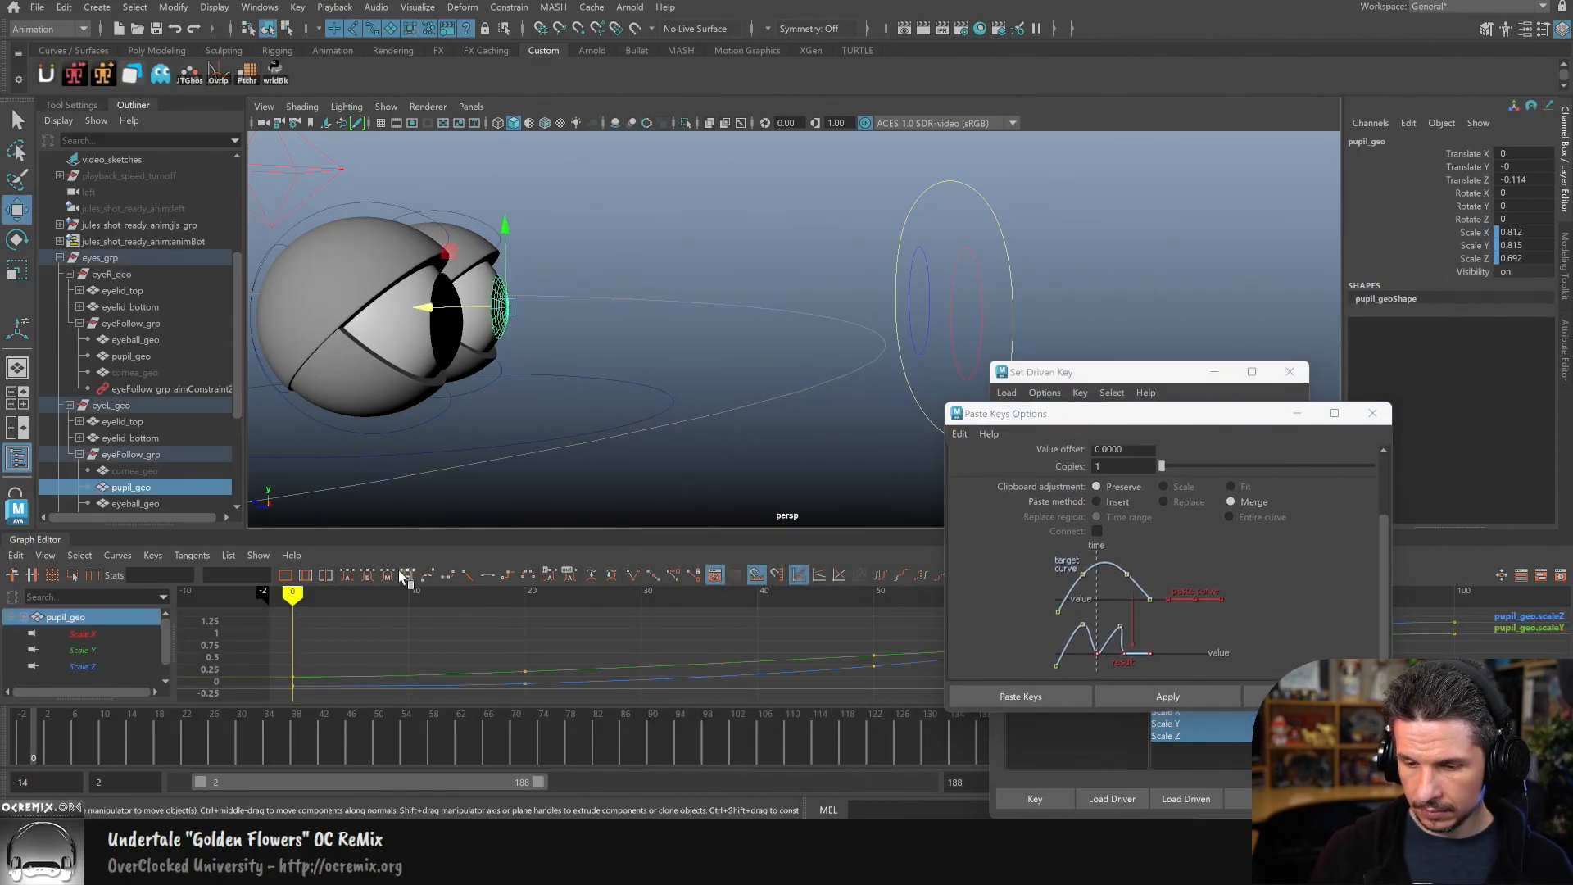
{"action": "left_click", "coordinate": [440, 362], "text": "shift"}
{"action": "key", "text": "f"}
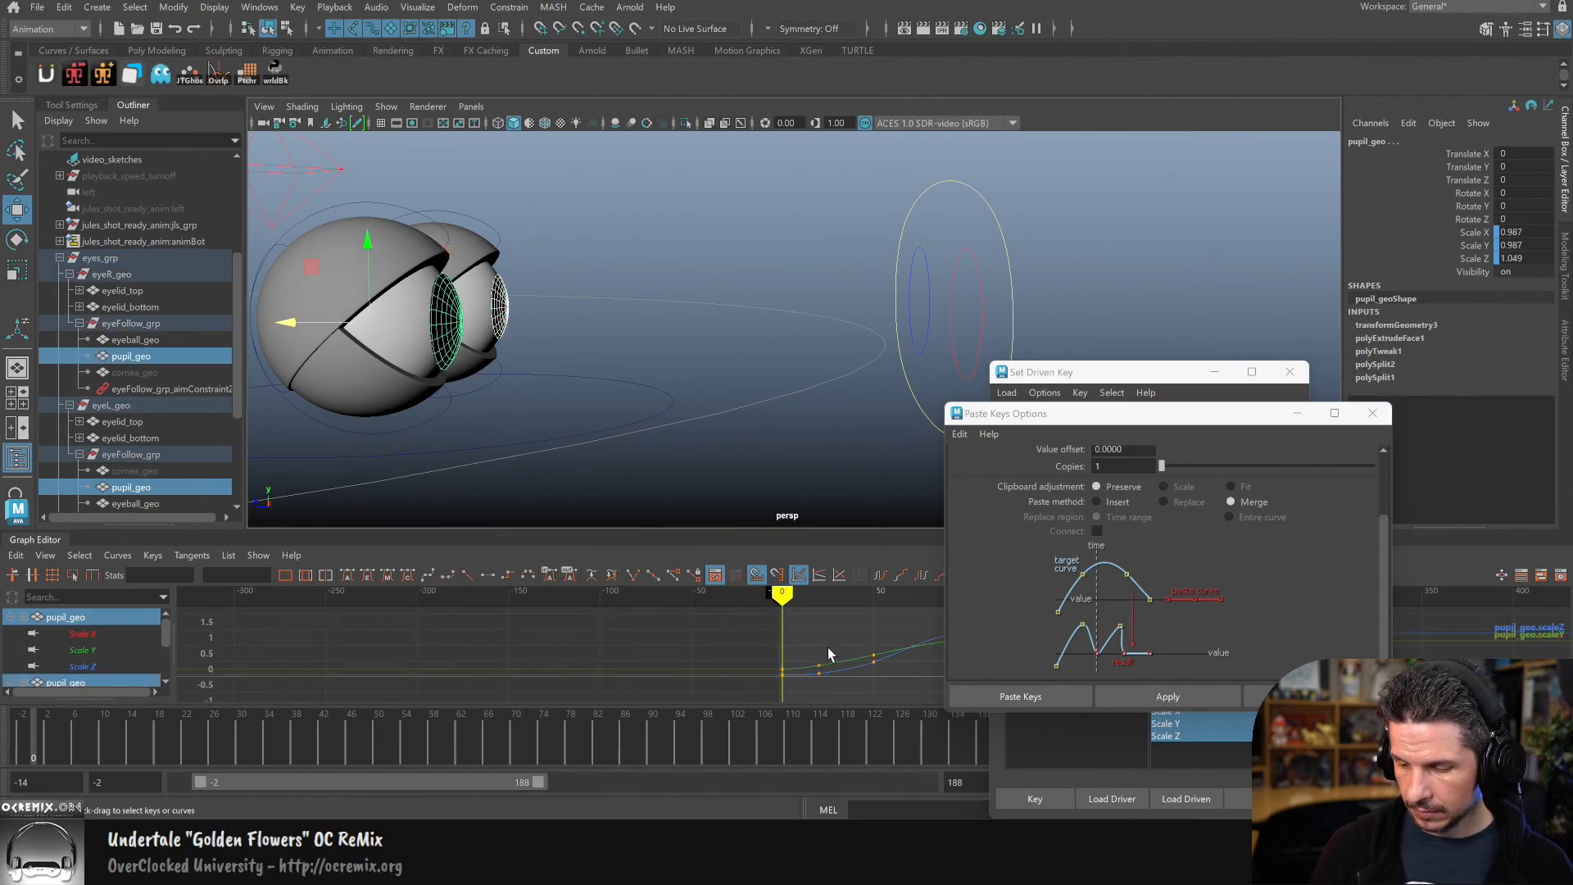
{"action": "right_click_drag", "start_coordinate": [741, 675], "coordinate": [819, 657], "text": "alt+shift"}
{"action": "middle_click_drag", "start_coordinate": [819, 657], "coordinate": [796, 643], "text": "alt"}
{"action": "key", "text": "Caps_Lock"}
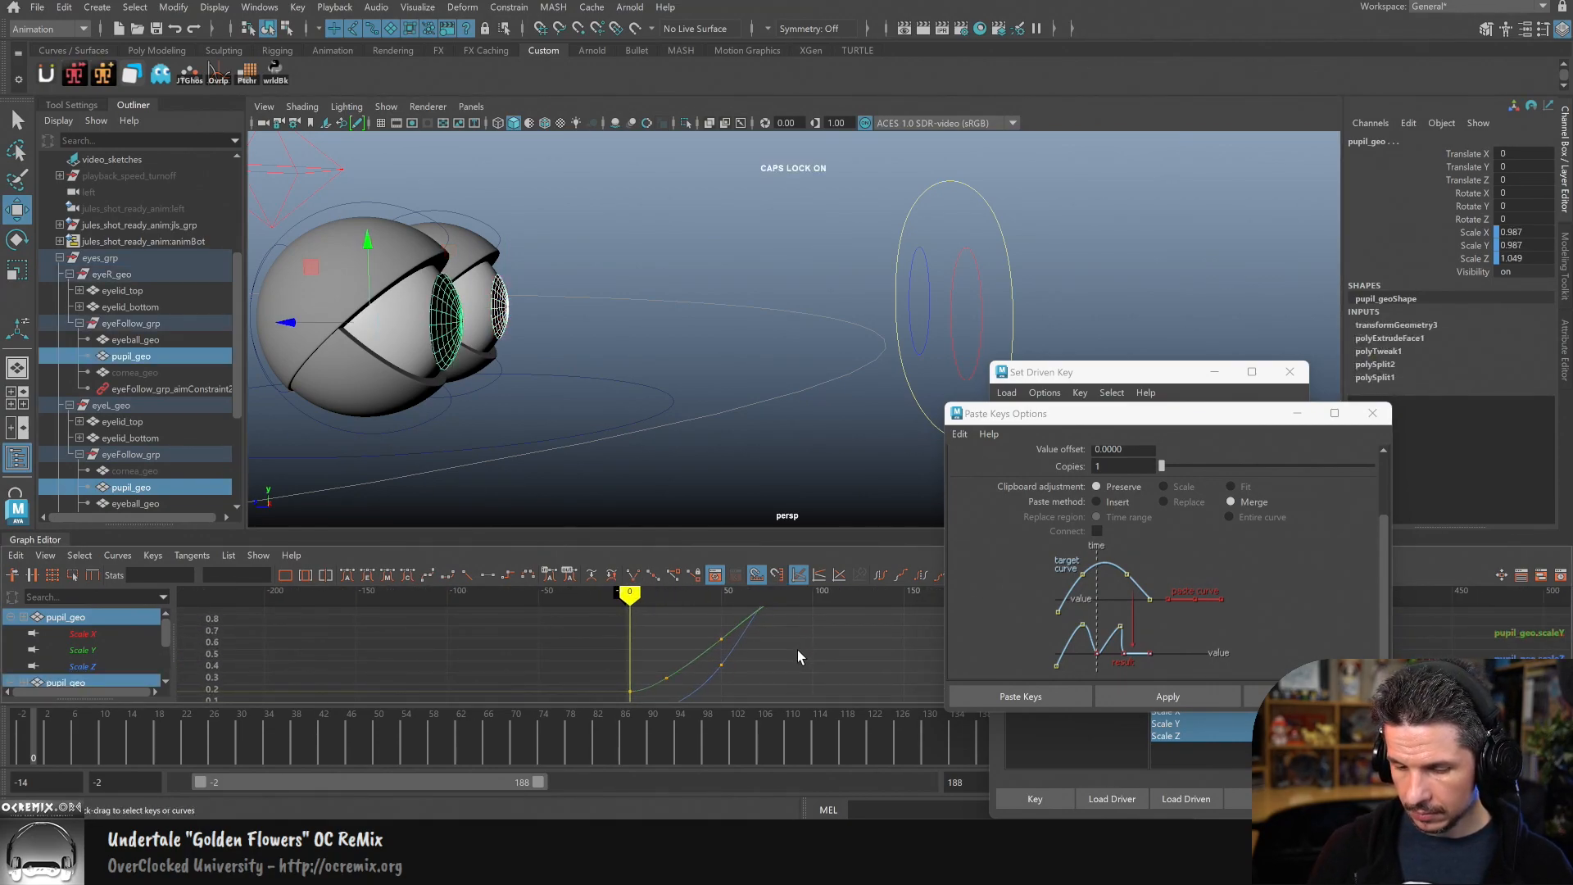
{"action": "key", "text": "a"}
{"action": "key", "text": "3"}
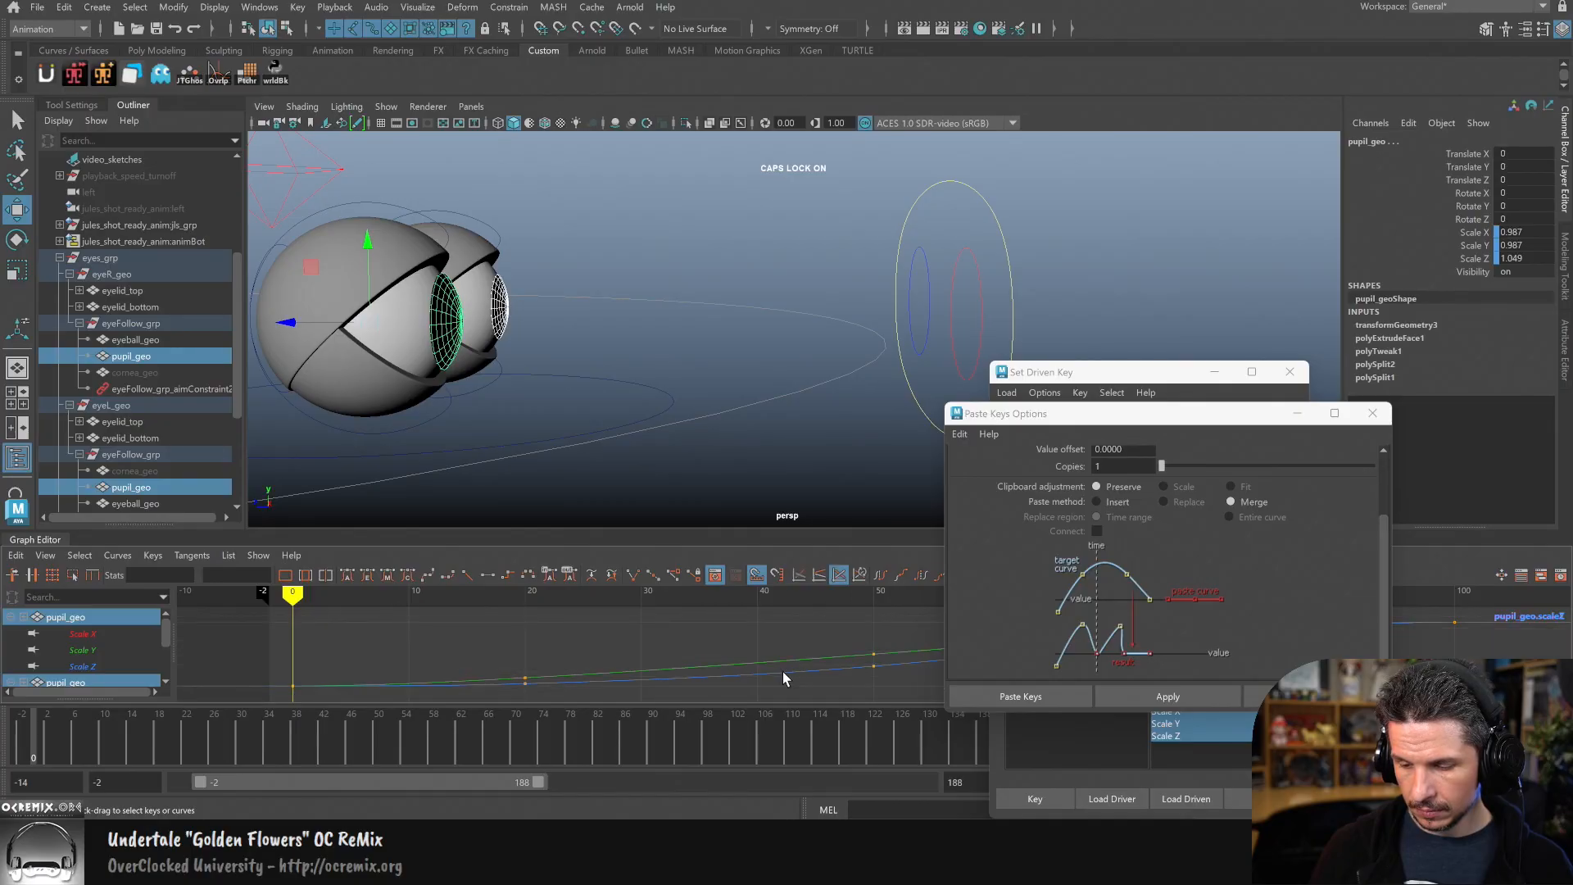
Step: Isolate individual Scale curves of both pupil_geo objects, and display the two full sets together to compare them
{"action": "right_click_drag", "start_coordinate": [857, 661], "coordinate": [784, 631], "text": "alt+shift"}
{"action": "middle_click_drag", "start_coordinate": [817, 665], "coordinate": [652, 670], "text": "alt"}
{"action": "right_click_drag", "start_coordinate": [737, 685], "coordinate": [787, 663], "text": "alt+shift"}
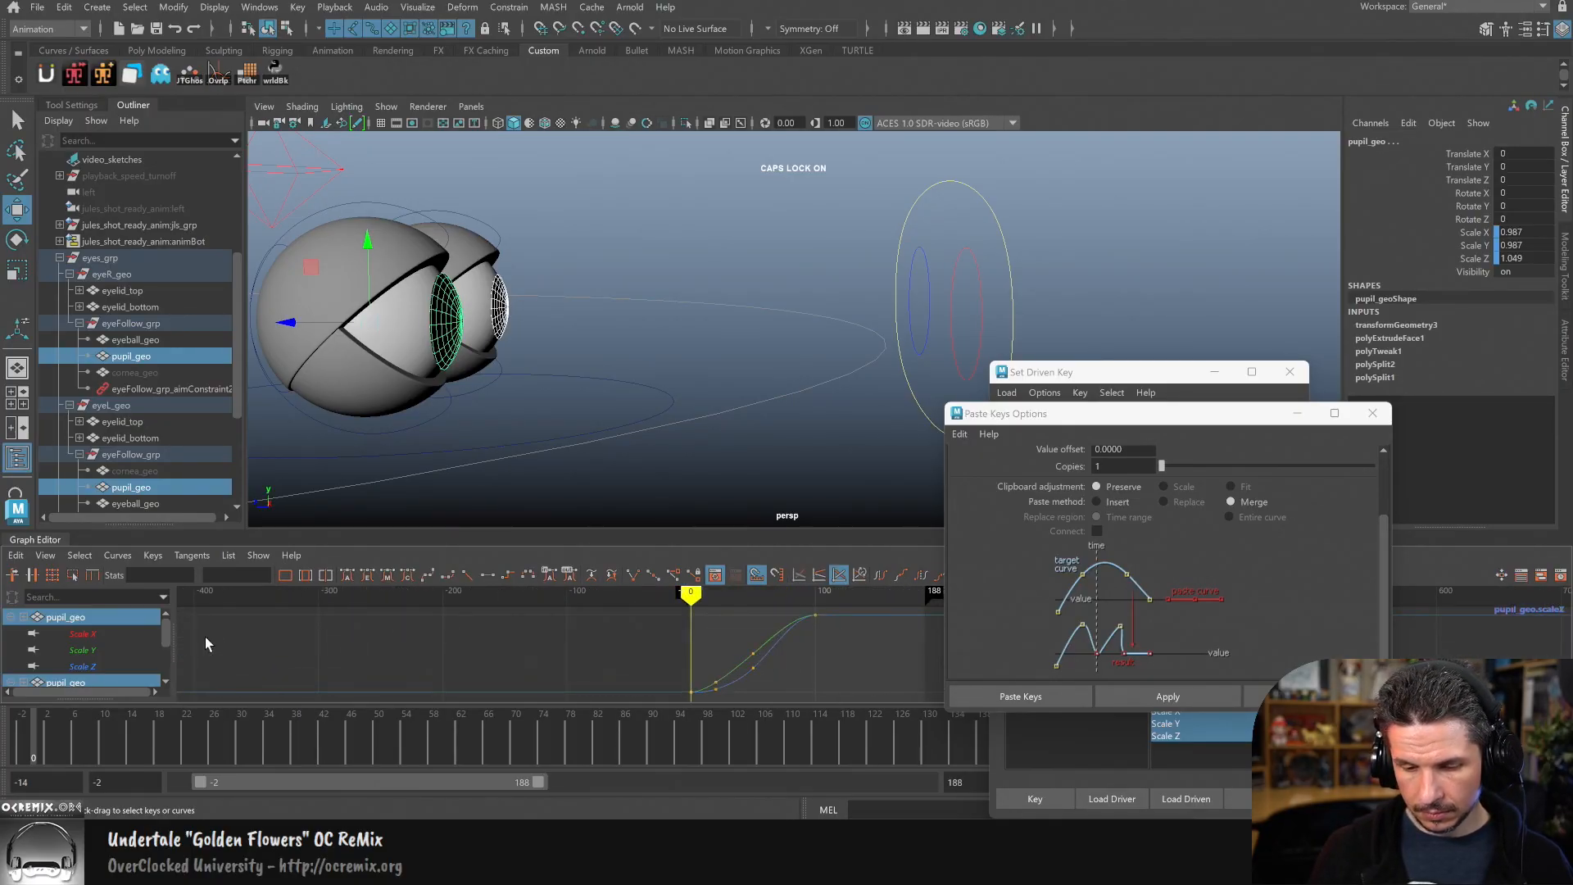
{"action": "scroll", "coordinate": [165, 632], "scroll_direction": "down", "scroll_amount": 3}
{"action": "left_click", "coordinate": [134, 650]}
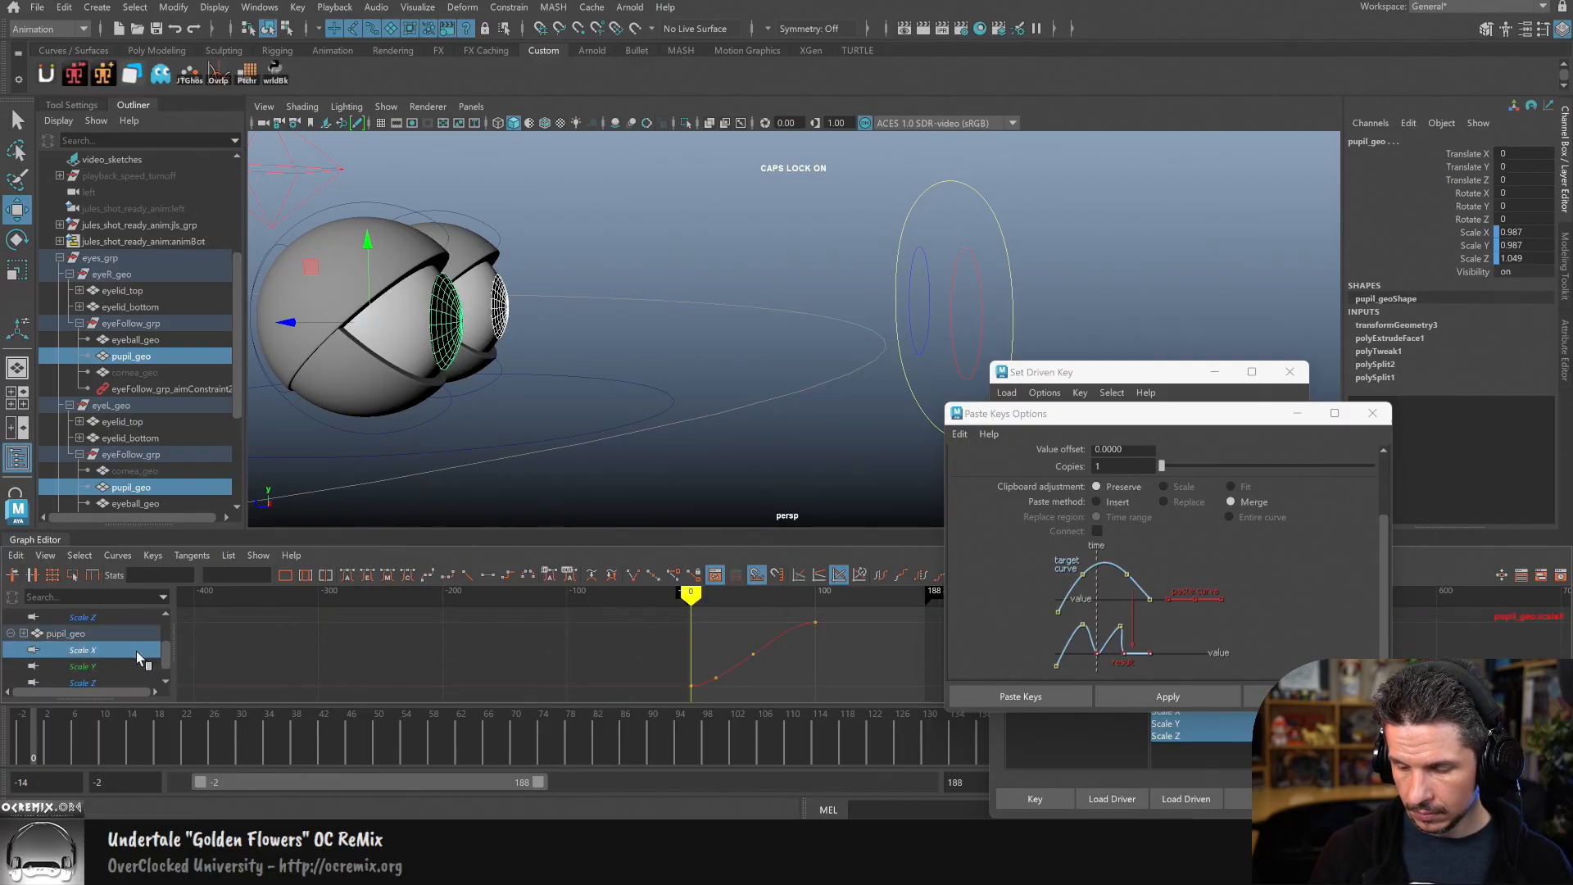
{"action": "scroll", "coordinate": [166, 641], "scroll_direction": "up", "scroll_amount": 2}
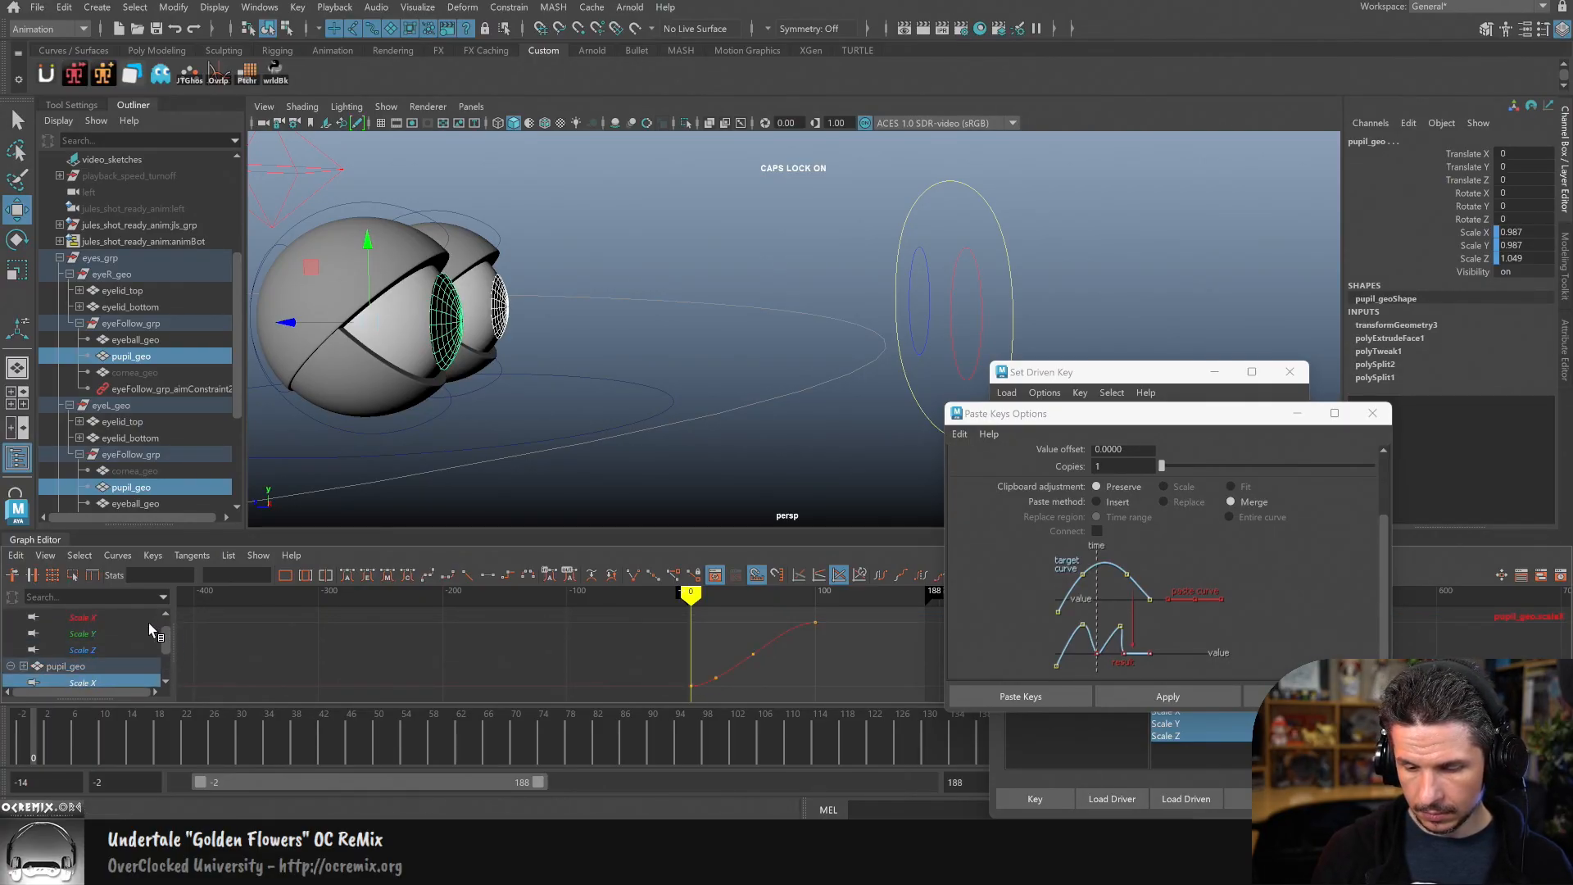
{"action": "left_click", "coordinate": [149, 621]}
{"action": "left_click", "coordinate": [139, 629]}
{"action": "left_click", "coordinate": [136, 645]}
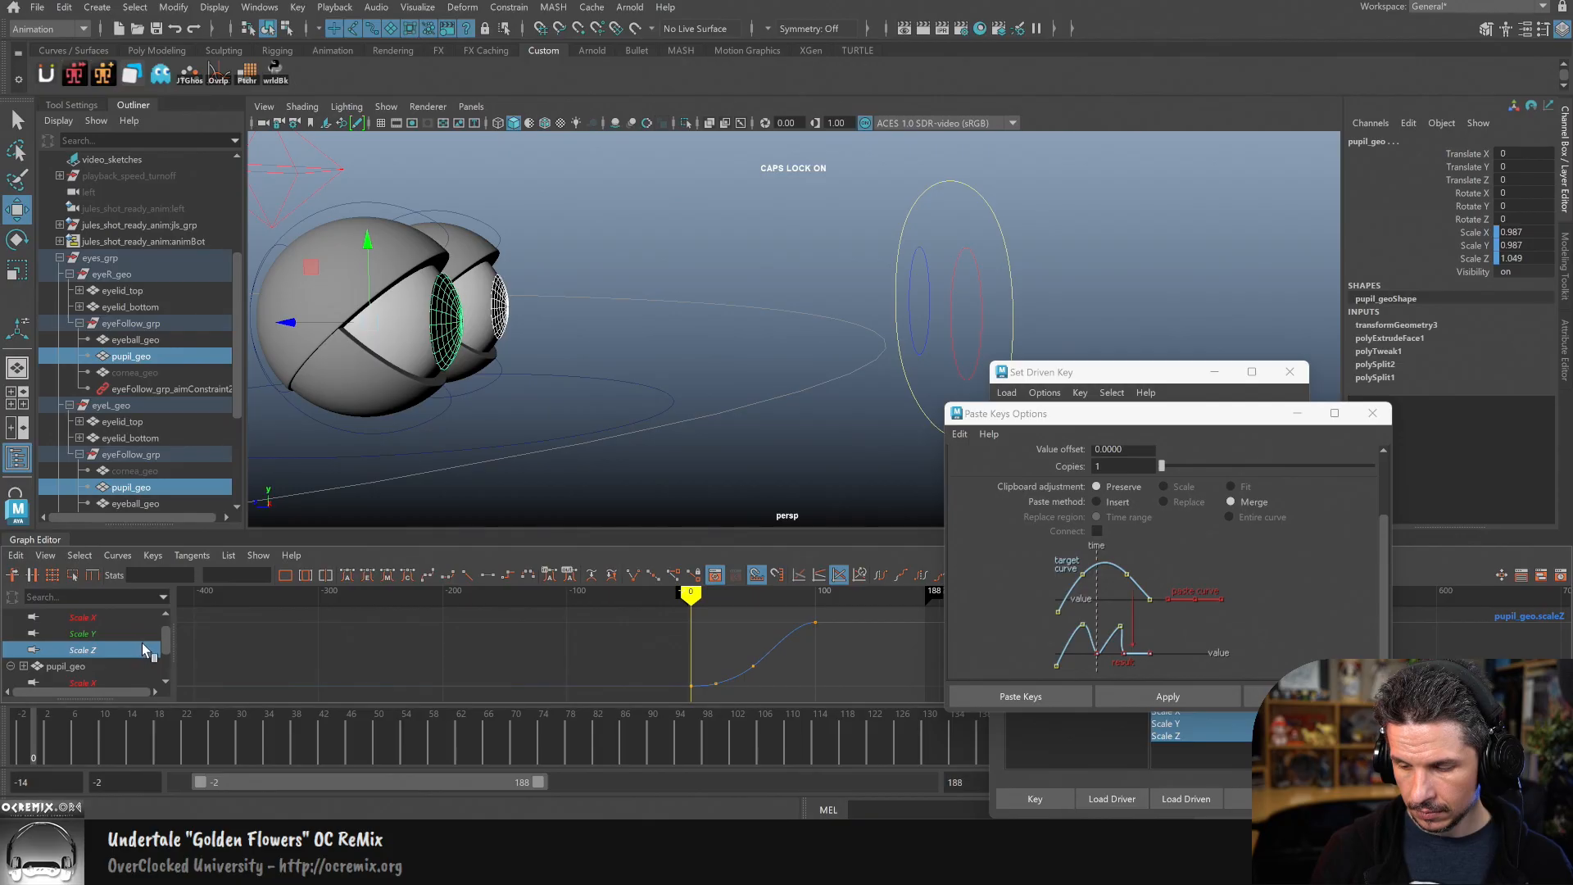
{"action": "key", "text": "f"}
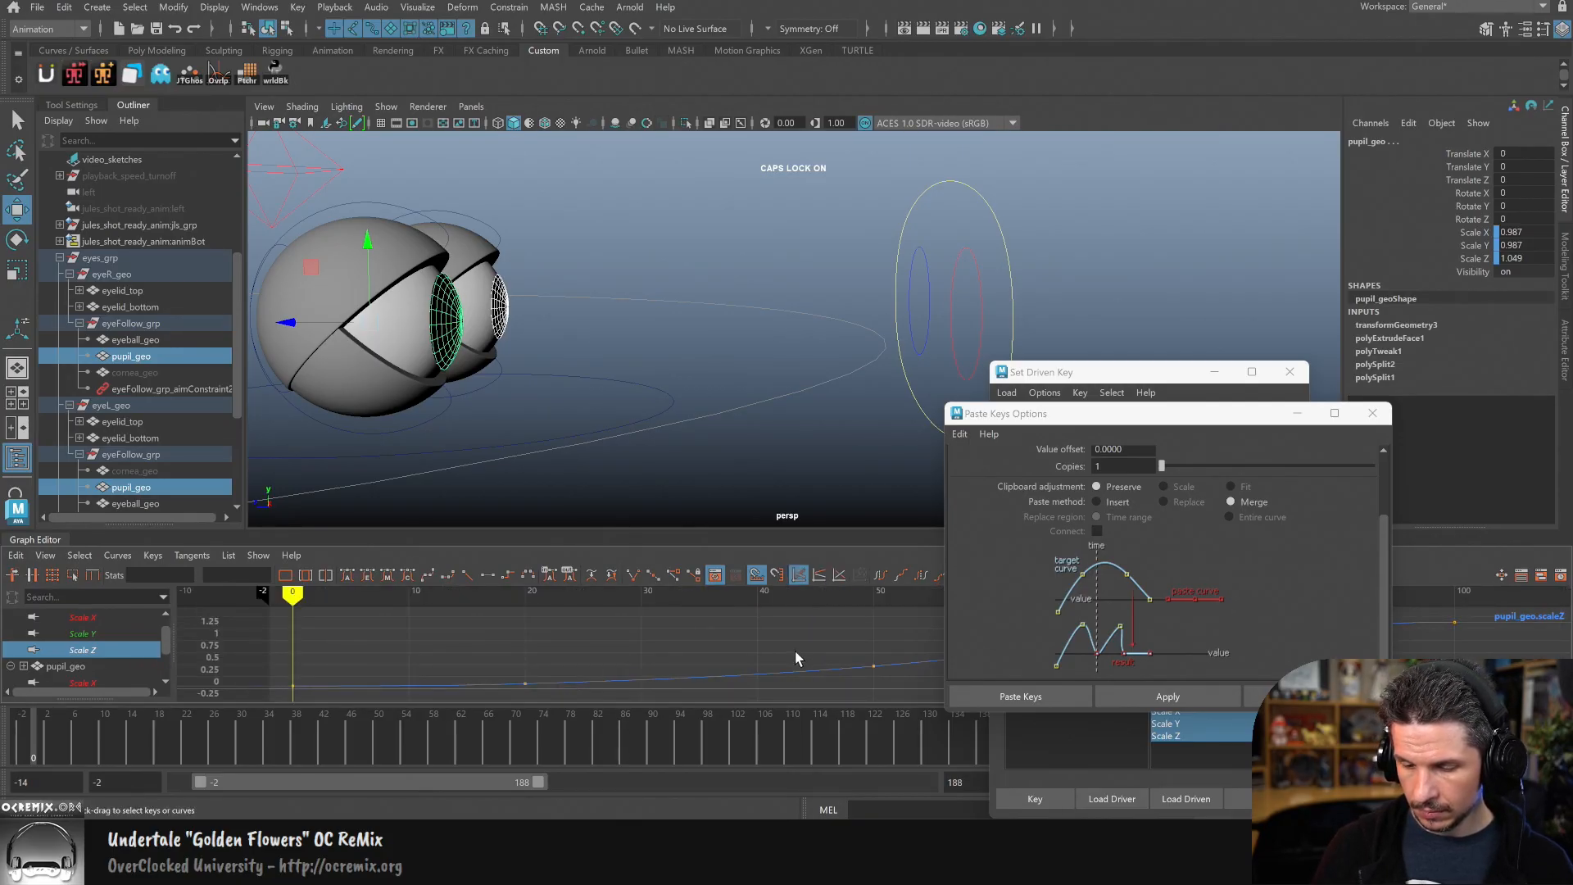
{"action": "scroll", "coordinate": [160, 651], "scroll_direction": "up", "scroll_amount": 1}
{"action": "left_click", "coordinate": [144, 620]}
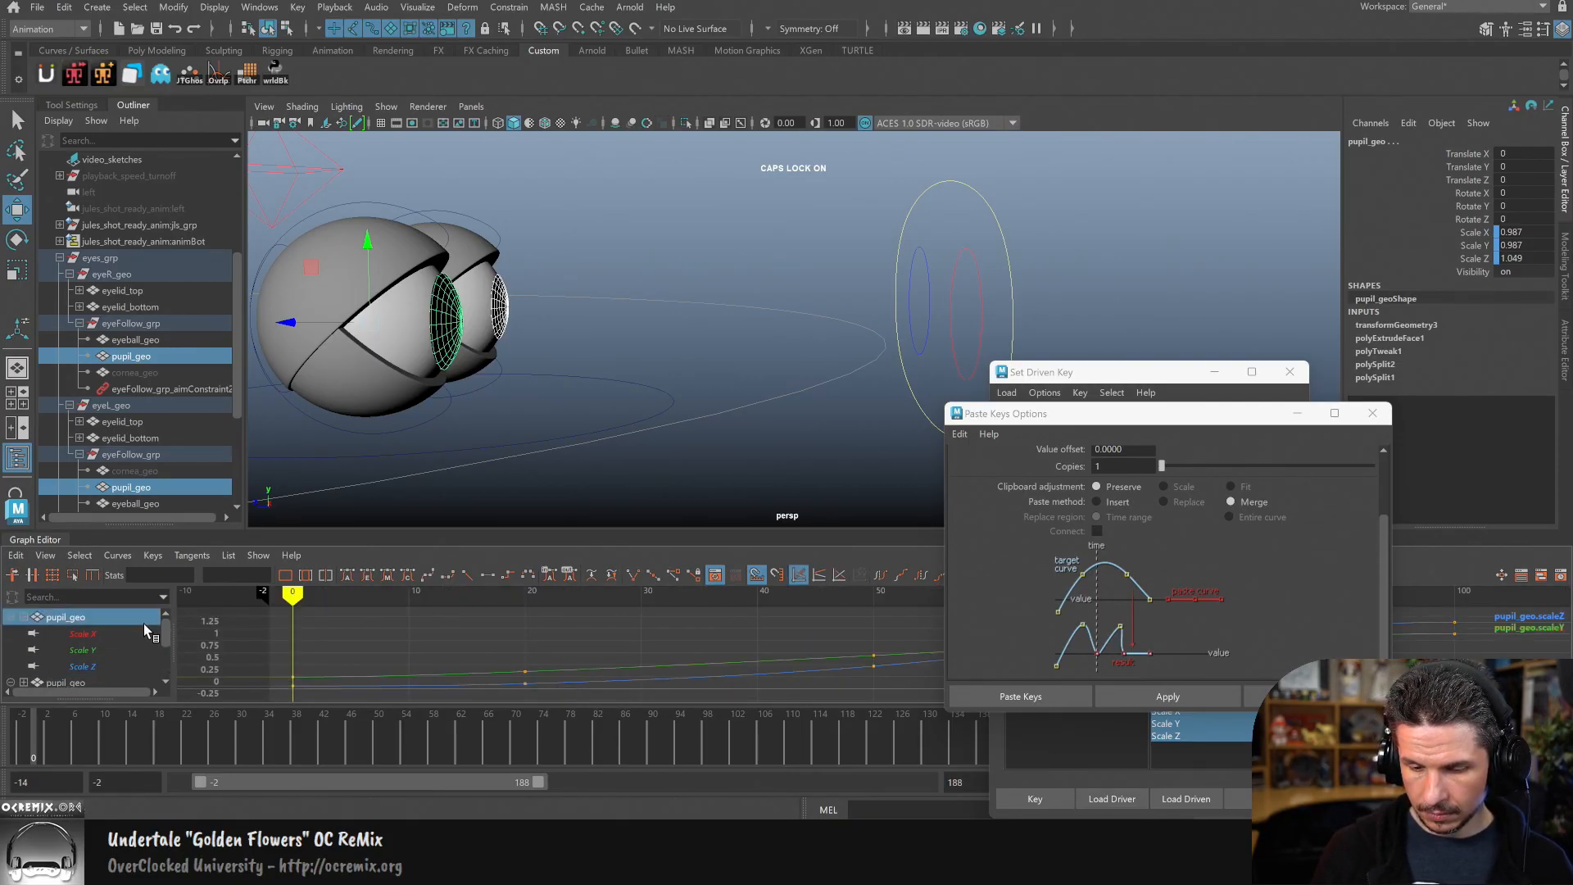
{"action": "left_click", "coordinate": [120, 678], "text": "shift"}
{"action": "mouse_move", "coordinate": [868, 649]}
{"action": "right_mouse_down", "text": "alt"}
{"action": "mouse_move", "coordinate": [800, 643]}
{"action": "mouse_move", "coordinate": [832, 638]}
{"action": "mouse_move", "coordinate": [878, 652]}
{"action": "mouse_move", "coordinate": [793, 653]}
{"action": "mouse_move", "coordinate": [877, 653]}
{"action": "mouse_move", "coordinate": [842, 656]}
{"action": "mouse_move", "coordinate": [836, 638]}
{"action": "mouse_move", "coordinate": [873, 669]}
{"action": "right_mouse_up", "text": "alt"}
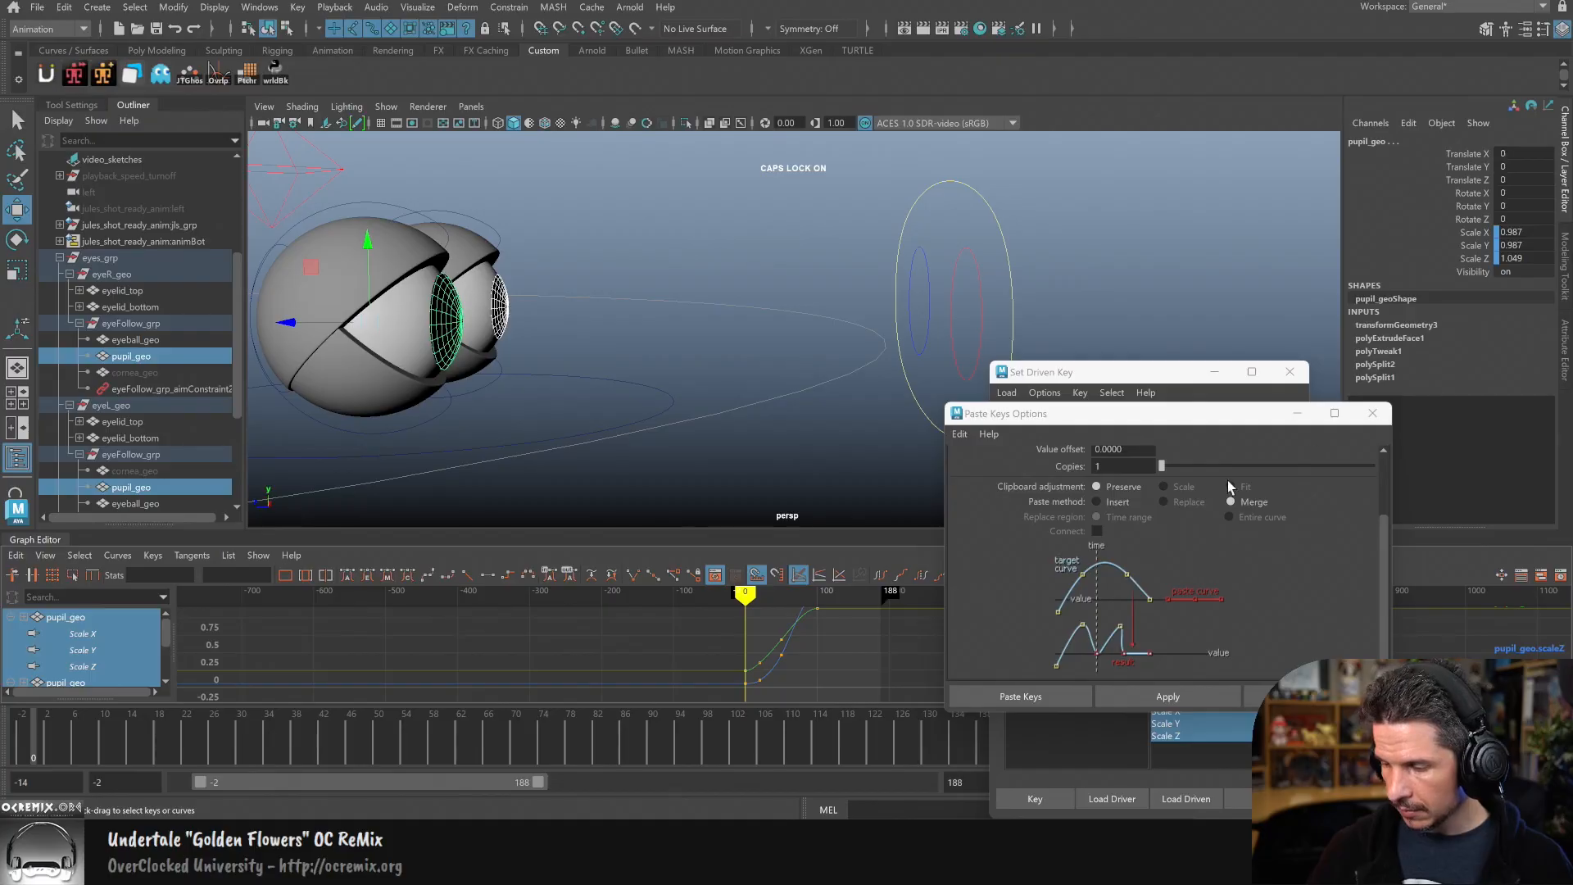
Step: Close Paste Keys Options, minimise Set Driven Key, and view the pupils side-on against the eyeballs
{"action": "left_click", "coordinate": [1370, 413]}
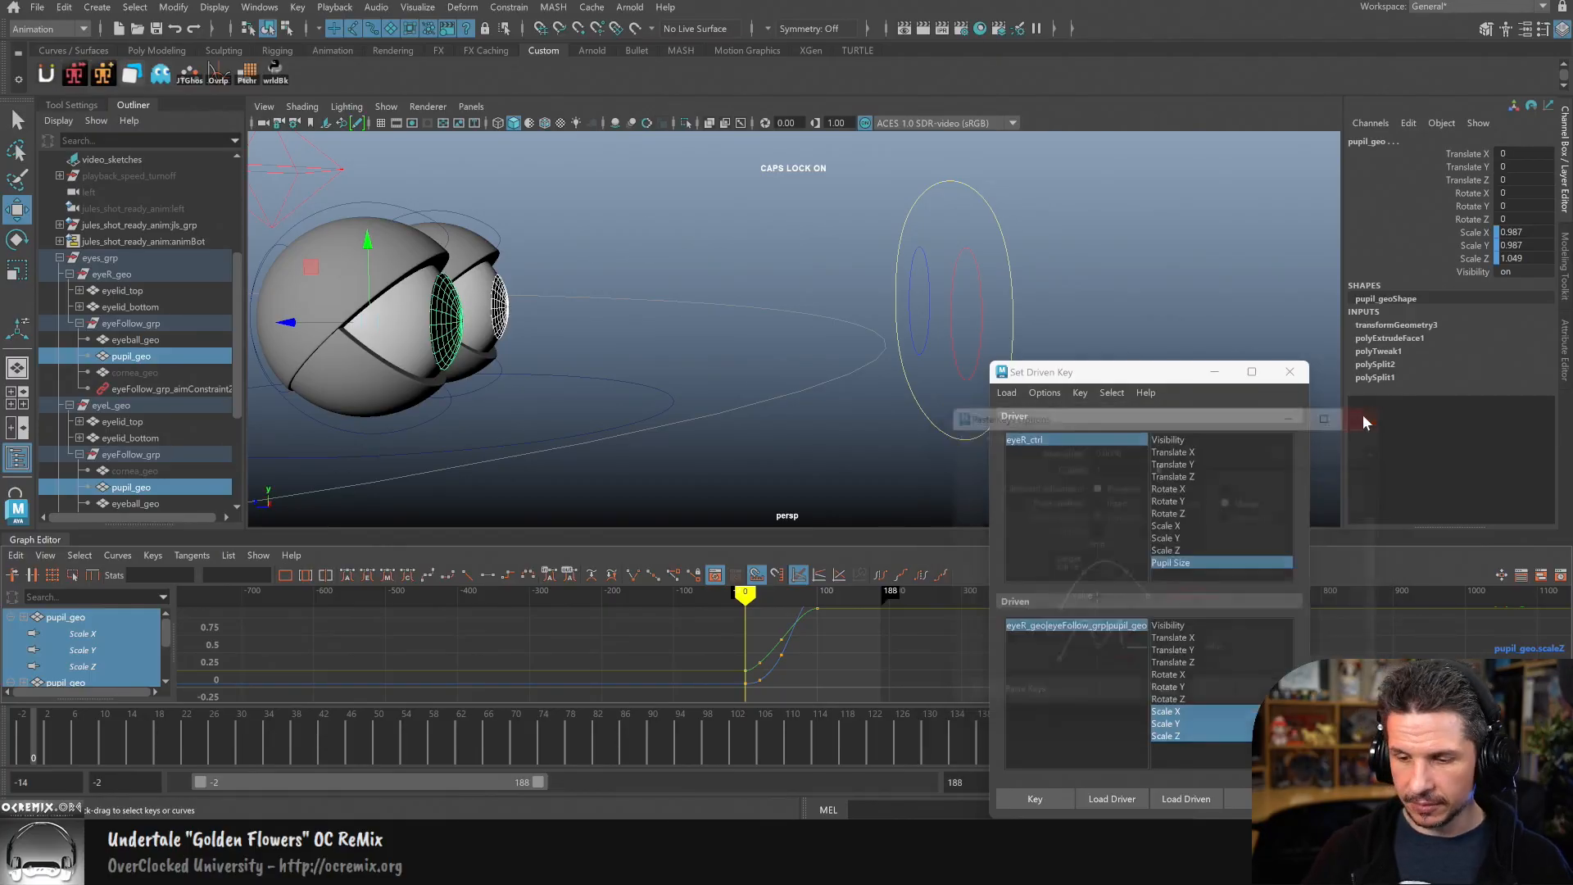
{"action": "left_click", "coordinate": [1215, 372]}
{"action": "left_click_drag", "start_coordinate": [808, 431], "coordinate": [850, 463], "text": "alt"}
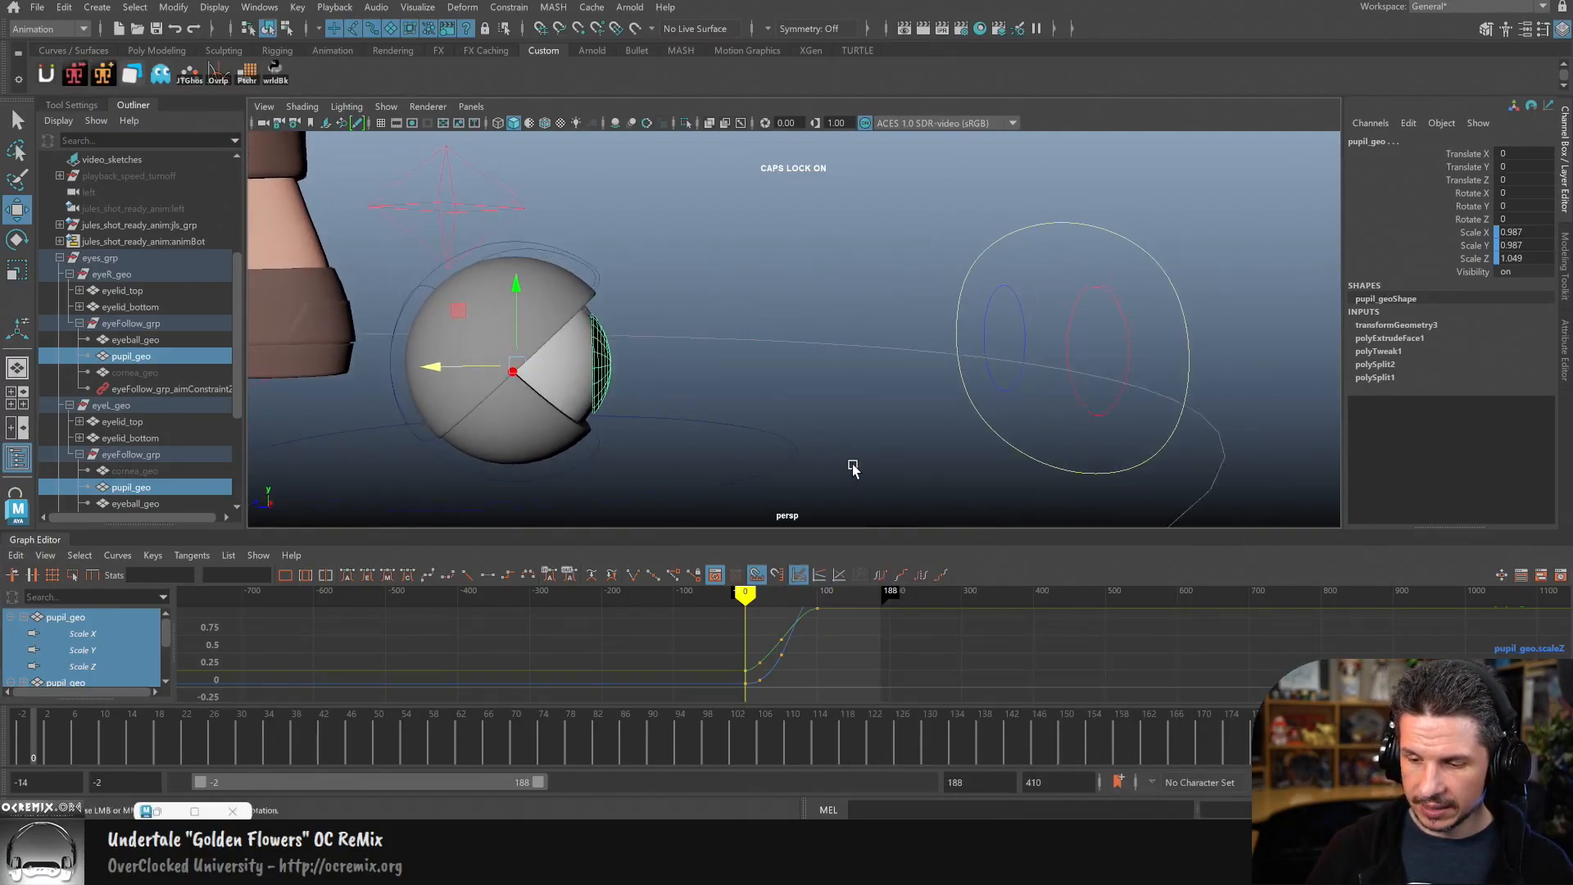
Step: Undo the right pupil's pasted curves and driven keys, back to its unkeyed scale of 1
{"action": "key", "text": "ctrl+z"}
{"action": "key", "text": "ctrl+z"}
{"action": "key", "text": "ctrl+z"}
{"action": "key", "text": "ctrl+z"}
{"action": "key", "text": "ctrl+z"}
{"action": "key", "text": "ctrl+z"}
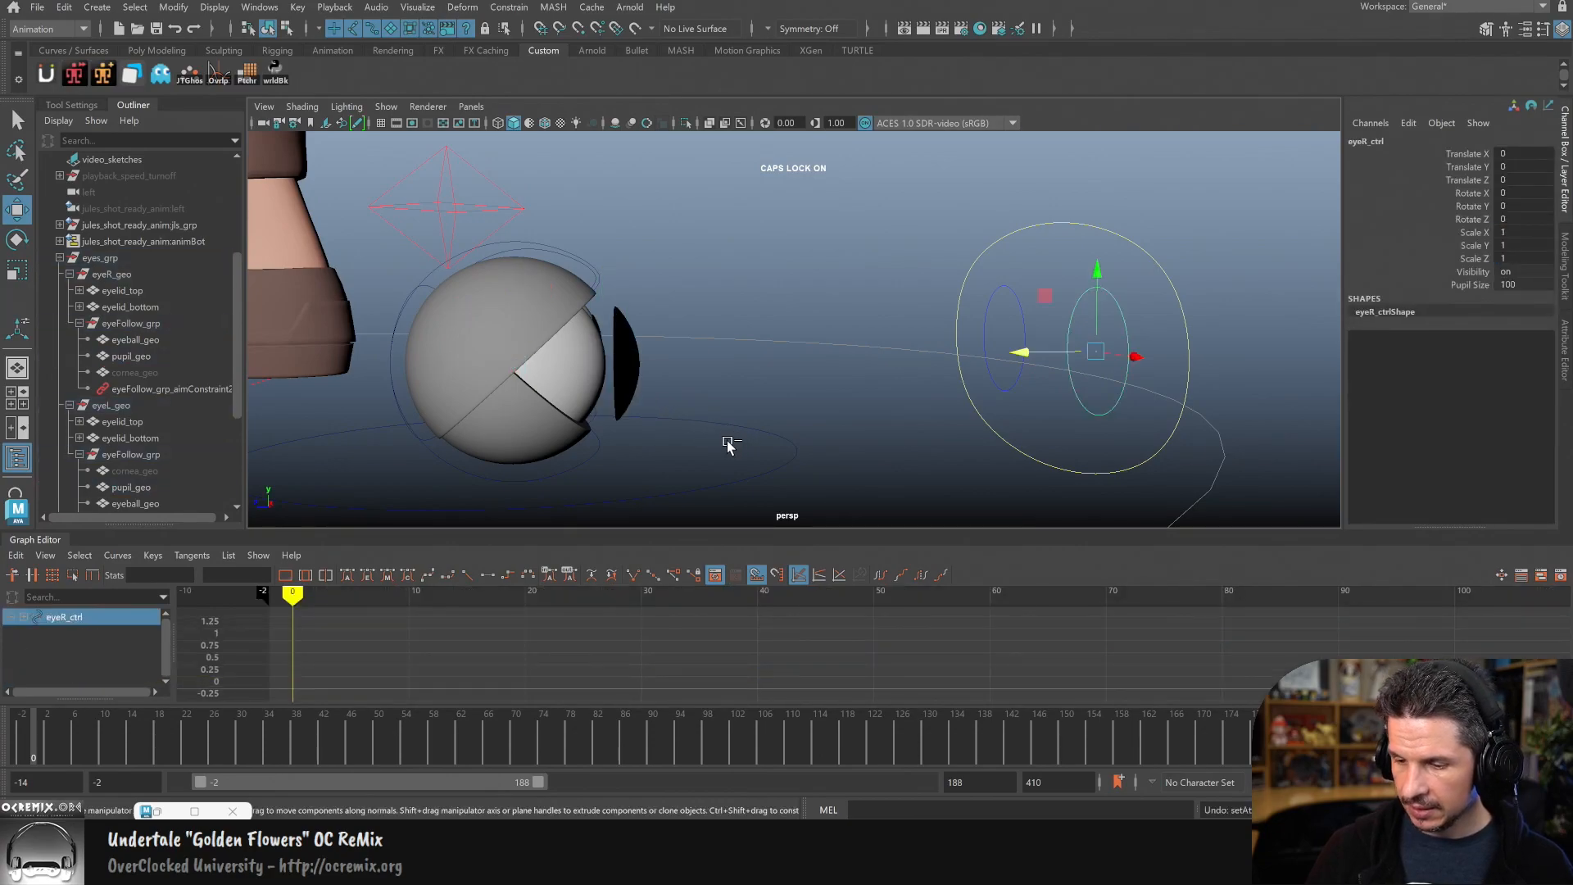
{"action": "key", "text": "ctrl+z"}
{"action": "key", "text": "ctrl+z"}
{"action": "key", "text": "ctrl+z"}
{"action": "key", "text": "ctrl+z"}
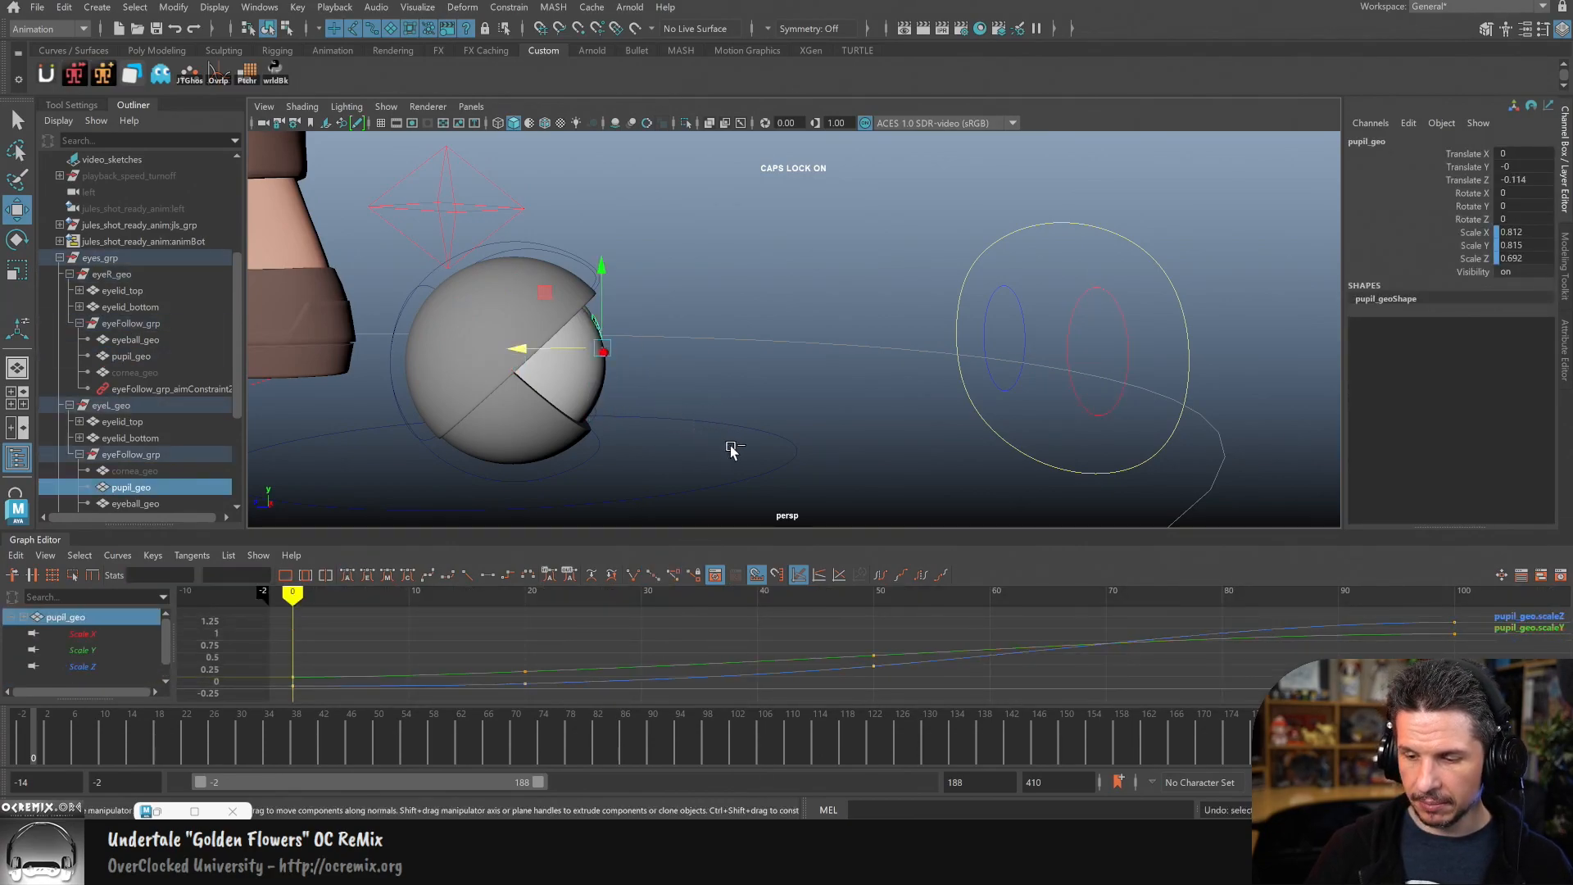
{"action": "key", "text": "ctrl+z"}
{"action": "key", "text": "ctrl+z"}
{"action": "key", "text": "ctrl+z"}
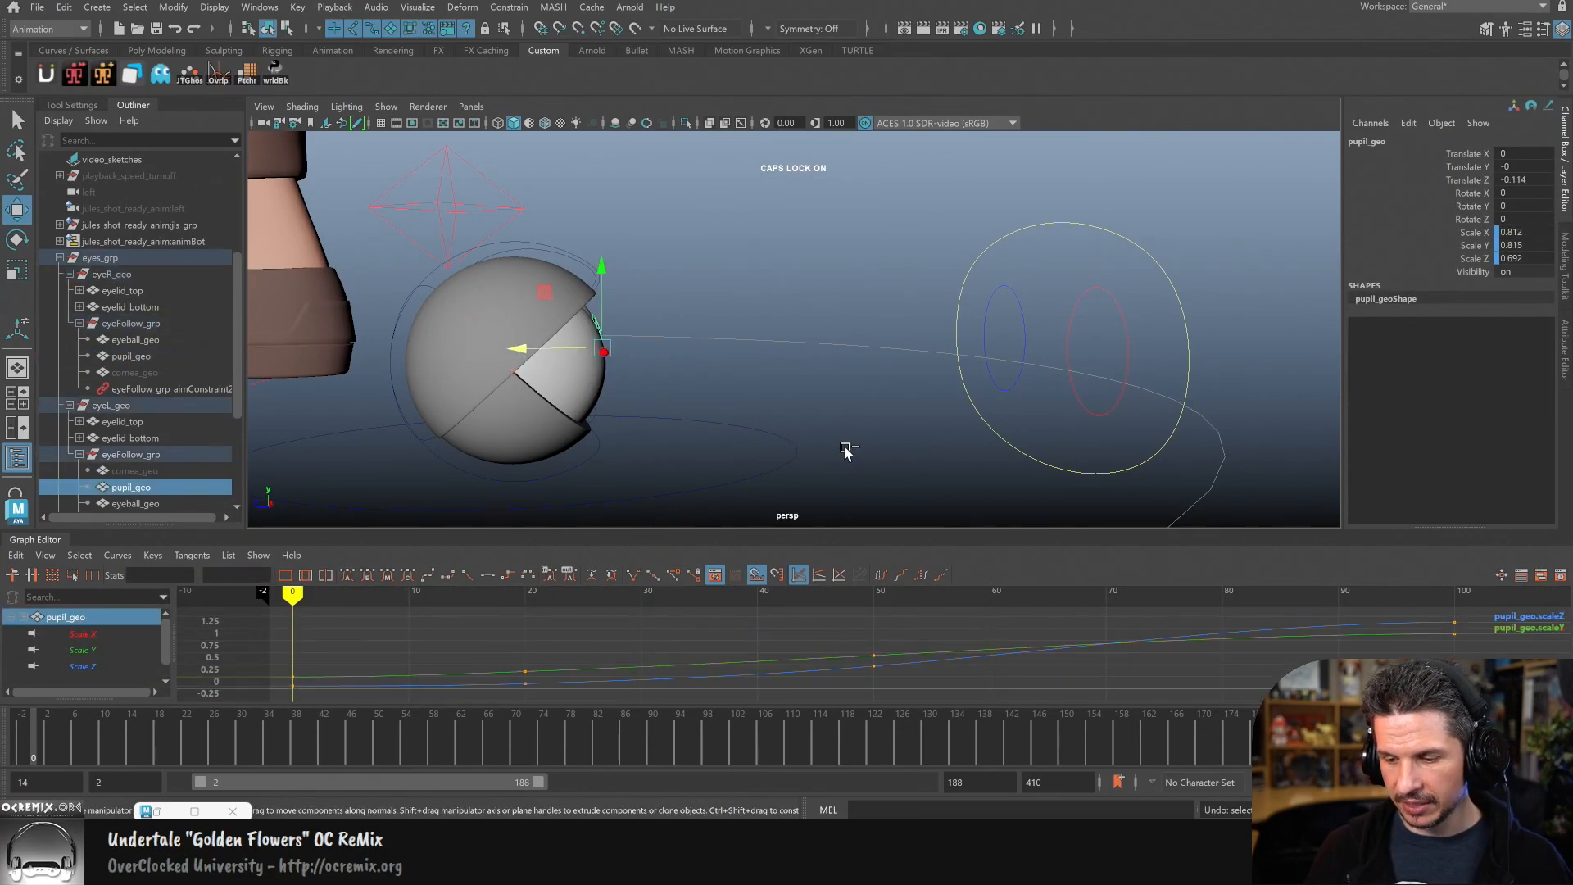
{"action": "key", "text": "ctrl+z"}
{"action": "key", "text": "ctrl+z"}
{"action": "key", "text": "ctrl+z"}
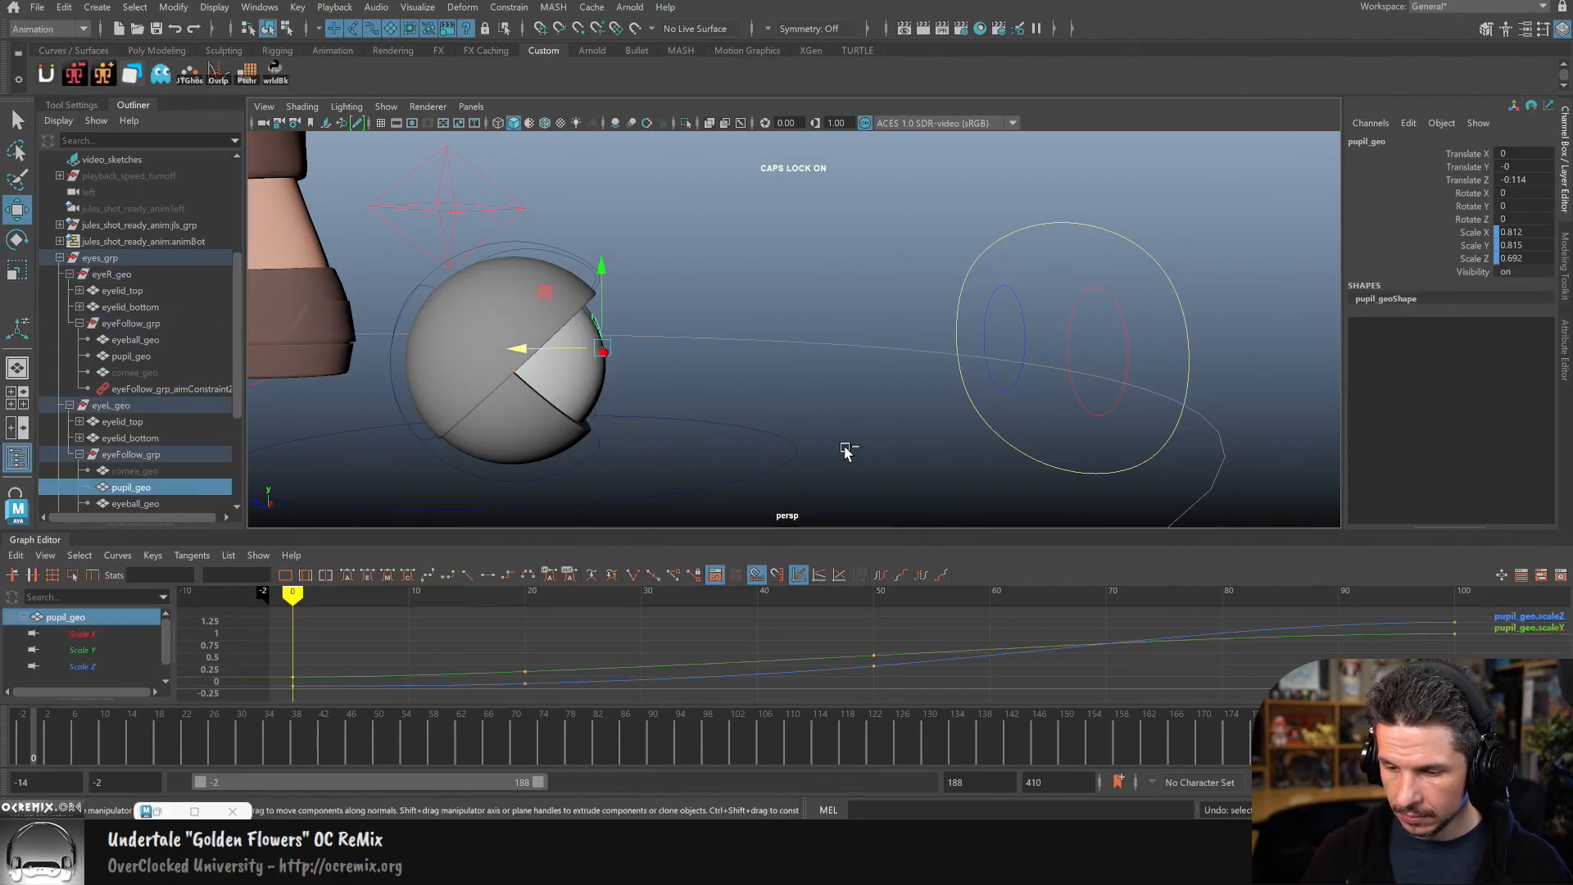
{"action": "key", "text": "ctrl+z"}
{"action": "key", "text": "ctrl+z"}
{"action": "key", "text": "ctrl+z"}
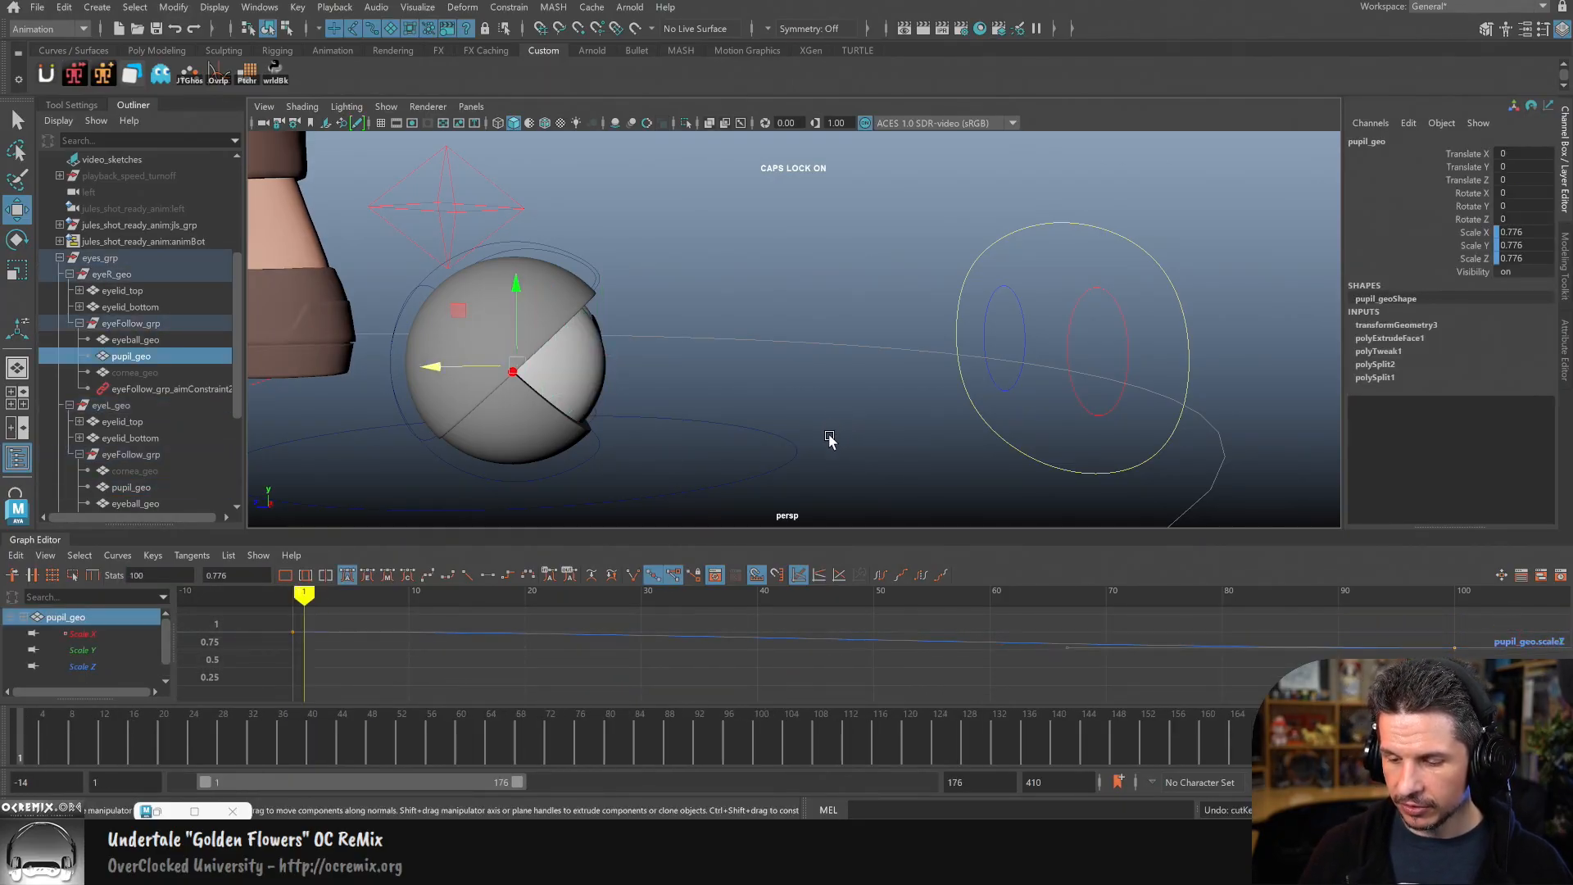
{"action": "key", "text": "ctrl+z"}
{"action": "key", "text": "ctrl+z"}
{"action": "key", "text": "ctrl+z"}
{"action": "key", "text": "ctrl+z"}
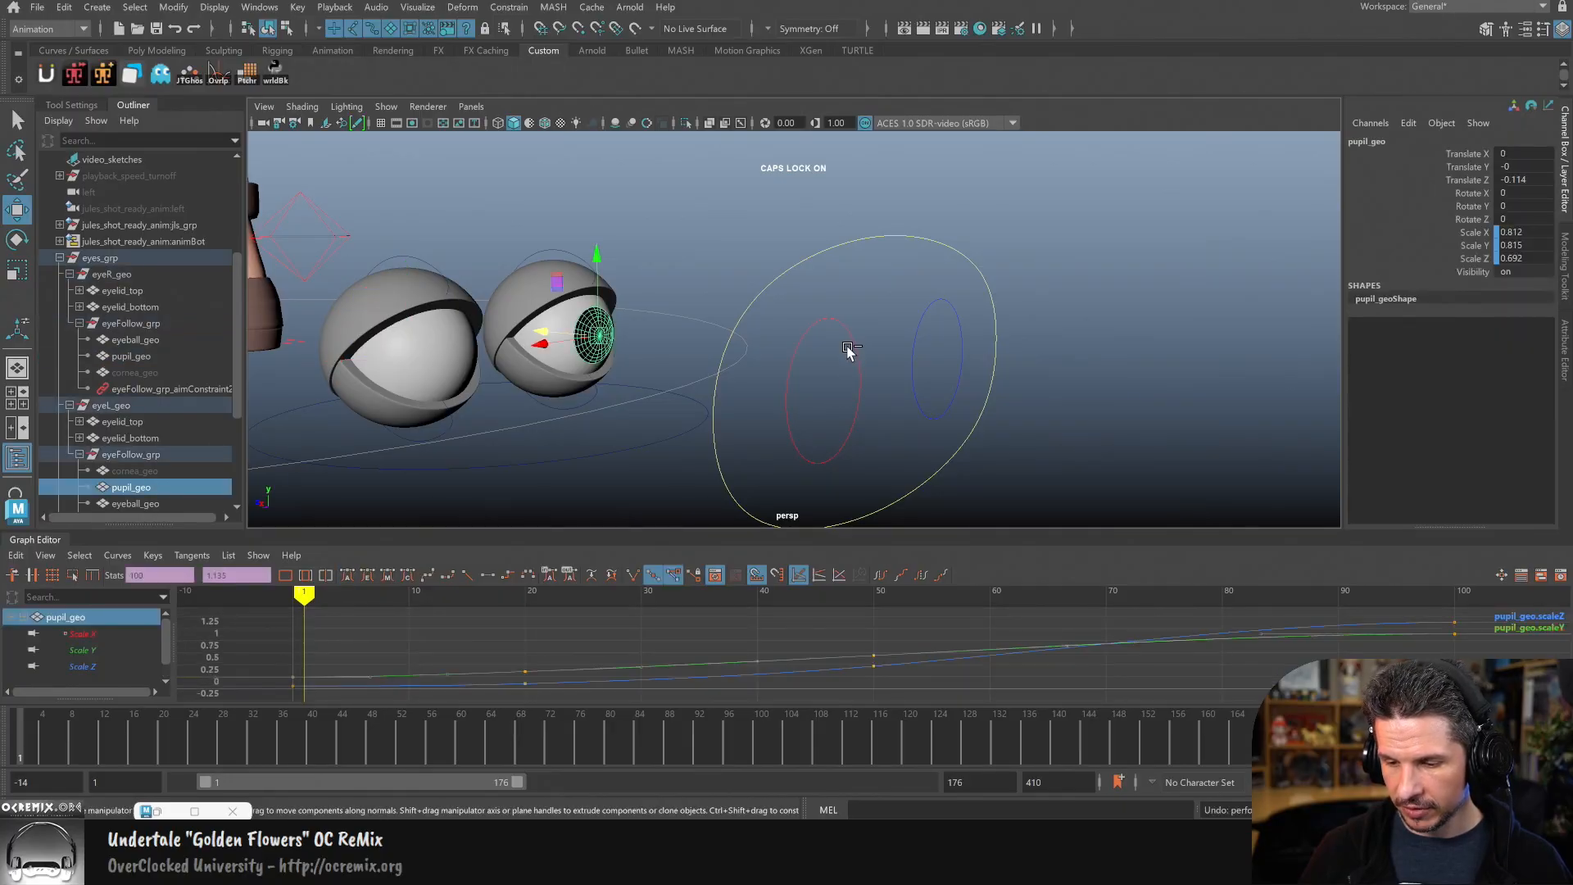
{"action": "key", "text": "ctrl+z"}
{"action": "key", "text": "ctrl+z"}
{"action": "key", "text": "ctrl+z"}
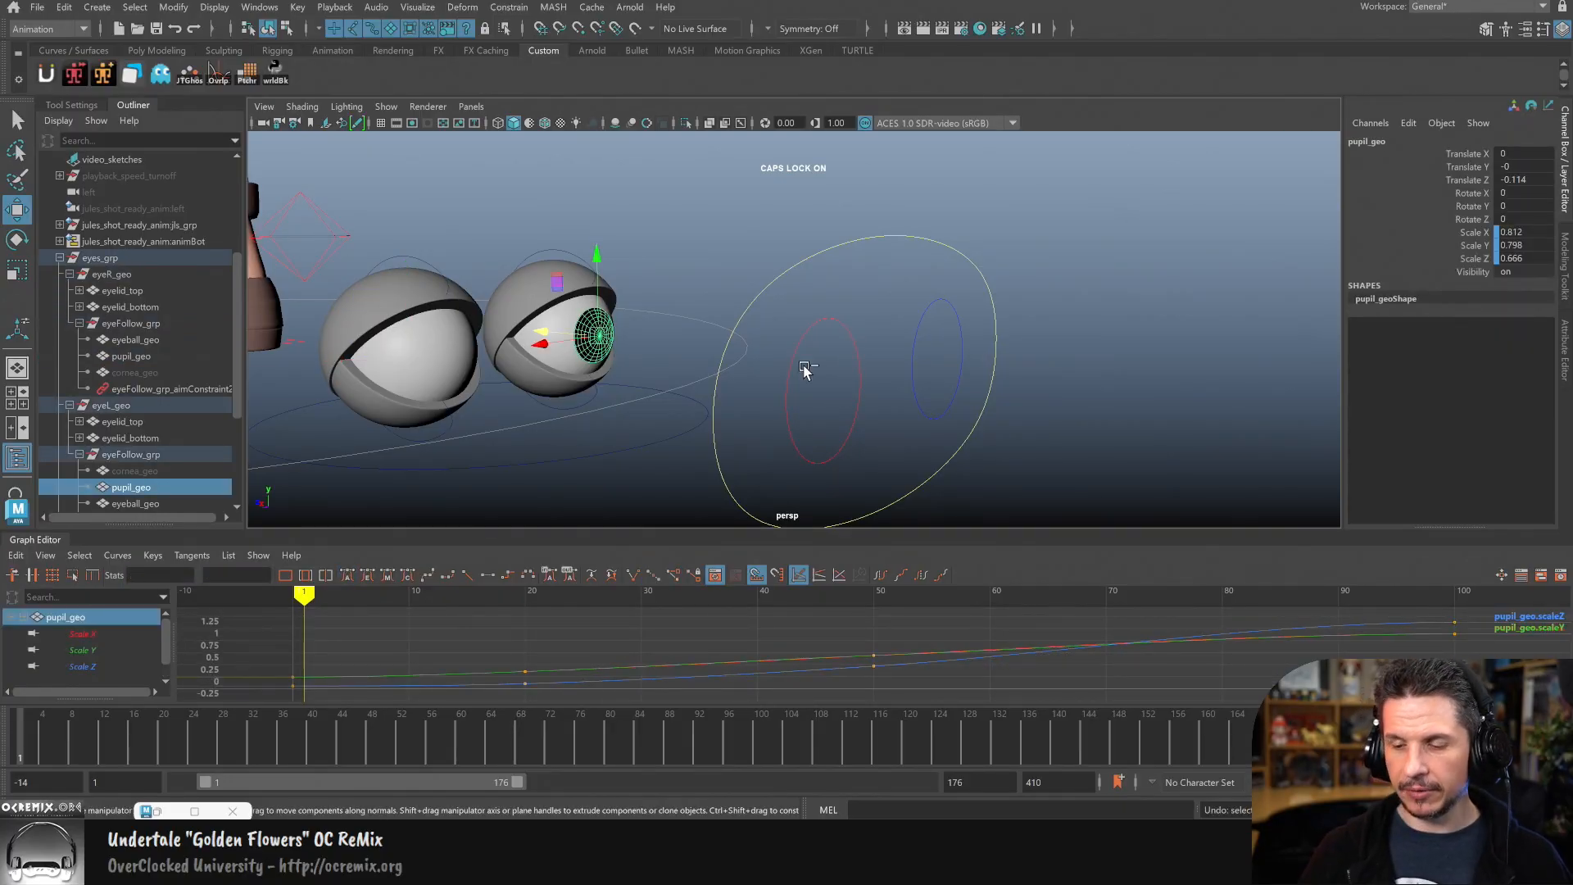
{"action": "key", "text": "ctrl+z"}
{"action": "key", "text": "ctrl+z"}
{"action": "key", "text": "ctrl+z"}
{"action": "key", "text": "ctrl+z"}
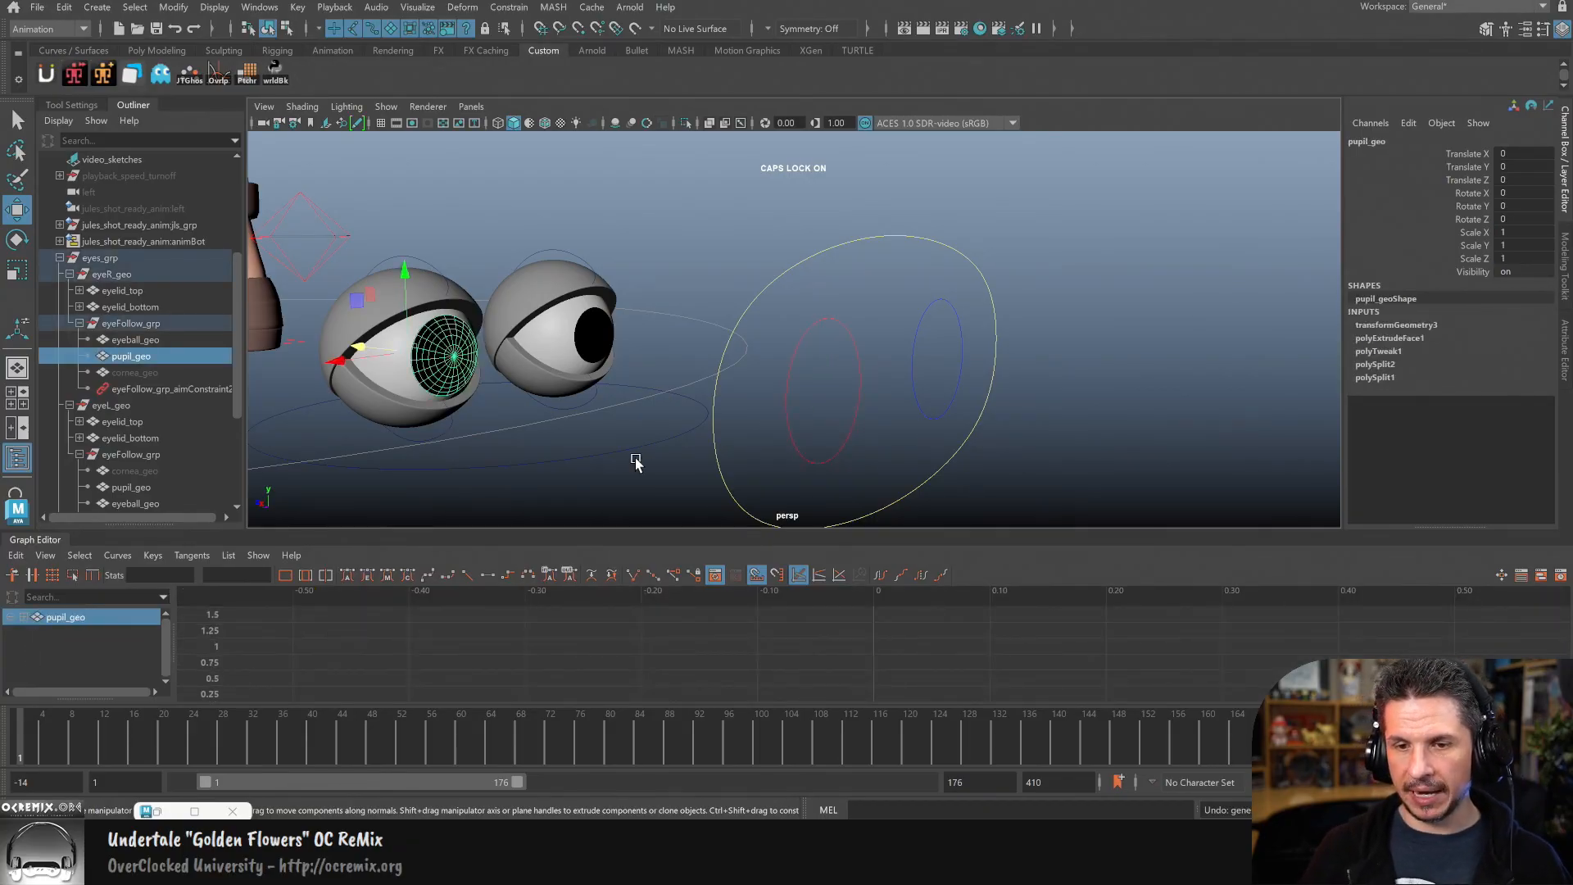
{"action": "left_click_drag", "start_coordinate": [677, 432], "coordinate": [731, 449], "text": "alt"}
{"action": "key", "text": "ctrl+z"}
Step: Move the right pupil_geo's pivot forward along Z to near the pupil's front surface, using wireframe display for placement
{"action": "left_click", "coordinate": [620, 349]}
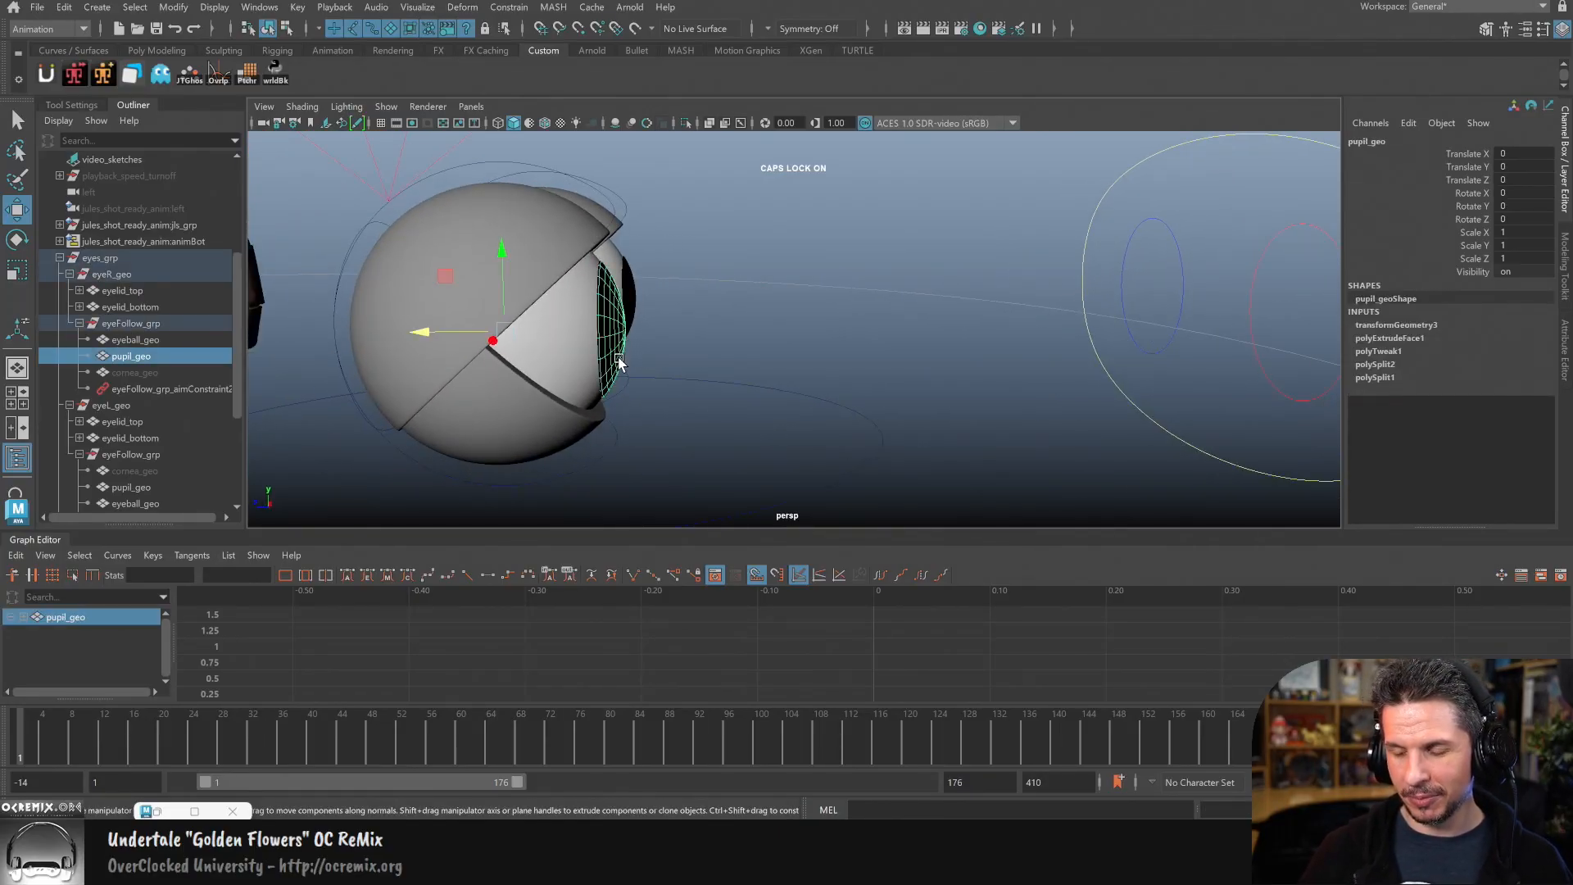
{"action": "left_click_drag", "start_coordinate": [623, 361], "coordinate": [678, 386], "text": "alt"}
{"action": "right_click_drag", "start_coordinate": [677, 386], "coordinate": [798, 378], "text": "alt"}
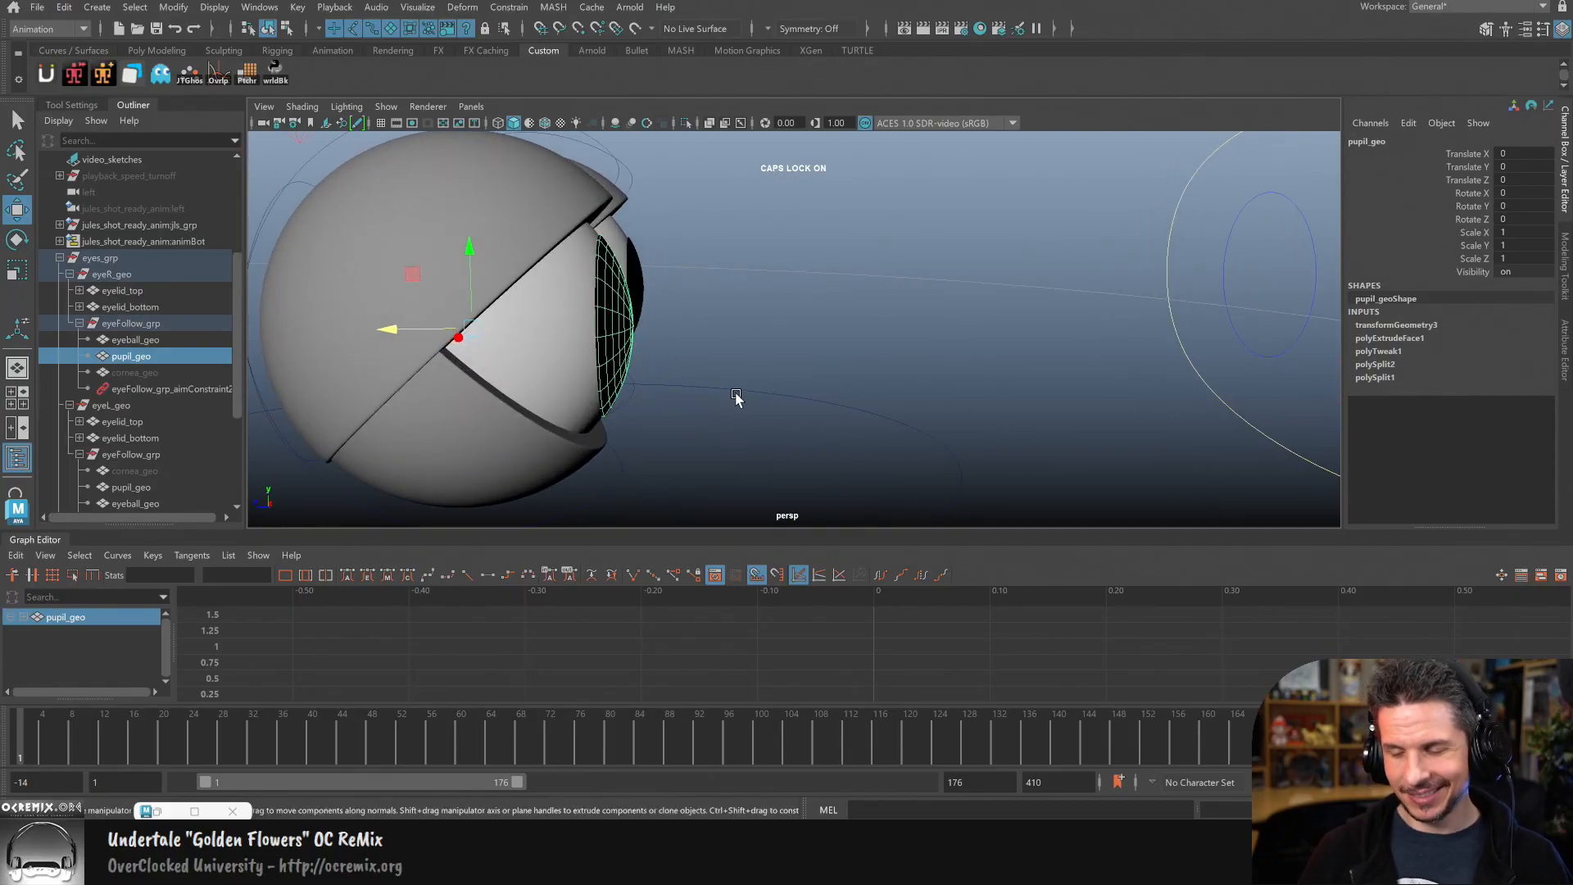
{"action": "key", "text": "d"}
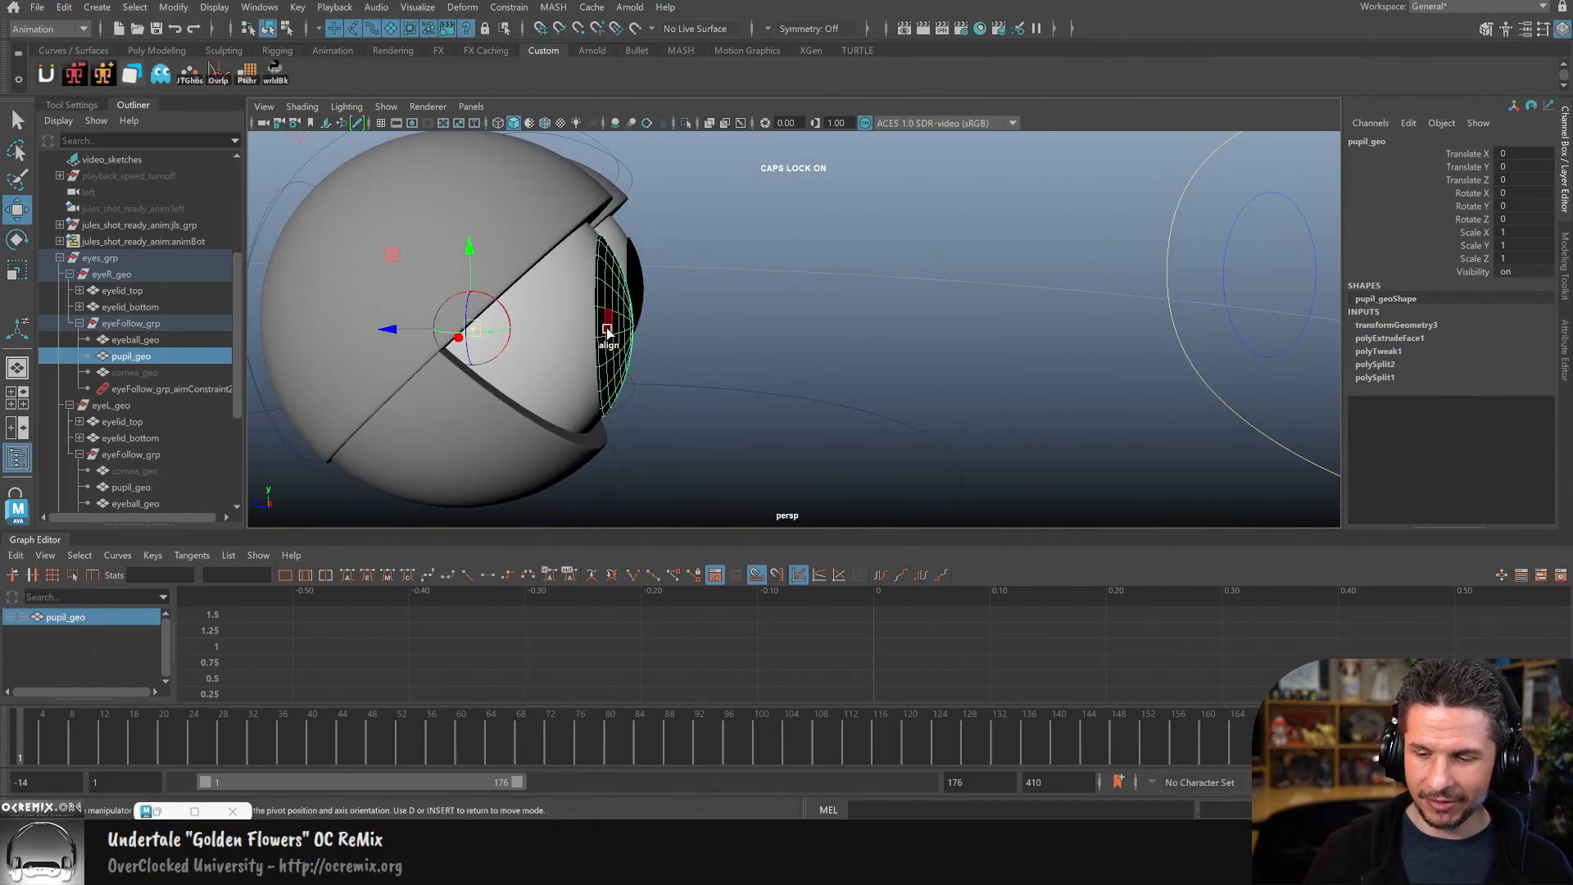
{"action": "left_click_drag", "start_coordinate": [382, 332], "coordinate": [541, 372]}
{"action": "key", "text": "4"}
{"action": "left_click_drag", "start_coordinate": [646, 415], "coordinate": [684, 435], "text": "alt"}
{"action": "right_click_drag", "start_coordinate": [685, 435], "coordinate": [931, 410], "text": "alt"}
{"action": "left_click_drag", "start_coordinate": [931, 410], "coordinate": [832, 453], "text": "alt"}
{"action": "right_click_drag", "start_coordinate": [833, 453], "coordinate": [959, 495], "text": "alt"}
{"action": "left_click_drag", "start_coordinate": [958, 494], "coordinate": [983, 454], "text": "alt"}
{"action": "key", "text": "d"}
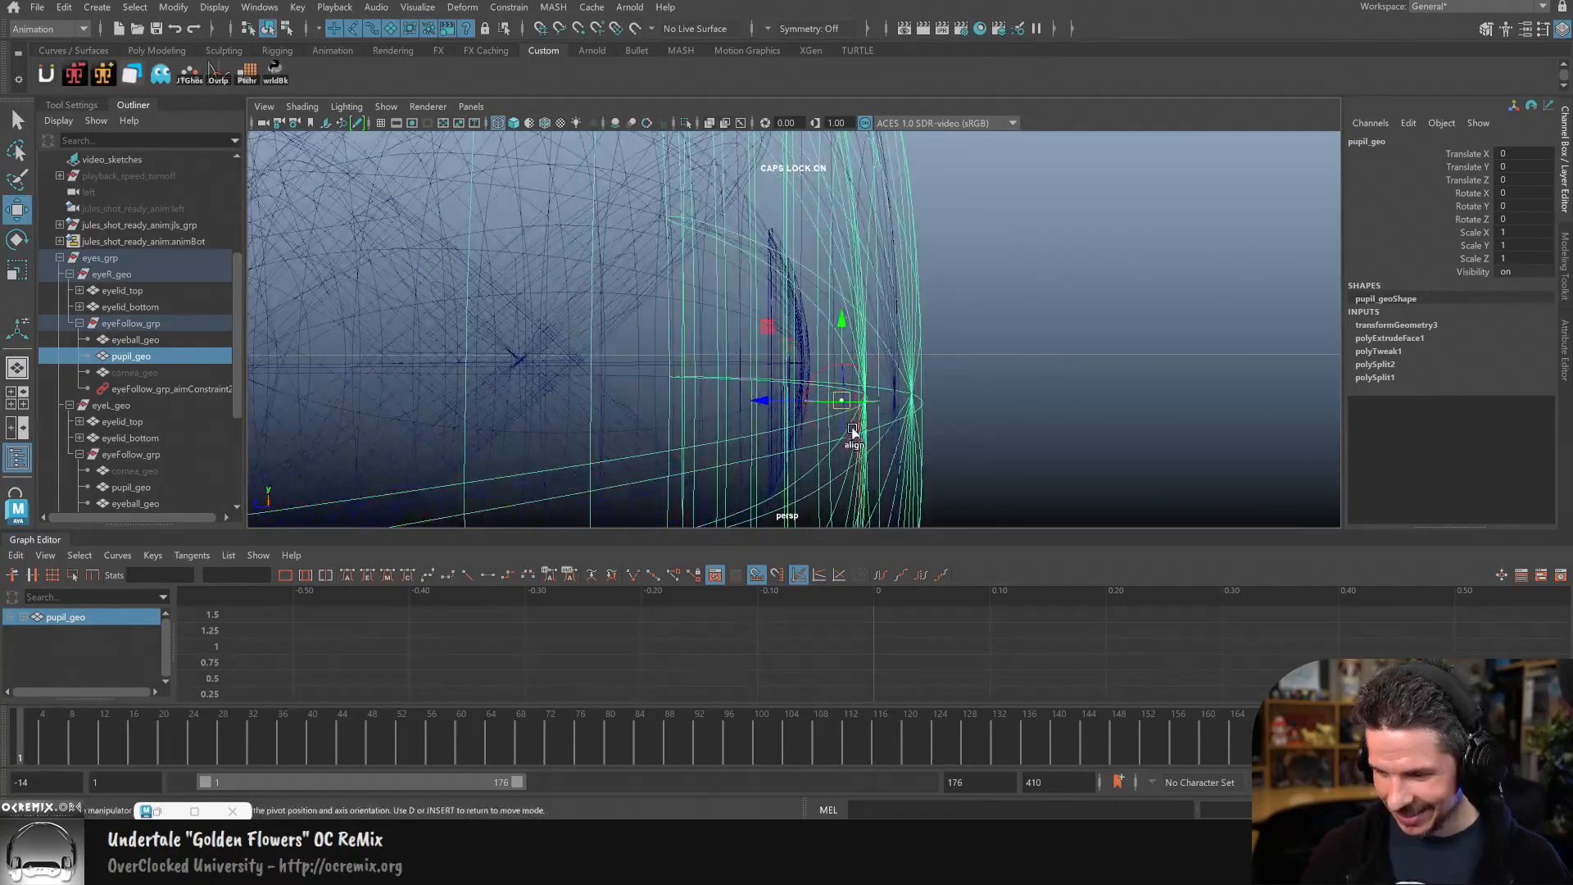
{"action": "left_click_drag", "start_coordinate": [766, 403], "coordinate": [815, 417]}
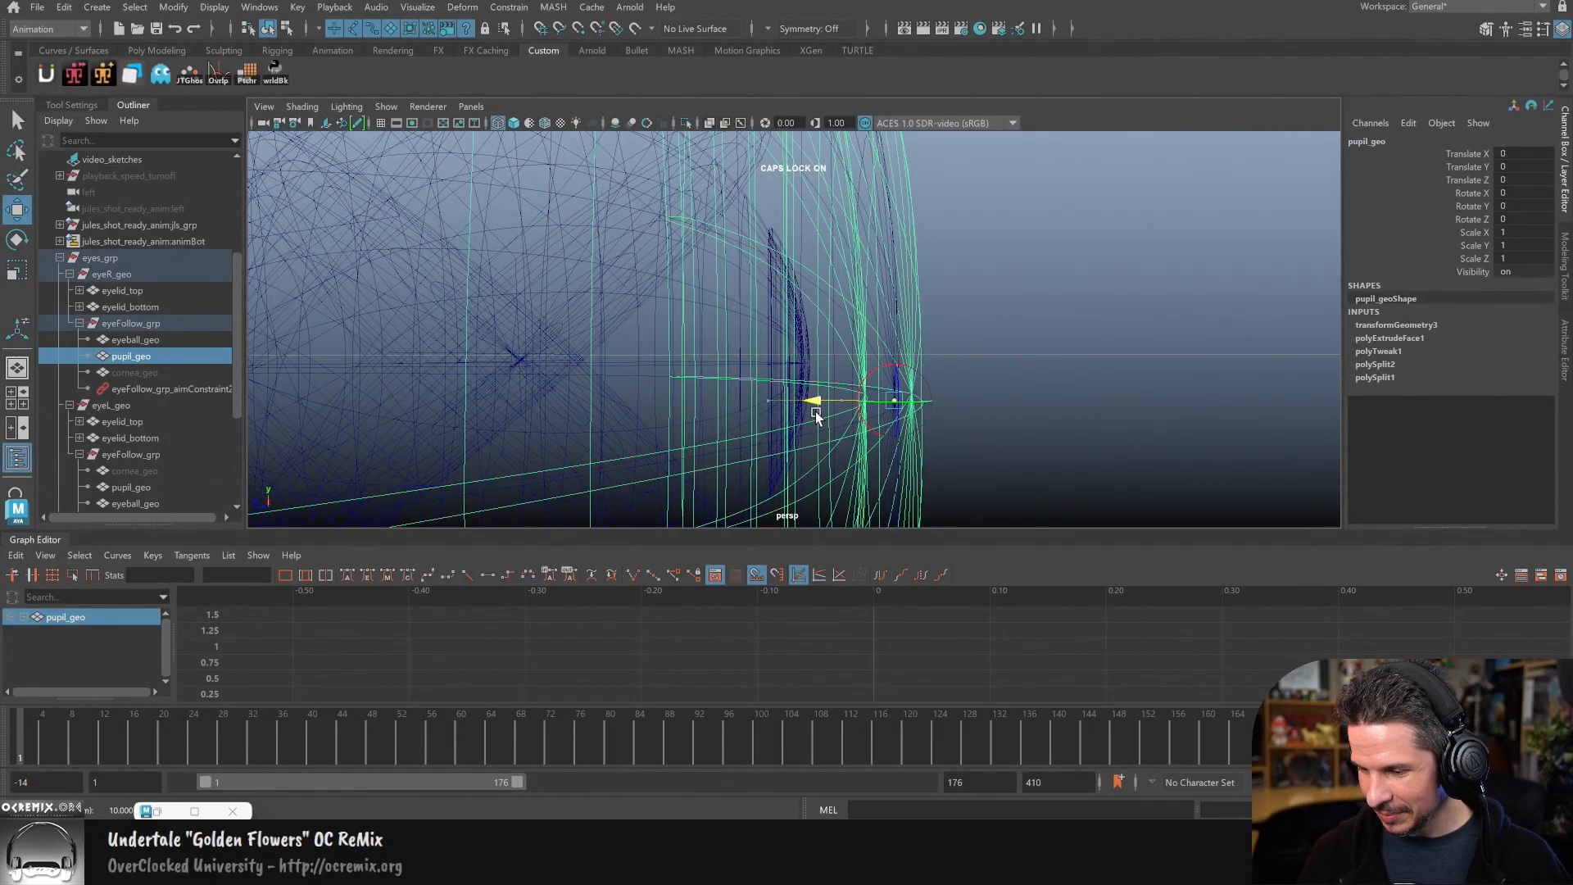
Step: Select the left pupil_geo and examine where its pivot sits relative to the pupil's front surface
{"action": "left_click_drag", "start_coordinate": [1098, 404], "coordinate": [892, 390], "text": "alt"}
{"action": "right_click_drag", "start_coordinate": [892, 390], "coordinate": [1142, 398], "text": "alt"}
{"action": "left_click", "coordinate": [854, 381]}
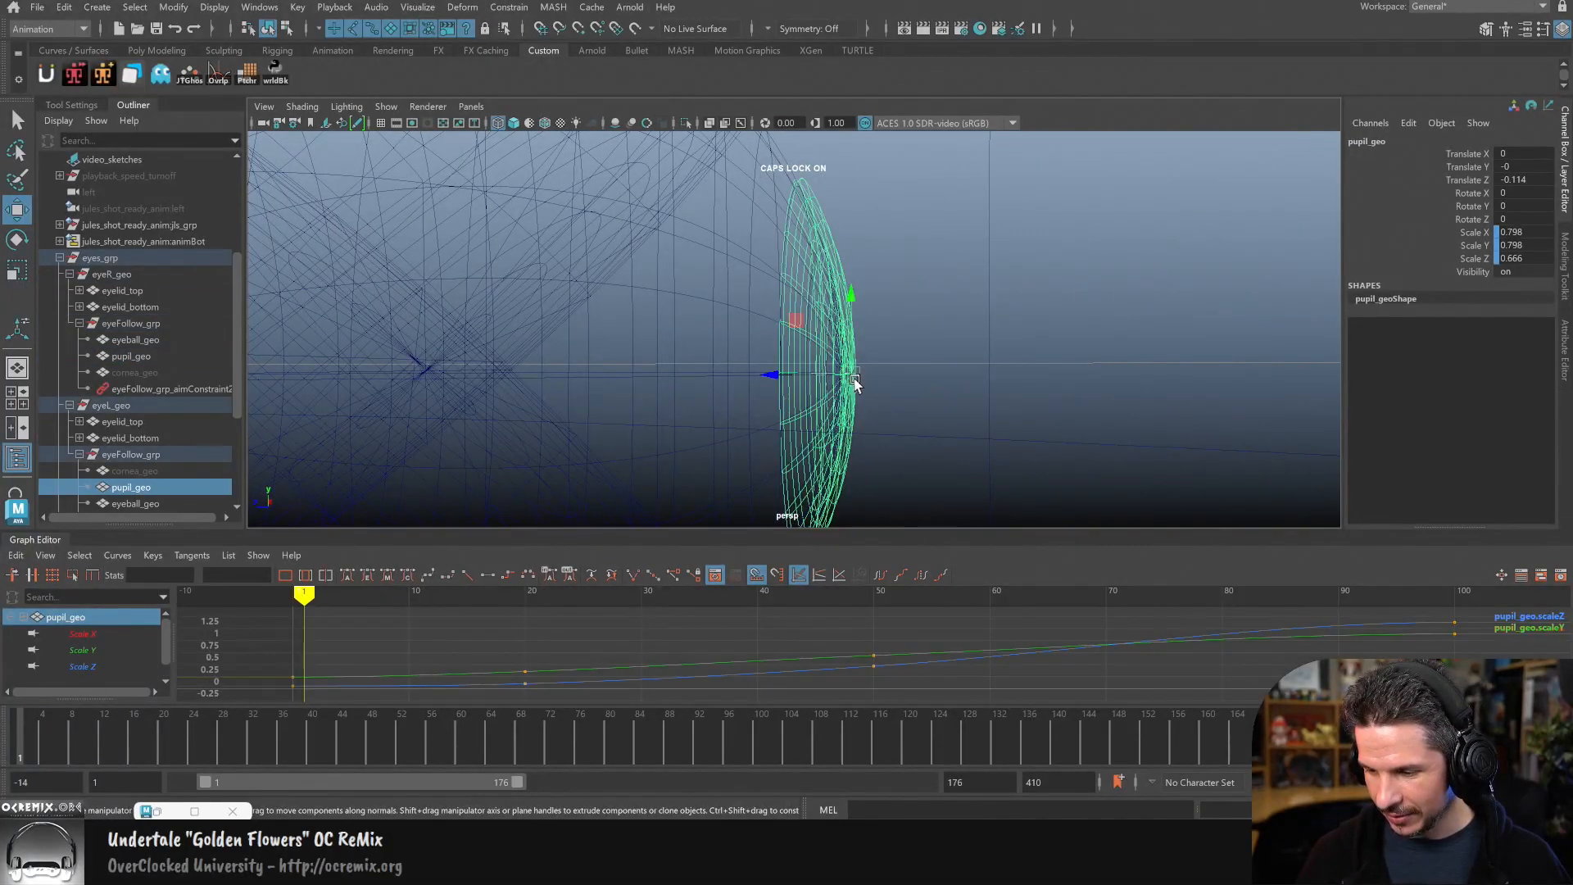
{"action": "middle_click_drag", "start_coordinate": [914, 399], "coordinate": [863, 404], "text": "alt"}
{"action": "right_click_drag", "start_coordinate": [863, 404], "coordinate": [1091, 411], "text": "alt"}
{"action": "middle_click_drag", "start_coordinate": [955, 475], "coordinate": [947, 368], "text": "alt"}
{"action": "right_click_drag", "start_coordinate": [948, 369], "coordinate": [1126, 402], "text": "alt"}
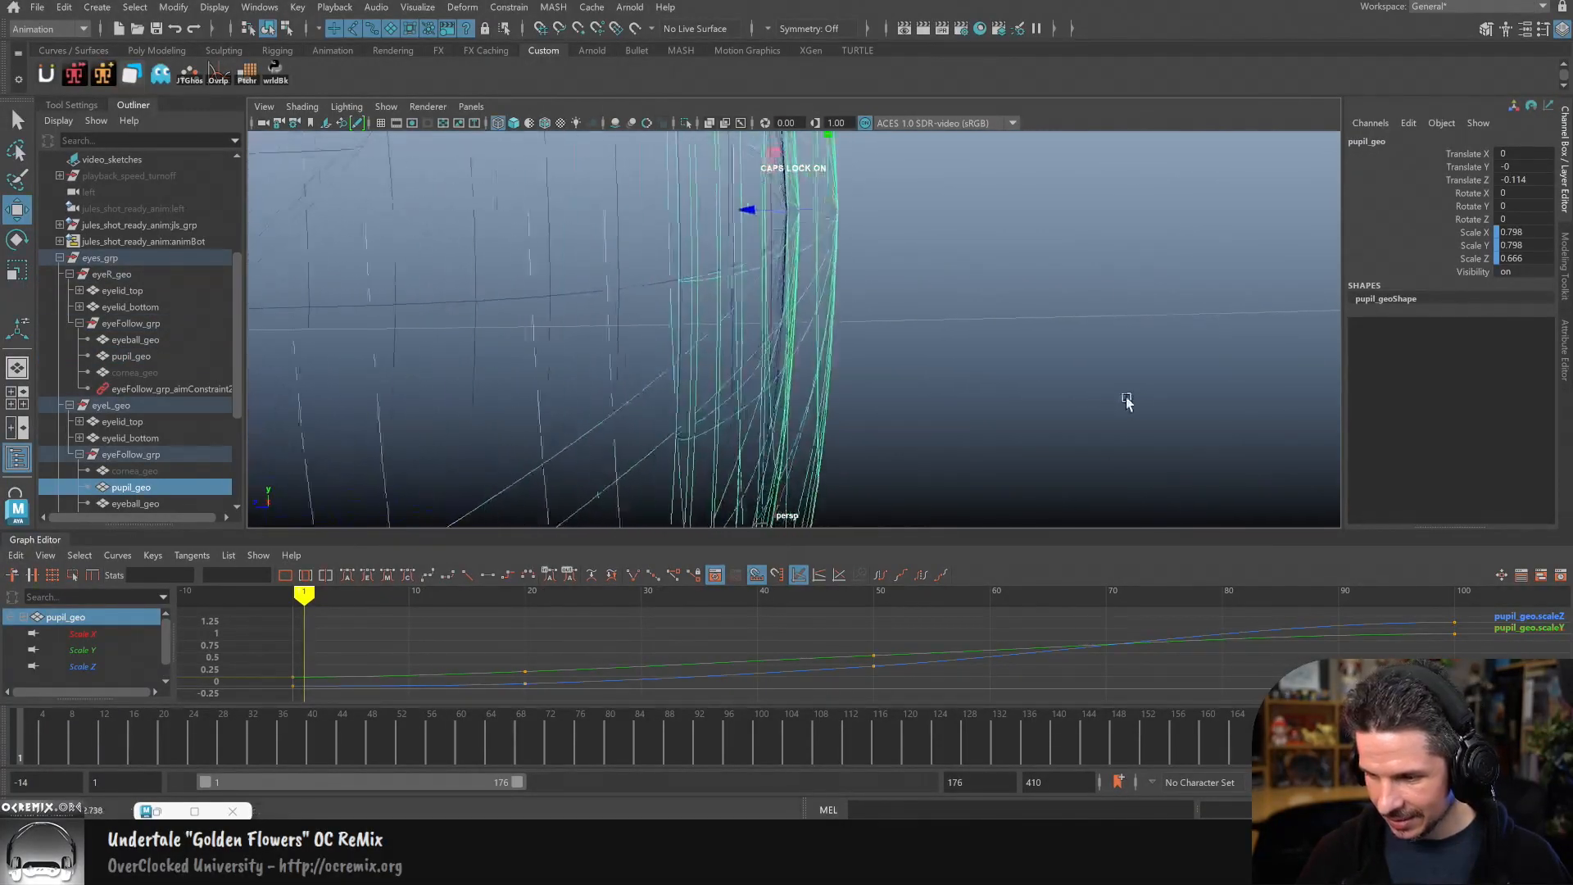
{"action": "left_click_drag", "start_coordinate": [1126, 401], "coordinate": [1069, 385], "text": "alt"}
{"action": "left_click_drag", "start_coordinate": [1163, 381], "coordinate": [888, 432], "text": "alt"}
Step: Reselect the right pupil_geo and nudge its pivot slightly farther forward along Z
{"action": "left_click", "coordinate": [824, 361]}
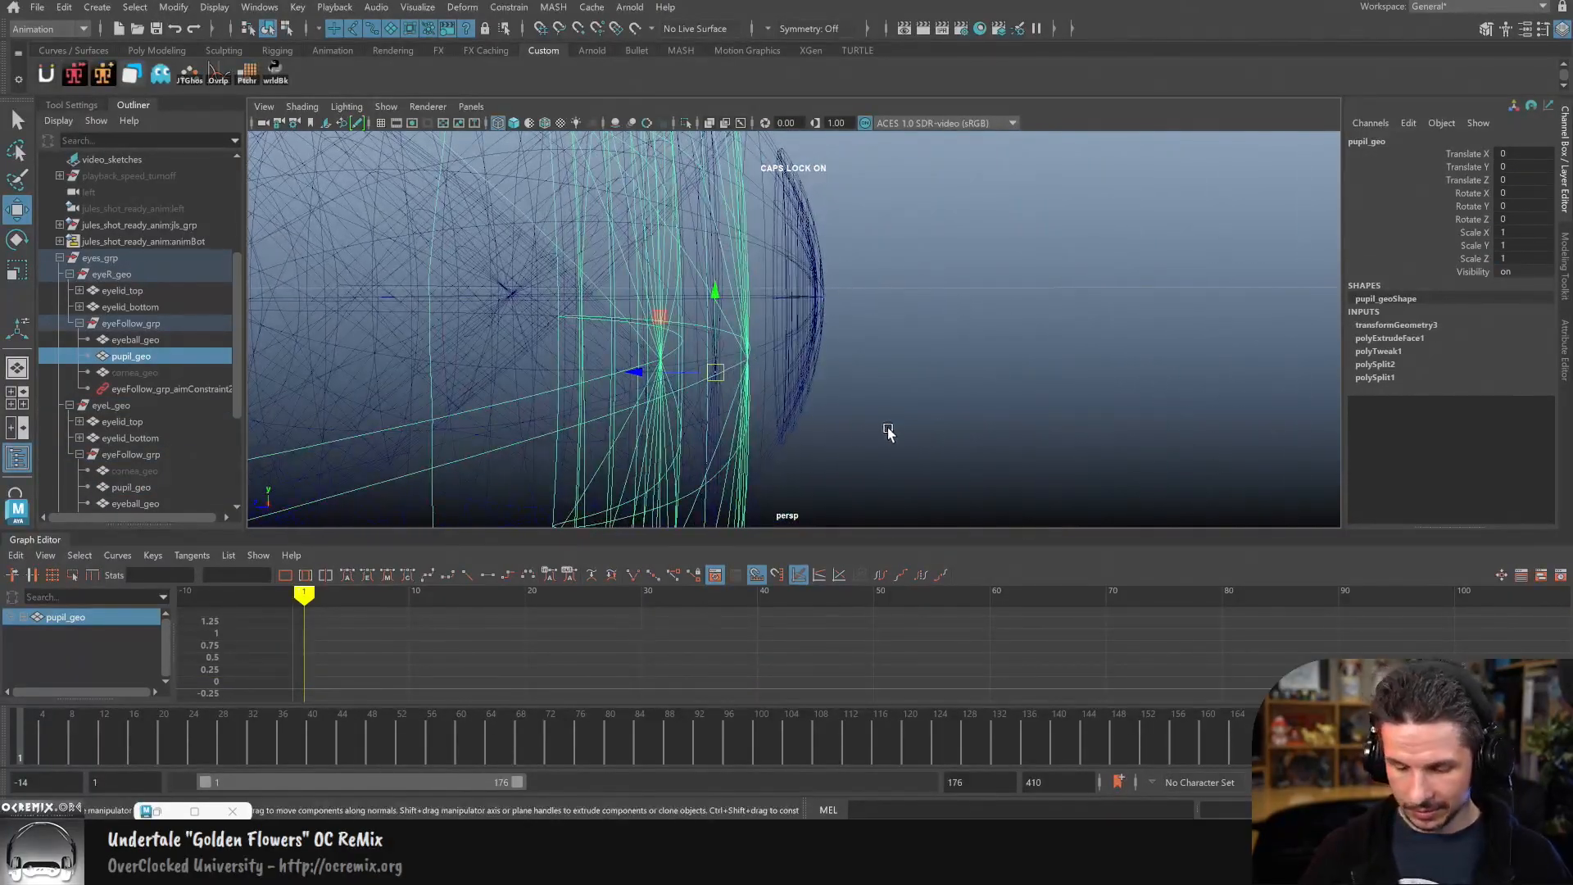
{"action": "key", "text": "d"}
{"action": "left_click_drag", "start_coordinate": [643, 375], "coordinate": [649, 390]}
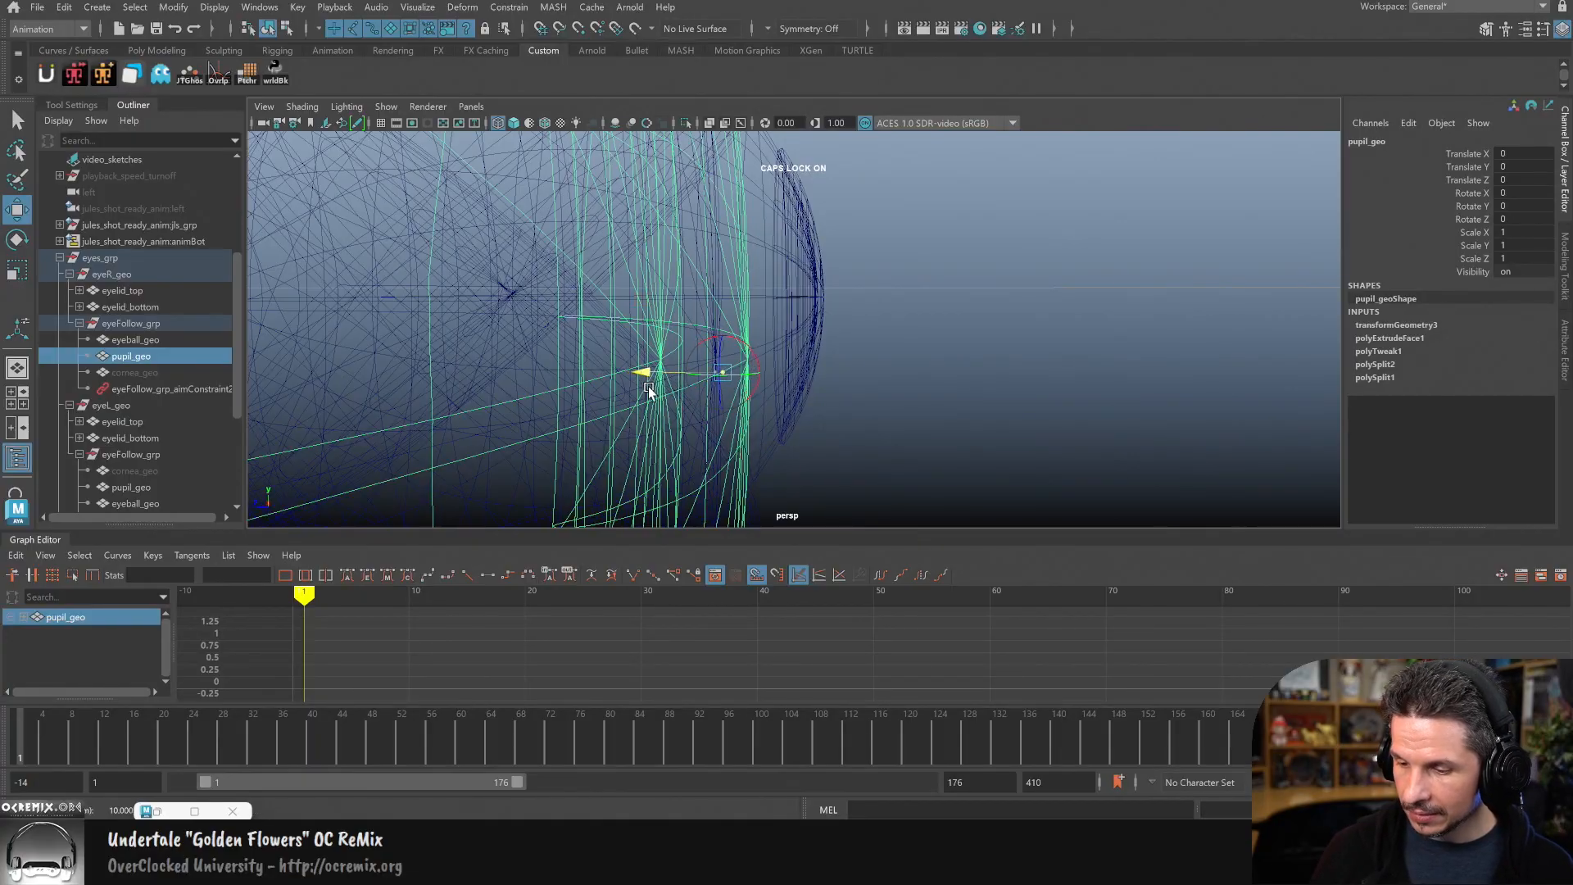
{"action": "key", "text": "d"}
{"action": "left_click_drag", "start_coordinate": [888, 410], "coordinate": [815, 399], "text": "alt"}
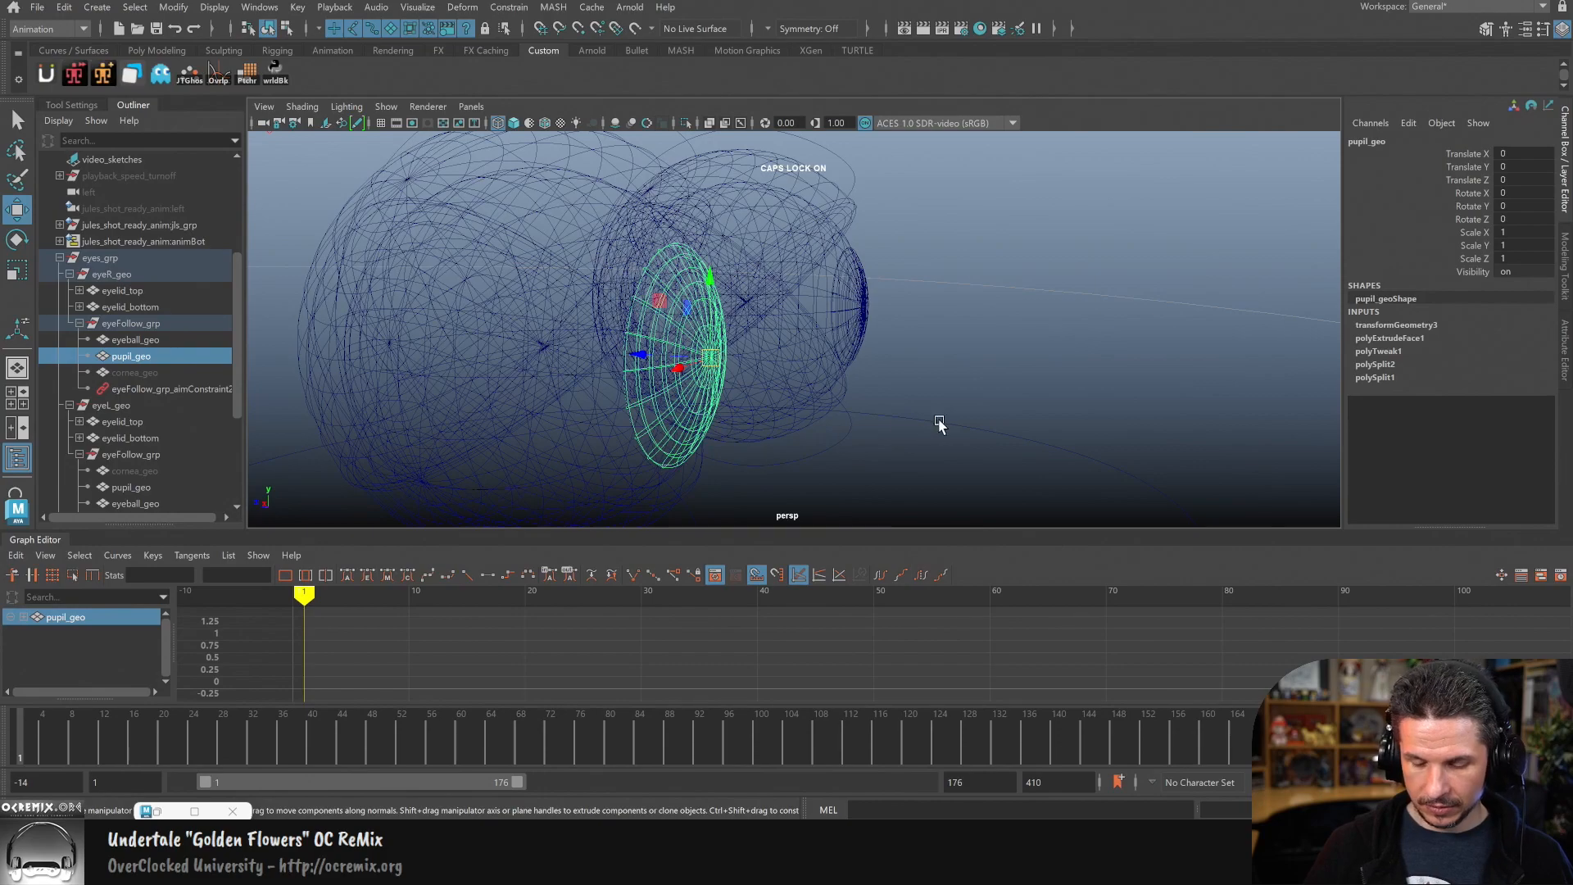
Step: Return to shaded display and test-scale the right pupil about its new pivot, undoing the scaling
{"action": "left_click", "coordinate": [930, 423]}
{"action": "key", "text": "5"}
{"action": "left_click", "coordinate": [693, 398]}
{"action": "left_click_drag", "start_coordinate": [886, 434], "coordinate": [798, 436], "text": "alt"}
{"action": "key", "text": "r"}
{"action": "left_click_drag", "start_coordinate": [598, 326], "coordinate": [649, 374]}
{"action": "key", "text": "ctrl+z"}
Step: Select the left pupil to compare it with the right one, and clear the selection
{"action": "left_click", "coordinate": [837, 334]}
{"action": "left_click_drag", "start_coordinate": [1005, 371], "coordinate": [929, 393], "text": "alt"}
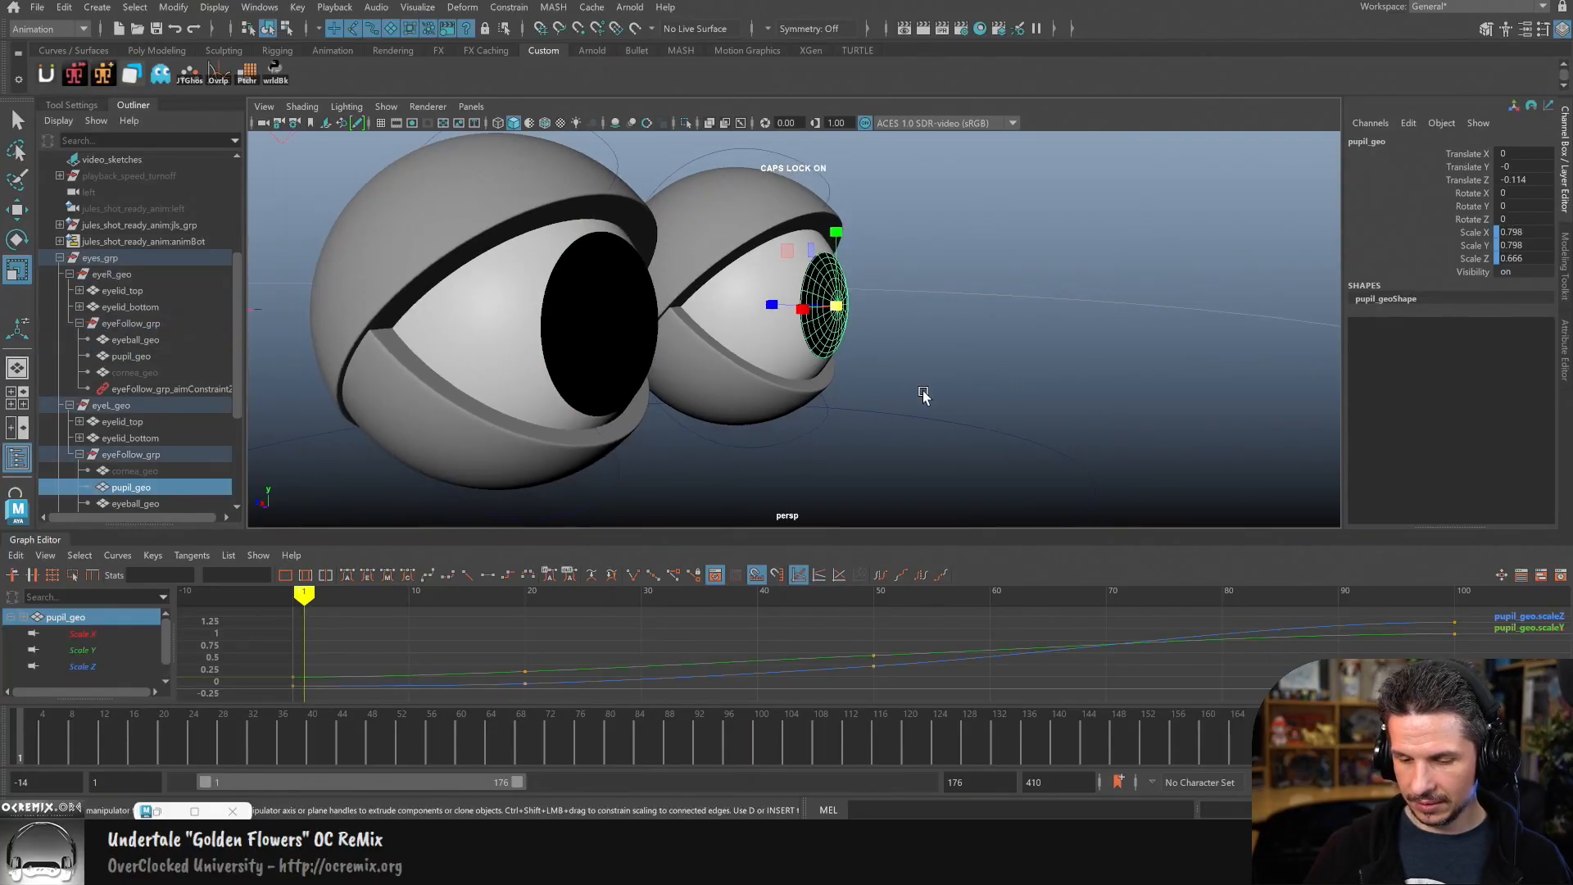
{"action": "left_click_drag", "start_coordinate": [650, 371], "coordinate": [665, 359]}
{"action": "right_click_drag", "start_coordinate": [1059, 384], "coordinate": [896, 420], "text": "alt"}
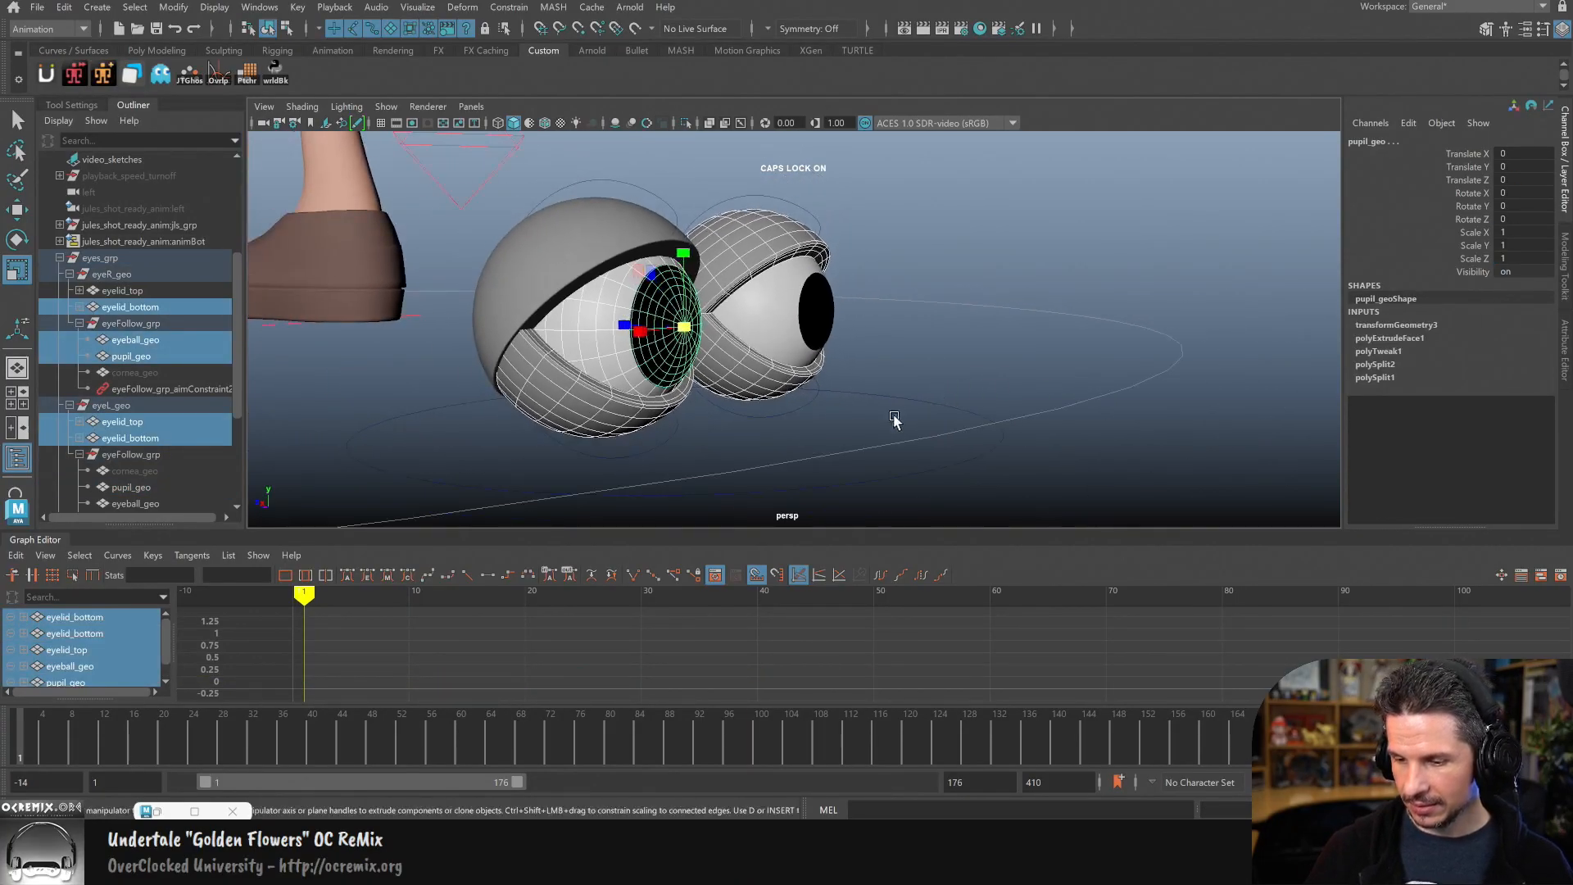
{"action": "left_click_drag", "start_coordinate": [895, 420], "coordinate": [851, 413], "text": "alt"}
{"action": "left_click", "coordinate": [738, 451]}
Step: Key the right pupil's Scale X, Y and Z to eyeR_ctrl's Pupil Size at 0, and select the pupil to inspect its keys
{"action": "left_click", "coordinate": [159, 810]}
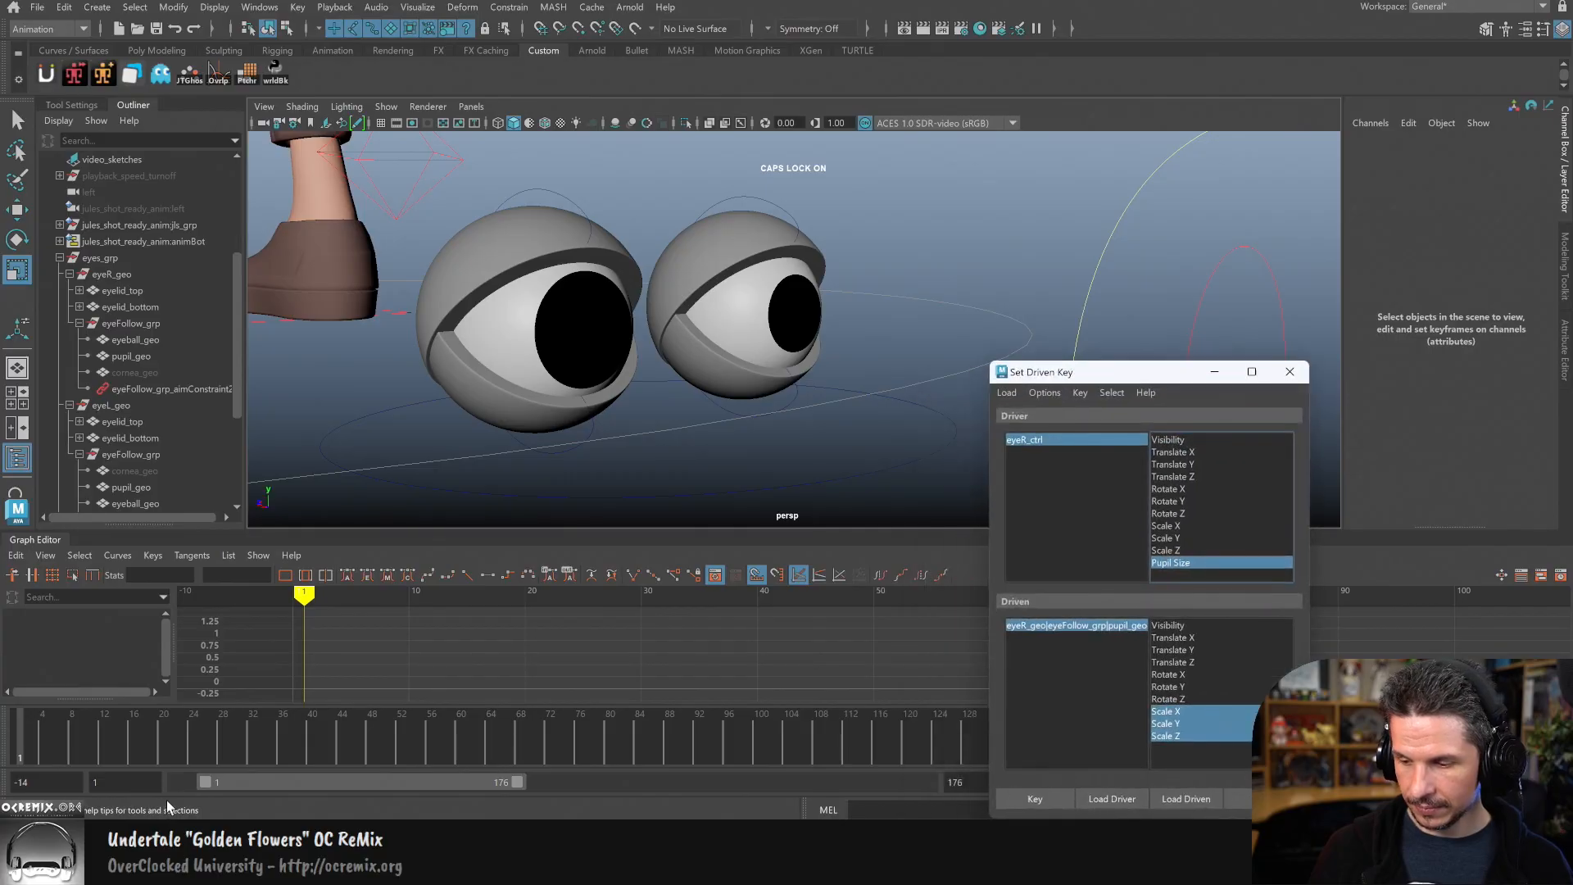
{"action": "left_click_drag", "start_coordinate": [1159, 377], "coordinate": [1224, 375]}
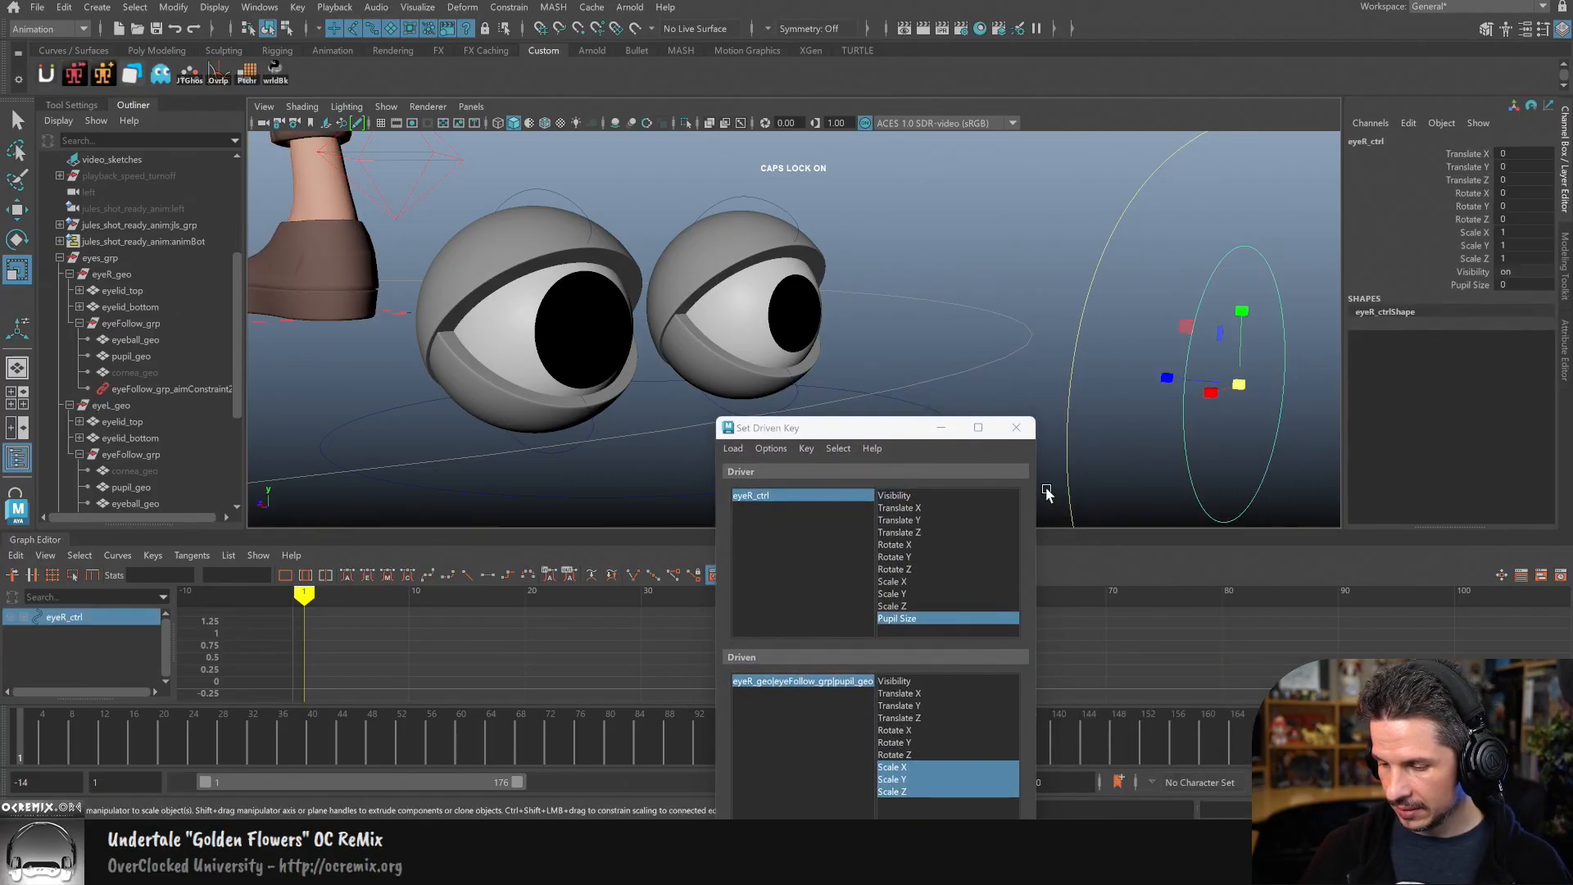
{"action": "left_click_drag", "start_coordinate": [928, 430], "coordinate": [1025, 312]}
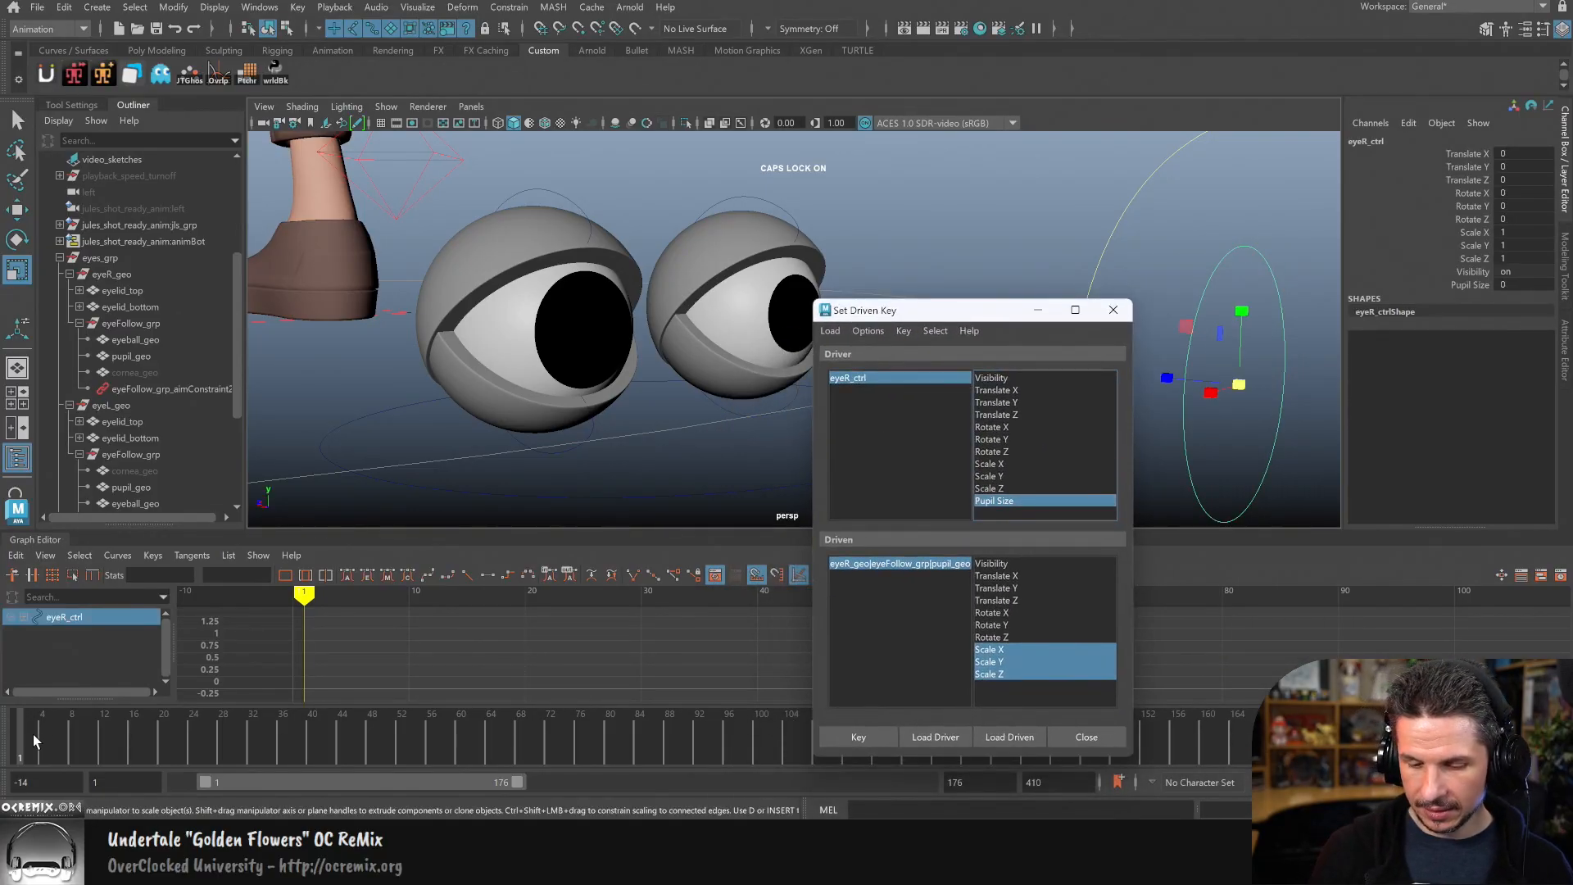
{"action": "left_click", "coordinate": [942, 734]}
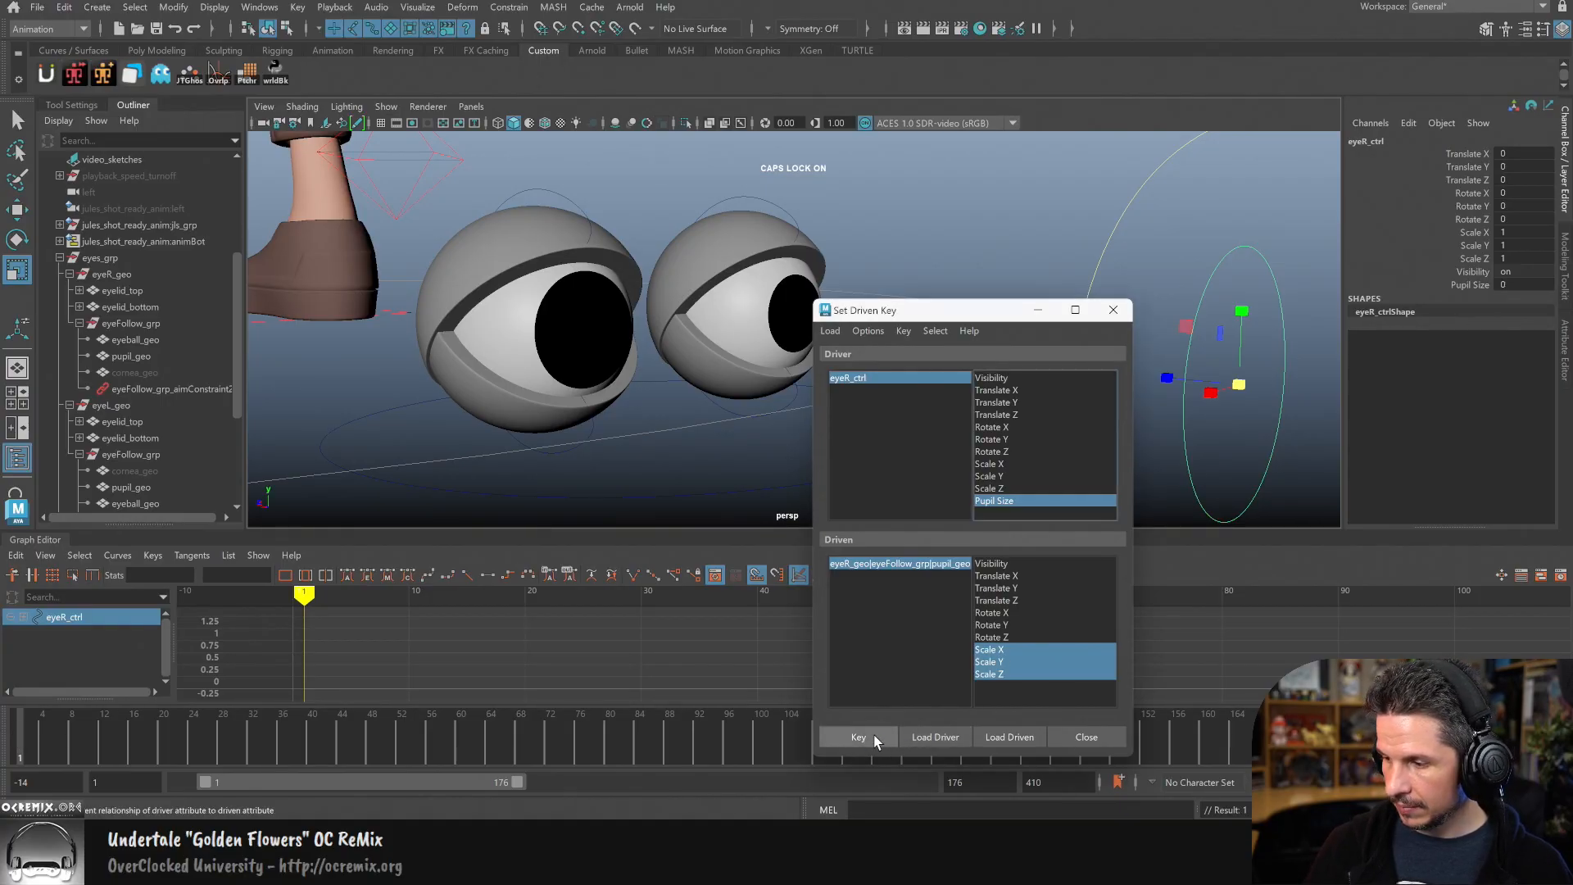
{"action": "left_click", "coordinate": [604, 352]}
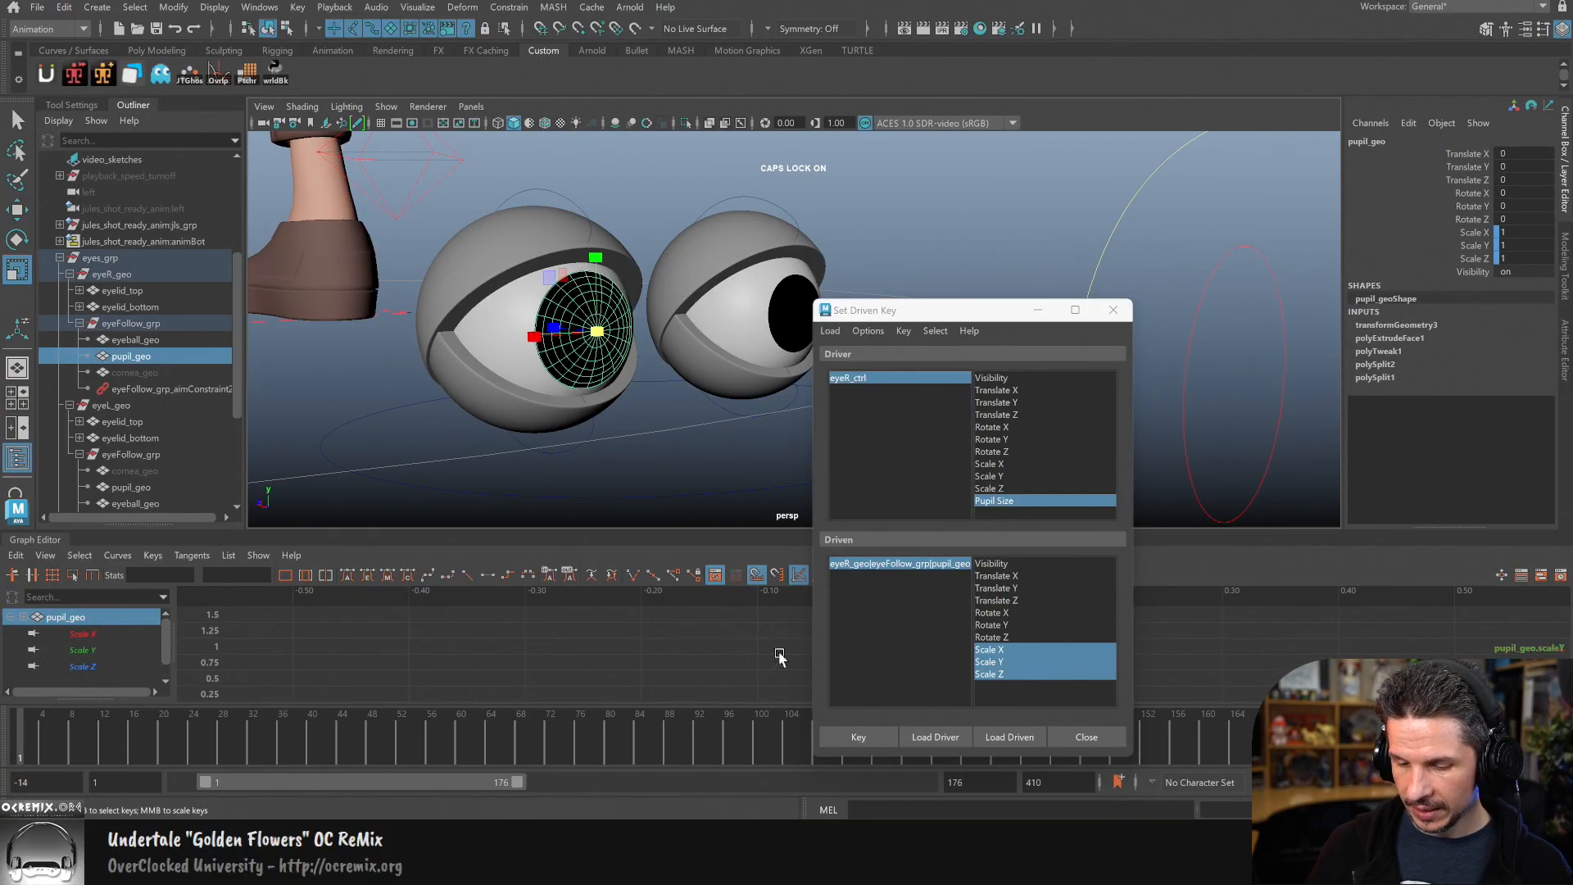
{"action": "left_click_drag", "start_coordinate": [1008, 311], "coordinate": [1252, 326]}
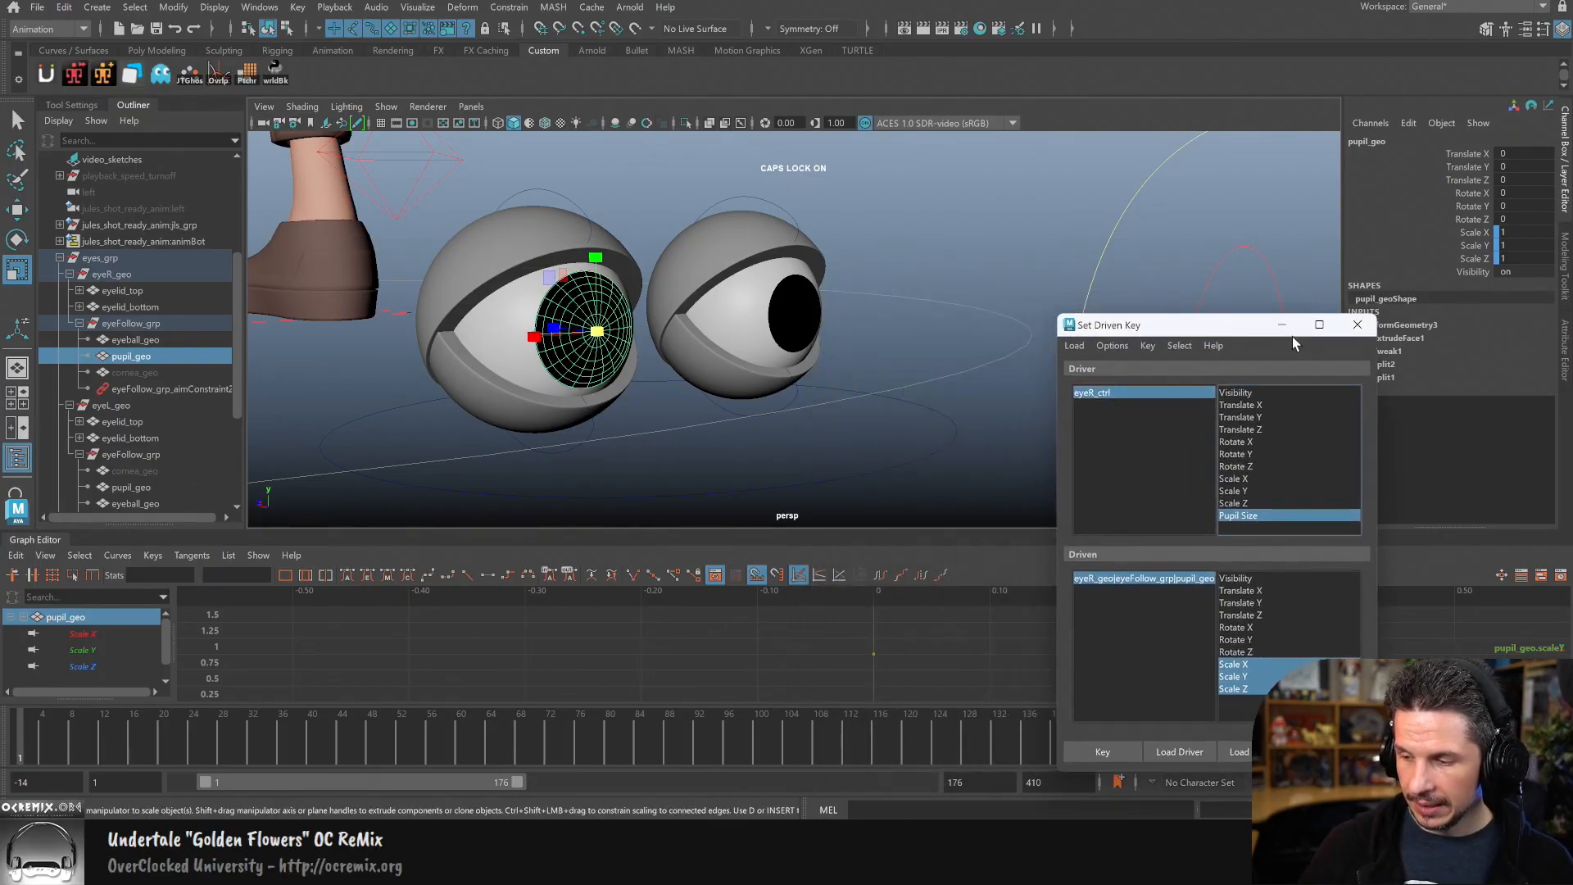
Step: Copy the left pupil's Scale X driven curve and paste it onto the right pupil's Scale X at time 0
{"action": "left_click", "coordinate": [1282, 324]}
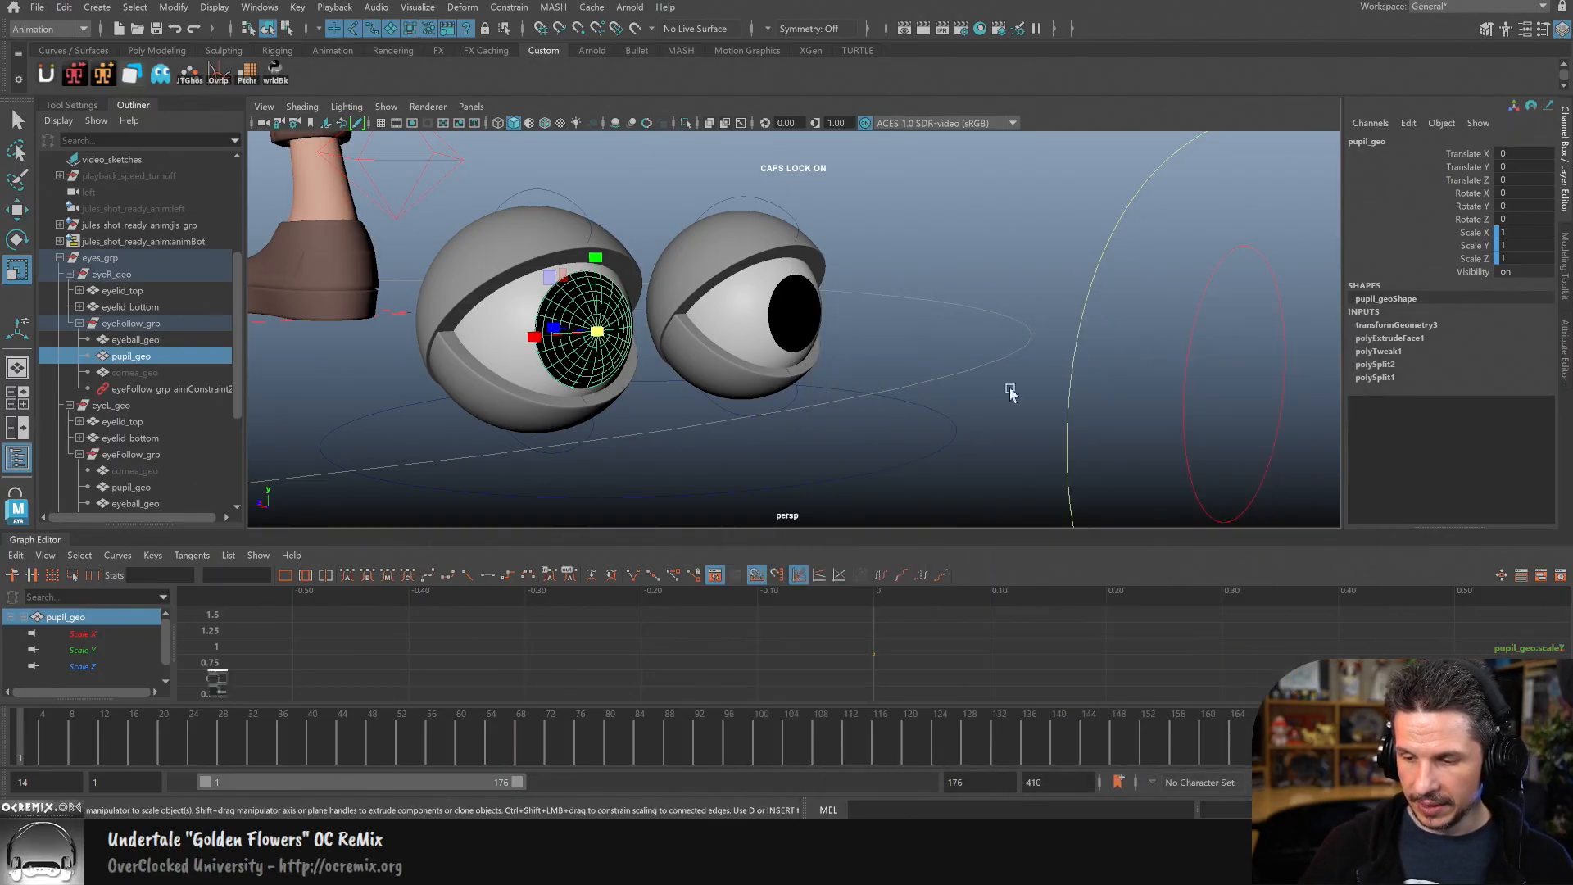
{"action": "left_click", "coordinate": [776, 318]}
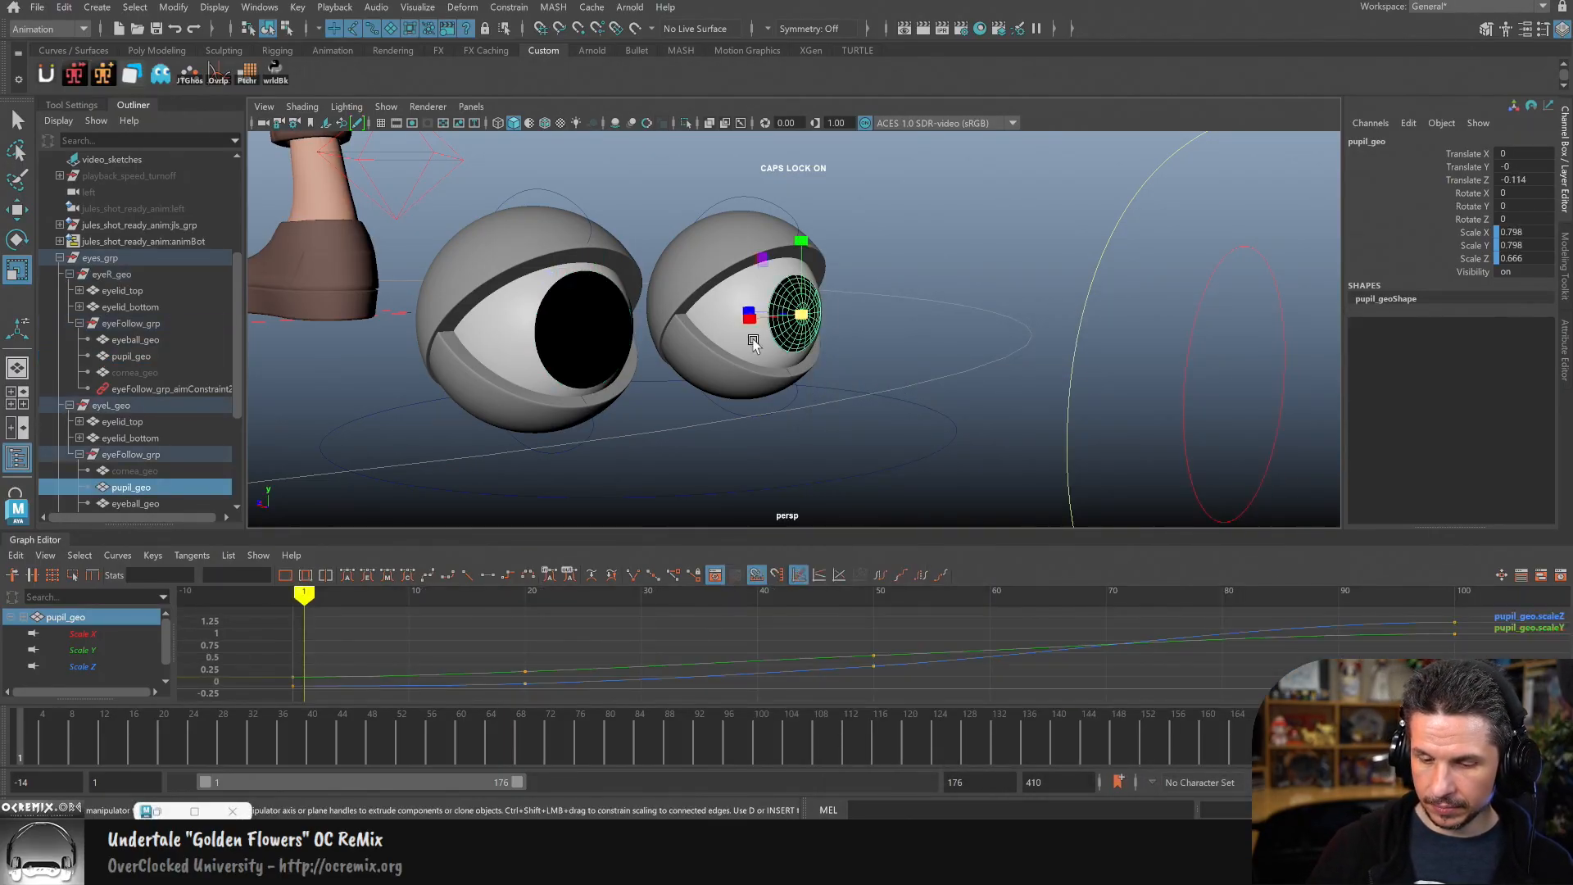
{"action": "left_click", "coordinate": [614, 647]}
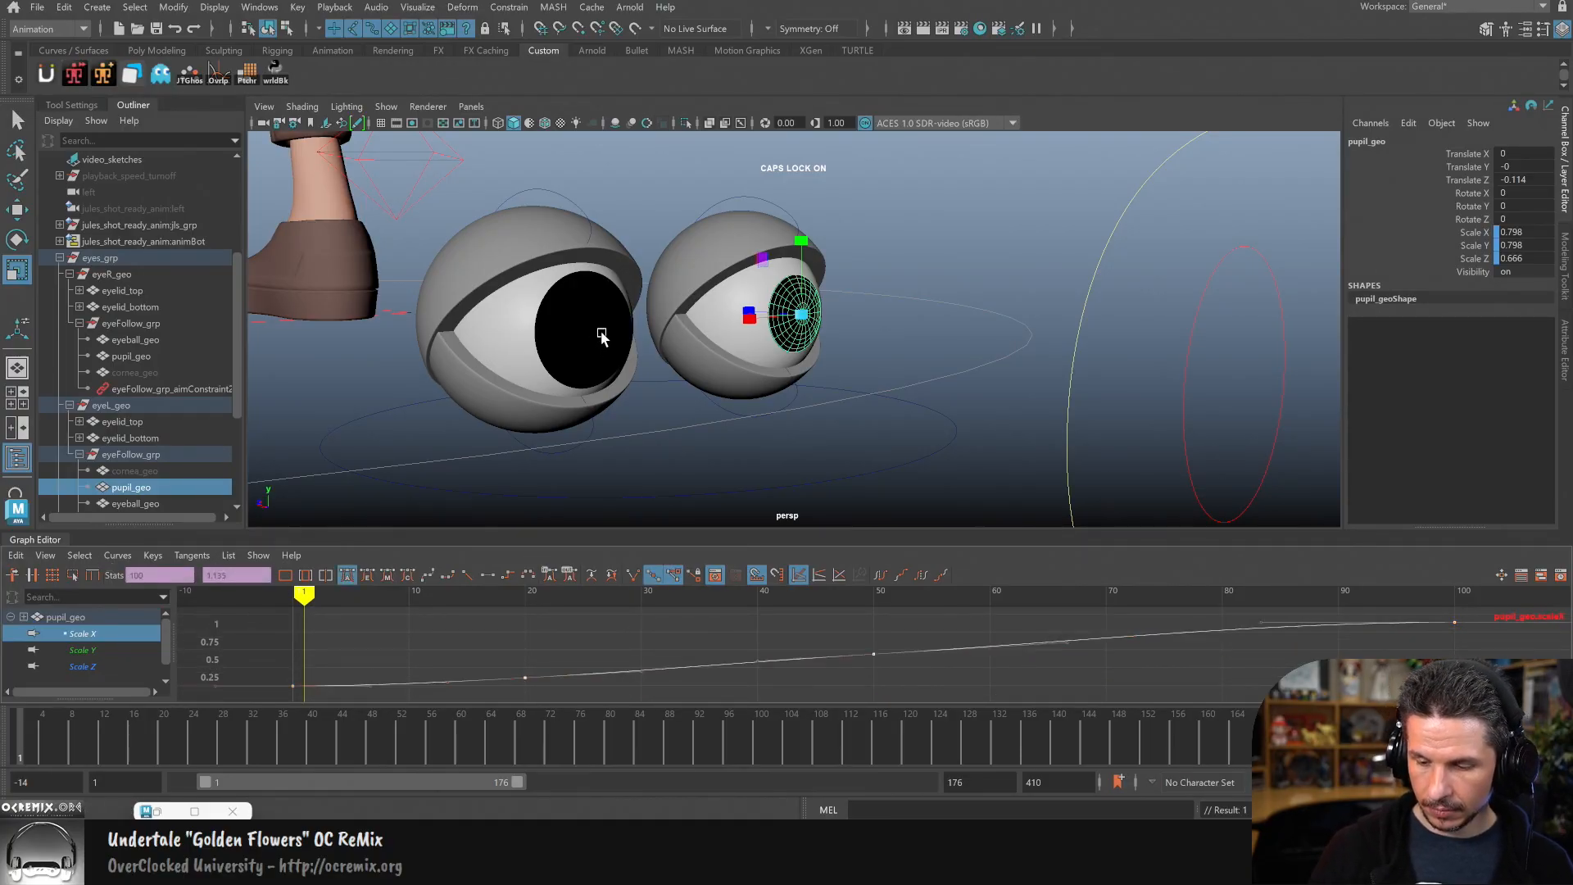
{"action": "left_click", "coordinate": [600, 336]}
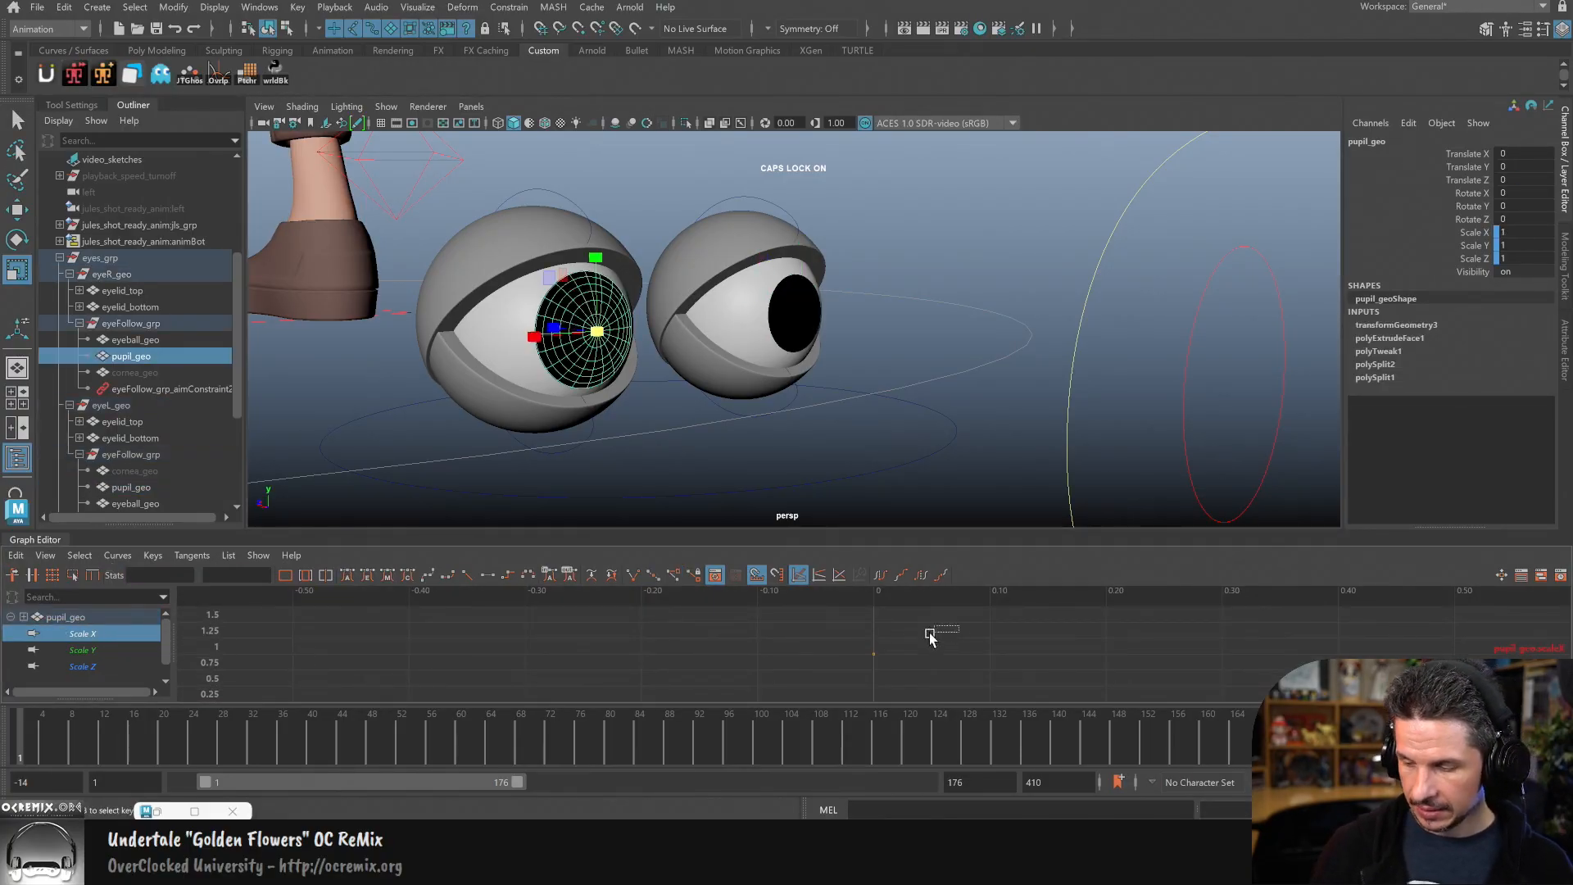
{"action": "left_click_drag", "start_coordinate": [941, 633], "coordinate": [780, 712]}
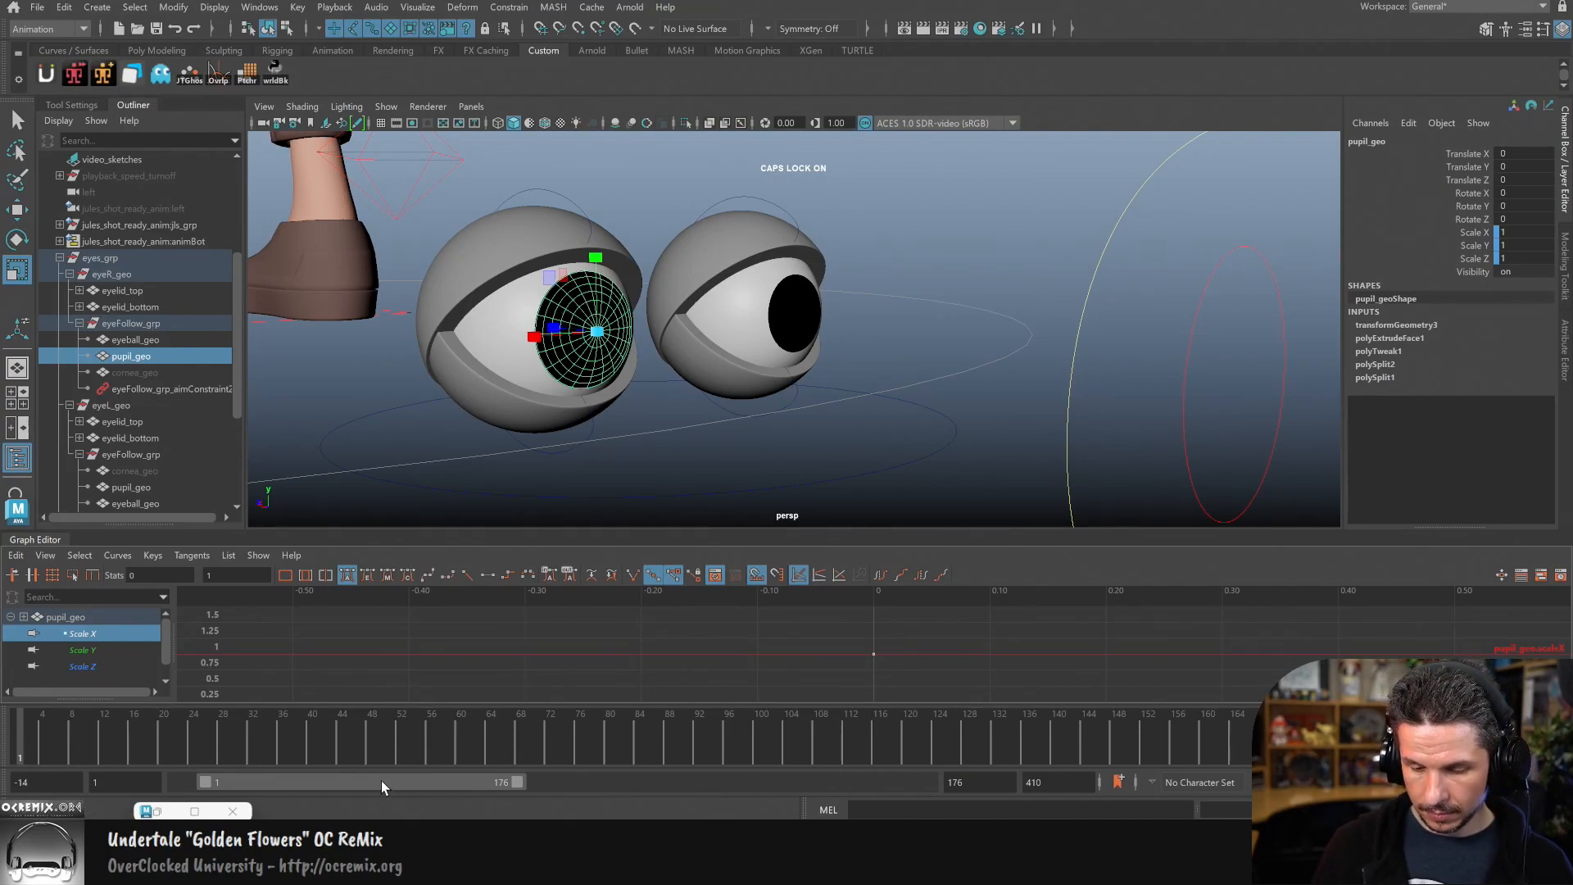
{"action": "left_click_drag", "start_coordinate": [380, 780], "coordinate": [377, 780]}
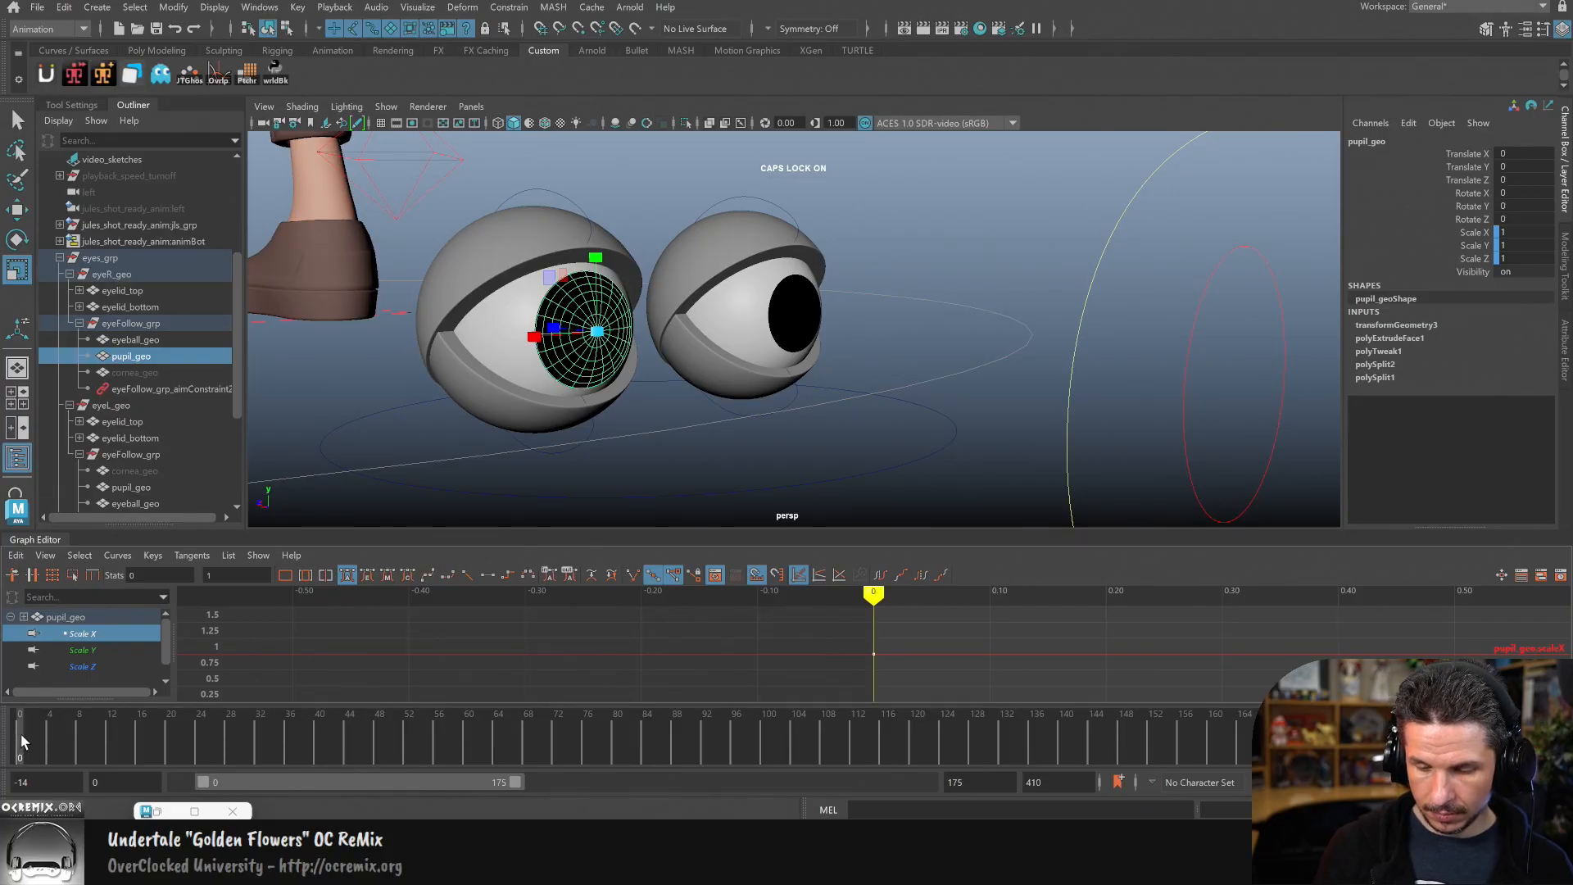
{"action": "left_click", "coordinate": [18, 556]}
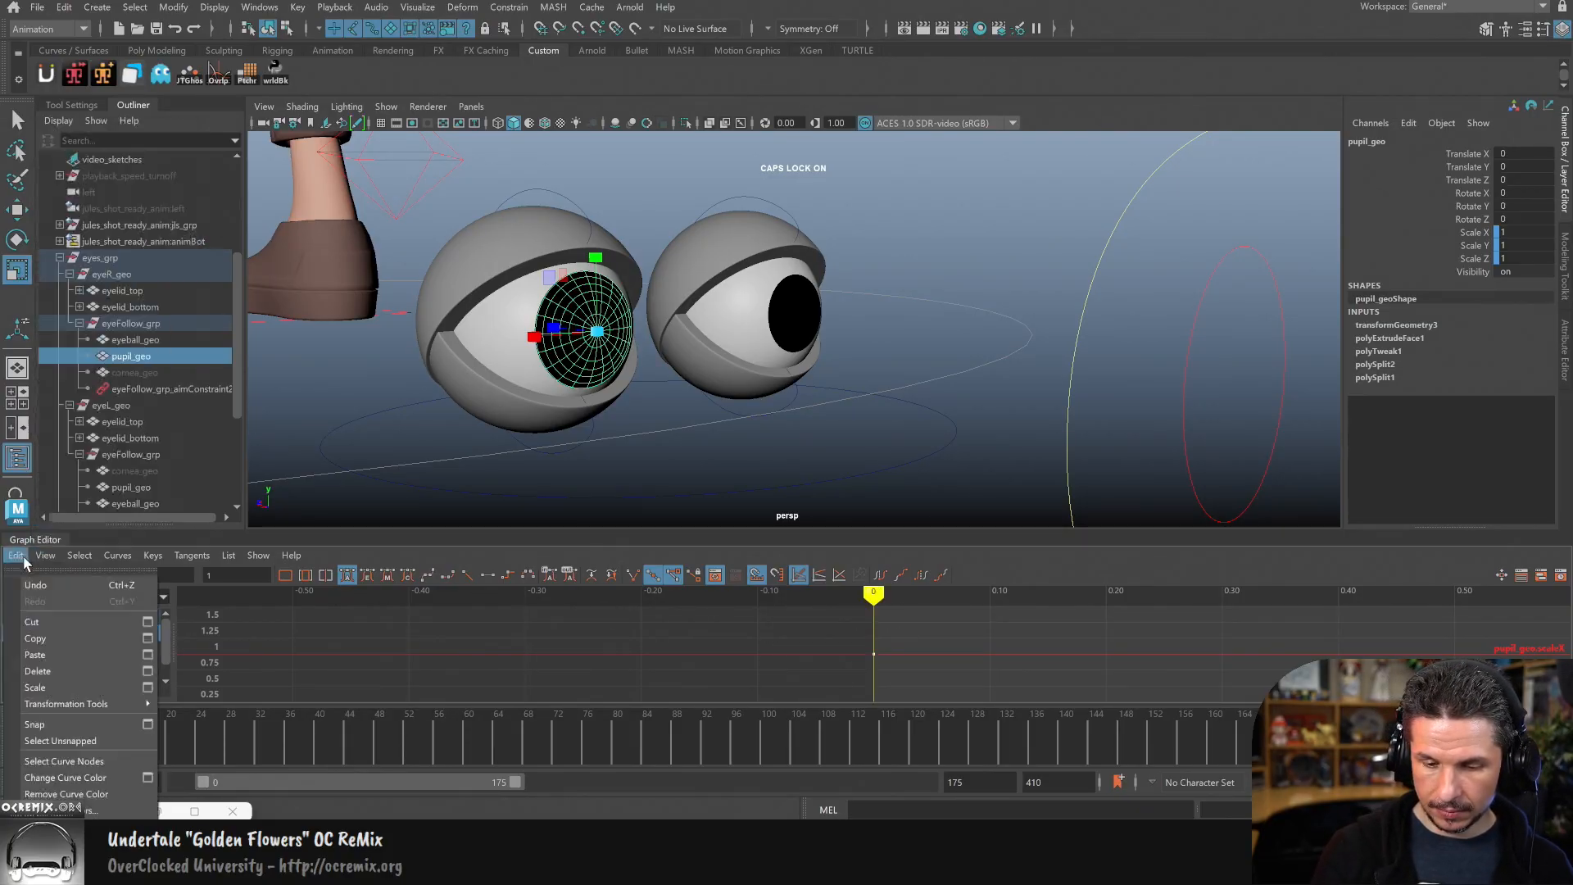
{"action": "left_click", "coordinate": [62, 654]}
Step: Copy the left pupil's Scale Y driven curve and paste it over the right pupil's Scale Y key
{"action": "left_click", "coordinate": [120, 648]}
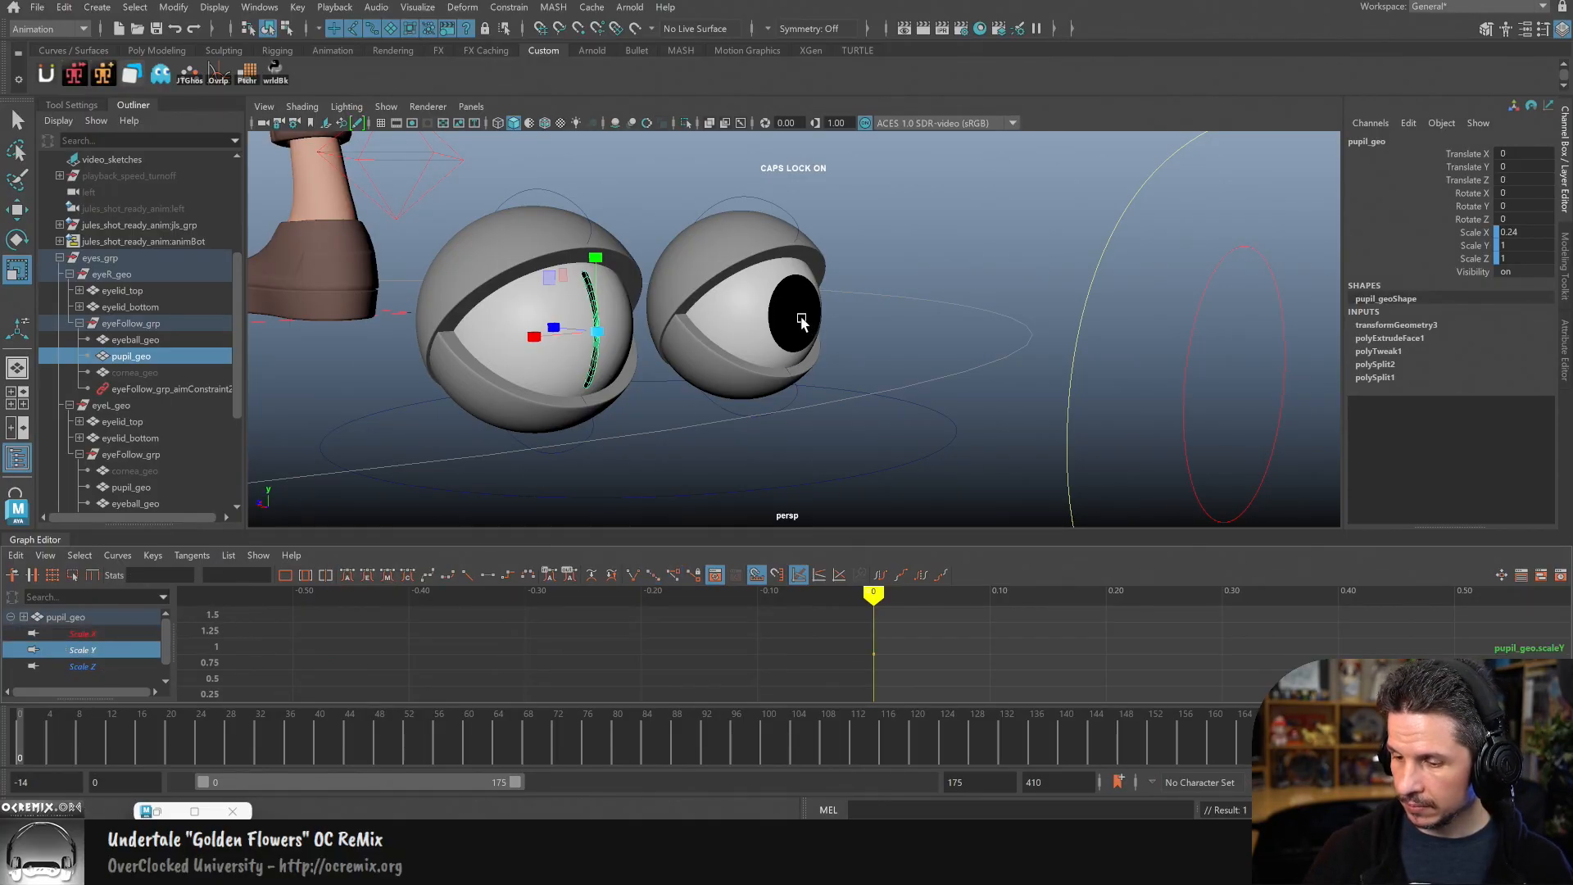
{"action": "left_click", "coordinate": [801, 320]}
{"action": "left_click", "coordinate": [82, 649]}
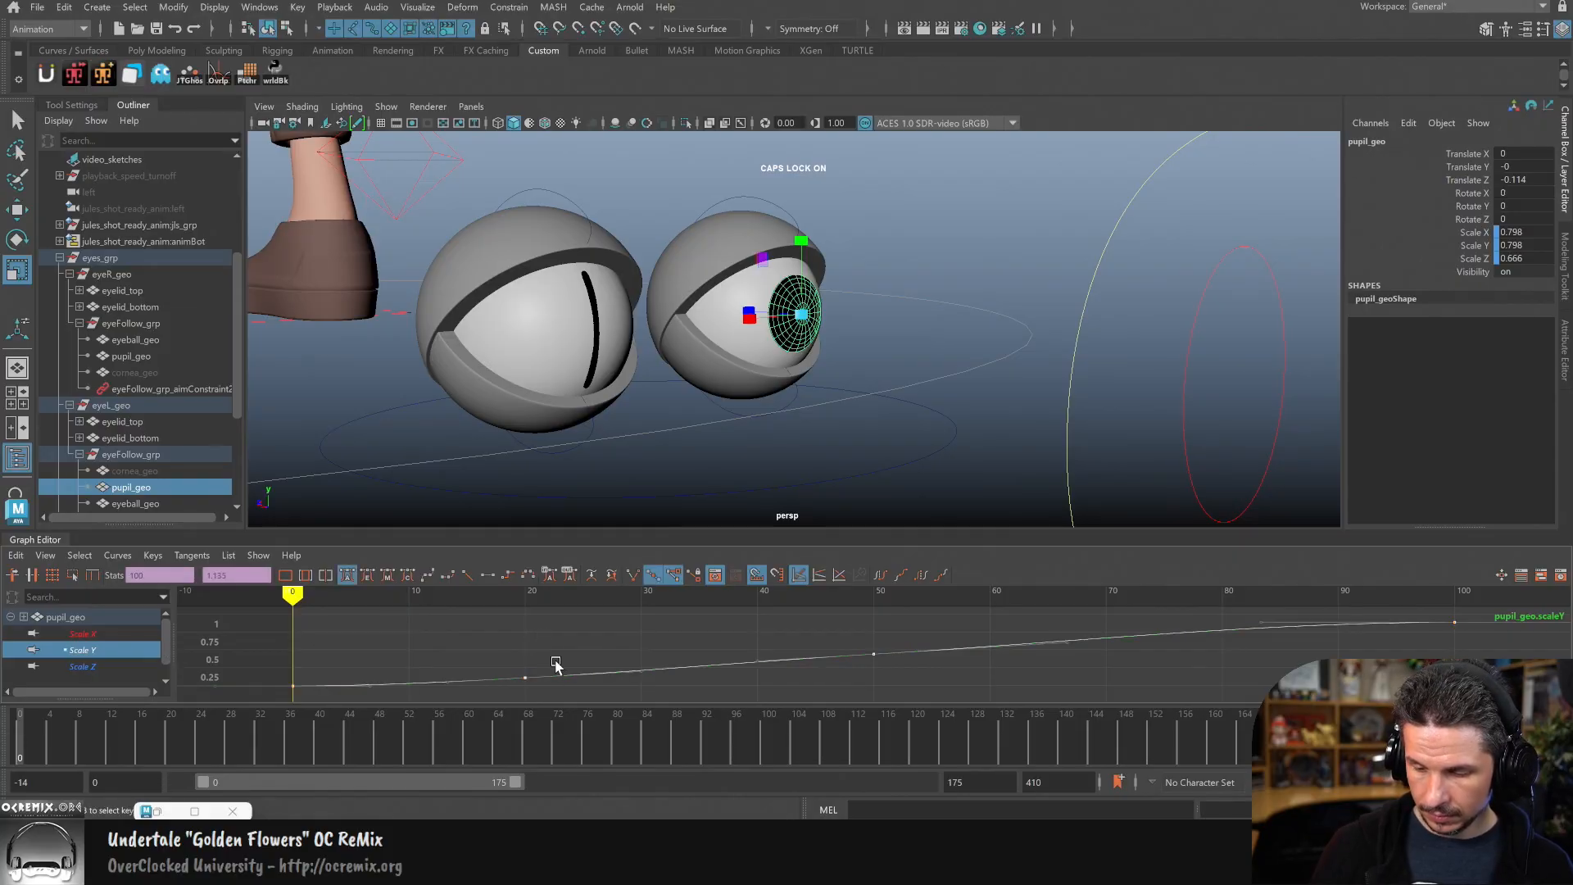
{"action": "left_click", "coordinate": [595, 338]}
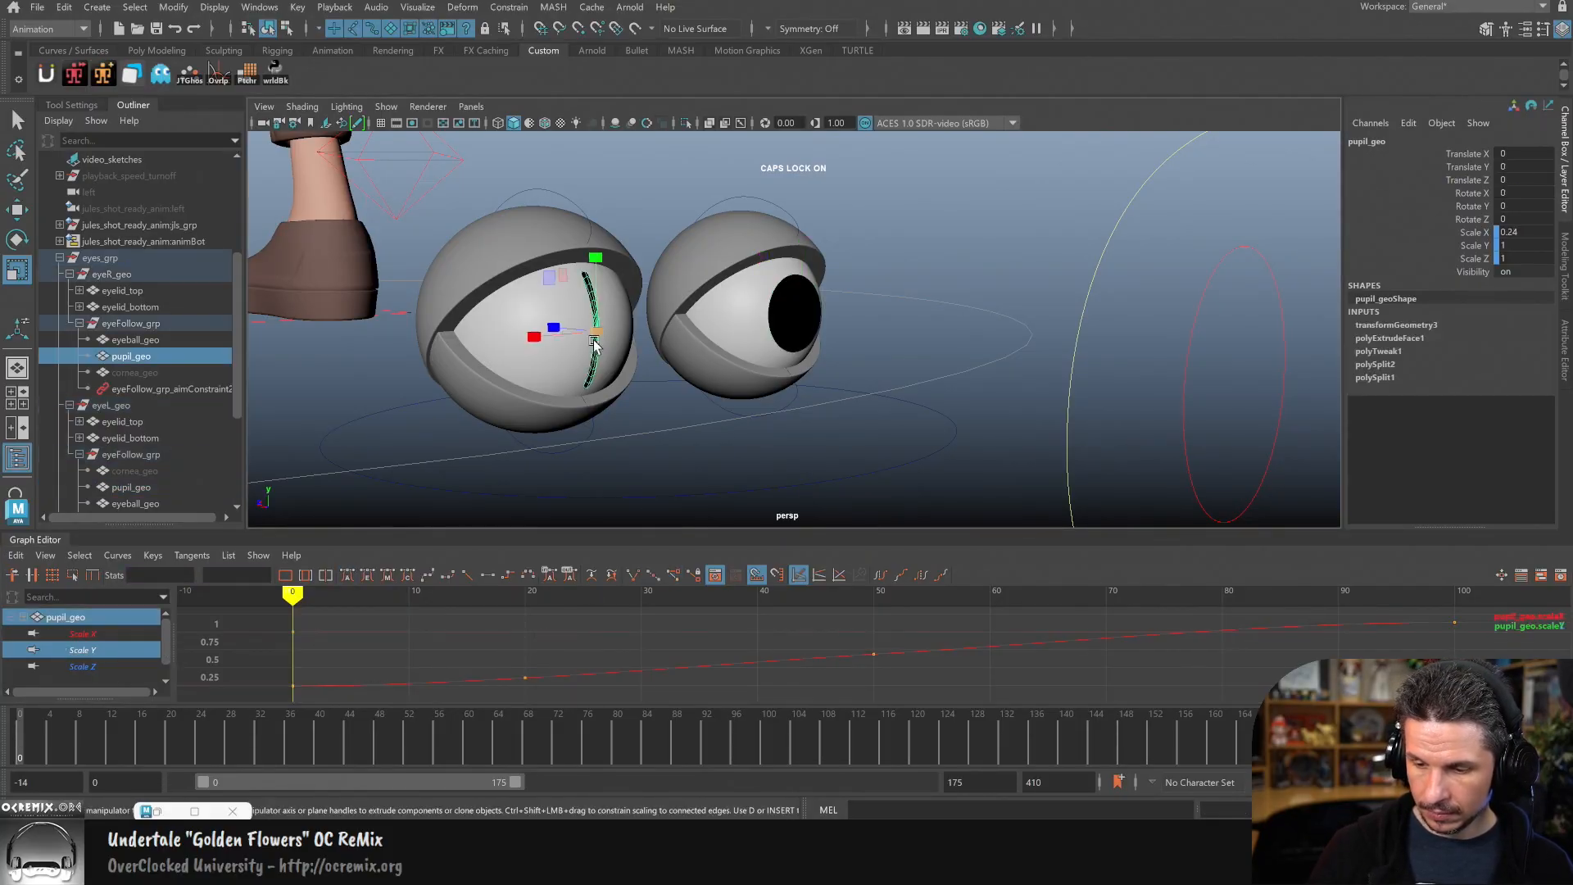
{"action": "left_click", "coordinate": [114, 647]}
{"action": "left_click_drag", "start_coordinate": [405, 620], "coordinate": [270, 668]}
{"action": "left_click", "coordinate": [16, 556]}
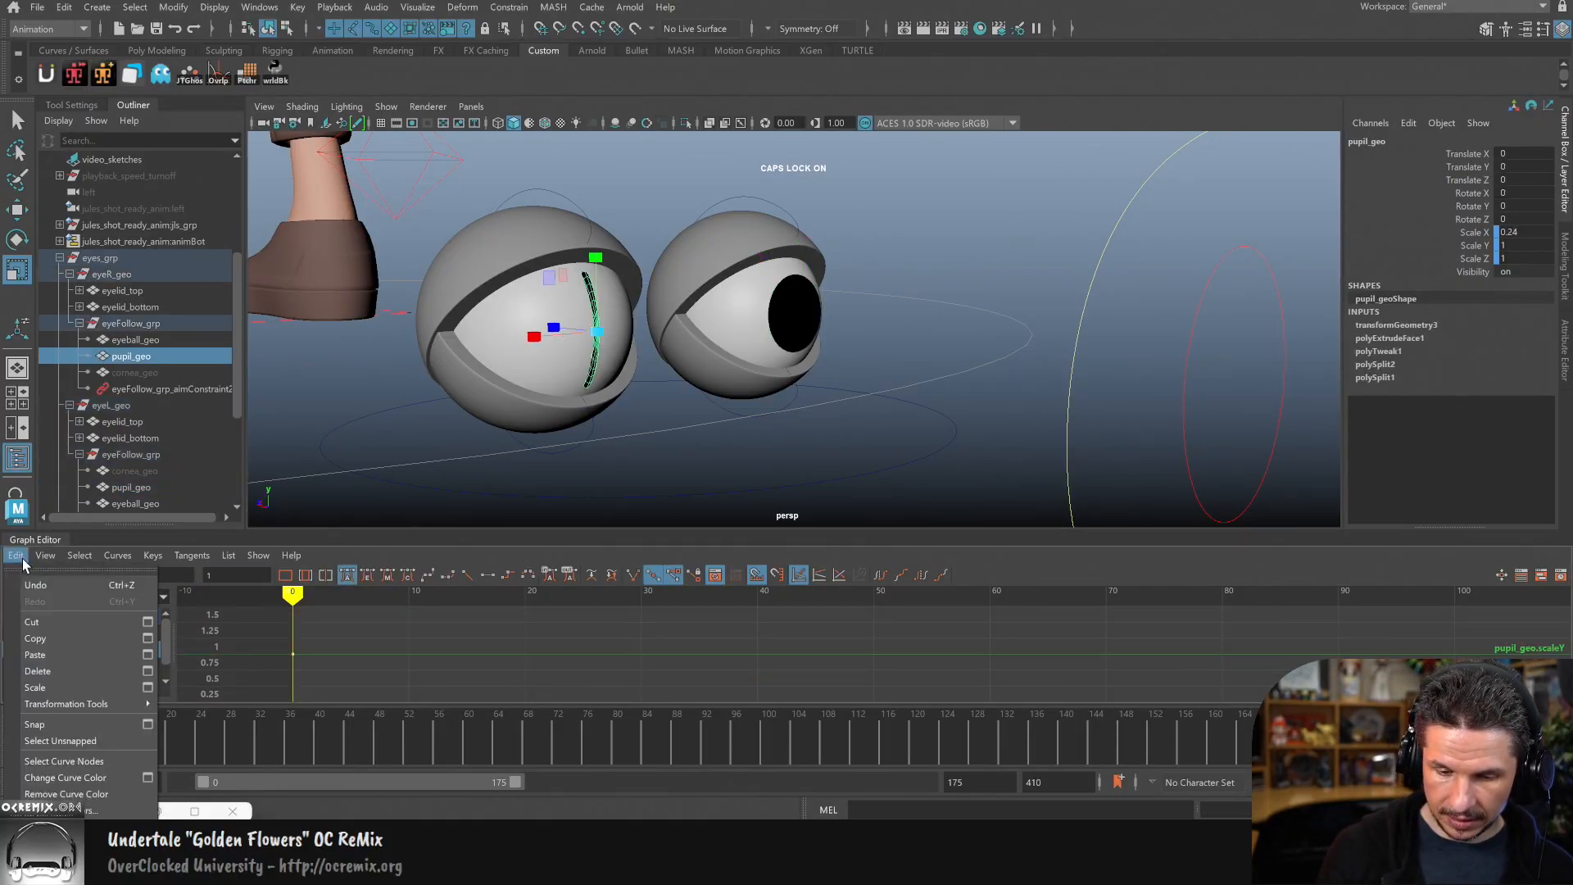
{"action": "left_click", "coordinate": [64, 655]}
Step: Copy the left pupil's Scale Z driven curve and paste it over the right pupil's Scale Z key
{"action": "left_click", "coordinate": [791, 321]}
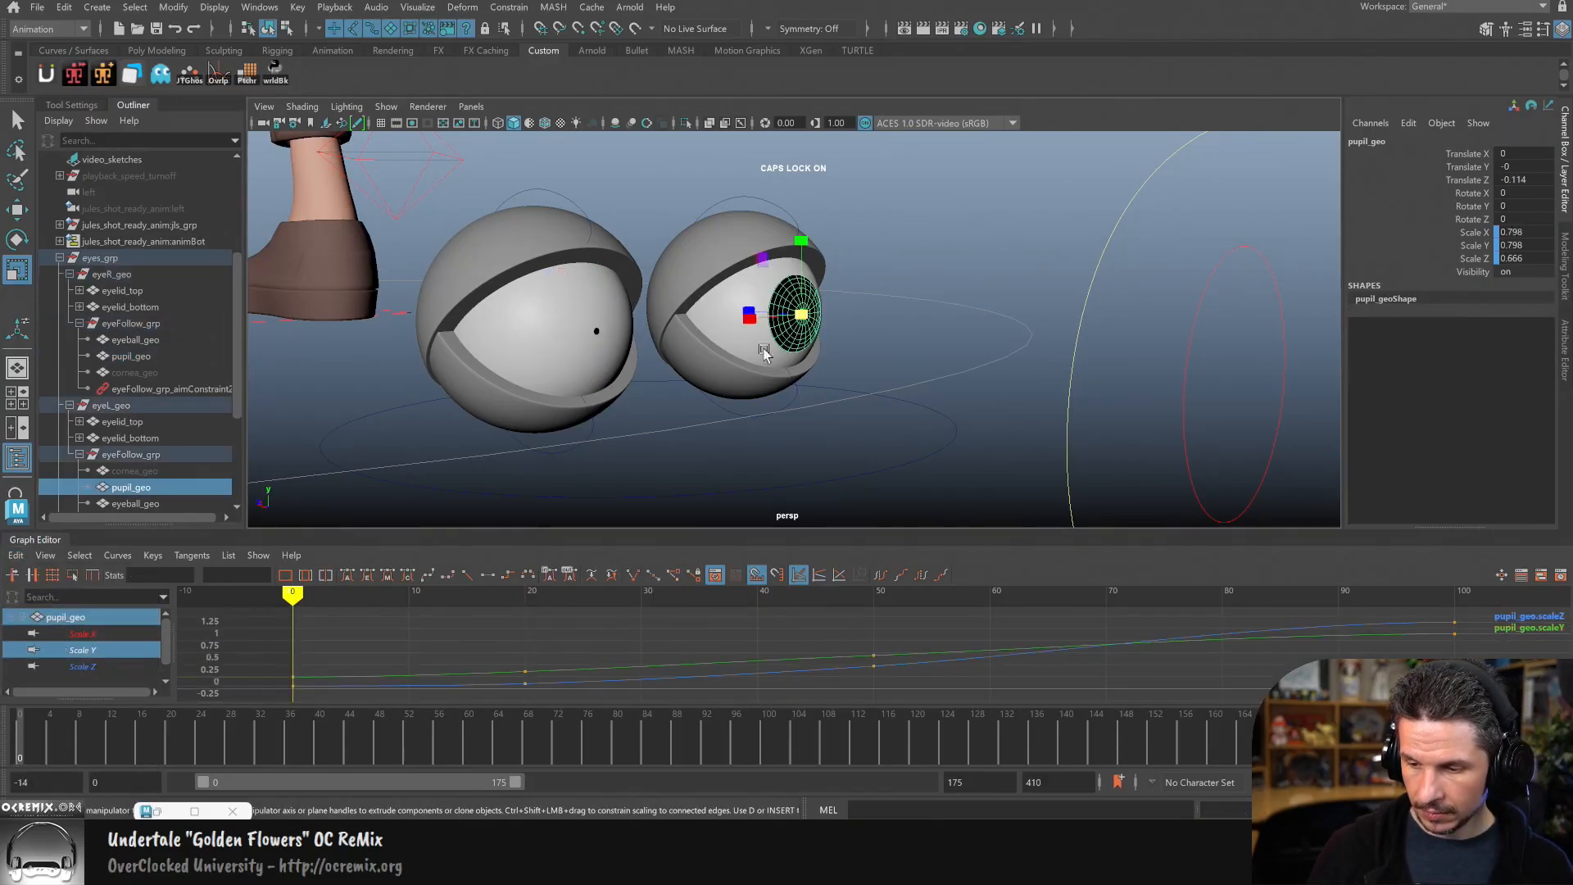
{"action": "left_click", "coordinate": [355, 686]}
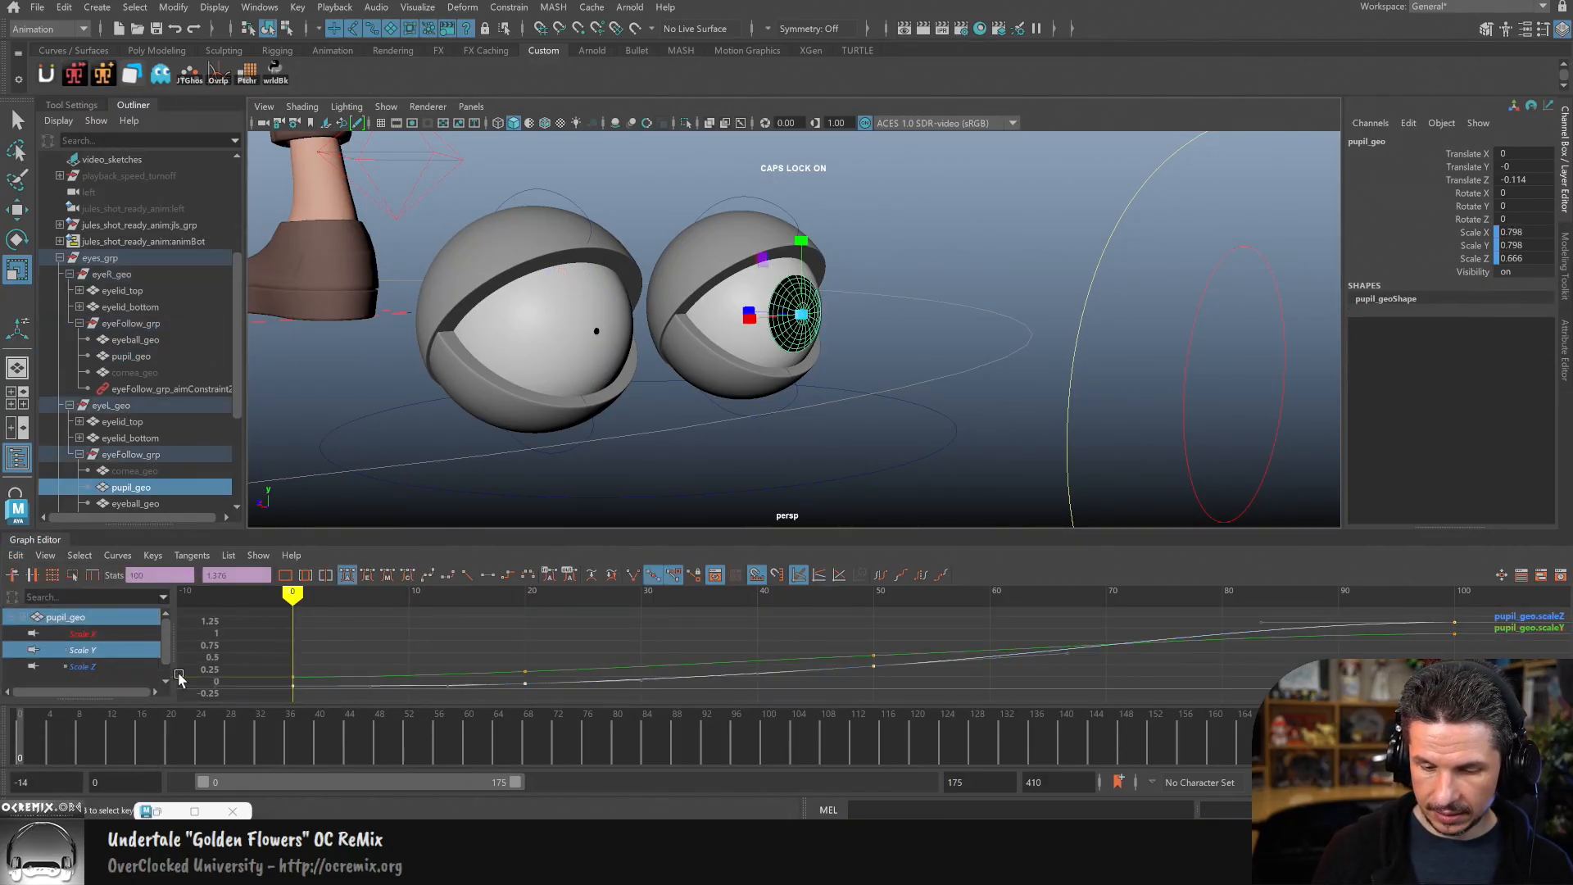
{"action": "left_click", "coordinate": [101, 666]}
{"action": "left_click", "coordinate": [603, 334]}
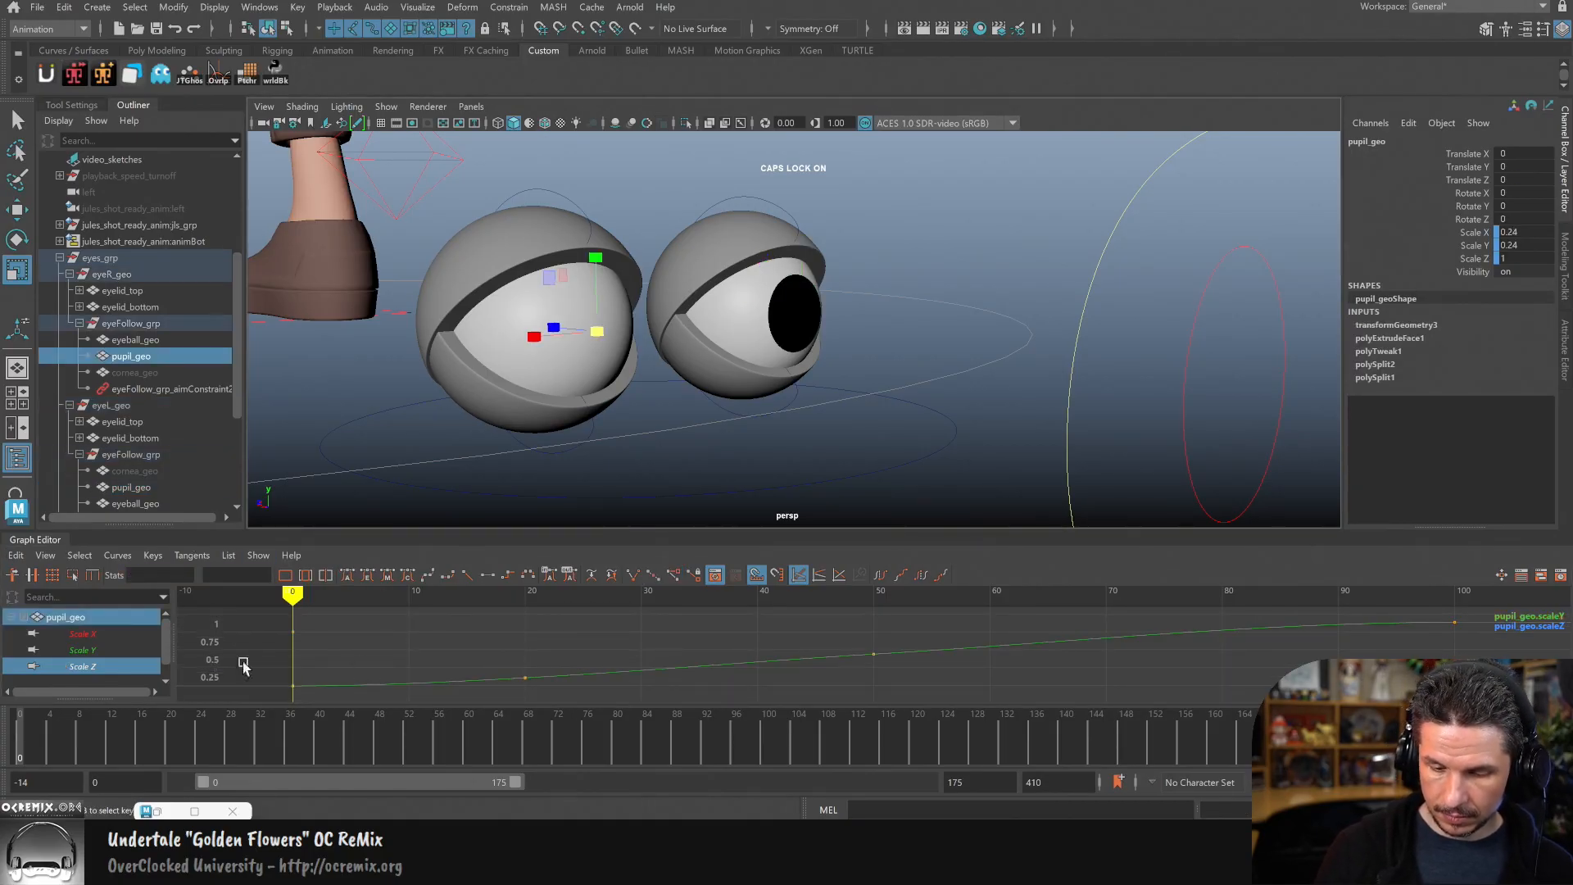
{"action": "left_click", "coordinate": [98, 665]}
{"action": "left_click_drag", "start_coordinate": [346, 628], "coordinate": [248, 660]}
{"action": "left_click", "coordinate": [15, 554]}
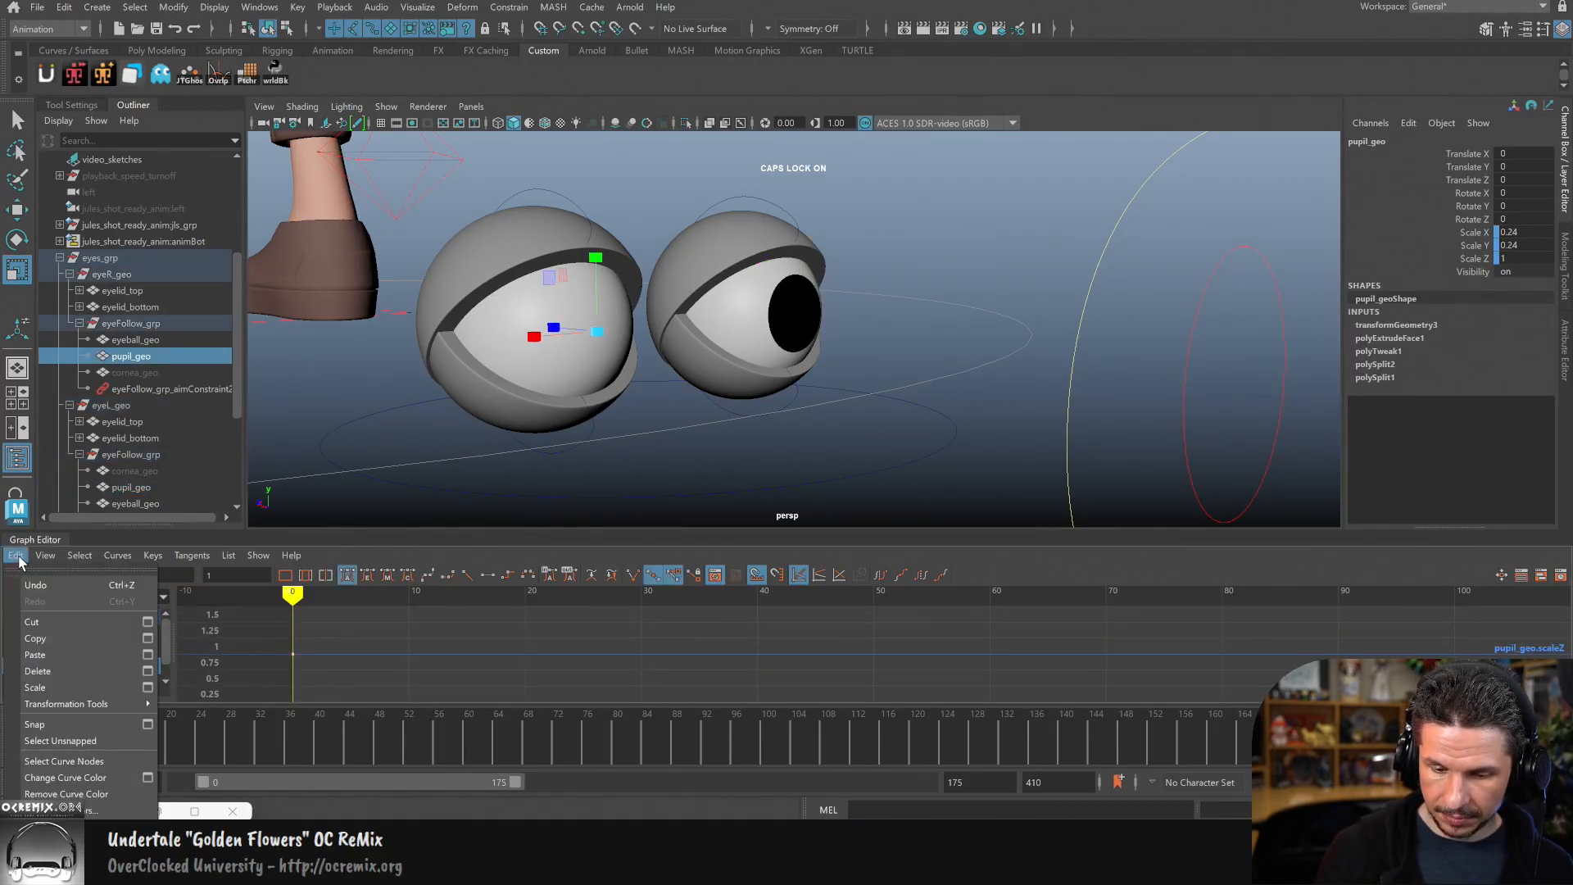
{"action": "left_click", "coordinate": [65, 653]}
Step: Test the right pupil's driven keys by scrubbing eyeR_ctrl's Pupil Size up to about 40.7
{"action": "left_click", "coordinate": [1213, 390]}
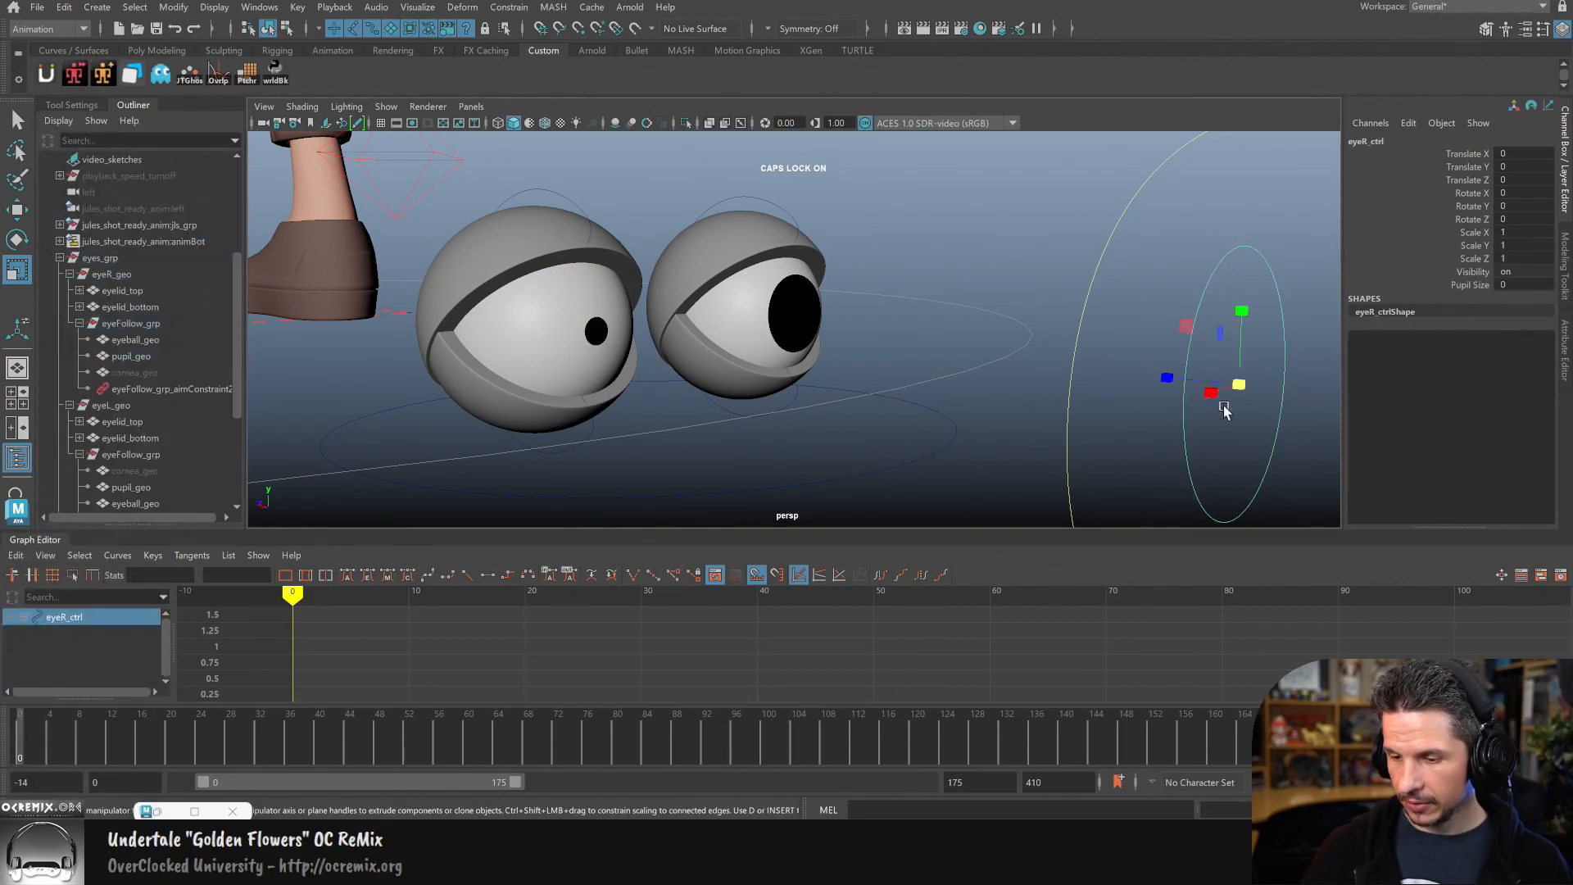
{"action": "left_click", "coordinate": [1499, 286]}
{"action": "mouse_move", "coordinate": [892, 438]}
{"action": "middle_mouse_down"}
{"action": "mouse_move", "coordinate": [1284, 411]}
{"action": "mouse_move", "coordinate": [885, 427]}
{"action": "middle_mouse_up"}
{"action": "right_click_drag", "start_coordinate": [1208, 403], "coordinate": [1022, 407], "text": "alt"}
{"action": "left_click_drag", "start_coordinate": [1021, 407], "coordinate": [975, 409], "text": "alt"}
{"action": "left_click", "coordinate": [930, 410]}
{"action": "key", "text": "r"}
{"action": "left_click", "coordinate": [791, 460]}
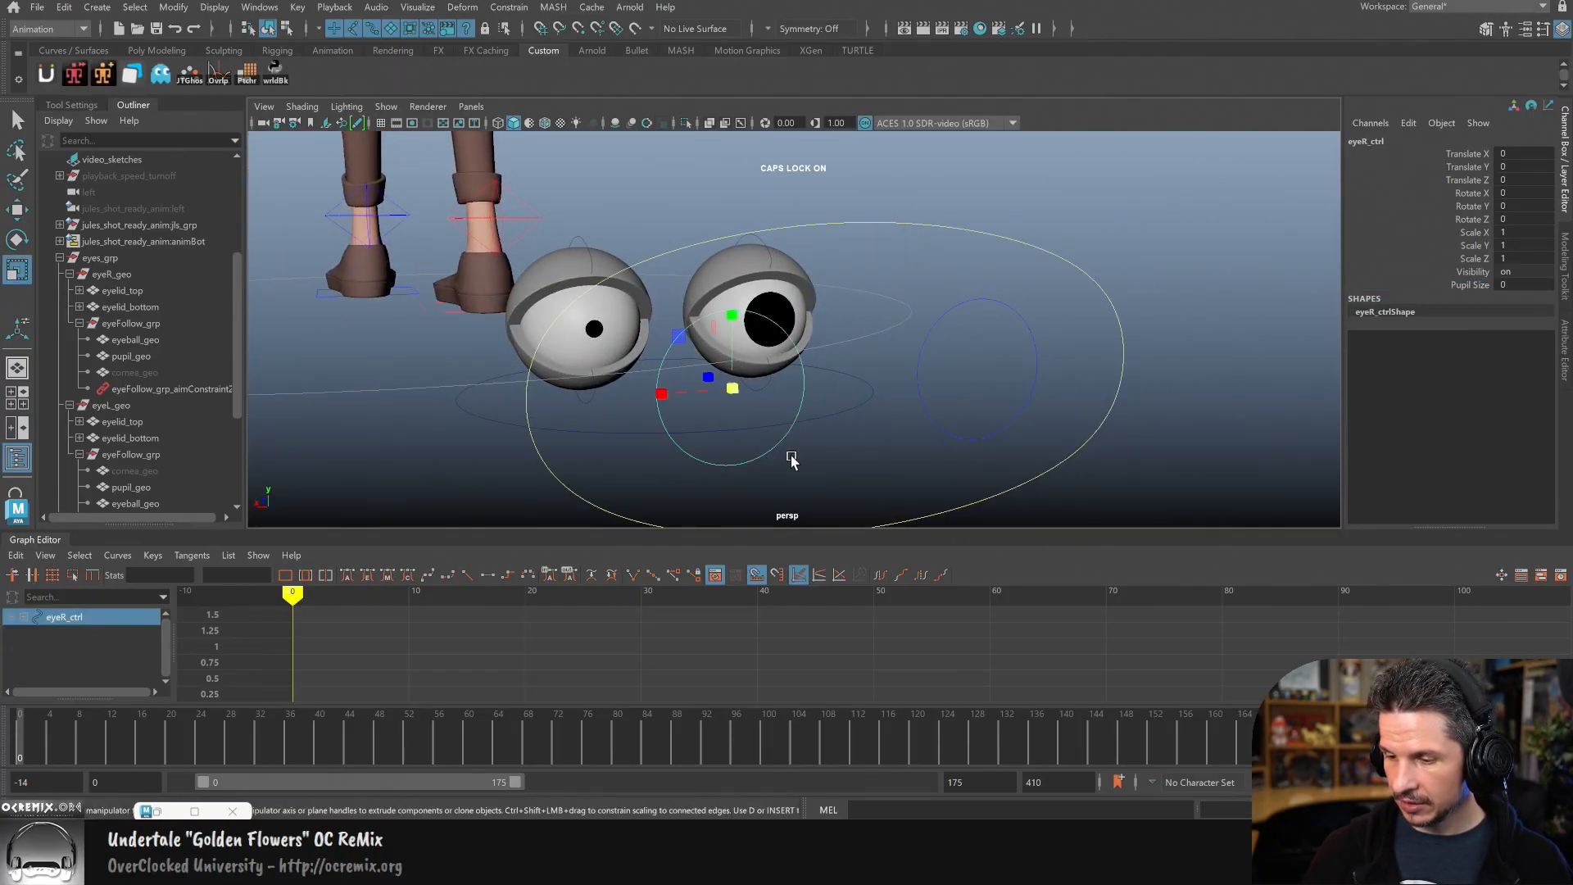
{"action": "left_click", "coordinate": [1470, 284]}
{"action": "middle_click_drag", "start_coordinate": [1018, 396], "coordinate": [1111, 405]}
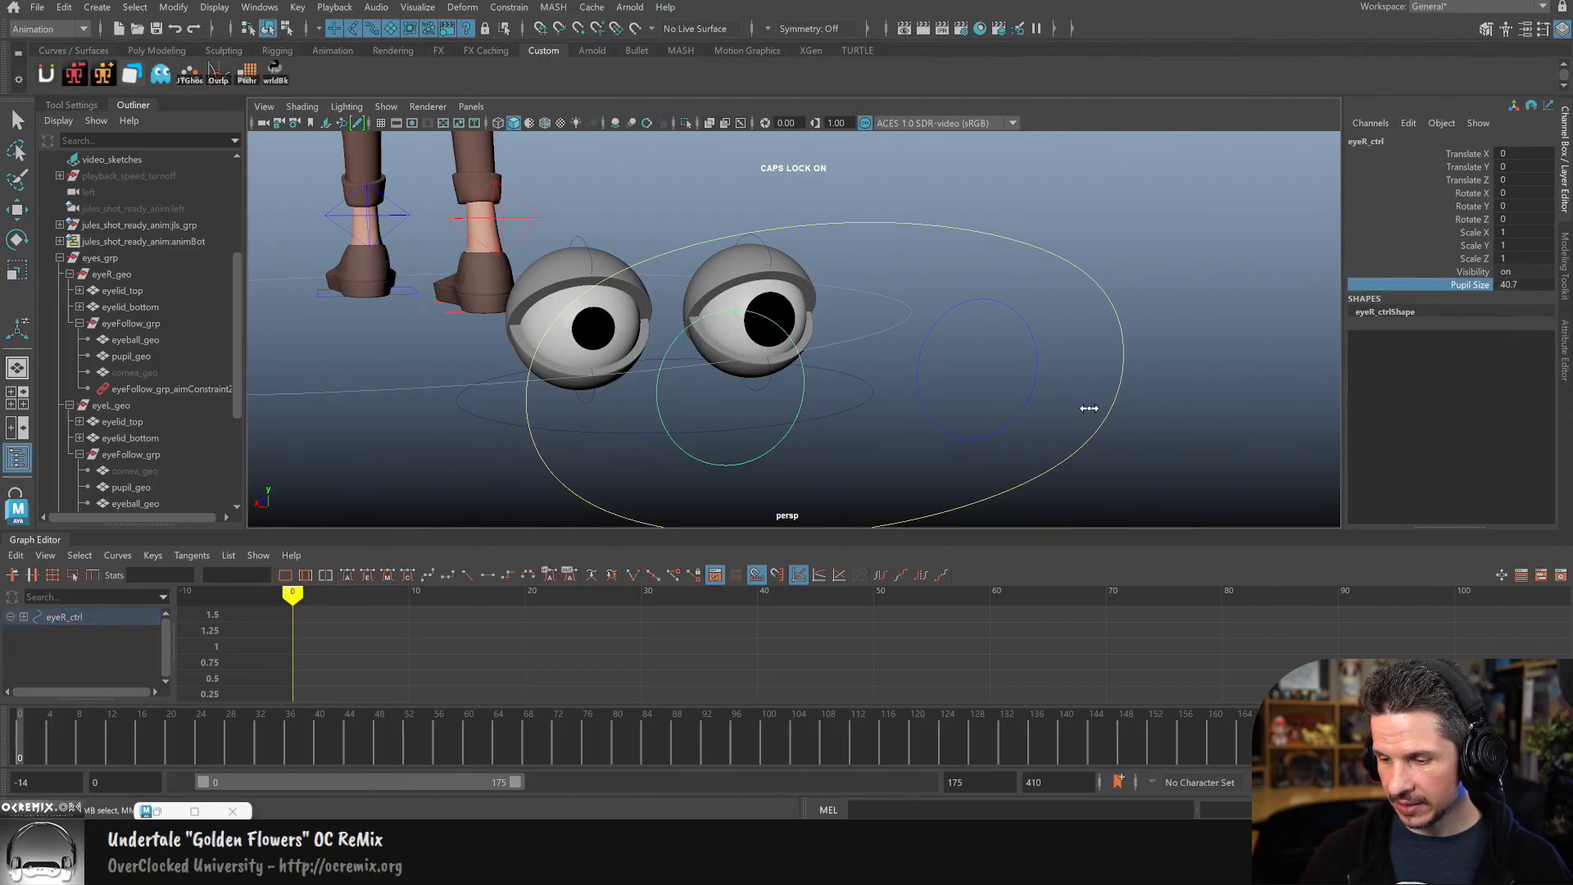
Step: Set eyeL_ctrl's Pupil Size to 40.5 to match the other eye
{"action": "left_click", "coordinate": [971, 432]}
{"action": "double_click", "coordinate": [1519, 285]}
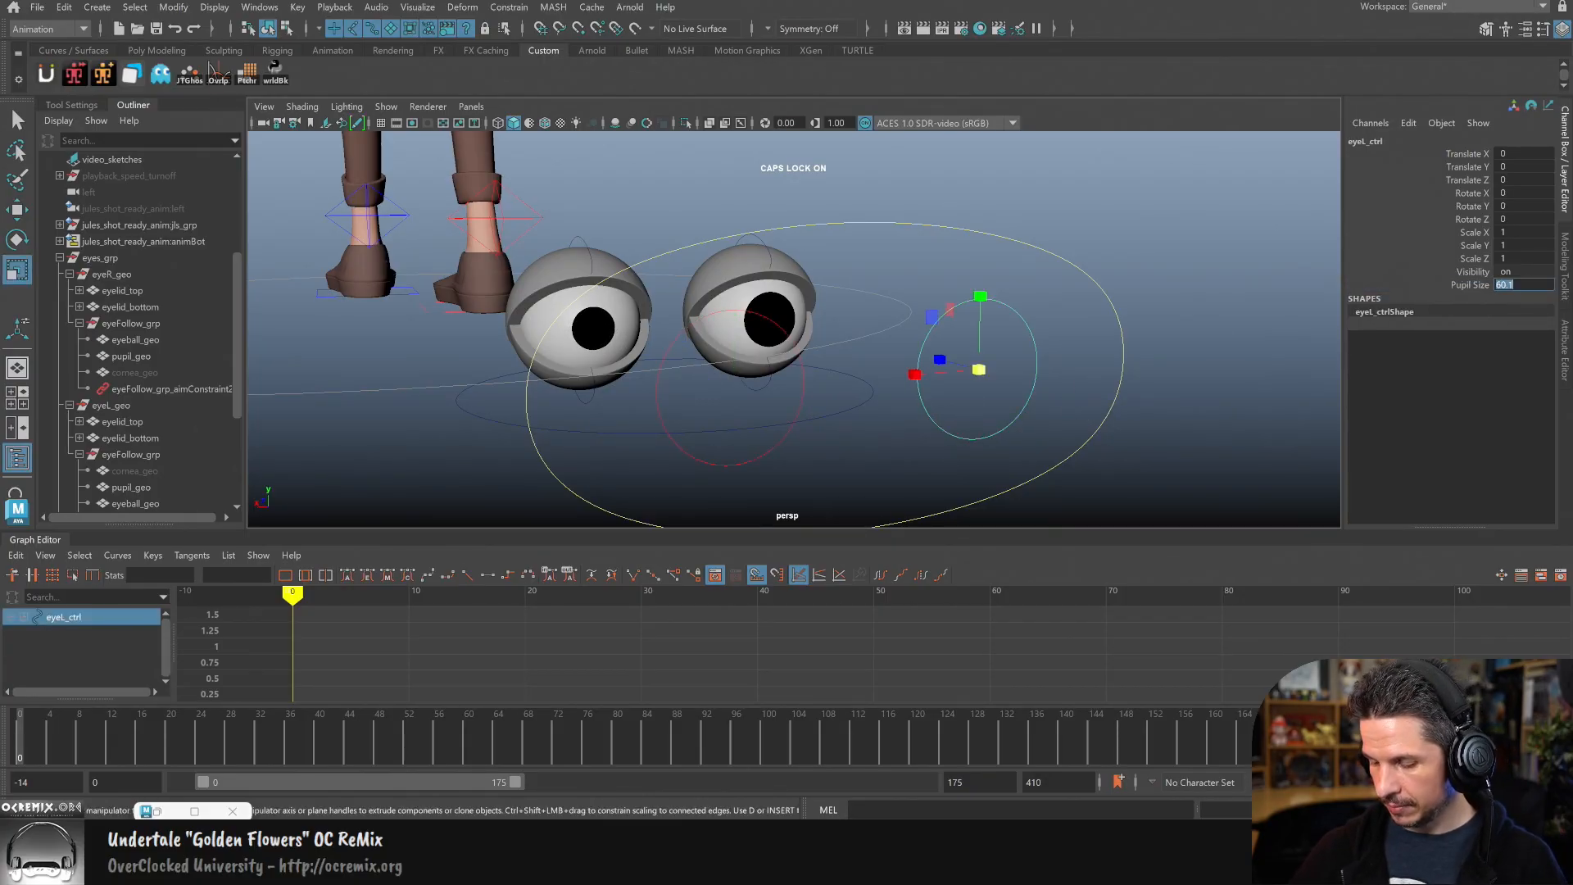
{"action": "type", "text": "40.5"}
{"action": "key", "text": "Return"}
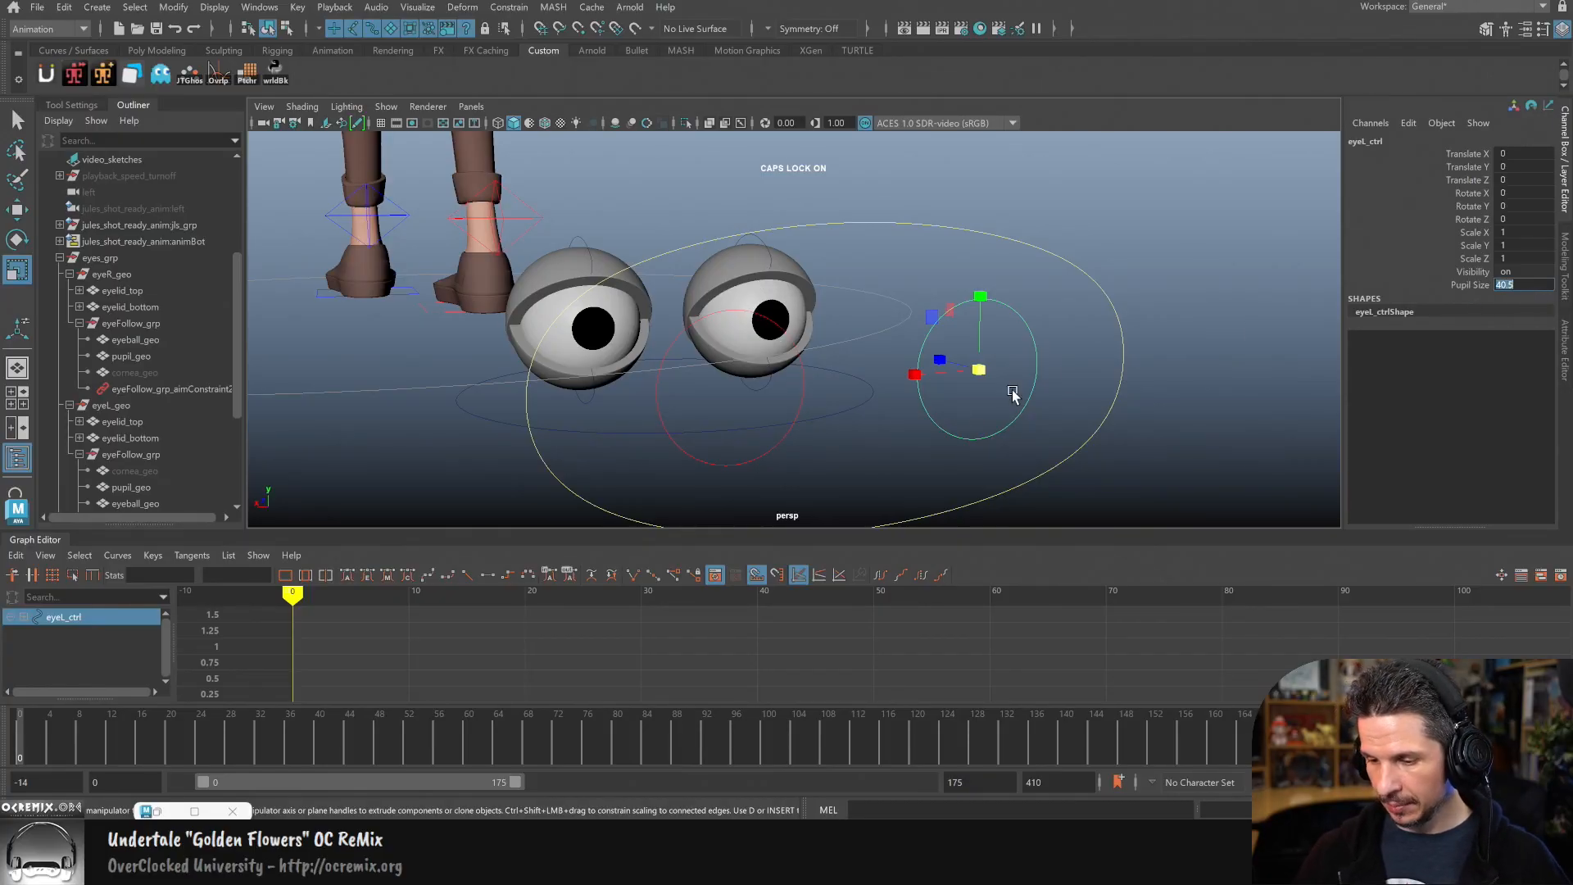
Step: Select both eye controls and scrub their Pupil Size together to compare the two pupils
{"action": "left_click", "coordinate": [763, 454], "text": "shift"}
{"action": "left_click", "coordinate": [1467, 283]}
{"action": "middle_click_drag", "start_coordinate": [1046, 369], "coordinate": [1011, 397]}
{"action": "double_click", "coordinate": [1511, 284]}
Step: Test-move root_ctrl upward and sideways to check that the whole eye rig follows
{"action": "right_click_drag", "start_coordinate": [1096, 381], "coordinate": [931, 424], "text": "alt"}
{"action": "left_click_drag", "start_coordinate": [932, 424], "coordinate": [912, 414], "text": "alt"}
{"action": "middle_click_drag", "start_coordinate": [912, 414], "coordinate": [924, 411]}
{"action": "mouse_move", "coordinate": [909, 425]}
{"action": "left_mouse_down", "text": "alt"}
{"action": "mouse_move", "coordinate": [950, 449]}
{"action": "mouse_move", "coordinate": [877, 442]}
{"action": "mouse_move", "coordinate": [868, 414]}
{"action": "mouse_move", "coordinate": [930, 434]}
{"action": "left_mouse_up", "text": "alt"}
{"action": "key", "text": "w"}
{"action": "left_click", "coordinate": [911, 455]}
{"action": "left_click", "coordinate": [868, 415]}
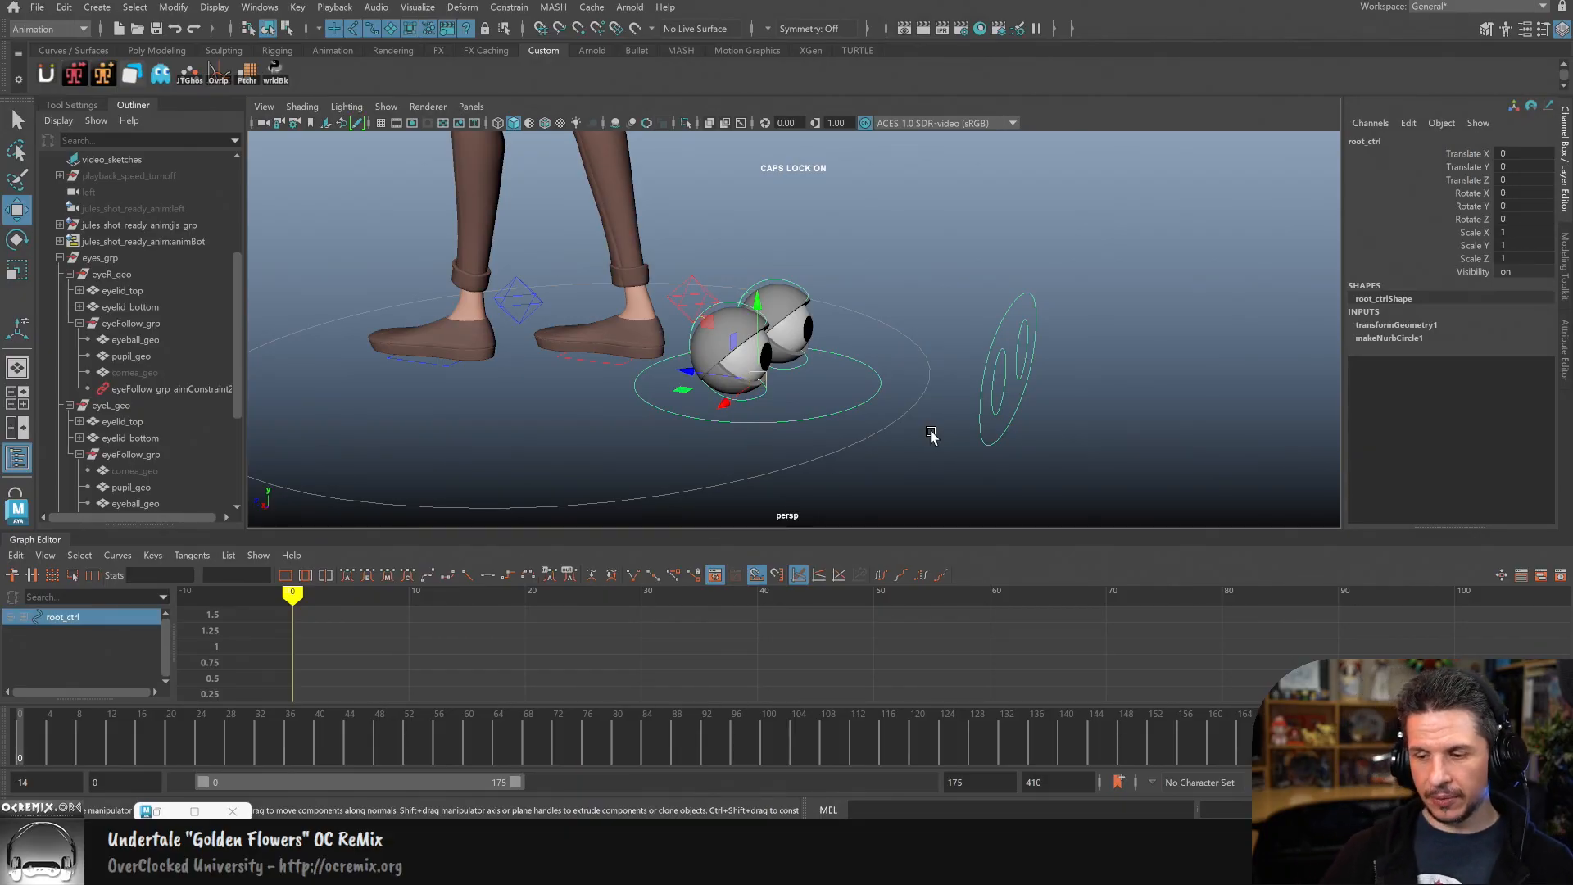
{"action": "left_click_drag", "start_coordinate": [871, 414], "coordinate": [834, 424], "text": "alt"}
{"action": "left_click_drag", "start_coordinate": [744, 370], "coordinate": [809, 286]}
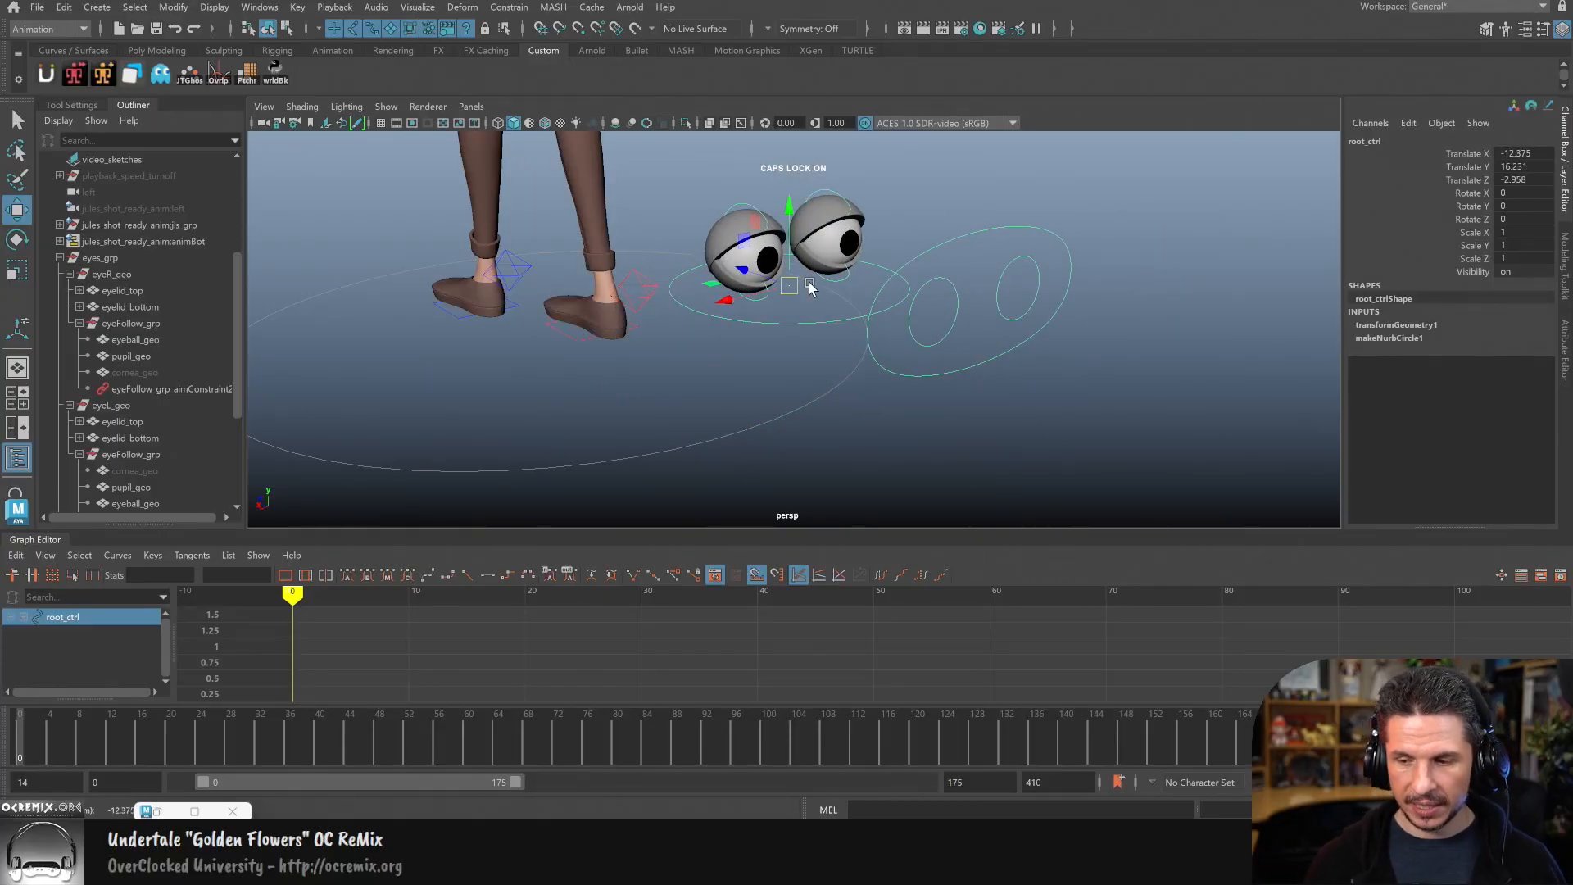
Step: Test-move eyelid_botR_ctrl alone and together with eyelid_topR_ctrl, undoing each move
{"action": "left_click_drag", "start_coordinate": [842, 305], "coordinate": [802, 407], "text": "alt"}
{"action": "left_click", "coordinate": [803, 407]}
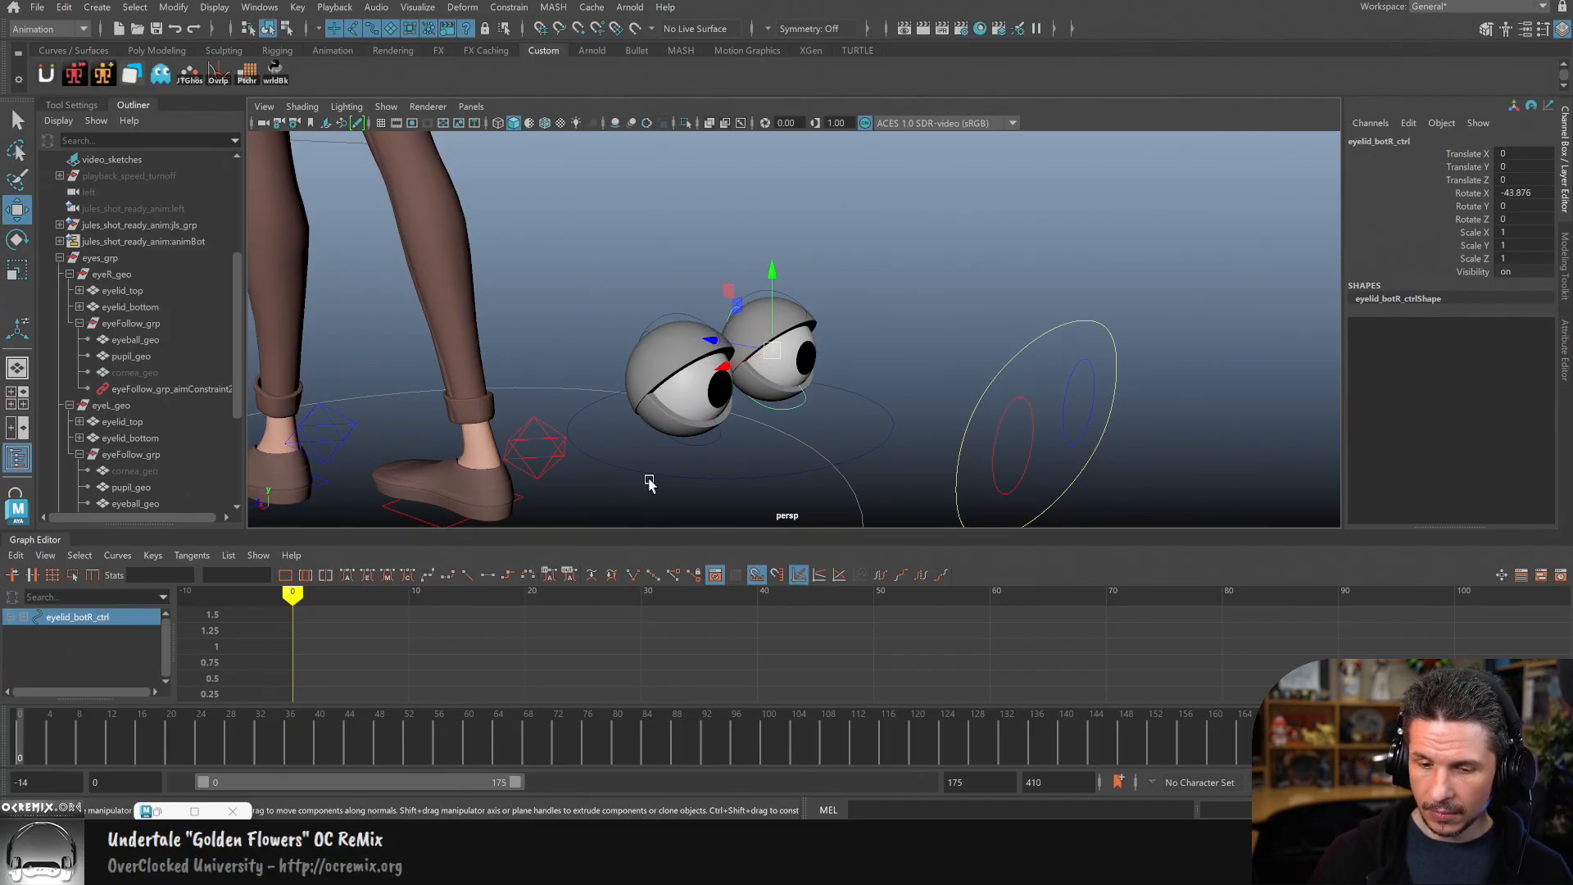
{"action": "scroll", "coordinate": [233, 385], "scroll_direction": "down", "scroll_amount": 3}
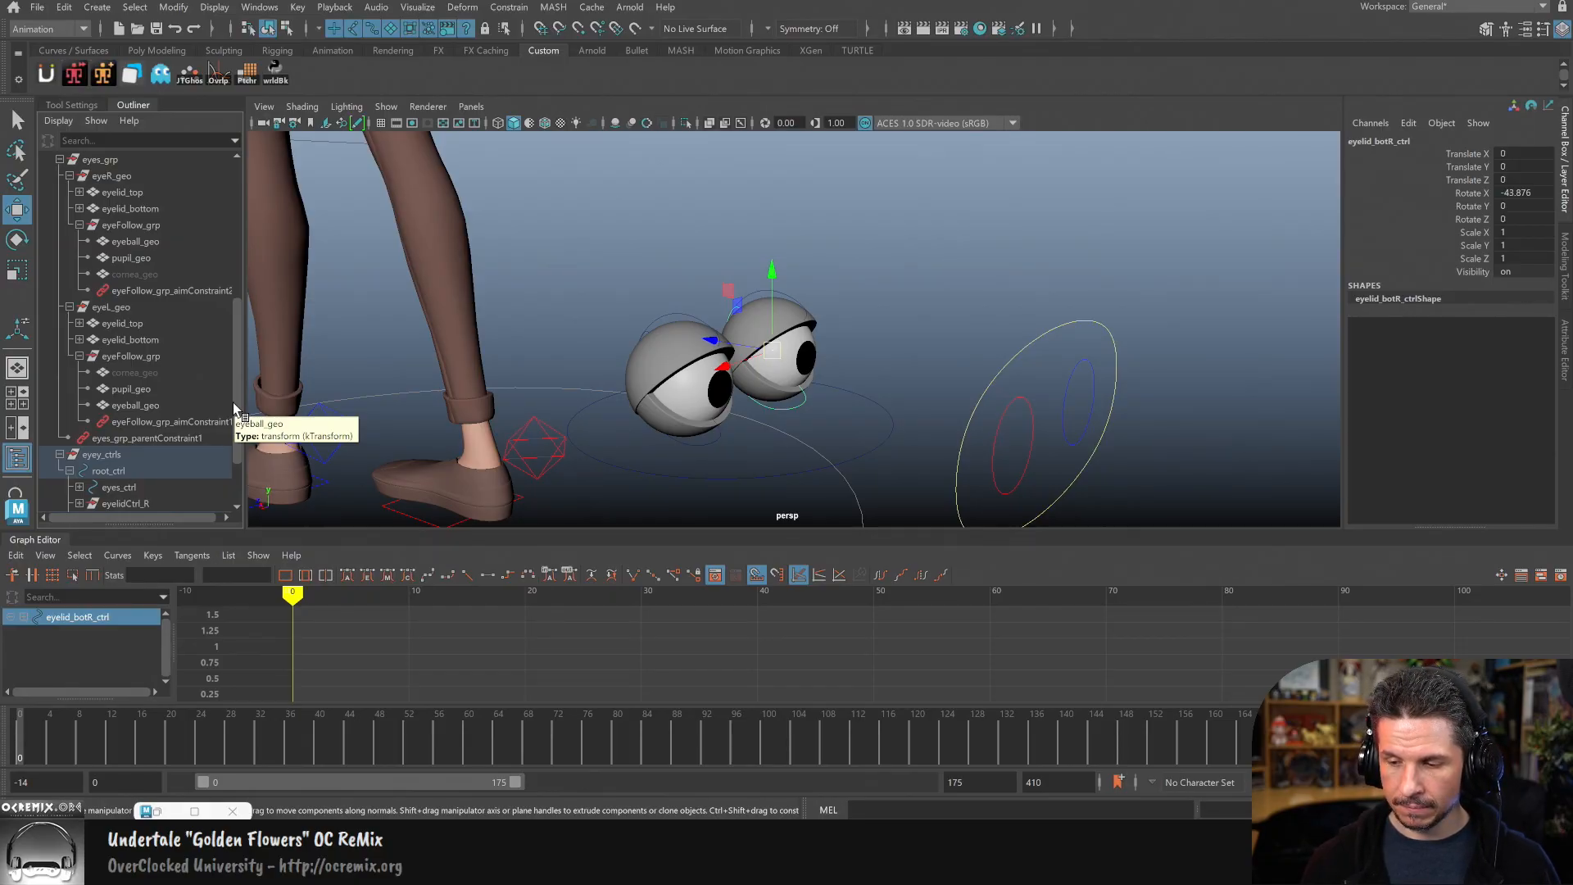
{"action": "scroll", "coordinate": [236, 417], "scroll_direction": "down", "scroll_amount": 3}
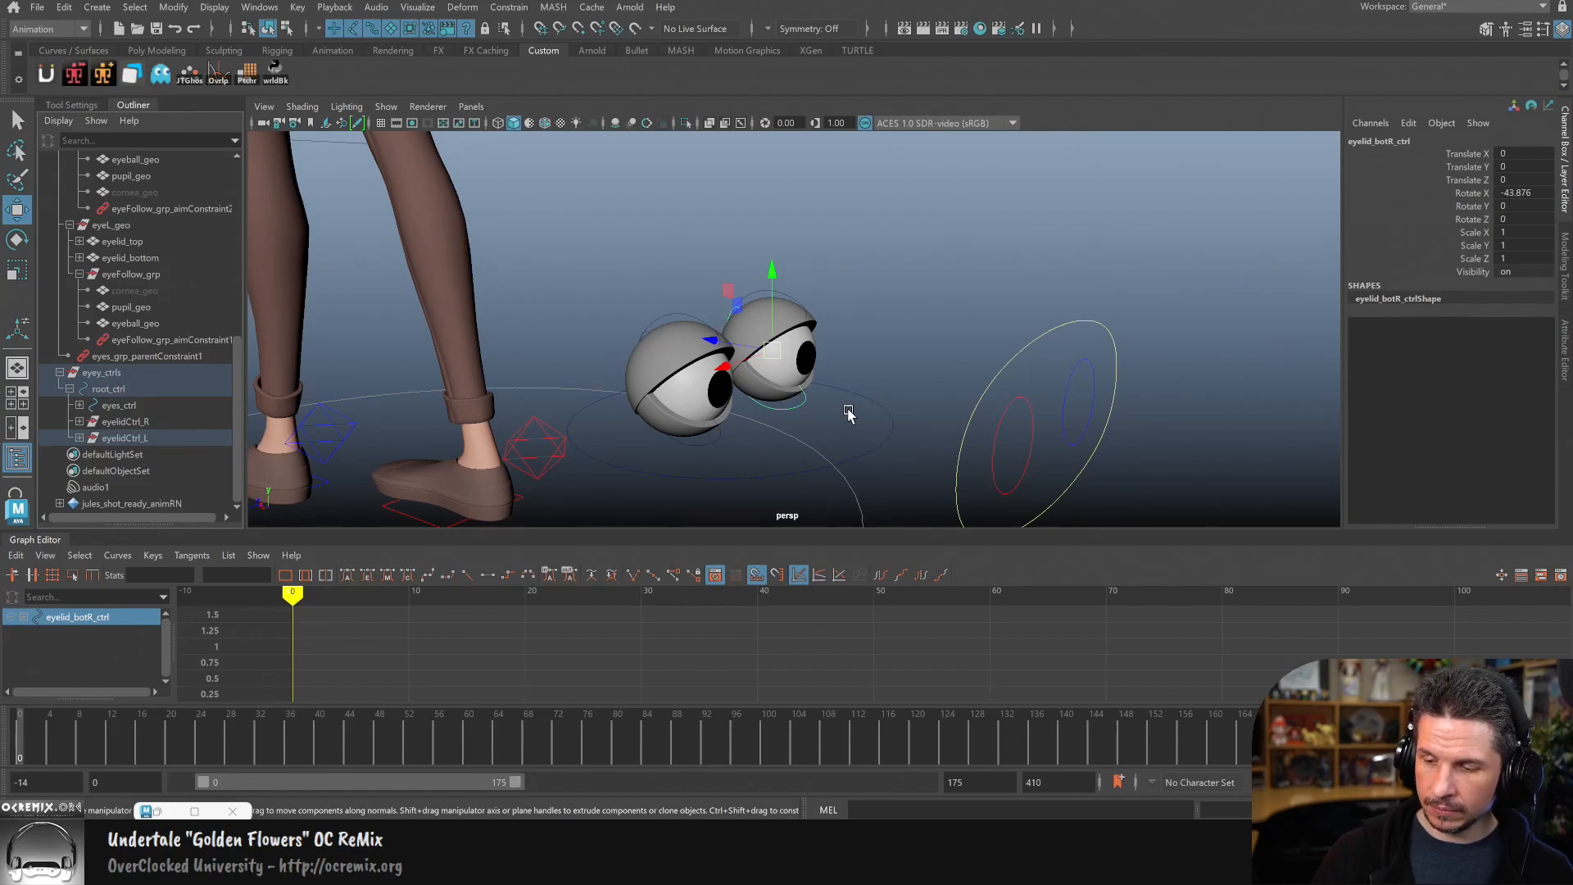
{"action": "left_click_drag", "start_coordinate": [806, 409], "coordinate": [764, 402], "text": "alt"}
{"action": "left_click_drag", "start_coordinate": [688, 361], "coordinate": [682, 426]}
{"action": "key", "text": "ctrl+z"}
{"action": "left_click", "coordinate": [770, 316], "text": "shift"}
{"action": "left_click_drag", "start_coordinate": [691, 360], "coordinate": [778, 356]}
{"action": "key", "text": "ctrl+z"}
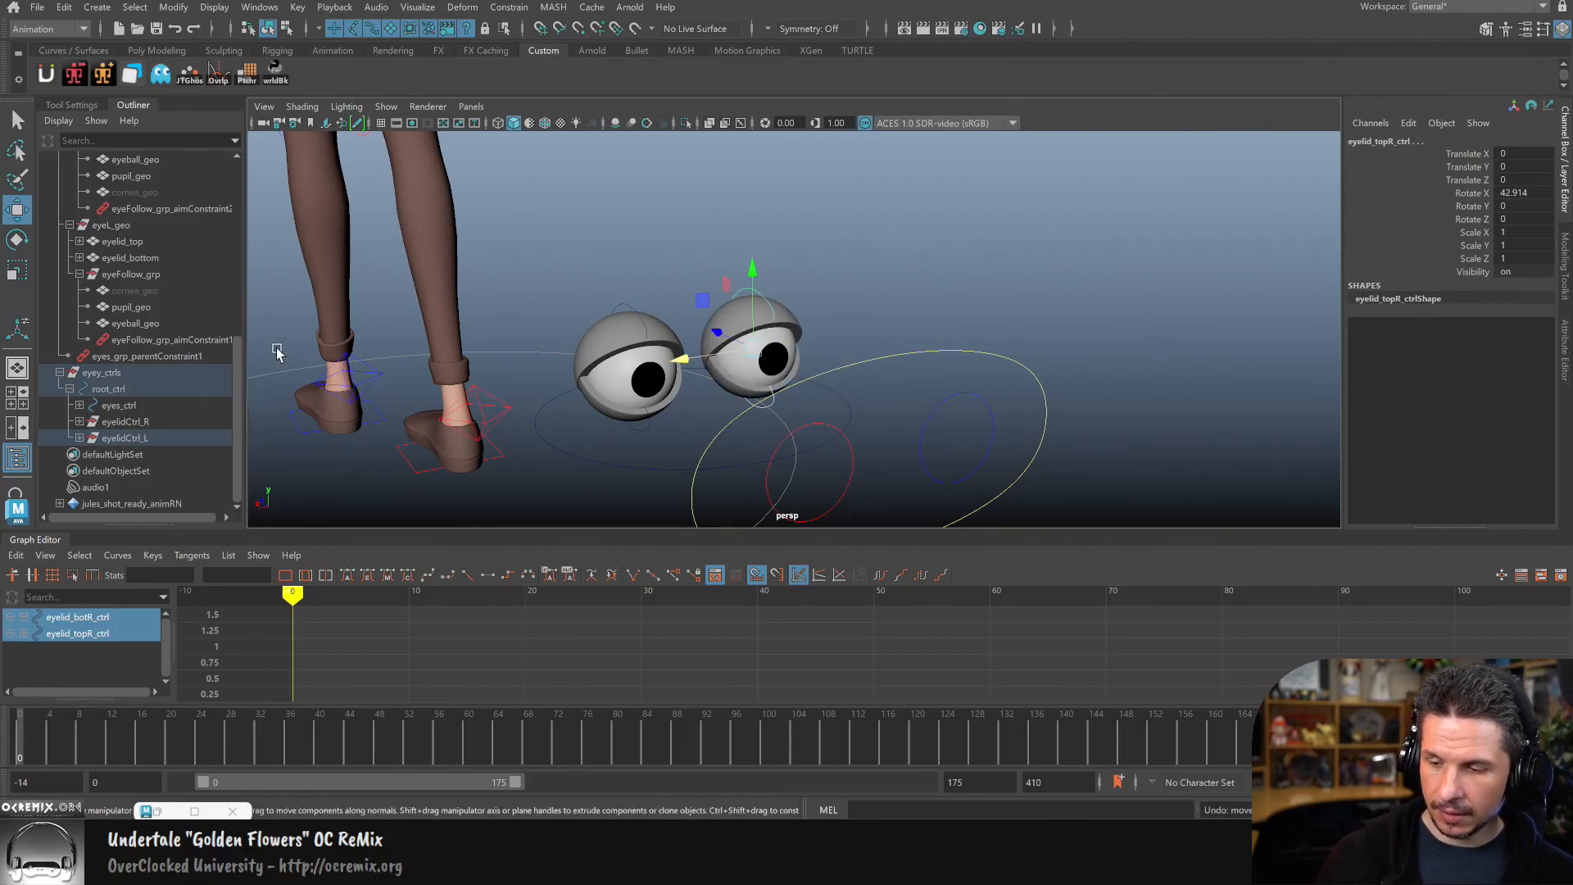
Step: Undo the control selections and the root_ctrl test move
{"action": "left_click_drag", "start_coordinate": [1043, 358], "coordinate": [849, 419], "text": "alt"}
{"action": "key", "text": "ctrl+z"}
{"action": "key", "text": "ctrl+z"}
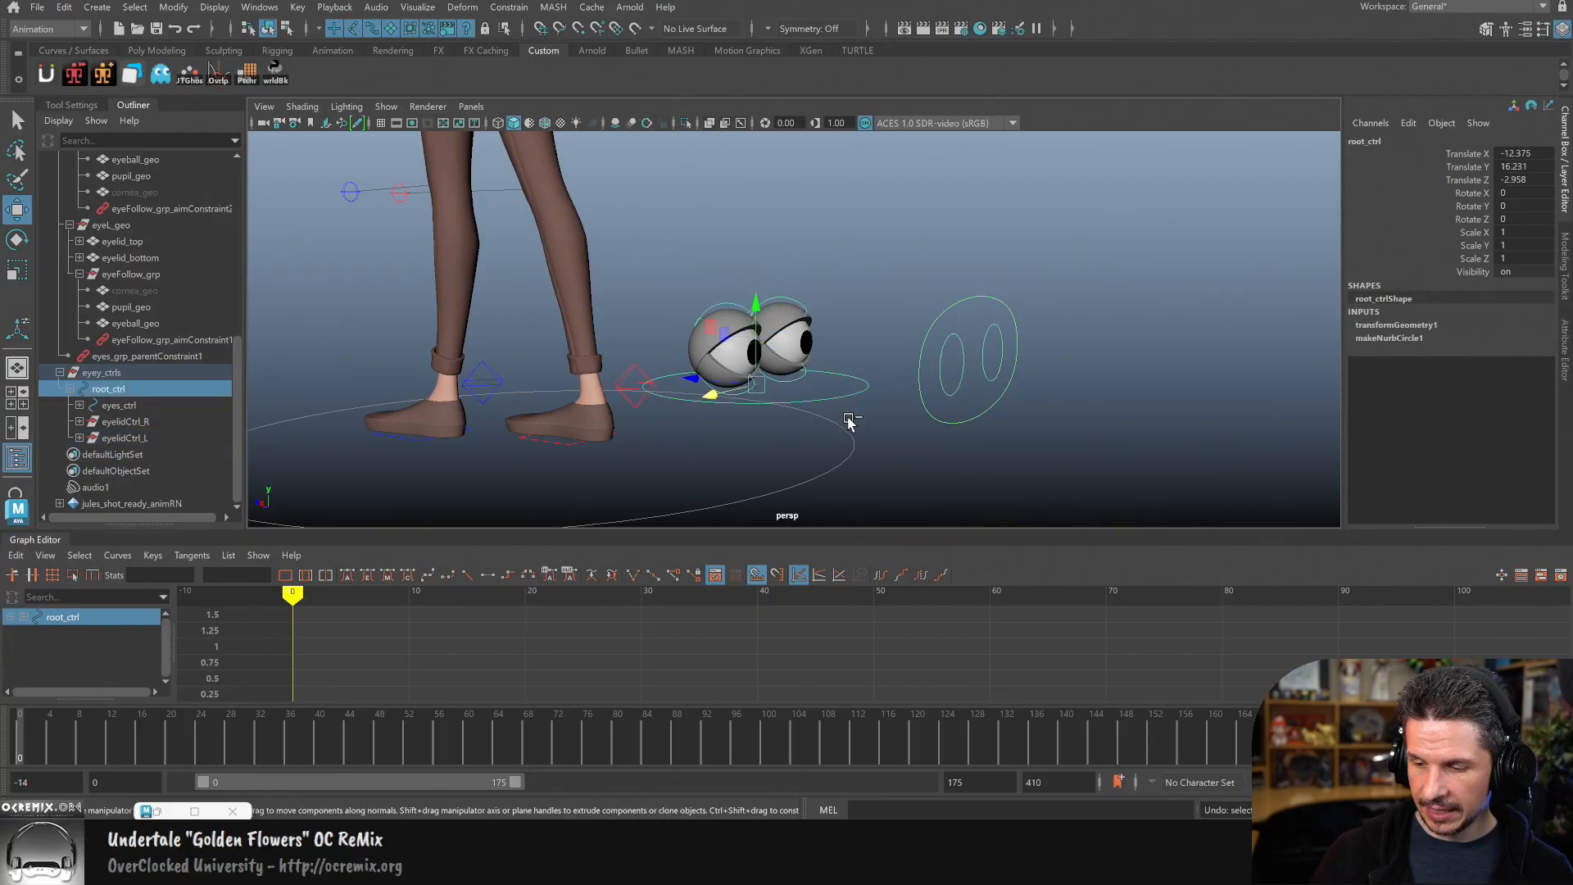
{"action": "key", "text": "ctrl+z"}
Step: Create a NURBS circle and scale it uniformly to about 8.08
{"action": "left_click", "coordinate": [111, 13]}
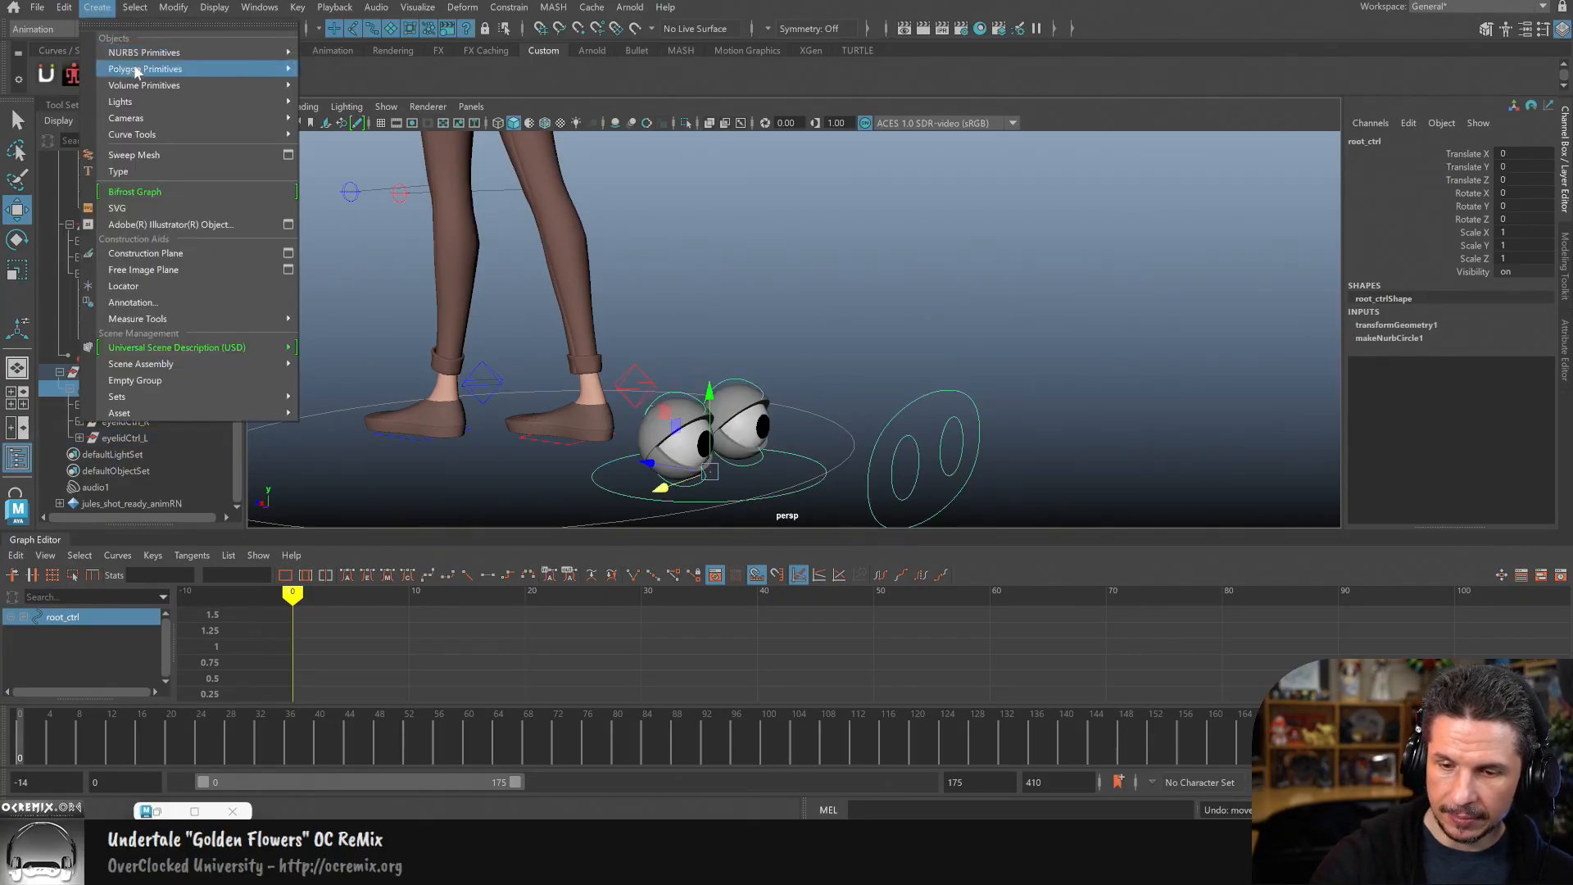
{"action": "mouse_move", "coordinate": [203, 51]}
{"action": "left_click", "coordinate": [355, 151]}
{"action": "left_click_drag", "start_coordinate": [806, 394], "coordinate": [784, 354], "text": "alt"}
{"action": "key", "text": "w"}
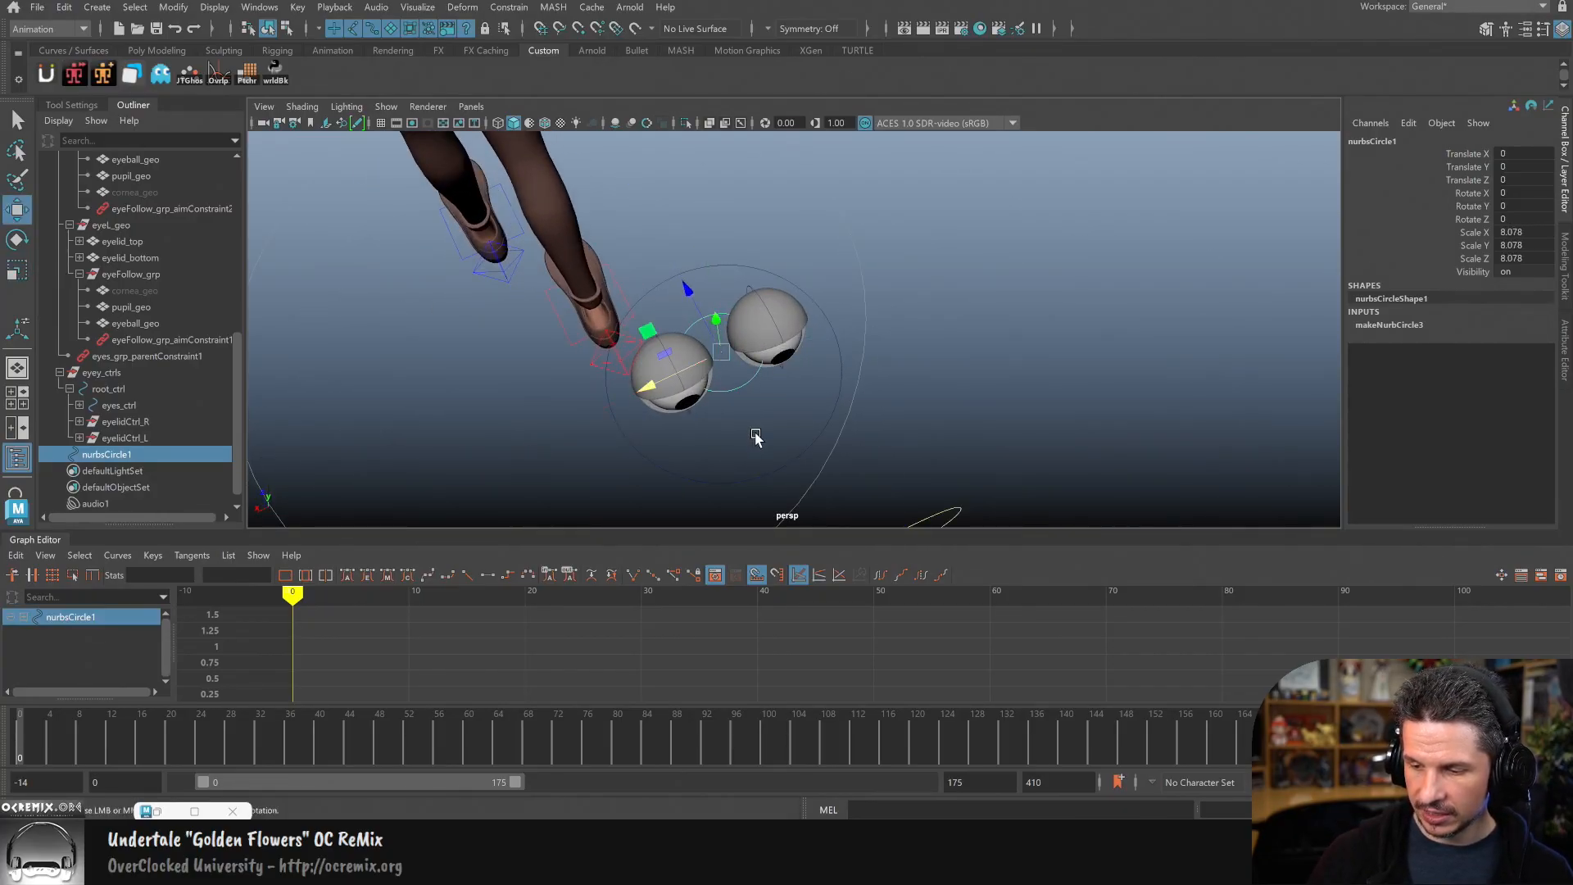
Step: Move the new circle toward the eye on the negative X side, to about -16.2 in X
{"action": "left_click_drag", "start_coordinate": [755, 437], "coordinate": [723, 388], "text": "alt"}
{"action": "left_click_drag", "start_coordinate": [680, 338], "coordinate": [860, 412]}
{"action": "key", "text": "v"}
{"action": "middle_click", "coordinate": [860, 411]}
{"action": "key", "text": "c"}
{"action": "middle_click", "coordinate": [860, 410]}
{"action": "left_click_drag", "start_coordinate": [817, 268], "coordinate": [867, 413]}
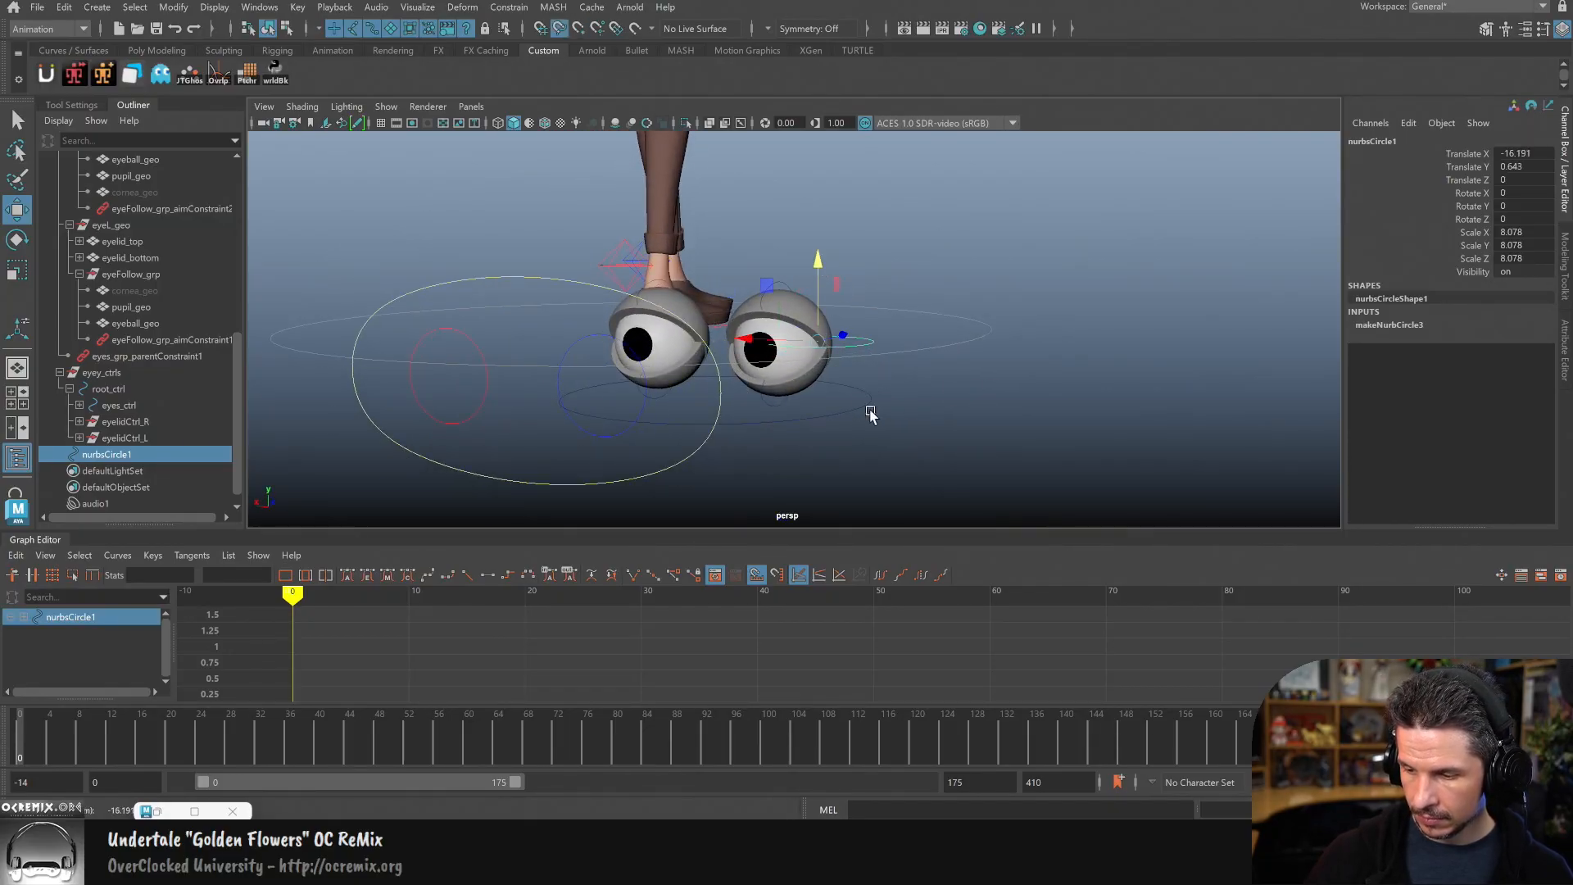
Step: Curve-snap the circle toward the root_ctrl circle beneath the eyes, and select root_ctrl
{"action": "key", "text": "c"}
{"action": "middle_click_drag", "start_coordinate": [866, 402], "coordinate": [857, 418]}
{"action": "left_click_drag", "start_coordinate": [856, 418], "coordinate": [857, 406], "text": "alt"}
{"action": "key", "text": "c"}
{"action": "middle_click_drag", "start_coordinate": [857, 405], "coordinate": [852, 468]}
{"action": "left_click_drag", "start_coordinate": [852, 469], "coordinate": [857, 442], "text": "alt"}
{"action": "right_click_drag", "start_coordinate": [857, 442], "coordinate": [943, 426], "text": "alt"}
{"action": "left_click", "coordinate": [732, 434]}
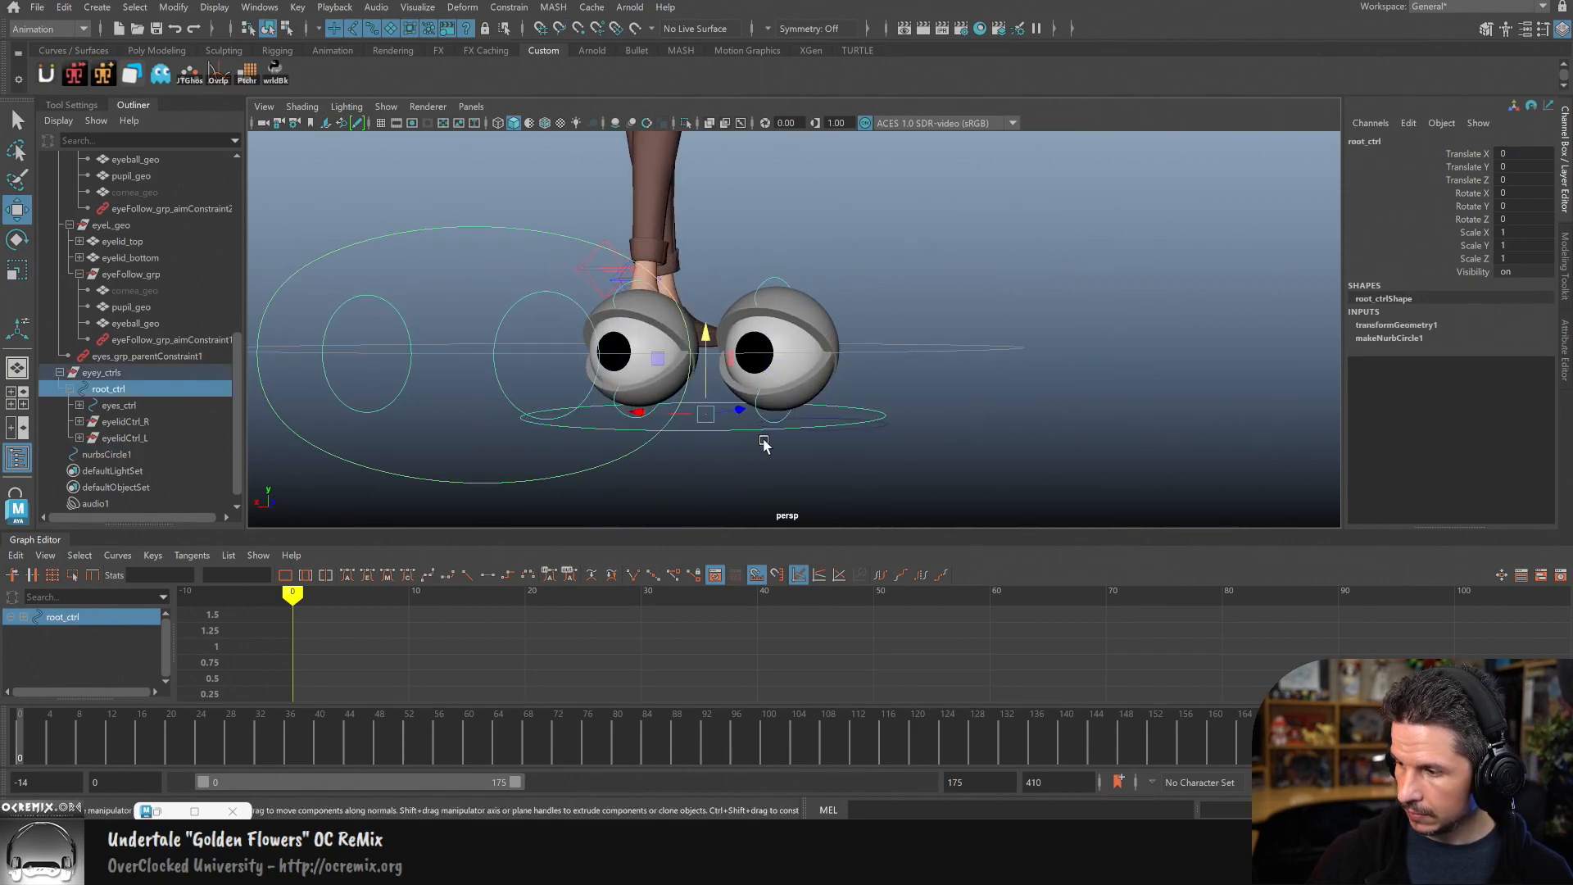
Step: Reposition nurbsCircle1 beneath the eye on the negative X side, at about -8 in Translate Y, using curve snapping
{"action": "right_click_drag", "start_coordinate": [828, 435], "coordinate": [972, 452], "text": "alt"}
{"action": "left_click_drag", "start_coordinate": [874, 437], "coordinate": [863, 450]}
{"action": "key", "text": "v"}
{"action": "middle_click_drag", "start_coordinate": [911, 448], "coordinate": [909, 450]}
{"action": "key", "text": "c"}
{"action": "left_click_drag", "start_coordinate": [910, 450], "coordinate": [856, 444], "text": "alt"}
{"action": "key", "text": "c"}
{"action": "middle_click_drag", "start_coordinate": [615, 384], "coordinate": [598, 401]}
{"action": "left_click_drag", "start_coordinate": [597, 404], "coordinate": [931, 455], "text": "alt"}
{"action": "middle_click_drag", "start_coordinate": [841, 362], "coordinate": [837, 374]}
{"action": "left_click_drag", "start_coordinate": [836, 374], "coordinate": [924, 514]}
Step: Enlarge the circle uniformly to a scale of about 8.98 and set its Translate X to -10
{"action": "key", "text": "r"}
{"action": "mouse_move", "coordinate": [840, 443]}
{"action": "left_mouse_down"}
{"action": "mouse_move", "coordinate": [926, 488]}
{"action": "mouse_move", "coordinate": [867, 439]}
{"action": "left_mouse_up"}
{"action": "key", "text": "w"}
{"action": "double_click", "coordinate": [1529, 154]}
{"action": "type", "text": "-1"}
{"action": "key", "text": "Return"}
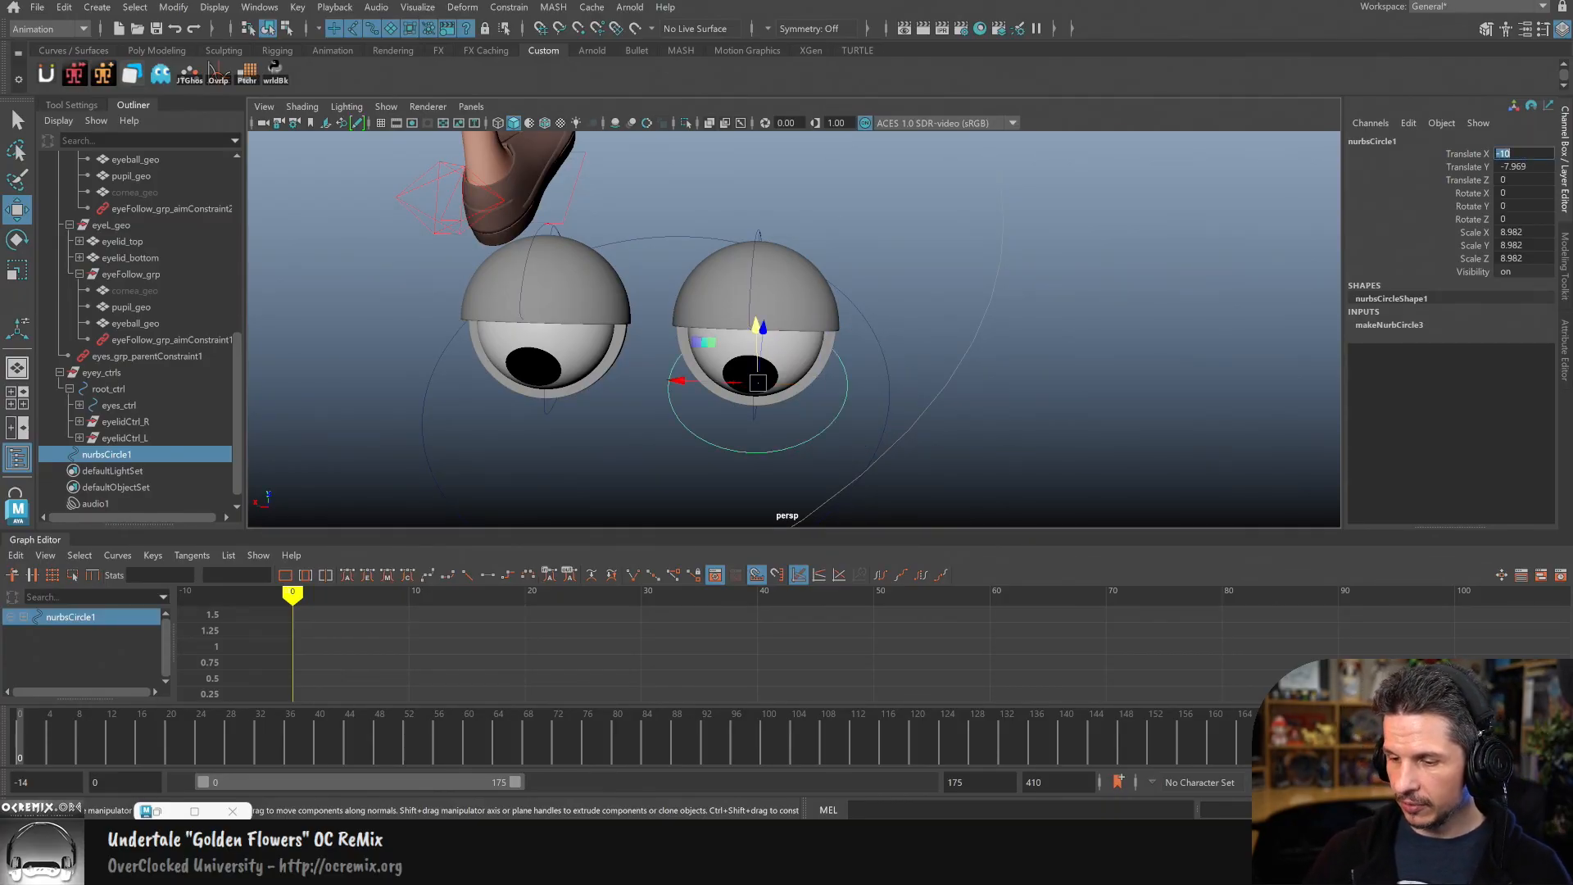
Step: Scale the circle up to about 9.65 and lower it to about -8.32 in Translate Y
{"action": "left_click_drag", "start_coordinate": [834, 457], "coordinate": [779, 419], "text": "alt"}
{"action": "left_click_drag", "start_coordinate": [926, 468], "coordinate": [832, 448], "text": "alt"}
{"action": "key", "text": "r"}
{"action": "key", "text": "w"}
{"action": "left_click_drag", "start_coordinate": [847, 456], "coordinate": [925, 461], "text": "alt"}
{"action": "left_click_drag", "start_coordinate": [797, 368], "coordinate": [897, 490]}
Step: Duplicate the circle and set the copy's Translate X to 10 to place it under the other eye
{"action": "key", "text": "ctrl+d"}
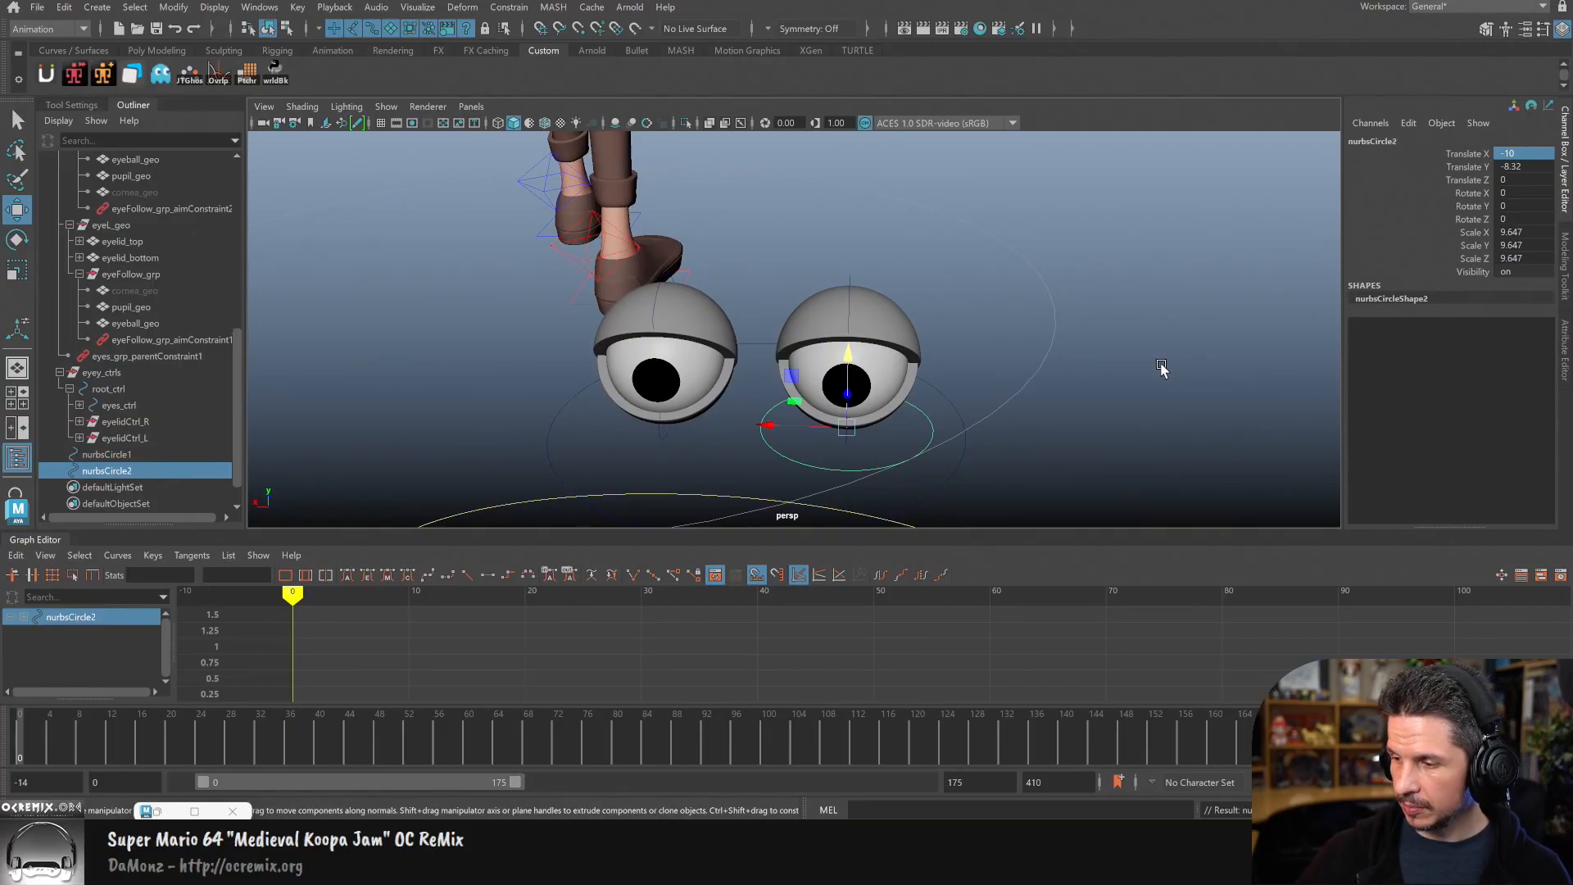
{"action": "left_click", "coordinate": [1523, 153]}
{"action": "type", "text": "10"}
{"action": "key", "text": "Return"}
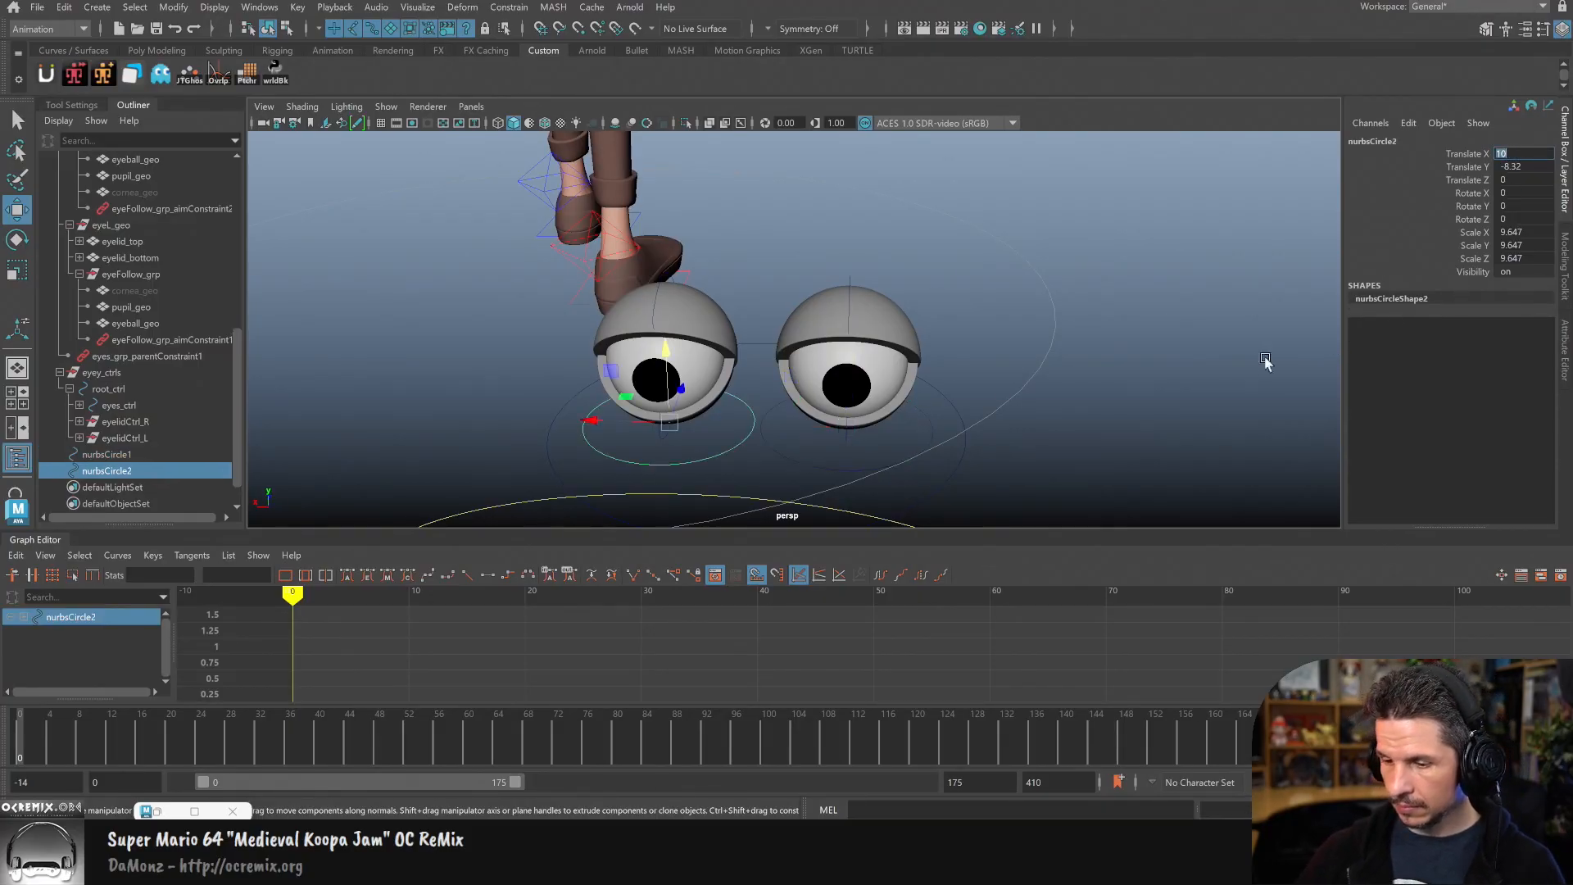
{"action": "left_click_drag", "start_coordinate": [881, 466], "coordinate": [849, 464], "text": "alt"}
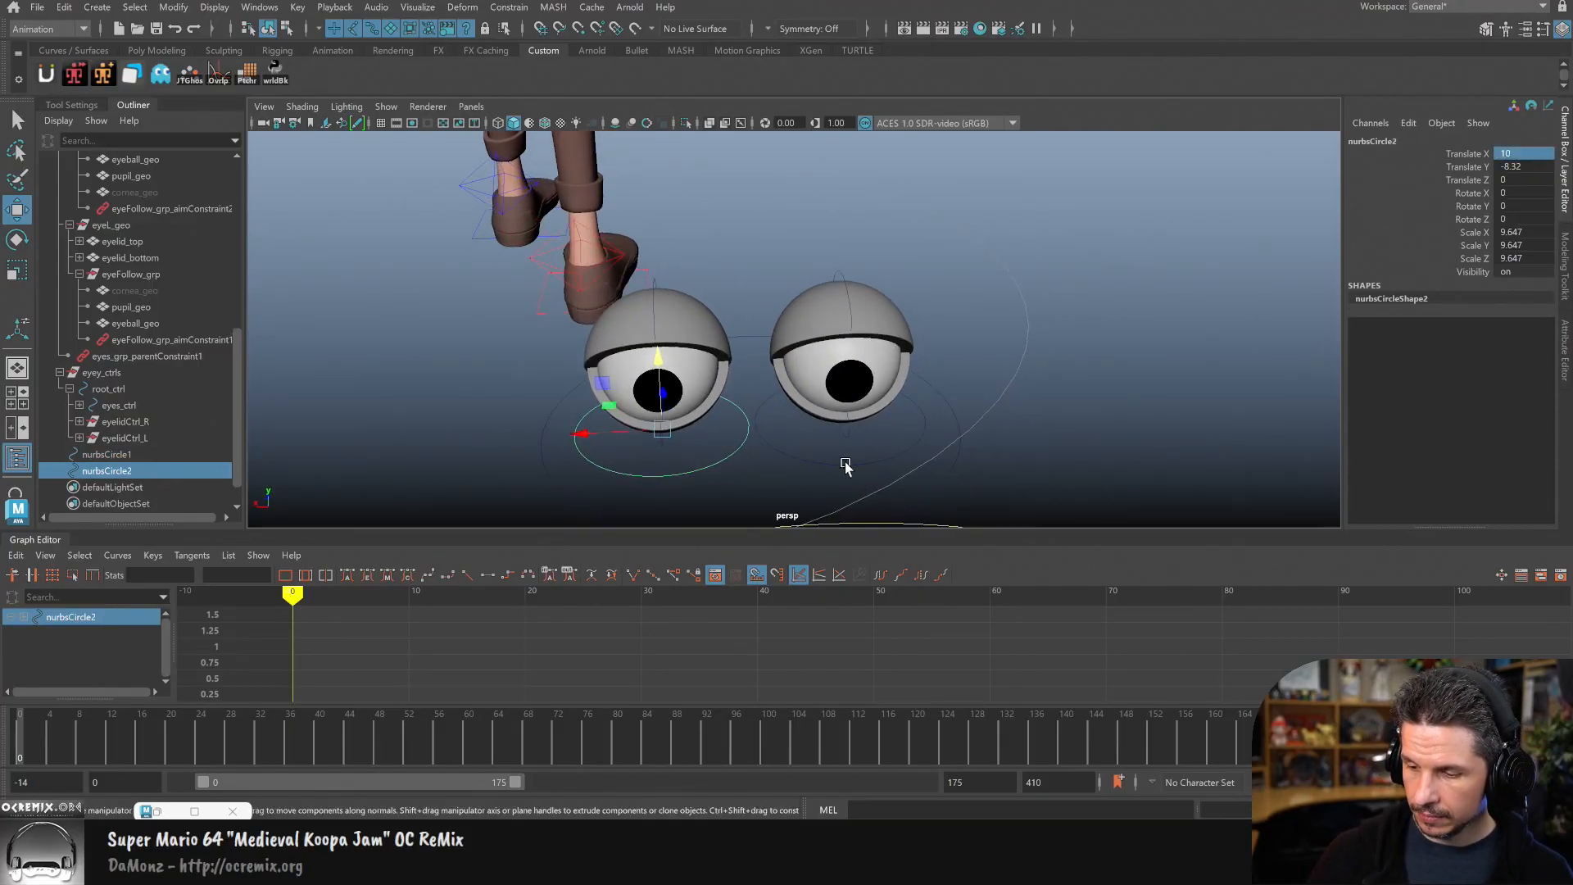
Step: Rename the circle beneath the eye on the negative X side as eyeMover_R
{"action": "left_click", "coordinate": [841, 461]}
{"action": "left_click", "coordinate": [1374, 140]}
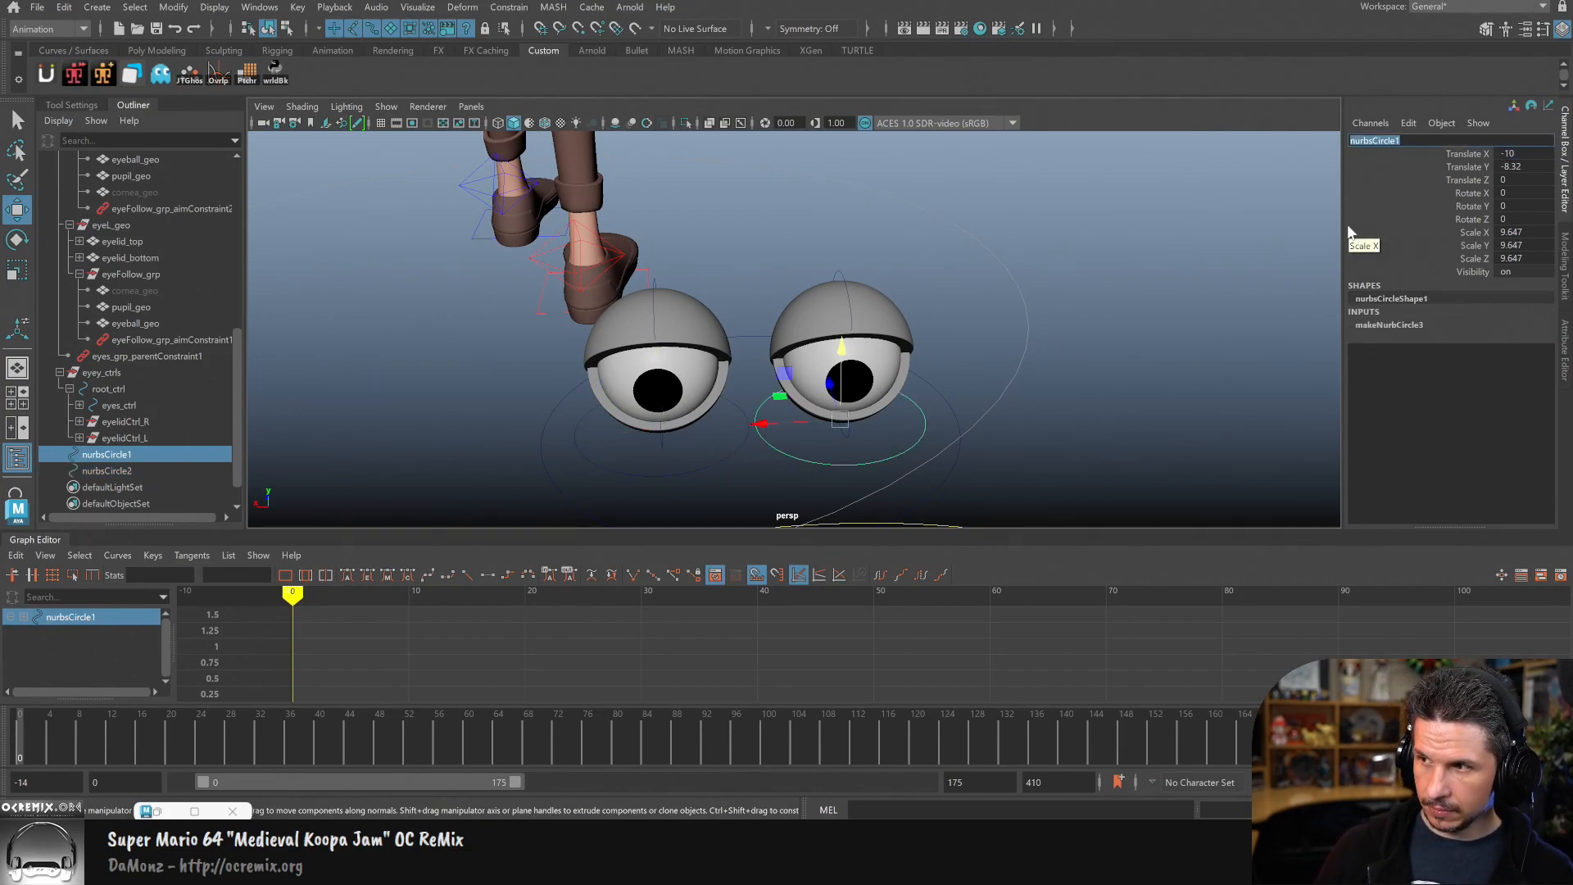
{"action": "type", "text": "eyeMover R"}
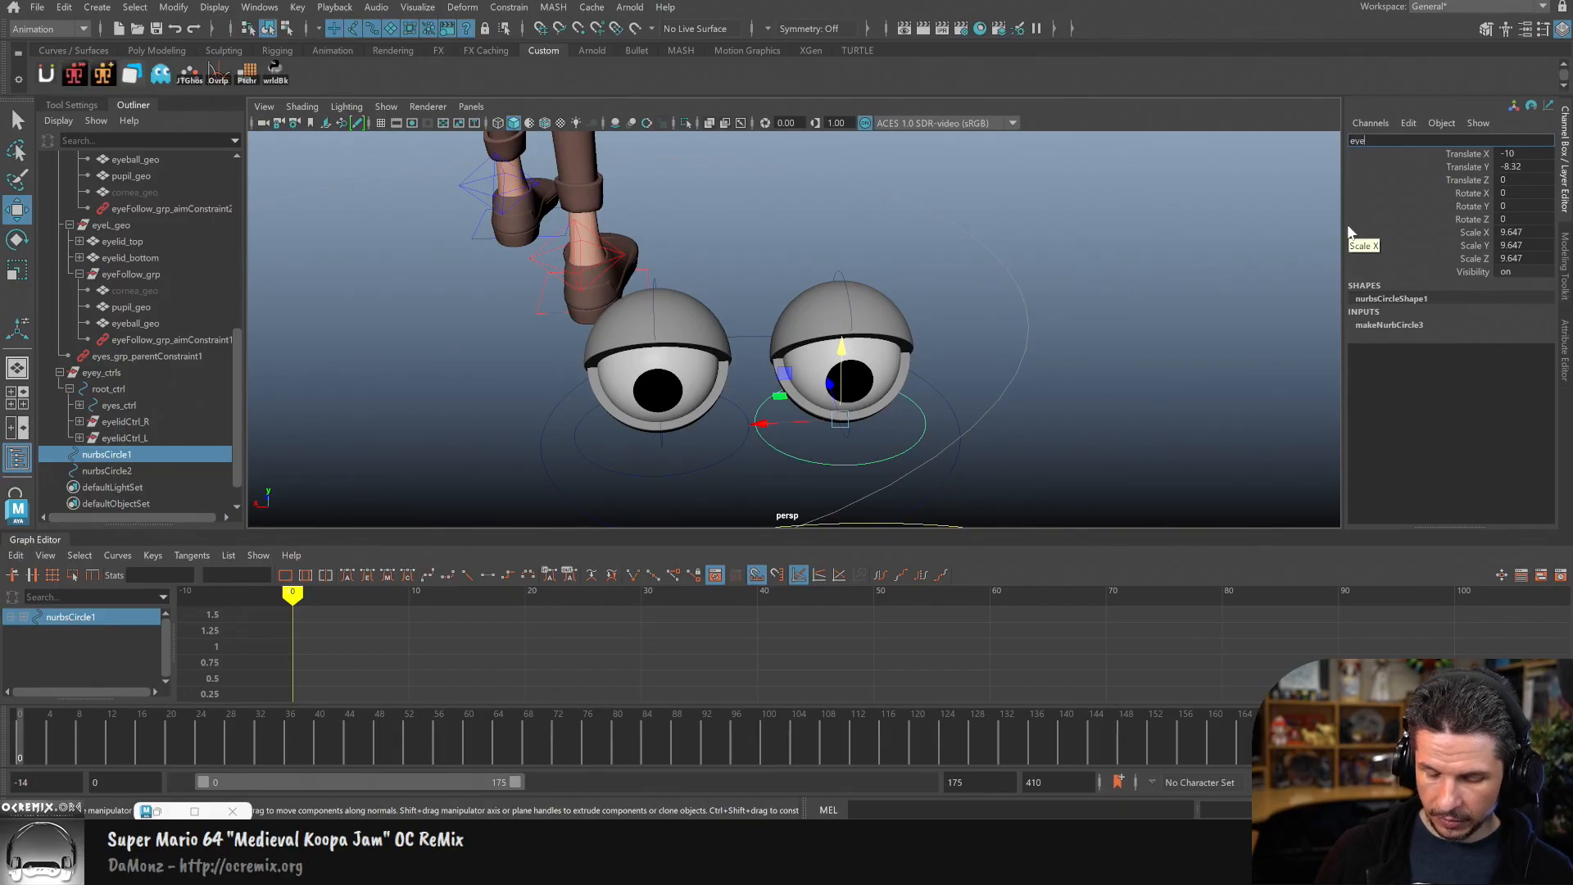
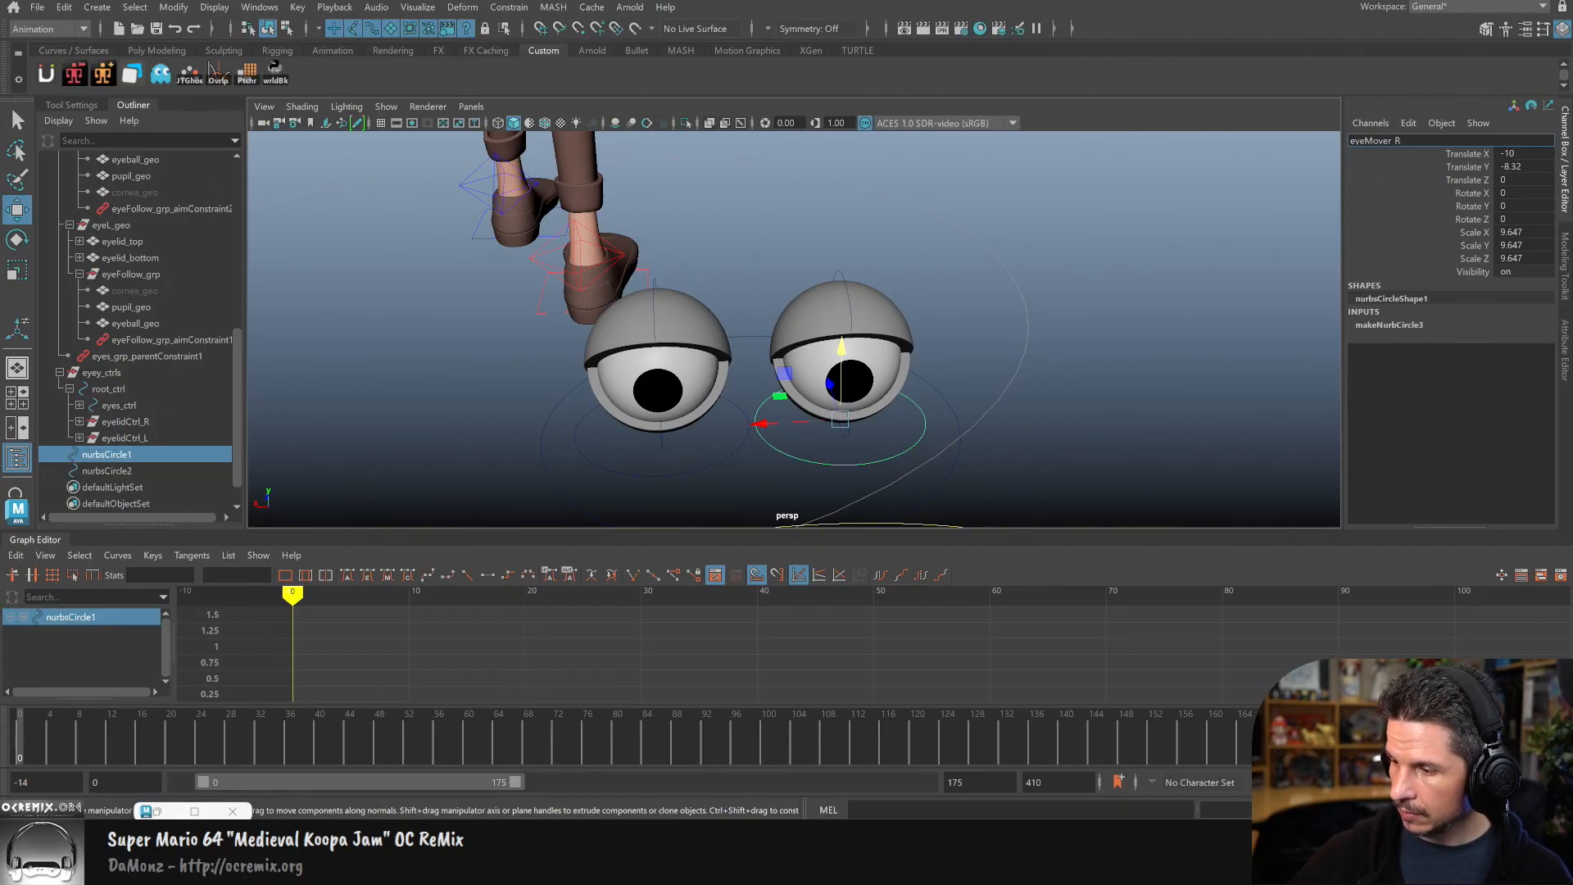
{"action": "key", "text": "Left"}
{"action": "key", "text": "shift+Home"}
{"action": "key", "text": "Return"}
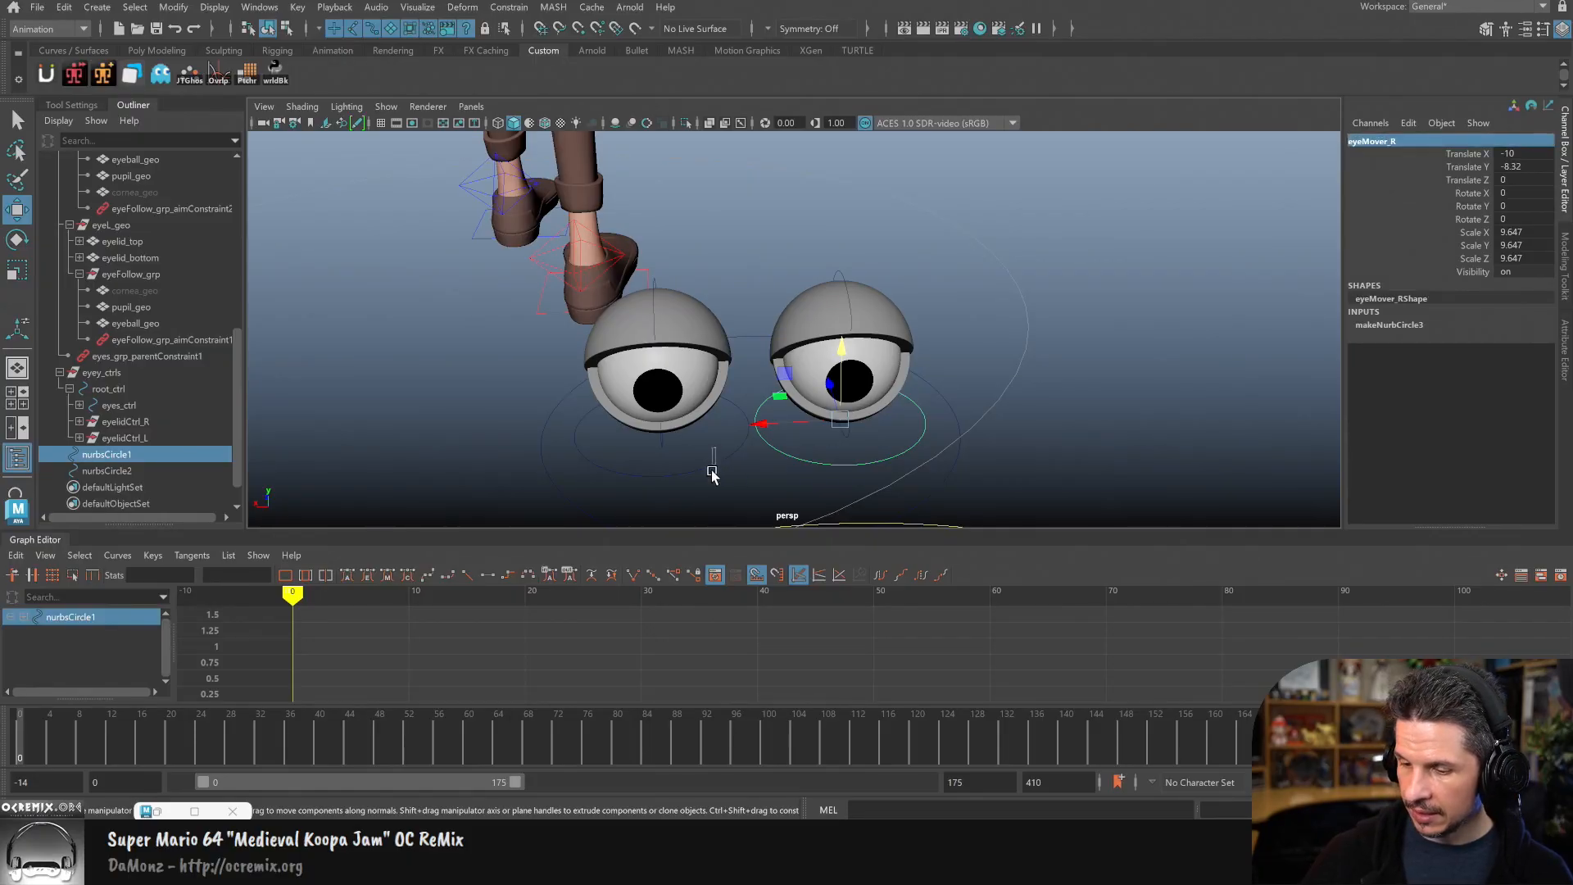
Step: Copy the control's name and rename the circle on the negative X side as eyeMover_L
{"action": "left_click", "coordinate": [713, 463]}
{"action": "left_click_drag", "start_coordinate": [901, 430], "coordinate": [839, 440], "text": "alt"}
{"action": "left_click", "coordinate": [840, 440]}
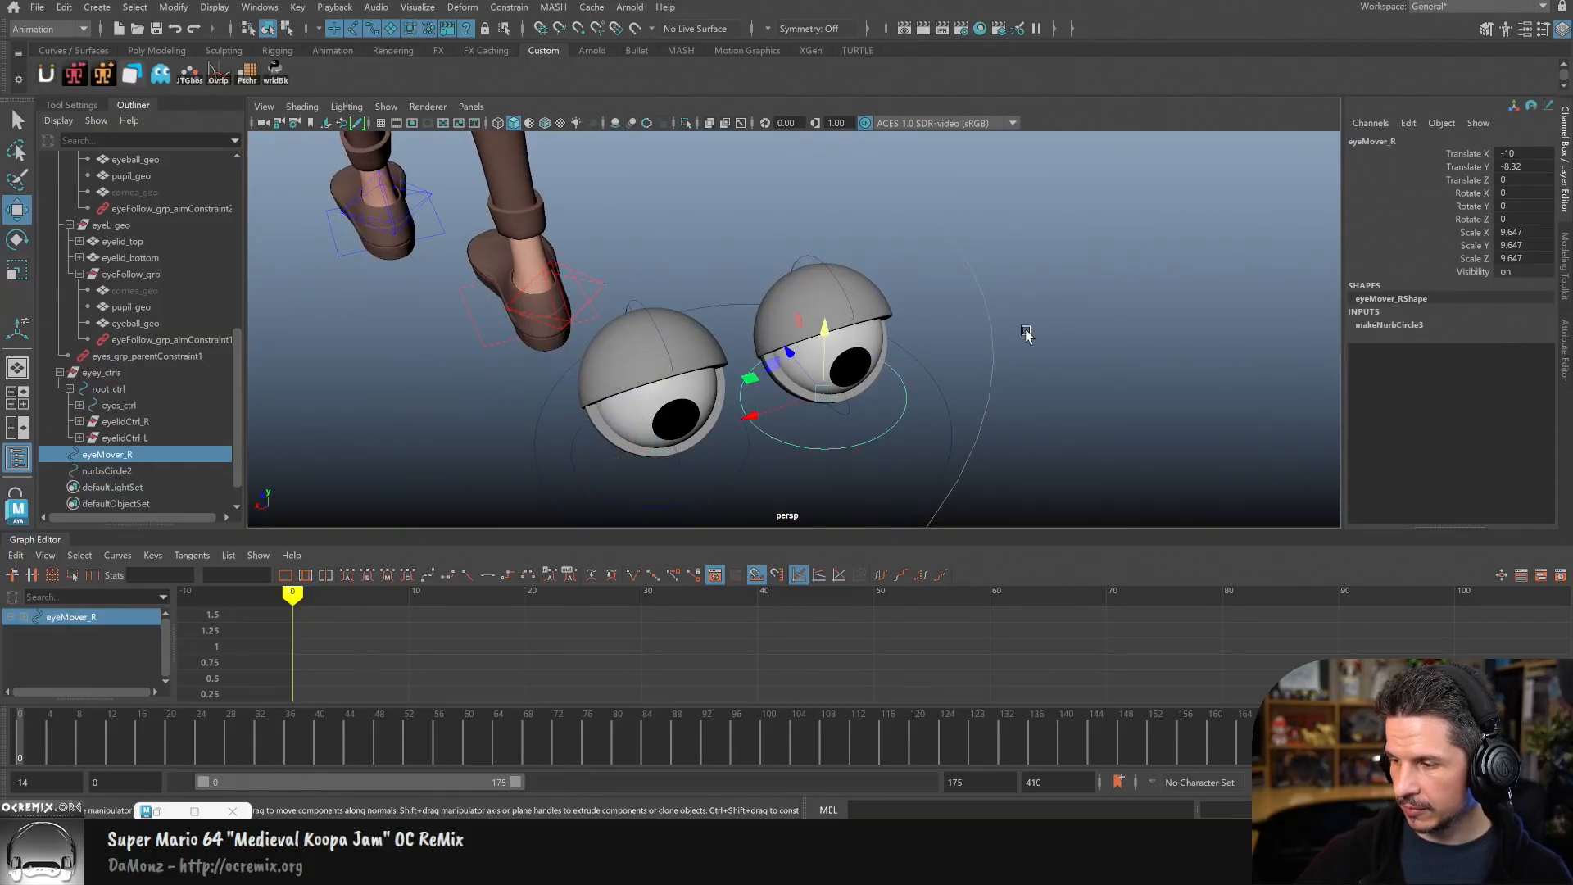
{"action": "double_click", "coordinate": [1376, 140]}
{"action": "key", "text": "ctrl+c"}
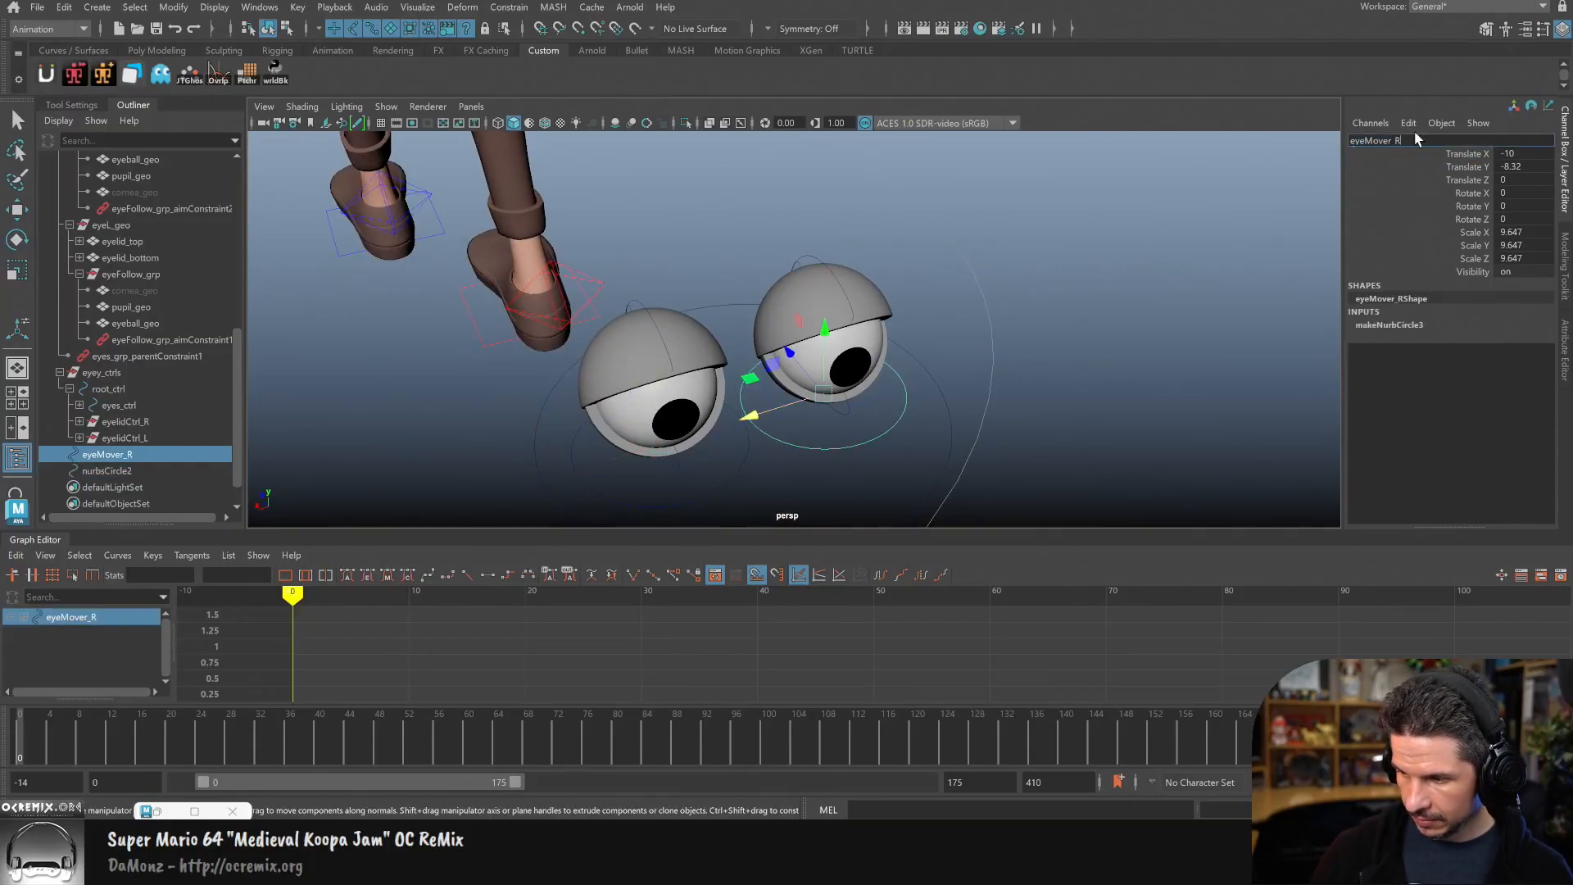
{"action": "type", "text": "L"}
{"action": "key", "text": "Return"}
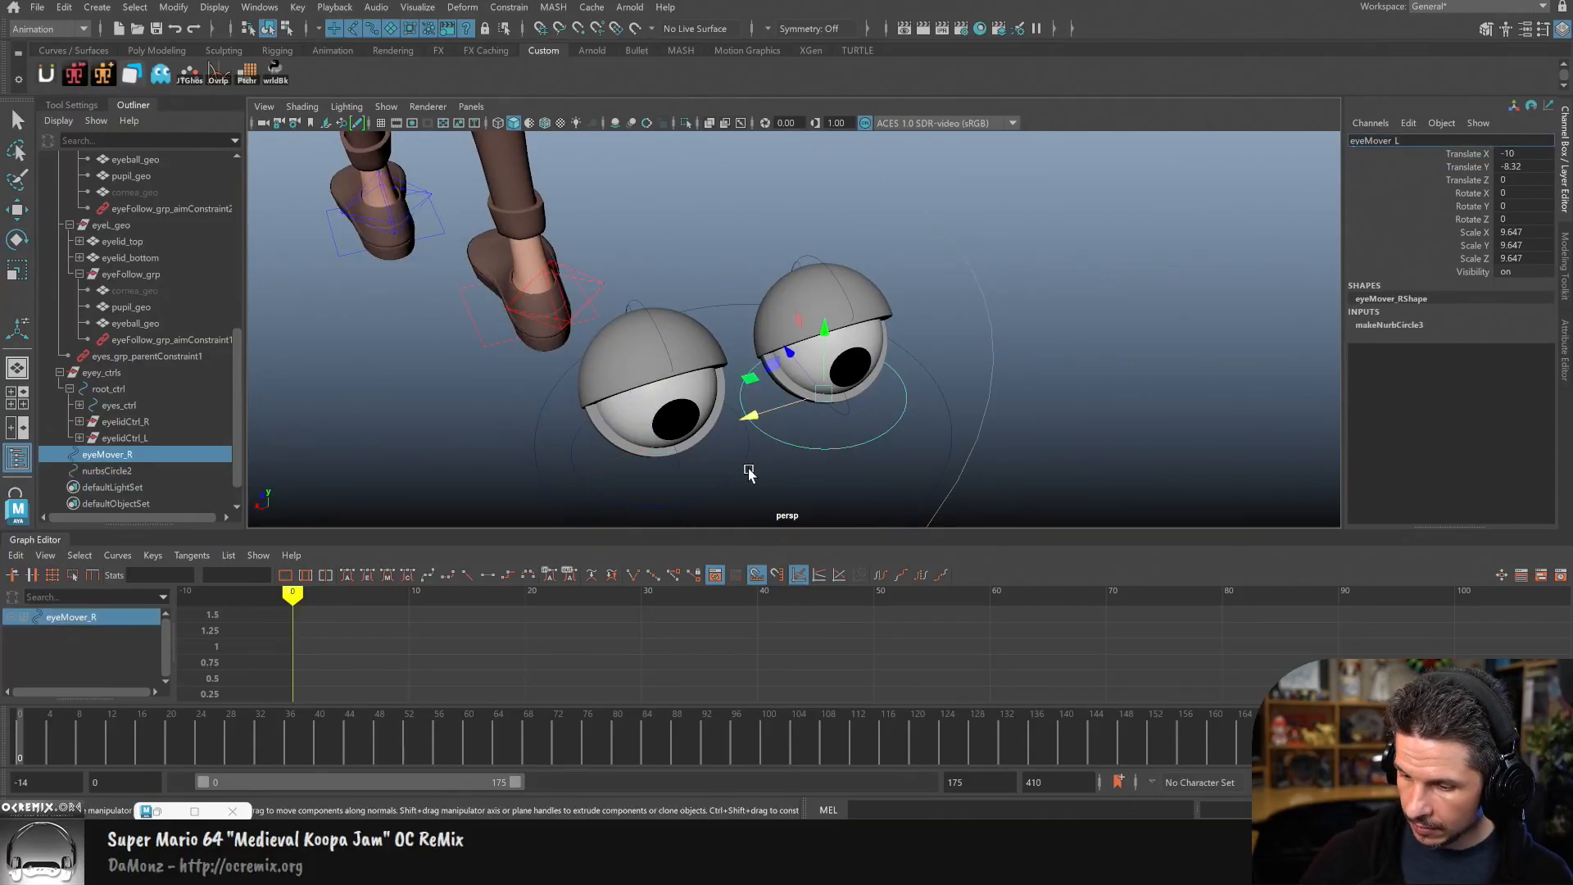
Step: Rename nurbsCircle2, the circle on the positive X side, as eyeMover_R
{"action": "left_click", "coordinate": [748, 464]}
{"action": "double_click", "coordinate": [1376, 141]}
{"action": "key", "text": "ctrl+v"}
{"action": "key", "text": "Return"}
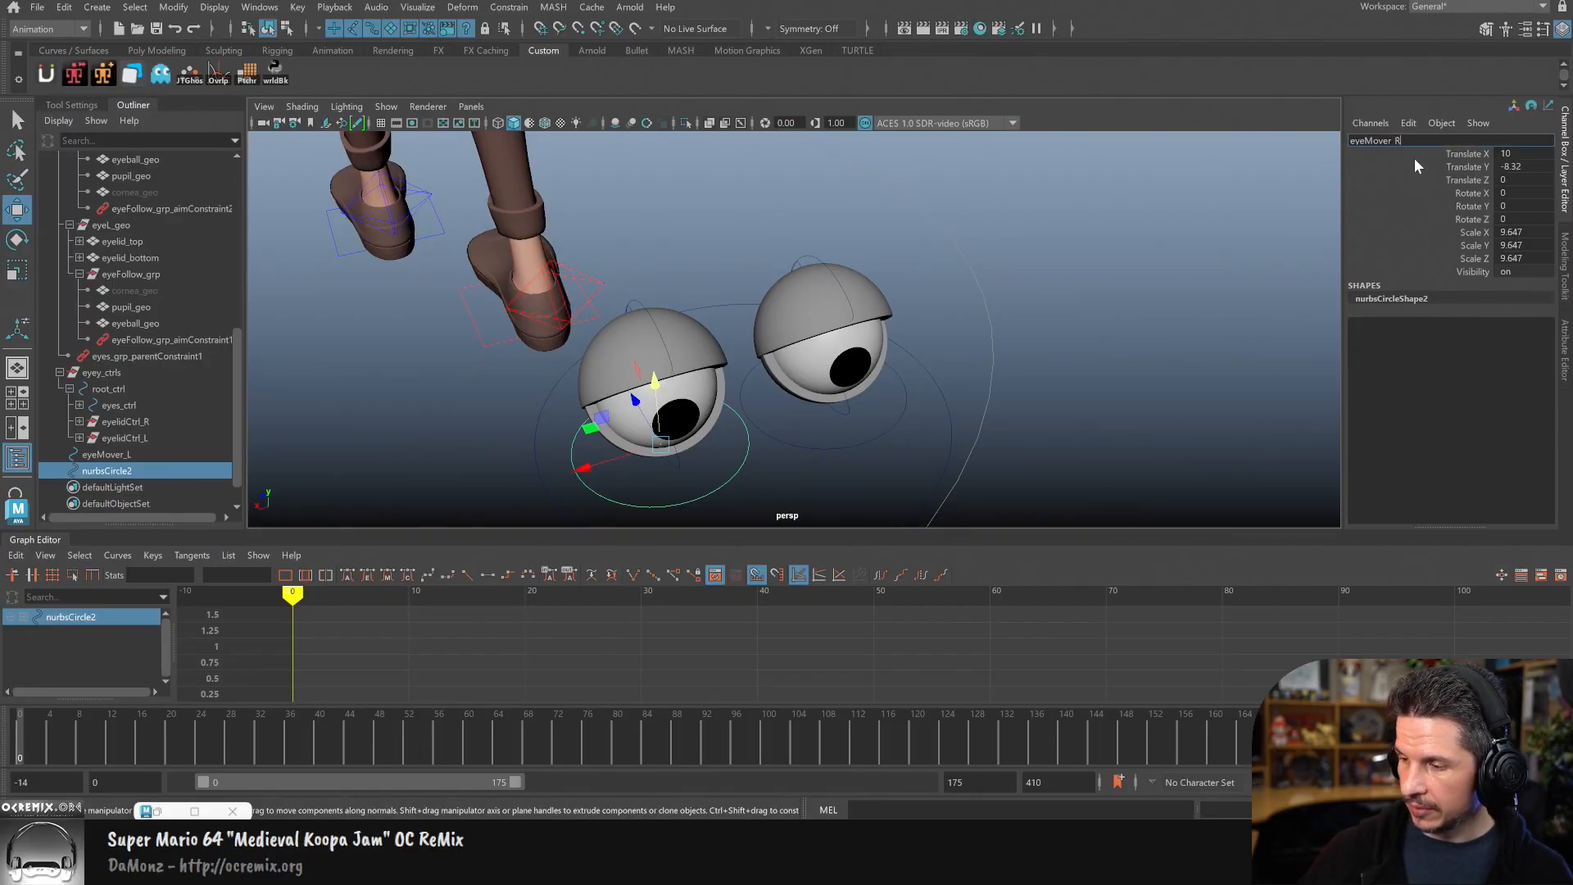
{"action": "left_click", "coordinate": [1114, 398]}
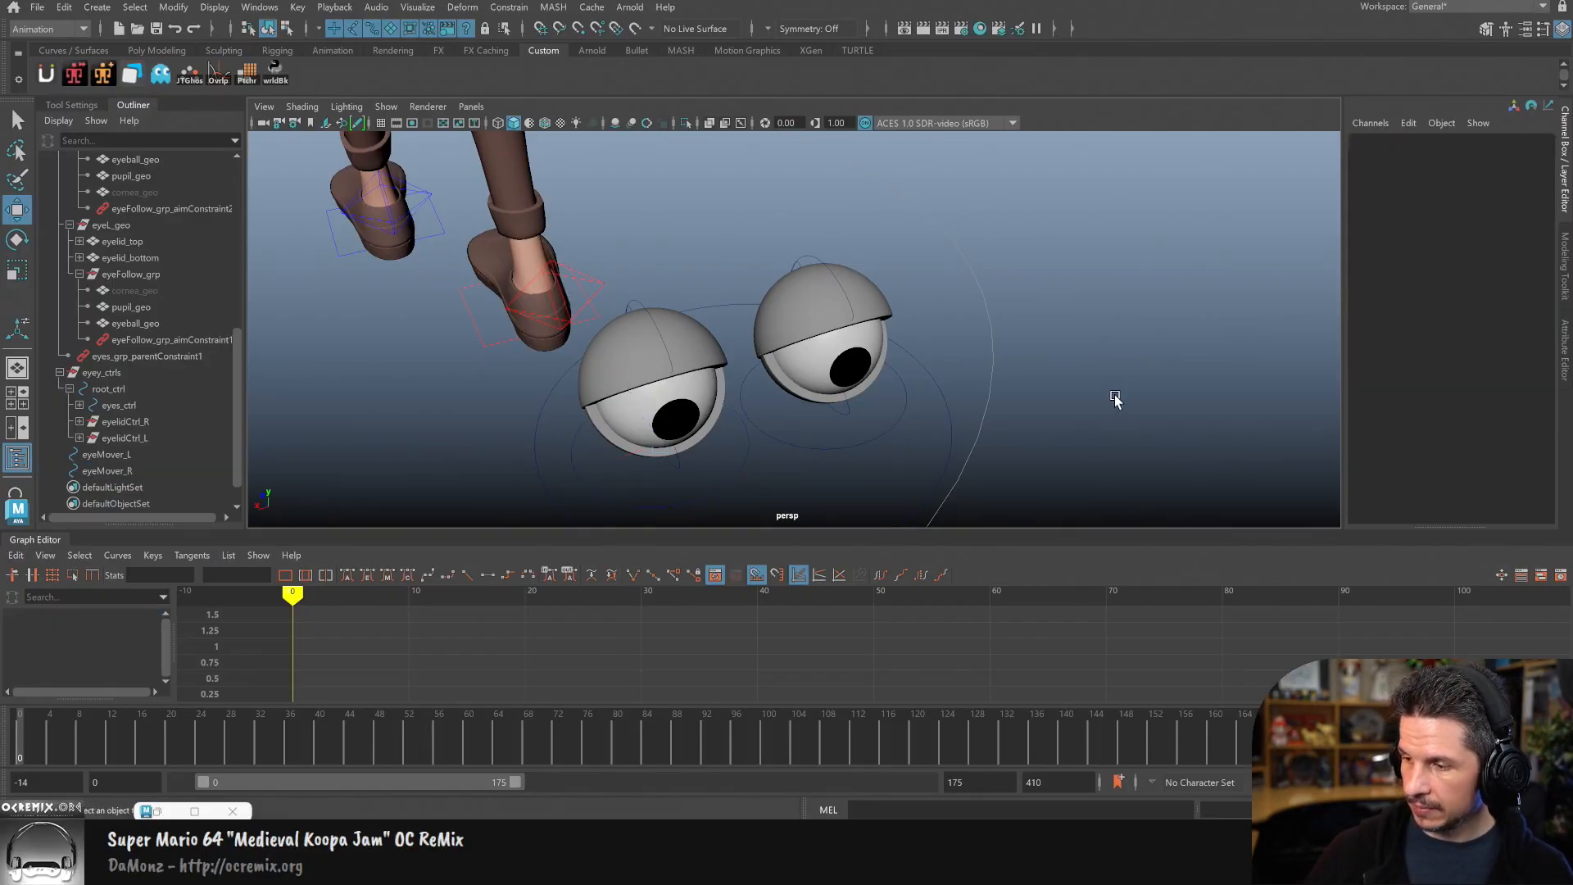
Step: Parent eyeMover_L and eyeMover_R under root_ctrl in the scene hierarchy
{"action": "left_click", "coordinate": [840, 434]}
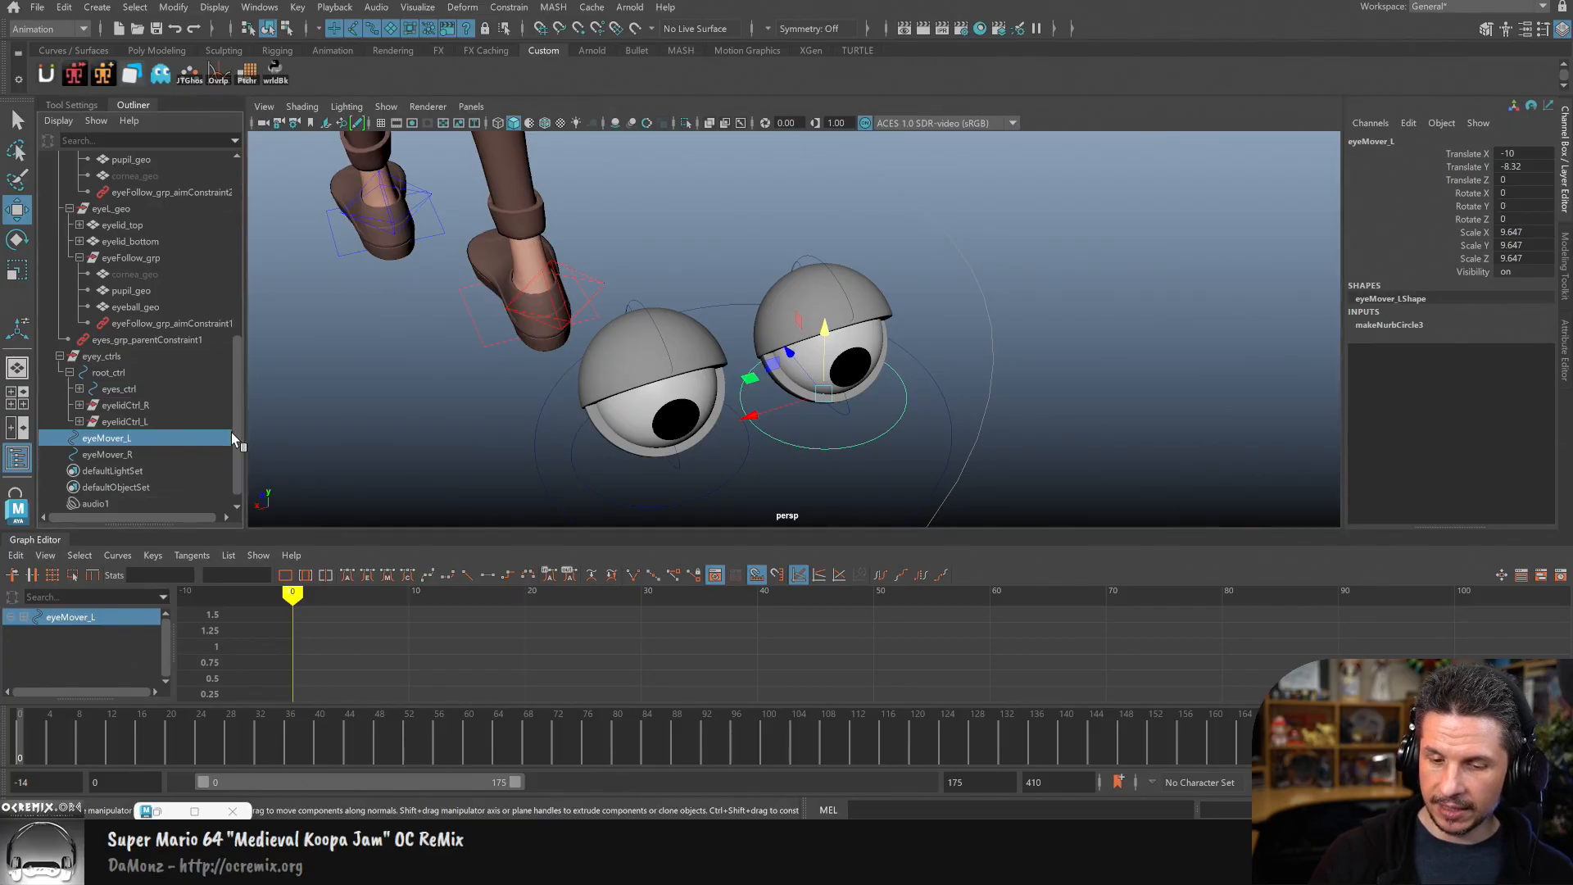
{"action": "scroll", "coordinate": [231, 435], "scroll_direction": "down", "scroll_amount": 2}
{"action": "left_click", "coordinate": [151, 436], "text": "shift"}
{"action": "middle_click_drag", "start_coordinate": [152, 435], "coordinate": [136, 354]}
Step: Try moving eyeMover_L and the main eyes_ctrl to check their behaviour, undoing each move
{"action": "left_click_drag", "start_coordinate": [878, 449], "coordinate": [767, 438], "text": "alt"}
{"action": "left_click", "coordinate": [867, 446]}
{"action": "key", "text": "ctrl+z"}
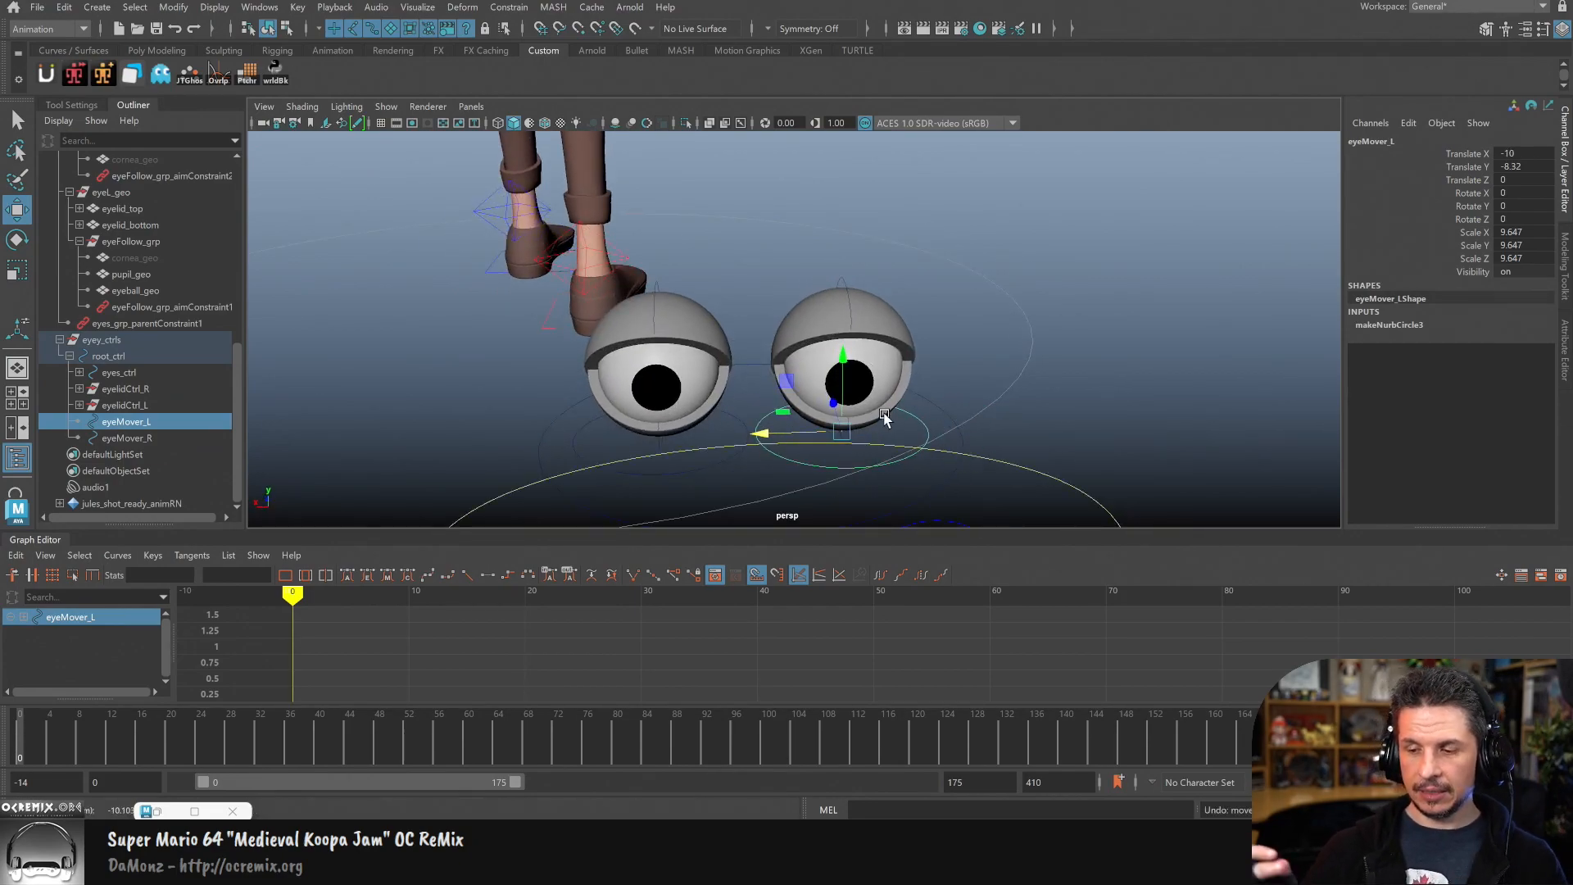
{"action": "left_click_drag", "start_coordinate": [1129, 403], "coordinate": [882, 307], "text": "alt"}
{"action": "left_click", "coordinate": [1025, 390]}
{"action": "key", "text": "ctrl+z"}
{"action": "key", "text": "ctrl+z"}
{"action": "key", "text": "ctrl+z"}
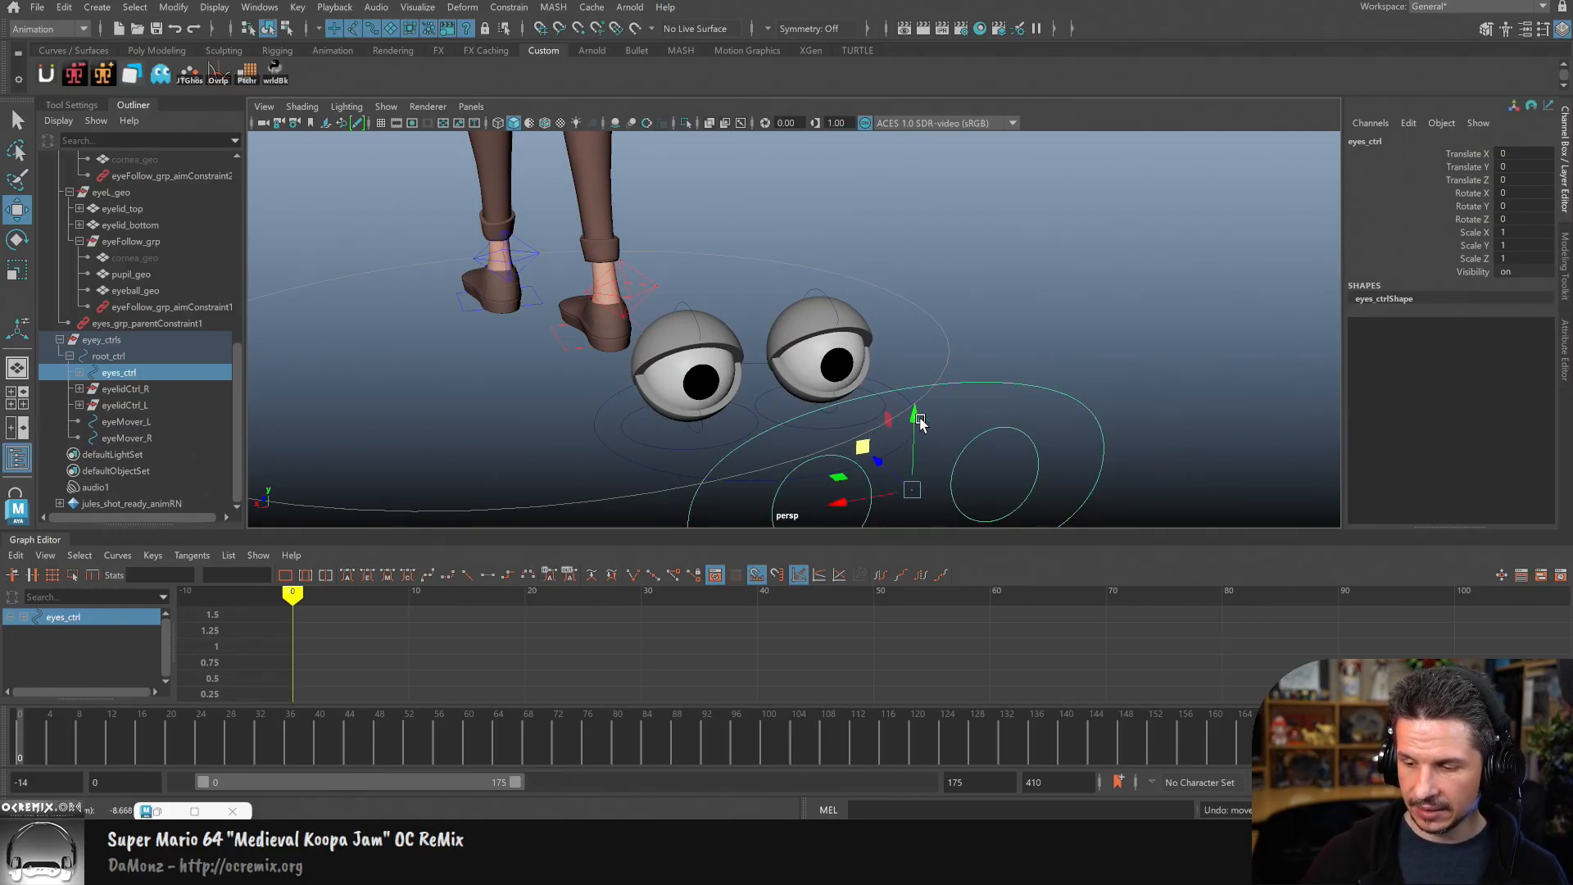
Step: Try rotating the top eyelid control of the eye on the negative X side and undo the rotation
{"action": "left_click", "coordinate": [825, 299]}
{"action": "key", "text": "e"}
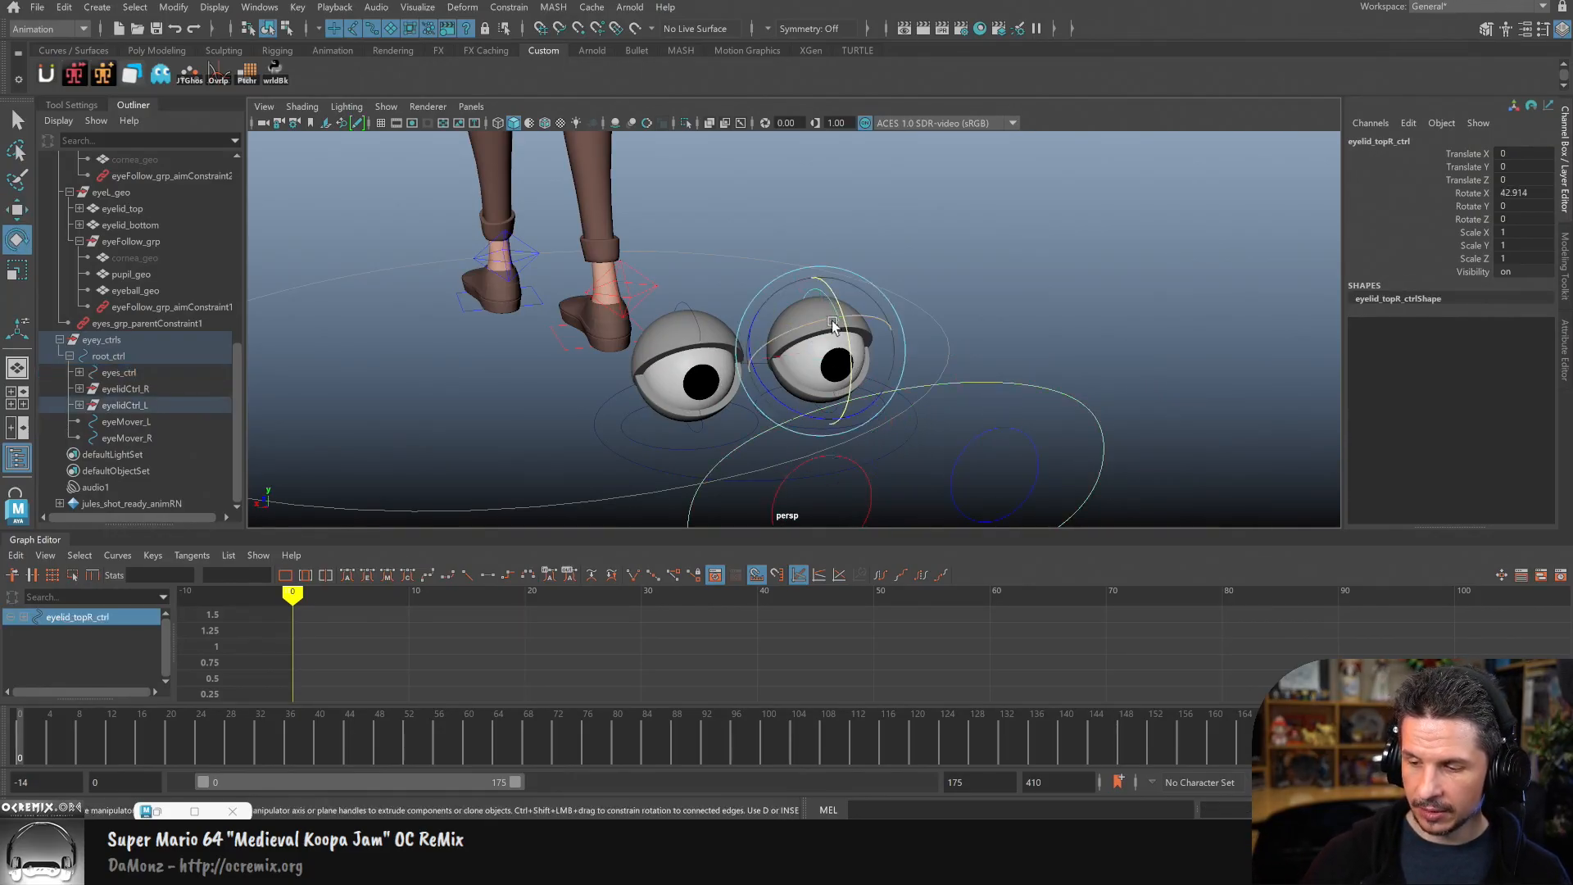
{"action": "key", "text": "ctrl+z"}
{"action": "key", "text": "ctrl+z"}
{"action": "key", "text": "ctrl+z"}
{"action": "key", "text": "ctrl+z"}
{"action": "key", "text": "ctrl+z"}
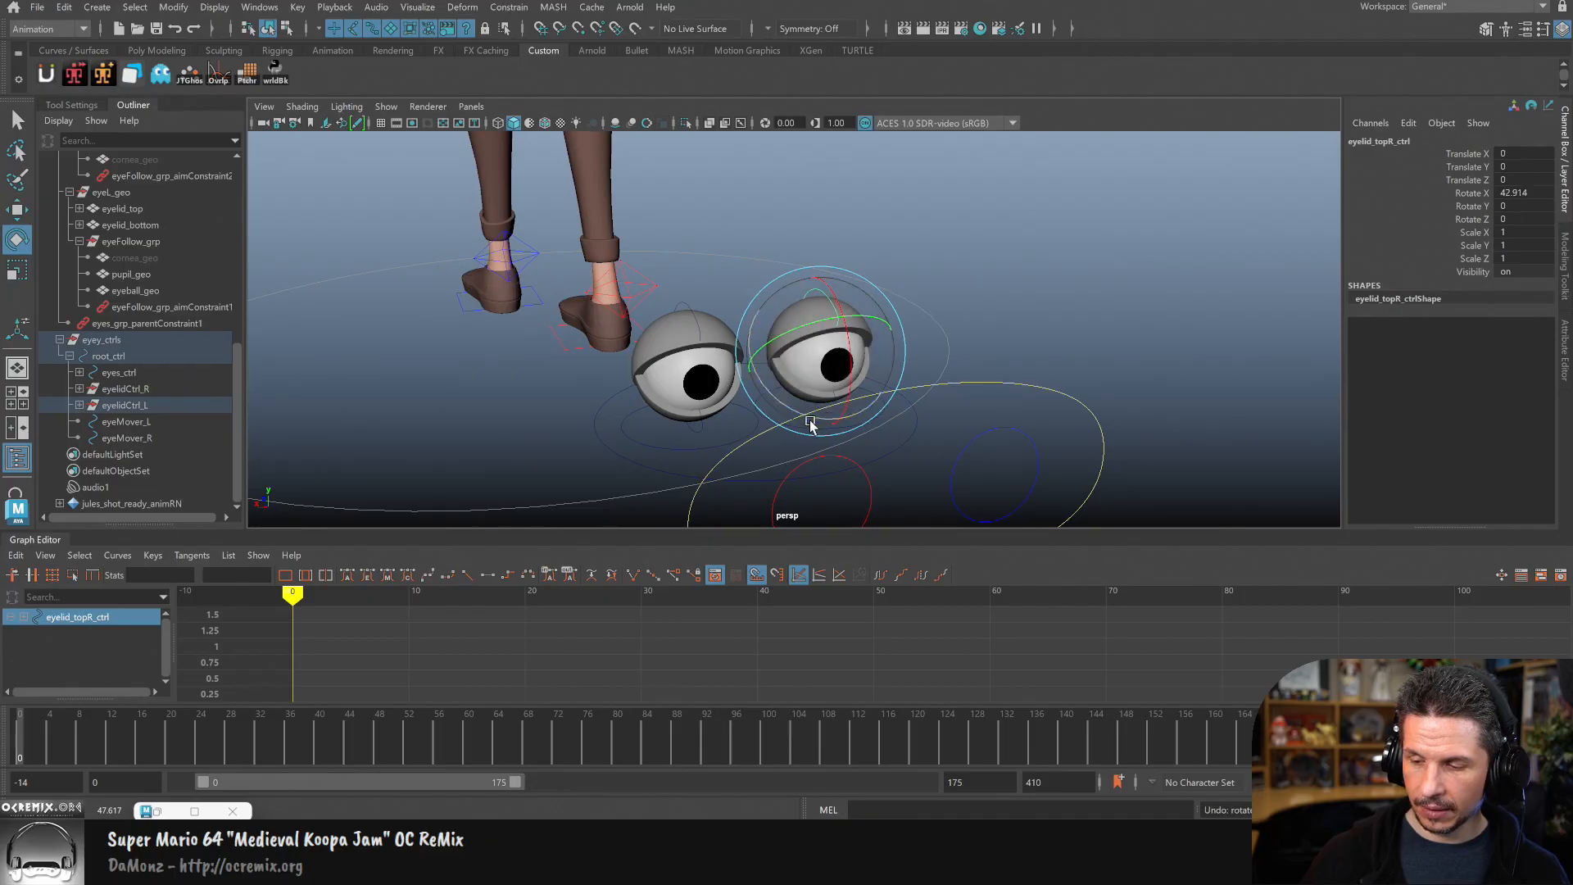
Step: Collapse the eyeL_geo and eyeR_geo groups inside eyes_grp to tidy the hierarchy
{"action": "key", "text": "q"}
{"action": "left_click", "coordinate": [691, 450]}
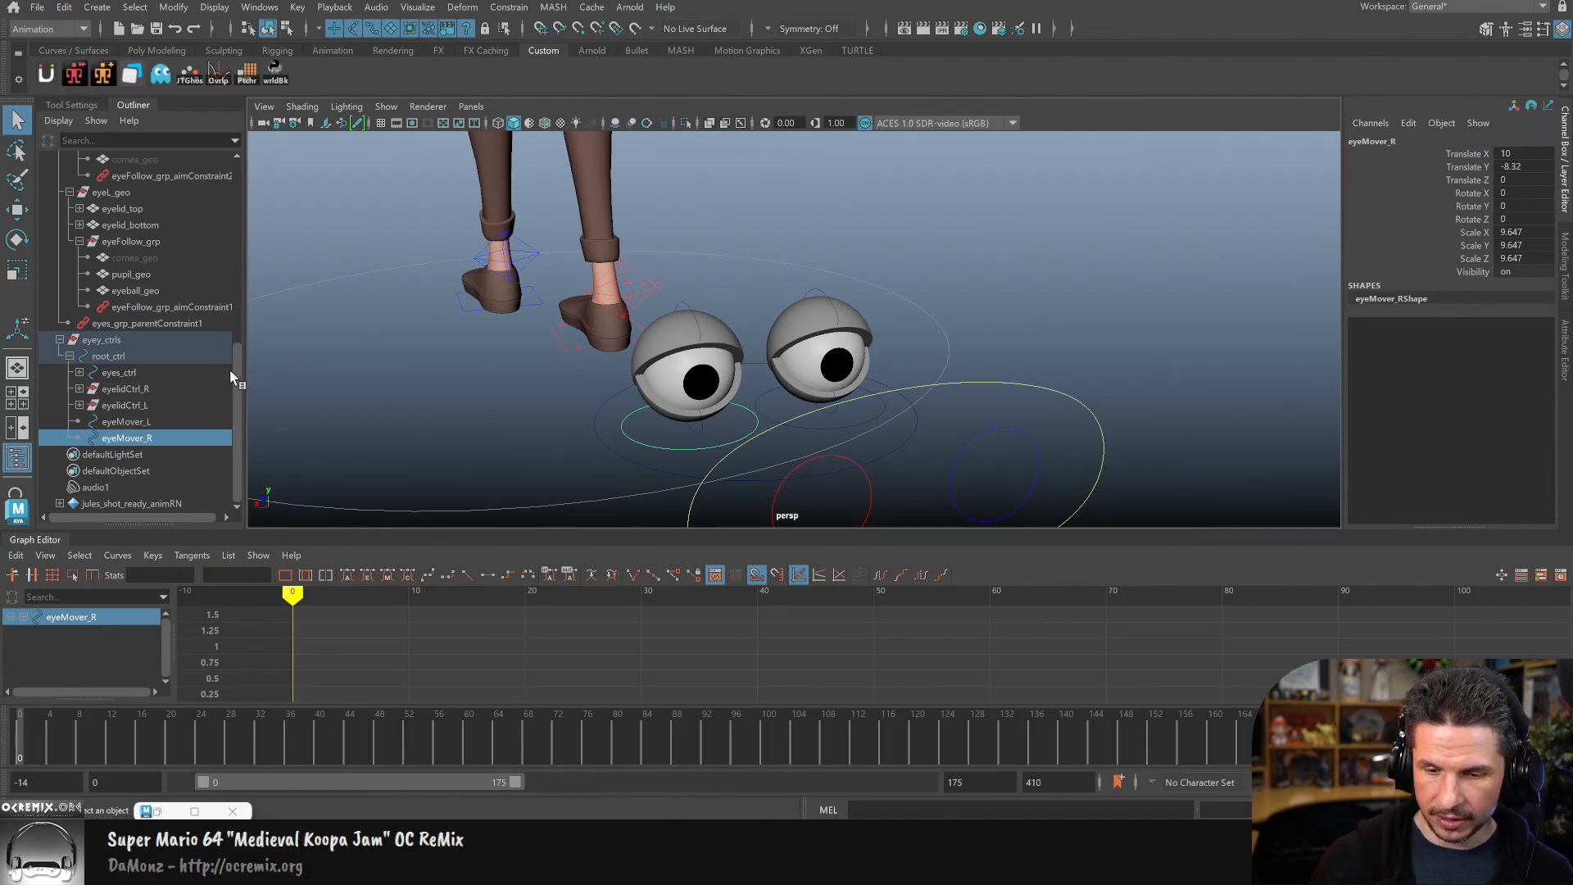
{"action": "scroll", "coordinate": [235, 376], "scroll_direction": "up", "scroll_amount": 1}
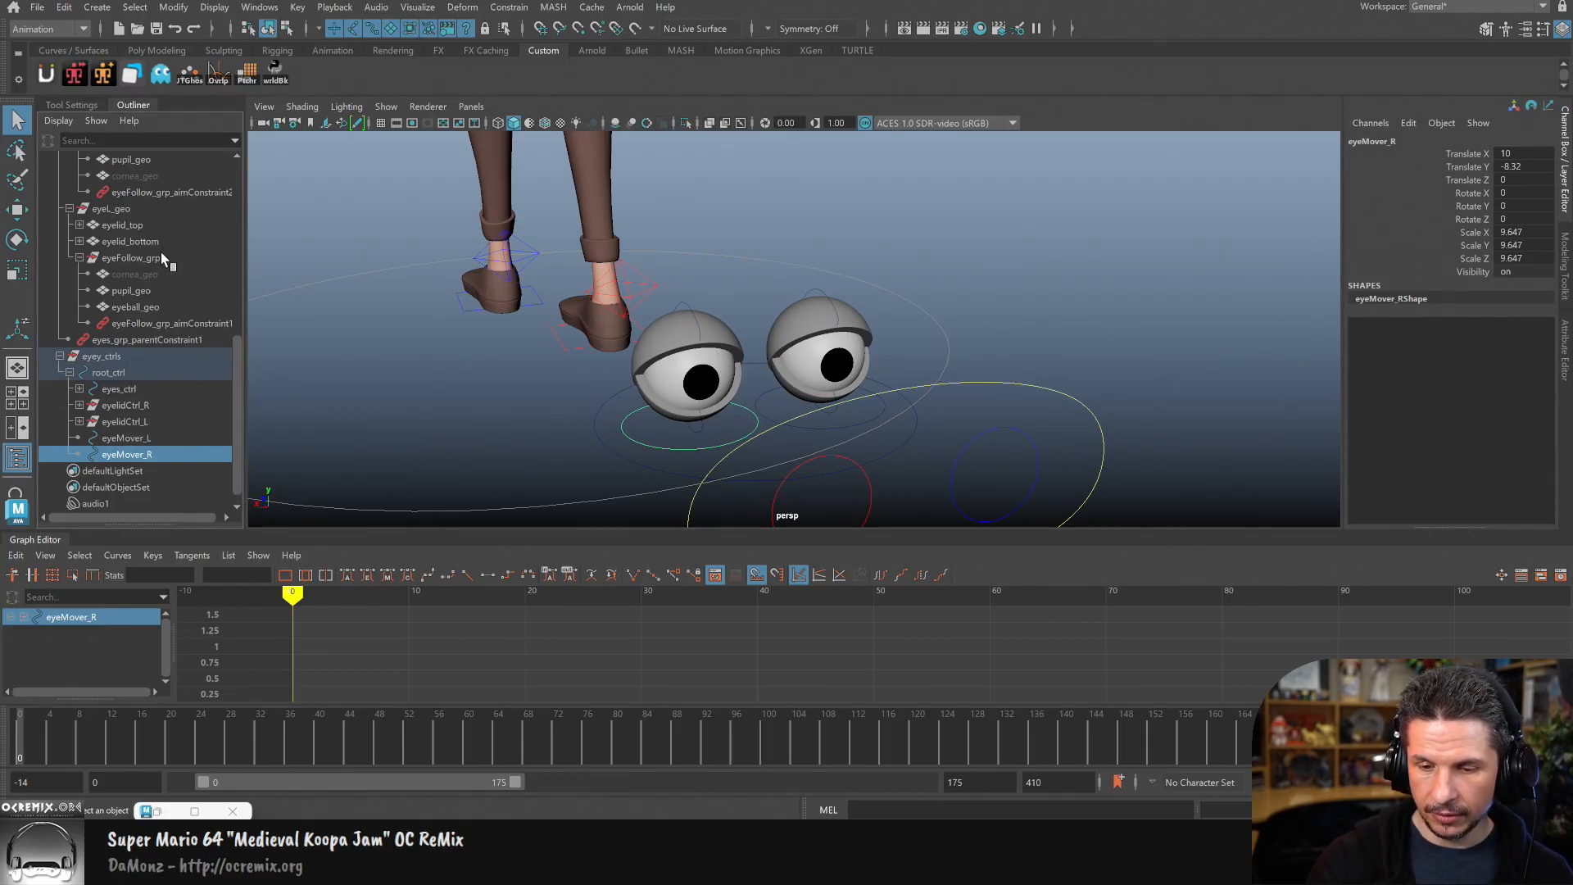
{"action": "left_click", "coordinate": [151, 227]}
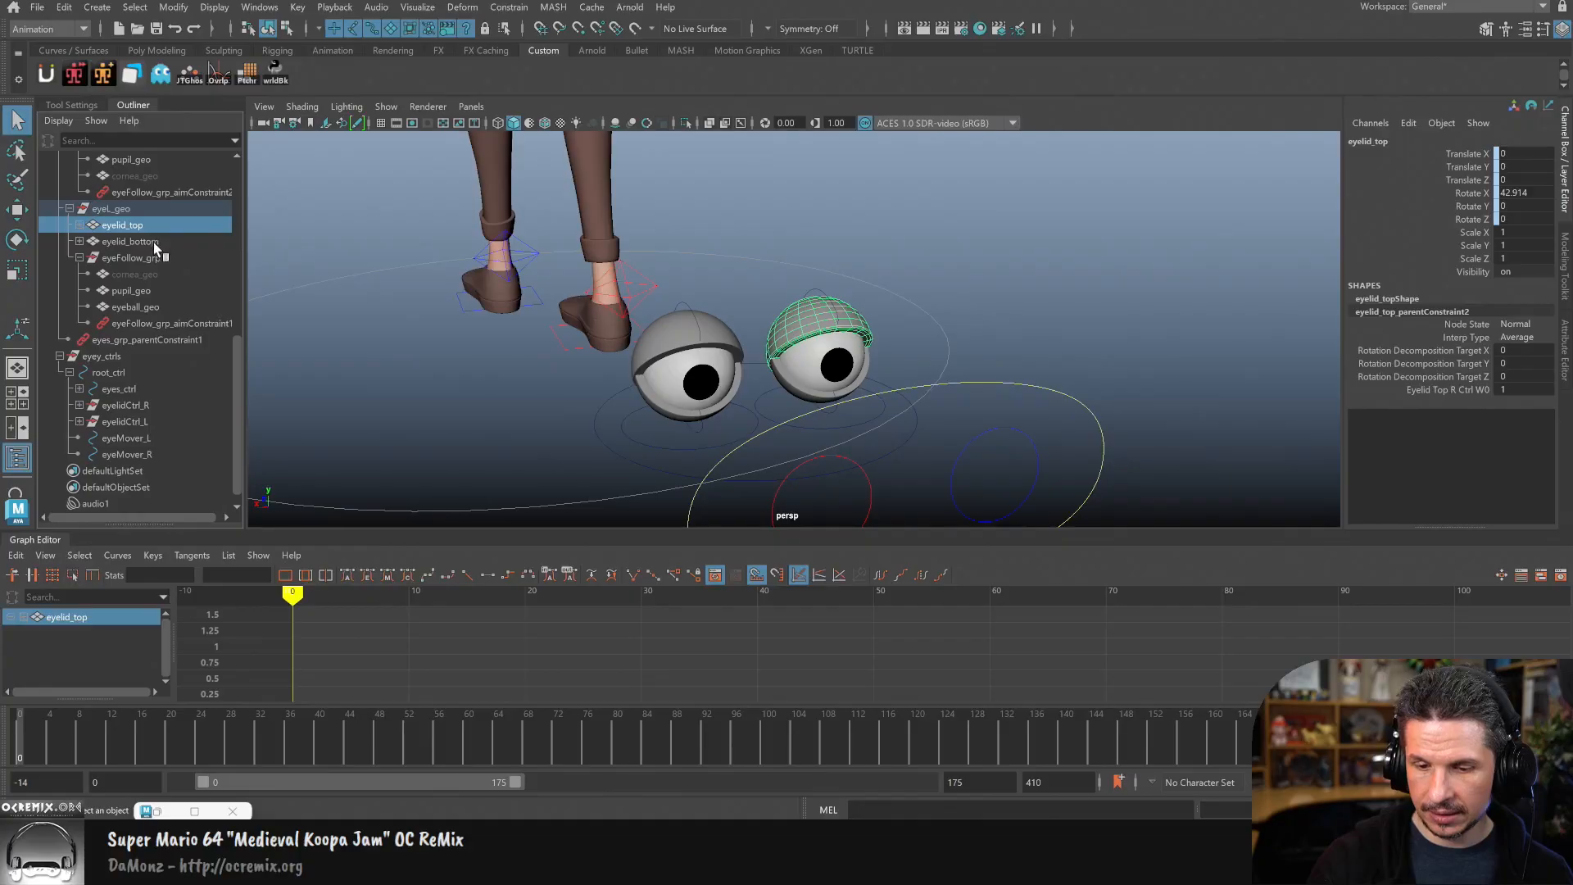
{"action": "left_click", "coordinate": [70, 208]}
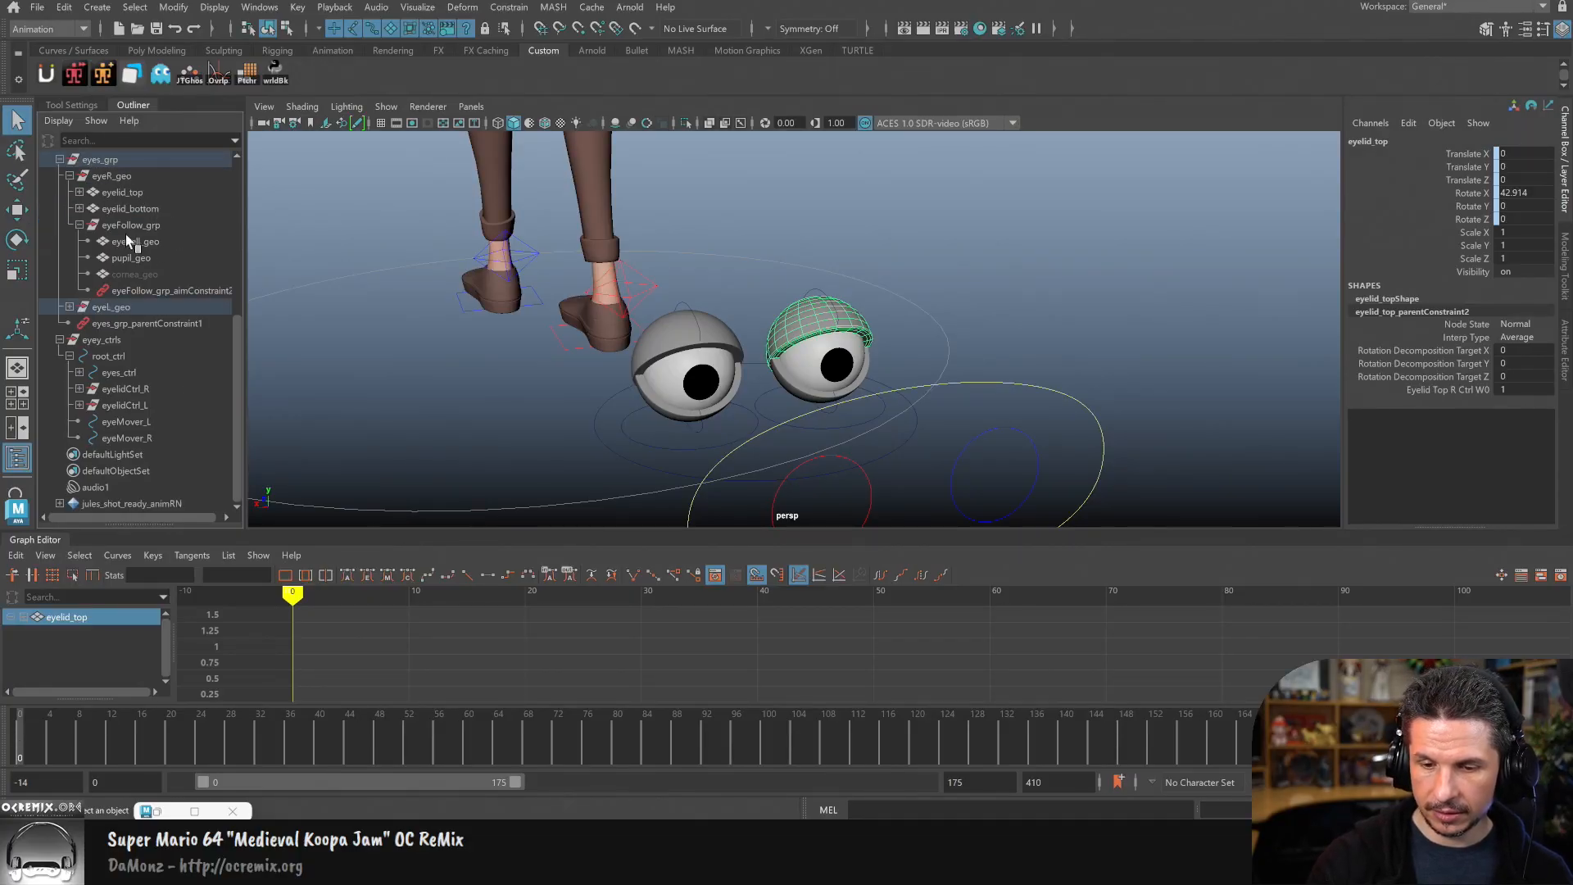
{"action": "left_click", "coordinate": [68, 175]}
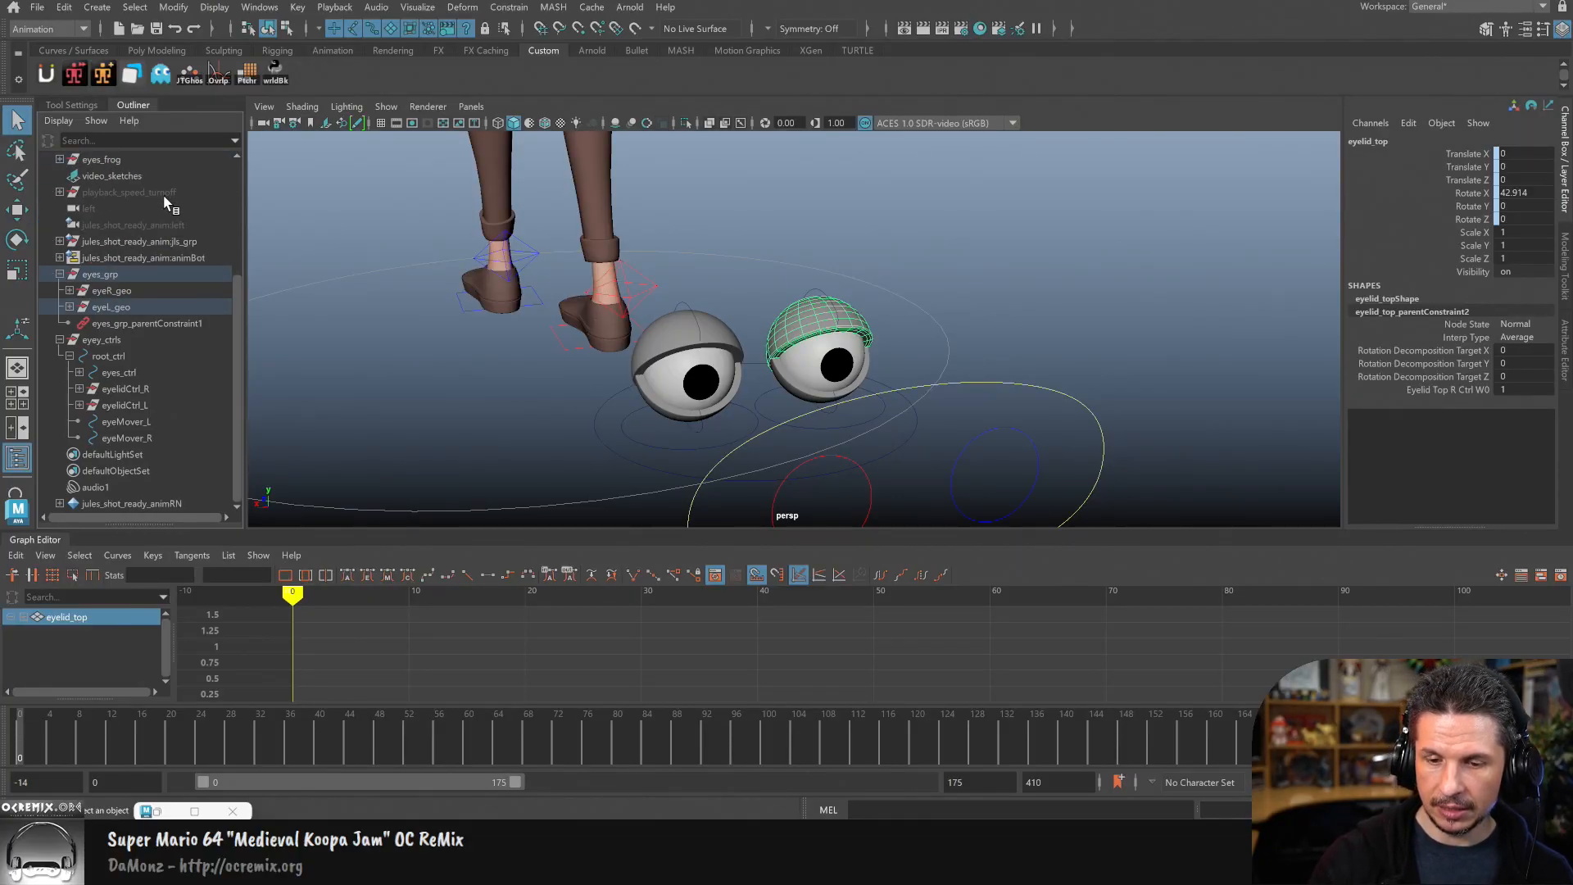
Step: Try moving the eyeR_geo group to see which parts follow, undoing each move
{"action": "left_click", "coordinate": [129, 290]}
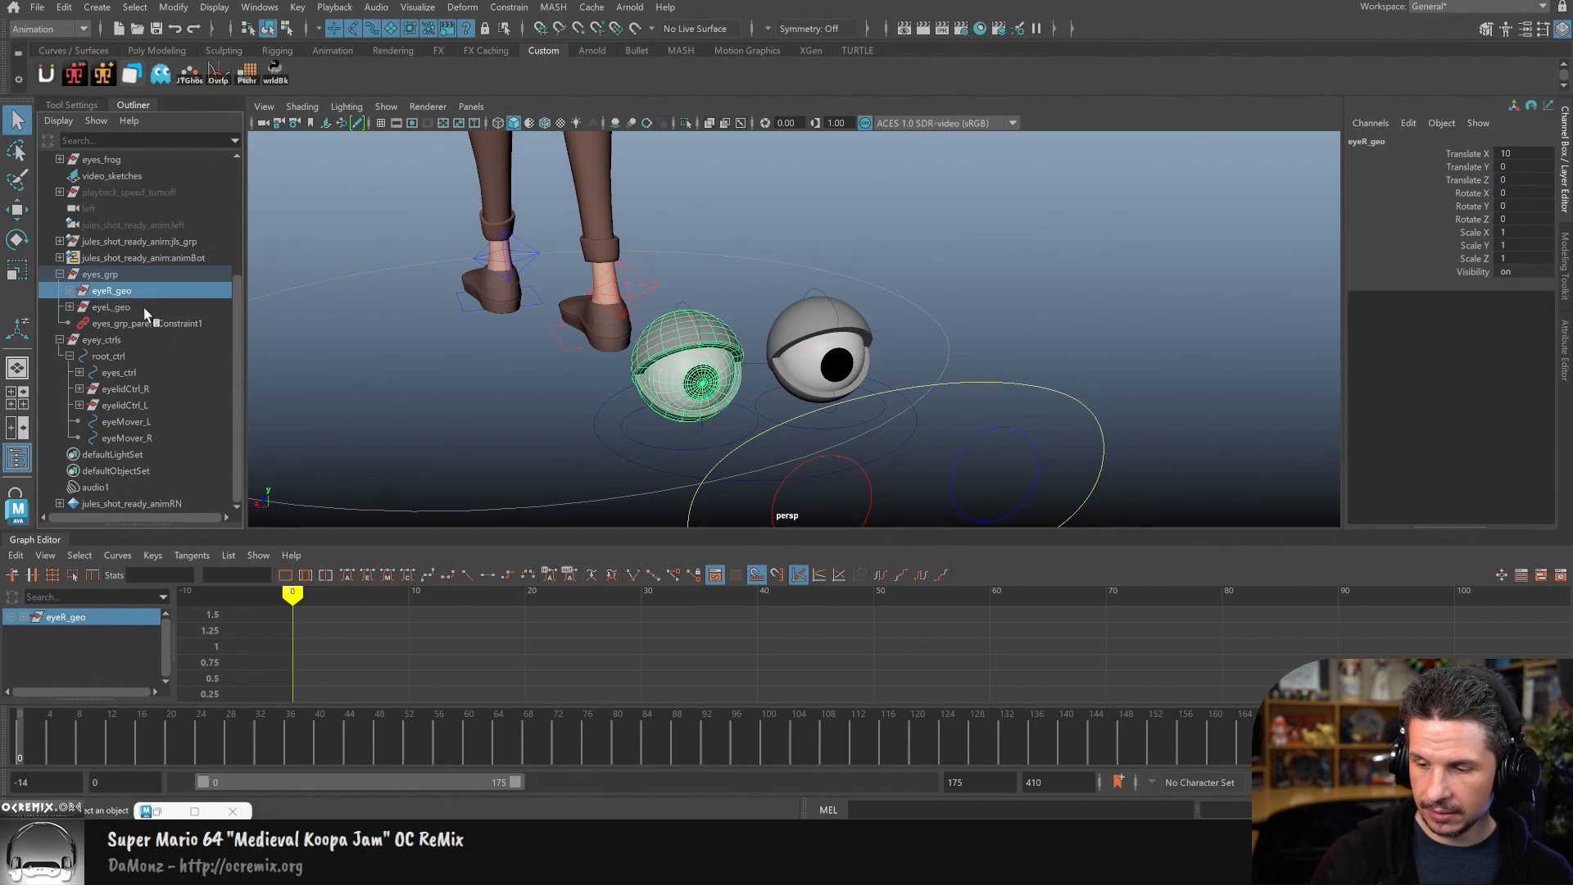
{"action": "key", "text": "w"}
{"action": "left_click_drag", "start_coordinate": [635, 321], "coordinate": [677, 245]}
{"action": "key", "text": "ctrl+z"}
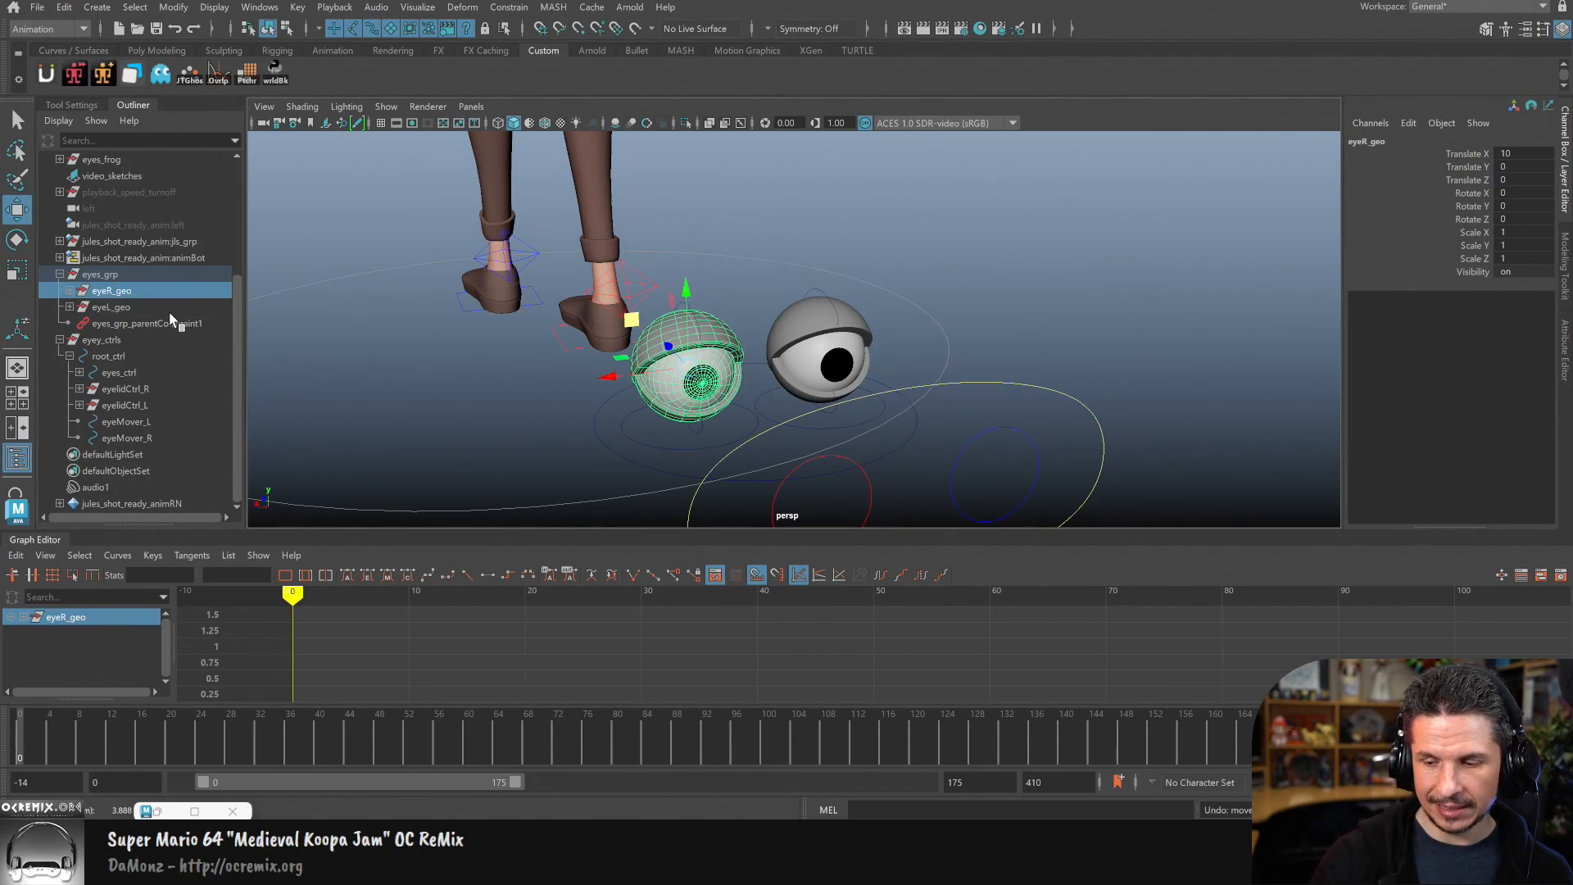
{"action": "left_click_drag", "start_coordinate": [631, 319], "coordinate": [669, 293]}
{"action": "key", "text": "ctrl+z"}
Step: Examine the contents of eyeR_geo and locate the matching top eyelid control in the hierarchy
{"action": "left_click", "coordinate": [71, 291]}
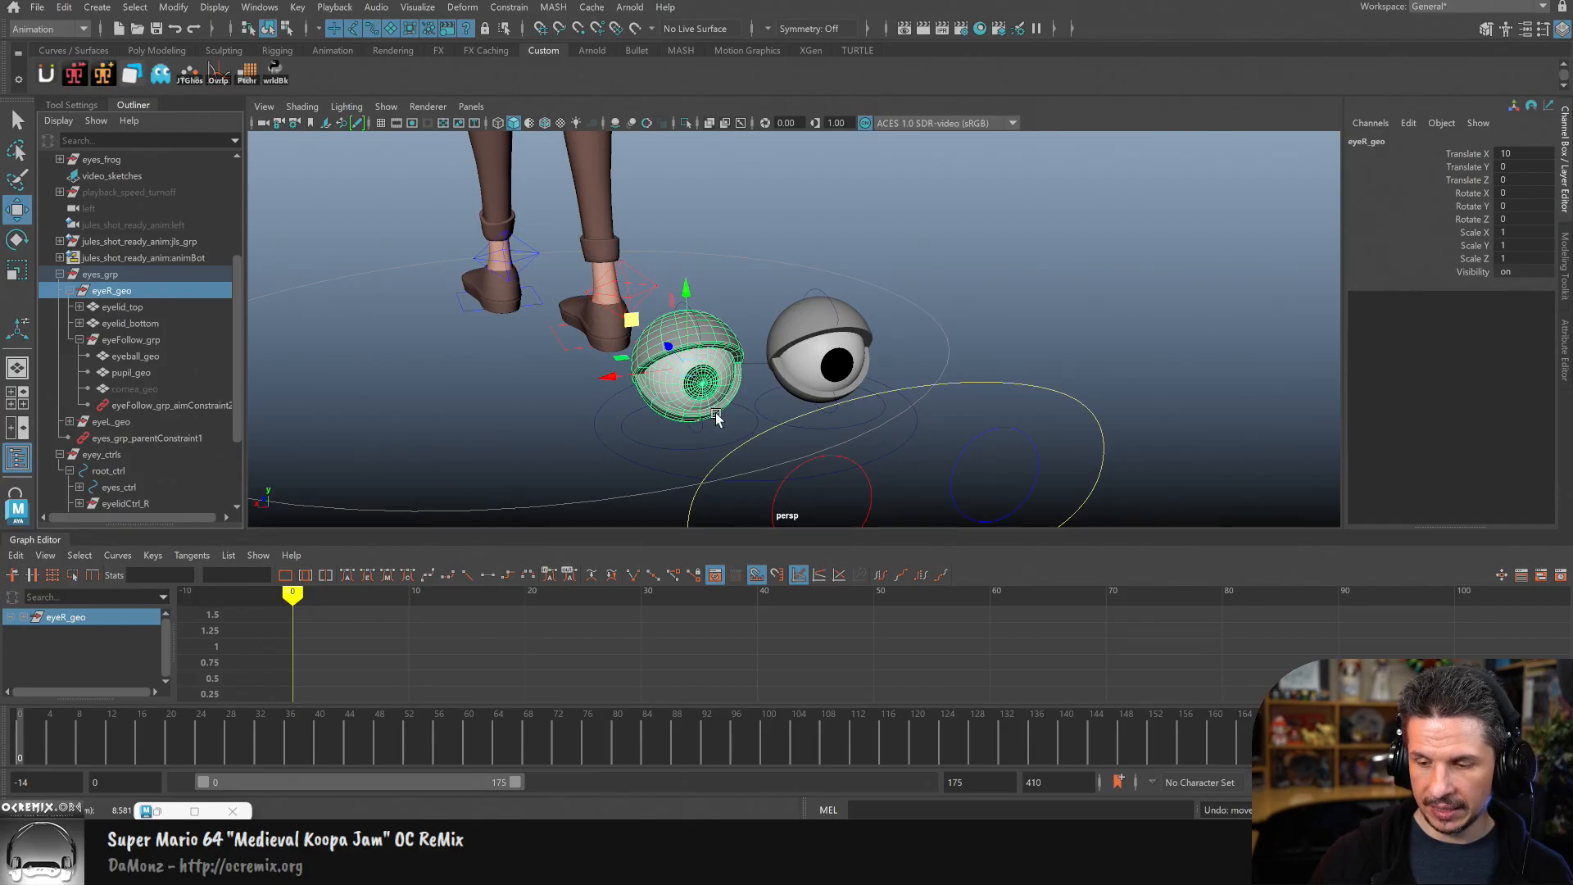
{"action": "left_click_drag", "start_coordinate": [711, 407], "coordinate": [728, 347], "text": "alt"}
{"action": "left_click", "coordinate": [707, 308]}
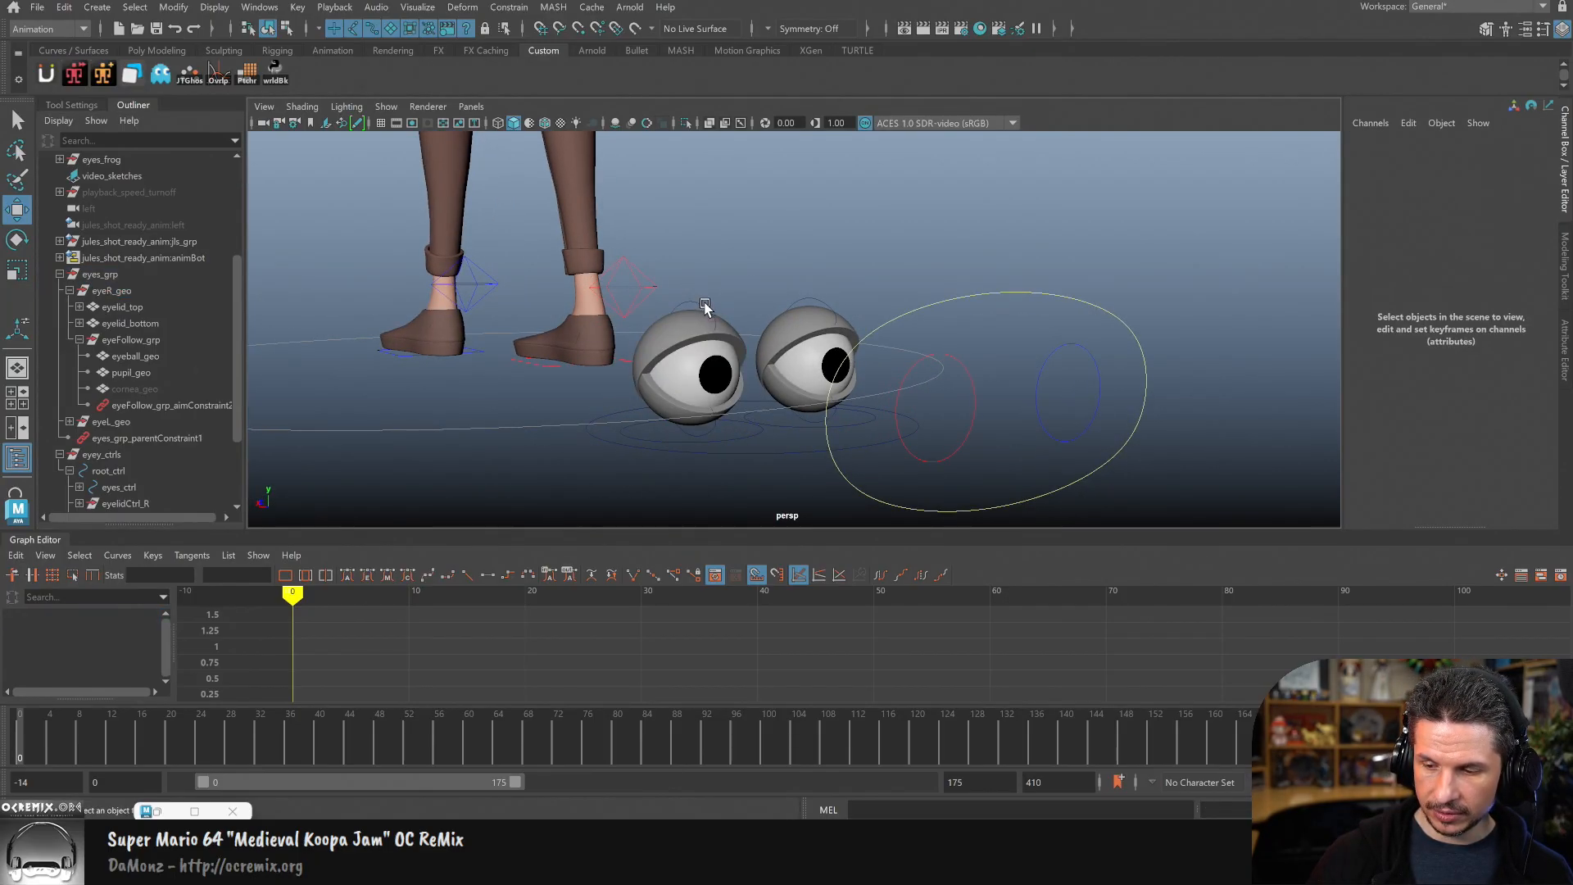
{"action": "left_click", "coordinate": [703, 306]}
{"action": "left_click", "coordinate": [70, 291]}
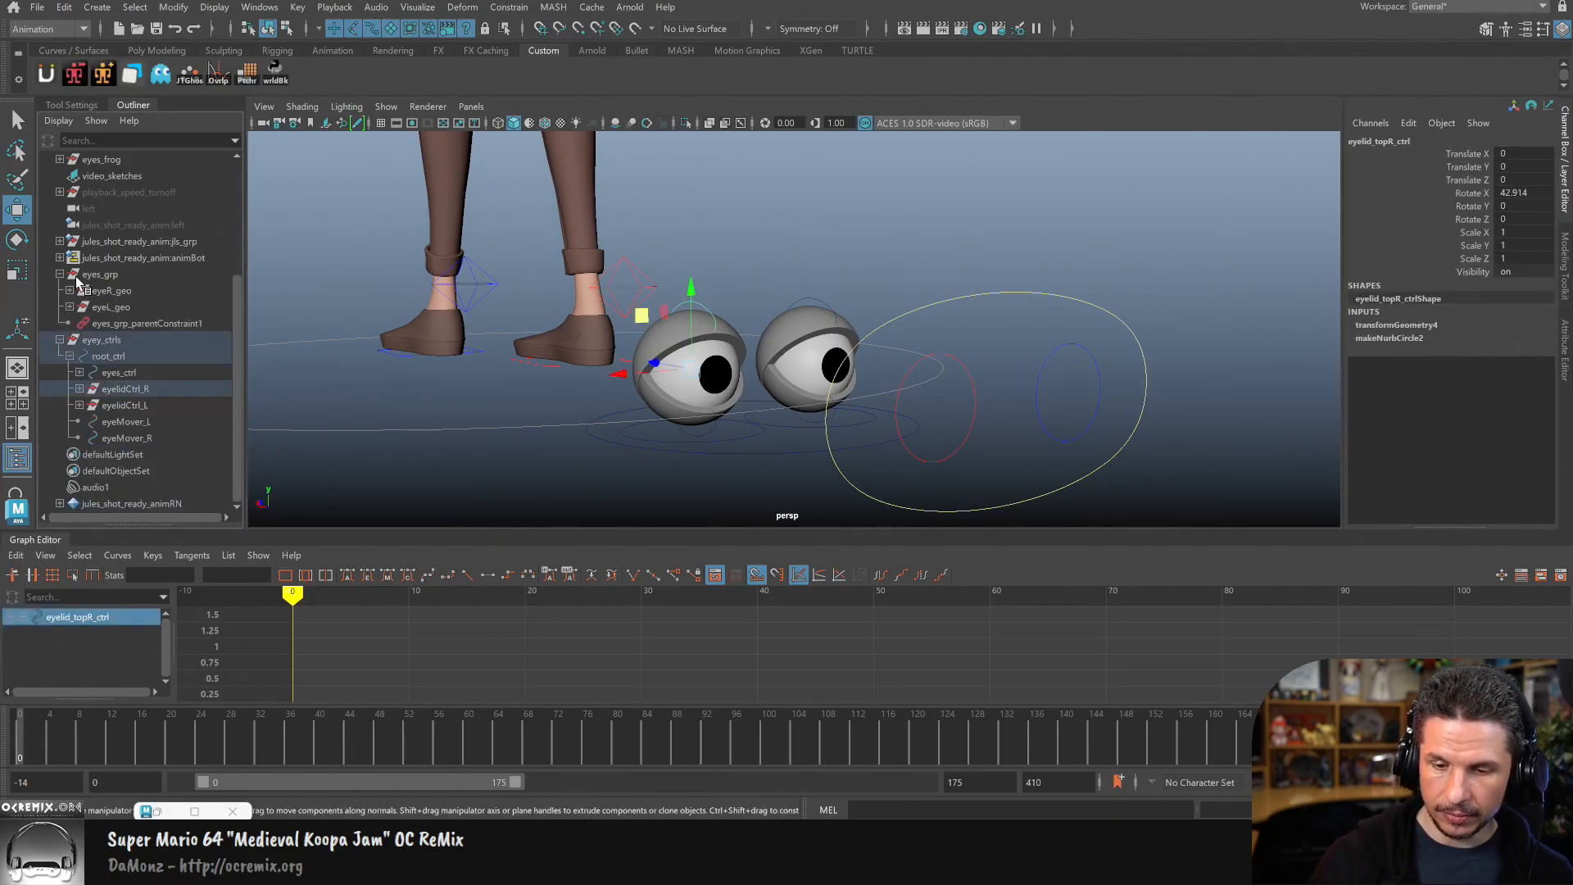
Step: Parent eyelidCtrl_R under eyeMover_R and eyelidCtrl_L under eyeMover_L
{"action": "left_click_drag", "start_coordinate": [462, 440], "coordinate": [537, 418], "text": "alt"}
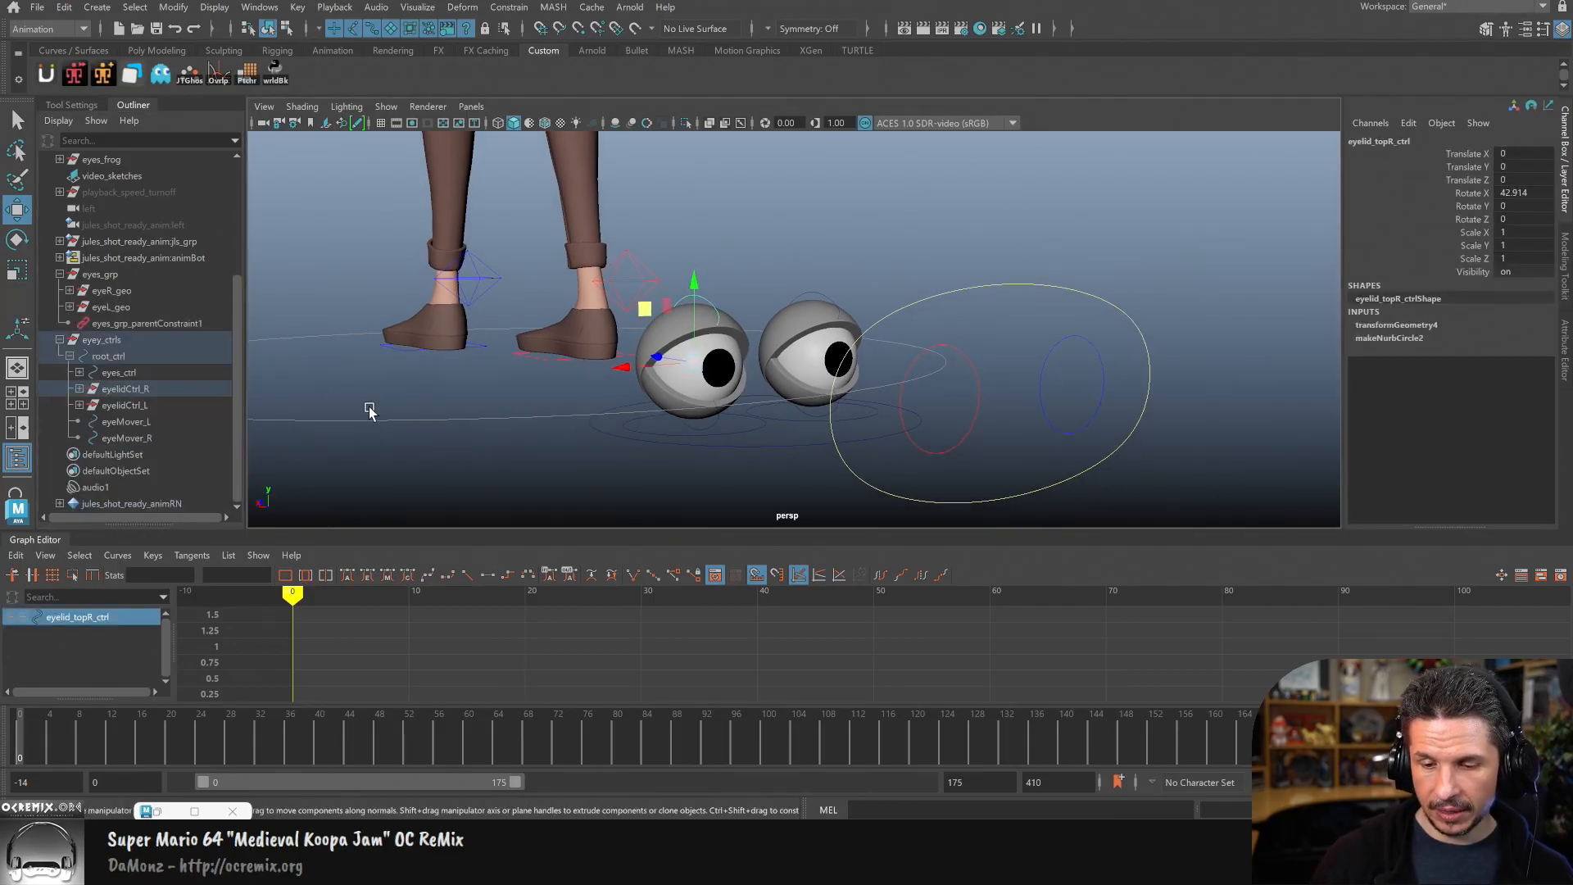
{"action": "left_click_drag", "start_coordinate": [143, 401], "coordinate": [145, 380]}
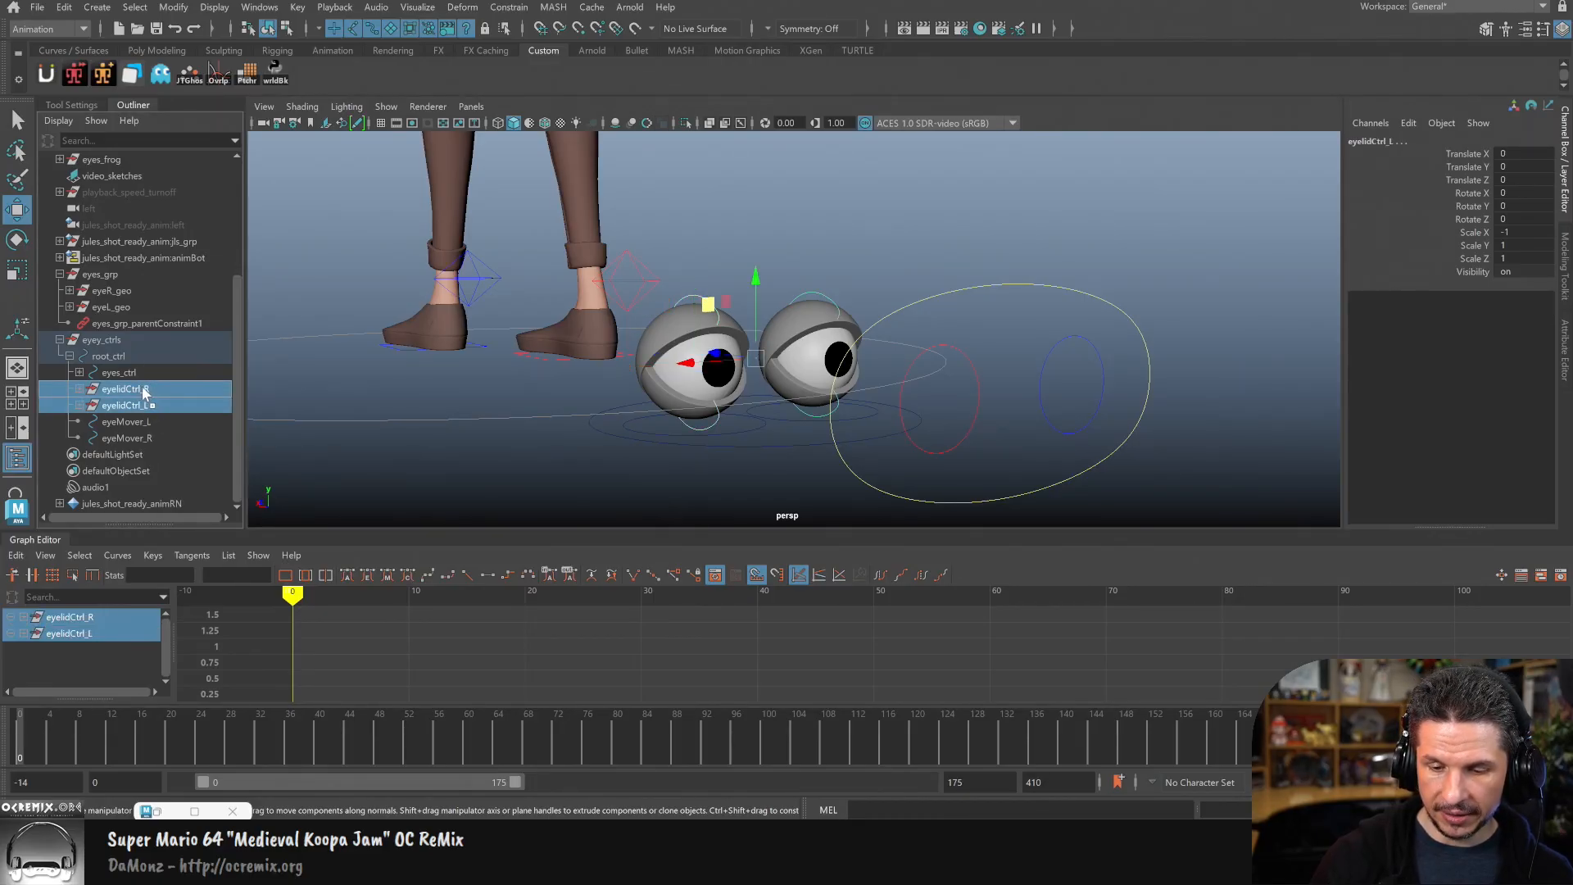
{"action": "middle_click_drag", "start_coordinate": [144, 386], "coordinate": [146, 437]}
{"action": "key", "text": "ctrl+z"}
{"action": "left_click", "coordinate": [156, 420]}
{"action": "left_click", "coordinate": [147, 403]}
Step: Test-move eyeMover_R and eyeMover_L to check that the eyelid controls follow
{"action": "left_click", "coordinate": [747, 437]}
{"action": "left_click_drag", "start_coordinate": [761, 451], "coordinate": [700, 461], "text": "alt"}
{"action": "mouse_move", "coordinate": [648, 373]}
{"action": "left_mouse_down"}
{"action": "mouse_move", "coordinate": [510, 424]}
{"action": "mouse_move", "coordinate": [679, 452]}
{"action": "mouse_move", "coordinate": [652, 368]}
{"action": "left_mouse_up"}
{"action": "left_click", "coordinate": [869, 420]}
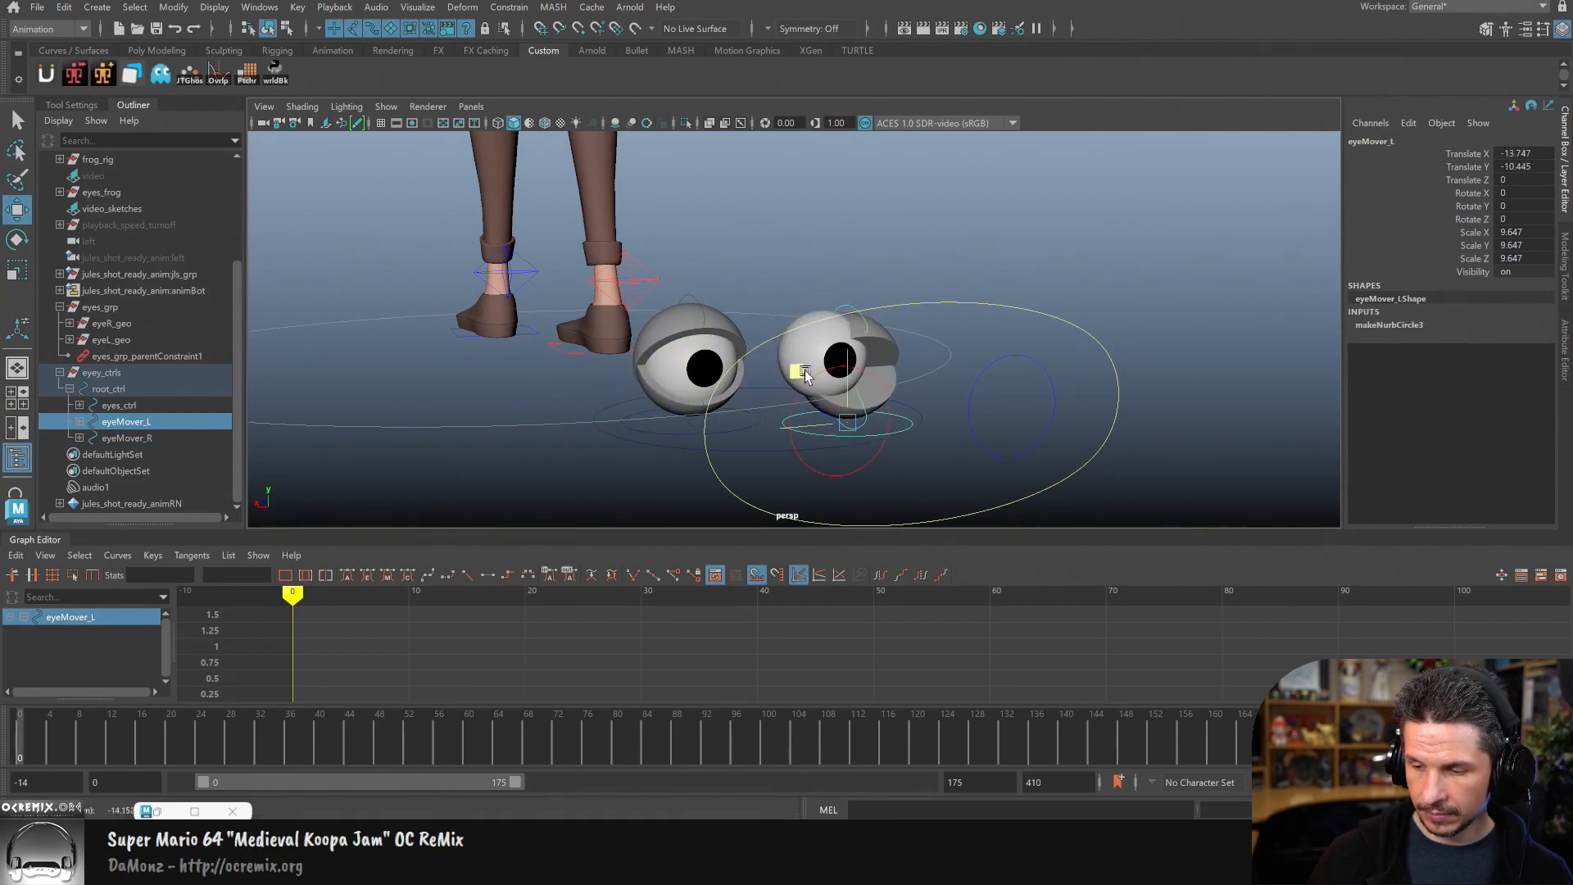
Step: Parent-constrain the eyeR_geo group to the eyeMover_R control
{"action": "left_click_drag", "start_coordinate": [692, 461], "coordinate": [559, 424], "text": "alt"}
{"action": "left_click", "coordinate": [124, 325]}
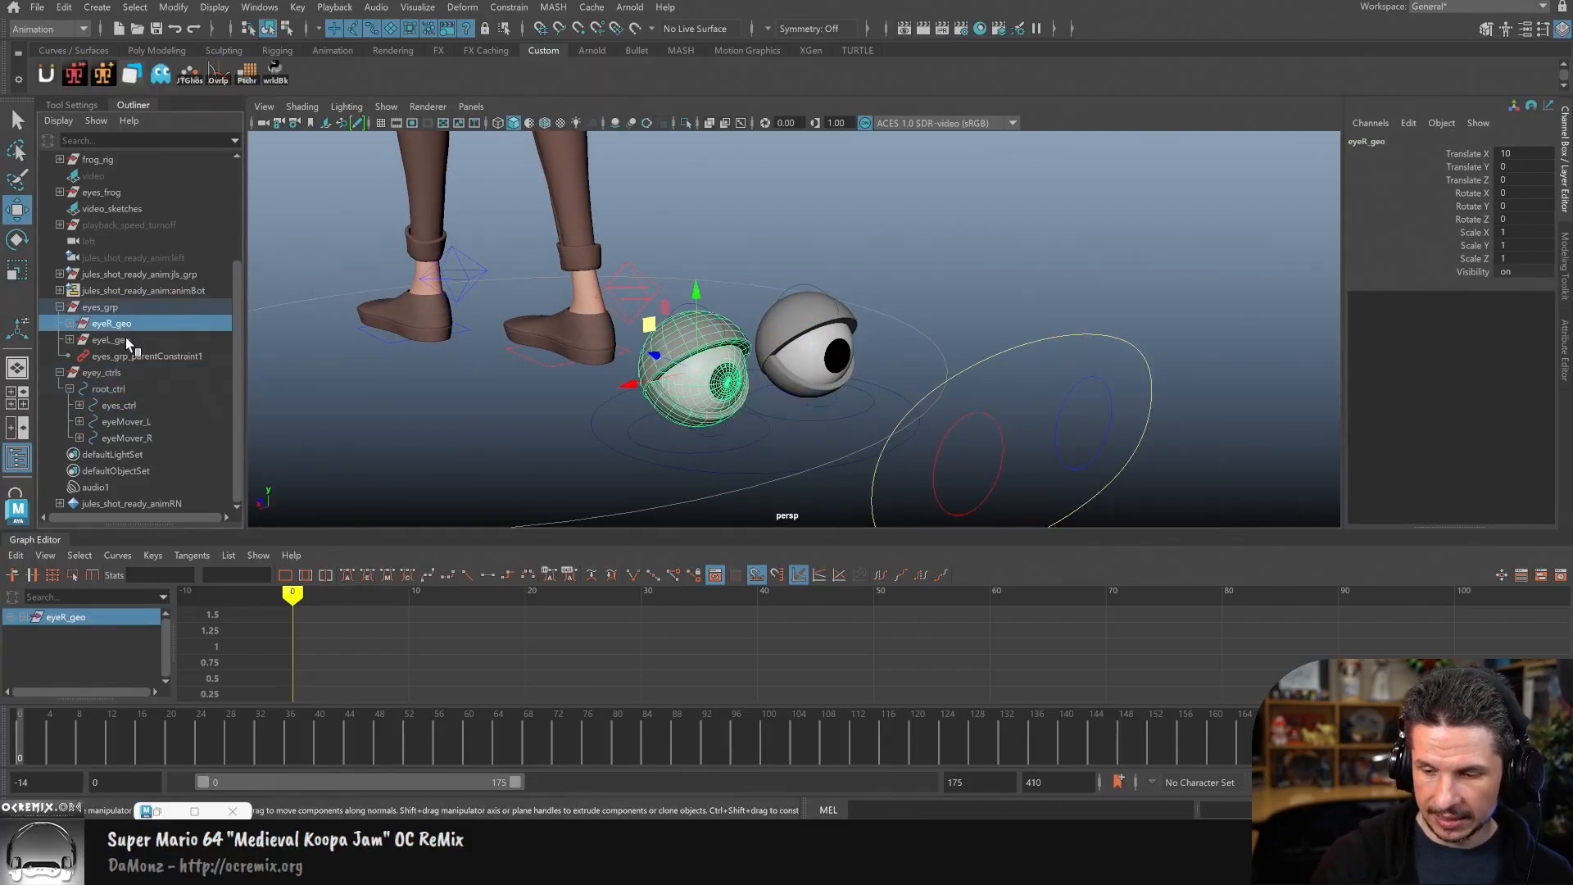
{"action": "left_click", "coordinate": [128, 339], "text": "shift"}
{"action": "left_click", "coordinate": [133, 325]}
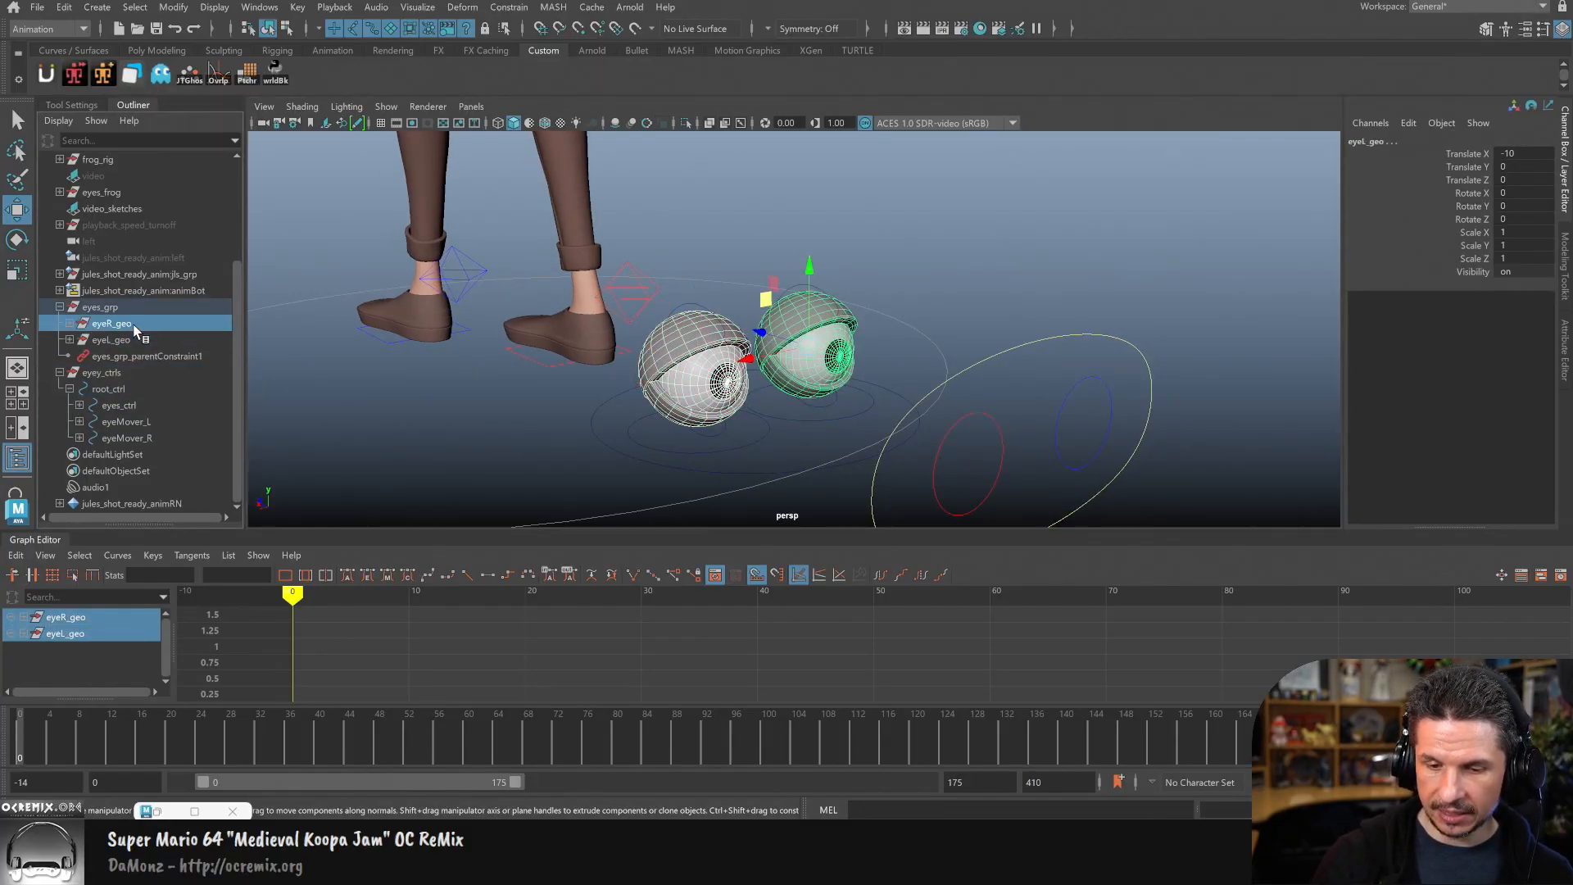
{"action": "left_click", "coordinate": [741, 438]}
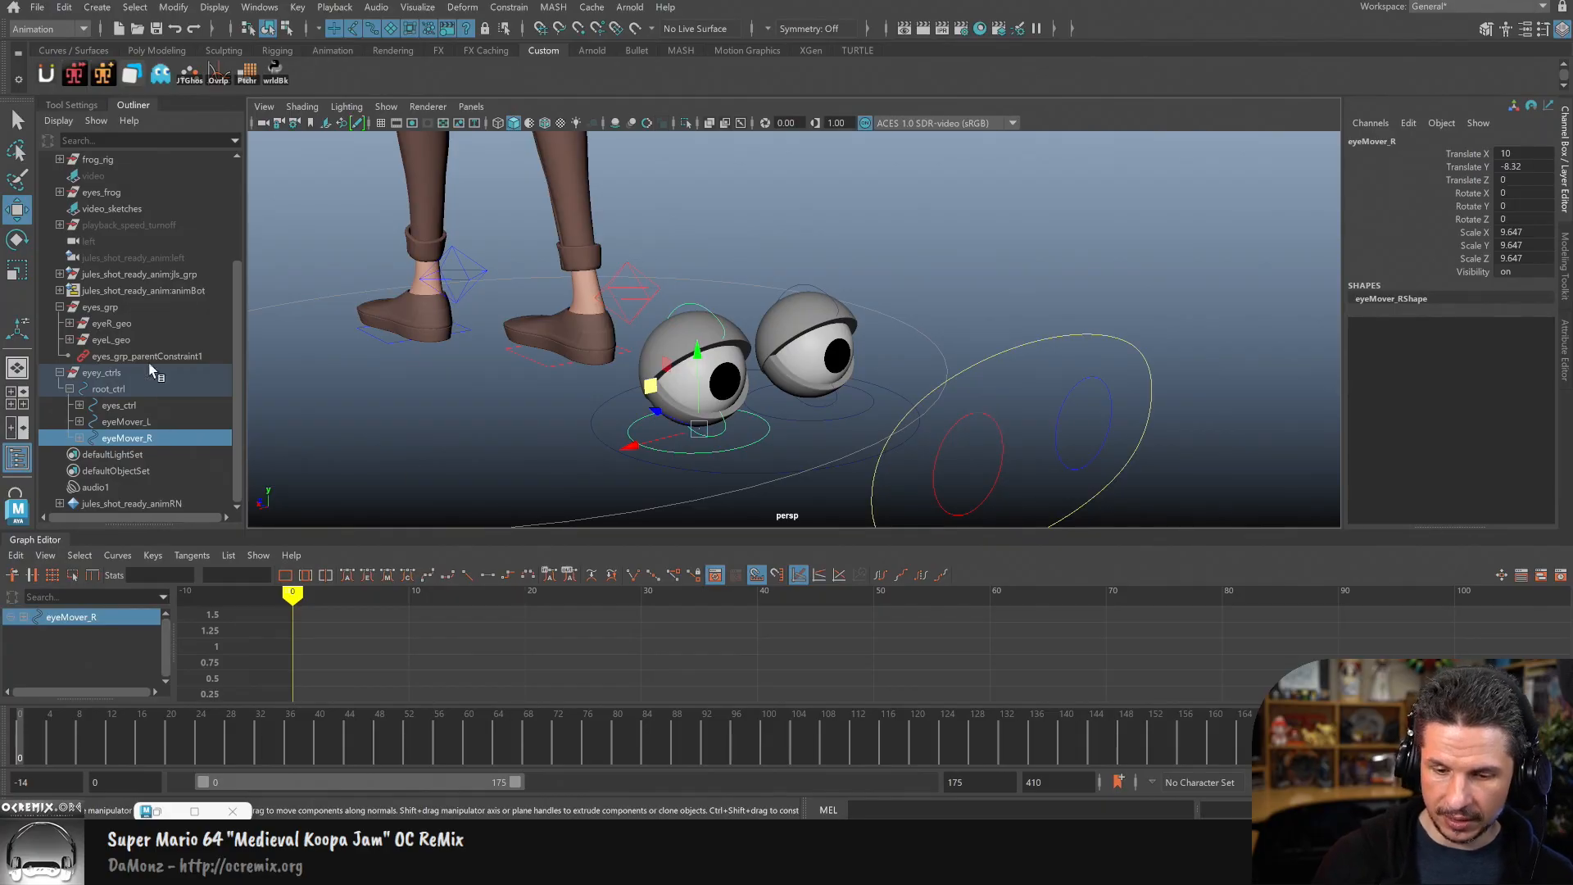
{"action": "left_click", "coordinate": [130, 323]}
{"action": "left_click", "coordinate": [142, 437]}
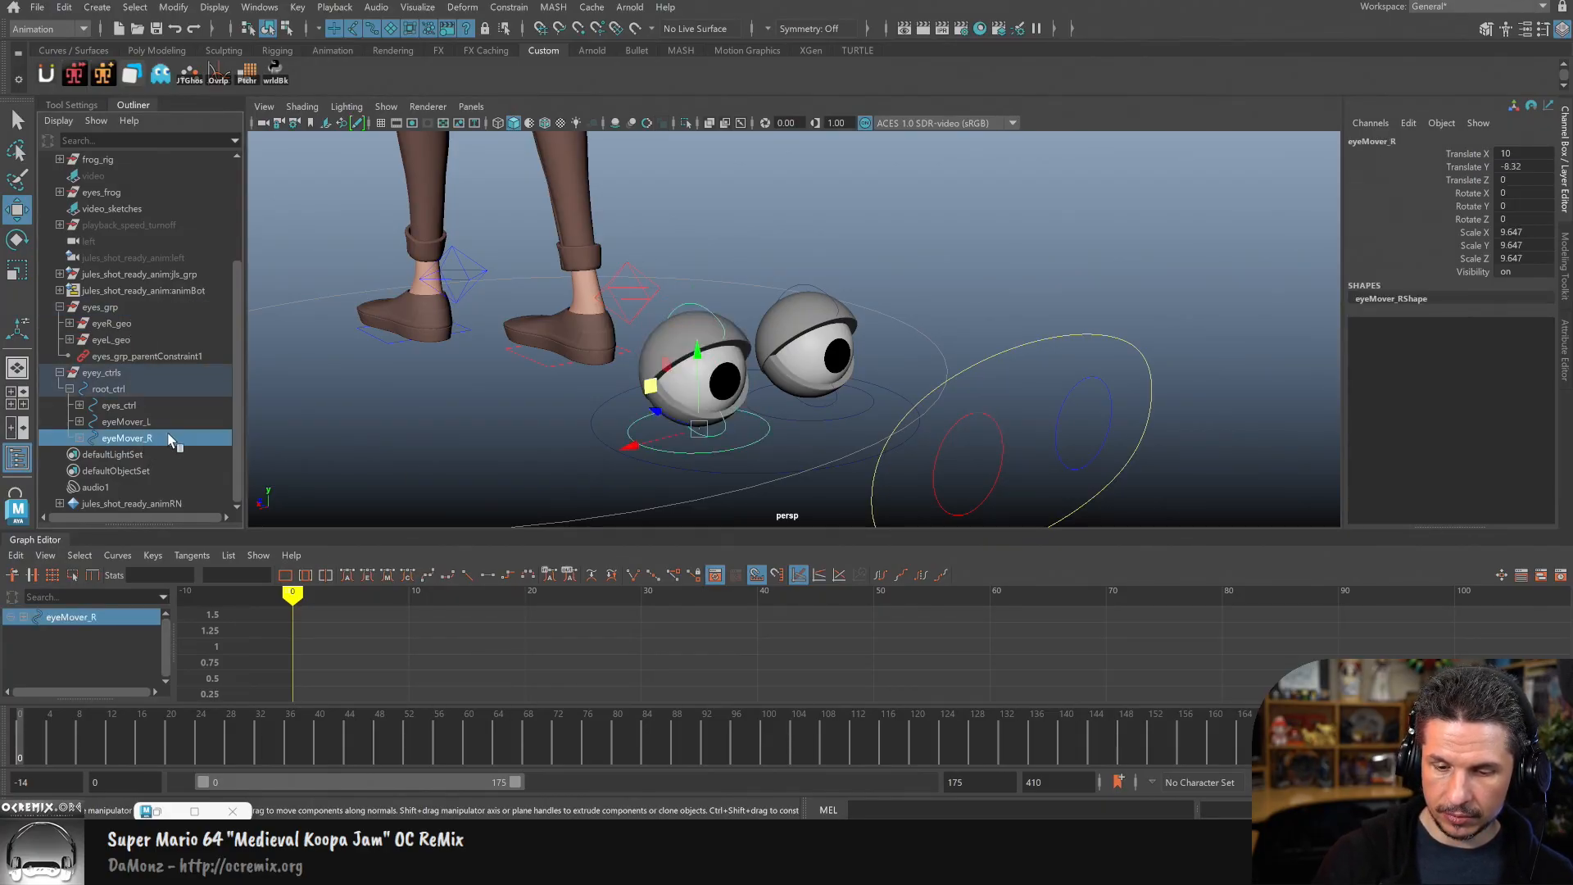
{"action": "left_click", "coordinate": [133, 322], "text": "ctrl"}
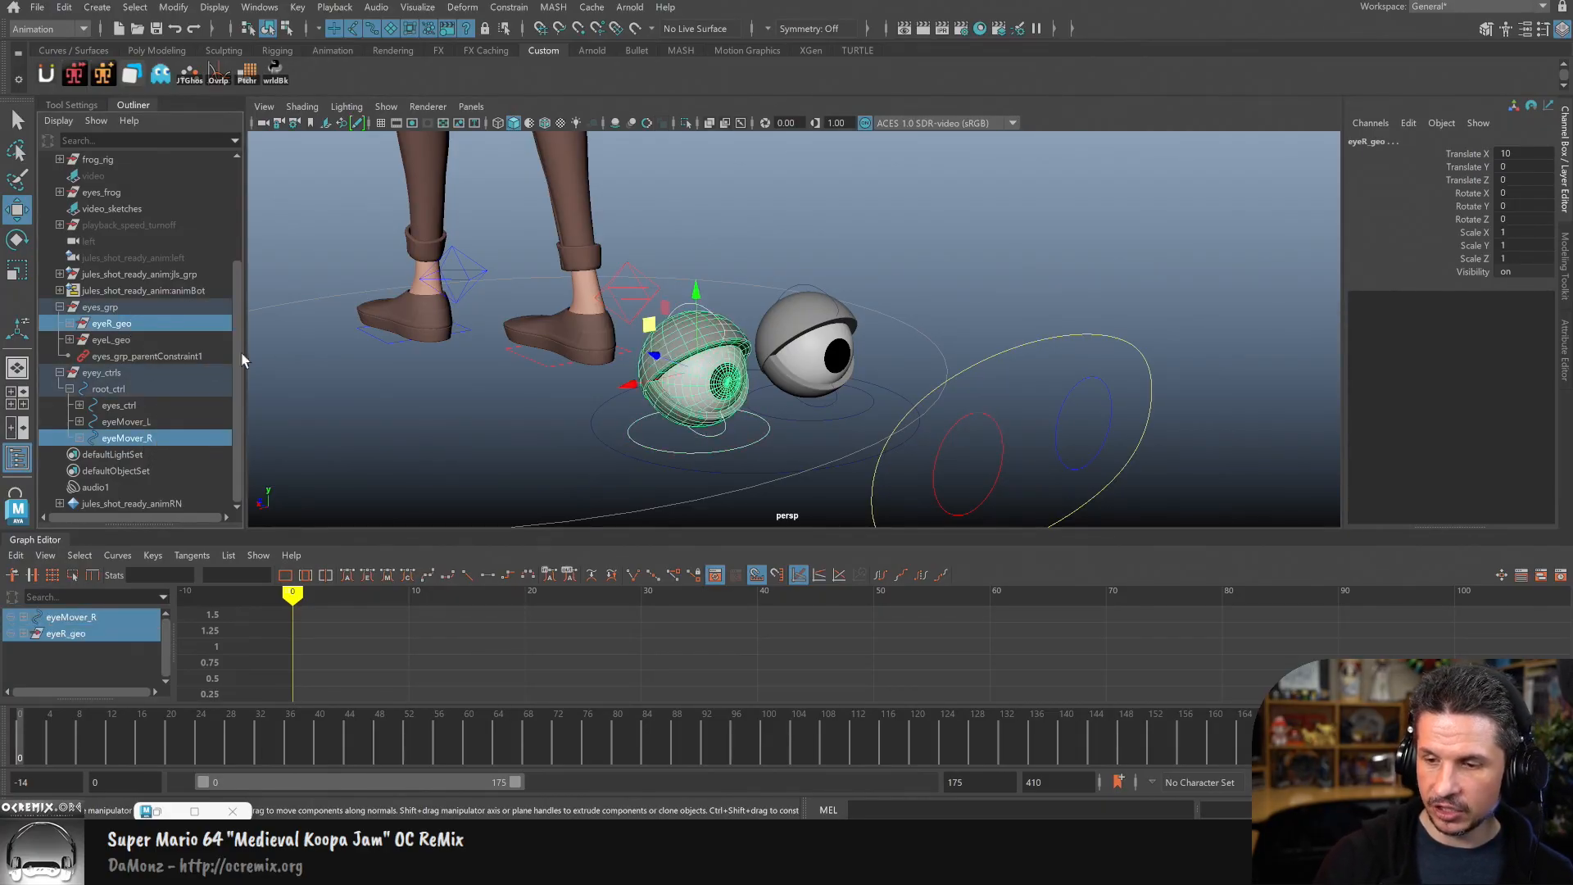
{"action": "left_click", "coordinate": [508, 6]}
{"action": "left_click", "coordinate": [541, 42]}
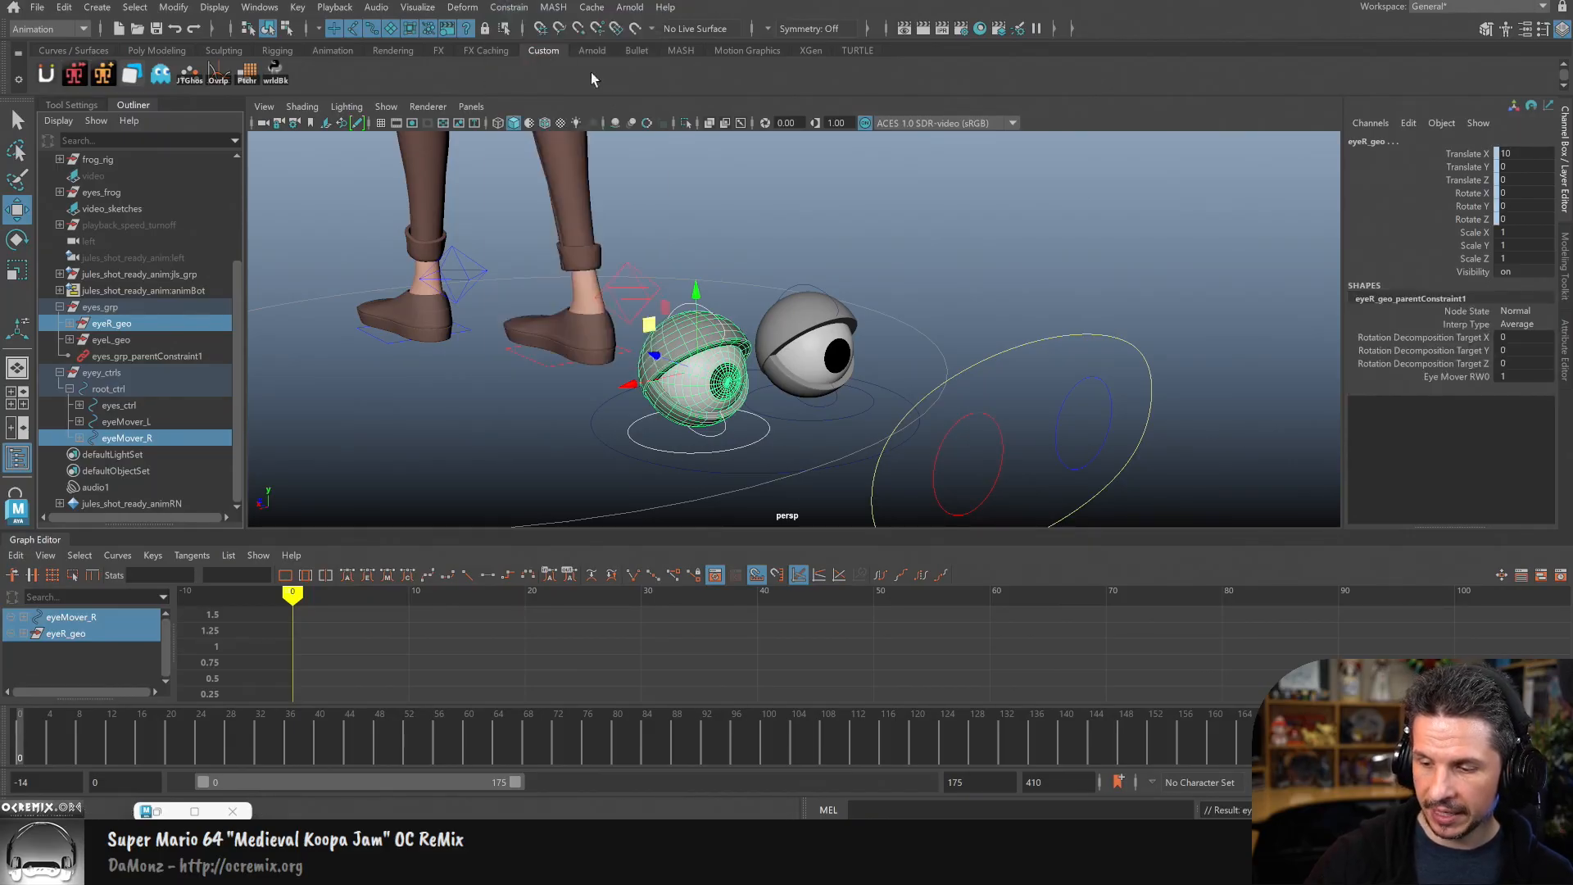
Step: Test-move eyeMover_R away from the other eye and undo the move, then select eyeR_ctrl
{"action": "left_click", "coordinate": [758, 443]}
{"action": "left_click_drag", "start_coordinate": [608, 426], "coordinate": [562, 491]}
{"action": "left_click_drag", "start_coordinate": [881, 460], "coordinate": [764, 461], "text": "alt"}
{"action": "right_click_drag", "start_coordinate": [763, 460], "coordinate": [665, 449], "text": "alt"}
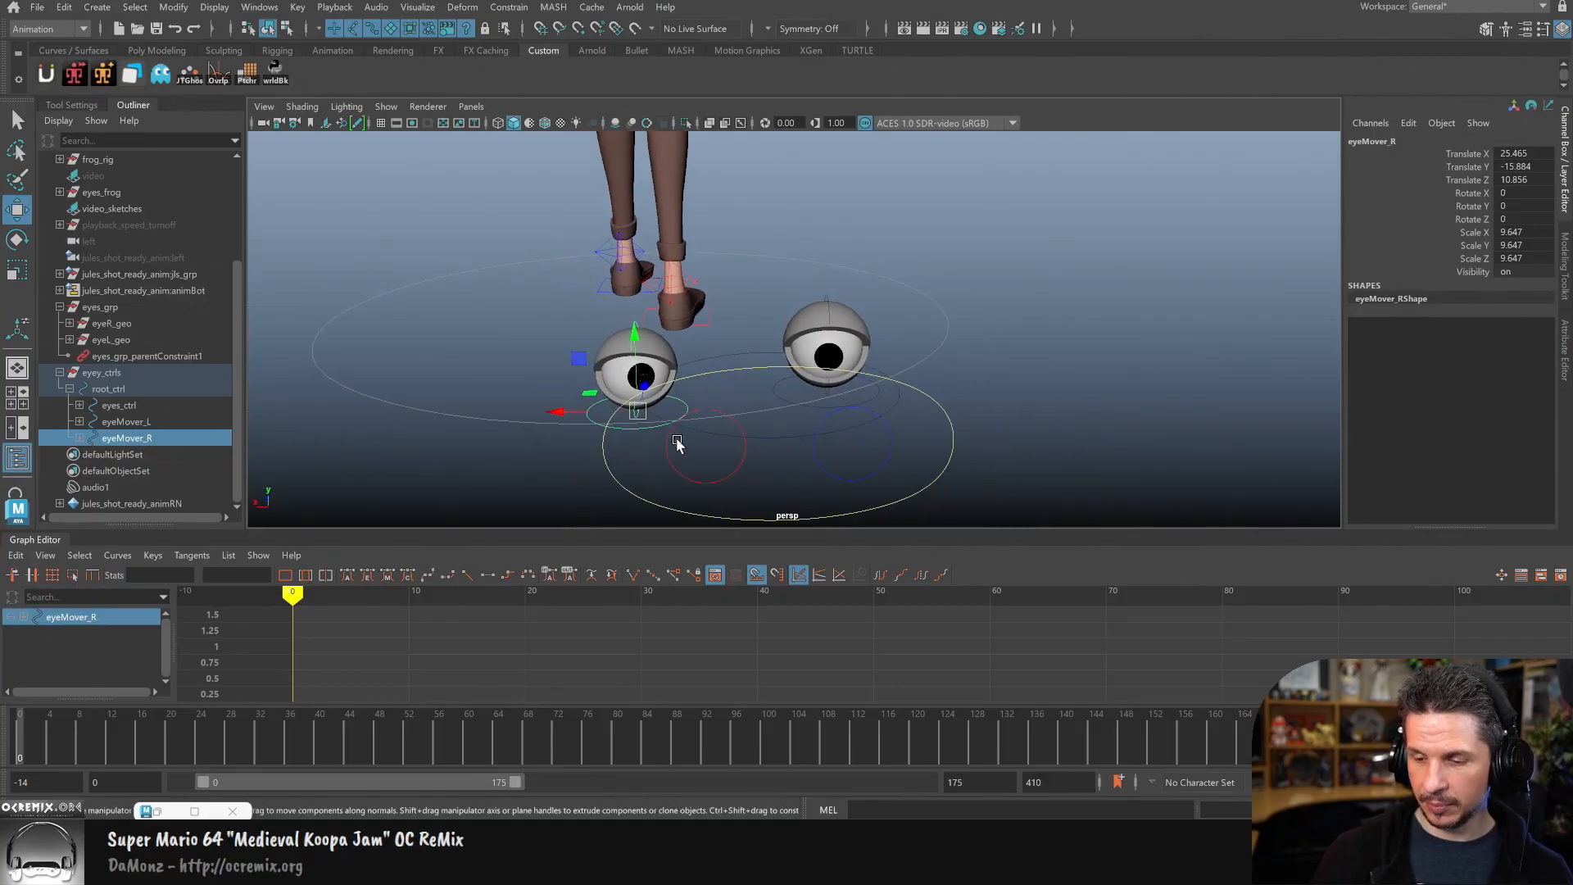
{"action": "key", "text": "ctrl+z"}
{"action": "left_click_drag", "start_coordinate": [740, 458], "coordinate": [753, 469], "text": "alt"}
{"action": "left_click", "coordinate": [759, 473]}
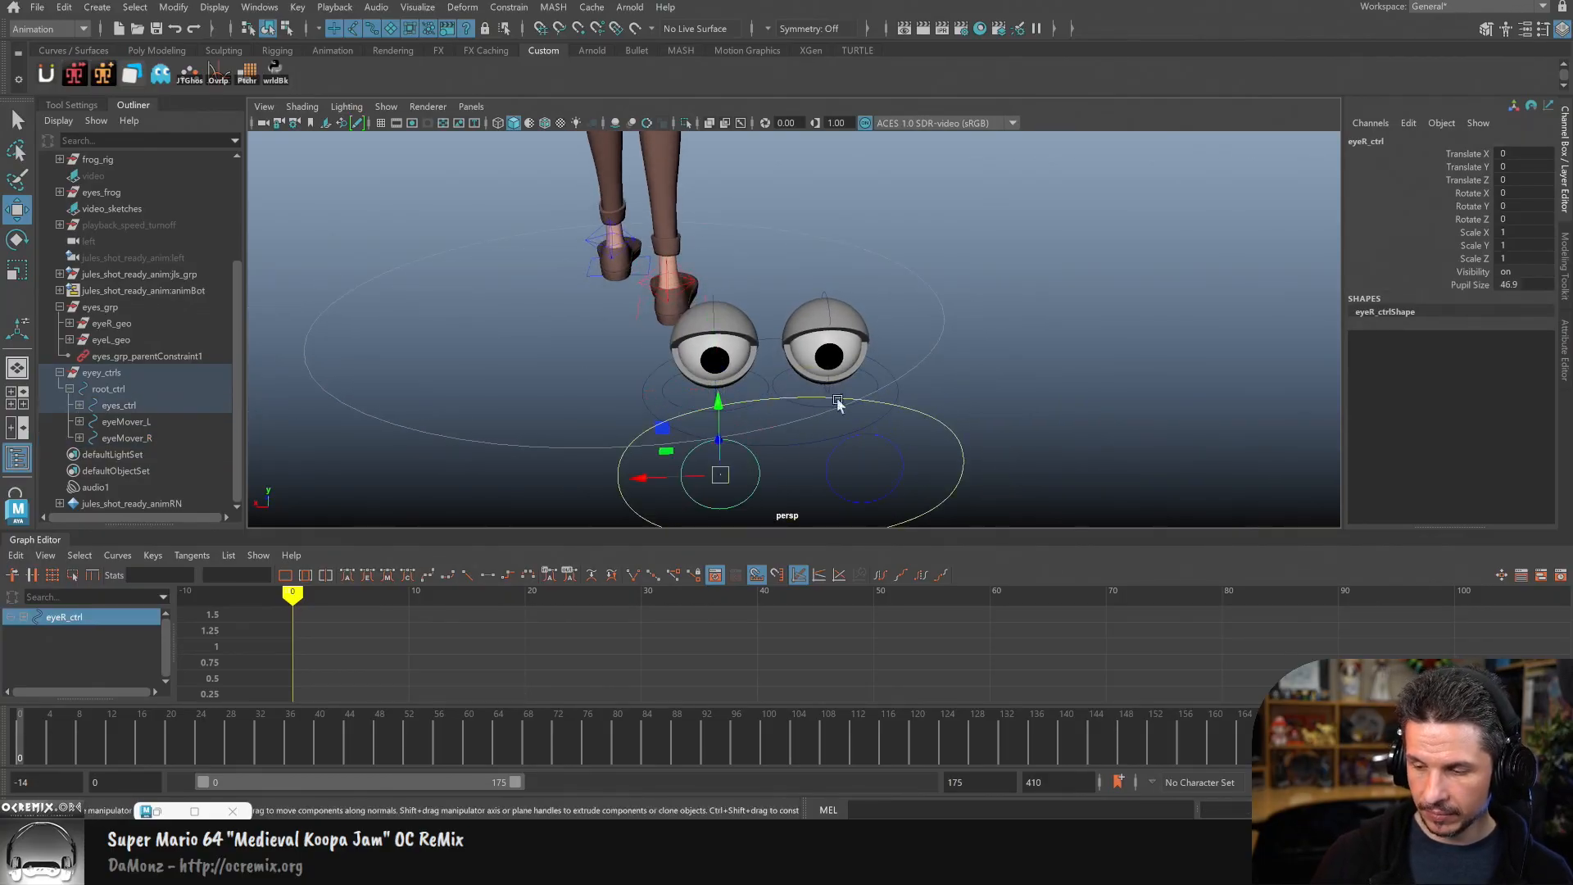
Step: Parent-constrain the eyeL_geo group to the eyeMover_L control
{"action": "left_click", "coordinate": [135, 335]}
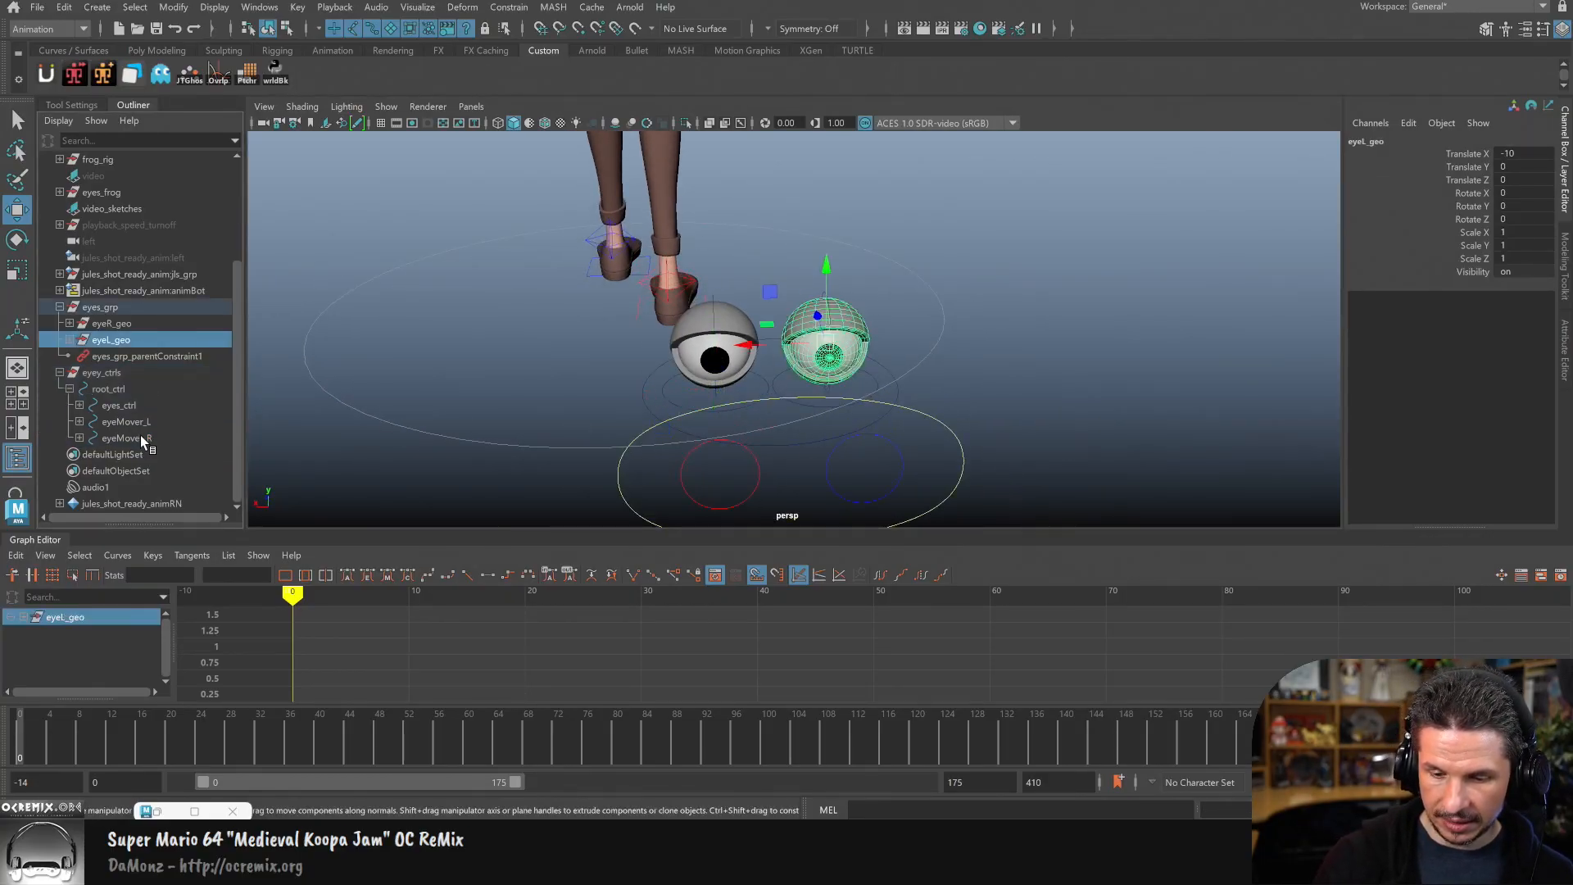
{"action": "left_click", "coordinate": [150, 420], "text": "ctrl"}
{"action": "left_click", "coordinate": [153, 418]}
{"action": "left_click", "coordinate": [145, 339], "text": "ctrl"}
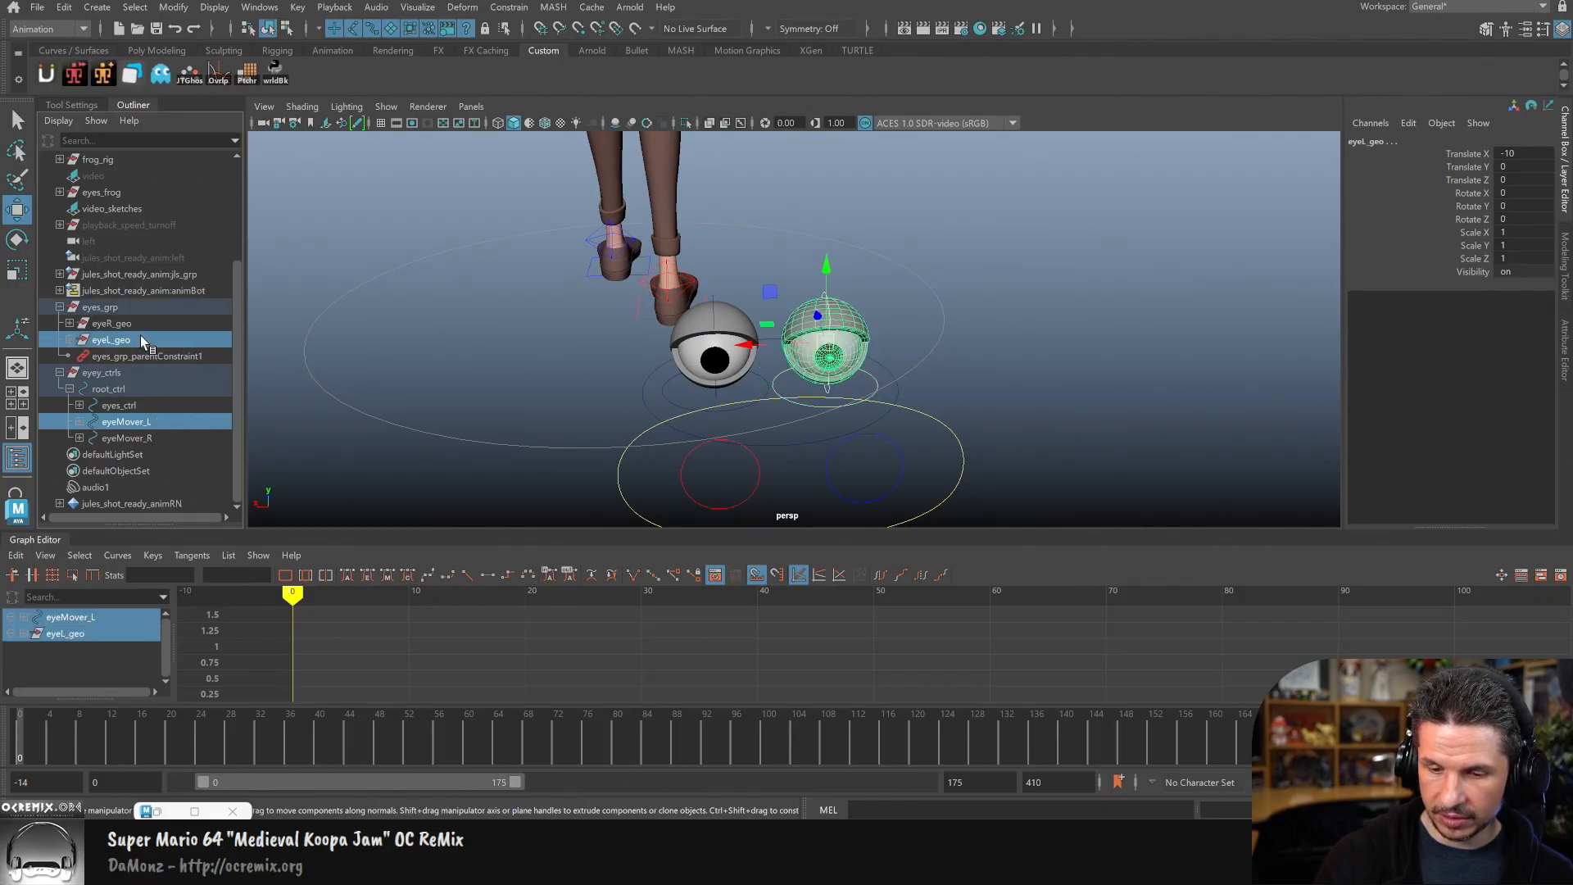
{"action": "left_click", "coordinate": [508, 10]}
{"action": "left_click", "coordinate": [538, 53]}
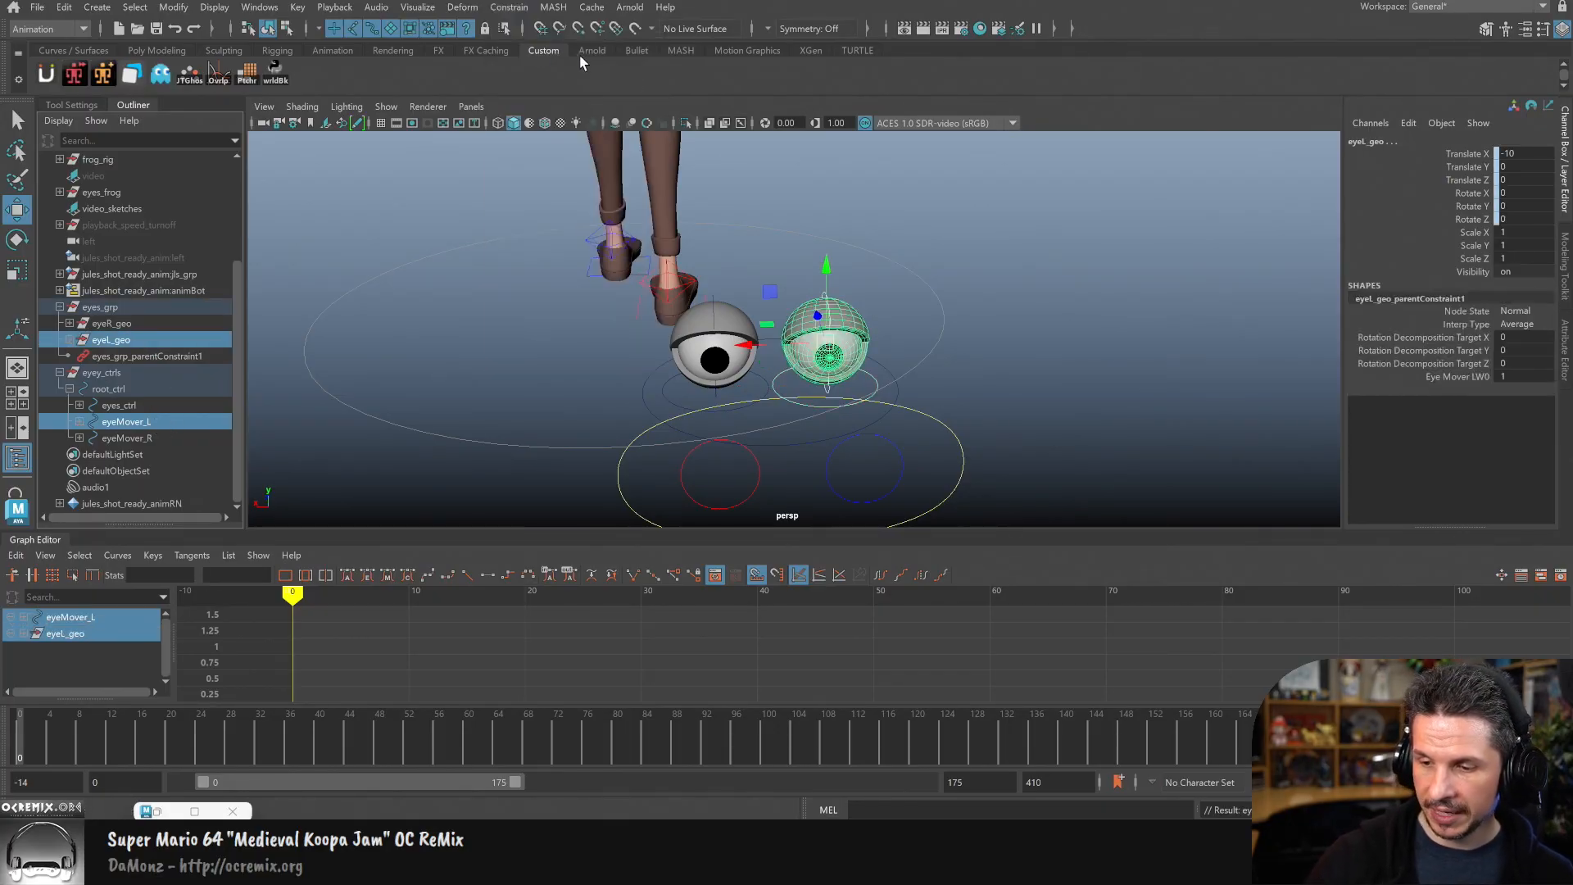
Step: Test-move root_ctrl to check that the whole eye rig follows, and undo the move
{"action": "left_click", "coordinate": [852, 428]}
{"action": "left_click", "coordinate": [864, 434]}
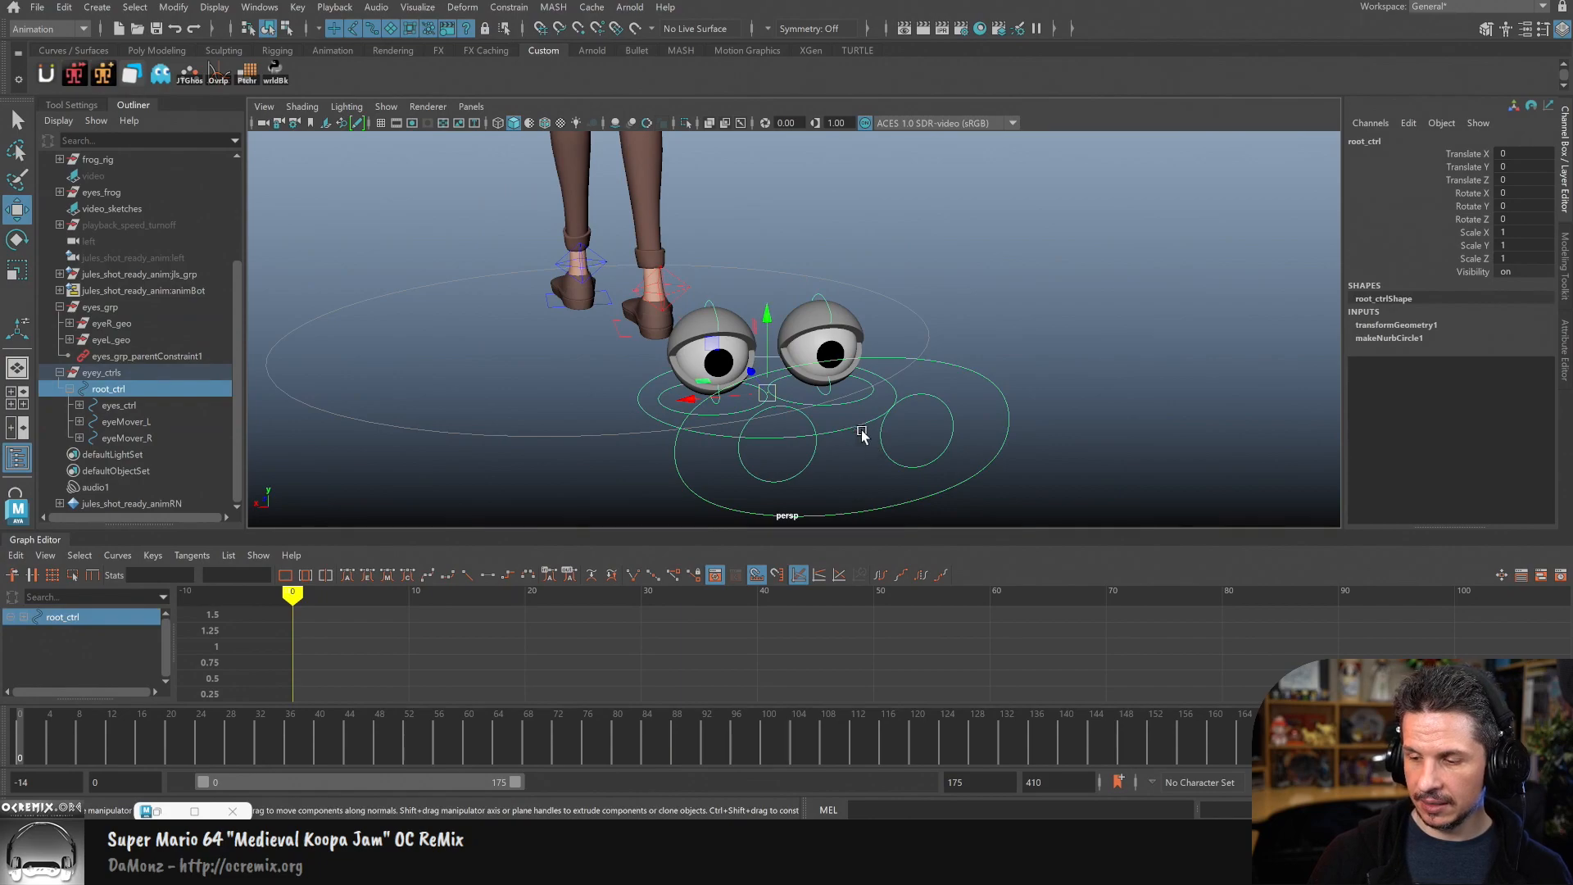
{"action": "left_click_drag", "start_coordinate": [770, 399], "coordinate": [646, 498]}
{"action": "key", "text": "ctrl+z"}
Step: Test-move eyeMover_R and eyeMover_L one after the other away from each other, undoing each move
{"action": "left_click", "coordinate": [648, 493]}
{"action": "left_click", "coordinate": [695, 422]}
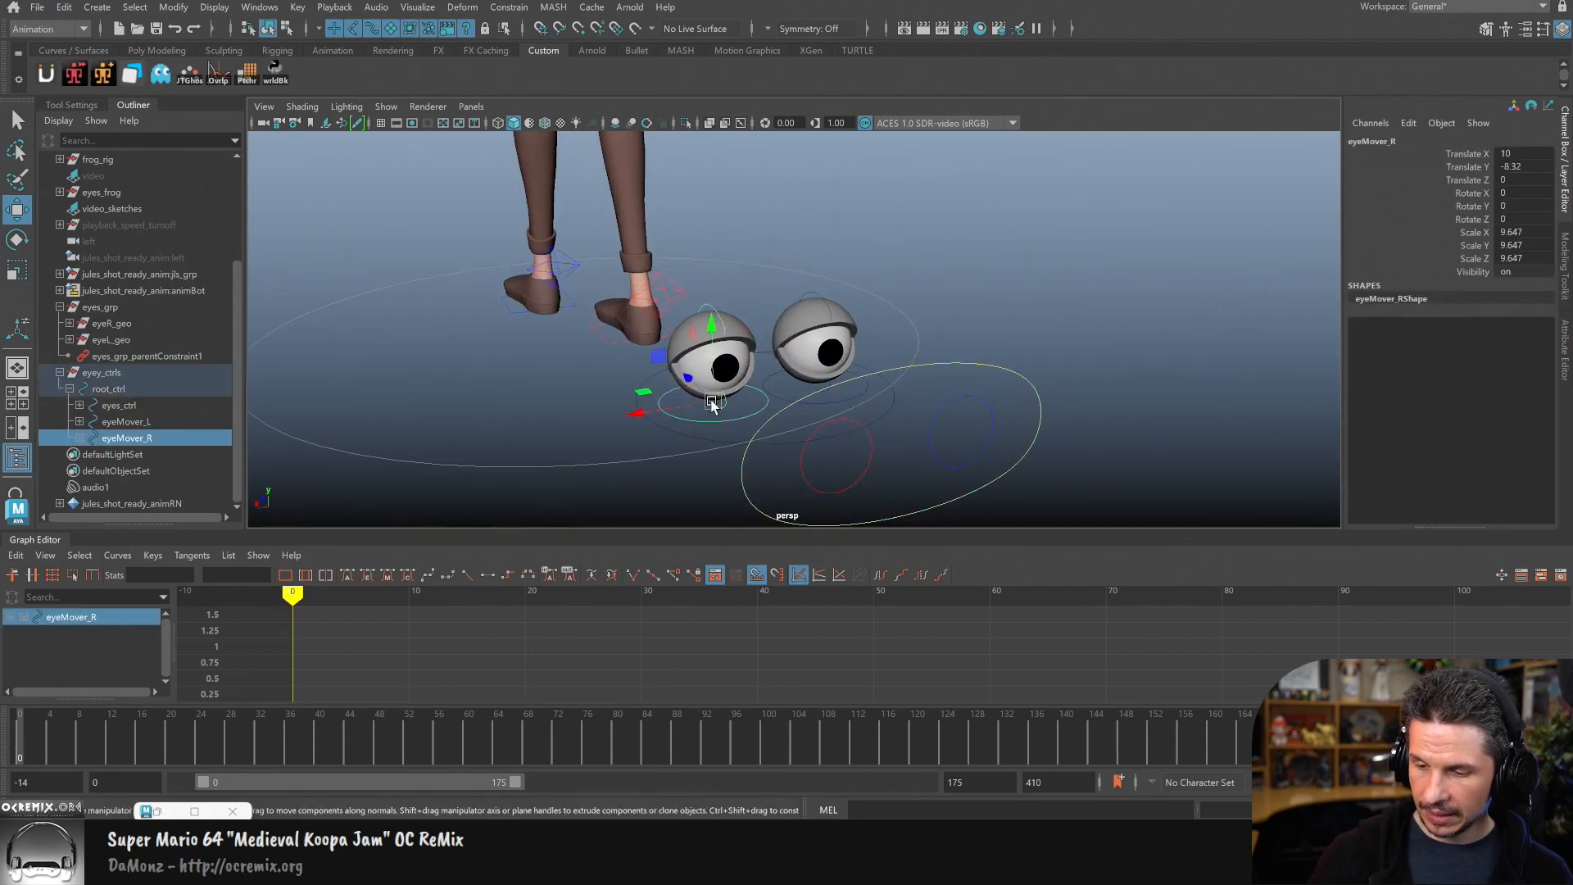
{"action": "left_click_drag", "start_coordinate": [709, 399], "coordinate": [546, 421]}
{"action": "key", "text": "ctrl+z"}
{"action": "key", "text": "ctrl+z"}
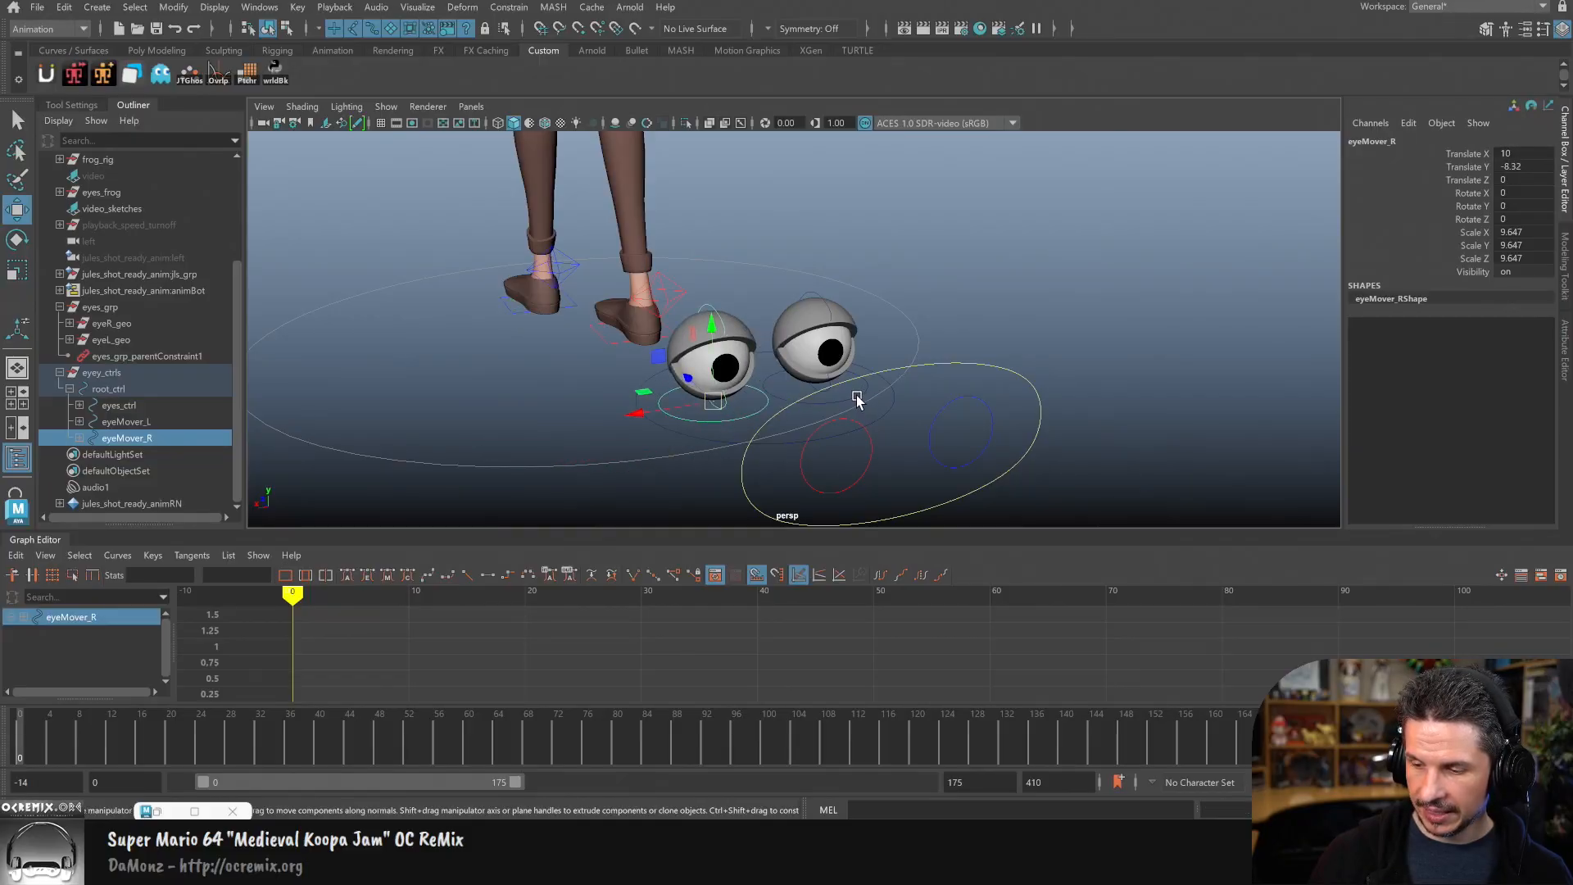
{"action": "left_click", "coordinate": [857, 399]}
{"action": "left_click_drag", "start_coordinate": [816, 385], "coordinate": [970, 336]}
{"action": "key", "text": "ctrl+z"}
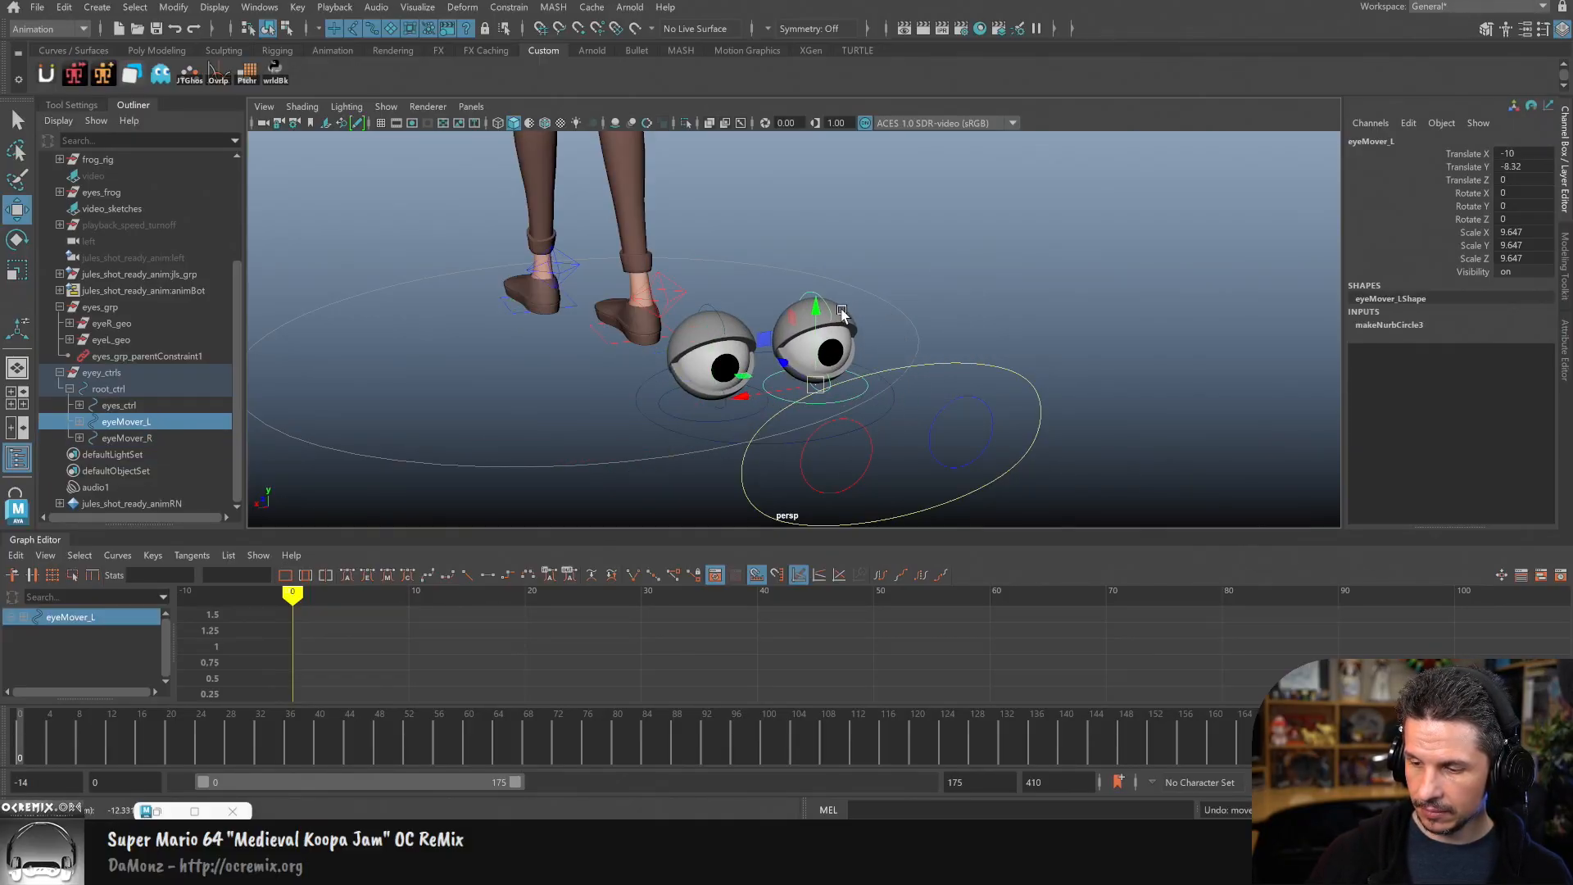
Step: Test-rotate the upper eyelid control eyelid_topR_ctrl and undo the rotation
{"action": "left_click", "coordinate": [830, 312]}
{"action": "key", "text": "e"}
{"action": "left_click_drag", "start_coordinate": [830, 323], "coordinate": [869, 349]}
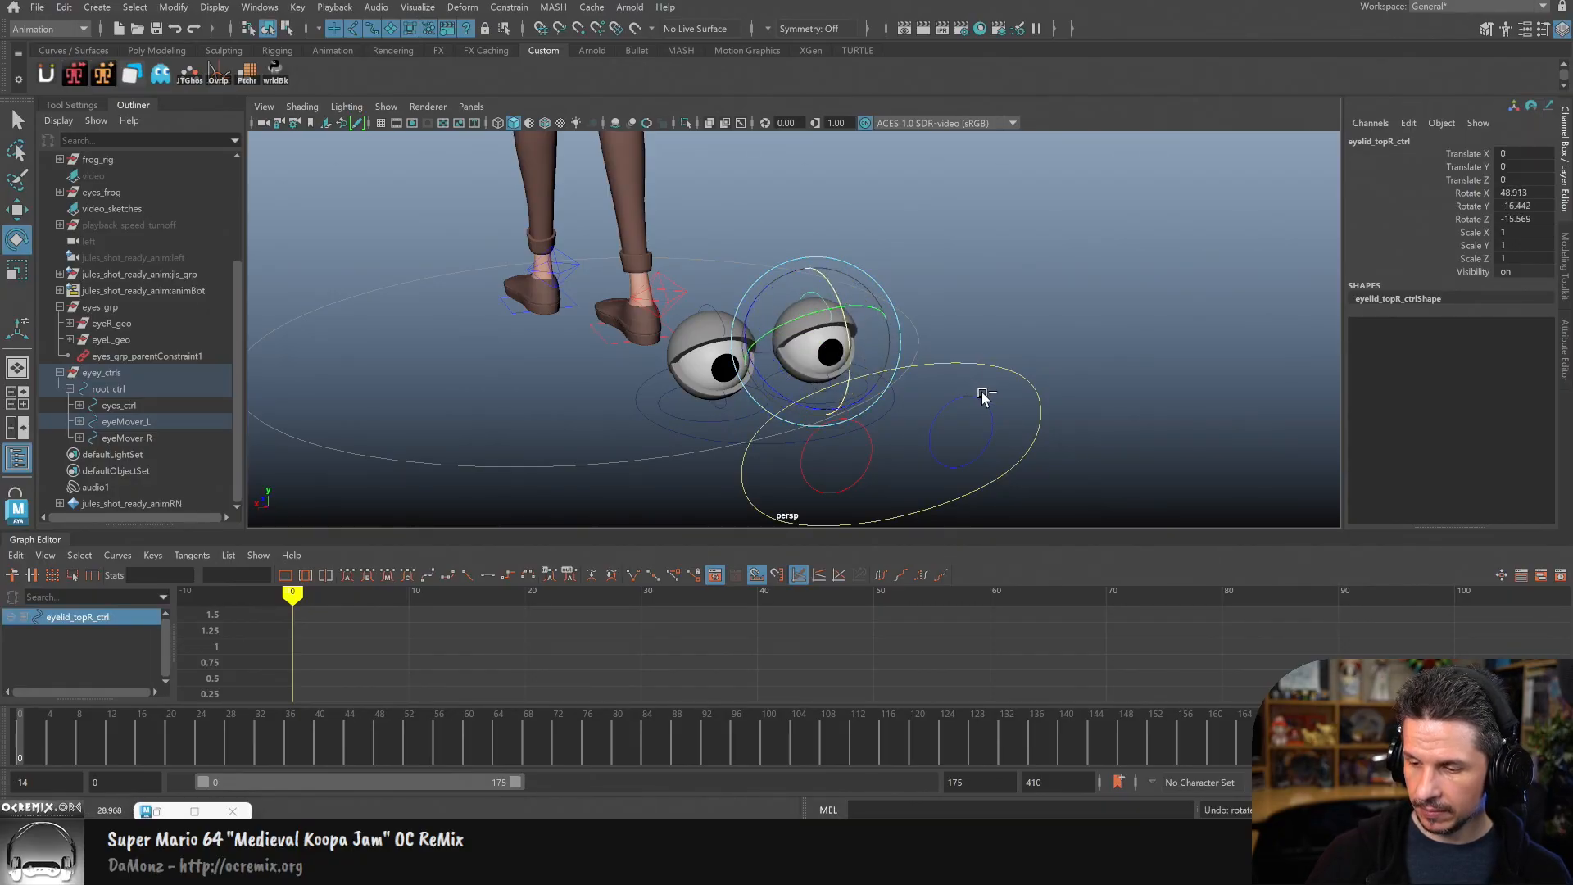
Step: Try the Pupil Size attribute on both eye controls and test-move eyes_ctrl, undoing the changes
{"action": "left_click_drag", "start_coordinate": [962, 443], "coordinate": [868, 504]}
{"action": "left_click", "coordinate": [1471, 285]}
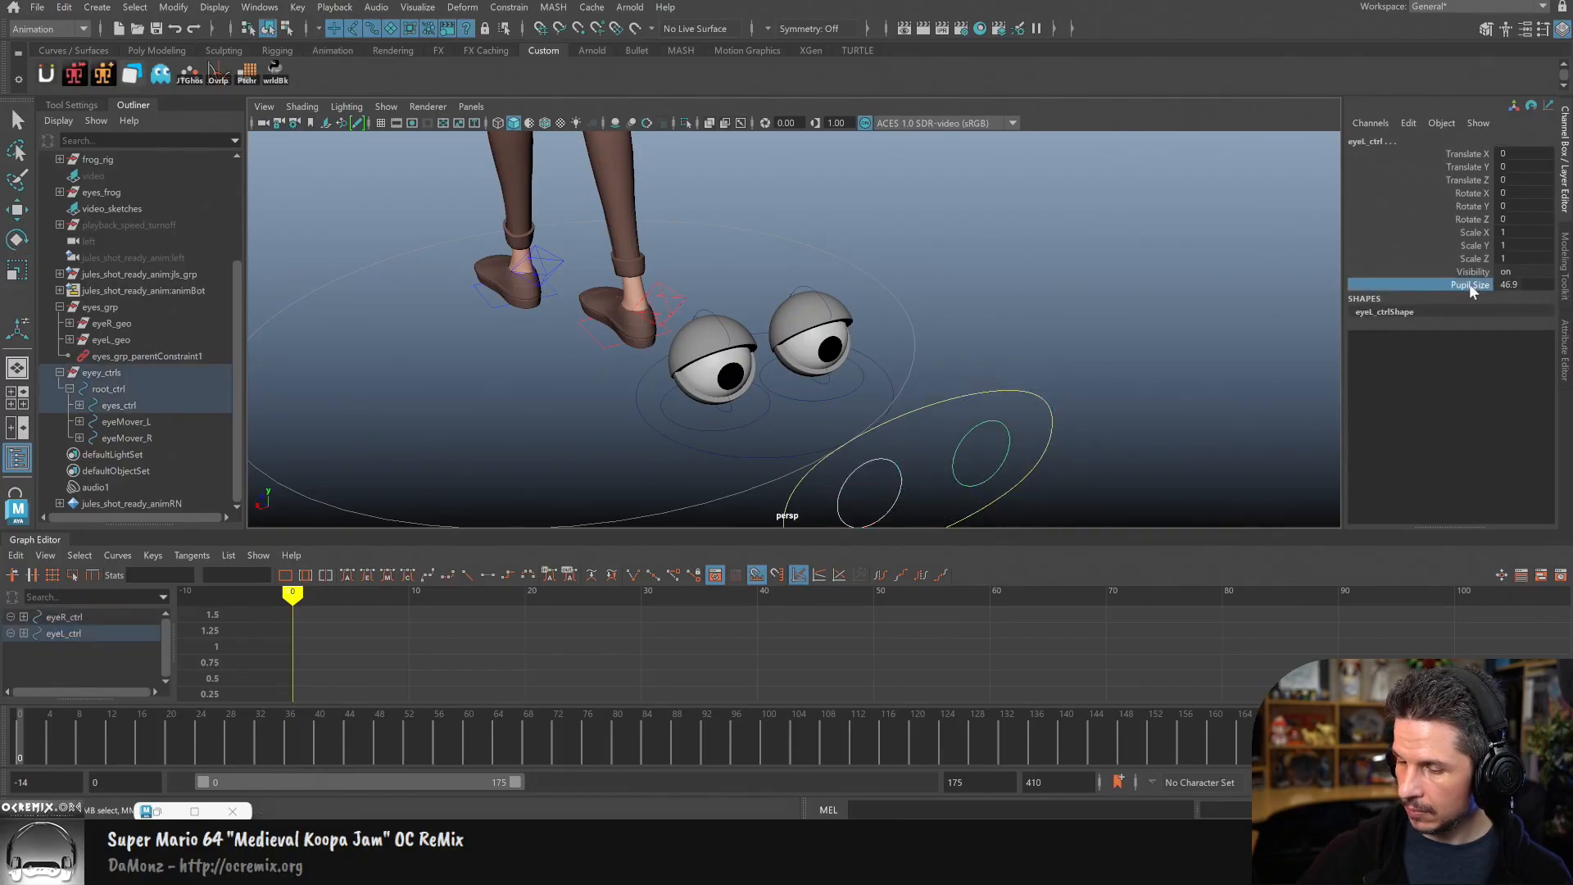
{"action": "left_click_drag", "start_coordinate": [1029, 449], "coordinate": [789, 376]}
{"action": "key", "text": "w"}
{"action": "key", "text": "ctrl+z"}
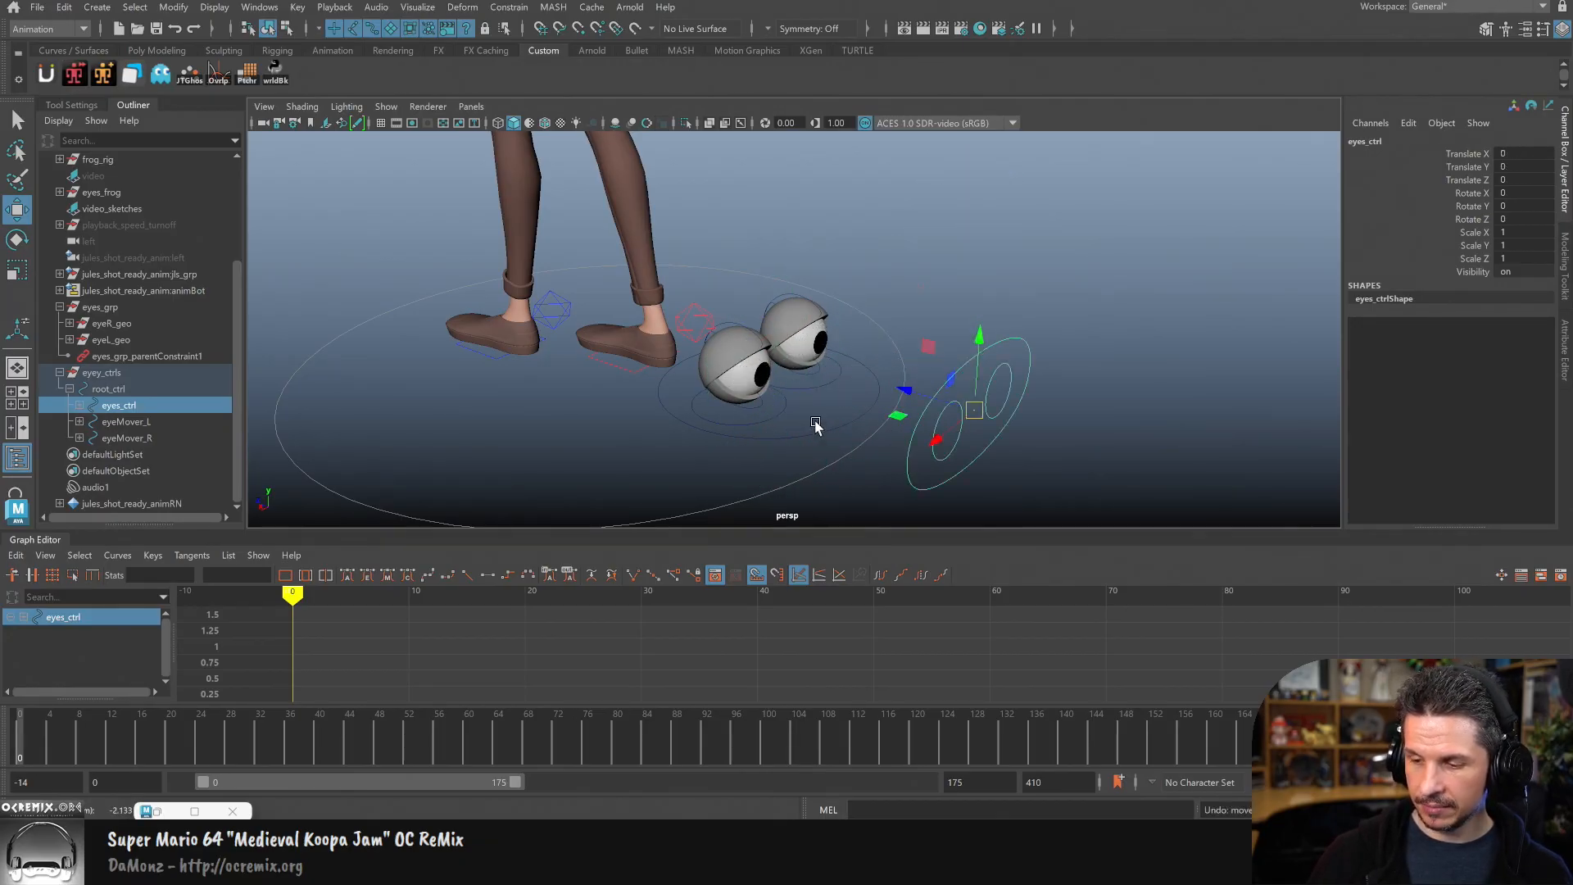
Step: Move root_ctrl up beside the frog in the character's hands, to about Translate Y 145 and Translate Z 70.5
{"action": "left_click", "coordinate": [815, 425]}
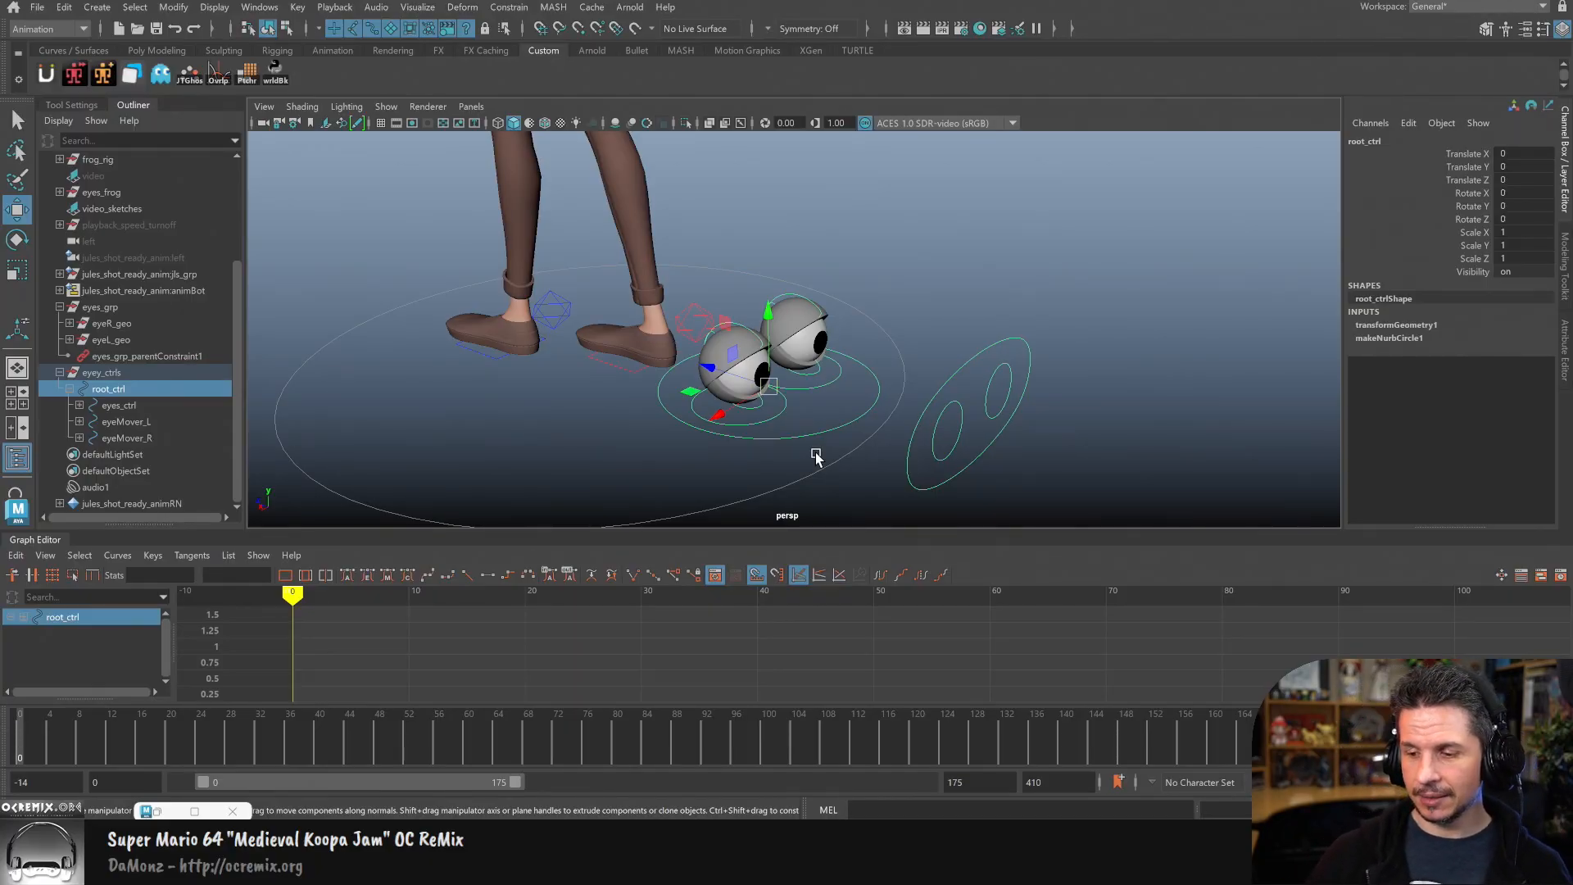
{"action": "left_click_drag", "start_coordinate": [946, 420], "coordinate": [796, 396], "text": "alt"}
{"action": "left_click_drag", "start_coordinate": [766, 341], "coordinate": [643, 178]}
{"action": "left_click_drag", "start_coordinate": [749, 283], "coordinate": [790, 309], "text": "alt"}
{"action": "right_click_drag", "start_coordinate": [790, 309], "coordinate": [737, 254], "text": "alt"}
{"action": "middle_click_drag", "start_coordinate": [737, 254], "coordinate": [809, 391], "text": "alt"}
{"action": "left_click_drag", "start_coordinate": [809, 391], "coordinate": [700, 175], "text": "alt"}
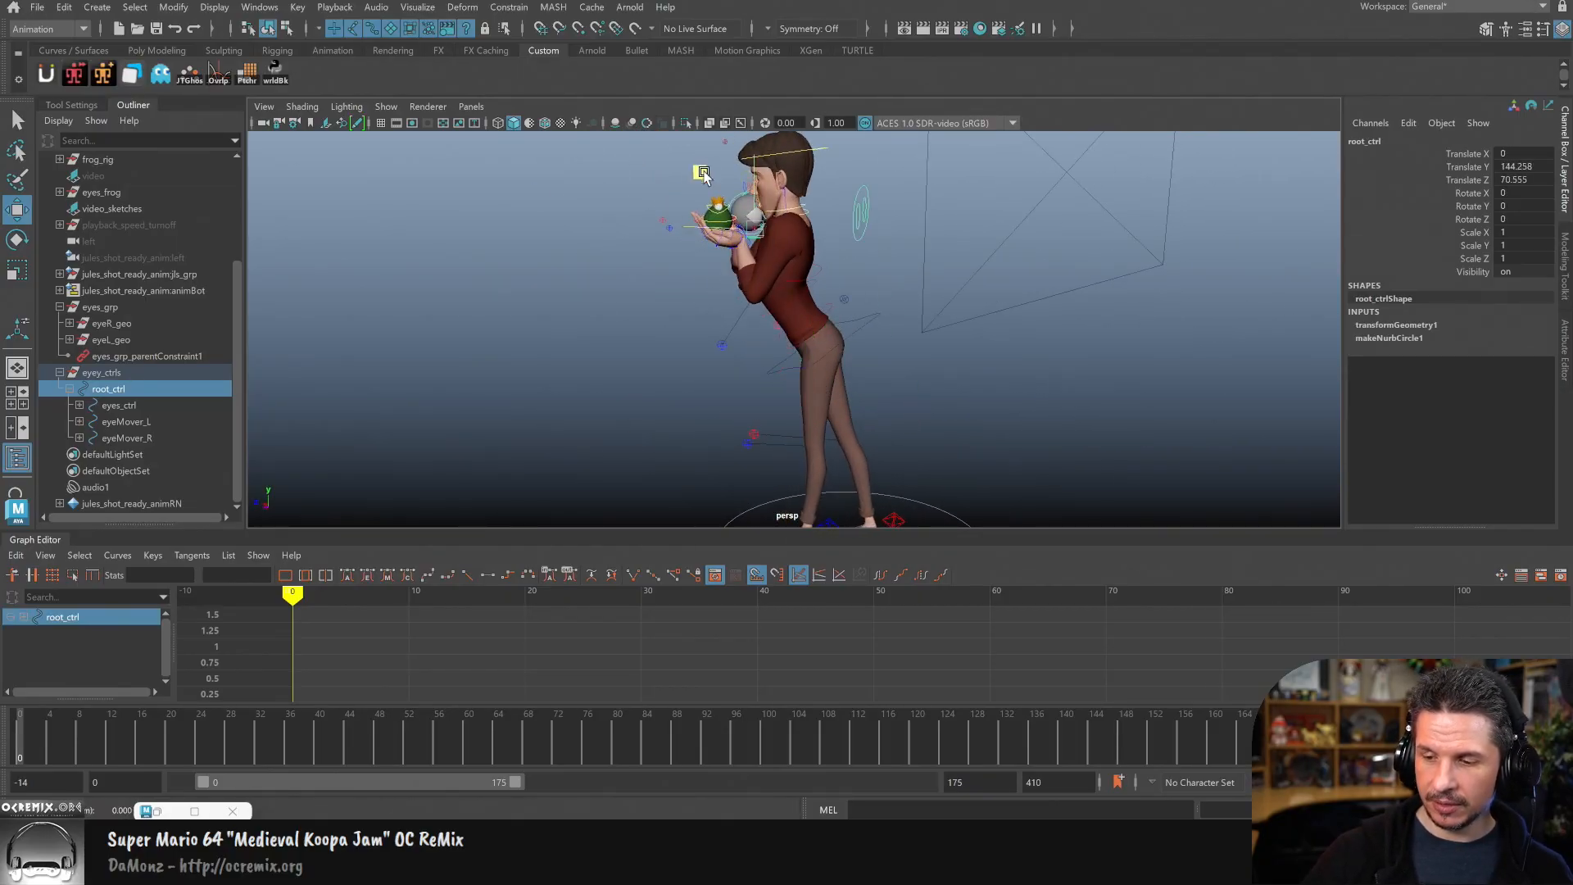
{"action": "left_click_drag", "start_coordinate": [942, 266], "coordinate": [737, 299], "text": "alt"}
{"action": "right_click_drag", "start_coordinate": [737, 300], "coordinate": [899, 344], "text": "alt"}
{"action": "middle_click_drag", "start_coordinate": [782, 332], "coordinate": [758, 495], "text": "alt"}
{"action": "right_click_drag", "start_coordinate": [758, 496], "coordinate": [885, 432], "text": "alt"}
{"action": "left_click_drag", "start_coordinate": [885, 431], "coordinate": [790, 431], "text": "alt"}
{"action": "middle_click_drag", "start_coordinate": [790, 432], "coordinate": [737, 491], "text": "alt"}
{"action": "left_click_drag", "start_coordinate": [737, 491], "coordinate": [508, 487], "text": "alt"}
{"action": "middle_click_drag", "start_coordinate": [508, 487], "coordinate": [523, 541], "text": "alt"}
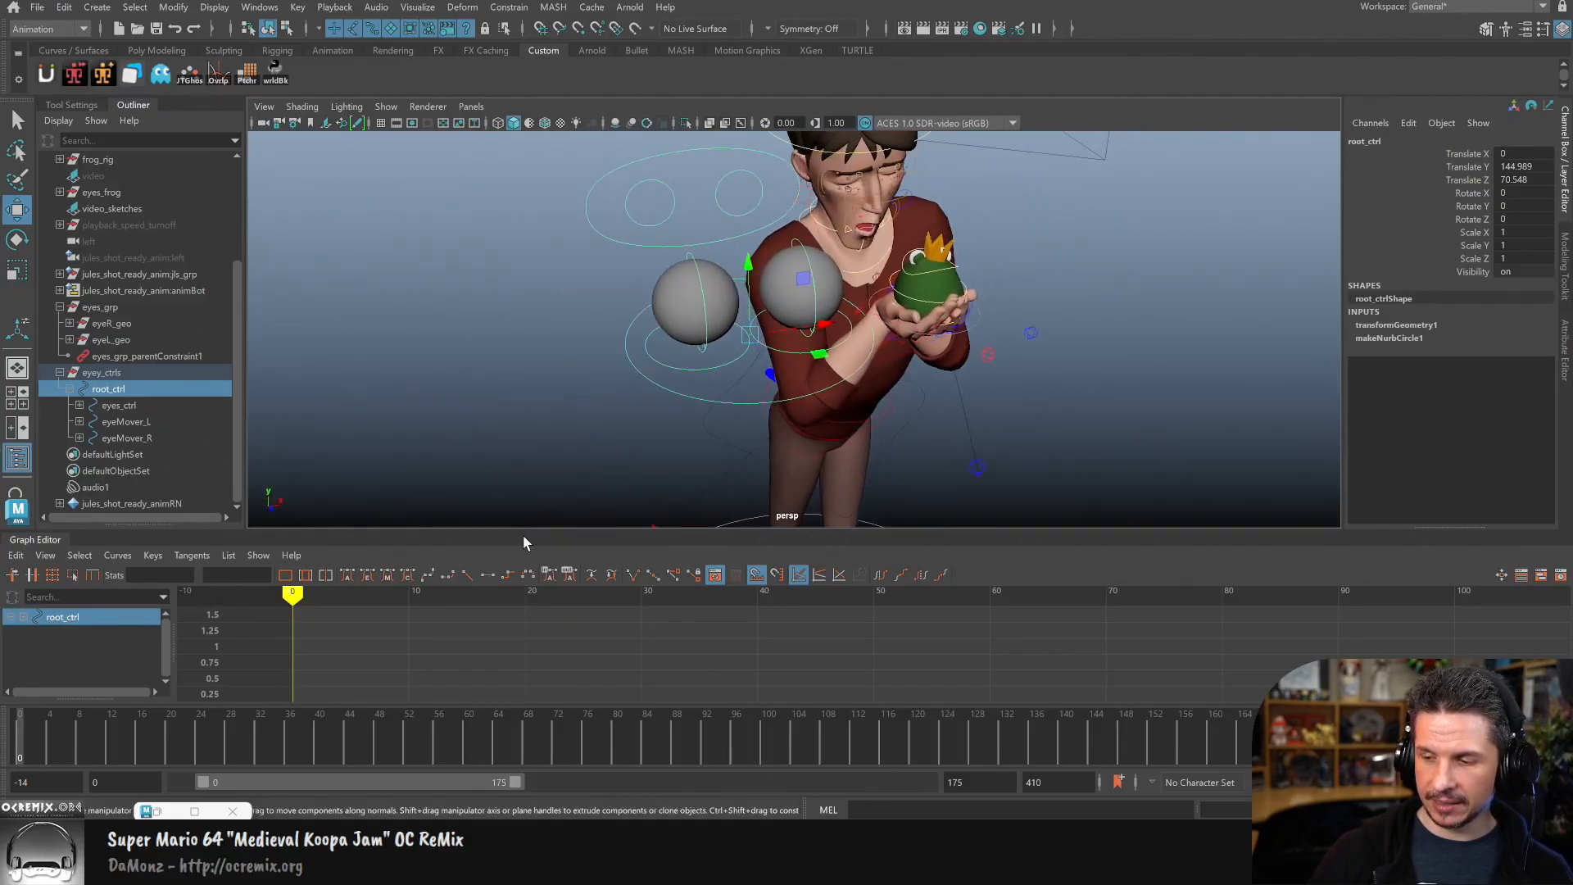
Step: Delete the frog's two original eyeball meshes
{"action": "right_click_drag", "start_coordinate": [523, 524], "coordinate": [1074, 366], "text": "alt"}
{"action": "middle_click_drag", "start_coordinate": [1074, 365], "coordinate": [686, 519], "text": "alt"}
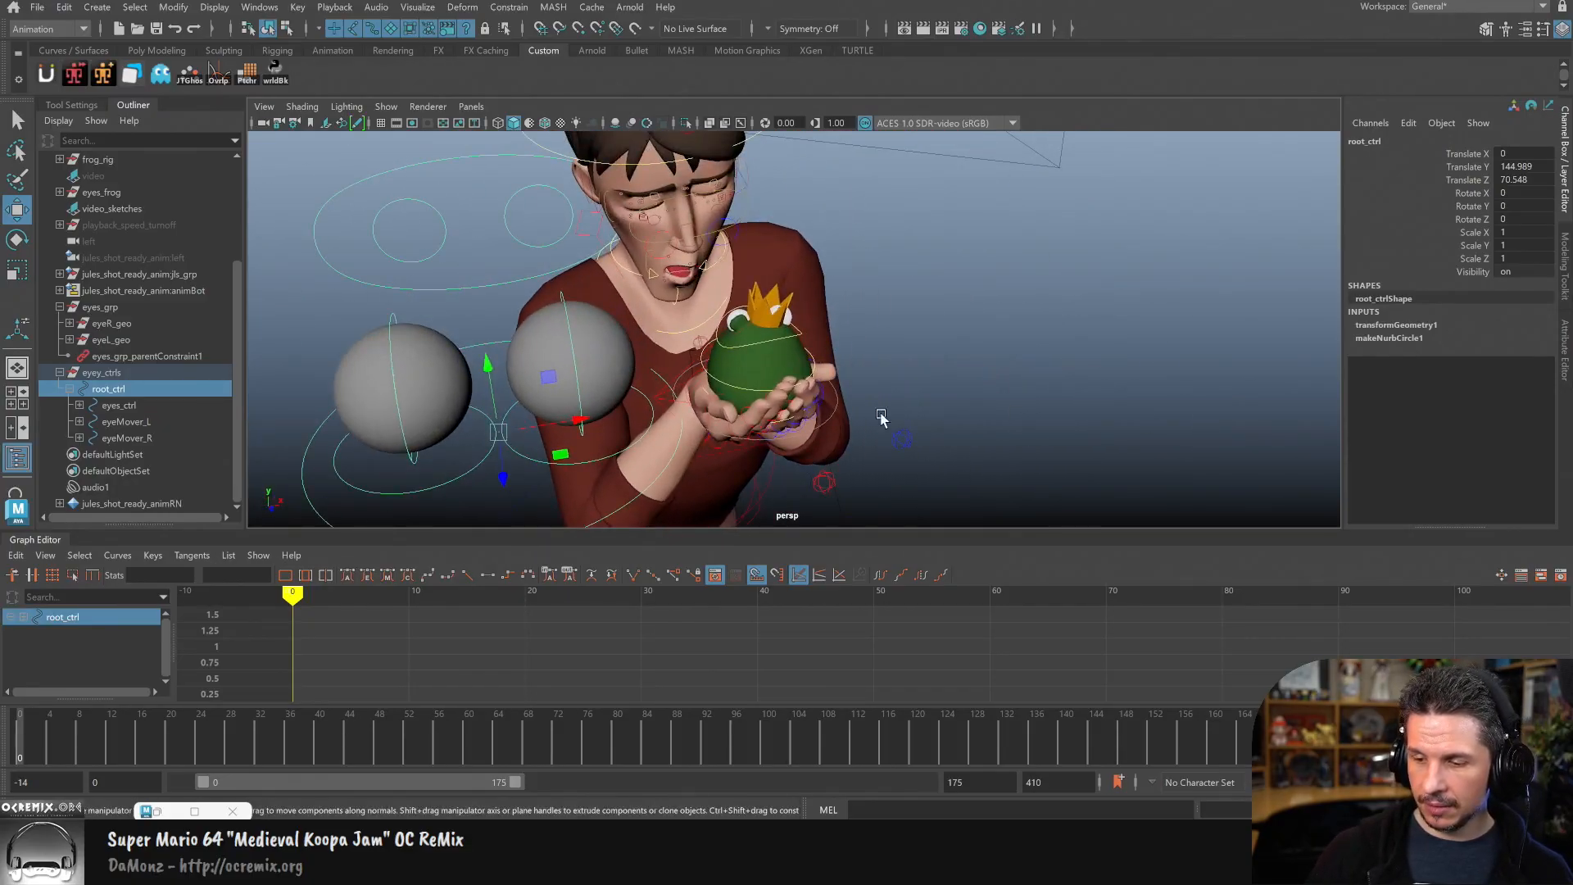
{"action": "right_click_drag", "start_coordinate": [713, 432], "coordinate": [975, 387], "text": "alt"}
{"action": "left_click", "coordinate": [683, 295]}
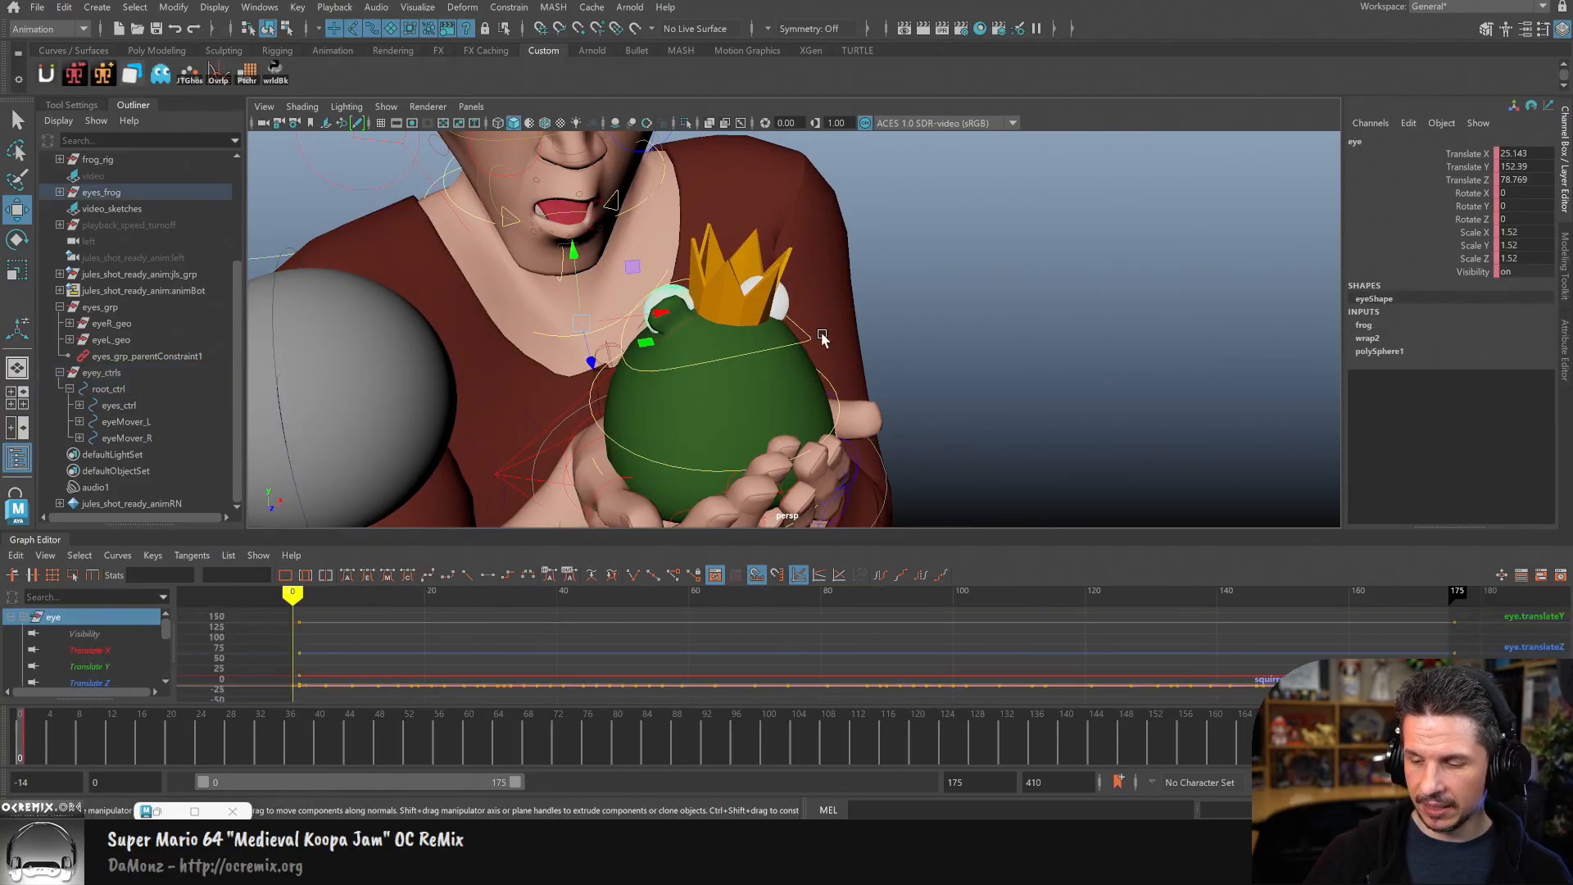
{"action": "key", "text": "Delete"}
{"action": "left_click", "coordinate": [782, 303]}
{"action": "key", "text": "Delete"}
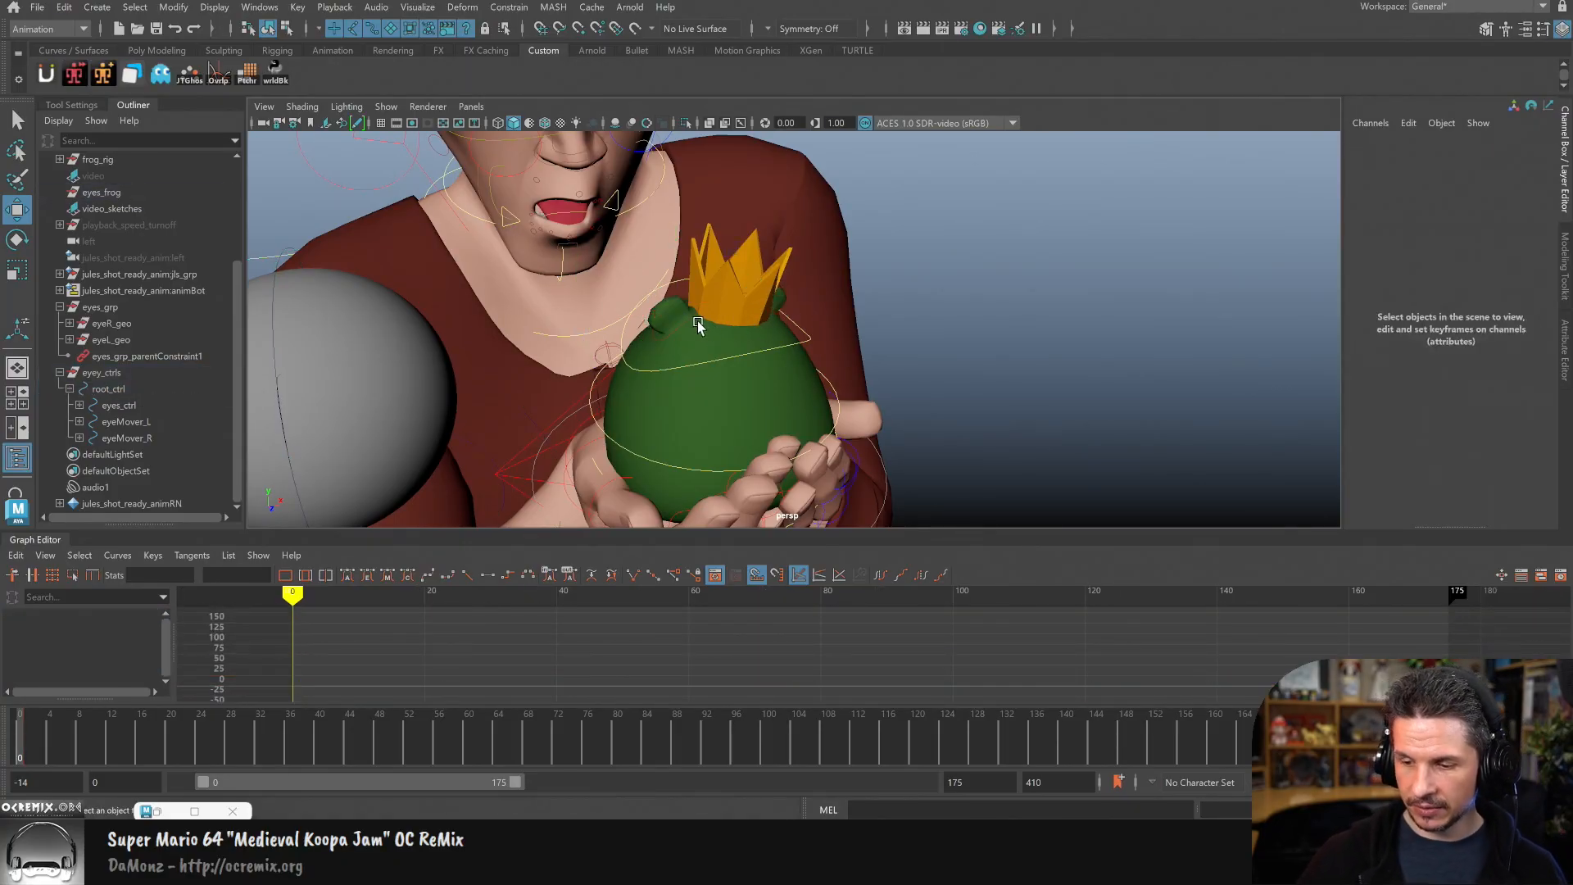
Step: Move root_ctrl sideways to about Translate X 34.1 so the eyes straddle the frog
{"action": "left_click", "coordinate": [690, 318]}
{"action": "key", "text": "e"}
{"action": "left_click_drag", "start_coordinate": [690, 316], "coordinate": [823, 359], "text": "alt"}
{"action": "key", "text": "f"}
{"action": "left_click_drag", "start_coordinate": [680, 424], "coordinate": [897, 382], "text": "alt"}
{"action": "right_click_drag", "start_coordinate": [897, 383], "coordinate": [1204, 379], "text": "alt"}
{"action": "left_click", "coordinate": [1079, 249]}
{"action": "right_click_drag", "start_coordinate": [1078, 248], "coordinate": [831, 434], "text": "alt"}
{"action": "left_click_drag", "start_coordinate": [830, 434], "coordinate": [878, 334], "text": "alt"}
{"action": "left_click", "coordinate": [972, 416]}
{"action": "key", "text": "w"}
{"action": "right_click_drag", "start_coordinate": [825, 427], "coordinate": [1060, 414], "text": "alt"}
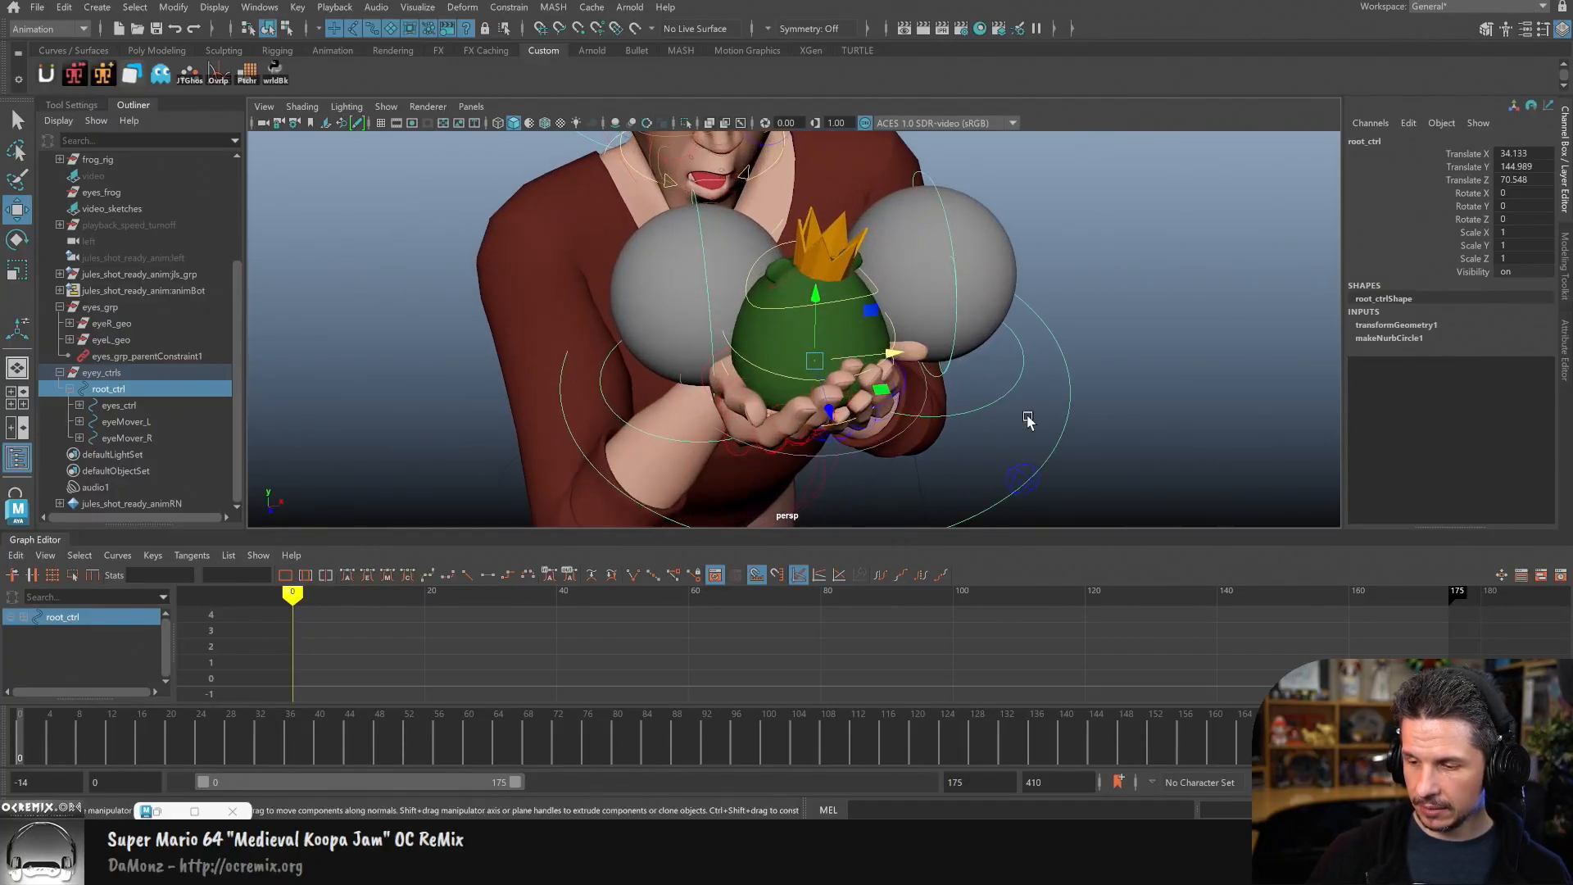
Step: Try scaling root_ctrl down uniformly to about 0.742, and undo the scaling
{"action": "left_click_drag", "start_coordinate": [1060, 415], "coordinate": [923, 425], "text": "alt"}
{"action": "middle_click_drag", "start_coordinate": [889, 387], "coordinate": [819, 464], "text": "alt"}
{"action": "right_click_drag", "start_coordinate": [818, 464], "coordinate": [952, 430], "text": "alt"}
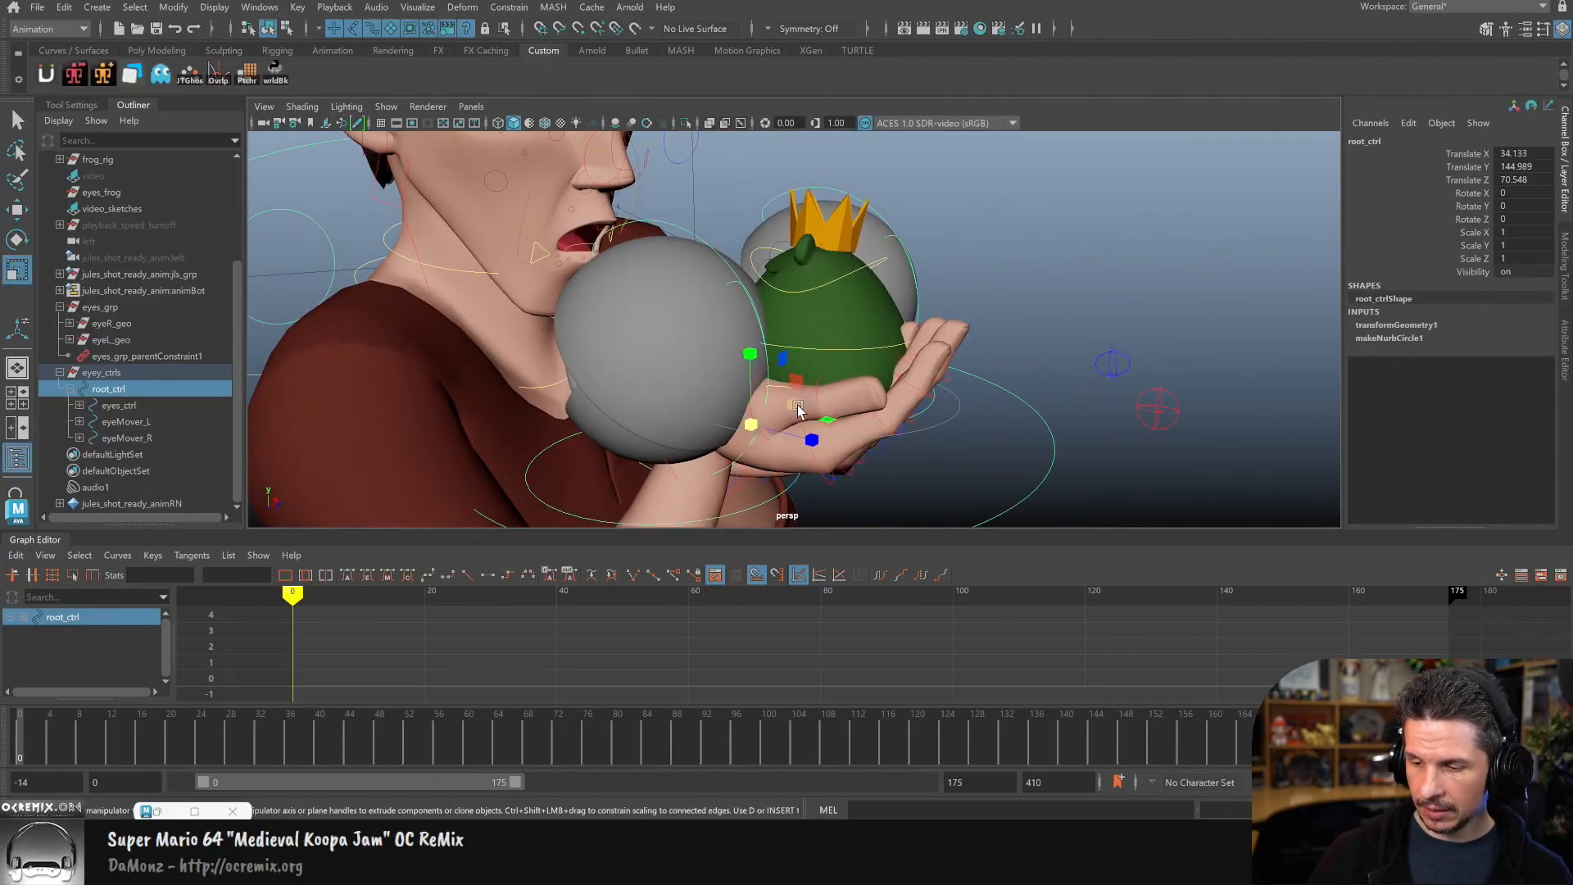
{"action": "left_click_drag", "start_coordinate": [751, 425], "coordinate": [571, 499]}
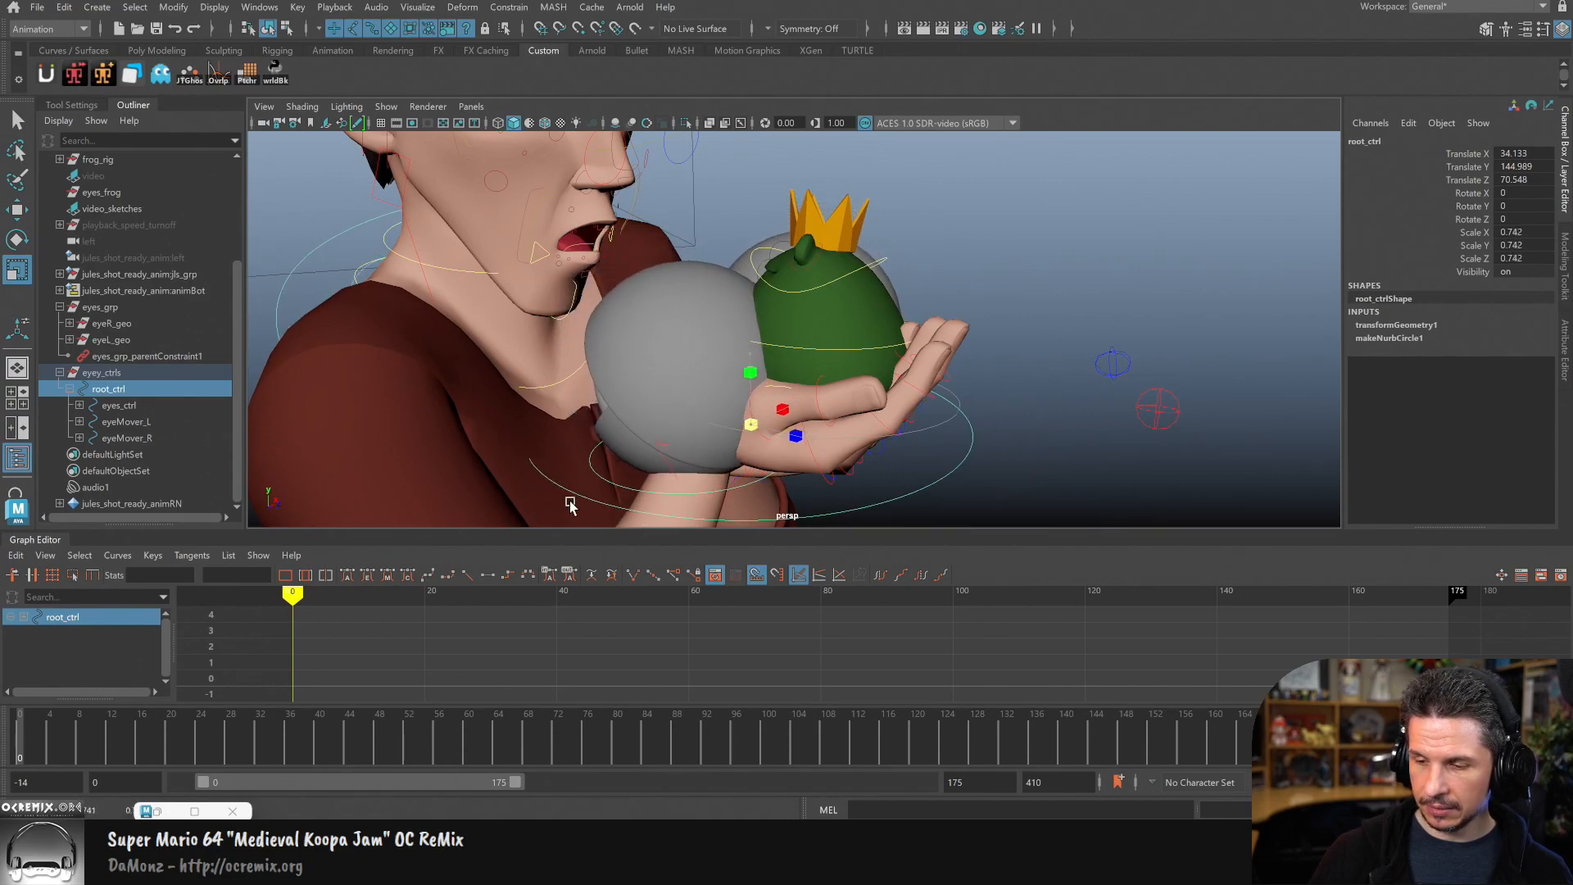
{"action": "right_click_drag", "start_coordinate": [749, 447], "coordinate": [676, 457], "text": "alt"}
{"action": "left_click_drag", "start_coordinate": [676, 457], "coordinate": [871, 413], "text": "alt"}
{"action": "key", "text": "ctrl+z"}
Step: Move root_ctrl out in front of the frog, to about Translate Y 157 and Translate Z 121
{"action": "right_click_drag", "start_coordinate": [960, 389], "coordinate": [821, 410], "text": "alt"}
{"action": "key", "text": "w"}
{"action": "left_click_drag", "start_coordinate": [950, 418], "coordinate": [852, 439], "text": "alt"}
{"action": "left_click_drag", "start_coordinate": [824, 333], "coordinate": [1230, 254]}
{"action": "left_click_drag", "start_coordinate": [1108, 345], "coordinate": [1169, 349], "text": "alt"}
Step: Test-scale root_ctrl again beside the frog and undo the scaling
{"action": "key", "text": "e"}
{"action": "key", "text": "r"}
{"action": "left_click_drag", "start_coordinate": [1091, 282], "coordinate": [850, 446]}
{"action": "key", "text": "ctrl+z"}
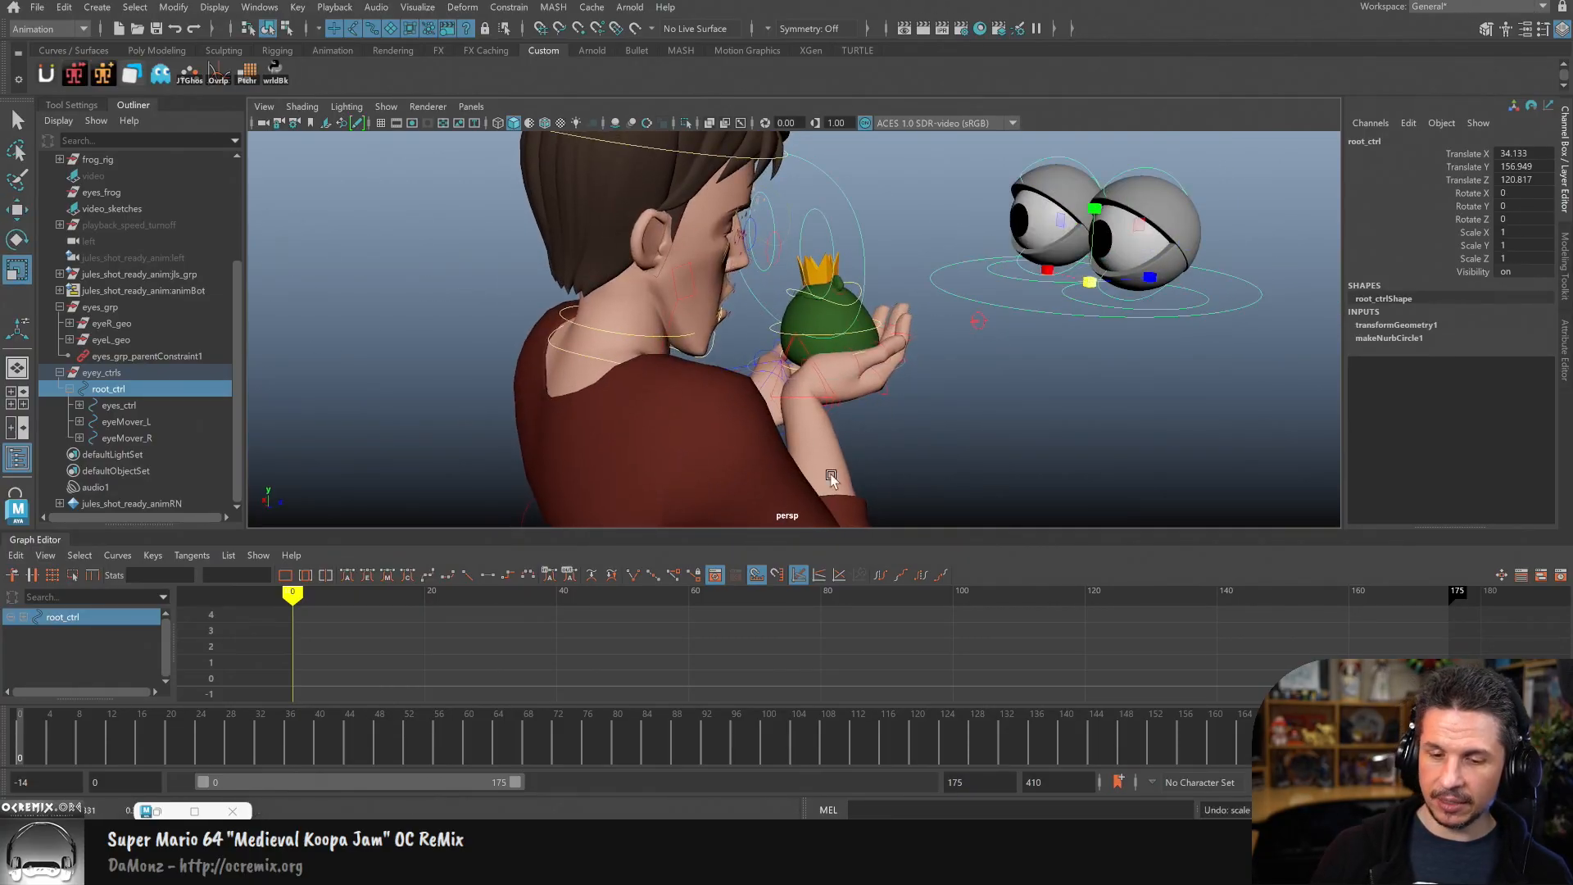
Step: Collapse the eyes_grp and eyey_ctrls hierarchies and rename the eyey_ctrls group to eyes_ctrls
{"action": "left_click", "coordinate": [60, 372]}
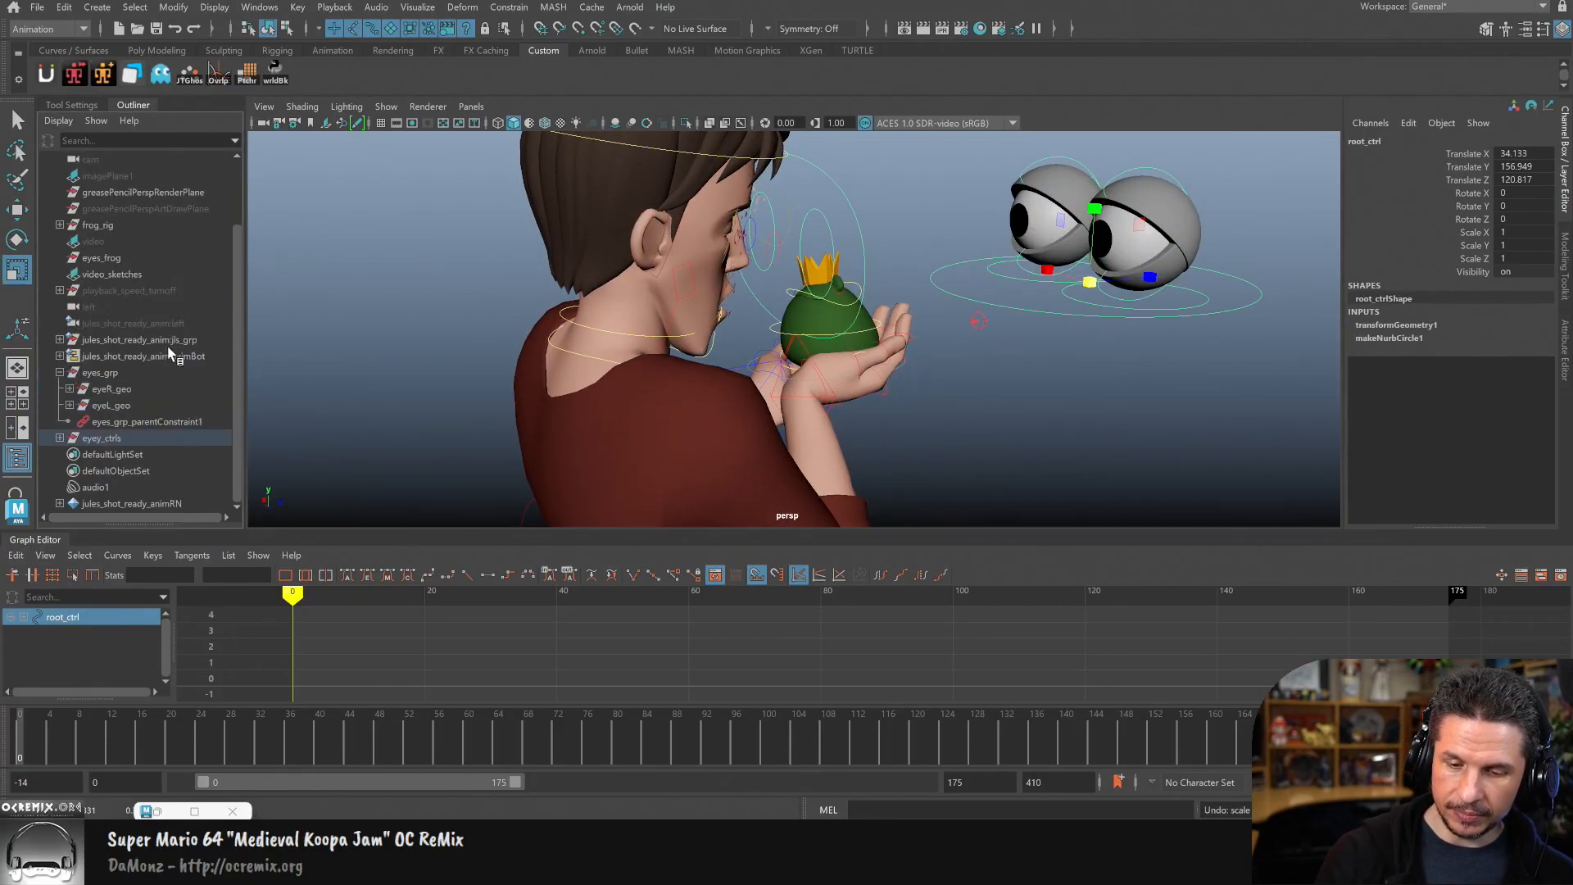
{"action": "left_click", "coordinate": [60, 372]}
{"action": "double_click", "coordinate": [115, 437]}
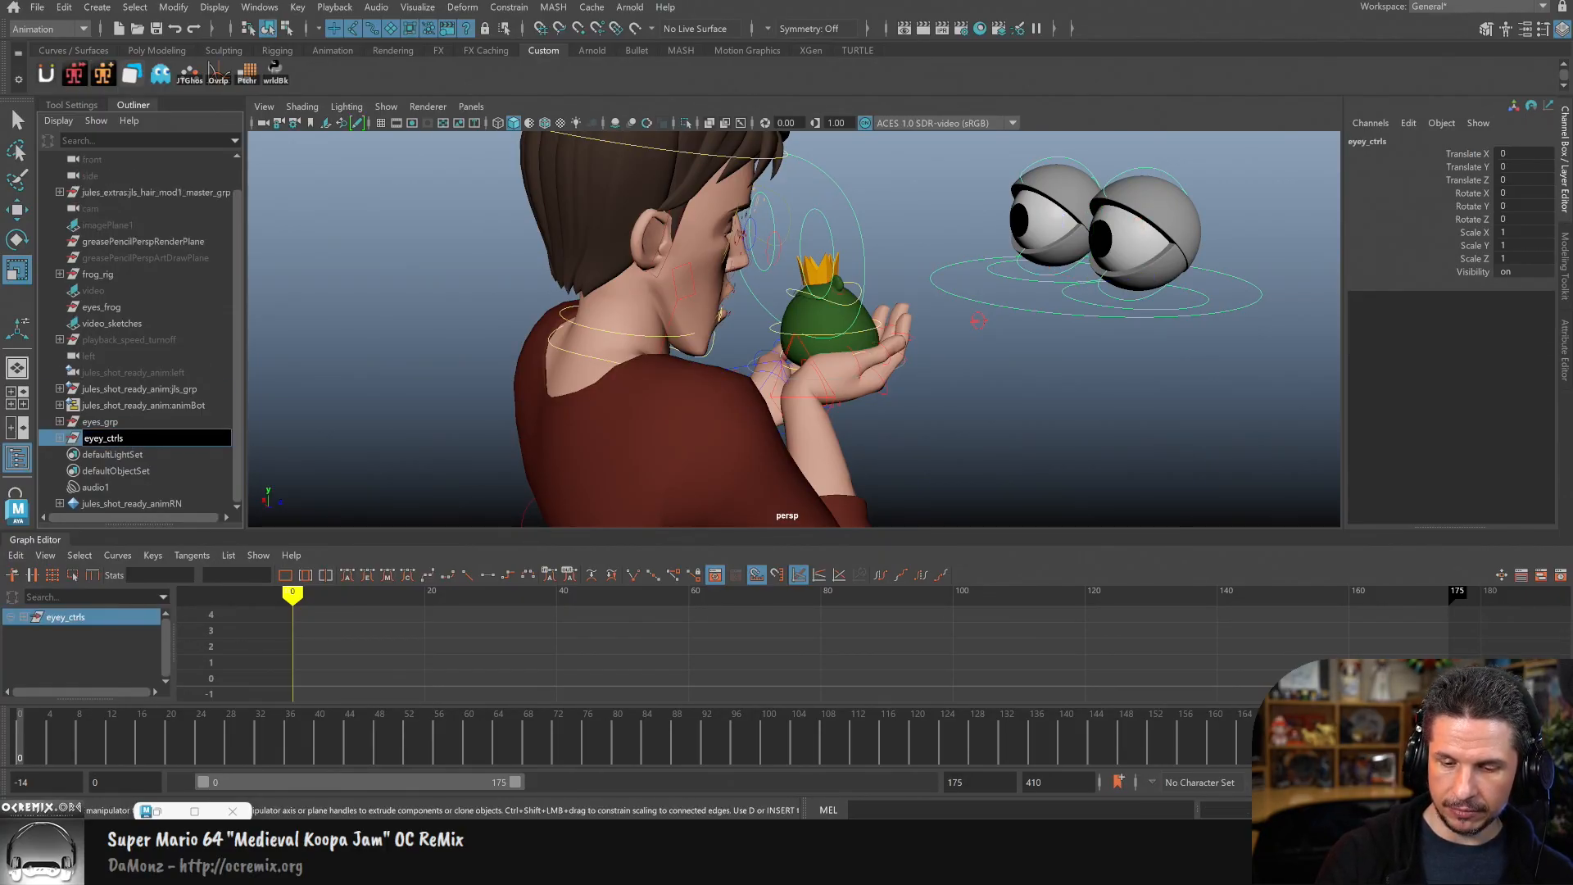
Step: Group eyes_grp and eyes_ctrls together and name the new group Eyes
{"action": "left_click", "coordinate": [114, 422]}
{"action": "left_click", "coordinate": [121, 436], "text": "ctrl"}
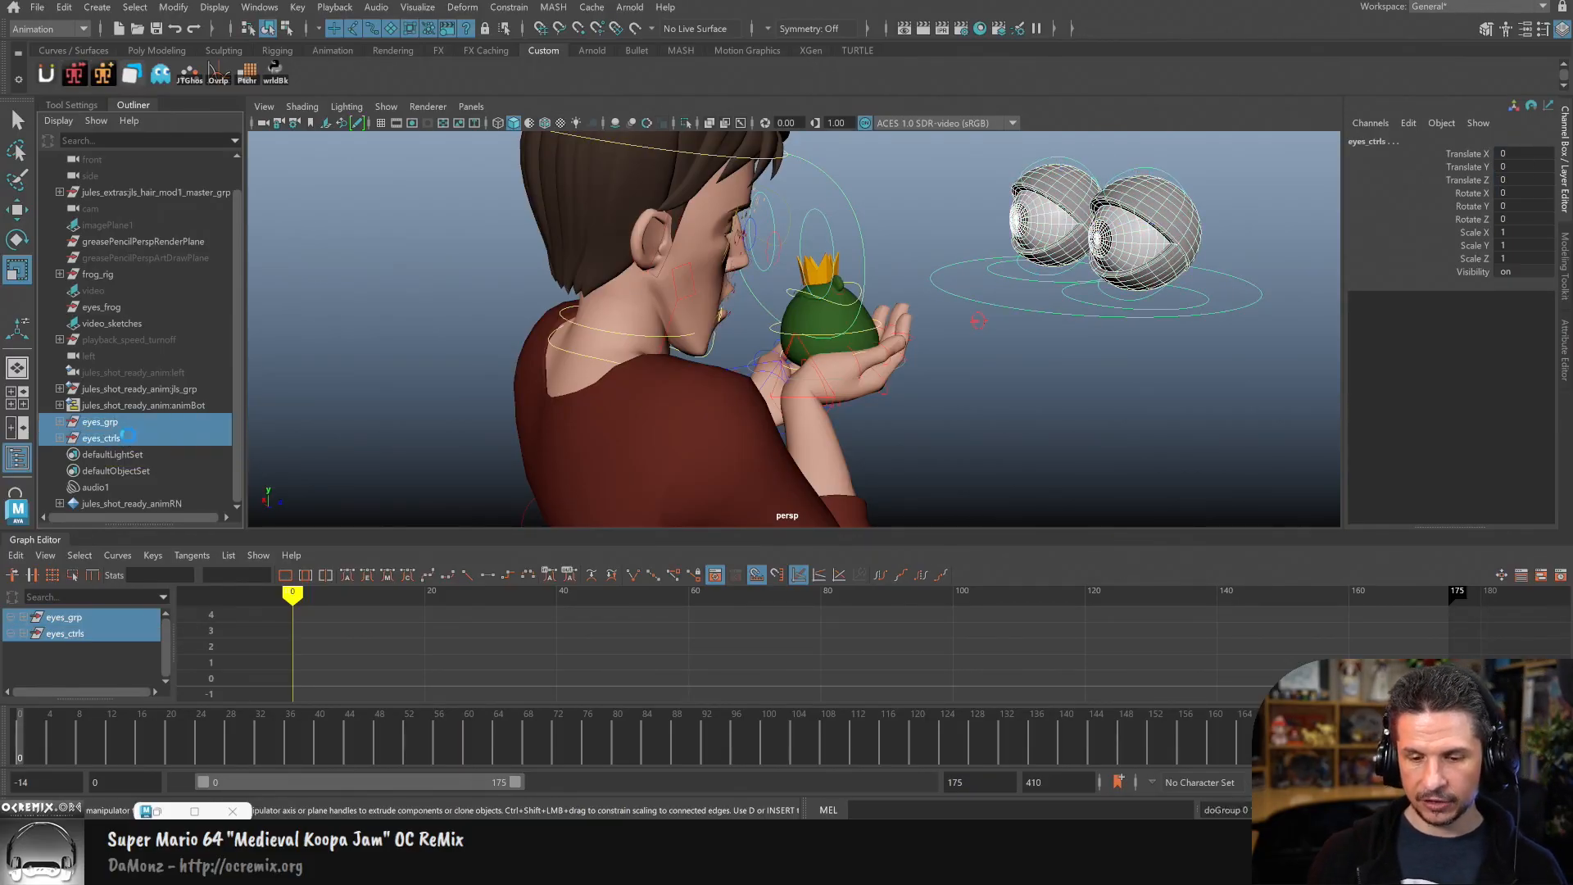
{"action": "key", "text": "ctrl+g"}
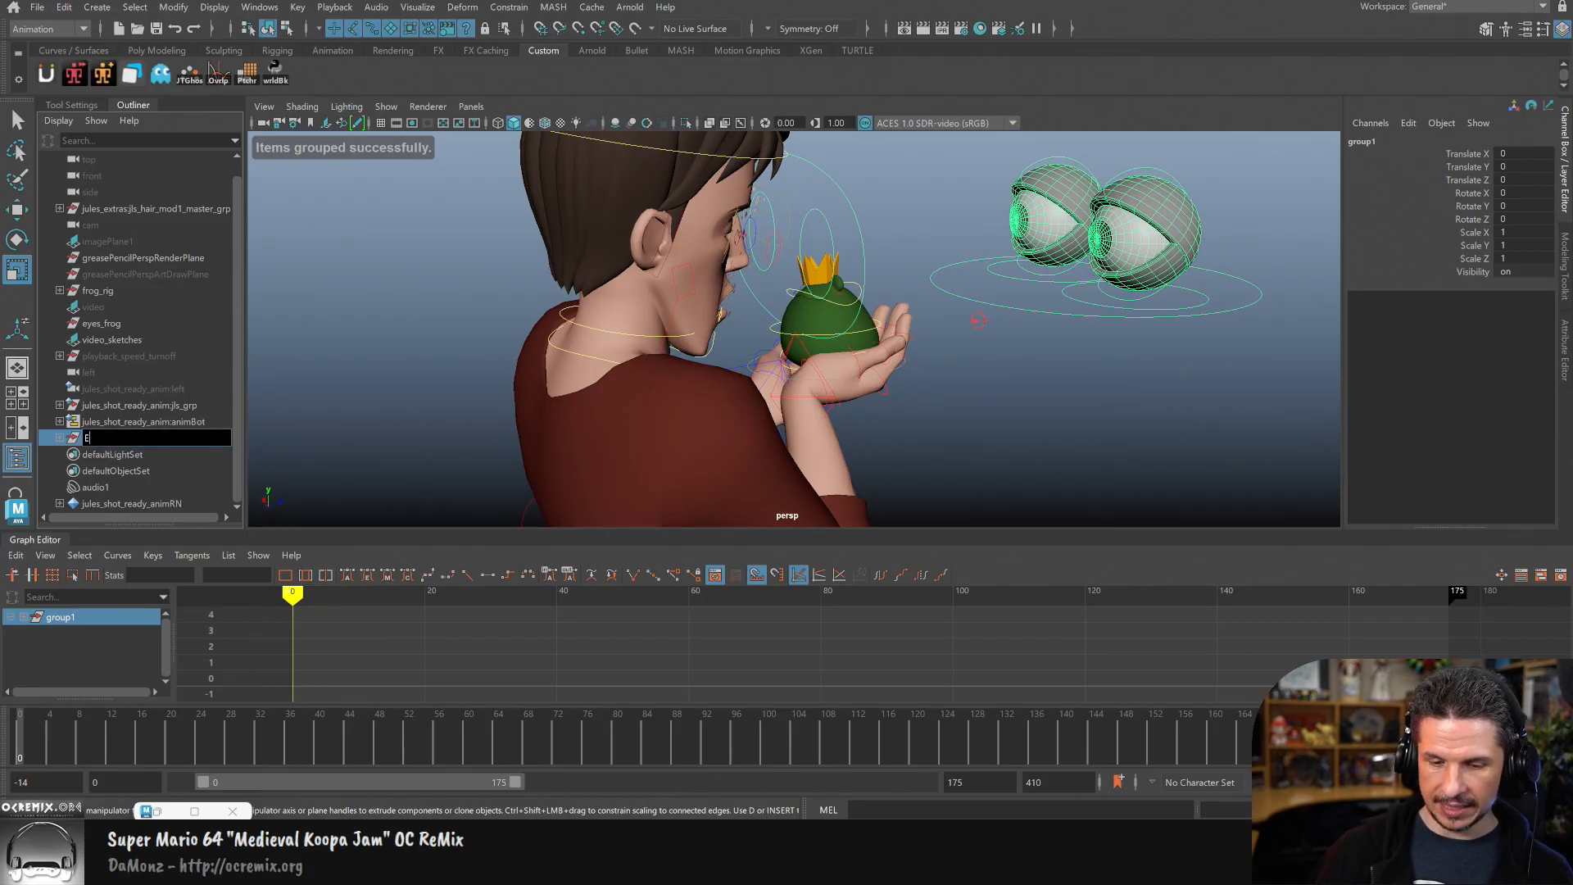
{"action": "key", "text": "Return"}
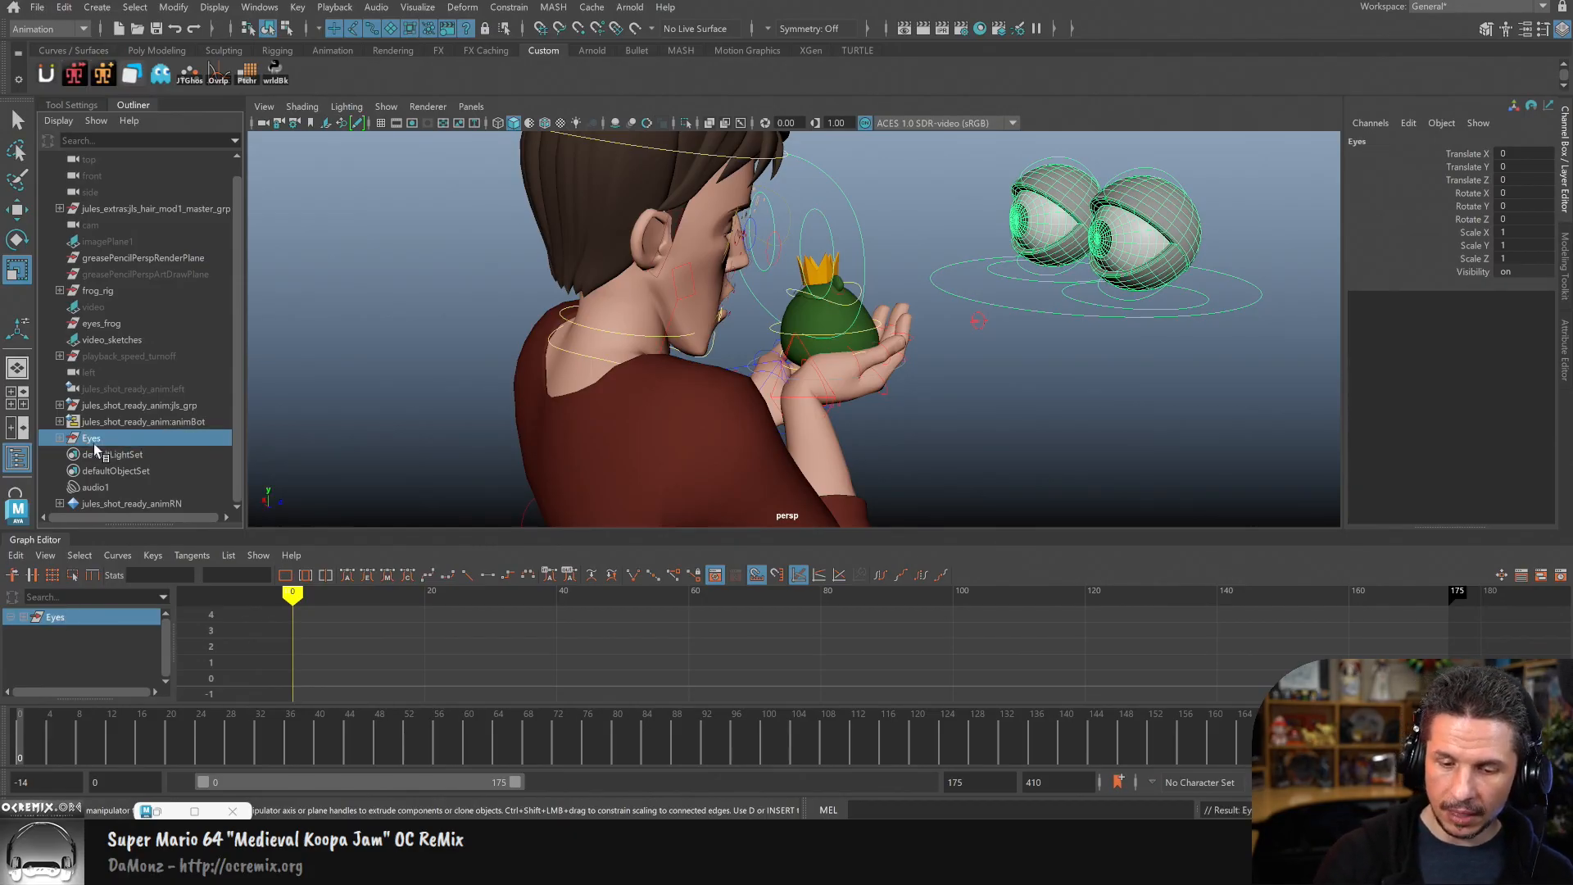
Step: Center the pivot of the Eyes group and scale the group down uniformly
{"action": "key", "text": "r"}
{"action": "left_click", "coordinate": [170, 7]}
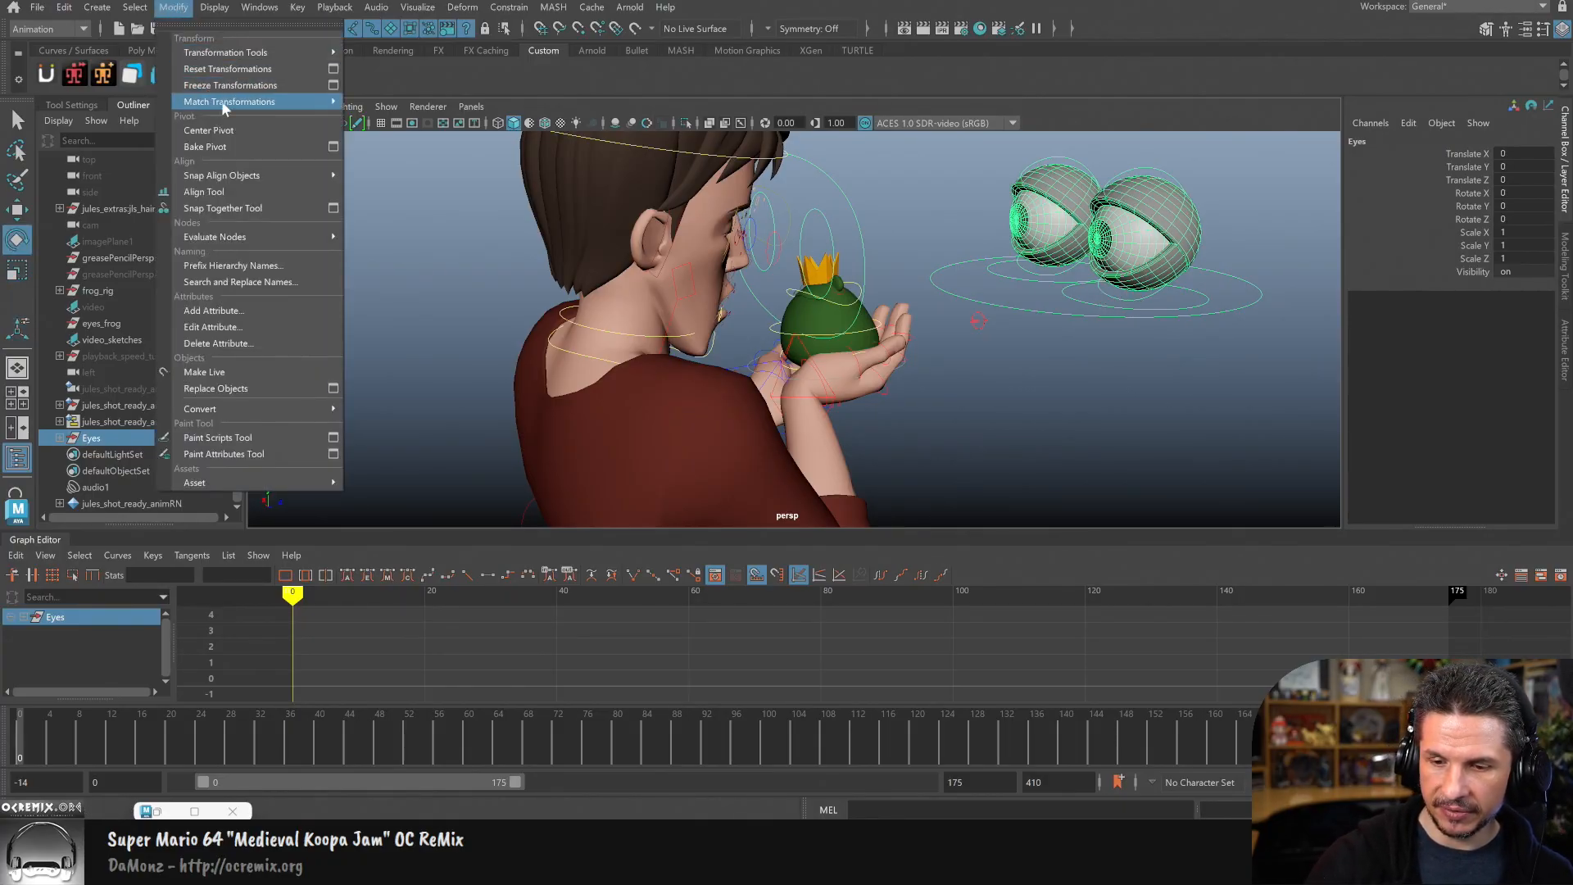
{"action": "left_click", "coordinate": [235, 131]}
{"action": "key", "text": "r"}
{"action": "left_click_drag", "start_coordinate": [1029, 230], "coordinate": [860, 344]}
Step: Move the Eyes group onto the frog's head, to about Translate Y -3.75 and Translate Z -39.8, with a uniform scale of about 0.449
{"action": "key", "text": "w"}
{"action": "mouse_move", "coordinate": [979, 348]}
{"action": "left_mouse_down", "text": "alt"}
{"action": "mouse_move", "coordinate": [1069, 352]}
{"action": "mouse_move", "coordinate": [1006, 359]}
{"action": "left_mouse_up", "text": "alt"}
{"action": "left_click_drag", "start_coordinate": [1163, 318], "coordinate": [916, 340]}
{"action": "key", "text": "e"}
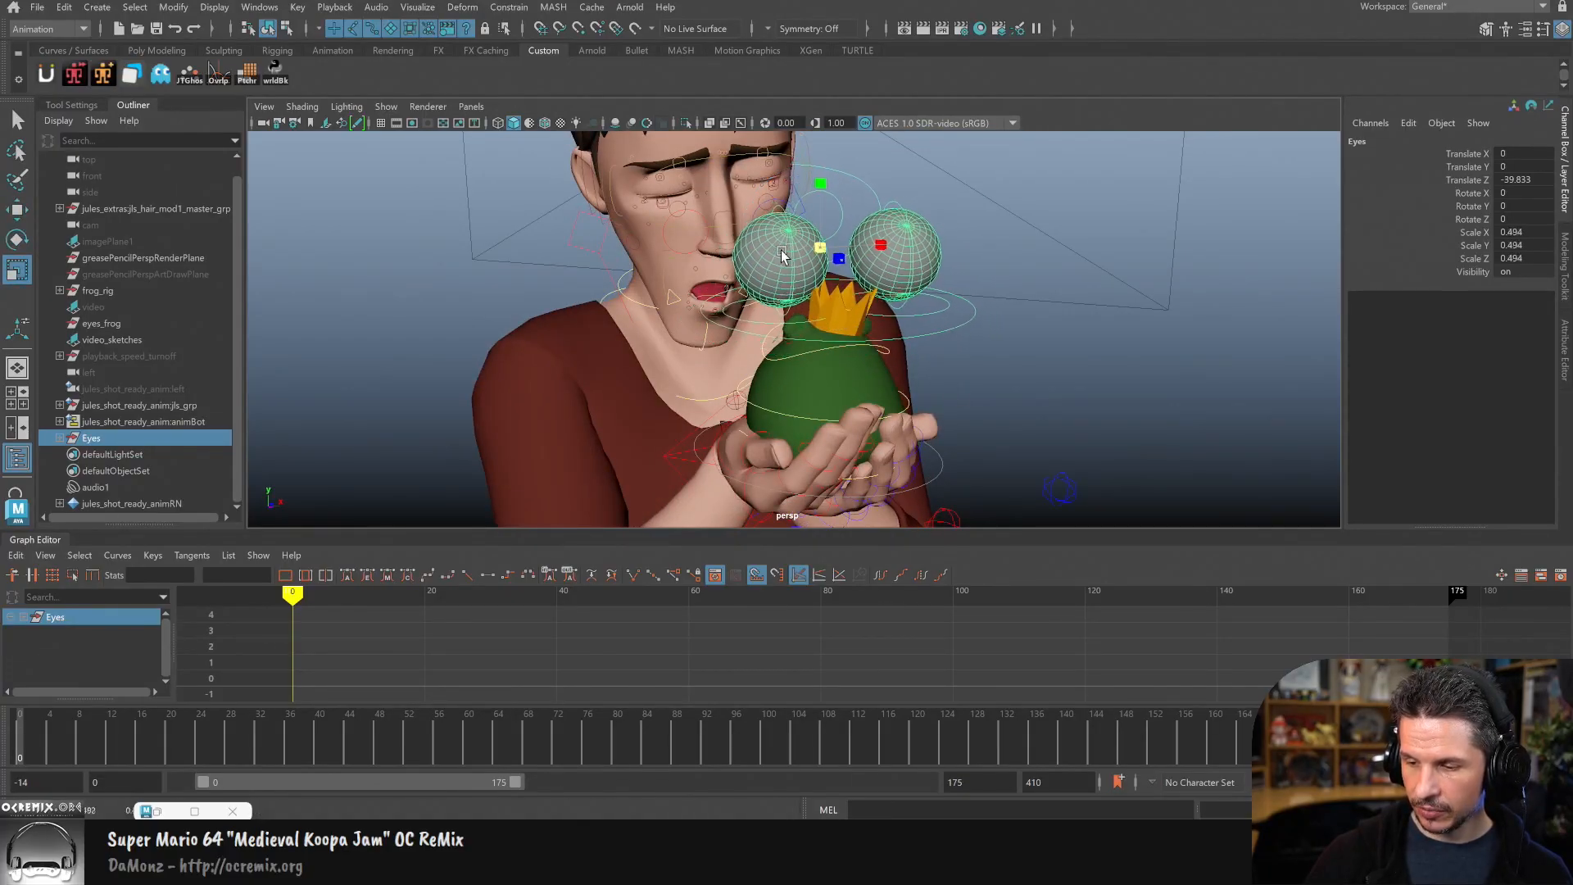
{"action": "key", "text": "w"}
{"action": "left_click_drag", "start_coordinate": [833, 283], "coordinate": [999, 385], "text": "alt"}
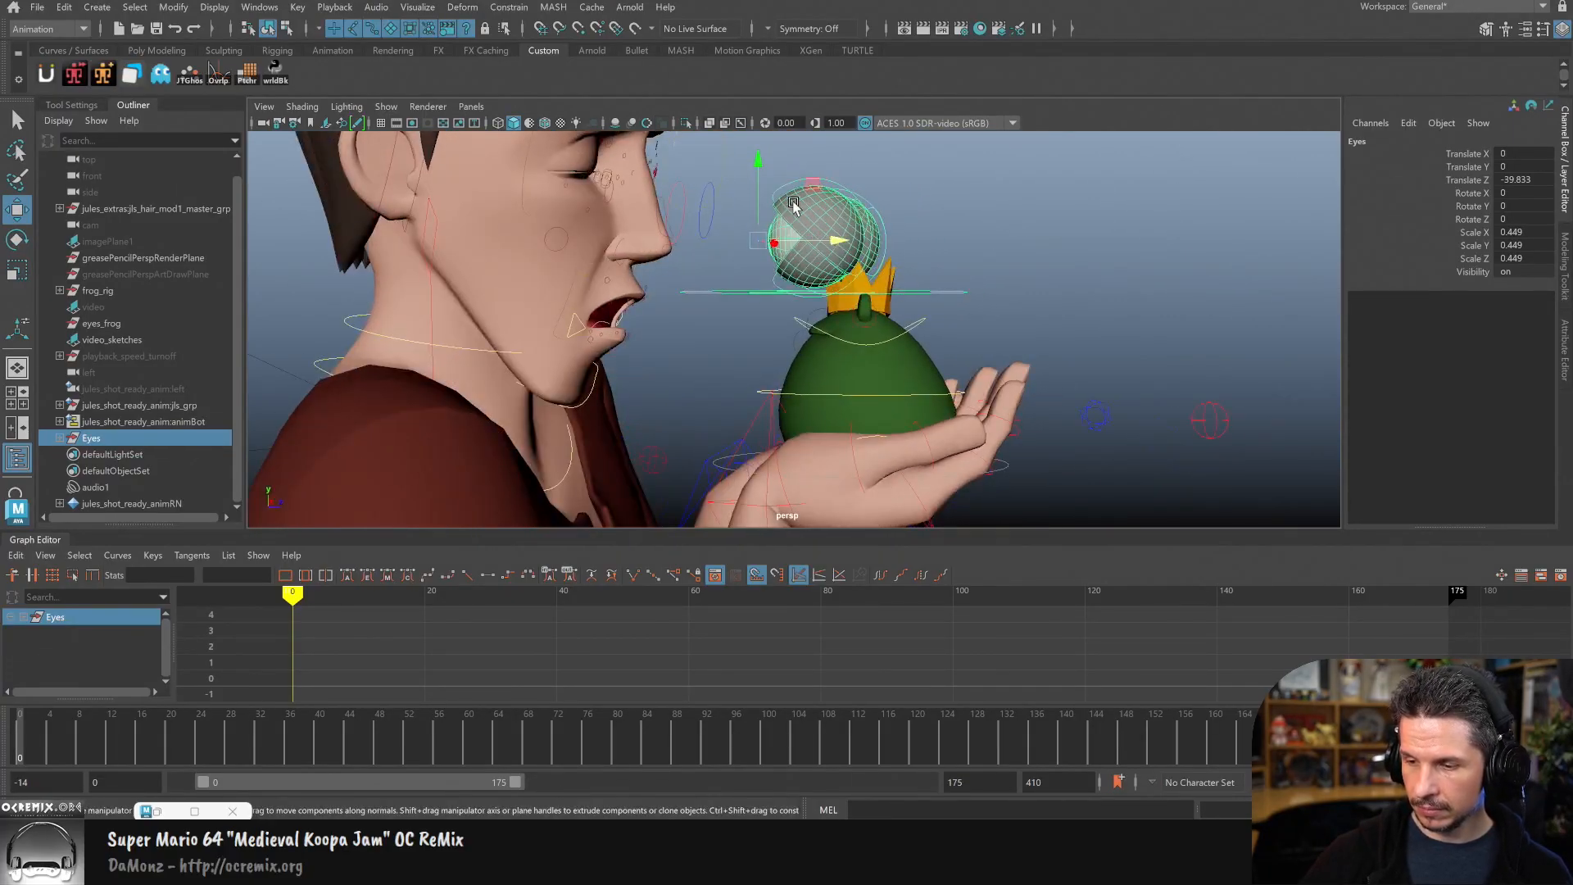
{"action": "left_click_drag", "start_coordinate": [754, 213], "coordinate": [754, 215]}
{"action": "left_click_drag", "start_coordinate": [975, 341], "coordinate": [888, 327], "text": "alt"}
{"action": "right_click_drag", "start_coordinate": [888, 328], "coordinate": [1010, 387], "text": "alt"}
{"action": "left_click_drag", "start_coordinate": [1011, 387], "coordinate": [928, 412], "text": "alt"}
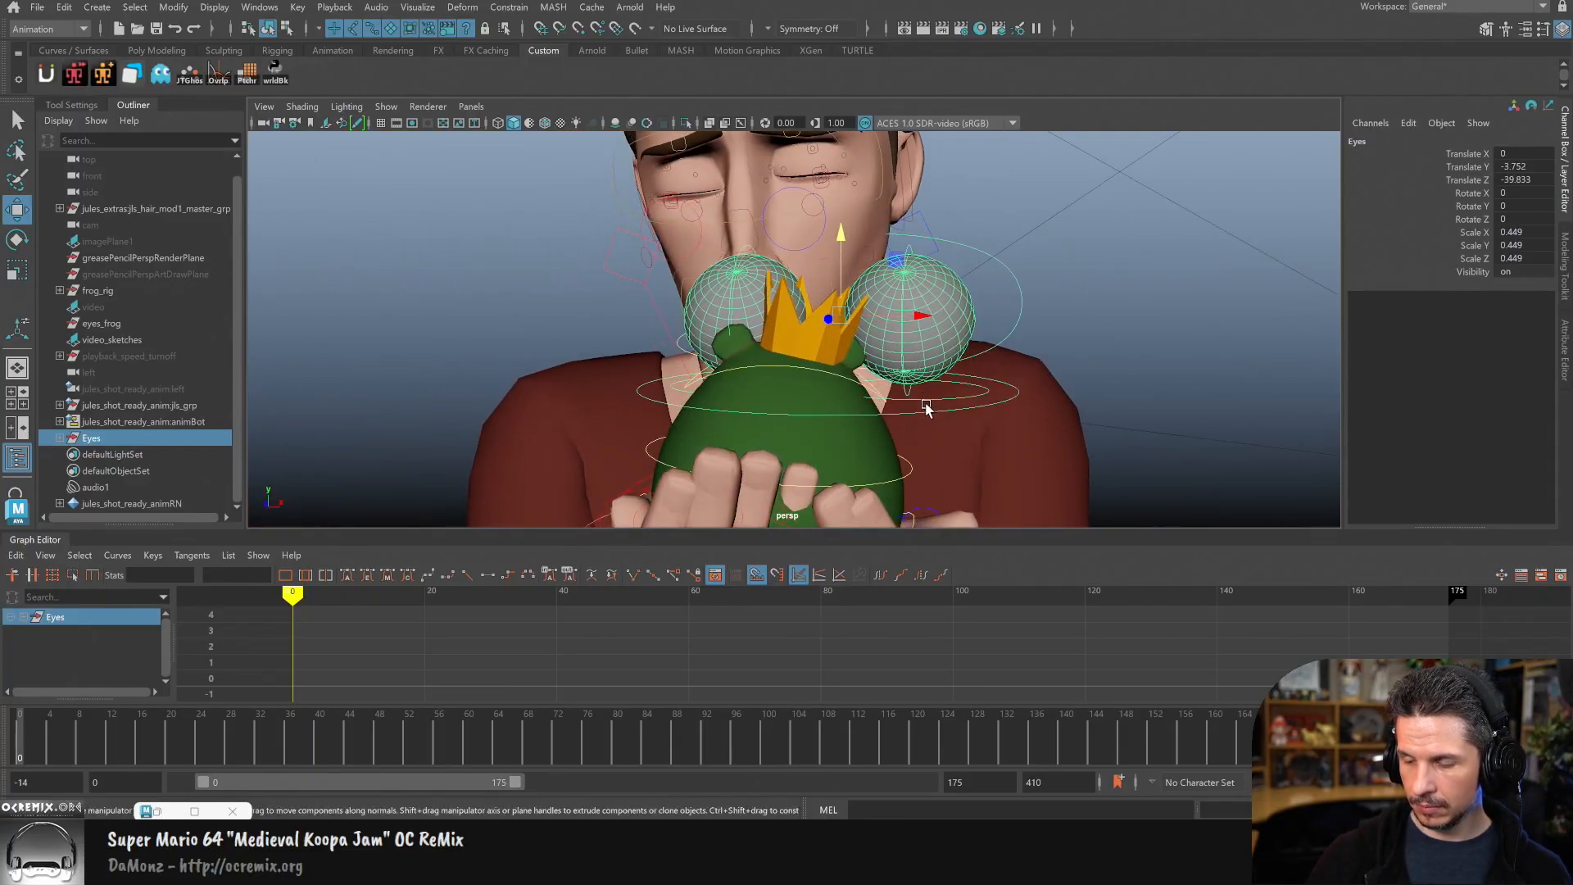
Step: Scale the Eyes group down uniformly to about 0.335
{"action": "key", "text": "e"}
{"action": "left_click_drag", "start_coordinate": [842, 314], "coordinate": [752, 358]}
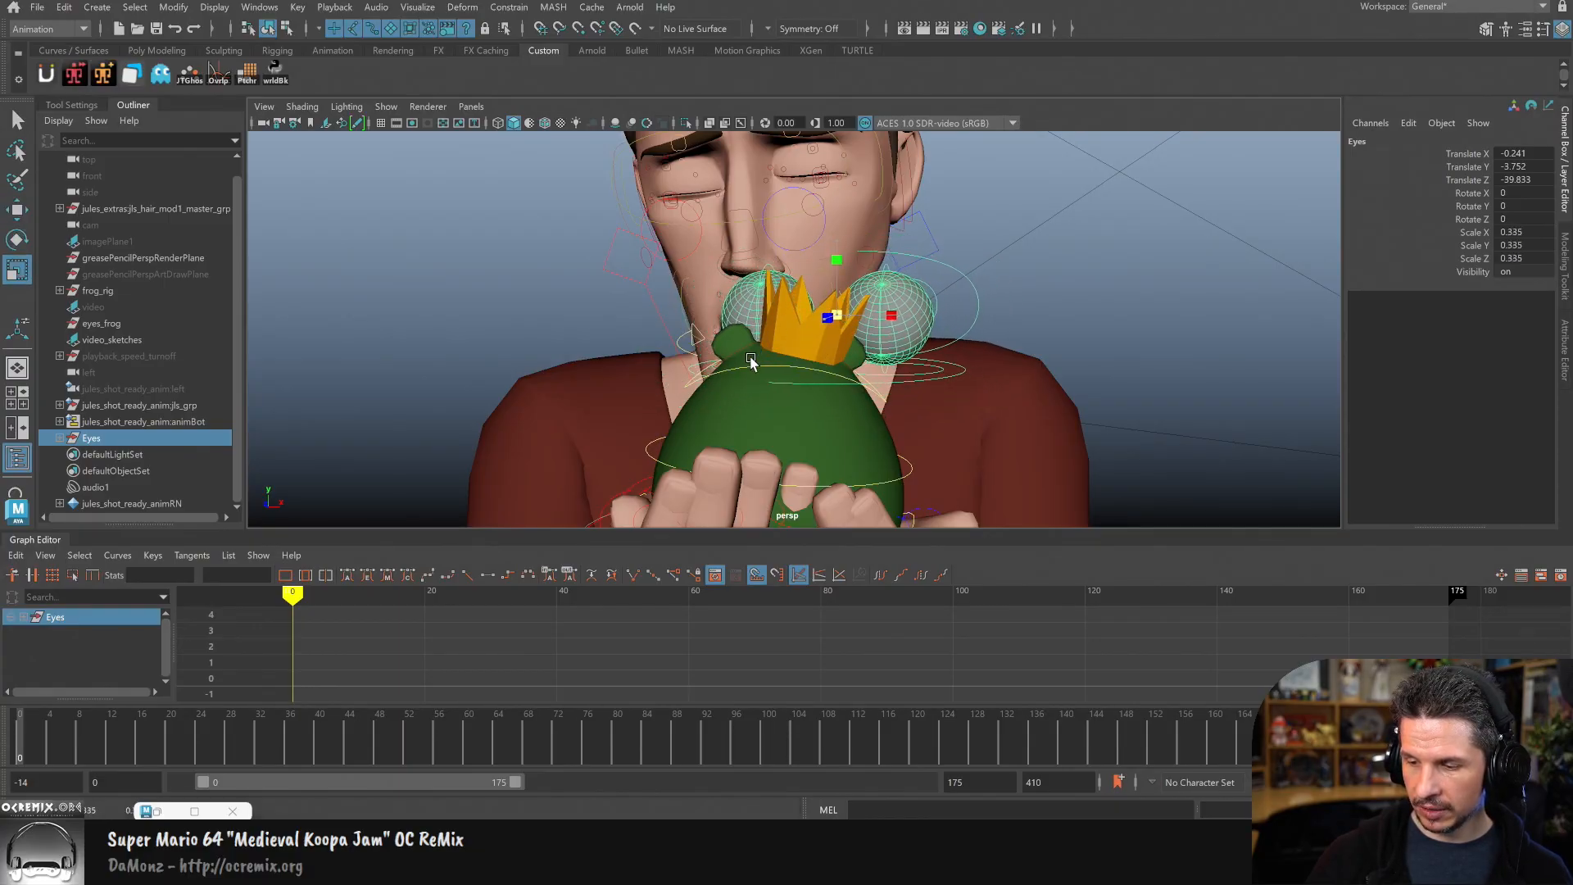
{"action": "key", "text": "w"}
Step: Fine-tune the Eyes group's size and position against the top of the frog's head
{"action": "middle_click_drag", "start_coordinate": [904, 431], "coordinate": [948, 446], "text": "alt"}
{"action": "left_click_drag", "start_coordinate": [948, 446], "coordinate": [1050, 458], "text": "alt"}
{"action": "key", "text": "e"}
{"action": "key", "text": "r"}
{"action": "left_click_drag", "start_coordinate": [919, 288], "coordinate": [942, 385]}
{"action": "key", "text": "w"}
{"action": "right_click_drag", "start_coordinate": [942, 385], "coordinate": [1029, 372], "text": "alt"}
{"action": "left_click_drag", "start_coordinate": [1029, 372], "coordinate": [975, 457], "text": "alt"}
Step: Match all transforms of root_ctrl to the frog's spine_ik_shoulder_ctrl
{"action": "key", "text": "q"}
{"action": "left_click", "coordinate": [1053, 387]}
{"action": "left_click_drag", "start_coordinate": [1054, 391], "coordinate": [970, 465], "text": "alt"}
{"action": "left_click", "coordinate": [589, 355]}
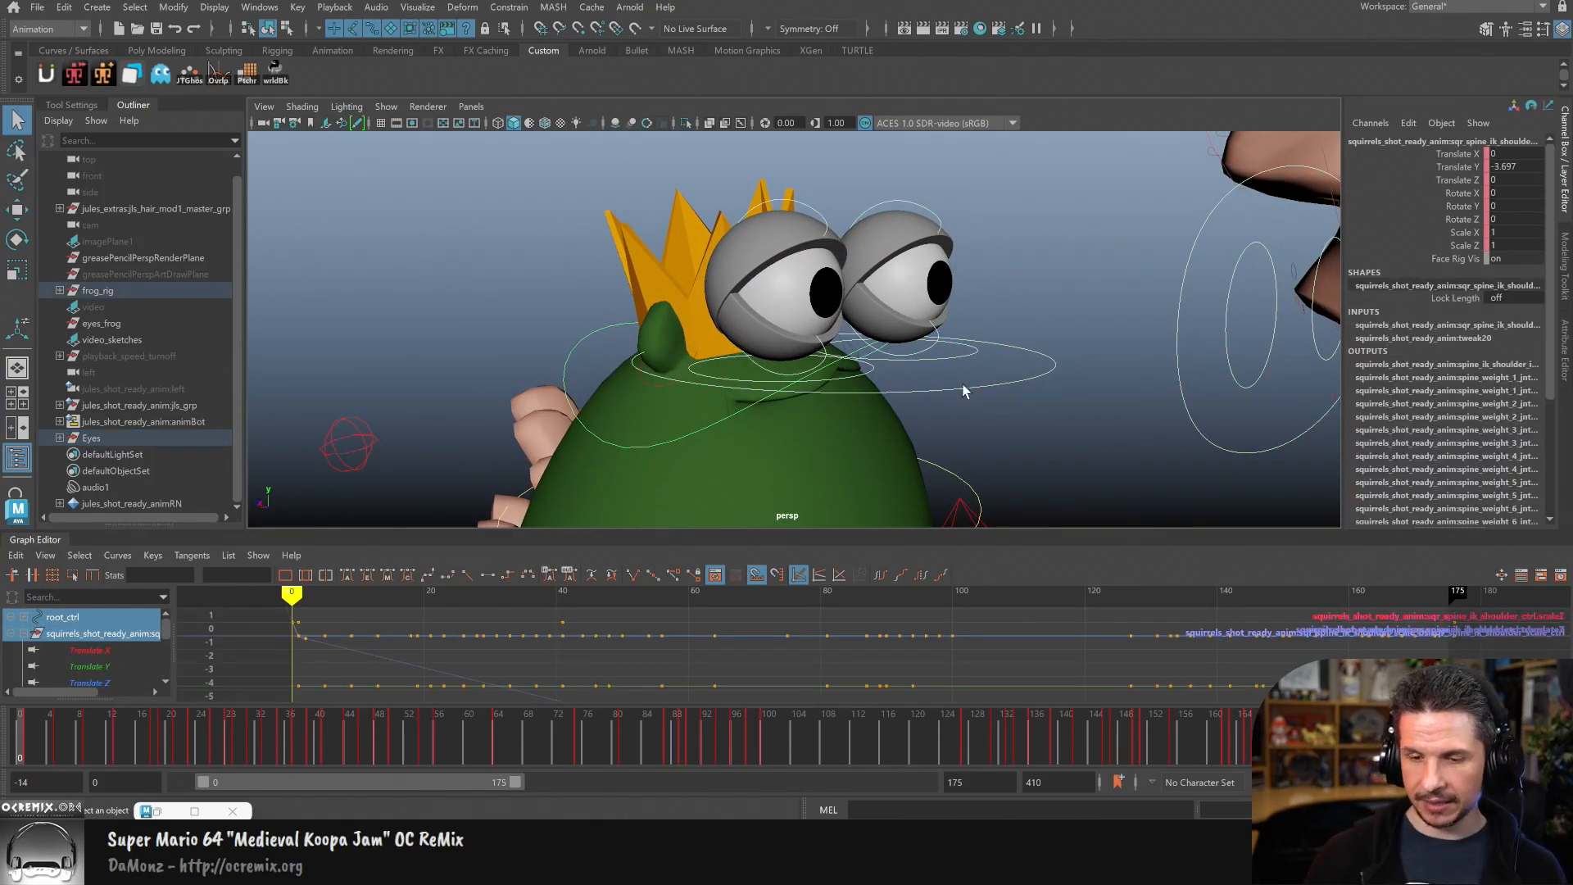
{"action": "left_click", "coordinate": [188, 10]}
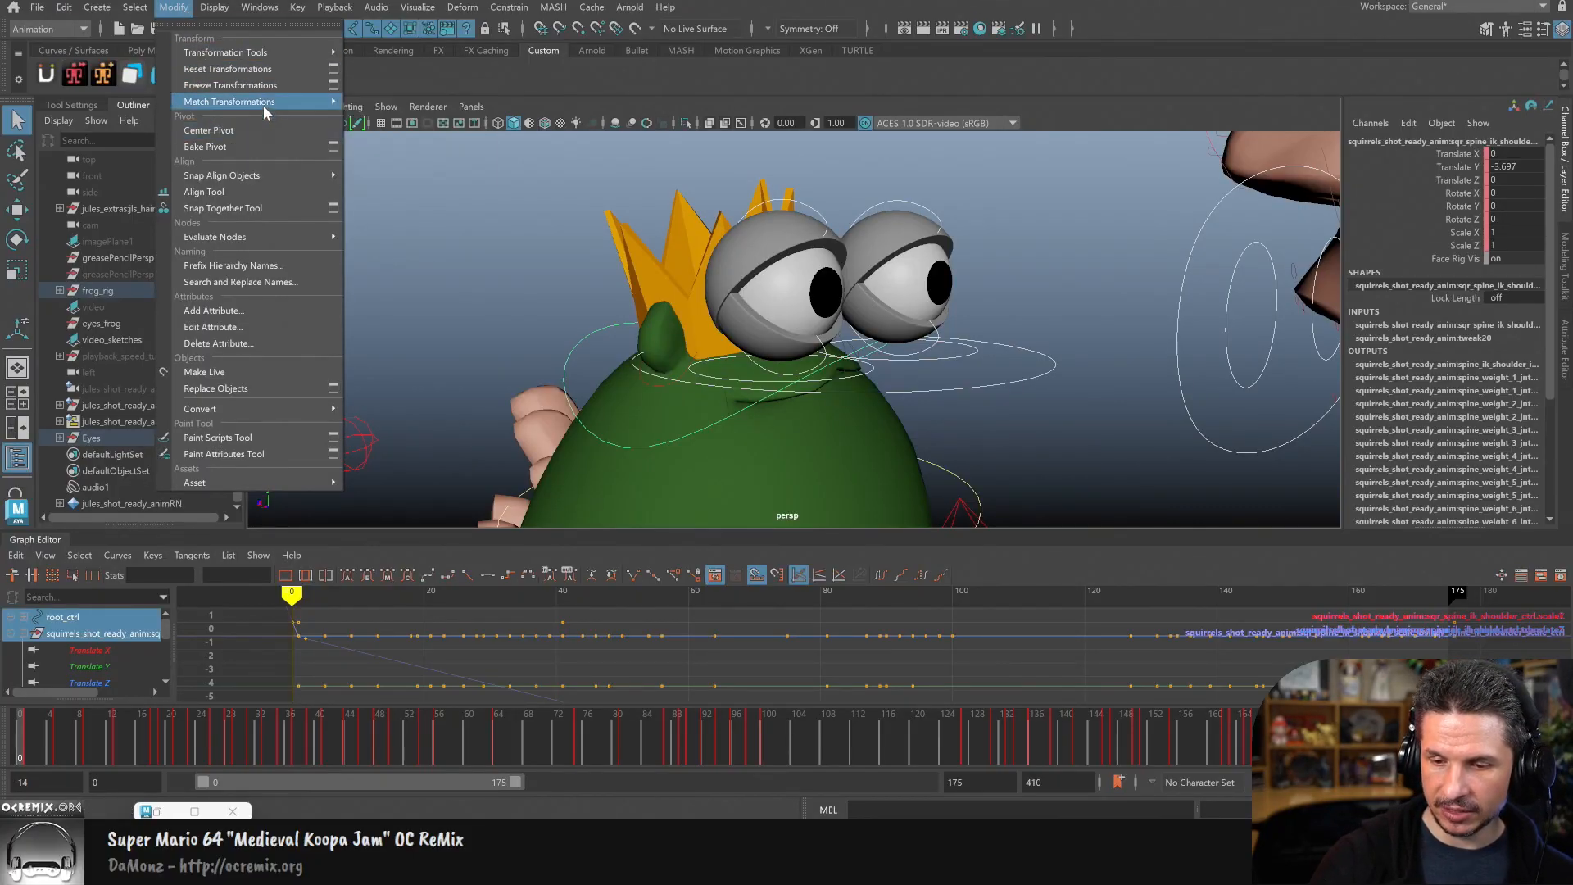
{"action": "mouse_move", "coordinate": [340, 105]}
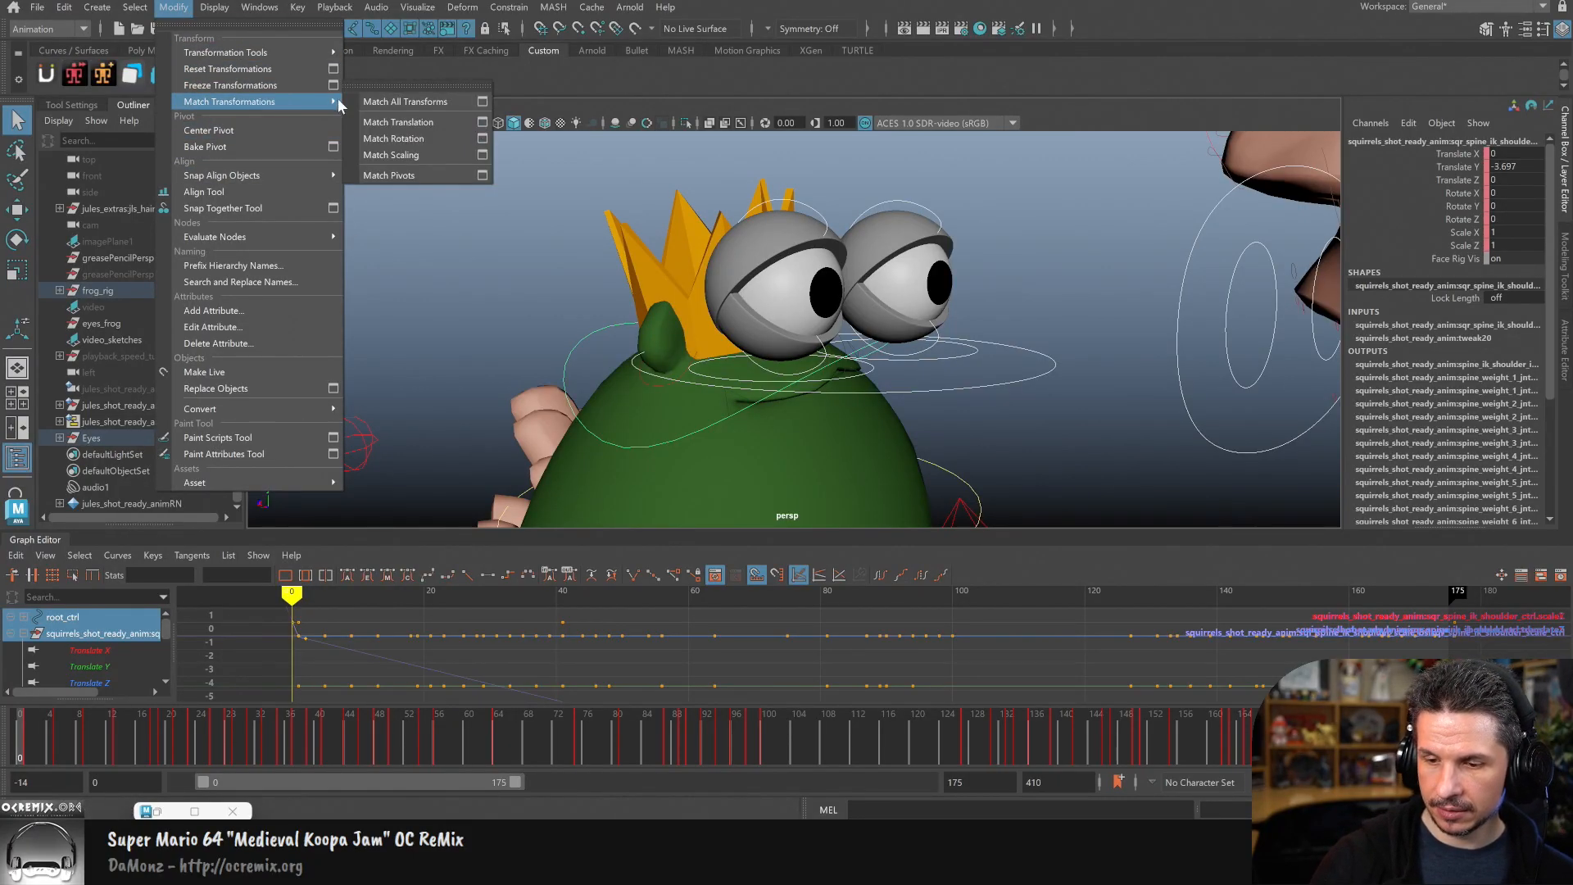
{"action": "left_click", "coordinate": [412, 105]}
{"action": "left_click", "coordinate": [946, 379]}
{"action": "mouse_move", "coordinate": [955, 383]}
{"action": "left_mouse_down", "text": "alt"}
{"action": "mouse_move", "coordinate": [1021, 386]}
{"action": "mouse_move", "coordinate": [884, 406]}
{"action": "mouse_move", "coordinate": [954, 396]}
{"action": "left_mouse_up", "text": "alt"}
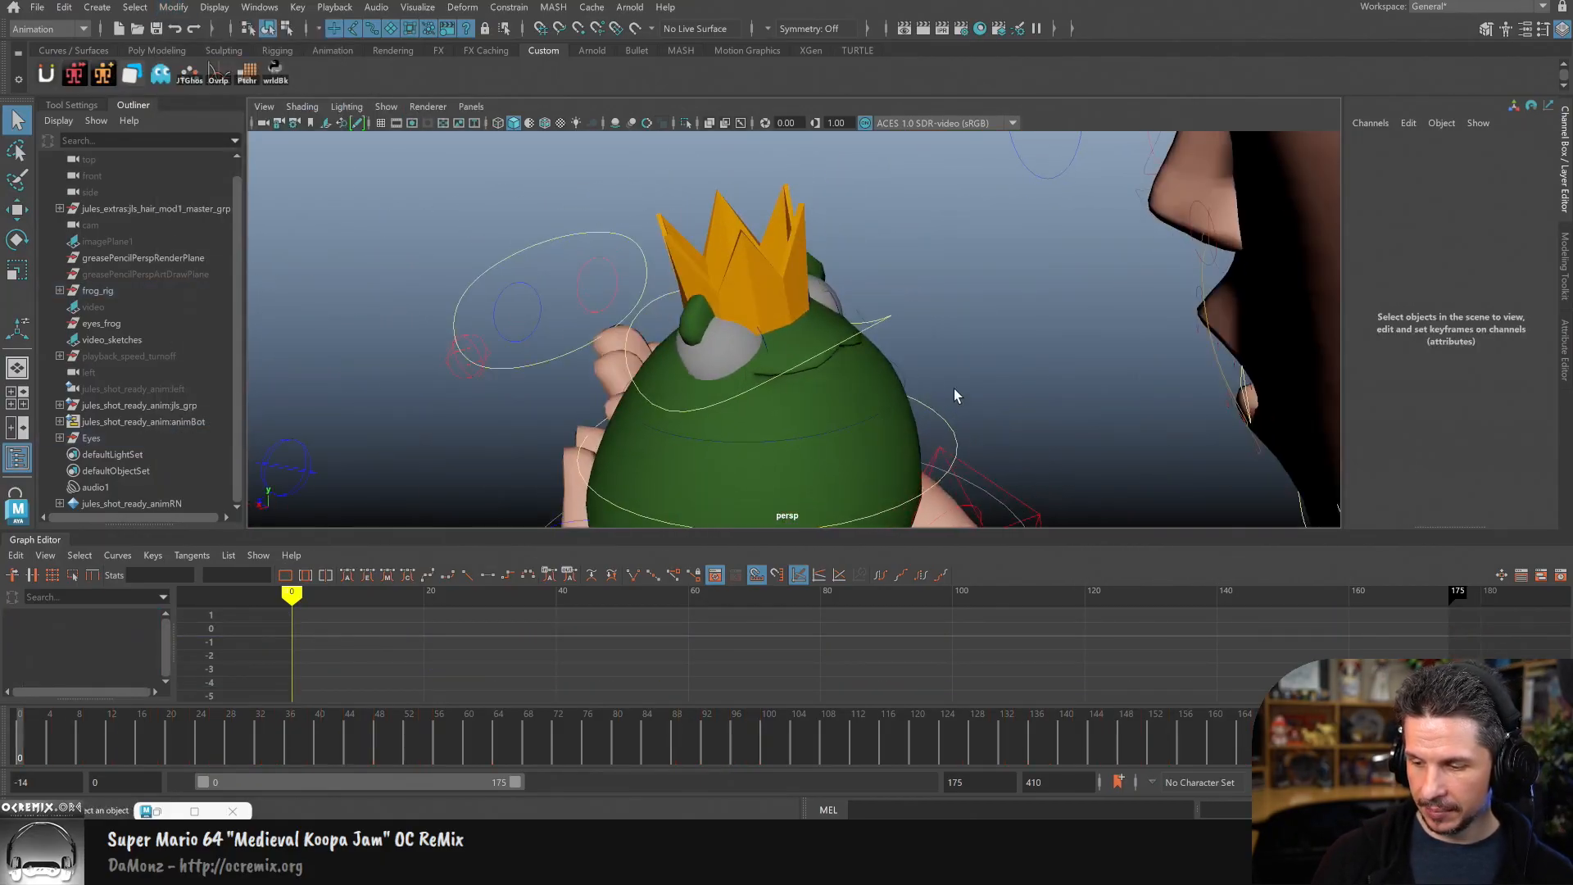
Step: Rotate root_ctrl so the eyes face the front of the frog, and raise it to about Translate Y 151.4
{"action": "left_click", "coordinate": [903, 376]}
{"action": "key", "text": "e"}
{"action": "mouse_move", "coordinate": [807, 406]}
{"action": "left_mouse_down"}
{"action": "mouse_move", "coordinate": [679, 425]}
{"action": "mouse_move", "coordinate": [786, 410]}
{"action": "left_mouse_up"}
{"action": "key", "text": "w"}
{"action": "left_click_drag", "start_coordinate": [762, 307], "coordinate": [763, 264]}
{"action": "left_click_drag", "start_coordinate": [889, 340], "coordinate": [887, 401], "text": "alt"}
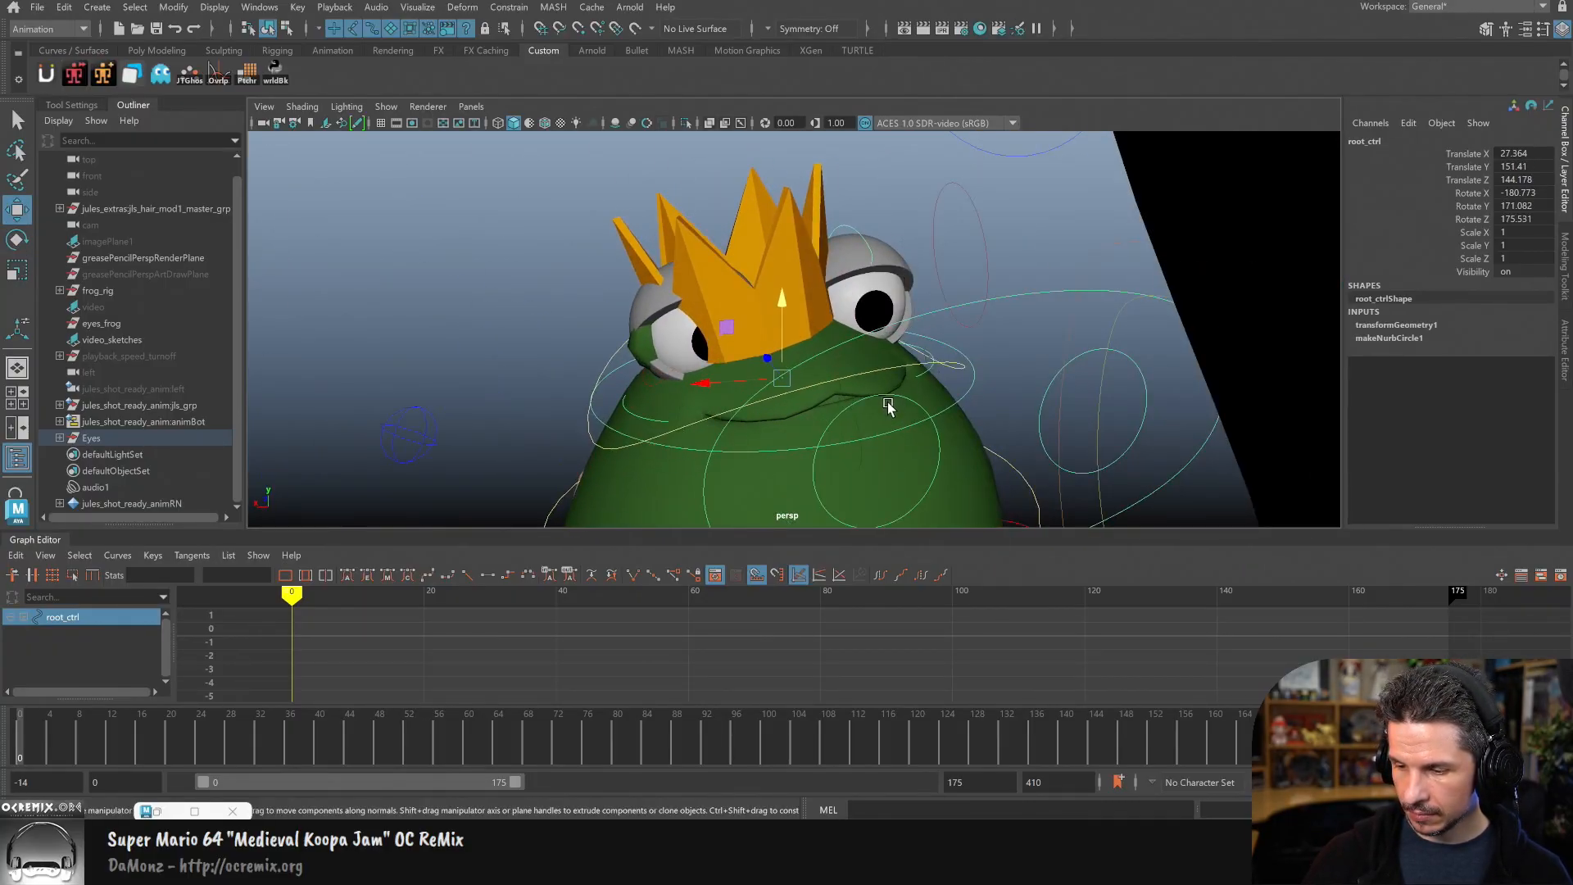
Step: Undo the raising, rotation and transform match of root_ctrl
{"action": "key", "text": "ctrl+z"}
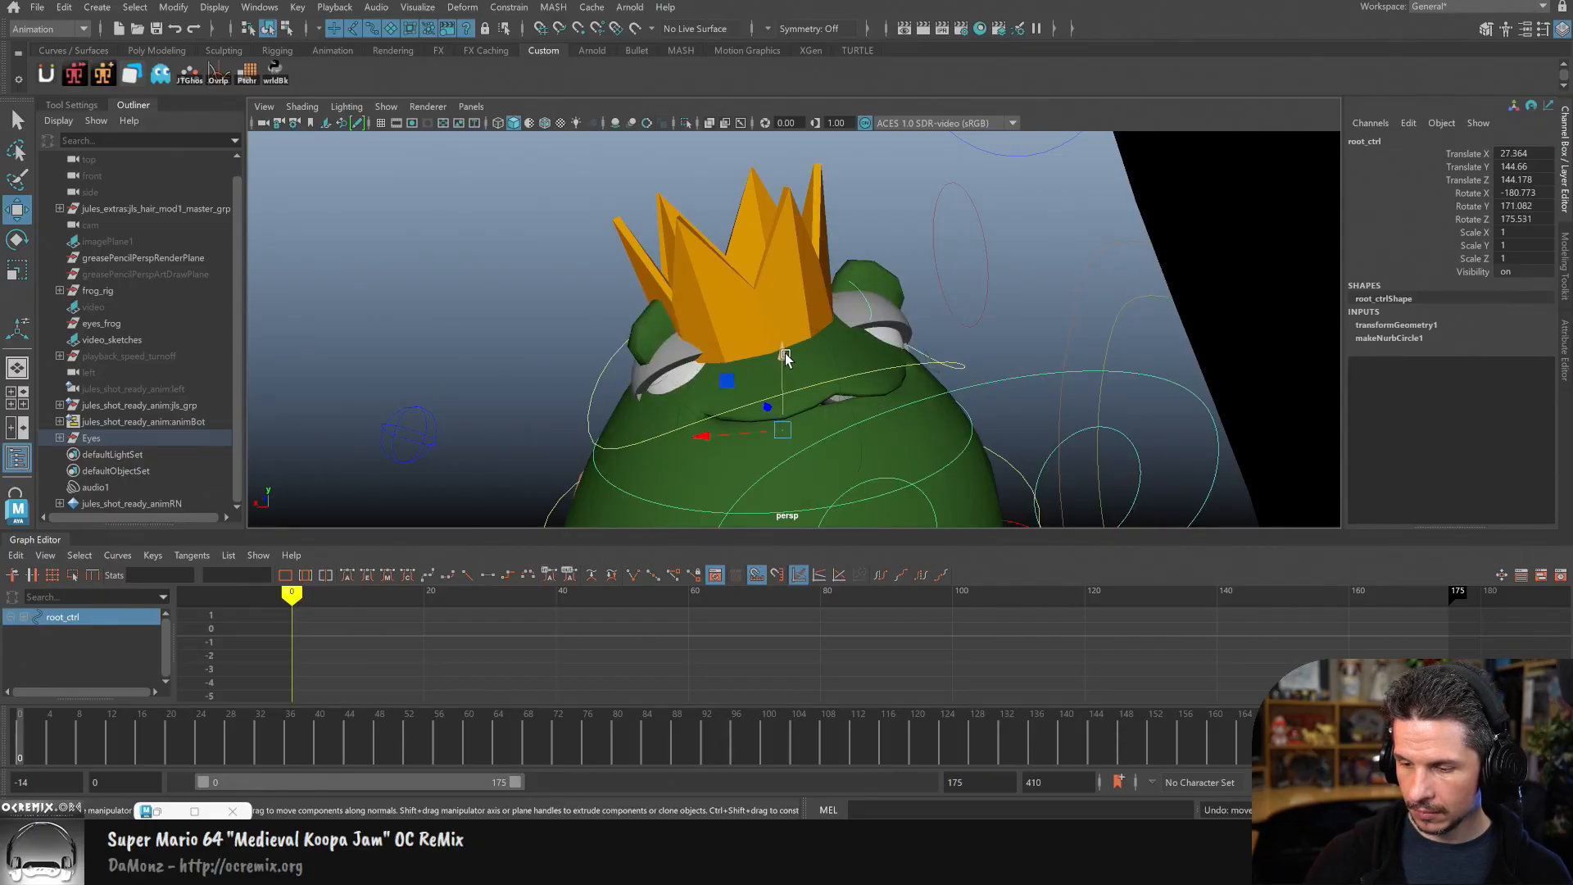
{"action": "key", "text": "ctrl+z"}
{"action": "key", "text": "ctrl+z"}
{"action": "key", "text": "ctrl+z"}
{"action": "key", "text": "ctrl+z"}
{"action": "key", "text": "ctrl+z"}
{"action": "key", "text": "ctrl+z"}
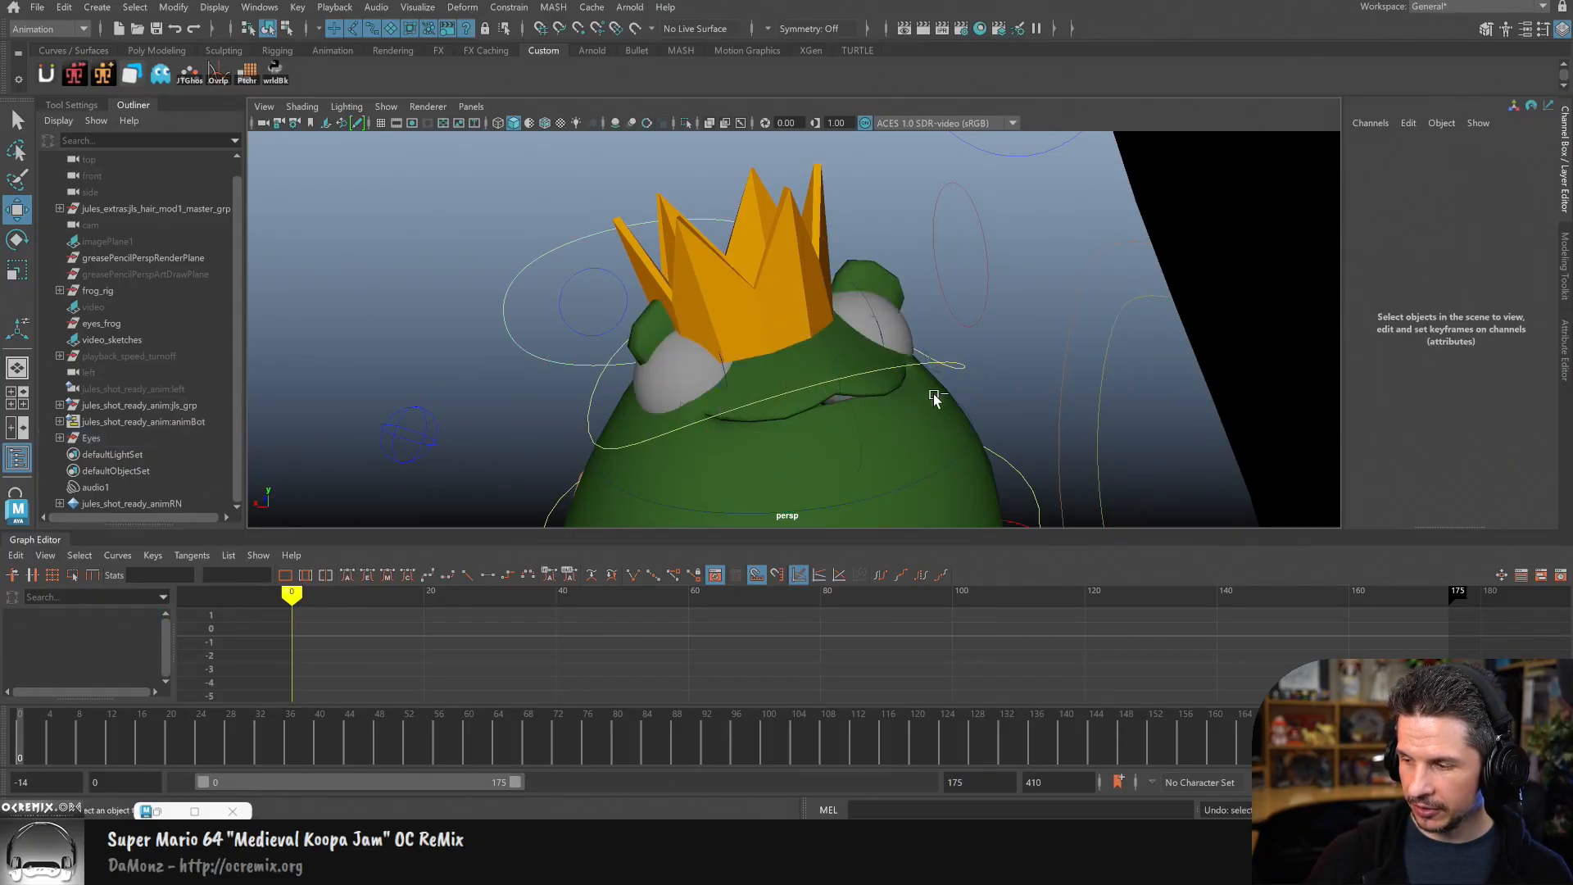
Step: Match all transforms of the Eyes group to the frog's spine_ik_shoulder_ctrl
{"action": "left_click_drag", "start_coordinate": [1060, 385], "coordinate": [892, 427], "text": "alt"}
{"action": "left_click", "coordinate": [164, 439]}
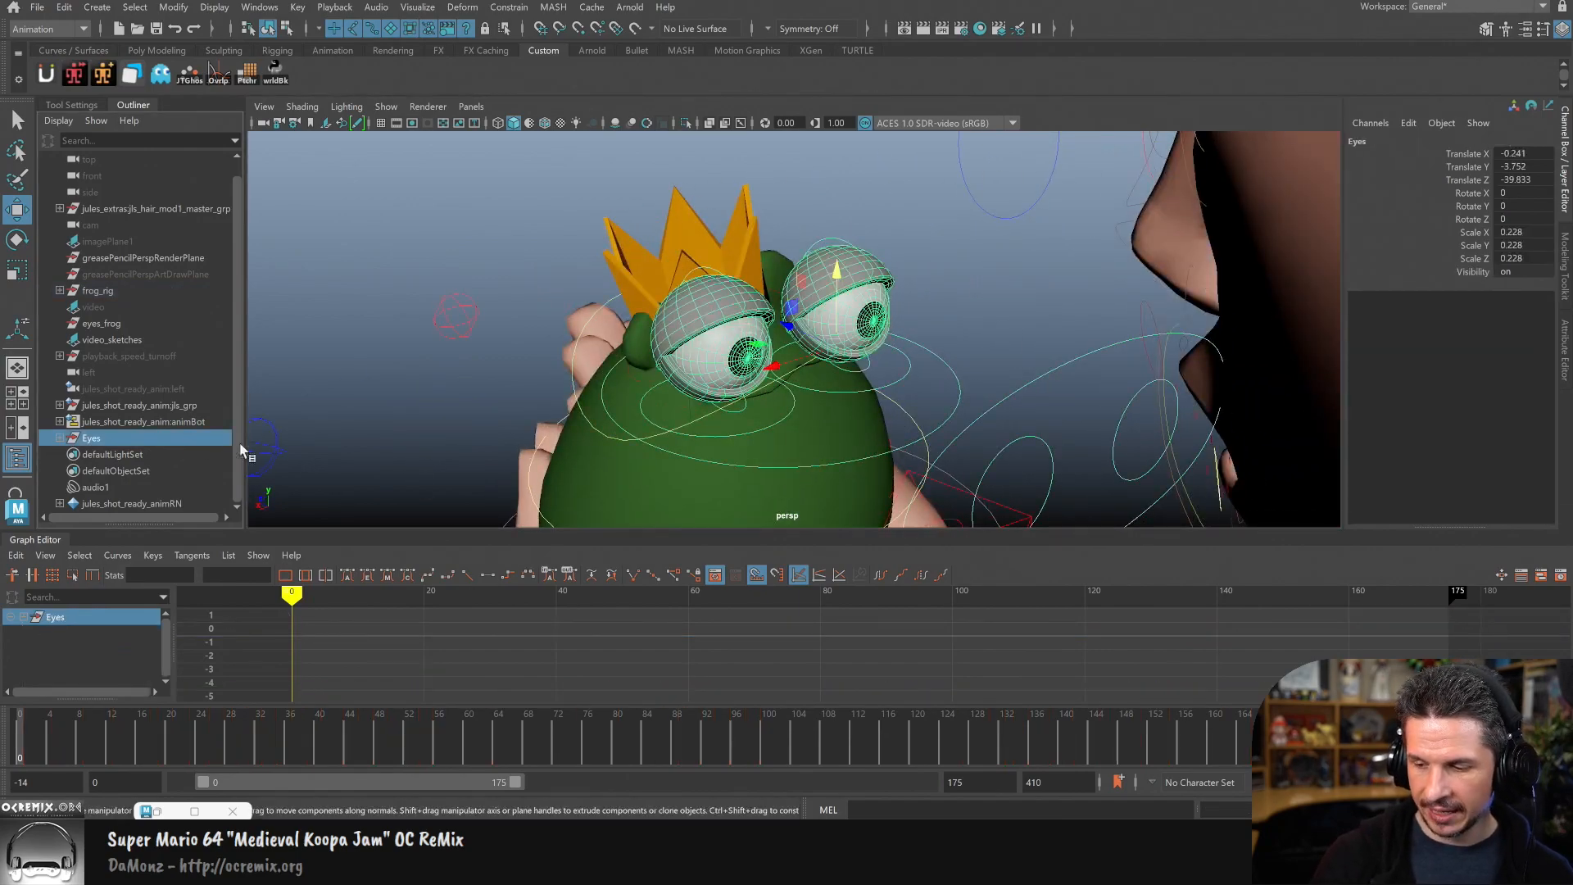
{"action": "left_click", "coordinate": [611, 342]}
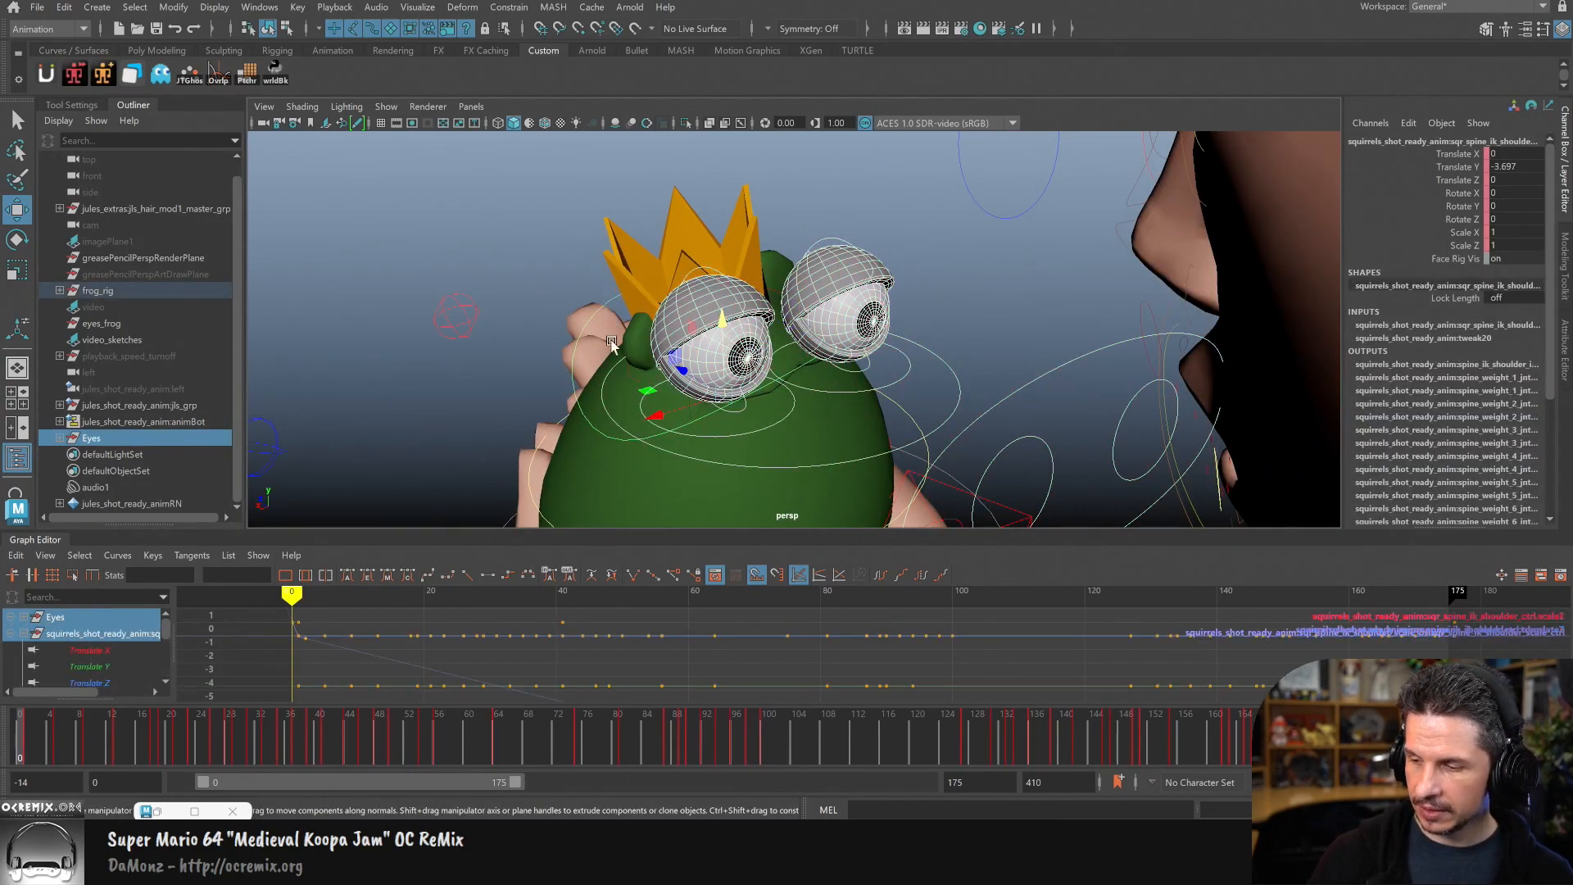
{"action": "left_click", "coordinate": [98, 8]}
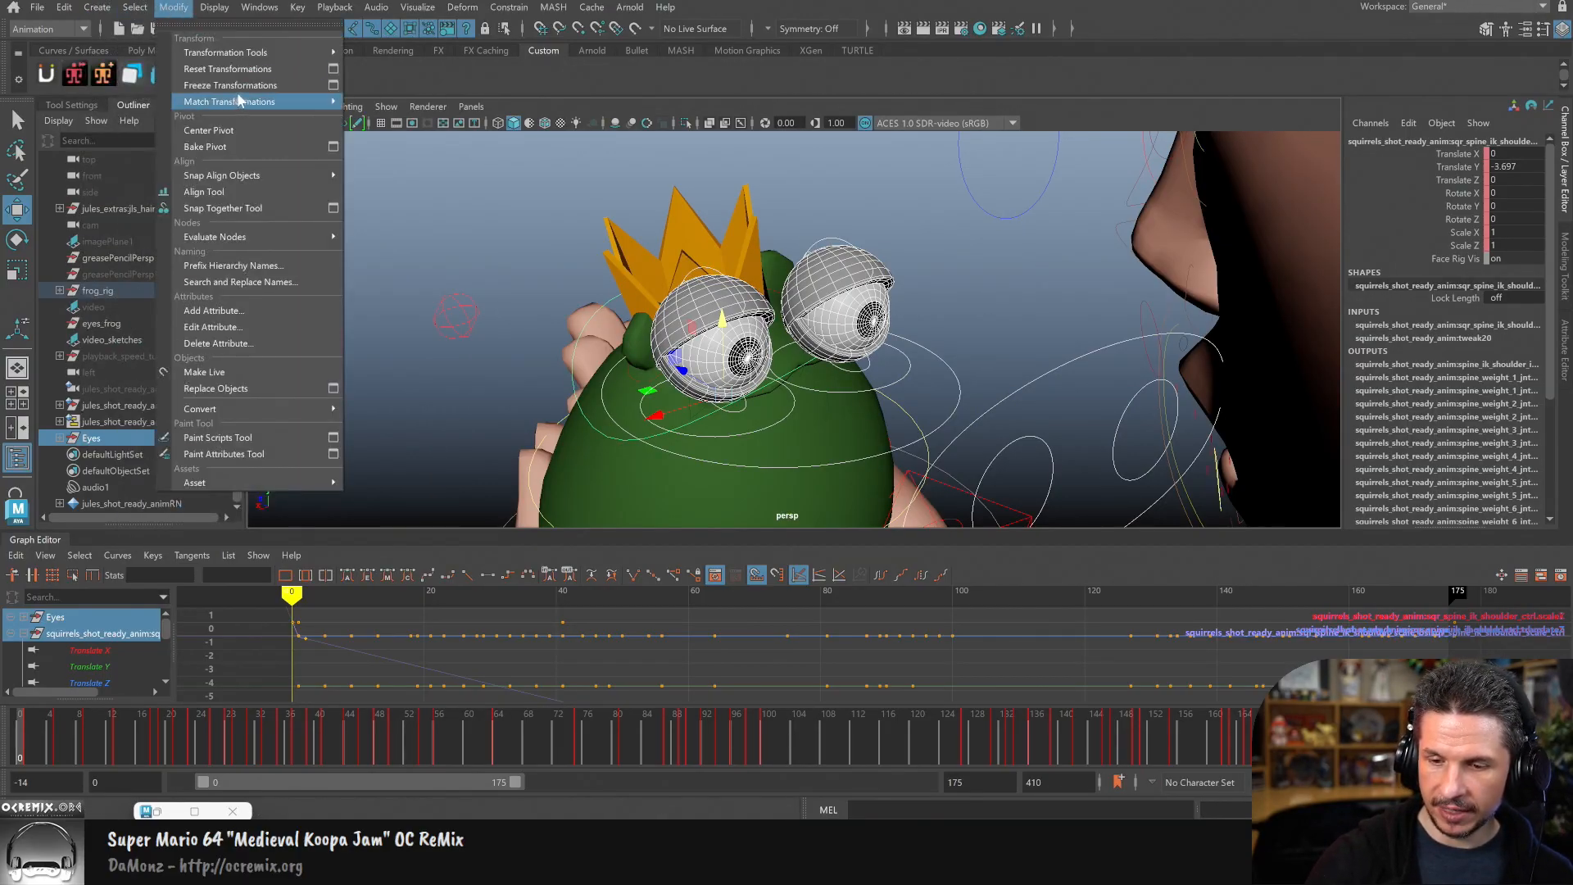
{"action": "mouse_move", "coordinate": [237, 100]}
{"action": "left_click", "coordinate": [439, 103]}
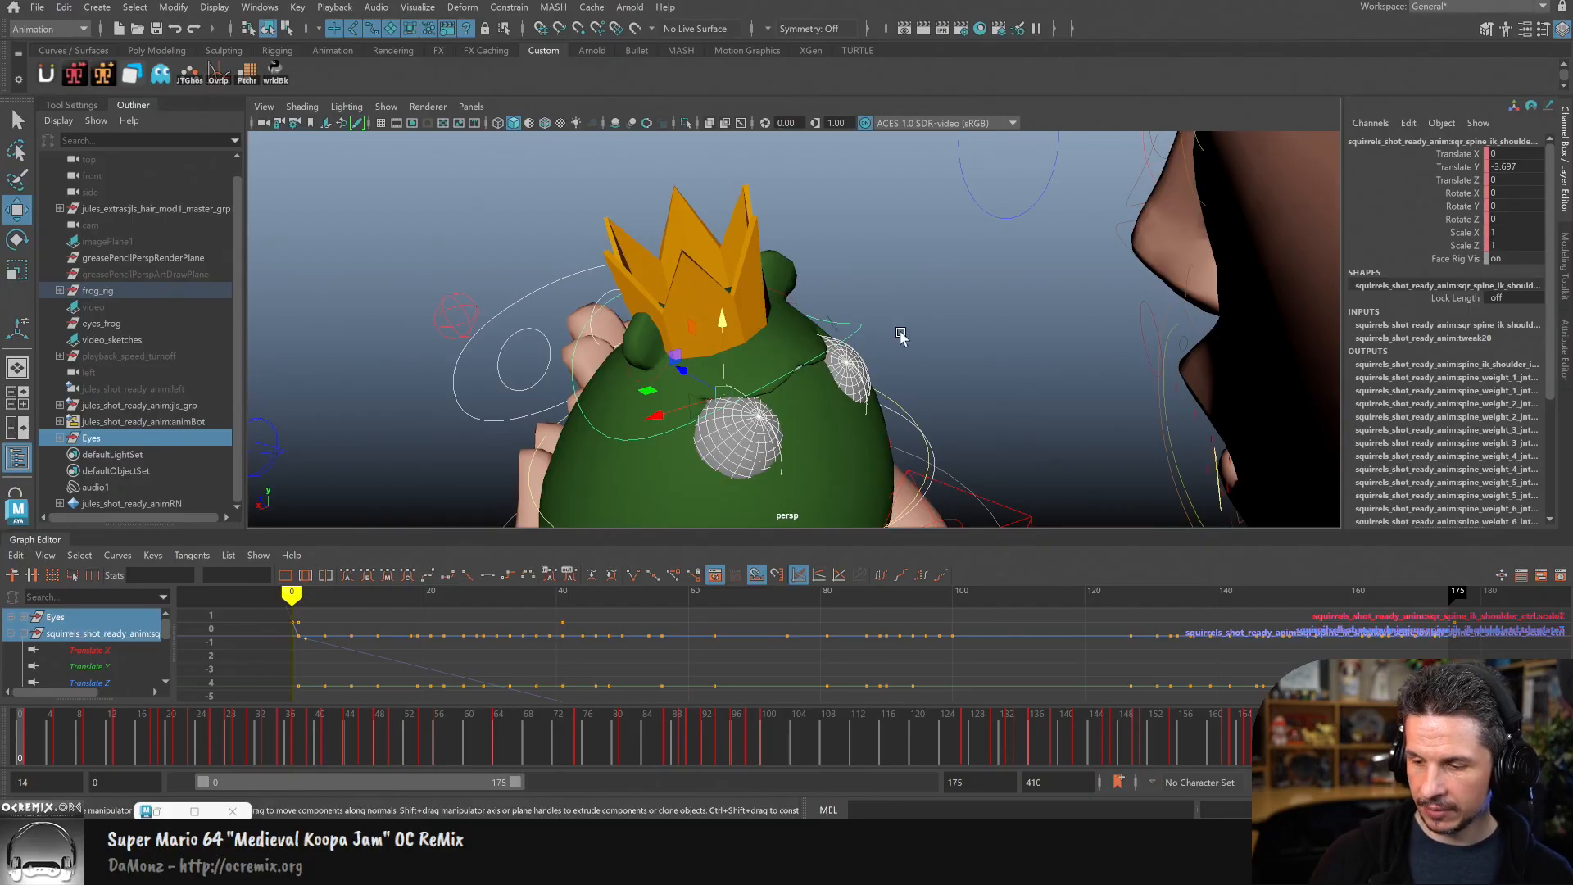
{"action": "left_click_drag", "start_coordinate": [863, 373], "coordinate": [902, 404], "text": "alt"}
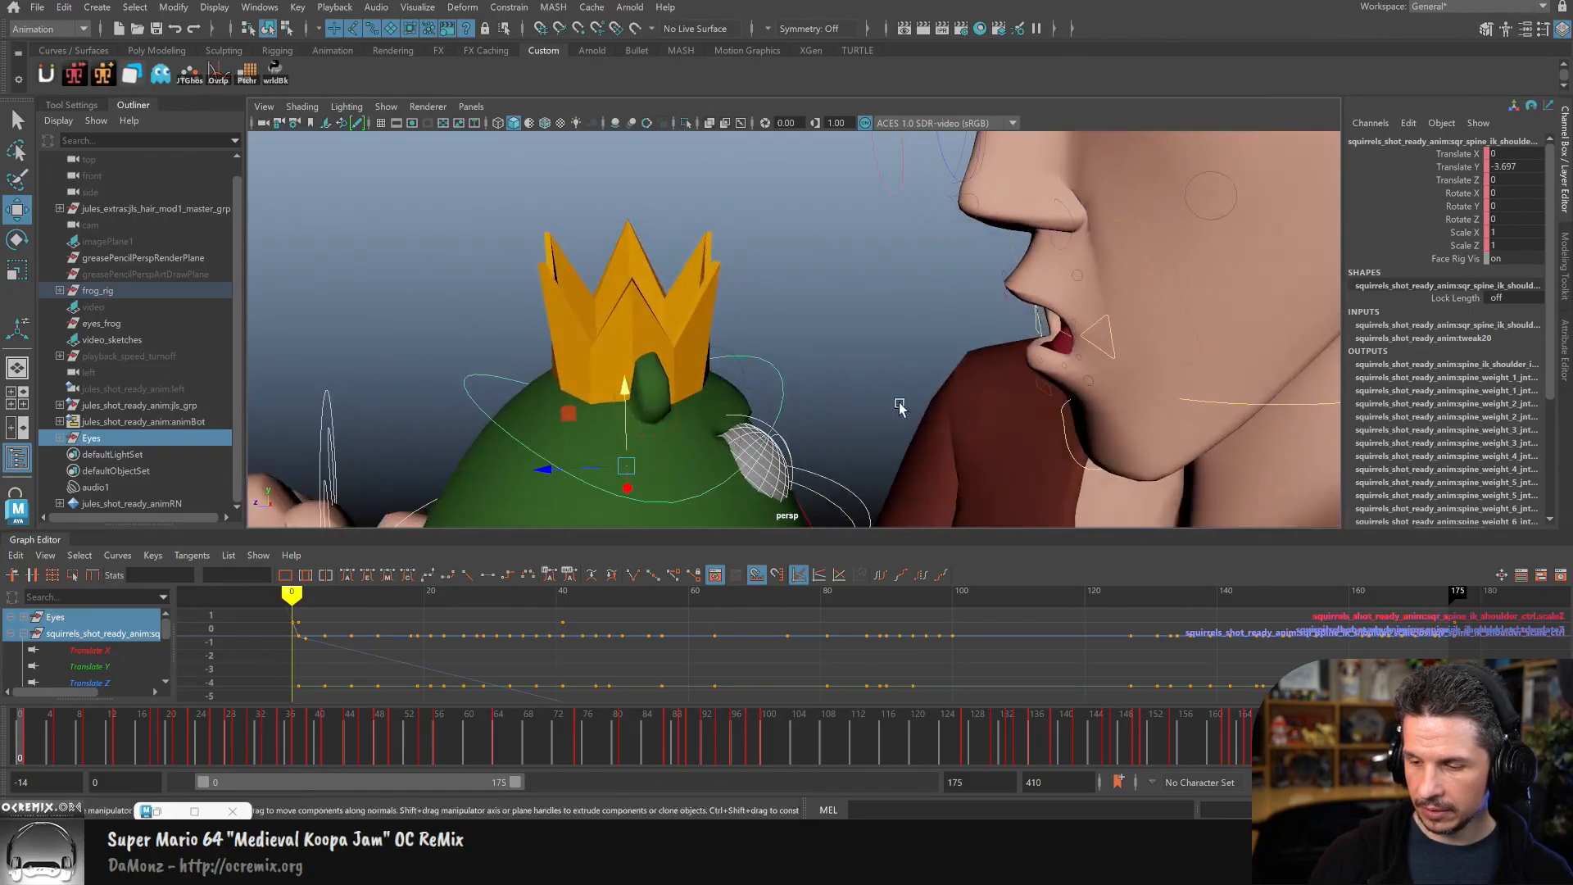
{"action": "middle_click_drag", "start_coordinate": [902, 404], "coordinate": [841, 337], "text": "alt"}
{"action": "left_click_drag", "start_coordinate": [840, 337], "coordinate": [829, 377], "text": "alt"}
{"action": "left_click_drag", "start_coordinate": [660, 271], "coordinate": [657, 155]}
{"action": "key", "text": "ctrl+z"}
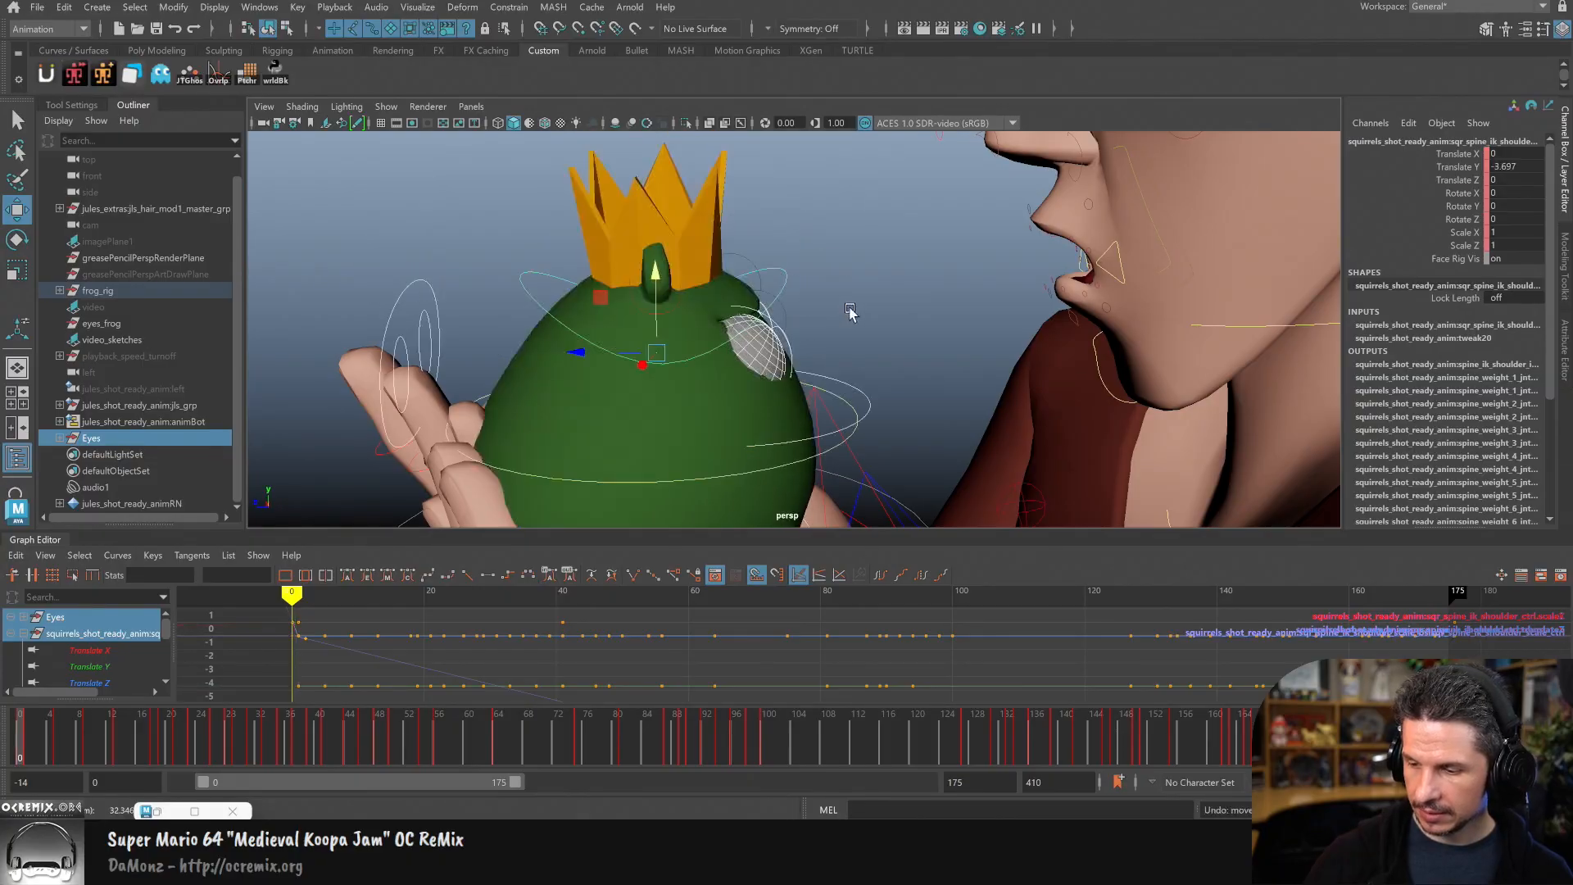
Step: Raise the Eyes group to about Translate Y -4.722 and shift it to about Translate Z -29.601
{"action": "left_click", "coordinate": [856, 385]}
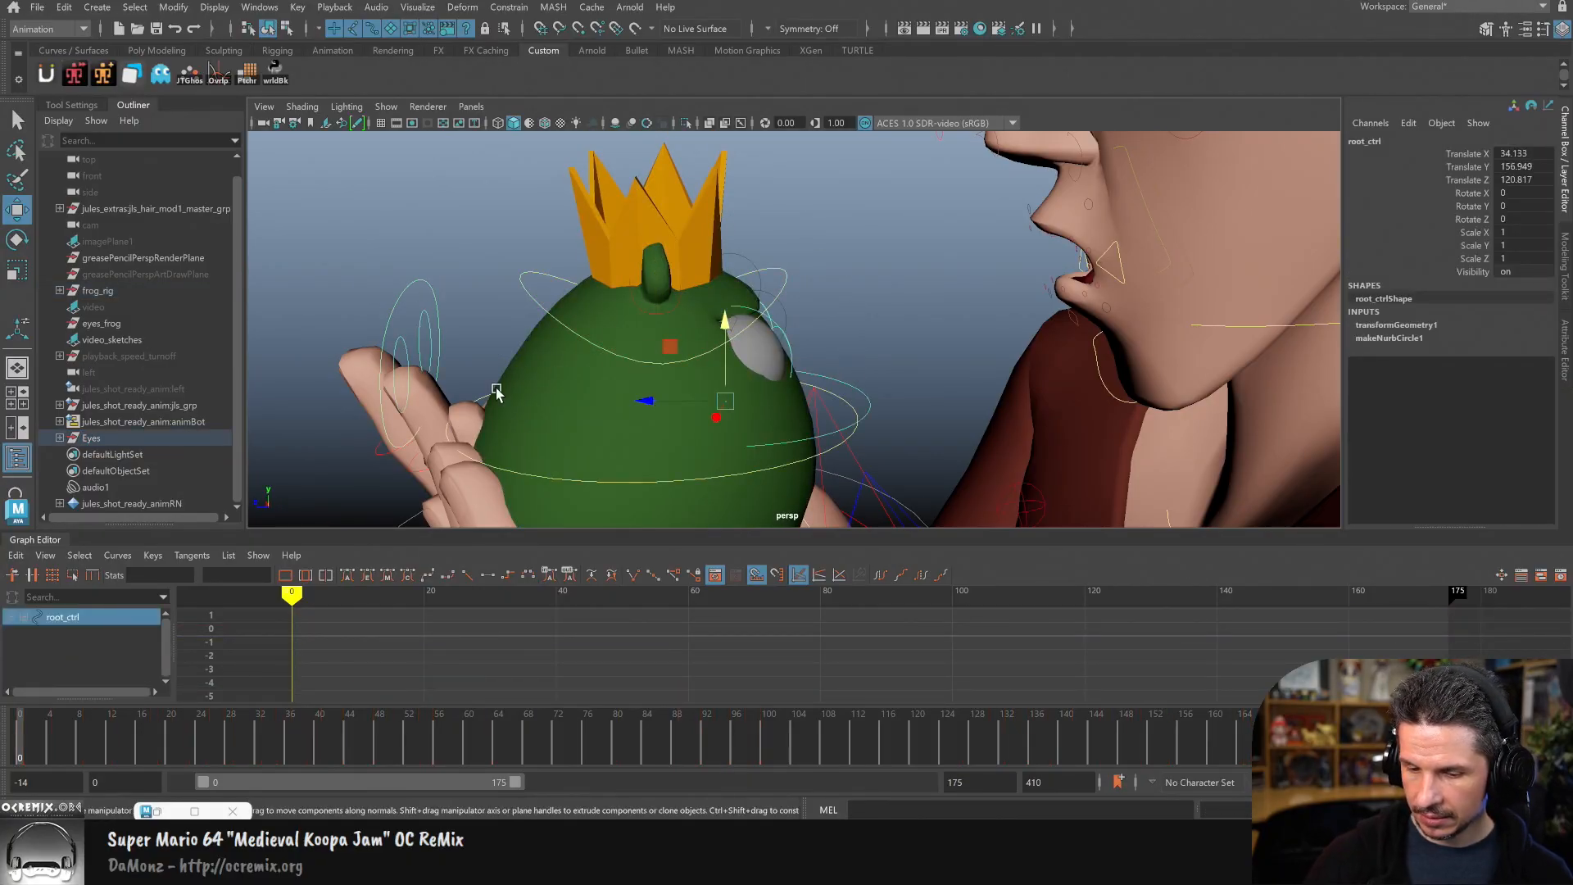
{"action": "left_click", "coordinate": [179, 421]}
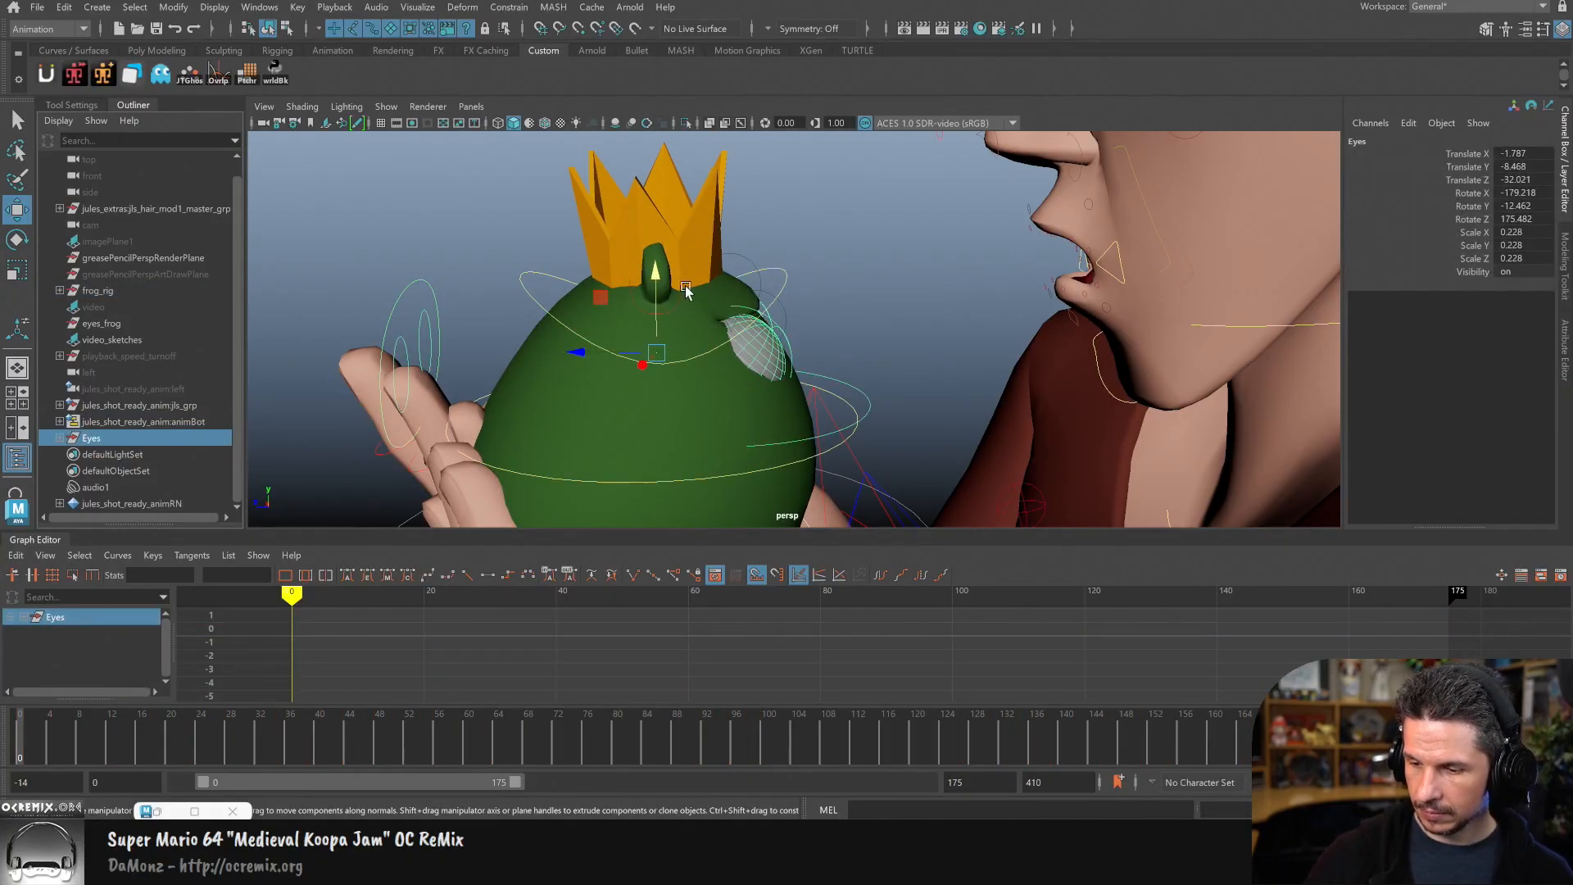
{"action": "left_click_drag", "start_coordinate": [602, 301], "coordinate": [1082, 288]}
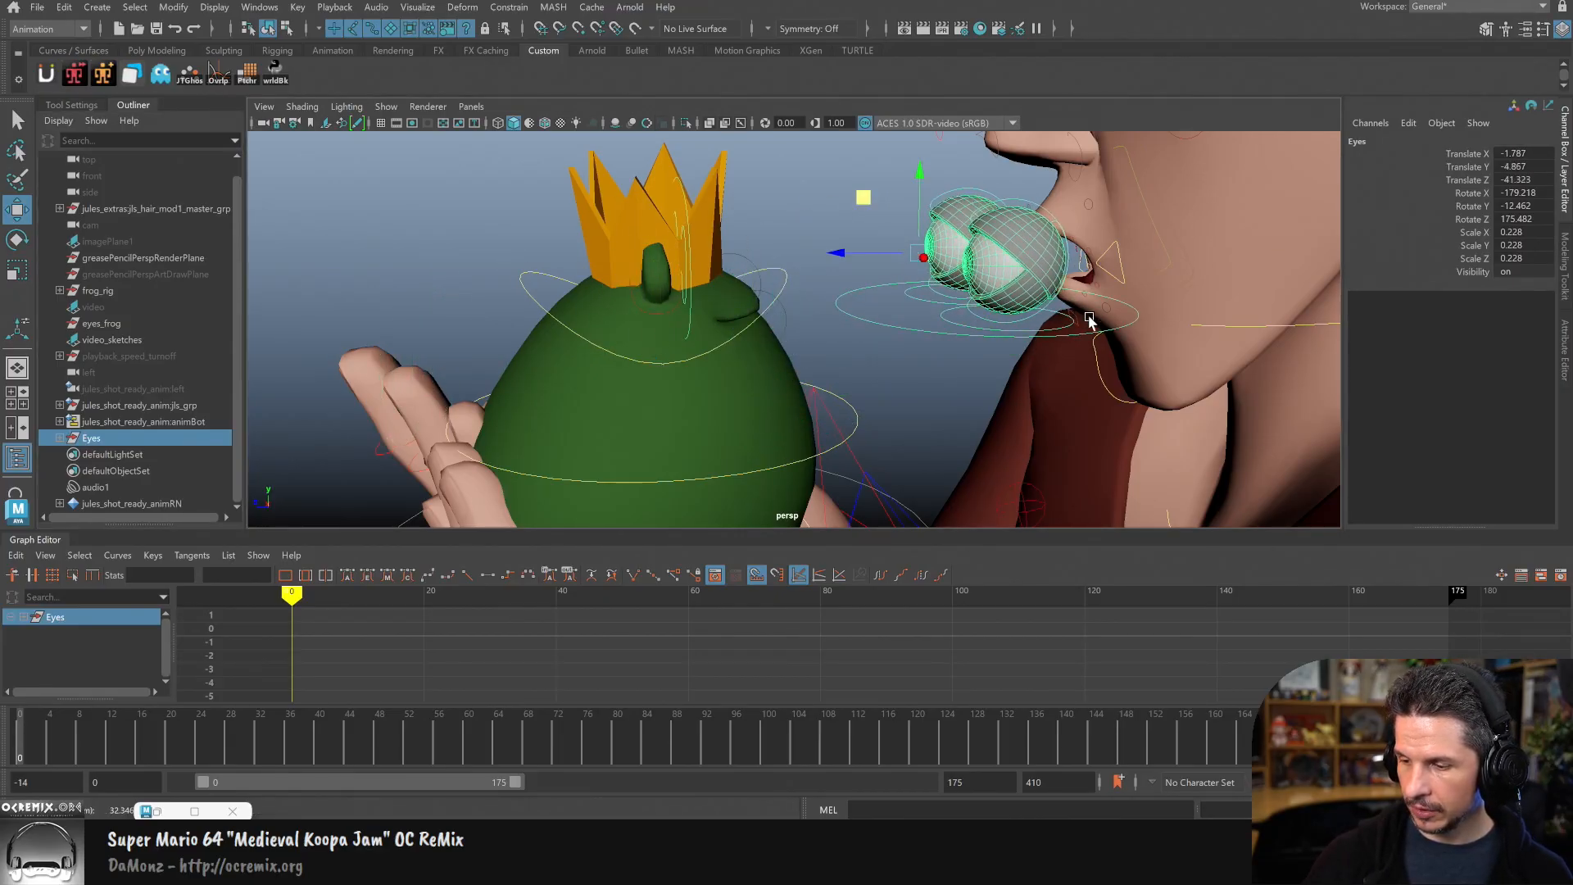
{"action": "key", "text": "ctrl+z"}
{"action": "key", "text": "ctrl+z"}
{"action": "left_click_drag", "start_coordinate": [693, 248], "coordinate": [714, 145]}
{"action": "middle_click_drag", "start_coordinate": [799, 360], "coordinate": [897, 387], "text": "alt"}
{"action": "right_click_drag", "start_coordinate": [897, 387], "coordinate": [1051, 409], "text": "alt"}
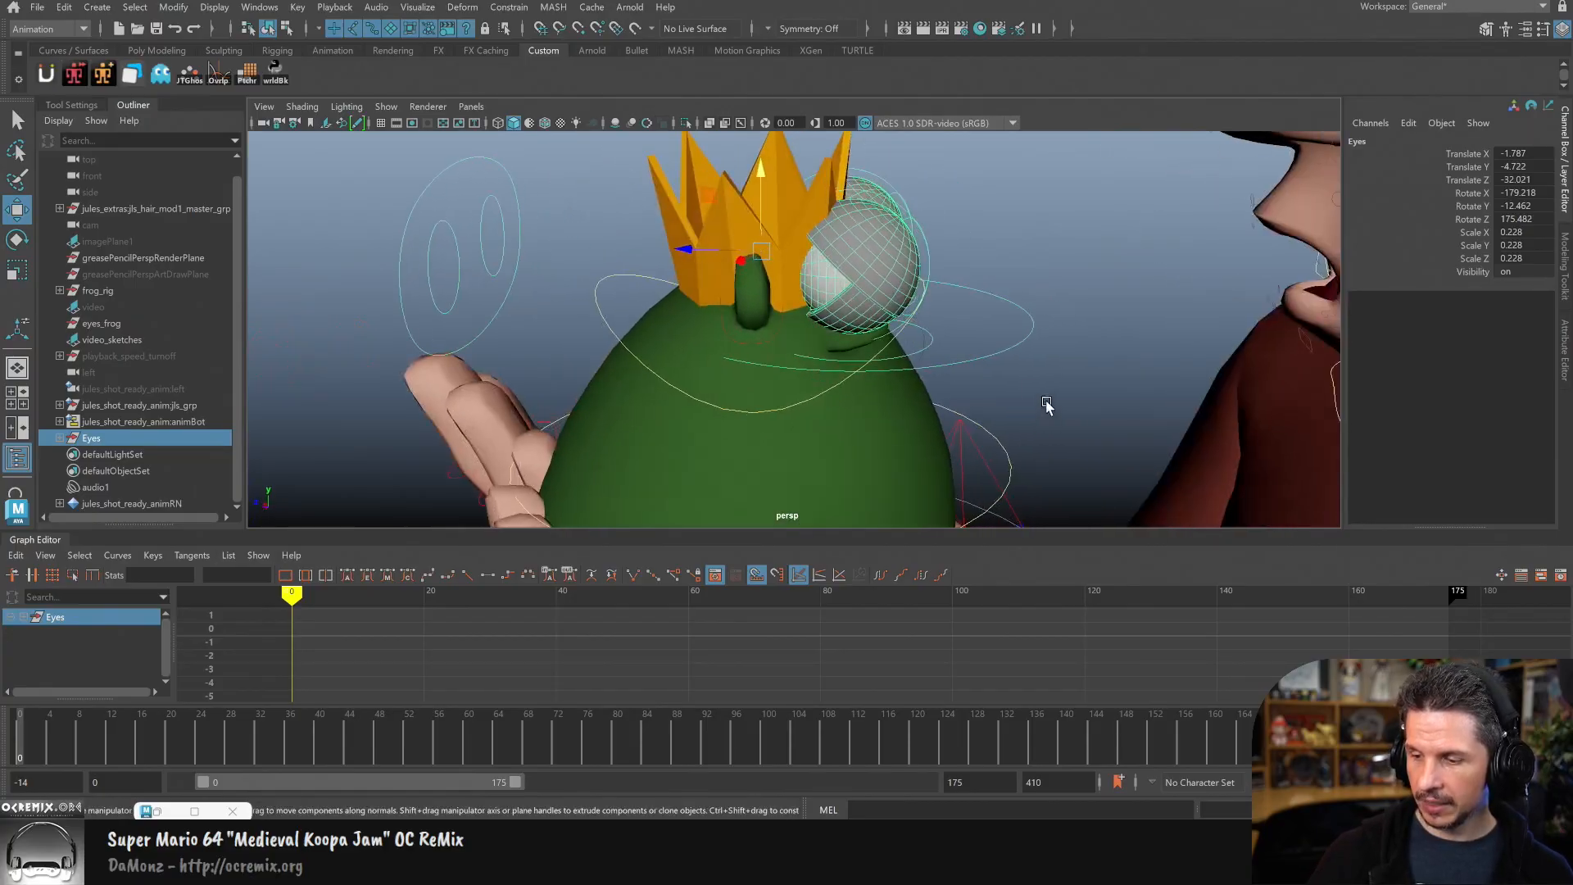
{"action": "left_click_drag", "start_coordinate": [703, 250], "coordinate": [625, 265]}
Step: Rotate the Eyes group to about -0.786, 13.48, 355.468 so the eyes face the front of the frog
{"action": "key", "text": "e"}
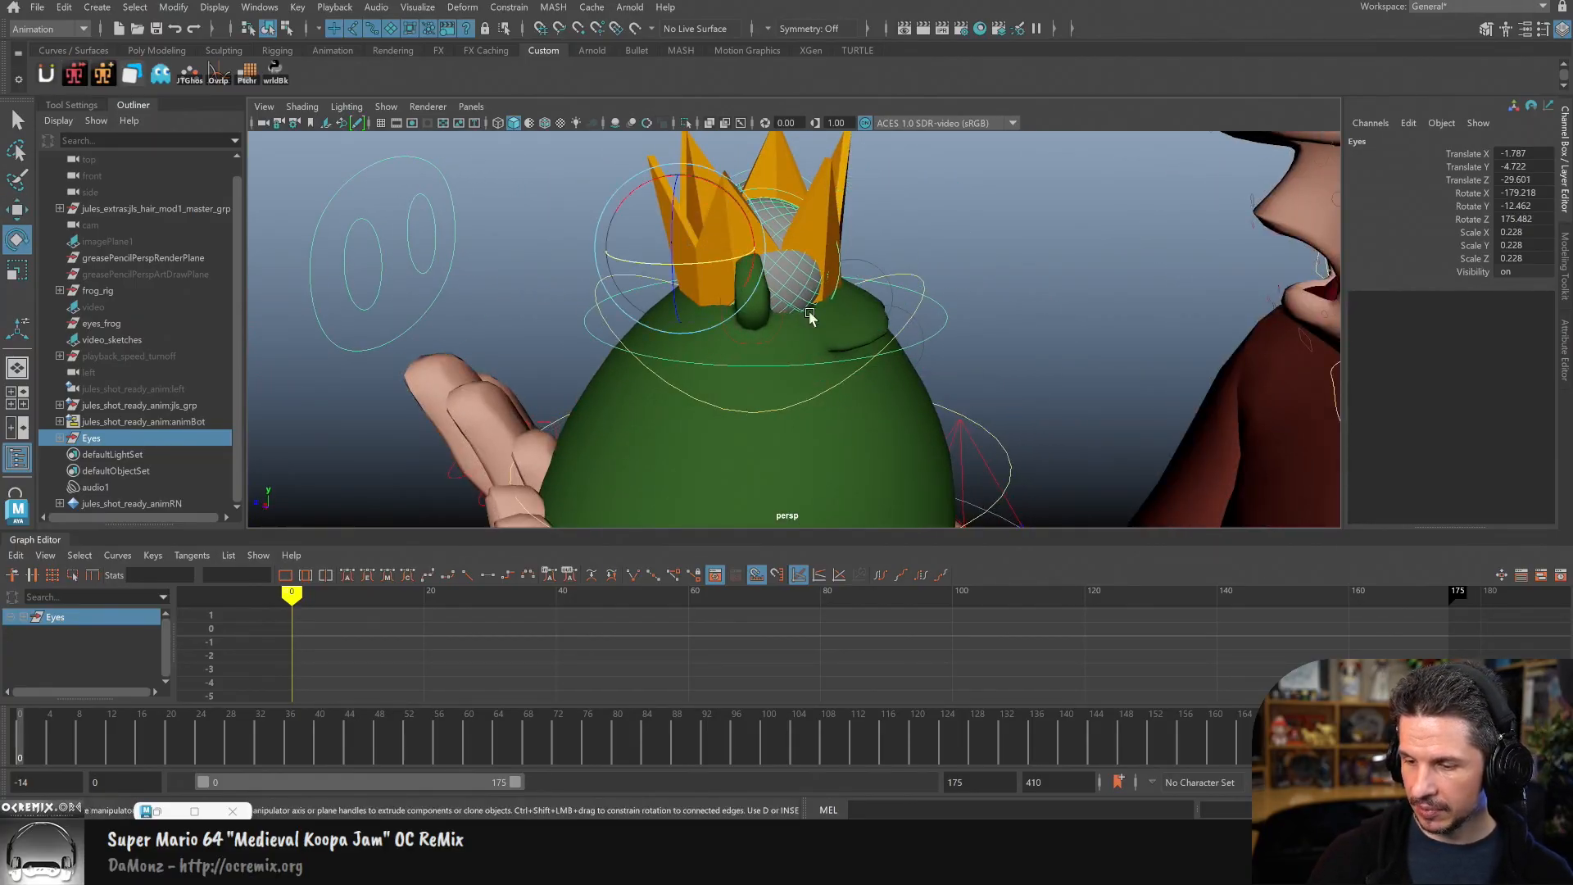
{"action": "left_click_drag", "start_coordinate": [734, 261], "coordinate": [637, 274]}
{"action": "left_click_drag", "start_coordinate": [740, 291], "coordinate": [831, 406], "text": "alt"}
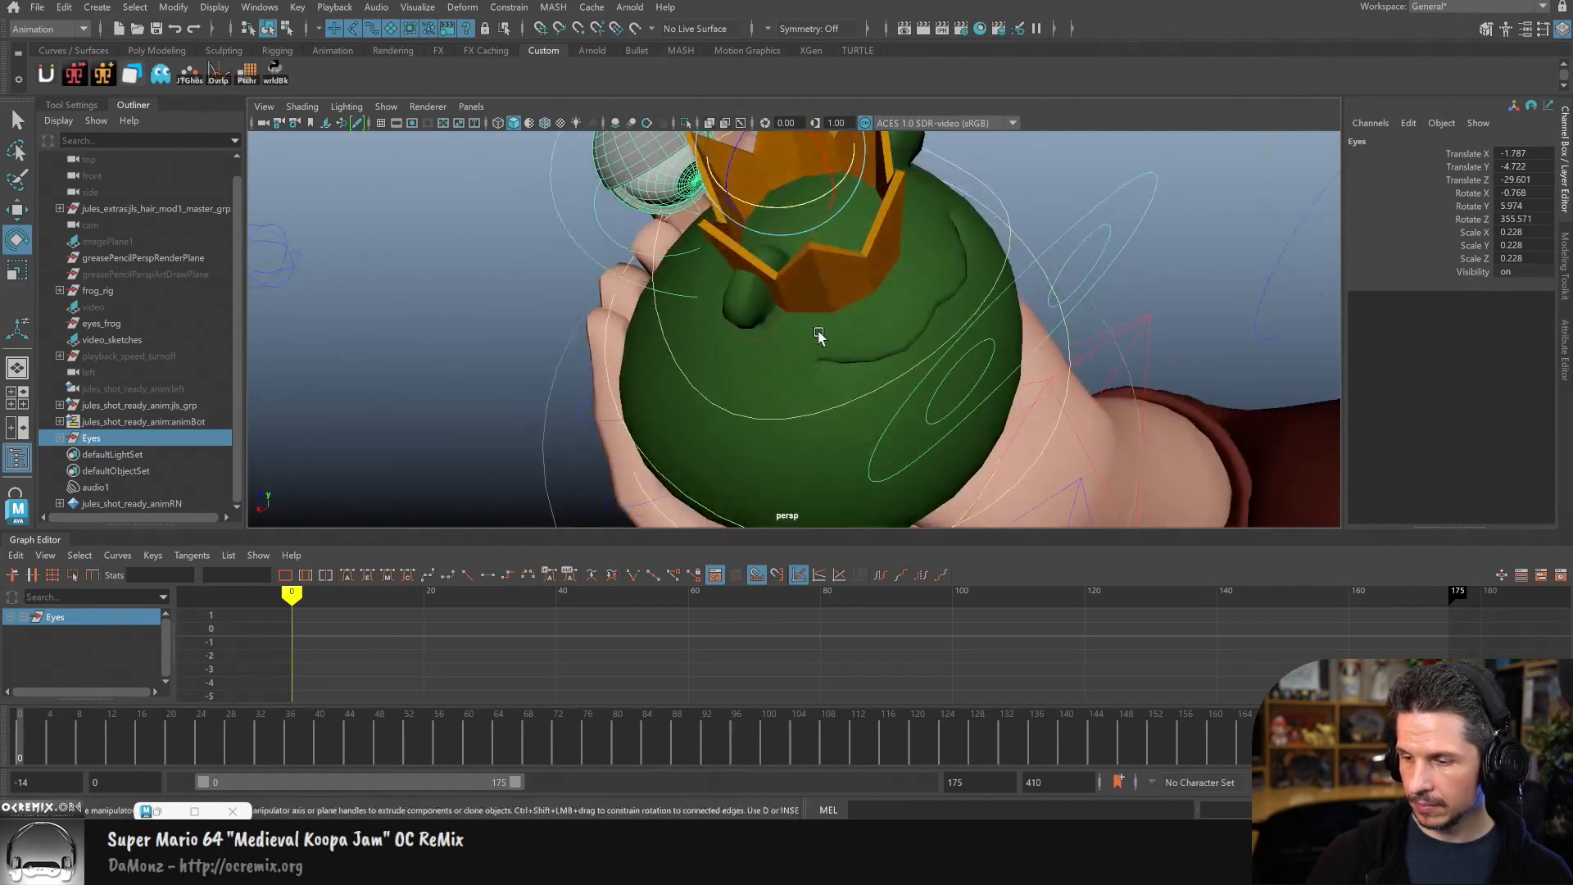
{"action": "middle_click_drag", "start_coordinate": [825, 379], "coordinate": [768, 460], "text": "alt"}
{"action": "left_click_drag", "start_coordinate": [754, 279], "coordinate": [763, 271]}
Step: Move the Eyes group forward to about Translate Z -35.664 and adjust it sideways to centre the eyes on the frog's head
{"action": "key", "text": "w"}
{"action": "left_click_drag", "start_coordinate": [1000, 299], "coordinate": [803, 343], "text": "alt"}
{"action": "left_click_drag", "start_coordinate": [730, 215], "coordinate": [834, 371], "text": "alt"}
{"action": "left_click_drag", "start_coordinate": [872, 438], "coordinate": [879, 399], "text": "alt"}
{"action": "mouse_move", "coordinate": [783, 353]}
{"action": "left_mouse_down", "text": "alt"}
{"action": "mouse_move", "coordinate": [797, 313]}
{"action": "mouse_move", "coordinate": [734, 347]}
{"action": "mouse_move", "coordinate": [907, 310]}
{"action": "mouse_move", "coordinate": [791, 343]}
{"action": "left_mouse_up", "text": "alt"}
{"action": "left_click_drag", "start_coordinate": [895, 394], "coordinate": [832, 373], "text": "alt"}
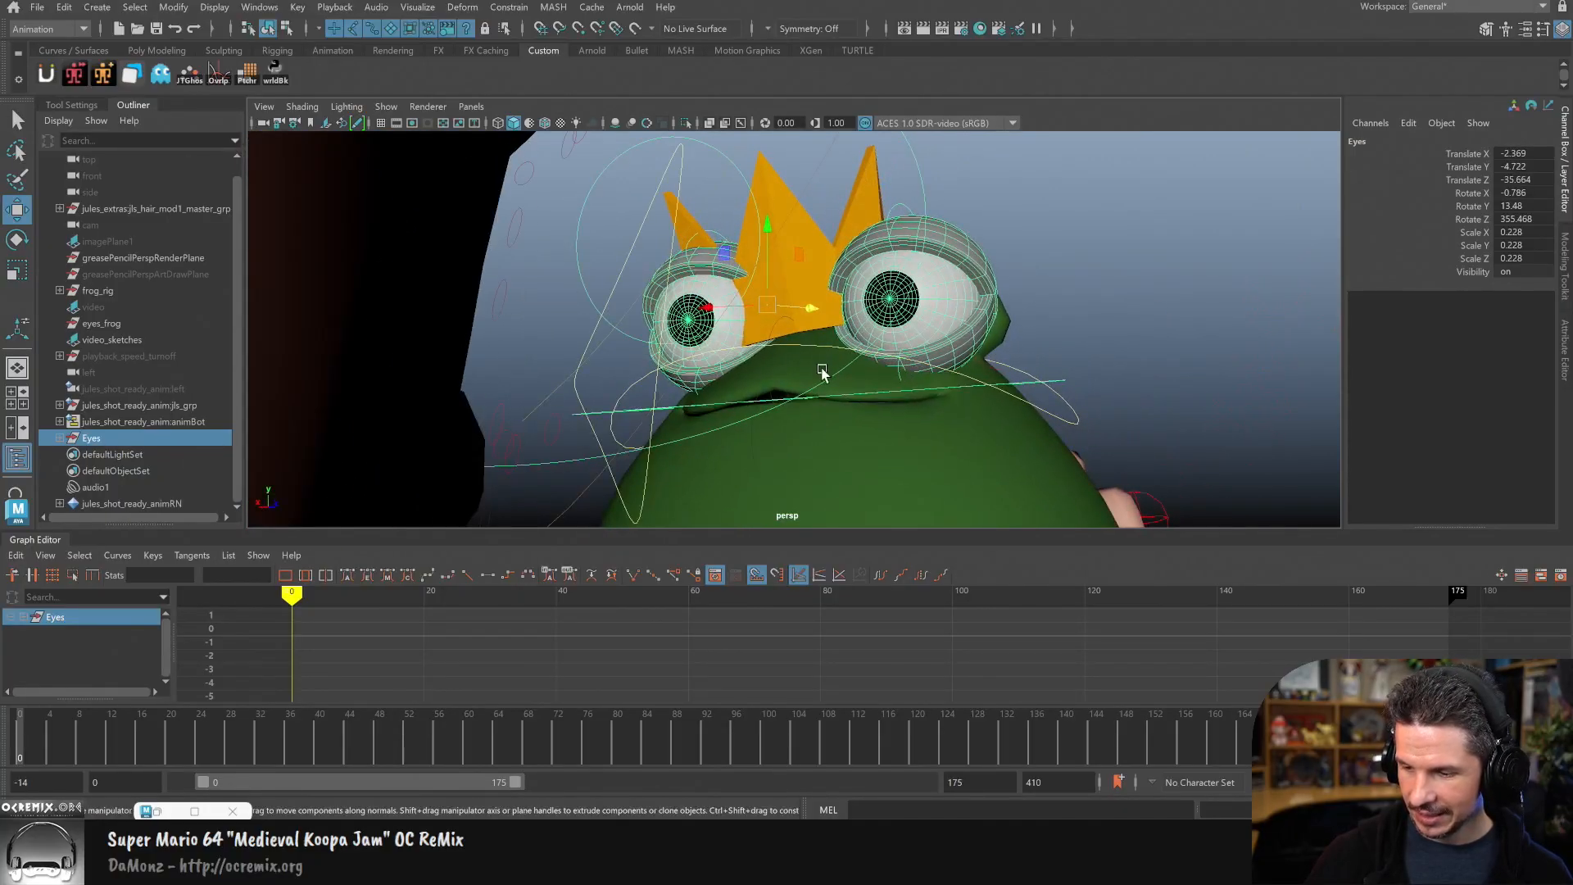
{"action": "left_click_drag", "start_coordinate": [718, 313], "coordinate": [739, 316]}
Step: Examine the fit of the new eyes on the frog's head from several sides
{"action": "left_click_drag", "start_coordinate": [970, 376], "coordinate": [1055, 361], "text": "alt"}
{"action": "right_click_drag", "start_coordinate": [1055, 361], "coordinate": [1004, 371], "text": "alt"}
{"action": "left_click_drag", "start_coordinate": [1003, 370], "coordinate": [969, 381], "text": "alt"}
{"action": "left_click", "coordinate": [1104, 368]}
{"action": "right_click_drag", "start_coordinate": [1106, 369], "coordinate": [873, 413], "text": "alt"}
{"action": "mouse_move", "coordinate": [872, 414]}
{"action": "left_mouse_down", "text": "alt"}
{"action": "mouse_move", "coordinate": [915, 416]}
{"action": "mouse_move", "coordinate": [892, 404]}
{"action": "left_mouse_up", "text": "alt"}
{"action": "middle_click_drag", "start_coordinate": [892, 404], "coordinate": [818, 410], "text": "alt"}
{"action": "right_click_drag", "start_coordinate": [818, 410], "coordinate": [901, 435], "text": "alt"}
{"action": "left_click_drag", "start_coordinate": [902, 435], "coordinate": [913, 431], "text": "alt"}
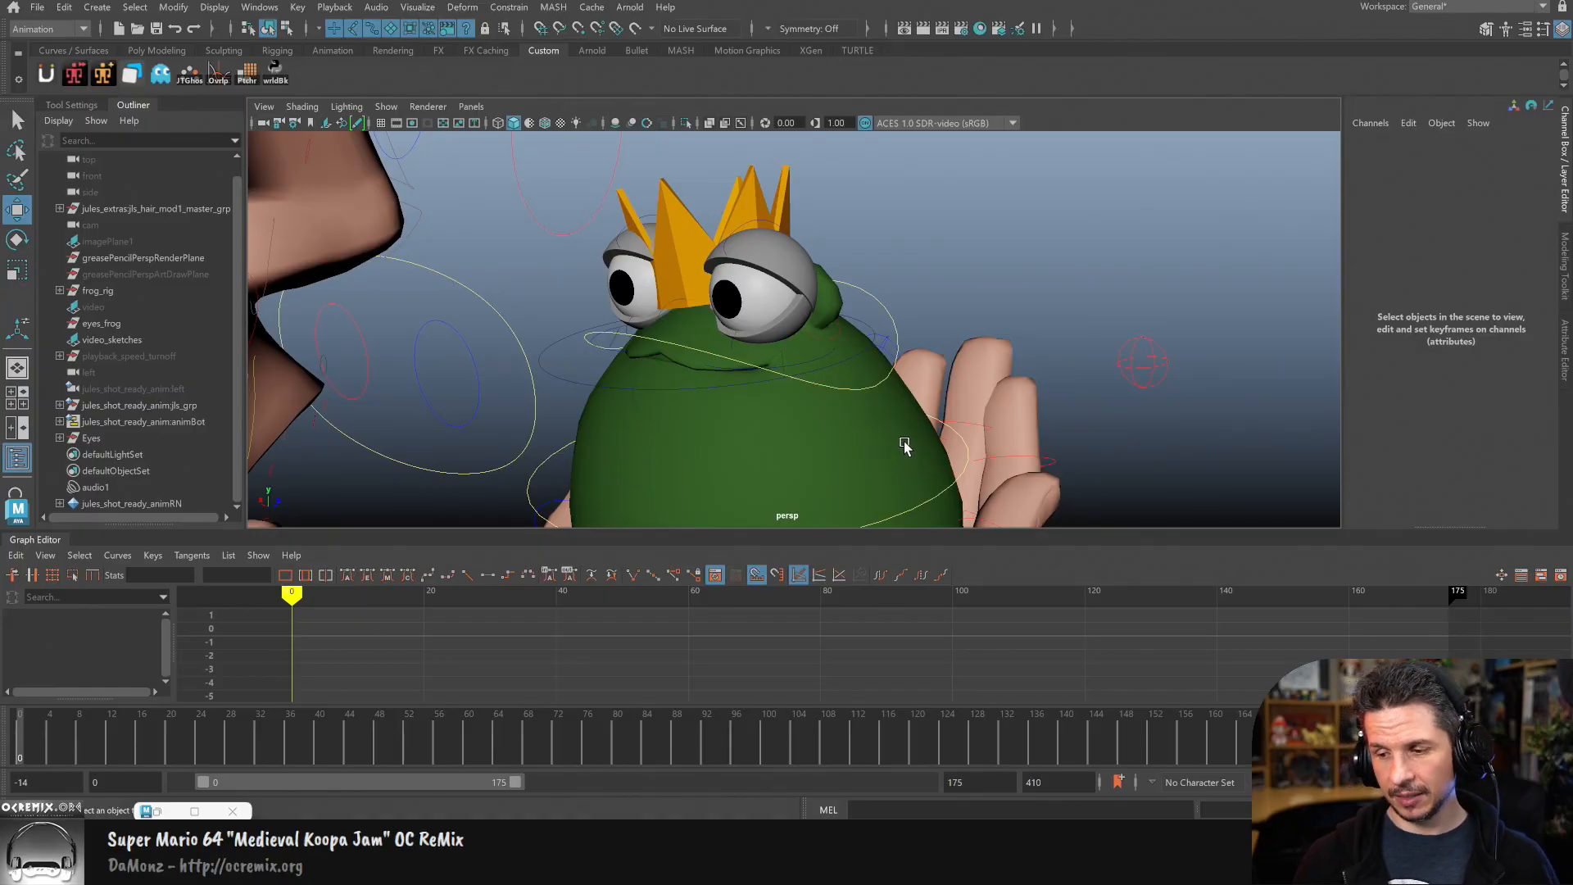
Step: Try moving the frog's spine_ik_shoulder_ctrl to compare it with the eyes' root_ctrl
{"action": "left_click", "coordinate": [864, 321]}
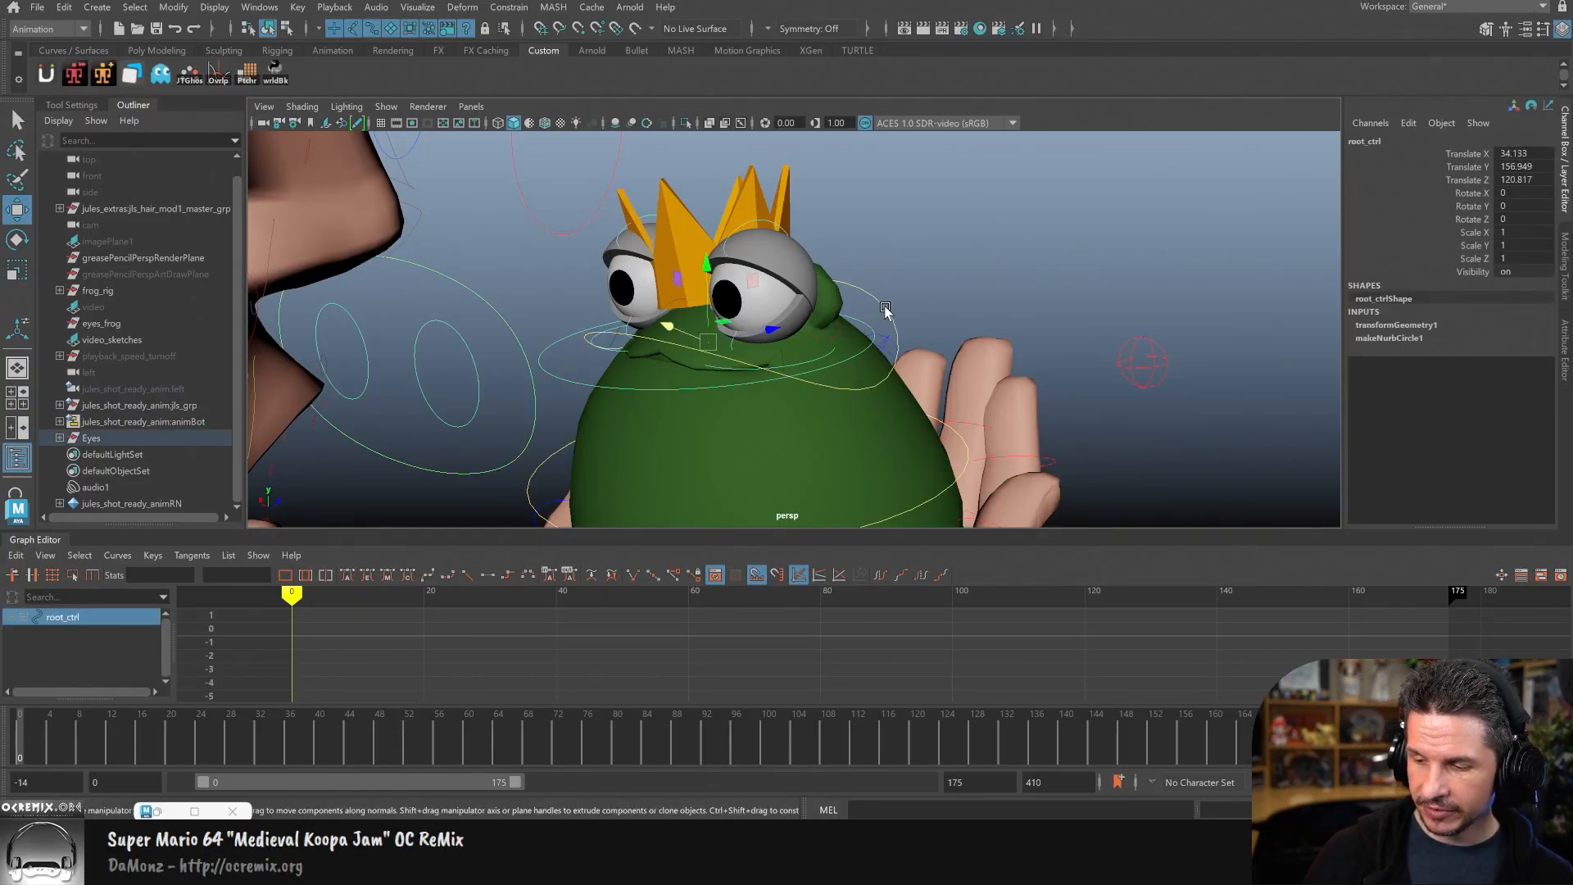
{"action": "mouse_move", "coordinate": [741, 312]}
{"action": "left_mouse_down"}
{"action": "mouse_move", "coordinate": [740, 289]}
{"action": "mouse_move", "coordinate": [740, 312]}
{"action": "left_mouse_up"}
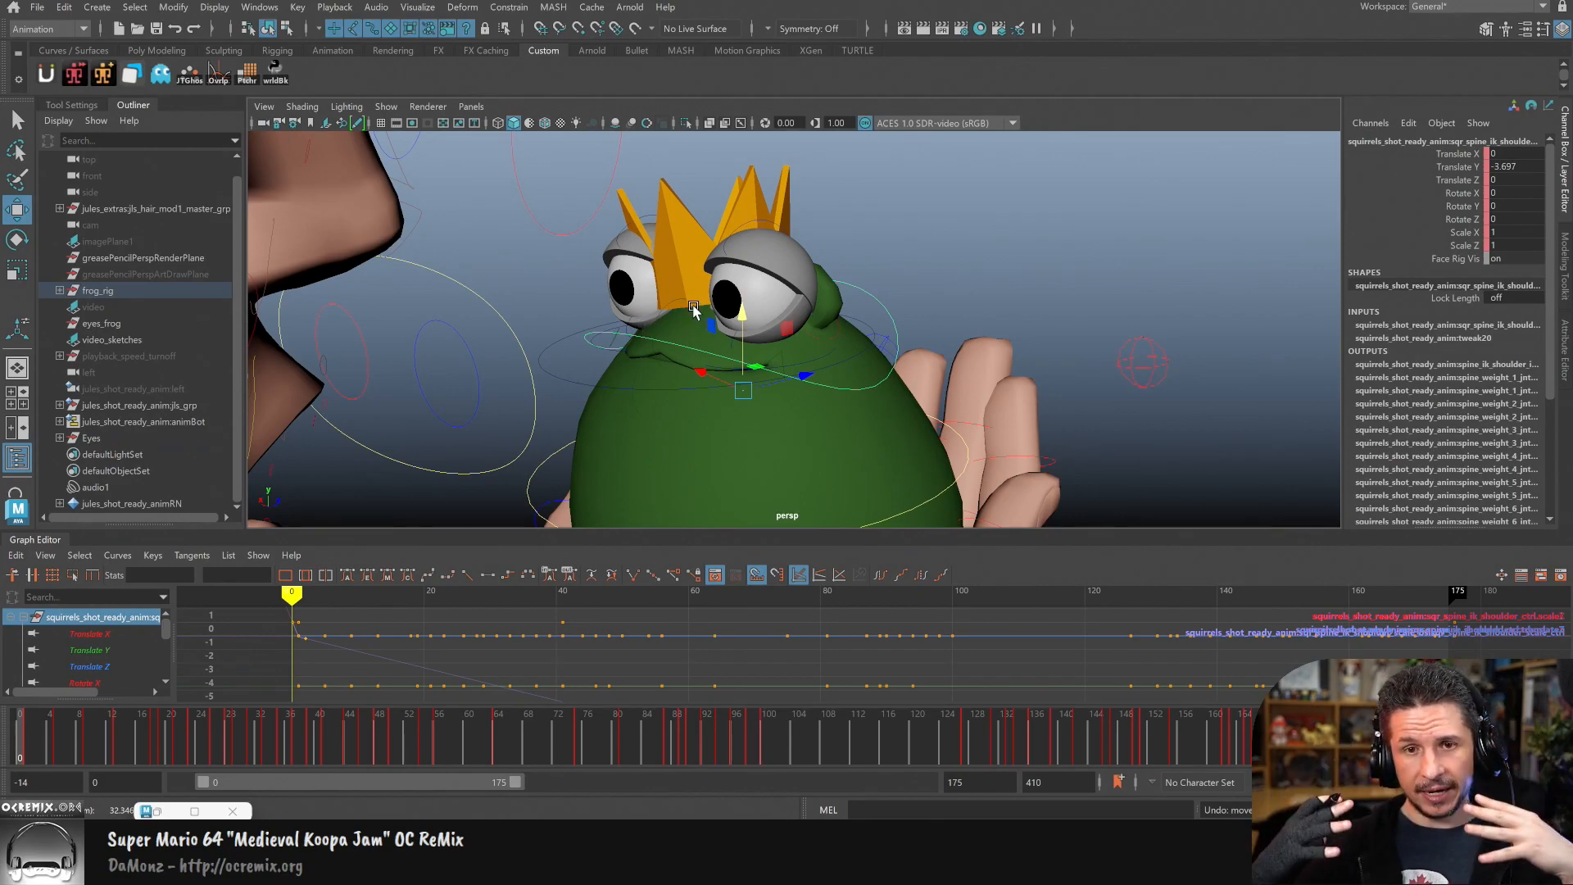
{"action": "left_click", "coordinate": [588, 391]}
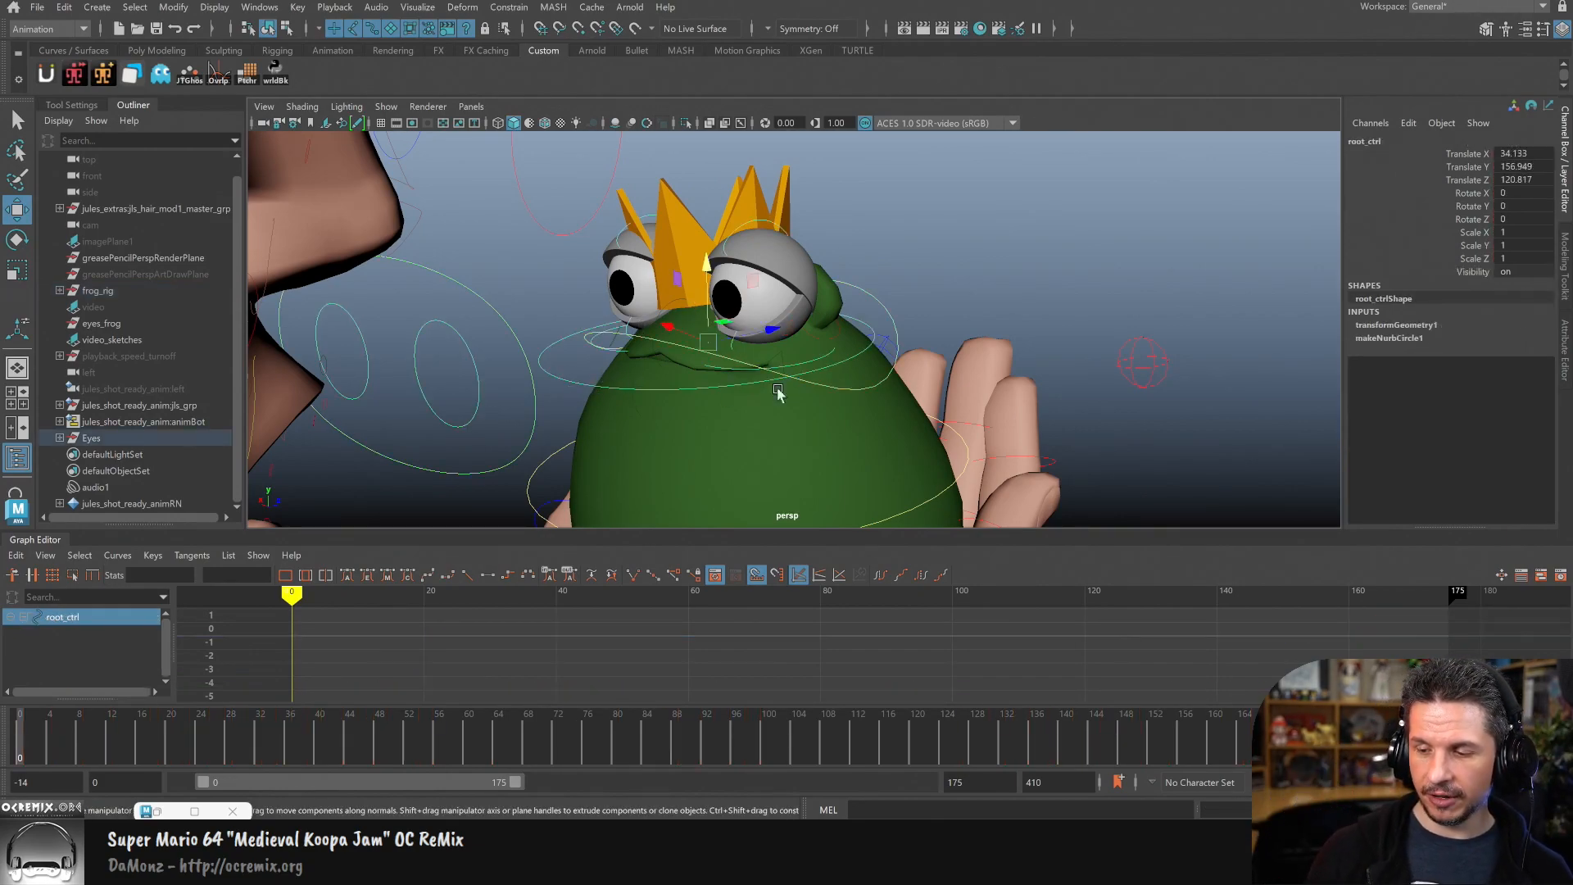
{"action": "left_click", "coordinate": [876, 312]}
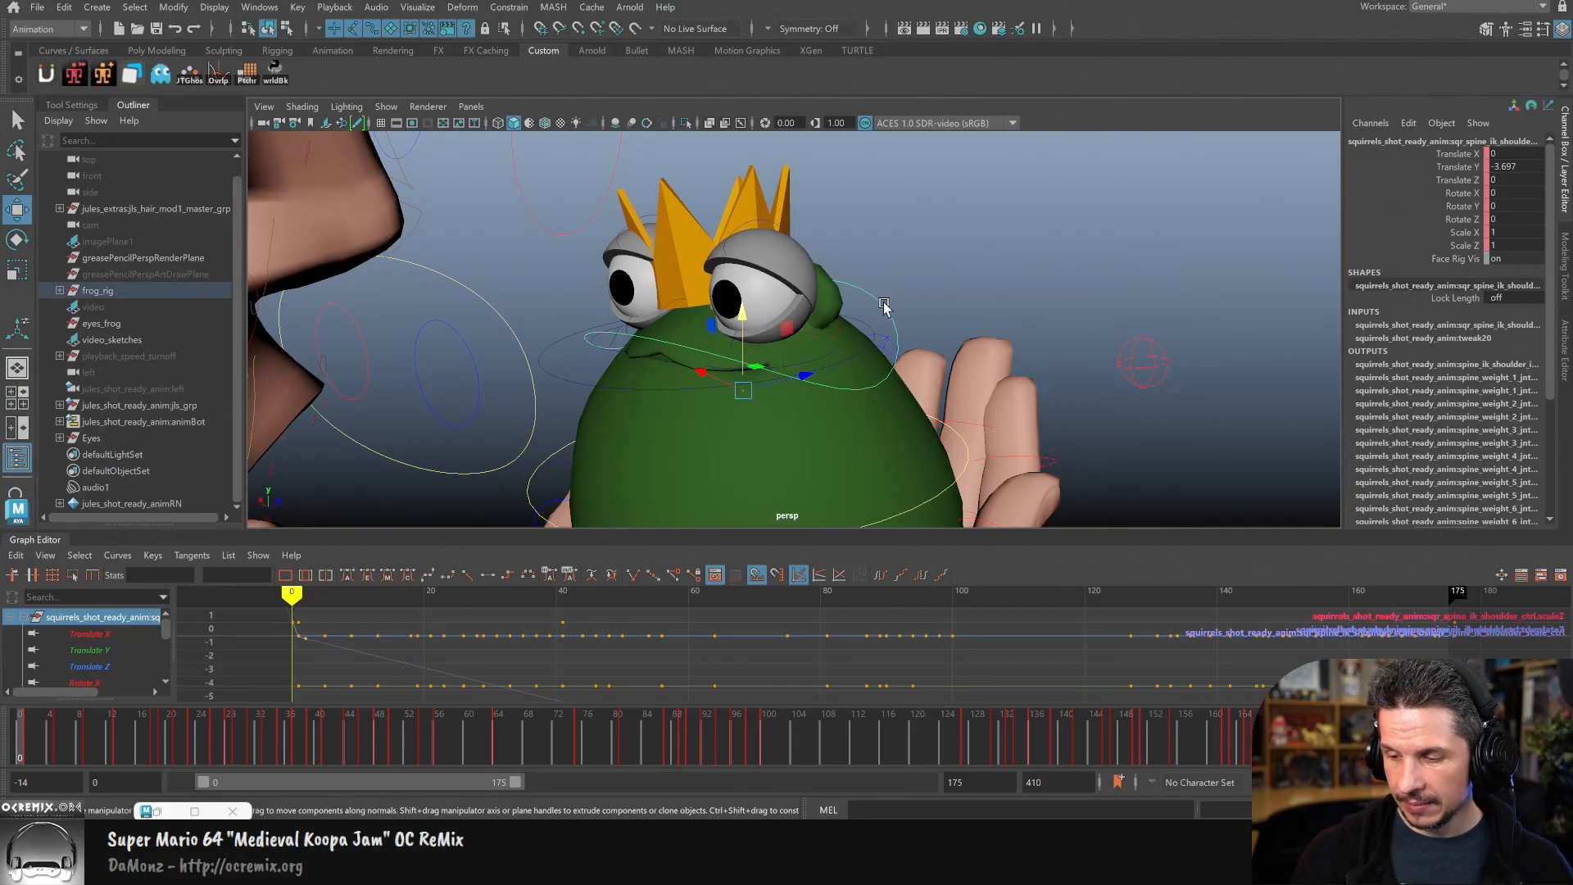
{"action": "left_click", "coordinate": [570, 370]}
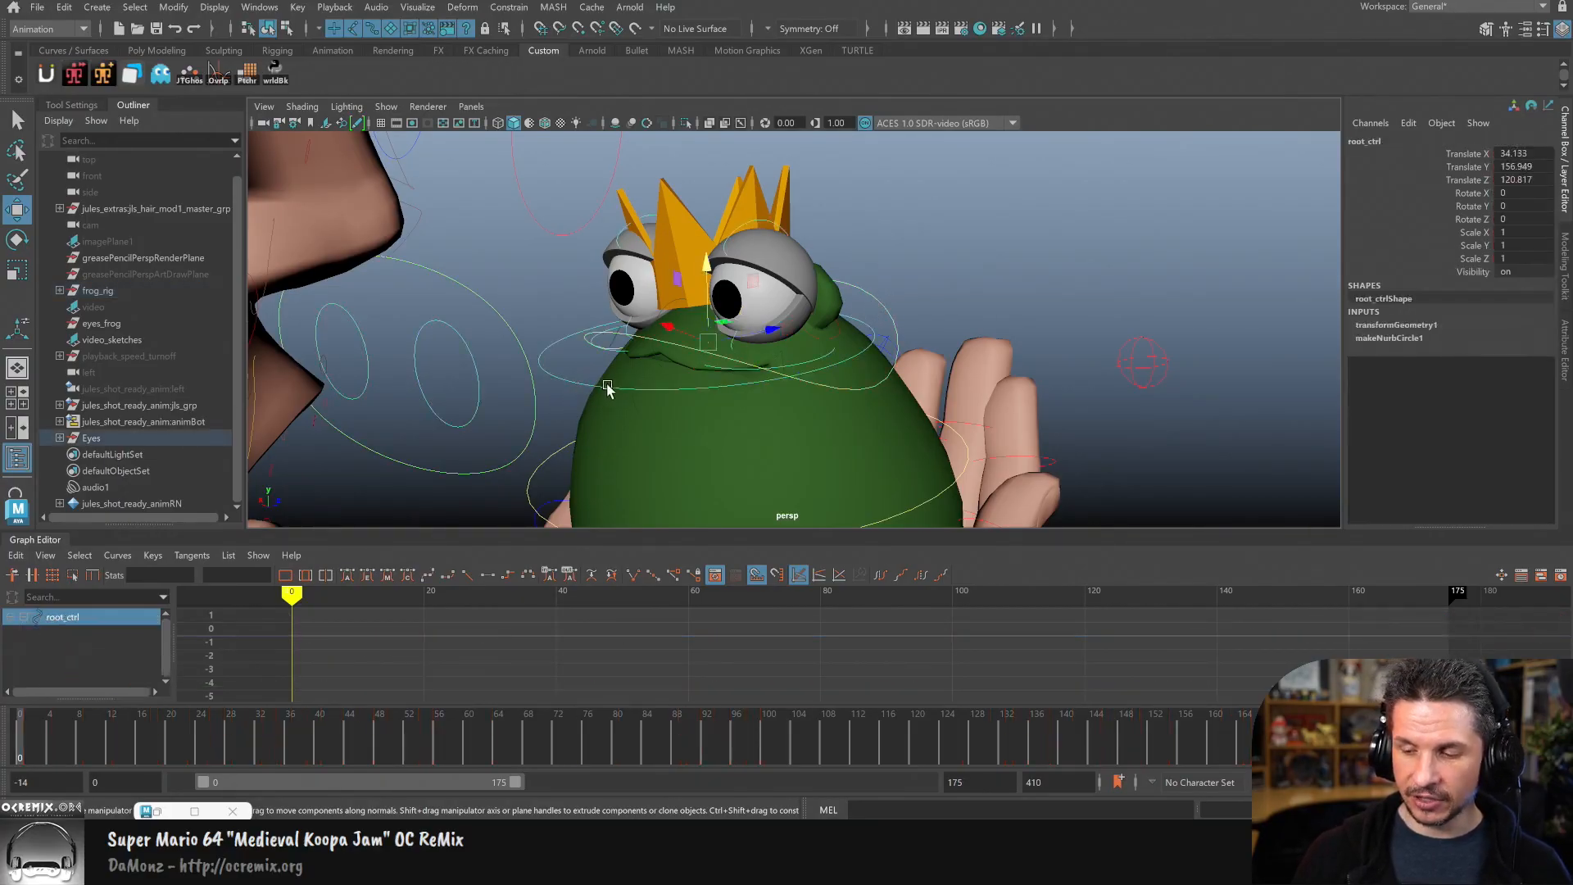
Step: Parent-constrain the eyes' root_ctrl to the frog's spine_ik_shoulder_ctrl
{"action": "left_click", "coordinate": [875, 302]}
{"action": "left_click", "coordinate": [572, 378]}
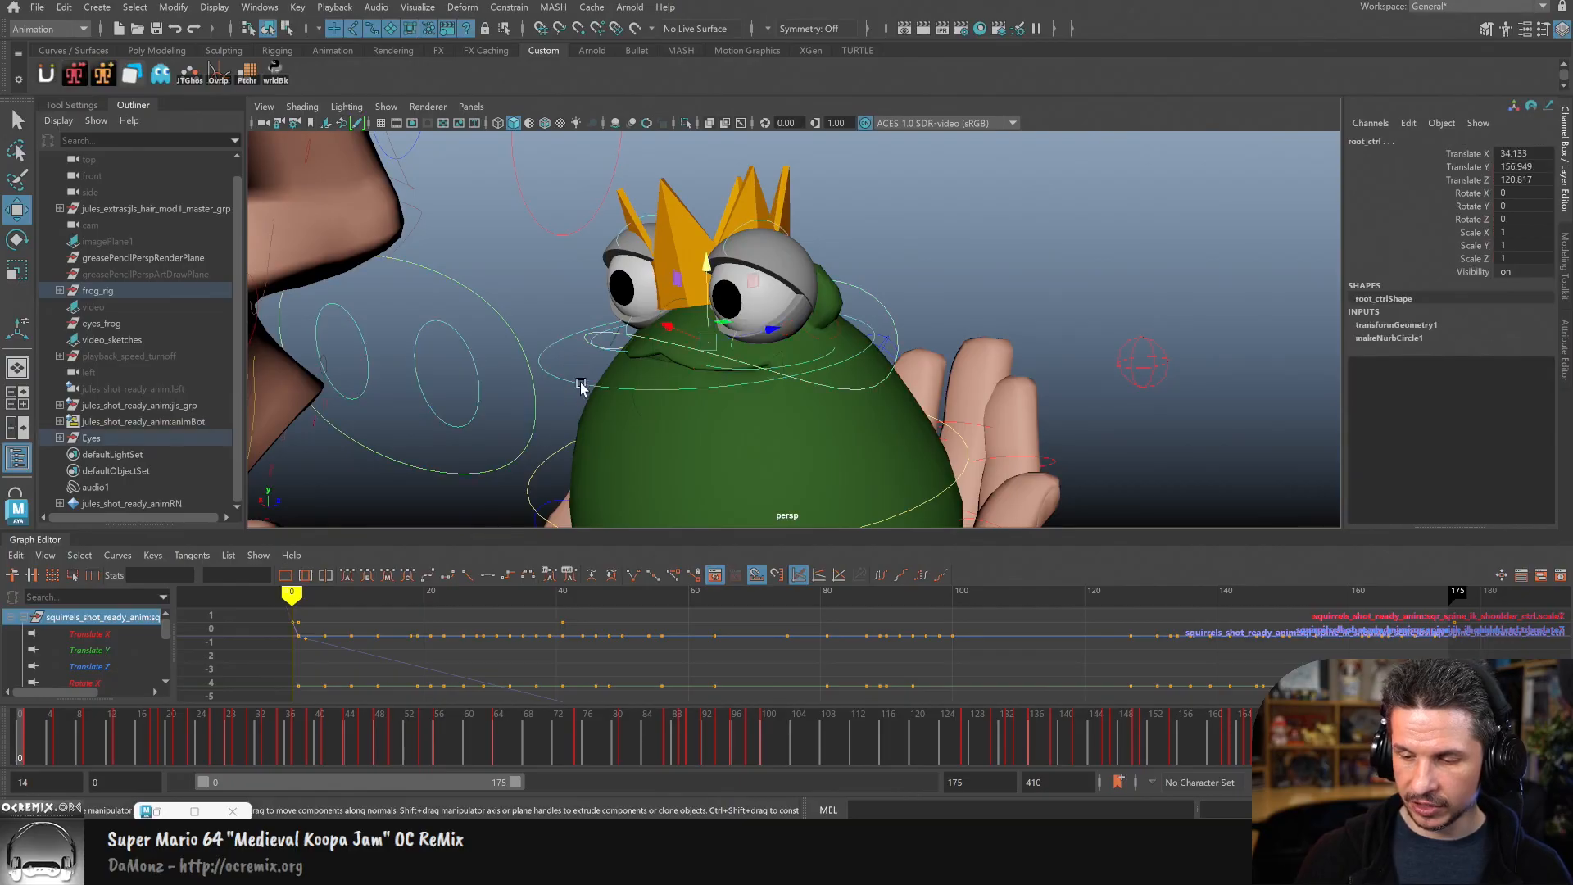
{"action": "left_click", "coordinate": [518, 8]}
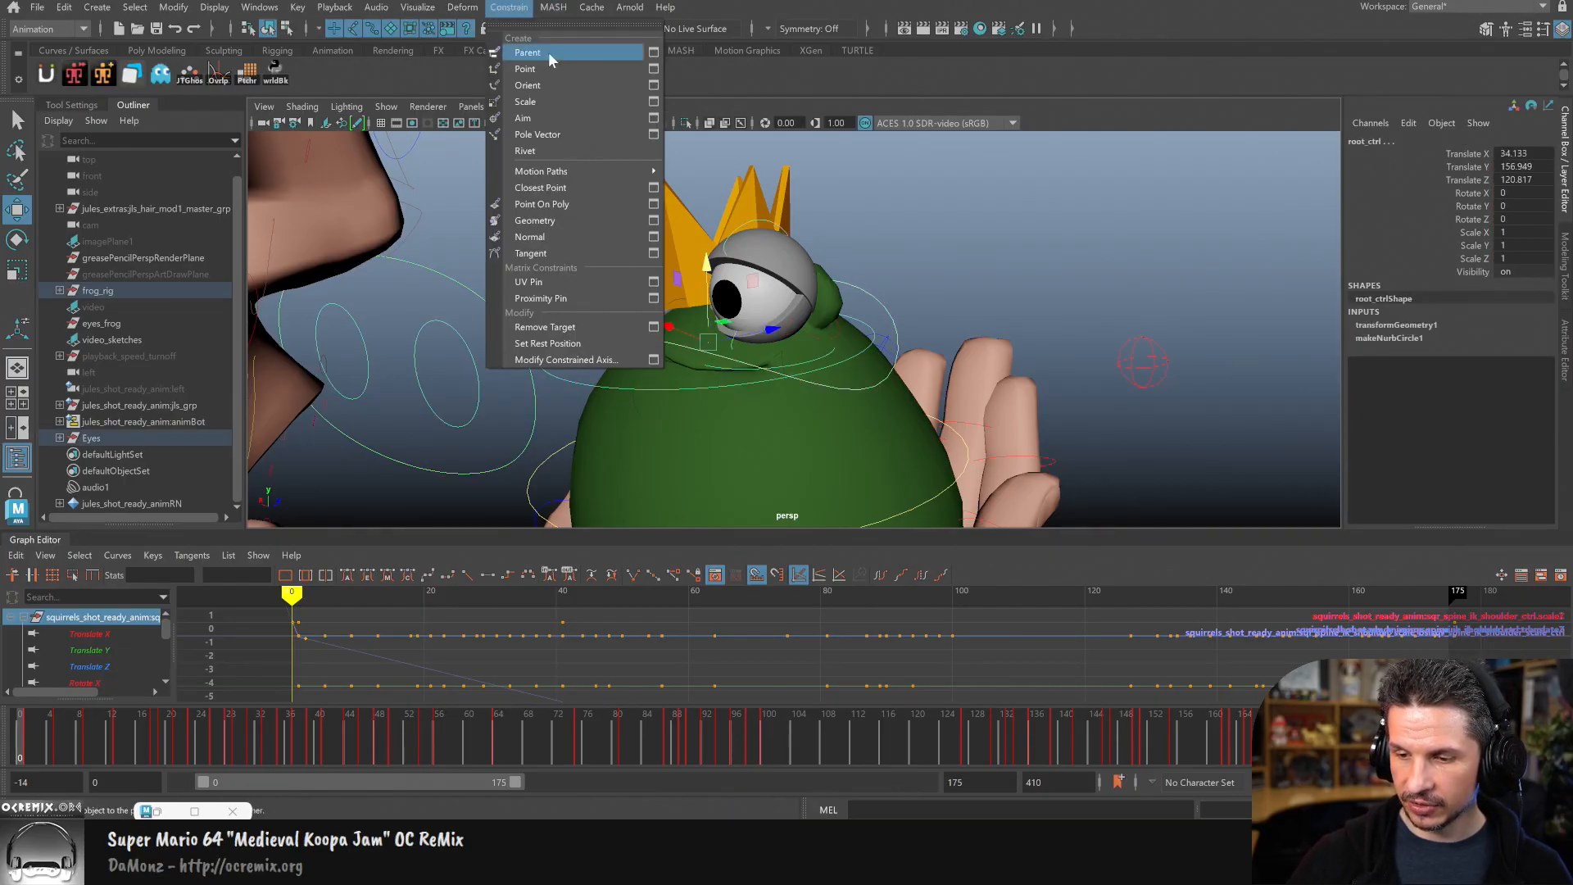
{"action": "left_click", "coordinate": [548, 52]}
Step: Test the constraint by moving spine_ik_shoulder_ctrl, and undo the move
{"action": "left_click", "coordinate": [862, 311]}
{"action": "mouse_move", "coordinate": [745, 316]}
{"action": "left_mouse_down"}
{"action": "mouse_move", "coordinate": [747, 348]}
{"action": "mouse_move", "coordinate": [755, 300]}
{"action": "left_mouse_up"}
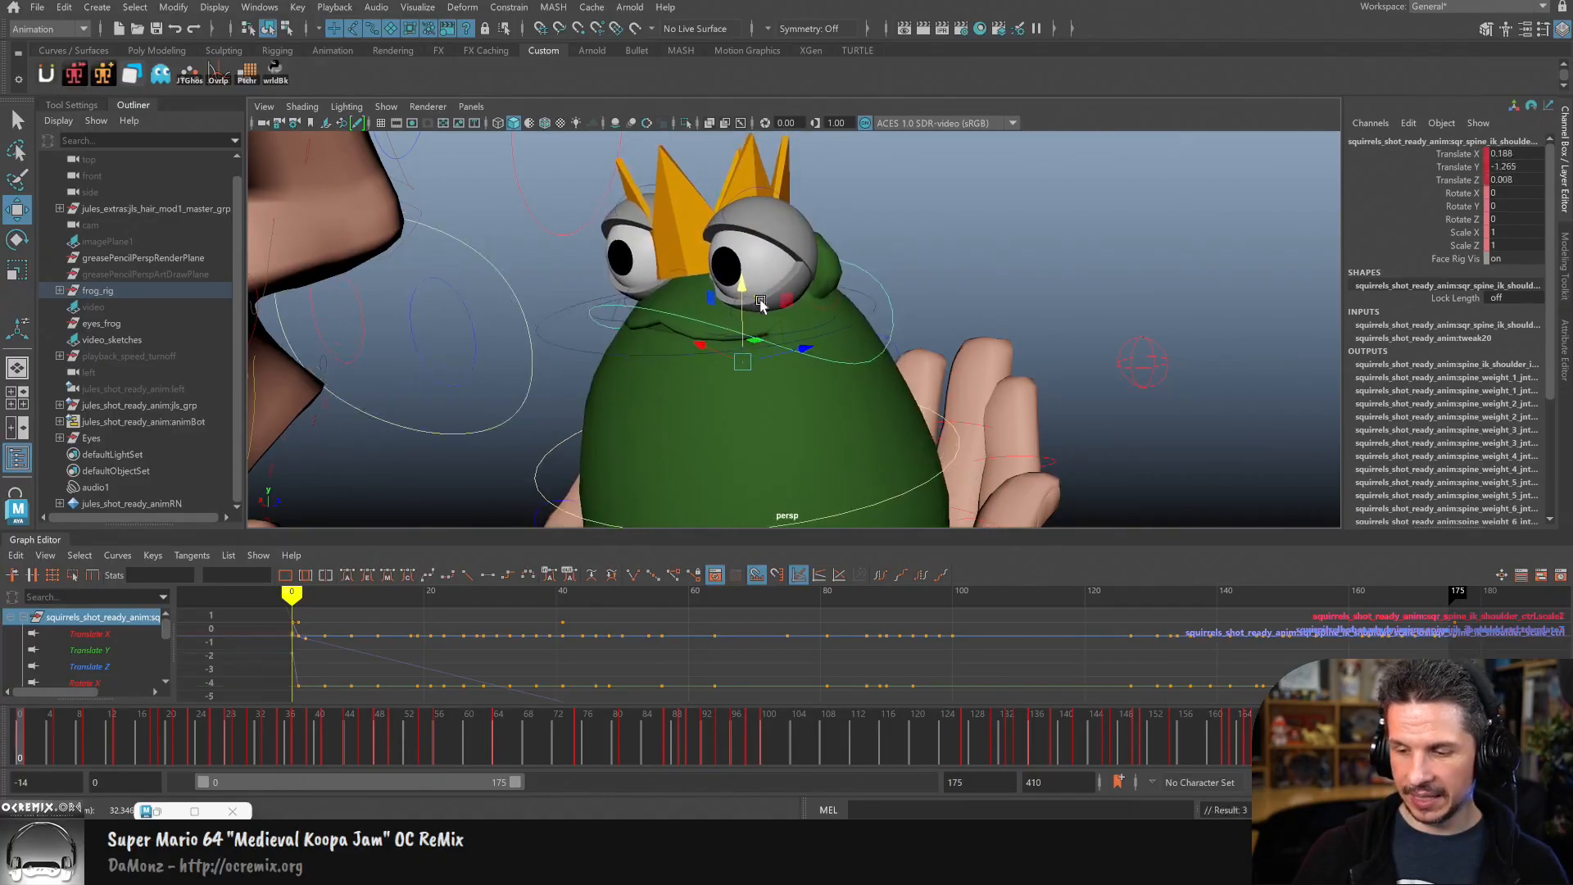
{"action": "key", "text": "ctrl+z"}
Step: Move eyeMover_L outward to about Translate X -14.027, Y -8.624, Z 1.341 so the eye sits on the side of the head
{"action": "middle_click_drag", "start_coordinate": [920, 355], "coordinate": [828, 425], "text": "alt"}
{"action": "left_click_drag", "start_coordinate": [828, 425], "coordinate": [888, 421], "text": "alt"}
{"action": "middle_click_drag", "start_coordinate": [888, 421], "coordinate": [831, 447], "text": "alt"}
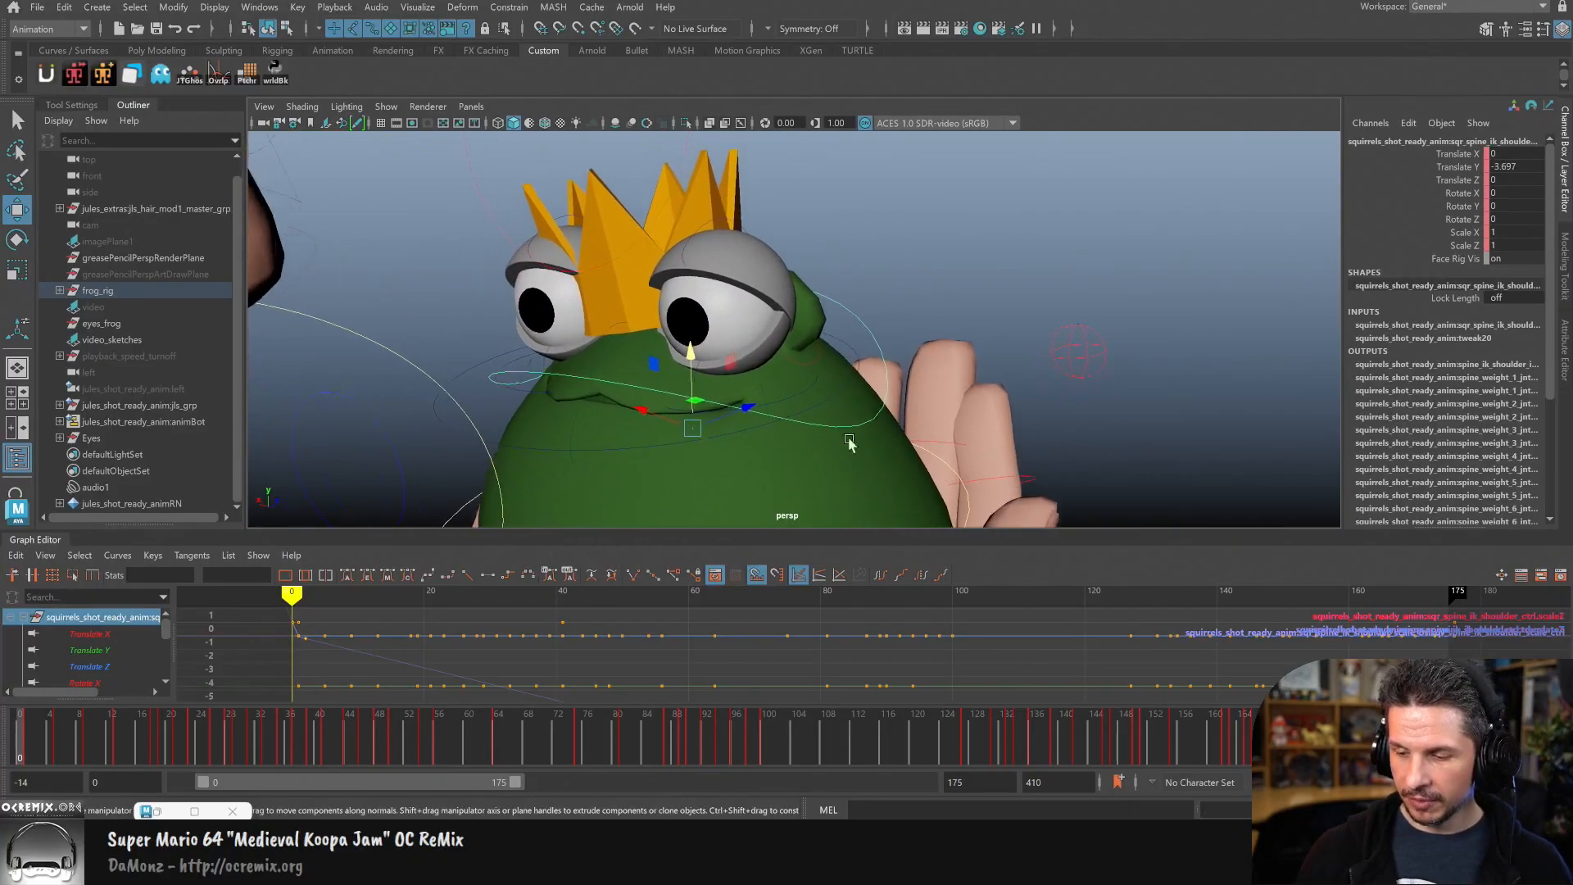
{"action": "right_click_drag", "start_coordinate": [830, 445], "coordinate": [933, 405], "text": "alt"}
{"action": "left_click", "coordinate": [805, 407]}
{"action": "mouse_move", "coordinate": [805, 410]}
{"action": "left_mouse_down", "text": "alt"}
{"action": "mouse_move", "coordinate": [809, 440]}
{"action": "mouse_move", "coordinate": [822, 430]}
{"action": "left_mouse_up", "text": "alt"}
{"action": "key", "text": "4"}
{"action": "right_click_drag", "start_coordinate": [821, 430], "coordinate": [1027, 358], "text": "alt"}
{"action": "left_click", "coordinate": [1001, 356]}
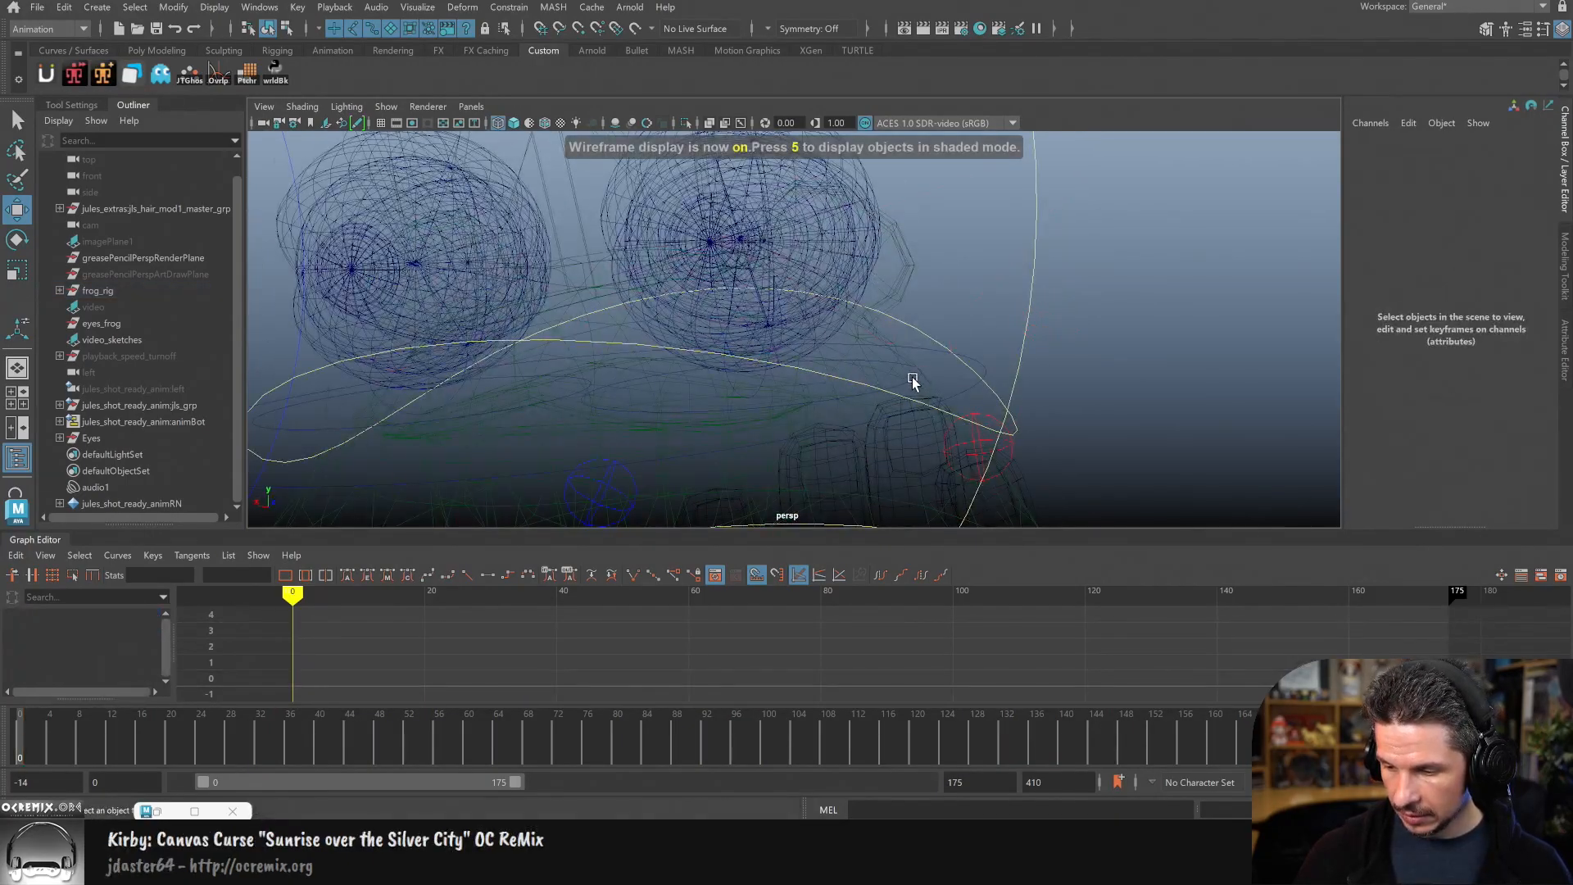
{"action": "left_click", "coordinate": [914, 381]}
{"action": "key", "text": "5"}
{"action": "middle_click_drag", "start_coordinate": [902, 376], "coordinate": [880, 409], "text": "alt"}
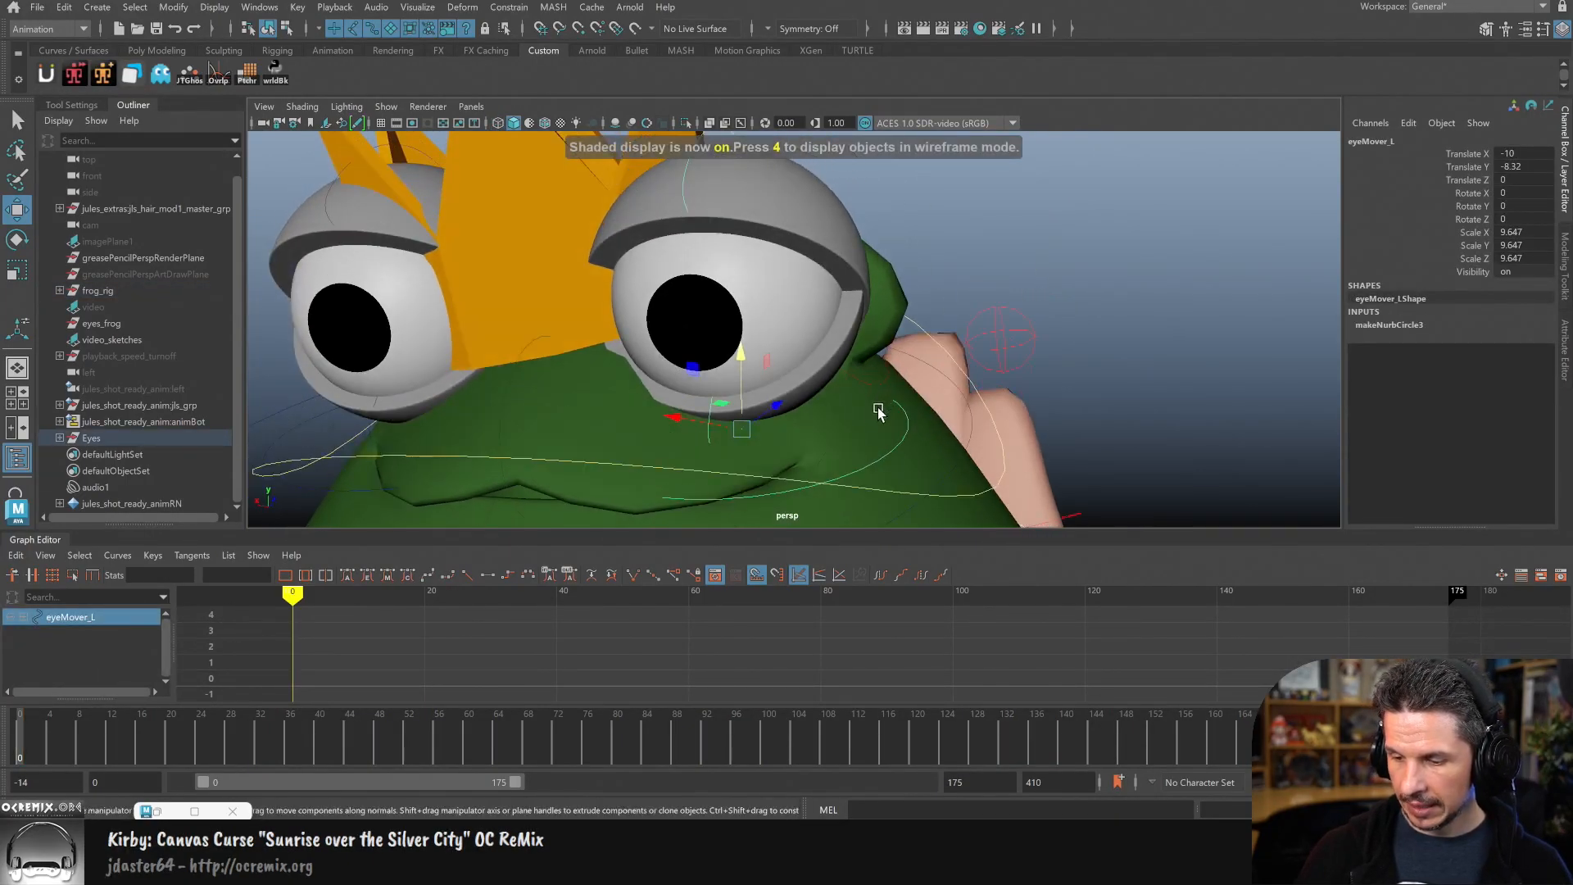
{"action": "left_click_drag", "start_coordinate": [679, 421], "coordinate": [723, 429]}
{"action": "left_click_drag", "start_coordinate": [845, 455], "coordinate": [766, 449], "text": "alt"}
{"action": "left_click_drag", "start_coordinate": [658, 389], "coordinate": [840, 409]}
{"action": "left_click_drag", "start_coordinate": [728, 417], "coordinate": [744, 422]}
{"action": "left_click_drag", "start_coordinate": [745, 422], "coordinate": [923, 434], "text": "alt"}
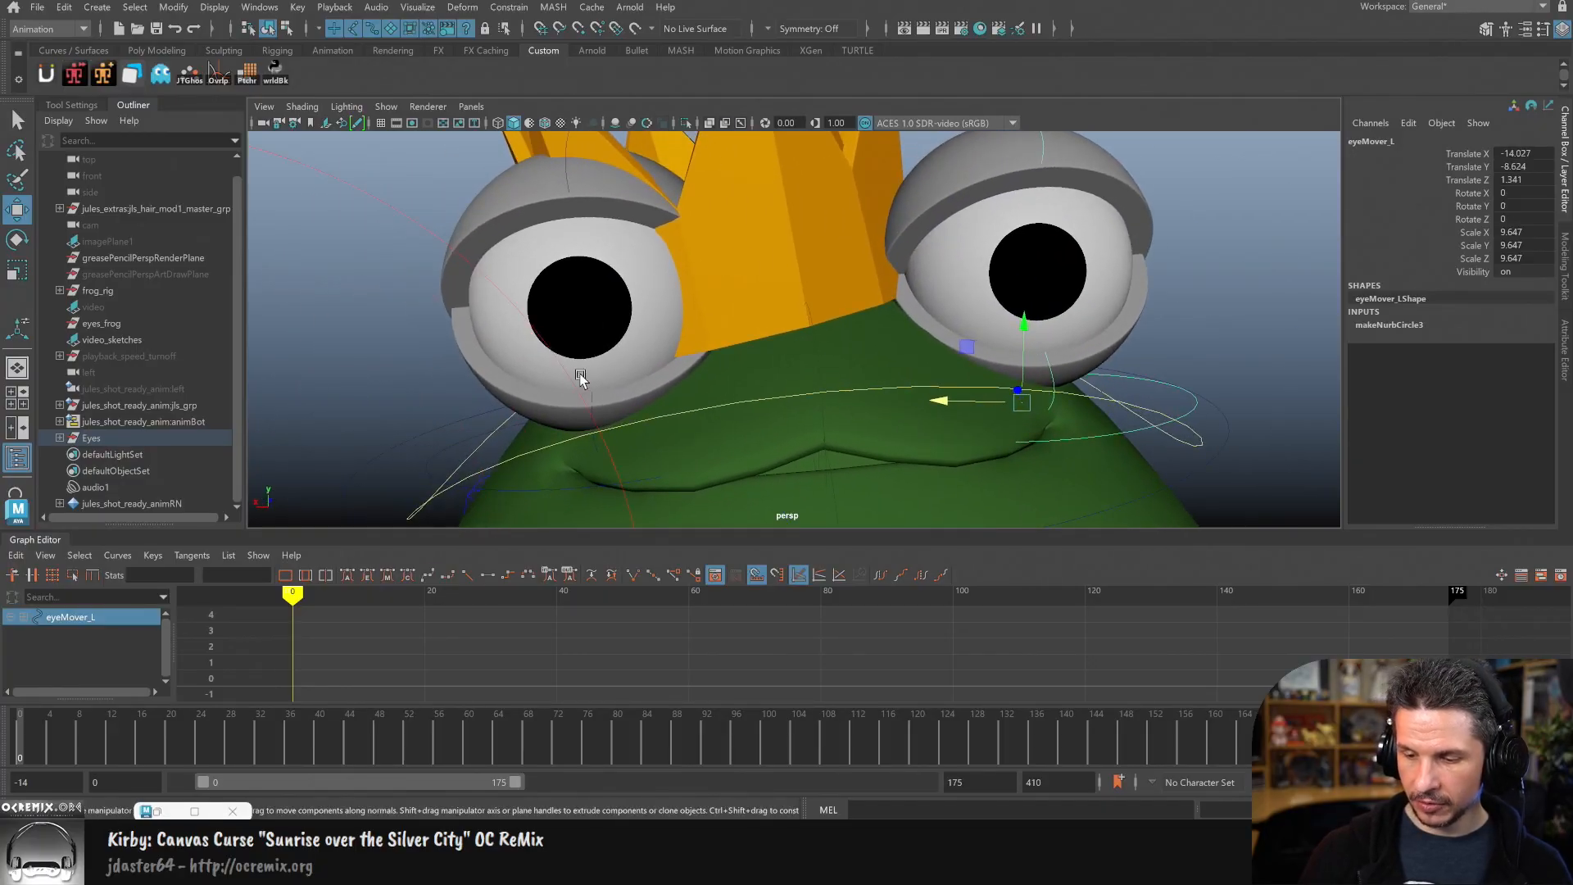
Step: Move eyeMover_R outward to about Translate X 15.638, Y -9.04, Z 1.342 to set its eye on the opposite side
{"action": "key", "text": "4"}
{"action": "left_click_drag", "start_coordinate": [625, 452], "coordinate": [639, 451], "text": "alt"}
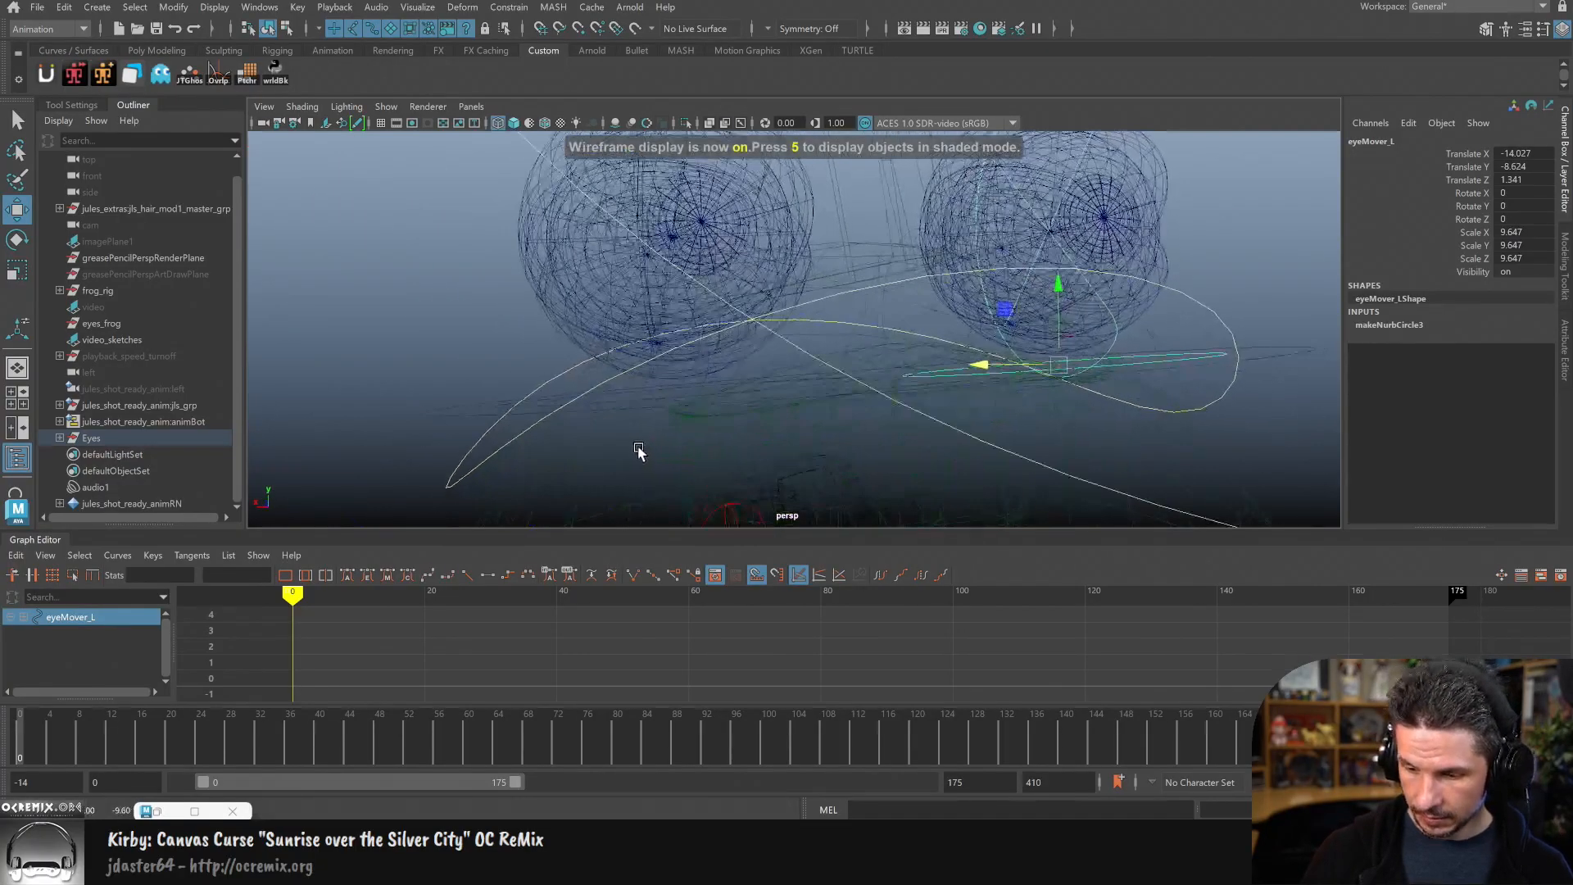
{"action": "left_click_drag", "start_coordinate": [538, 407], "coordinate": [522, 424], "text": "alt"}
{"action": "left_click", "coordinate": [650, 424]}
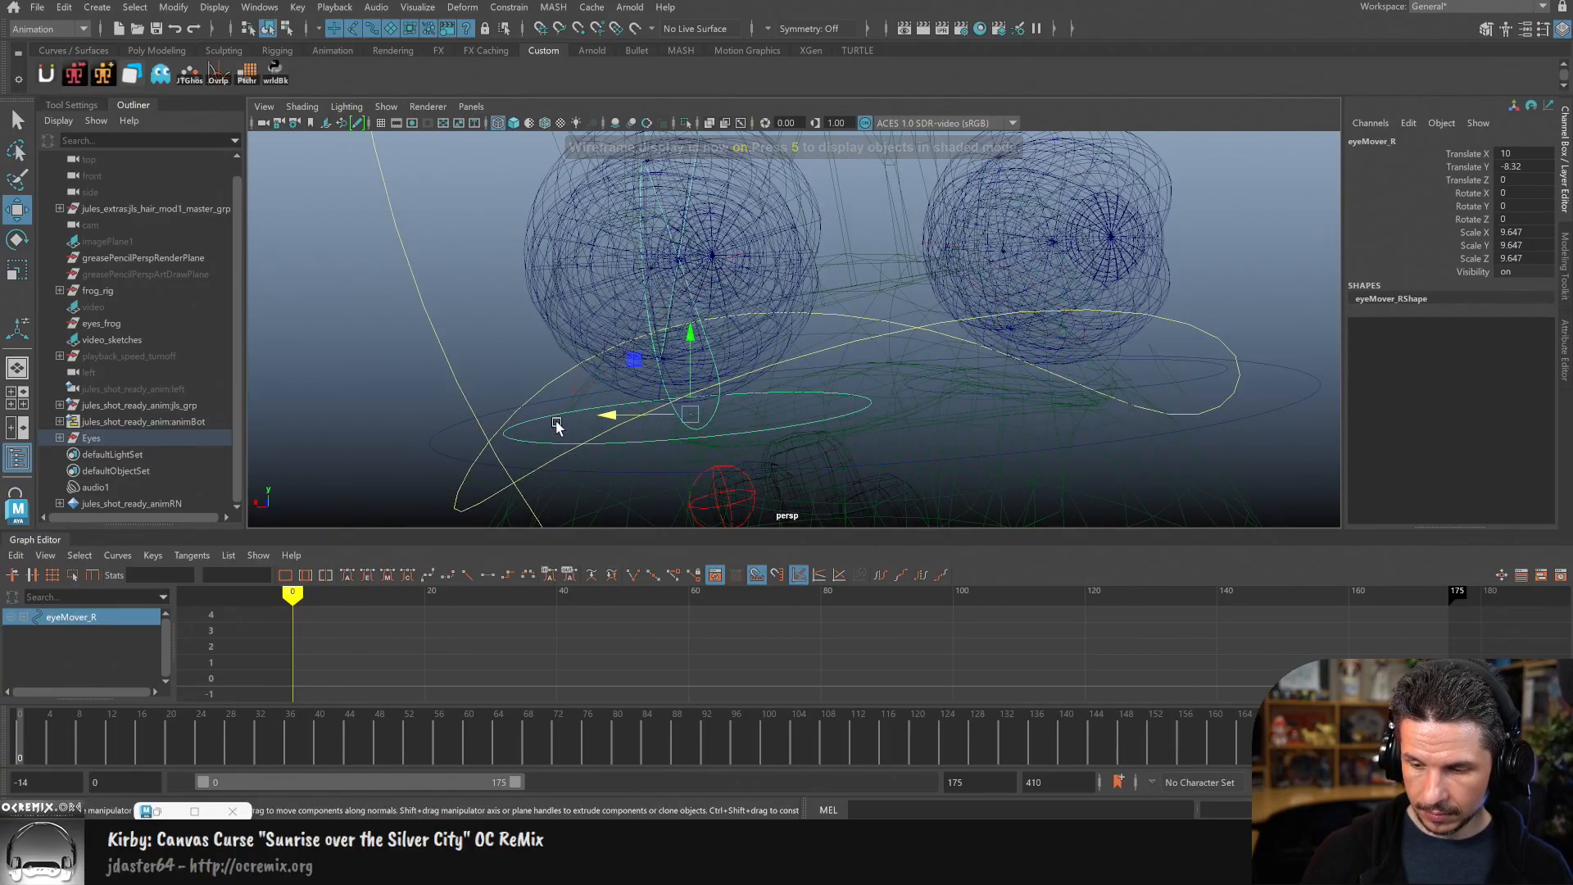
{"action": "key", "text": "5"}
{"action": "left_click_drag", "start_coordinate": [664, 411], "coordinate": [578, 359]}
{"action": "left_click_drag", "start_coordinate": [729, 360], "coordinate": [848, 397], "text": "alt"}
{"action": "right_click_drag", "start_coordinate": [848, 397], "coordinate": [832, 435], "text": "alt"}
{"action": "left_click_drag", "start_coordinate": [832, 435], "coordinate": [772, 434], "text": "alt"}
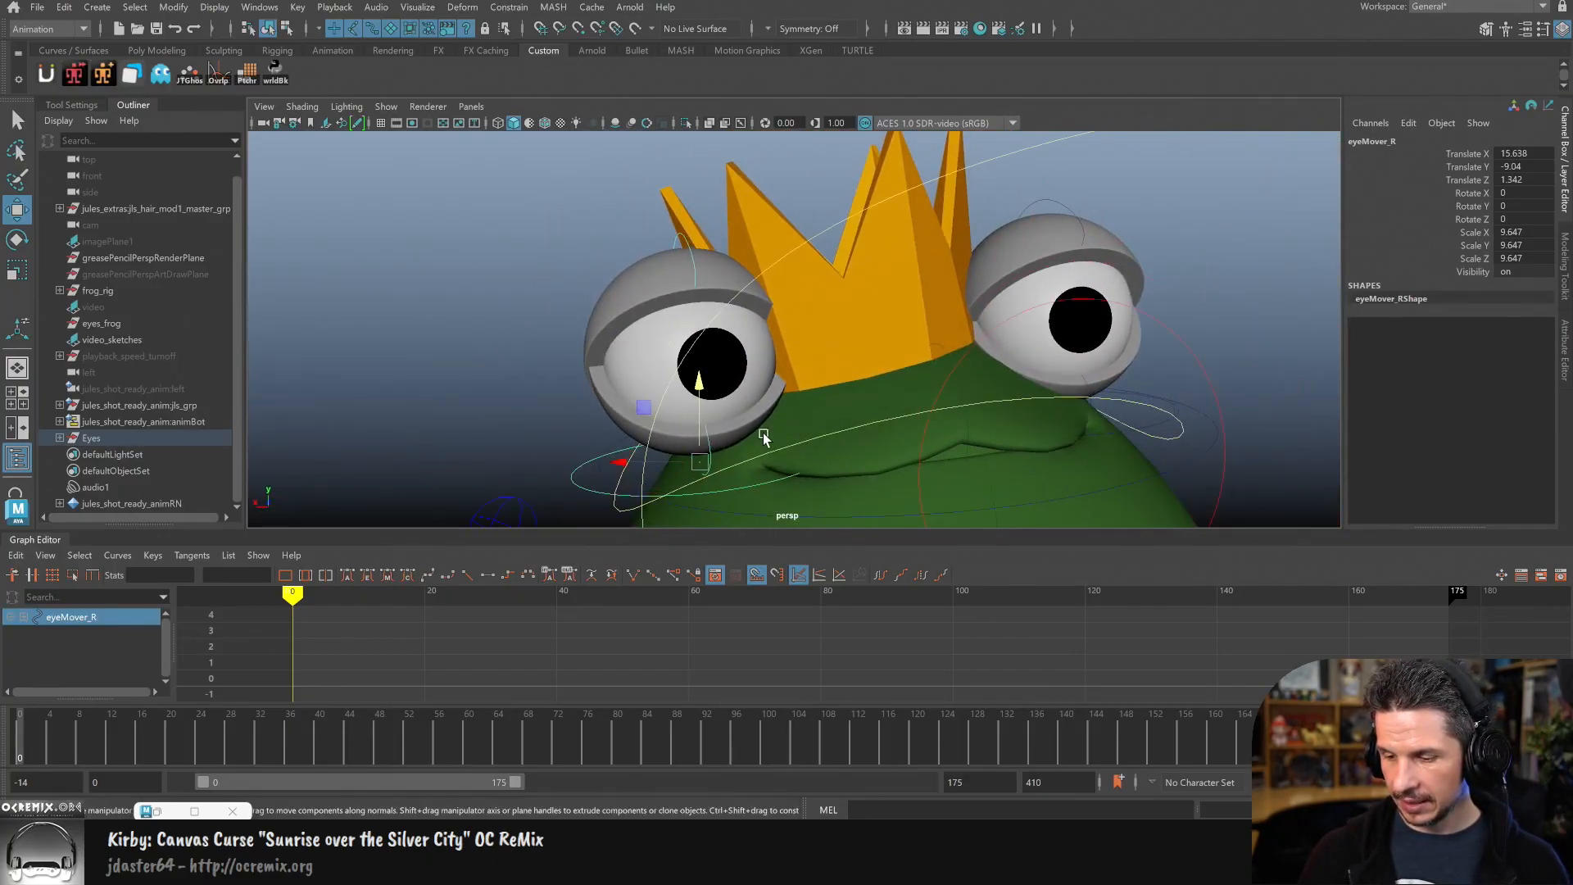
Step: Fine-tune eyeMover_R to about Translate X 15.836, Y -10.028, Z 1.376 so the eye sits lower on the head
{"action": "left_click_drag", "start_coordinate": [663, 462], "coordinate": [696, 392]}
{"action": "left_click_drag", "start_coordinate": [969, 403], "coordinate": [1060, 427], "text": "alt"}
{"action": "right_click_drag", "start_coordinate": [1056, 427], "coordinate": [945, 396], "text": "alt"}
{"action": "mouse_move", "coordinate": [944, 398]}
{"action": "left_mouse_down", "text": "alt"}
{"action": "mouse_move", "coordinate": [962, 418]}
{"action": "mouse_move", "coordinate": [951, 409]}
{"action": "left_mouse_up", "text": "alt"}
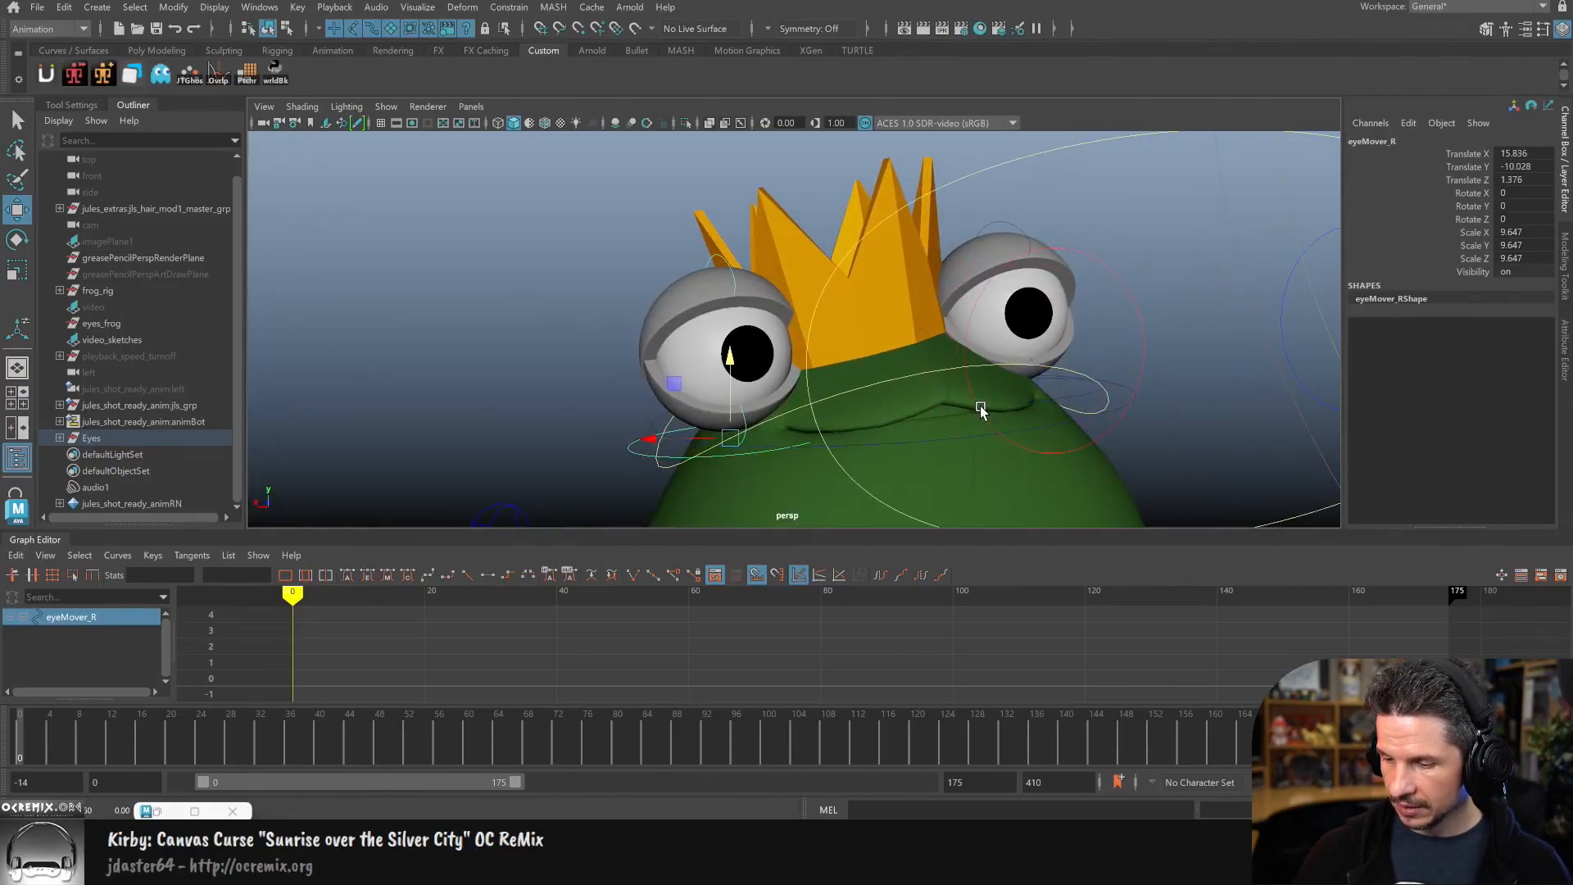
{"action": "left_click_drag", "start_coordinate": [972, 407], "coordinate": [1101, 409], "text": "alt"}
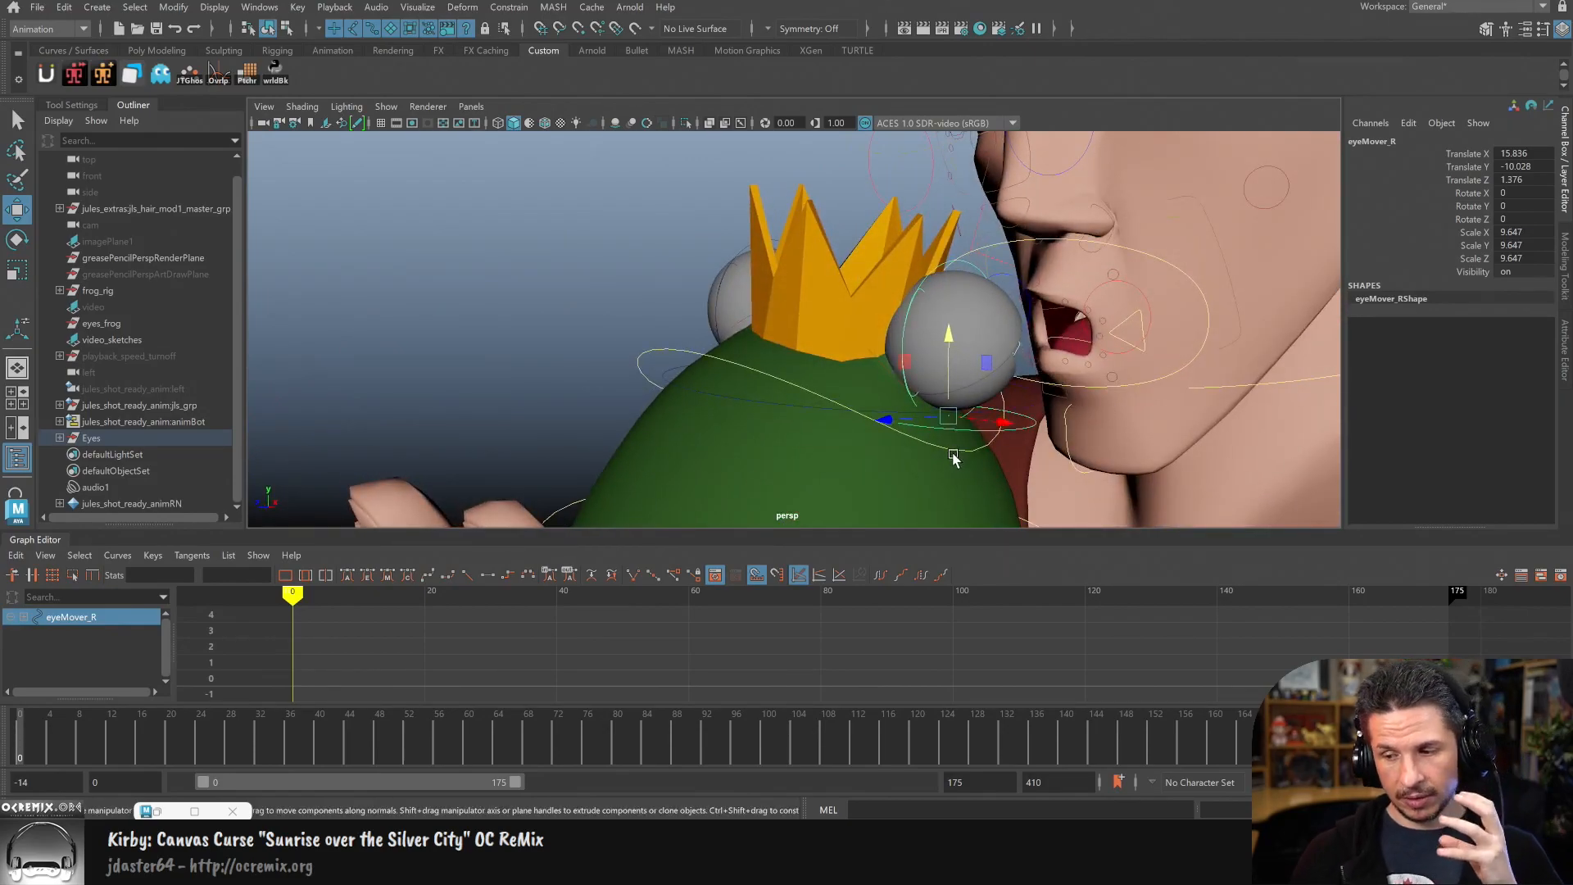
Step: Test how the repositioned eyes follow the frog's spine_ik_shoulder_ctrl by lowering it, and undo the move
{"action": "left_click_drag", "start_coordinate": [957, 457], "coordinate": [1123, 384], "text": "alt"}
{"action": "left_click", "coordinate": [1156, 311]}
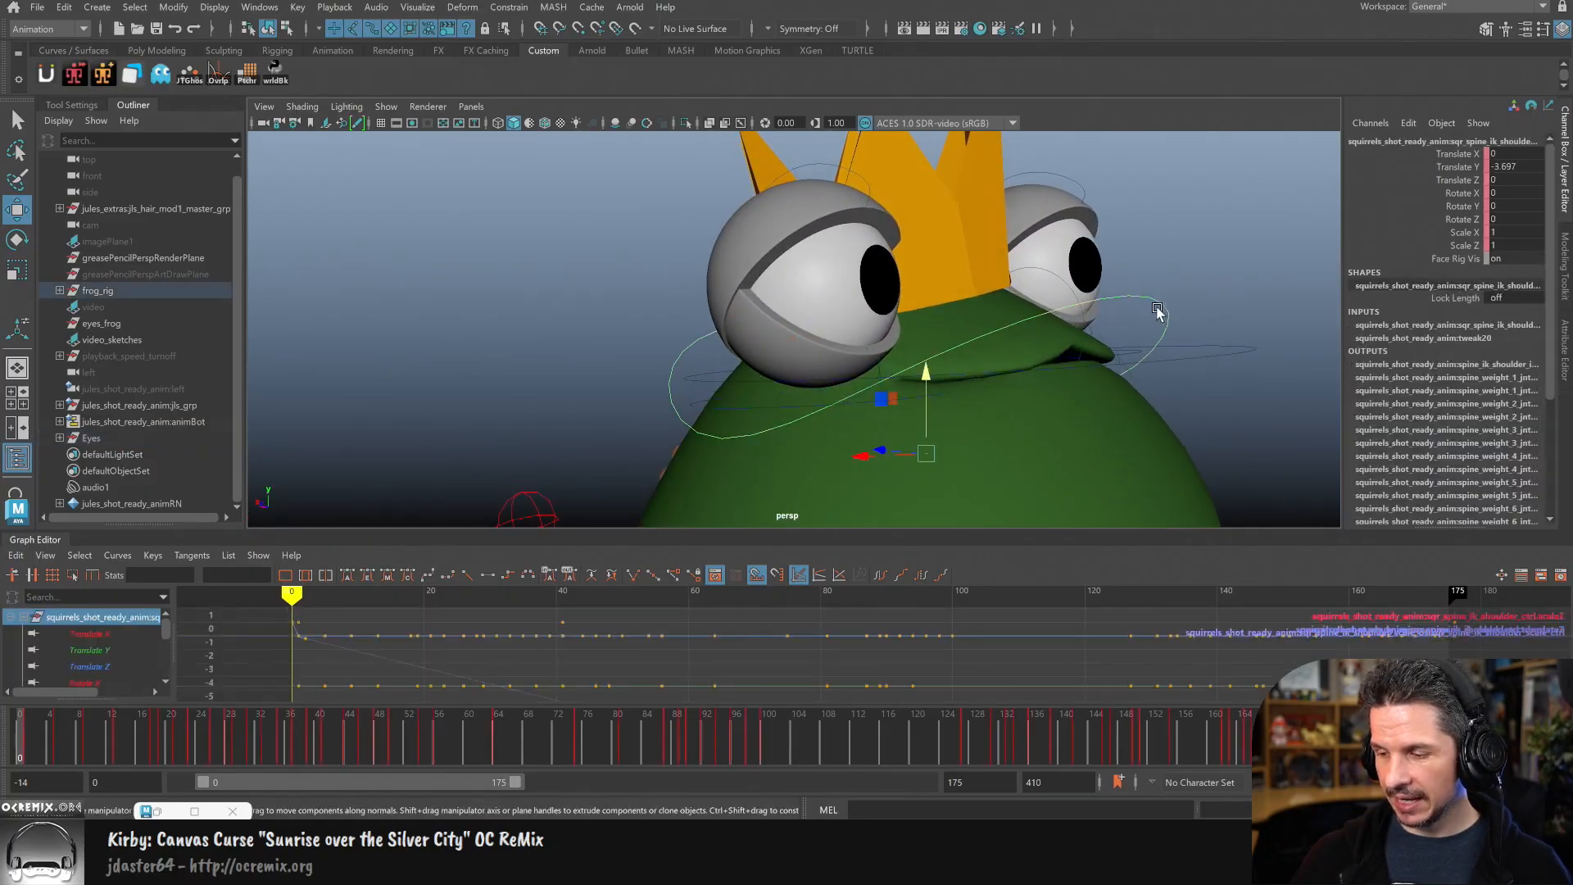
{"action": "left_click_drag", "start_coordinate": [921, 375], "coordinate": [879, 475]}
{"action": "key", "text": "ctrl+z"}
{"action": "key", "text": "ctrl+z"}
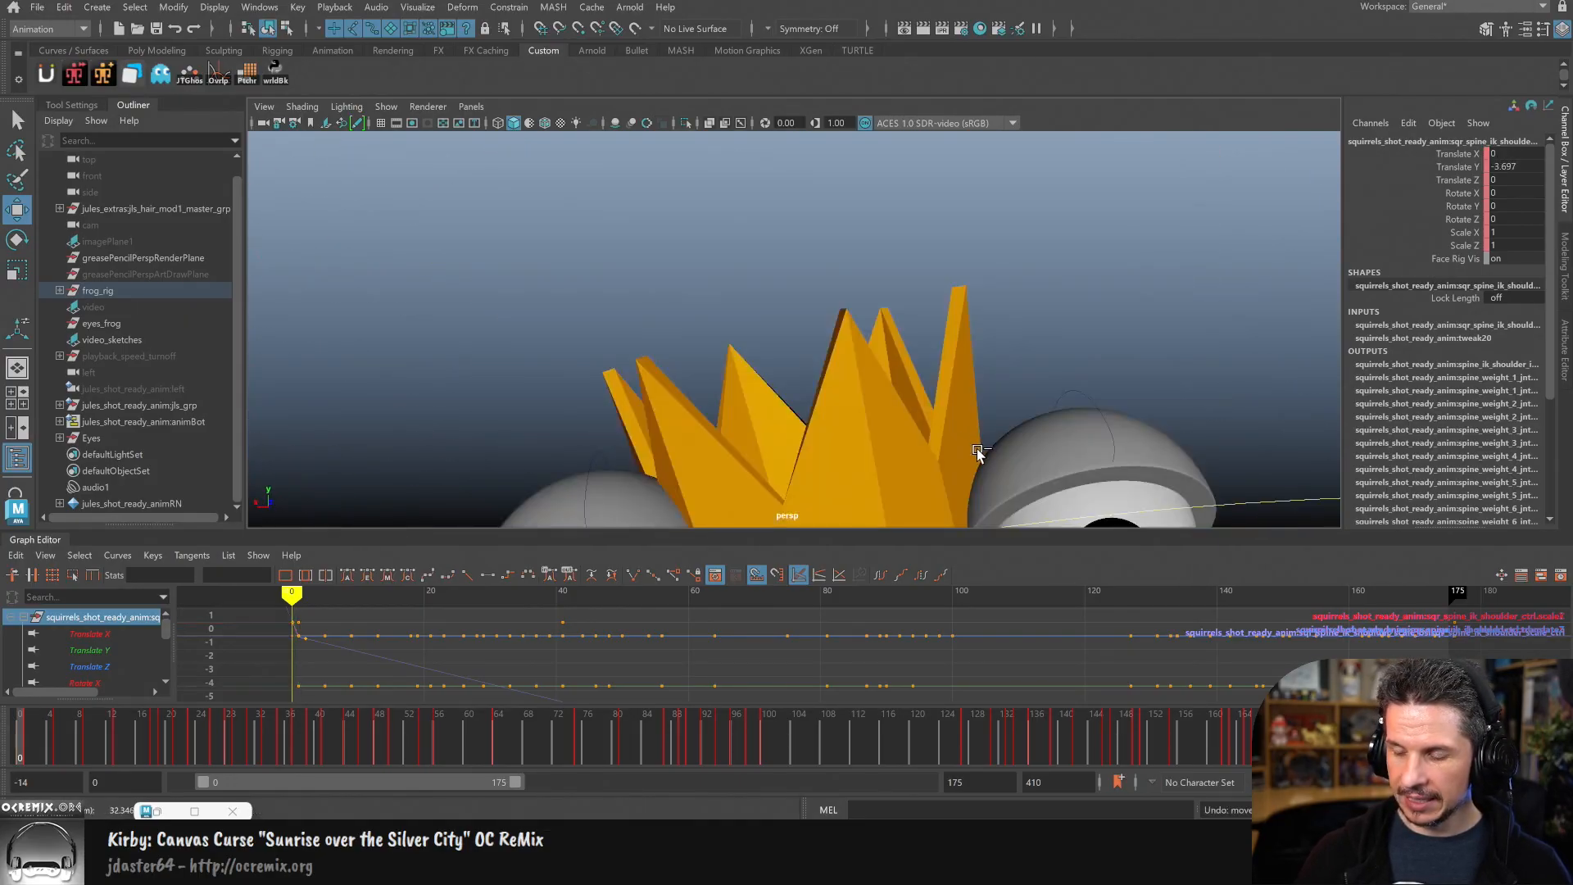
Step: Nudge eyeMover_R inward to about Translate X 15.209, Y -10.077, Z 1.225 so its eye sits against the head
{"action": "middle_click_drag", "start_coordinate": [975, 449], "coordinate": [1029, 288], "text": "alt"}
{"action": "left_click_drag", "start_coordinate": [836, 438], "coordinate": [967, 376], "text": "alt"}
{"action": "left_click", "coordinate": [966, 381]}
{"action": "left_click", "coordinate": [999, 416]}
{"action": "left_click", "coordinate": [994, 410]}
{"action": "left_click_drag", "start_coordinate": [946, 402], "coordinate": [937, 399]}
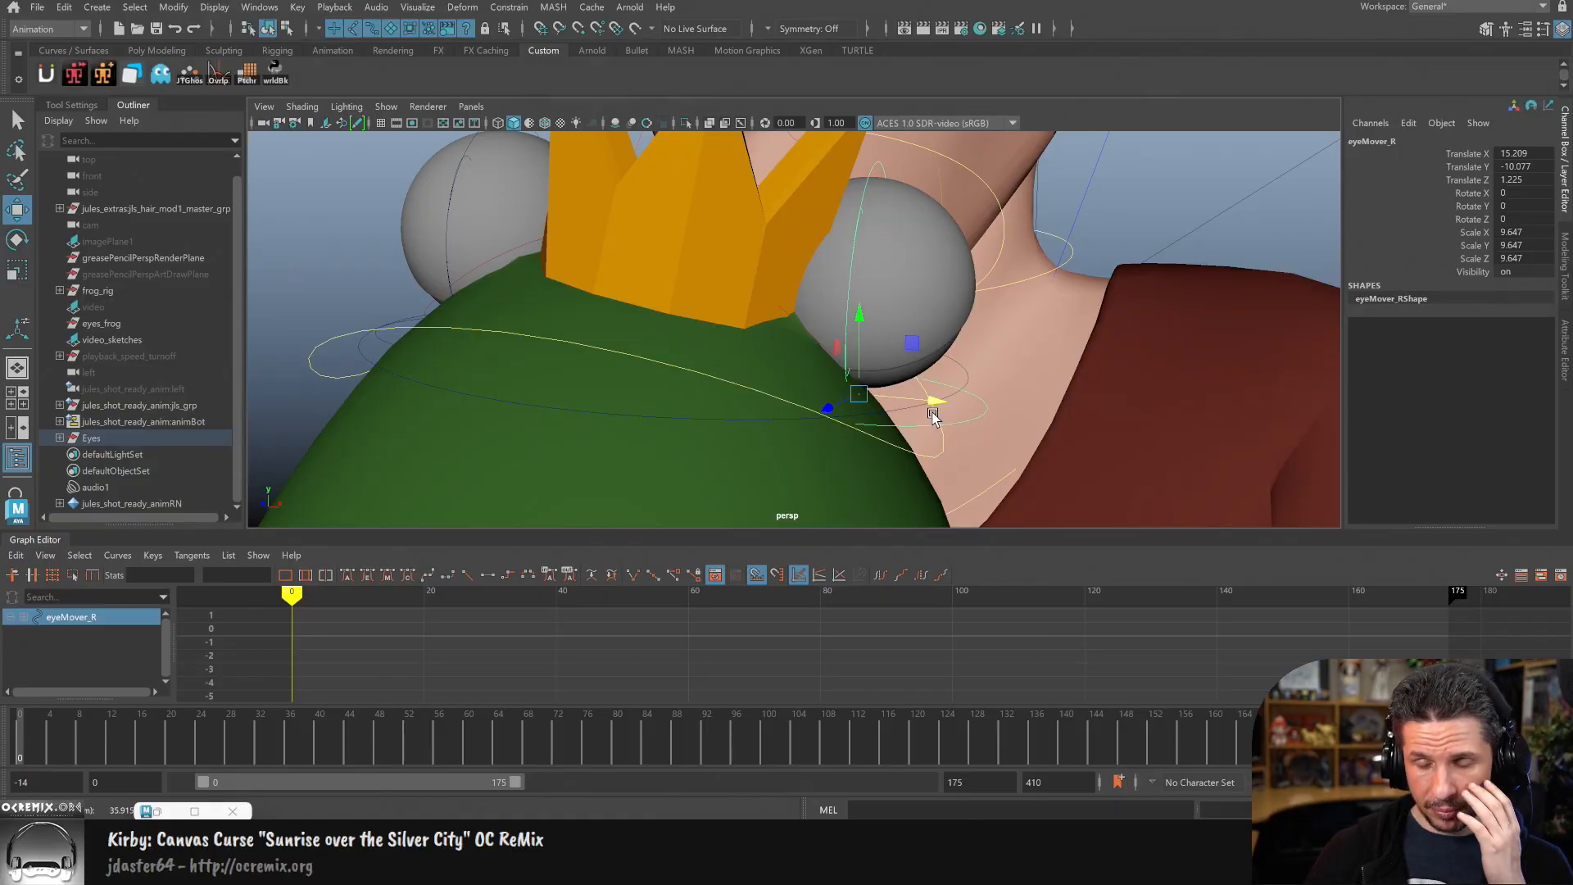
Step: Select a vertex of the frog's body mesh beneath the right eye, together with the eyeMover_R control
{"action": "key", "text": "4"}
{"action": "left_click_drag", "start_coordinate": [902, 404], "coordinate": [766, 371], "text": "alt"}
{"action": "left_click", "coordinate": [768, 370]}
{"action": "right_click_drag", "start_coordinate": [774, 359], "coordinate": [701, 356]}
{"action": "left_click_drag", "start_coordinate": [997, 389], "coordinate": [726, 397], "text": "alt"}
{"action": "left_click", "coordinate": [943, 385]}
{"action": "left_click", "coordinate": [728, 396]}
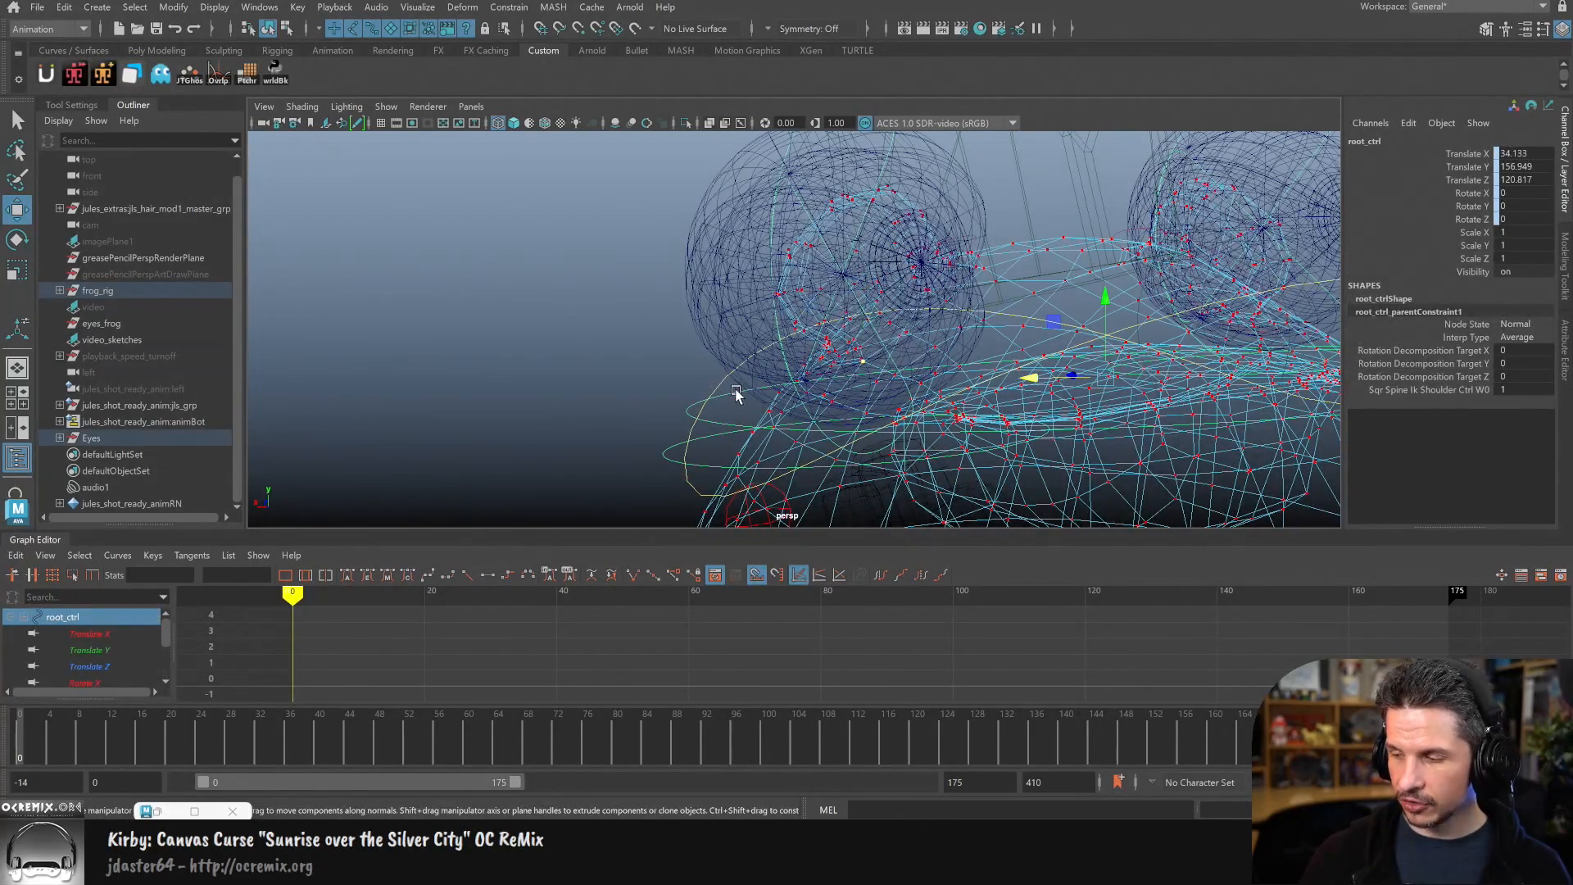
{"action": "left_click", "coordinate": [780, 389]}
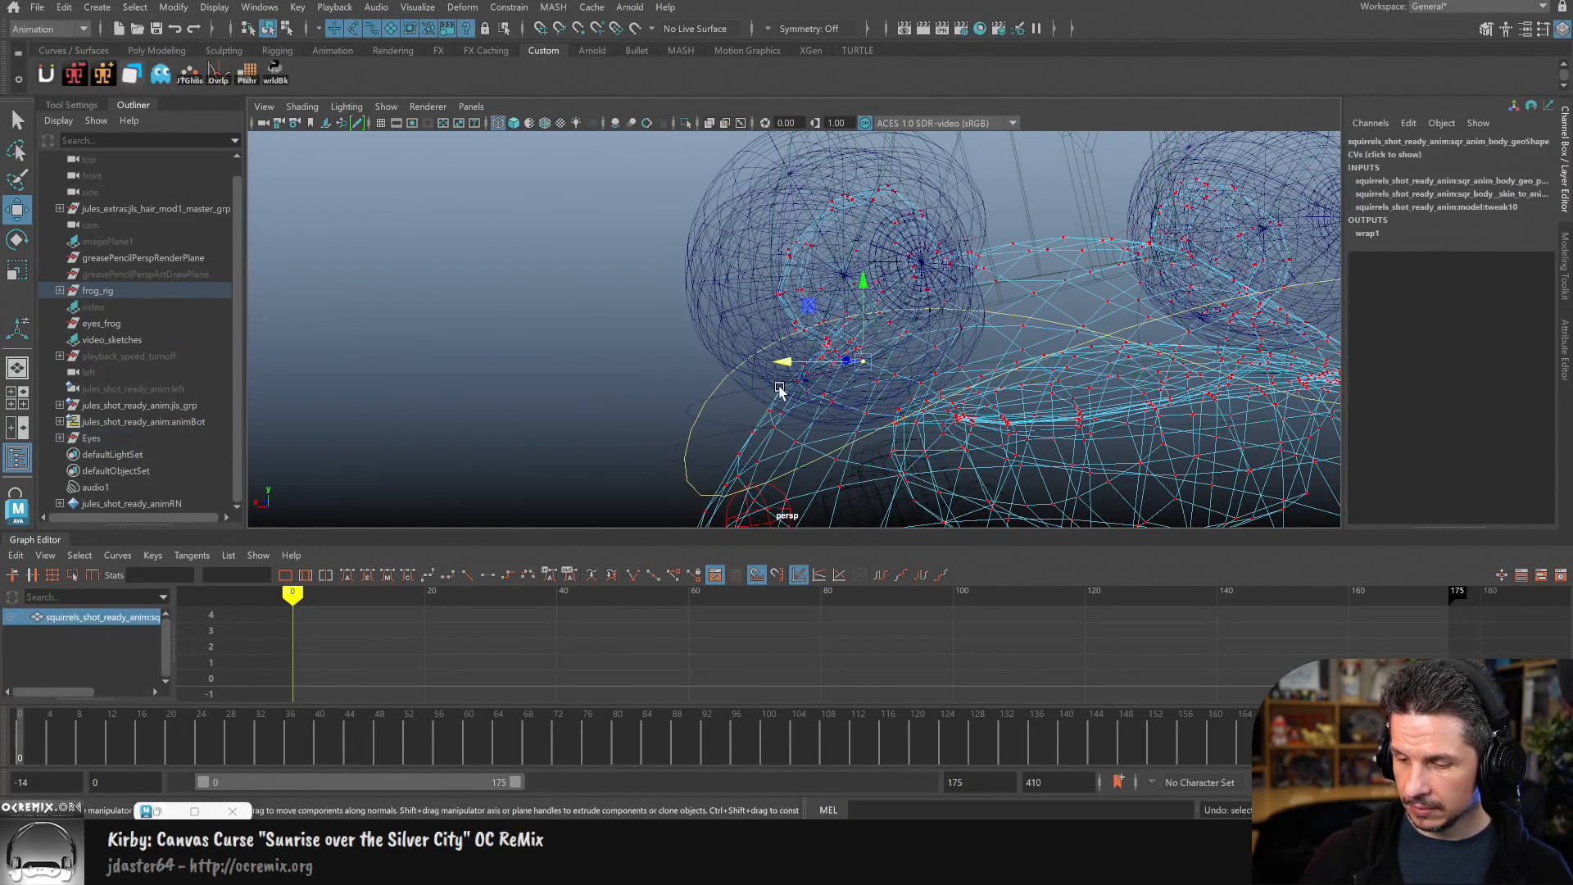
{"action": "left_click", "coordinate": [711, 452]}
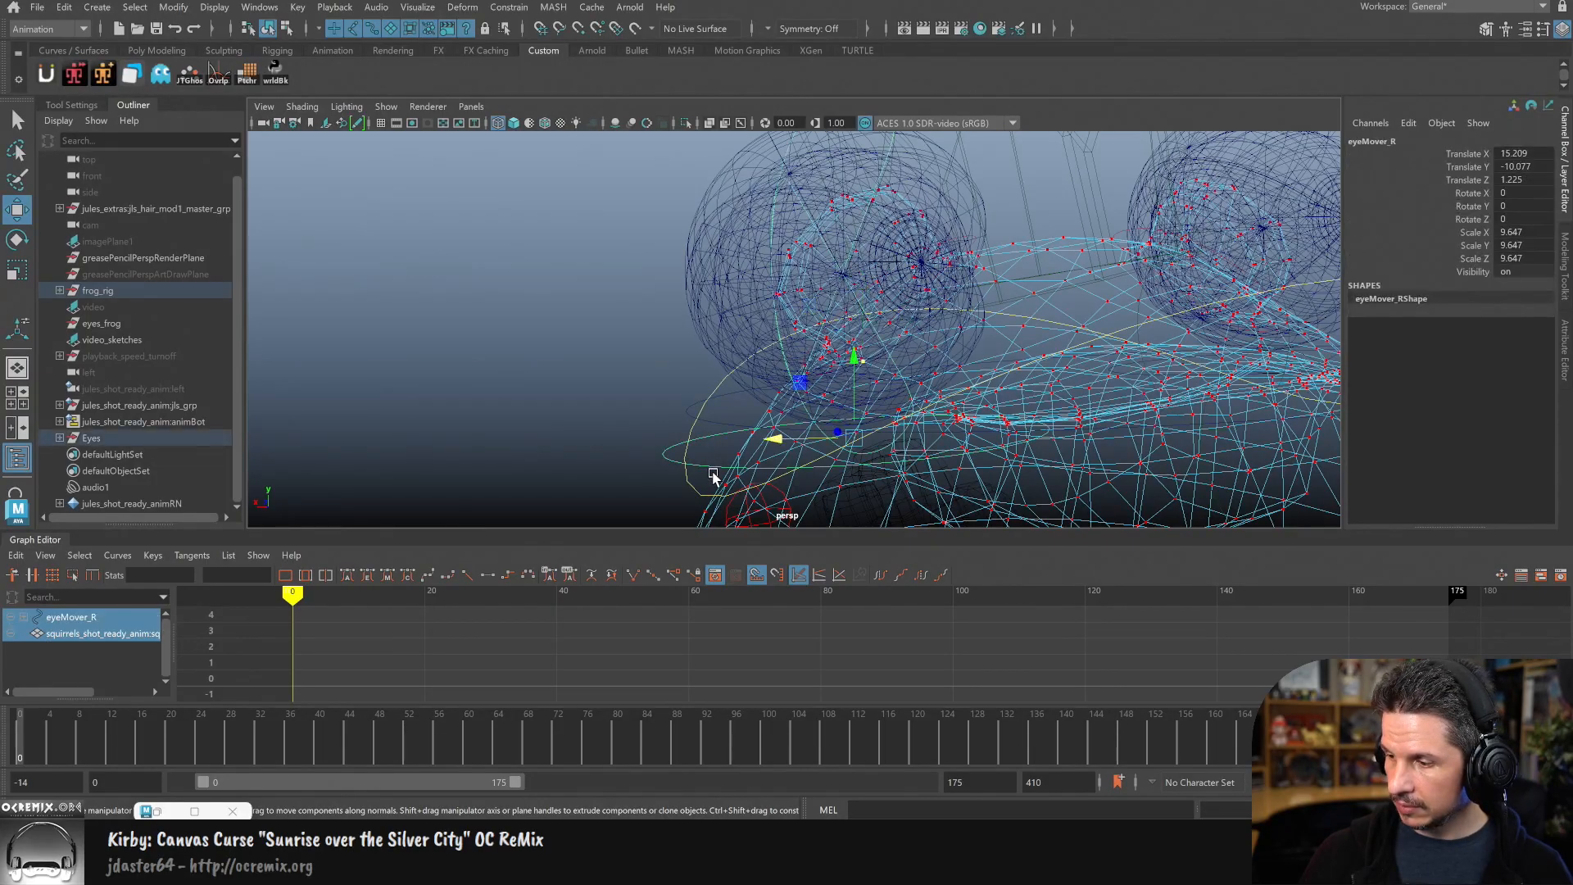
Step: Try a Point On Poly constraint from the selected body vertex to eyeMover_R, and undo it
{"action": "key", "text": "5"}
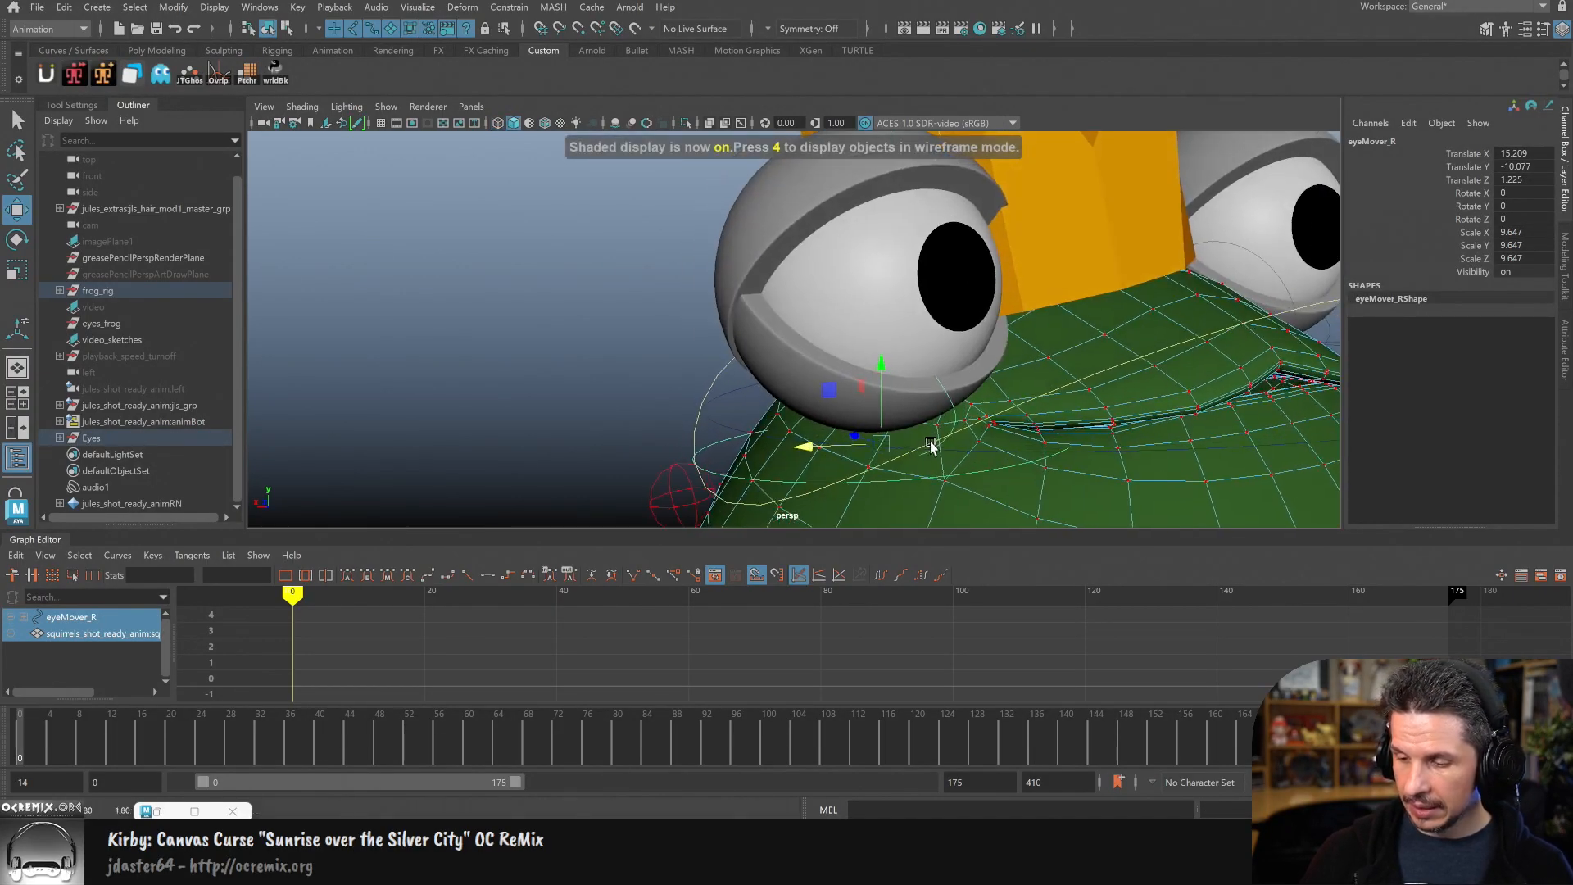
{"action": "left_click", "coordinate": [524, 9]}
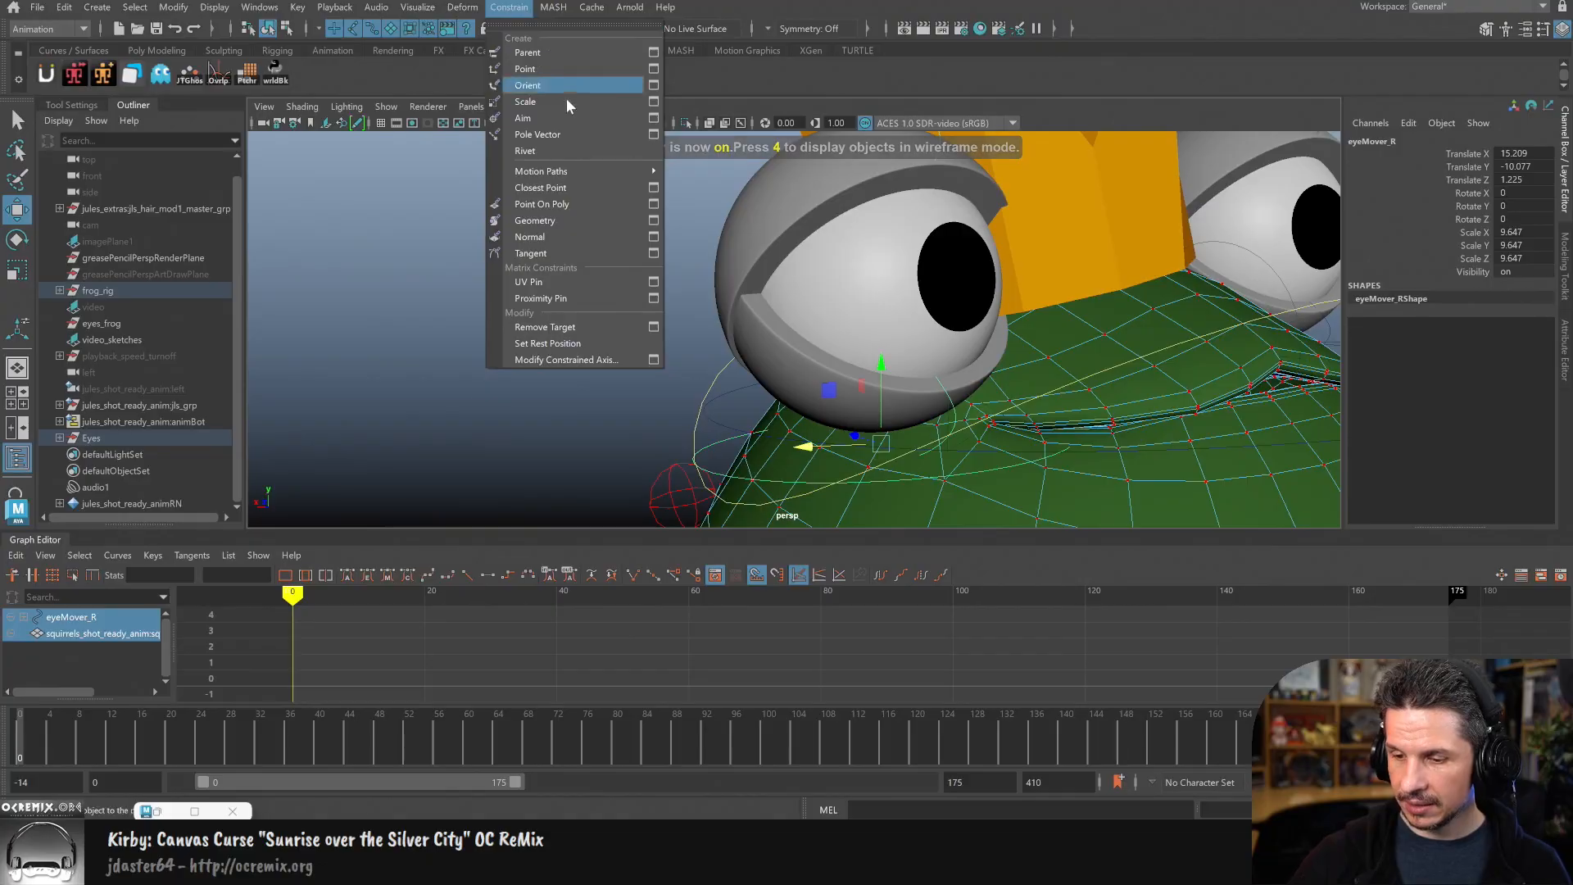
{"action": "left_click", "coordinate": [619, 204]}
{"action": "left_click_drag", "start_coordinate": [950, 387], "coordinate": [849, 336], "text": "alt"}
{"action": "key", "text": "ctrl+z"}
Step: Constrain eyeMover_R to the selected body vertex with a Point On Poly constraint on all axes at weight 1
{"action": "left_click", "coordinate": [496, 12]}
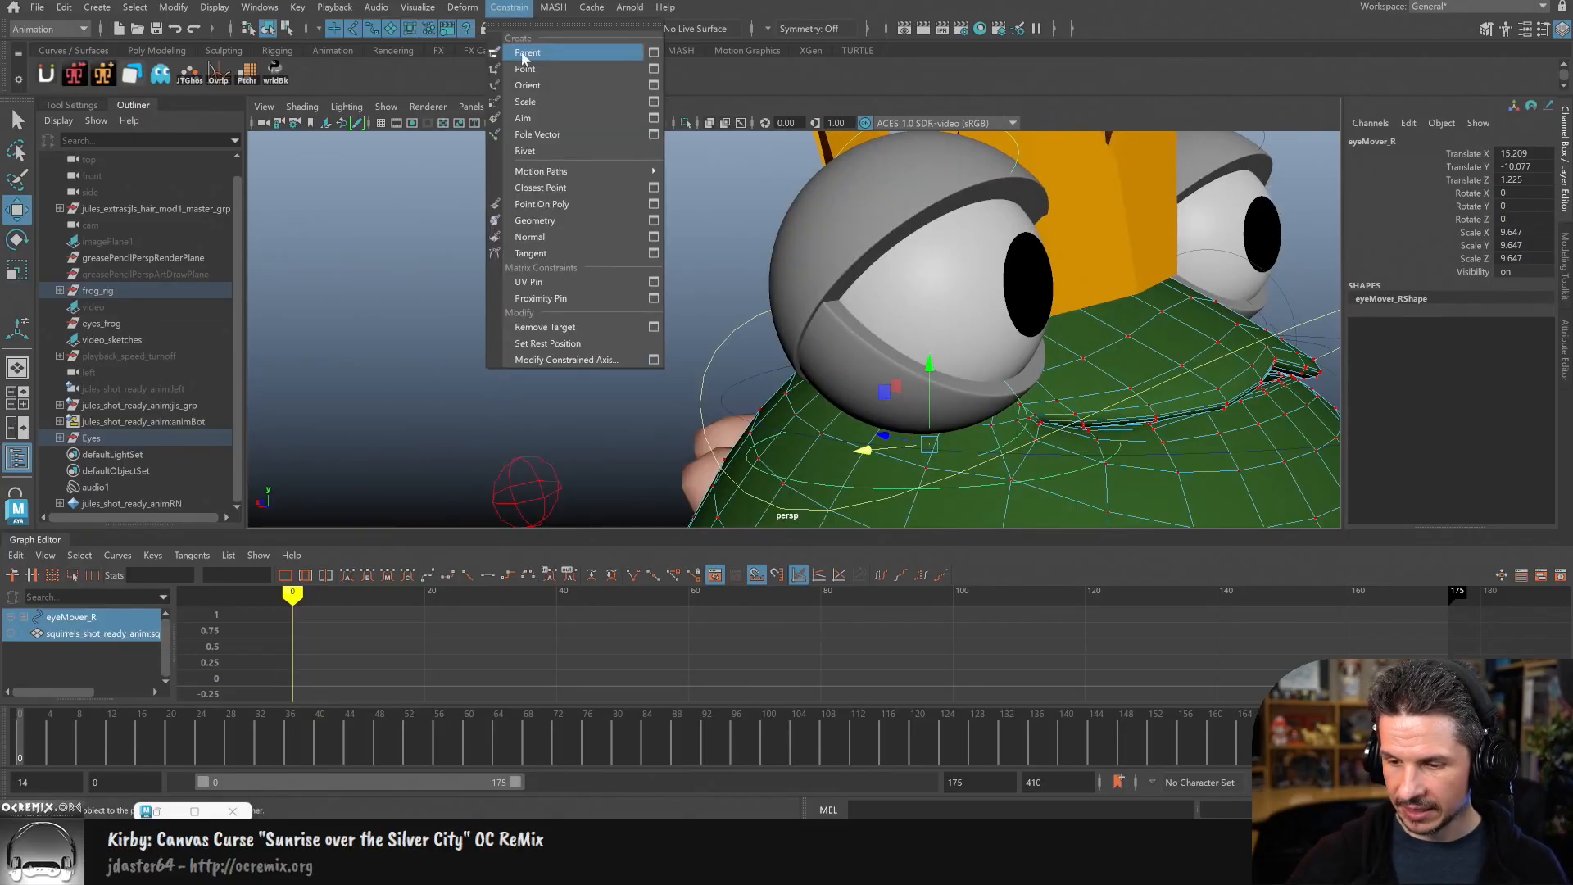
{"action": "left_click", "coordinate": [653, 204]}
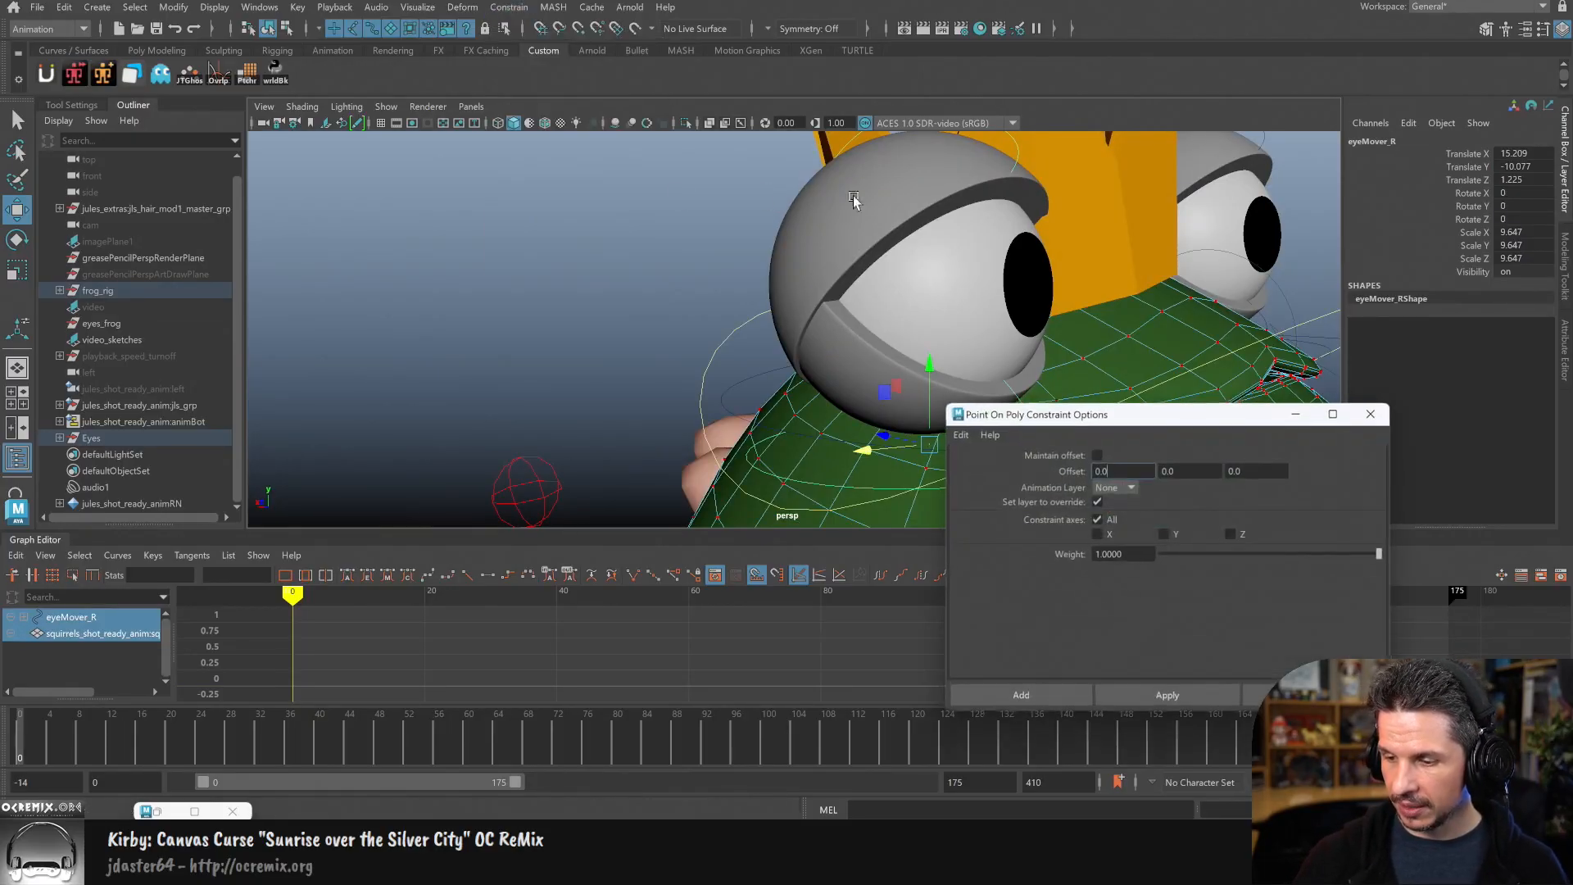
{"action": "left_click", "coordinate": [1064, 692]}
{"action": "left_click", "coordinate": [636, 422]}
{"action": "left_click_drag", "start_coordinate": [635, 422], "coordinate": [839, 444], "text": "alt"}
{"action": "left_click_drag", "start_coordinate": [1023, 410], "coordinate": [1075, 399], "text": "alt"}
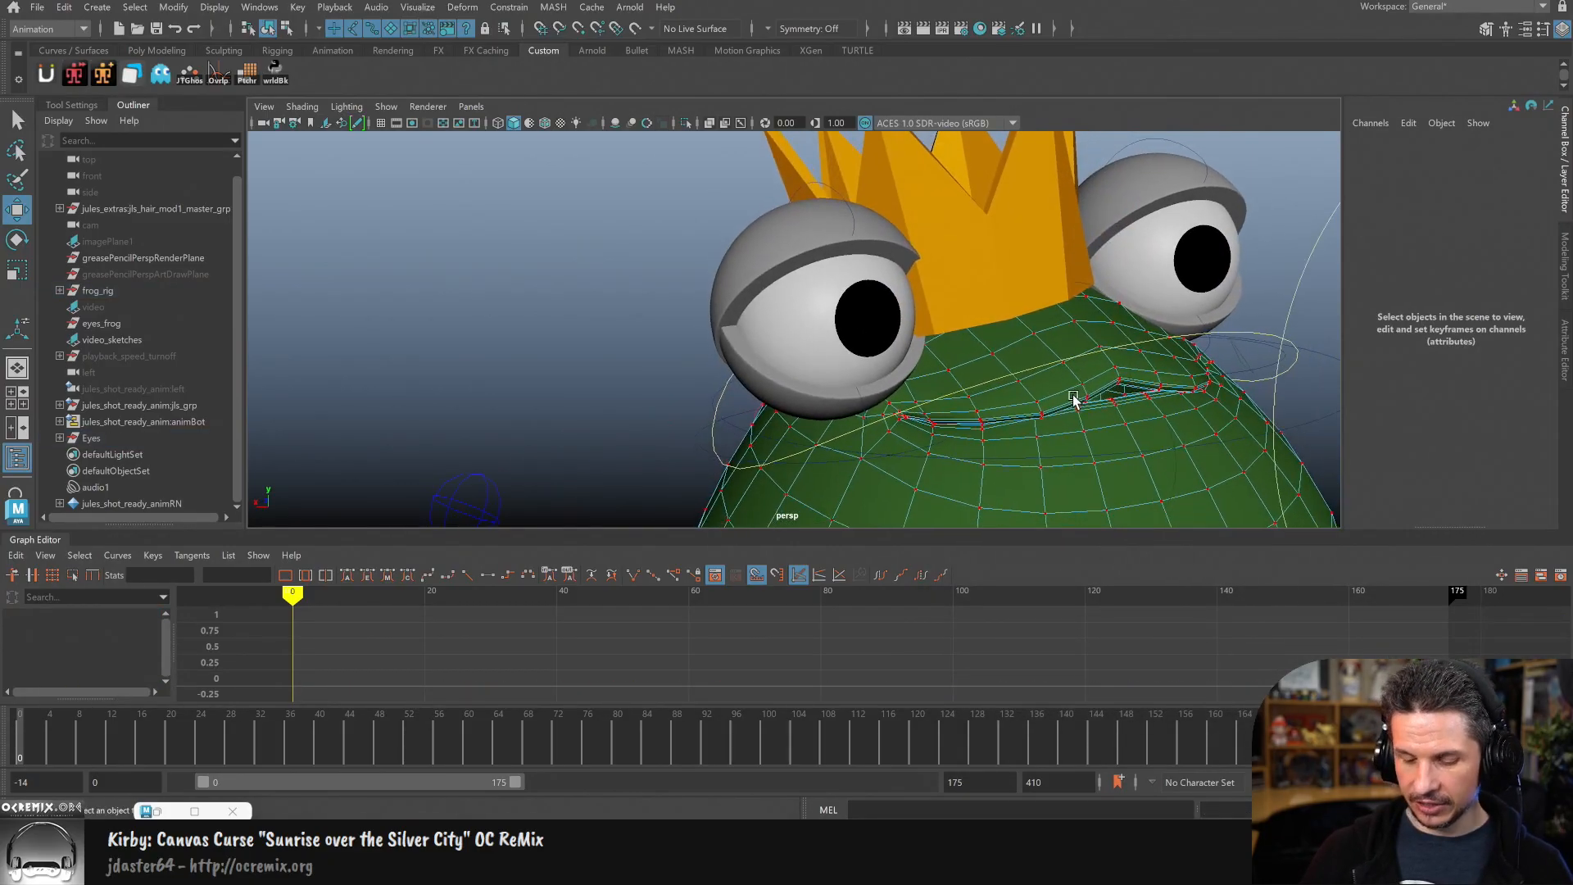
Step: Test how the constrained right eye follows the head by raising spine_ik_shoulder_ctrl in object selection mode, and undo the move
{"action": "key", "text": "F8"}
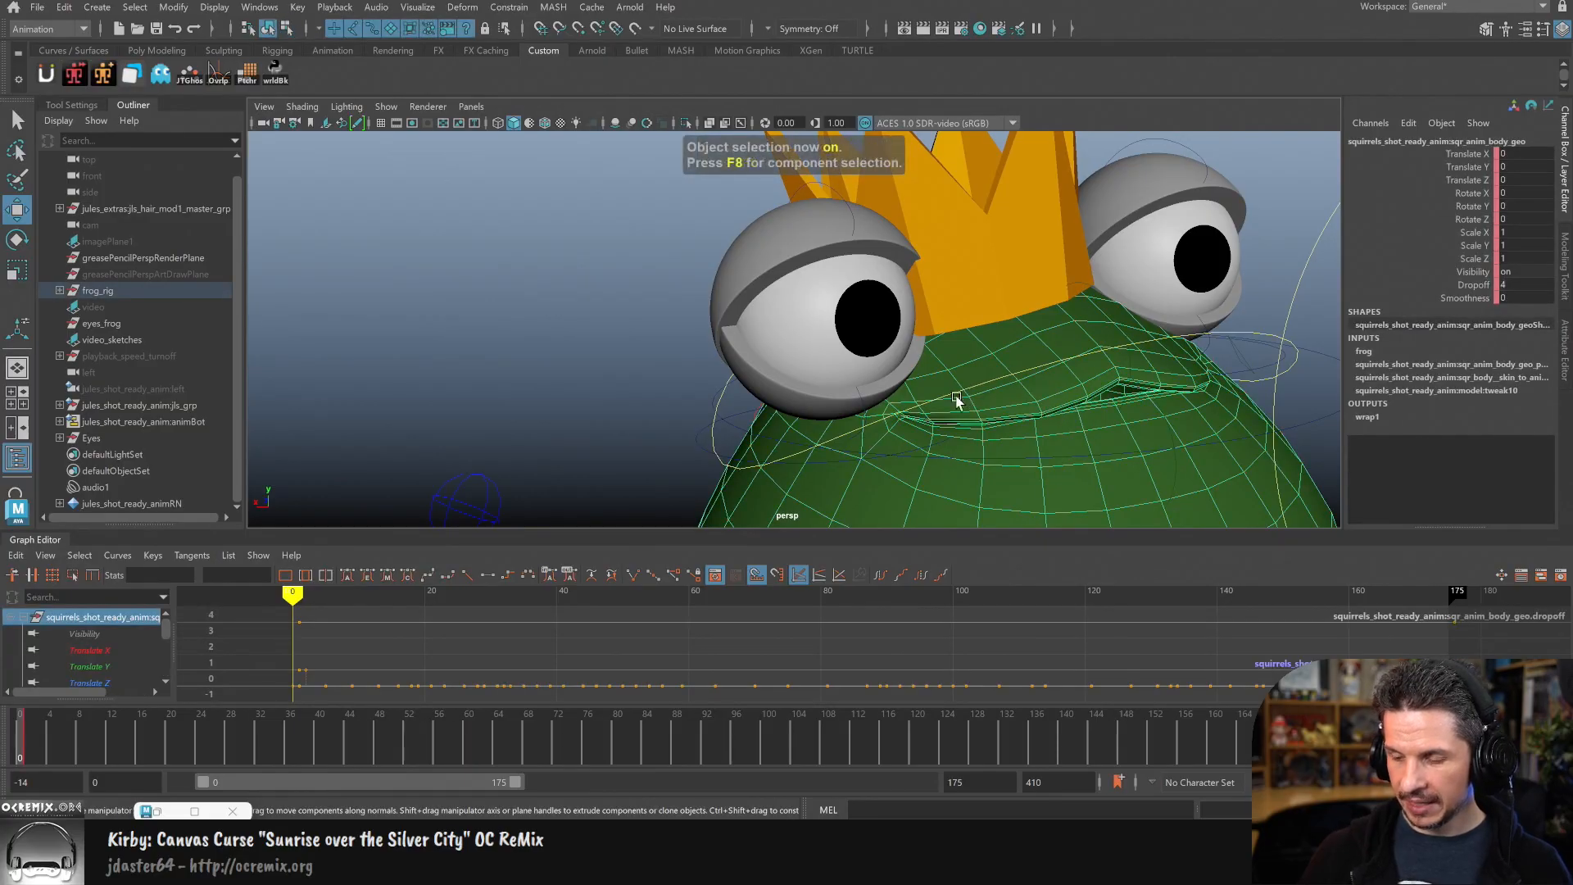
{"action": "left_click", "coordinate": [713, 417]}
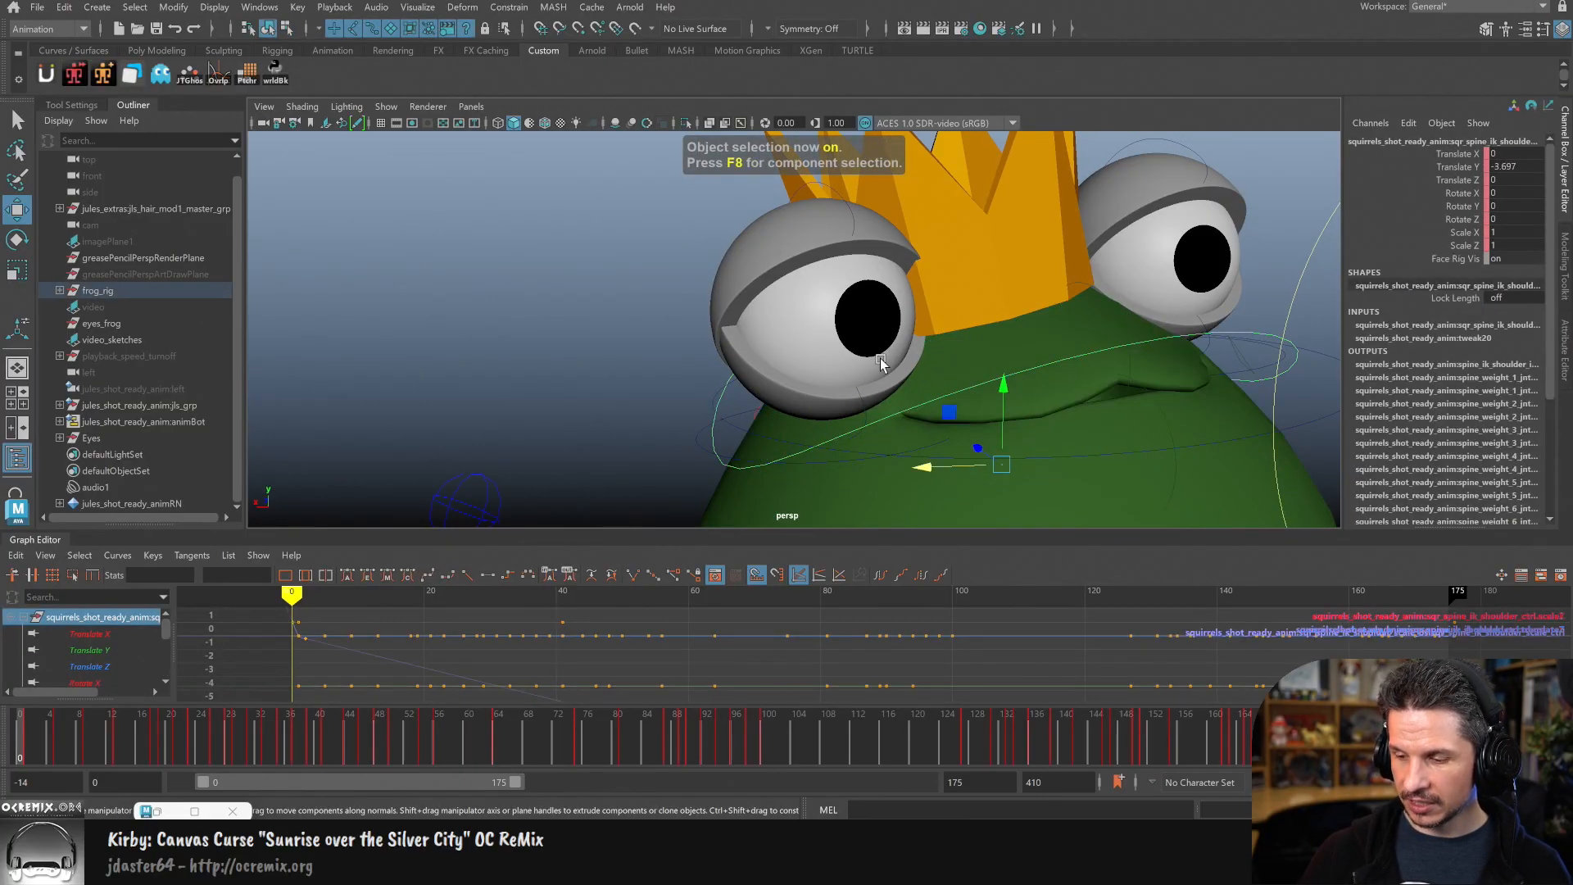
{"action": "left_click_drag", "start_coordinate": [987, 401], "coordinate": [996, 279]}
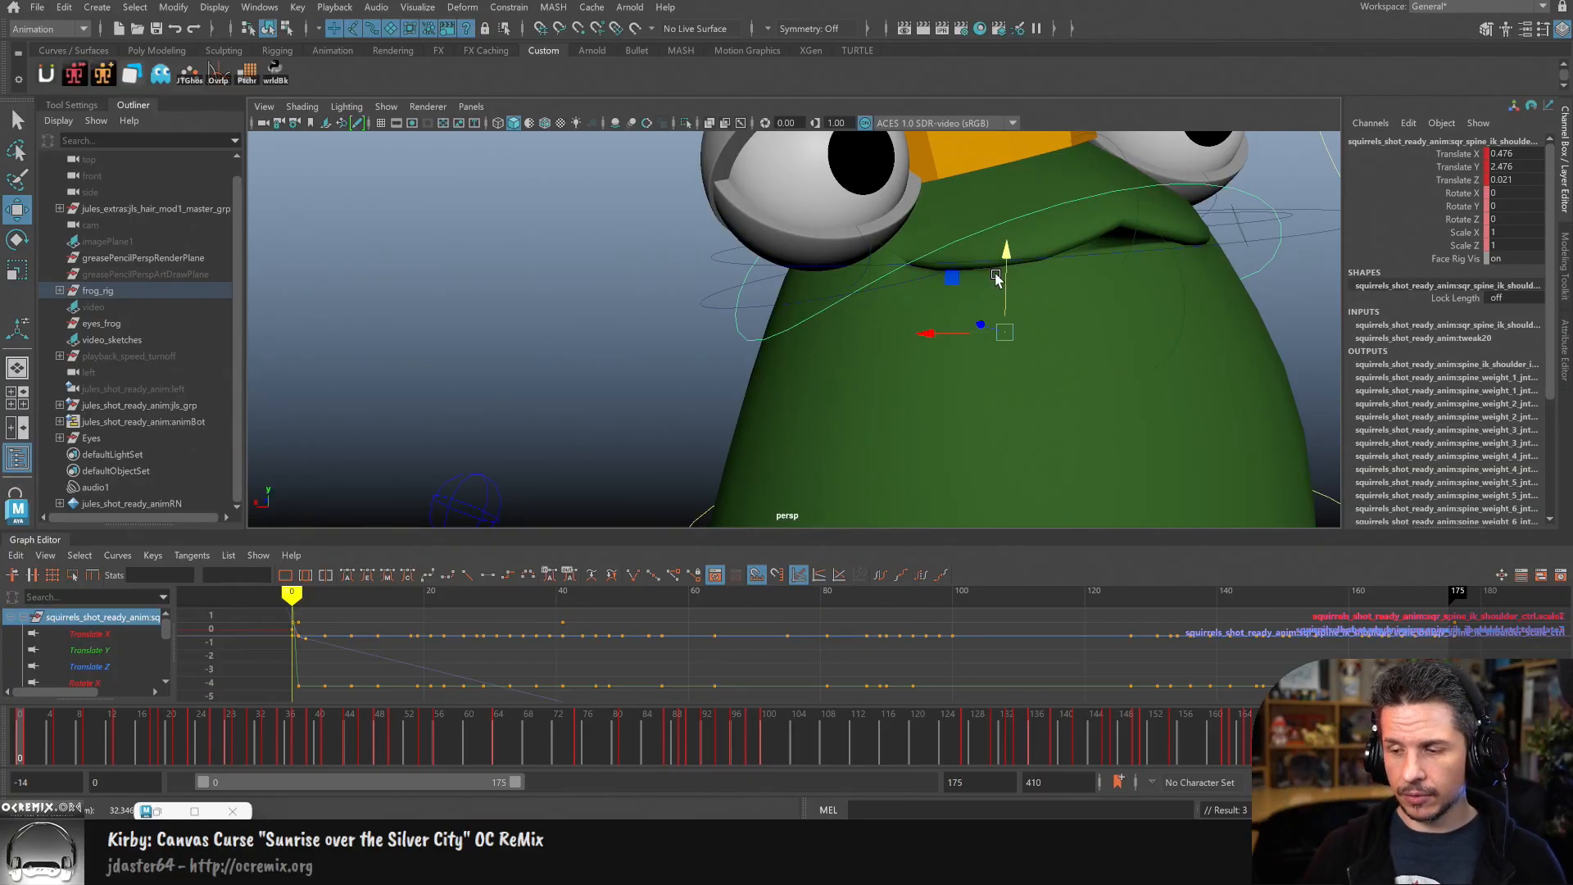
{"action": "scroll", "coordinate": [996, 278], "scroll_direction": "down", "scroll_amount": 4}
Step: Constrain eyeMover_L to a frog body vertex beneath the left eye with a Point On Poly constraint, and leave component selection
{"action": "left_click", "coordinate": [1054, 382]}
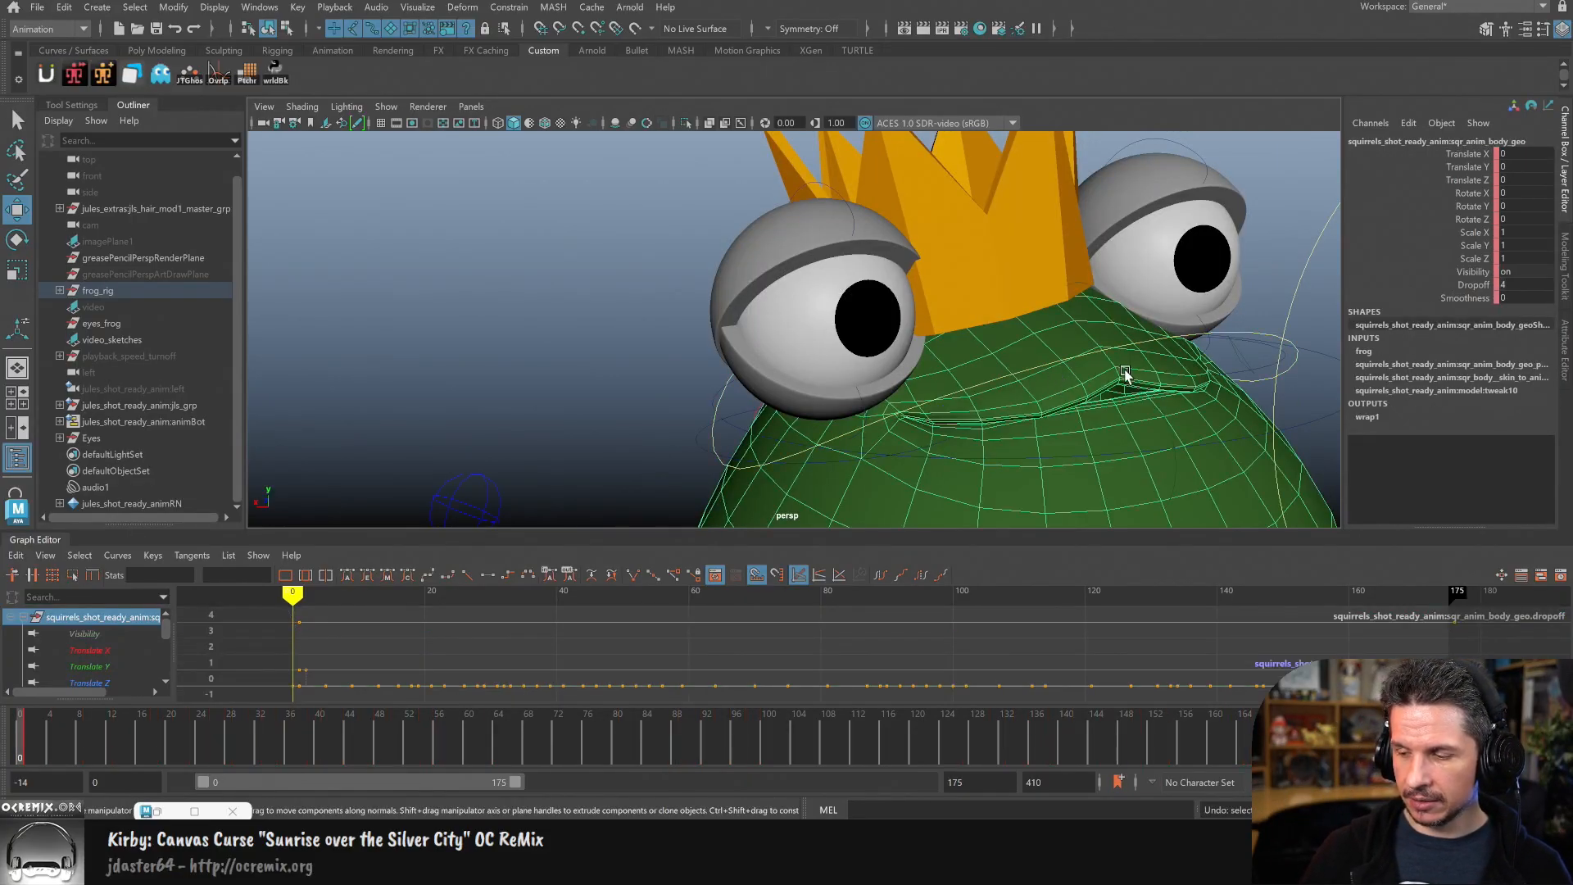
{"action": "scroll", "coordinate": [1114, 395], "scroll_direction": "up", "scroll_amount": 5}
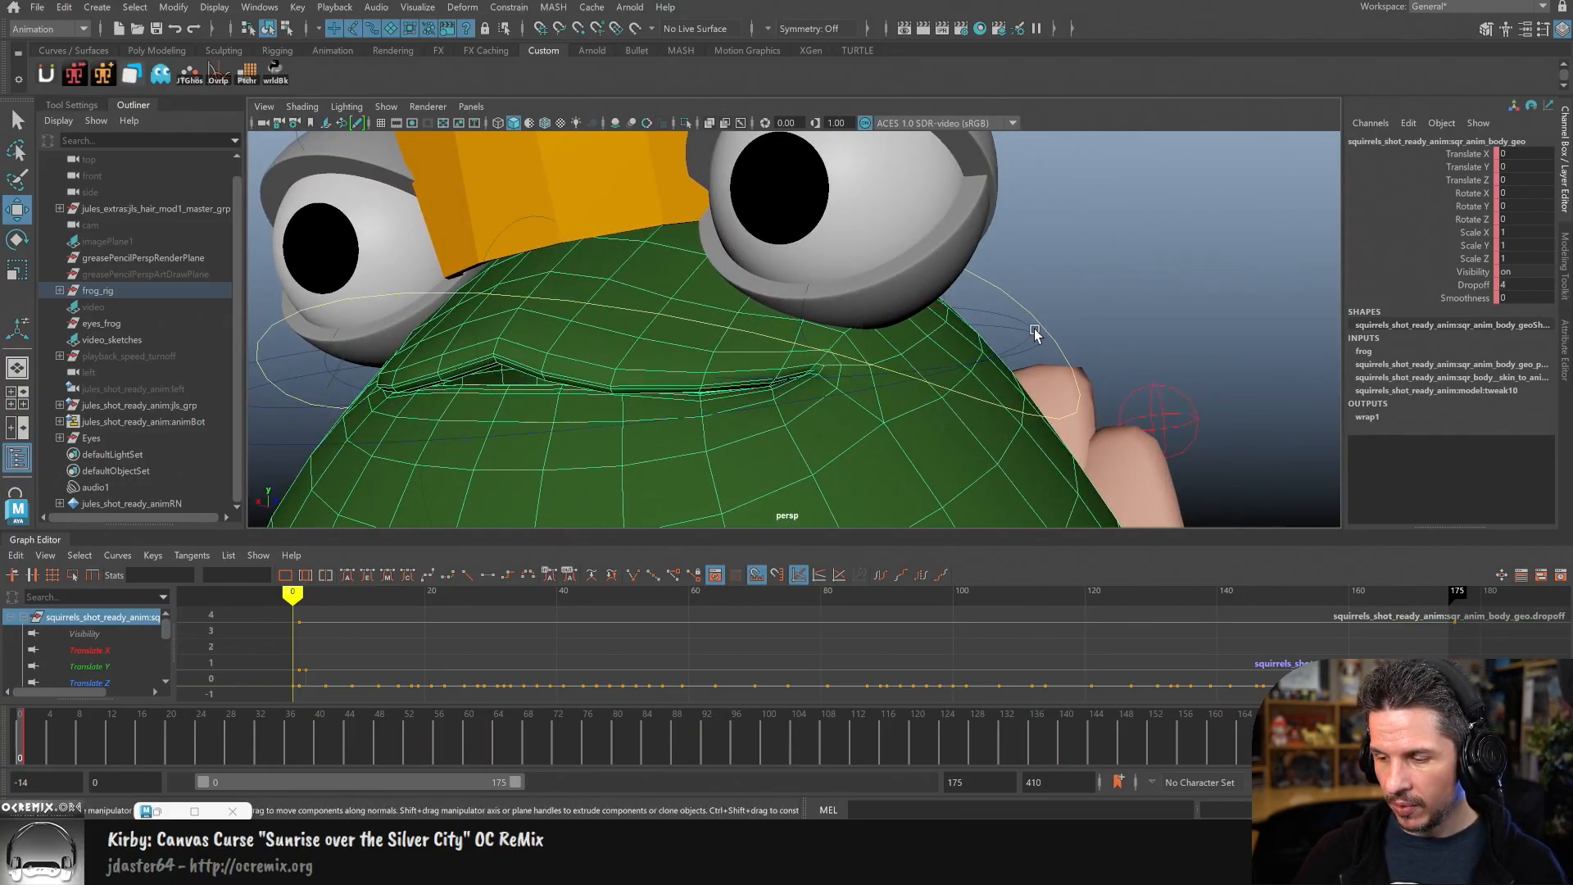
{"action": "key", "text": "4"}
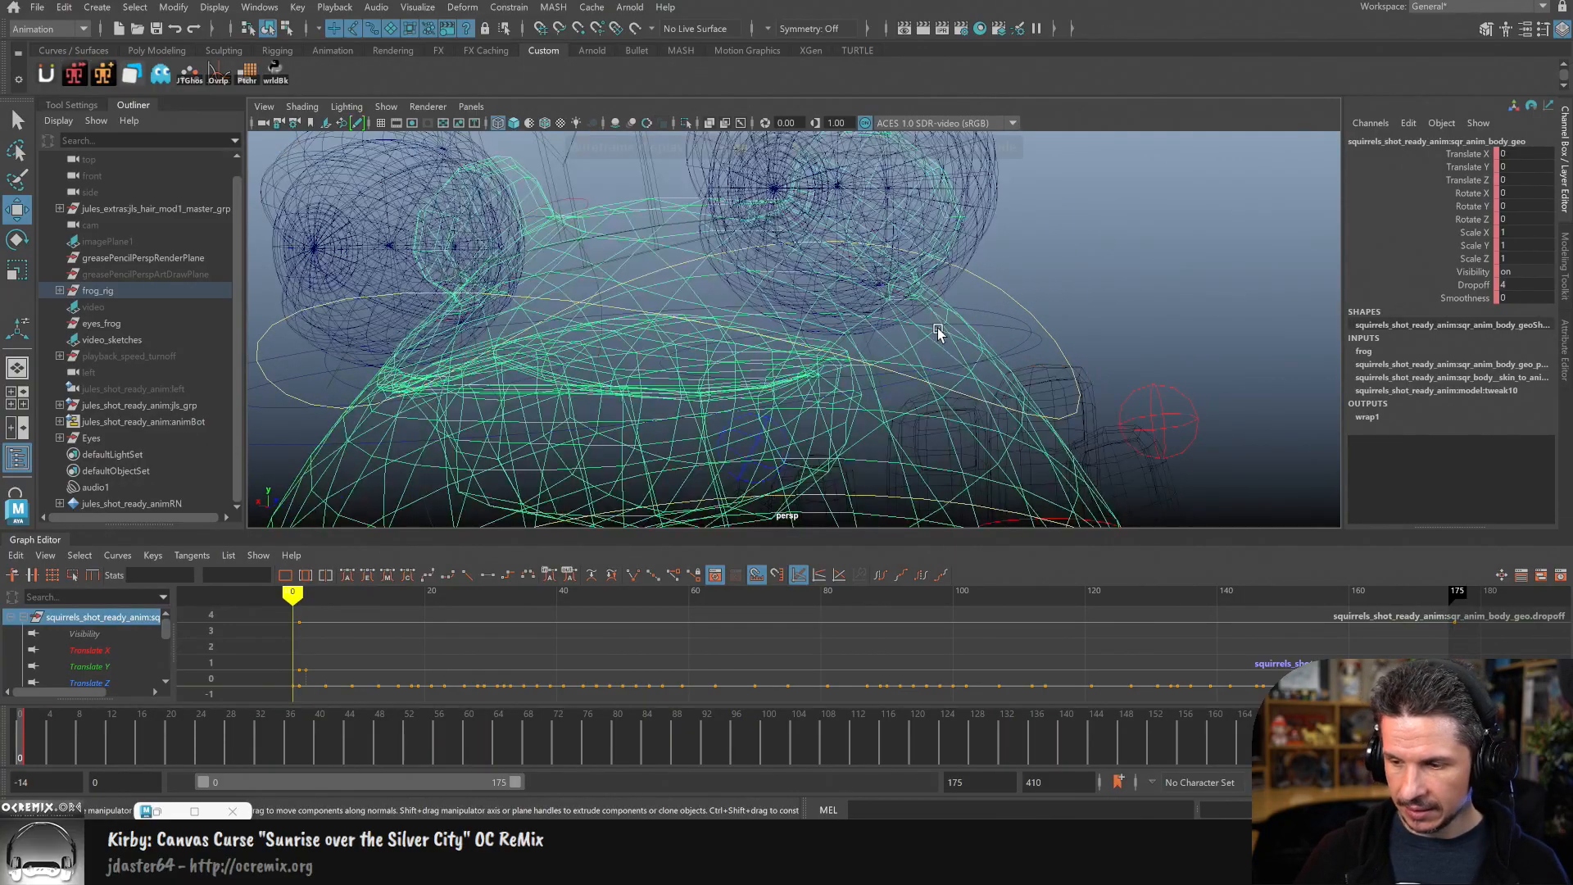
{"action": "right_click_drag", "start_coordinate": [939, 327], "coordinate": [885, 324]}
{"action": "left_click_drag", "start_coordinate": [885, 324], "coordinate": [892, 329], "text": "alt"}
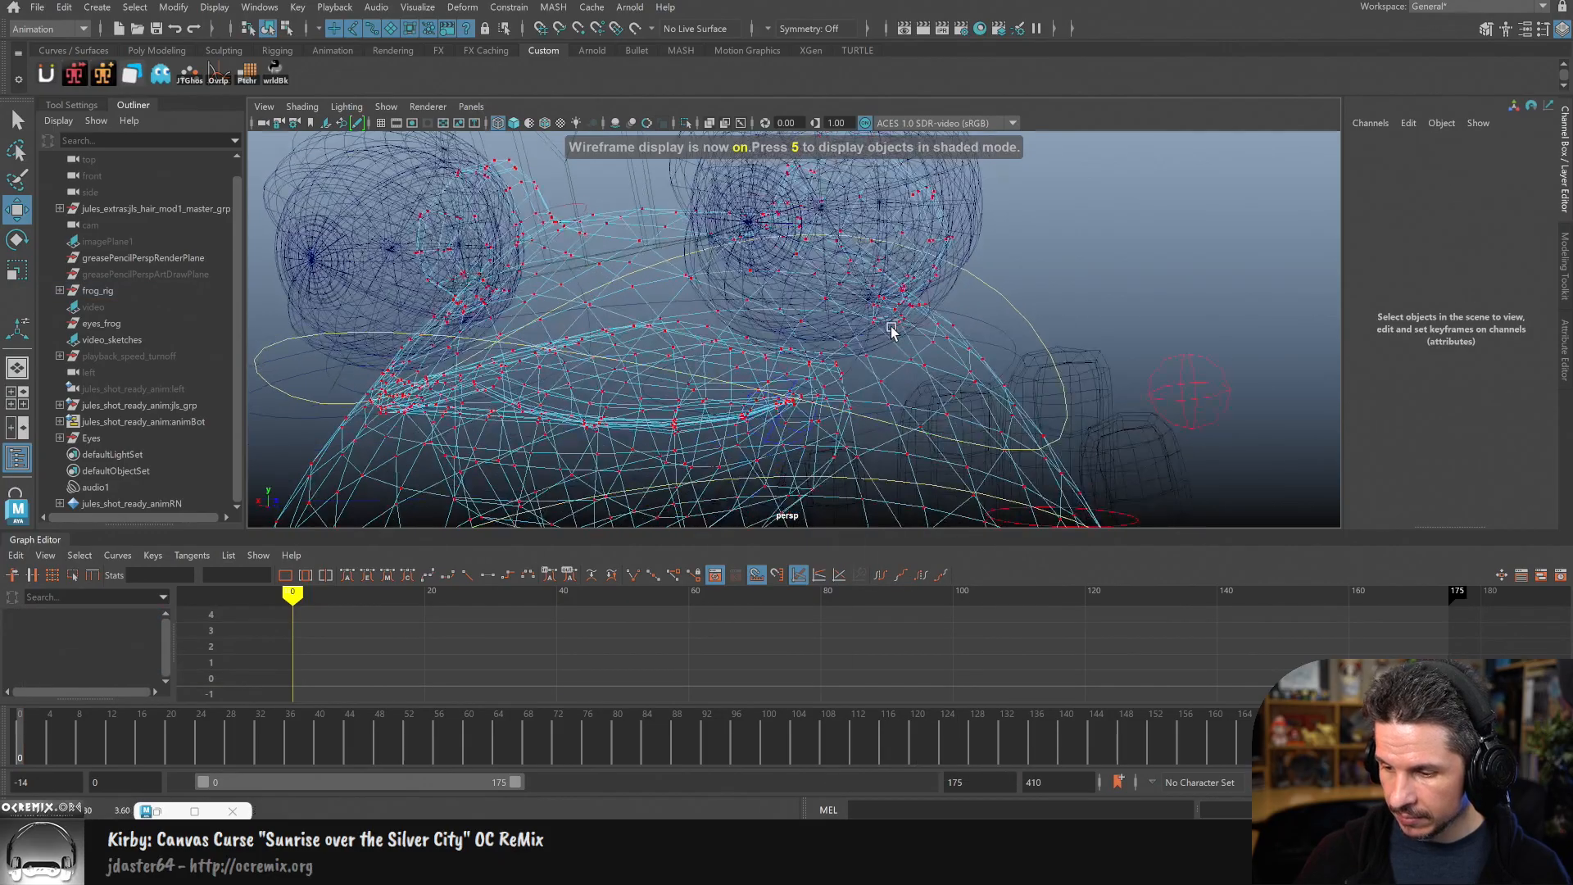
{"action": "left_click", "coordinate": [875, 326]}
{"action": "scroll", "coordinate": [1049, 413], "scroll_direction": "up", "scroll_amount": 4}
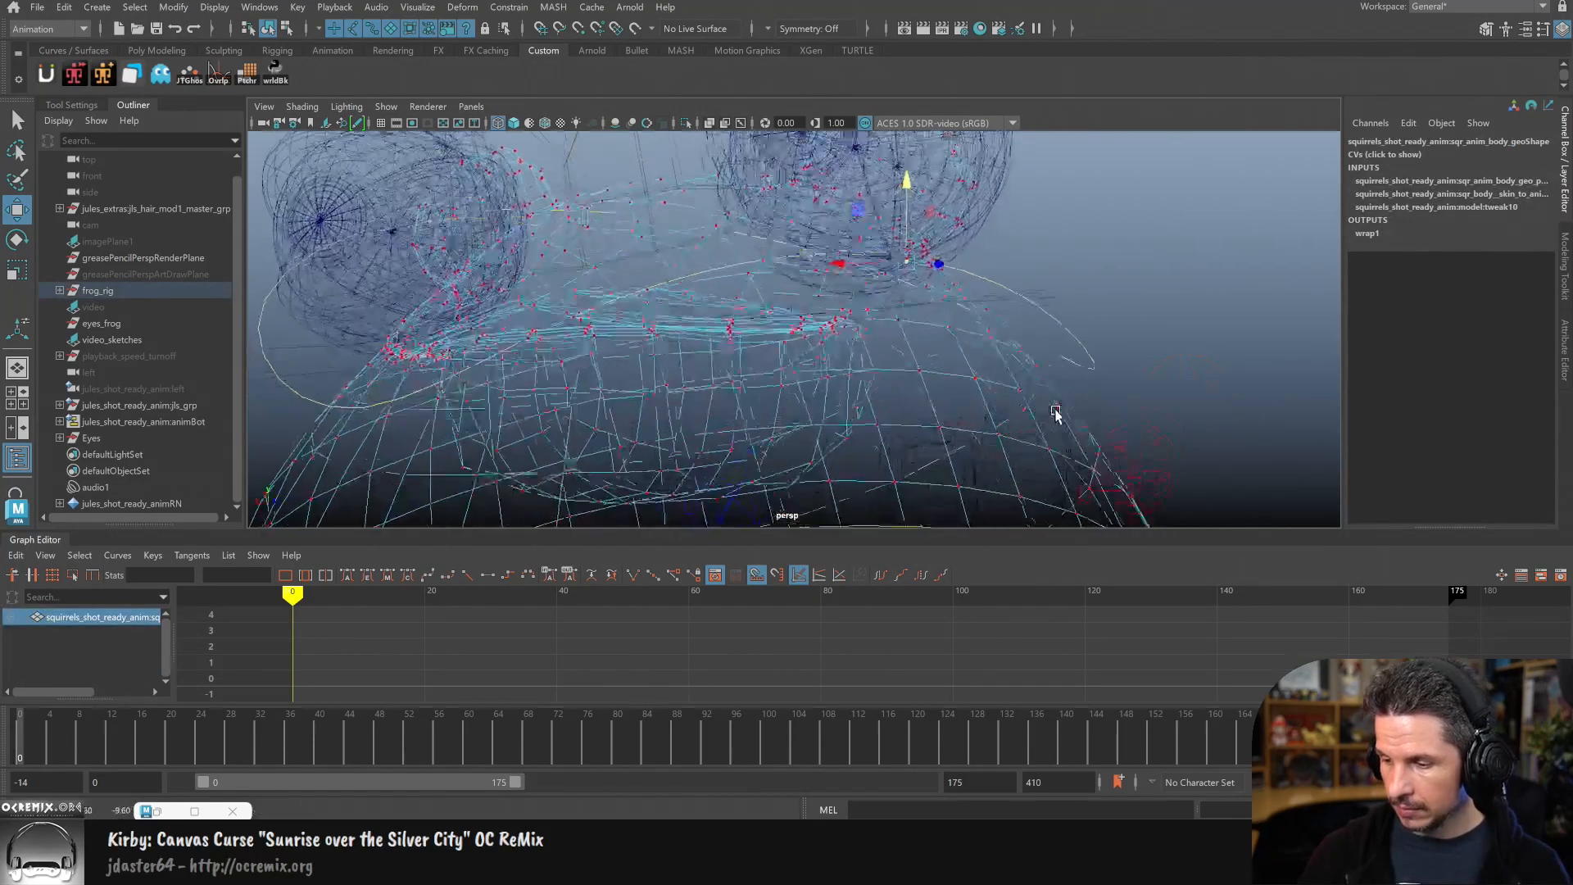
{"action": "left_click", "coordinate": [1080, 225]}
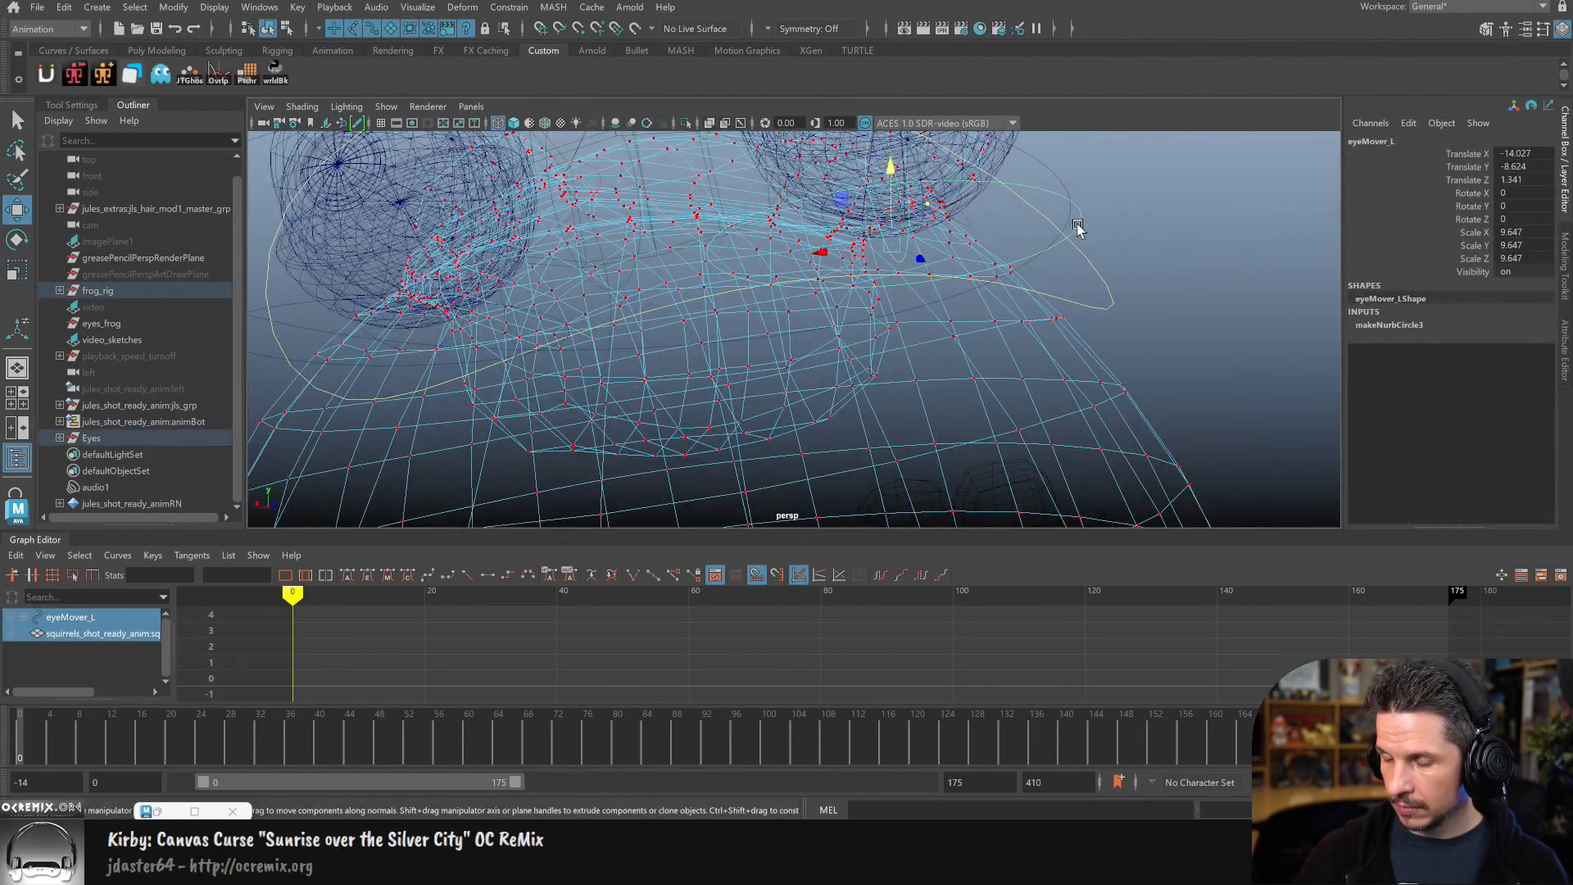
{"action": "left_click", "coordinate": [509, 8]}
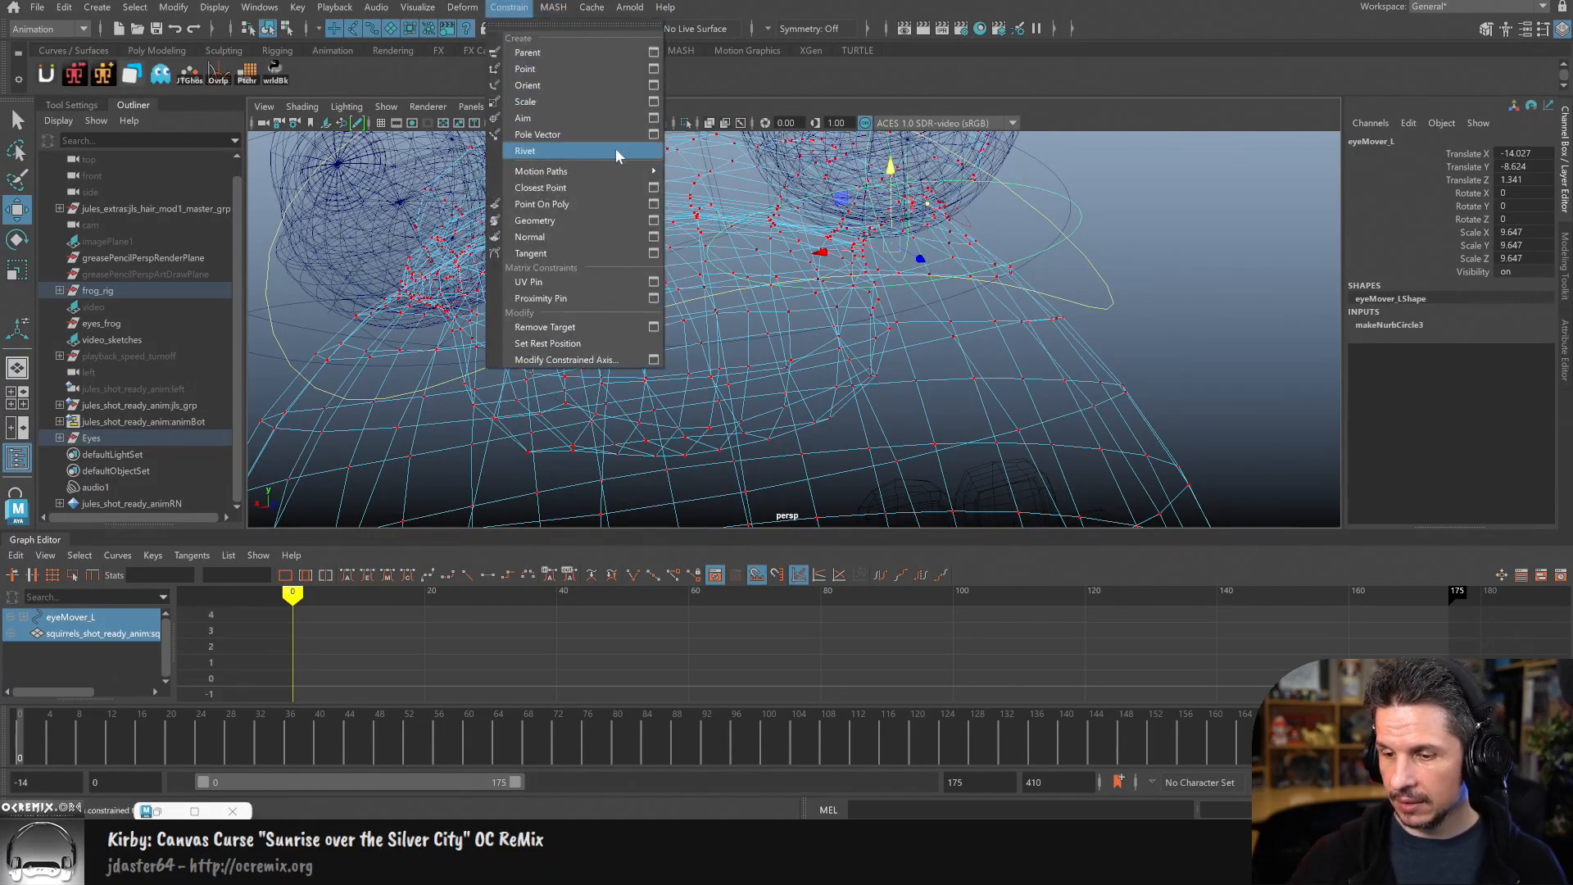
{"action": "left_click", "coordinate": [607, 210]}
{"action": "key", "text": "5"}
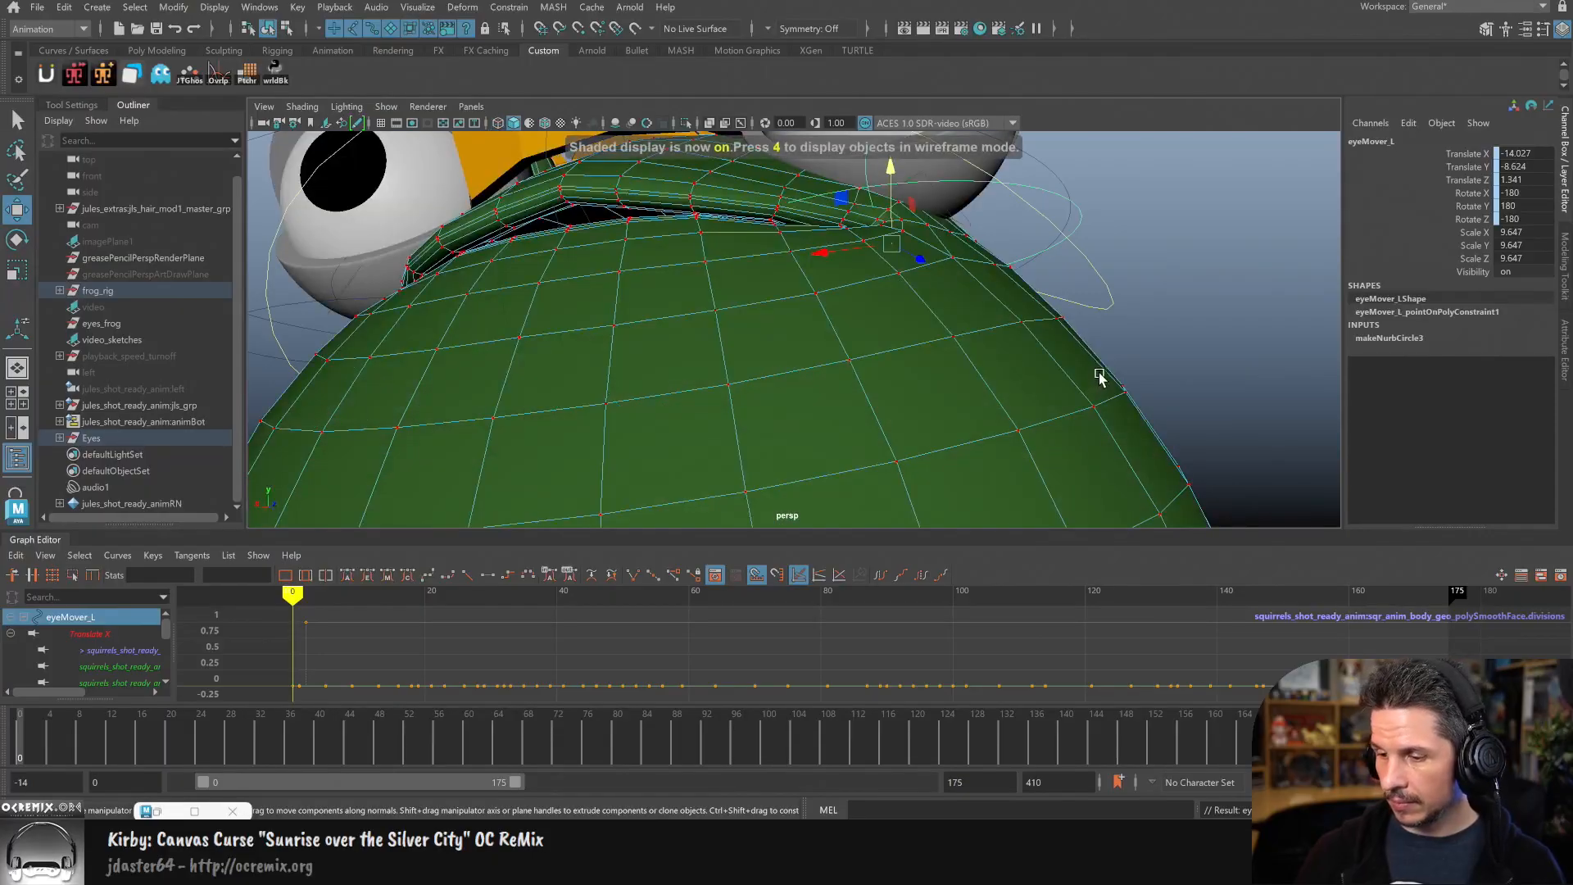
{"action": "left_click", "coordinate": [1165, 329]}
{"action": "right_click_drag", "start_coordinate": [1175, 328], "coordinate": [919, 344], "text": "alt"}
{"action": "left_click_drag", "start_coordinate": [920, 345], "coordinate": [957, 353], "text": "alt"}
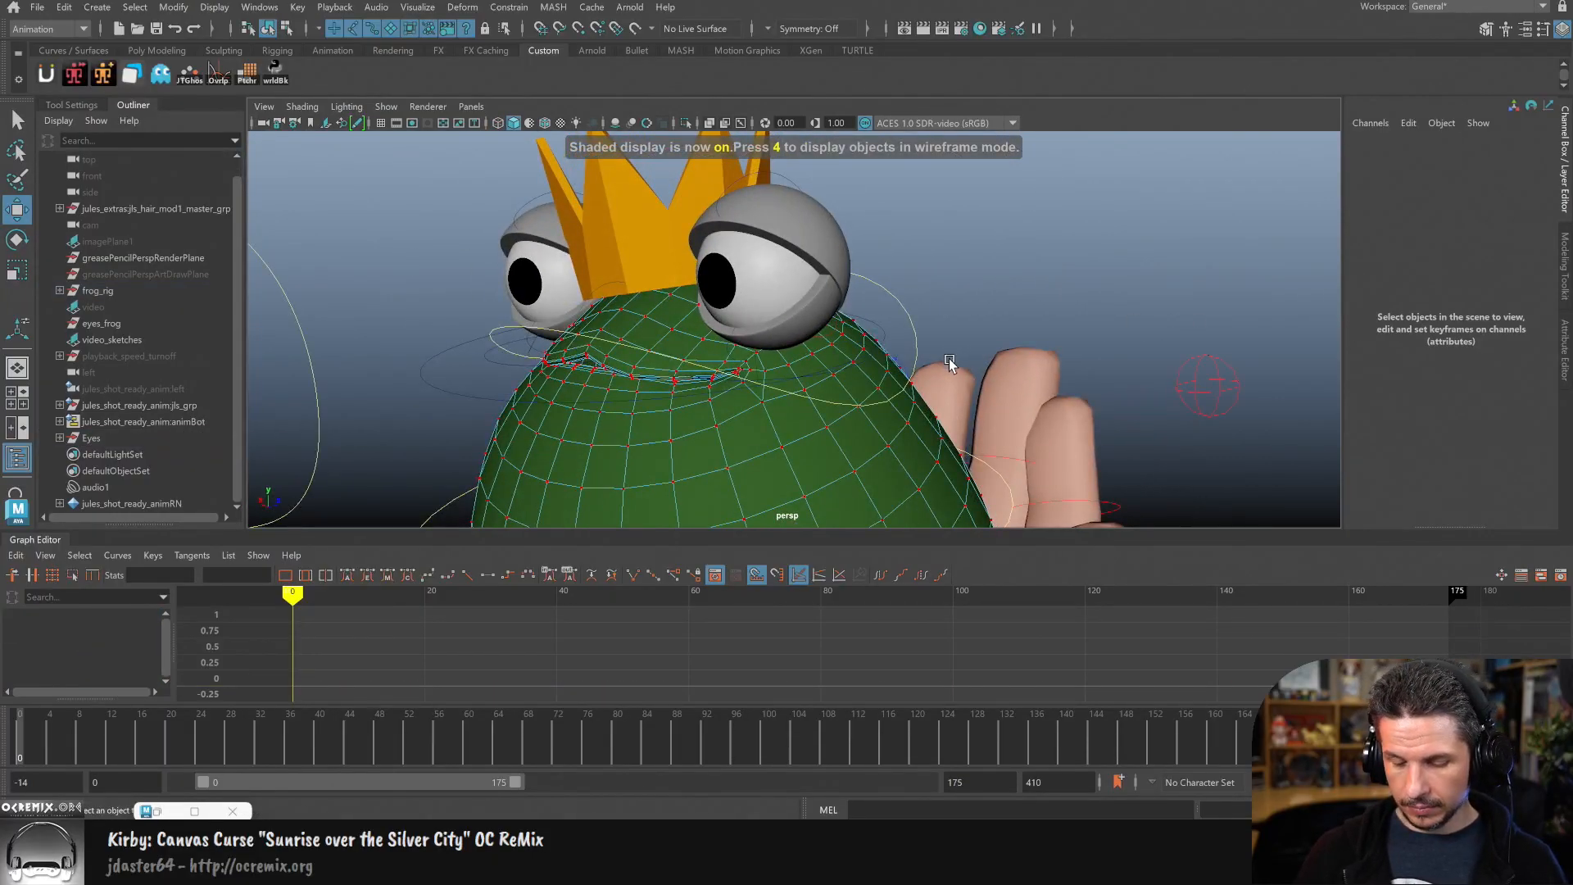
{"action": "key", "text": "F8"}
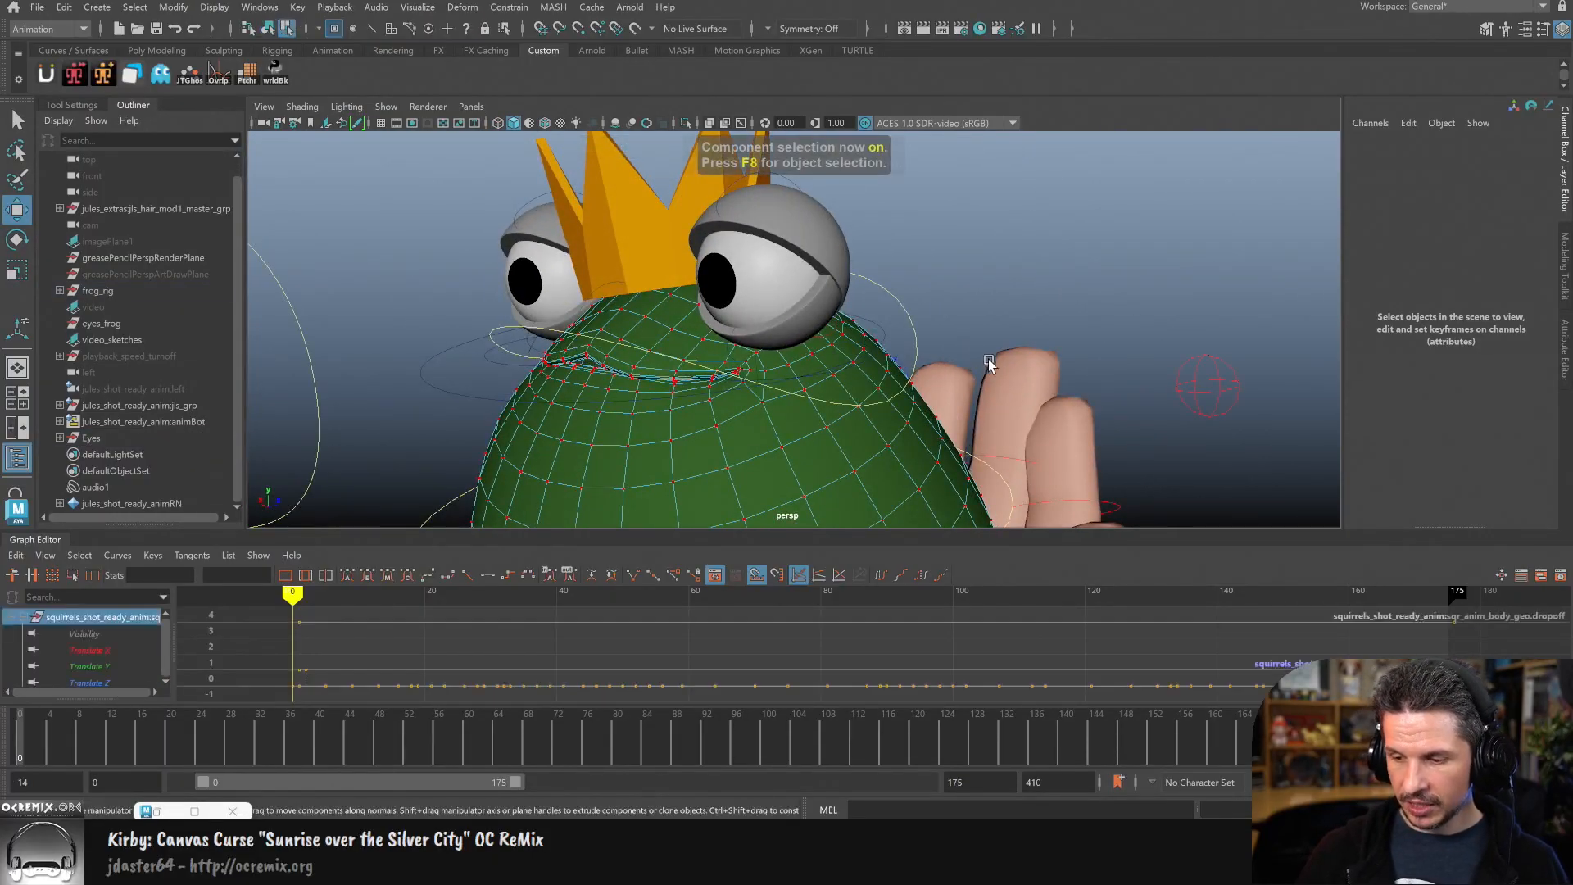
Step: Examine the frog's constrained eyes from the side together with eyes_ctrl in front of the character's face
{"action": "left_click", "coordinate": [1084, 323]}
{"action": "right_click_drag", "start_coordinate": [1081, 324], "coordinate": [747, 394], "text": "alt"}
{"action": "left_click_drag", "start_coordinate": [748, 393], "coordinate": [883, 388], "text": "alt"}
{"action": "middle_click_drag", "start_coordinate": [883, 389], "coordinate": [980, 407], "text": "alt"}
{"action": "left_click", "coordinate": [584, 244]}
{"action": "middle_click_drag", "start_coordinate": [889, 345], "coordinate": [979, 390], "text": "alt"}
{"action": "right_click_drag", "start_coordinate": [979, 390], "coordinate": [762, 337], "text": "alt"}
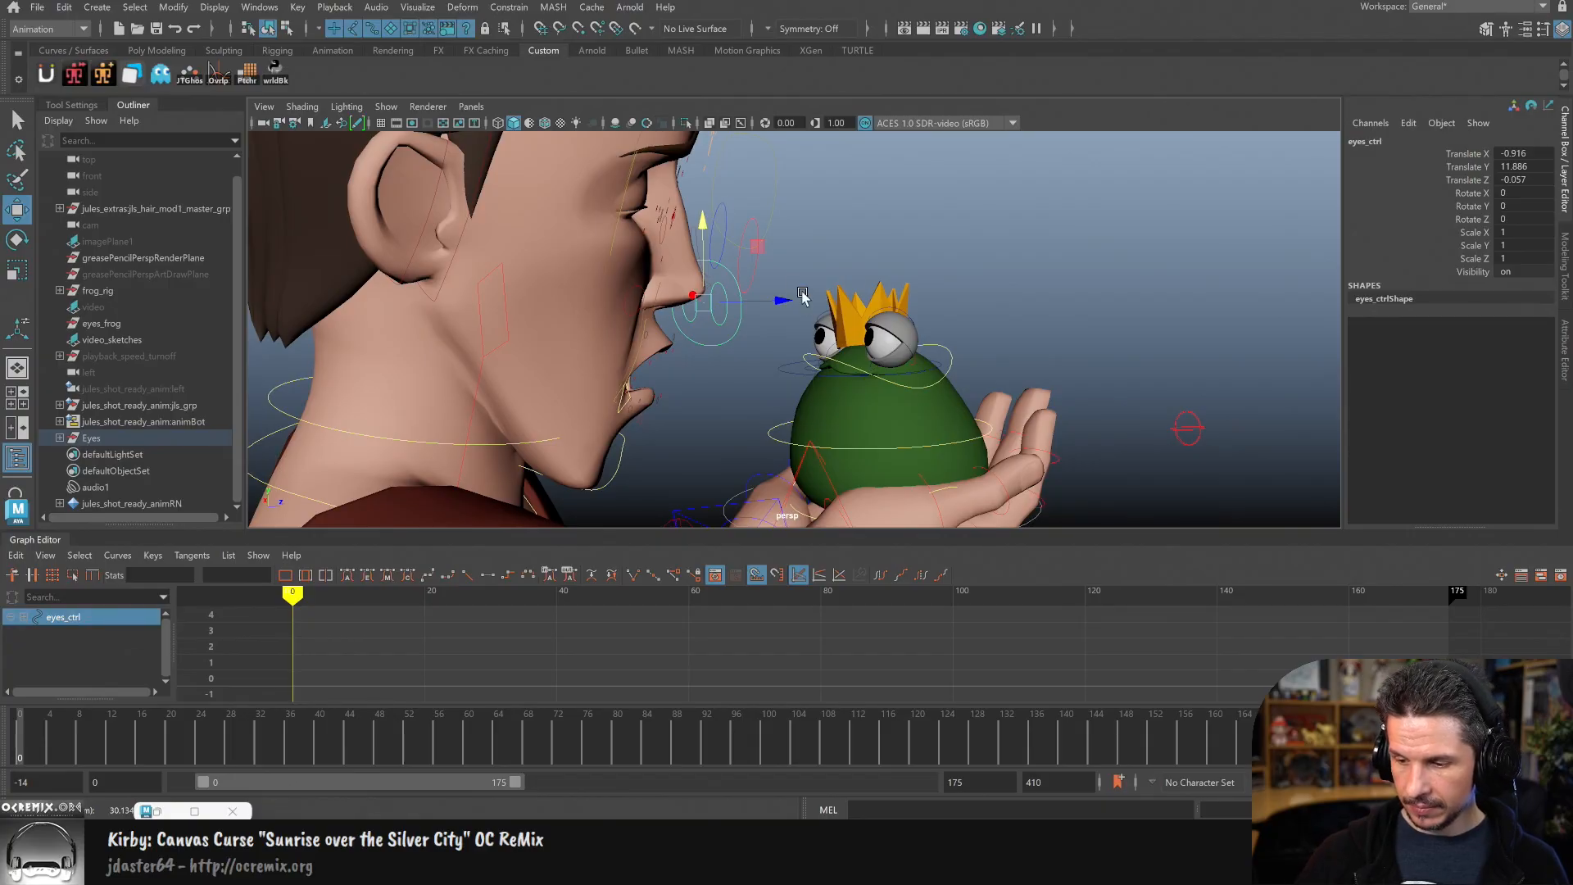
{"action": "left_click_drag", "start_coordinate": [893, 353], "coordinate": [899, 345], "text": "alt"}
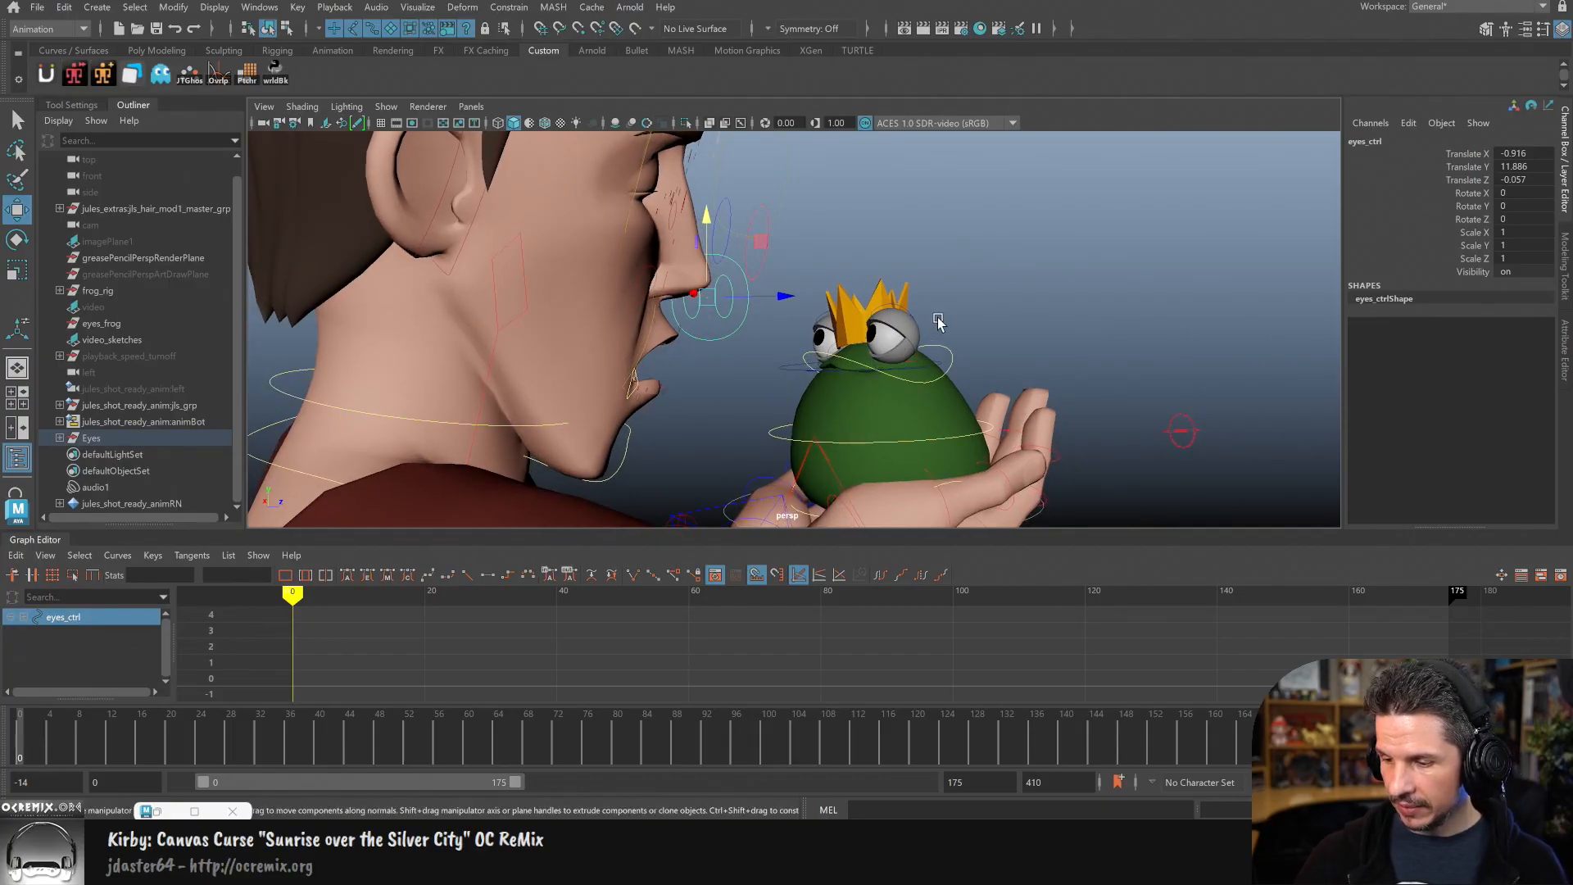
Step: Rotate both upper eyelid controls together to about Rotate X 20 with a slight Z tilt to change the eye expression
{"action": "left_click", "coordinate": [827, 312], "text": "shift"}
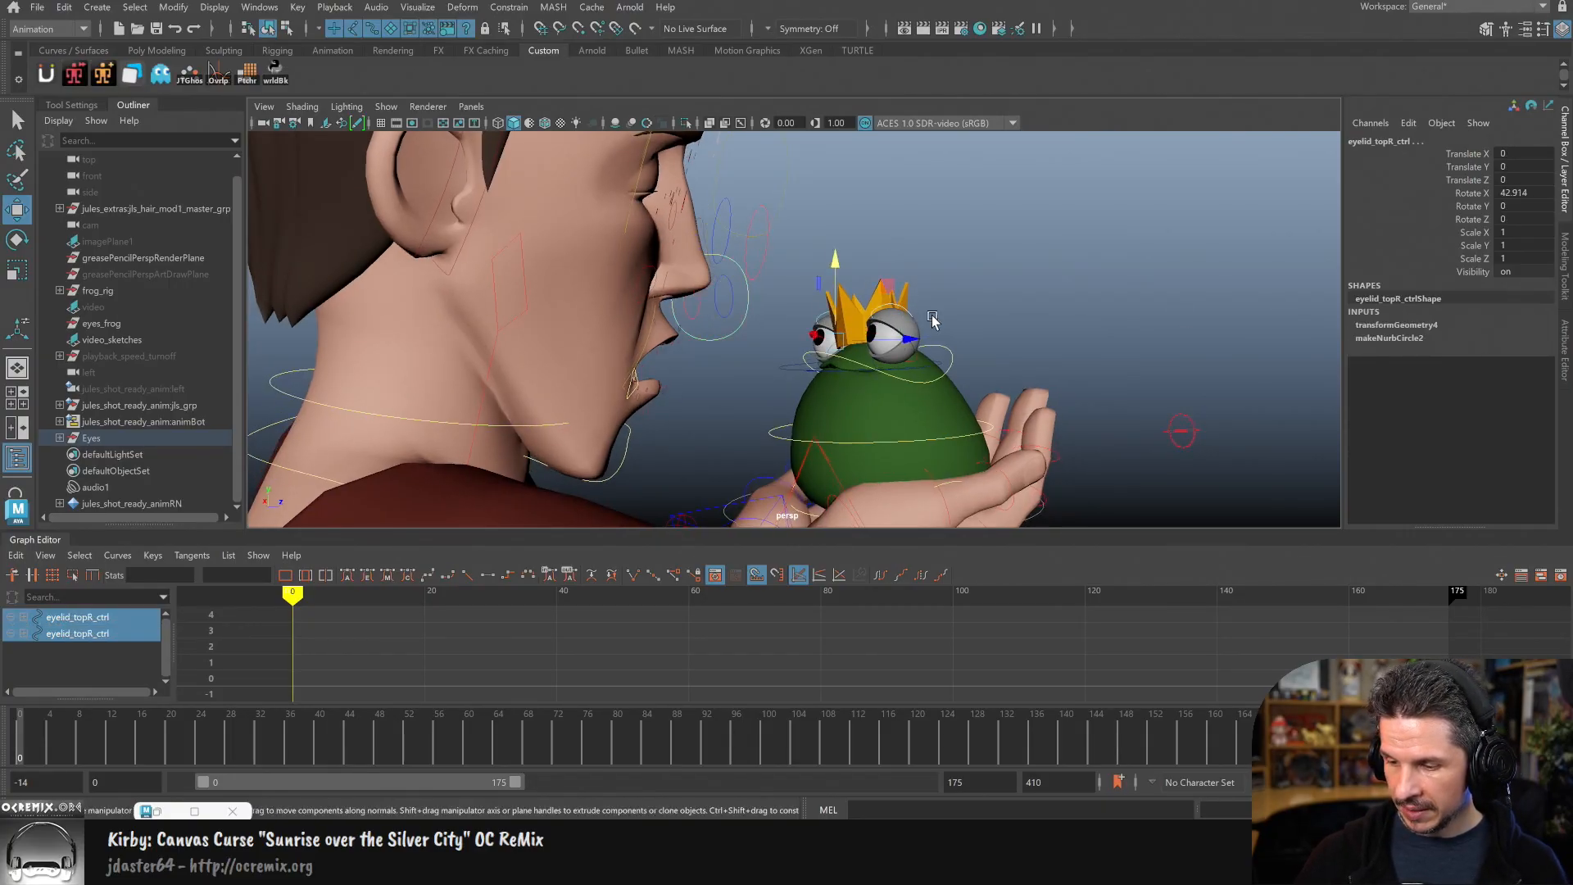
{"action": "key", "text": "e"}
{"action": "left_click_drag", "start_coordinate": [836, 400], "coordinate": [810, 412]}
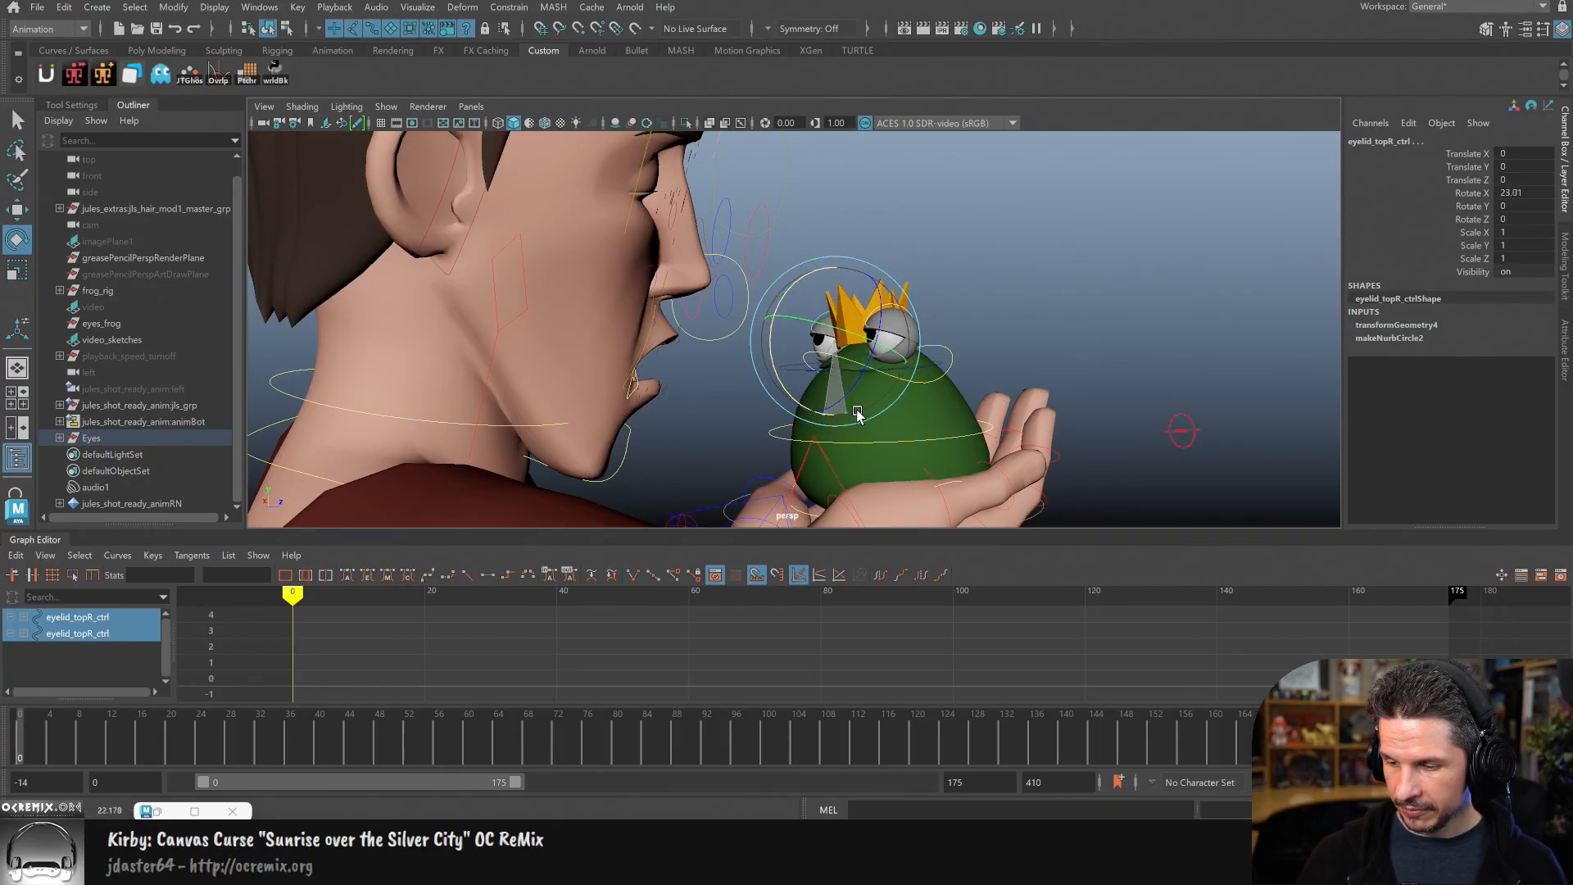
{"action": "left_click_drag", "start_coordinate": [856, 415], "coordinate": [858, 409]}
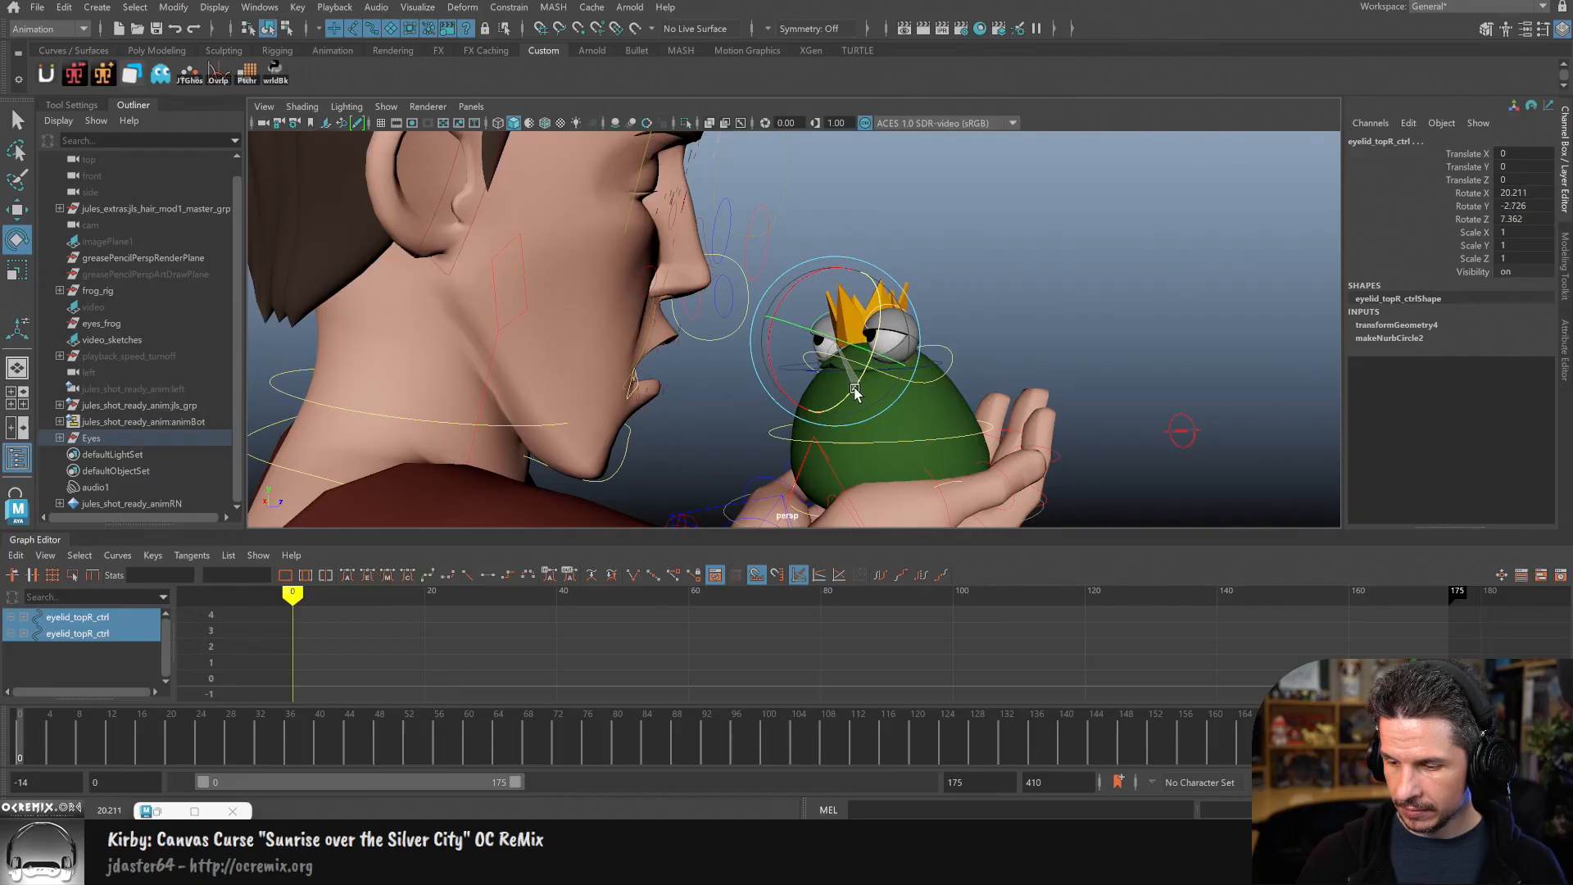
{"action": "left_click", "coordinate": [1015, 341]}
{"action": "left_click_drag", "start_coordinate": [1016, 341], "coordinate": [1060, 373], "text": "alt"}
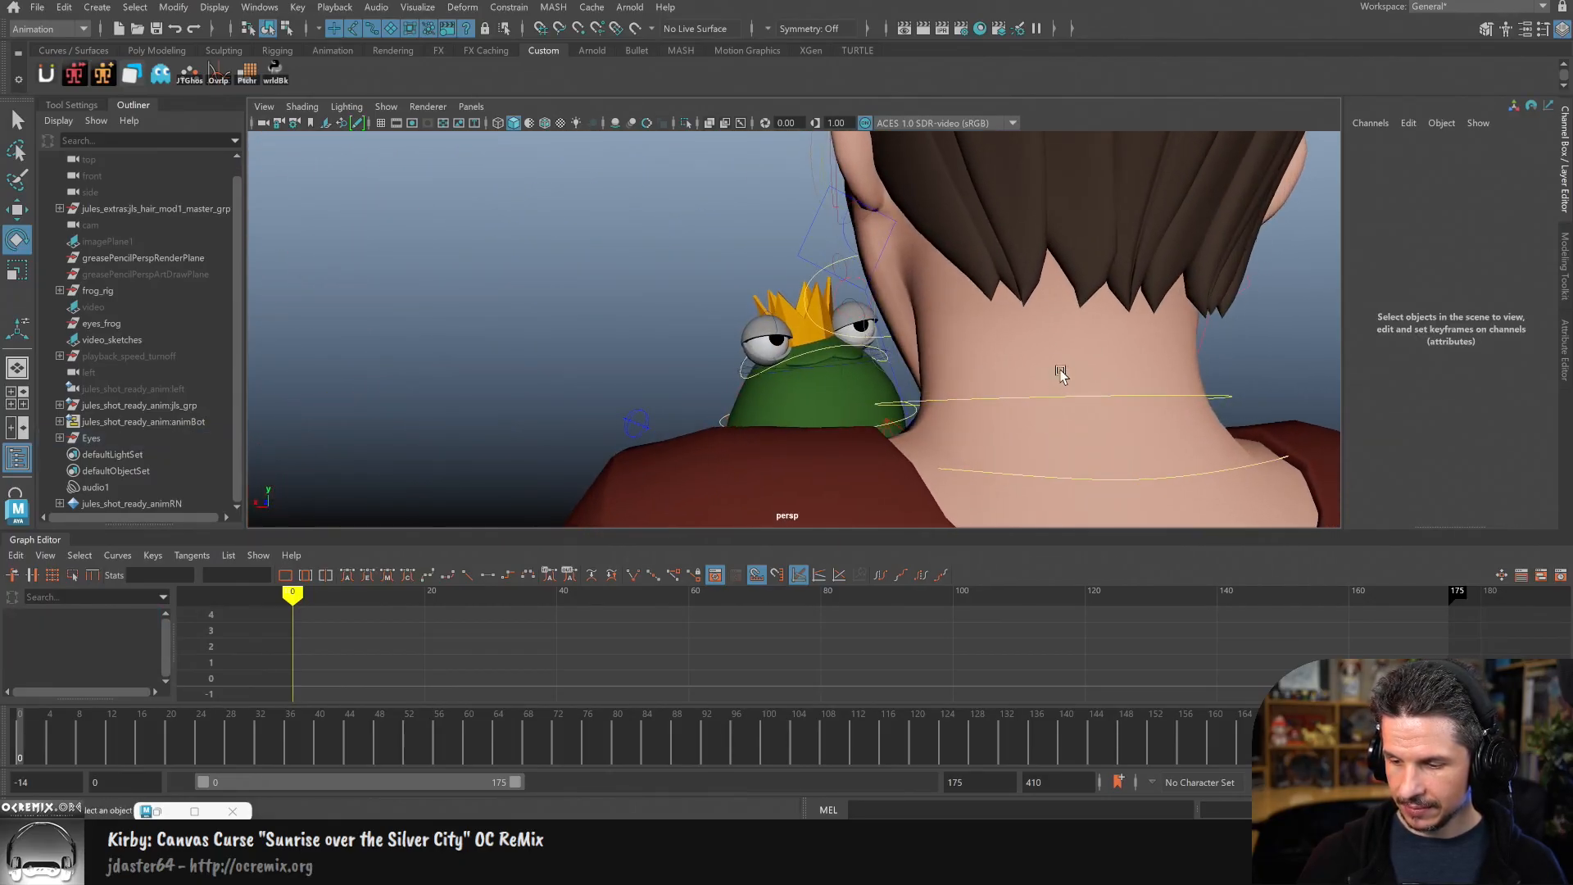
Step: Select both lower eyelid controls and rotate them together to adjust the frog's lower lids
{"action": "left_click", "coordinate": [780, 320]}
{"action": "key", "text": "q"}
{"action": "mouse_move", "coordinate": [857, 399]}
{"action": "left_mouse_down", "text": "alt"}
{"action": "mouse_move", "coordinate": [899, 414]}
{"action": "mouse_move", "coordinate": [857, 418]}
{"action": "left_mouse_up", "text": "alt"}
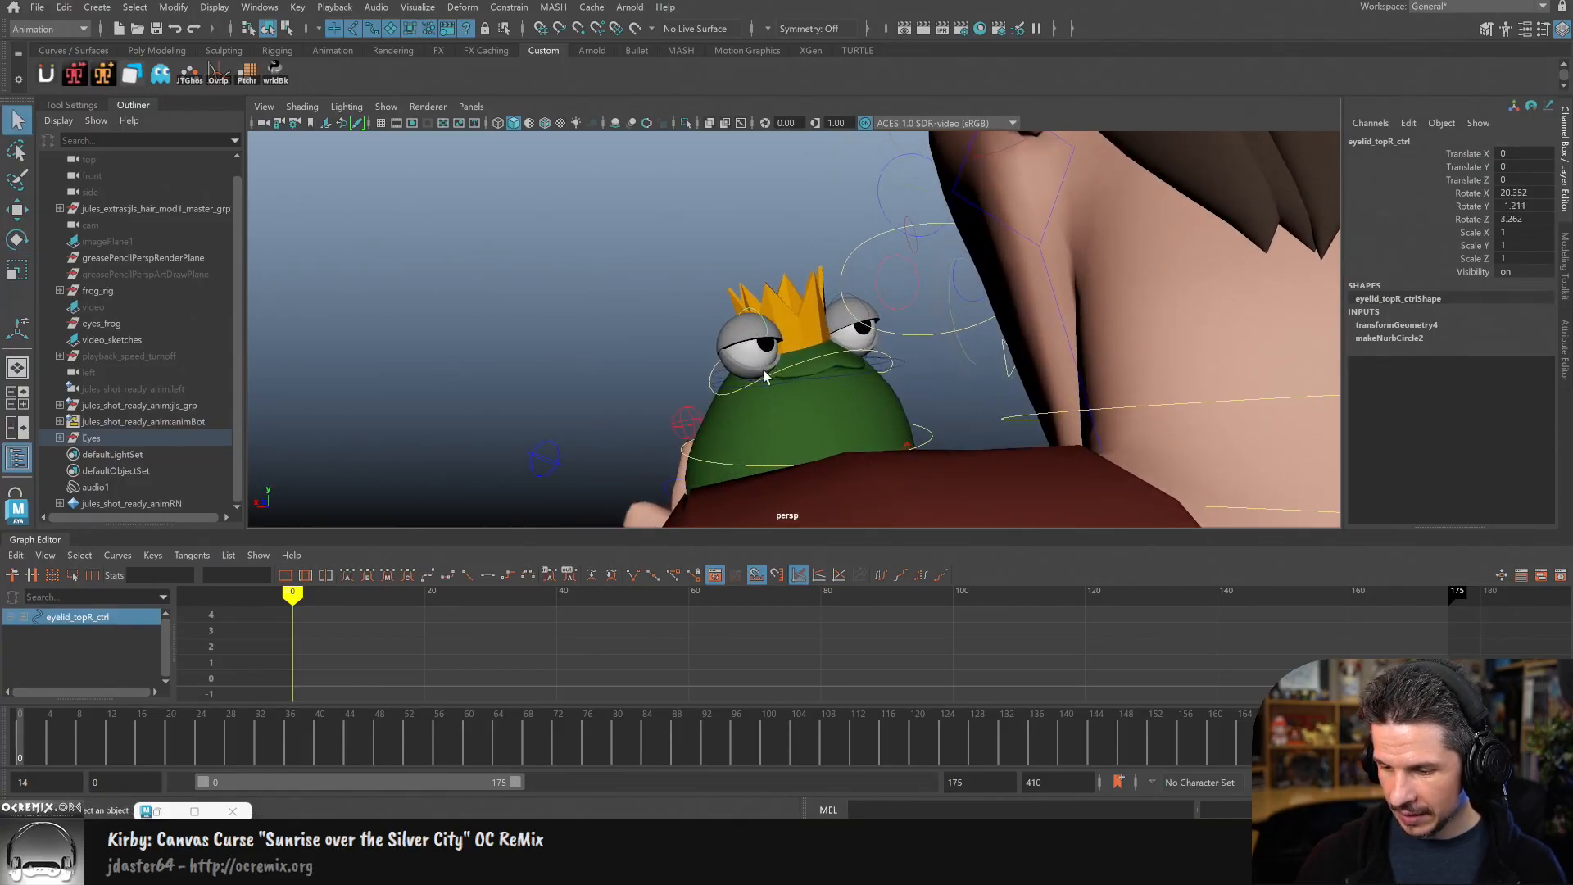
{"action": "left_click", "coordinate": [768, 373]}
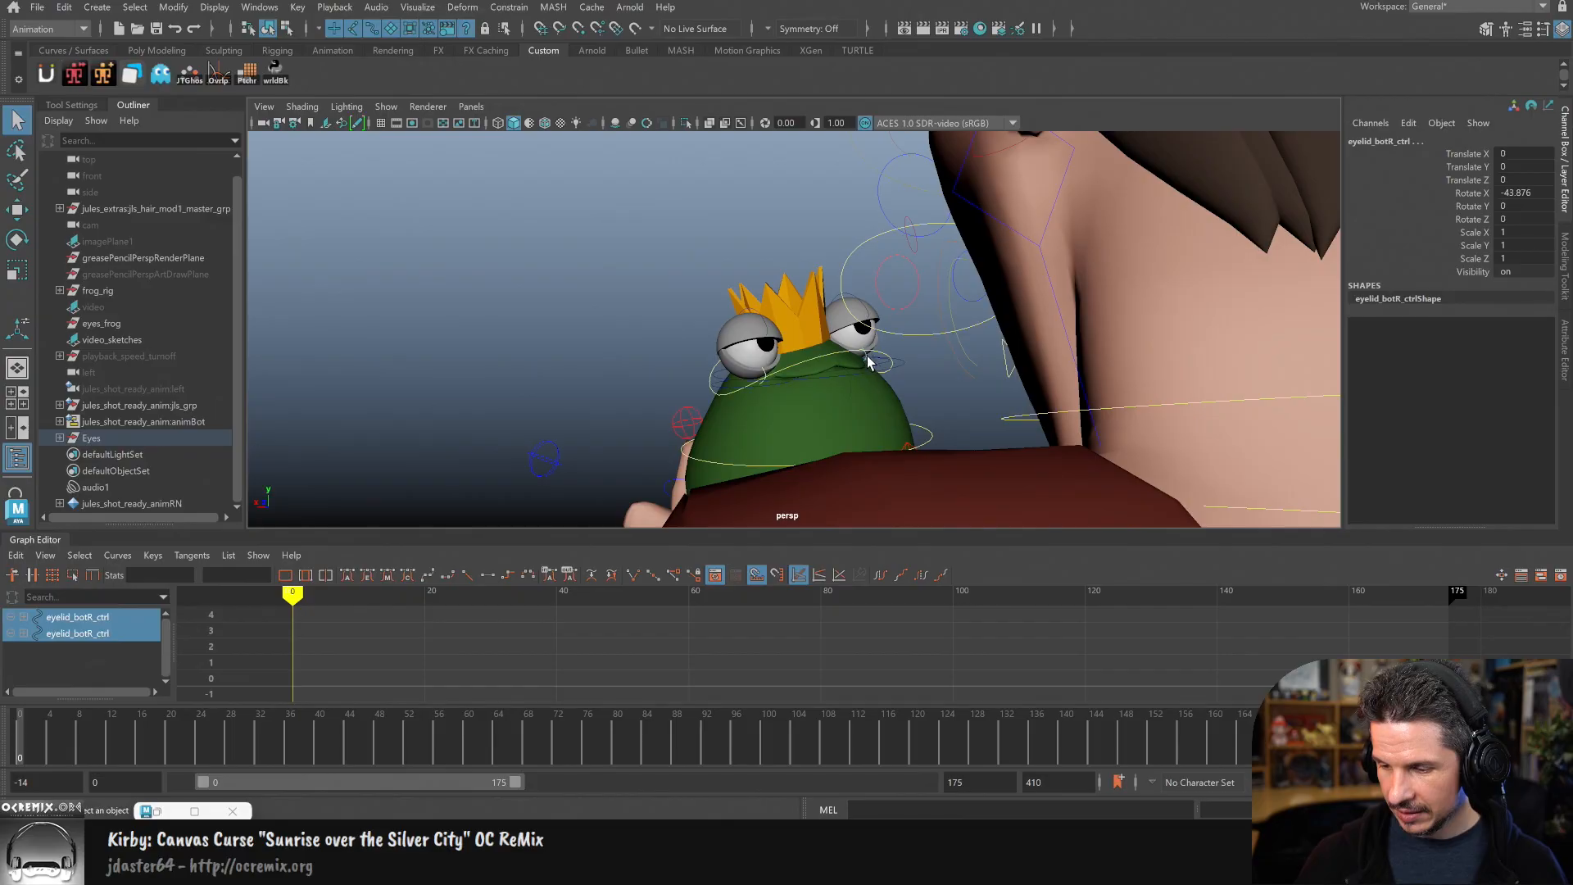
{"action": "key", "text": "e"}
{"action": "left_click_drag", "start_coordinate": [870, 364], "coordinate": [840, 392]}
{"action": "key", "text": "q"}
{"action": "left_click", "coordinate": [1093, 352]}
Step: Raise eyes_ctrl to about Translate X -1.07, Y 13.696, Z -0.066 to aim the frog's gaze up at the character's face
{"action": "left_click_drag", "start_coordinate": [1093, 354], "coordinate": [1020, 365], "text": "alt"}
{"action": "scroll", "coordinate": [945, 368], "scroll_direction": "down", "scroll_amount": 2}
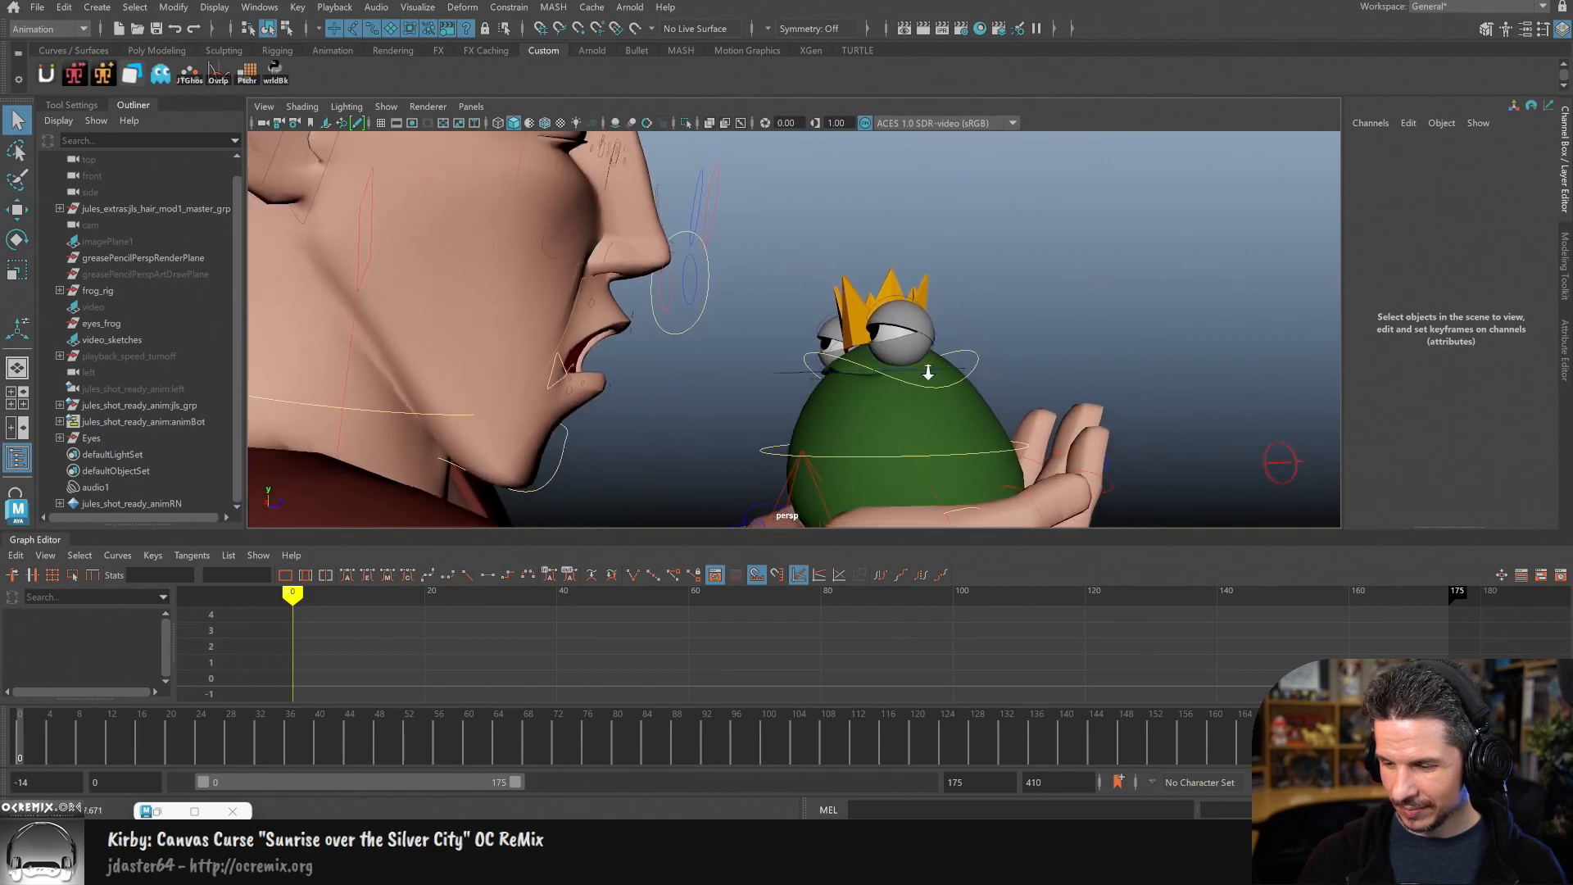
{"action": "left_click", "coordinate": [695, 324]}
{"action": "middle_click_drag", "start_coordinate": [811, 419], "coordinate": [850, 434], "text": "alt"}
{"action": "scroll", "coordinate": [851, 434], "scroll_direction": "down", "scroll_amount": 1}
{"action": "key", "text": "w"}
{"action": "left_click_drag", "start_coordinate": [742, 232], "coordinate": [742, 225]}
{"action": "left_click", "coordinate": [1083, 266]}
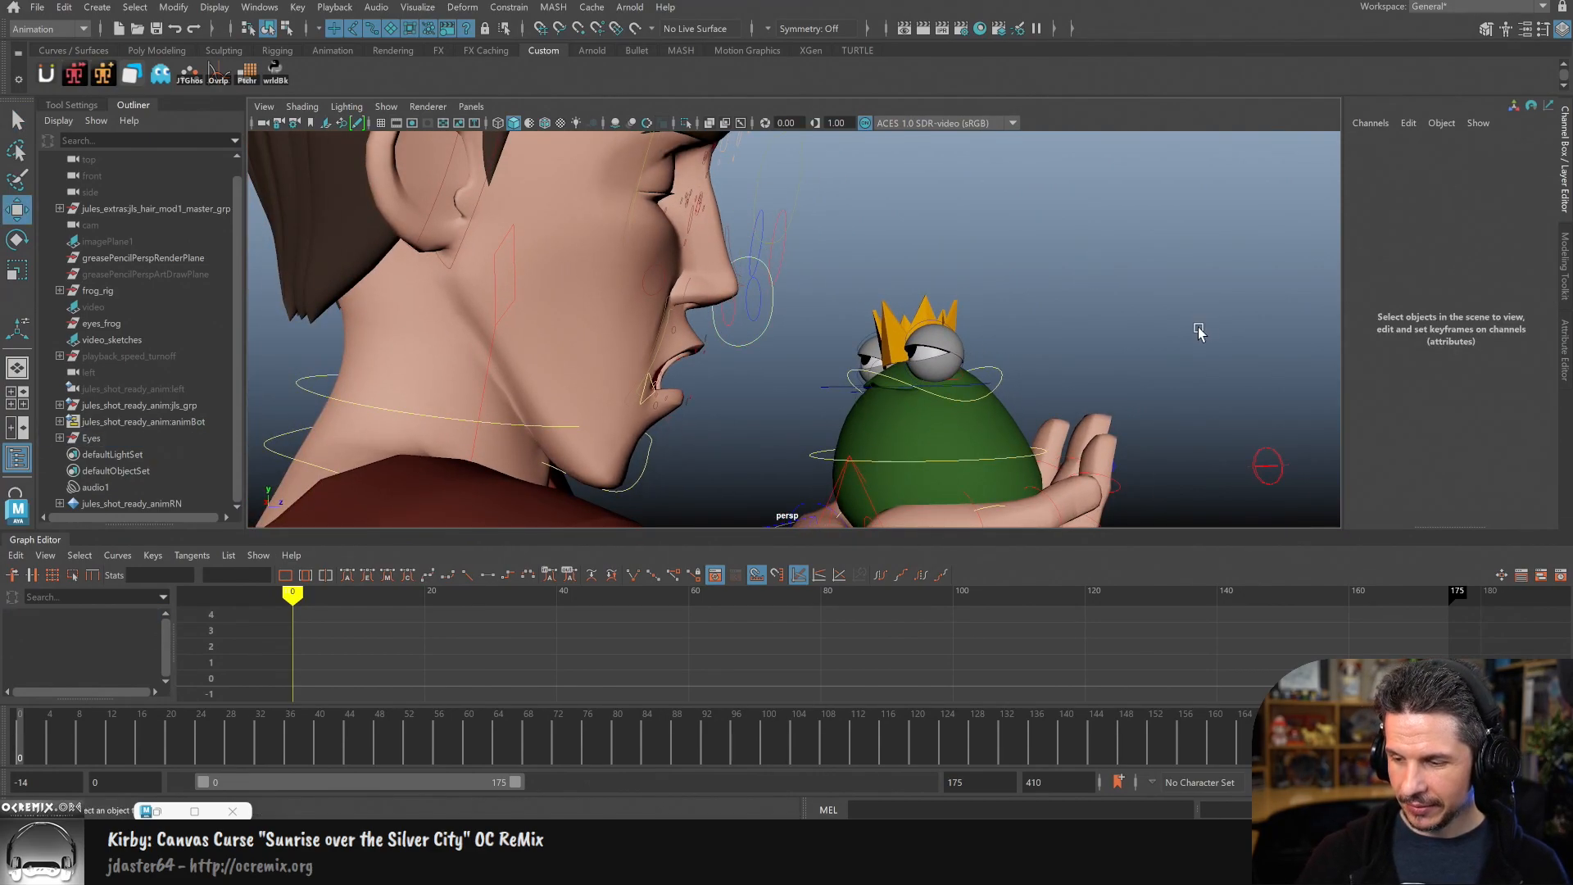
Step: Scrub the timeline to frame 14 and on to frame 133 to review how the eyes follow the frog's animation
{"action": "scroll", "coordinate": [1025, 410], "scroll_direction": "down", "scroll_amount": 4}
{"action": "mouse_move", "coordinate": [1025, 409]}
{"action": "left_mouse_down", "text": "alt"}
{"action": "mouse_move", "coordinate": [947, 417]}
{"action": "mouse_move", "coordinate": [1035, 404]}
{"action": "left_mouse_up", "text": "alt"}
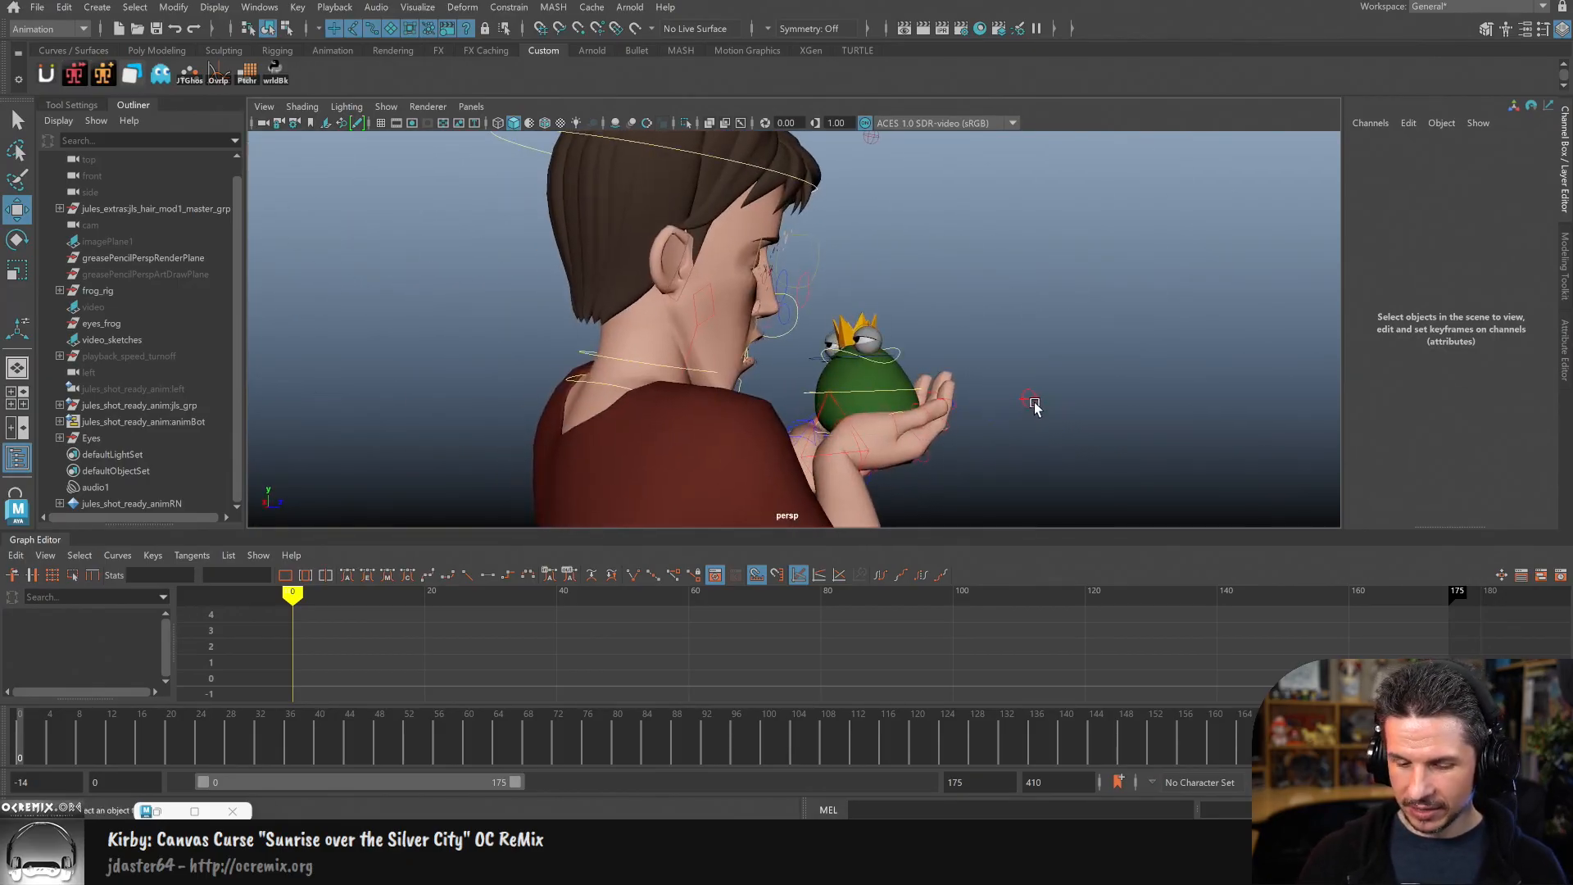
{"action": "mouse_move", "coordinate": [25, 739]}
{"action": "left_mouse_down"}
{"action": "mouse_move", "coordinate": [695, 702]}
{"action": "mouse_move", "coordinate": [1104, 652]}
{"action": "mouse_move", "coordinate": [1442, 649]}
{"action": "mouse_move", "coordinate": [945, 652]}
{"action": "mouse_move", "coordinate": [602, 689]}
{"action": "mouse_move", "coordinate": [115, 691]}
{"action": "left_mouse_up"}
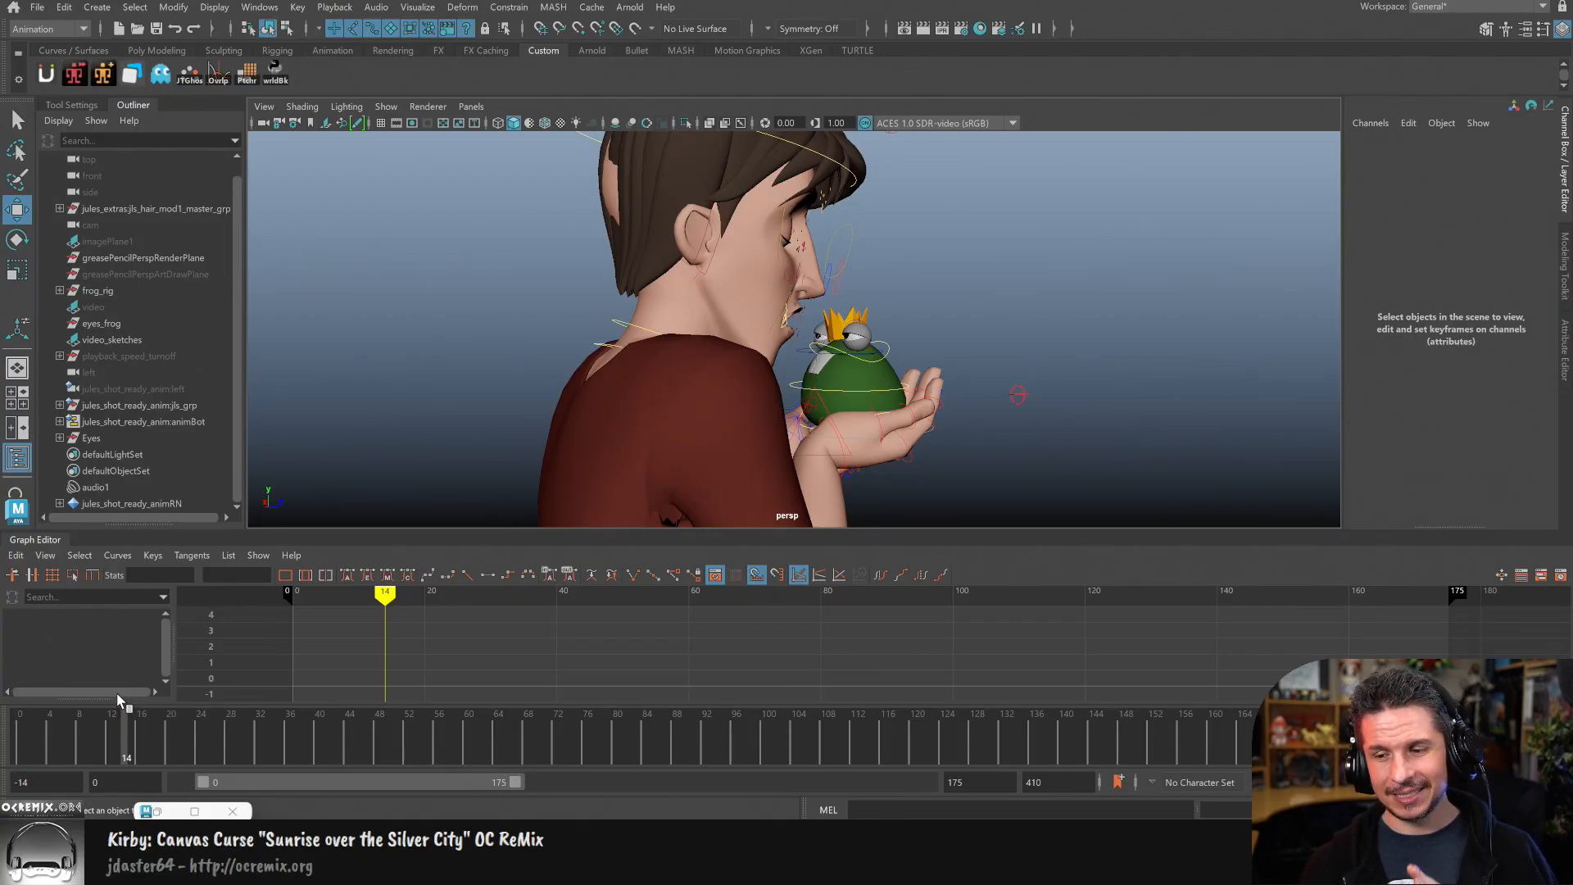
{"action": "left_click_drag", "start_coordinate": [1057, 397], "coordinate": [972, 418], "text": "alt"}
{"action": "right_click_drag", "start_coordinate": [972, 418], "coordinate": [1024, 401], "text": "alt"}
{"action": "left_click_drag", "start_coordinate": [1024, 401], "coordinate": [902, 472], "text": "alt"}
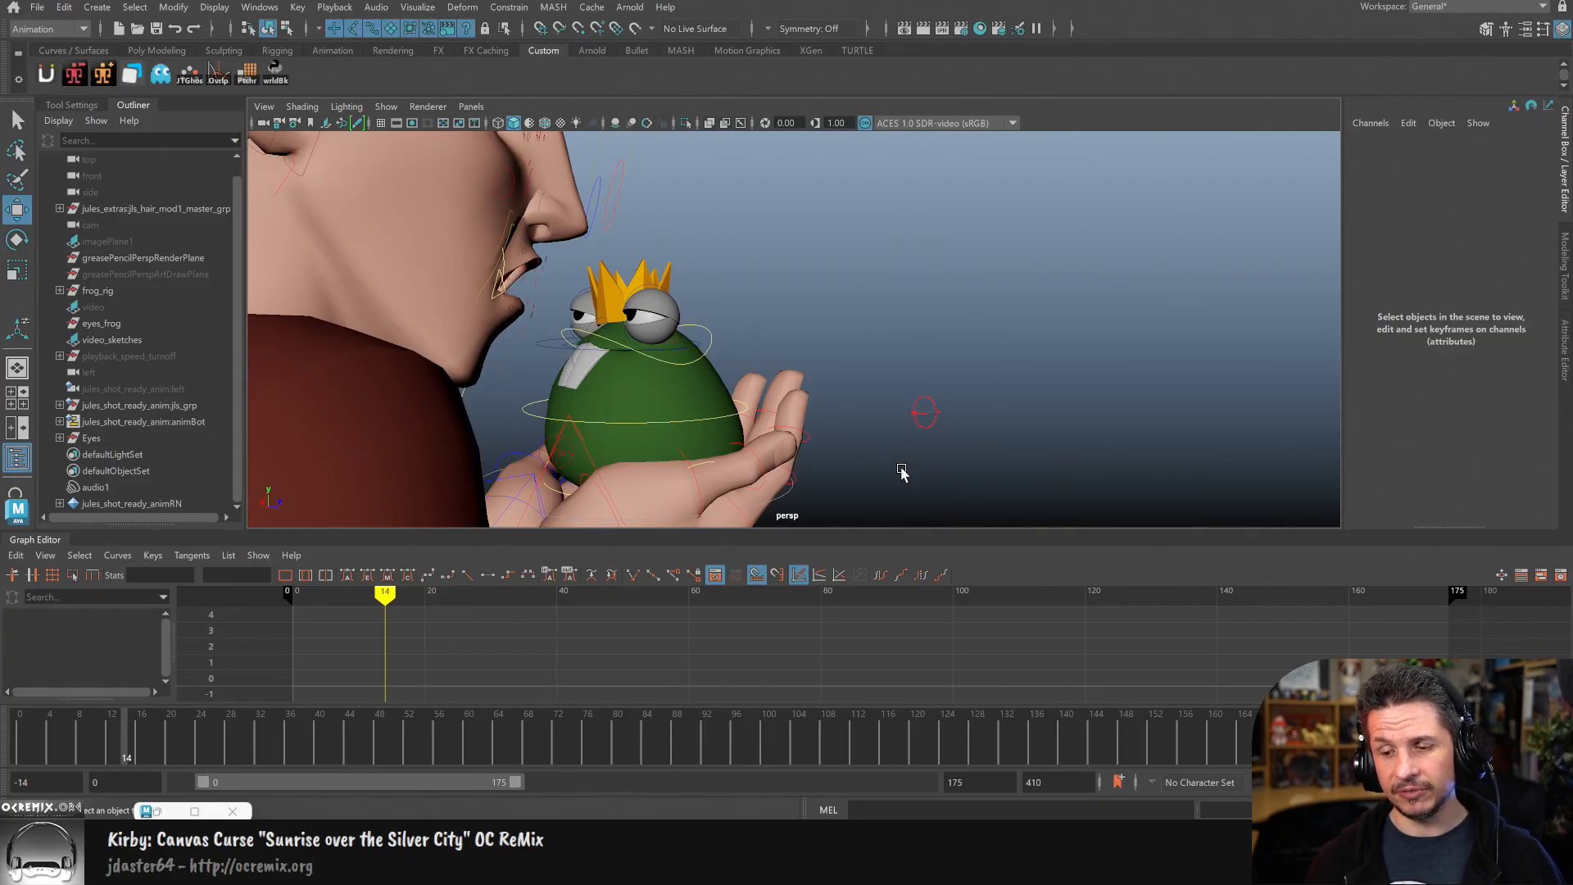
{"action": "left_click_drag", "start_coordinate": [106, 739], "coordinate": [1014, 655]}
Step: Test the gaze at frame 133 by moving eyes_ctrl, undo the move, and return to frame 0
{"action": "left_click", "coordinate": [569, 304]}
{"action": "left_click_drag", "start_coordinate": [580, 193], "coordinate": [676, 227]}
{"action": "key", "text": "ctrl+z"}
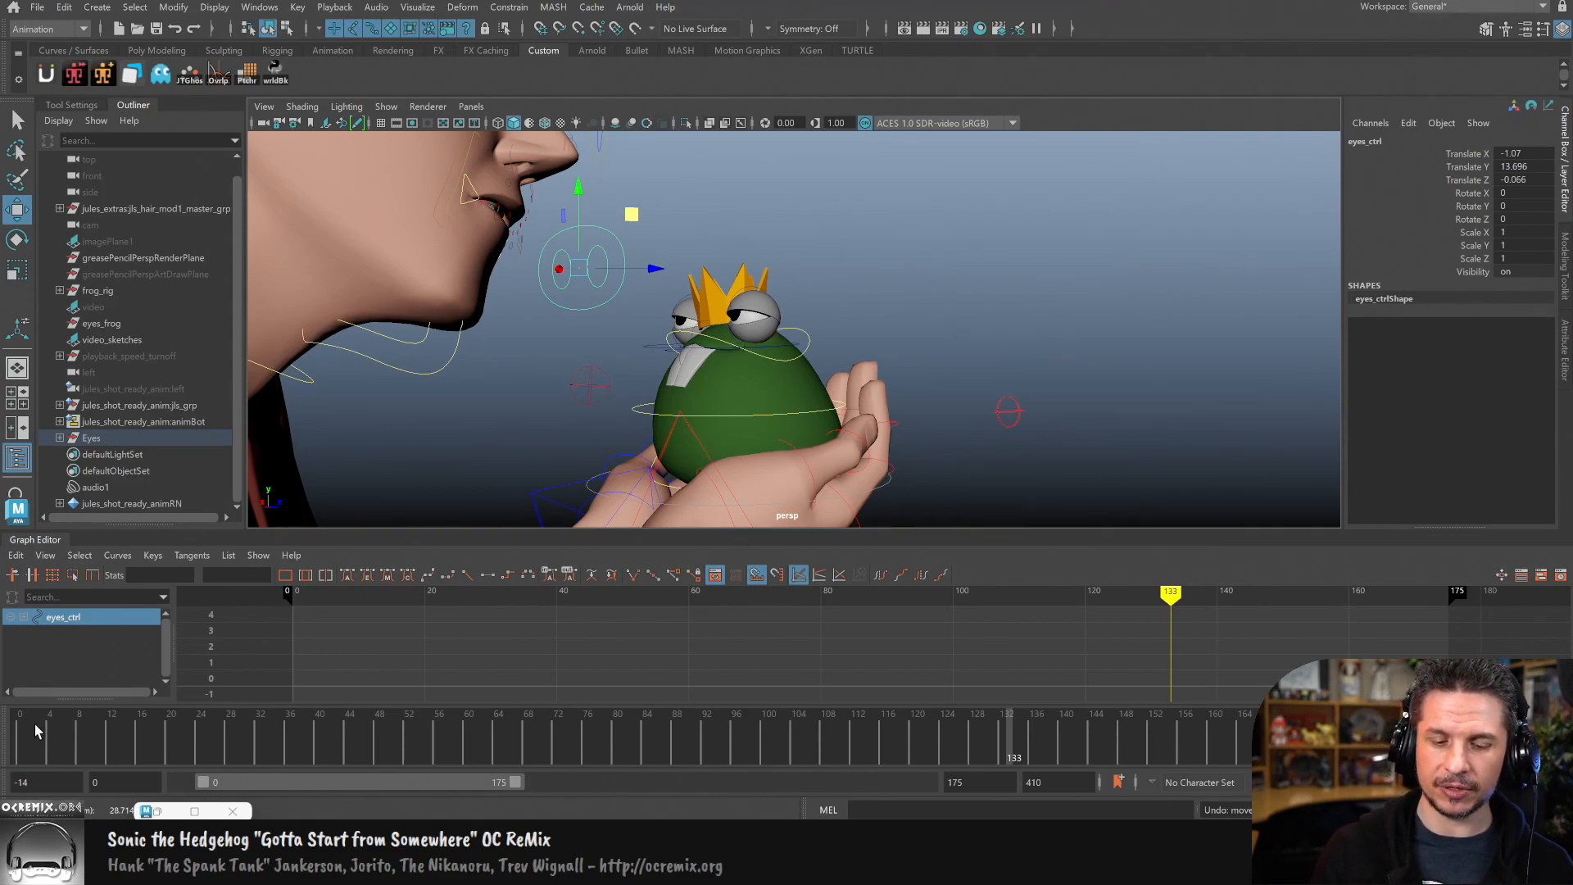
{"action": "left_click_drag", "start_coordinate": [37, 731], "coordinate": [10, 731]}
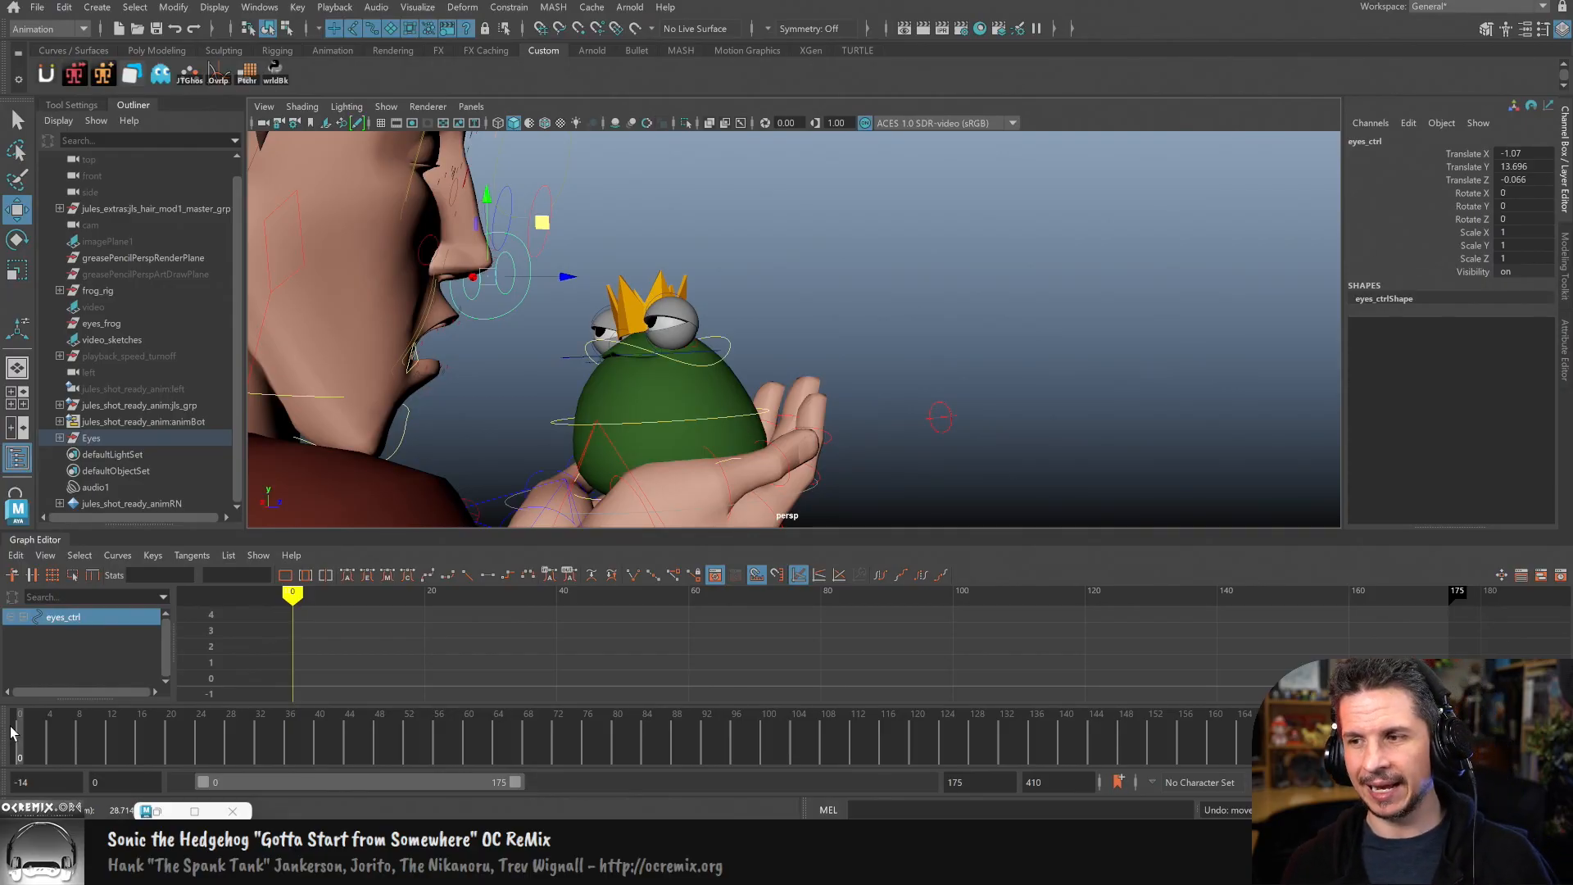